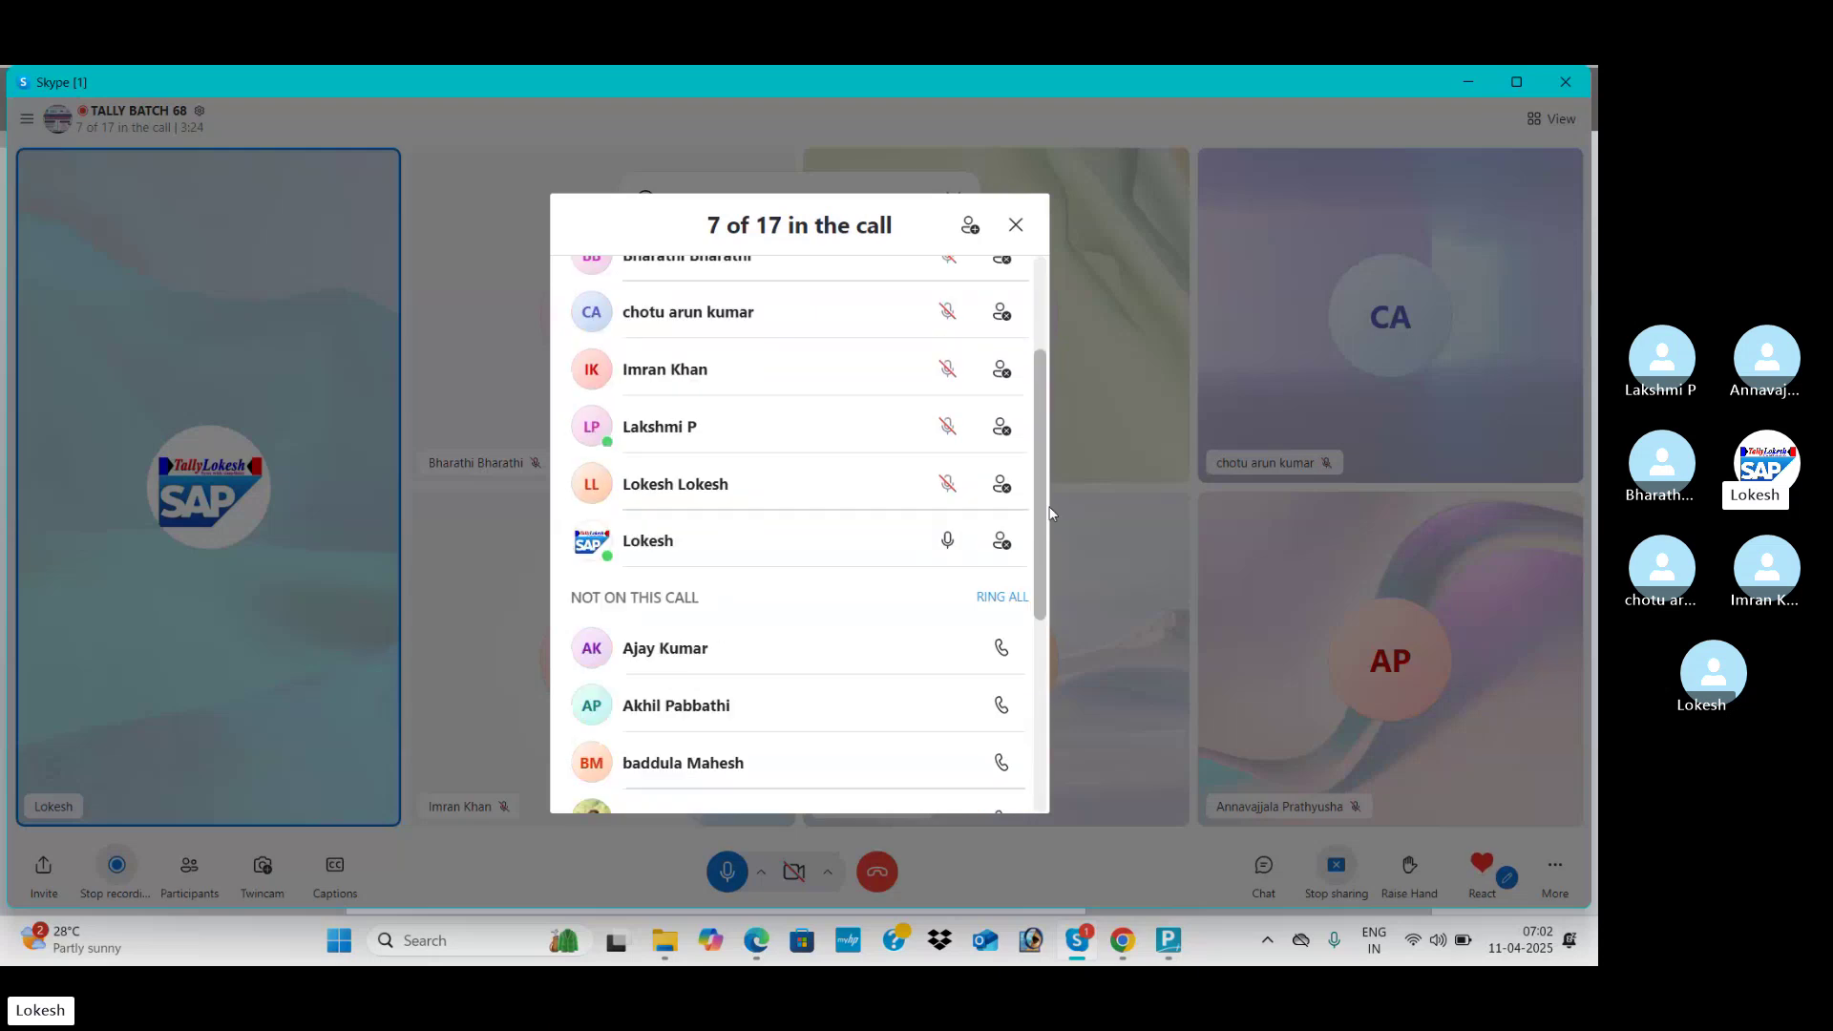
Step: Ring all participants who are not on the Skype call and close the participant list
left_click(1002, 572)
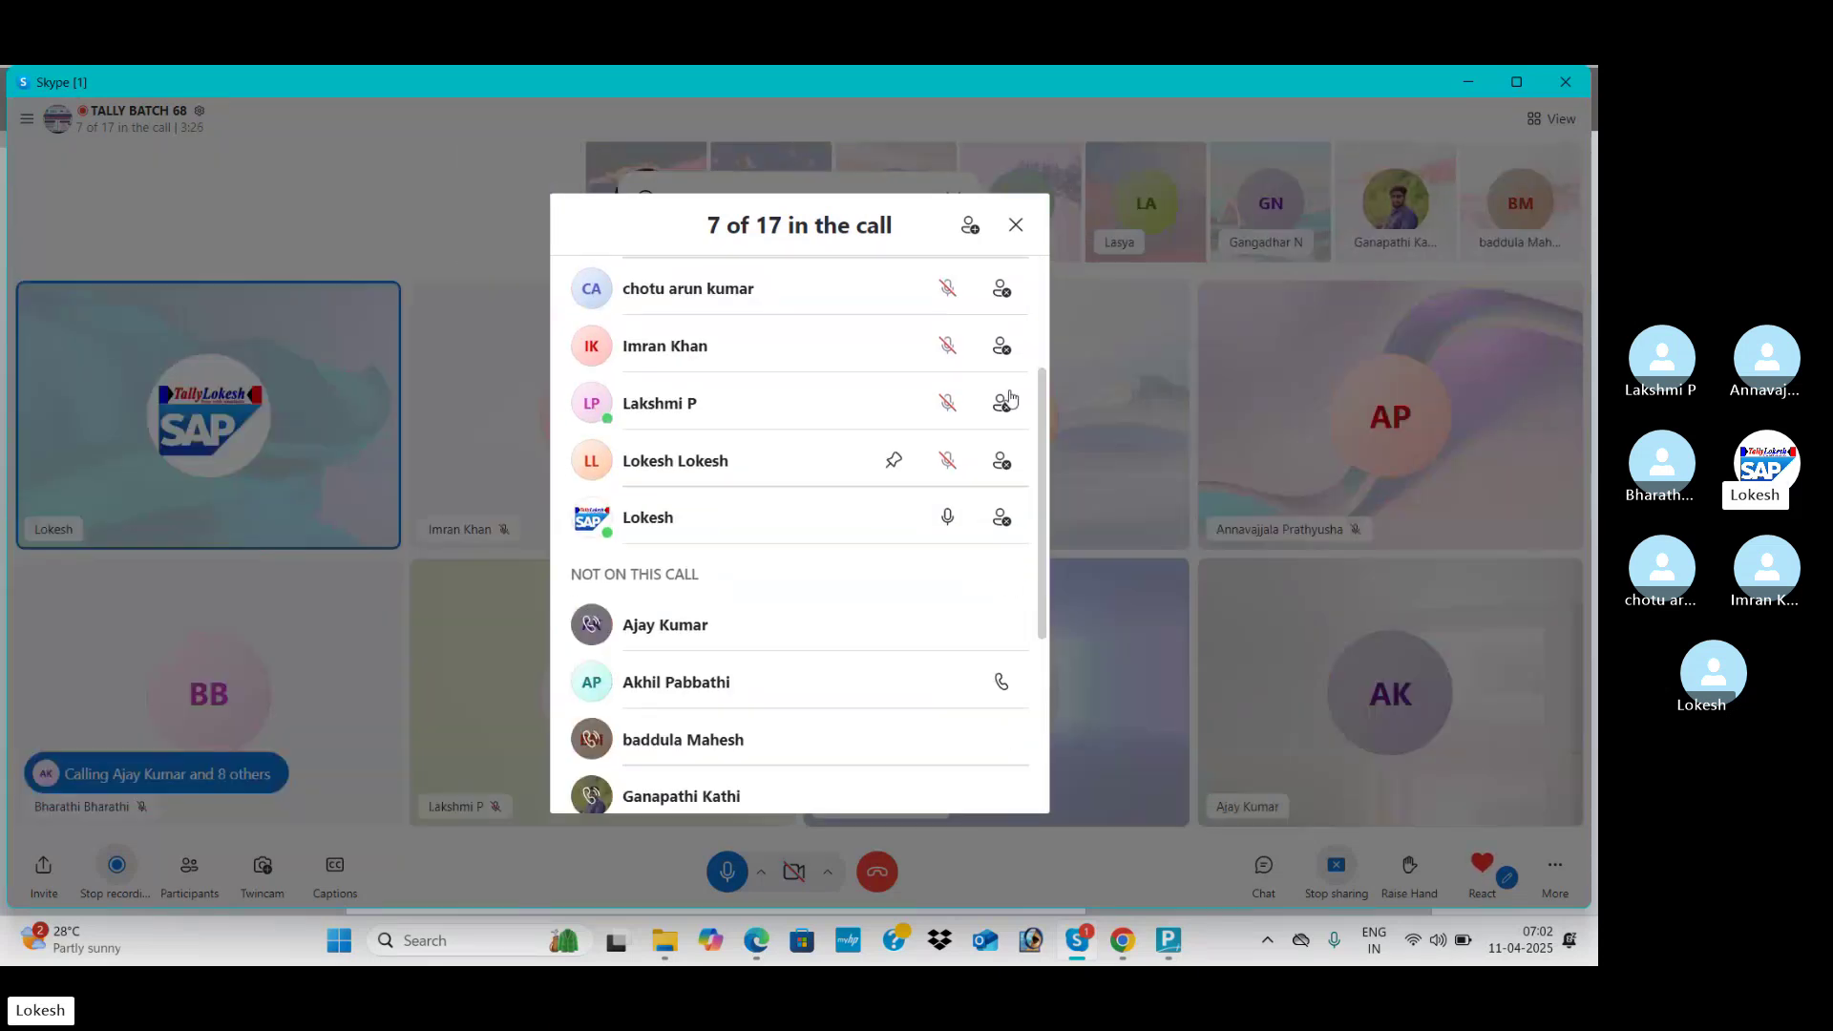
left_click(1017, 226)
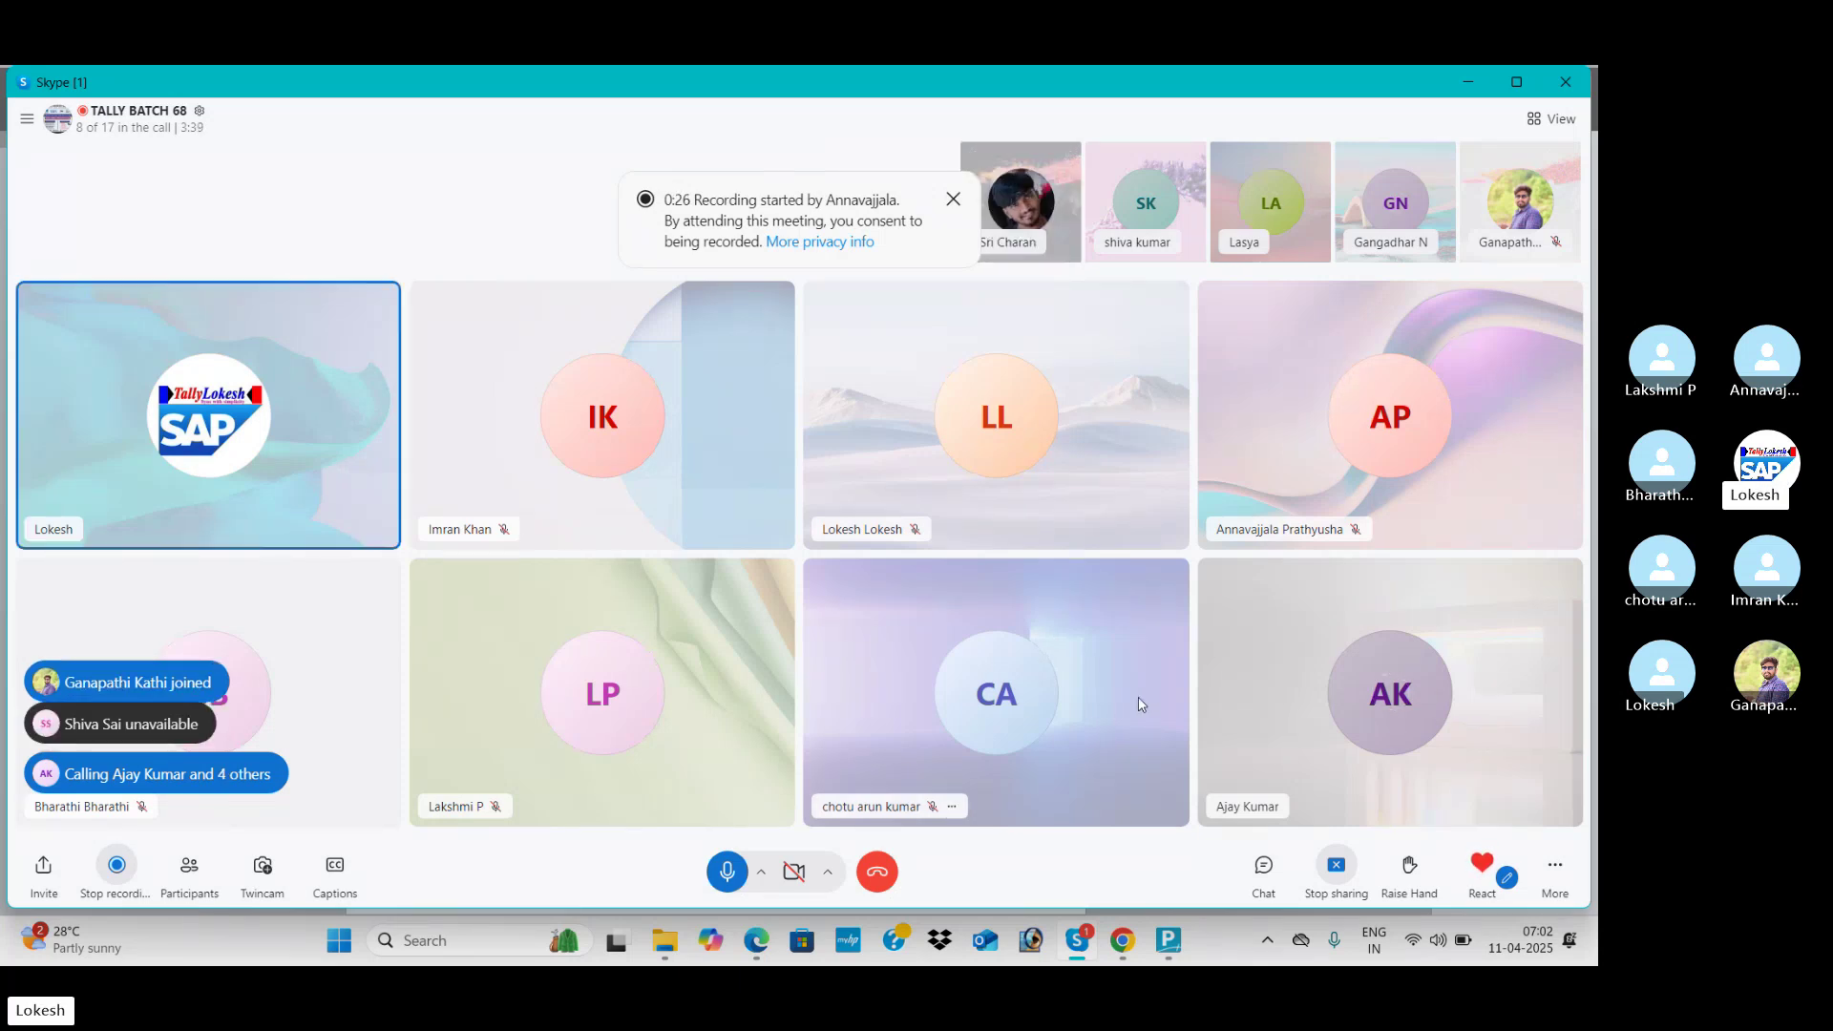
Step: Switch to Chrome and show the YouTube channel's videos page from its header
mouse_move(1124, 938)
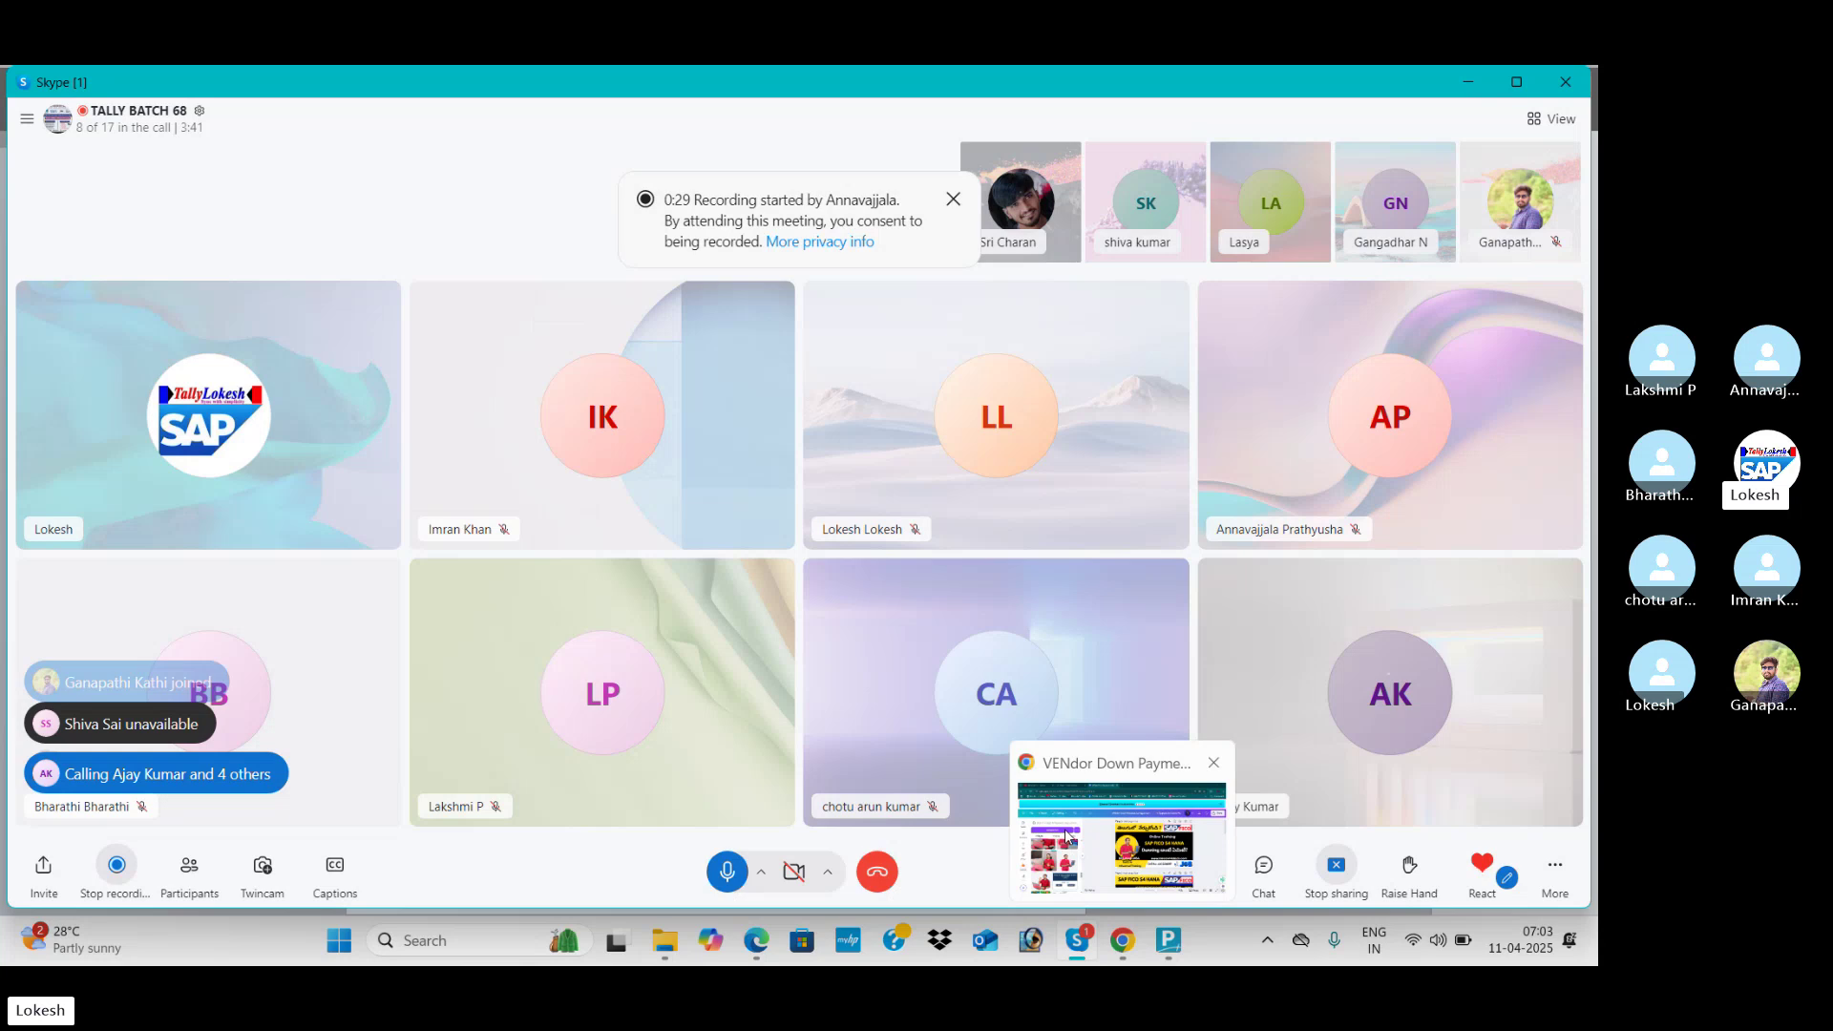
left_click(1066, 836)
left_click(209, 72)
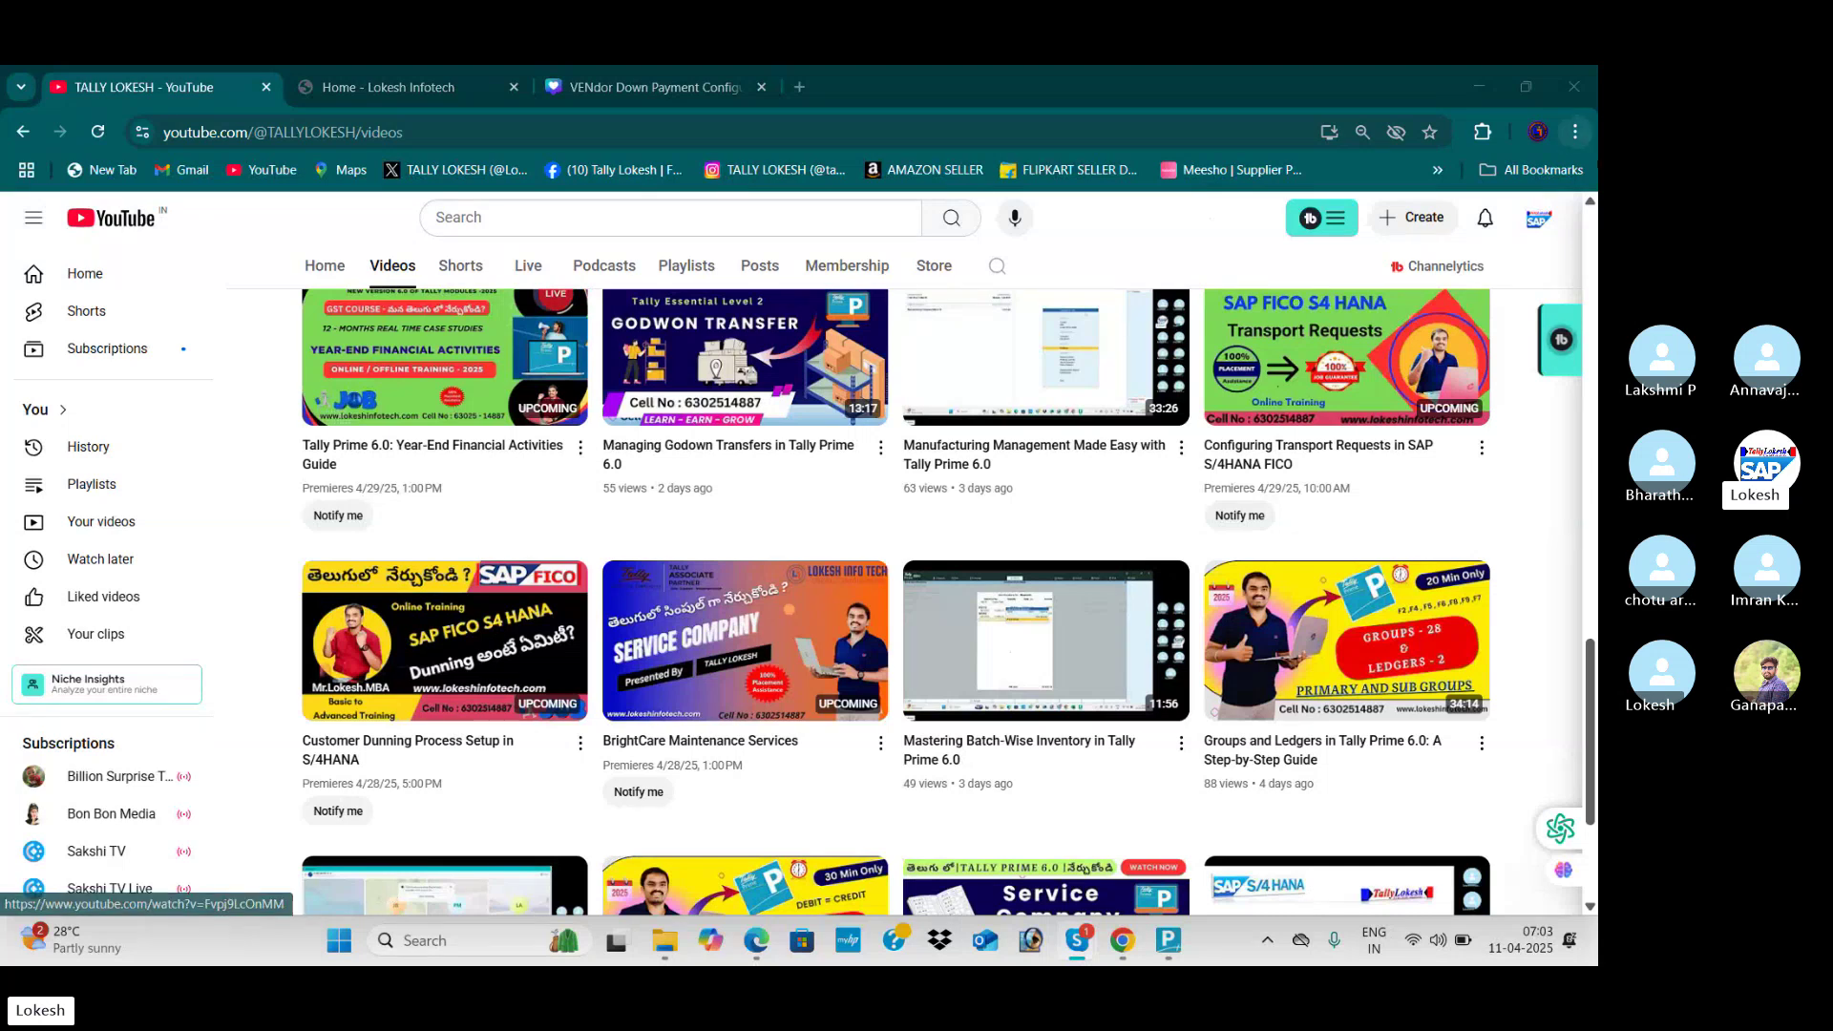
left_click(1593, 554)
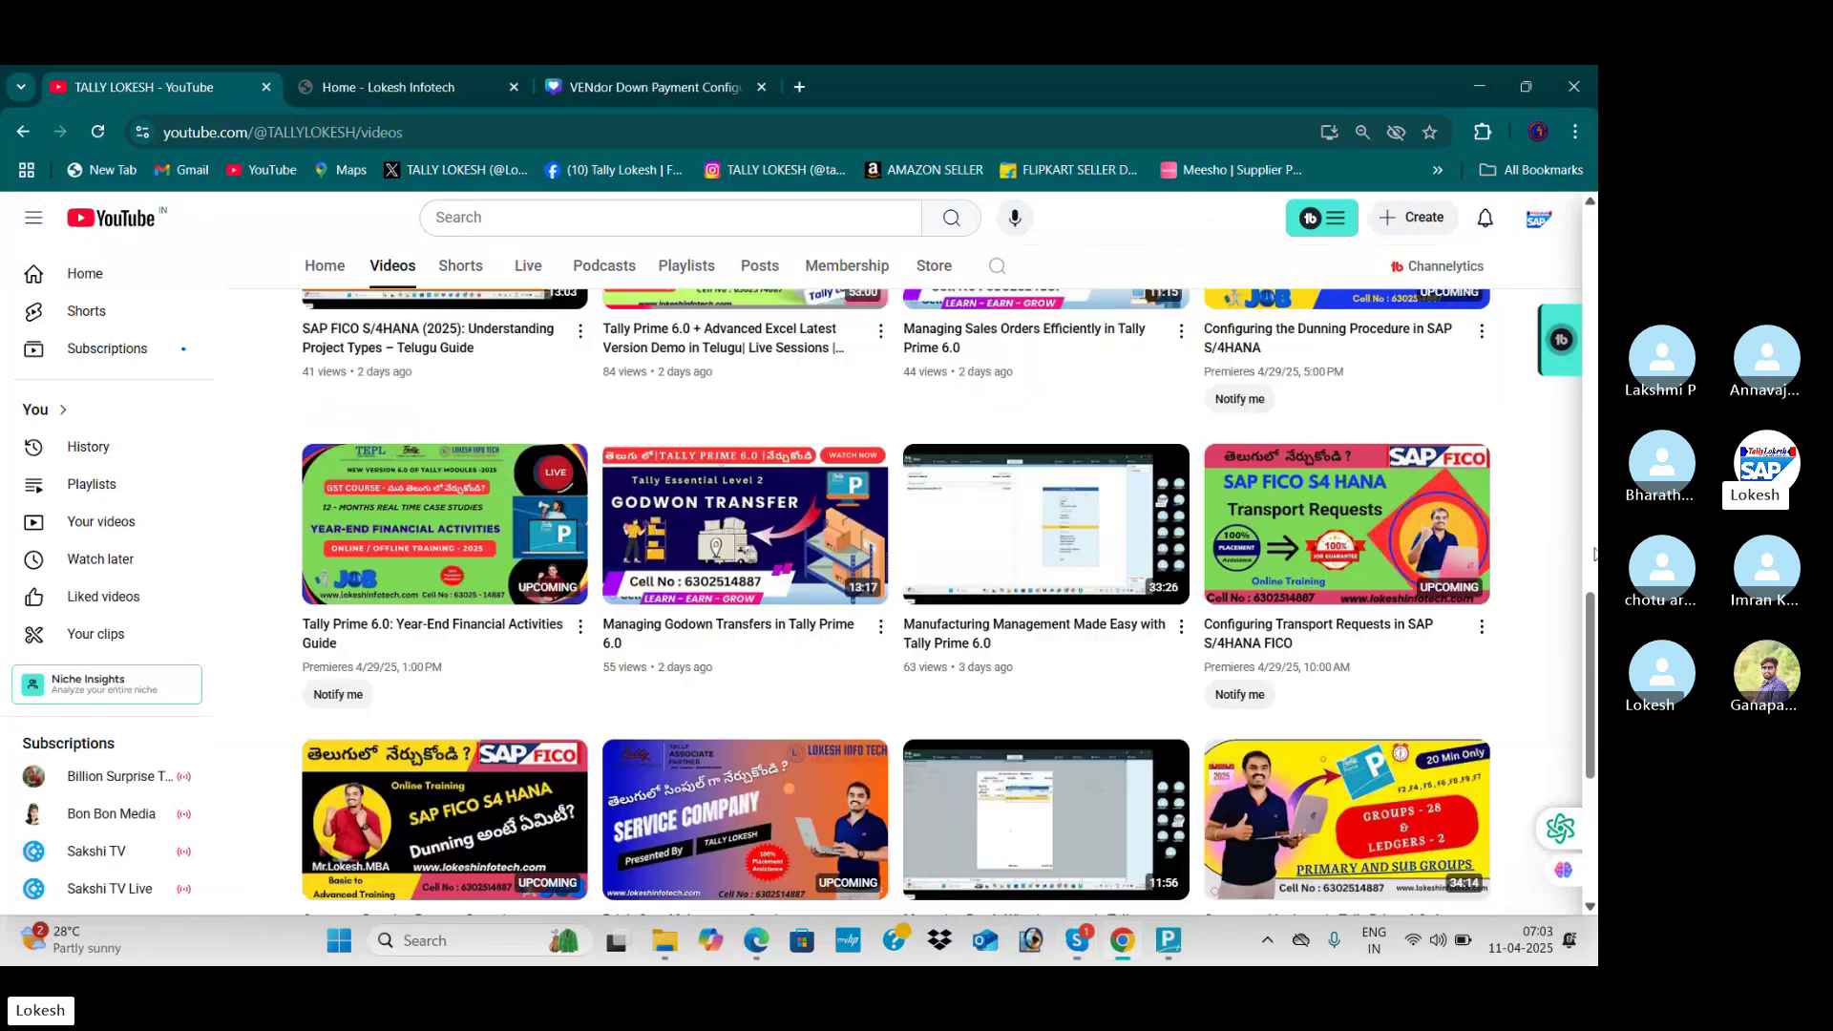
scroll(1592, 553, "up", 15)
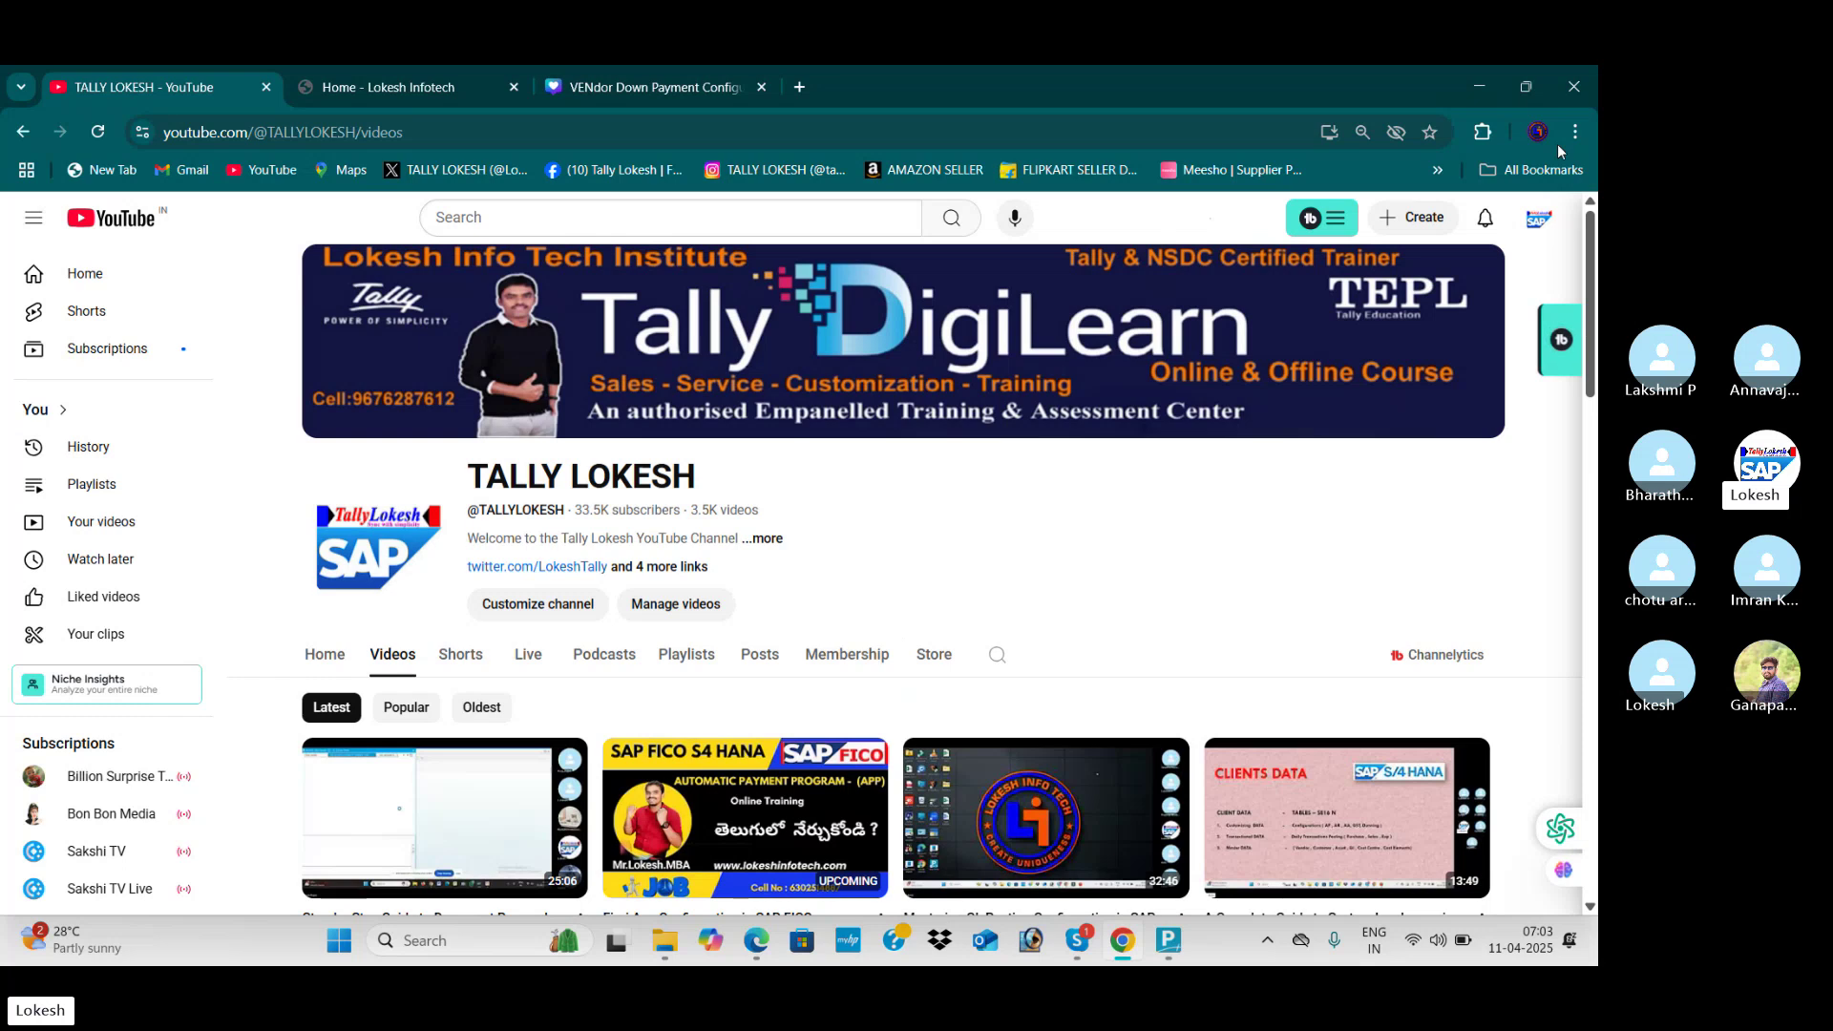
mouse_move(1470, 418)
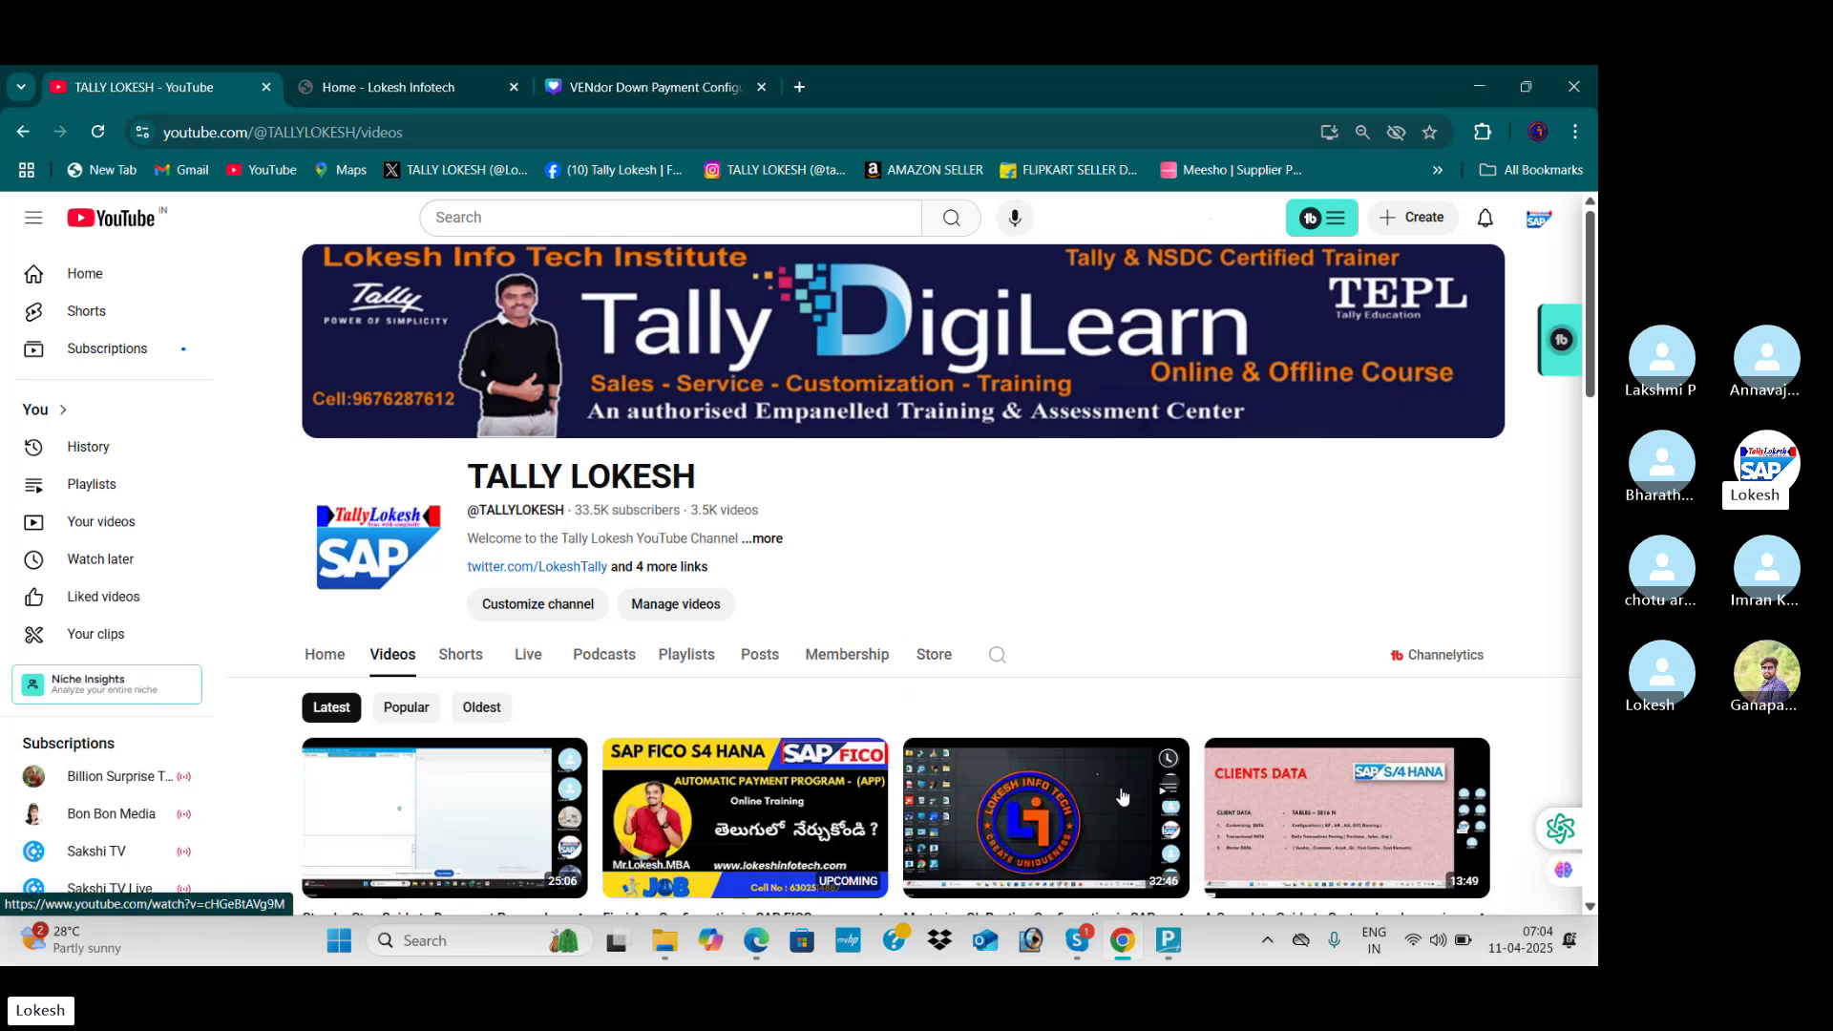
Step: Switch to TallyPrime and start creating a new company from the company list
mouse_move(1173, 941)
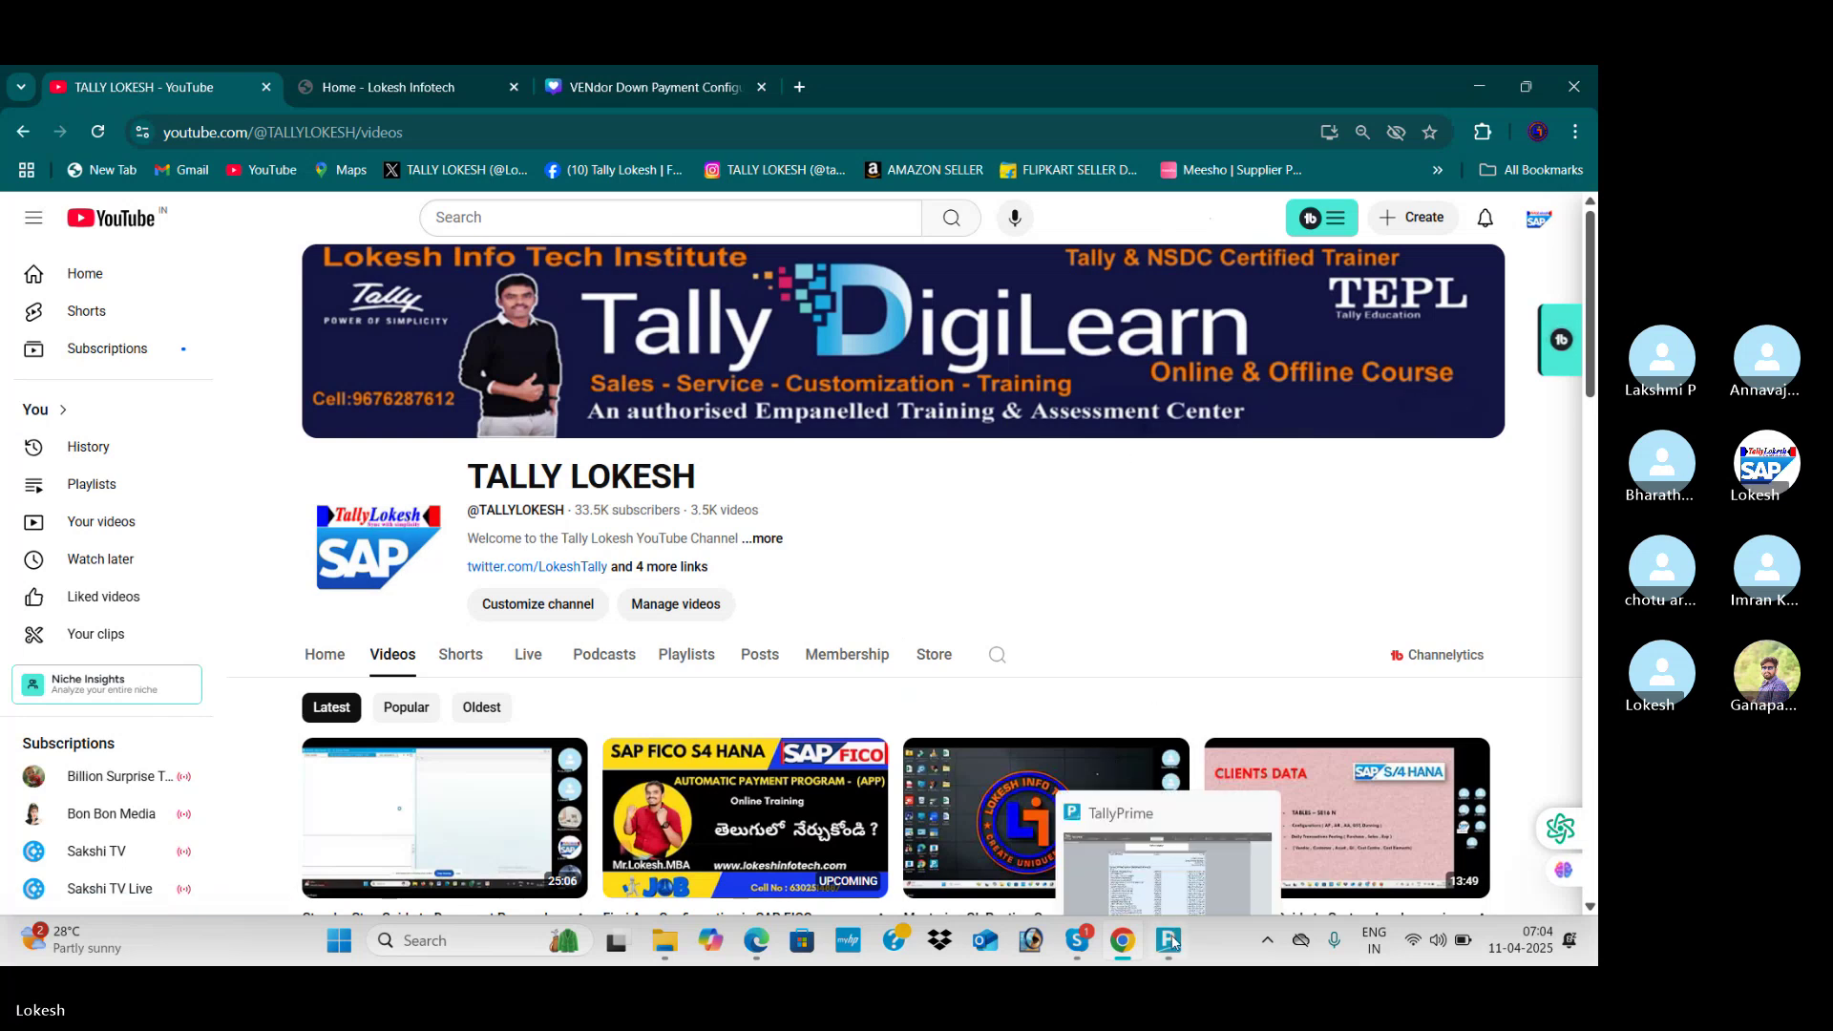
left_click(1189, 837)
key("Up")
key("Up")
key("Up")
key("Up")
key("Up")
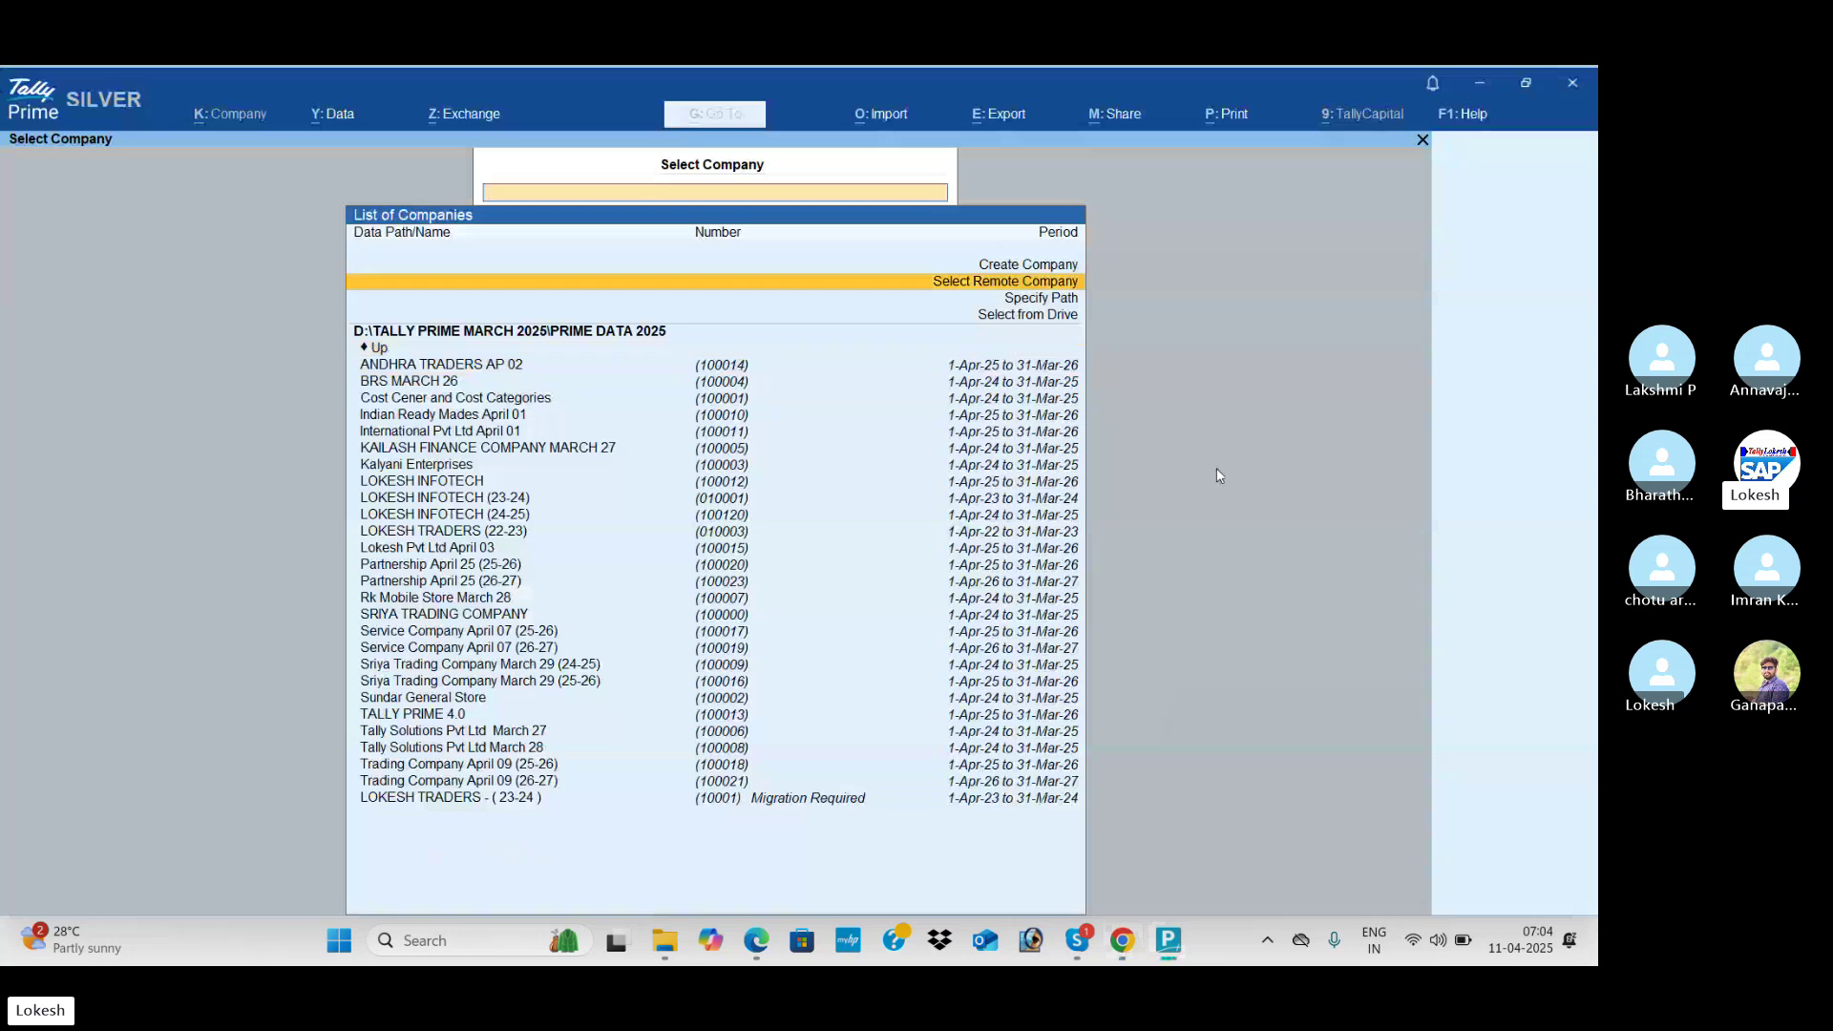
key("Return")
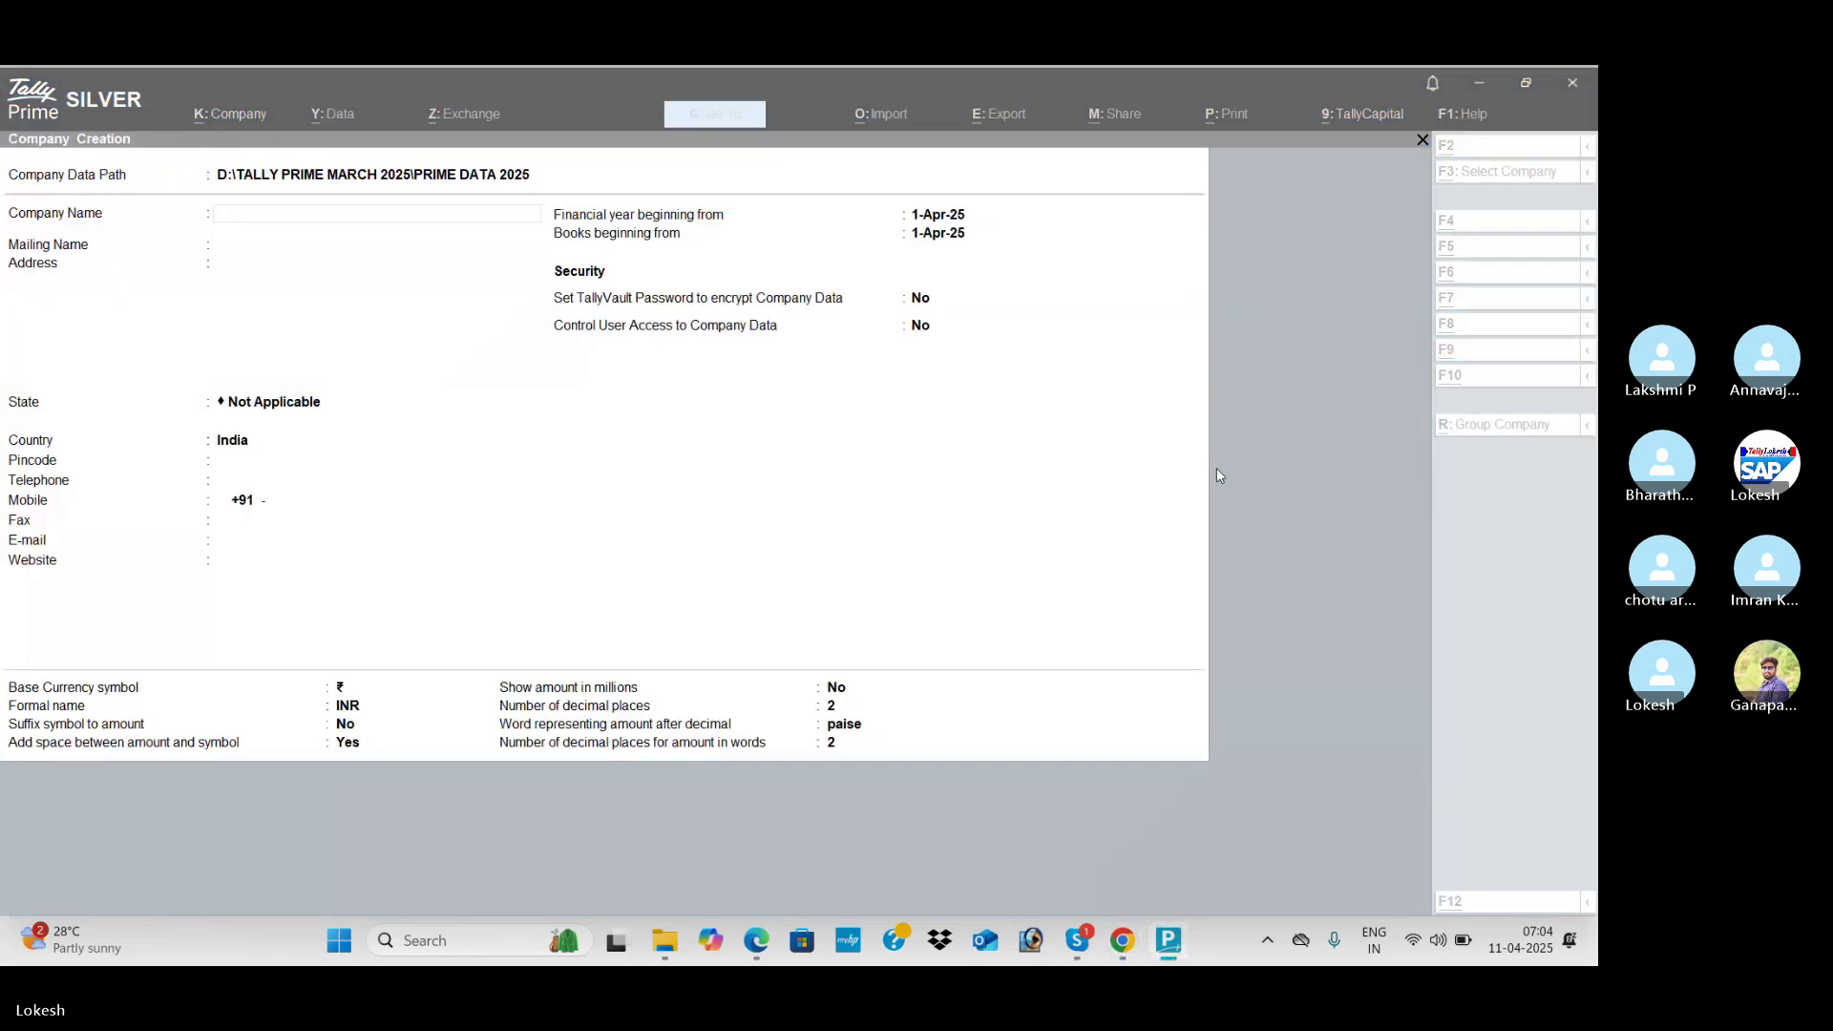
Step: Consult the manufacturing module in the PDF, then name the new company Manufacturing Company Aprile 11 and keep the same mailing name
key("alt+Tab")
key("alt+Tab")
key("alt+Tab")
key("alt+Tab")
key("alt+Tab")
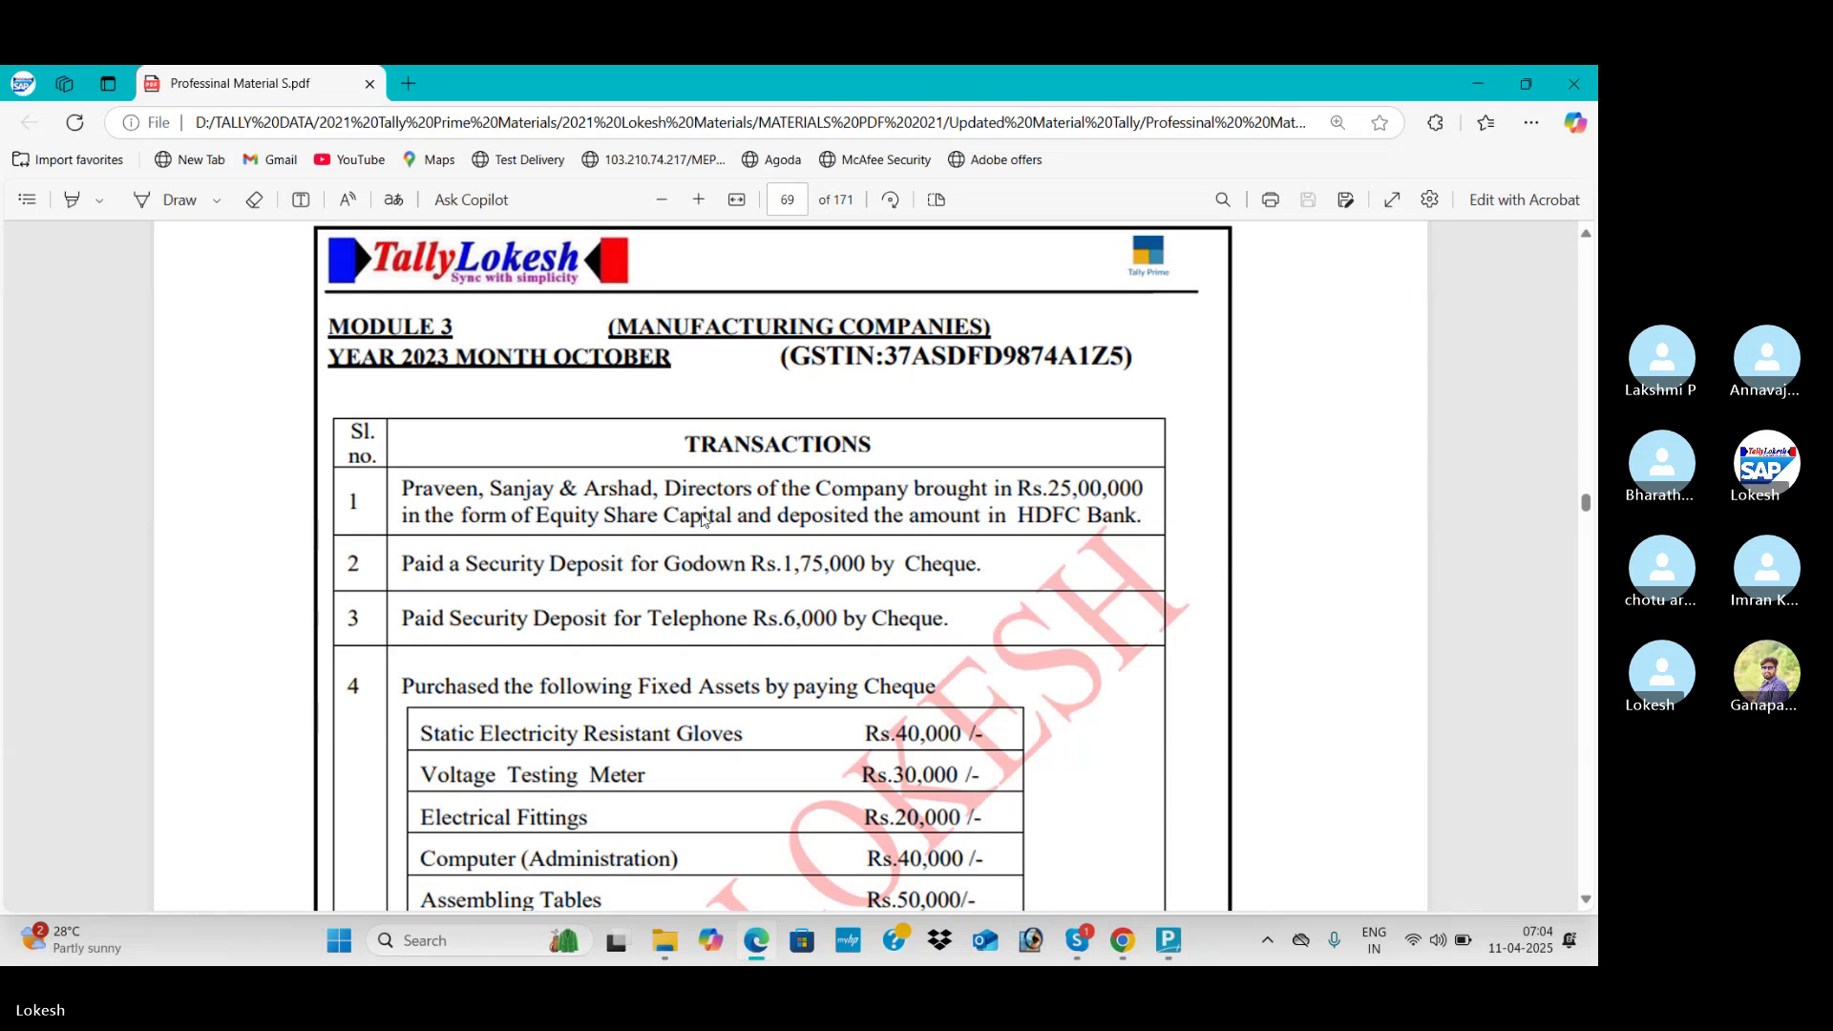
key("alt+Tab")
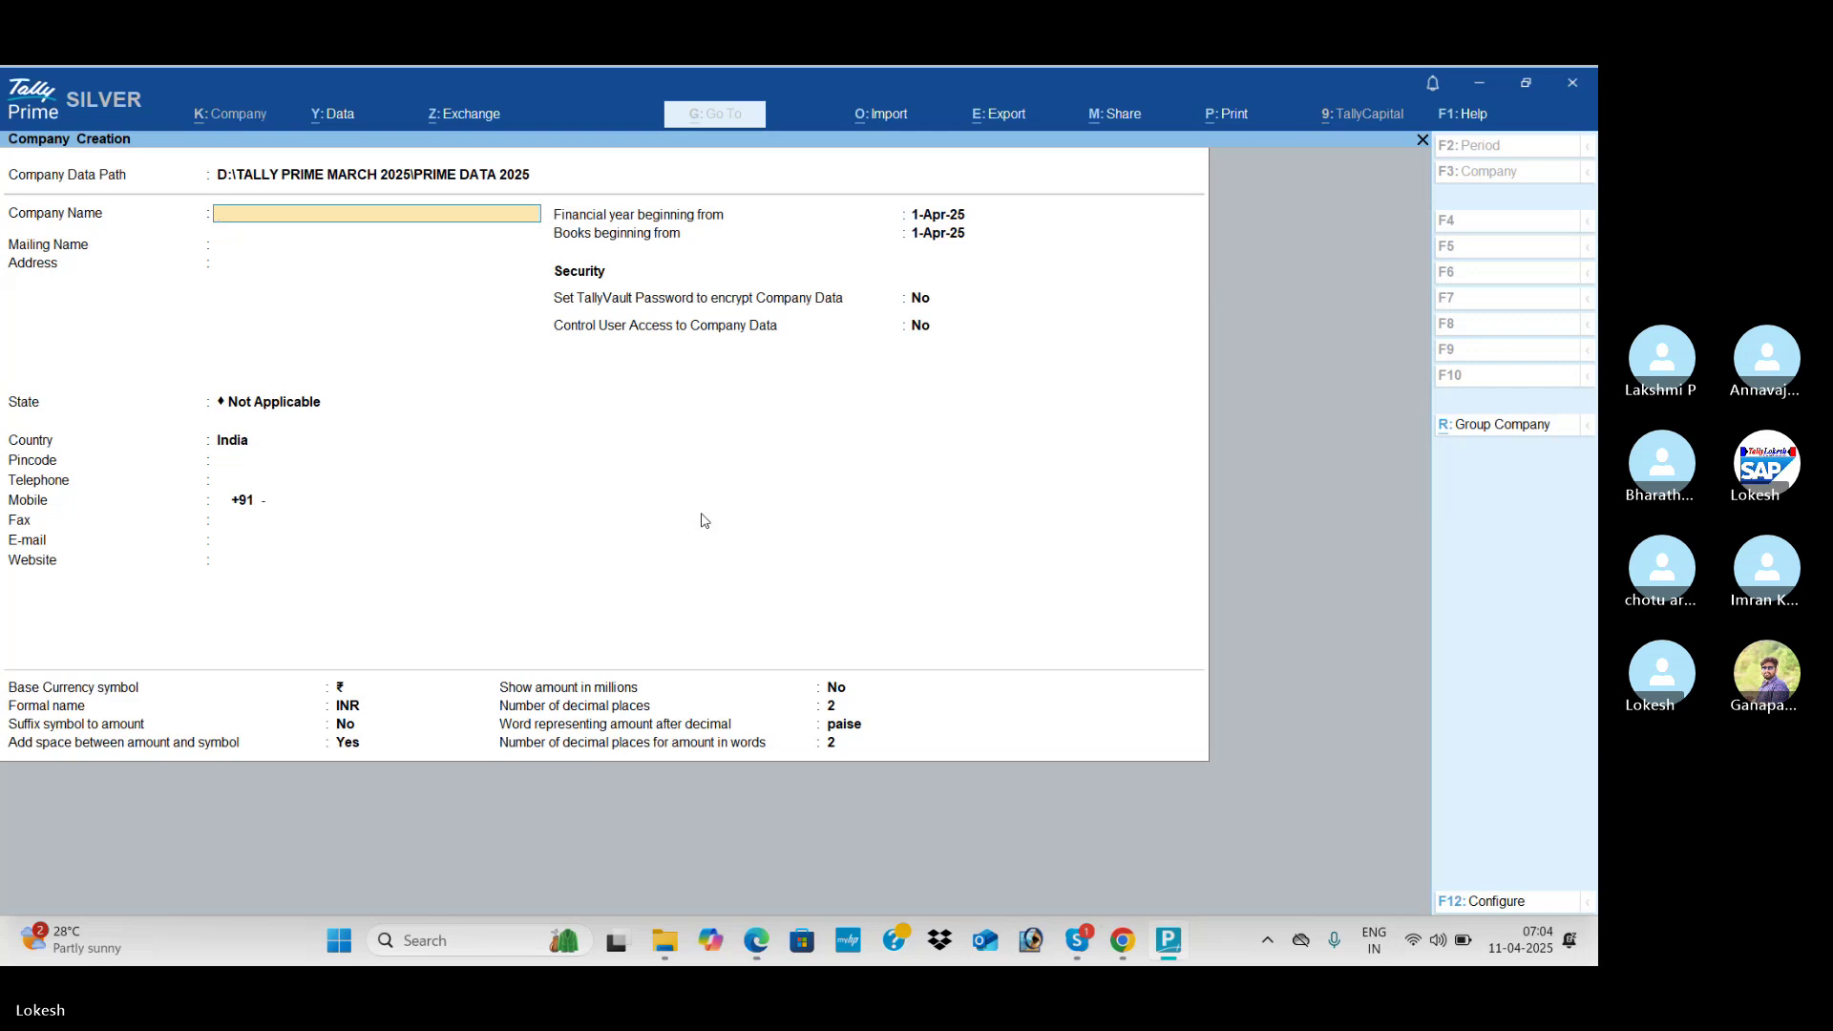
type("Manufacturing Company Aprile 11")
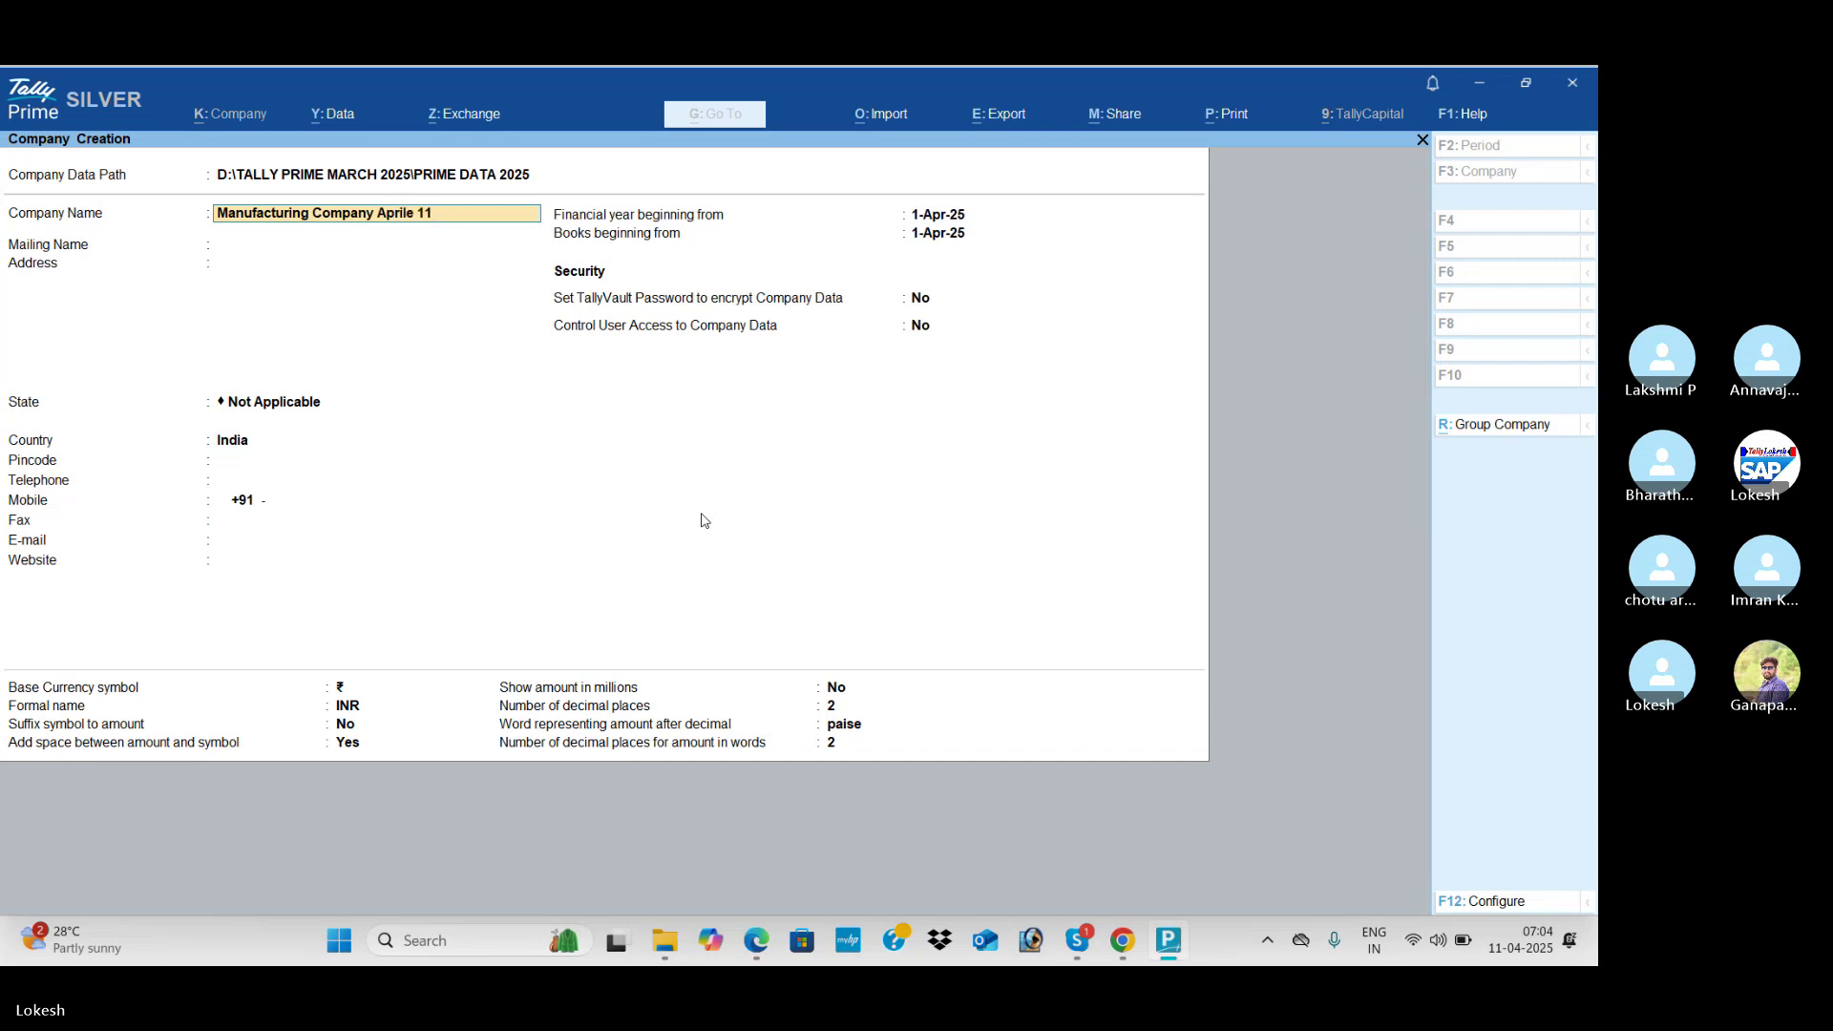
key("Return")
key("Return")
key("Return")
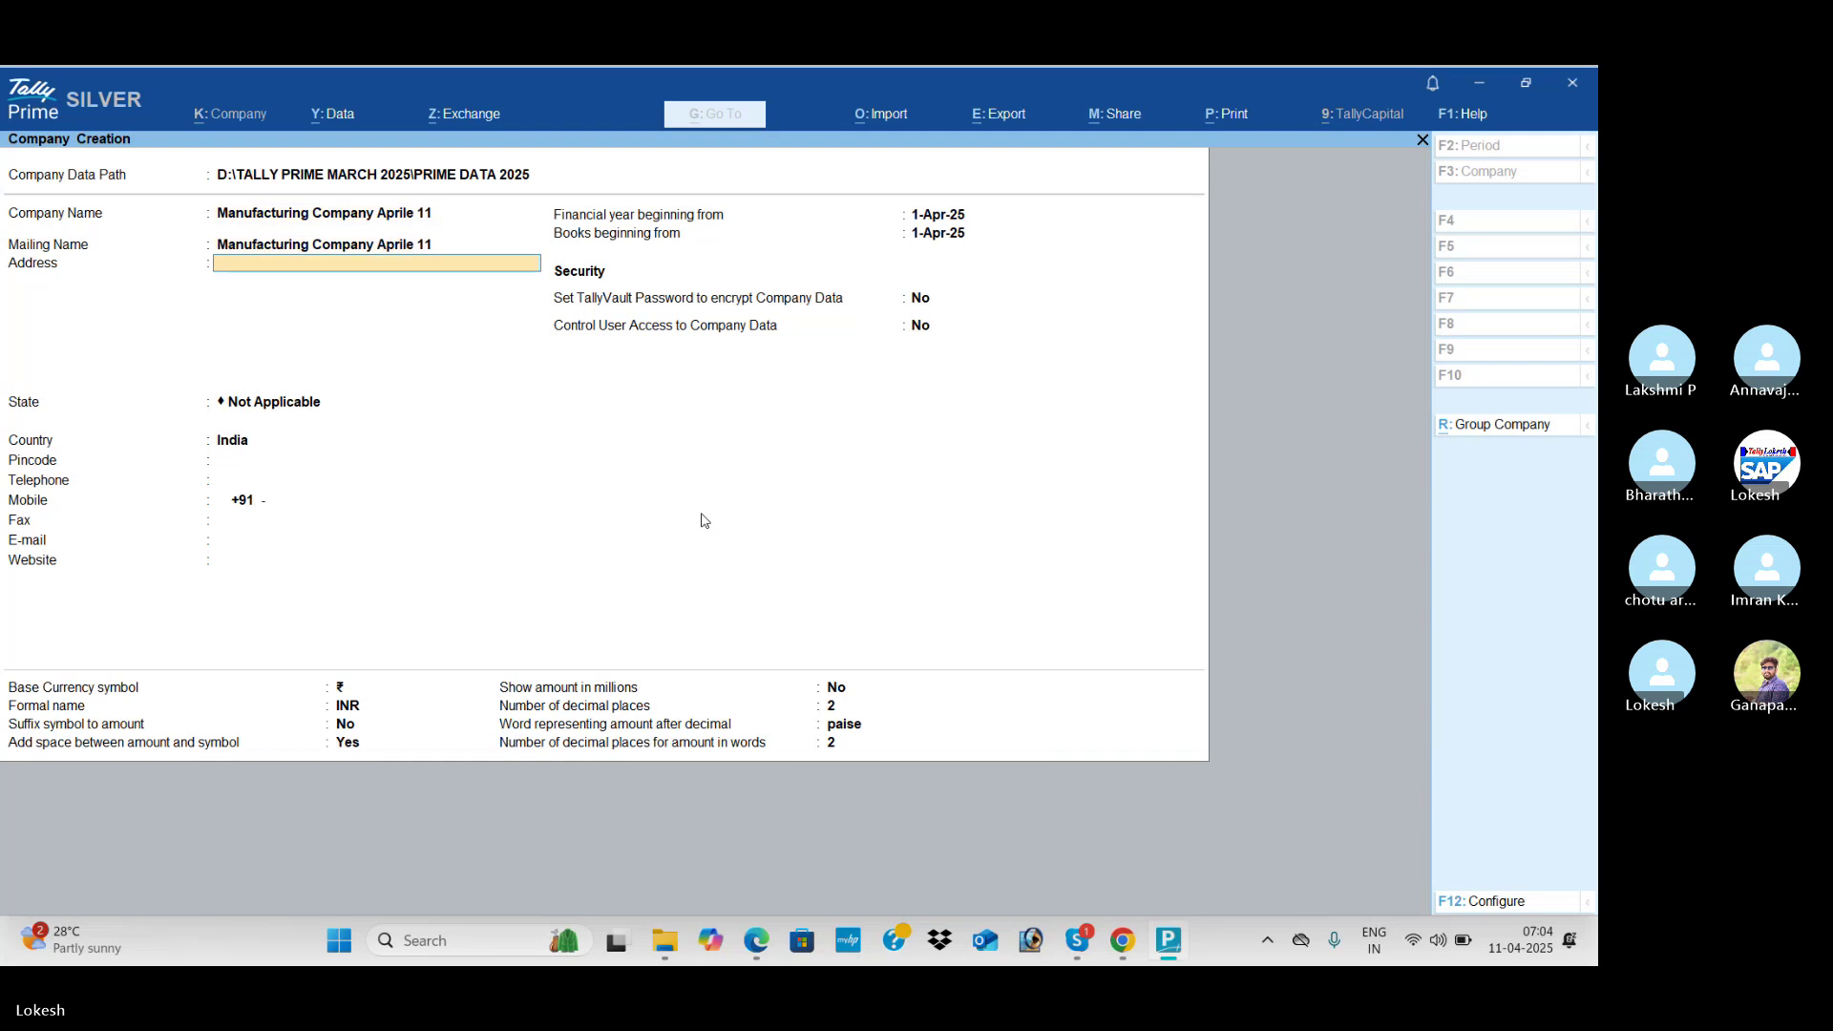
Step: Set the company's state to Andhra Pradesh and save the company creation form
key("Down")
key("Down")
key("Return")
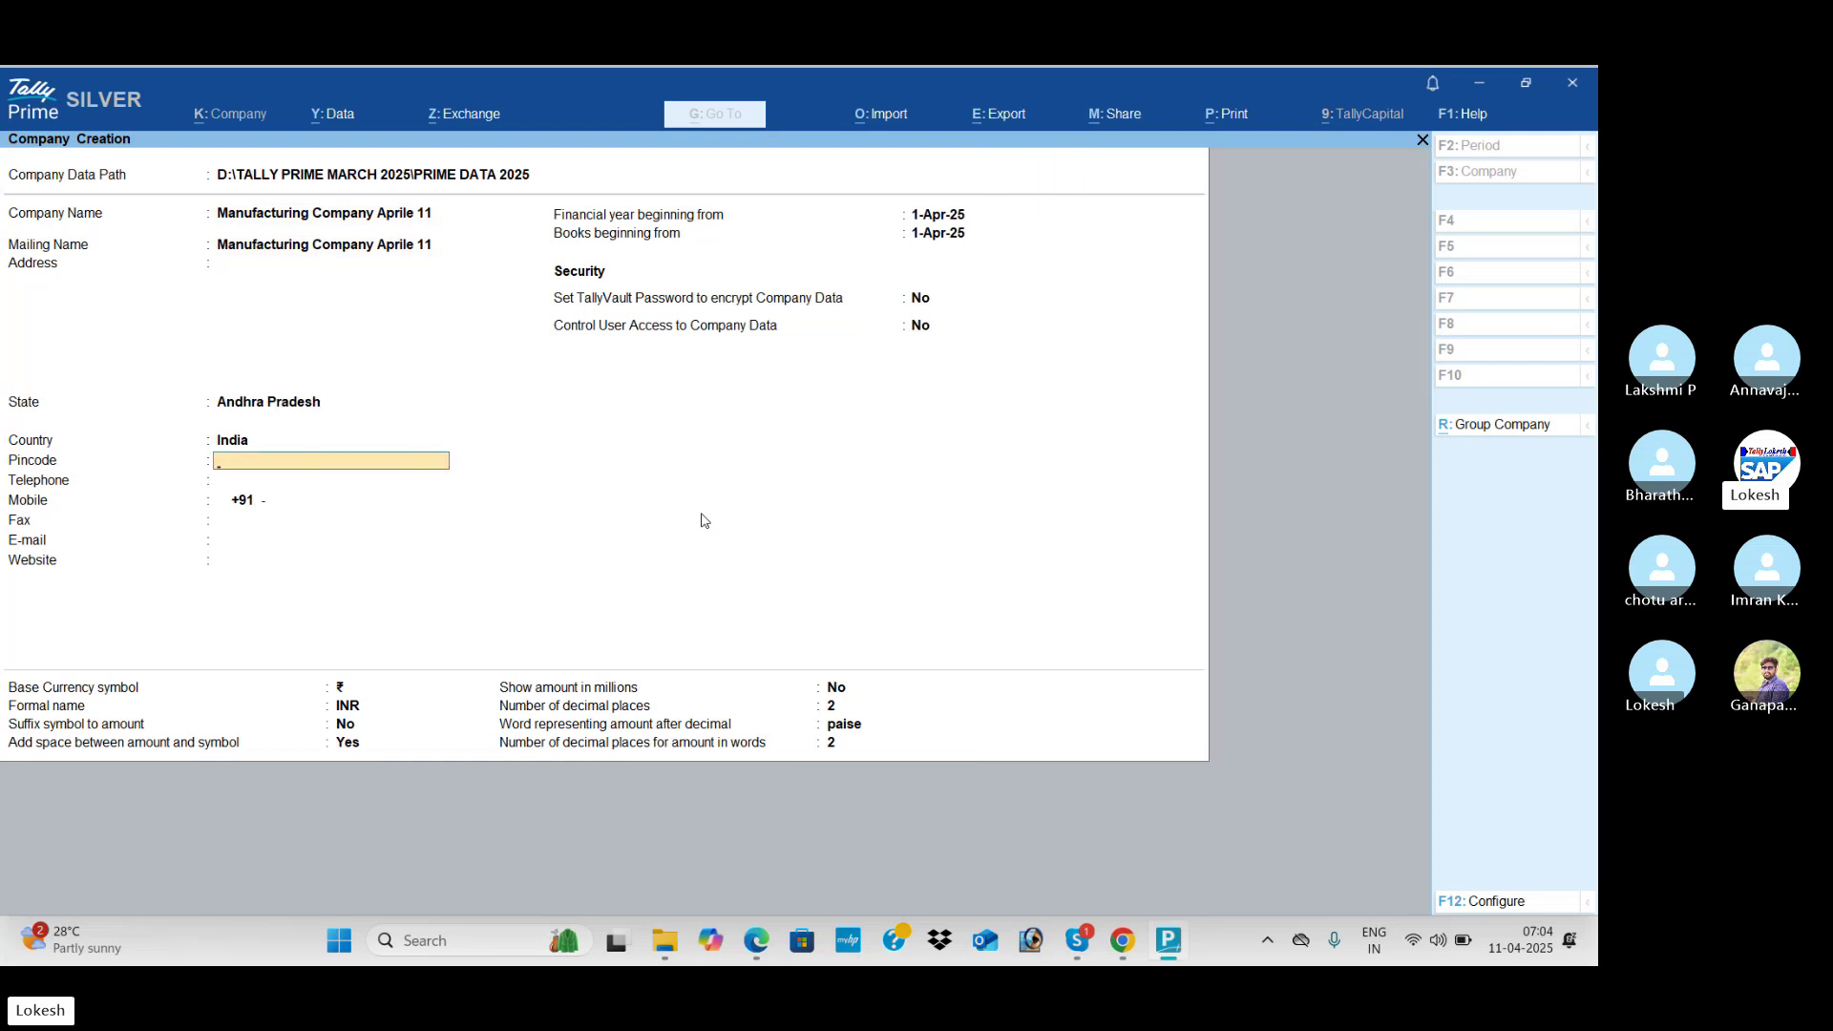
key("ctrl")
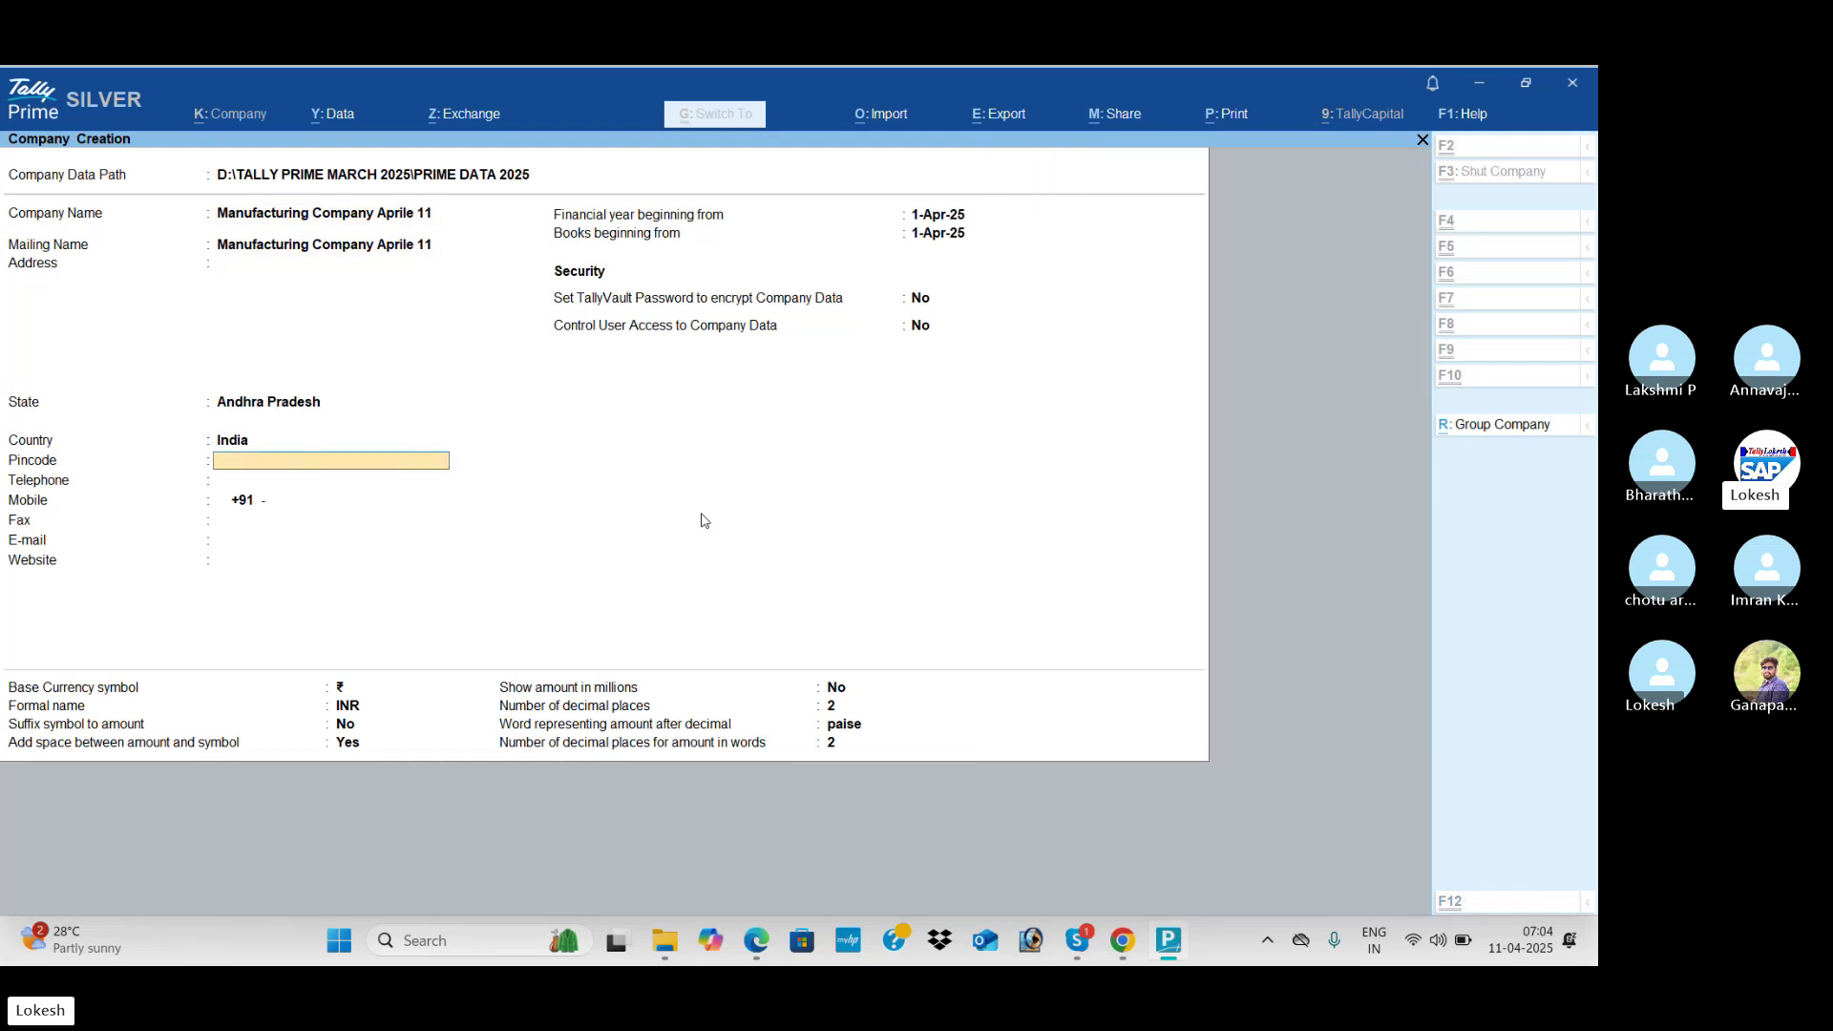
key("ctrl+a")
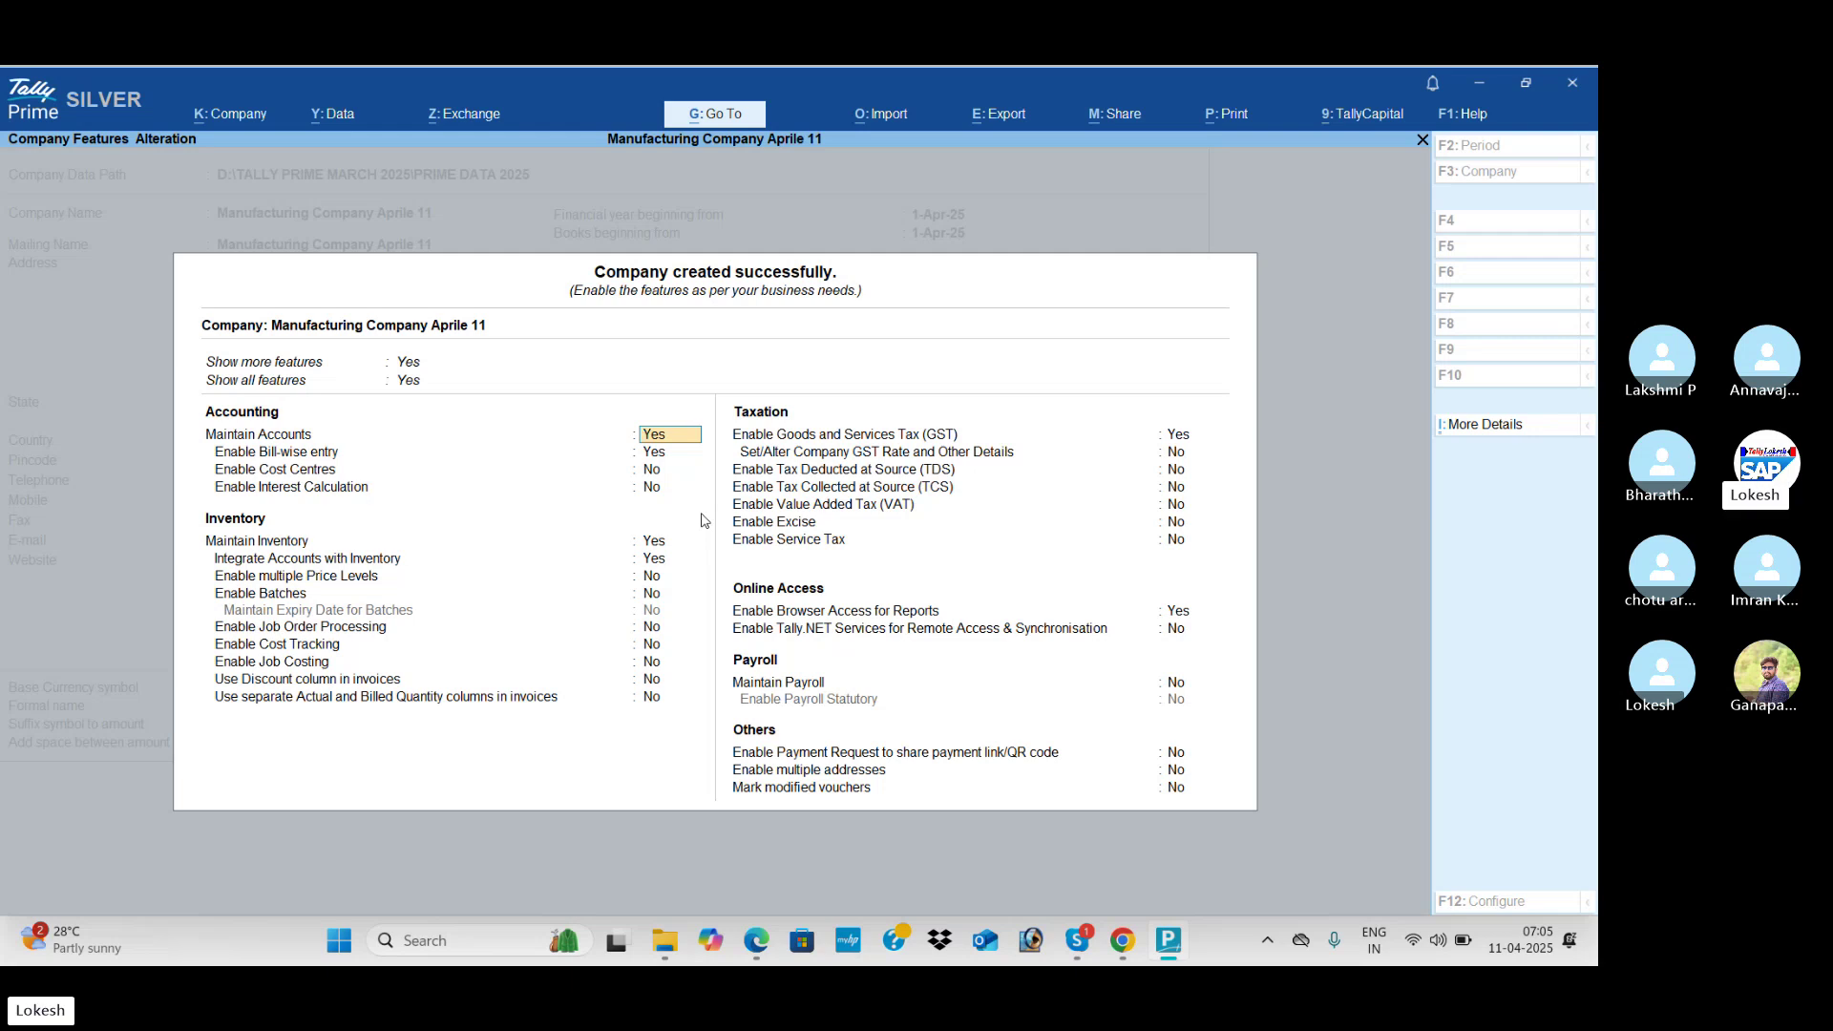
Step: Disable bill-wise entry in the company features, keeping inventory maintenance and its integration with accounts enabled
key("Return")
type("n")
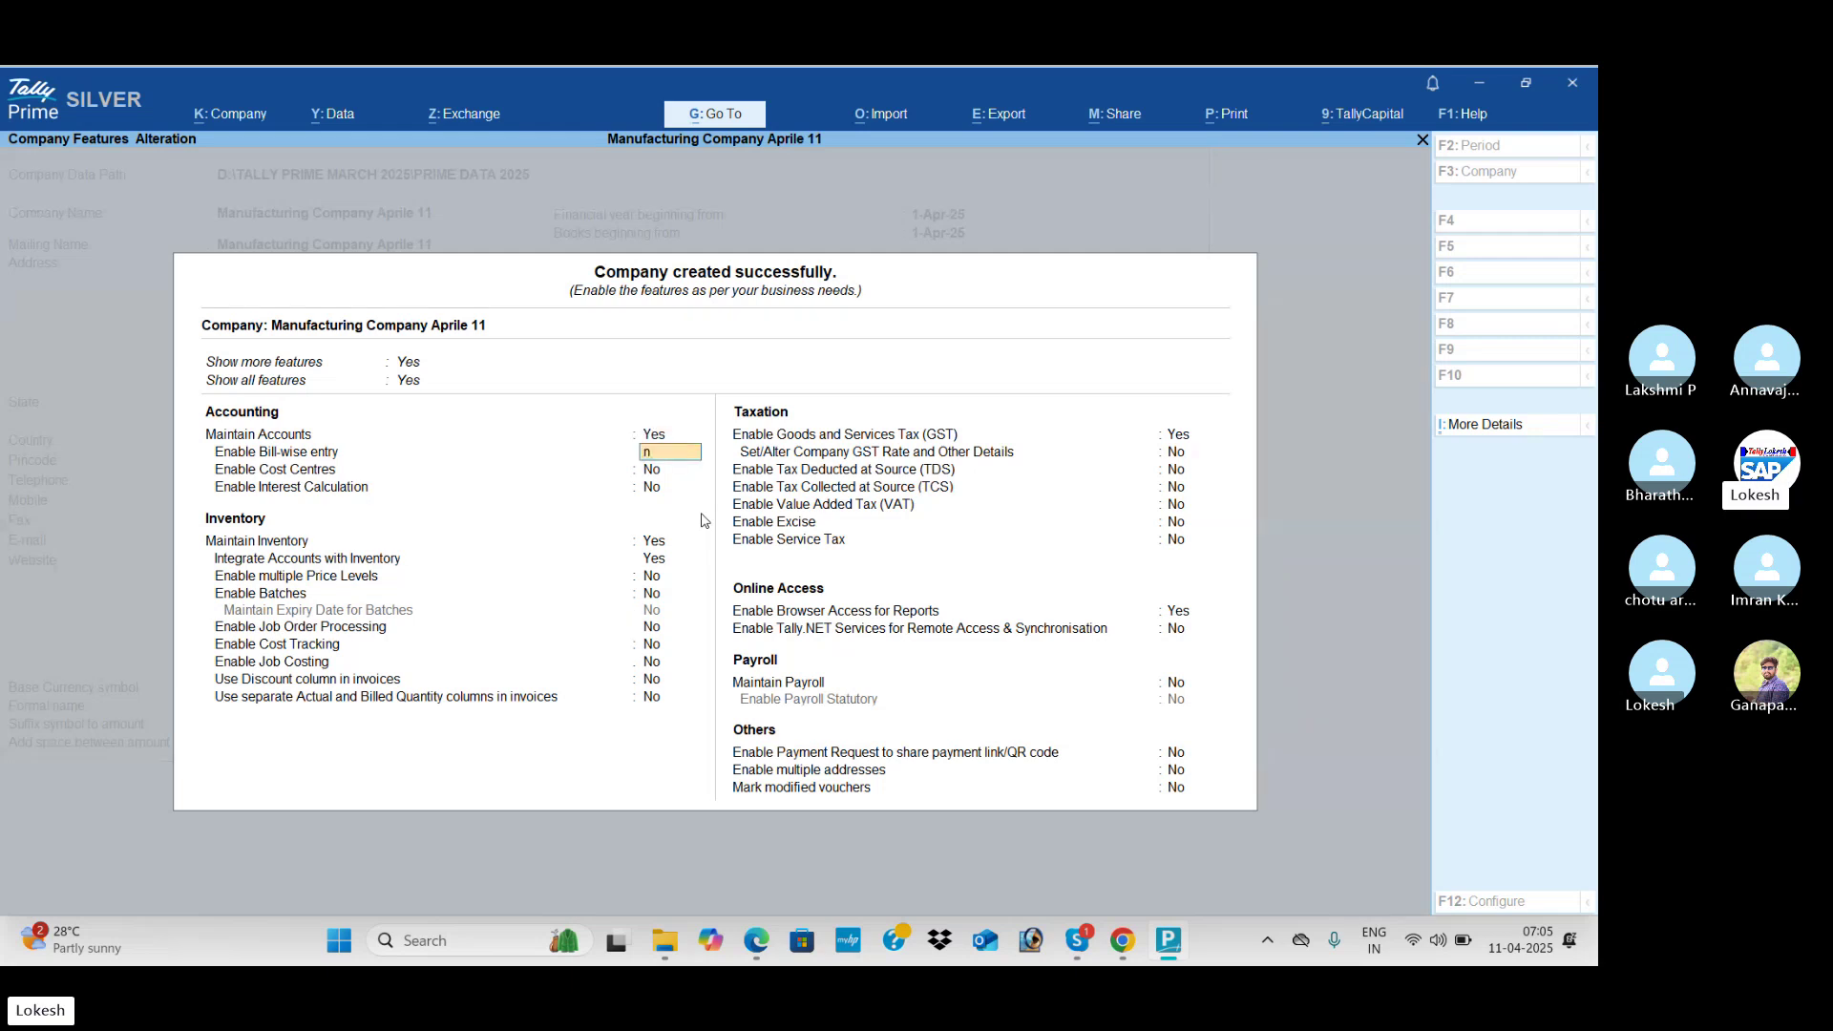
key("Return")
key("Return")
key("Return")
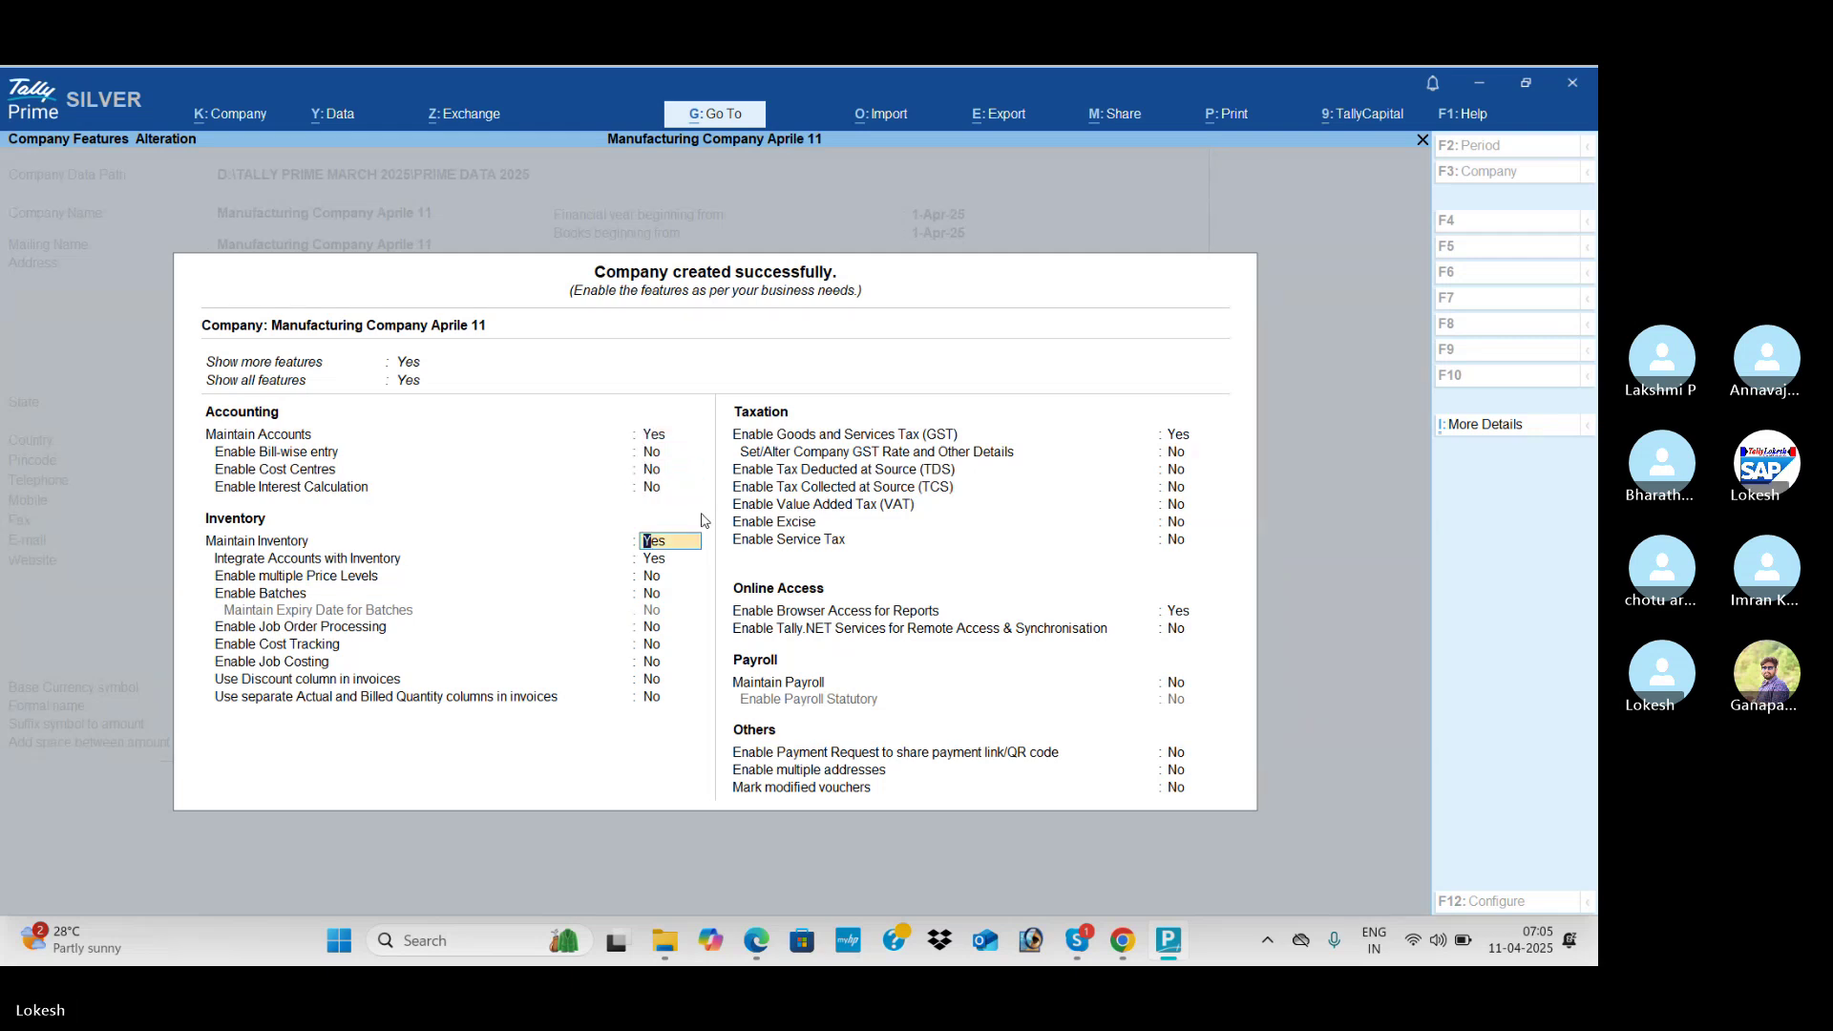
key("Return")
key("Return")
key("Return")
key("Return")
key("Return")
key("Return")
key("Return")
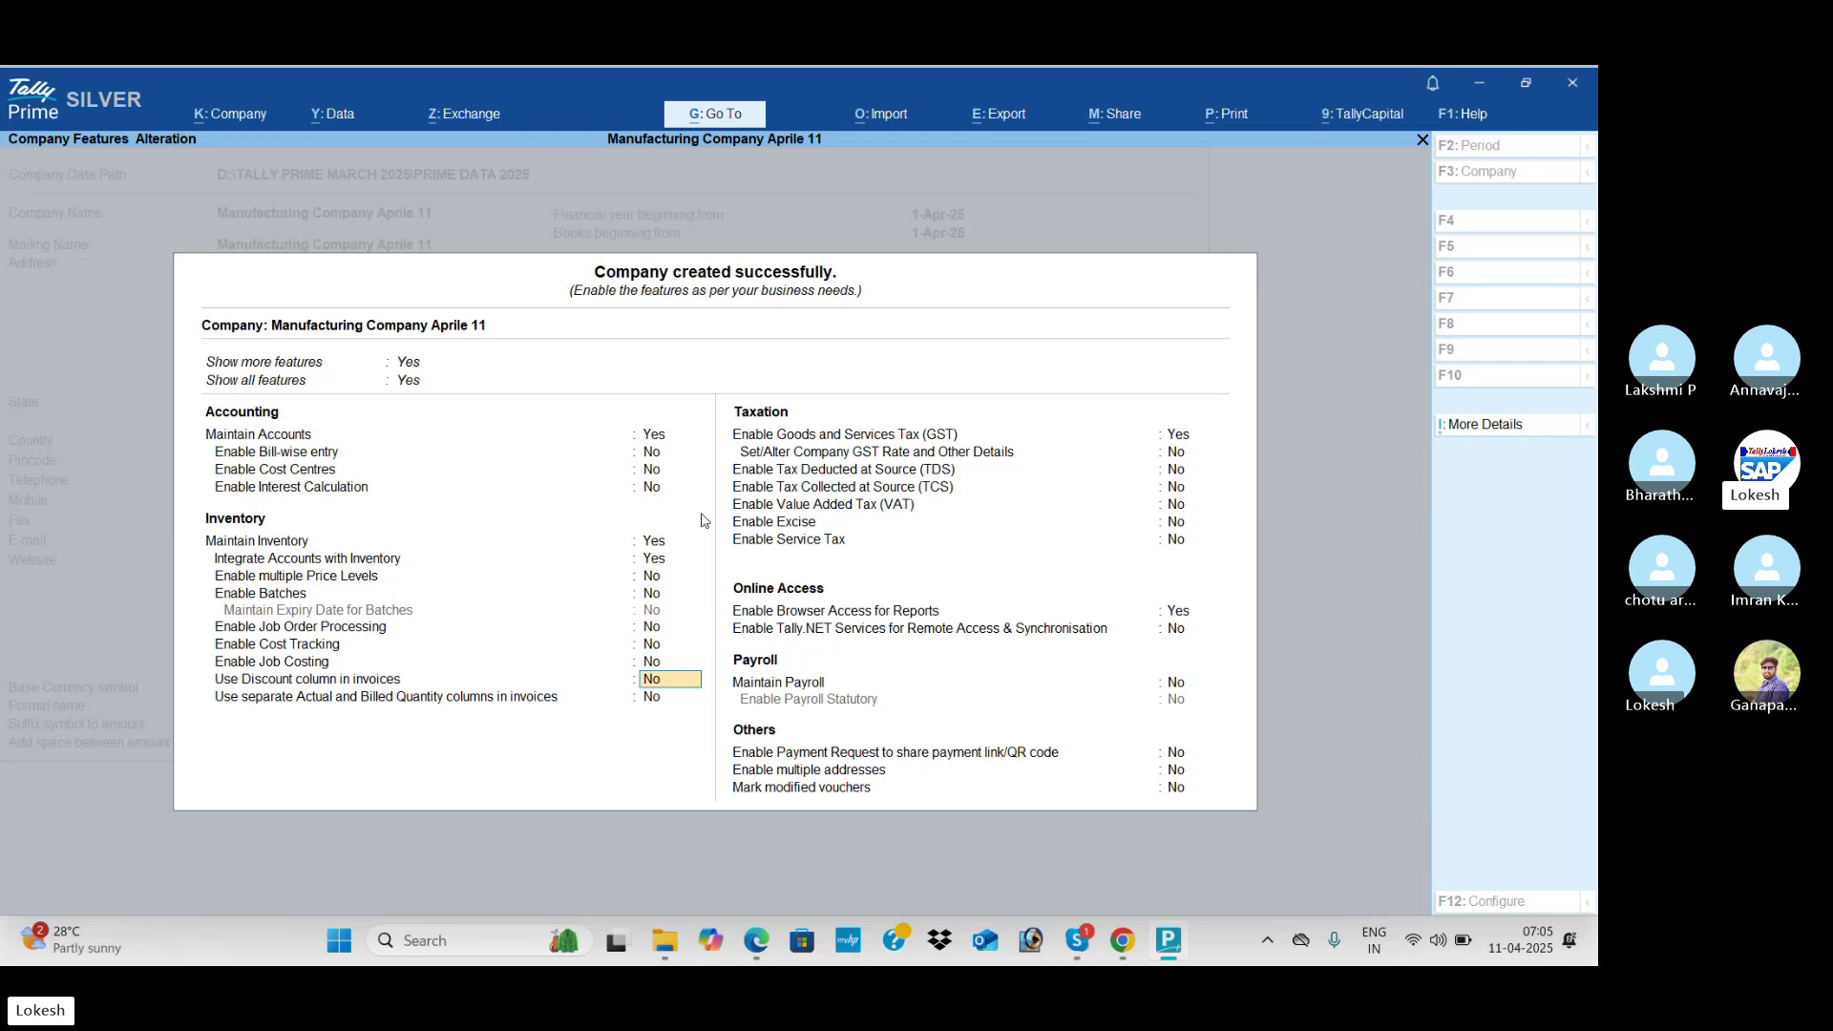
Step: Accept the GST details with regular registration, 37 as GSTIN/UIN and monthly GSTR-1, and save the company features
key("Return")
key("Return")
key("Return")
key("Return")
key("Return")
key("Return")
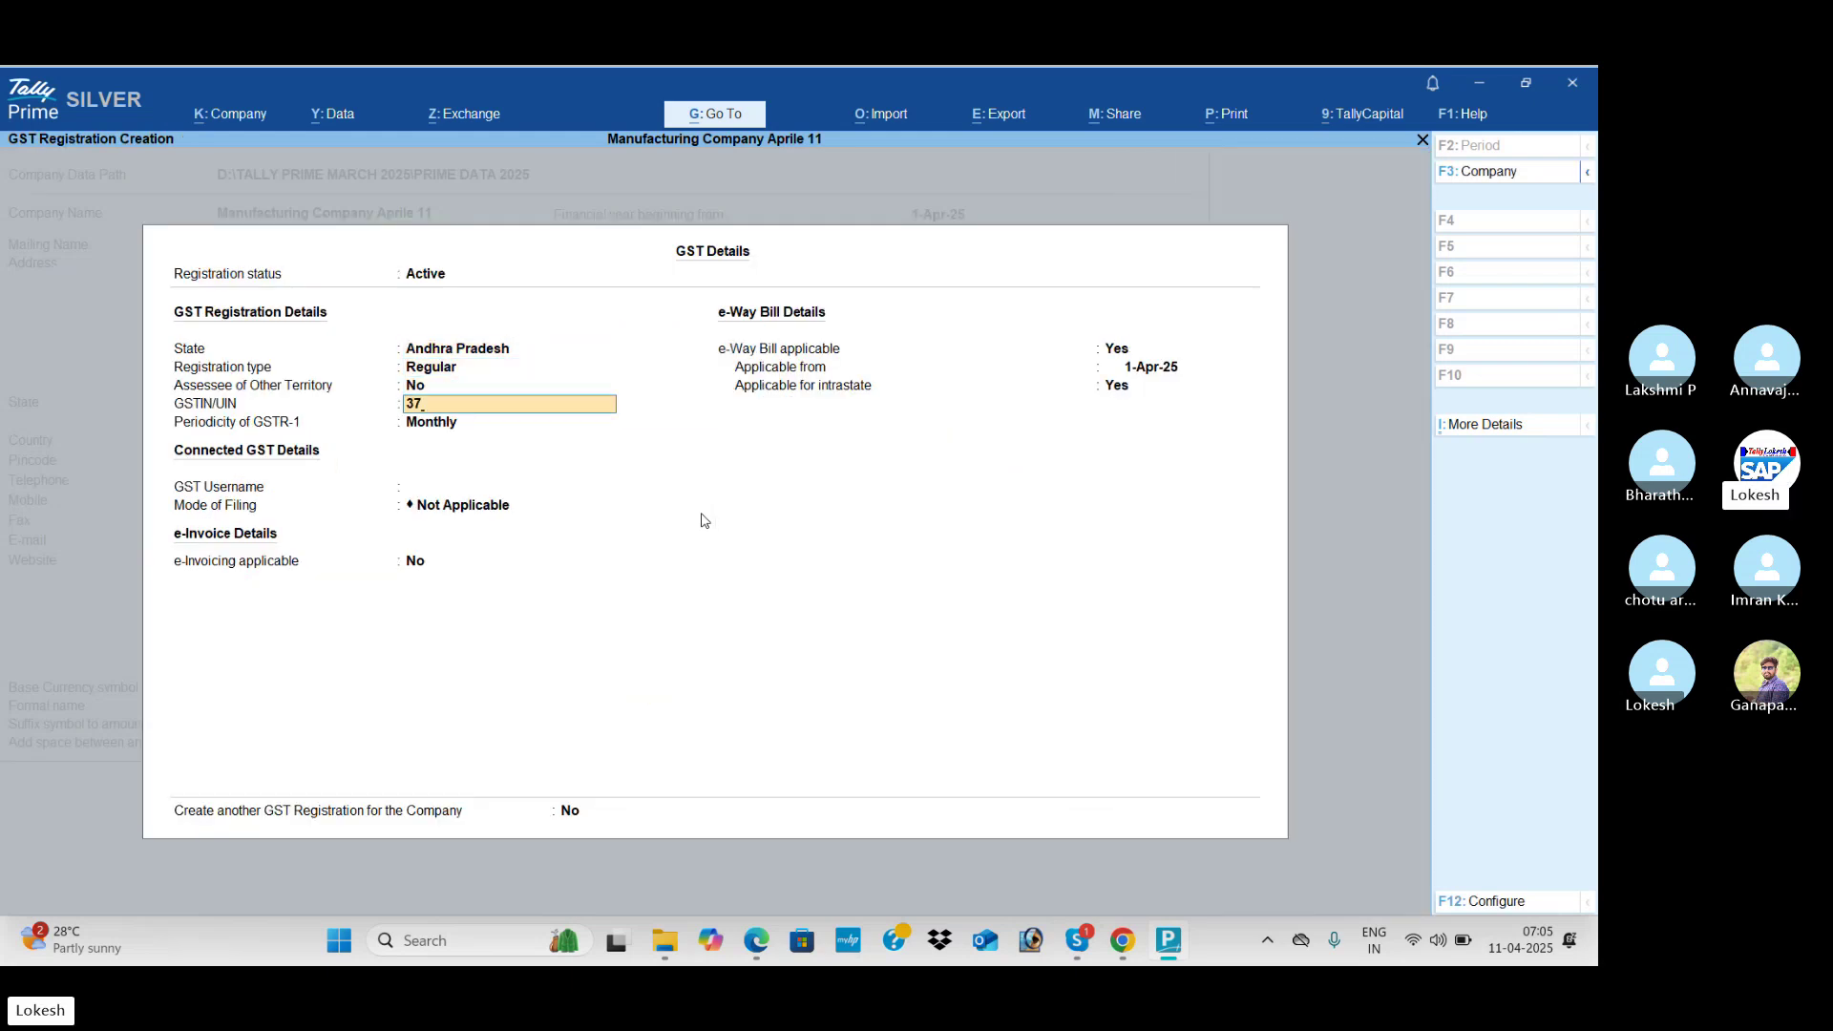
type("37")
key("Return")
key("Return")
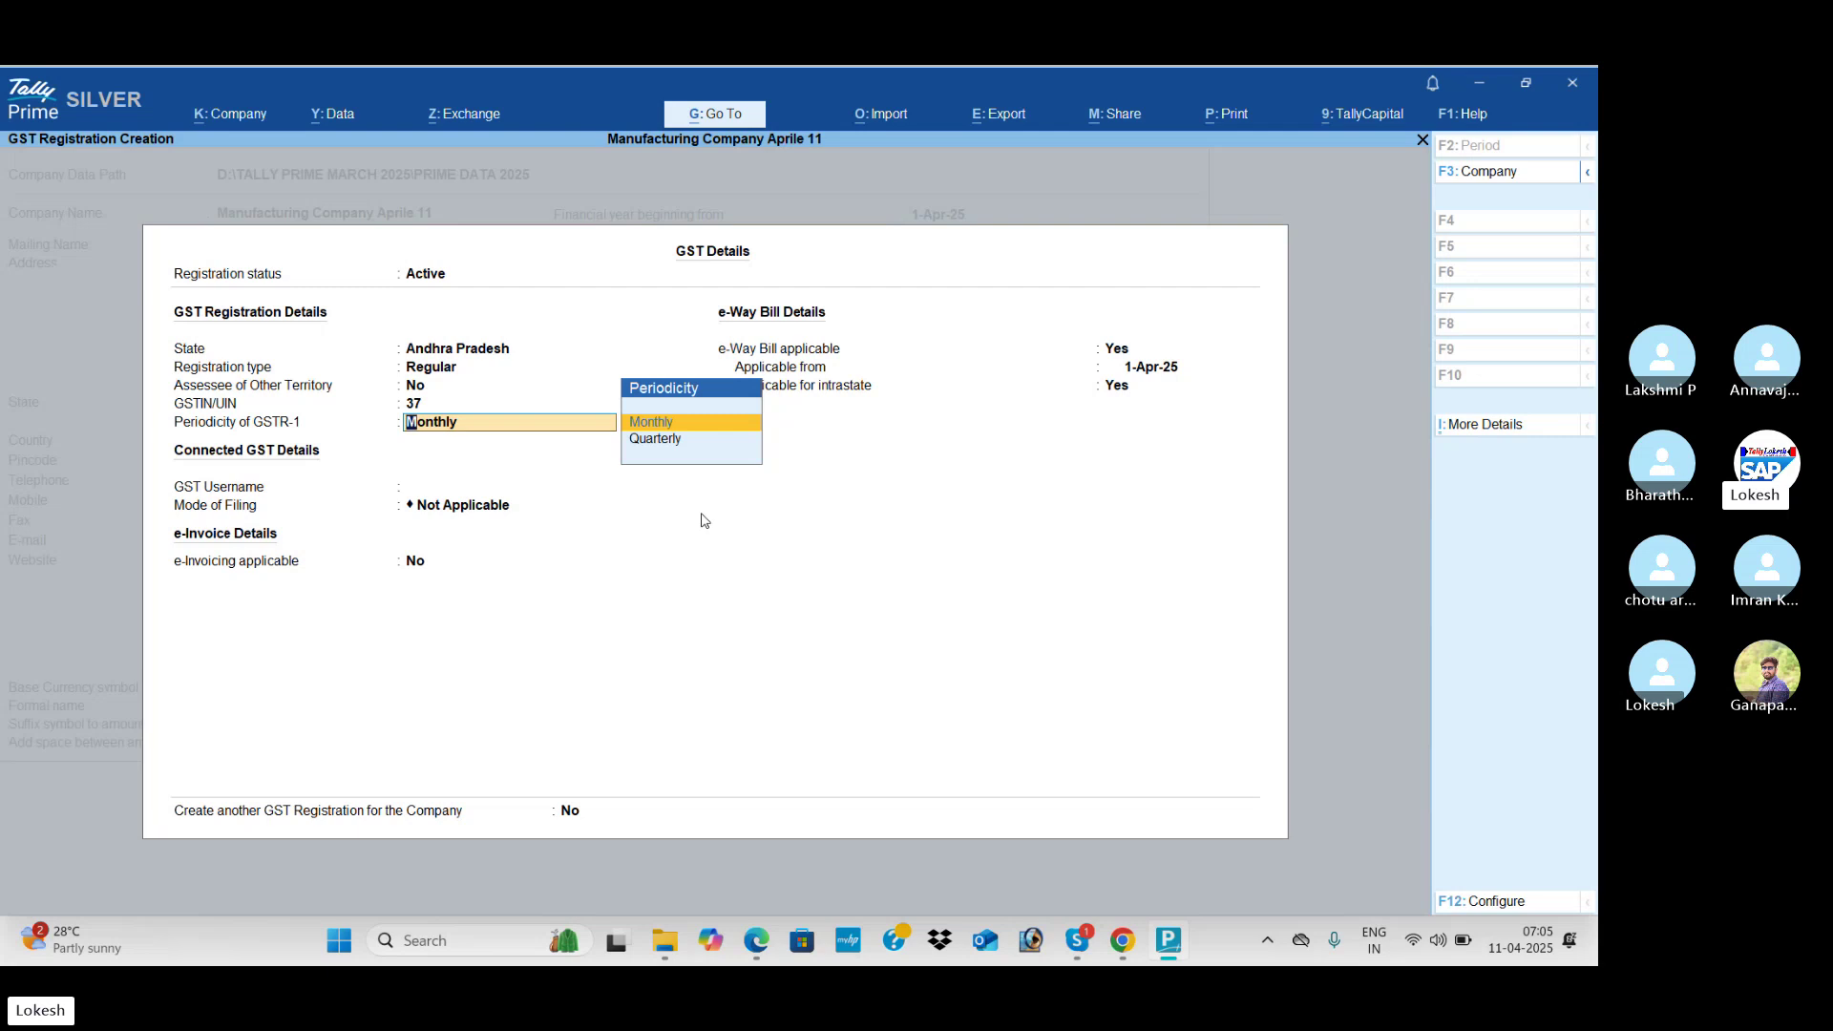
key("ctrl+a")
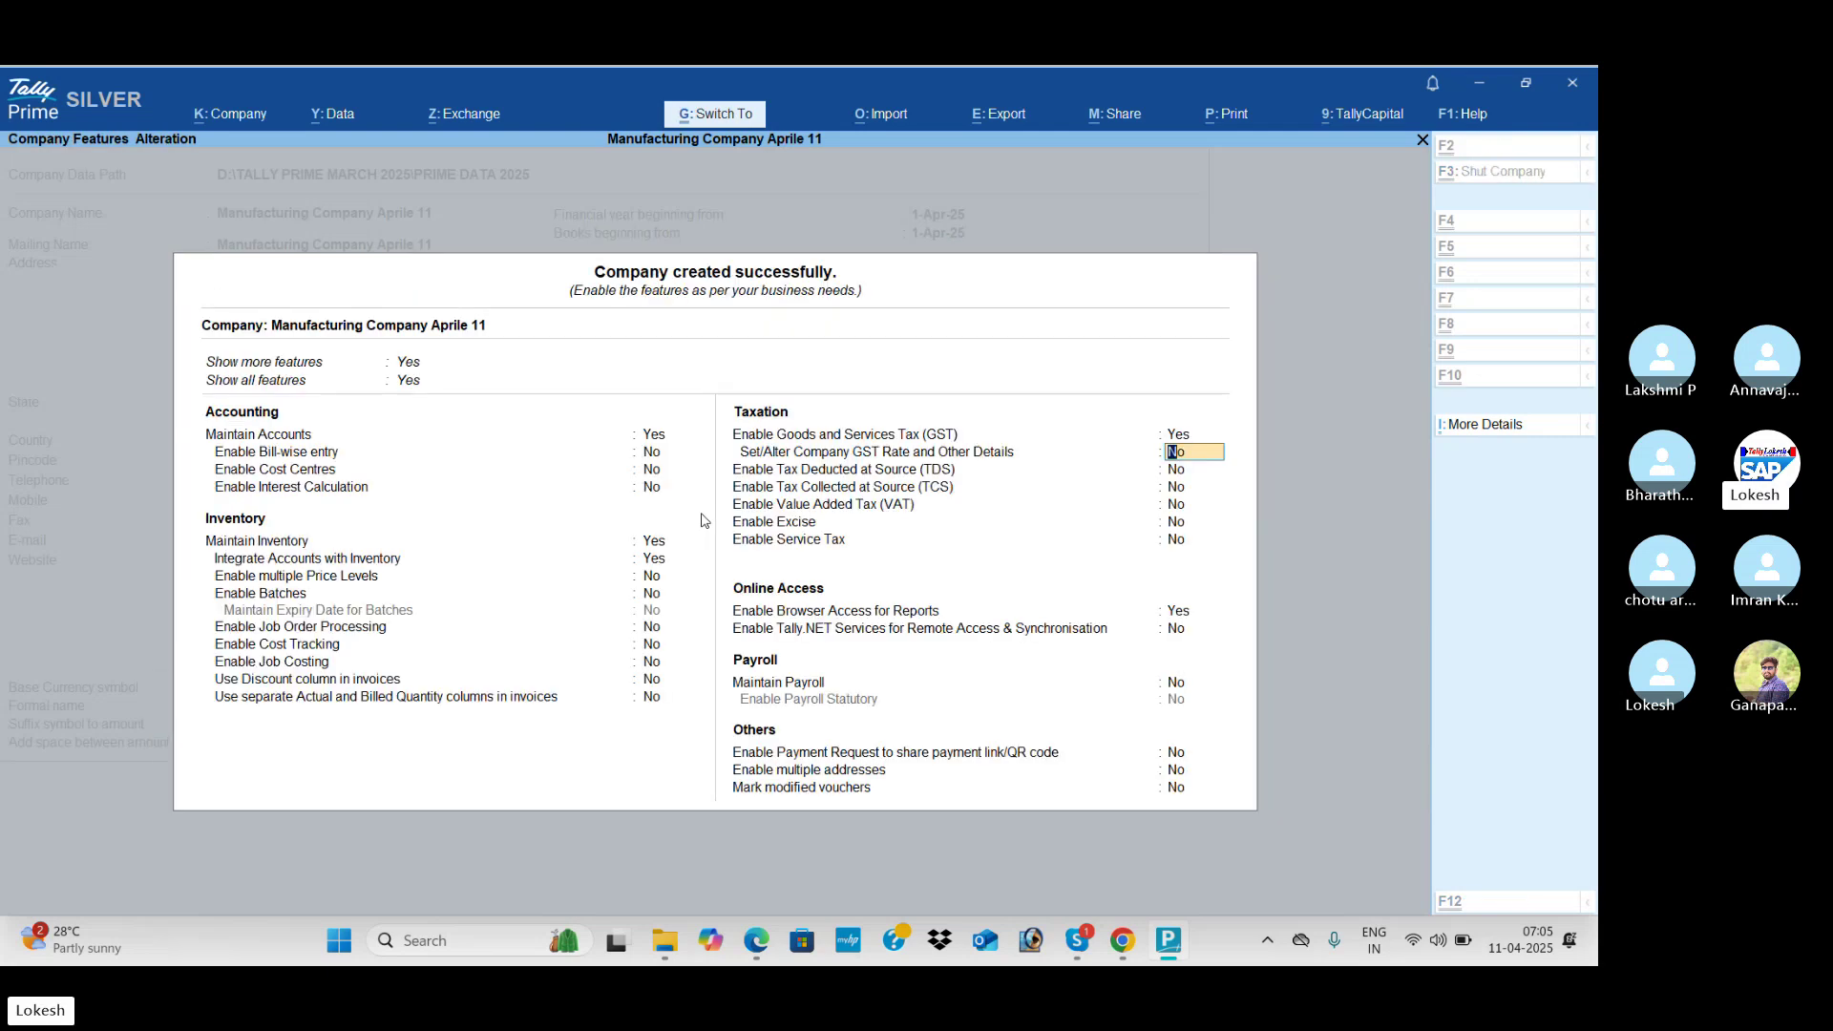
key("ctrl+a")
Step: Open voucher entry for the new company and switch the voucher type to Receipt
key("Down")
key("Down")
key("Down")
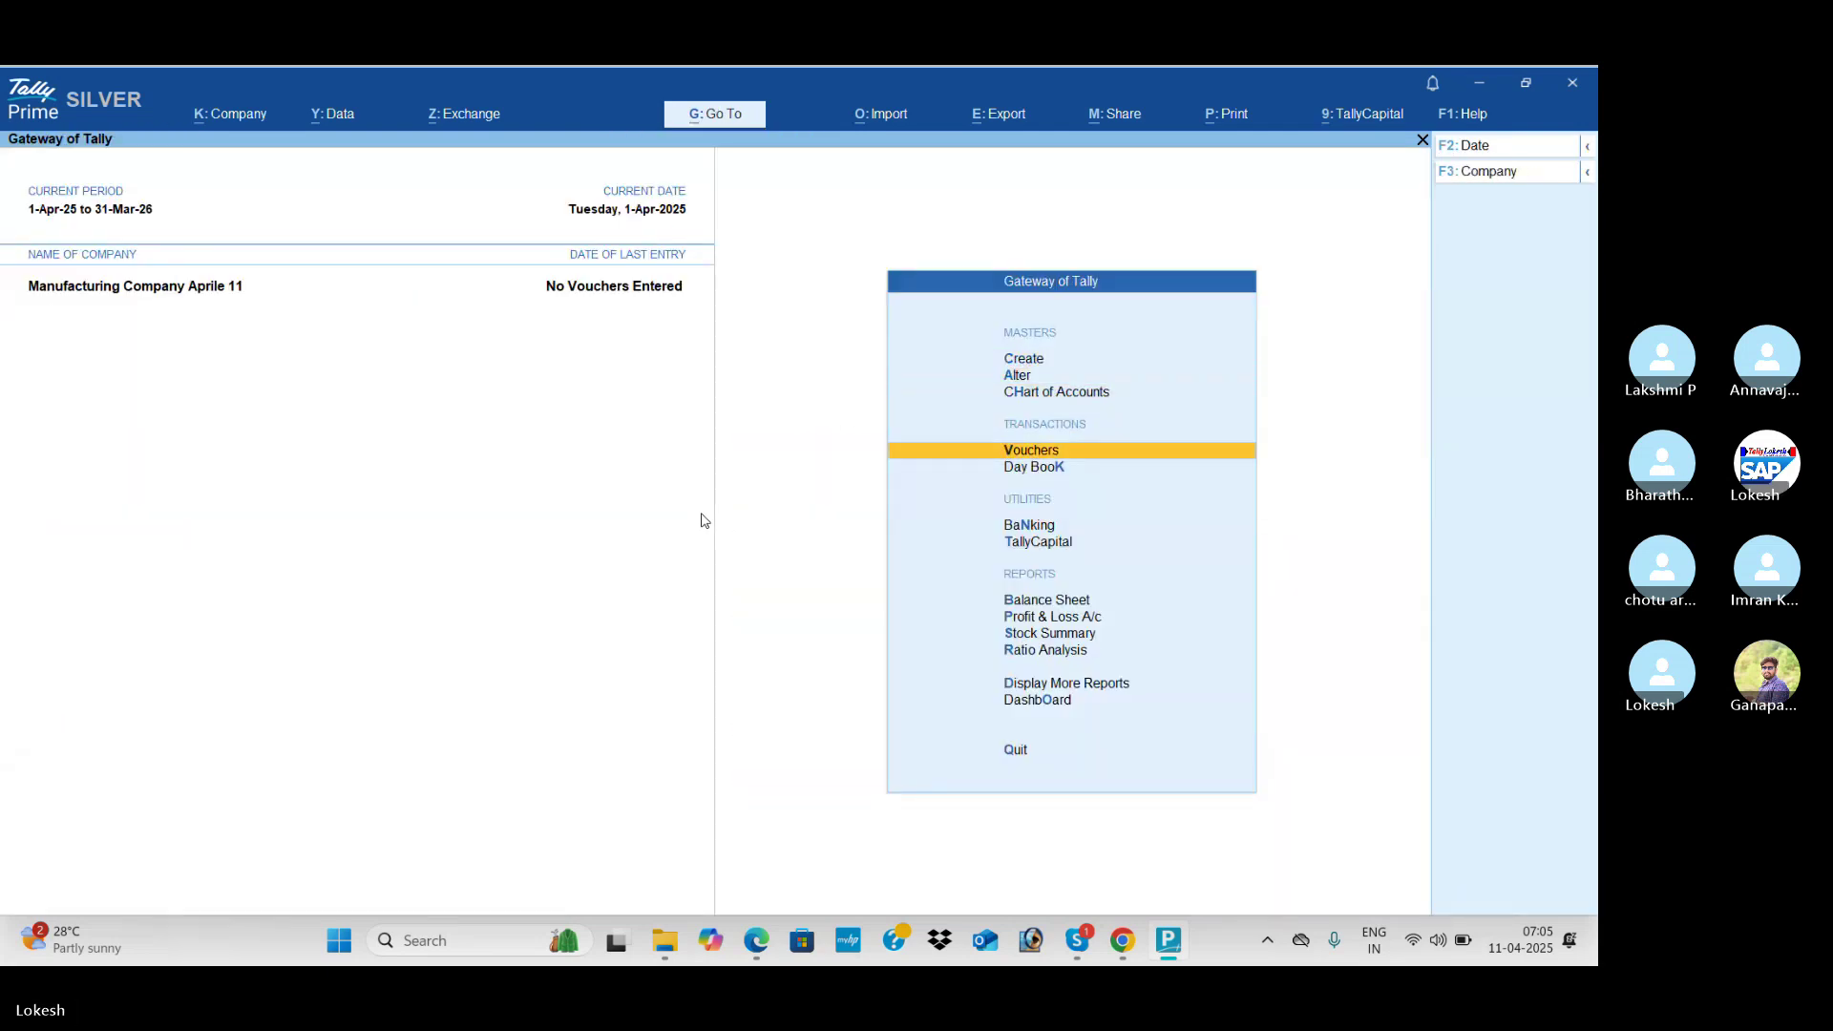
key("Return")
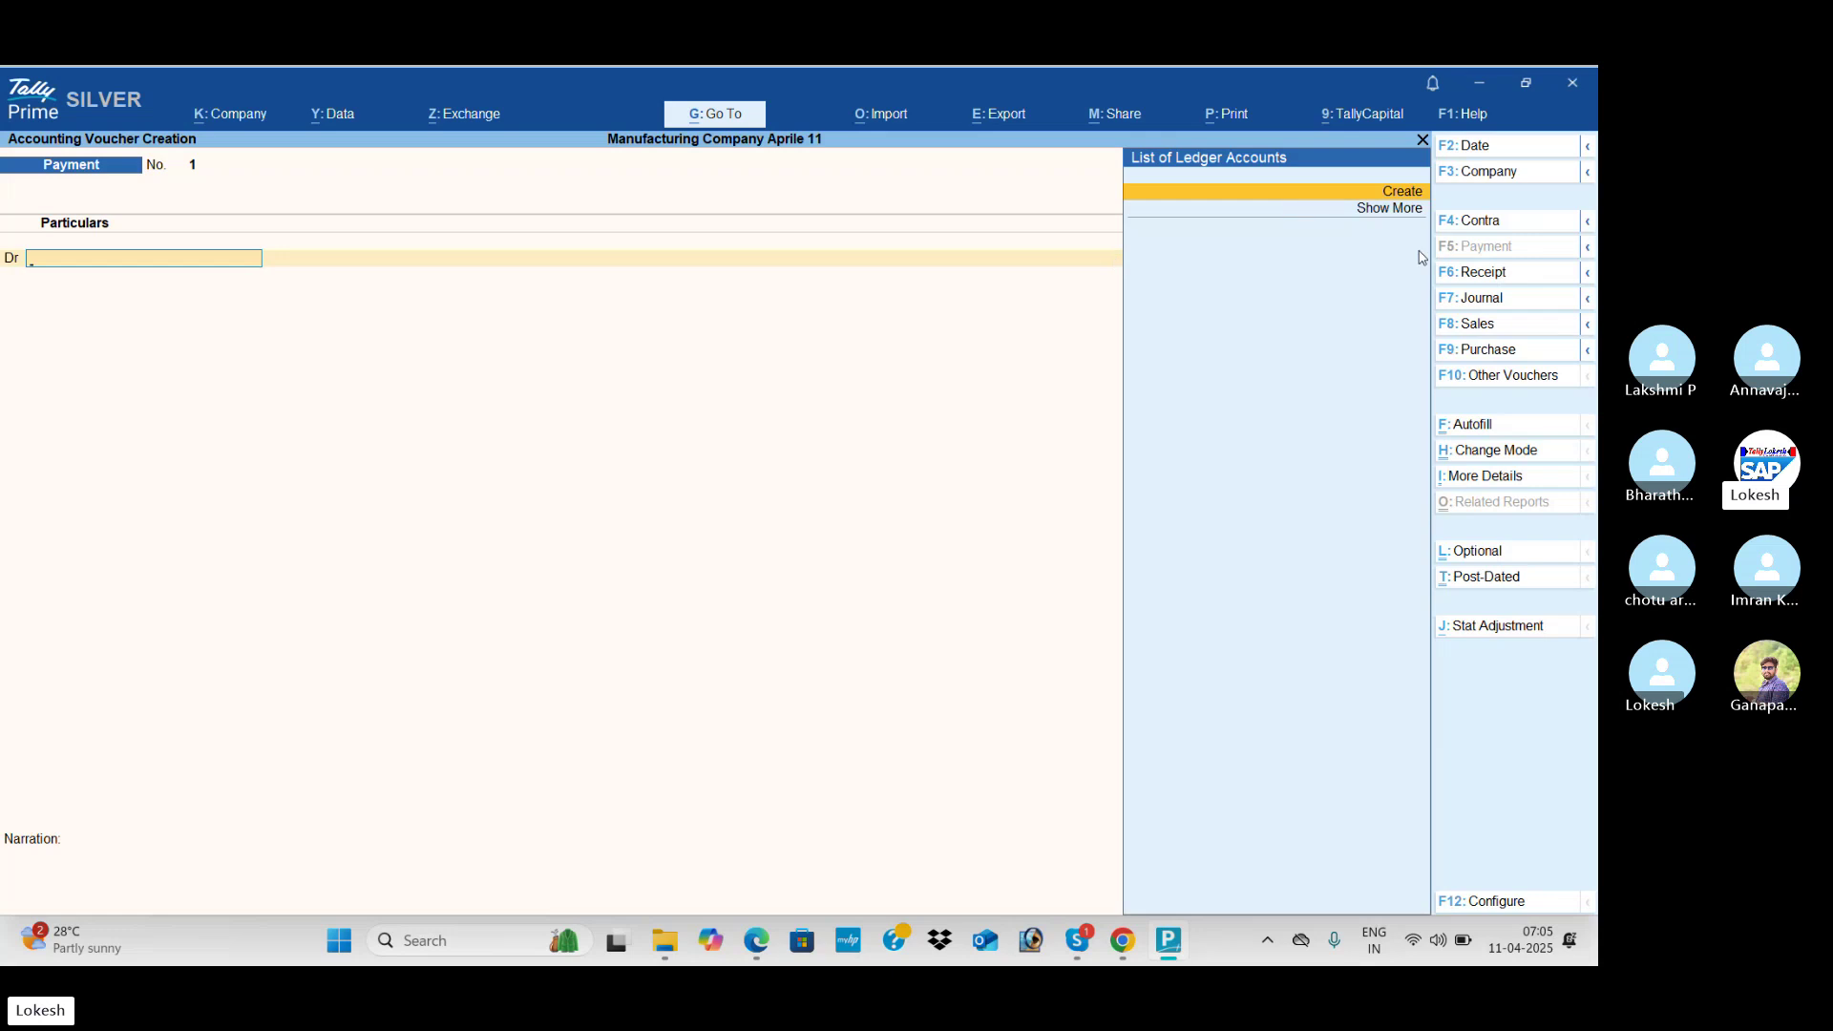
left_click(1490, 273)
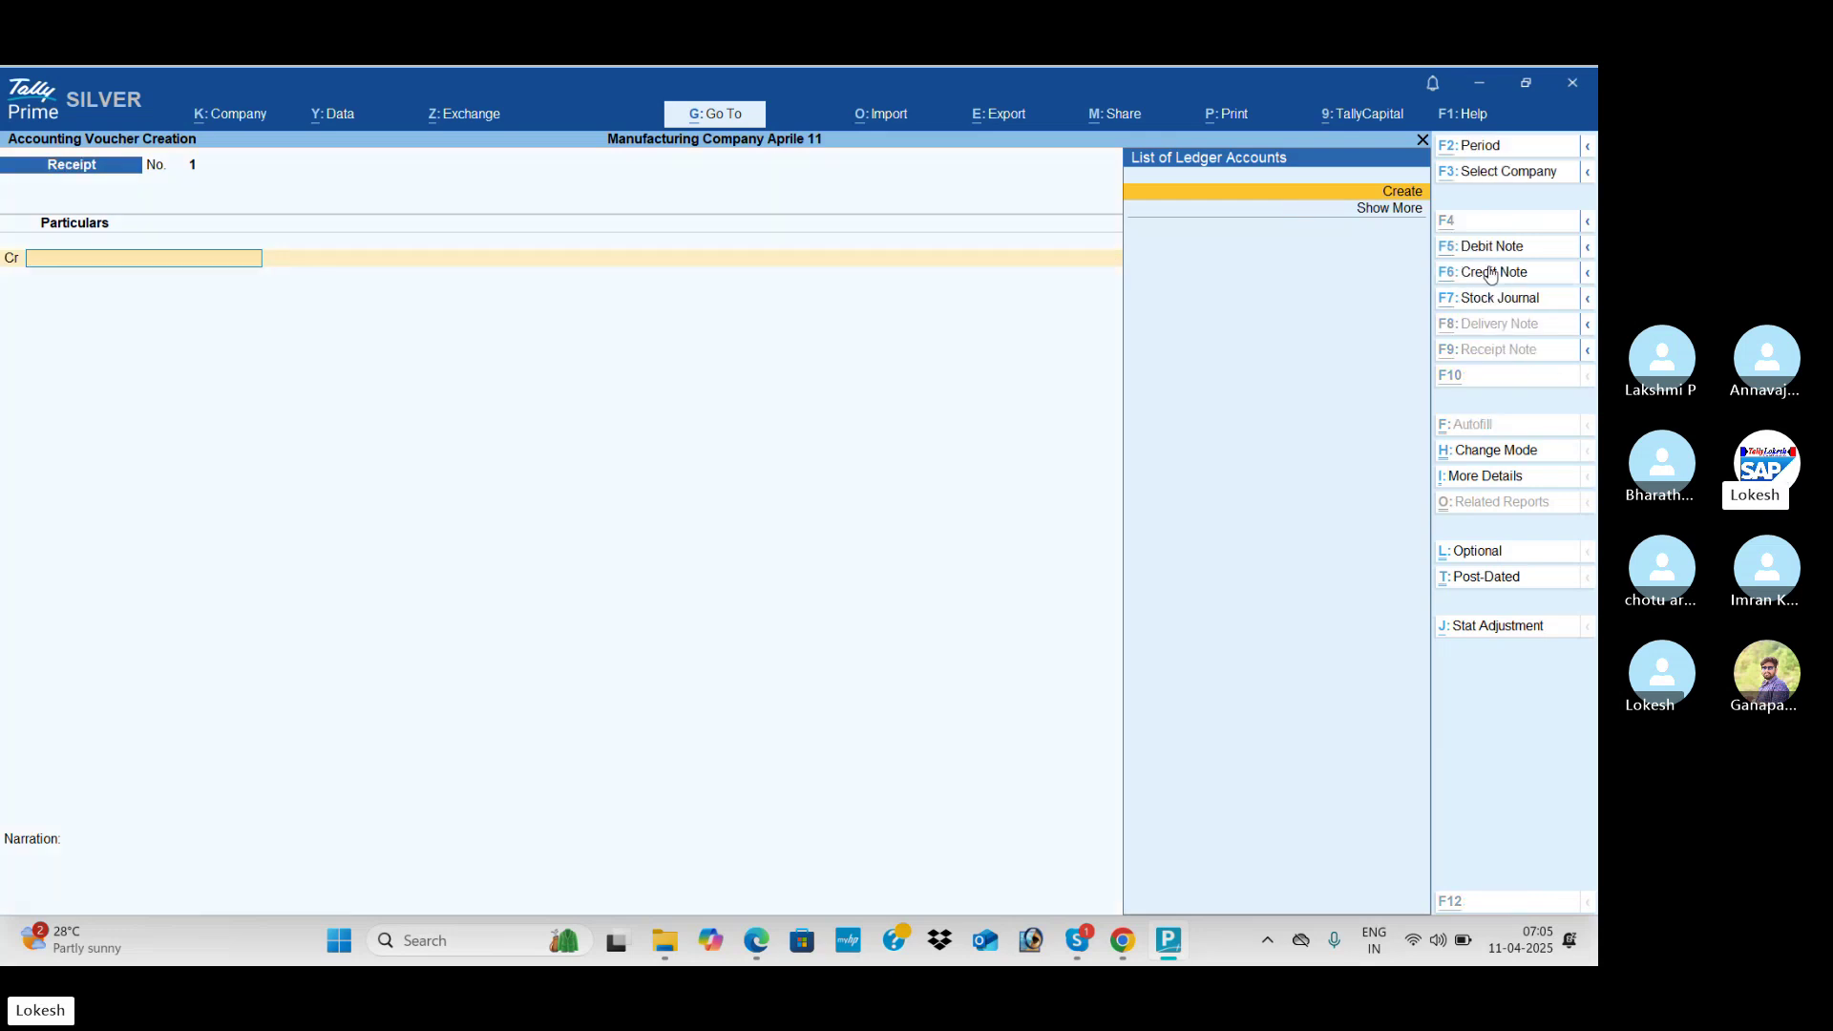
Step: Check the transaction month in the PDF and set the receipt voucher's date to 1-10
key("alt+Tab")
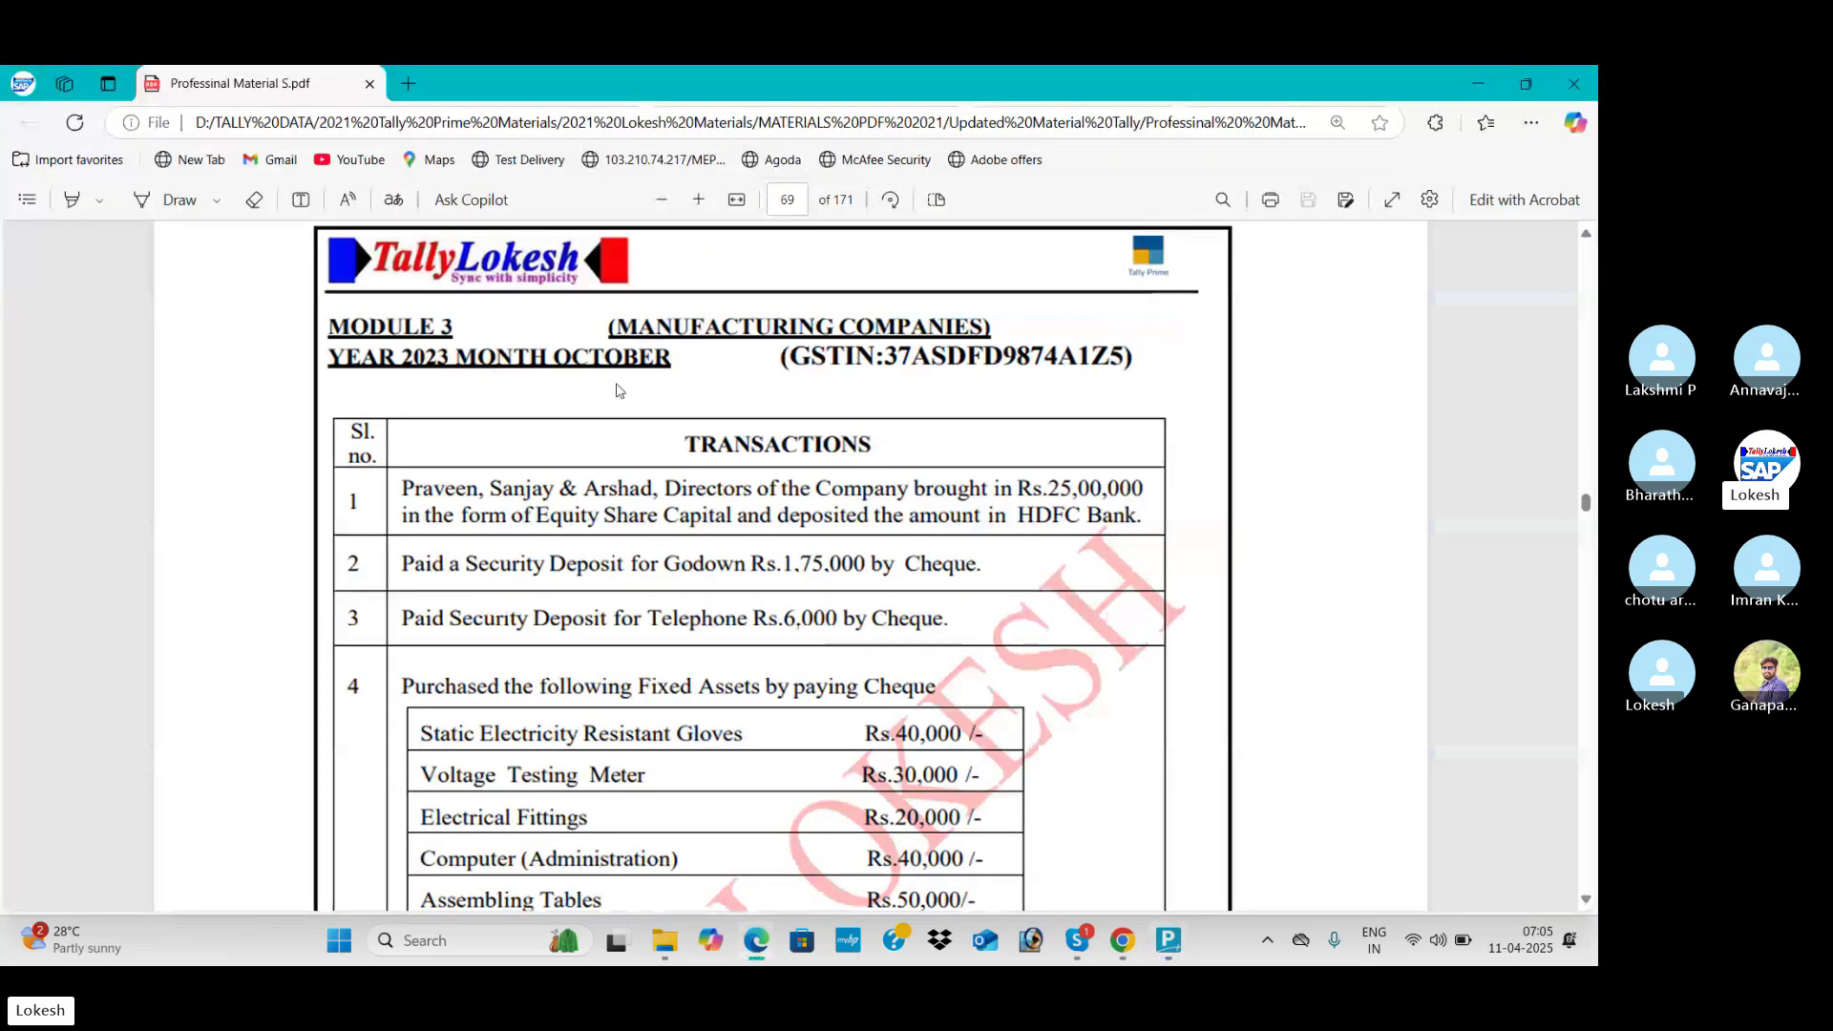
key("alt+Tab")
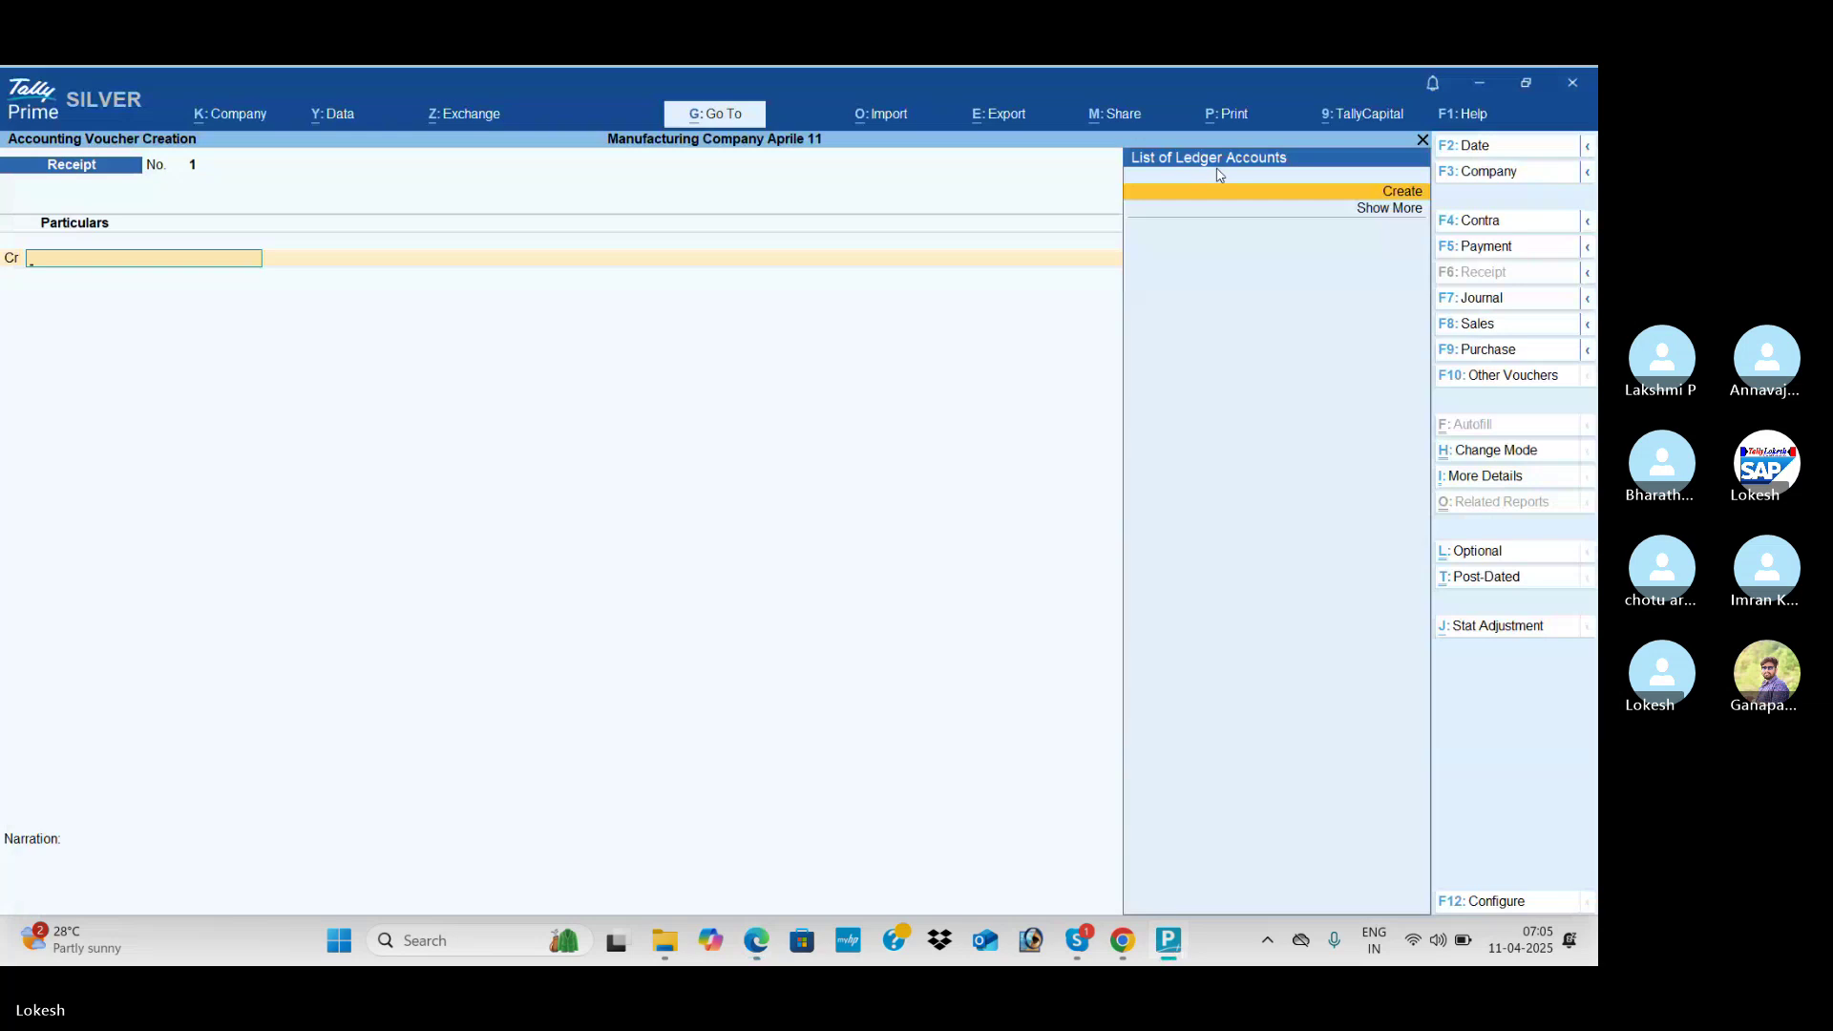
left_click(1496, 150)
type("1-")
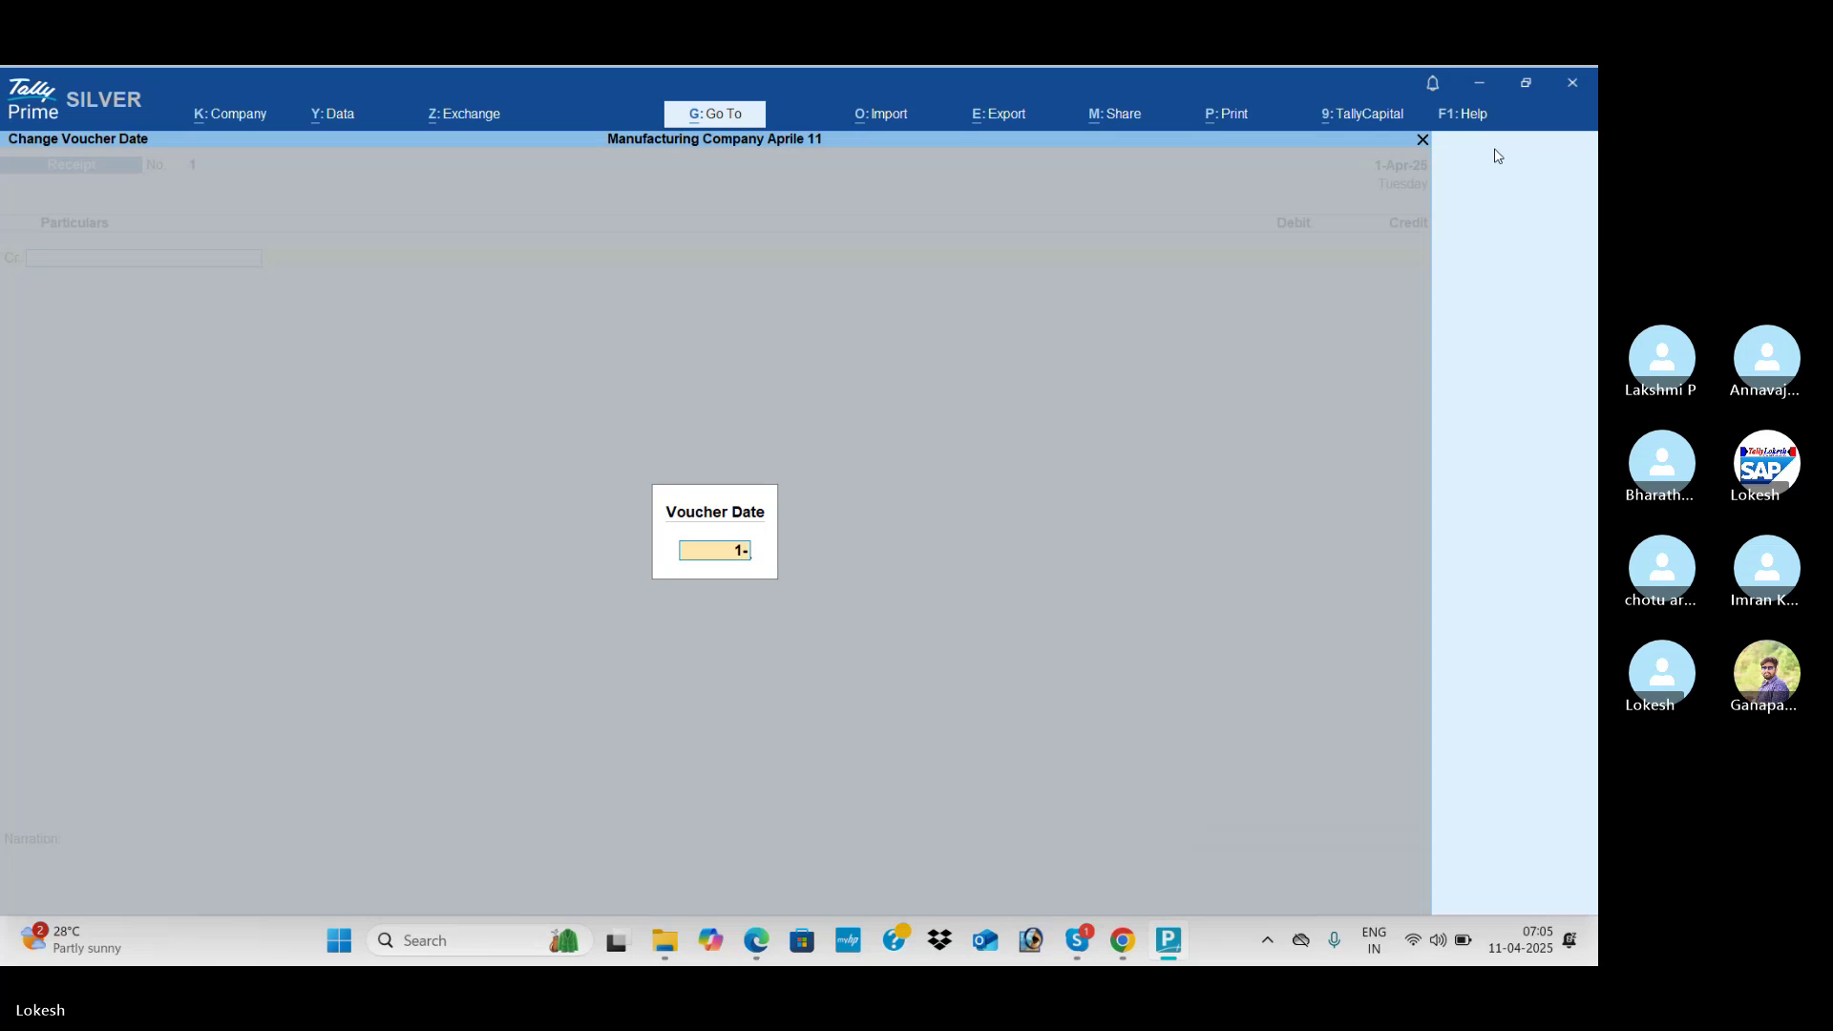
type("10")
key("Return")
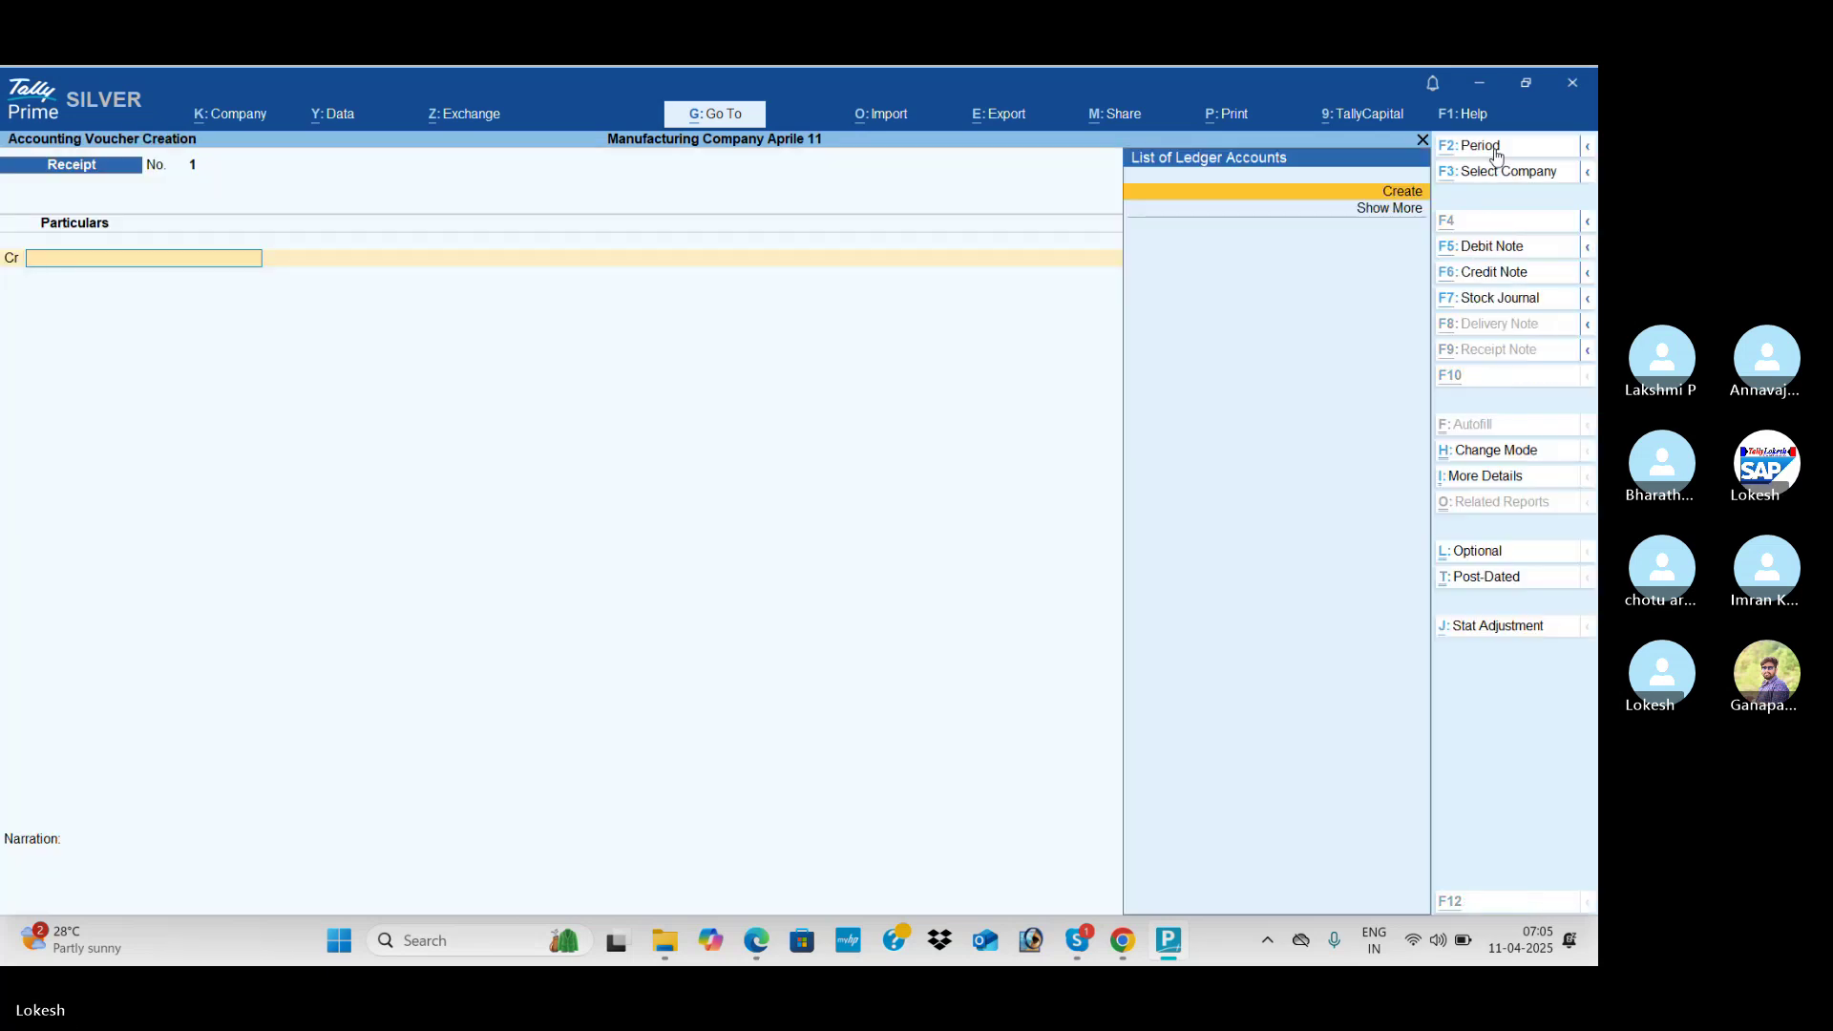
Step: Create the ledger Equity Share Capital under Capital Account for the receipt's credit line
key("alt+c")
type("E")
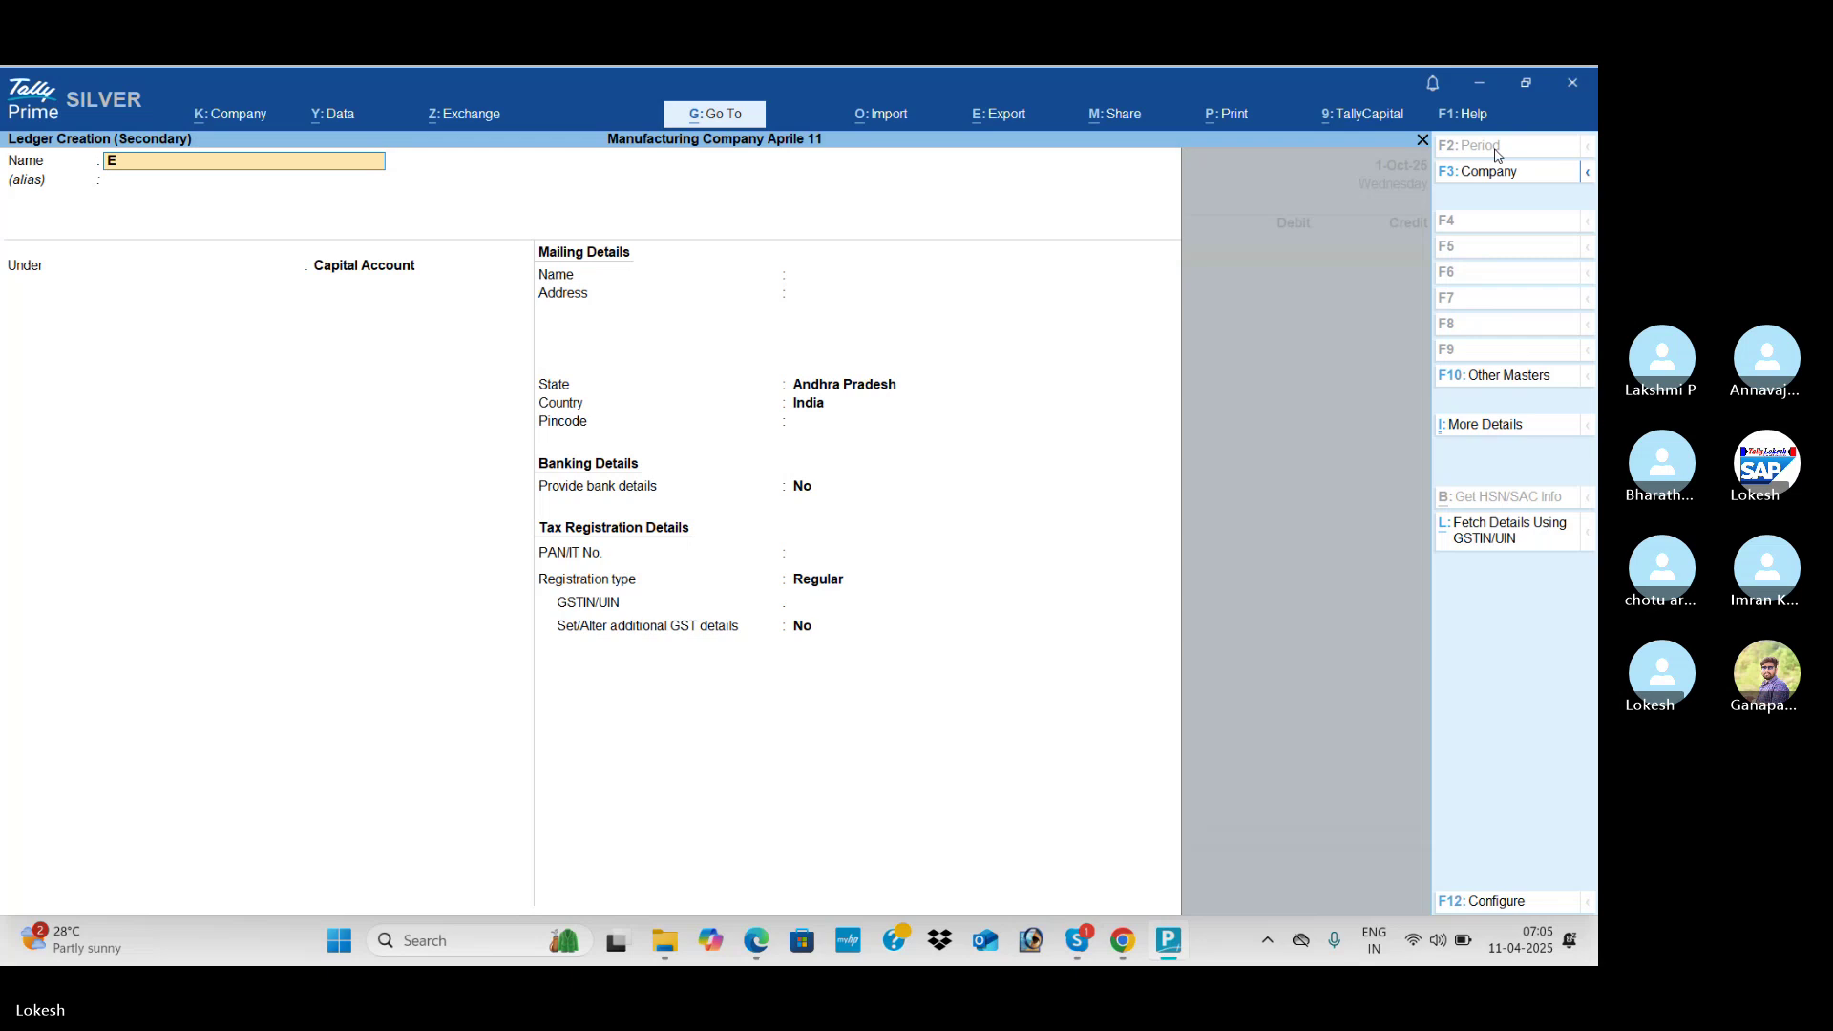
type("quity Share capital")
key("Return")
key("Return")
key("ctrl+a")
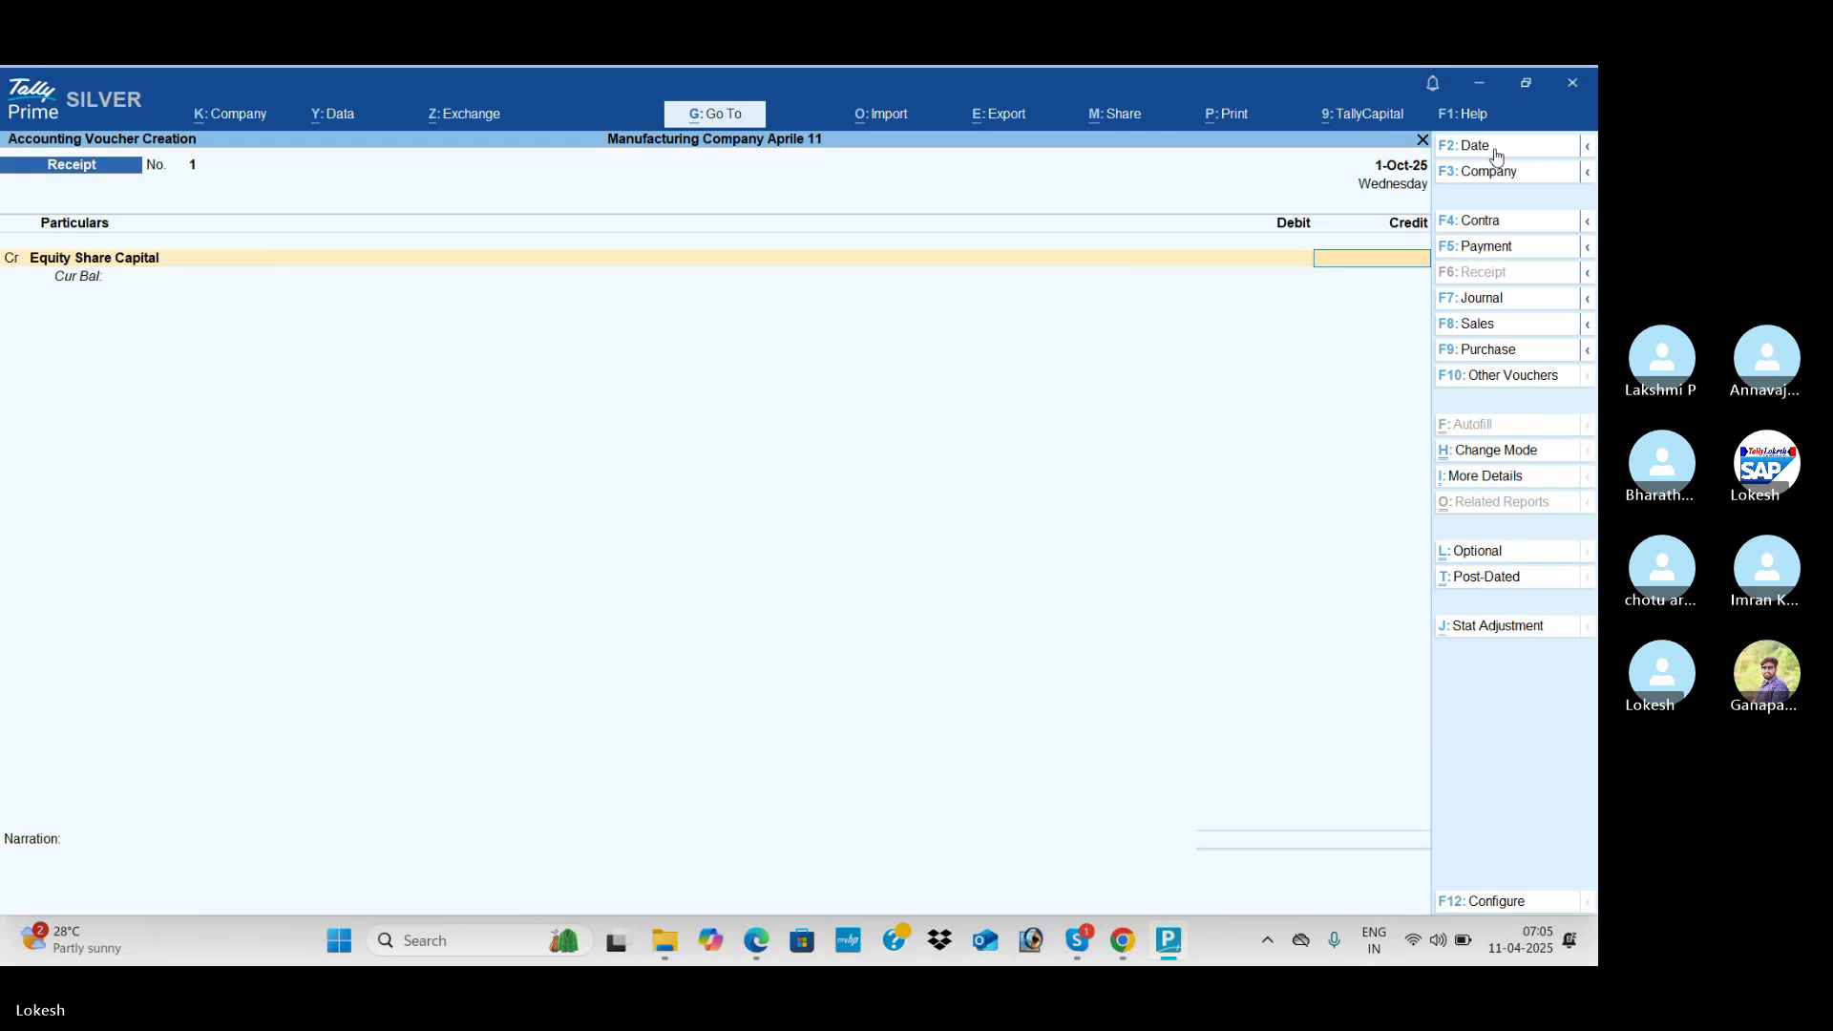
Step: Check the first transaction's amount in the PDF and credit Equity Share Capital with 2500000
key("alt+Tab")
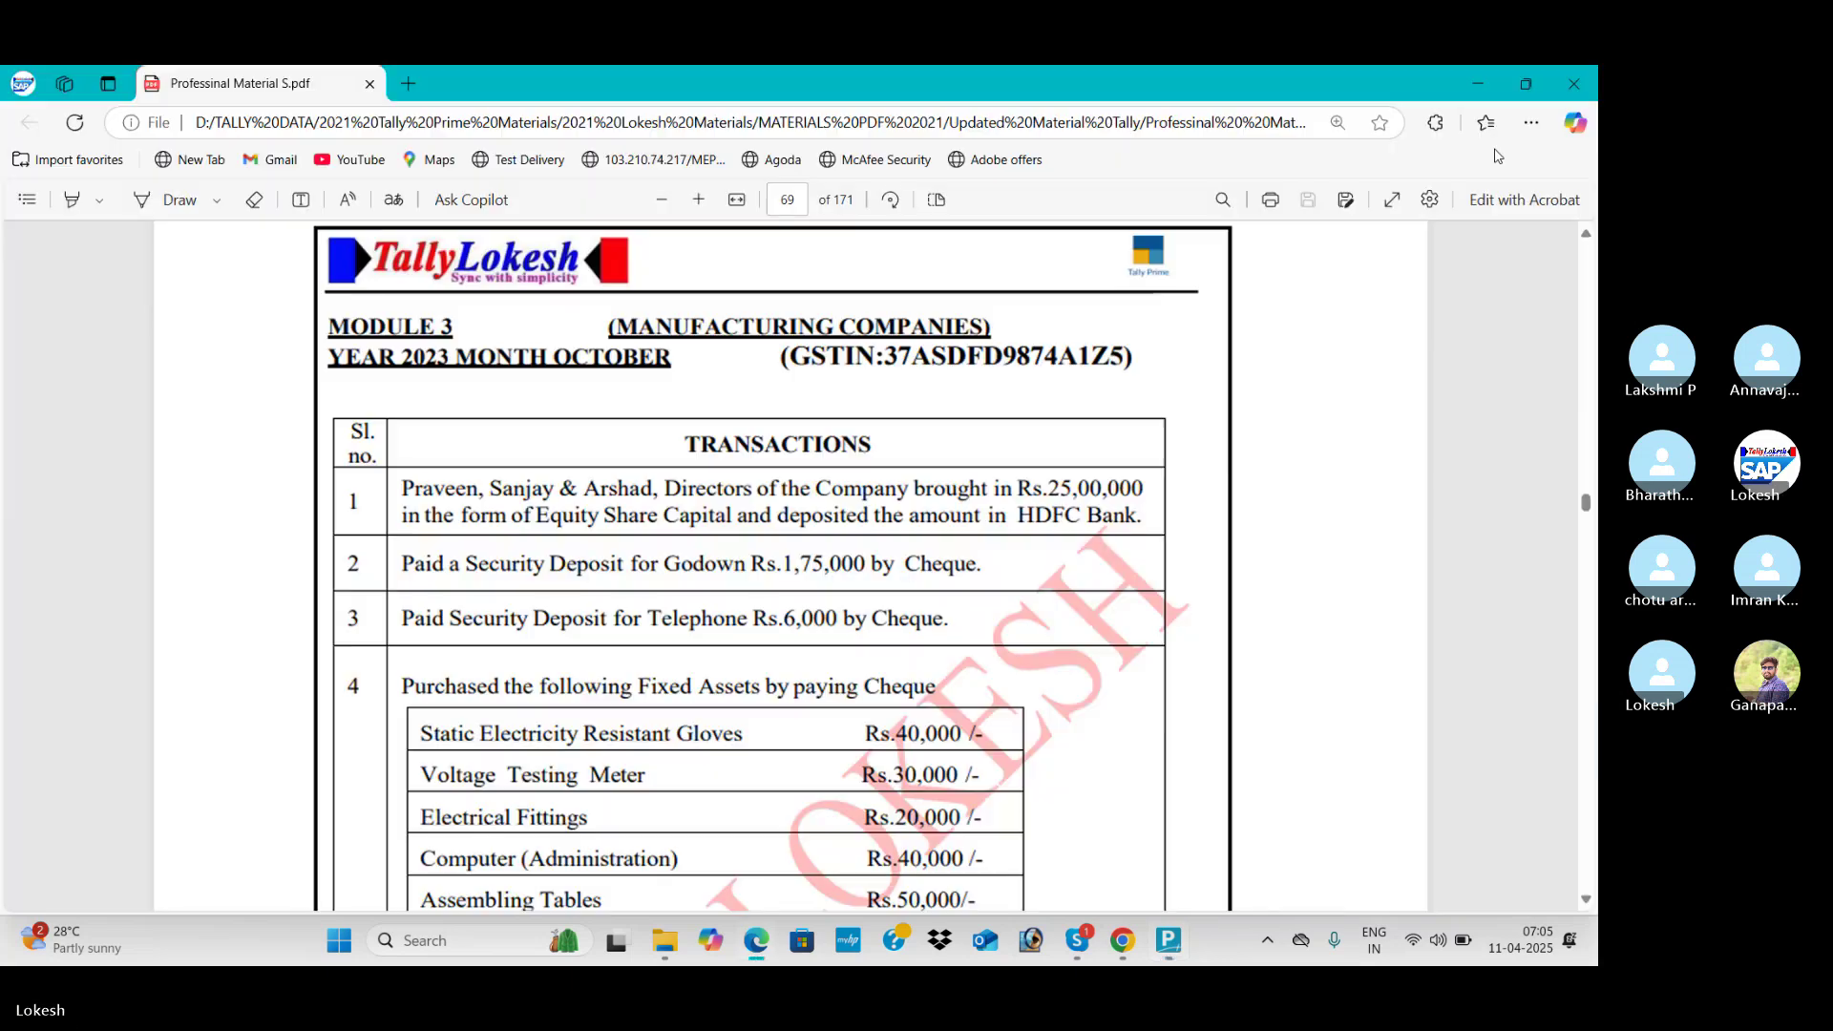
key("alt+Tab")
type("2500000")
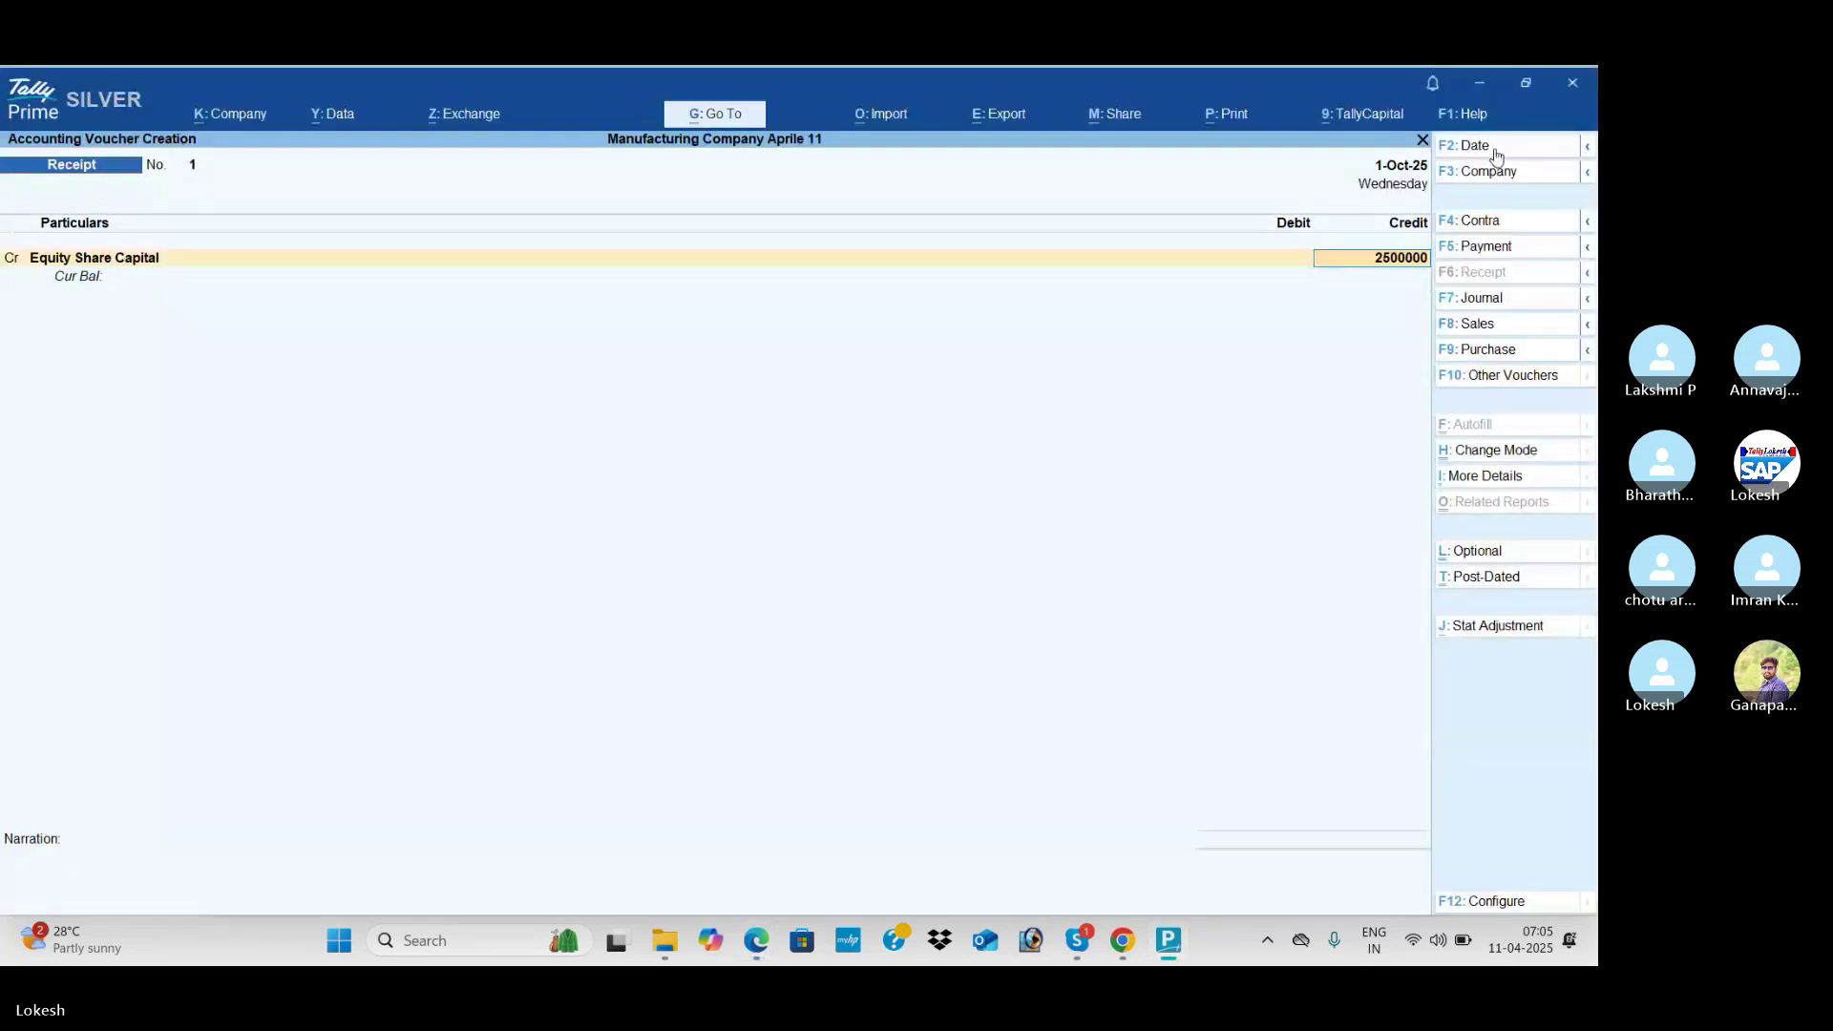
key("Return")
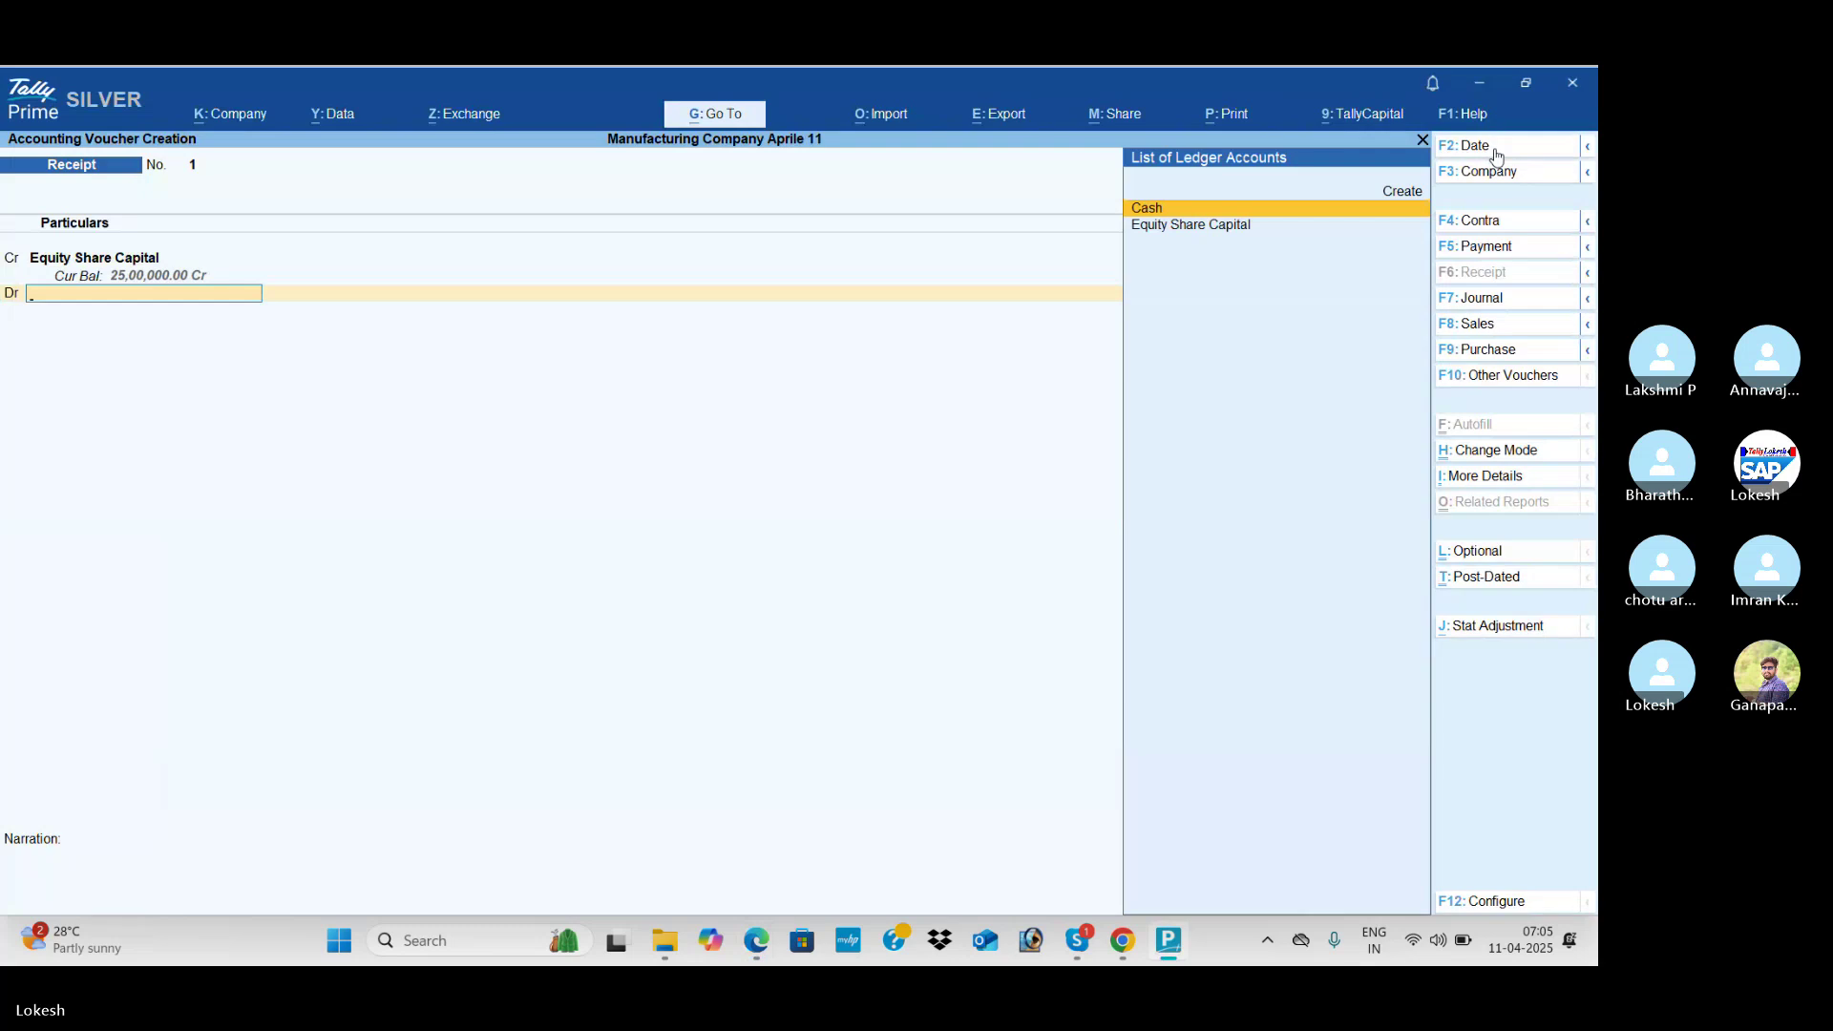
Step: Check the PDF for the deposit bank, create the ledger Hdfc Bank under Bank Accounts for the debit line, and save the receipt voucher
key("alt")
key("alt+Tab")
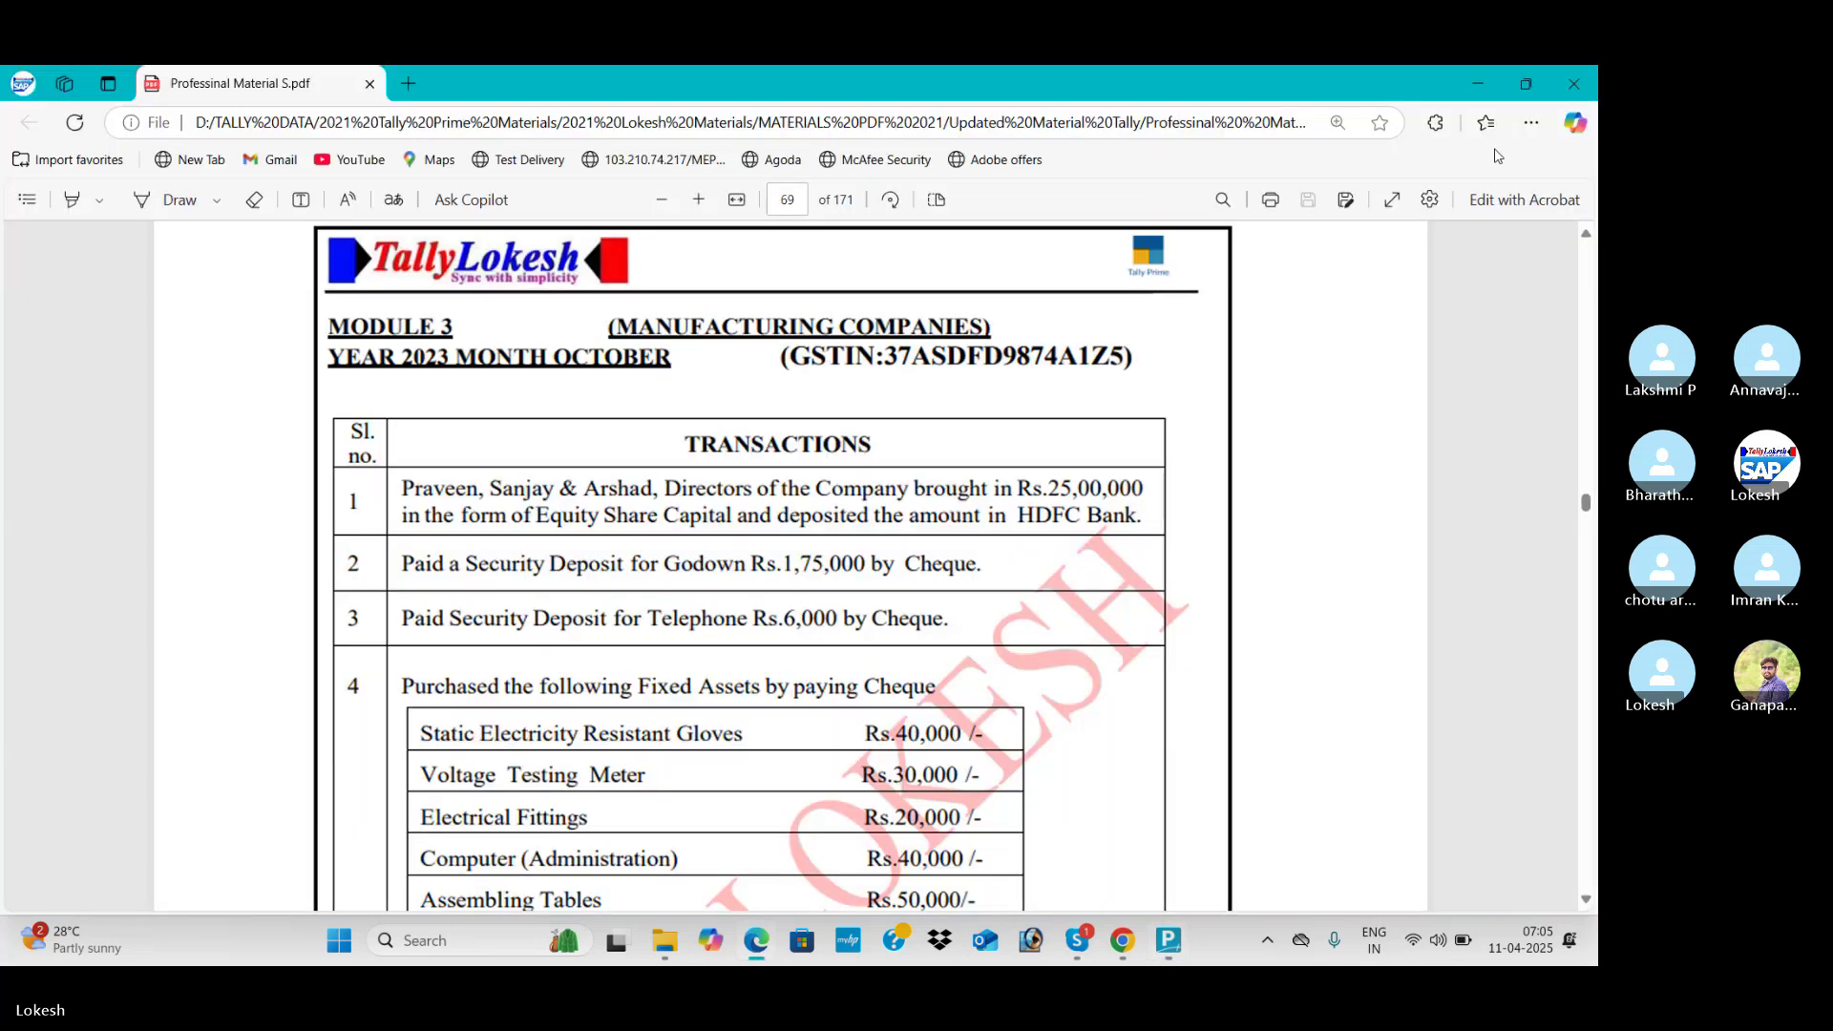
key("alt+Tab")
key("alt+c")
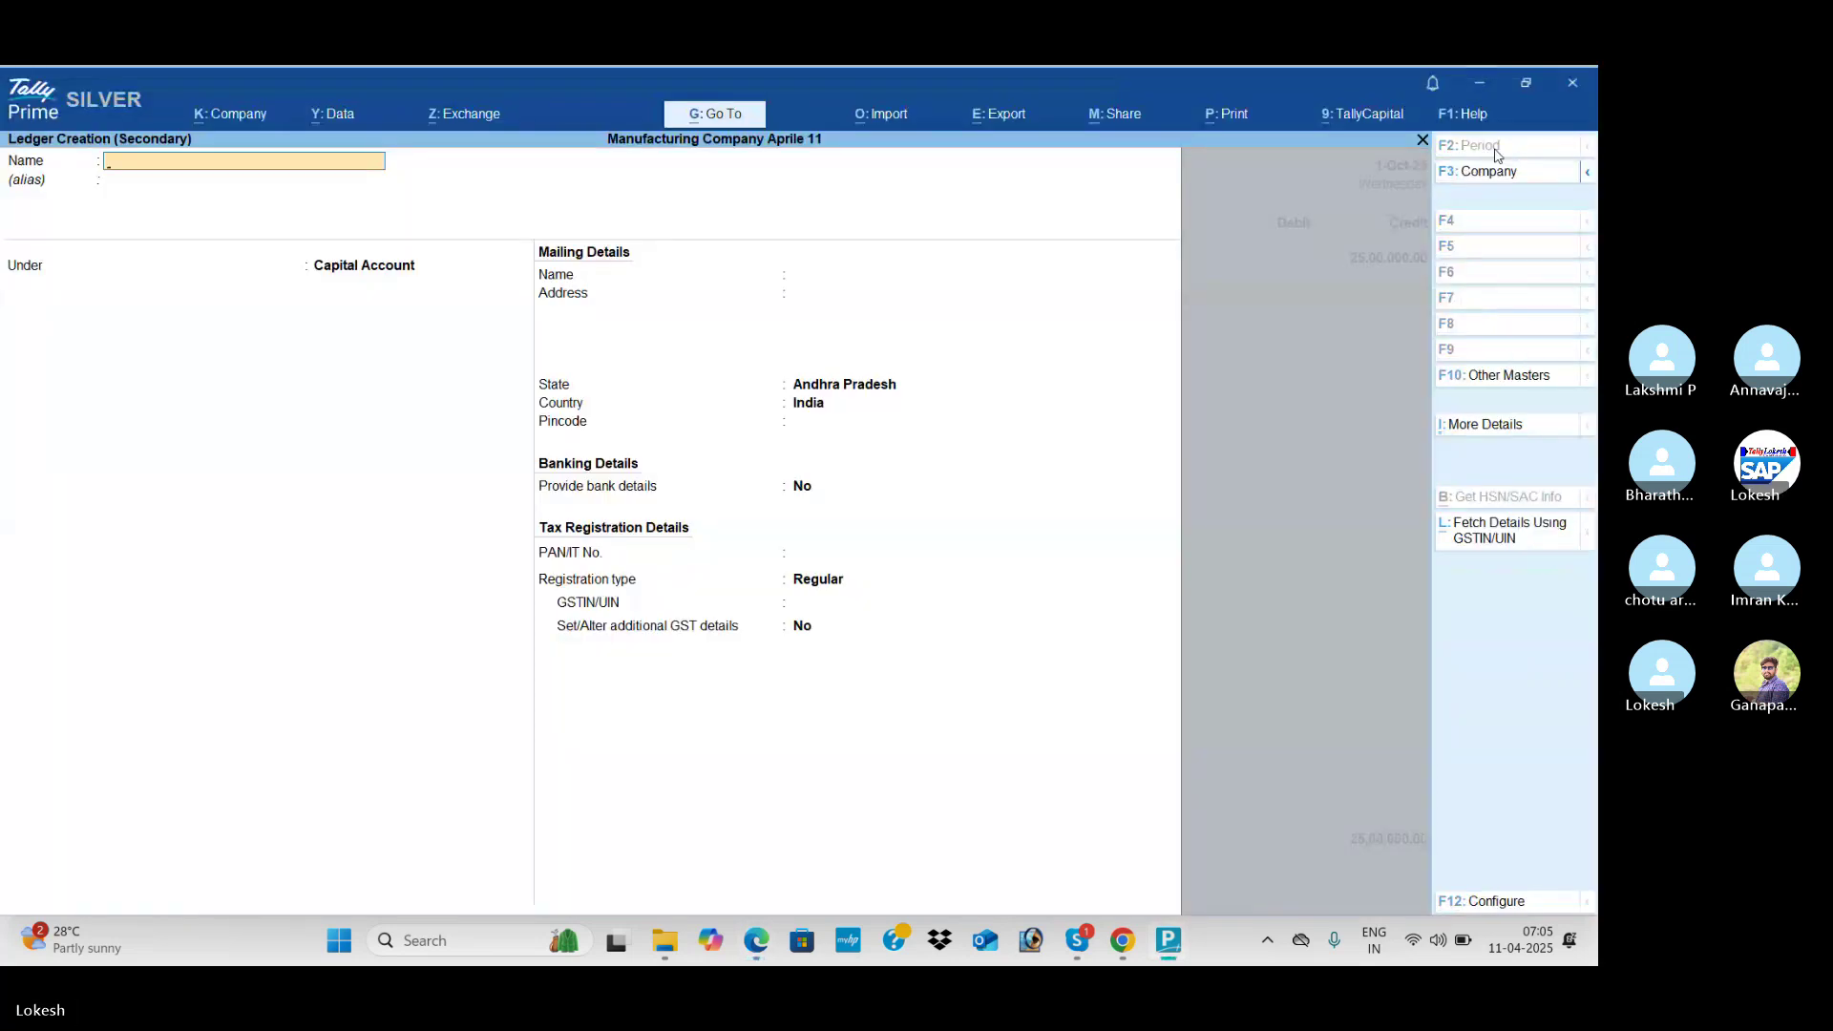
type("Hdfc Bank")
key("Return")
key("Return")
type("Ba")
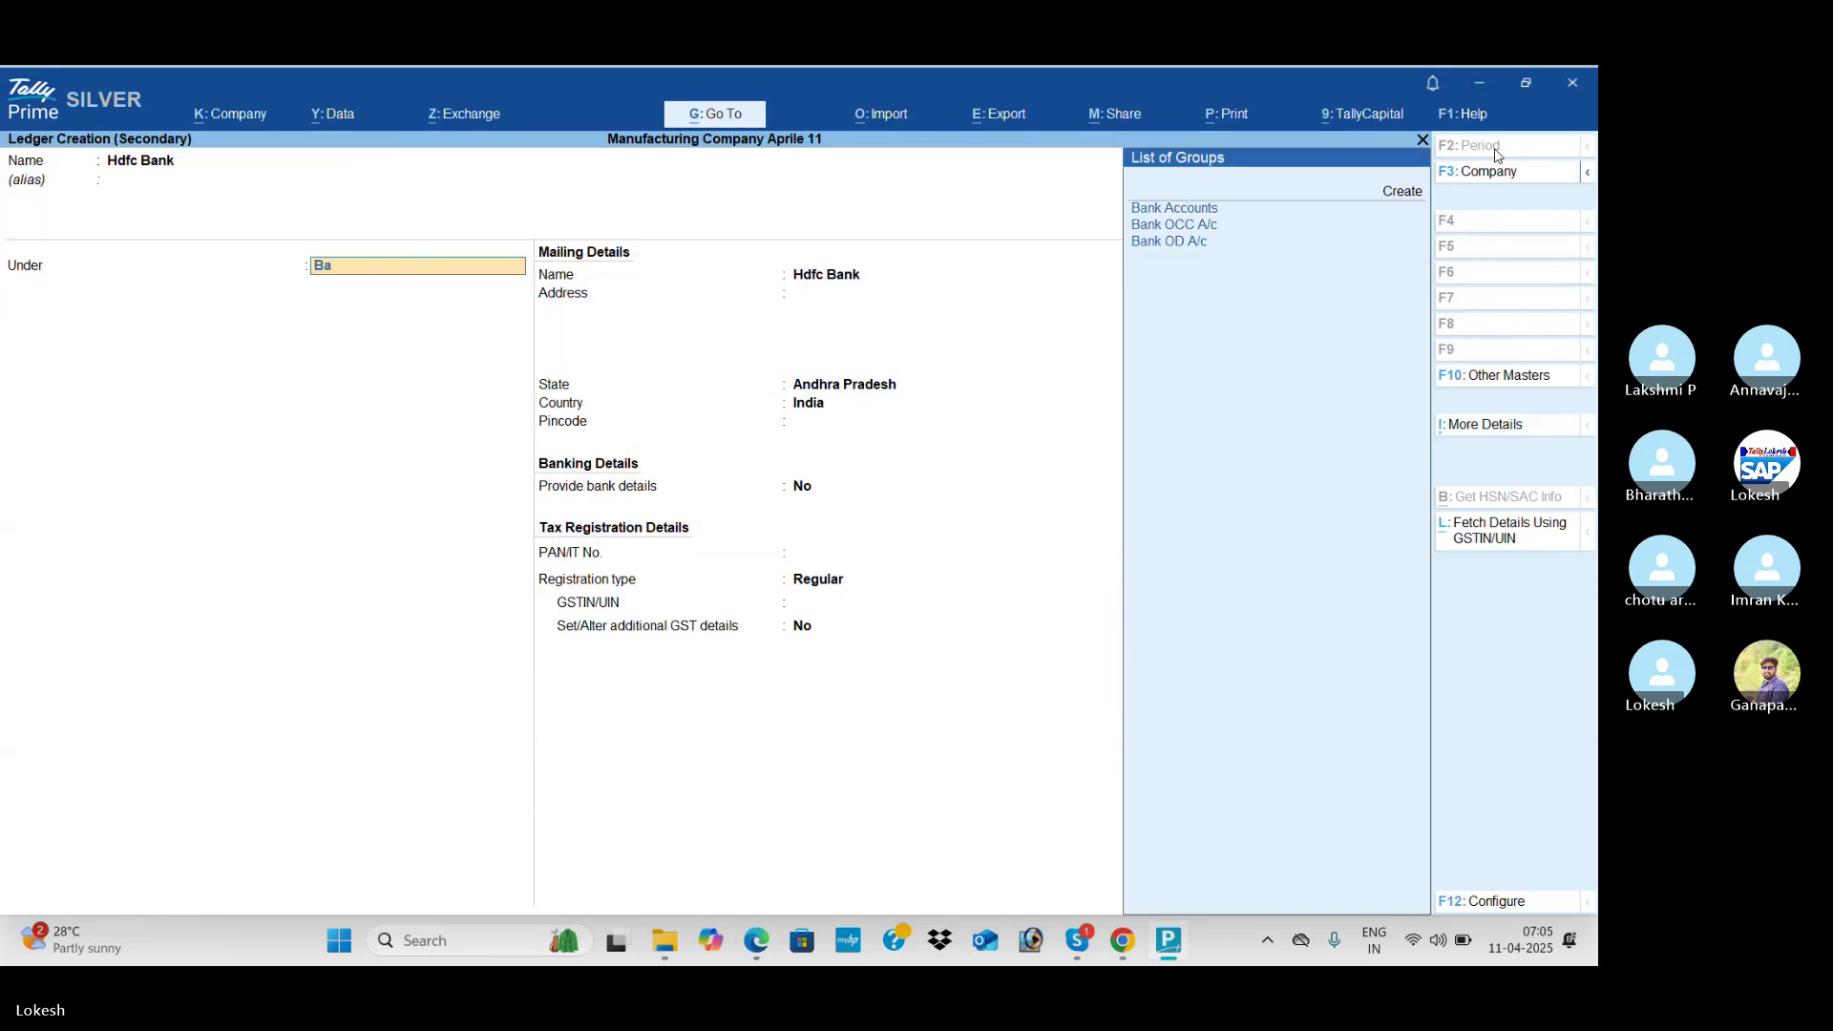
key("Return")
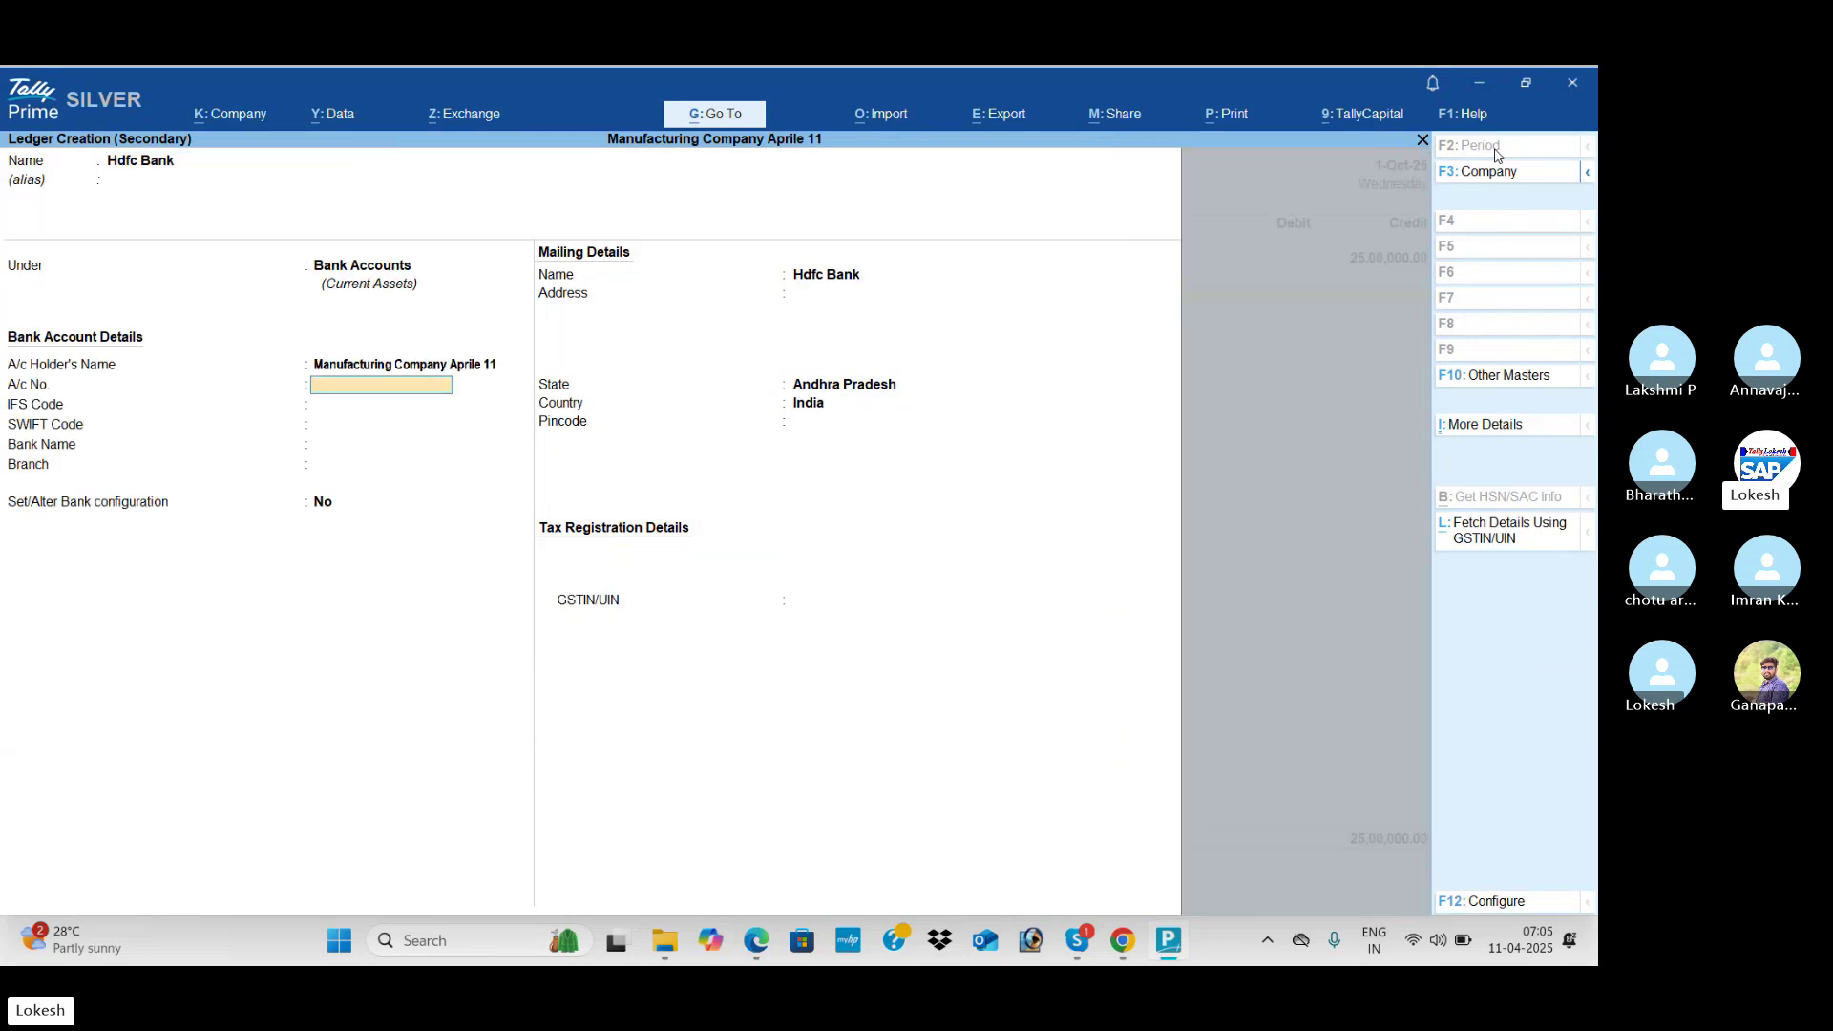
key("alt")
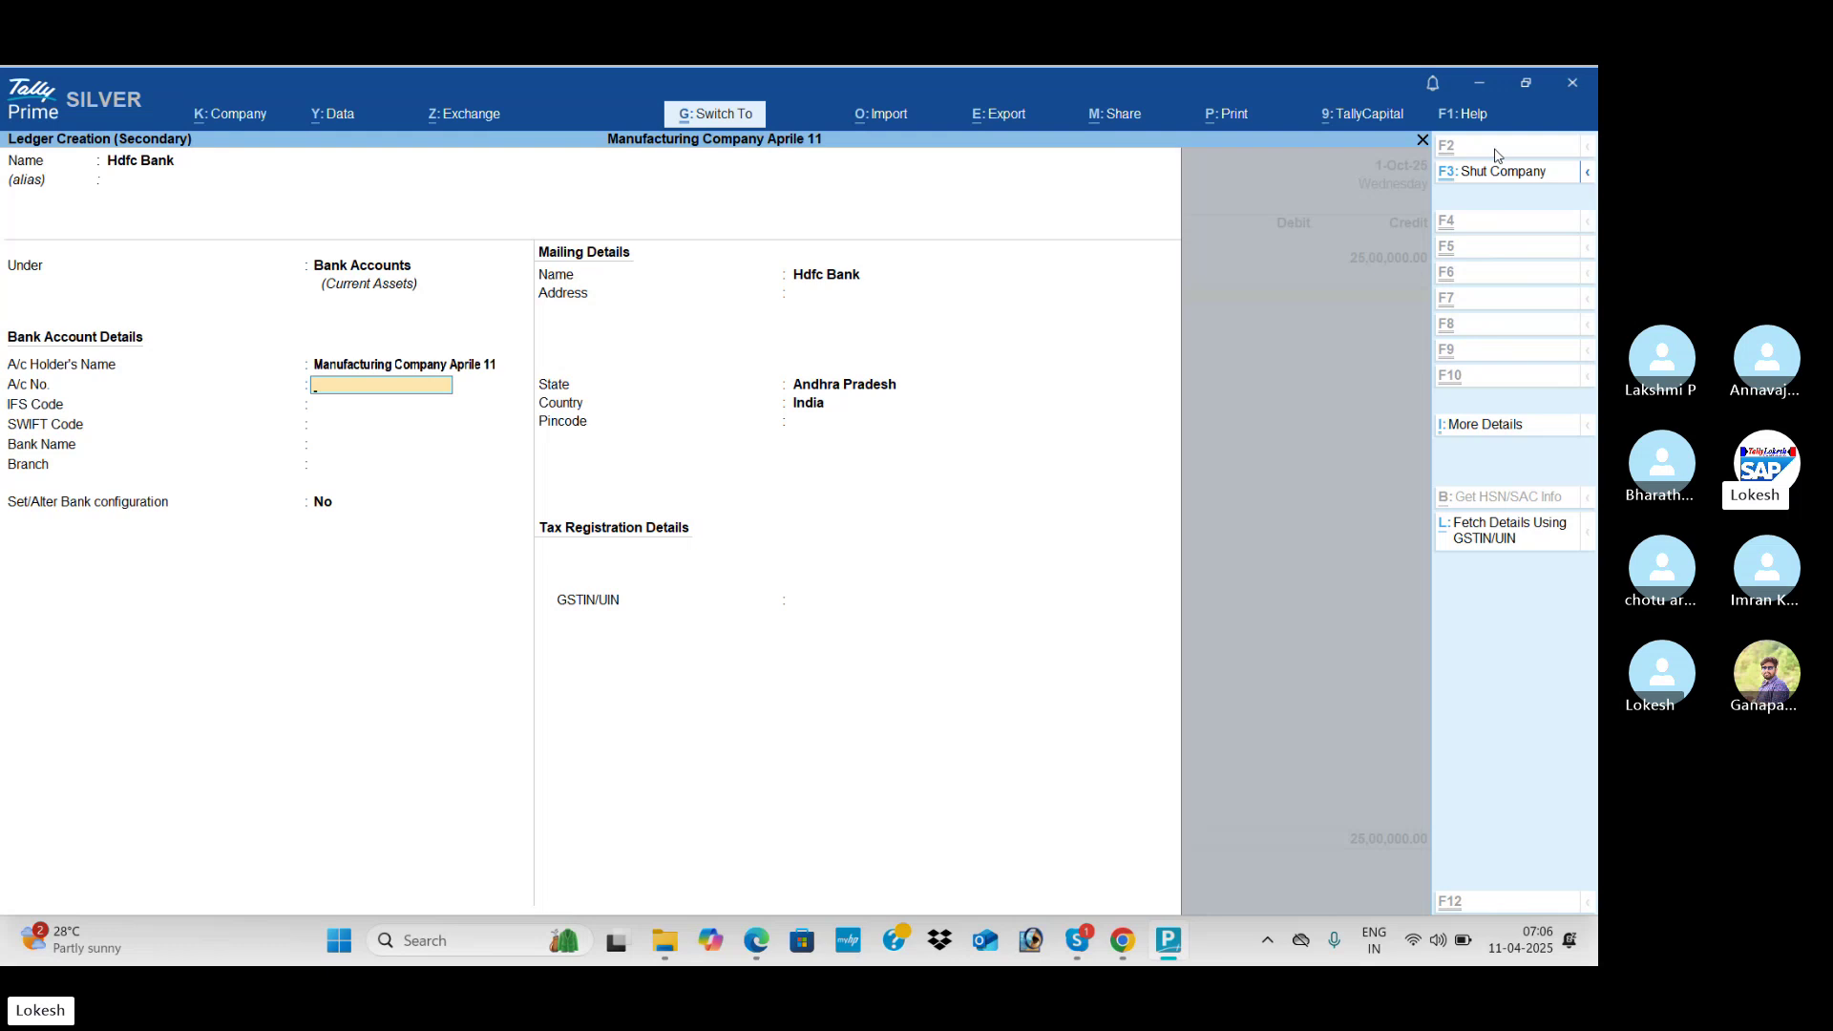
key("ctrl+a")
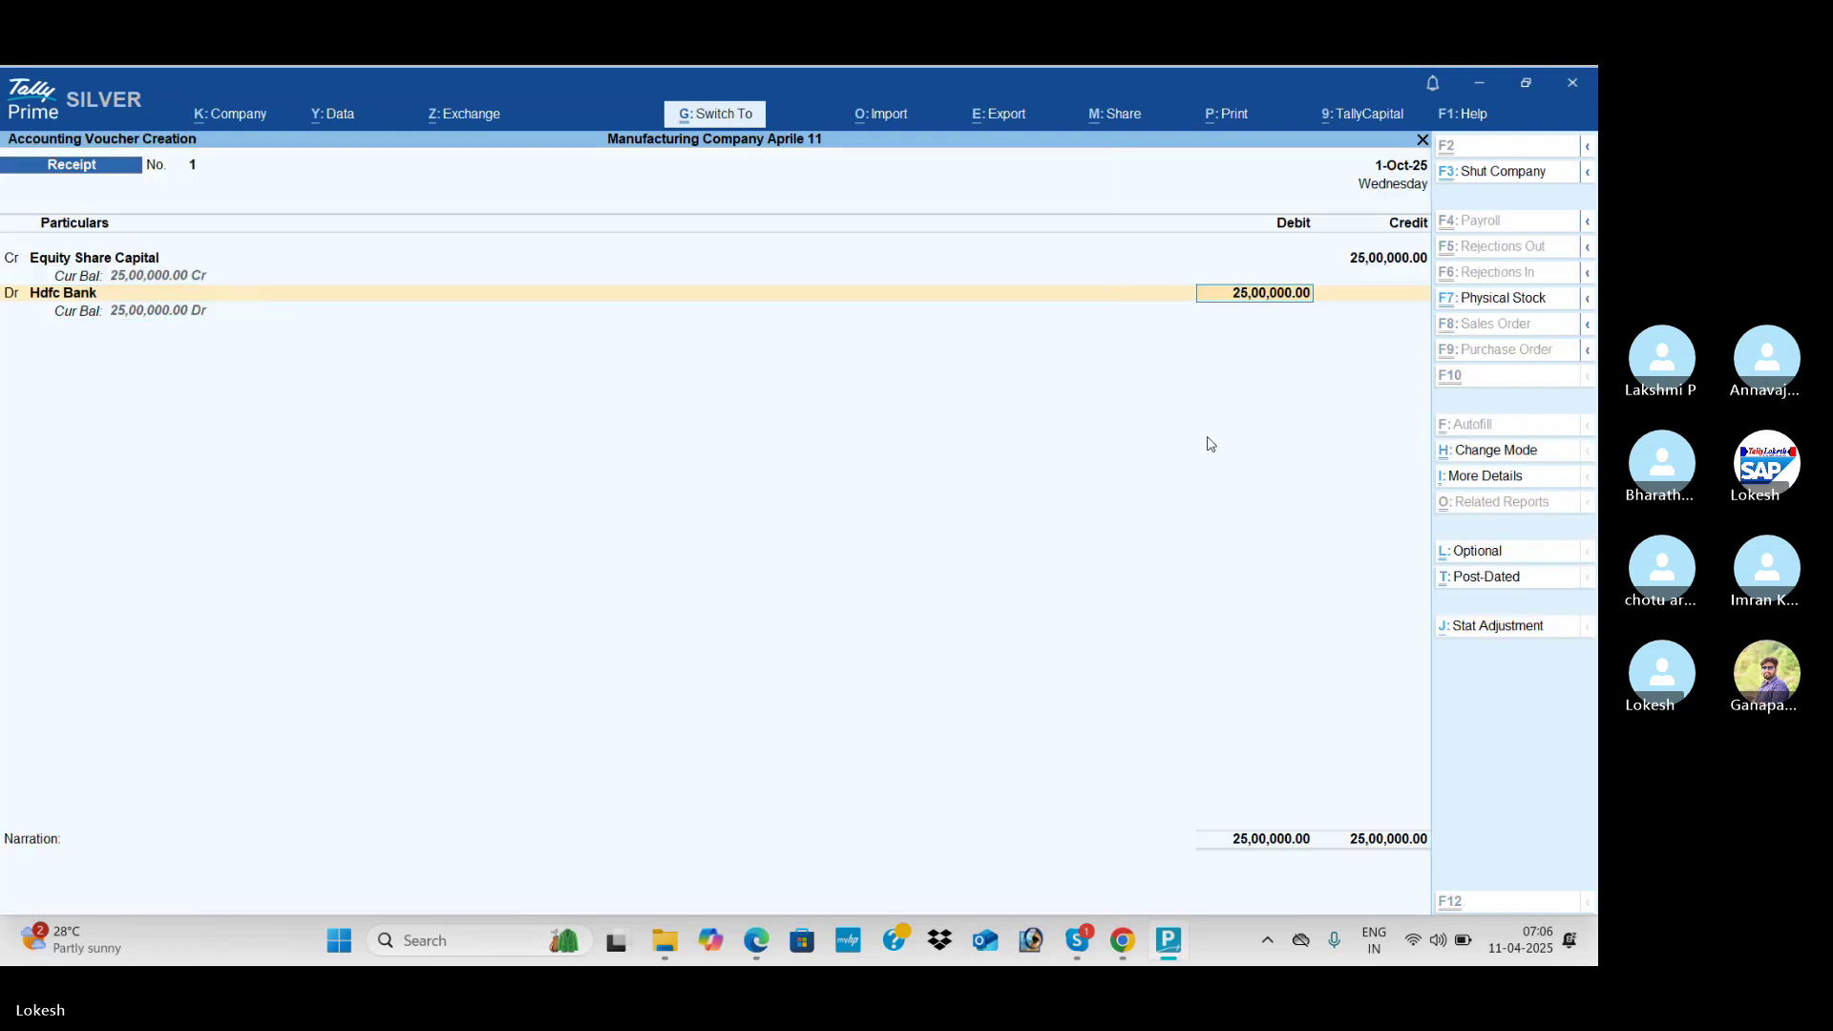
key("ctrl+a")
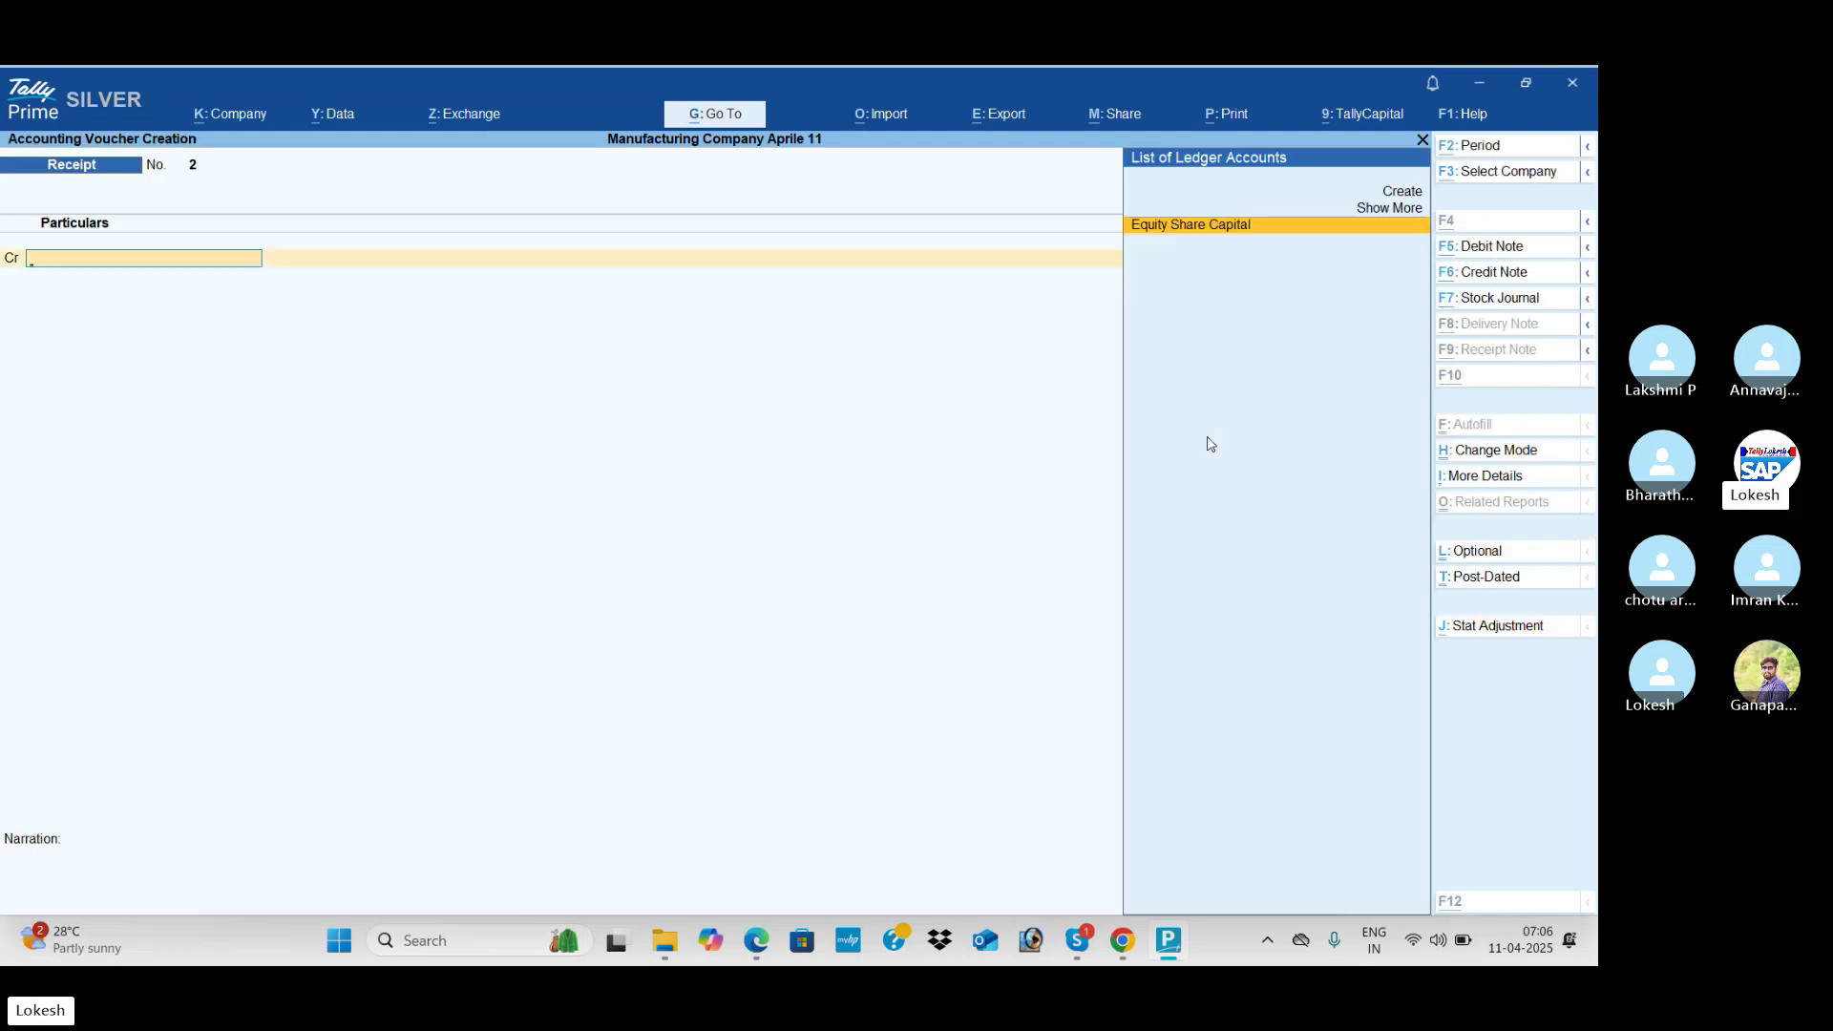
Step: Check the second transaction in the PDF, switch to a Payment voucher, and create the ledger Sd Godown under Deposits (Asset) for its debit line
key("alt+Tab")
key("alt+Tab")
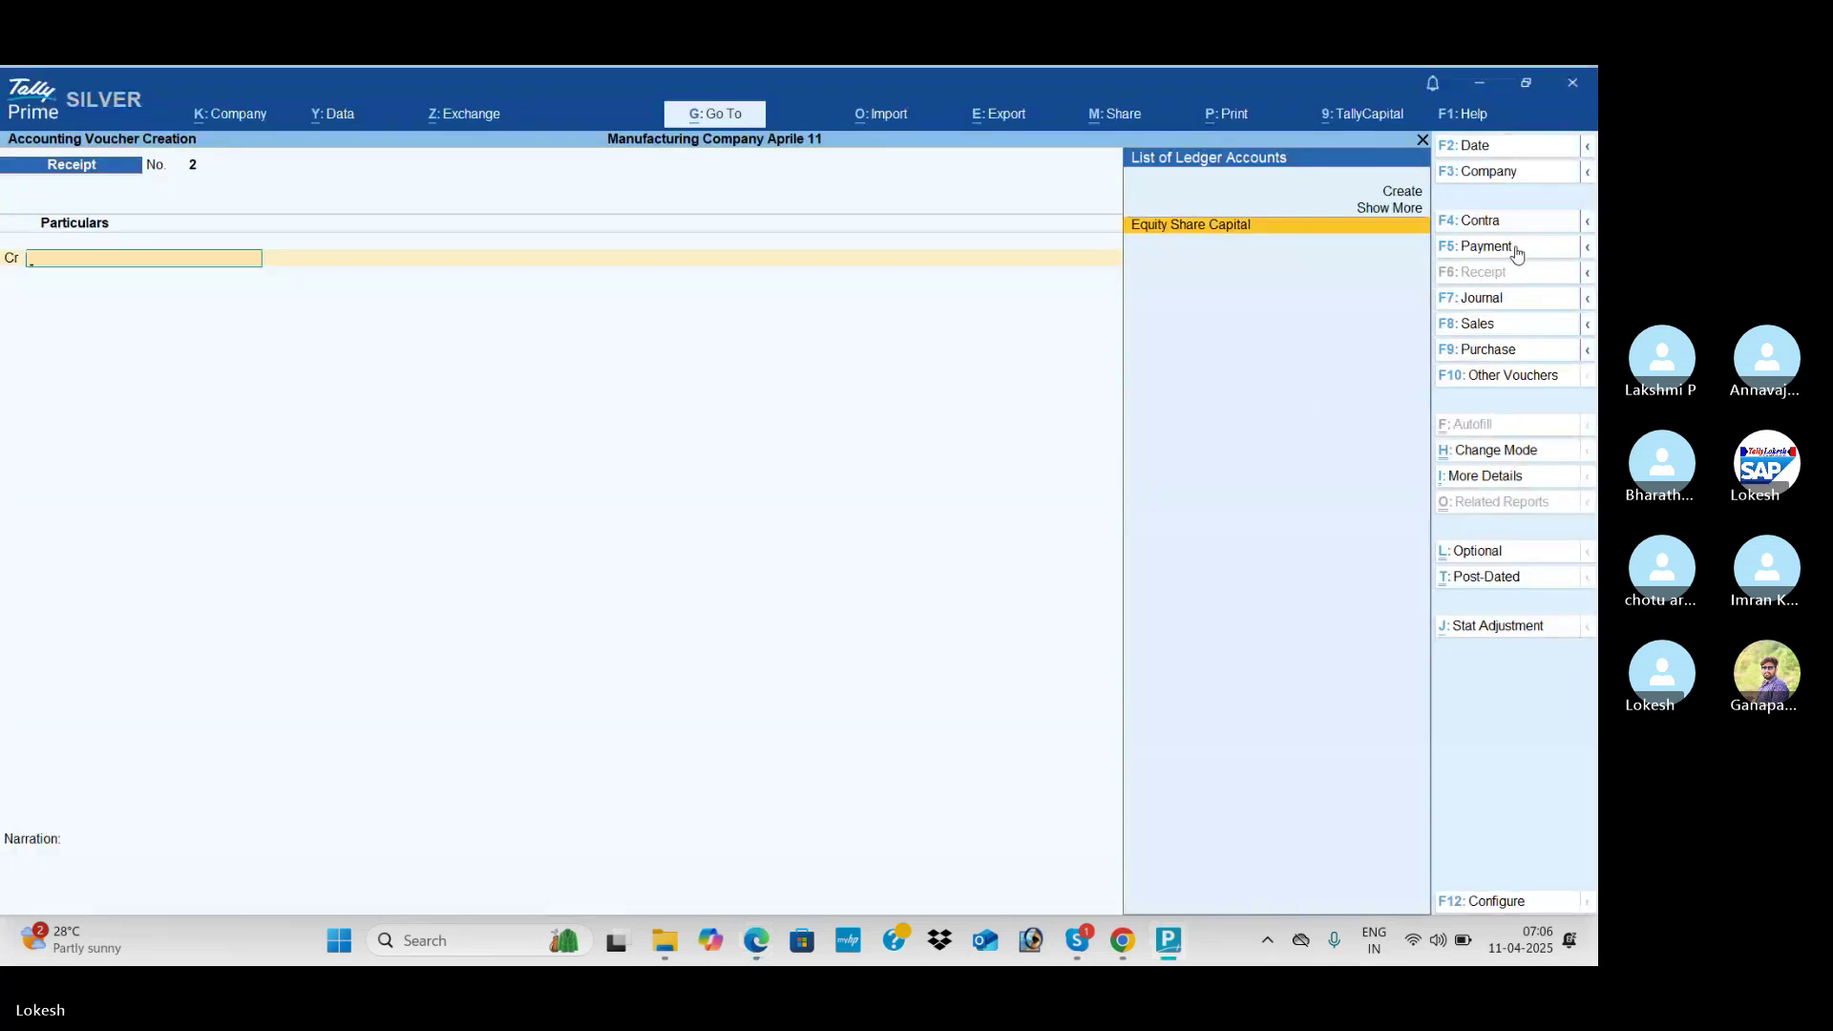
key("alt+c")
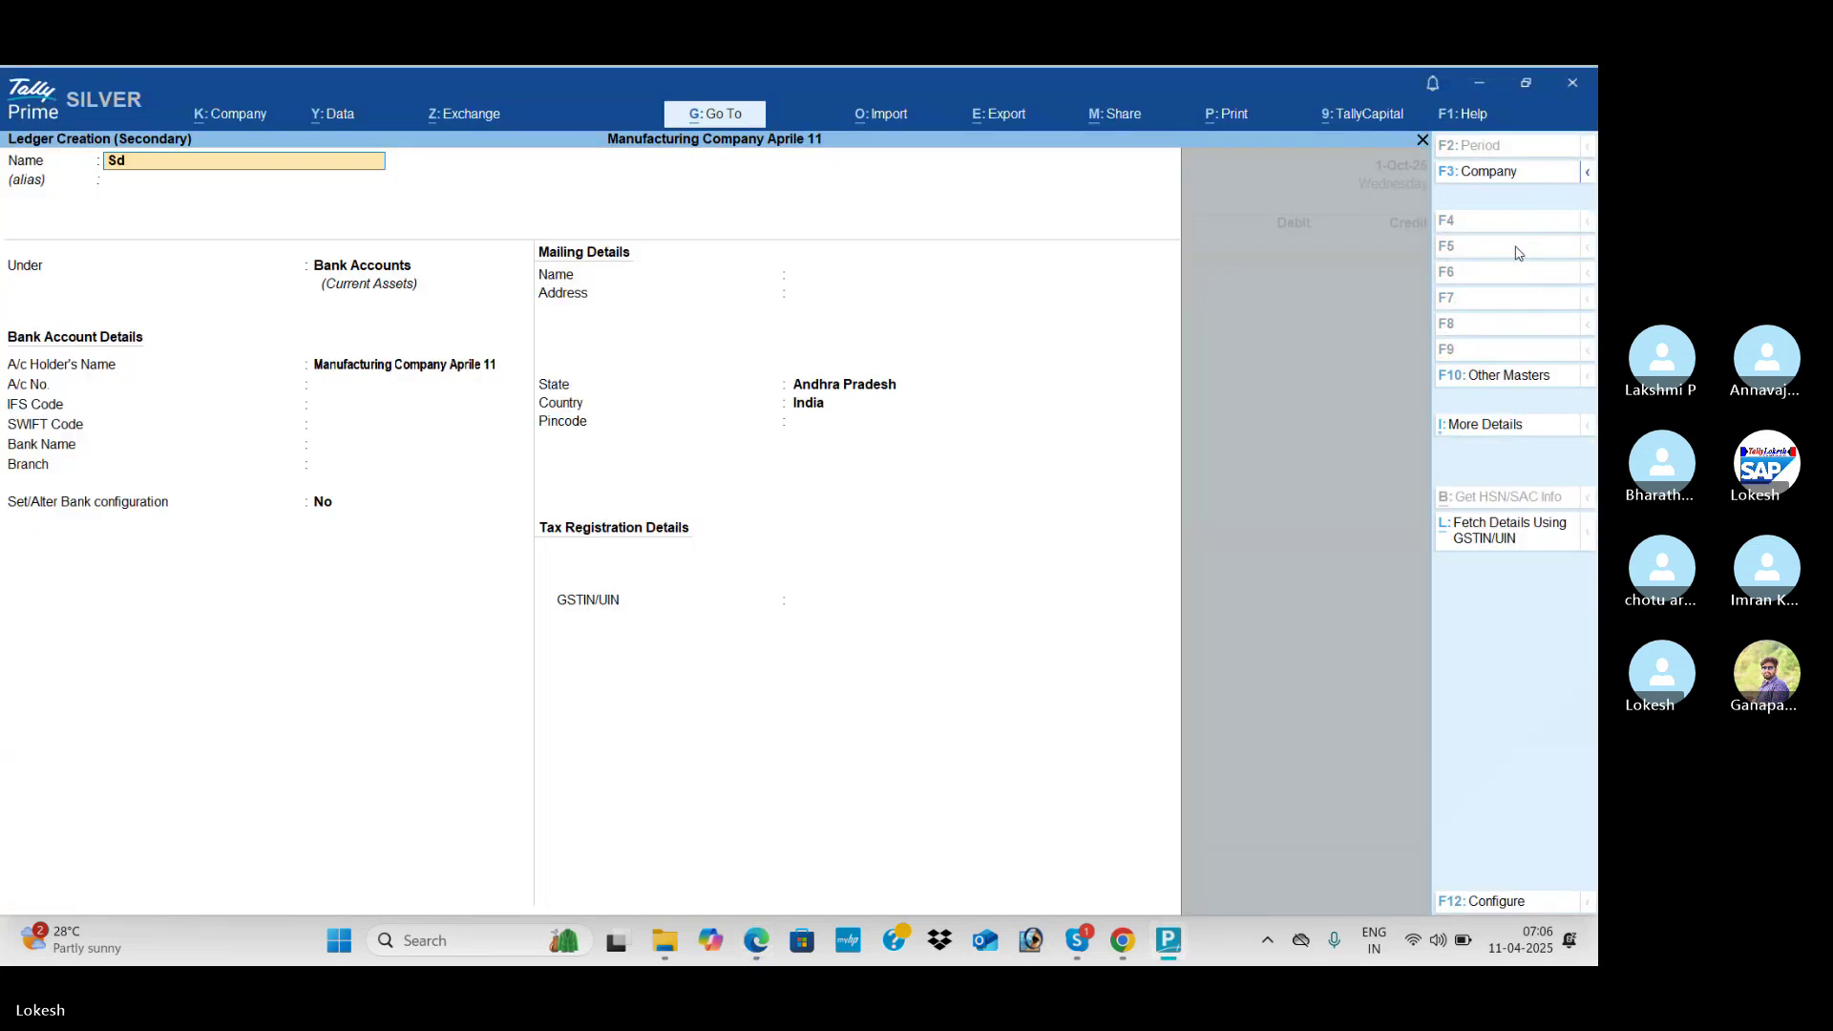
type("Sd Godown")
key("Return")
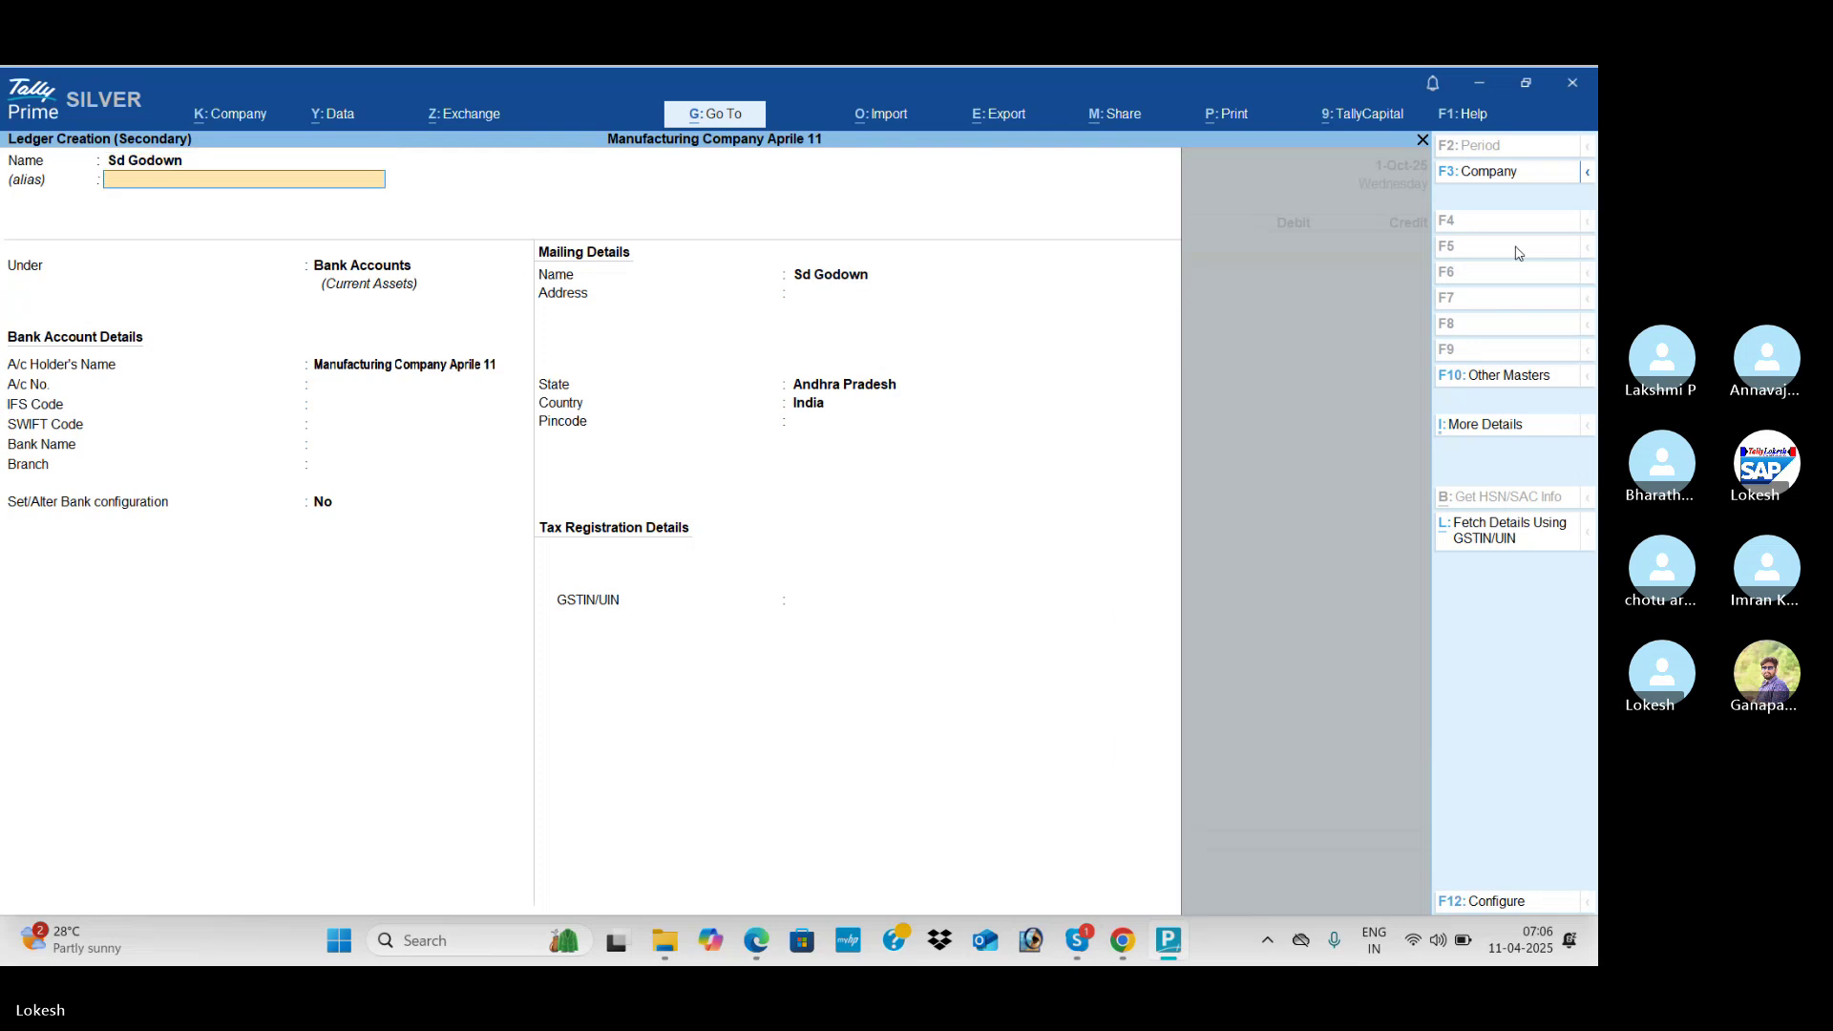
key("Return")
type("De")
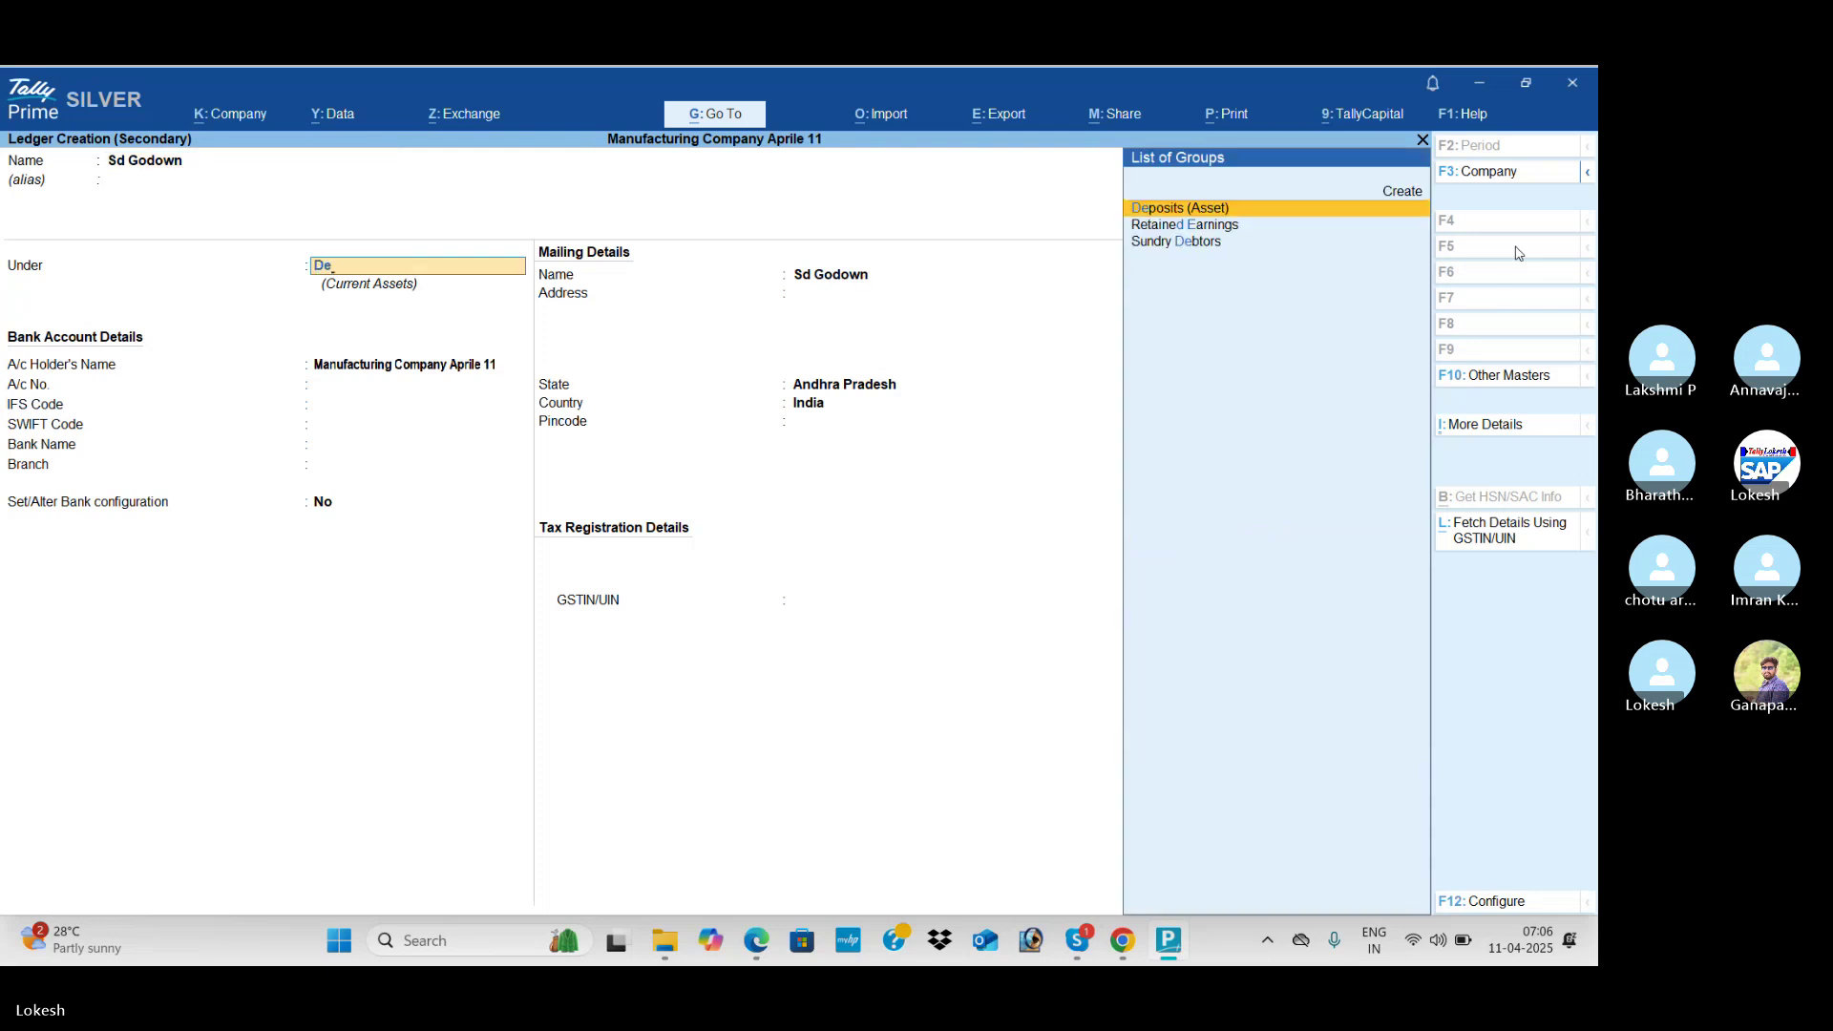
key("Return")
key("ctrl+a")
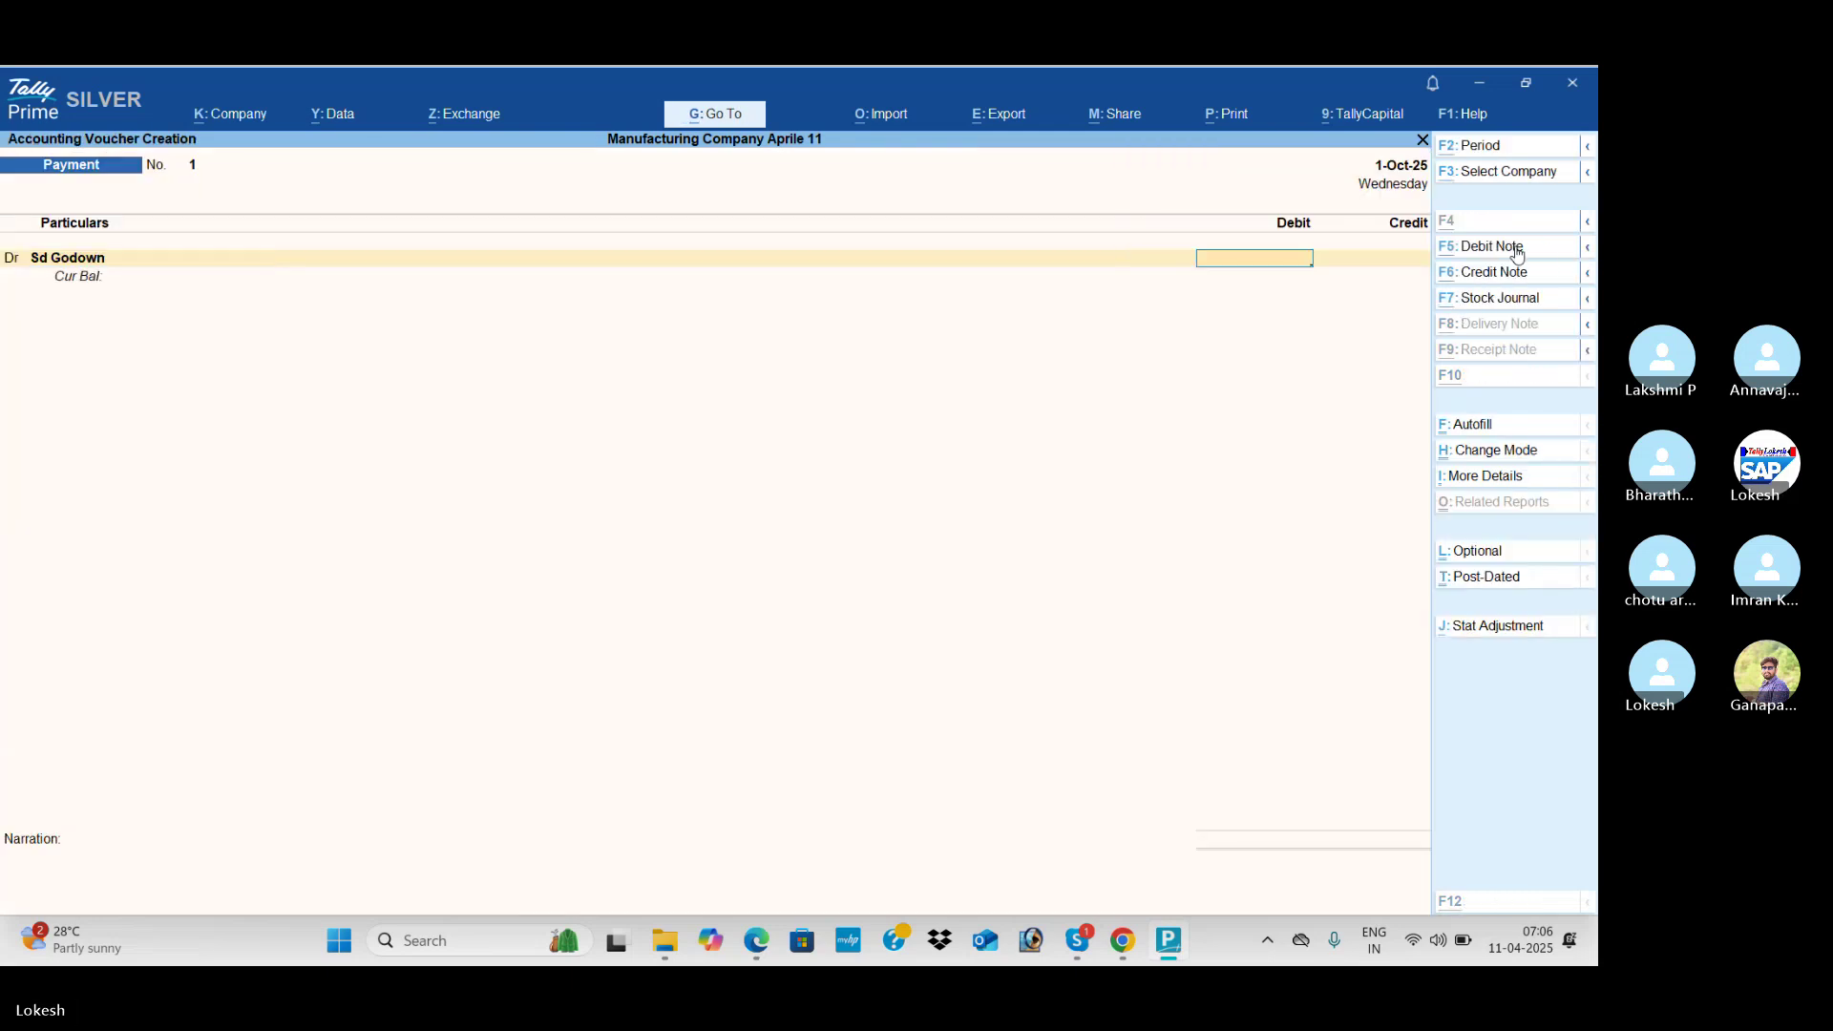
Step: Check the godown deposit amount in the PDF and debit Sd Godown with 175000
key("alt+Tab")
key("alt+Tab")
type("1,75,0")
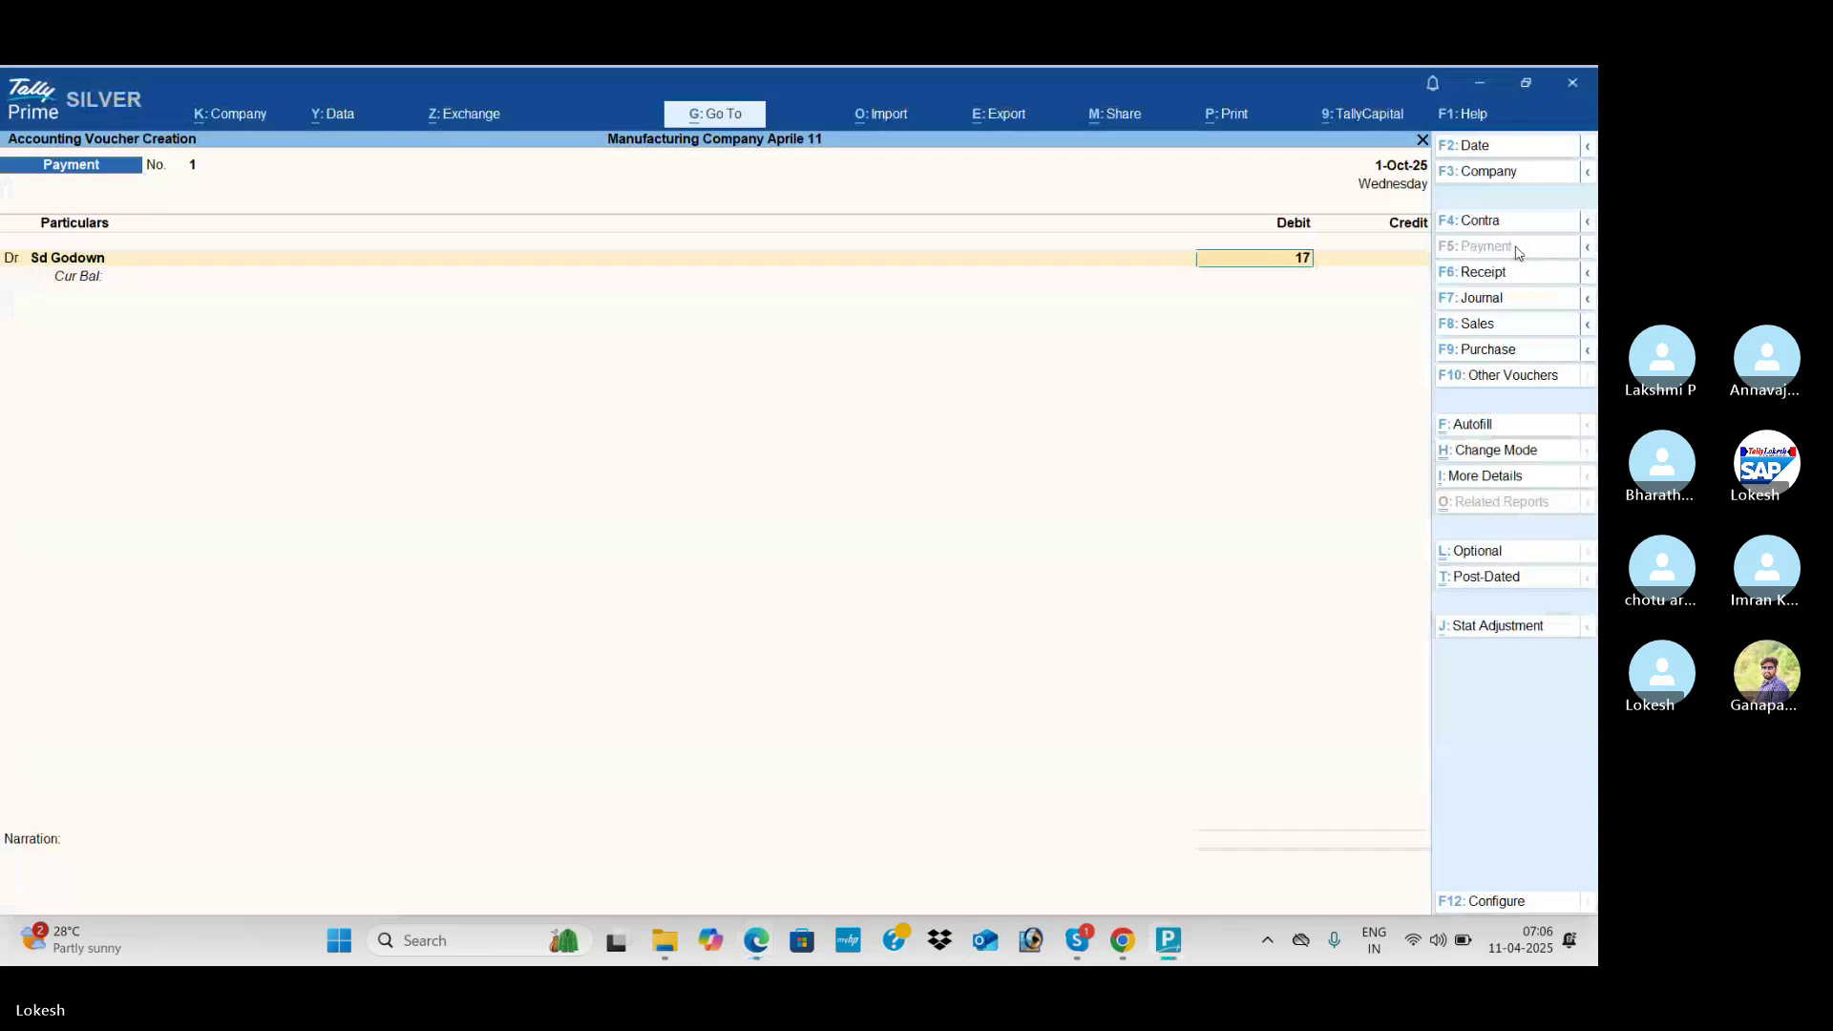
type("000")
key("Return")
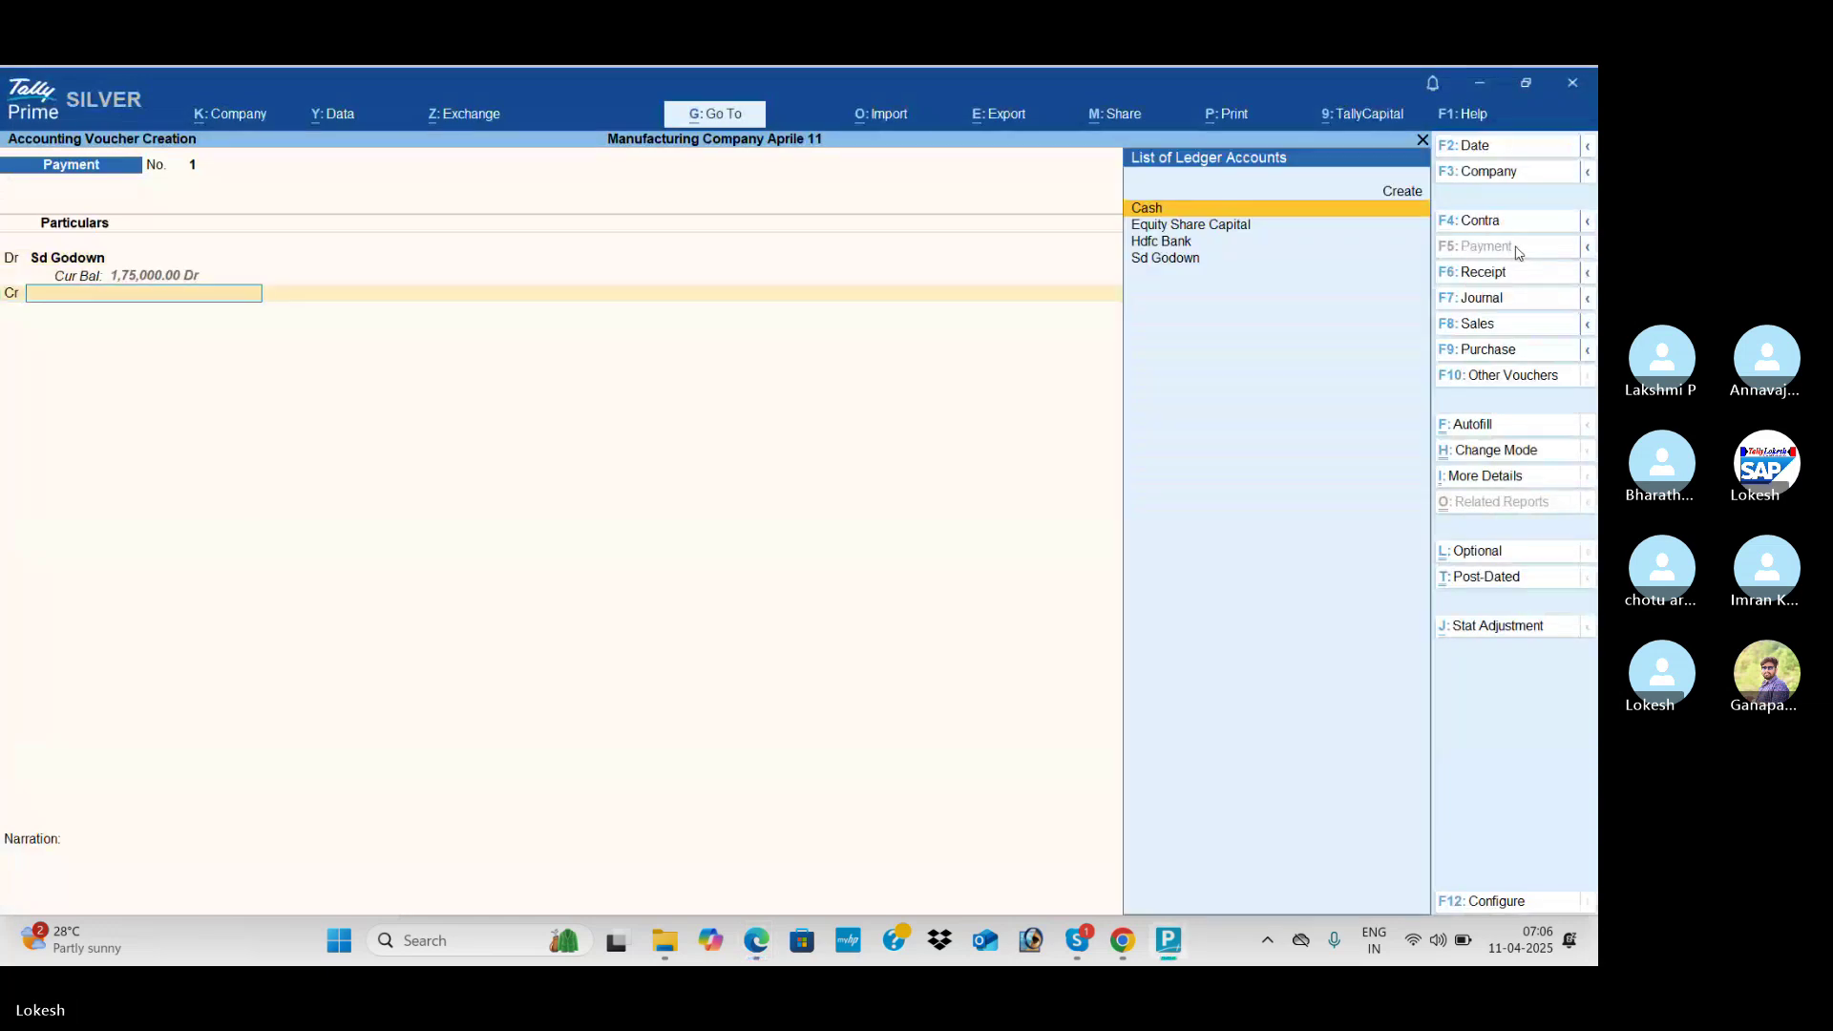
Step: Credit Hdfc Bank for the godown deposit and save the payment voucher
key("Down")
key("Up")
key("Down")
key("Down")
key("Return")
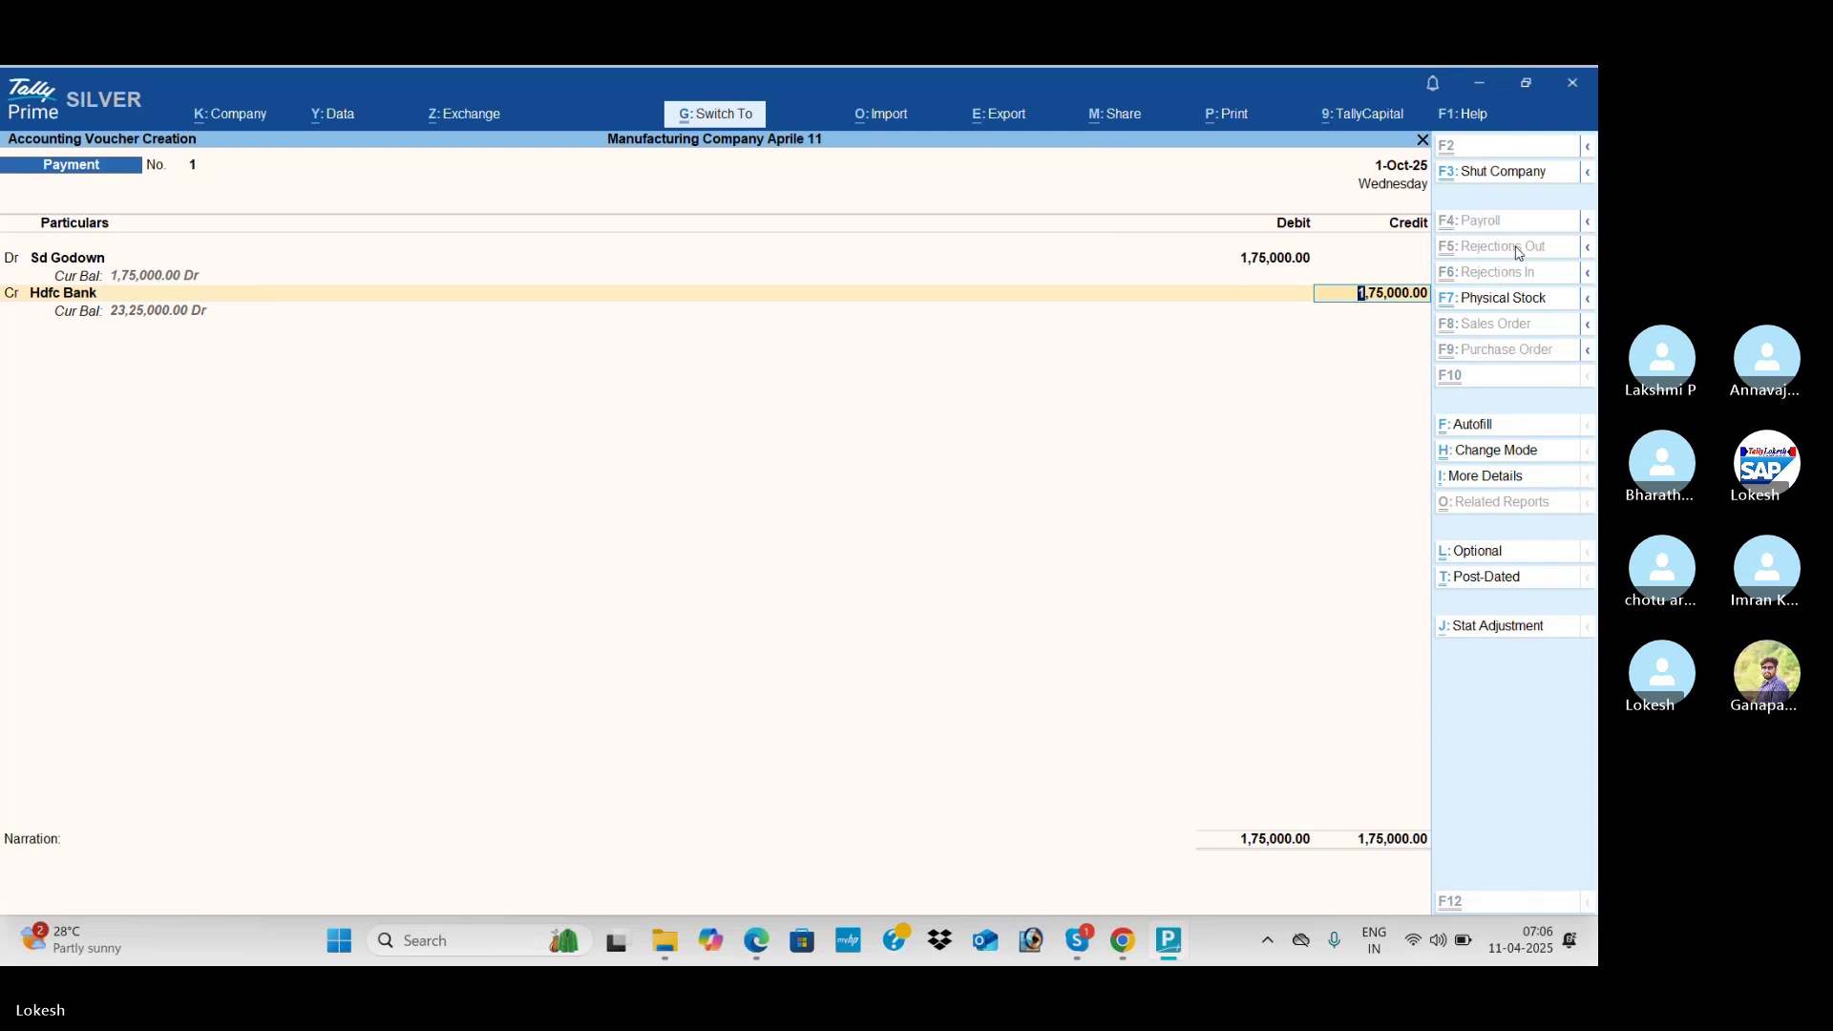
key("Return")
key("Return")
Step: Check the third transaction in the PDF and create the ledger Sd Telephone under Deposits (Asset) for the new payment's debit line
key("alt")
key("alt+Tab")
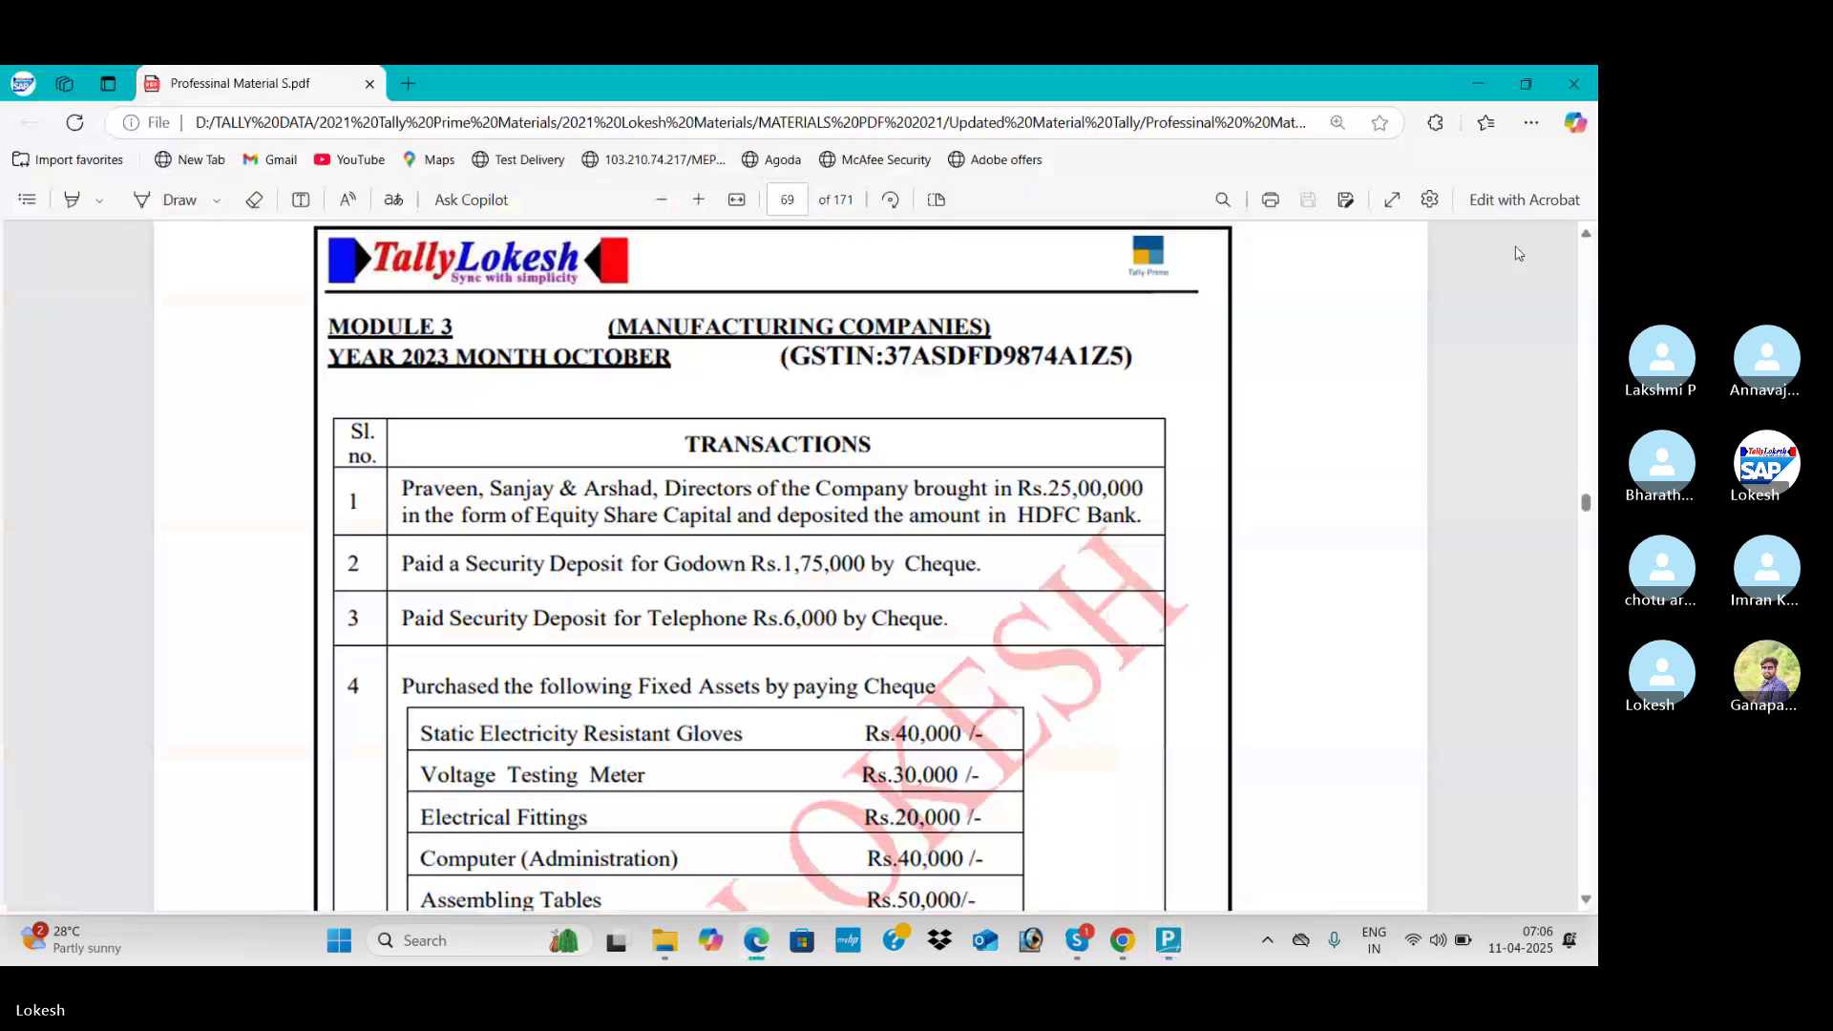
key("alt+Tab")
key("alt+c")
type("Sd")
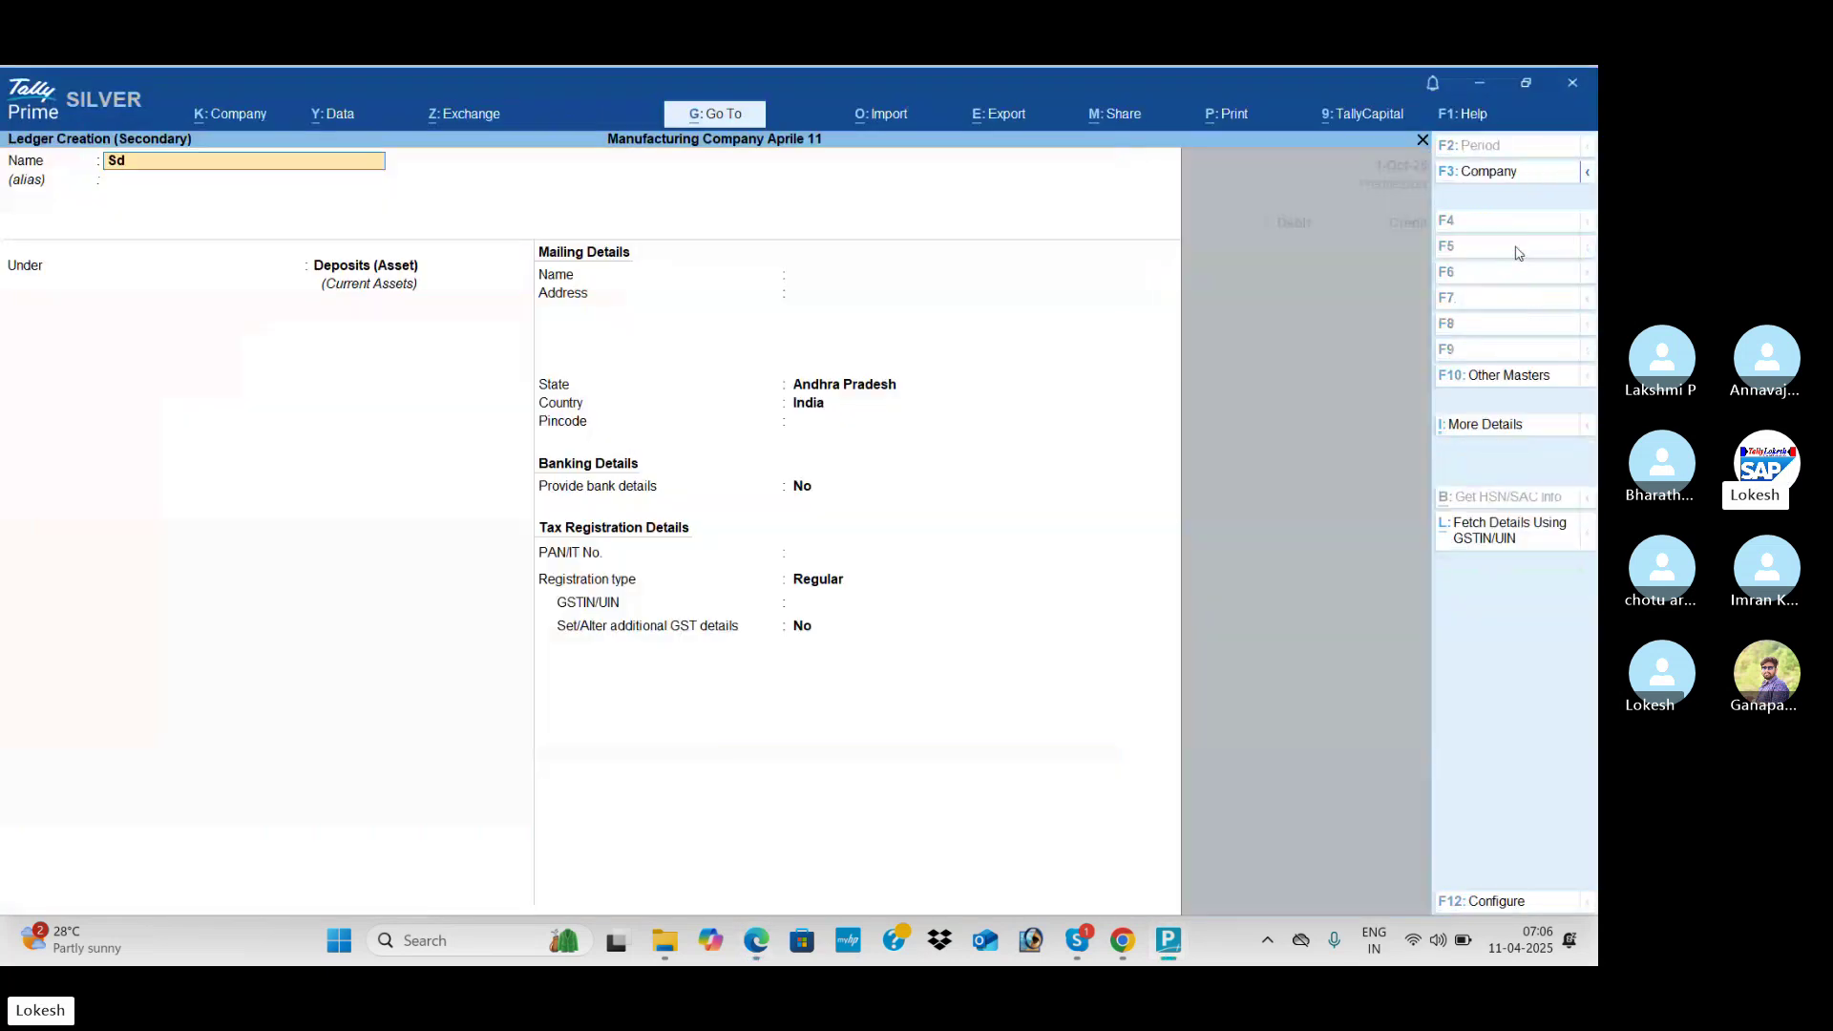
type(" Telephone")
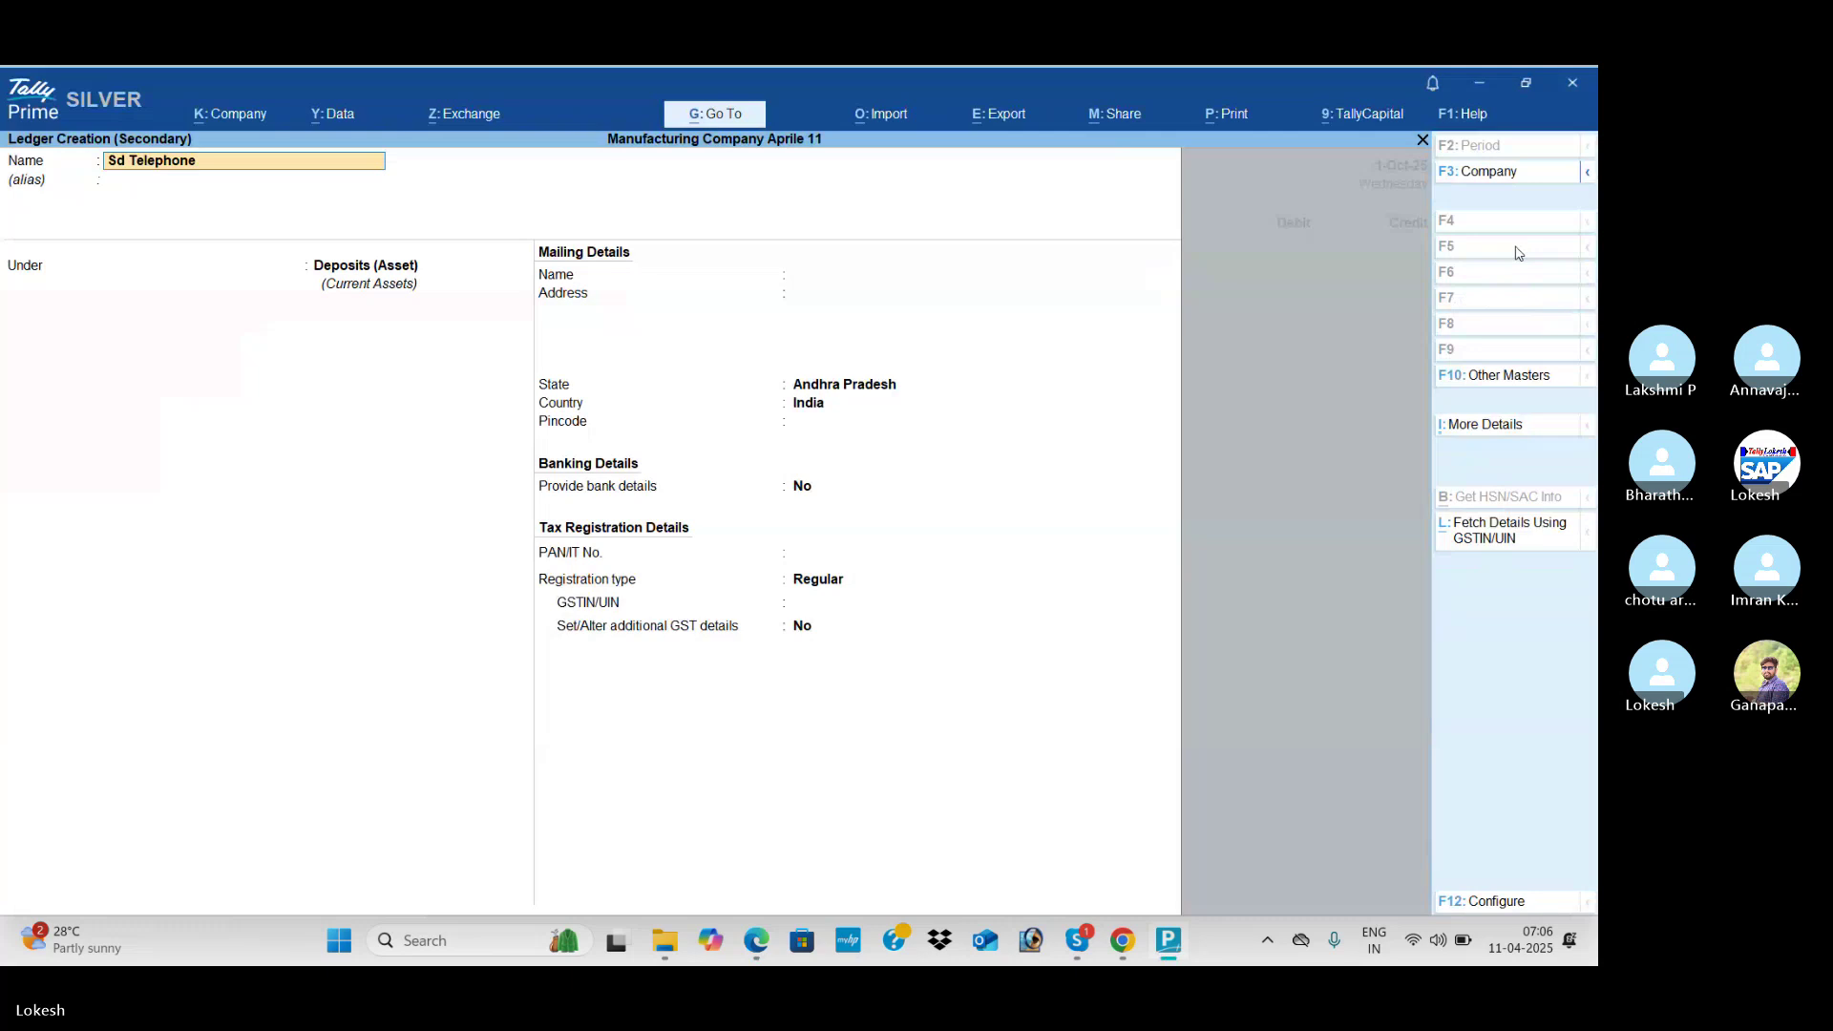
key("Return")
key("Return")
key("Return")
key("ctrl+a")
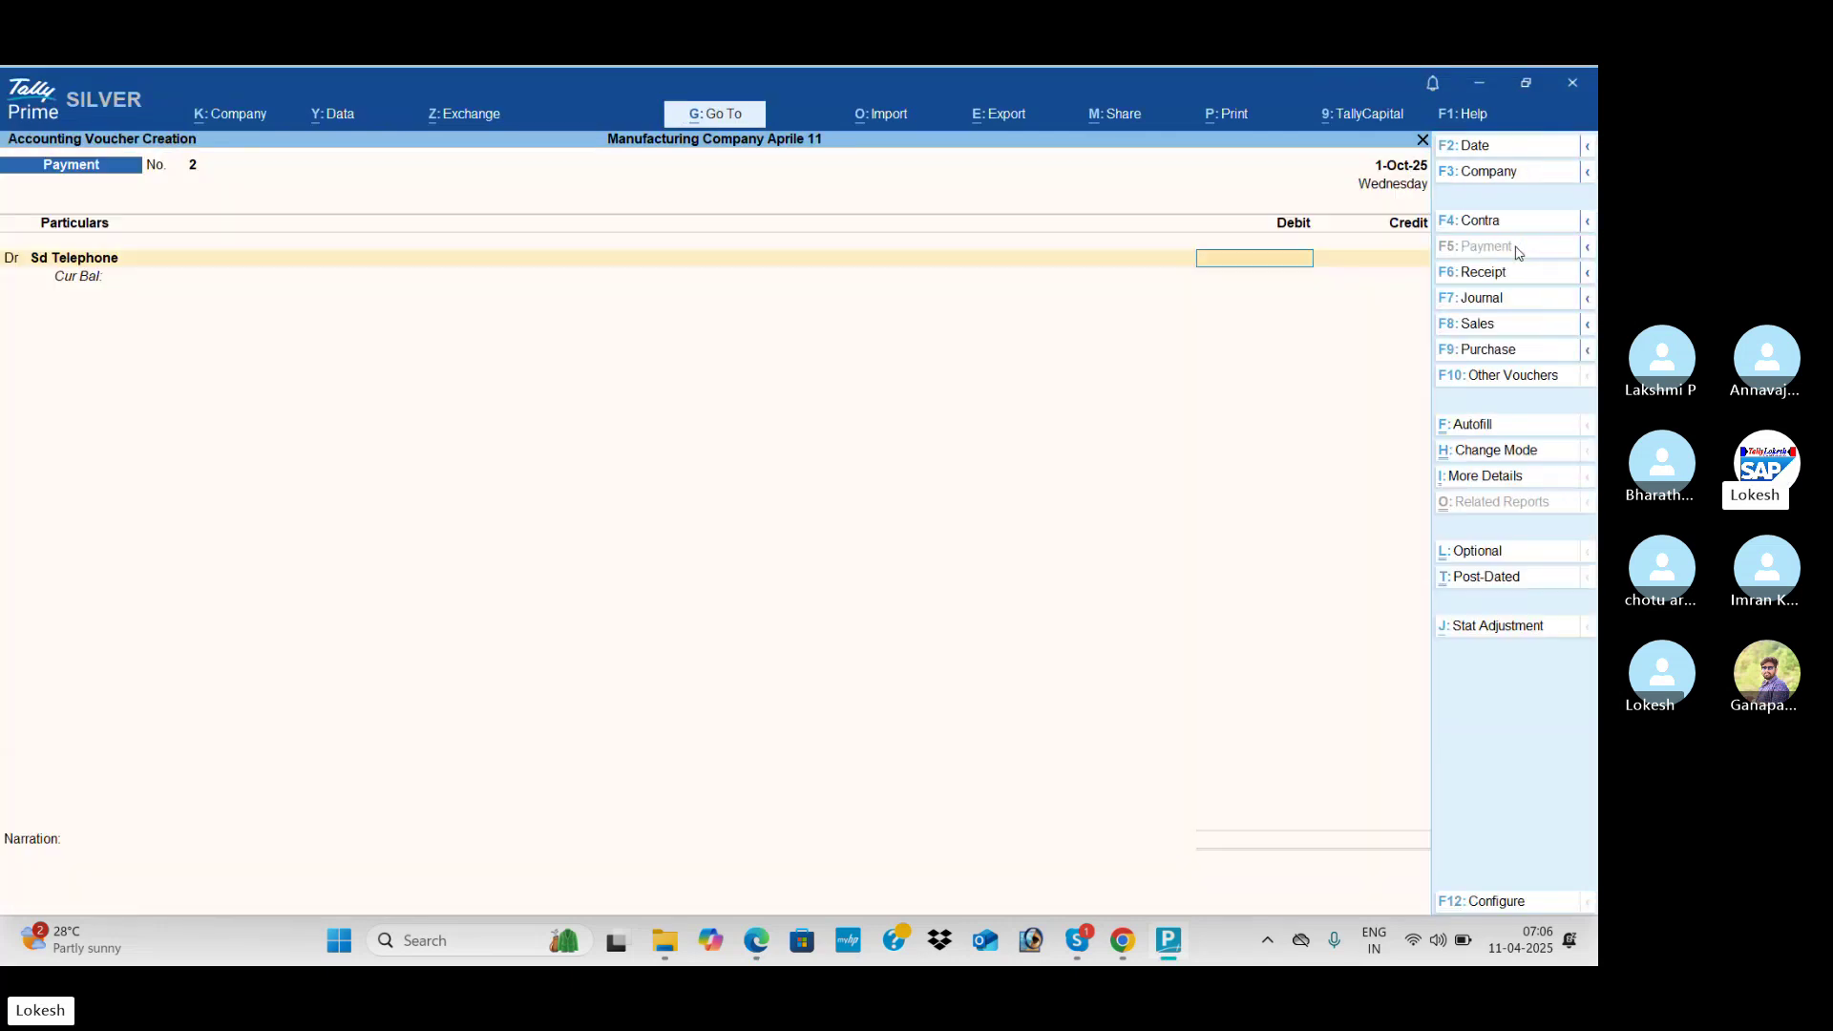
Step: Check the telephone deposit amount in the PDF and debit Sd Telephone with 6000
key("ctrl")
key("alt+Tab")
key("alt+Tab")
type("6000")
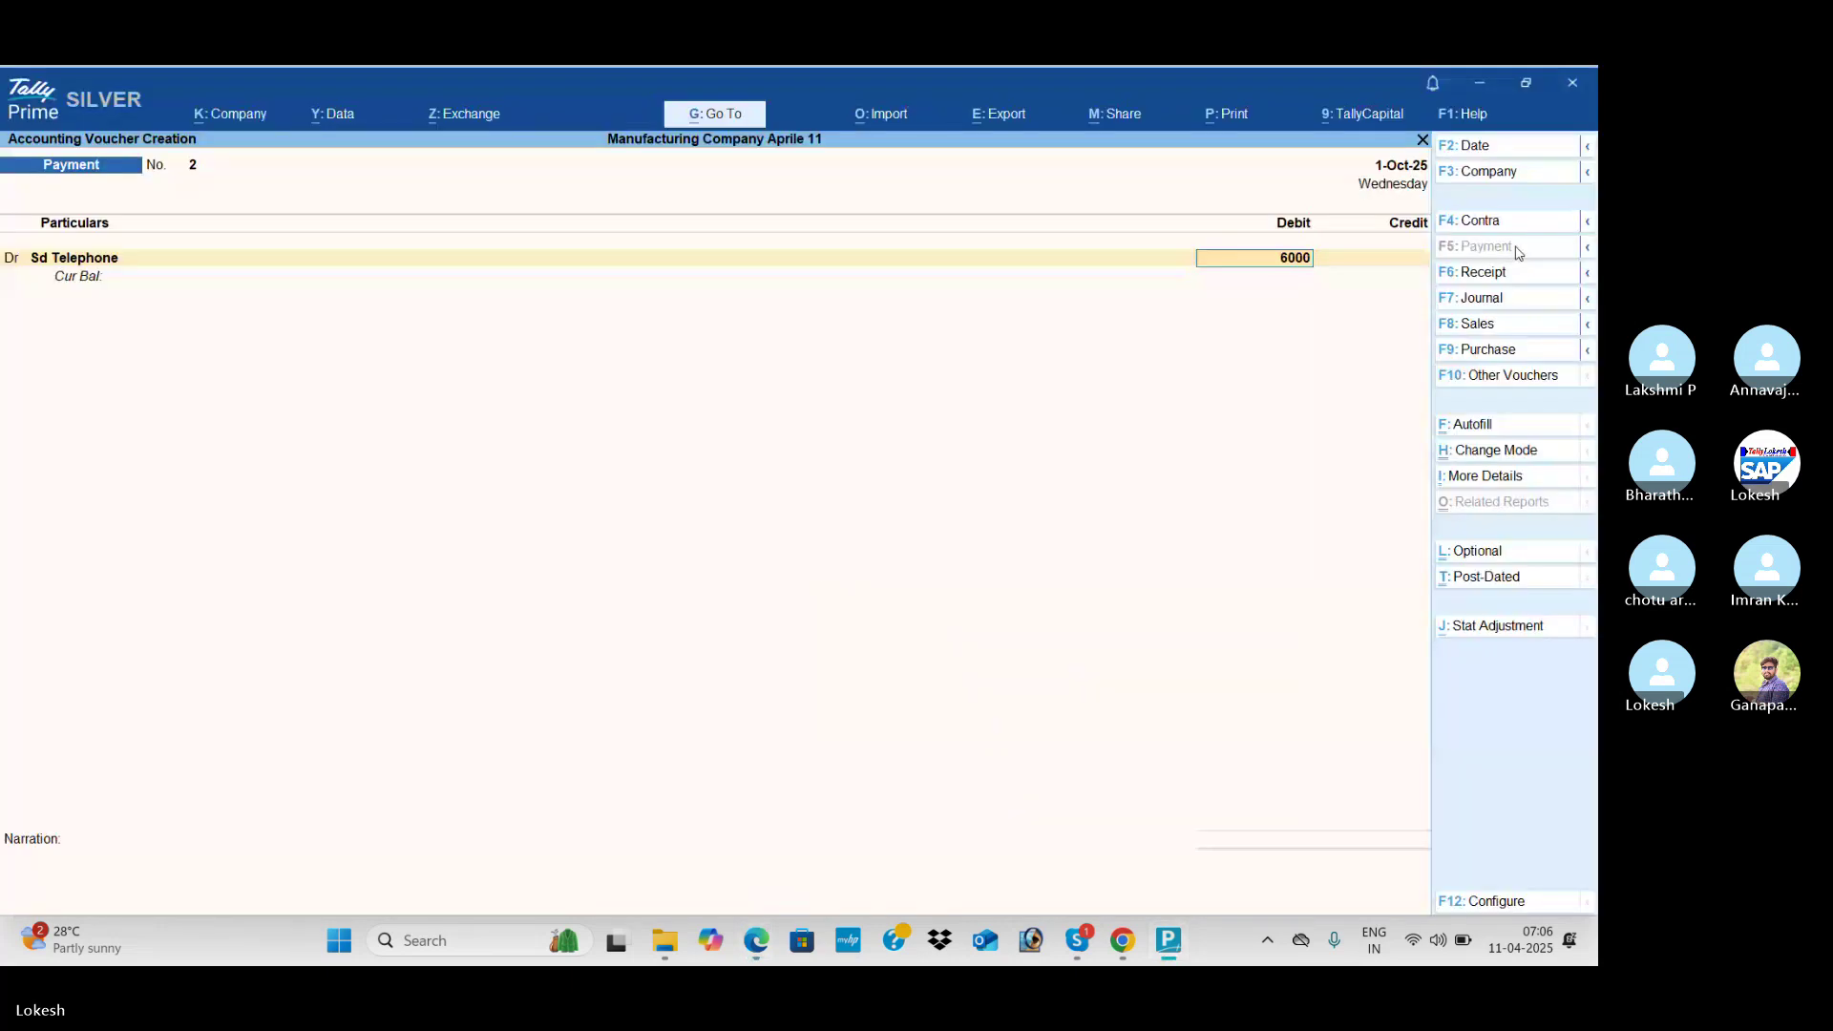
key("Return")
key("Return")
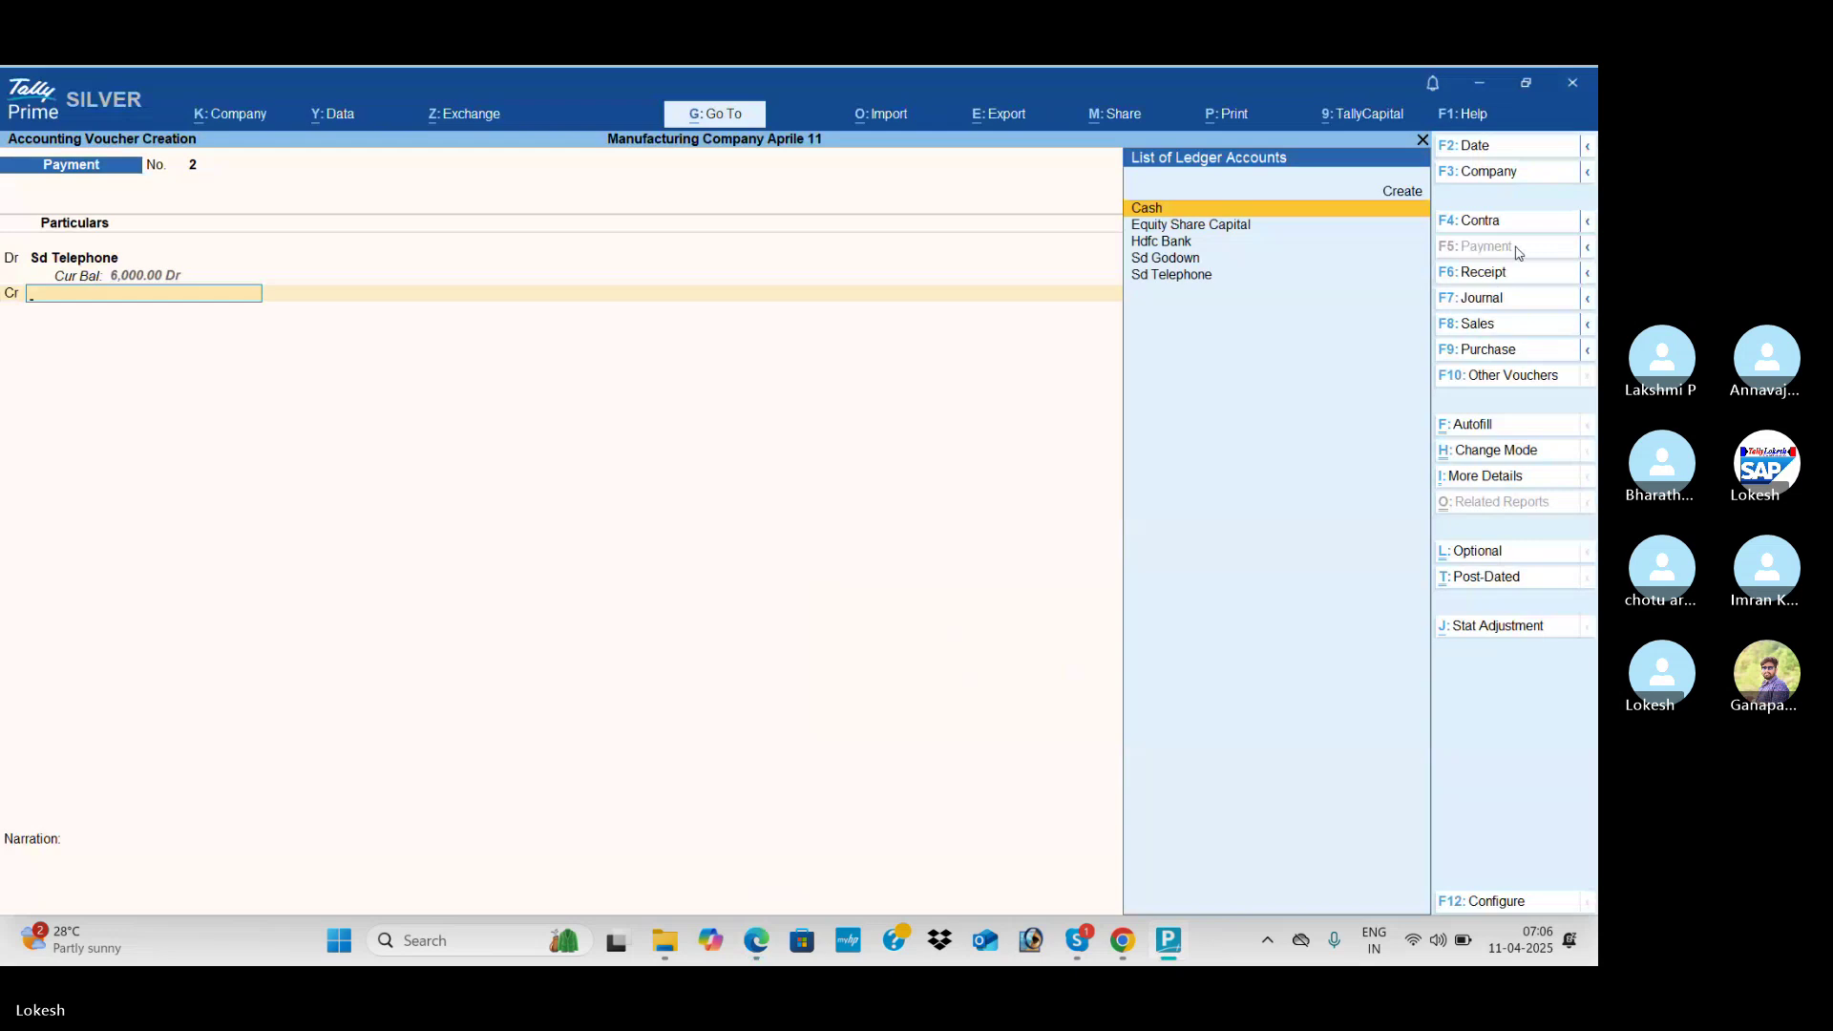
Step: Credit Hdfc Bank for the telephone deposit and save the payment voucher
type("h")
key("Return")
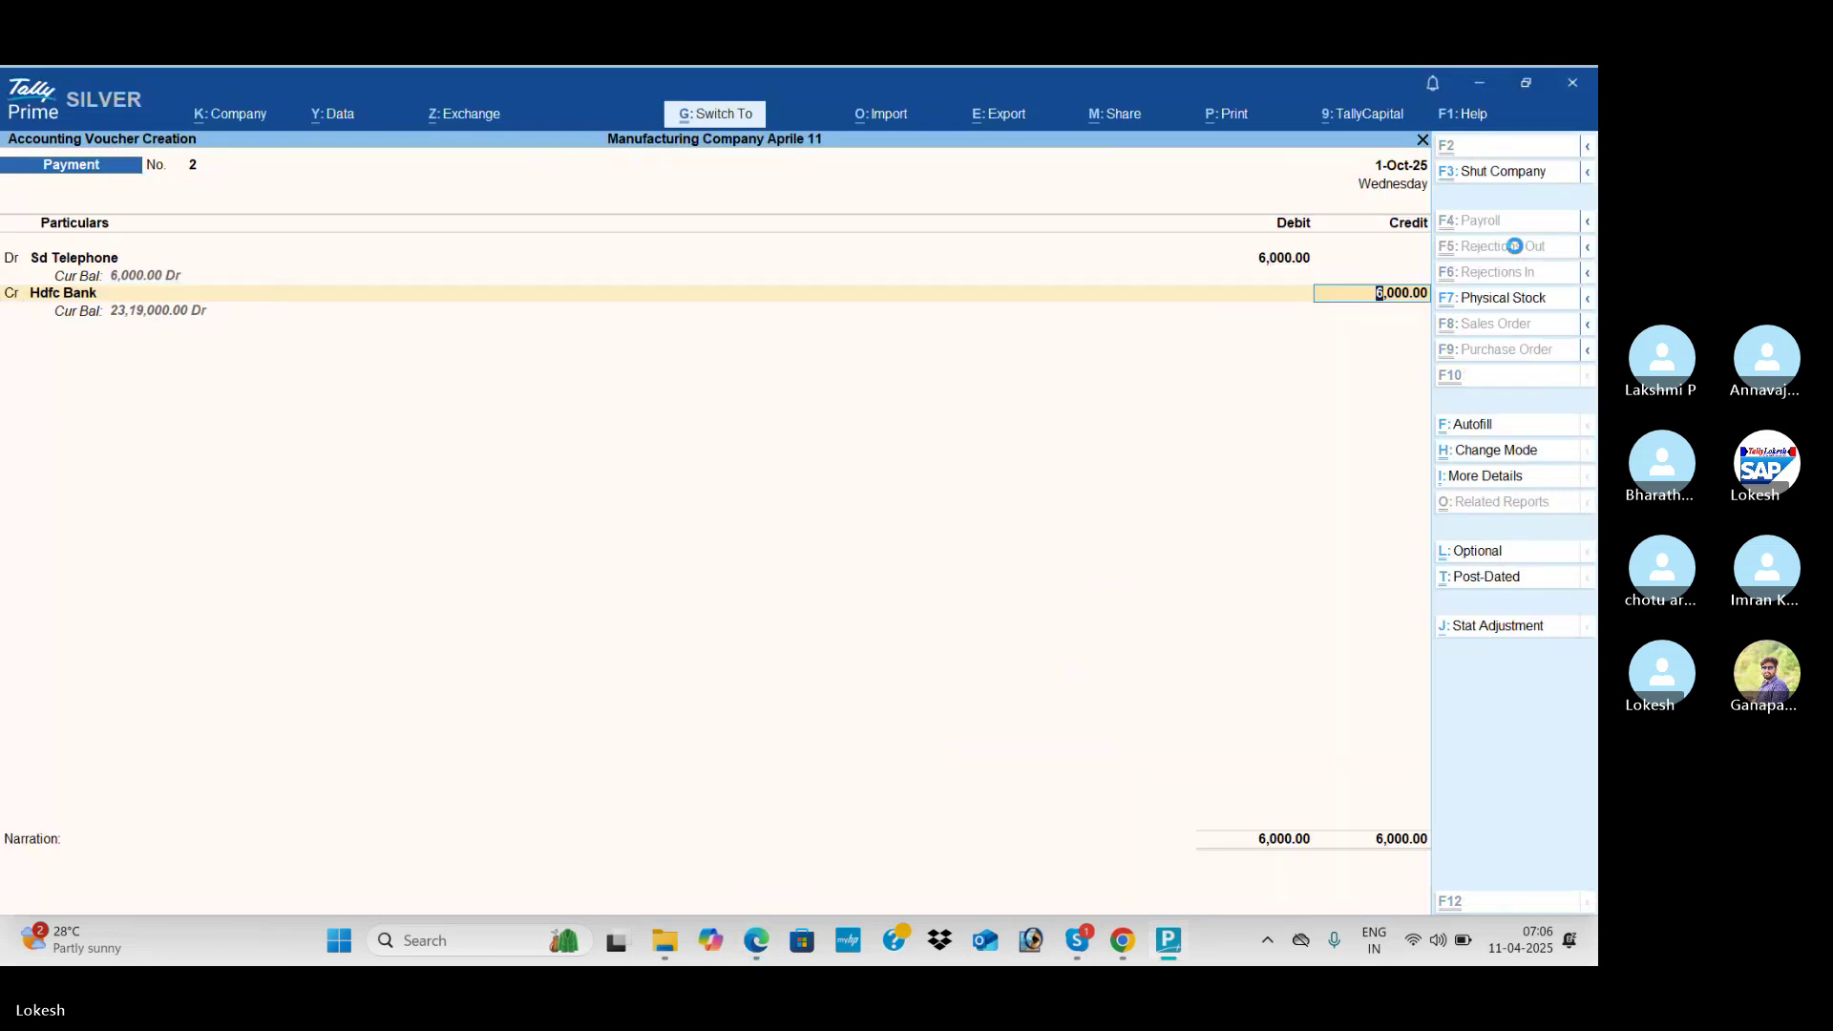
key("ctrl+a")
Step: Check the fixed asset purchases in the PDF and create the ledger Static Resistant Electricity Gloves under Fixed Assets for the next payment voucher
key("alt+Tab")
scroll(1518, 253, "down", 5)
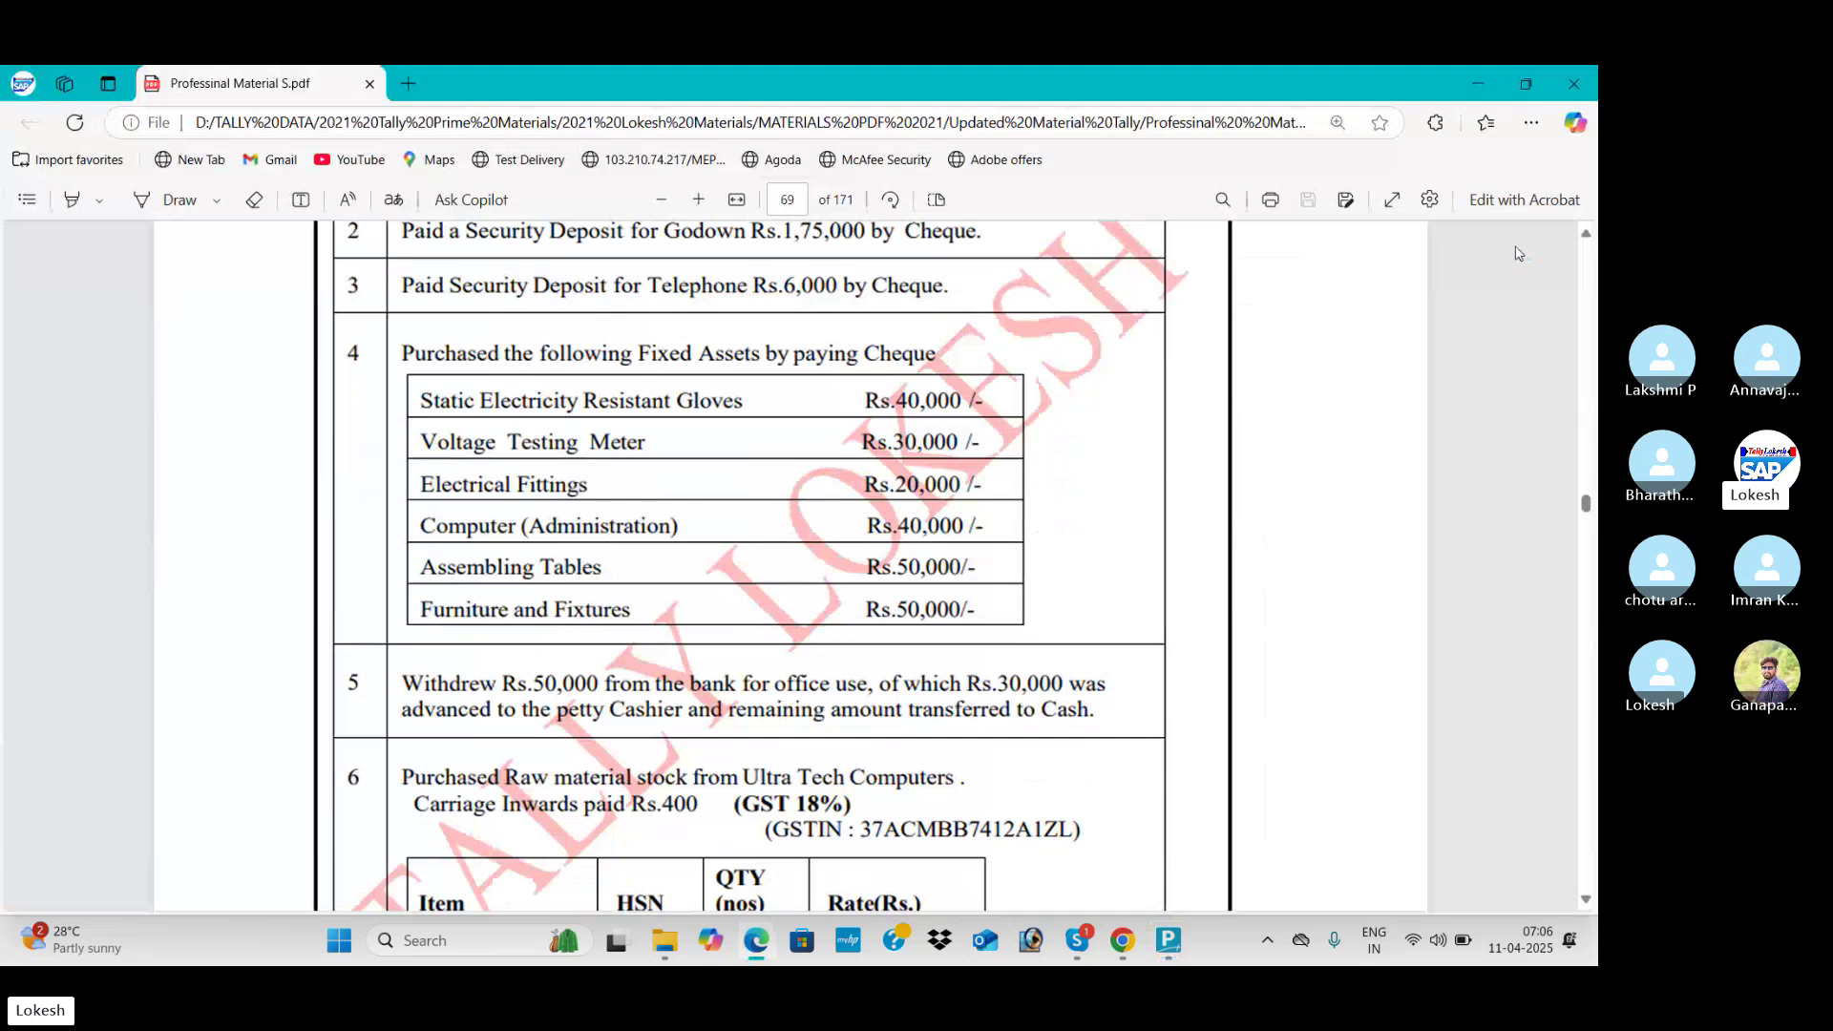
key("alt+Tab")
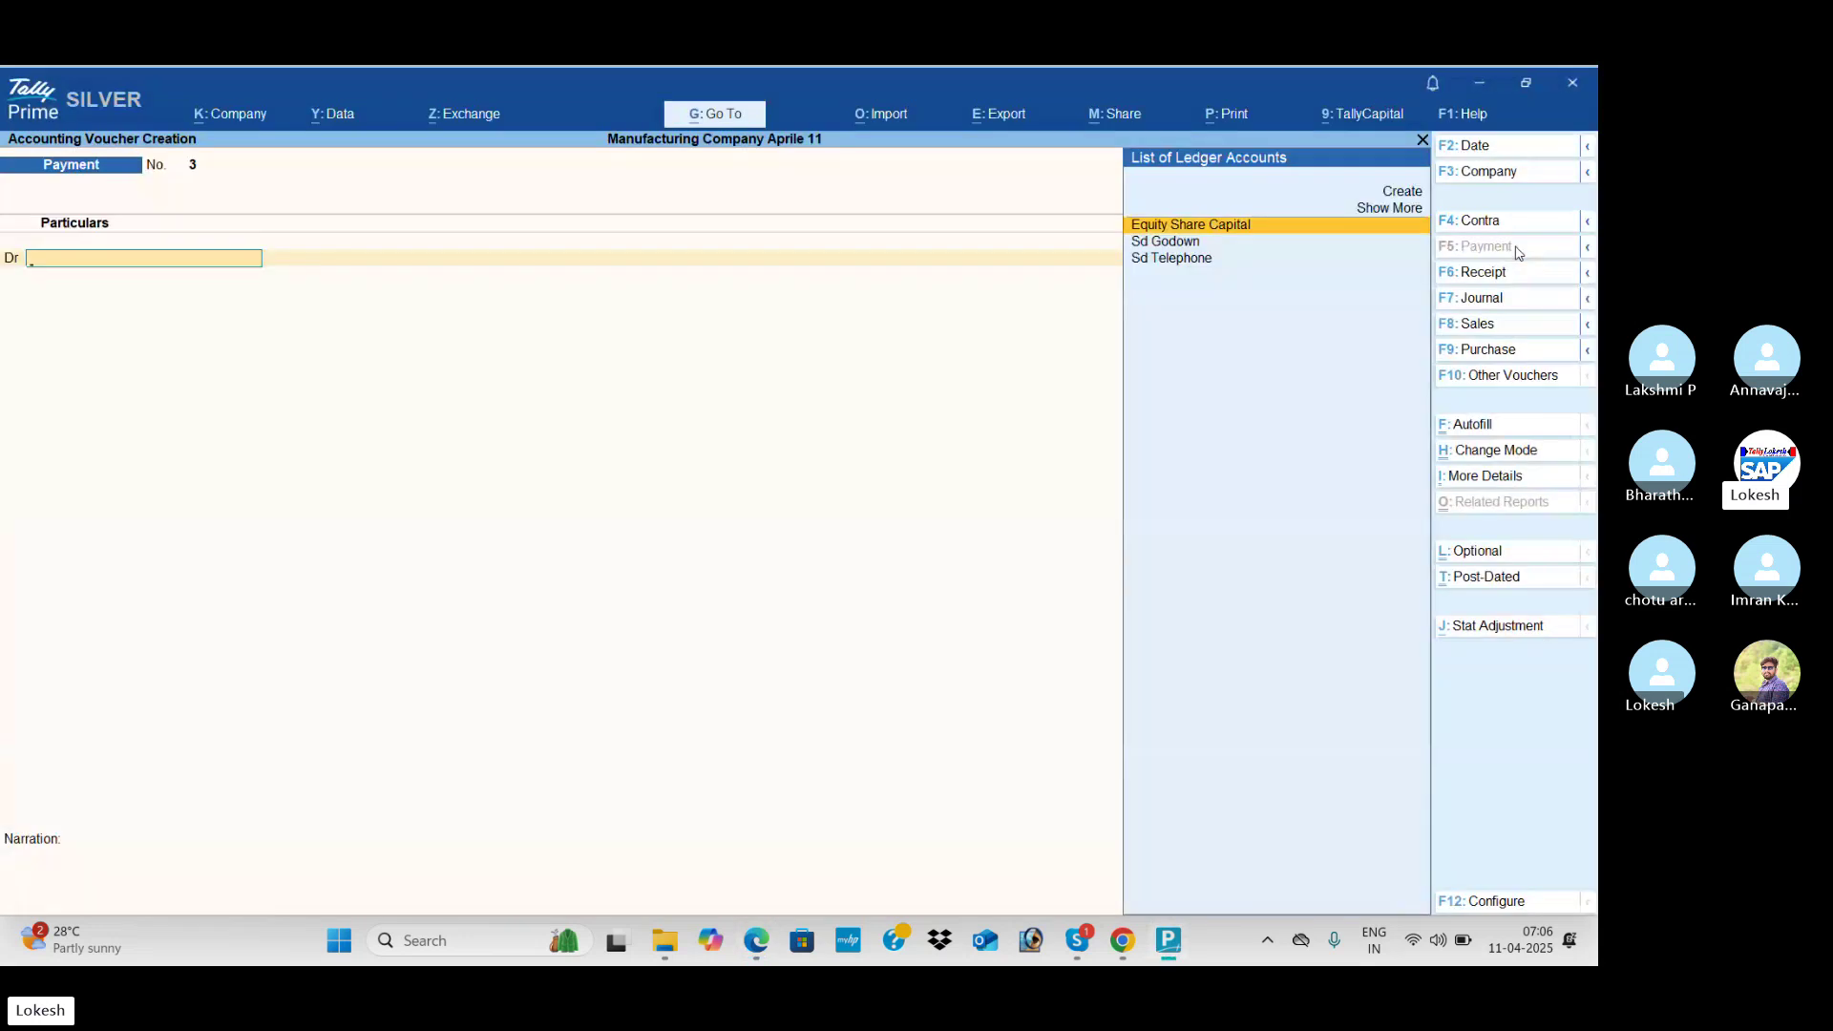
key("alt+c")
type("Static Resistant Electricity G")
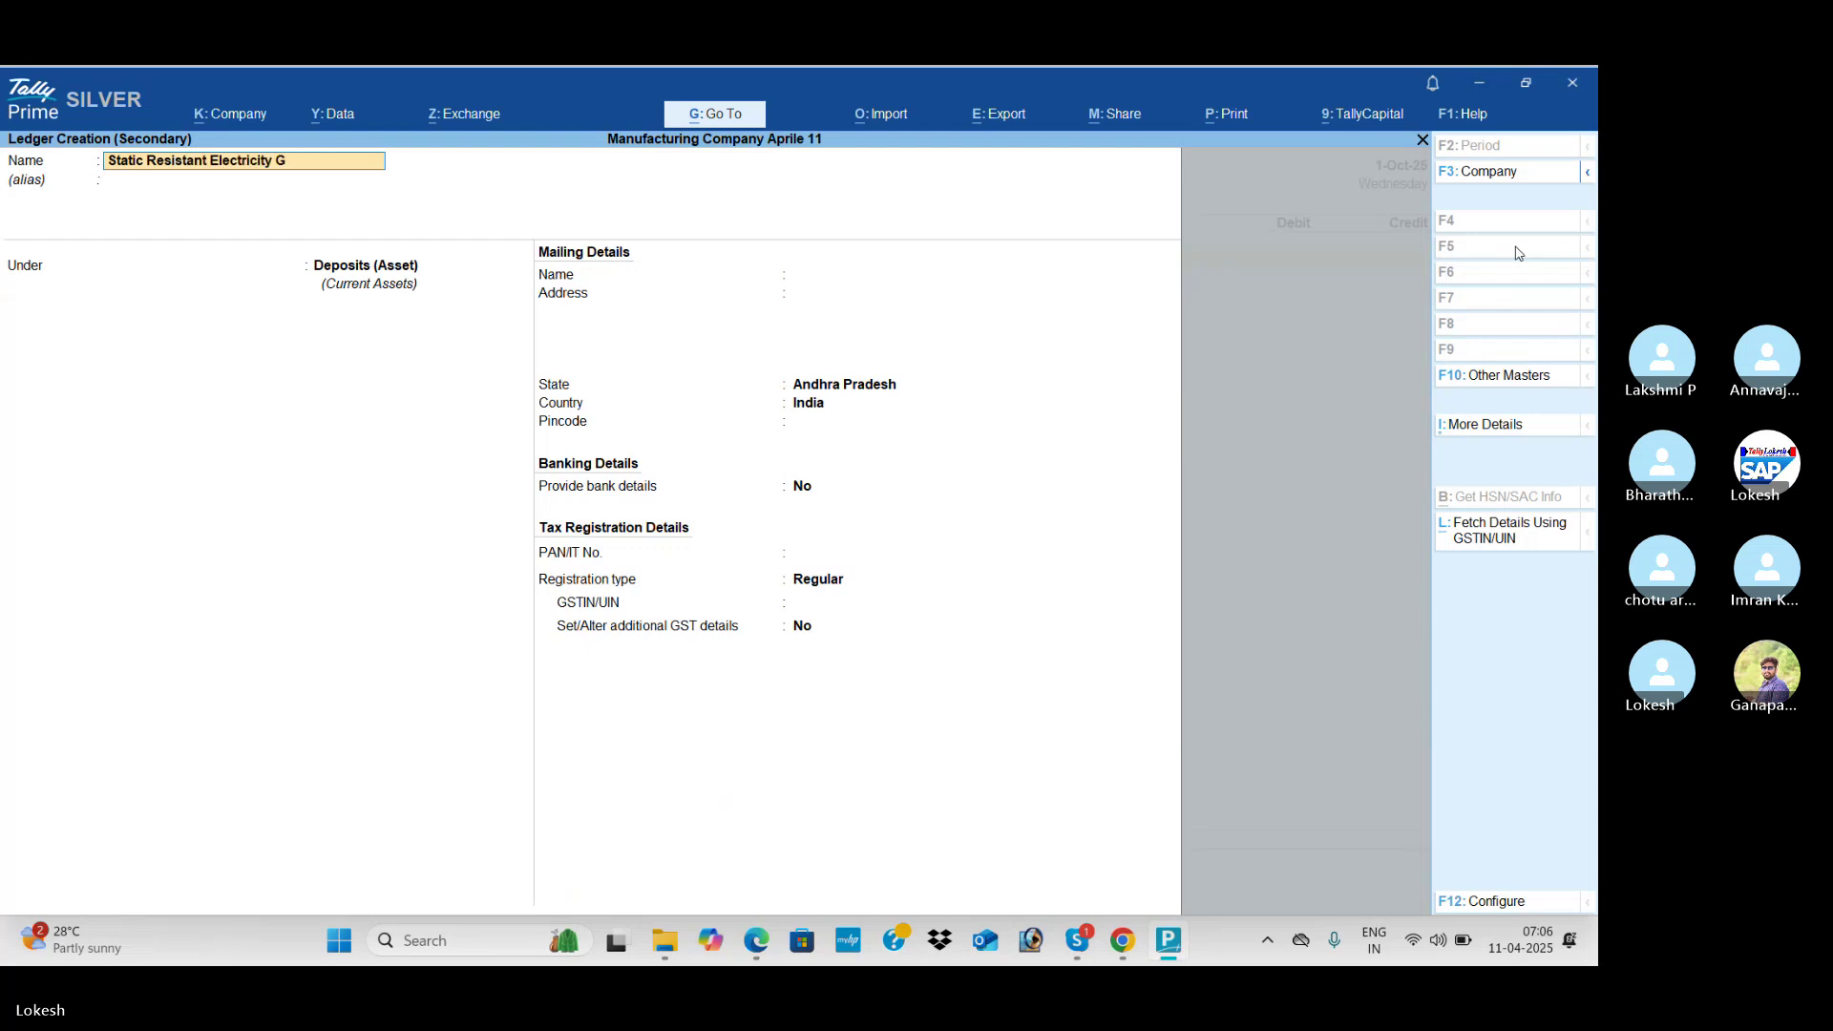
key("Return")
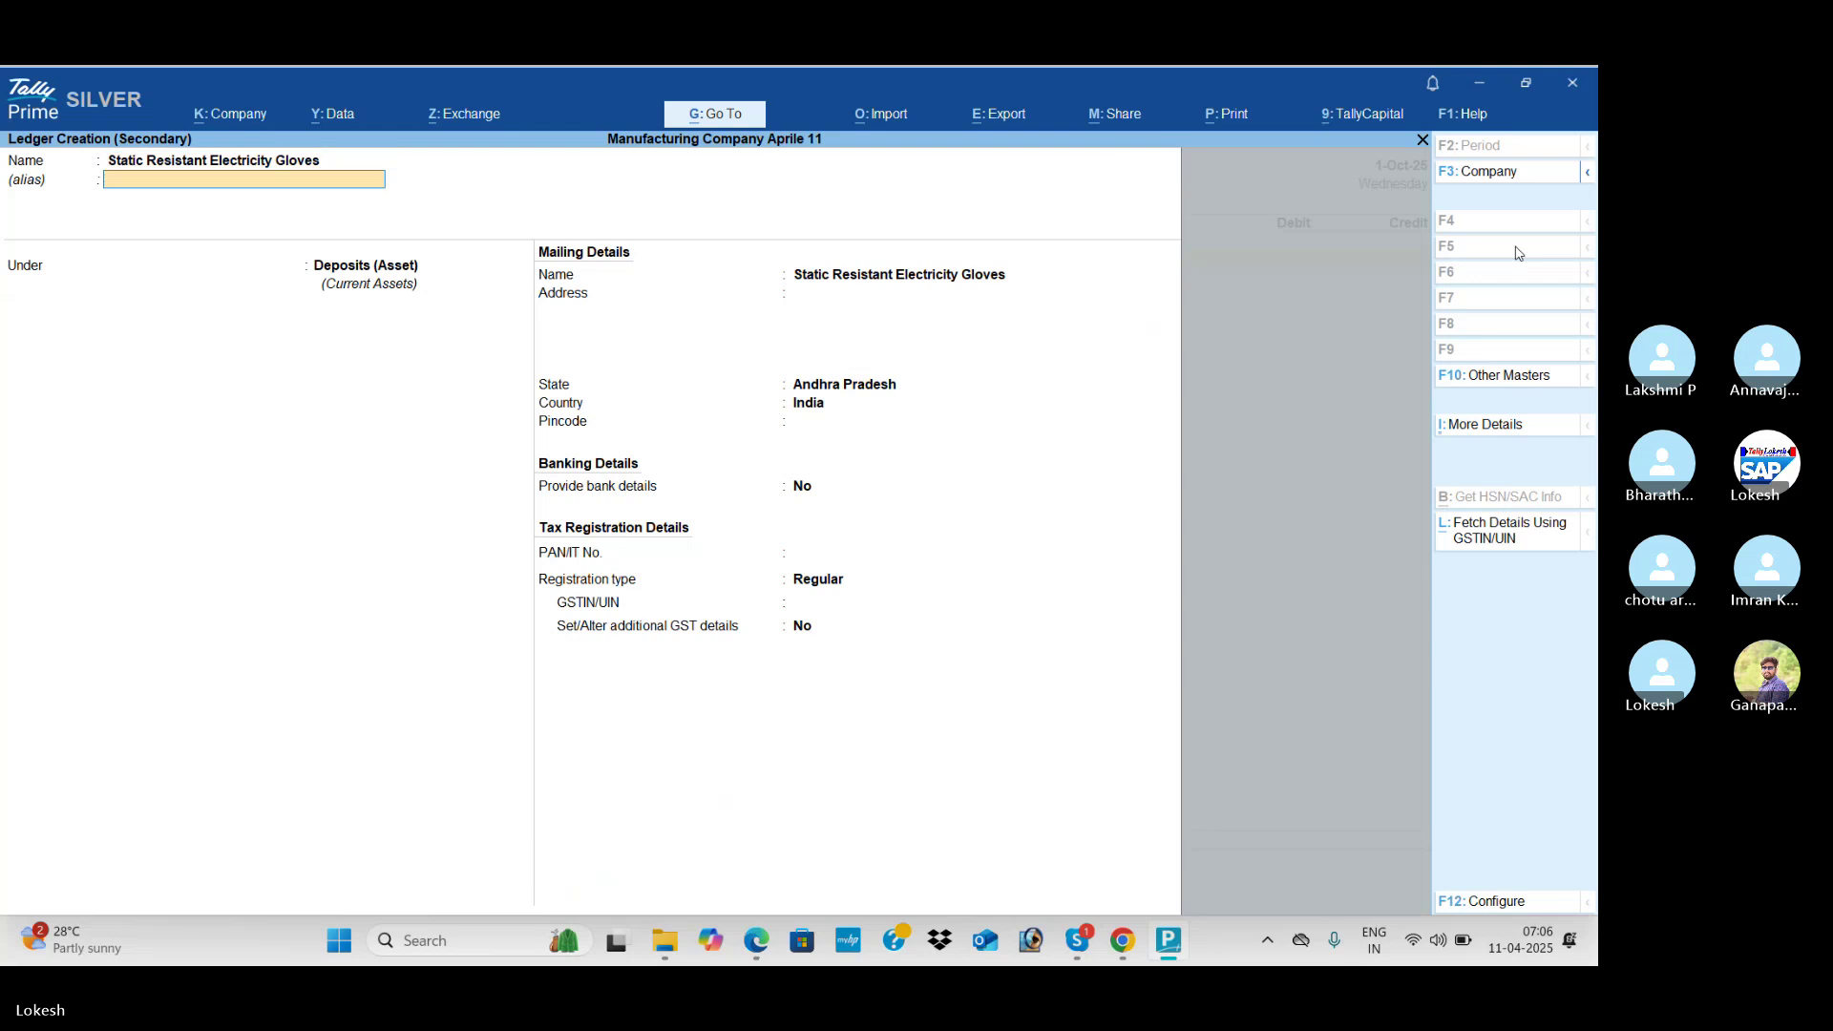
key("Return")
type("fi")
key("Return")
key("ctrl+a")
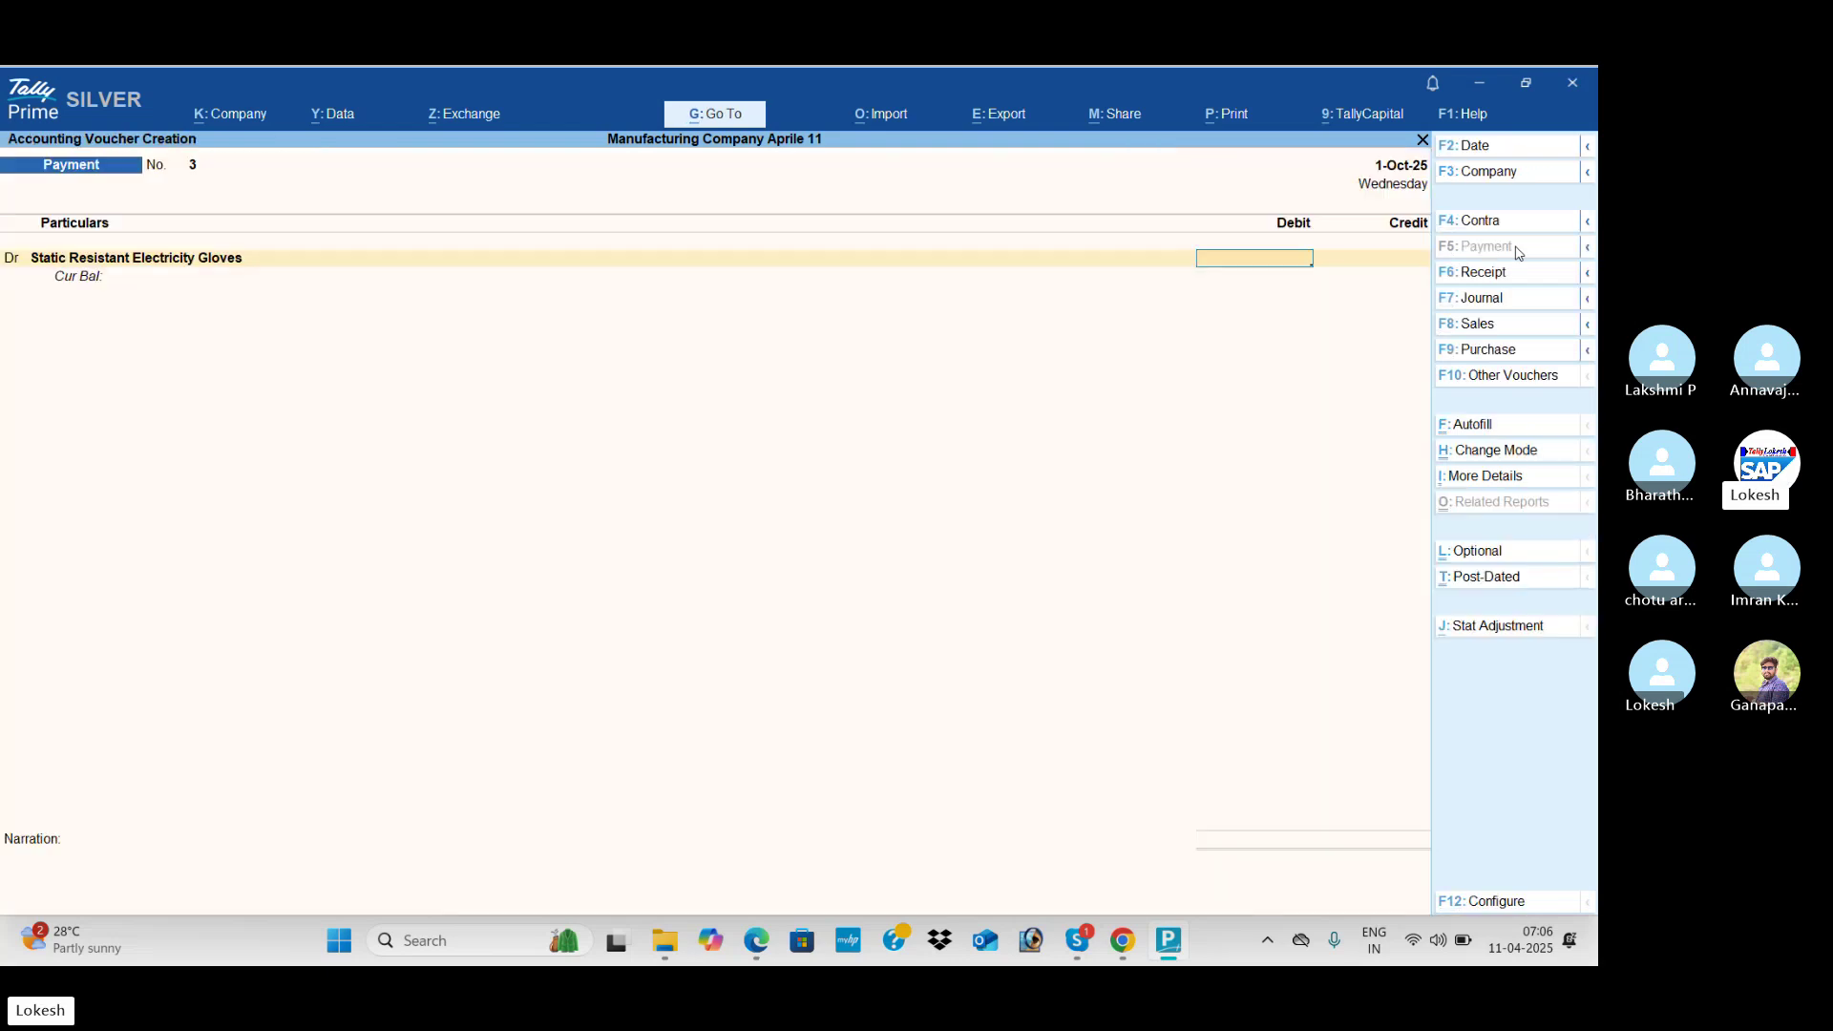
Step: Check the gloves' amount in the PDF and debit Static Resistant Electricity Gloves with 40000
key("alt+Tab")
key("alt+Tab")
type("4")
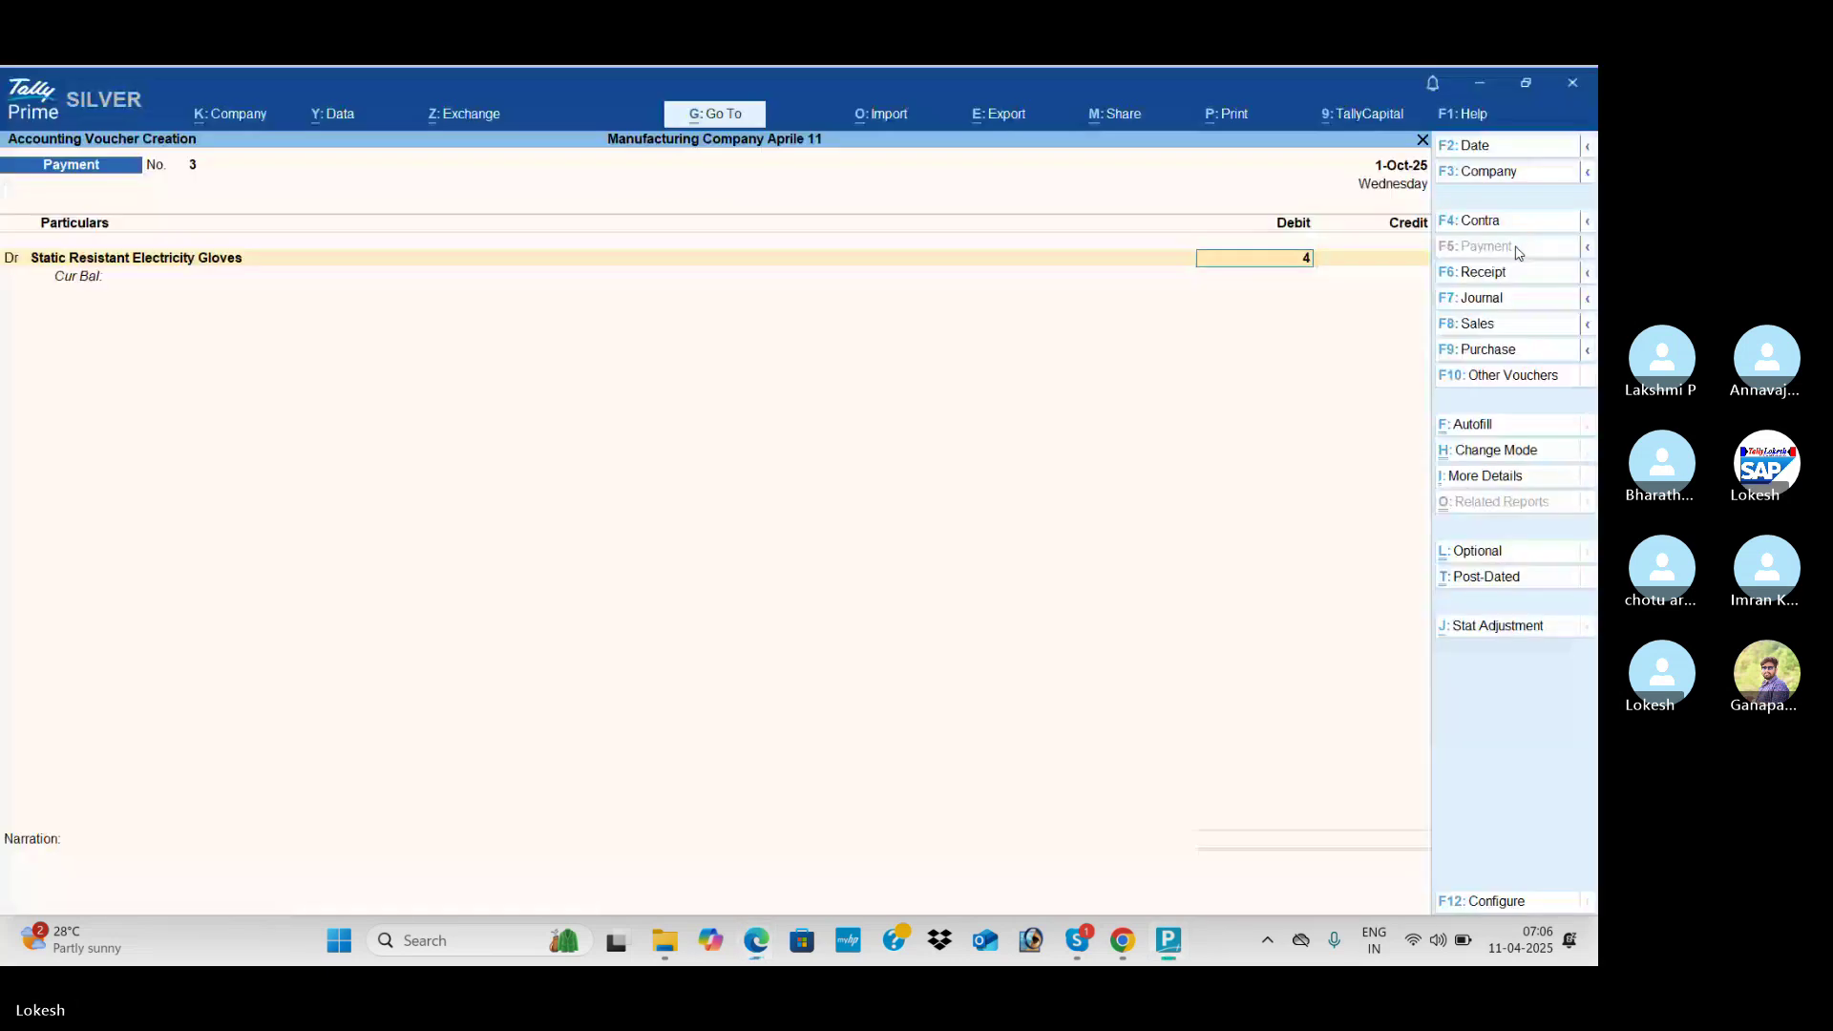
type("0000")
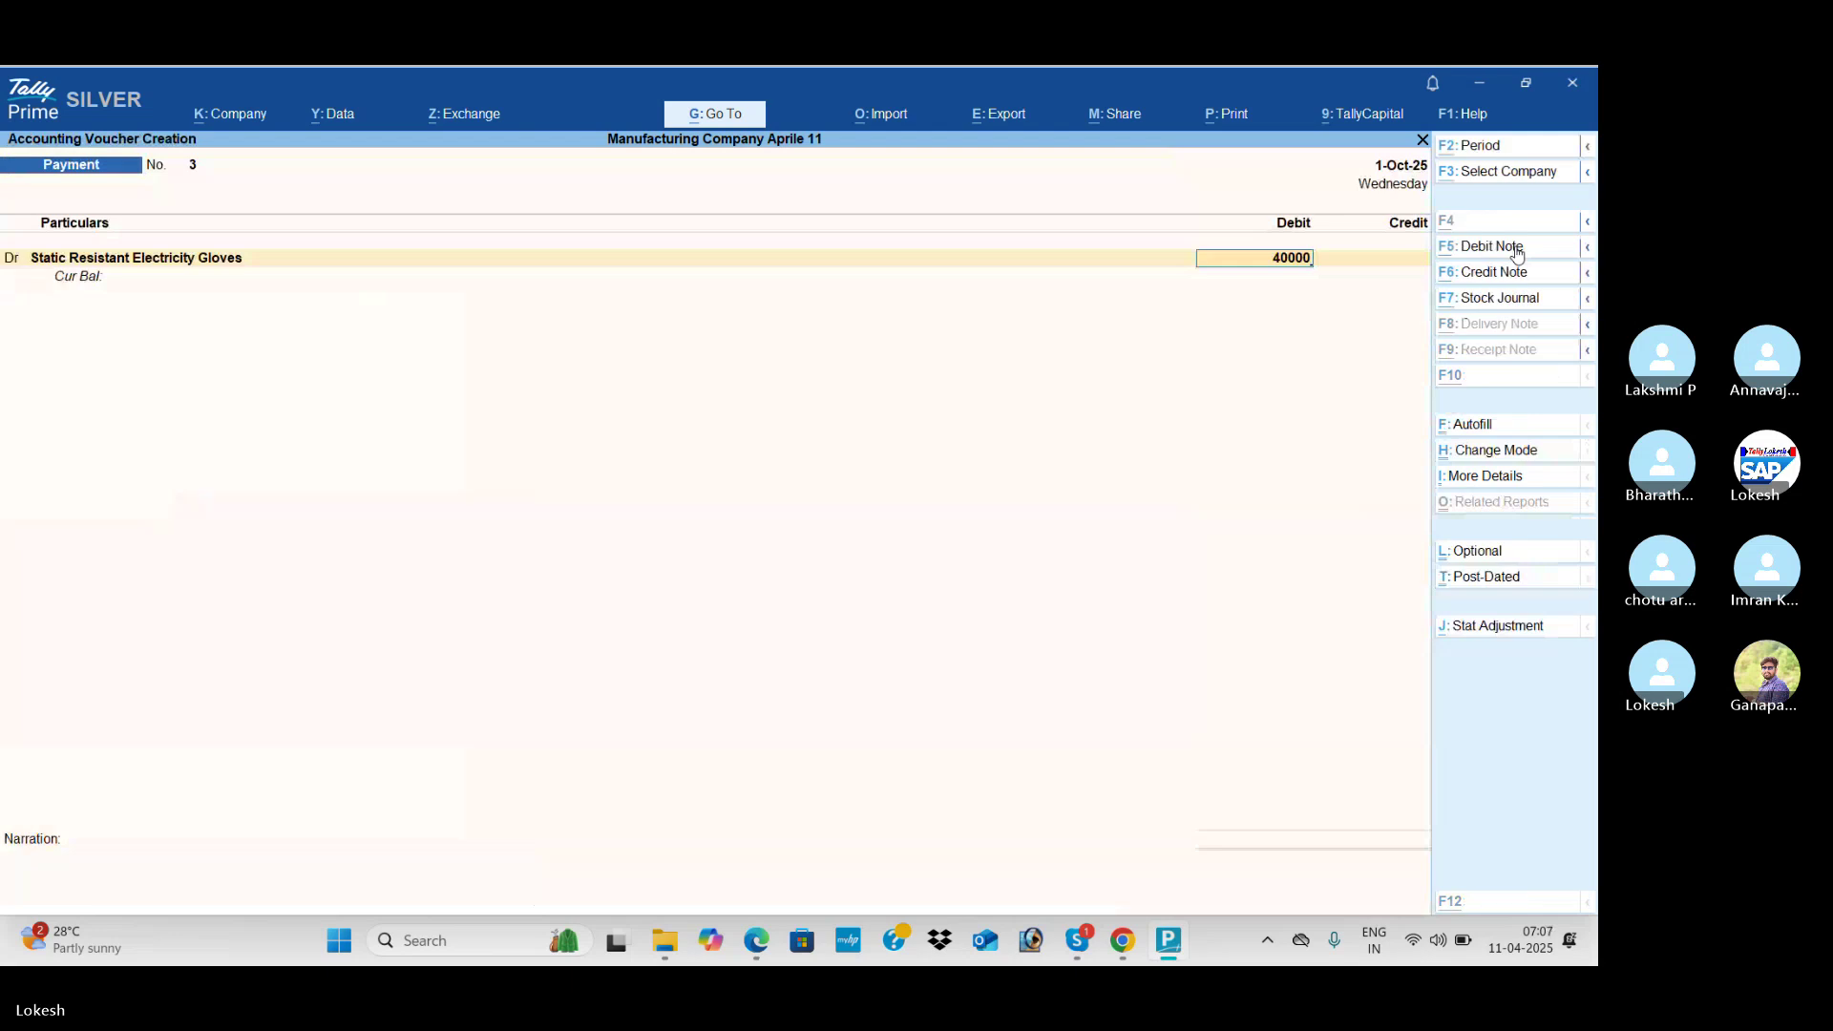
key("alt+Tab")
key("alt+Tab")
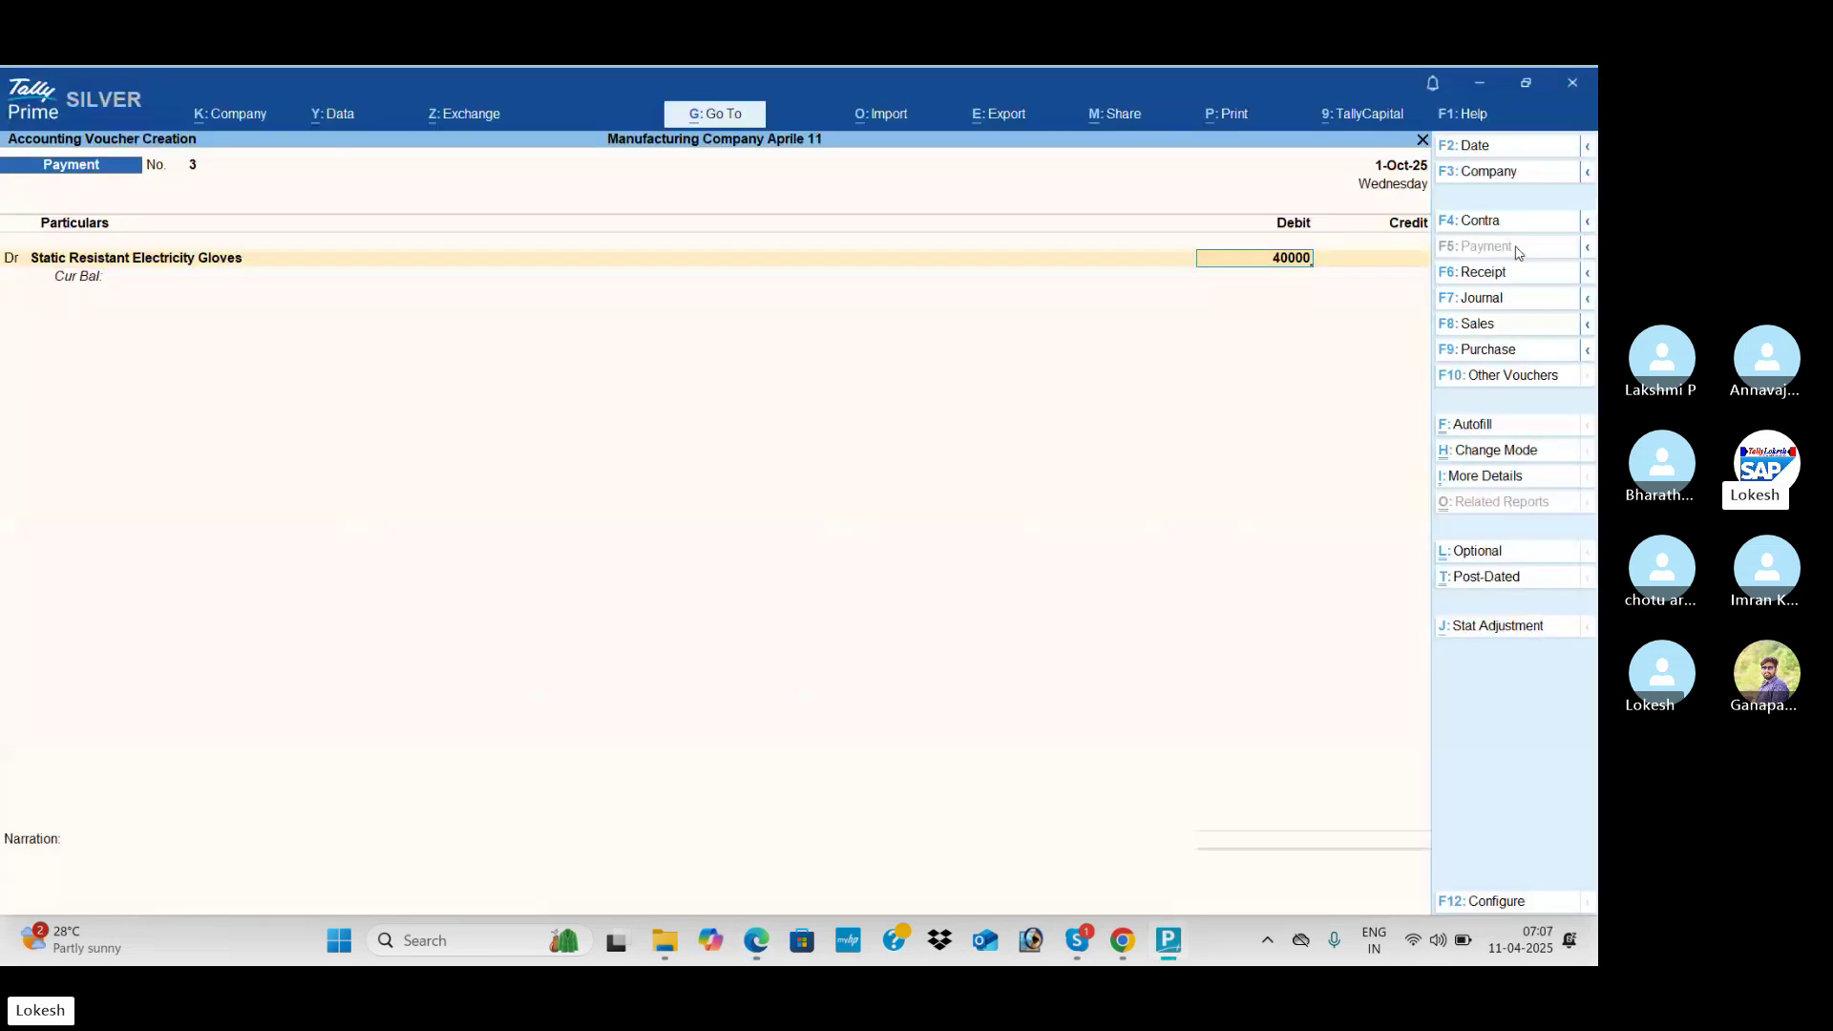
key("Return")
key("Return")
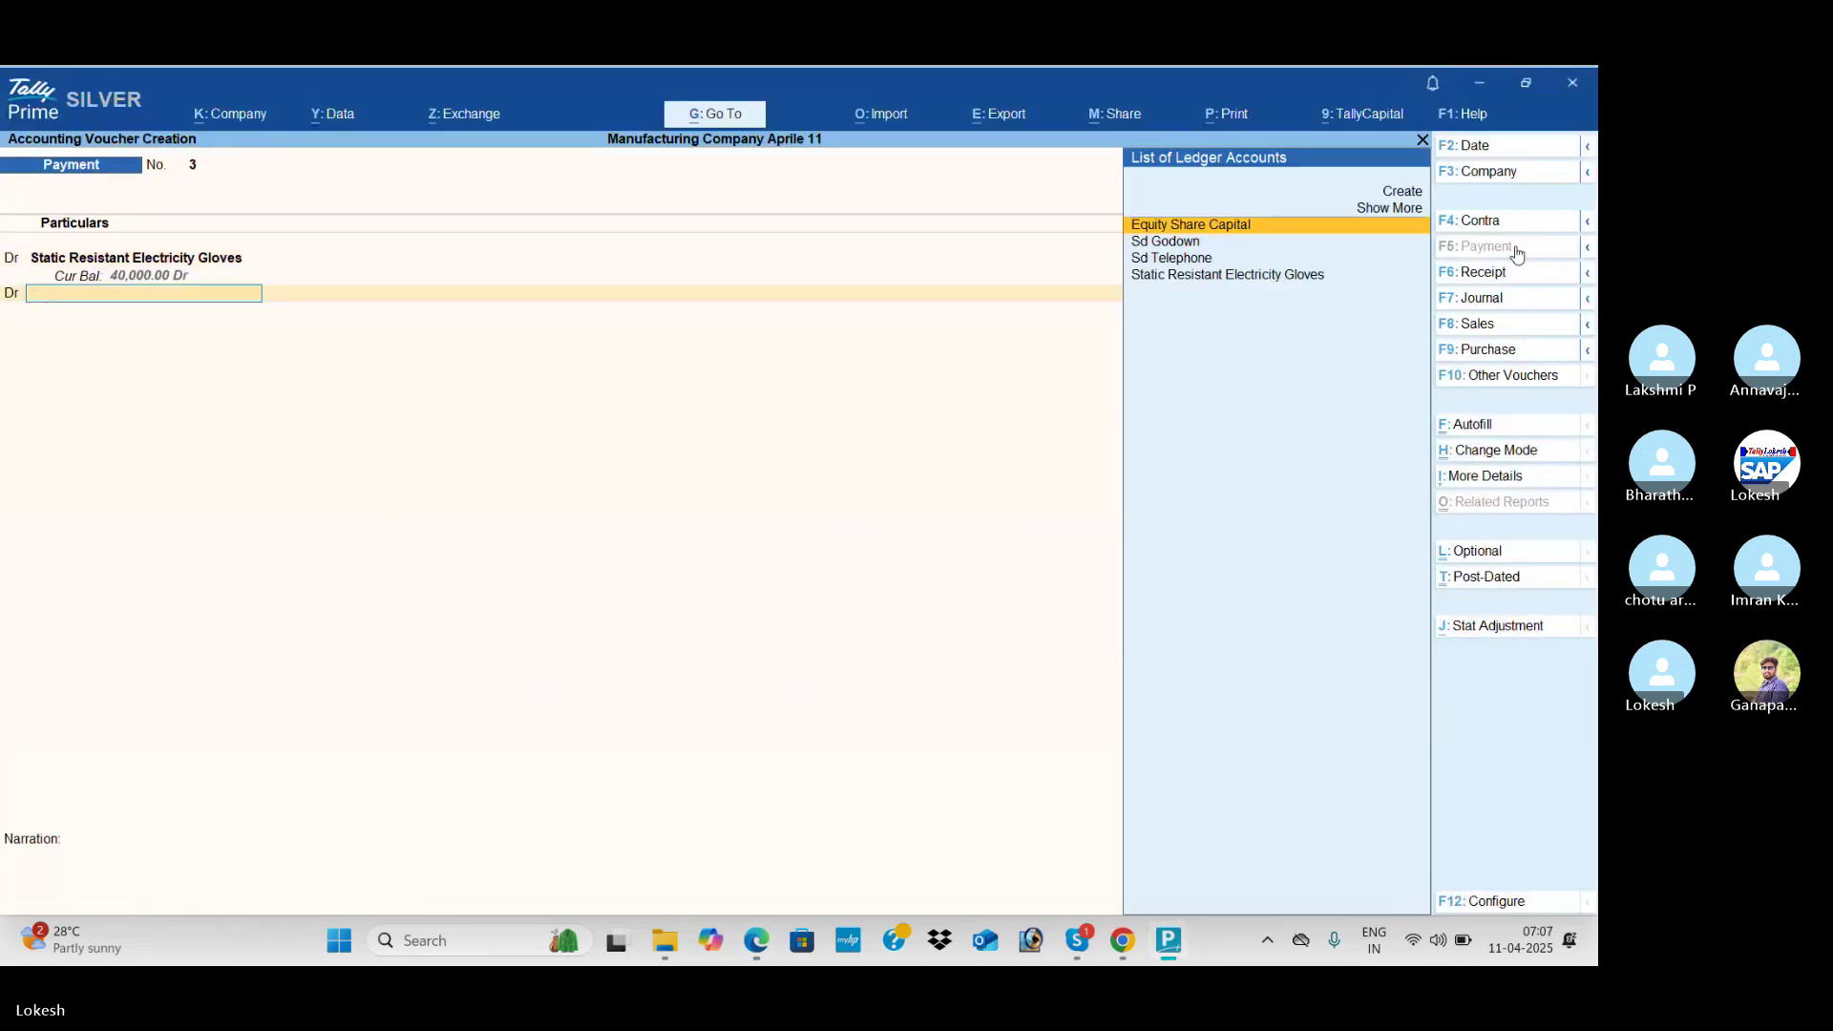
Step: Check the next fixed asset in the PDF and create the ledger Voltage Testing Meter under Fixed Assets
key("alt+c")
key("alt+Tab")
key("alt+Tab")
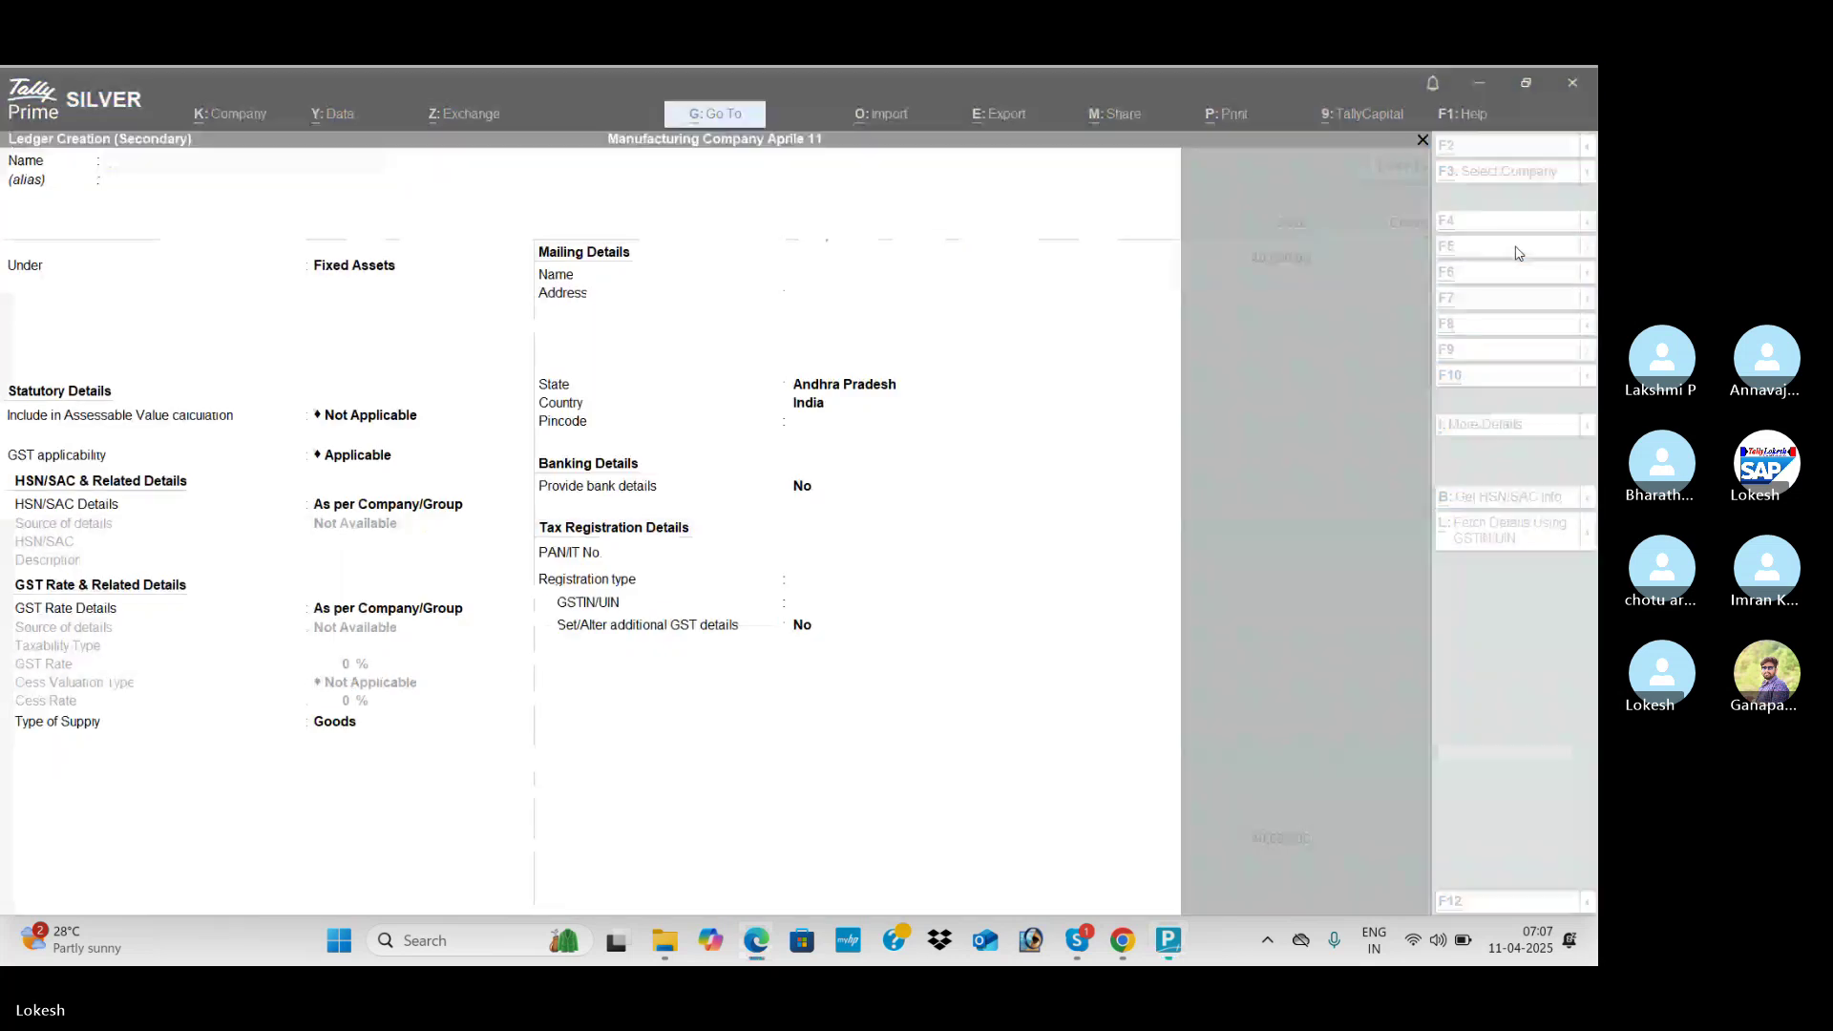
type("Voltage")
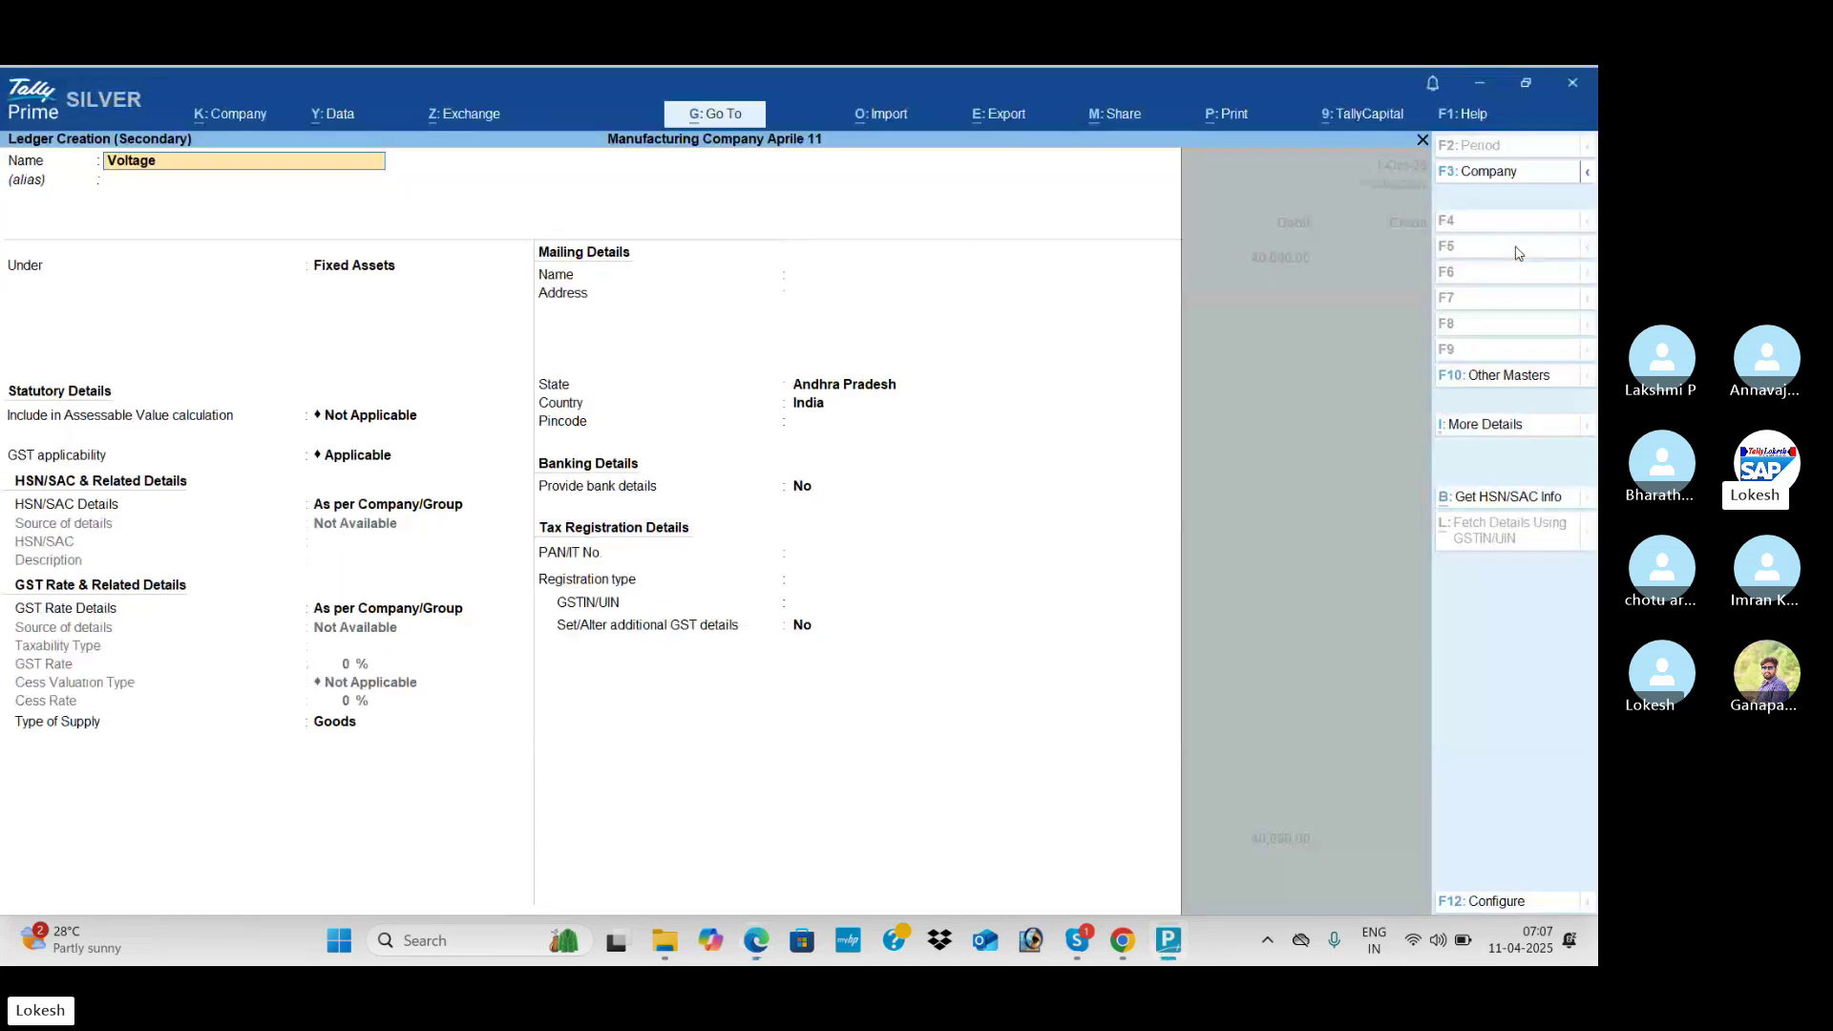
type(" Testing Meter")
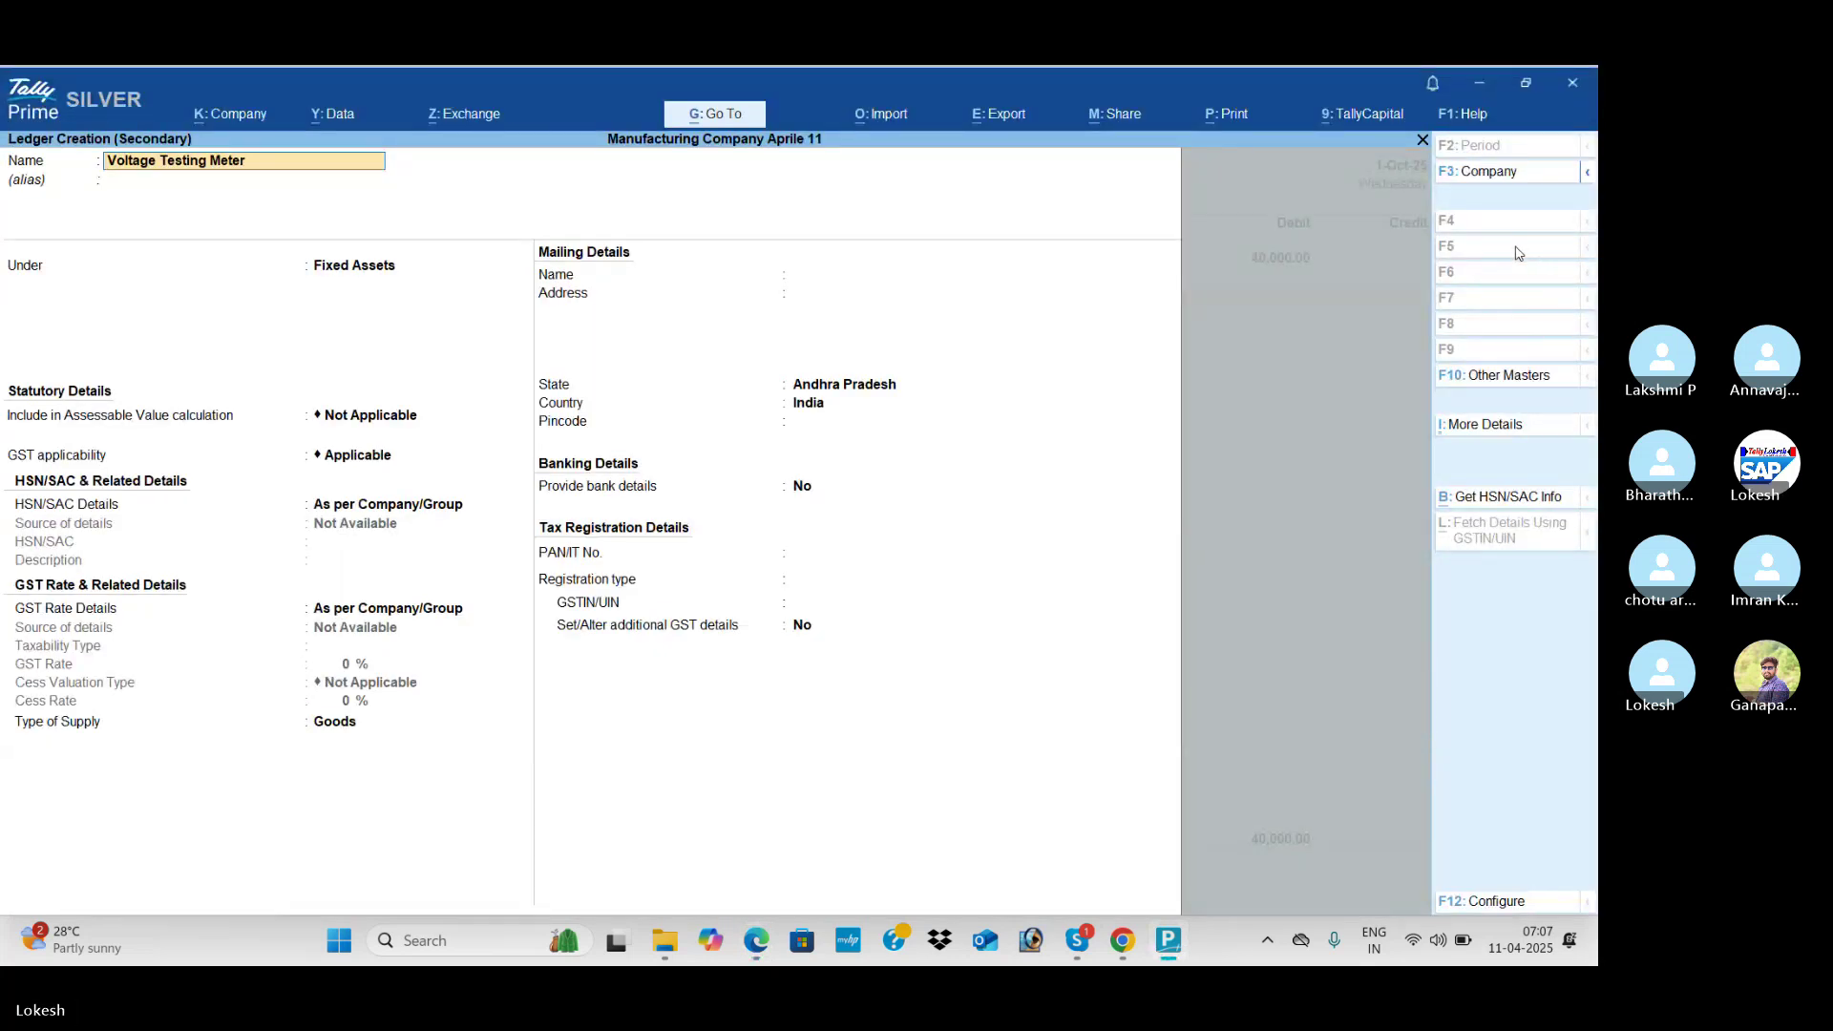
key("Return")
key("Return")
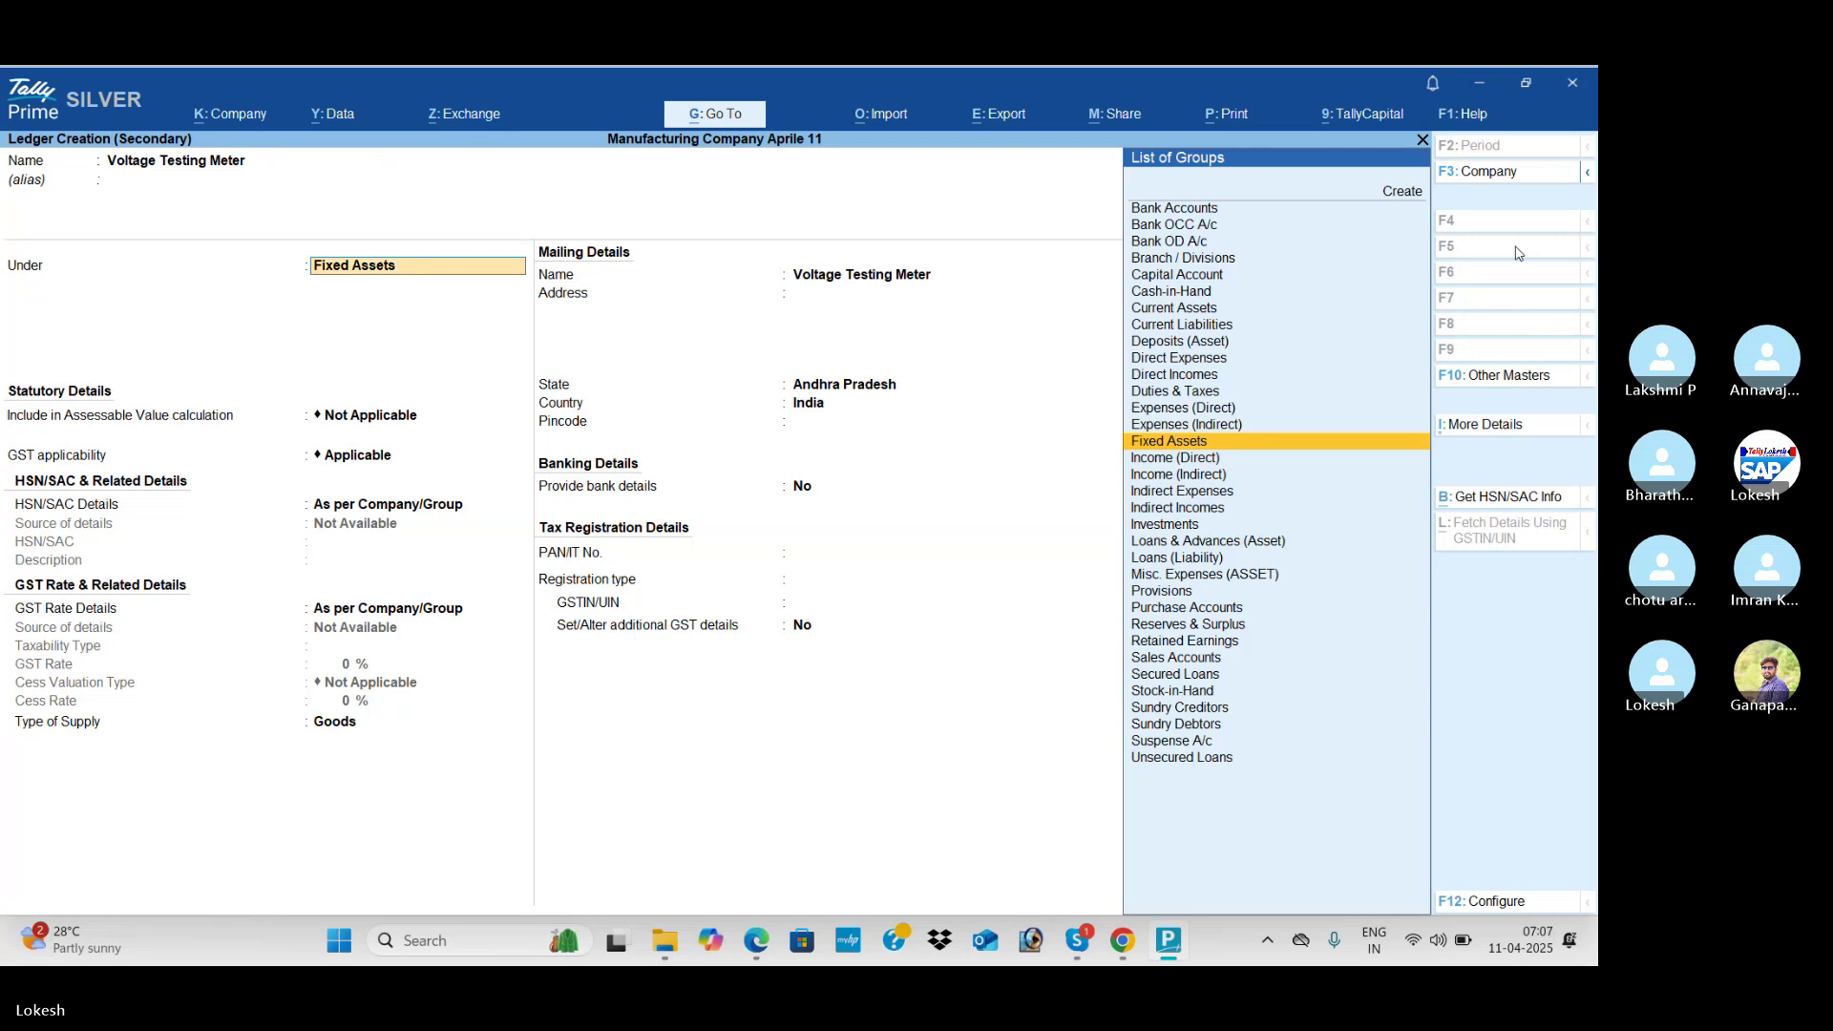
key("ctrl+a")
Step: Check the testing meter's amount in the PDF and debit Voltage Testing Meter with 30000
key("alt+Tab")
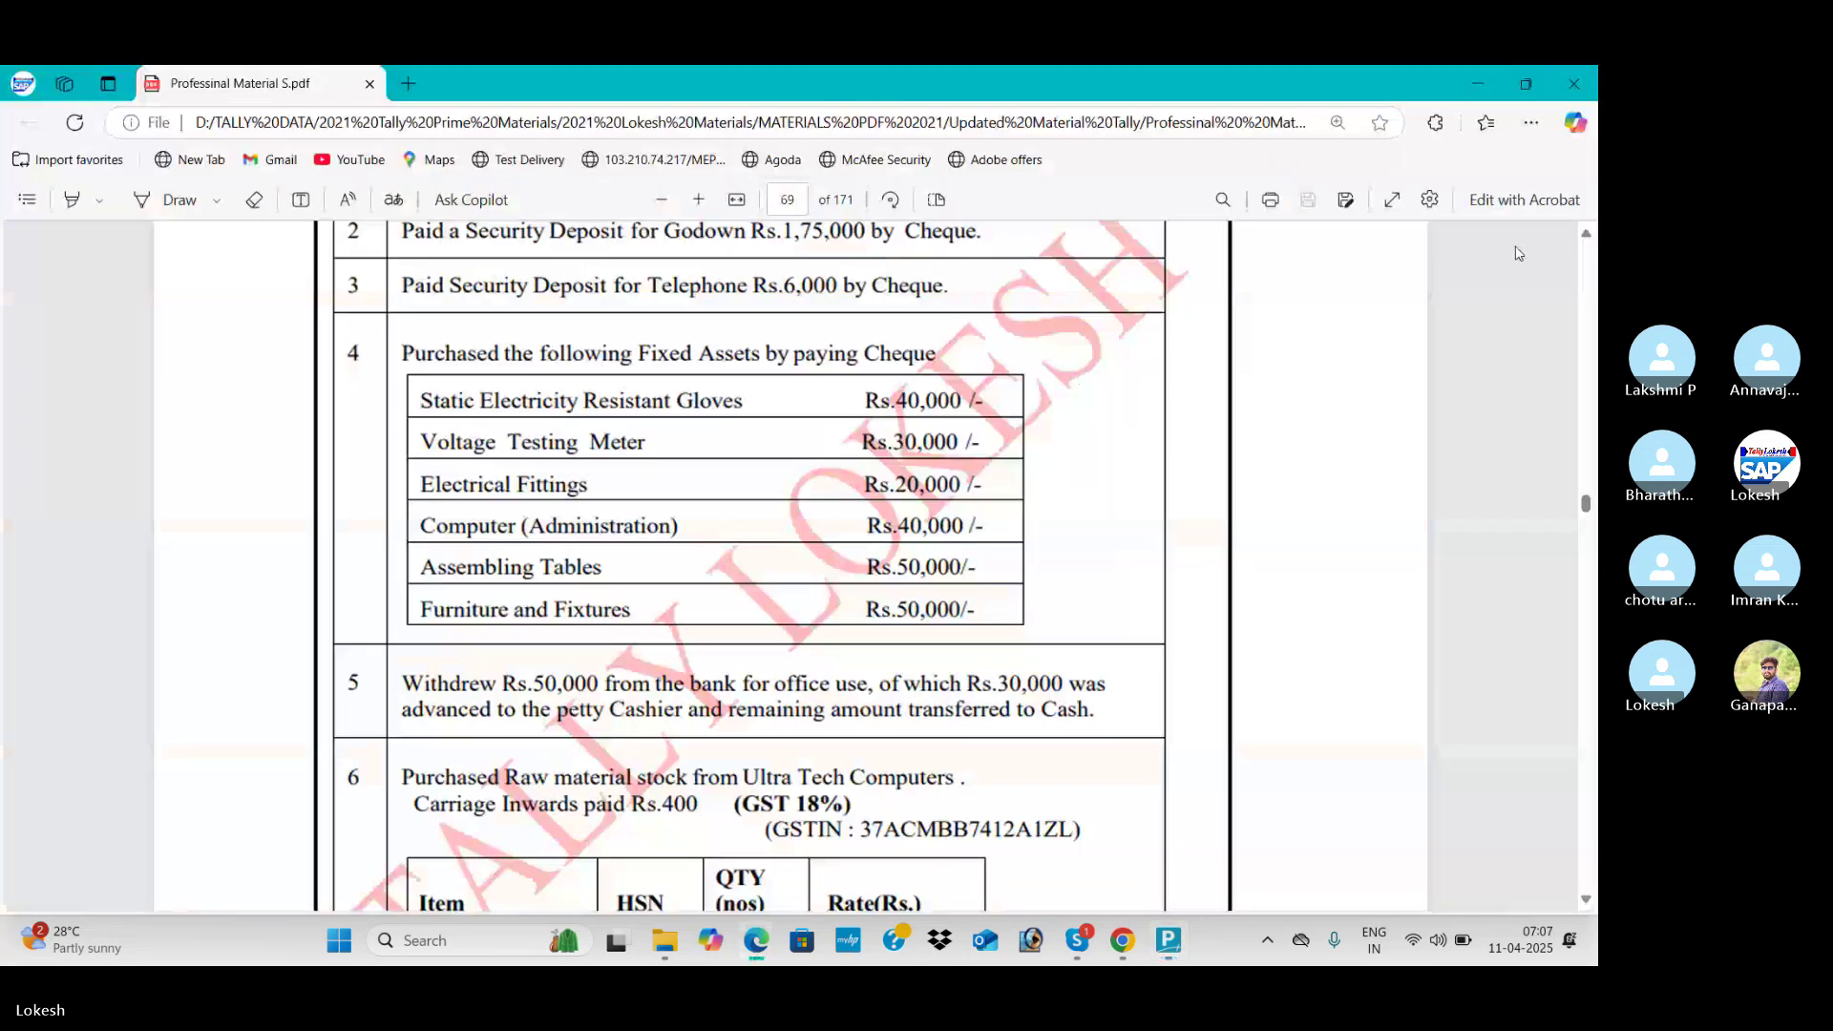
key("alt+Tab")
type("30000")
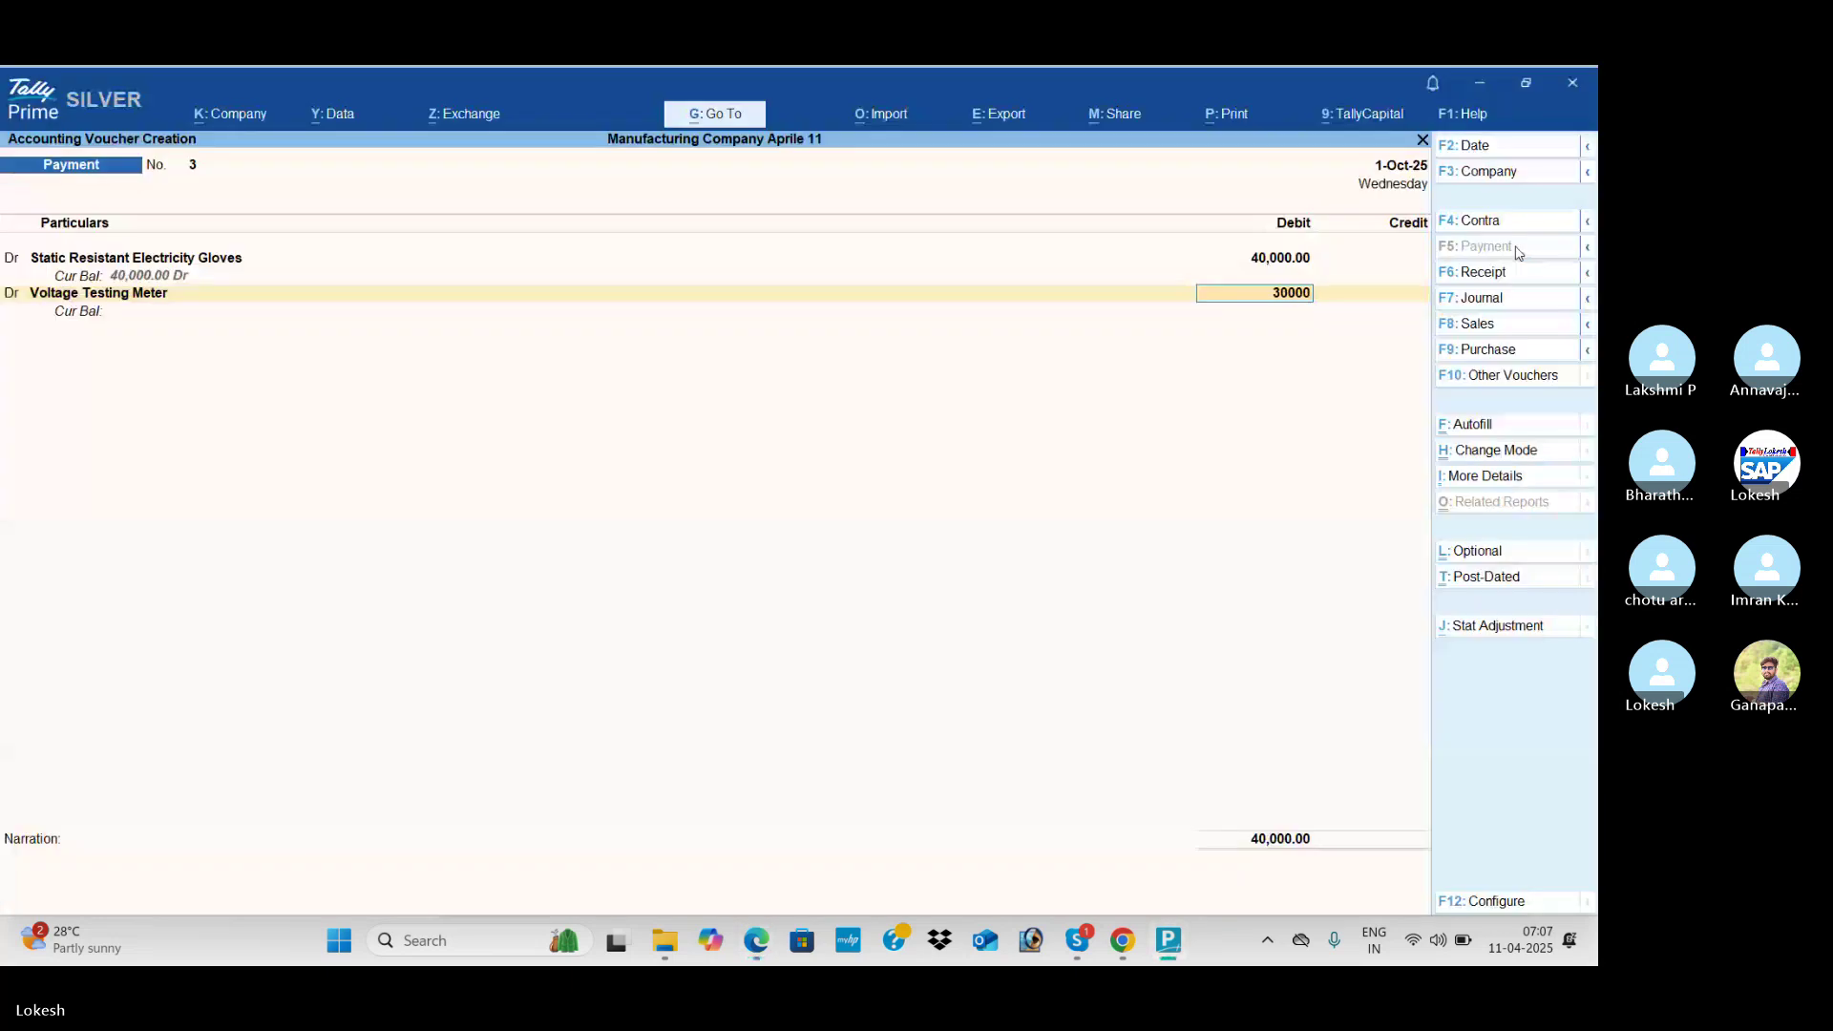
key("Return")
key("Return")
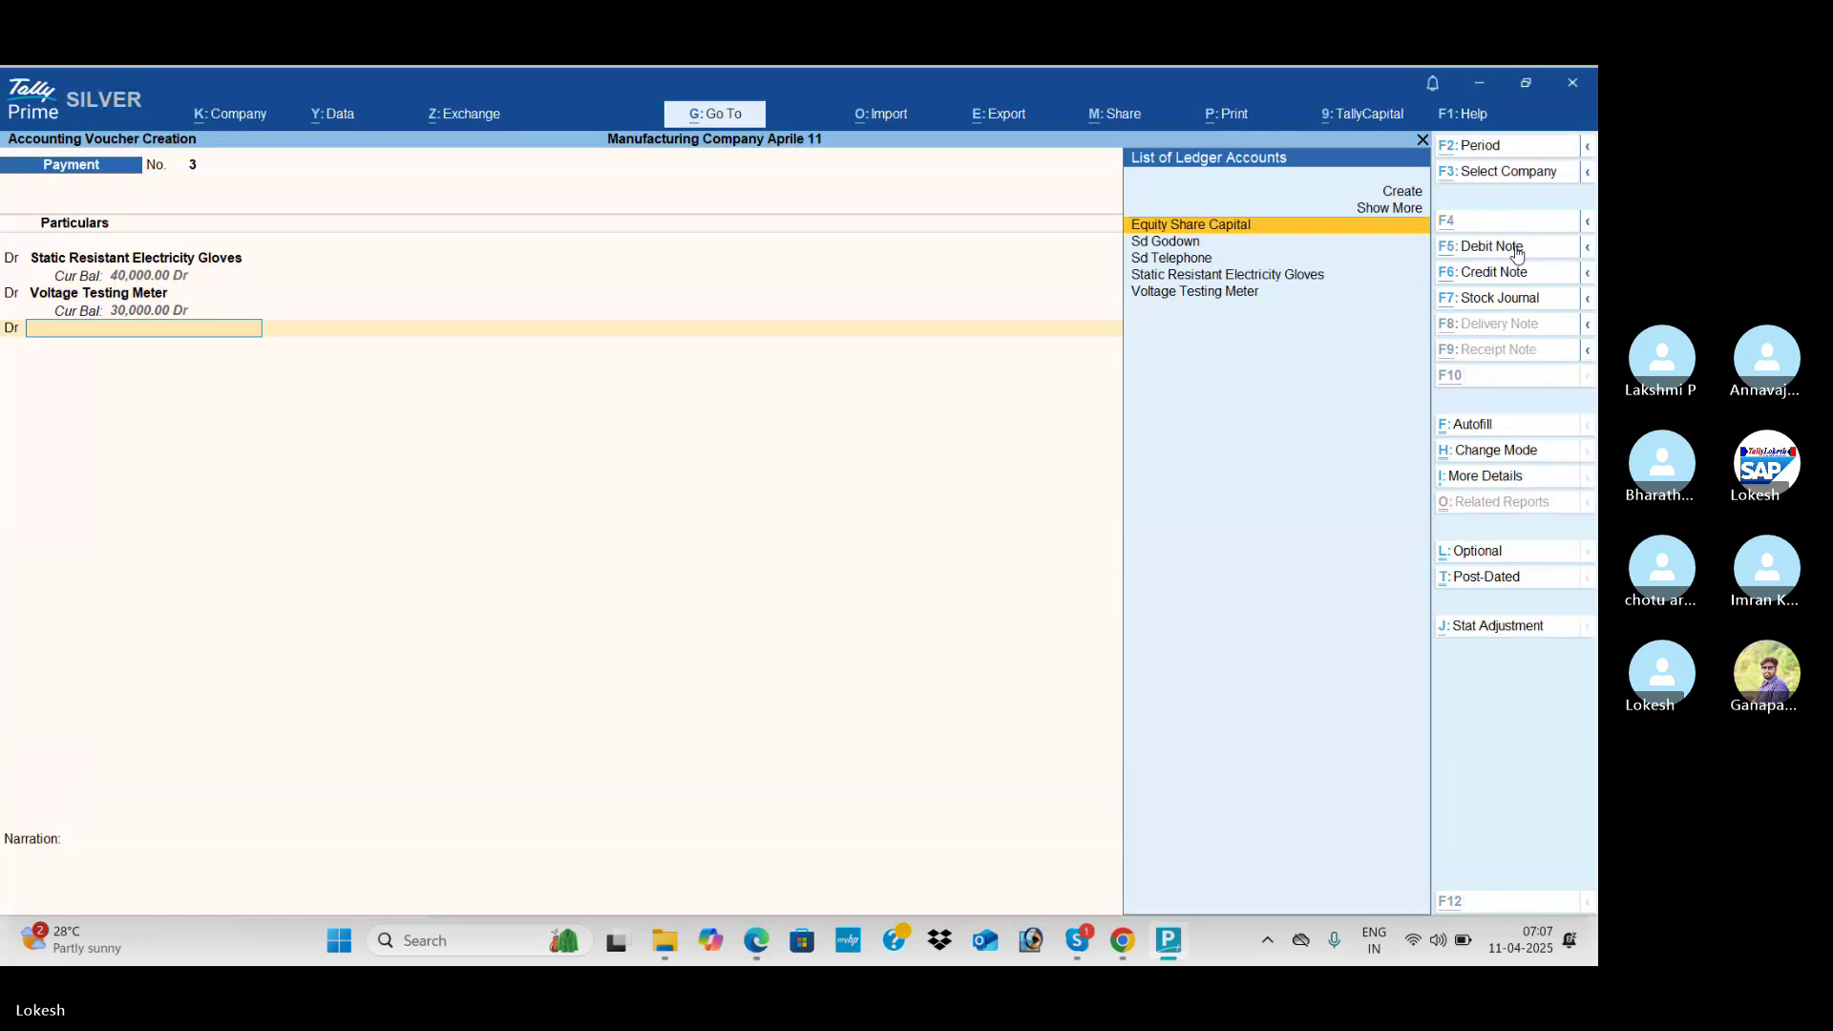
Step: Check the third fixed asset in the PDF and create the ledger Electrical Fittings under Fixed Assets
key("alt+c")
key("alt+Tab")
key("alt+Tab")
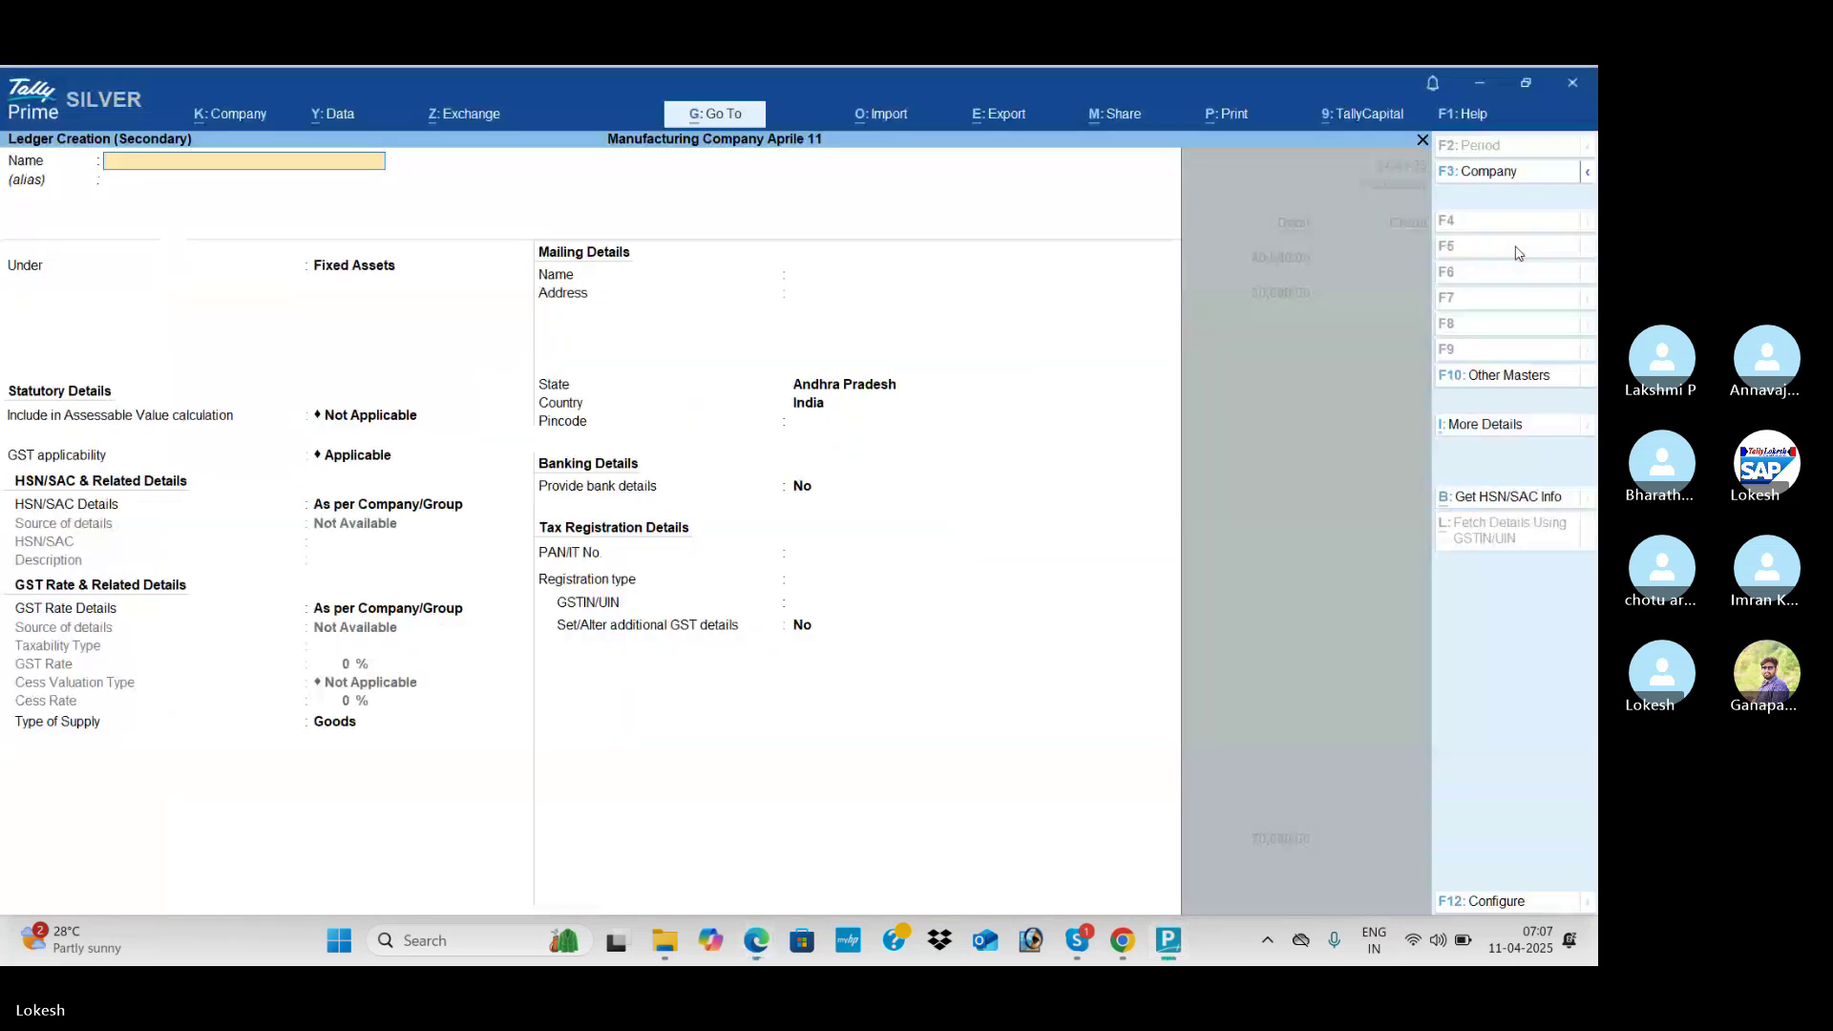
type("Elec")
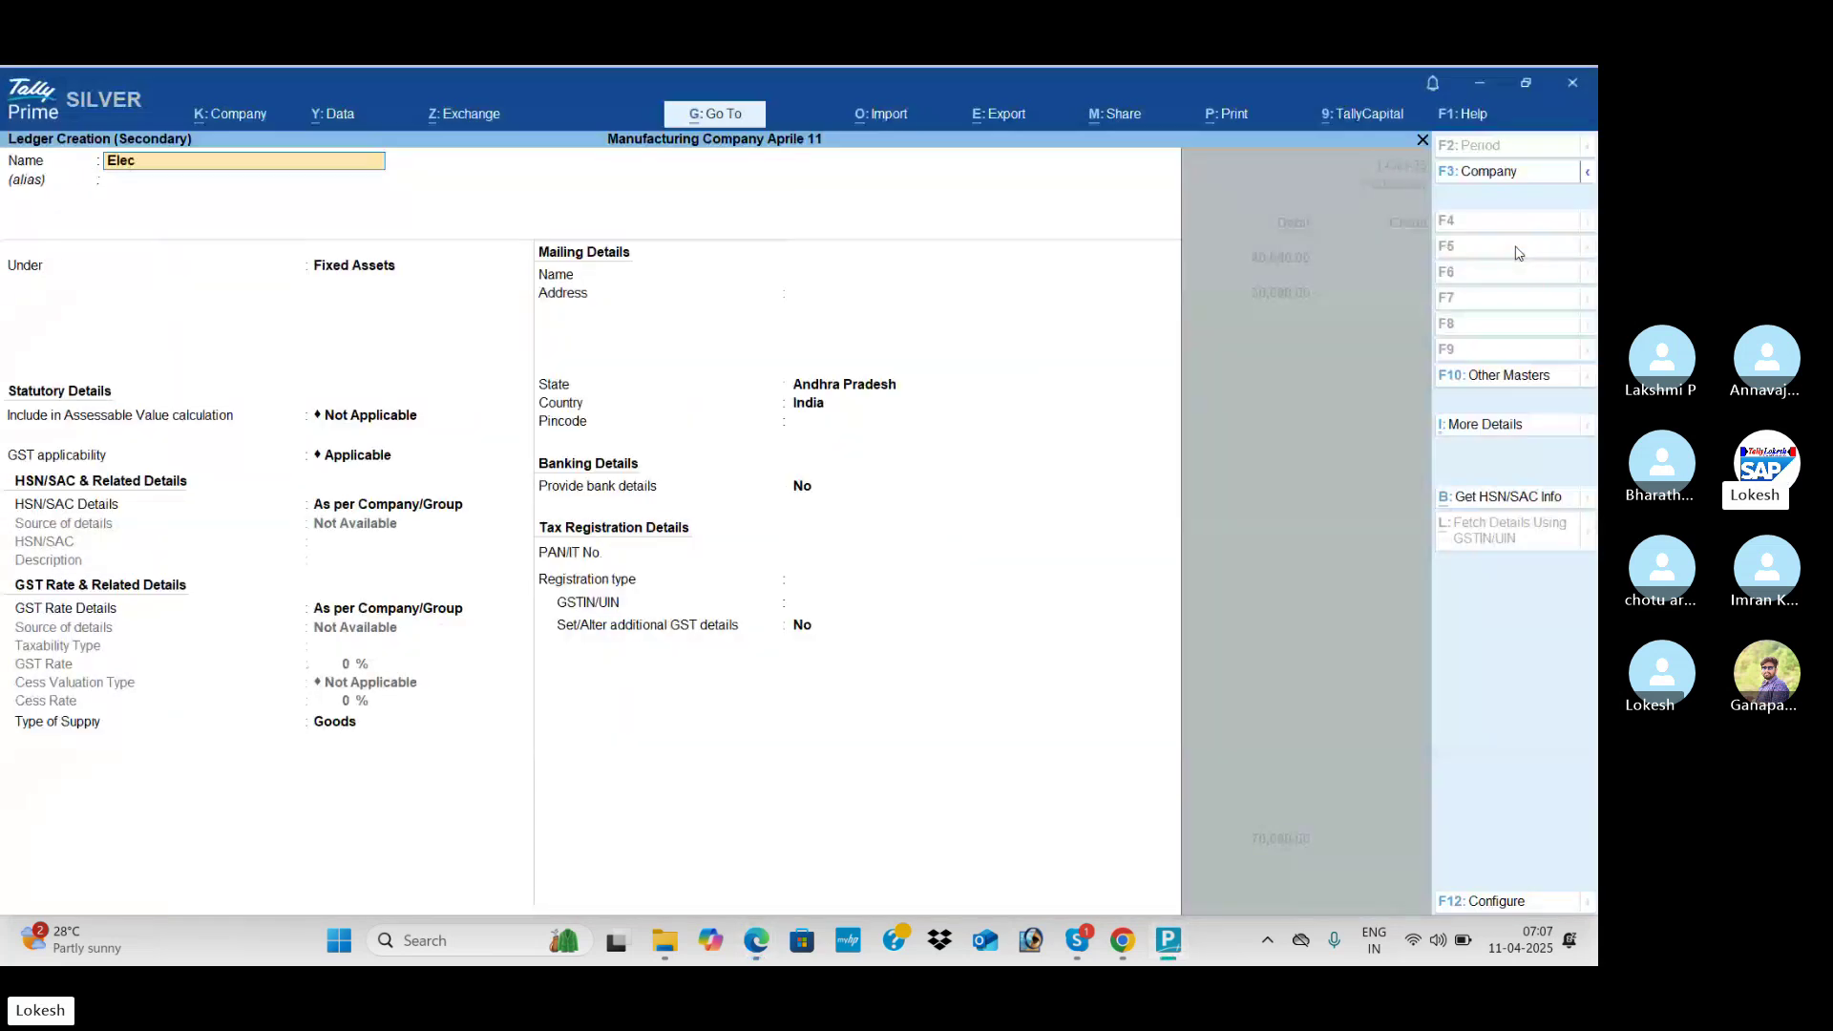
type("trical Fitt")
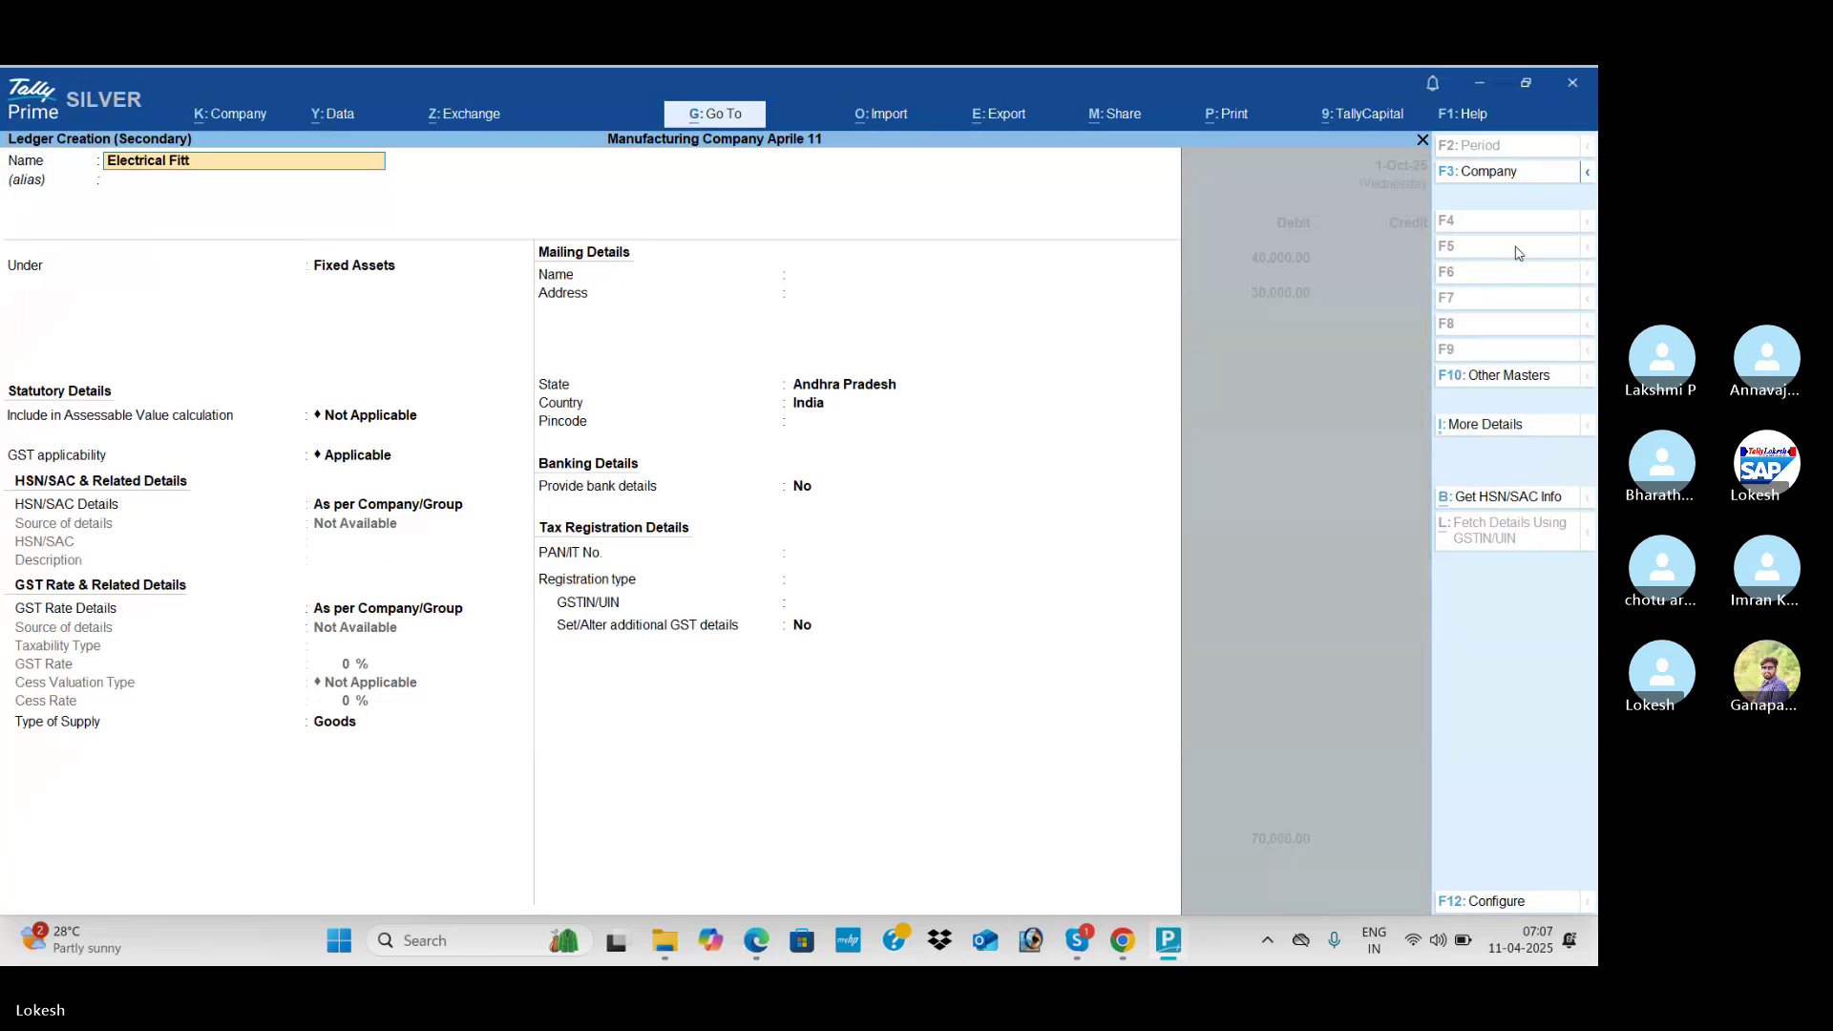
type("ings")
key("Return")
key("ctrl+a")
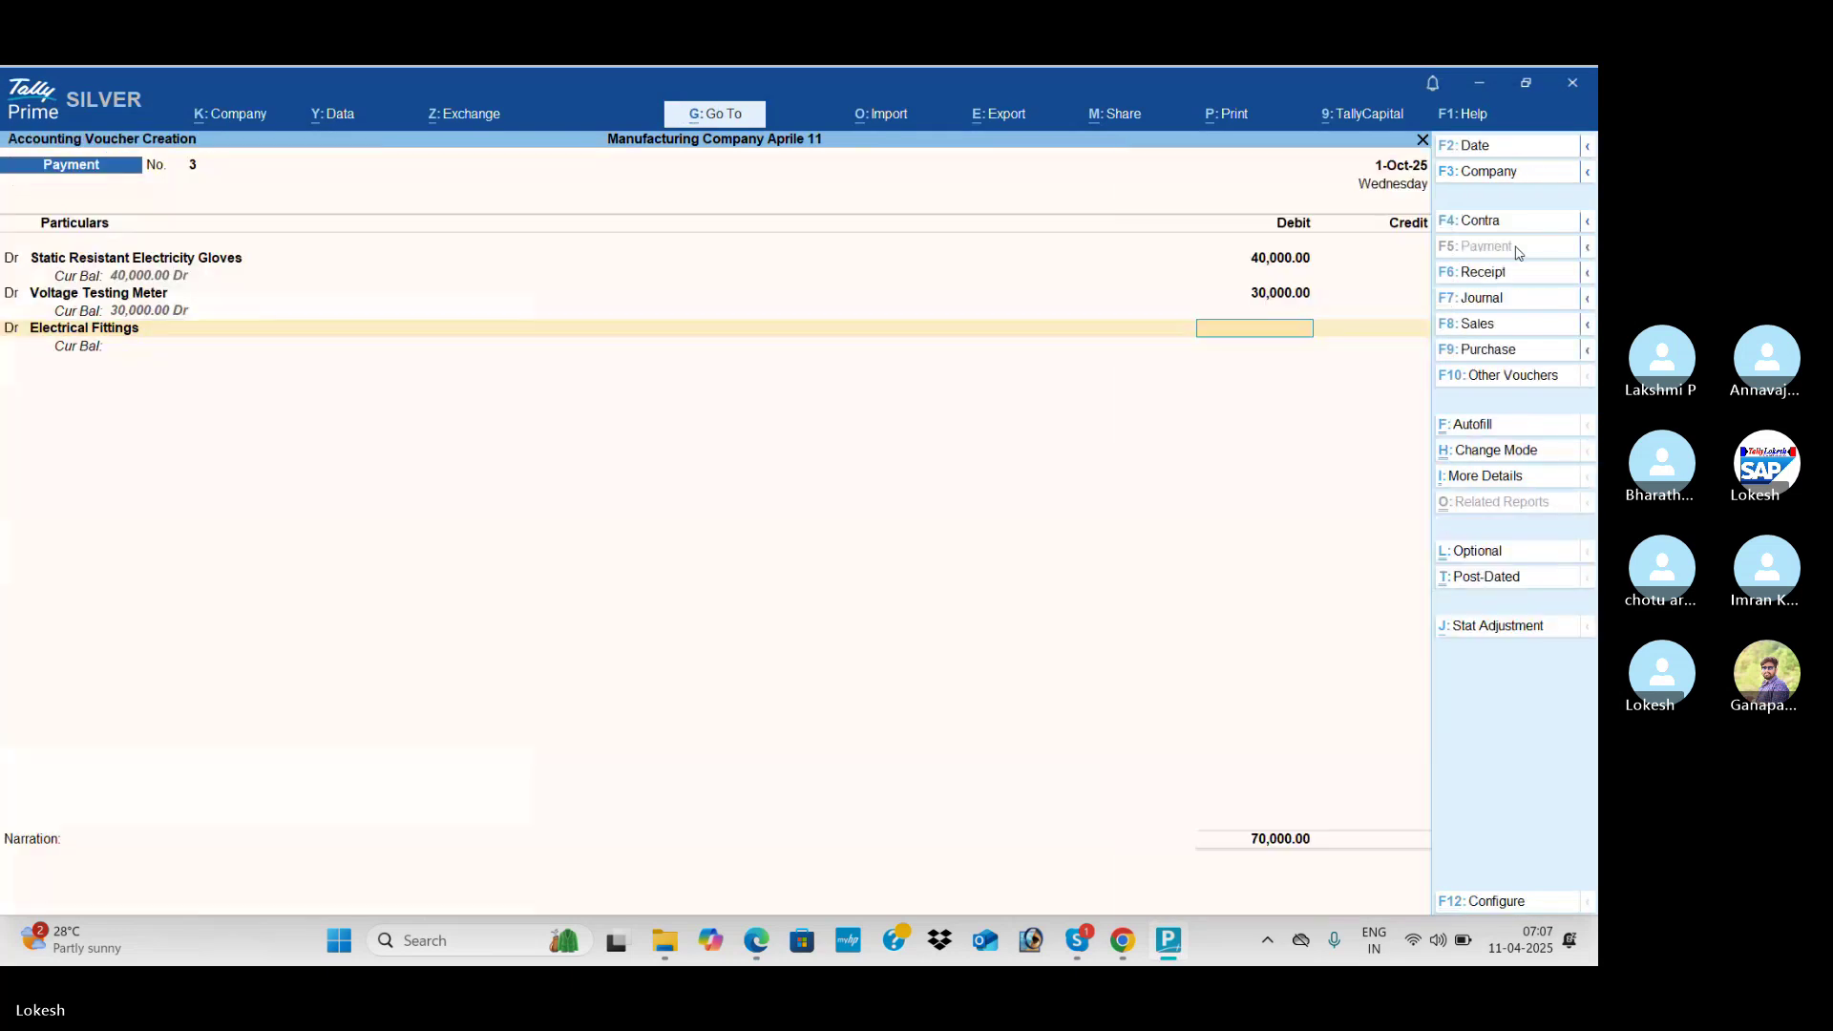
Step: Check the fittings' amount in the PDF and debit Electrical Fittings with 20,000
key("alt+Tab")
key("alt+Tab")
type("20,000")
key("Return")
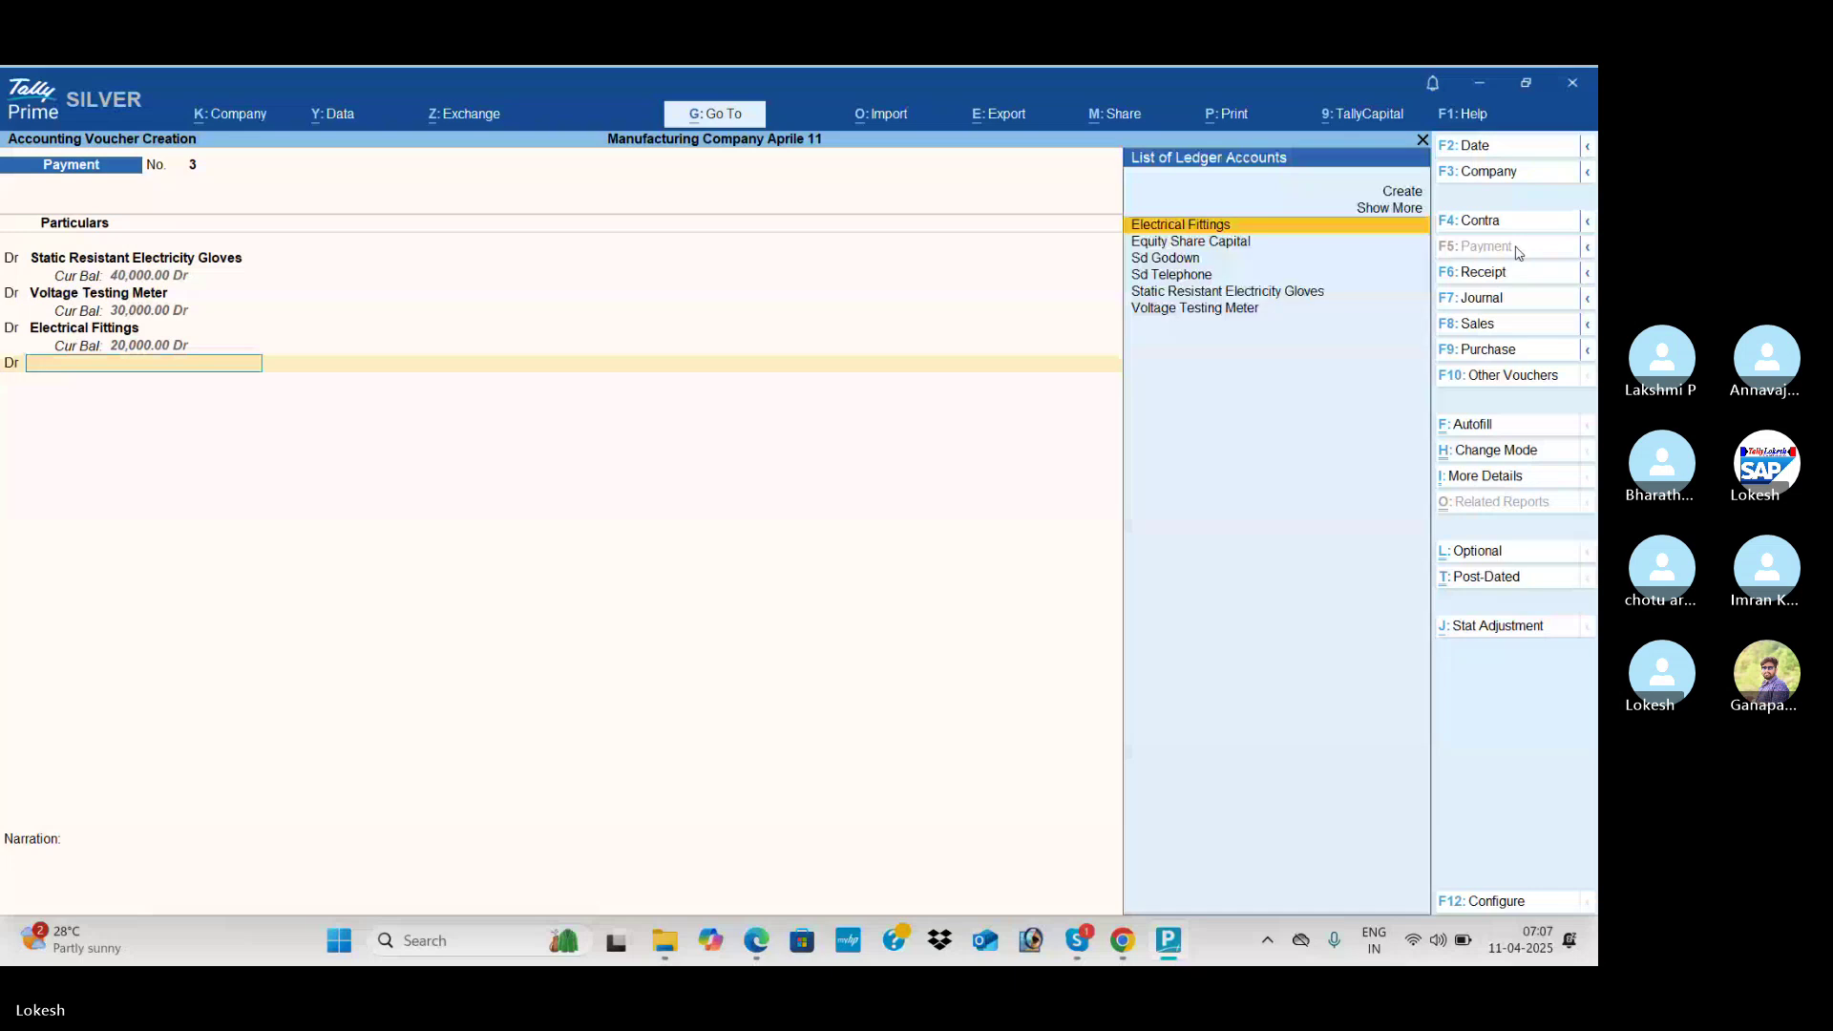
Step: Check the fourth fixed asset in the PDF and create the ledger Computer under Fixed Assets
key("alt+c")
key("alt+Tab")
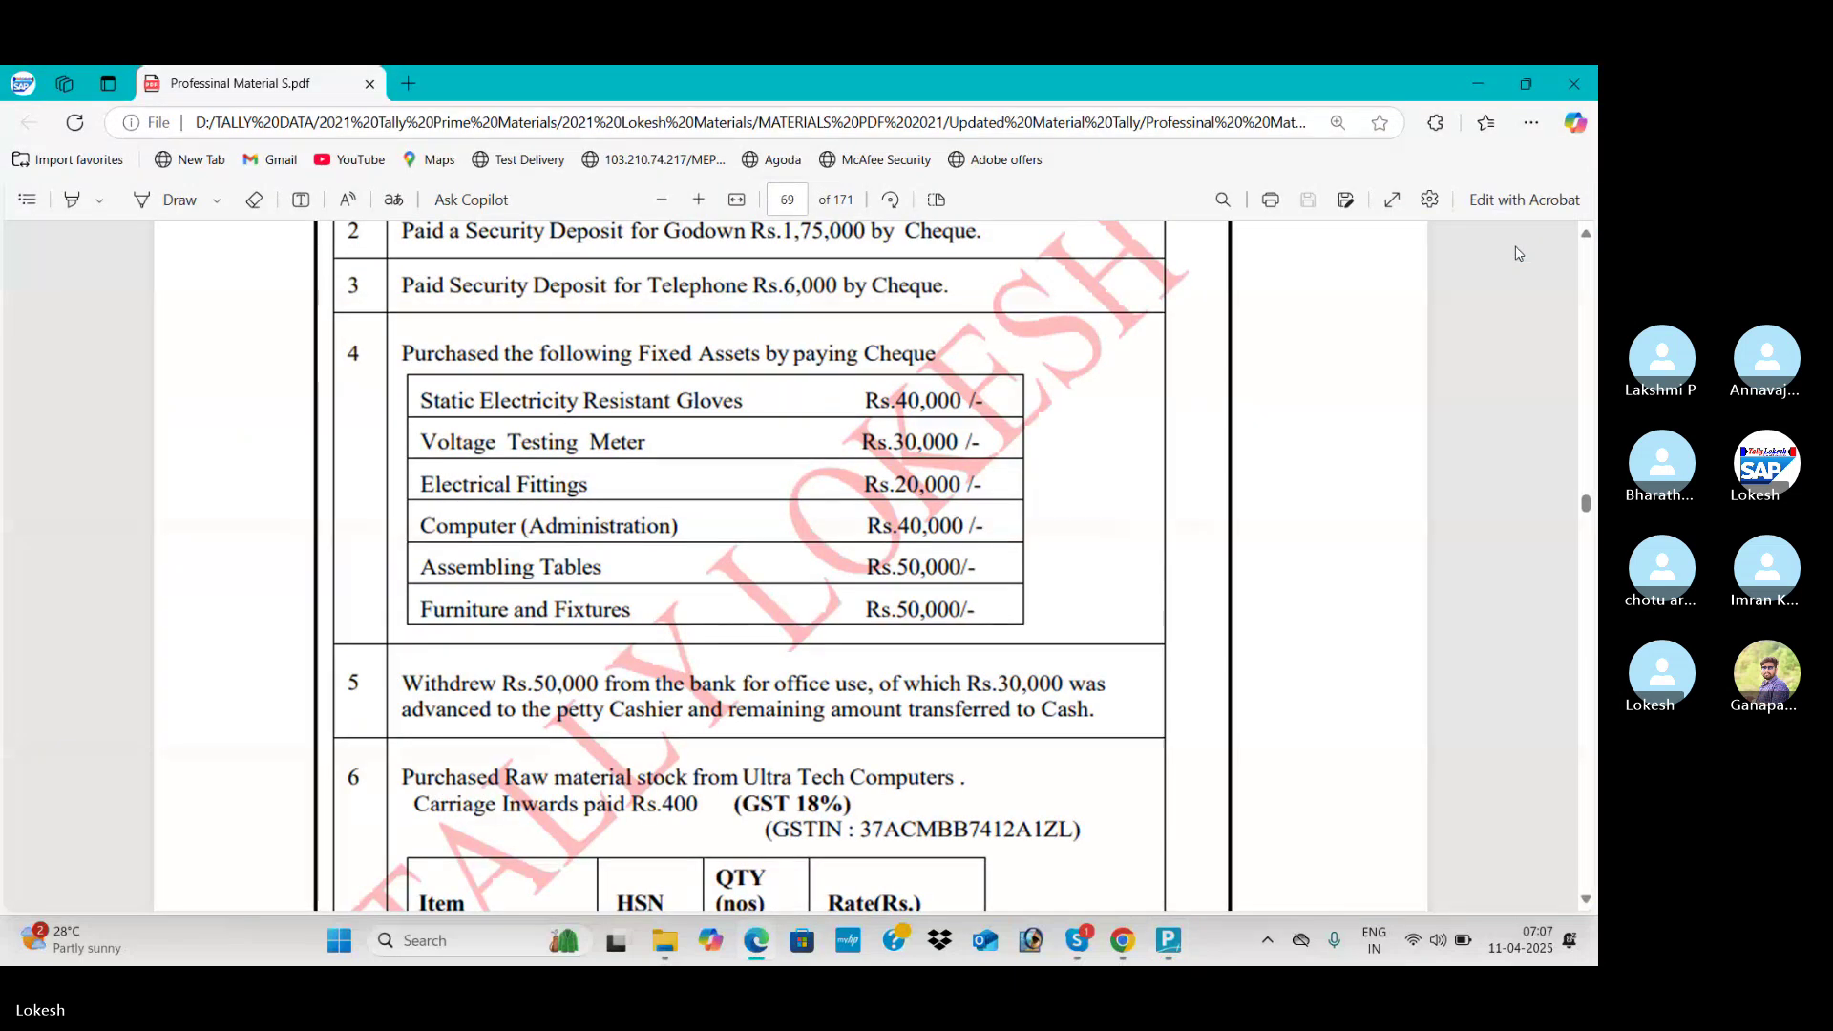
key("alt+Tab")
type("Compu")
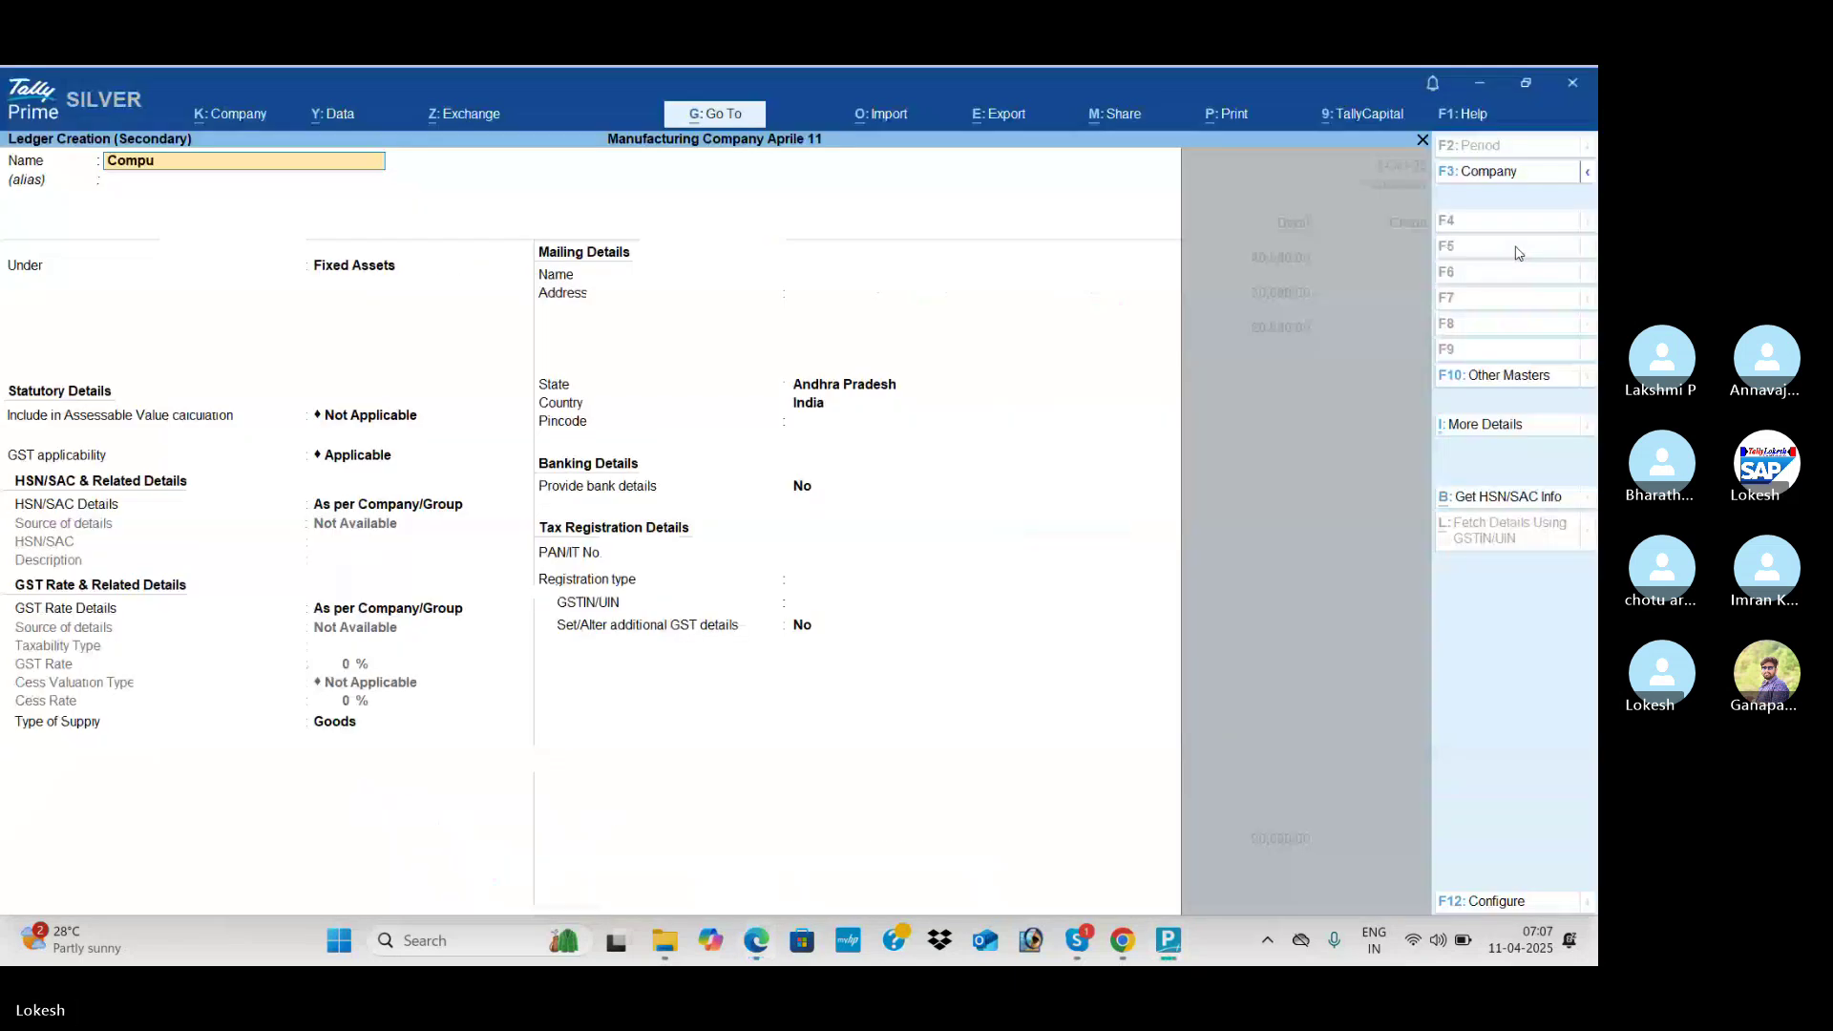
key("Return")
key("Return")
key("Return")
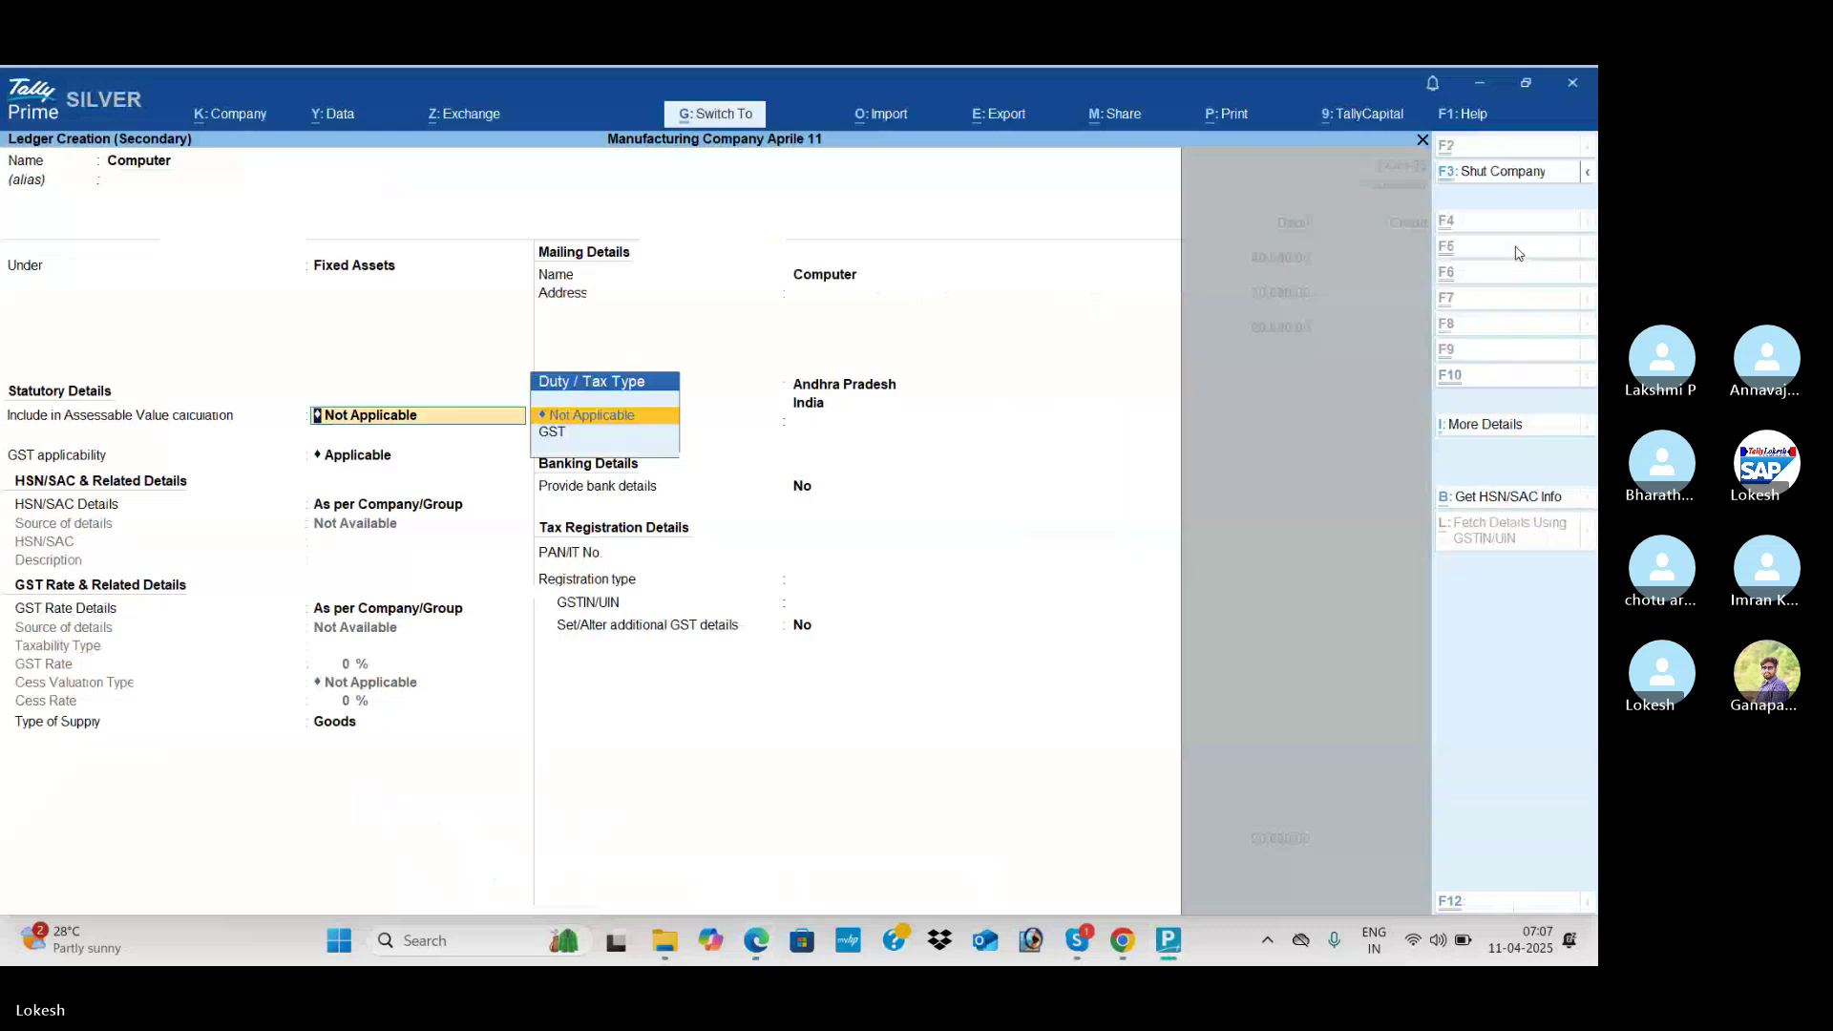
key("ctrl+a")
Step: Check the computer's amount in the PDF and debit Computer with 40000
key("alt+Tab")
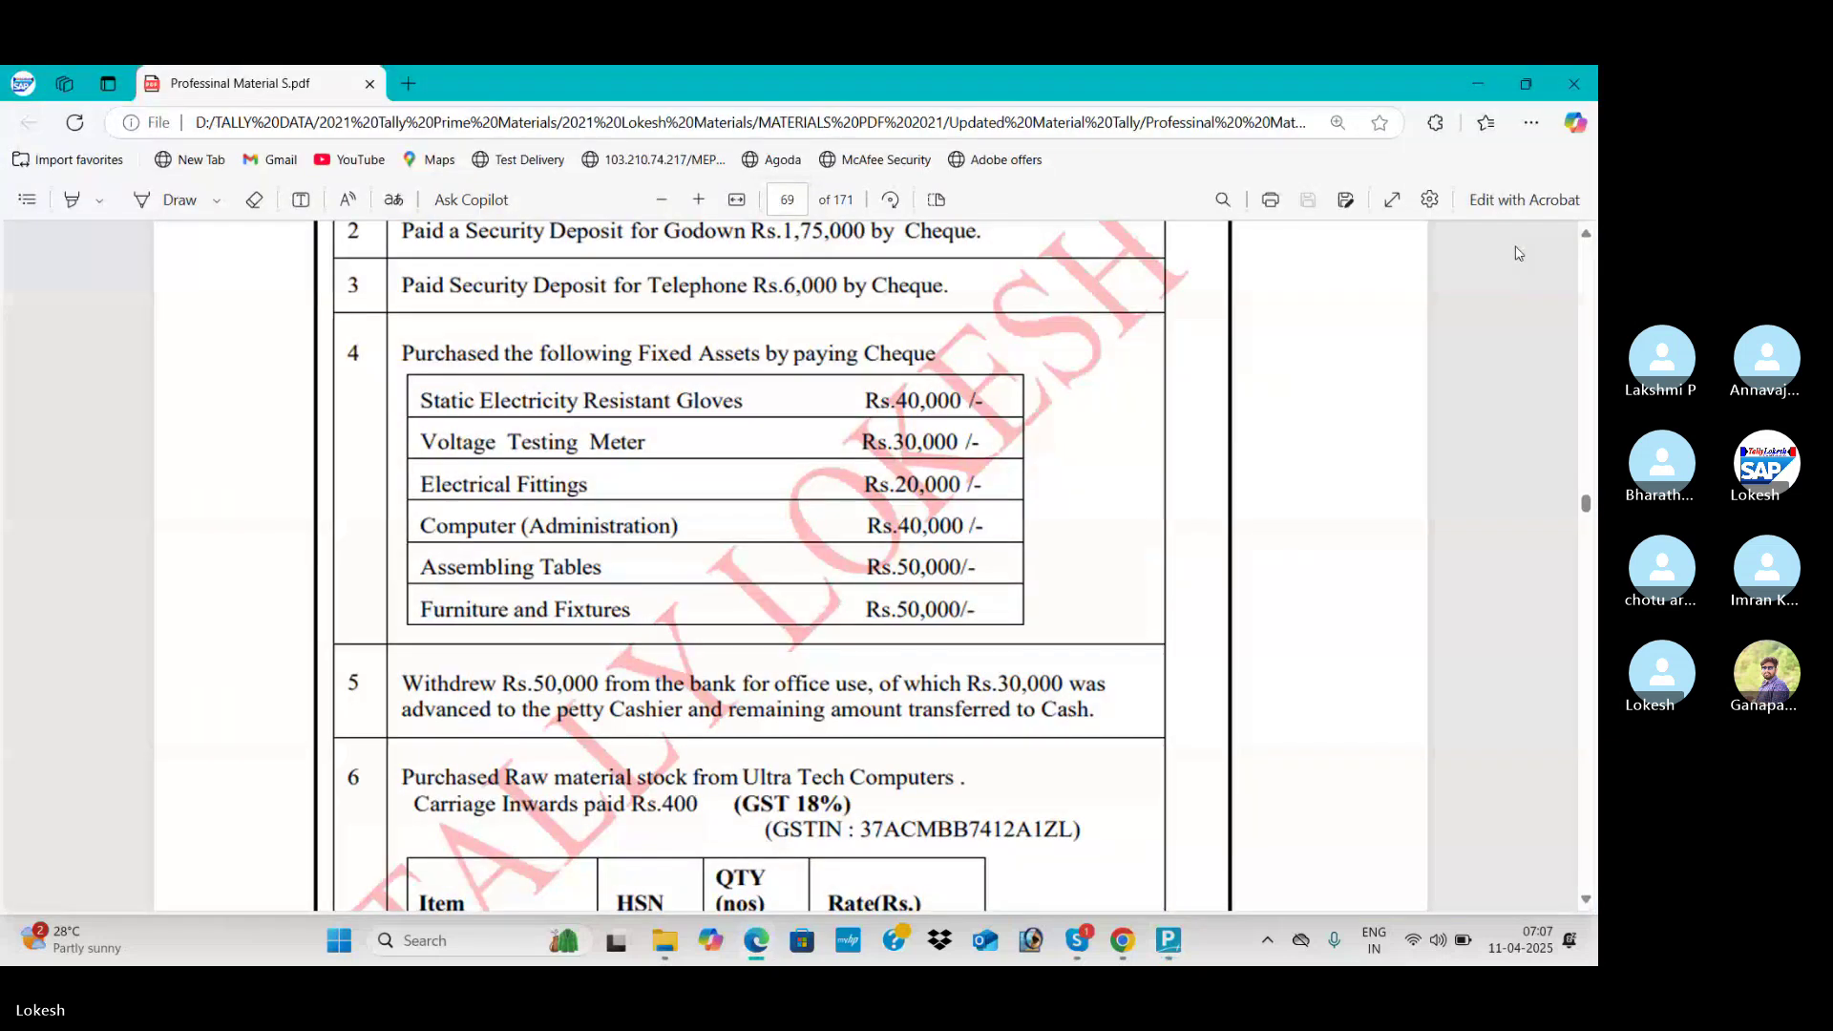
key("alt+Tab")
type("40000")
key("Return")
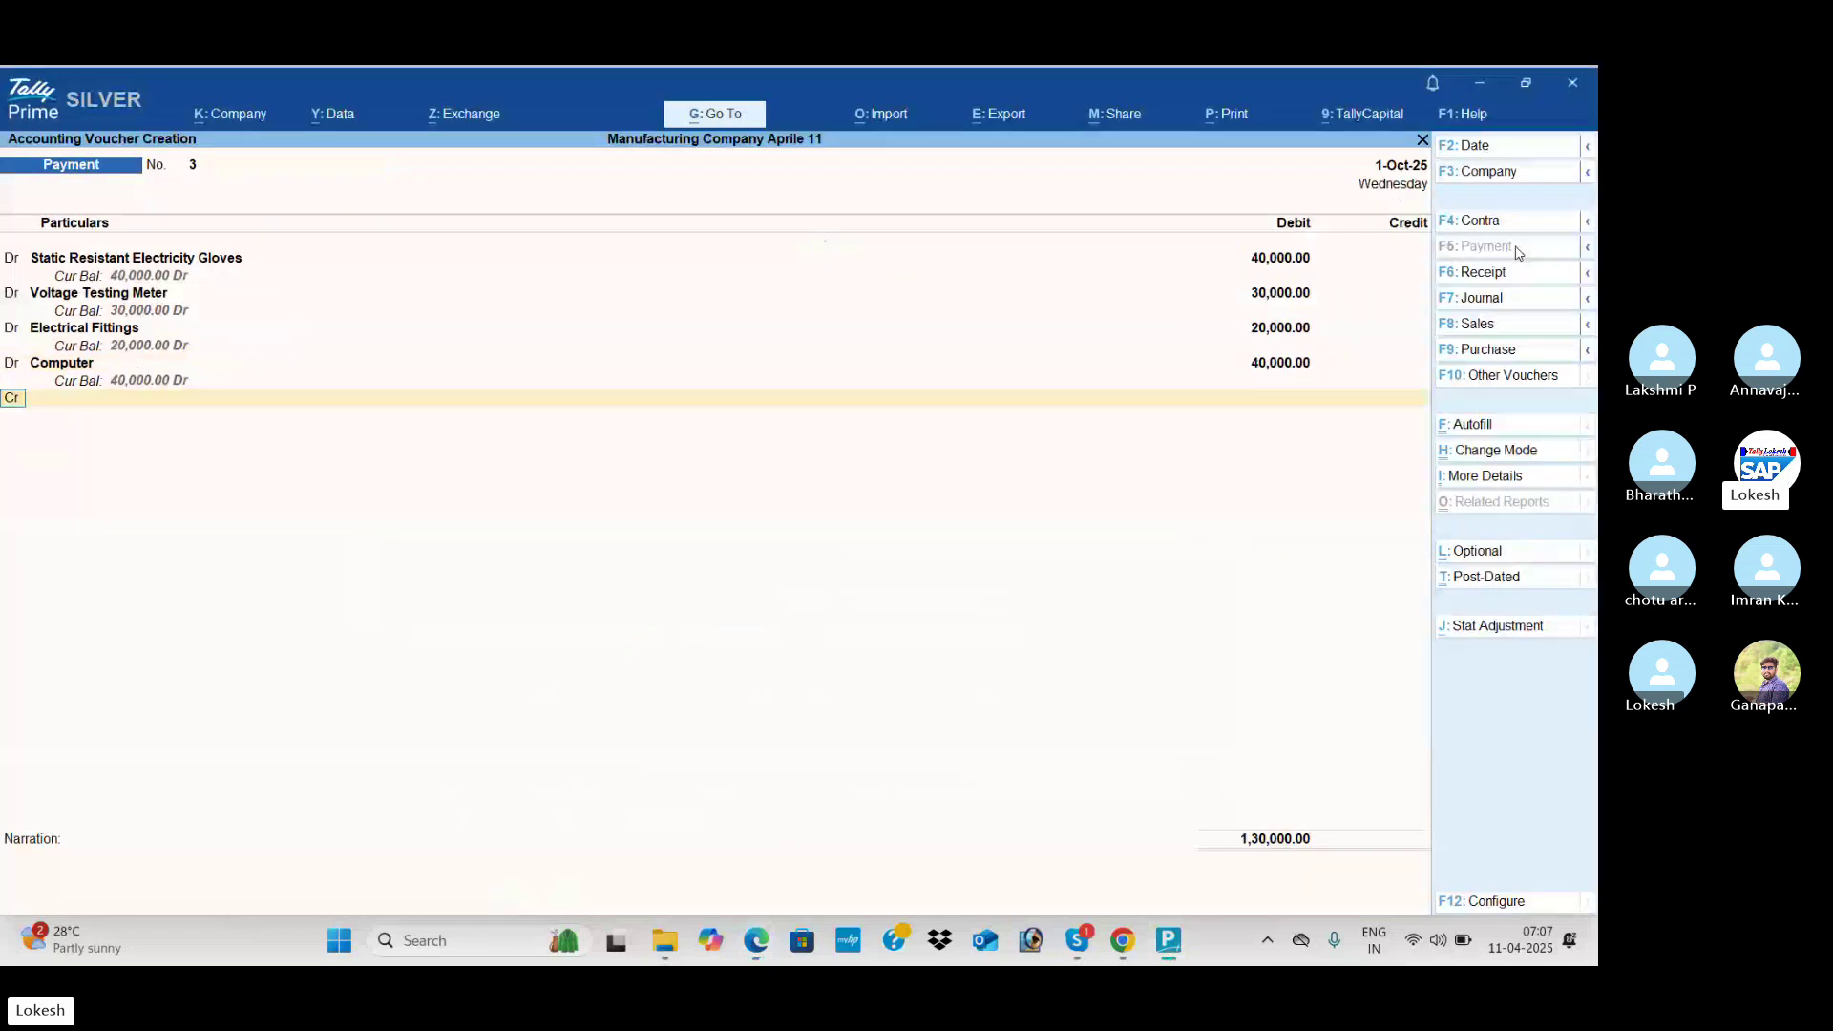
Step: Add another debit line, check the fifth fixed asset in the PDF and create the ledger Assembling Table under Fixed Assets
type("d")
key("Return")
key("alt+c")
key("alt+Tab")
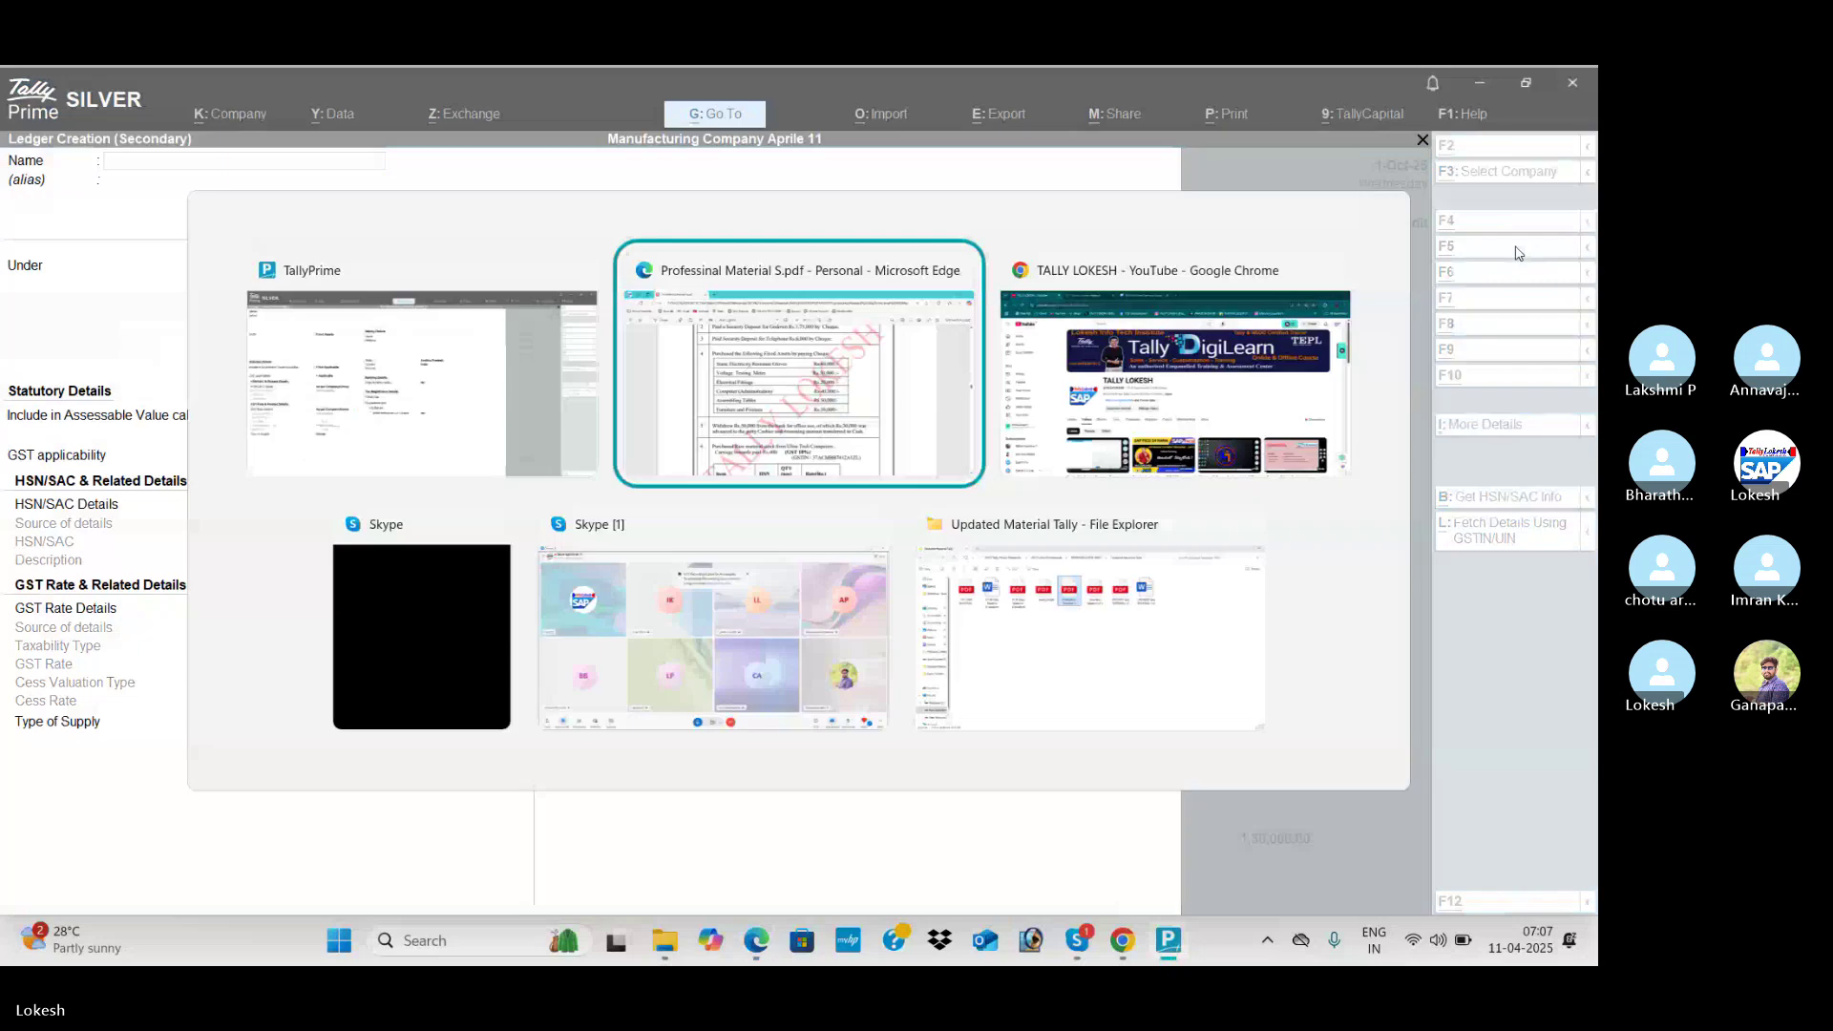
key("Escape")
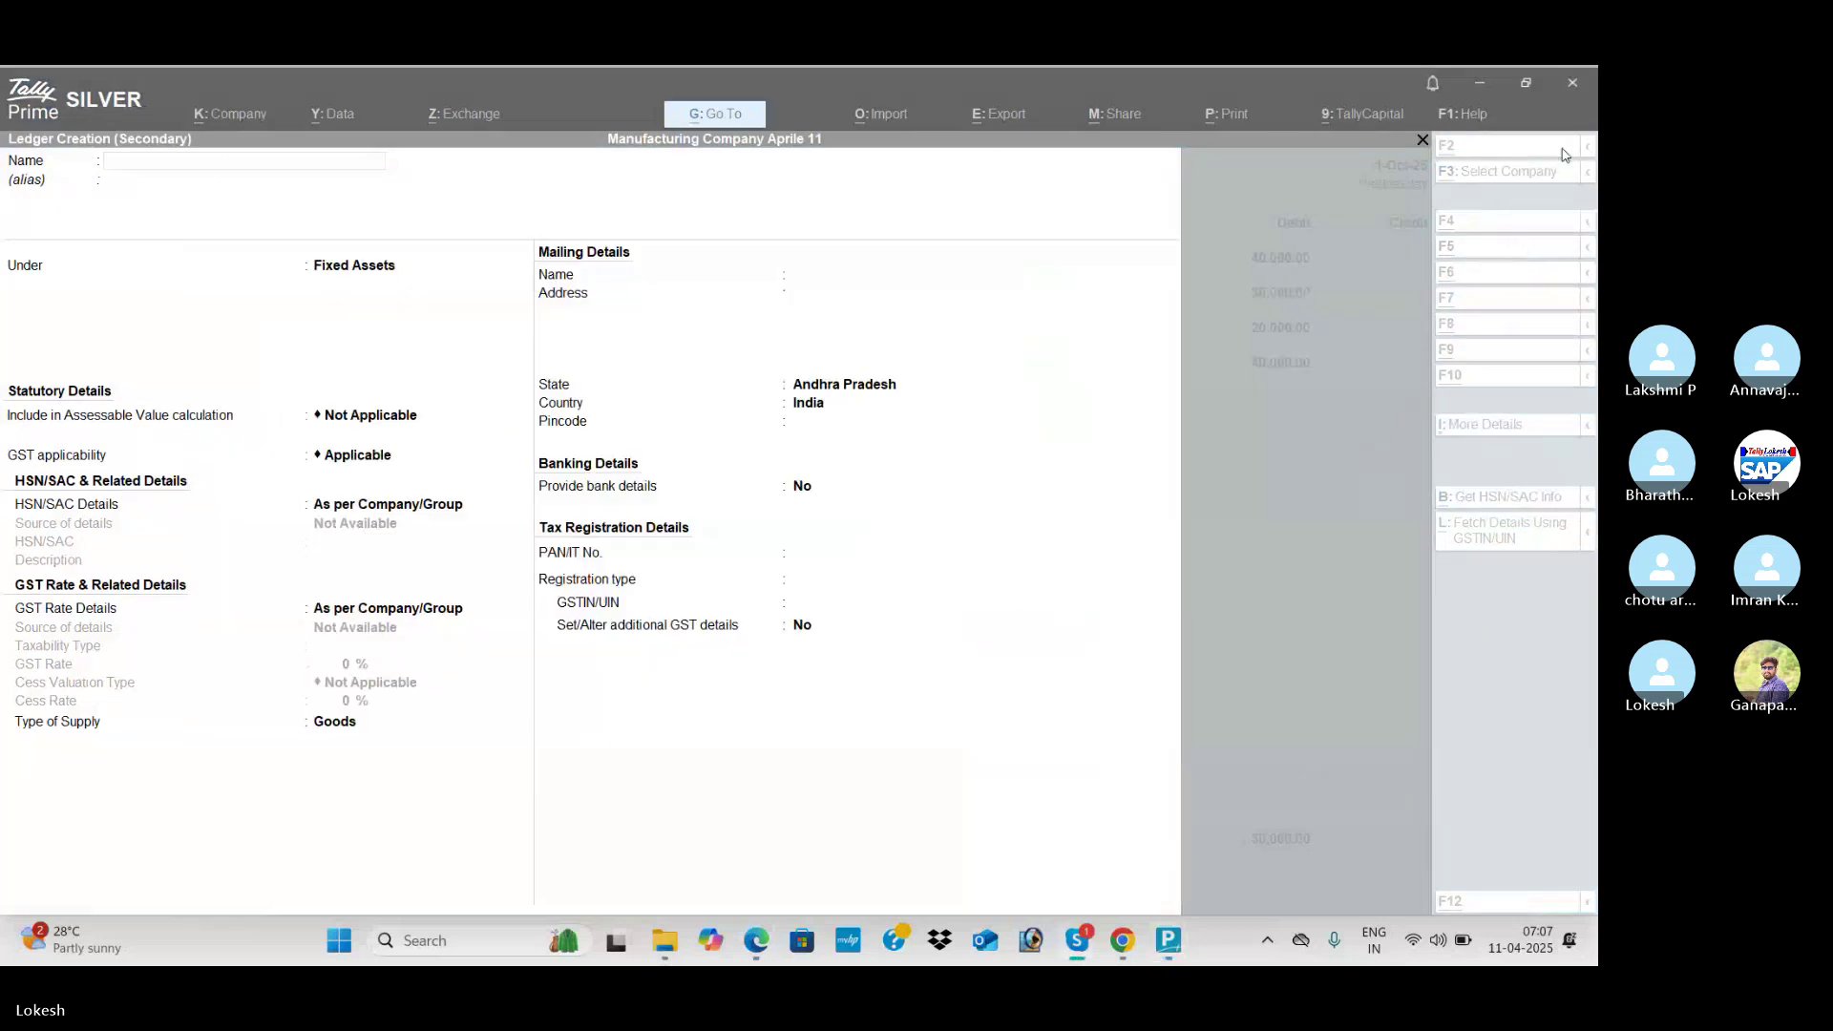
key("alt+Tab")
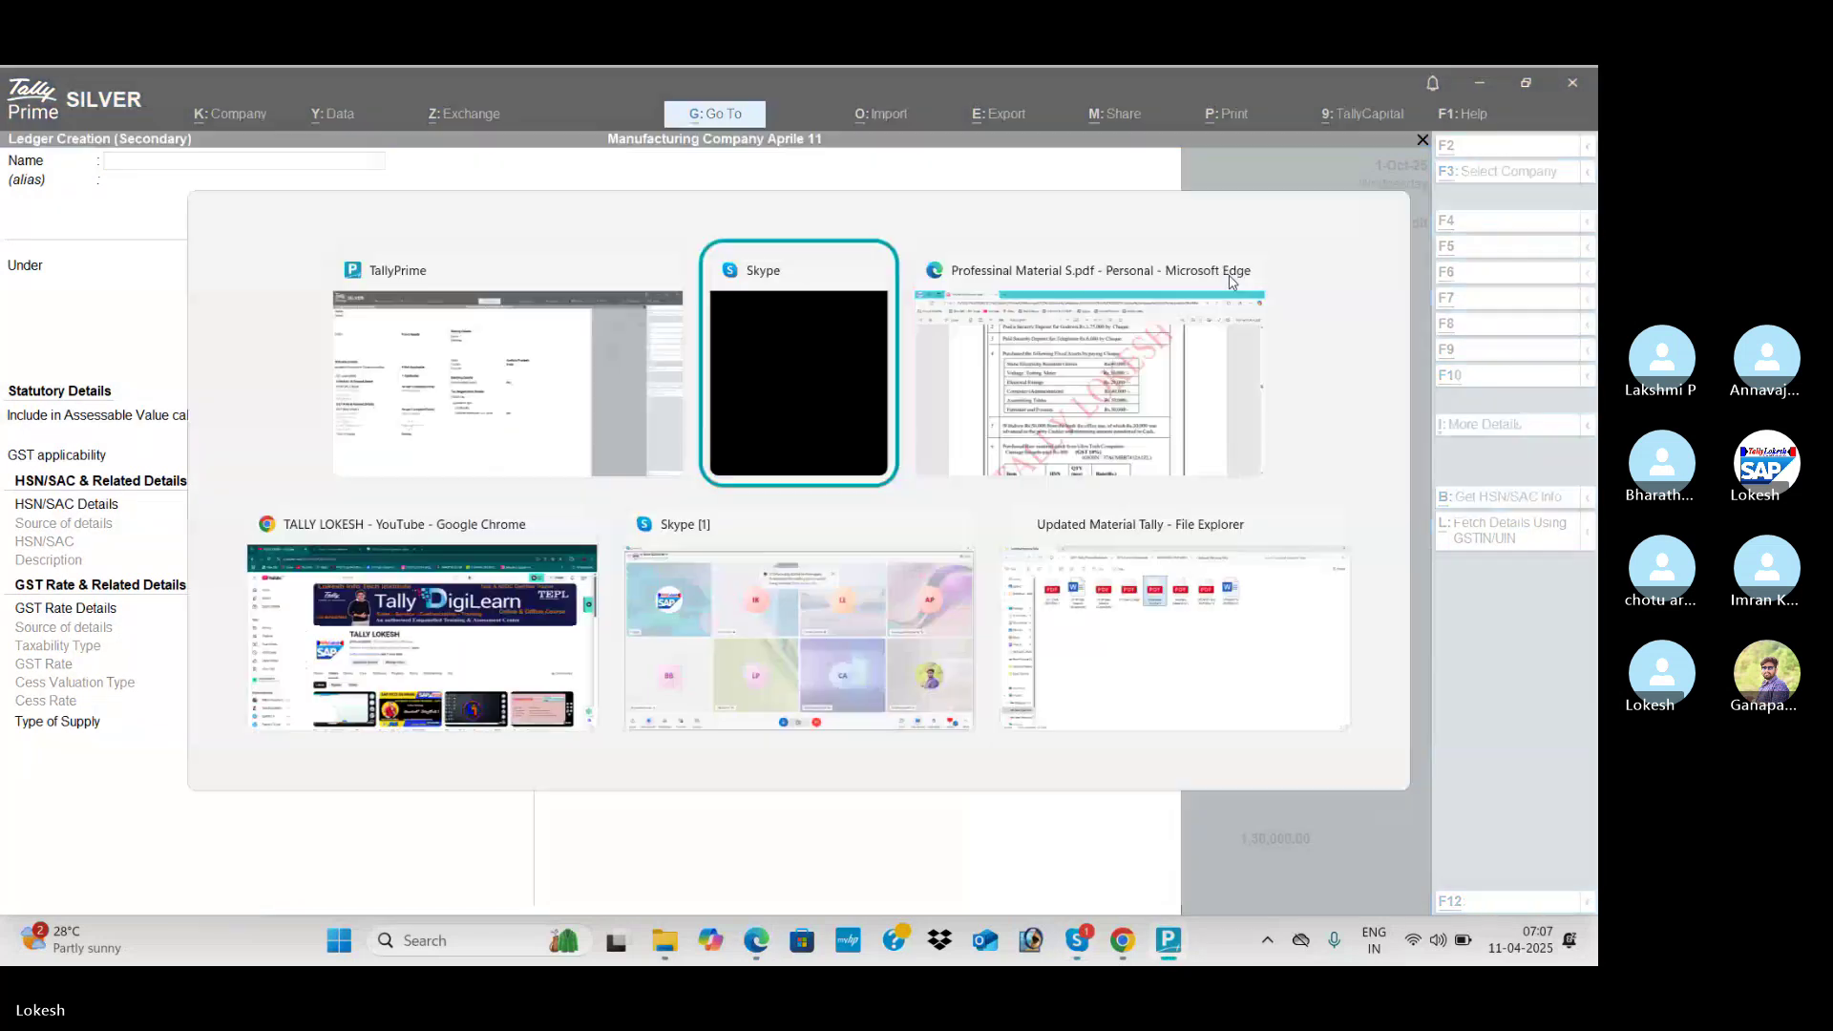
key("alt+Tab")
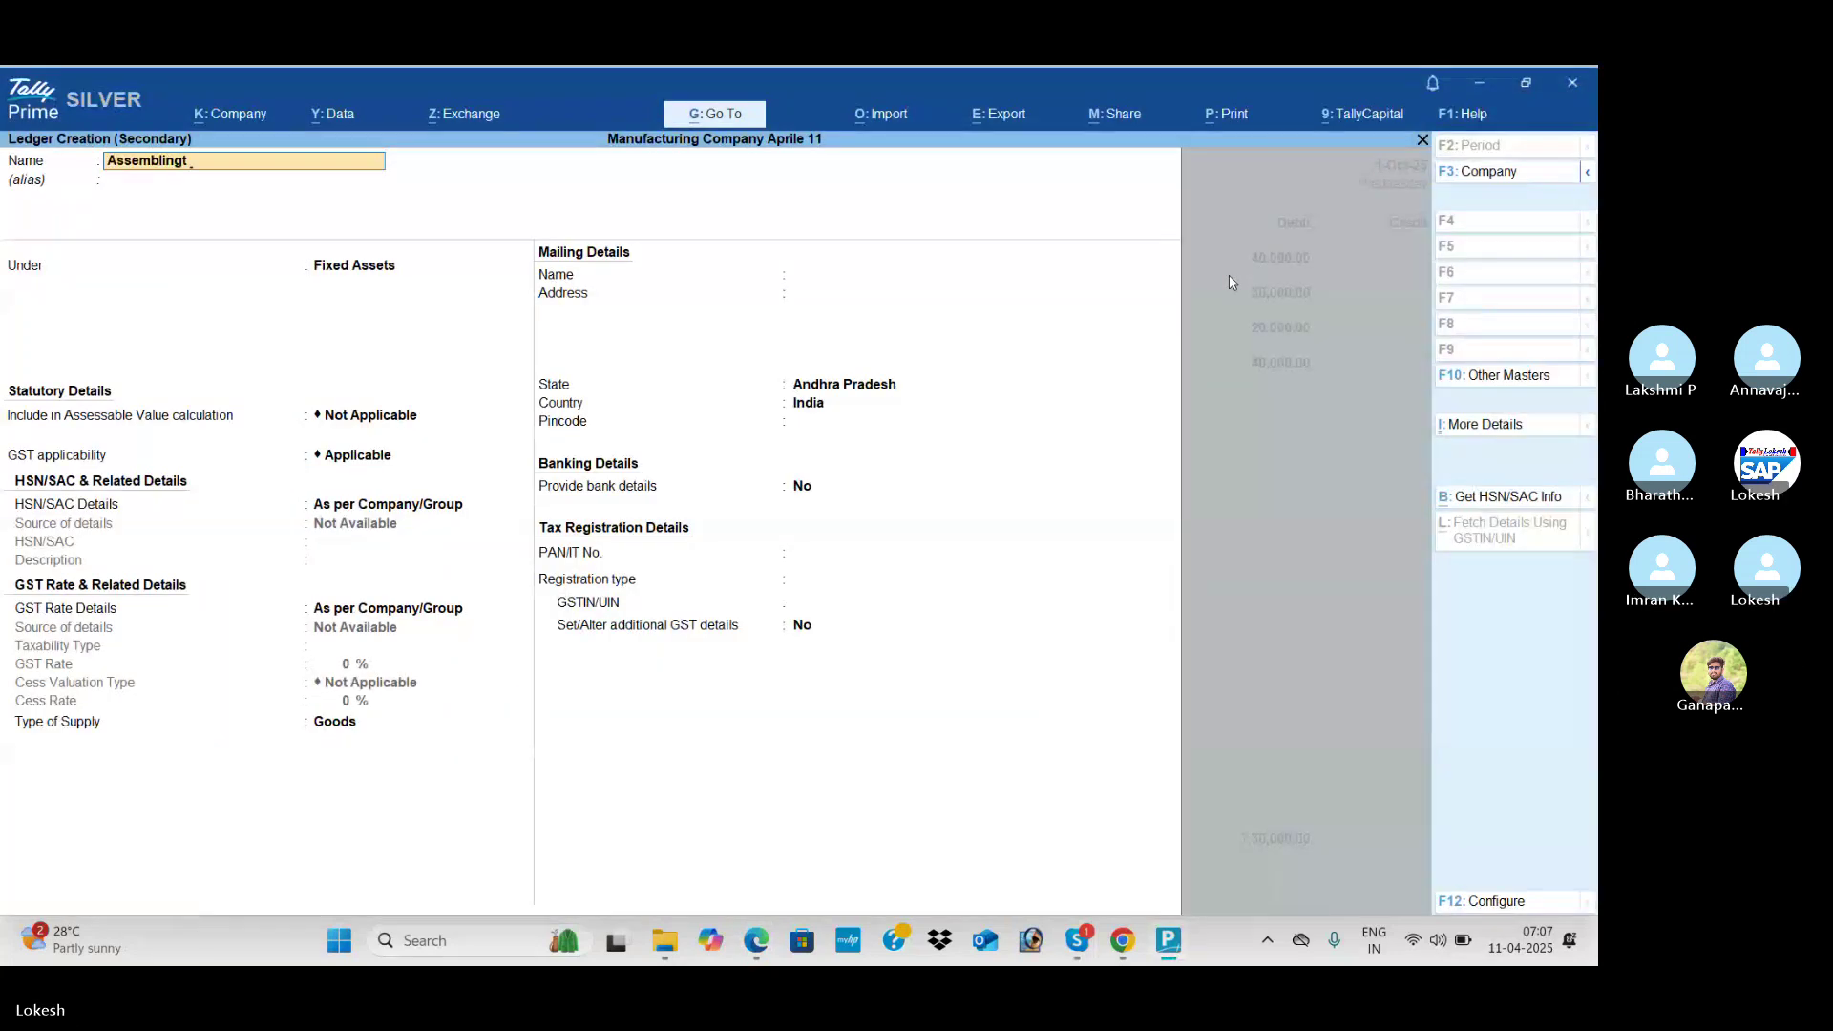
type("able")
key("Return")
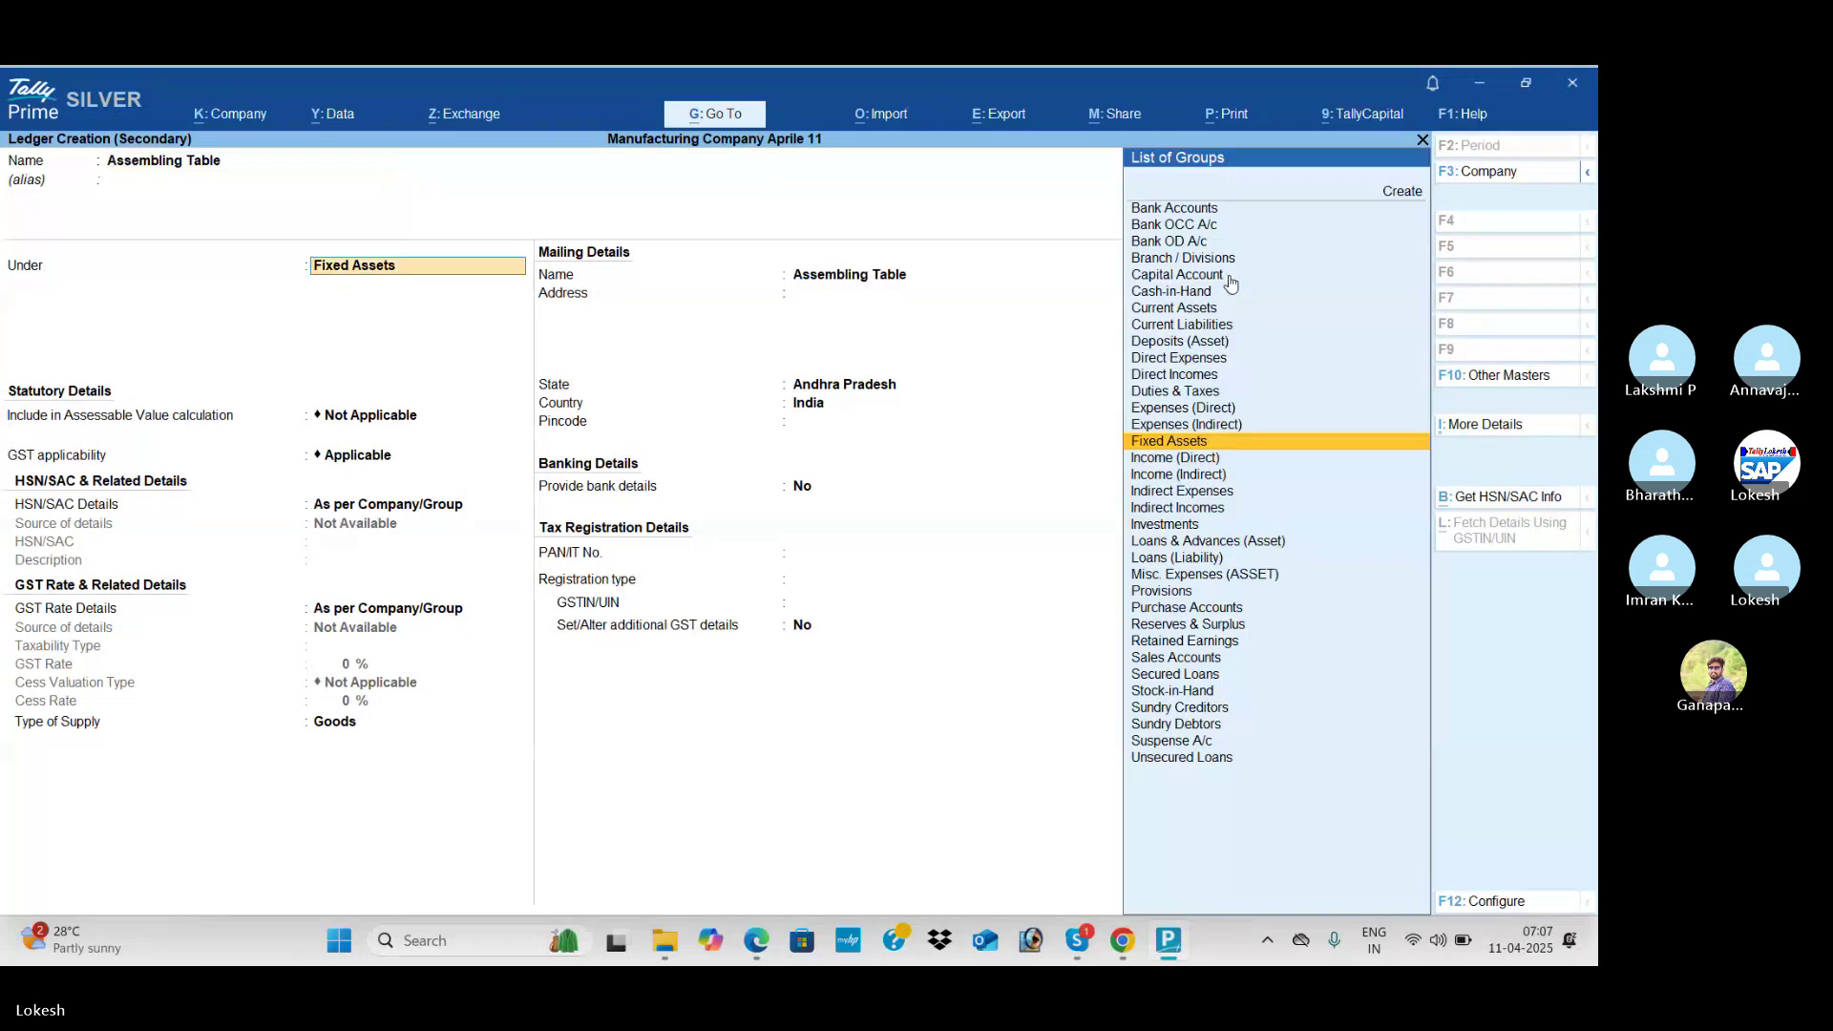
key("ctrl+a")
Step: Check the assembling tables' amount in the PDF and debit Assembling Table with 50000
key("alt+Tab")
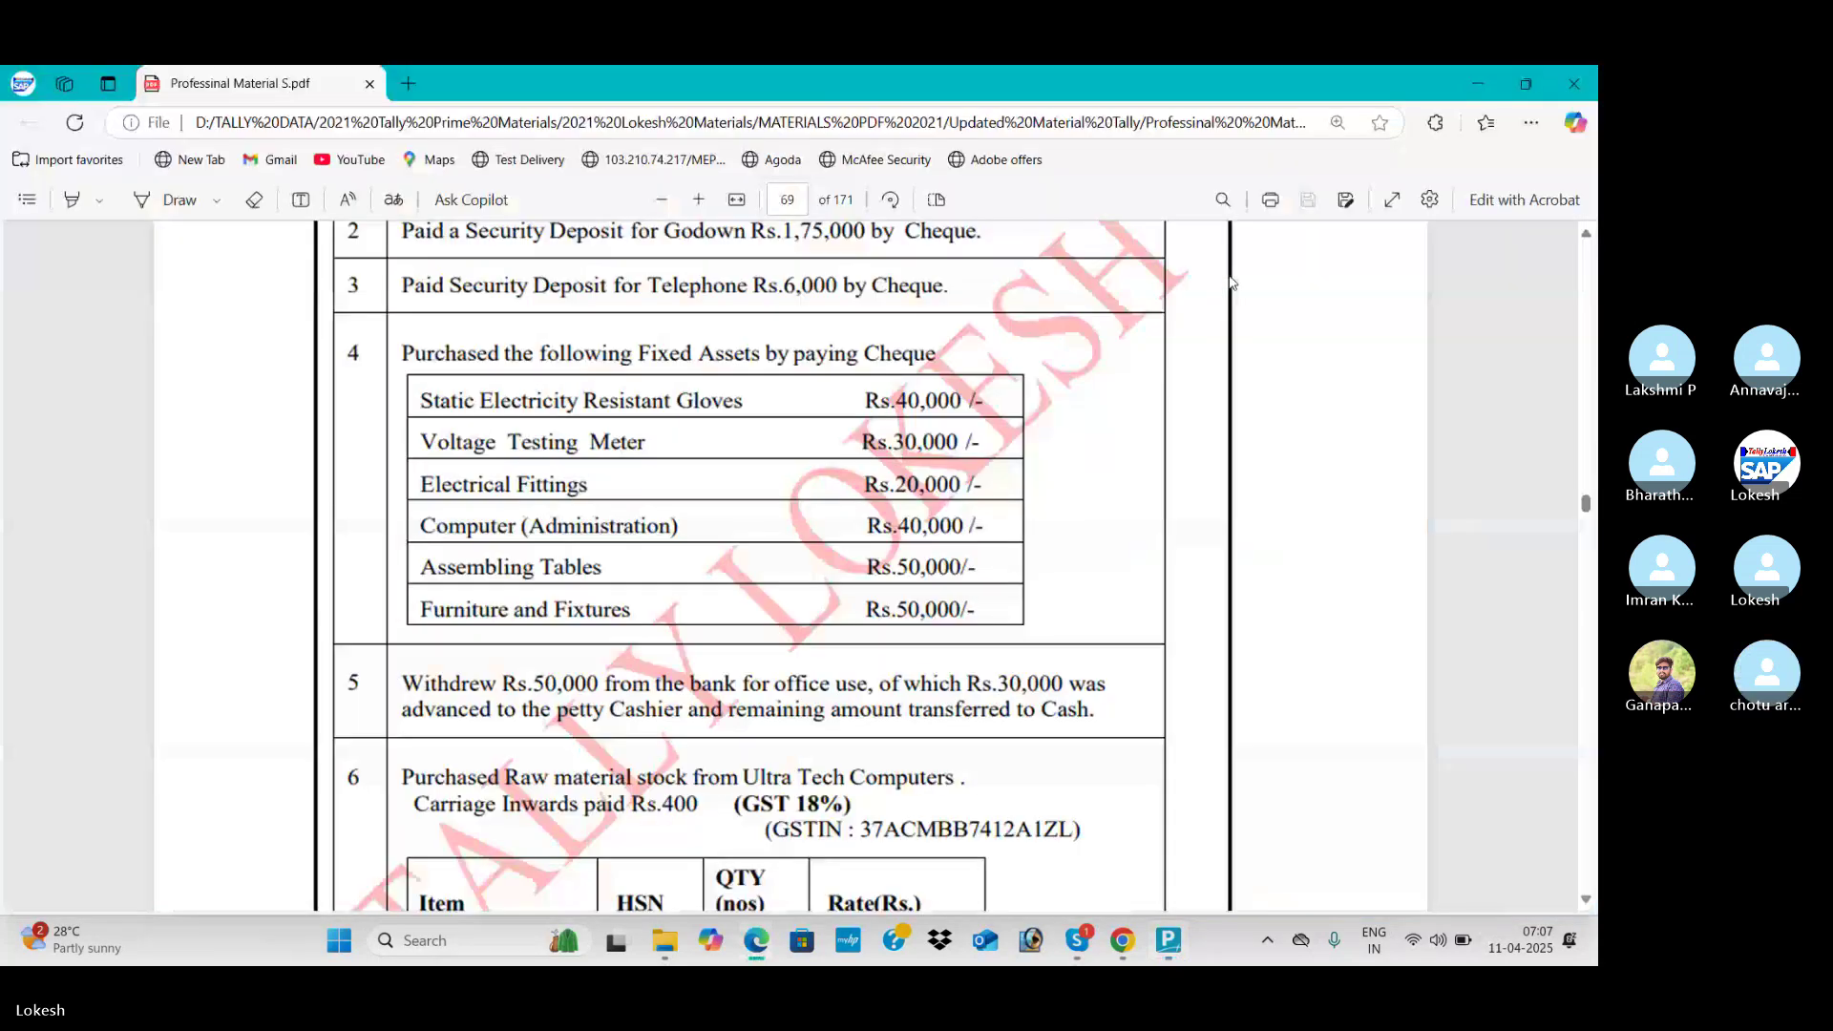
key("alt+Tab")
type("50000")
key("Return")
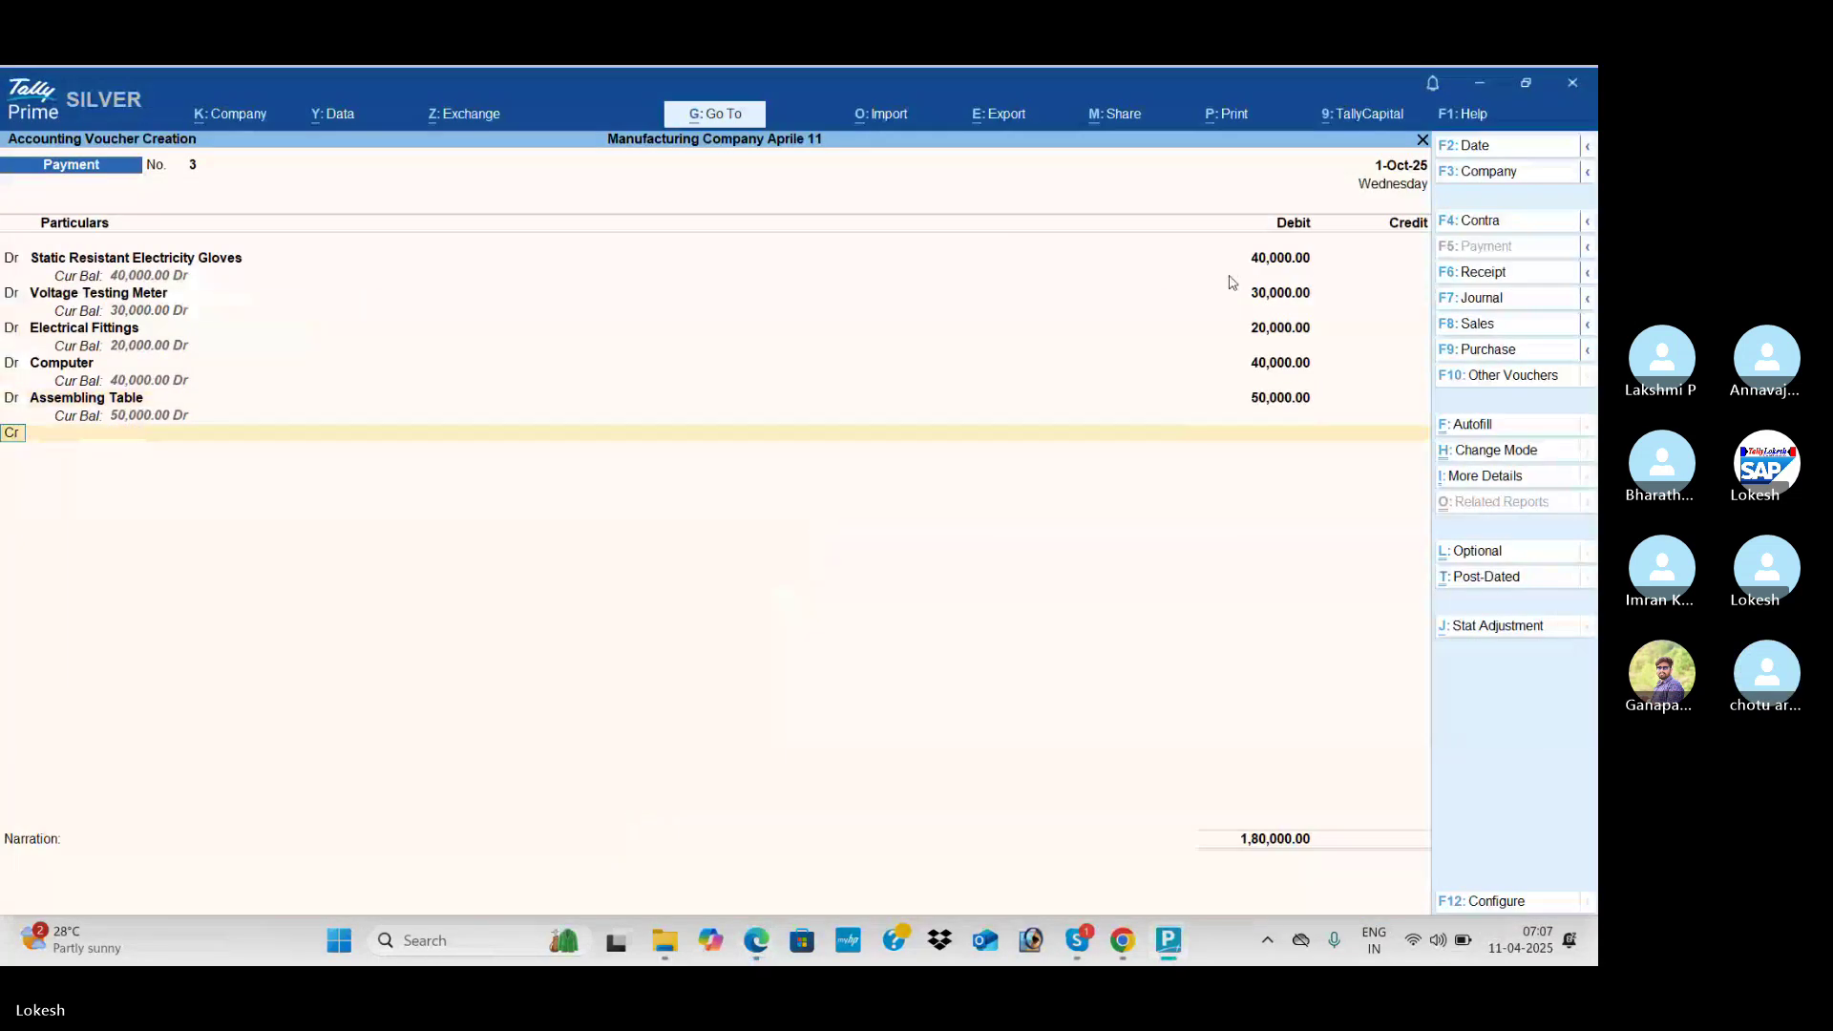
Step: Add another debit line, check the last fixed asset in the PDF and create the ledger Furniture and Fixtures under Fixed Assets
type("d")
key("Return")
key("alt+c")
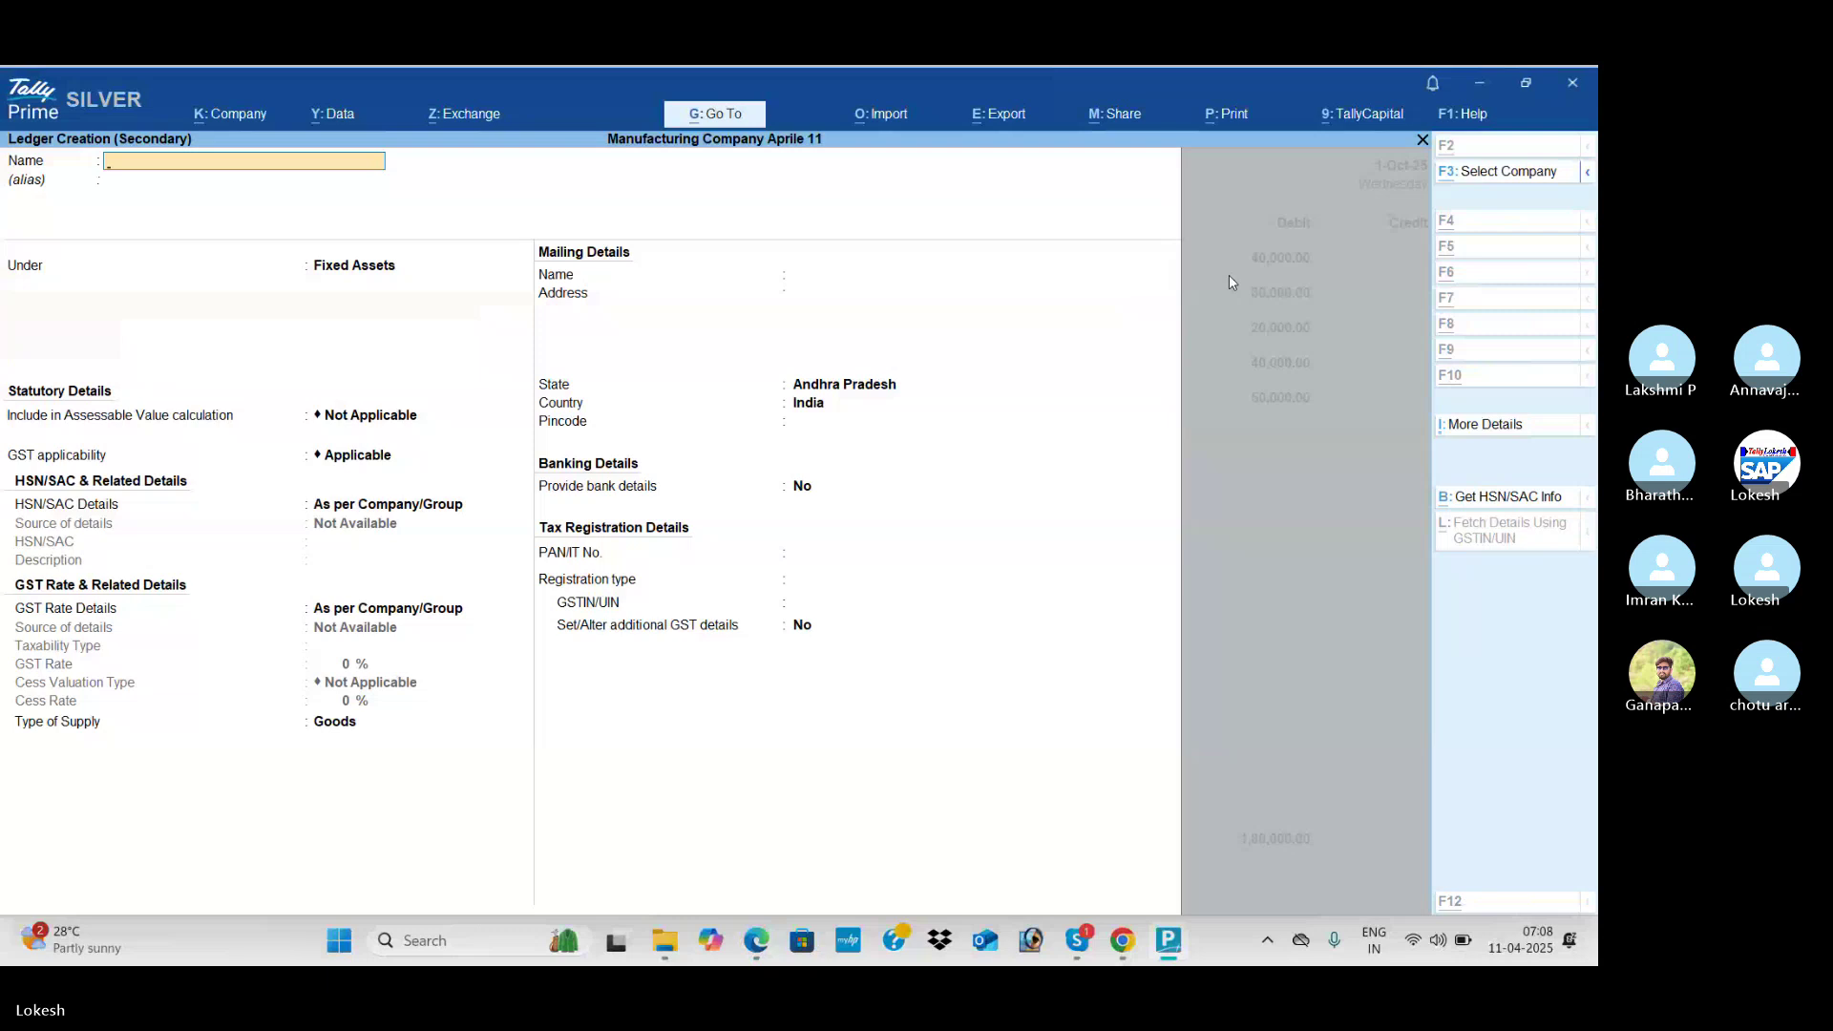
key("alt+Tab")
key("alt+Tab")
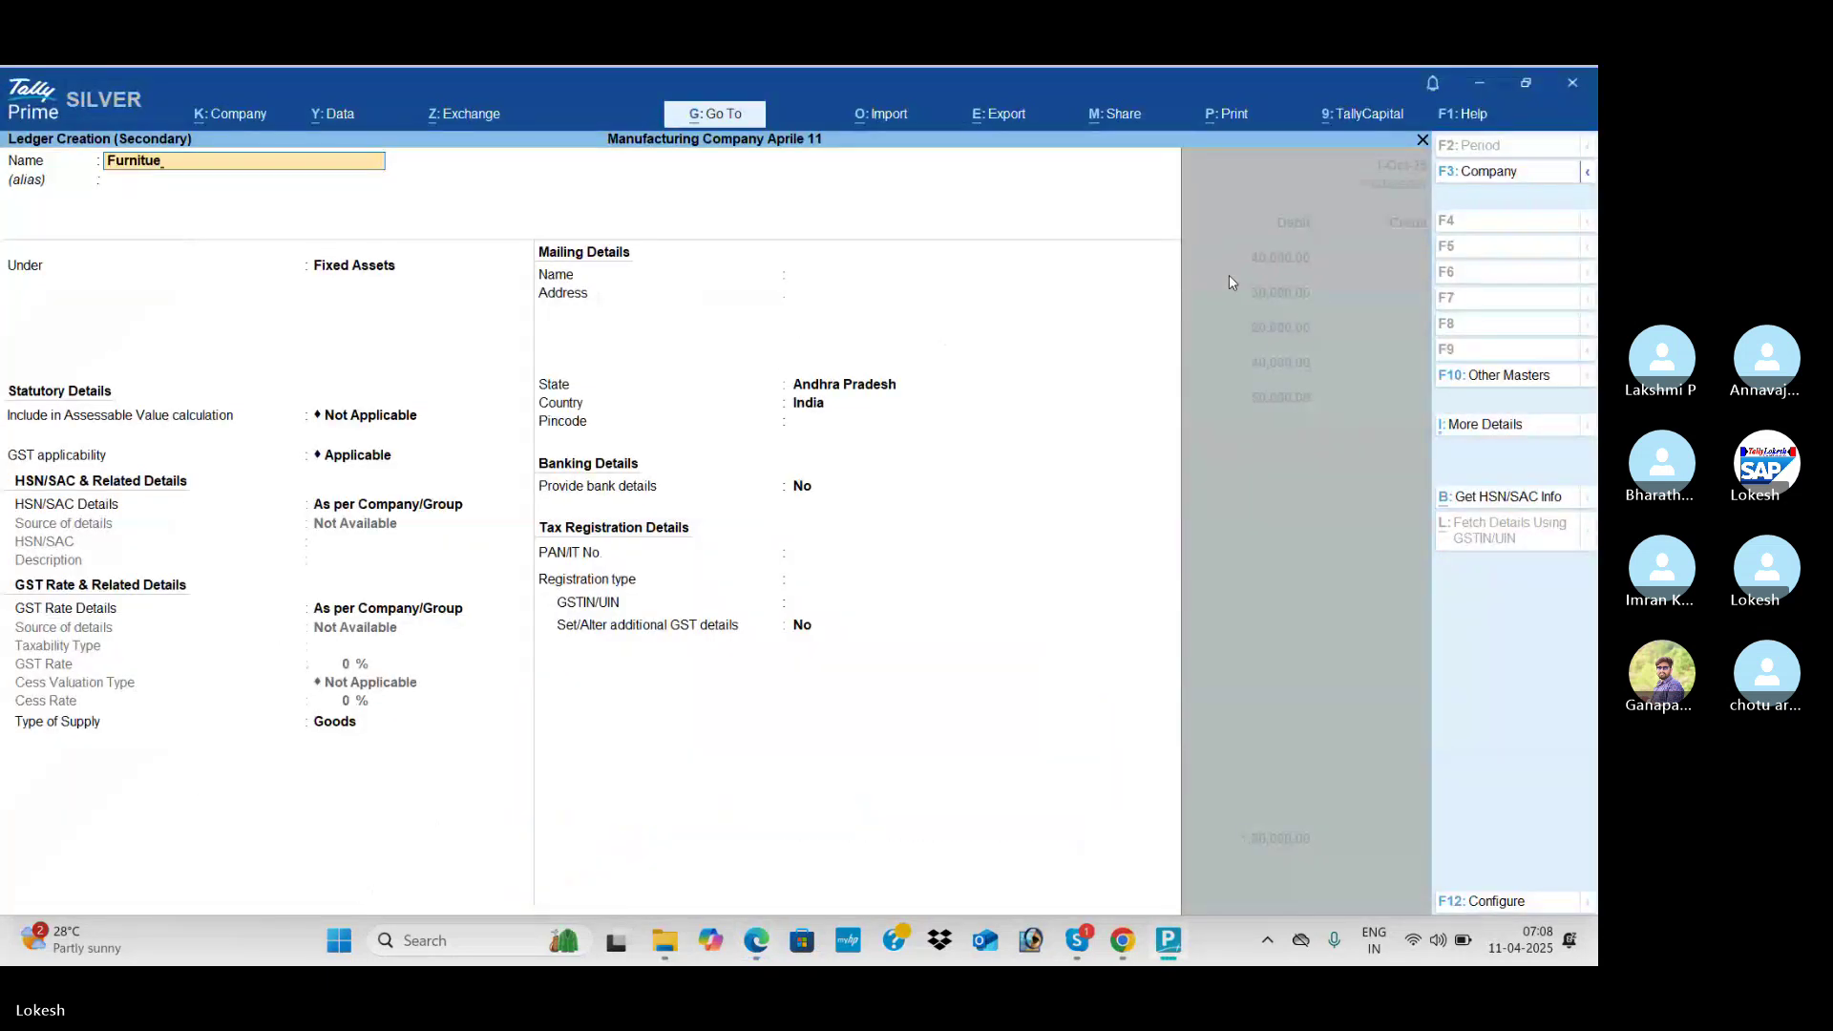
type("Furniture and Fixtures")
key("Return")
key("Return")
key("Return")
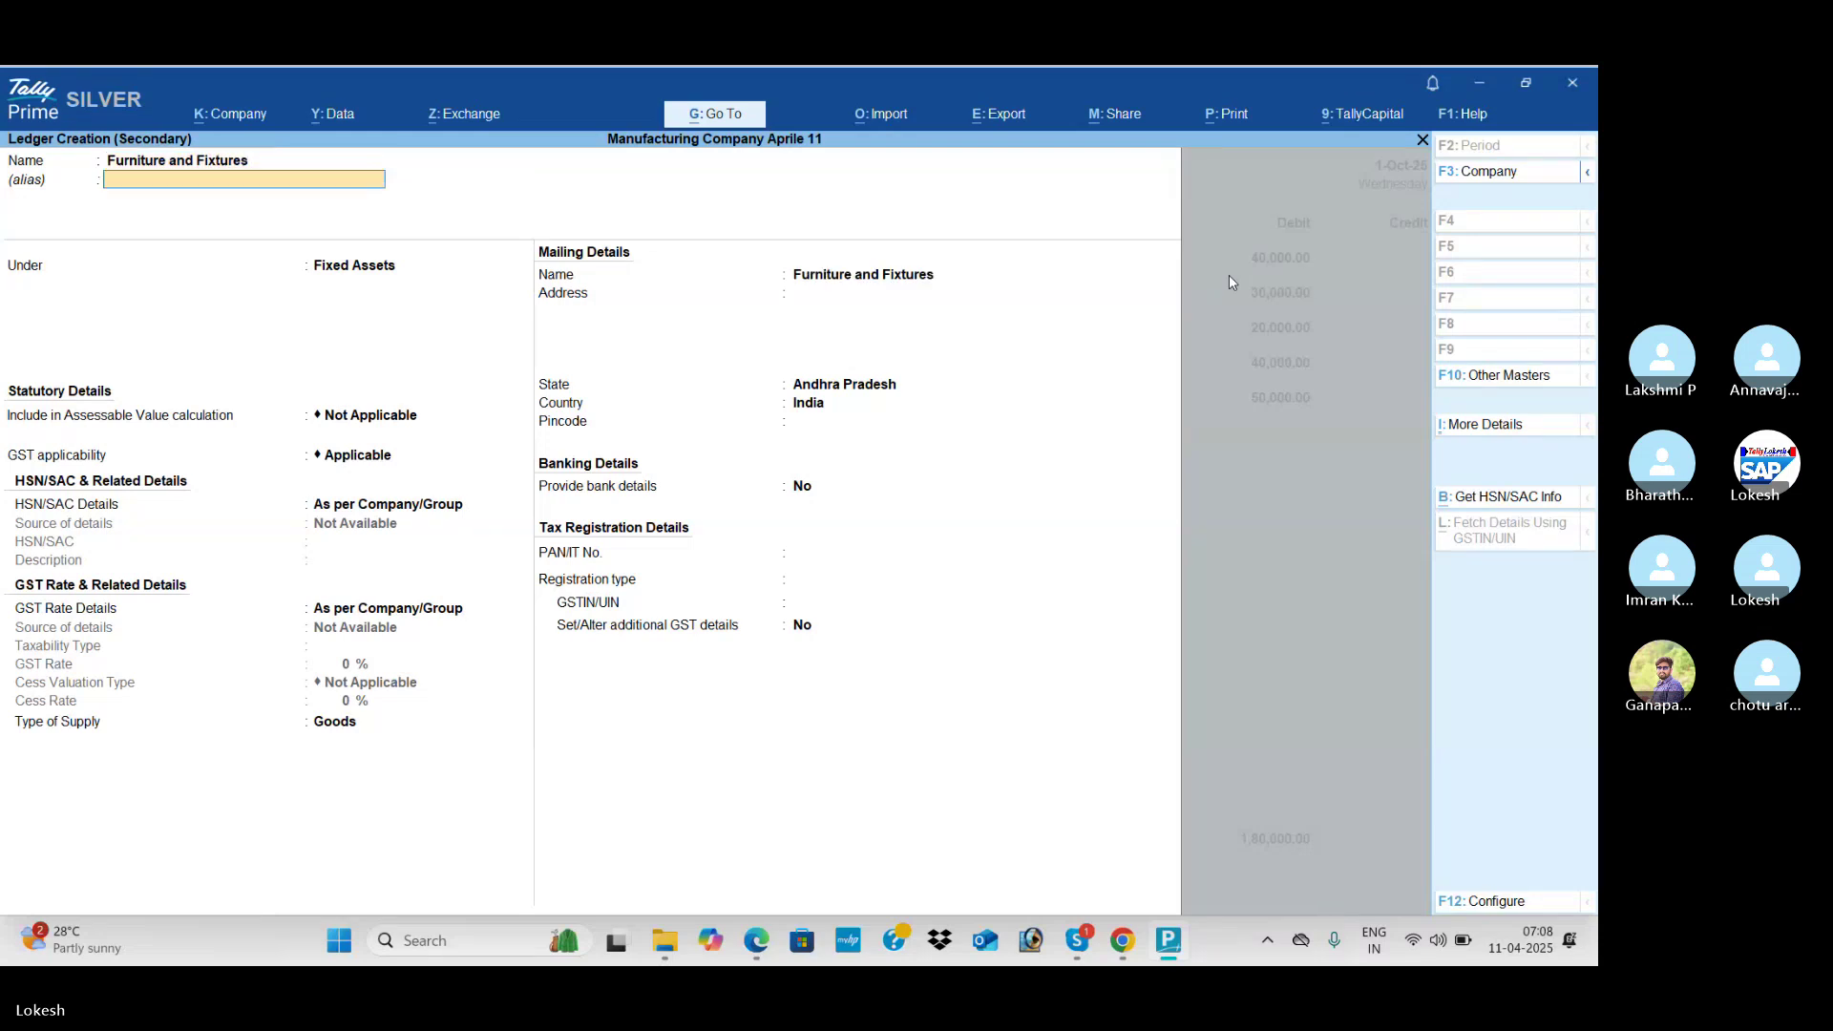
key("ctrl+a")
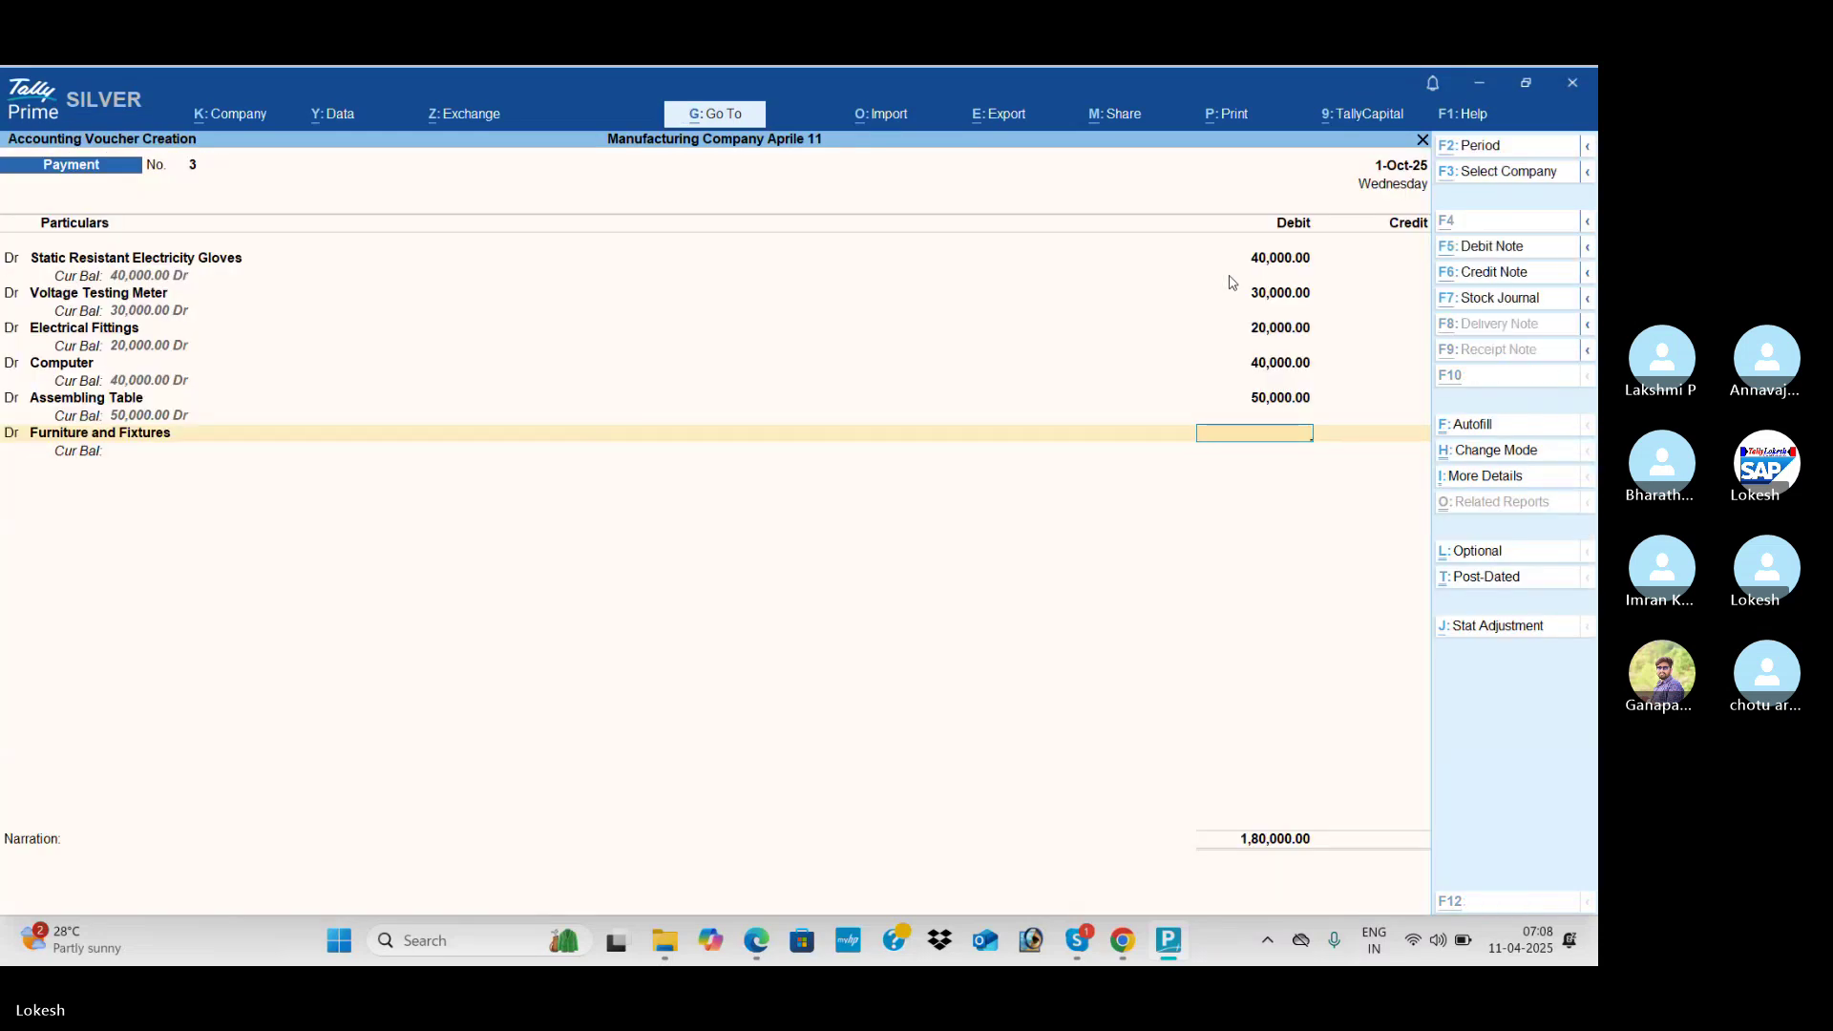
Step: Check the furniture's amount in the PDF and debit Furniture and Fixtures with 50000
key("alt+Tab")
key("alt+Tab")
type("5000")
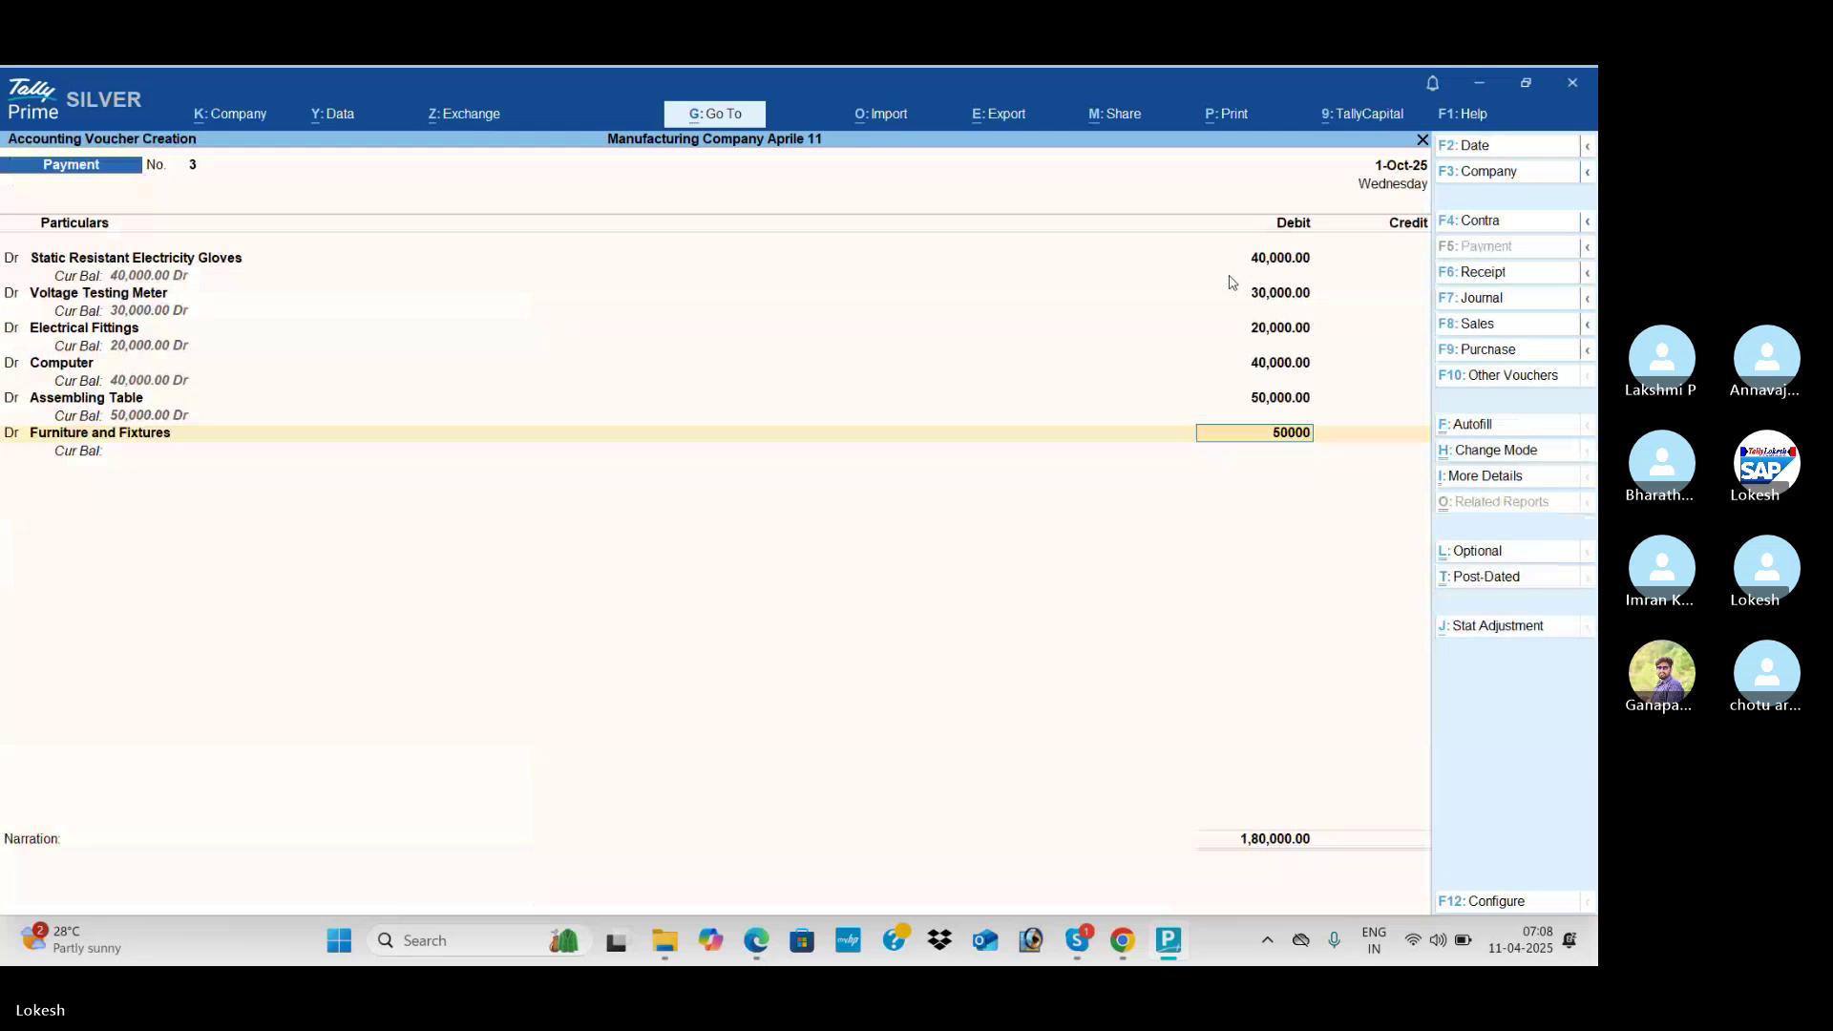
key("Return")
Step: Credit Hdfc Bank for all the fixed asset purchases with a Cheque bank allocation and save the payment voucher
key("alt+Tab")
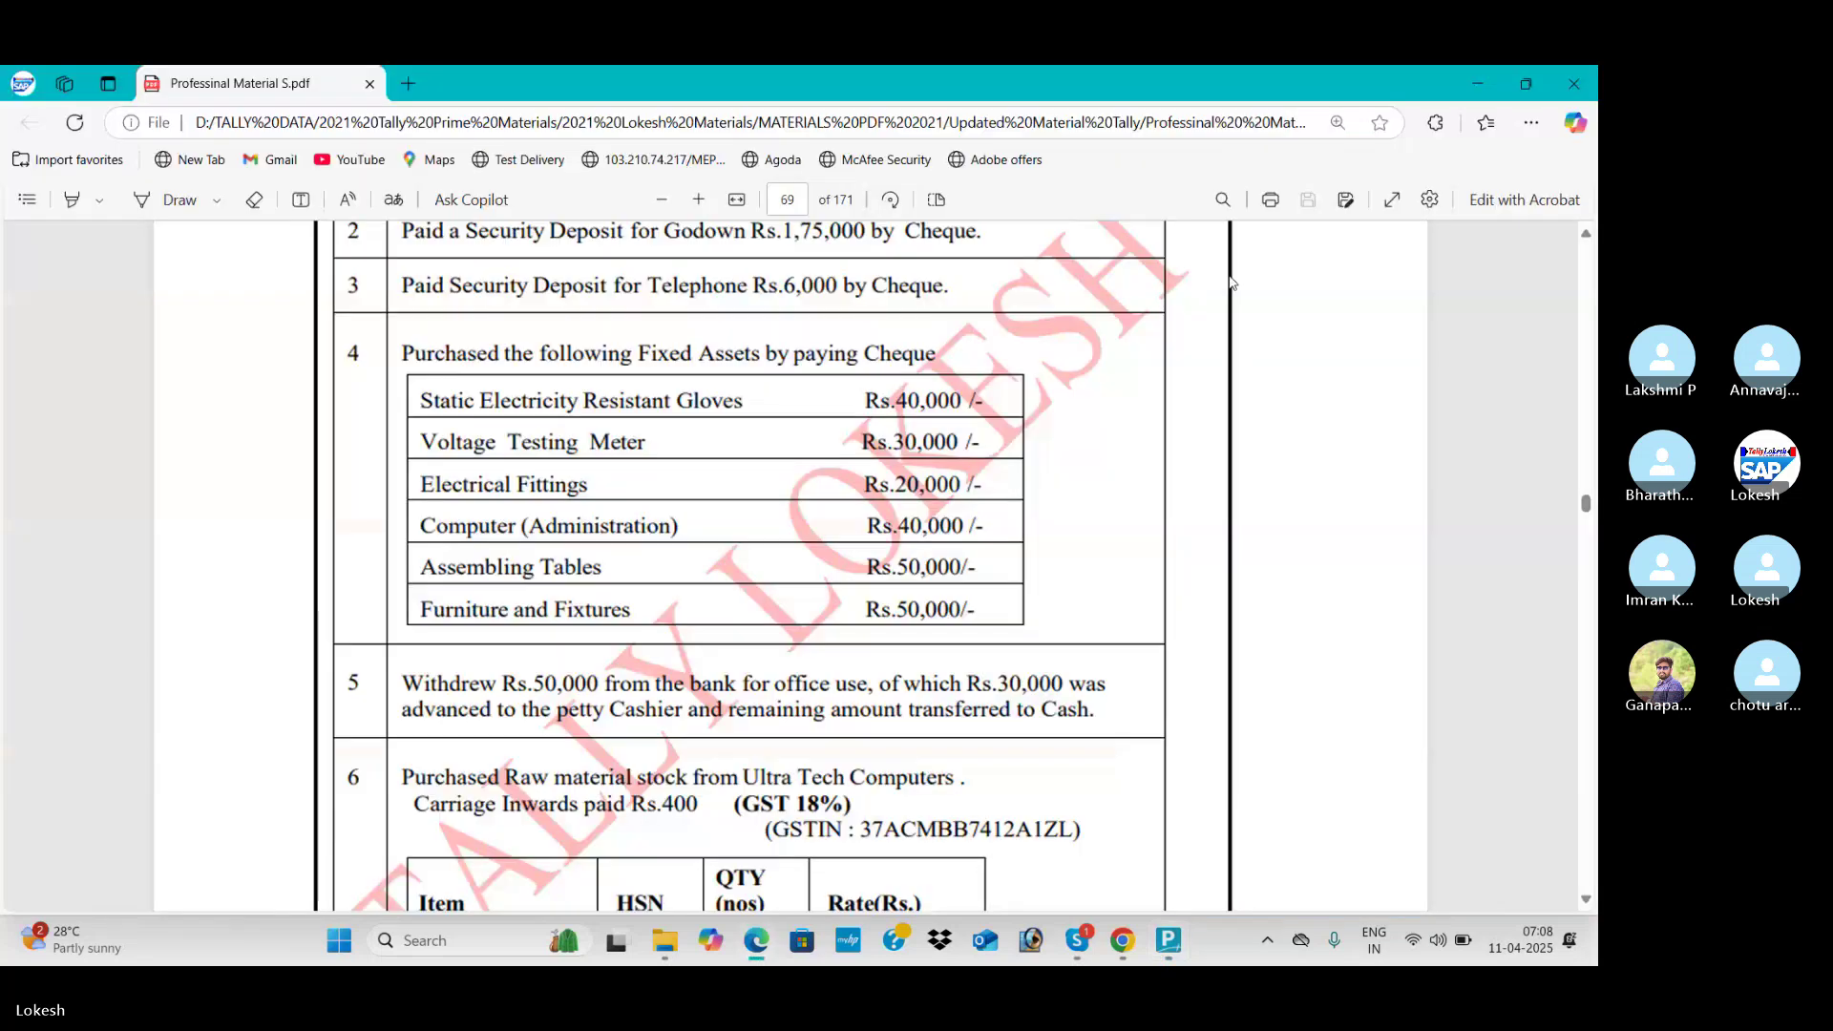
key("alt+Tab")
type("U")
key("BackSpace")
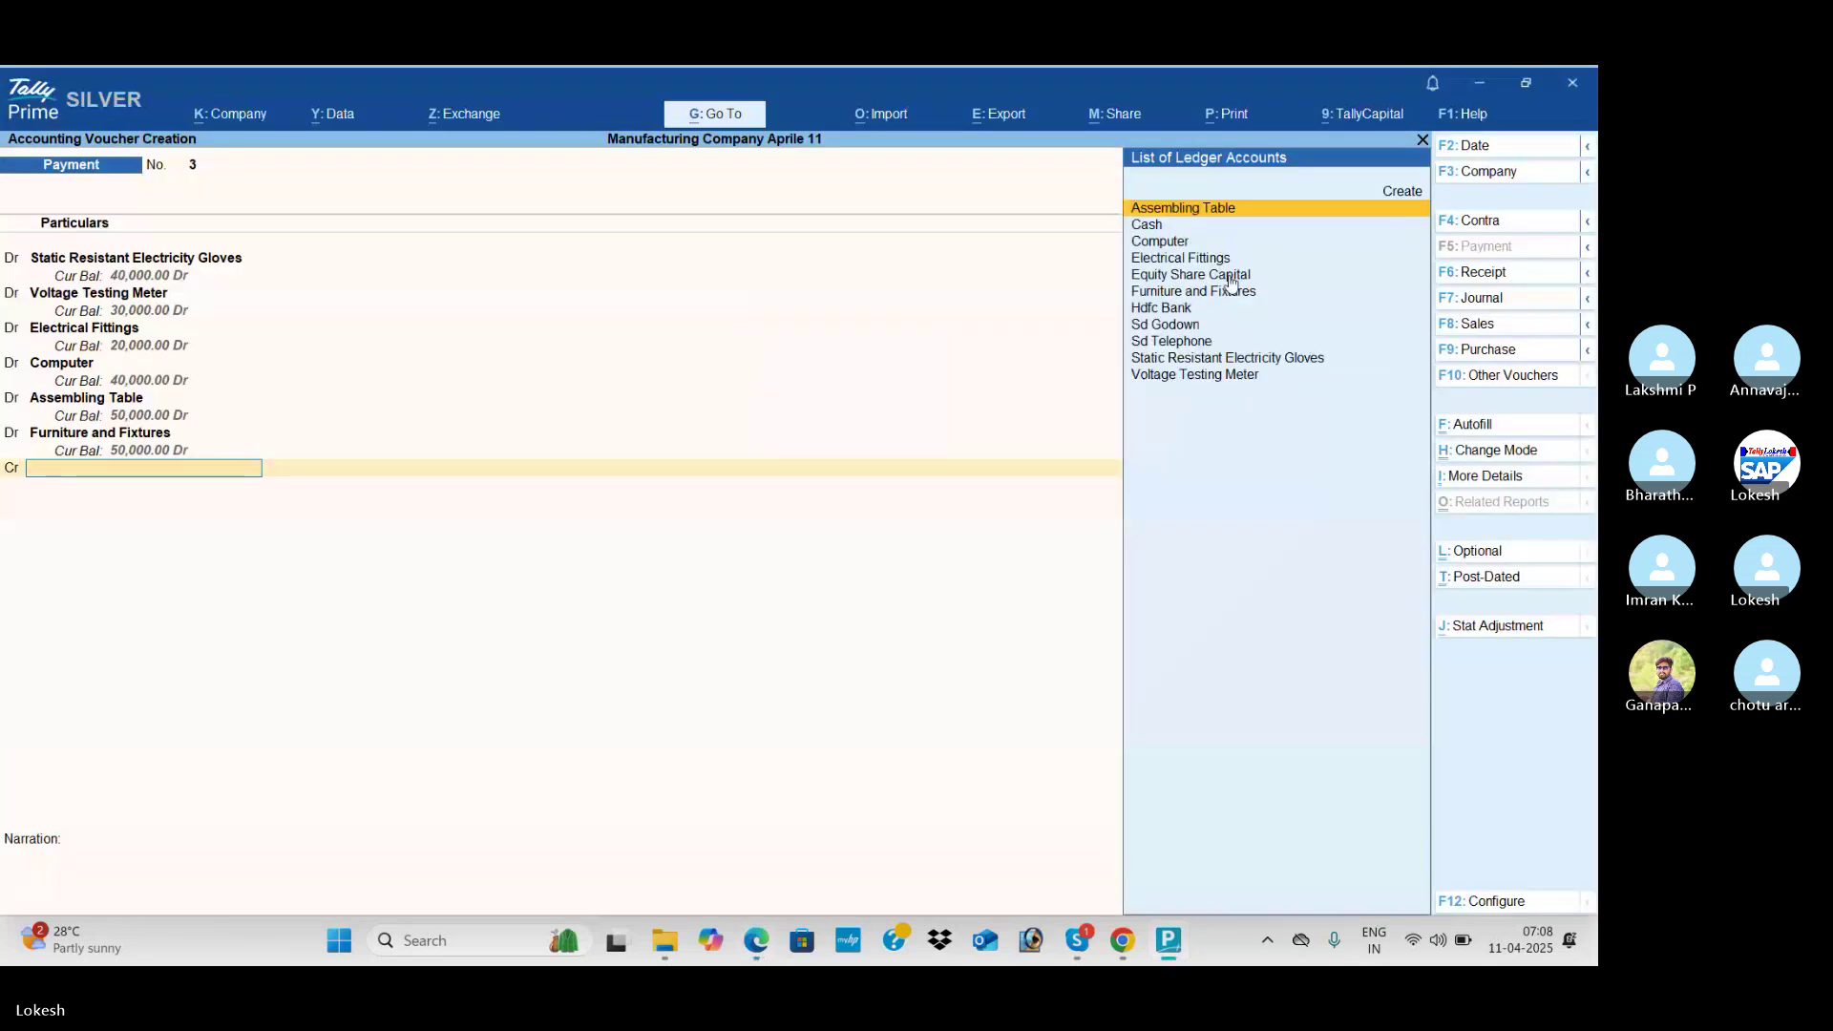
type("h")
key("Return")
key("Return")
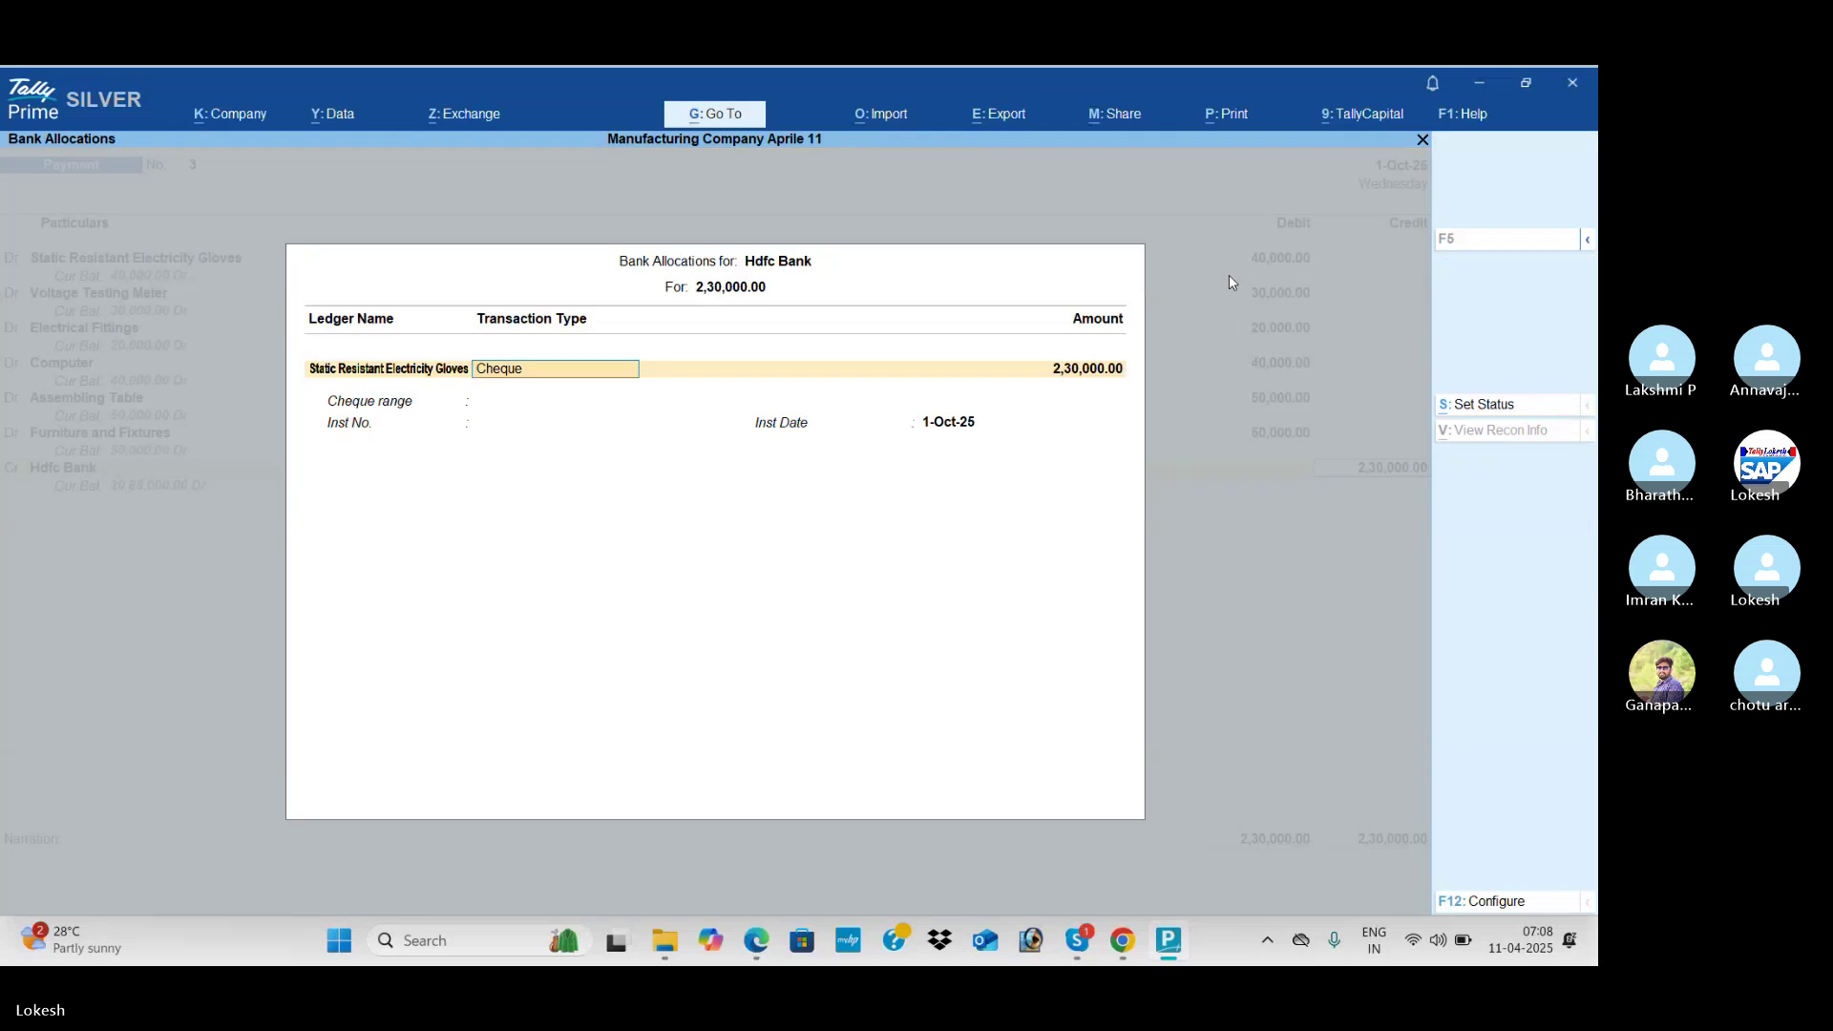
key("Return")
key("Return")
key("Return")
key("Return")
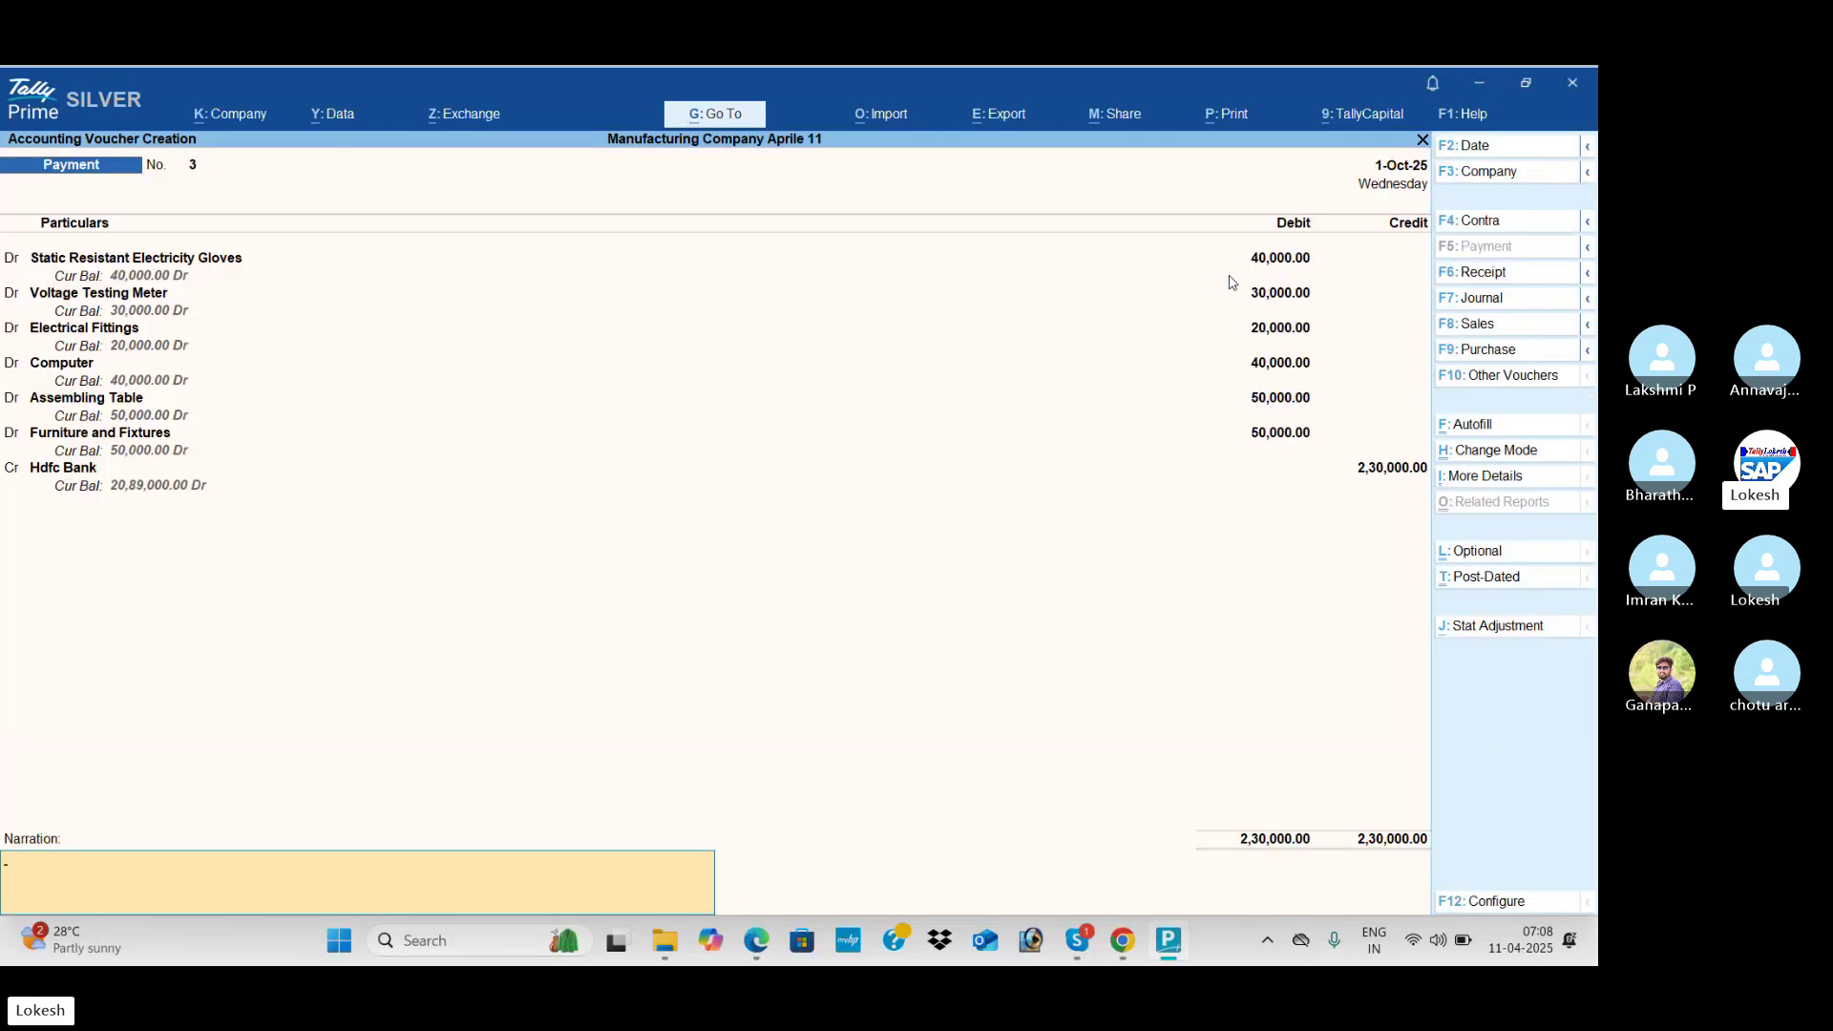
key("ctrl+a")
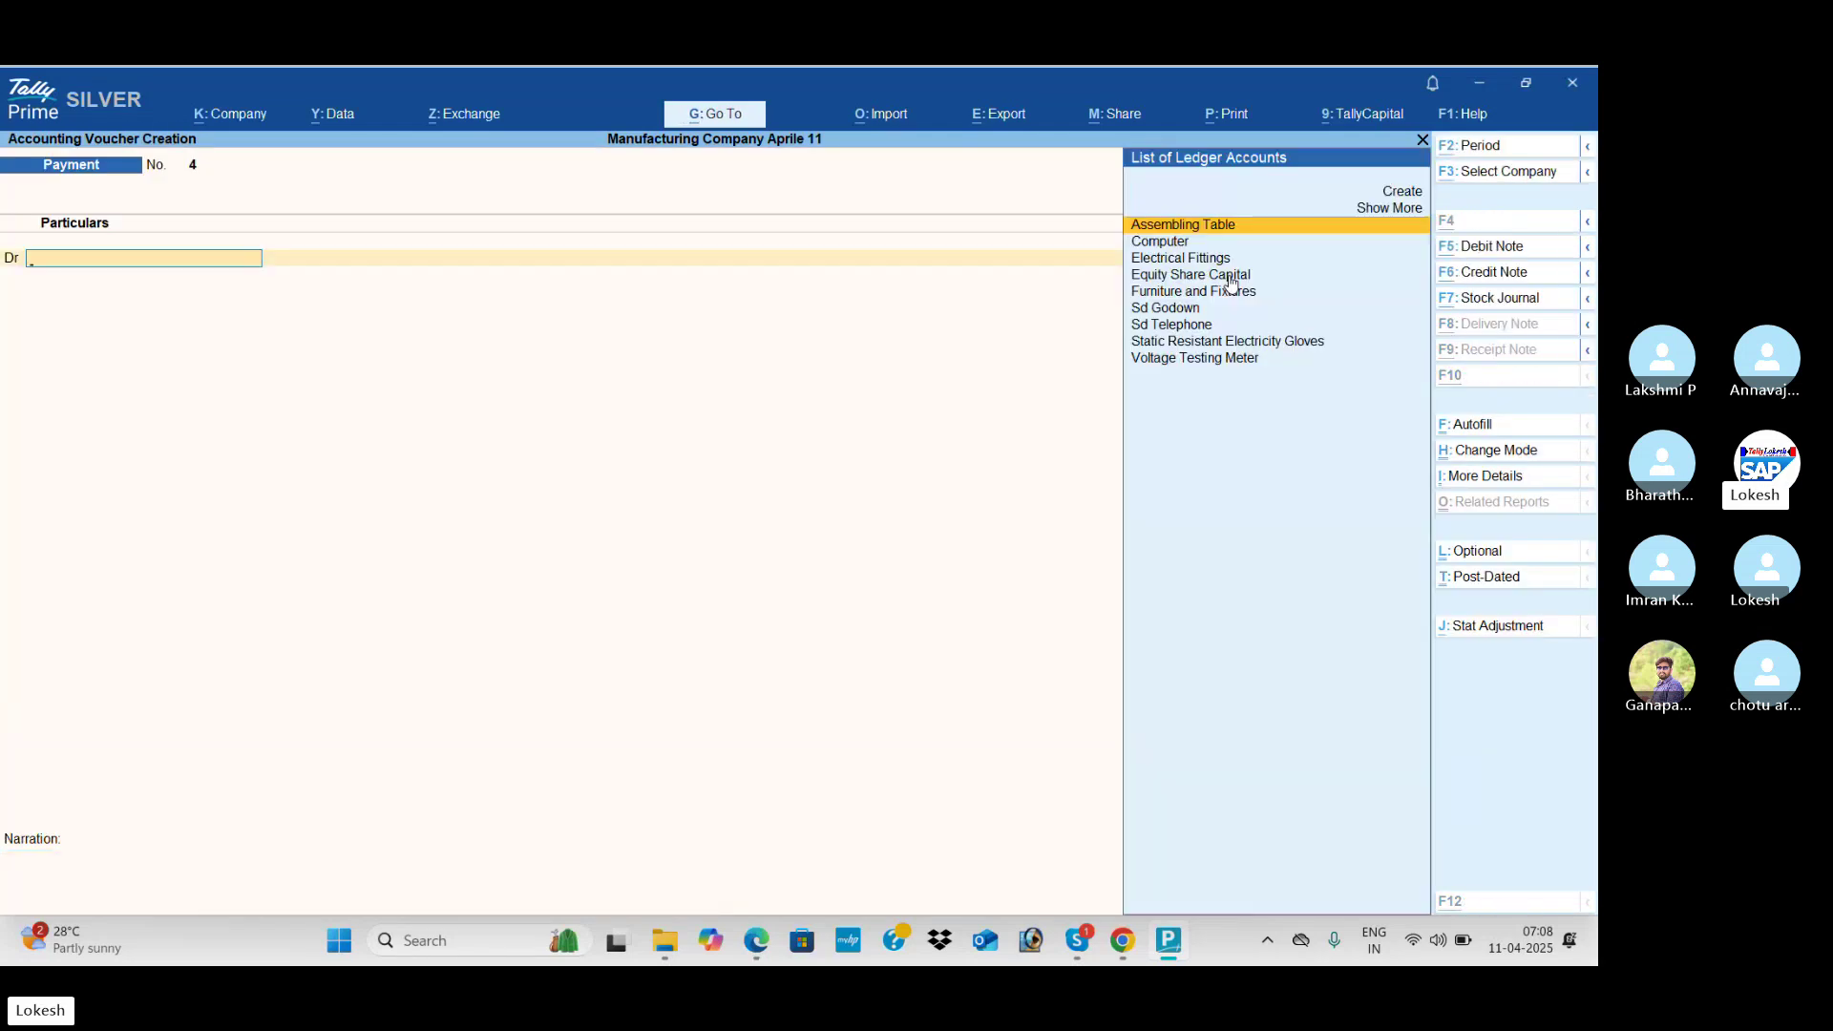
Step: Check the bank withdrawal transaction in the PDF and start a contra voucher crediting Hdfc Bank
key("alt+Tab")
scroll(1230, 282, "down", 3)
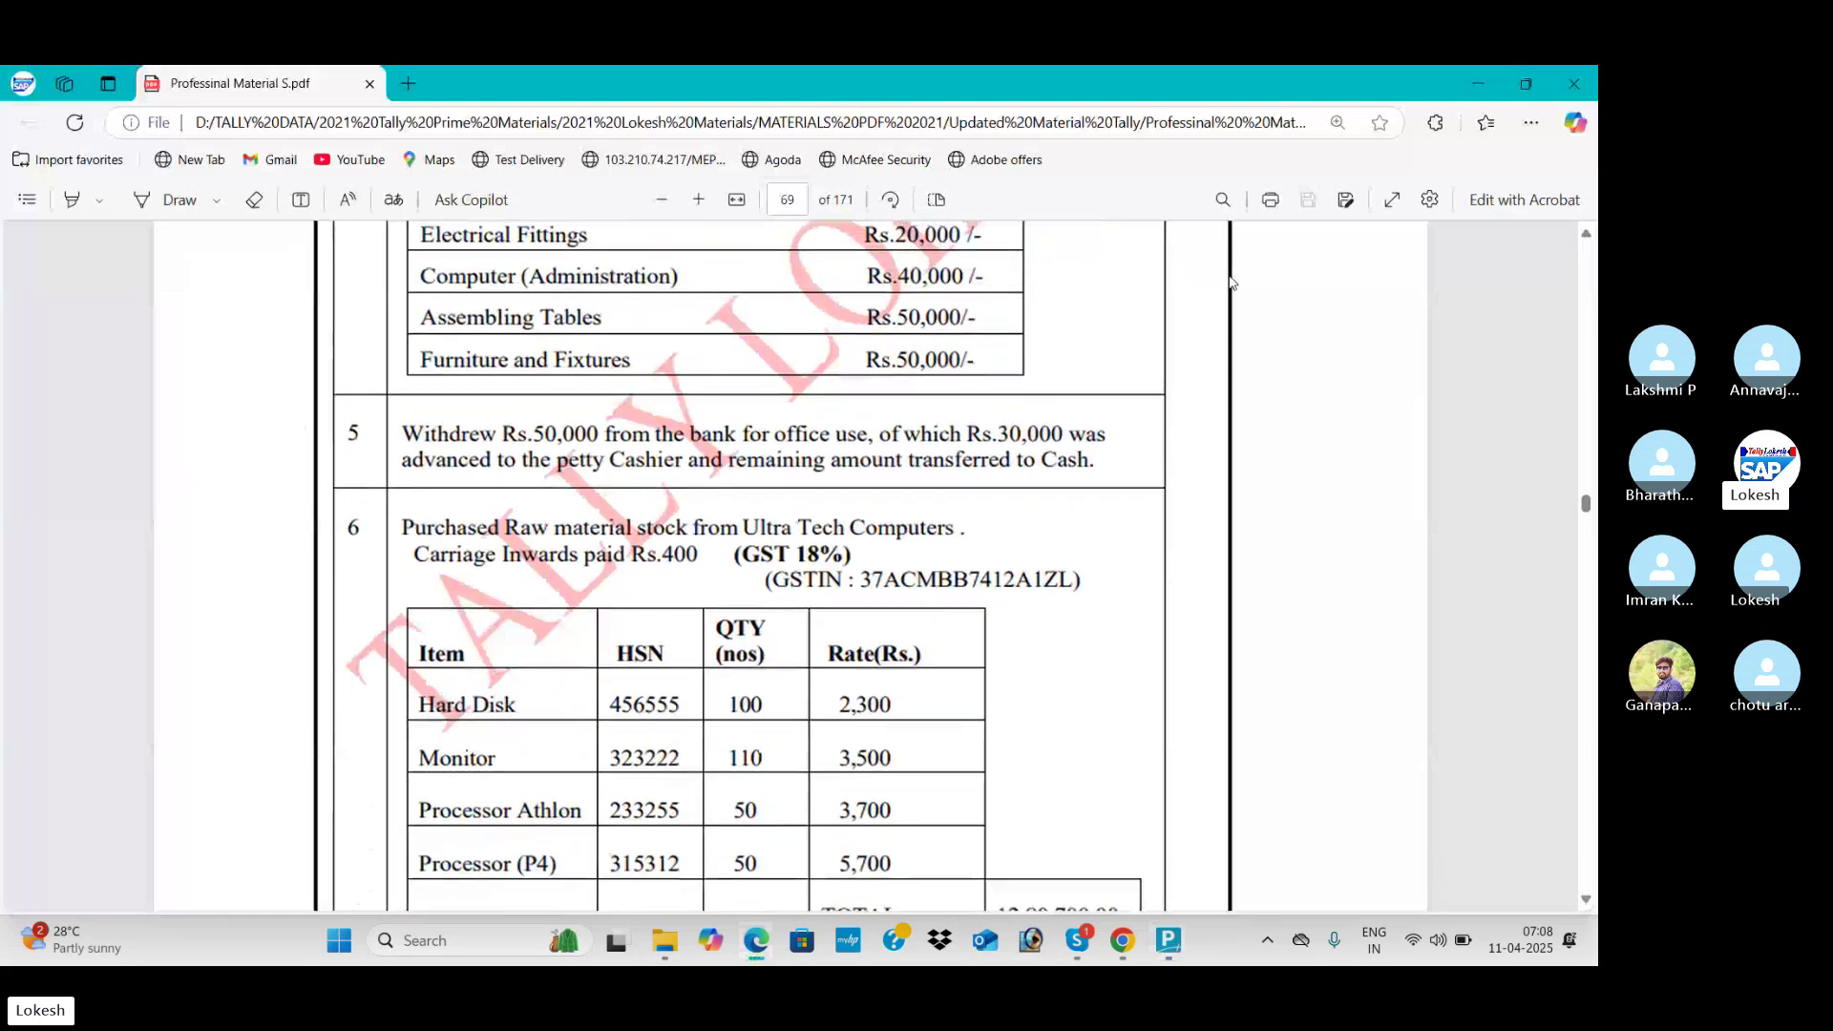
key("alt+Tab")
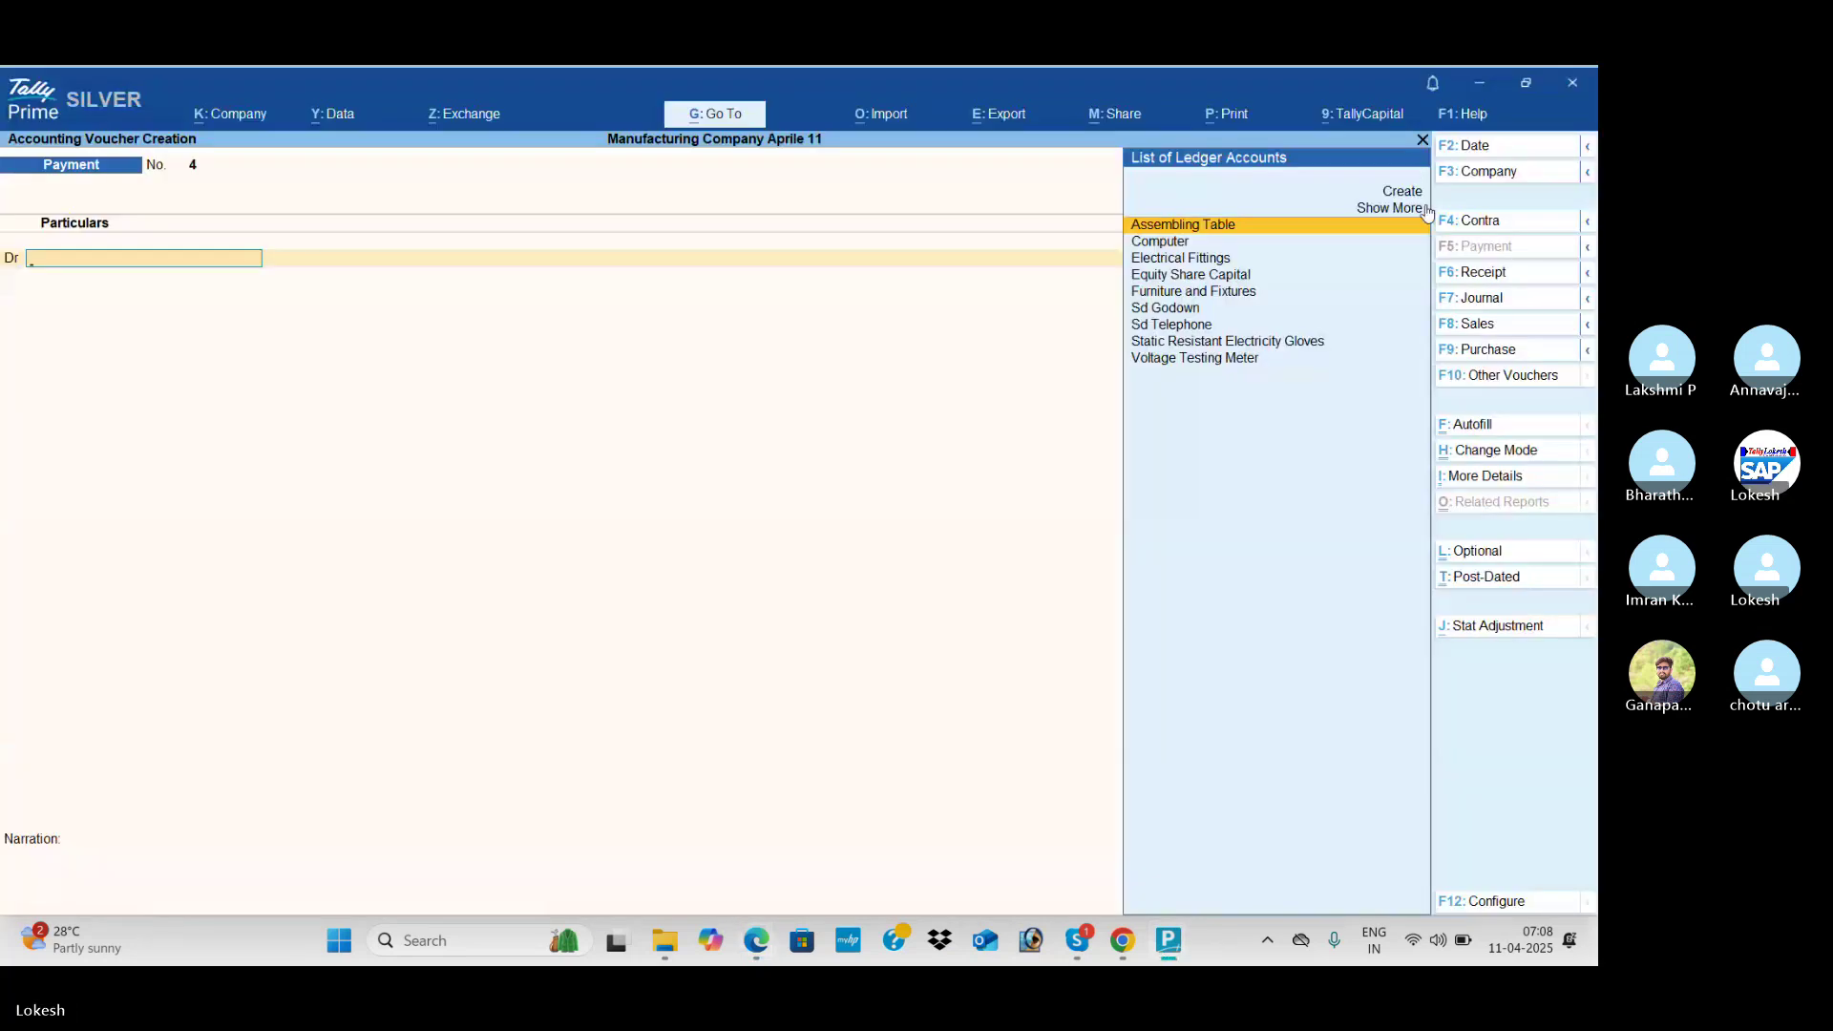
left_click(1518, 224)
key("Down")
key("Return")
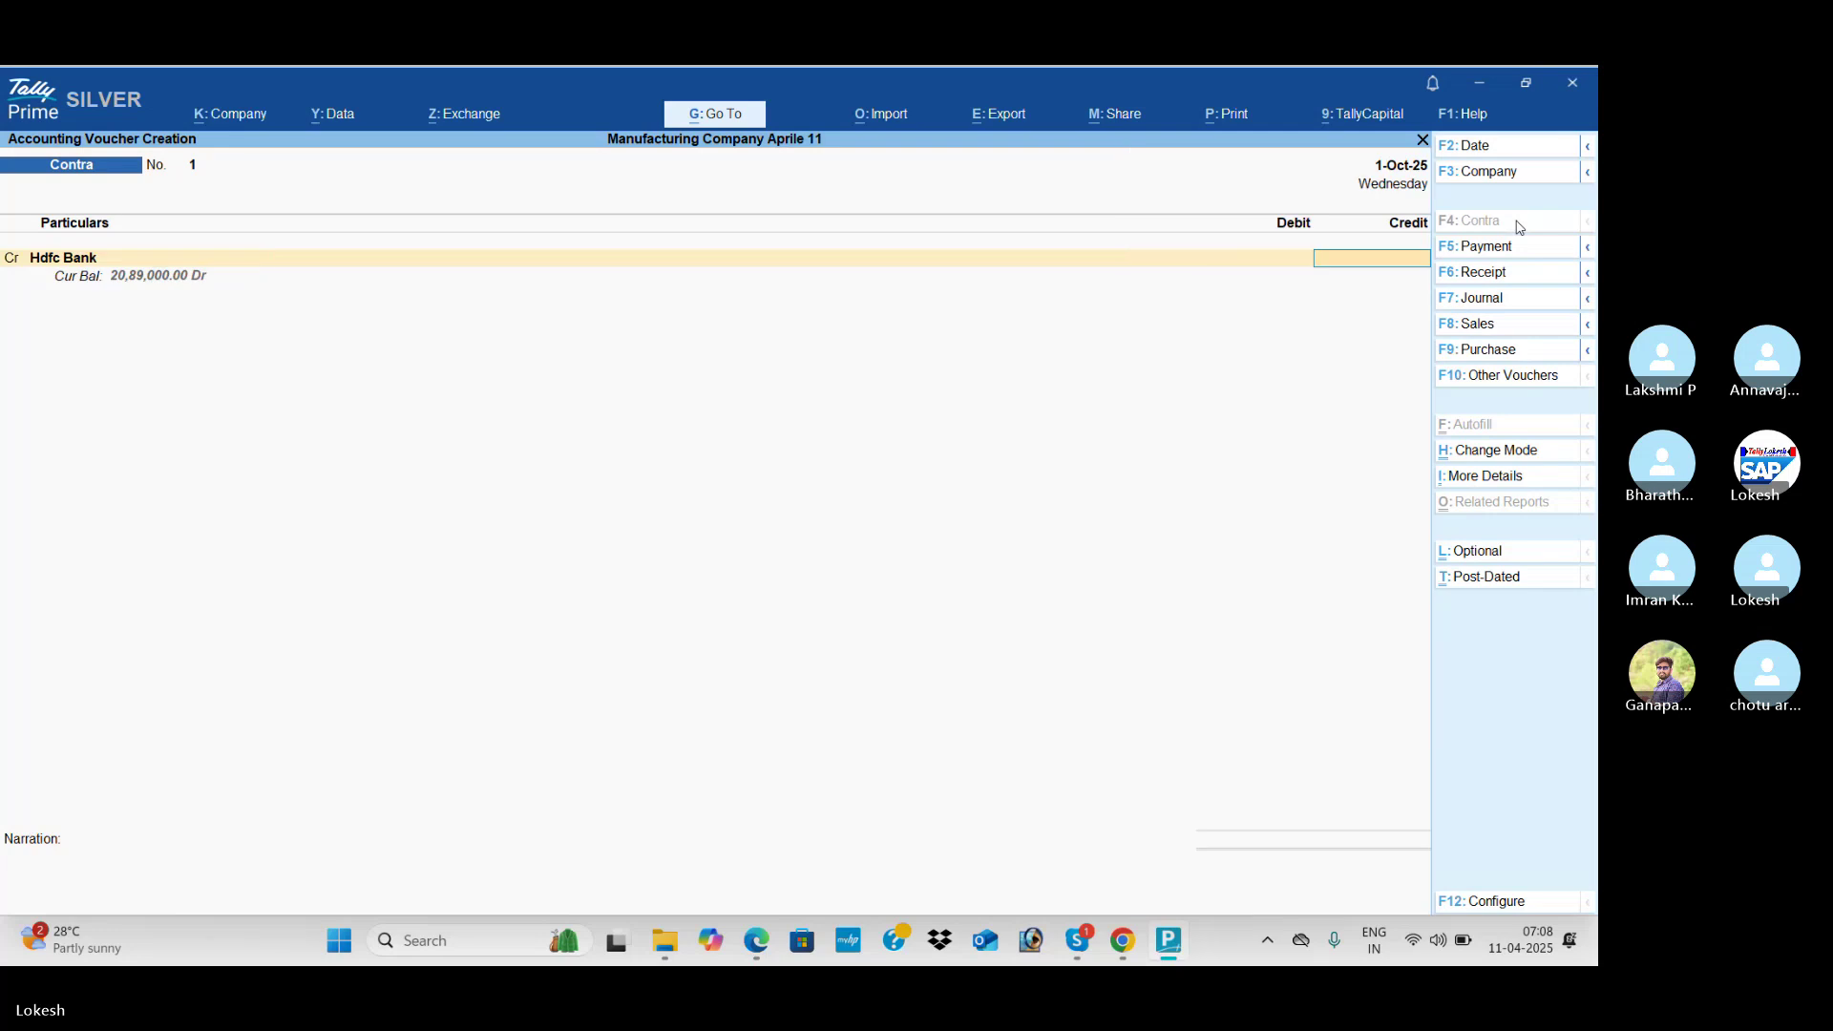
Step: Set the Hdfc Bank credit to 50,000 and accept its Cheque bank allocation
type("50,000")
key("Return")
key("Return")
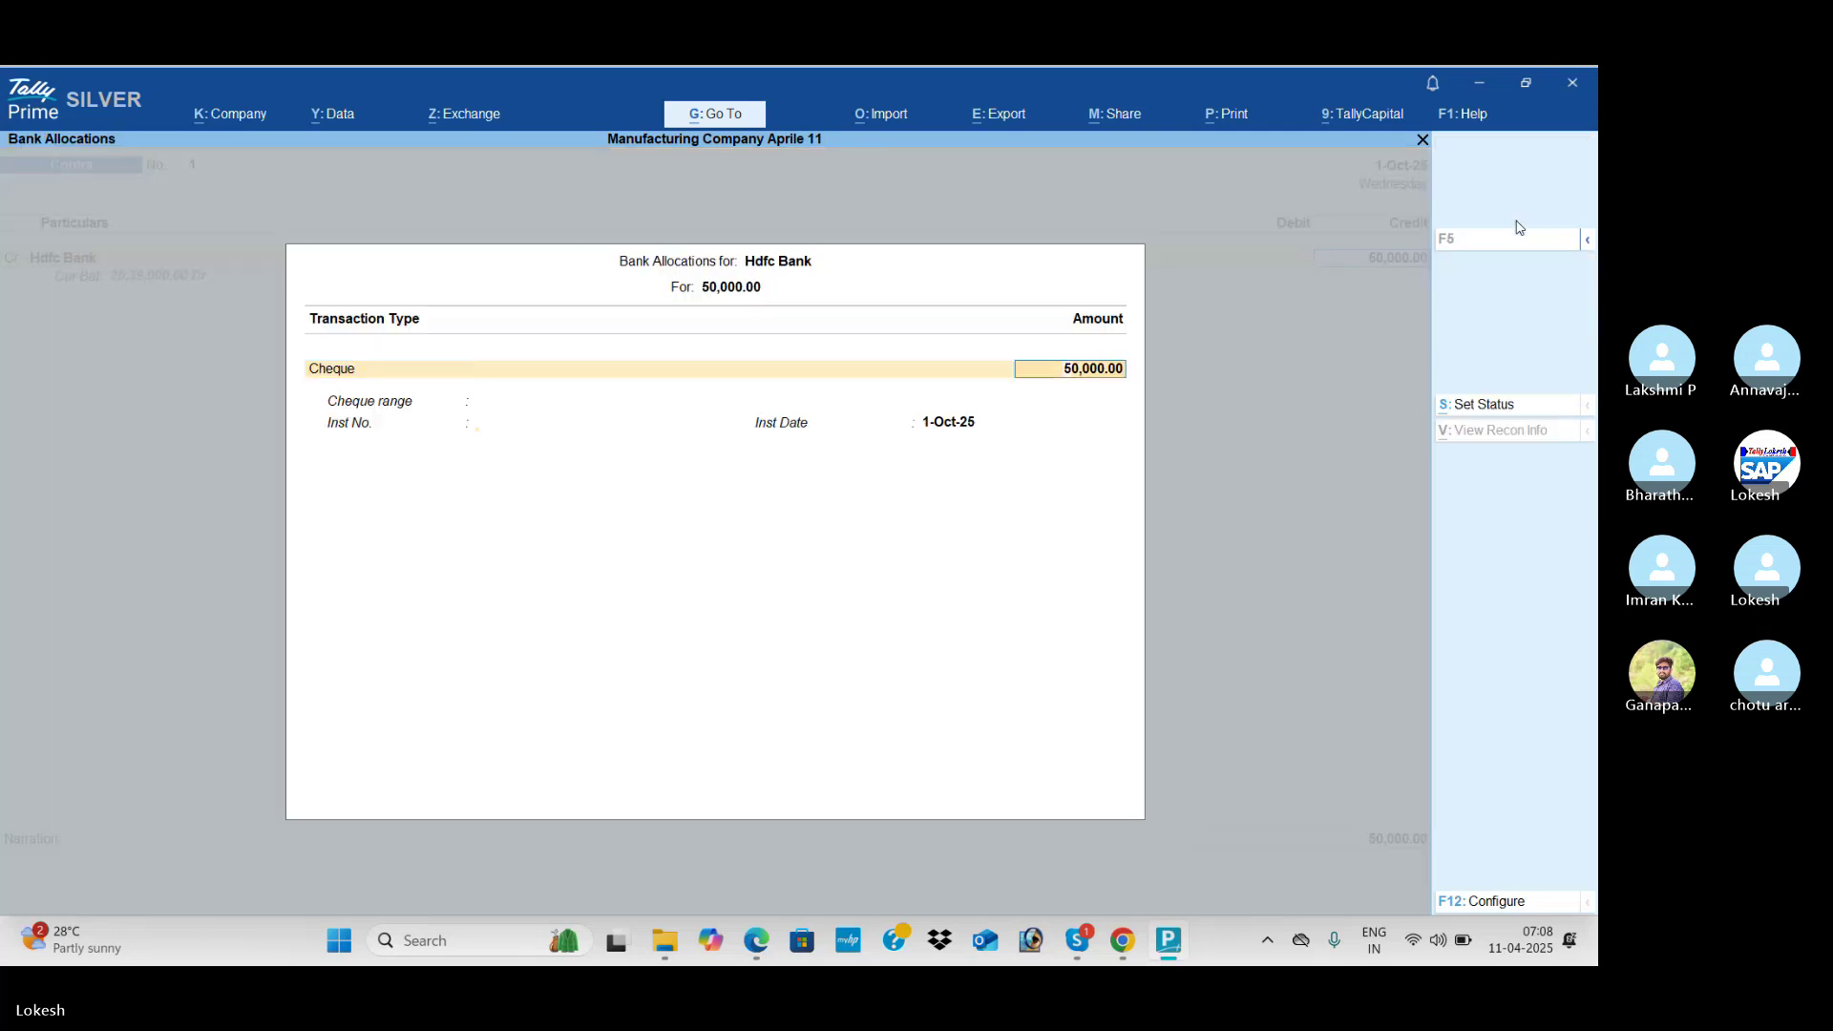
key("Return")
key("Return")
key("Return")
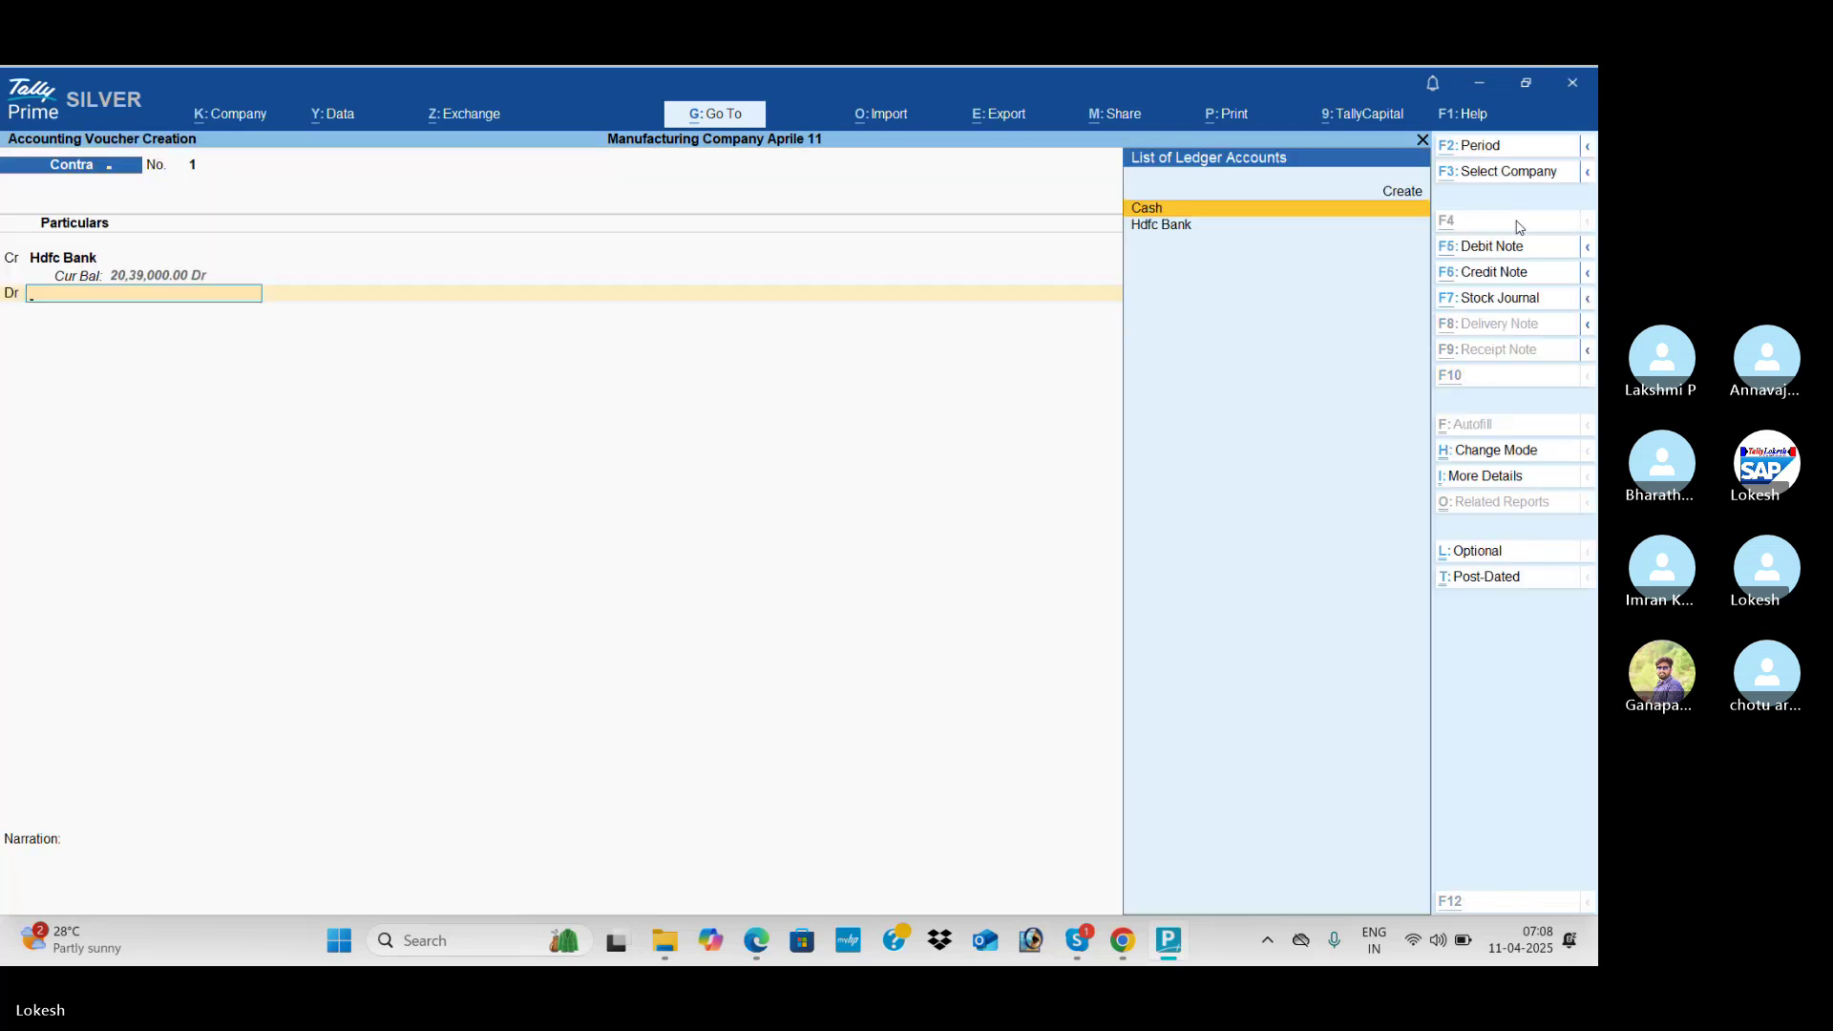
Step: Create the ledger Petty Cash under Cash-in-Hand for the contra voucher's debit line
key("alt+c")
type("Petty Cash")
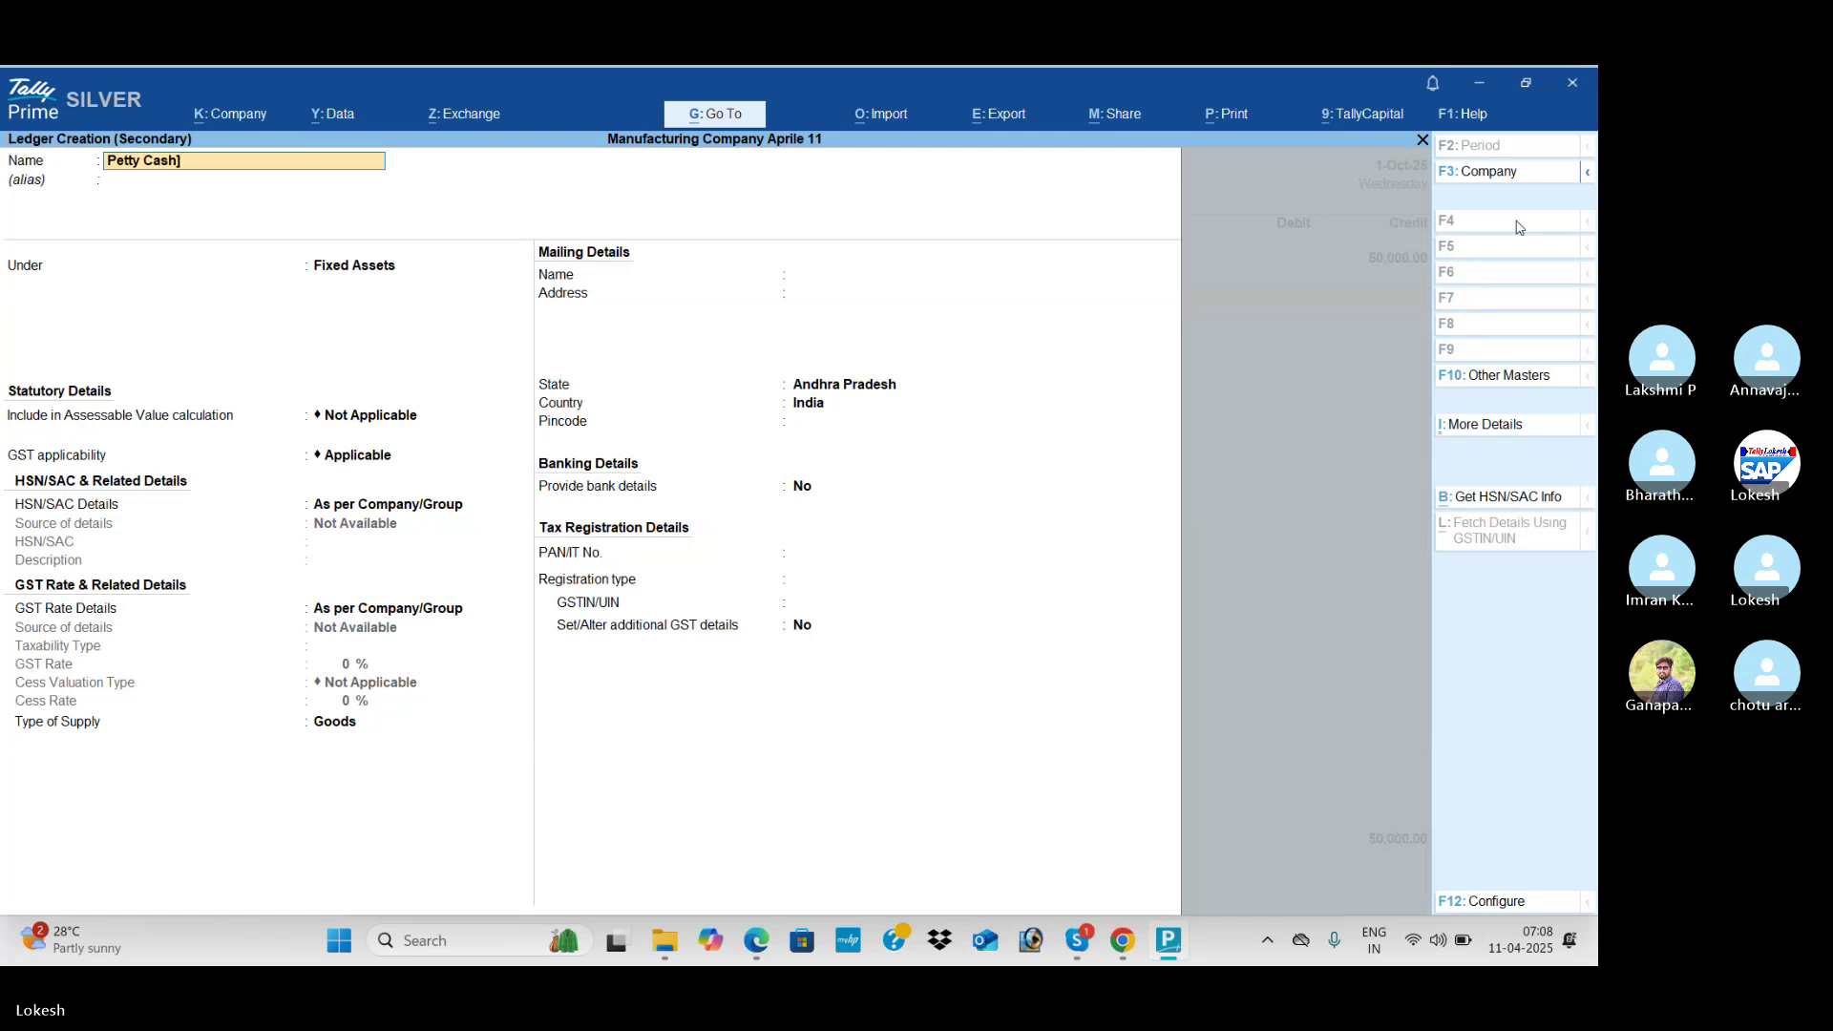
key("Return")
key("BackSpace")
key("ctrl")
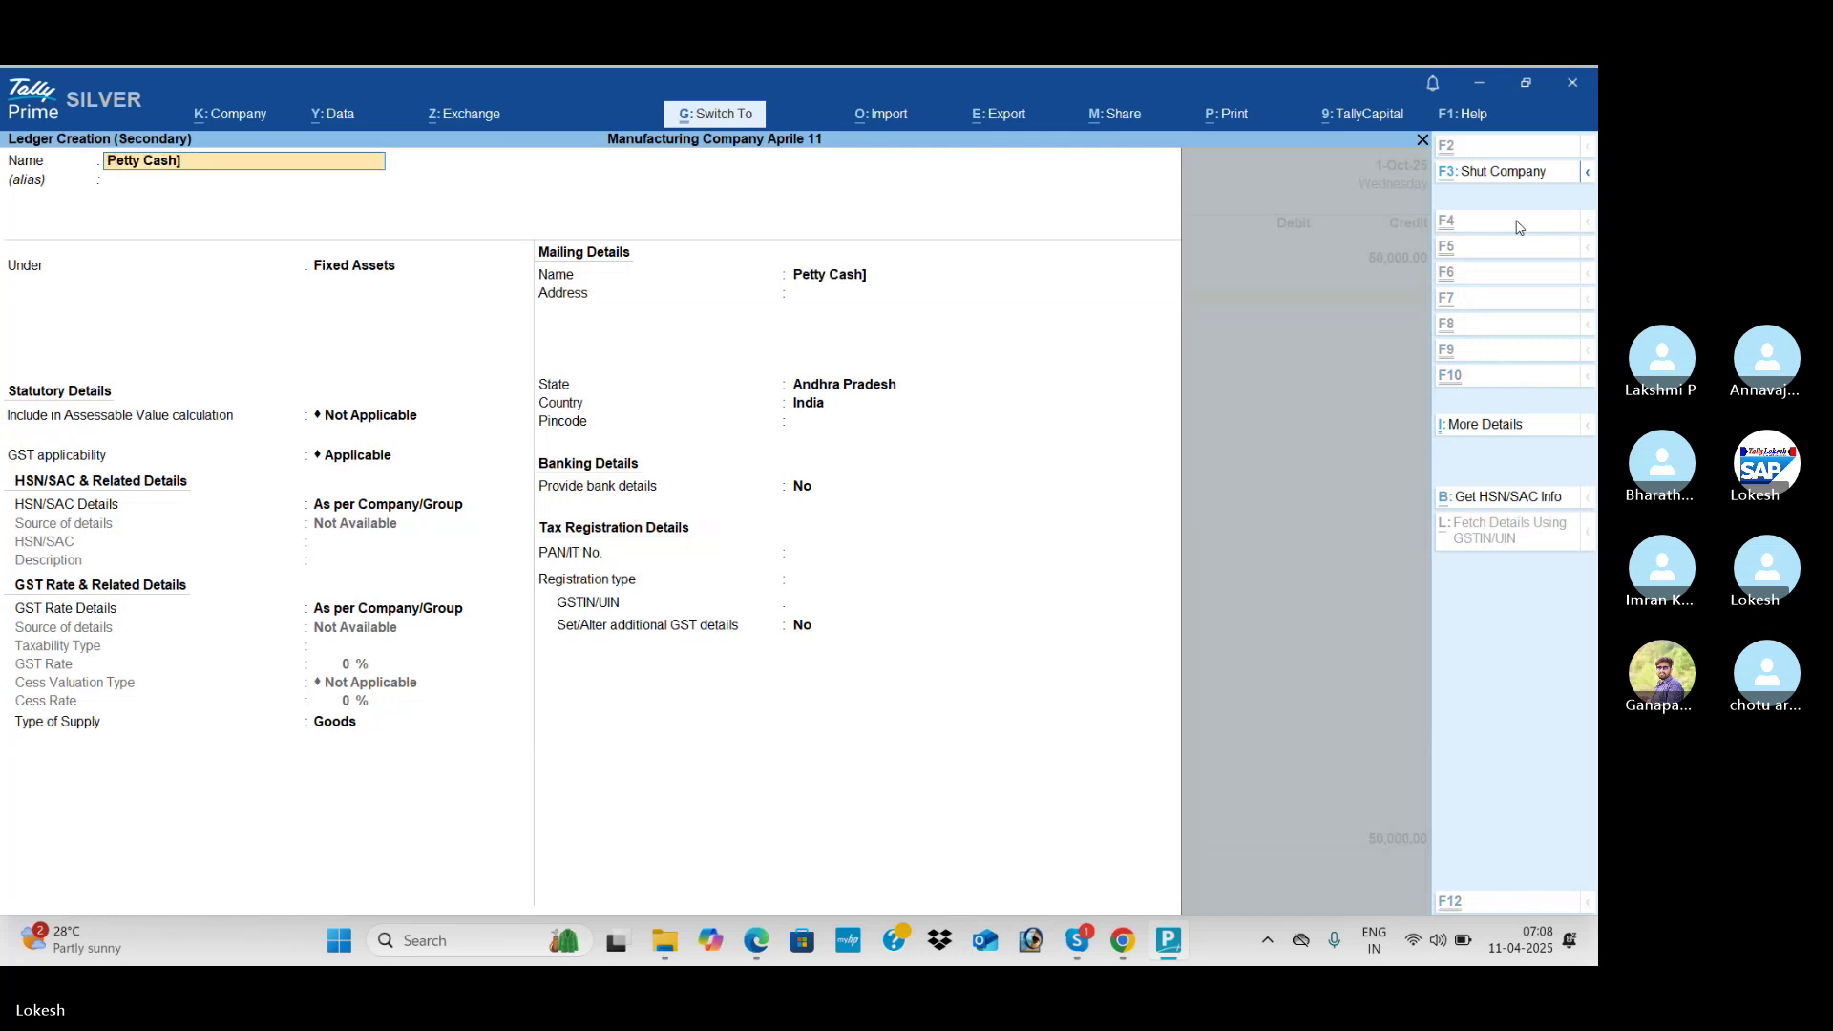
key("Return")
key("Return")
type("Cas")
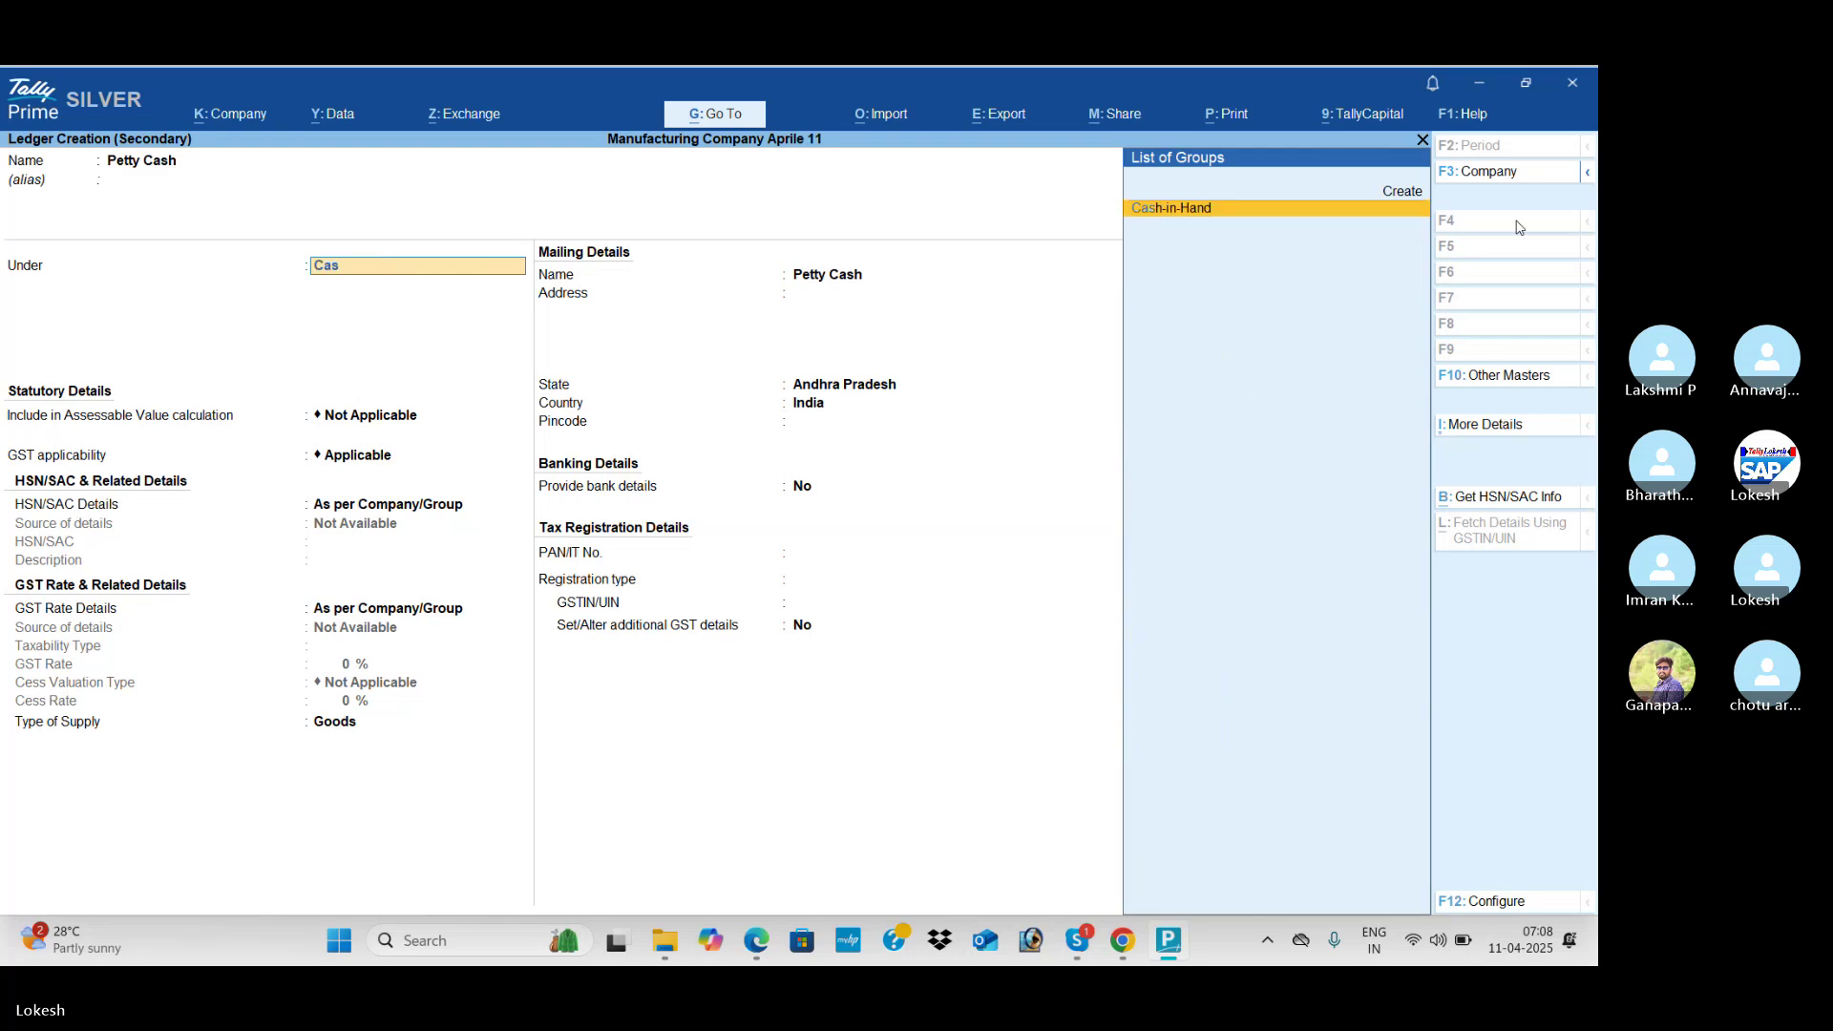
key("Return")
key("ctrl+a")
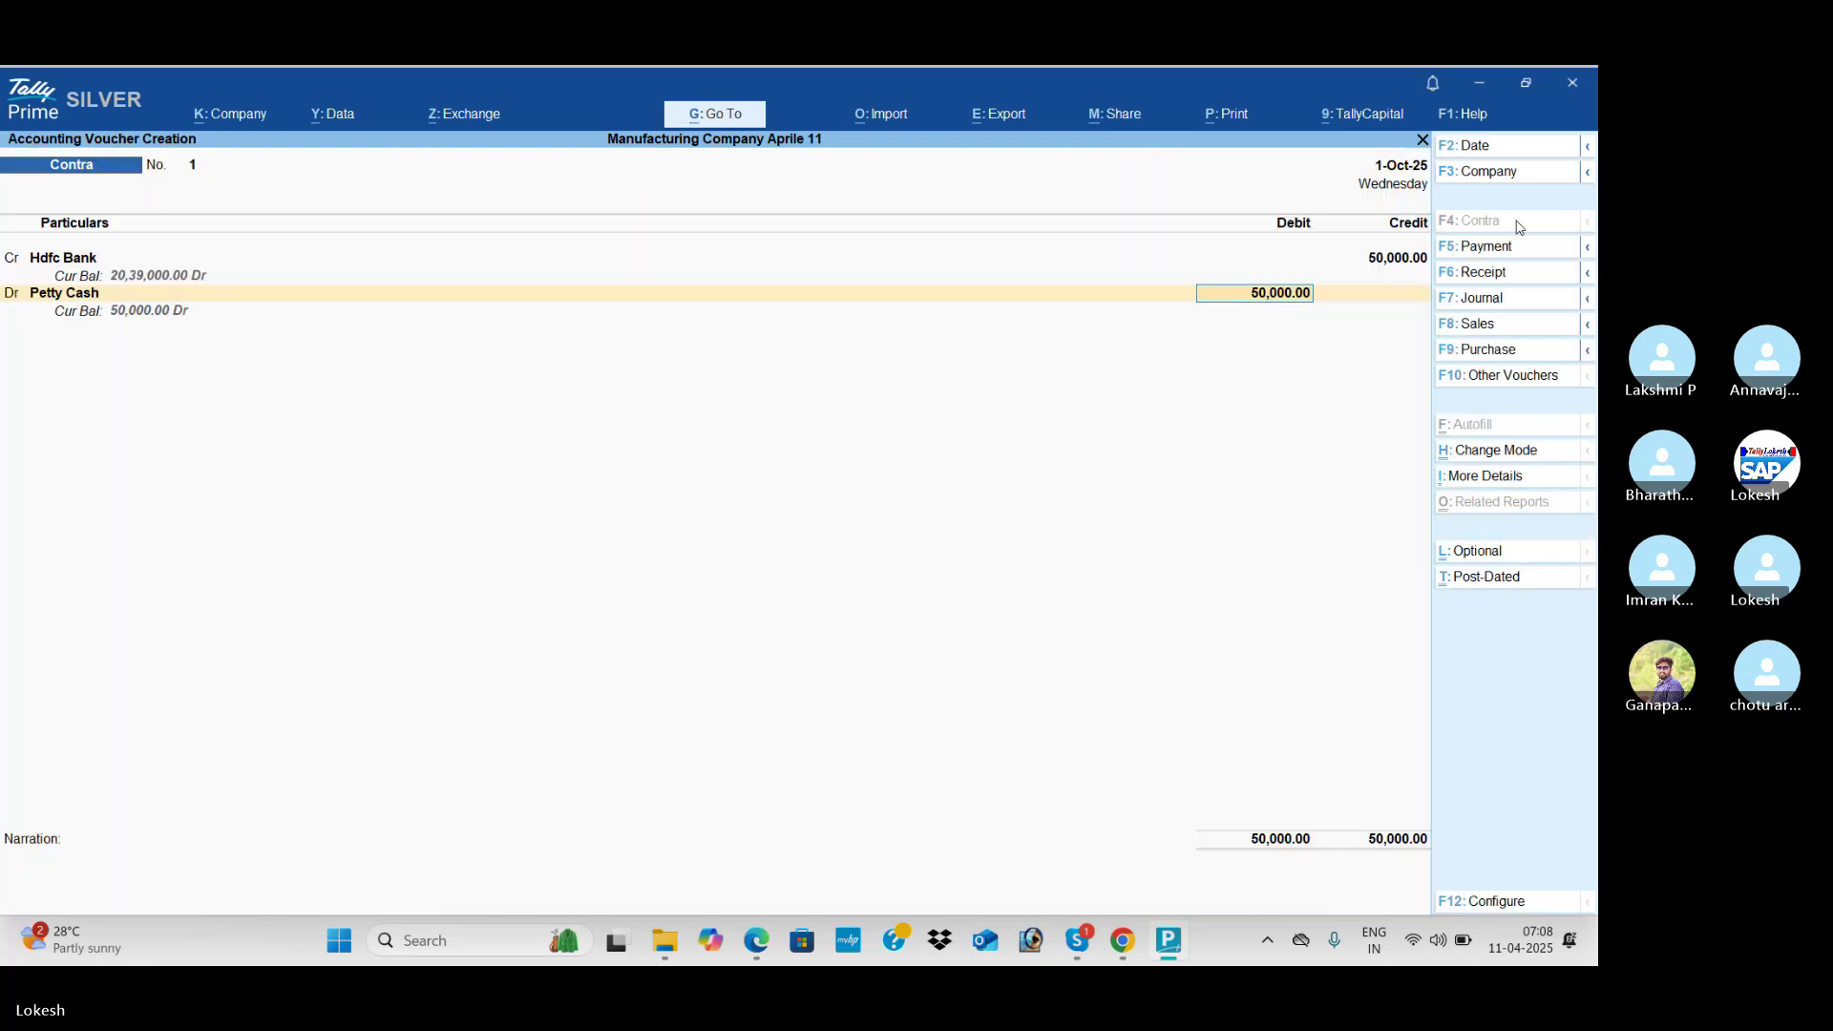
Step: Debit Petty Cash with 30,000 and Cash with the remaining 20,000, and save the contra voucher
type("30,000")
key("Return")
key("Return")
key("Return")
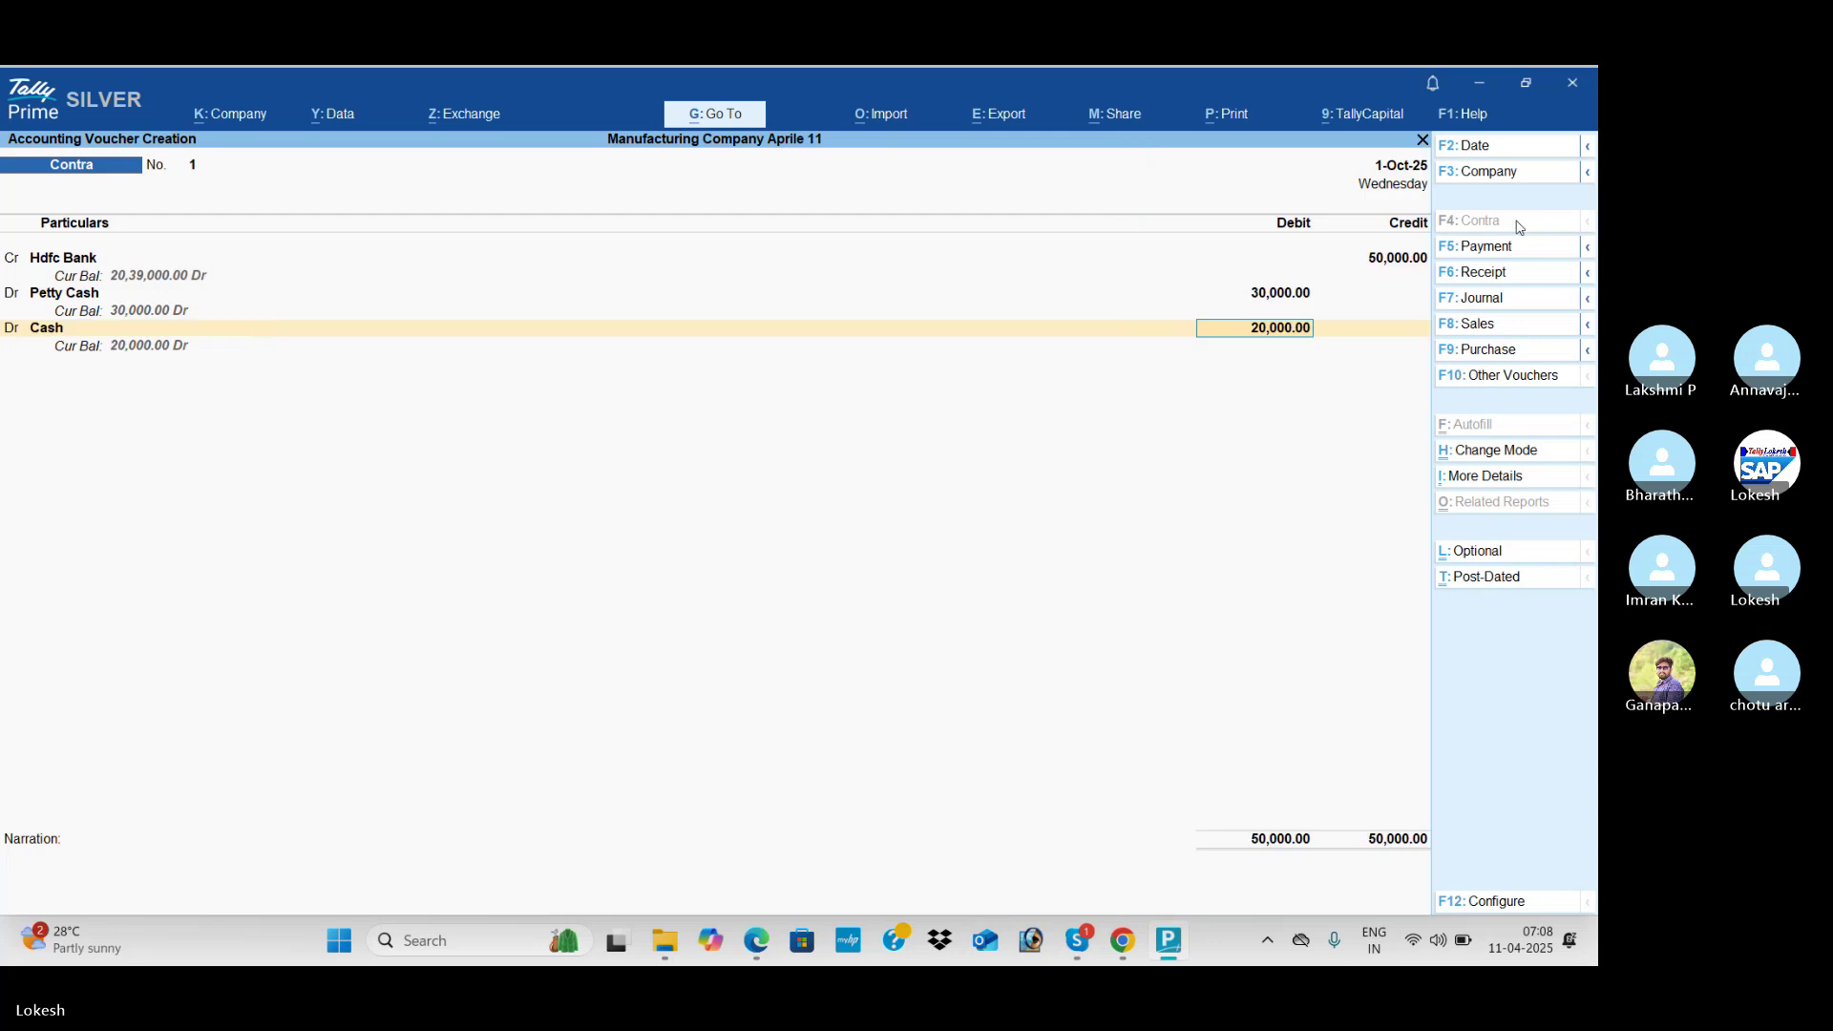
key("Return")
key("Return")
key("Return")
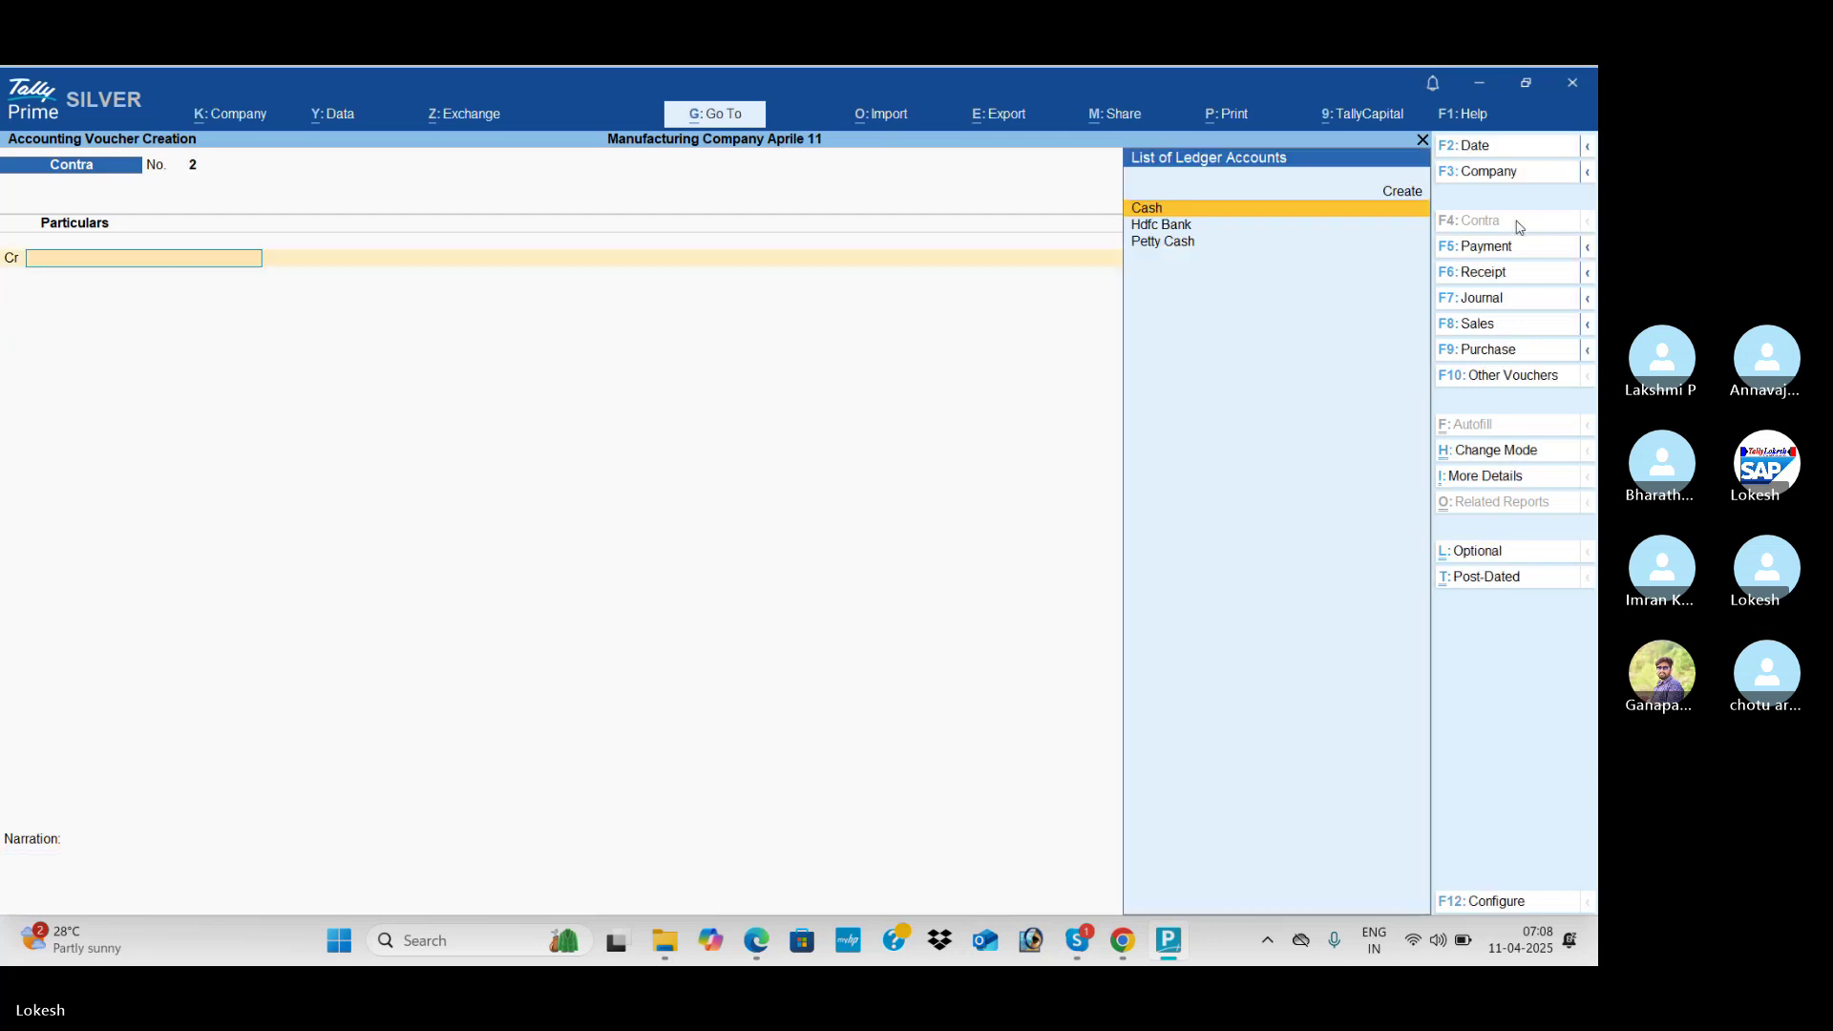
Step: Start a purchase voucher and check the raw material purchase from Ultra Tech Computers in the PDF
left_click(1515, 361)
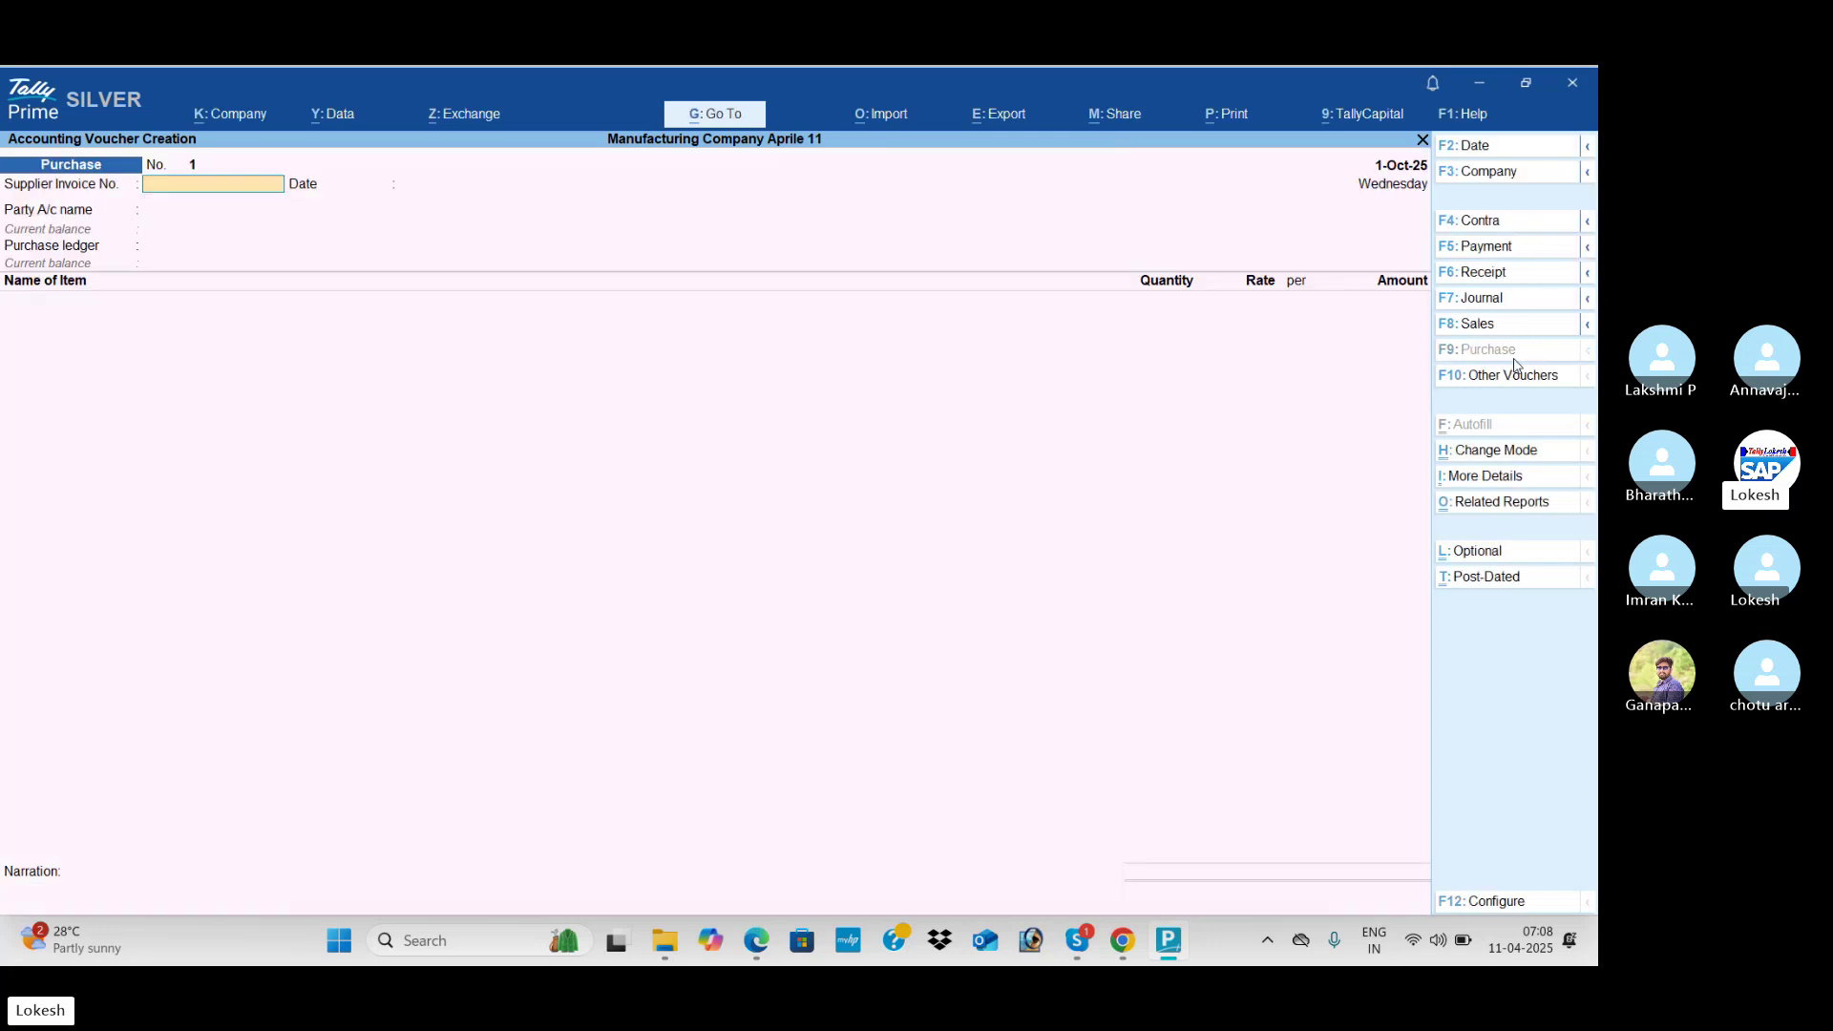
key("alt+Tab")
scroll(1515, 361, "down", 1)
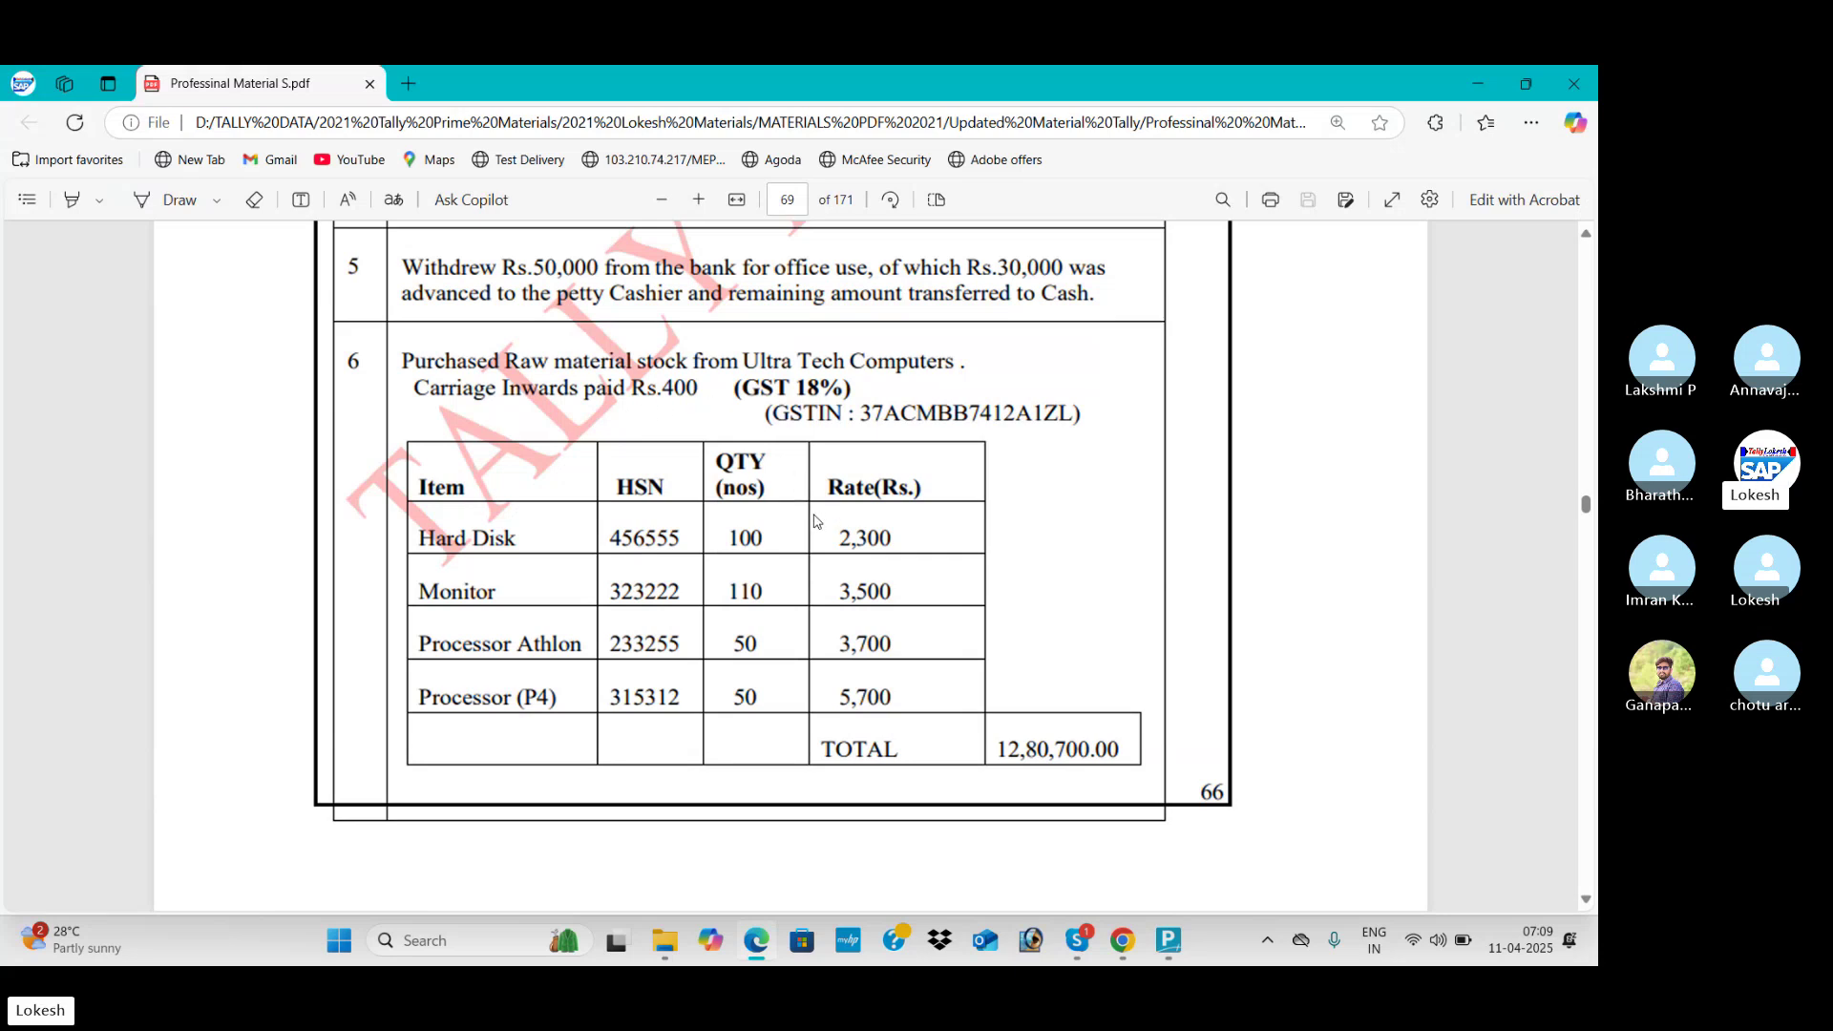
key("alt+Tab")
key("alt+Tab")
key("alt+Tab")
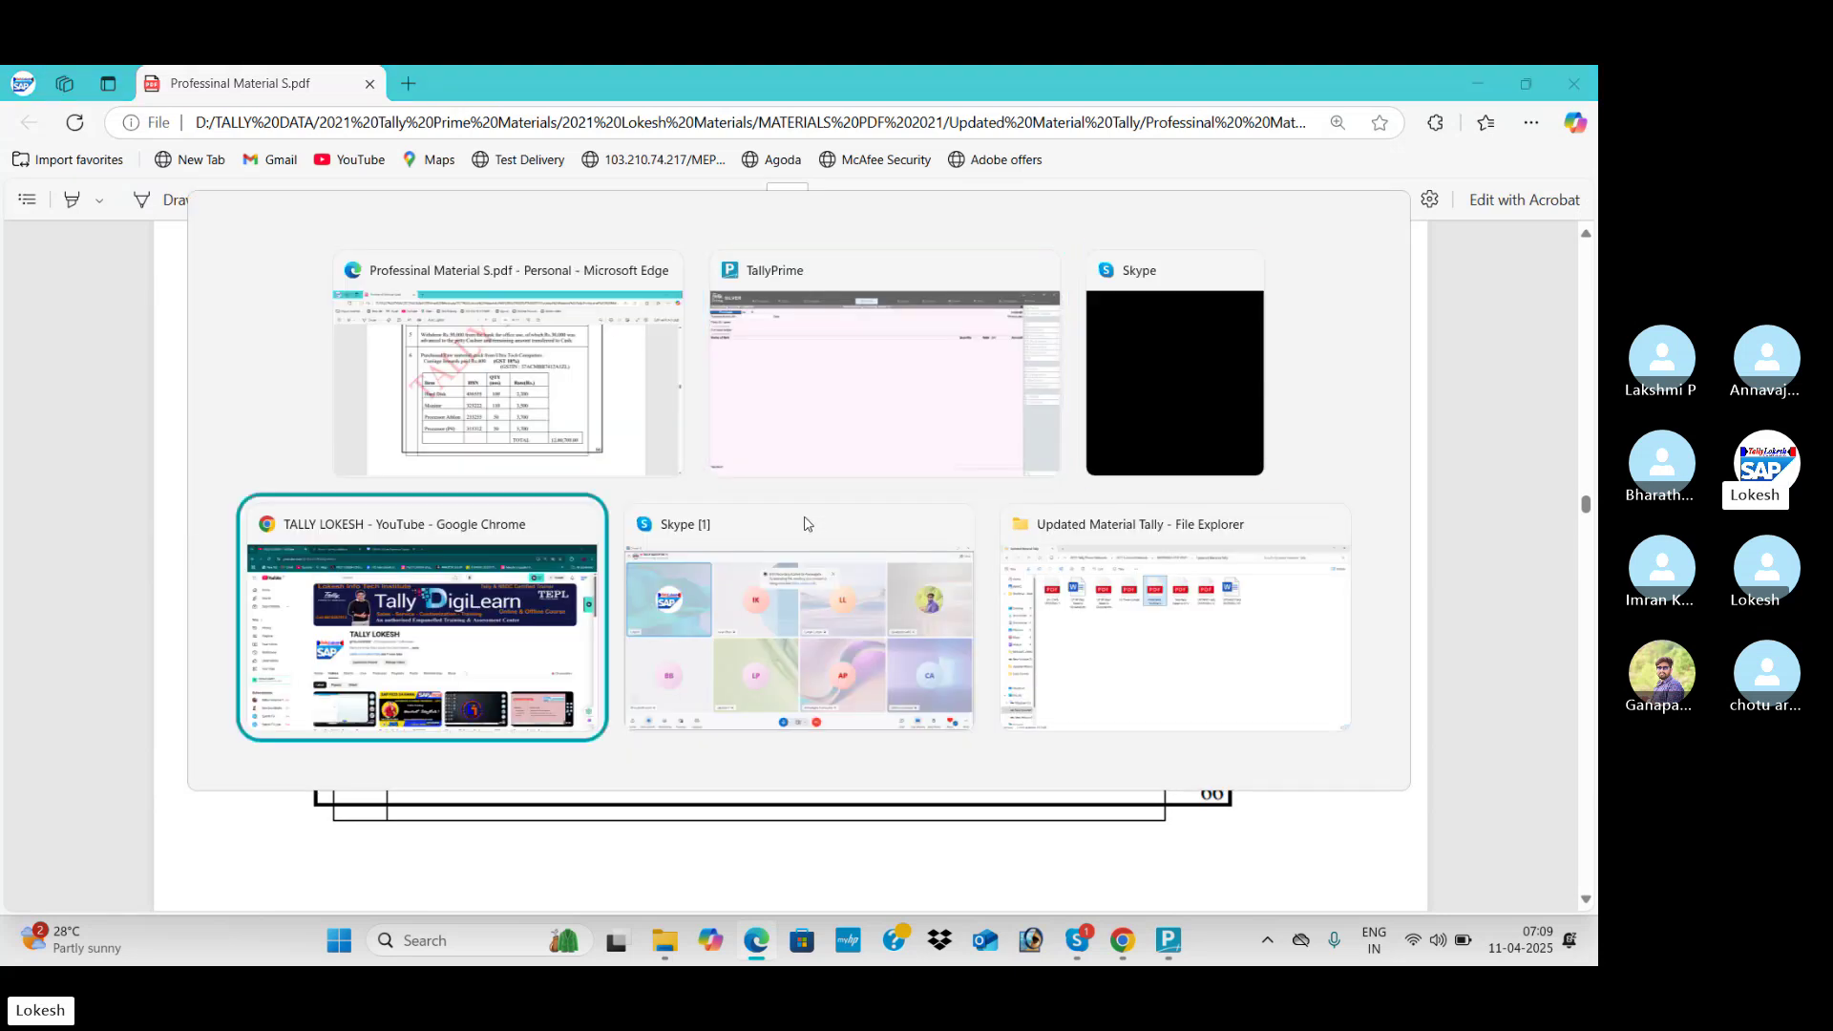
key("alt+Tab")
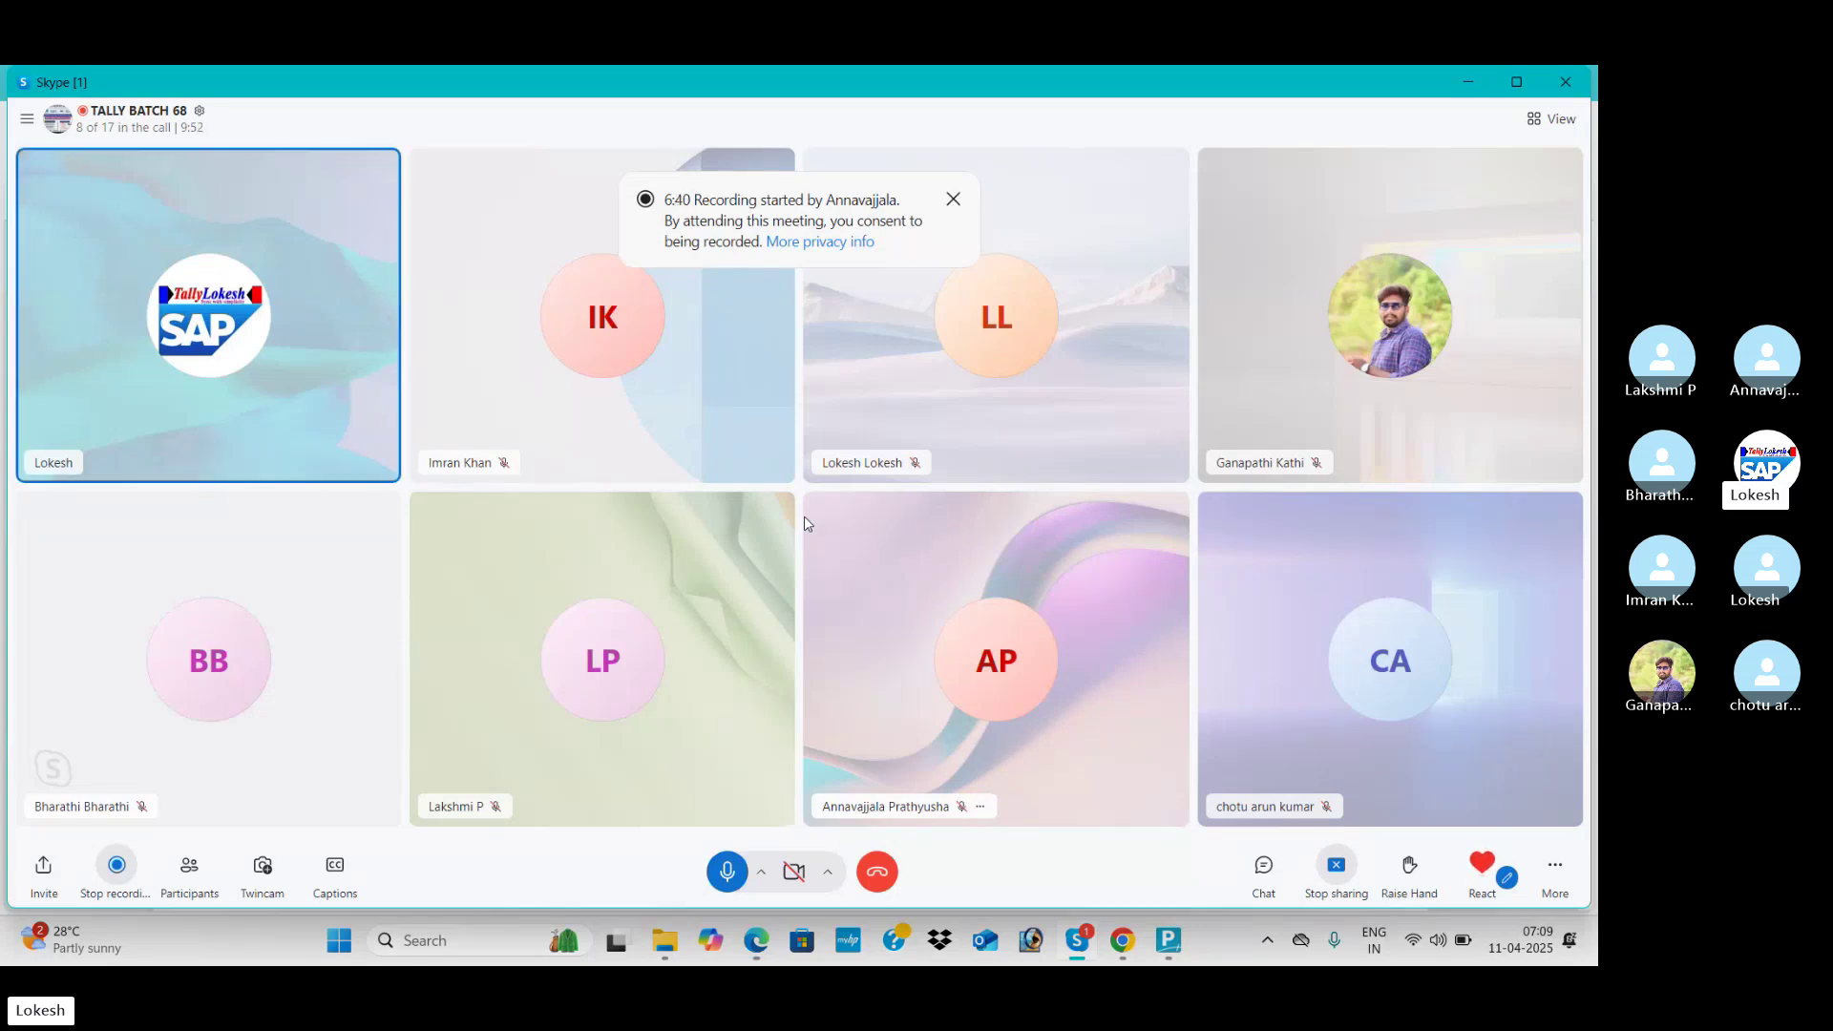
key("alt+Tab")
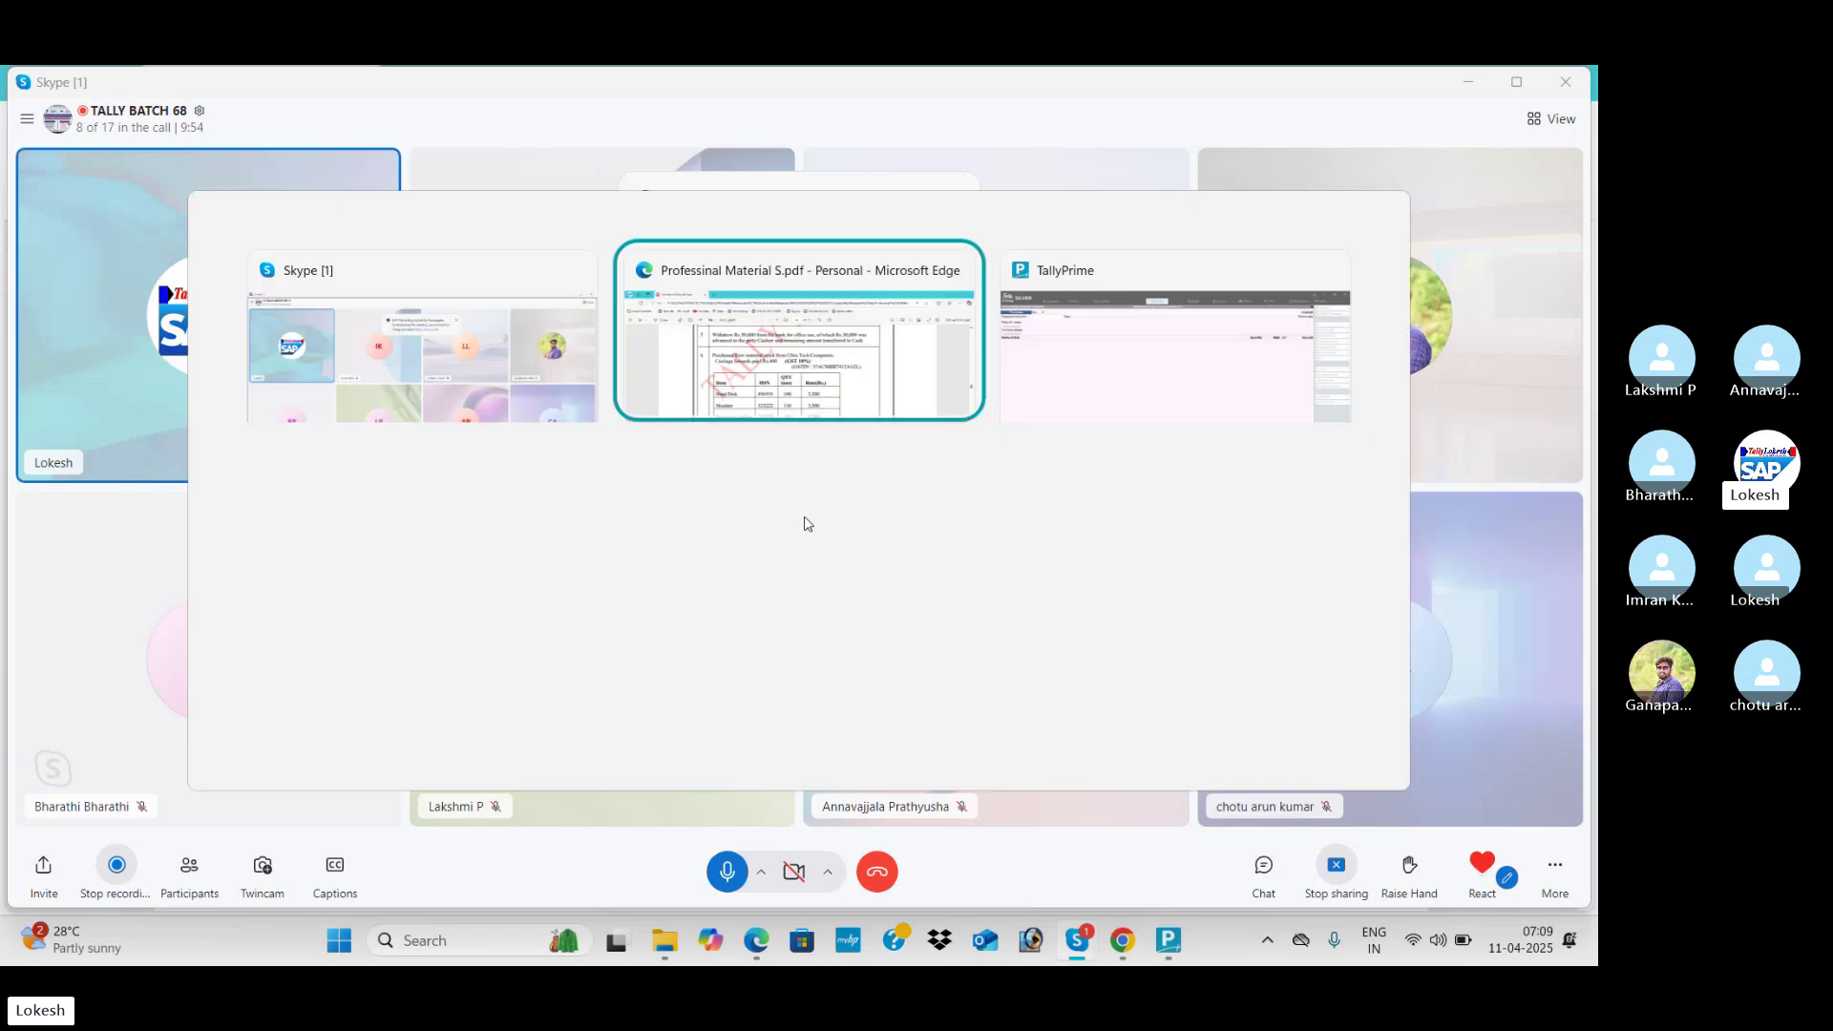
key("alt+Tab")
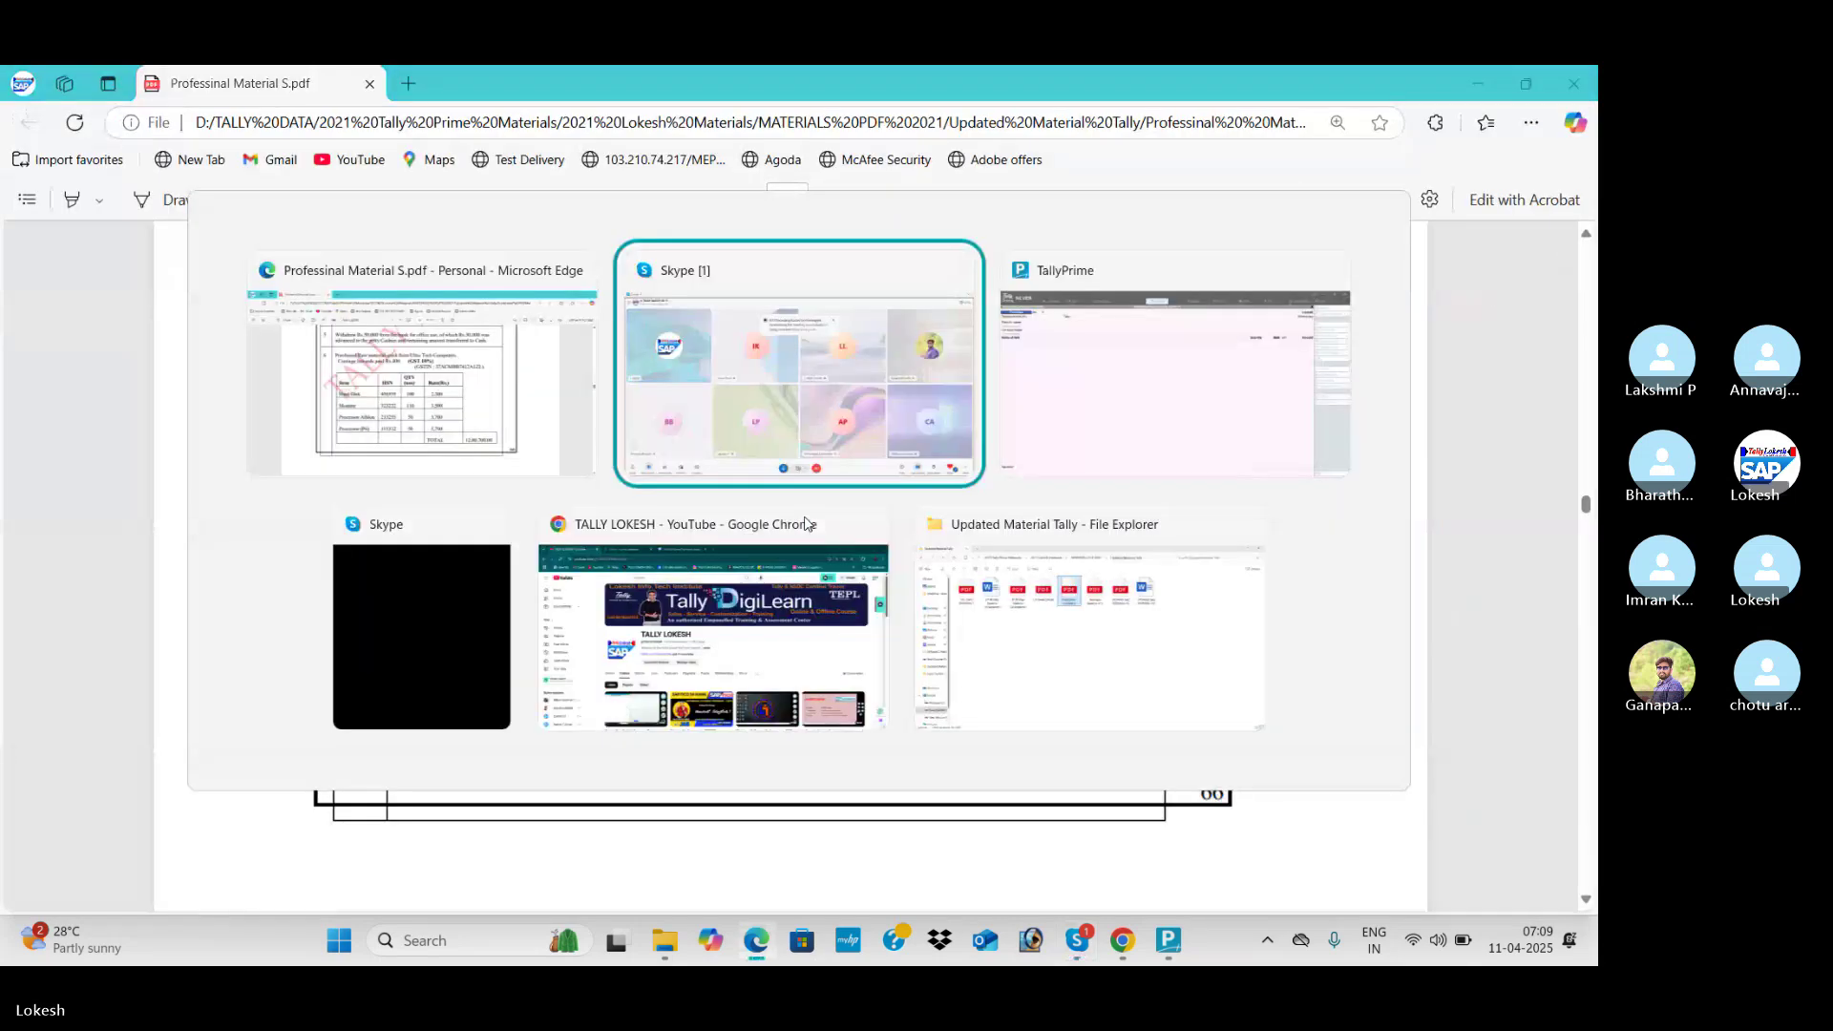
Step: Leave the supplier invoice fields empty and create the party ledger Ultra Tech Computers under Sundry Creditors
key("alt+Tab")
key("Return")
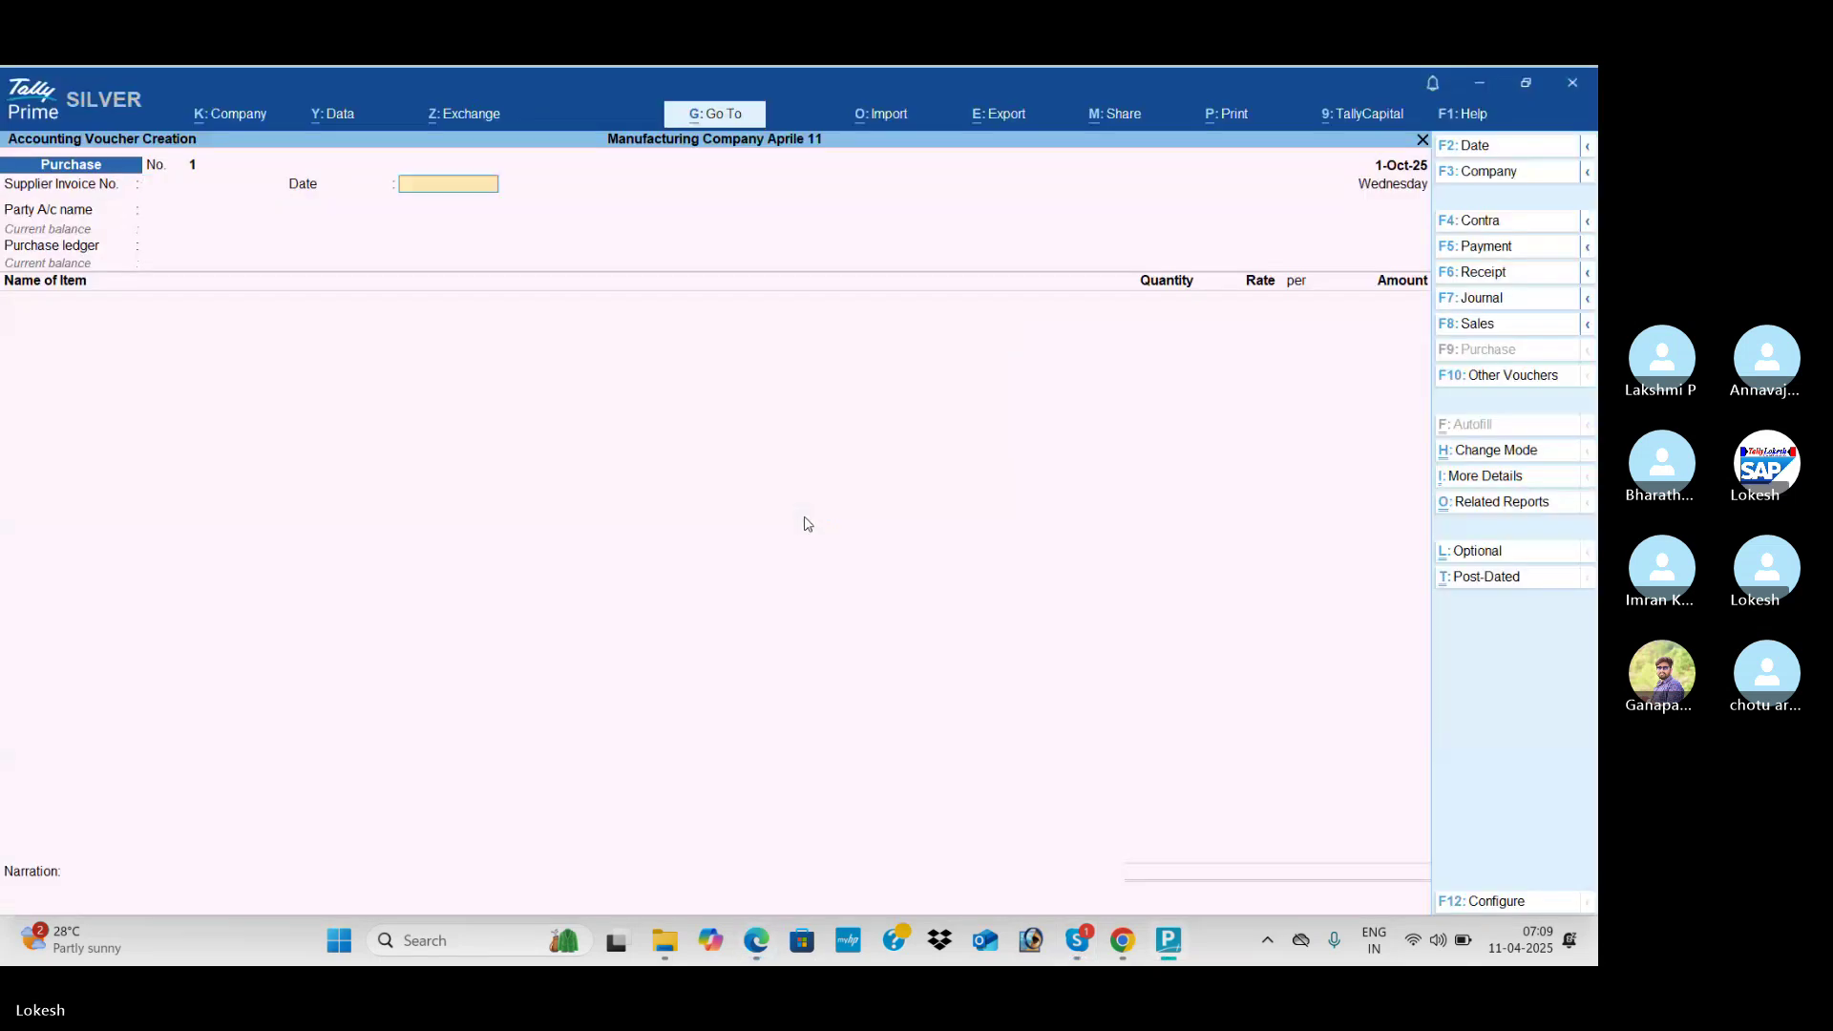
key("Return")
key("alt+c")
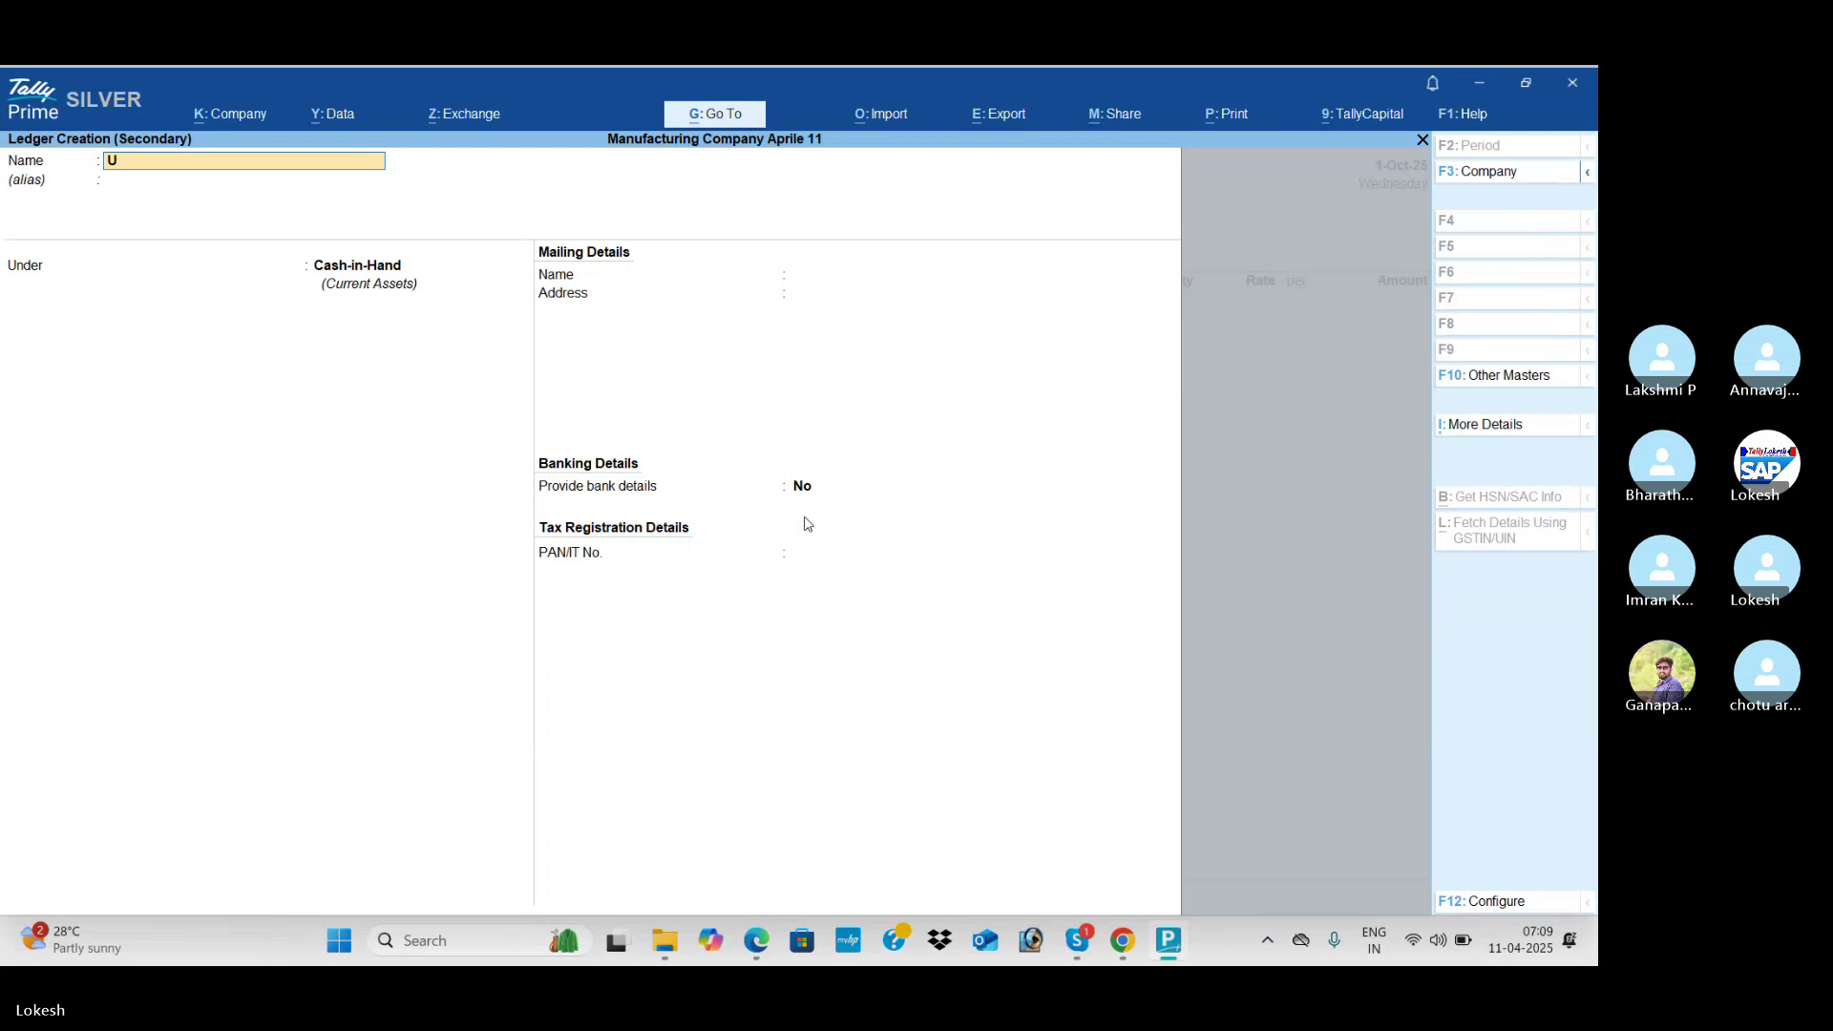
type("Ultra Tec")
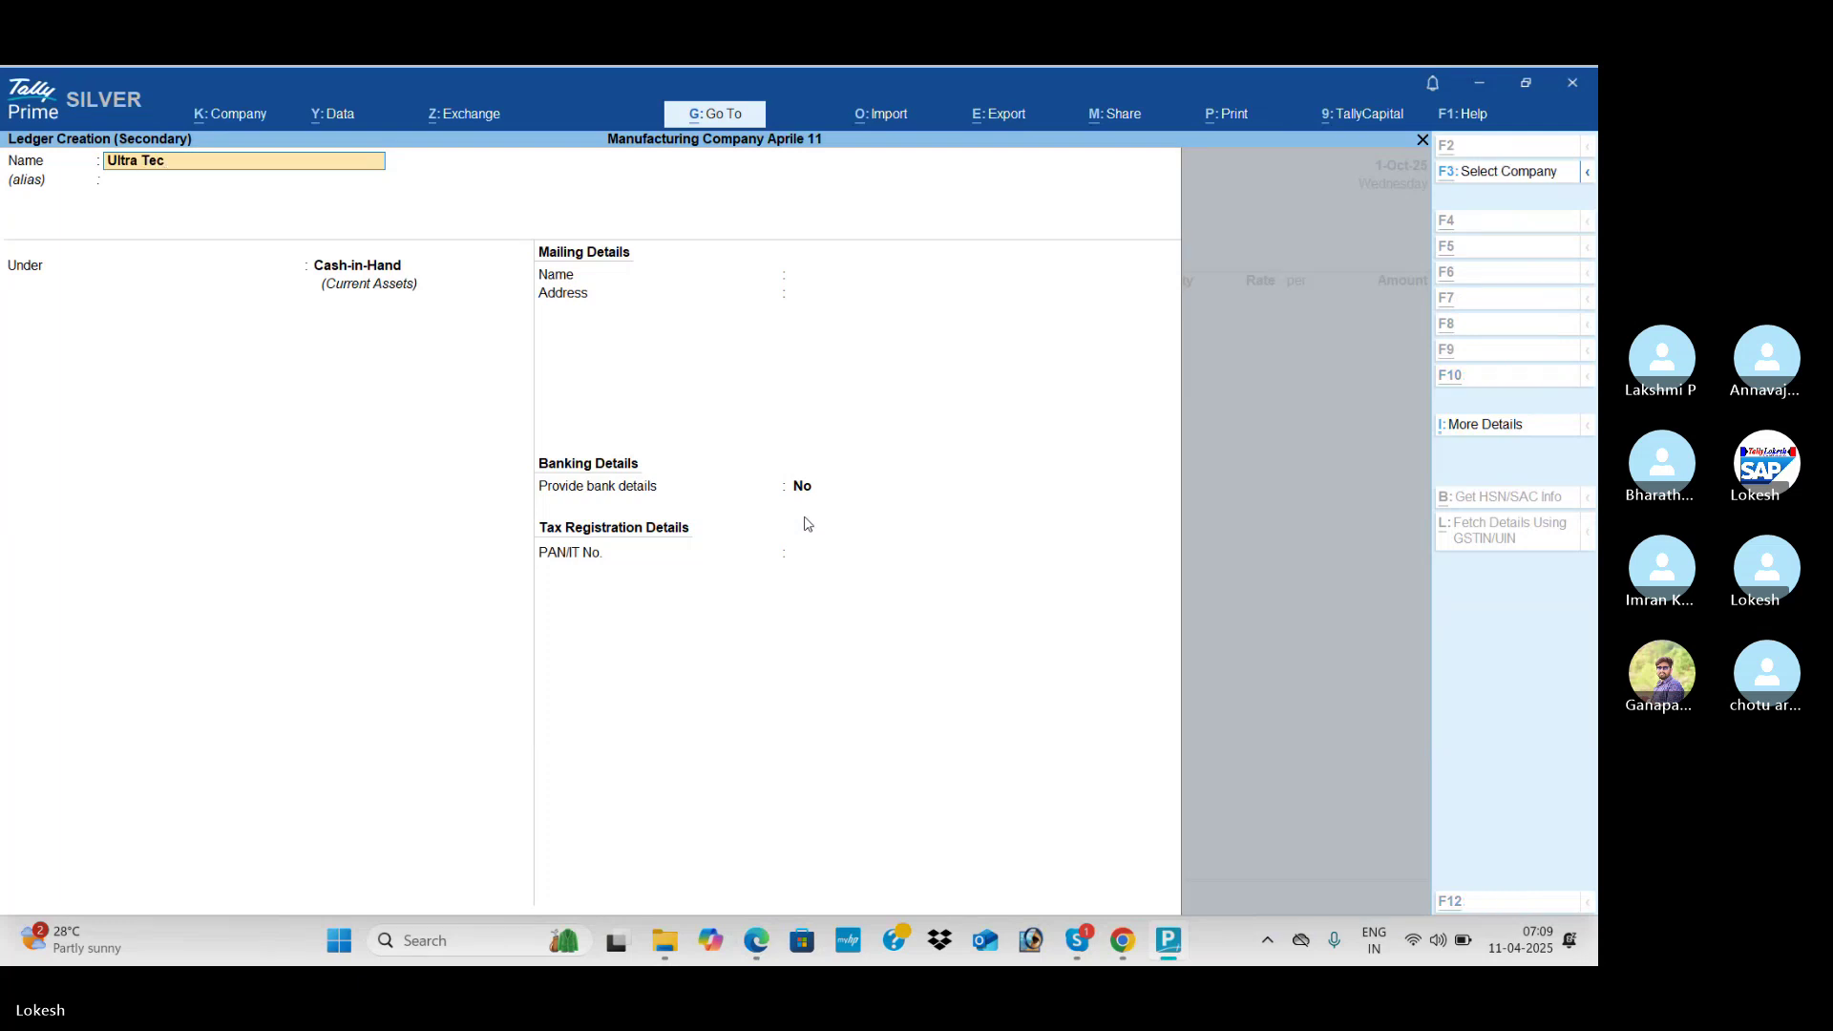
key("alt+Tab")
key("alt+Tab")
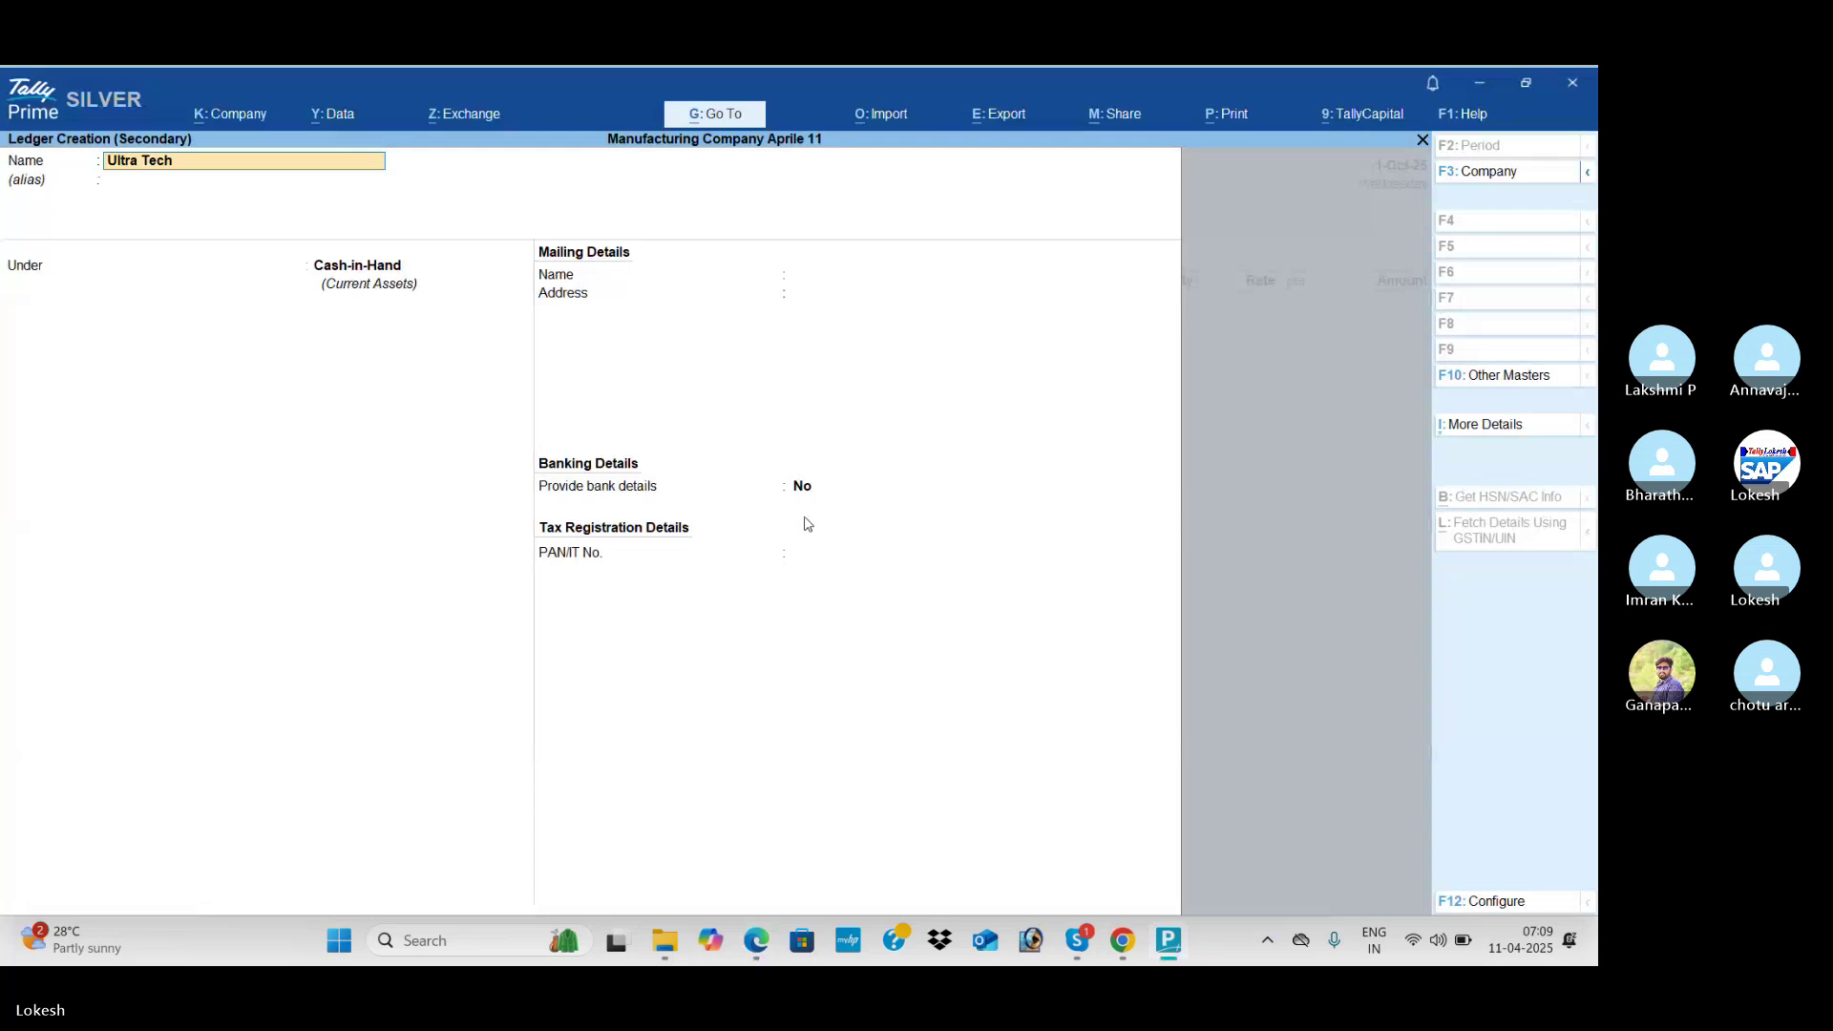
type("Com")
key("Return")
key("Return")
type("Sun")
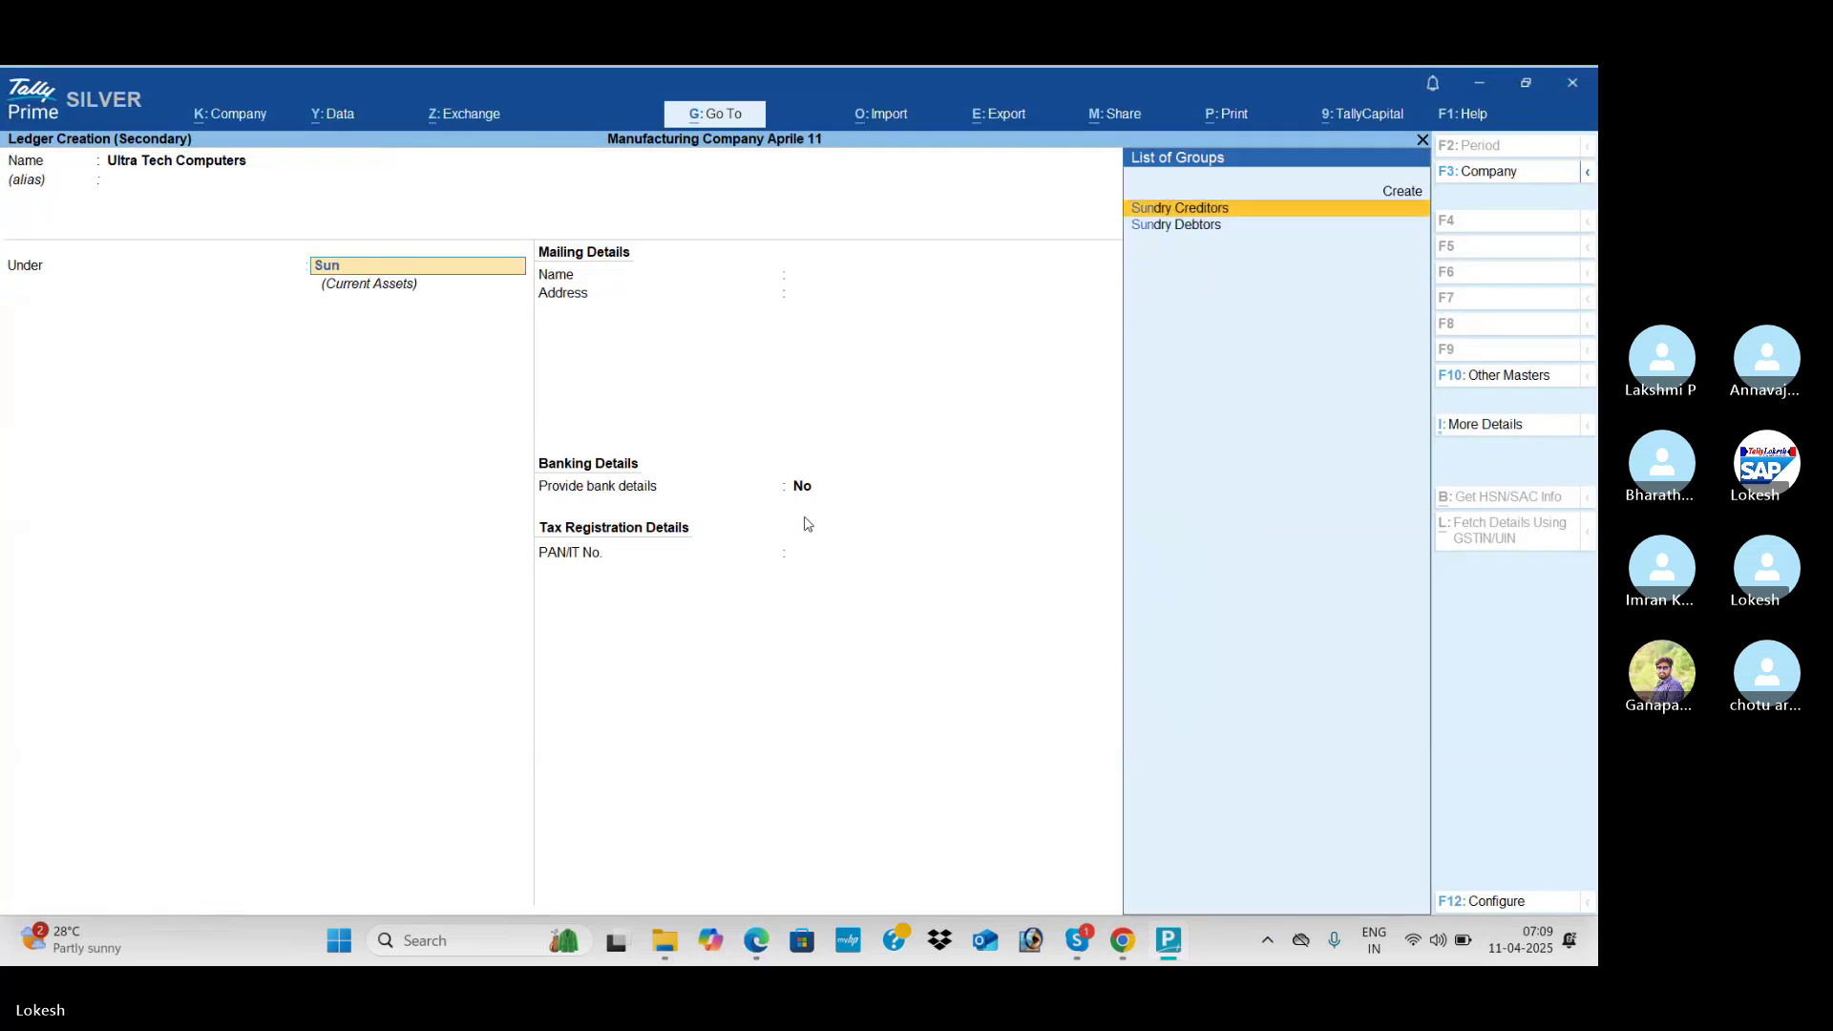
key("Return")
Step: Keep the supplier's registration type Regular, enter 37 as the GSTIN/UIN, and accept the ledger as the voucher's party
key("Return")
key("Return")
key("Return")
key("Return")
key("Return")
key("Return")
key("Return")
key("Return")
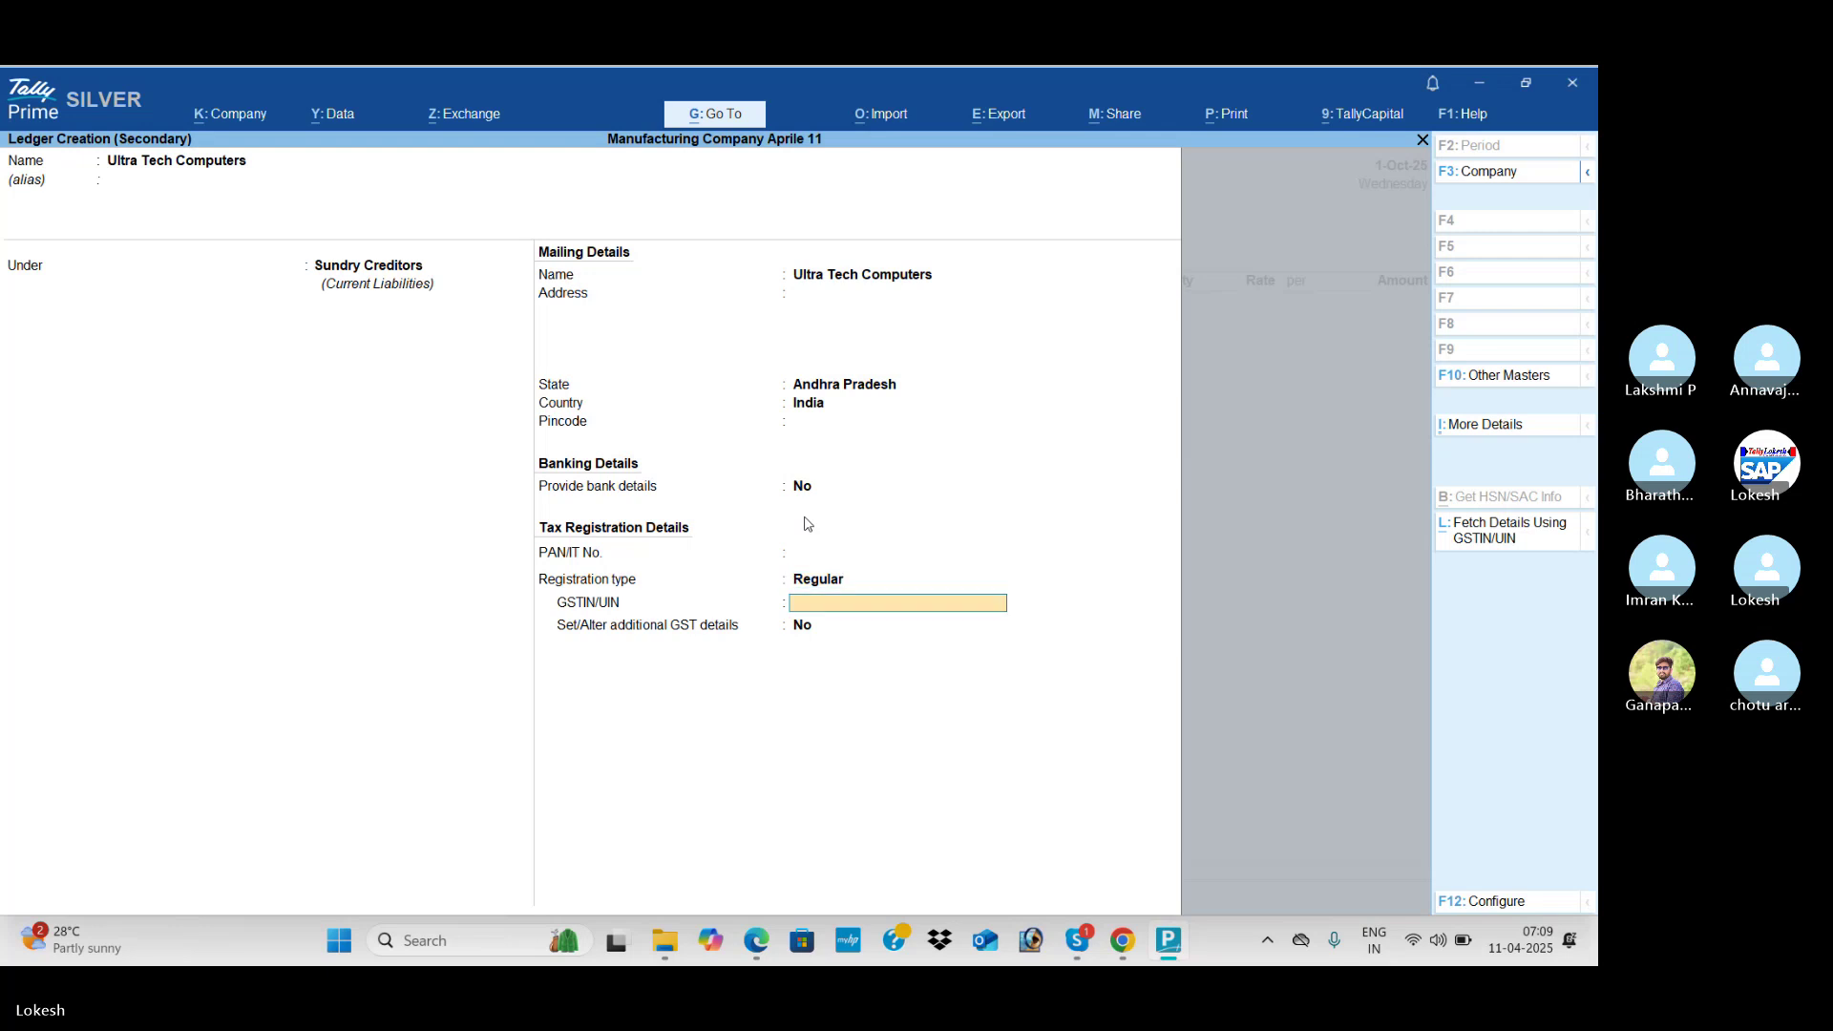
key("Return")
key("Return")
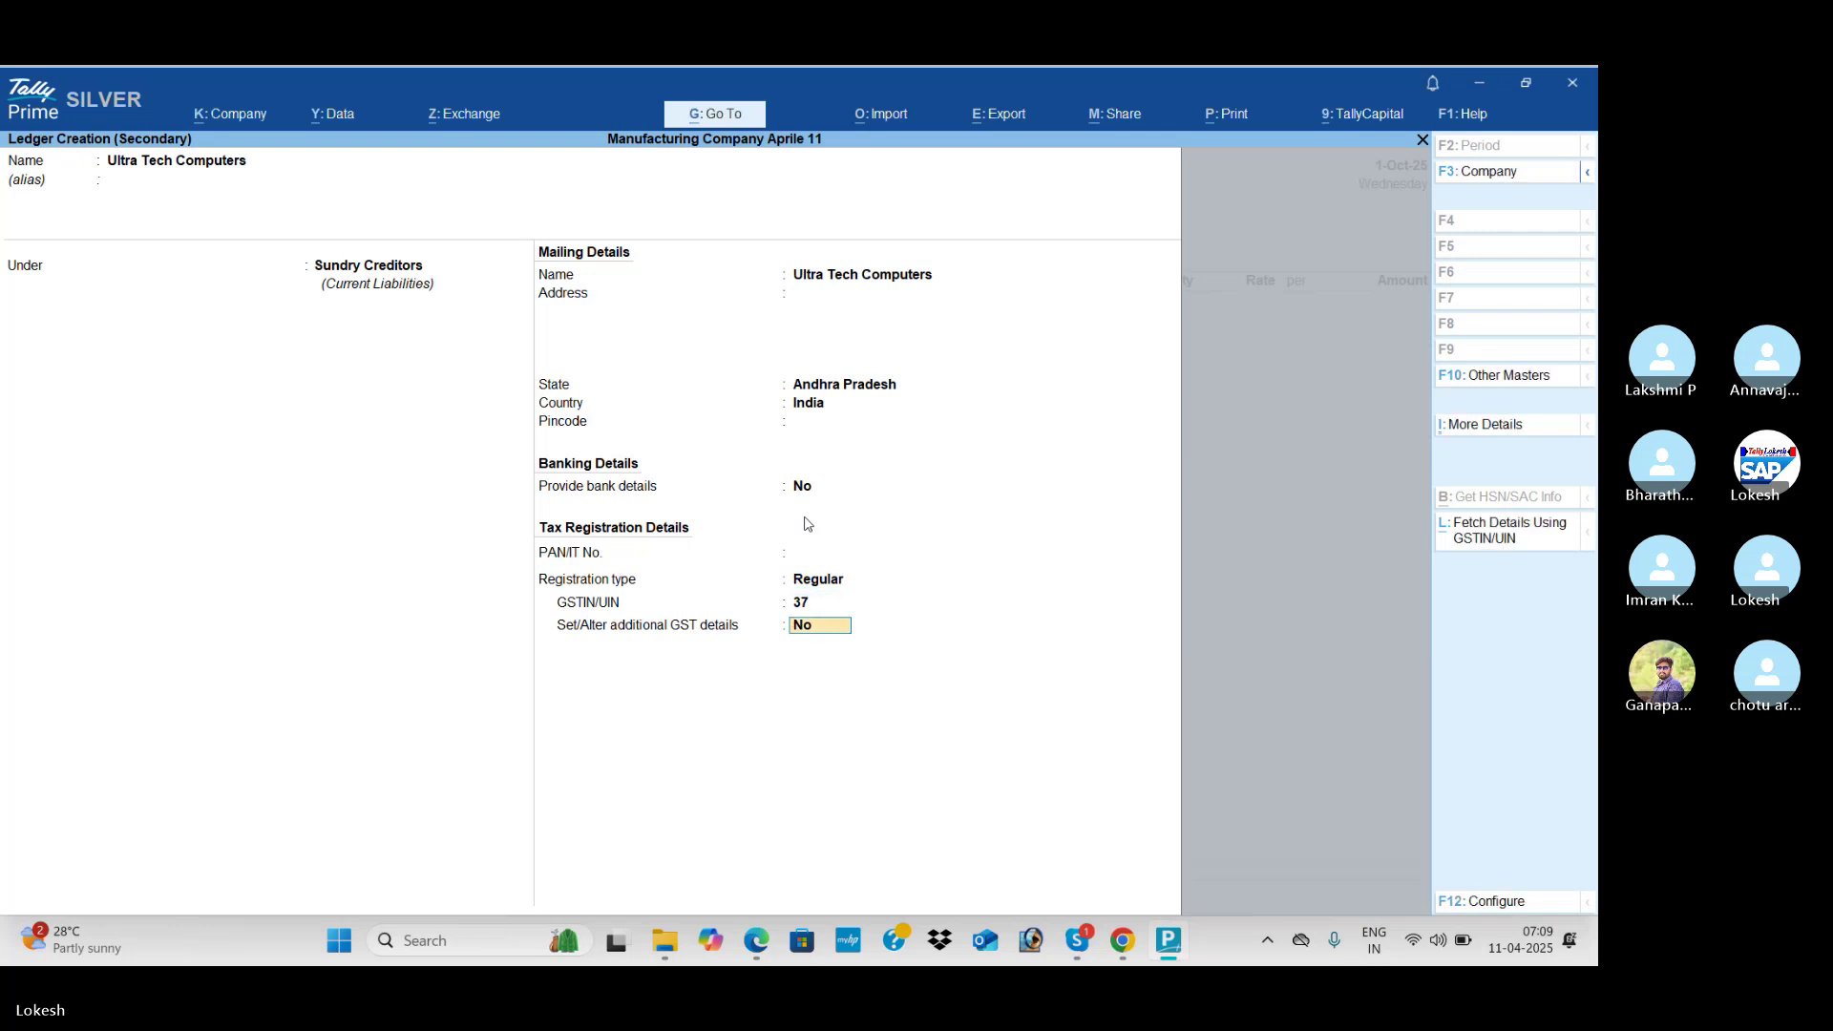
key("Return")
key("ctrl+a")
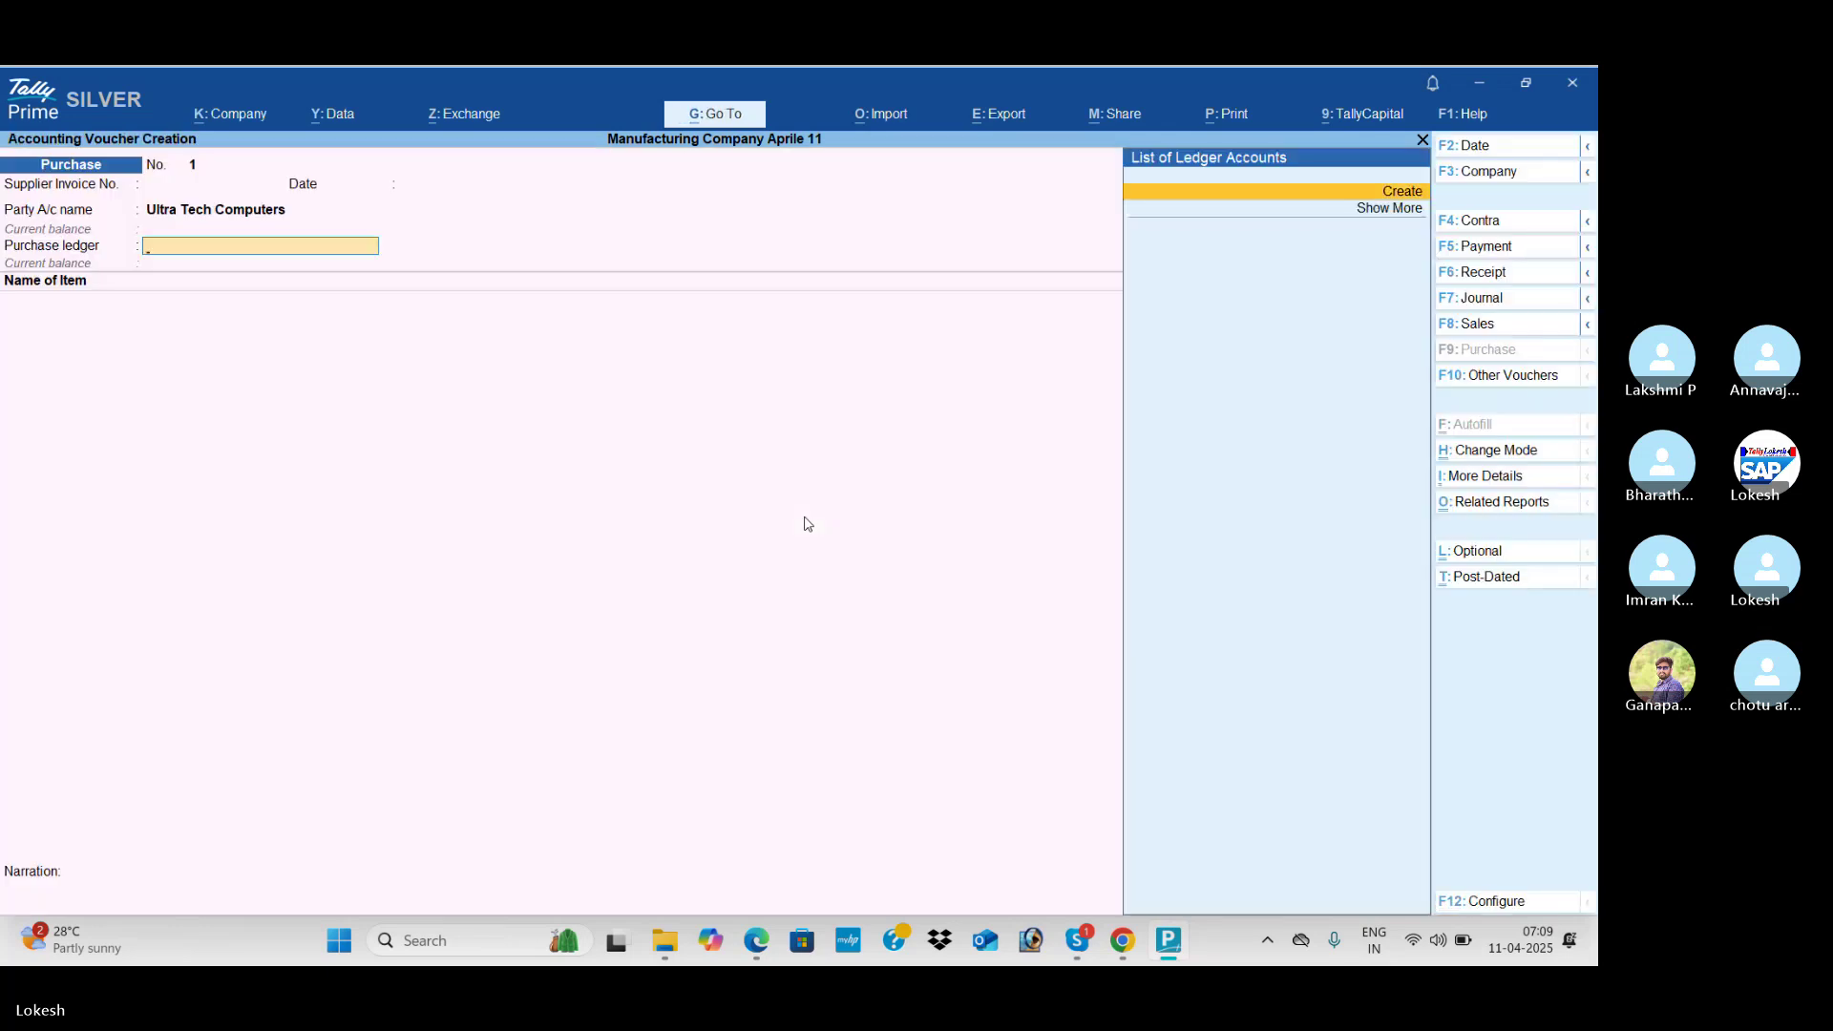
Step: Create a purchase ledger named Purchase and place it under Purchase Accounts
key("Return")
type("Purch")
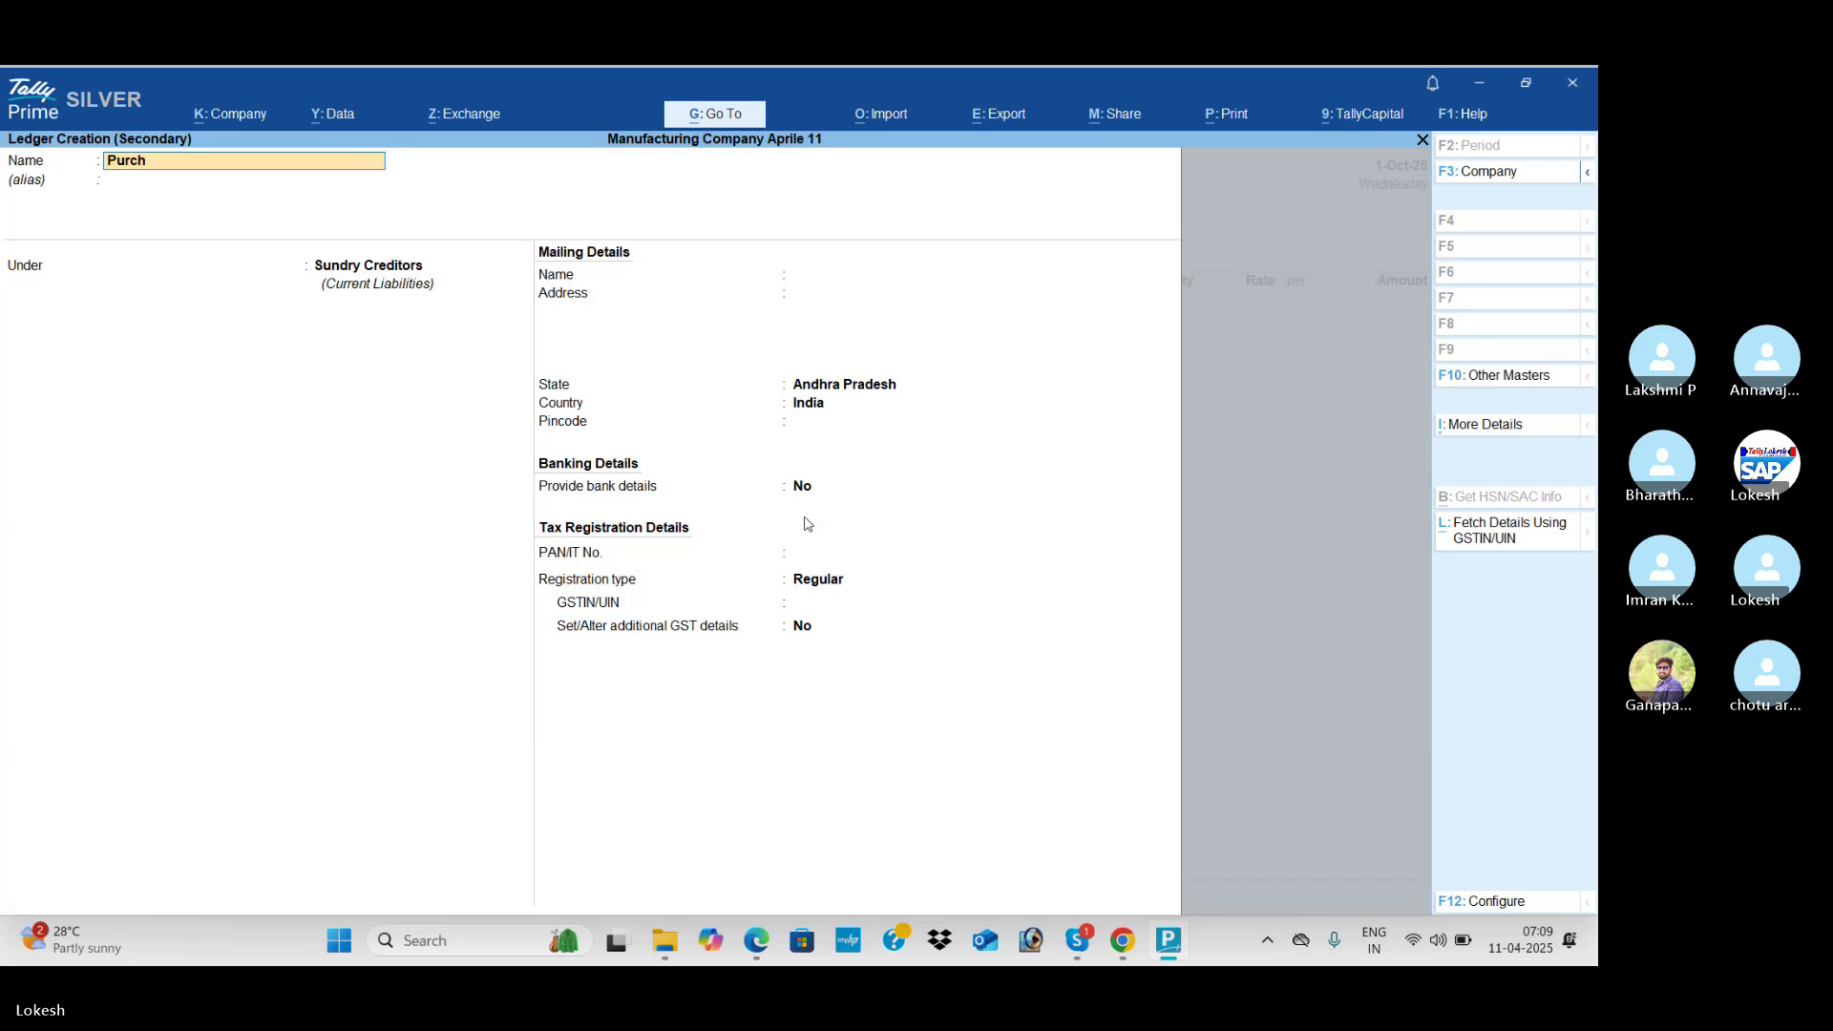
key("Return")
key("Return")
type("Pu")
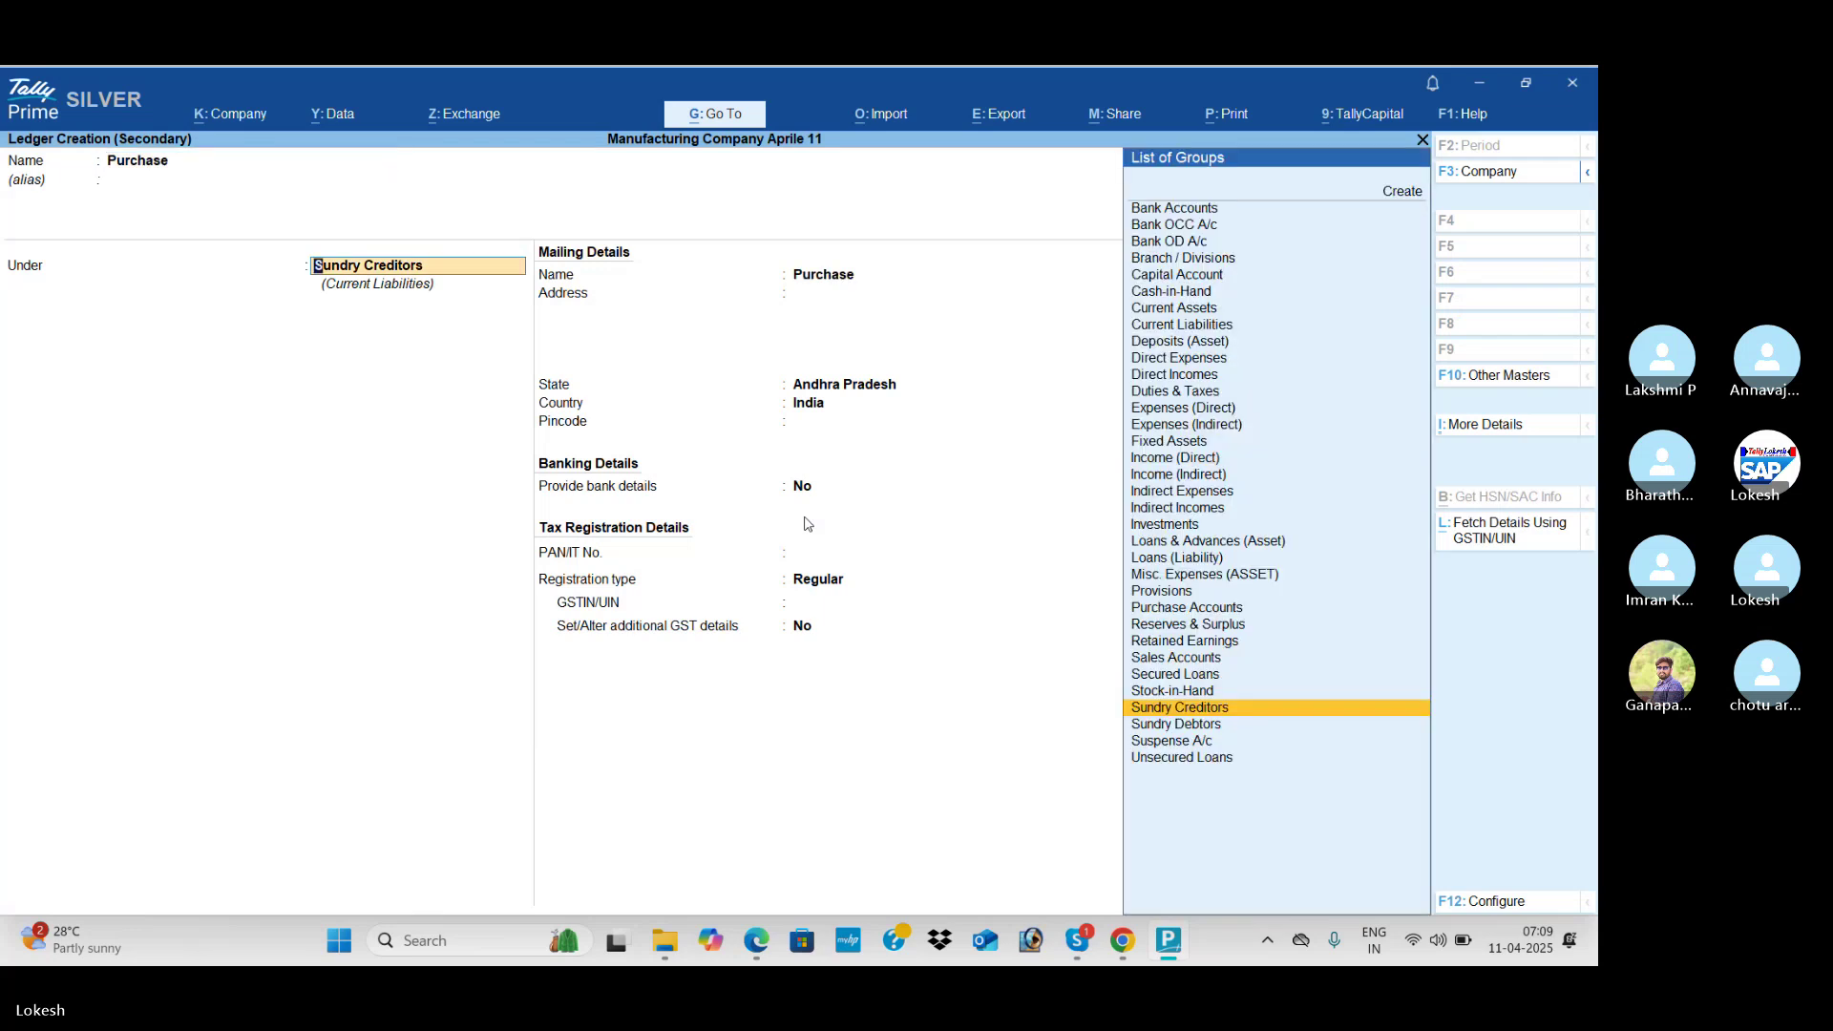
key("Return")
Step: Keep the Purchase ledger's GST details As per Company/Group, set its type of supply to Goods and save it
key("Return")
key("Return")
key("Return")
key("Return")
key("Return")
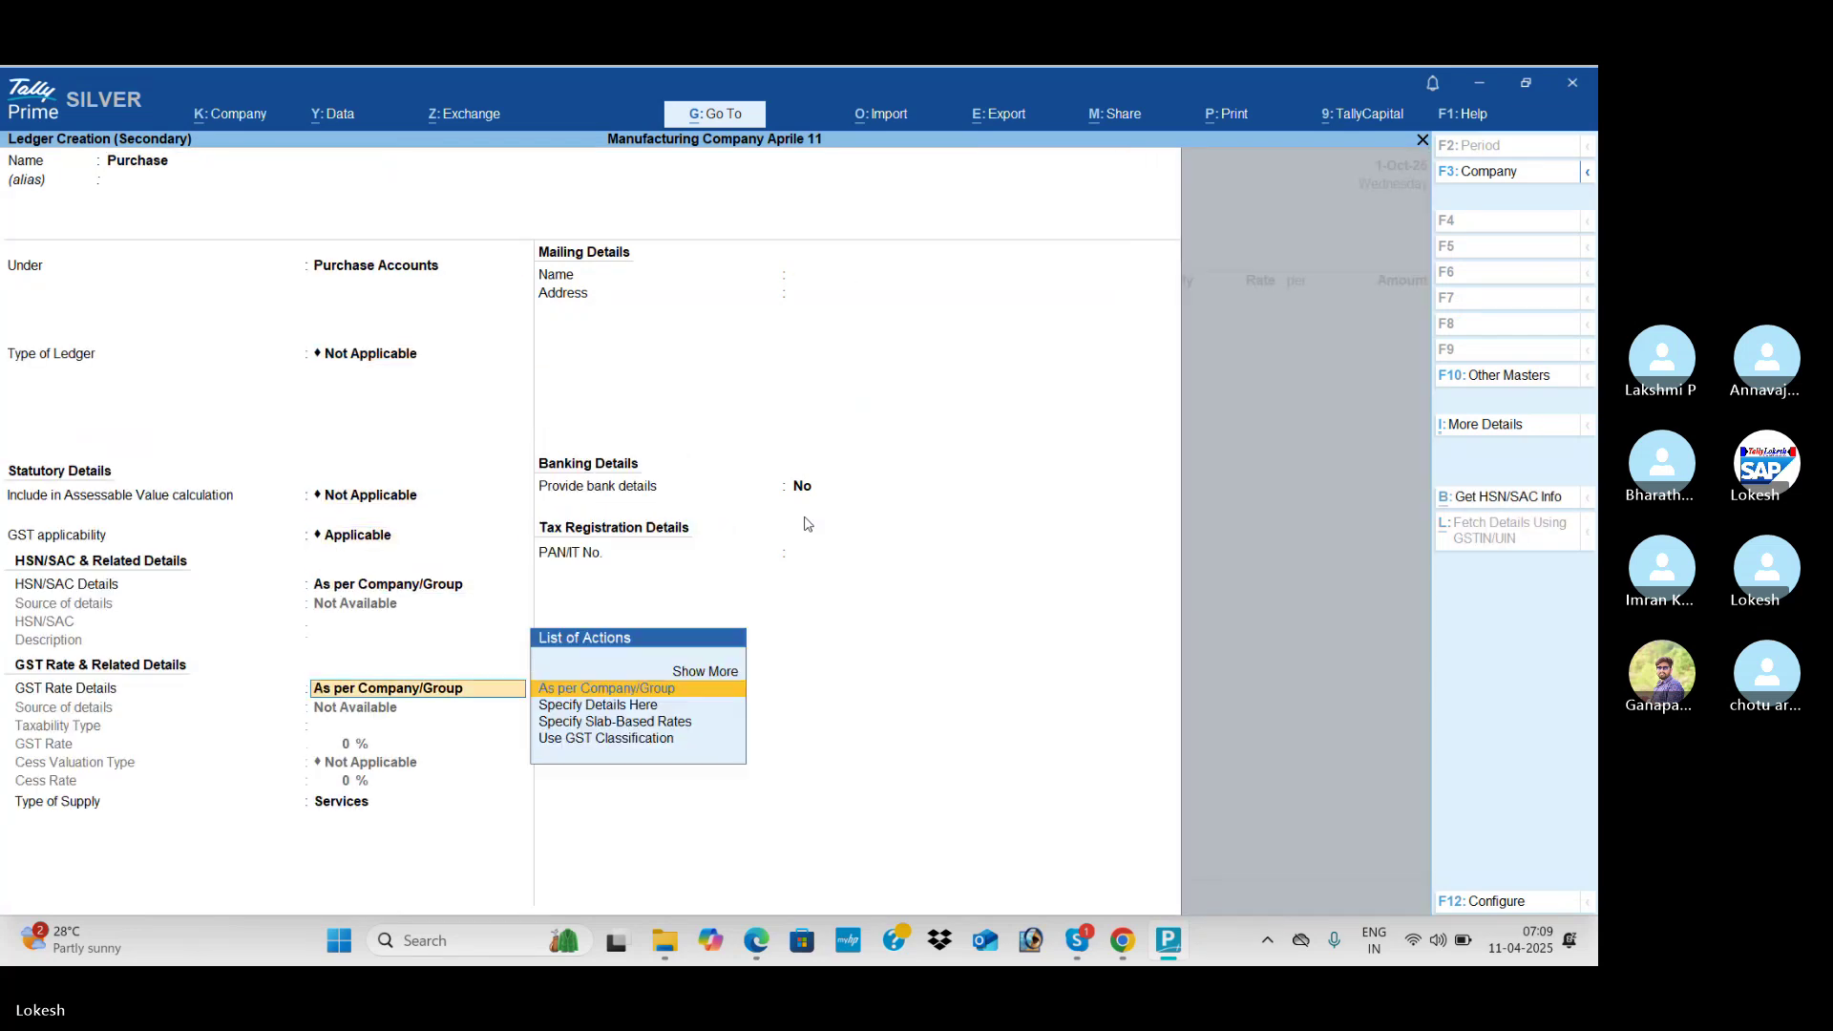
key("Up")
key("Return")
key("Return")
key("Return")
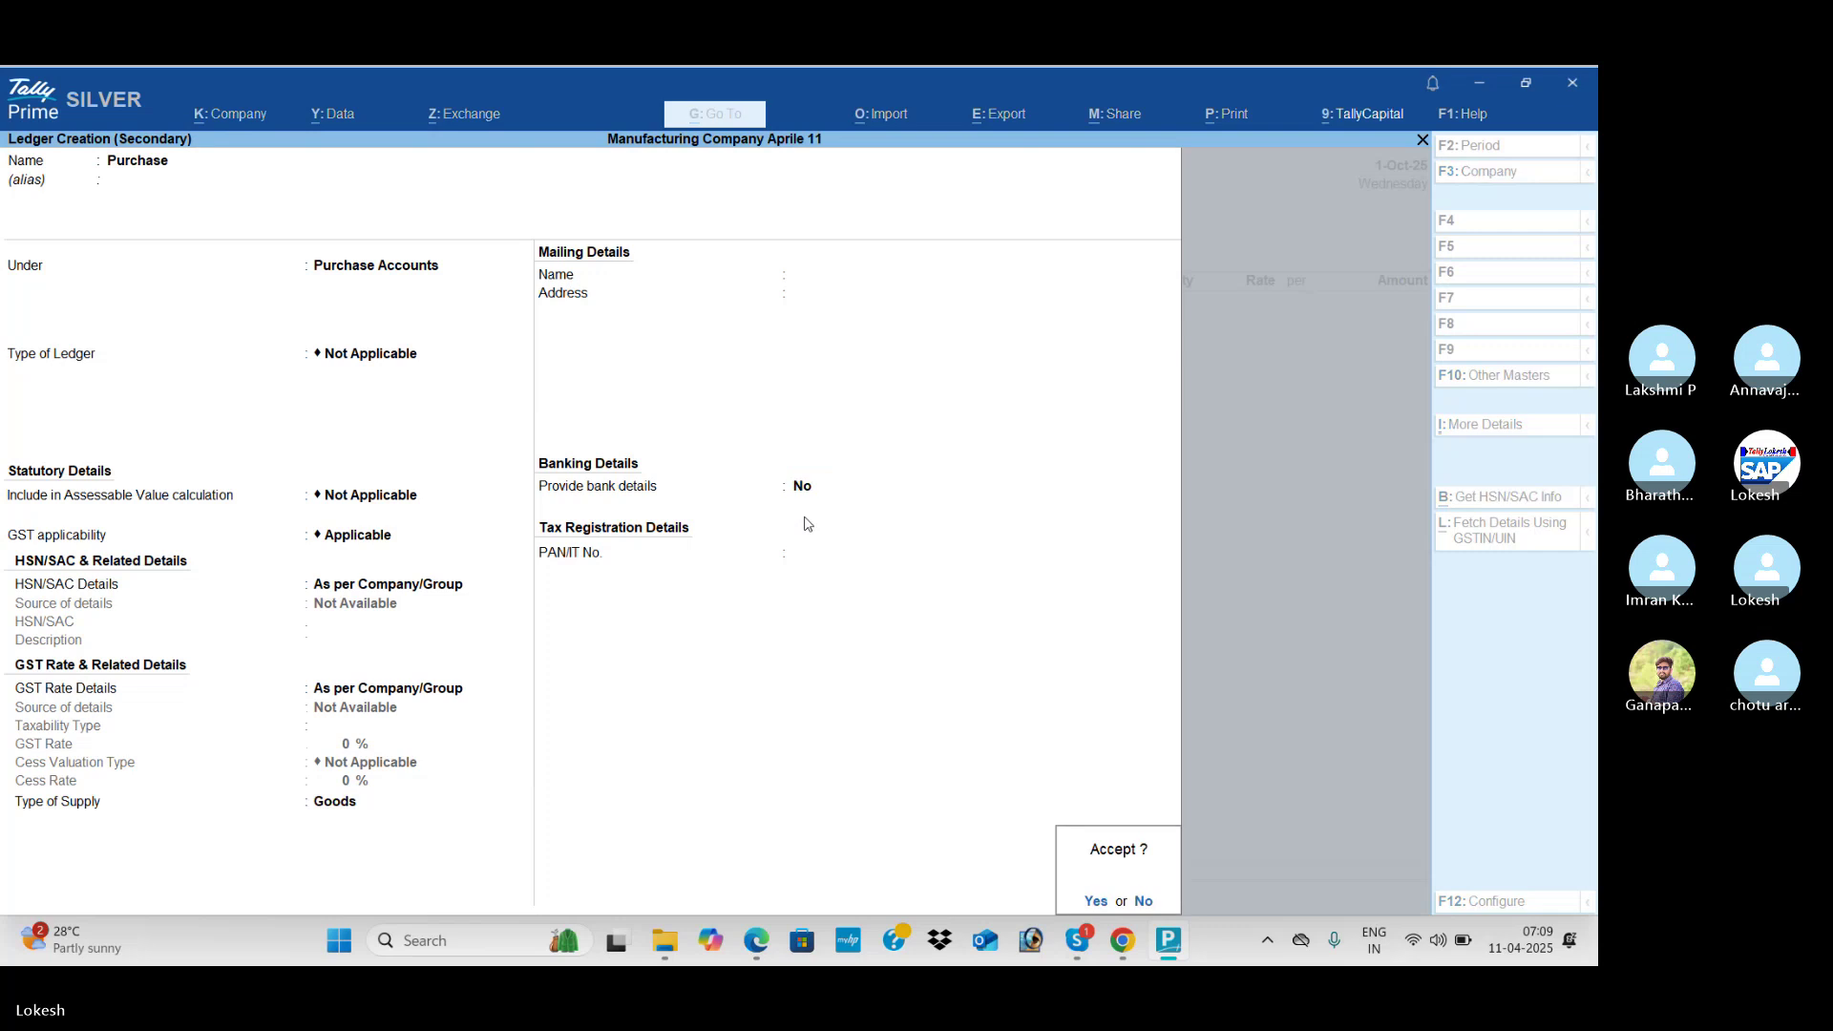
key("Return")
Step: Check the first raw material in the PDF and start a new stock item named Hard Disk
key("alt+c")
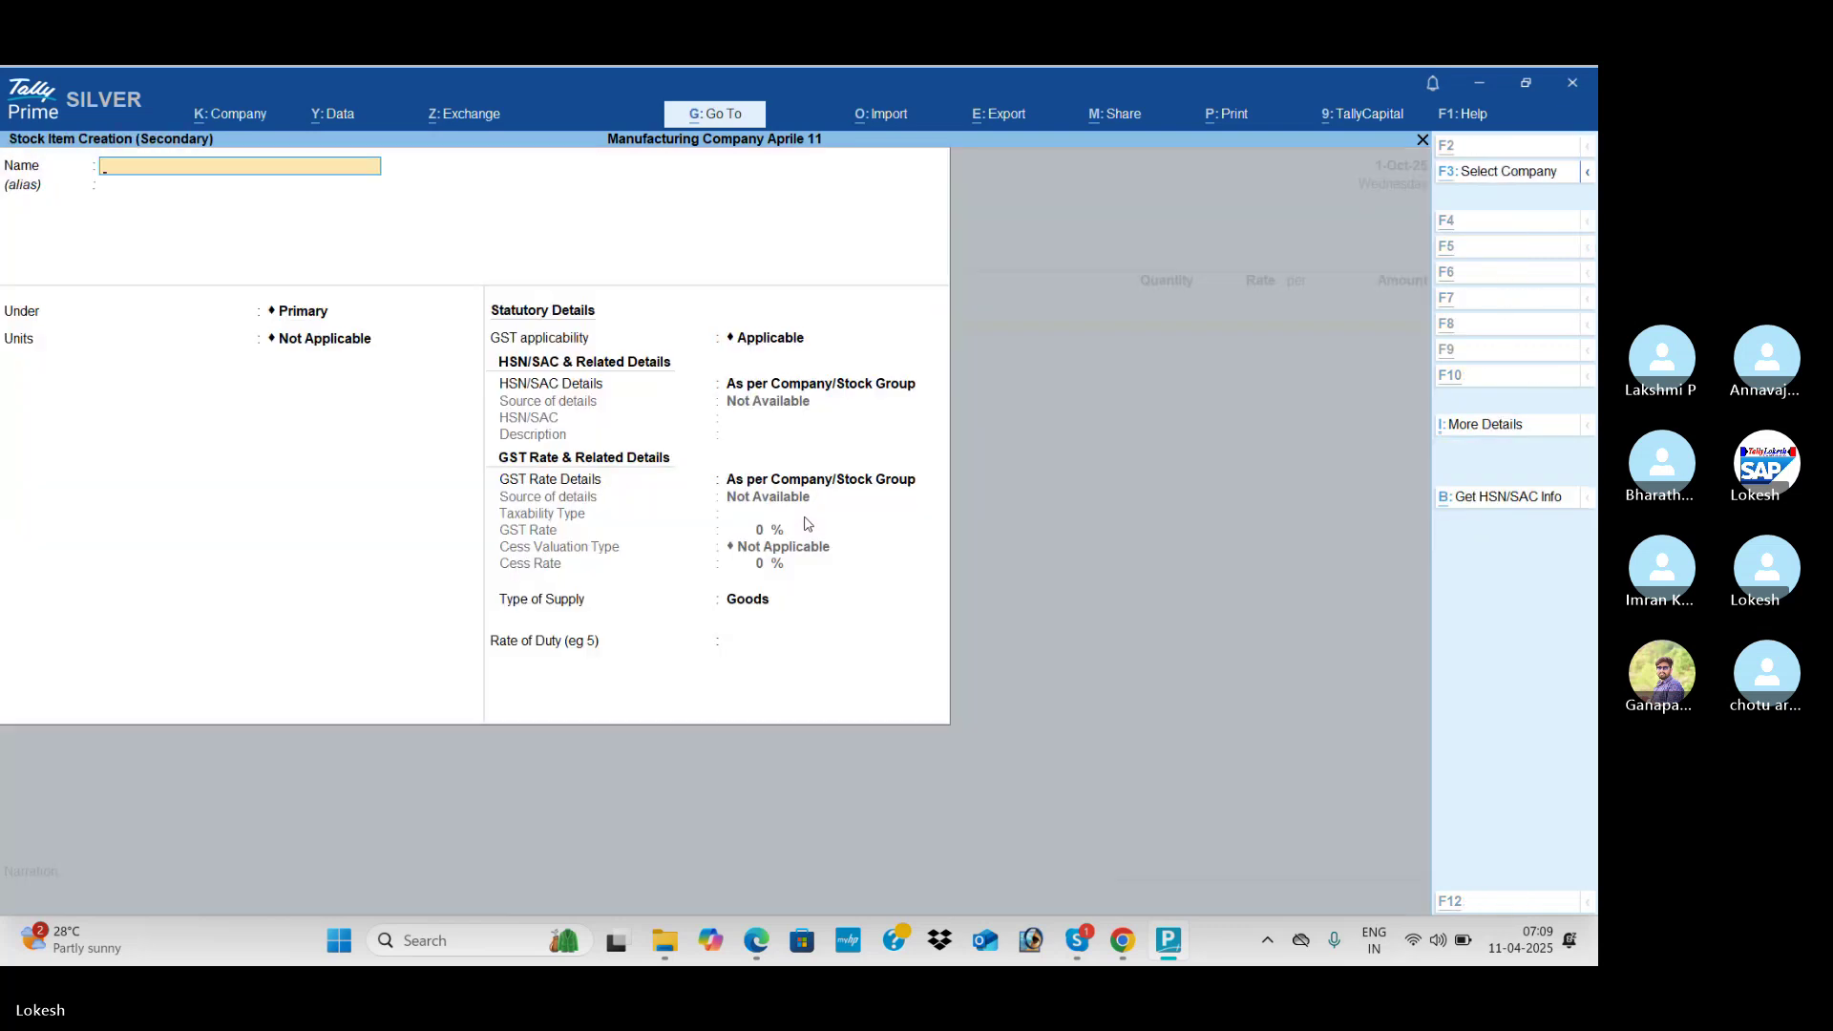
key("alt+Tab")
key("alt+Tab")
type("Ha")
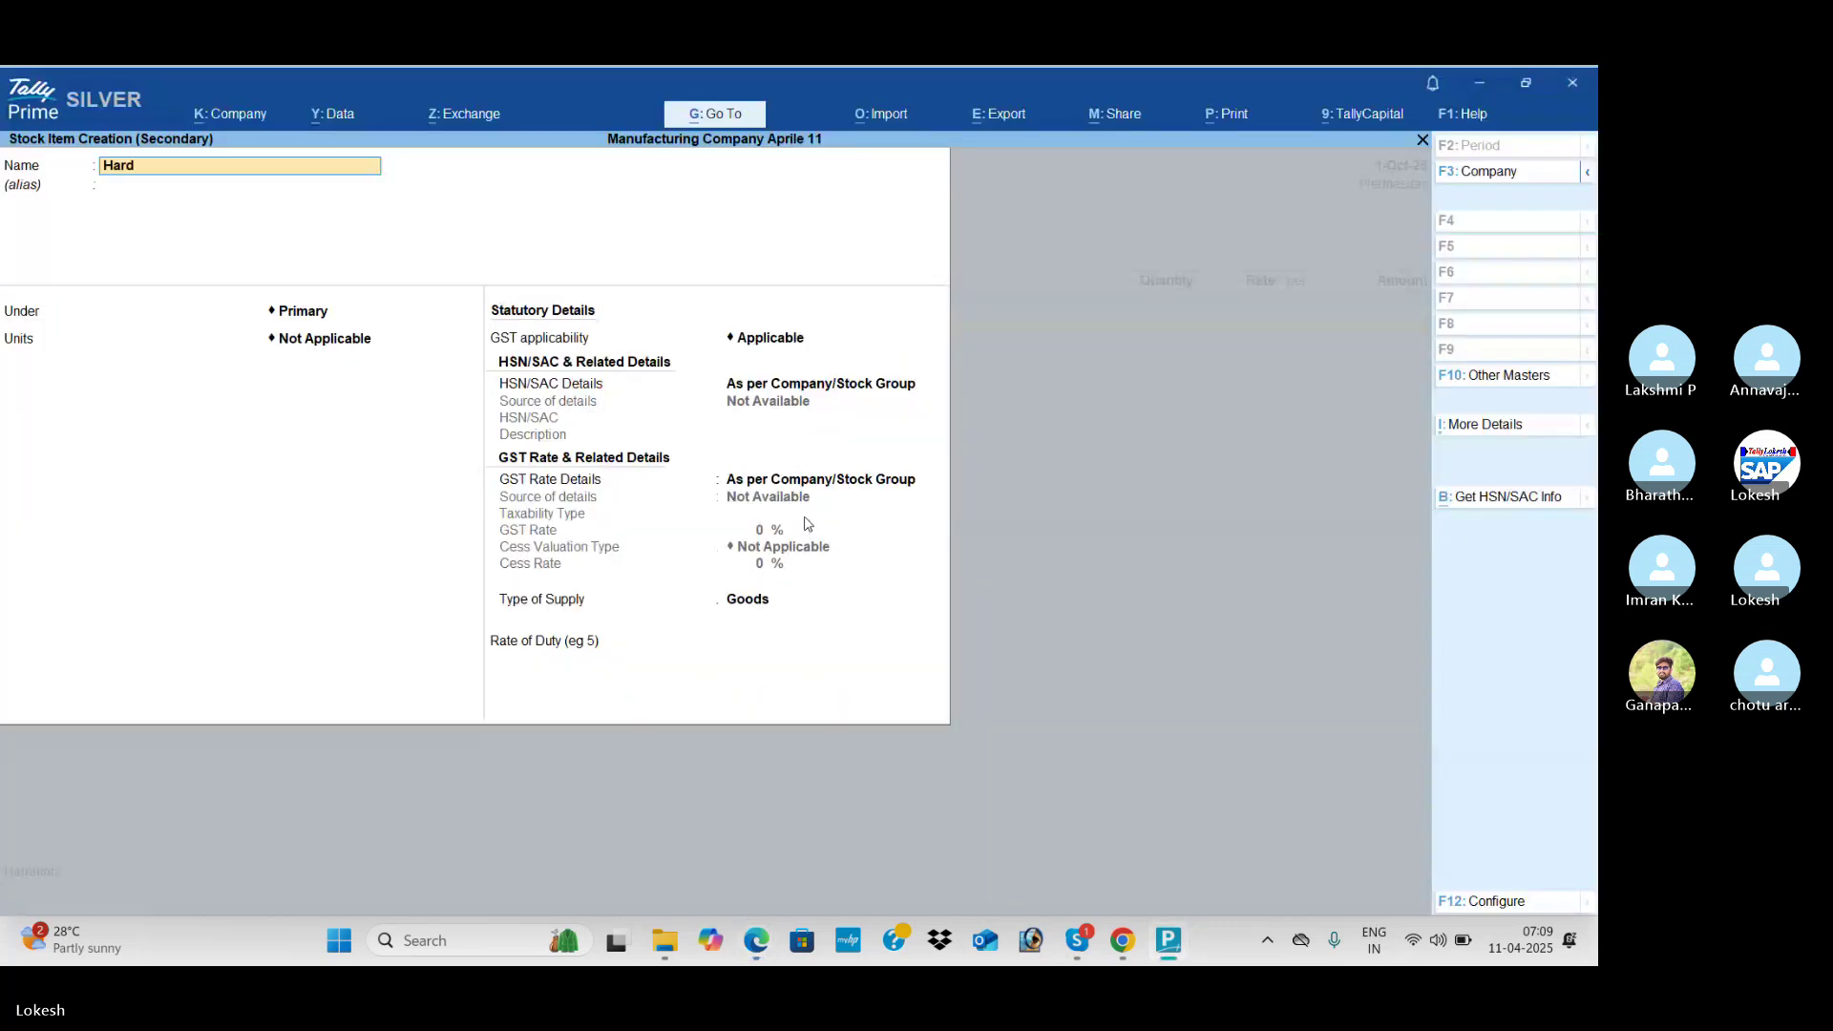
type("rd Disk")
key("Return")
key("Return")
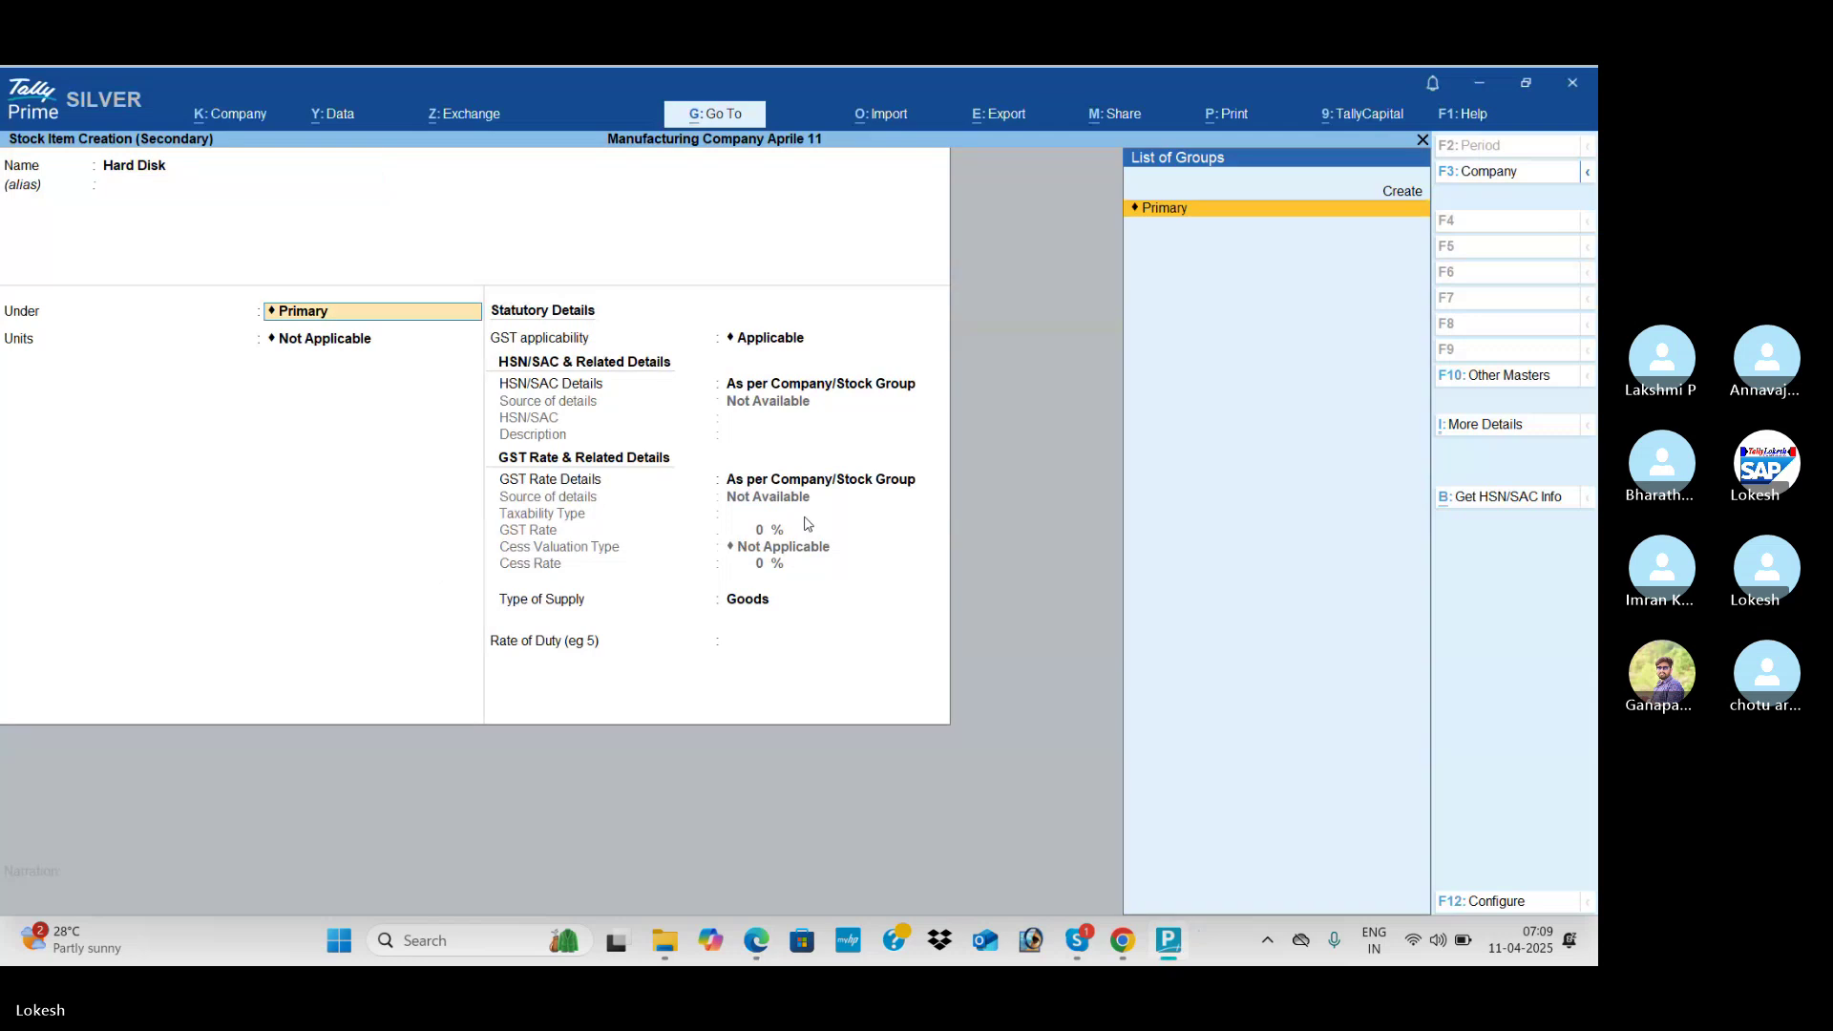
Step: Create the stock group Rawmaterial and assign Hard Disk to it
key("alt+c")
type("Rawmaterial")
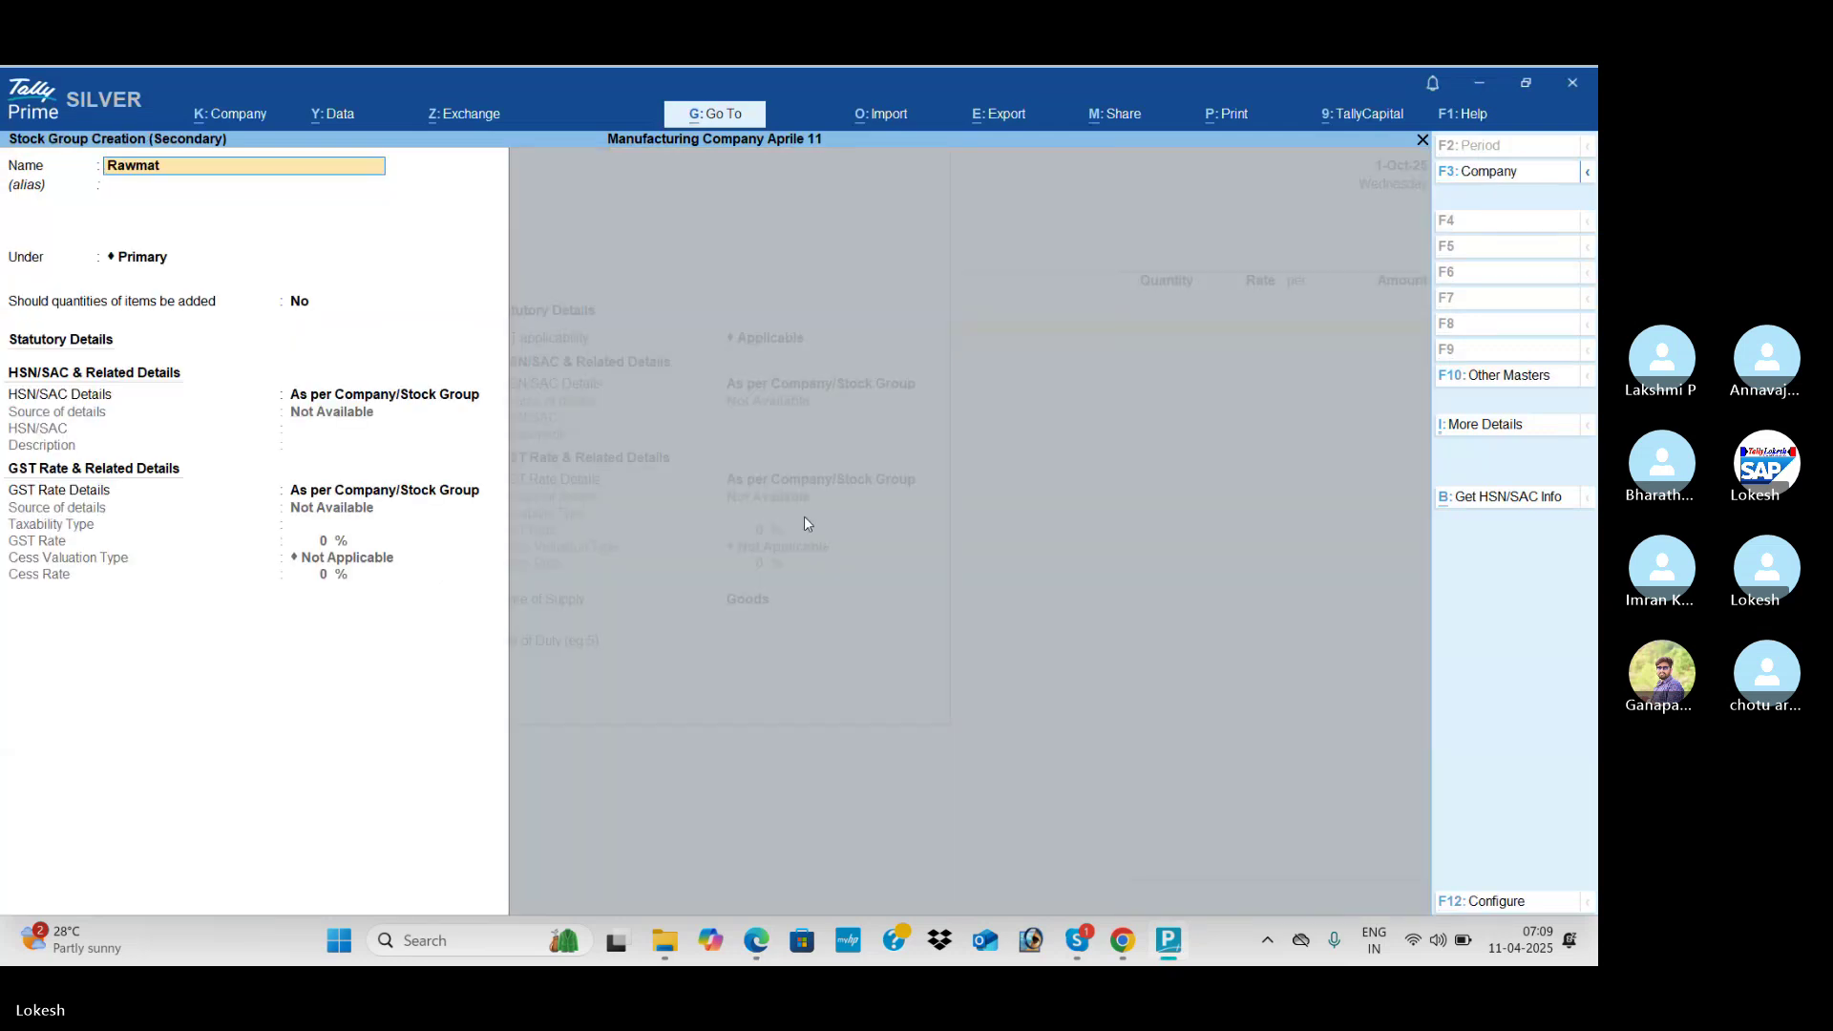
key("Return")
key("ctrl+a")
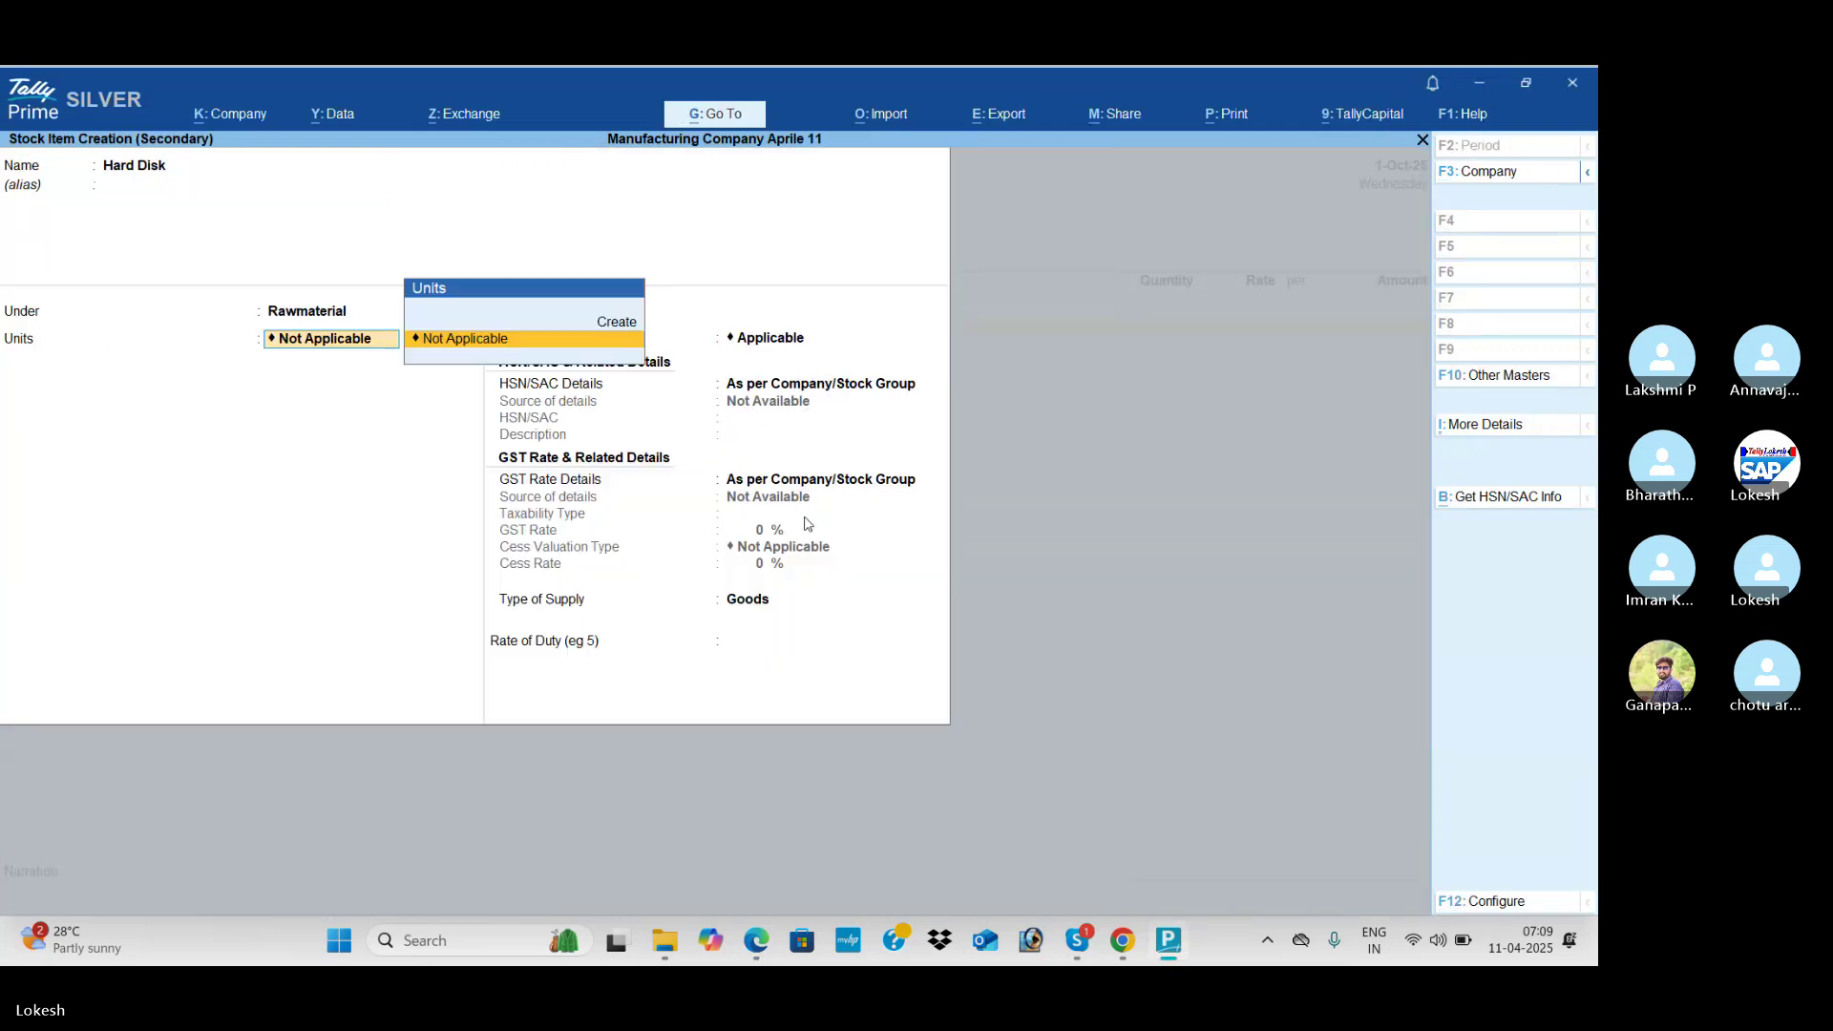
Step: Create the simple unit nos for Hard Disk with UQC NOS-NUMBERS and 0 decimal places
key("alt+c")
type("nos")
key("Return")
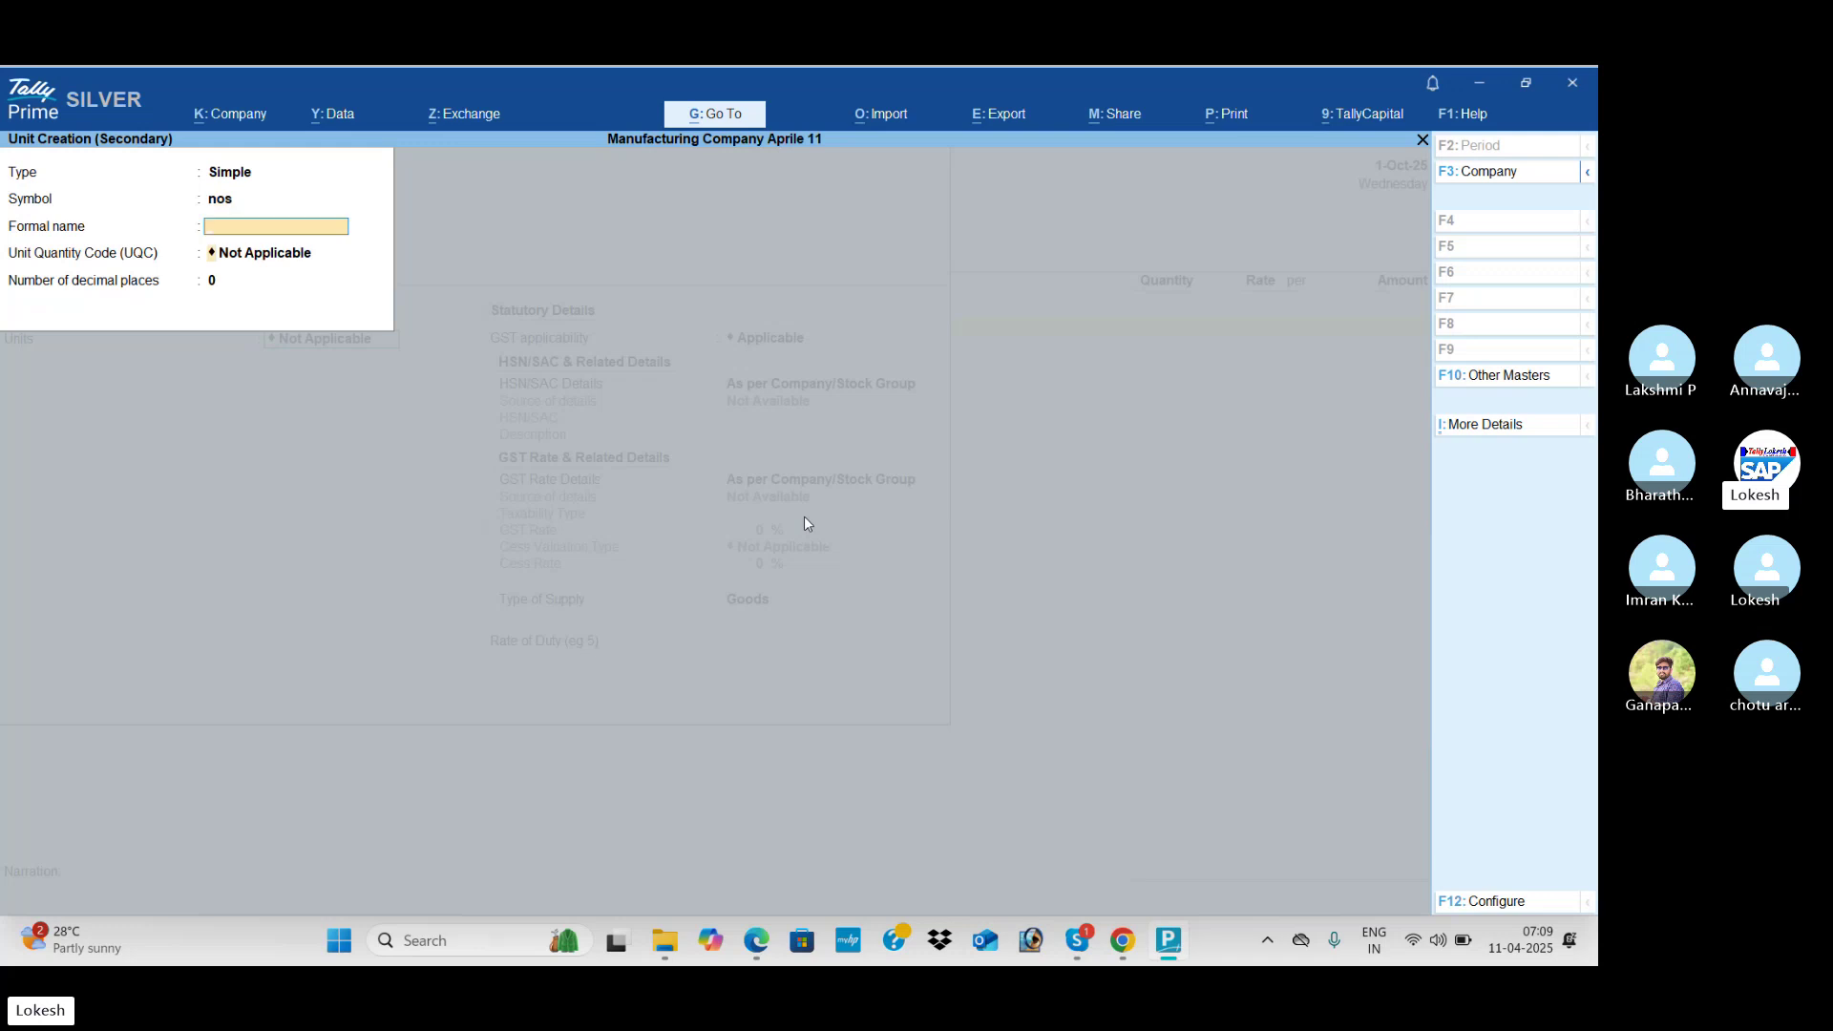
key("Return")
type("nos")
key("Return")
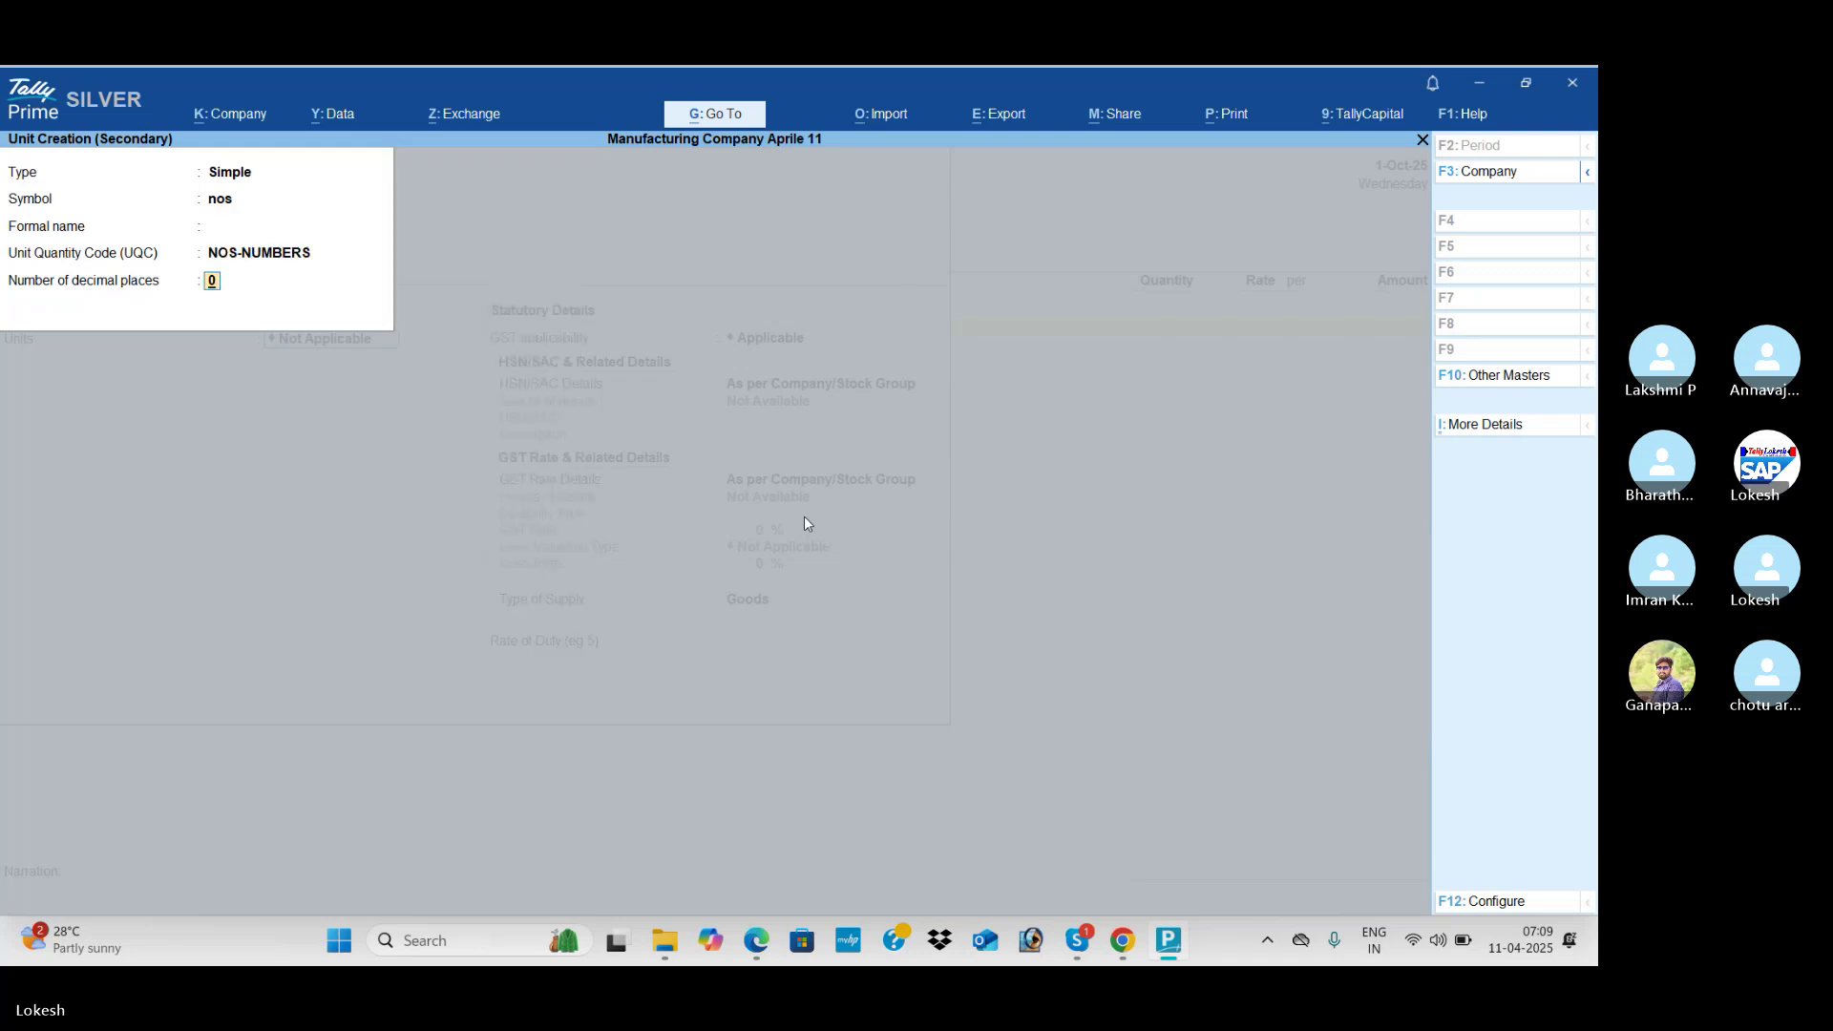
key("Return")
Step: Keep GST applicable for Hard Disk and specify its HSN/SAC code as 987456 without a description
key("Return")
key("Down")
key("Return")
type("987")
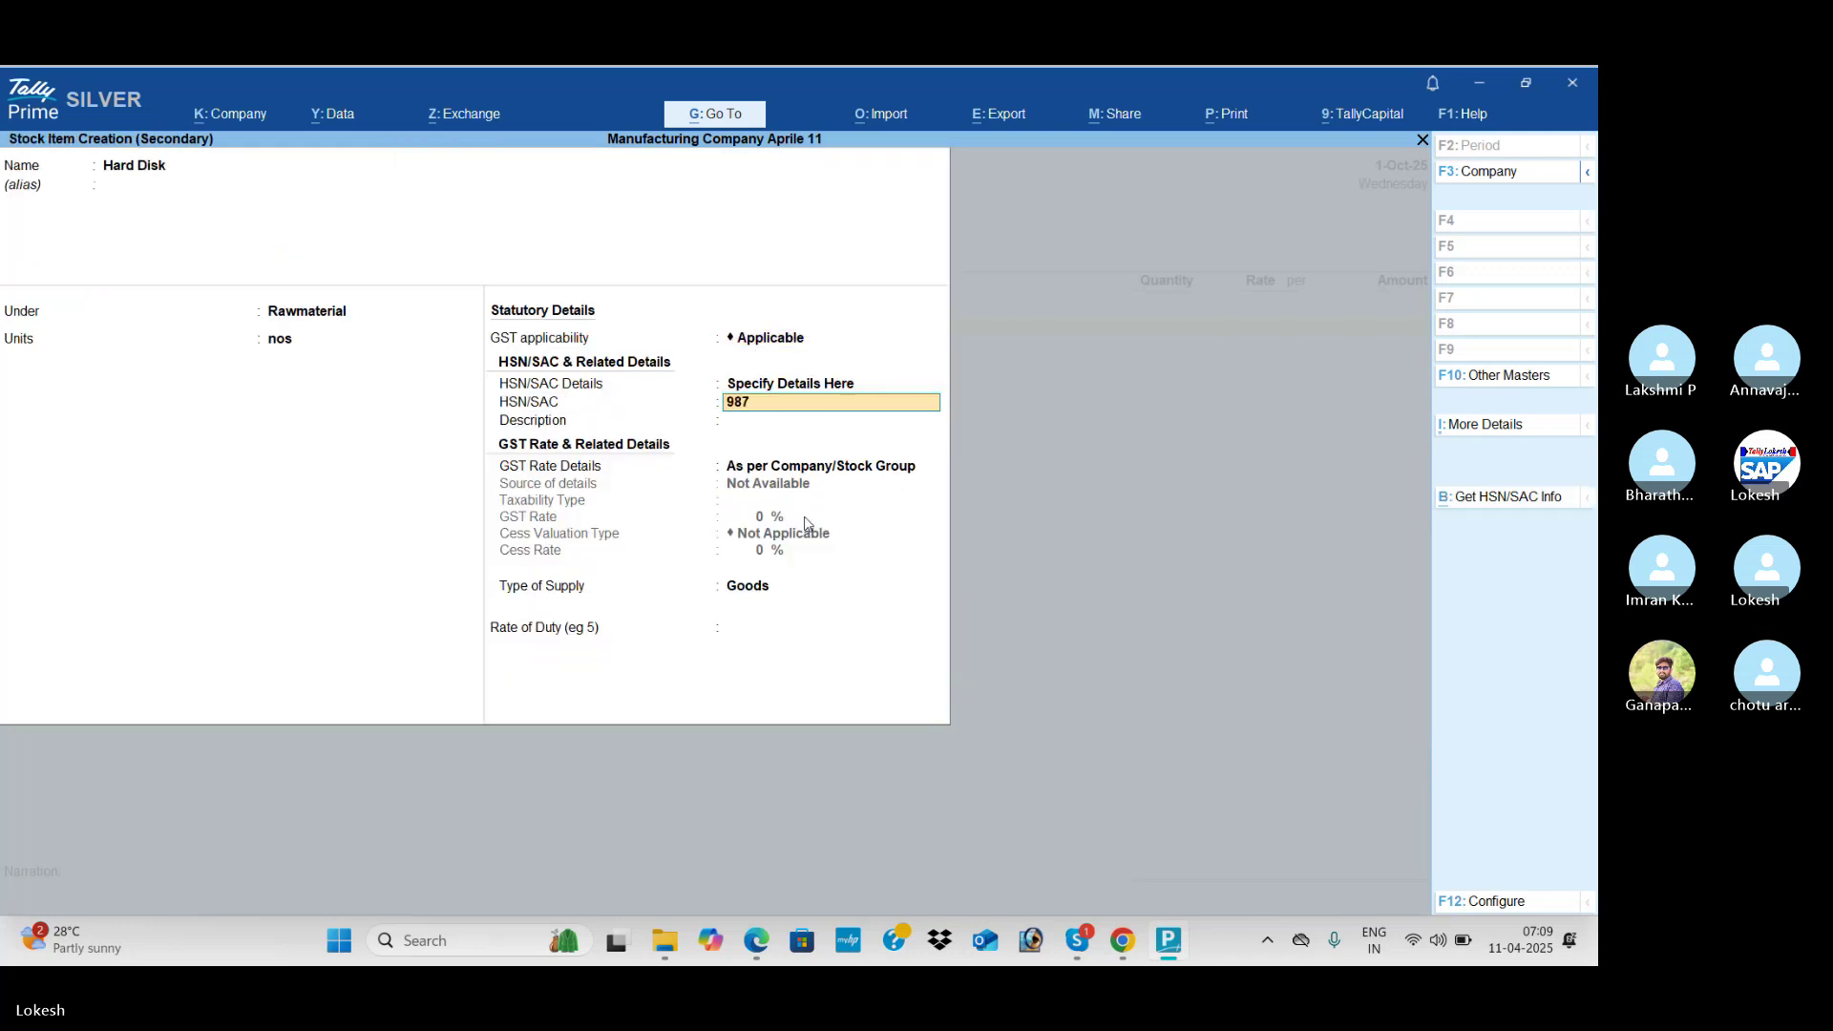
type("456")
key("Return")
key("Return")
Step: Specify Hard Disk's GST rate details as Taxable at the 18% given in the PDF and save the item
key("Down")
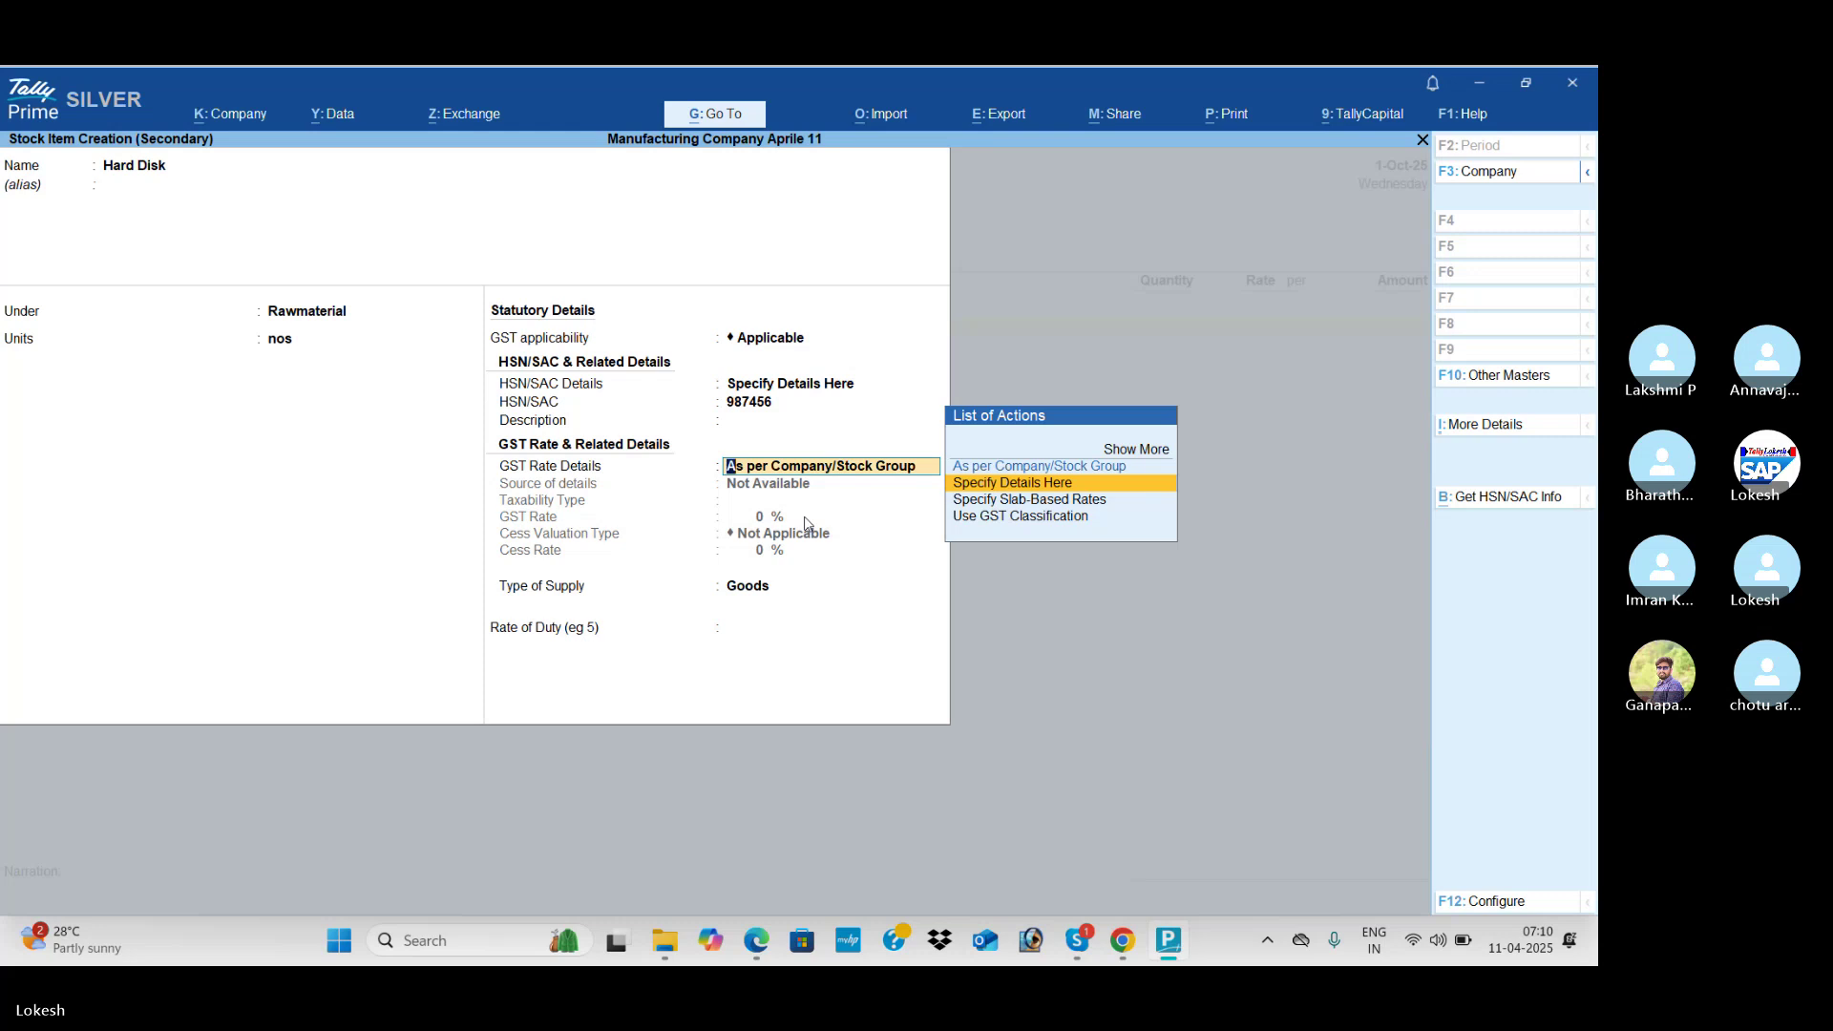
key("Return")
key("Return")
key("alt+Tab")
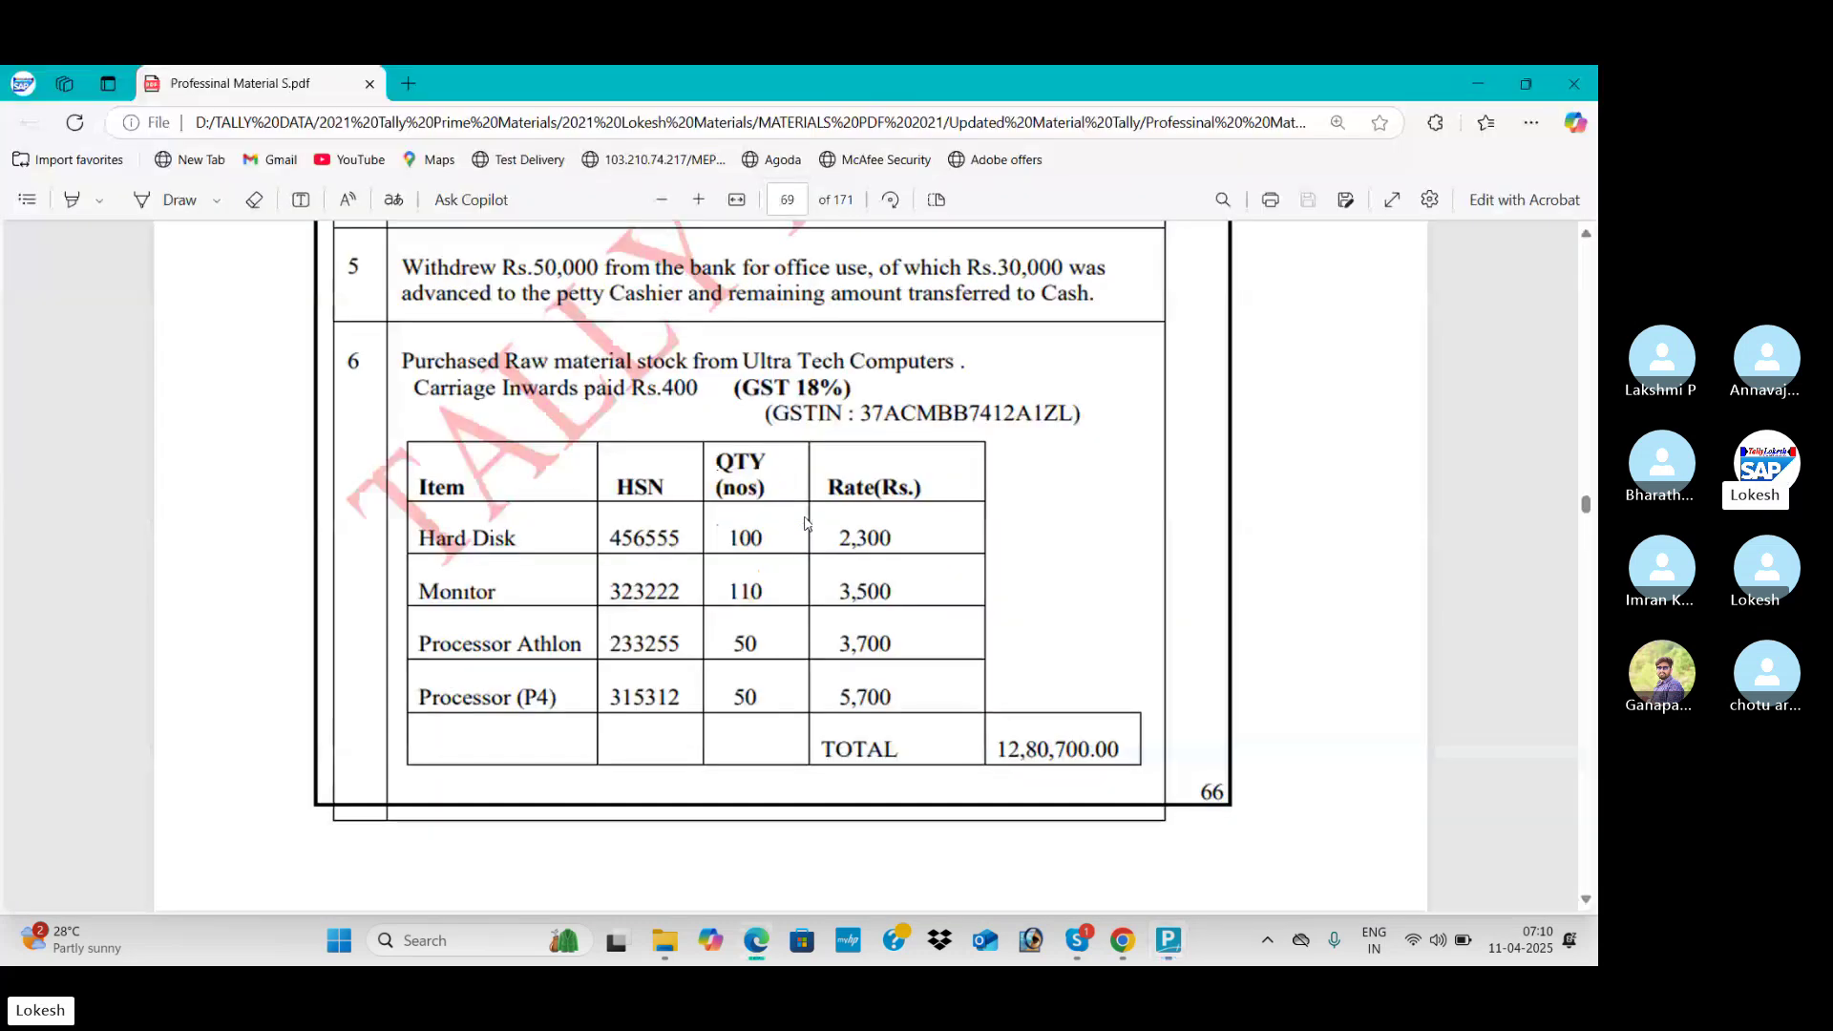
key("alt+Tab")
type("18")
key("Return")
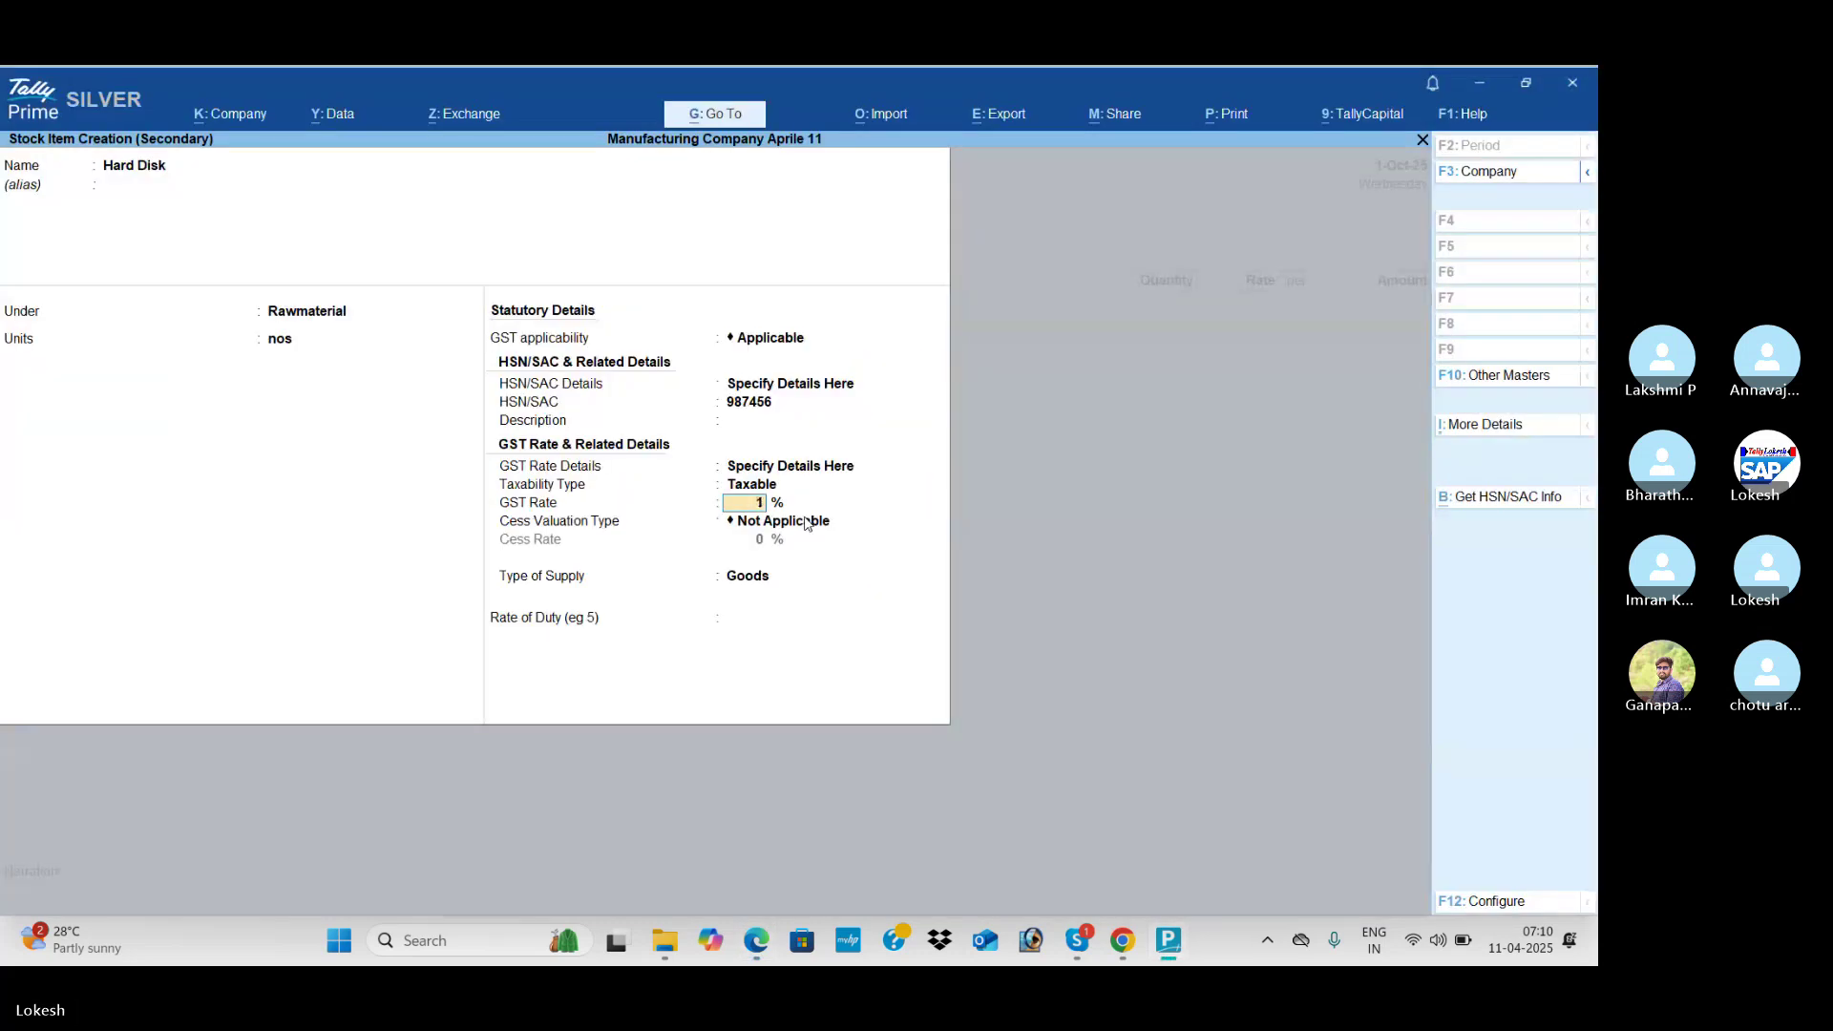
key("Return")
key("Return")
key("Return")
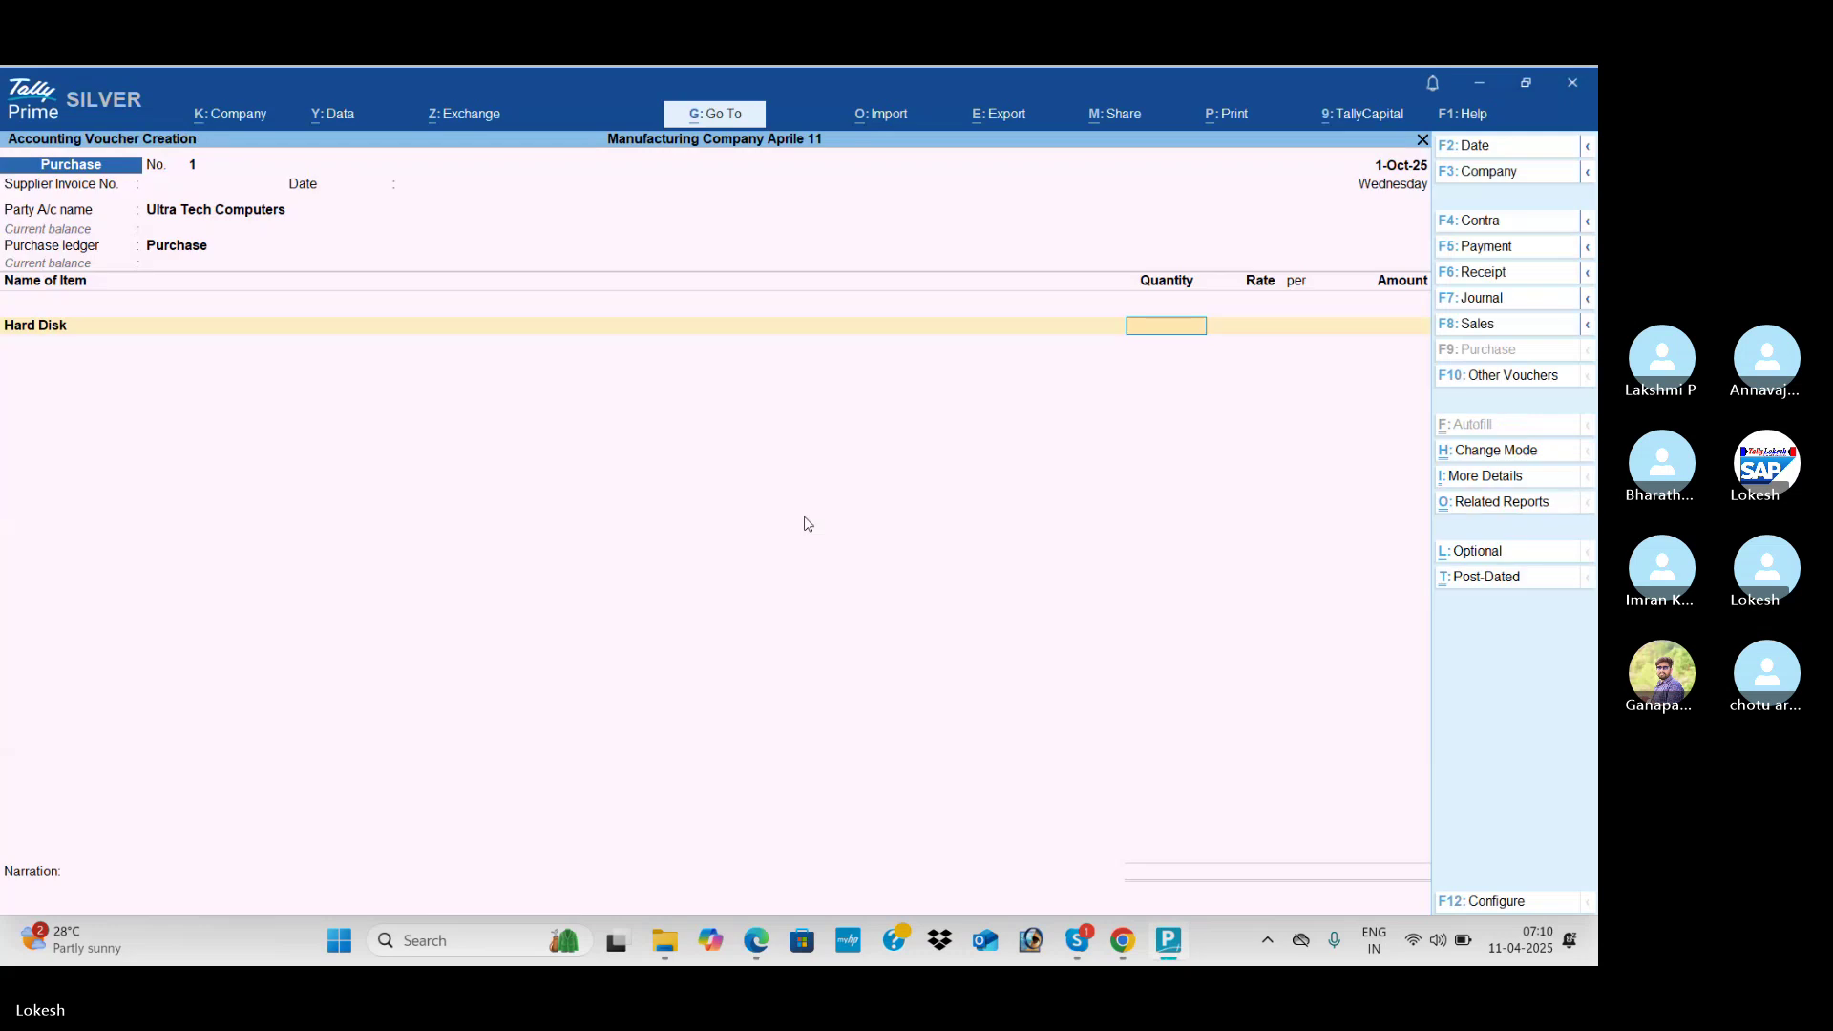
Step: Enter the Hard Disk line from the PDF as 100 nos at a rate of 2,300
key("alt+Tab")
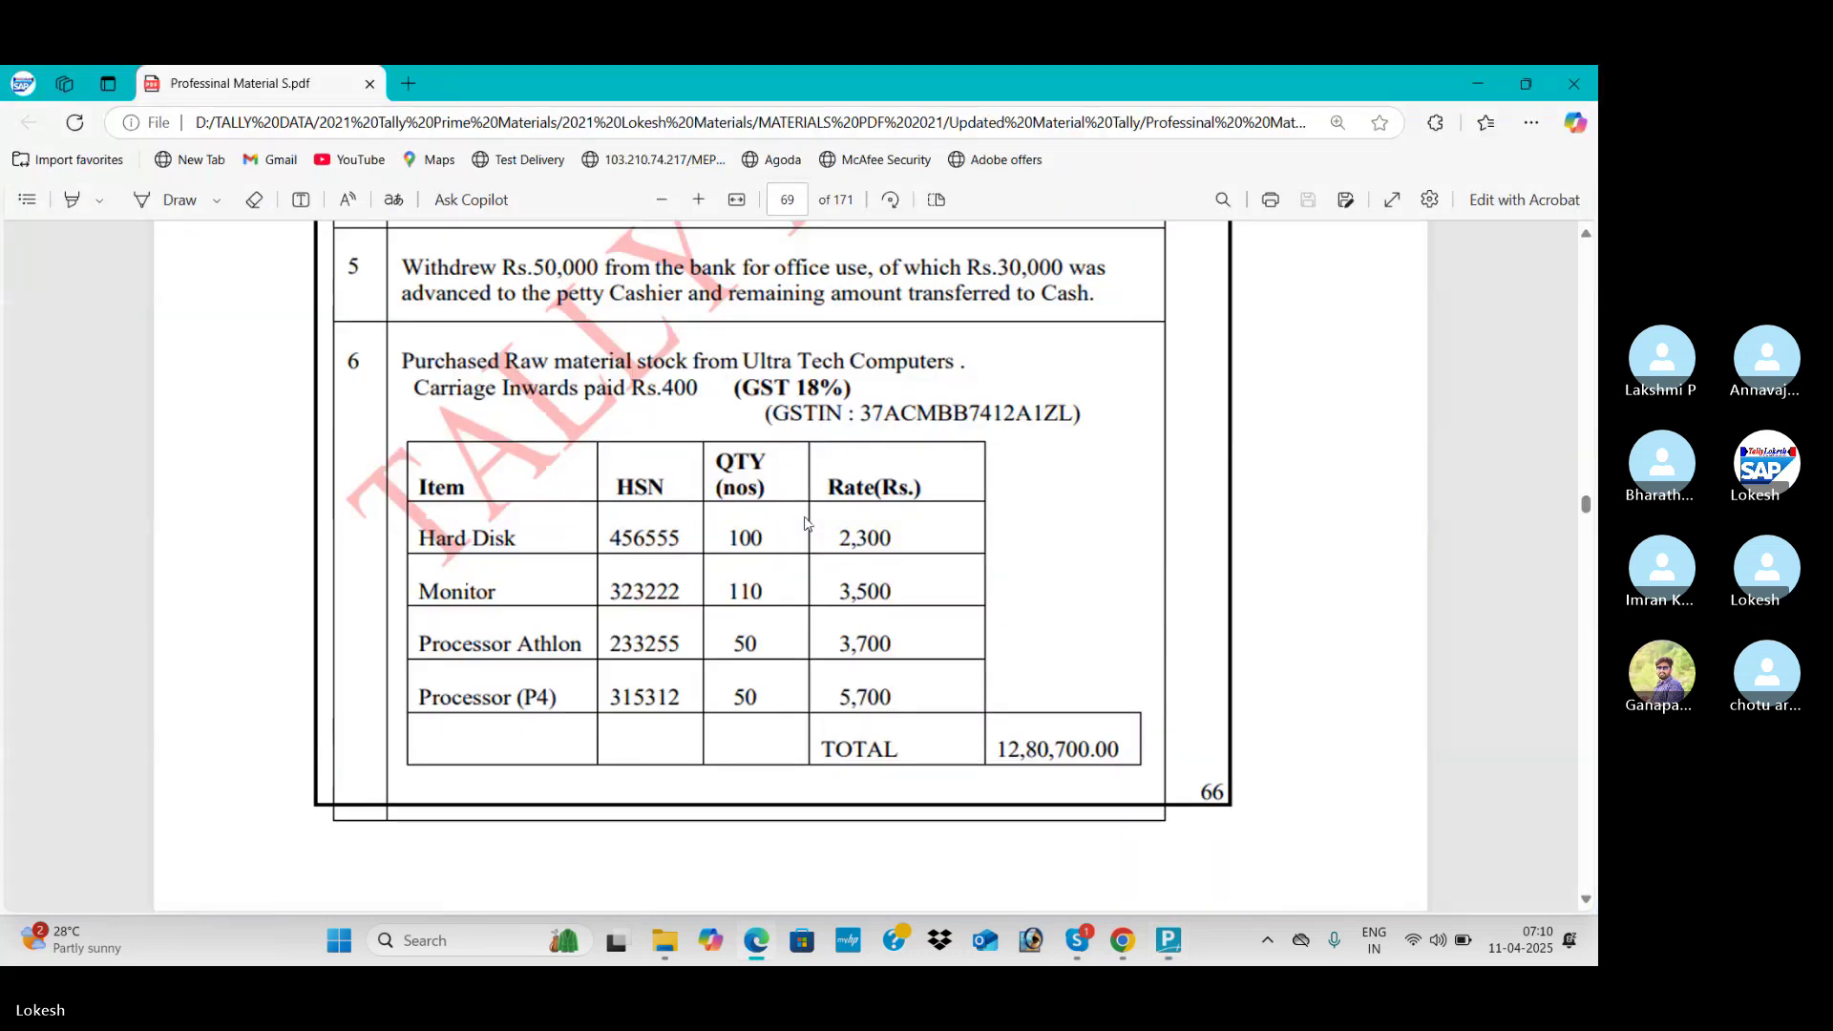
key("alt+Tab")
type("100")
key("Return")
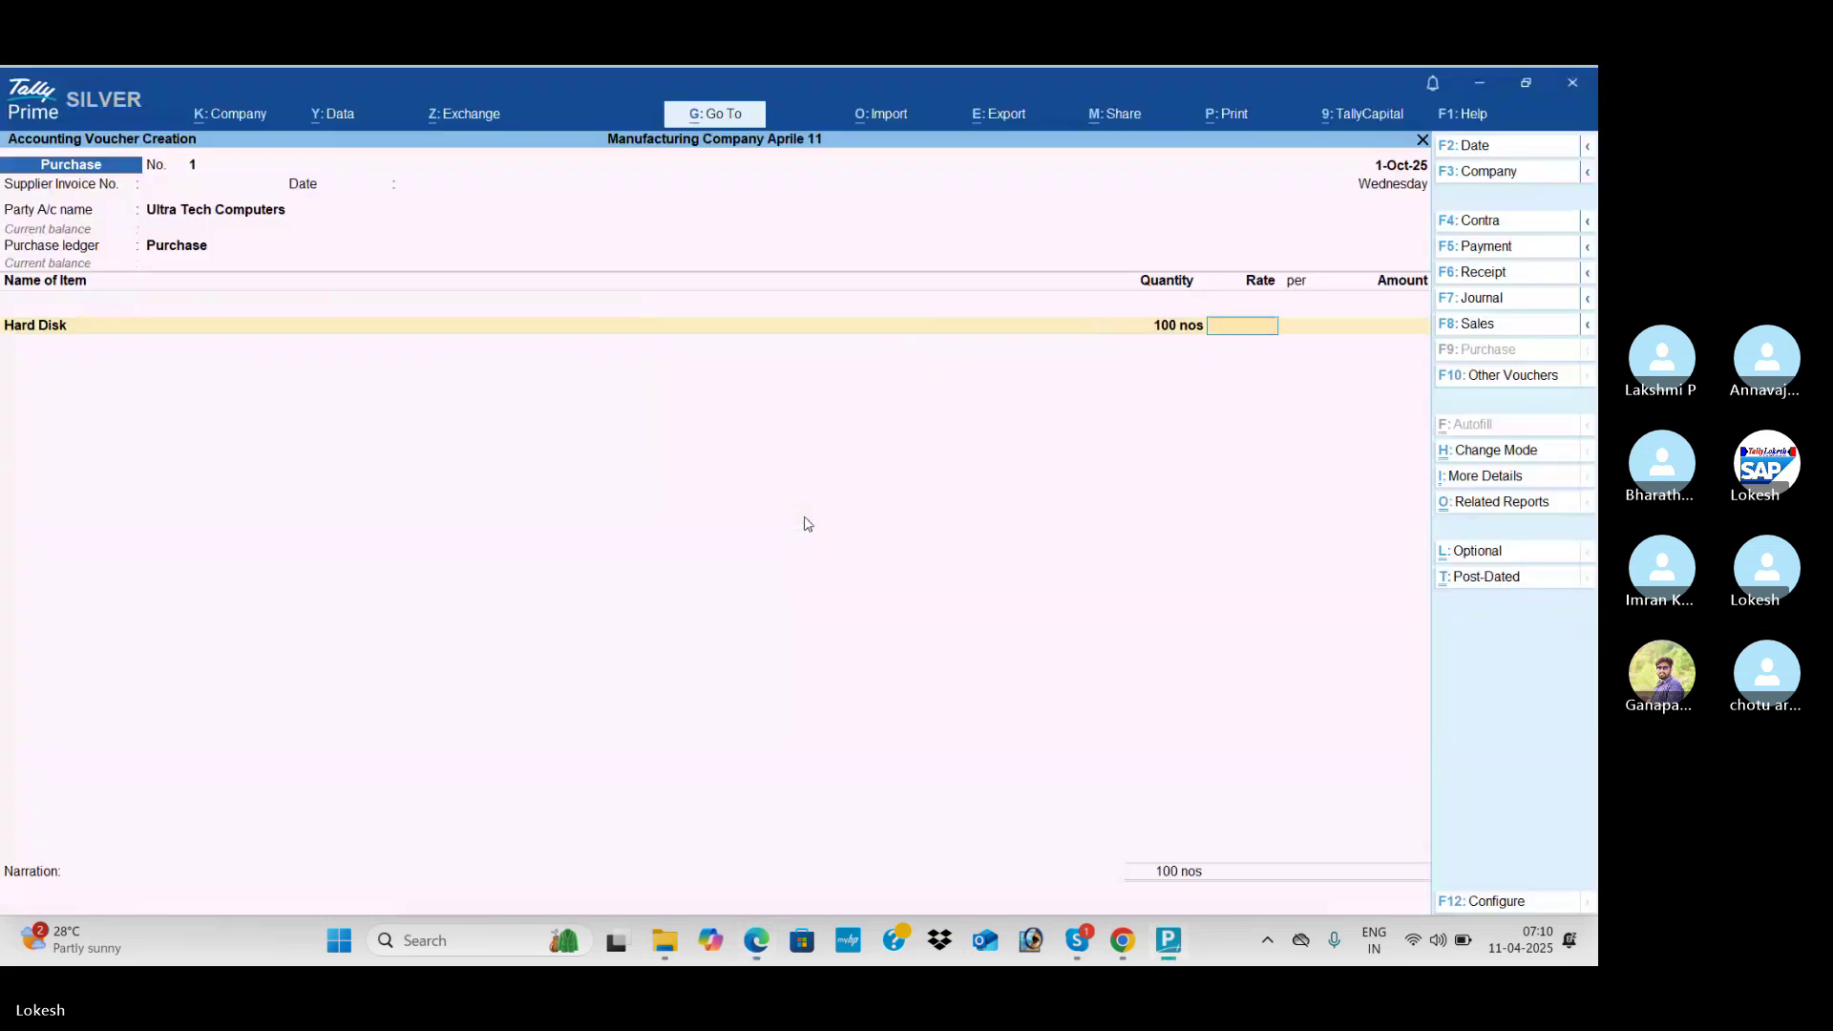
key("alt+Tab")
key("alt+Tab")
type("2300")
key("Return")
key("Return")
Step: Start a new stock item named Monitor under the Rawmaterial group with the unit nos
key("alt+c")
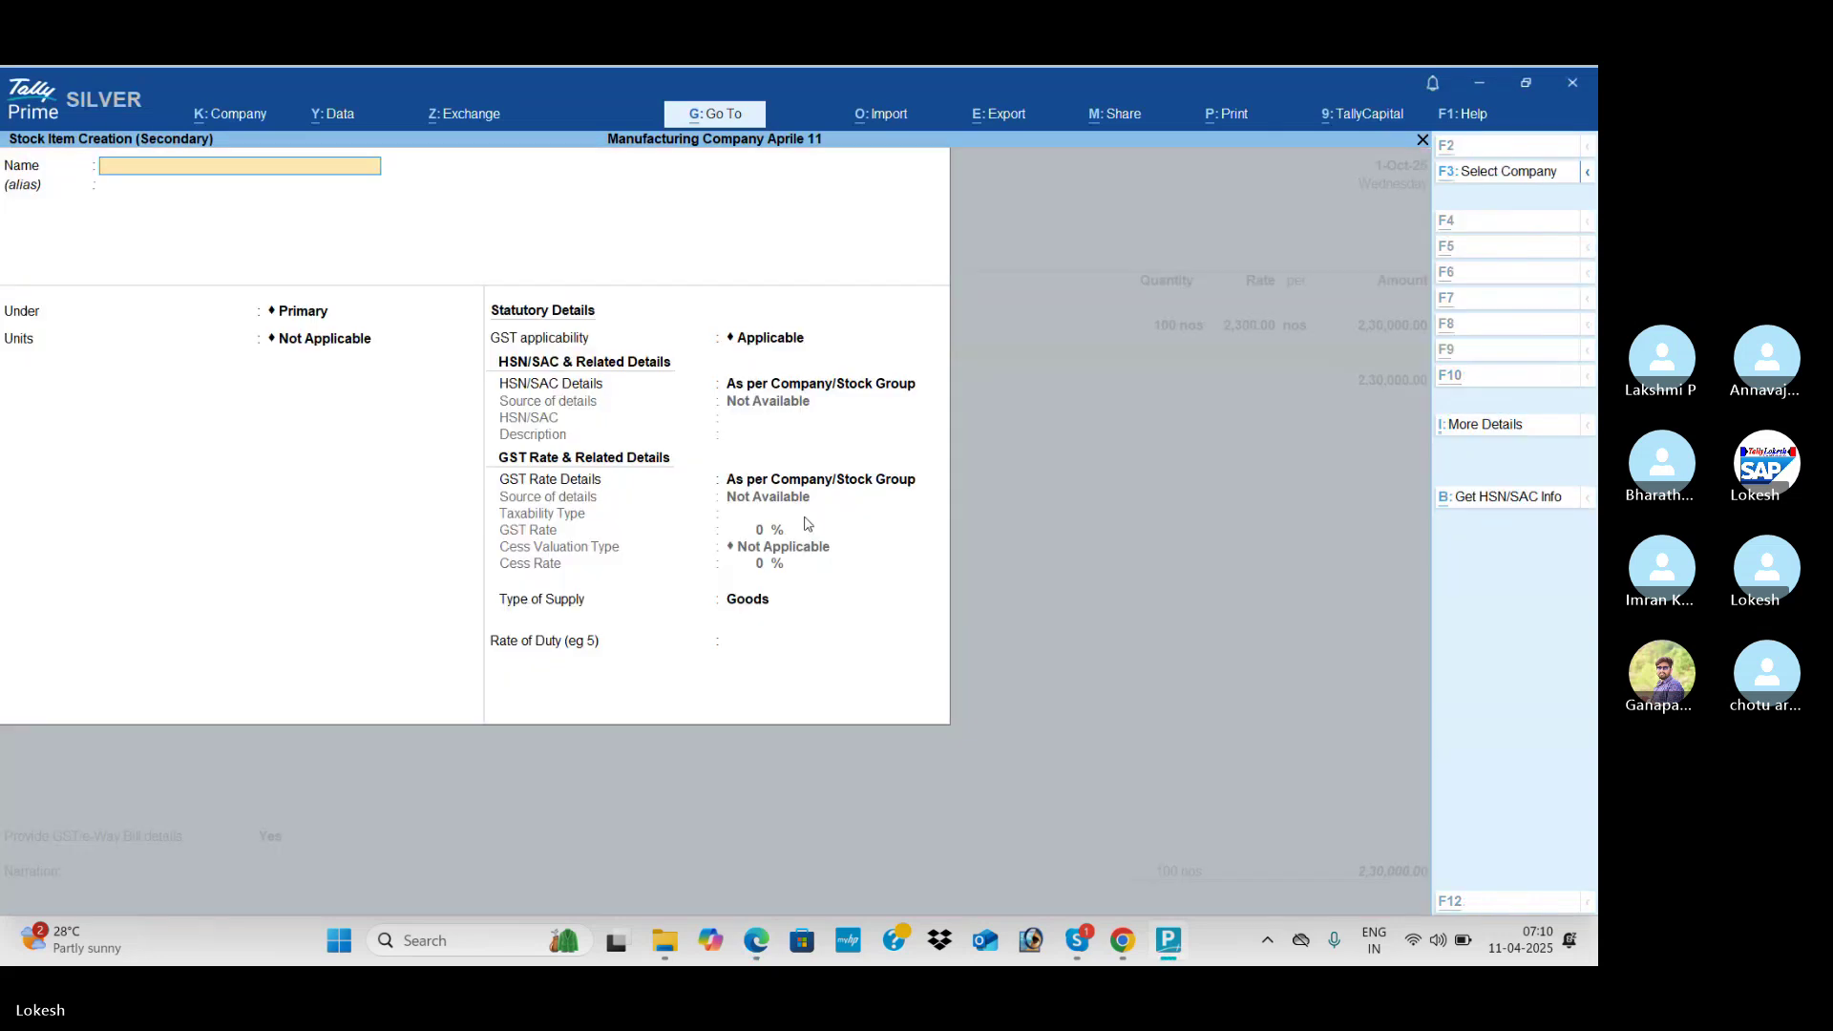
key("alt+Tab")
key("alt+Tab")
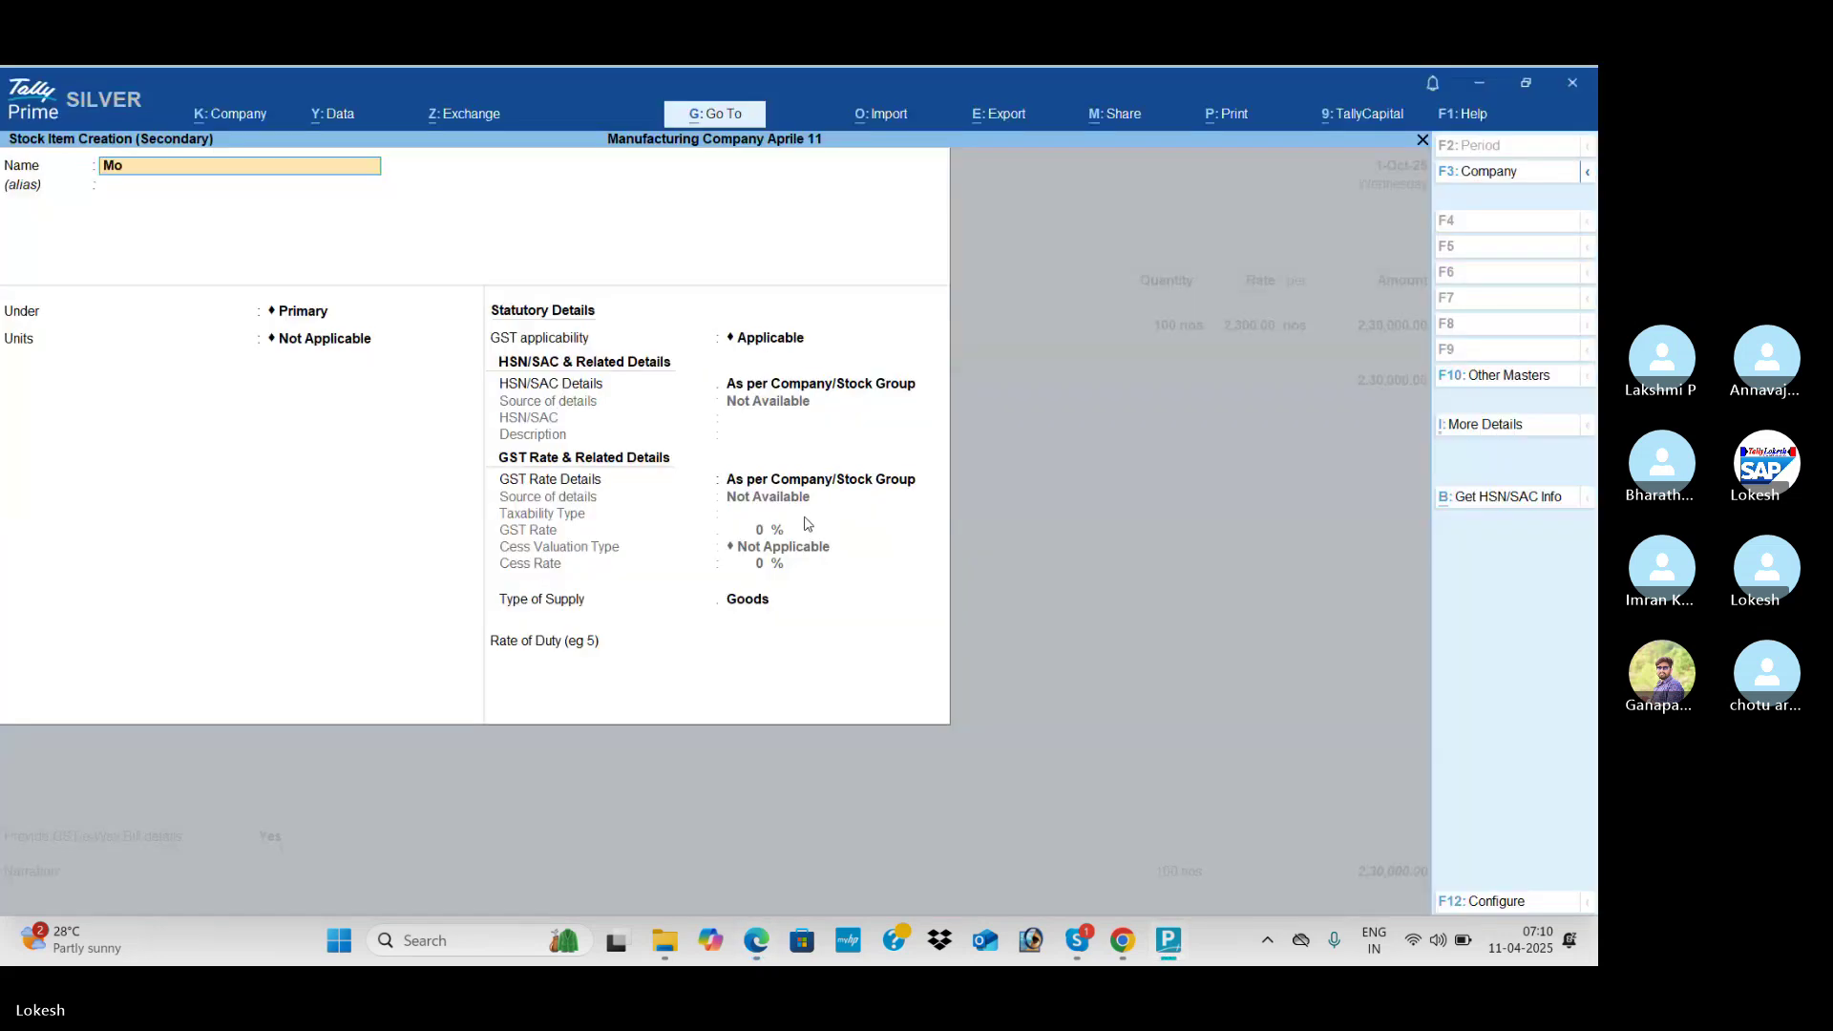
type("Monitor")
key("Return")
key("Return")
key("Down")
key("Return")
key("Return")
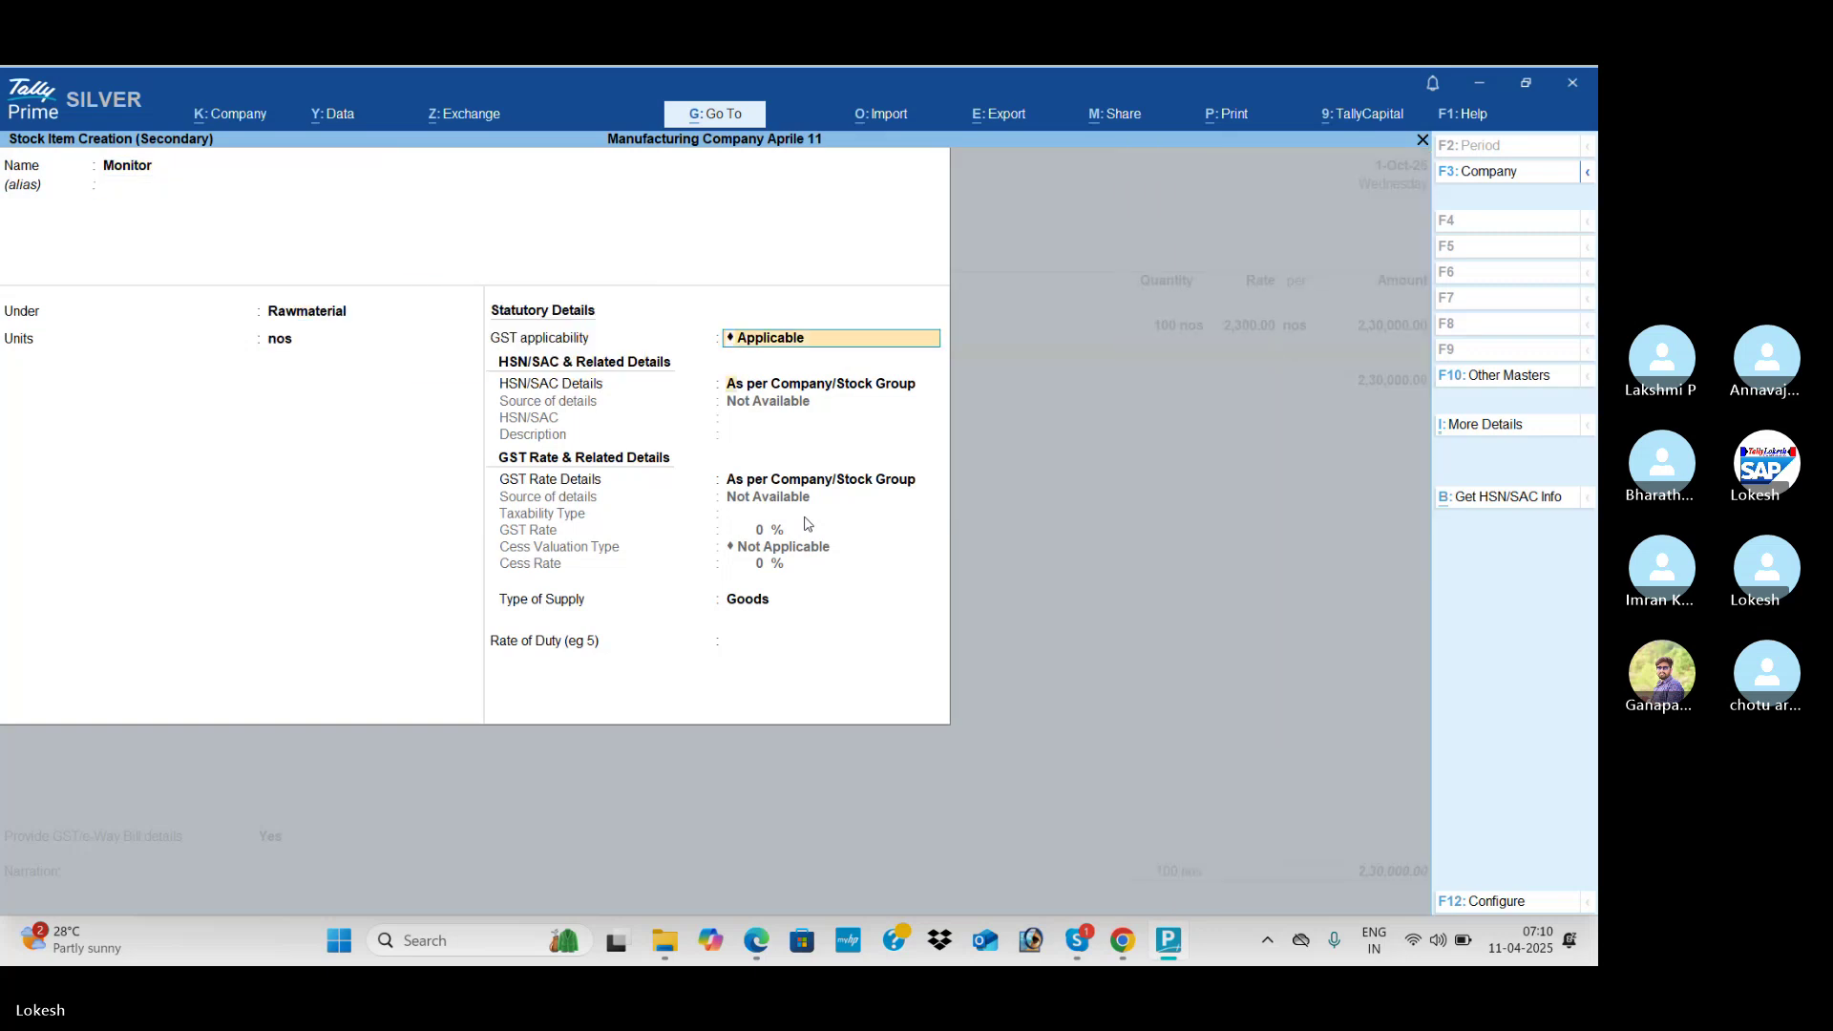
Step: Keep GST applicable for Monitor and specify its HSN/SAC code as 85412
key("Return")
key("Down")
key("Return")
type("85412")
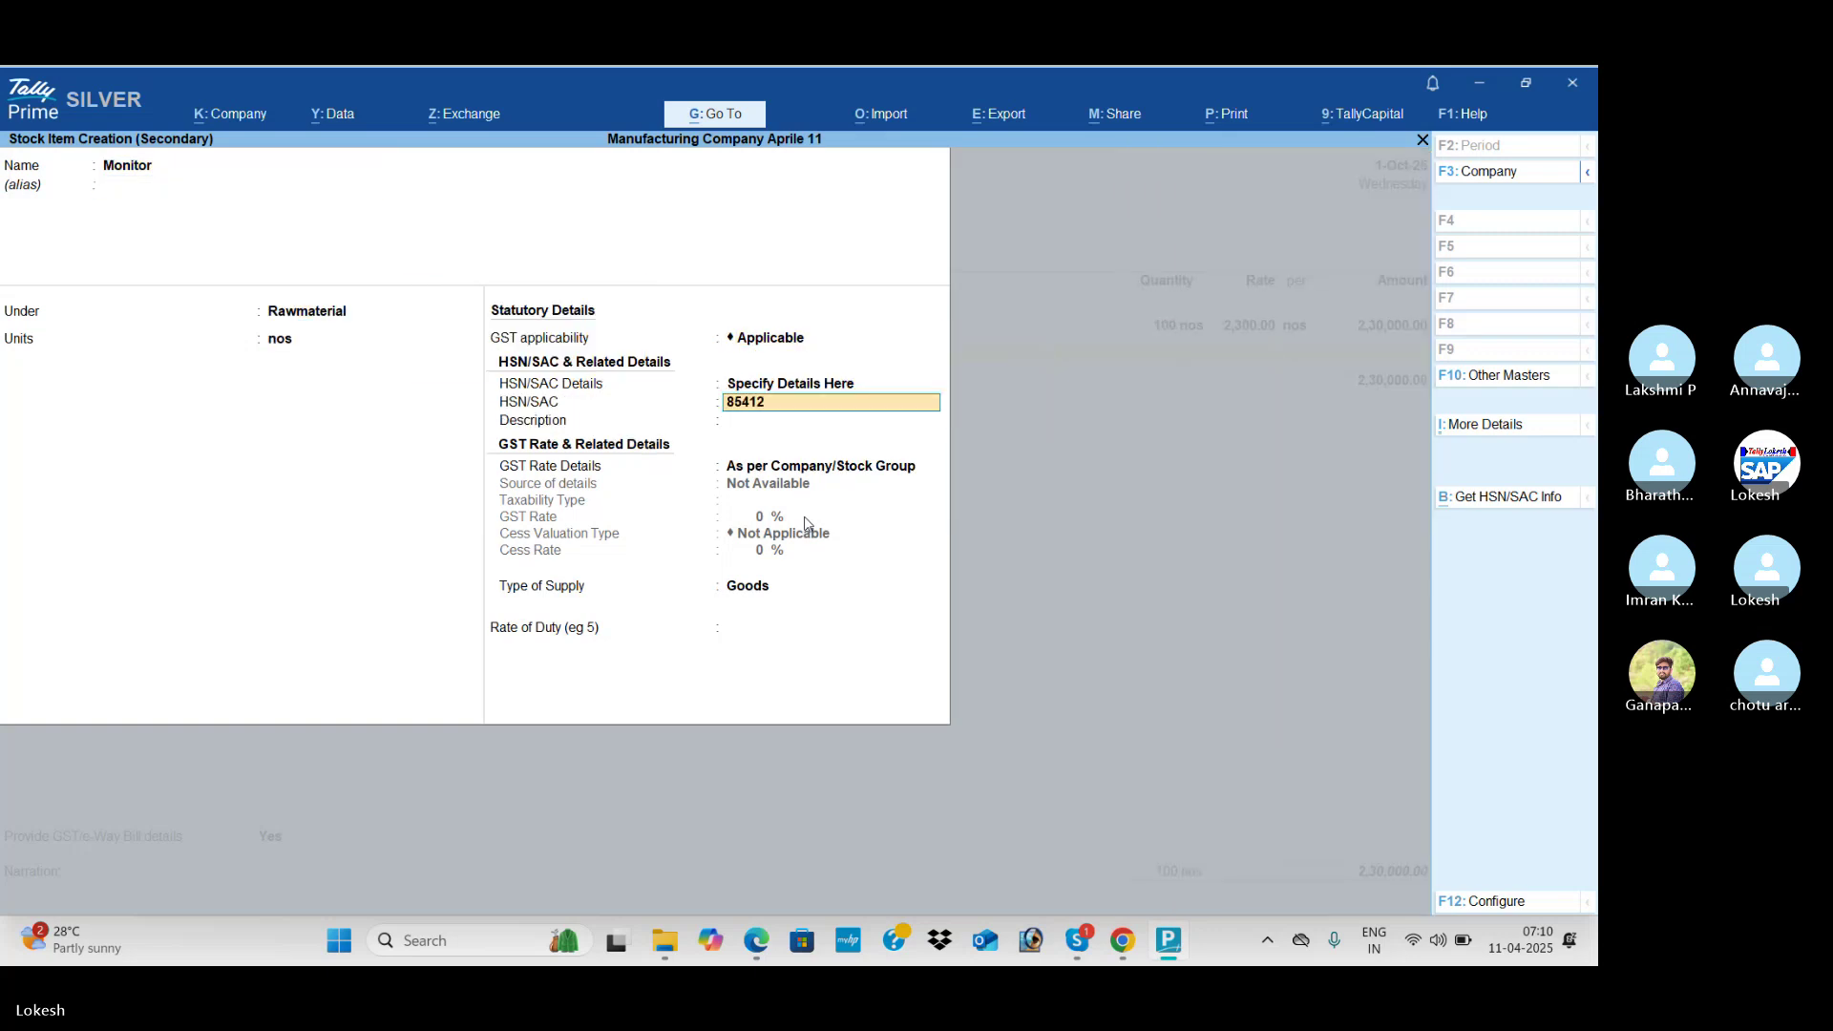
key("Return")
Step: Specify Monitor's GST rate details as Taxable at 18% and save the stock item
key("Down")
key("Return")
key("Return")
type("18")
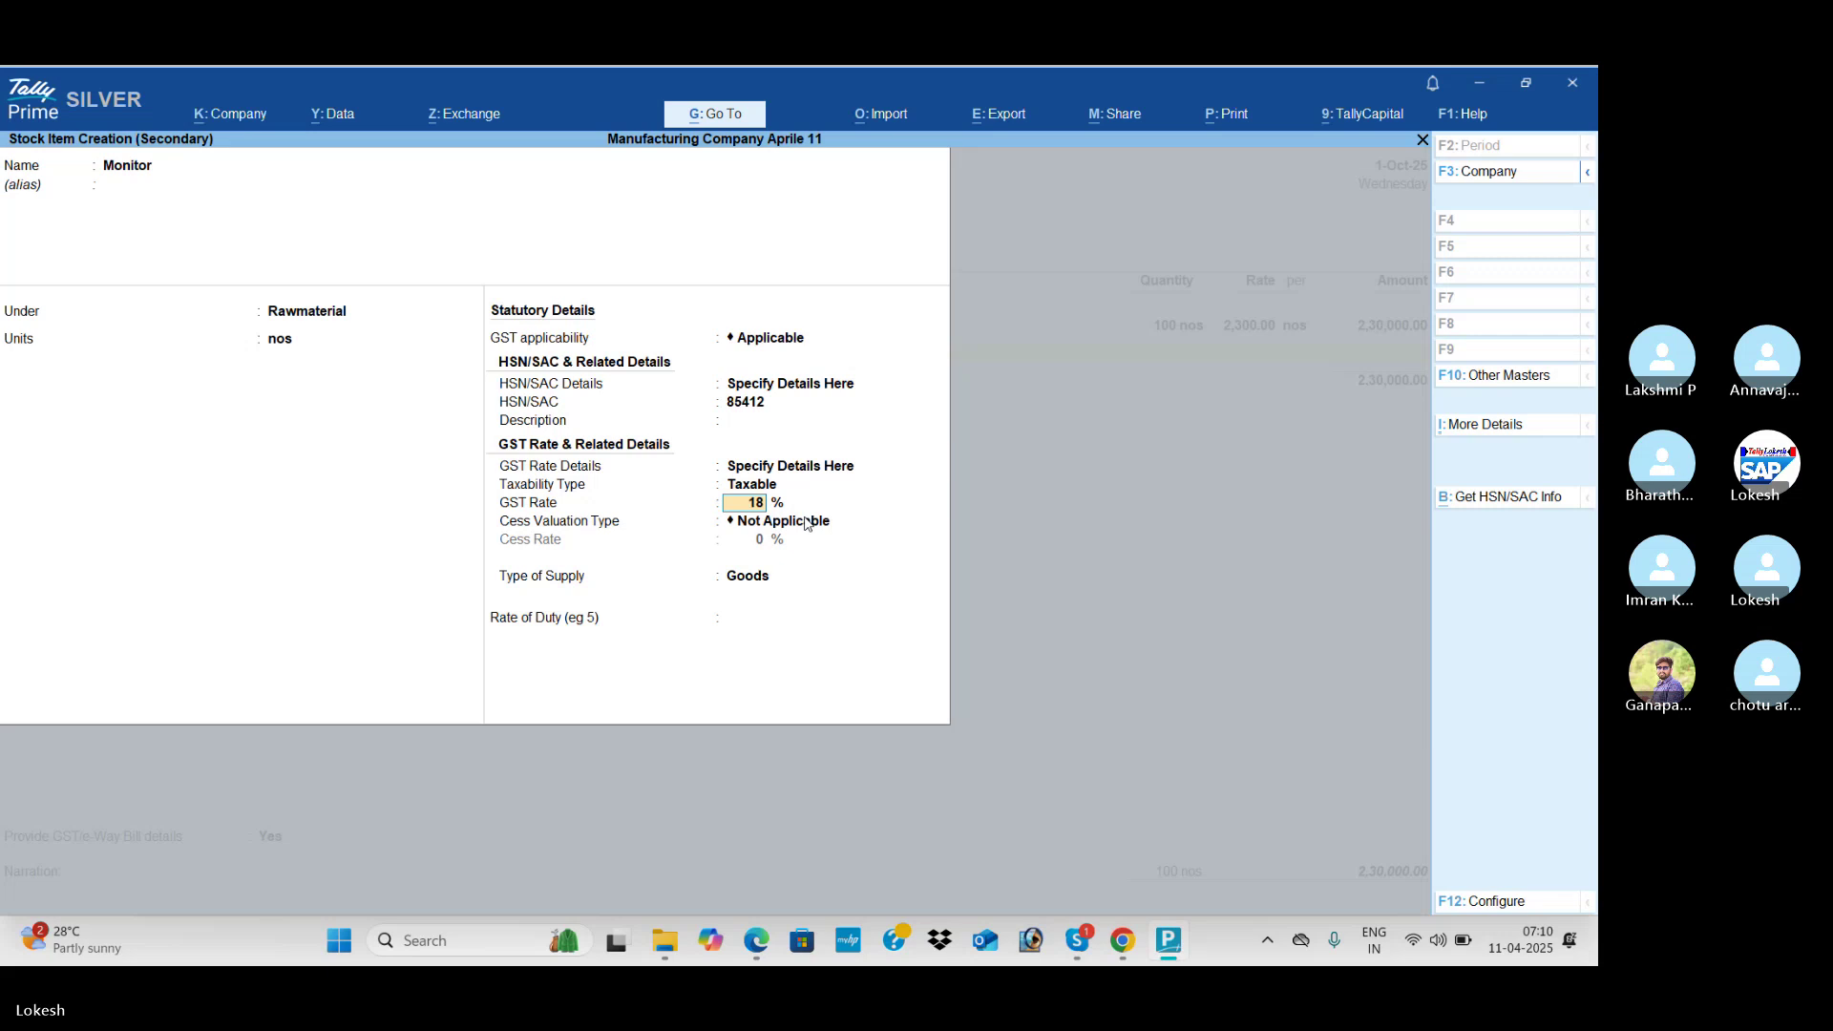
key("Return")
key("Return")
key("Return")
key("Return")
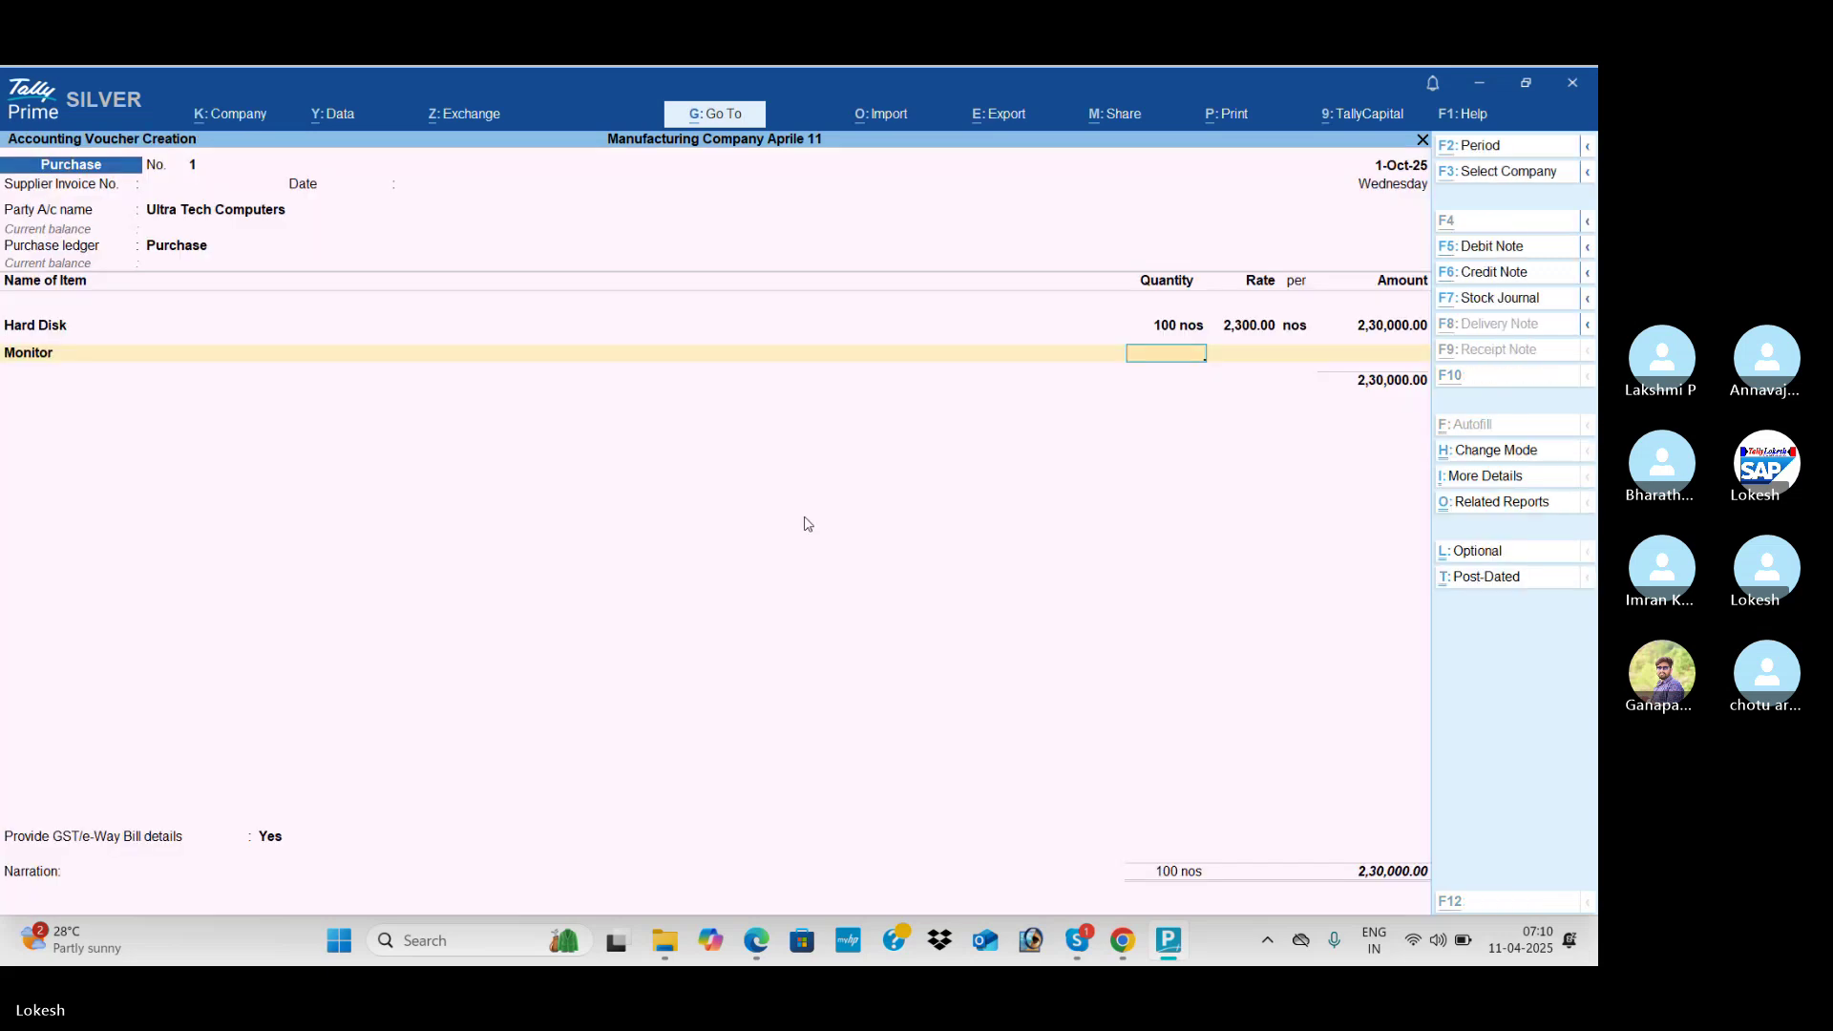
Step: Enter the Monitor line from the PDF as 110 nos at a rate of 3,500
key("alt+Tab")
key("alt+Tab")
type("110")
key("Return")
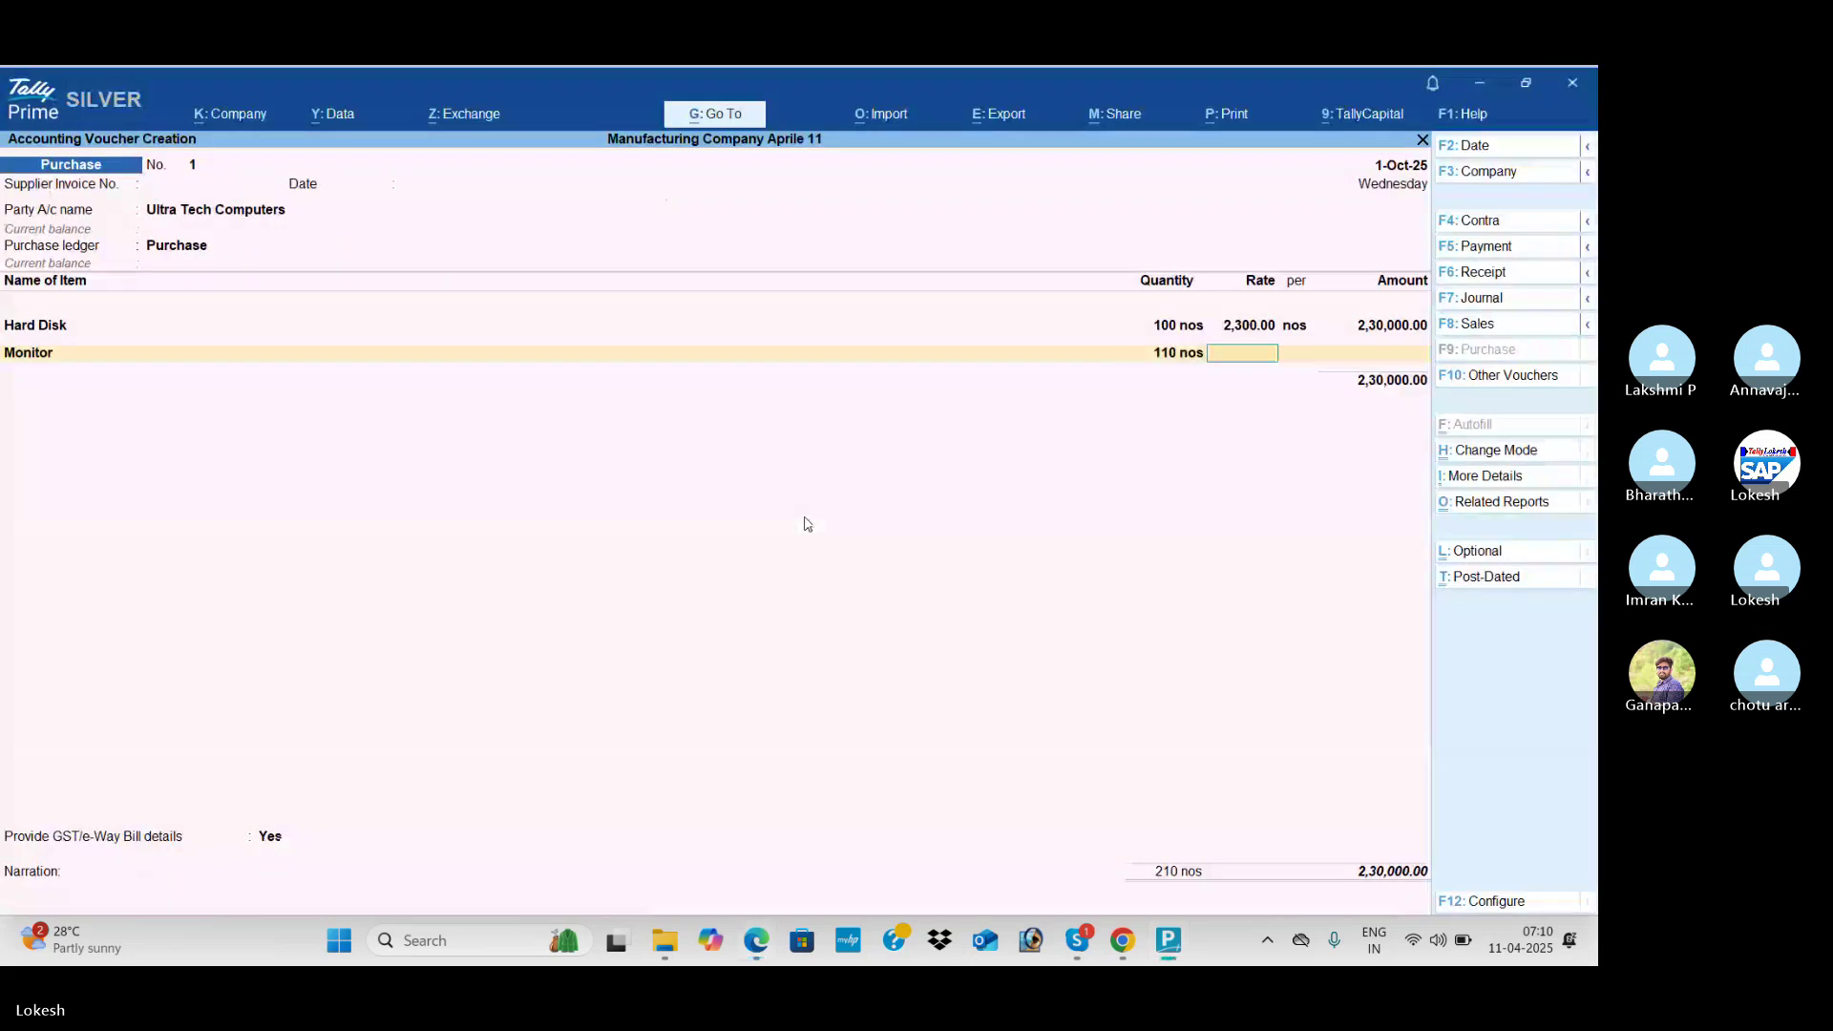
key("alt+Tab")
key("alt+Tab")
type("3500")
key("Return")
key("Return")
key("Return")
Step: Start a new stock item named Processor Athlon under the Rawmaterial group with the unit nos
key("alt+c")
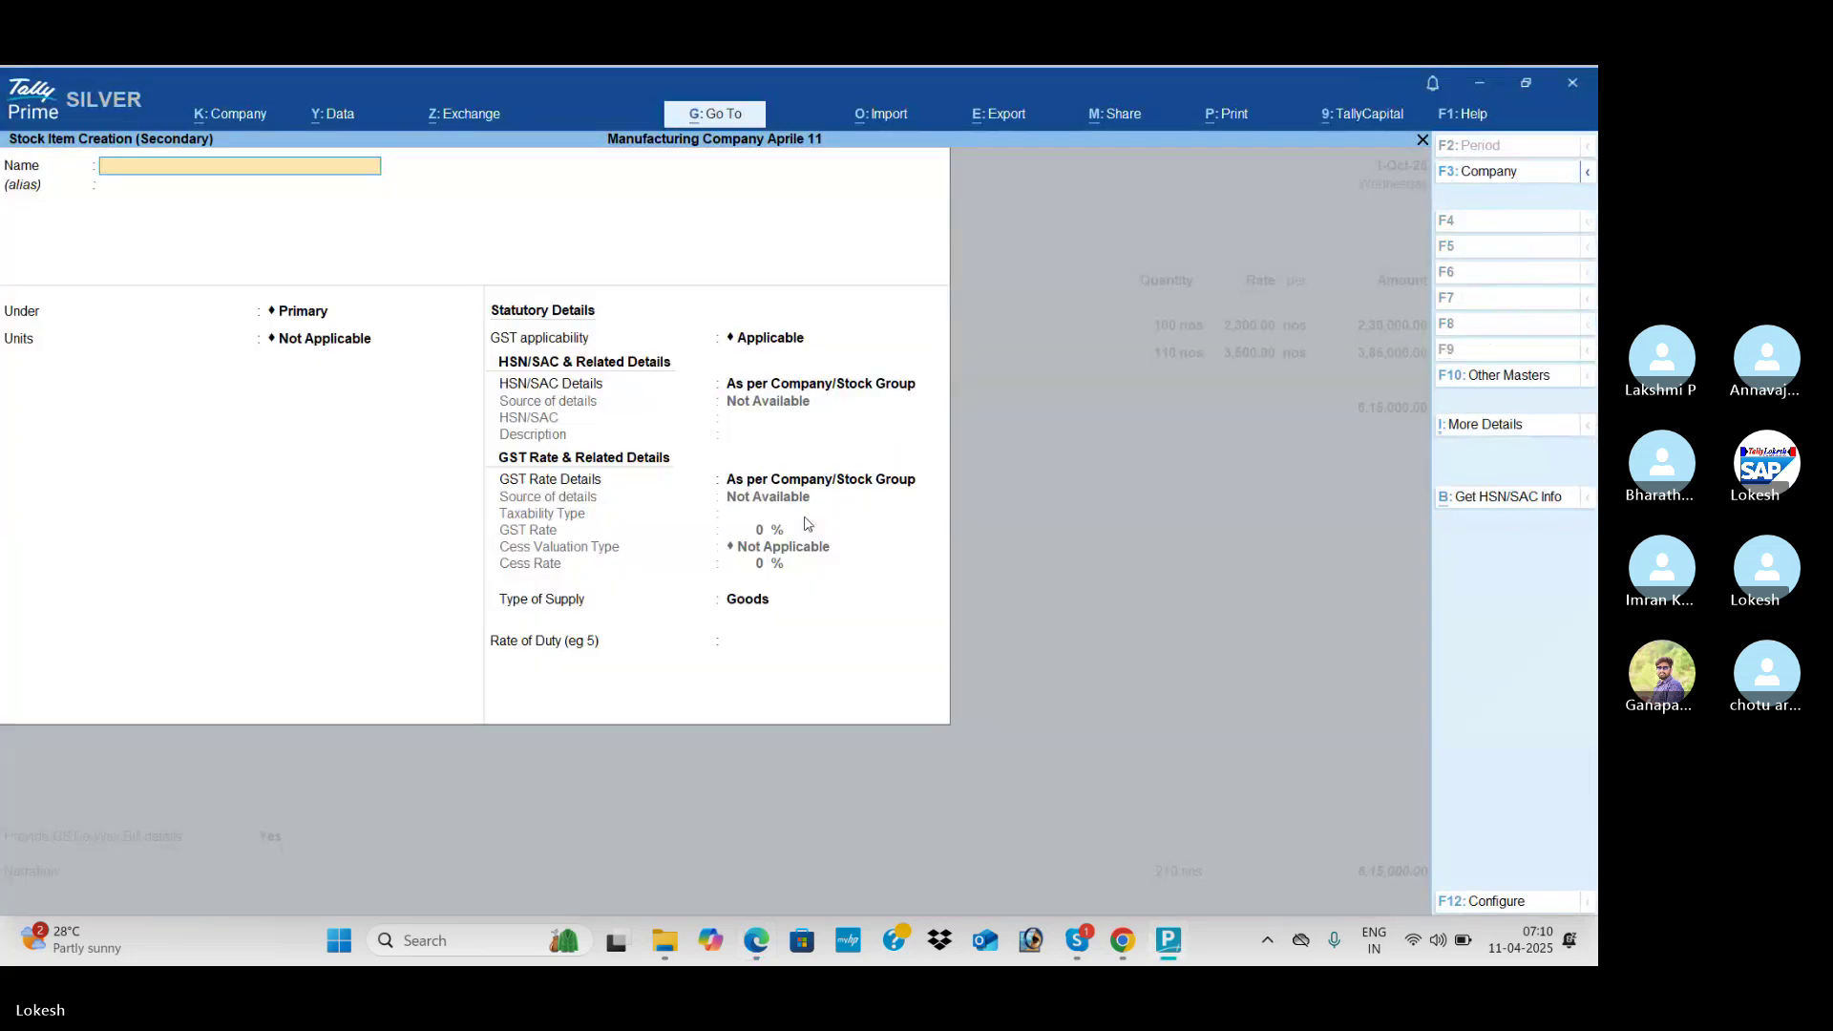
key("alt+Tab")
key("alt+Tab")
type("Processor athlon")
key("Return")
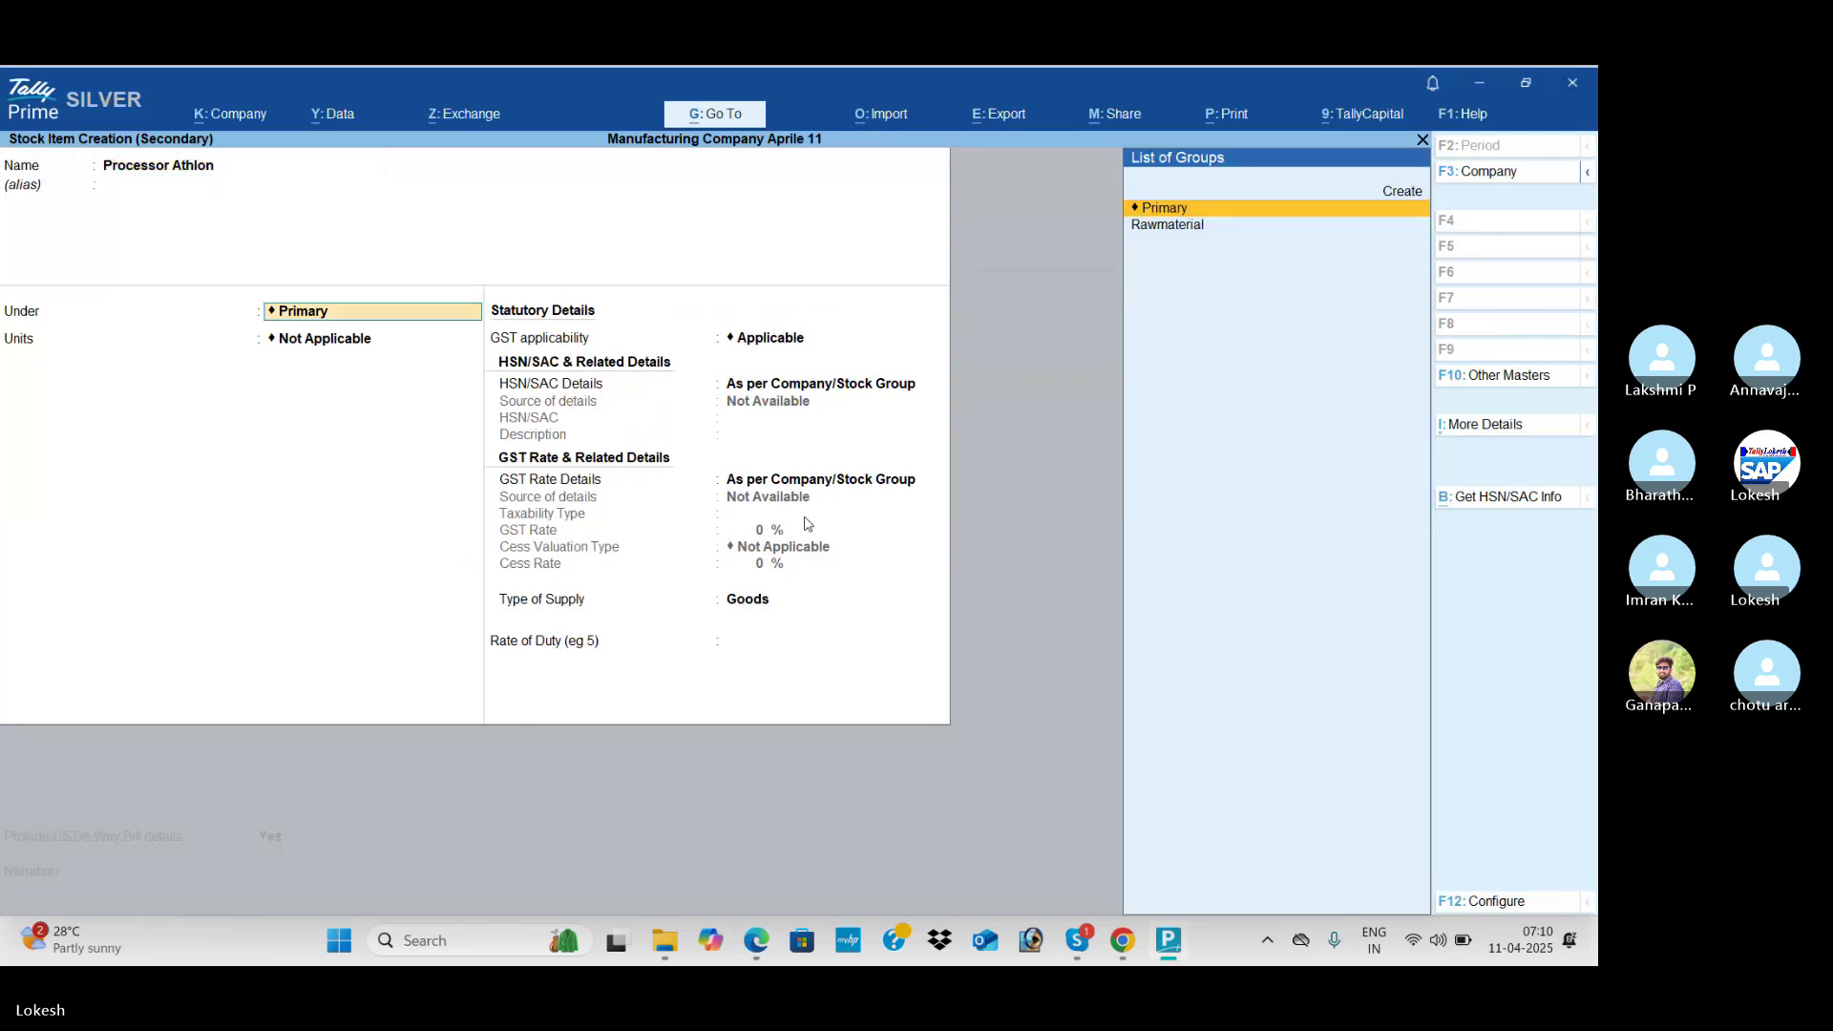
key("Down")
key("Return")
key("Return")
Step: Keep GST applicable for Processor Athlon and specify its HSN/SAC code as 985623 without a description
key("Return")
key("Down")
key("Return")
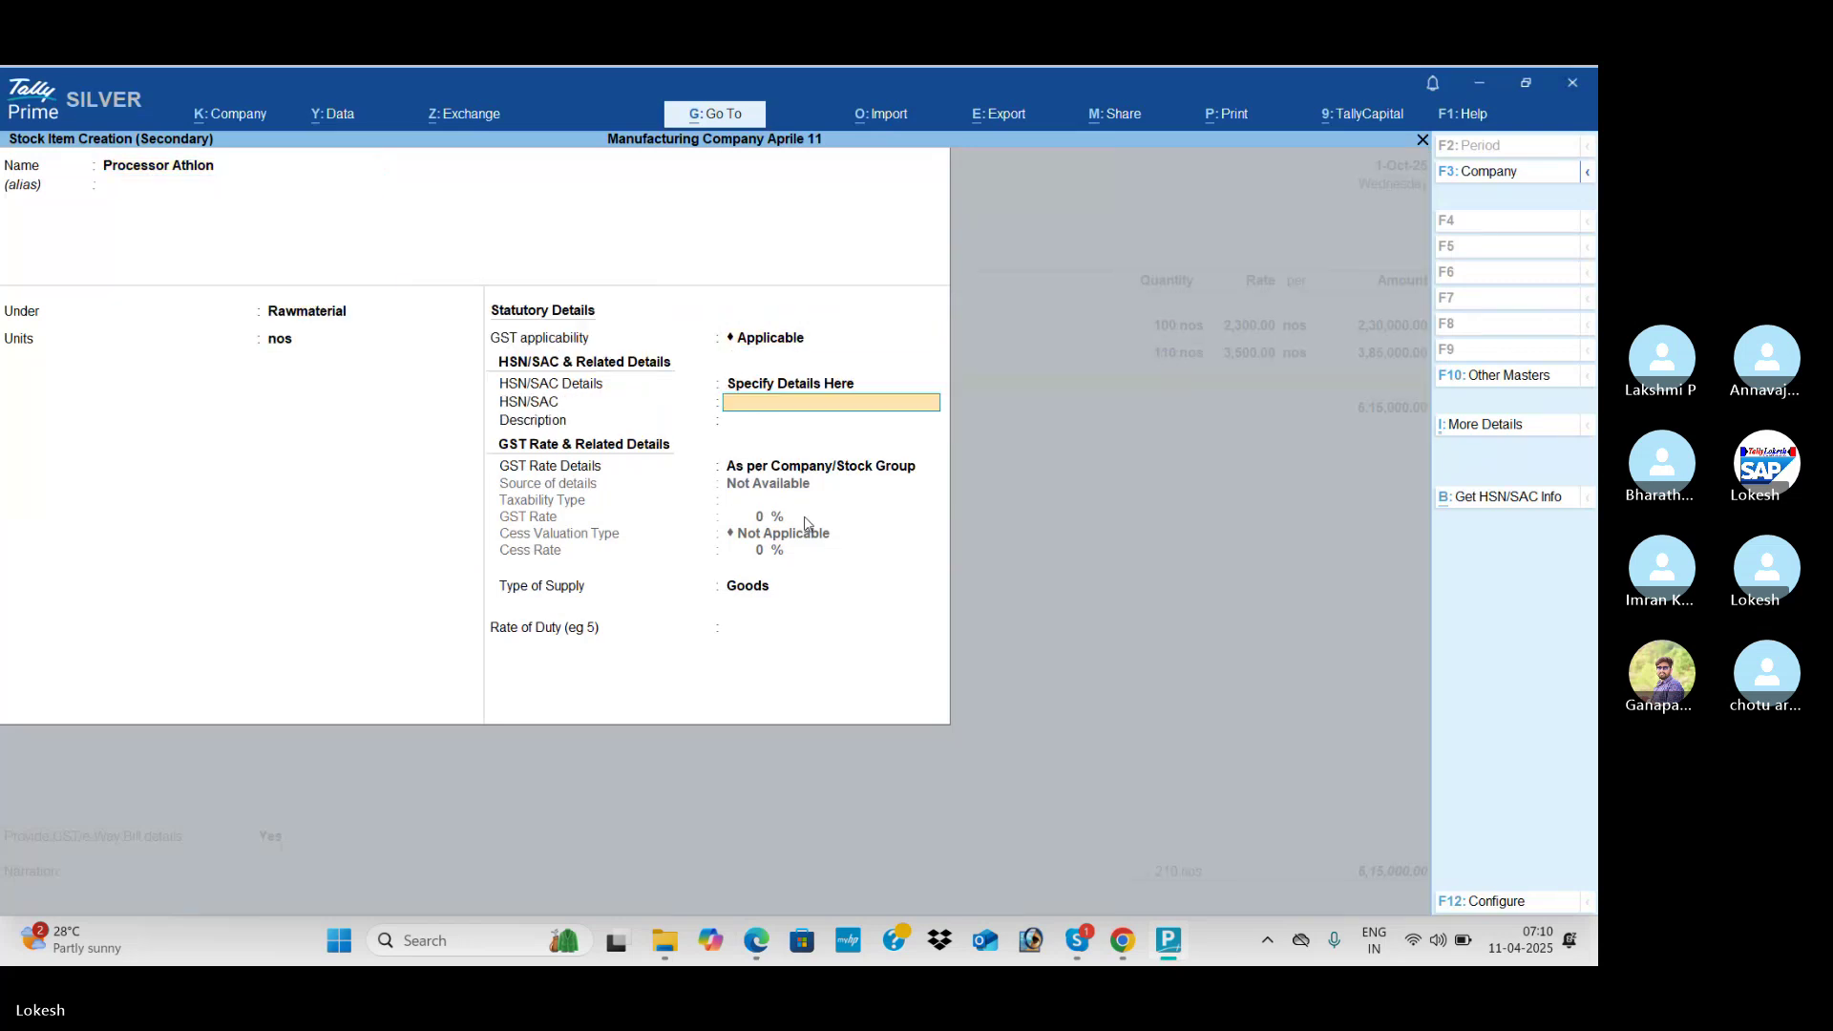
type("985623")
key("Return")
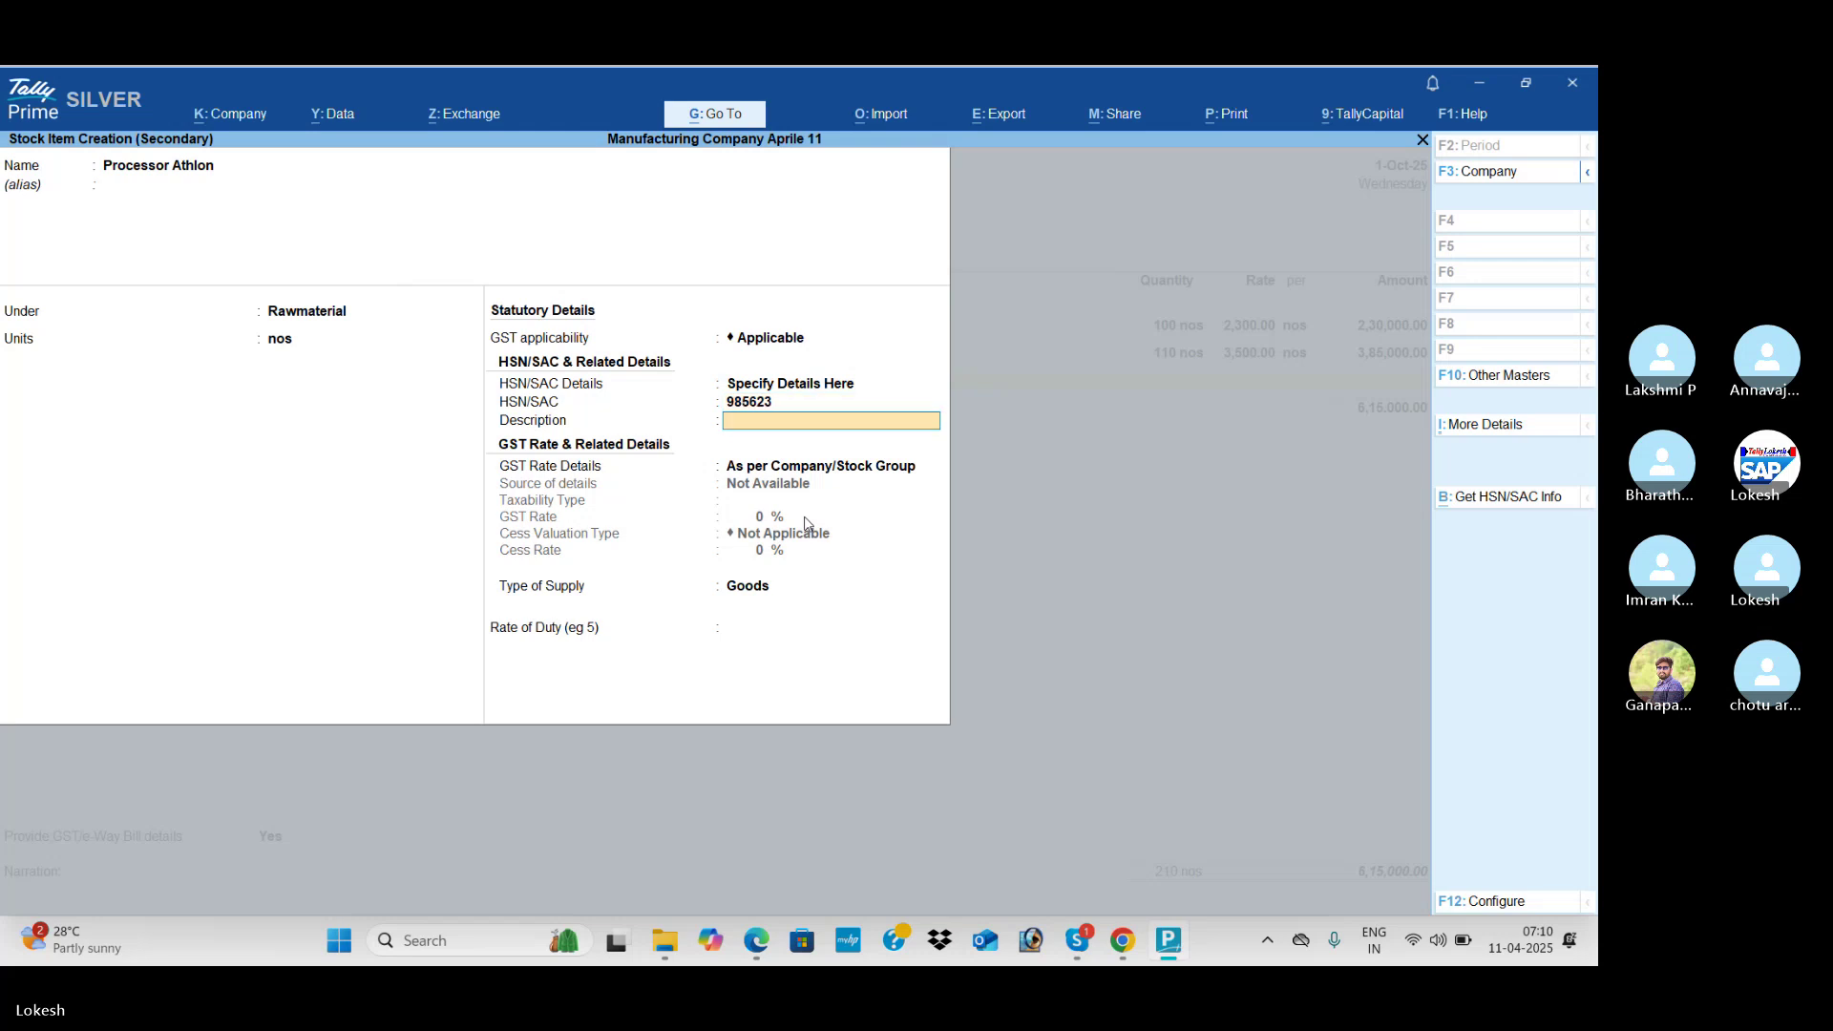
key("Return")
Step: Specify Processor Athlon's GST rate details as Taxable at 18% and save the stock item
key("Down")
key("Return")
key("Return")
type("18")
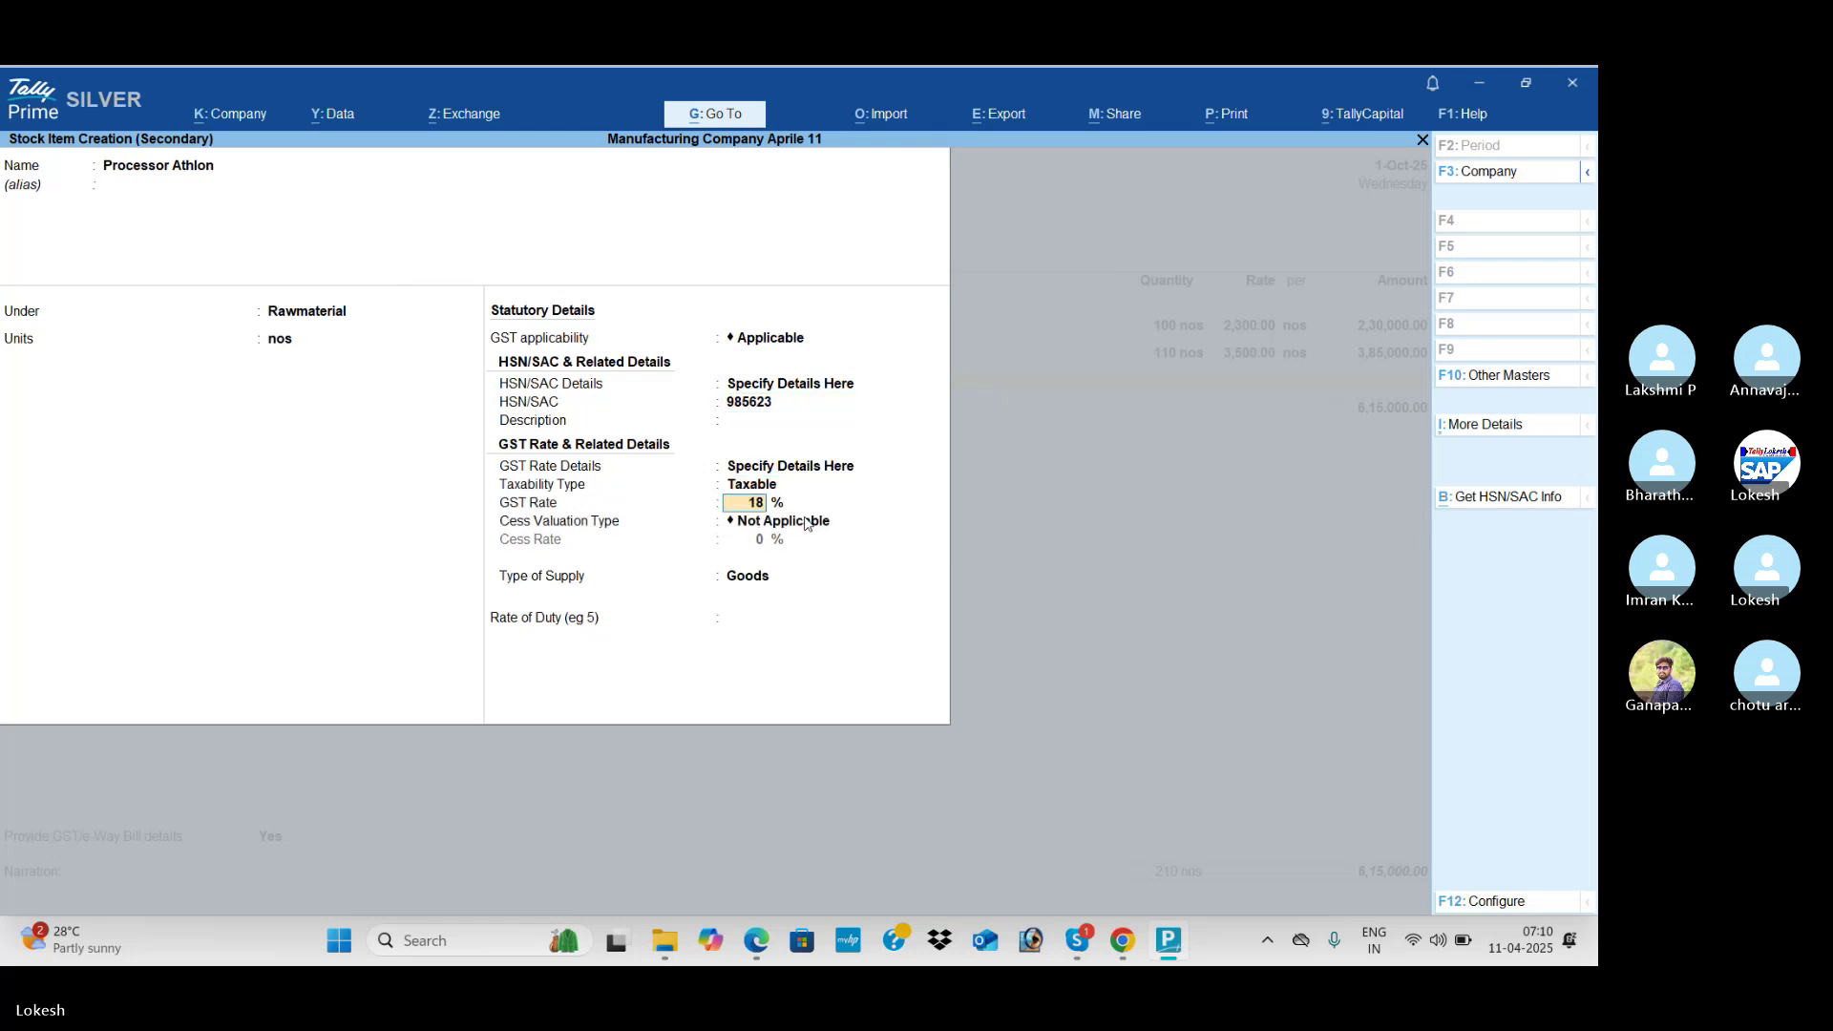
key("Return")
key("Return")
key("Return")
key("Return")
key("Return")
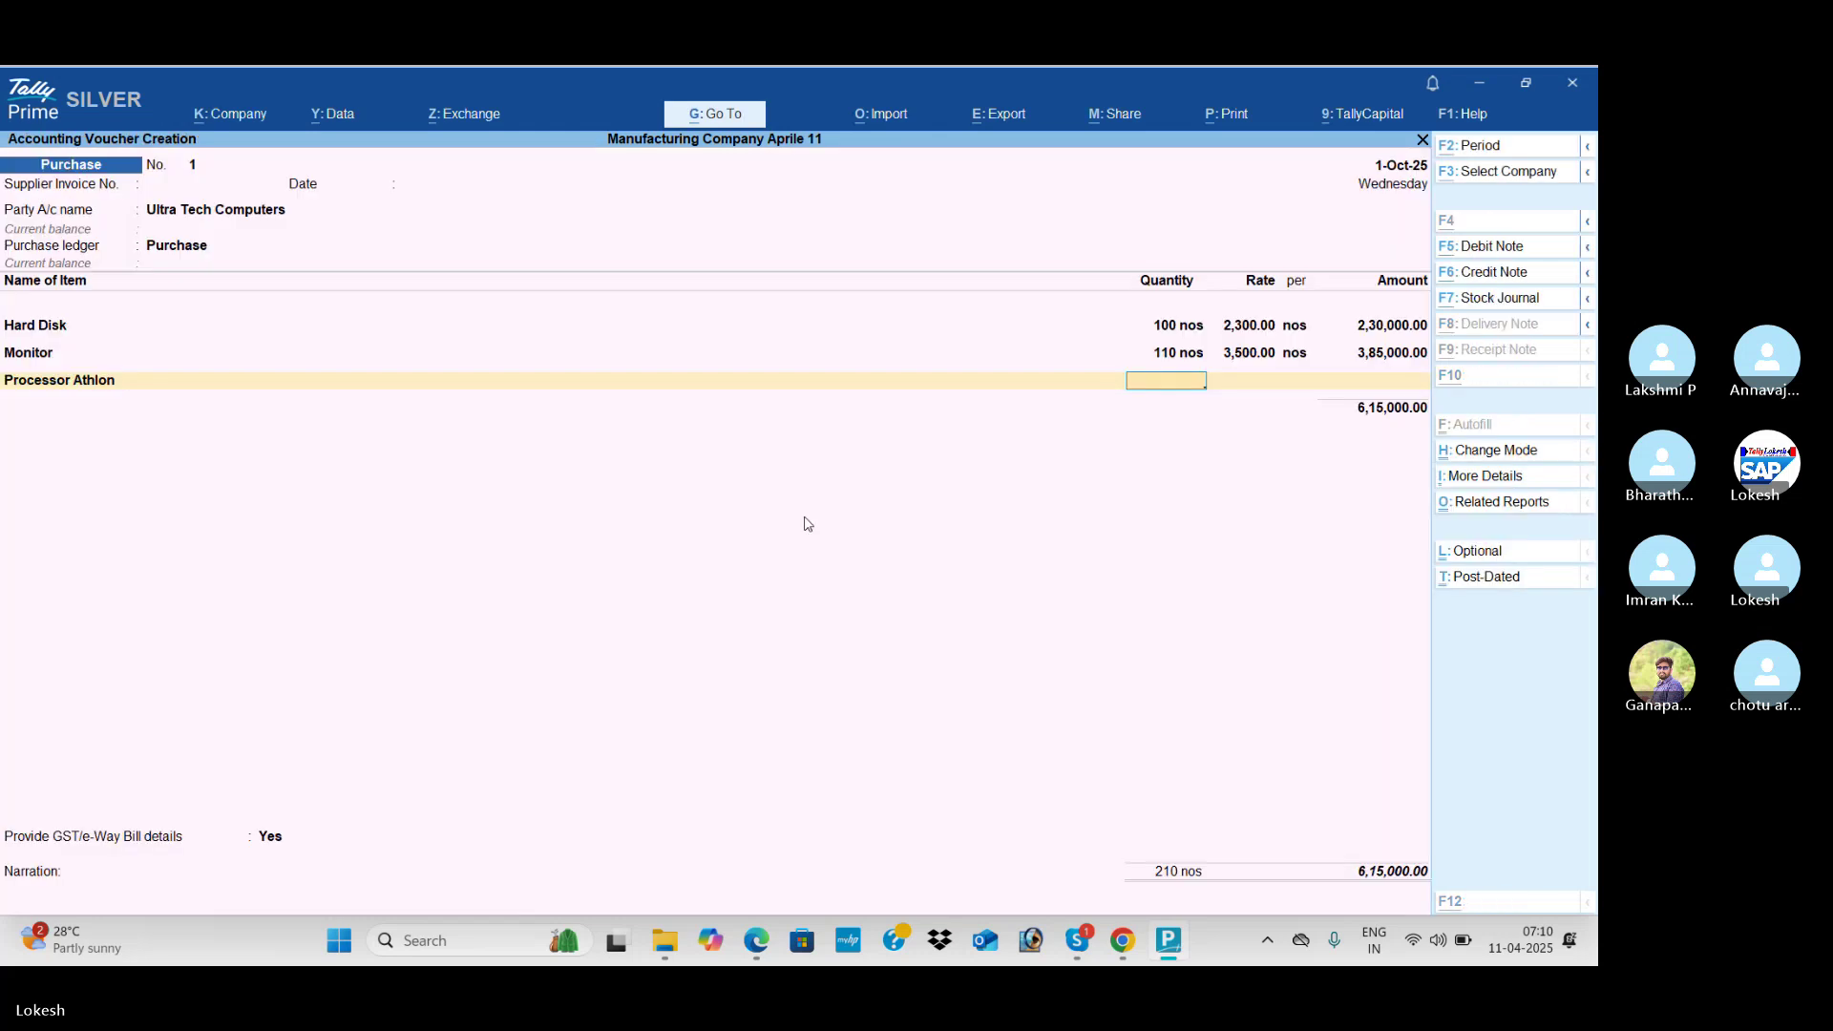
Step: Enter the Processor Athlon line from the PDF as 50 nos at a rate of 3,700
key("alt+Tab")
key("alt+Tab")
type("50")
key("Return")
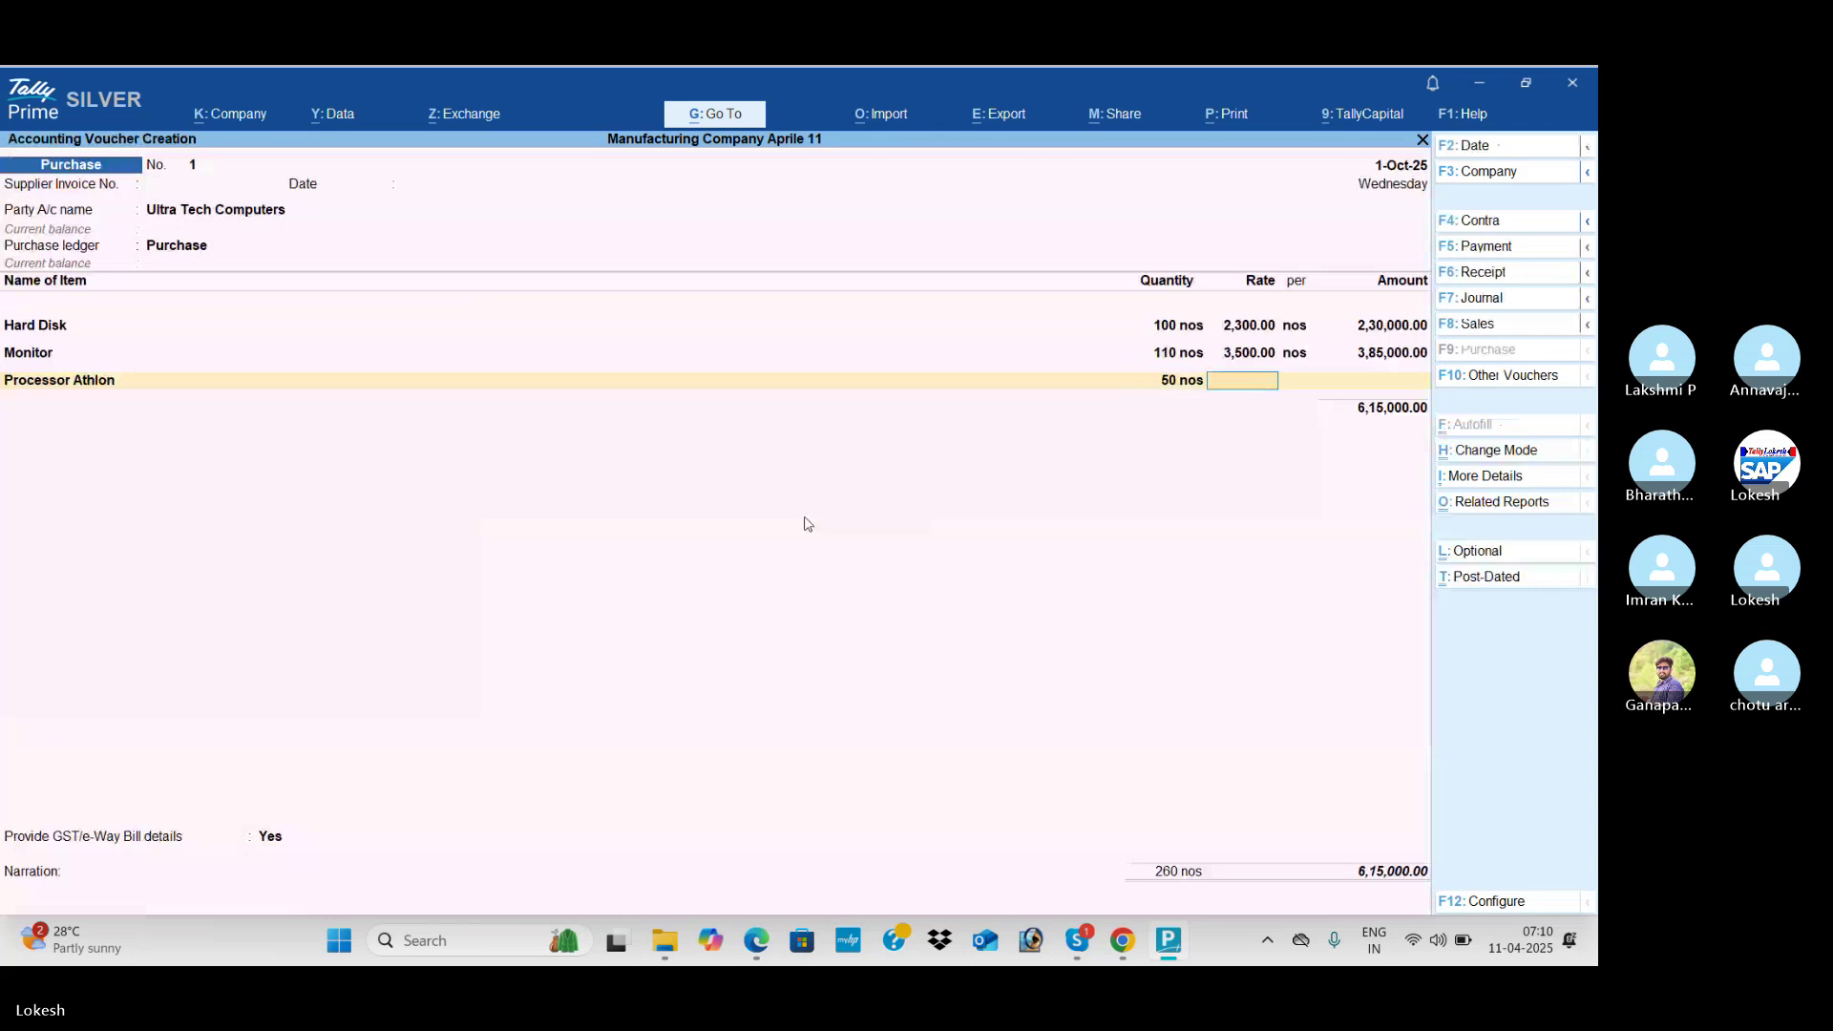
type("3")
key("alt+Tab")
key("alt+Tab")
type("700")
key("Return")
key("Return")
key("Return")
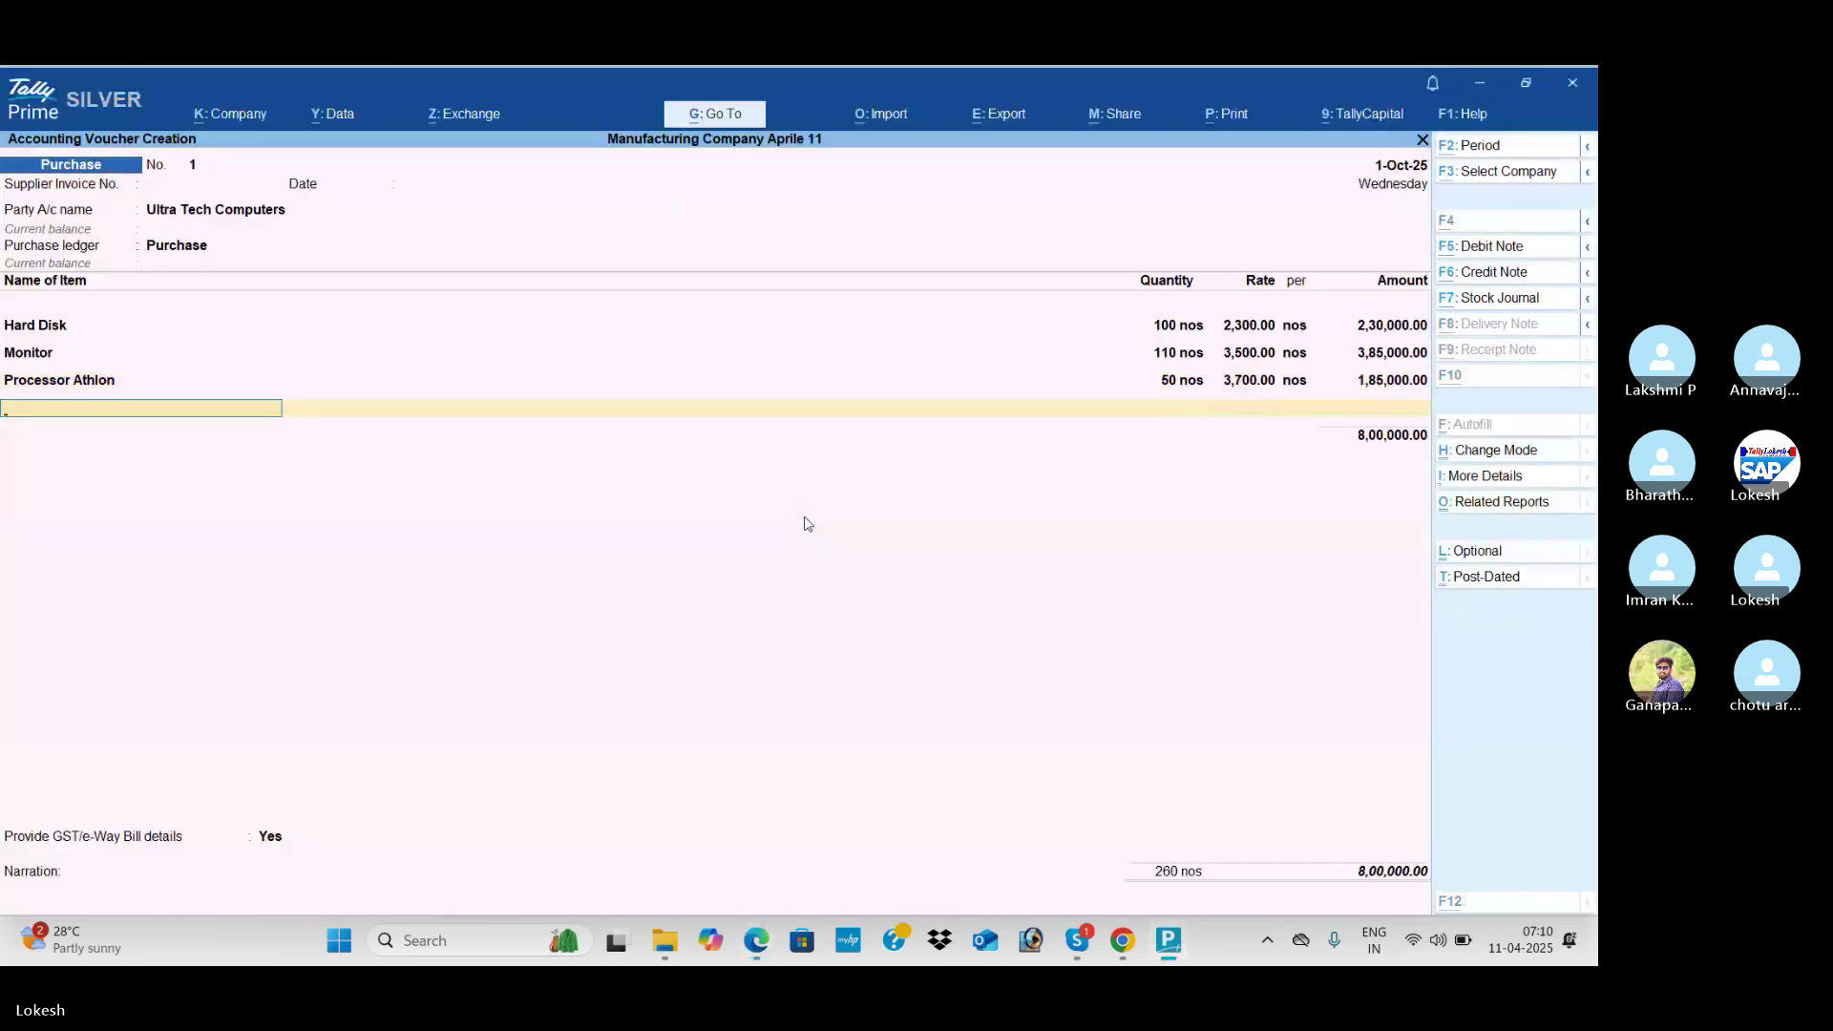
Step: Start a new stock item named Processor P4 under the Rawmaterial group with the unit nos
key("alt+c")
key("alt+Tab")
key("alt+Tab")
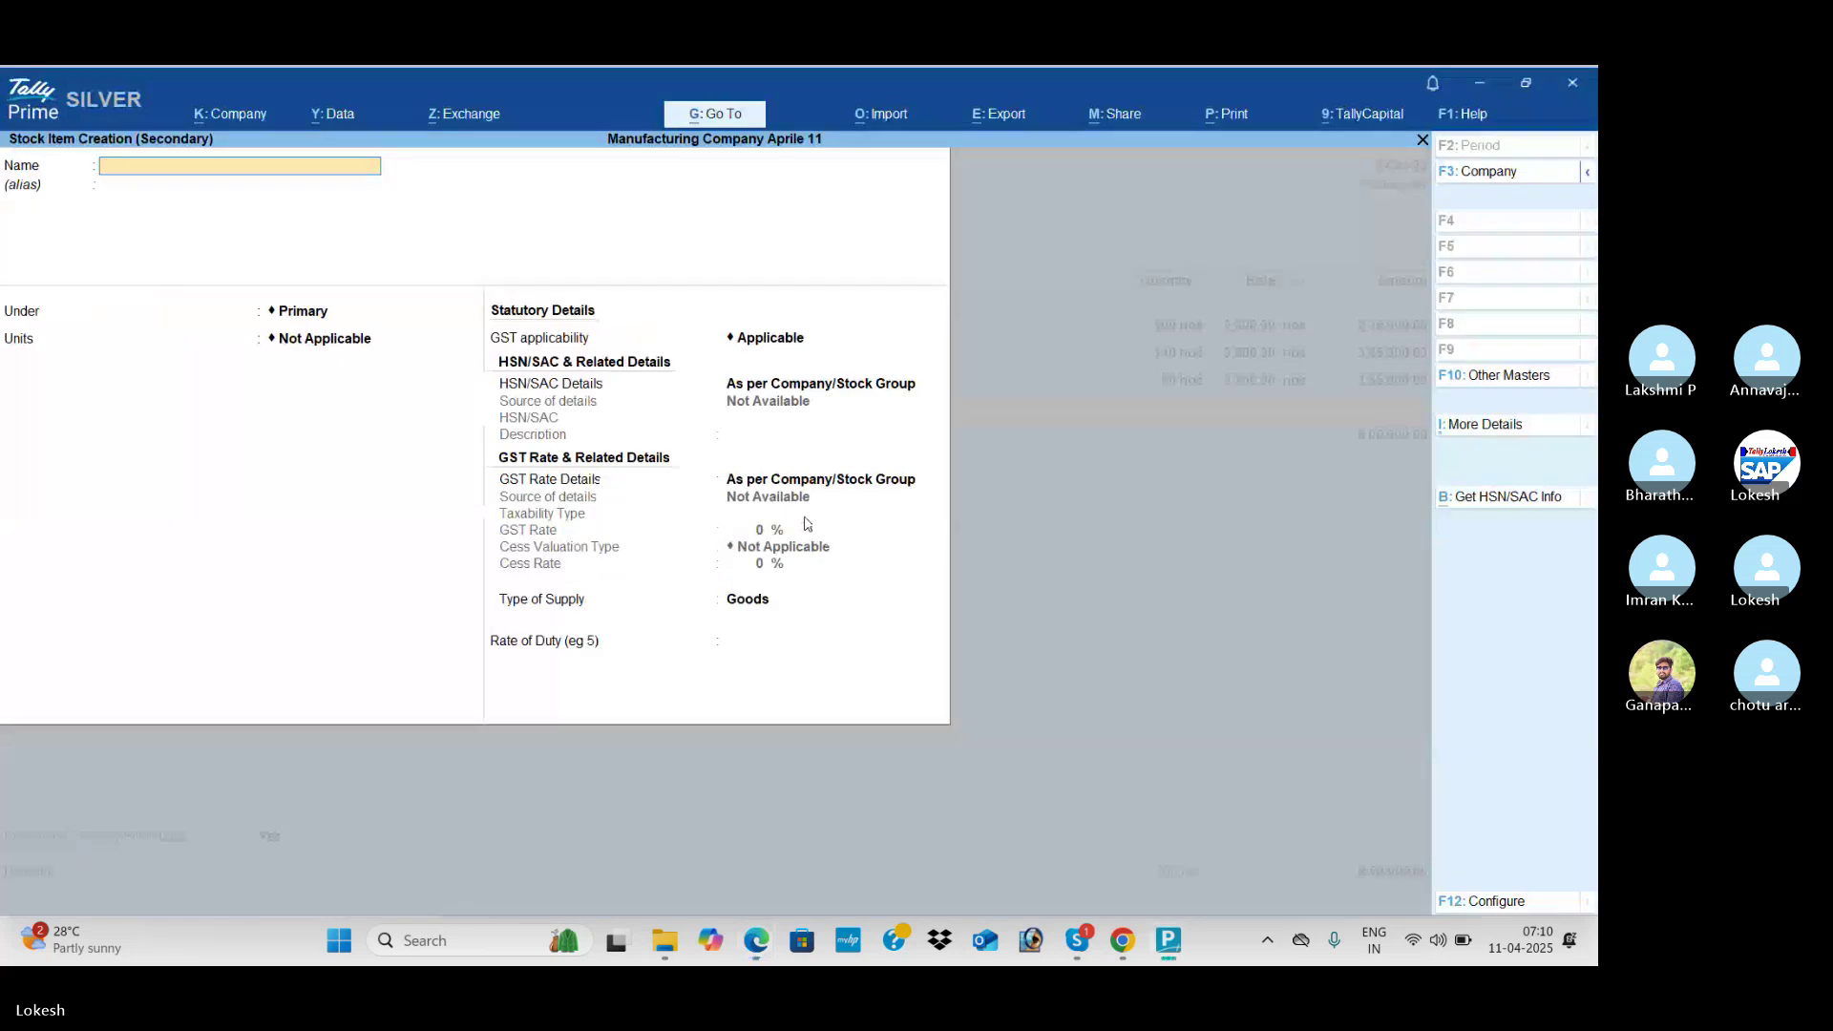
type("Processor P4")
key("Return")
key("Down")
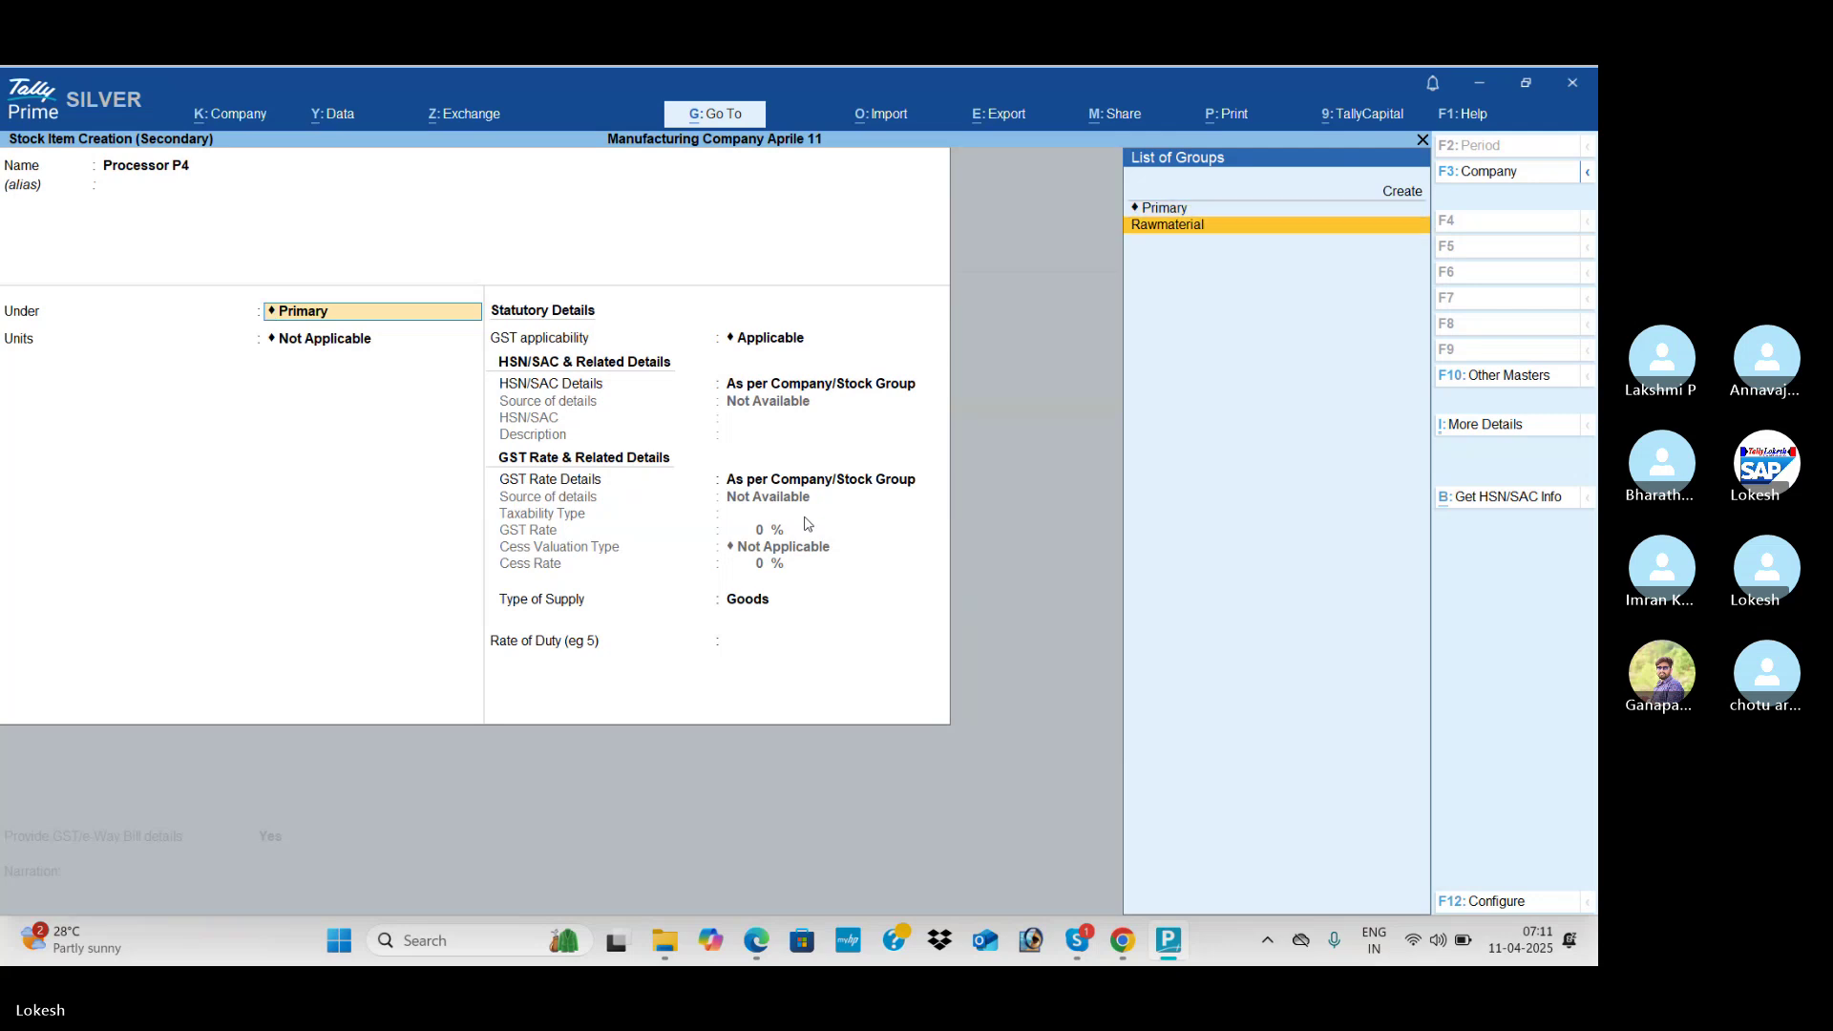
key("Return")
key("Return")
Step: Keep GST applicable for Processor P4 and specify its HSN/SAC code as 854745 without a description
key("Return")
key("Down")
key("Return")
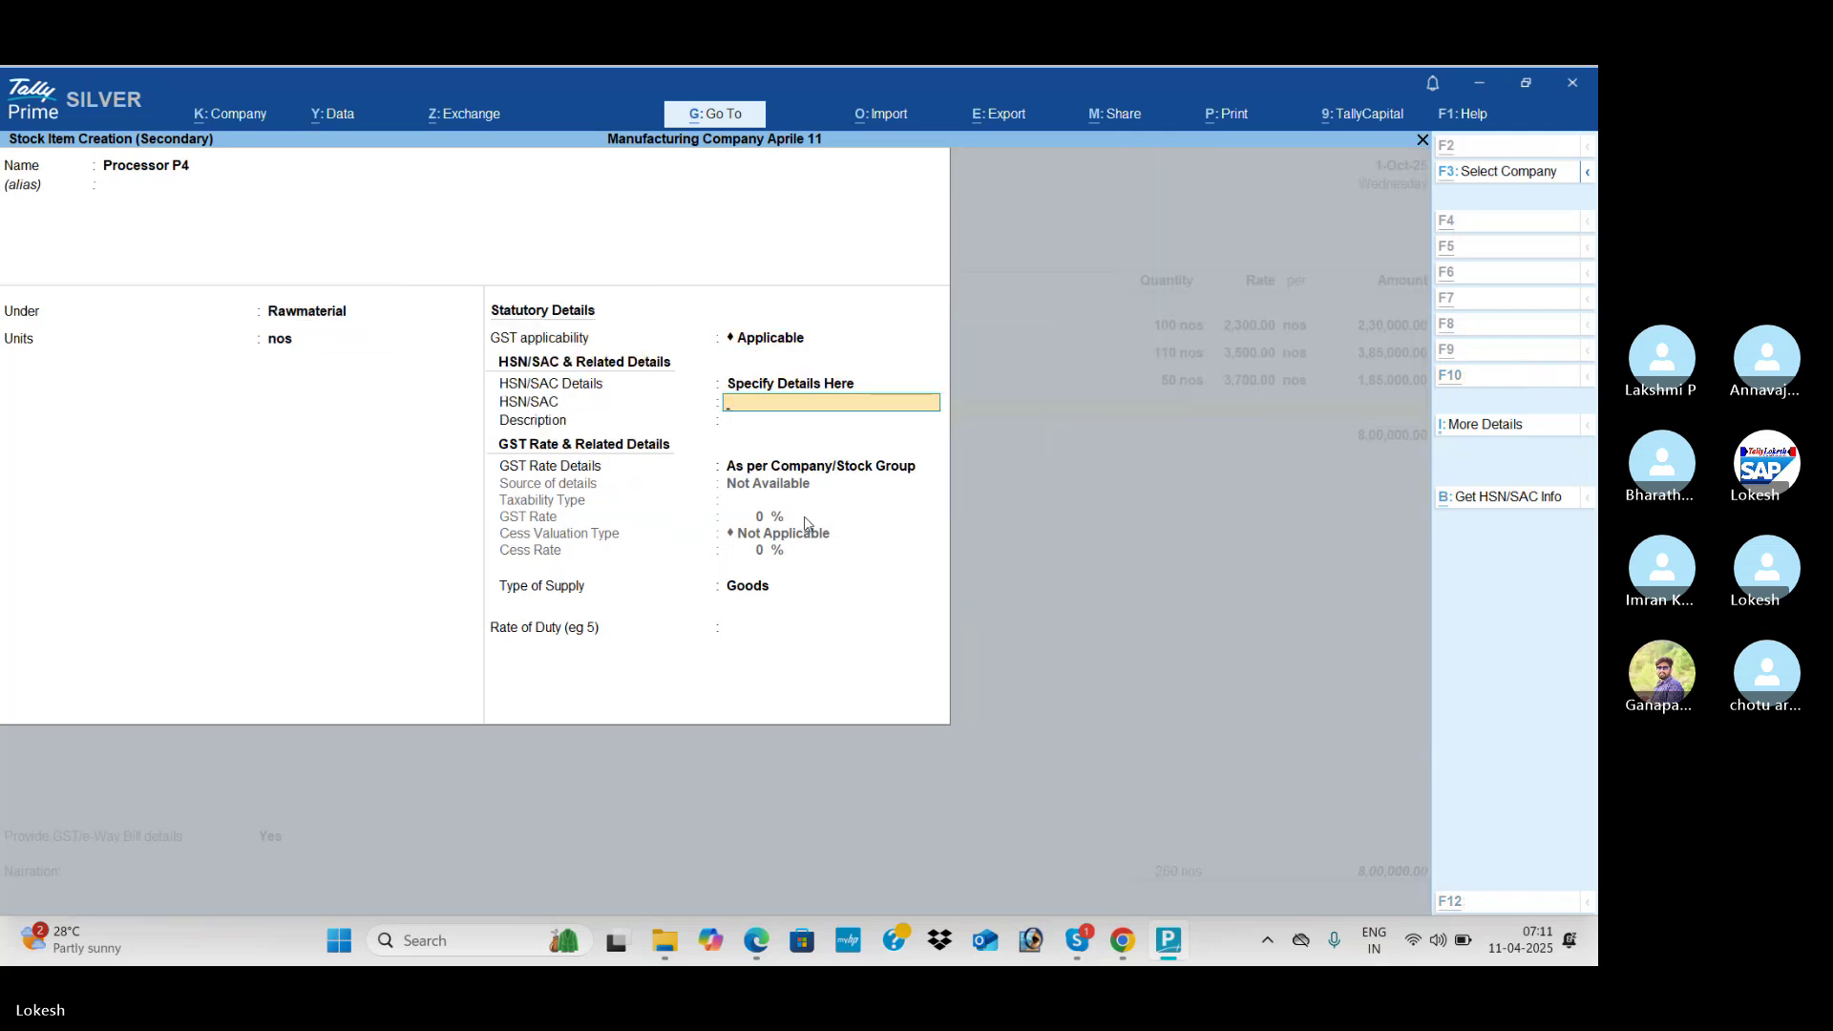
key("alt+Tab")
key("alt+Tab")
type("85474")
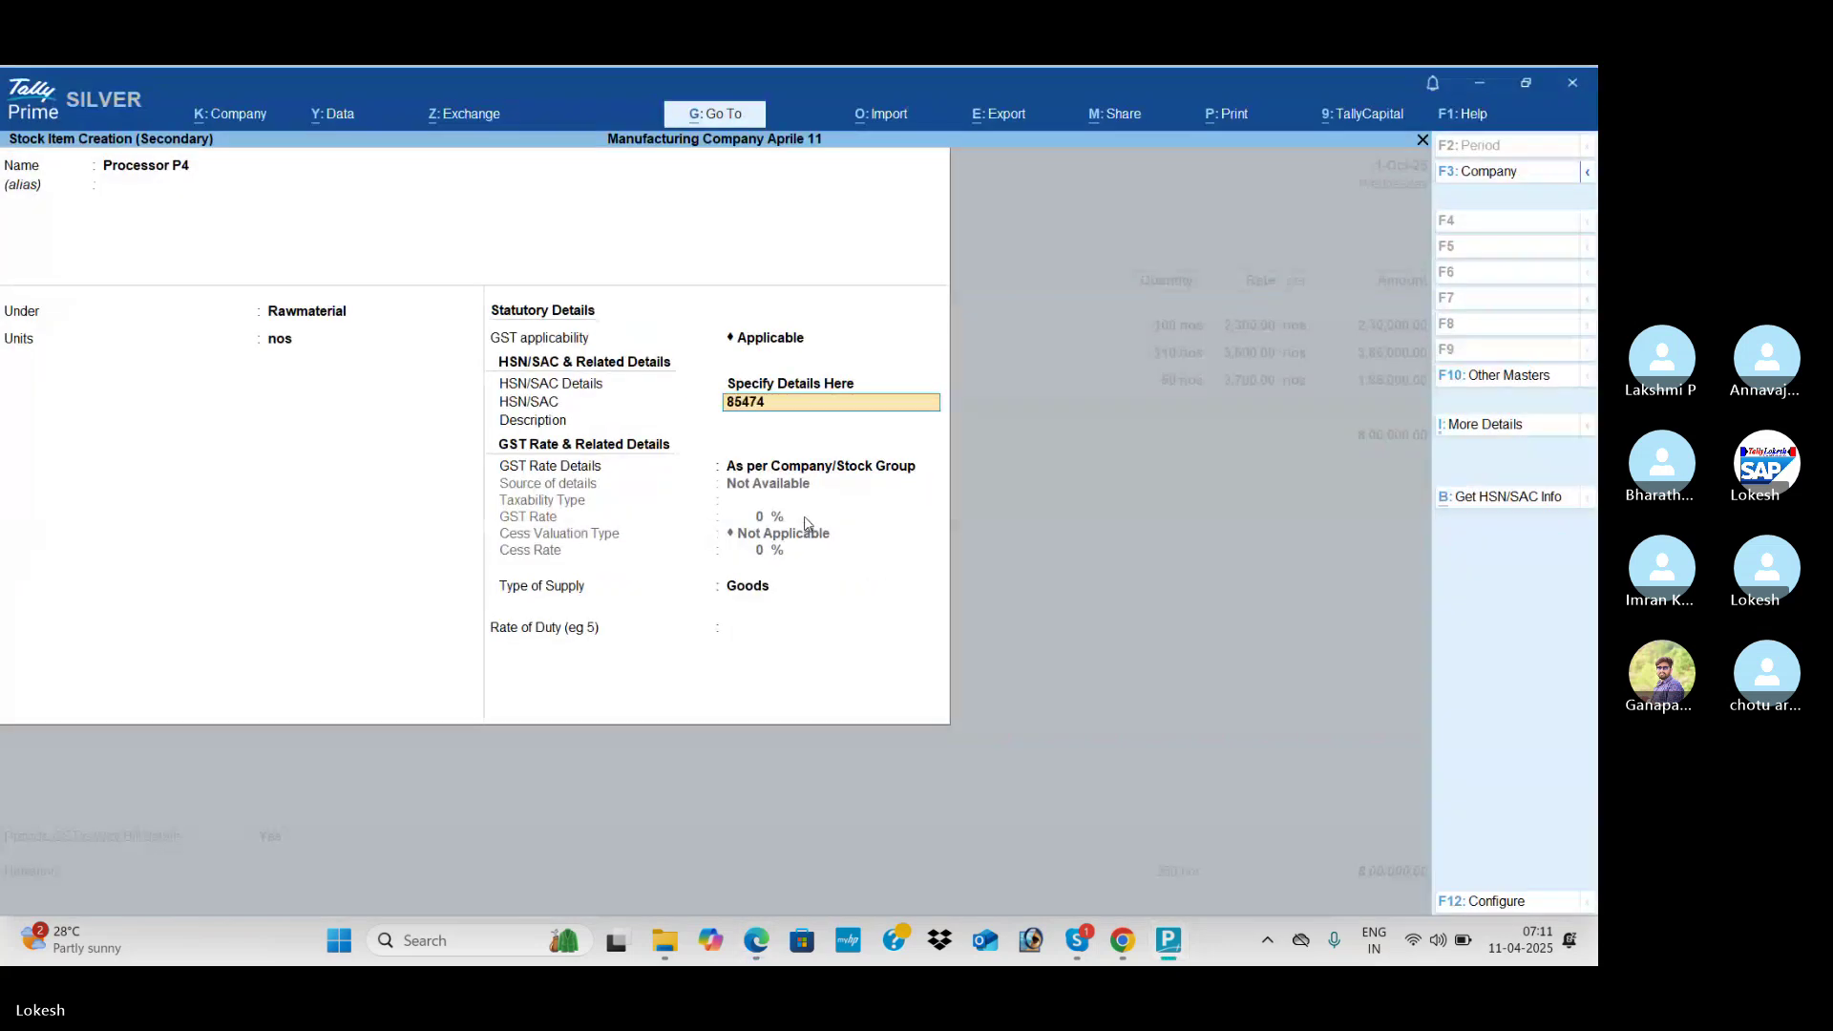
type("5")
key("Return")
key("Return")
Step: Specify Processor P4's GST rate details as Taxable at 18% and save the stock item
key("Down")
key("Return")
key("Return")
type("1")
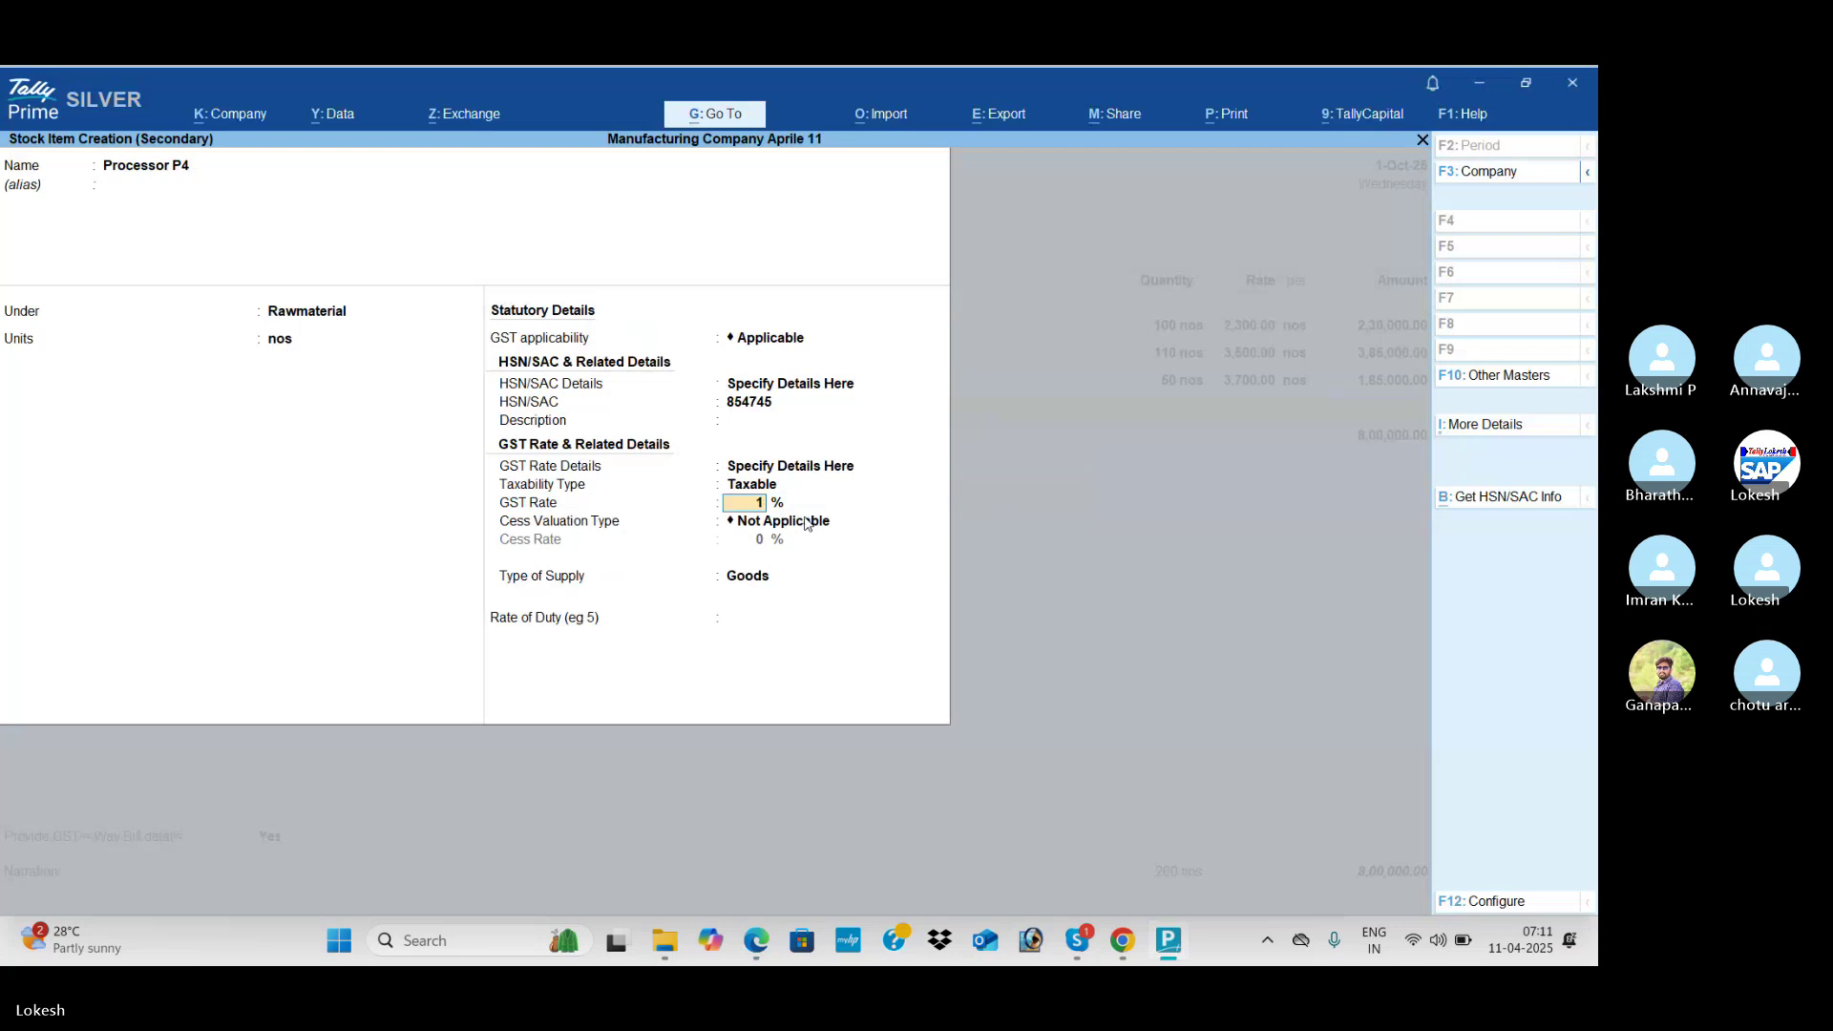
type("8")
key("Return")
key("Return")
key("Return")
key("Return")
Step: Enter the Processor P4 line from the PDF as 50 nos at a rate of 5,700 and end the item list
key("alt+Tab")
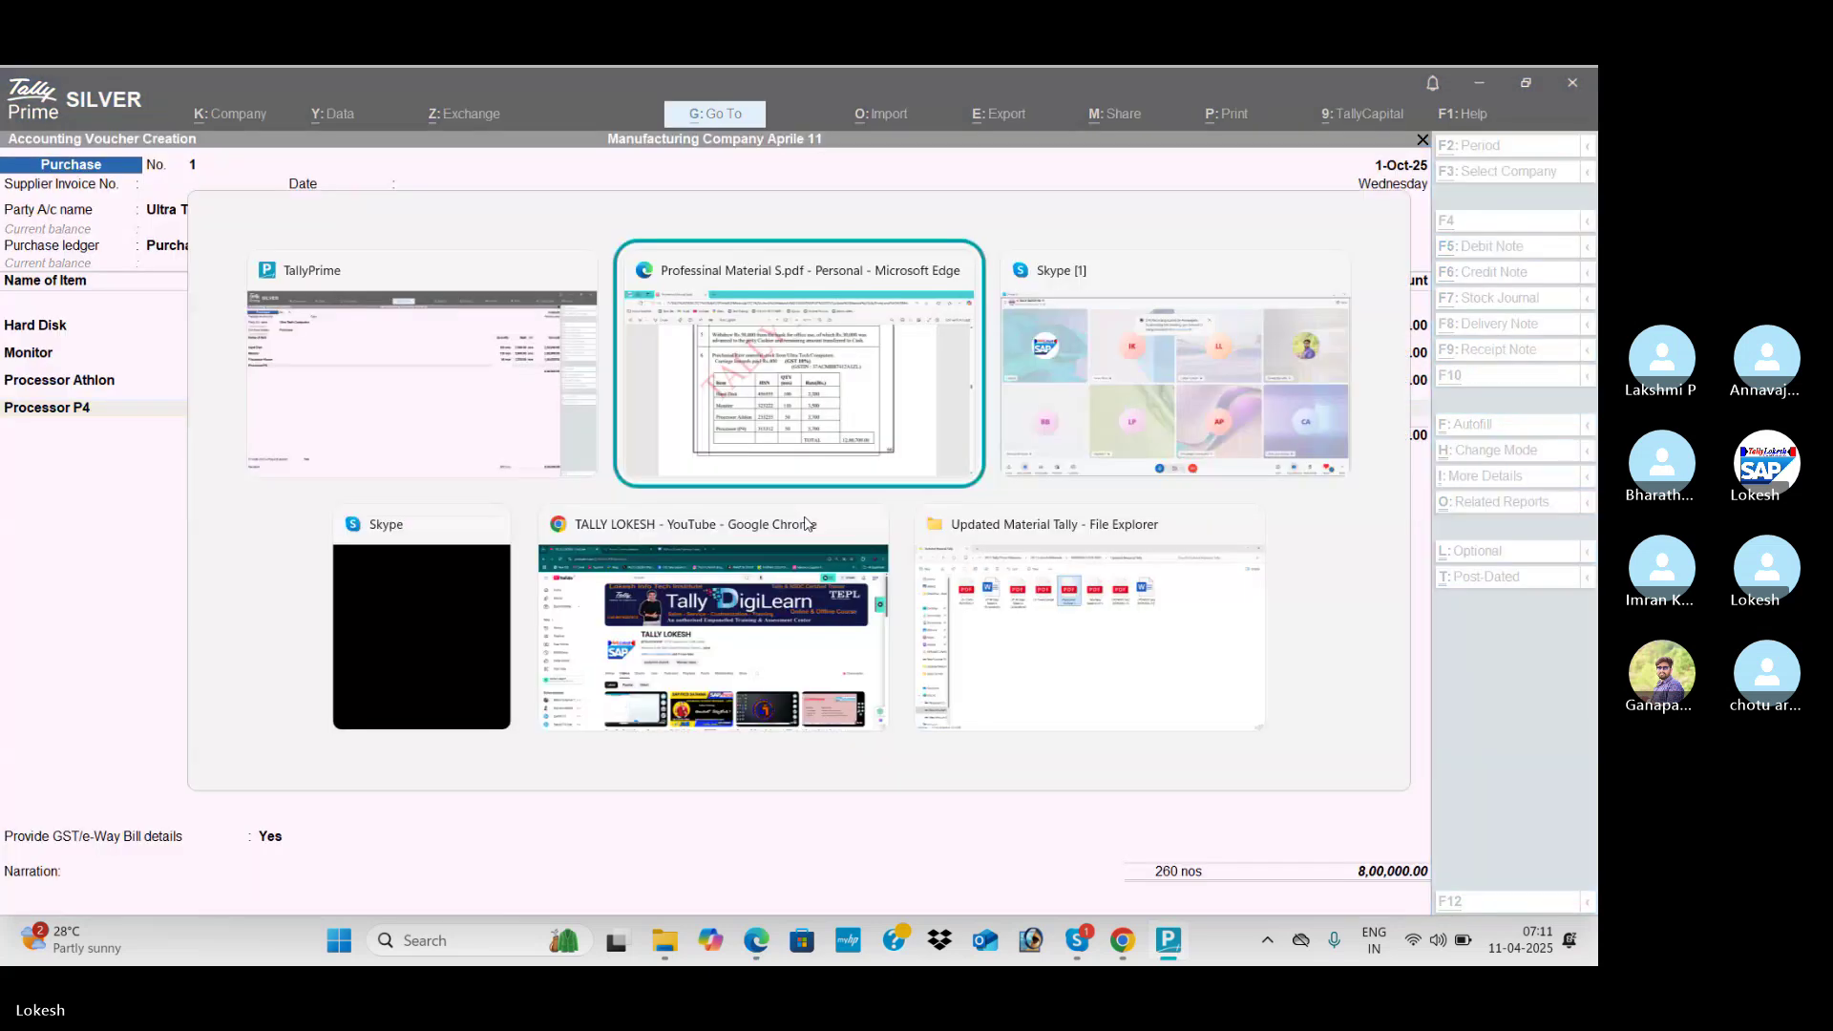
key("alt+Tab")
type("50")
key("Return")
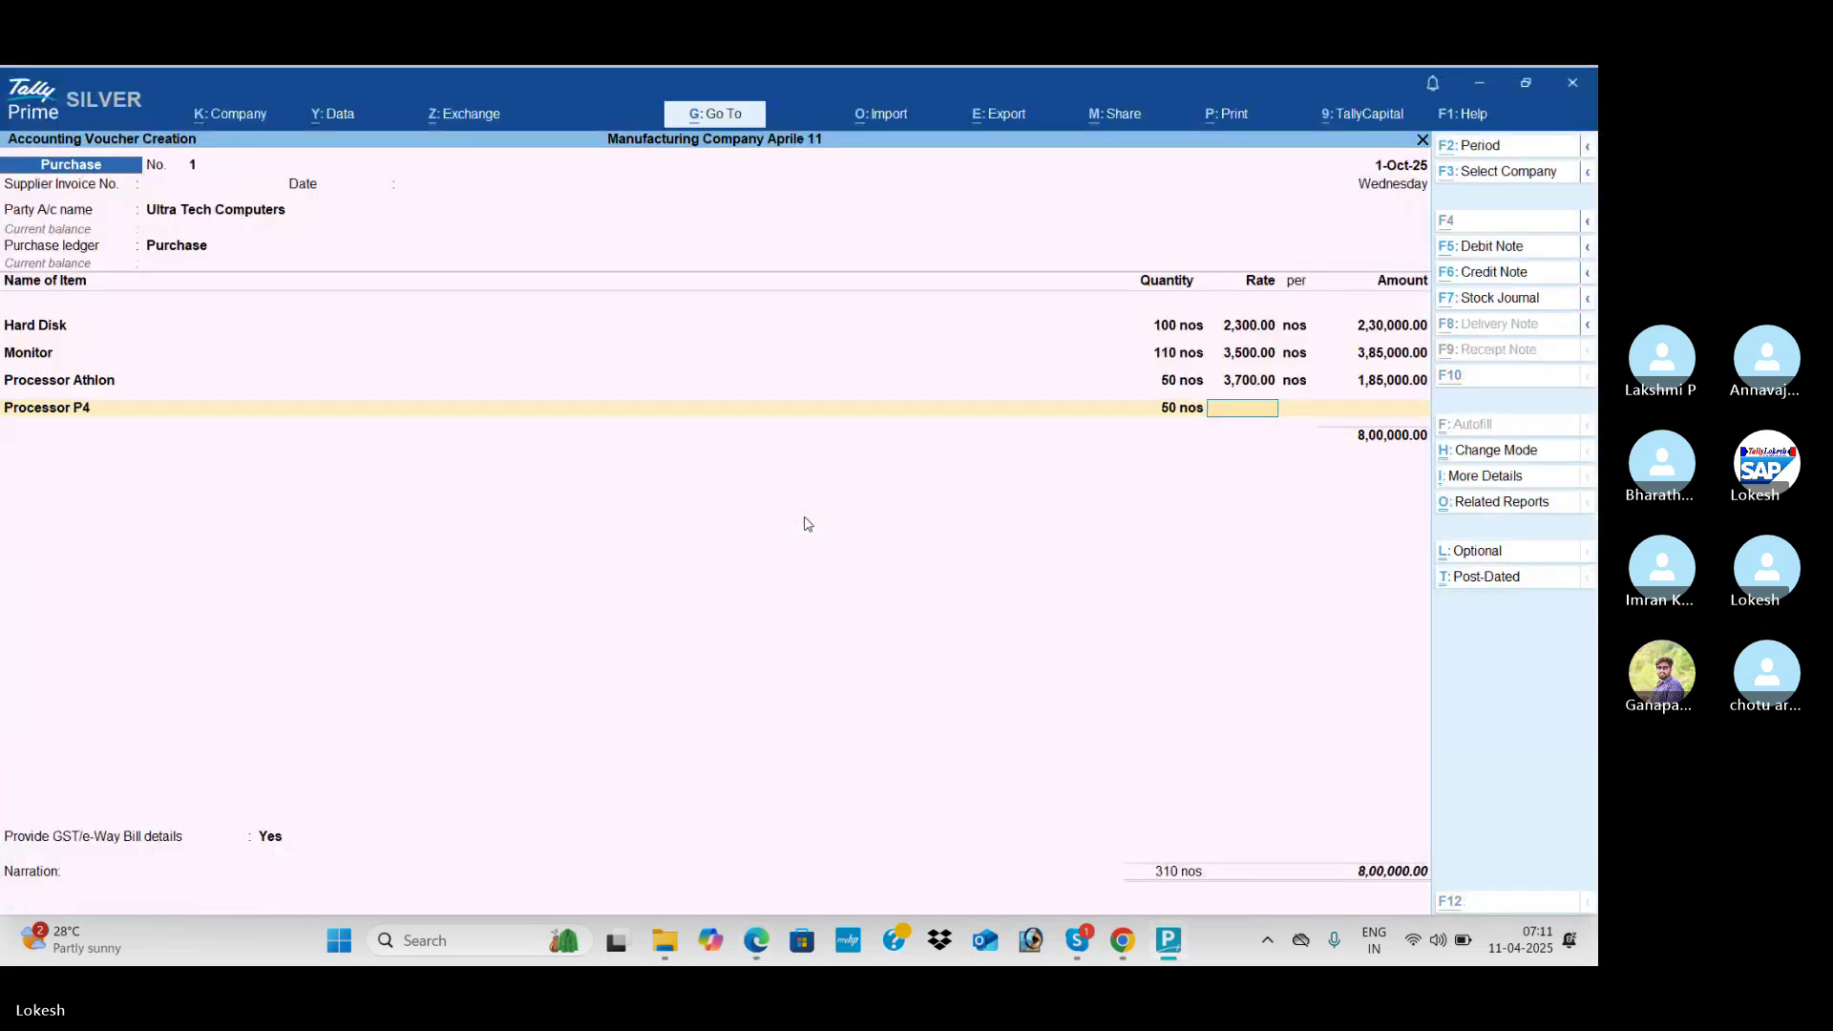
key("alt+Tab")
key("alt+Tab")
type("5700")
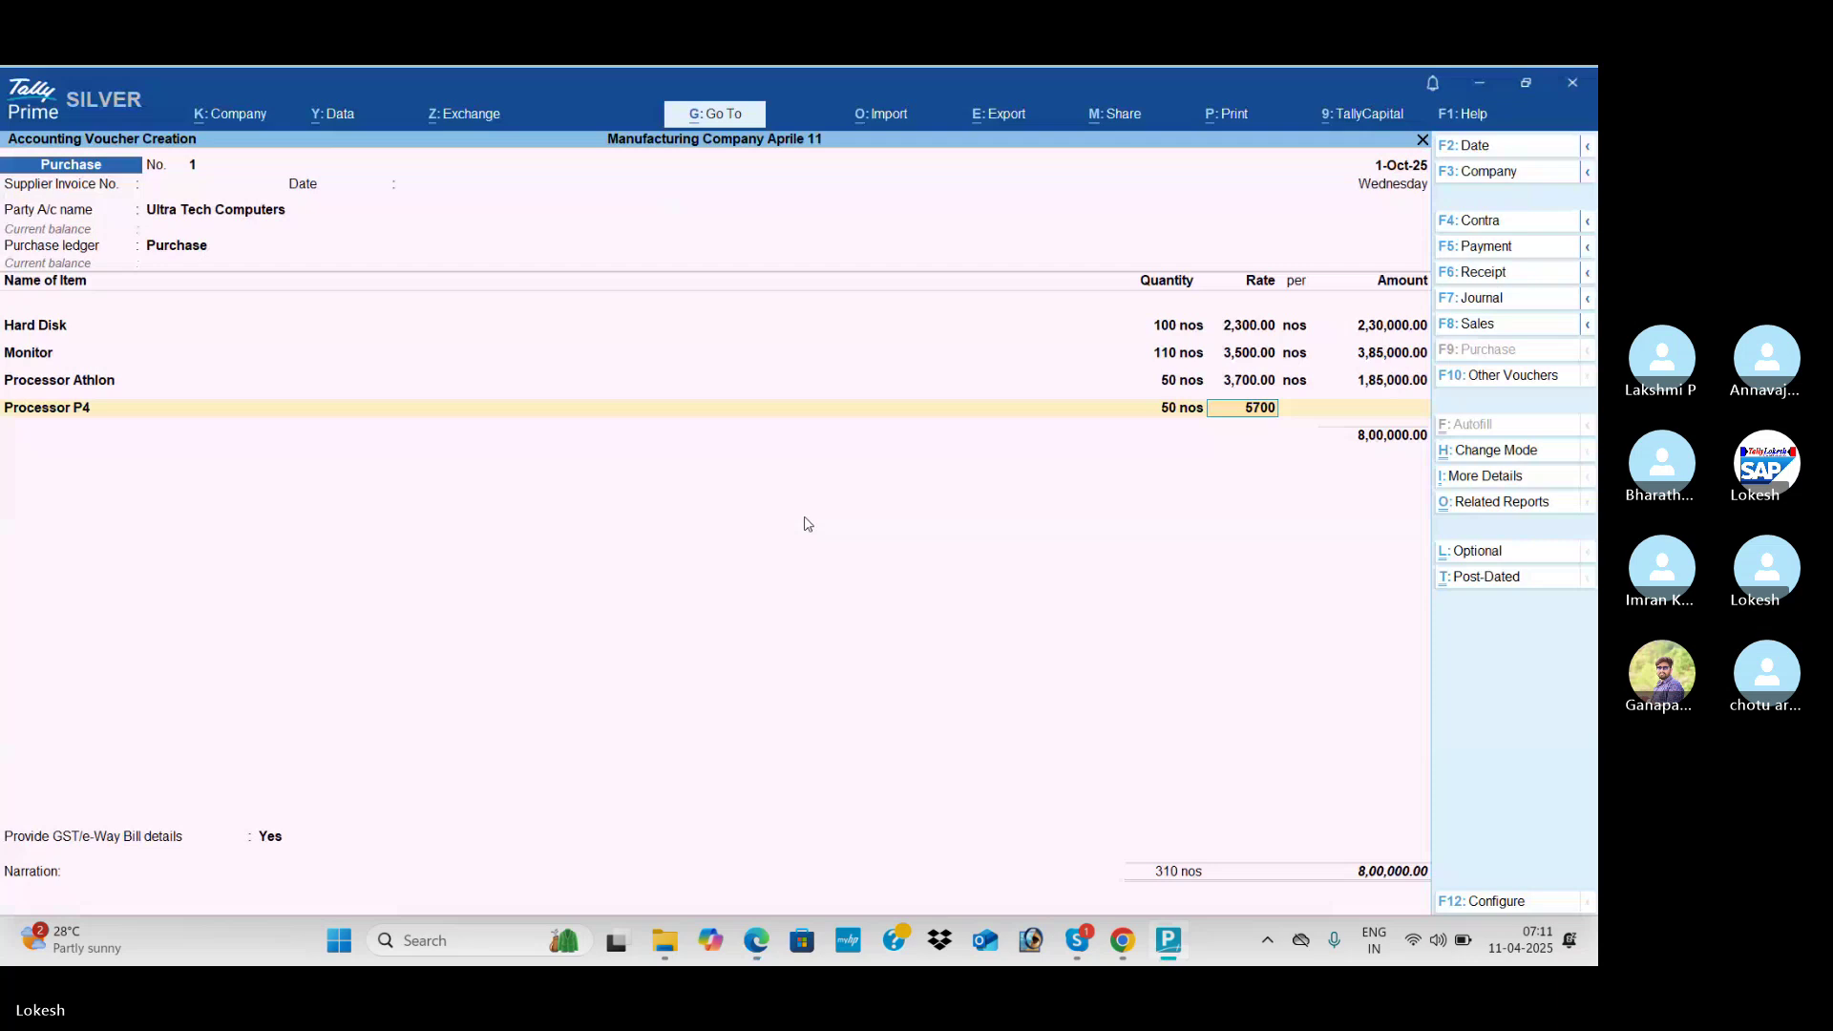
key("Return")
key("Return")
key("Return")
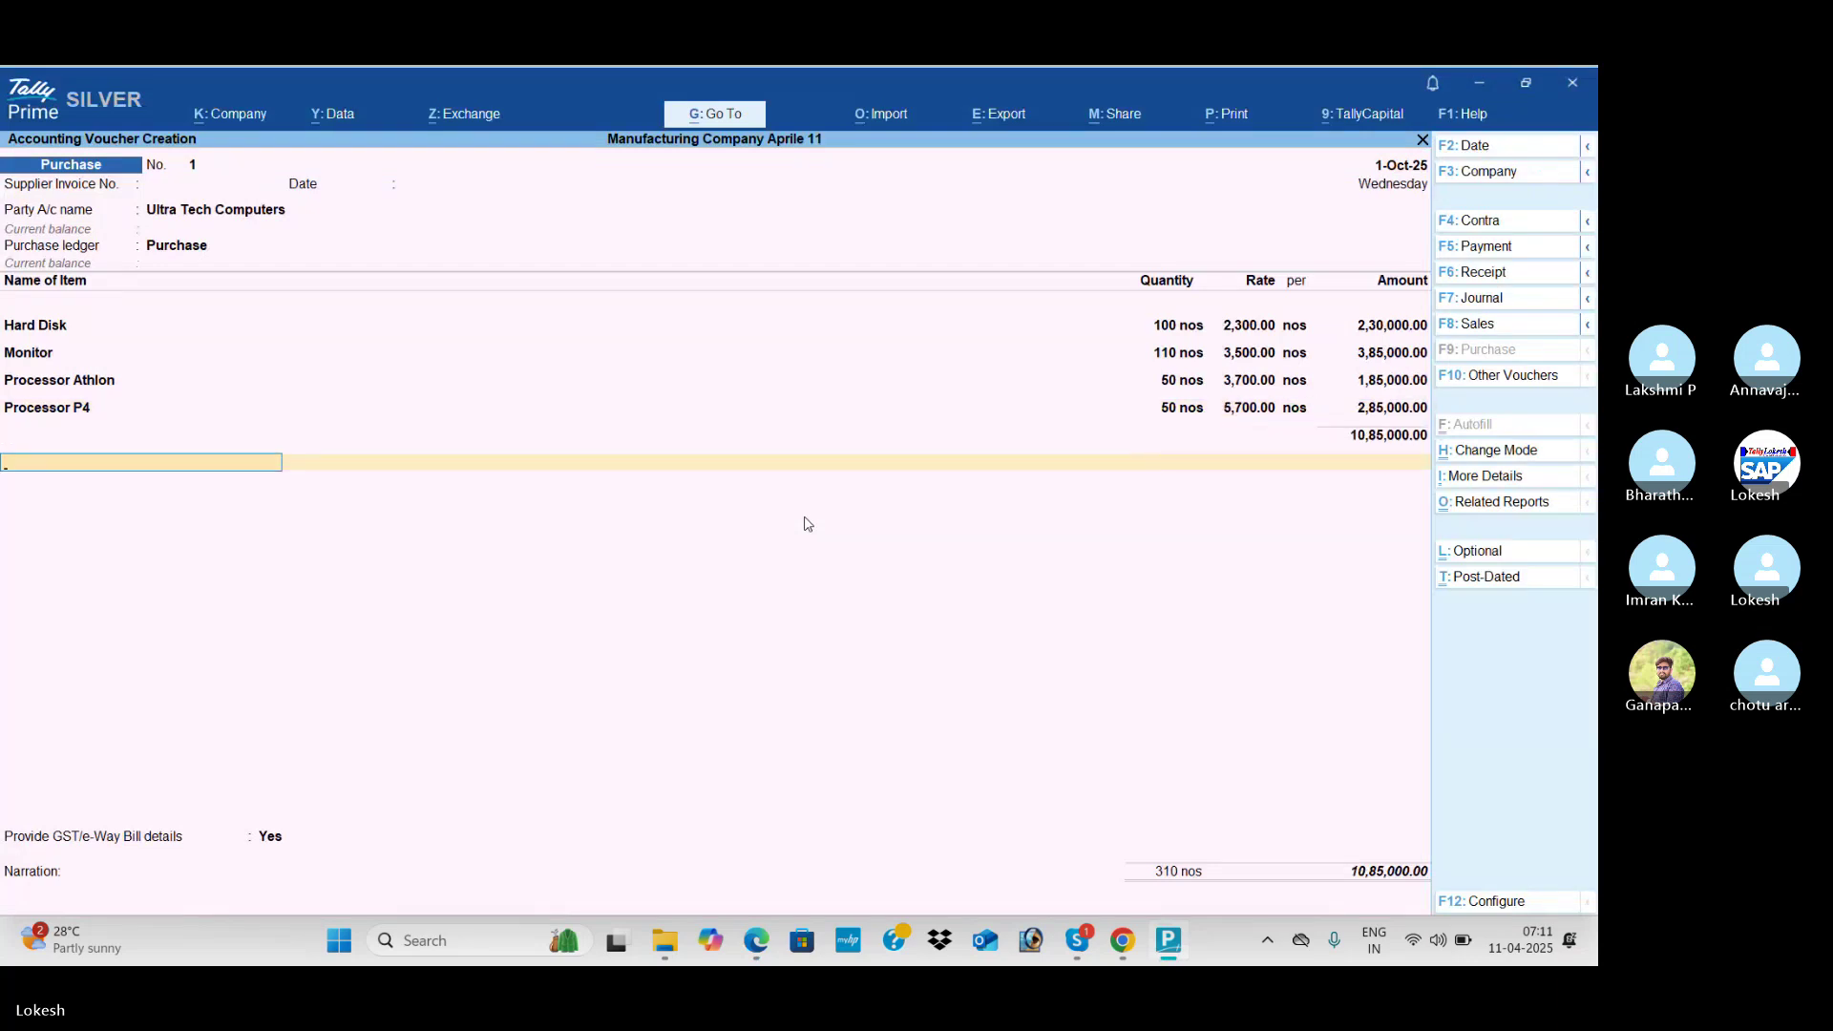
Step: Create a ledger named Carraige Inwards under Direct Expenses, keeping the default GST settings and Services as the type of supply
key("alt+c")
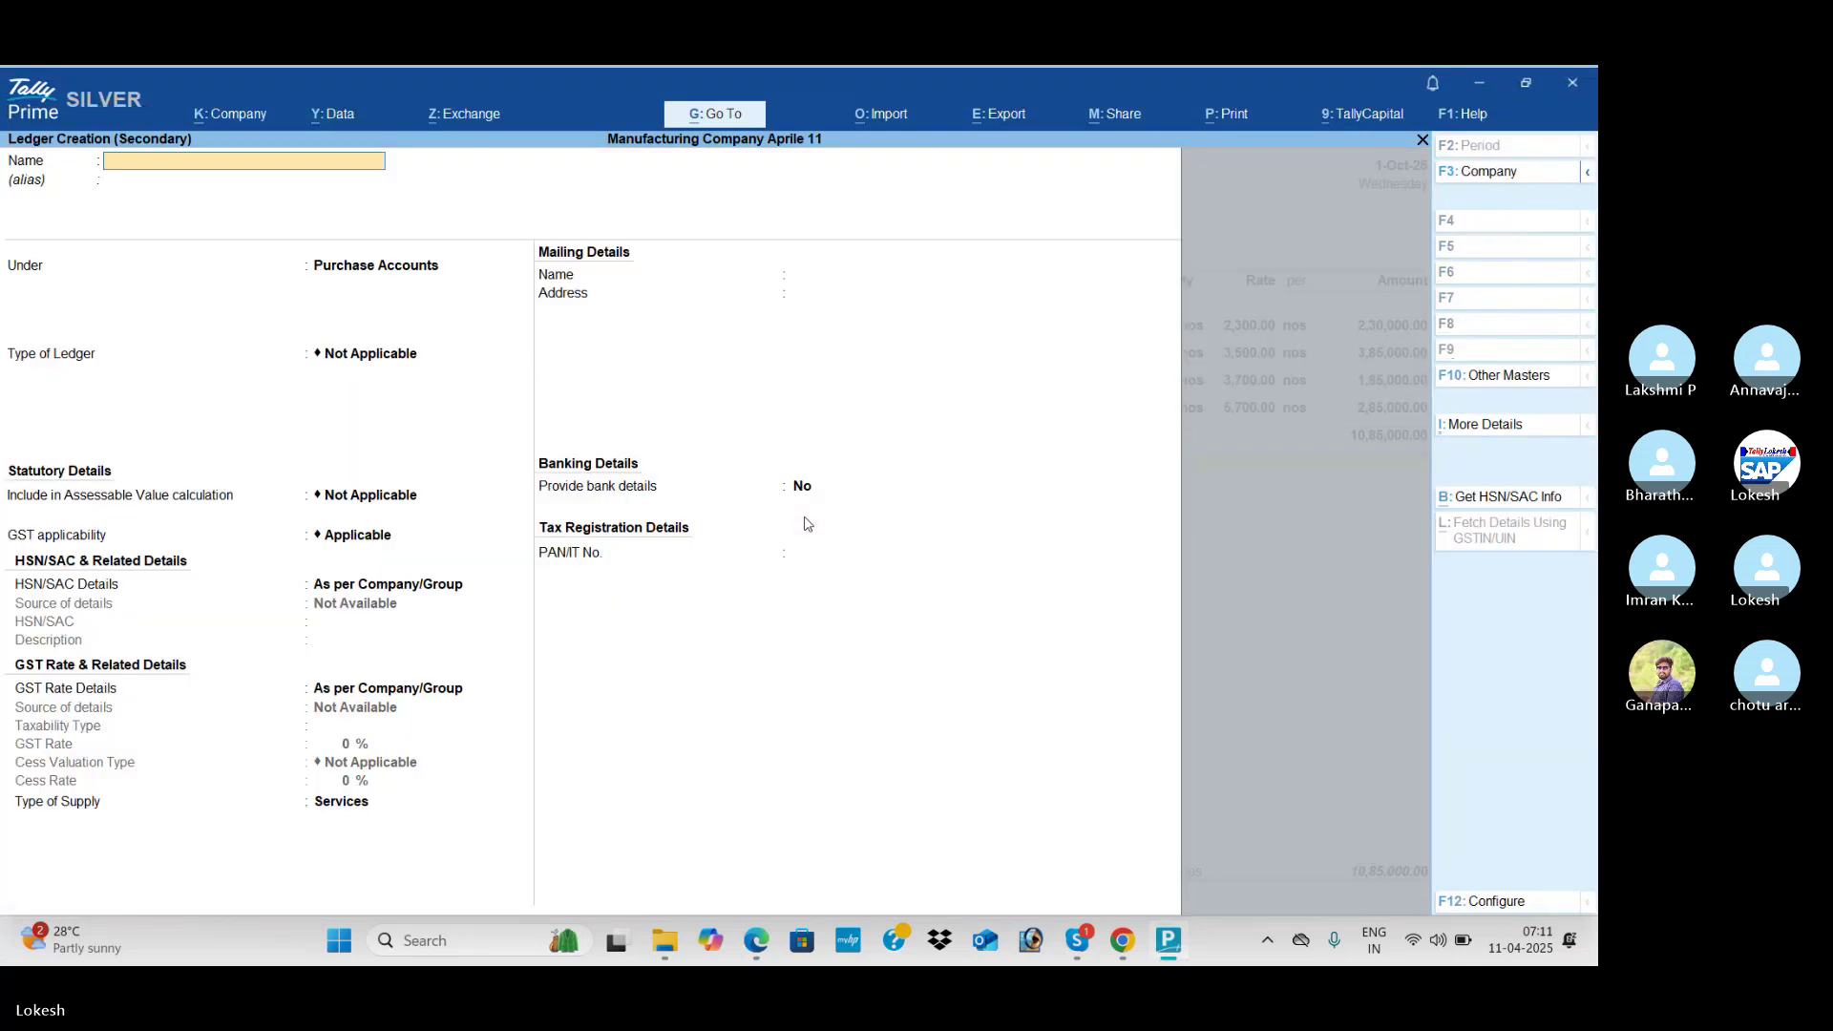
type("Carraige Inwards")
key("Return")
type("Dir")
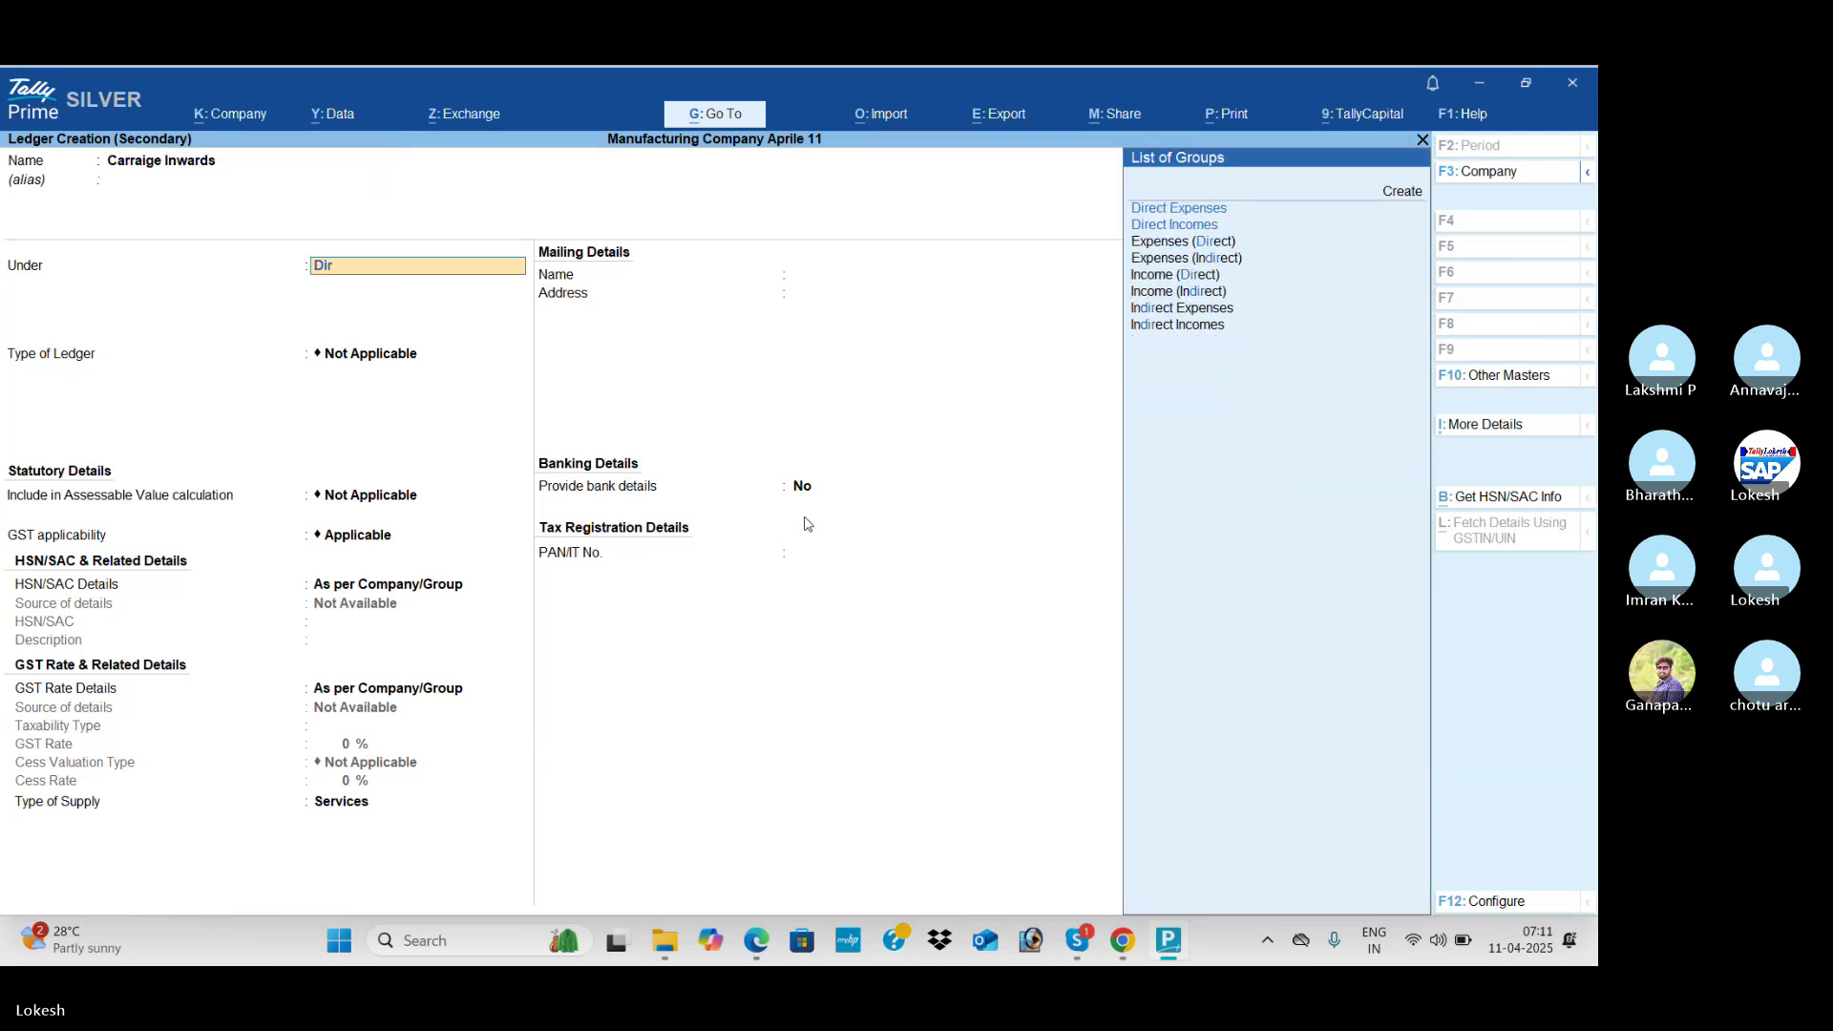
key("Return")
key("Return")
key("Return")
key("Return")
key("Return")
key("Return")
key("Return")
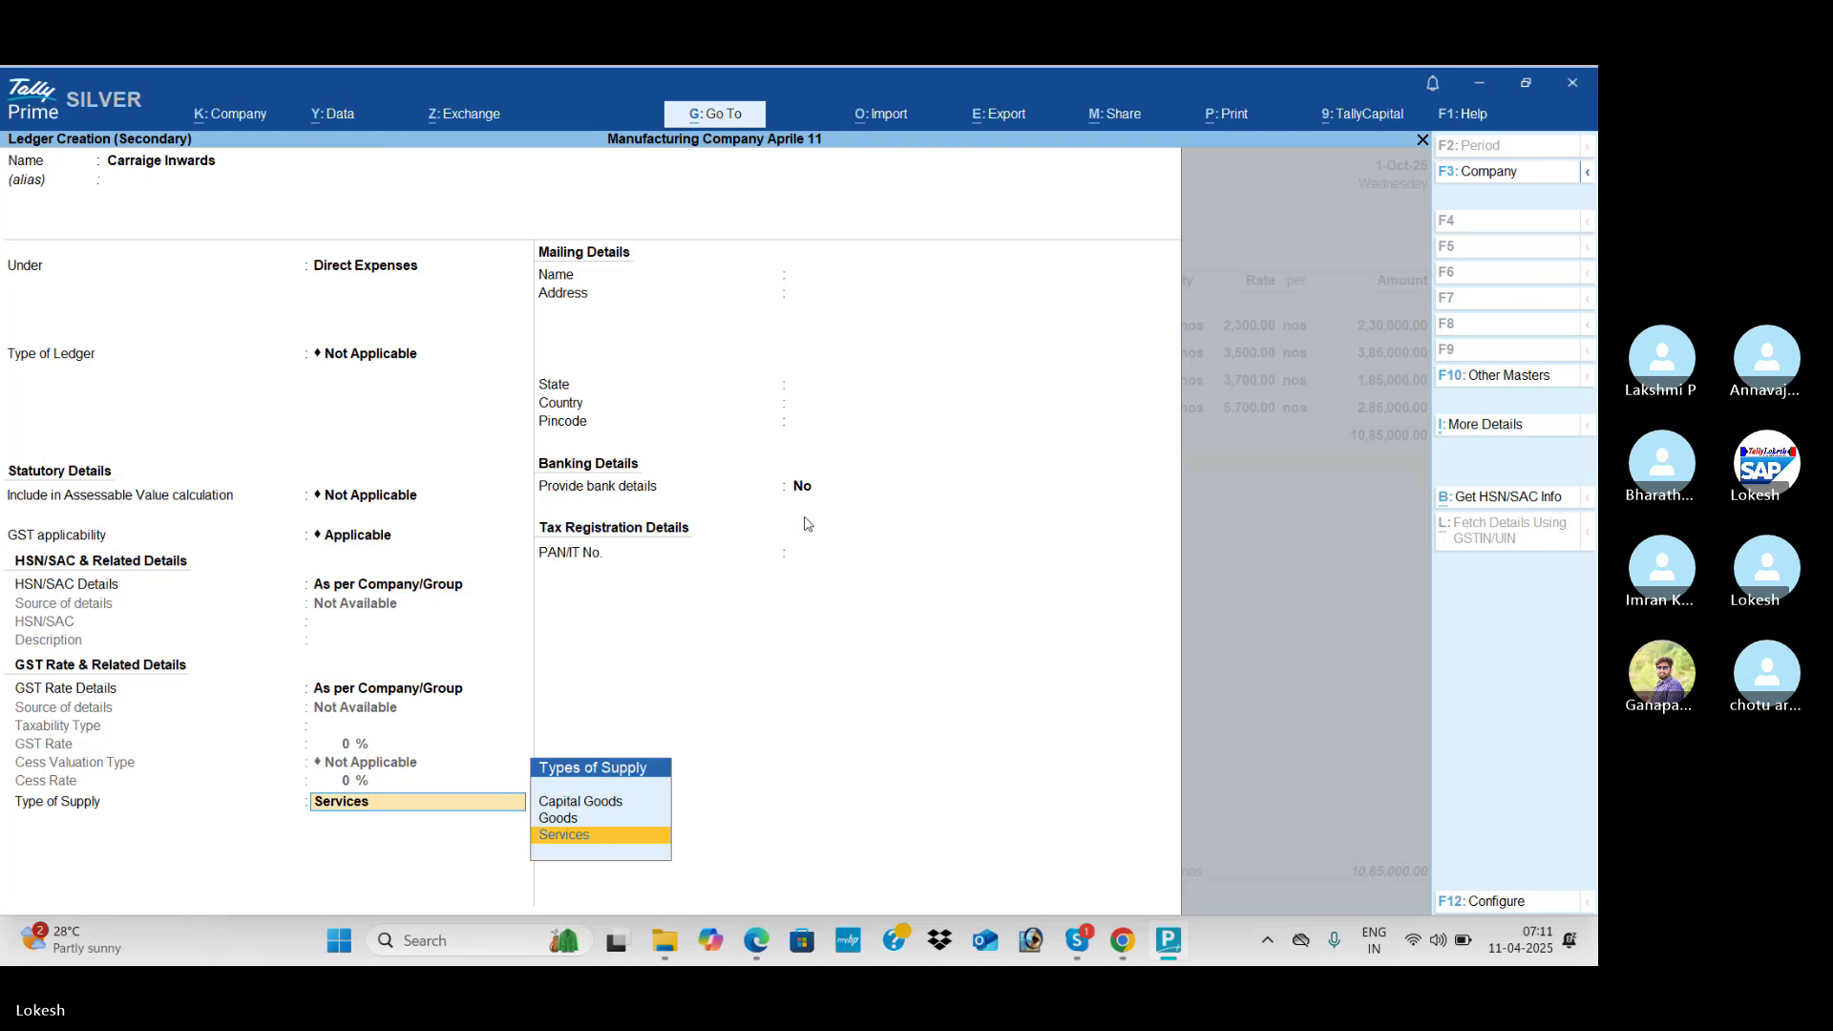
key("Return")
key("Return")
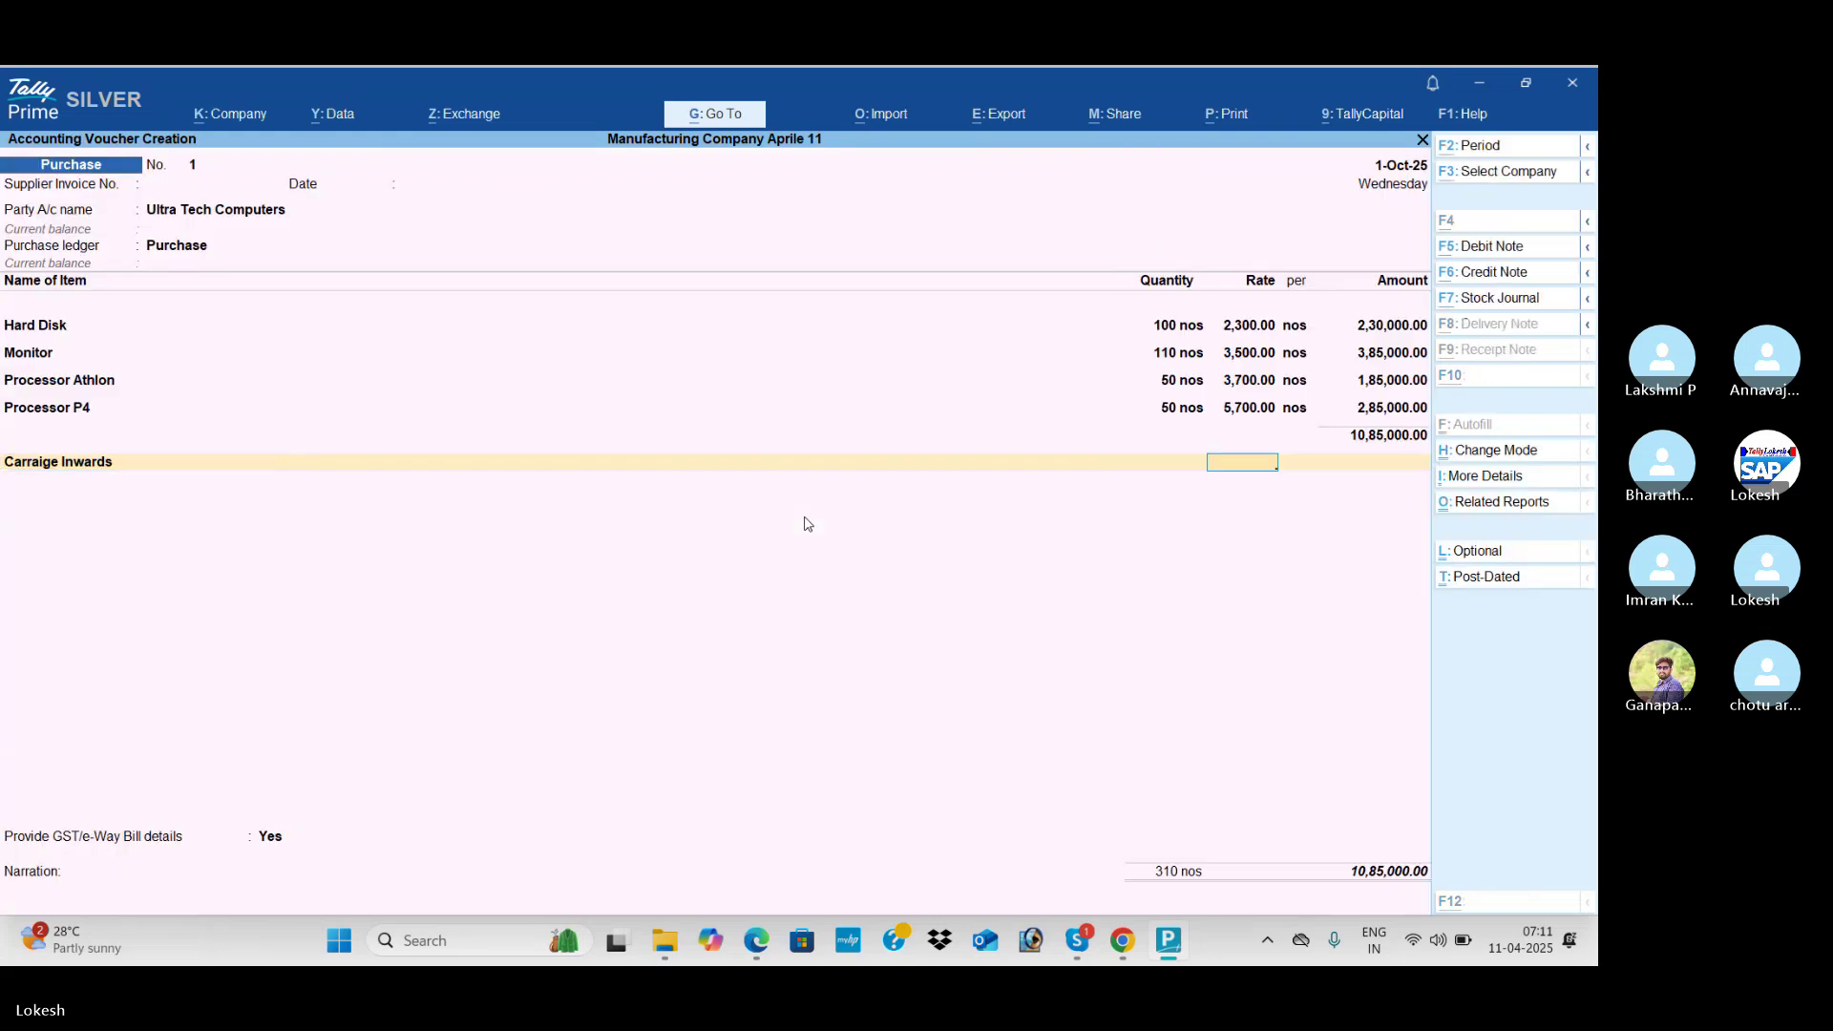
Step: Open the Direct Expenses group for alteration from within the Carraige Inwards ledger
key("alt+Tab")
key("alt+Tab")
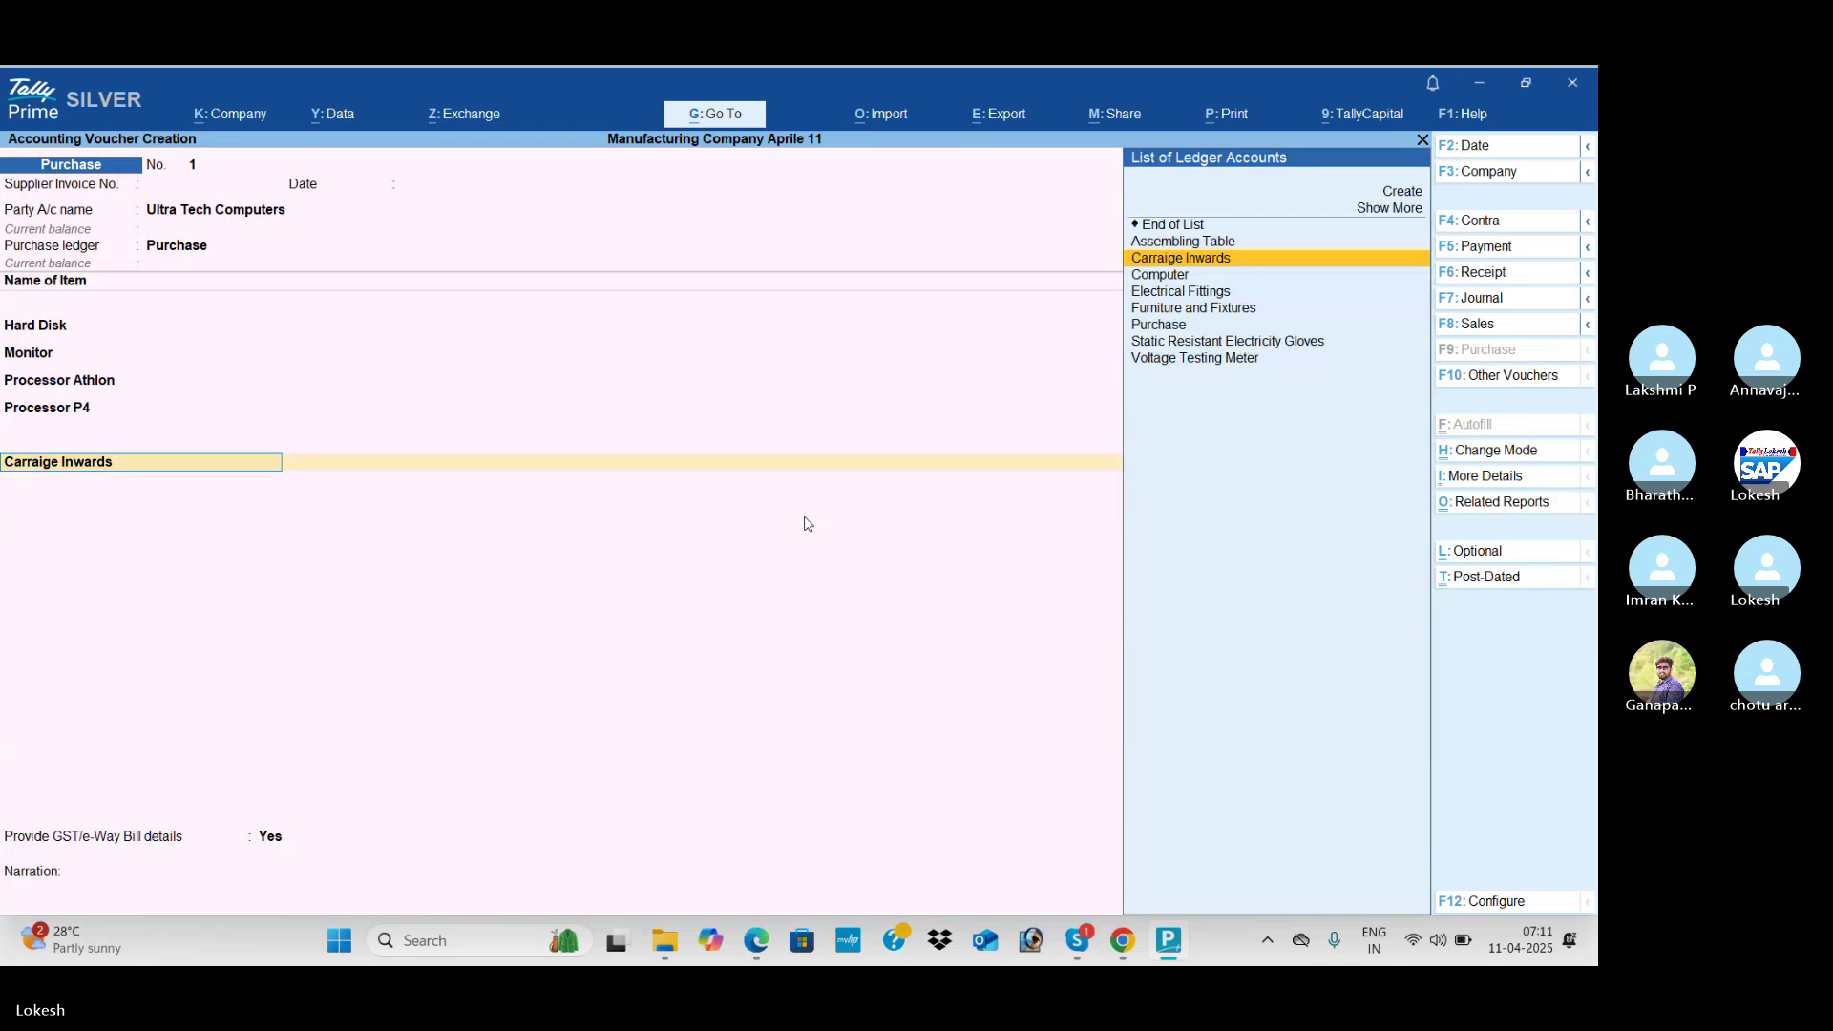
key("ctrl")
key("ctrl+Return")
key("Return")
key("Return")
key("Return")
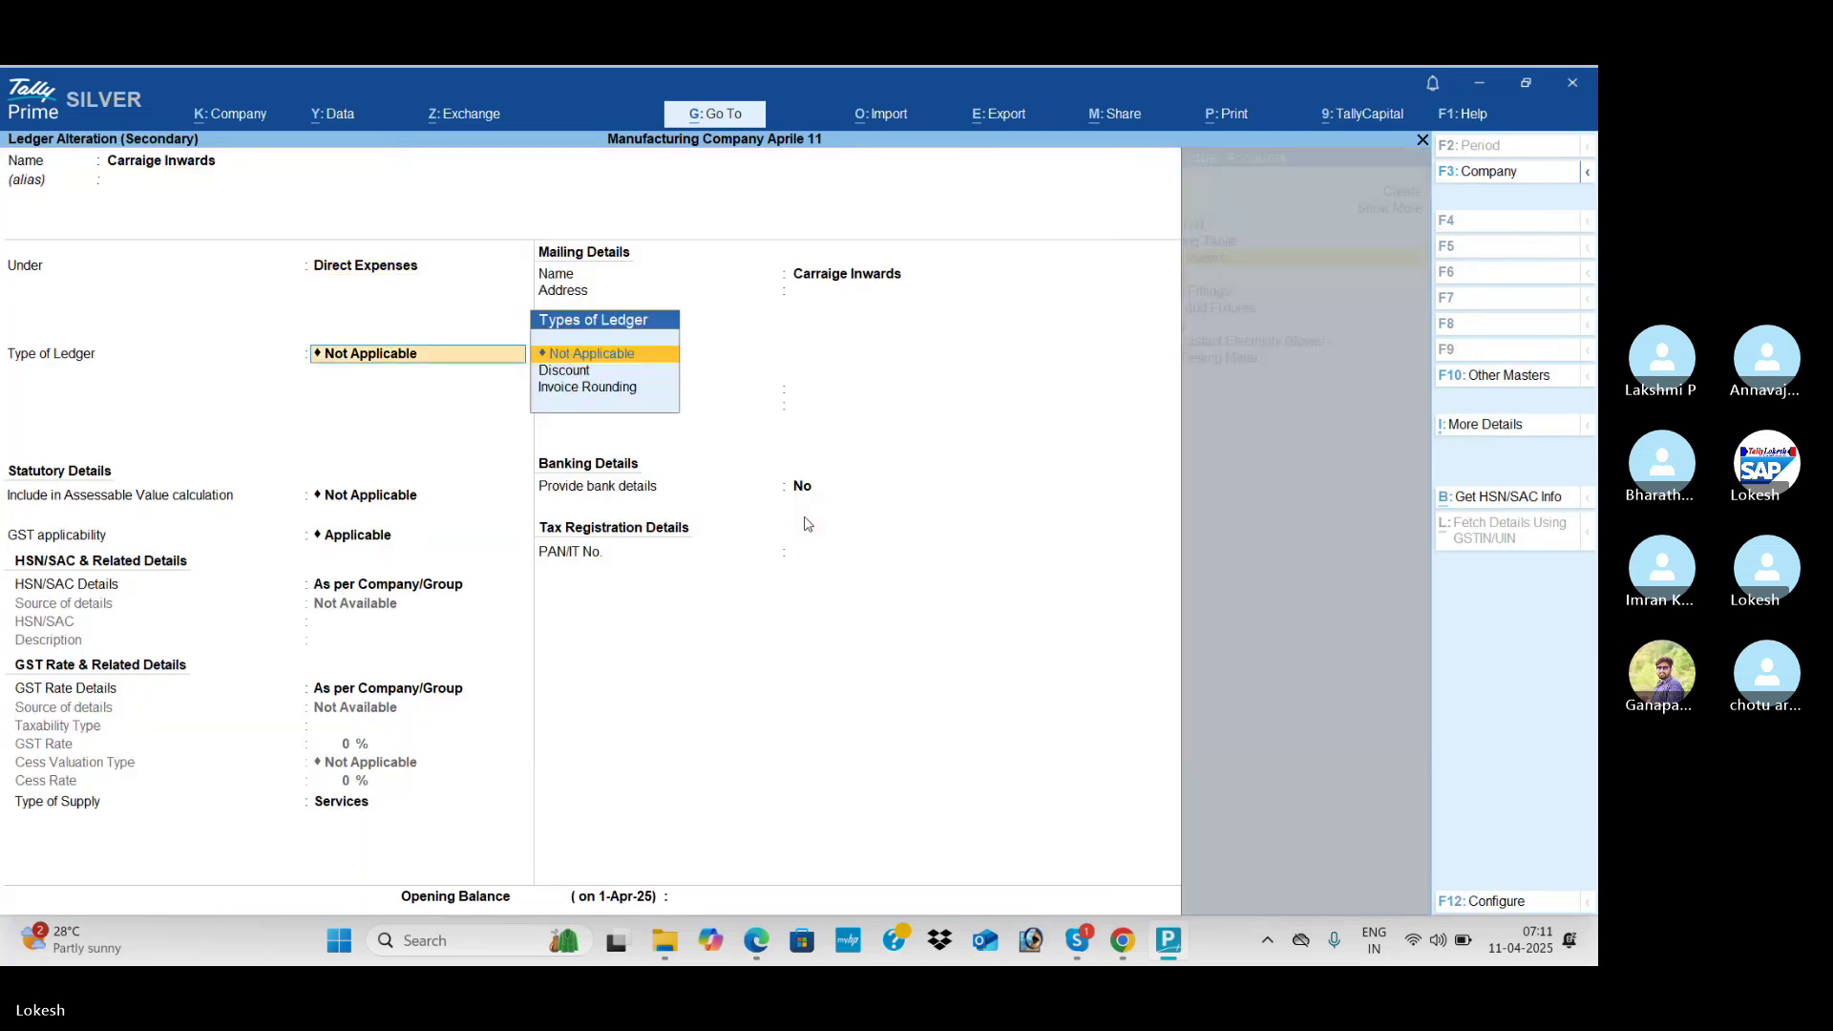
key("BackSpace")
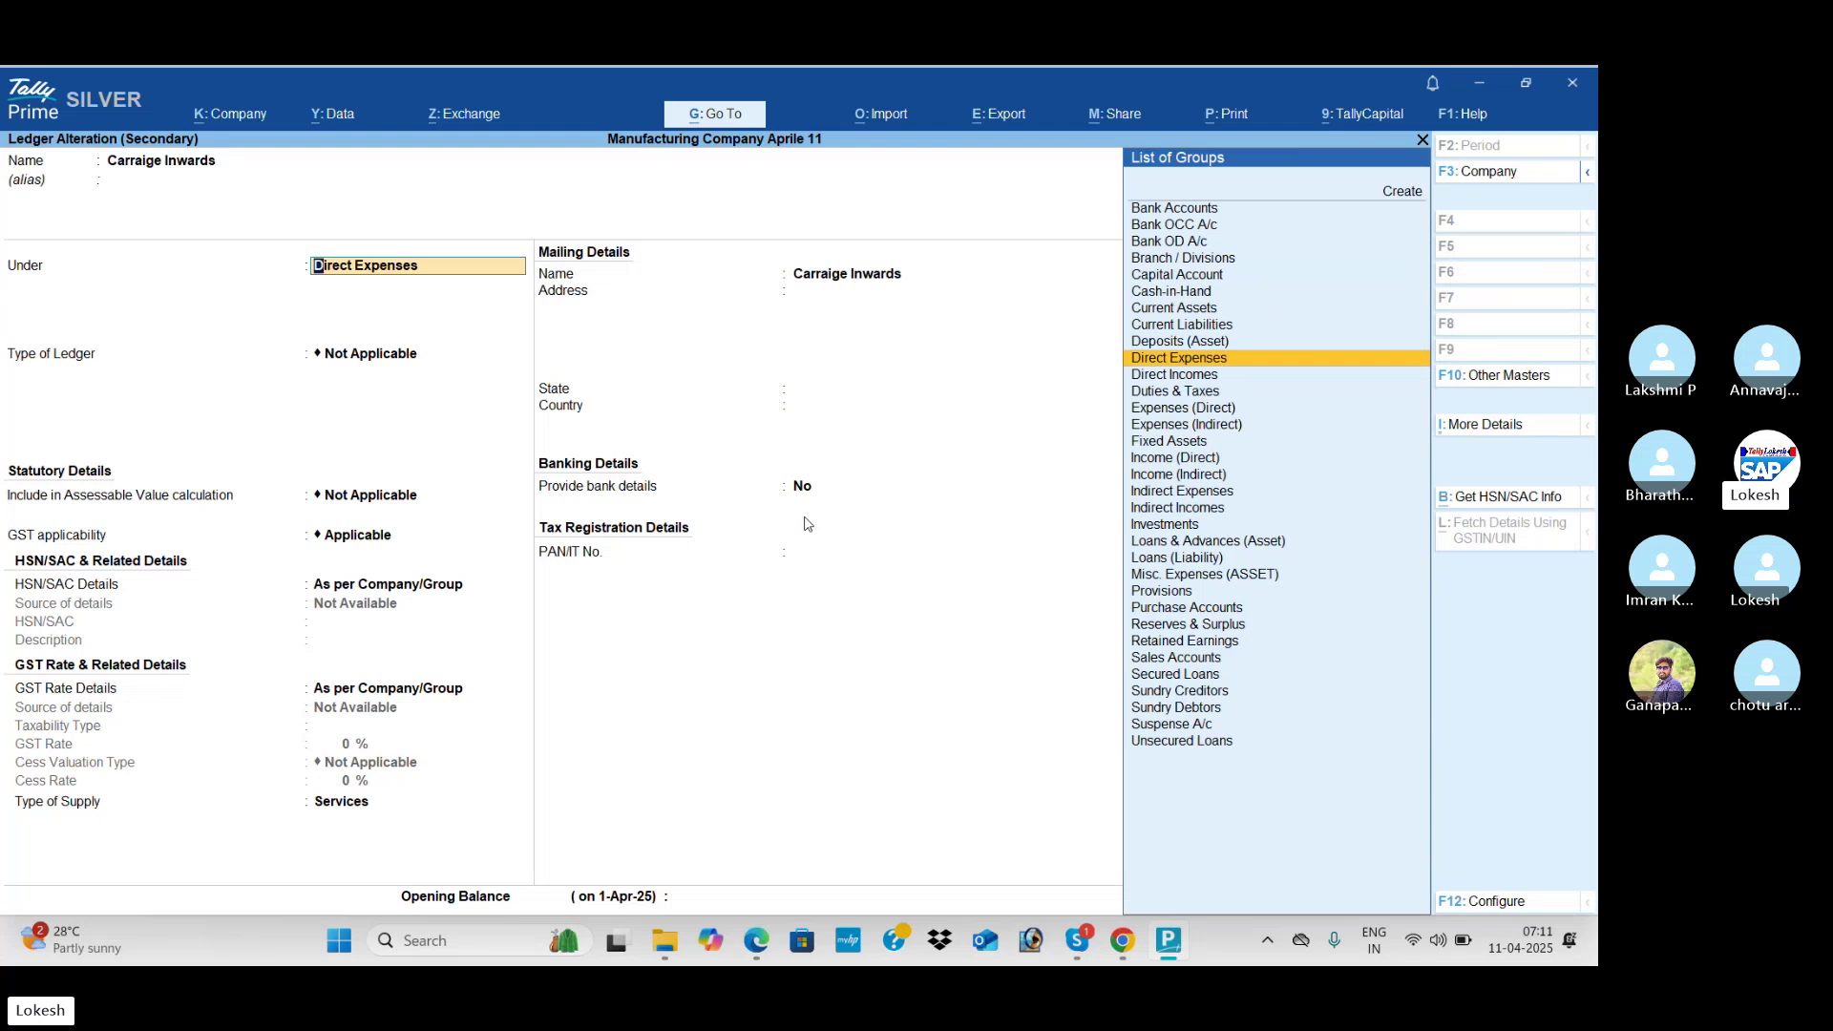
key("ctrl")
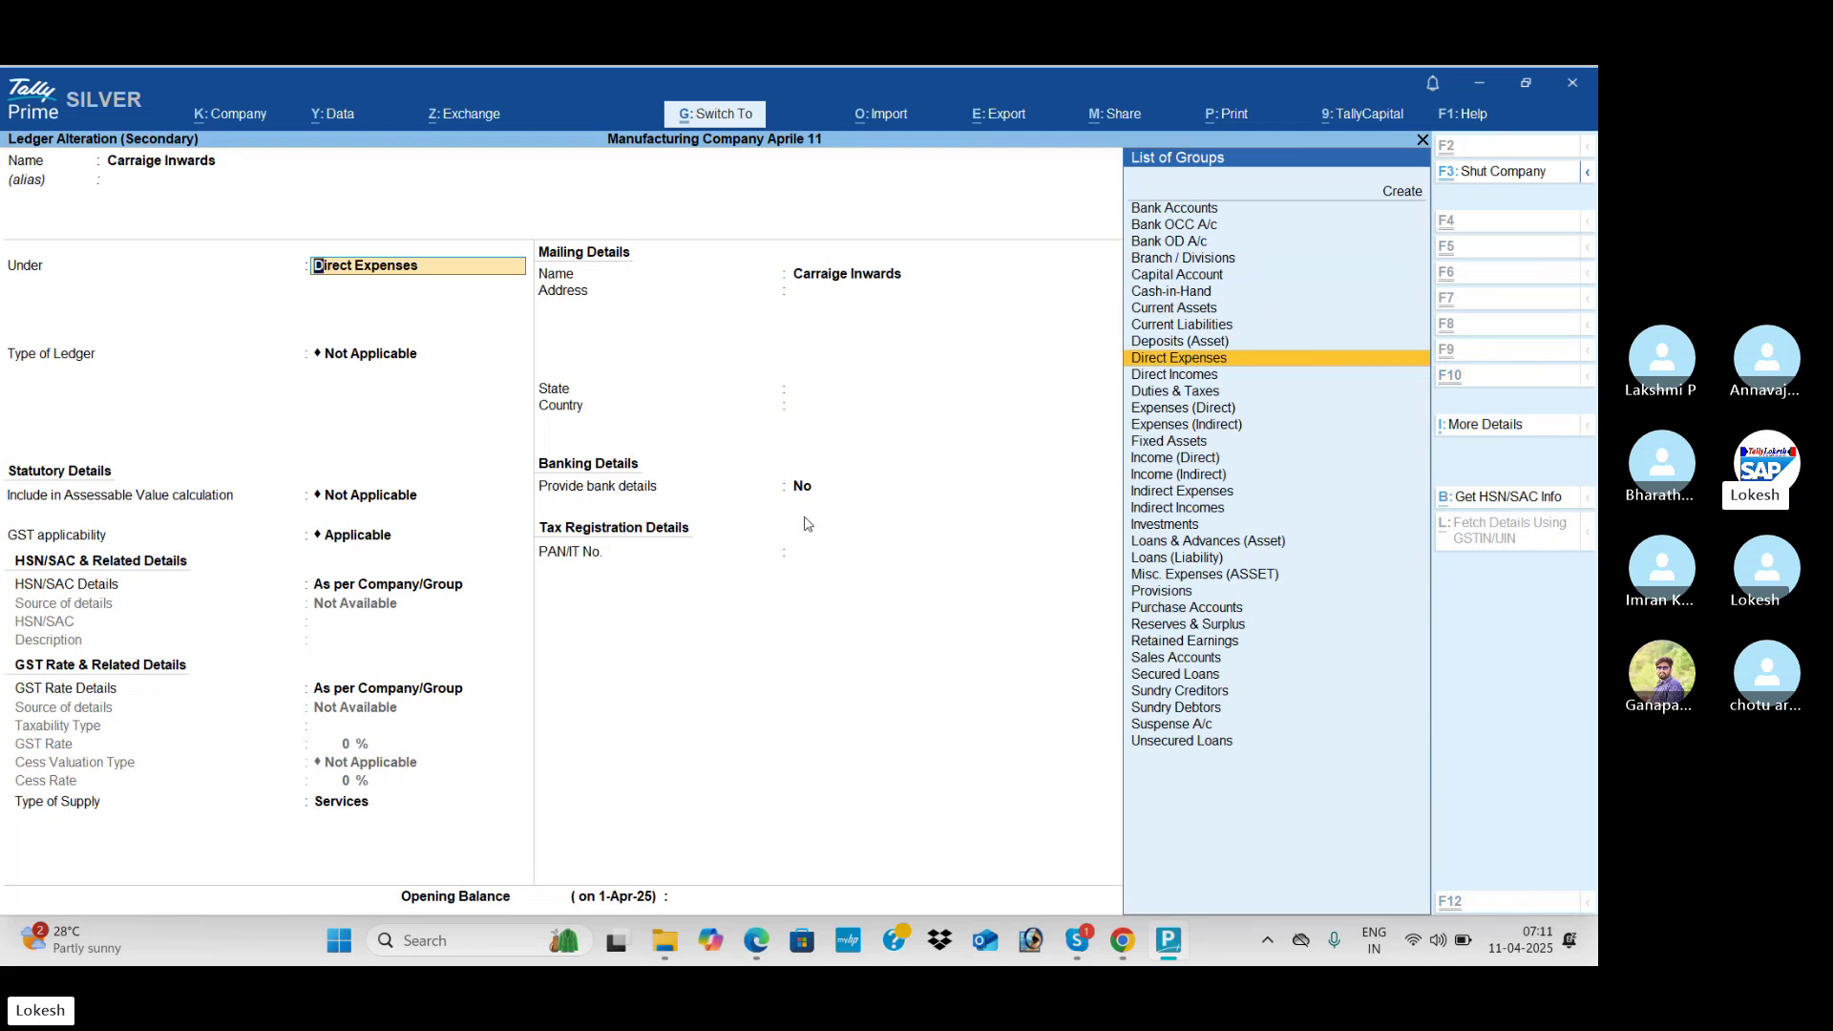
key("ctrl+Return")
key("Return")
key("Return")
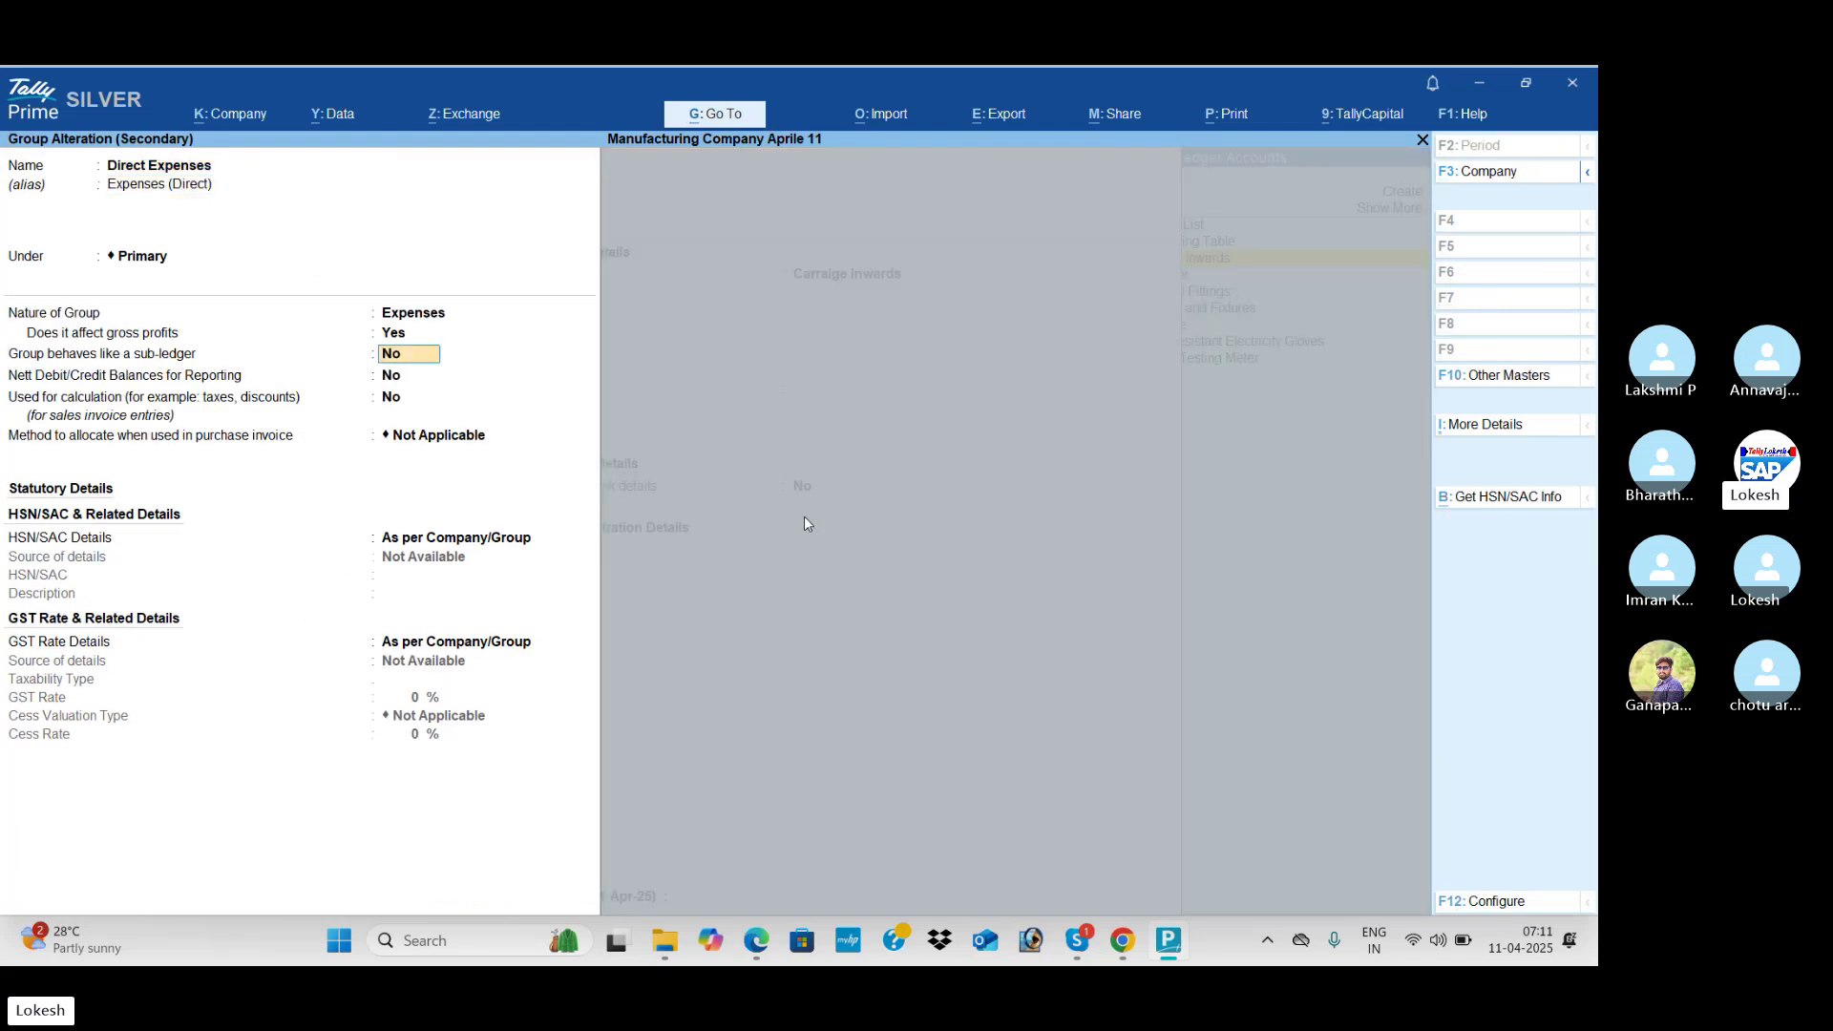
Step: Set the Direct Expenses group's purchase invoice allocation method to Appropriate by Value, and save the group and the ledger
key("Return")
key("Return")
key("Return")
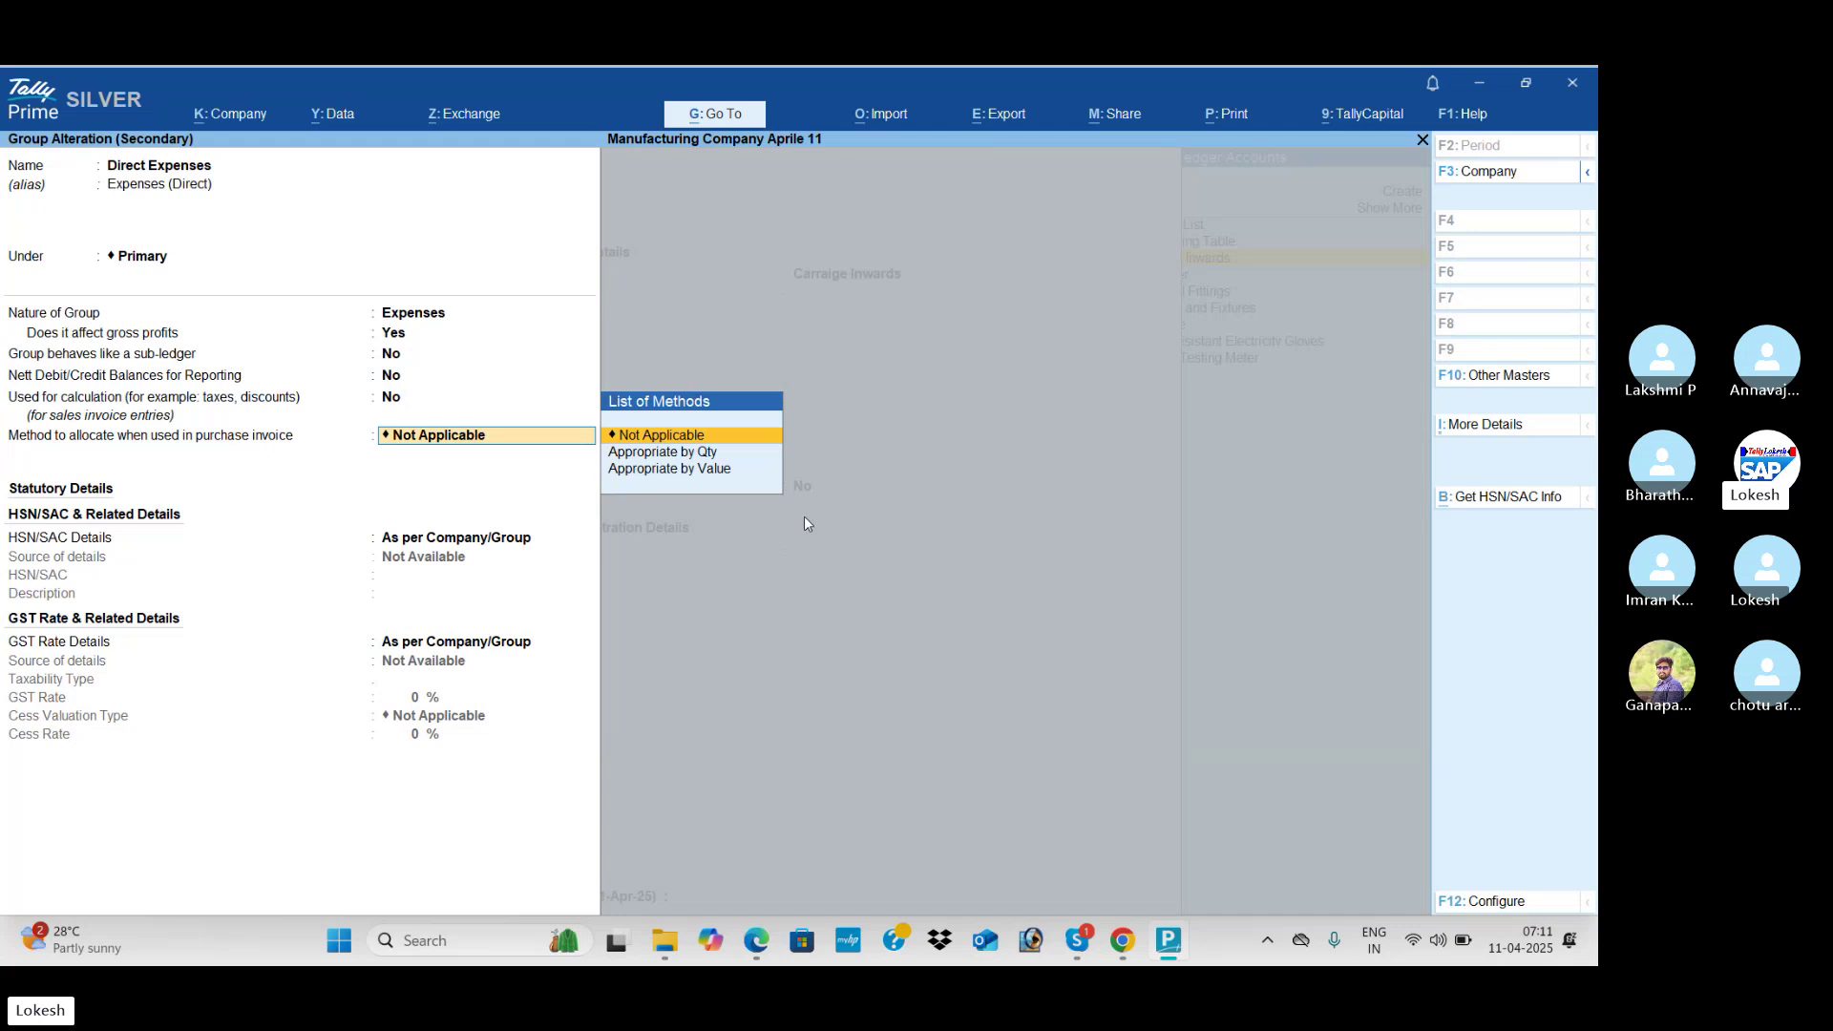
key("Down")
key("Down")
key("Return")
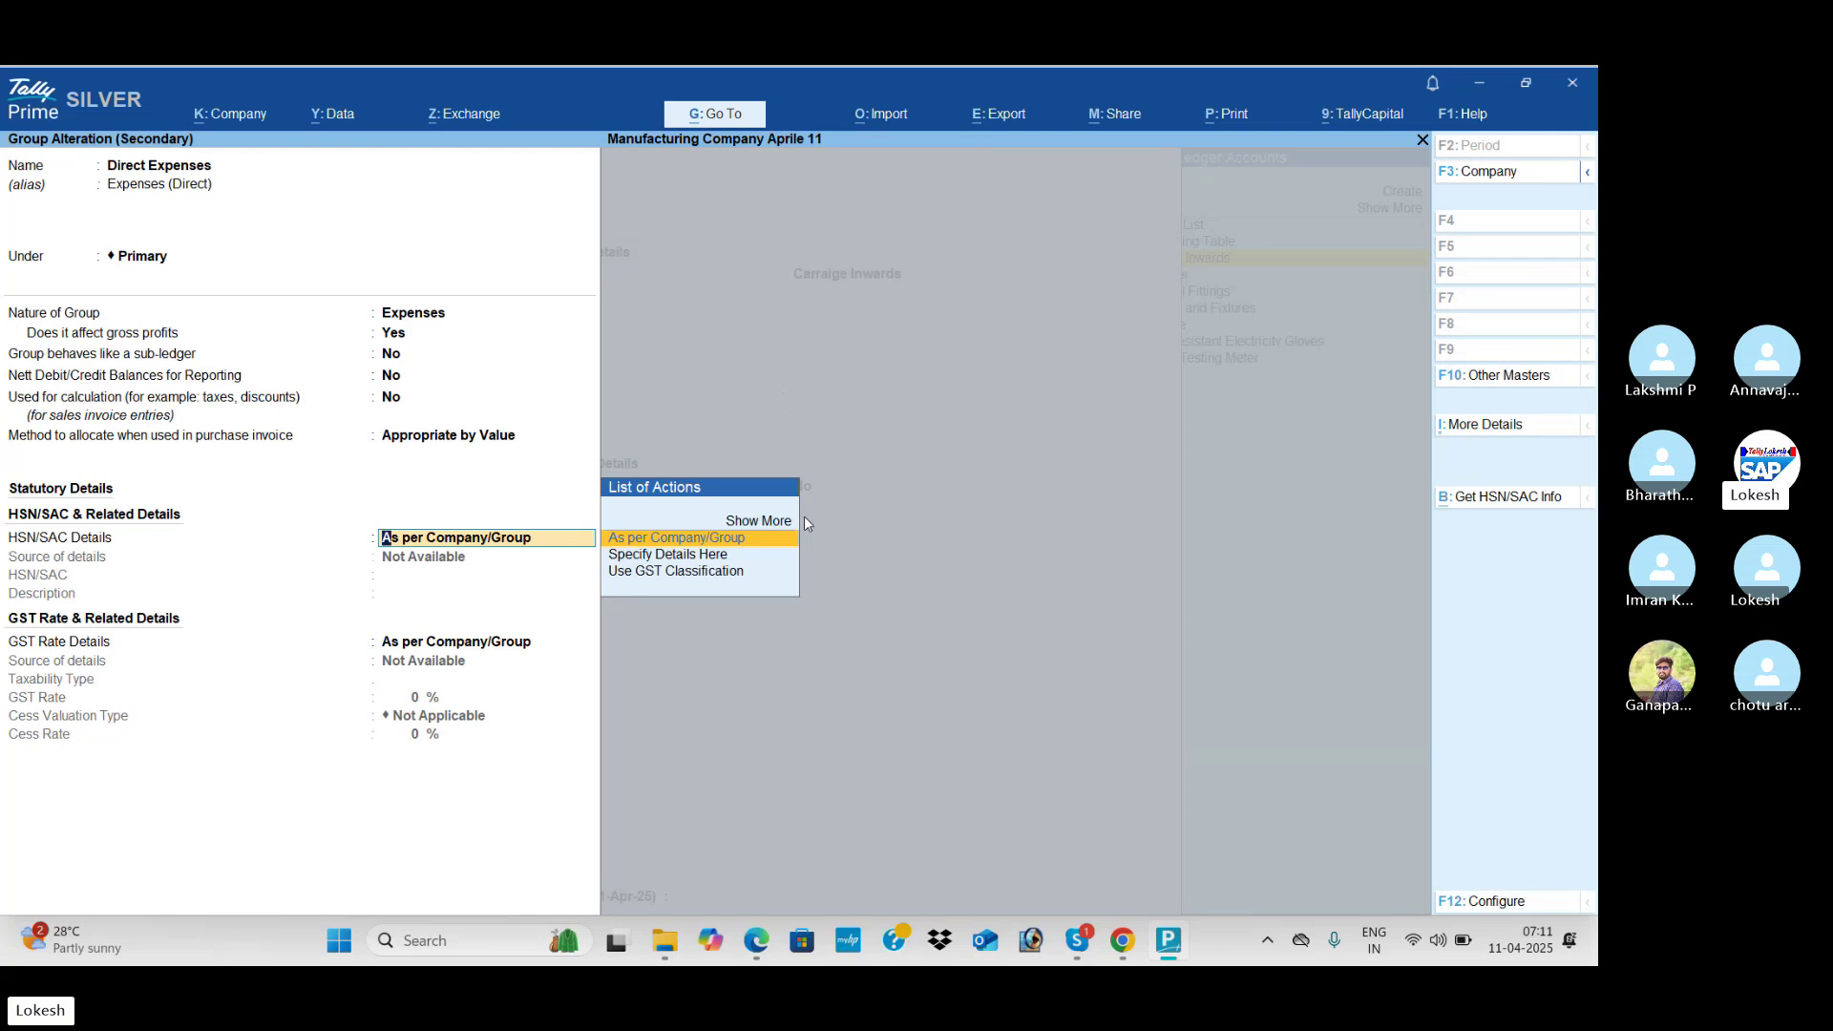
key("ctrl+a")
key("Return")
key("ctrl+a")
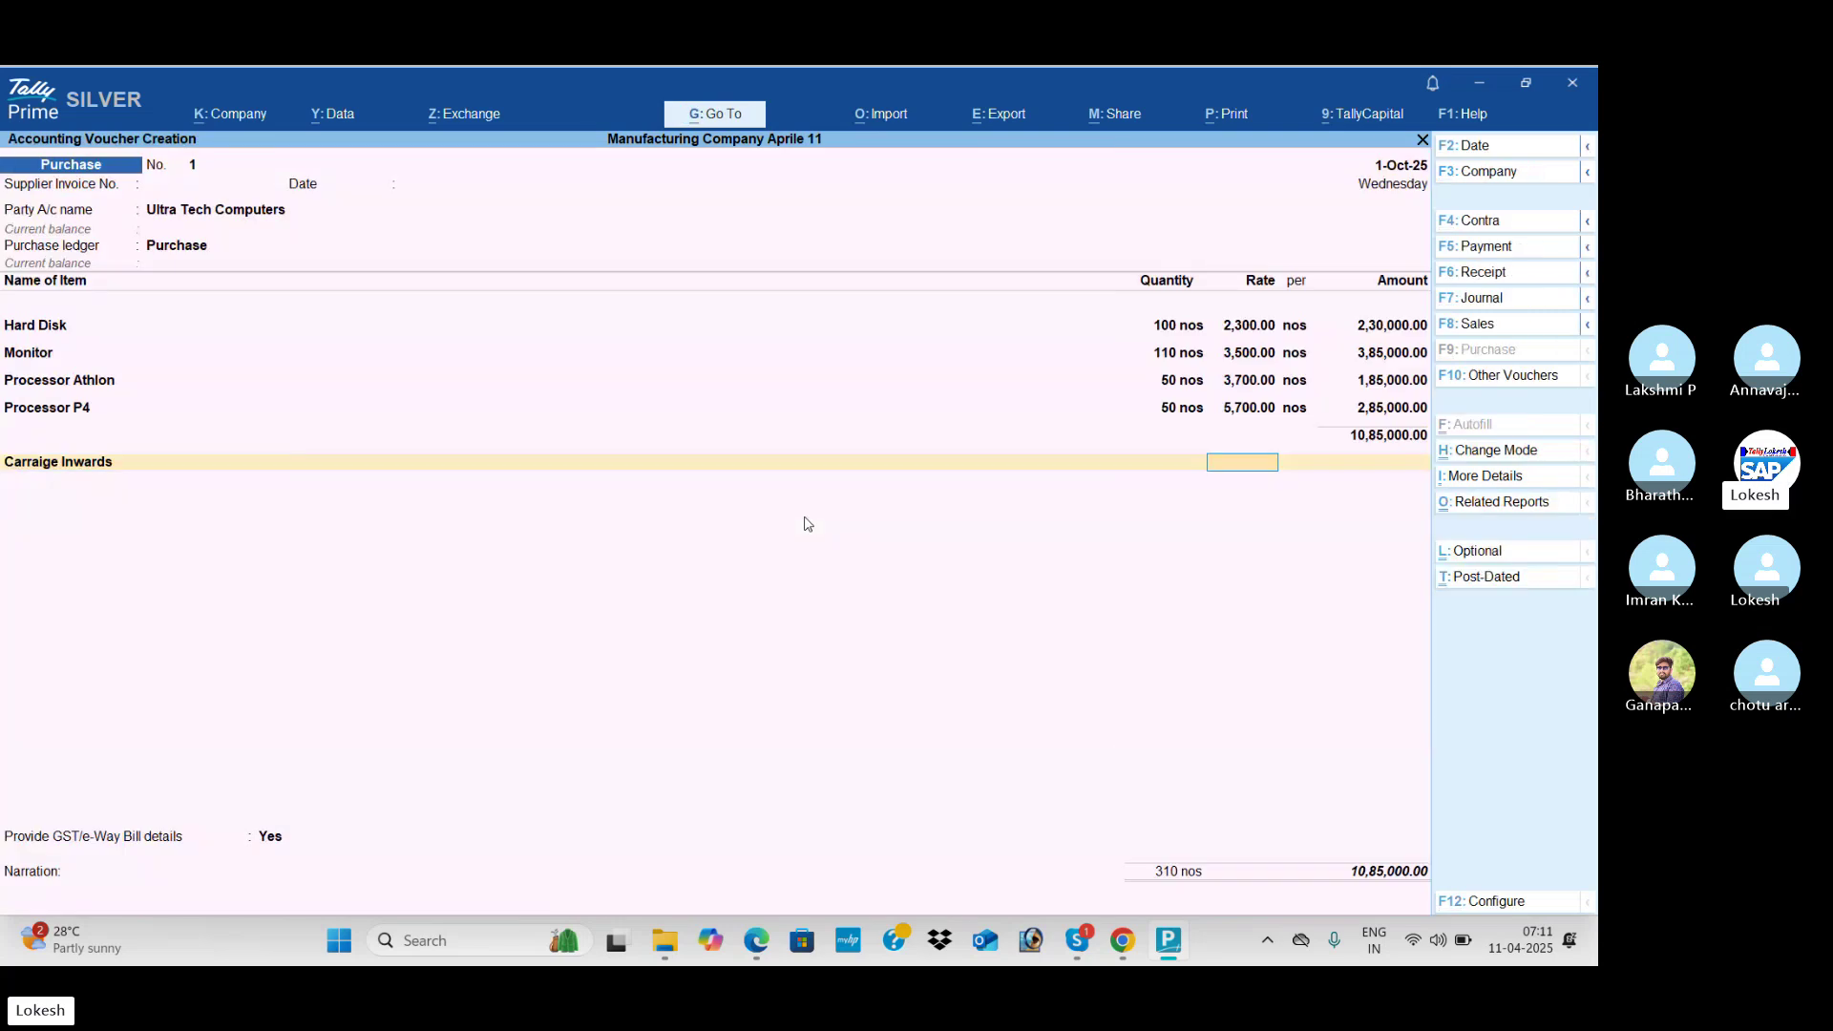
Step: Enter the Carraige Inwards amount from the PDF as 400 in the purchase voucher
key("alt+Tab")
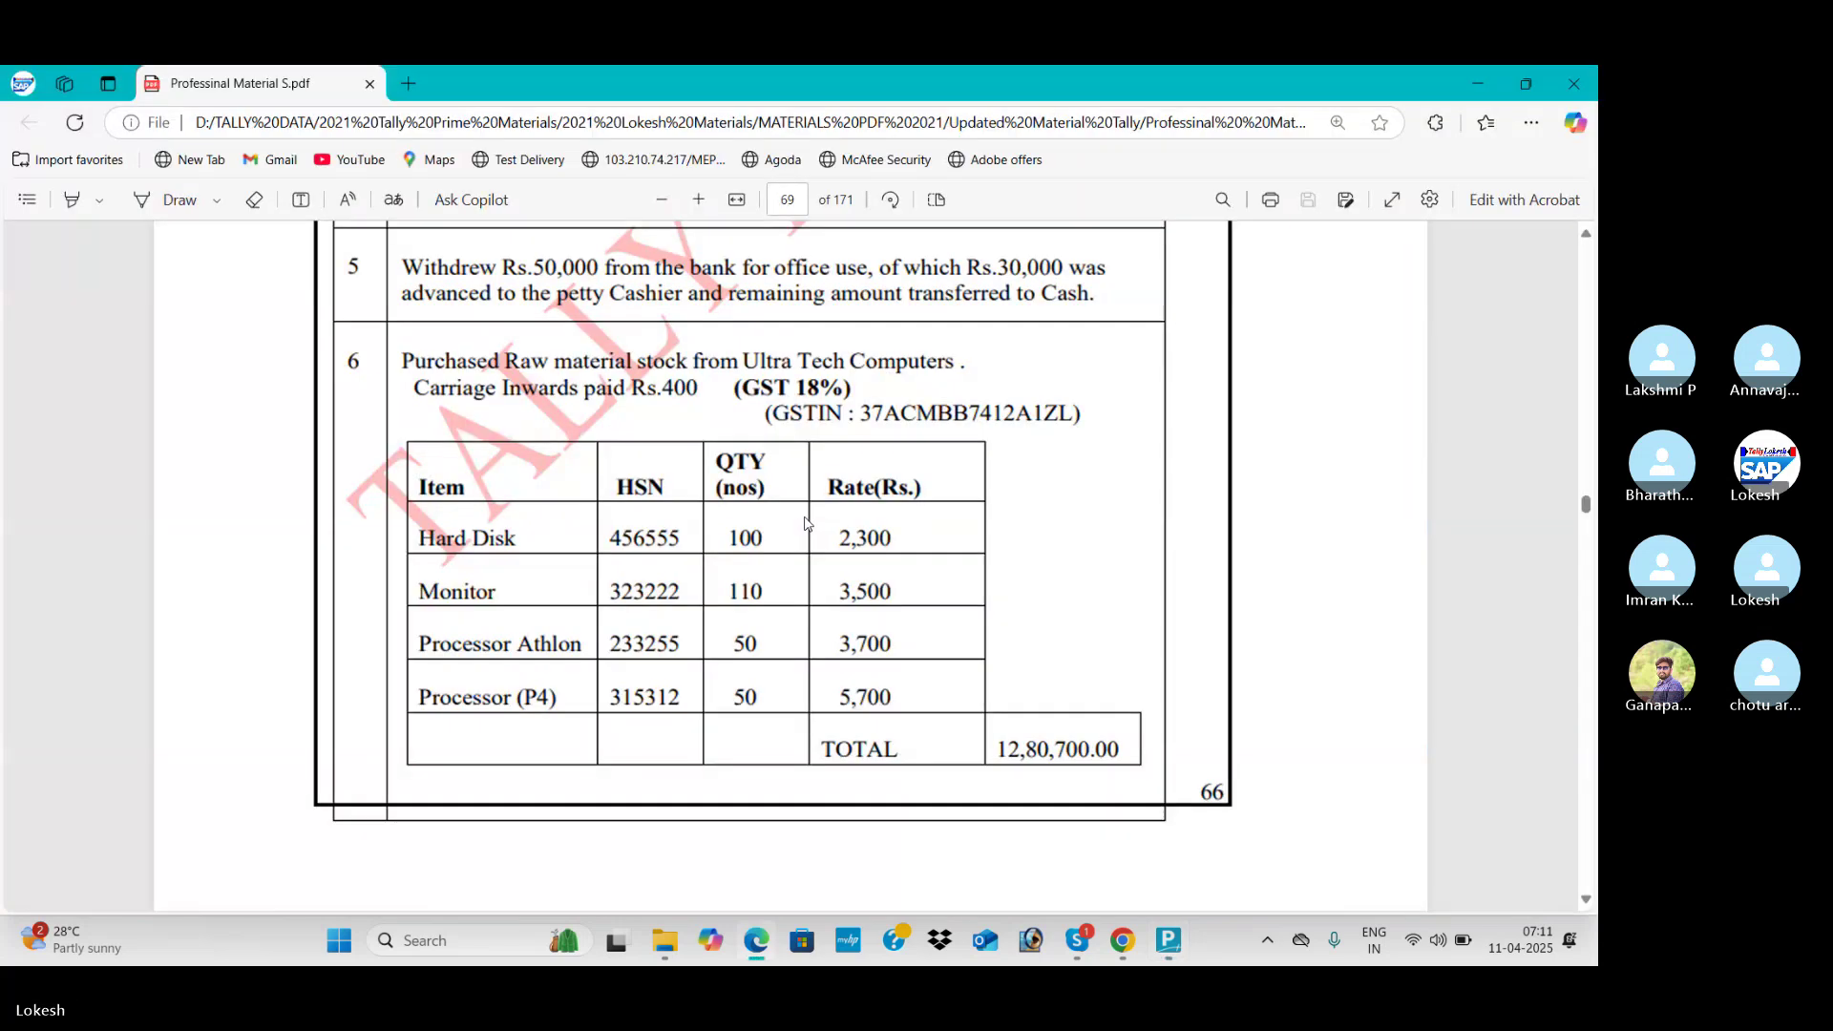
key("alt+Tab")
key("Return")
type("4")
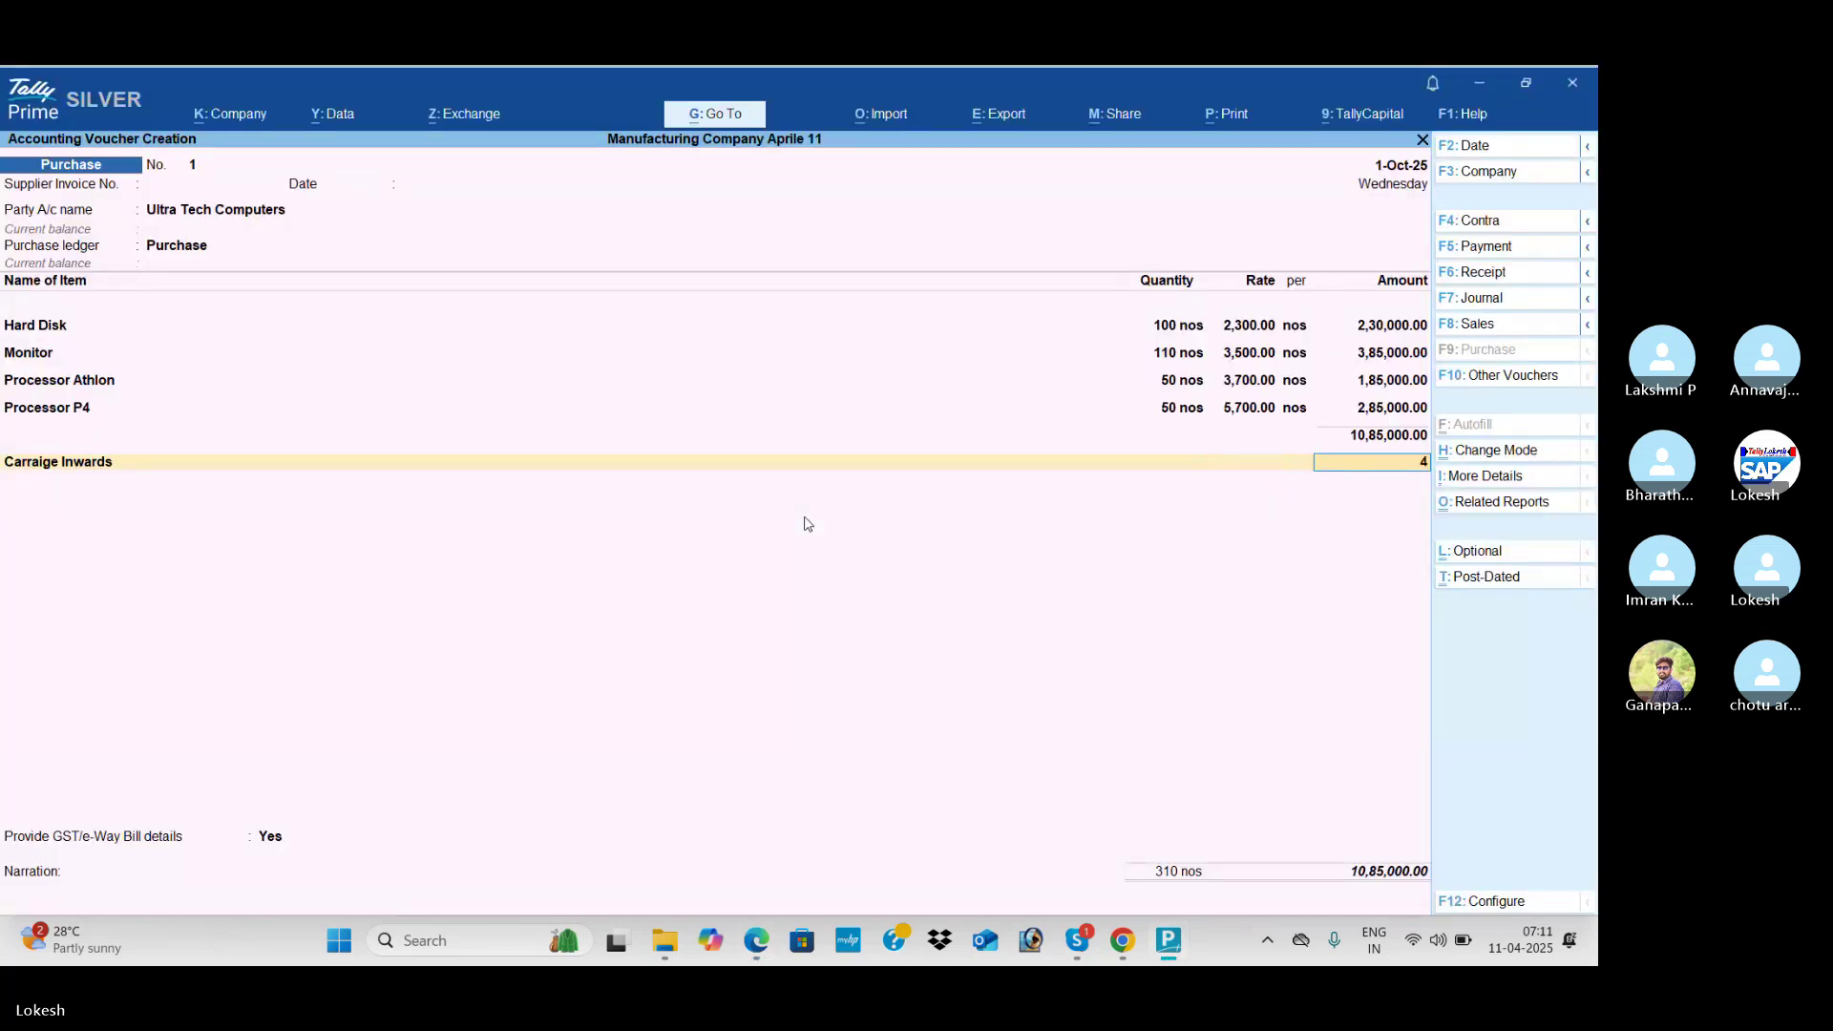
type("00")
key("Return")
Step: Start a new ledger named CGST and place it under Duties & Taxes
type("C")
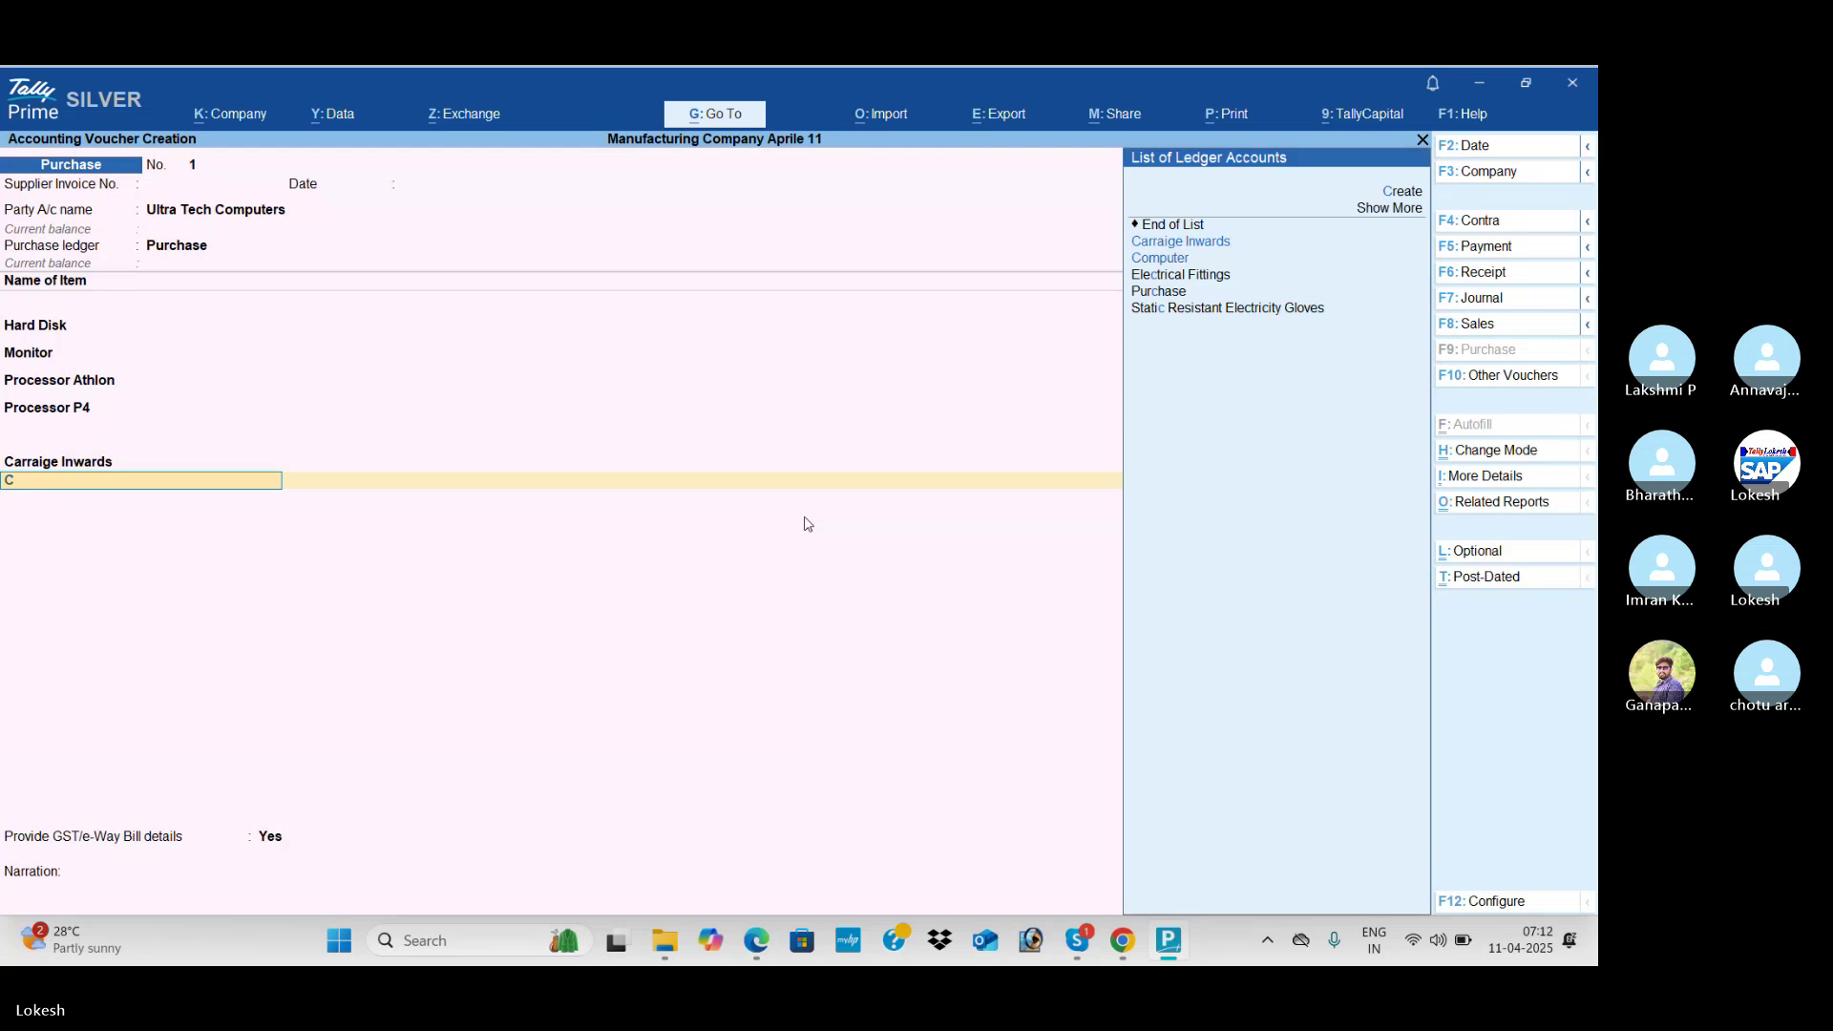
key("alt+c")
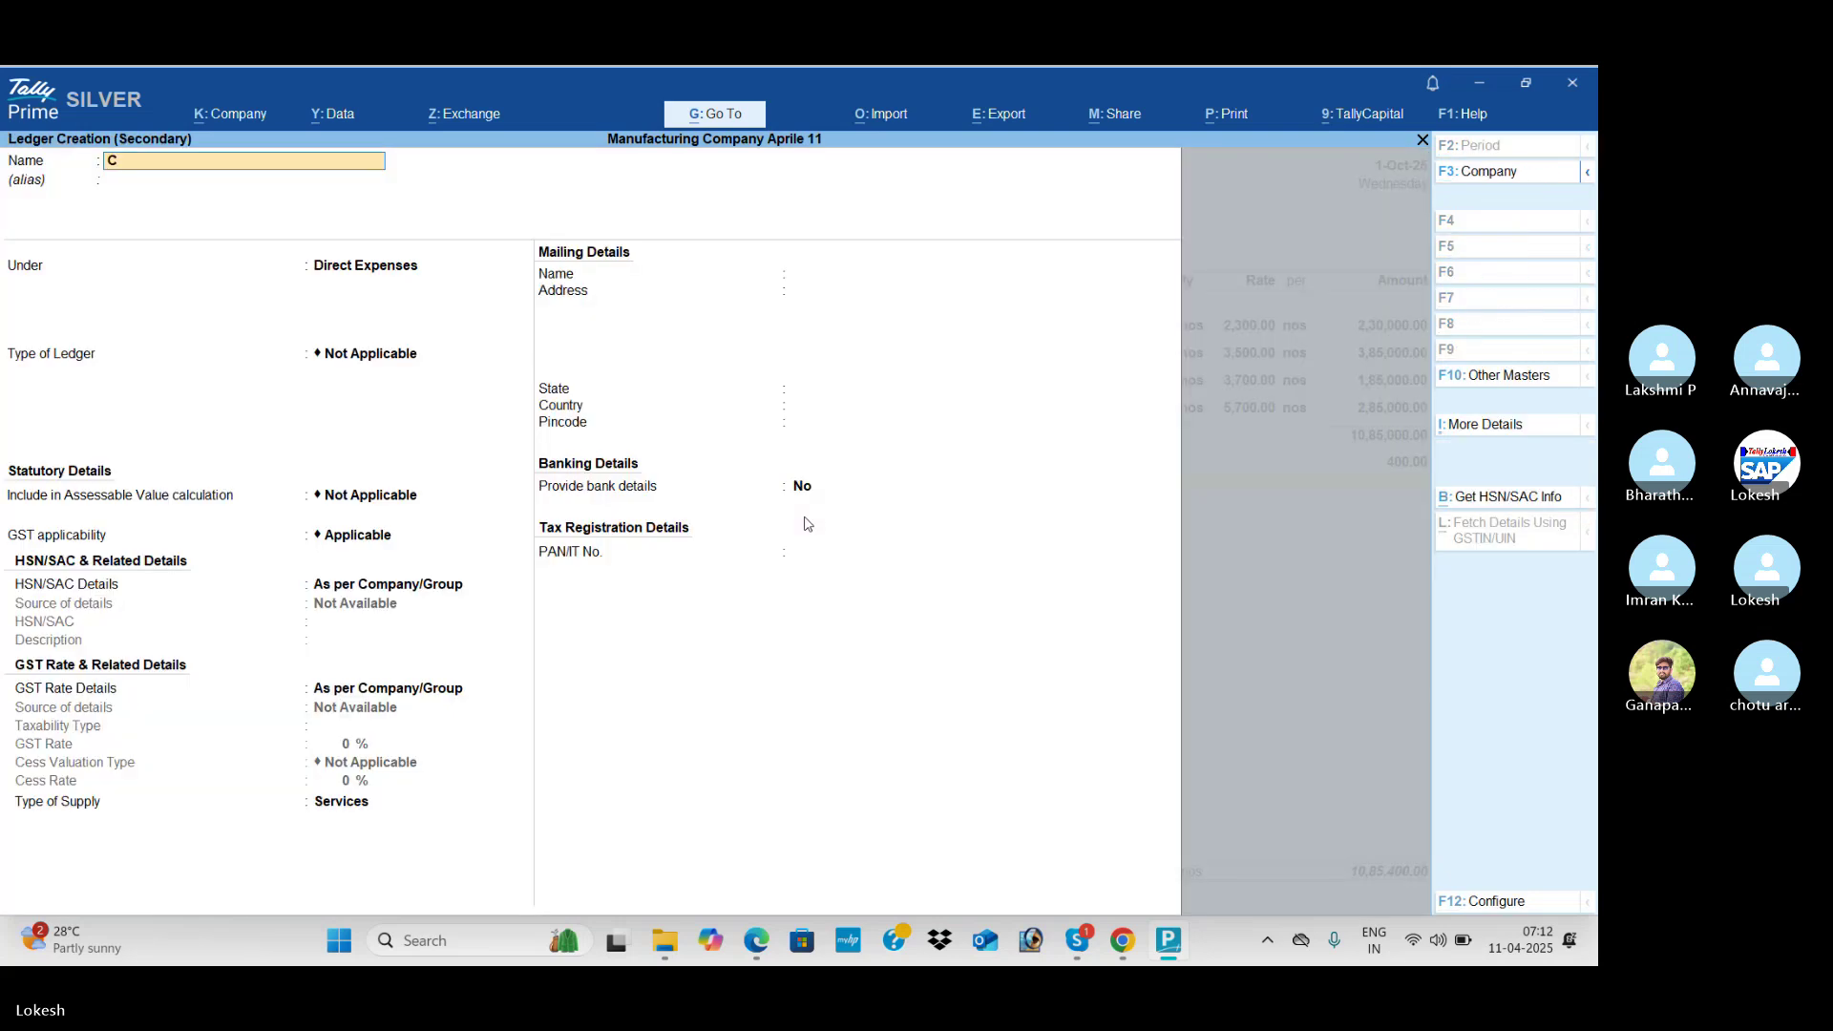
type("GST")
key("Return")
type("DU")
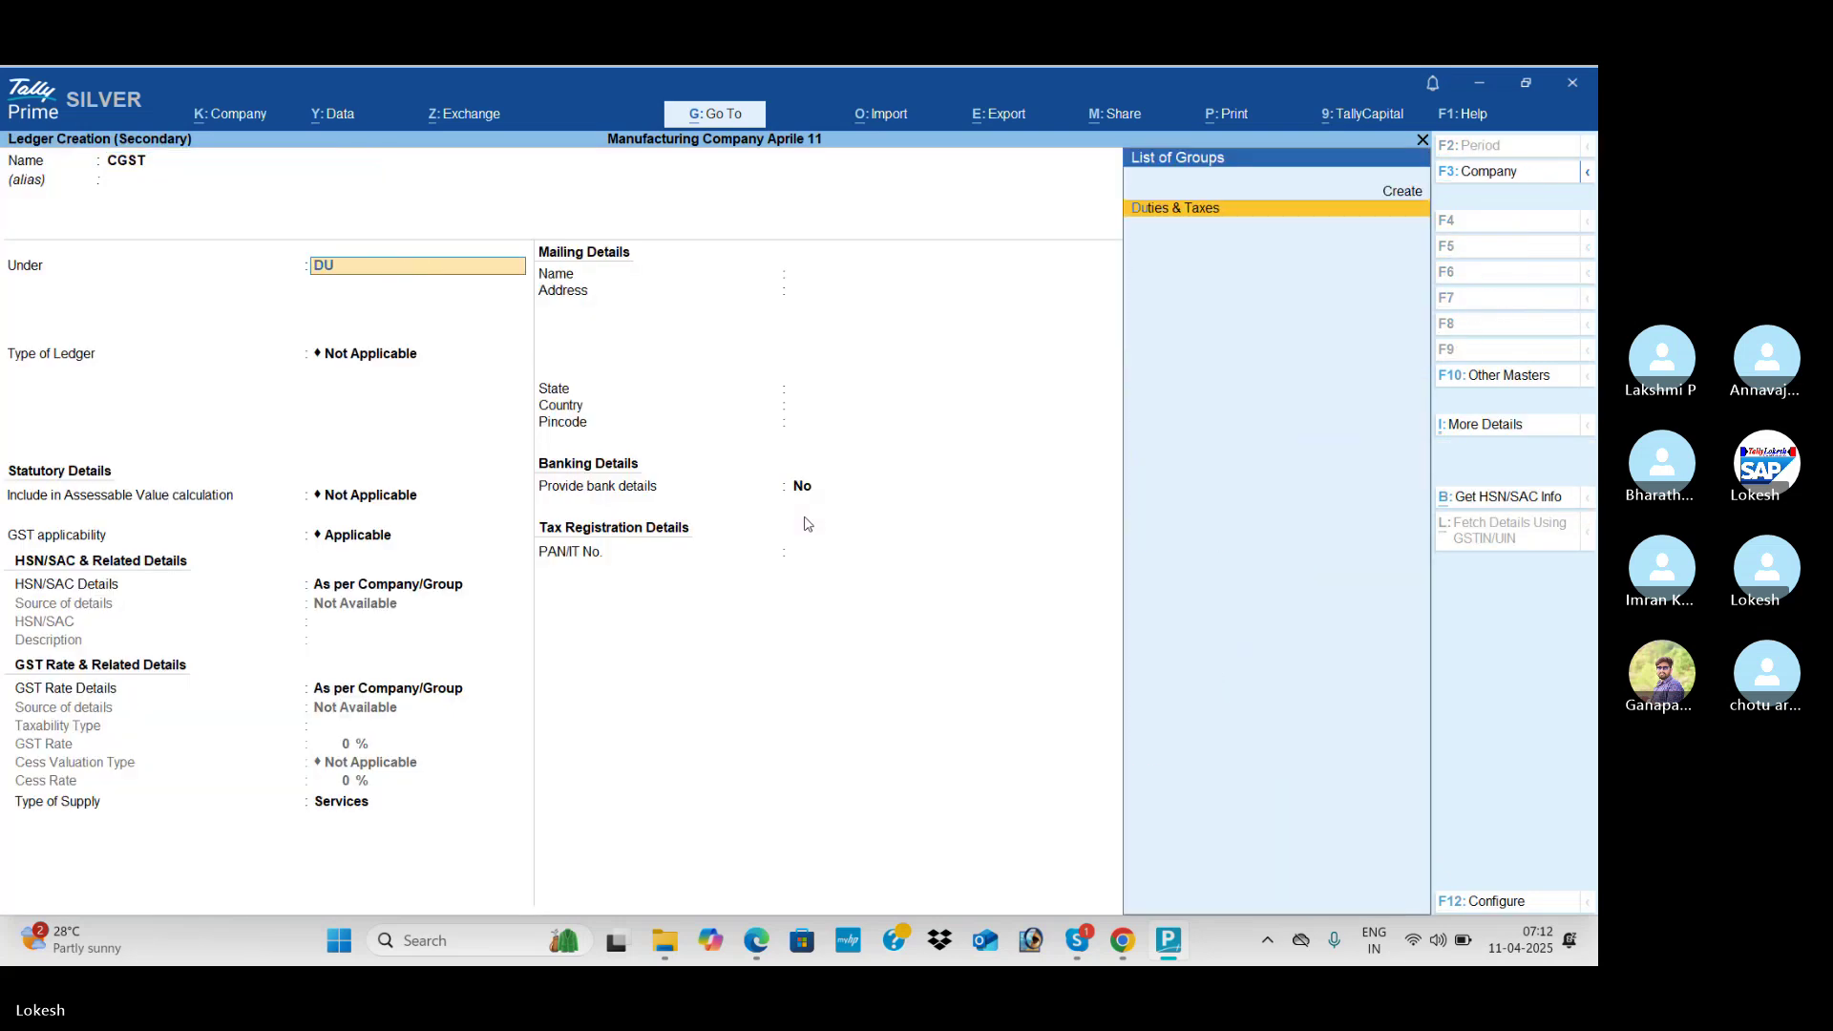
key("Return")
Step: Set the CGST ledger's duty type to GST and tax type to CGST, save it and accept its voucher amount
type("G")
key("Return")
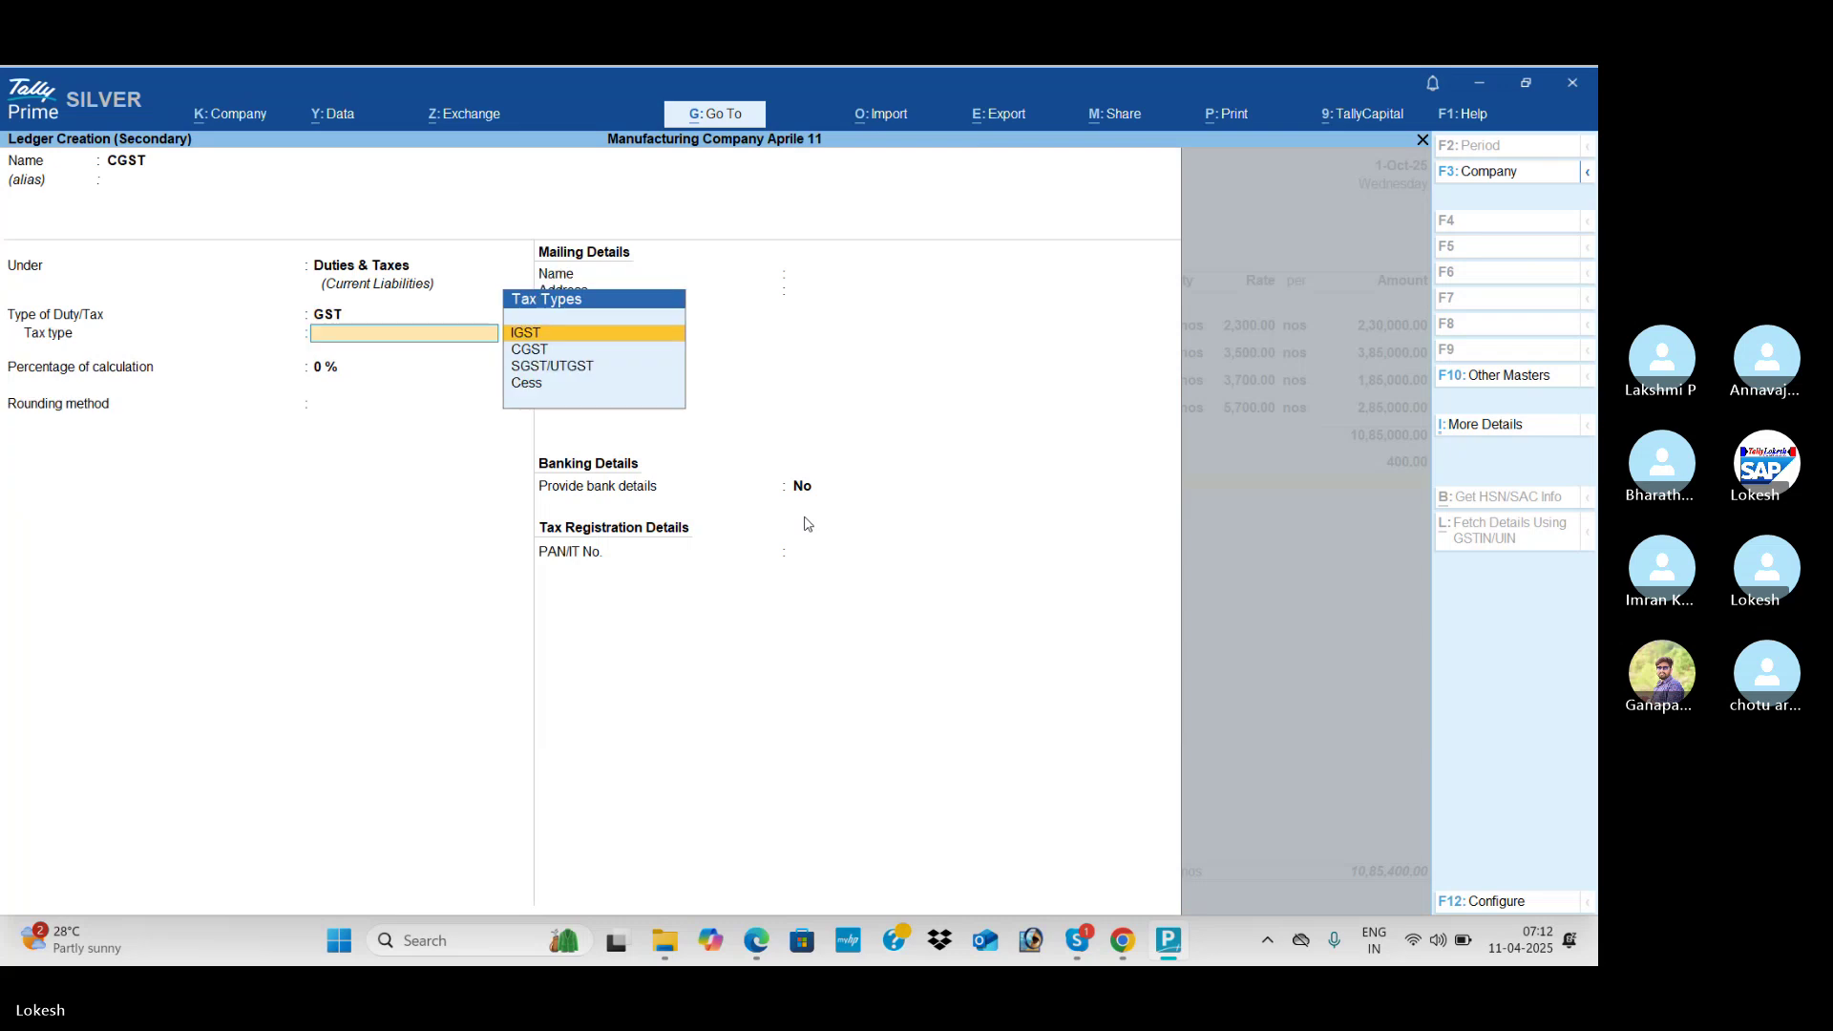
key("Down")
key("Return")
type("9")
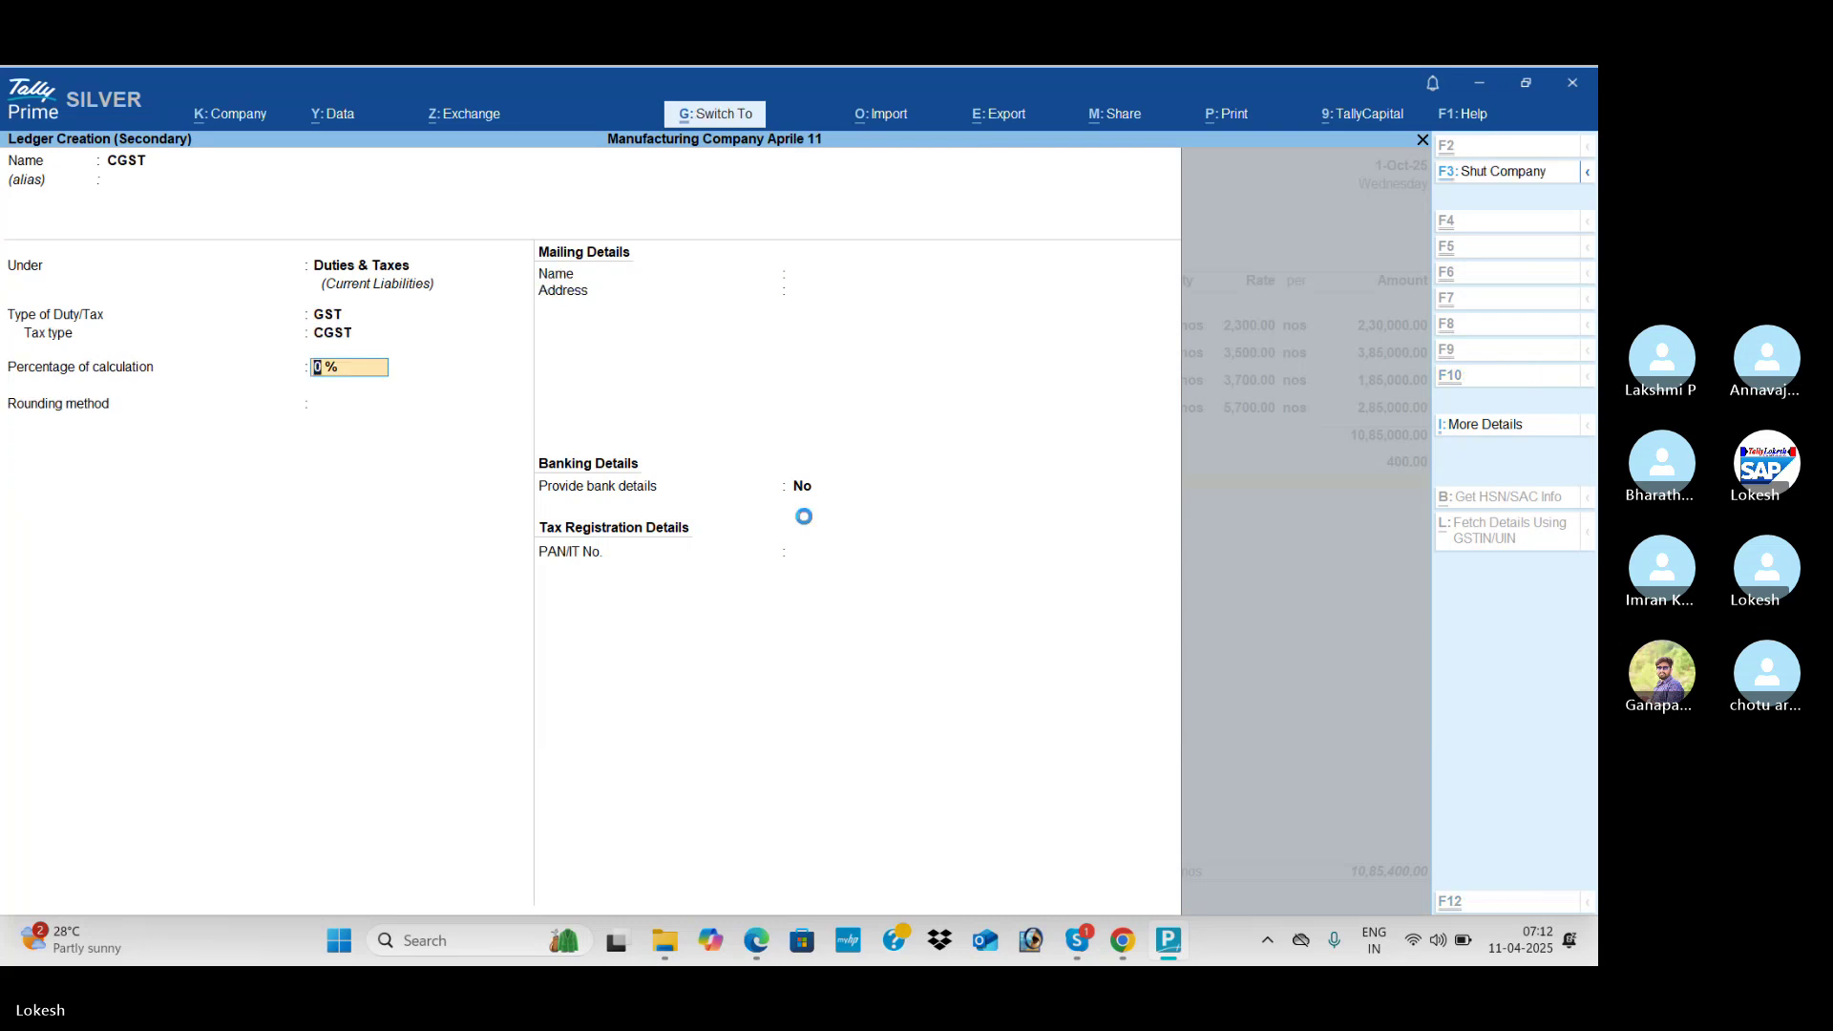
key("ctrl+a")
key("Return")
Step: Start a new ledger named SGST, keeping it under Duties & Taxes
key("alt+c")
type("SGST")
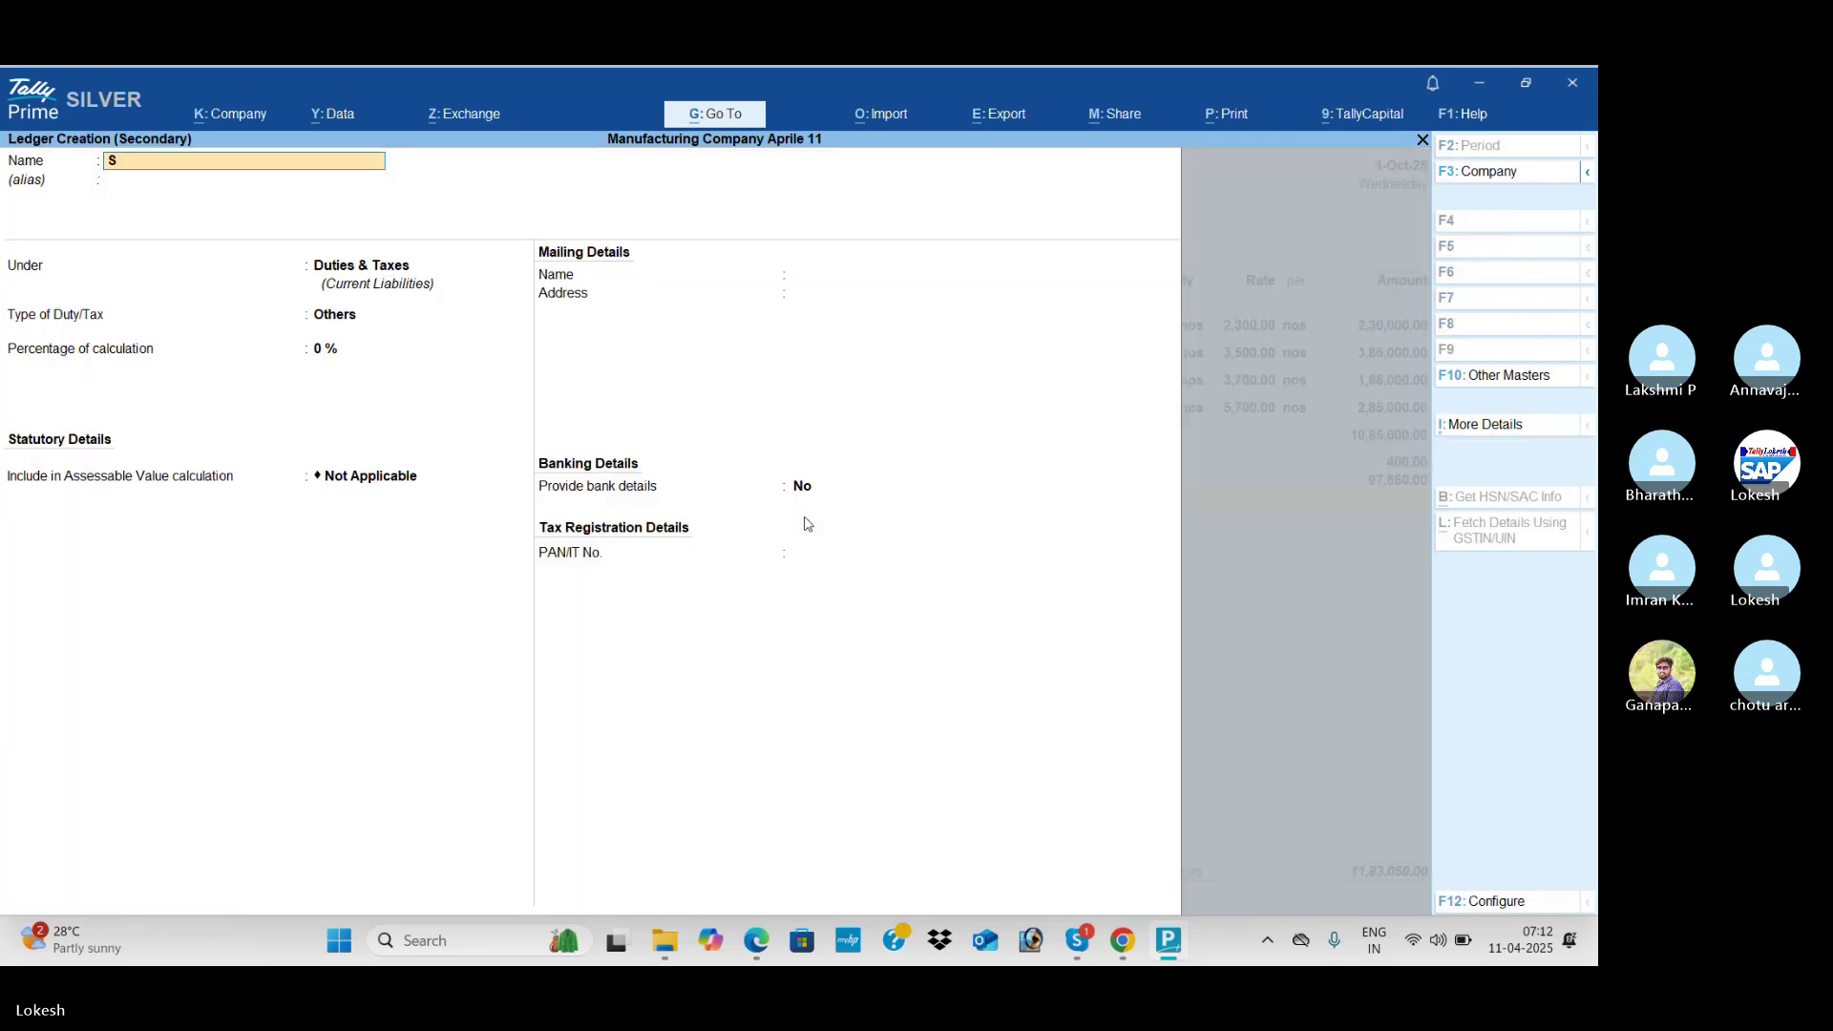
key("Return")
key("Return")
key("Return")
Step: Set the SGST ledger's duty type to GST and tax type to SGST/UTGST, save it and accept its voucher amount
type("G")
key("Return")
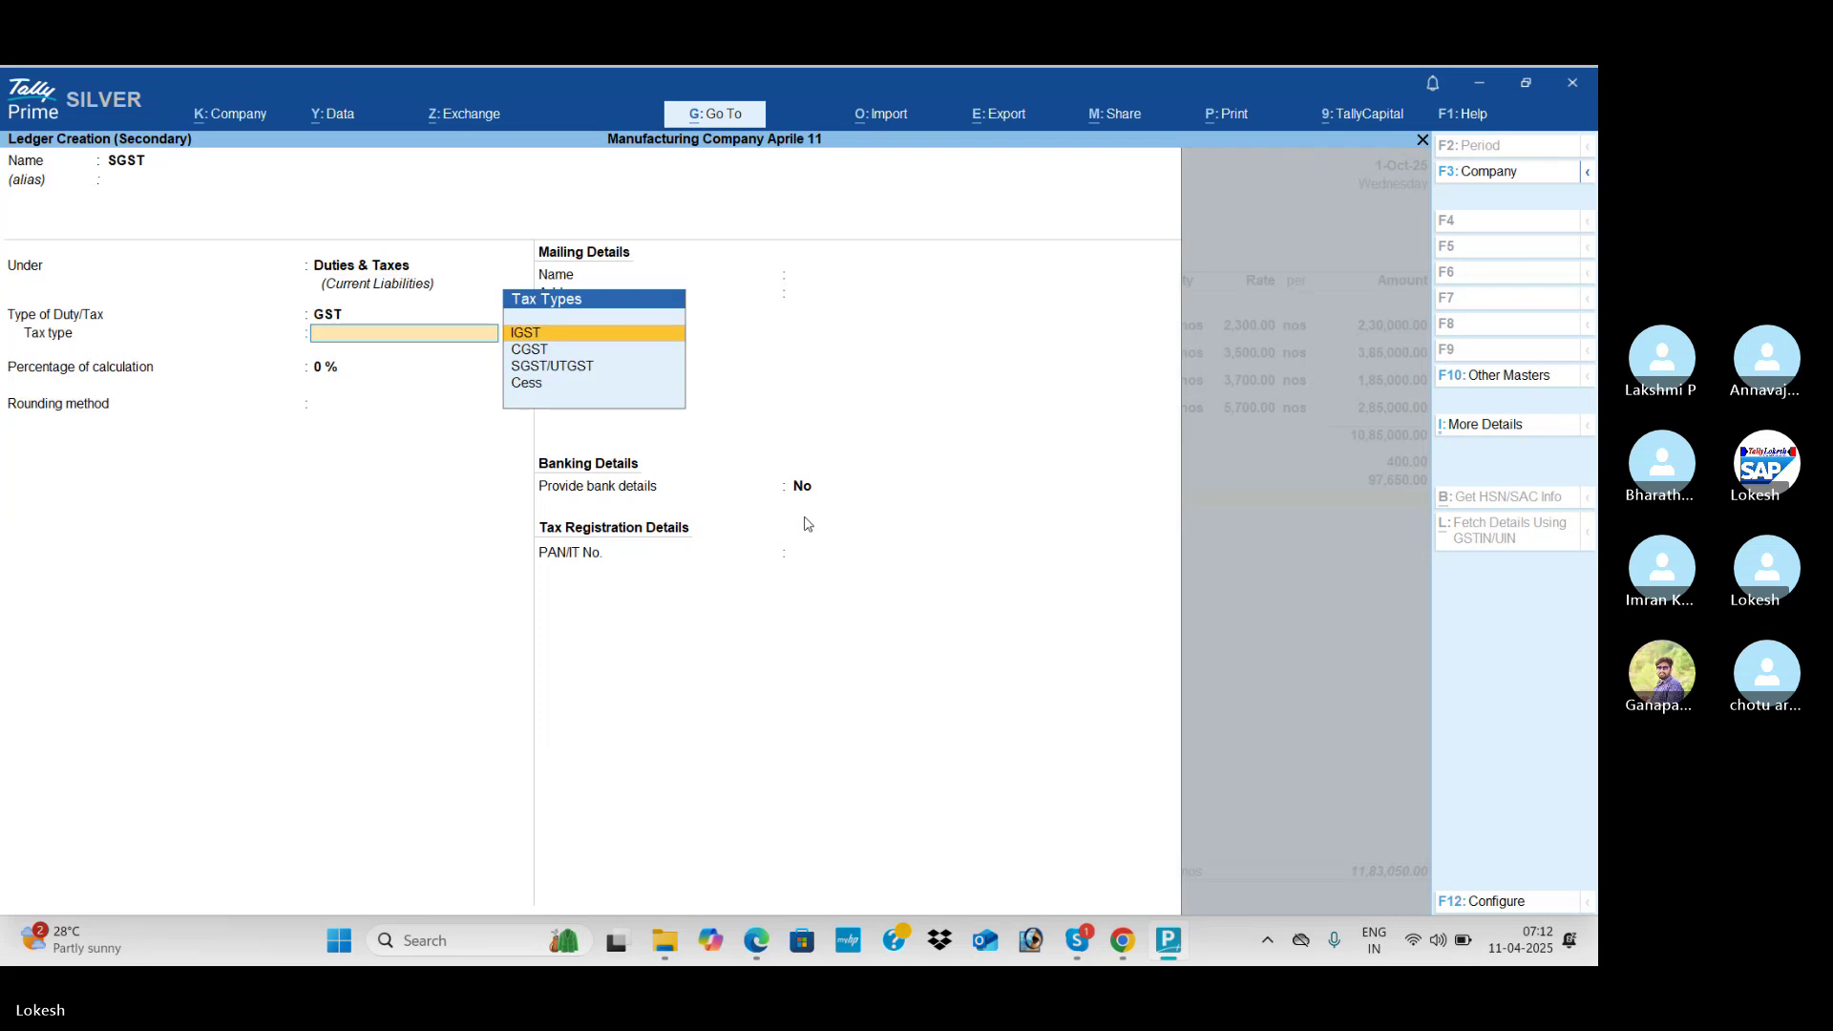
key("Down")
key("Down")
key("Up")
key("Down")
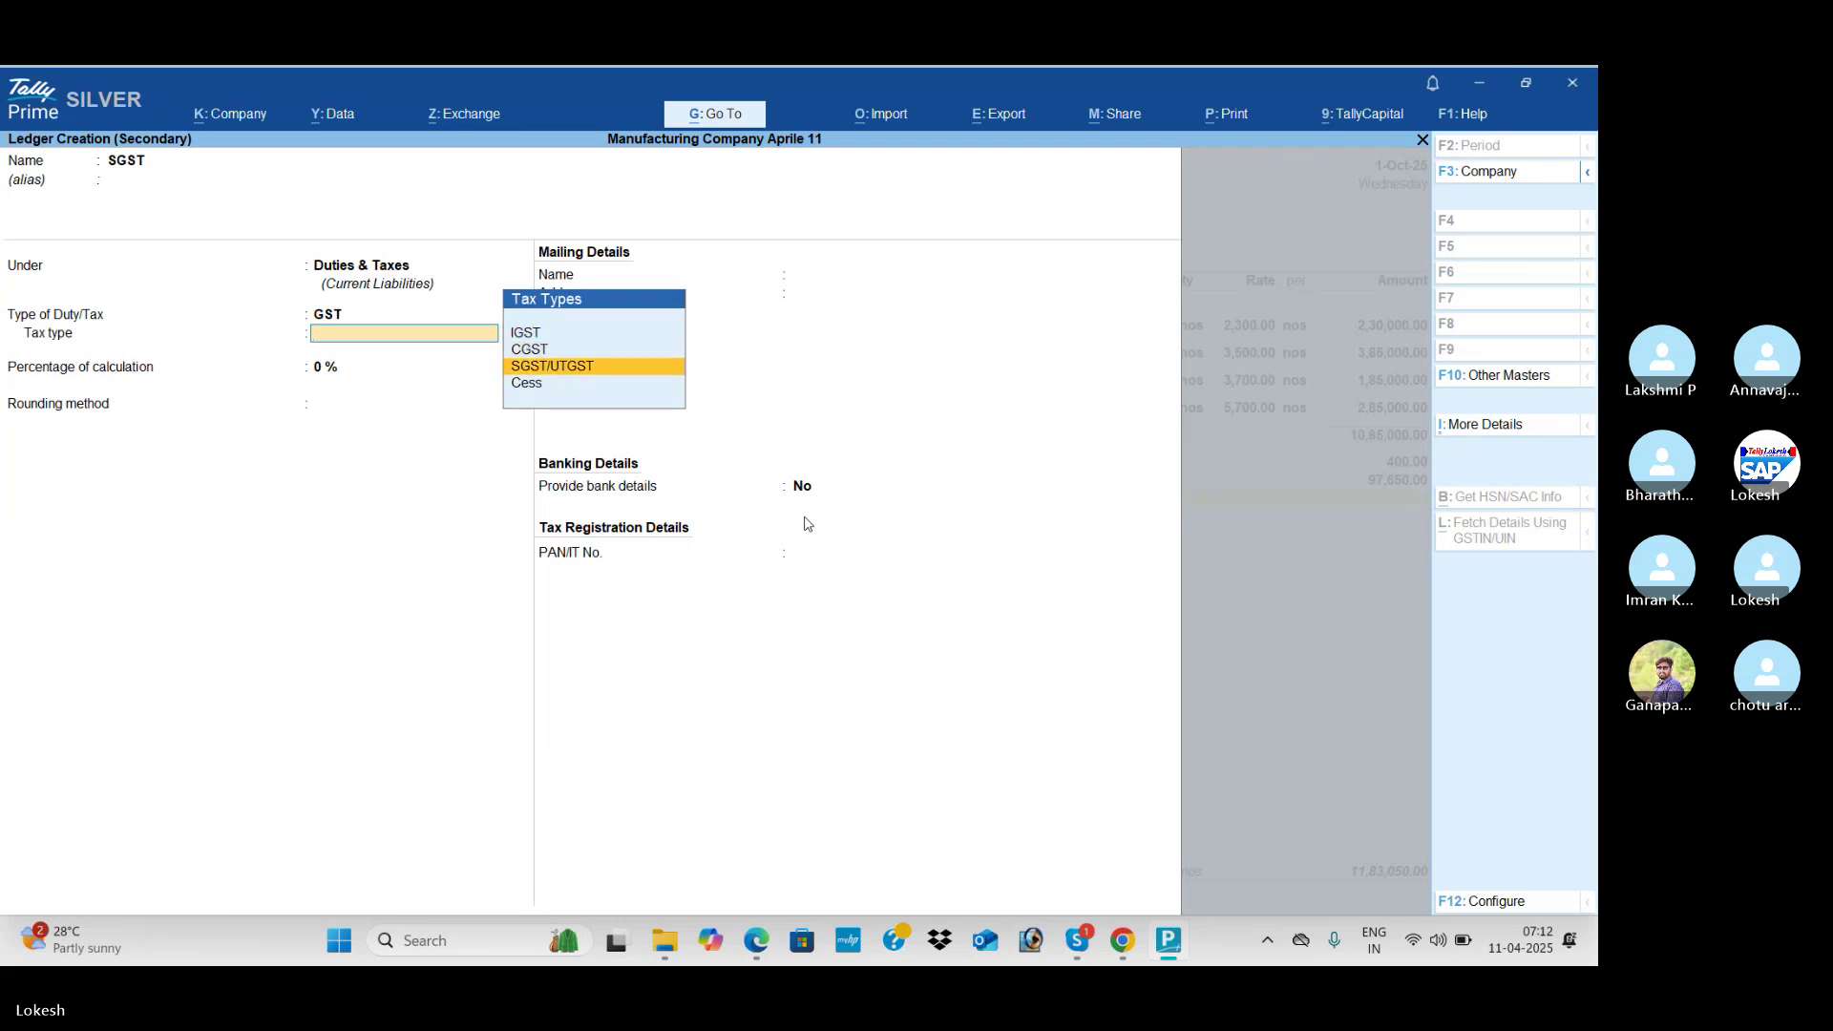
key("Return")
key("ctrl+a")
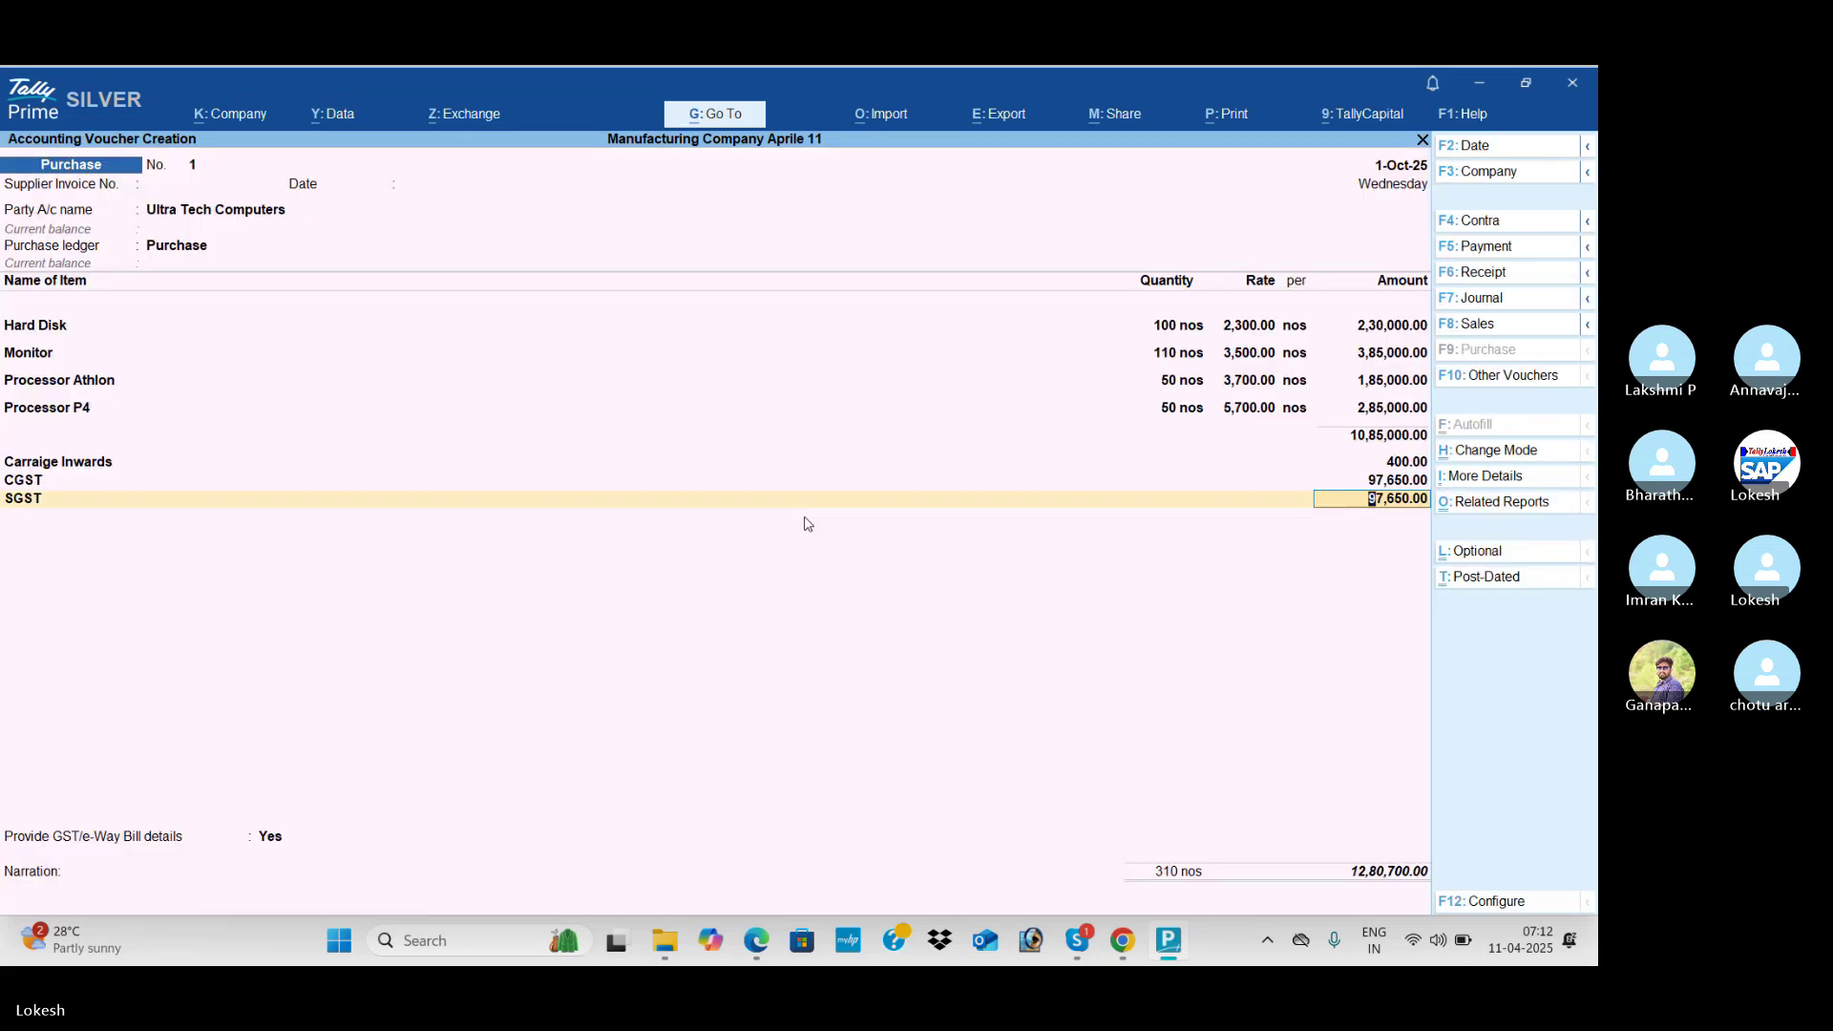
key("Return")
Step: End the ledger list, set Provide GST/e-Way Bill details to No, and save the purchase voucher without a narration
key("Return")
key("Up")
key("Return")
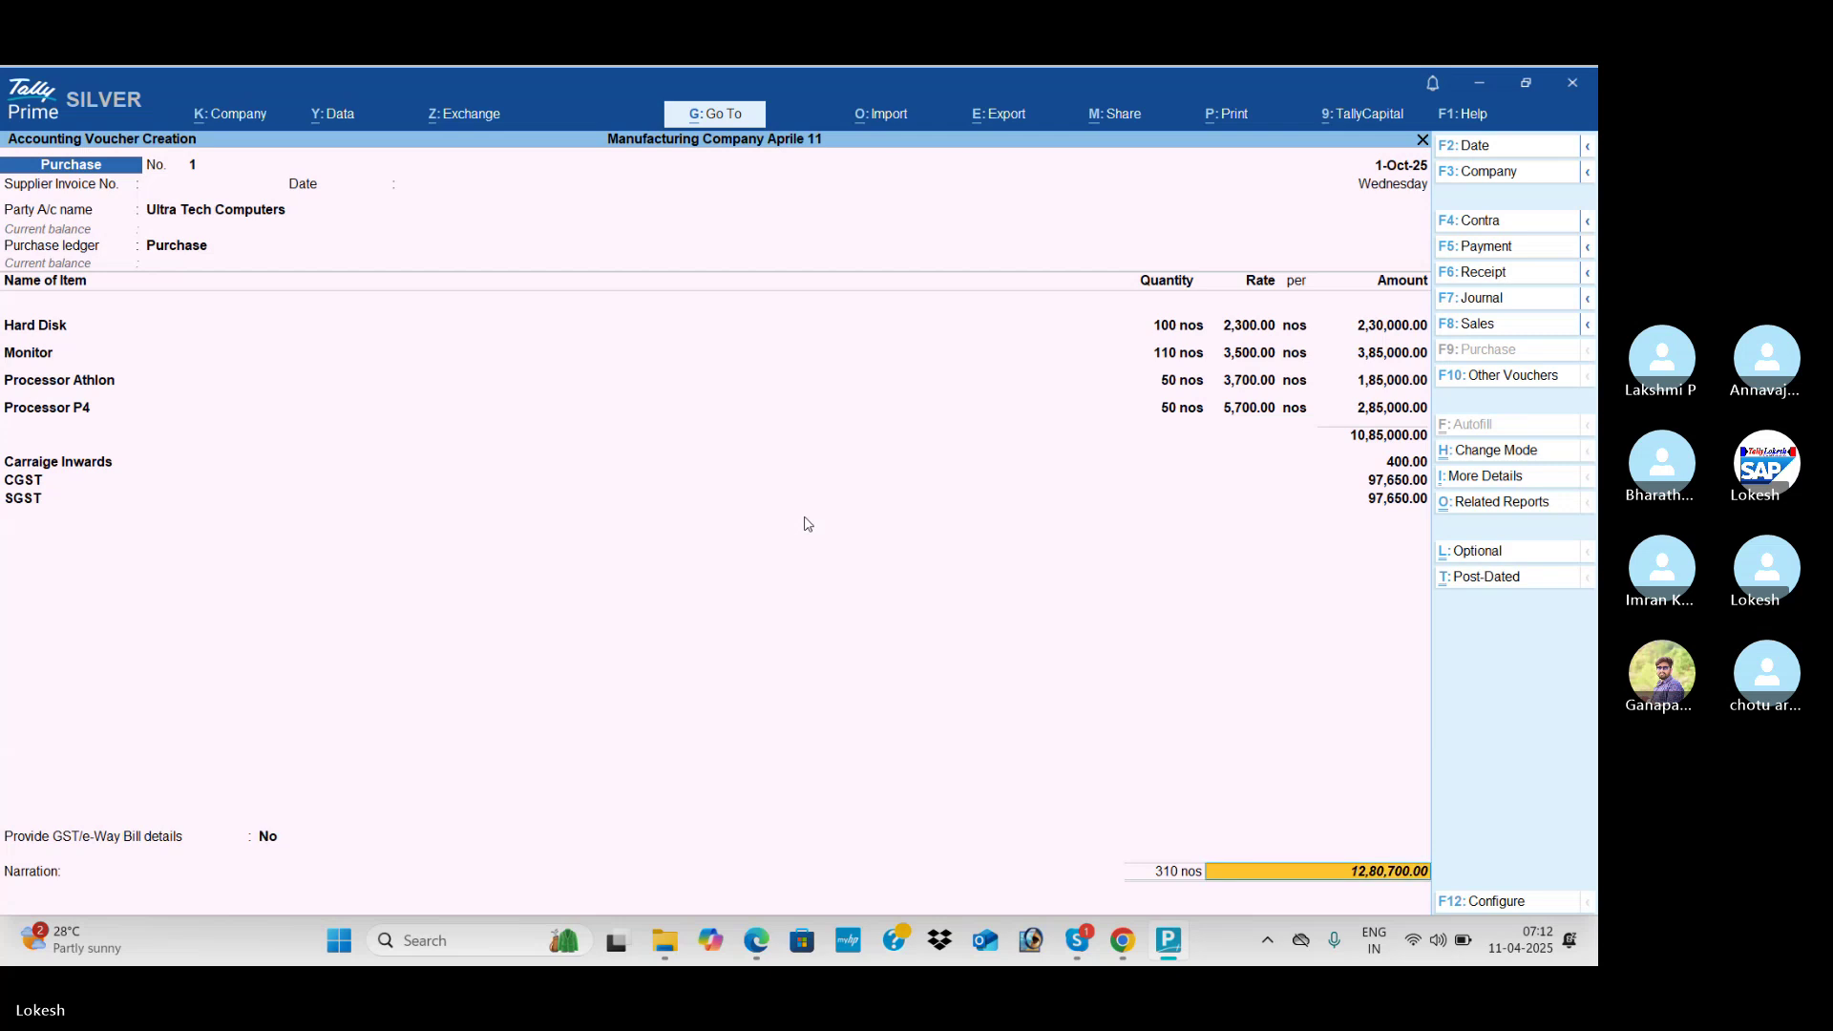
key("Return")
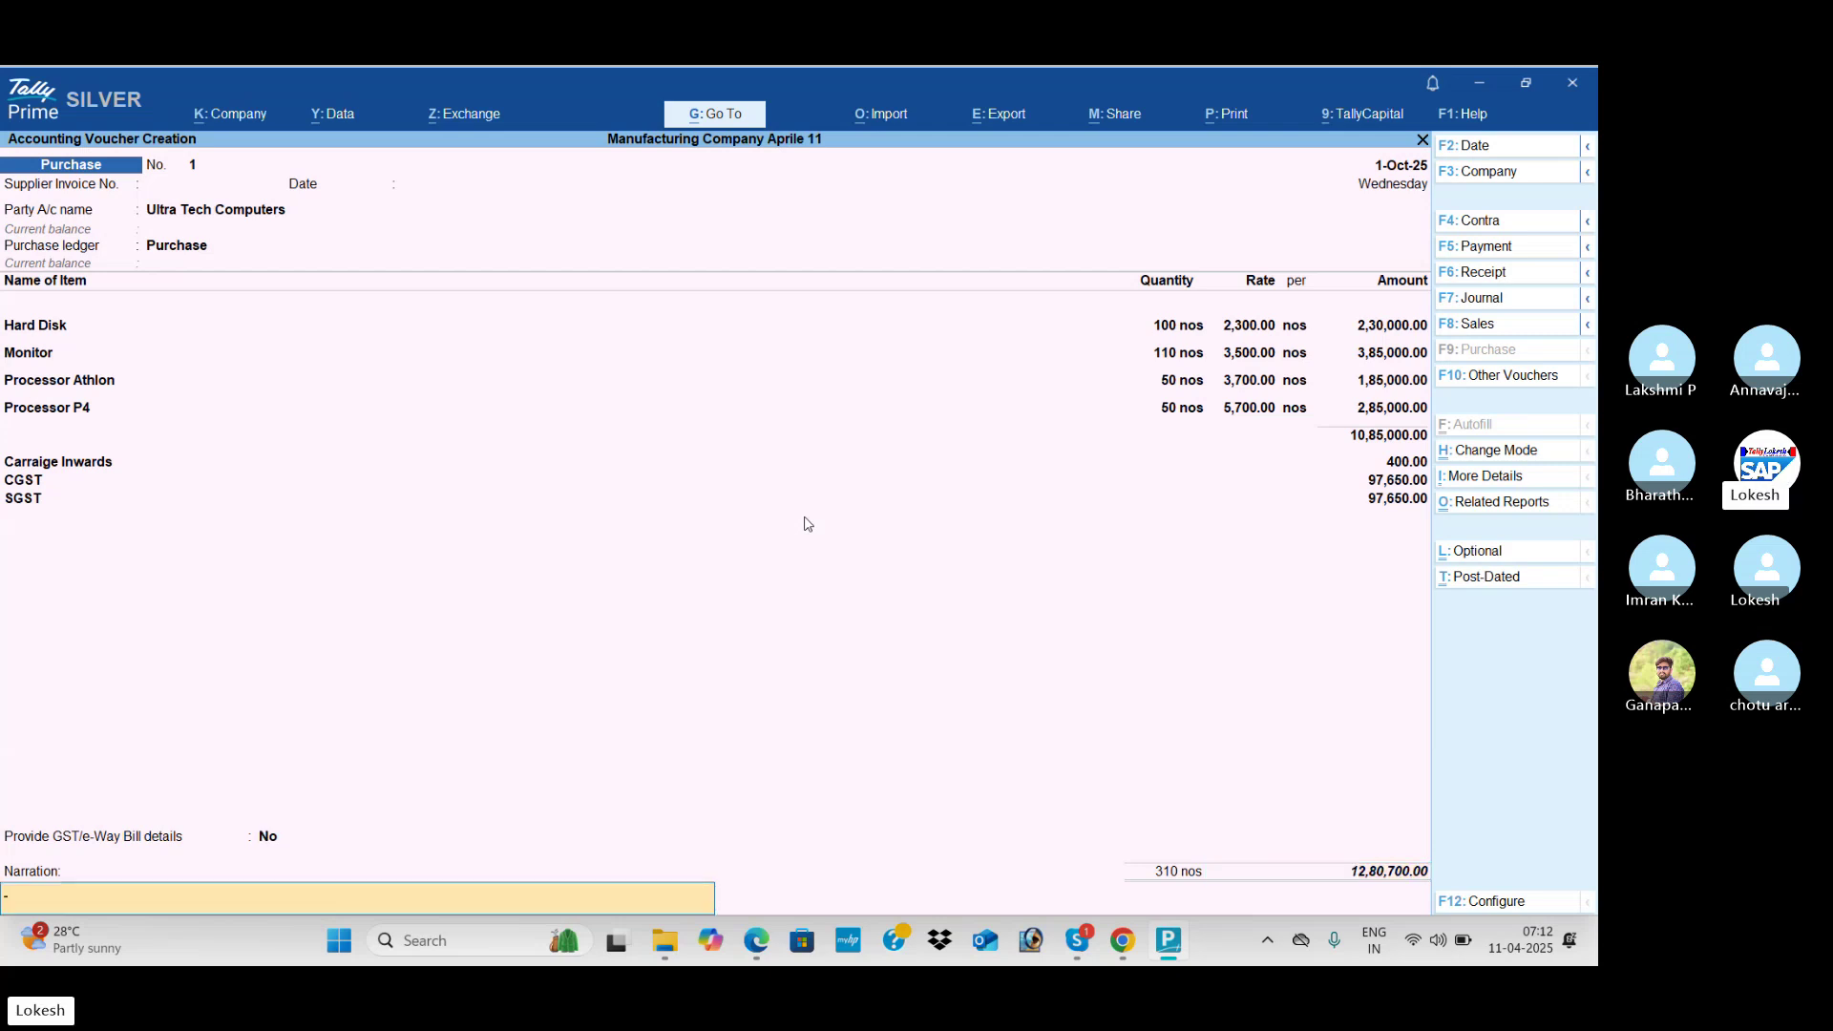
key("Return")
key("Return")
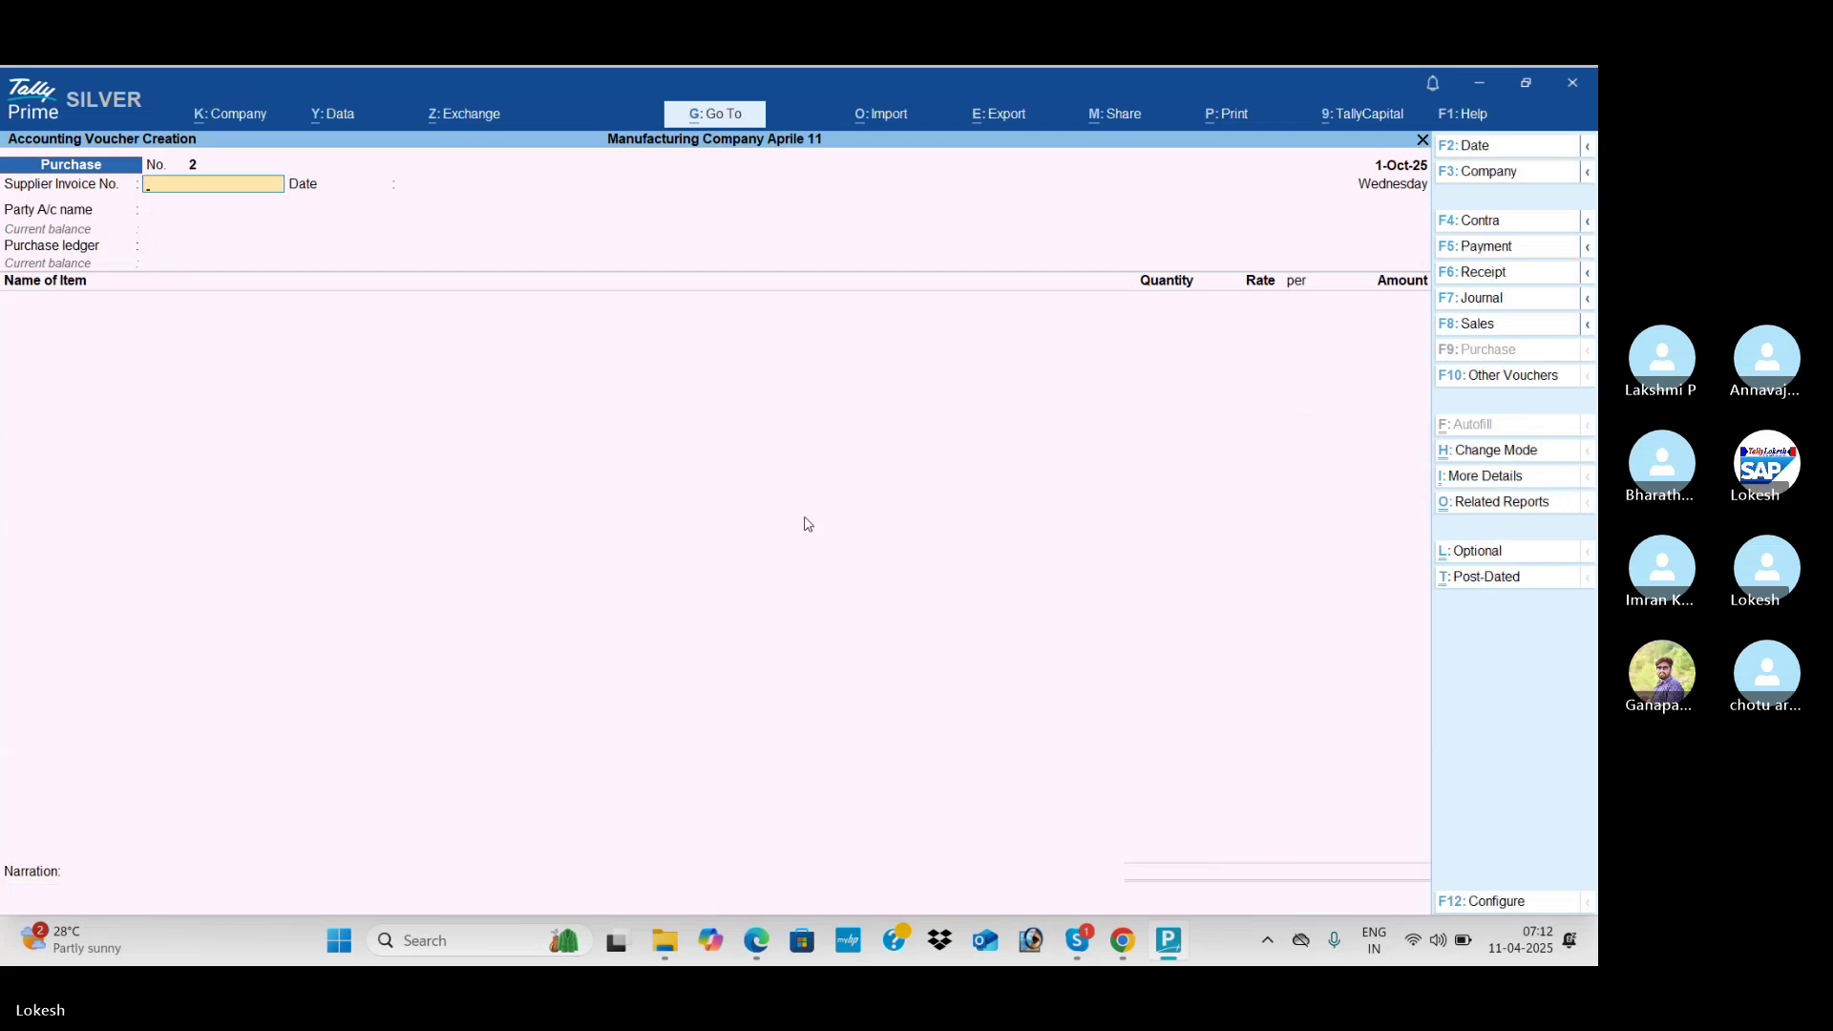
Step: Check transaction 7 in the PDF and start a supplier ledger named Isilin Systems under Sundry Creditors for the new purchase voucher
key("alt+Tab")
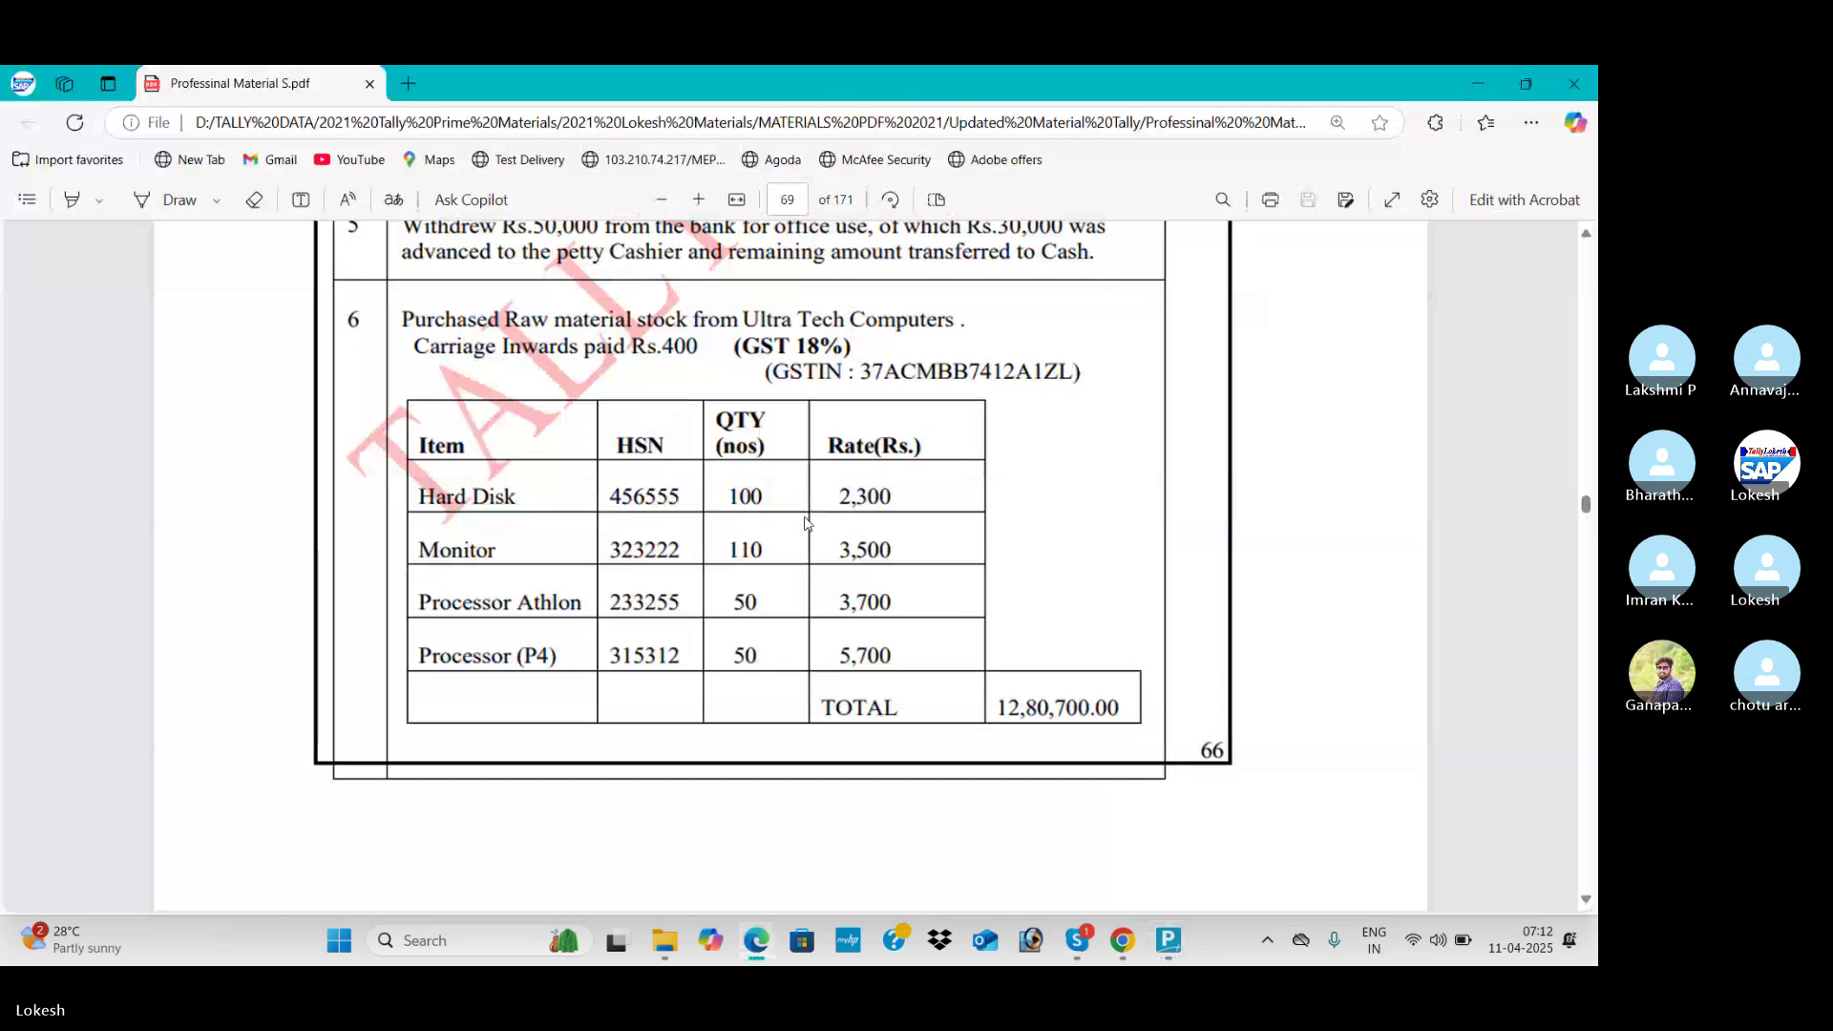
scroll(806, 523, "down", 2)
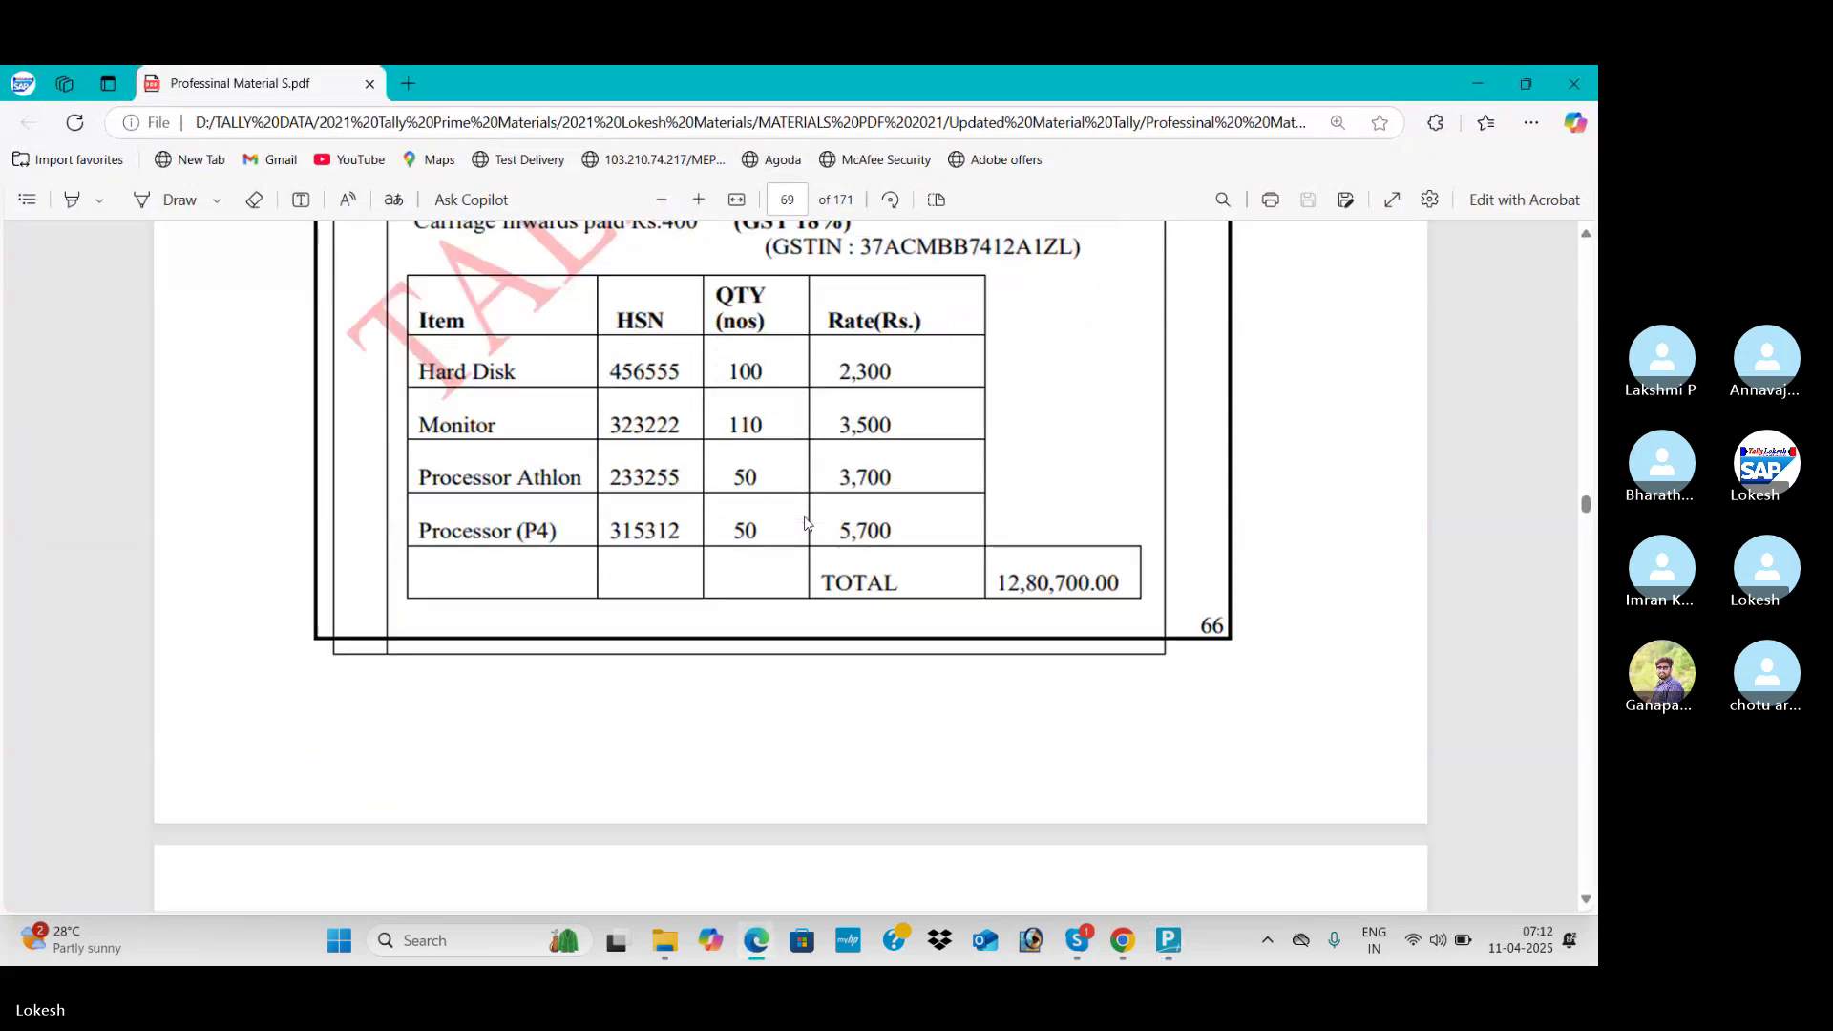
scroll(806, 523, "down", 8)
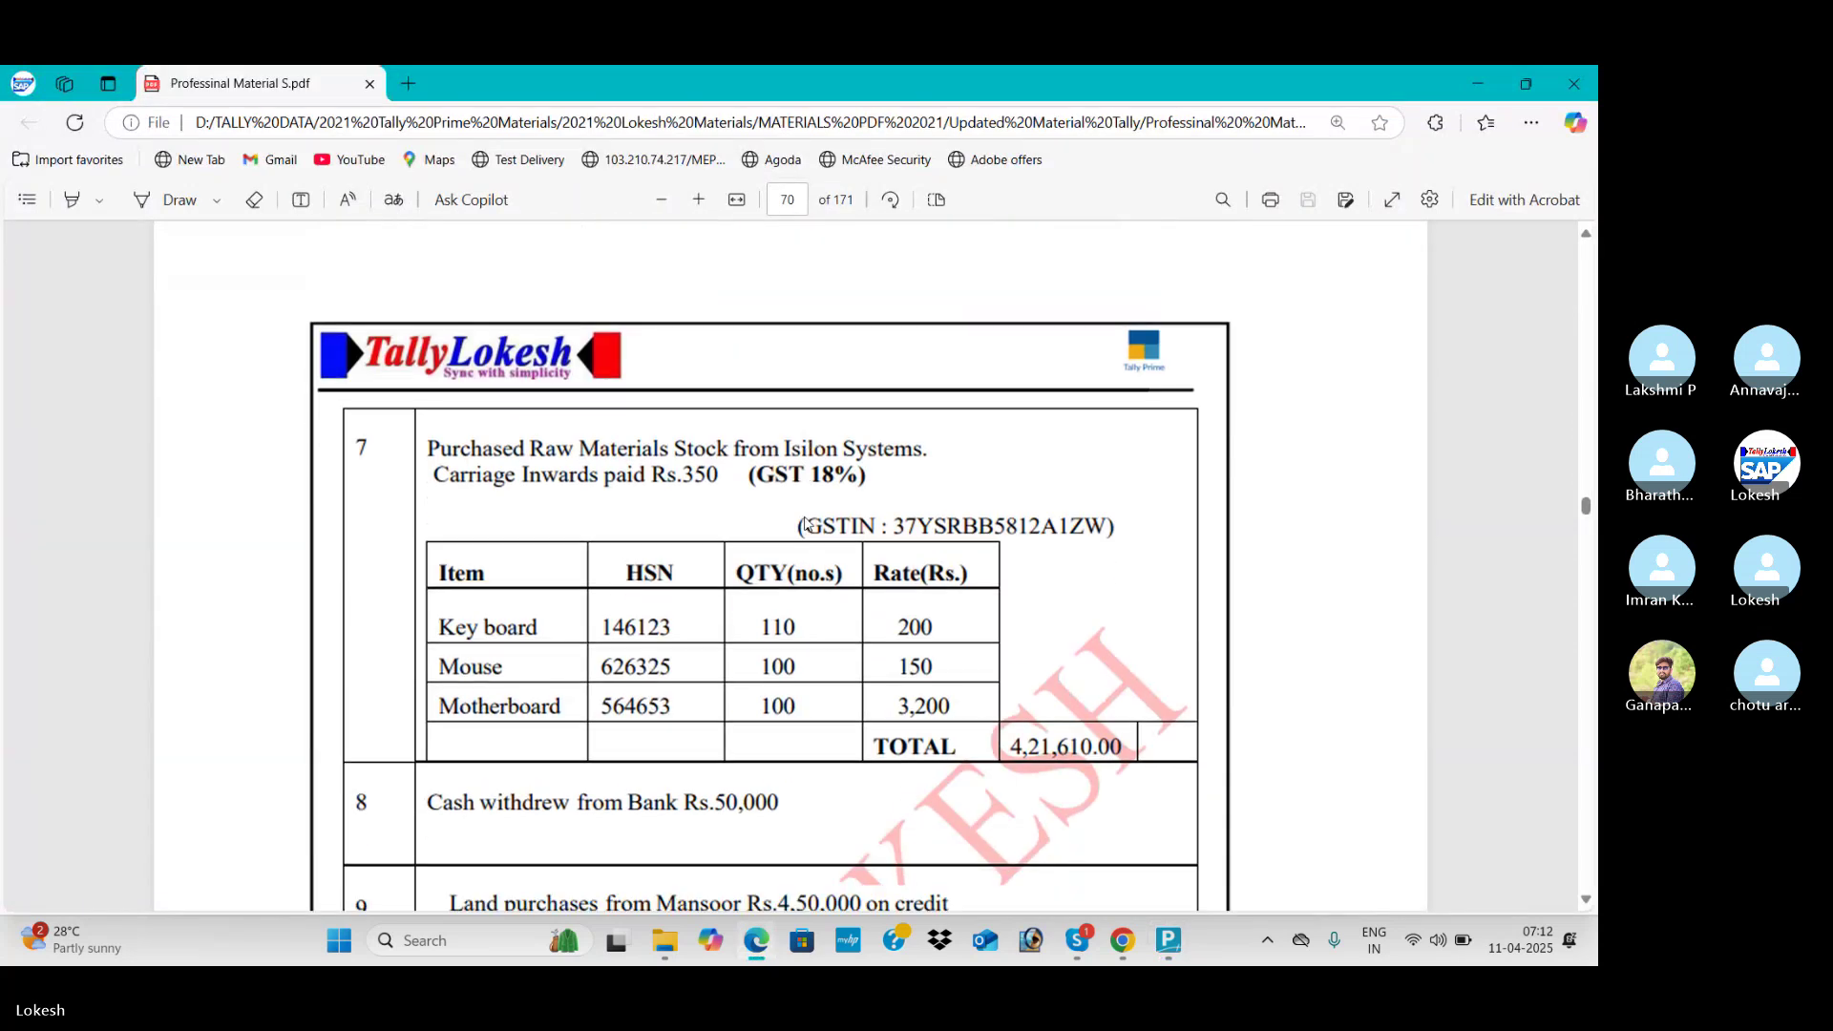
key("alt+Tab")
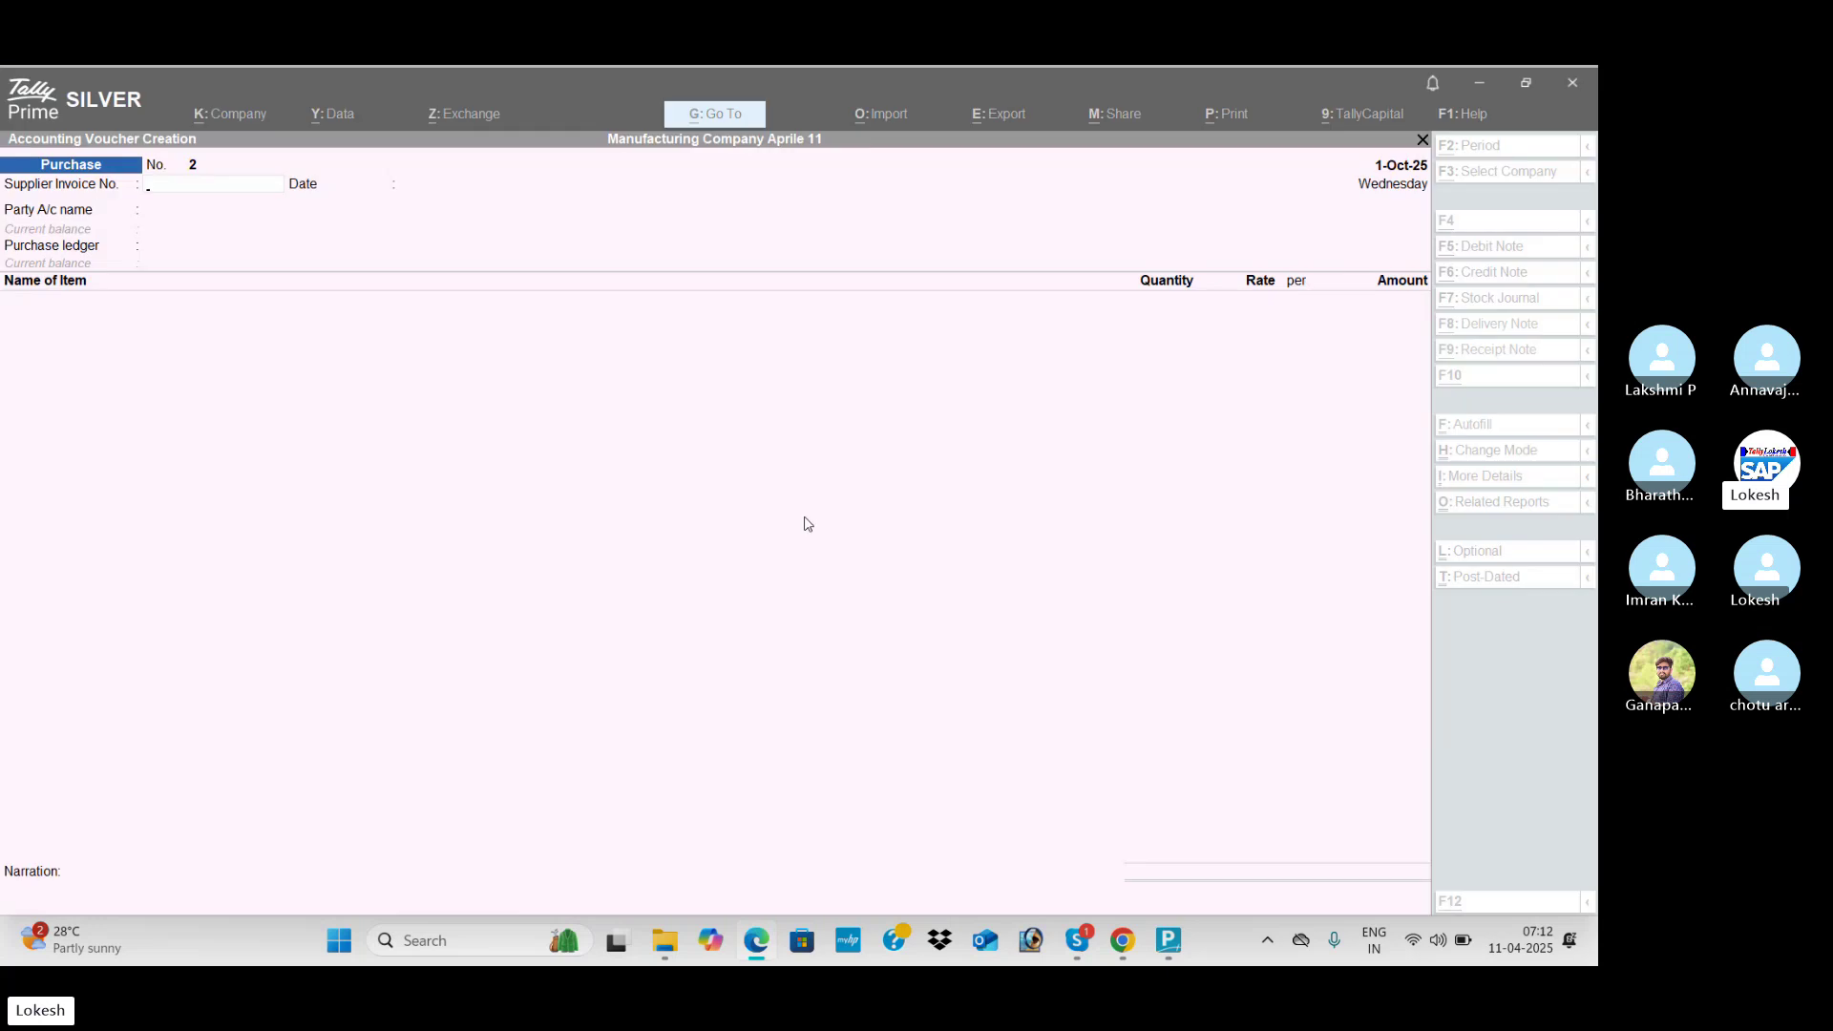
key("Return")
key("Return")
key("alt+c")
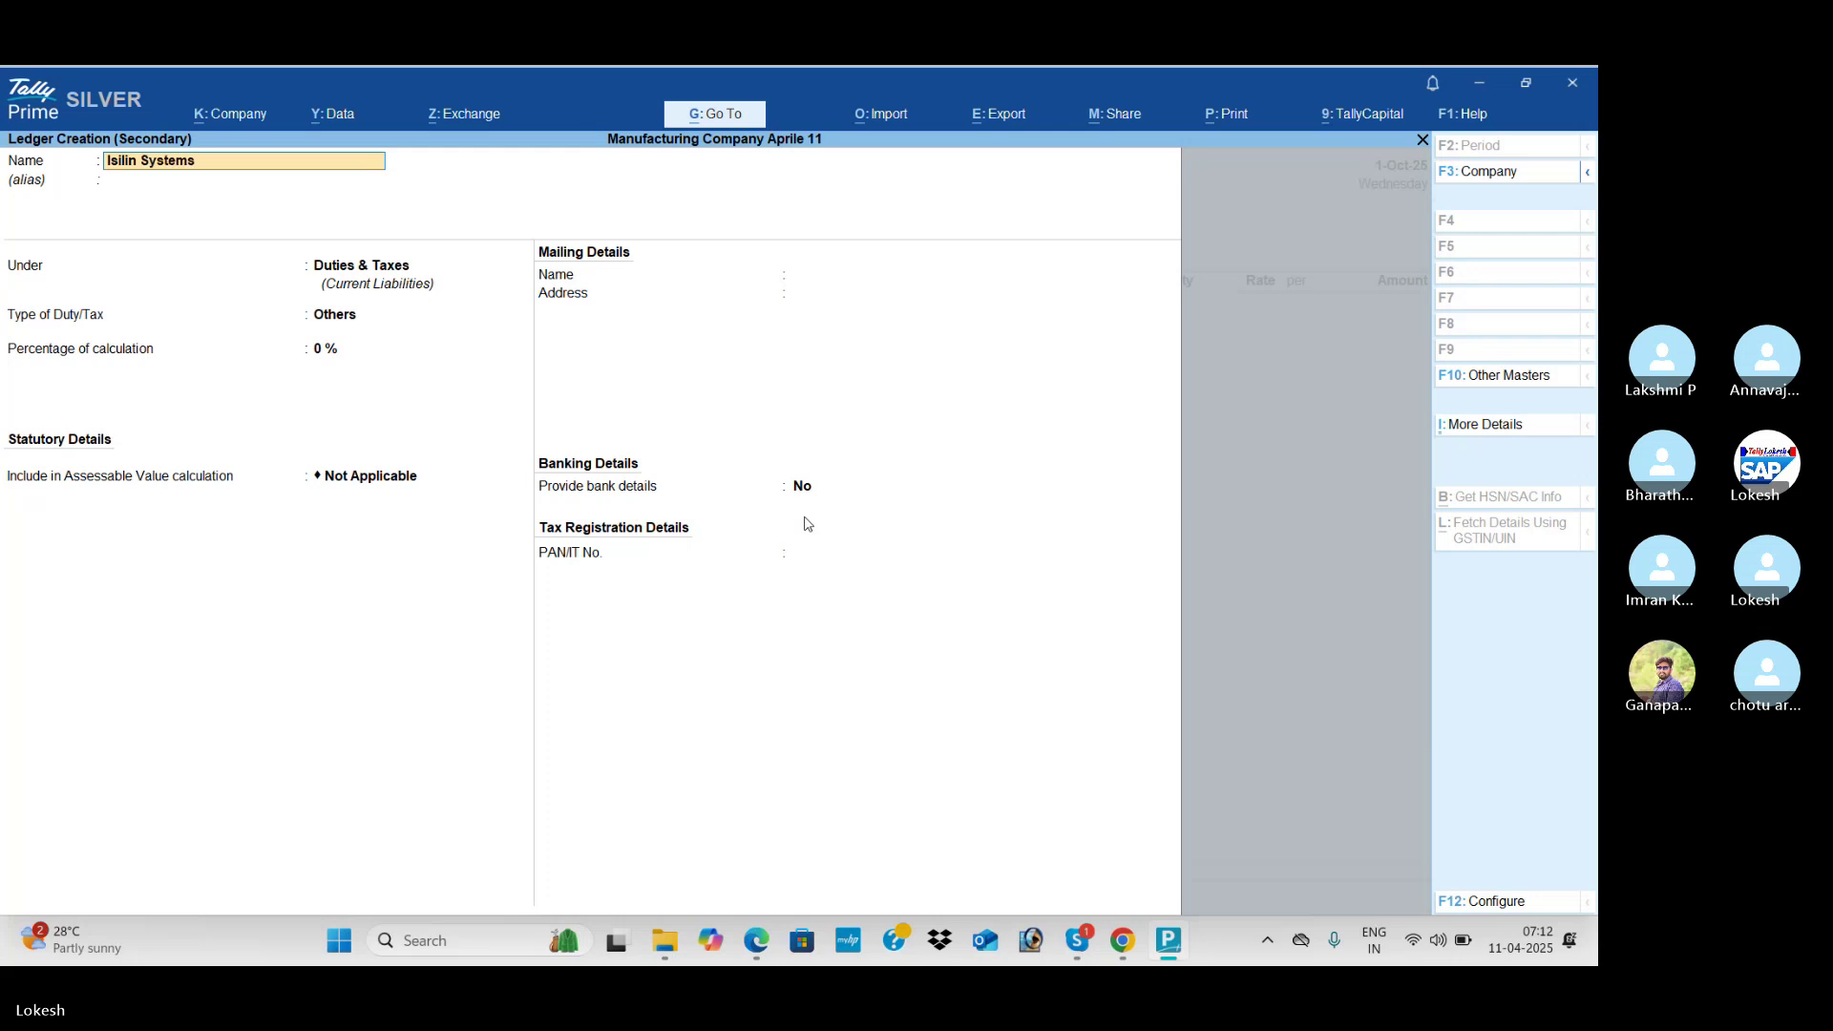
key("Return")
key("Return")
type("Sun")
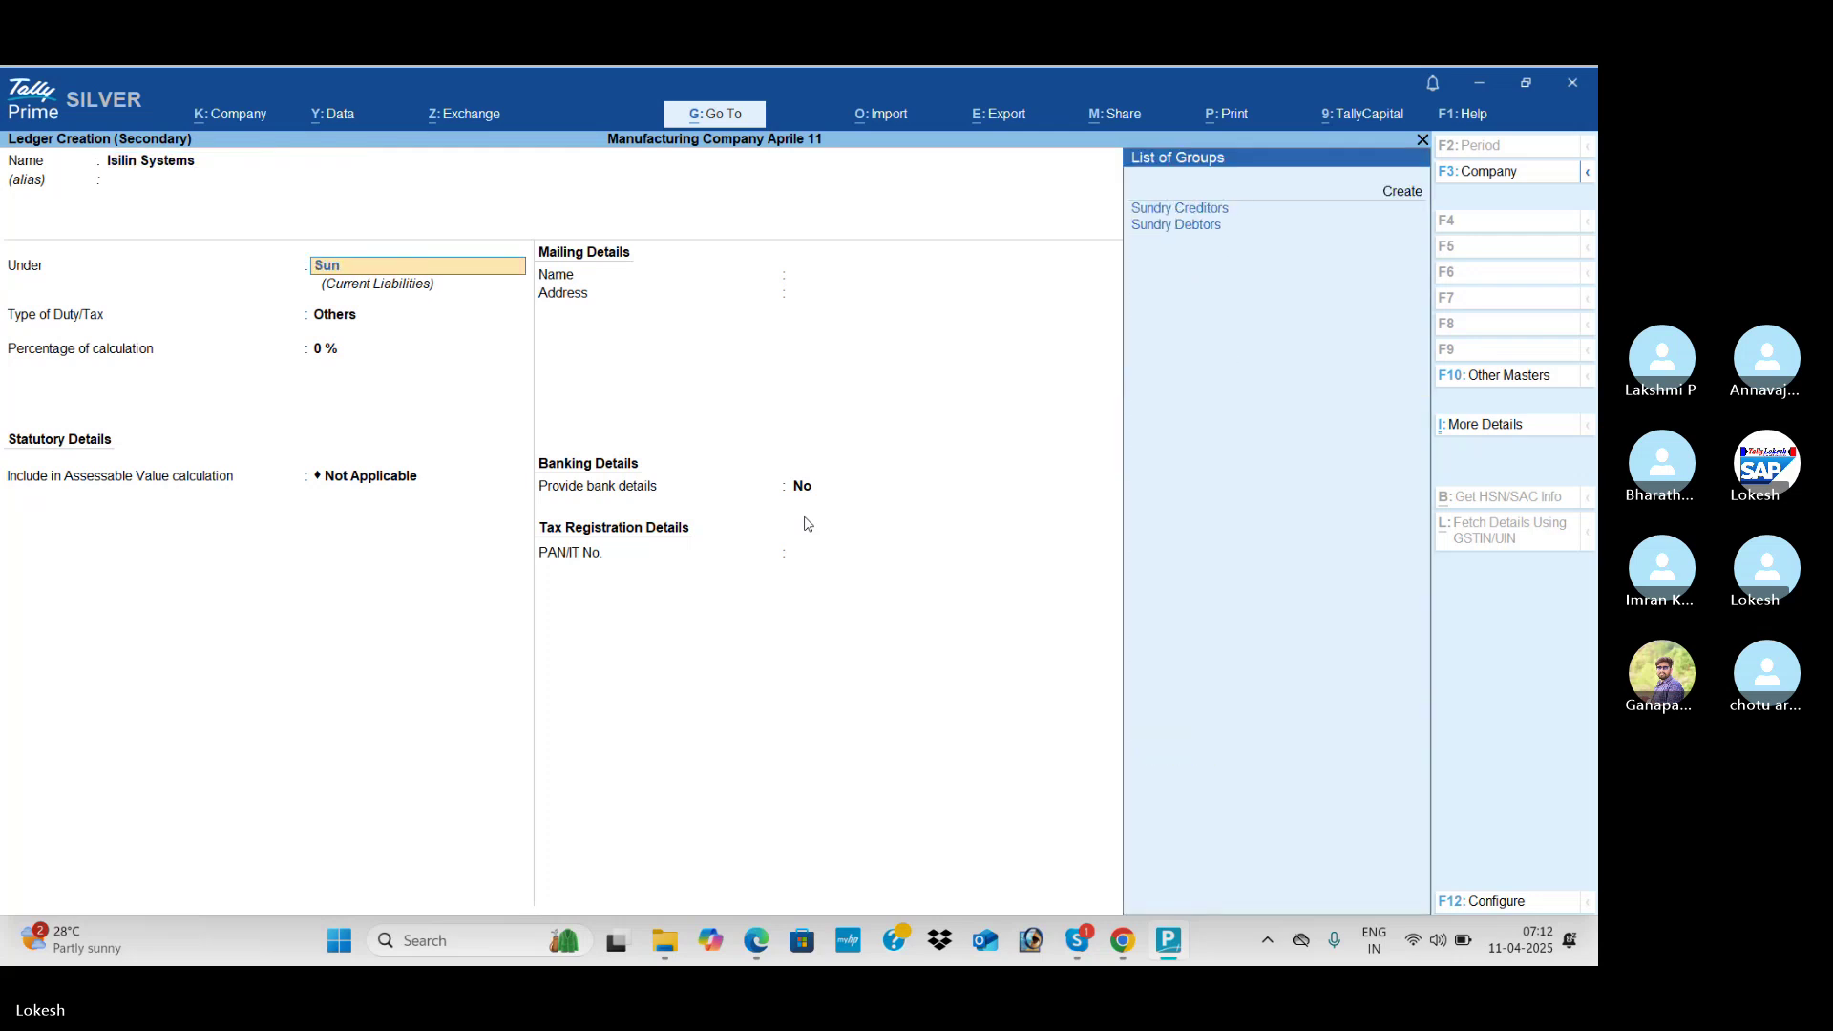
key("Down")
key("Return")
Step: Save the Isilin Systems ledger with Andhra Pradesh, India and Regular registration, then accept its party details and the Purchase ledger in the voucher
key("Return")
key("Return")
key("Return")
key("Return")
key("Return")
key("Return")
key("Return")
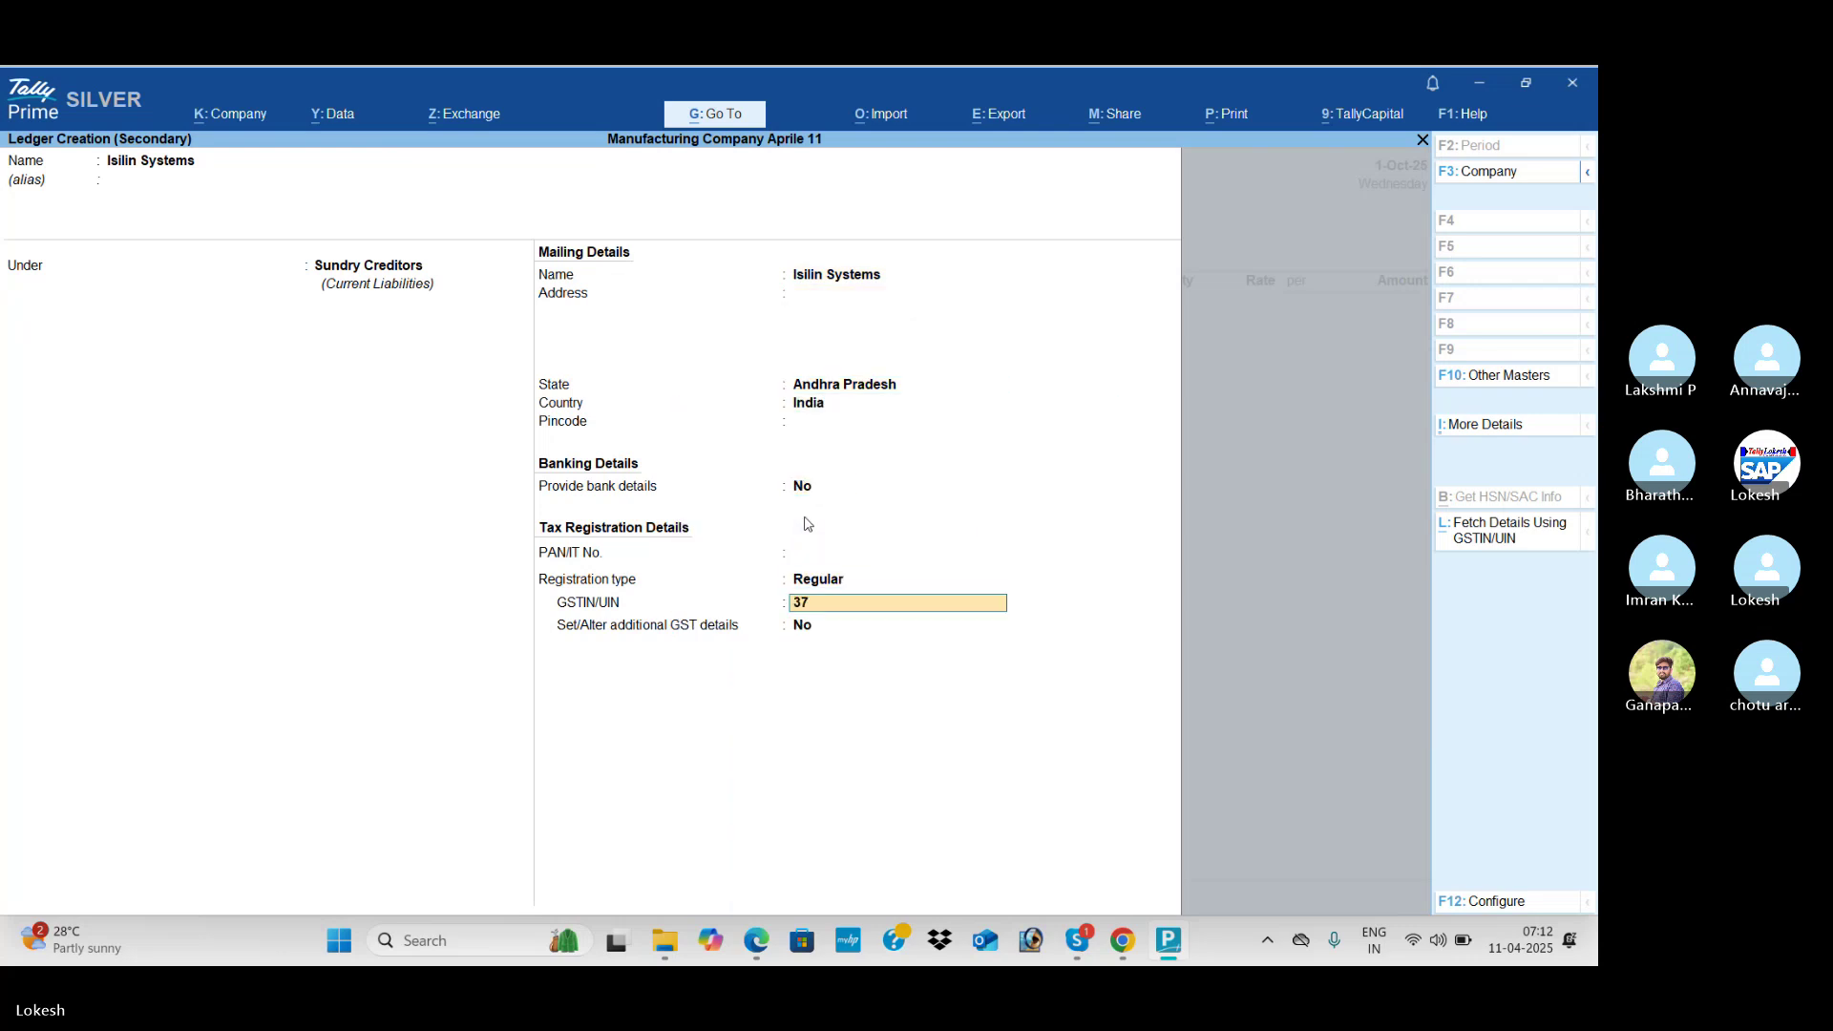
key("Return")
key("Return")
key("Return")
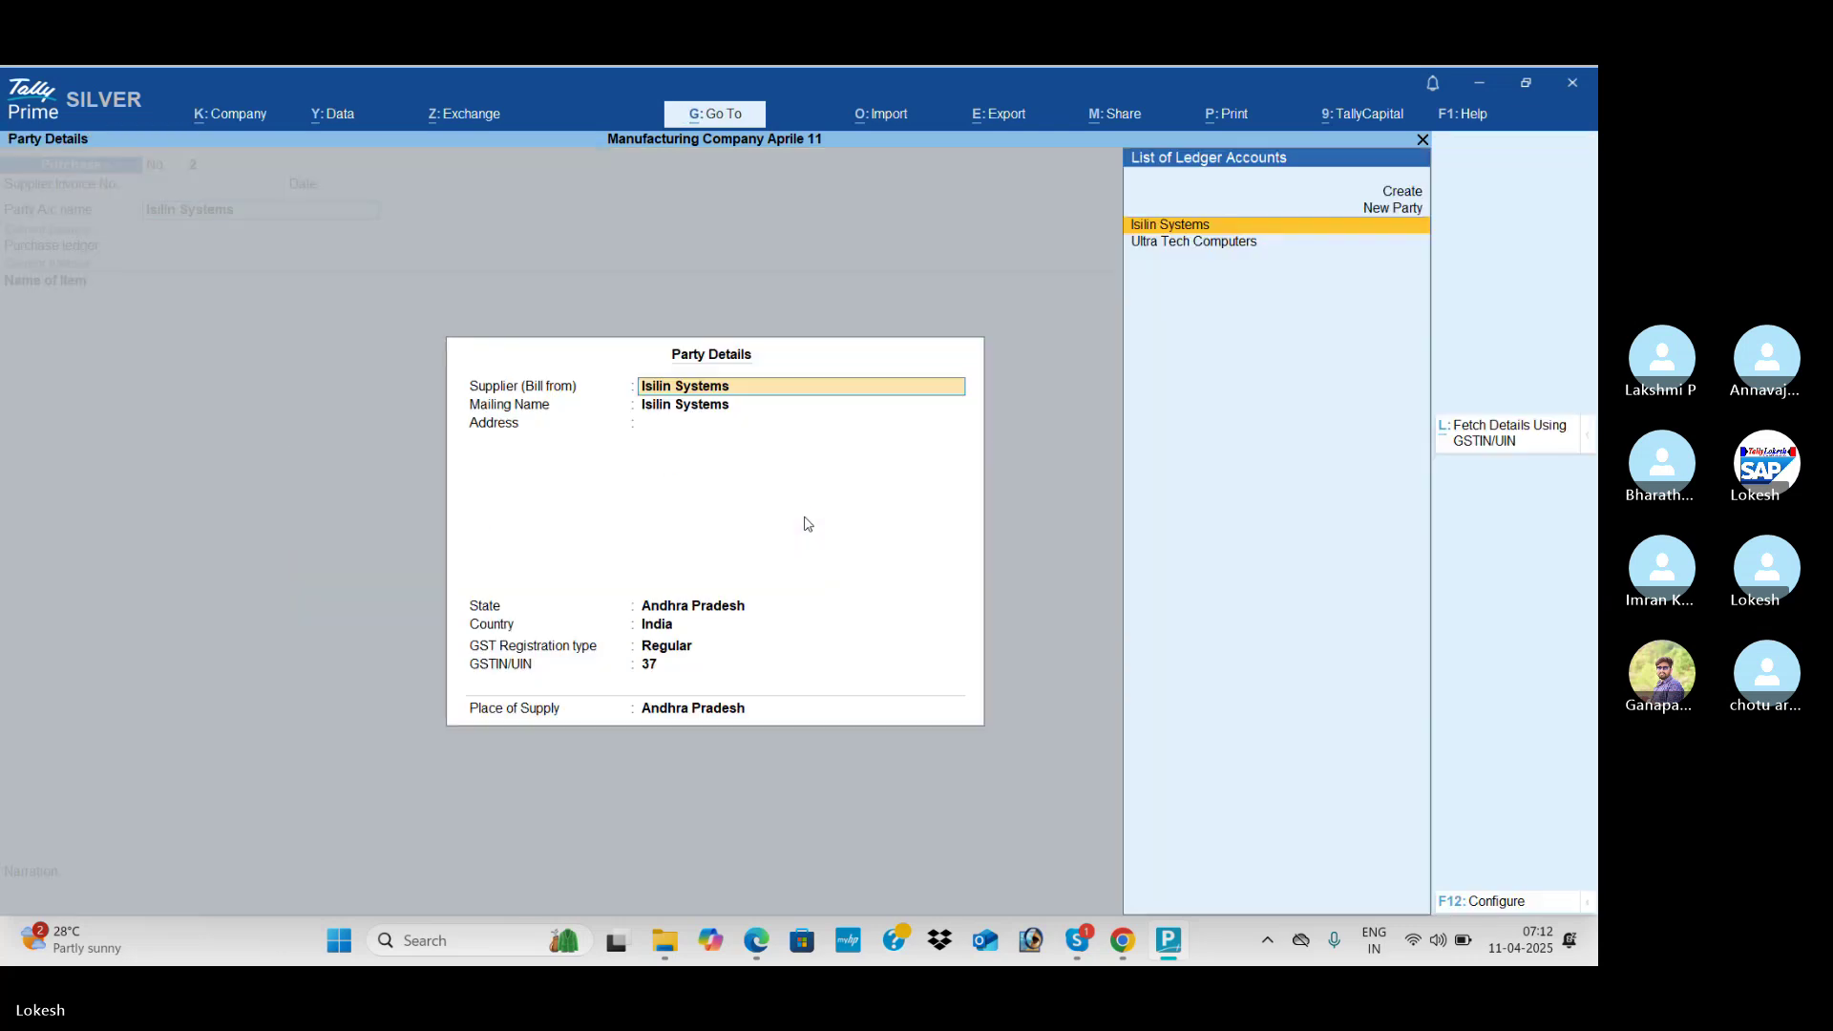
key("ctrl+a")
key("Return")
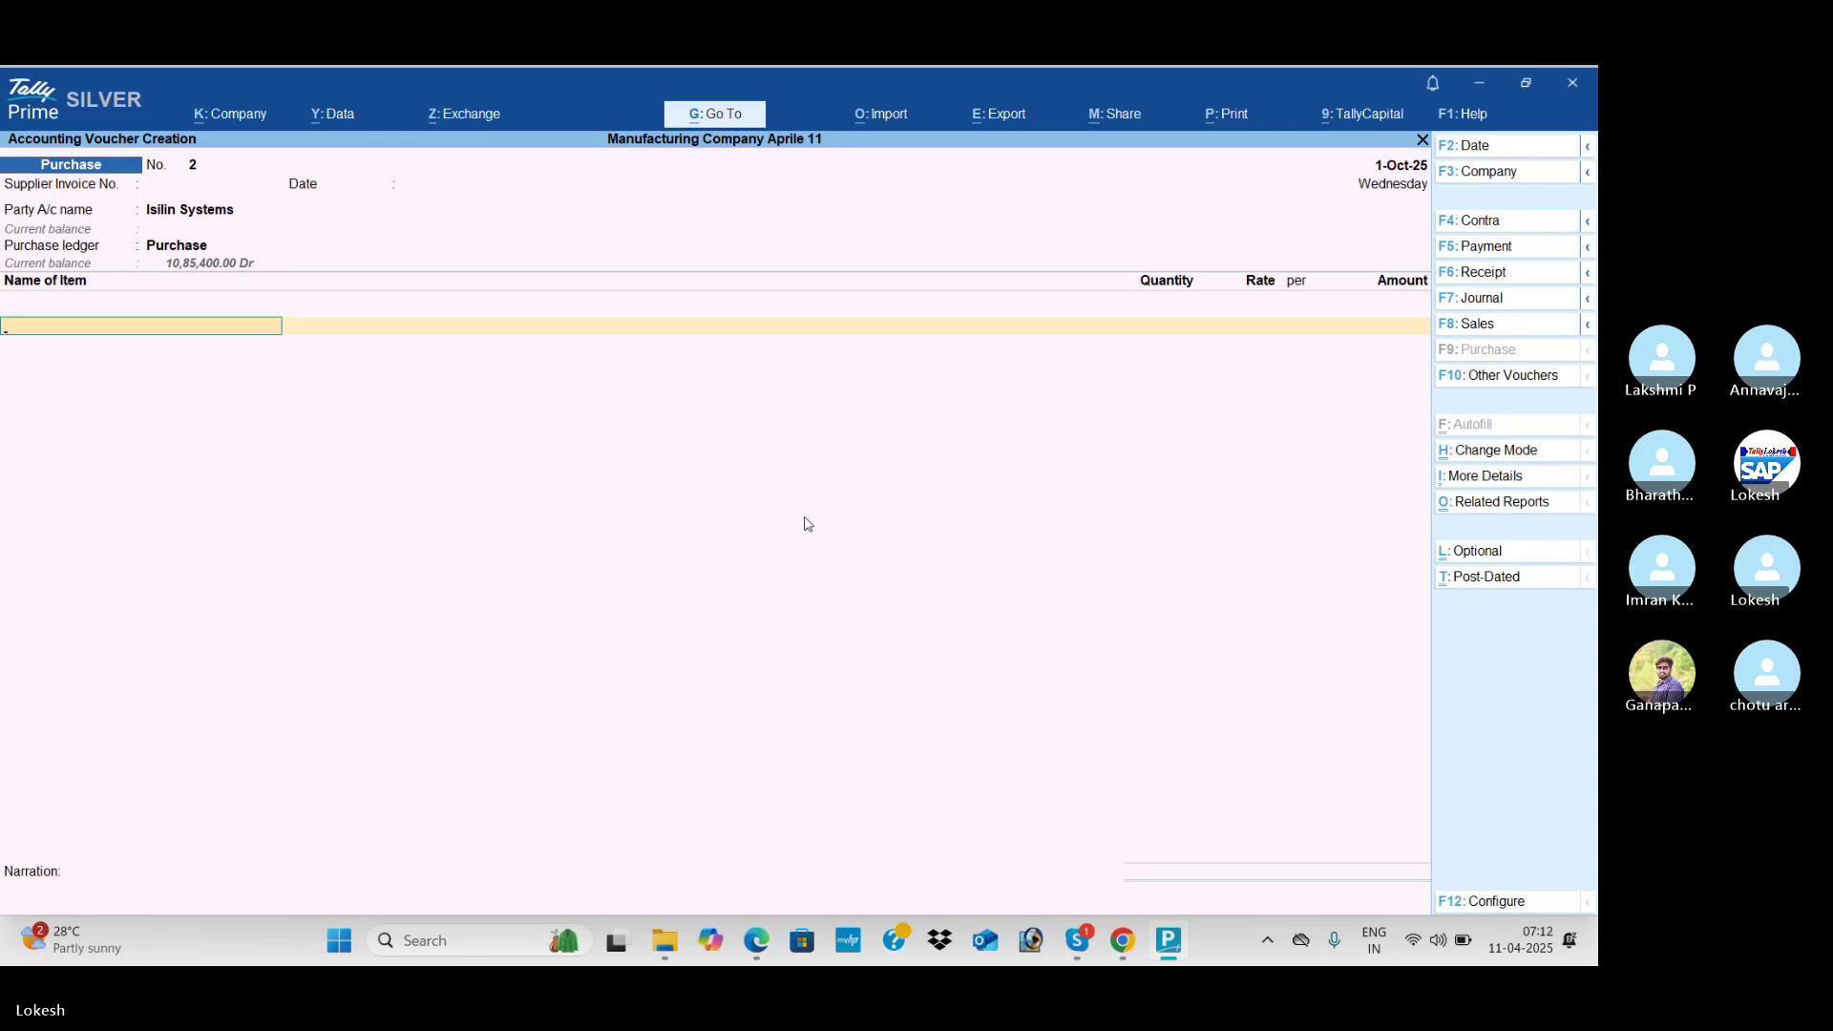
Step: Check the first item in the PDF and start a stock item named Key Board under Rawmaterial with nos as the unit
key("alt+c")
key("alt+Tab")
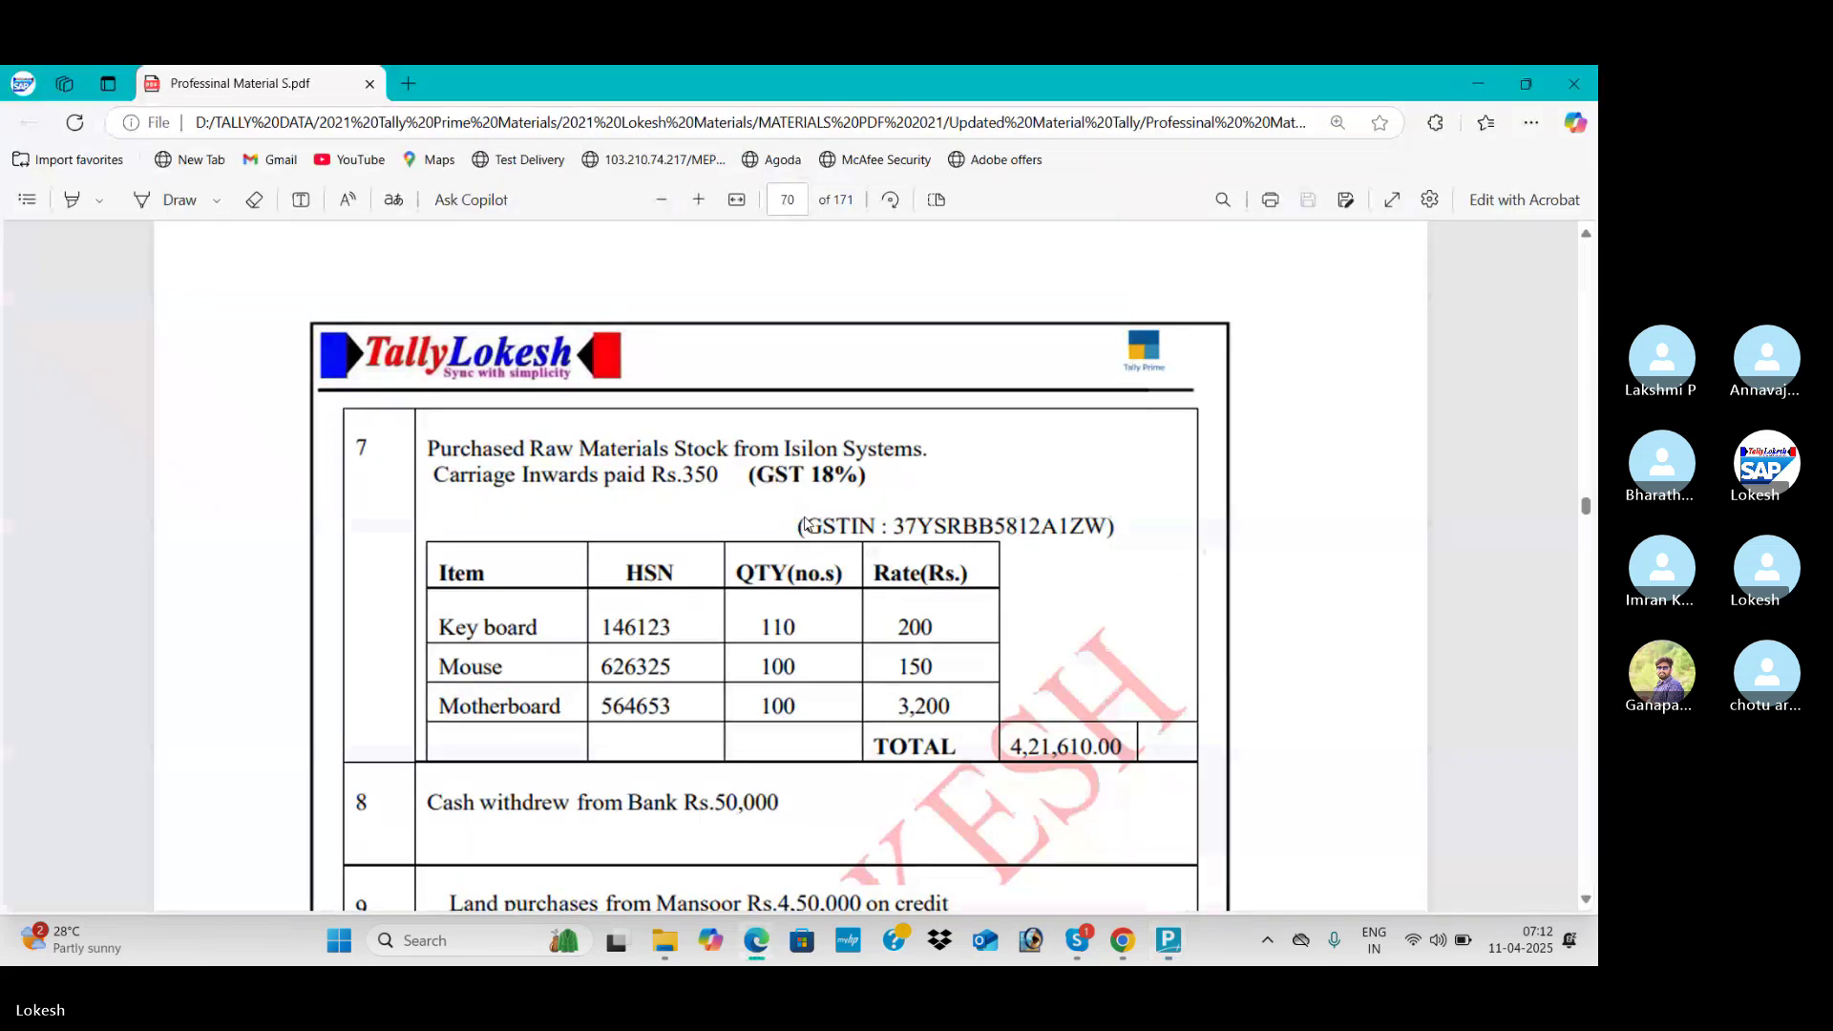
key("alt+Tab")
type("Key b")
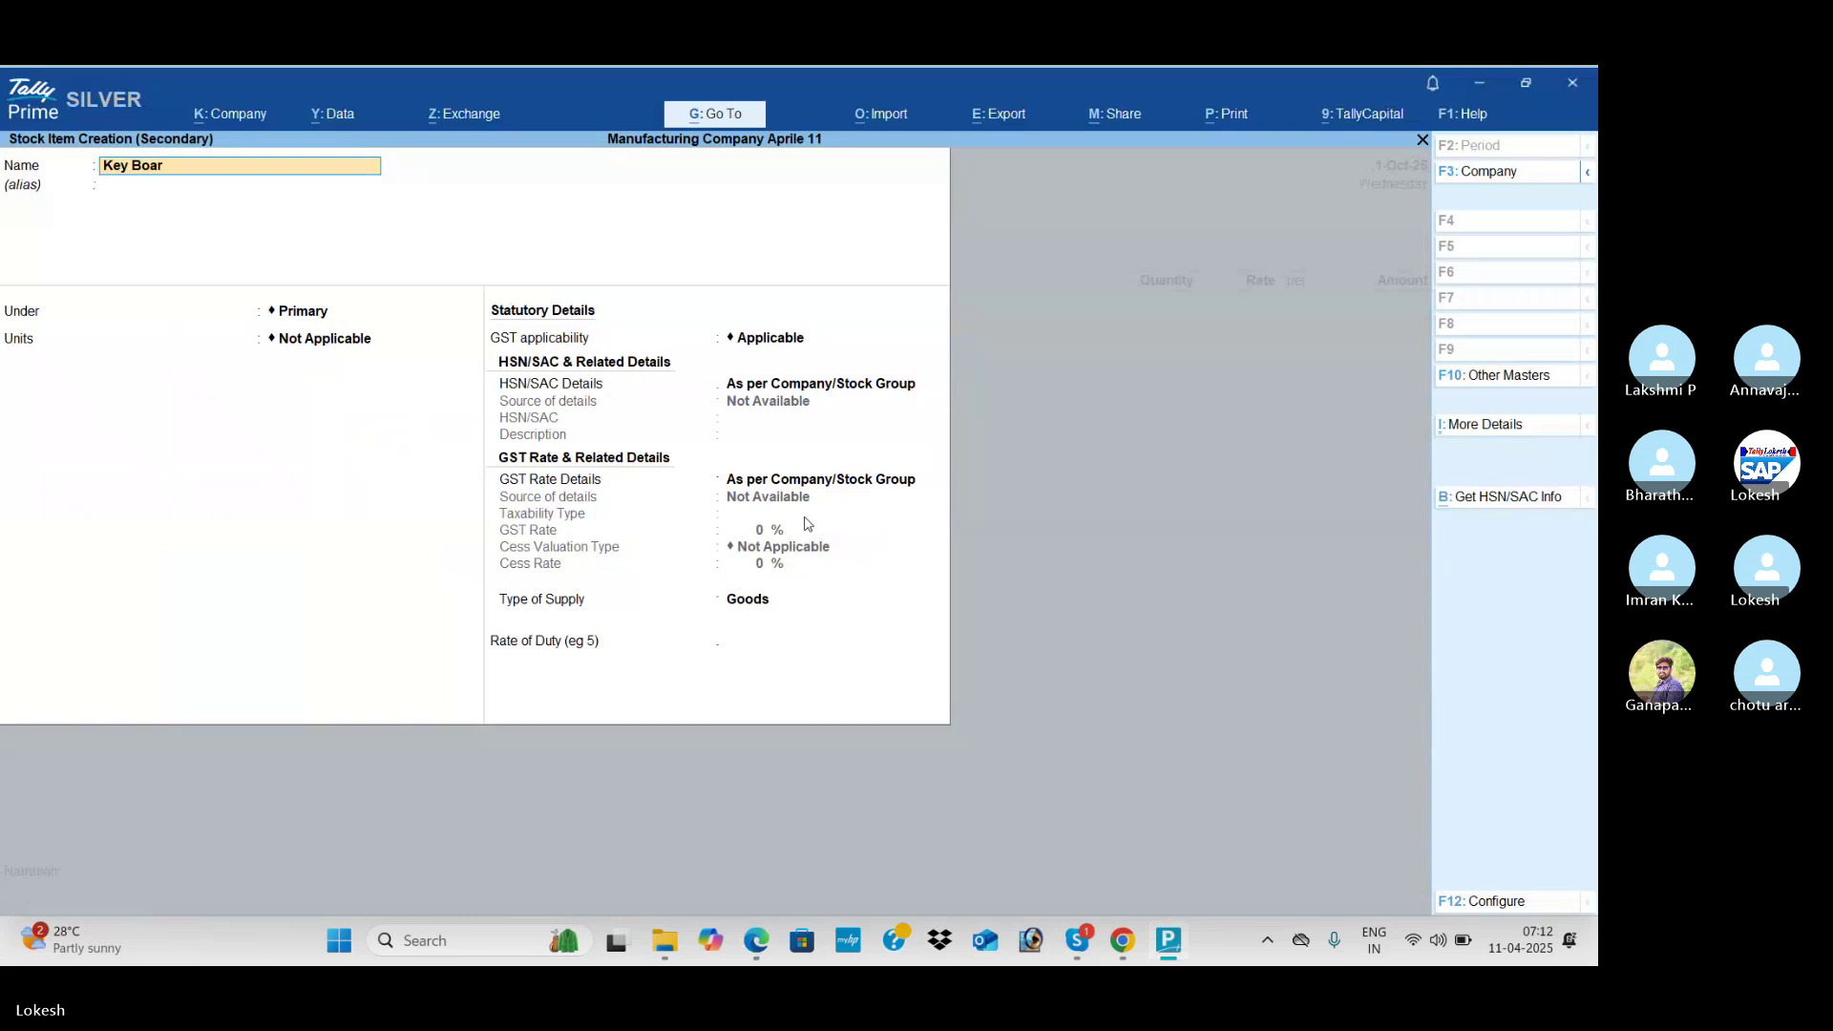
key("Return")
key("Return")
key("Down")
key("Return")
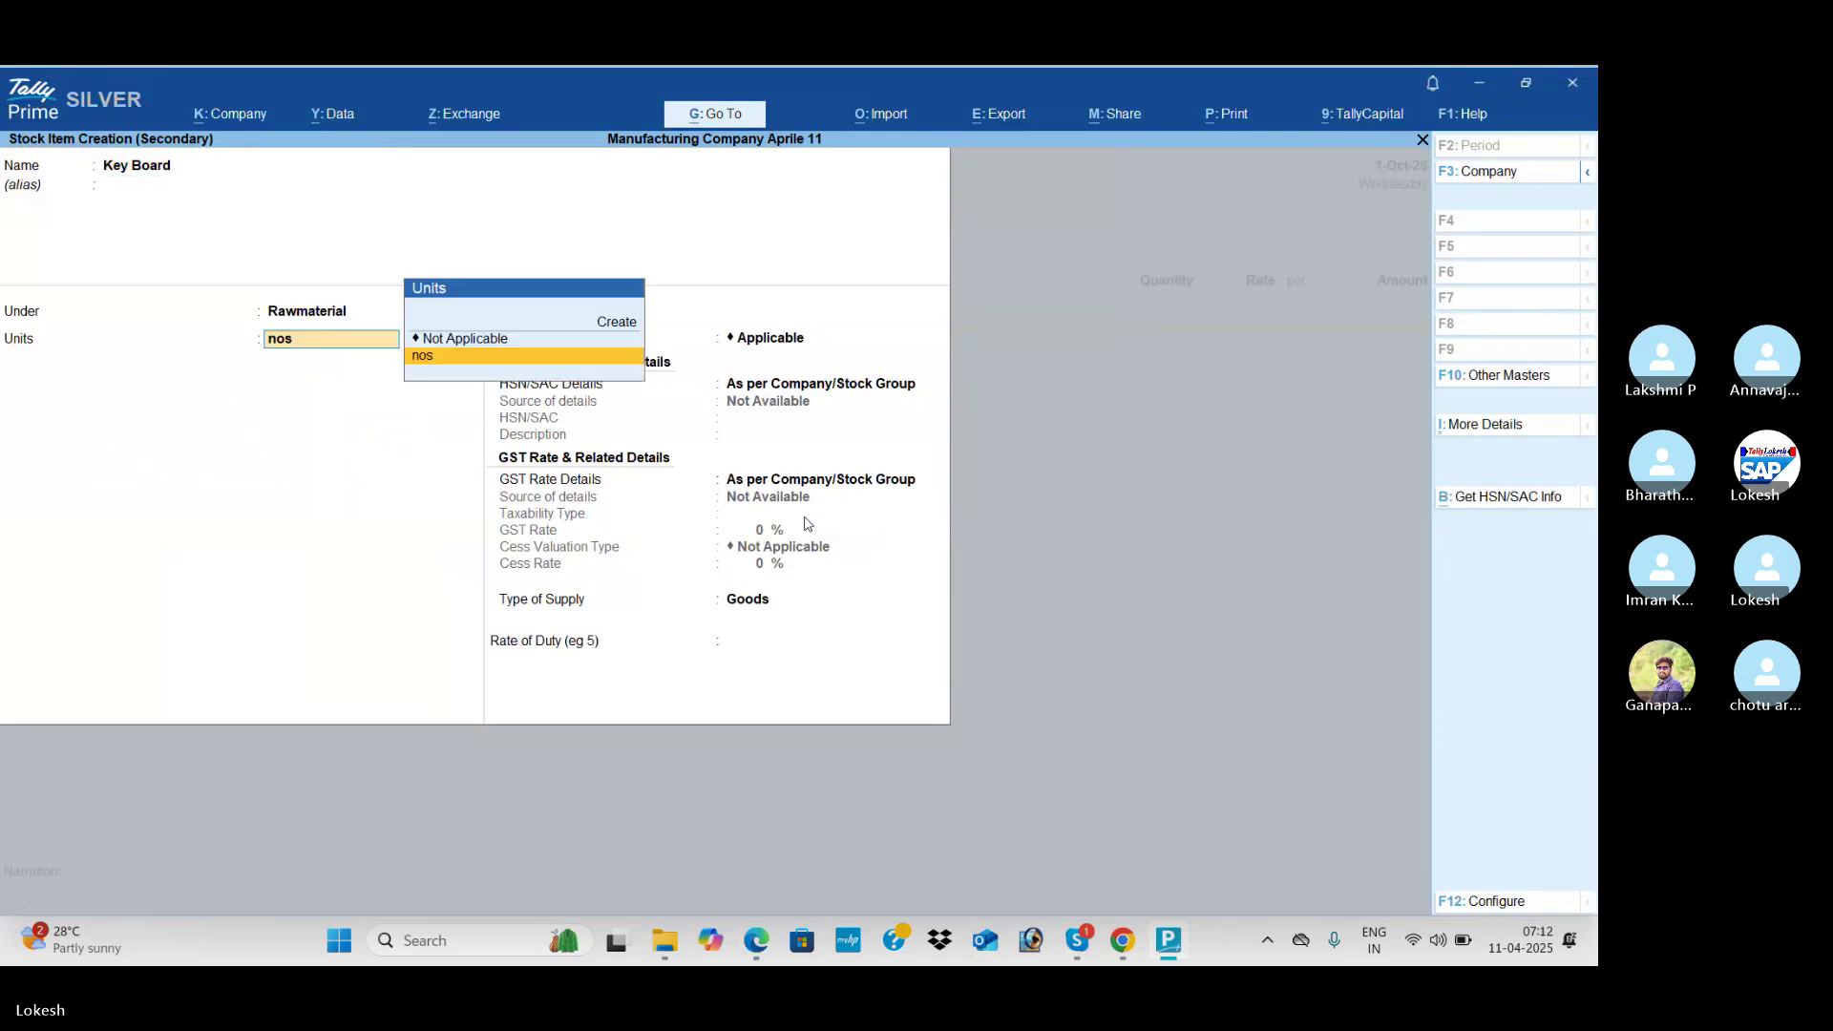
key("Return")
Step: Specify HSN/SAC 987456 and a taxable GST rate of 18% for the Key Board item, and save it
key("Down")
key("Return")
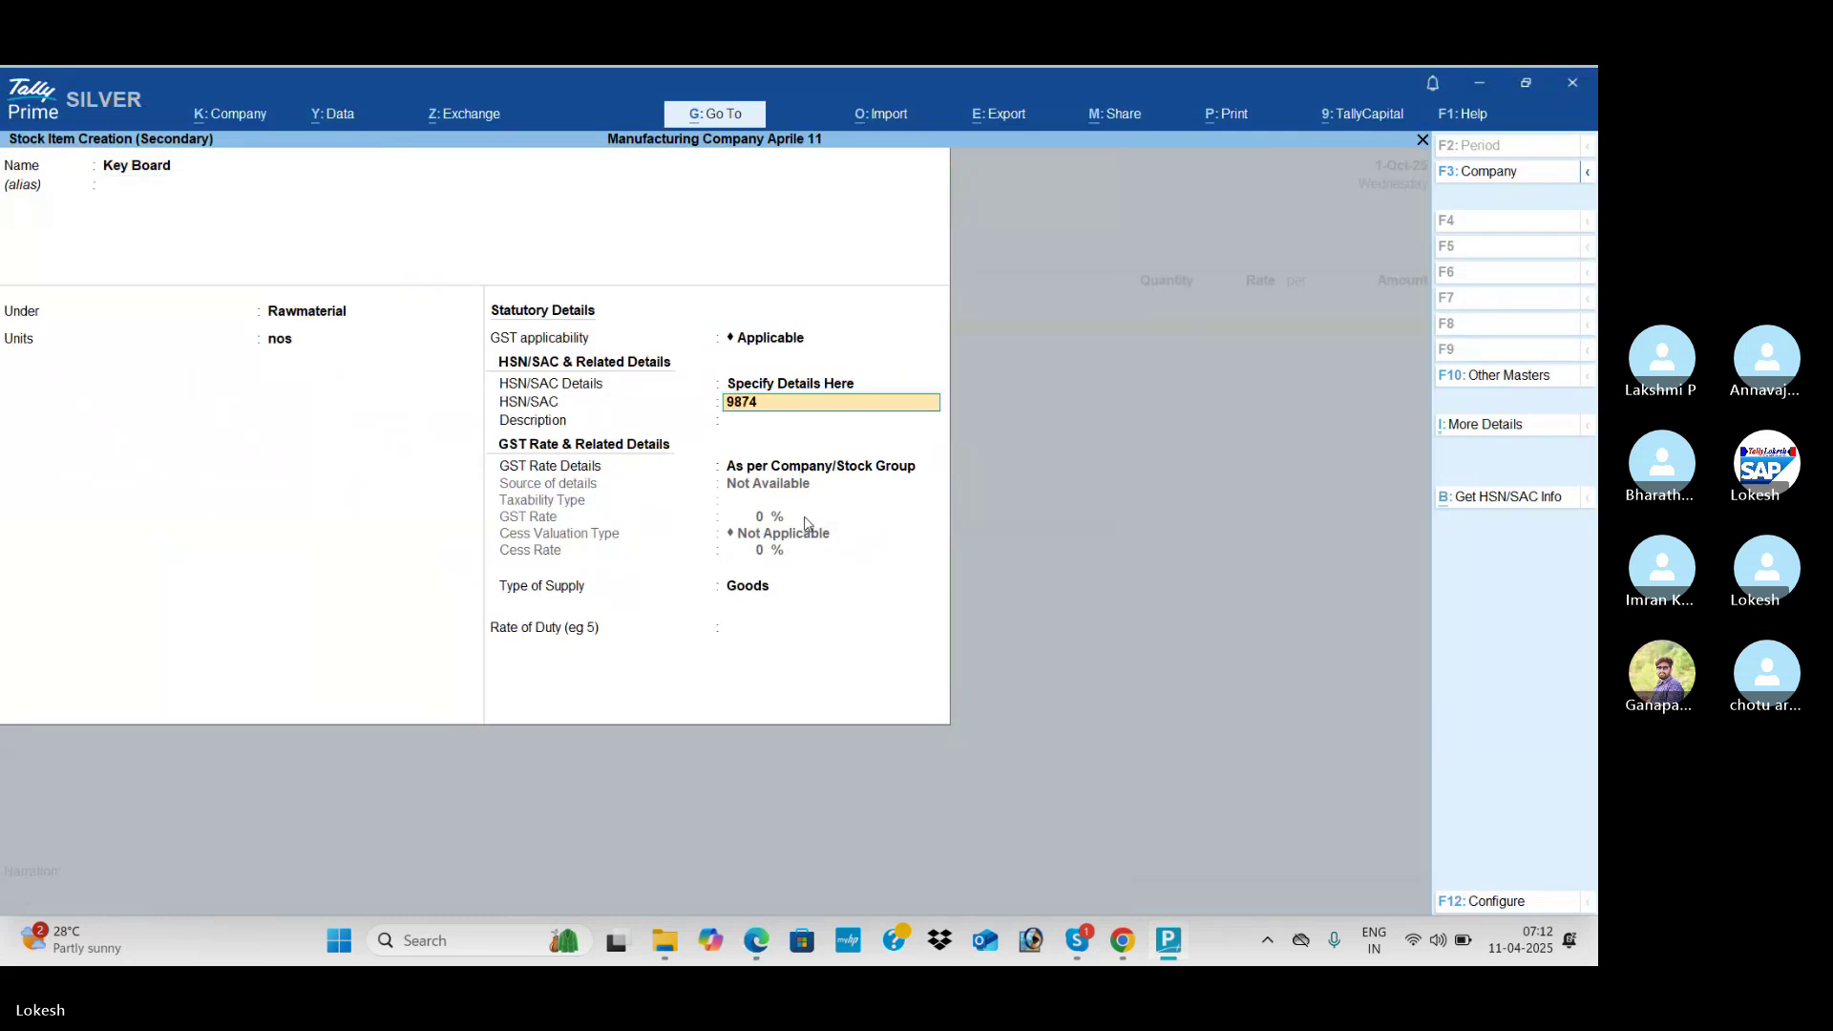
type("987456")
key("Return")
key("Return")
key("Down")
key("Return")
key("Return")
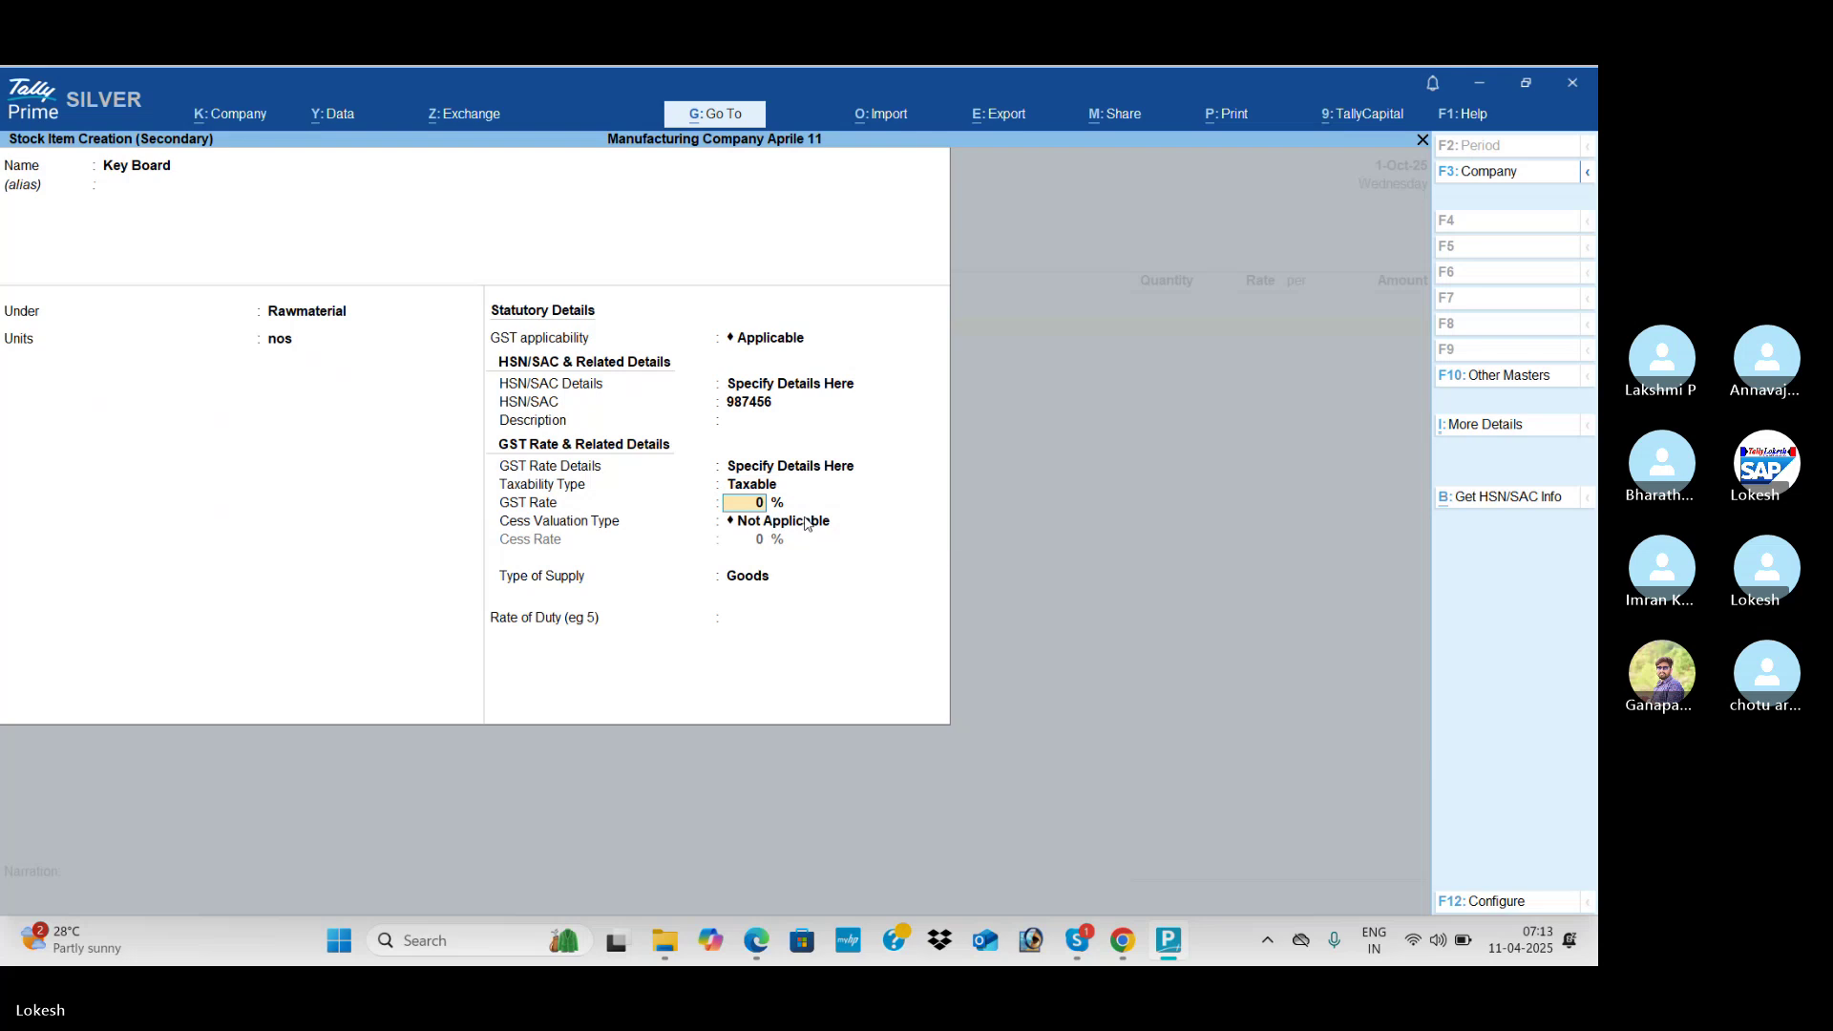
key("Return")
key("Return")
key("Return")
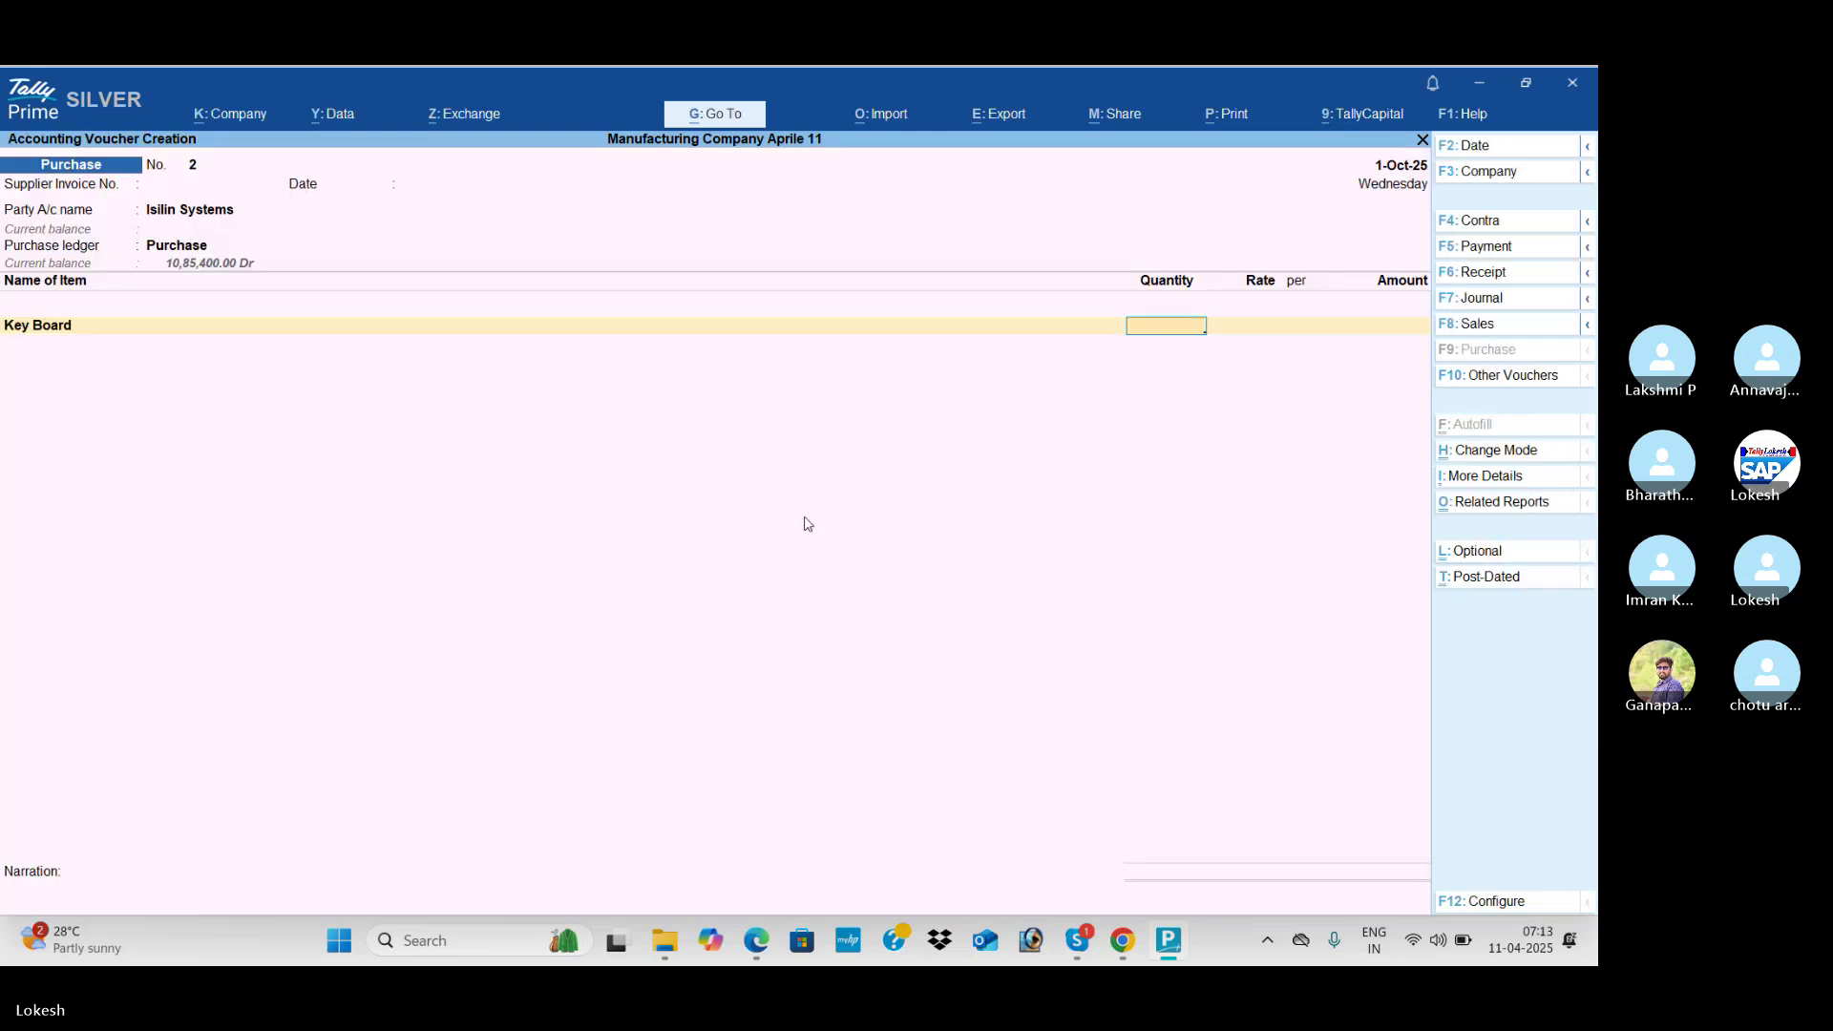
Step: Look up the Key Board line in the PDF and enter 110 nos at a rate of 200 in the voucher
key("super+Tab")
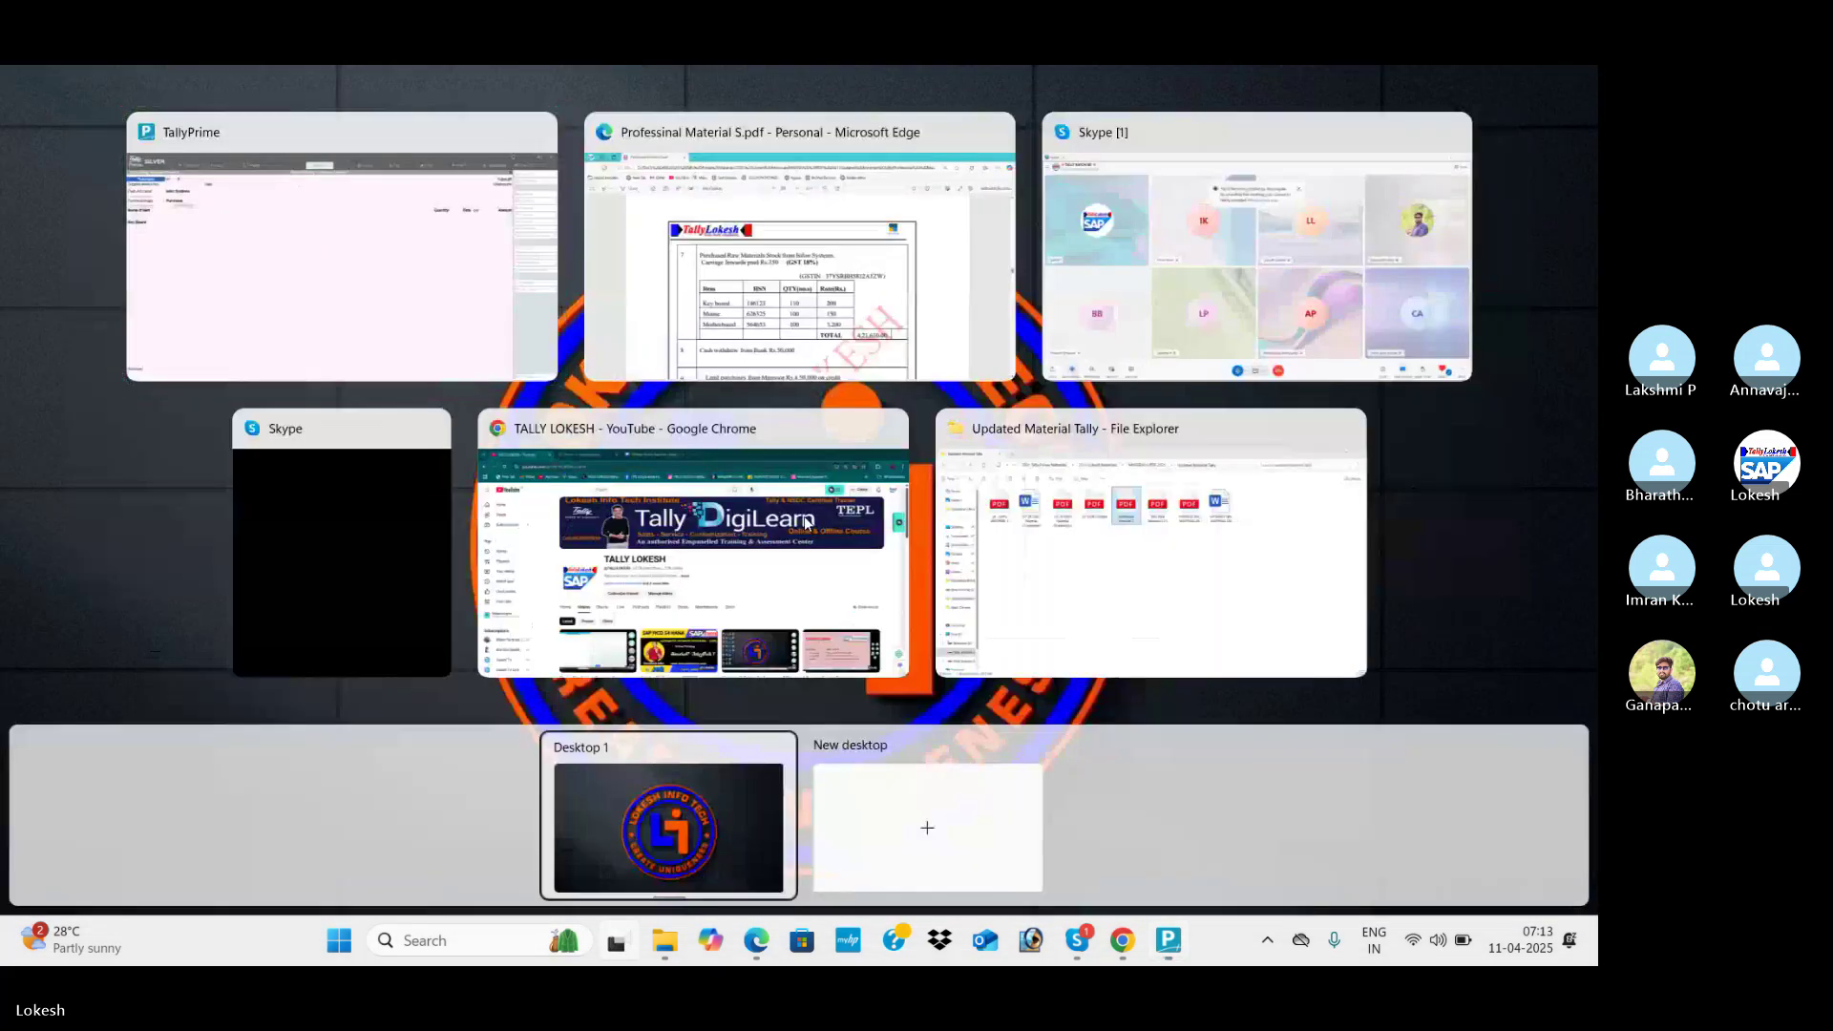
key("Escape")
key("alt+Tab")
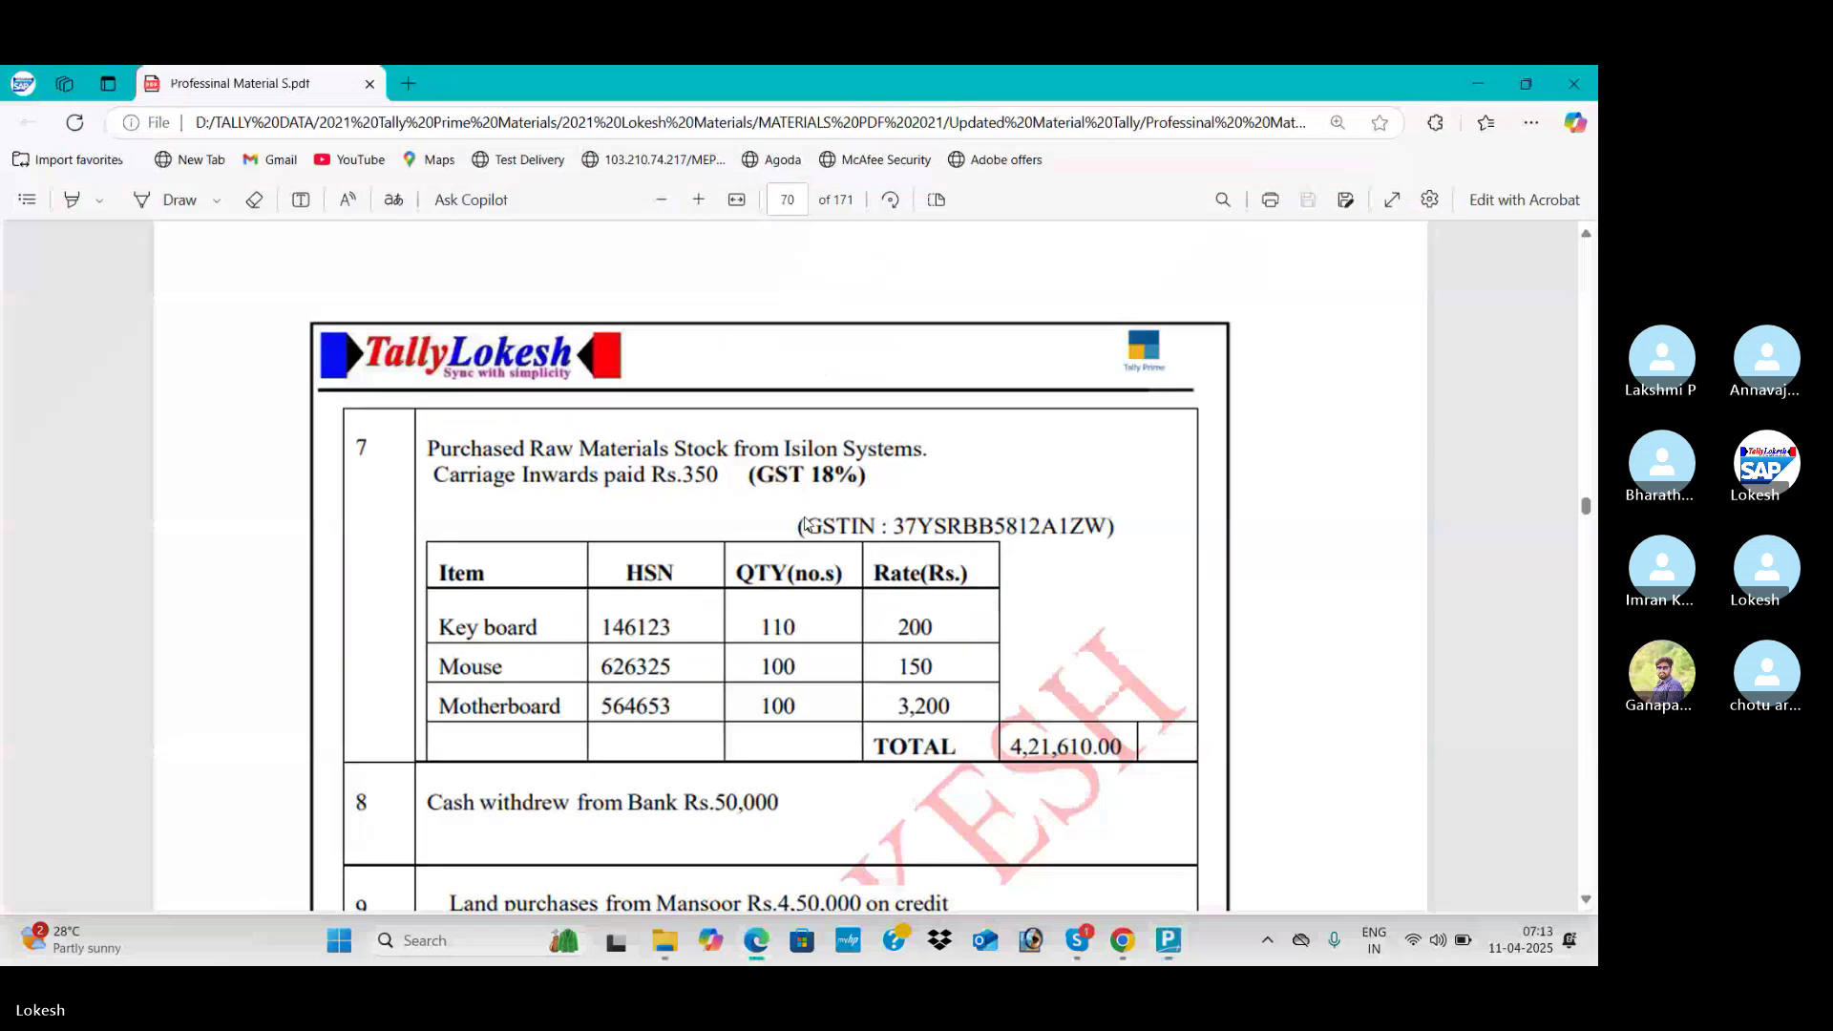
key("alt+Tab")
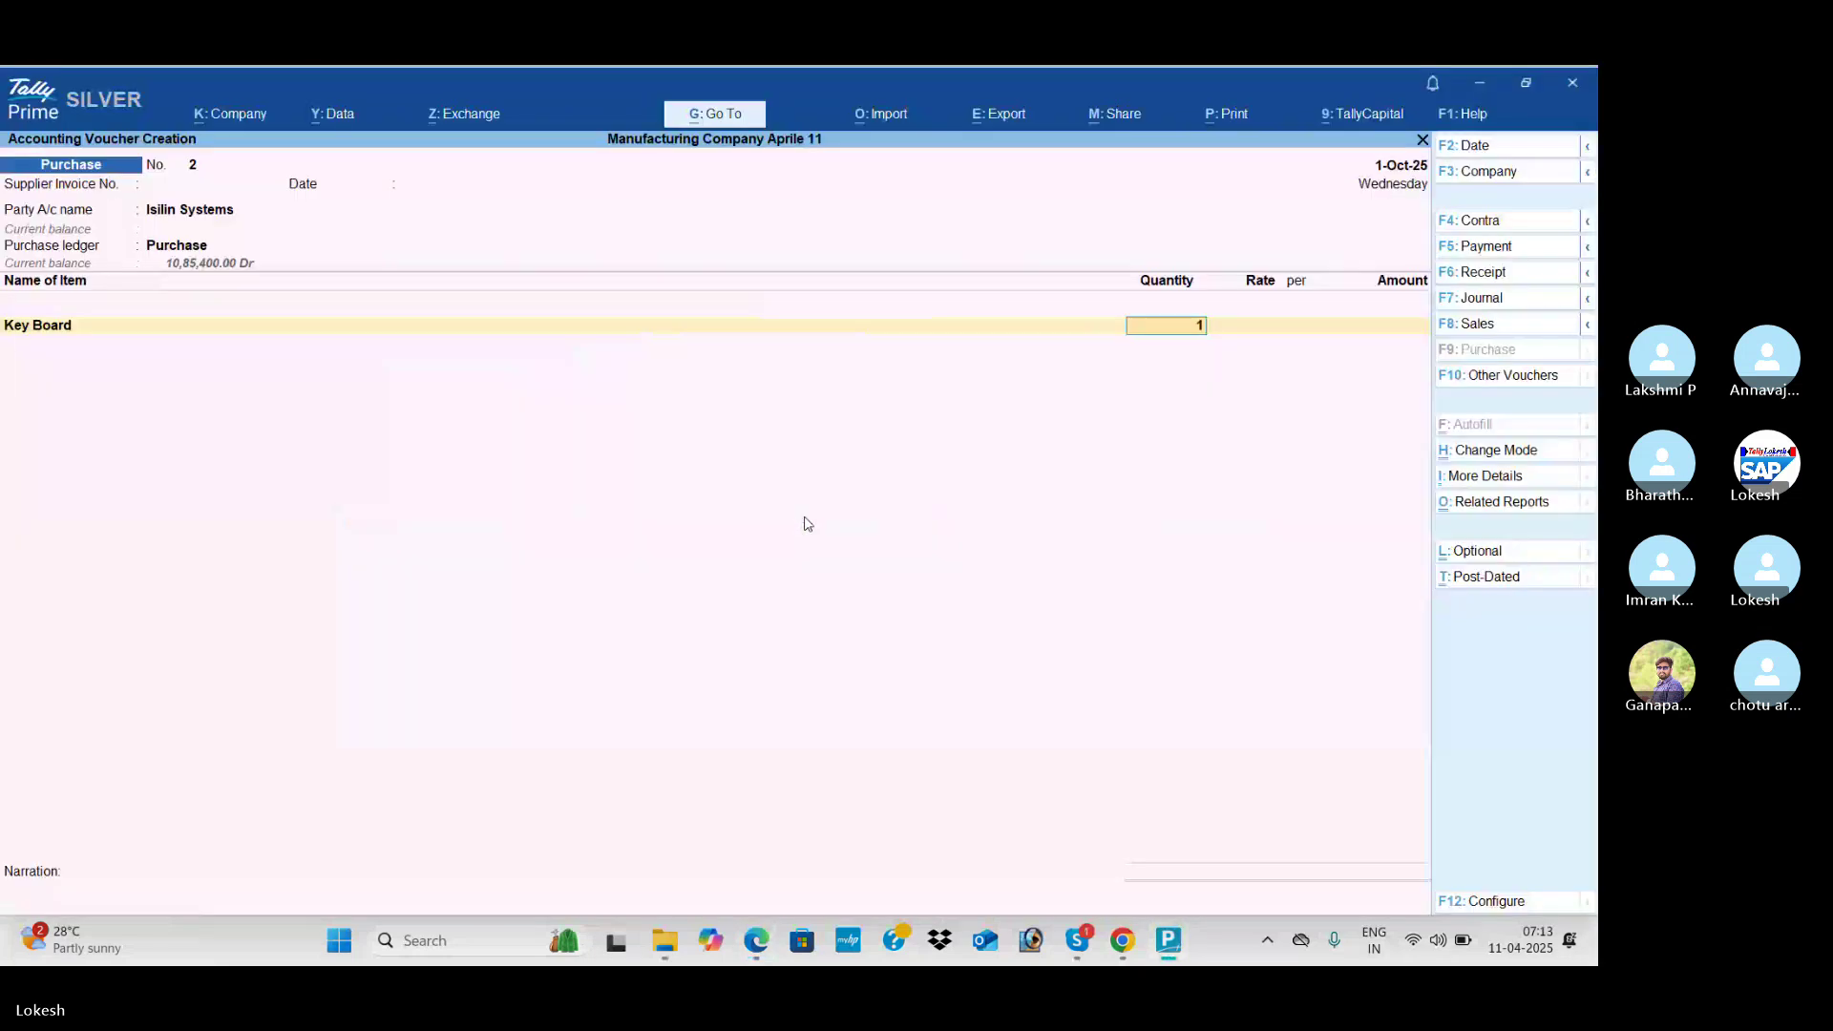
key("Return")
key("alt+Tab")
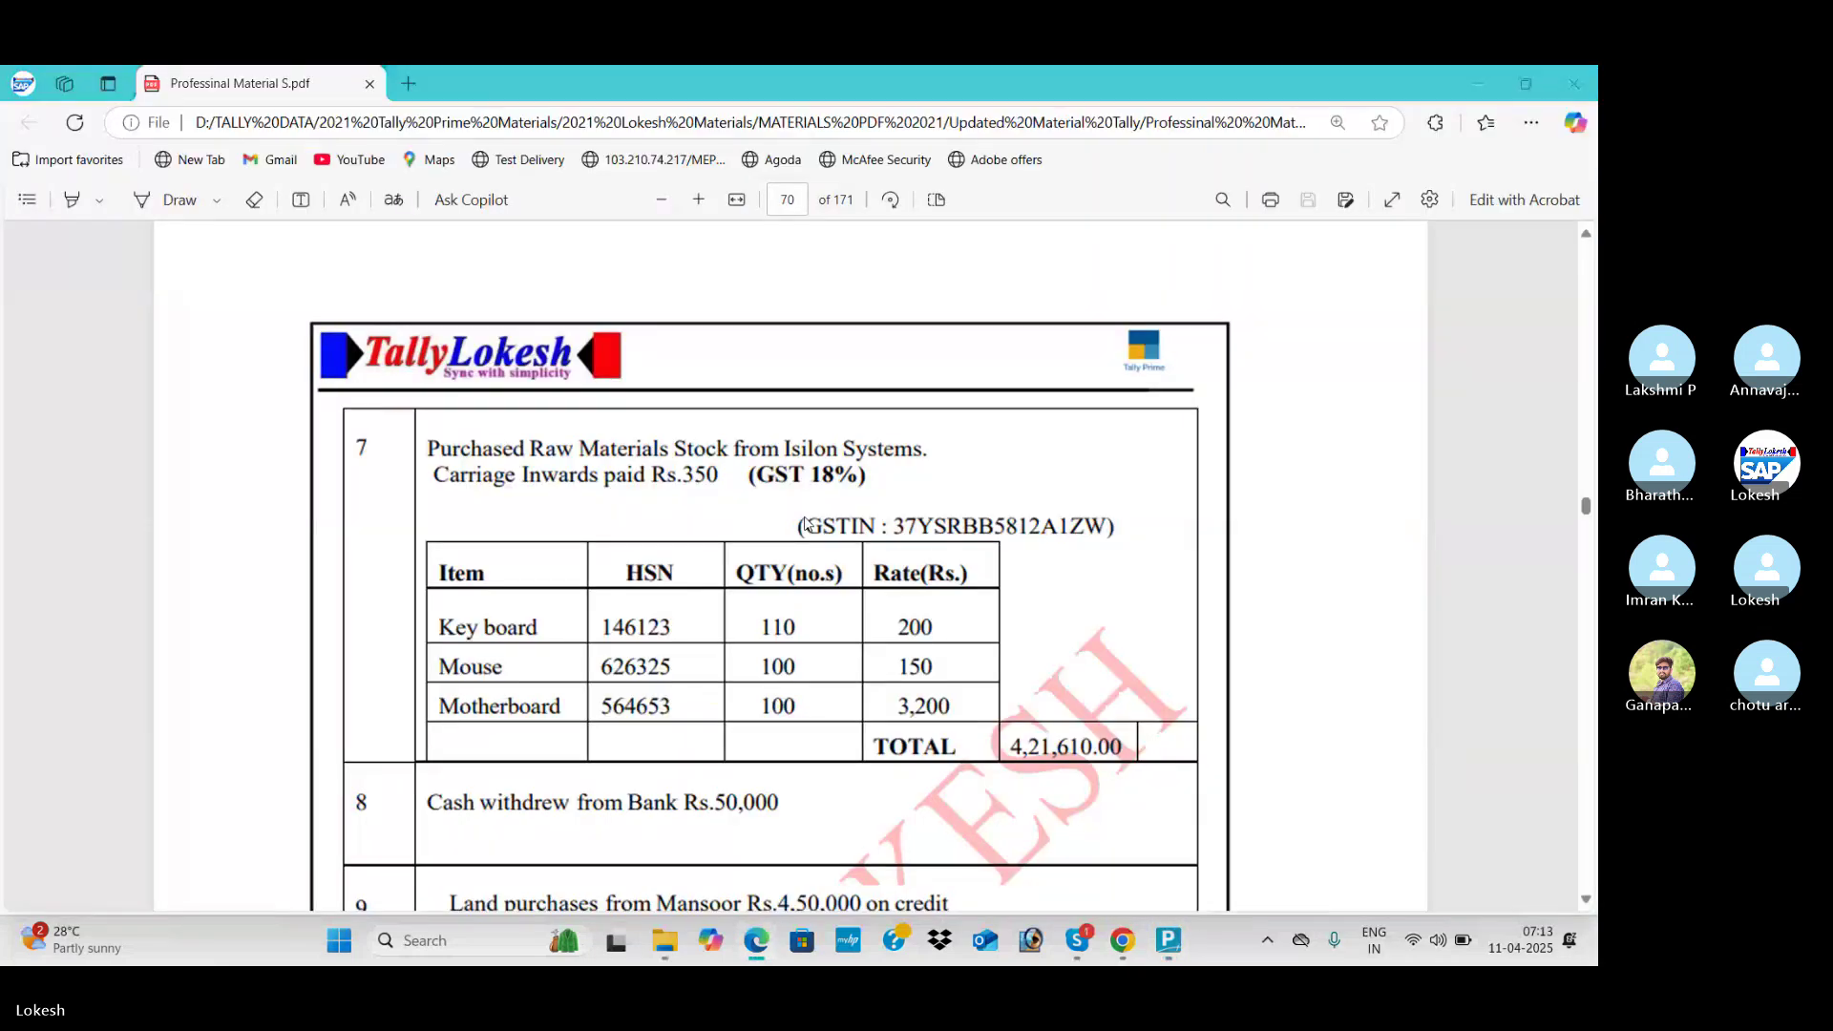
key("alt+Tab")
type("200")
key("Return")
key("Return")
key("Return")
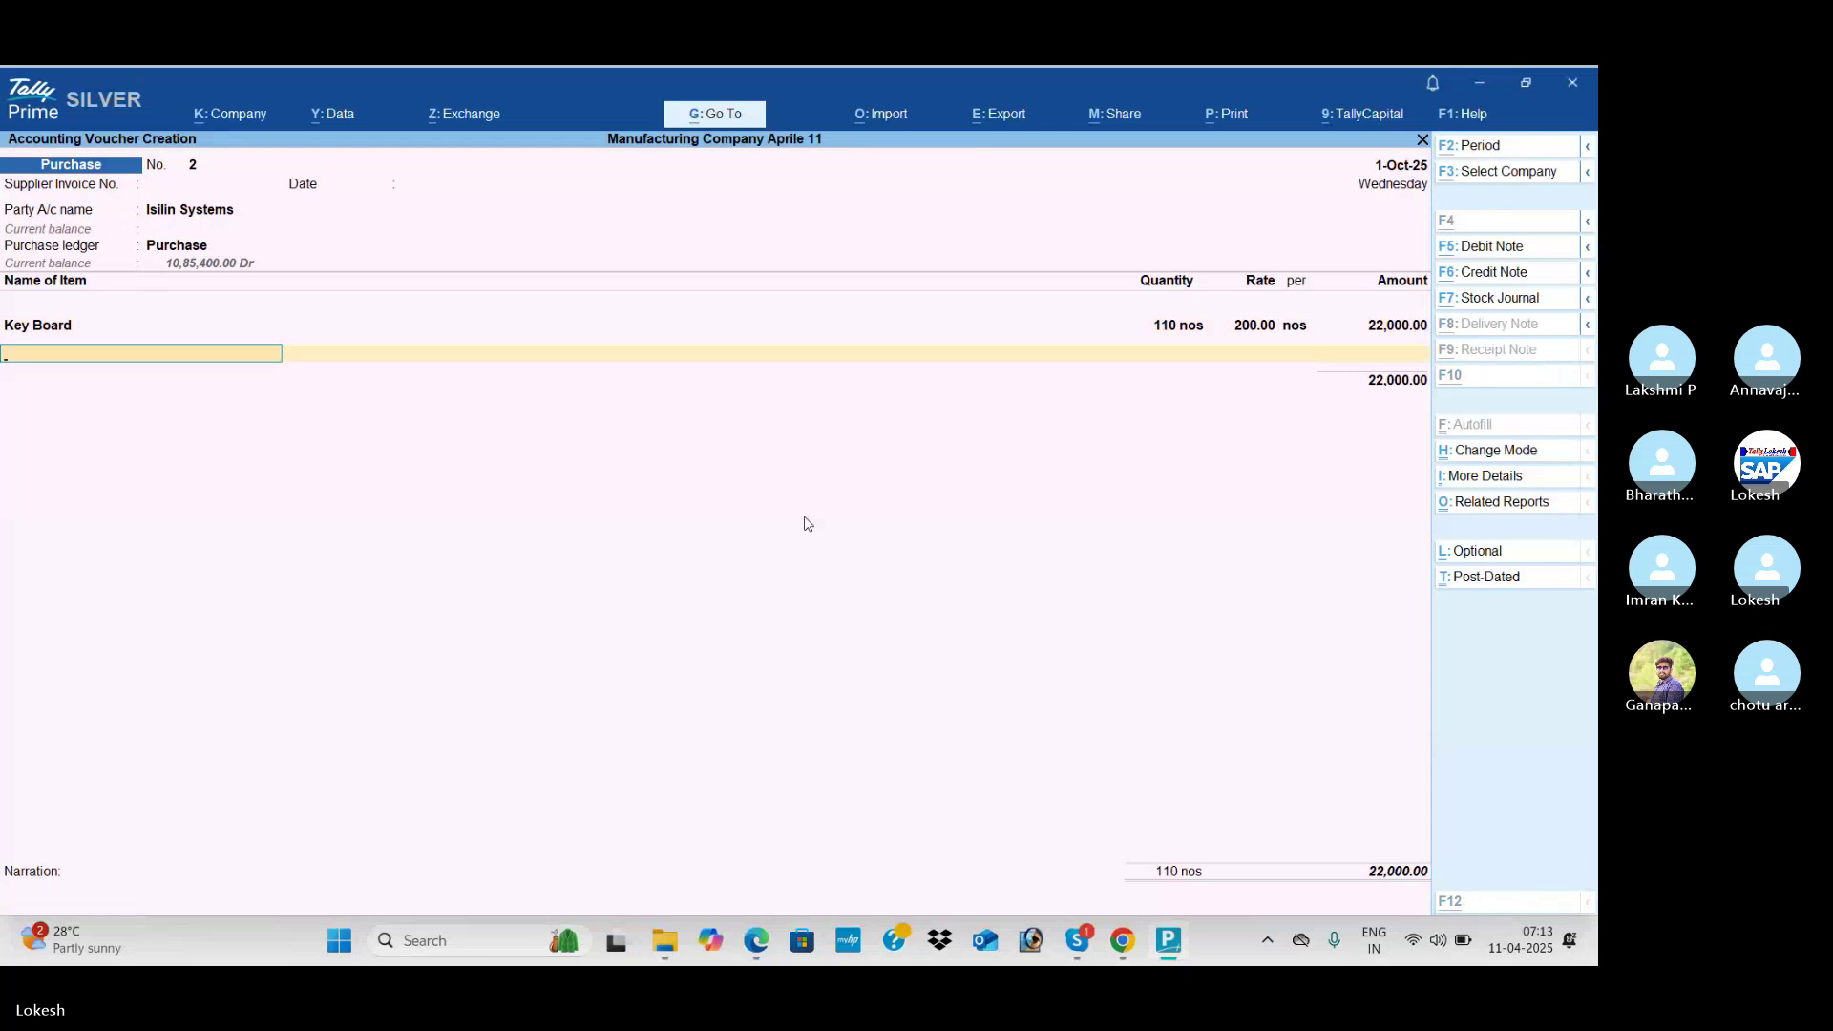
Step: Start a stock item named Mouse under Rawmaterial with nos as the unit, and set its HSN/SAC details to Specify Details Here
key("alt+c")
key("alt+Tab")
key("alt+Tab")
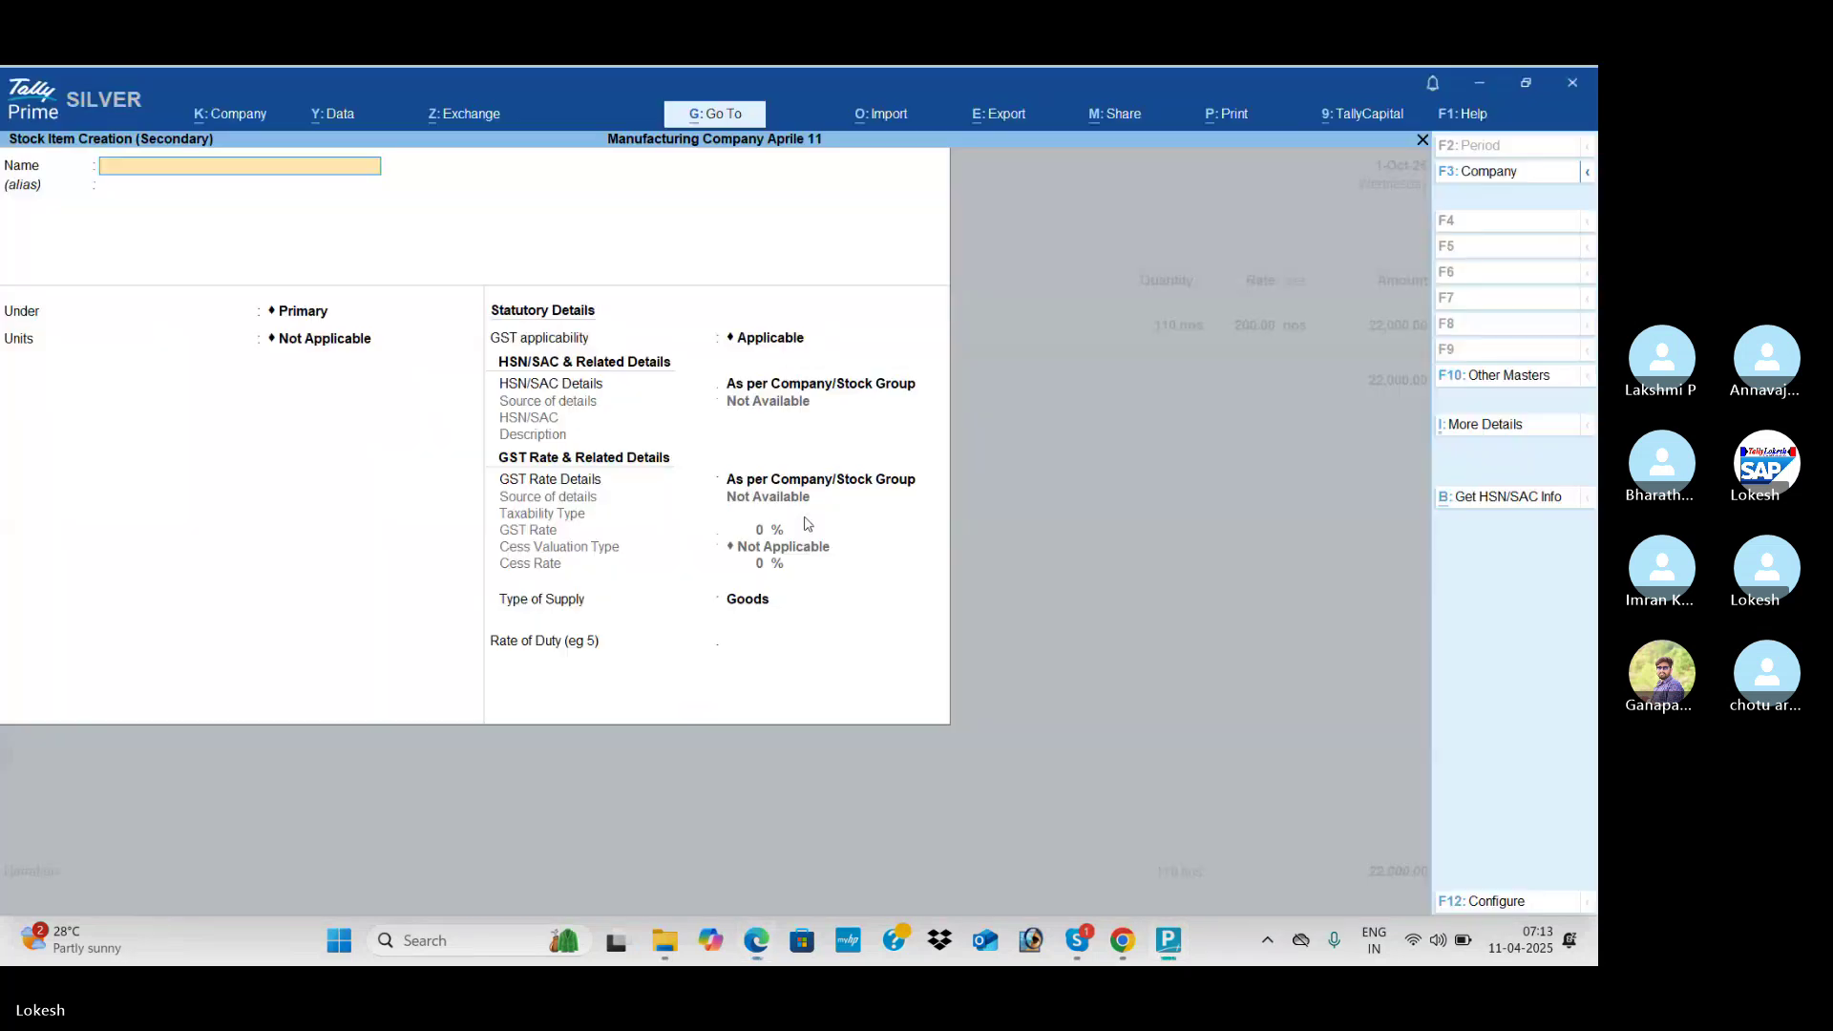
key("Return")
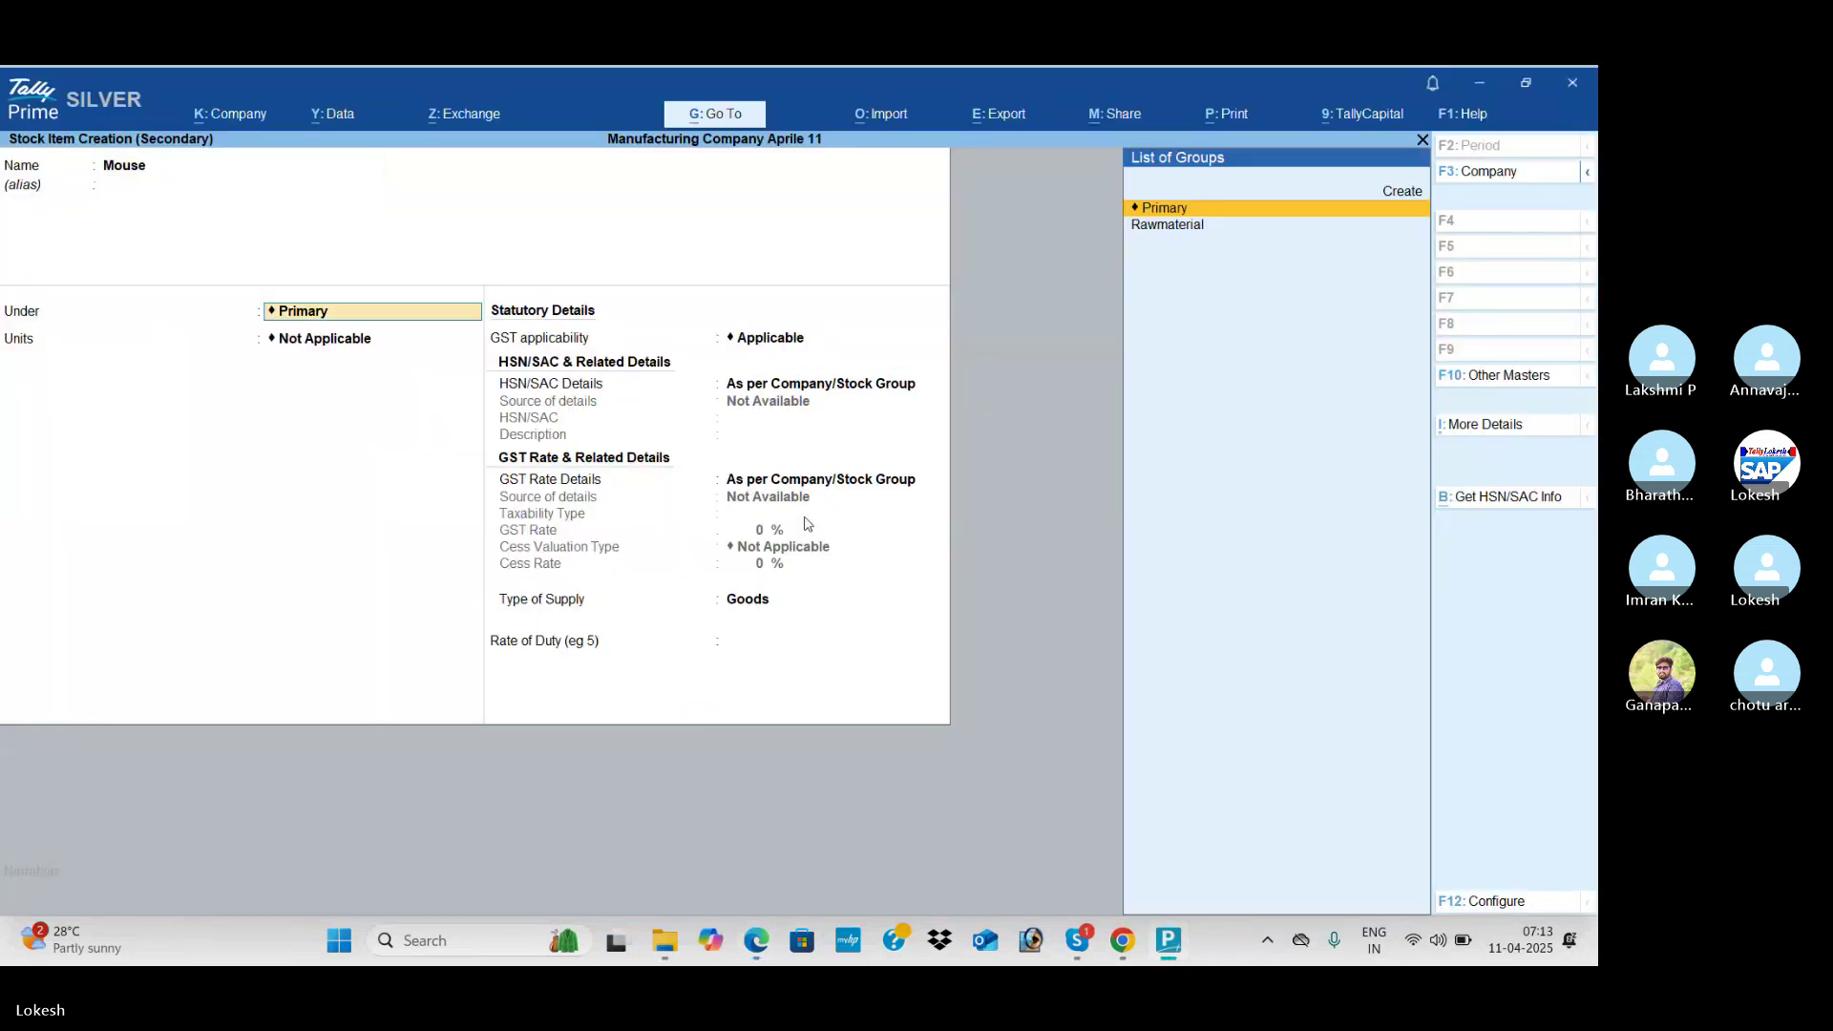
key("Down")
key("Return")
key("Down")
key("Return")
key("Return")
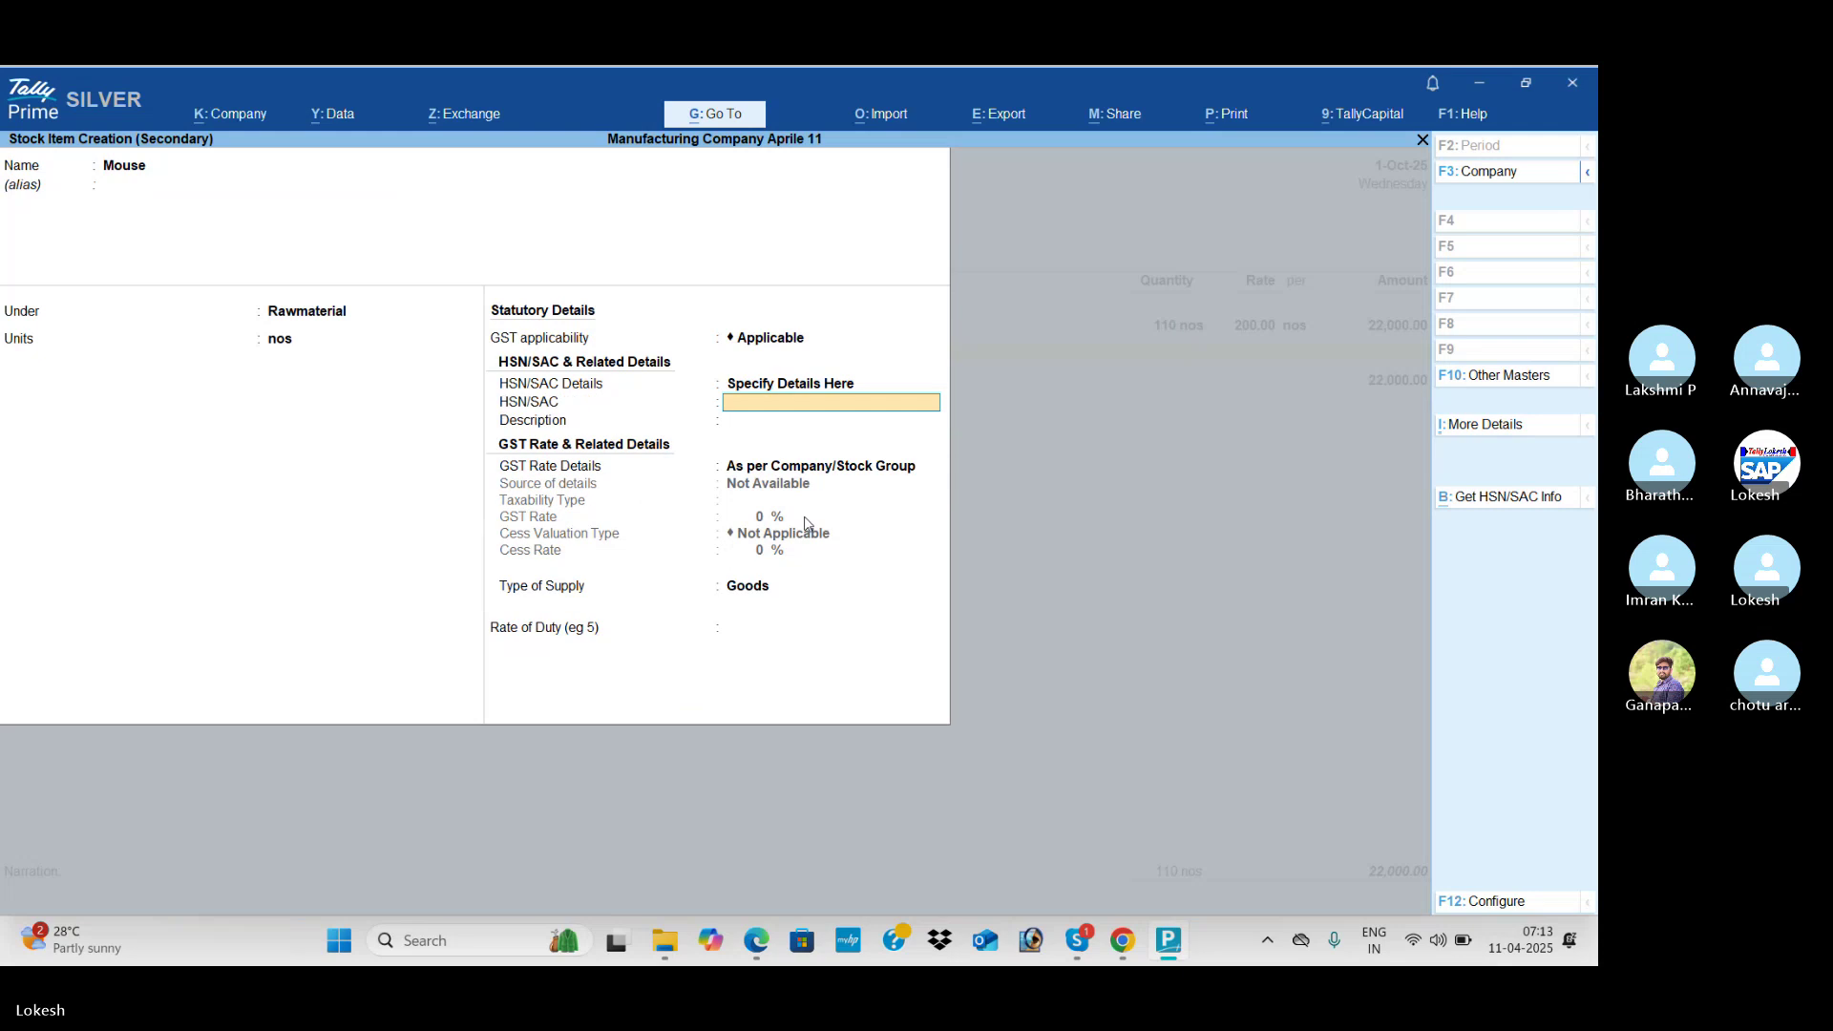
Step: Enter HSN/SAC 8511254 and a taxable GST rate of 18% for the Mouse item, and save it
type("8511254")
key("Return")
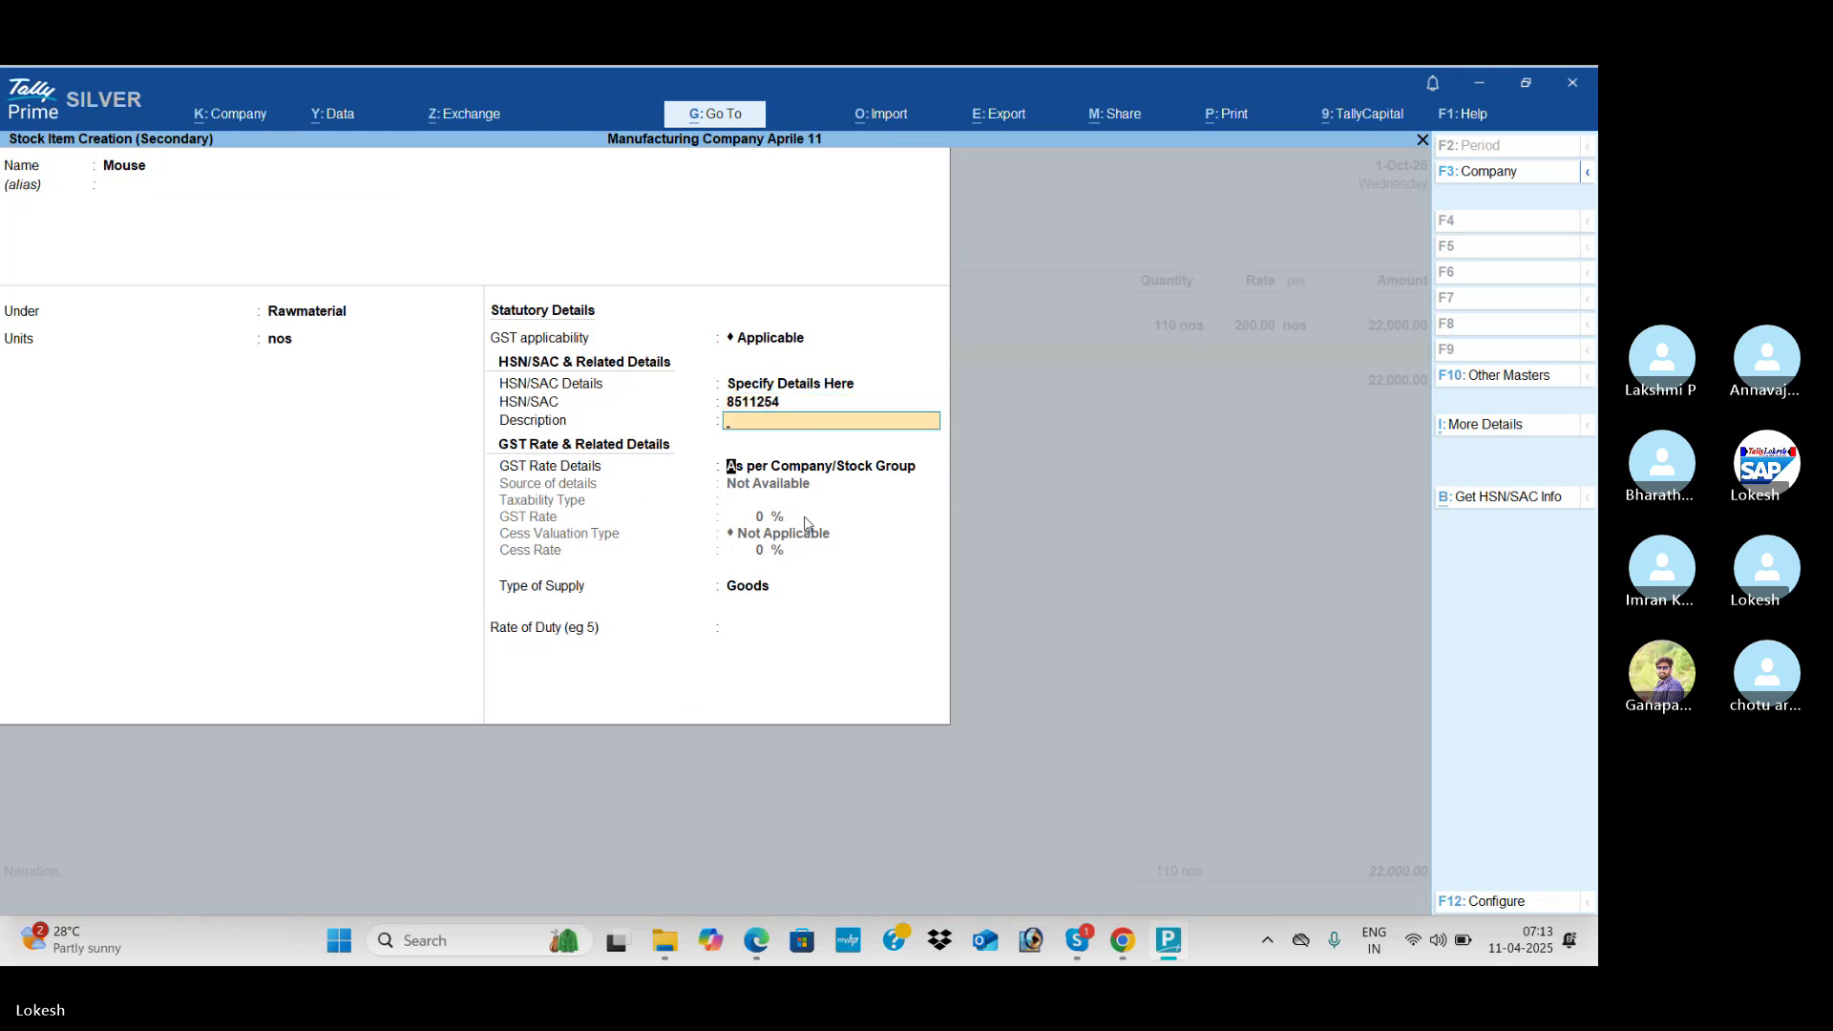
key("Return")
key("Down")
key("Return")
key("Return")
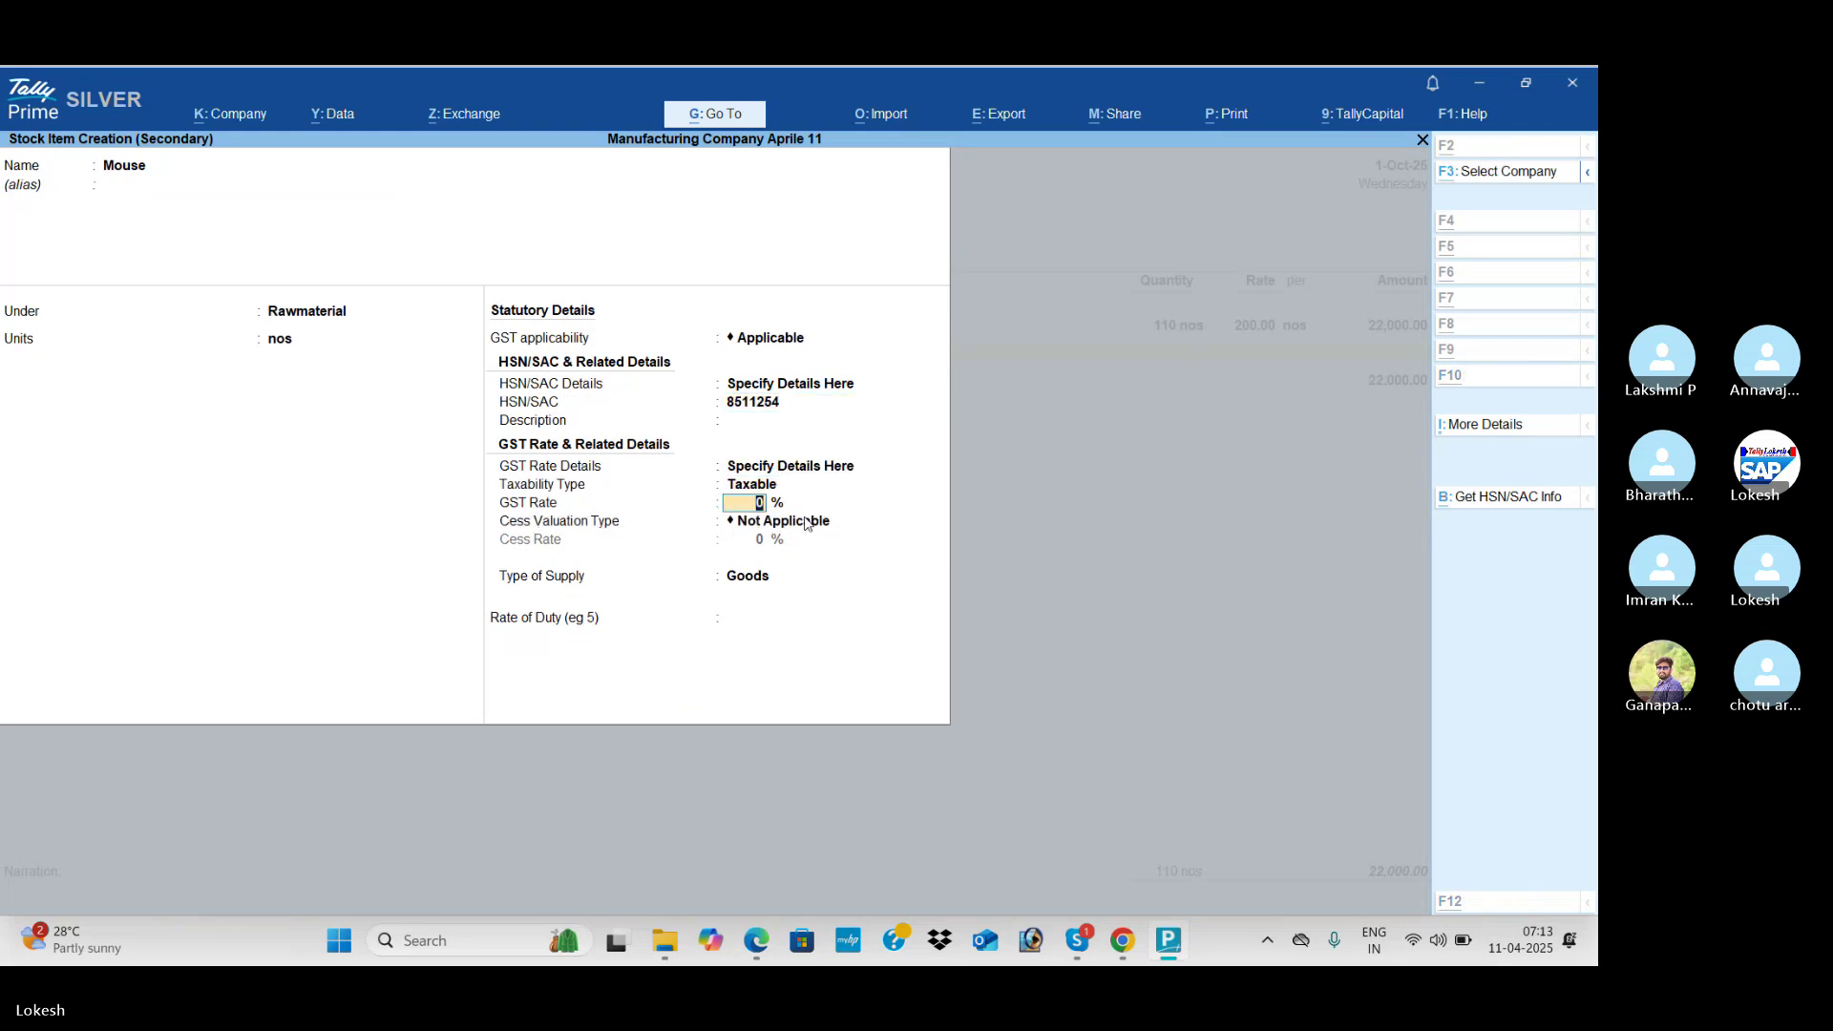
key("alt+Tab")
key("alt+Tab")
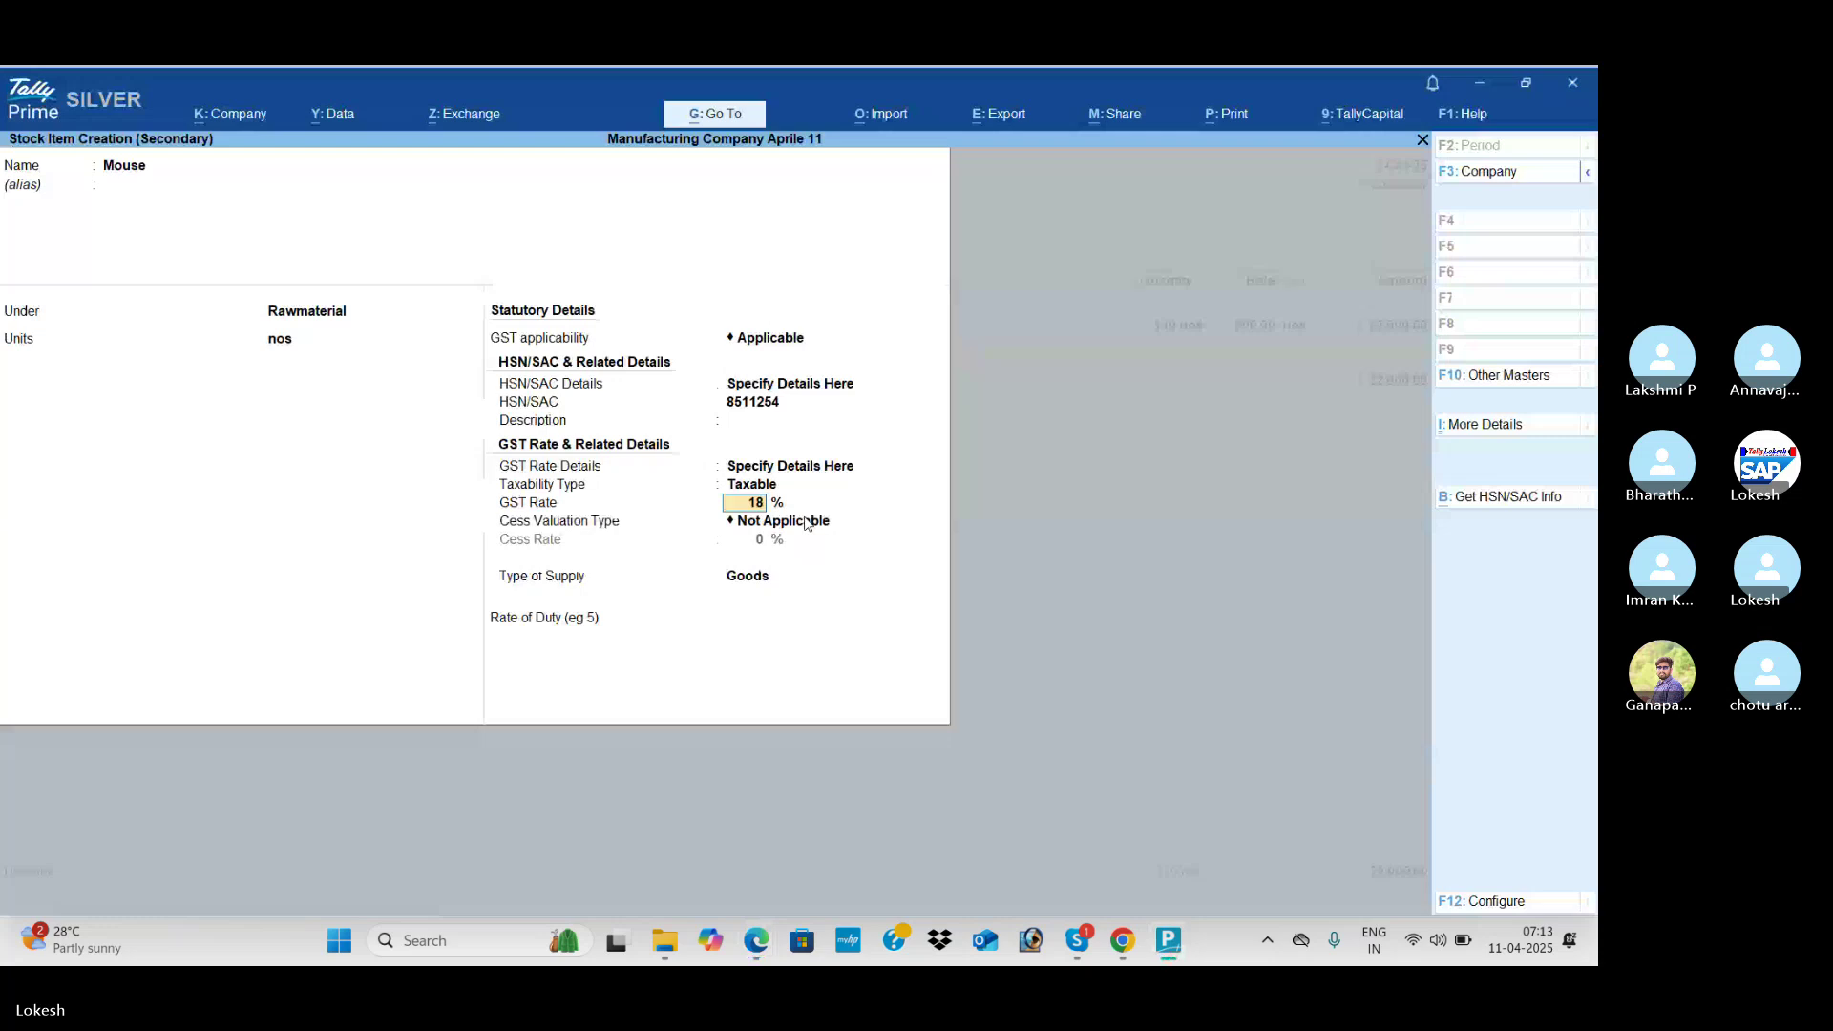
key("Return")
key("Return")
key("Return")
key("Return")
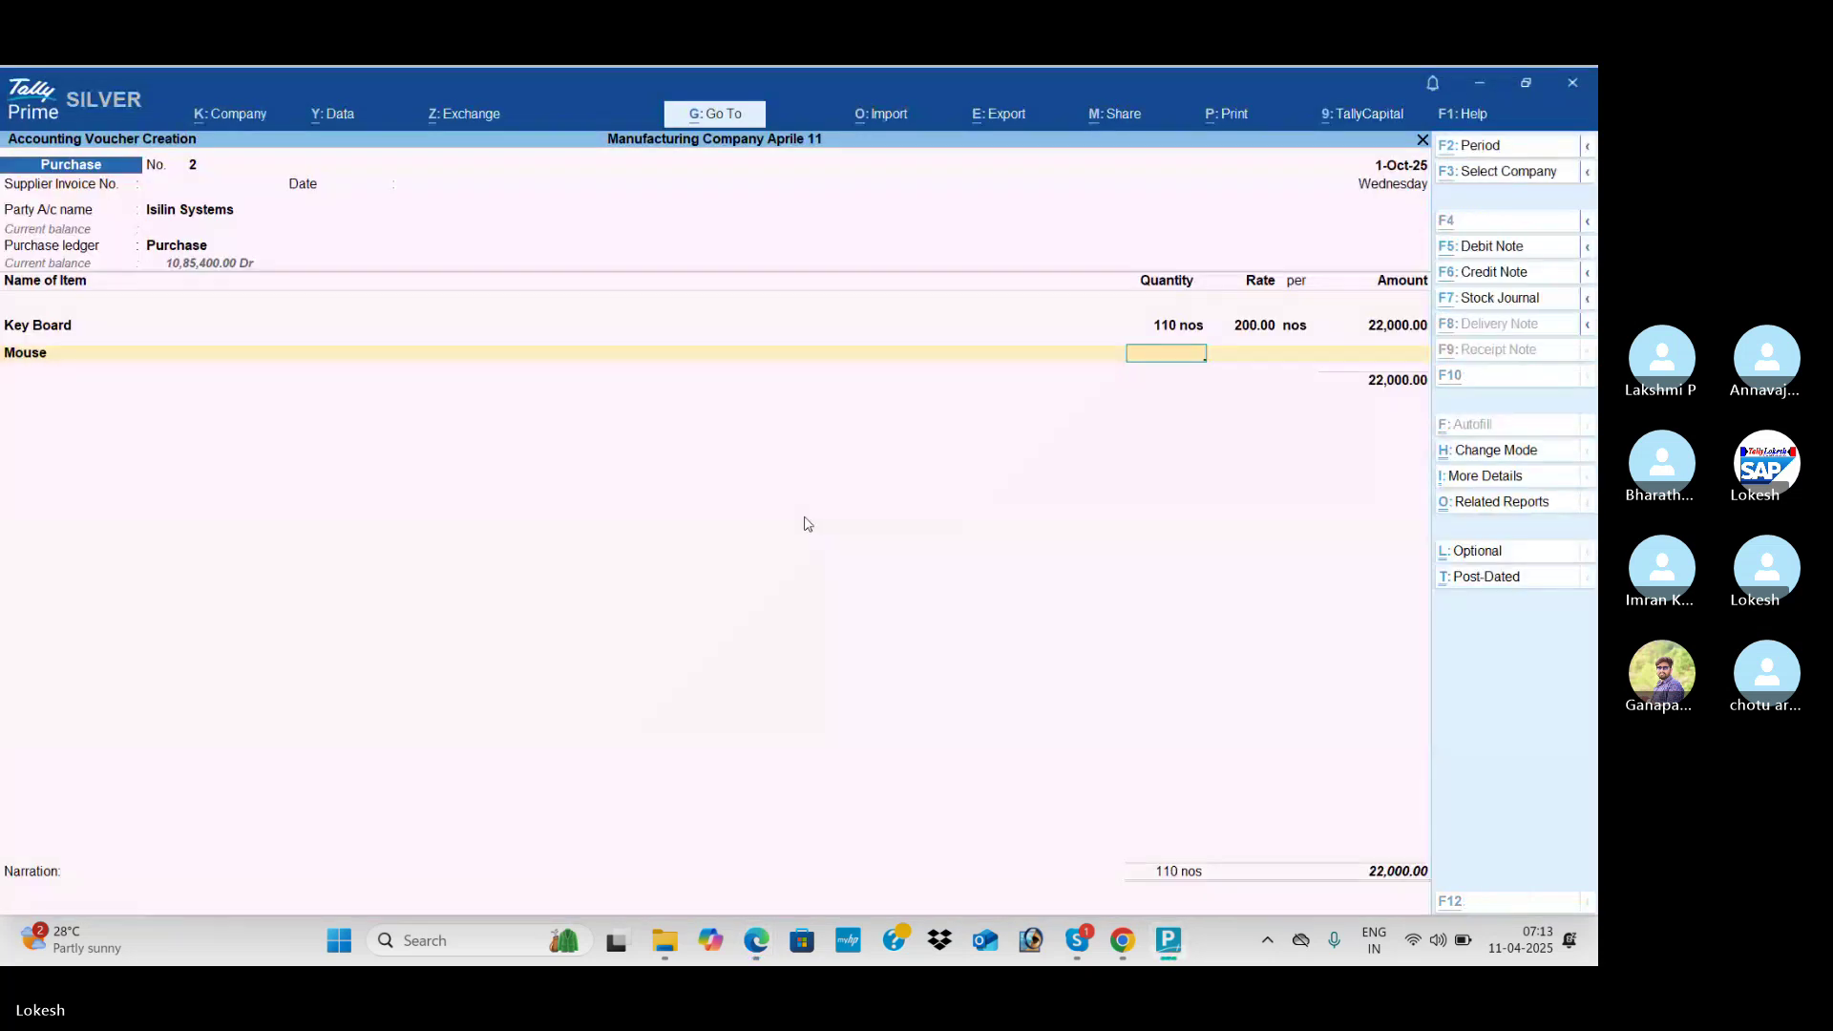
Step: Look up the Mouse line in the PDF and enter 100 nos at a rate of 150 in the voucher
key("alt+Tab")
key("alt+Tab")
type("1")
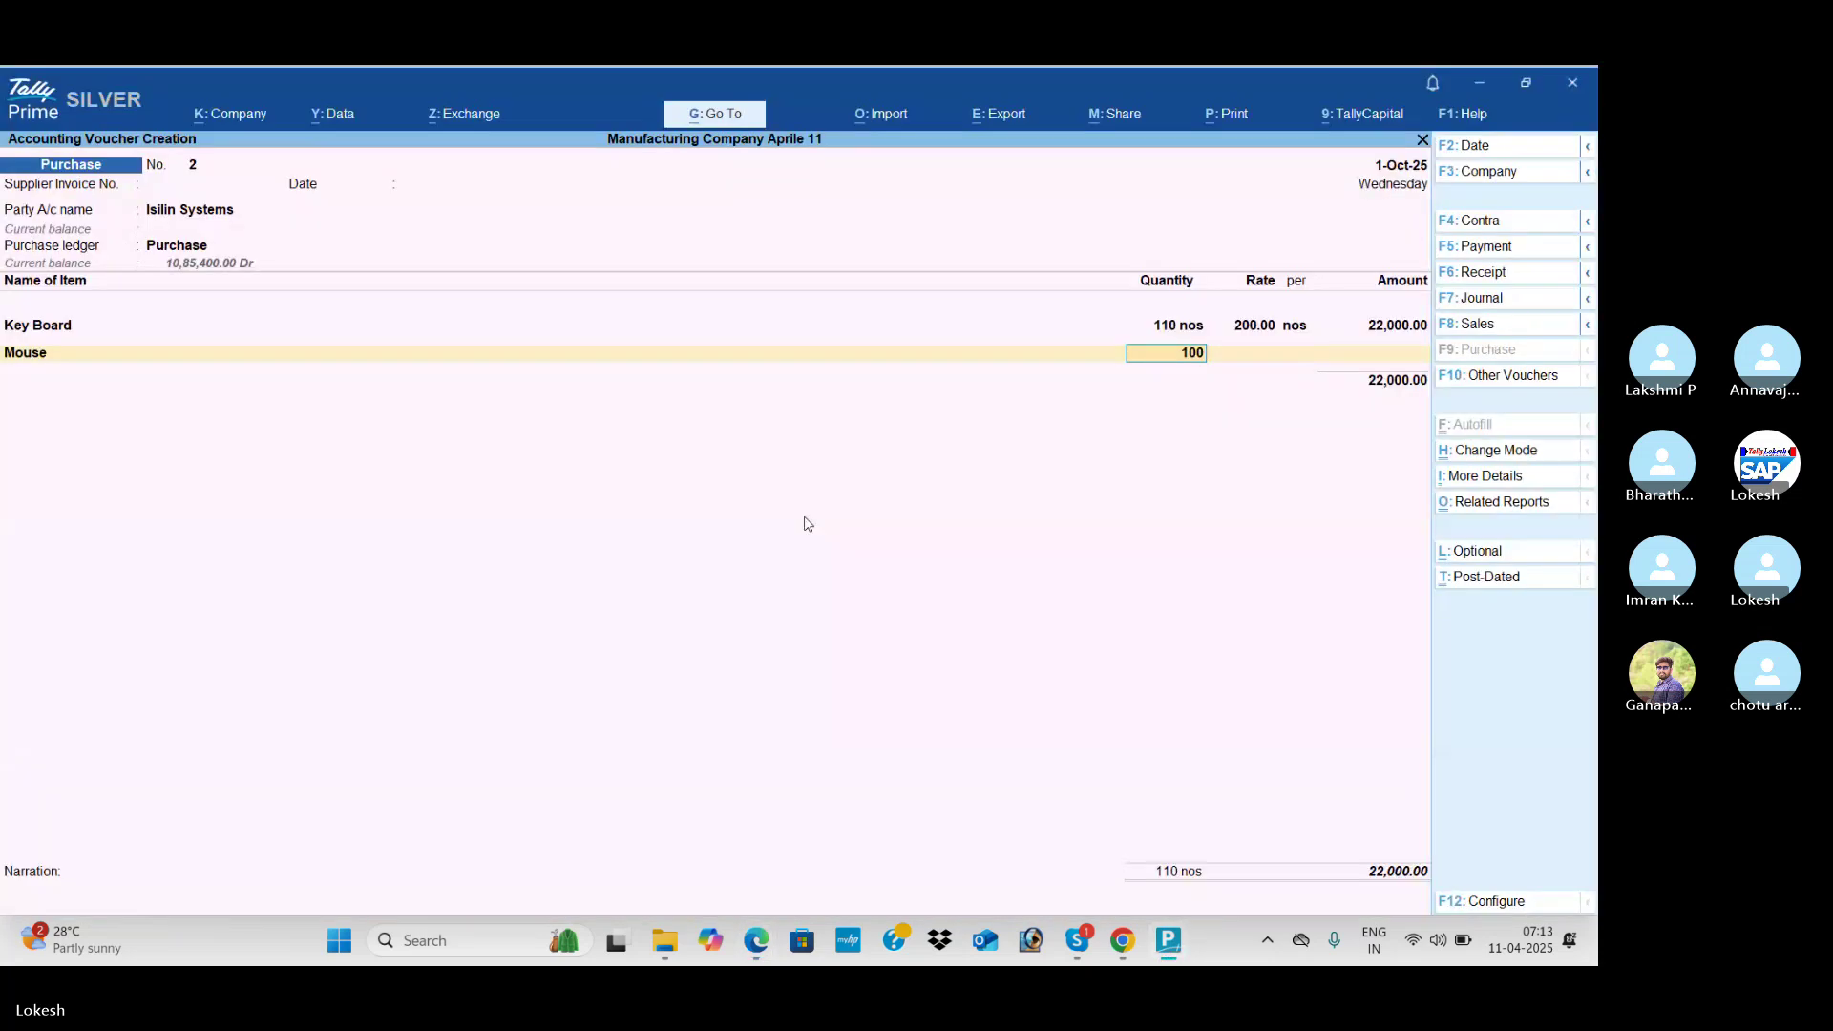
type("00")
key("Return")
type("150")
key("Return")
key("Return")
key("Return")
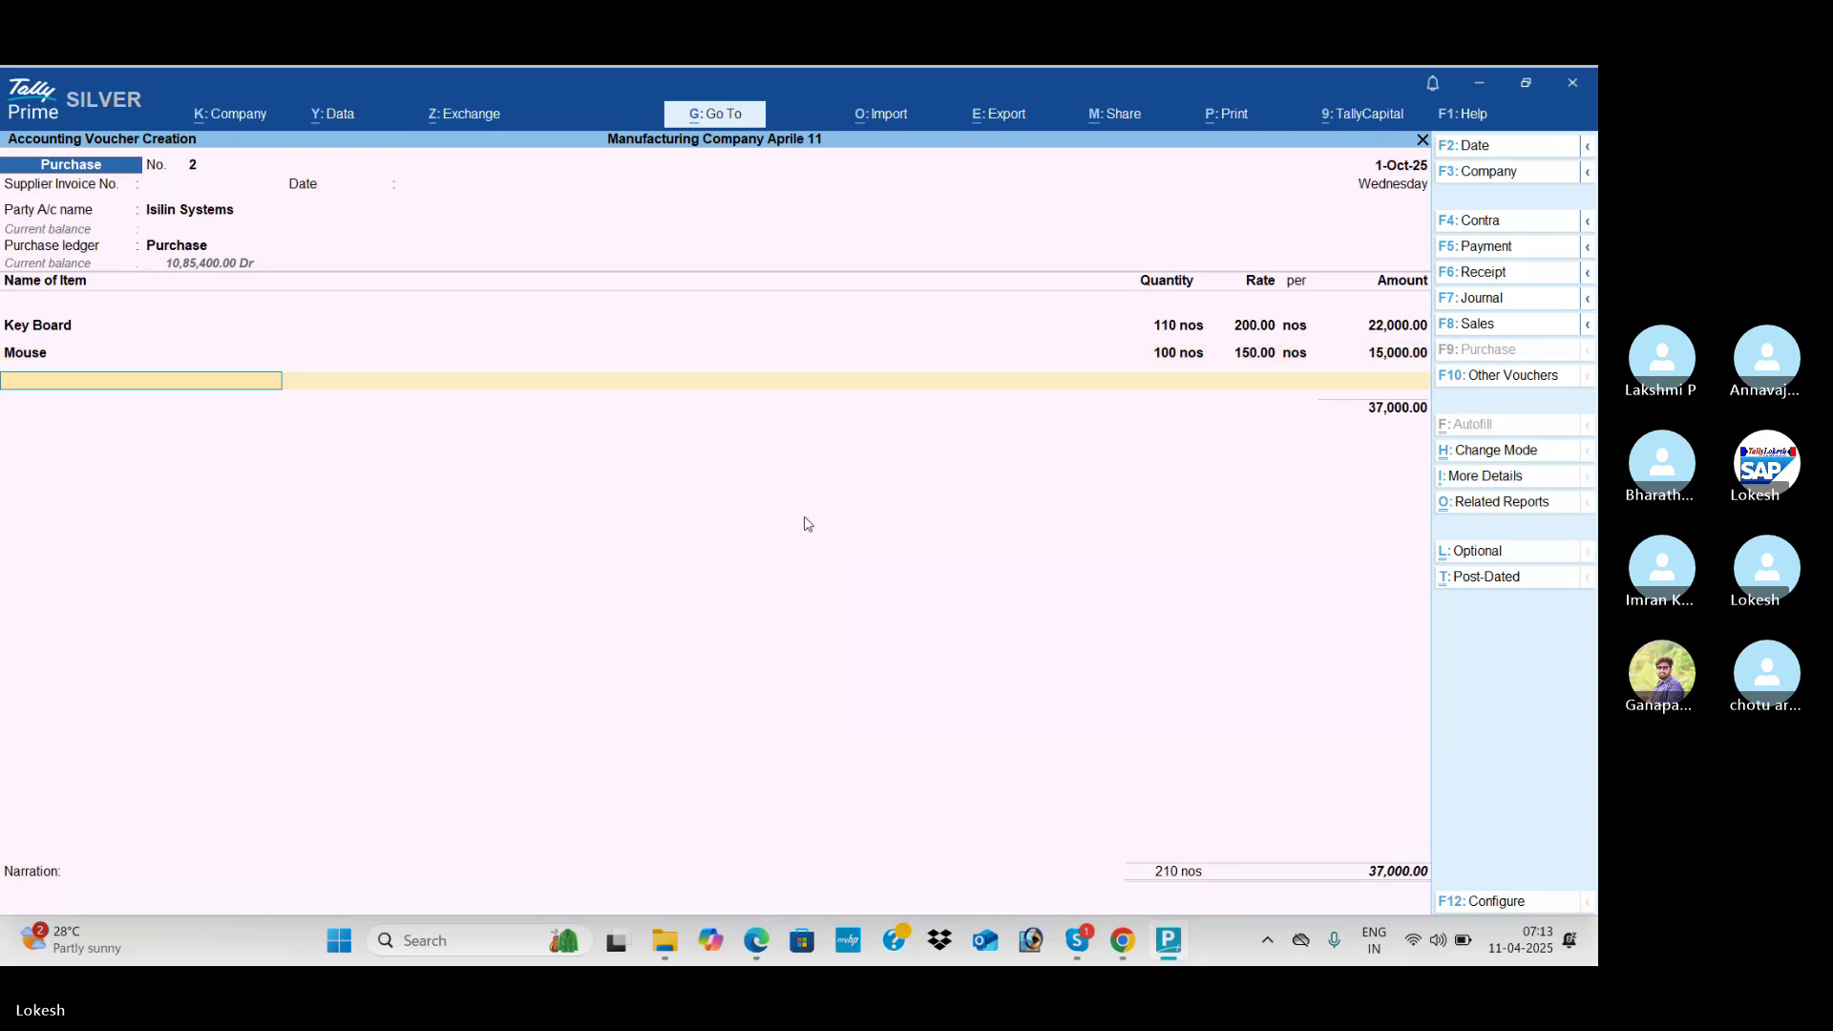
Step: Check the third item in the PDF and start a stock item named Motherboard under Rawmaterial with nos as the unit
key("alt+c")
key("alt+Tab")
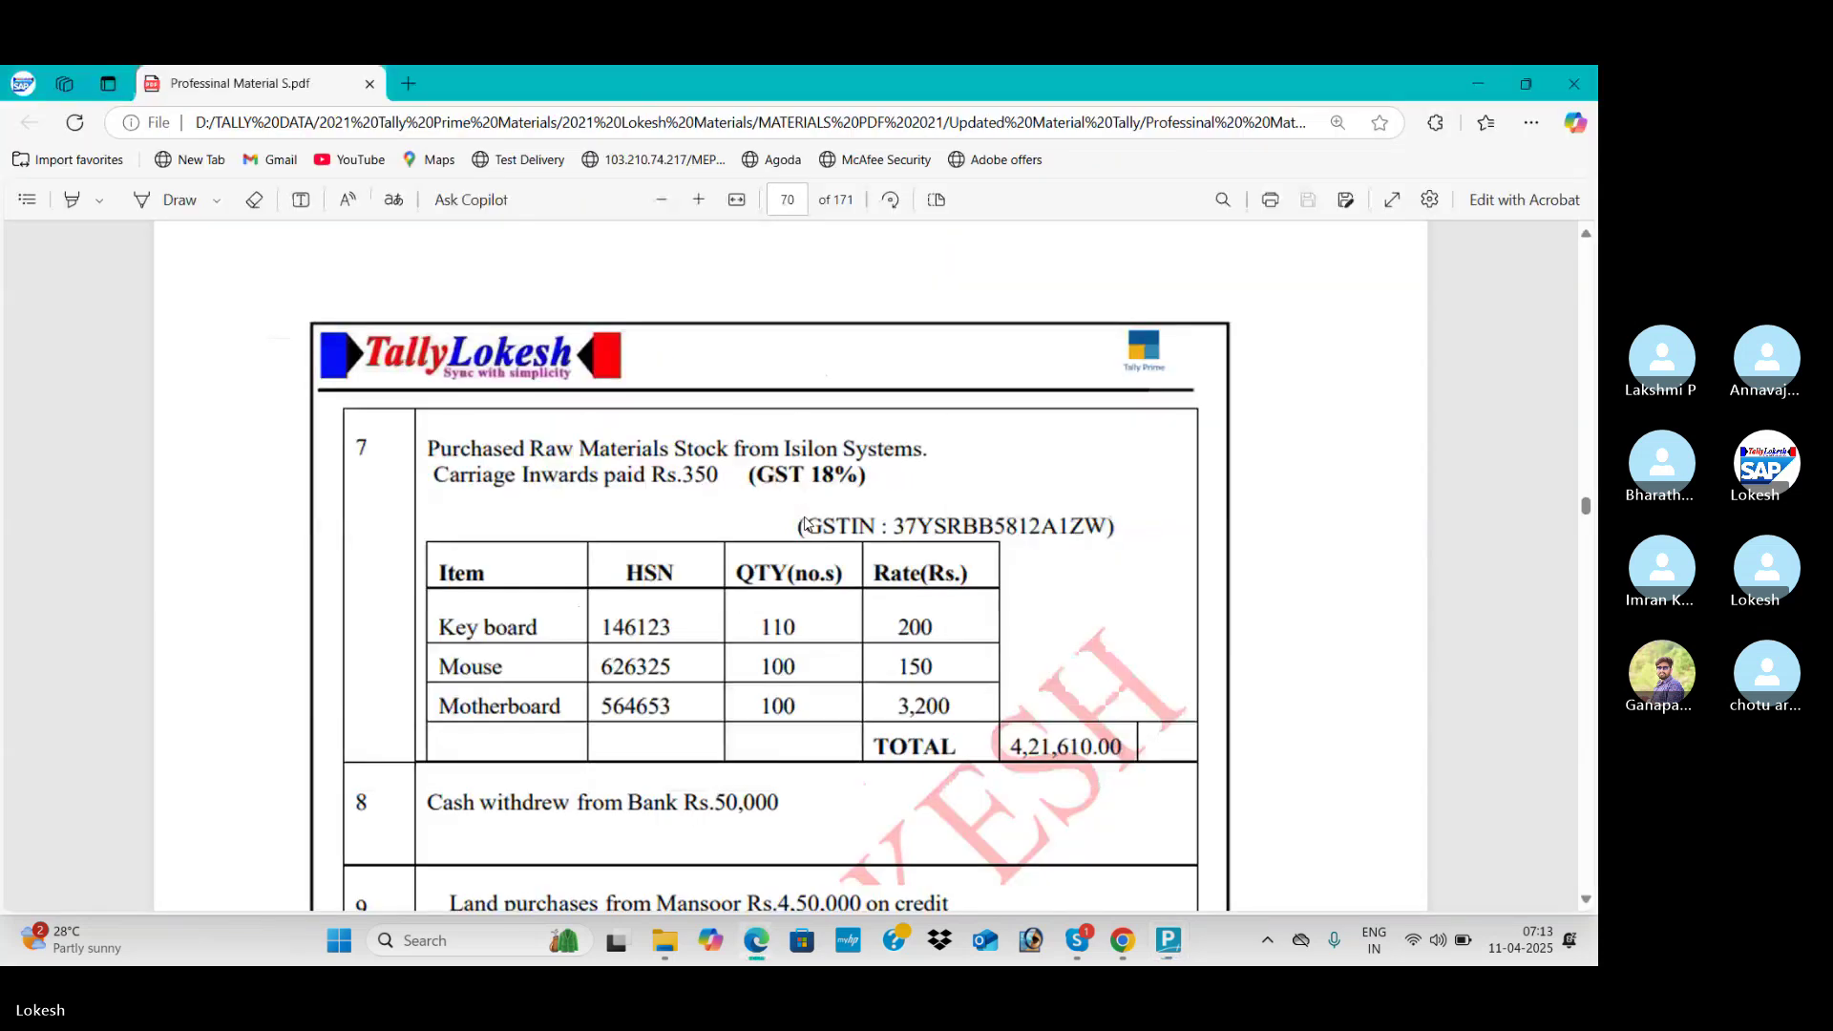
key("alt+Tab")
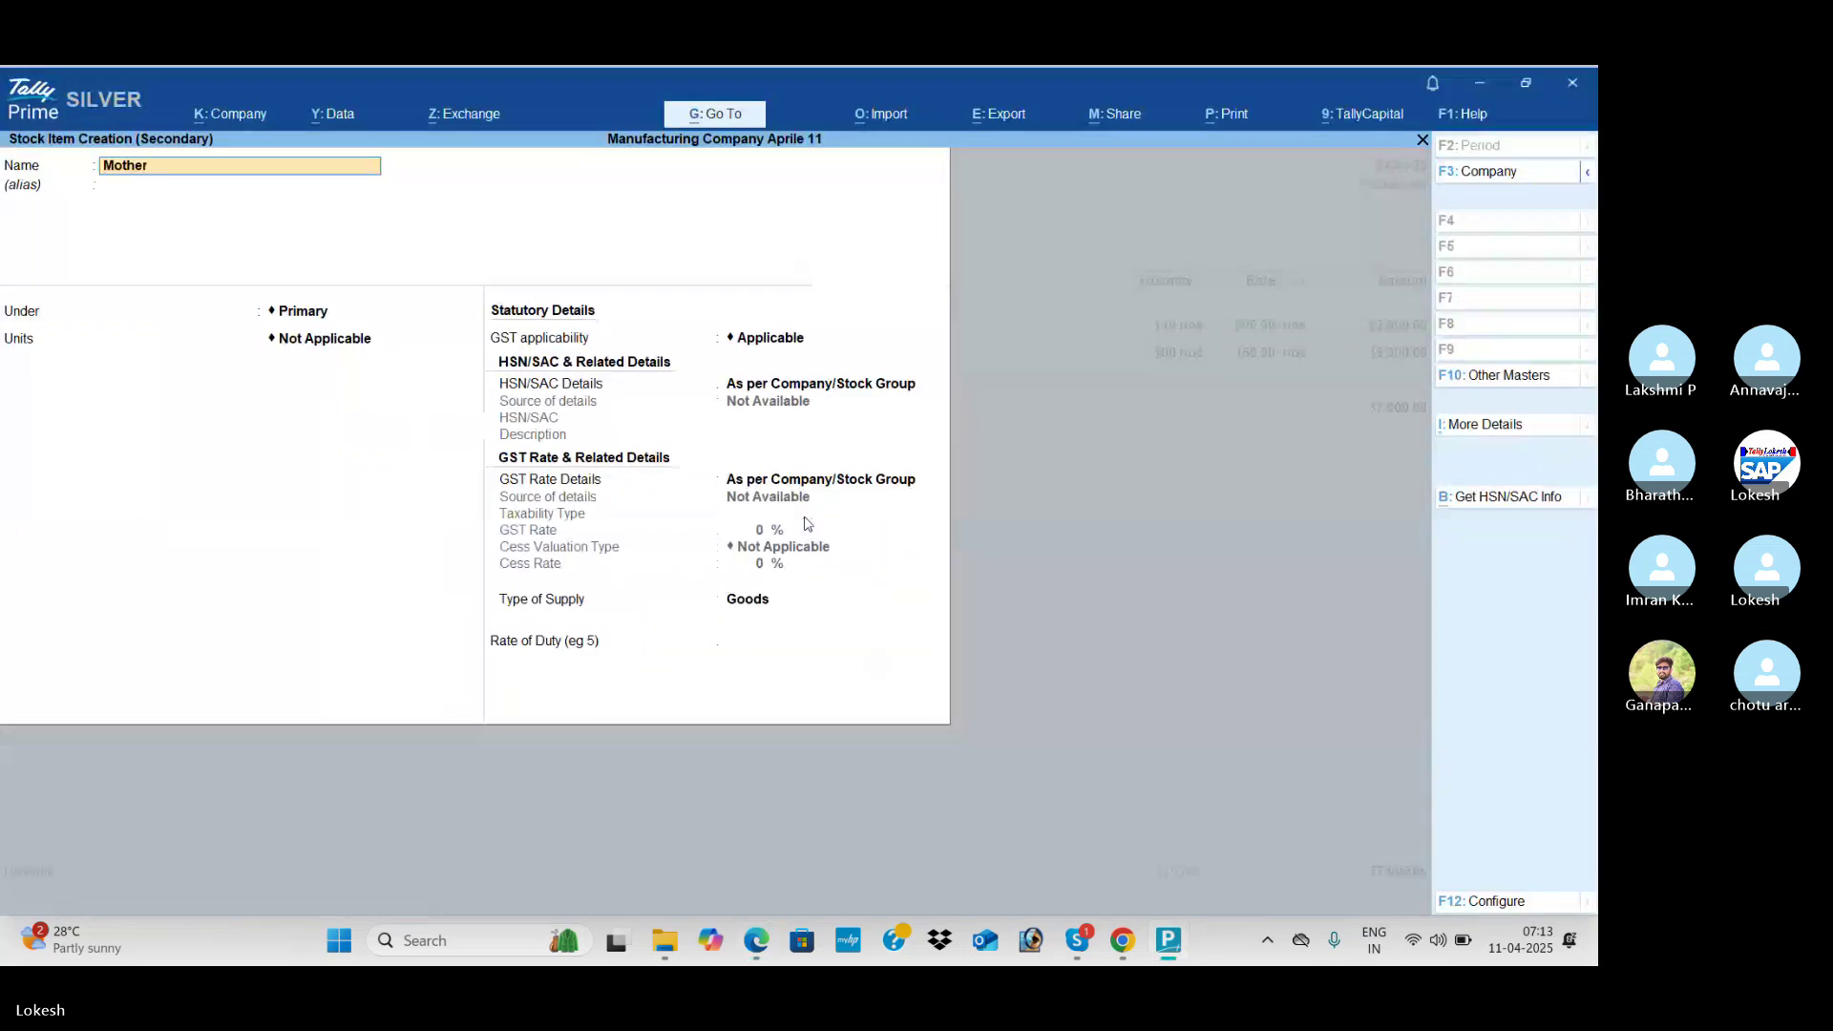
key("Return")
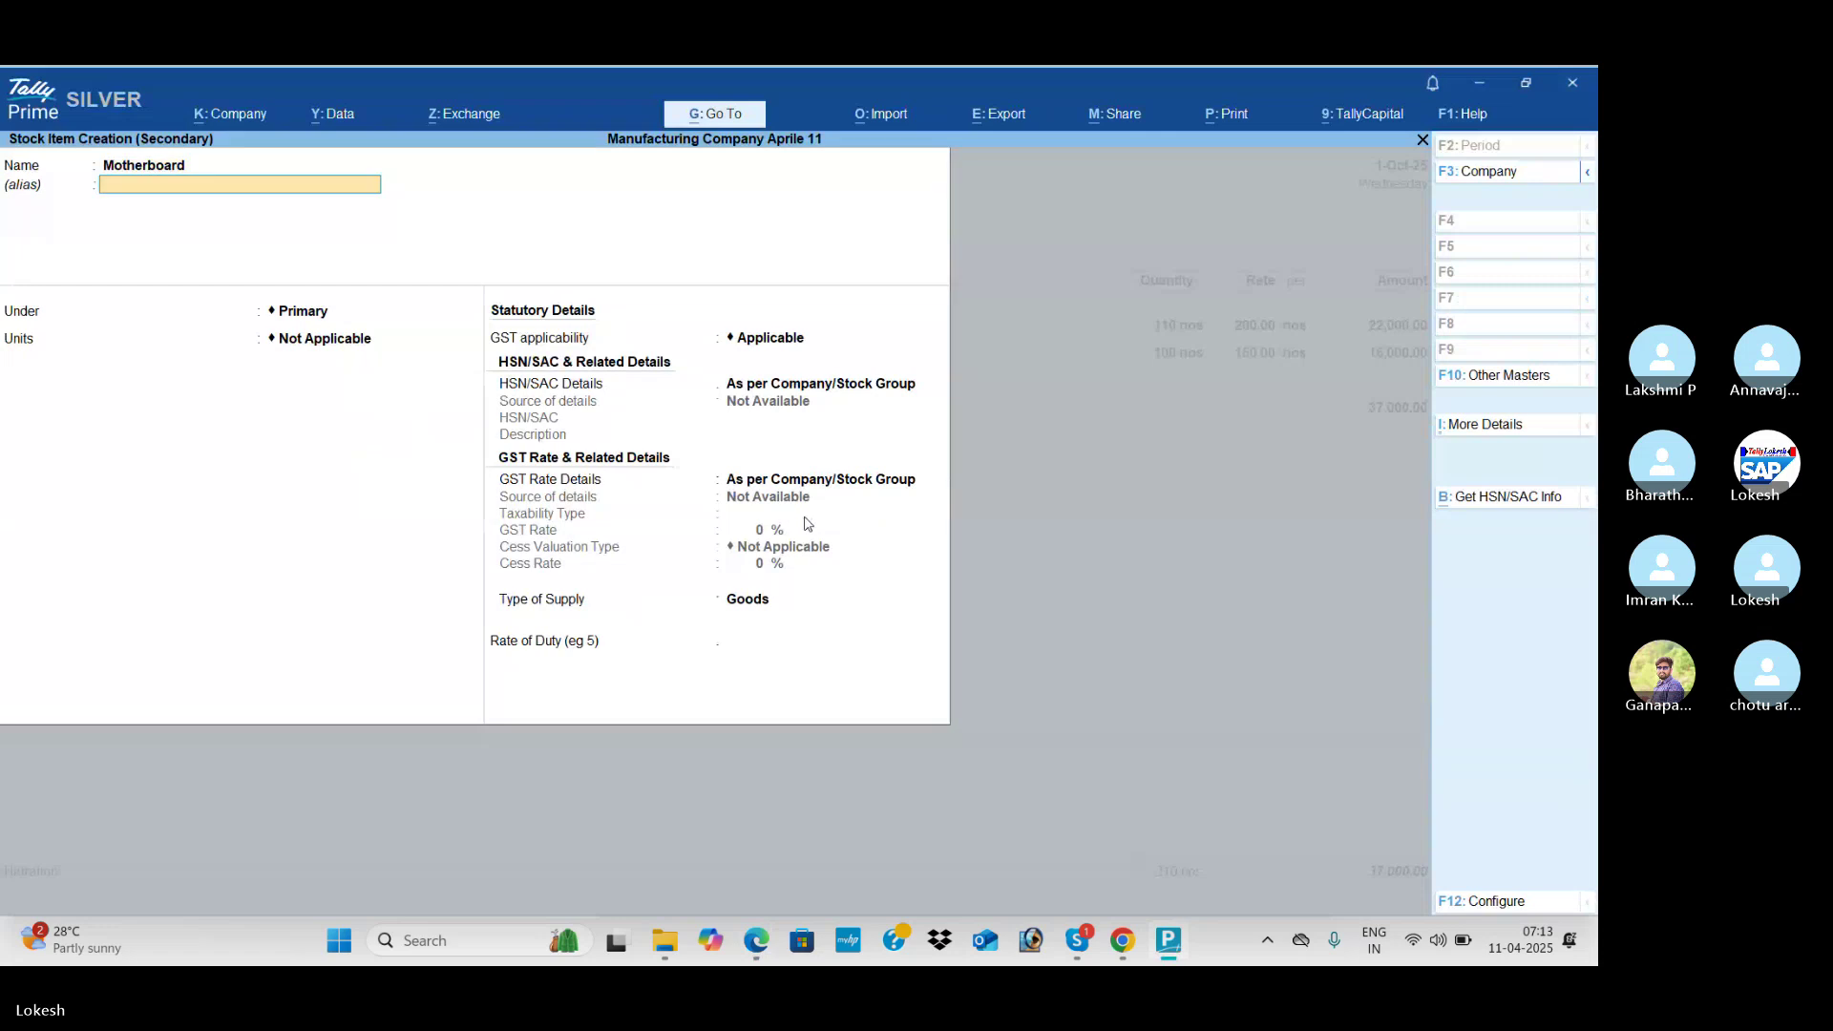
key("Return")
key("Down")
key("Return")
key("Down")
key("Return")
Step: Specify HSN/SAC 98451 and a taxable GST rate of 18% for the Motherboard item, and save it
key("Return")
key("Down")
key("Return")
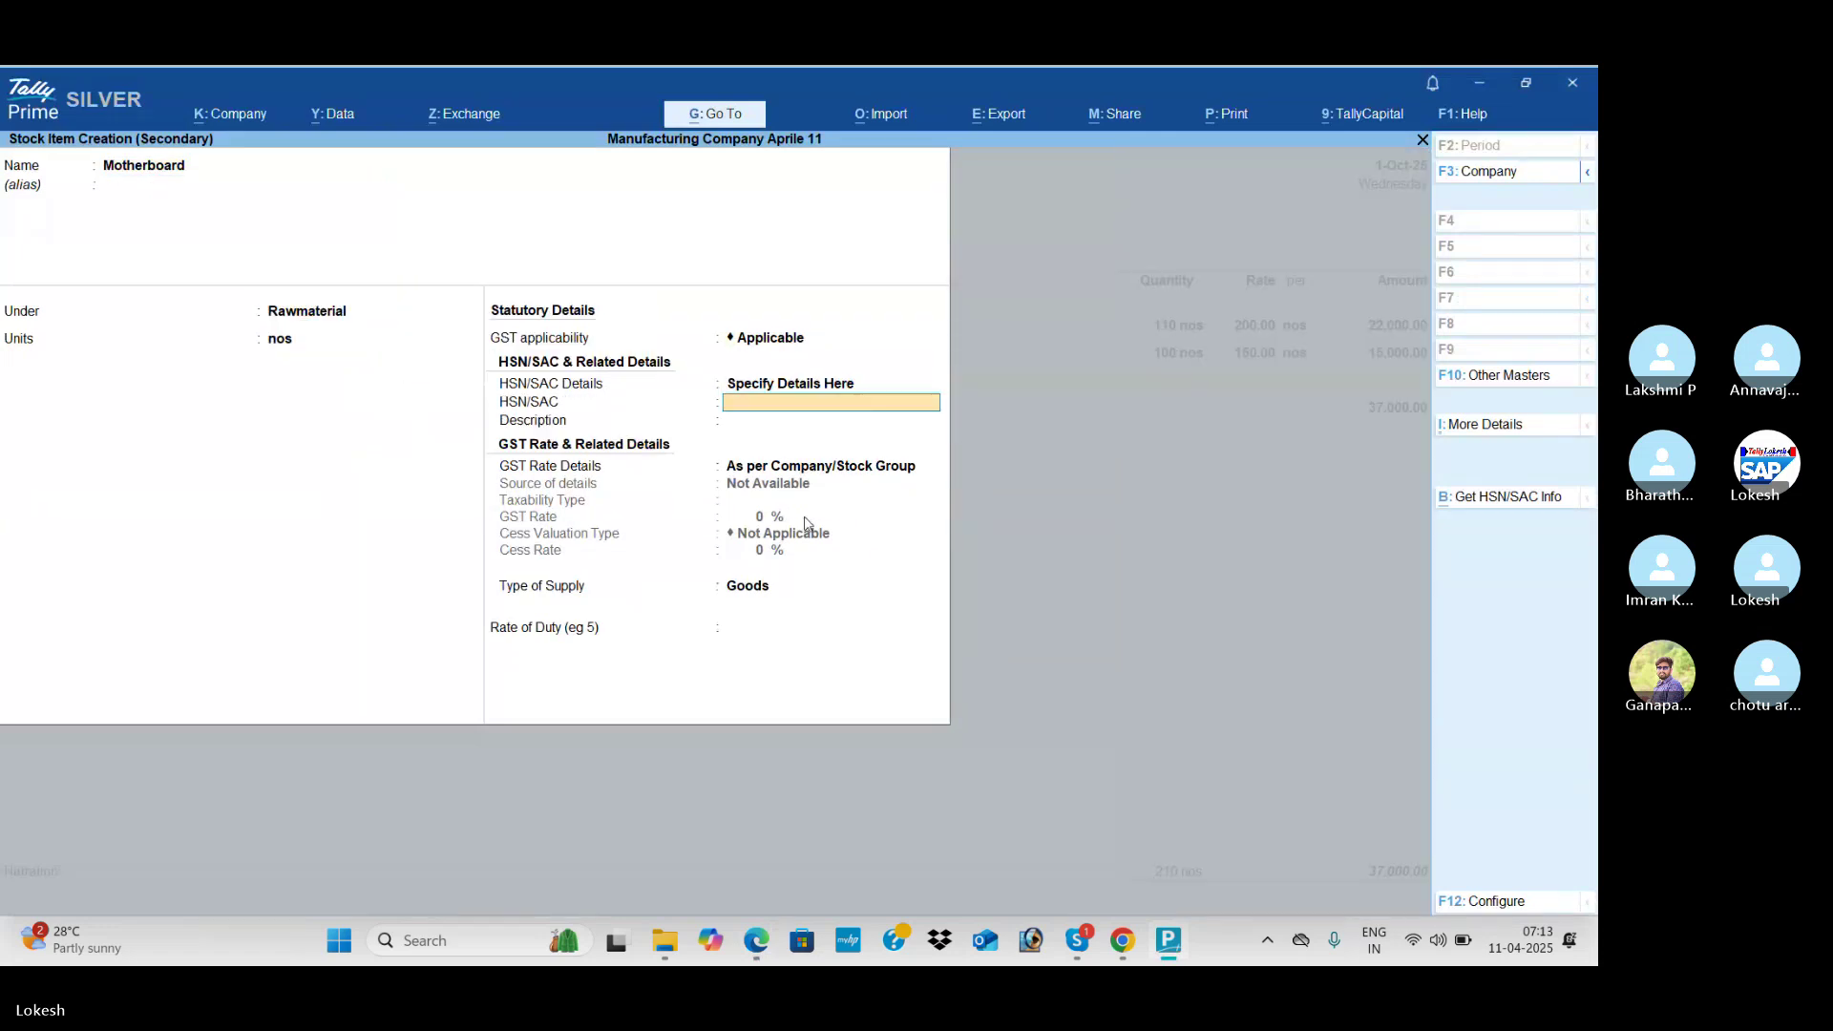
type("98451")
key("Return")
key("Return")
key("Down")
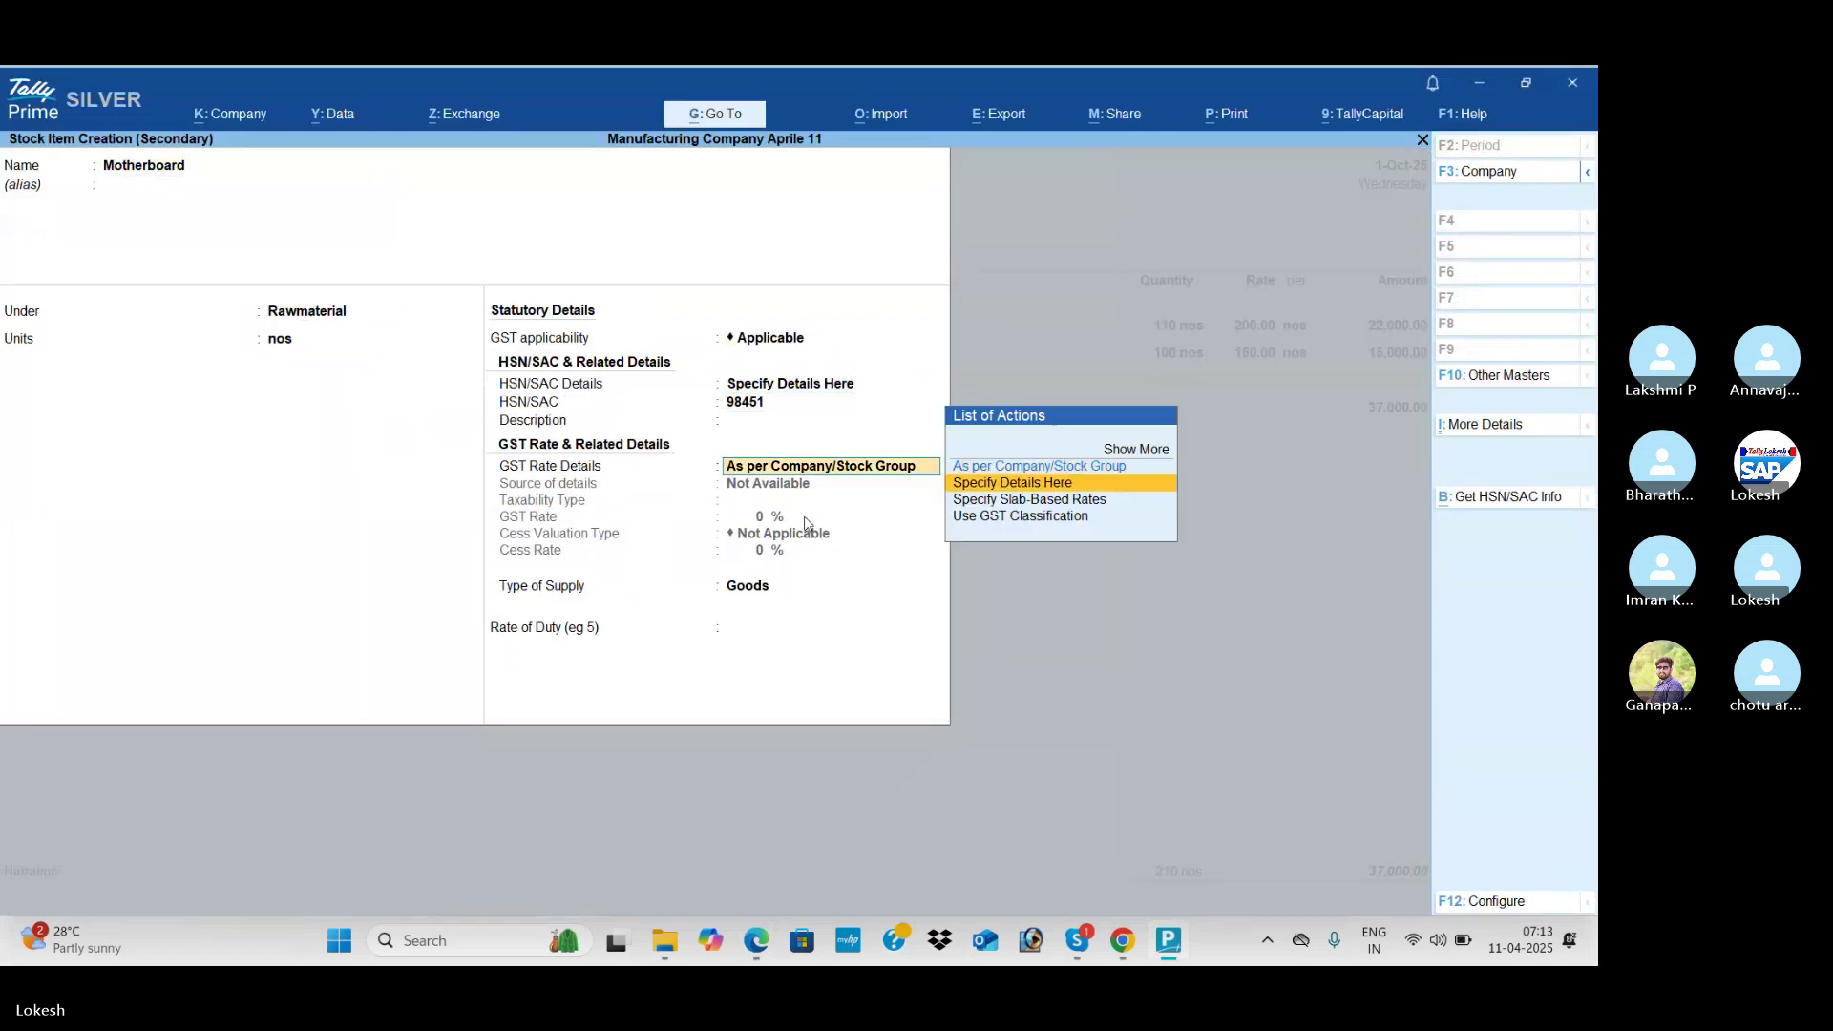
key("Return")
key("Return")
type("18")
key("Return")
key("Return")
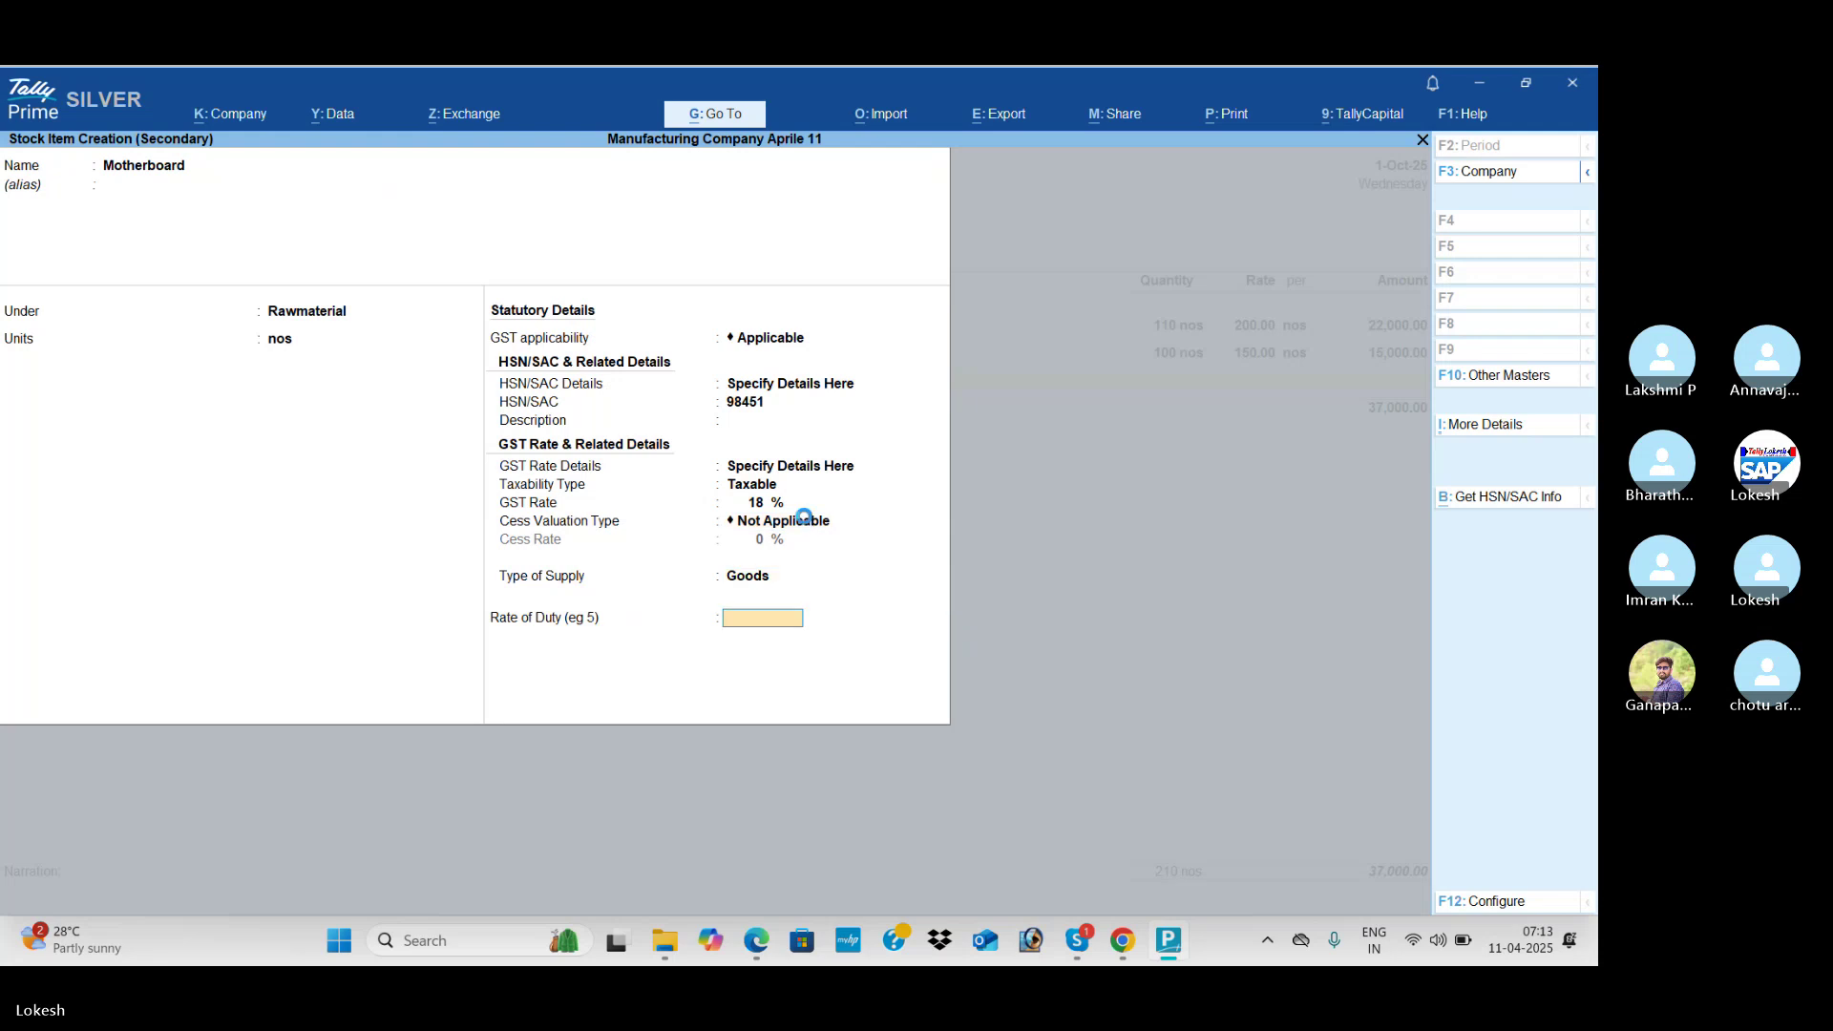
key("Return")
key("Return")
Step: Look up the Motherboard line in the PDF, enter 100 nos at a rate of 3,200 and end the item list
key("alt+Tab")
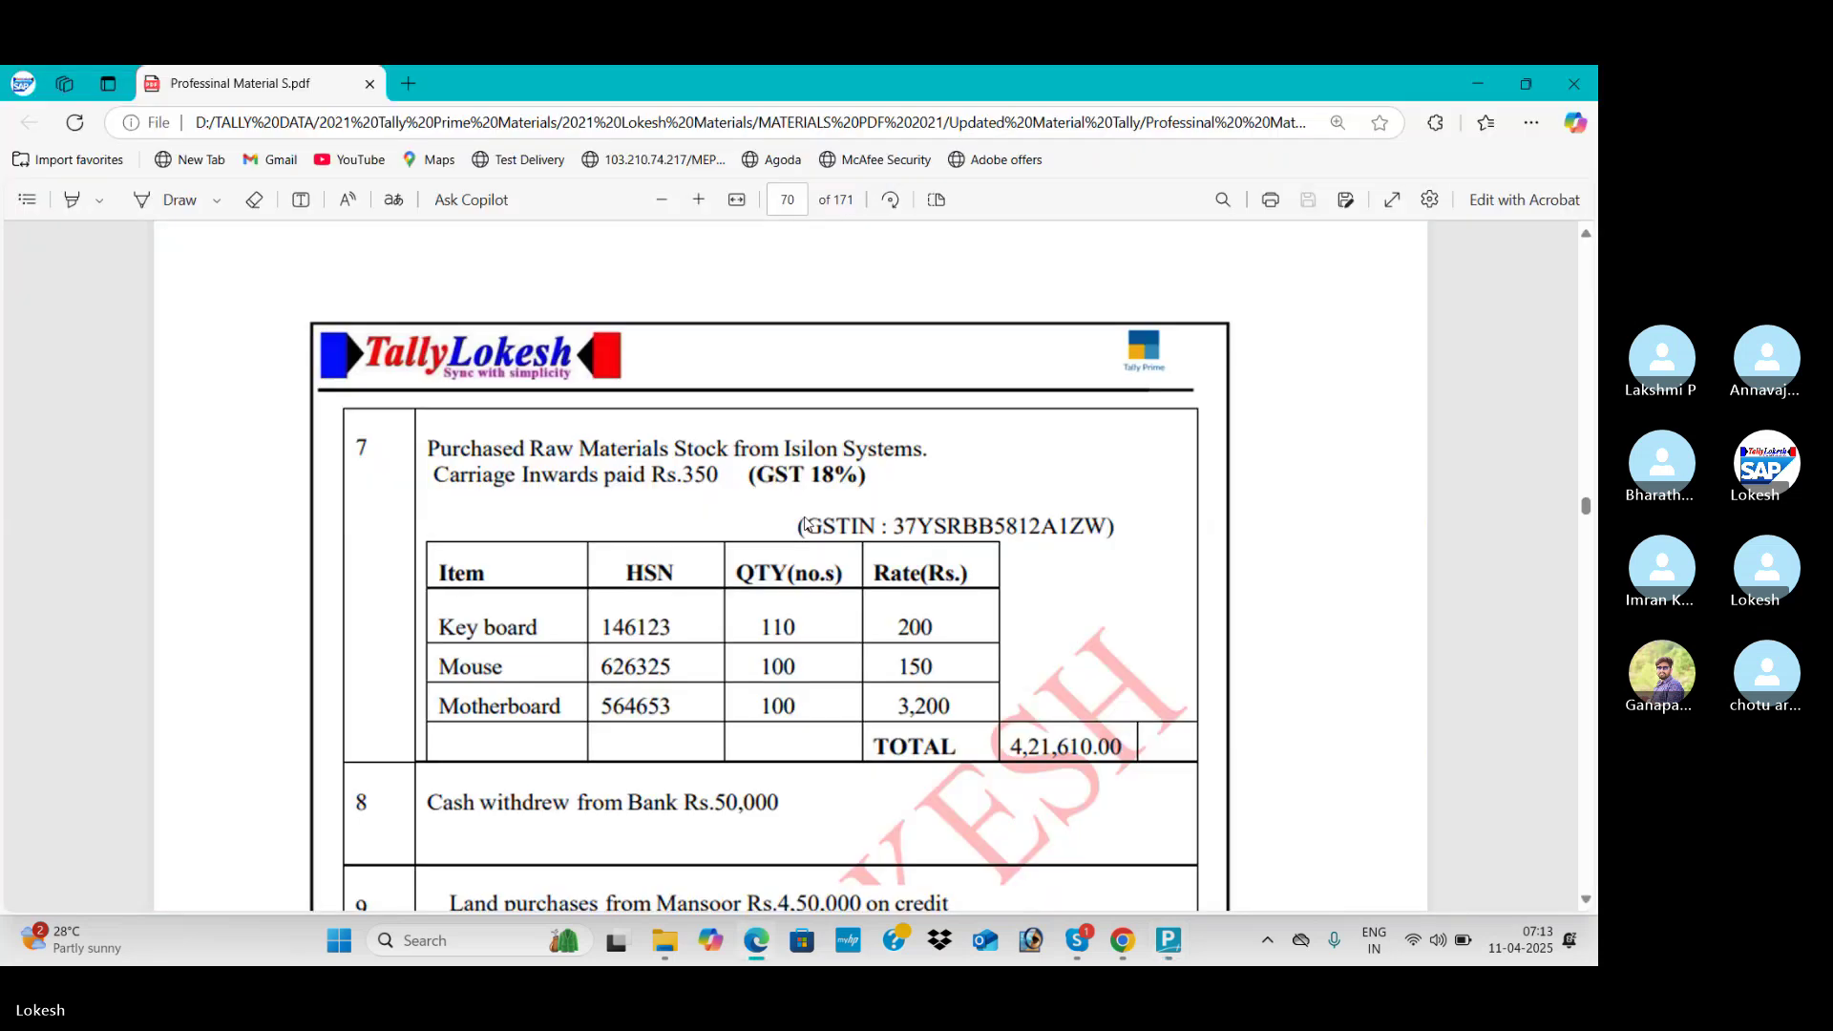
key("alt+Tab")
type("1")
key("Return")
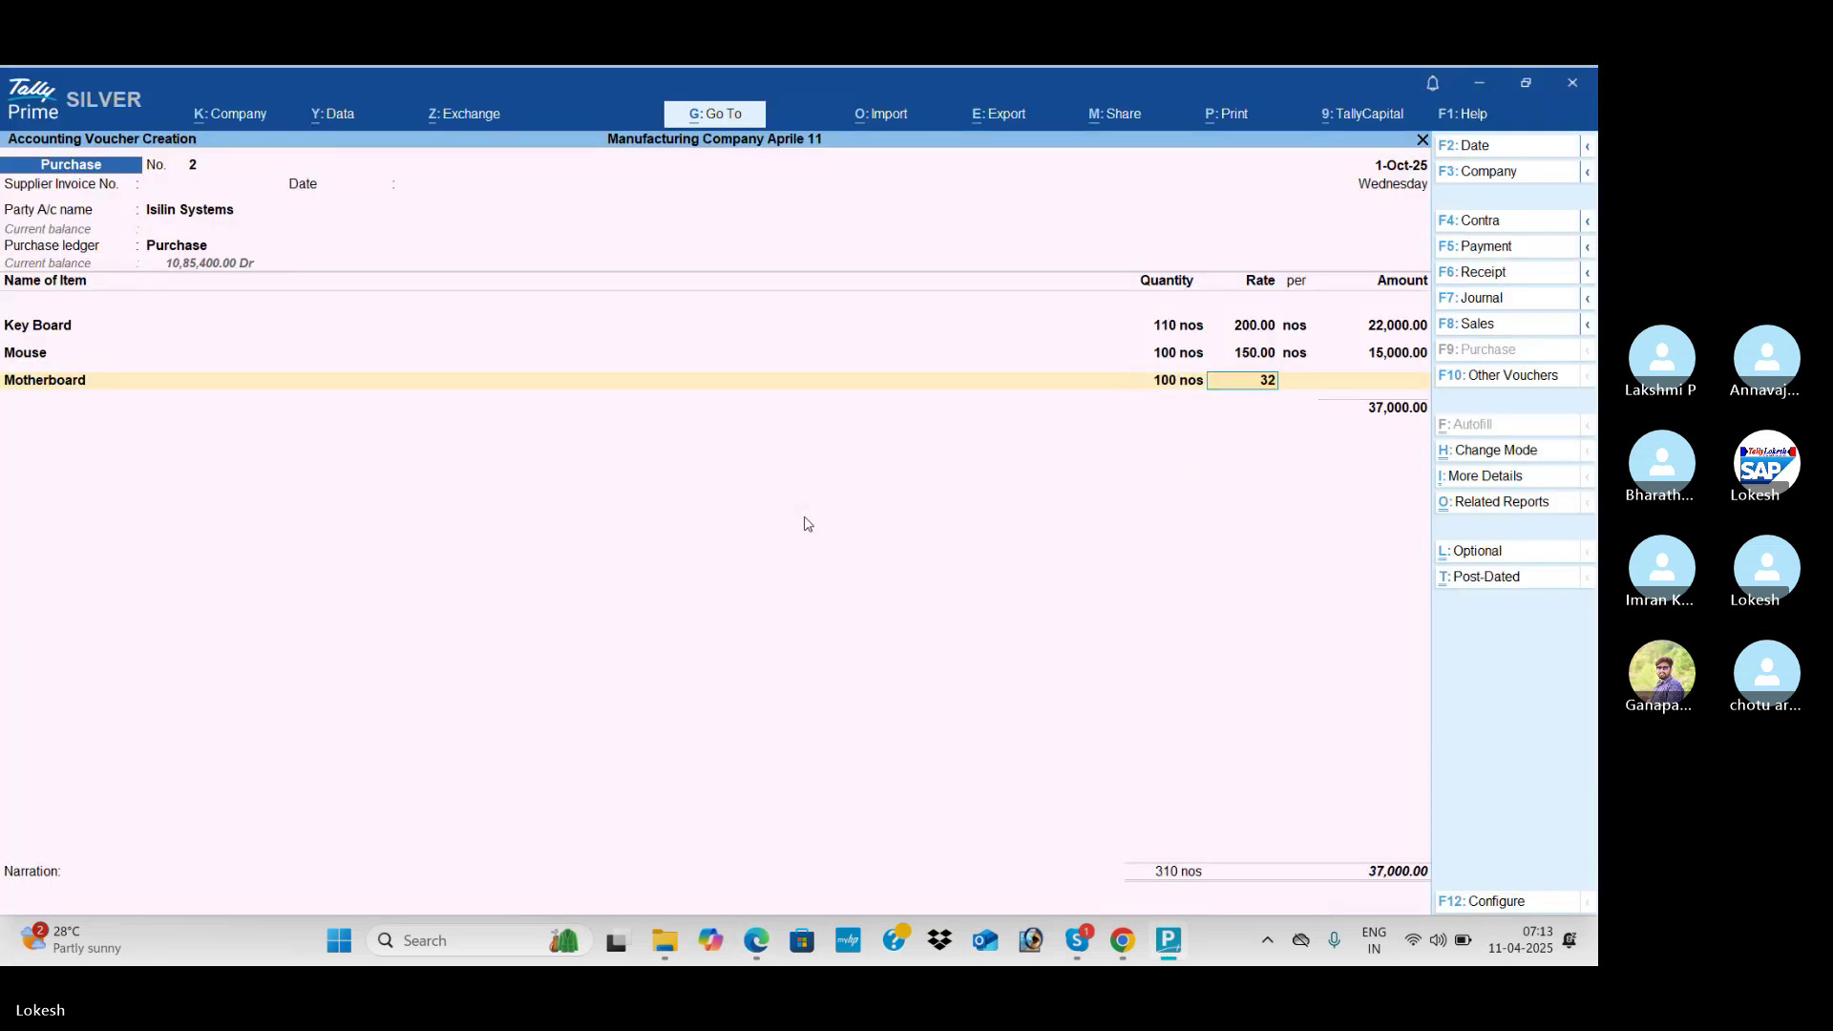
key("Return")
key("Return")
key("Return")
key("Return")
Step: Add the Carraige Inwards ledger below the items with the amount of 350 given in the PDF
type("Ca")
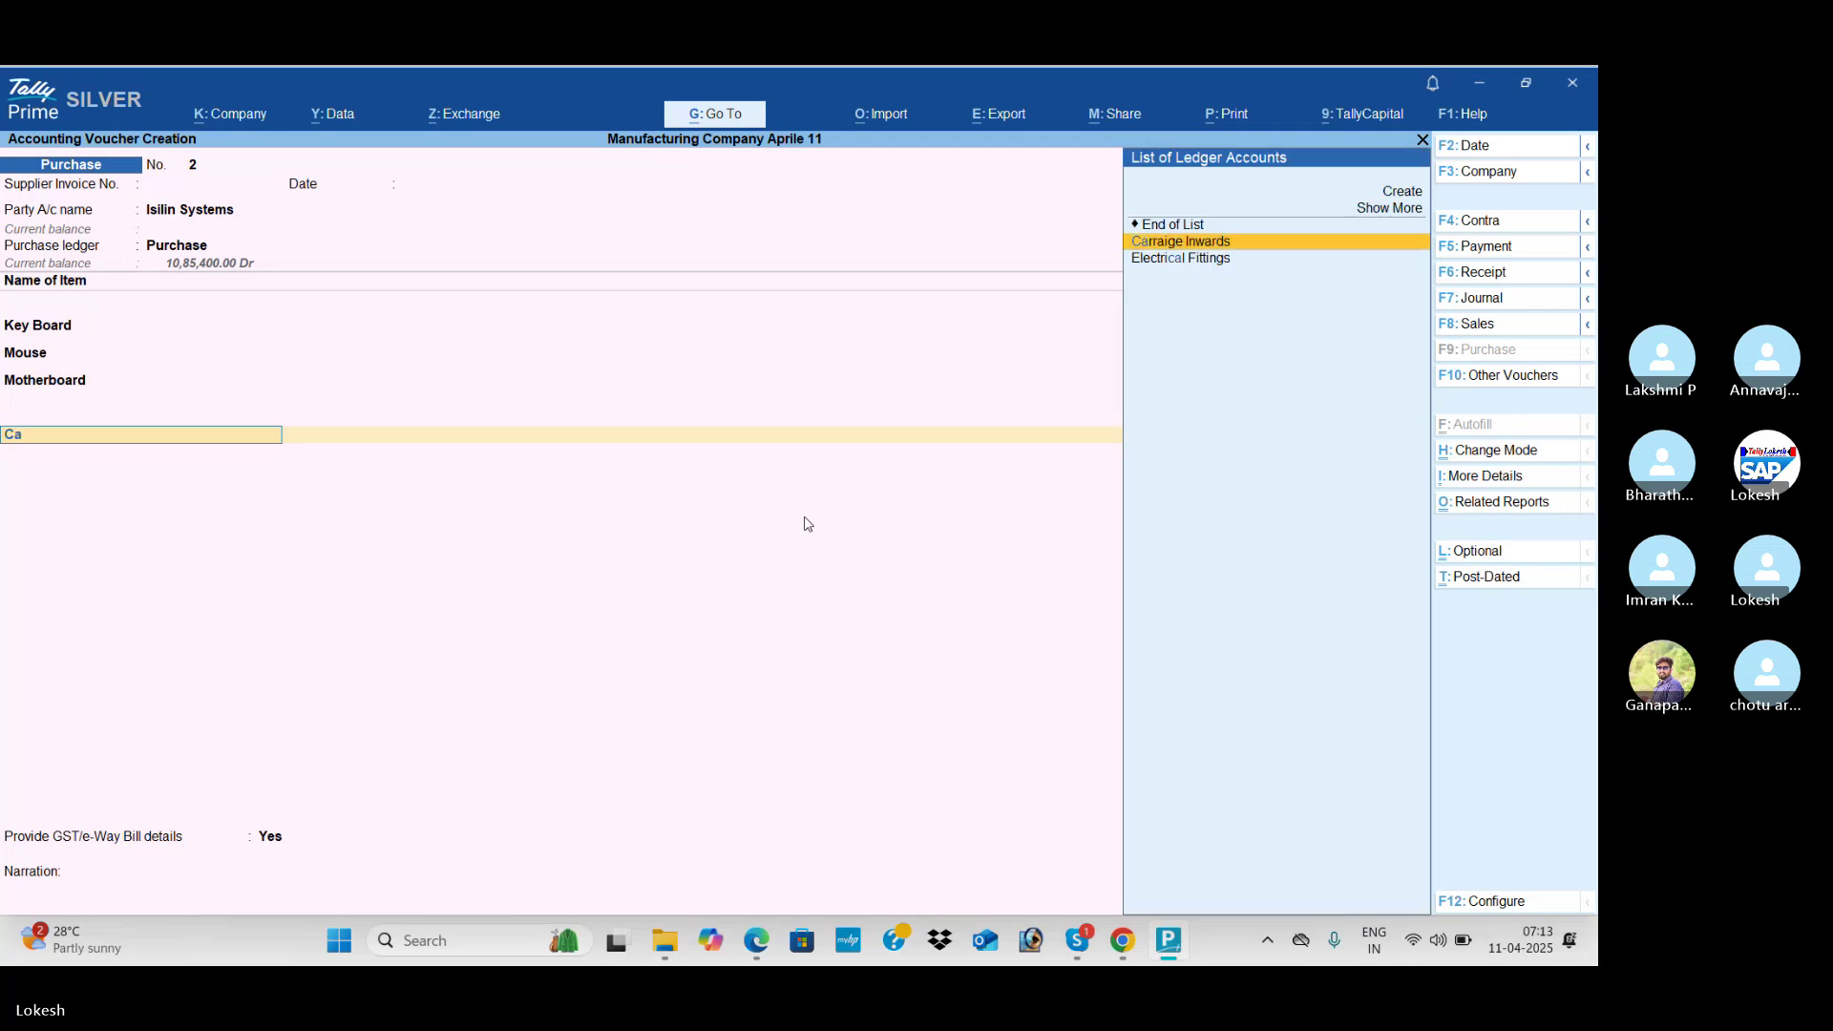
key("Return")
key("alt+Tab")
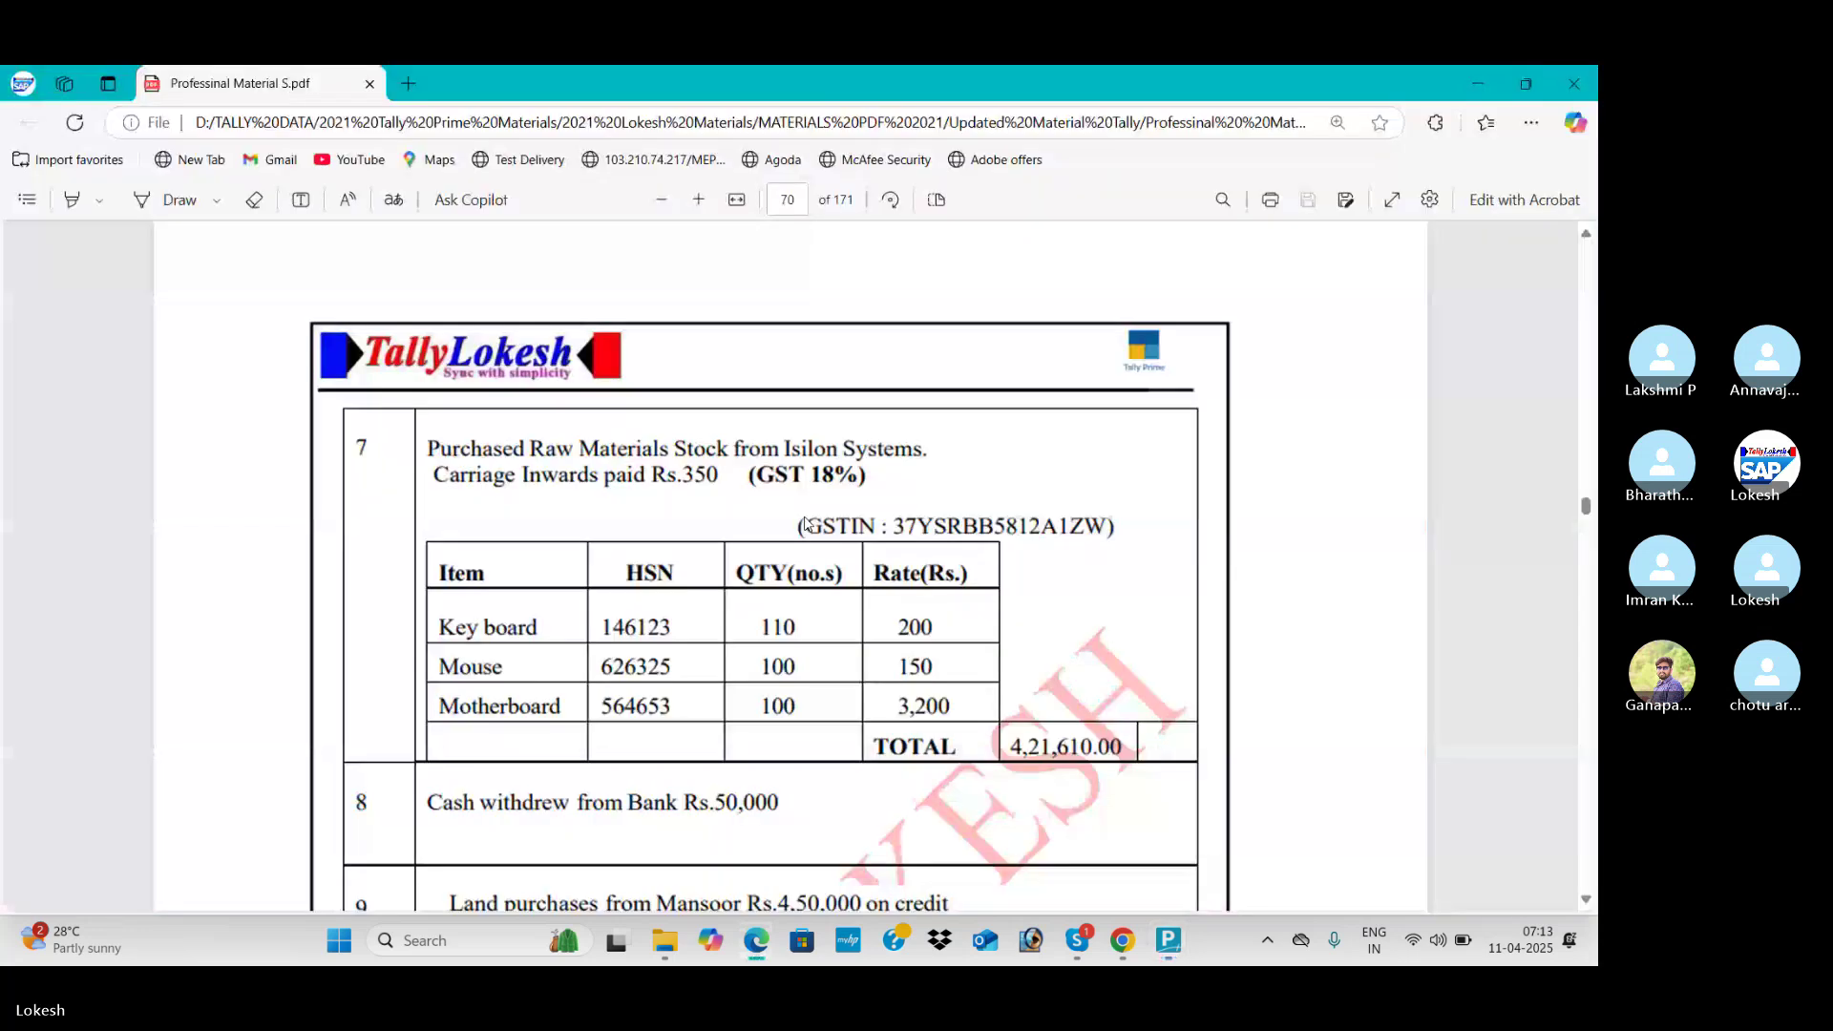
key("alt+Tab")
key("Return")
type("350")
key("Return")
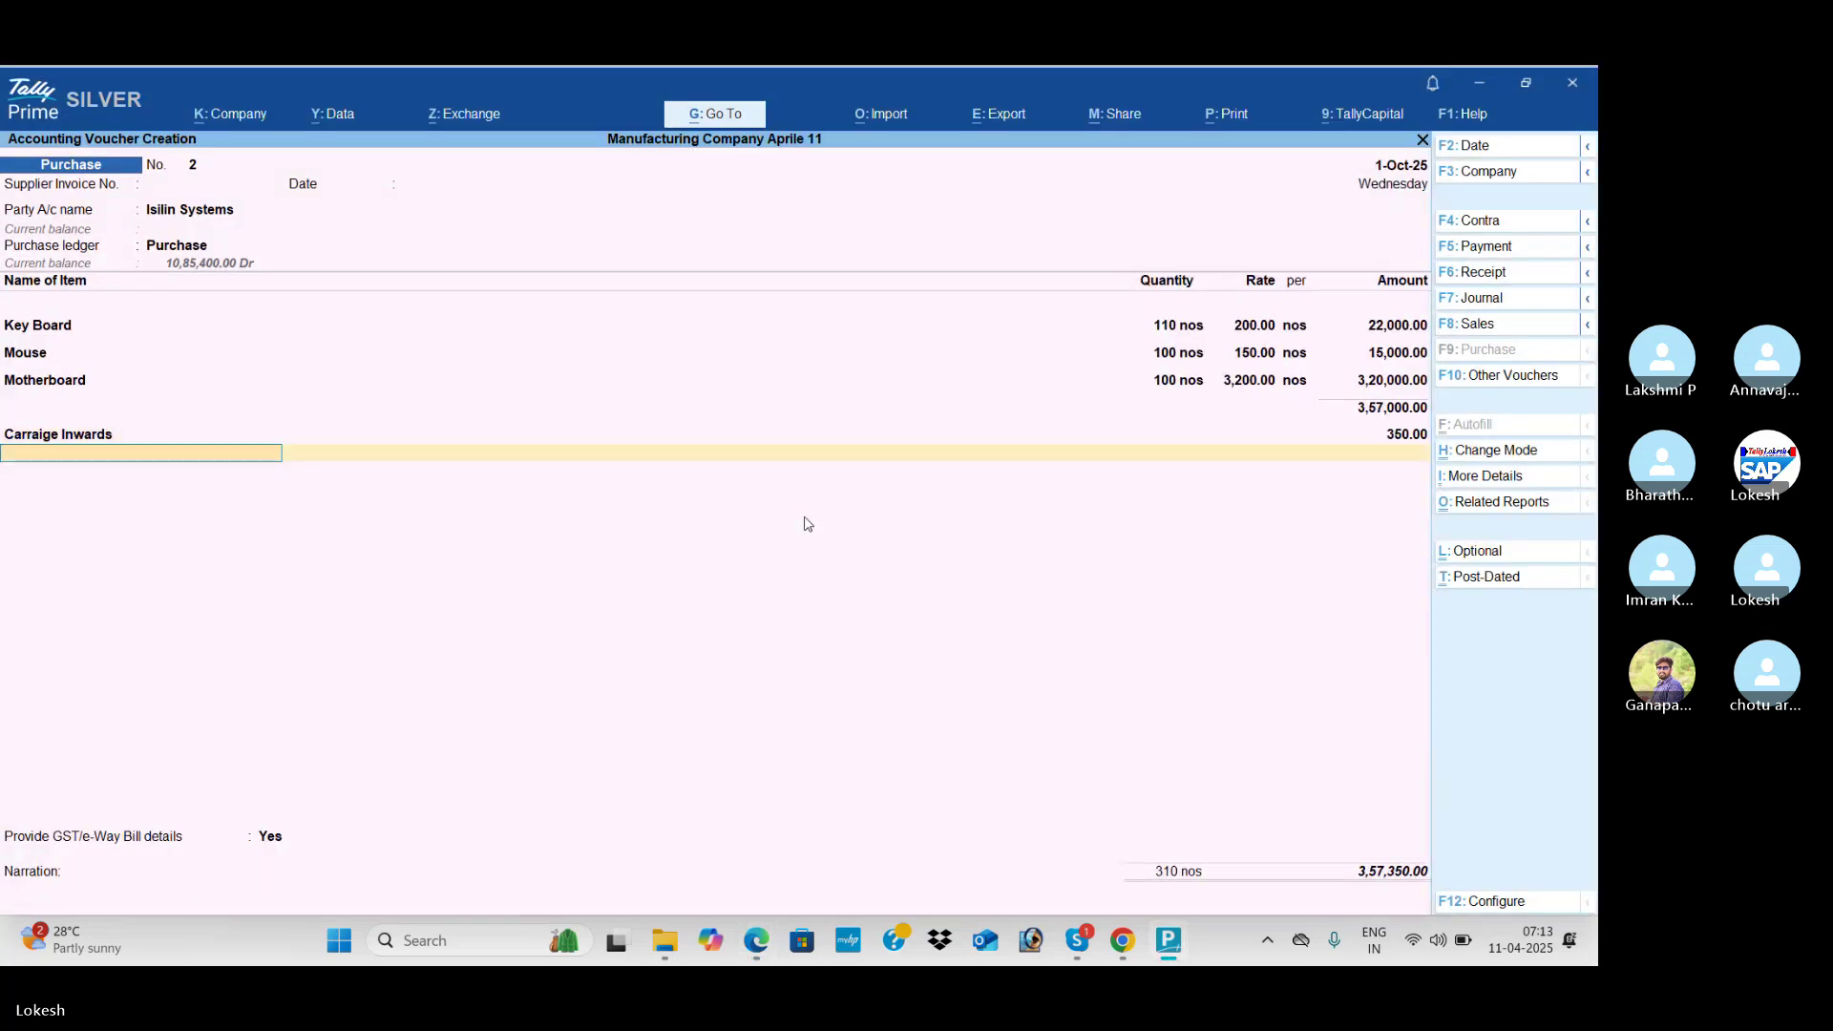
Step: Add the CGST and SGST ledgers to the voucher and set Provide GST/e-Way Bill details to No
type("CGST")
key("Return")
type("S")
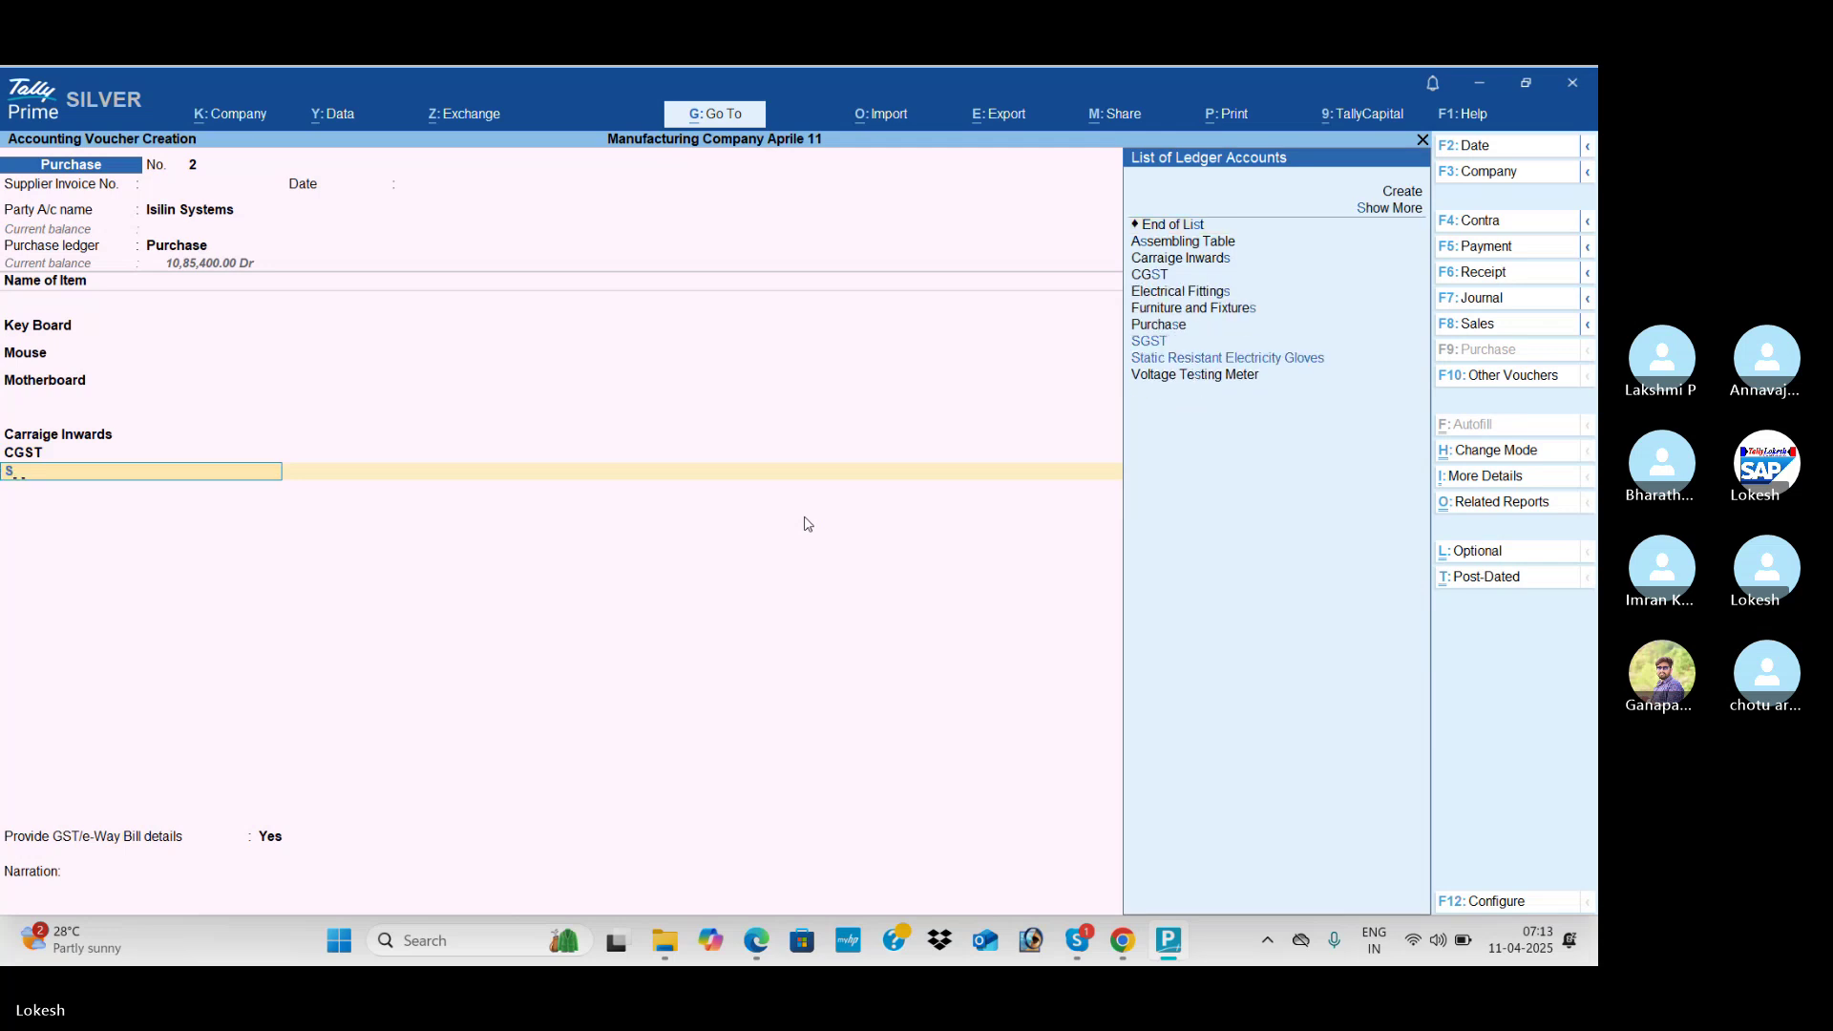
key("Return")
key("Return")
key("Return")
key("n")
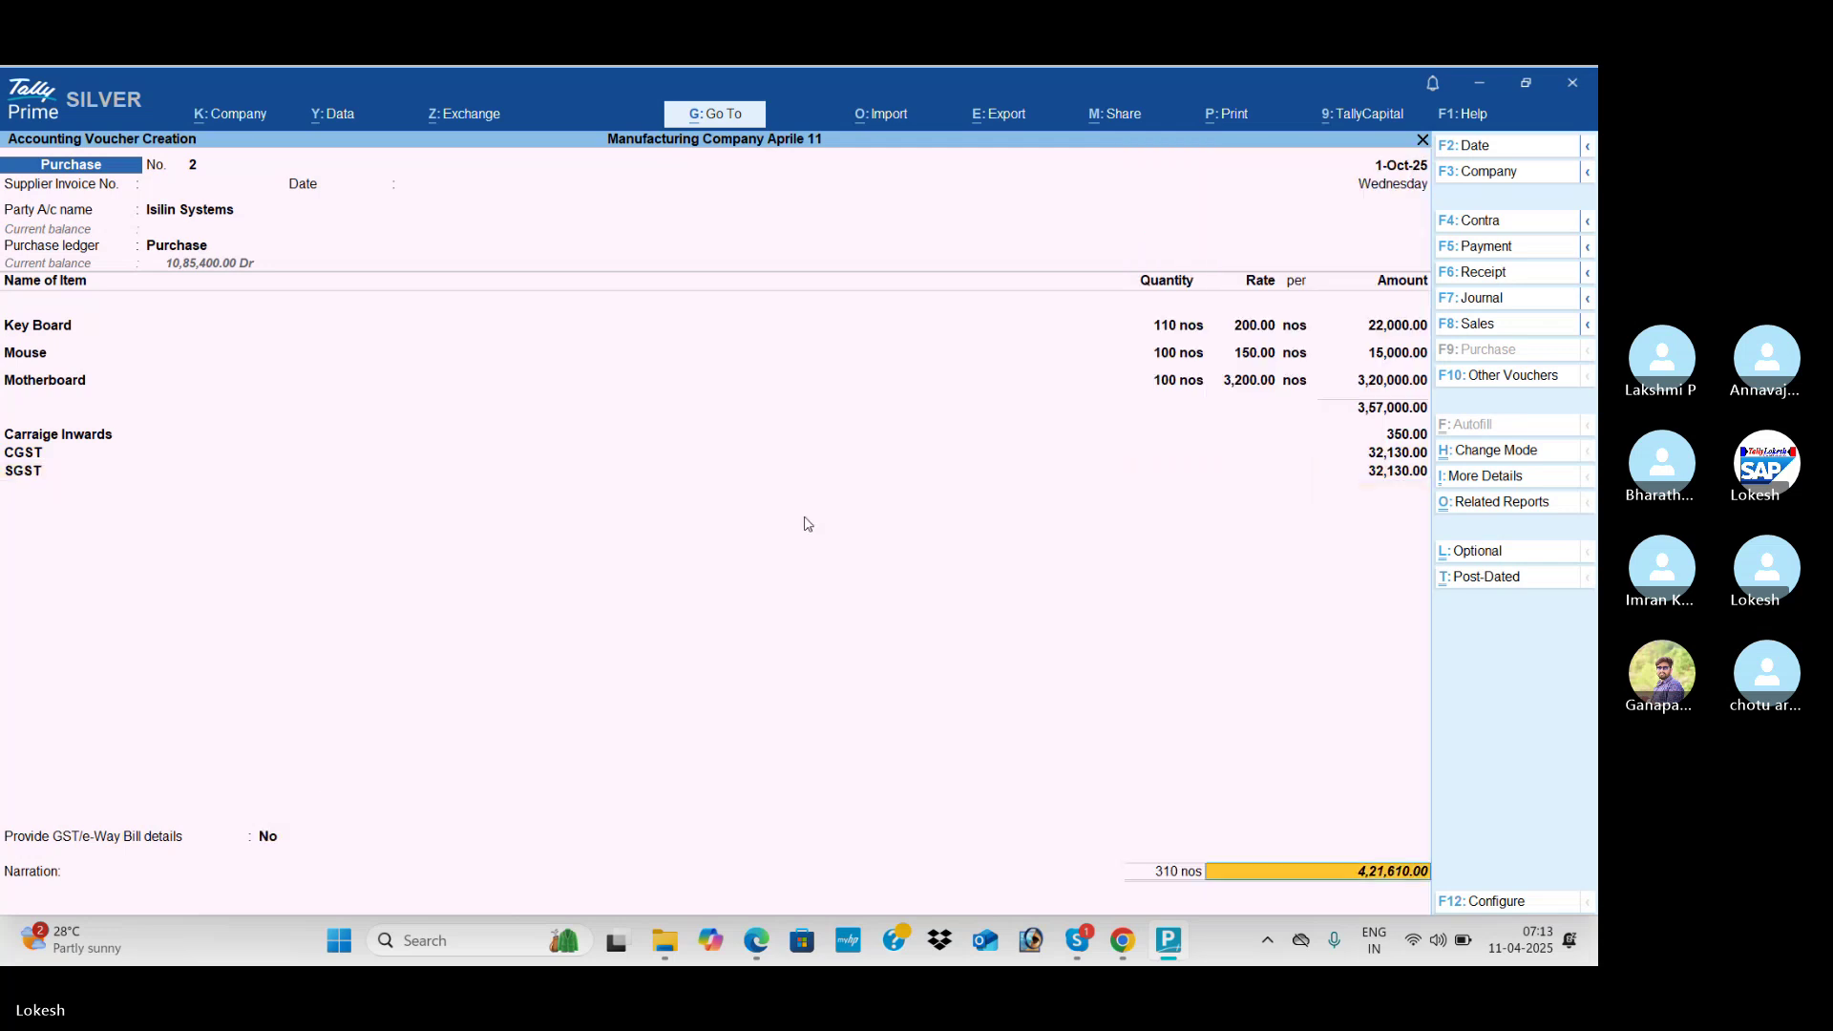
Step: Compare the voucher total with the total of transaction 7 in the PDF and move on to the narration
key("alt+Tab")
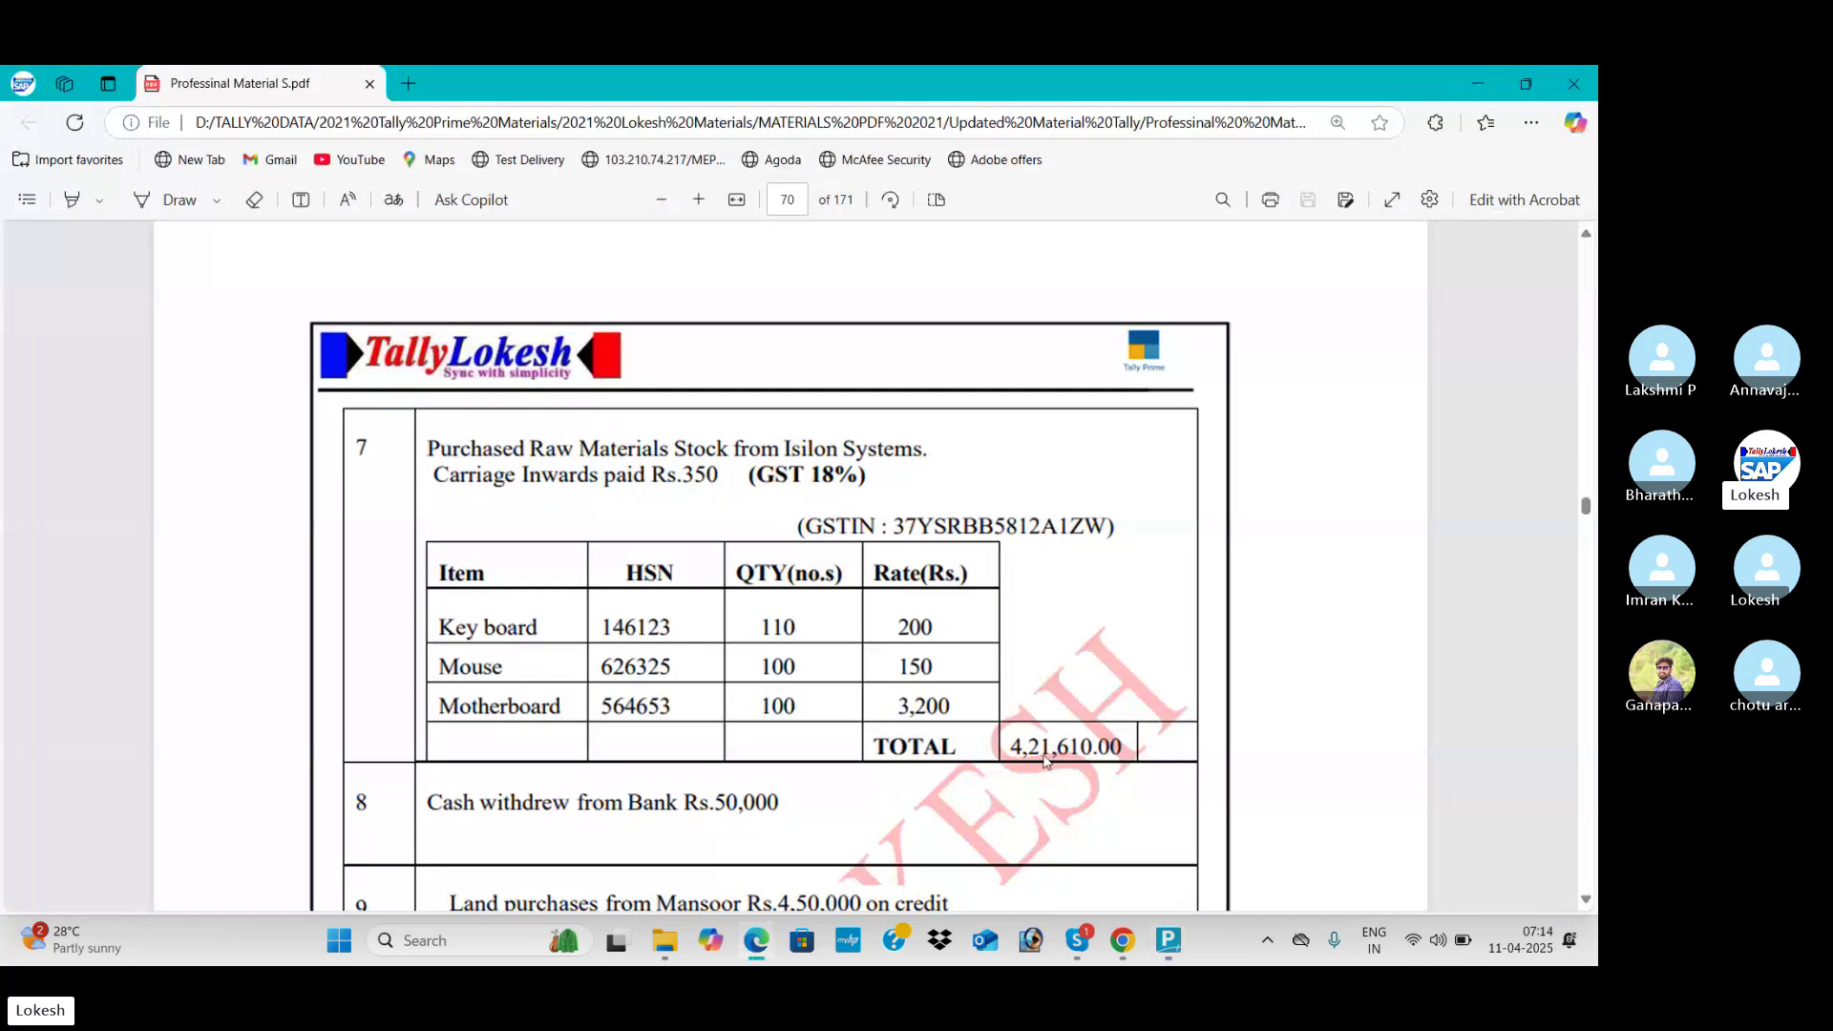
key("alt+Tab")
key("Return")
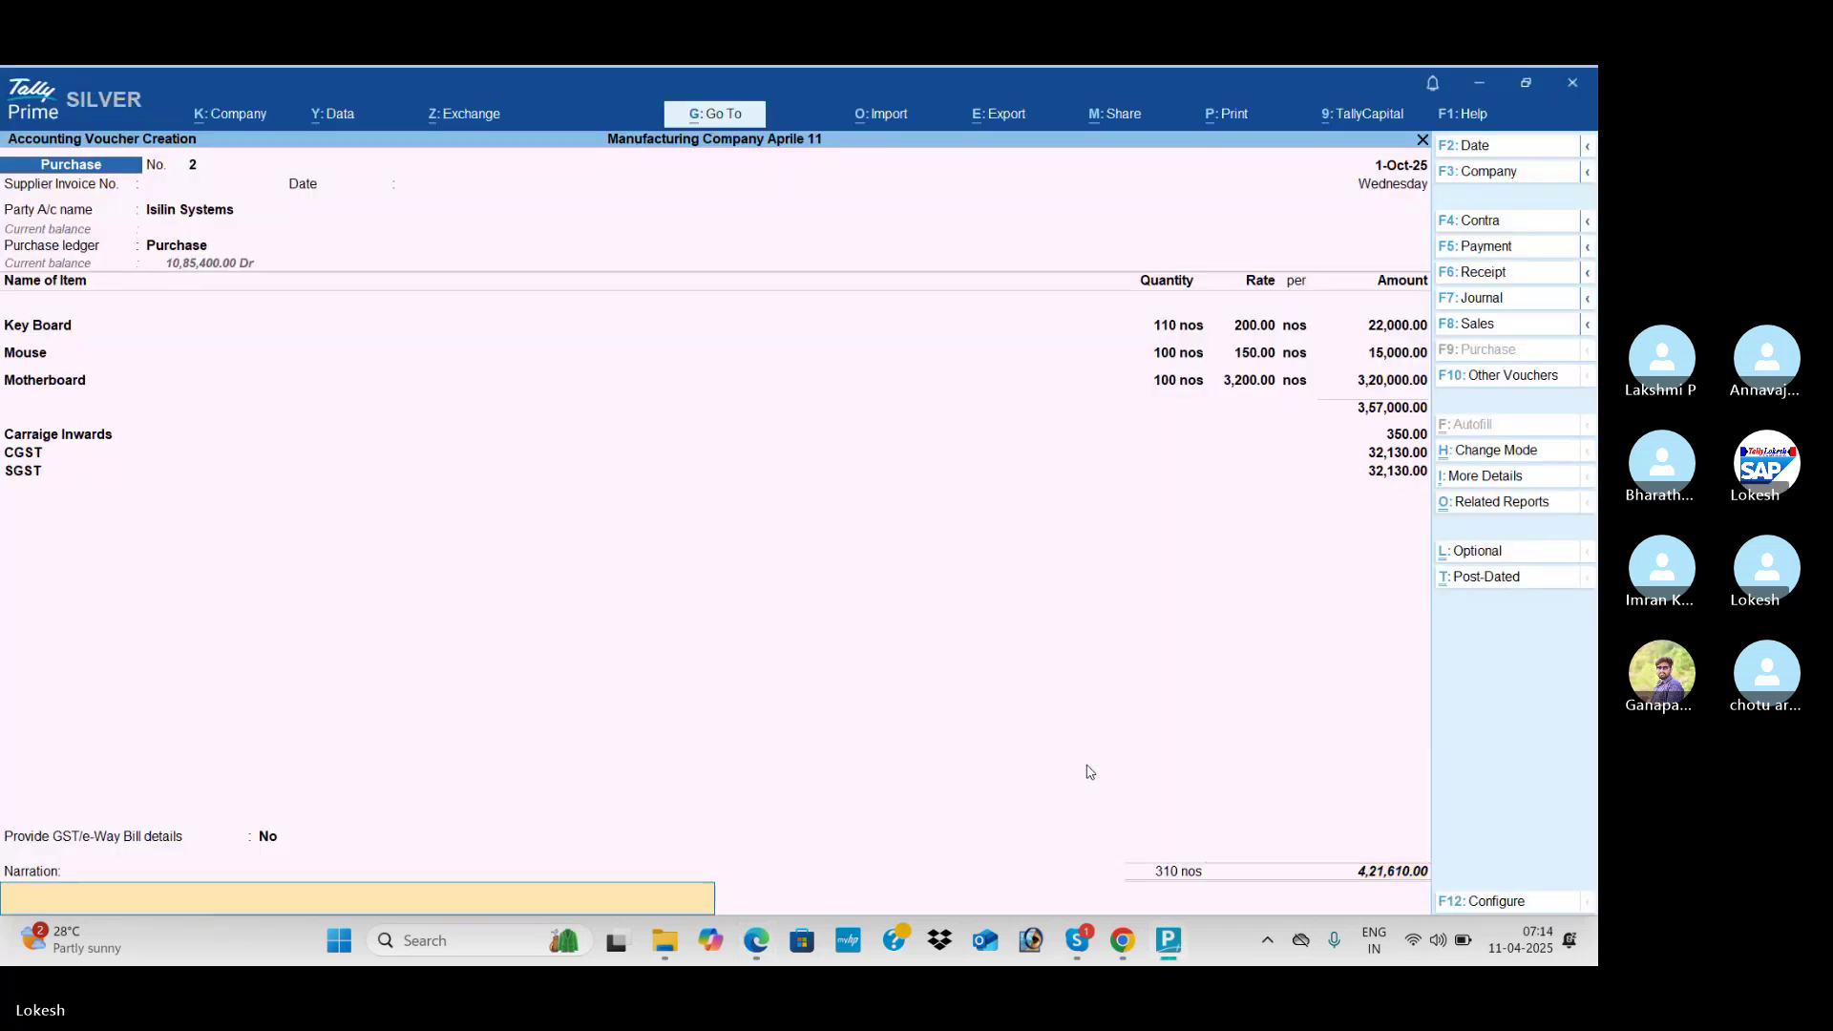
Step: Save the Isilon Systems purchase voucher without a narration and read transactions 8 and 9 in the PDF
key("Return")
key("Return")
key("alt+Tab")
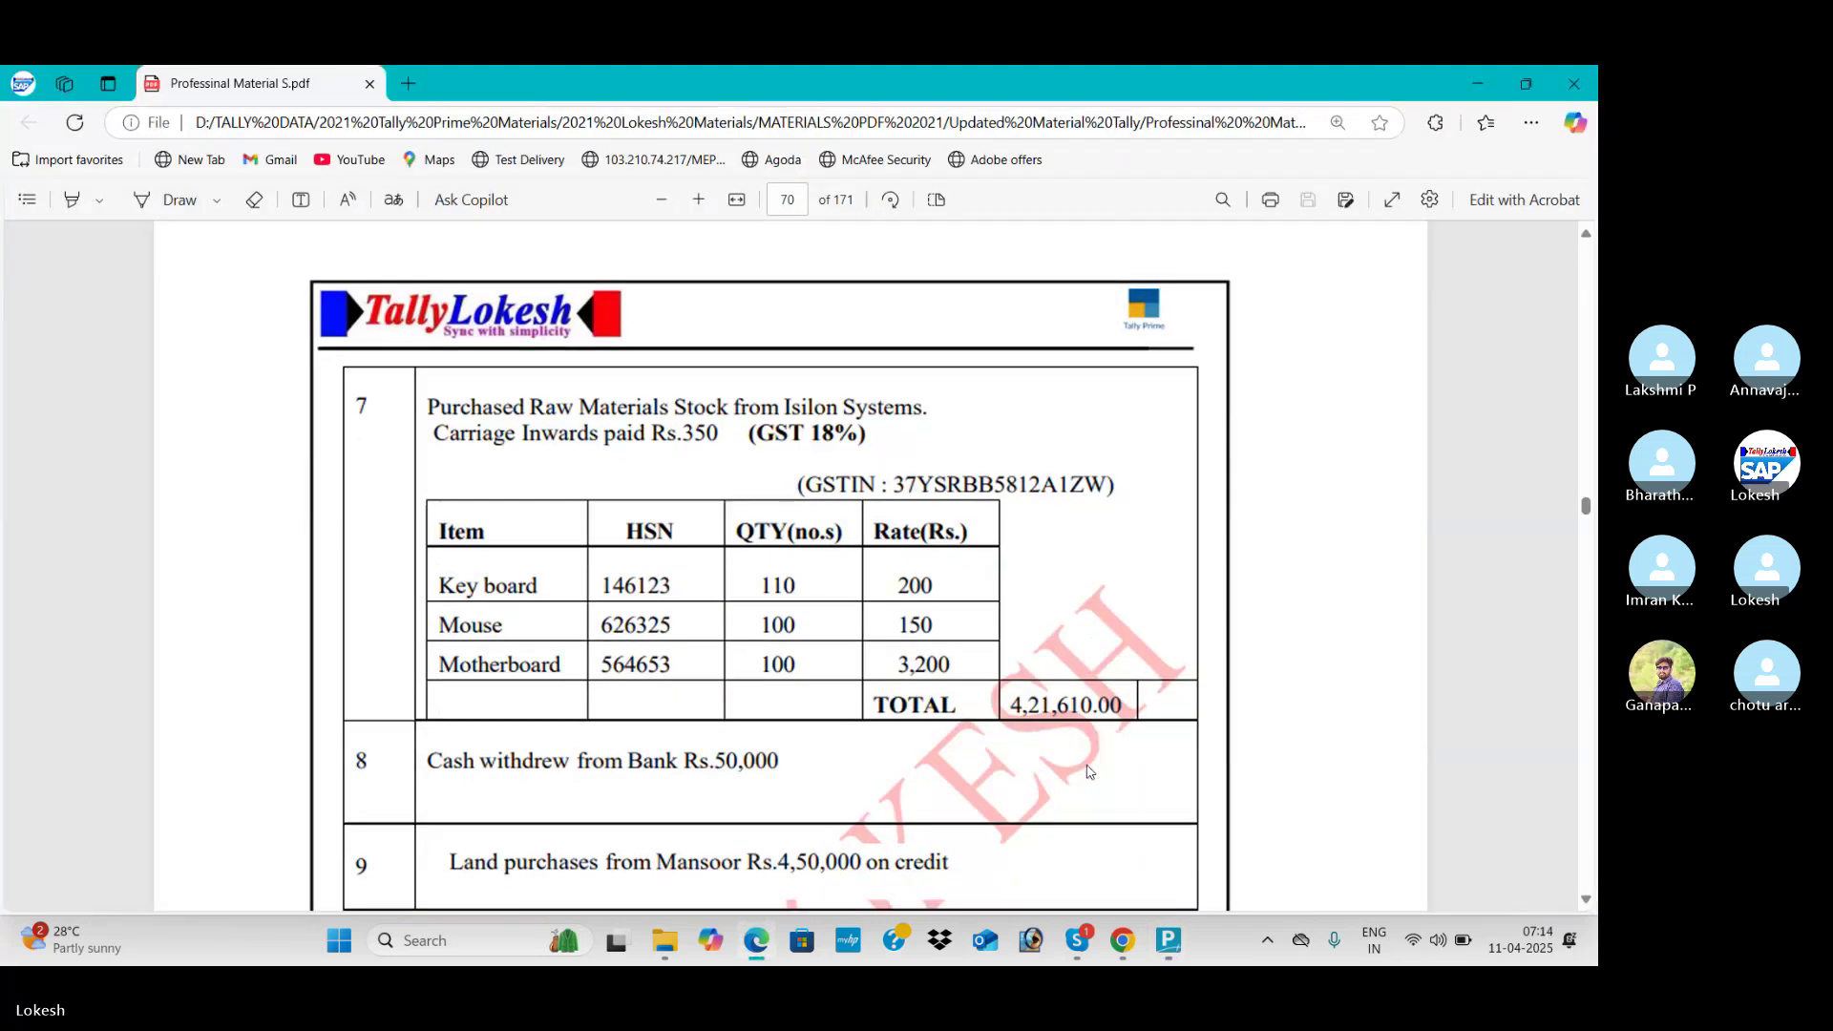
scroll(1091, 771, "down", 3)
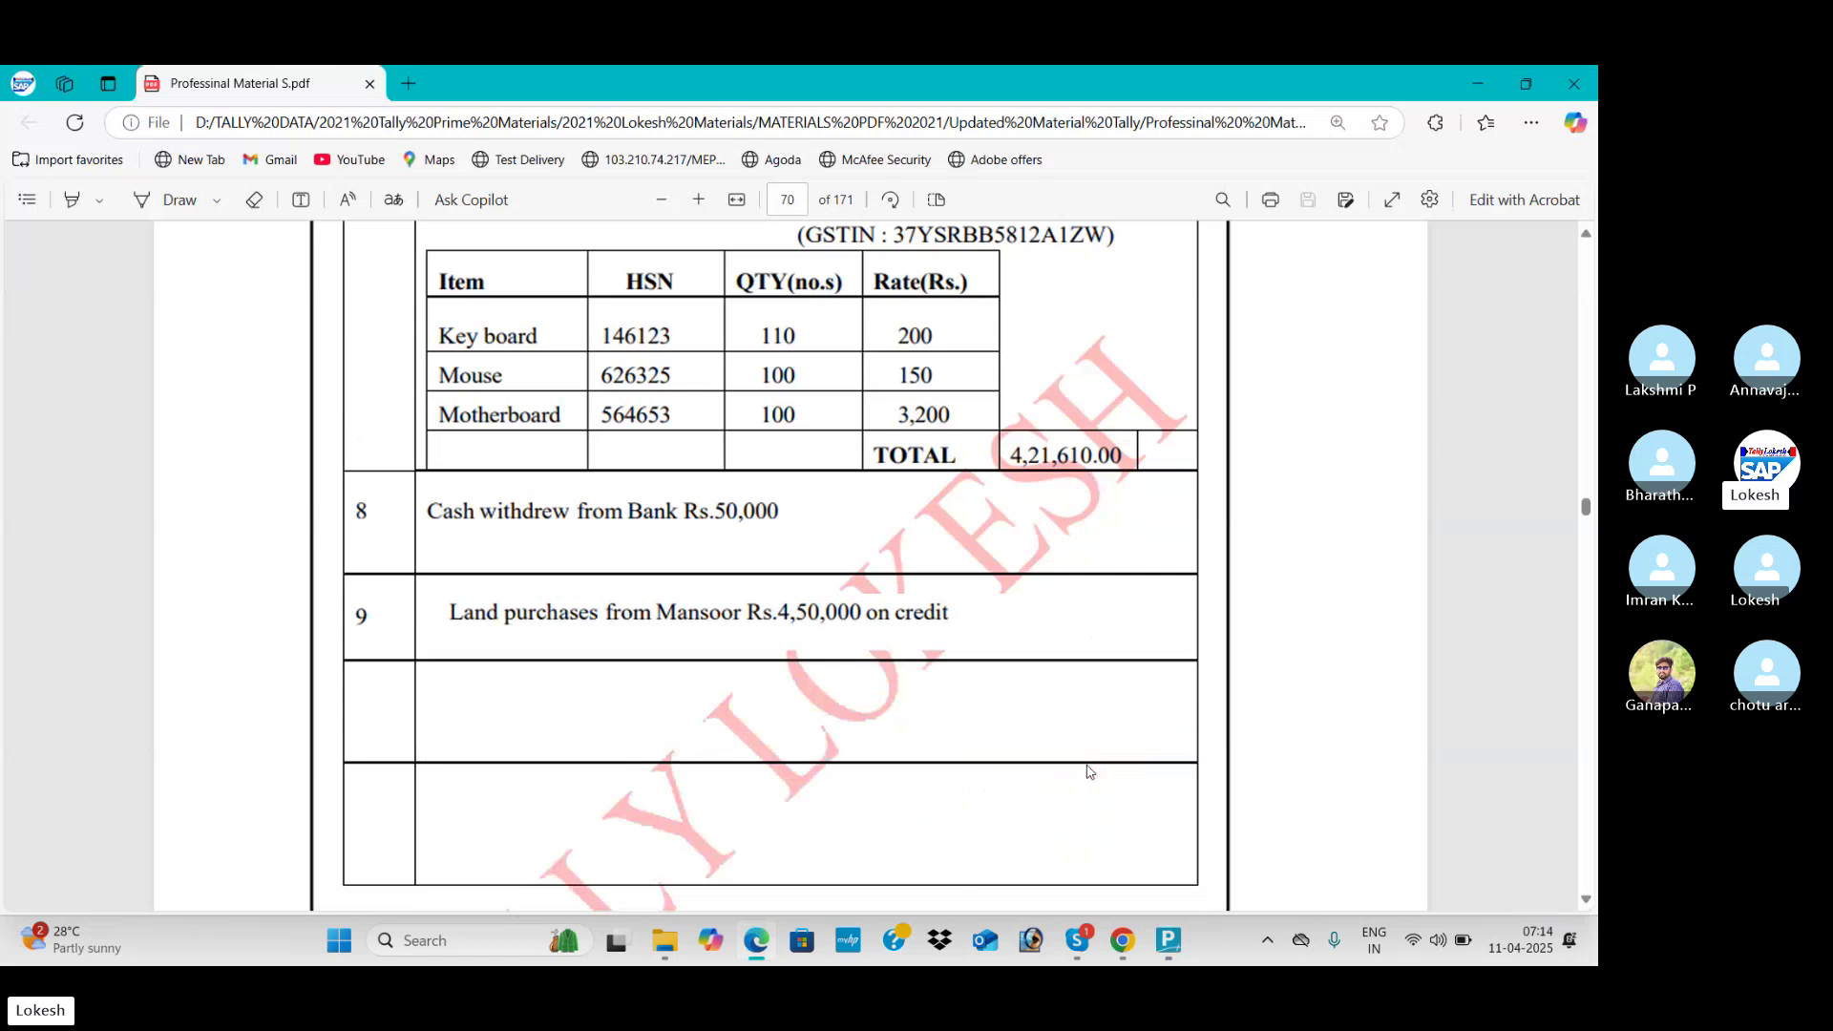
key("alt+Tab")
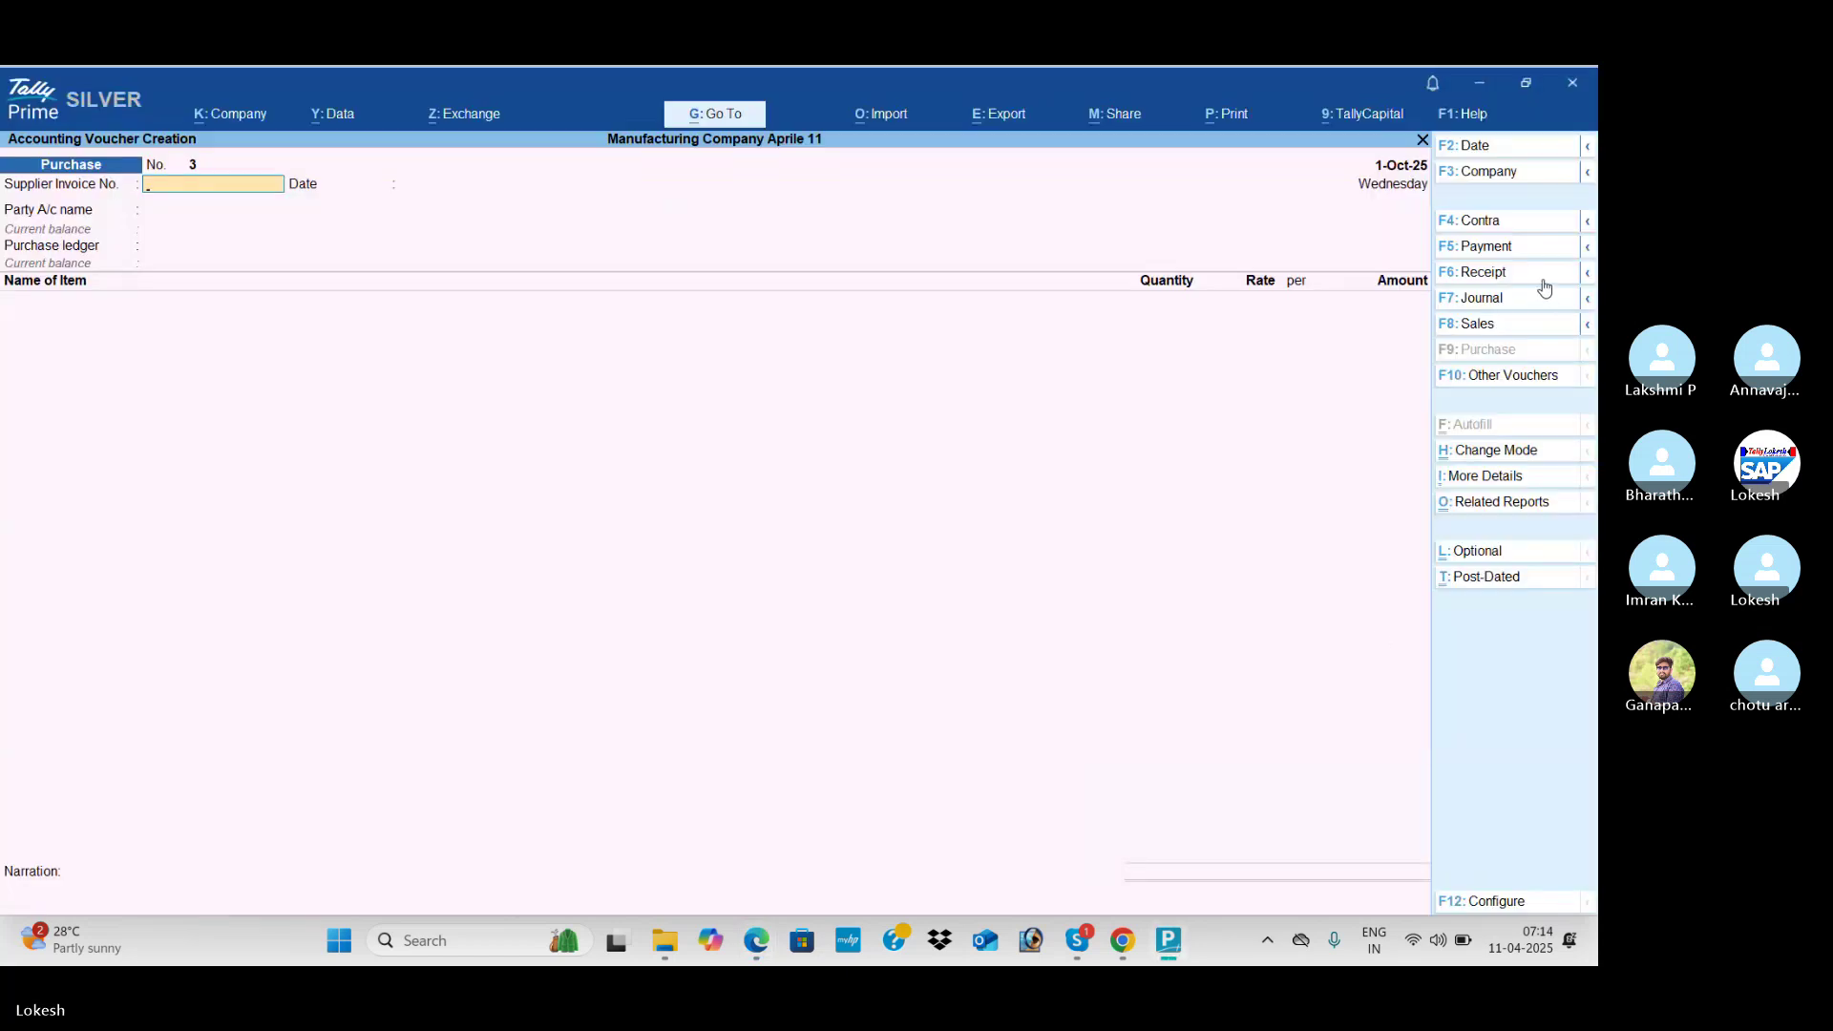
Step: Record transaction 8 as a contra voucher crediting Hdfc Bank 50,000 and debiting Cash, and save it
left_click(1513, 226)
key("Return")
key("alt+Tab")
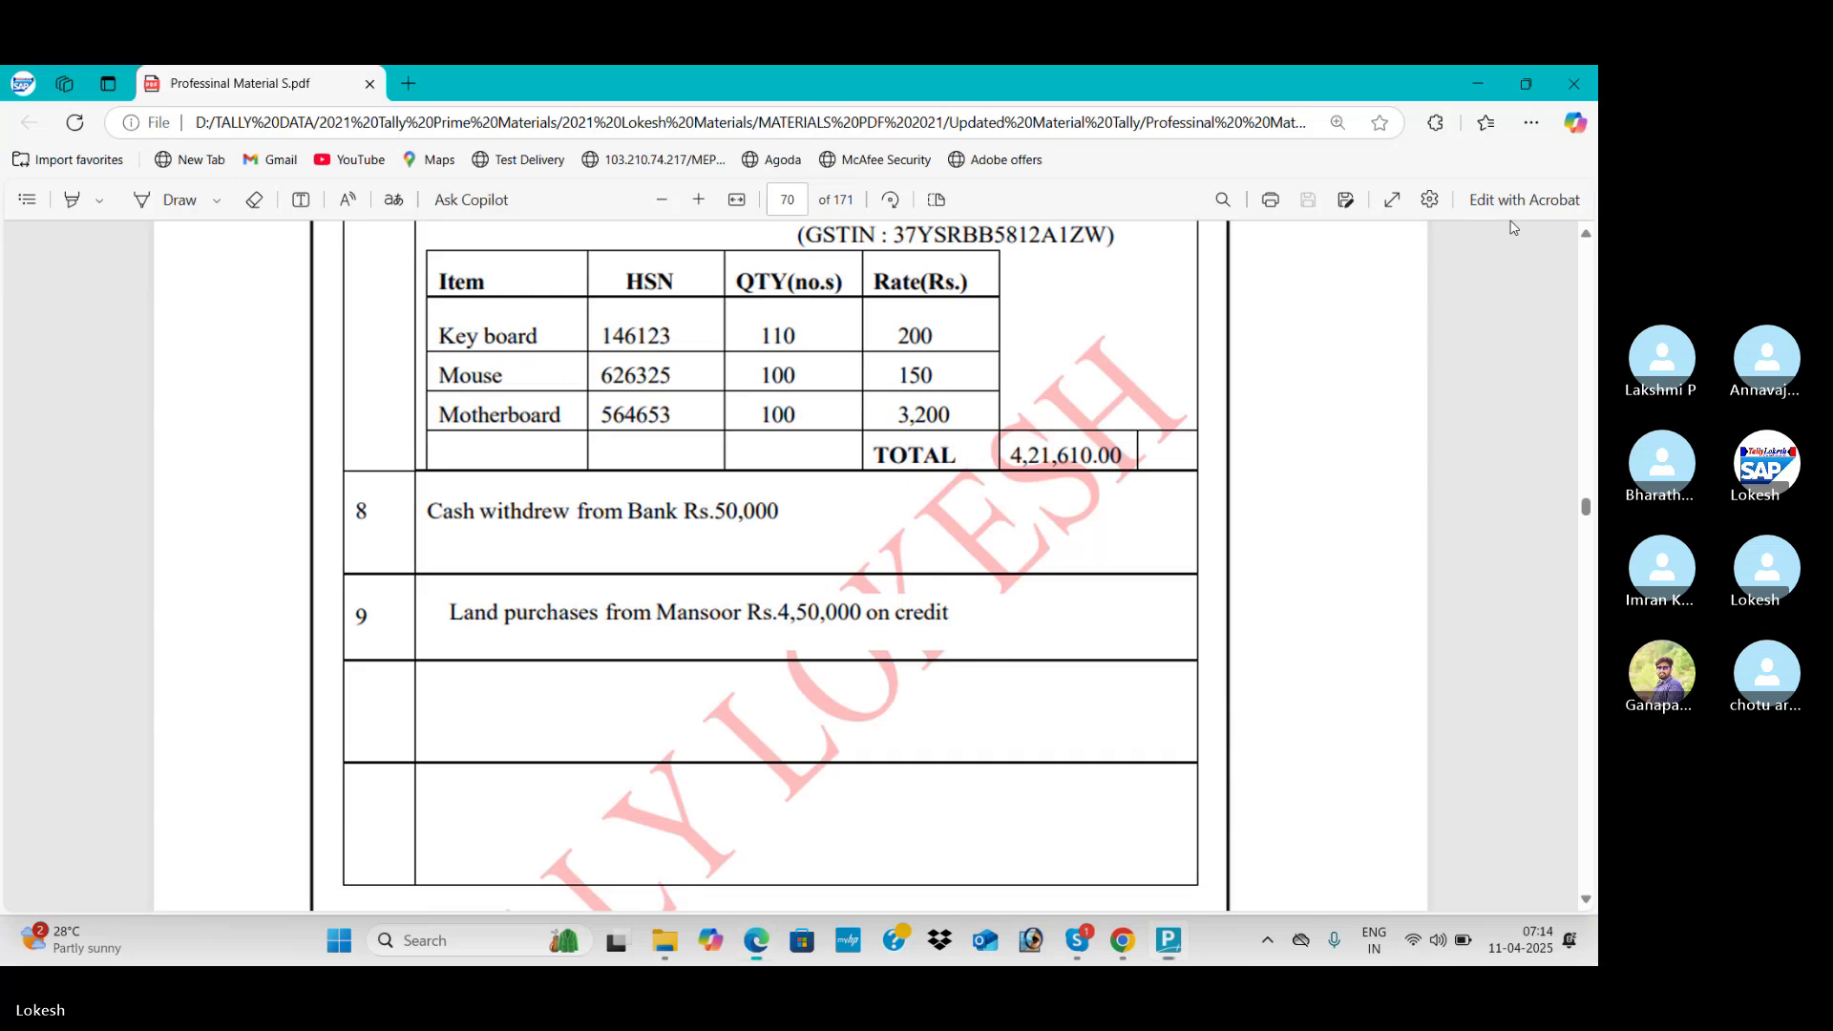
key("alt+Tab")
type("50")
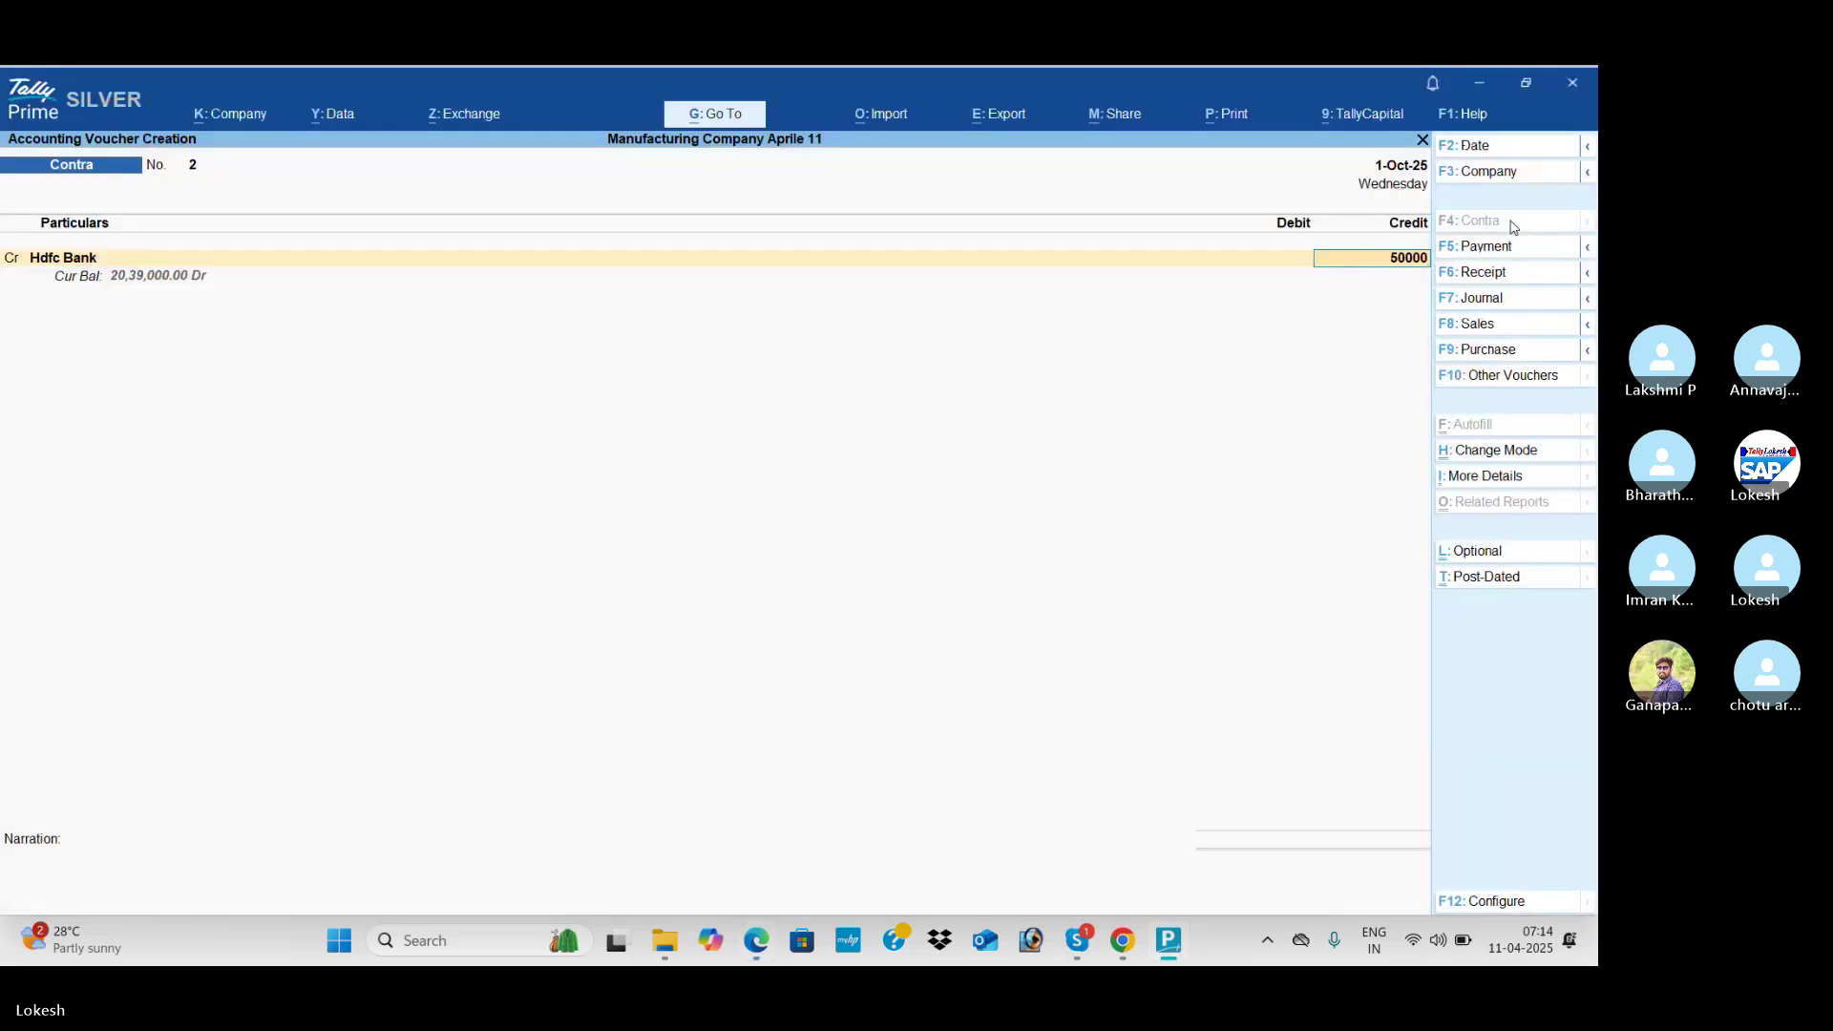
type("000")
key("Return")
key("Return")
key("Return")
key("Return")
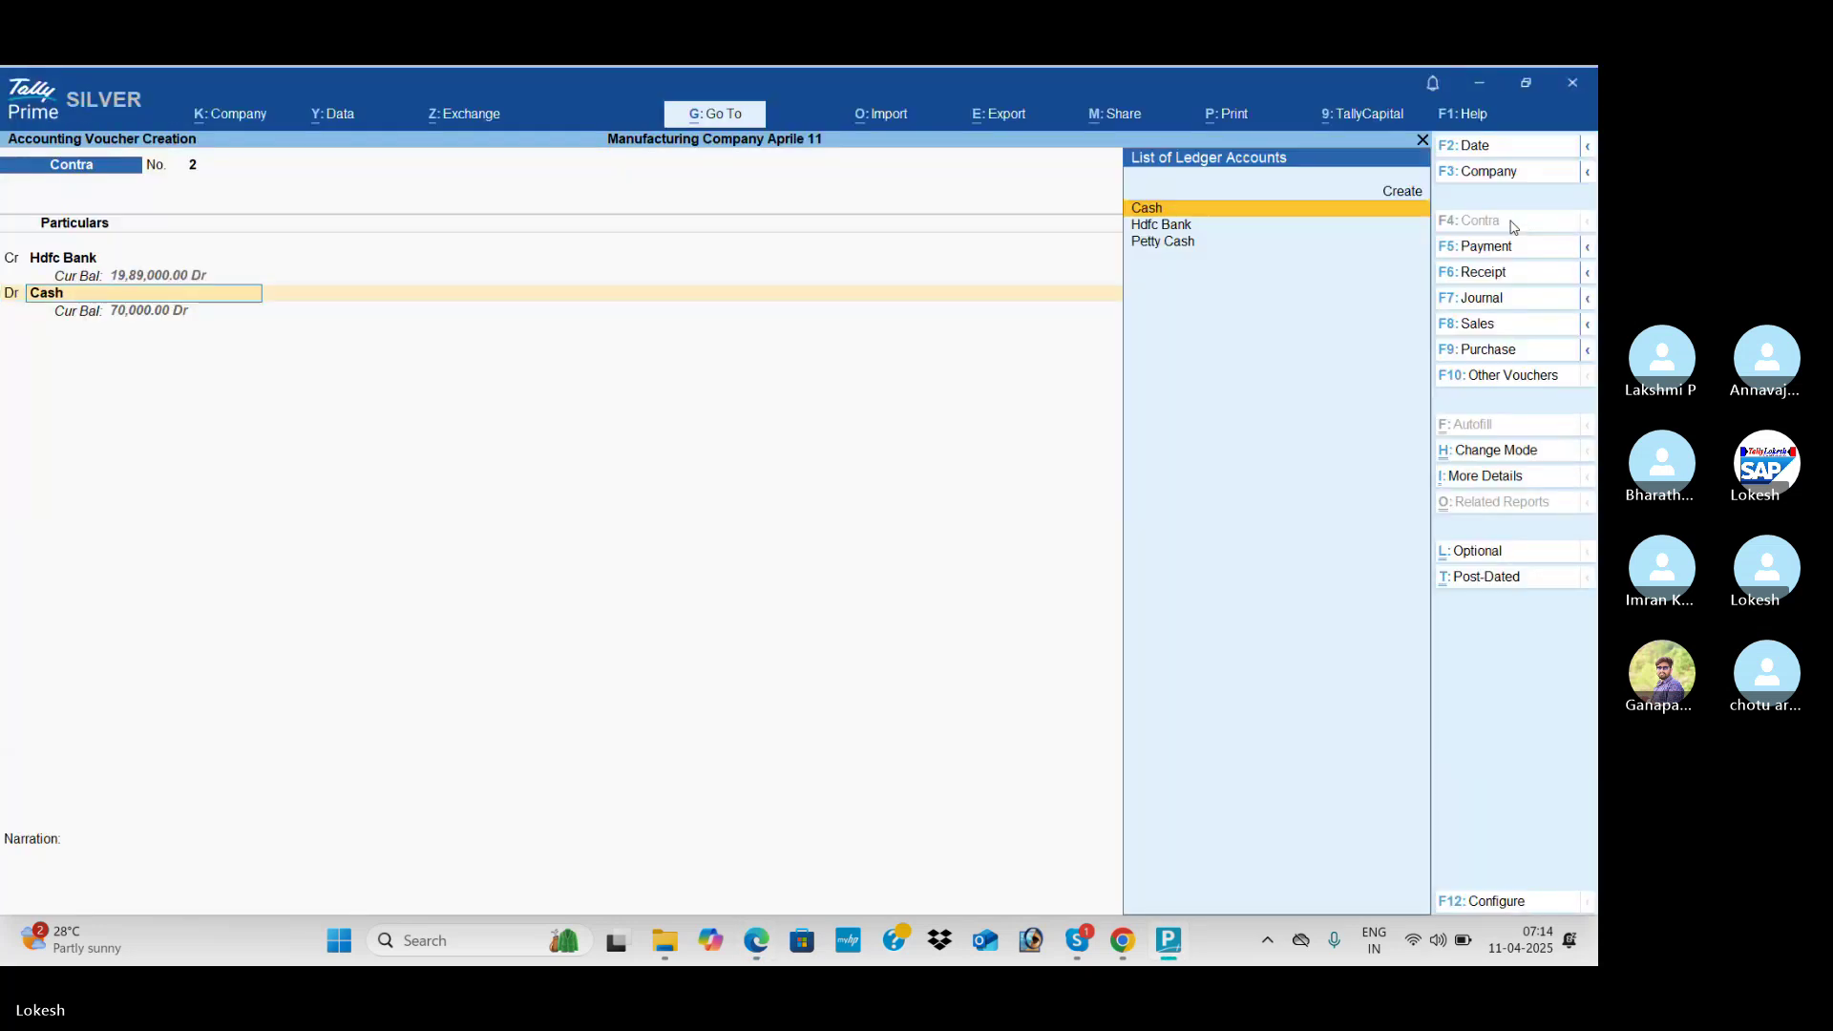
key("Return")
key("ctrl+a")
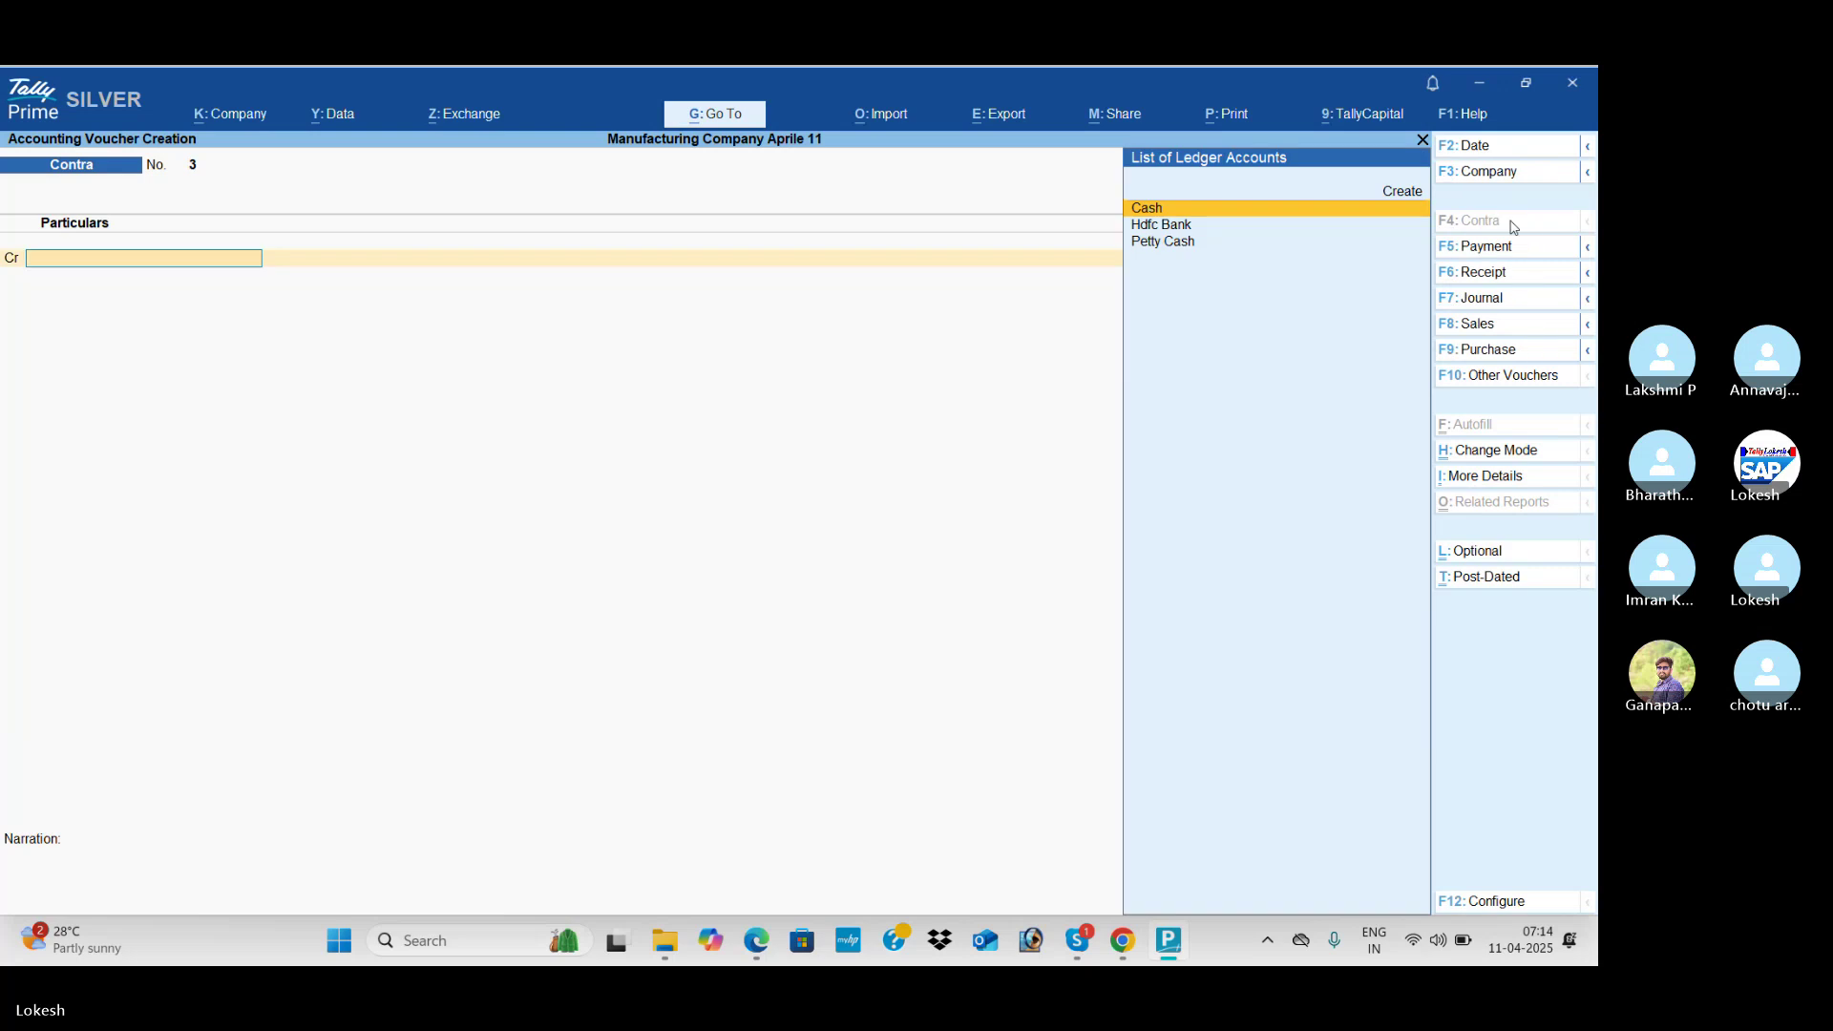
Step: Start a journal voucher for transaction 9 in the PDF and create the Land ledger under Fixed Assets
key("alt+Tab")
key("alt+Tab")
key("alt+c")
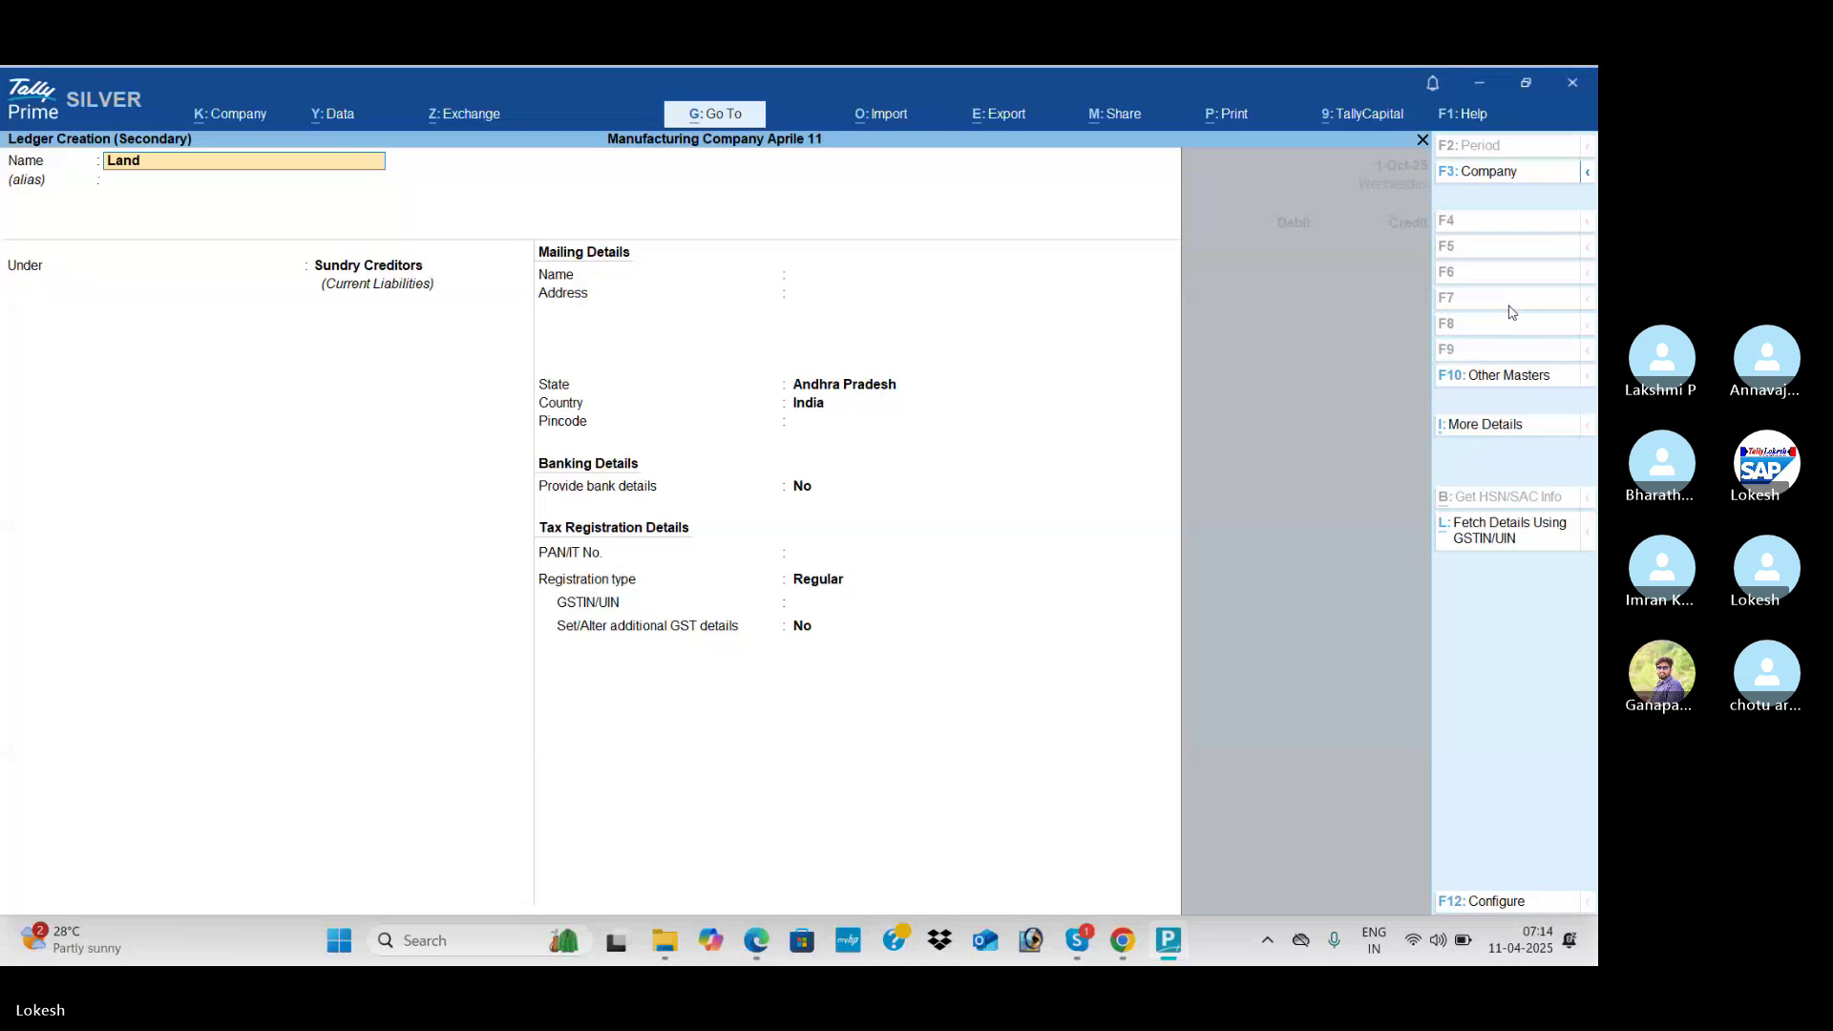
type("Land")
key("ctrl+a")
Step: Look up the land price in the PDF and debit Land with 4,50,000 in the journal
key("alt+Tab")
key("alt+Tab")
type("450000")
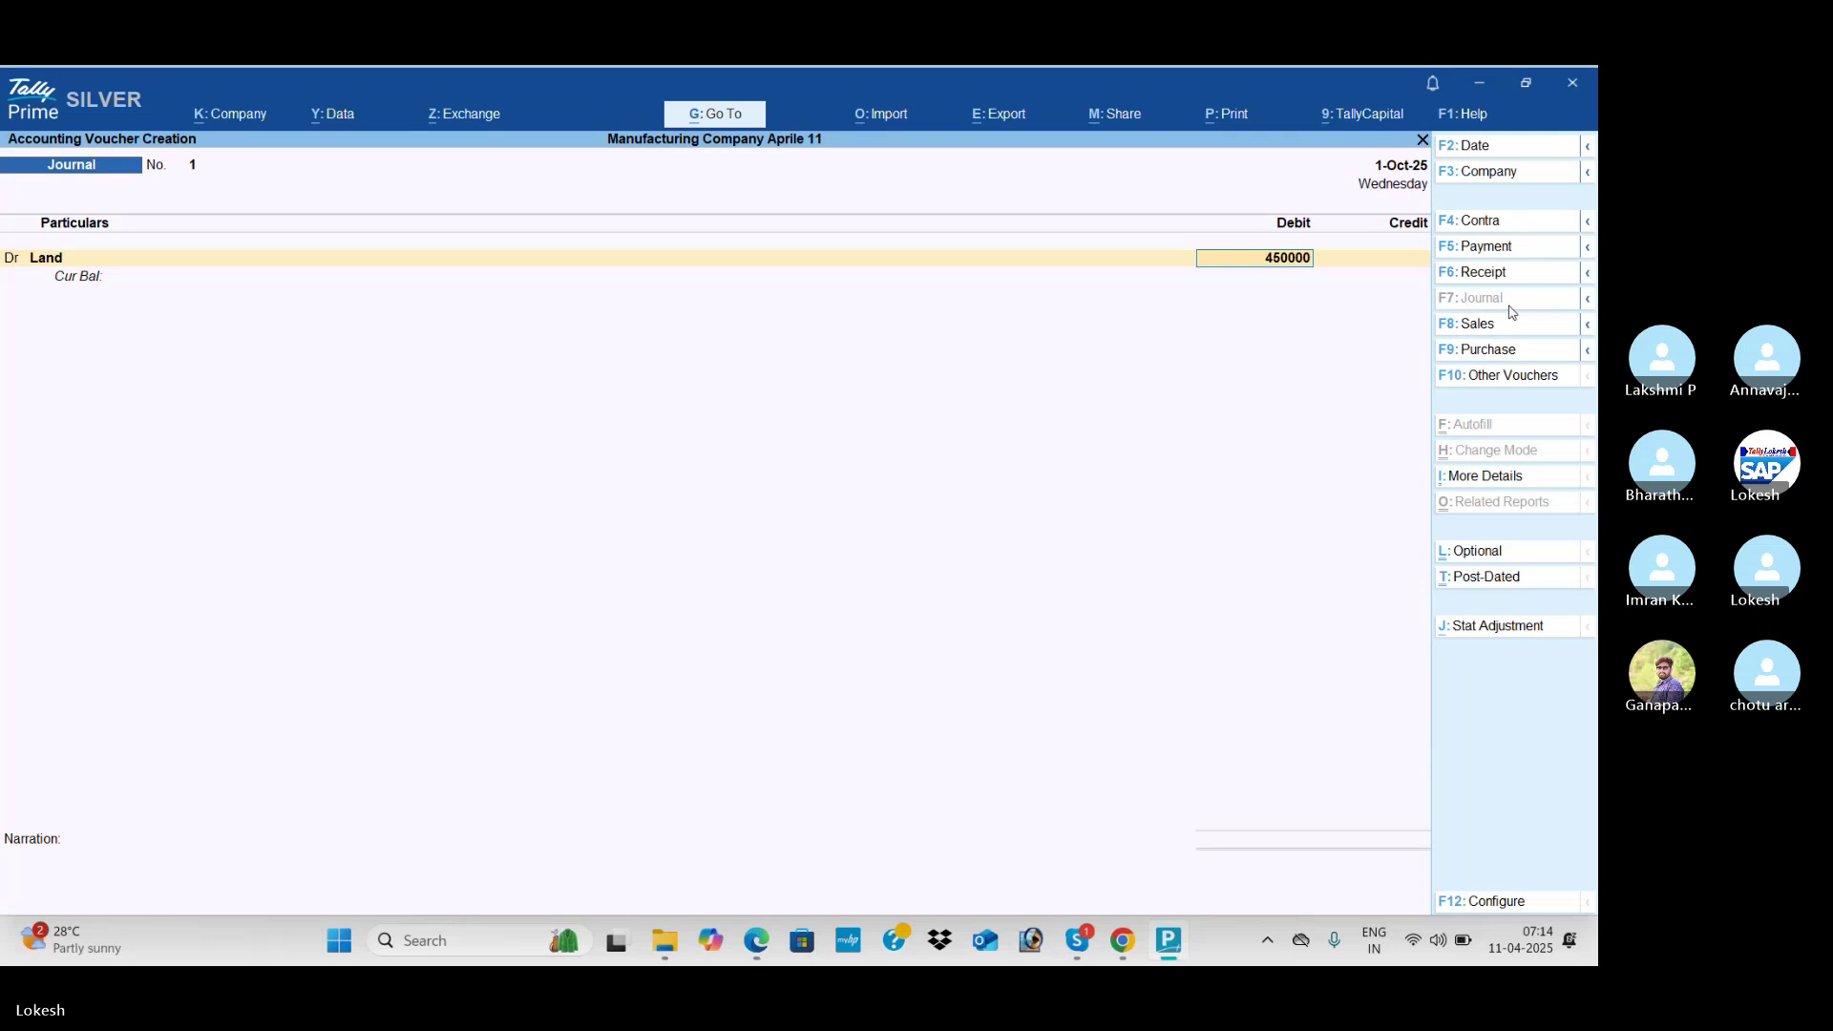
key("Return")
Step: Create a ledger for the land seller named in transaction 9 under Sundry Creditors, credit it and save the journal voucher
key("alt+Tab")
key("alt+Tab")
key("alt+c")
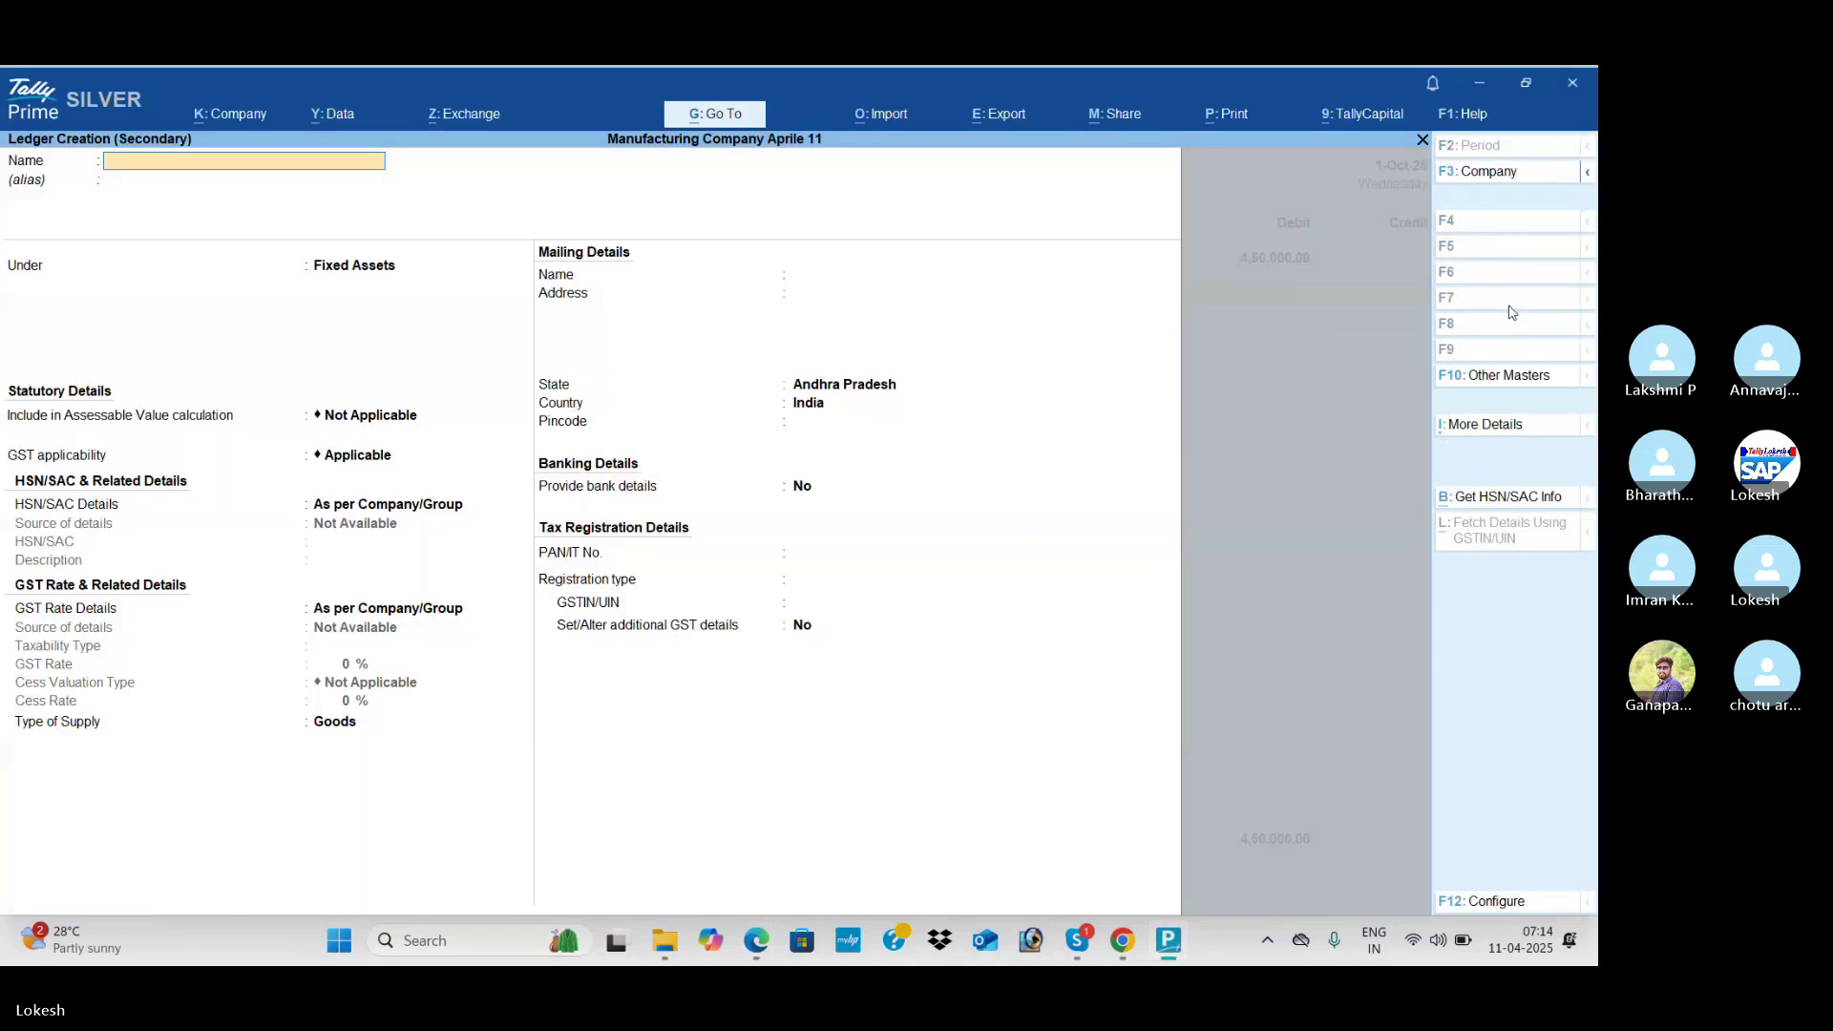
type("Mansoor")
key("Return")
key("Return")
type("Sun")
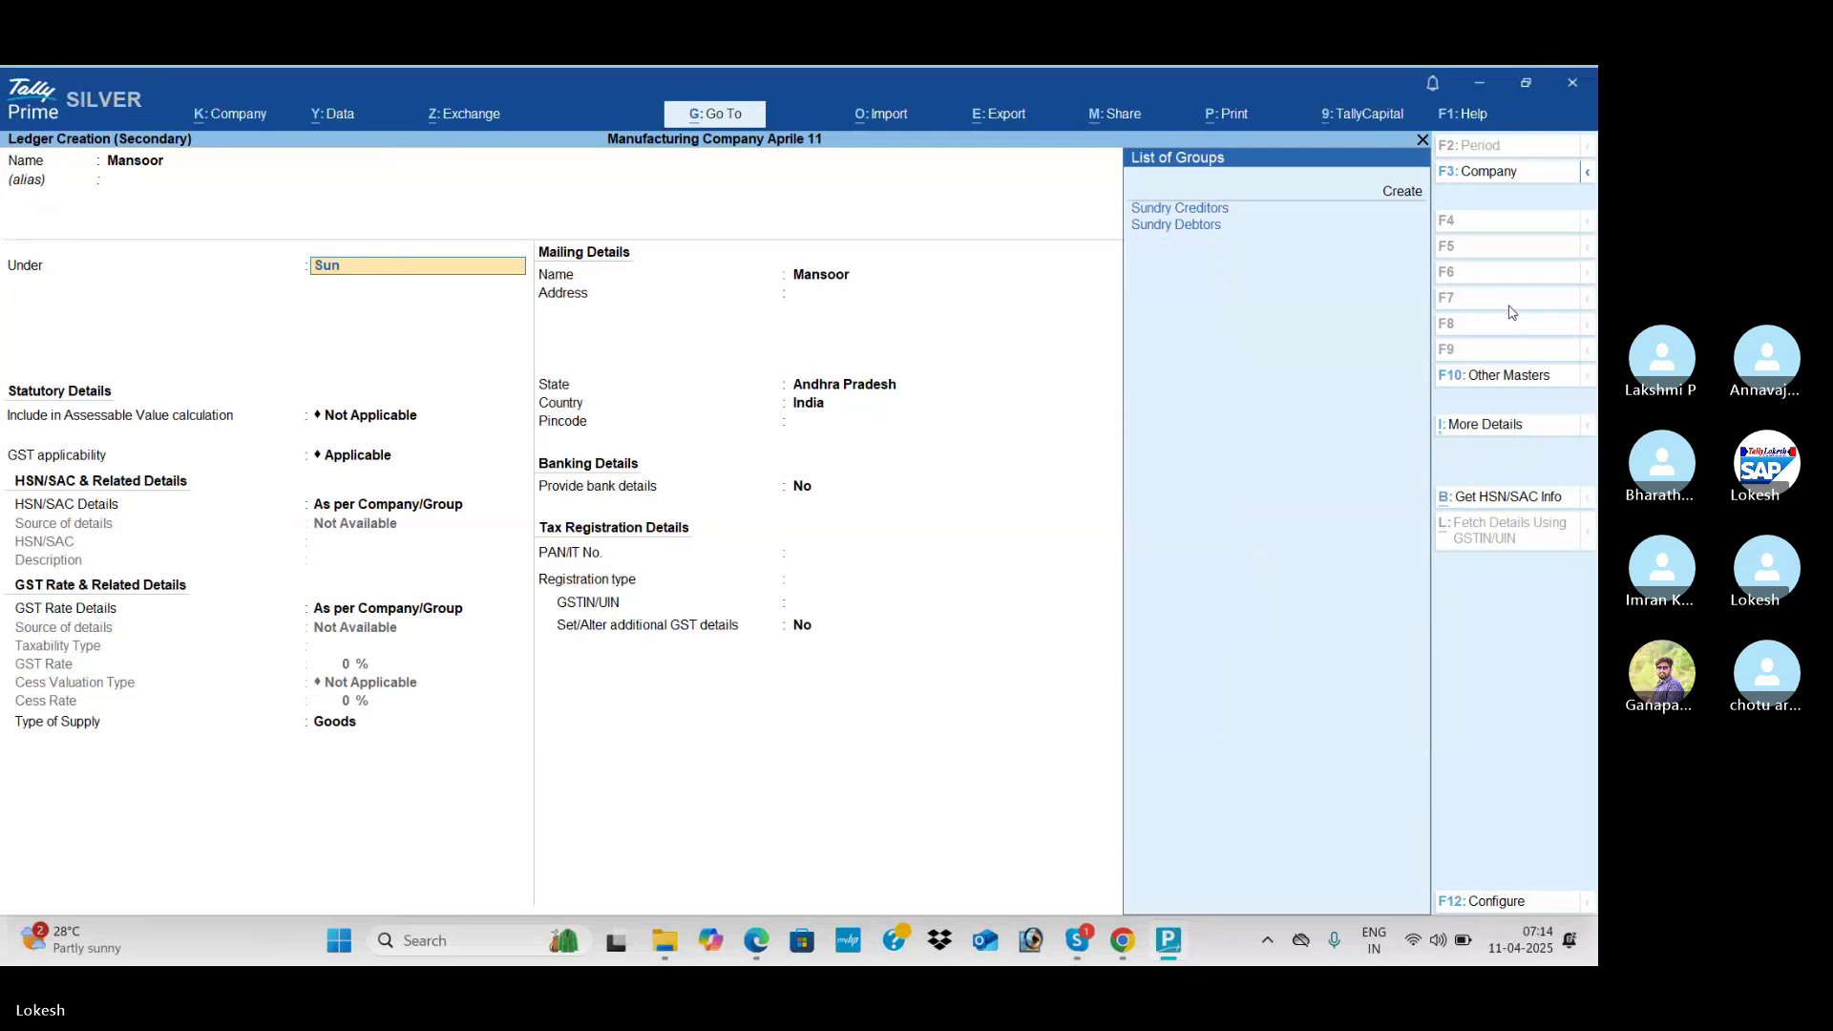
key("Return")
key("Return")
key("Return")
key("Return")
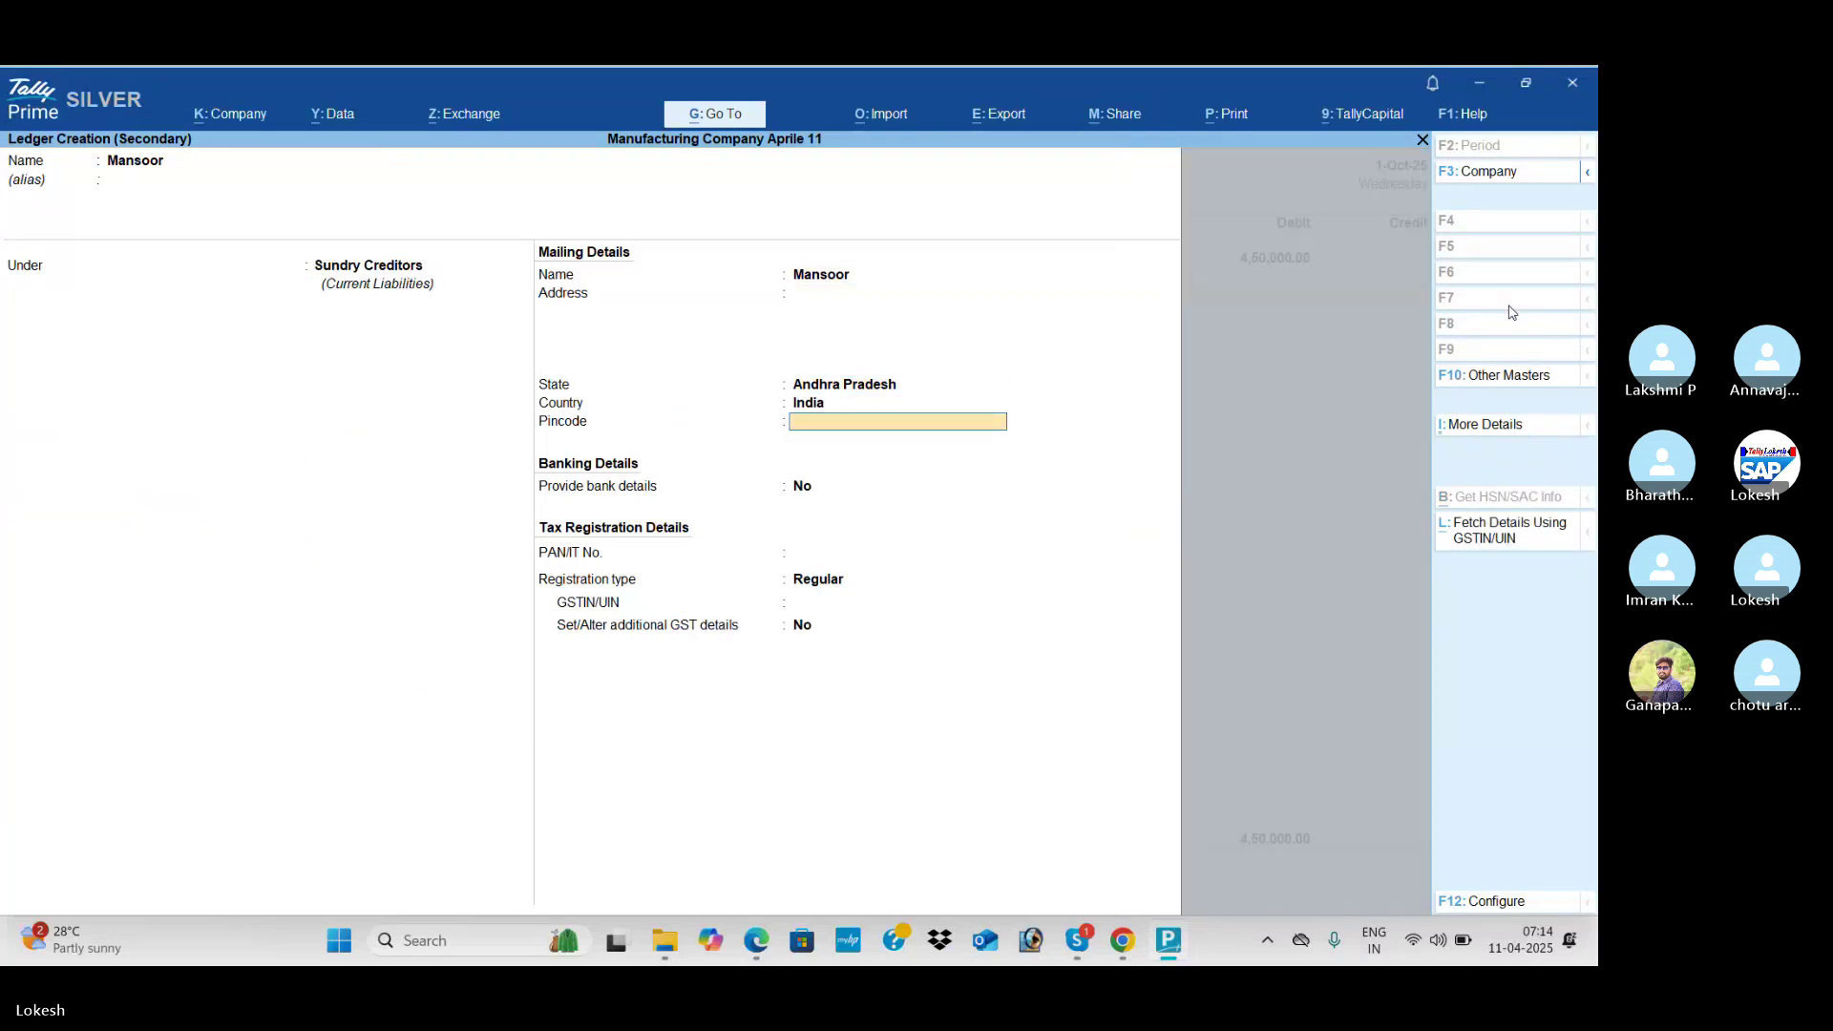
key("ctrl+a")
key("ctrl+a")
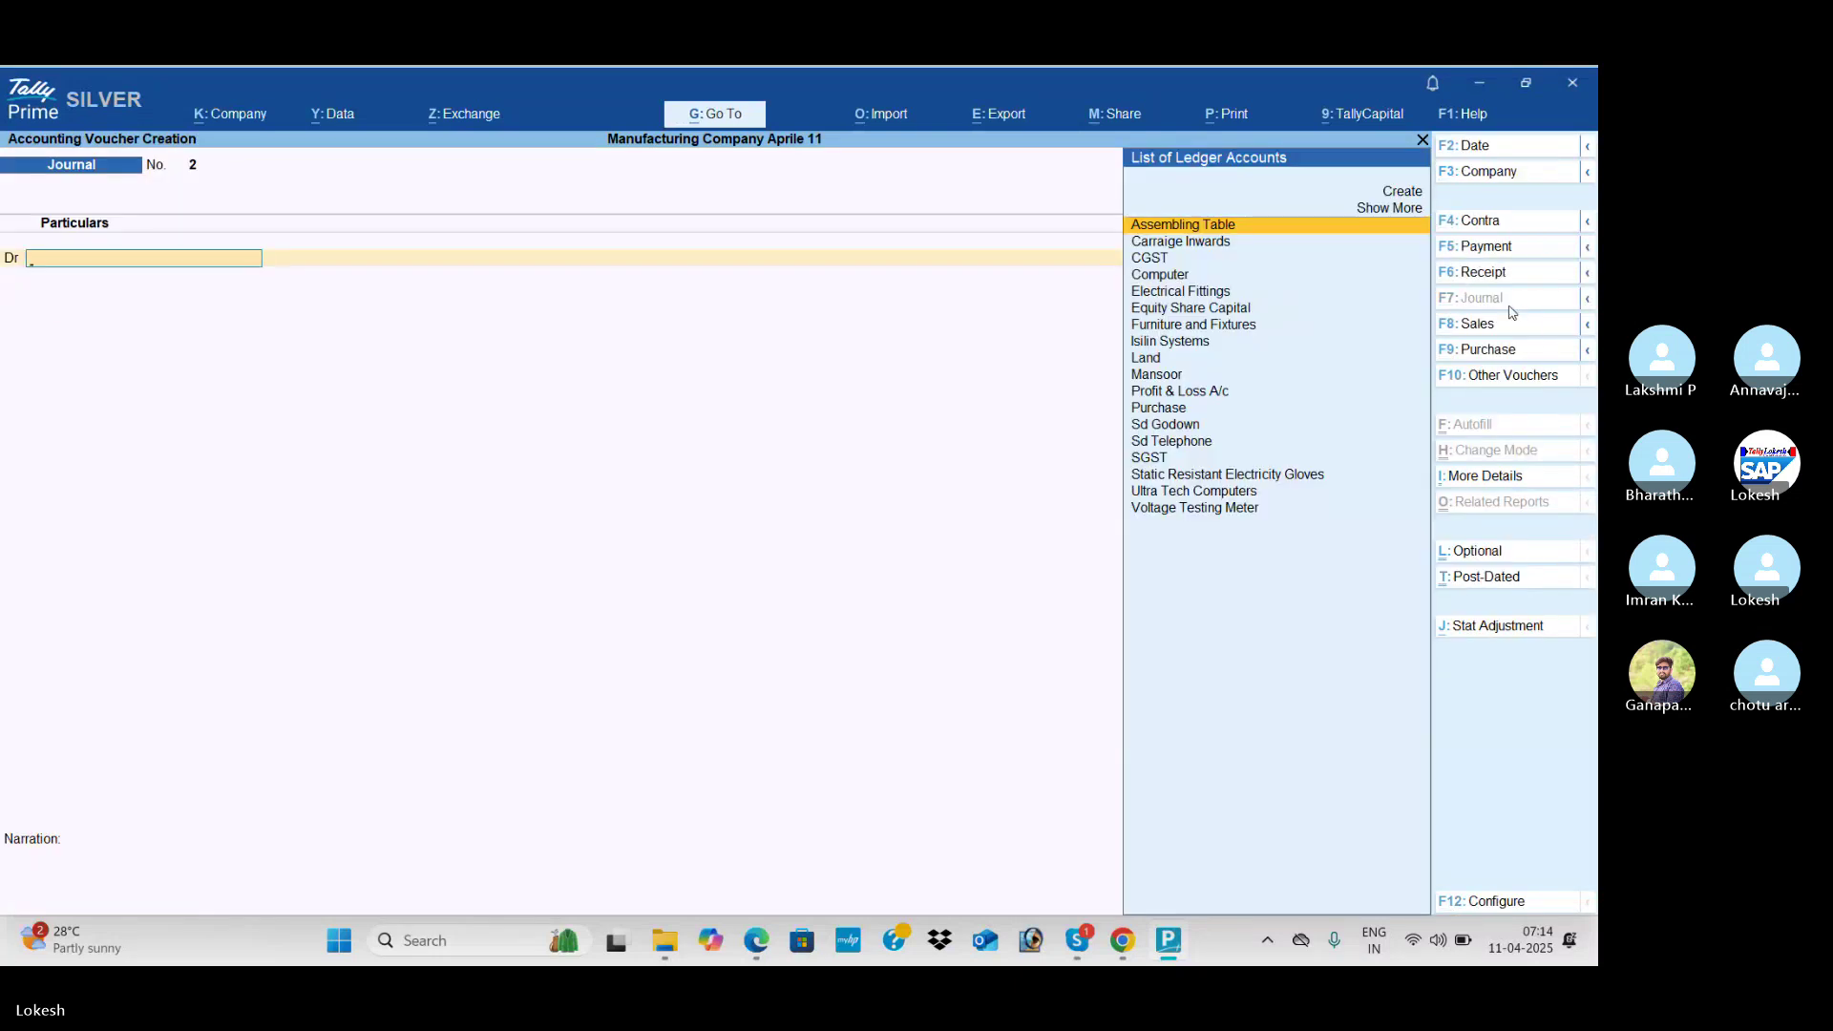
Step: Review the vouchers entered for 1-Oct-25 in the Day Book and close it
key("Escape")
key("Return")
key("Return")
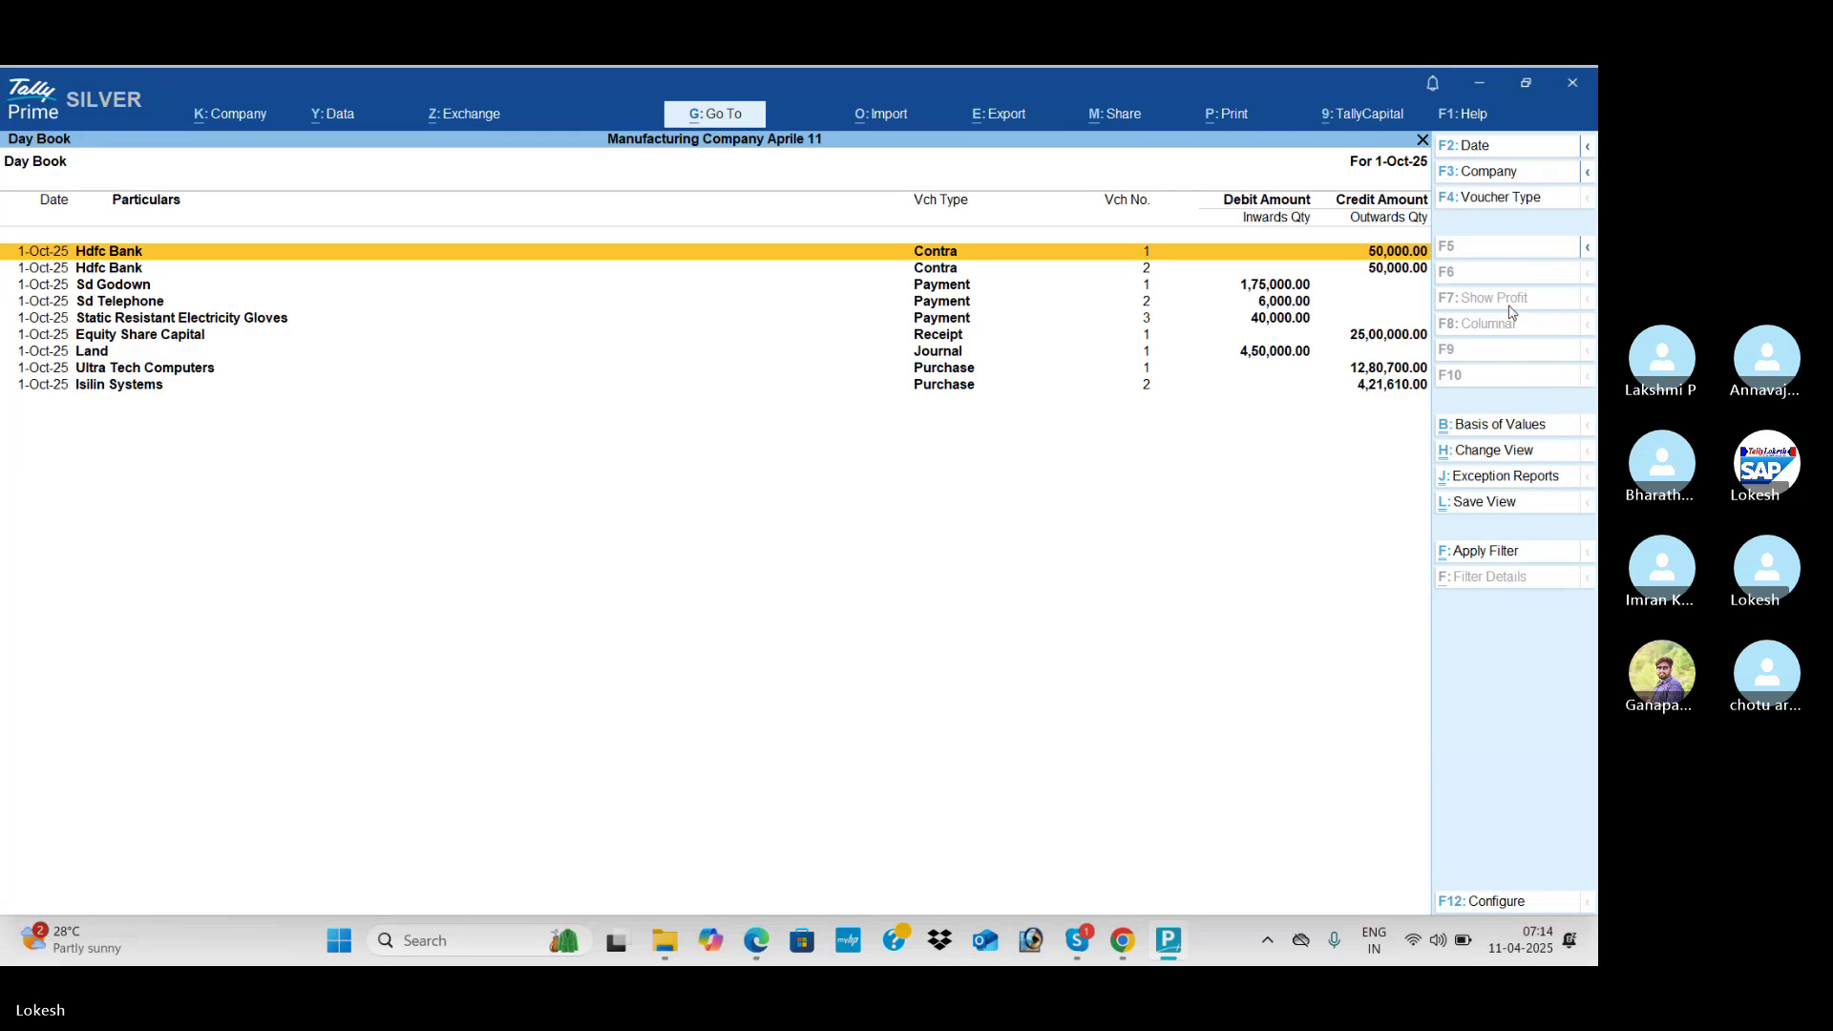
key("Down")
key("Down")
key("Down")
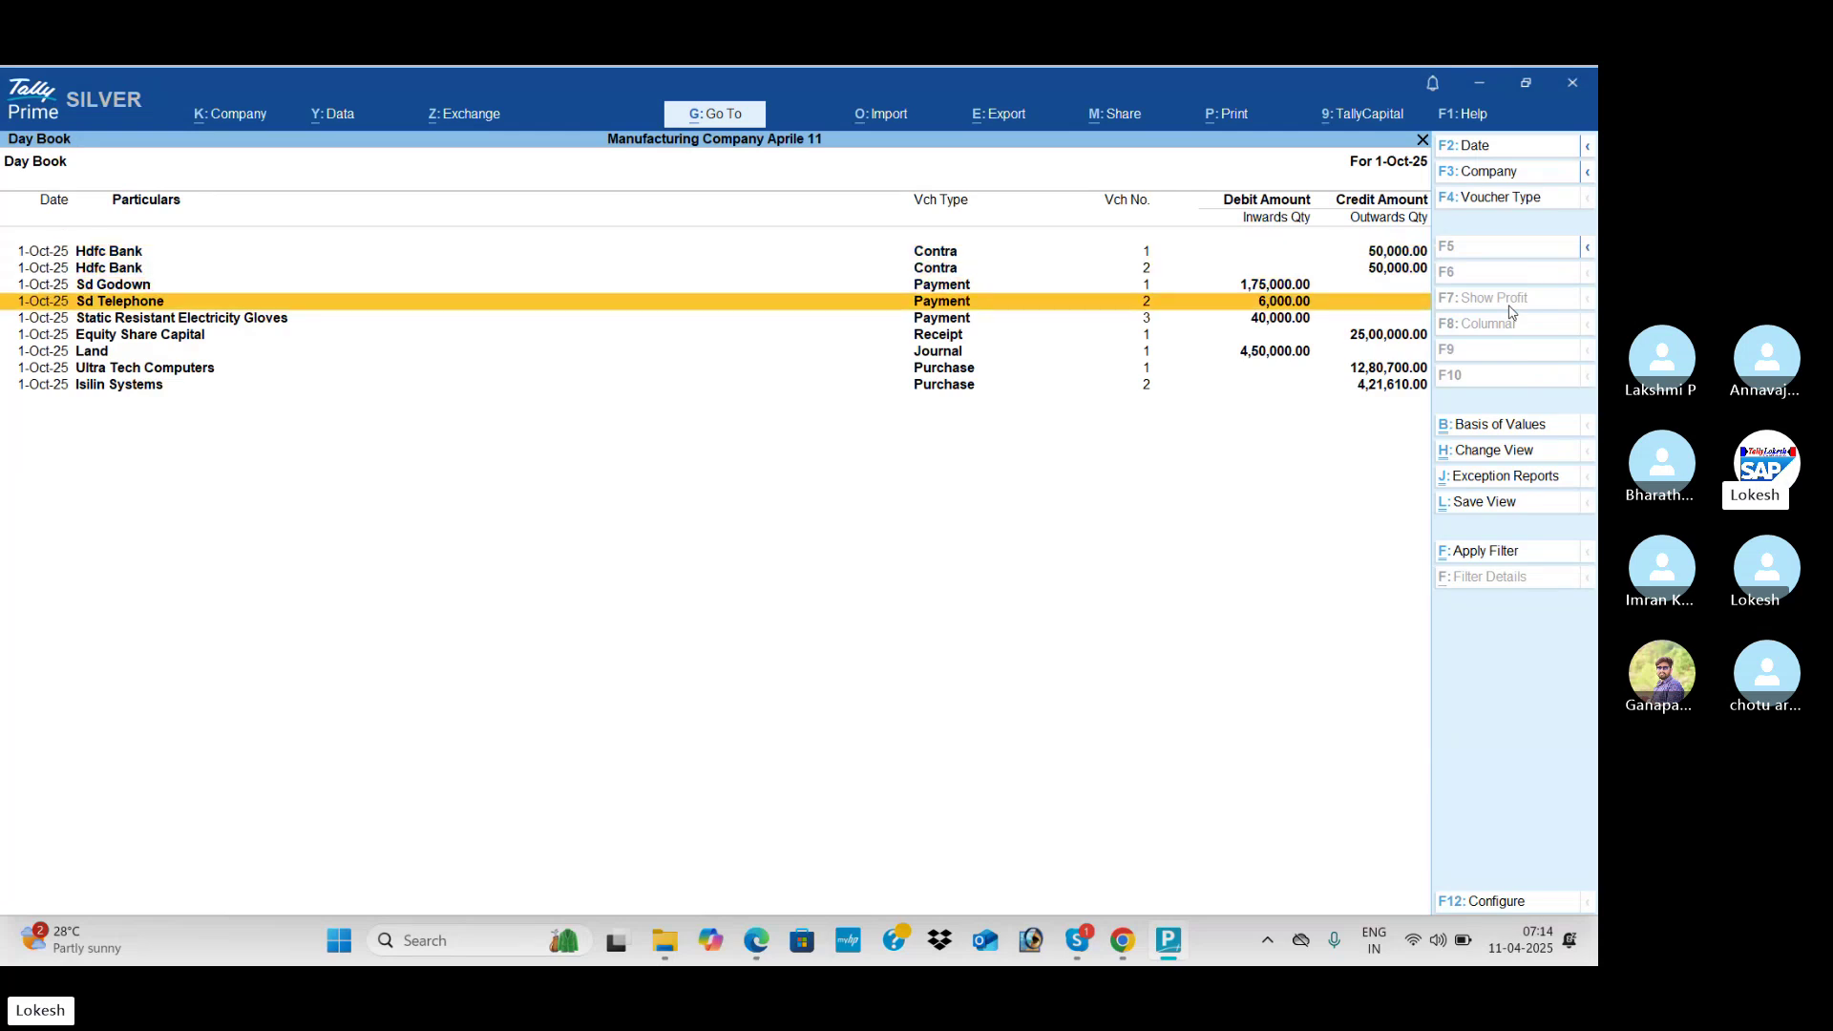
key("Escape")
Step: Open the Profit & Loss A/c in detailed form and examine its stock and purchase lines
key("Down")
key("Down")
key("Down")
key("Down")
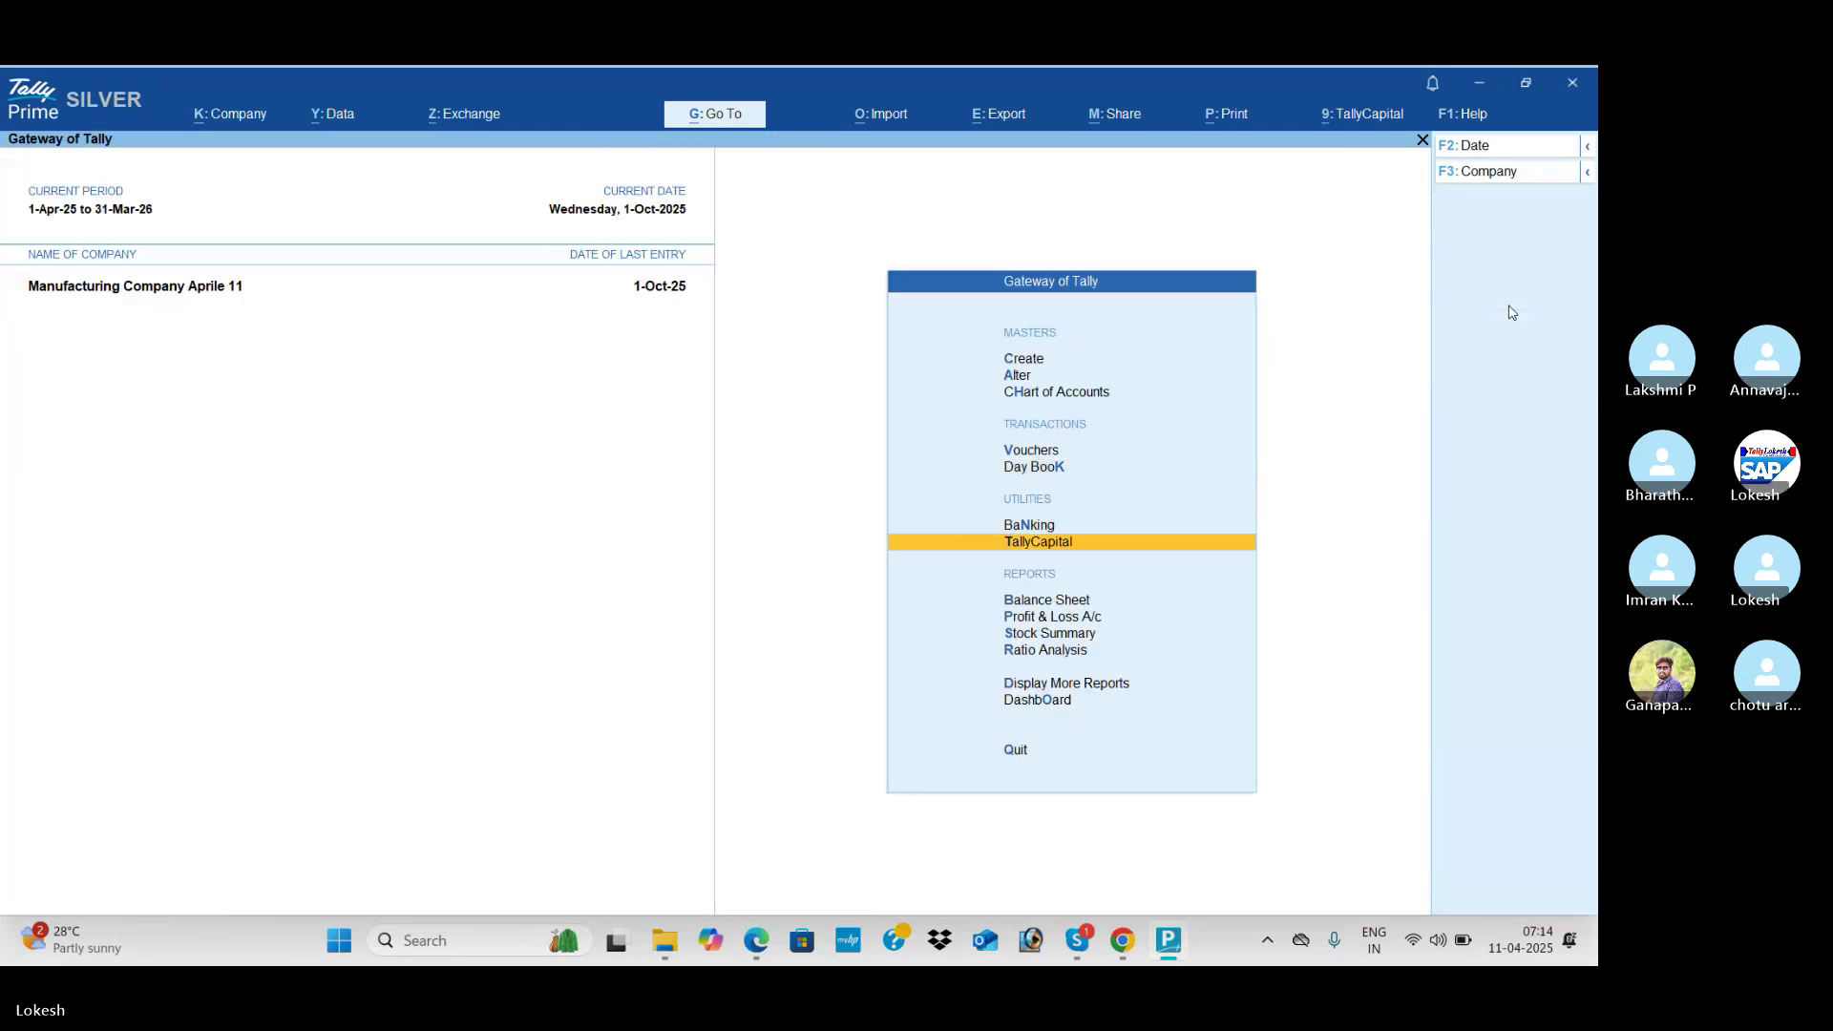
key("Return")
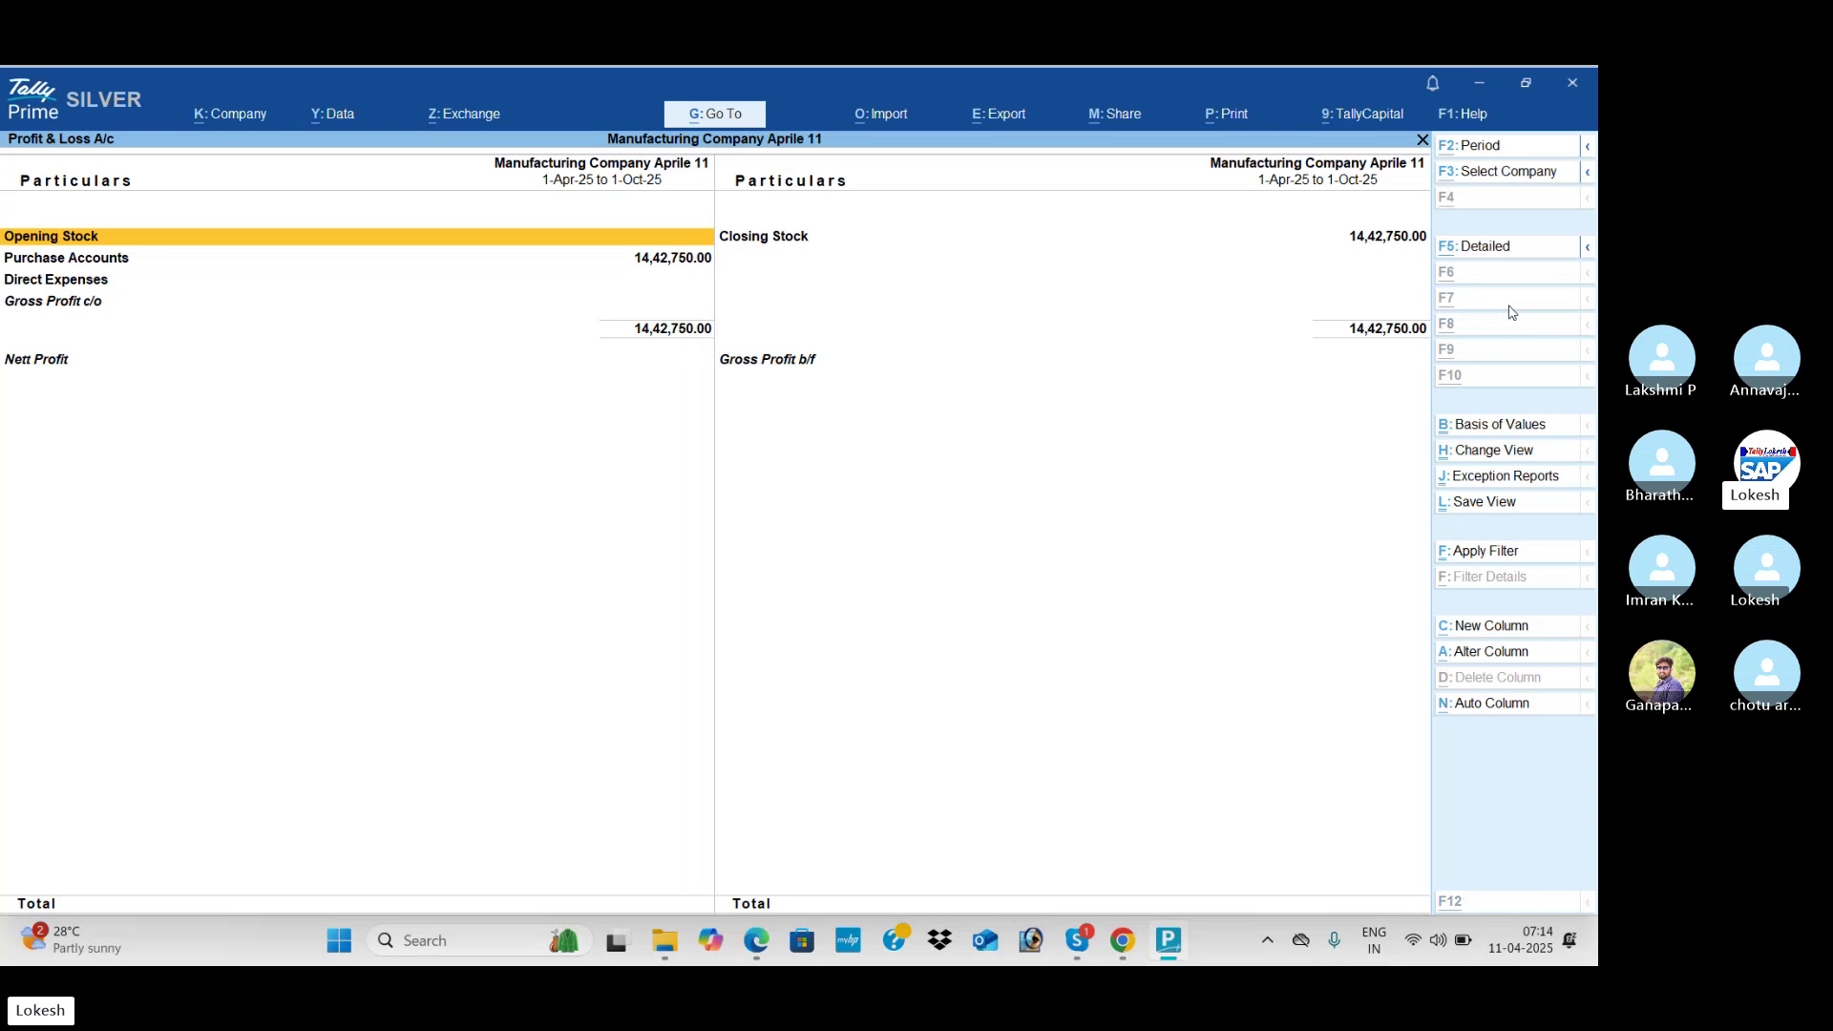
key("alt+F5")
key("Down")
key("Down")
key("Down")
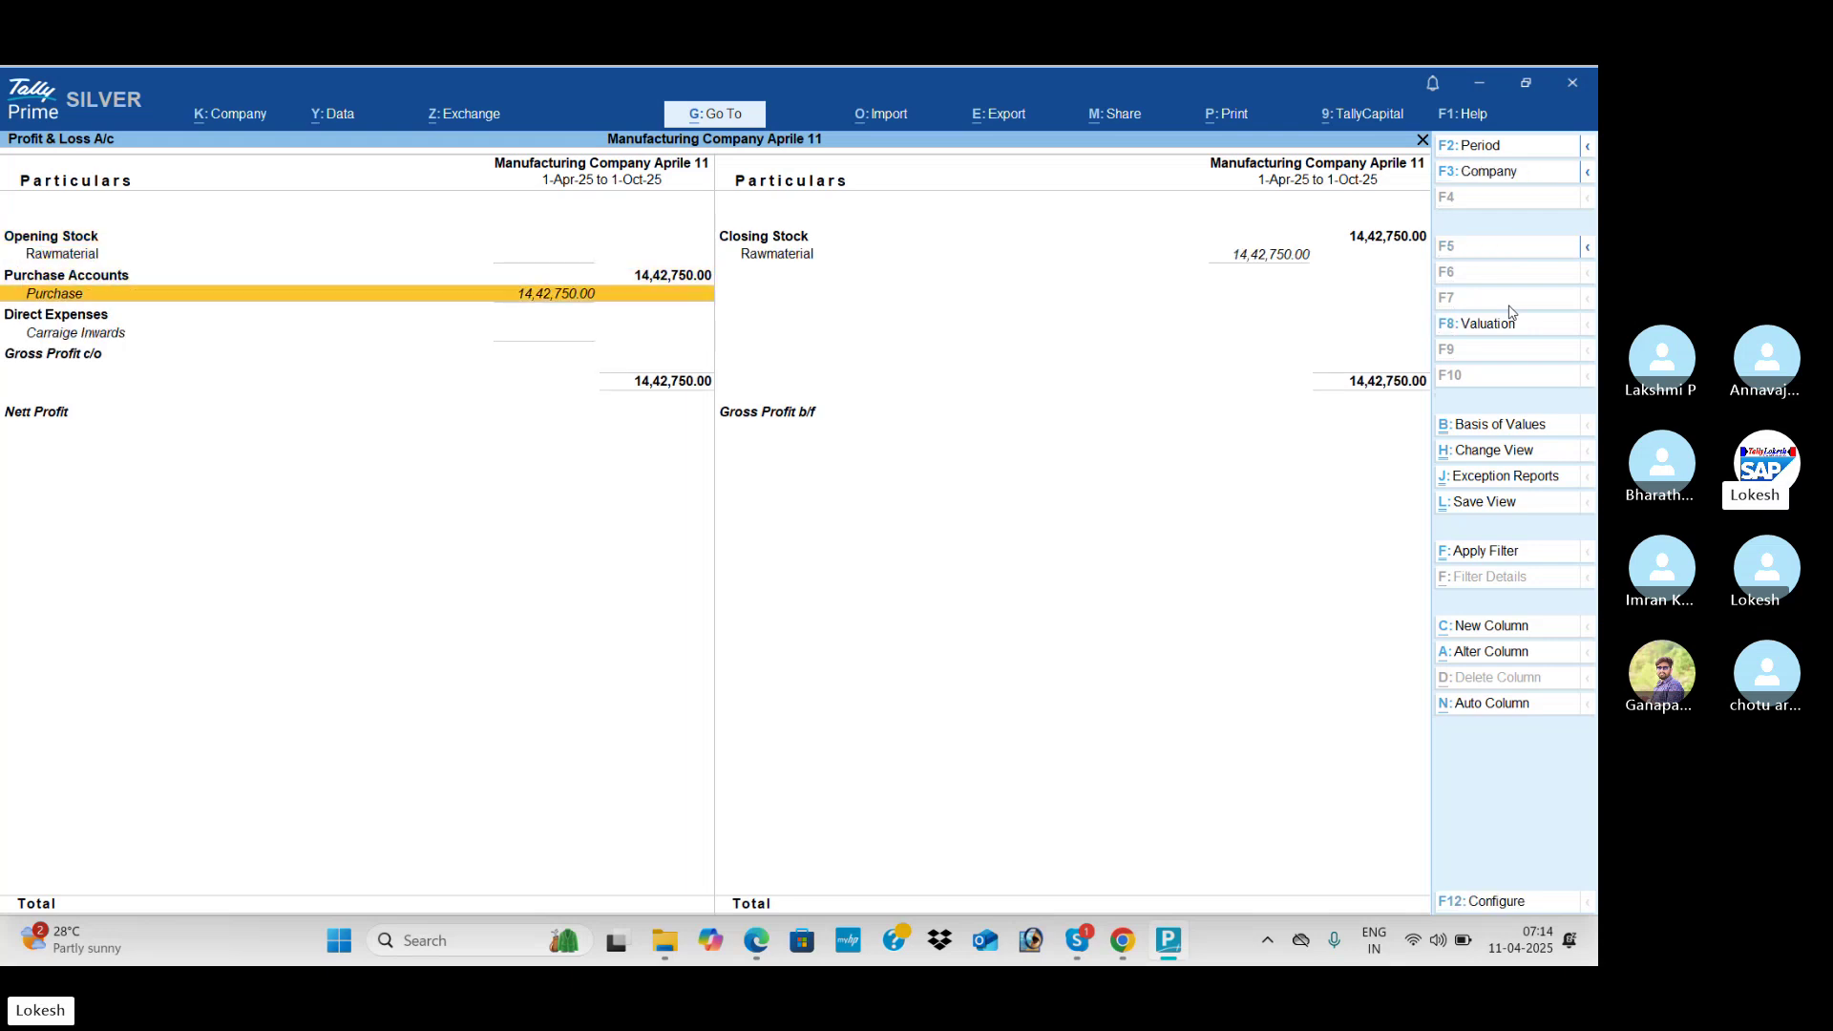
Step: Compare the Profit & Loss A/c with the October Month table on page 78 of the PDF and close the report
key("alt+Tab")
scroll(1511, 312, "down", 5)
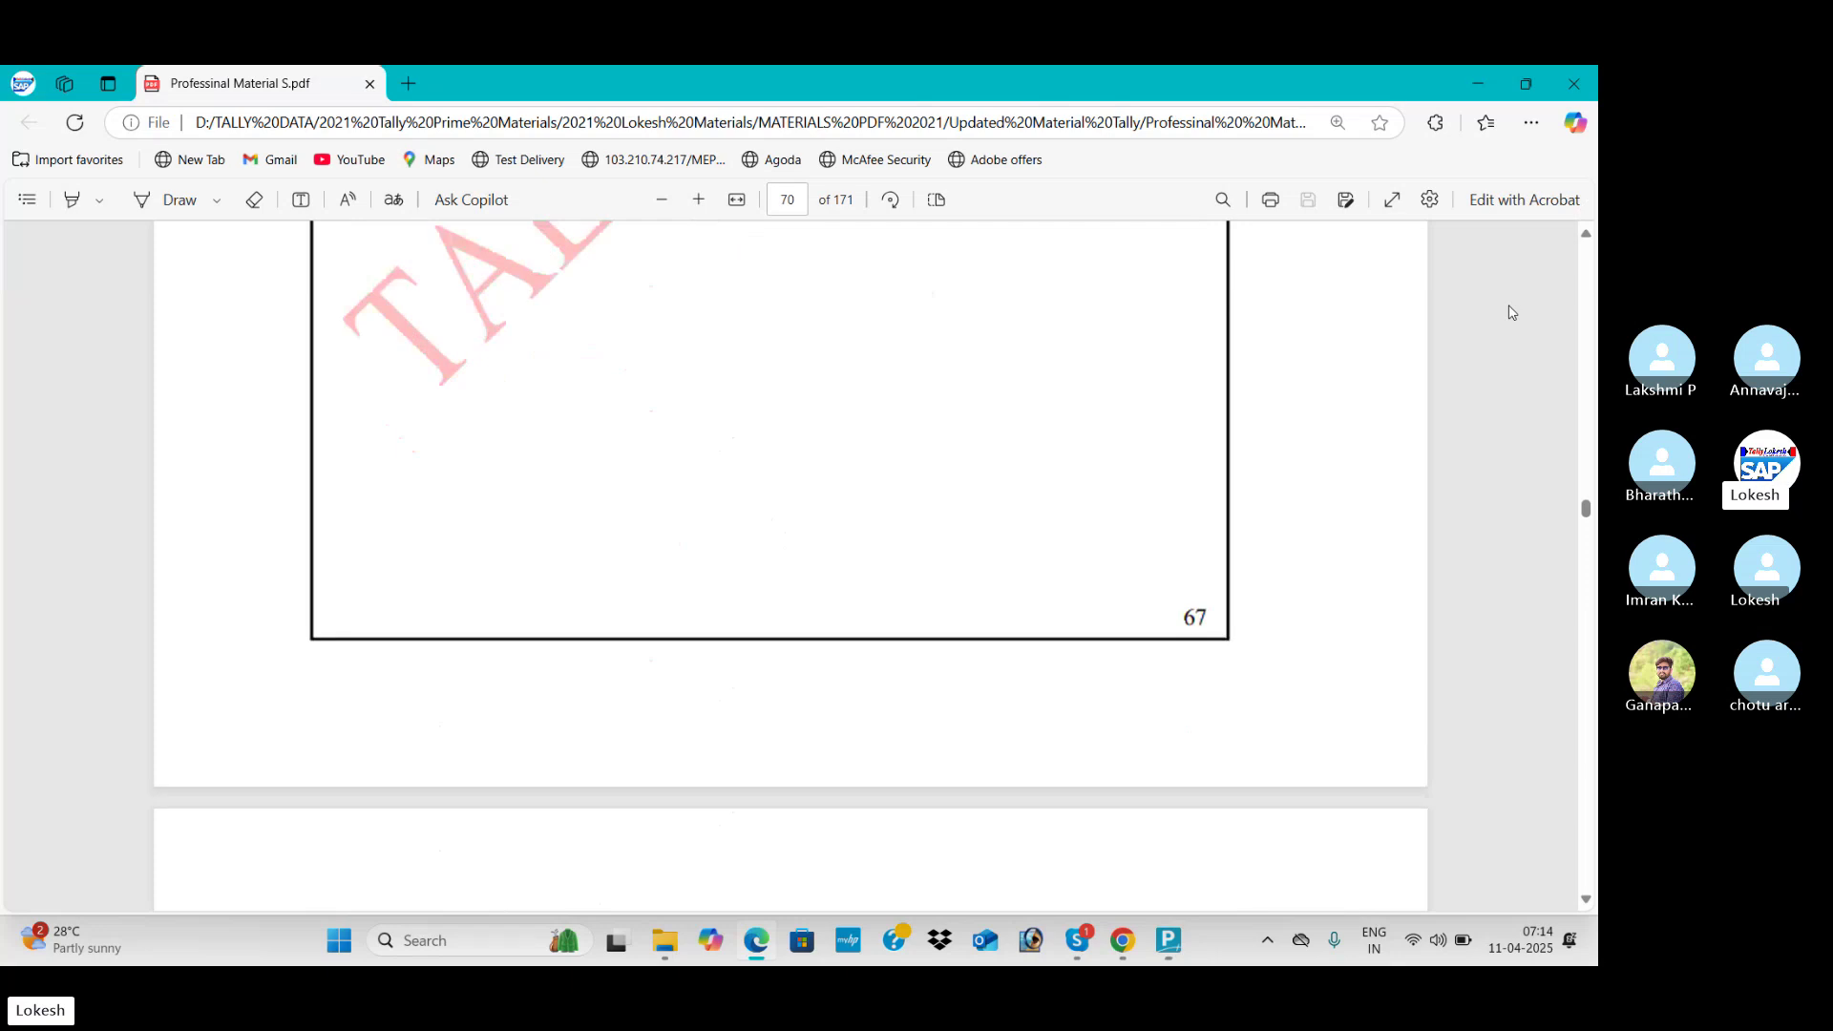
scroll(1590, 602, "down", 20)
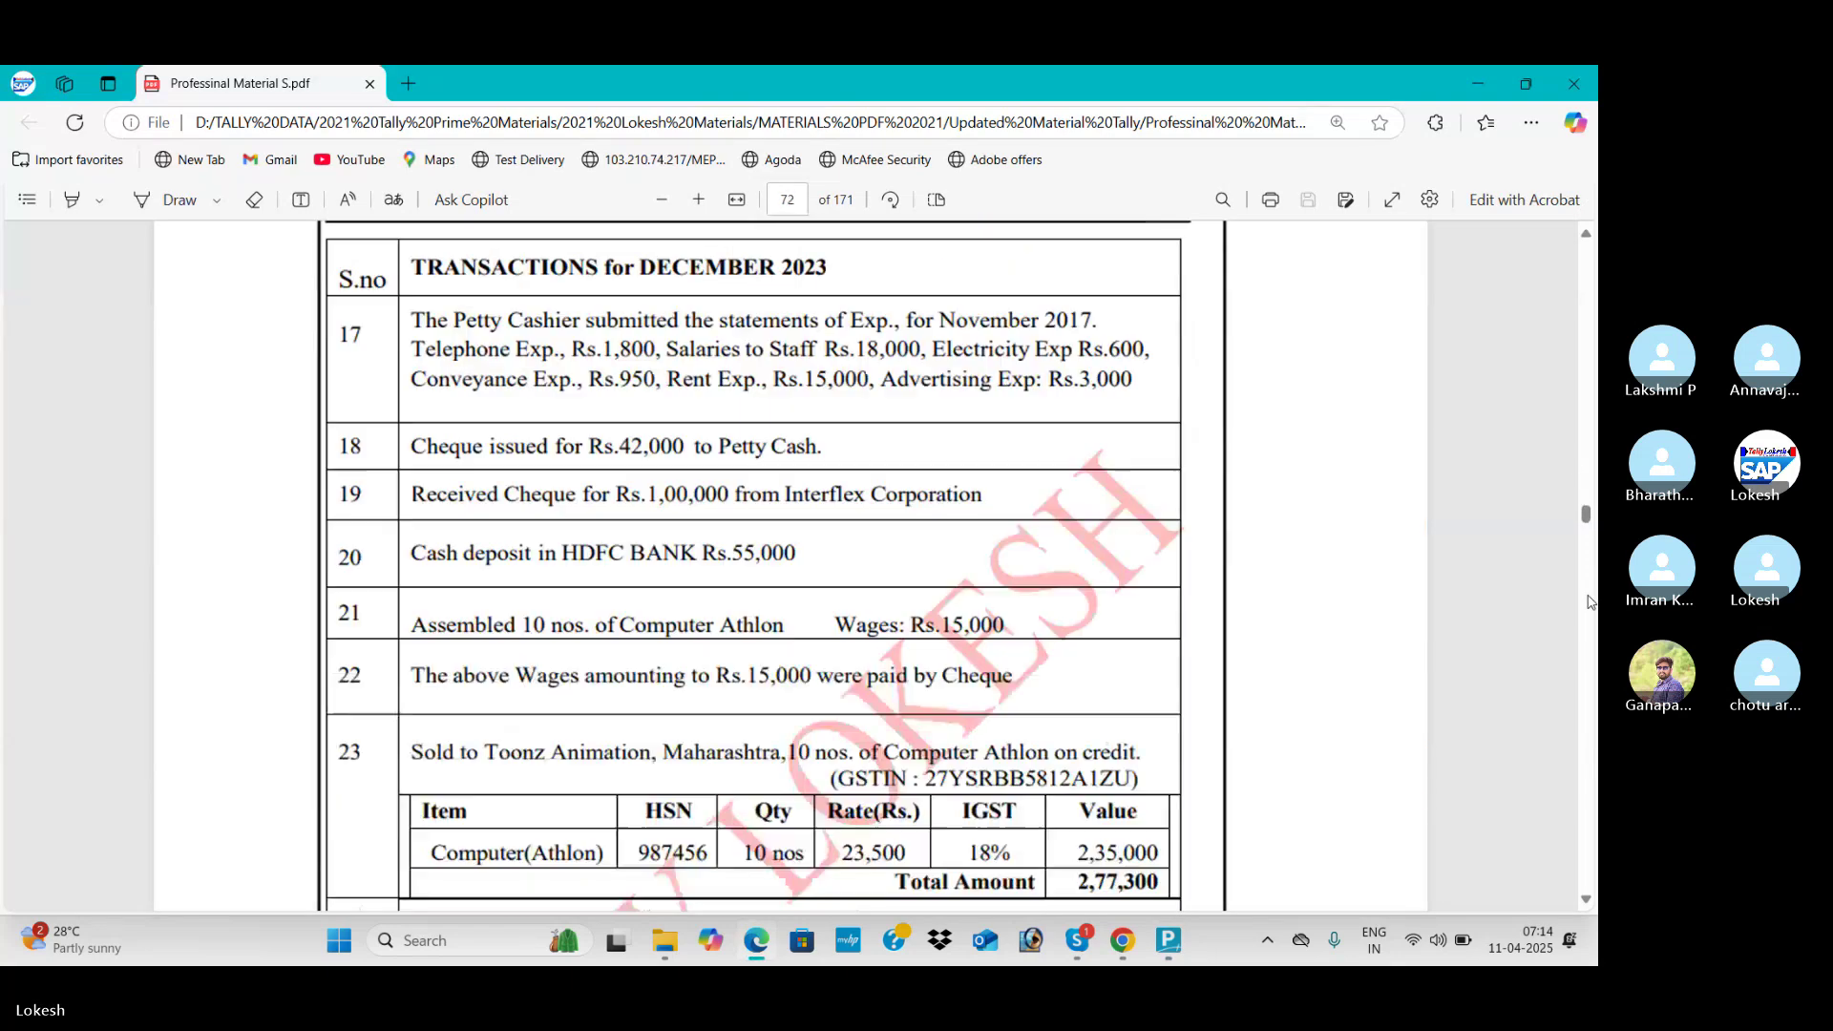
scroll(1590, 602, "down", 20)
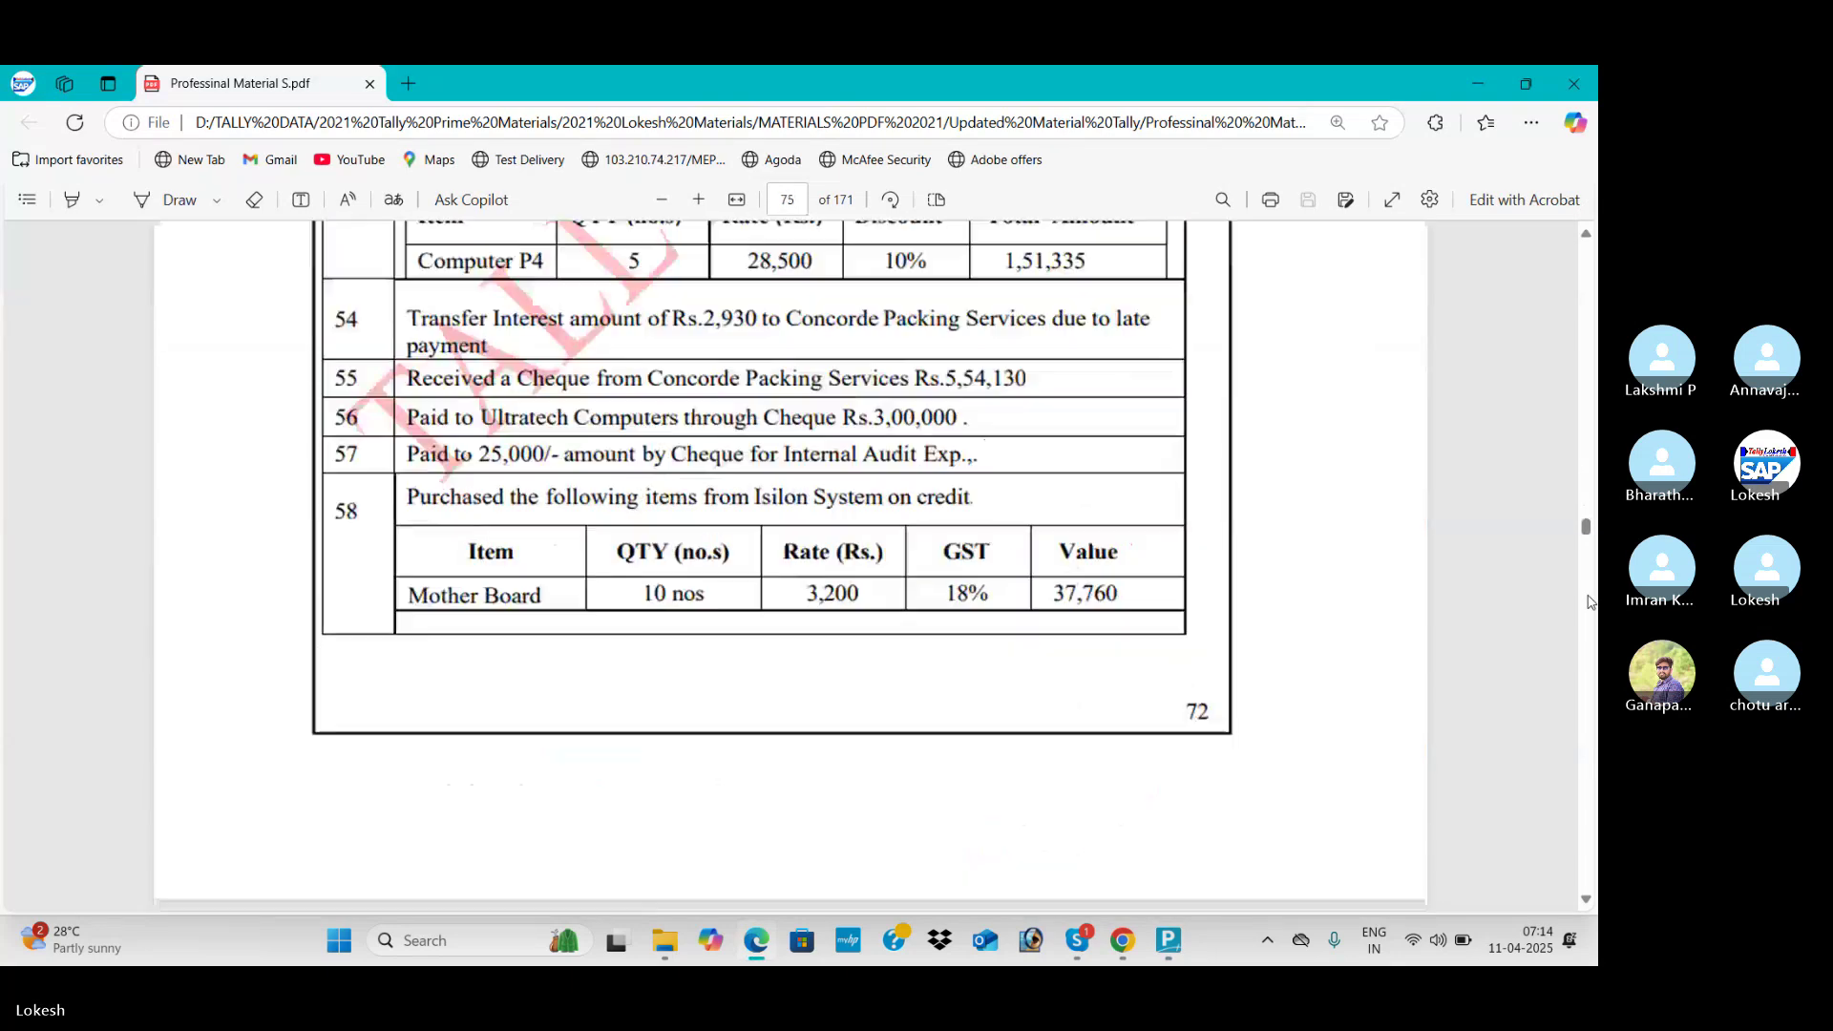
scroll(1590, 601, "down", 10)
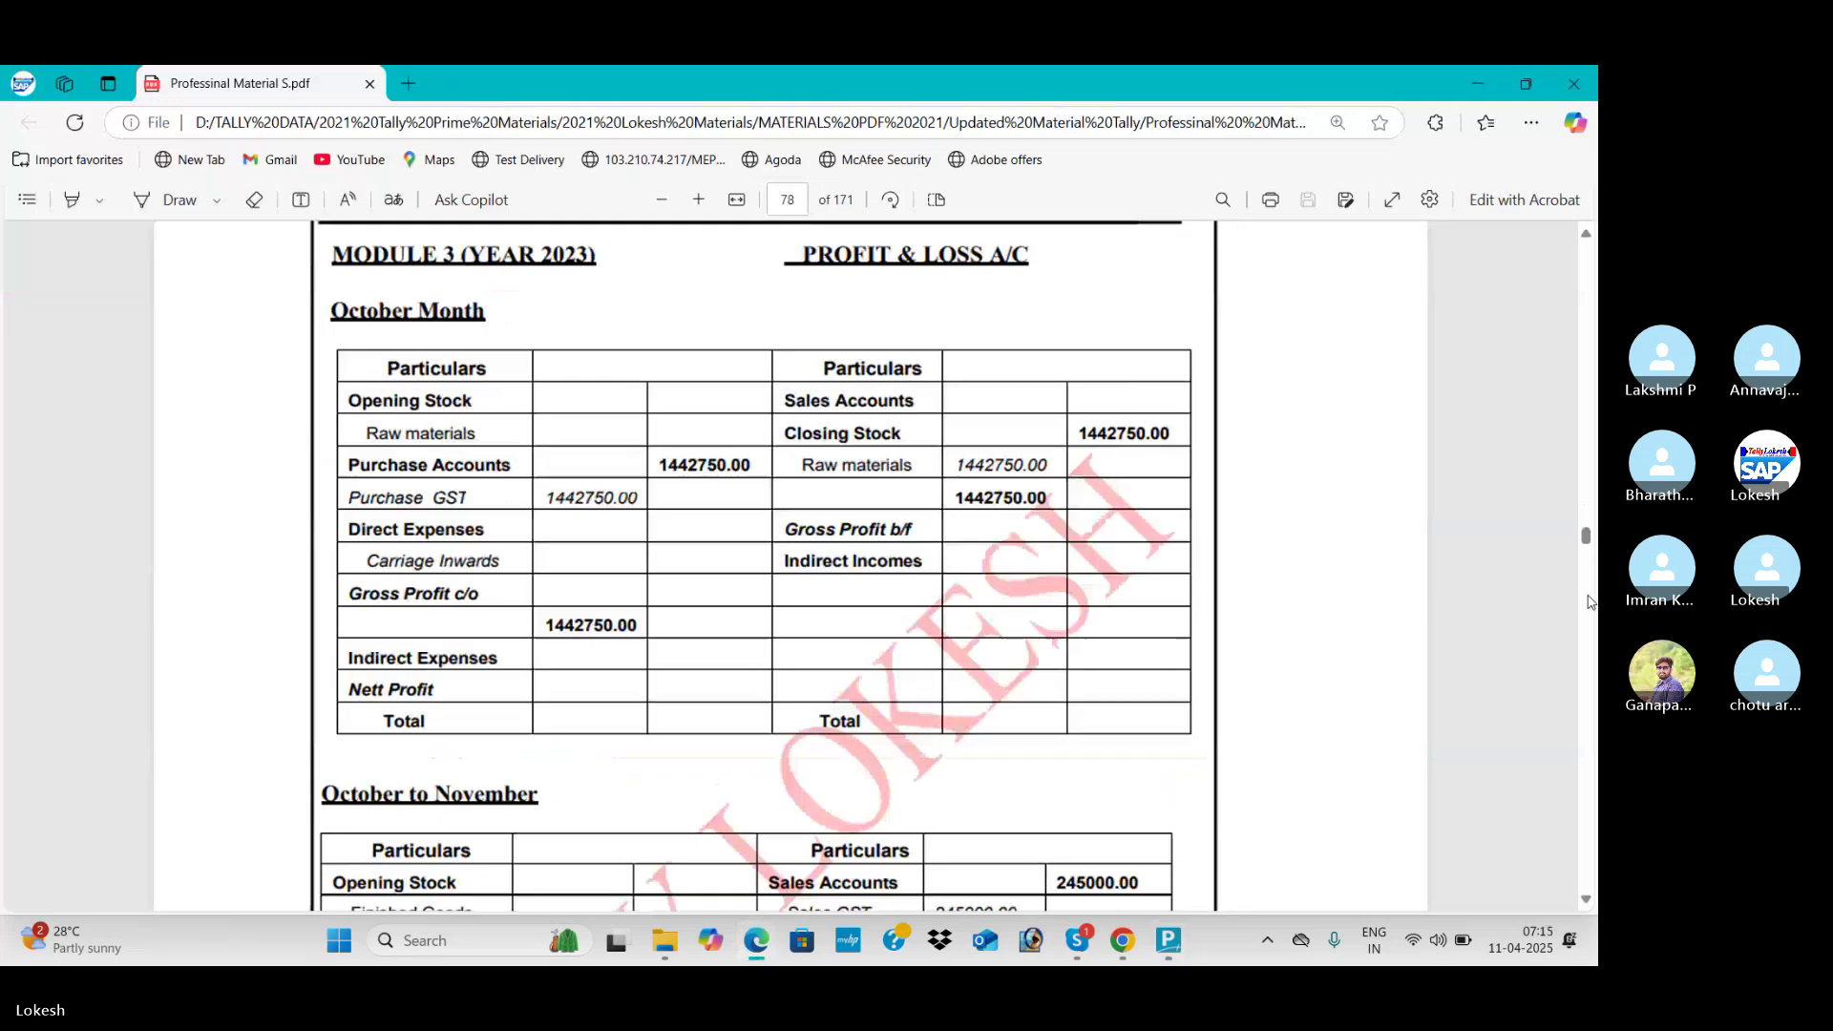
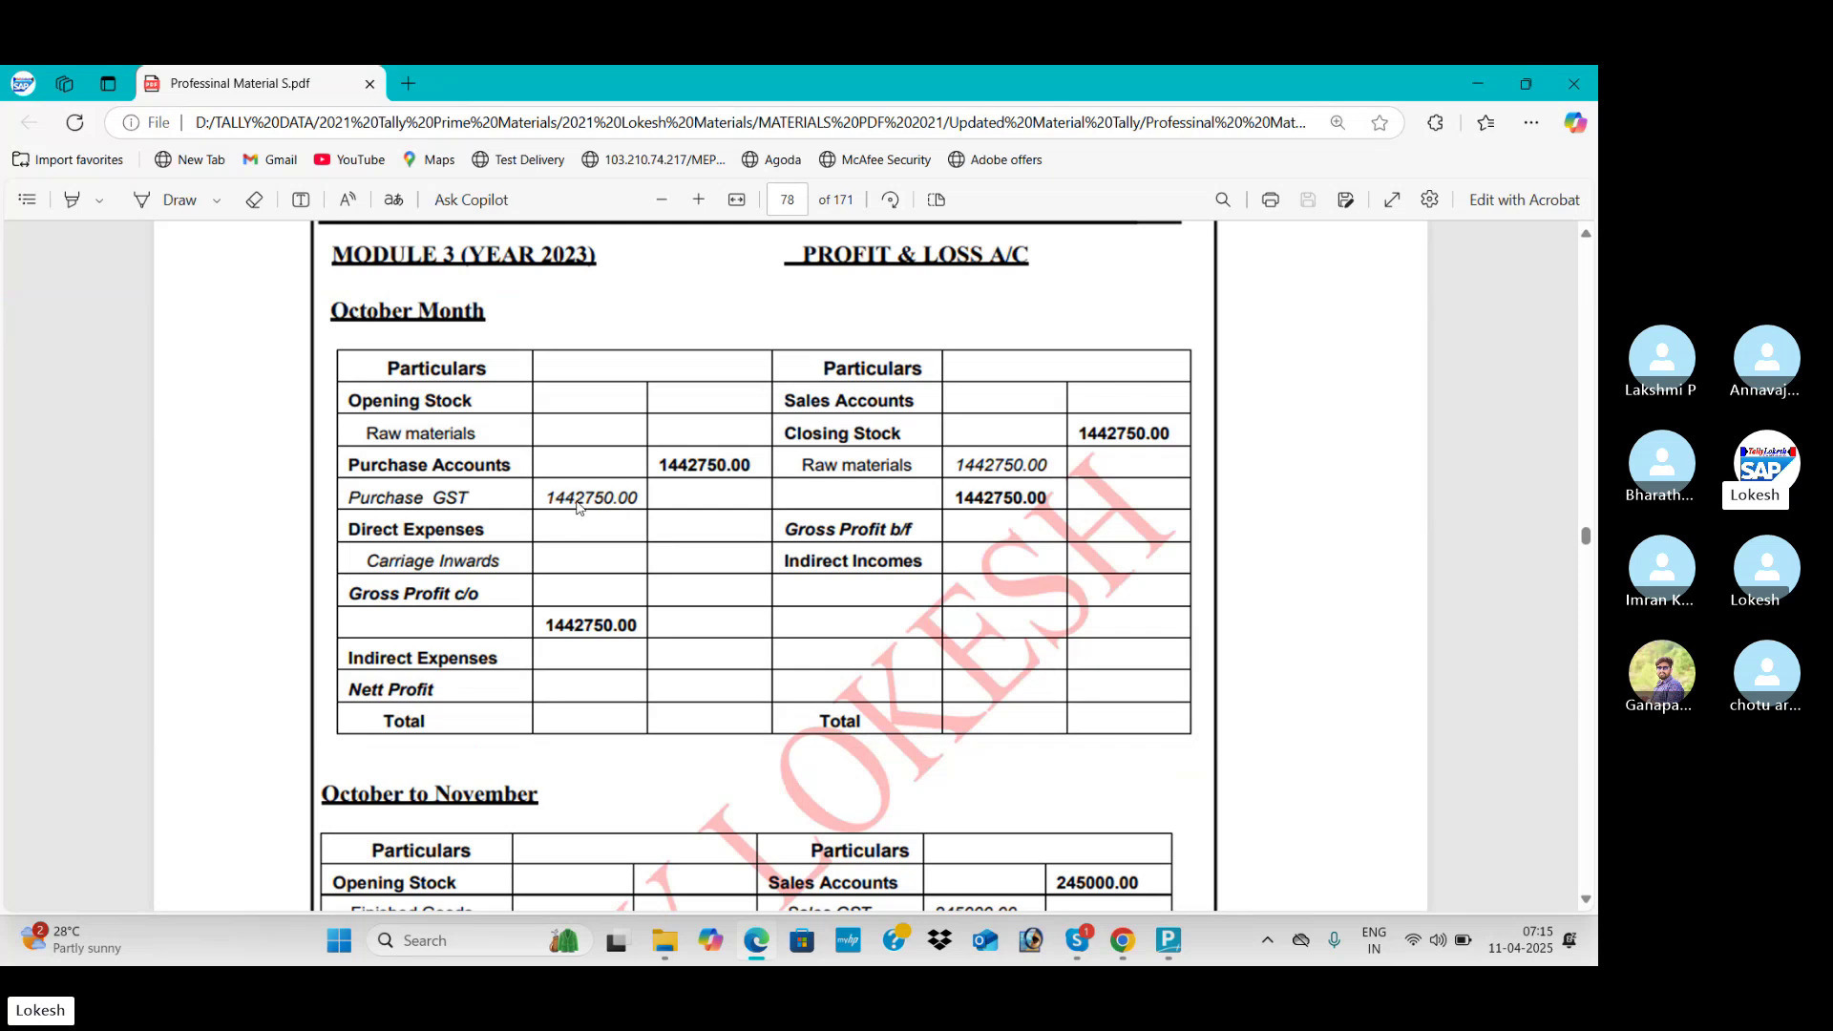
key("alt+Tab")
key("Down")
key("Down")
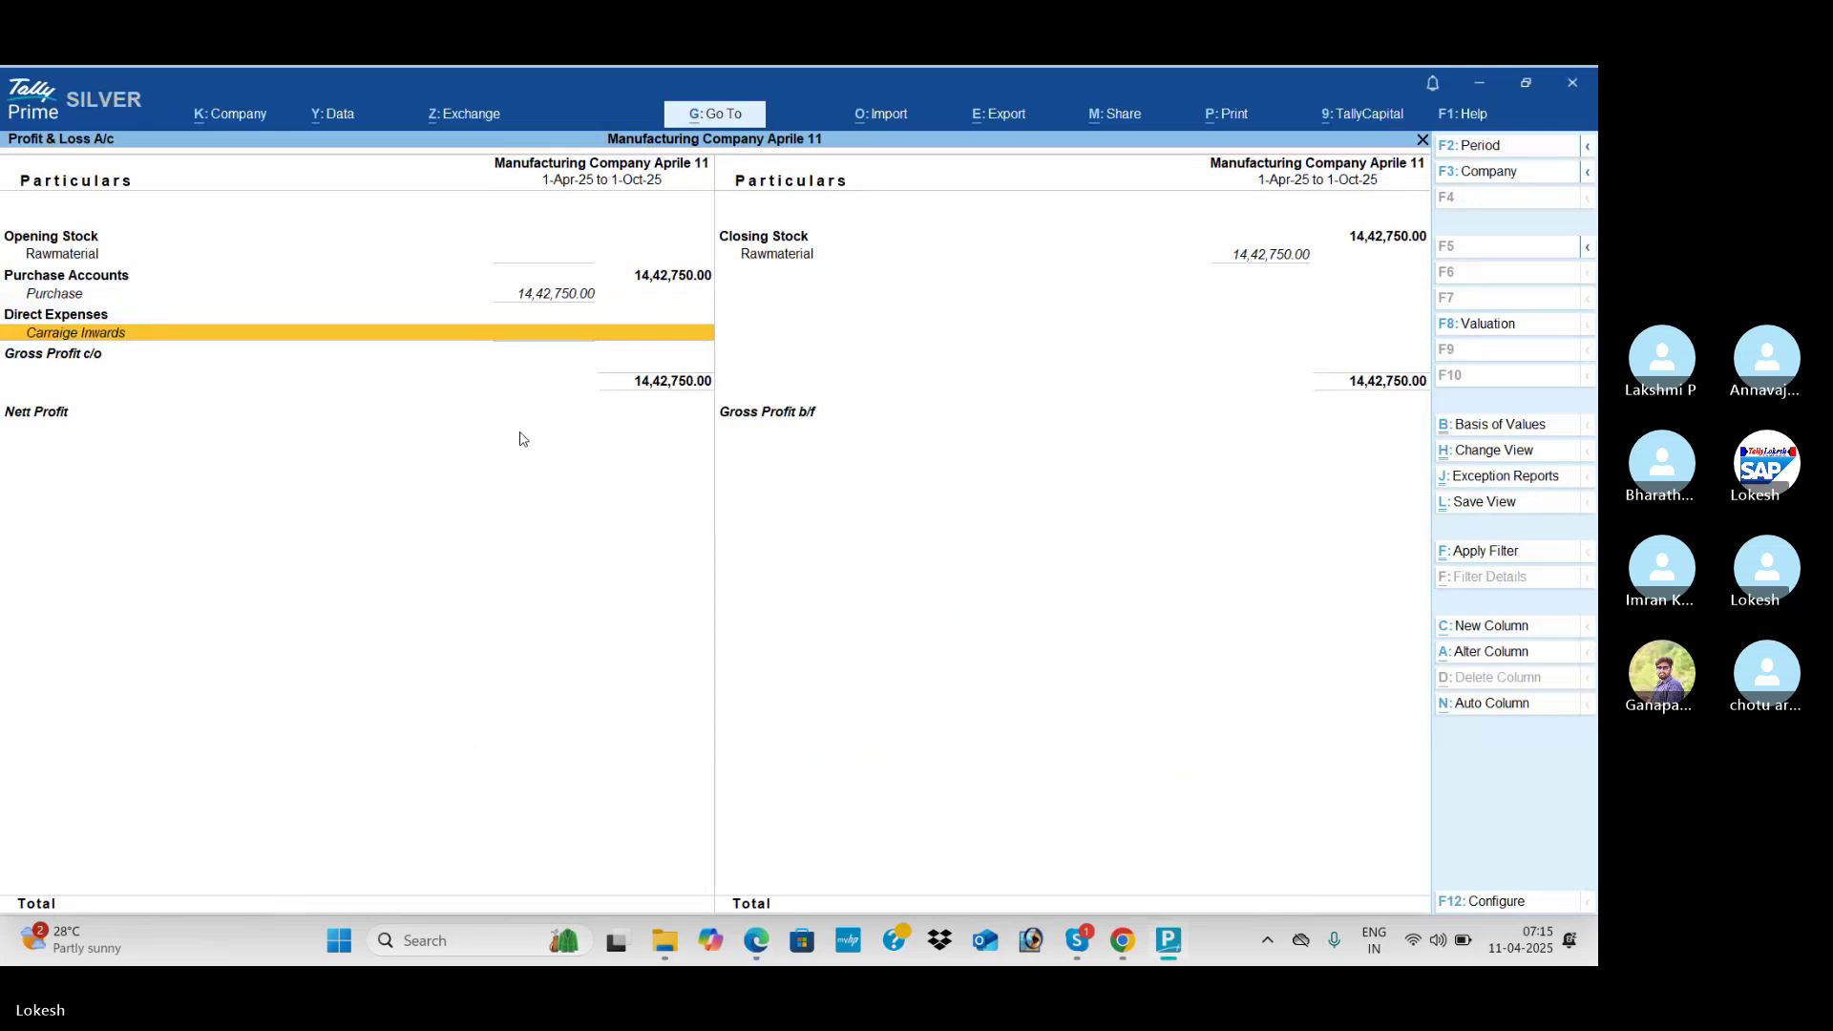
key("Escape")
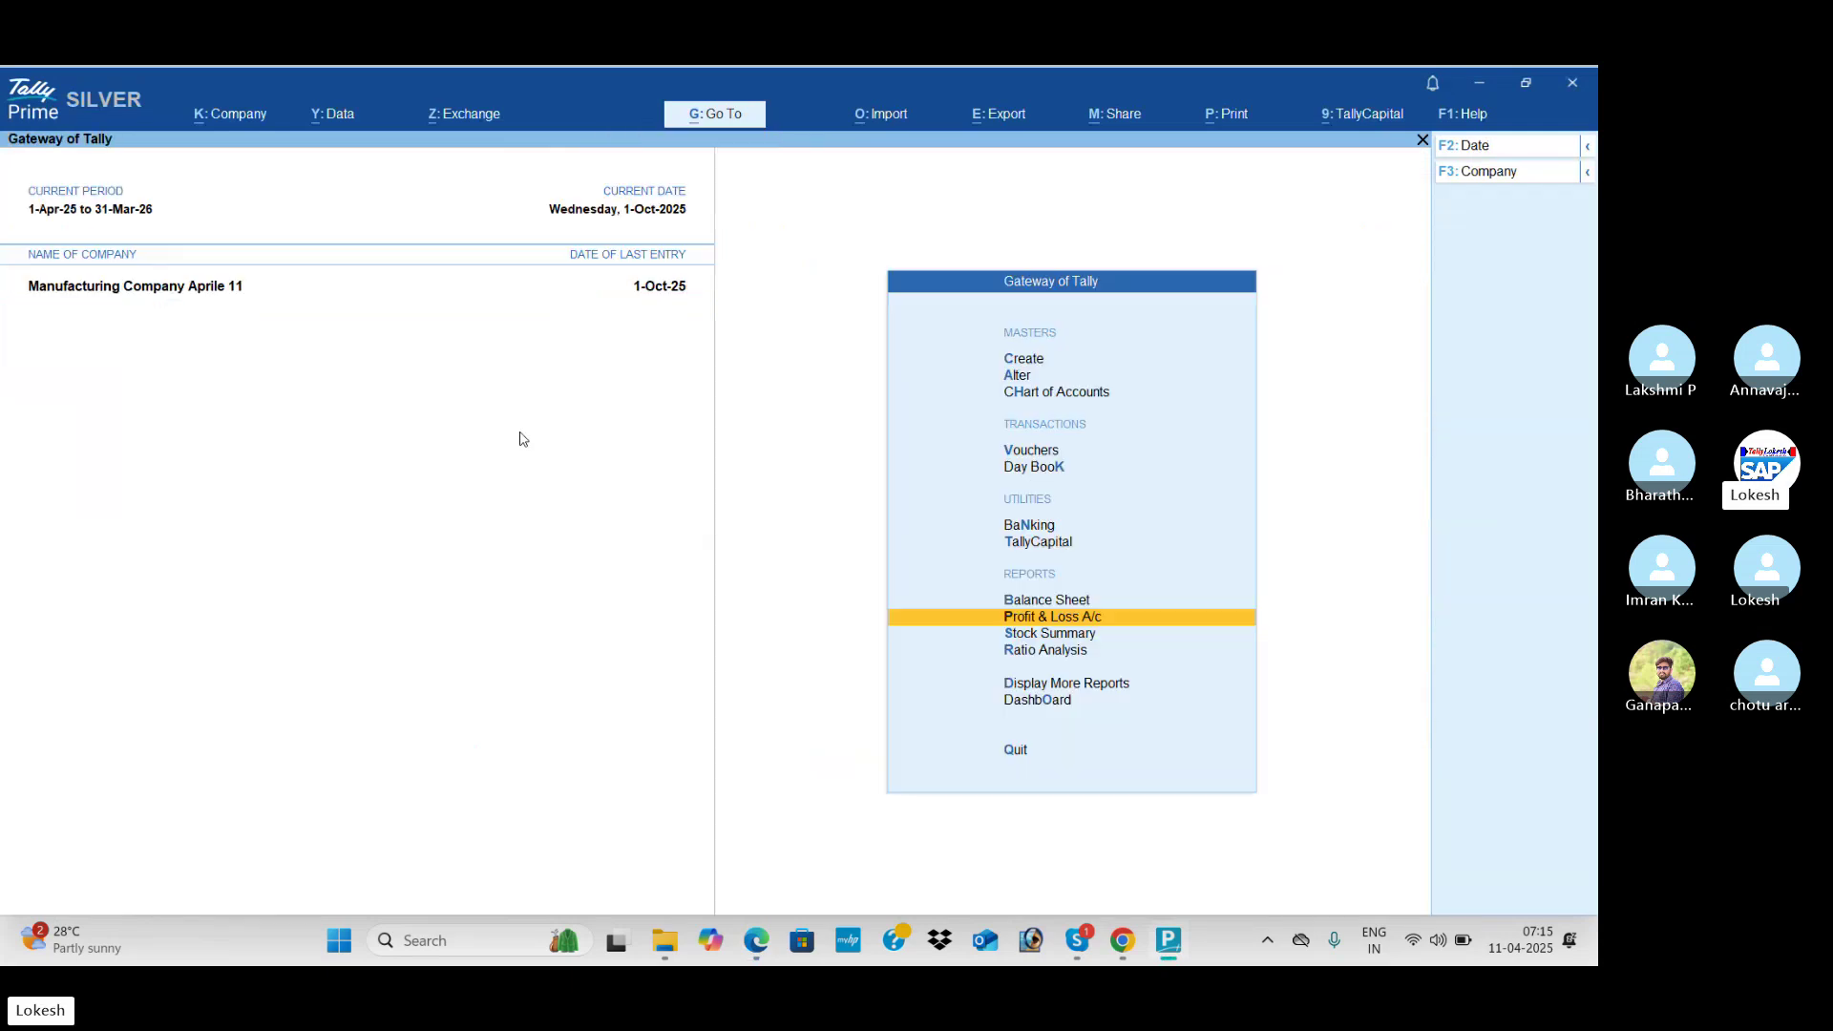
Step: Open the detailed Stock Summary, set Show Goods Inwards and Show Goods Outwards to Yes, and close it after viewing
key("Down")
key("Return")
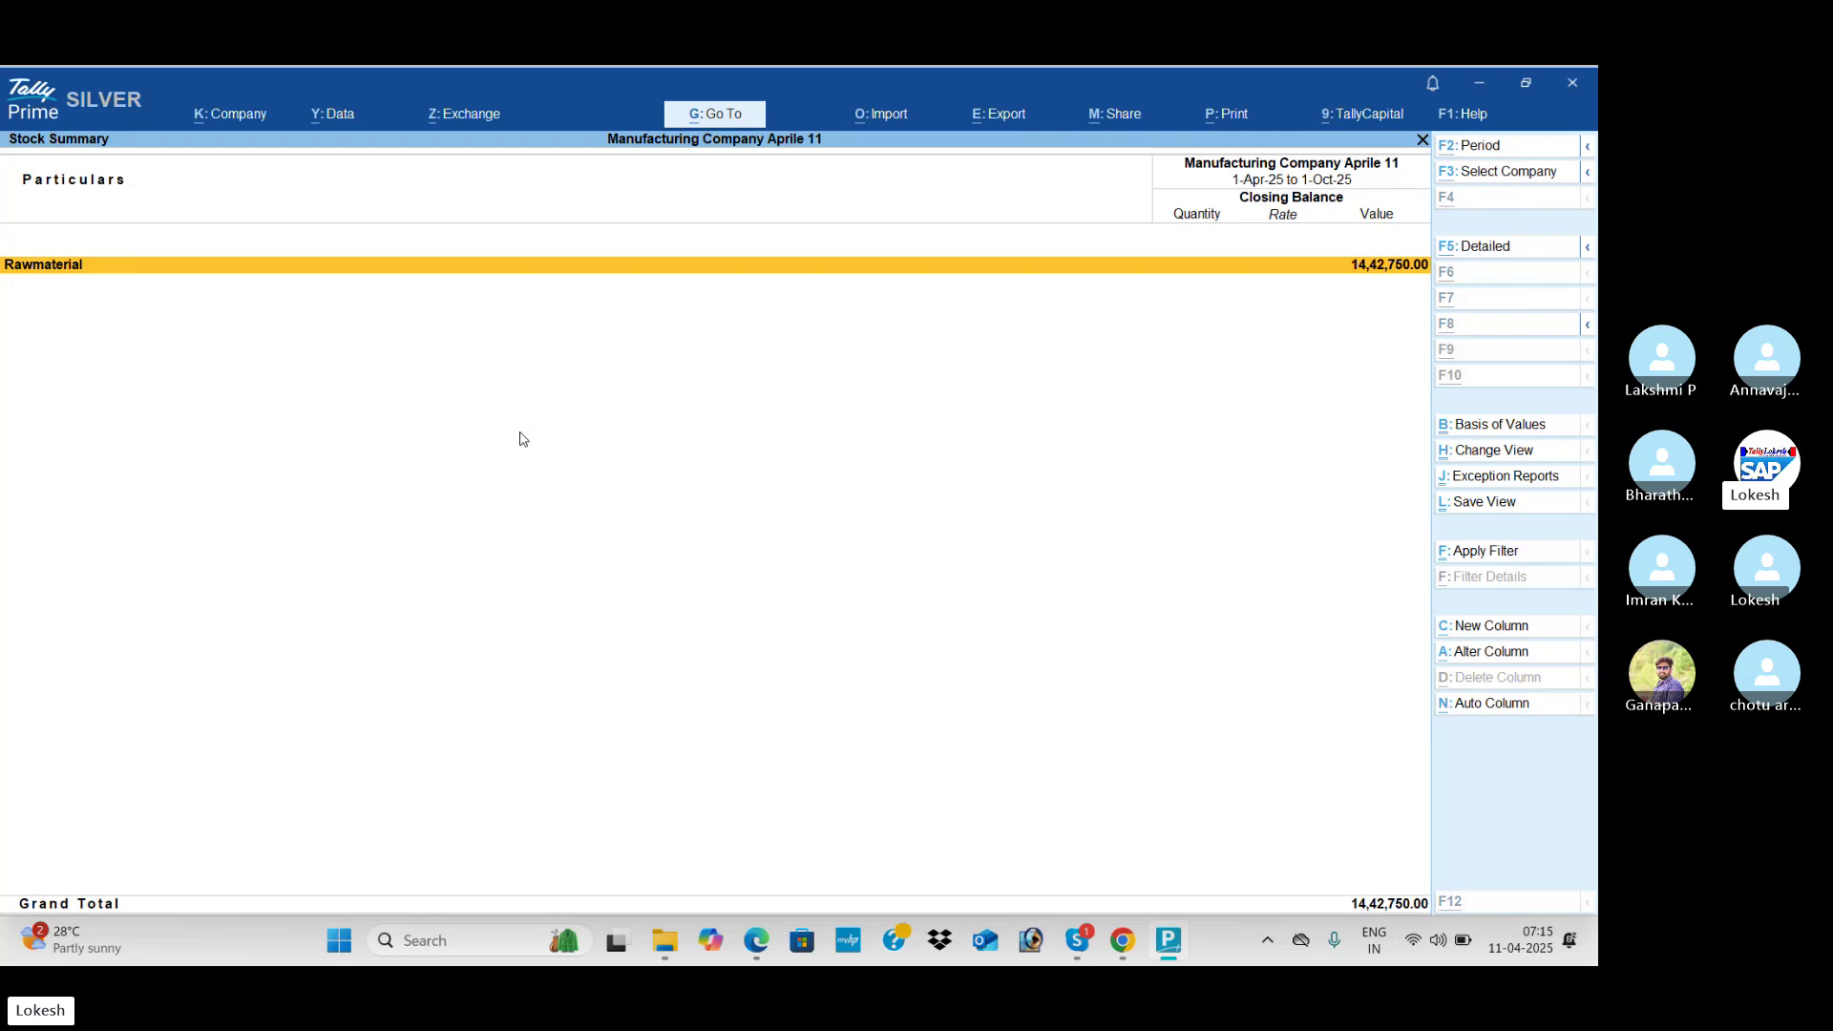
key("alt+F5")
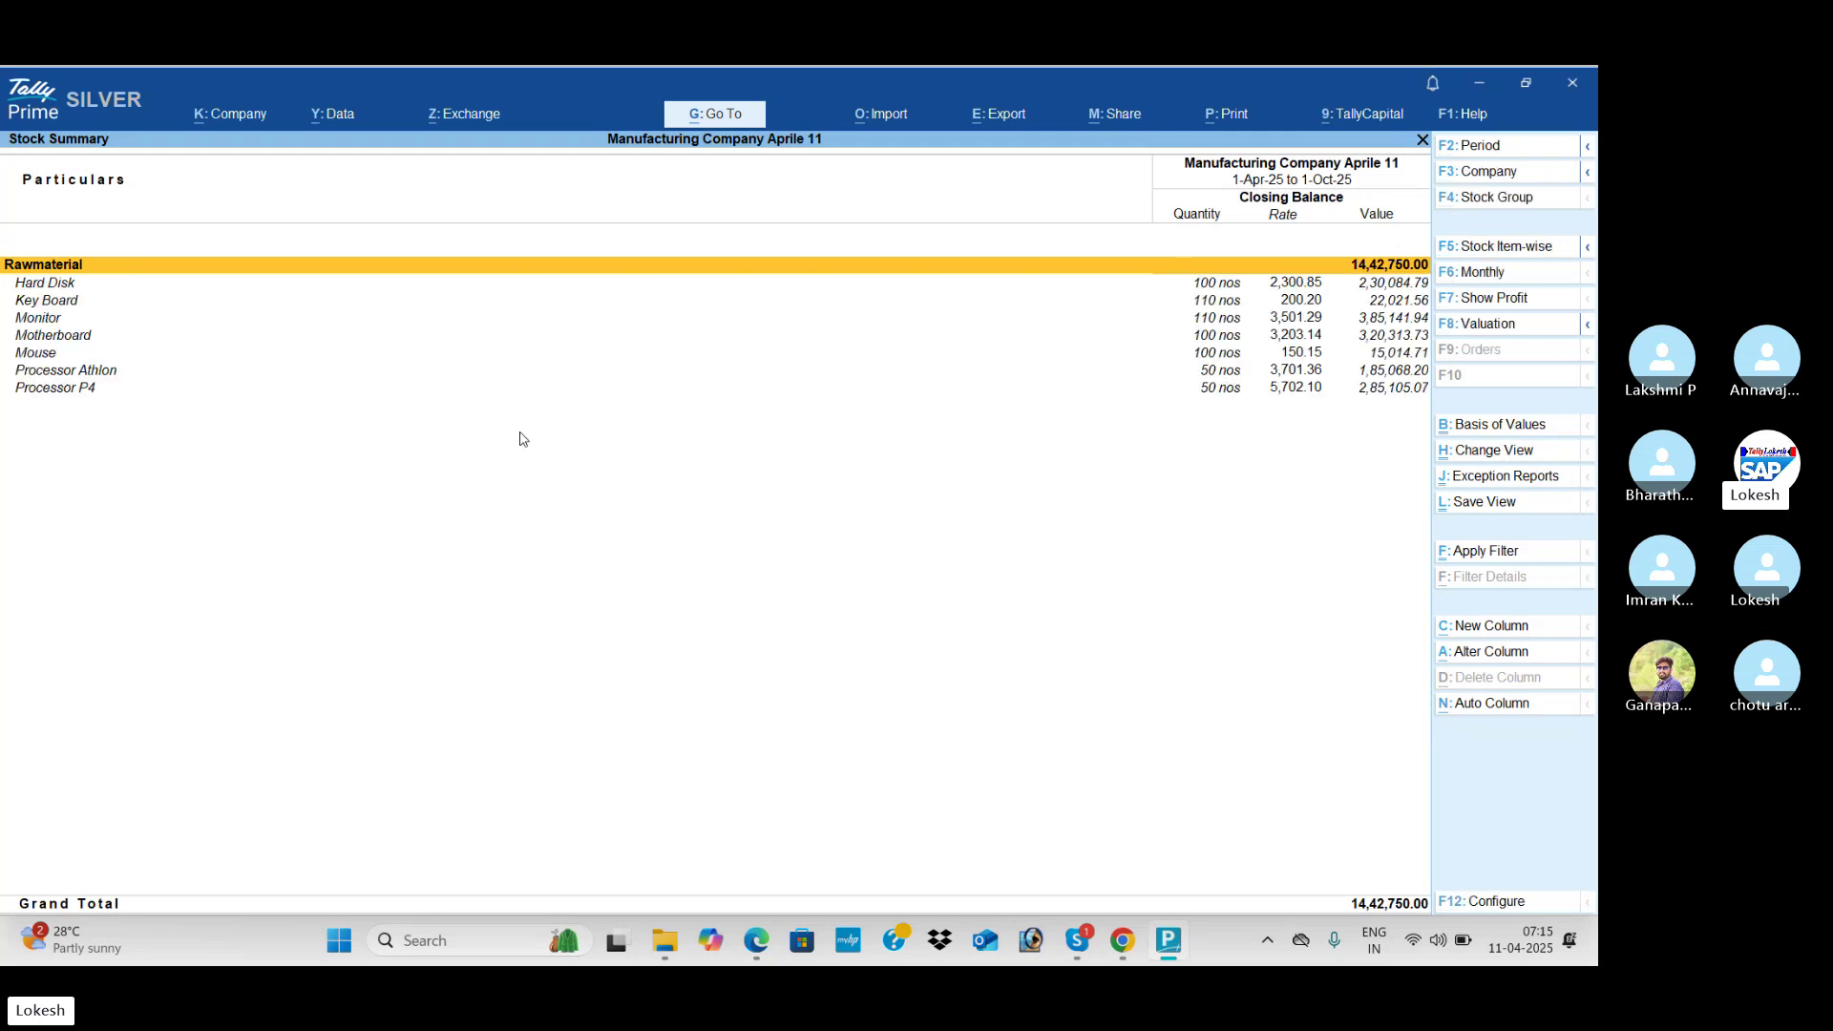
left_click(1491, 902)
key("Return")
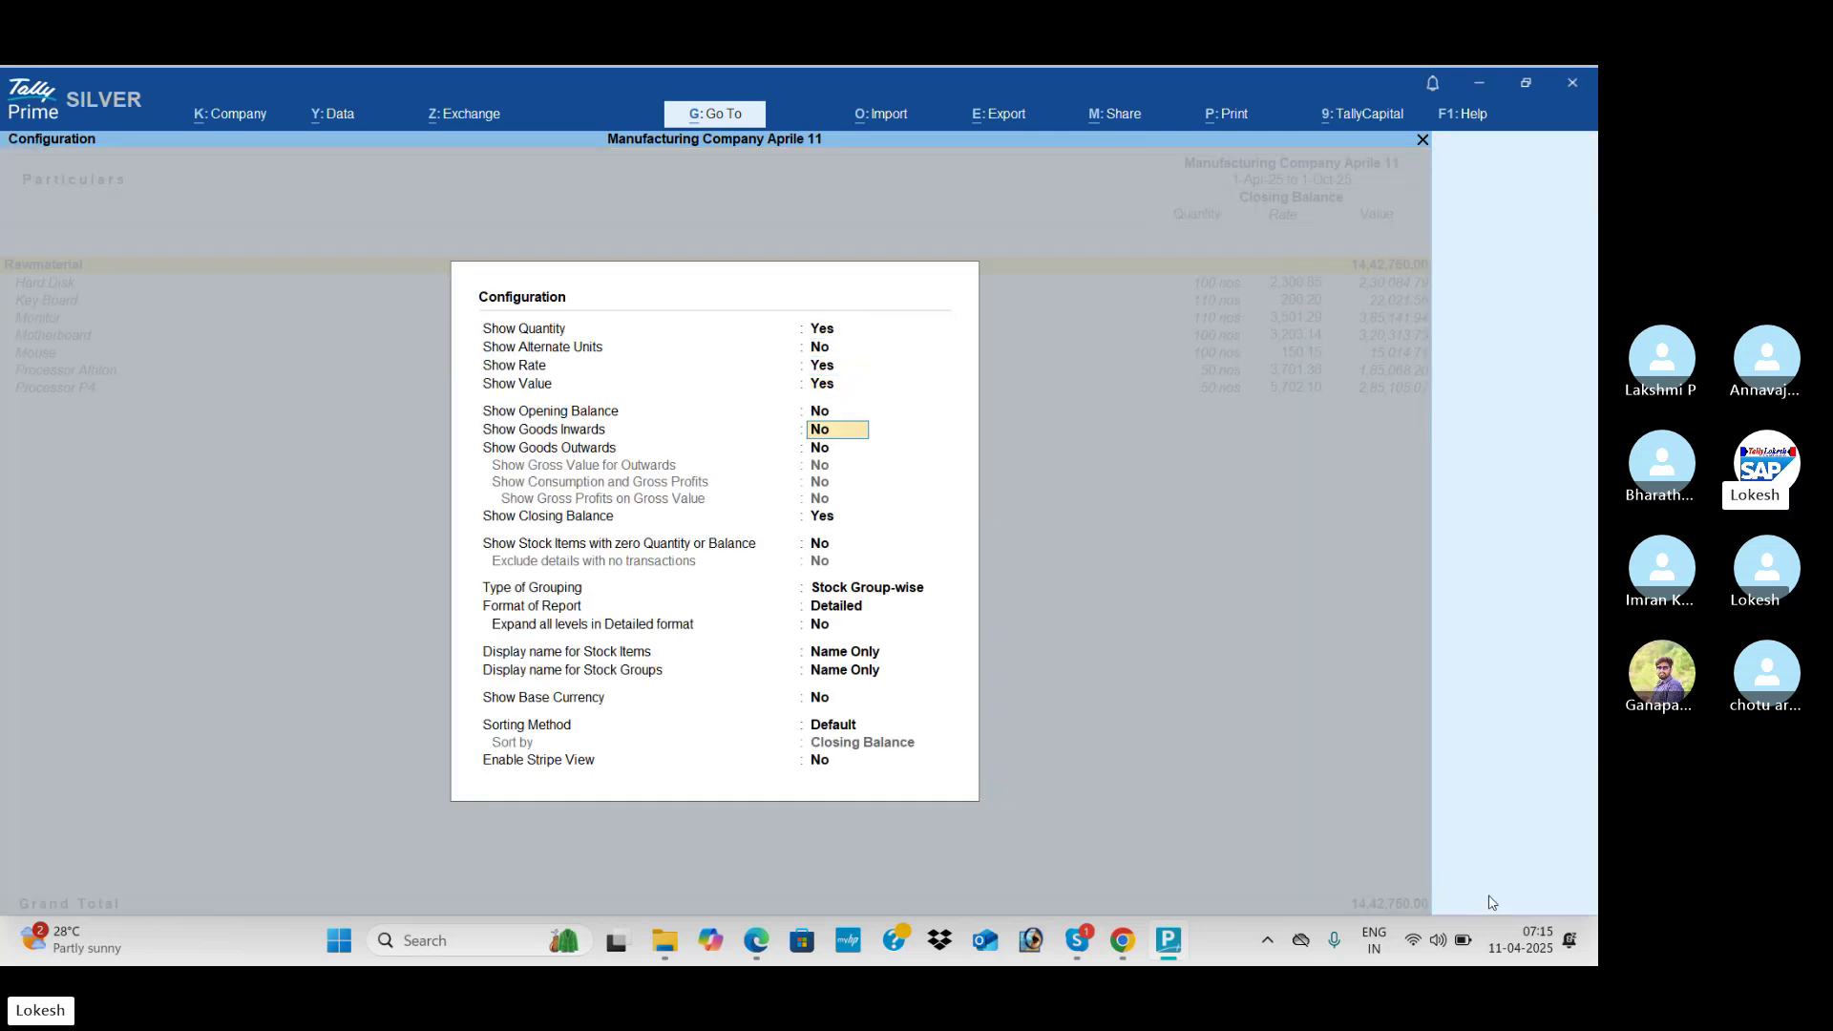
key("y")
key("y")
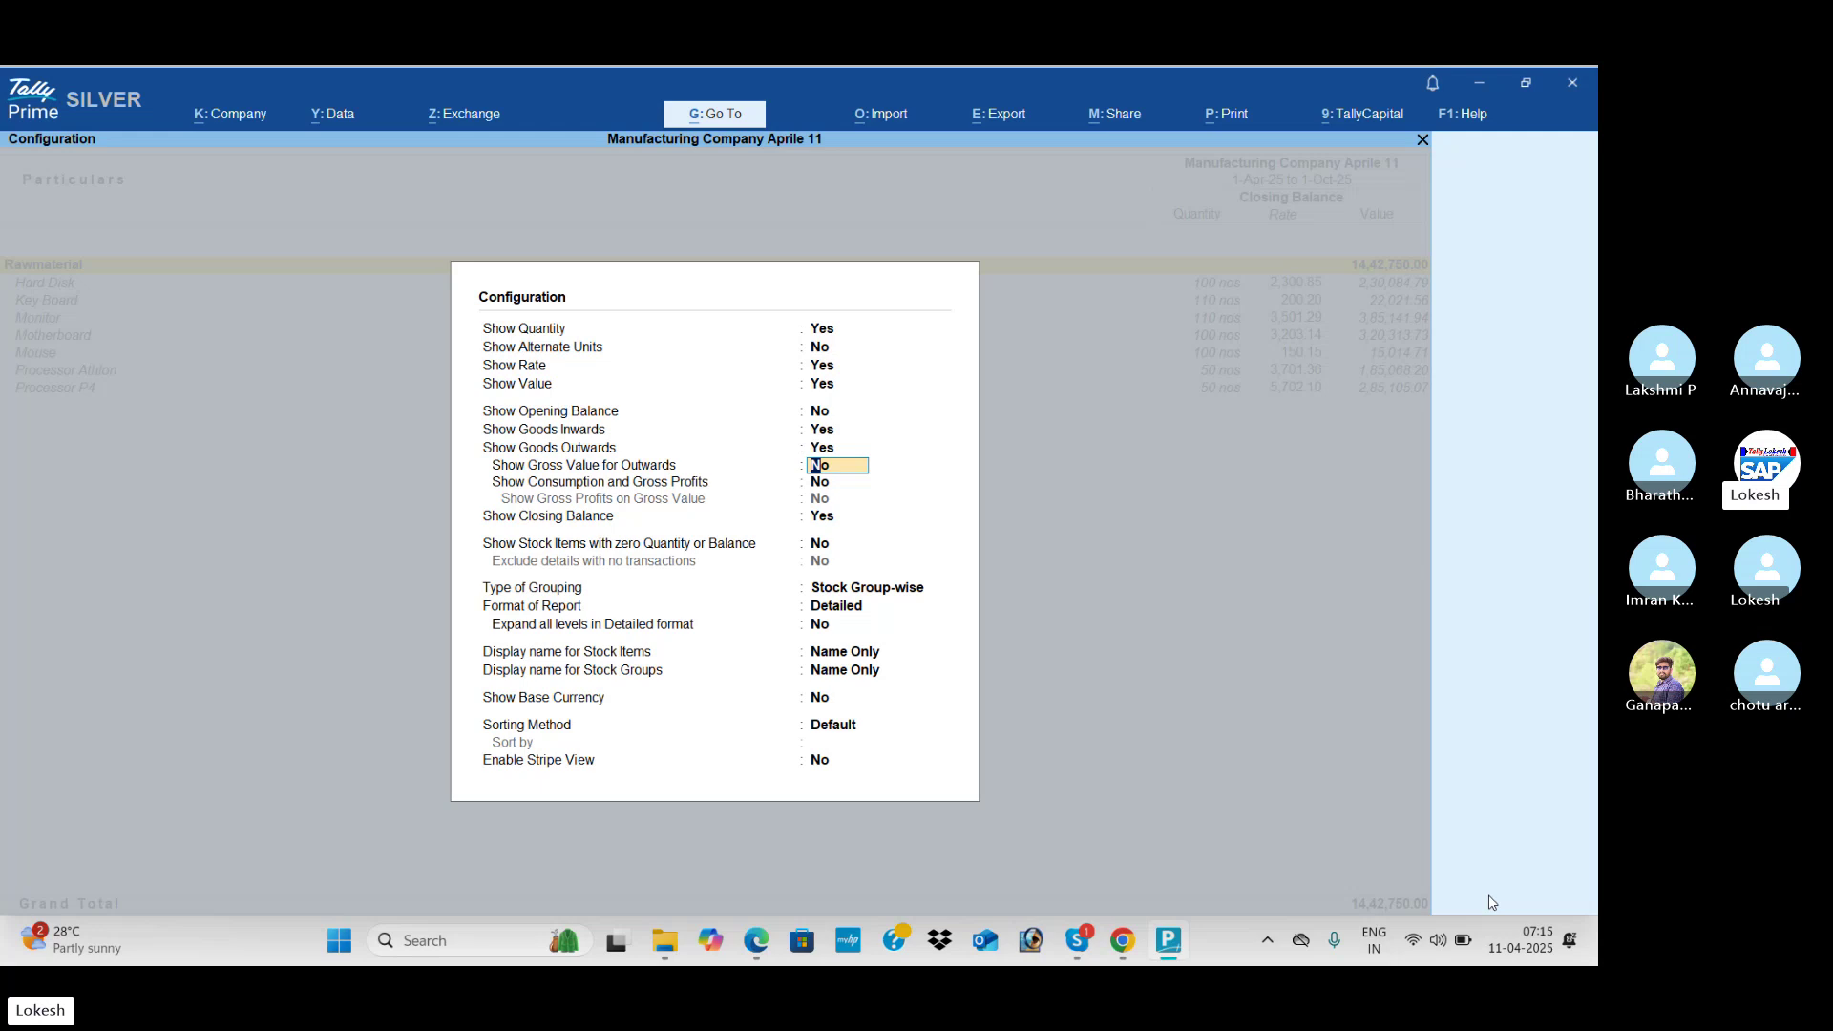
key("ctrl+a")
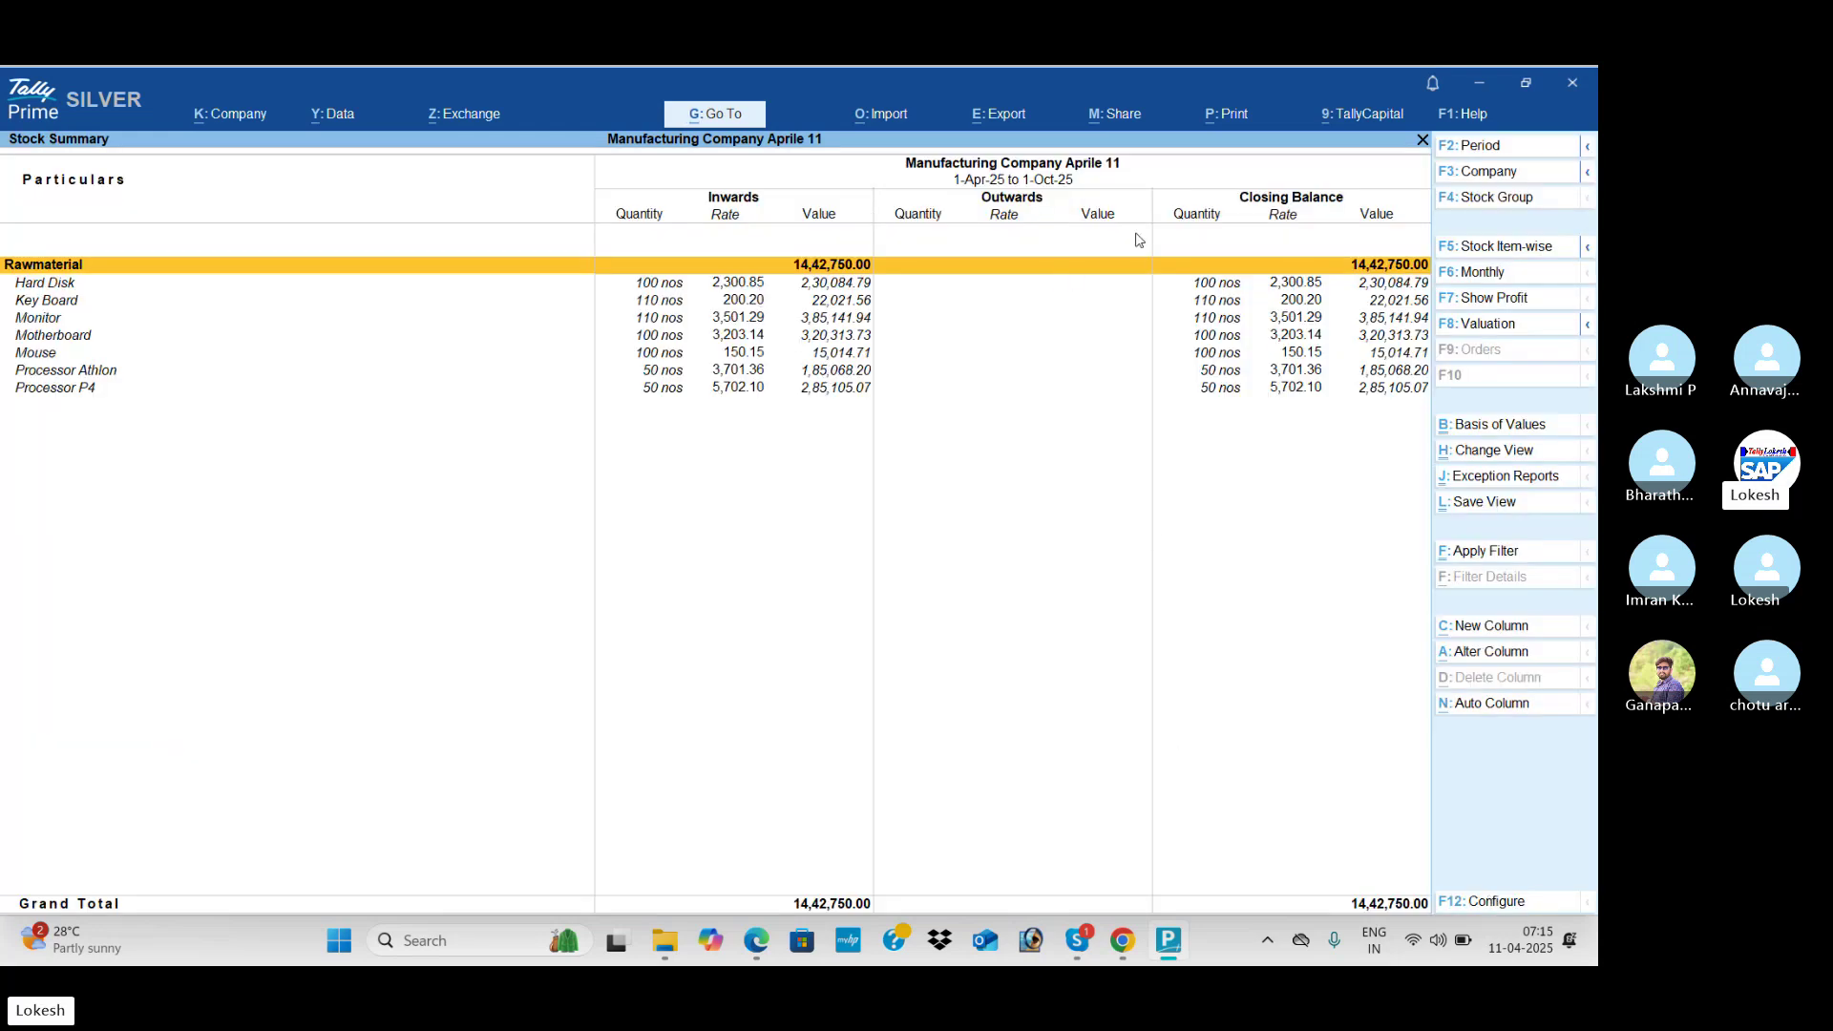
key("Escape")
Step: View the company Dashboard and close it
key("Down")
key("Down")
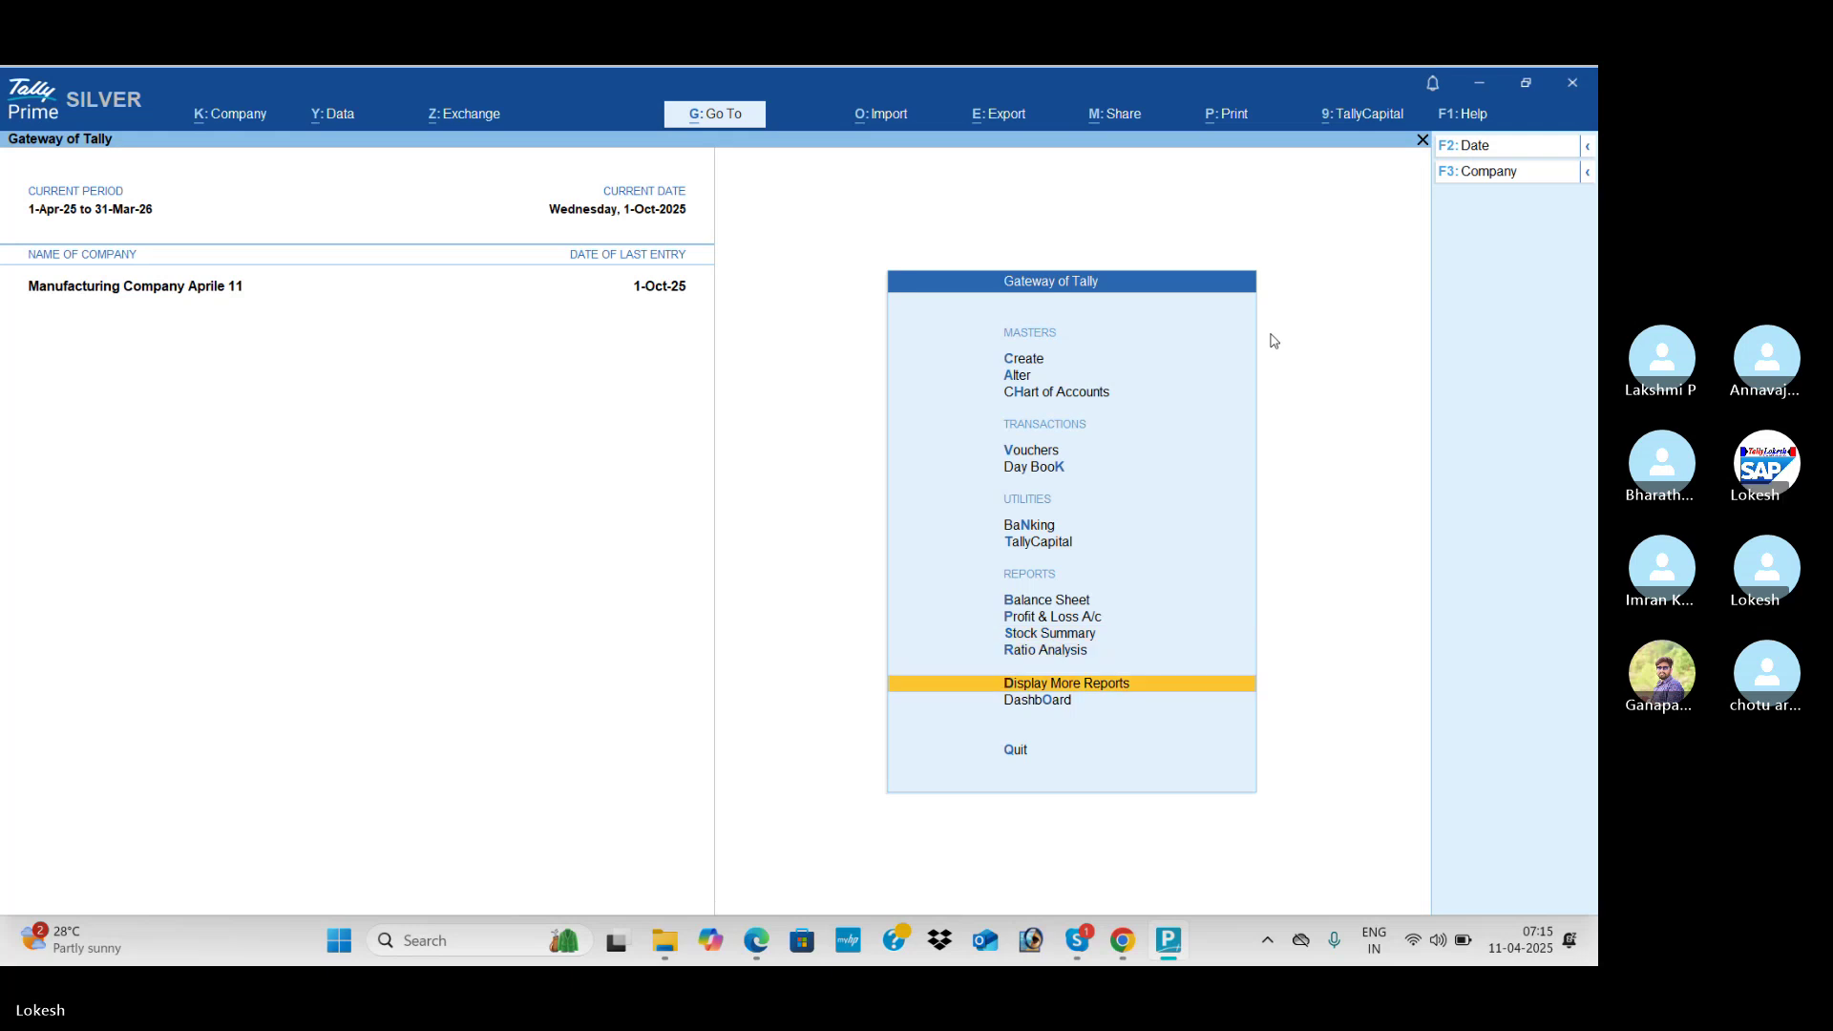
key("Down")
key("Return")
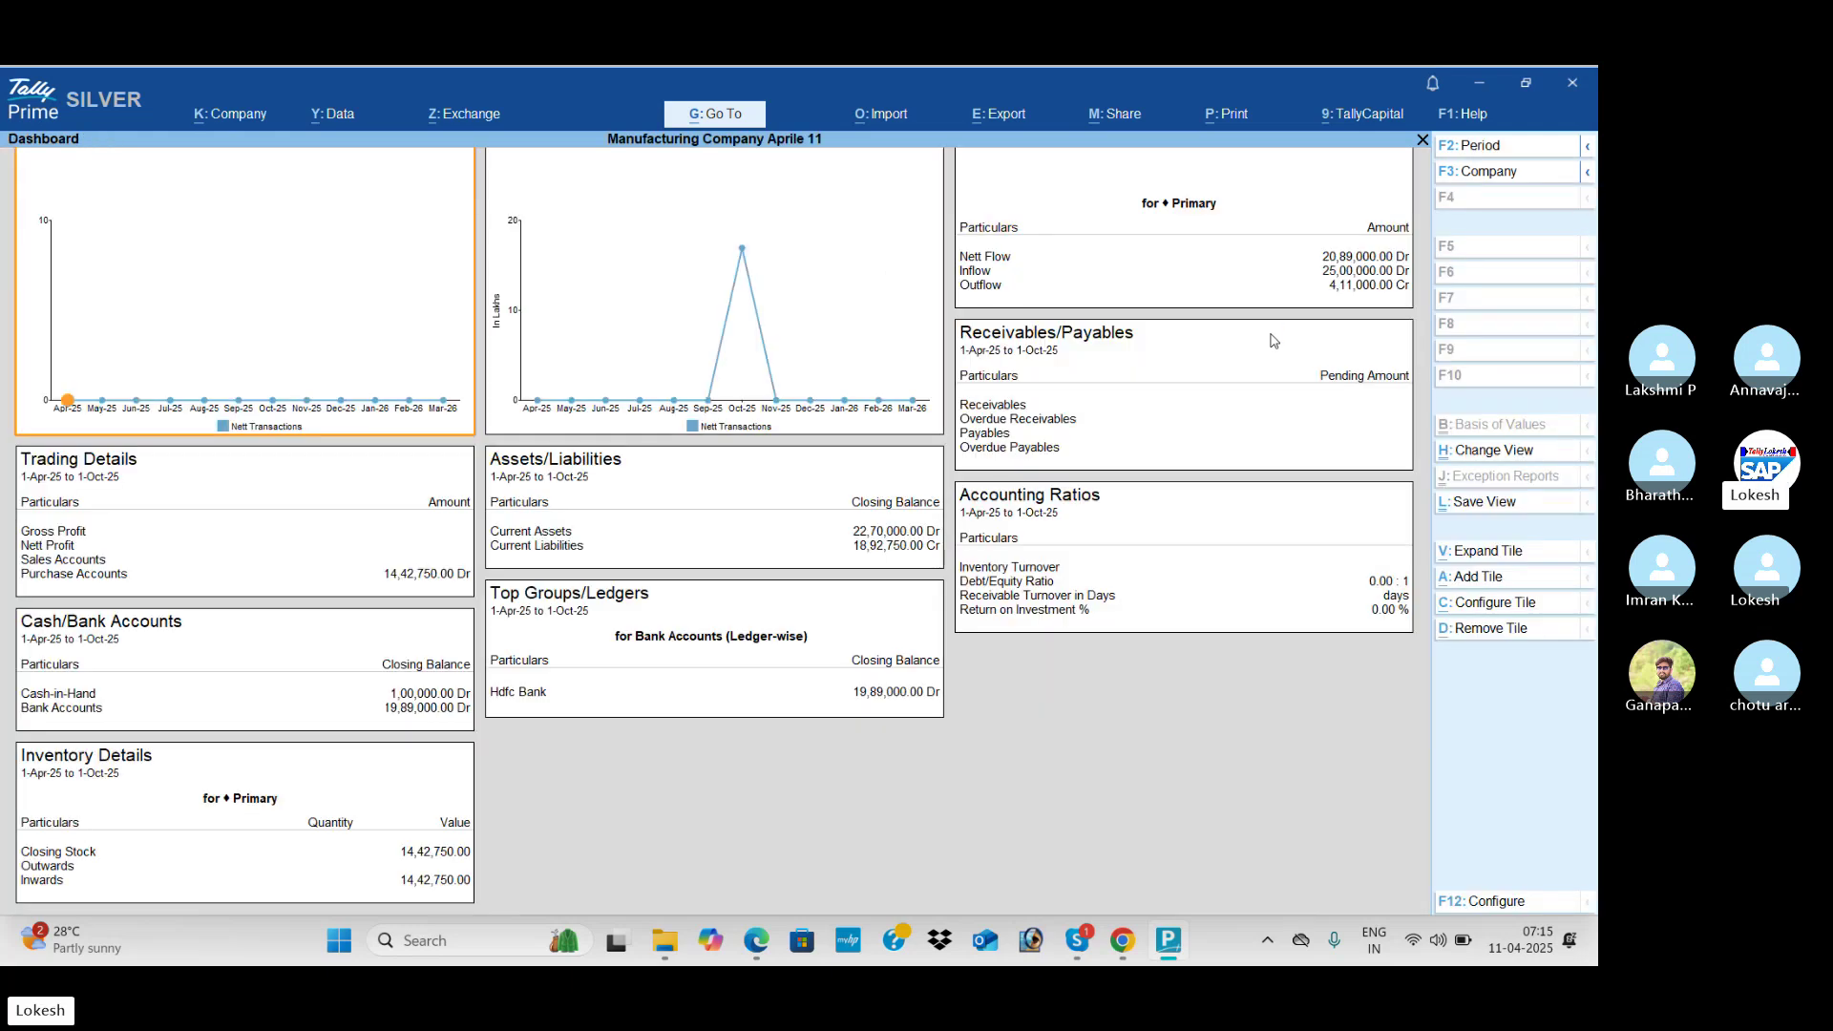
key("Escape")
Step: View the Trial Balance among the additional reports and close it
key("Up")
key("Return")
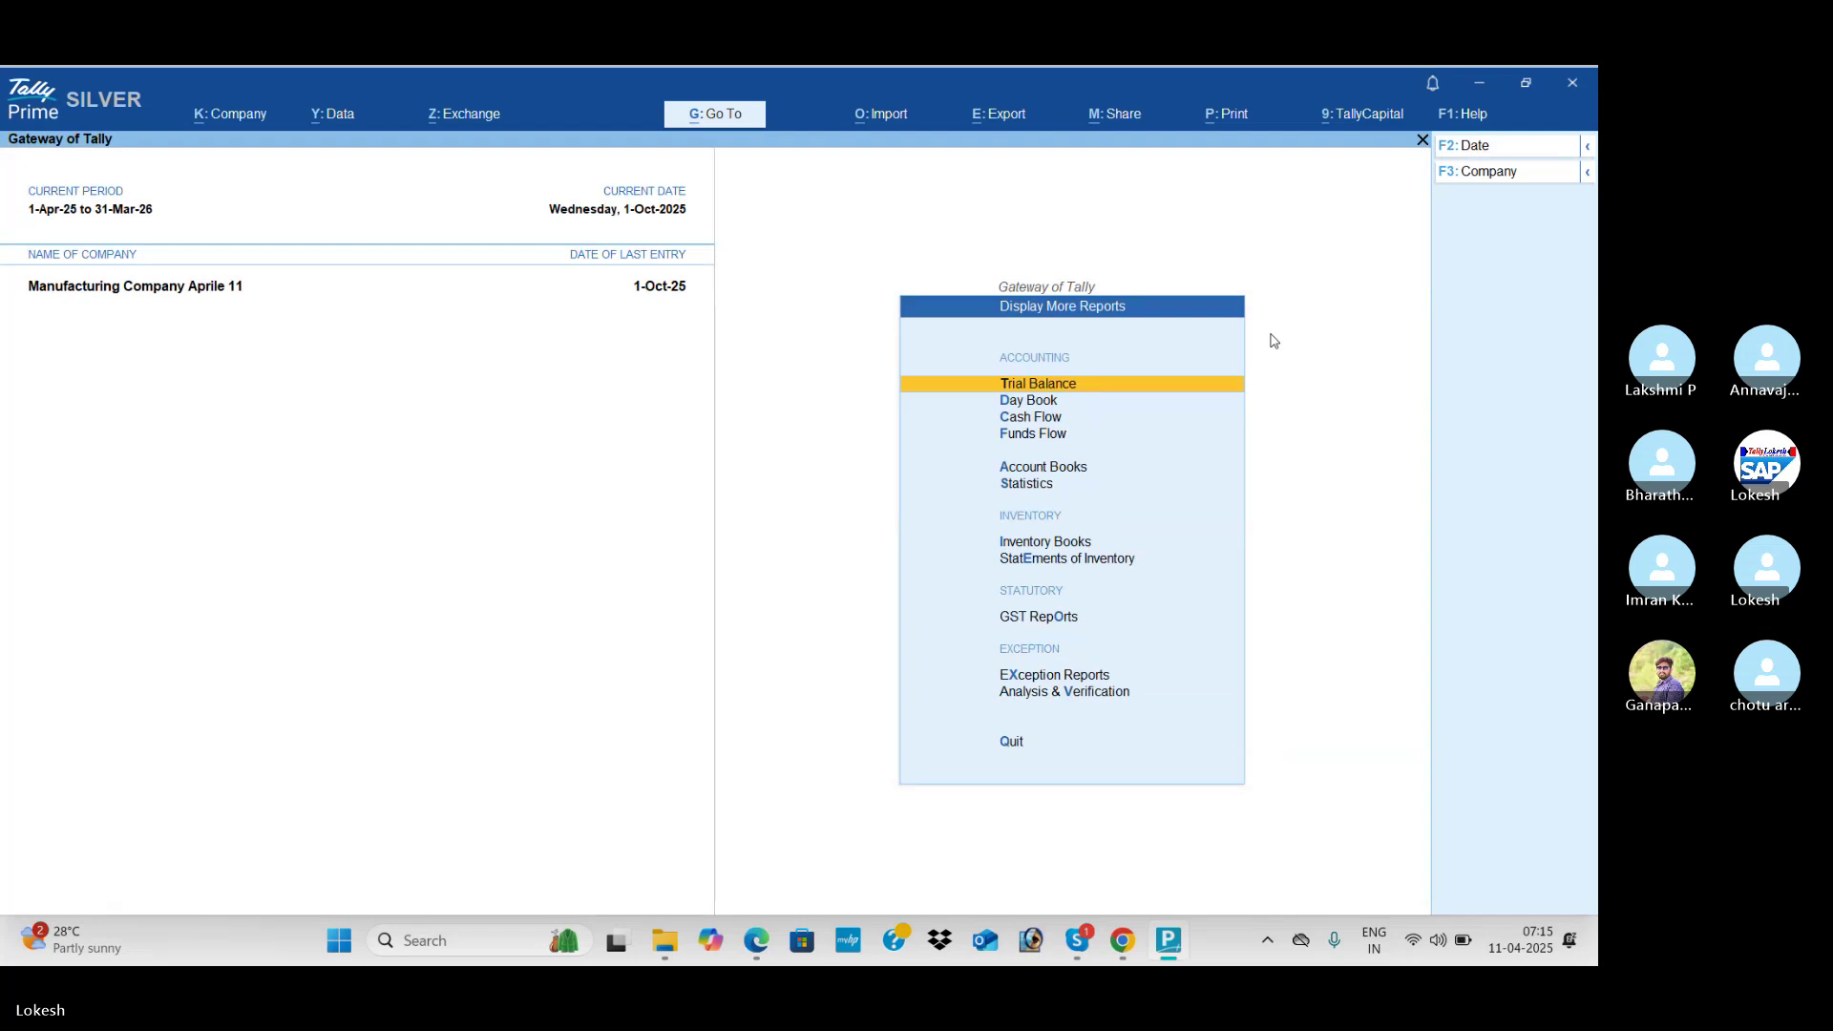
key("Return")
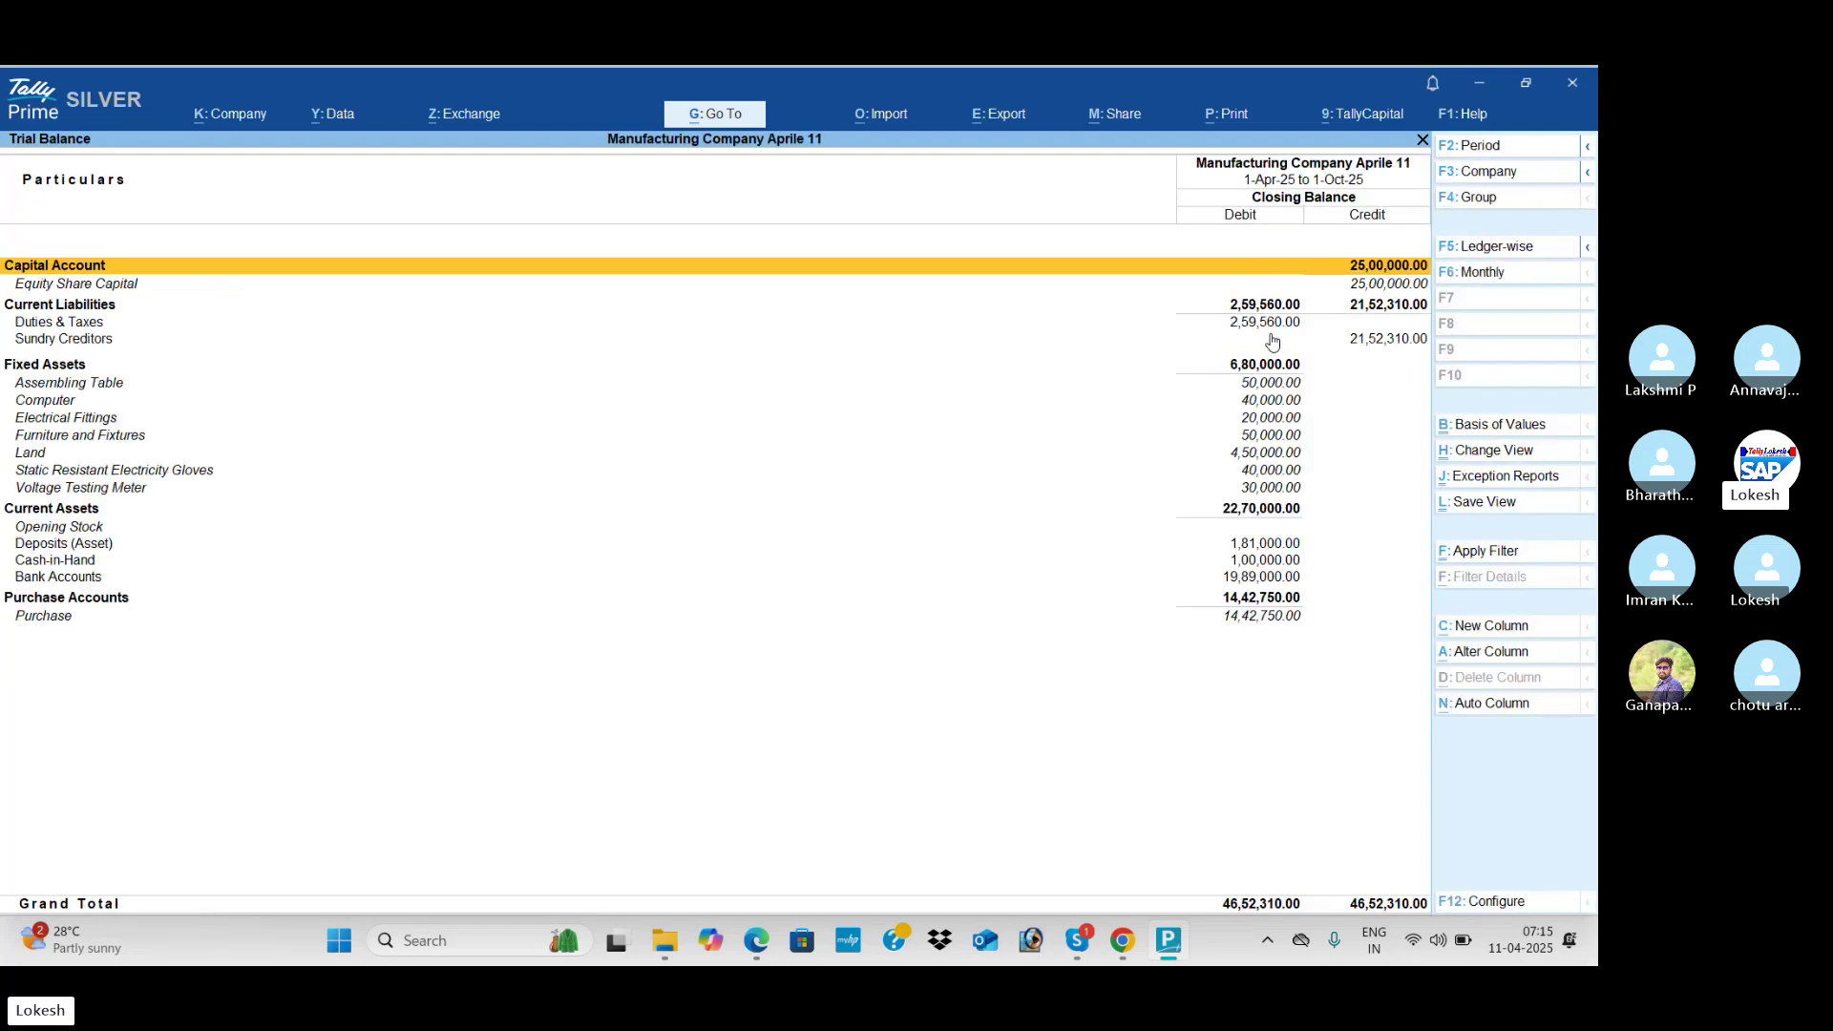
key("Escape")
Step: Open the Account Books from the additional reports, view the Cash/Bank Book(s) and close them
key("Down")
key("Down")
key("Down")
key("Down")
key("Down")
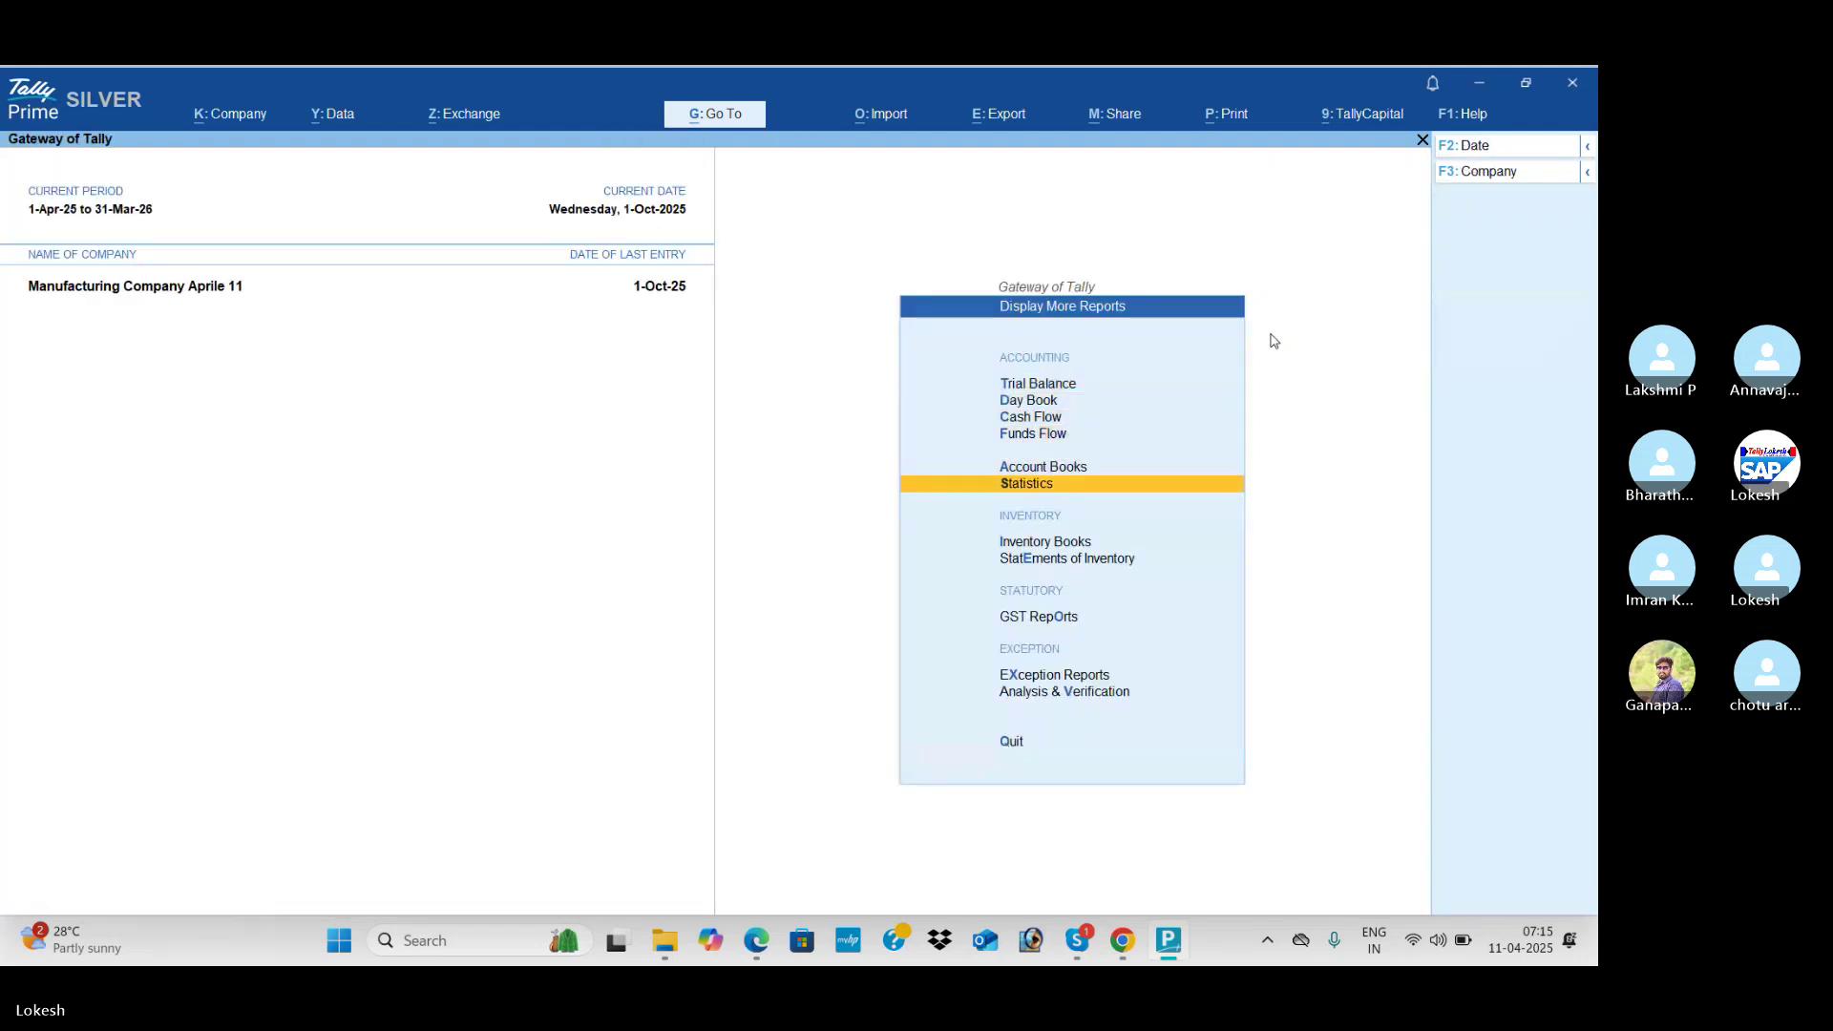
key("Down")
key("Down")
key("Up")
key("Up")
key("Up")
key("Return")
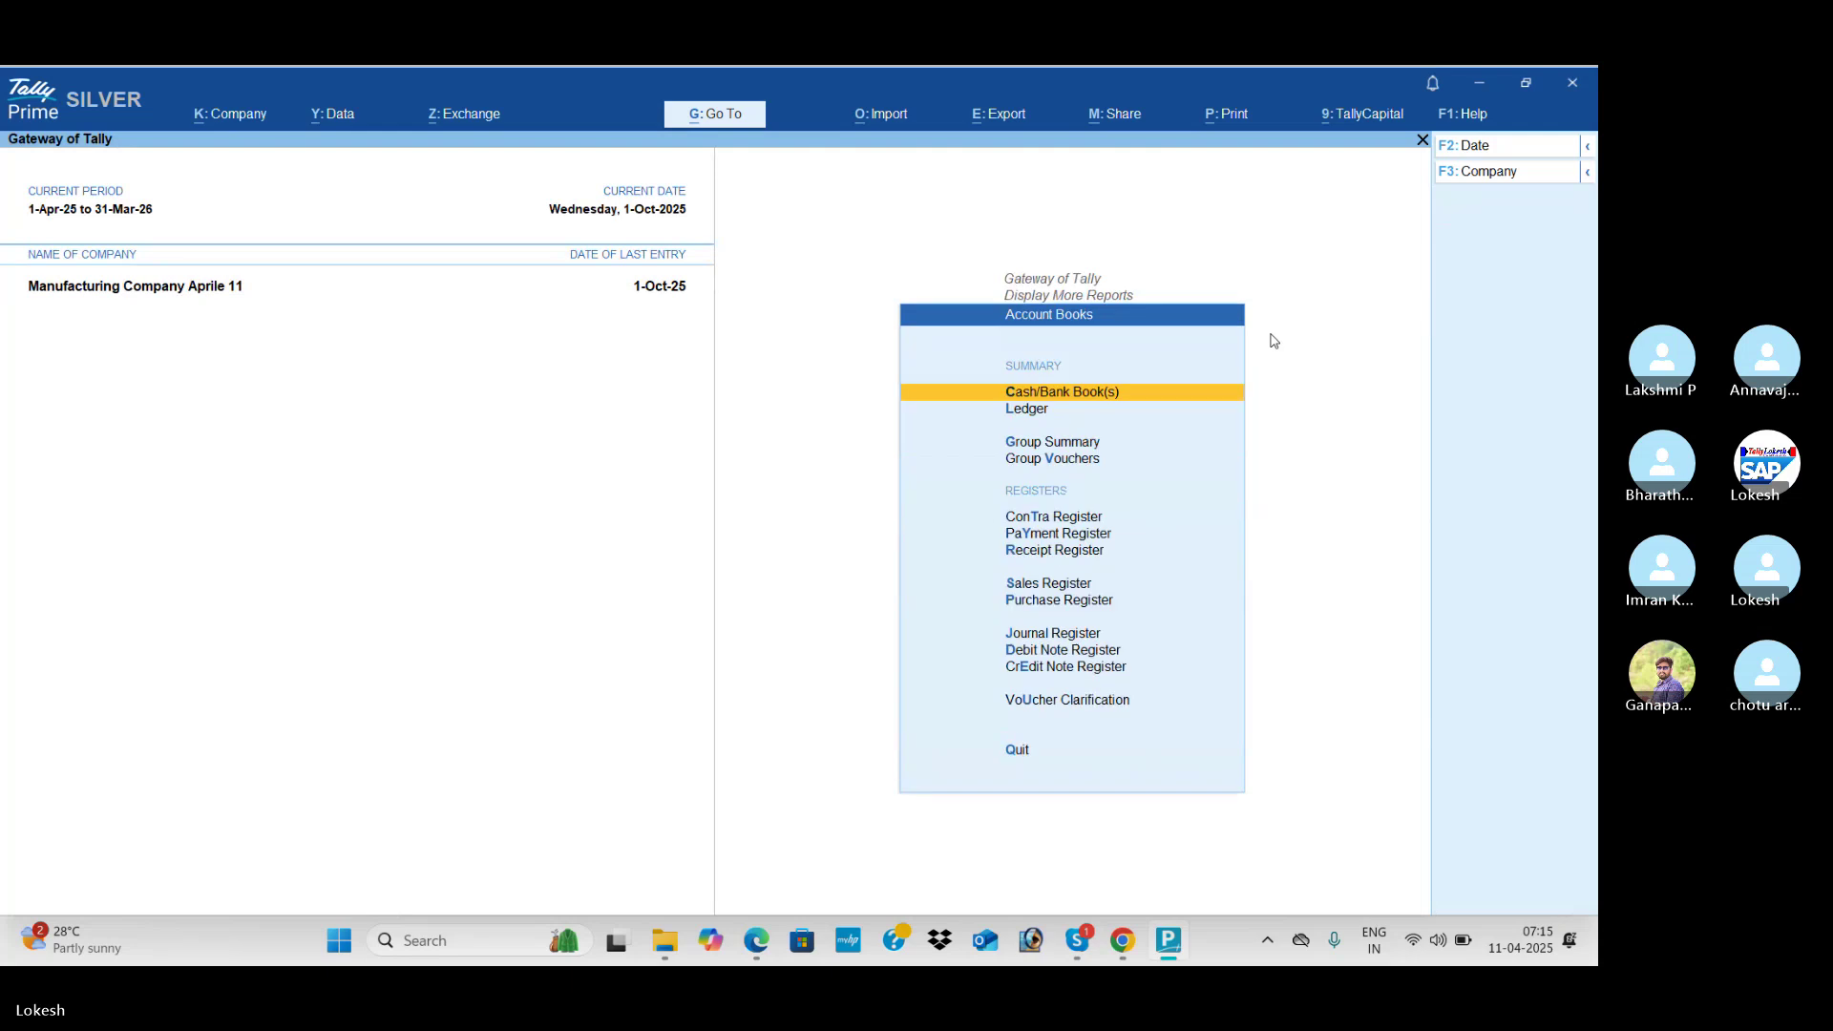
key("Return")
key("Escape")
Step: View the Purchase Register and the Sales Register in the Account Books, closing each one after viewing
key("Down")
key("Down")
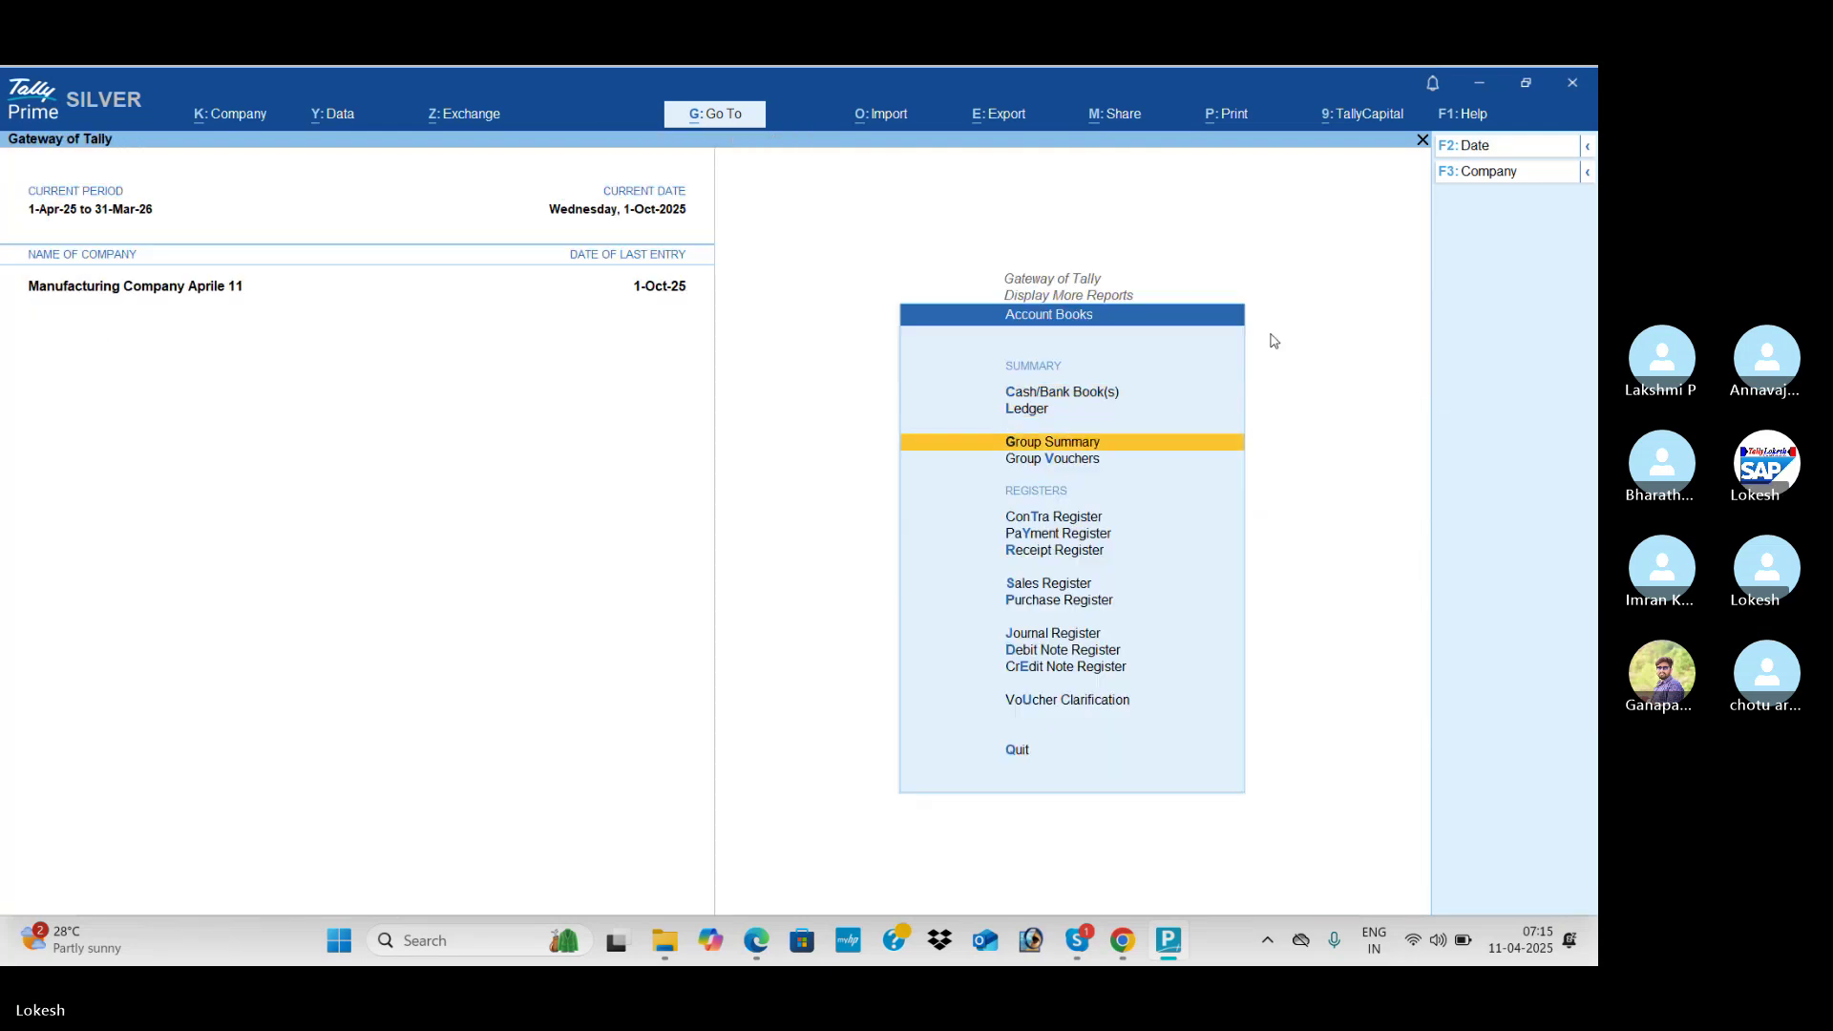
key("Down")
key("Down")
key("Down")
key("Down")
key("Down")
key("Down")
key("Return")
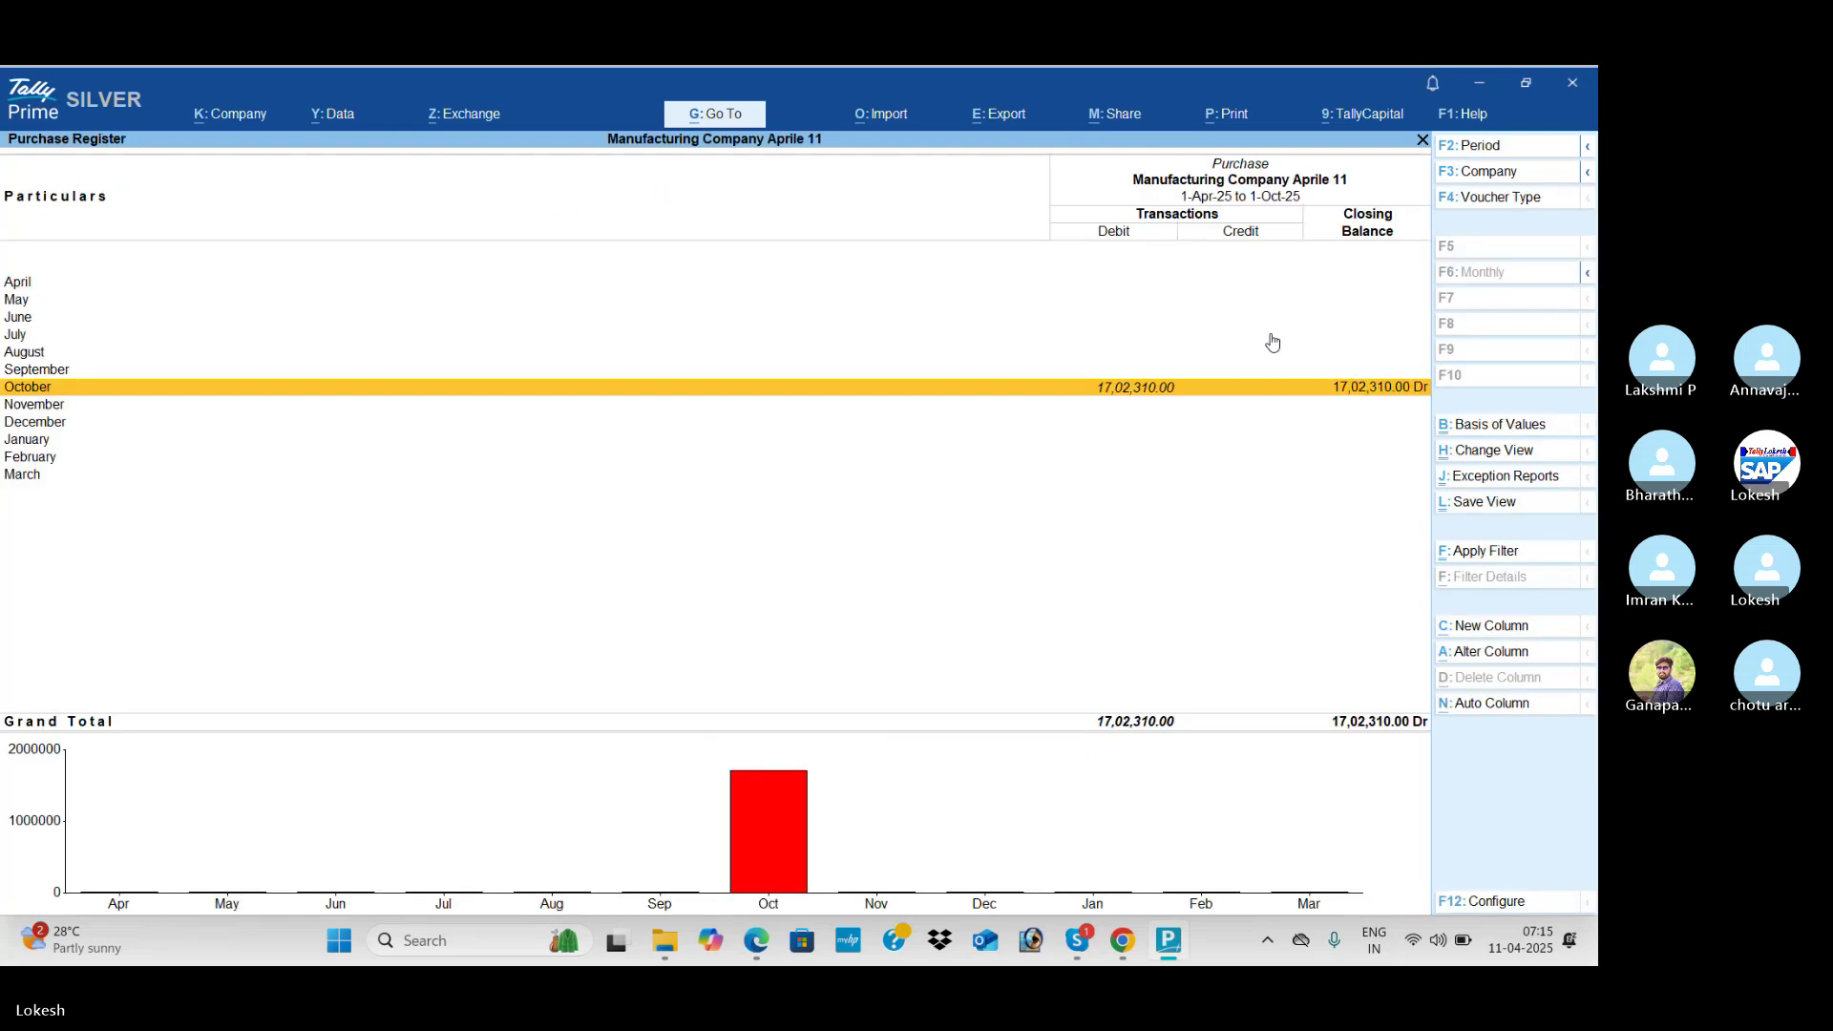
key("Escape")
key("Up")
key("Return")
key("Escape")
Step: View the October vouchers in the Receipt Register and close the register
key("Up")
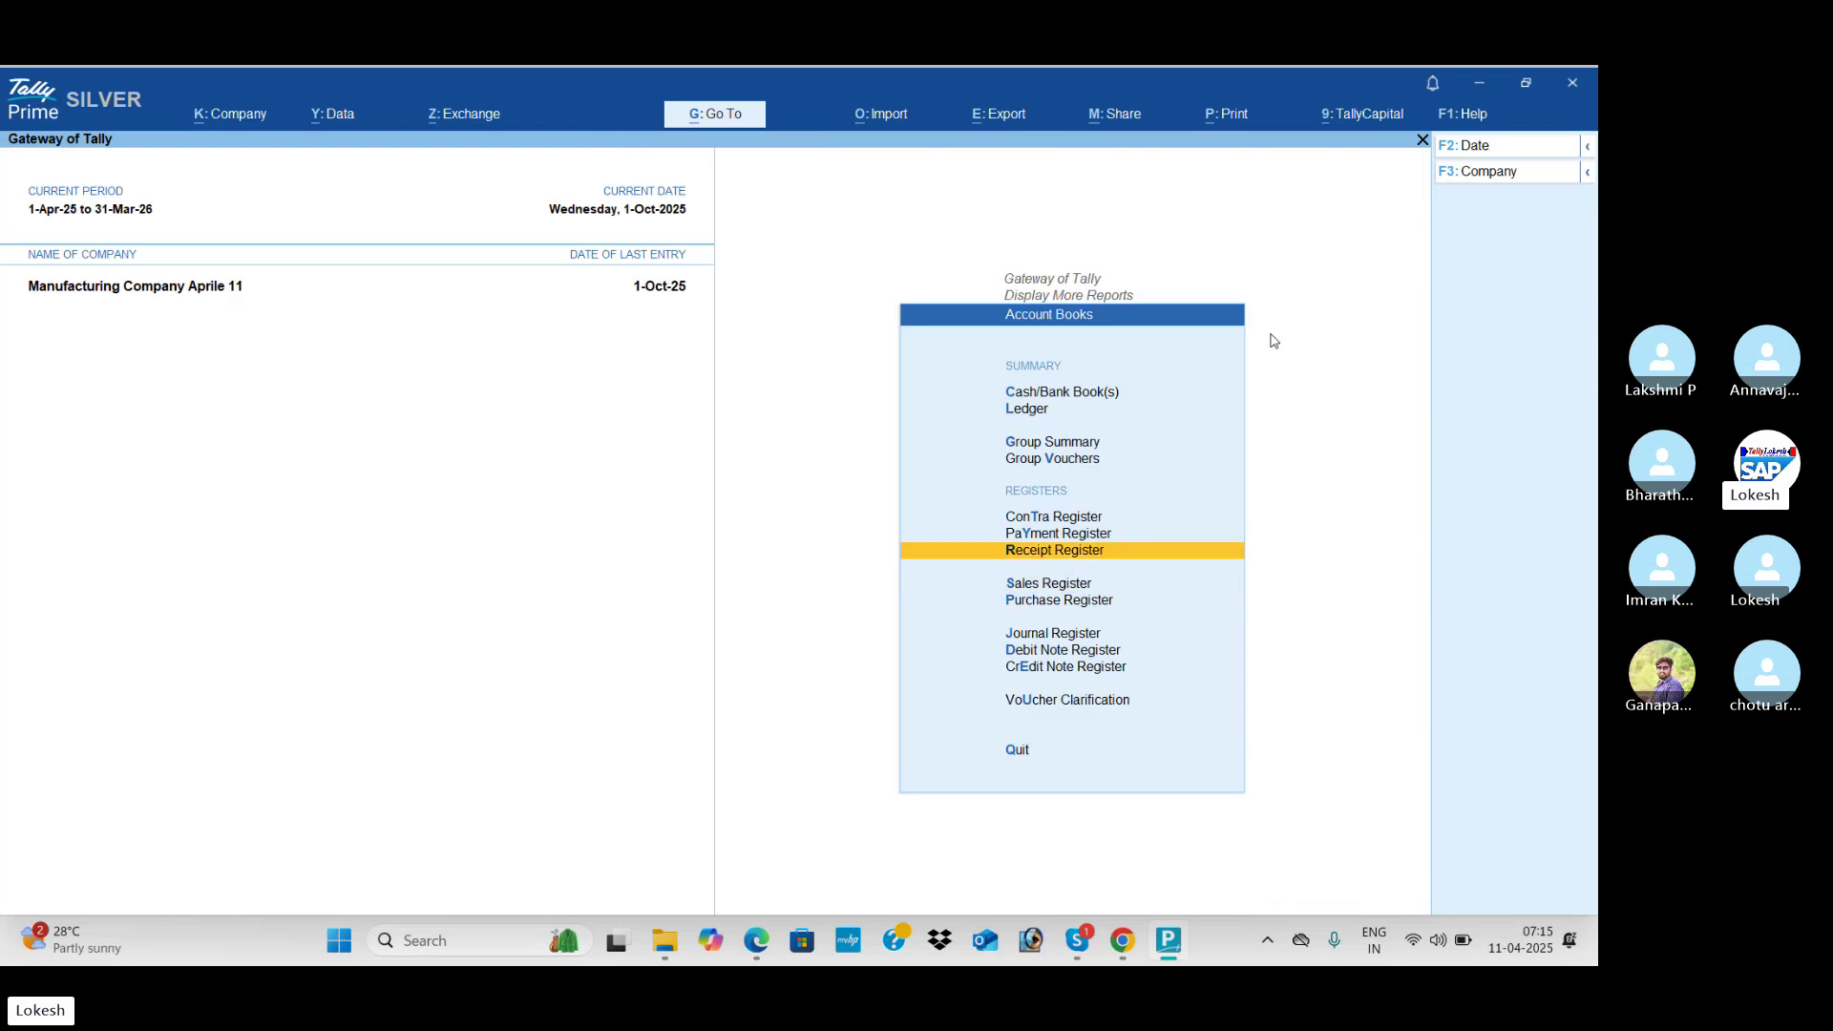
key("Return")
key("Return")
key("Escape")
key("Escape")
Step: View the October vouchers in the Payment Register and close the register
key("Up")
key("Return")
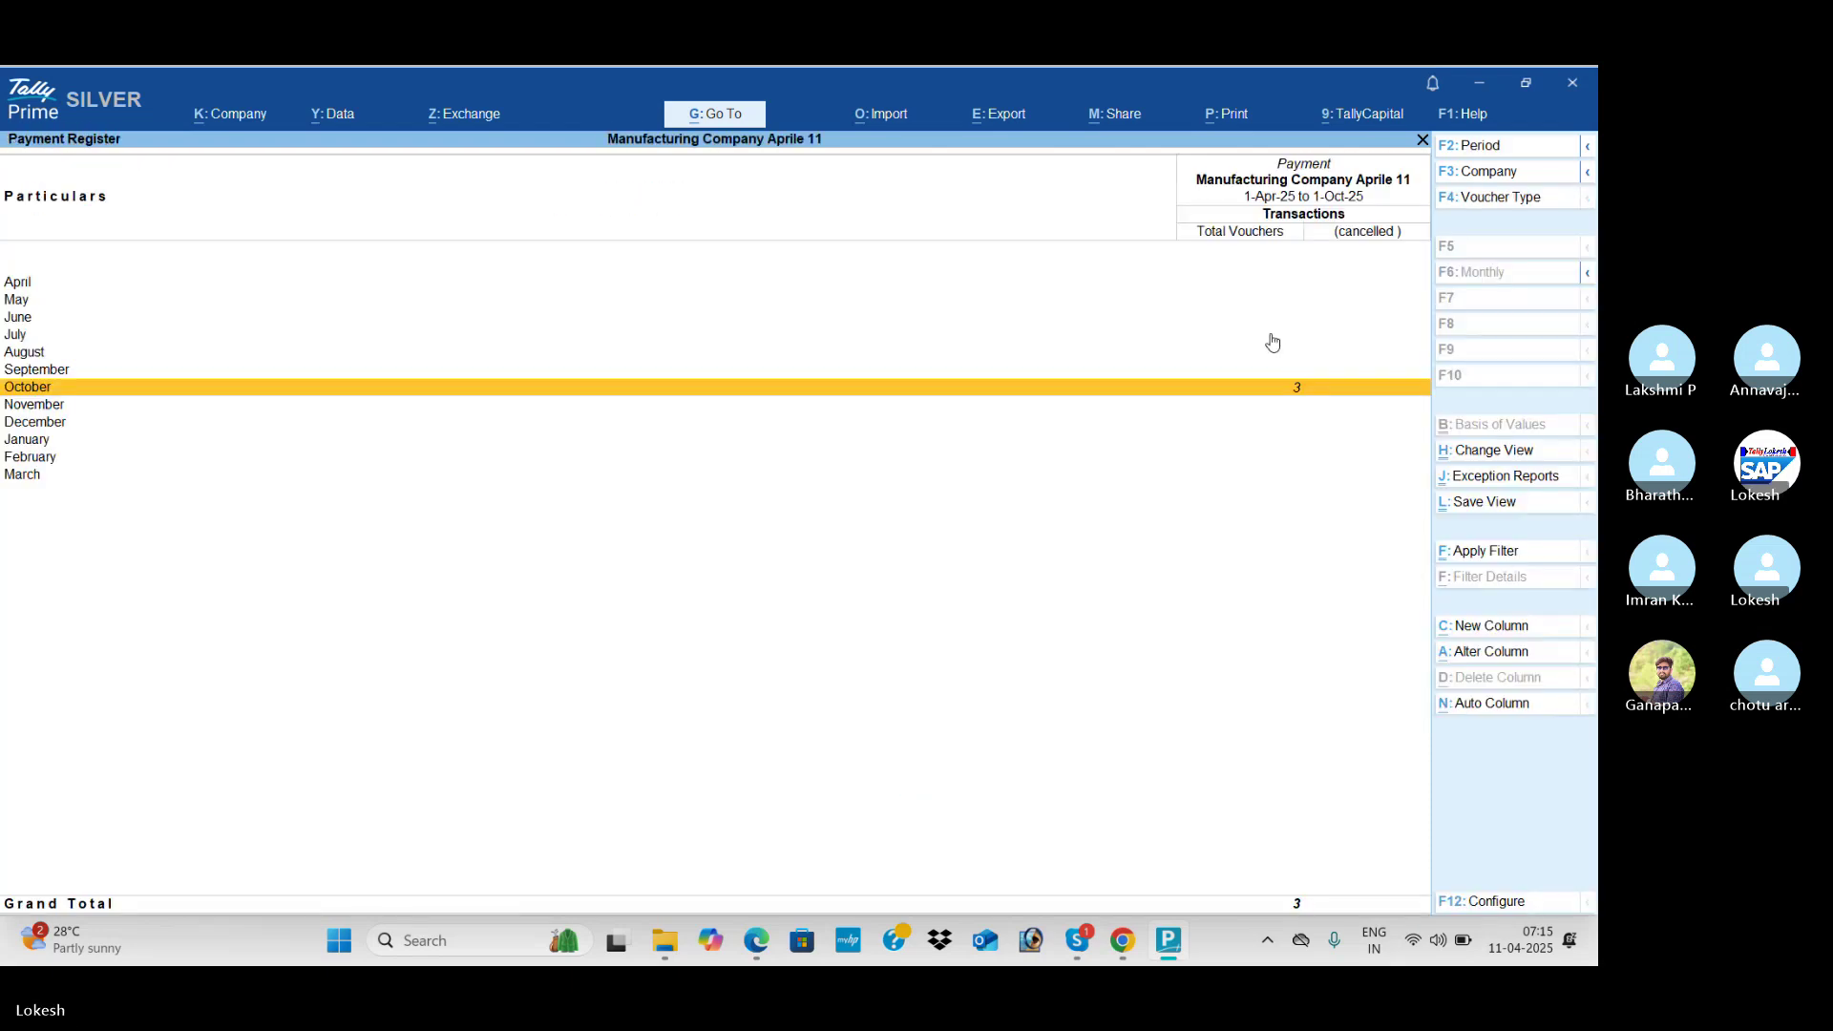
key("Return")
key("Escape")
key("Escape")
Step: View the October vouchers in the Contra Register and close the register
key("Up")
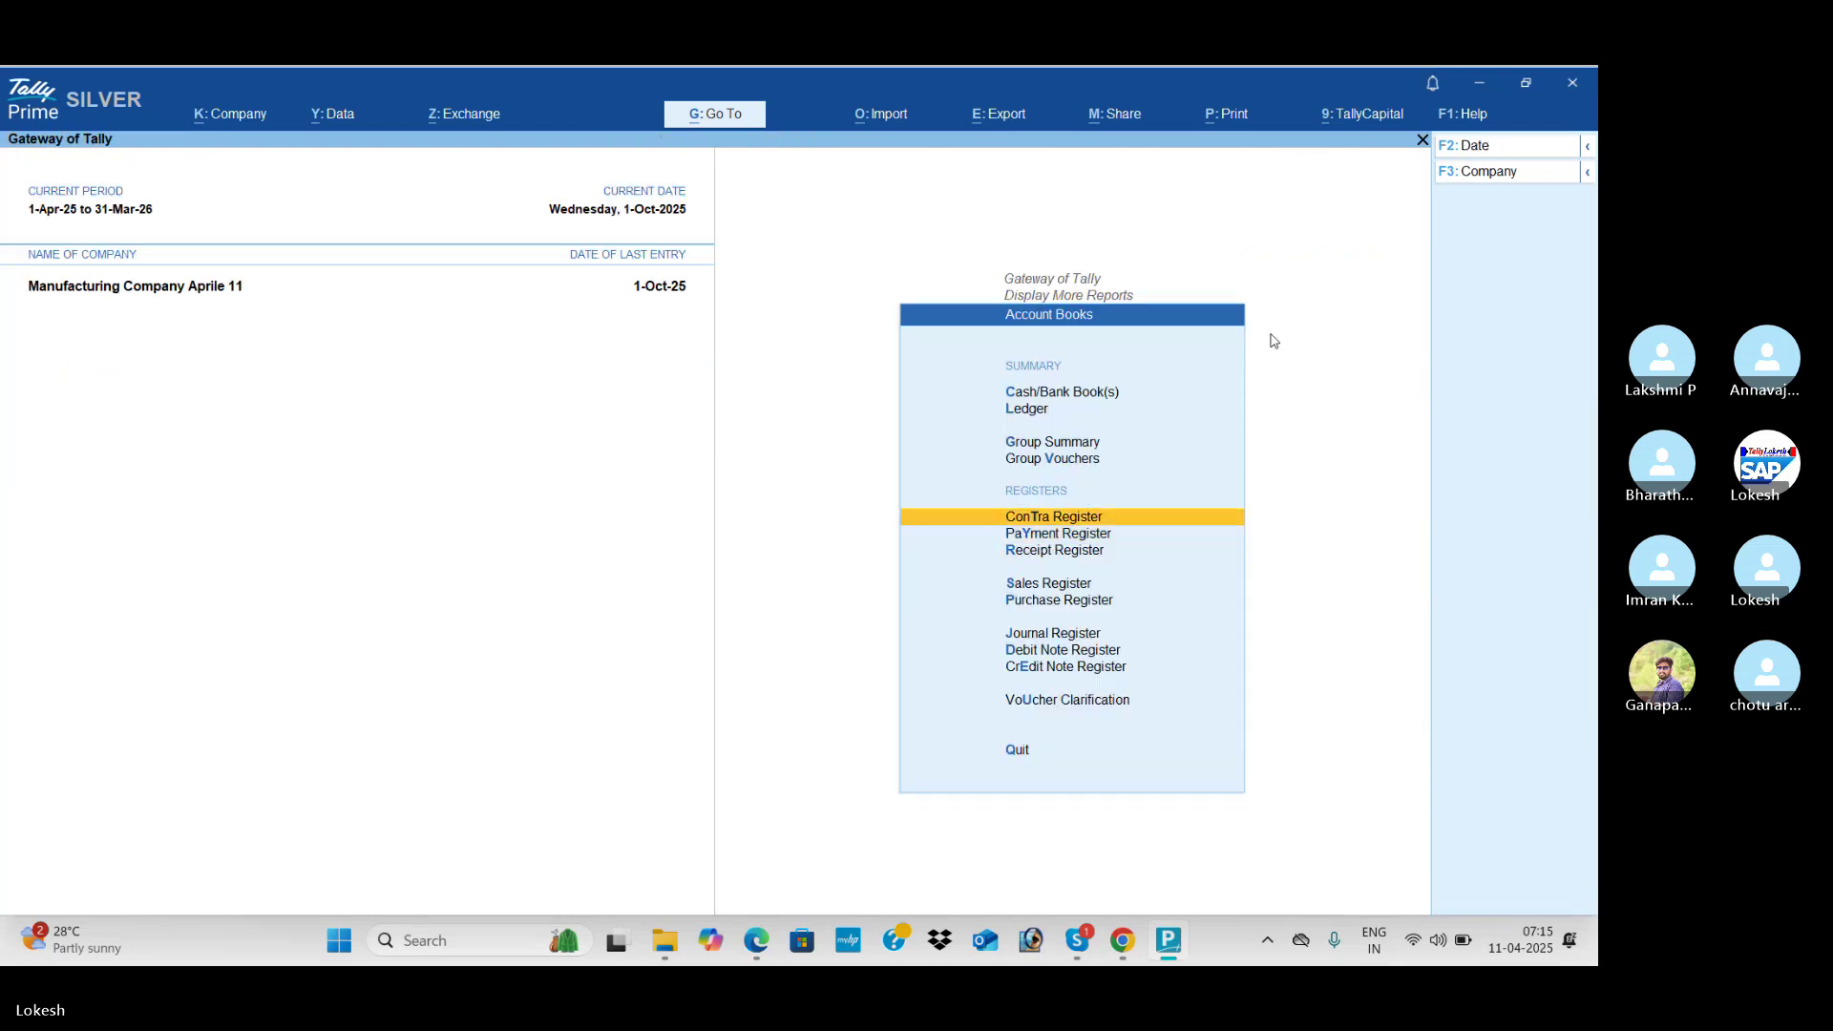
key("Return")
key("Return")
key("Escape")
key("Escape")
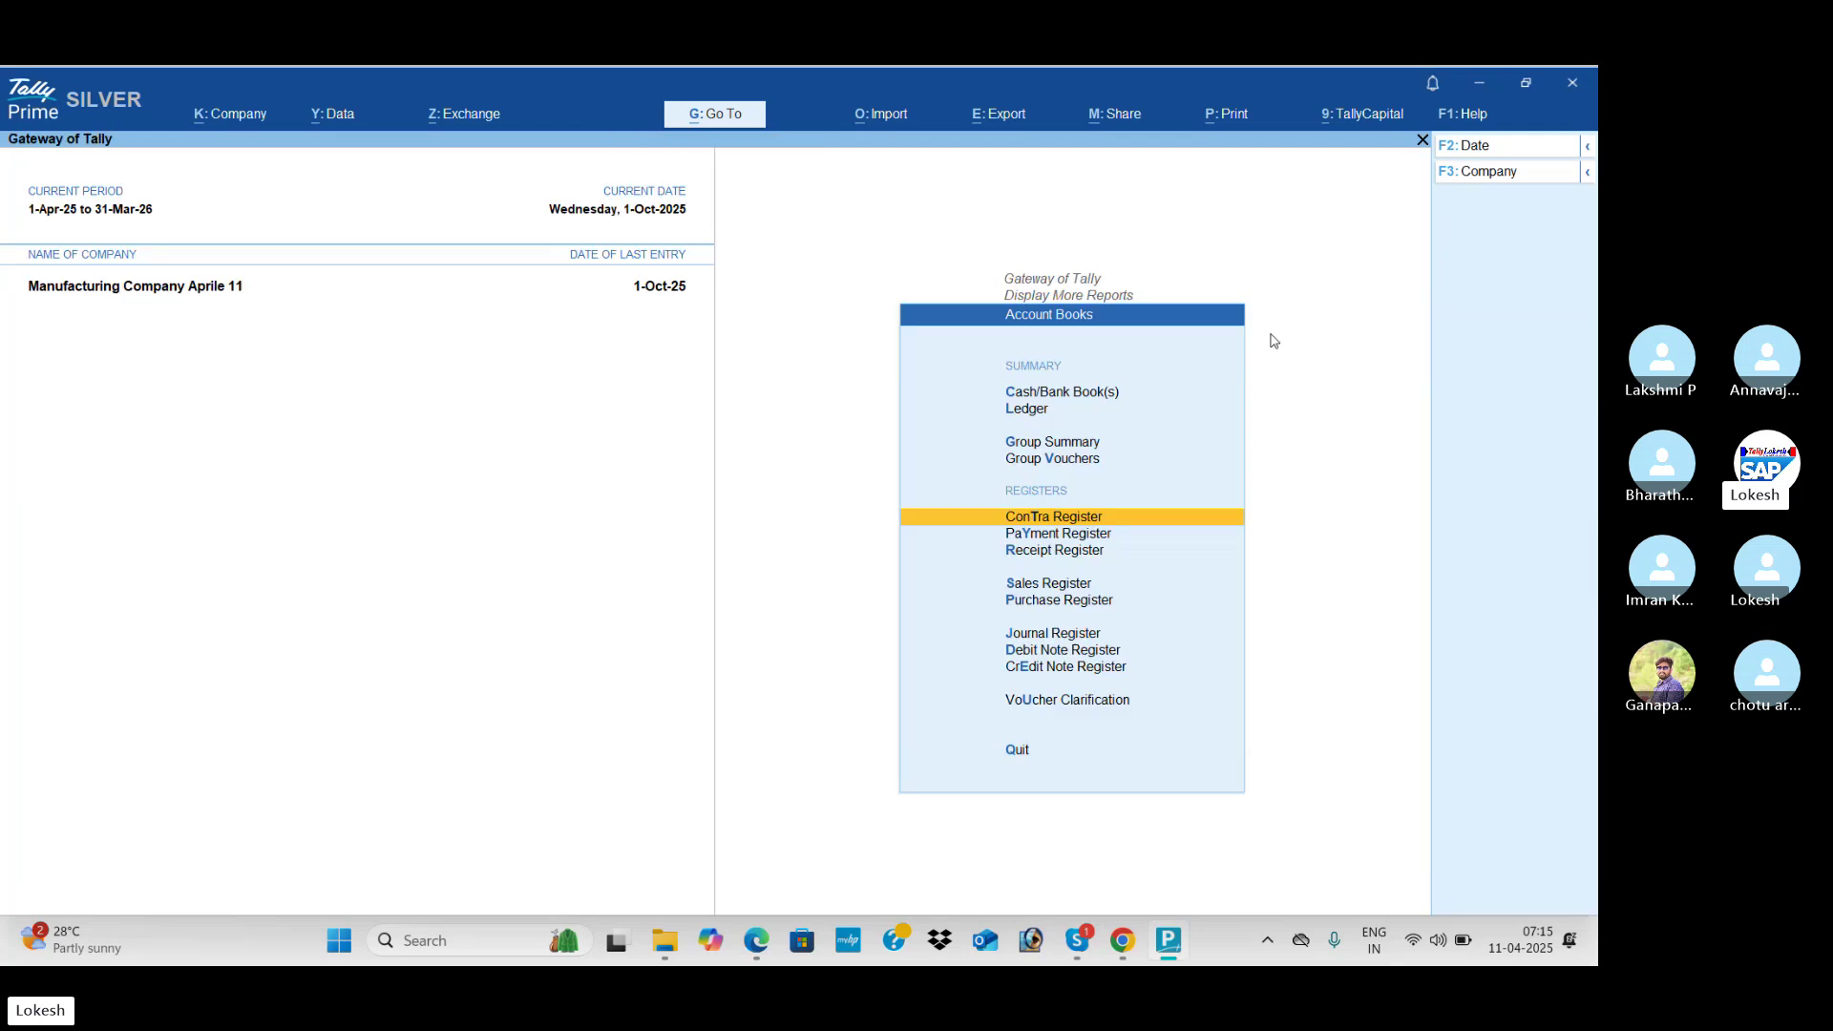
Step: View the Statistics report with its voucher and account types, and return to the Gateway of Tally
key("Escape")
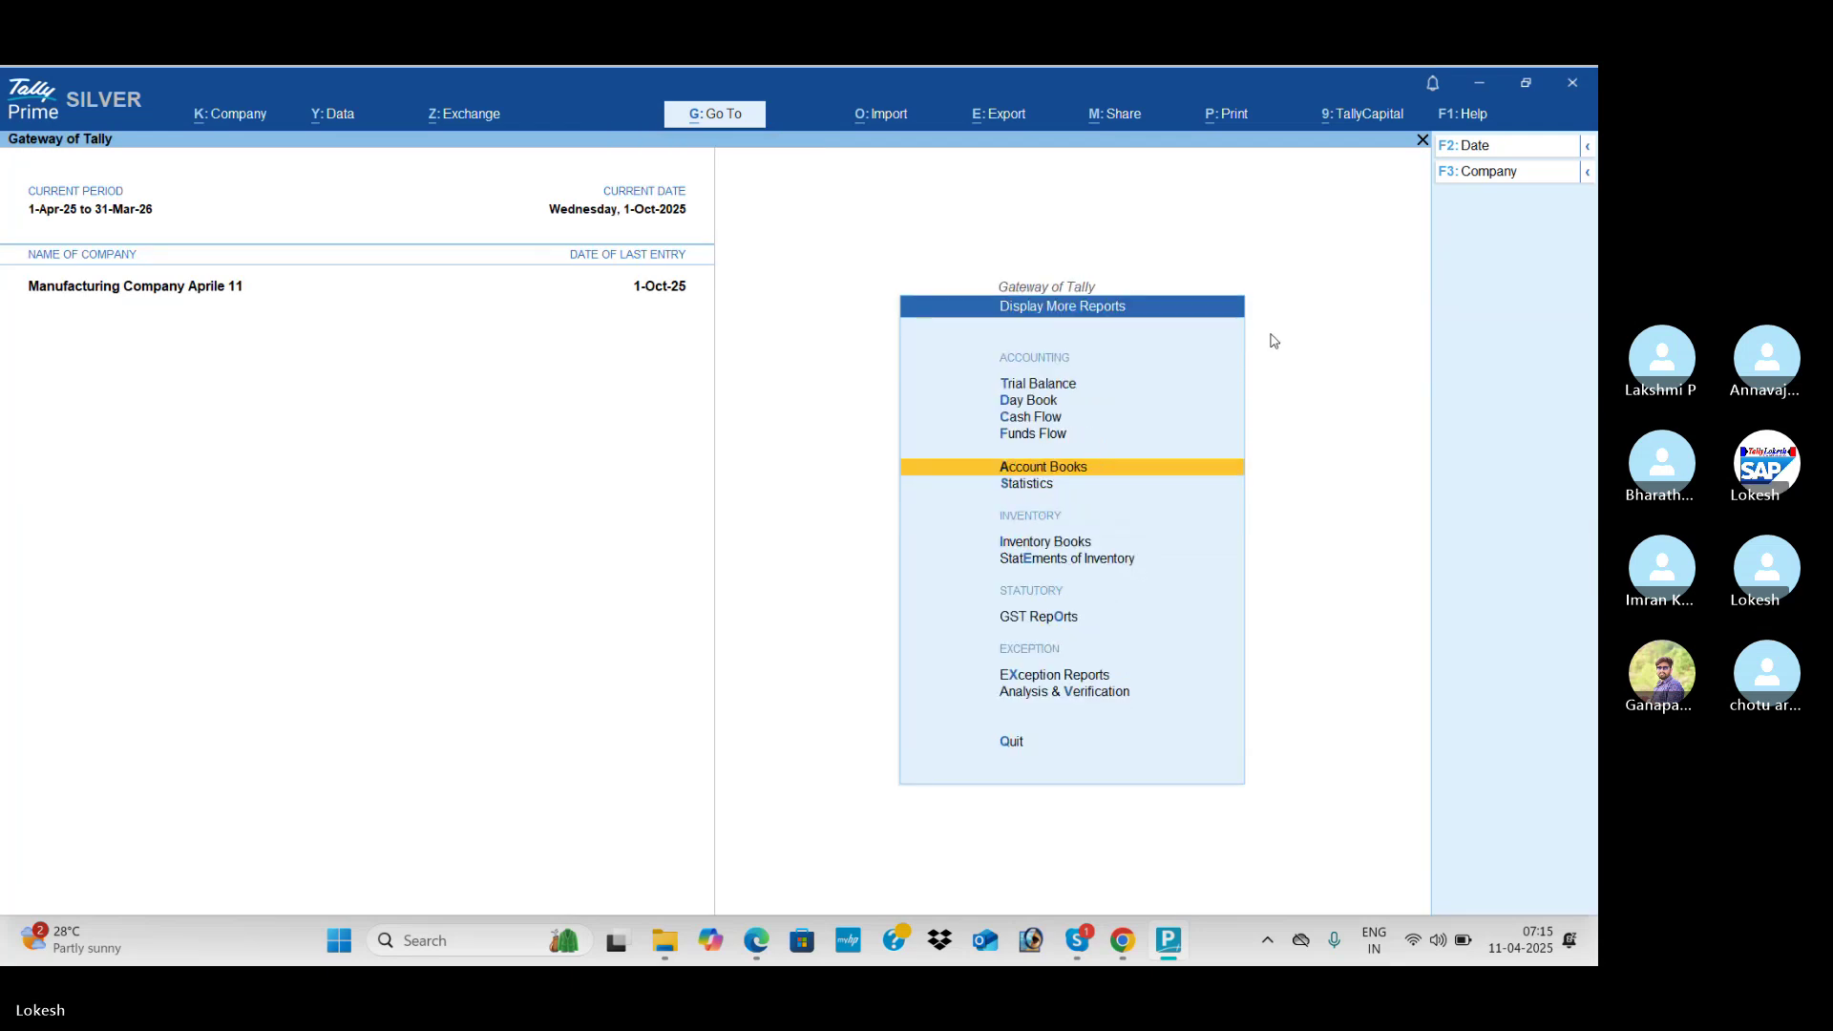
key("Down")
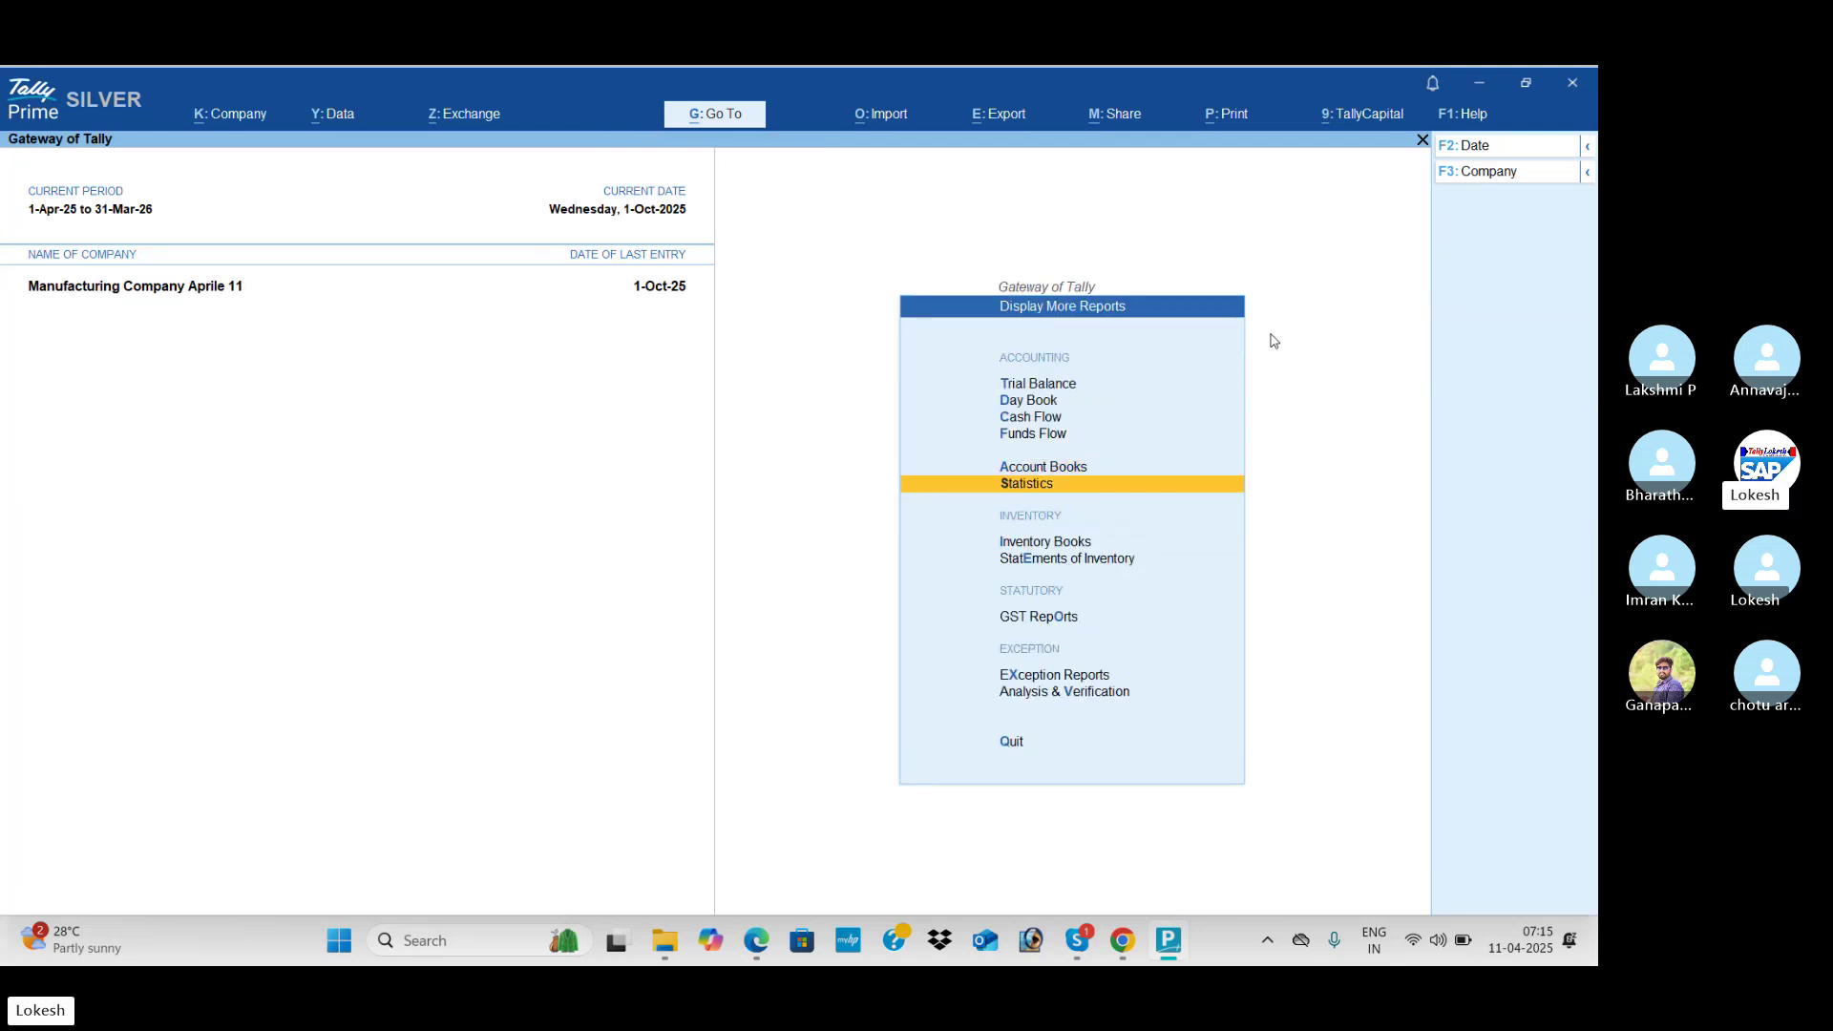
key("Return")
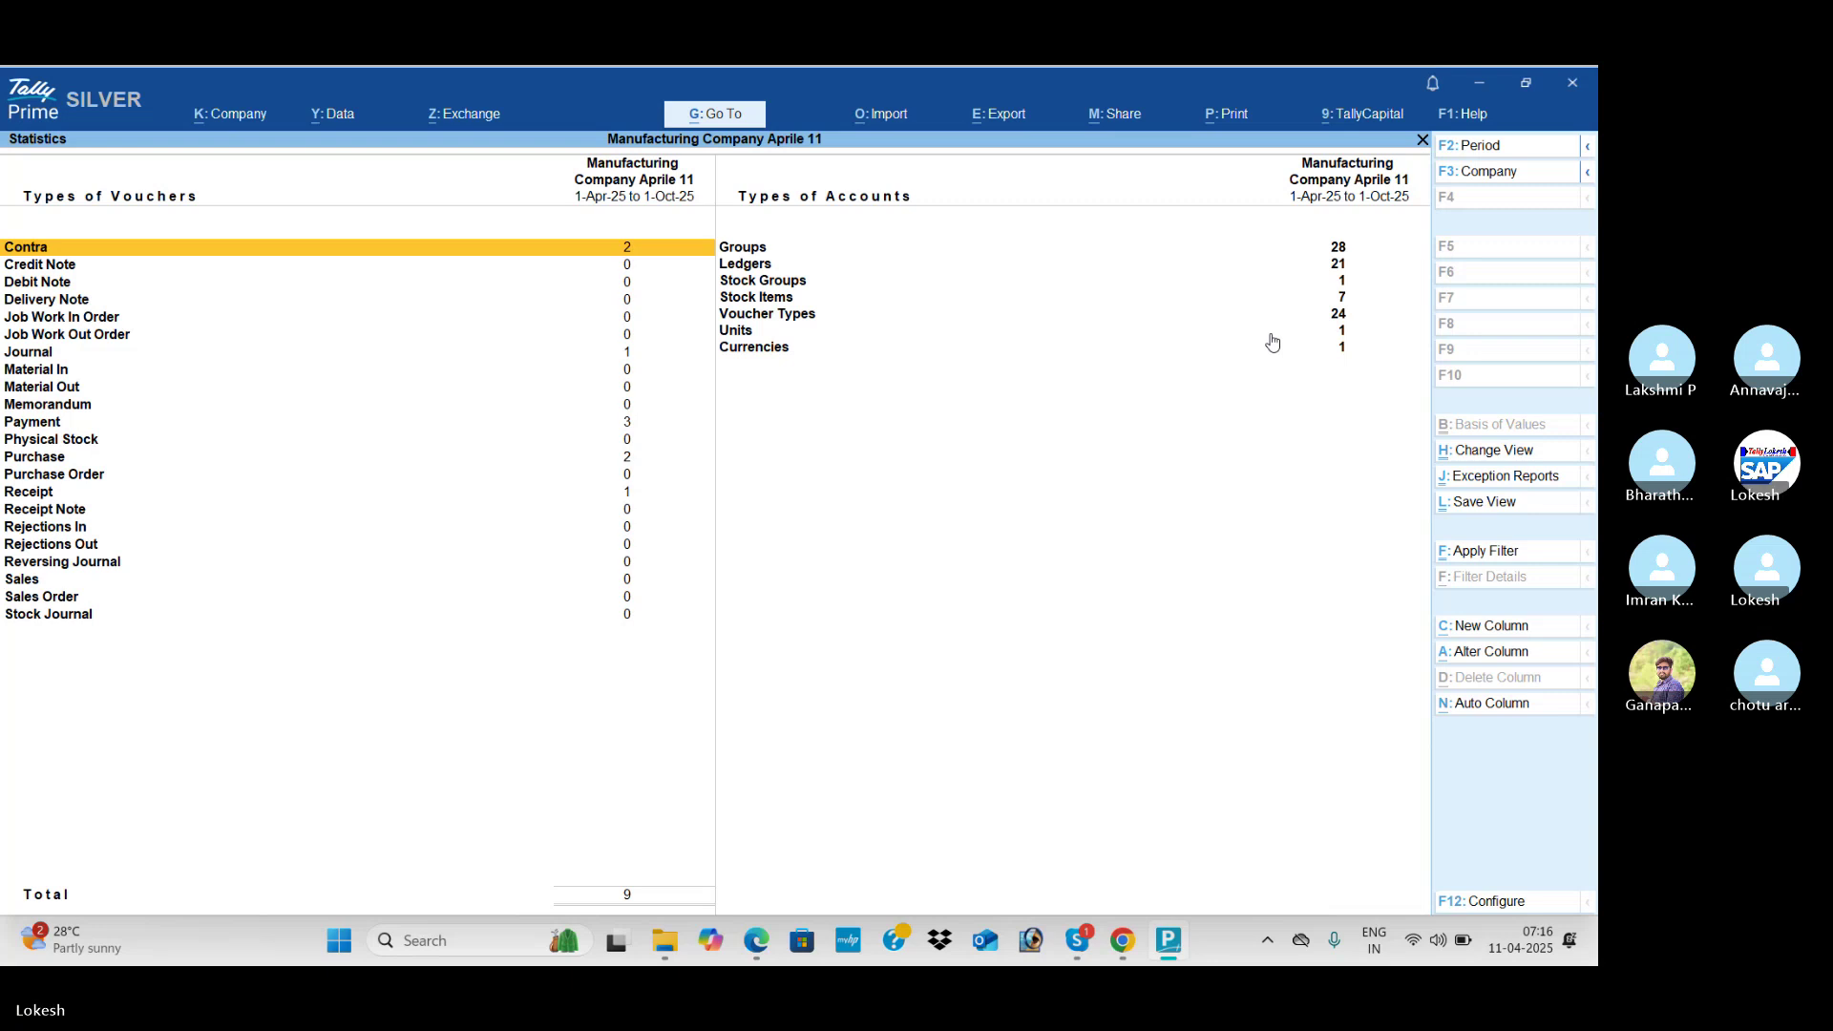
key("Escape")
key("Escape")
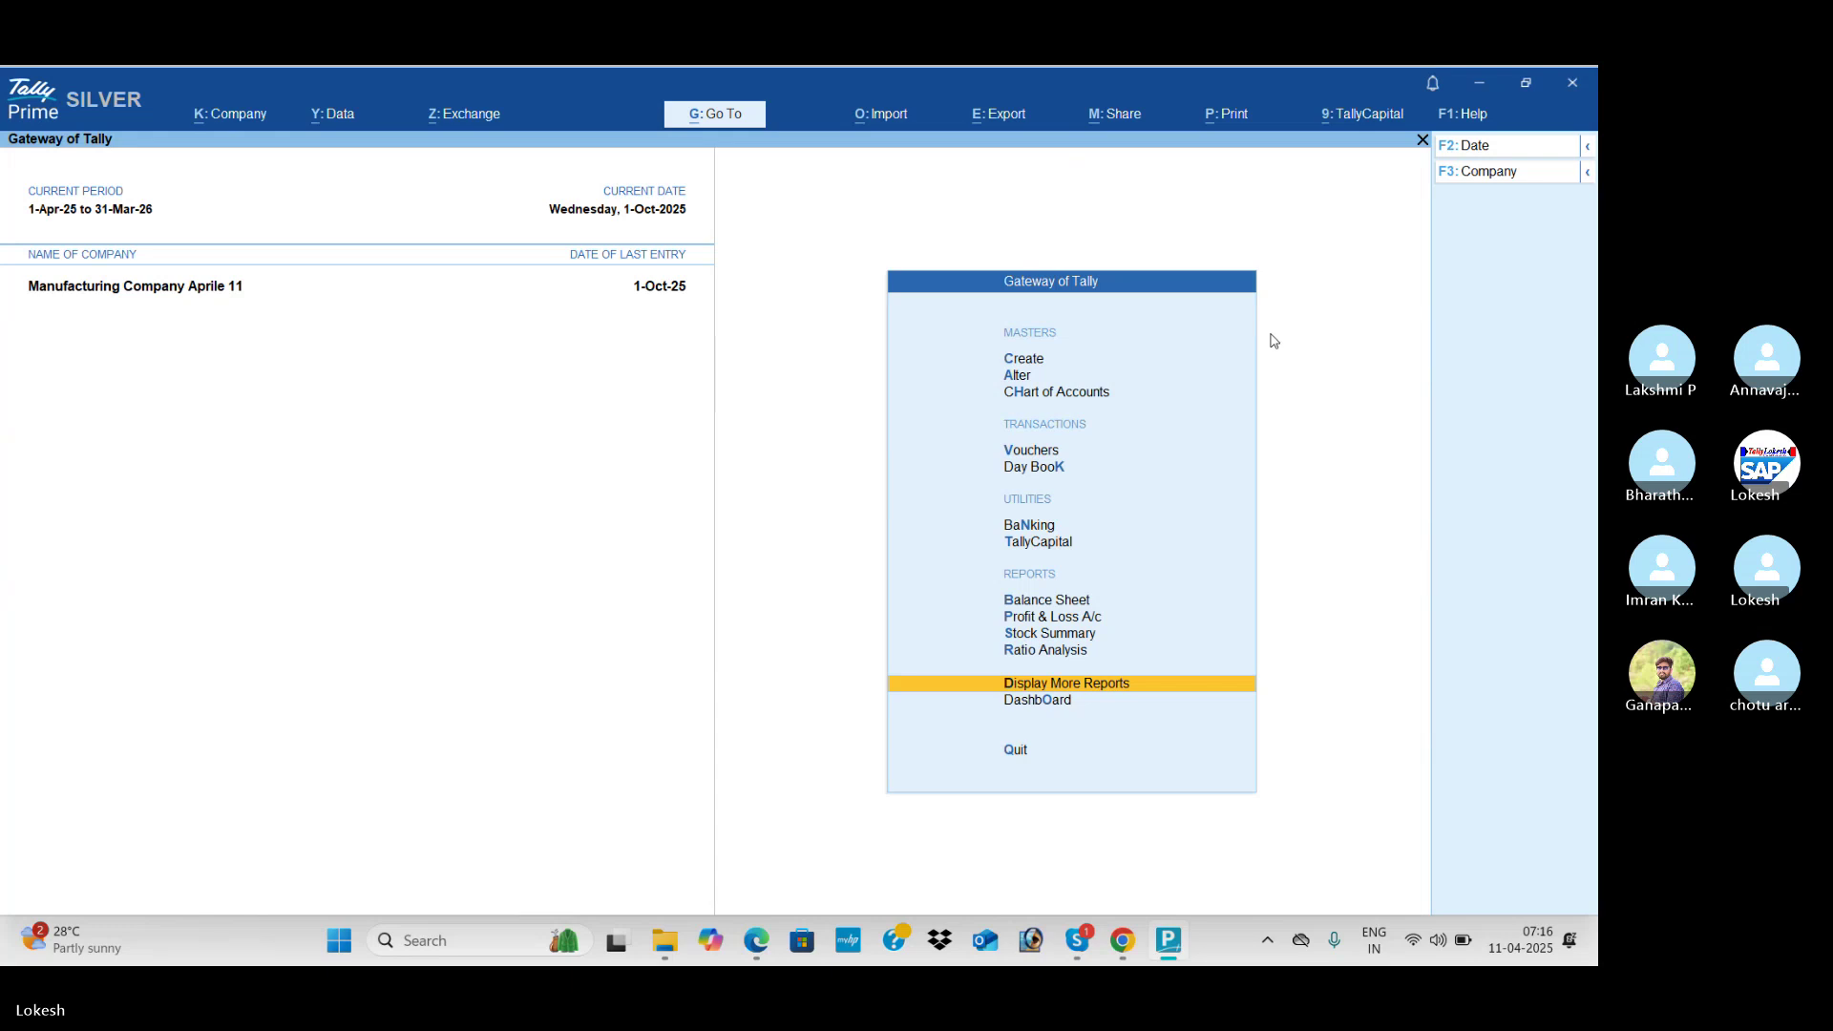
Step: Open voucher entry and set the voucher date to 1-11 for the November transactions
key("Up")
key("Up")
key("Up")
key("Up")
key("Up")
key("Up")
key("Up")
key("Up")
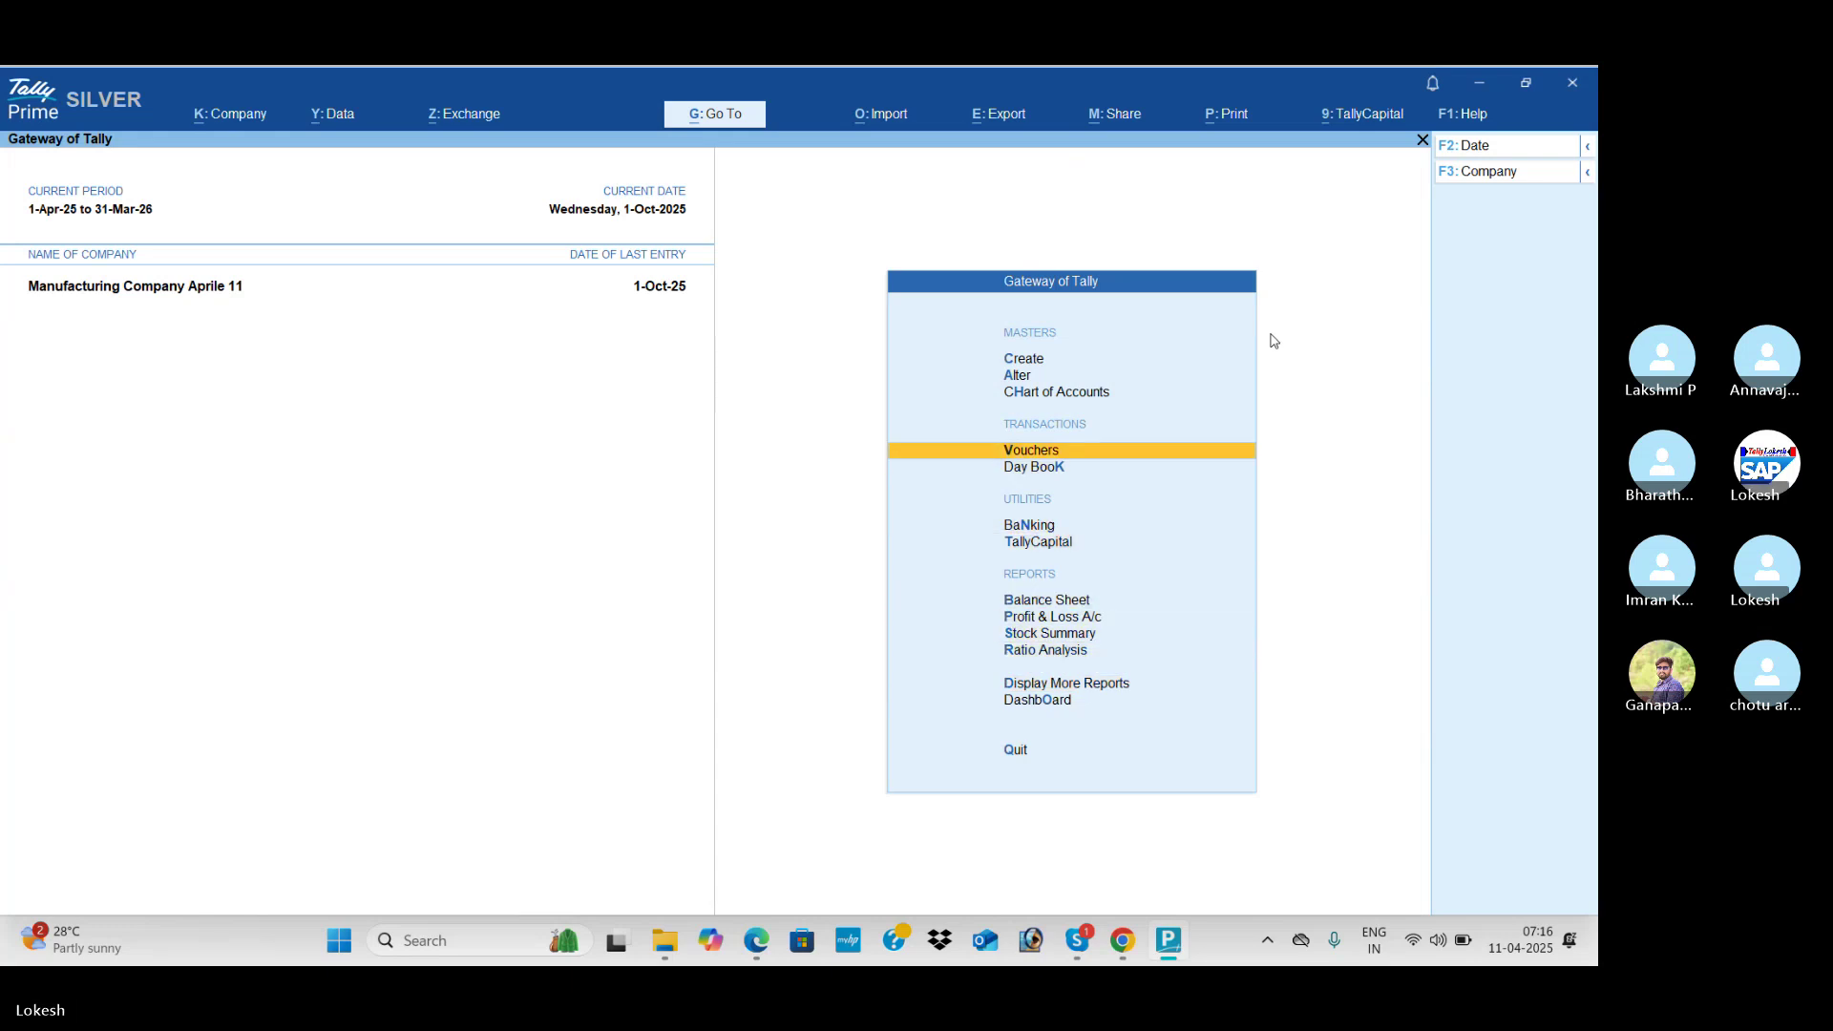
key("Return")
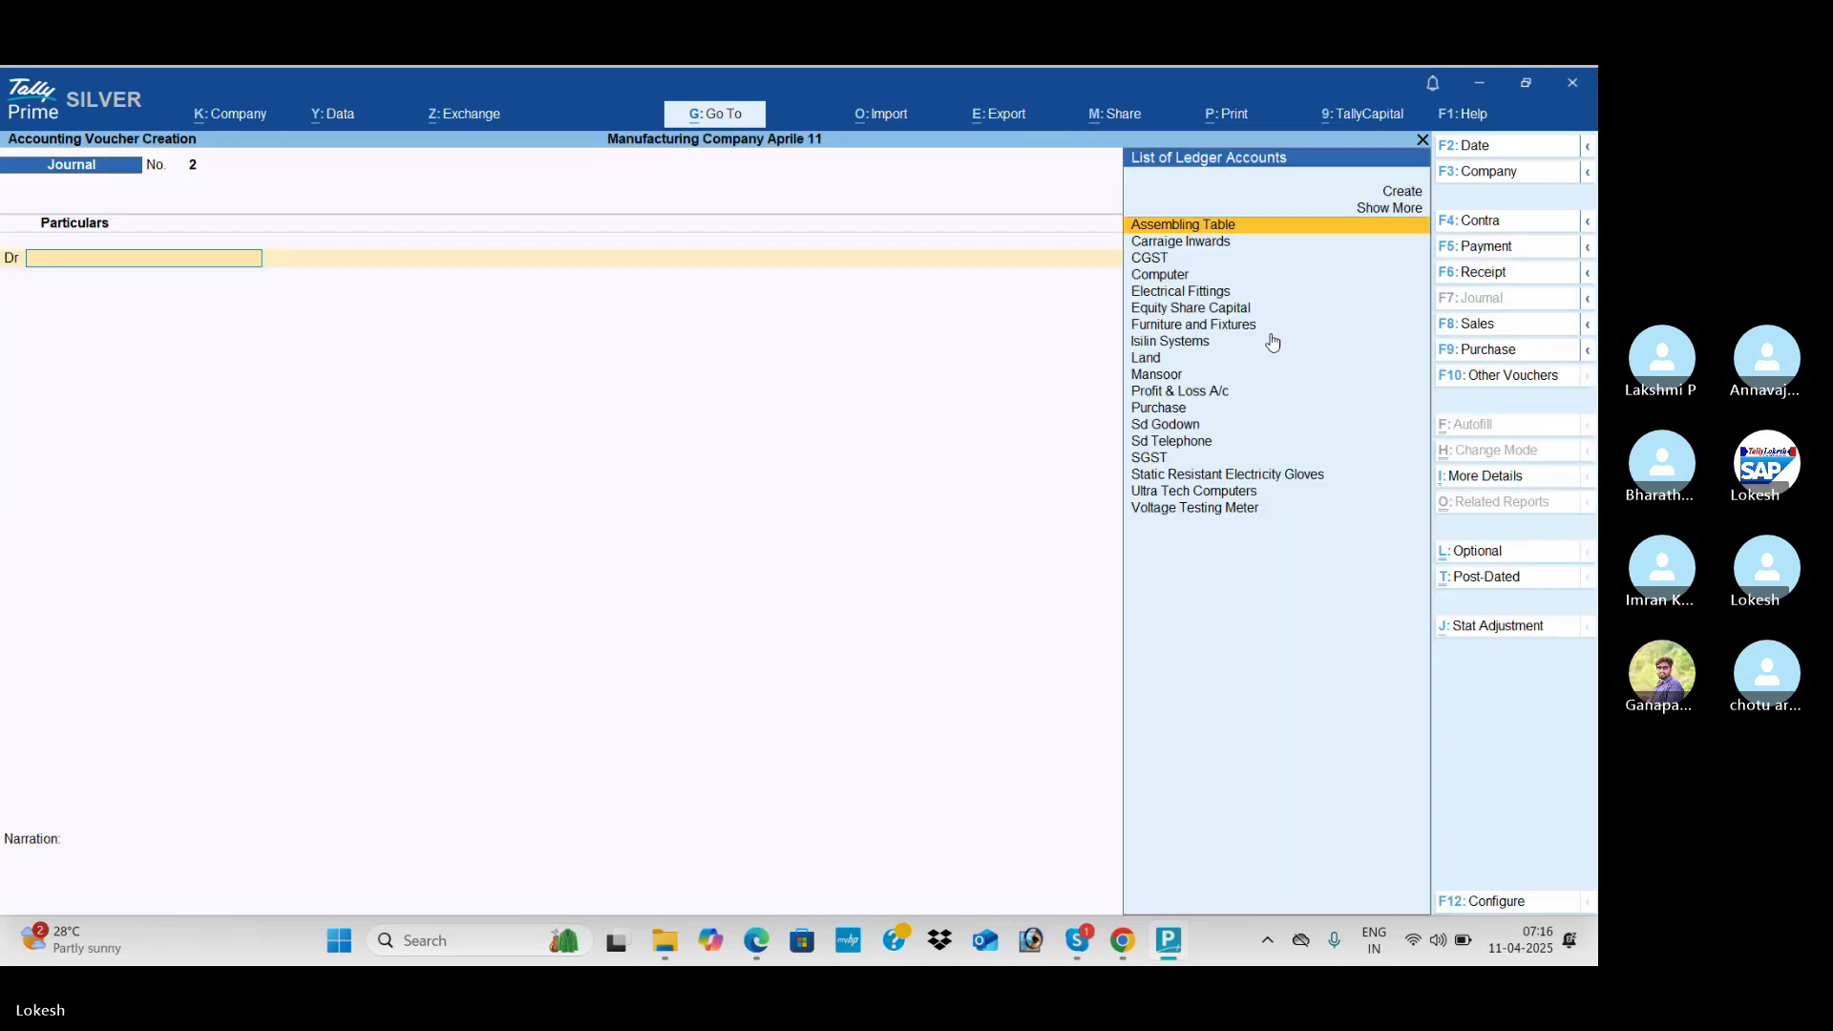
left_click(1508, 153)
type("1-11")
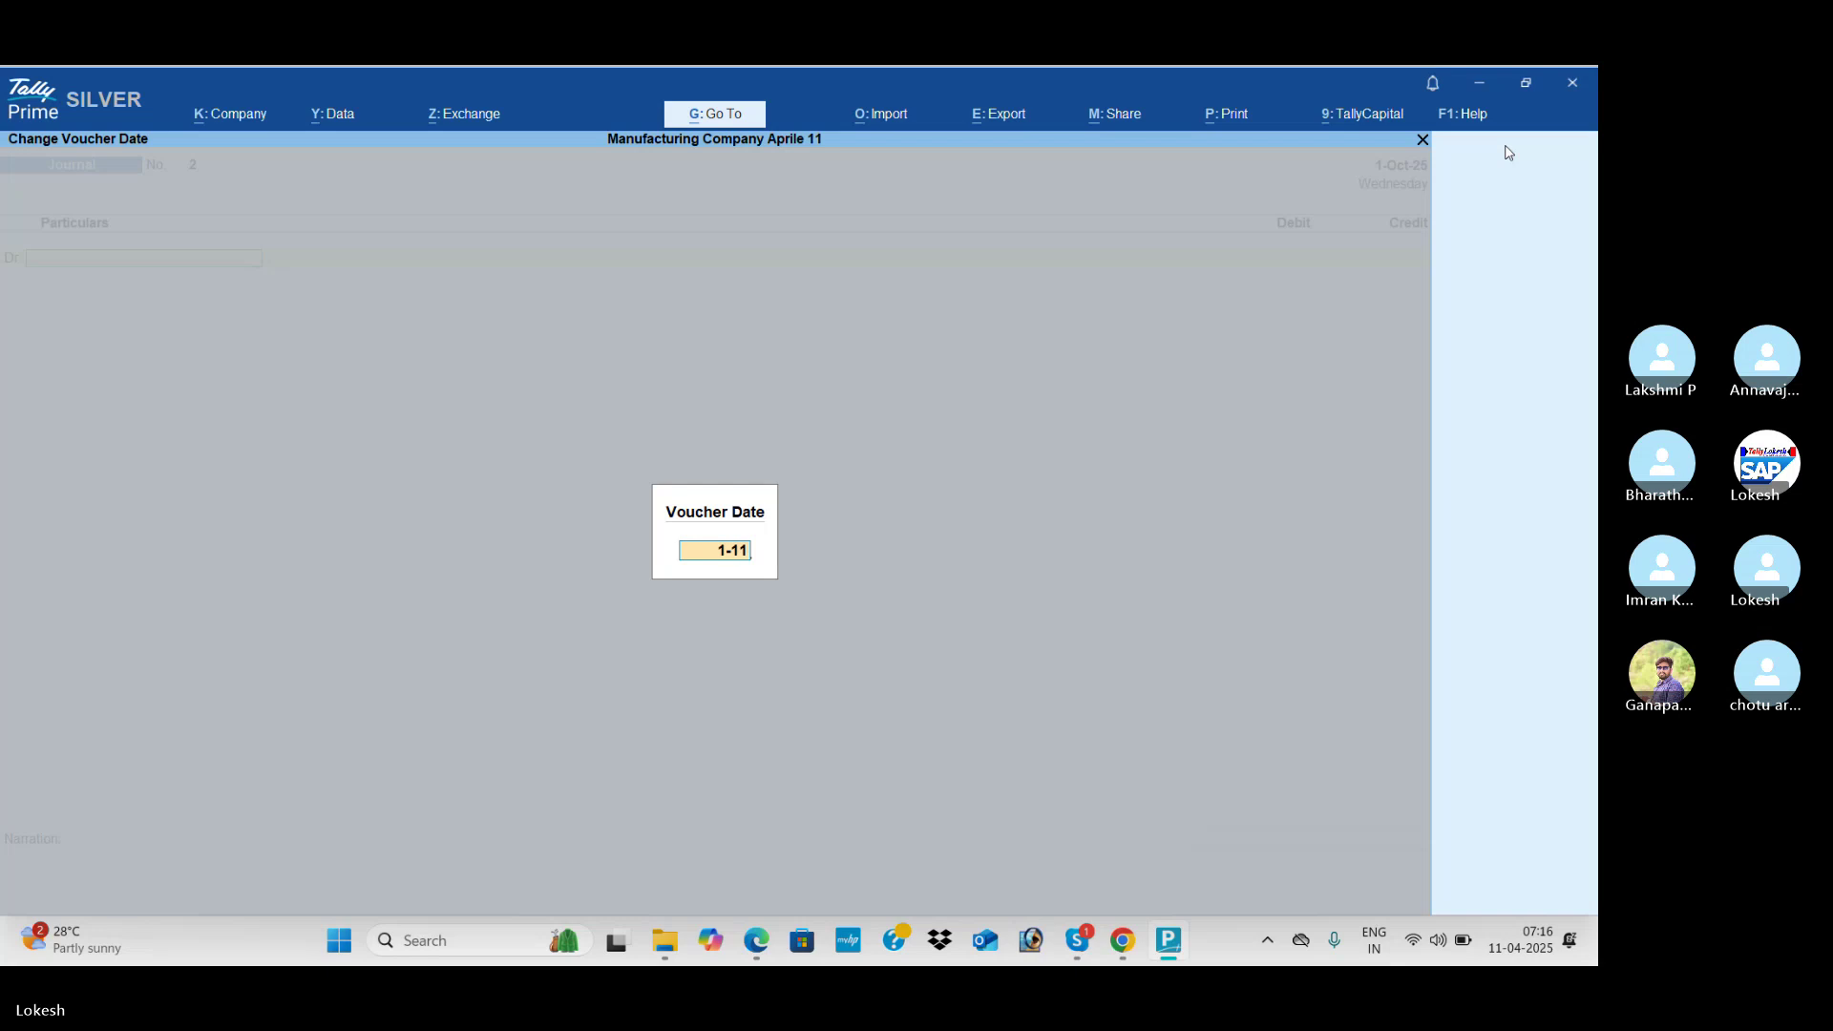
key("Return")
Step: Look up the TRANSACTIONS of NOVEMBER 2023 table on page 71 of the PDF and return to TallyPrime
key("alt+Tab")
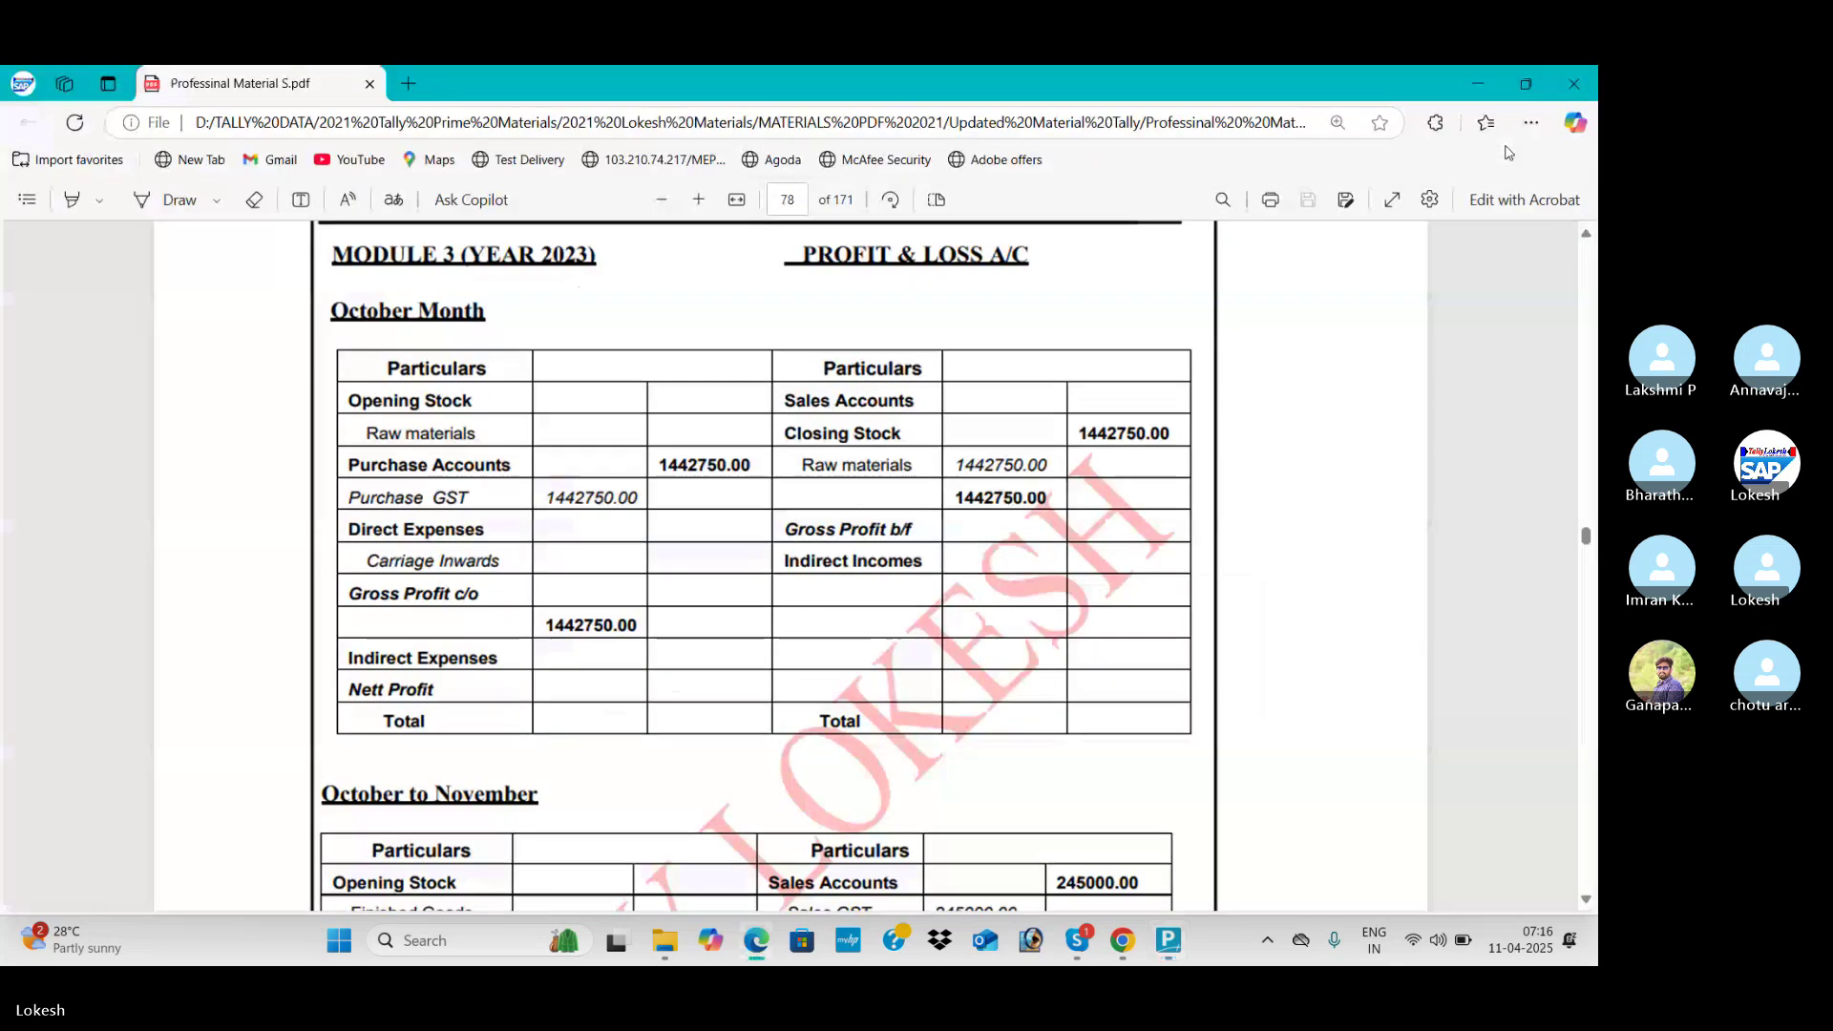
left_click(1589, 439)
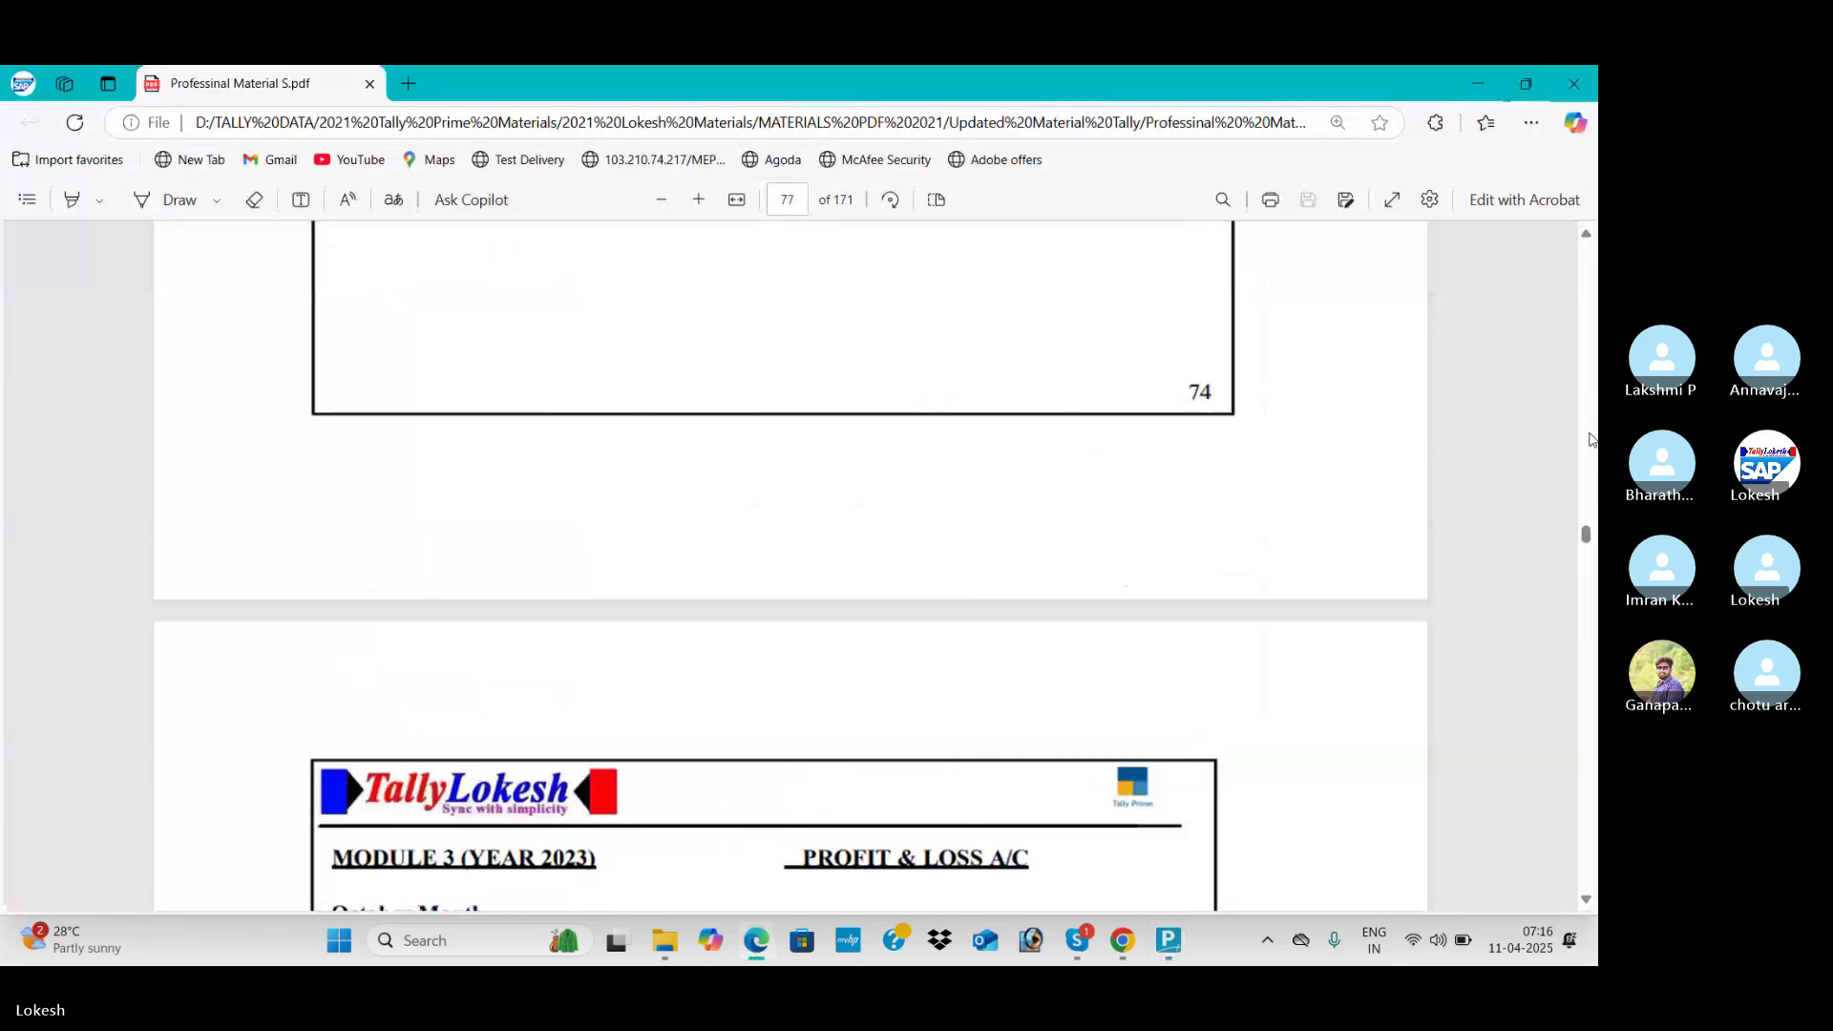
scroll(1590, 439, "up", 20)
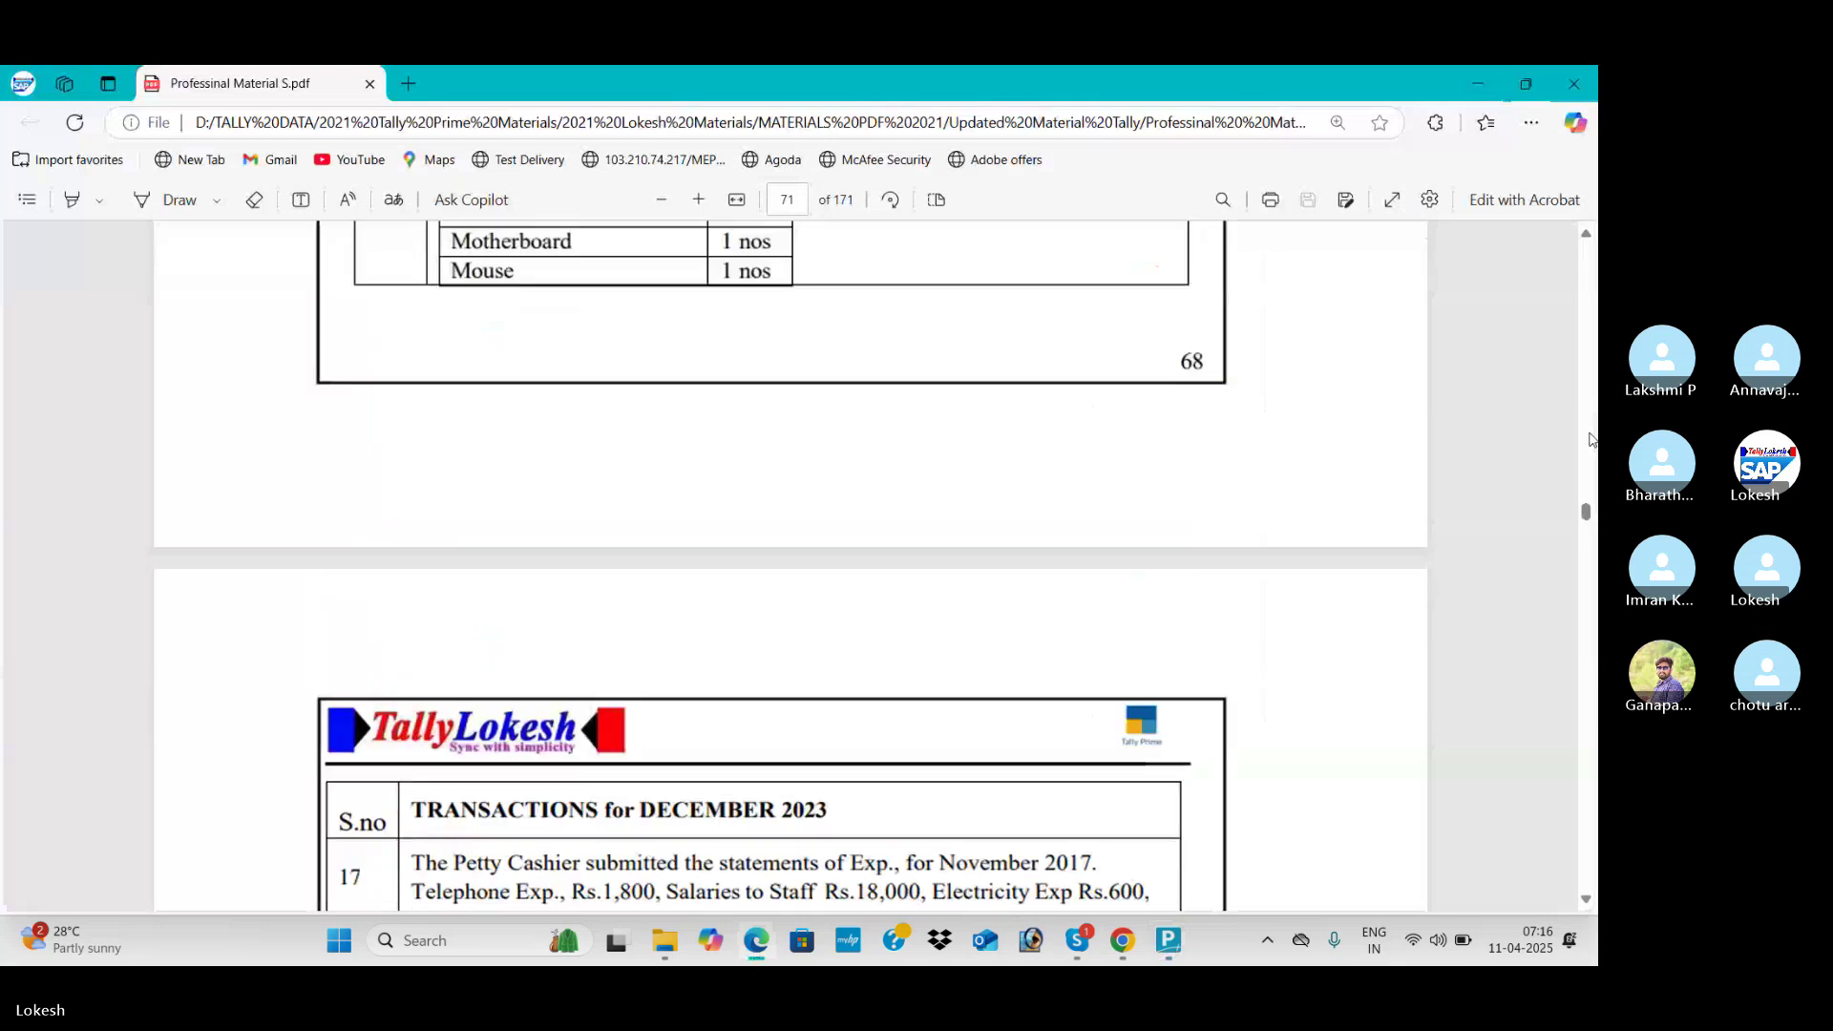
scroll(1590, 439, "up", 10)
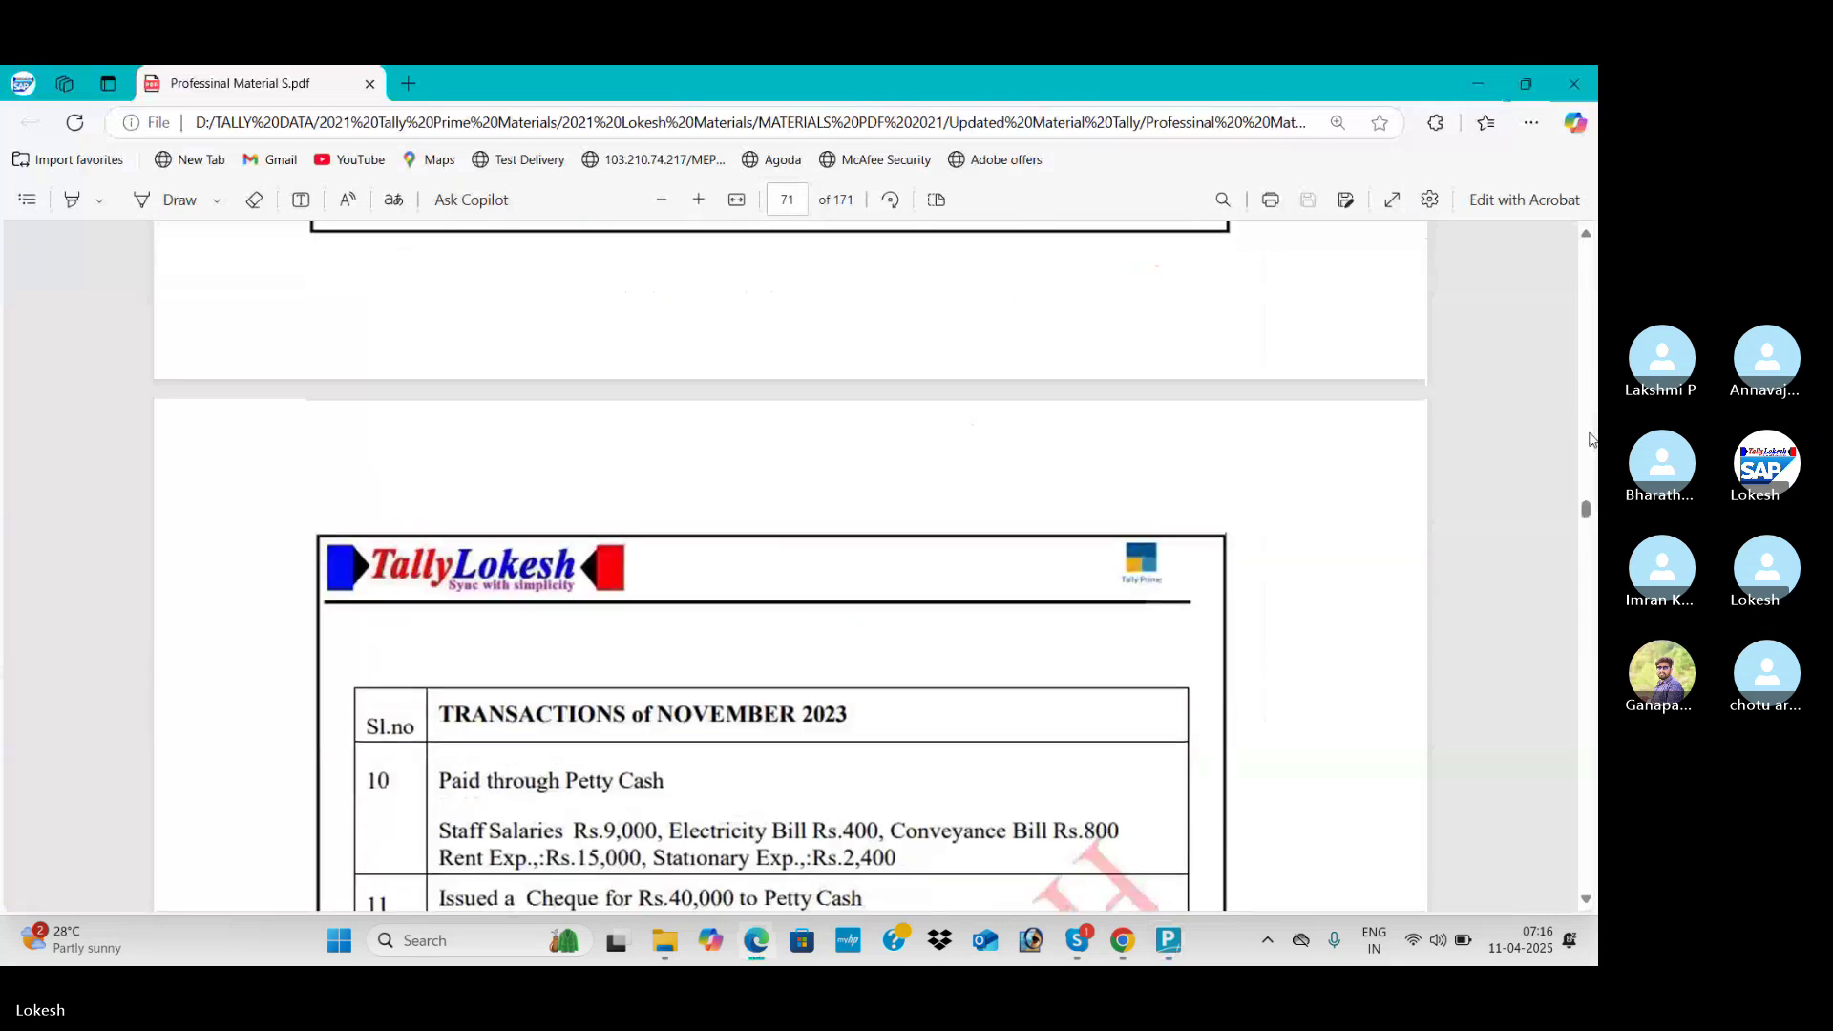
left_click(1587, 900)
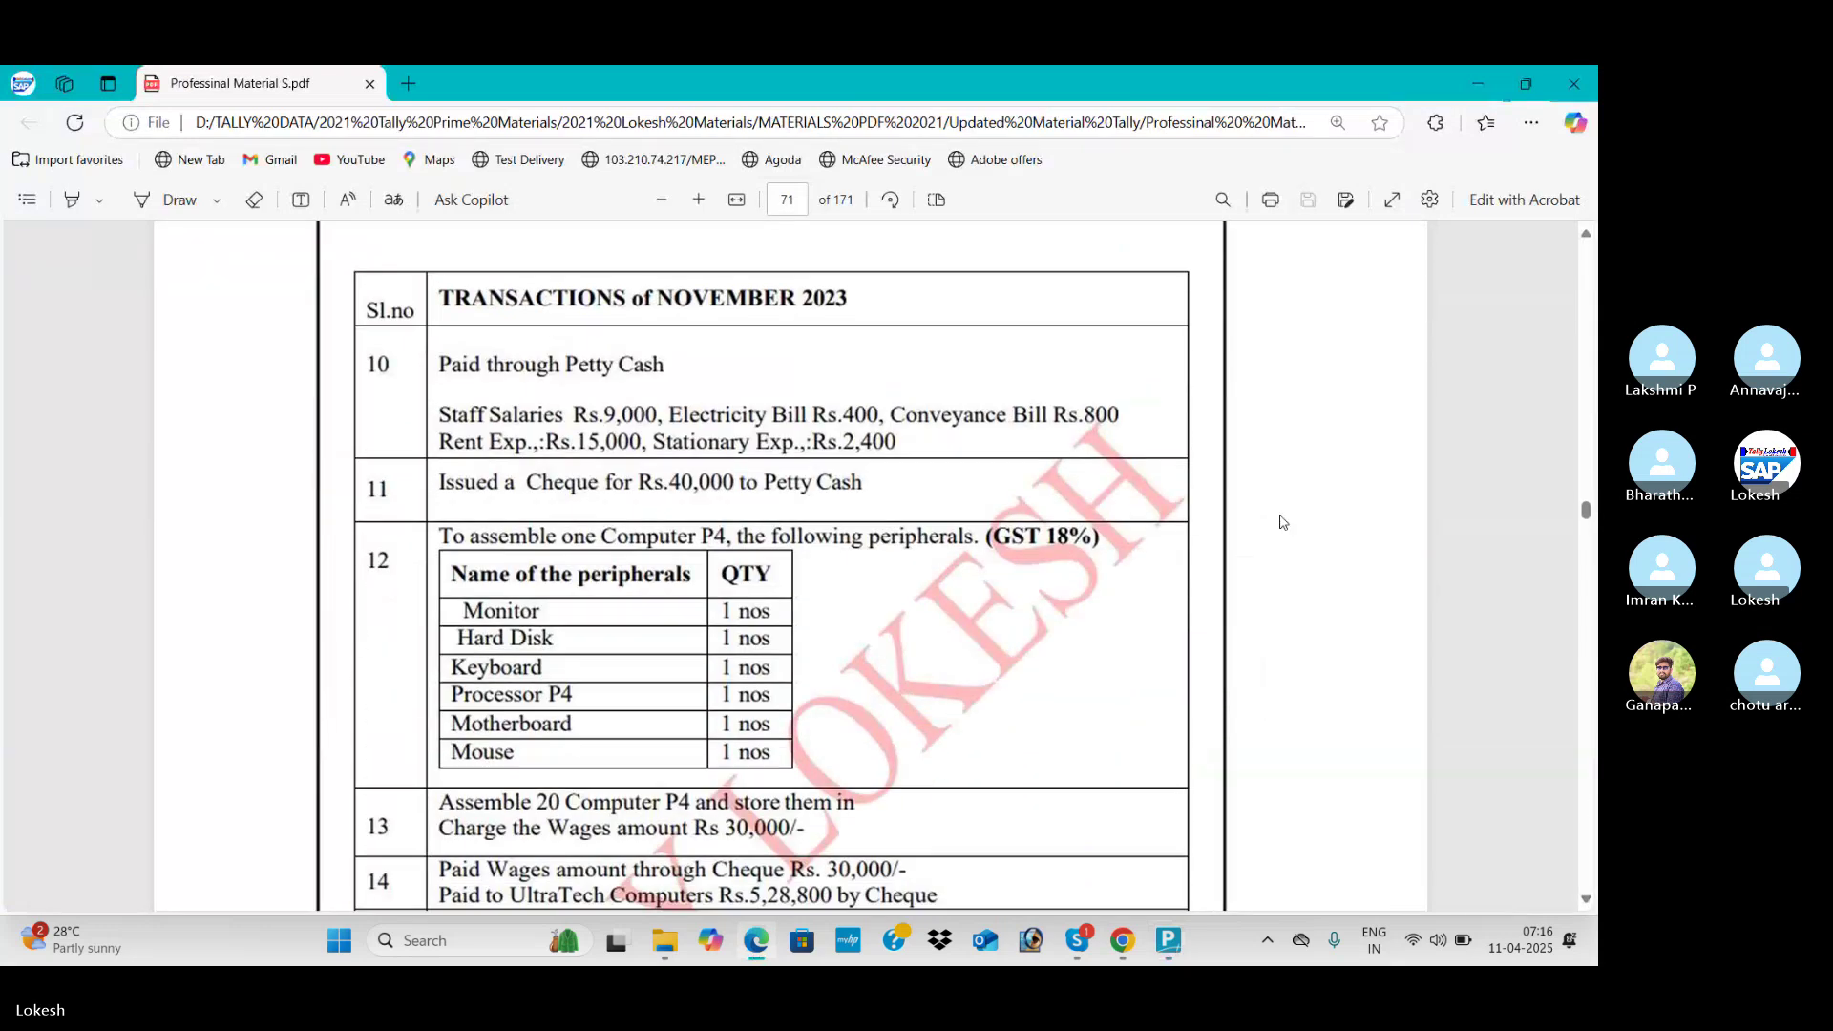
key("alt+Tab")
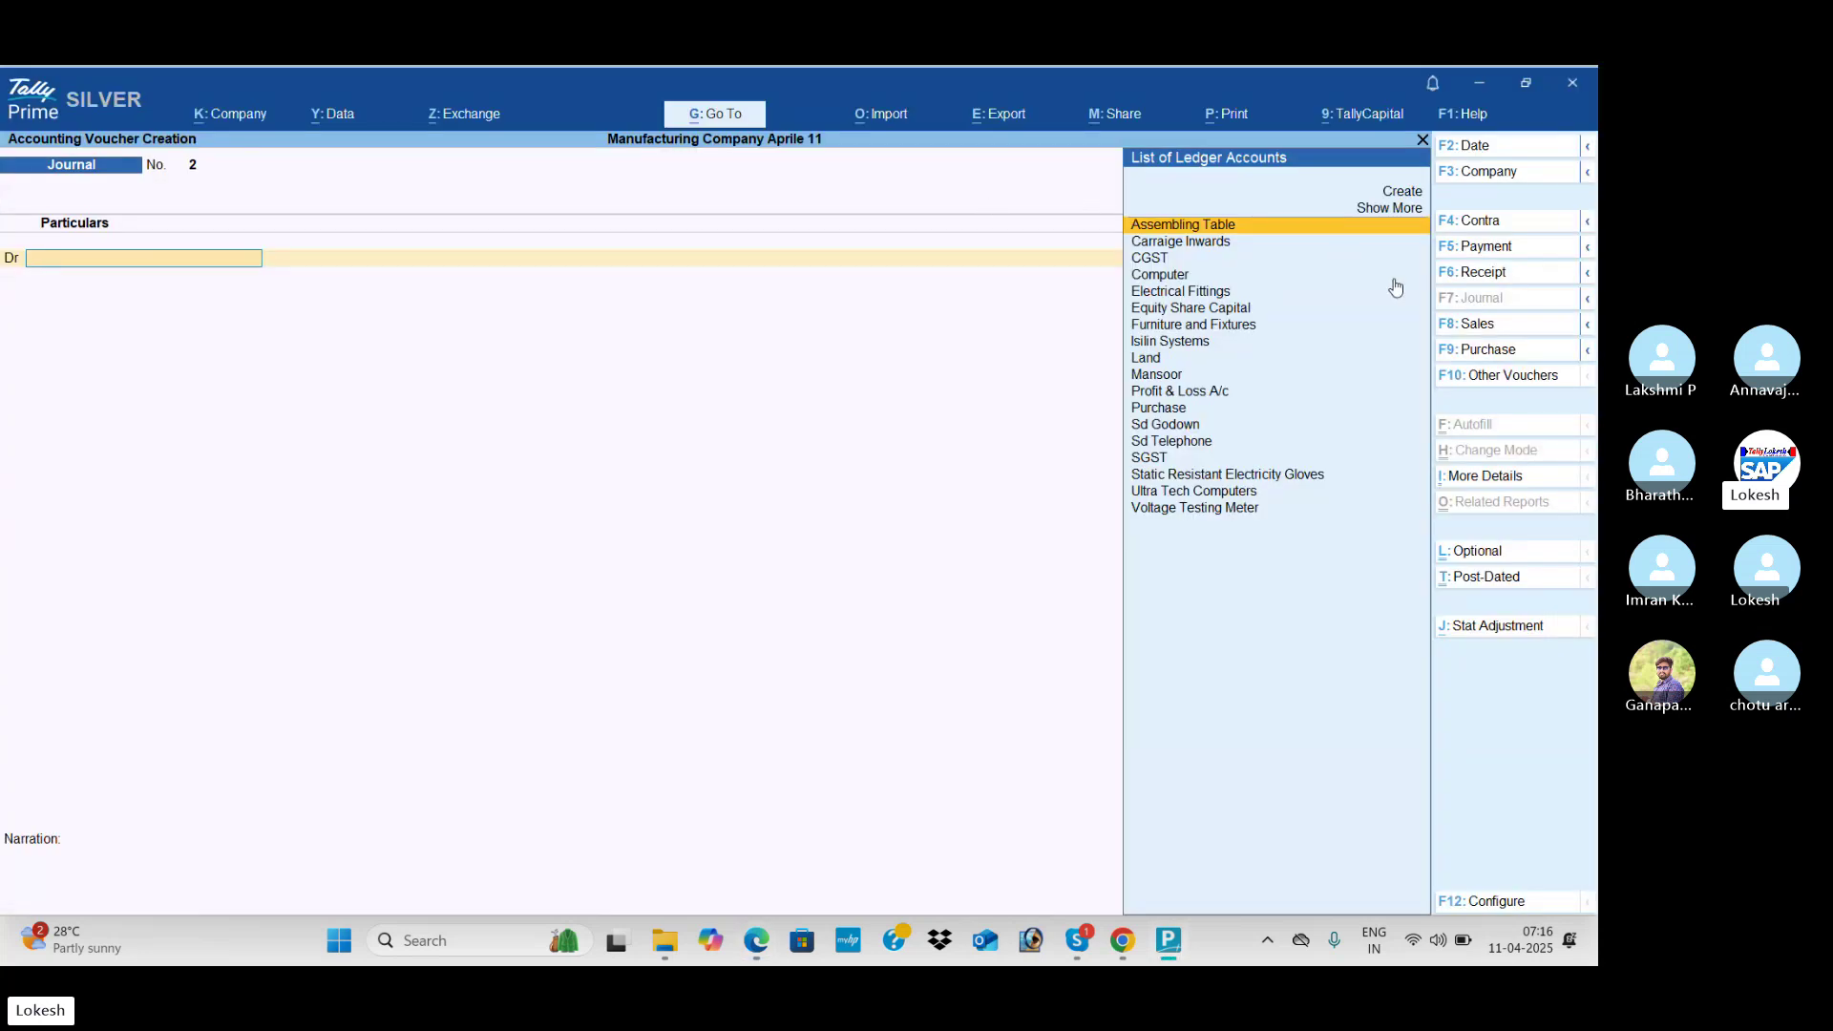
Step: Start a Payment voucher and create a Staff Salaries ledger under Indirect Expenses for its first debit line
left_click(1494, 258)
key("alt+c")
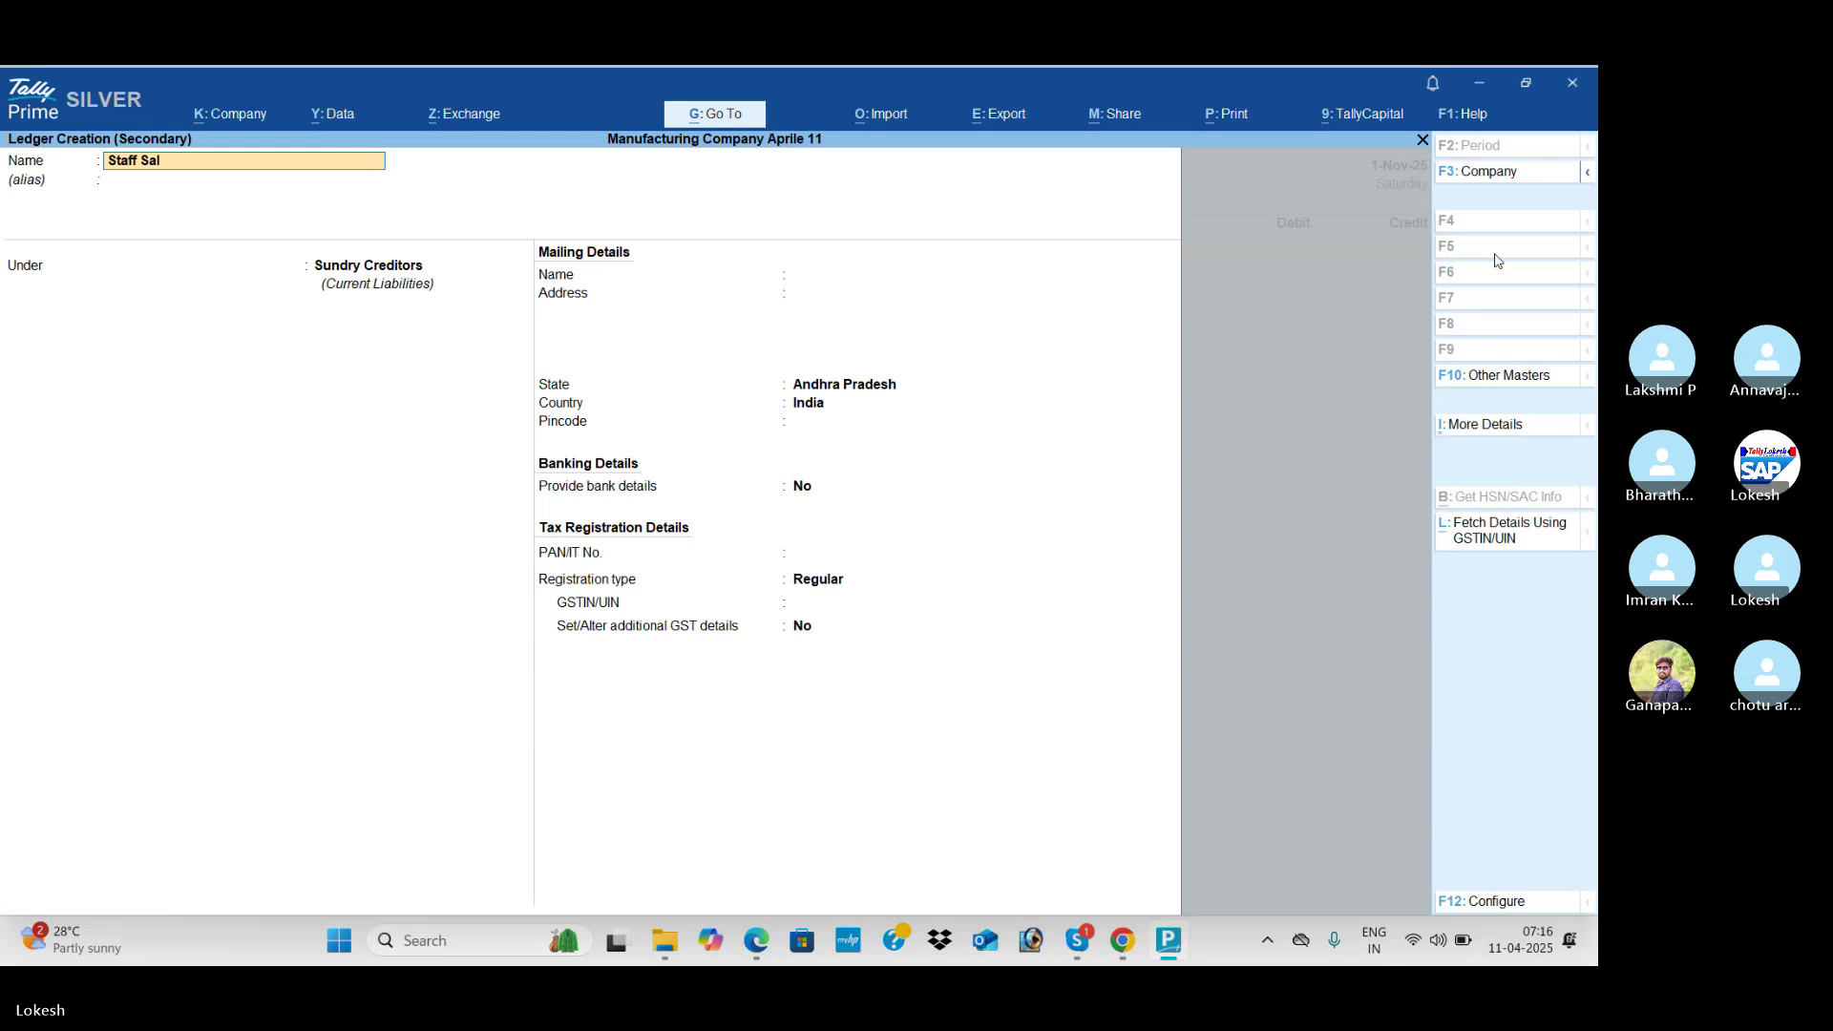
type("Staff Salaries")
key("Return")
key("Return")
type("Ind")
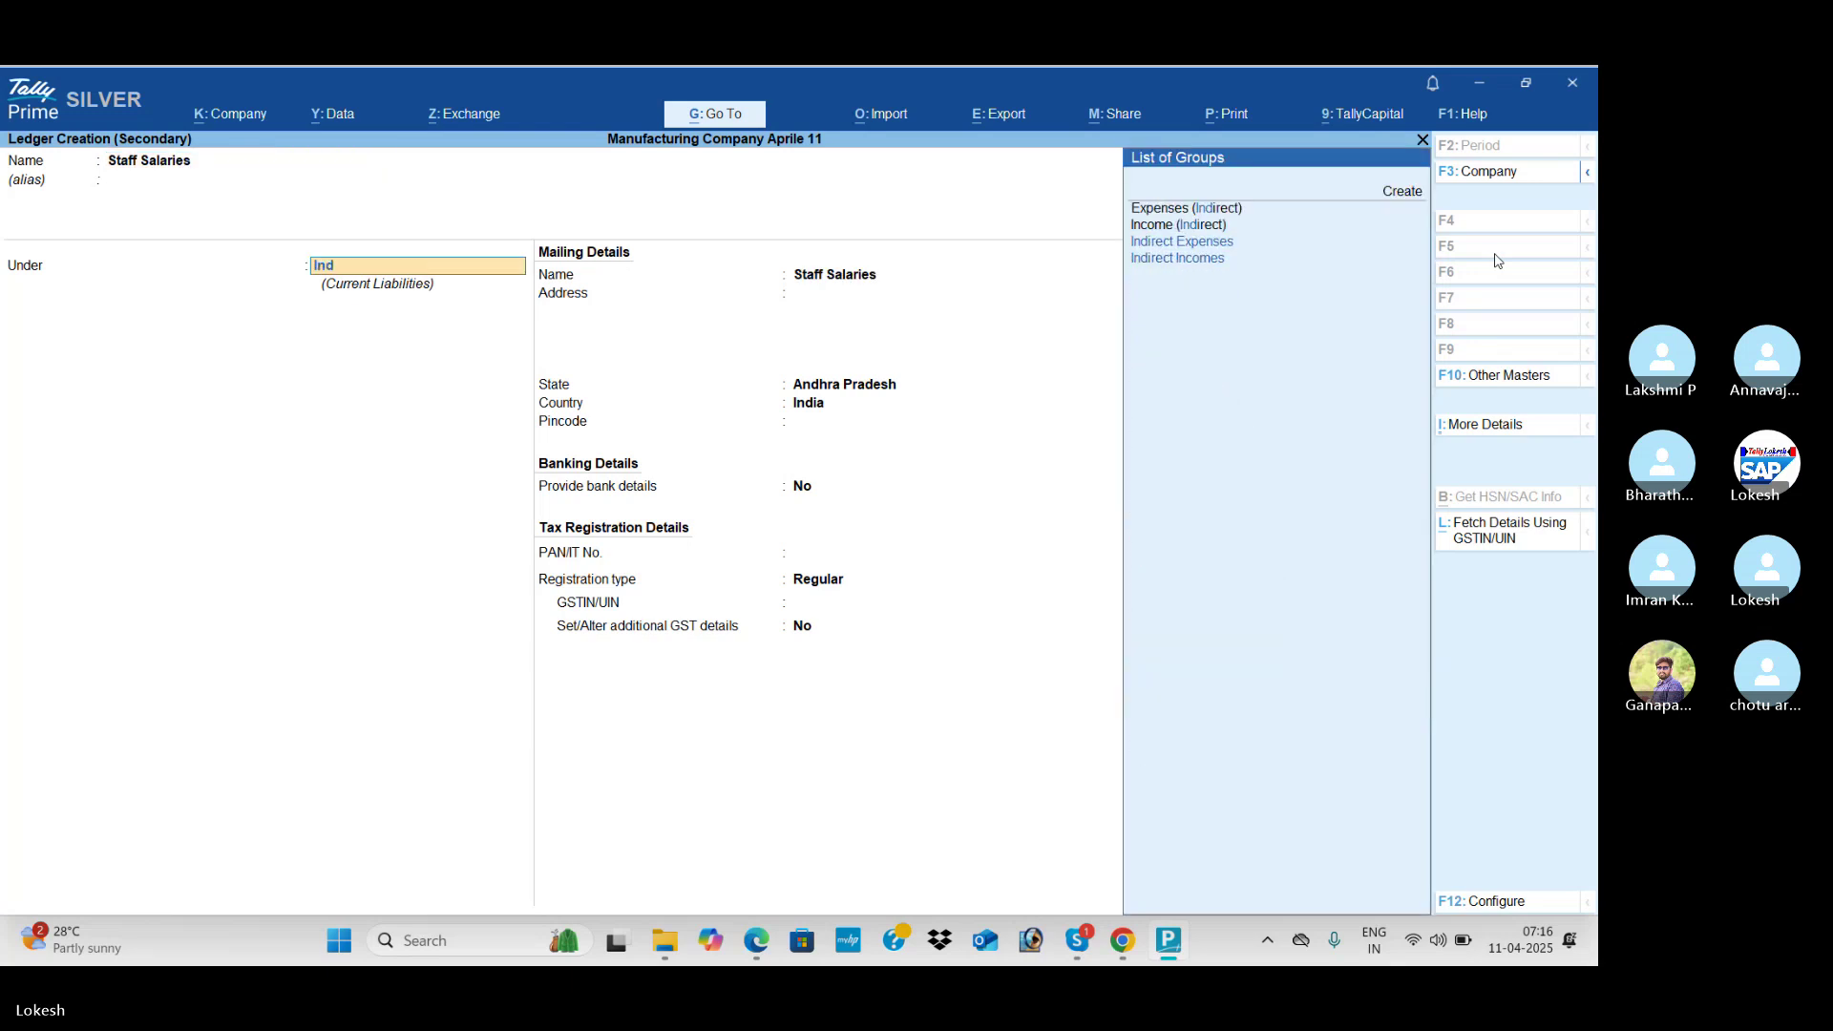
key("Return")
key("ctrl+a")
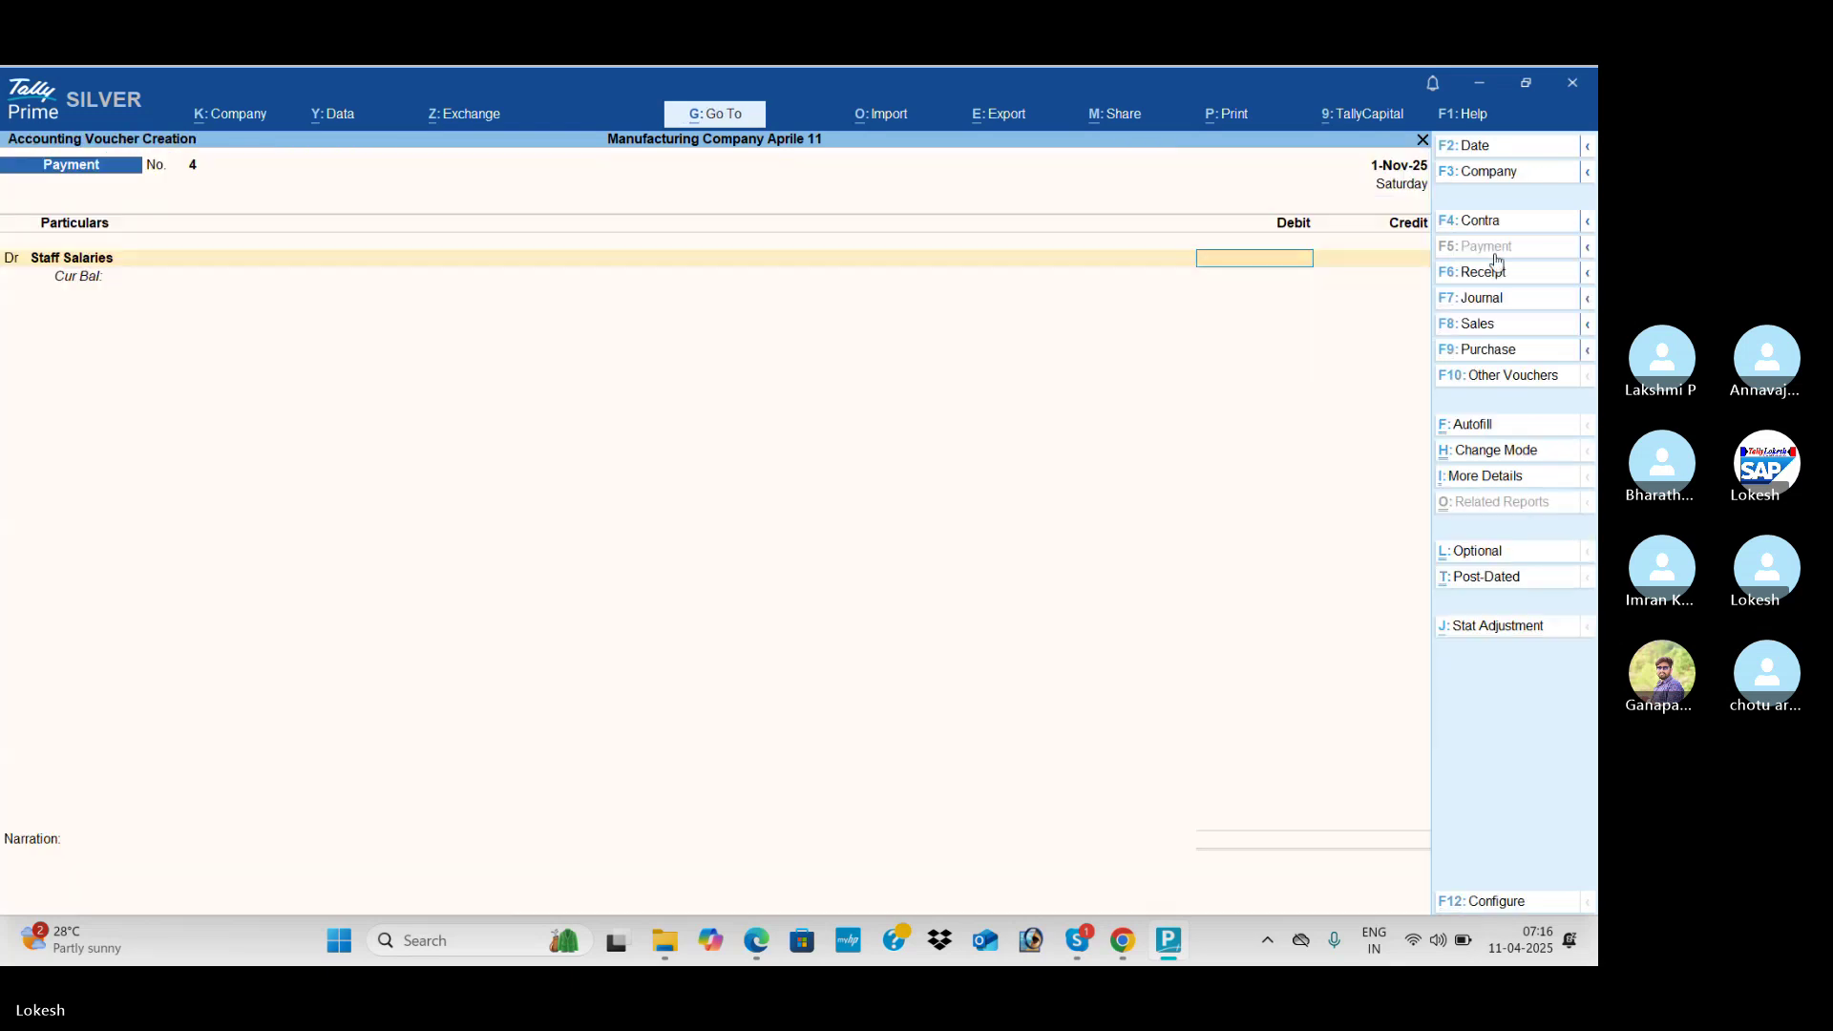
Step: Debit Staff Salaries with 9000 after checking the amount in transaction 10 of the PDF
key("alt+Tab")
key("alt+Tab")
type("9000")
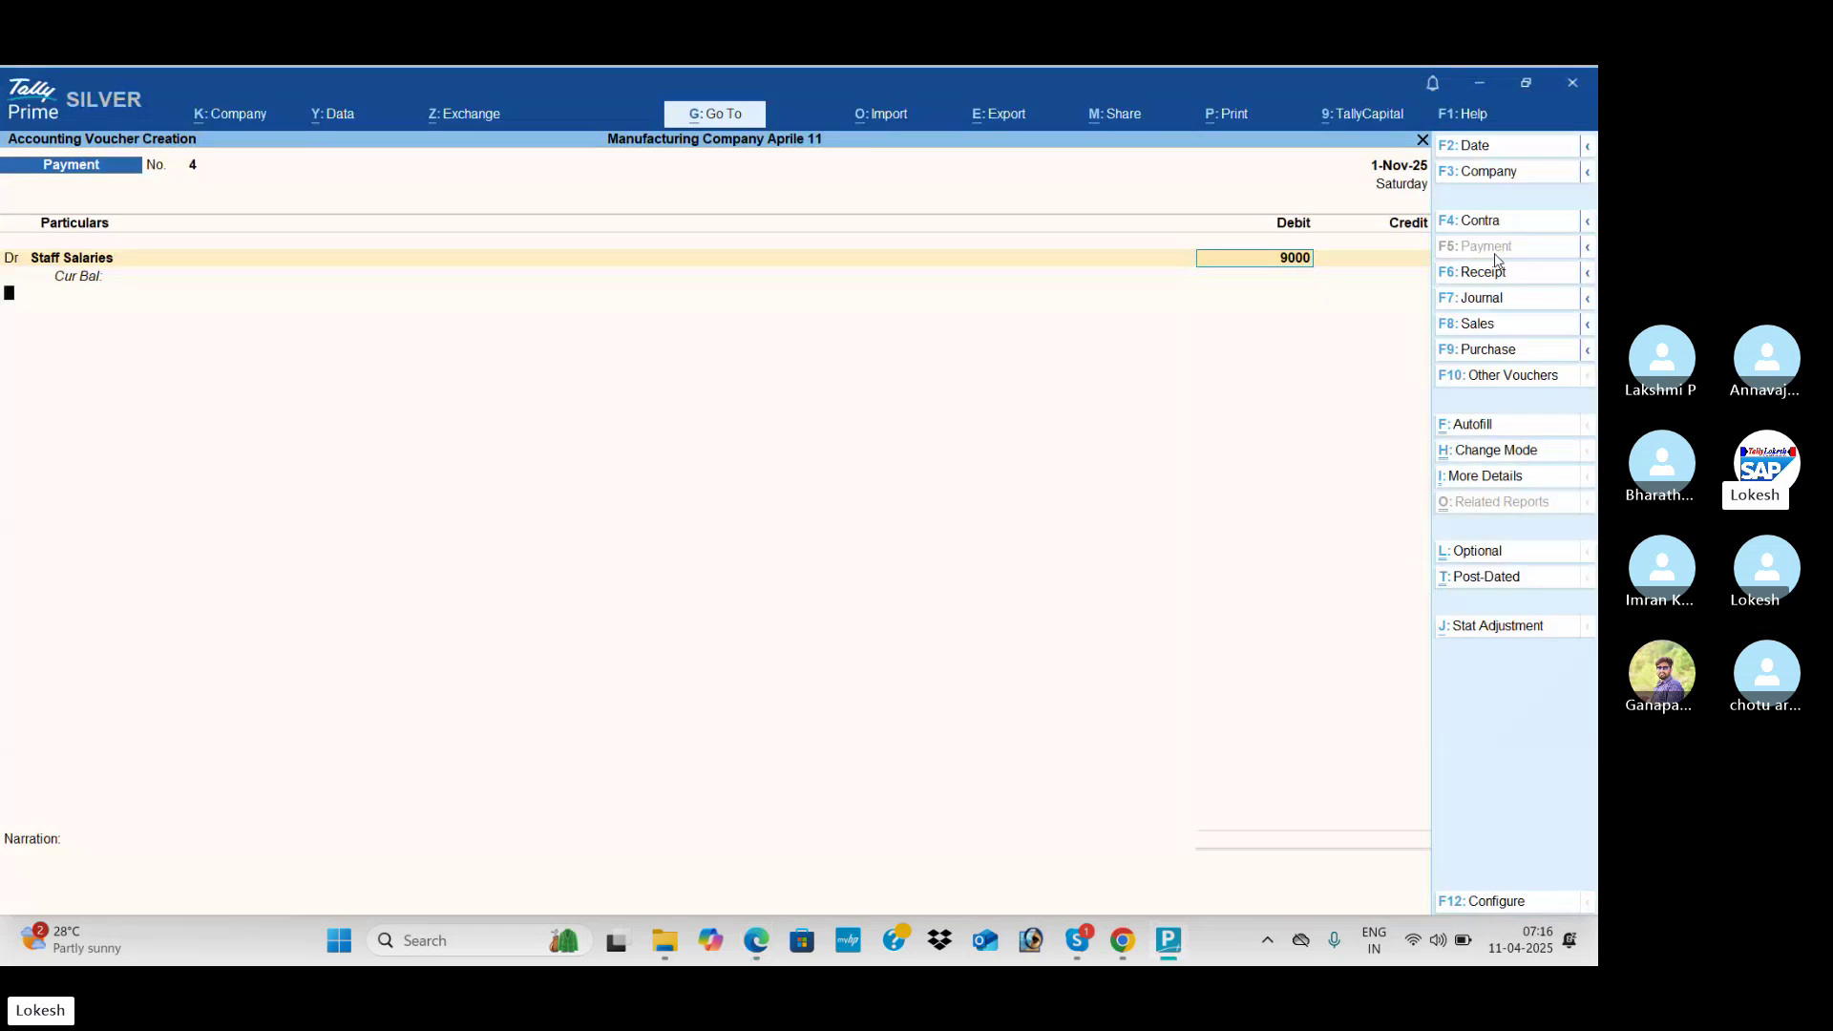
key("Return")
Step: Create an Electicity Bill ledger under Indirect Expenses for the second debit line of the payment
key("alt+c")
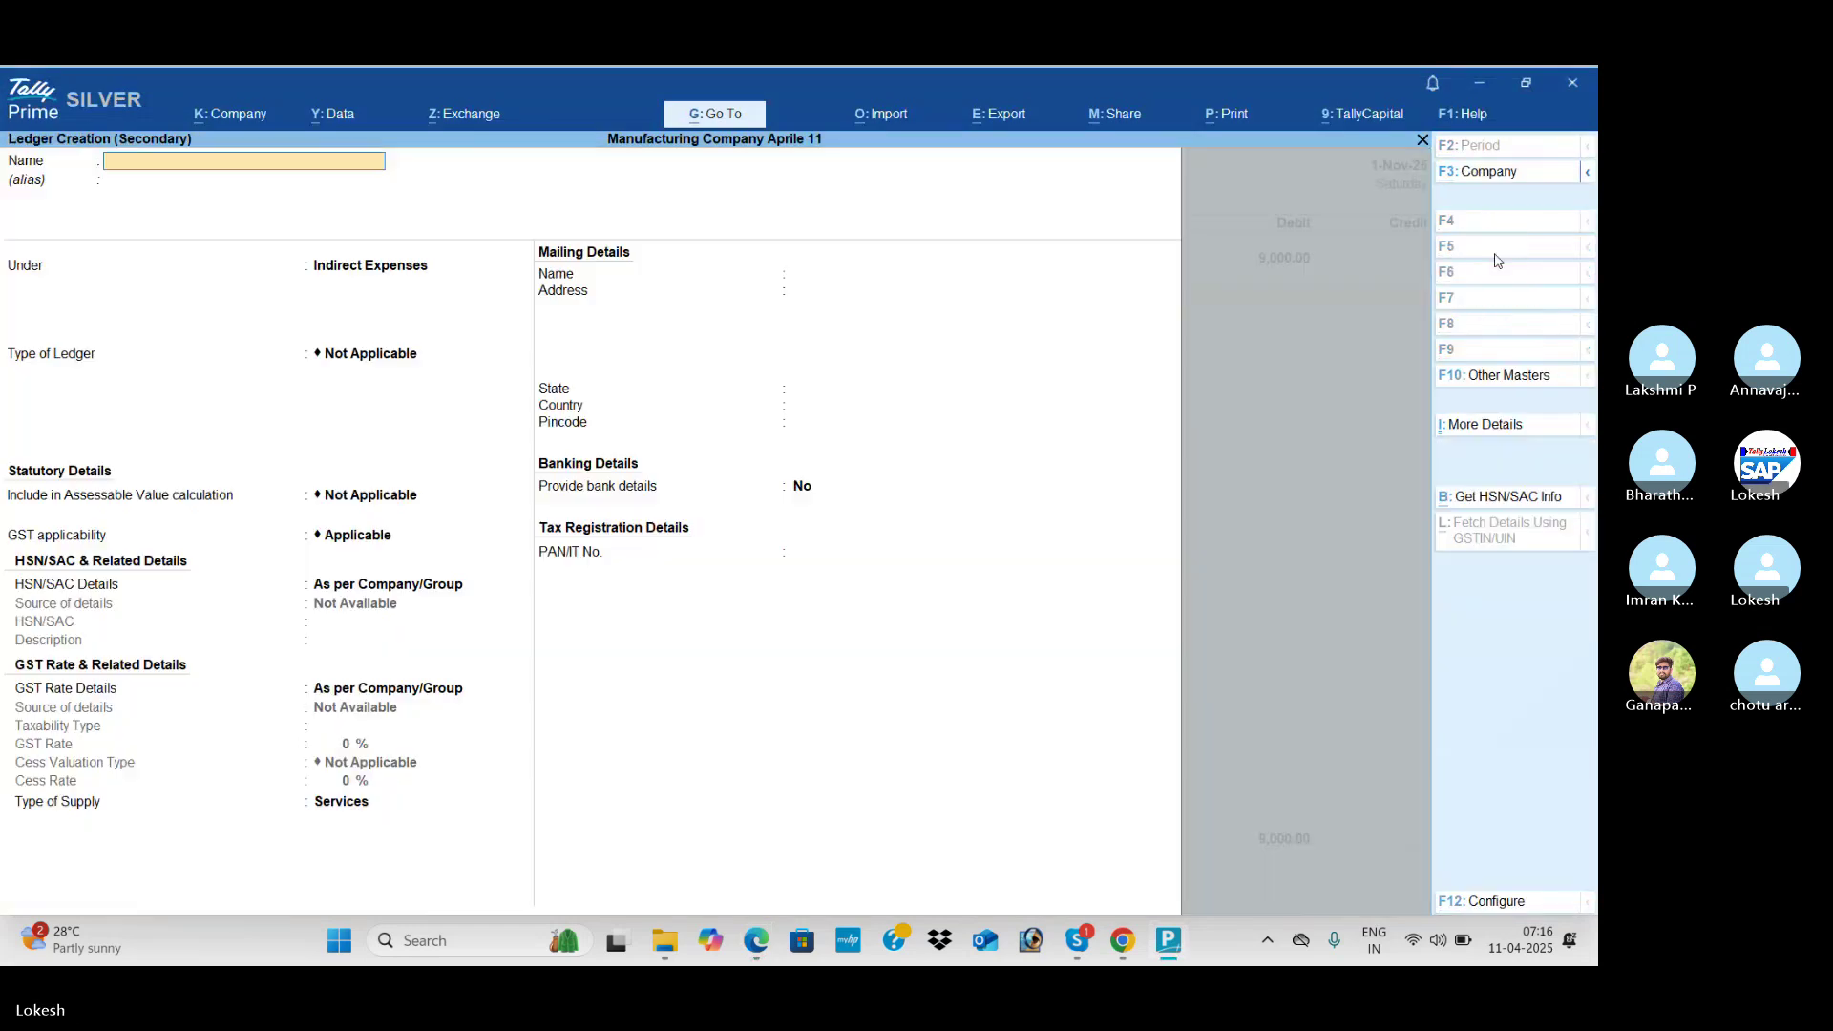
key("alt+Tab")
key("alt+Tab")
type("Electti")
key("Return")
key("Return")
key("ctrl+a")
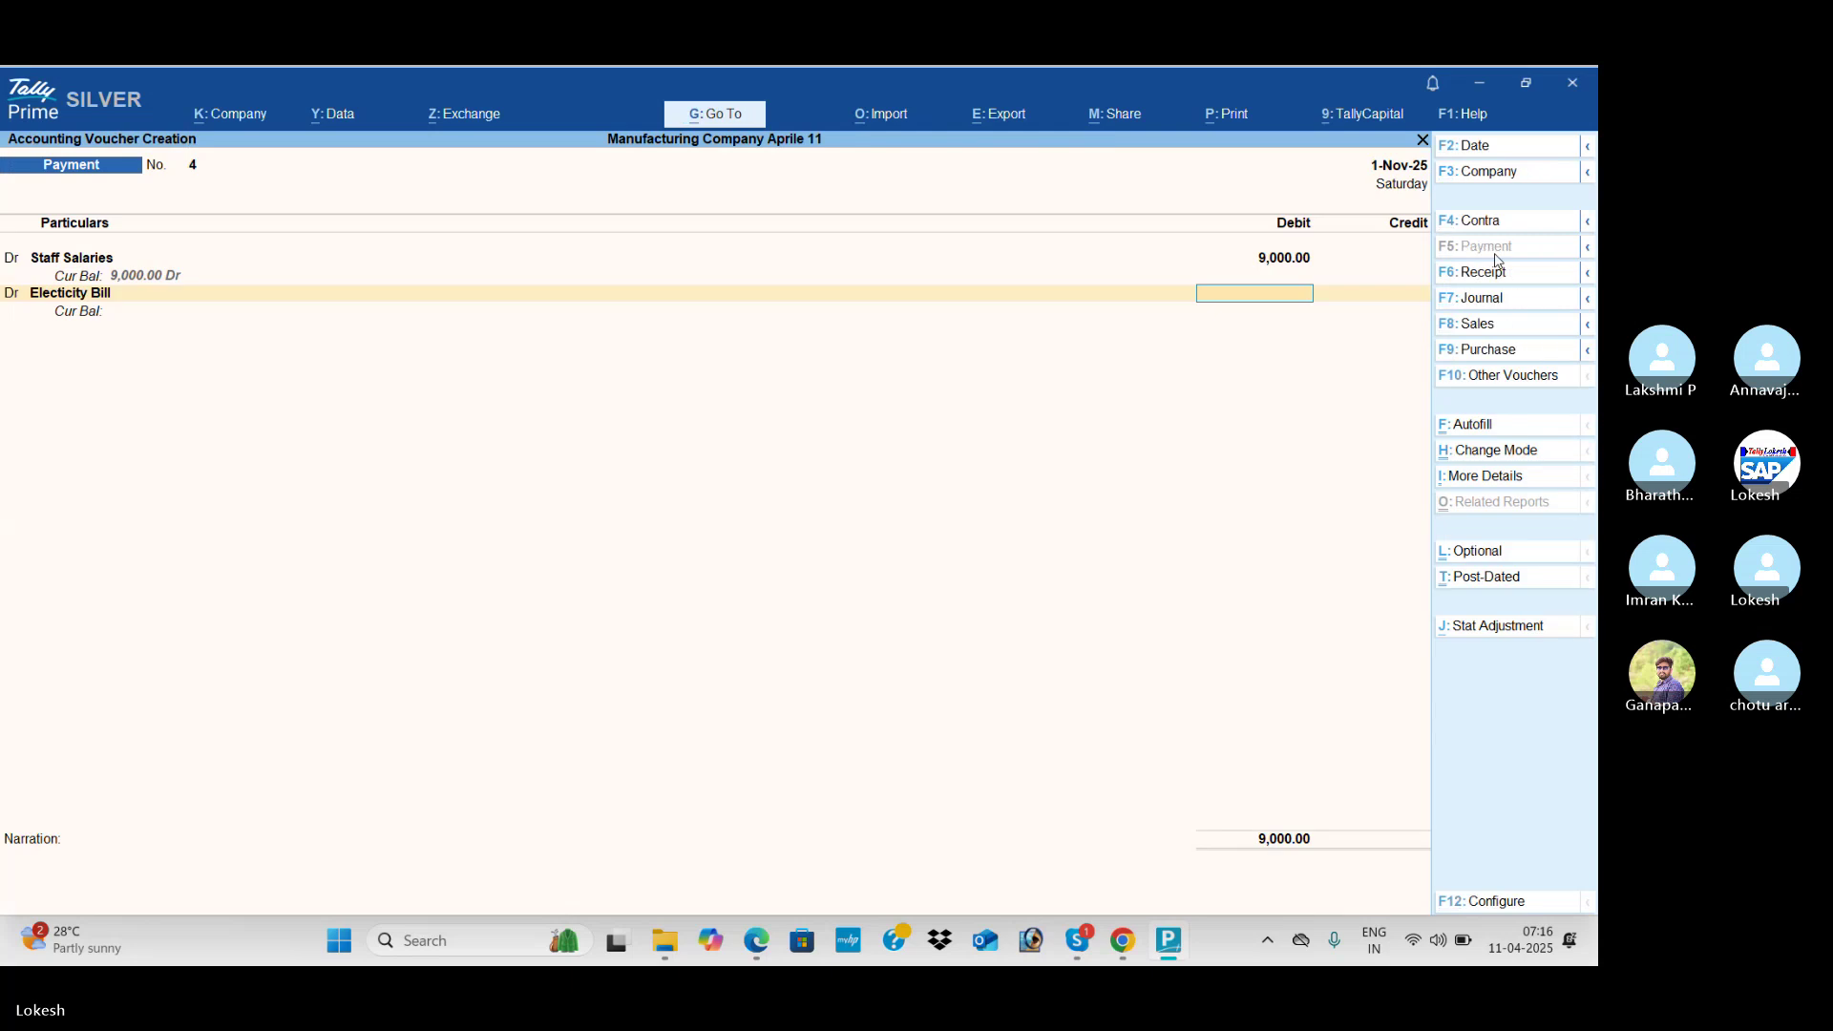
Step: Check the electricity amount in the PDF and debit Electicity Bill with 400
key("alt+Tab")
key("alt+Tab")
type("400")
key("Return")
Step: Create a Conveyance Bill ledger under Indirect Expenses for the third debit line of the payment
key("alt+c")
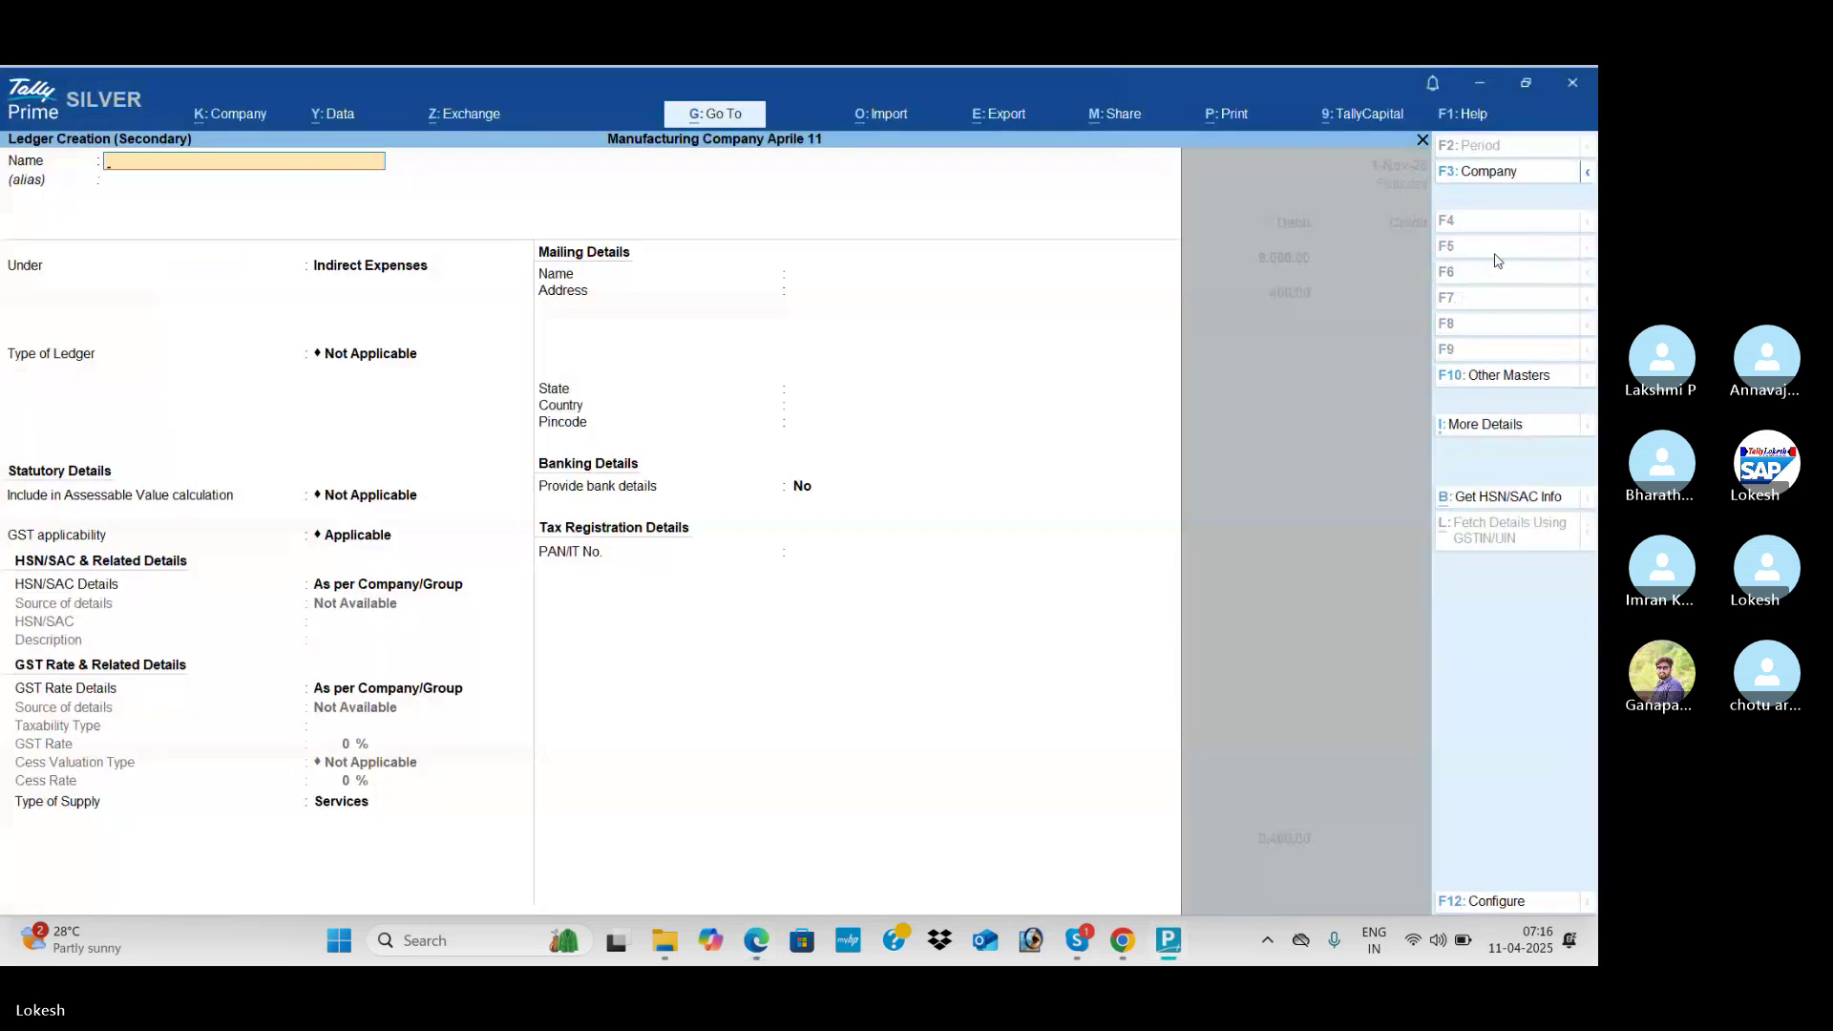
key("alt+Tab")
key("alt+Tab")
type("Conveyance Bill")
key("Return")
key("Return")
key("ctrl+a")
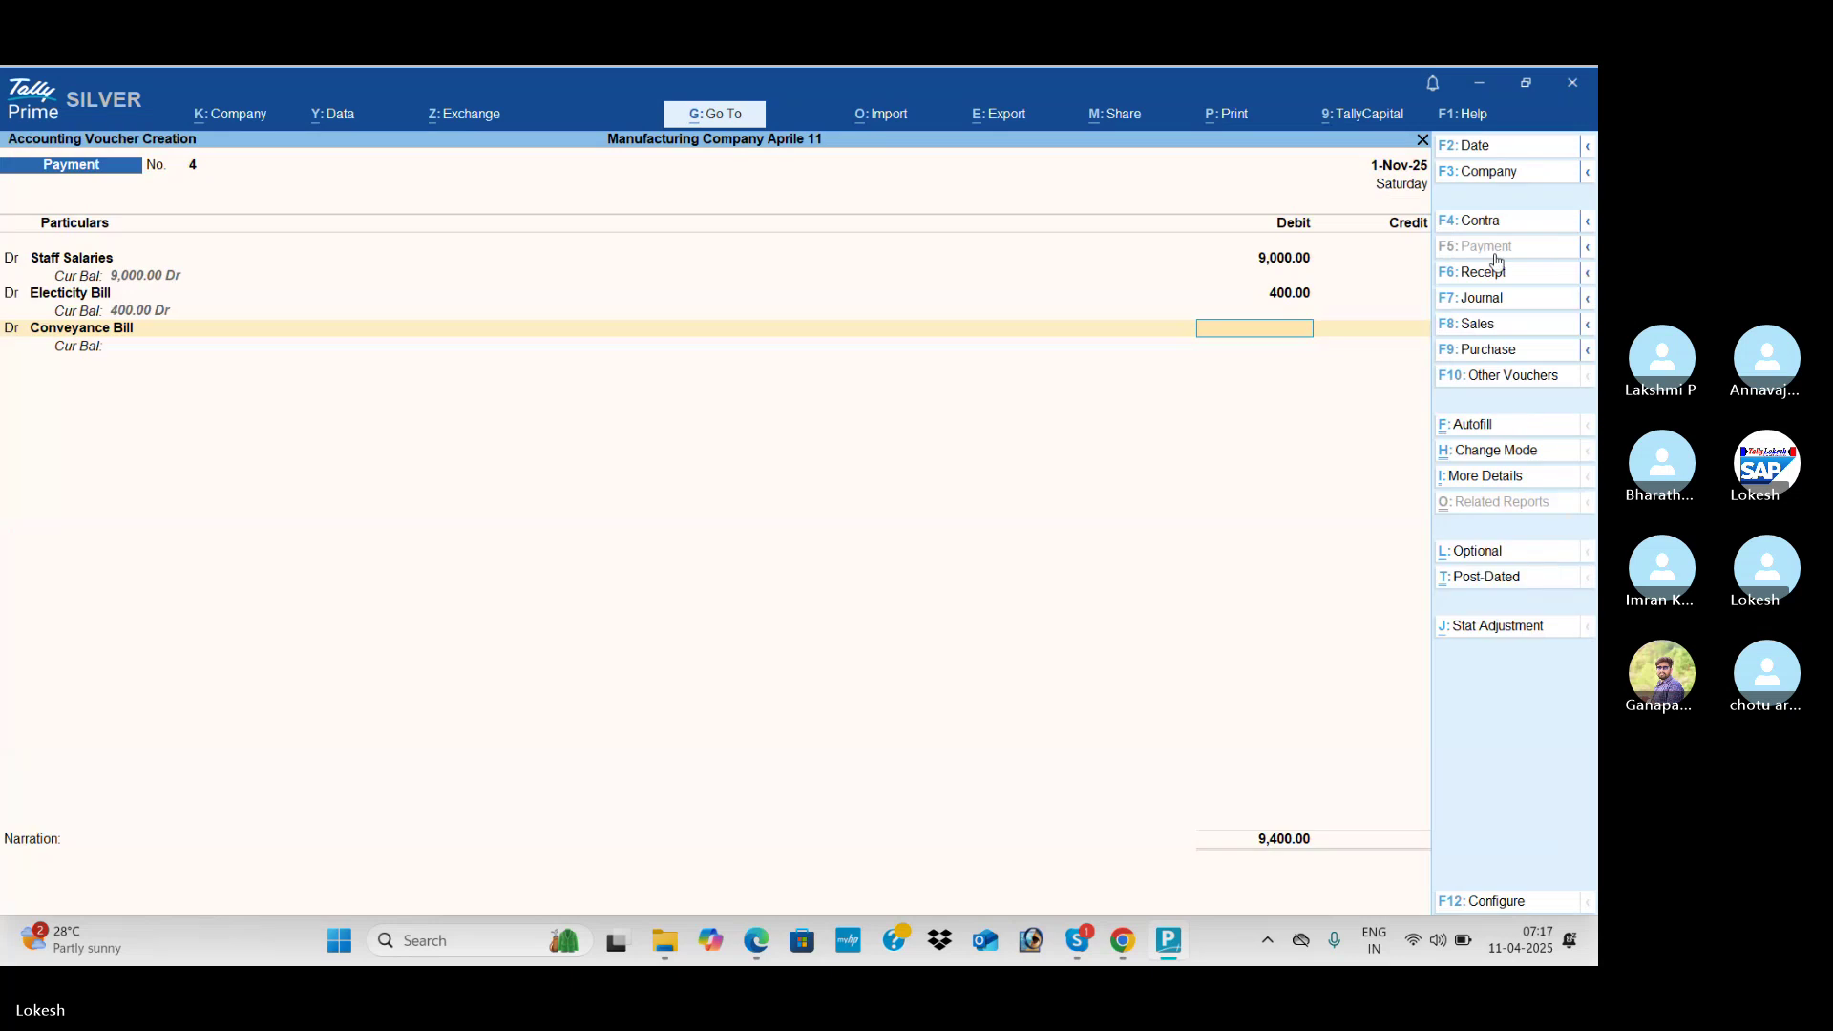
Step: Debit Conveyance Bill with 800 as listed in the PDF and add a further debit line
key("alt+Tab")
key("alt+Tab")
type("800")
key("Return")
key("Return")
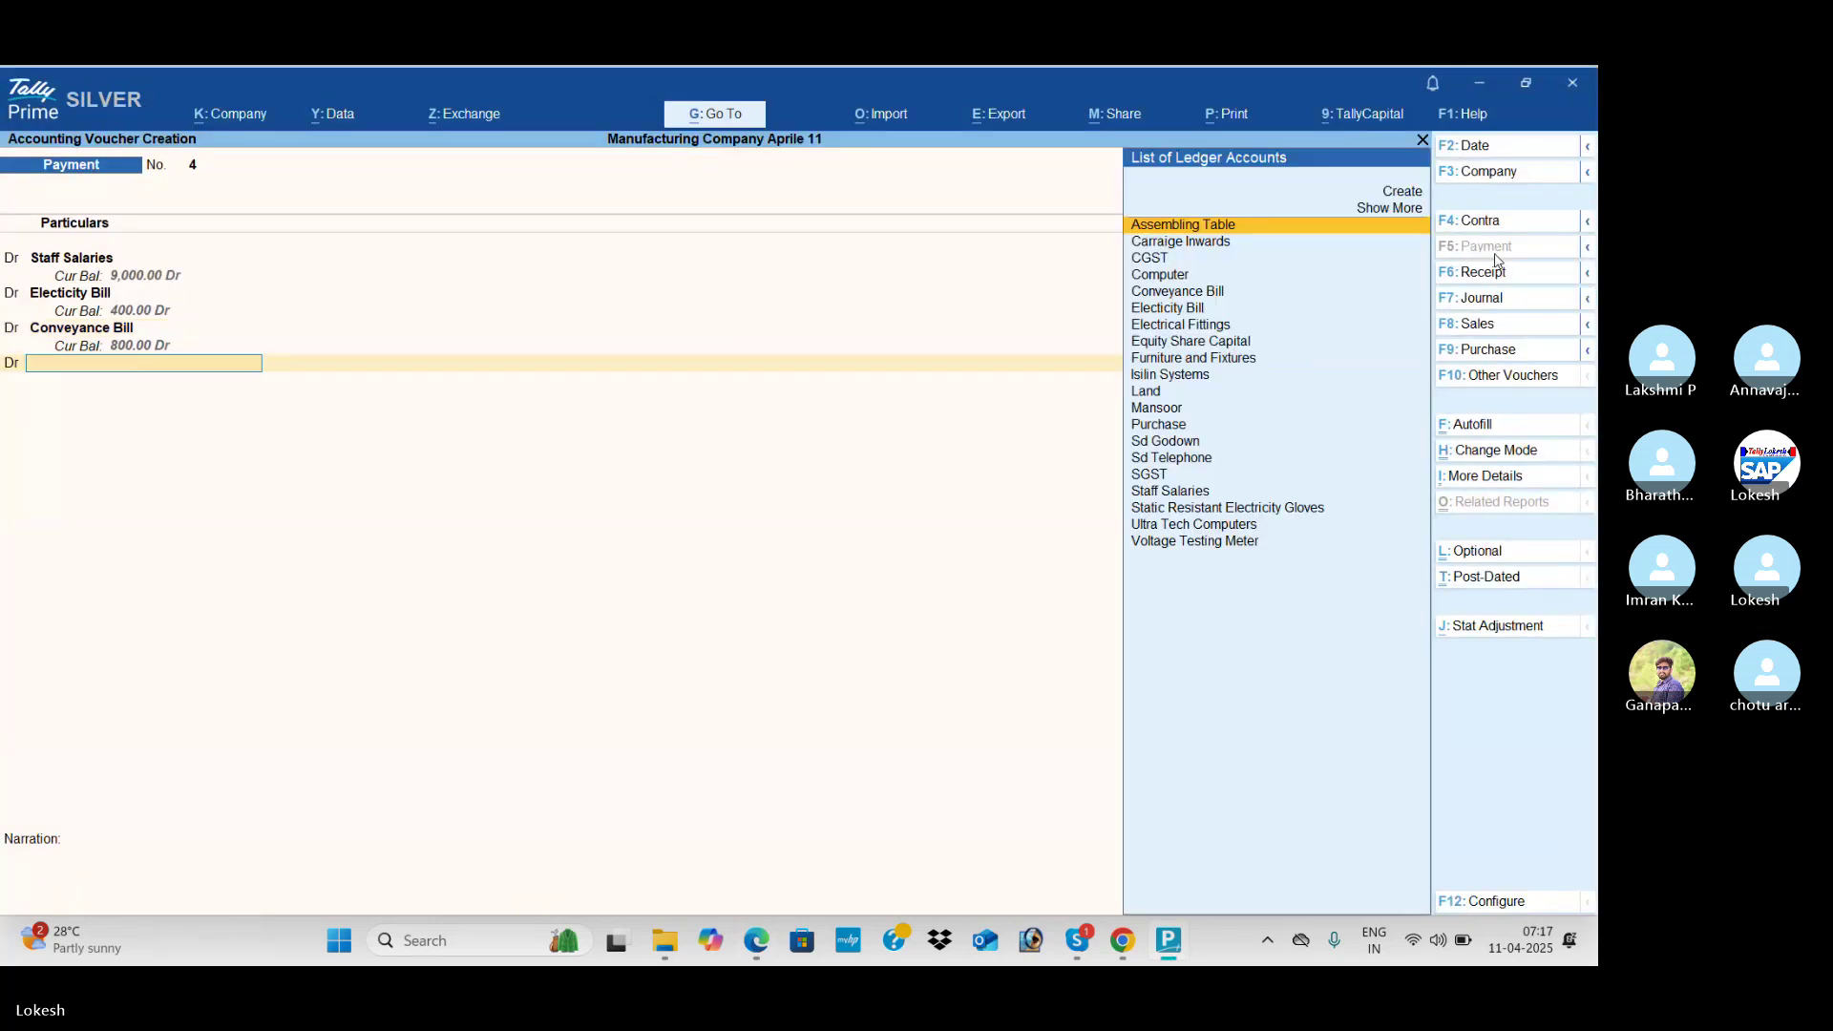
Step: Create a Rent ledger under Indirect Expenses for the fourth debit line of the payment
key("alt+c")
key("alt+Tab")
key("alt+Tab")
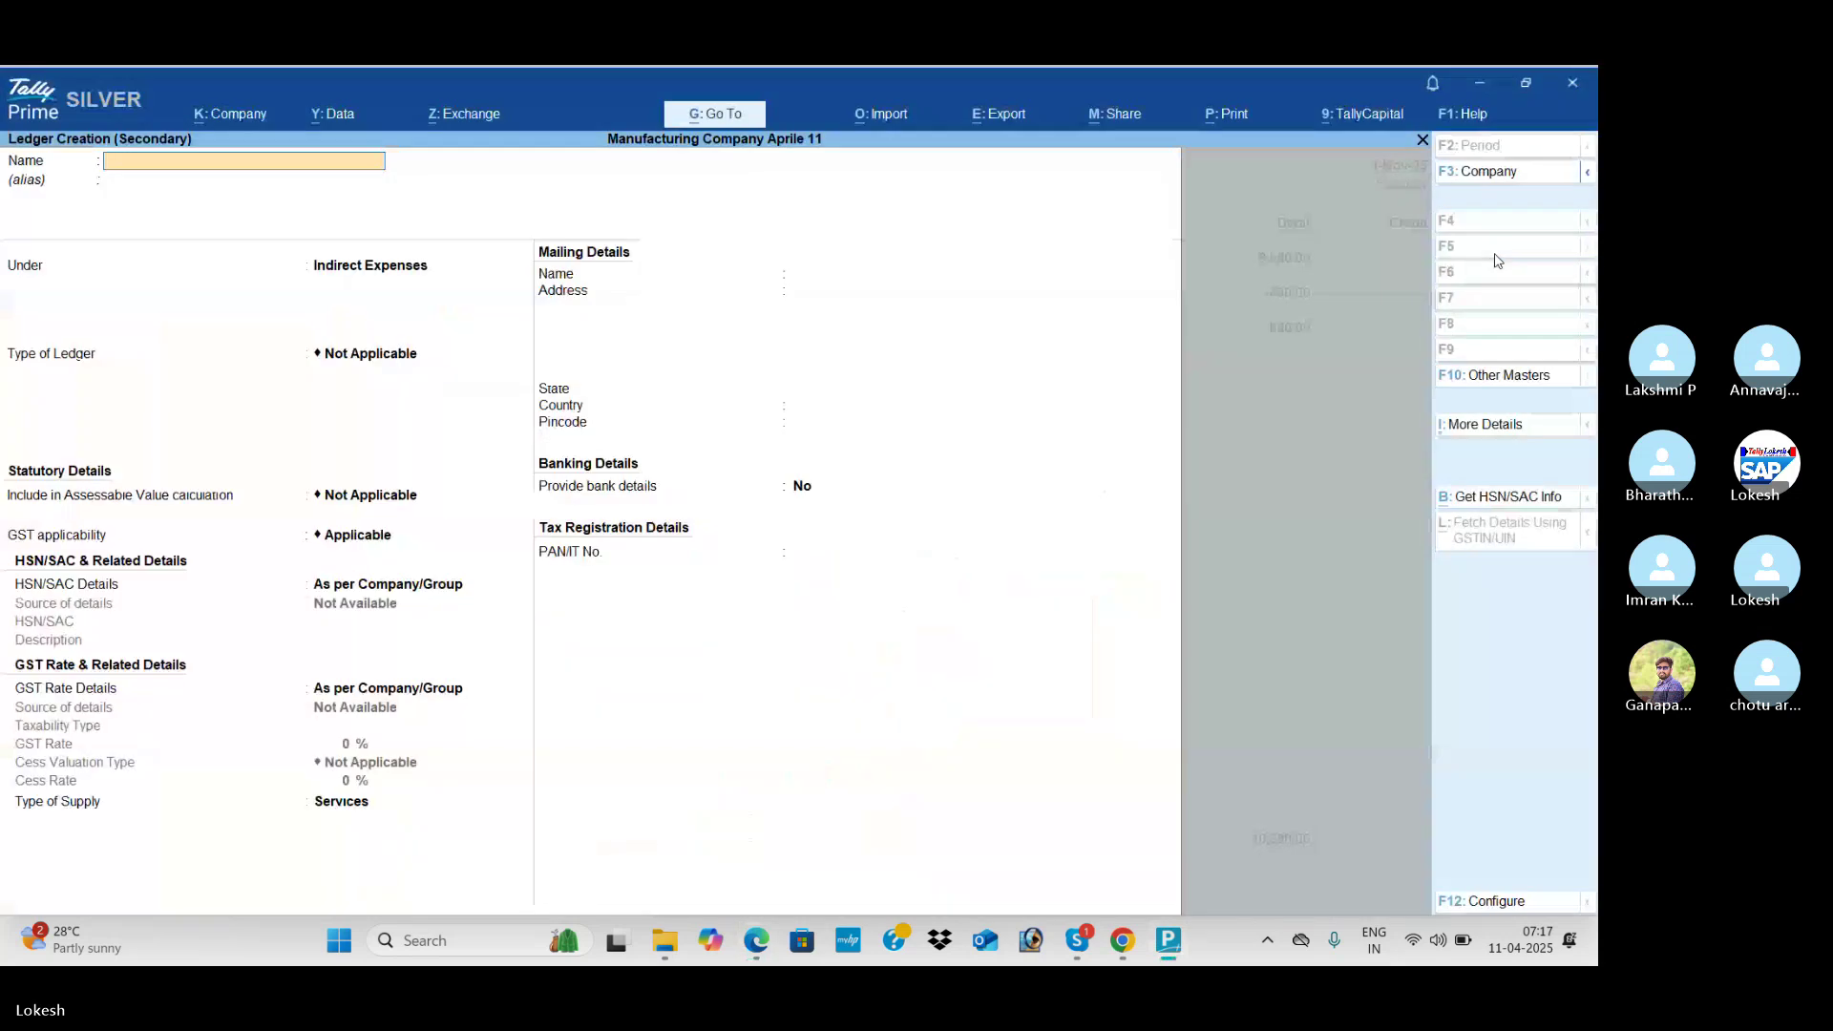
type("Rent")
key("Return")
key("Return")
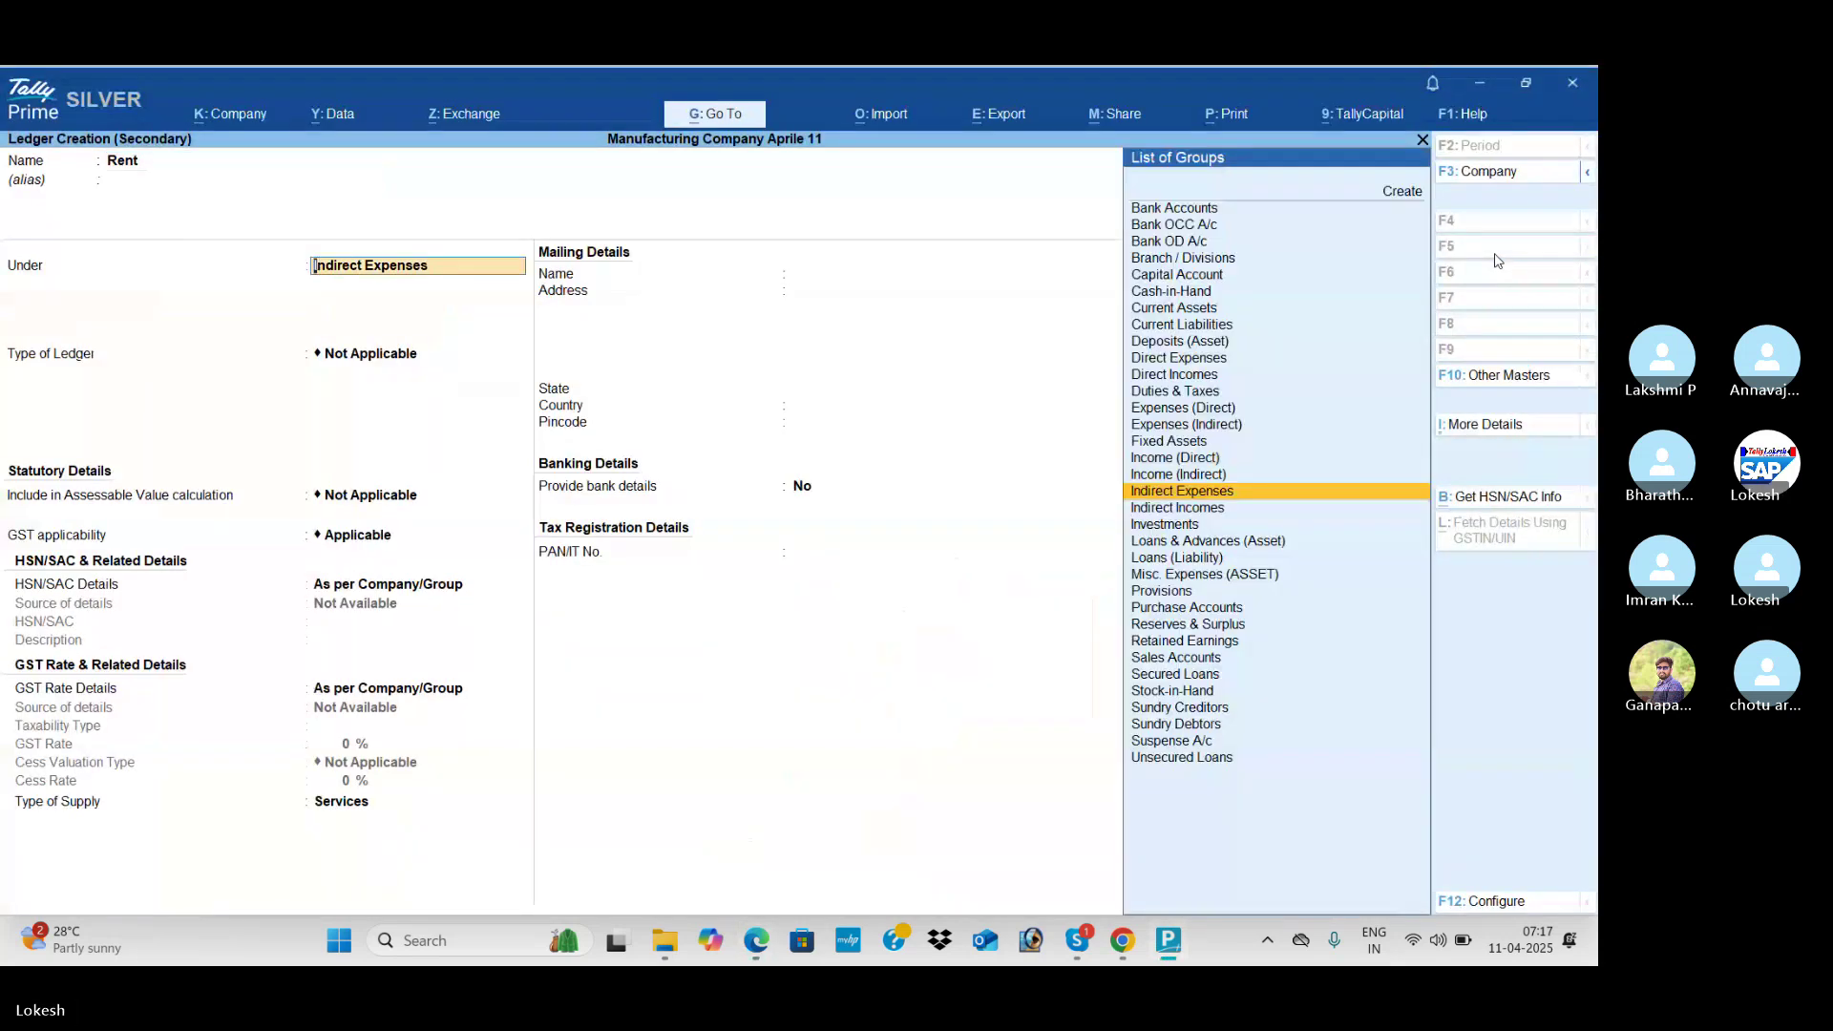
key("ctrl+a")
Step: Check the rent expense in the PDF and debit Rent with 15000
key("alt+Tab")
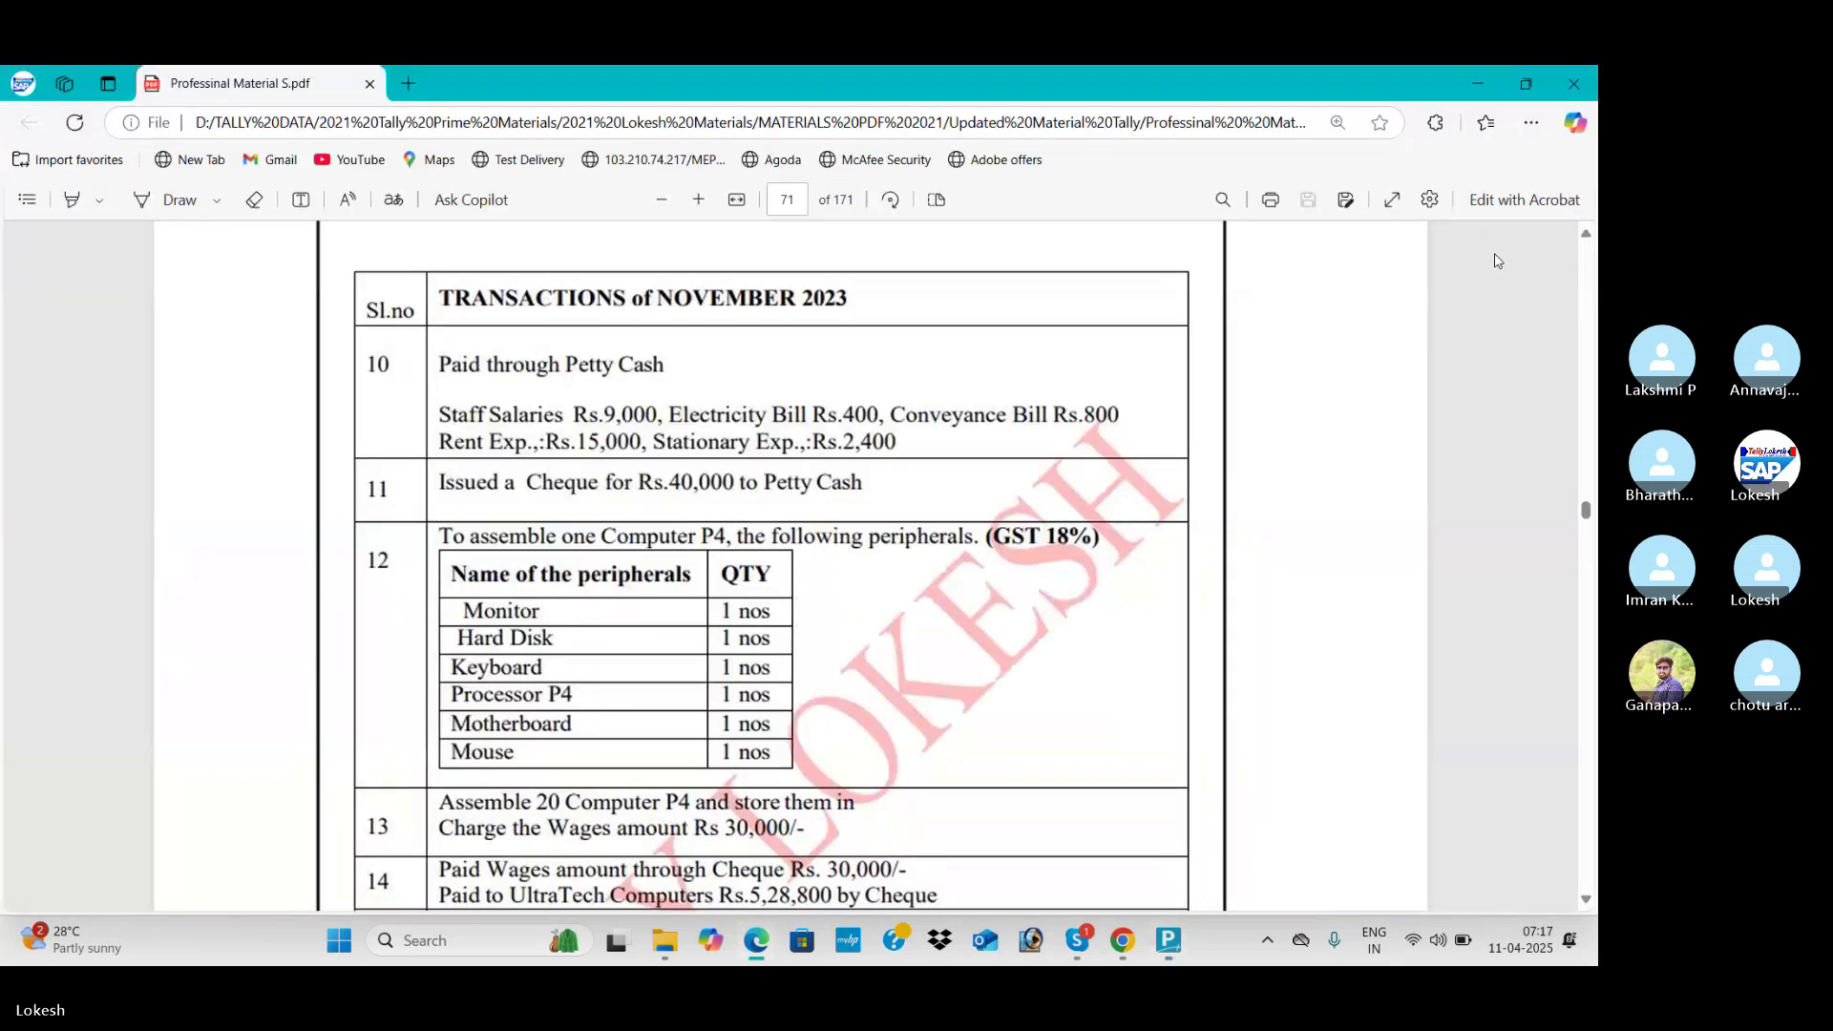
key("alt+Tab")
type("15000")
key("Return")
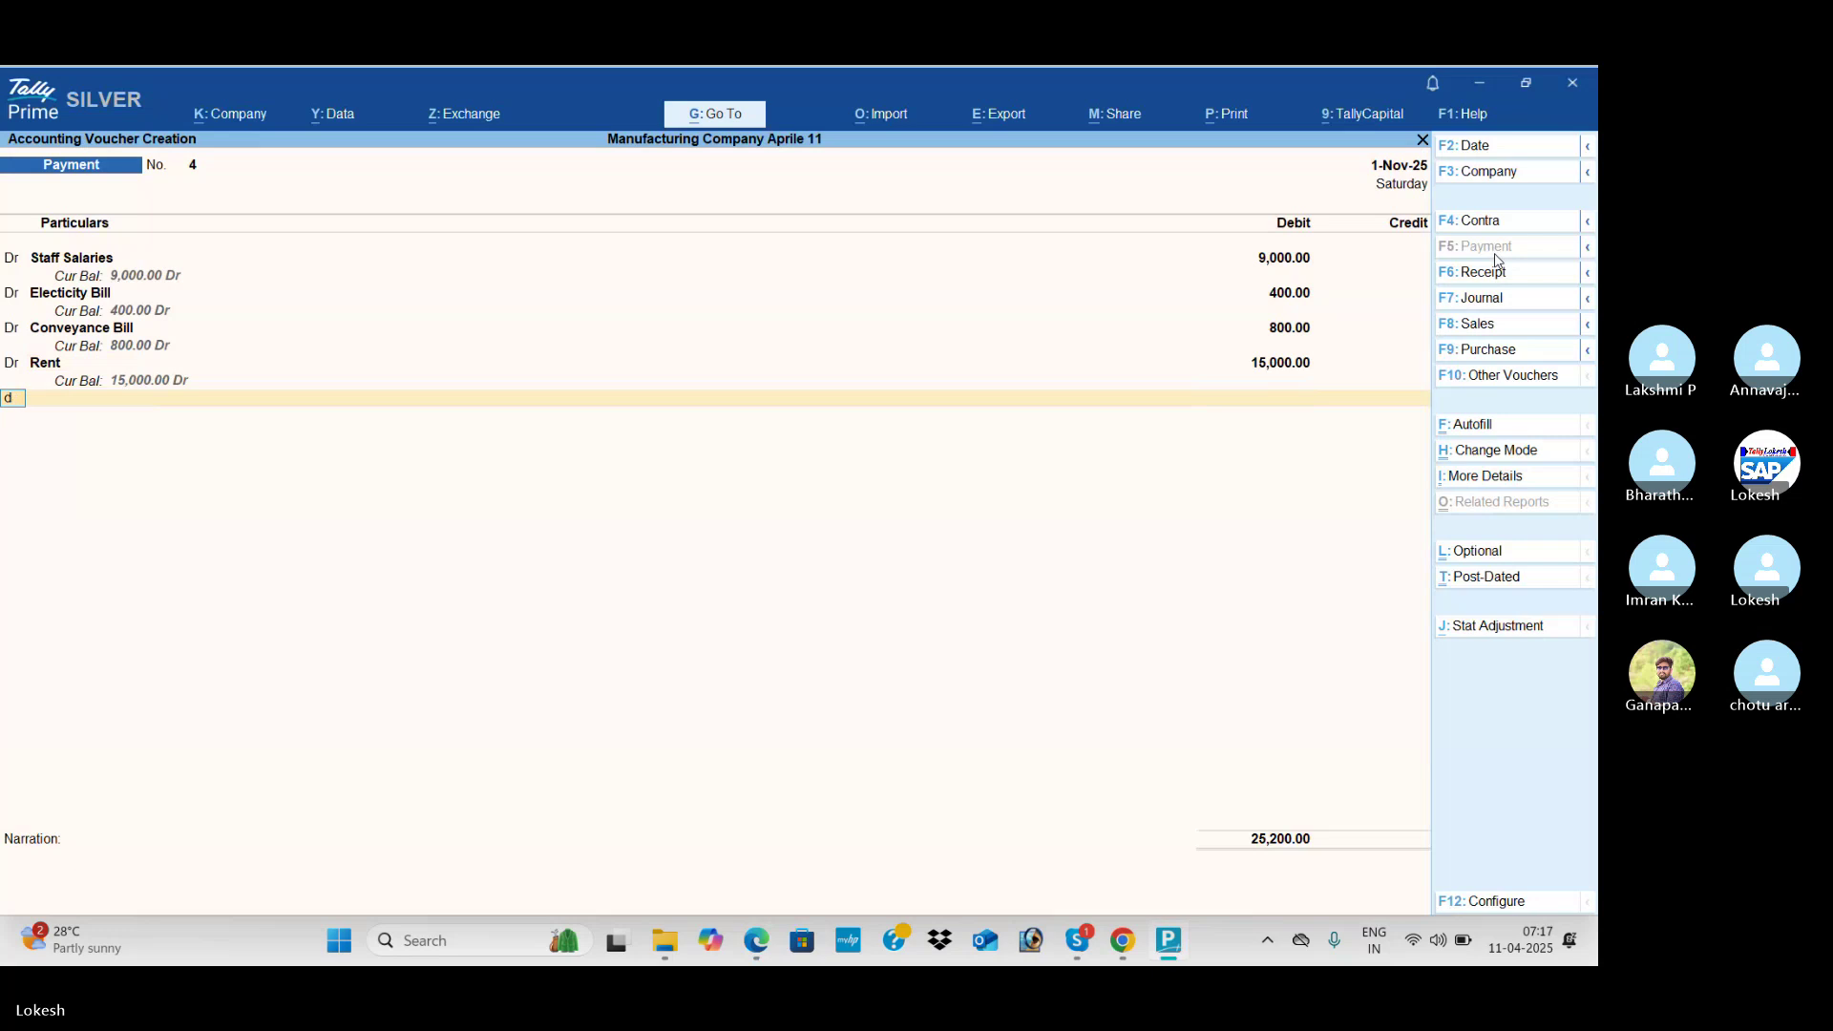
Step: Add a fifth debit line to the payment and create a Stationery Exp ledger under Indirect Expenses for it
type("d")
key("Return")
key("alt+Tab")
key("alt+Tab")
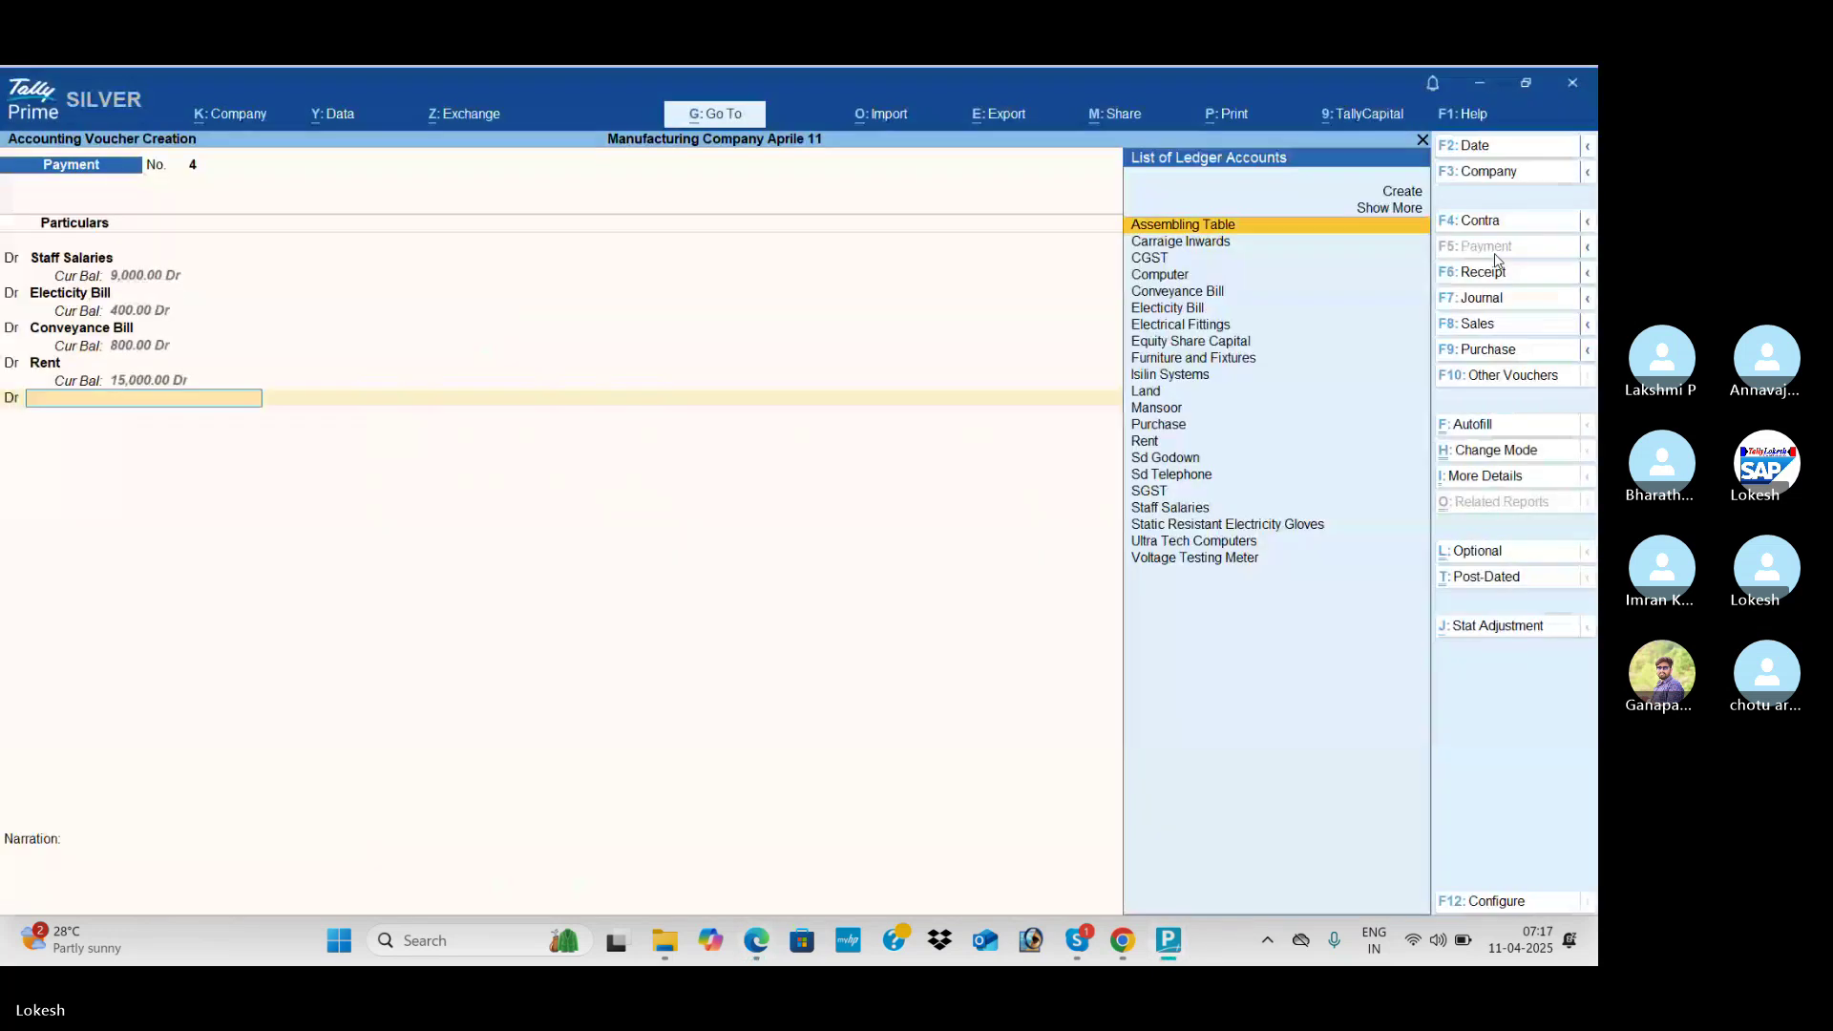
type("st")
key("alt+c")
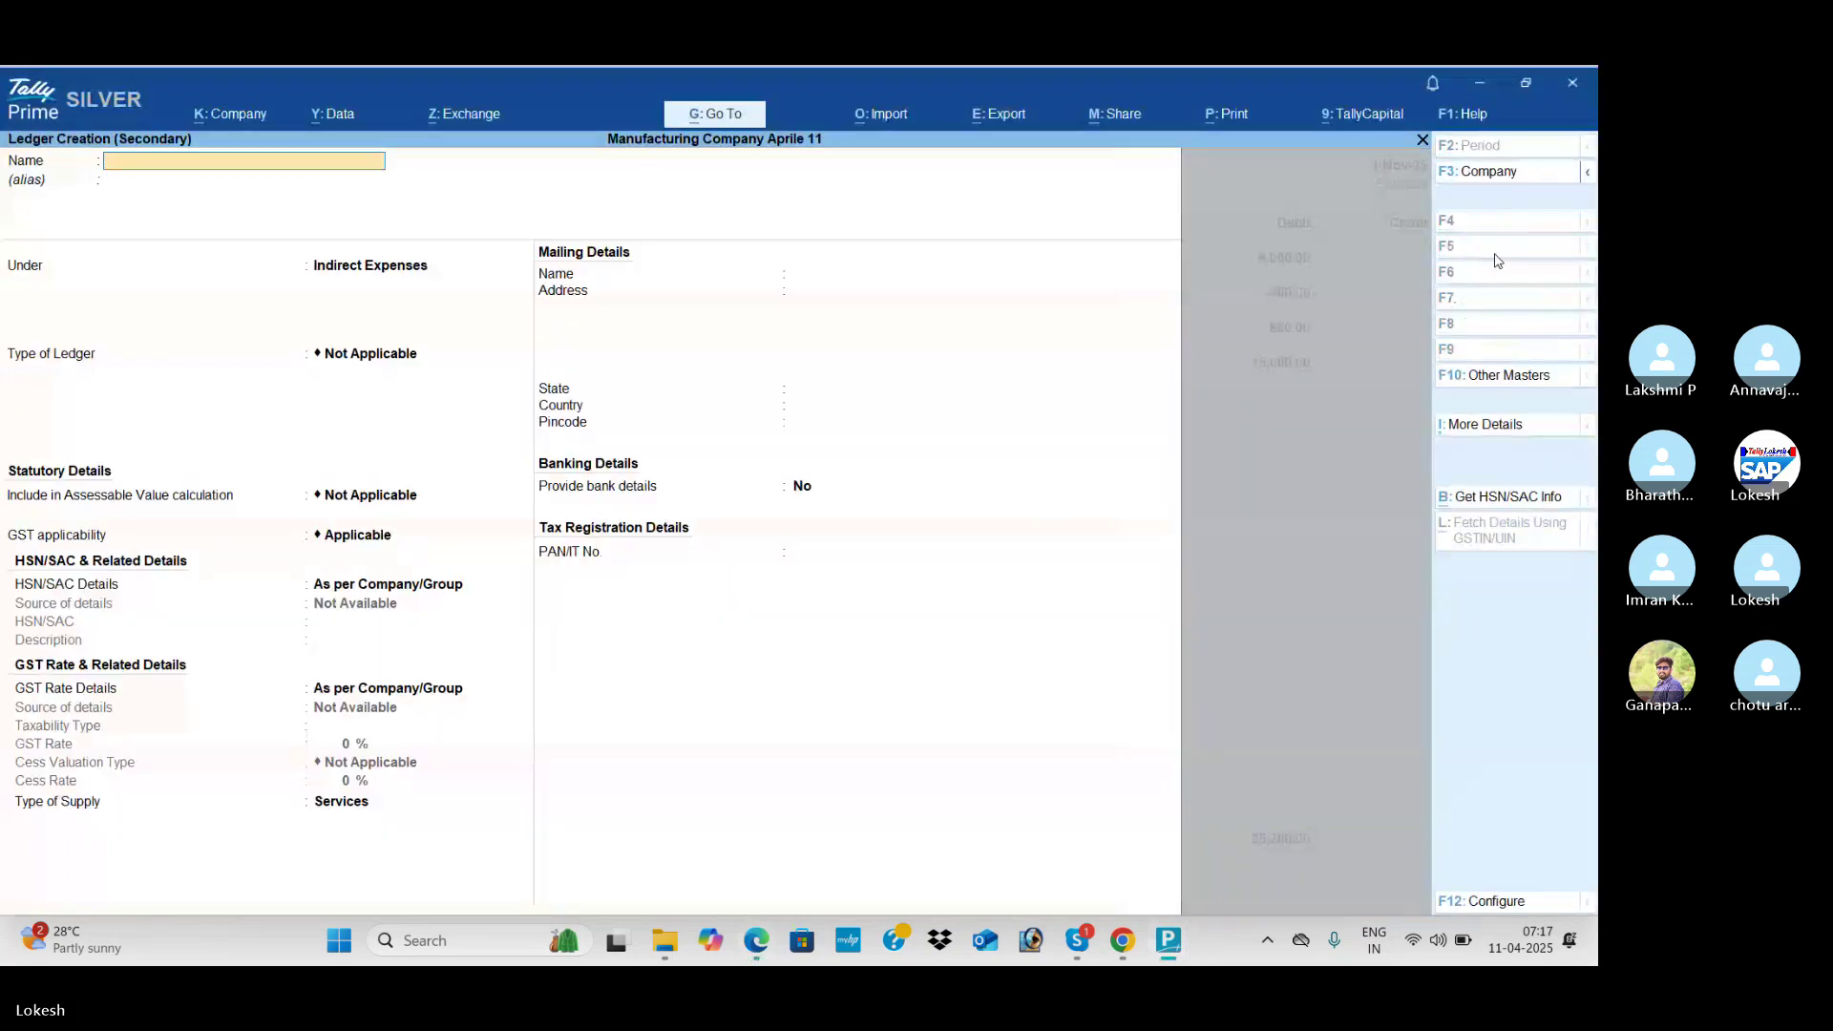
type("Stationery exp")
key("Return")
key("Return")
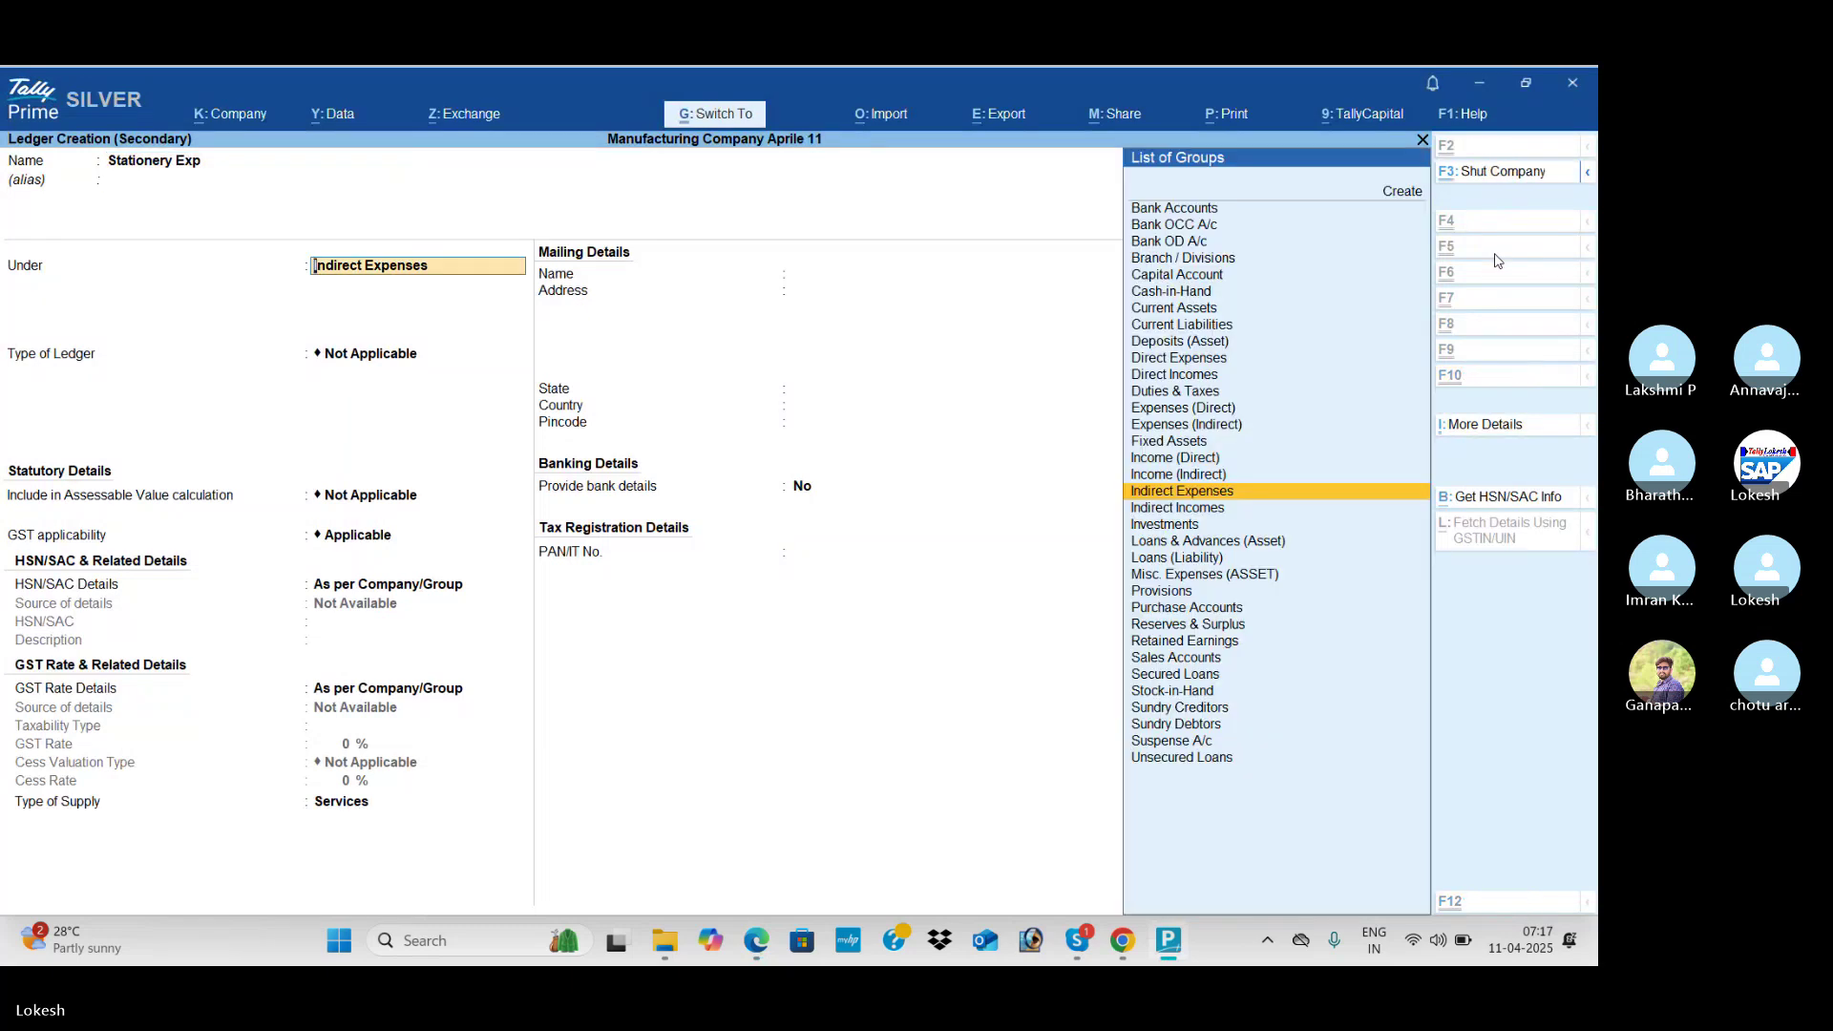
key("ctrl+a")
Step: Check the stationery expense in the PDF and debit Stationery Exp with 2400
key("alt+Tab")
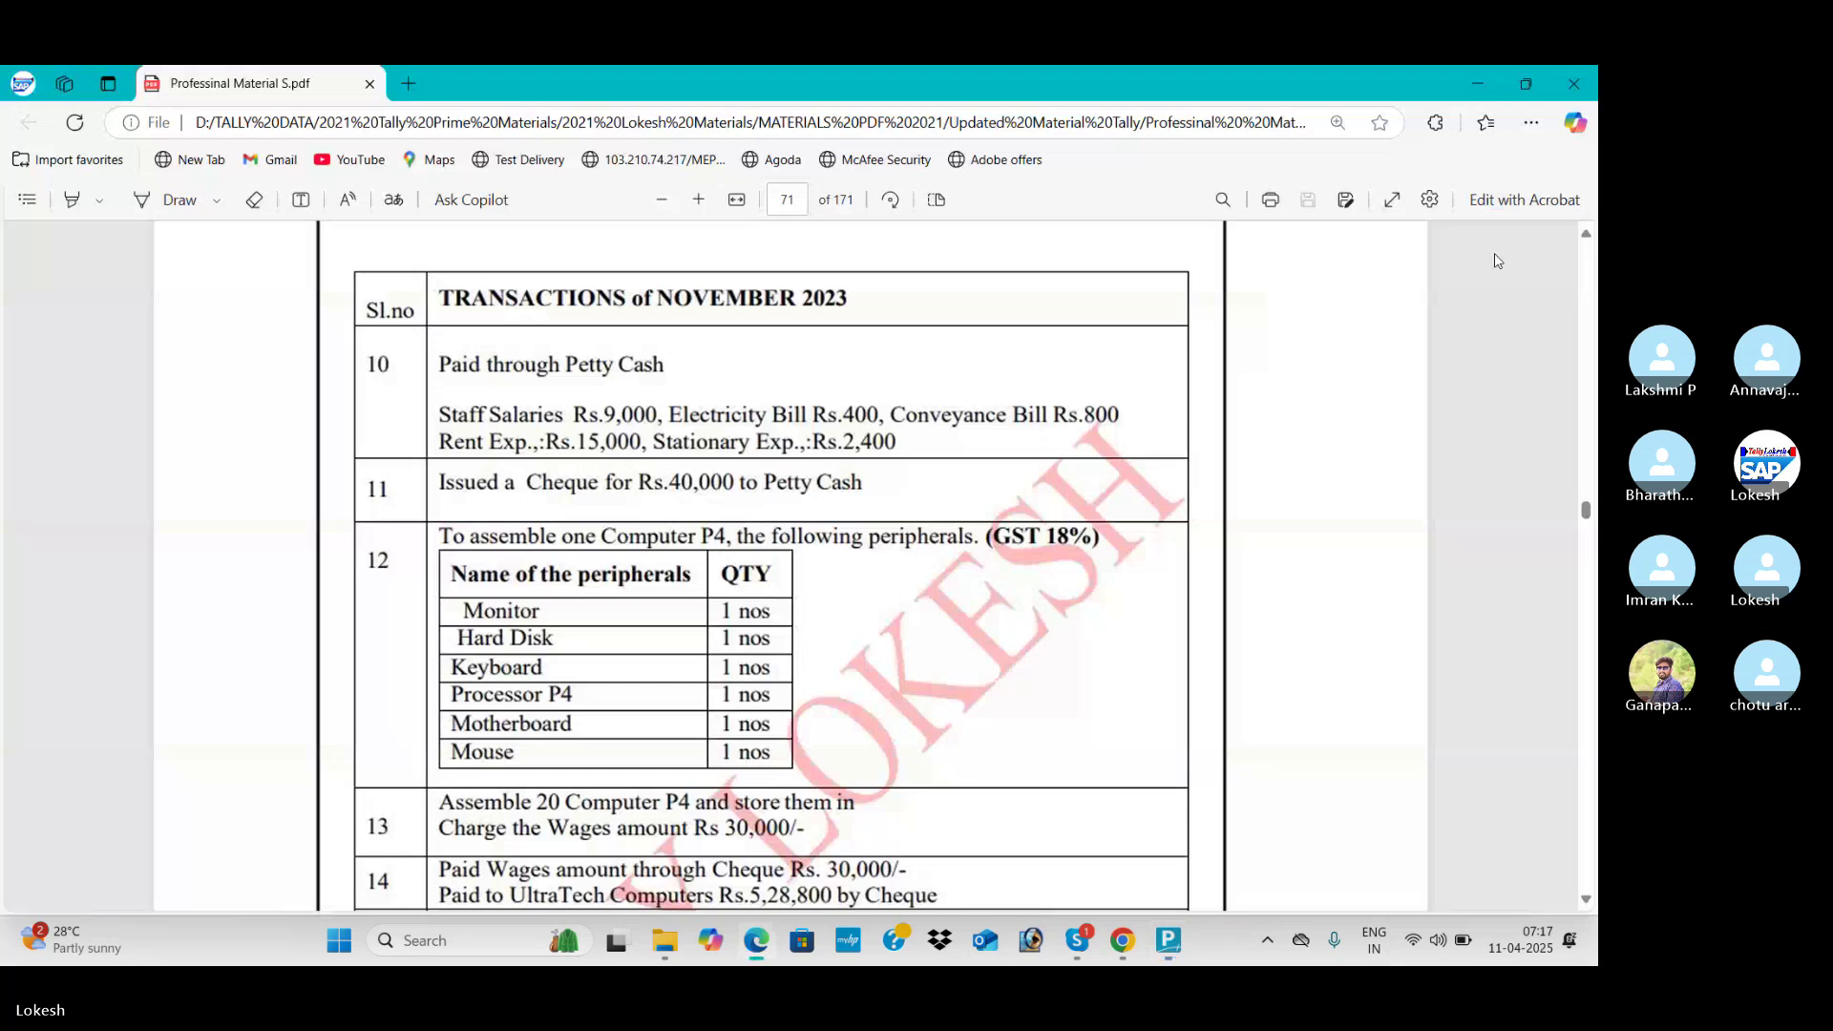
key("alt+Tab")
type("2400")
key("Return")
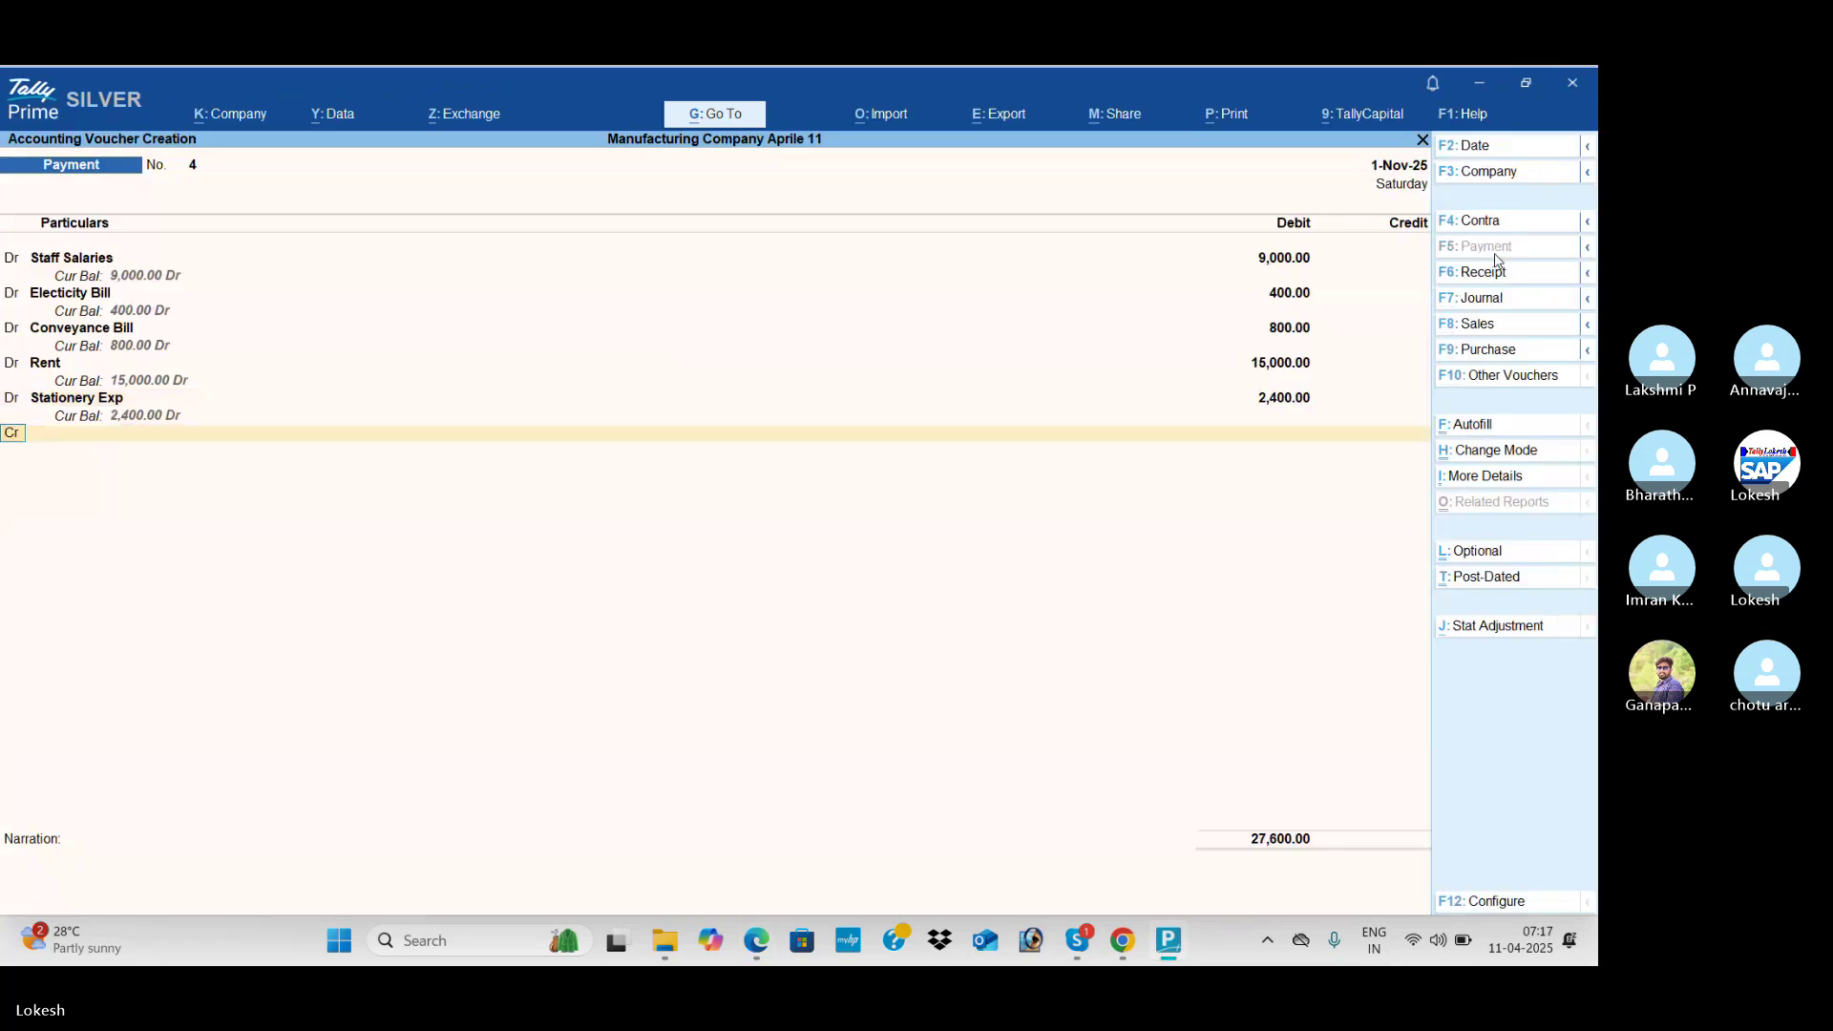
Step: Credit Petty Cash with the full 27,600 and save the payment voucher without a narration
key("alt+Tab")
key("alt+Tab")
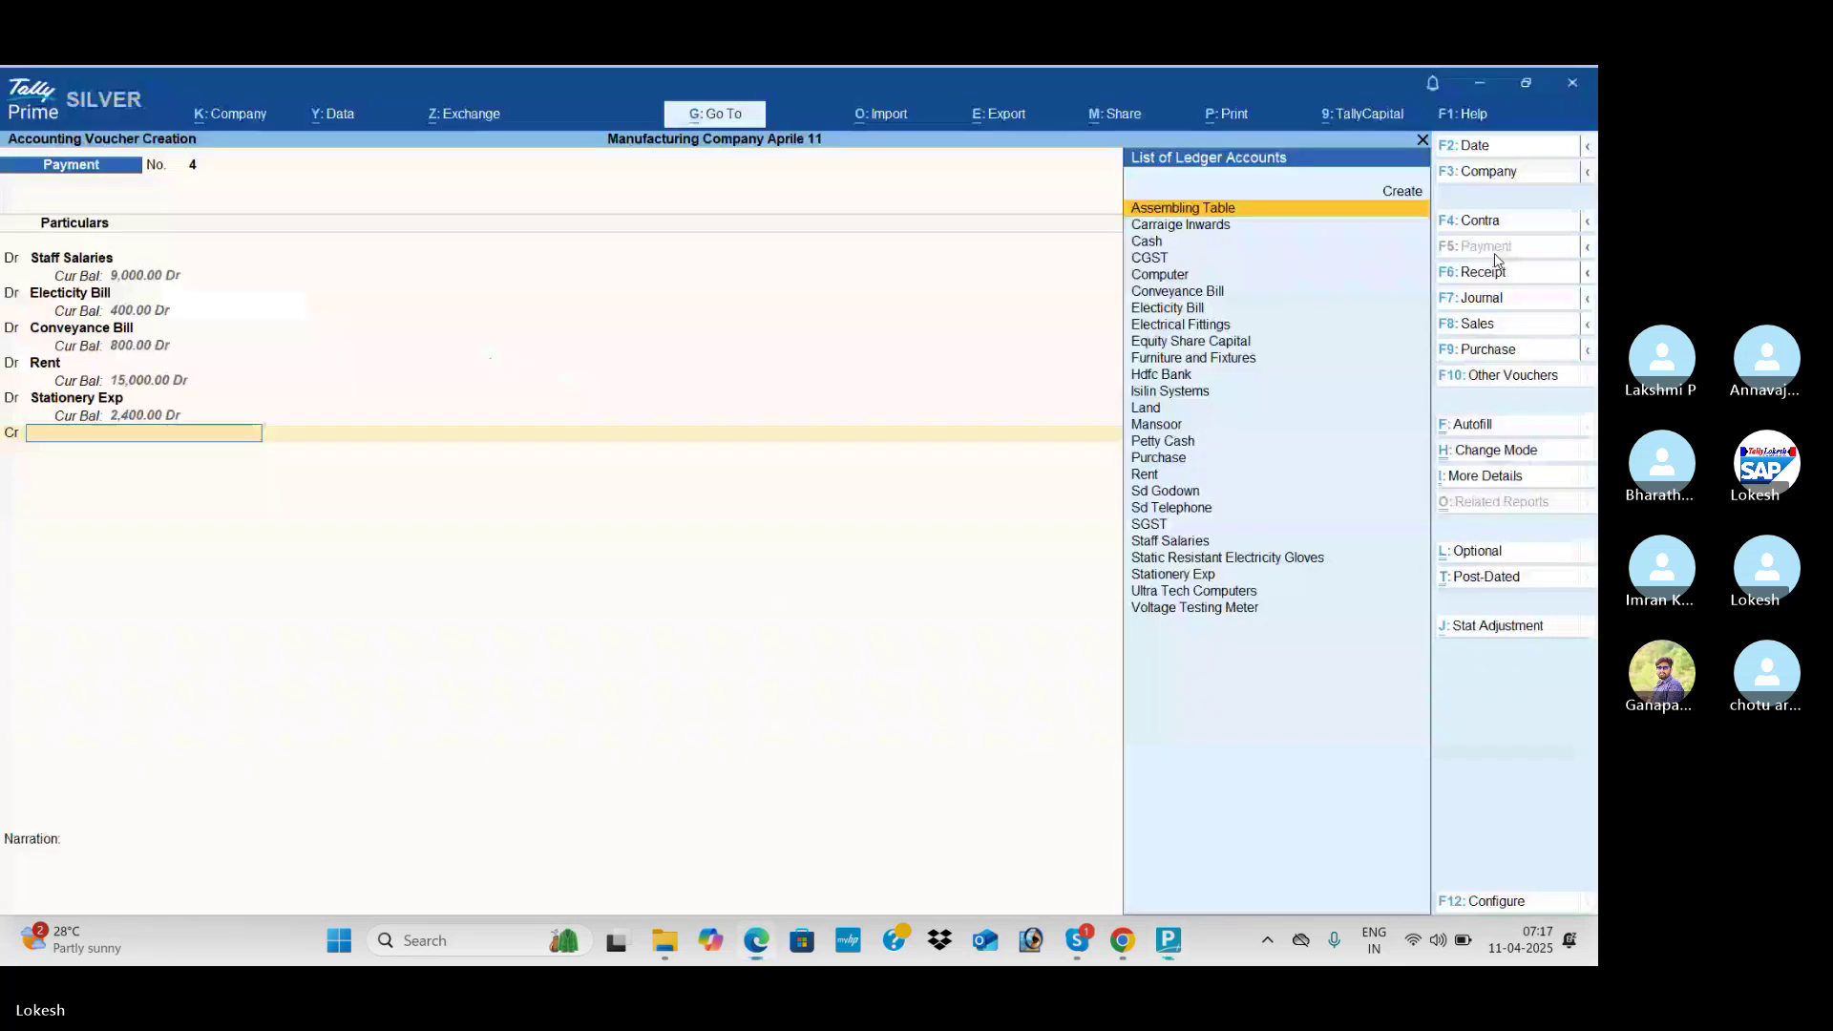
type("pet")
key("Return")
key("Return")
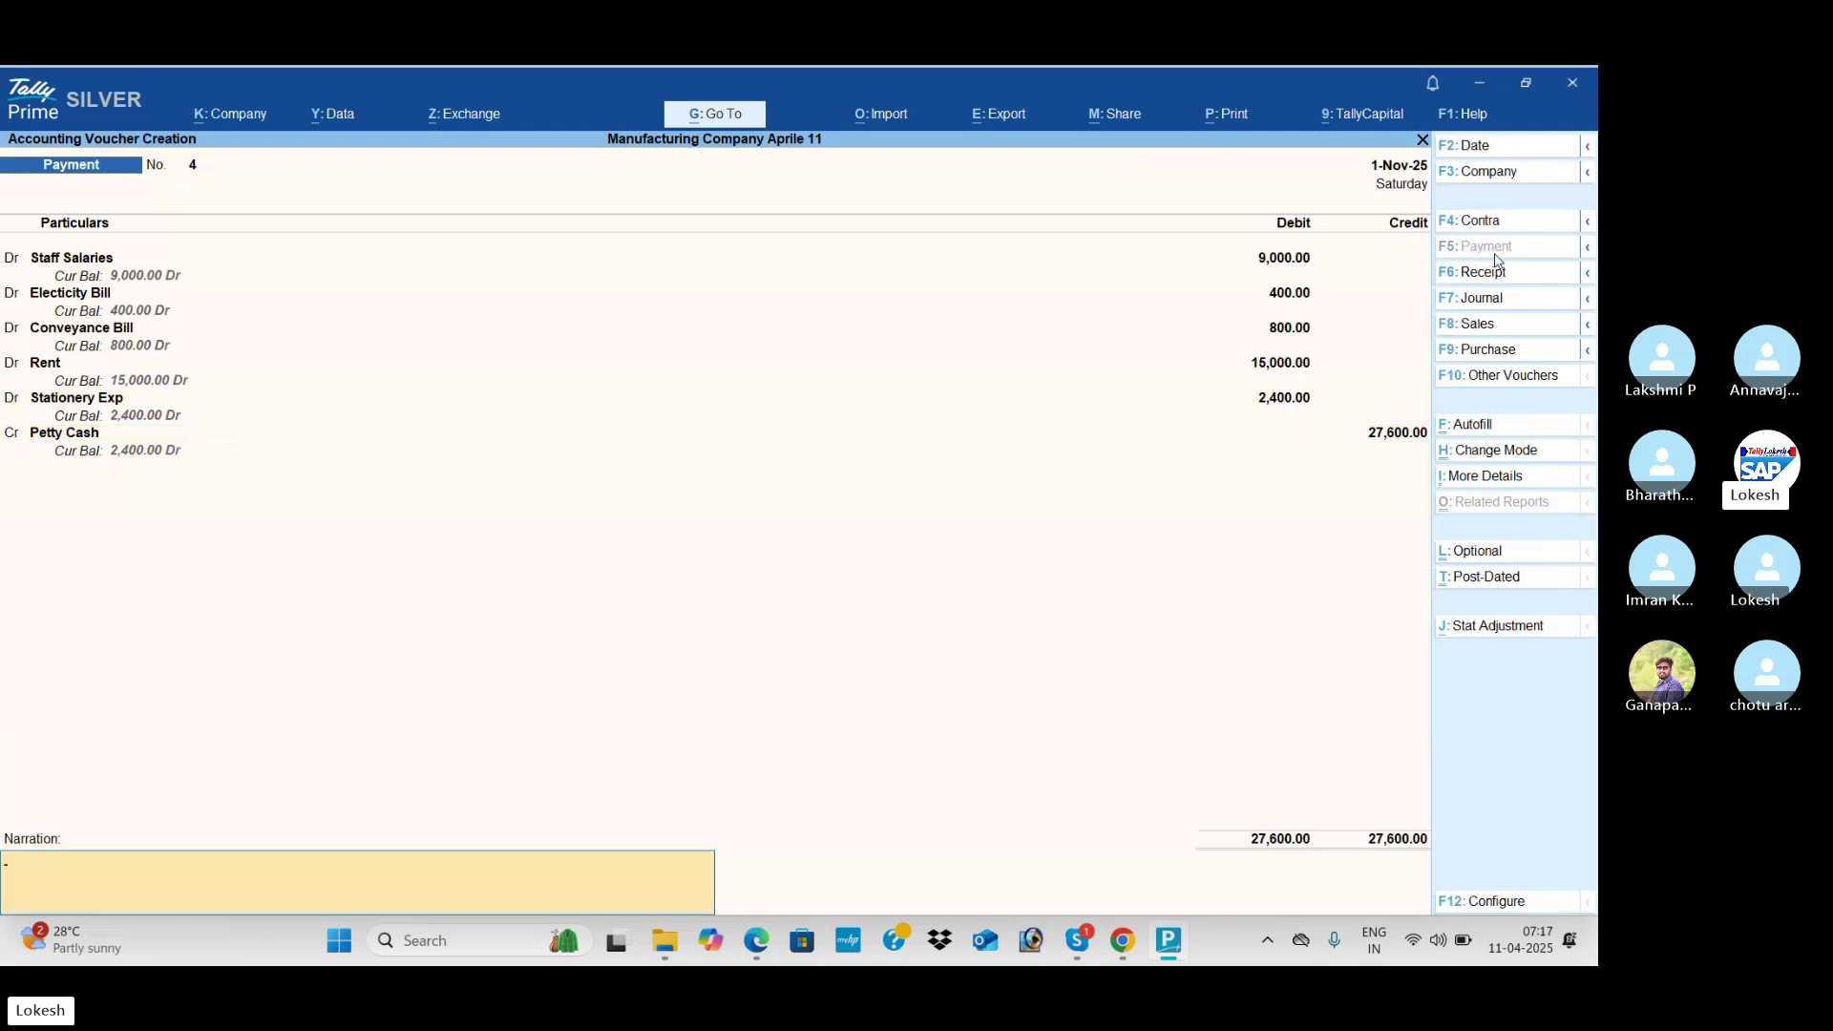
key("Return")
key("Return")
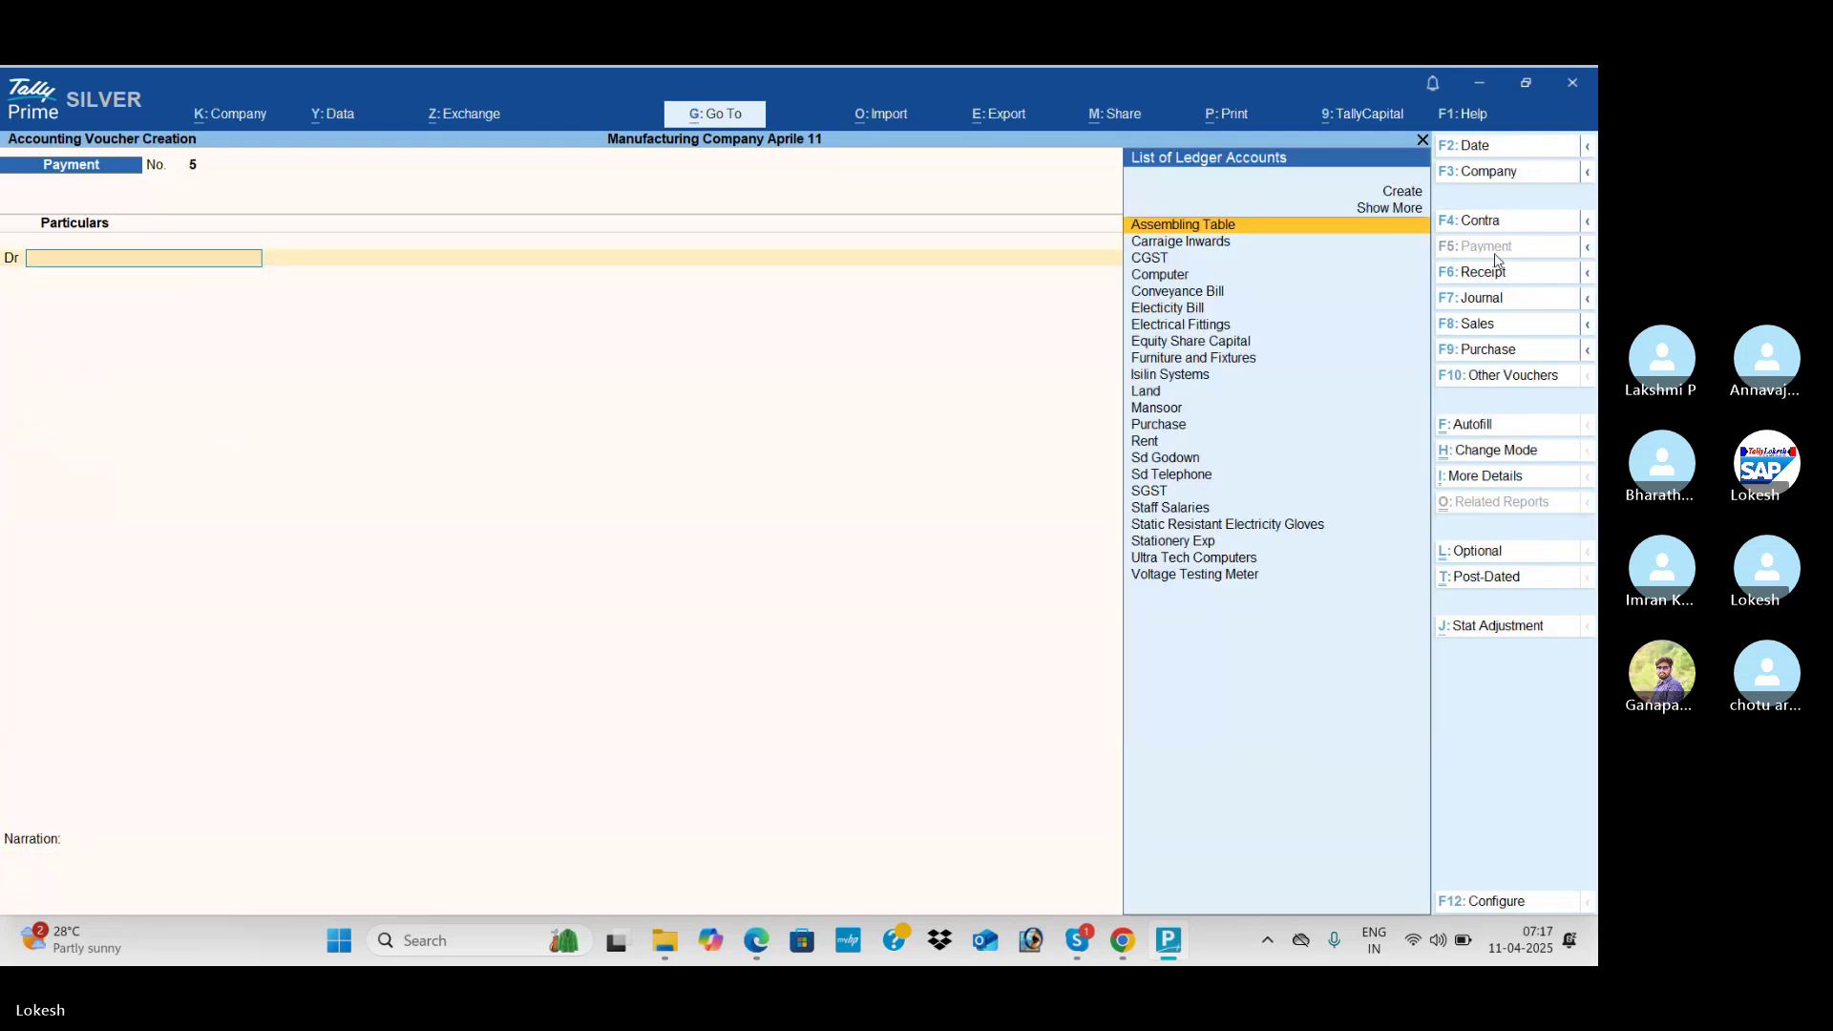
Step: Start a contra voucher for the cheque listed in the PDF and credit Hdfc Bank with 40000
left_click(1502, 228)
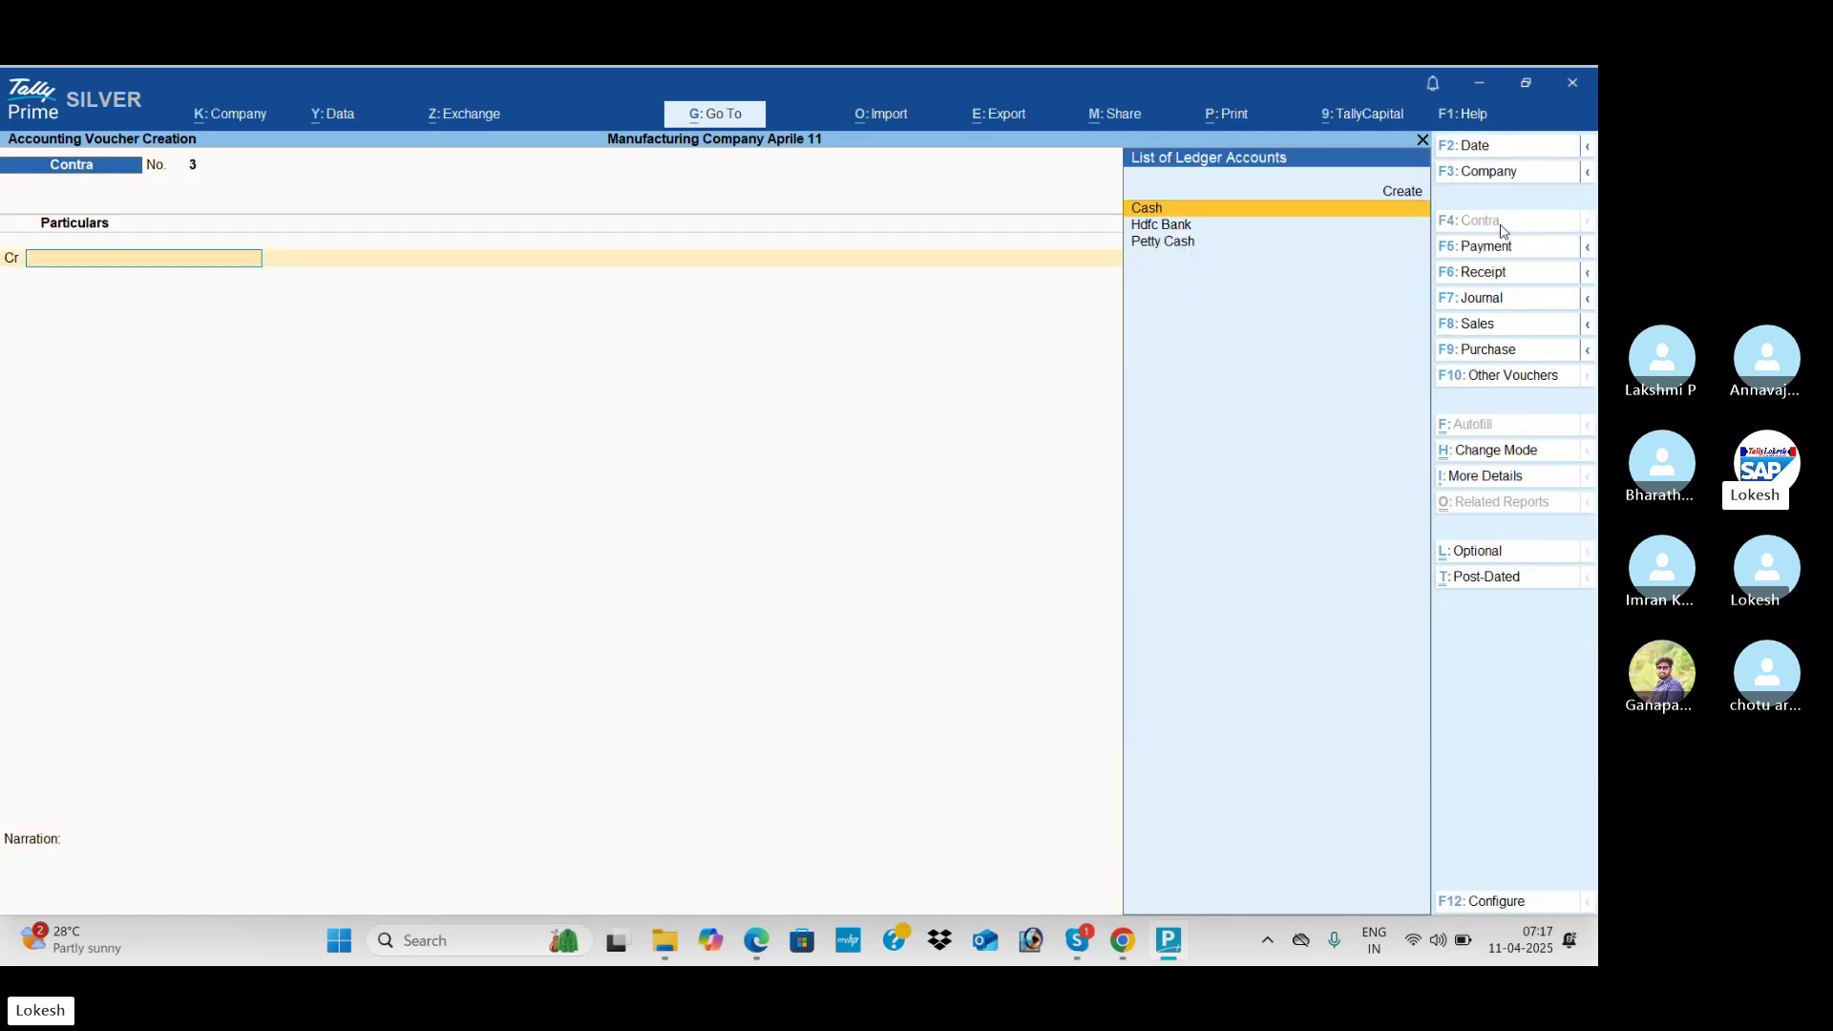
key("alt+Tab")
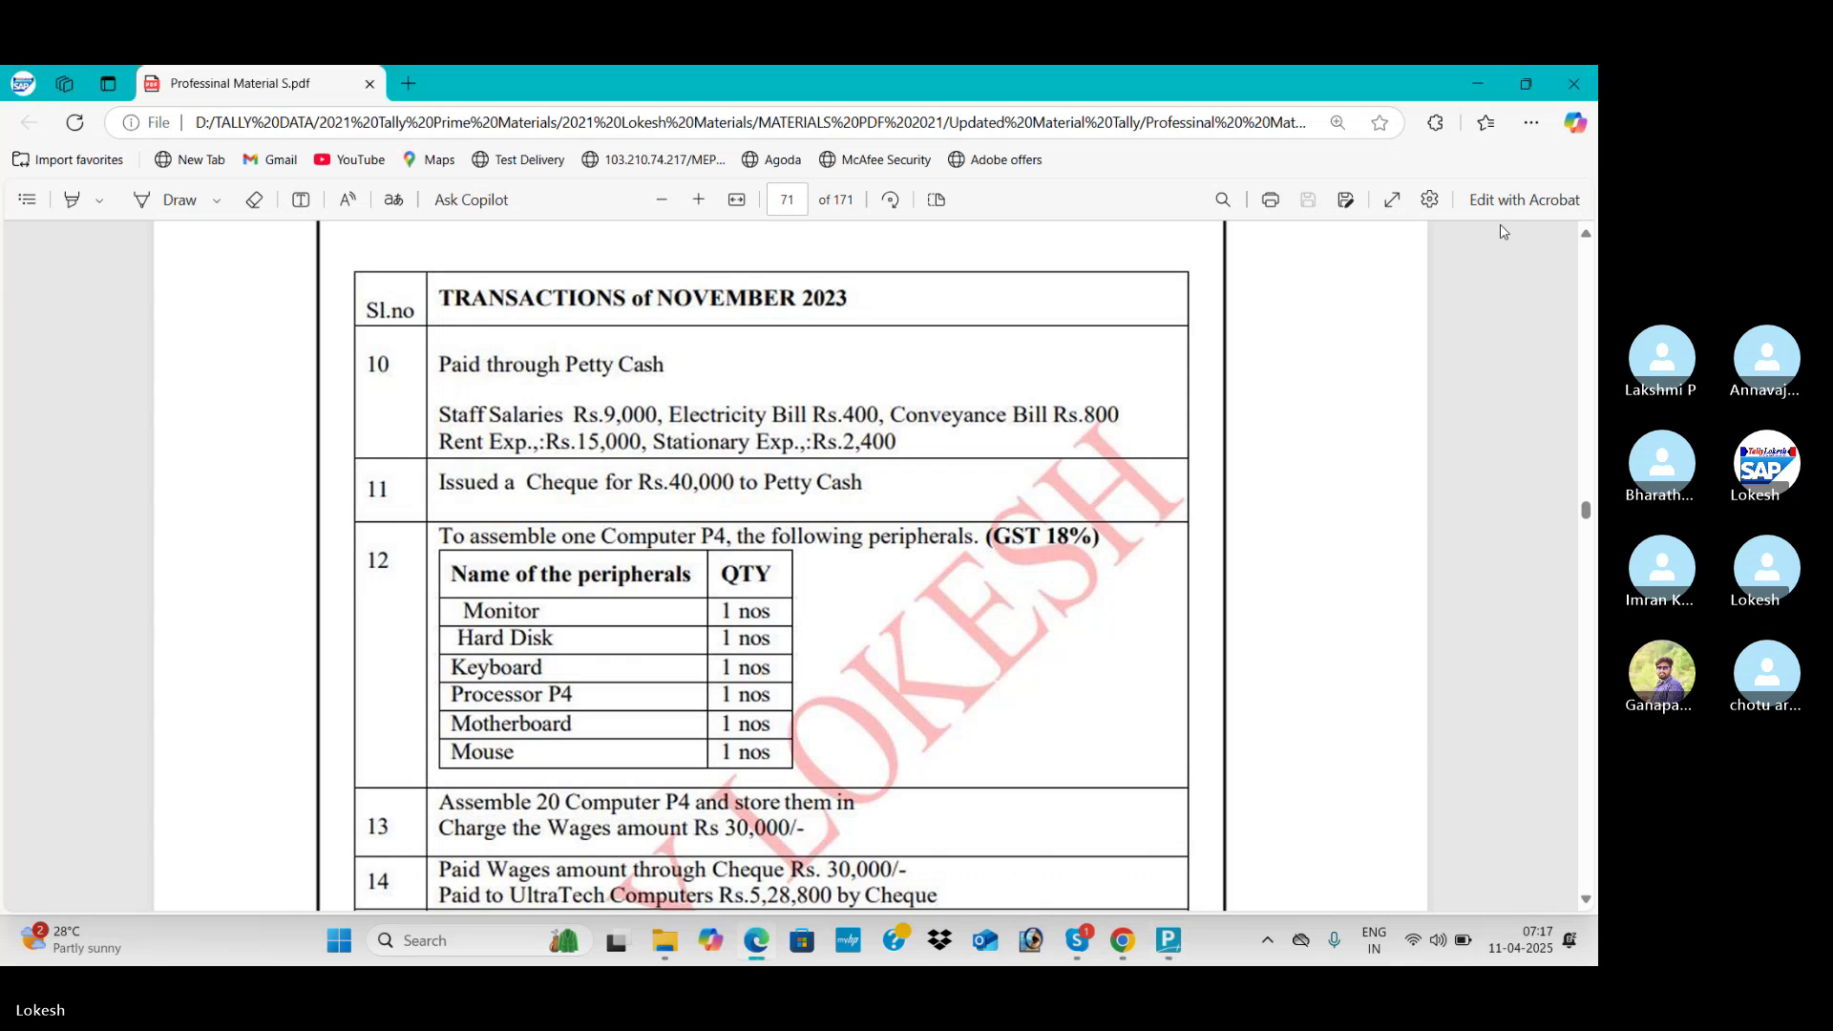
key("alt+Tab")
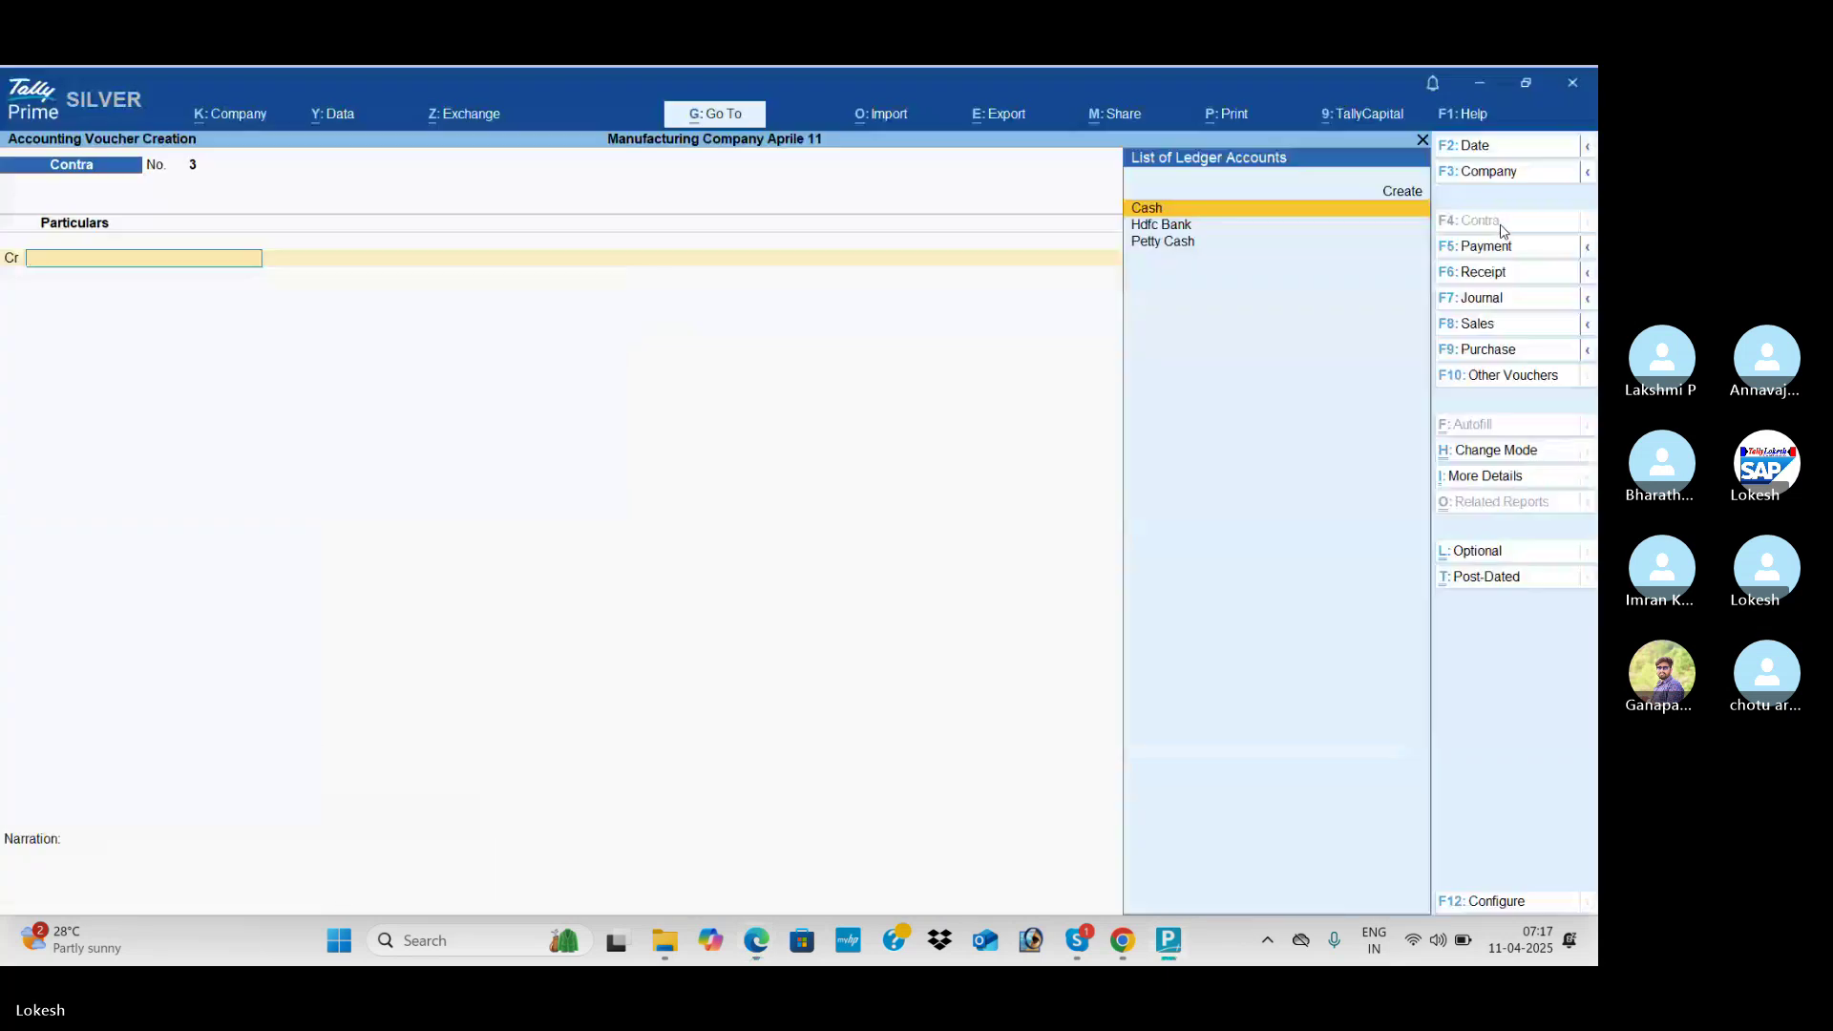
key("Down")
key("Return")
key("alt+Tab")
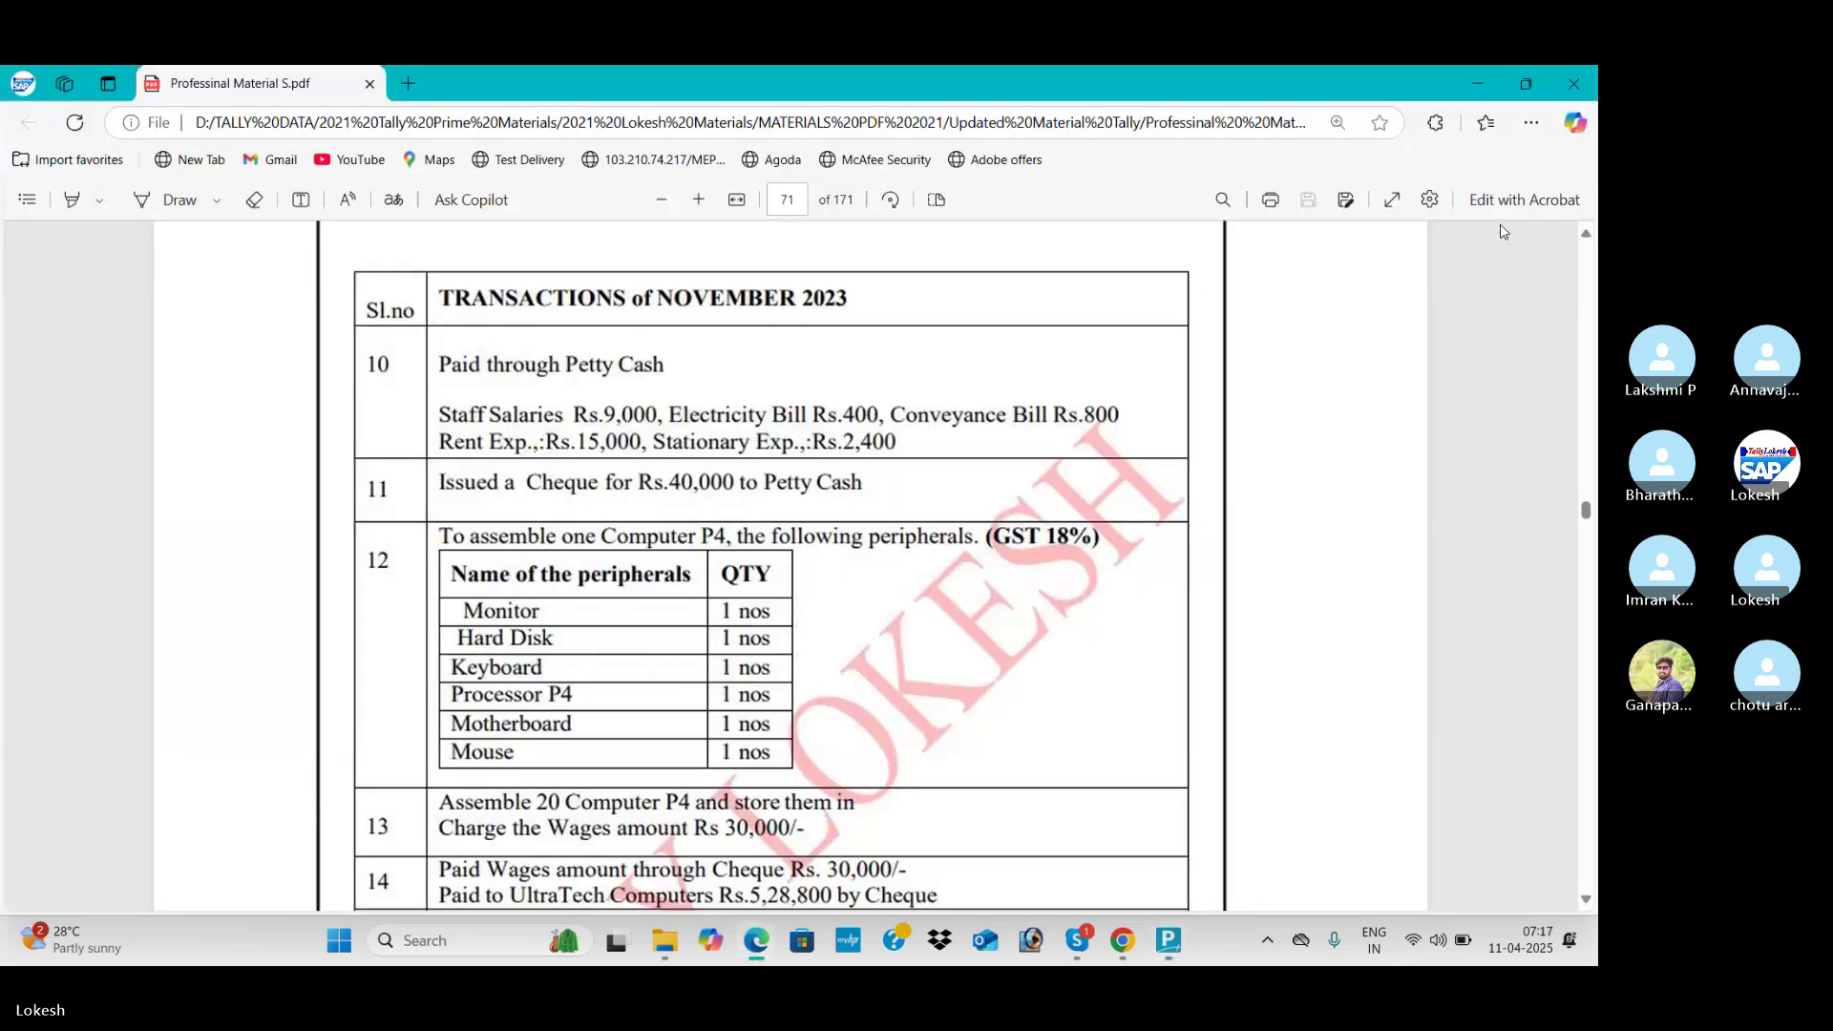
key("alt+Tab")
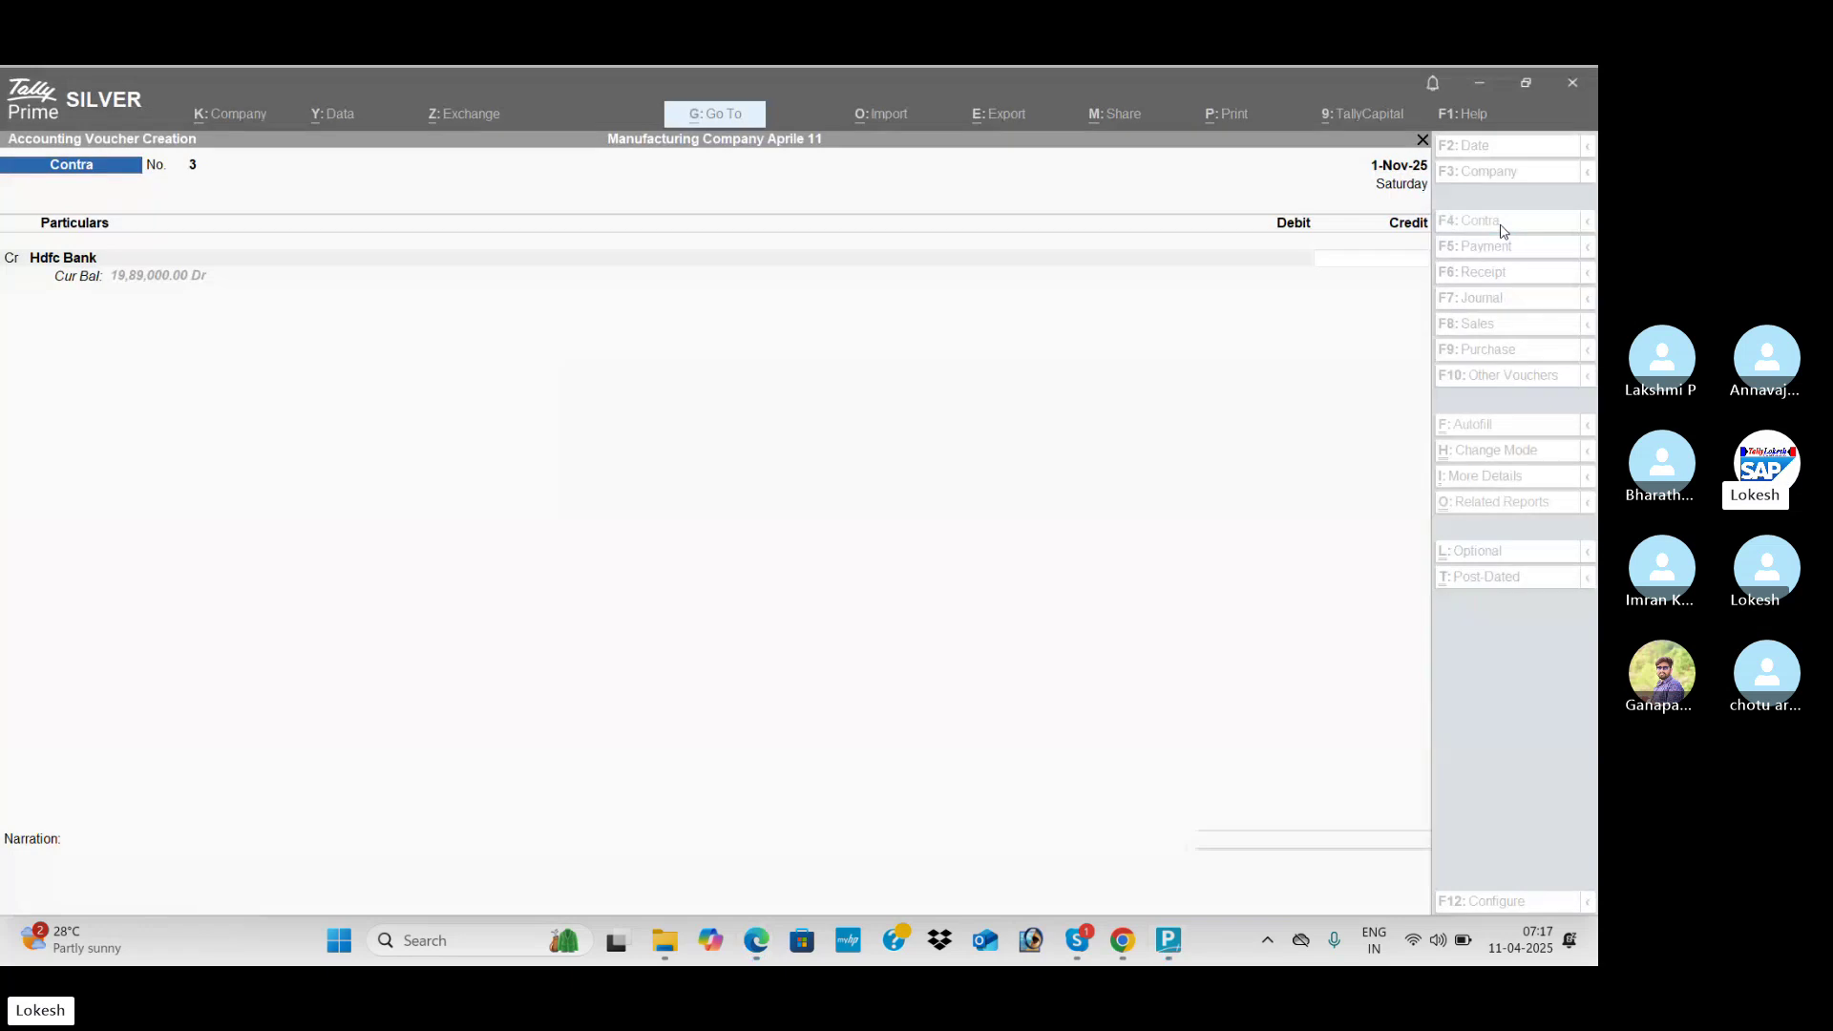
left_click(1405, 264)
type("40000")
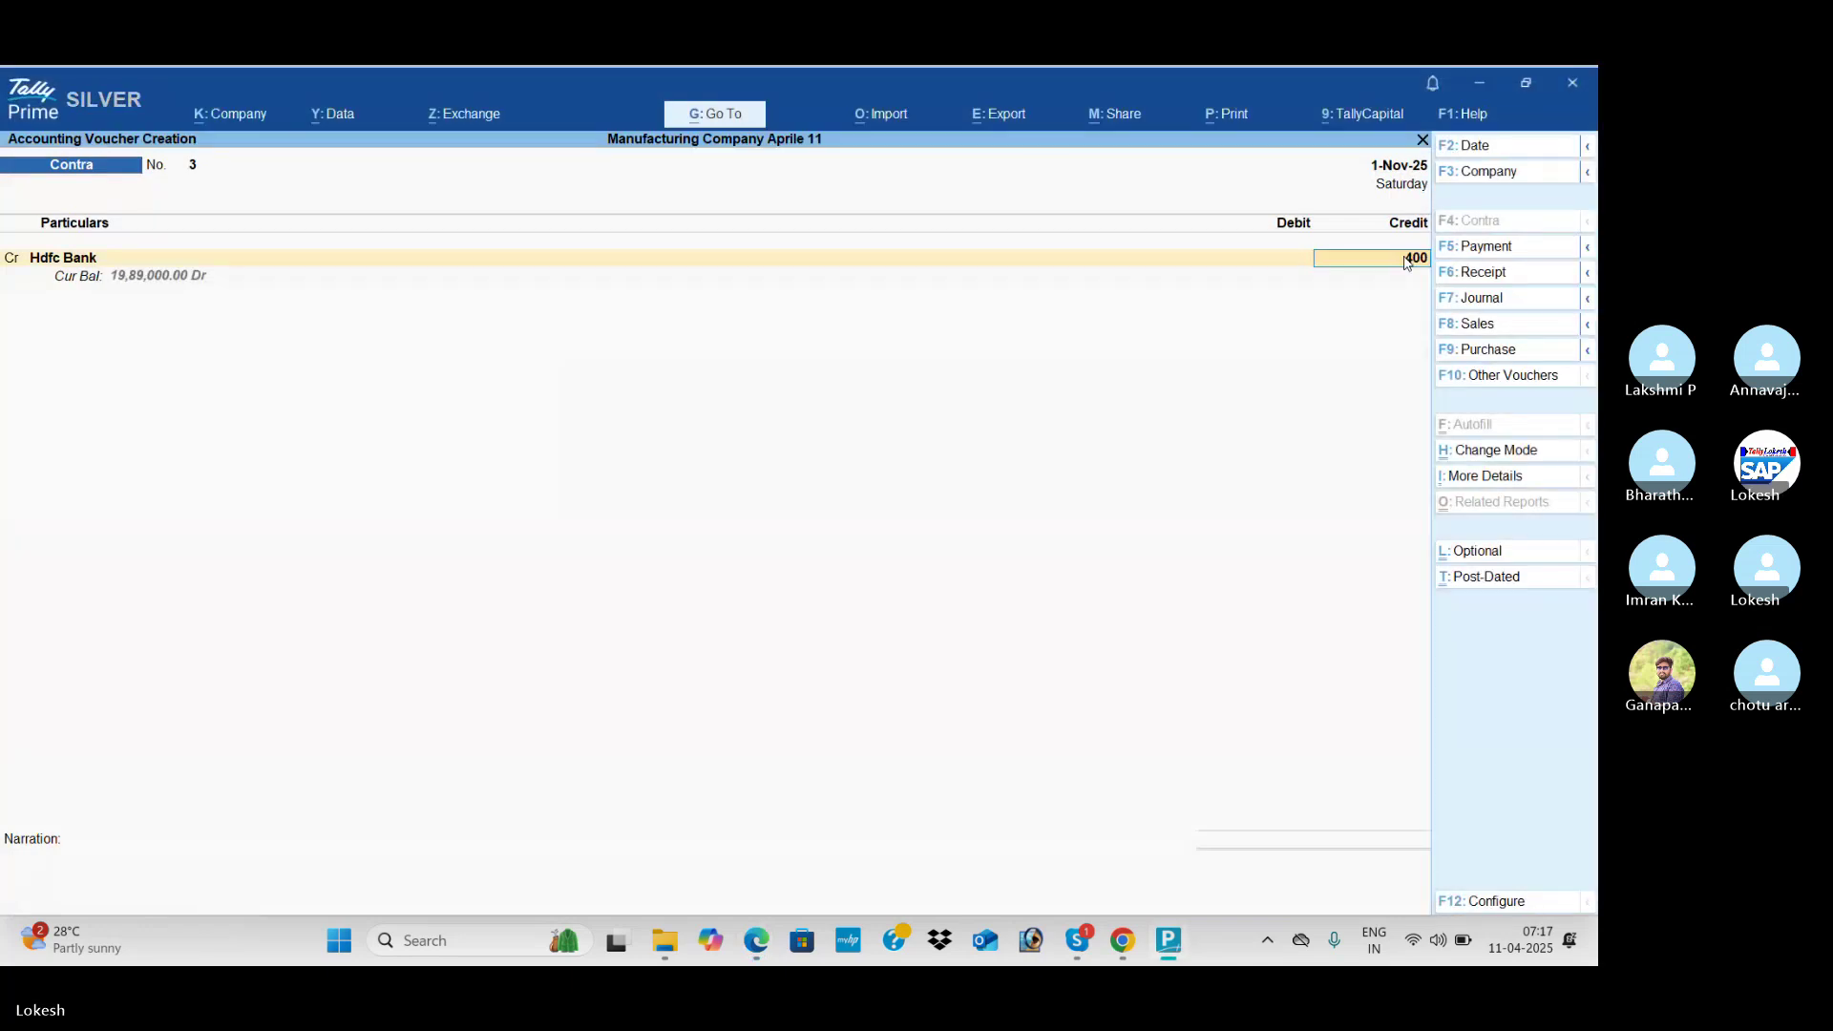
key("Return")
Step: Debit Petty Cash with 40,000 in the contra voucher and save it
key("Return")
key("Return")
key("Return")
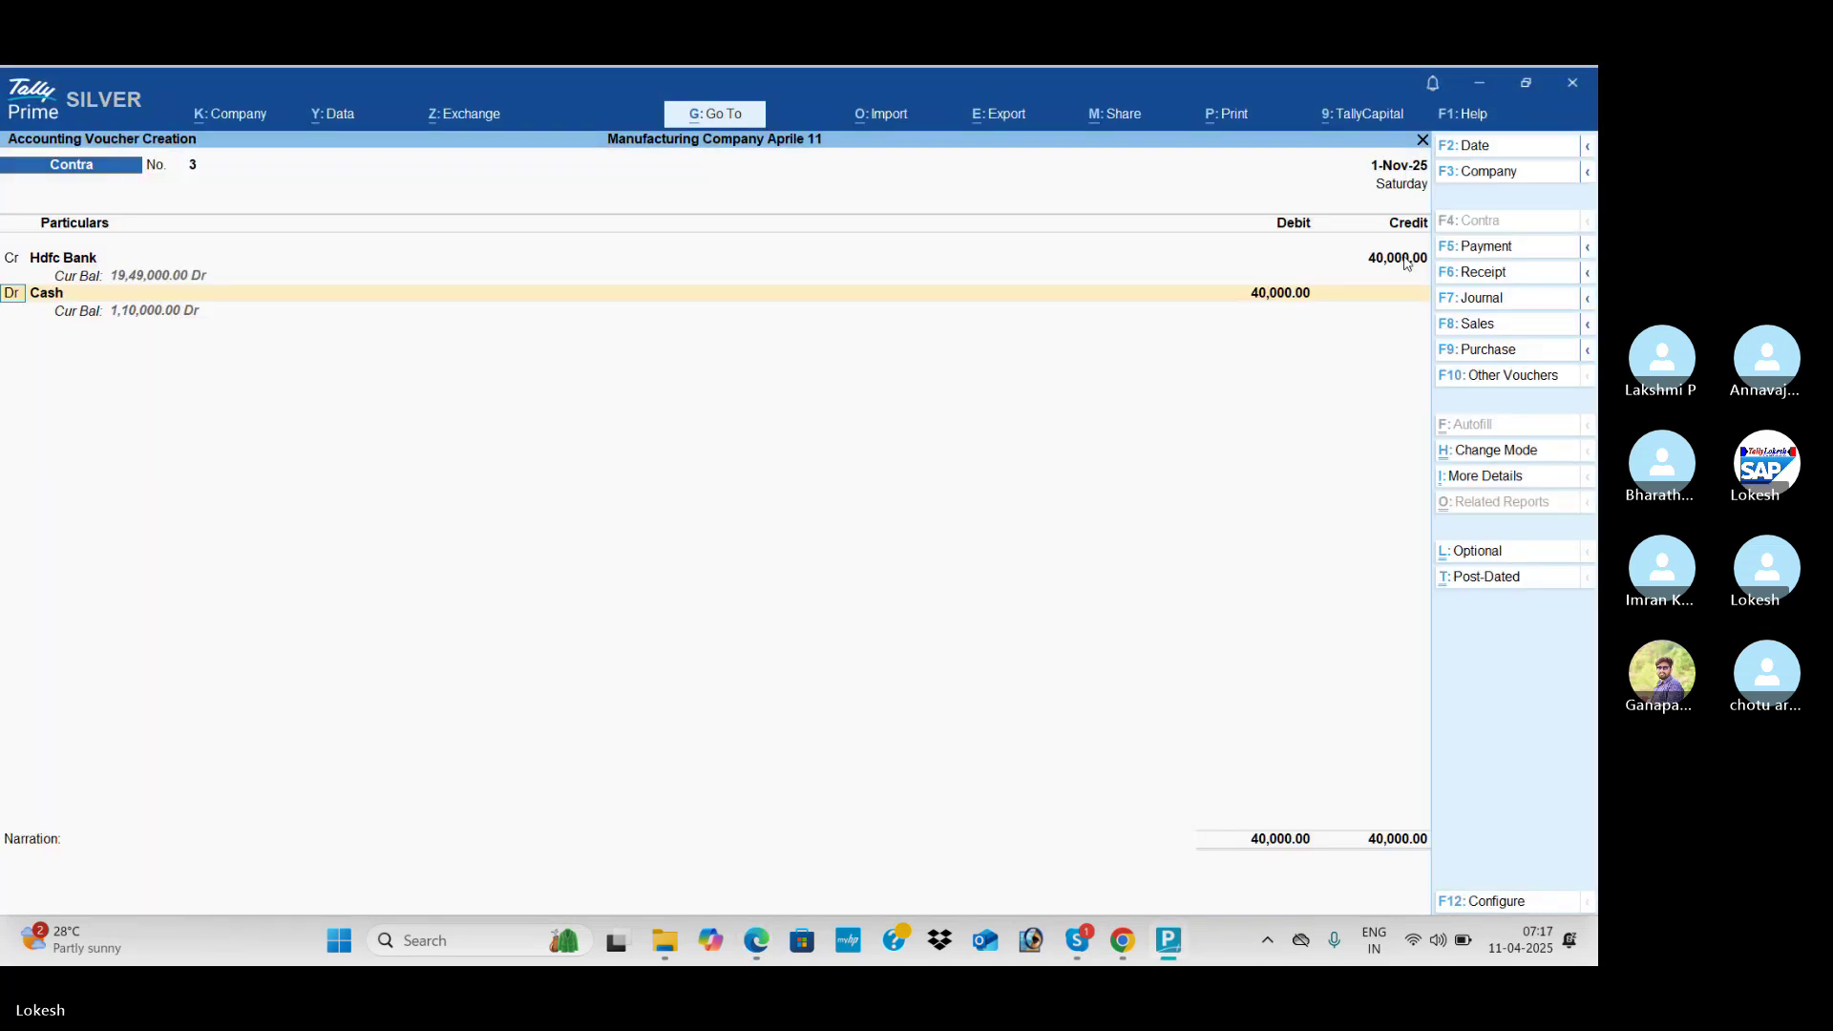
key("Down")
key("Down")
key("Return")
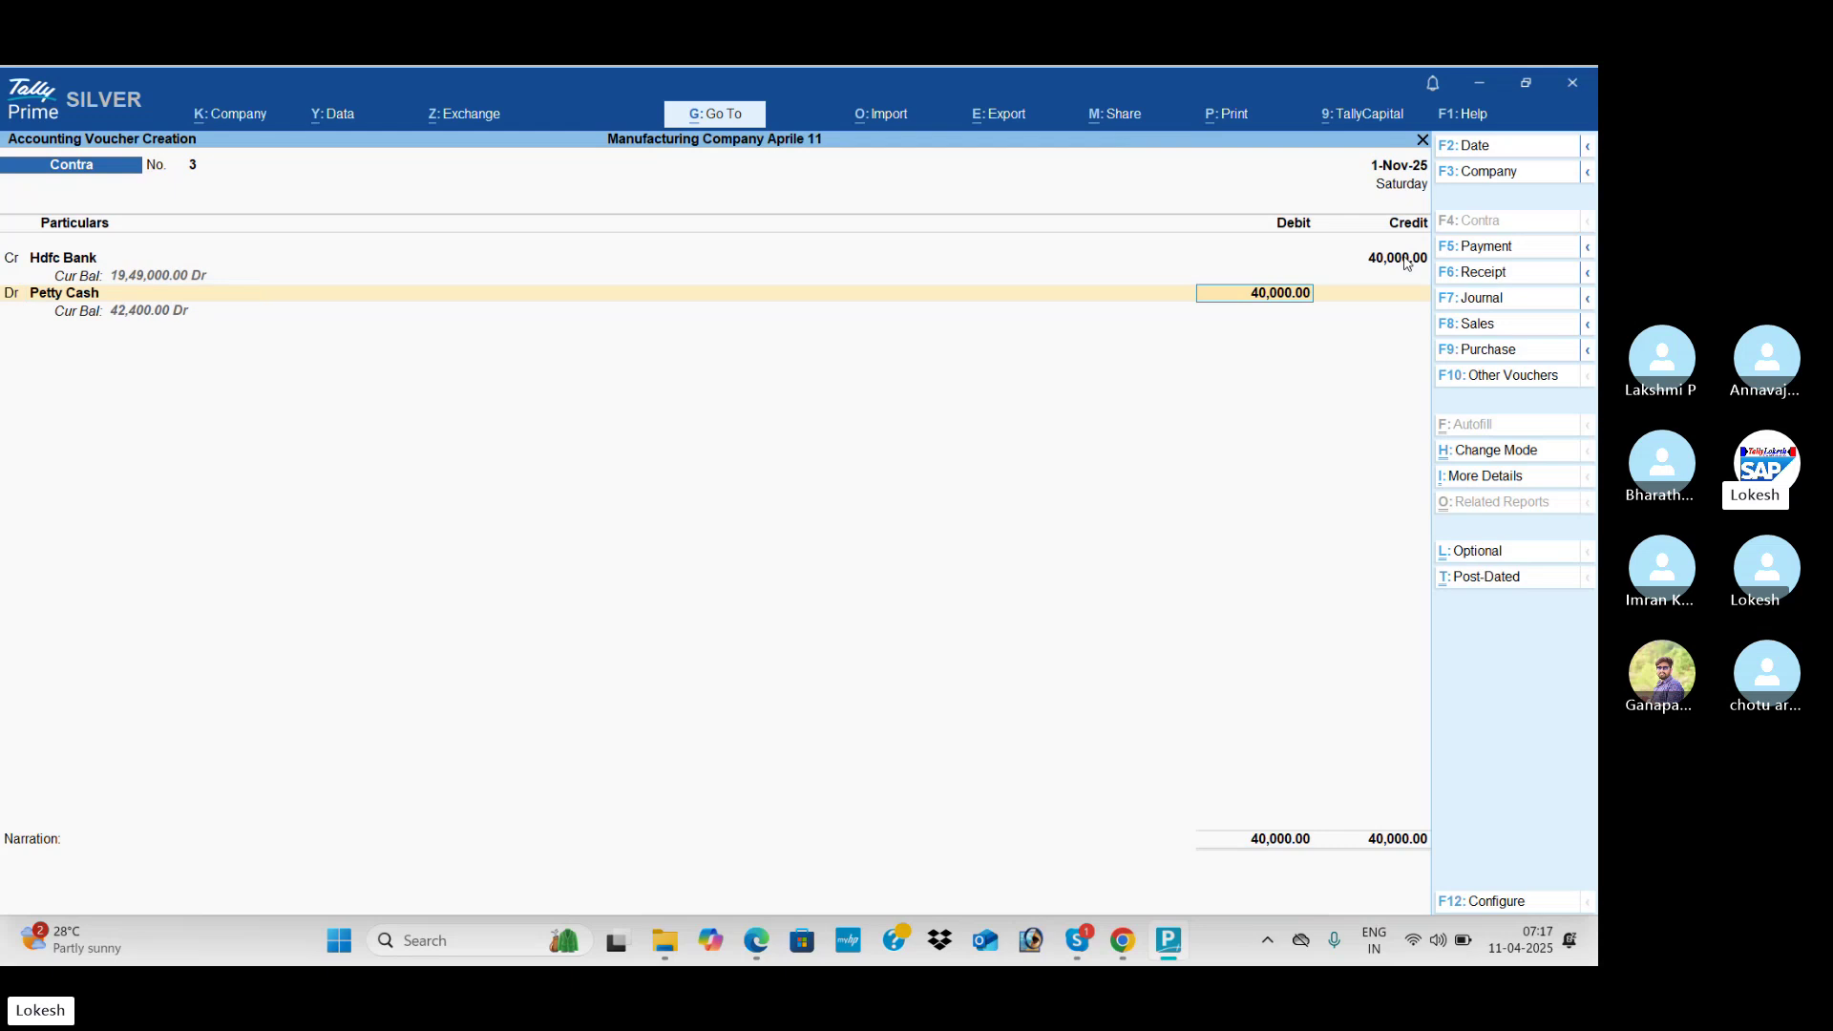
key("Return")
key("Return")
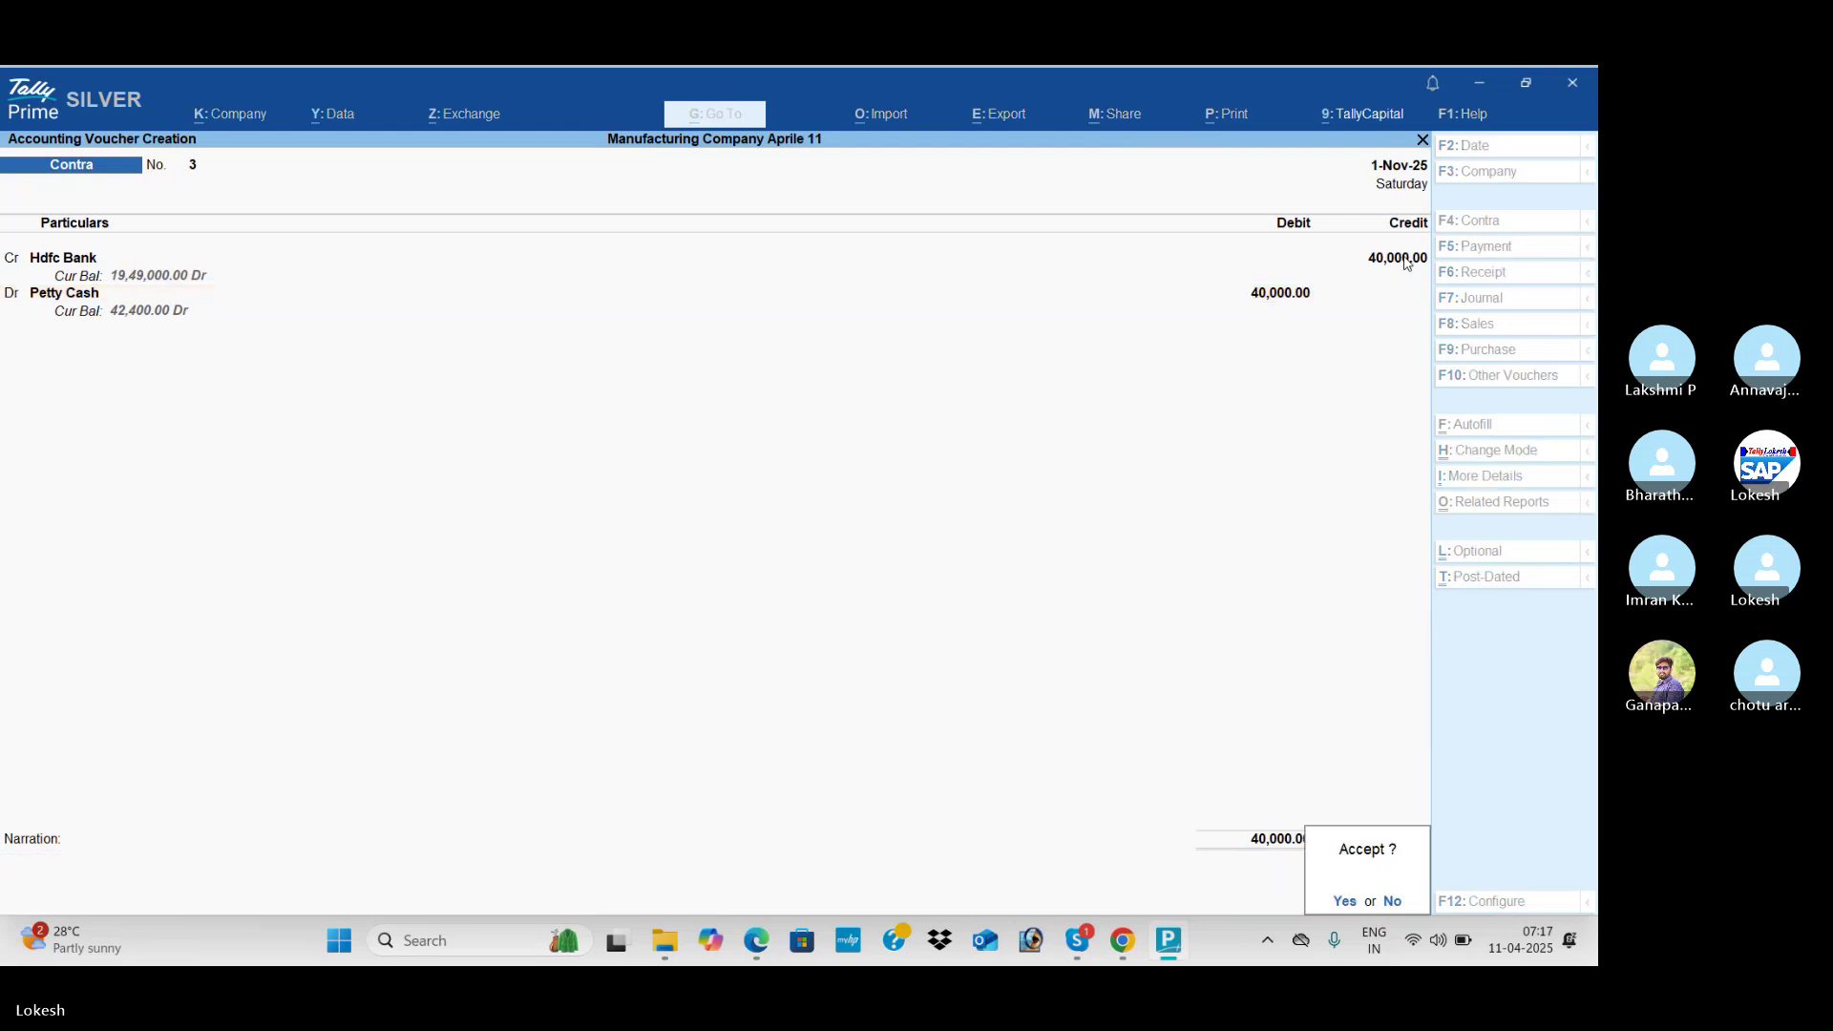
key("Return")
Step: Review the remaining November transactions in the PDF, especially the peripherals needed to assemble one Computer P4
key("alt+Tab")
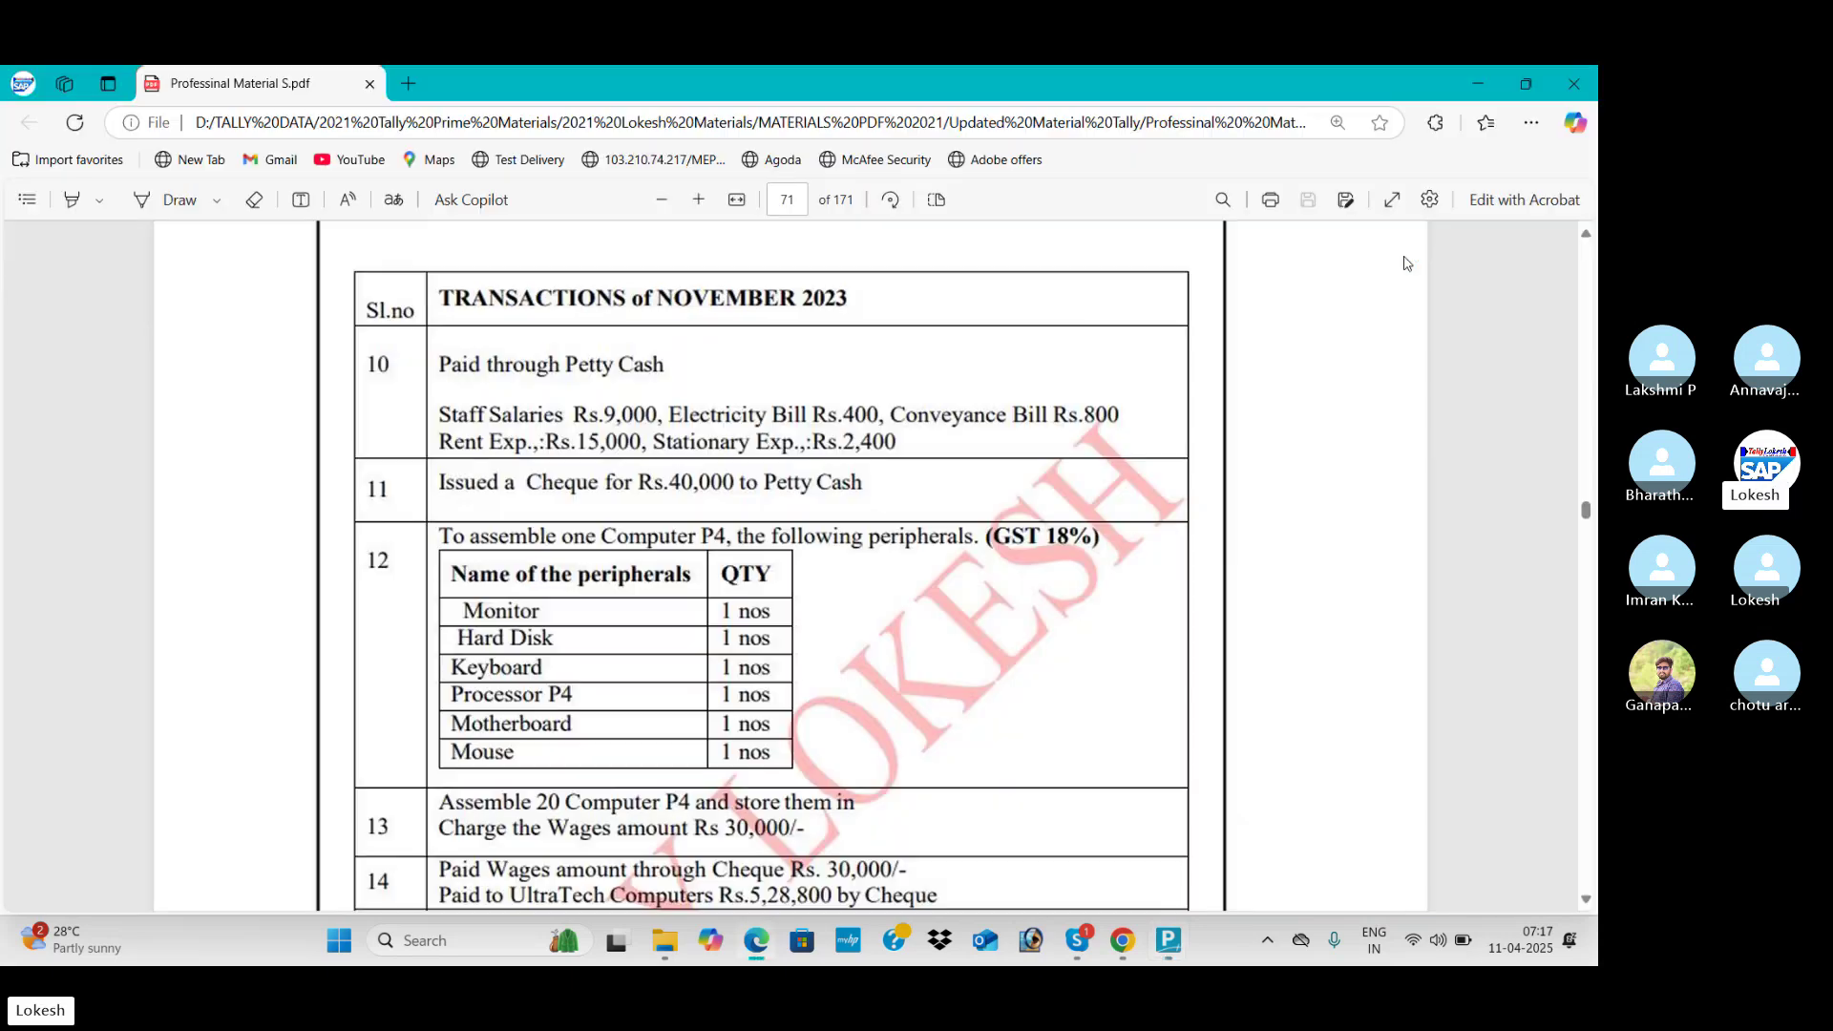
scroll(1406, 263, "down", 3)
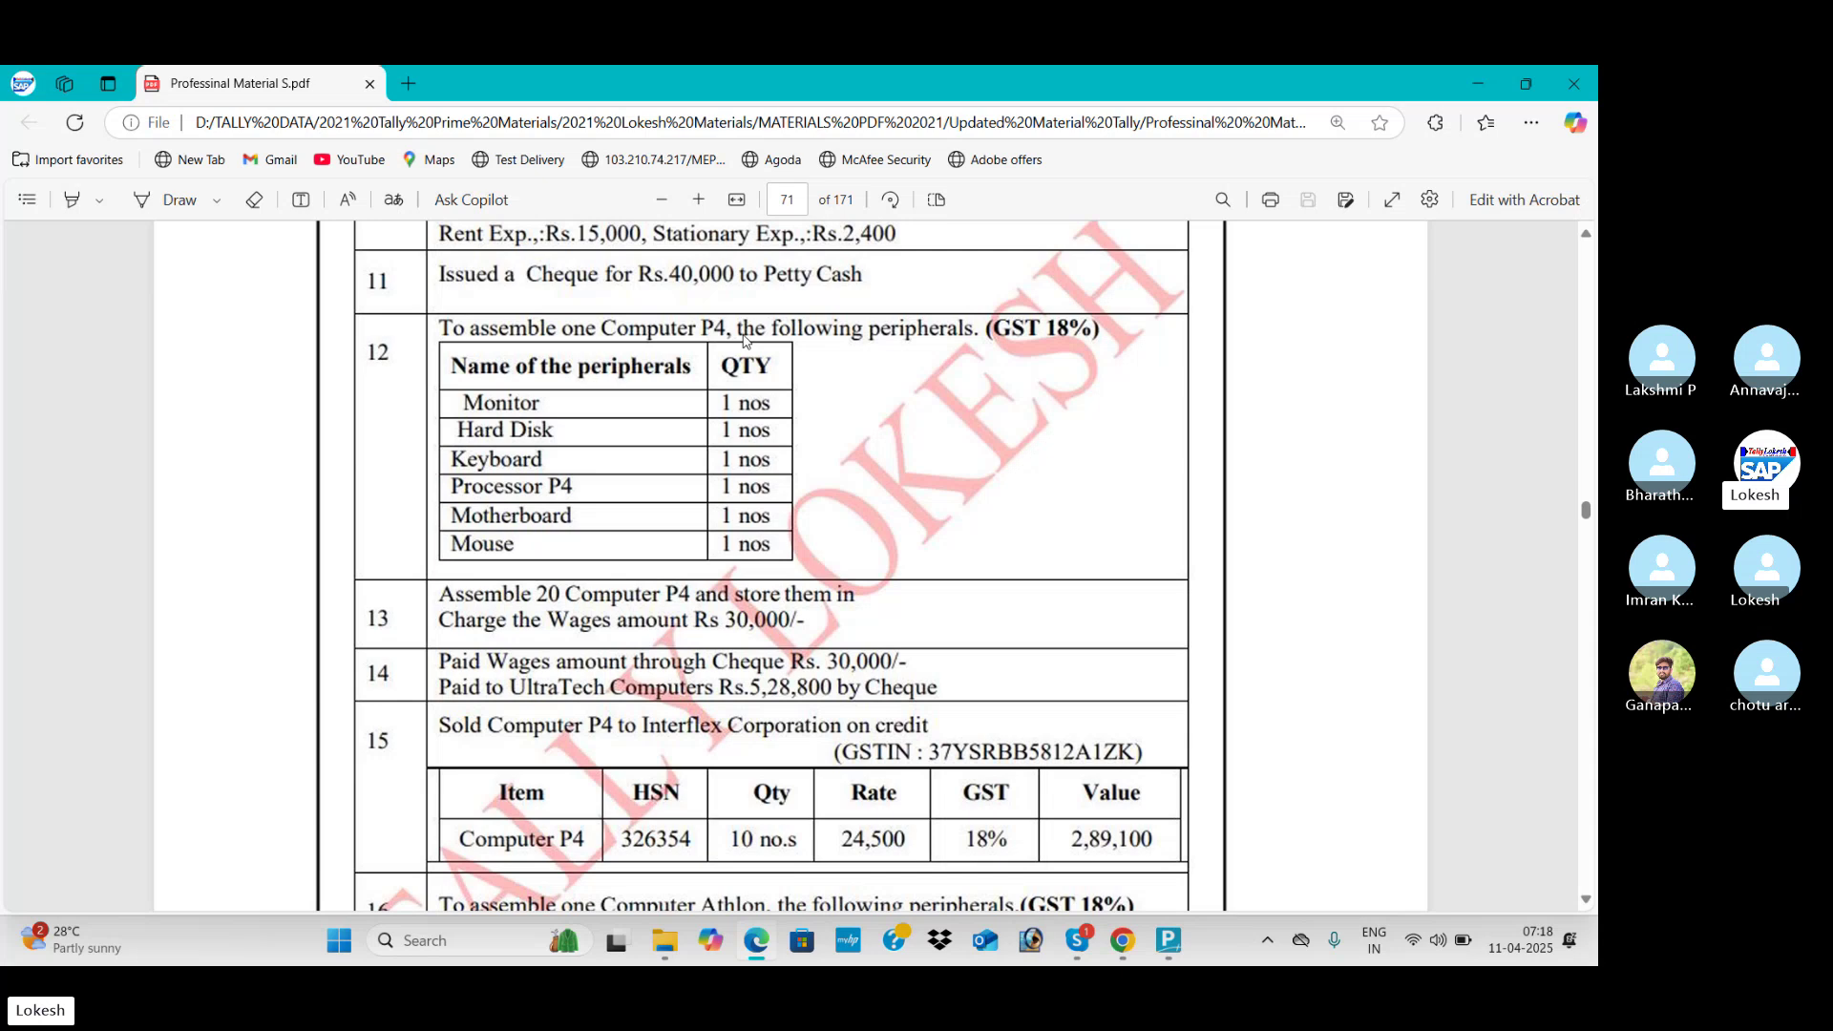
scroll(744, 340, "down", 6)
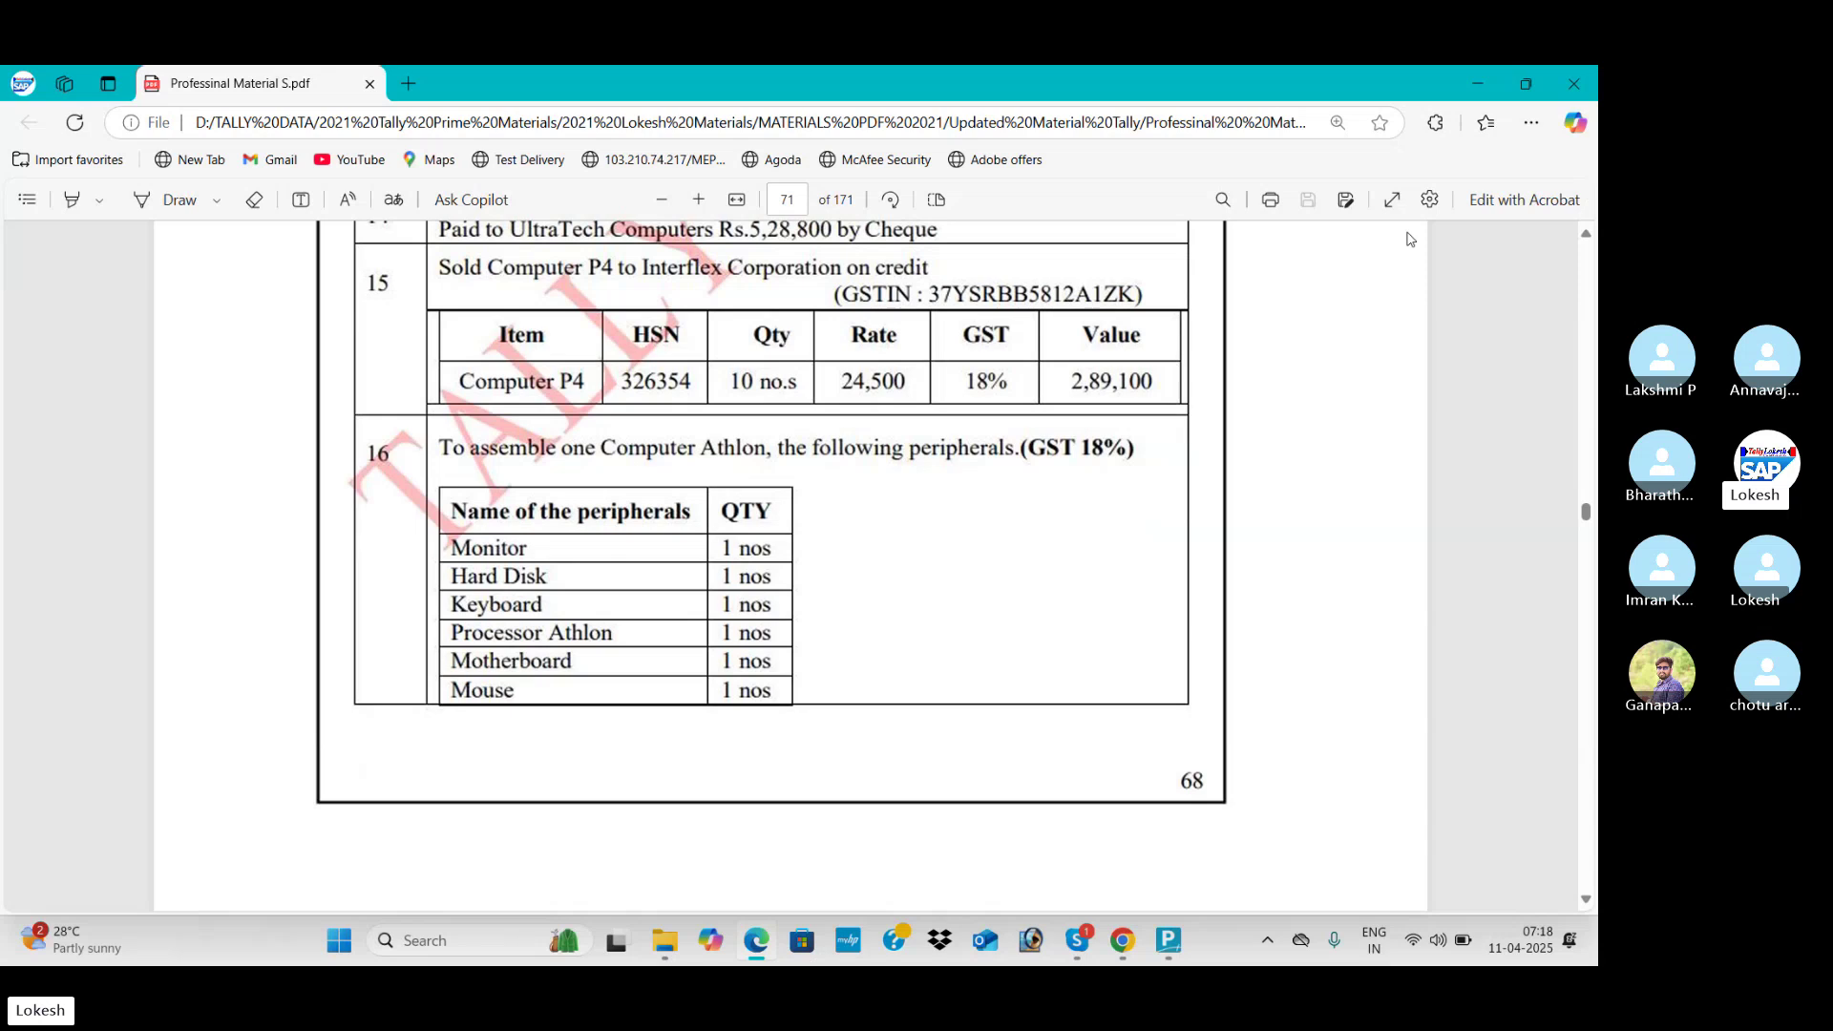
left_click(1587, 234)
left_click(1587, 234)
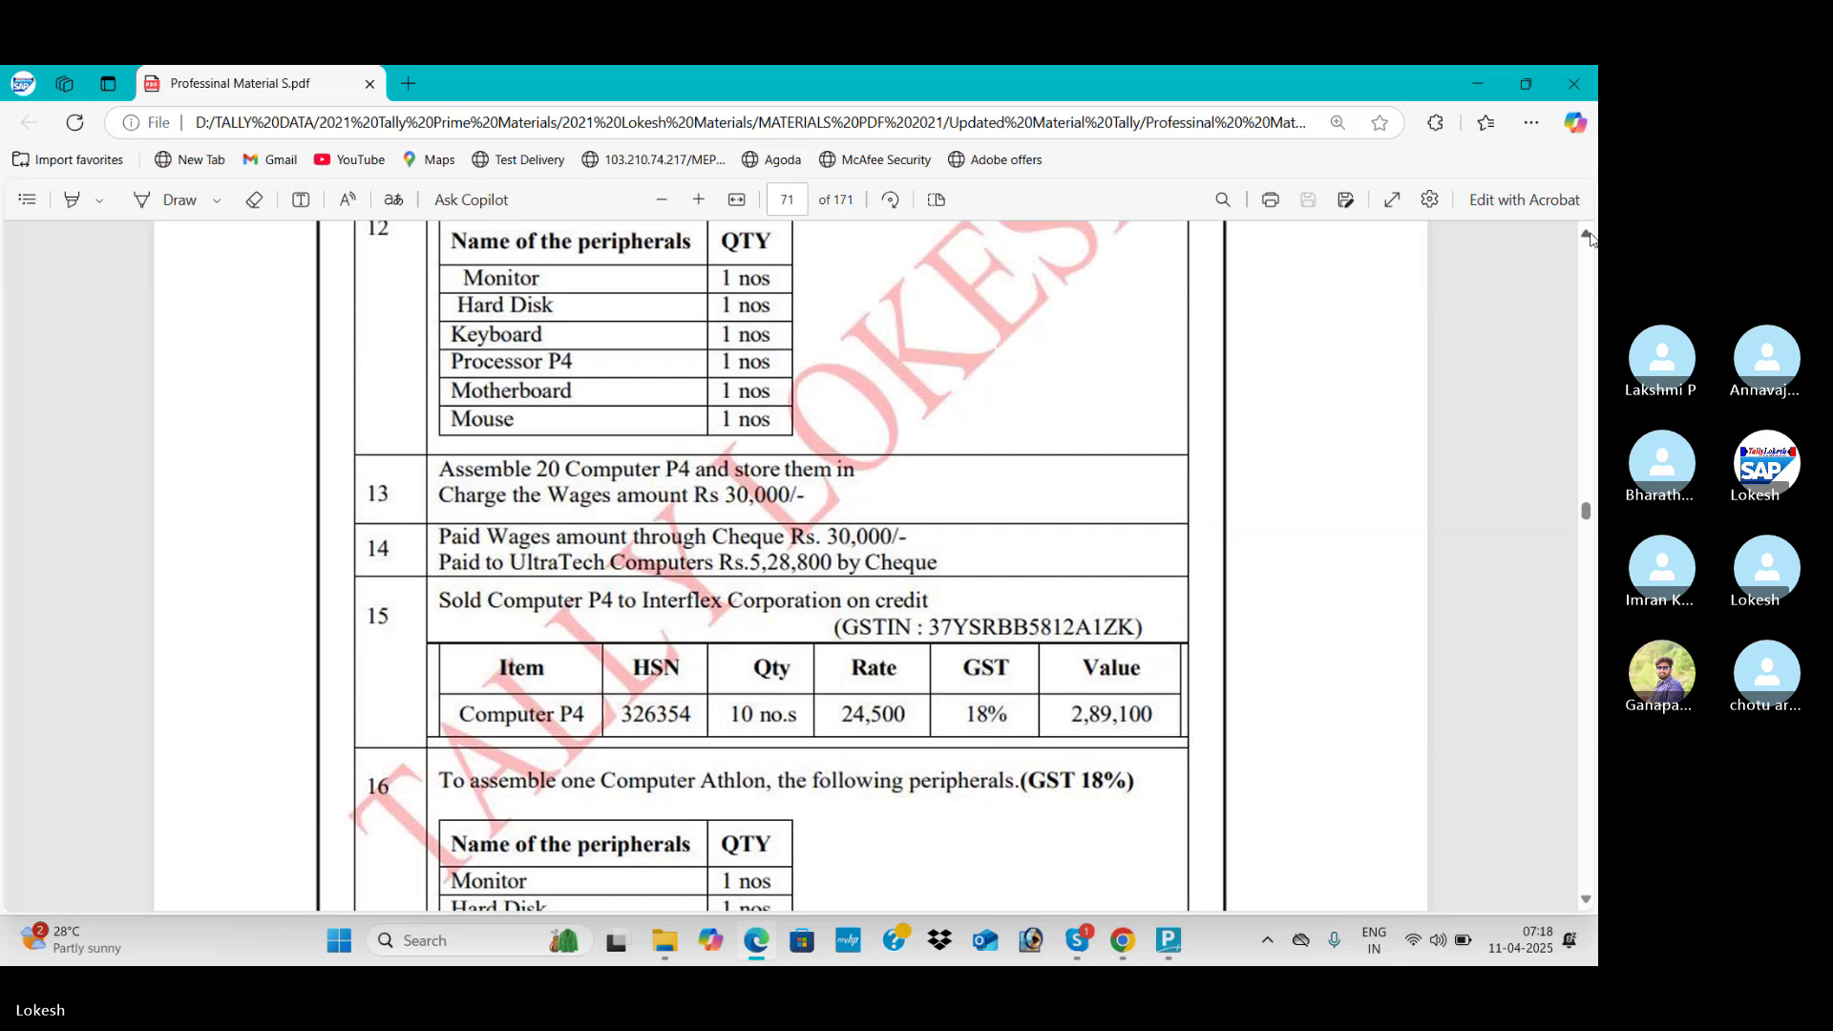
left_click(1587, 234)
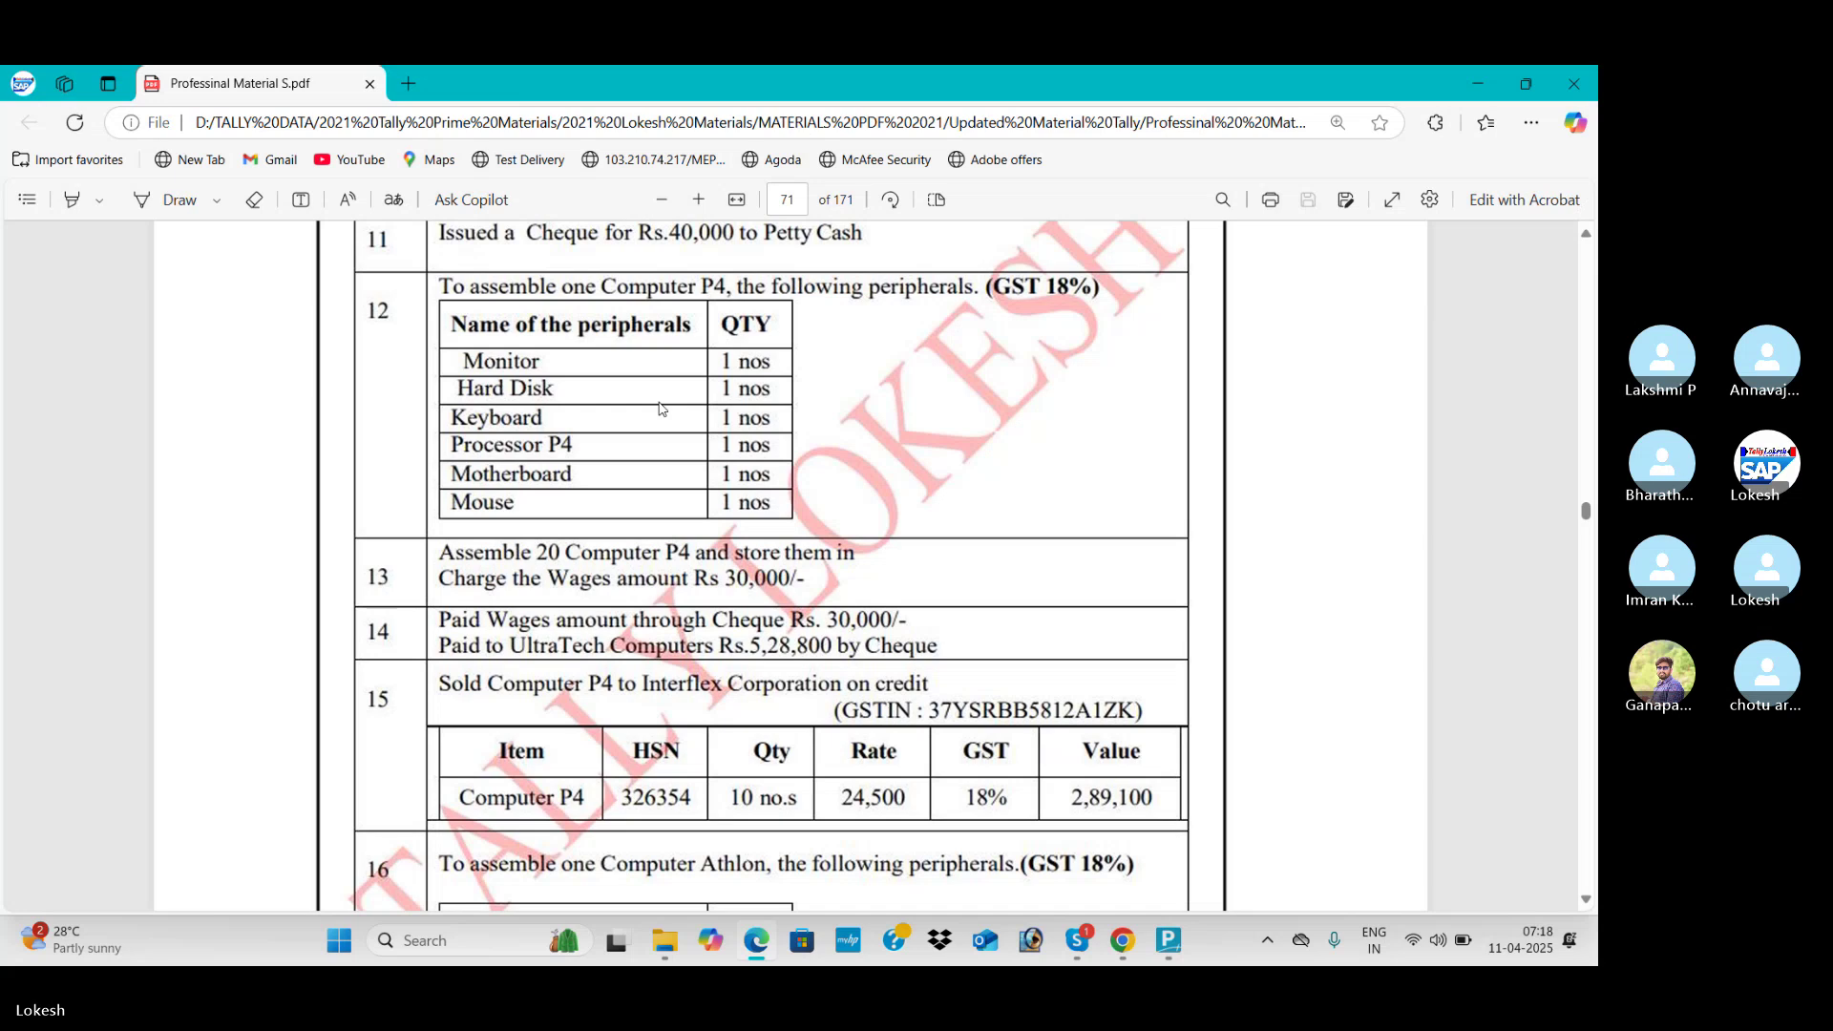
Step: Leave contra voucher entry in TallyPrime and start creating a stock item named Computer P4
key("alt+Tab")
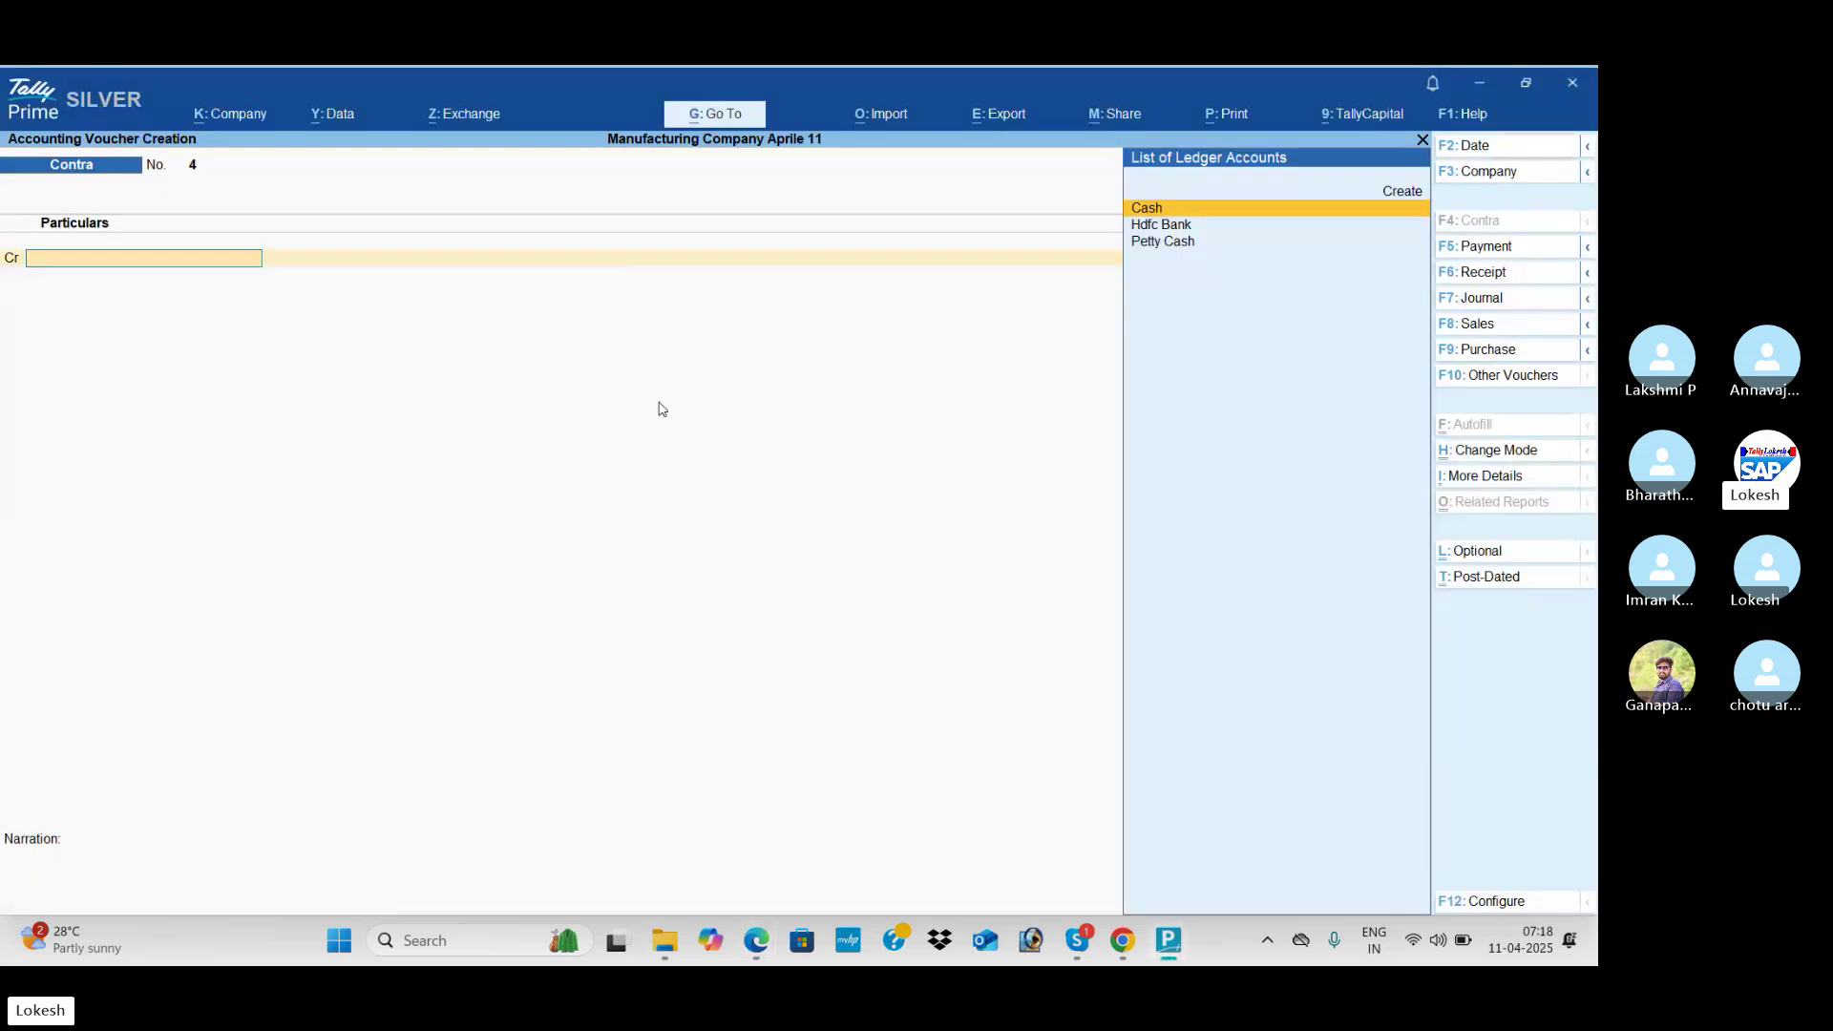
key("Escape")
key("Up")
key("Up")
key("Up")
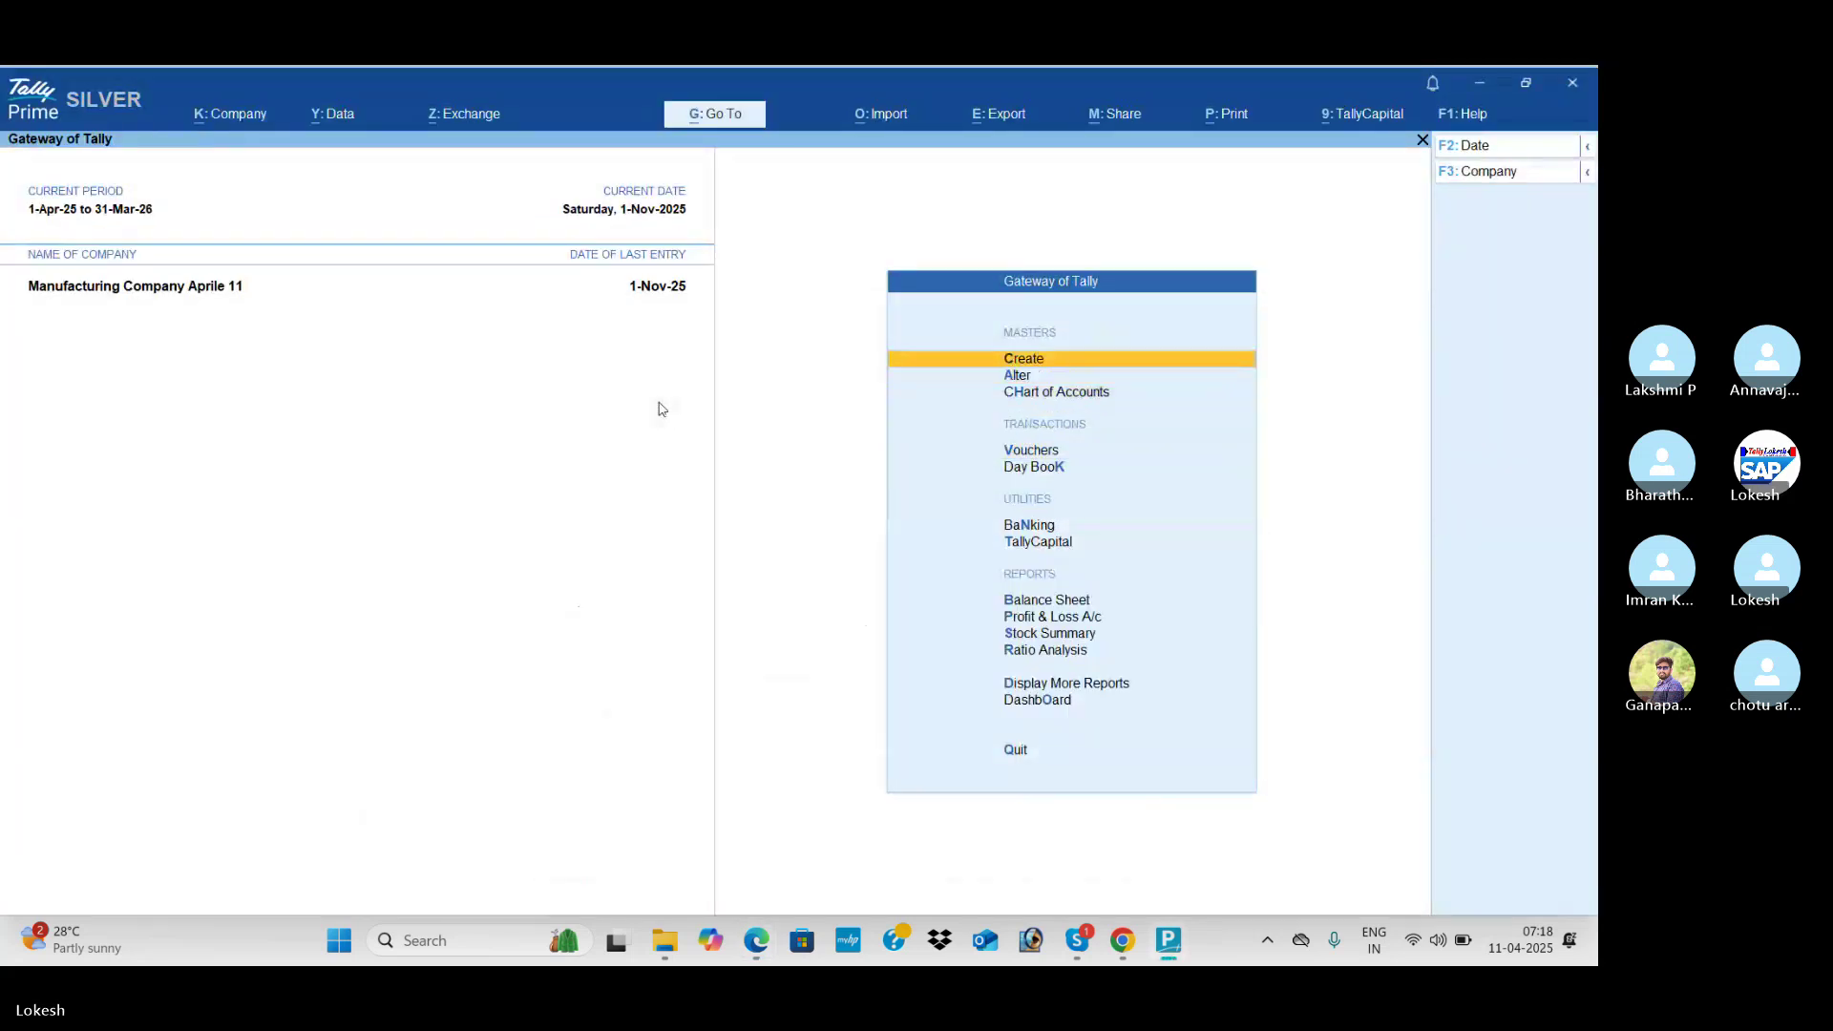
key("Return")
key("Down")
key("Down")
key("Down")
key("Down")
key("Down")
key("Down")
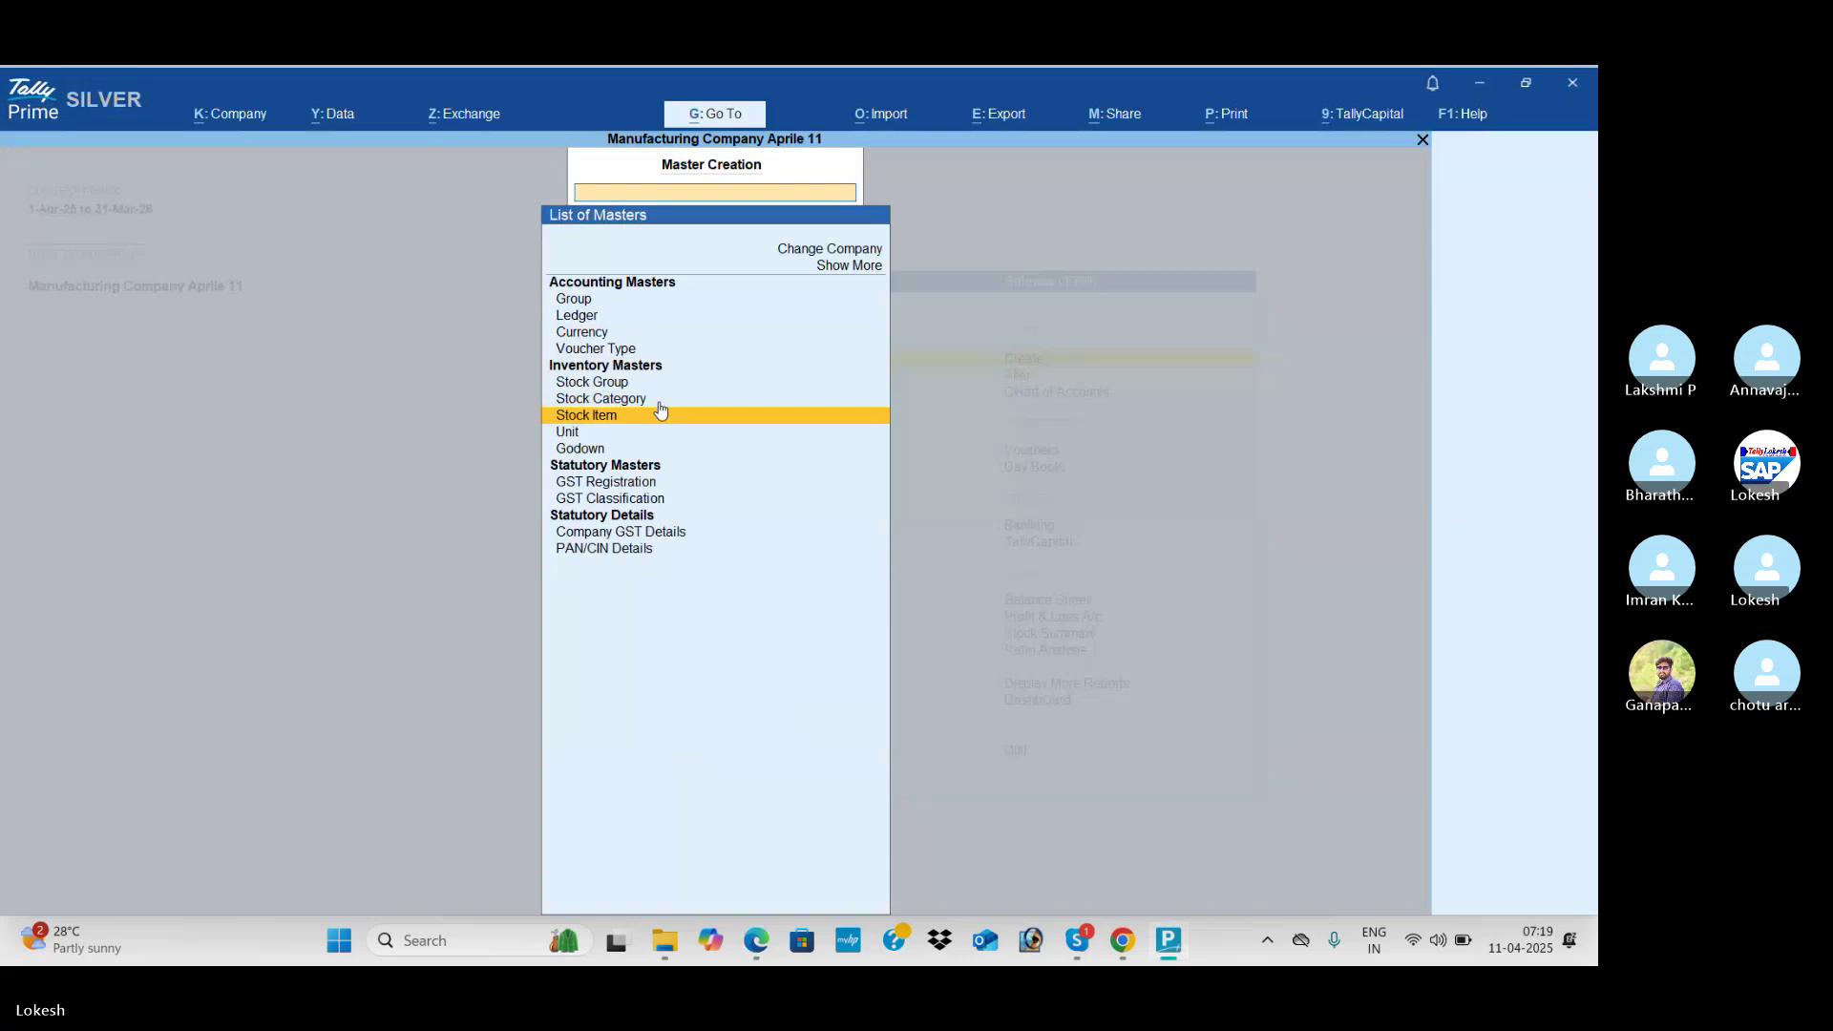
key("Return")
type("Computer P4")
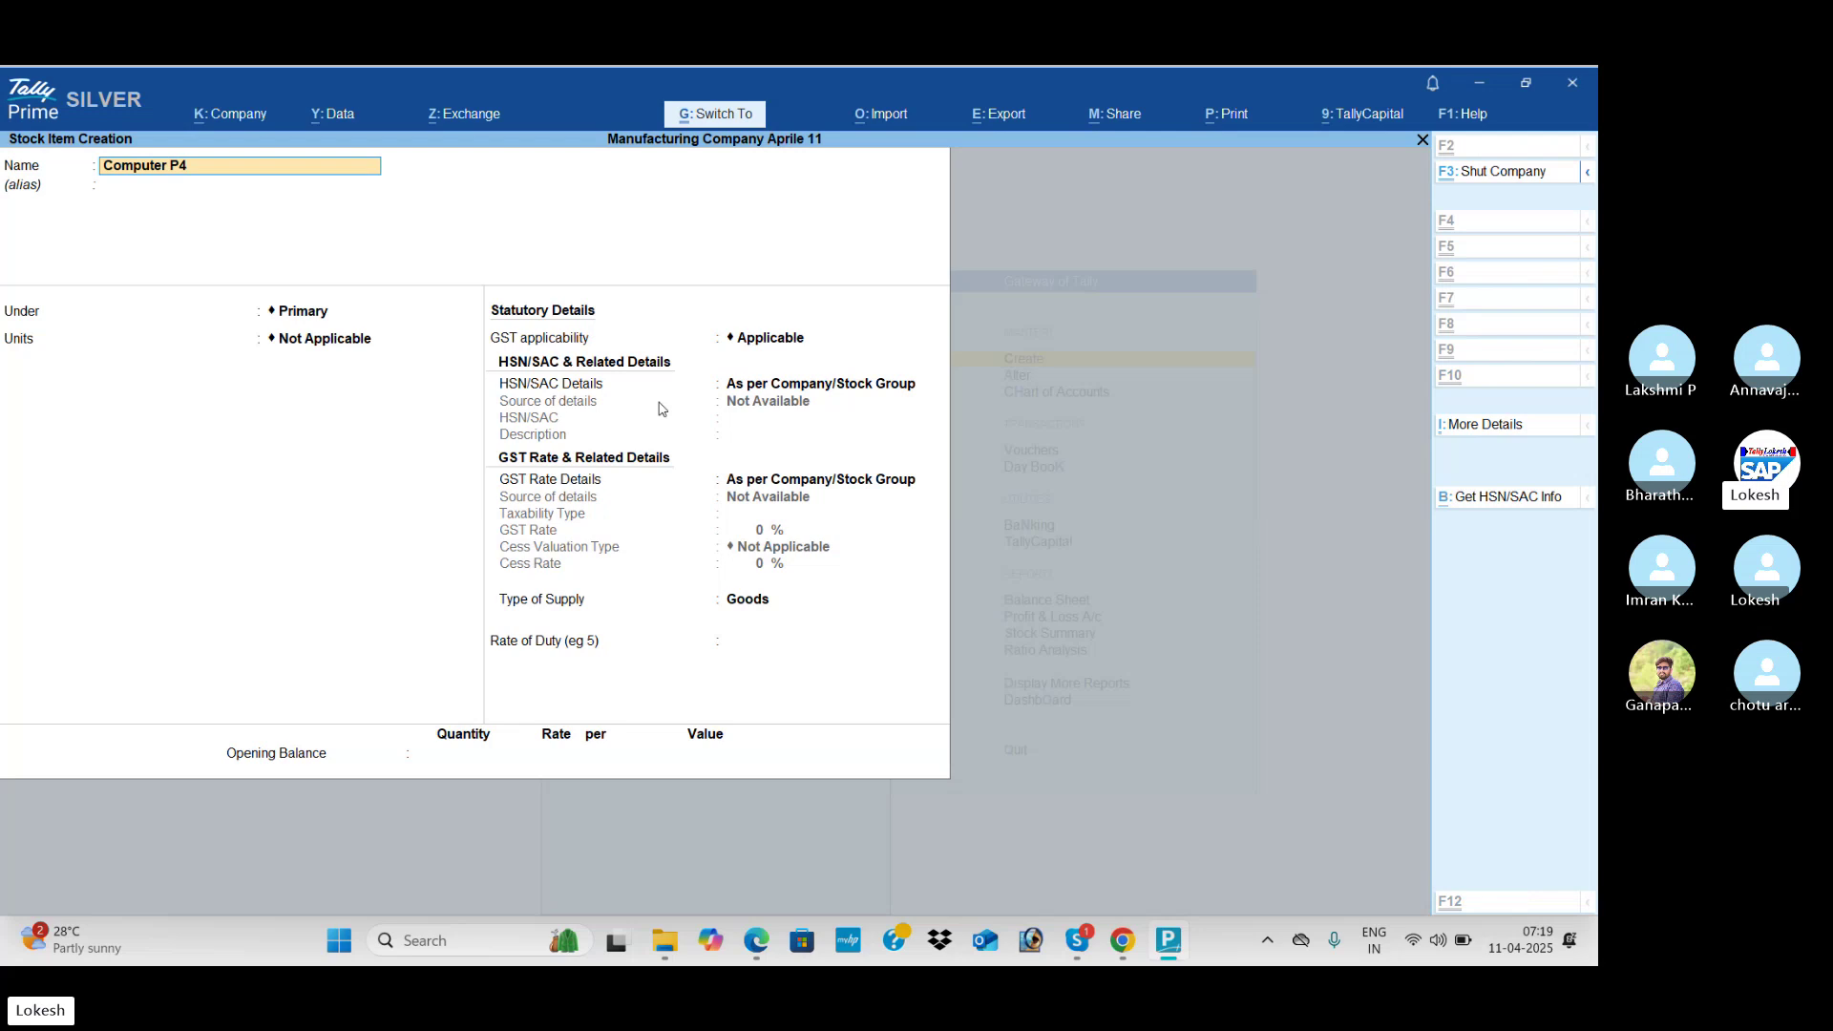
key("Return")
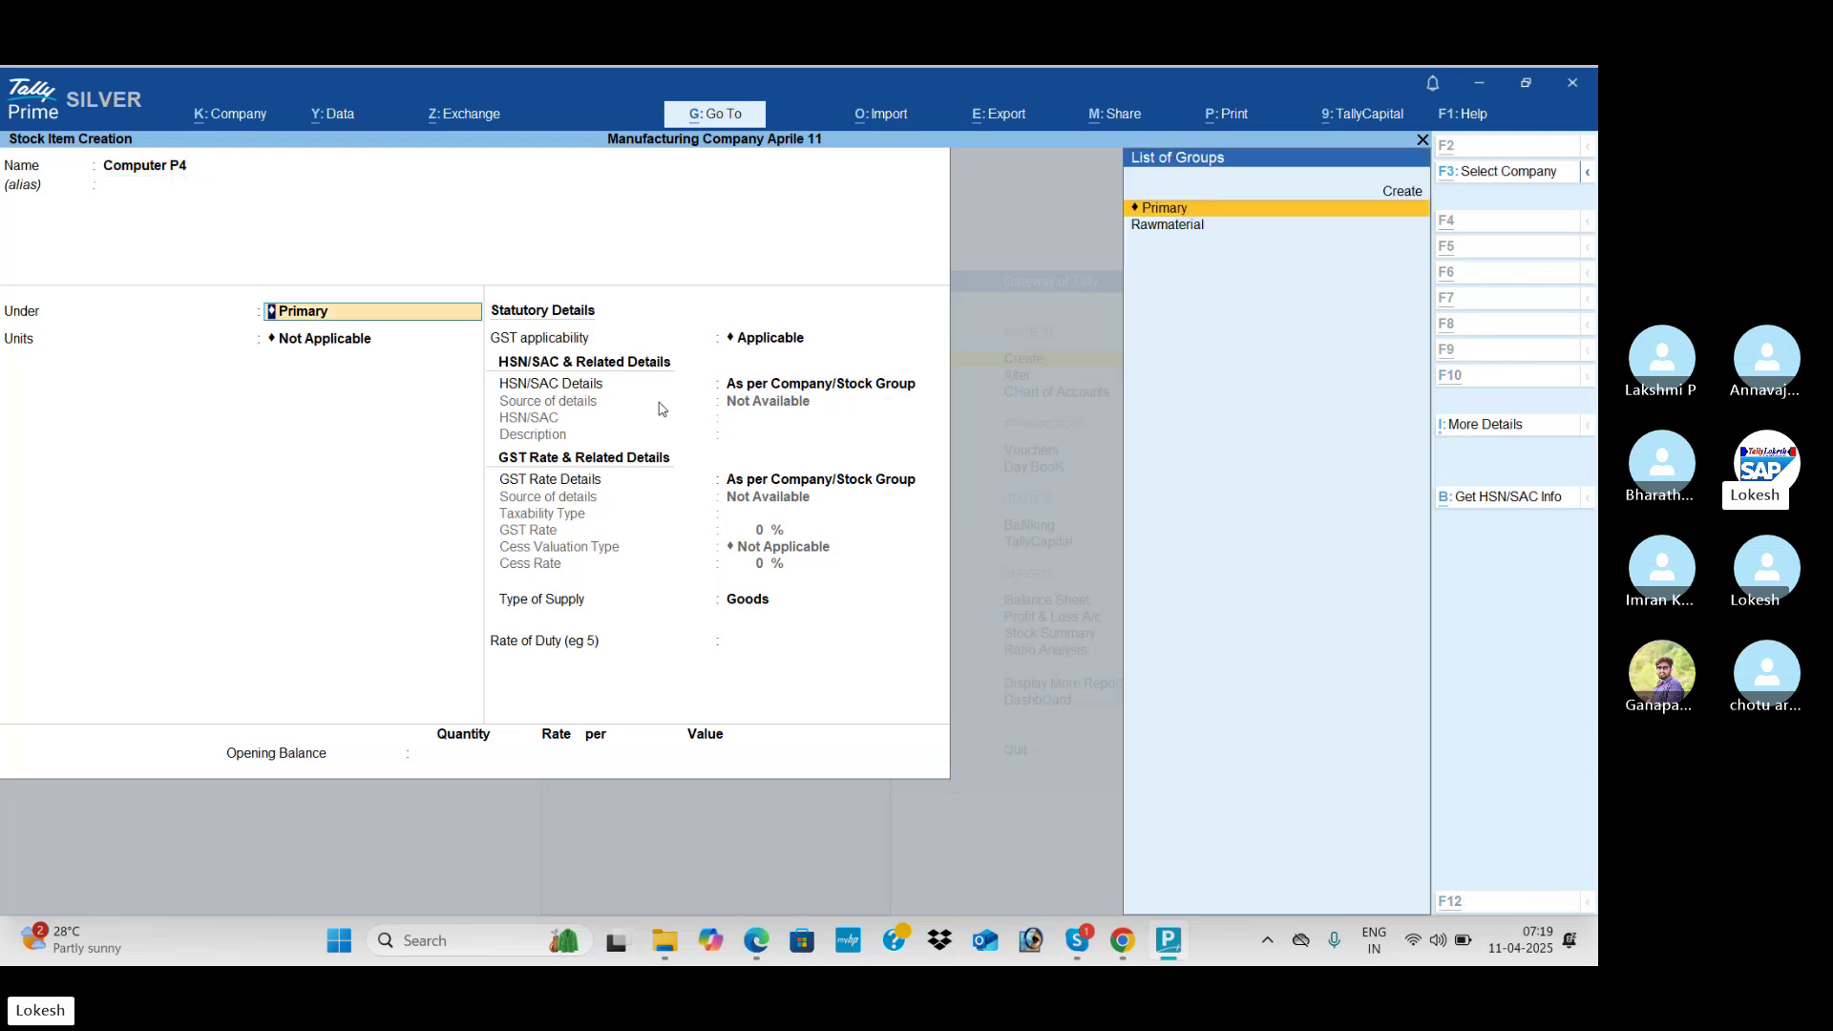
Step: Place Computer P4 under a newly created Finished Goods stock group and set its unit to nos
key("alt+c")
type("Finis")
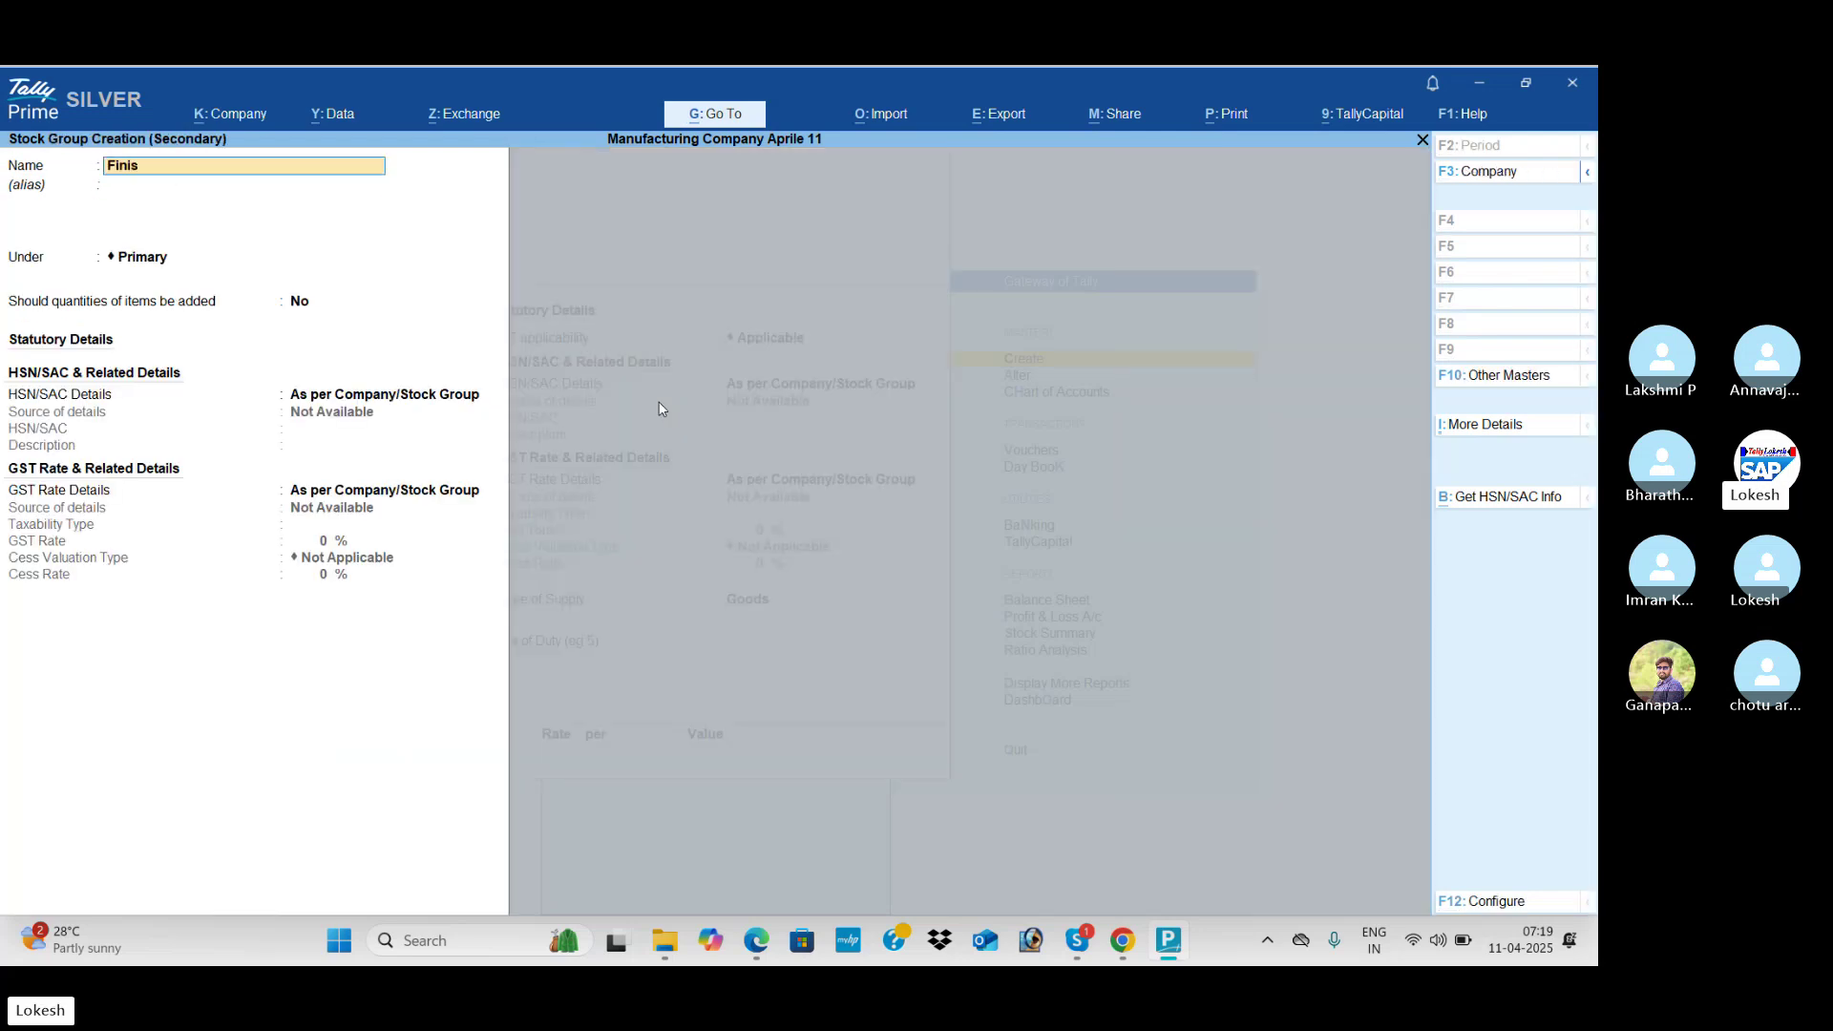
type("hed Goods")
key("Return")
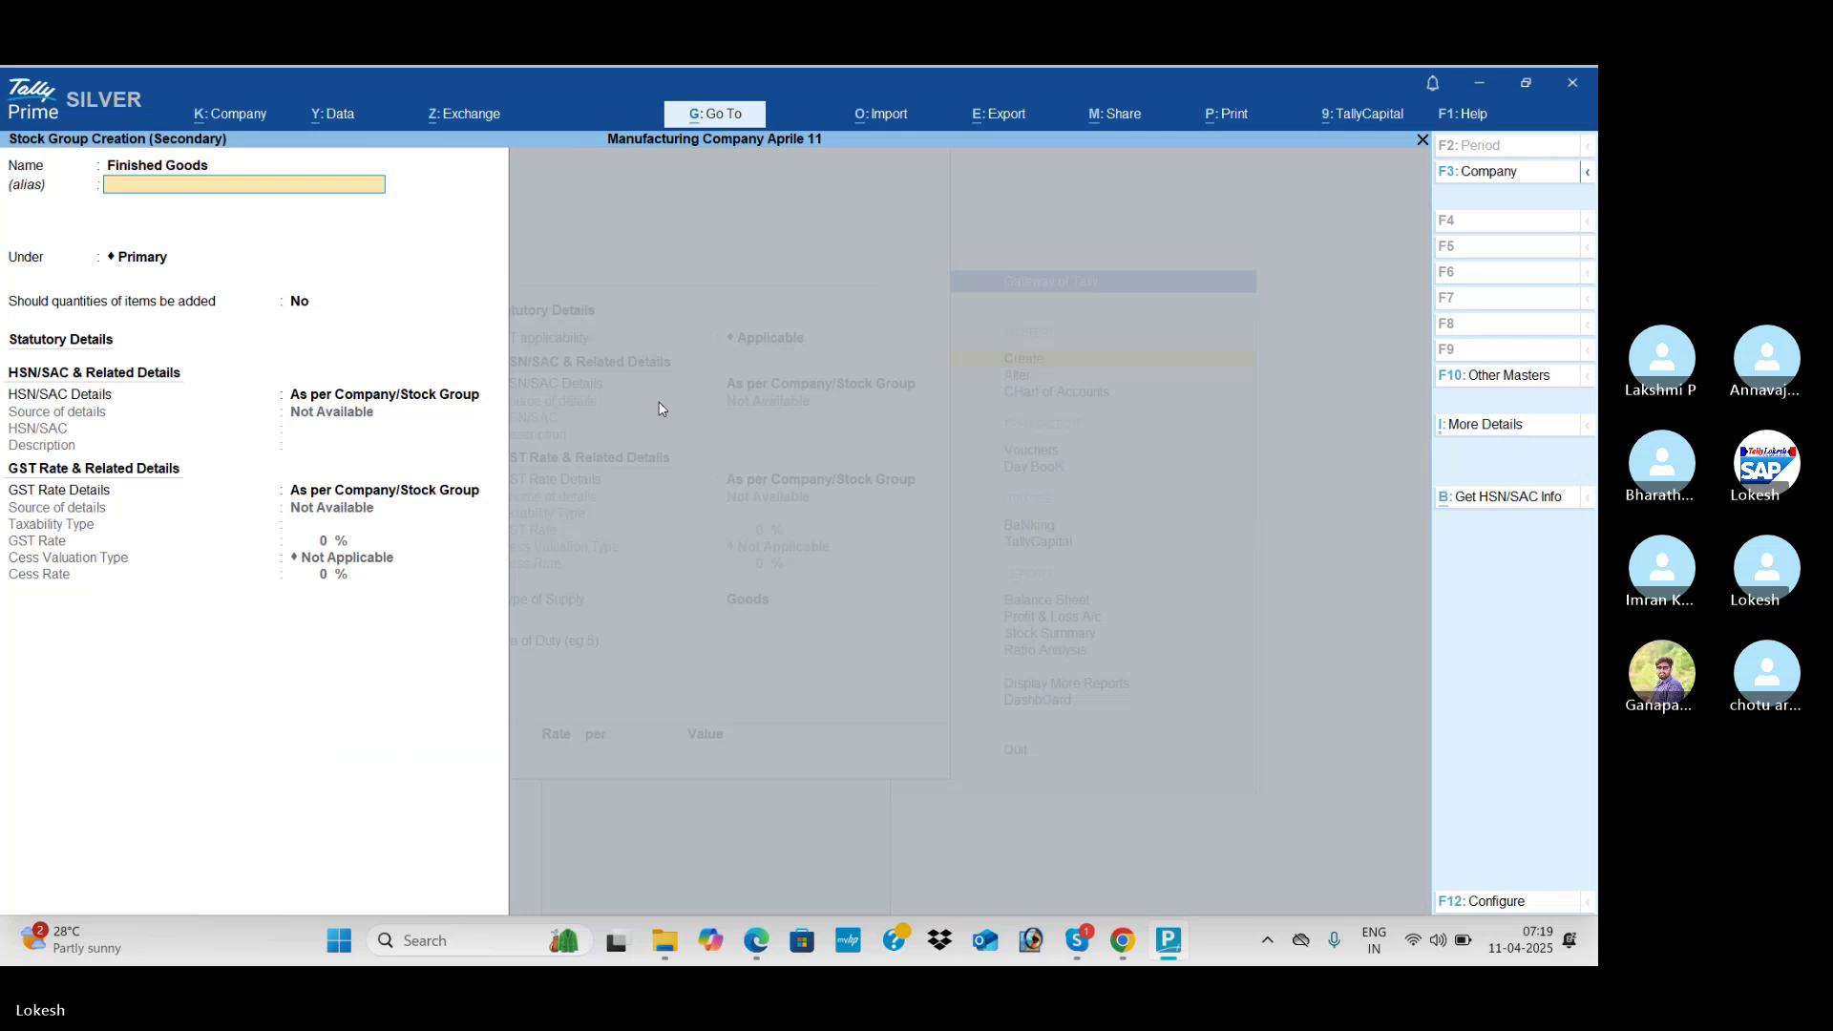
key("ctrl+a")
key("Down")
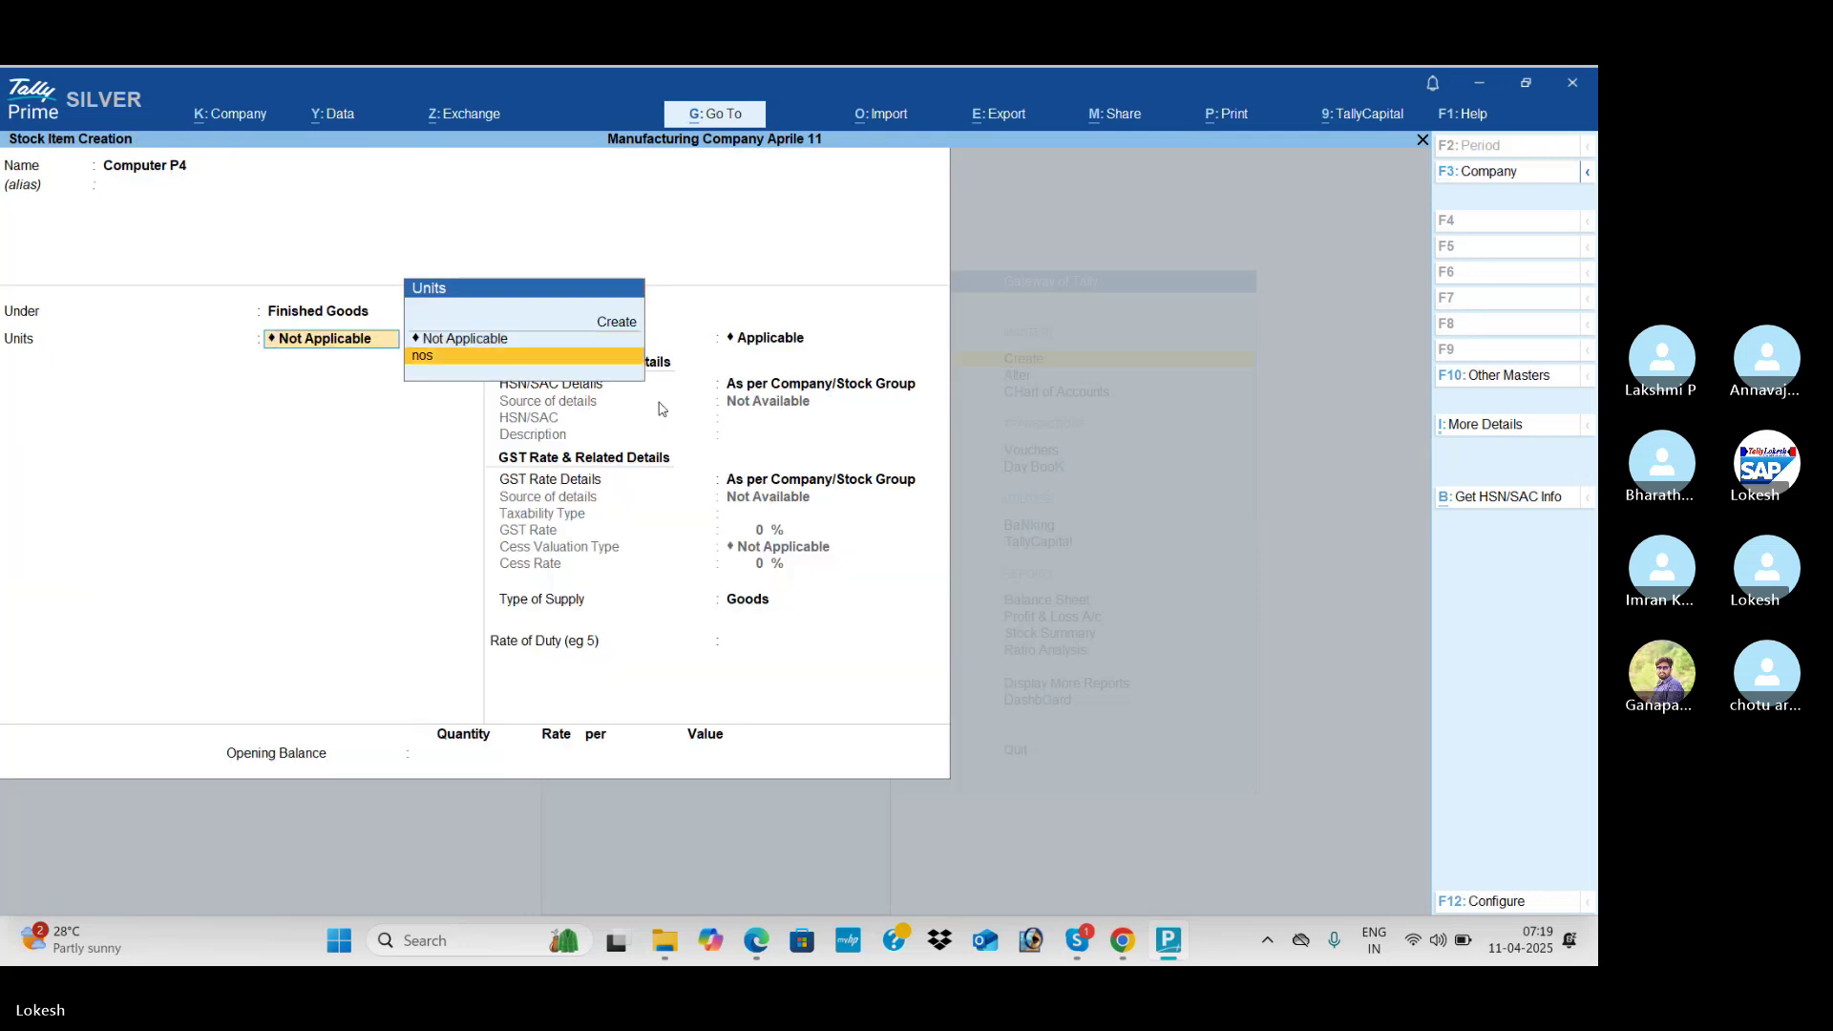
key("Return")
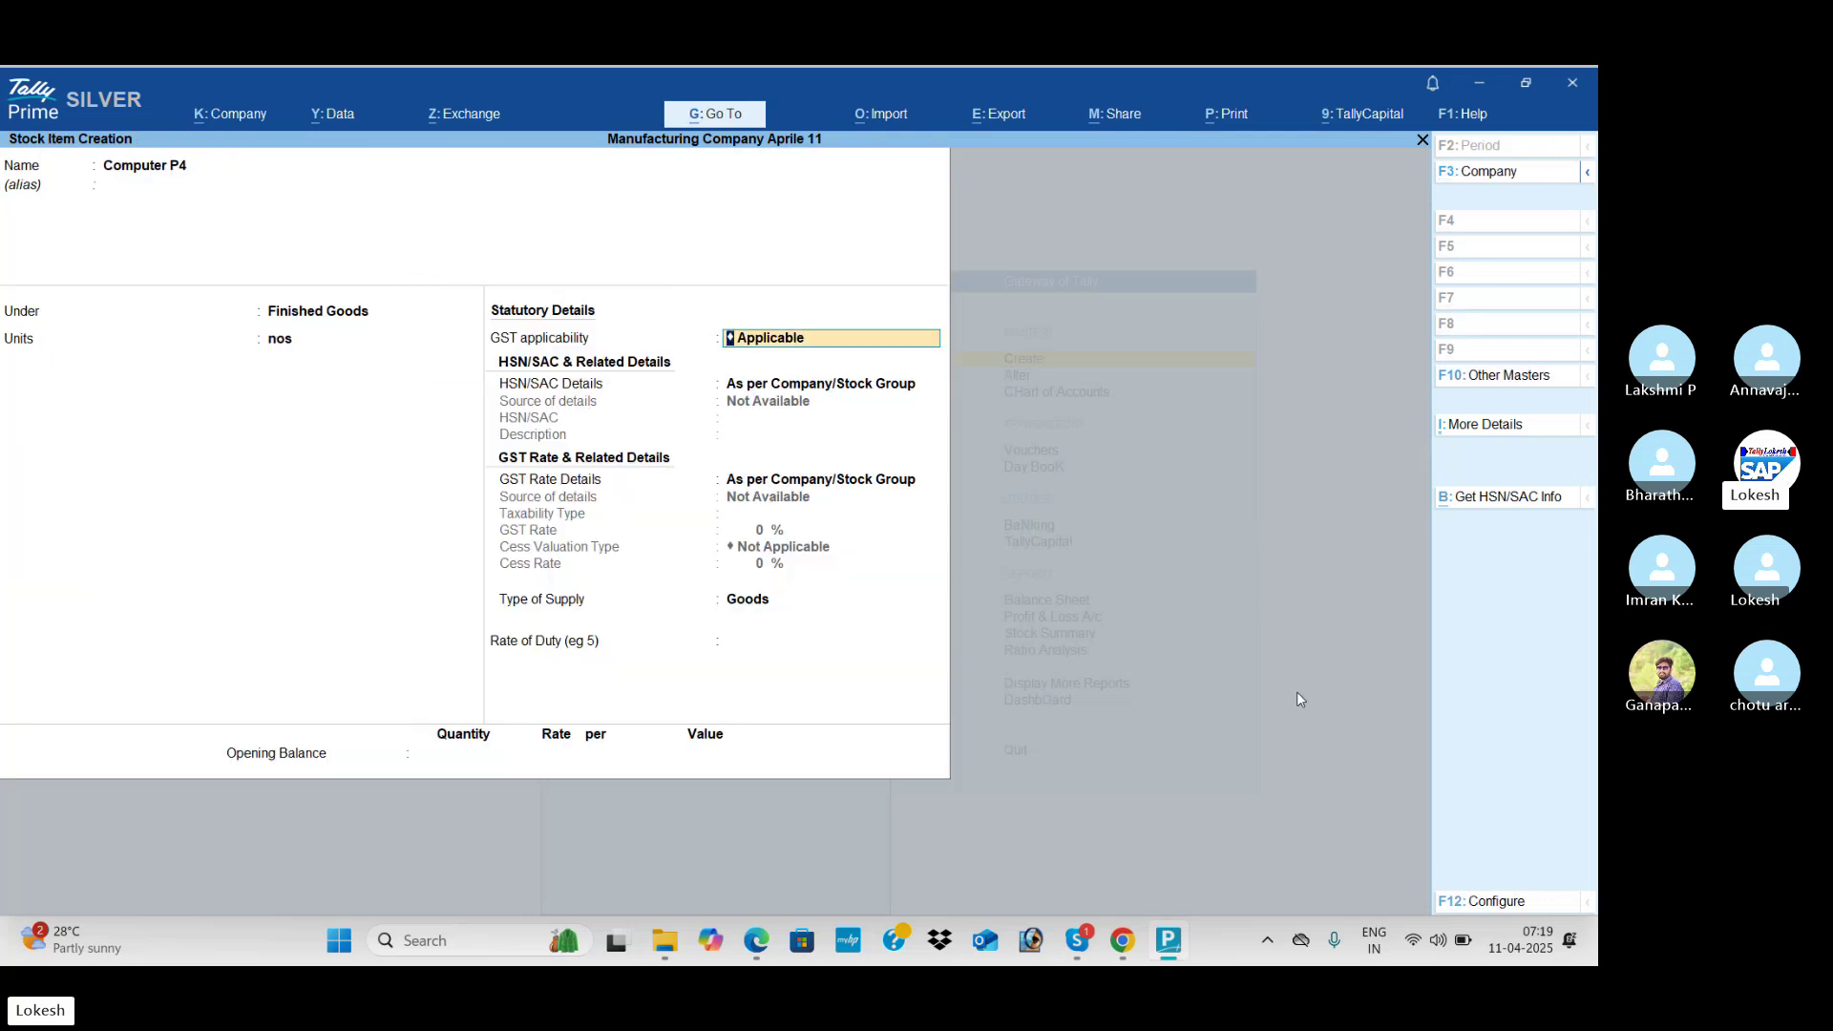
Step: Enable the components list (Bill of Materials) option for stock items and set components (BOM) to Yes for Computer P4
left_click(1487, 903)
key("Down")
key("Down")
key("Down")
key("Down")
key("Down")
key("Down")
key("Down")
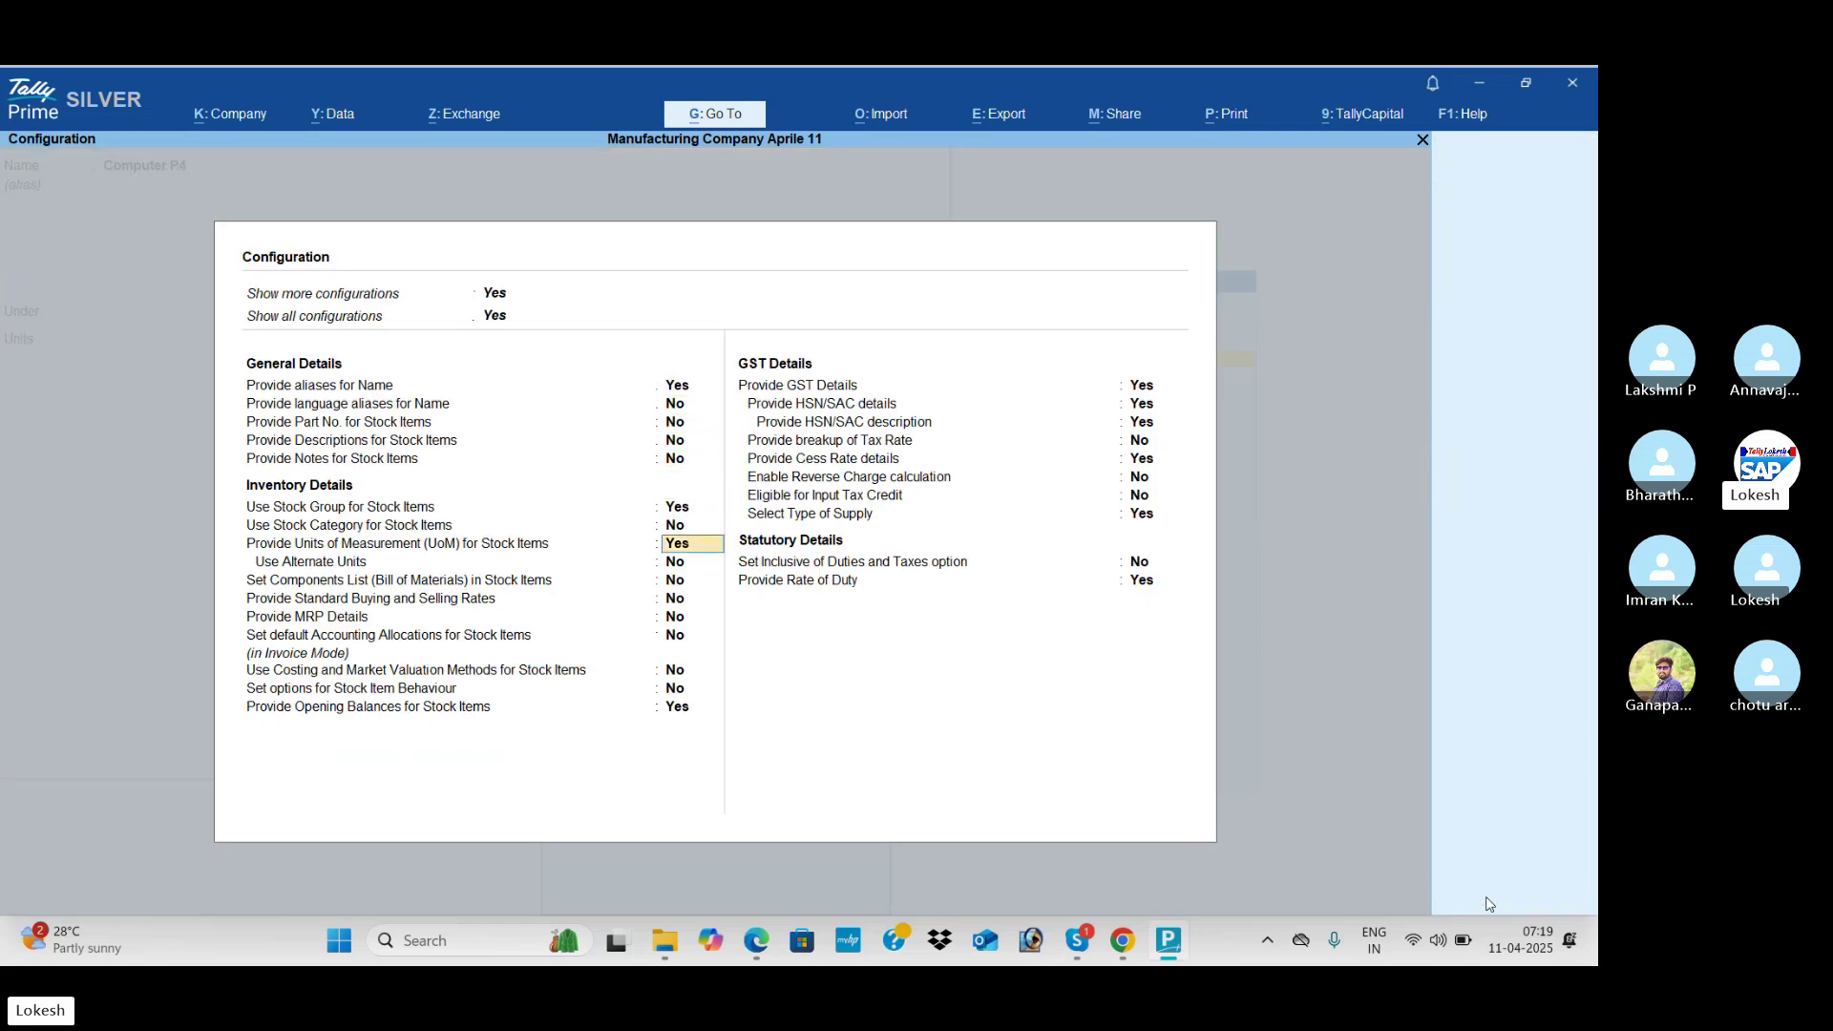
key("Down")
key("Down")
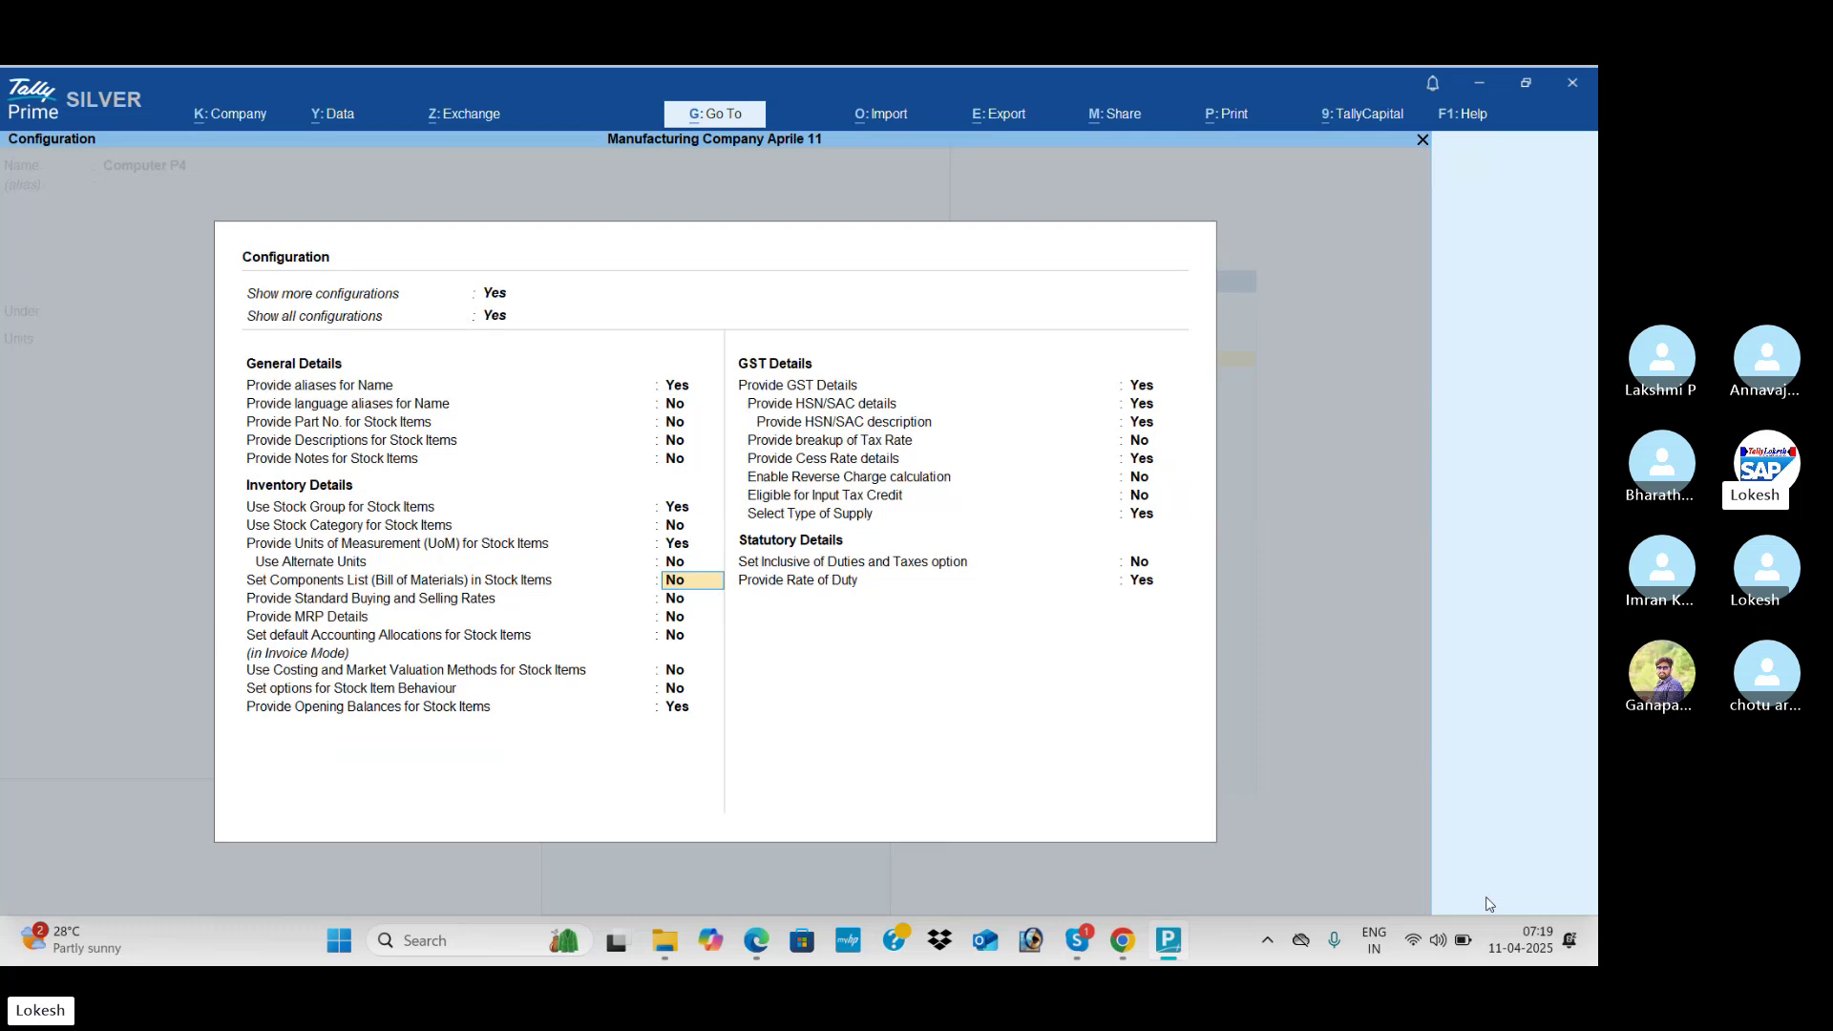
key("y")
key("Return")
key("ctrl+a")
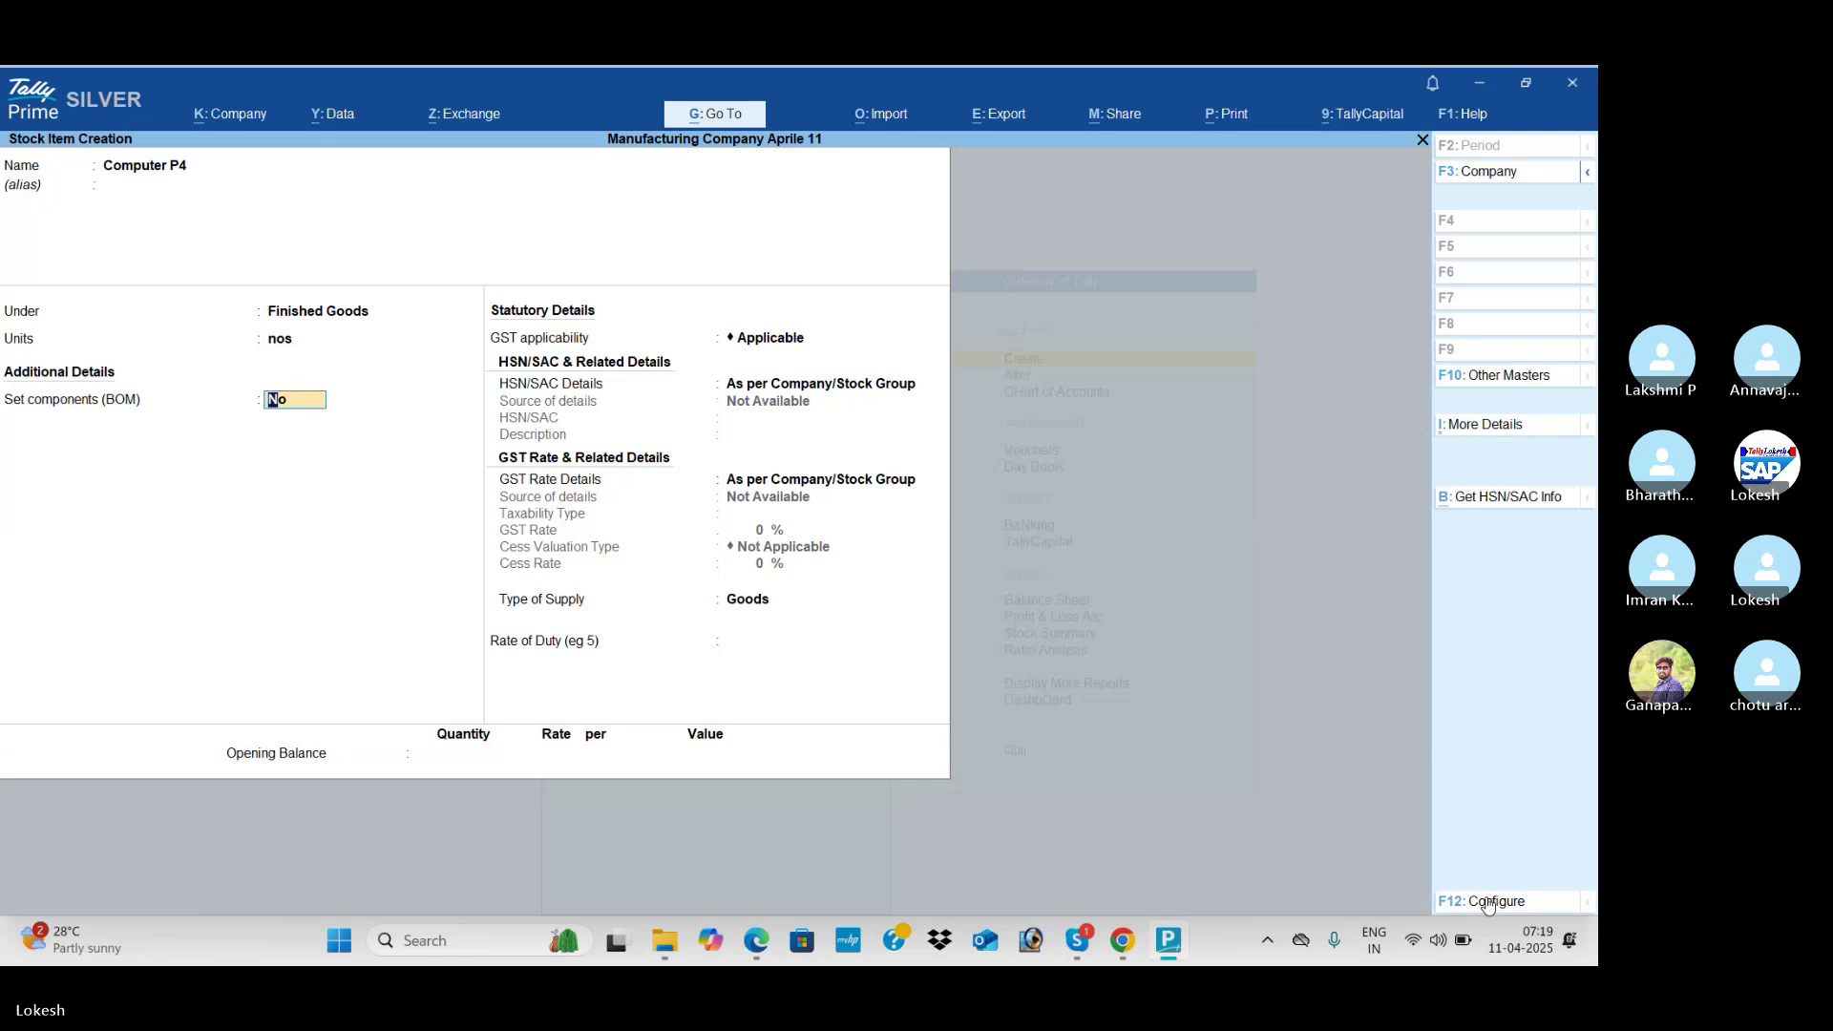
type("y")
key("Return")
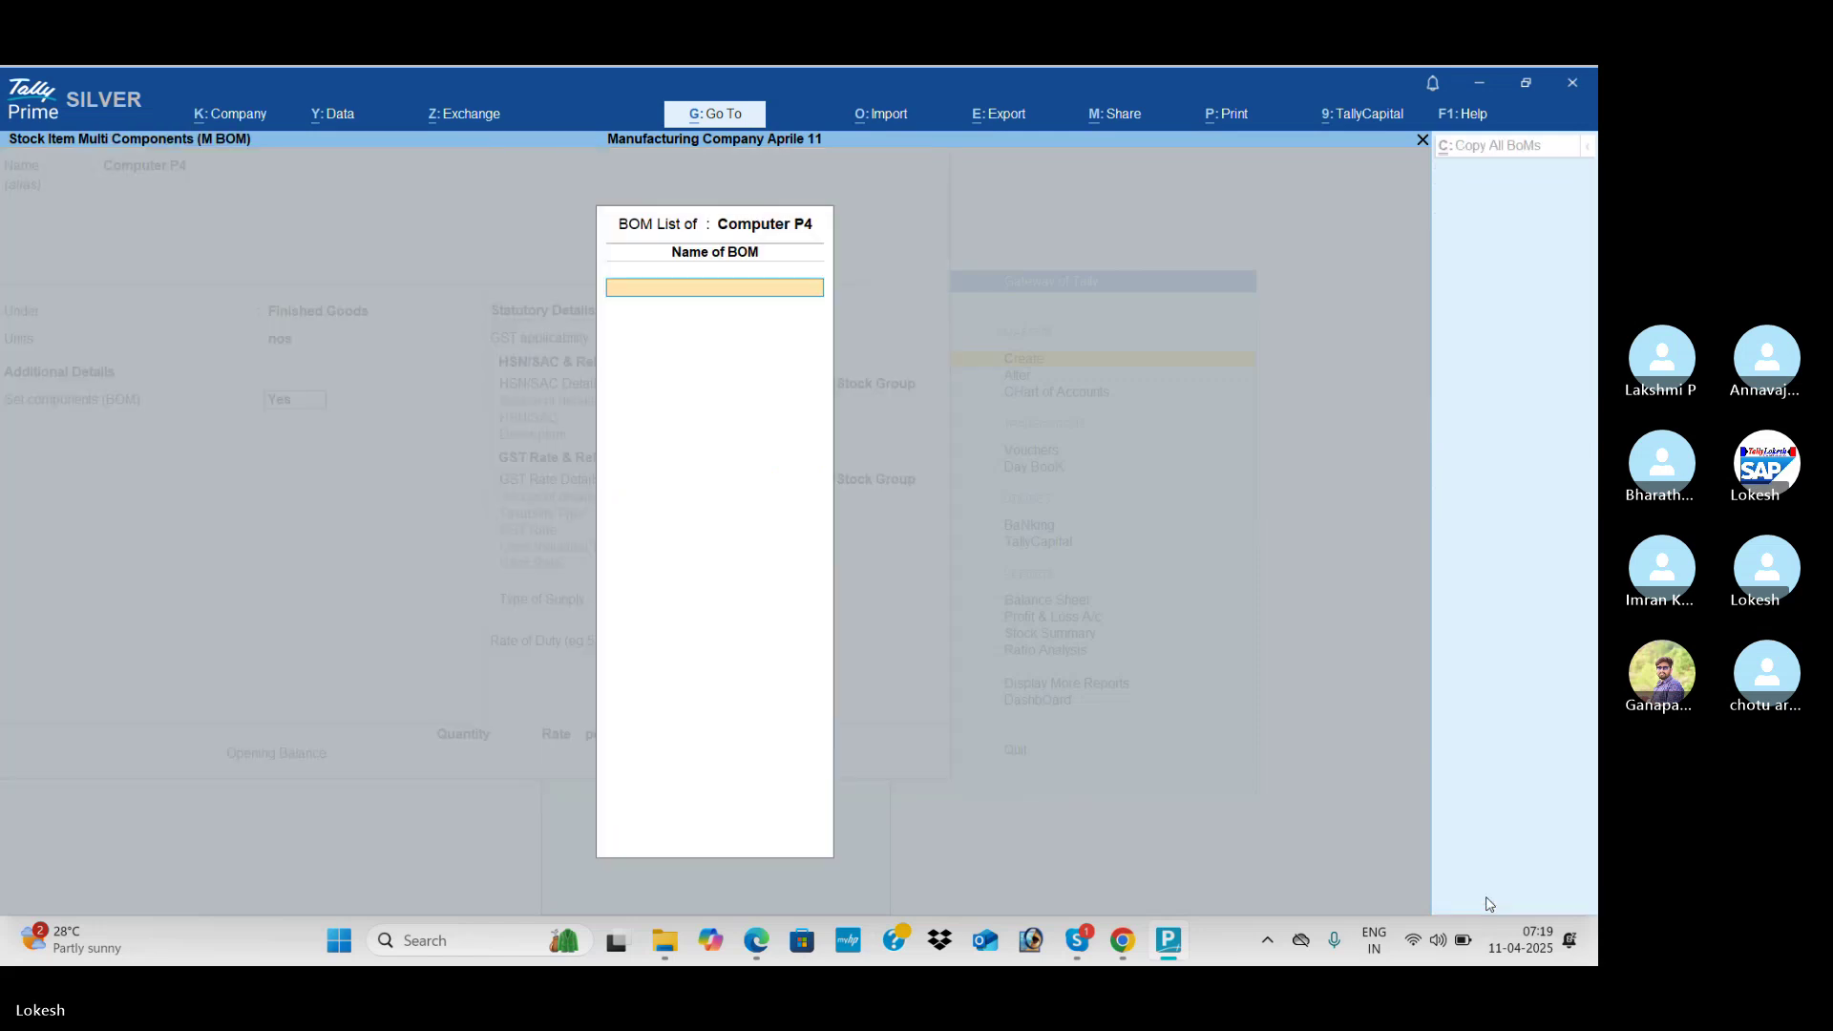
Step: Name the bill of materials computer p4 and set its unit of manufacture to 1 nos
type("computer p4")
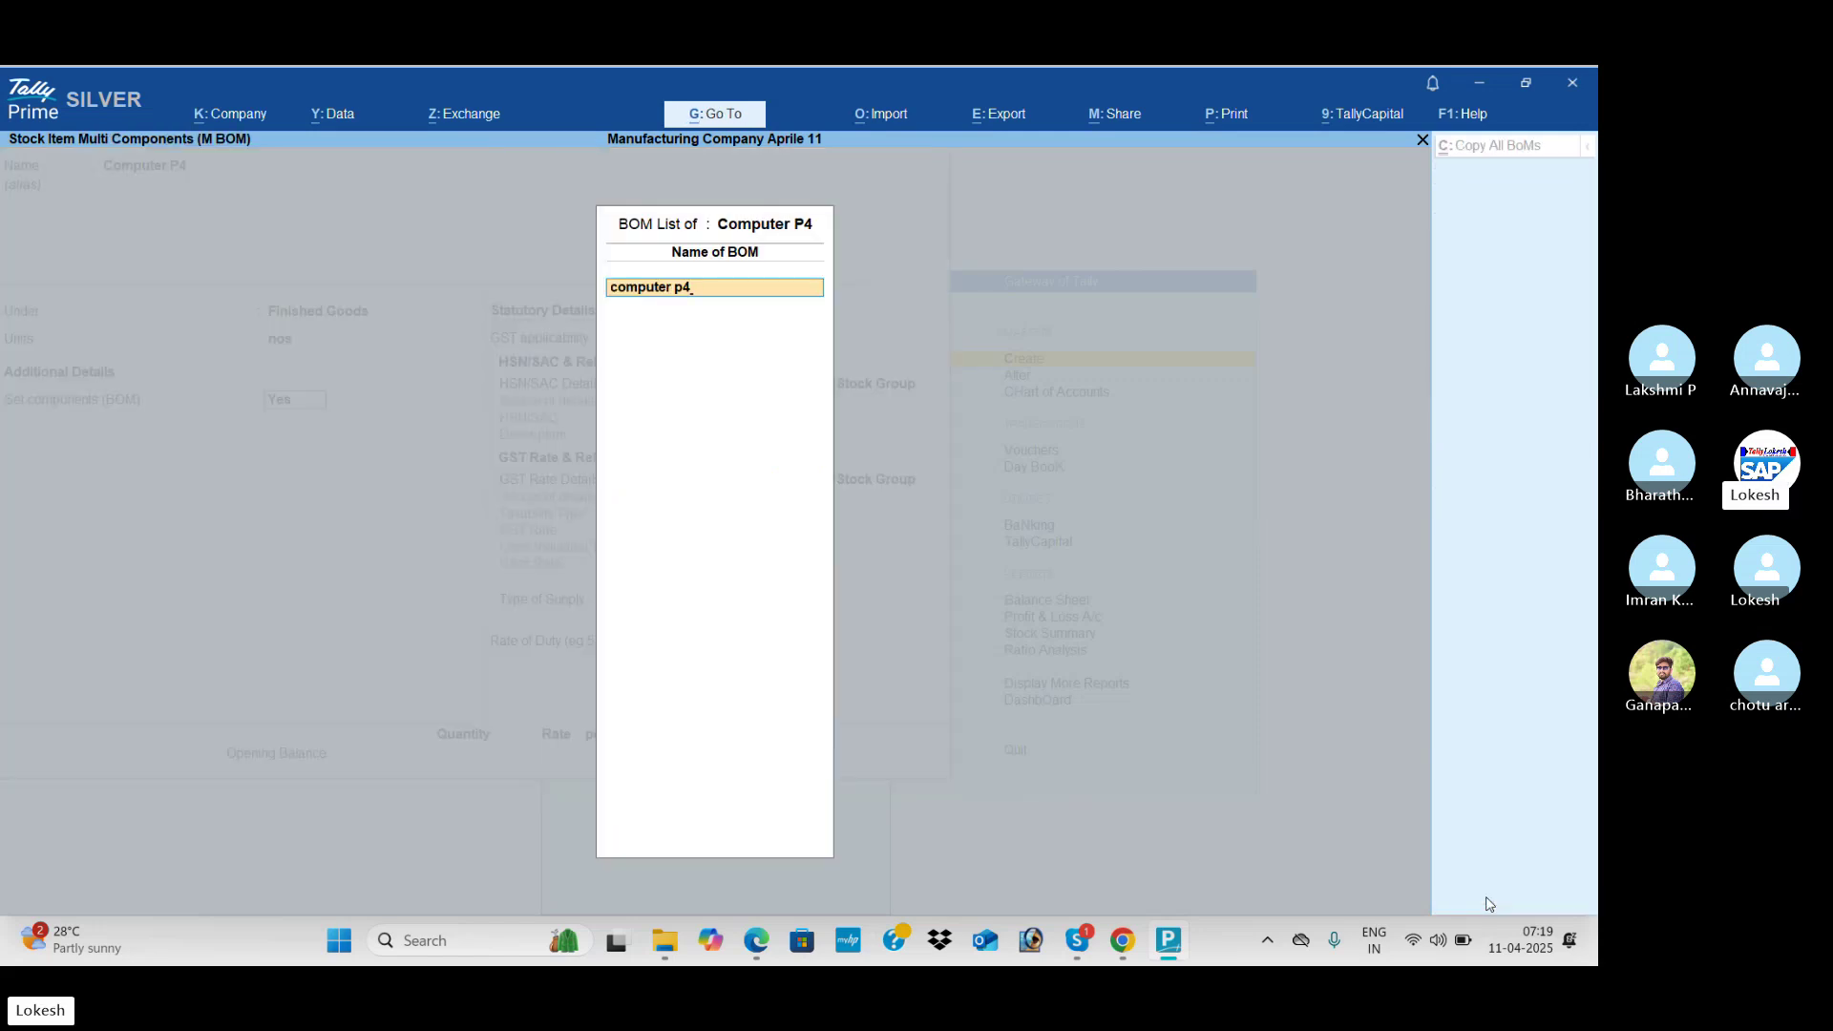
key("Return")
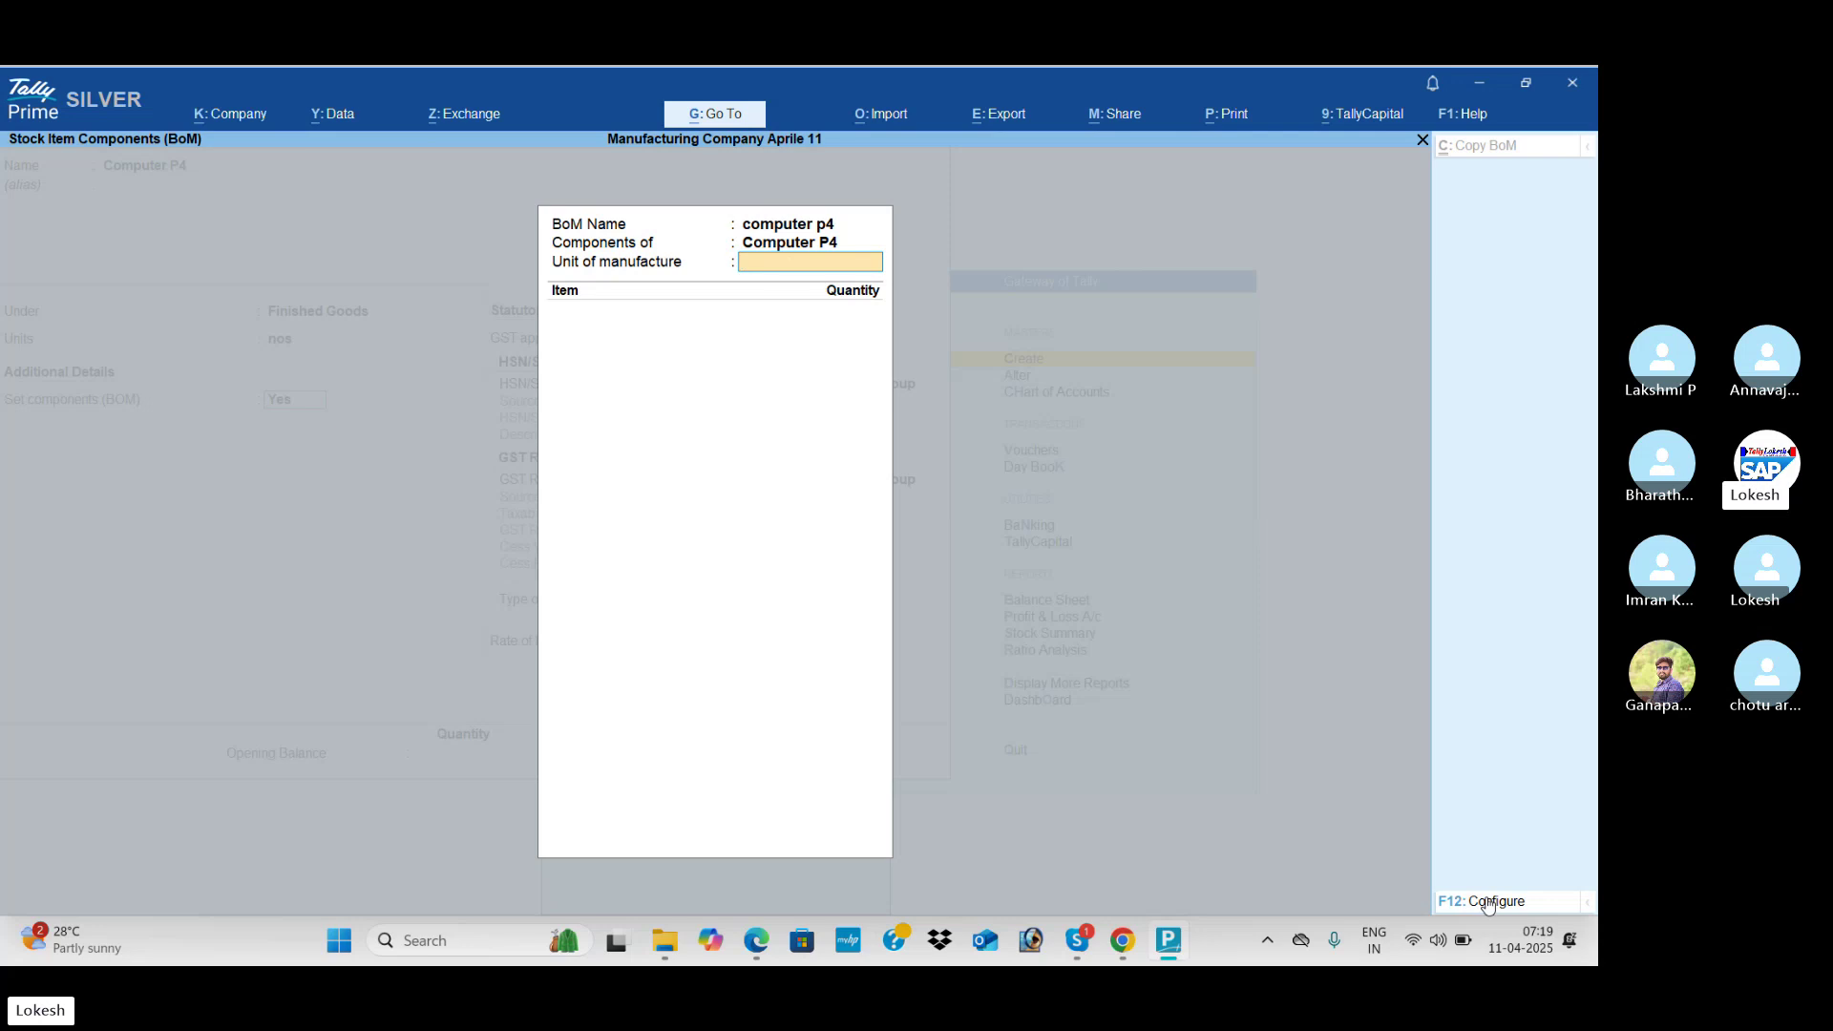
key("Return")
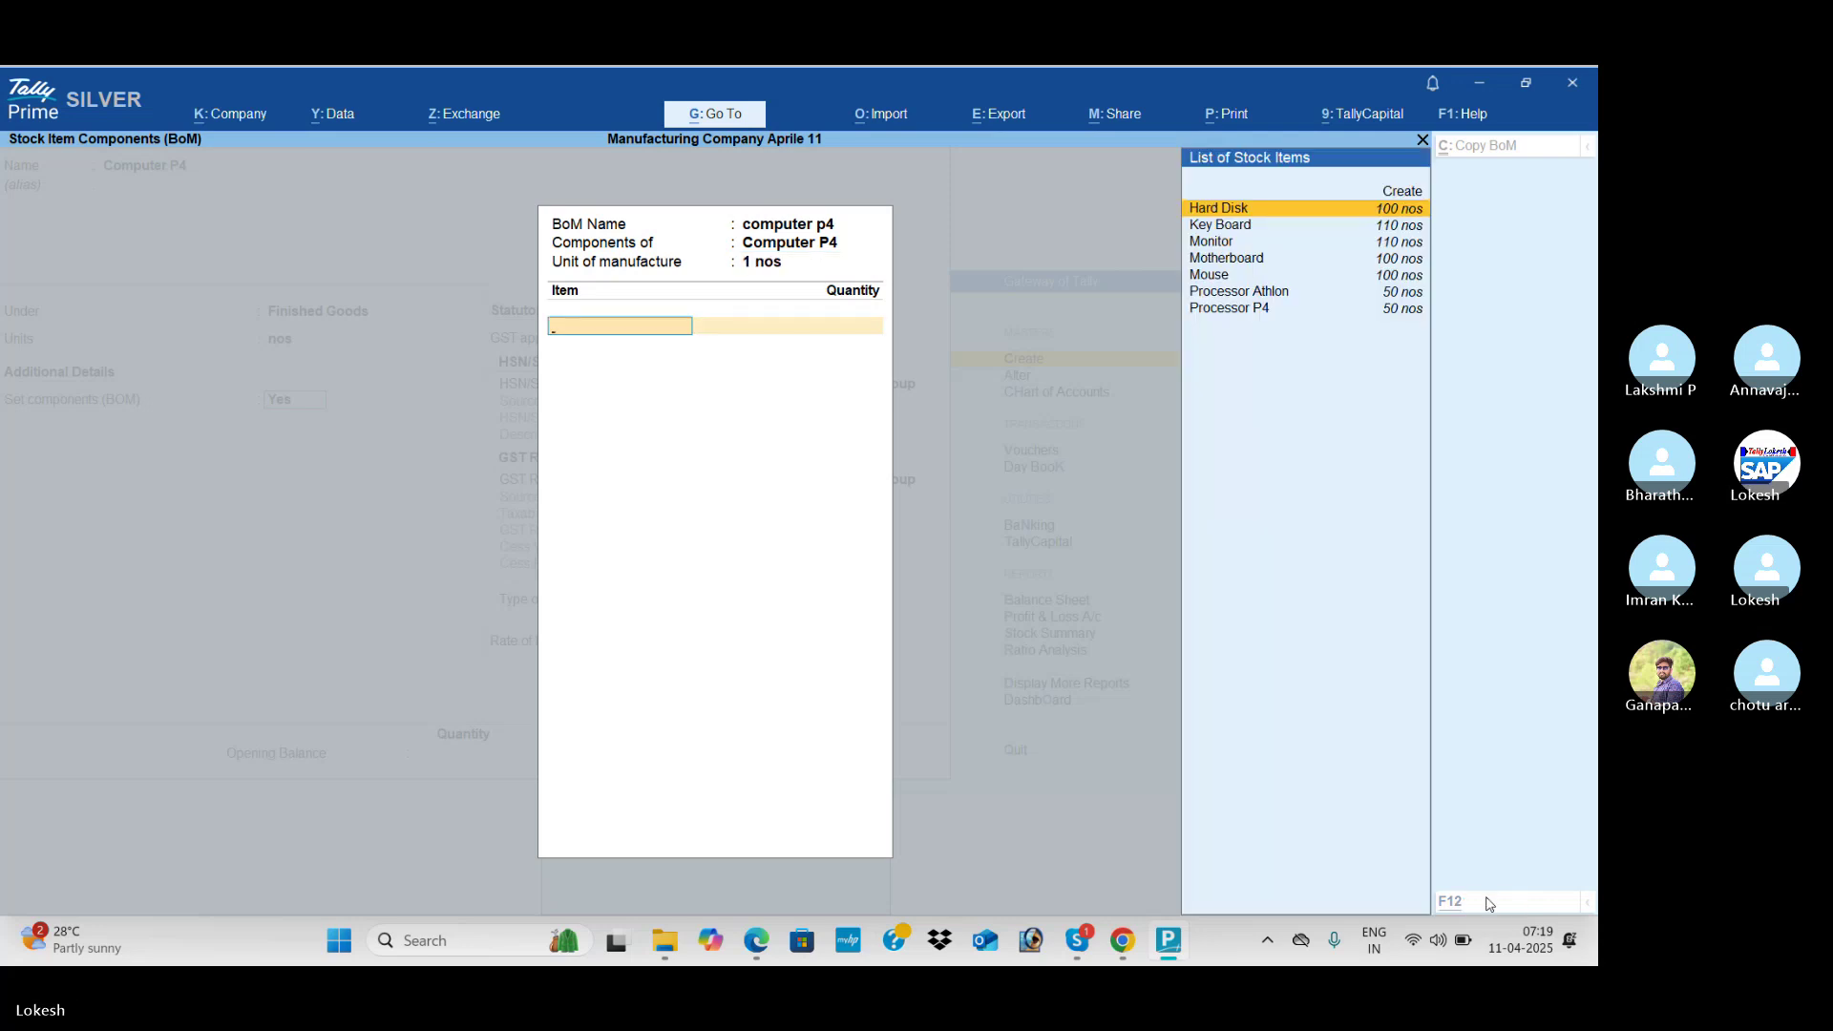
Step: Check the peripherals list in the PDF and add Monitor, 1 nos, as the first component of Computer P4
key("alt+Tab")
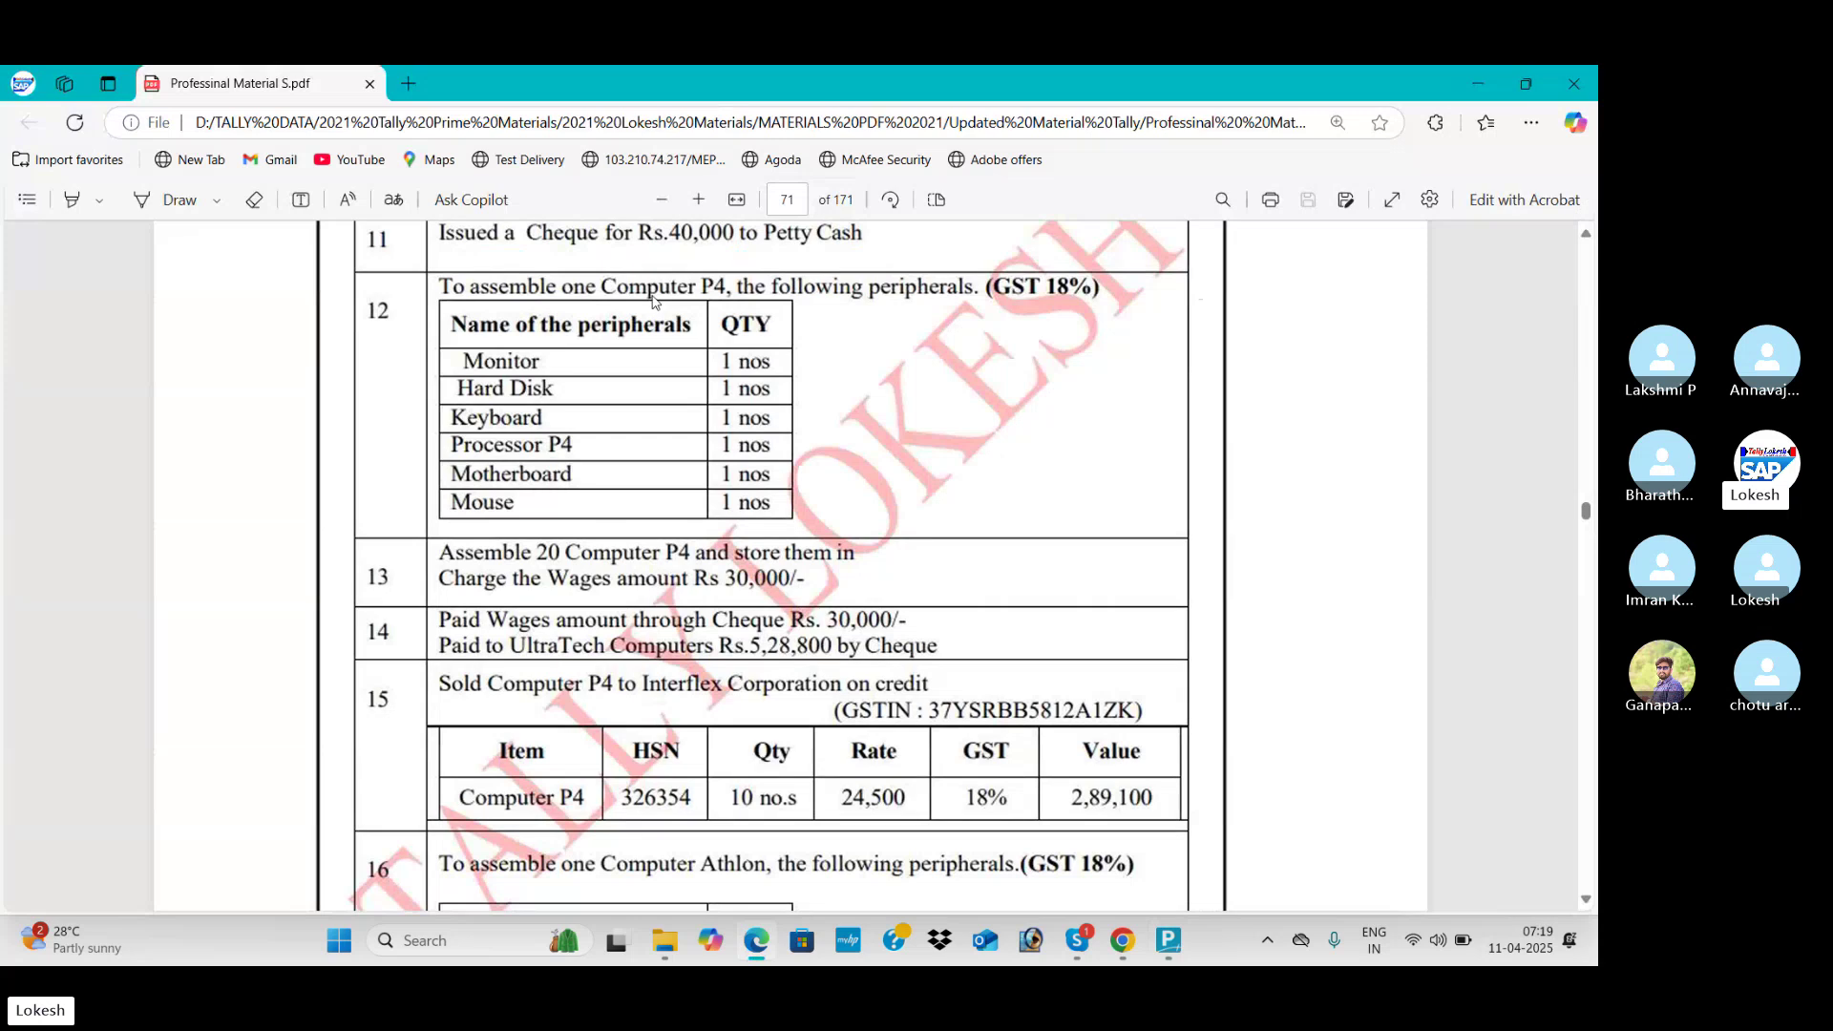
key("alt+Tab")
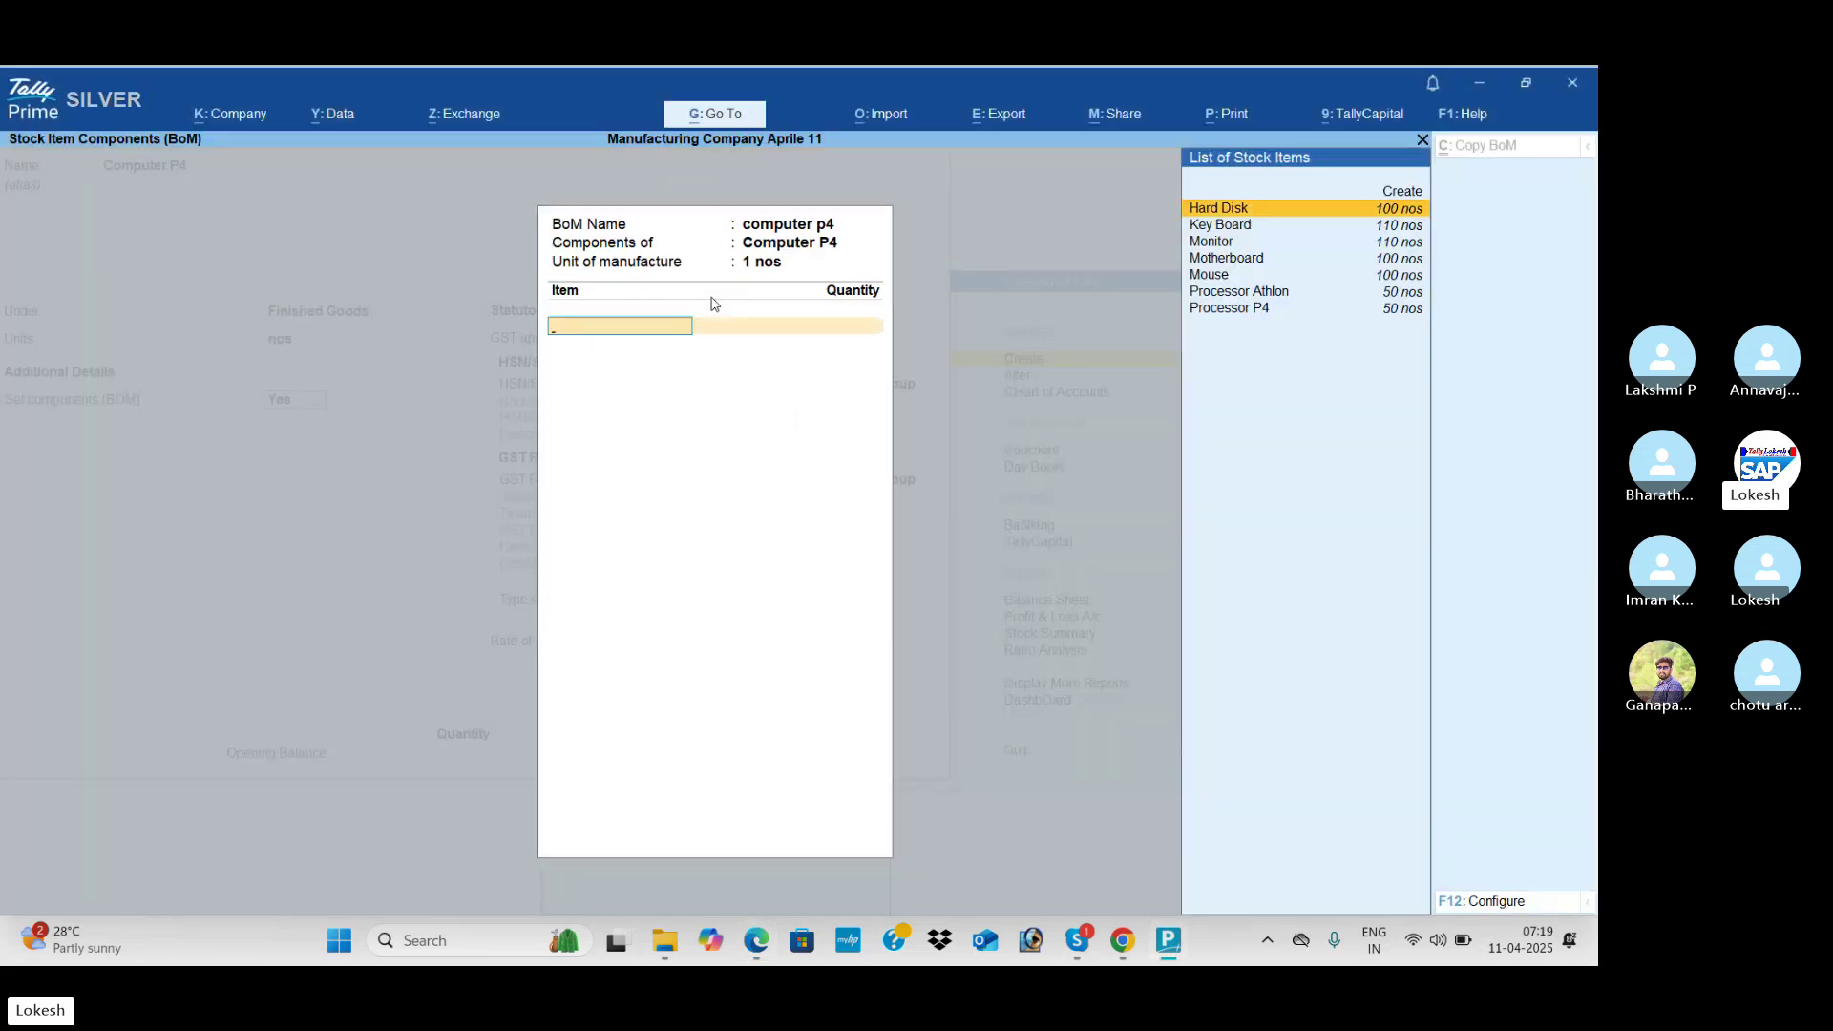
type("Mo")
key("Return")
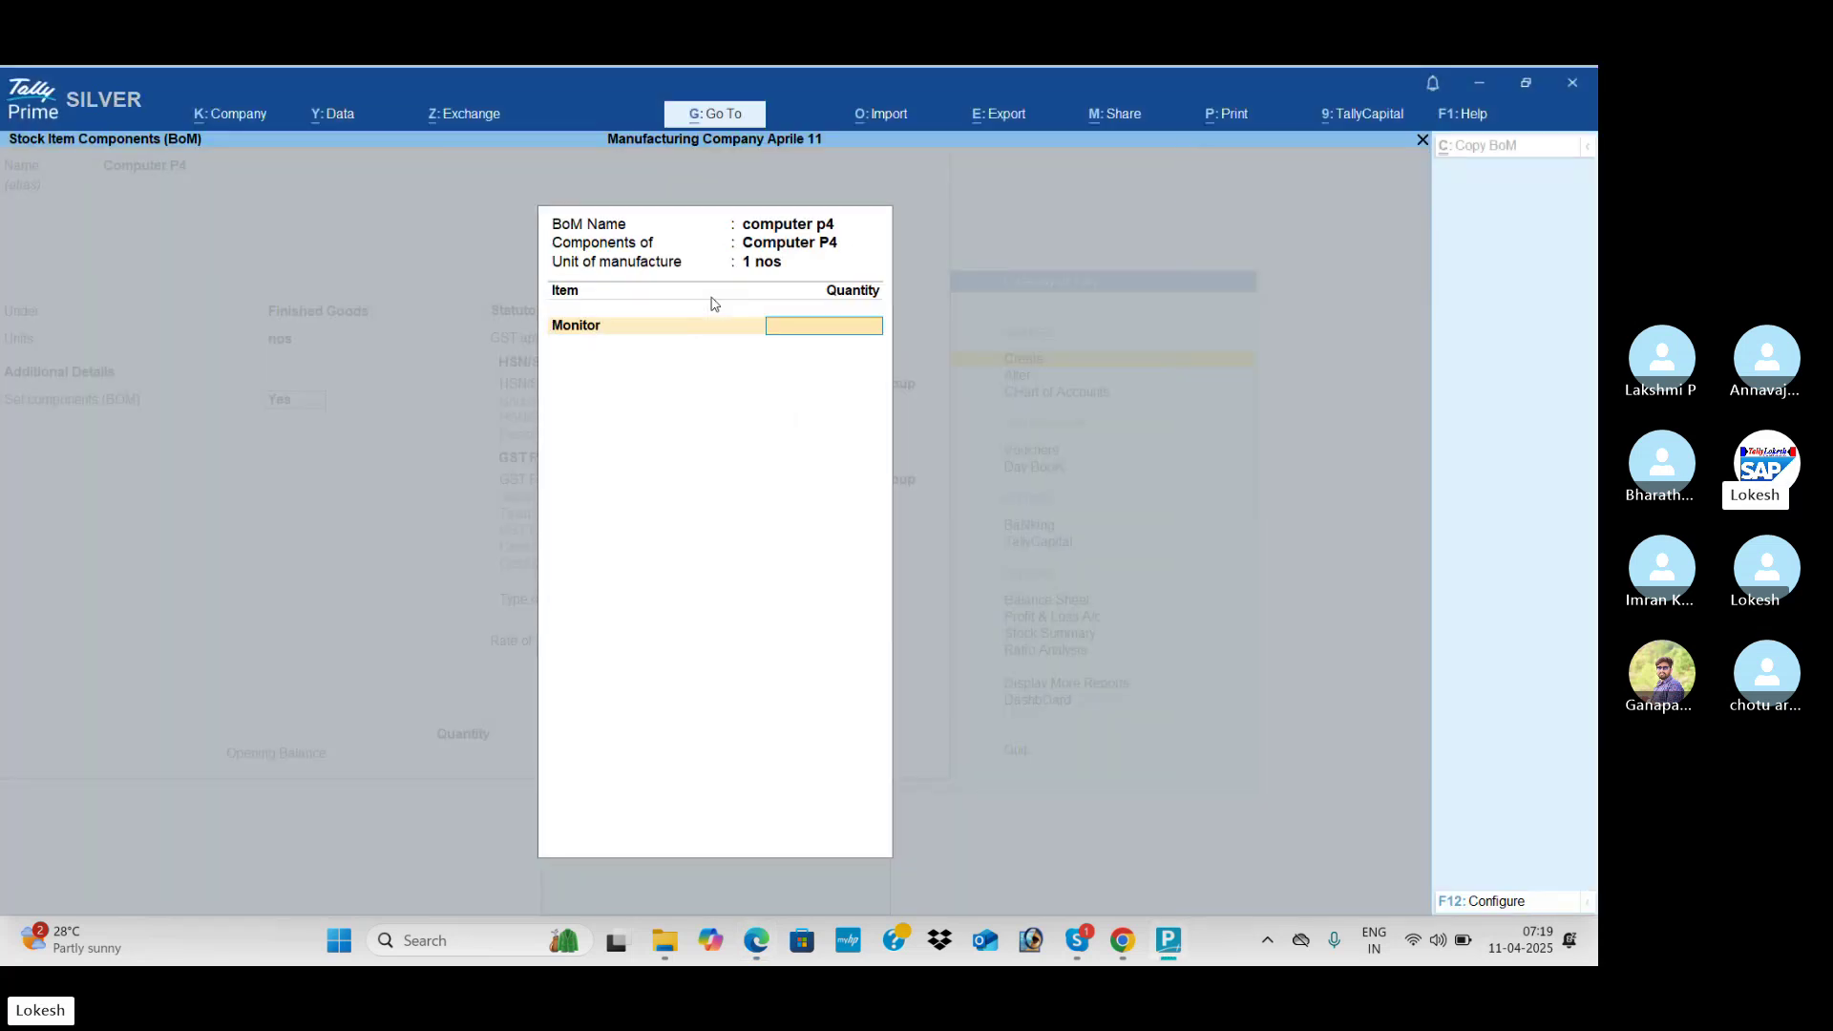
key("alt+Tab")
key("alt+Tab")
type("1")
key("Return")
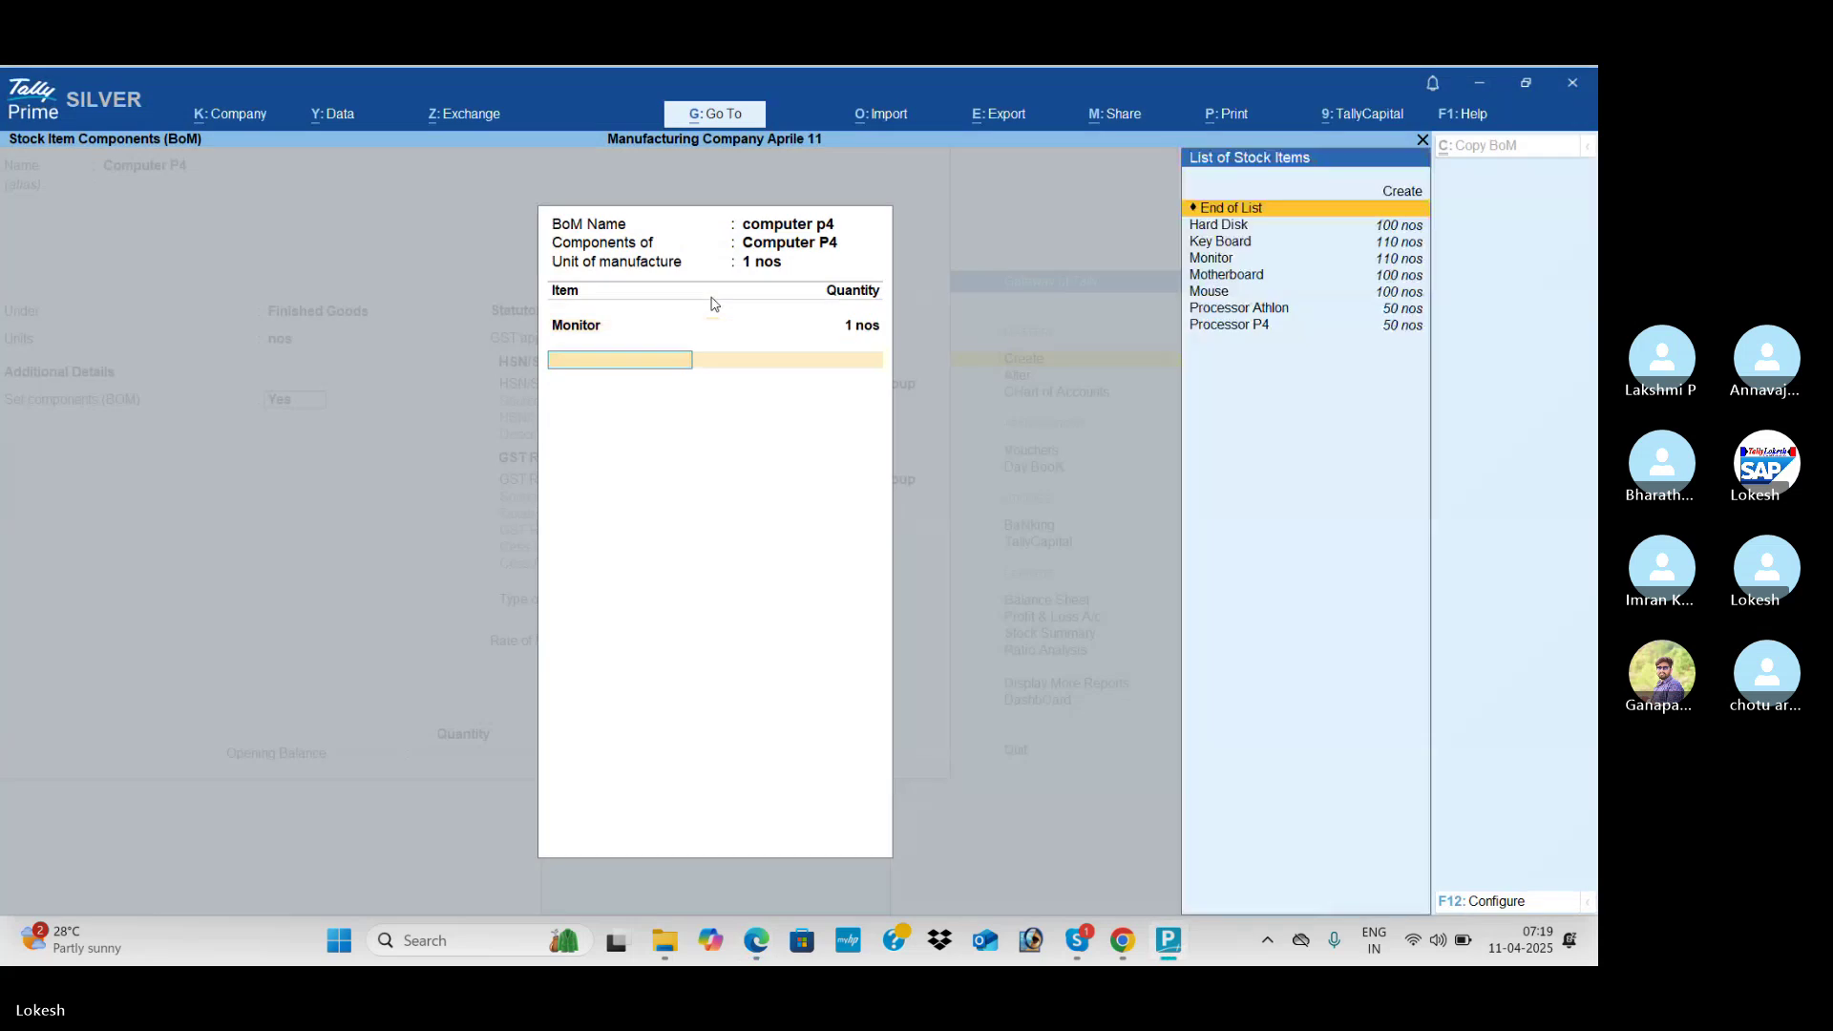
Step: Add Hard Disk with a quantity of 1 nos to the computer p4 bill of materials, following the PDF
key("alt+Tab")
key("alt+Tab")
type("H")
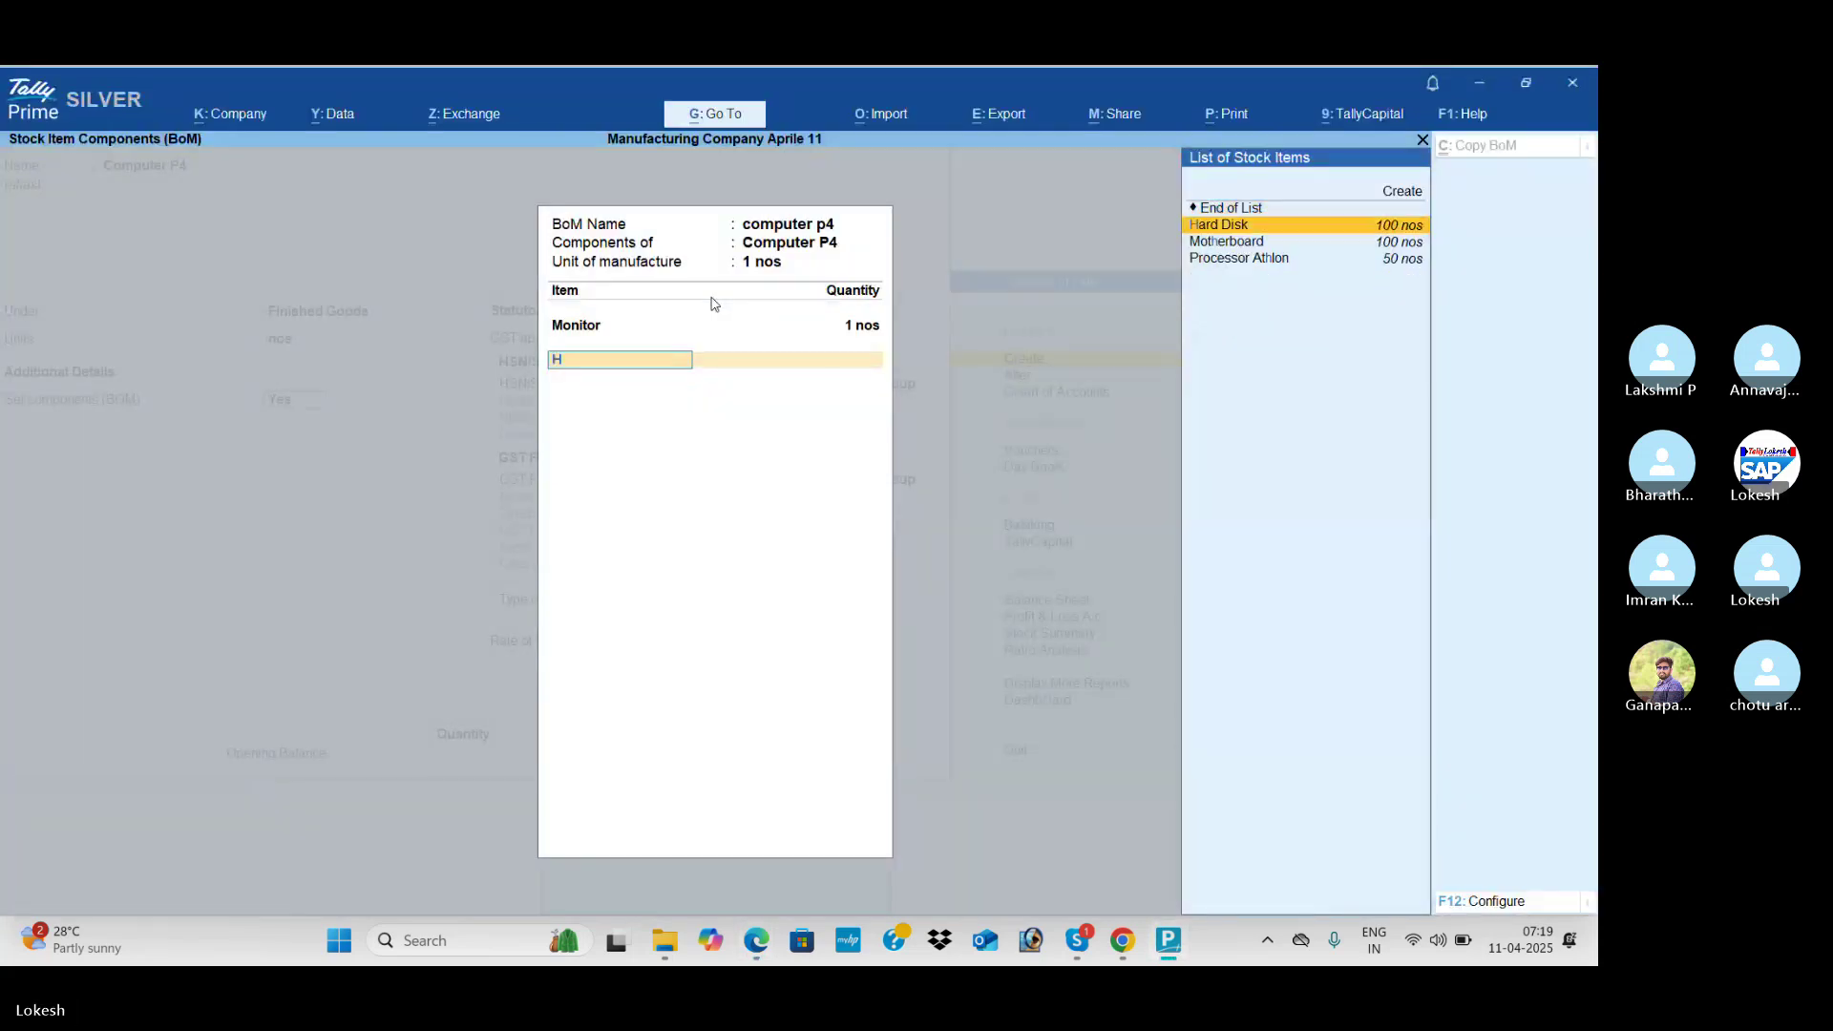
key("Return")
type("1")
key("Return")
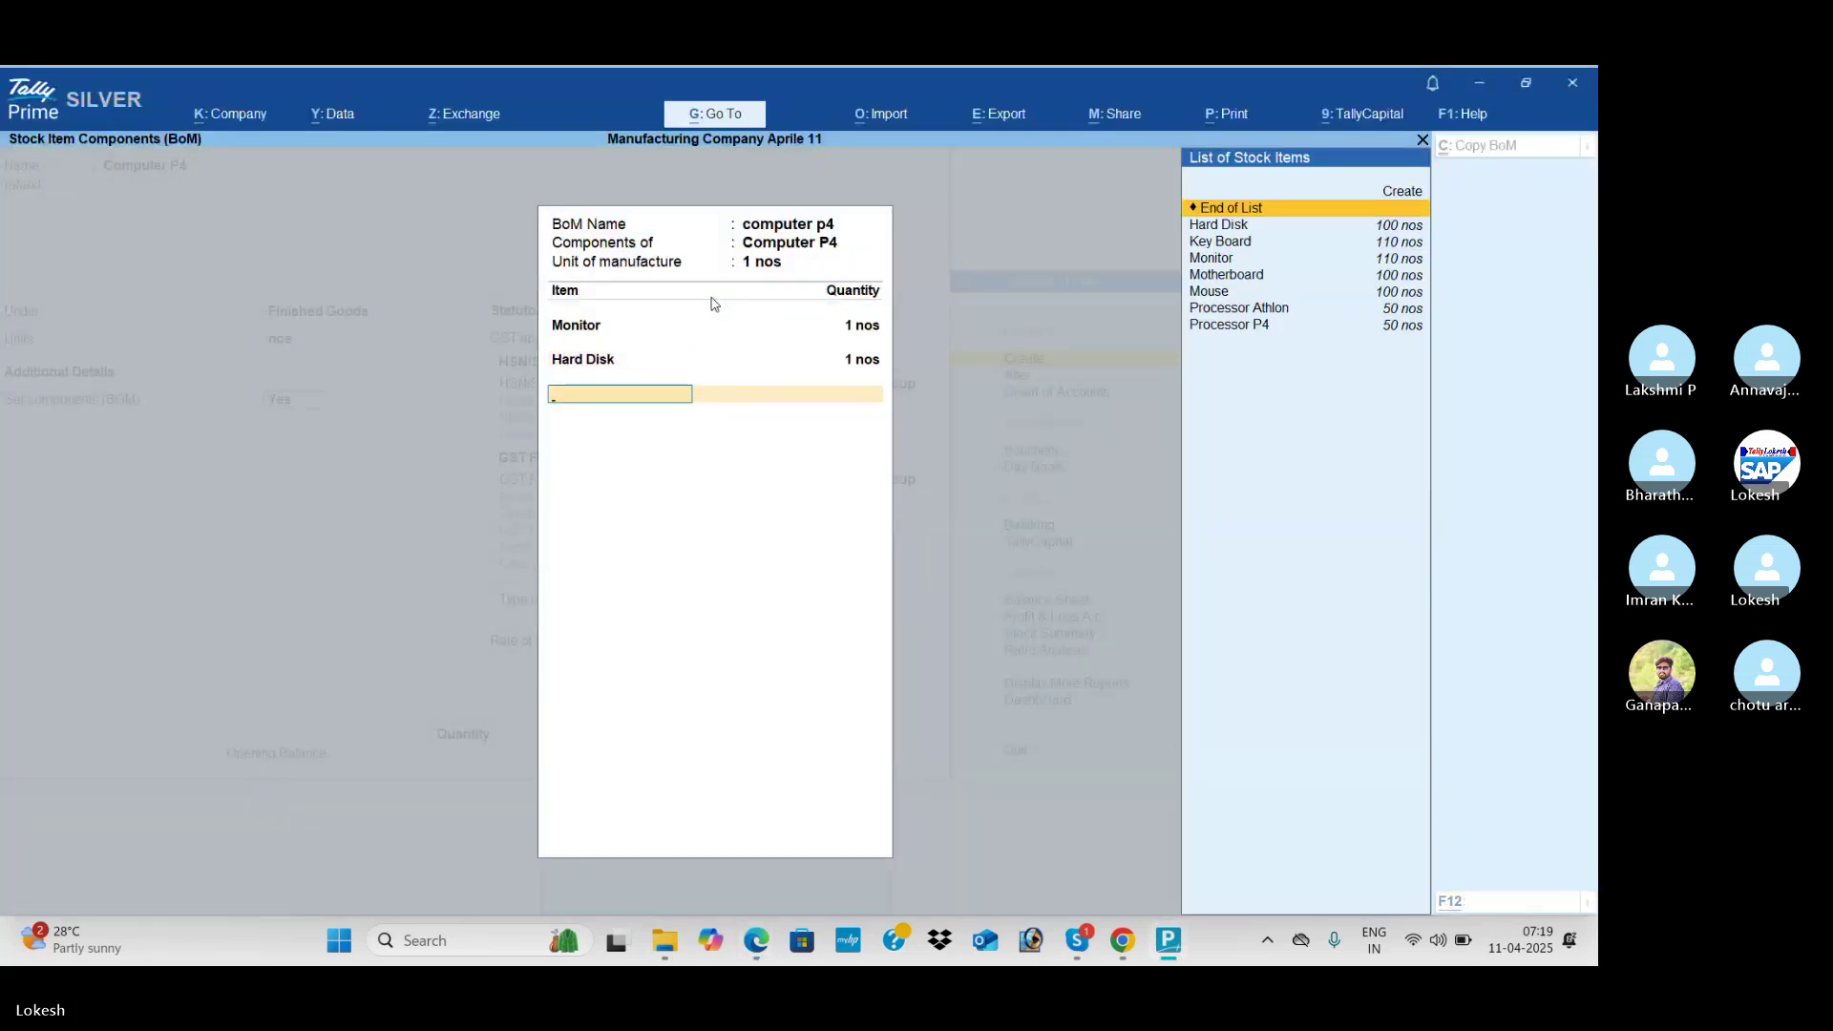
Step: Add Key Board with a quantity of 1 nos to the computer p4 components, checking the PDF list
key("alt+Tab")
key("alt+Tab")
type("K")
key("Return")
type("1")
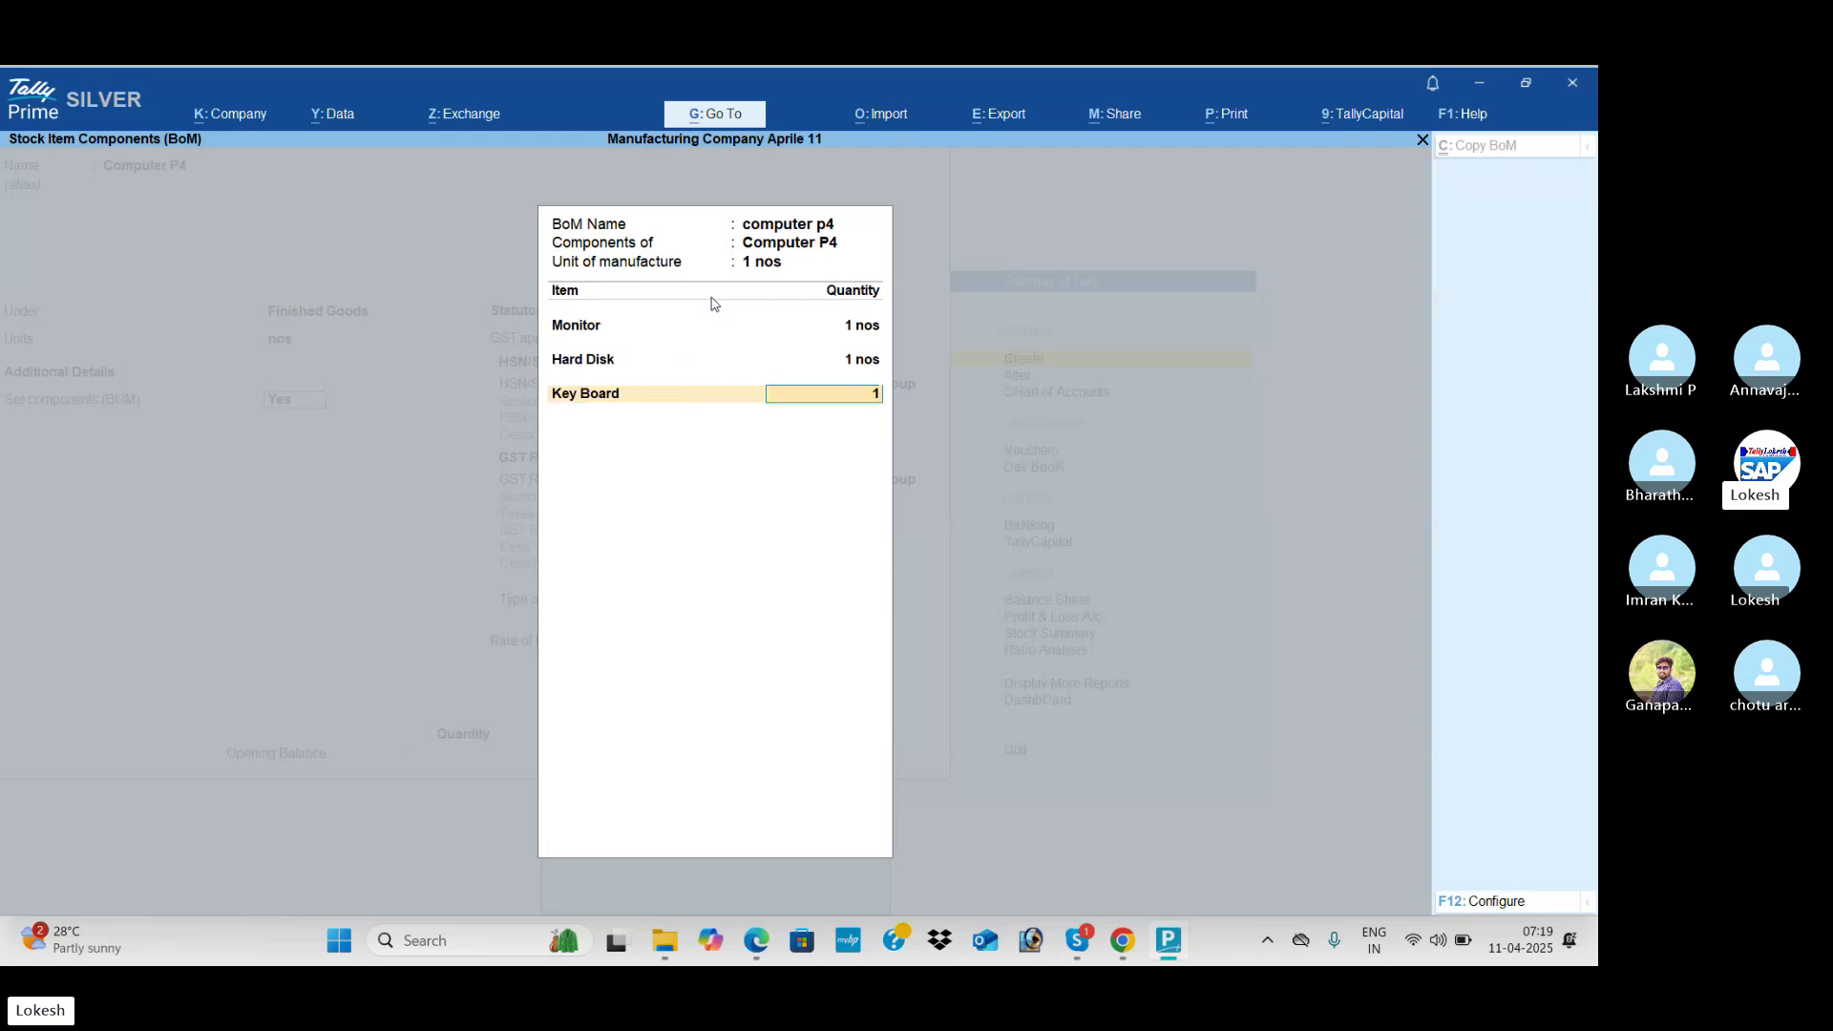
key("Return")
Step: Add Processor P4 with a quantity of 1 nos to the computer p4 components, as the PDF lists
key("alt+Tab")
key("alt+Tab")
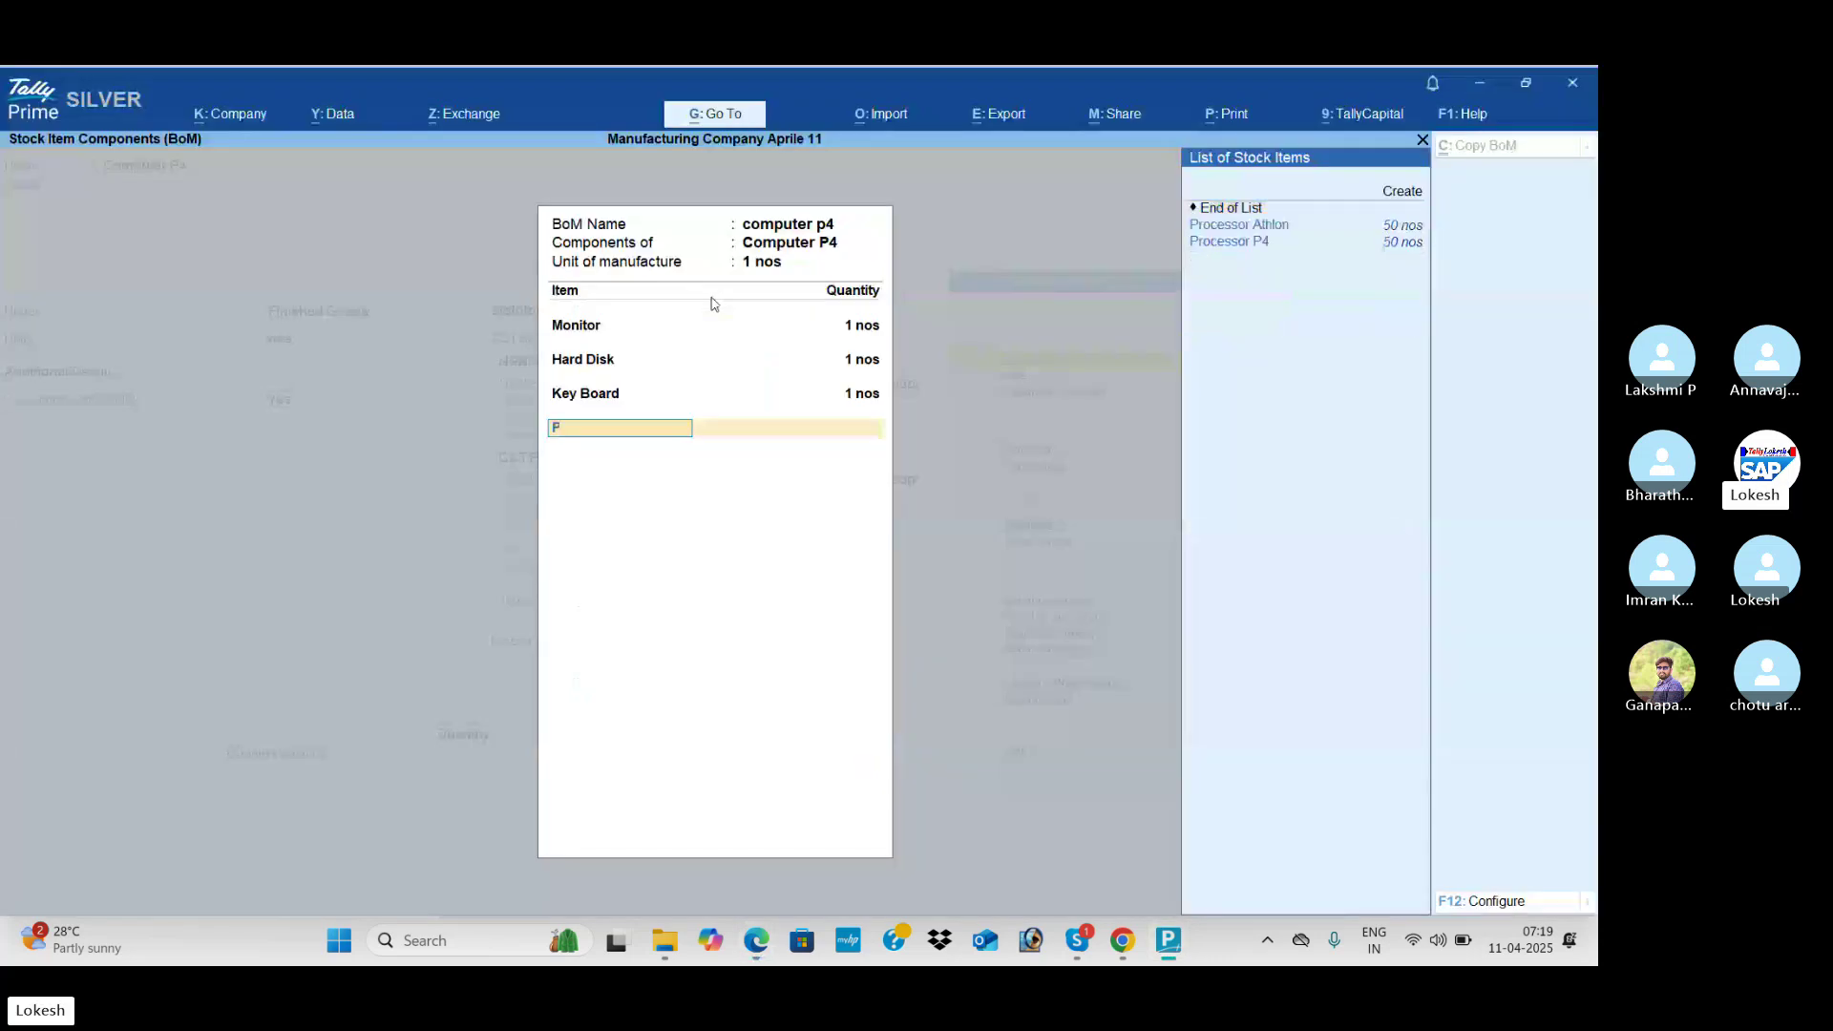
type("P")
key("Return")
type("1")
key("Return")
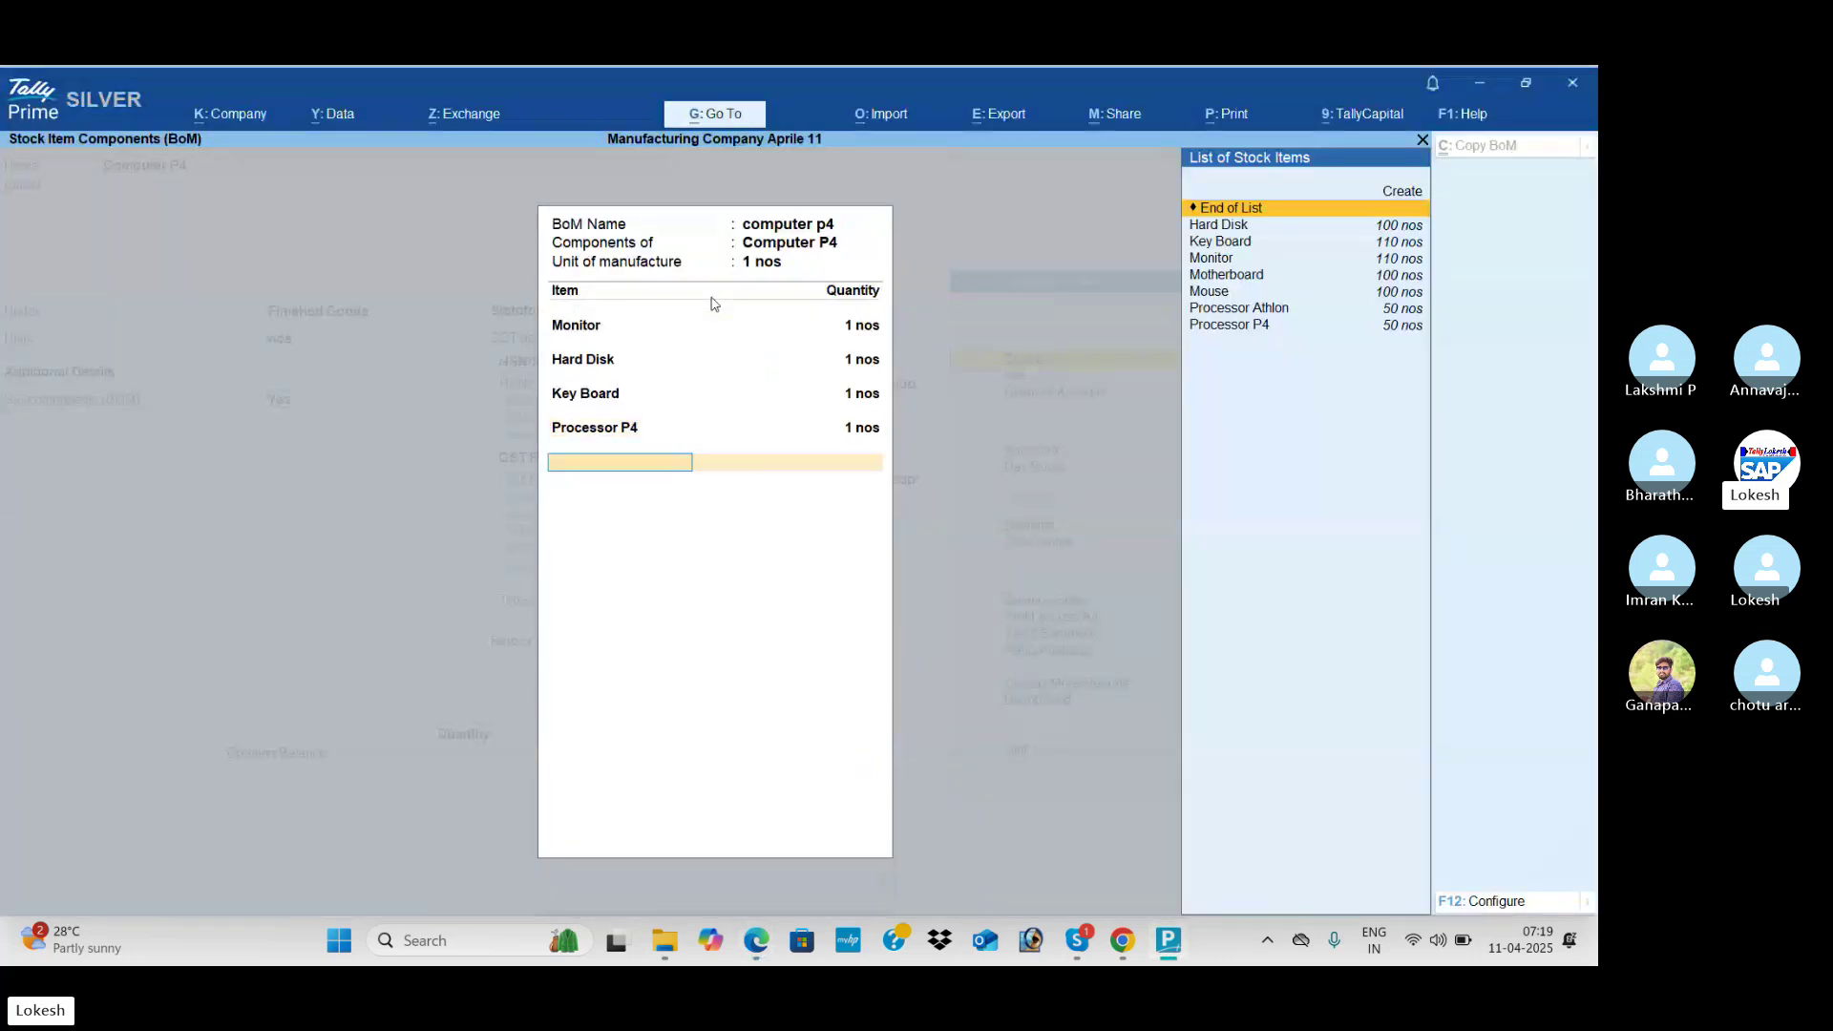
Step: Check the PDF and add Motherboard with a quantity of 1 nos to the computer p4 bill of materials
key("alt+Tab")
key("alt+Tab")
type("M")
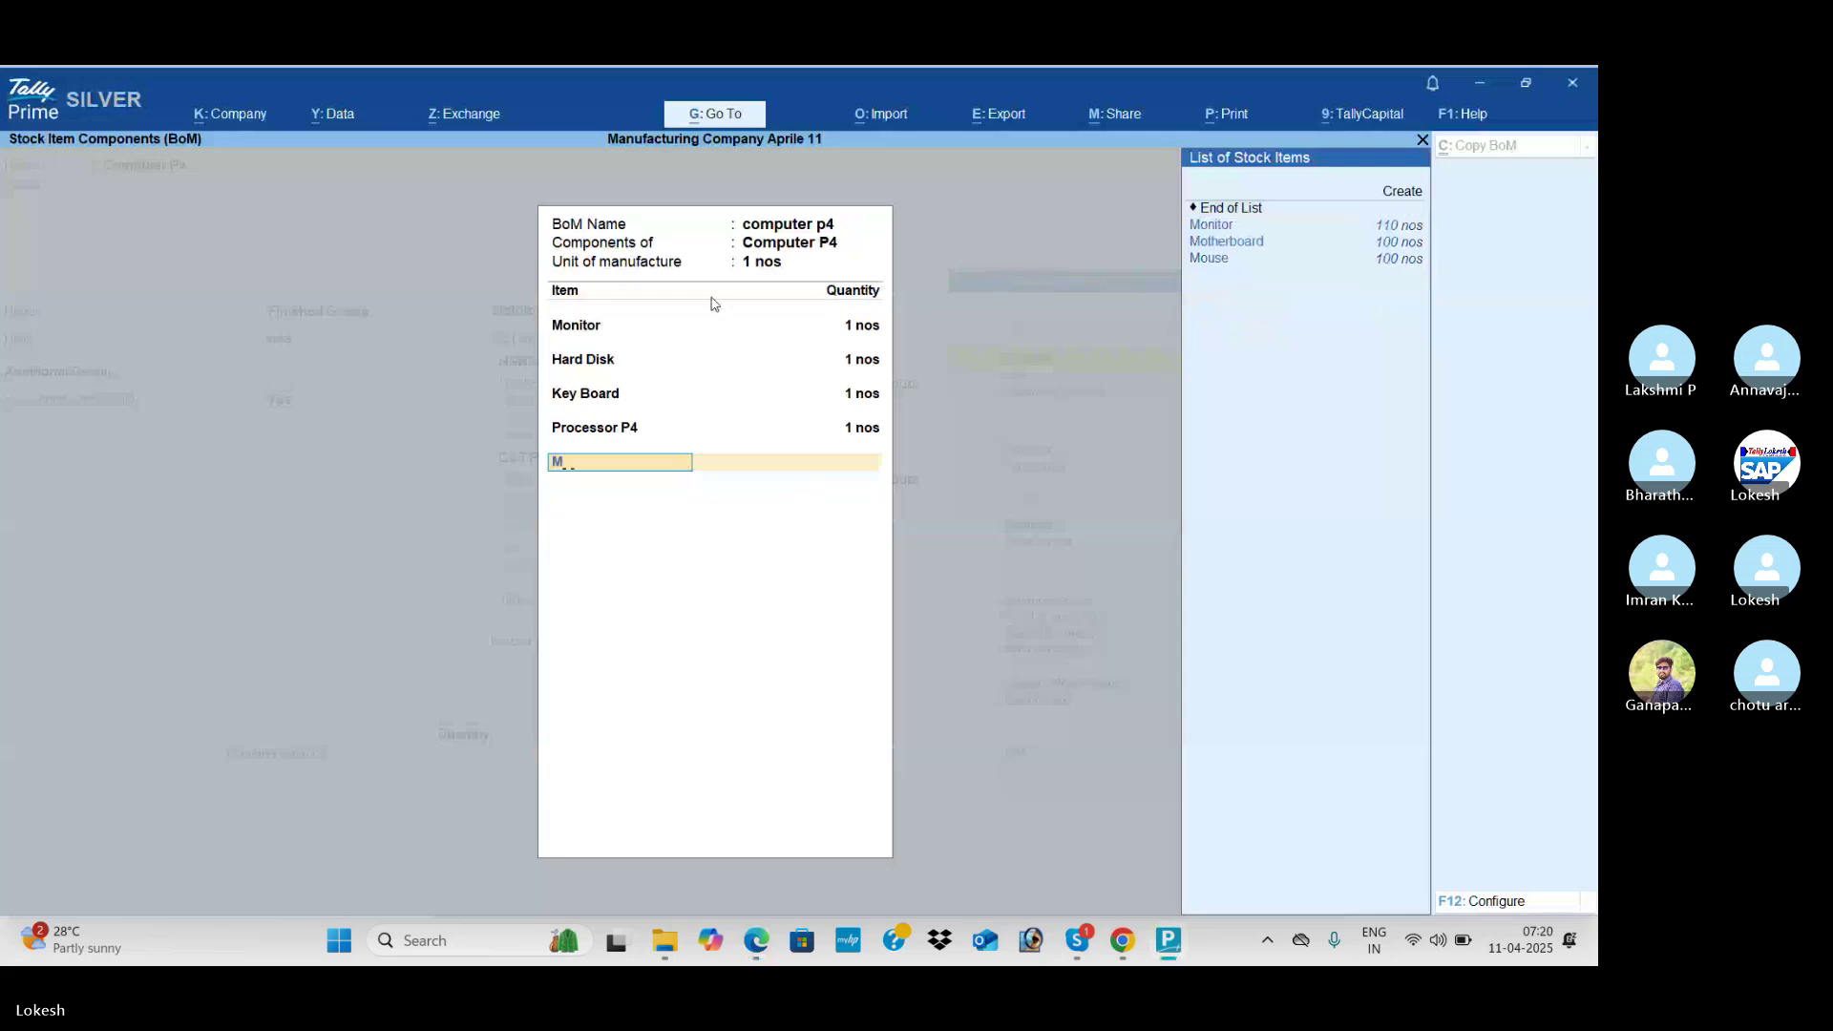
type("o")
key("Down")
key("Down")
key("Return")
type("1")
key("Return")
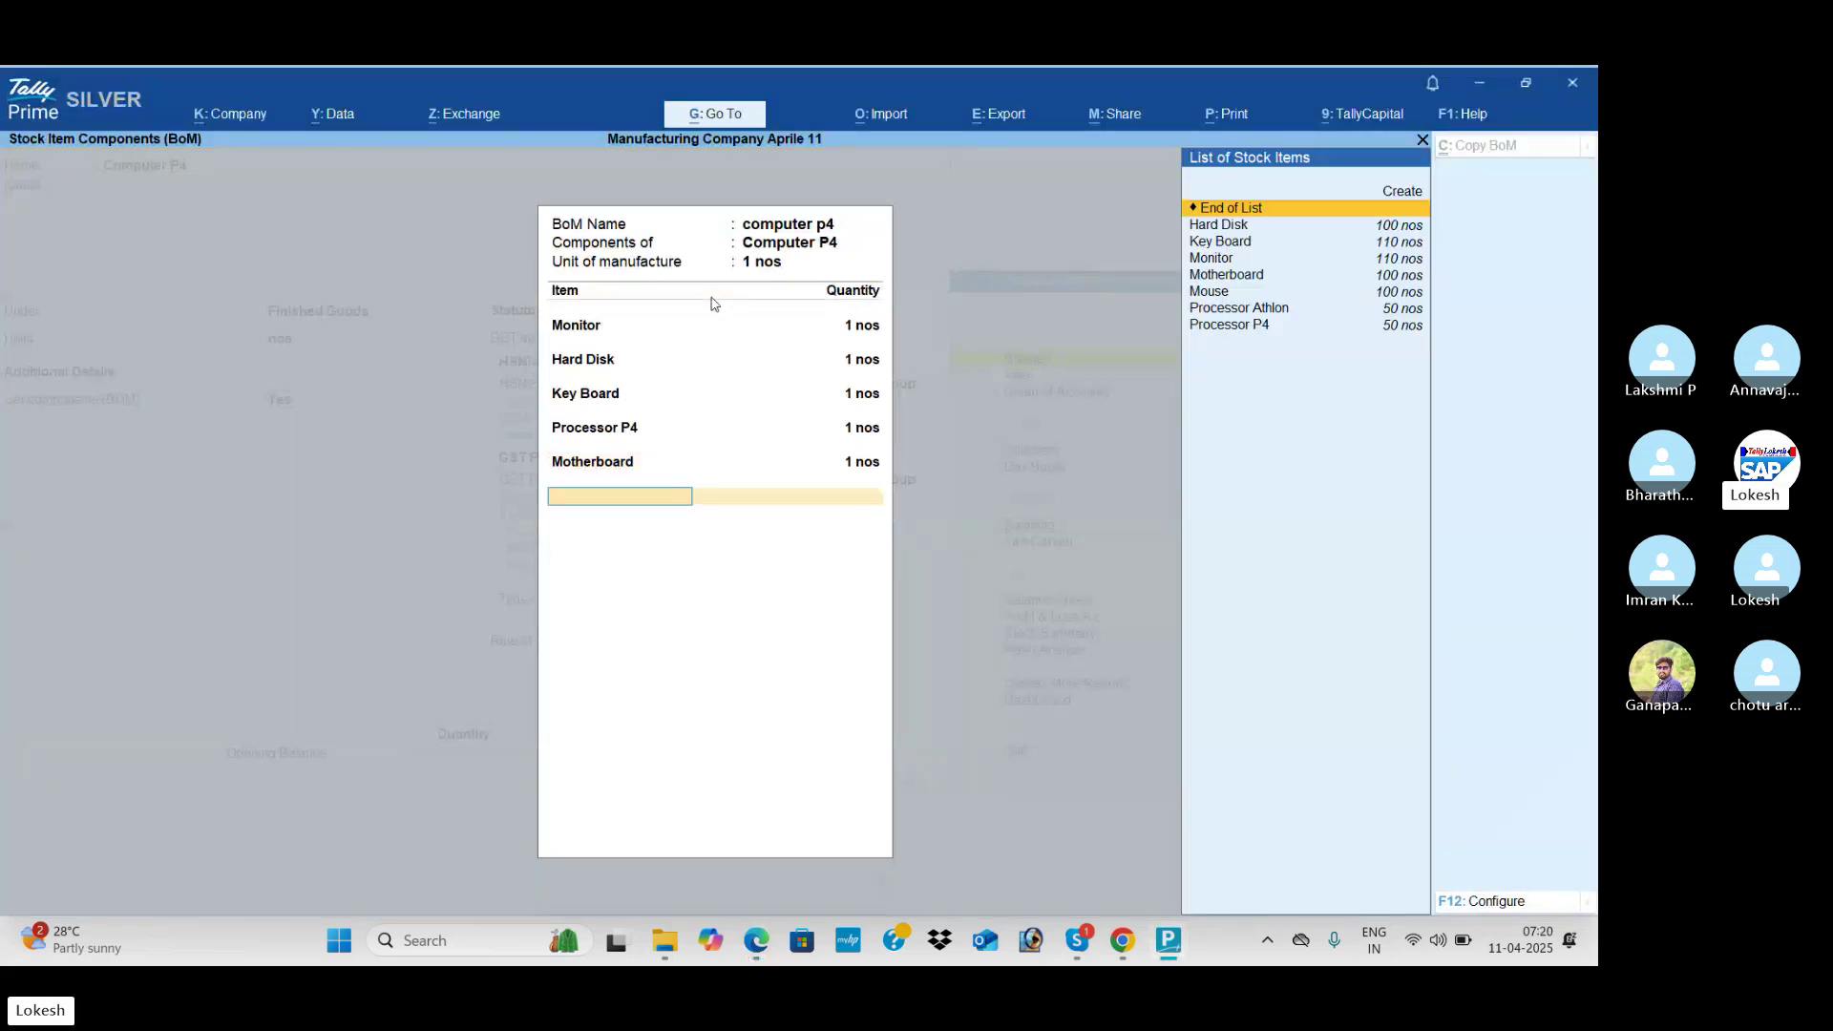
Step: Add Mouse, 1 nos, as the last component from the PDF and complete Computer P4's bill of materials
key("alt+Tab")
key("alt+Tab")
type("Mo")
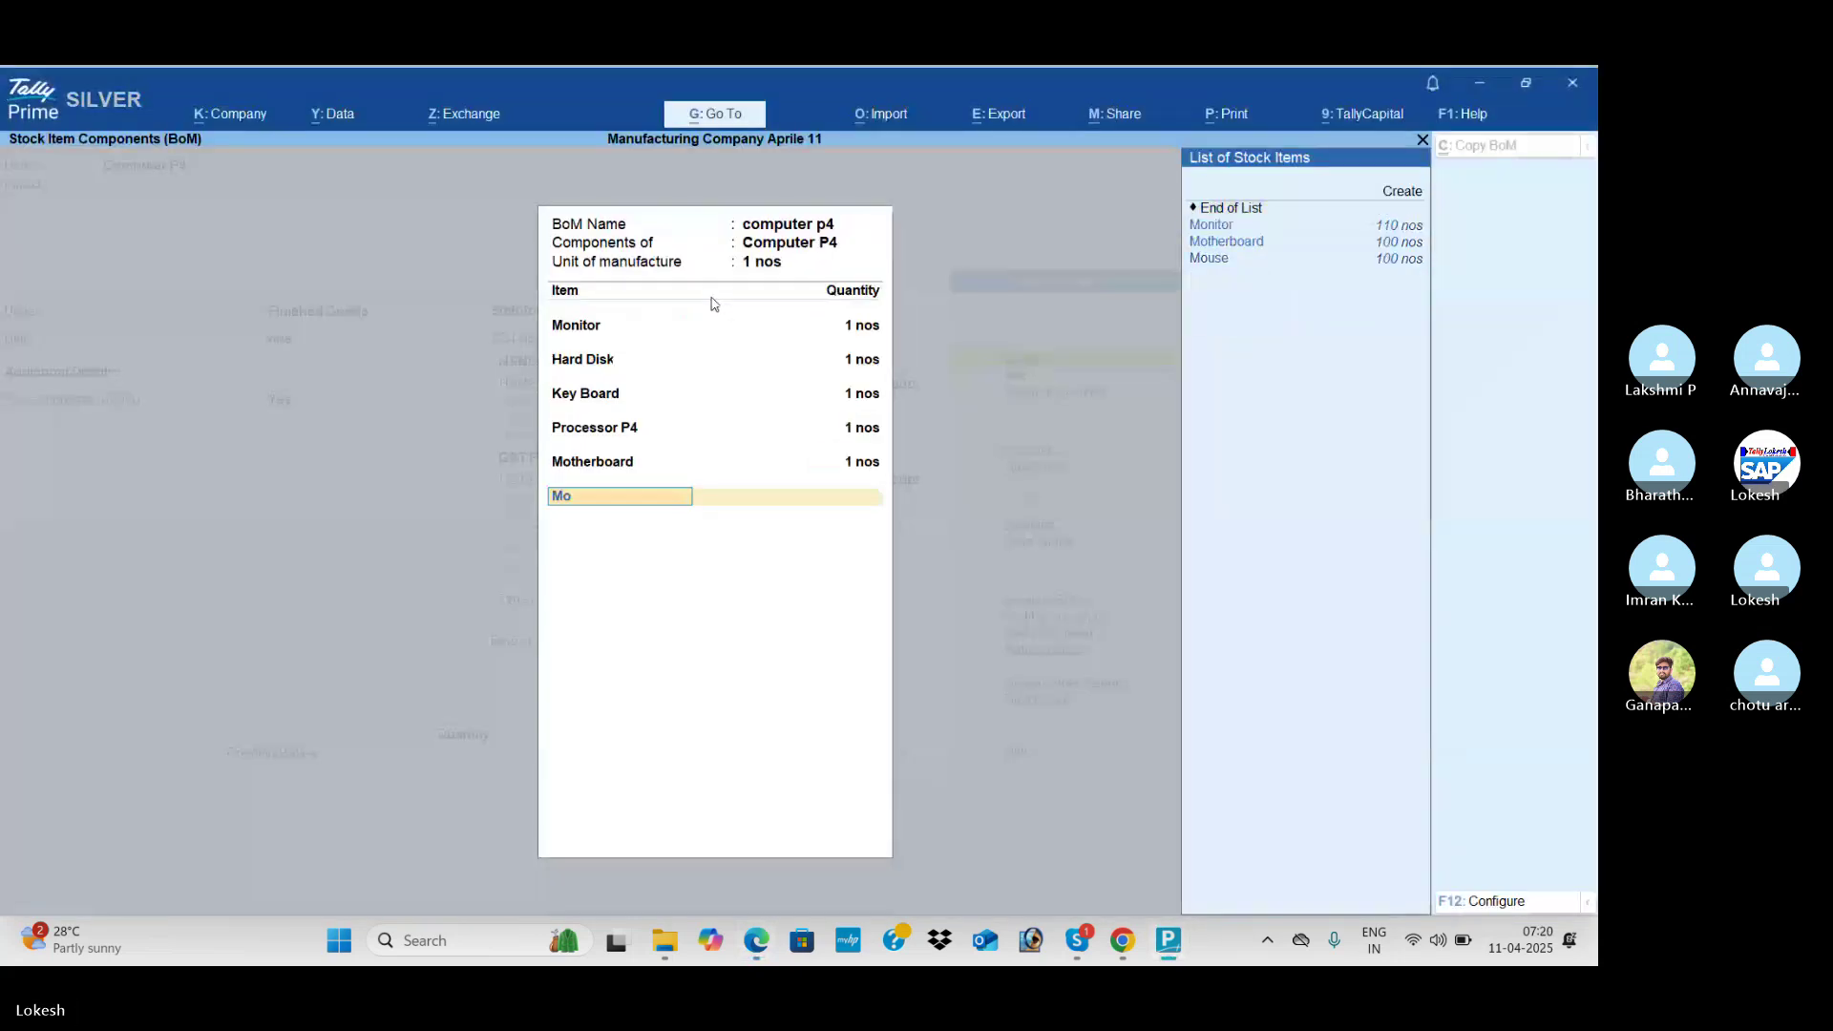
key("Down")
key("Down")
key("Return")
type("1")
key("Return")
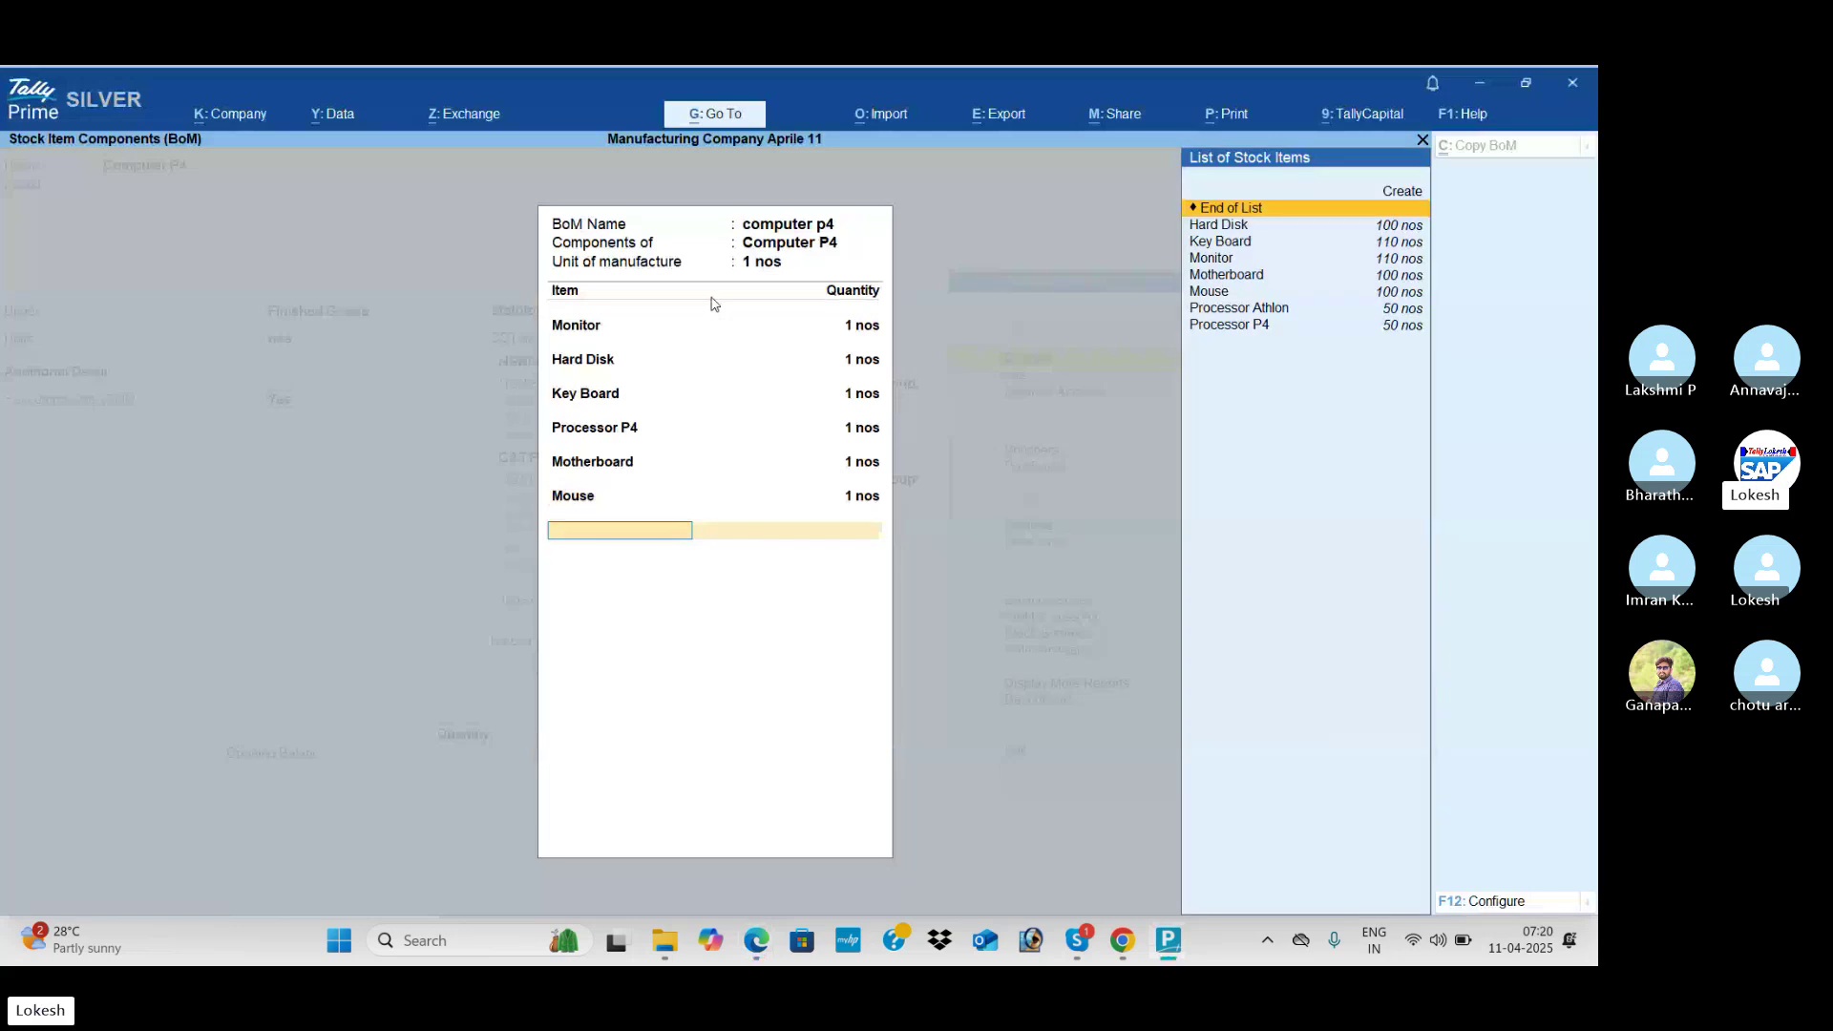
key("Return")
key("Return")
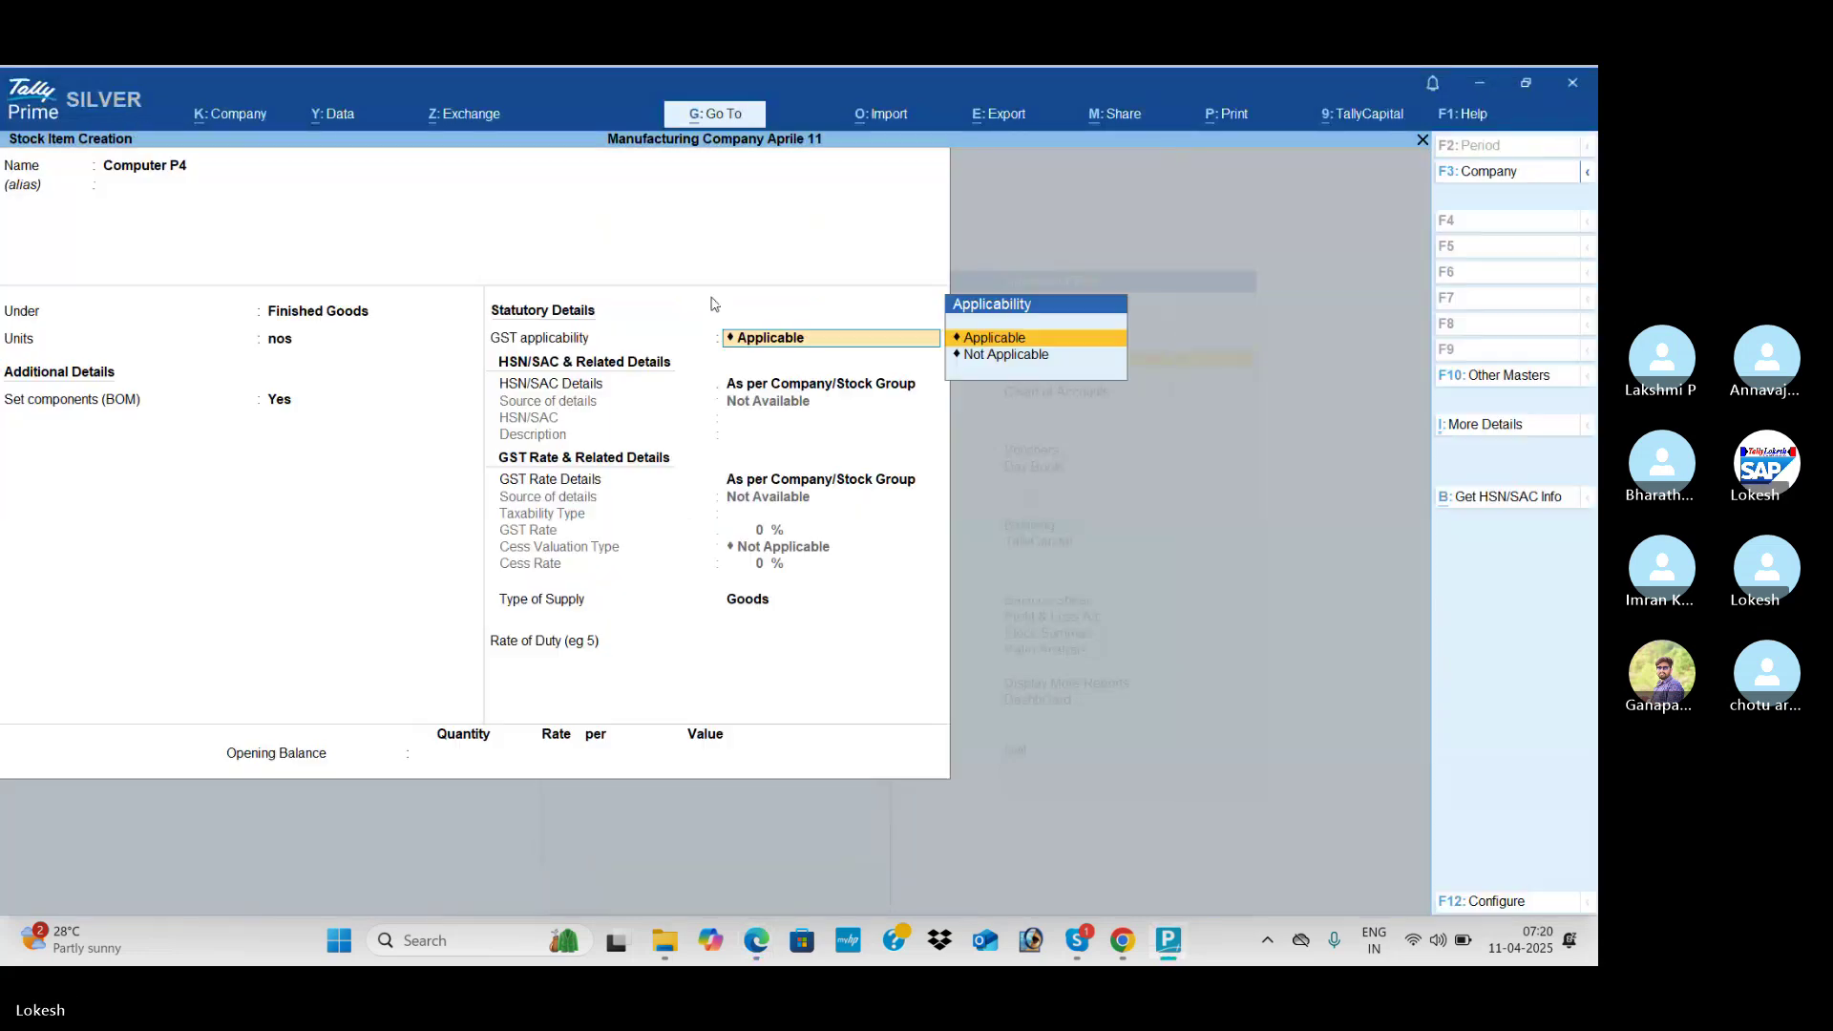
Step: Keep GST applicable for Computer P4 and specify HSN/SAC code 741258 directly in the item, without a description
key("Return")
key("Down")
key("Return")
type("741")
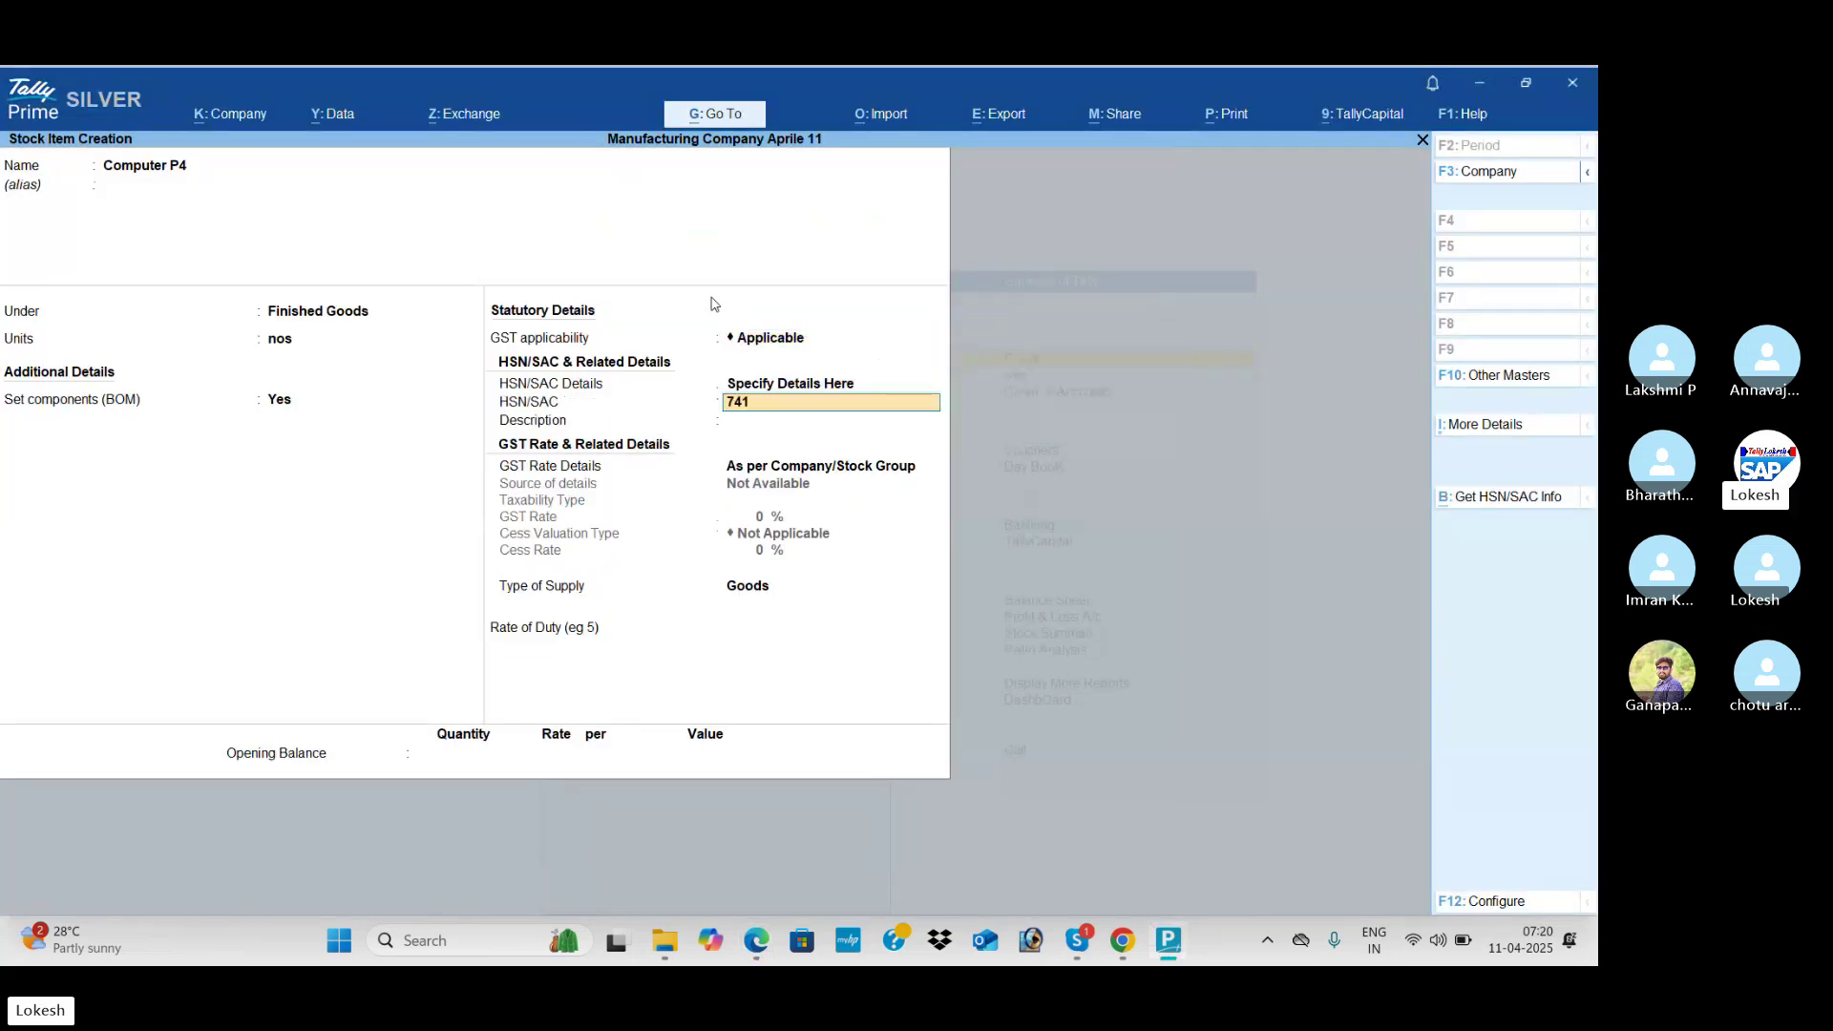
key("Return")
key("Return")
Step: Specify Computer P4's GST rate details as Taxable at 18% with no cess, and save the stock item
key("Down")
key("Return")
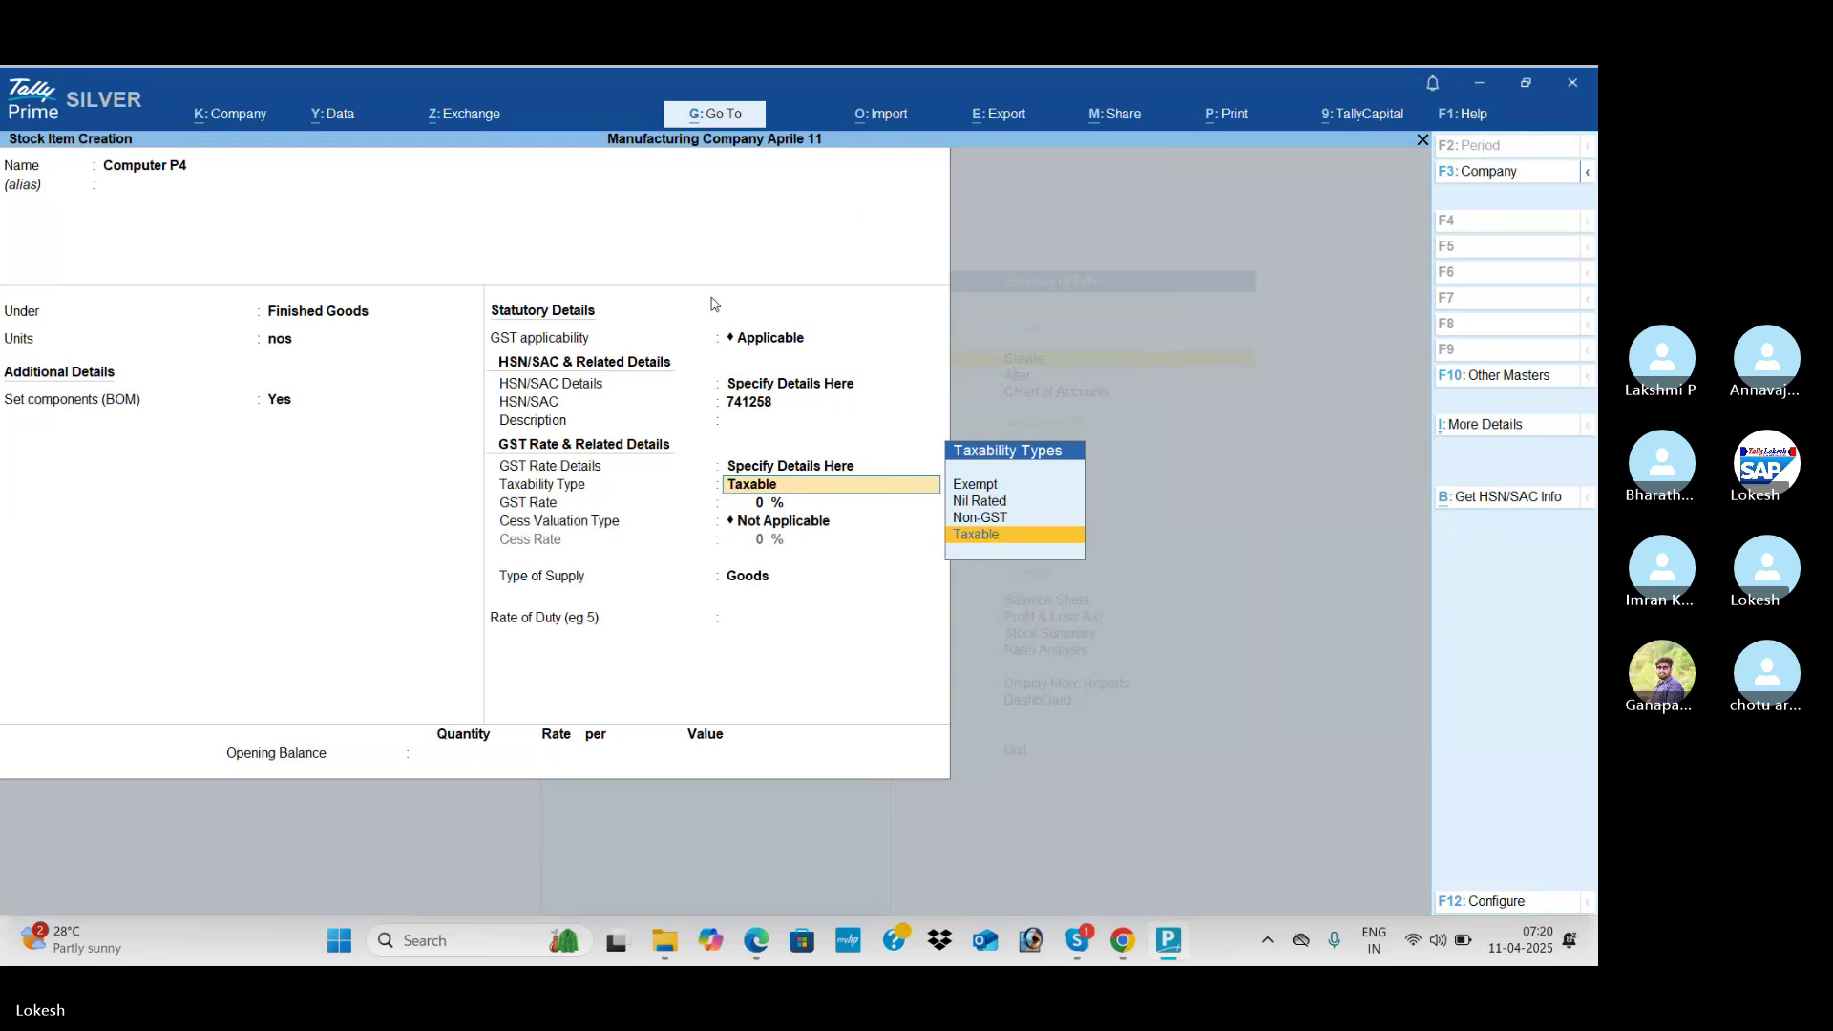
key("Return")
type("18")
key("Return")
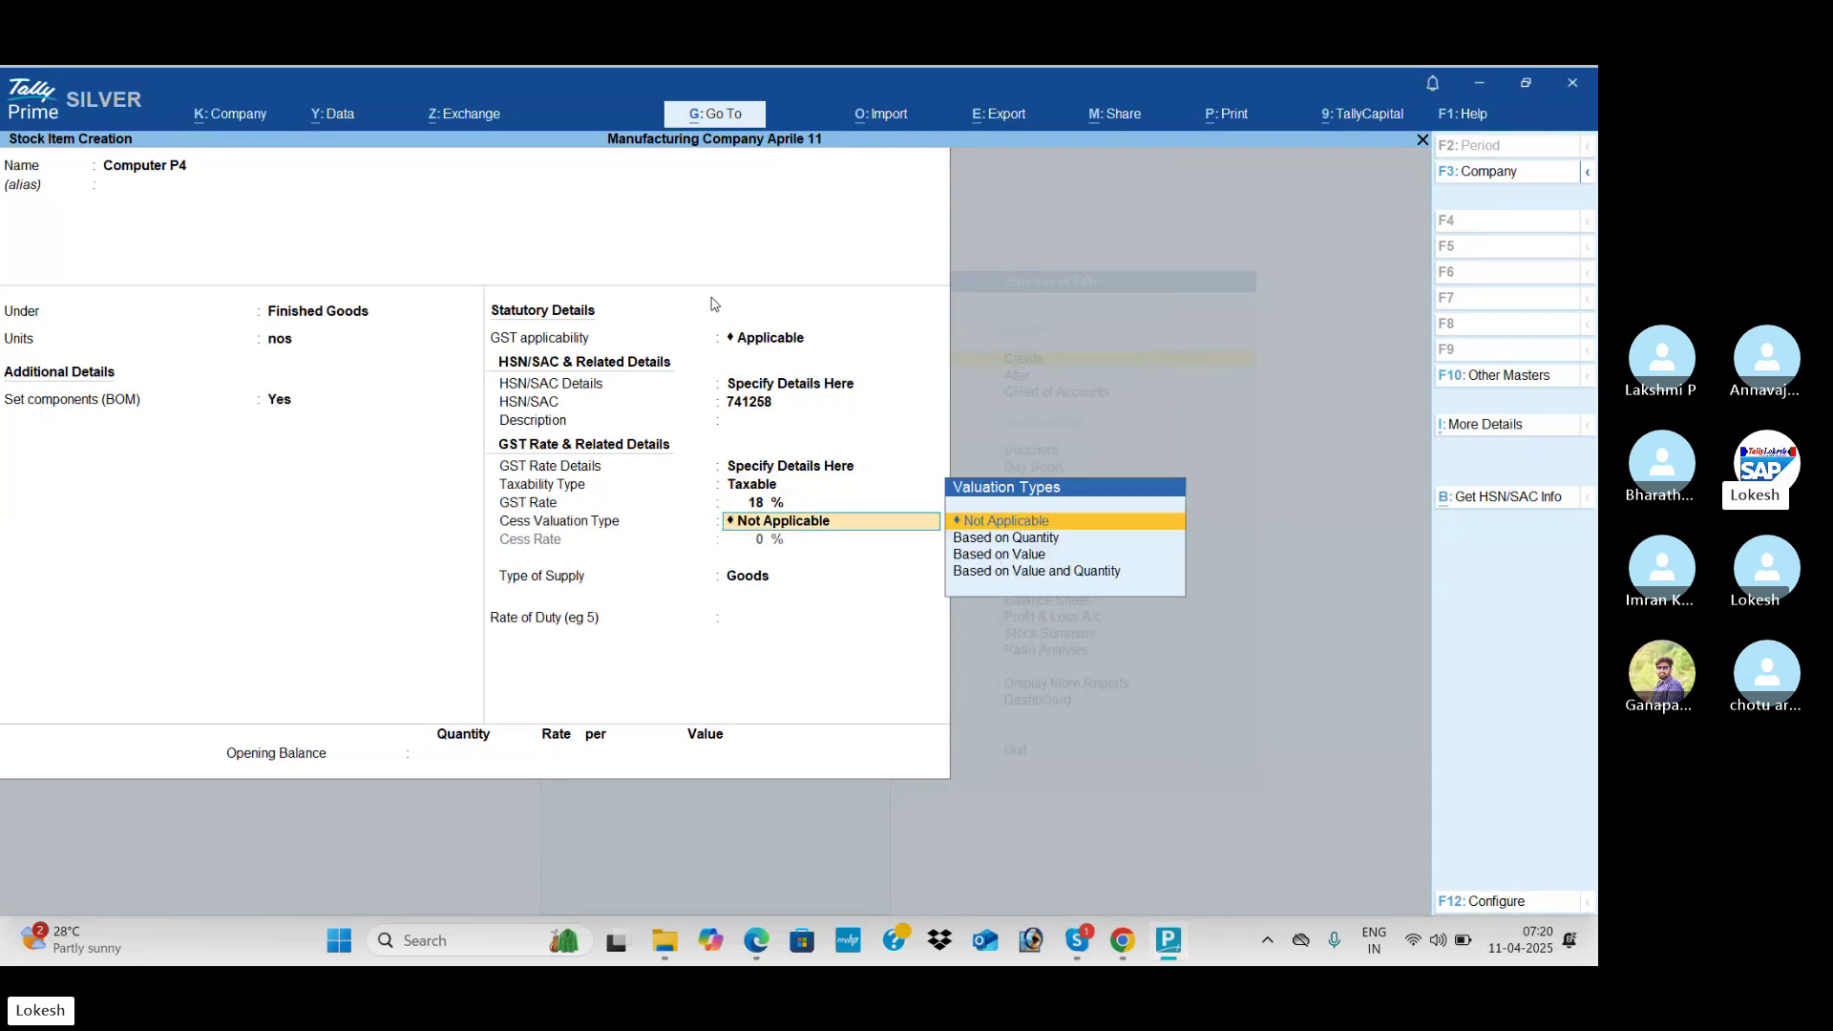
key("Return")
key("Return")
key("Return")
key("Return")
key("Return")
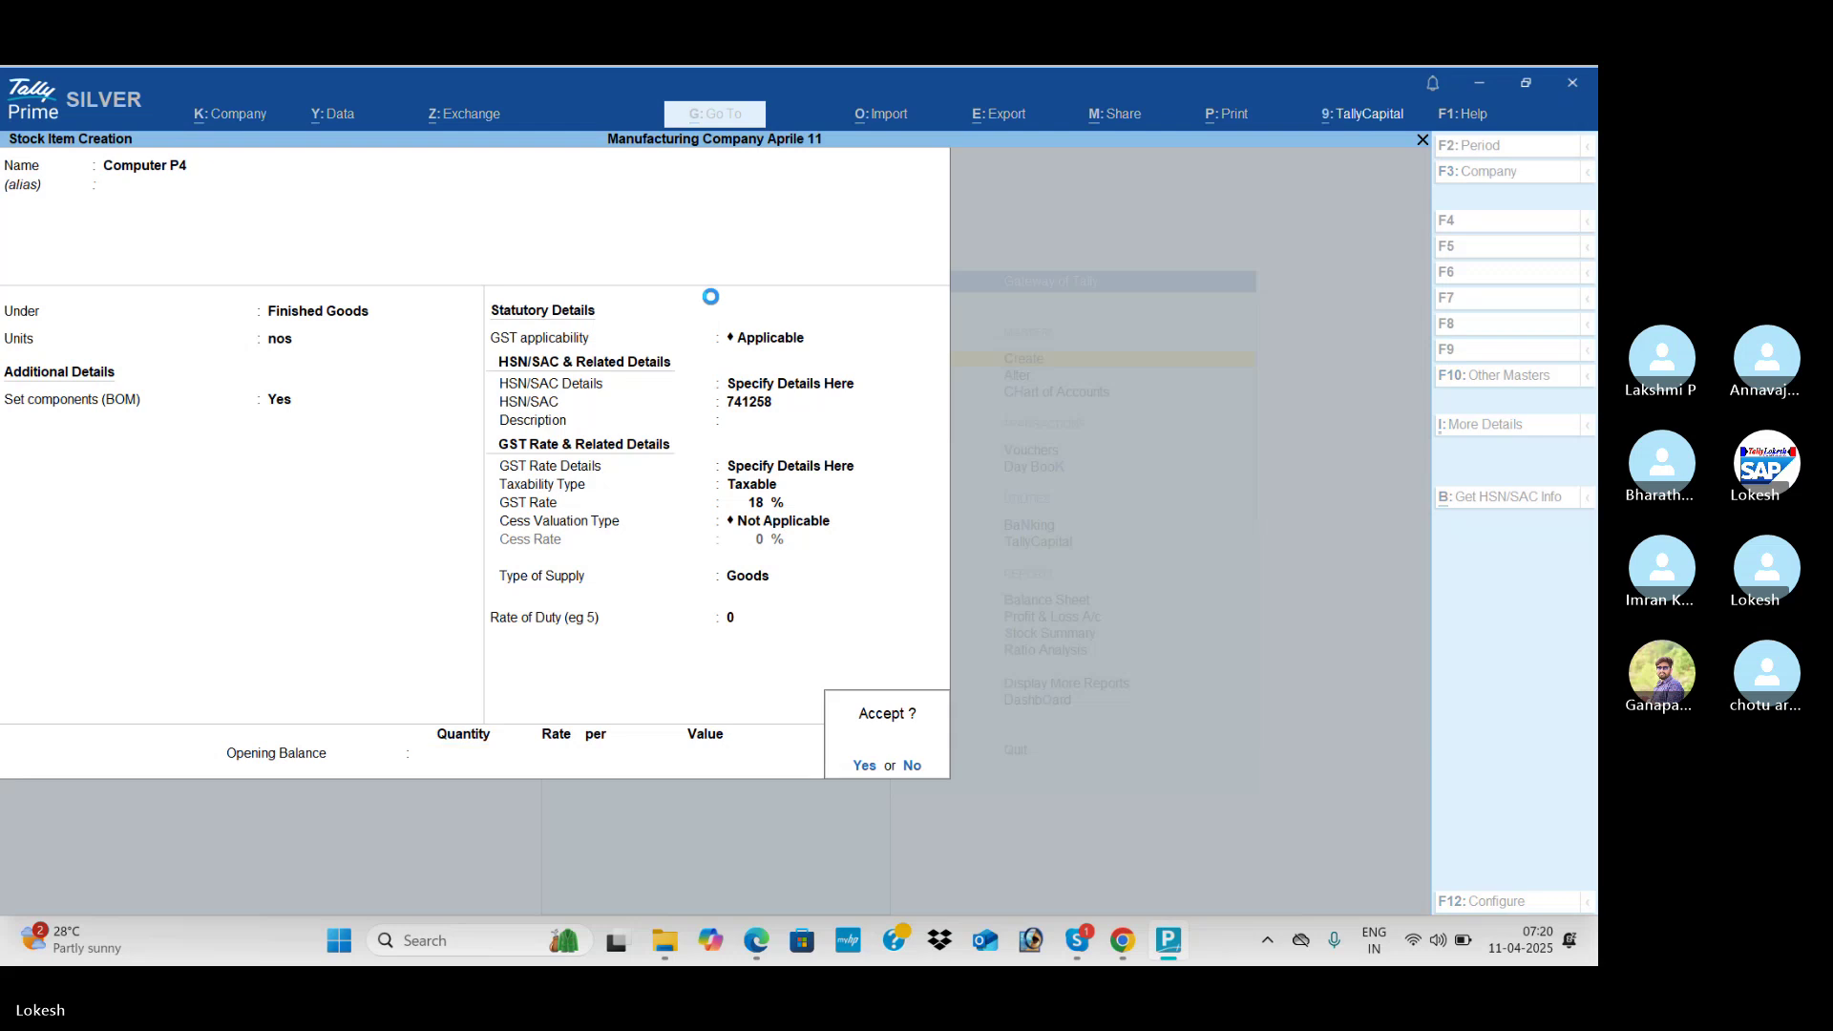
Step: Check transaction 16 in the PDF and name the next stock item Computer Athlon in TallyPrime
key("alt+Tab")
scroll(668, 478, "down", 4)
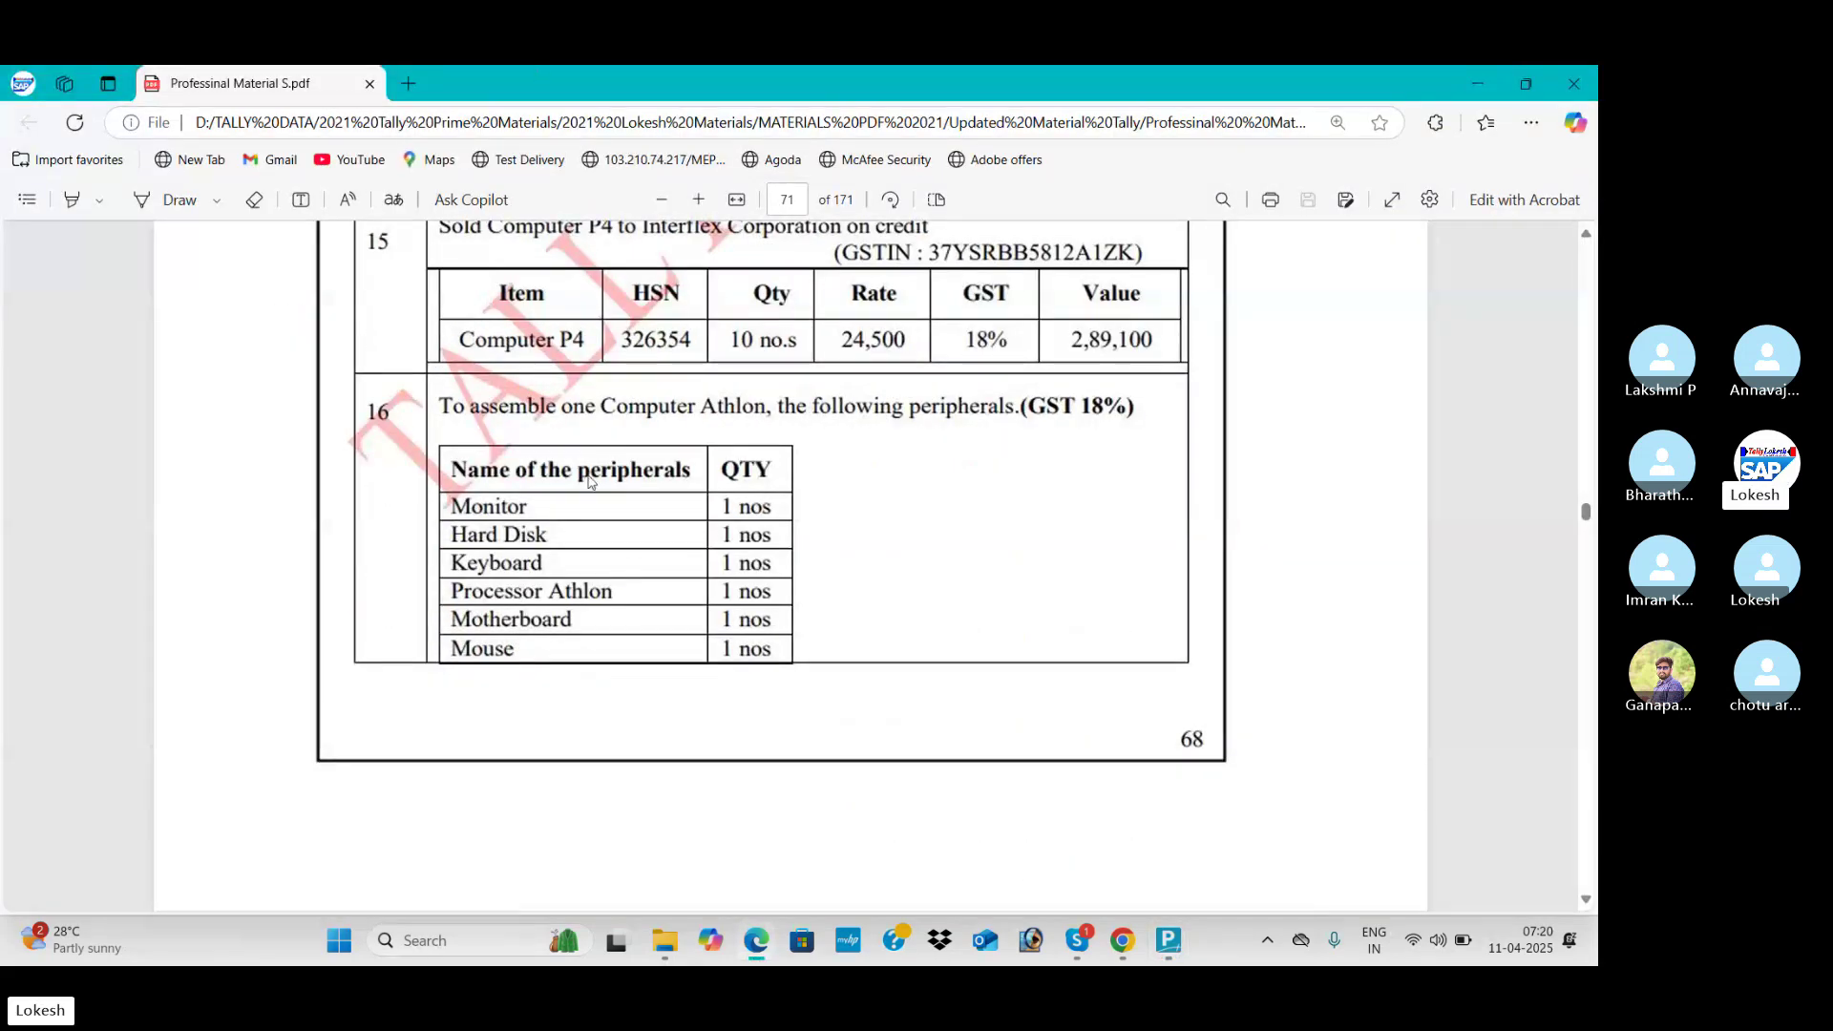
key("alt+Tab")
type("computer p4")
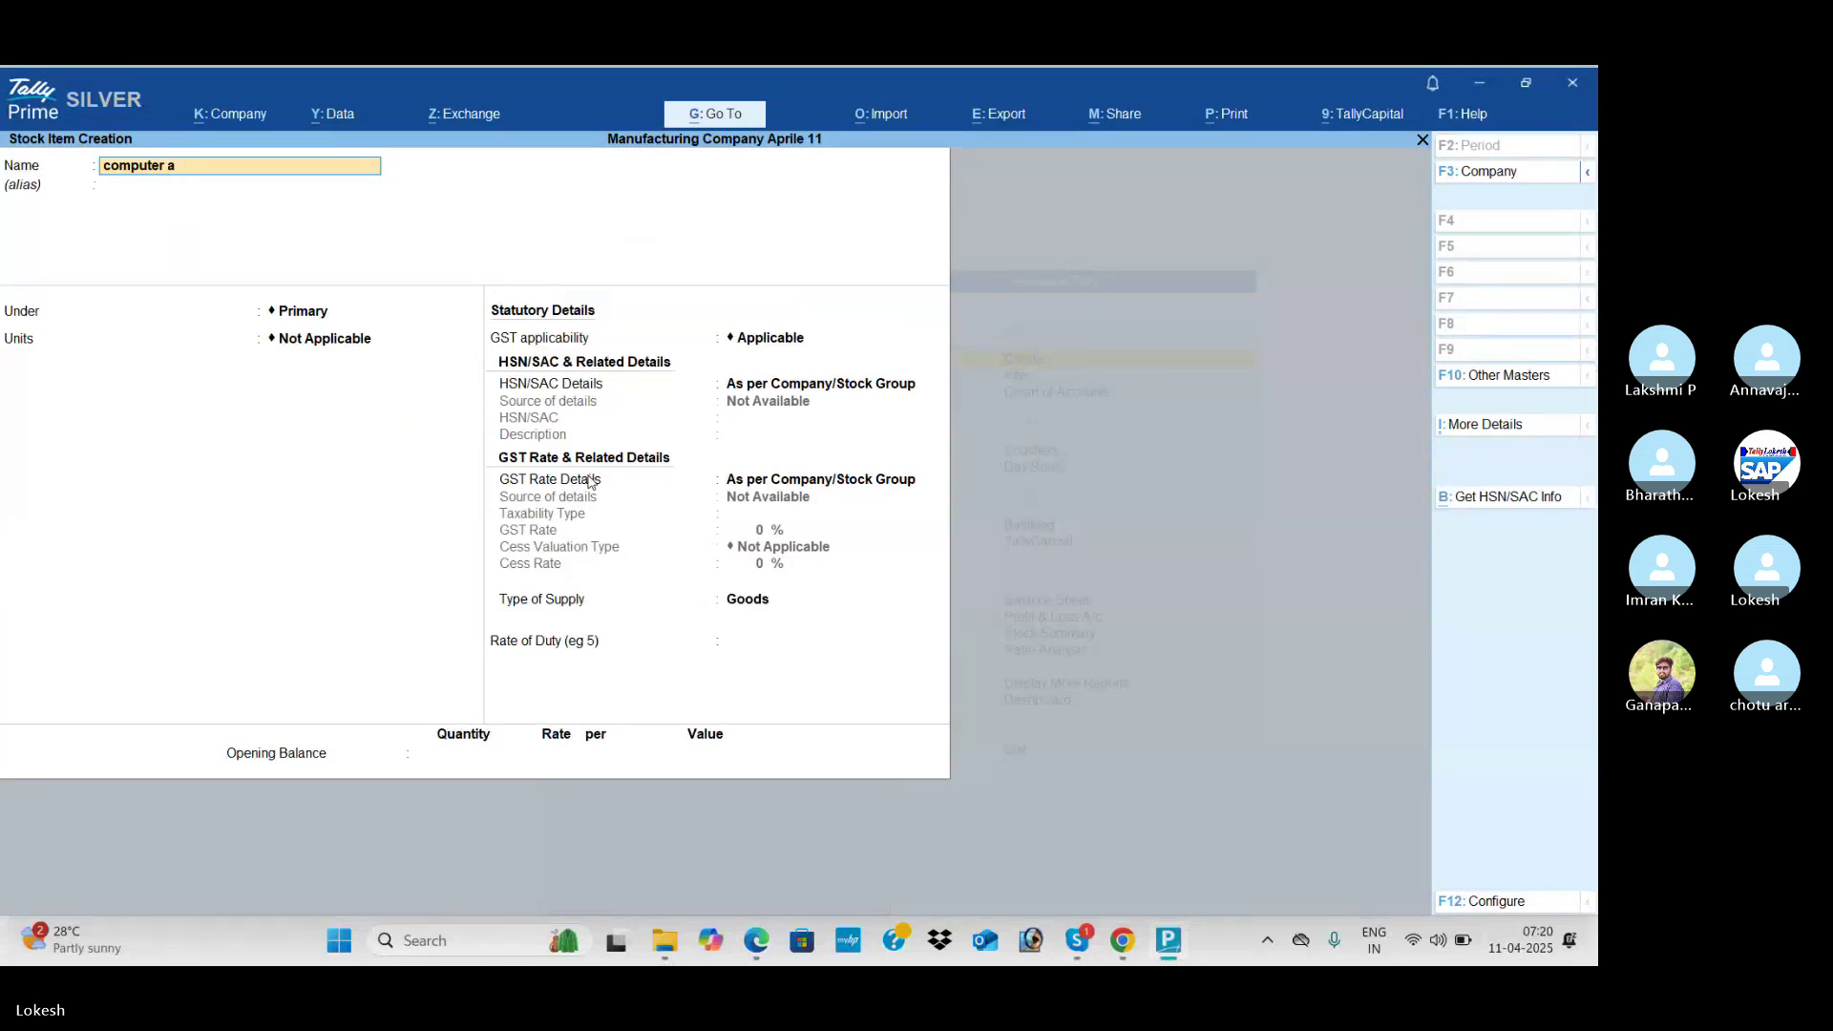
type("on")
key("BackSpace")
key("BackSpace")
key("BackSpace")
key("BackSpace")
key("BackSpace")
key("BackSpace")
key("BackSpace")
key("BackSpace")
key("BackSpace")
key("BackSpace")
key("BackSpace")
key("BackSpace")
key("BackSpace")
key("BackSpace")
key("BackSpace")
key("Return")
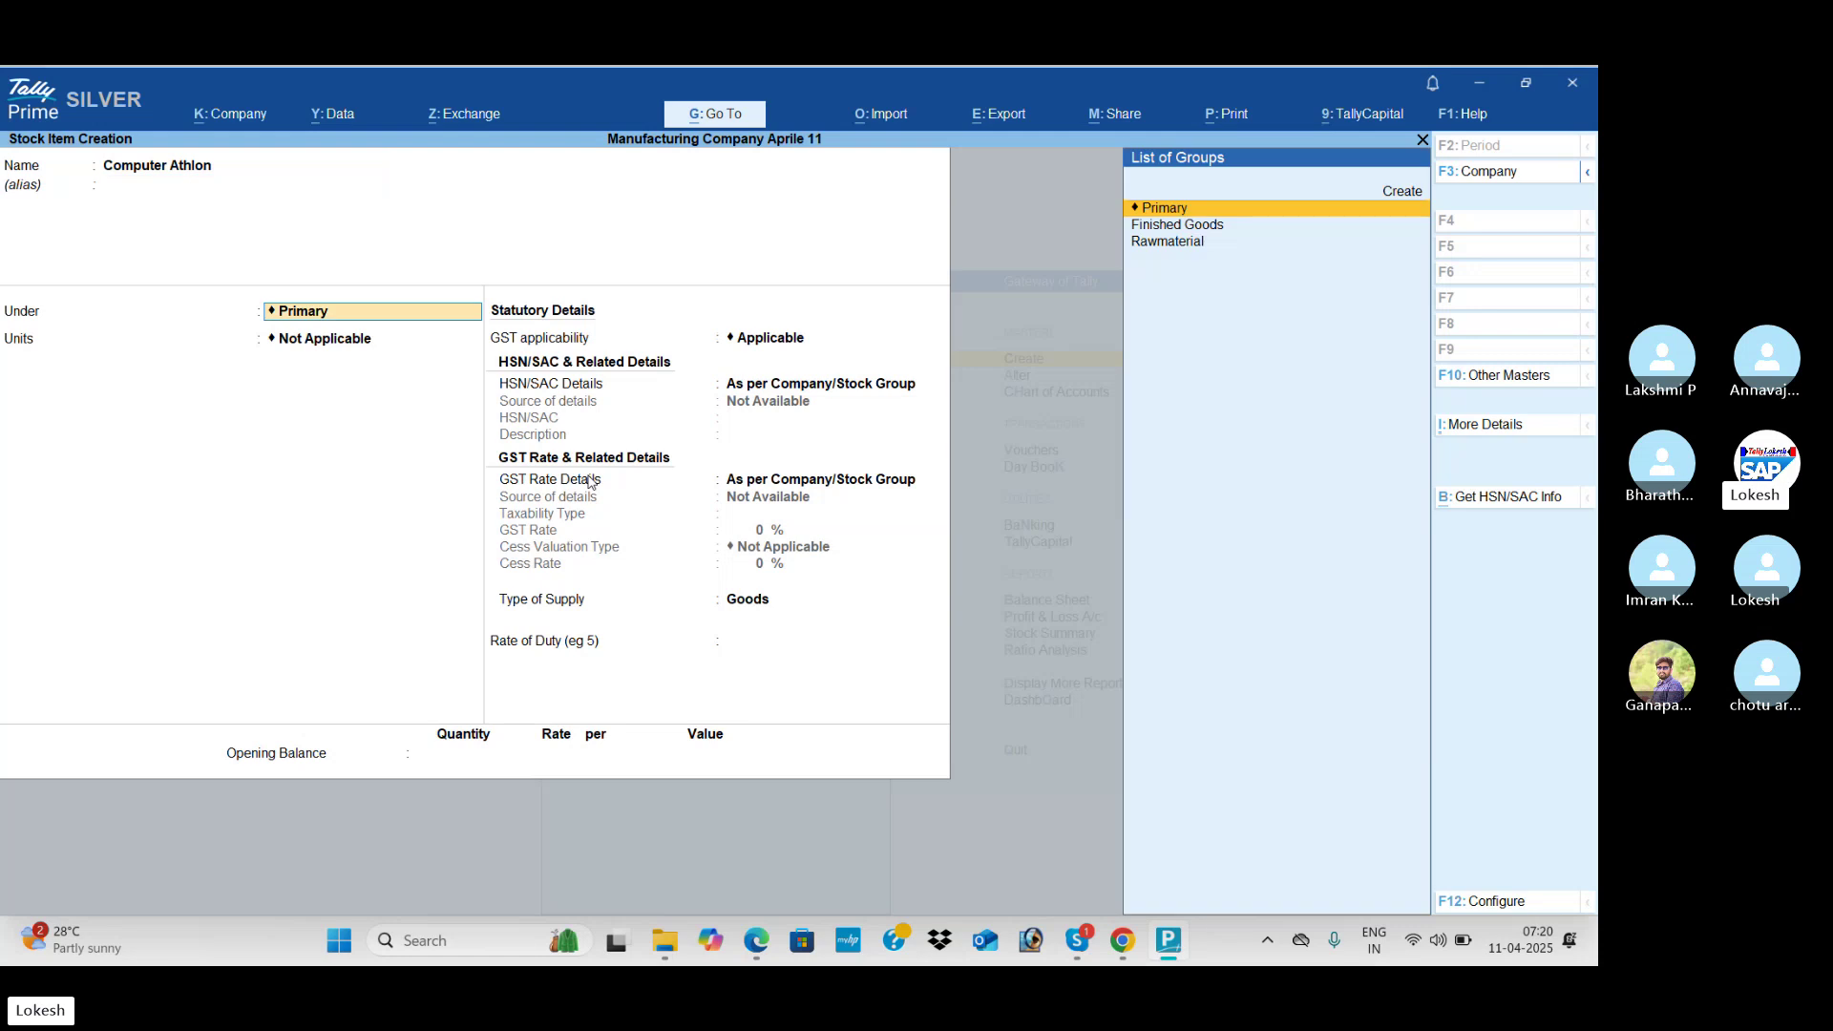
Step: Place Computer Athlon under the Finished Goods group and set its unit to nos
key("Down")
key("Return")
key("Down")
key("Return")
Step: Set components (BOM) to Yes and name the bill of materials Computer Athlon, with 1 nos as unit of manufacture
type("y")
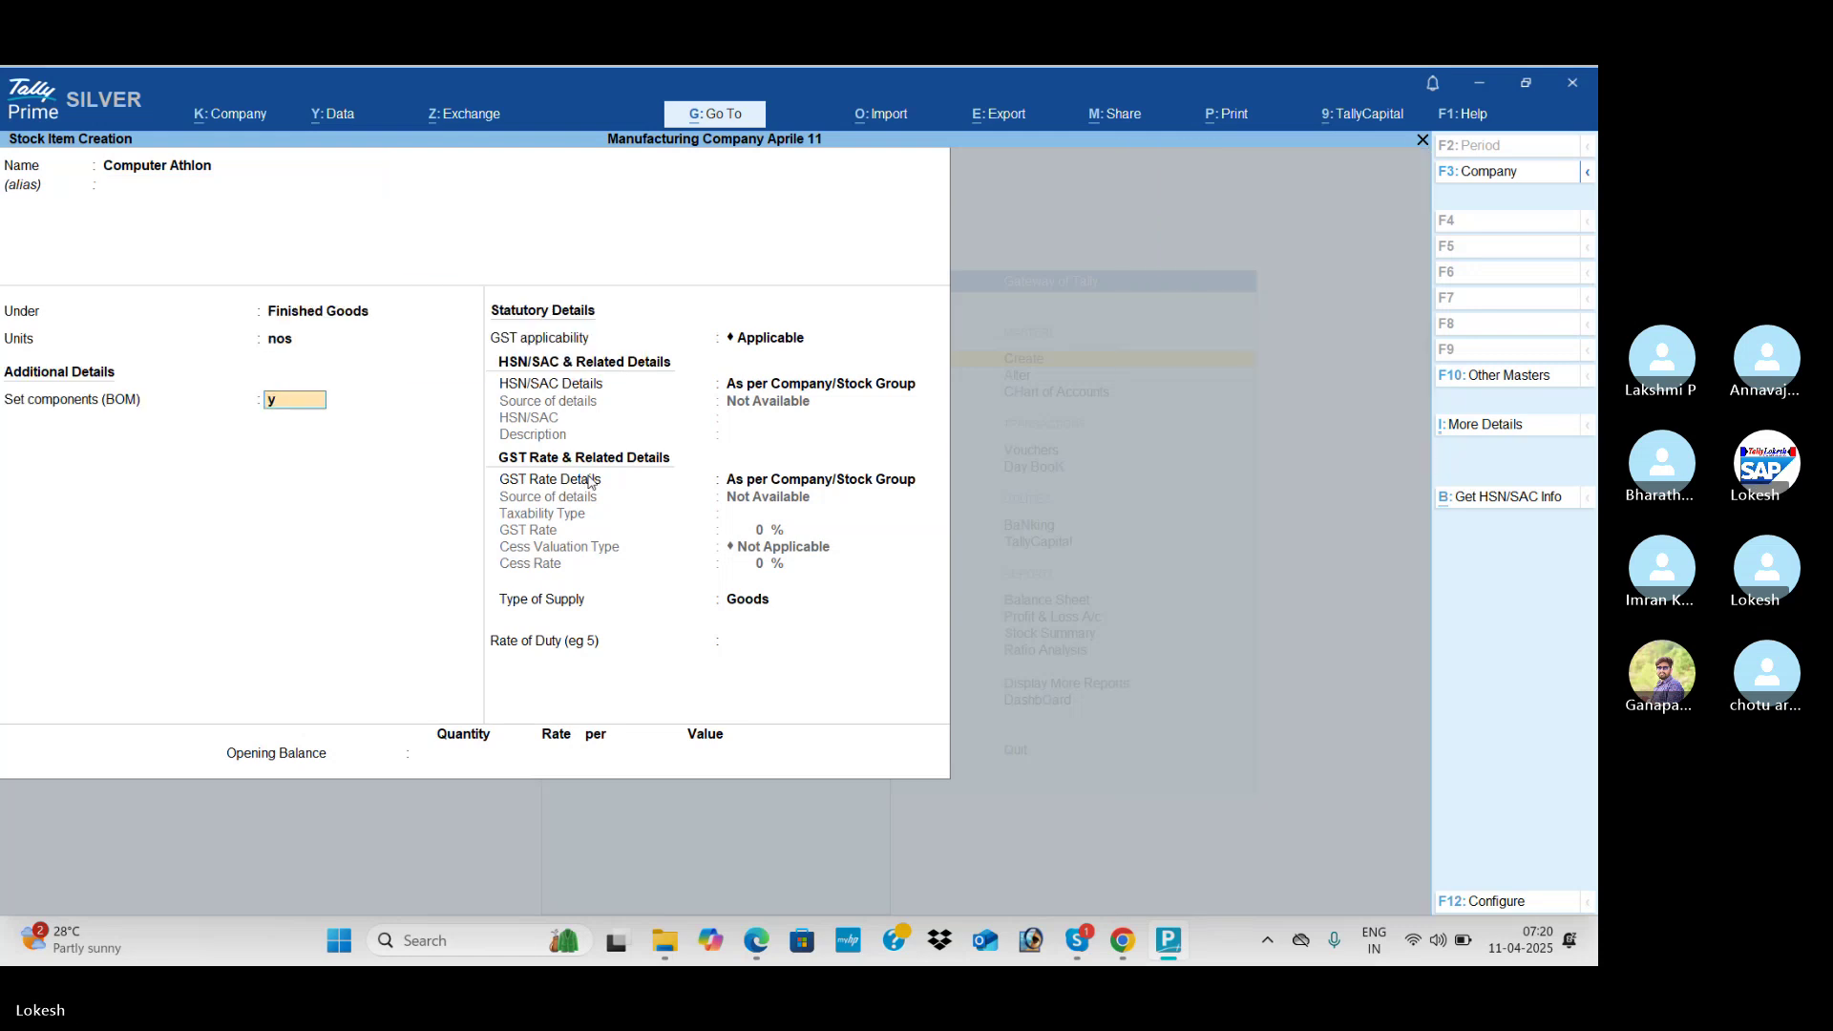
key("Return")
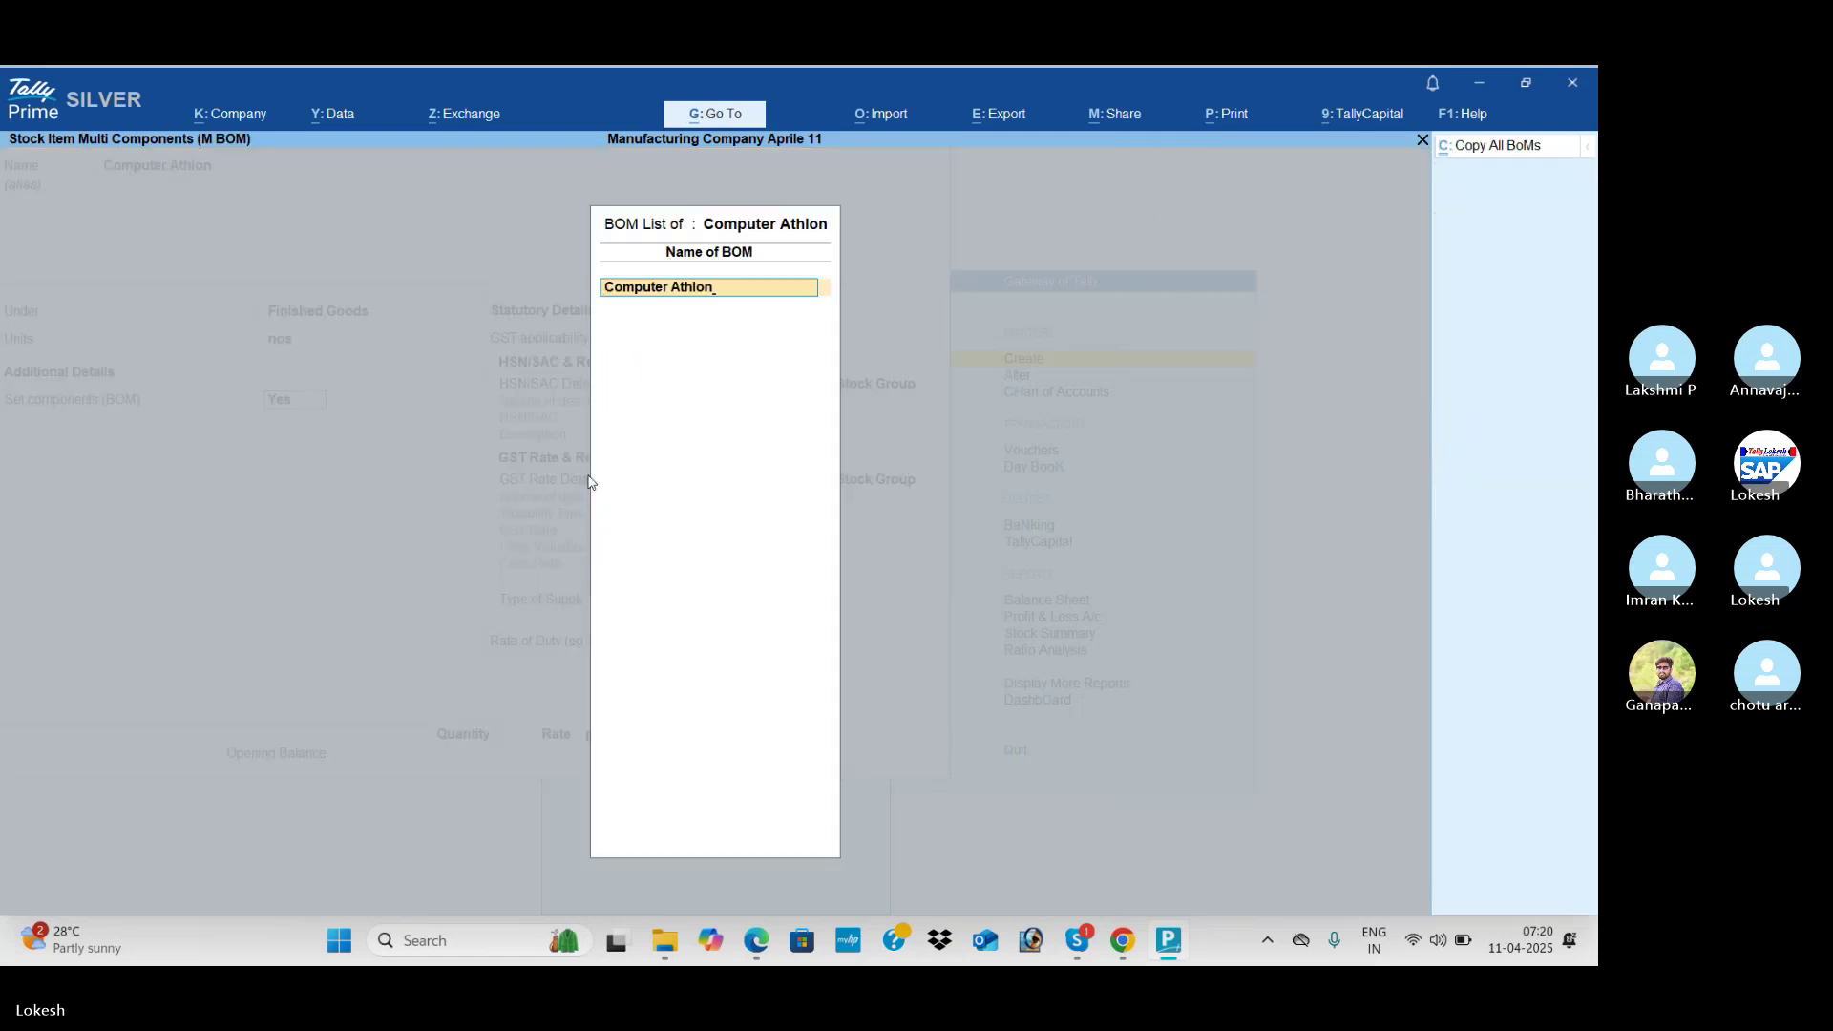
key("Return")
key("Return")
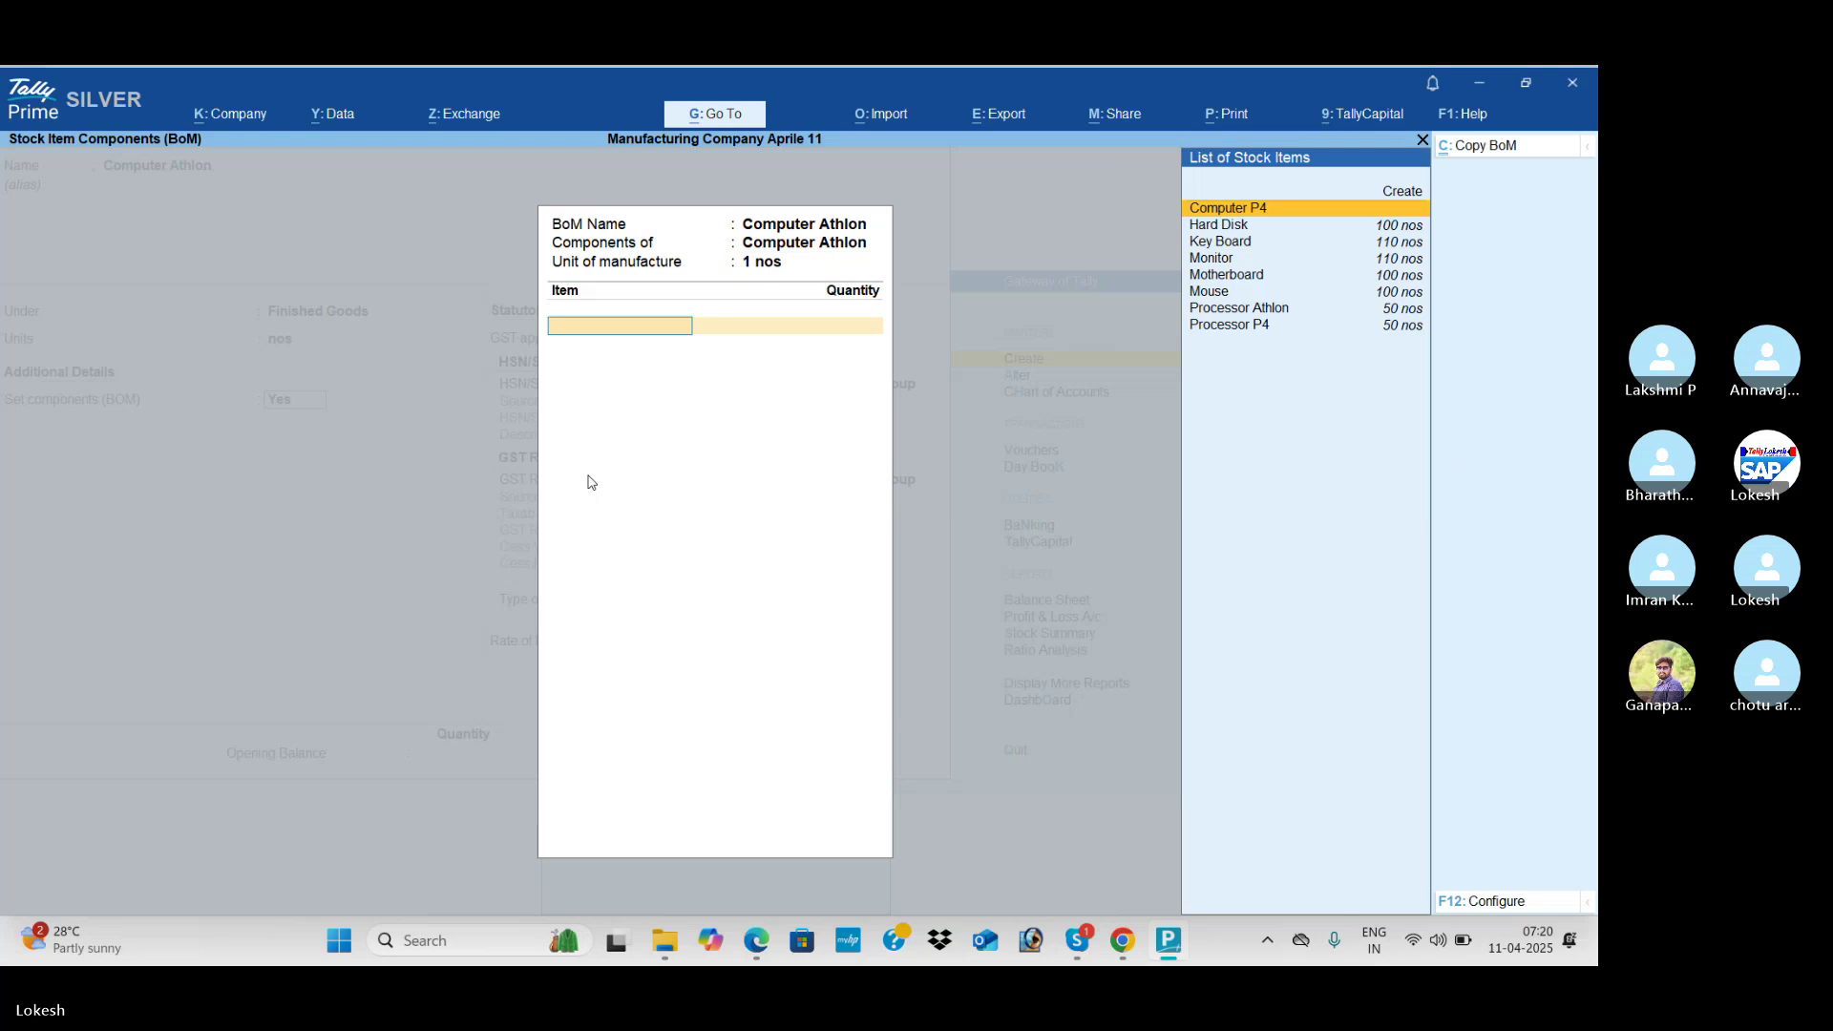
Step: Check the PDF's peripherals for Computer Athlon and add Monitor, 1 nos, as its first component
key("alt+Tab")
key("alt+Tab")
type("mo")
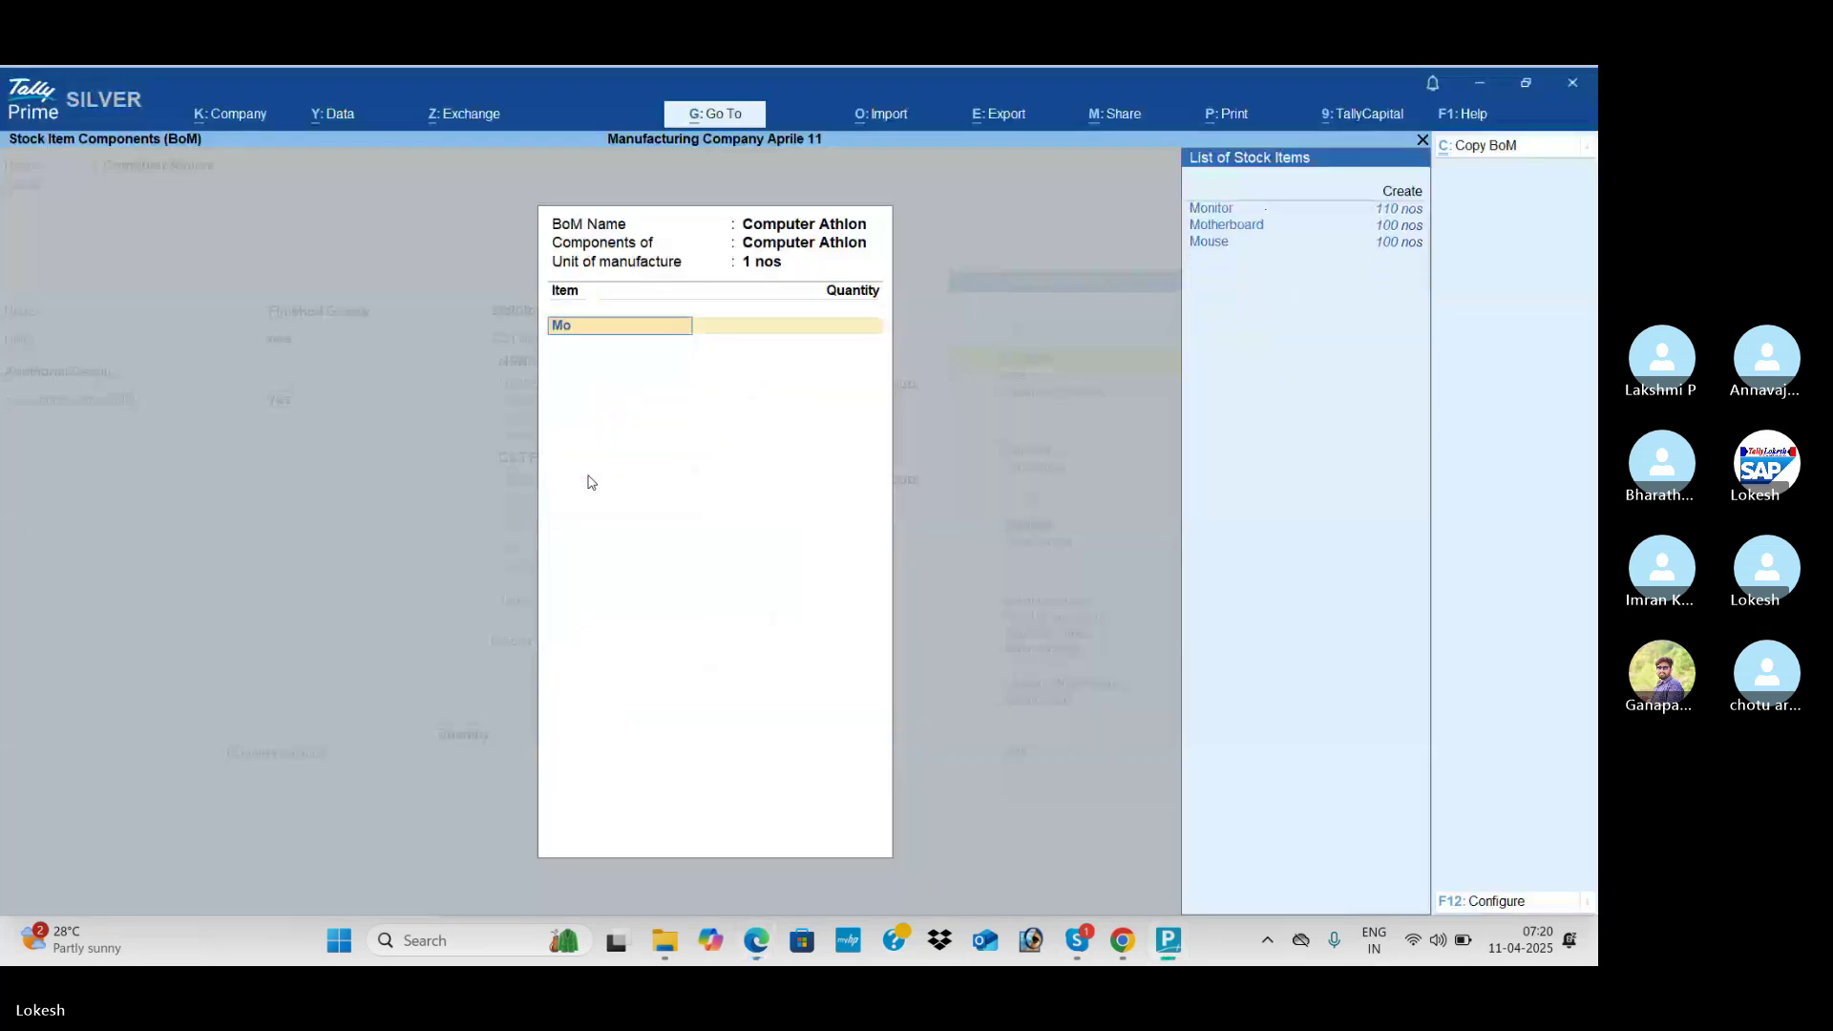
key("Return")
type("1")
key("Return")
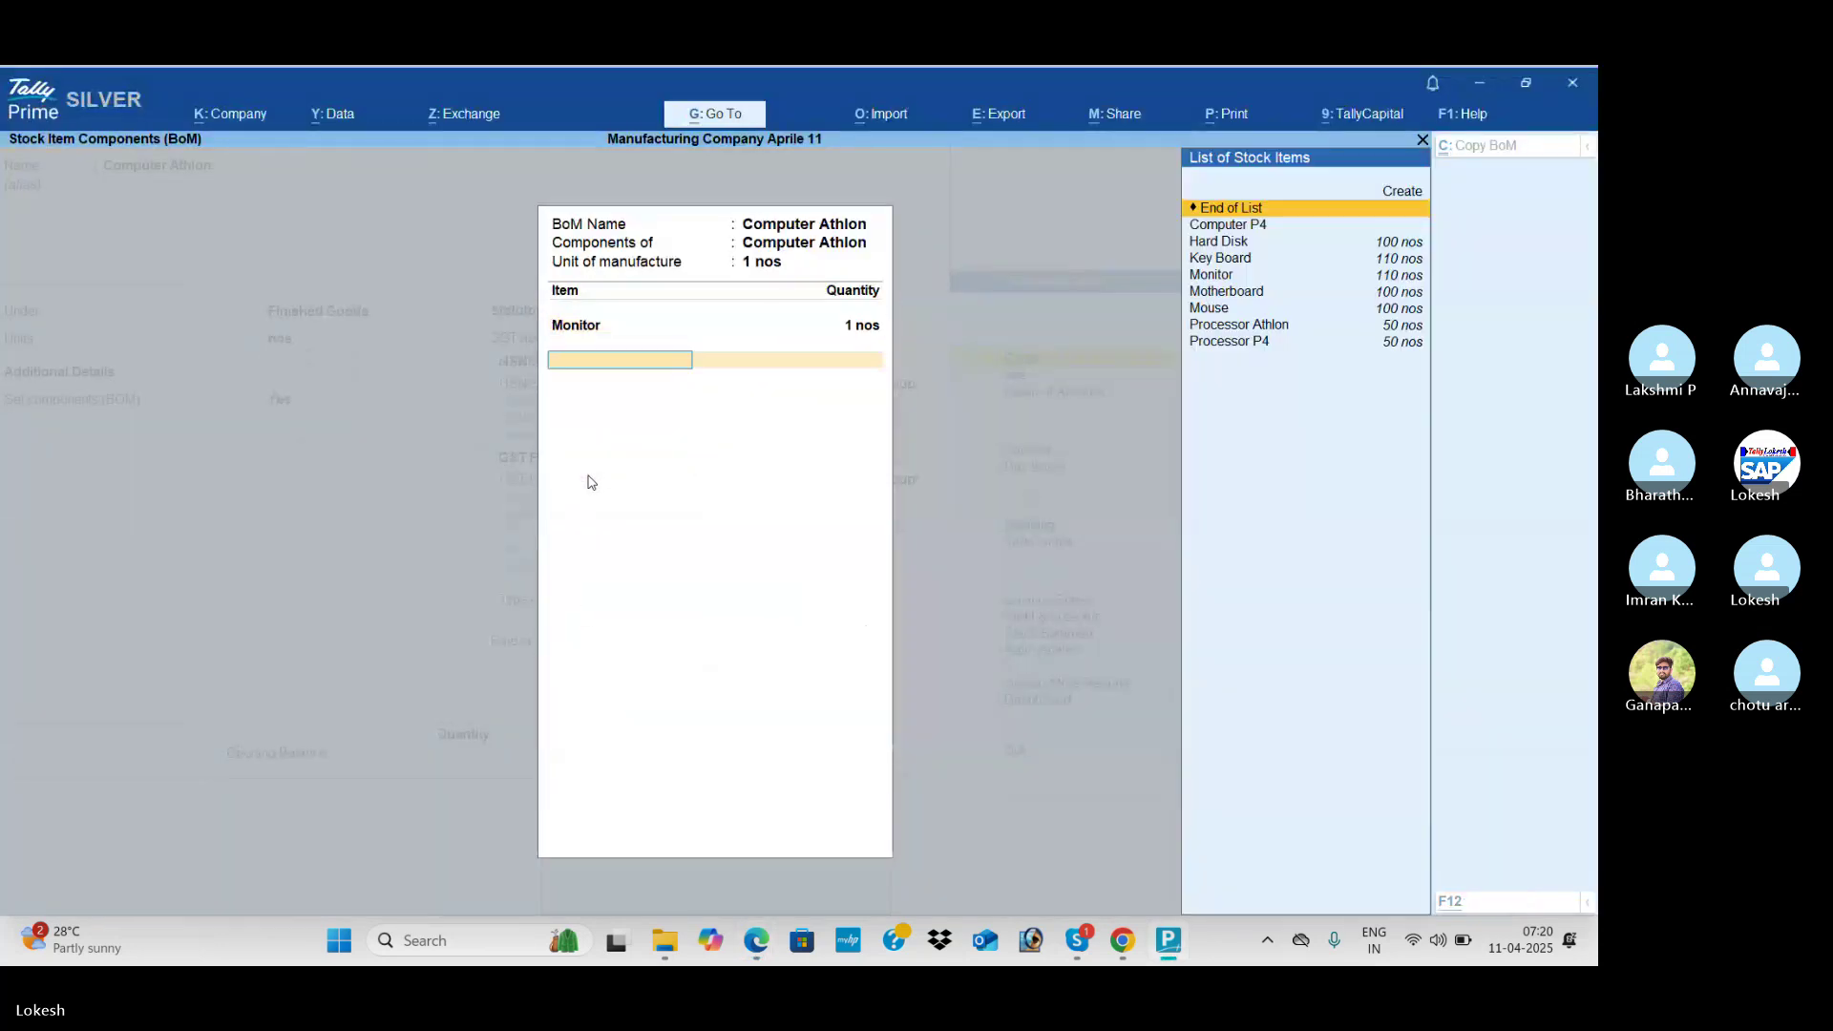
Step: Add Hard Disk with a quantity of 1 nos to the Computer Athlon bill of materials, following the PDF
key("alt+Tab")
key("alt+Tab")
type("H")
key("Return")
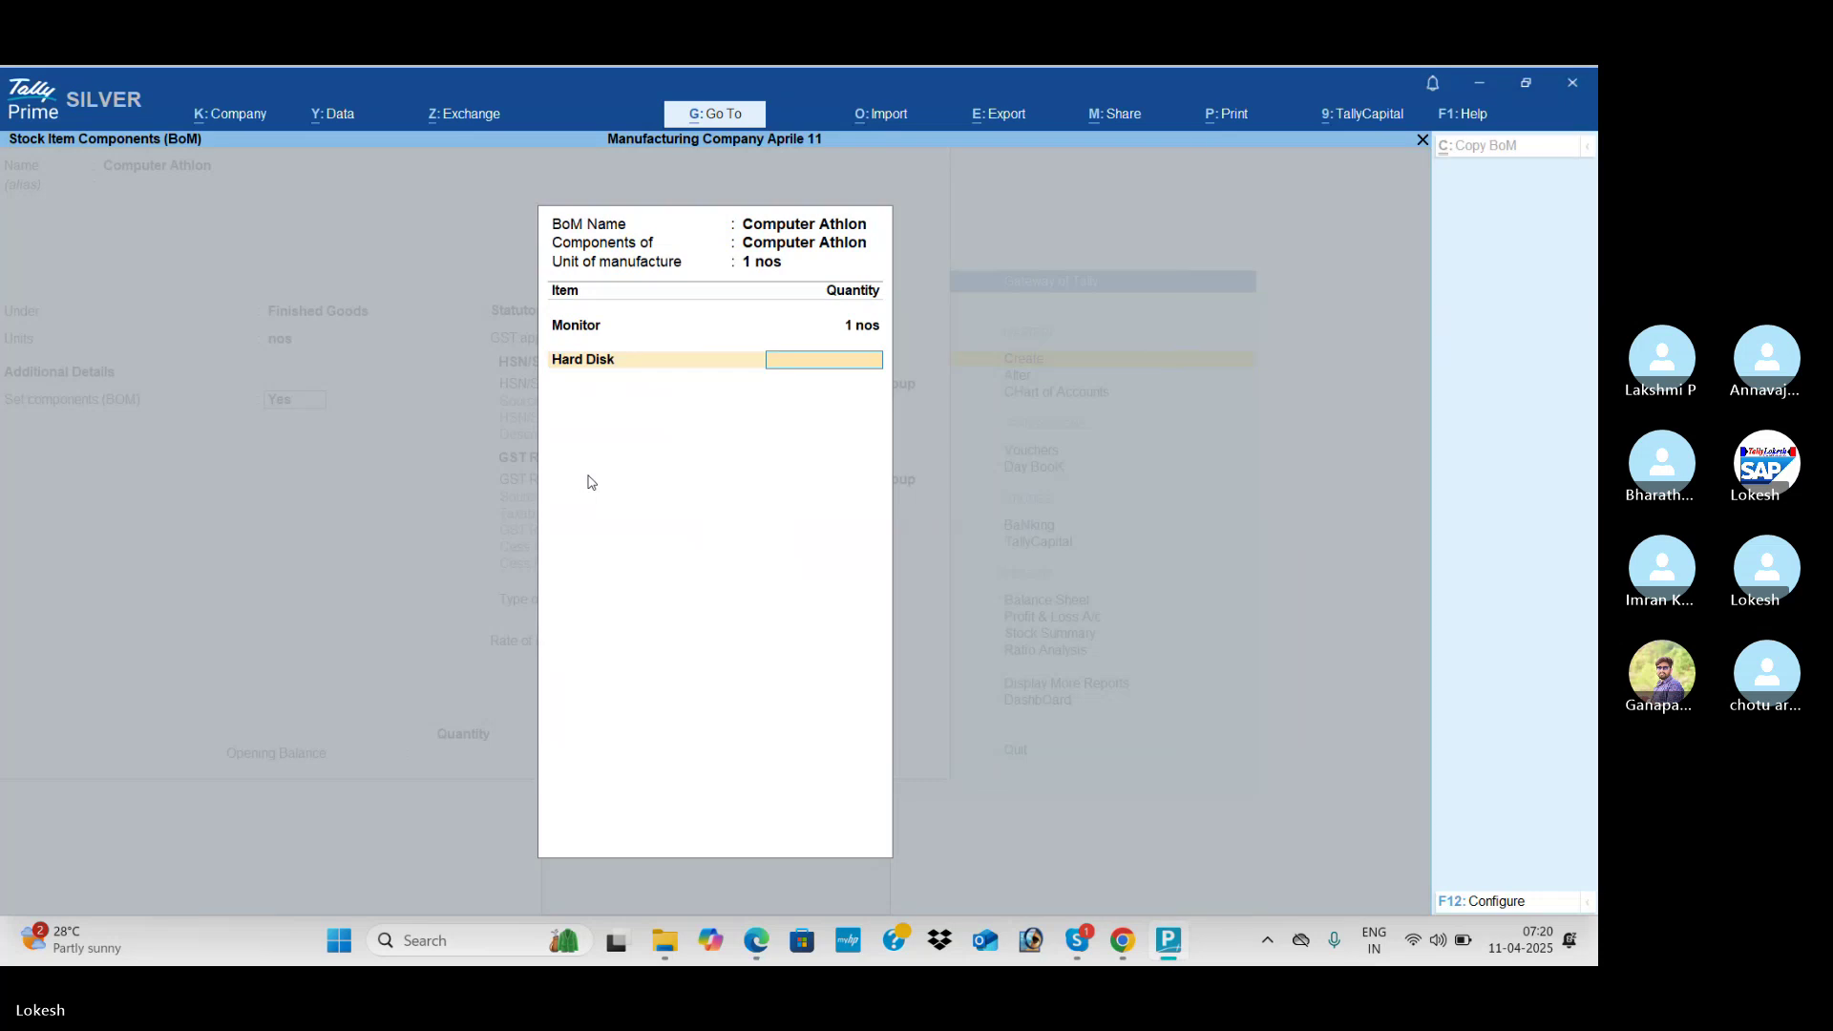
type("1")
key("Return")
Step: Check the PDF list and choose Key Board as the next component of Computer Athlon
key("alt+Tab")
key("alt+Tab")
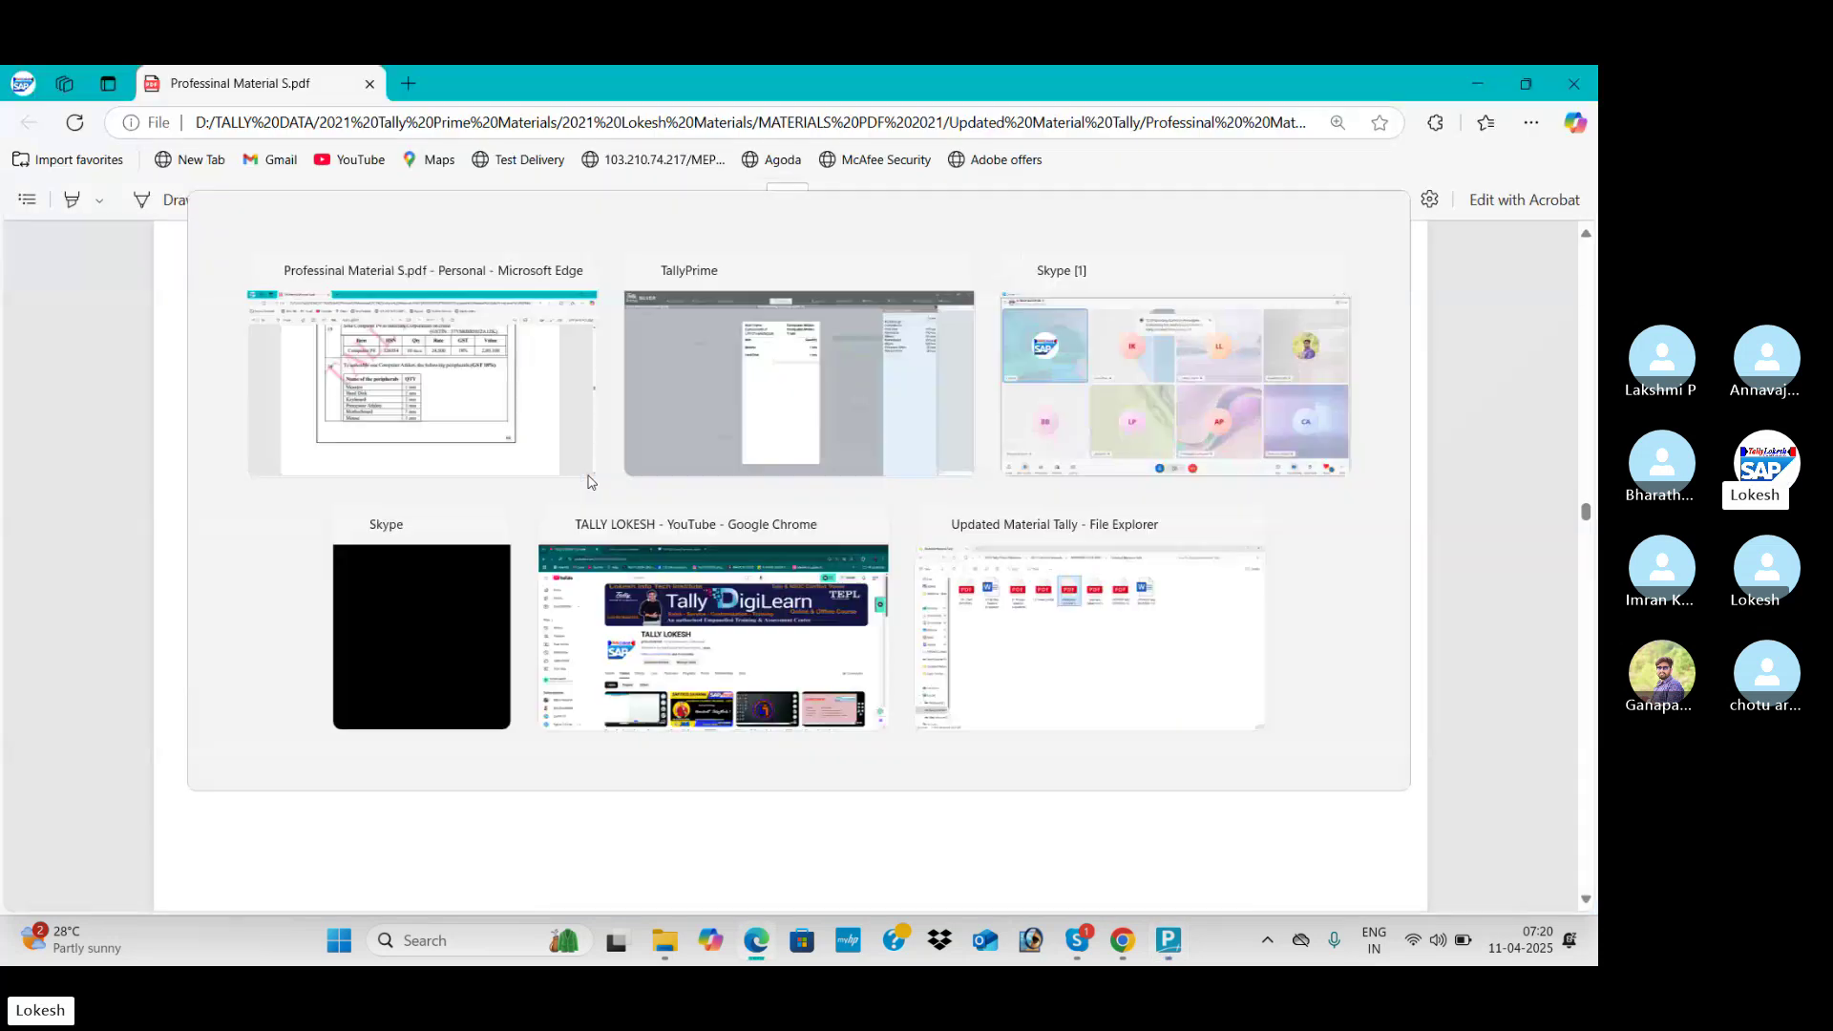
type("K")
key("Return")
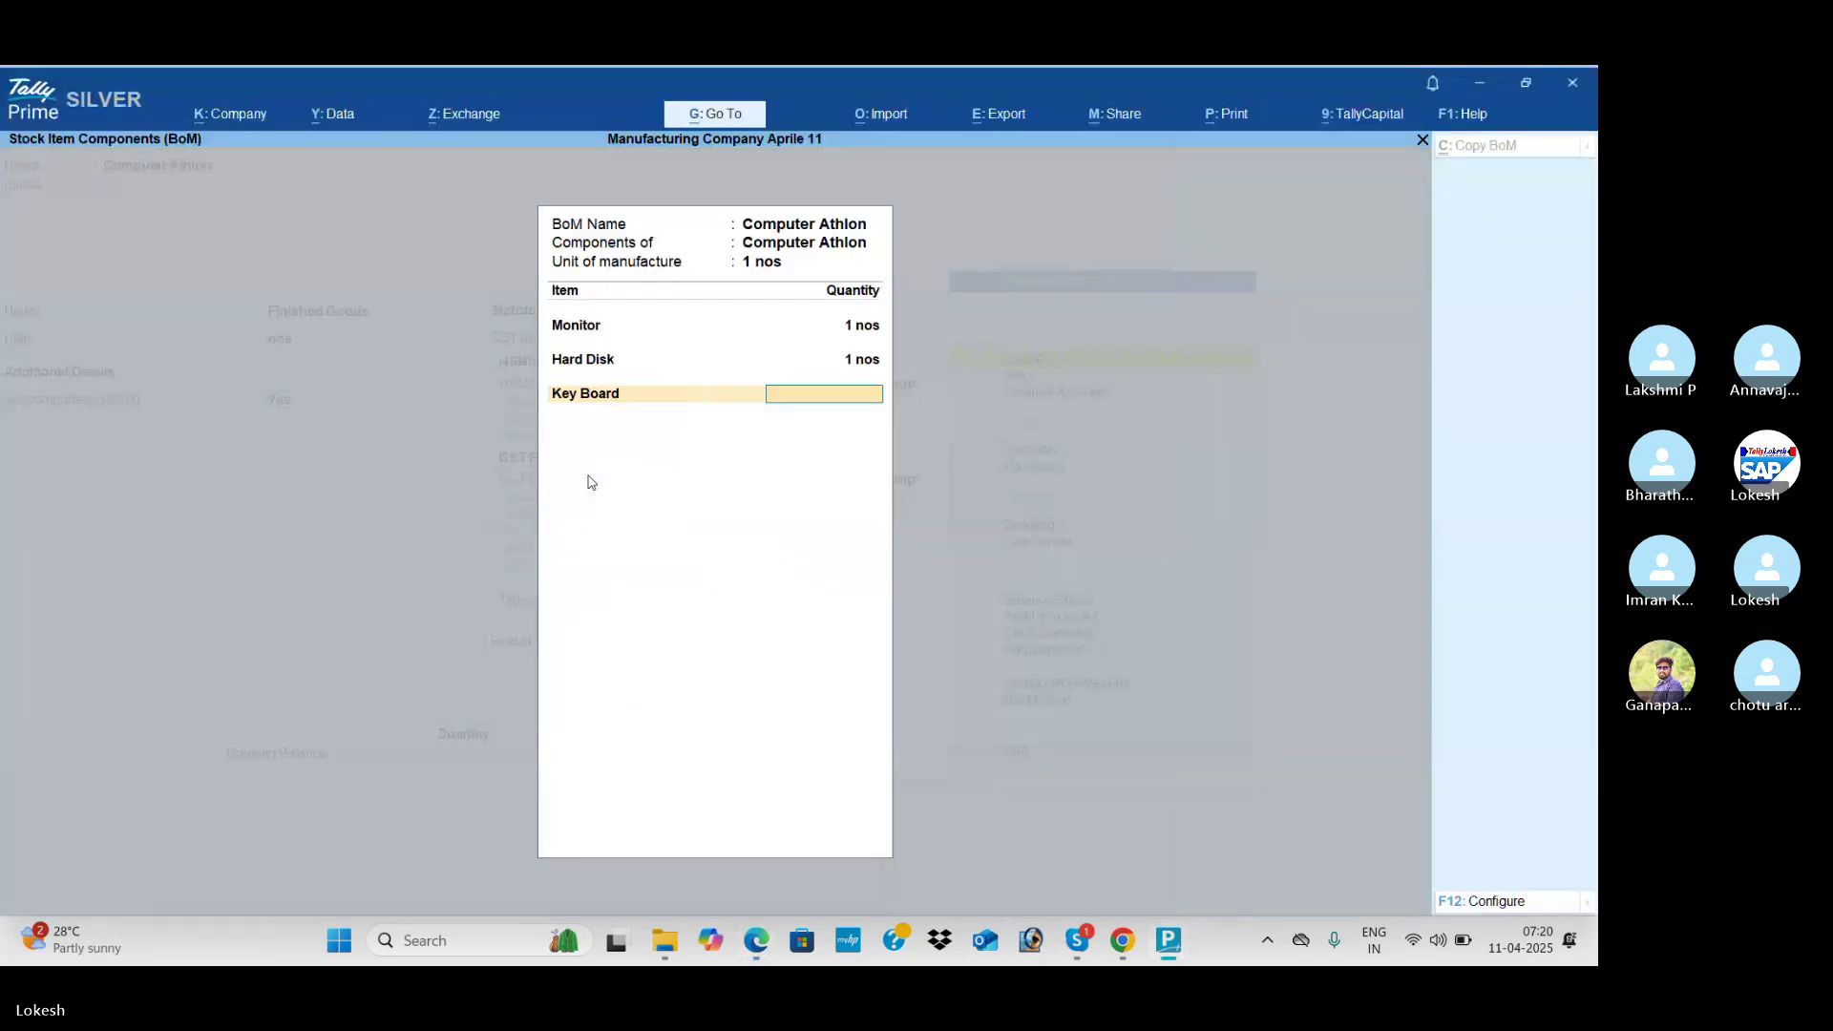
Step: Set the Key Board quantity to 1 nos and add Processor Athlon, 1 nos, to the Computer Athlon BoM
key("Return")
key("alt+Tab")
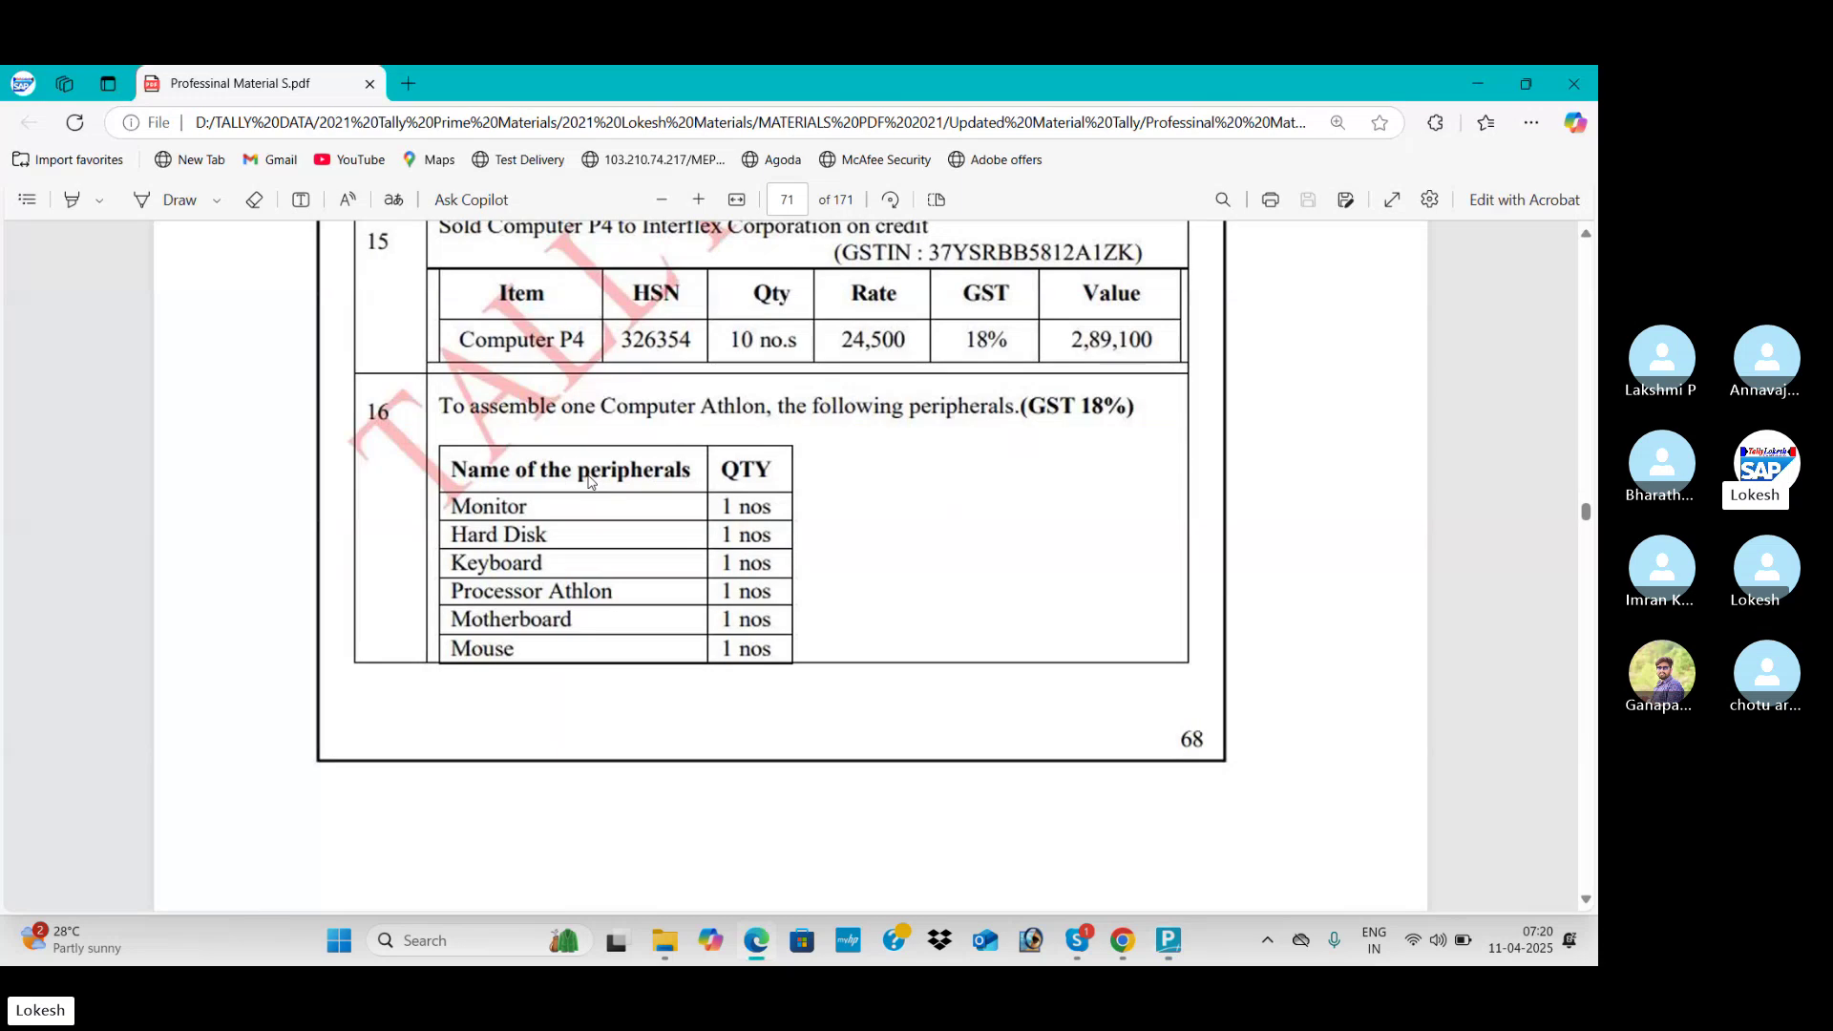
key("alt+Tab")
type("P")
key("Down")
key("Down")
key("Return")
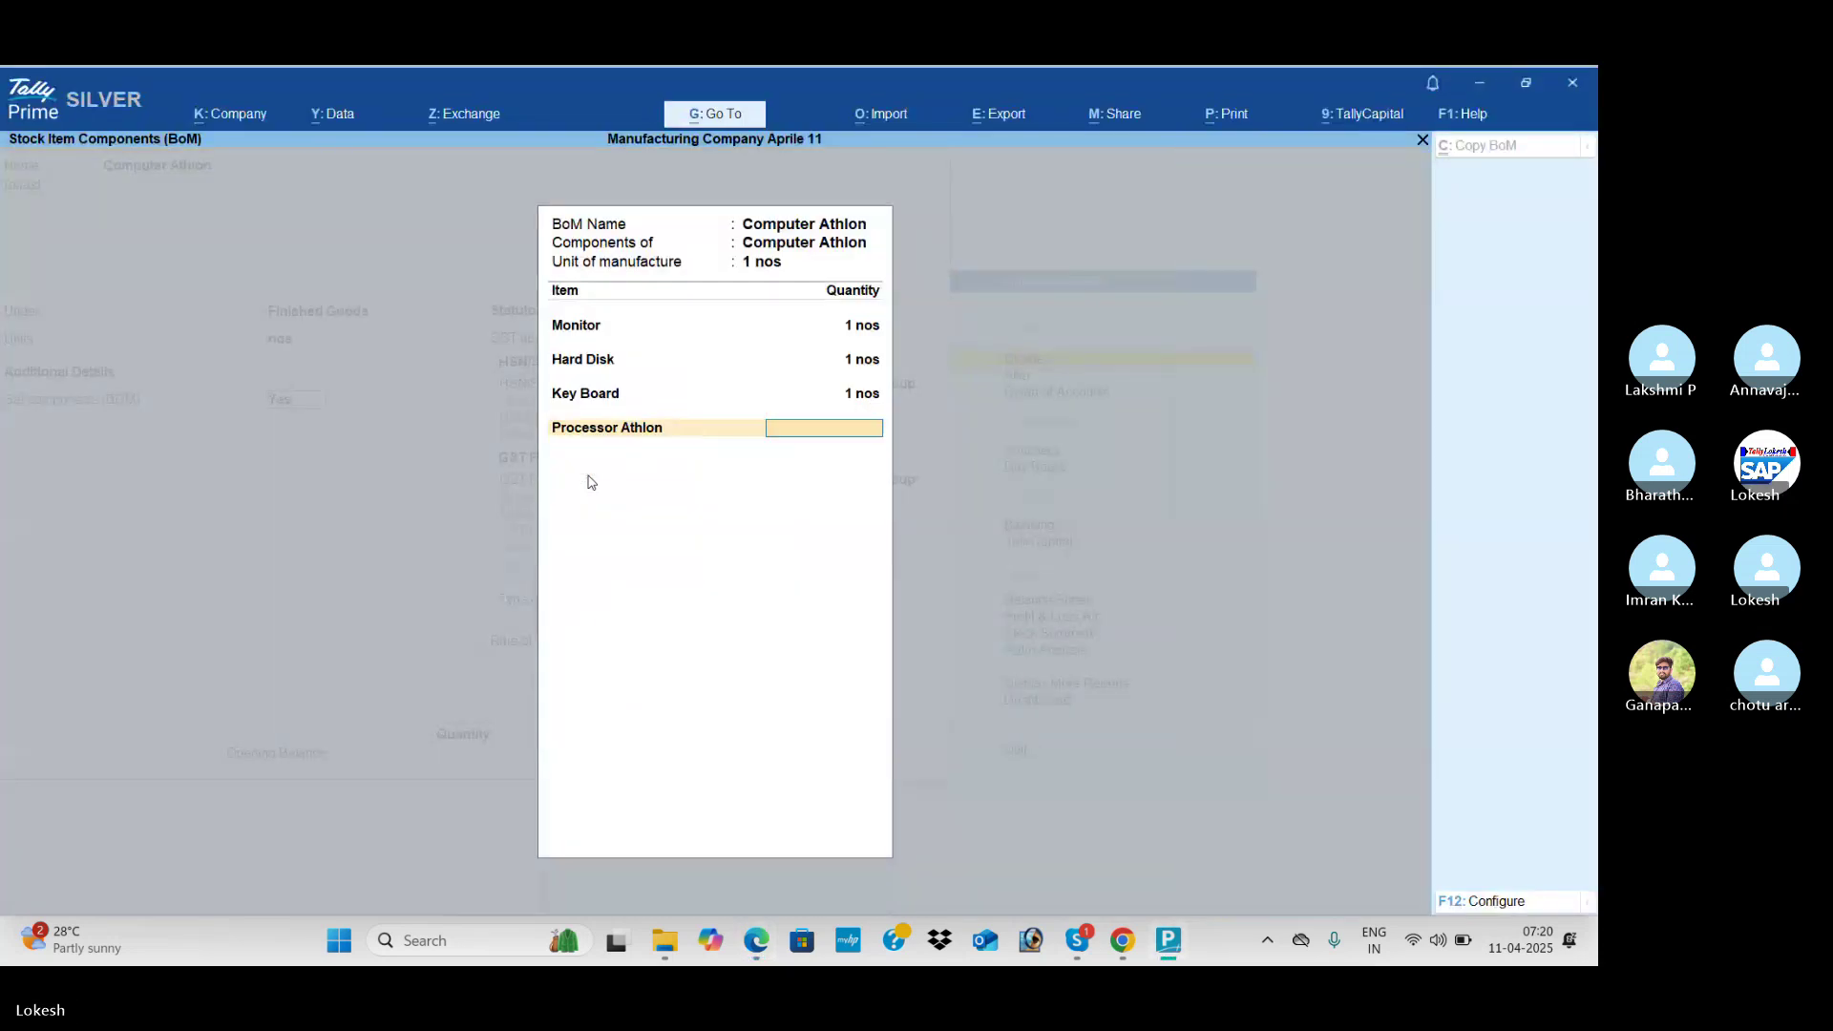
key("Return")
Step: Add Motherboard with a quantity of 1 nos to the Computer Athlon bill of materials
key("alt+Tab")
key("alt+Tab")
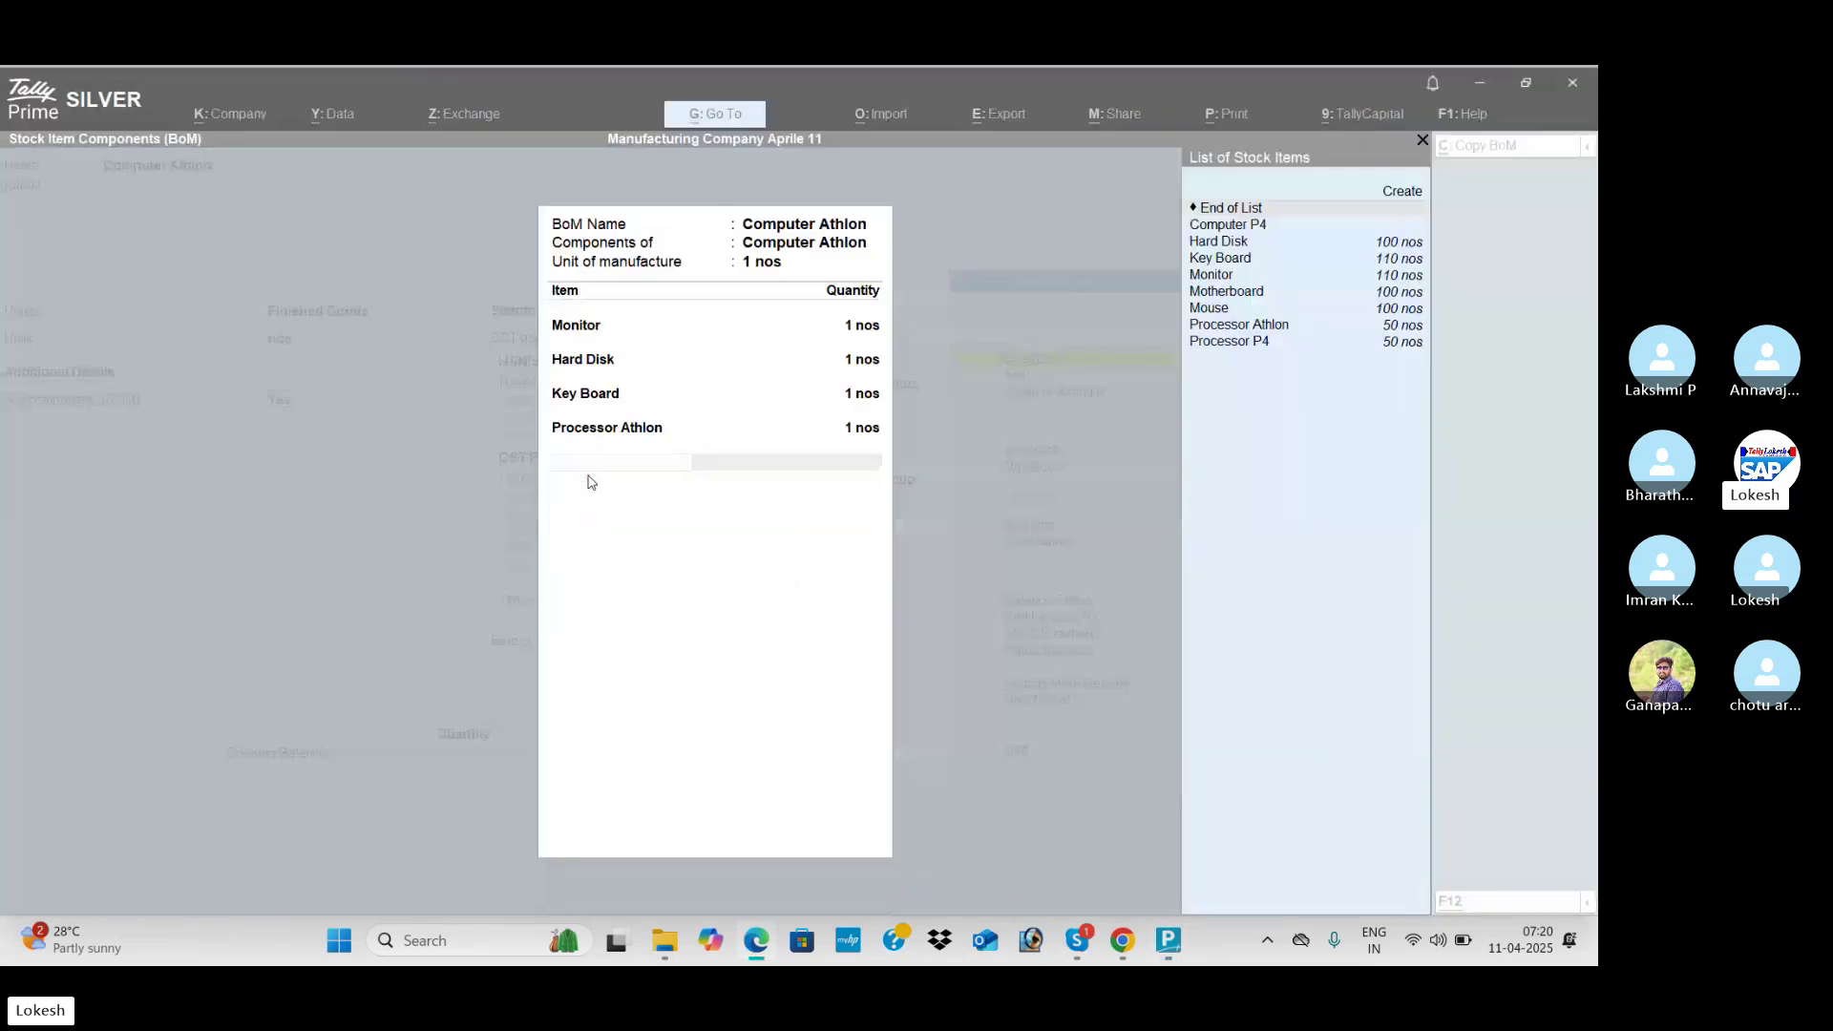
type("M")
key("Down")
key("Return")
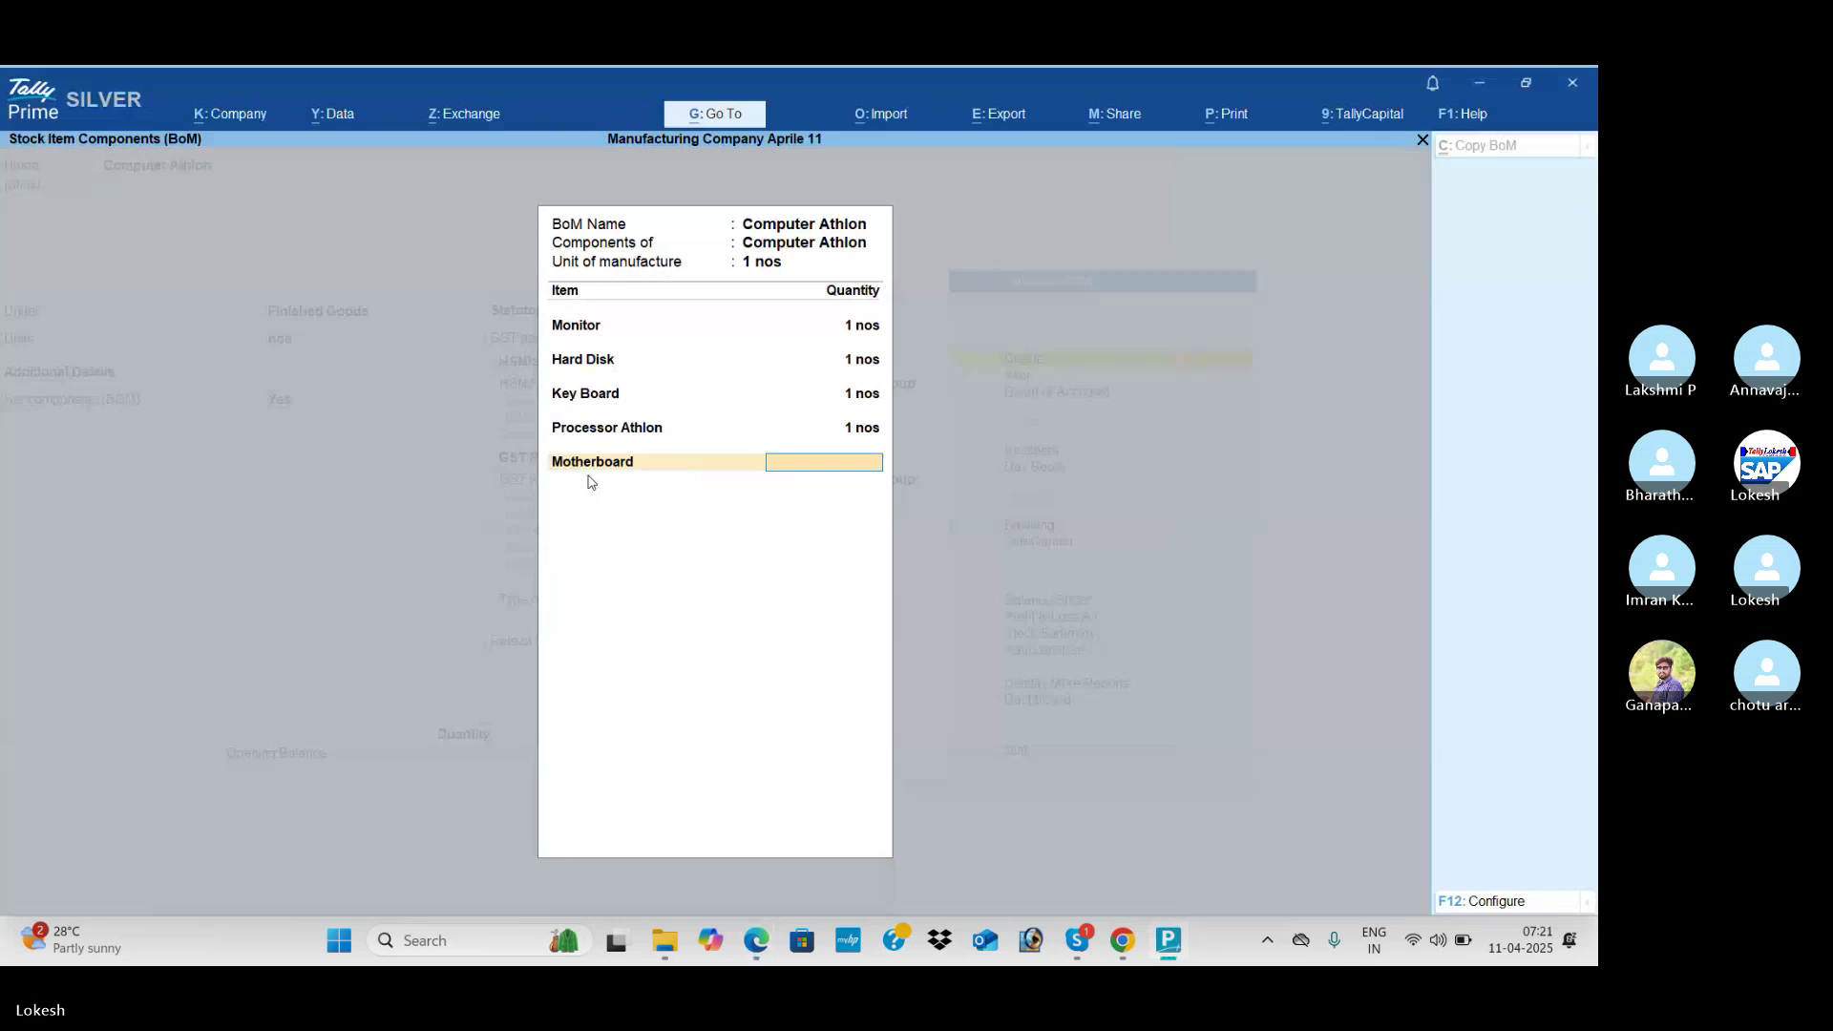
type("1")
key("Return")
Step: Add Mouse with a quantity of 1 nos as the final component and finish the bill of materials
key("alt+Tab")
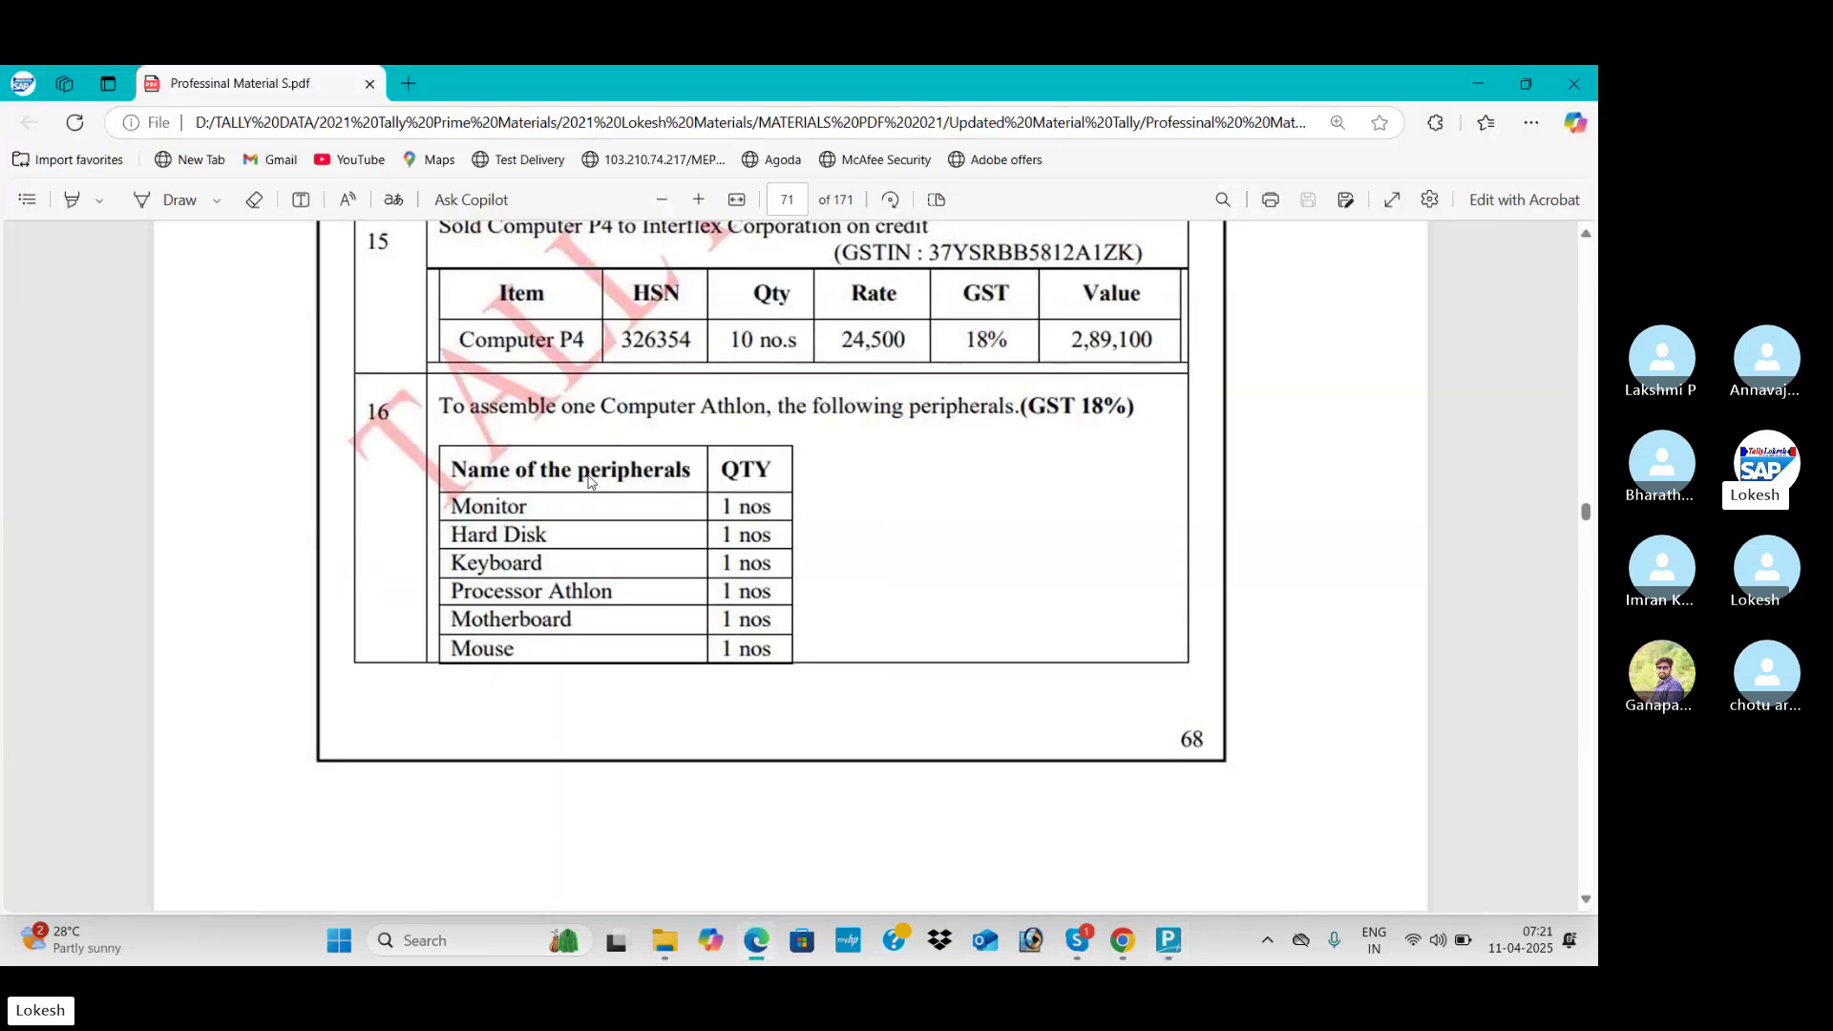
key("alt+Tab")
key("Down")
key("Down")
key("Down")
key("Return")
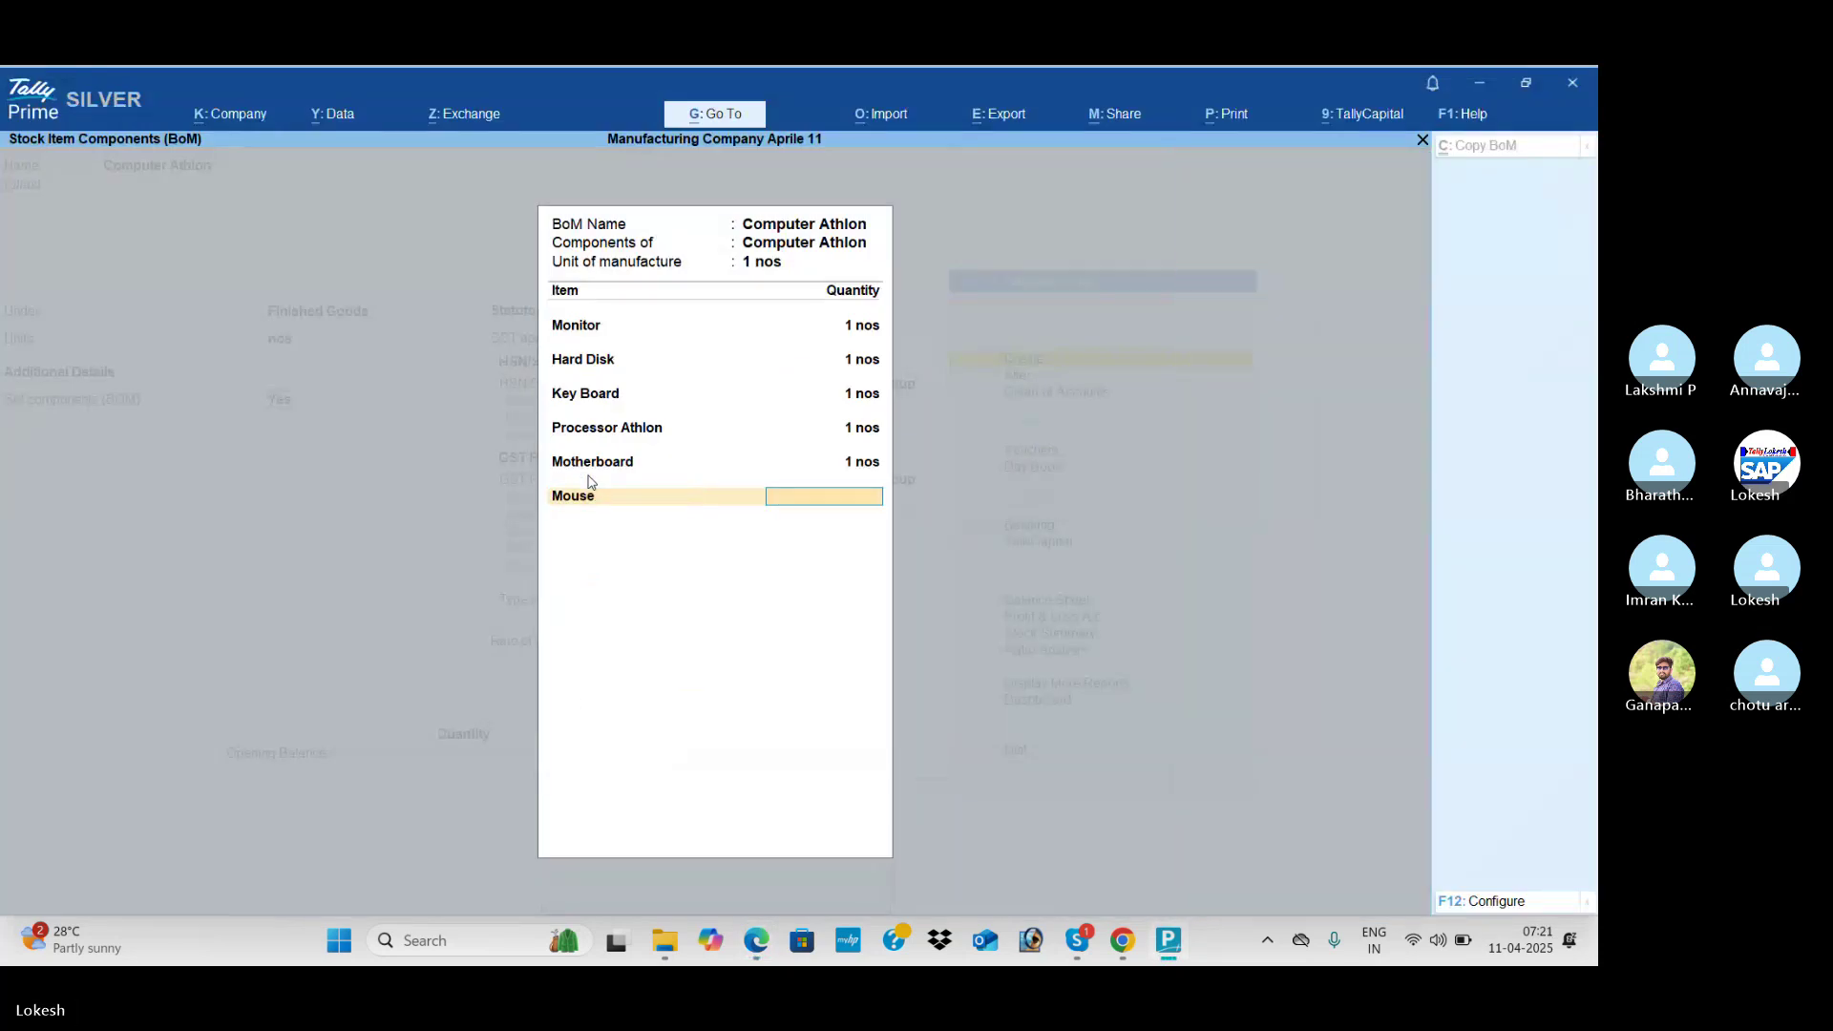
type("1")
key("Return")
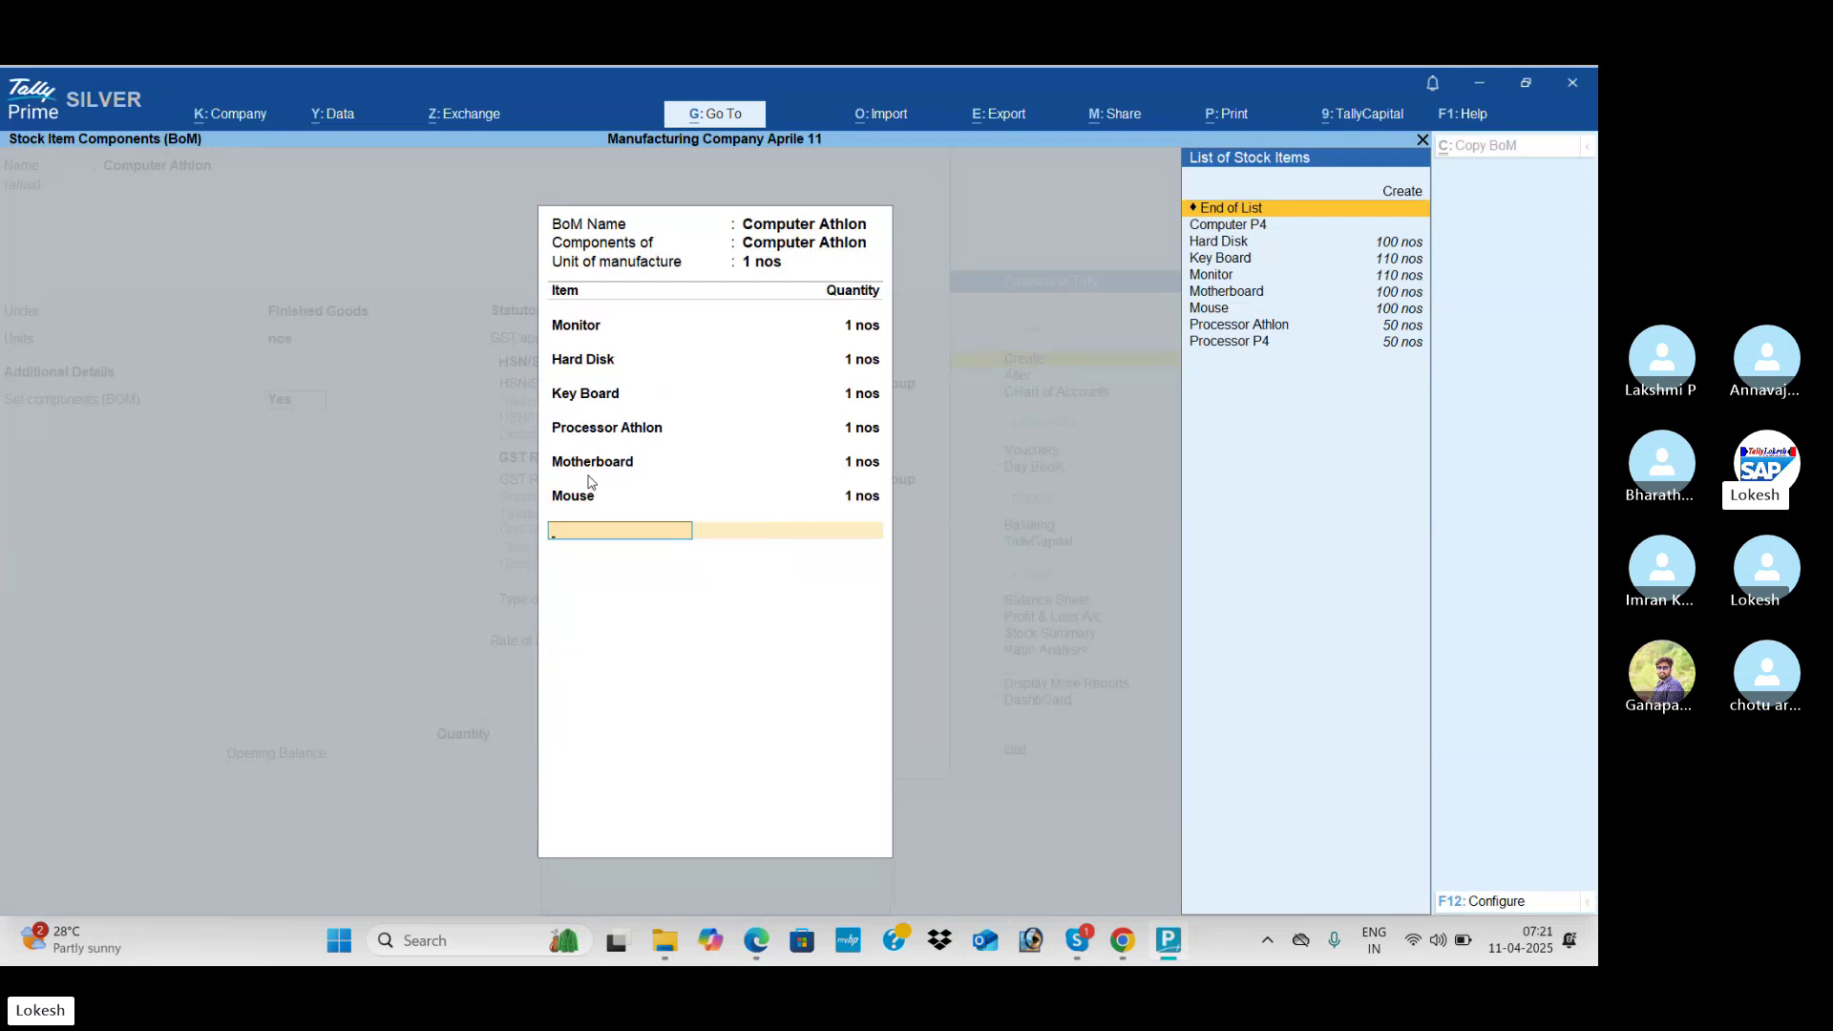
key("Return")
Step: Specify the HSN/SAC details directly on the Computer Athlon item with code 874512, leaving the description empty
key("Return")
key("Down")
key("Return")
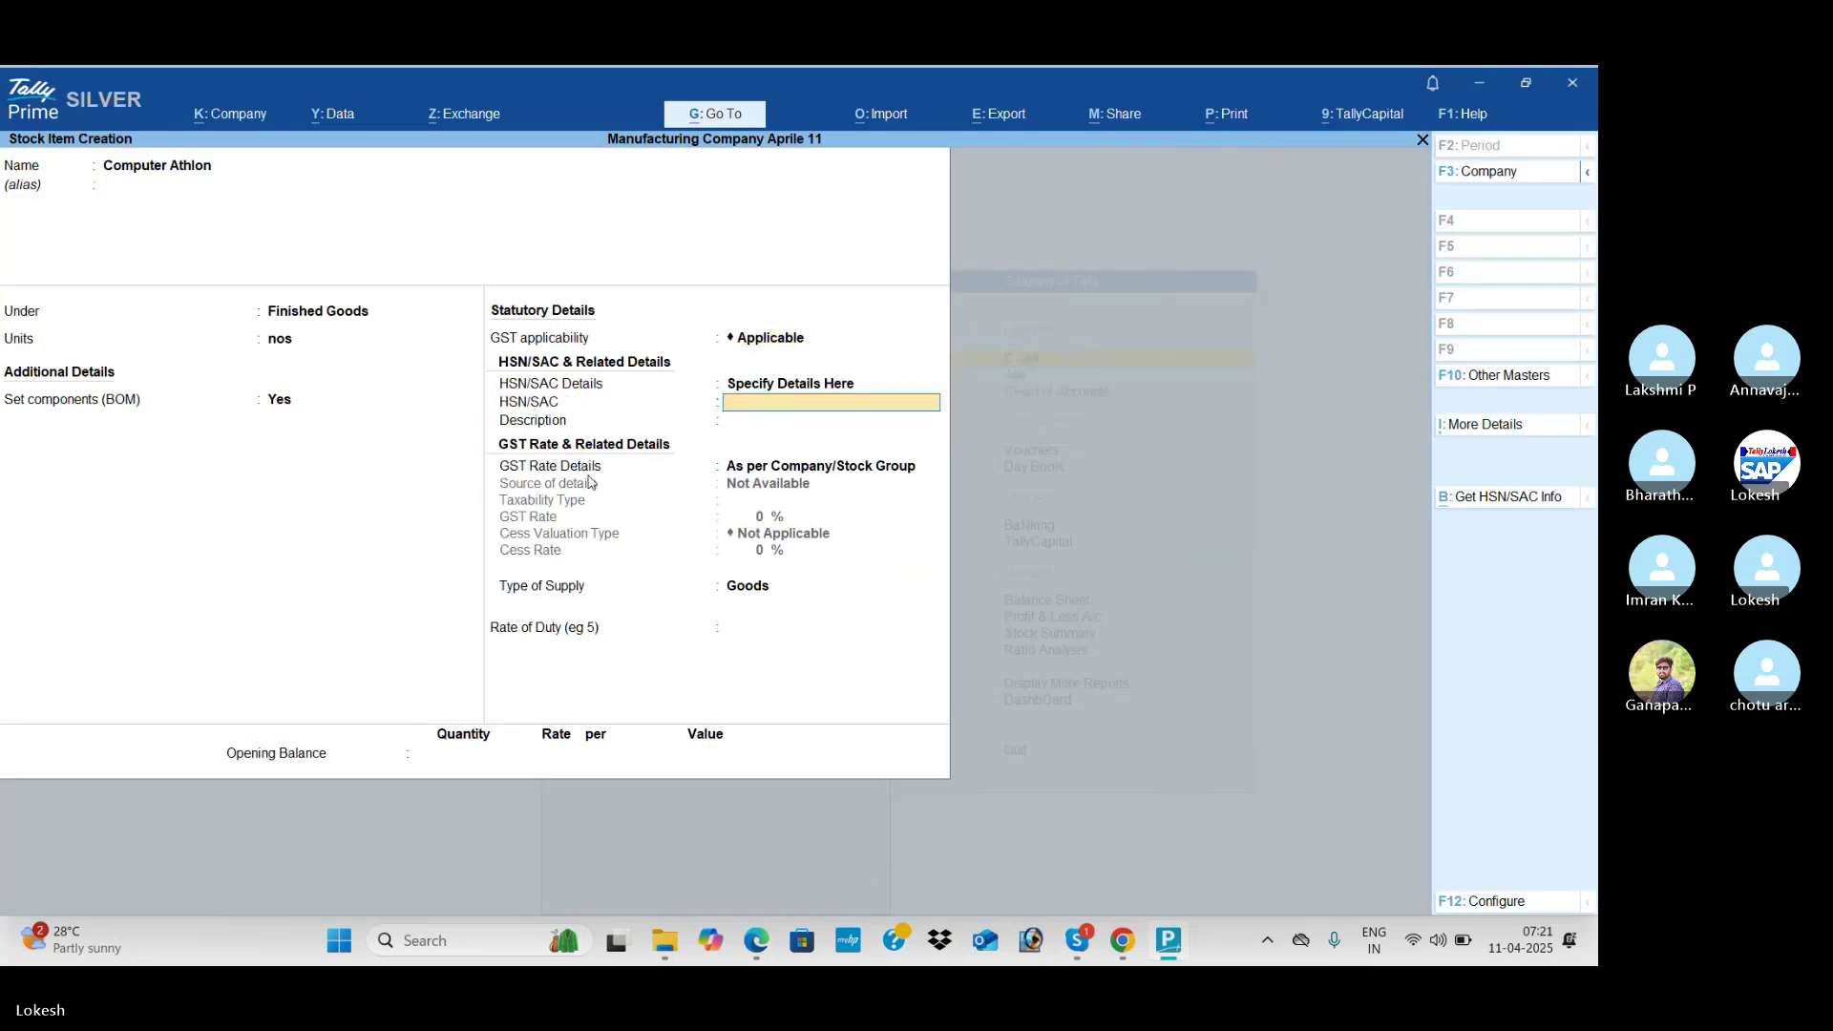
key("Return")
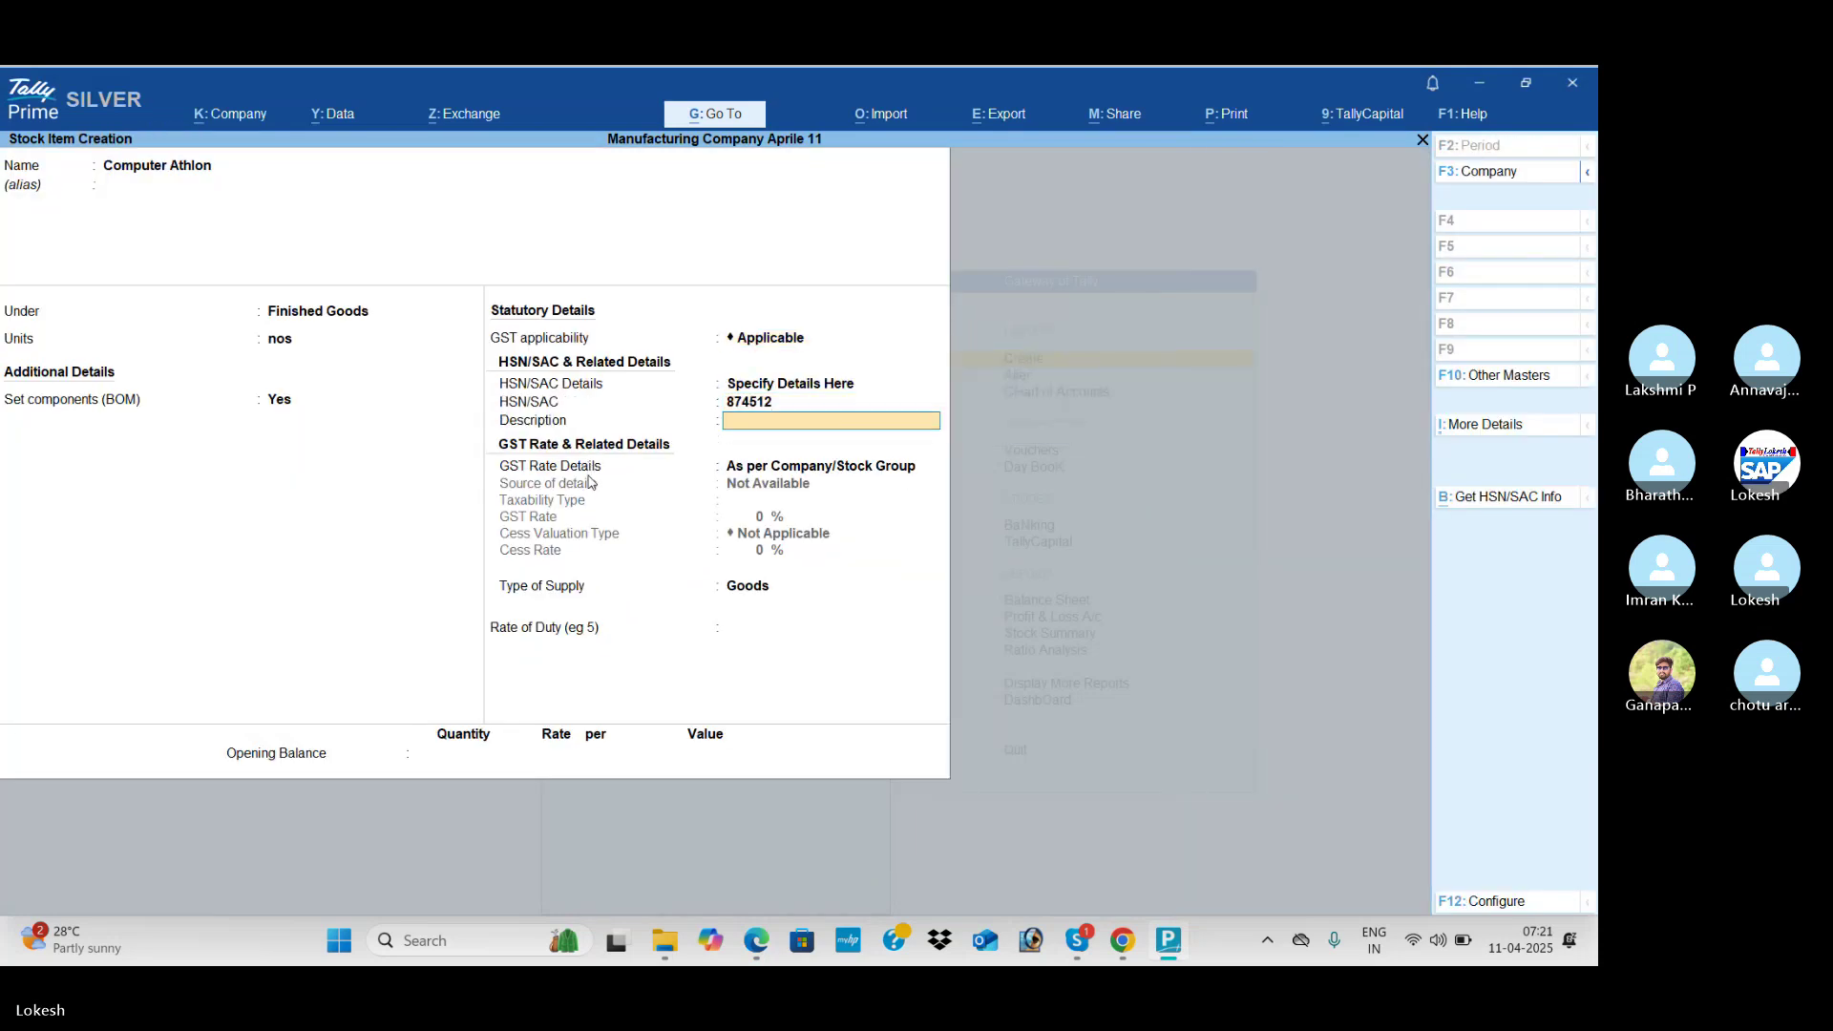
key("Return")
Step: Specify the item's GST rate details as Taxable at 18% with a 0 rate of duty, and save the stock item
key("Down")
key("Return")
key("Return")
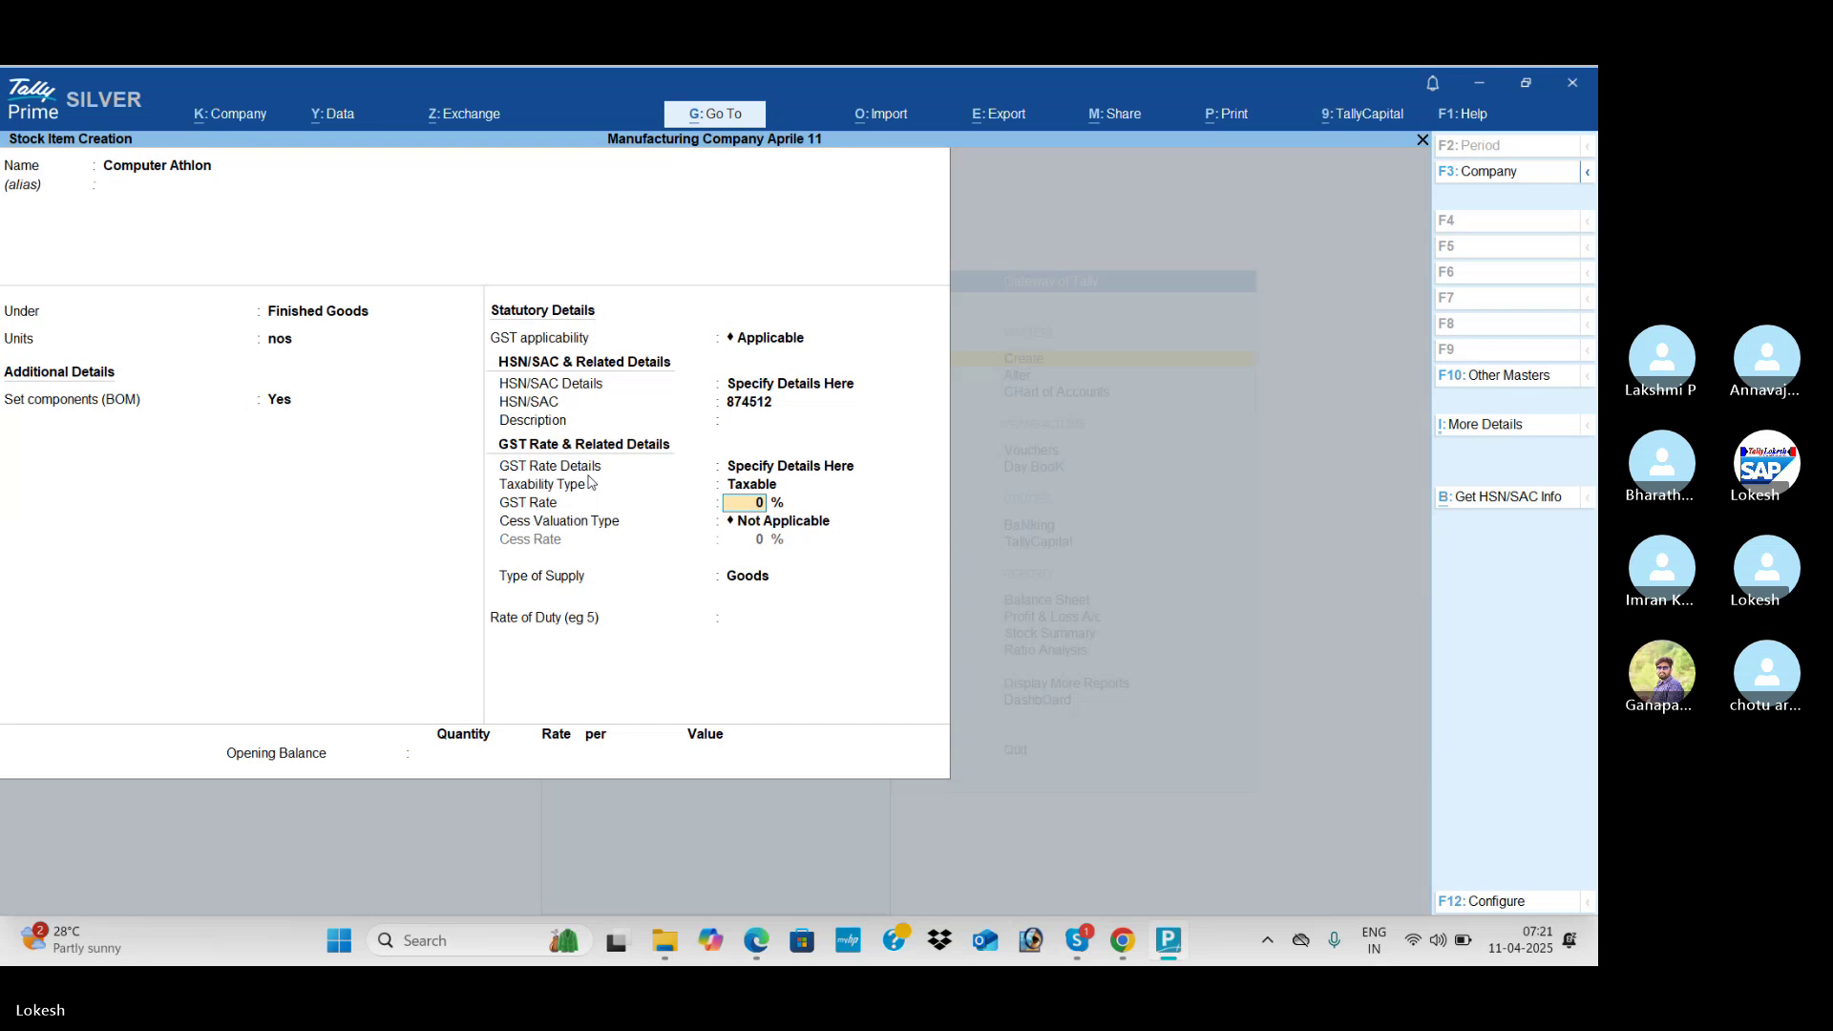
key("Return")
key("Return")
key("Return")
key("Return")
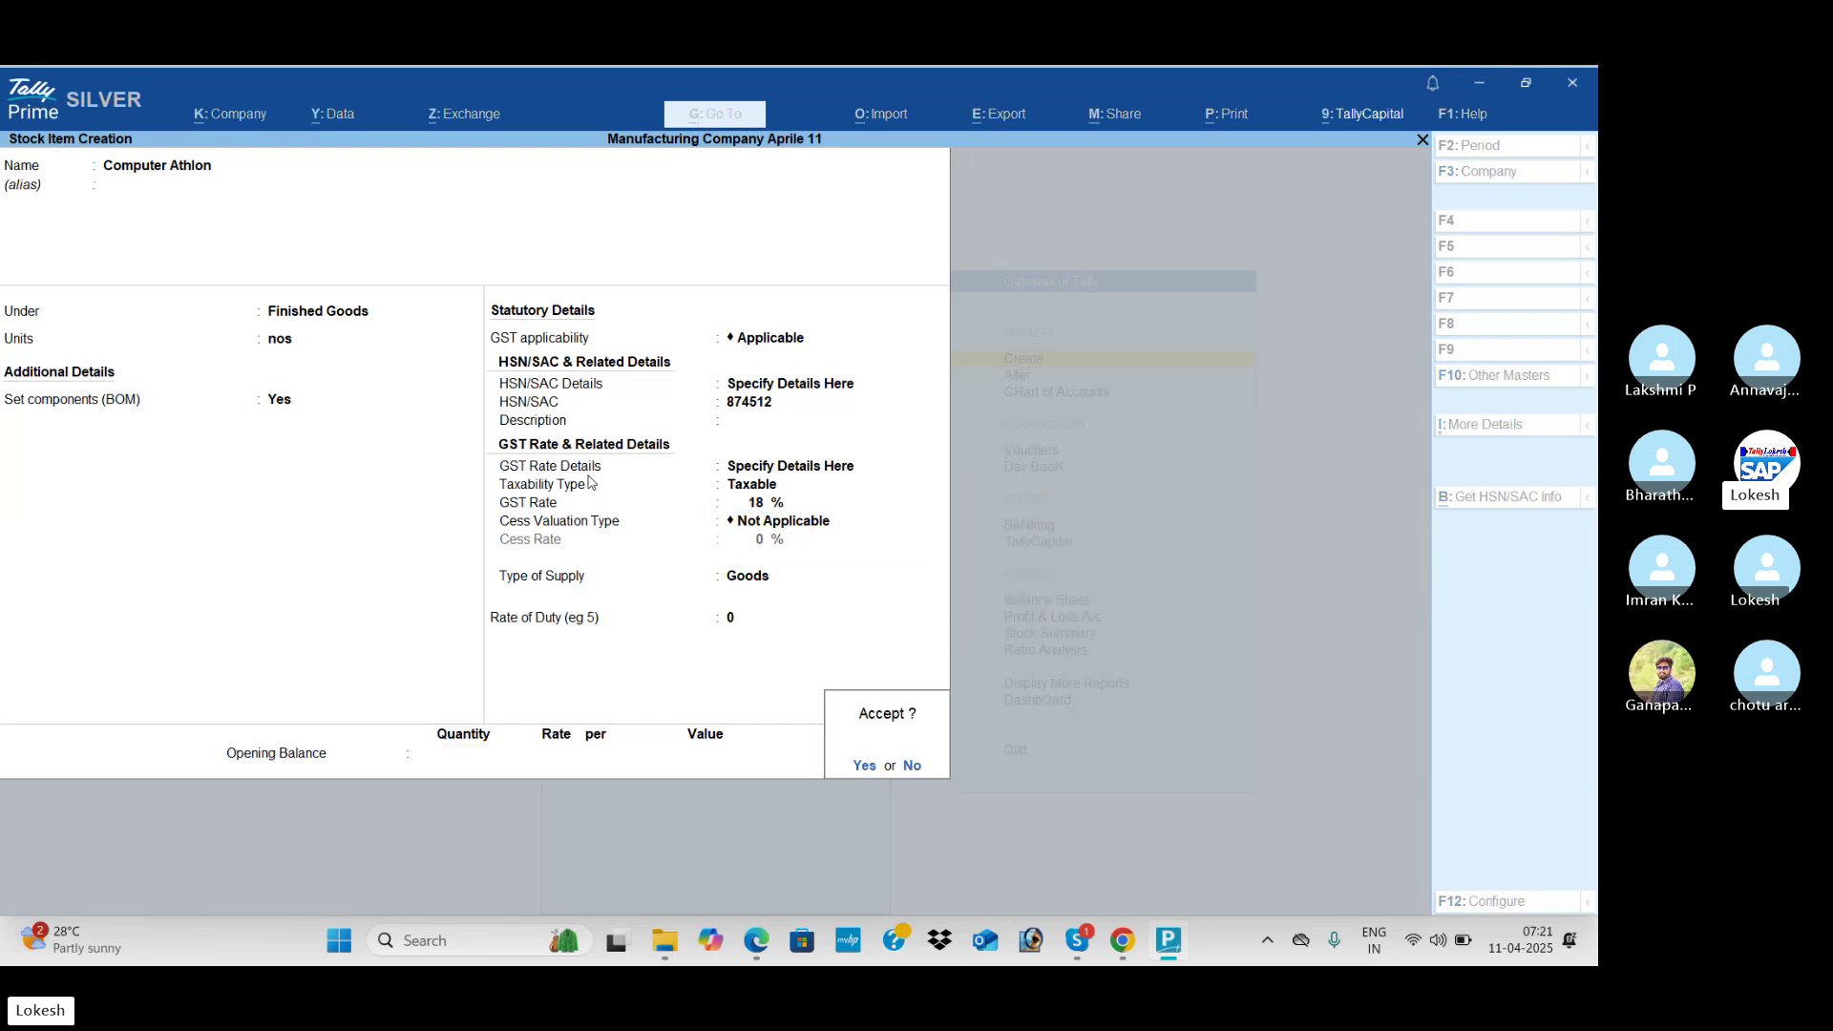
key("Return")
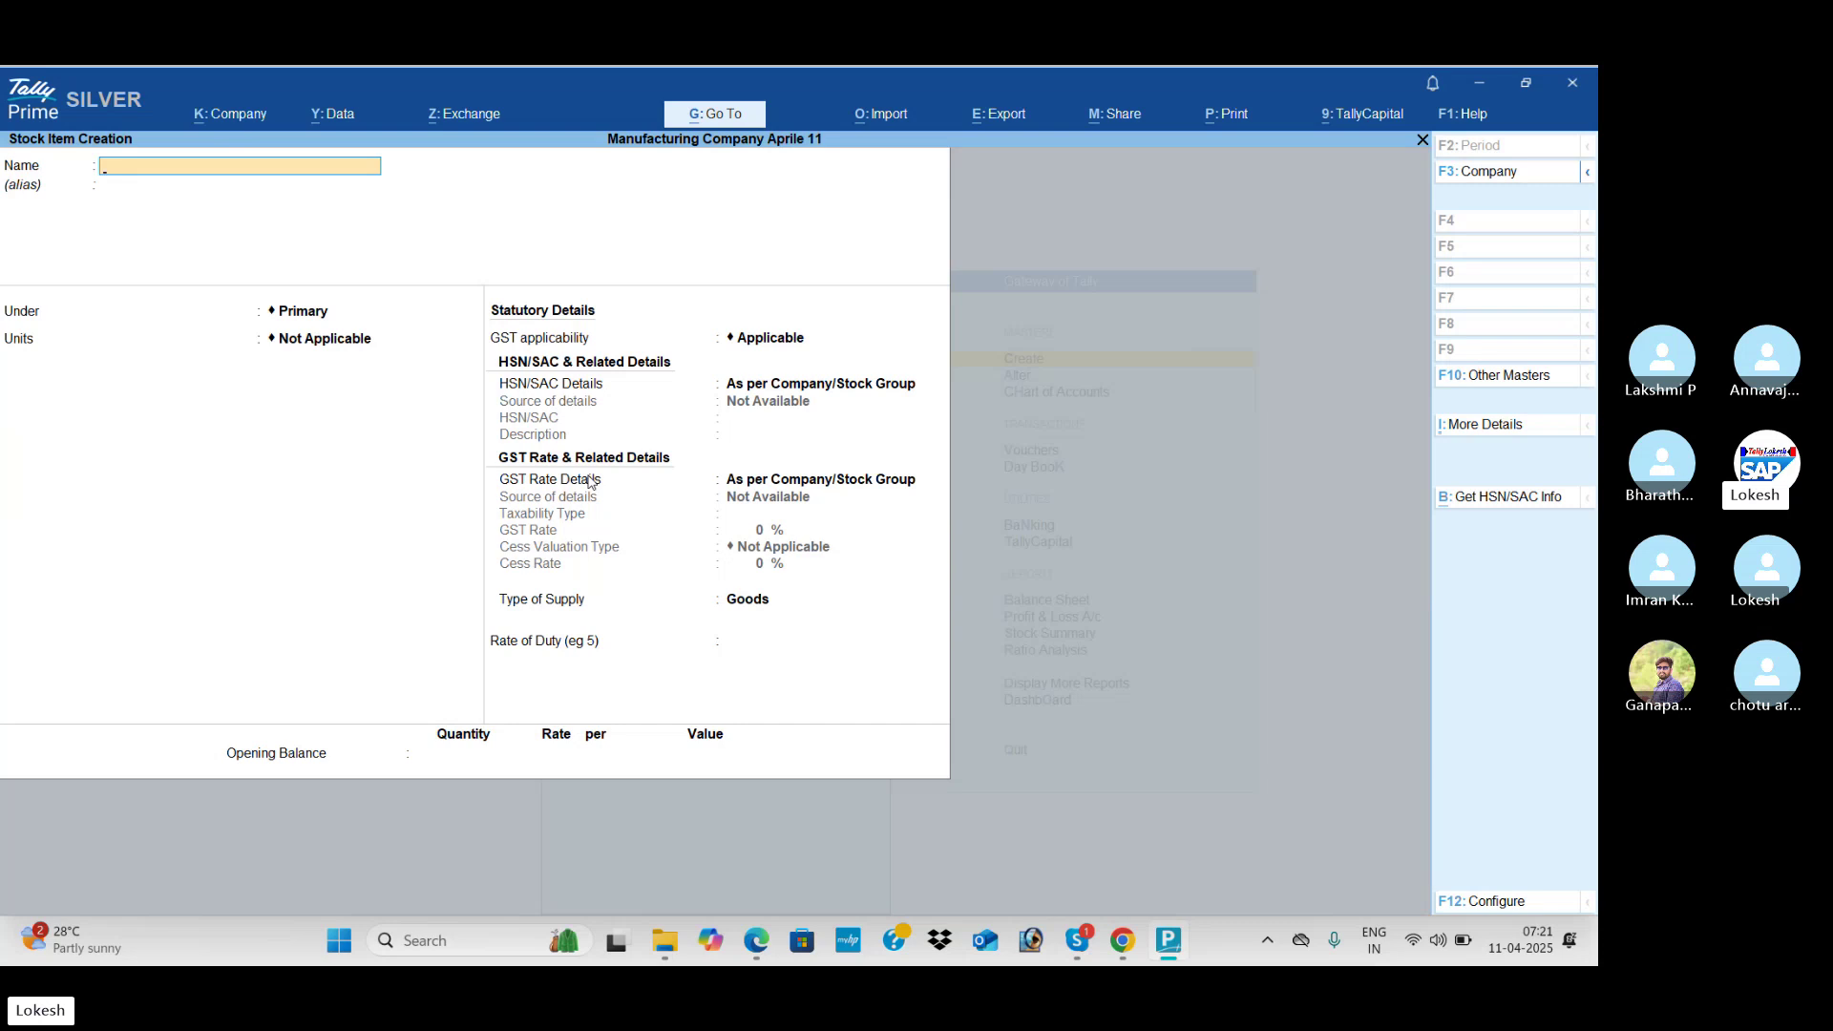
key("Escape")
key("Return")
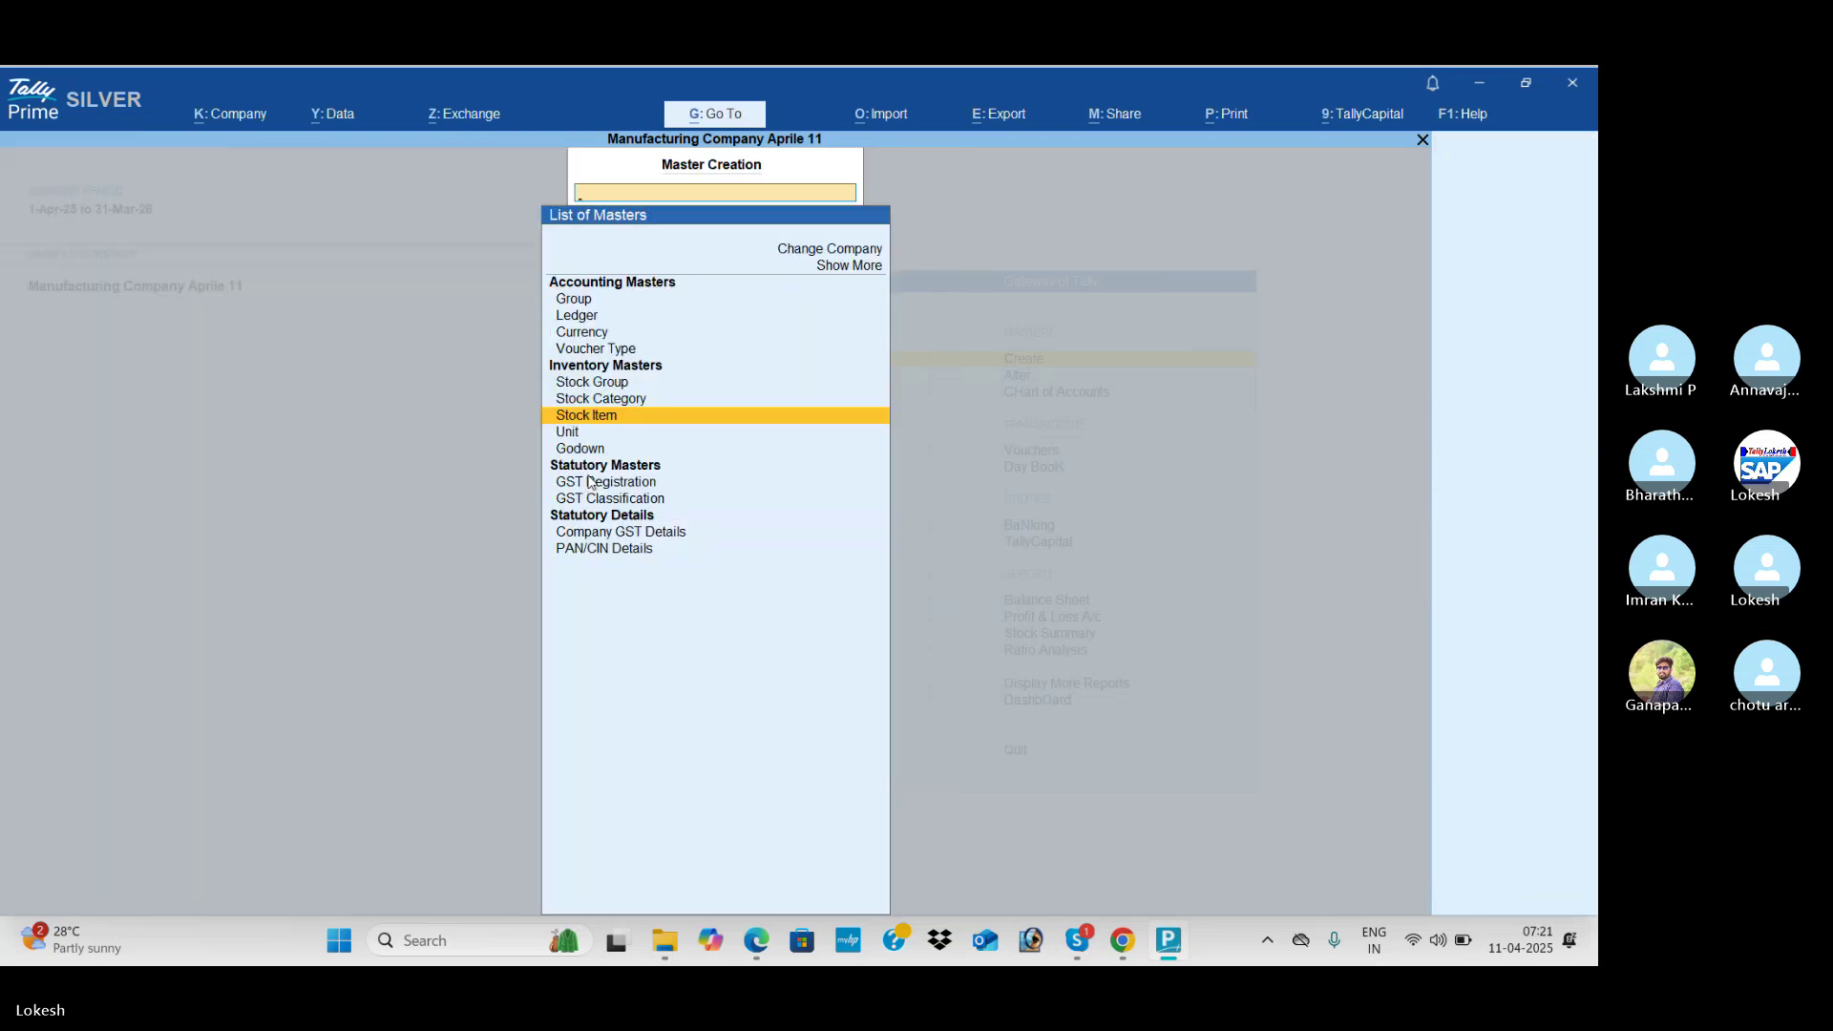
Step: Start creating a new Voucher Type master and name it Manufacturing
key("Escape")
key("Return")
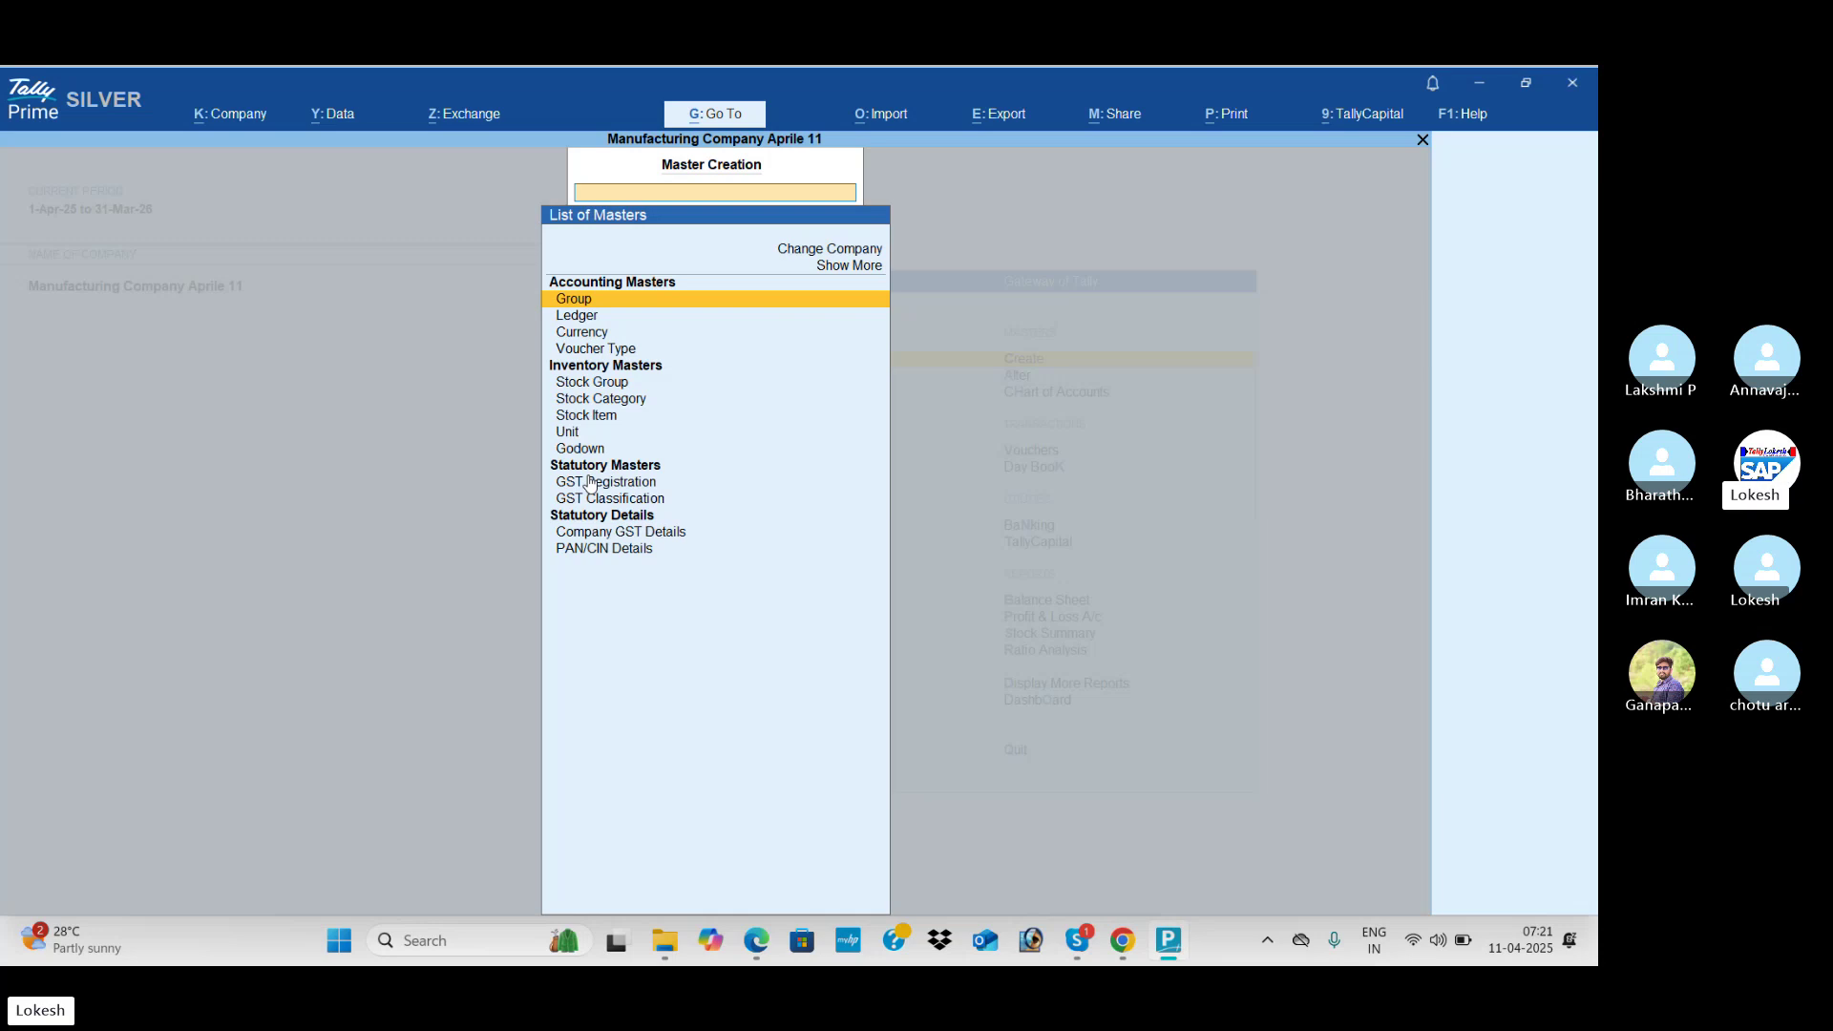
key("Down")
key("Down")
key("Down")
key("Return")
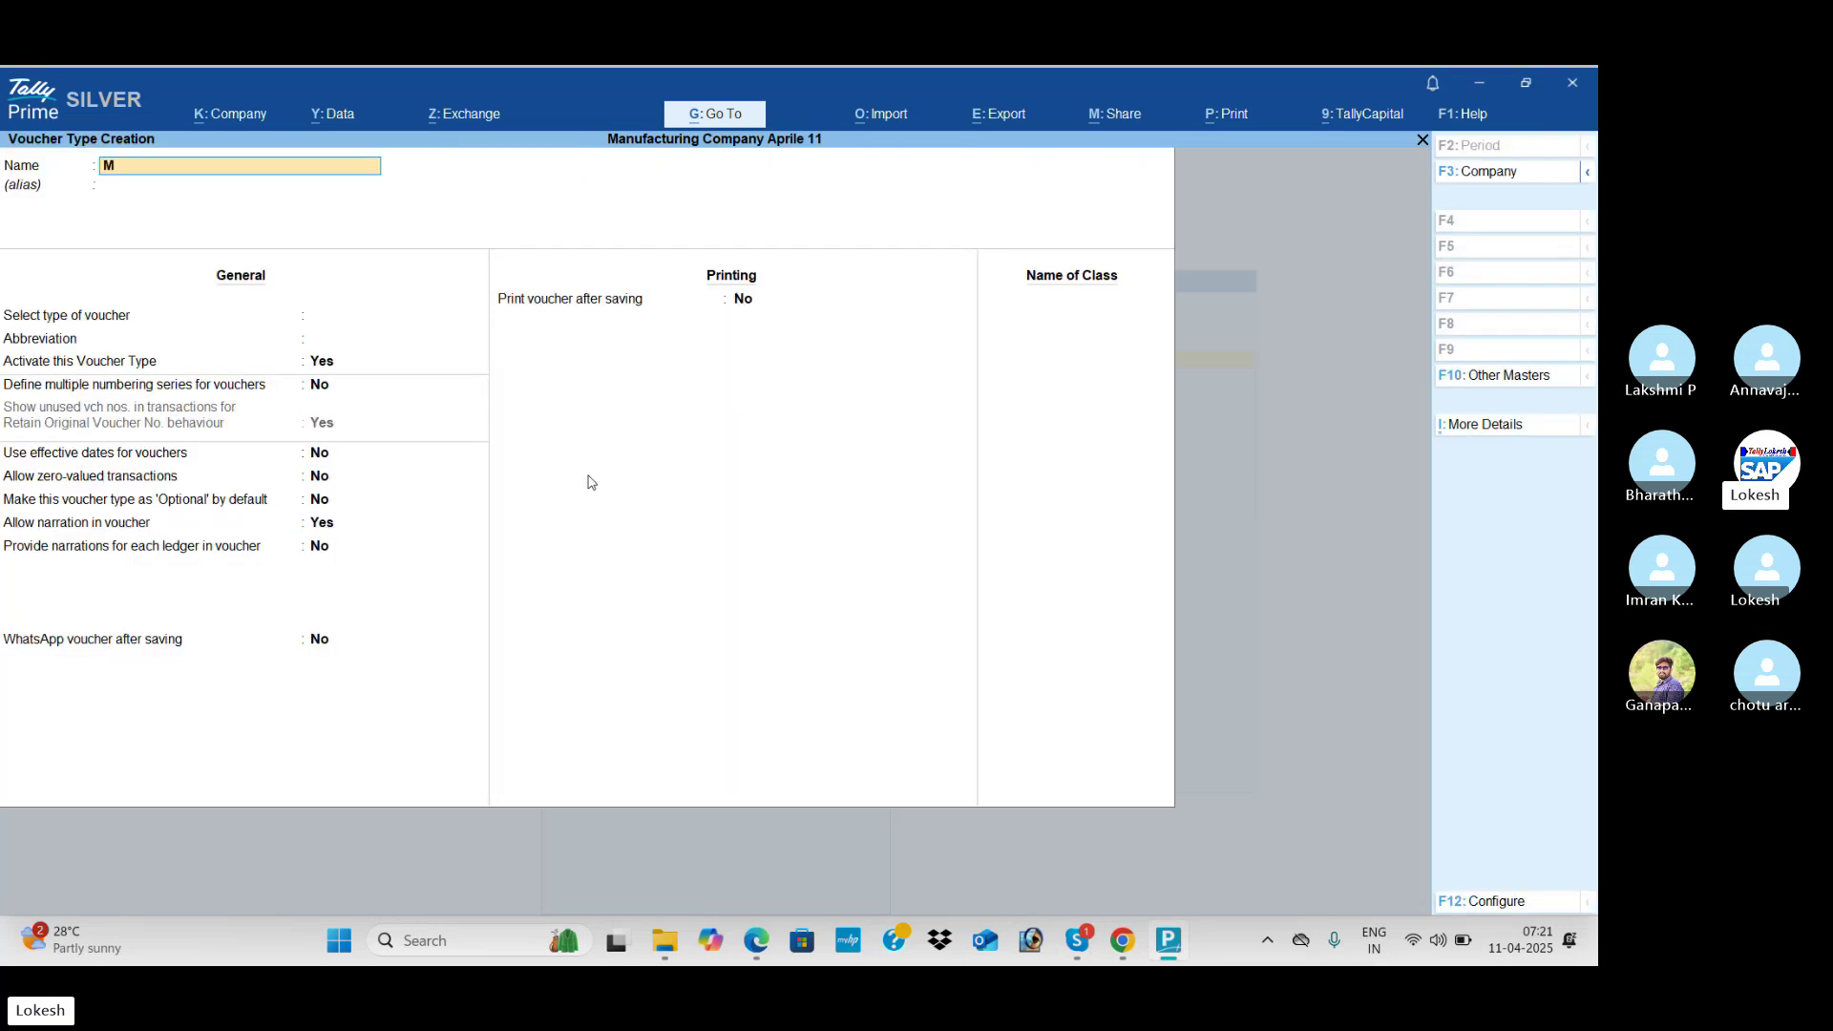
type("Manufac")
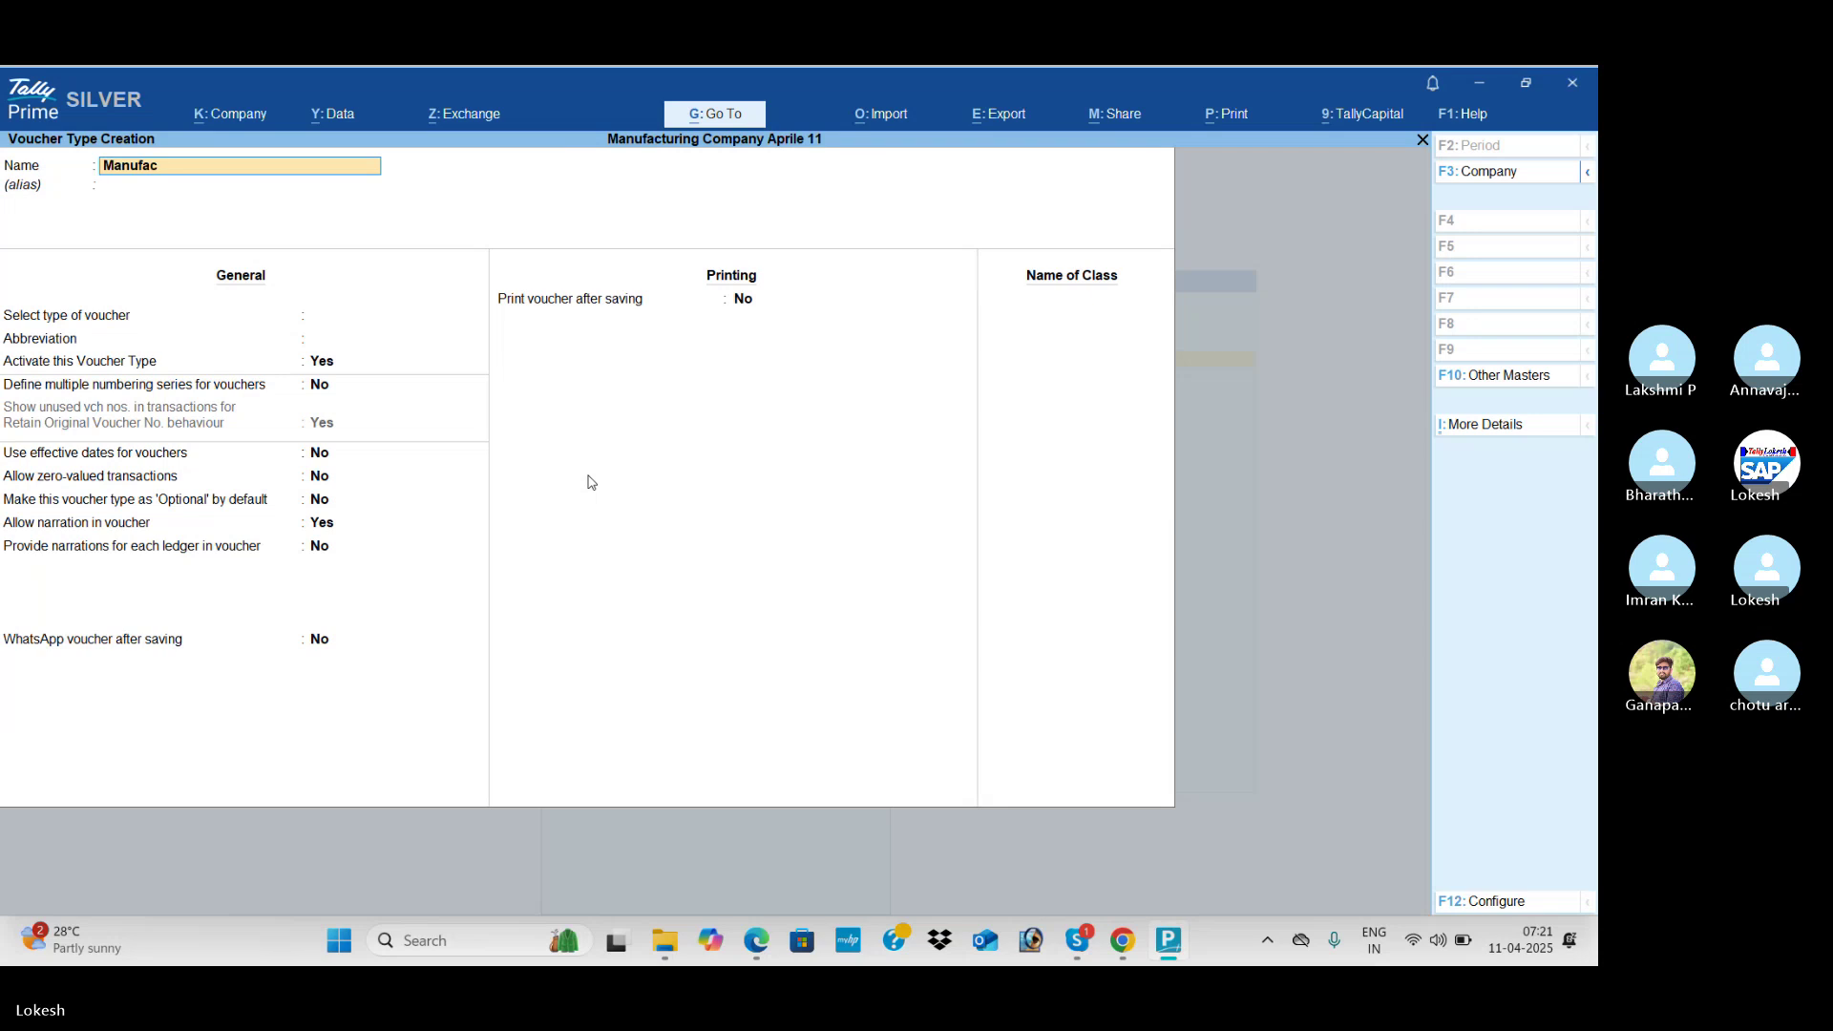
type("turing")
key("Return")
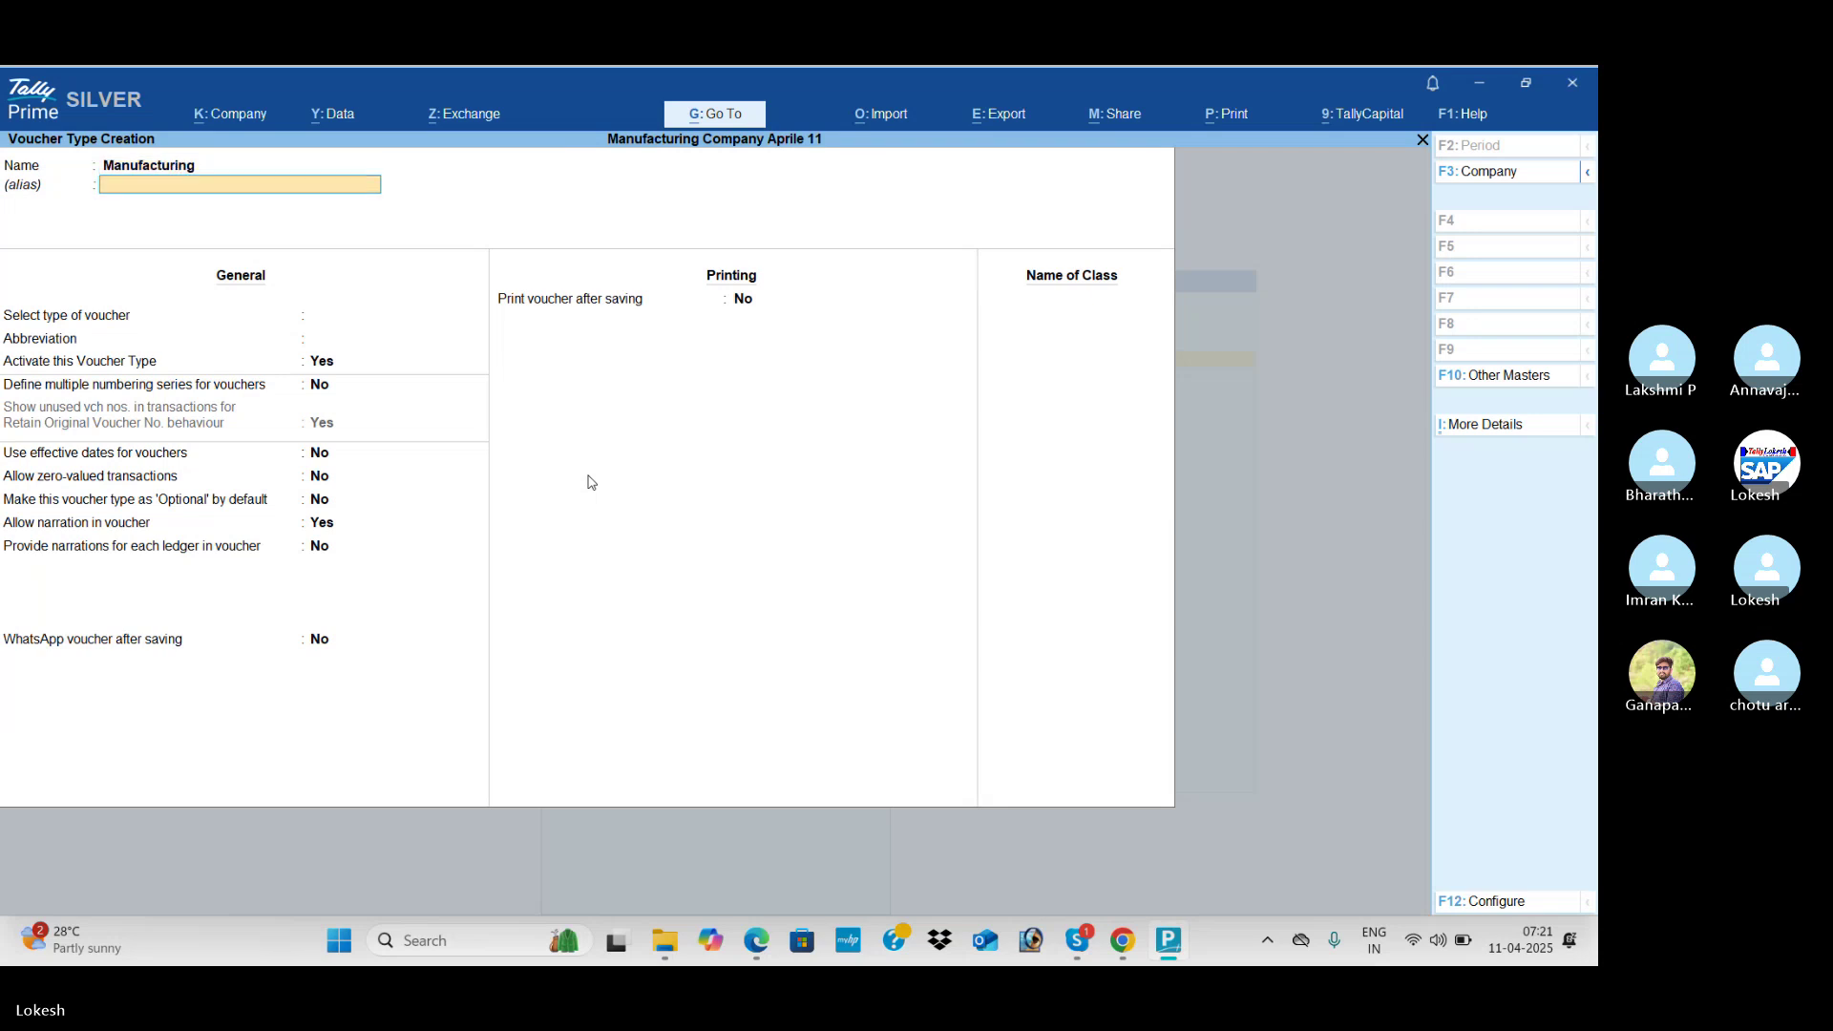
Step: Base the Manufacturing voucher type on Stock Journal, keeping the default abbreviation, activation and numbering settings
type("St")
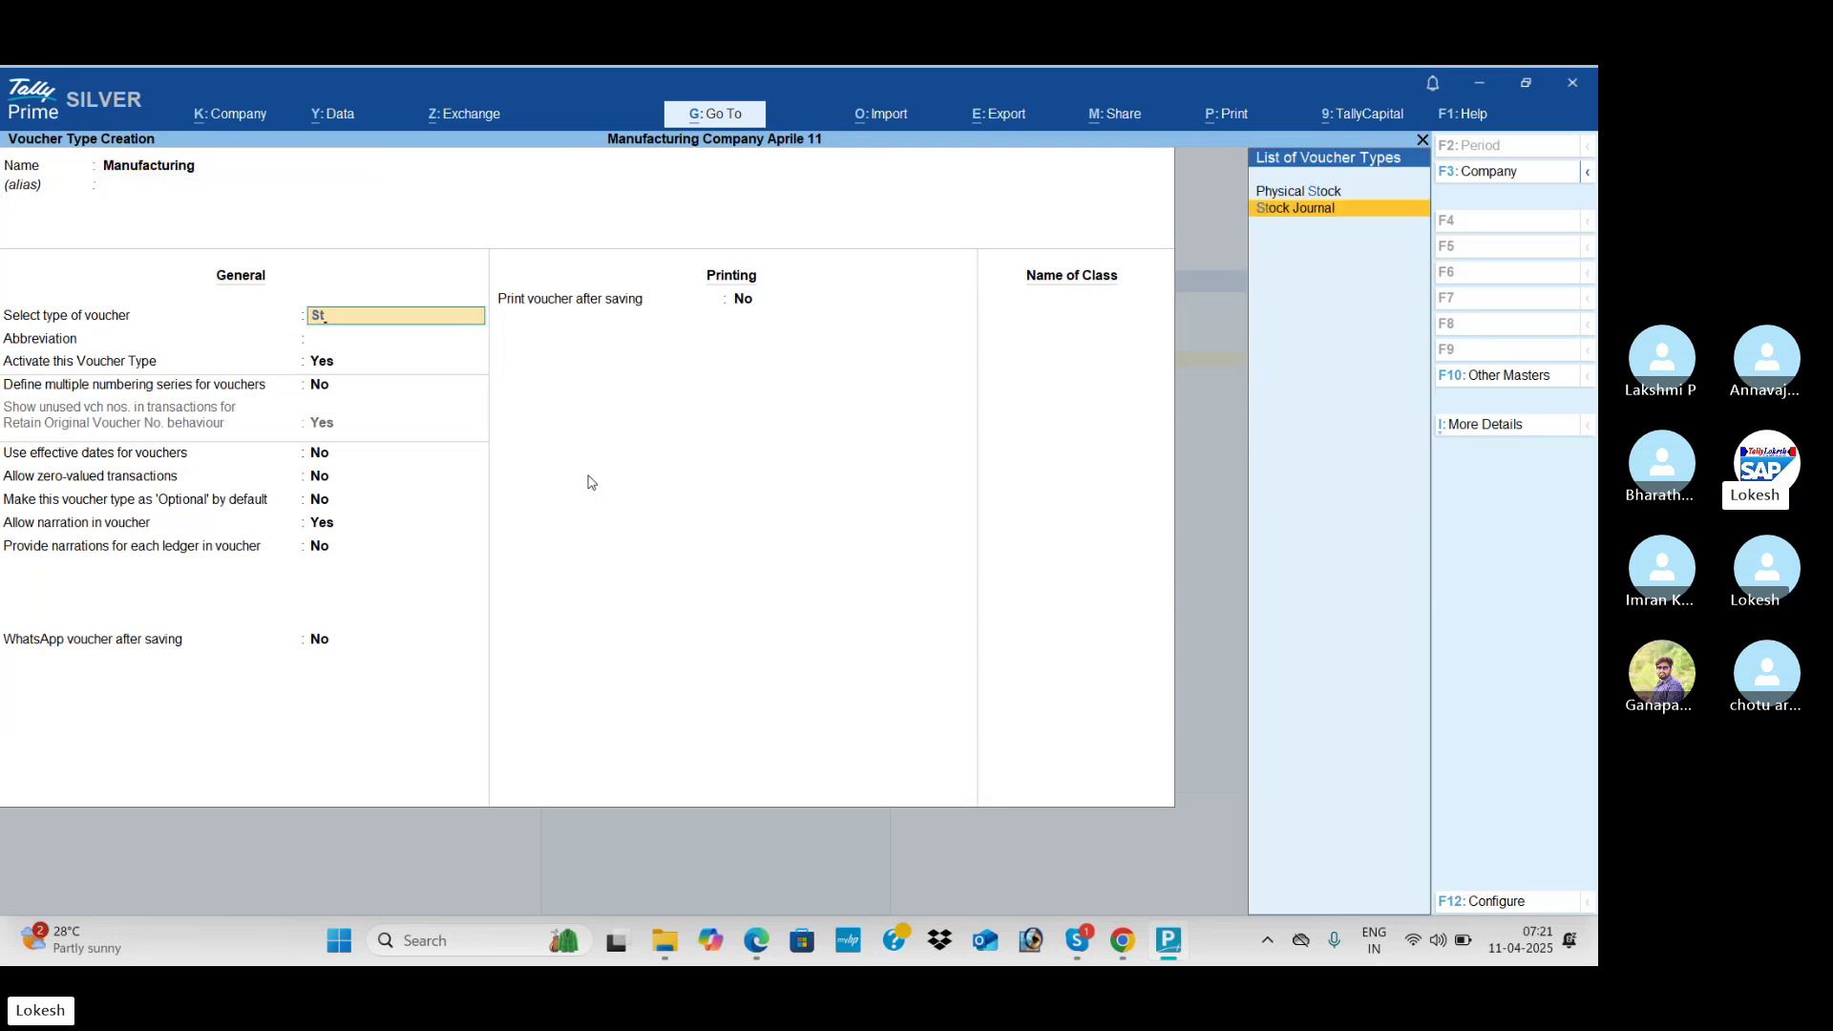
key("Return")
key("Return")
key("Return")
key("Return")
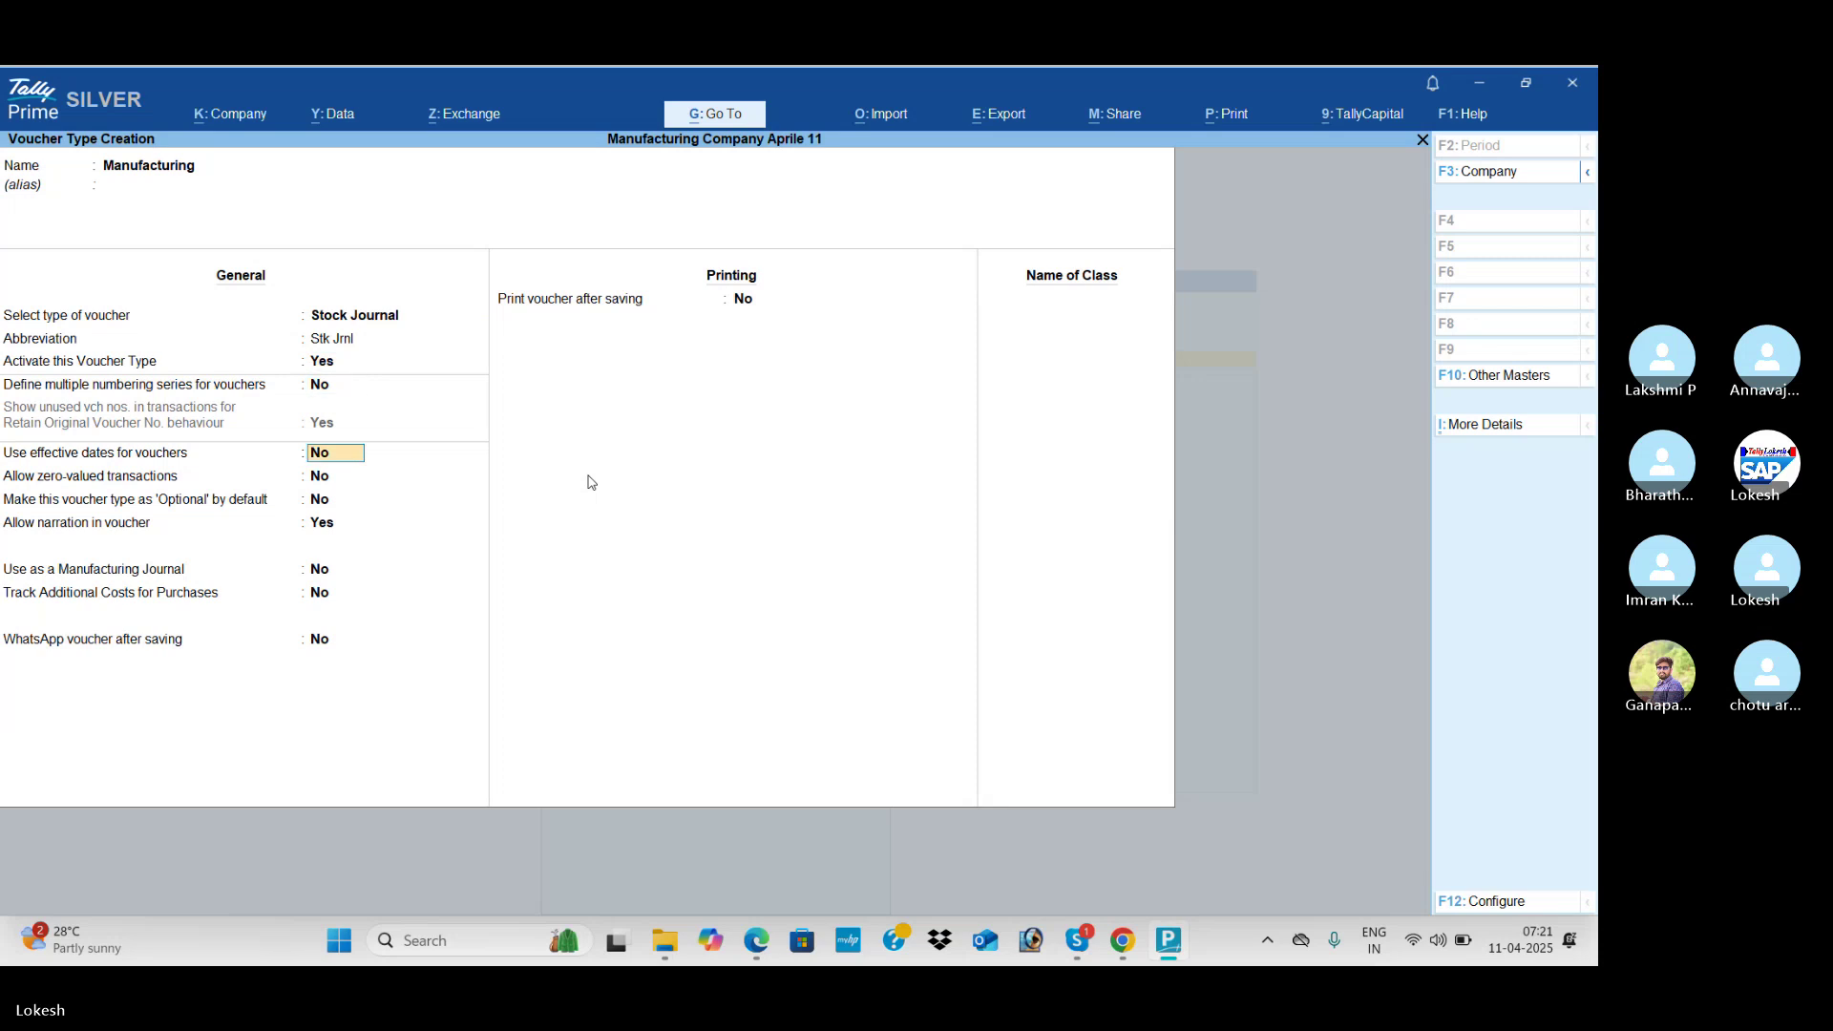
Step: Enable use as a Manufacturing Journal for the voucher type, save it and leave master creation
key("Return")
key("Return")
key("Return")
key("Return")
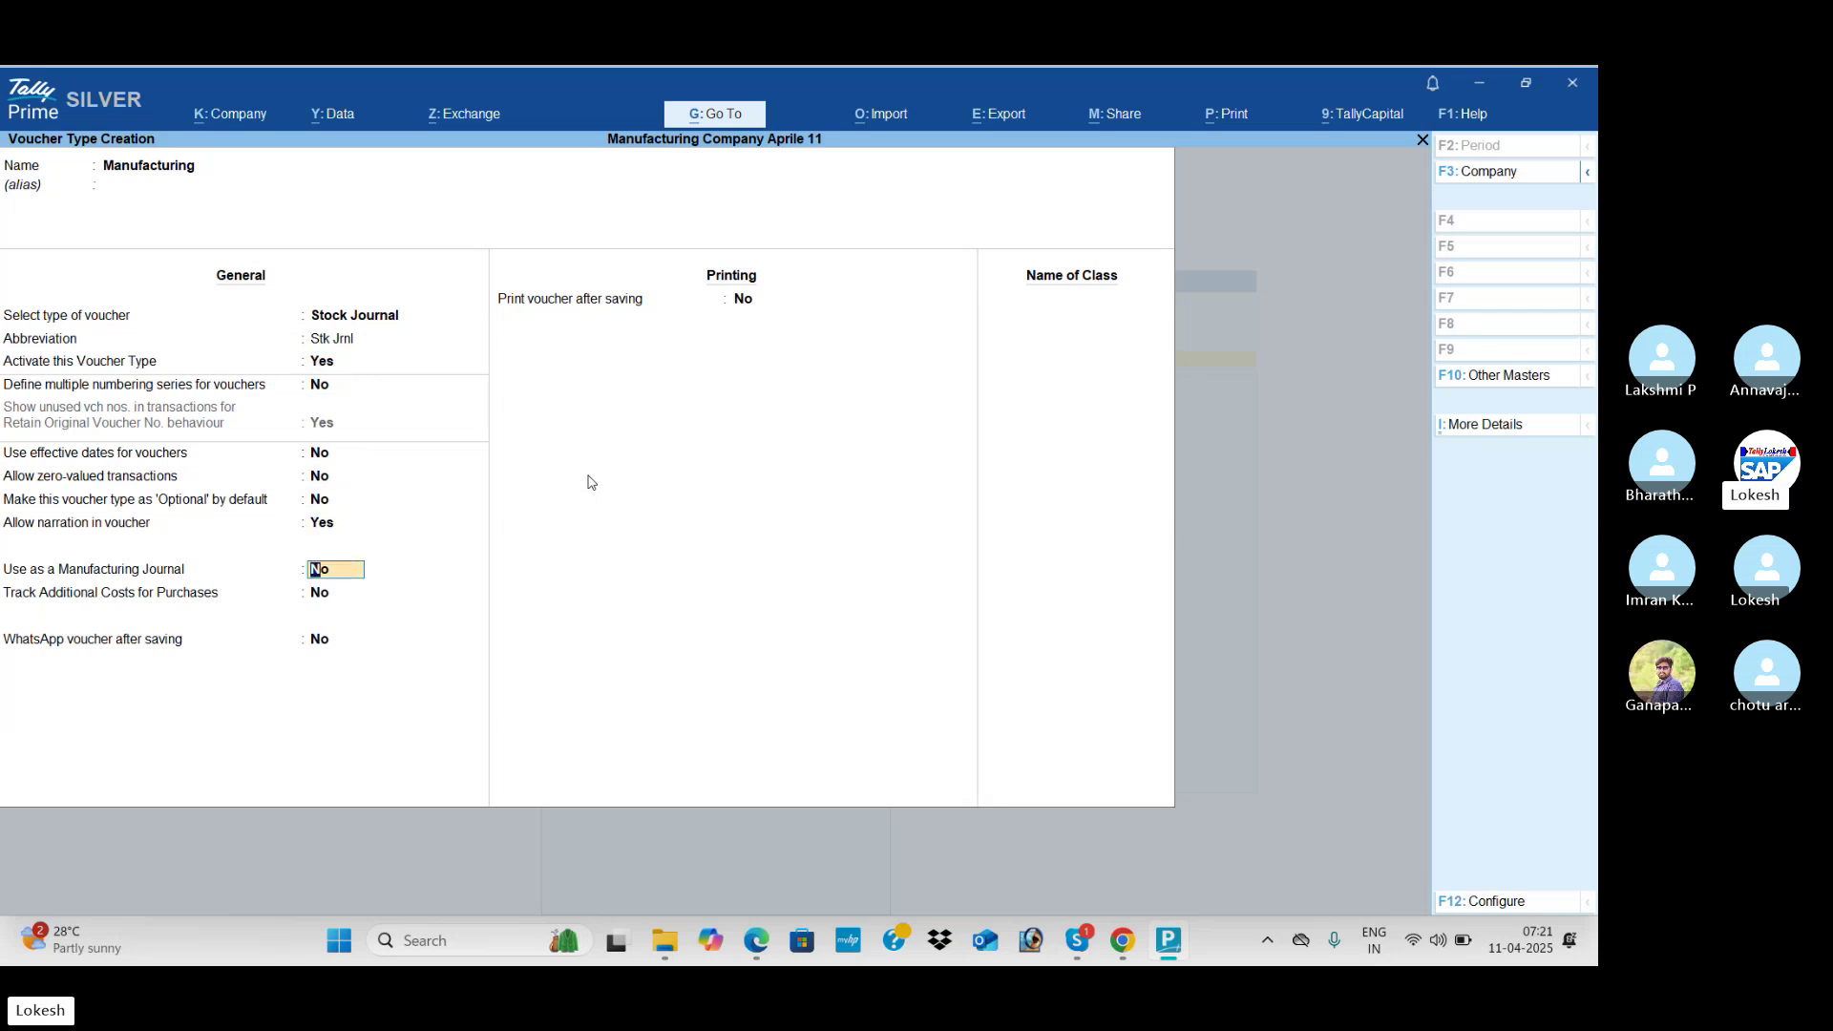
type("y")
key("Return")
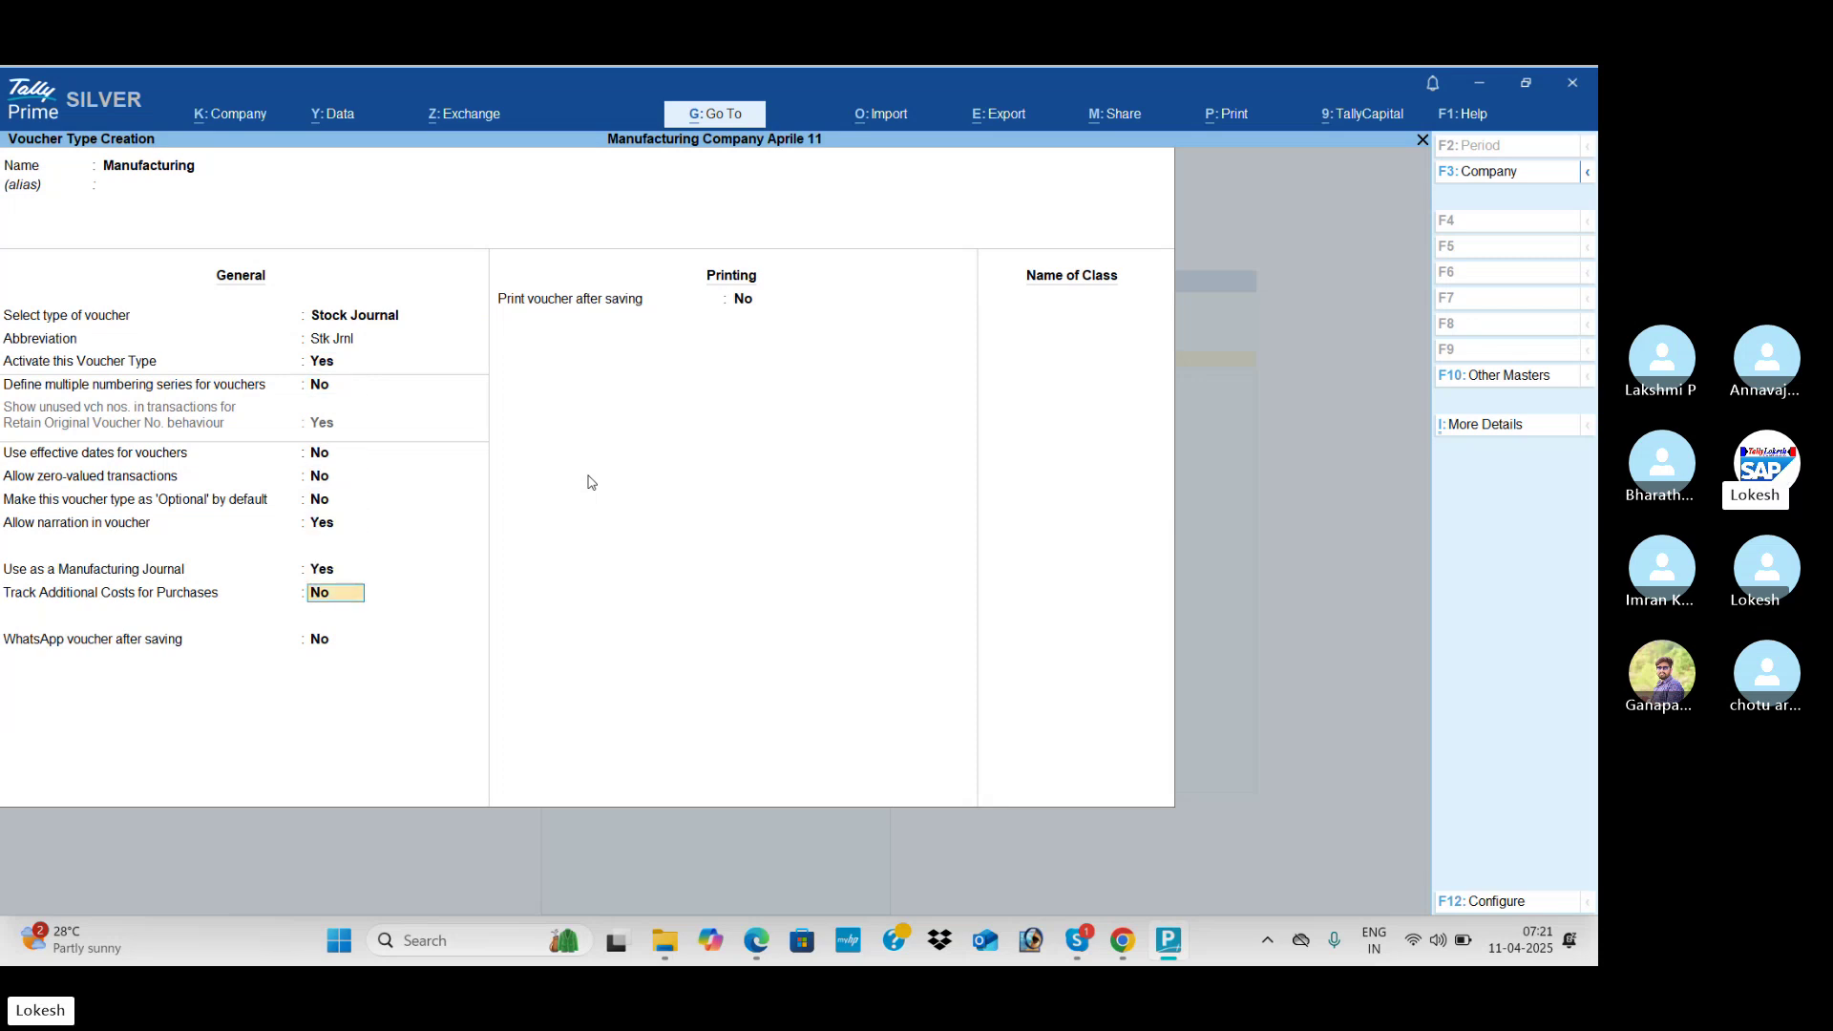
key("ctrl")
key("ctrl+a")
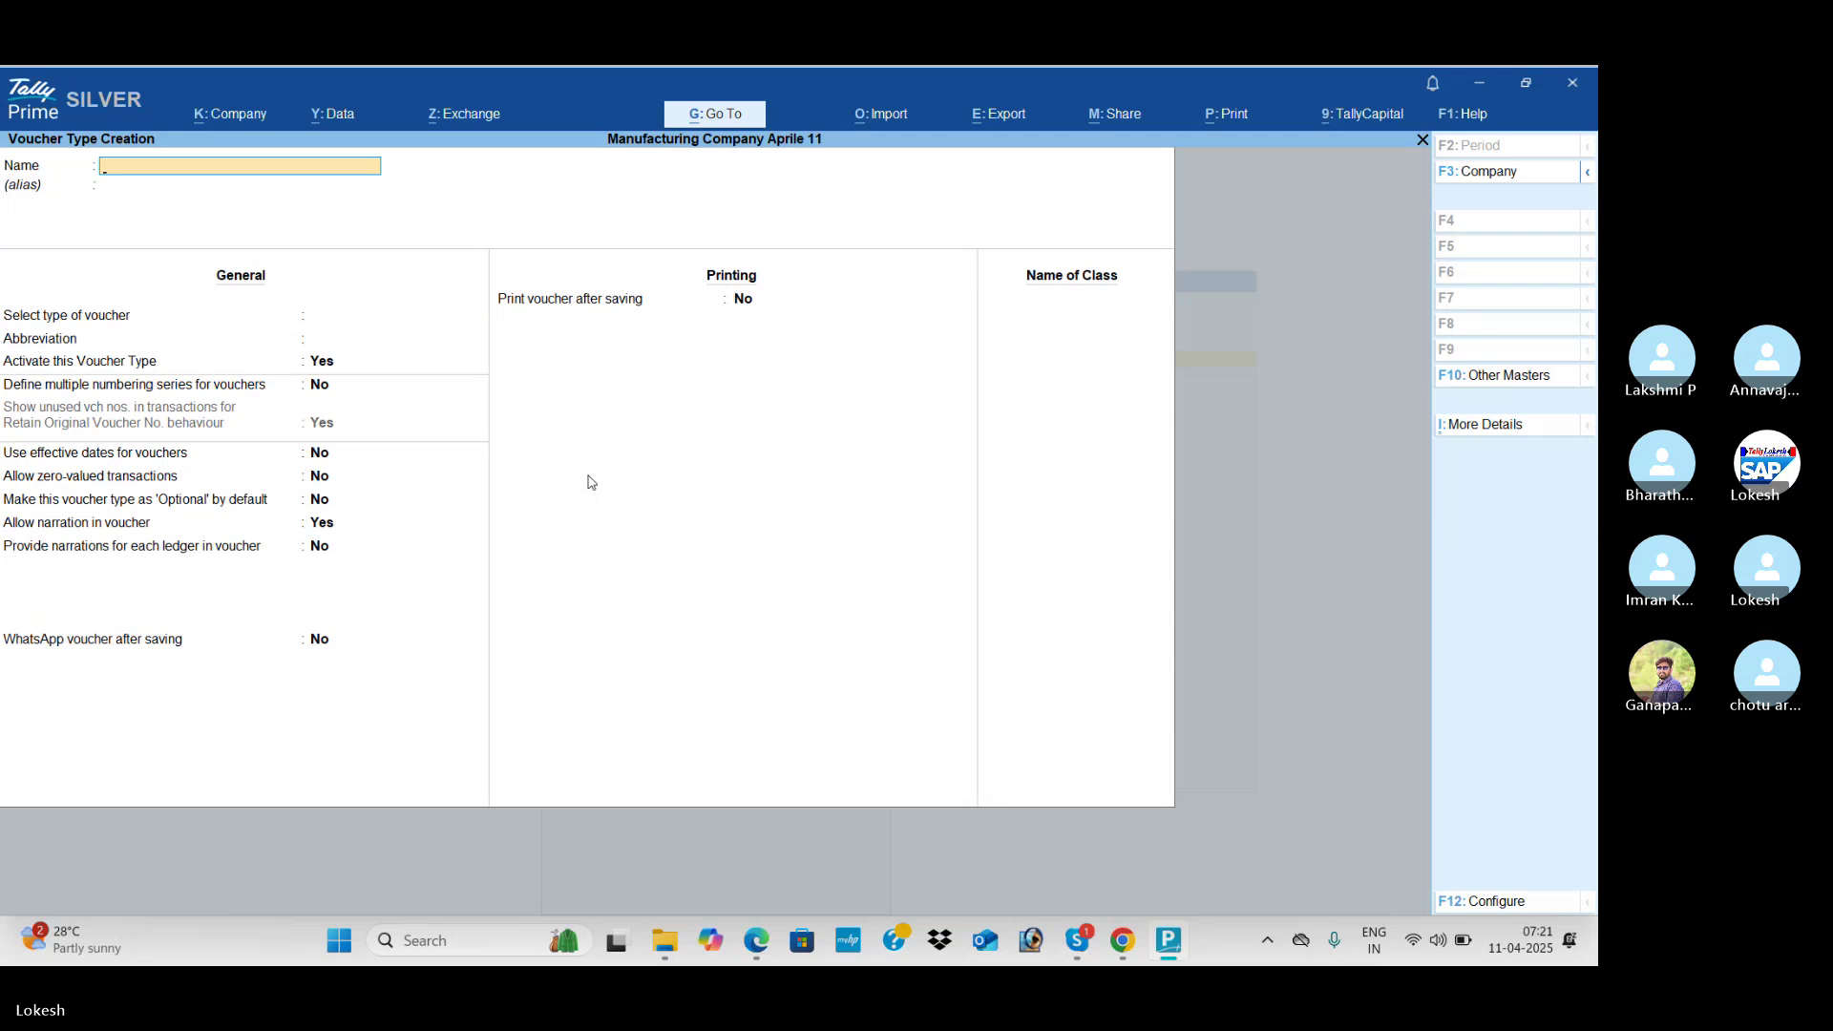
key("Escape")
key("y")
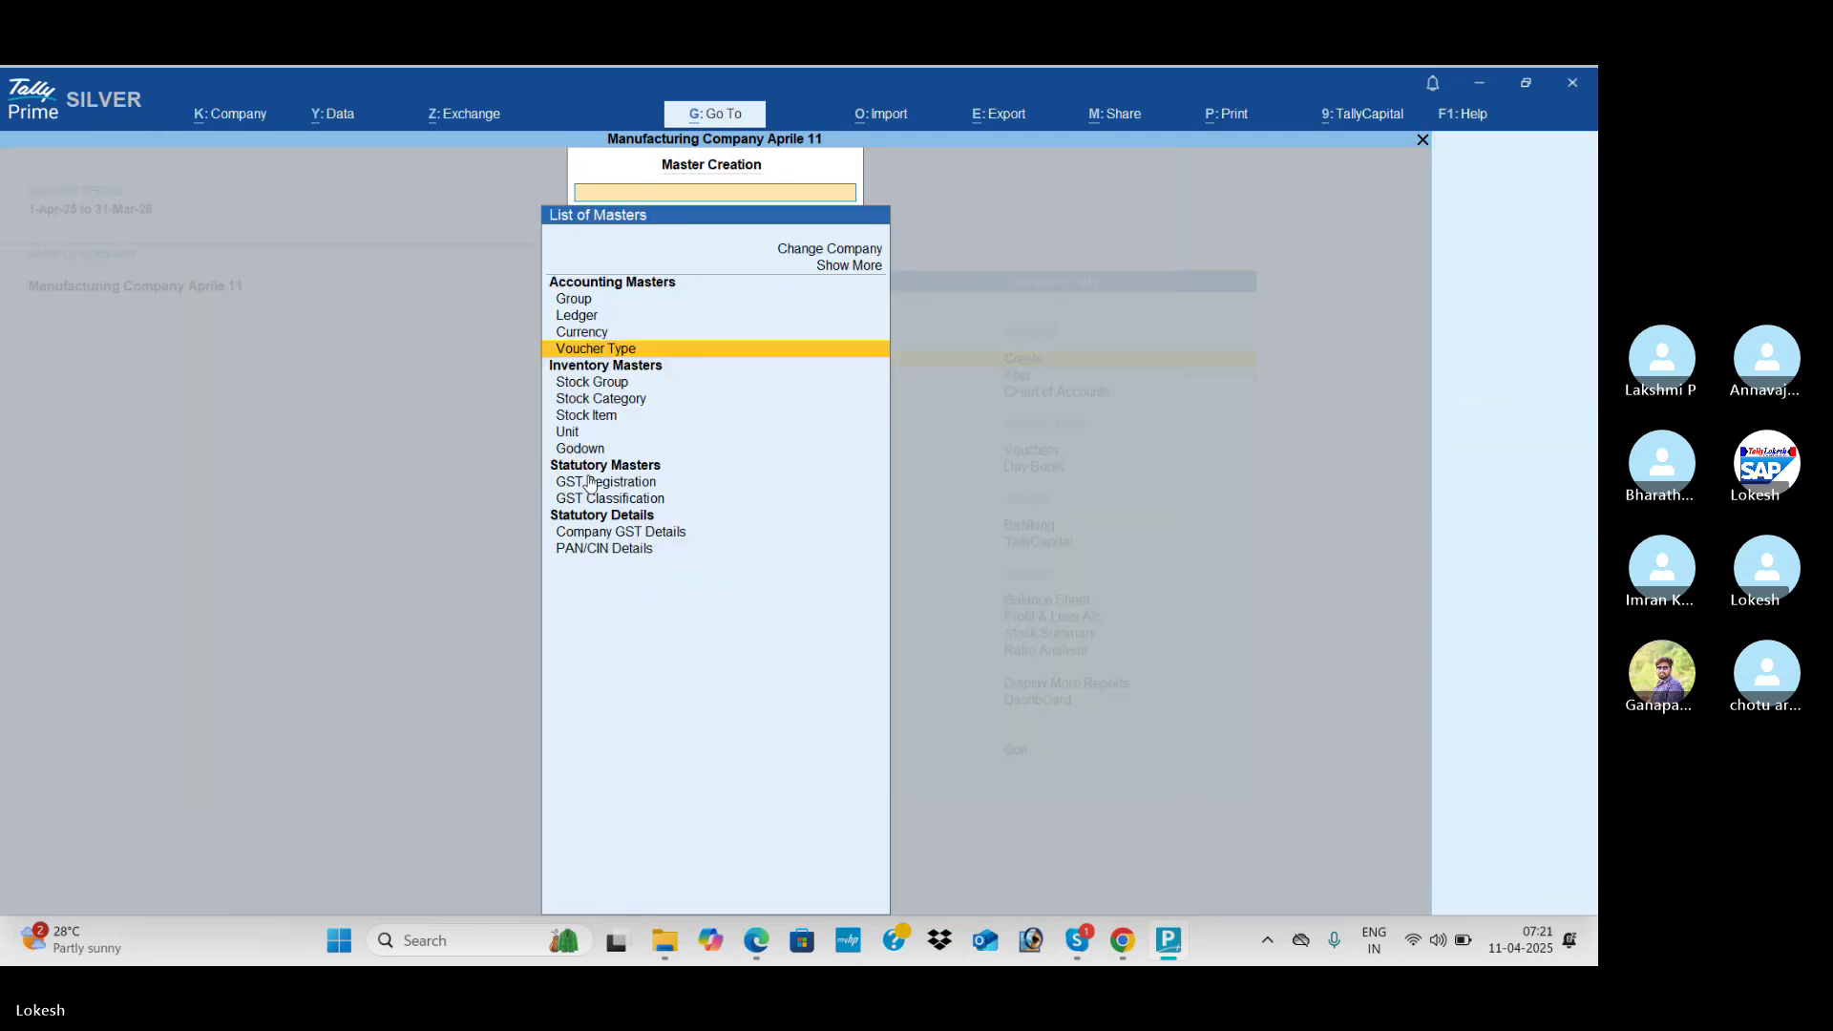
key("Escape")
Step: Open voucher entry and change the voucher type to the Manufacturing inventory voucher
key("Down")
key("F4")
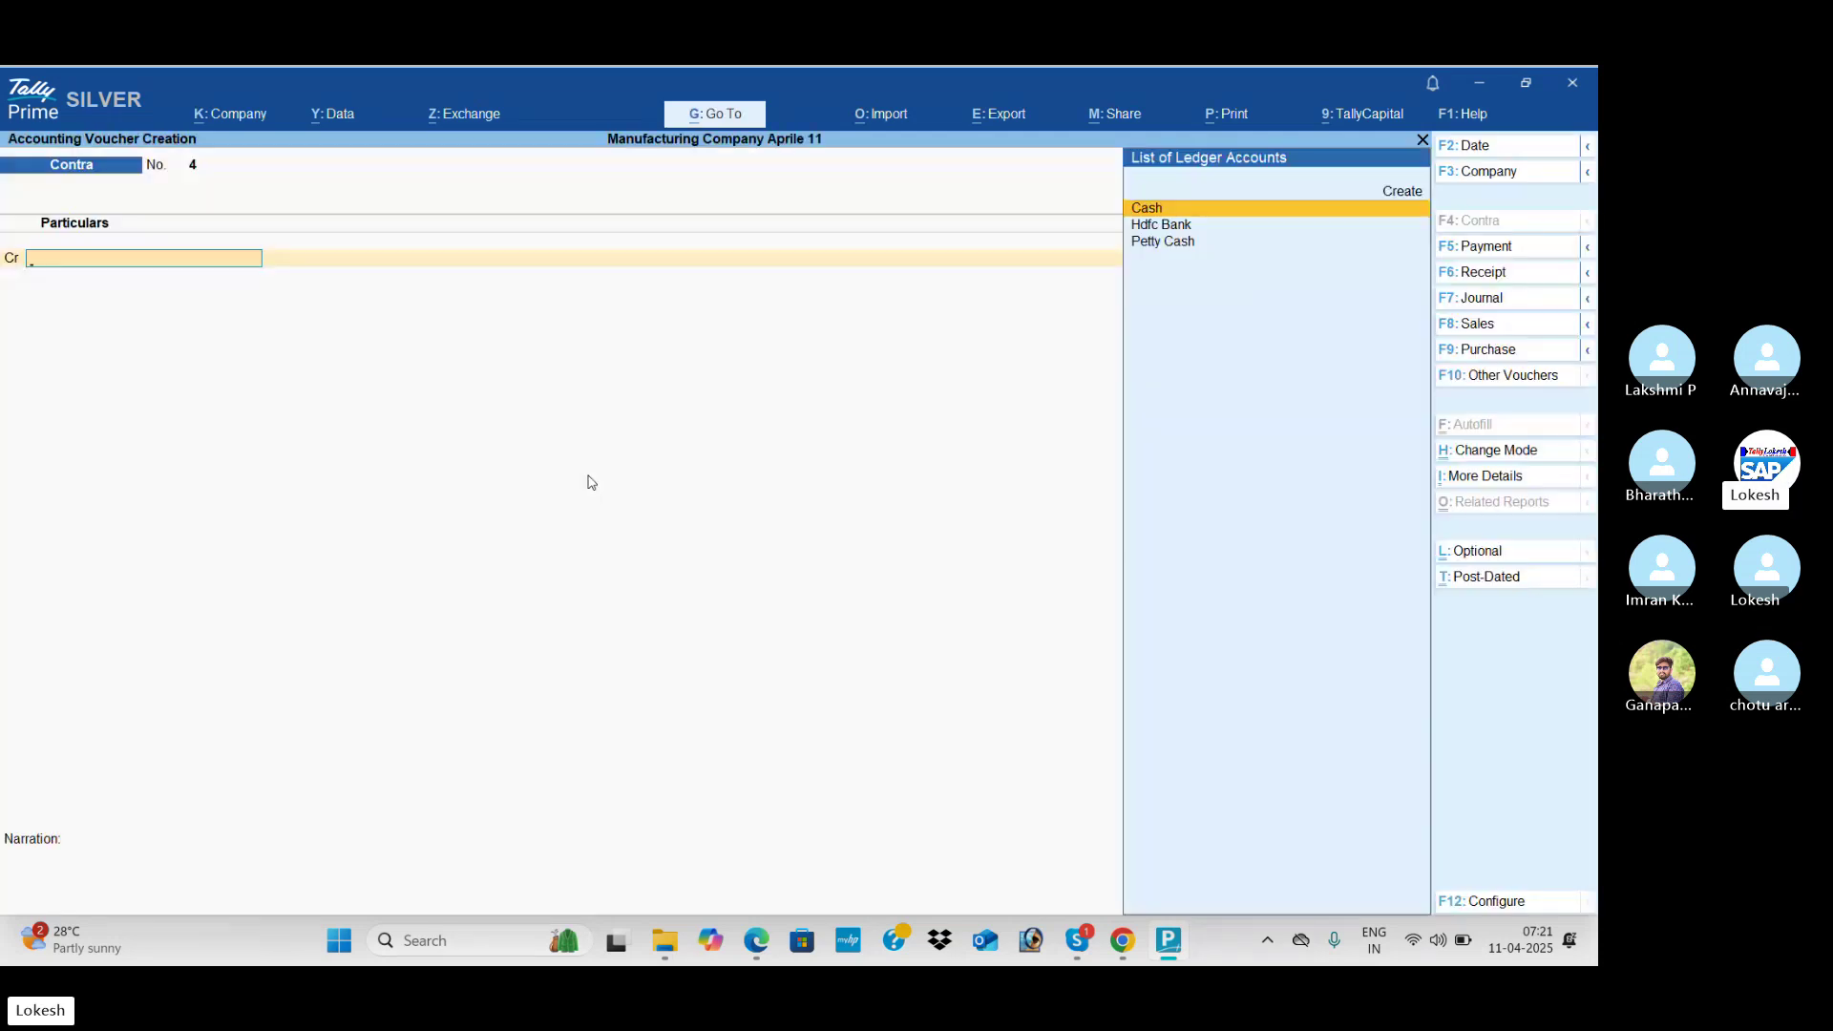
left_click(1525, 377)
key("Down")
key("Down")
key("Down")
key("Down")
key("Down")
key("Down")
key("Down")
key("Down")
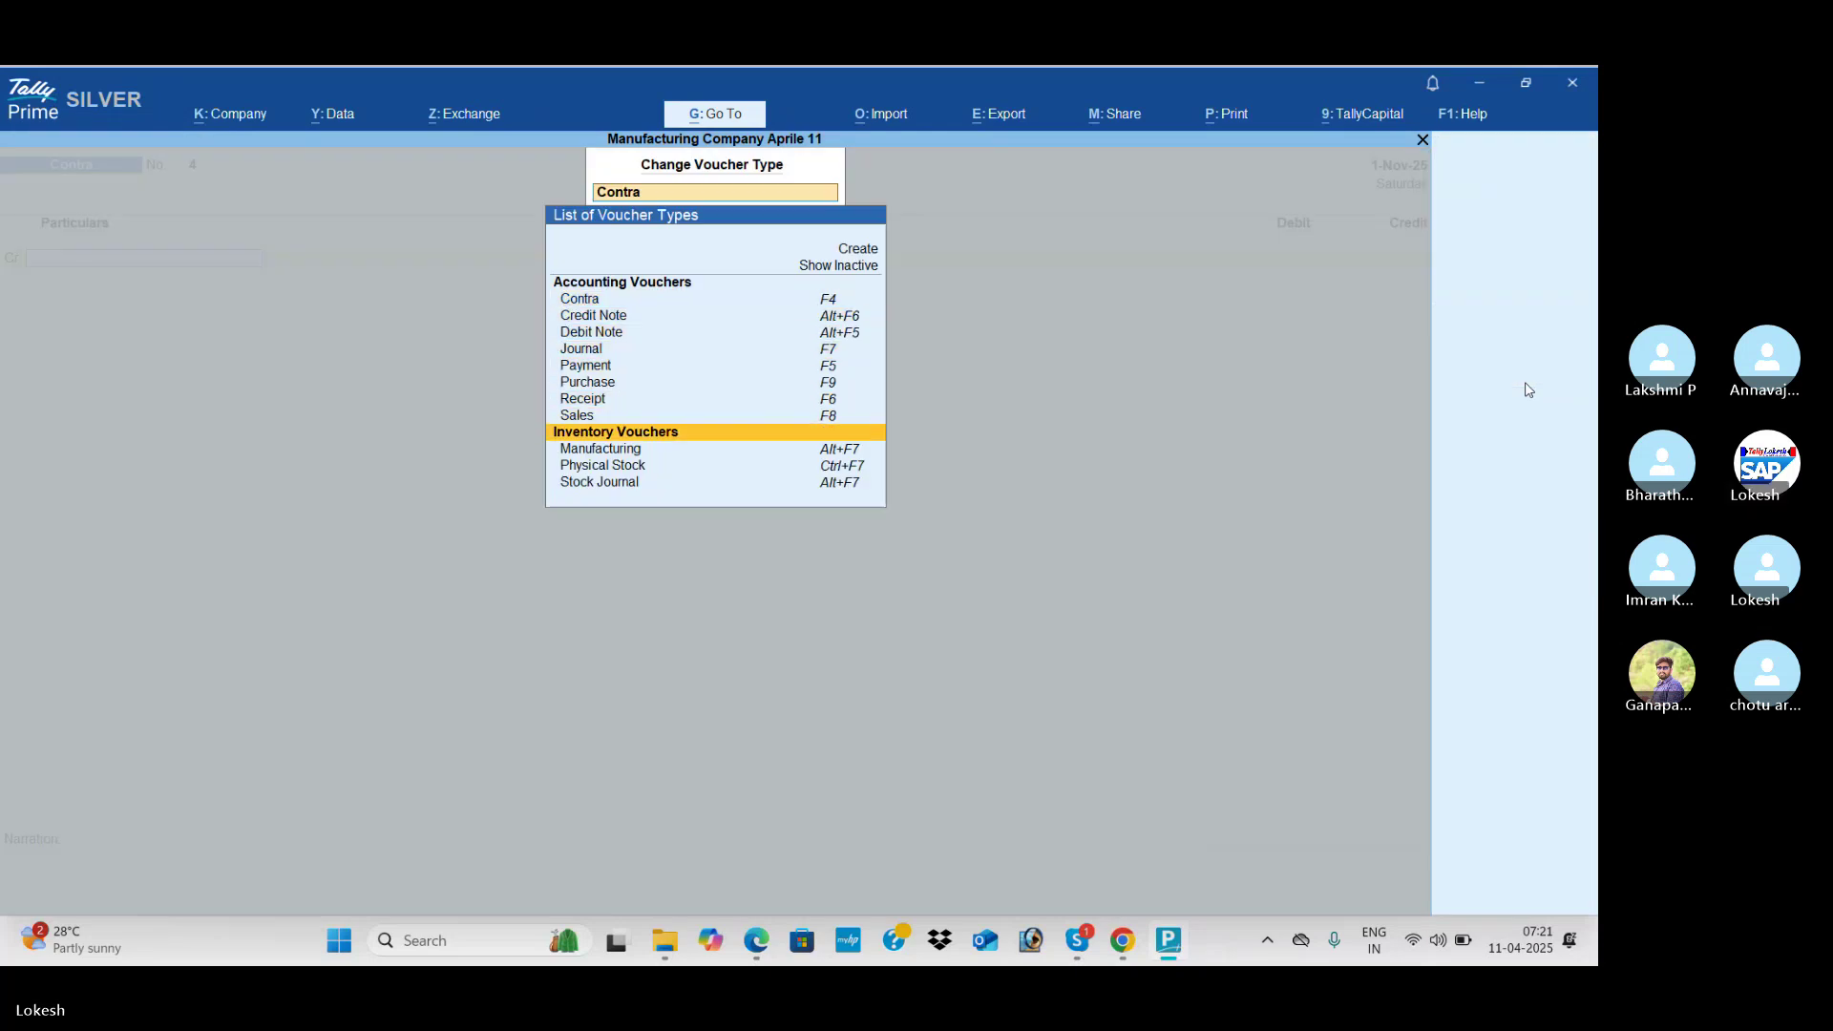
key("Return")
Step: Consult the assembly exercises in the PDF and choose Computer P4 with its computer p4 BOM as the manufactured product
key("alt+Tab")
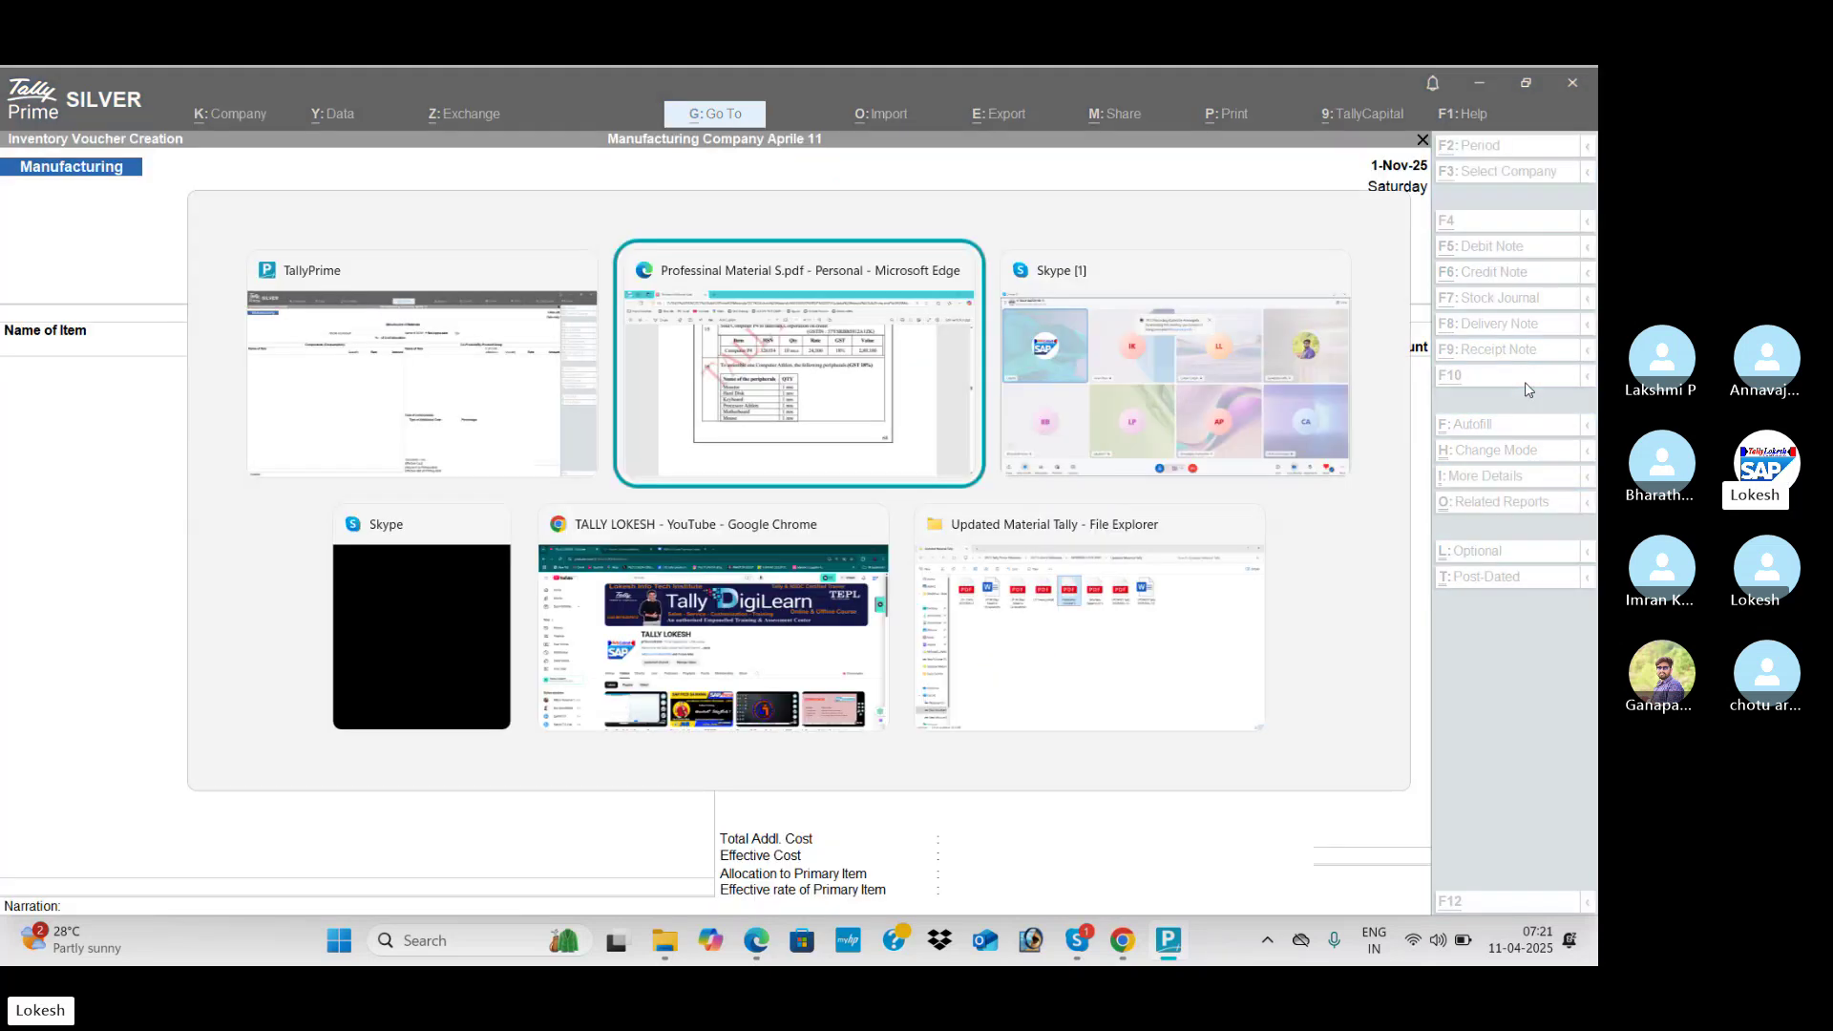
scroll(1526, 382, "up", 3)
scroll(1525, 381, "up", 5)
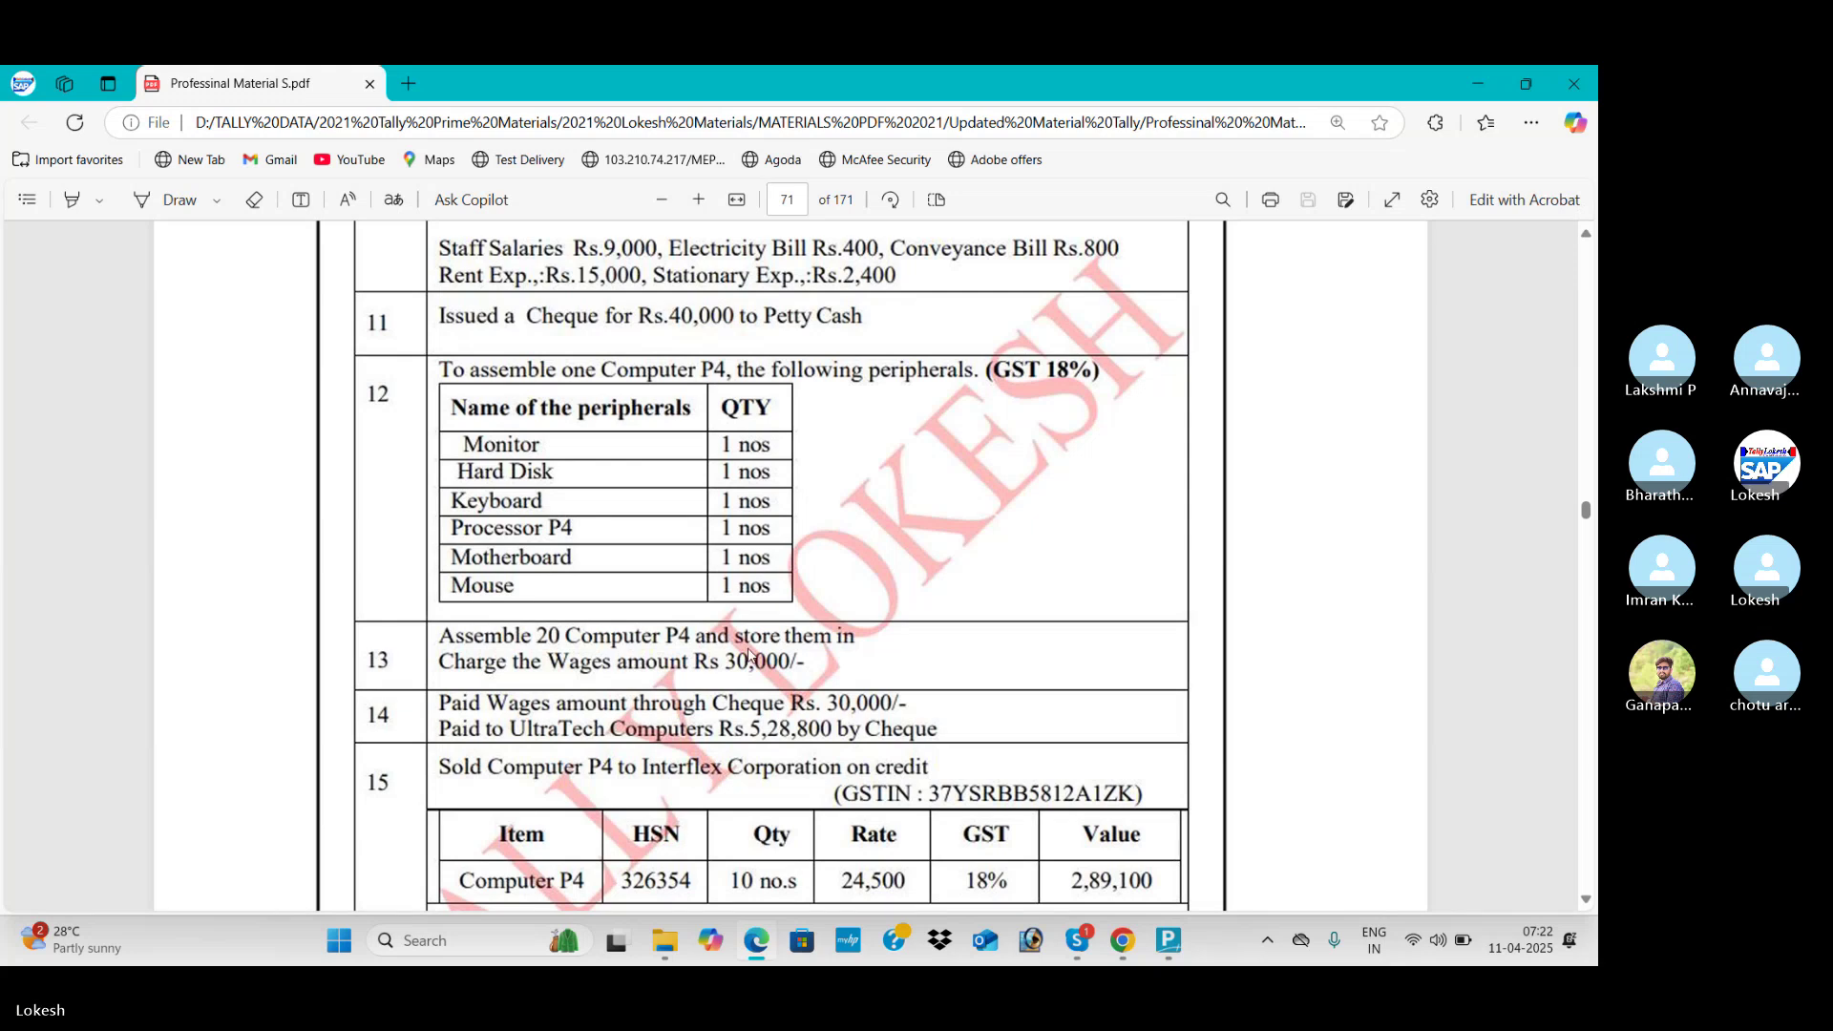
key("alt+Tab")
key("Down")
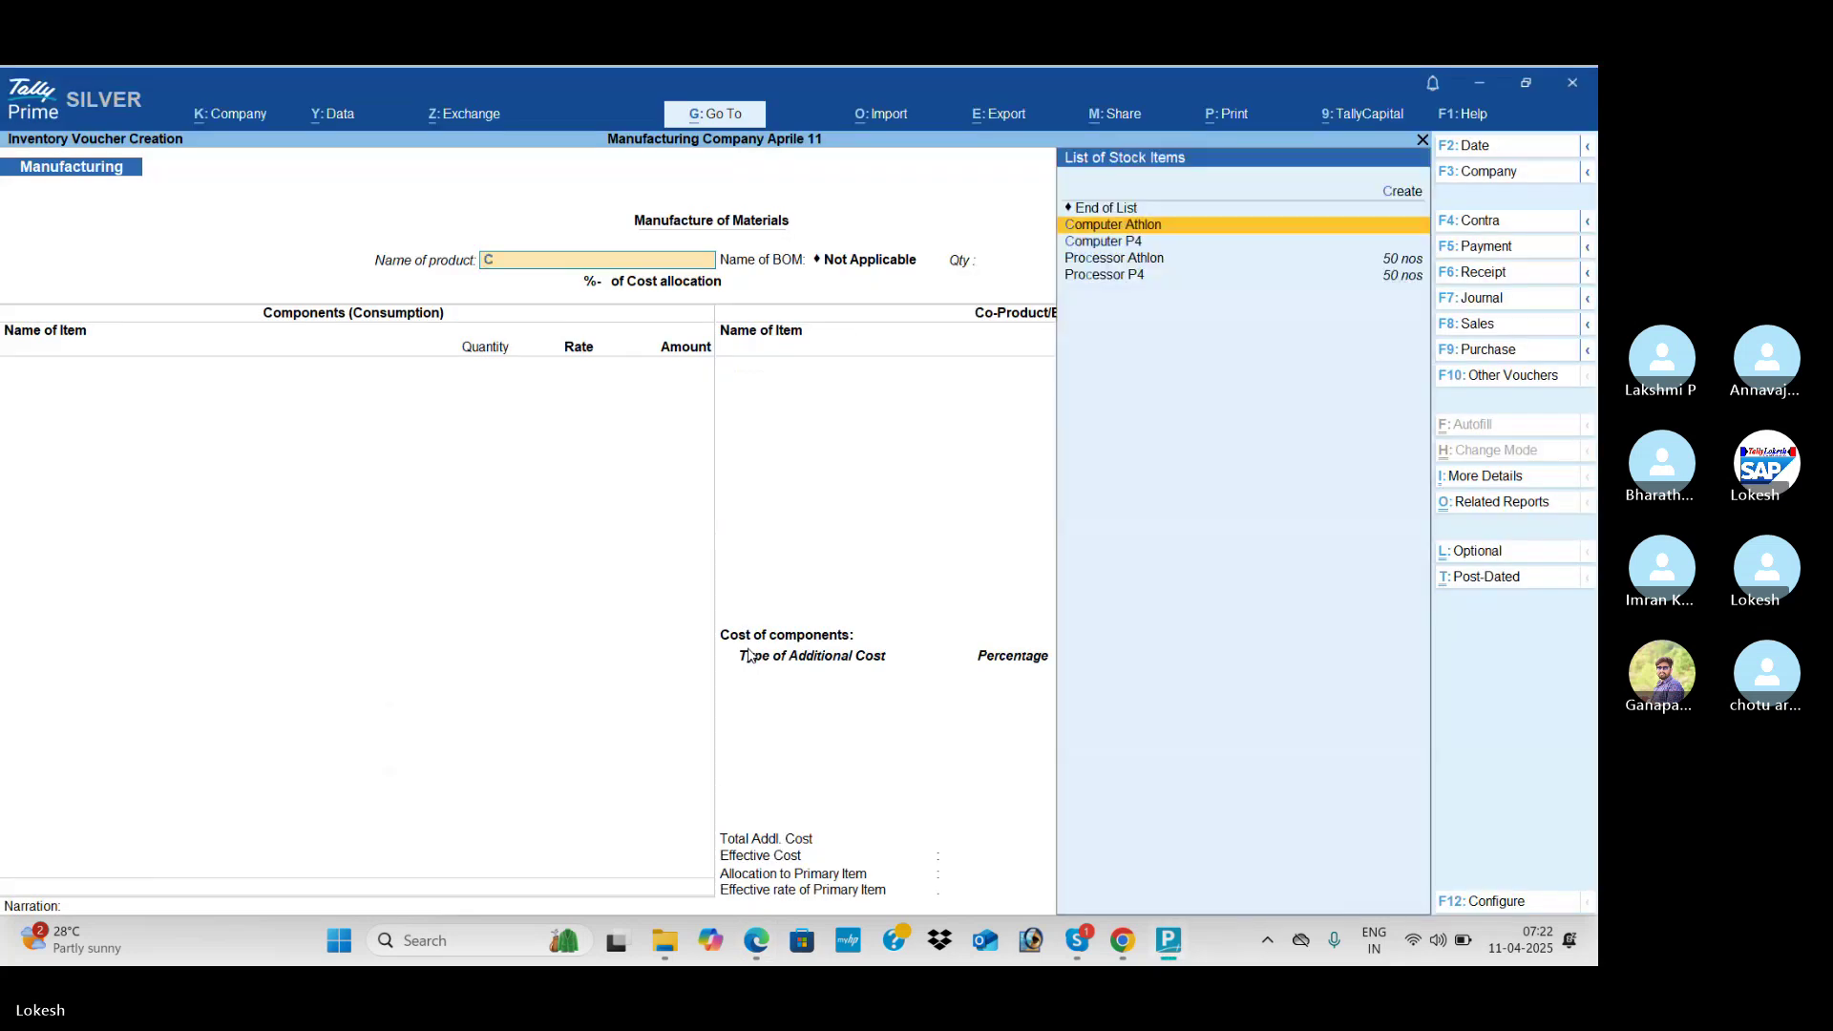
key("Return")
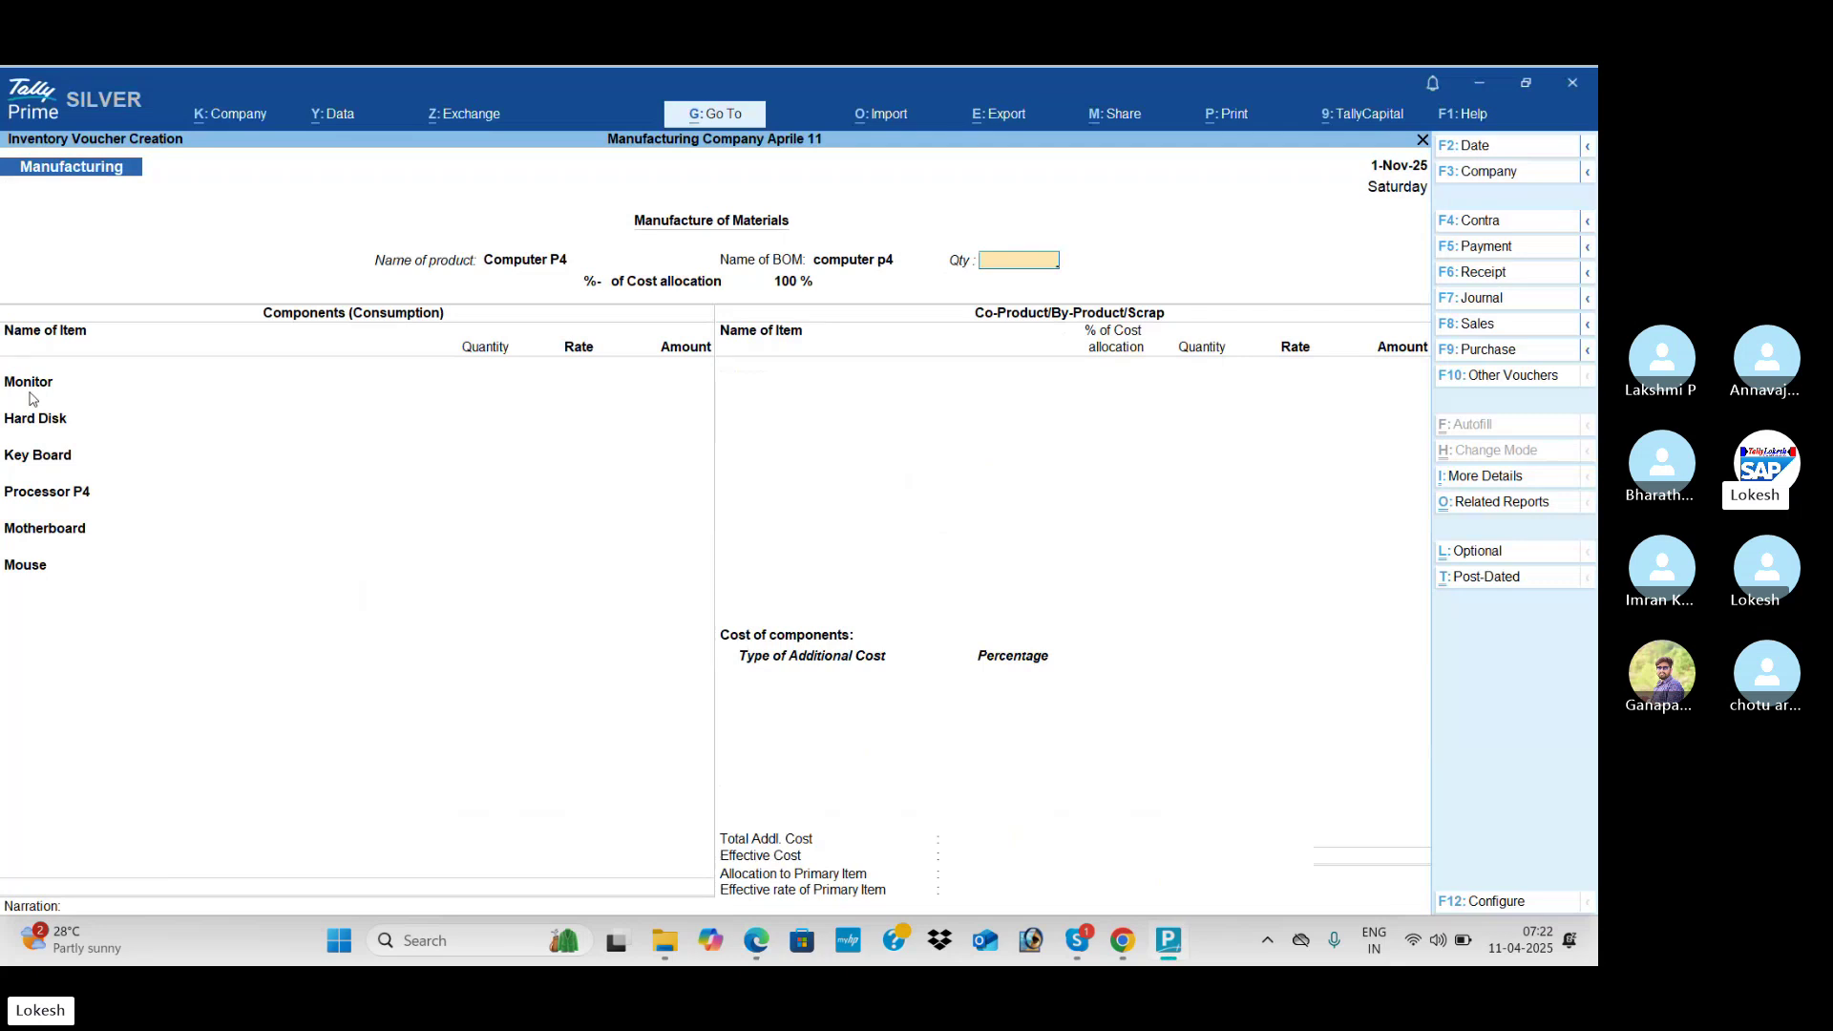
Step: Check the assembly quantity in the PDF exercise and set the Computer P4 quantity to 20 nos
key("alt+Tab")
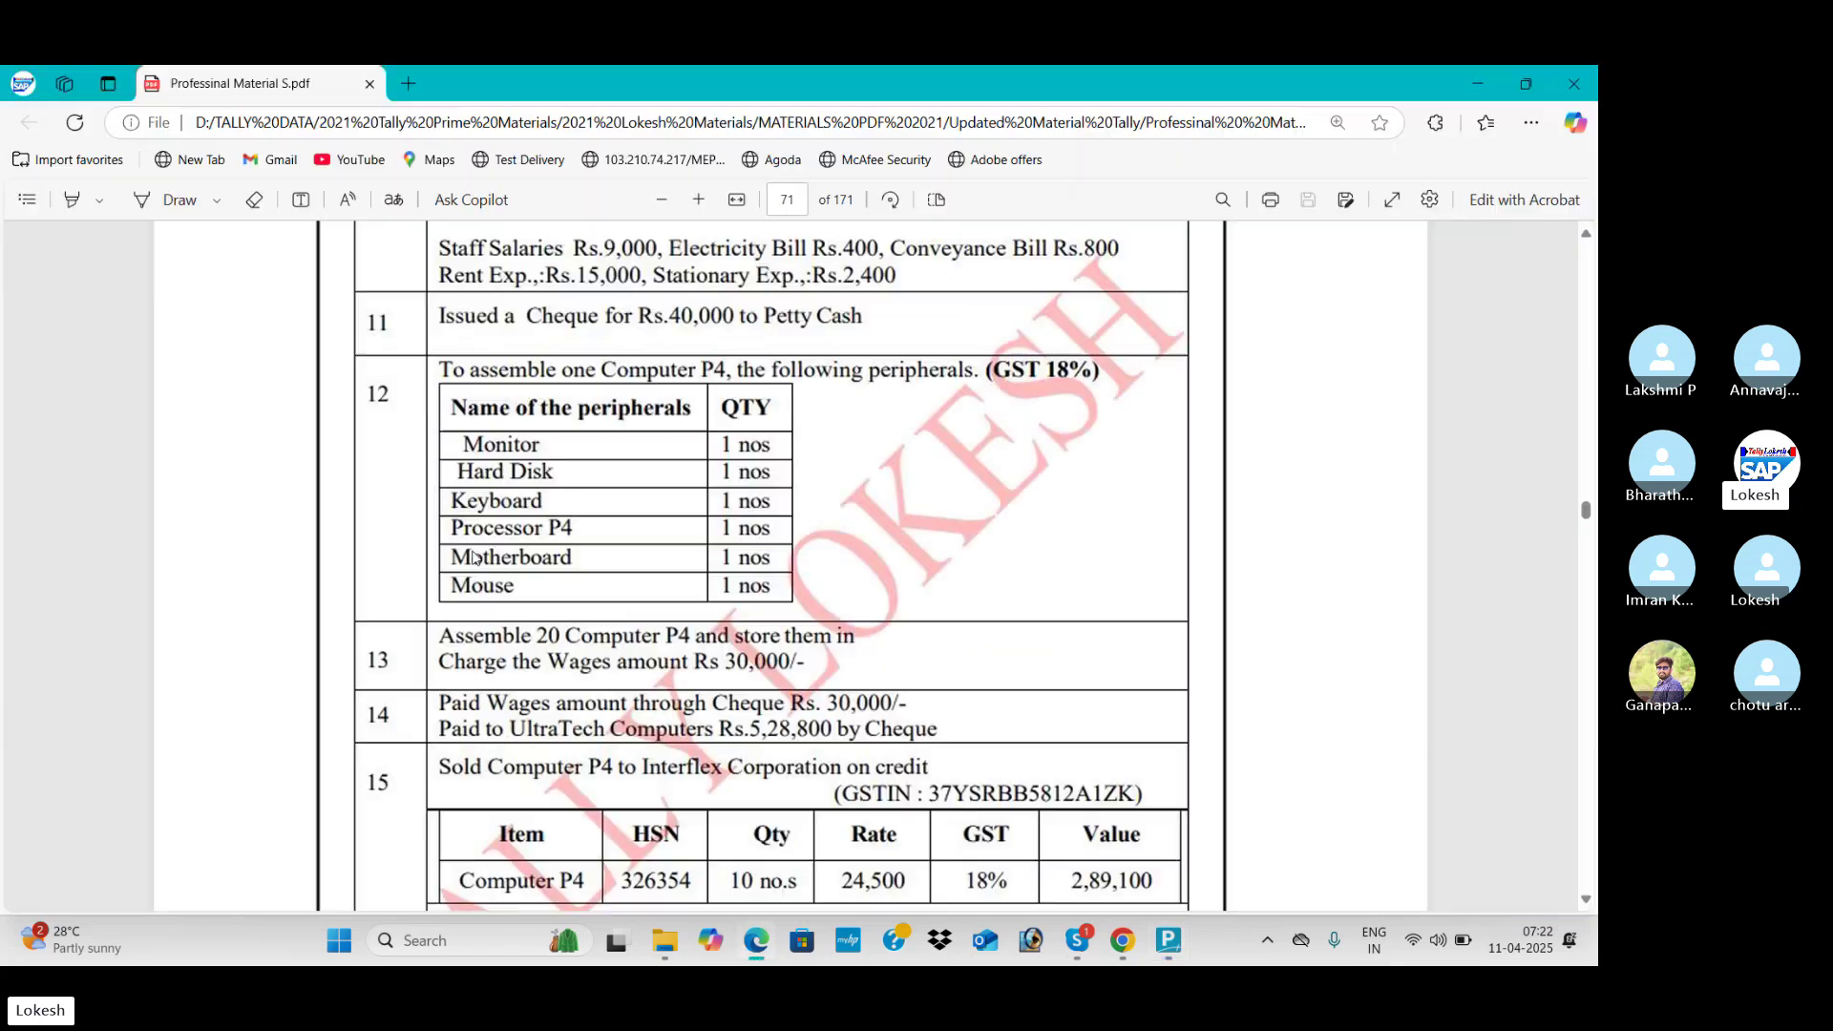
key("alt+Tab")
type("20")
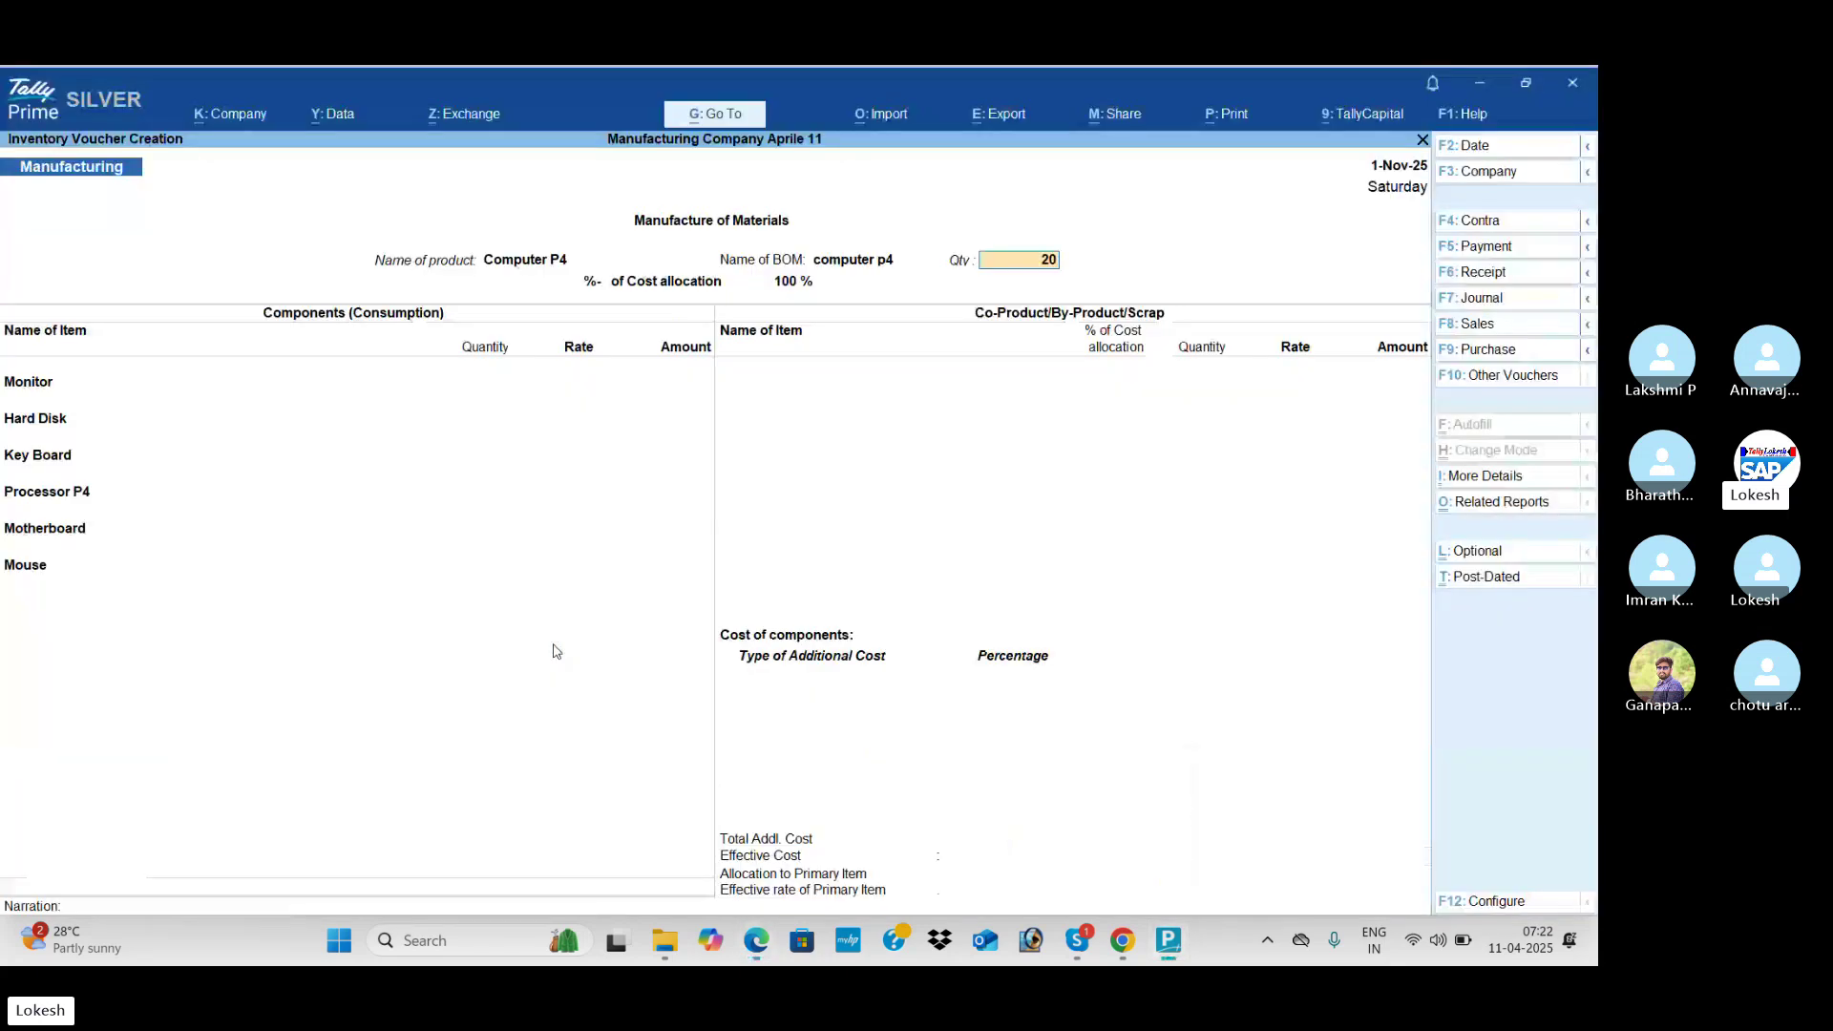
key("Return")
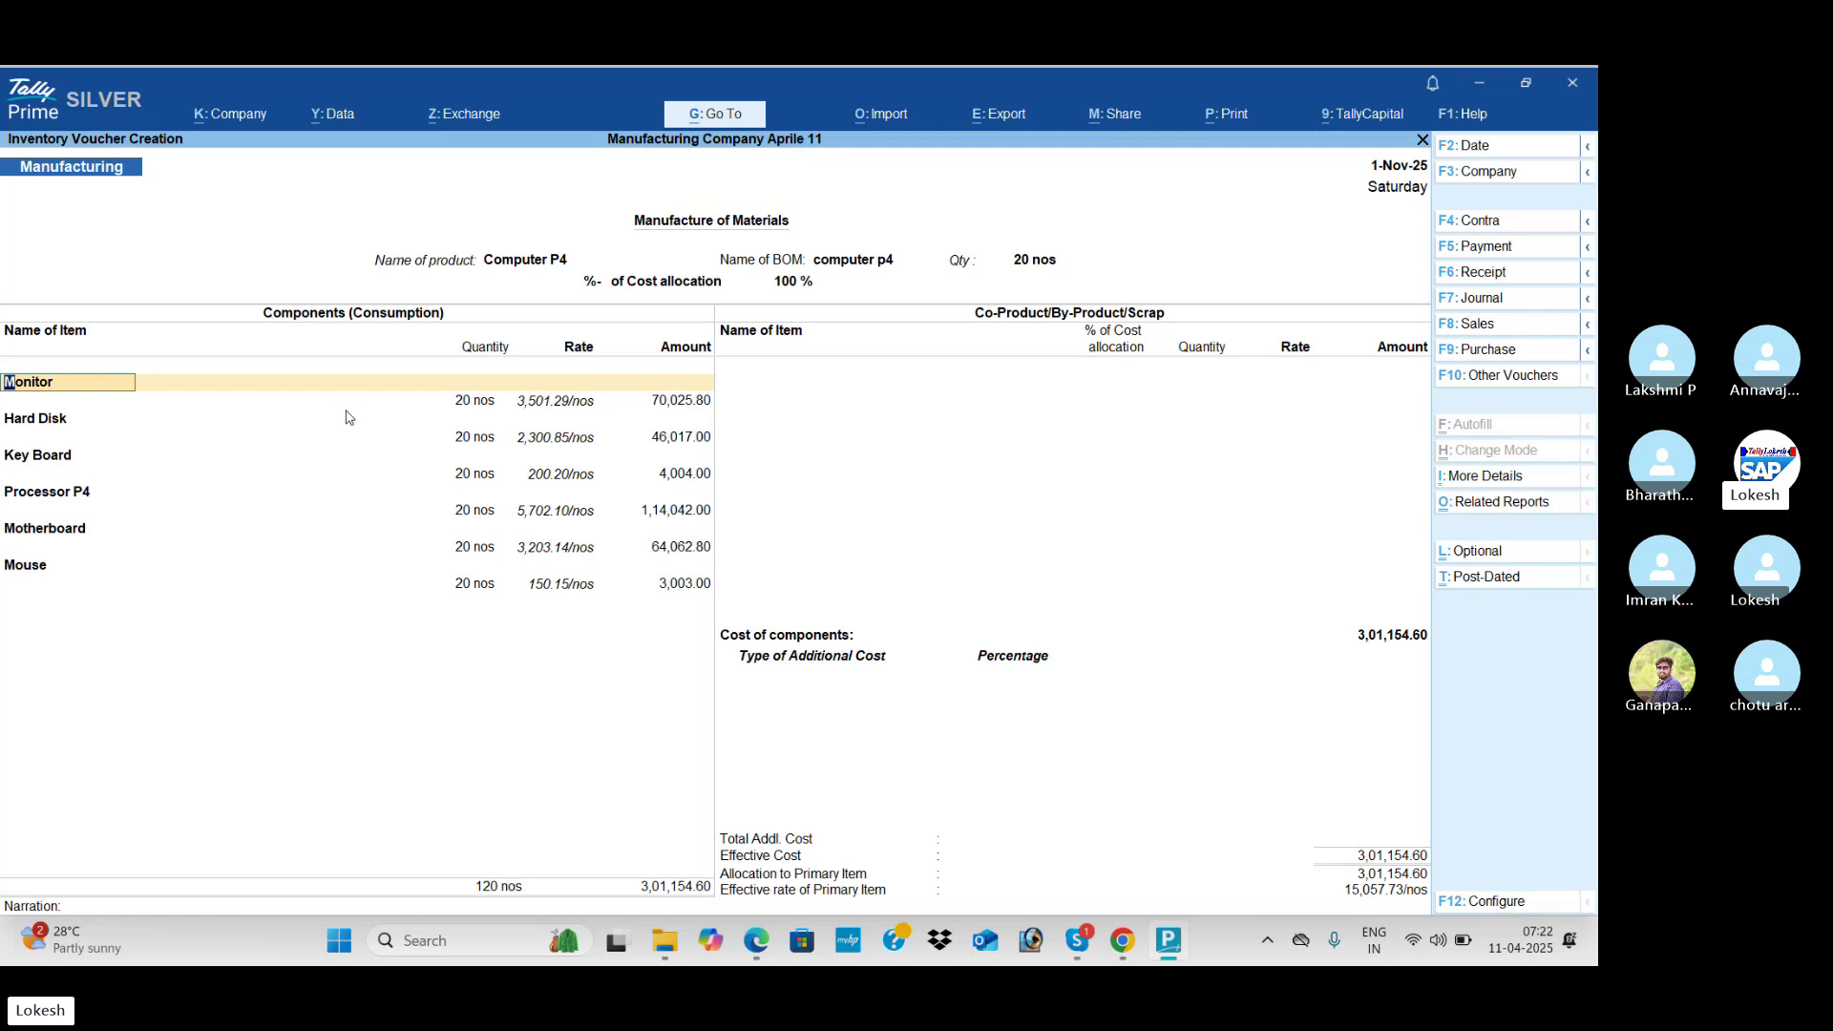
Step: Accept the component consumption lines and leave the co-product, by-product and scrap list empty
left_click(672, 593)
key("Return")
key("Return")
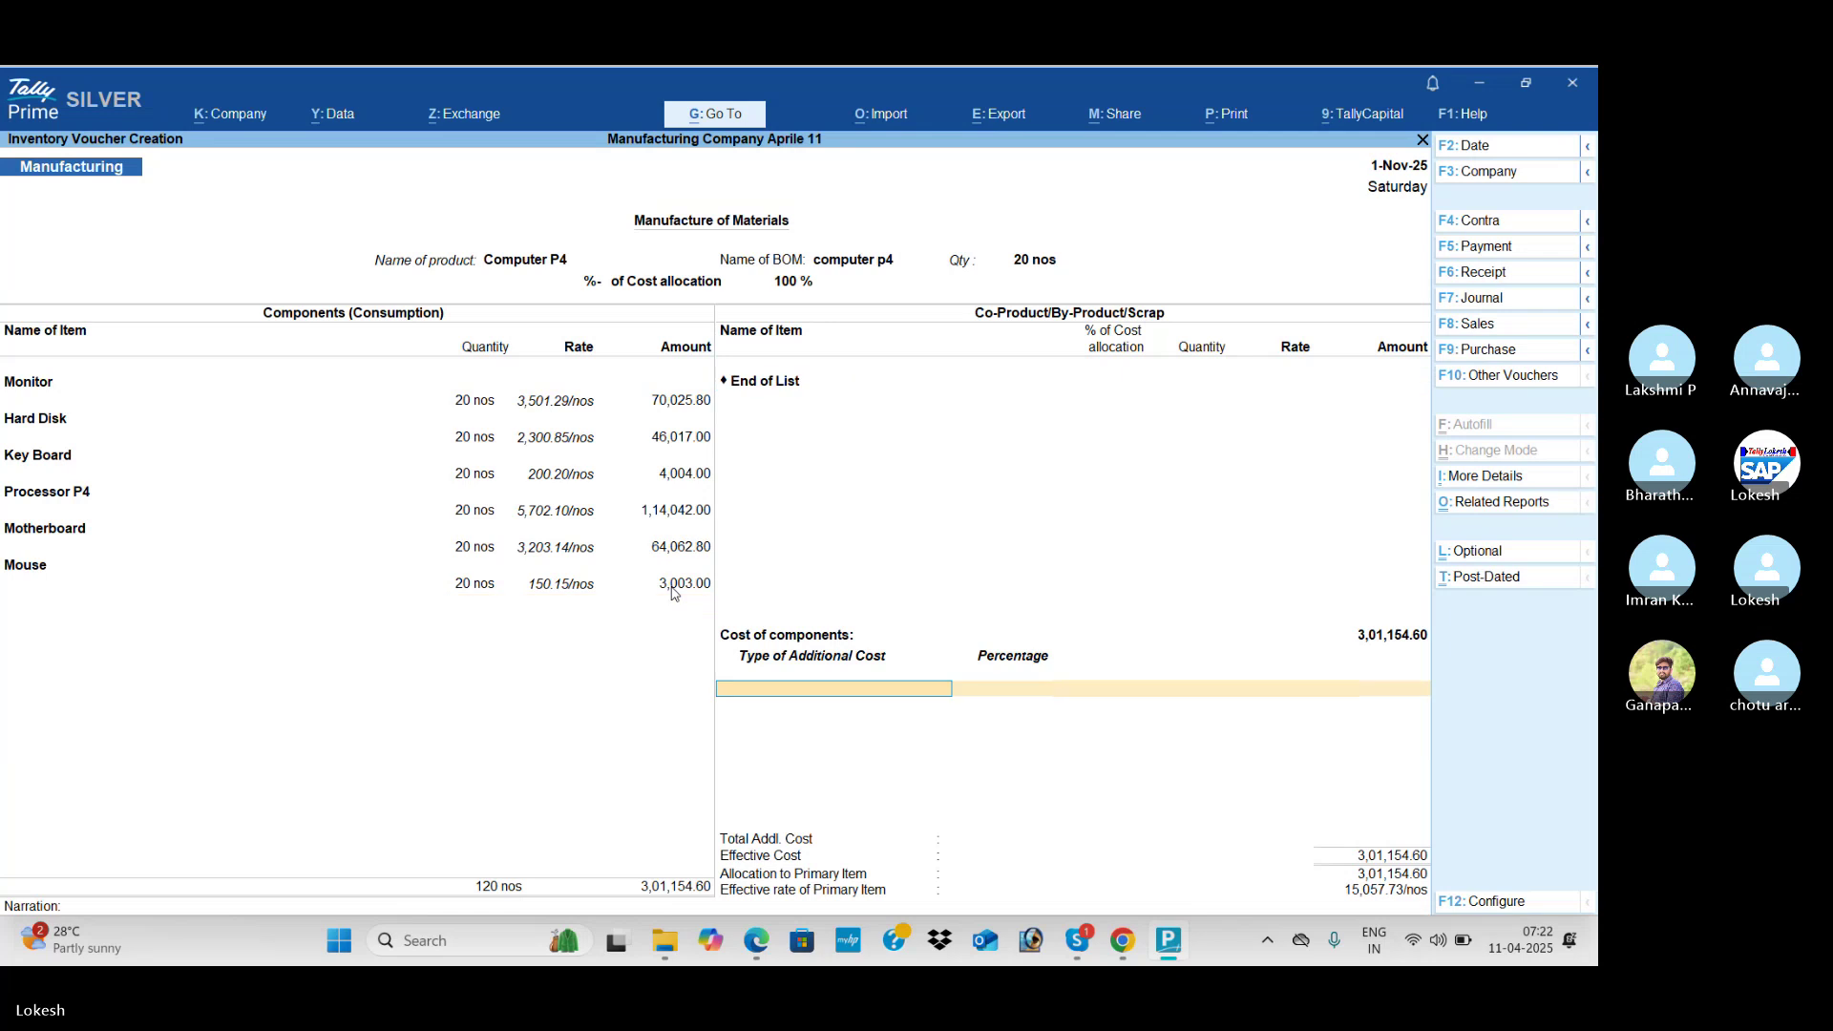
Step: Create a Wages ledger under Direct Expenses as the additional cost of the manufacturing voucher
key("Return")
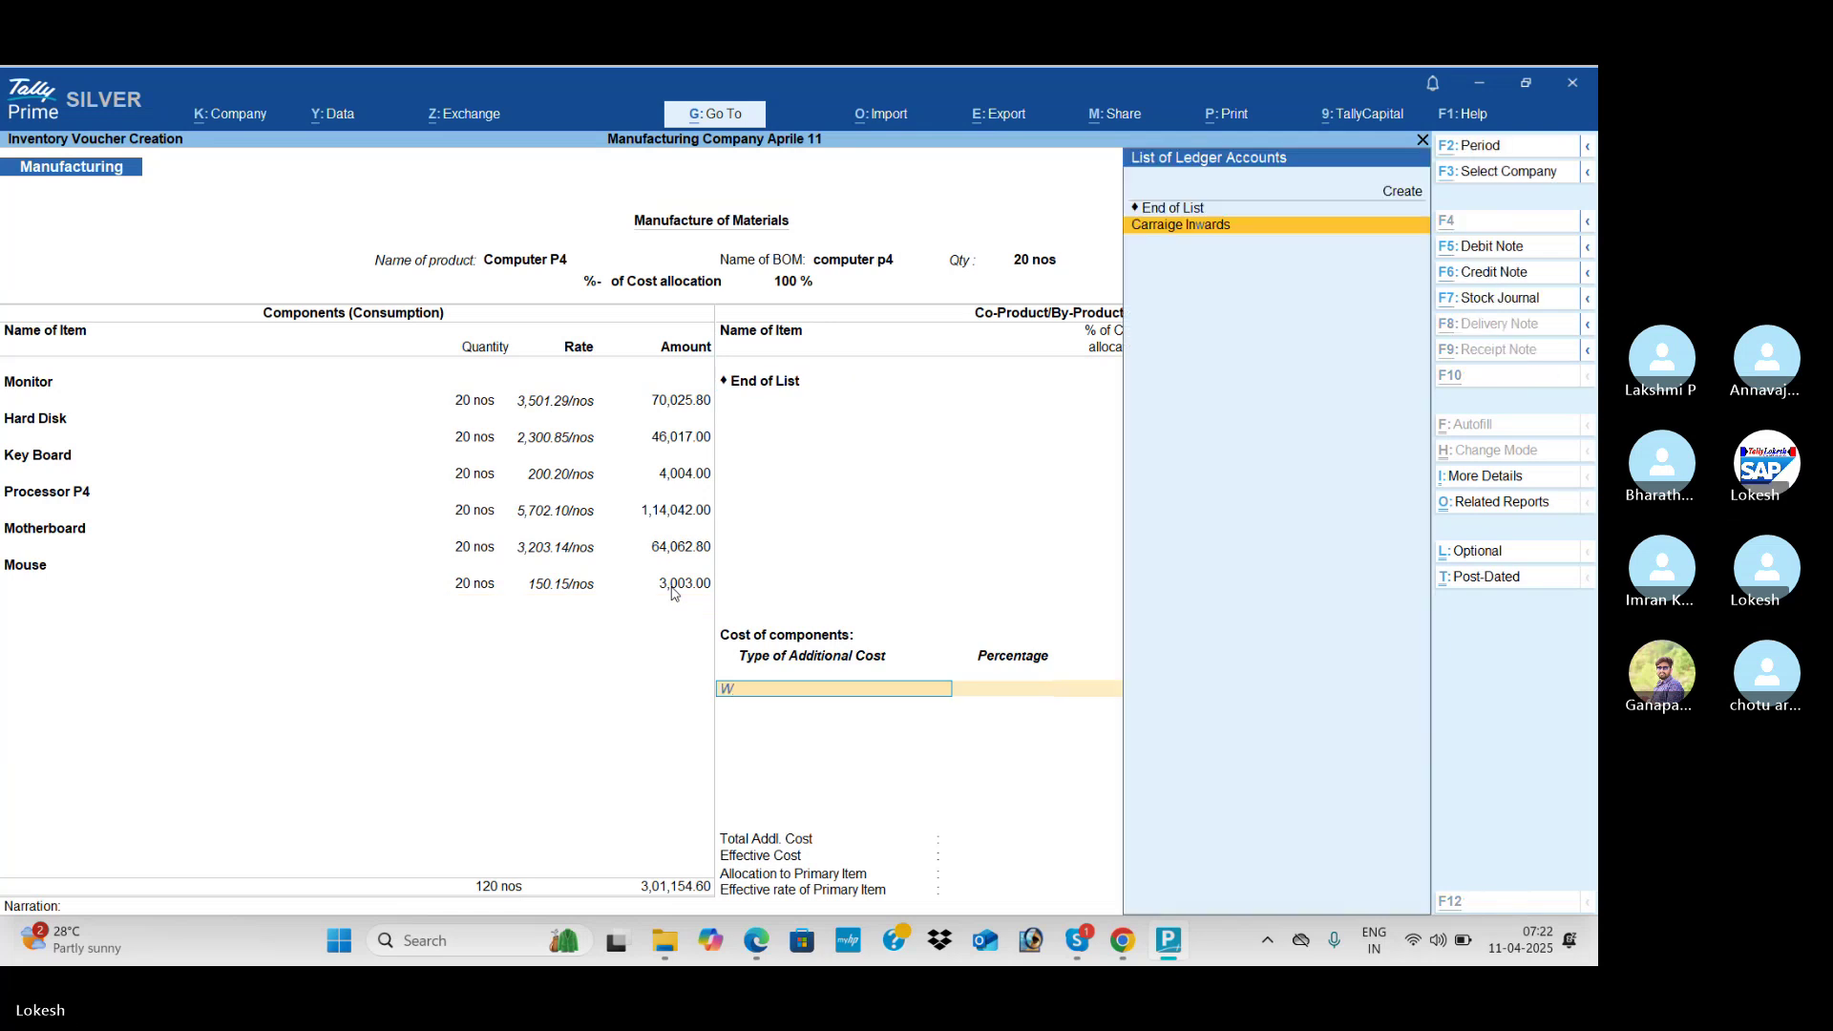
key("alt+c")
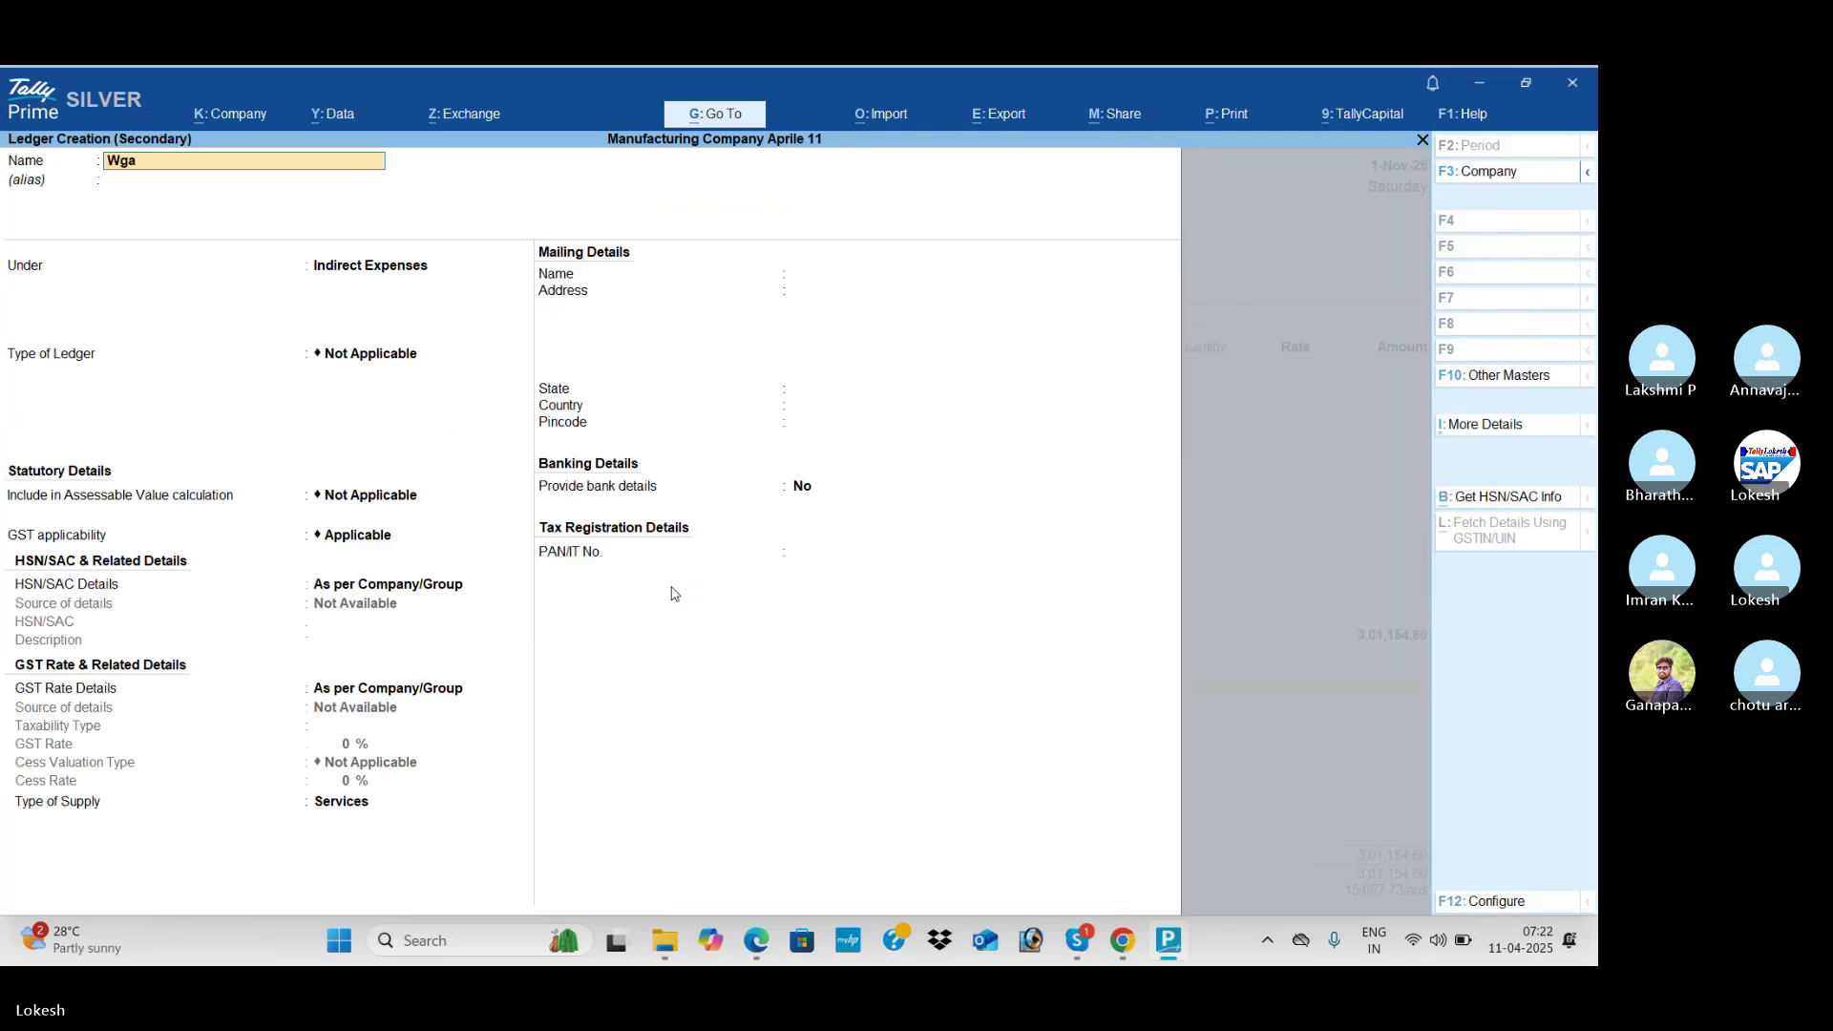
key("Return")
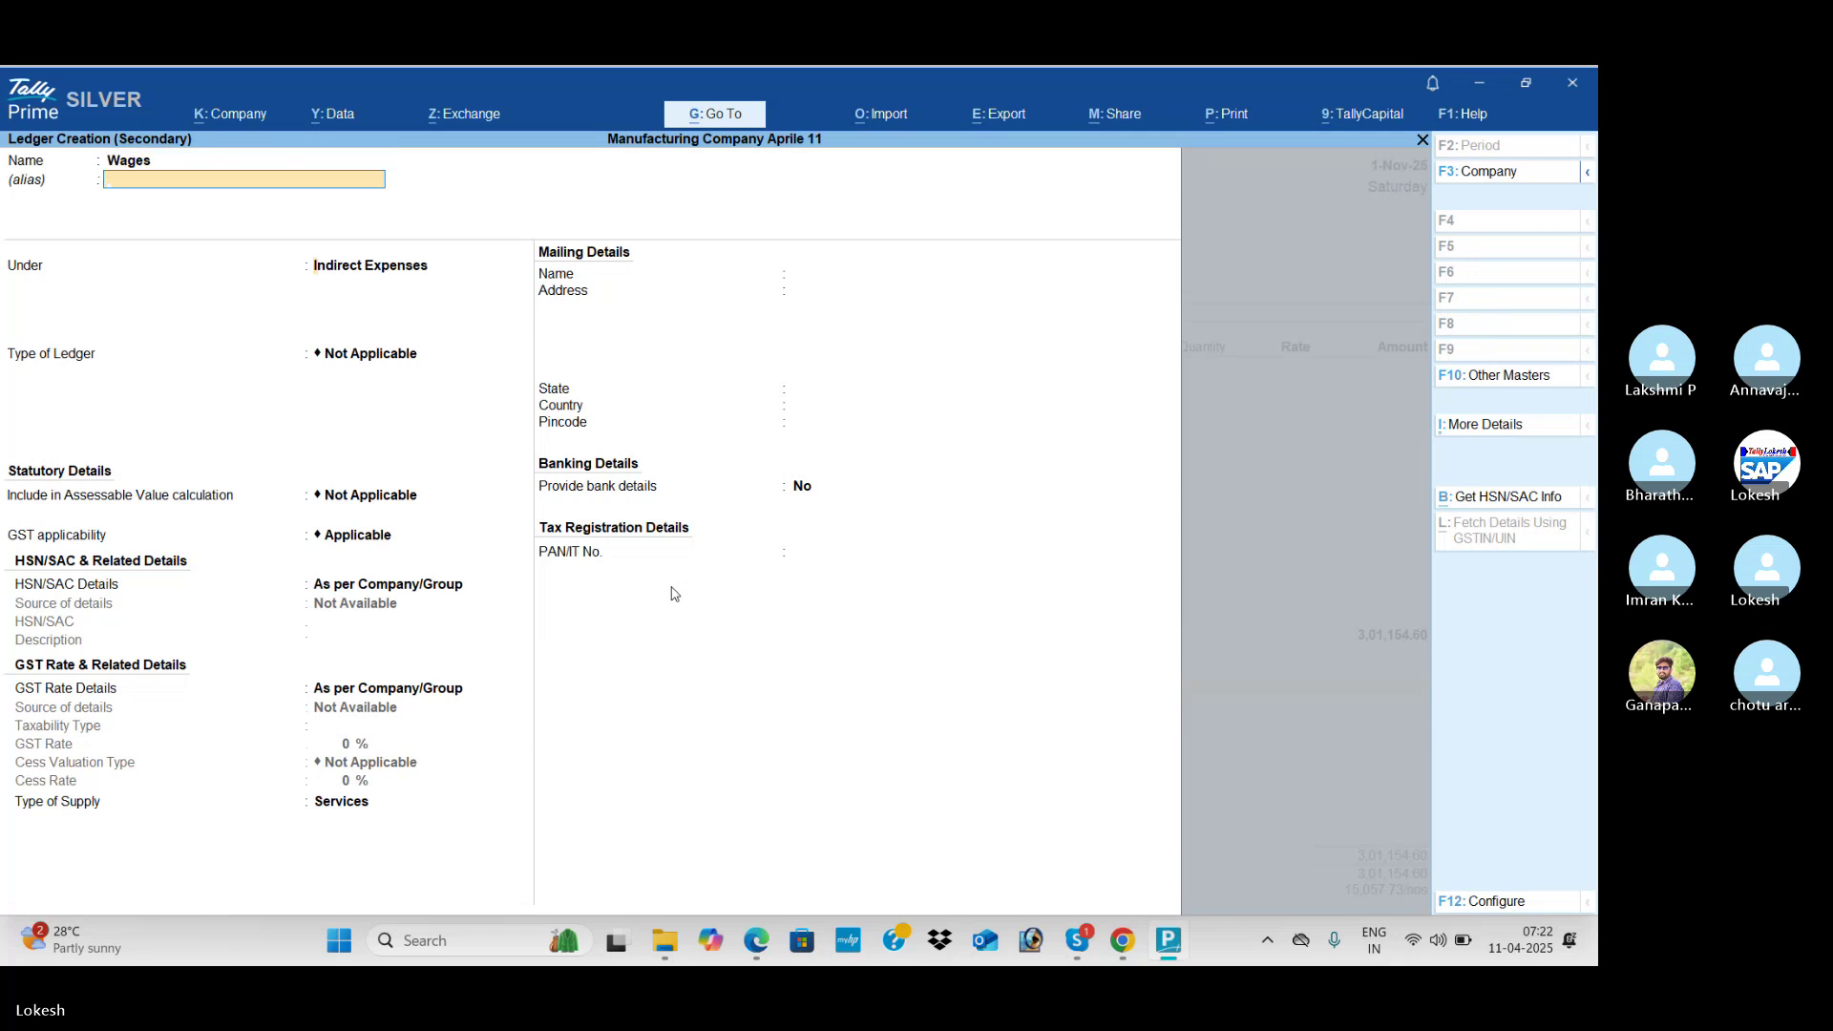
key("Return")
type("Dir")
key("Return")
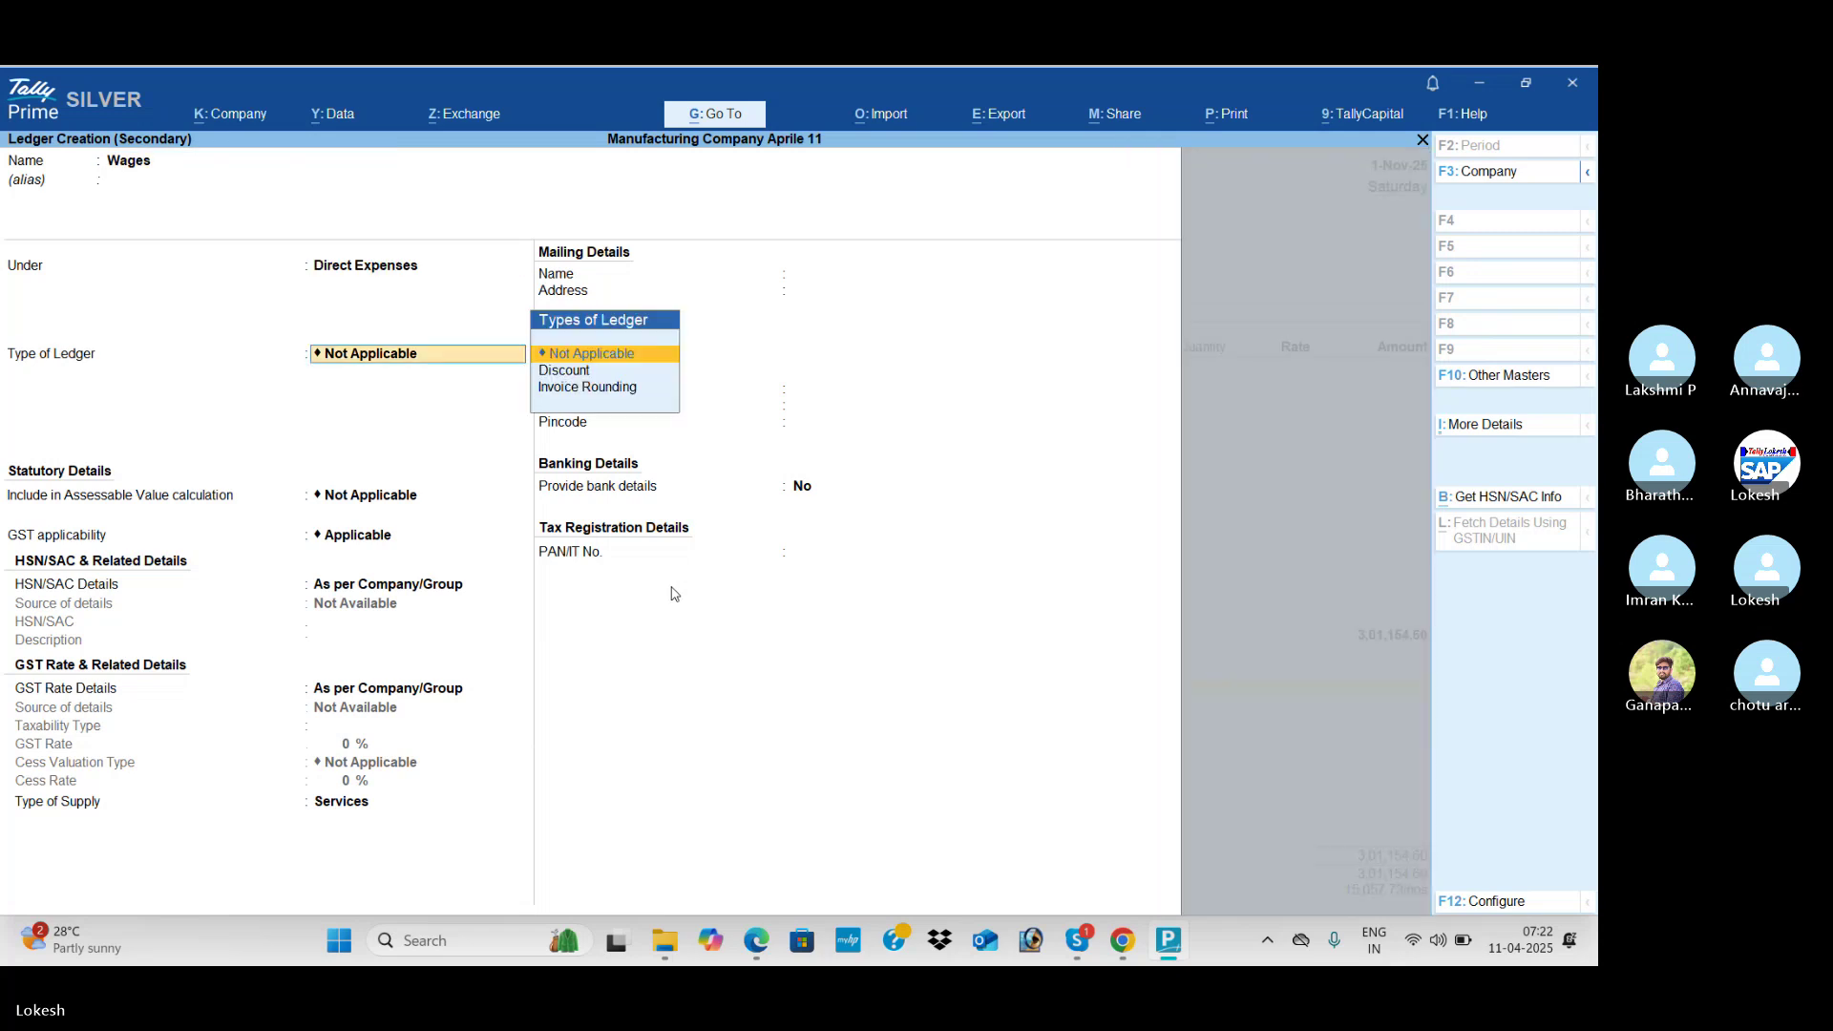
key("ctrl+a")
key("Return")
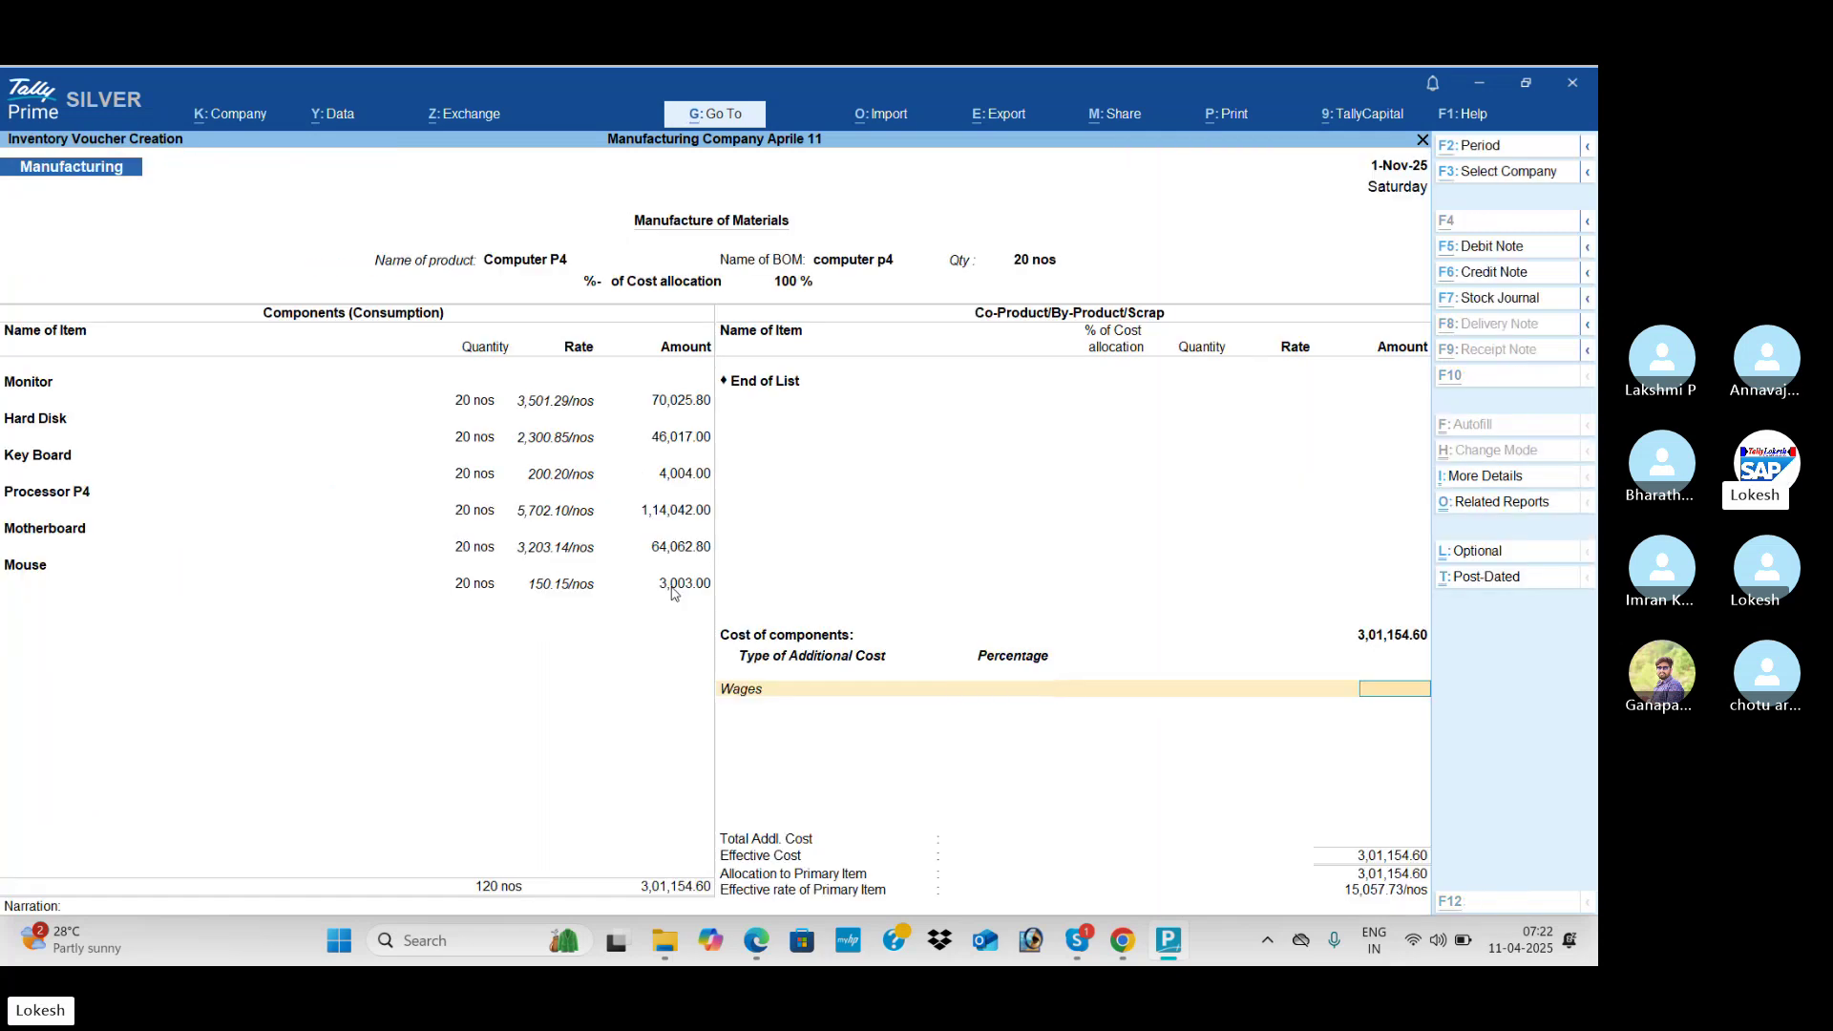
Step: Check the wages charge in the PDF, set the Wages cost to 30,000 and save the manufacturing voucher
key("alt+Tab")
key("alt+Tab")
type("30,0")
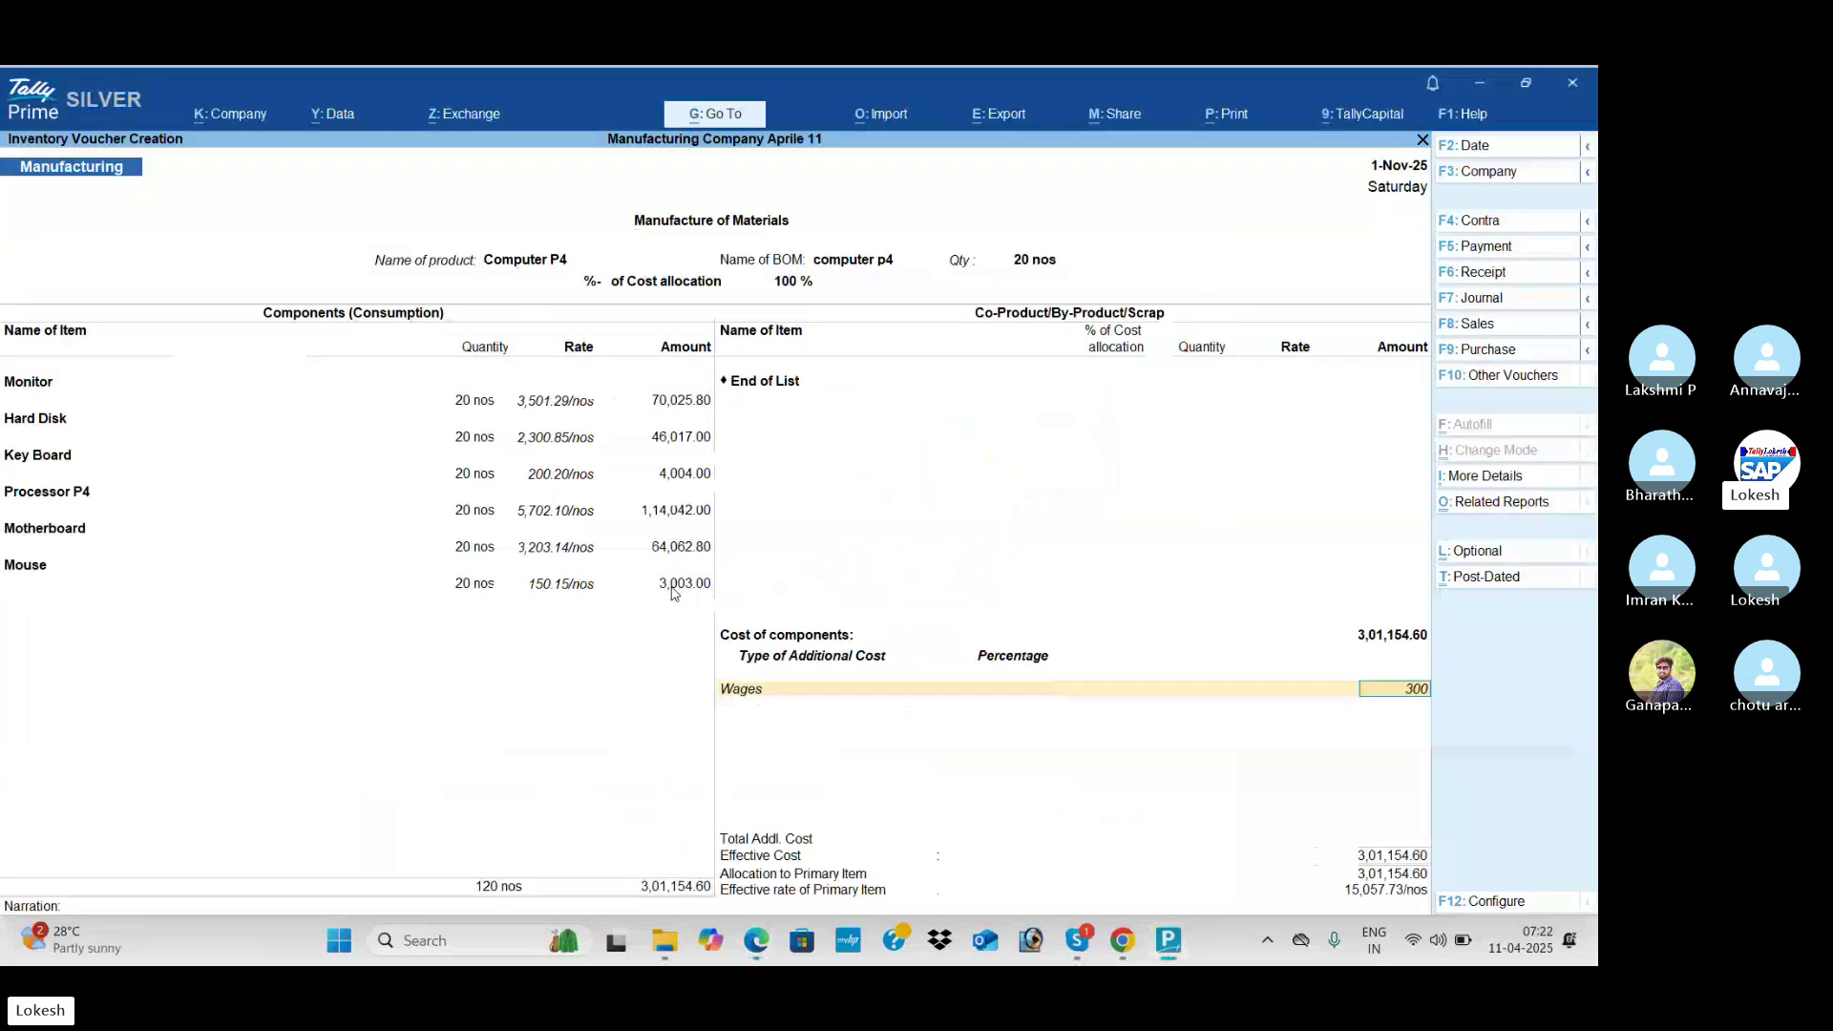
type("00")
key("Return")
key("Return")
key("Return")
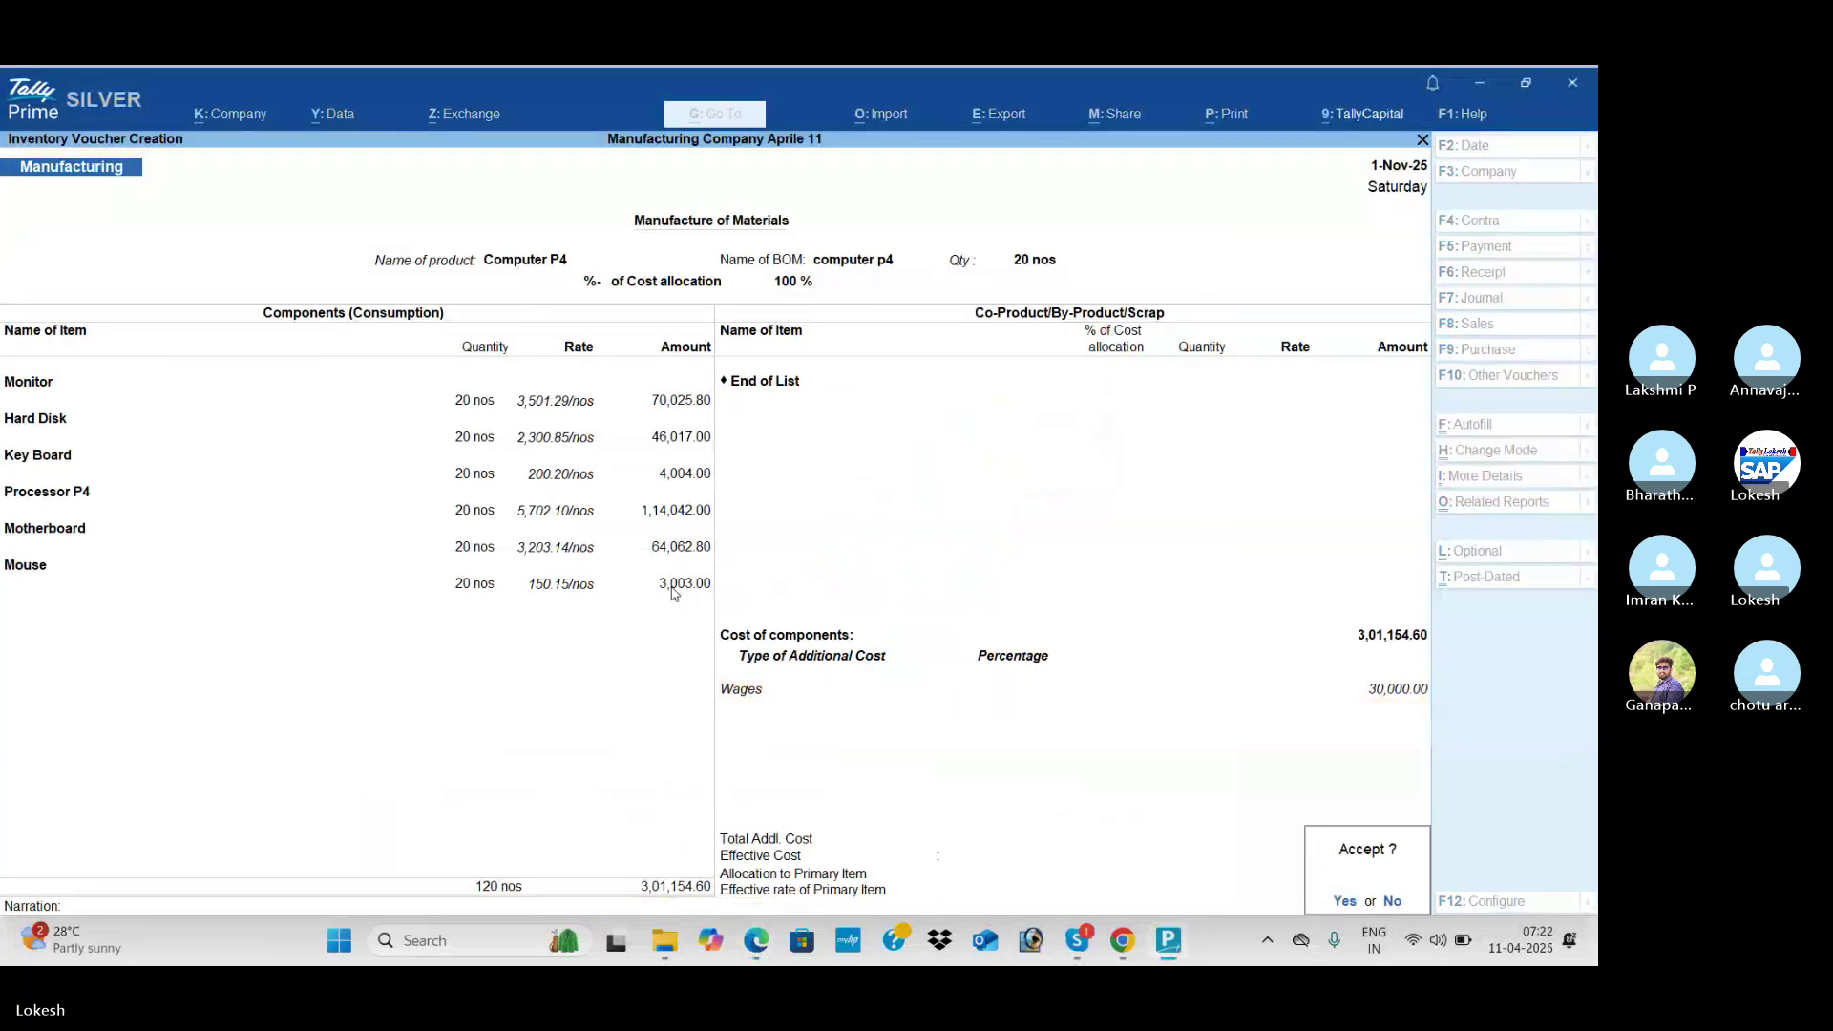
key("Return")
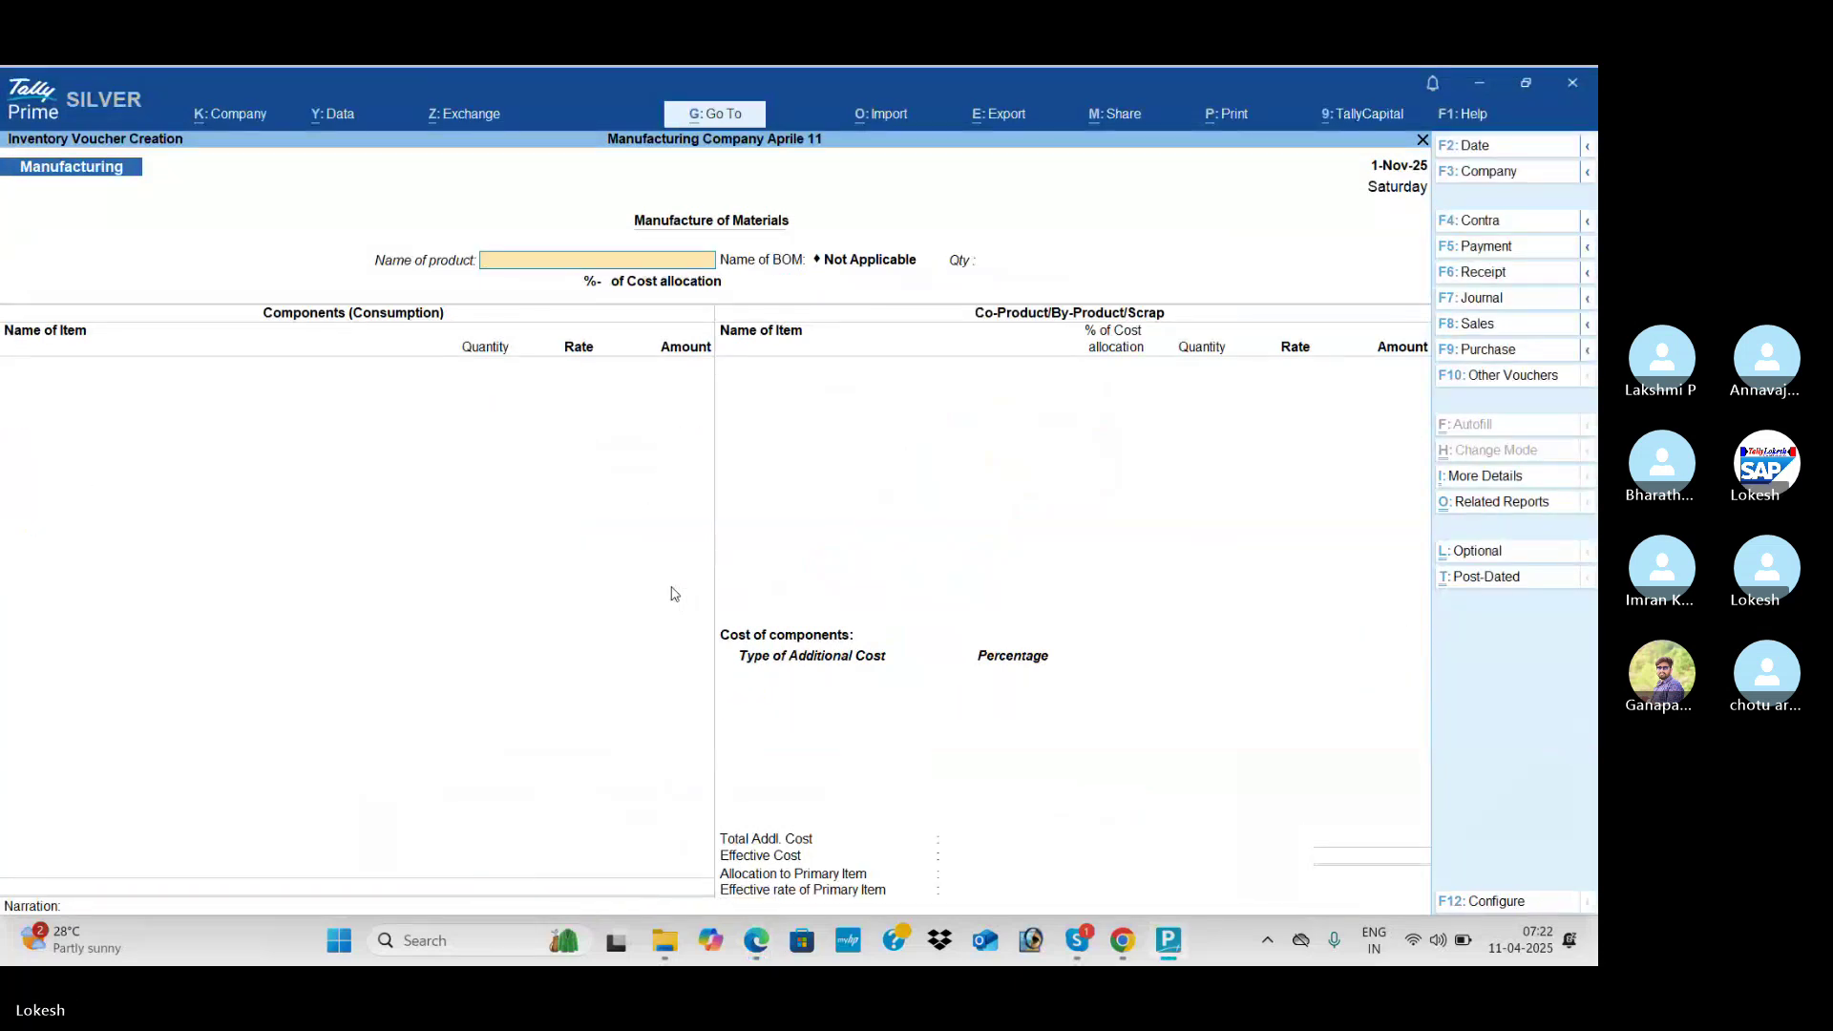
Step: Consult the cheque payment exercise in the PDF and start a payment voucher debiting Wages with 30,000
key("alt")
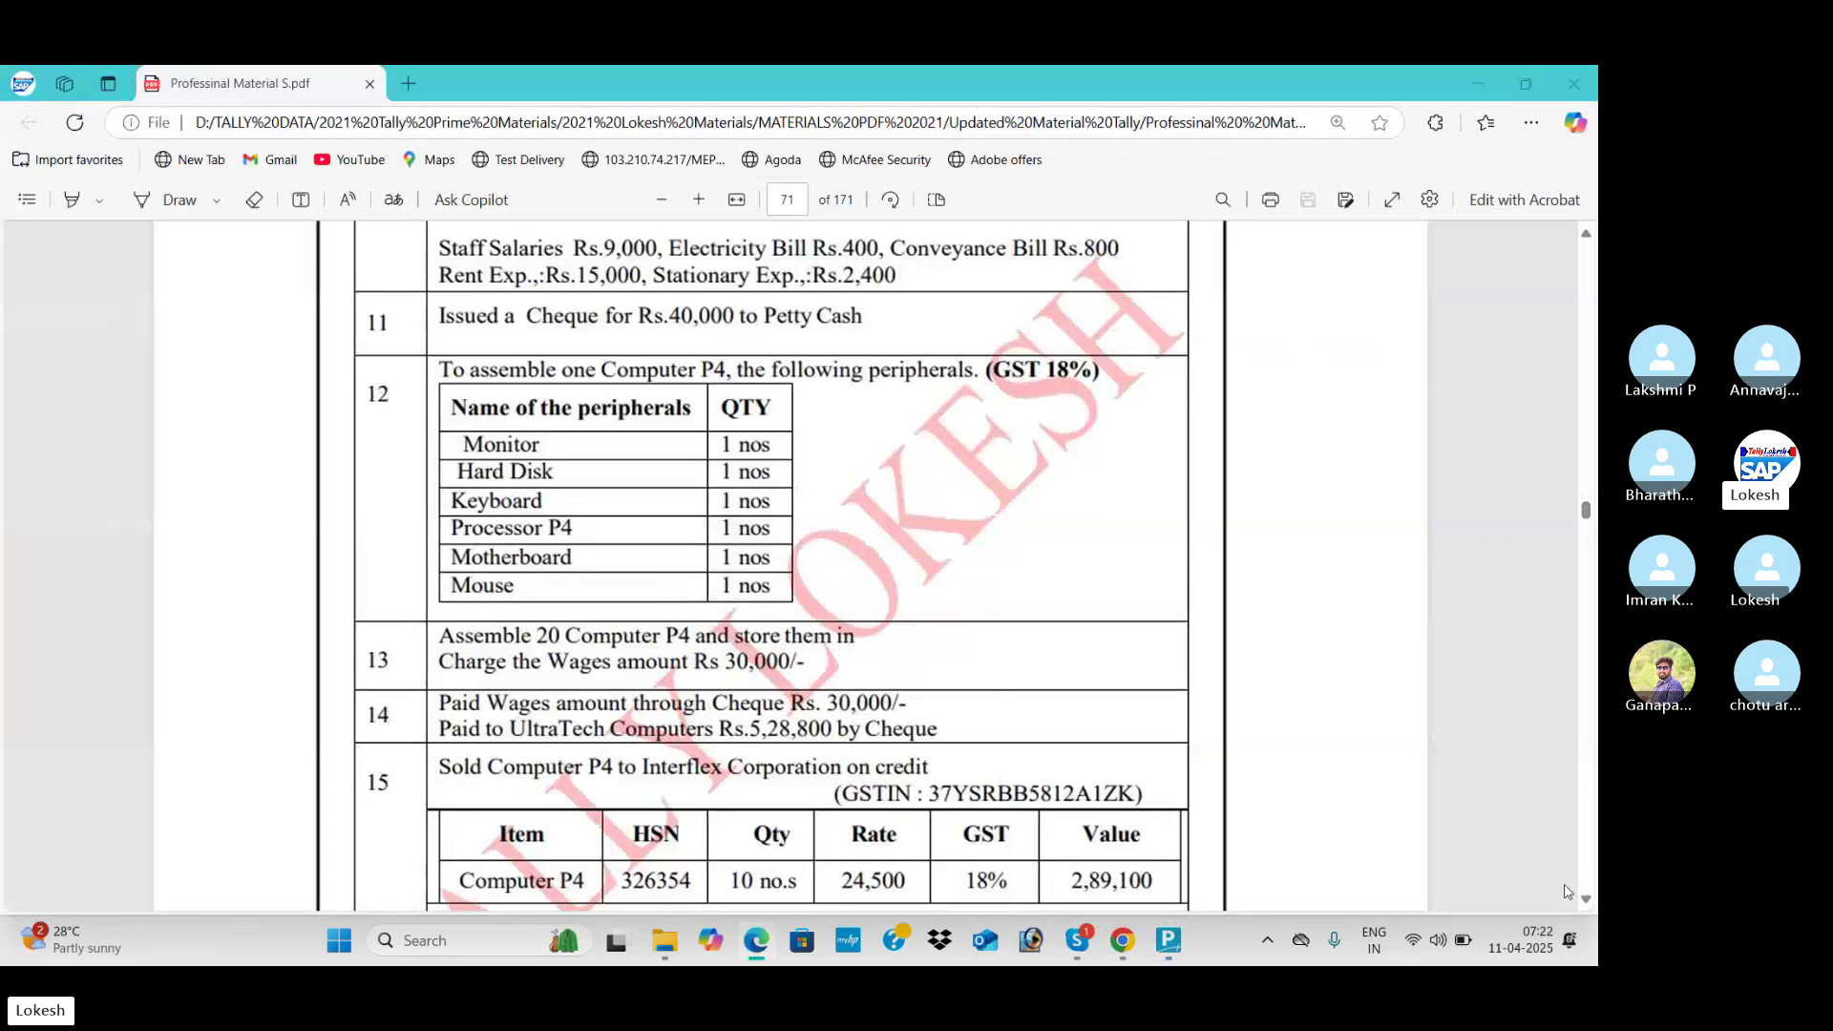
scroll(1434, 772, "down", 3)
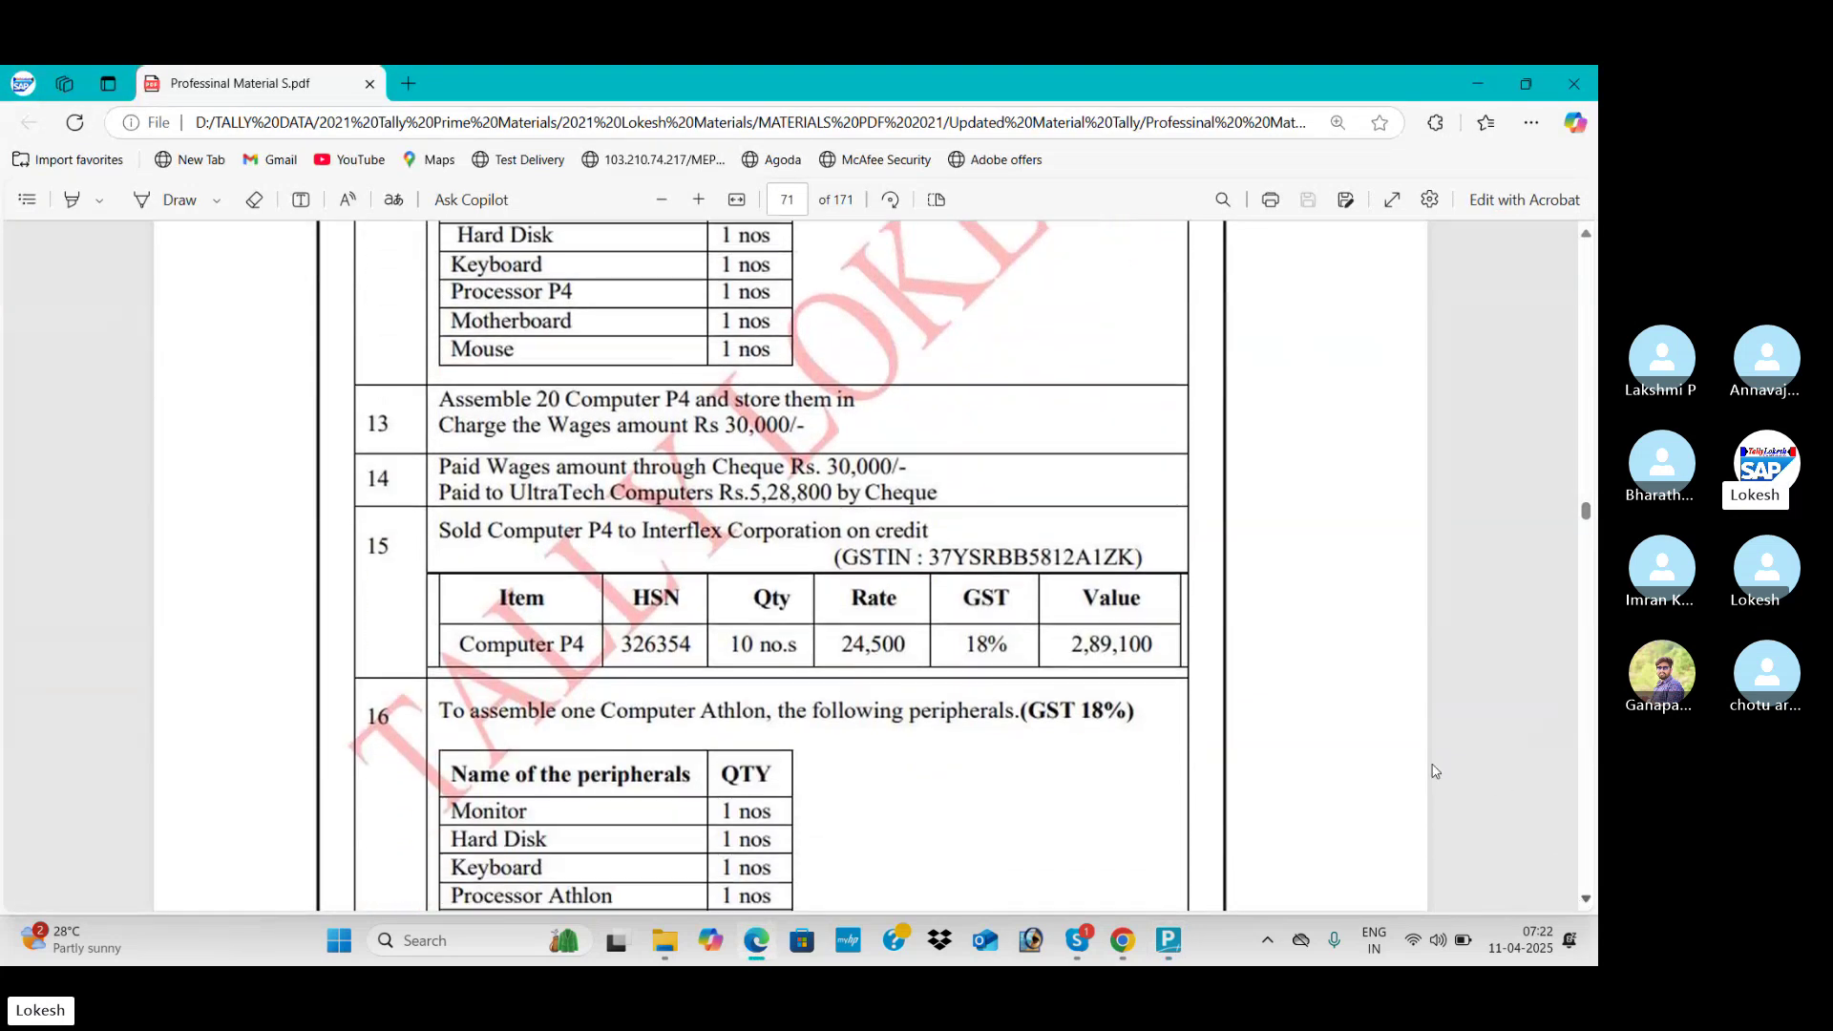
key("alt+Tab")
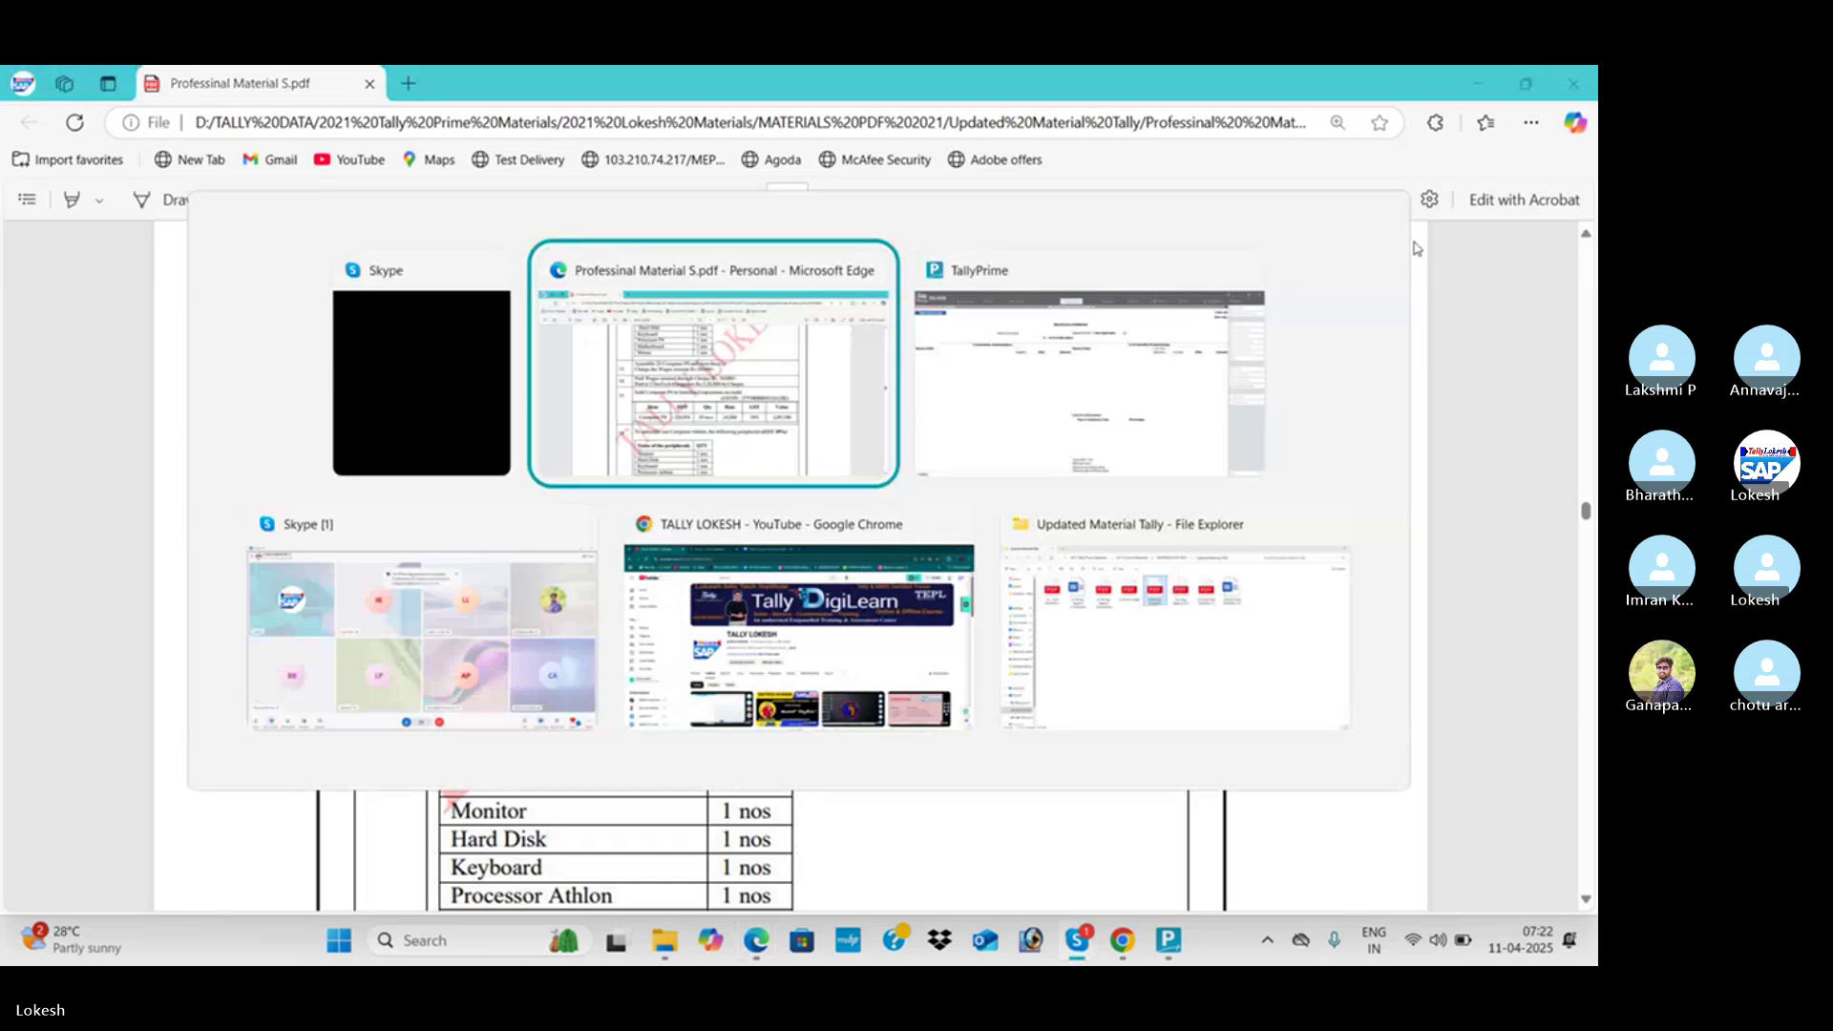
key("alt+Tab")
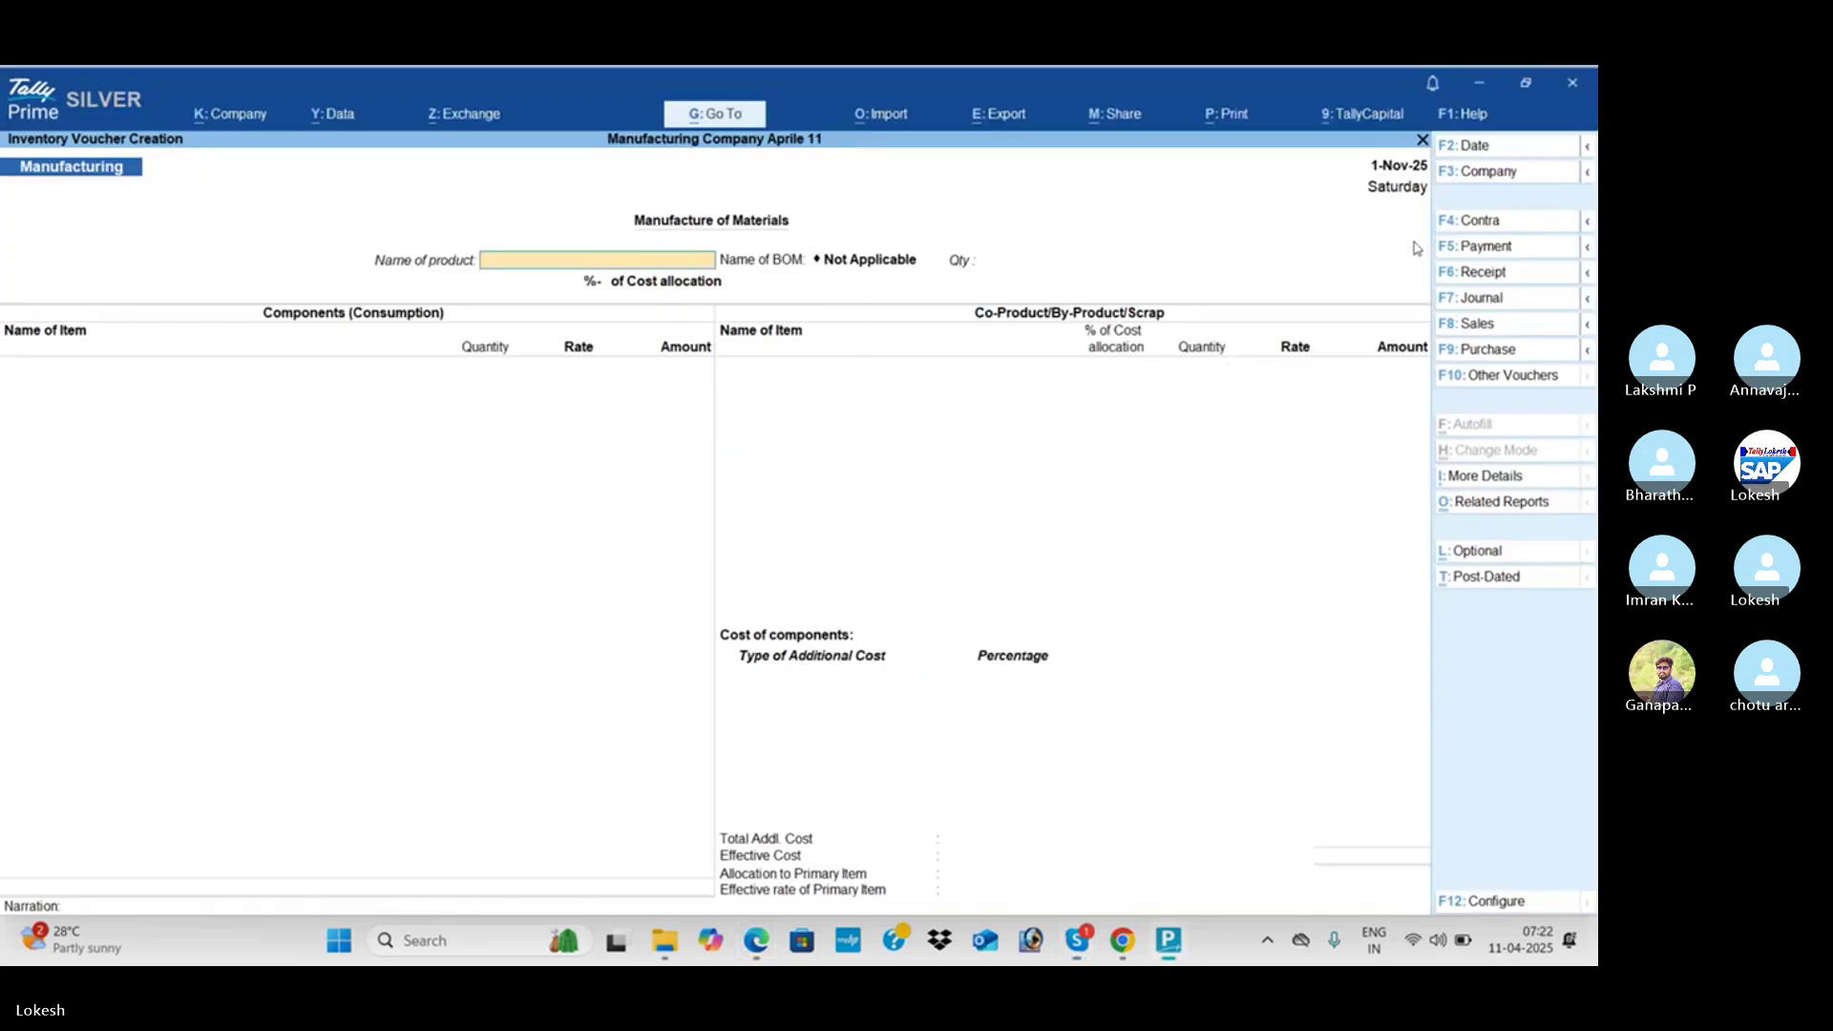
left_click(1516, 251)
type("W")
key("Return")
key("alt+Tab")
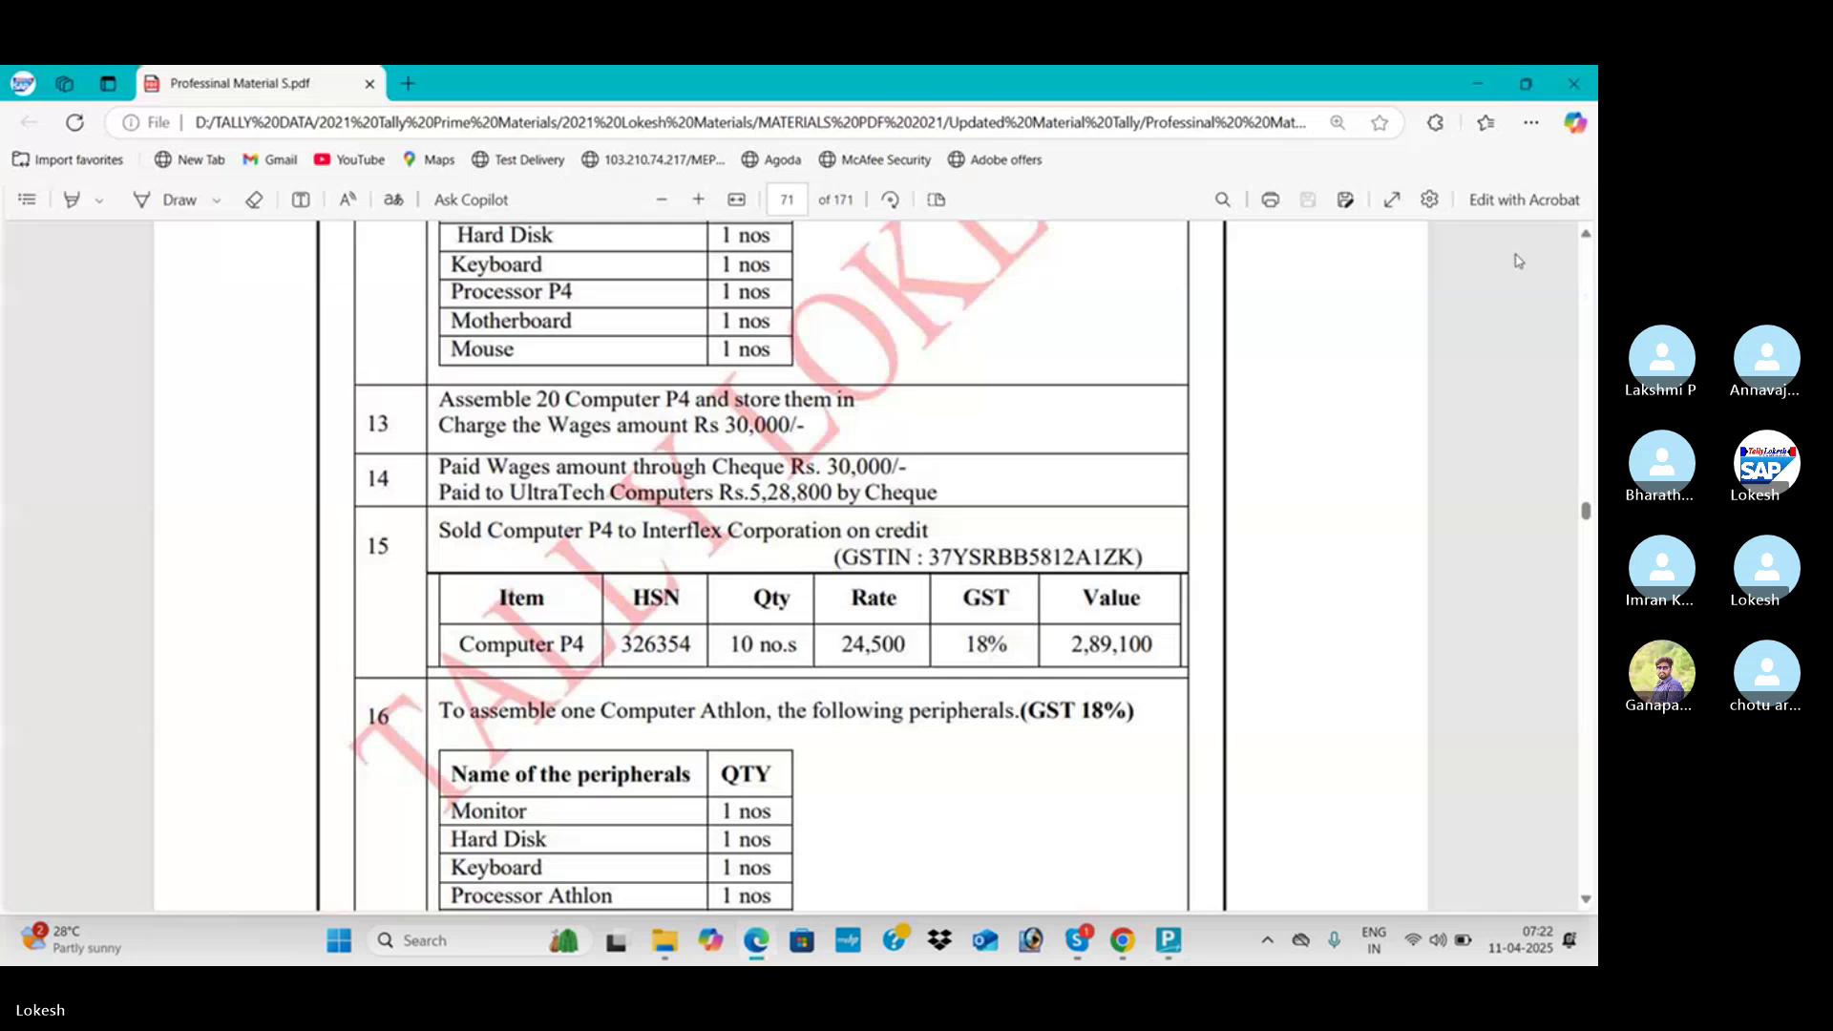
key("alt+Tab")
type("3")
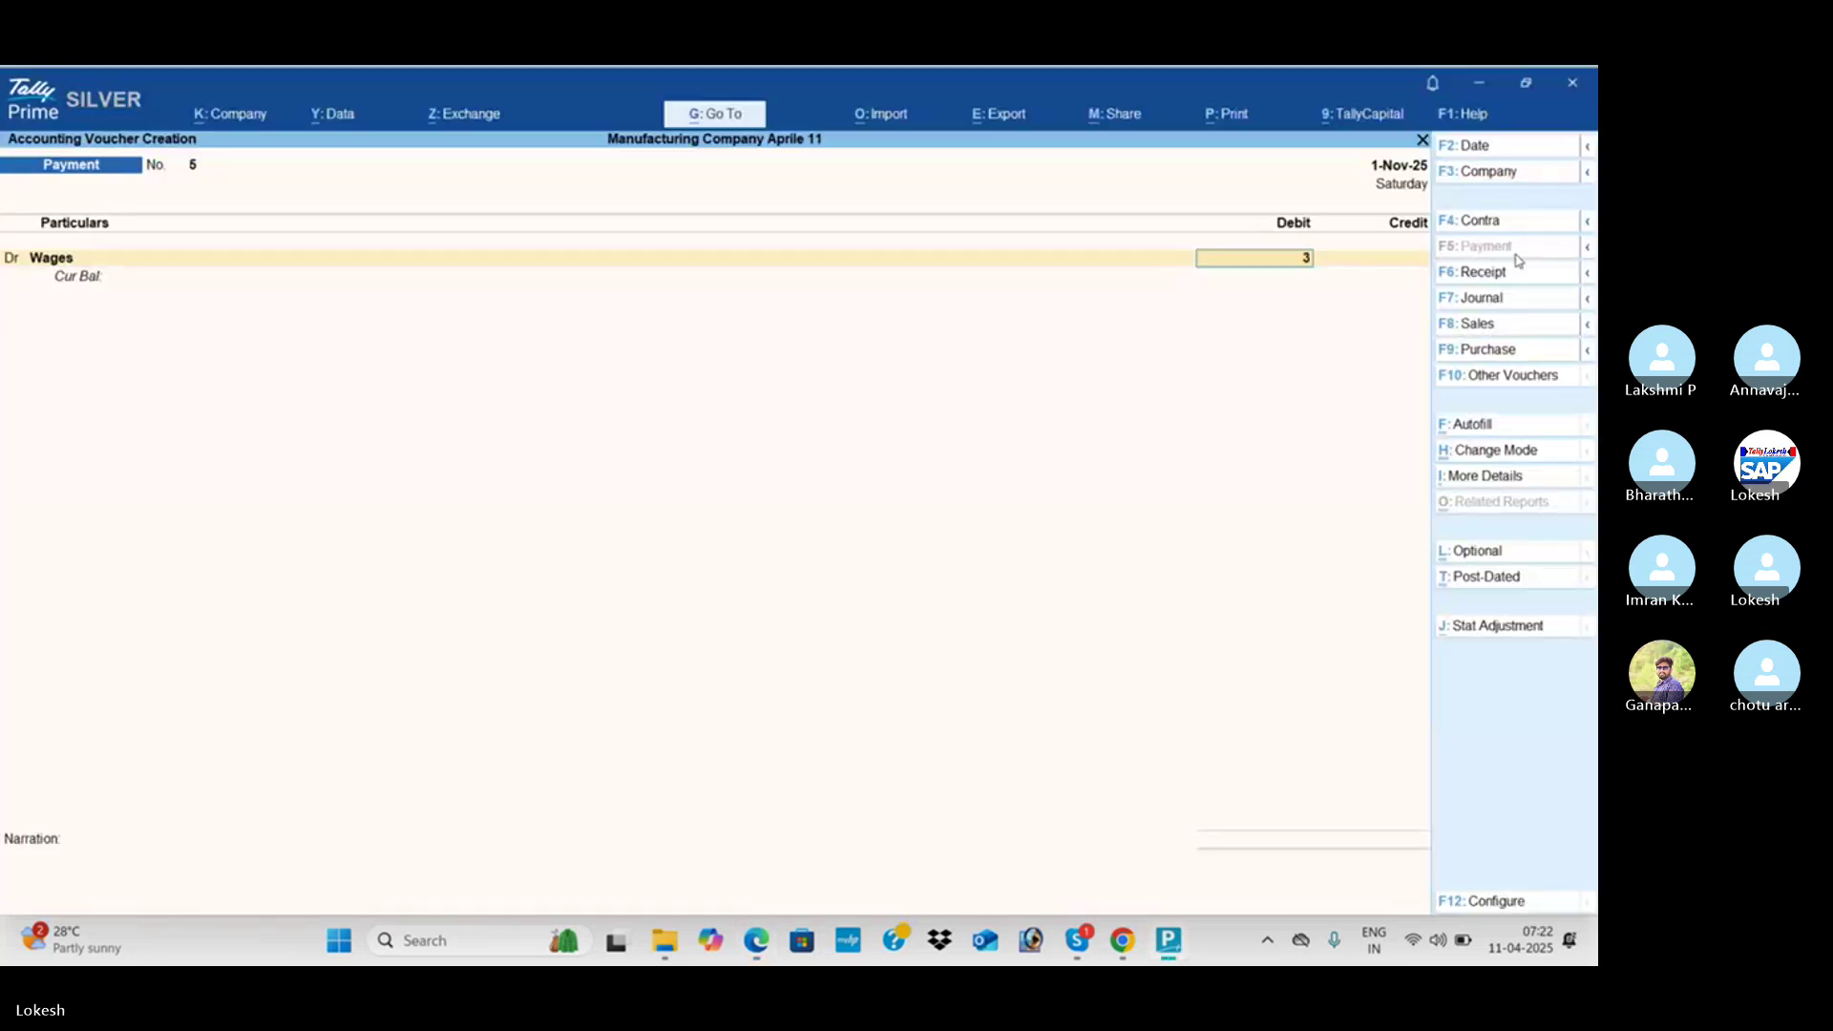
type("0,00")
type("000")
key("Return")
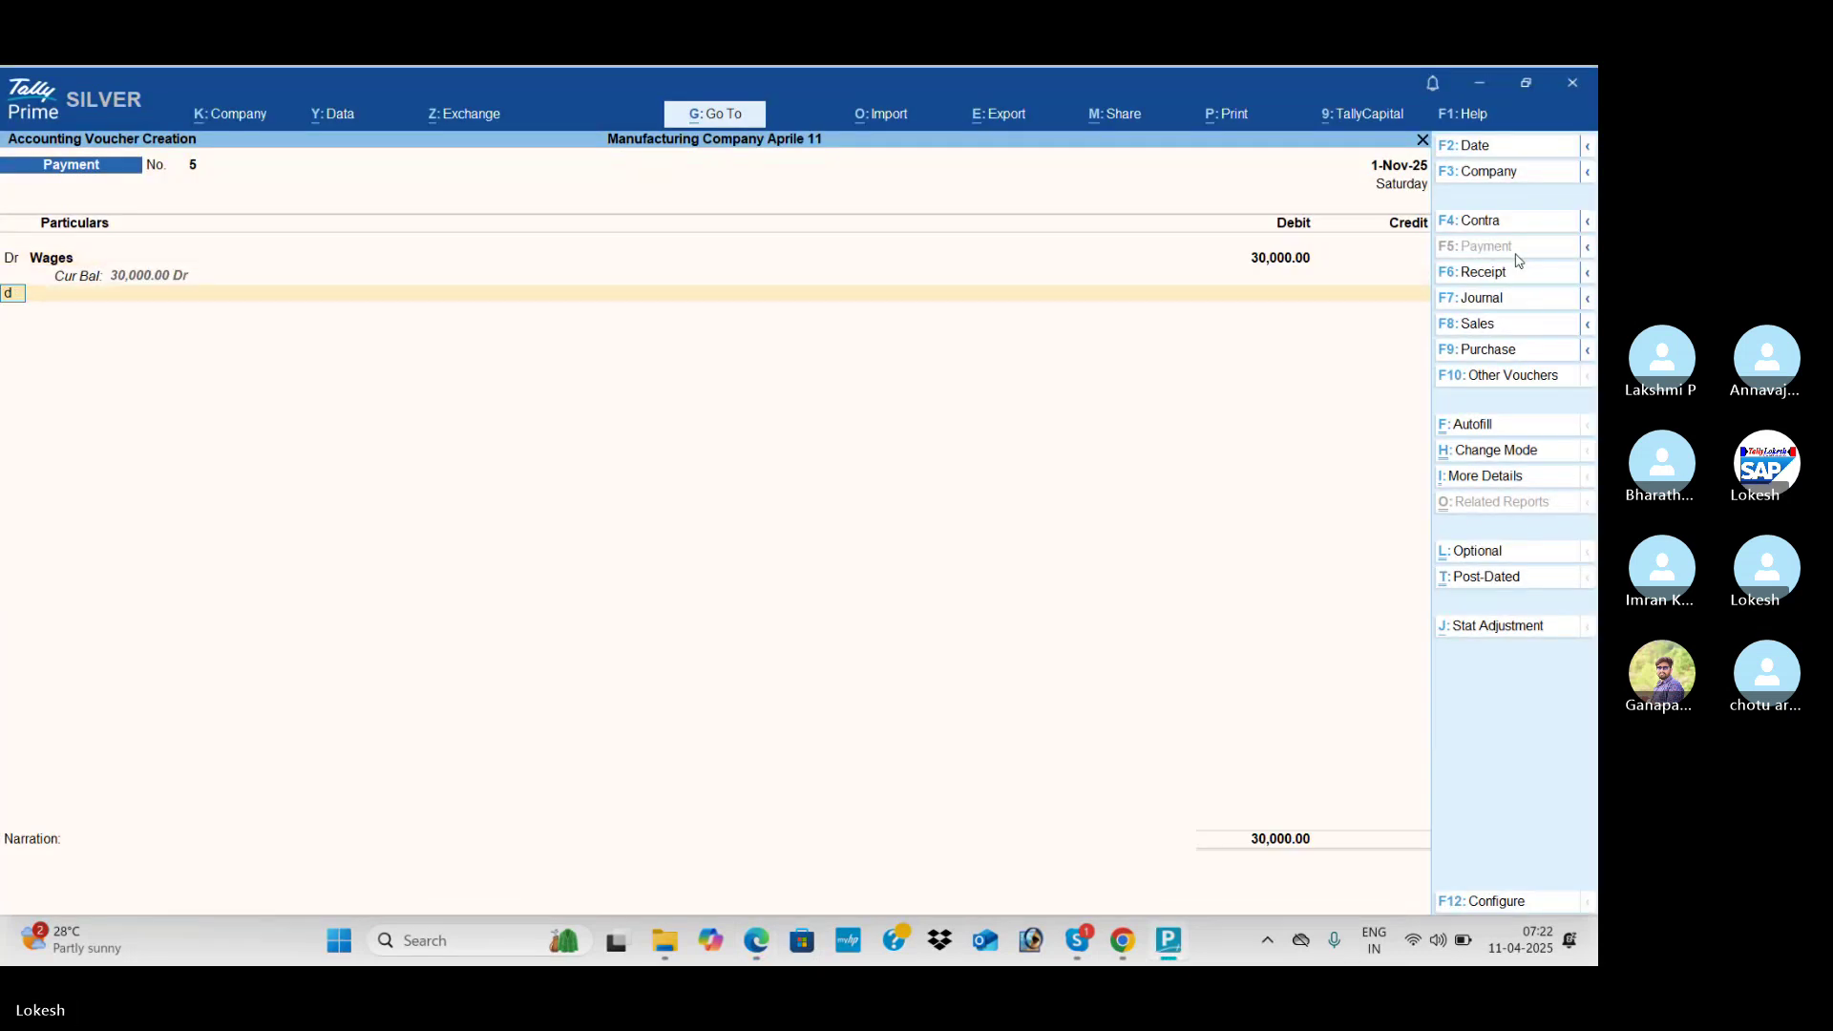
Step: Add a debit line for Ultra Tech Computers with 5,28,800, the amount given in the PDF exercise
key("Return")
key("alt+Tab")
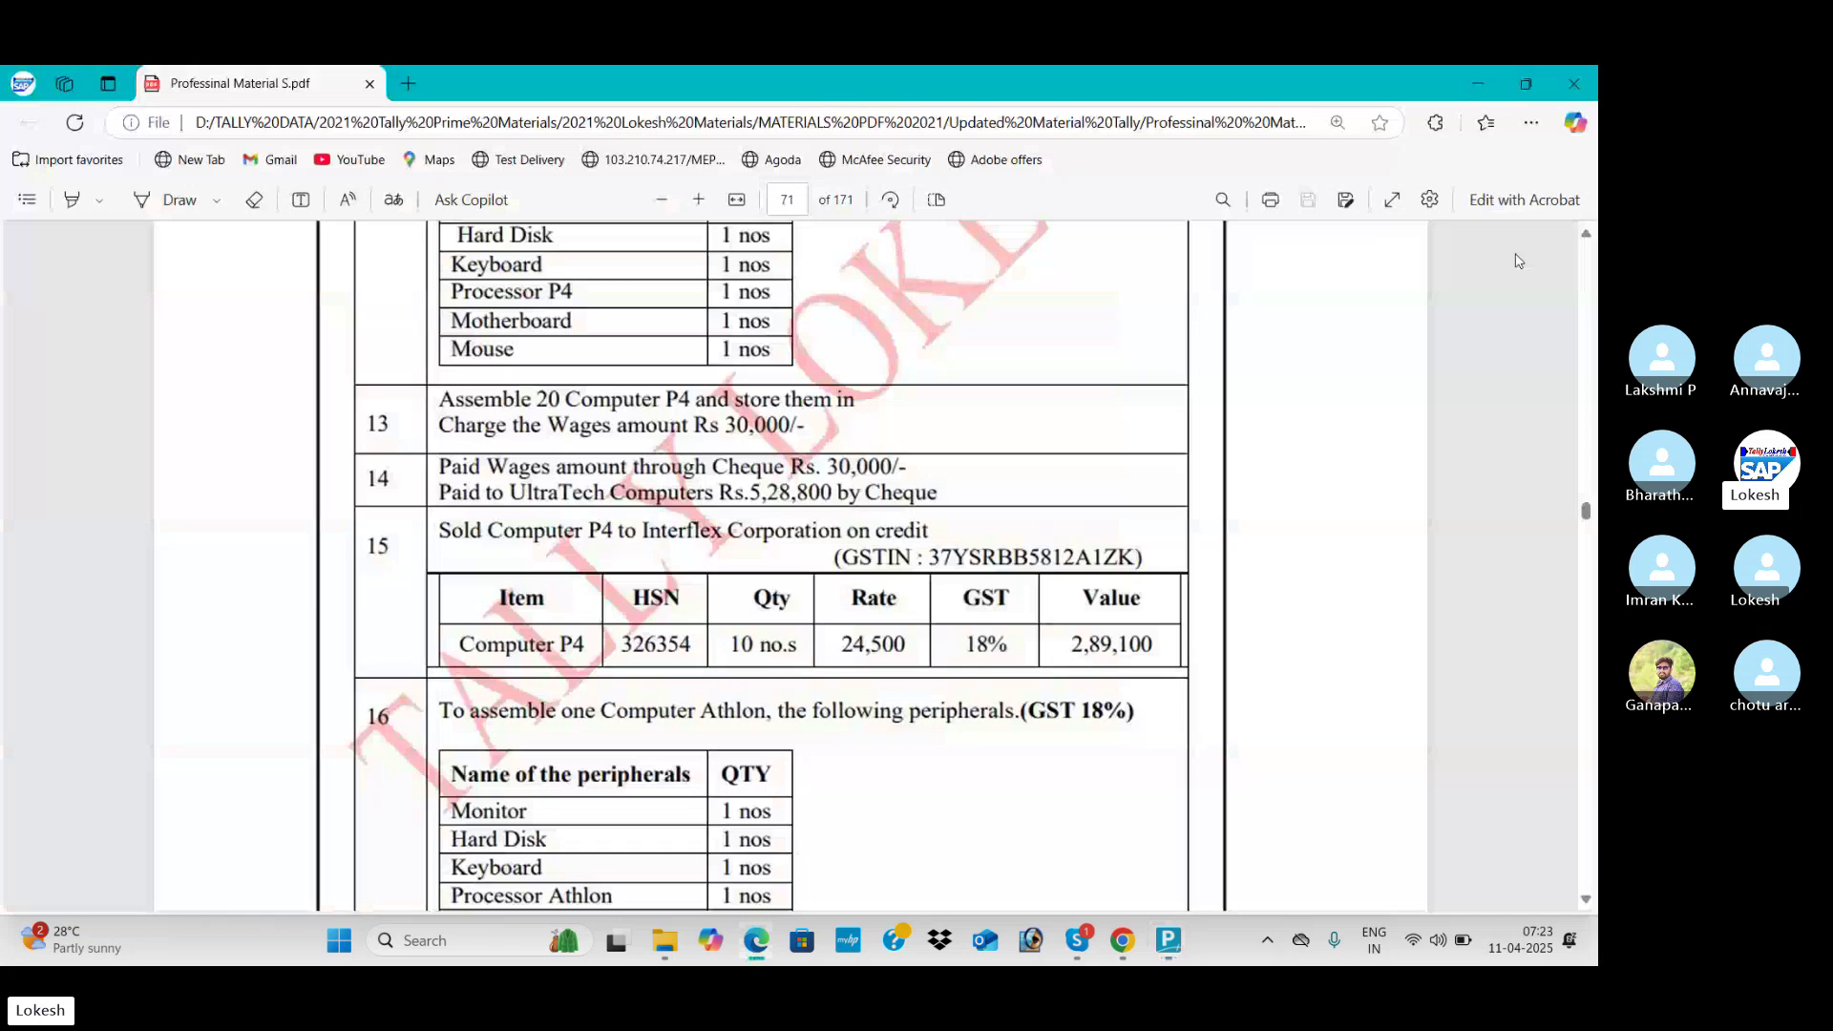
key("alt+Tab")
type("u")
key("Return")
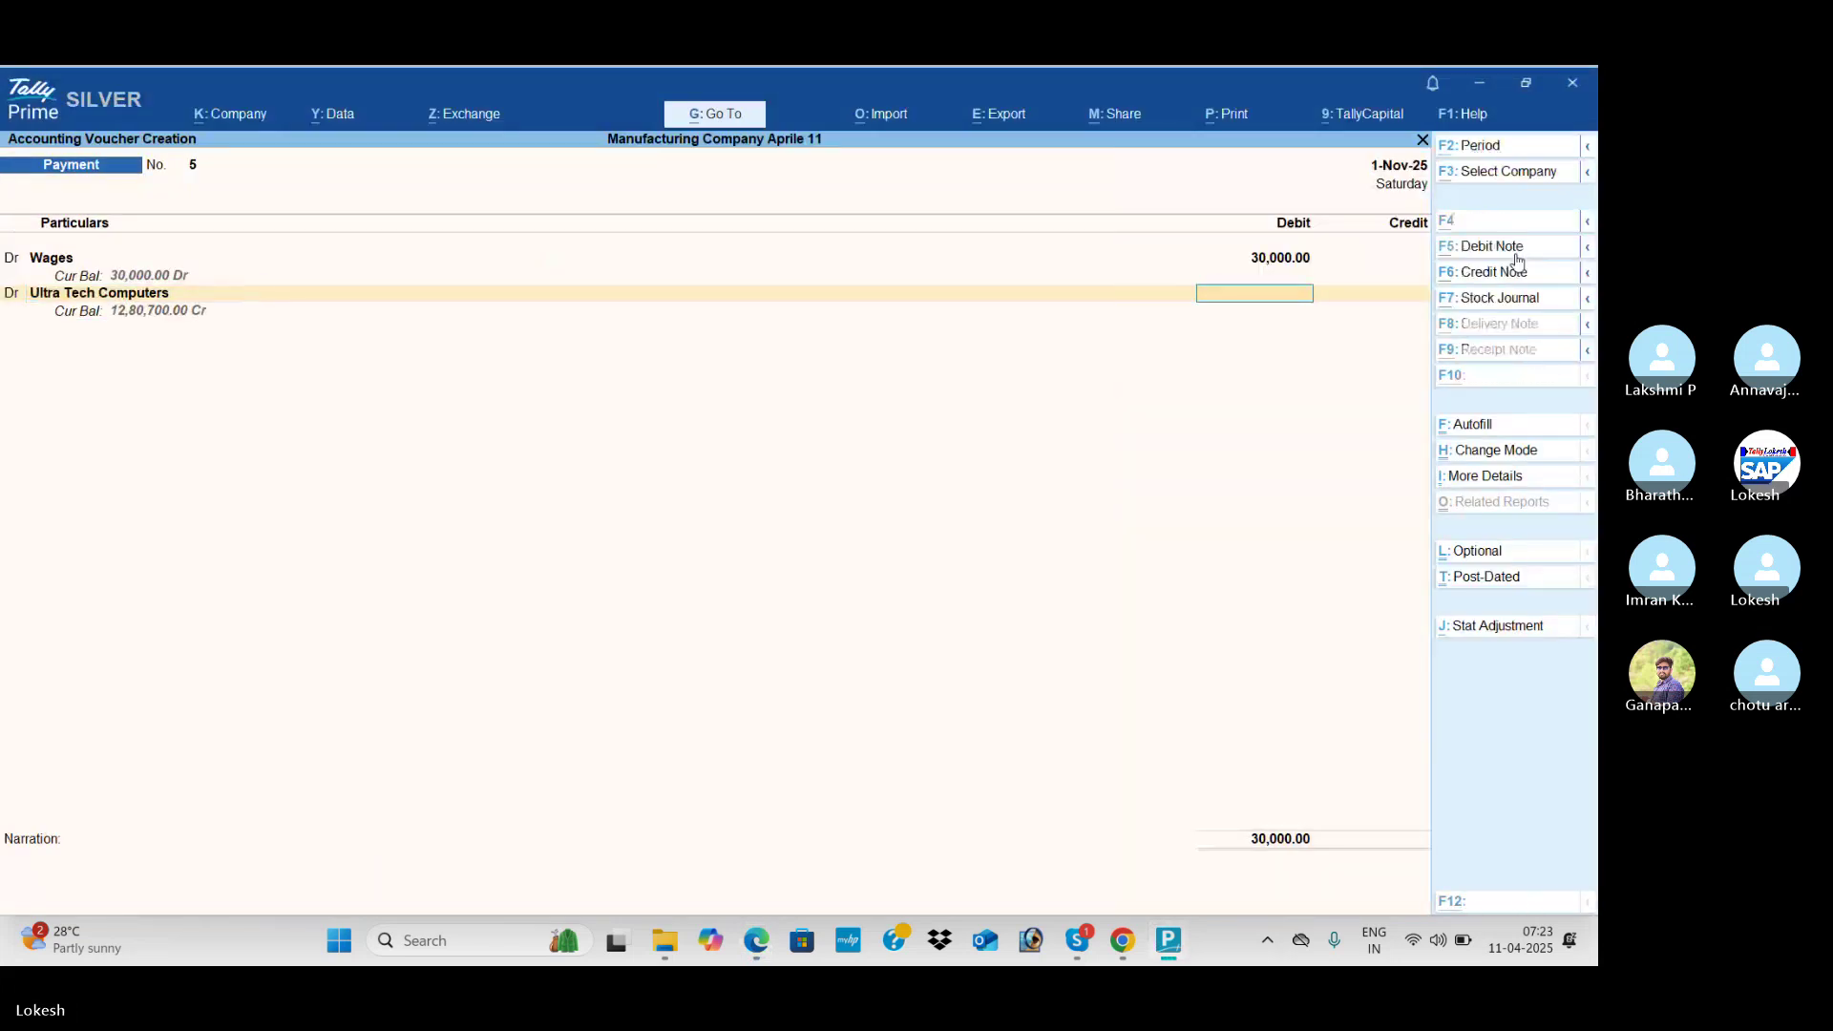
key("alt+Tab")
key("alt+Tab")
type("528")
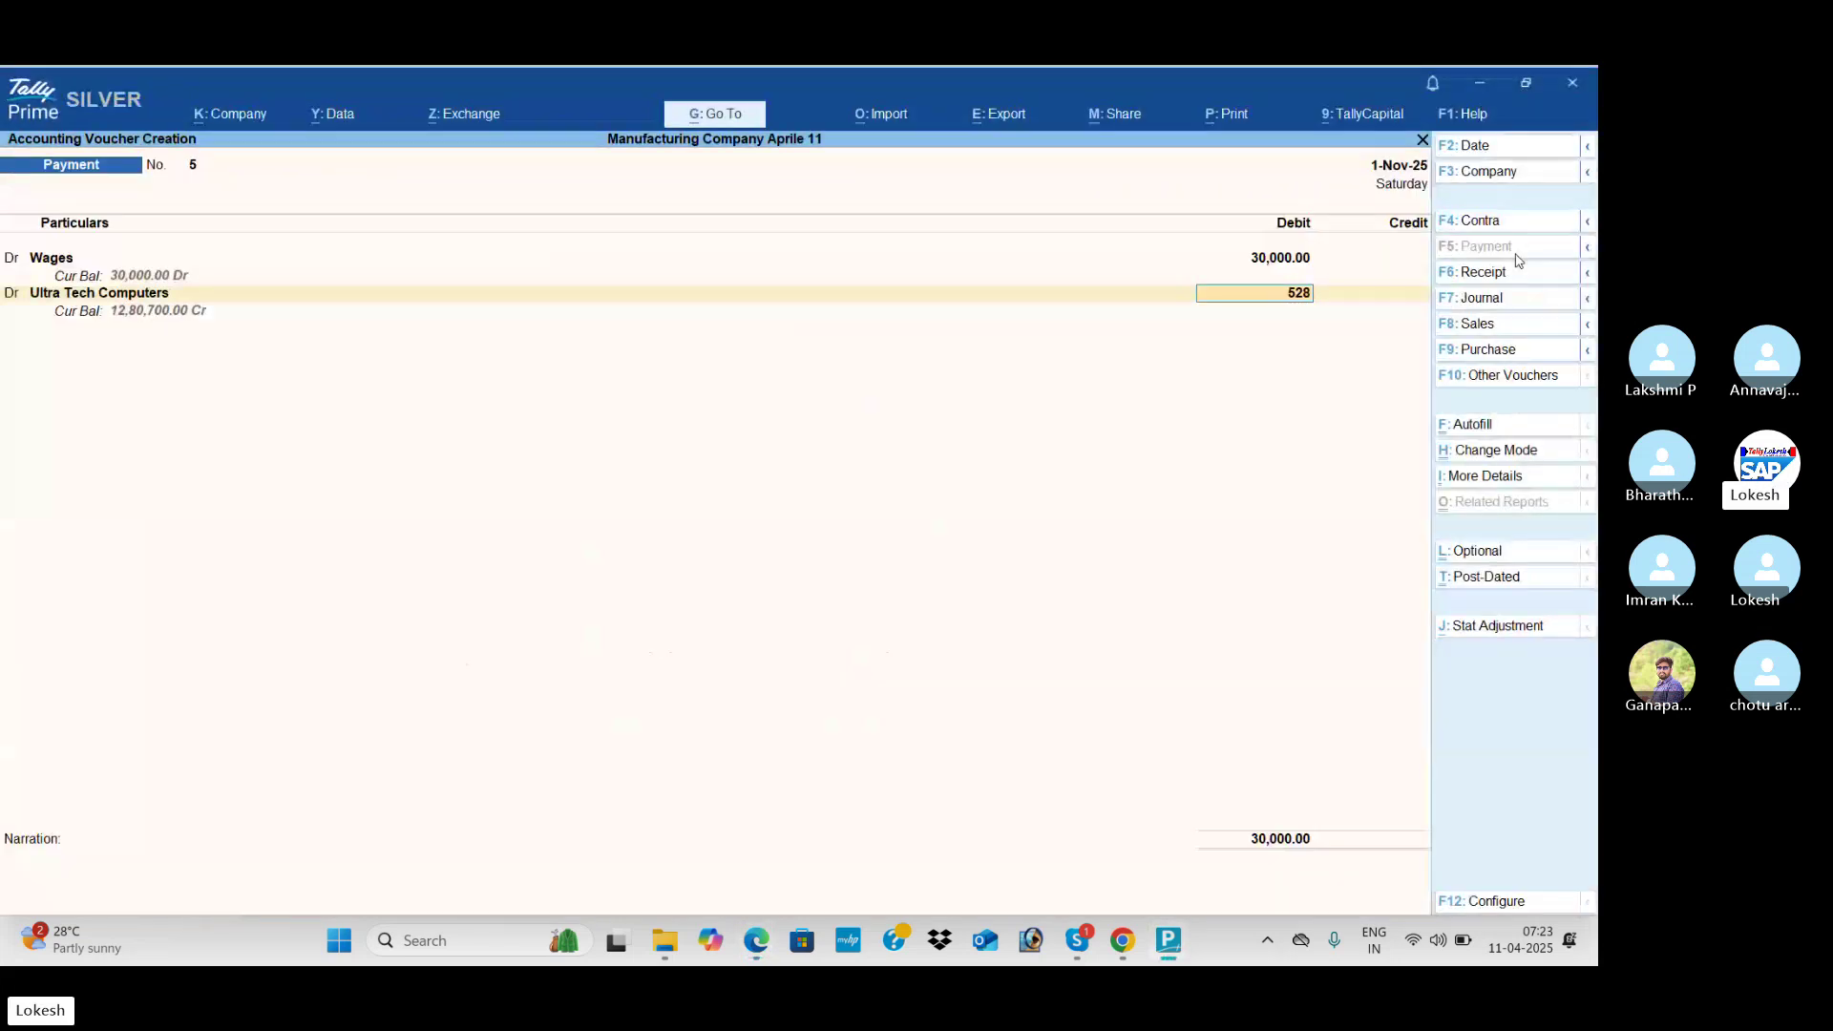
key("alt+Tab")
key("alt+Tab")
type("8")
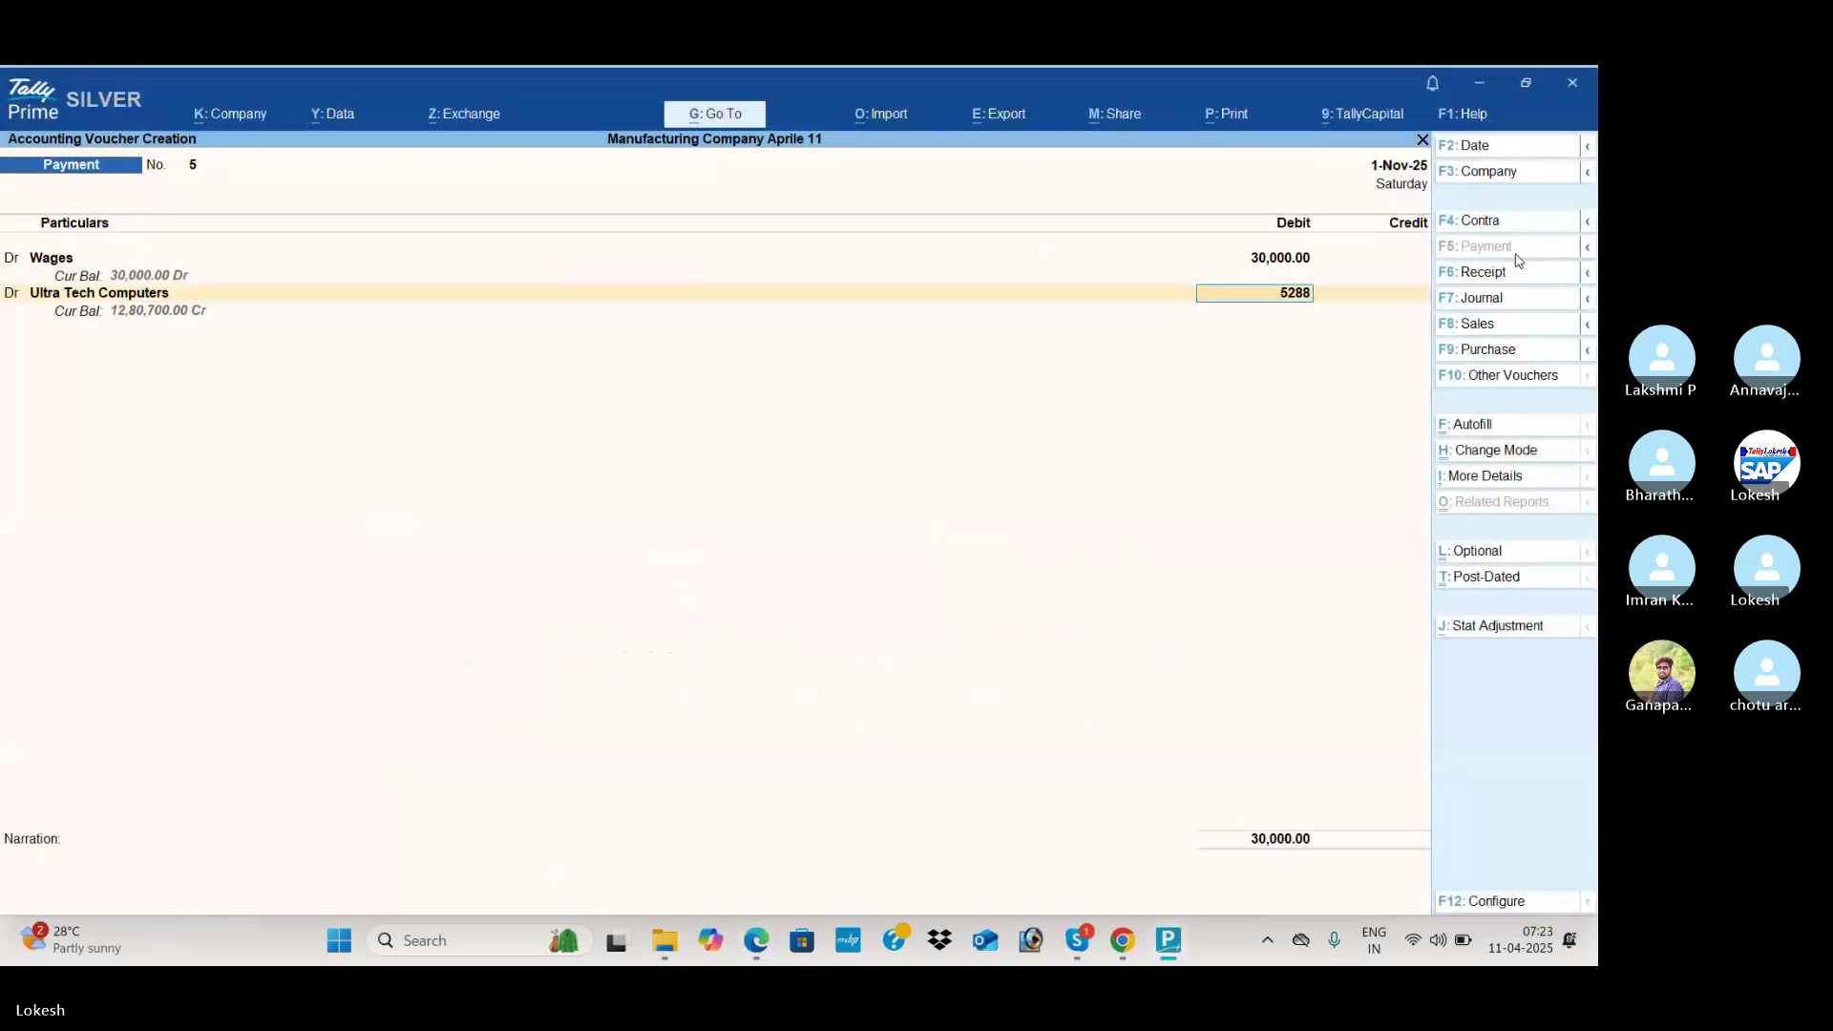
type("00")
key("Return")
Step: Credit Hdfc Bank with 5,58,800 and save the payment voucher
key("alt+Tab")
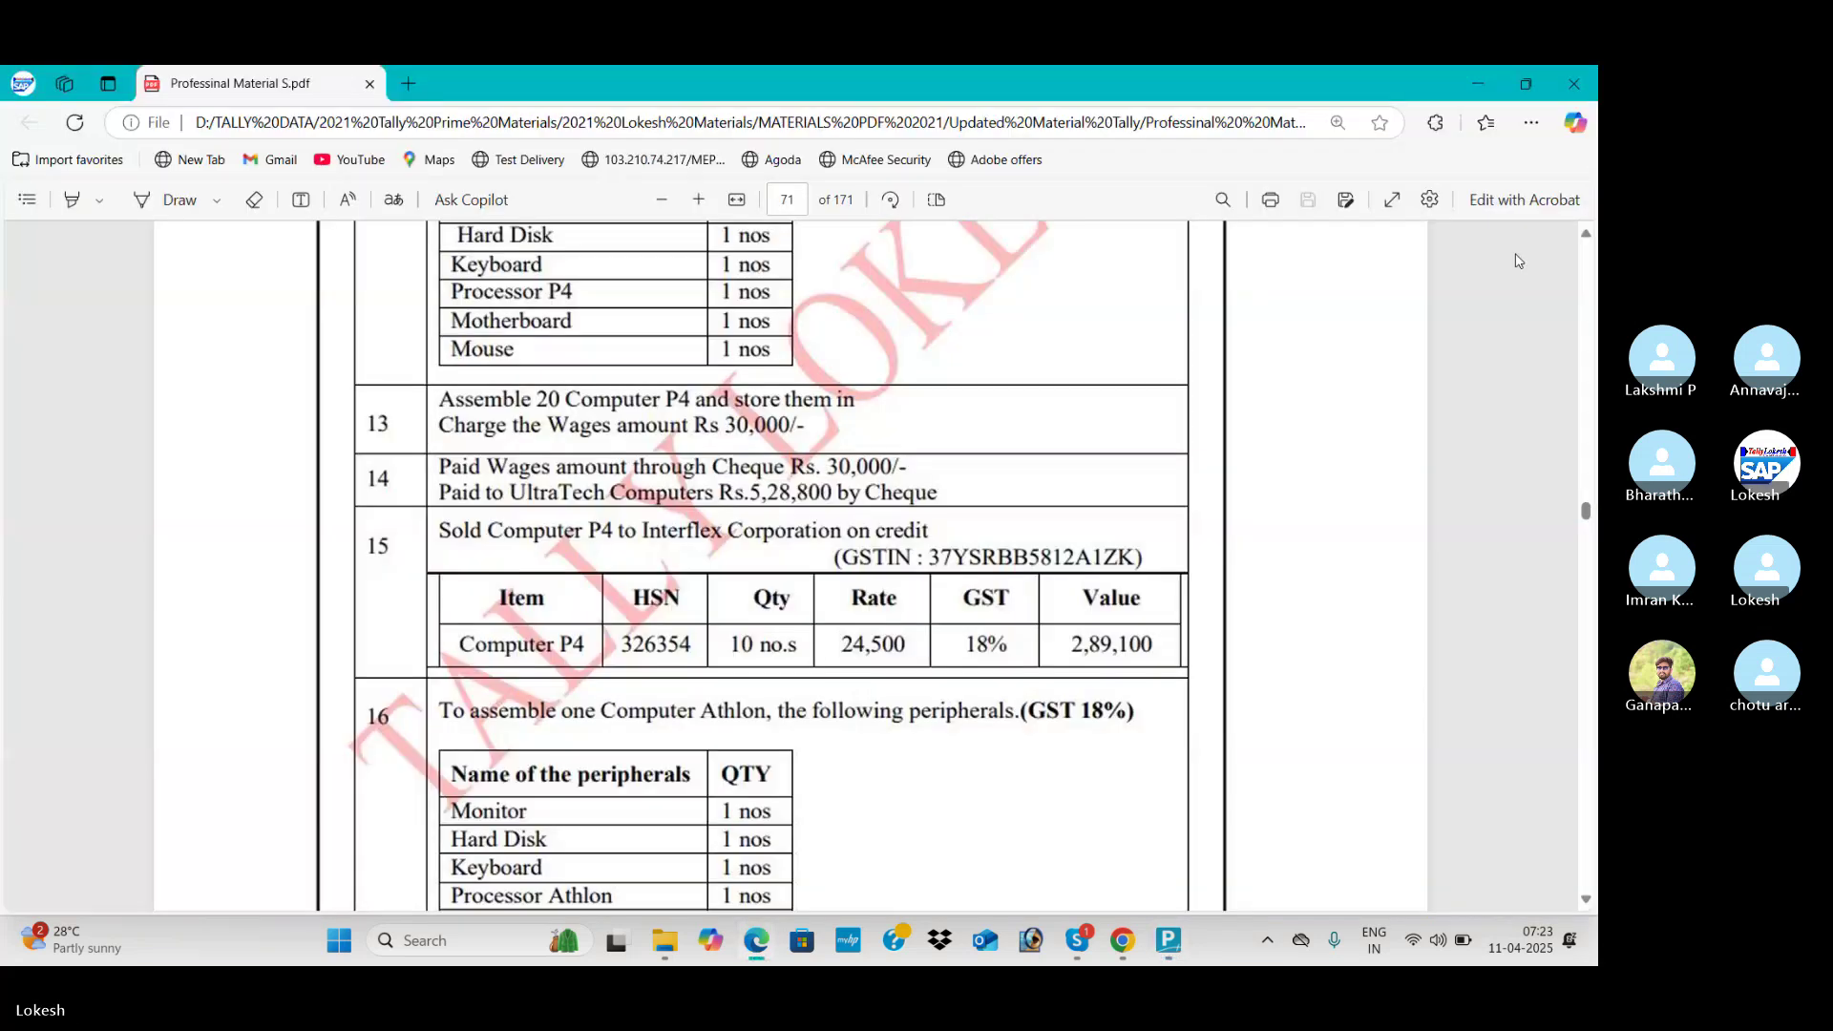
key("alt+Tab")
type("H")
key("Return")
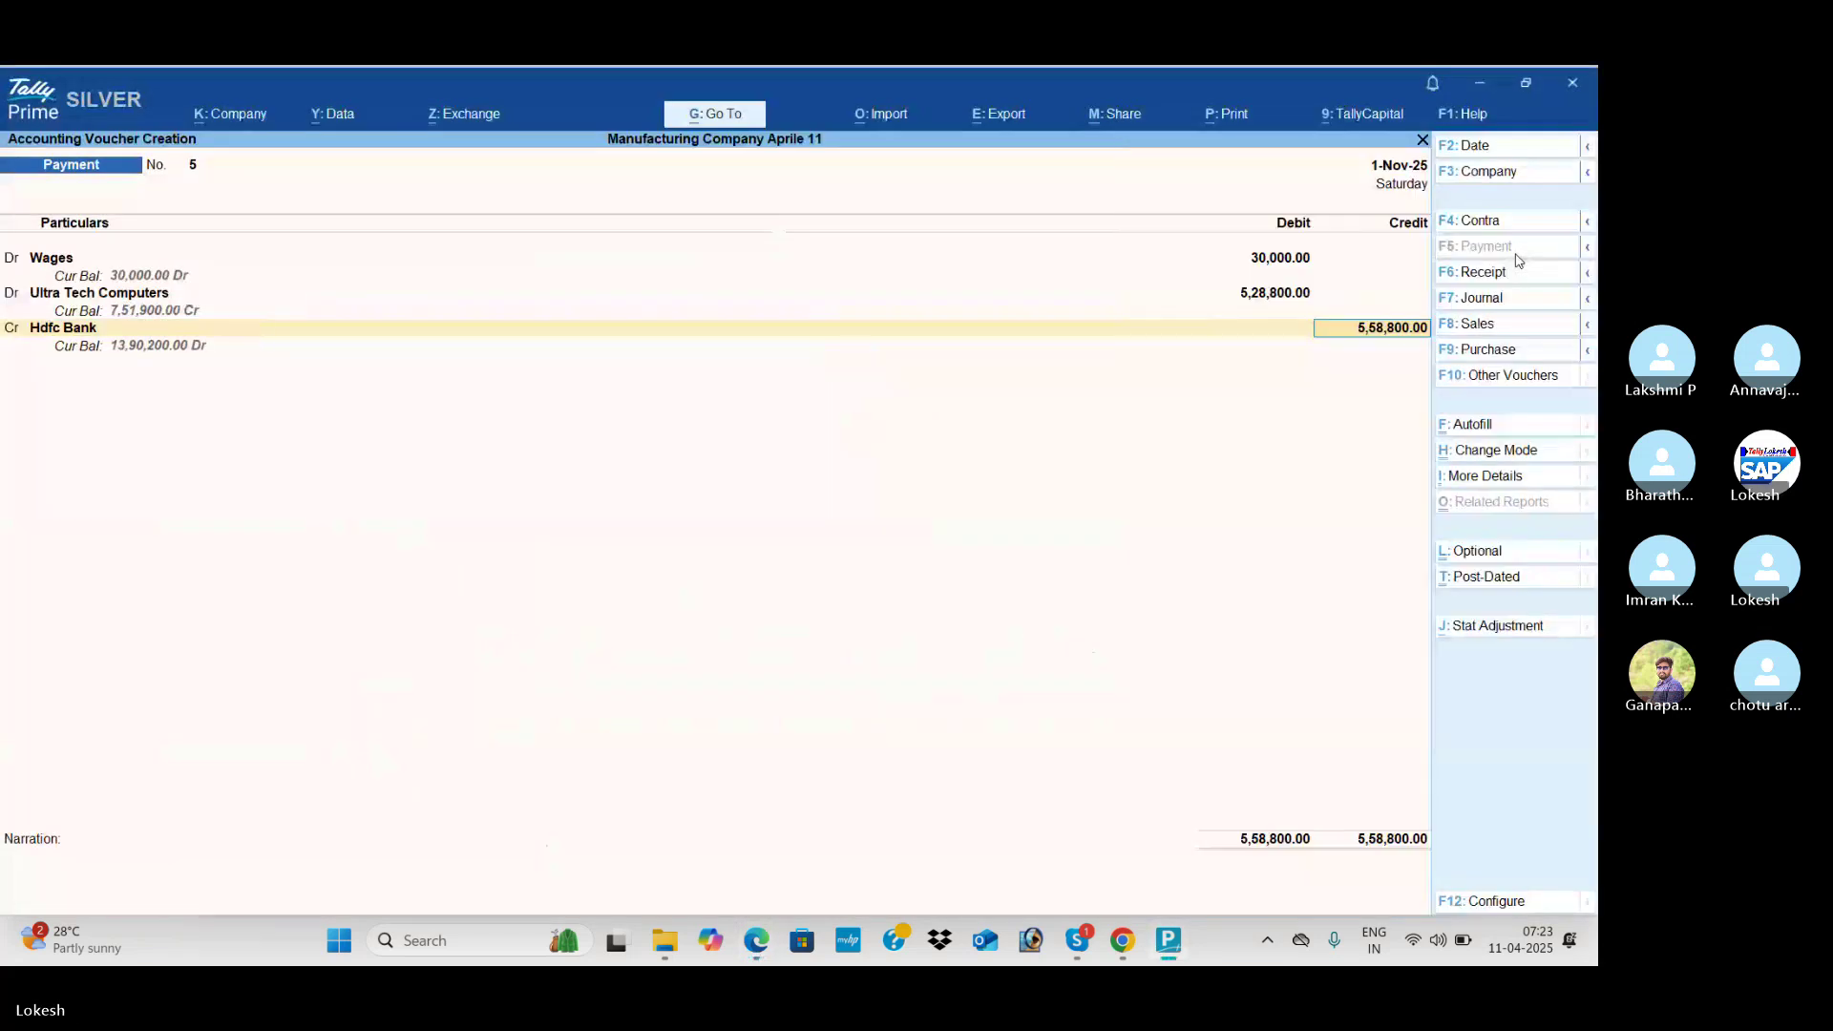
key("Return")
key("Return")
key("Return")
key("Return")
key("Return")
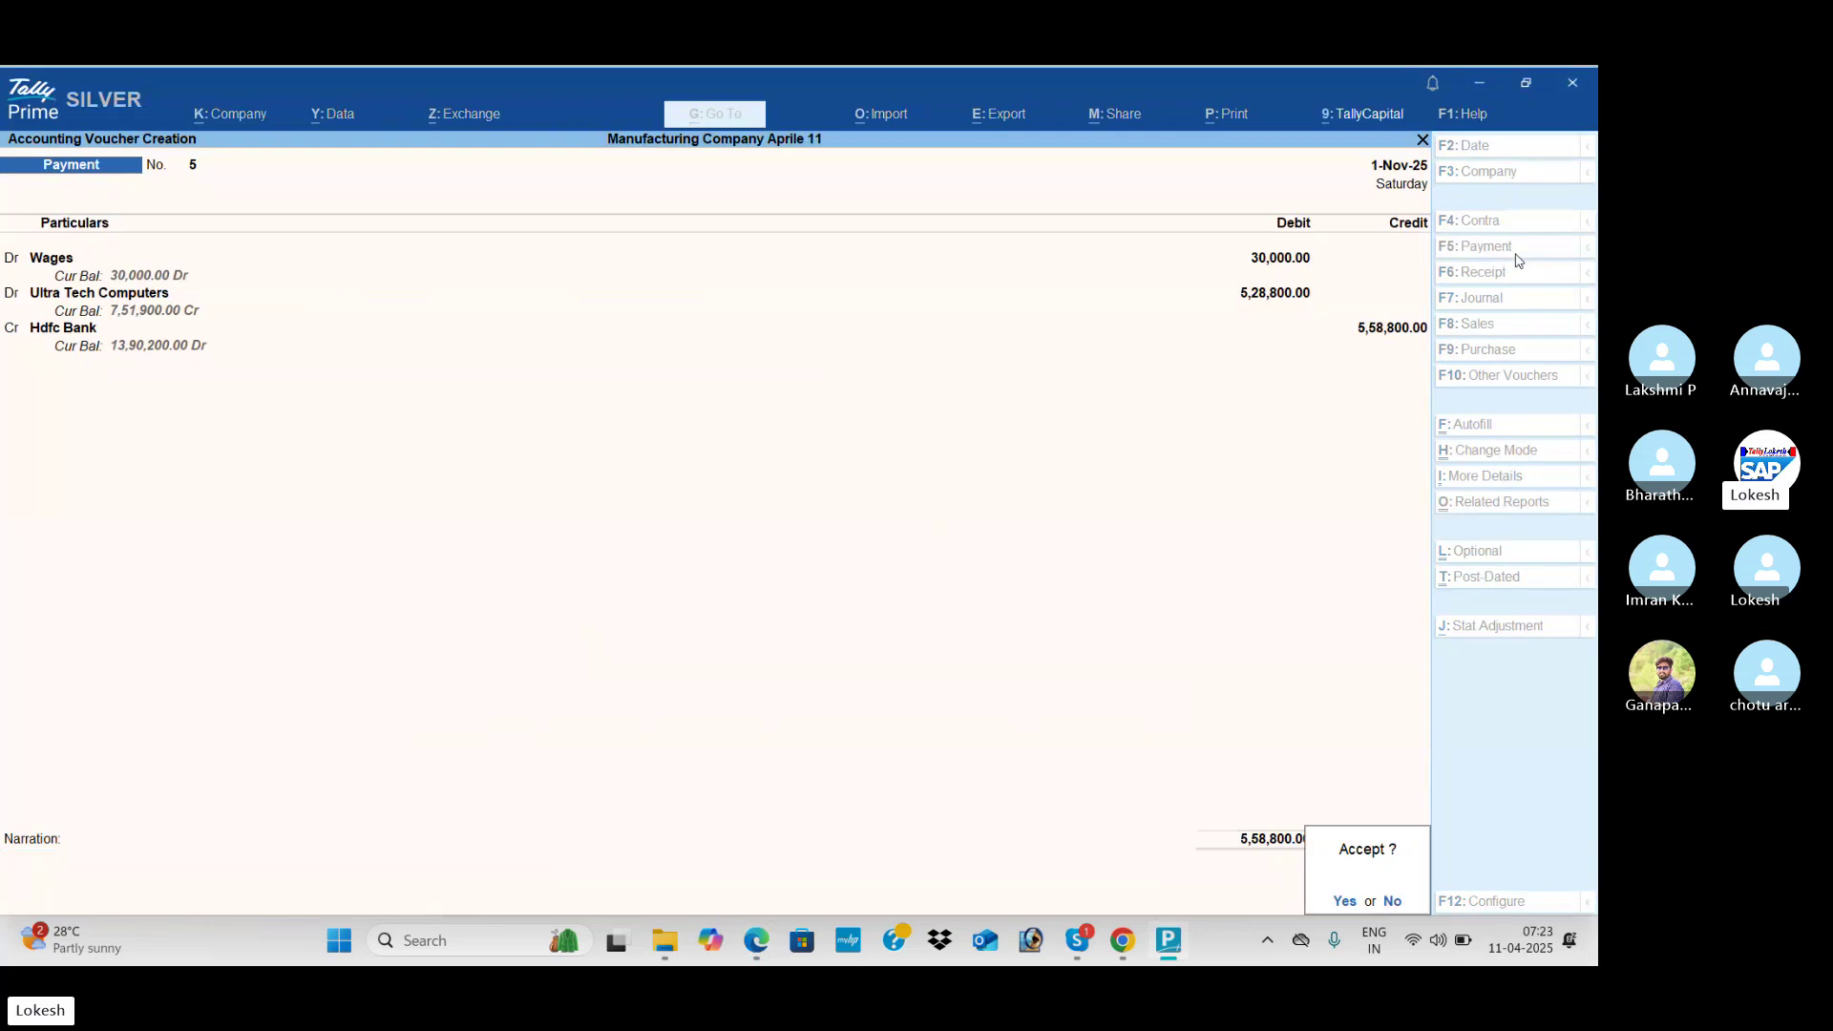
key("Return")
Step: Open a sales voucher and consult the credit sale to Interflex Corporation in the PDF
key("alt+Tab")
key("alt+Tab")
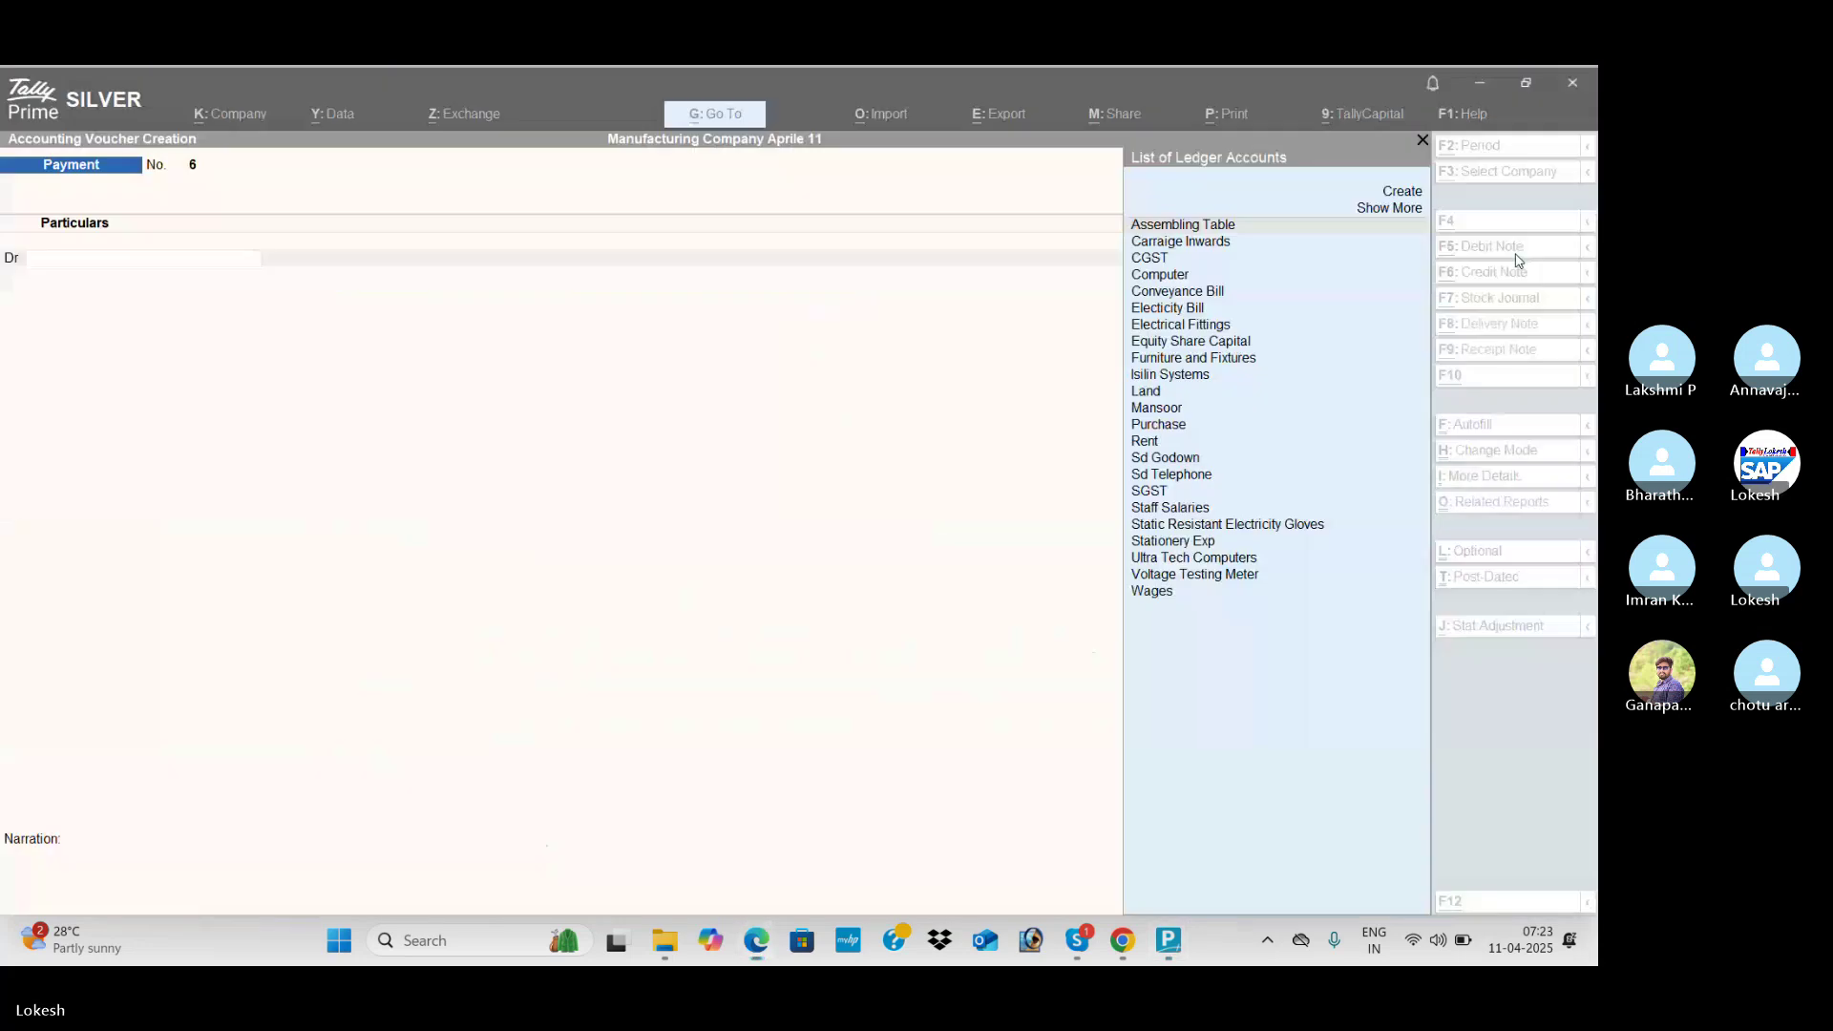
left_click(1524, 326)
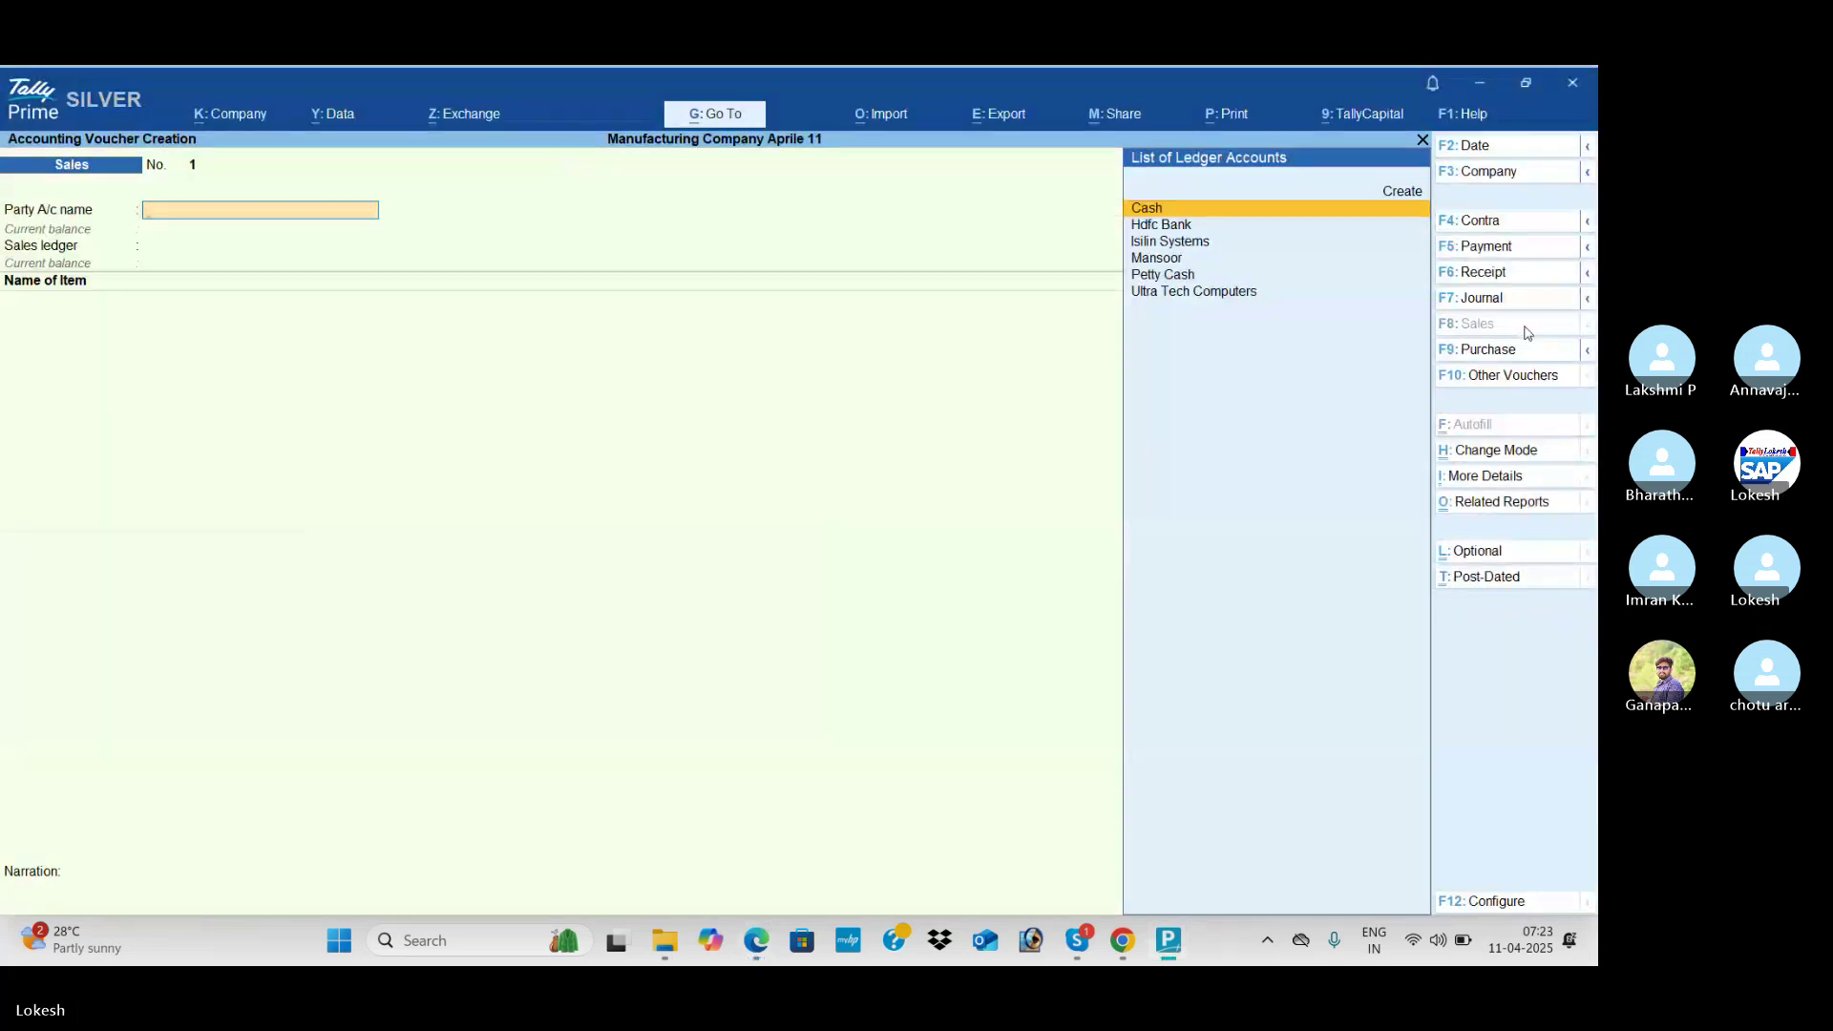
key("Return")
key("ctrl+a")
key("alt+Tab")
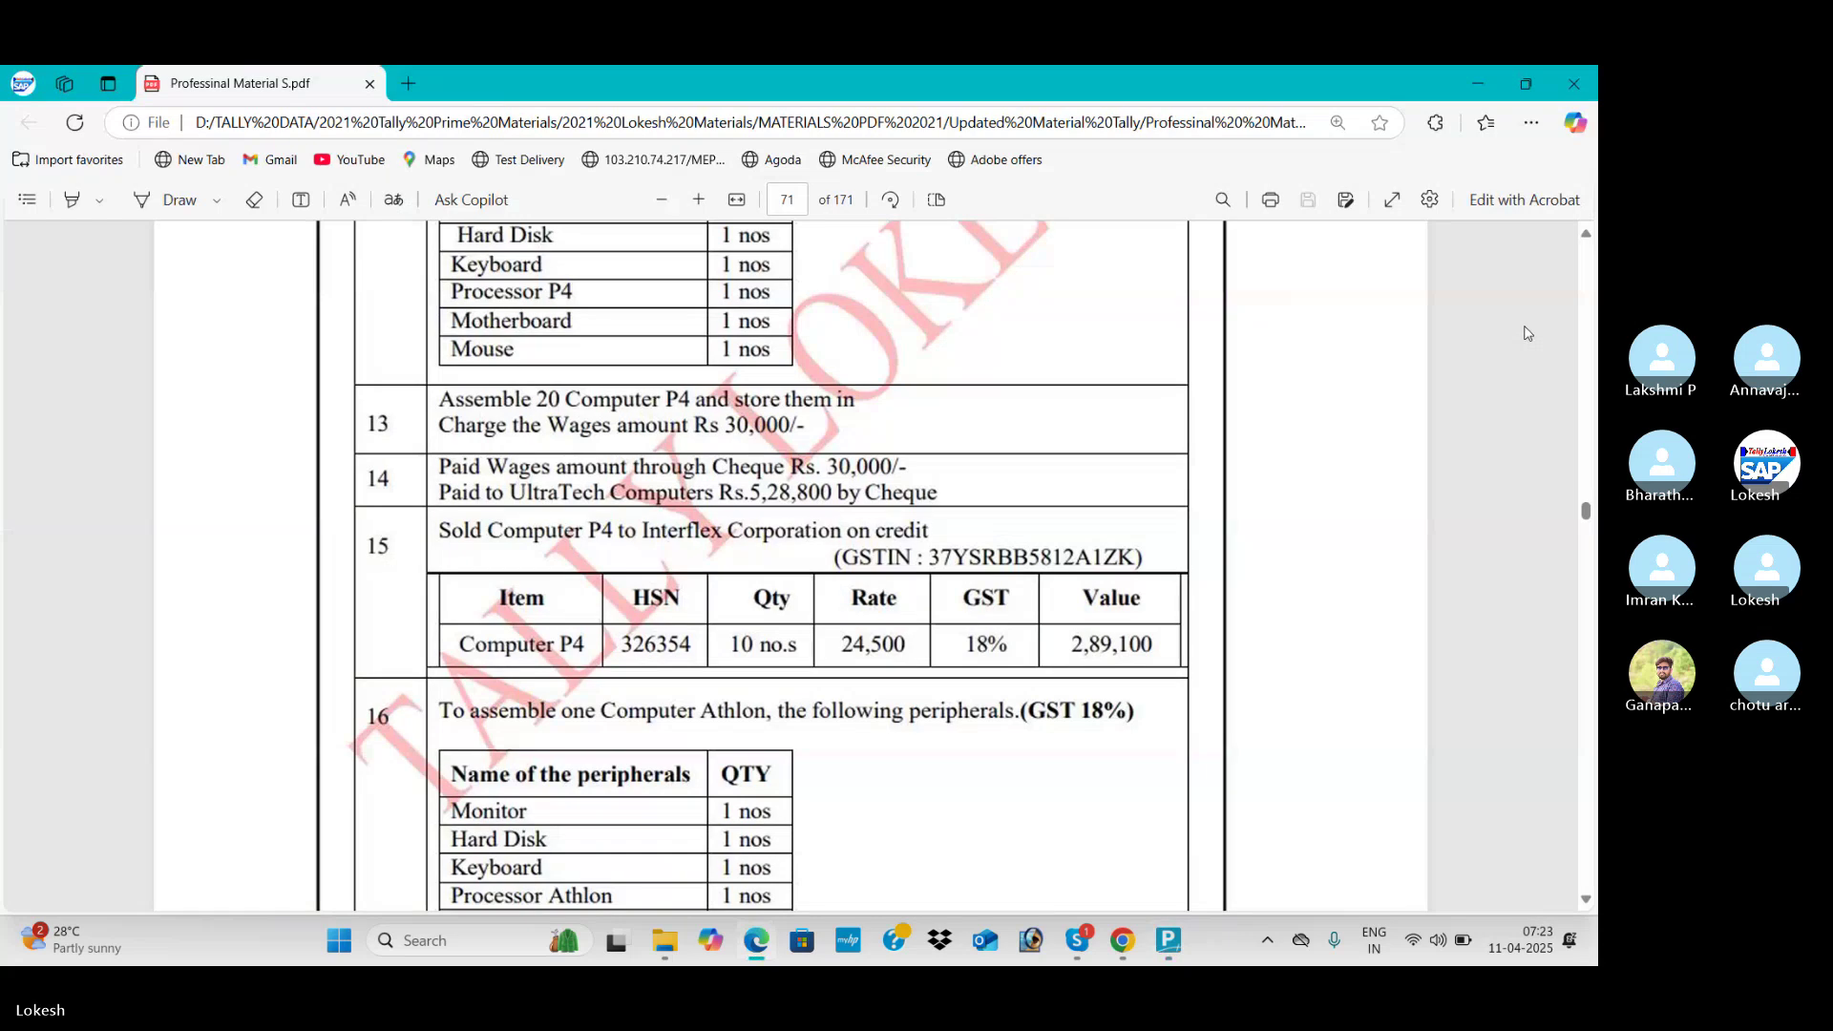
key("alt+Tab")
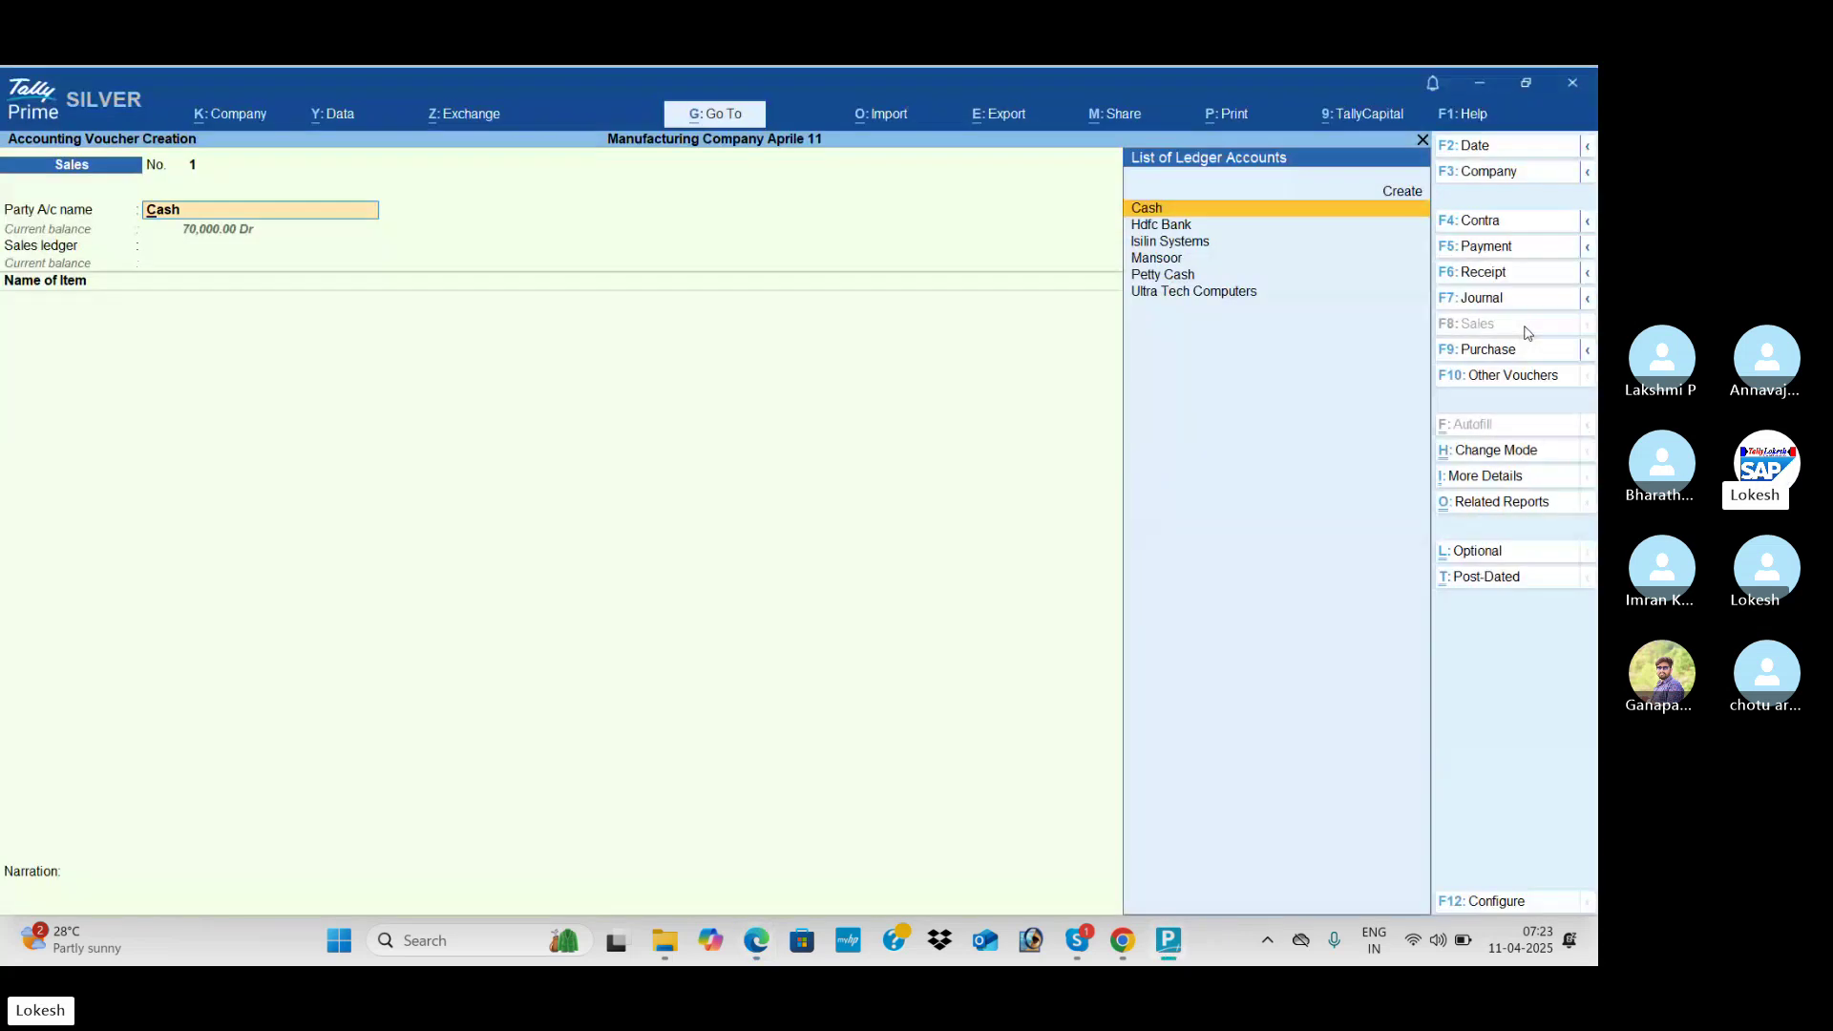
Step: Create a party ledger named Interflex Corporation under the Sundry Debtors group
key("alt+c")
type("Interflex Corporation")
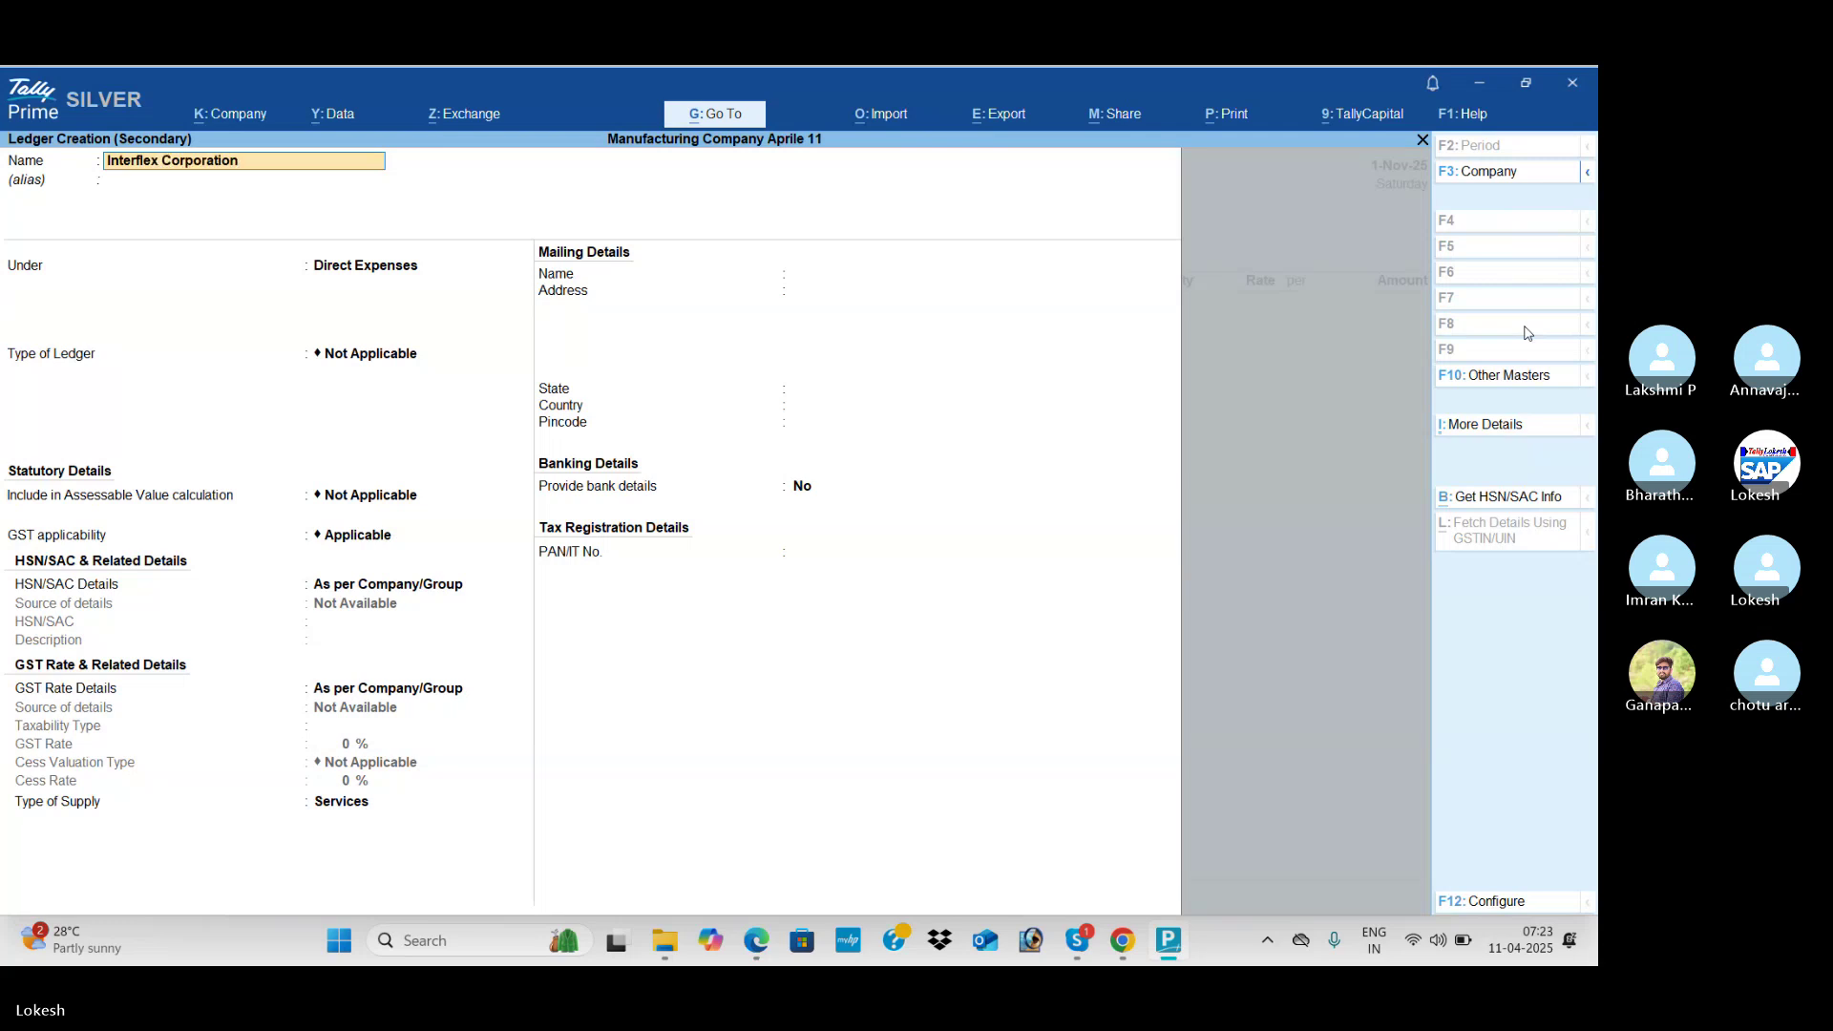
key("Return")
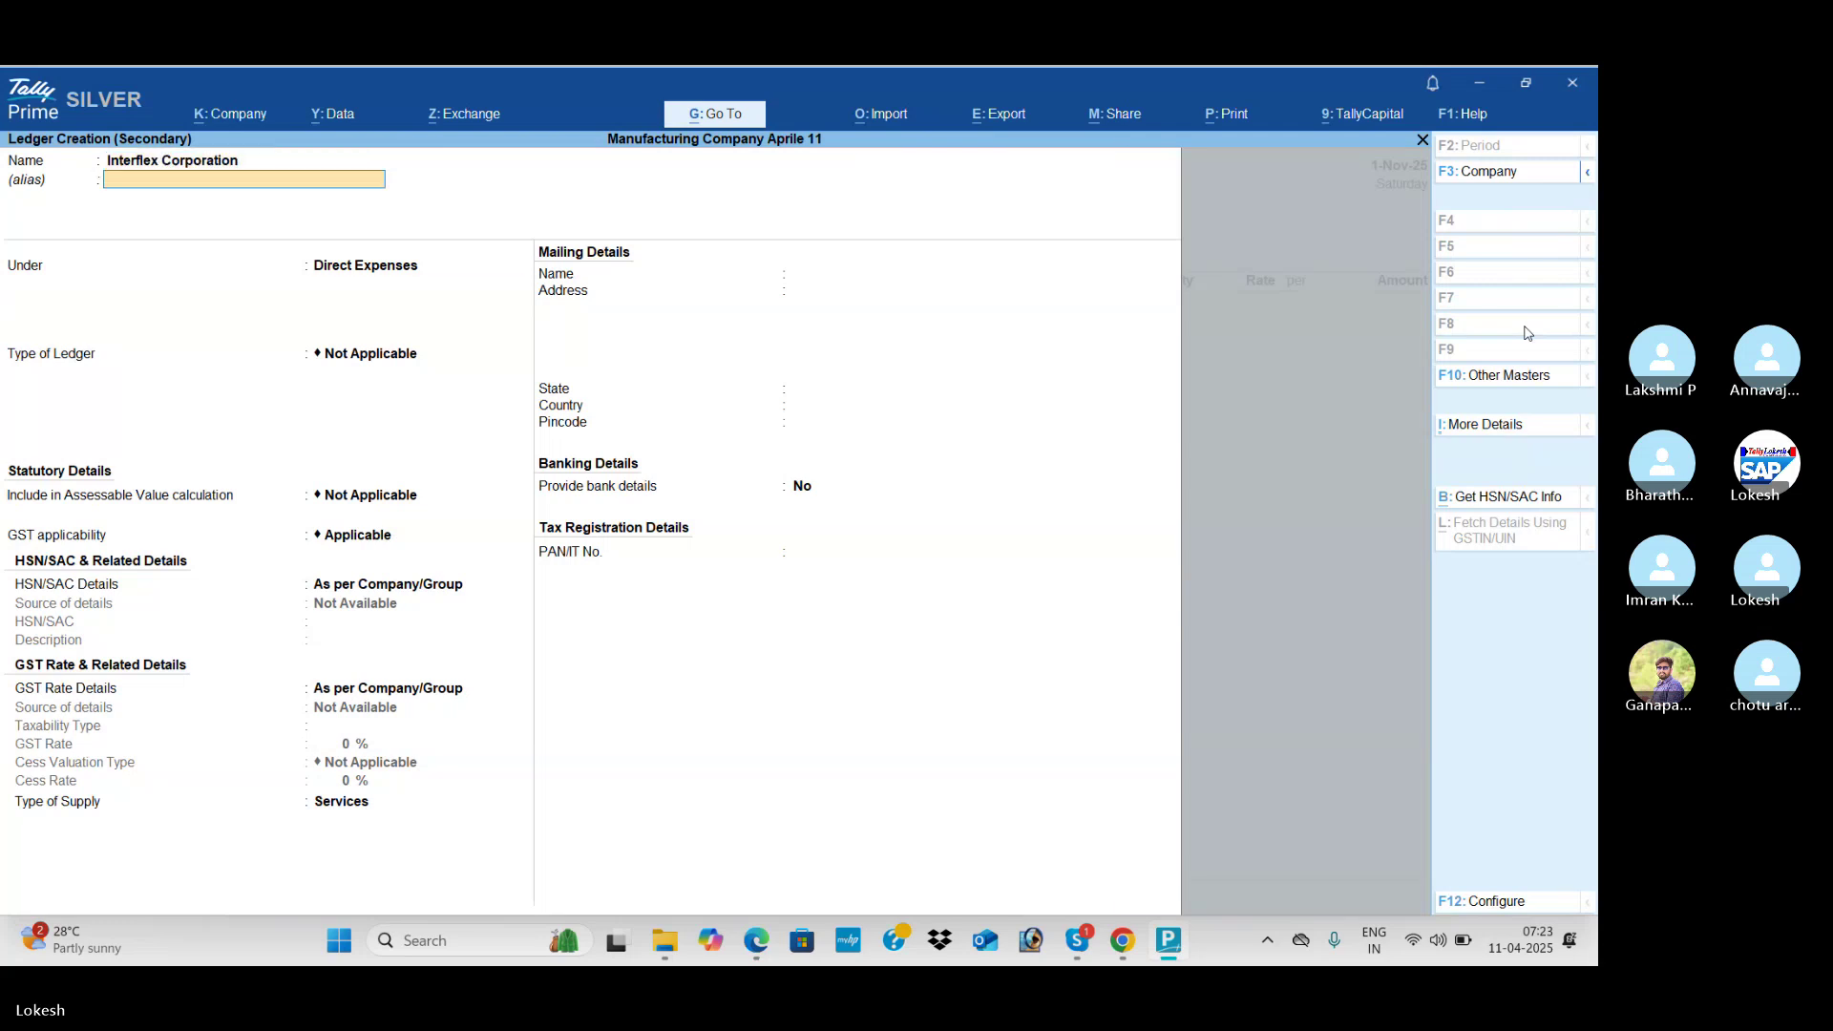
key("Return")
type("Sun")
key("Down")
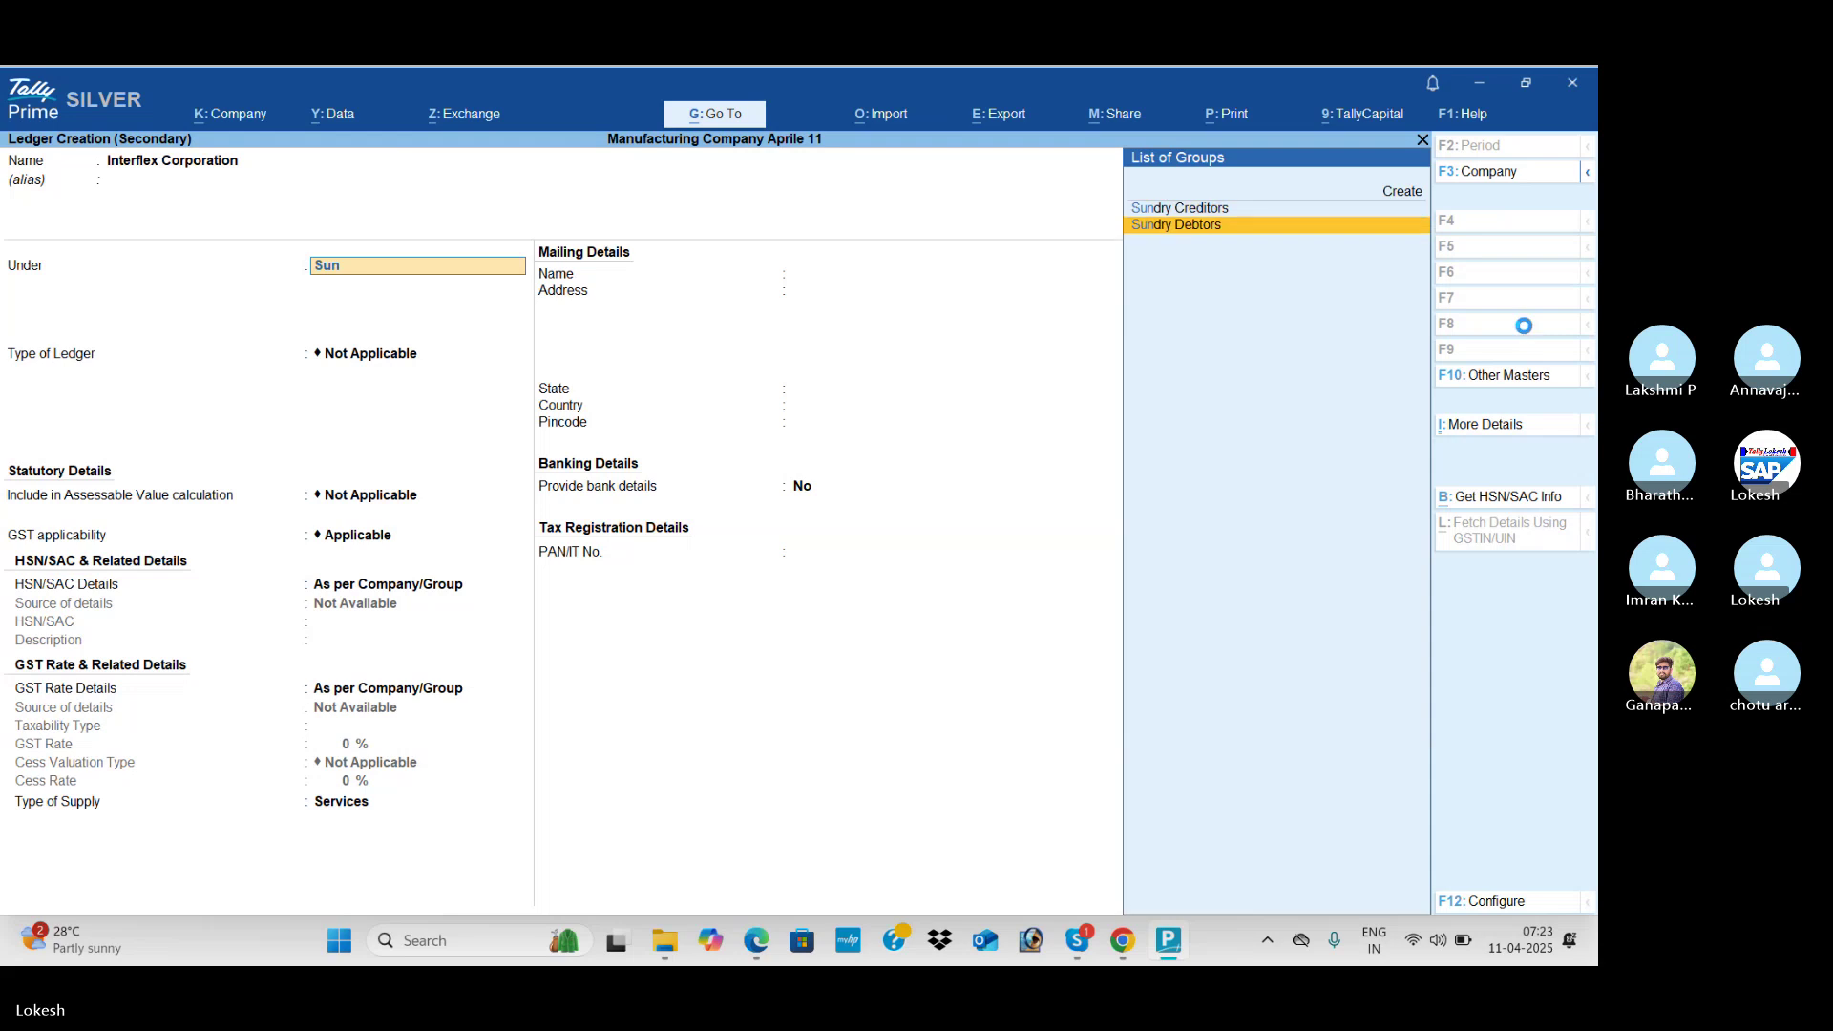
key("Return")
Step: Keep the default mailing, banking and Regular registration details, enter 37 as the GSTIN/UIN and save the party ledger
key("Return")
key("Return")
key("Return")
key("Return")
key("Return")
key("Return")
key("Return")
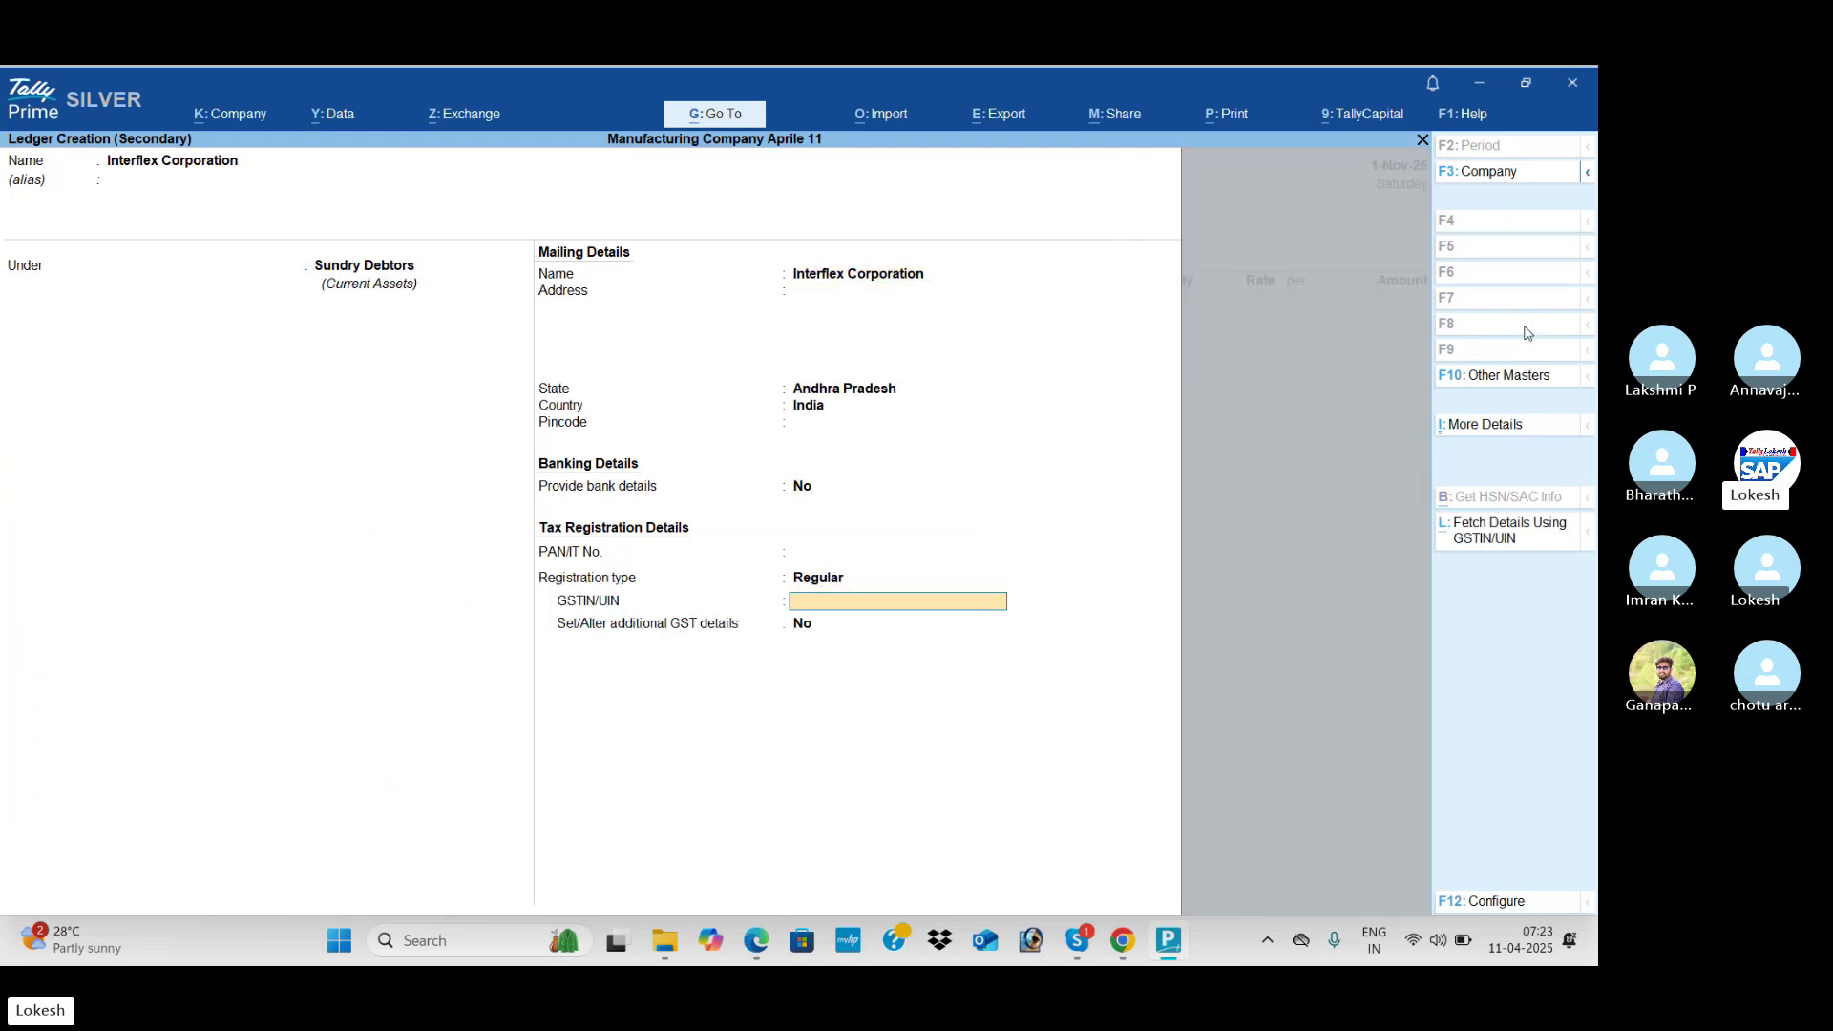
type("37")
key("Return")
key("Return")
key("Return")
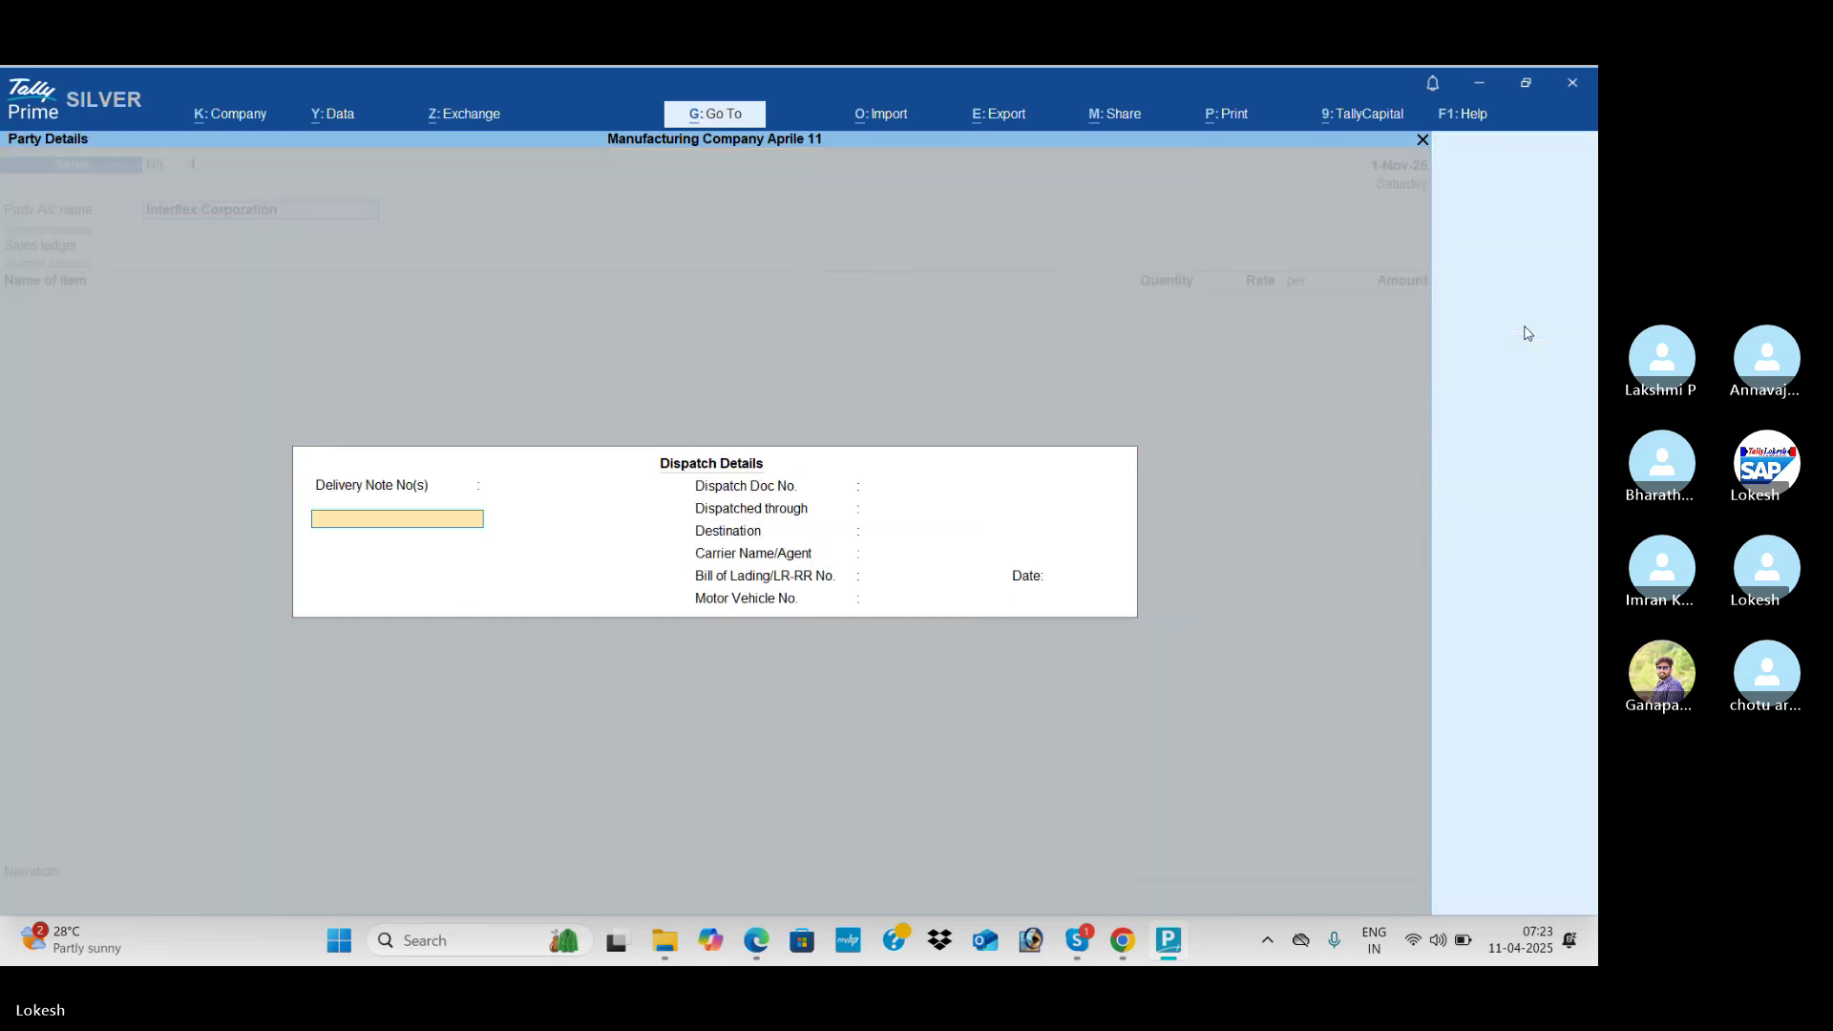
Step: Leave the dispatch details empty and accept the party details with Interflex Corporation as the buyer
key("ctrl+a")
type("A")
key("Return")
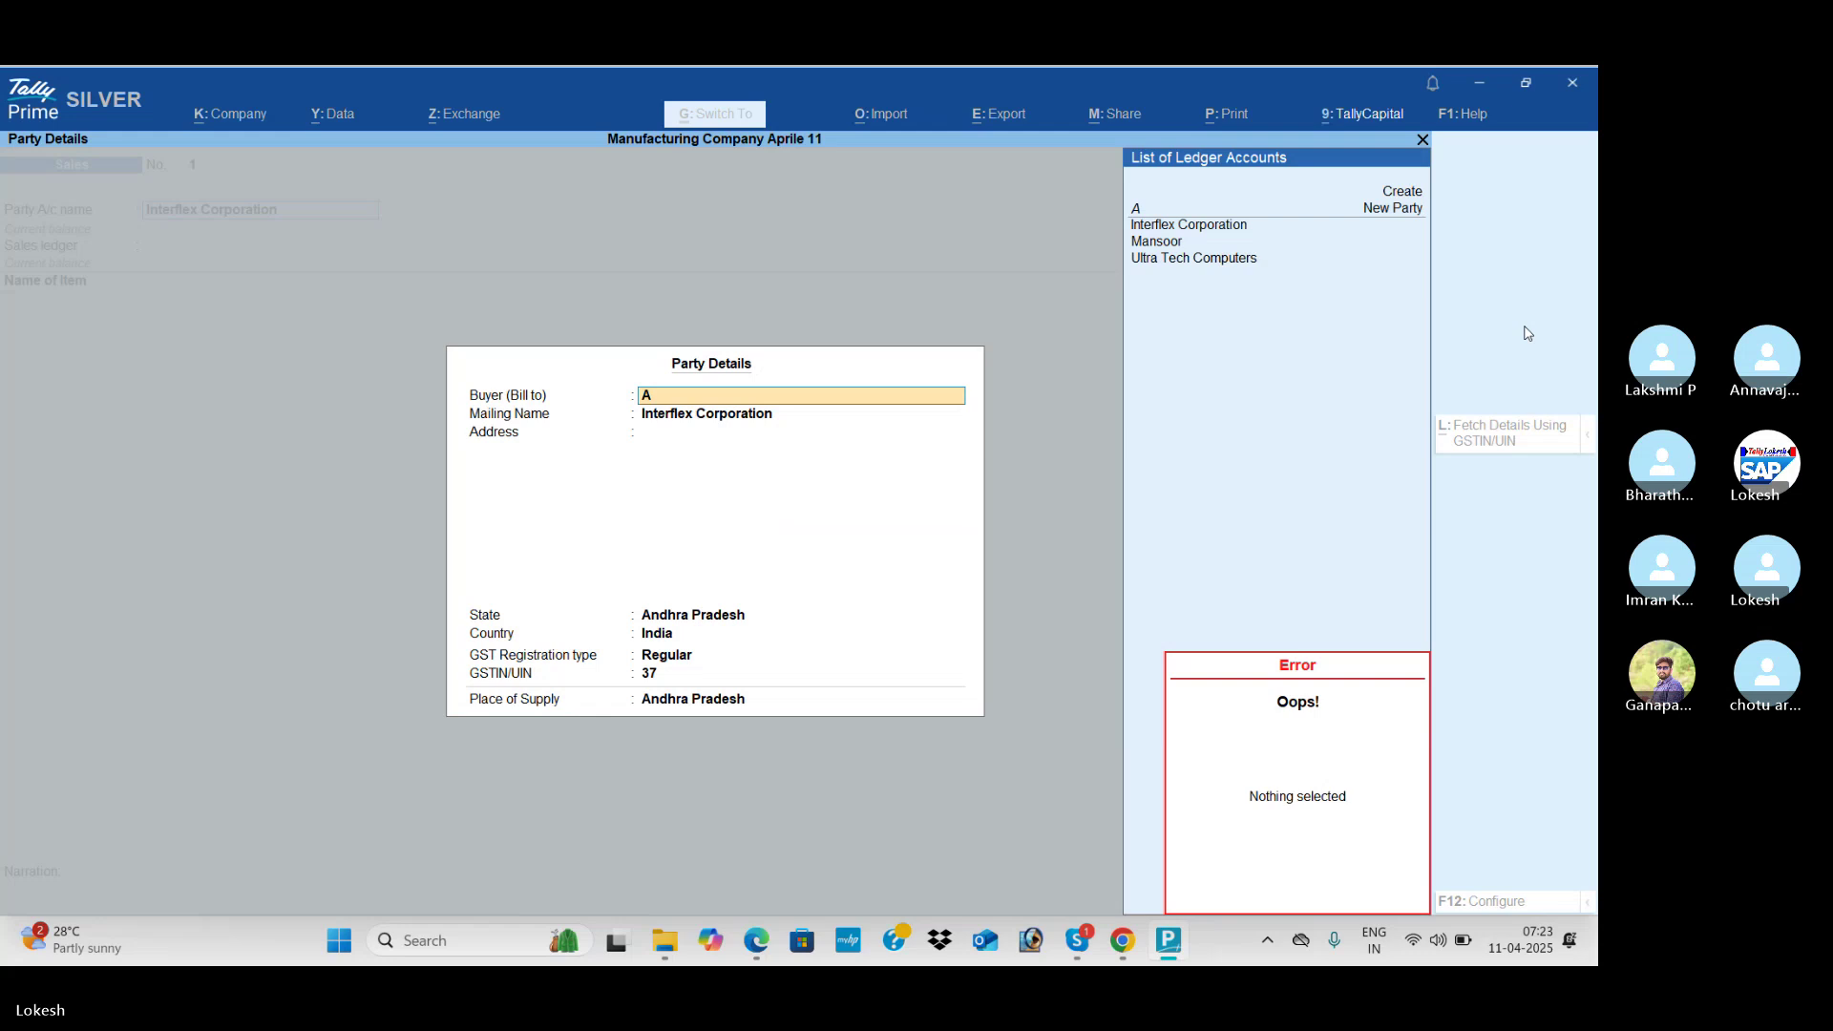
key("Escape")
key("BackSpace")
key("Return")
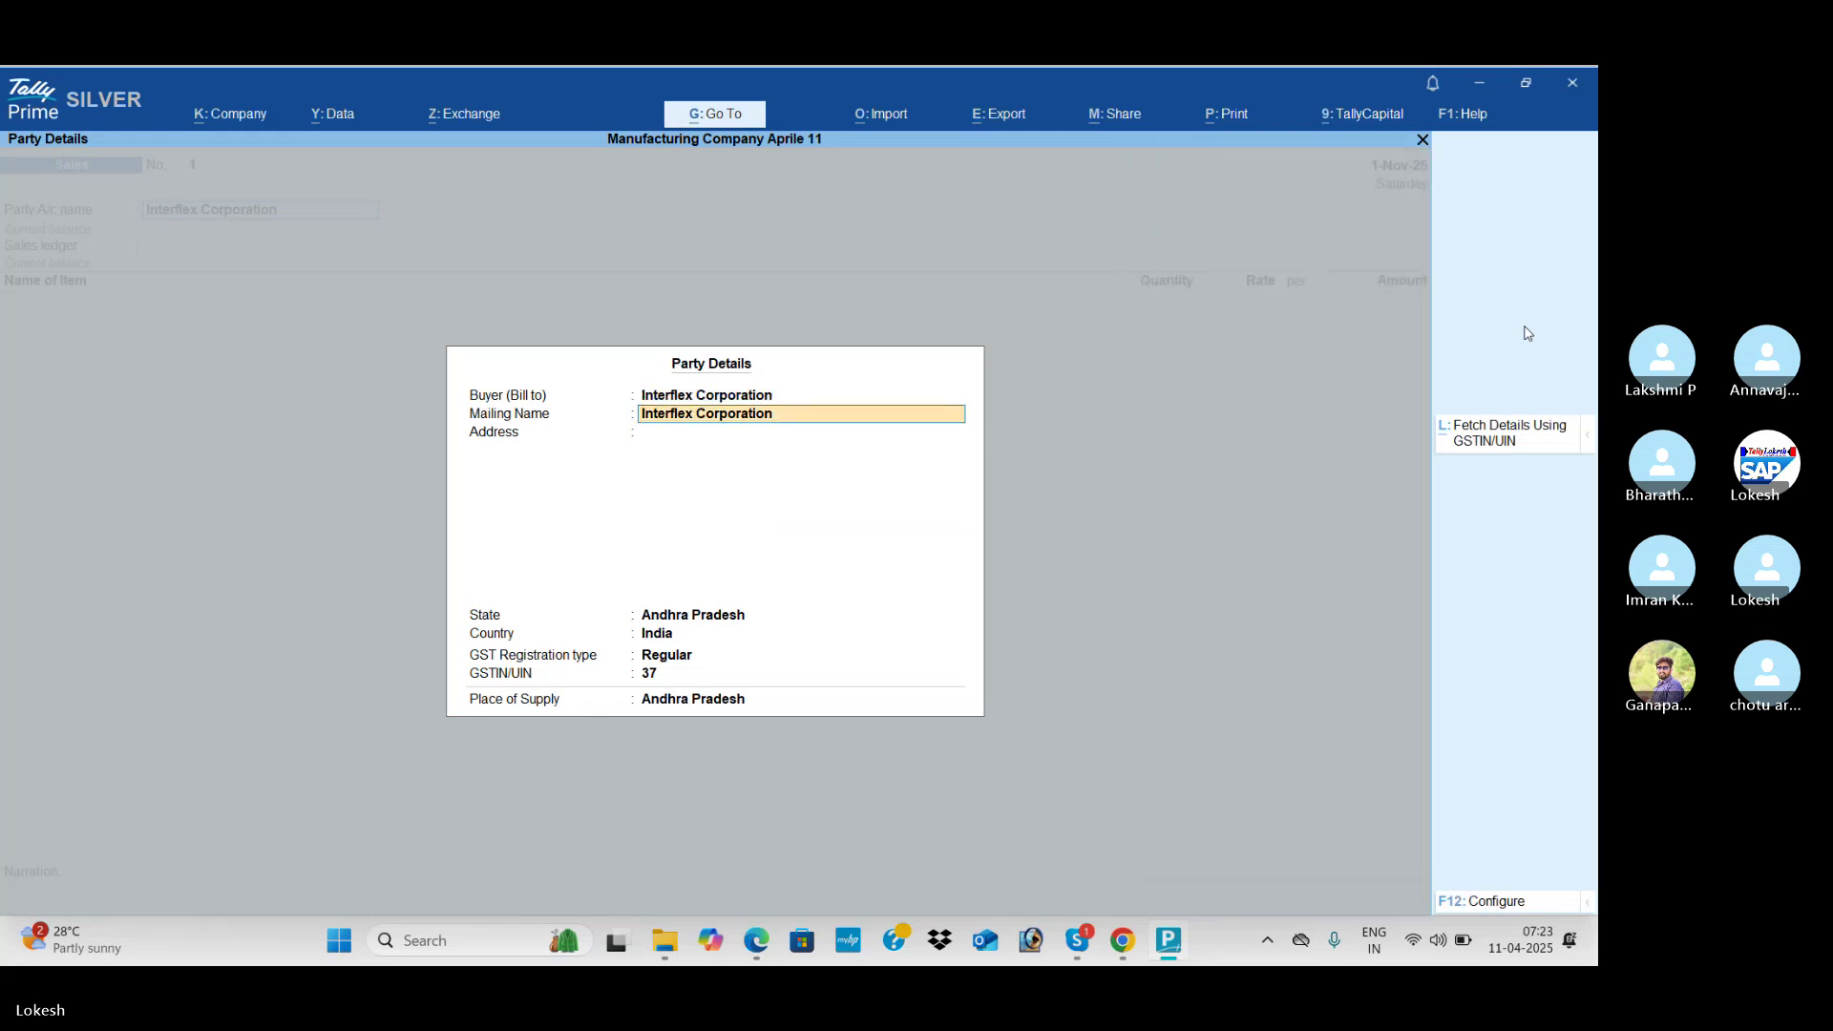
key("Return")
key("ctrl+a")
Step: Accept the party details and start a new ledger named Sales under Sales Accounts
key("Return")
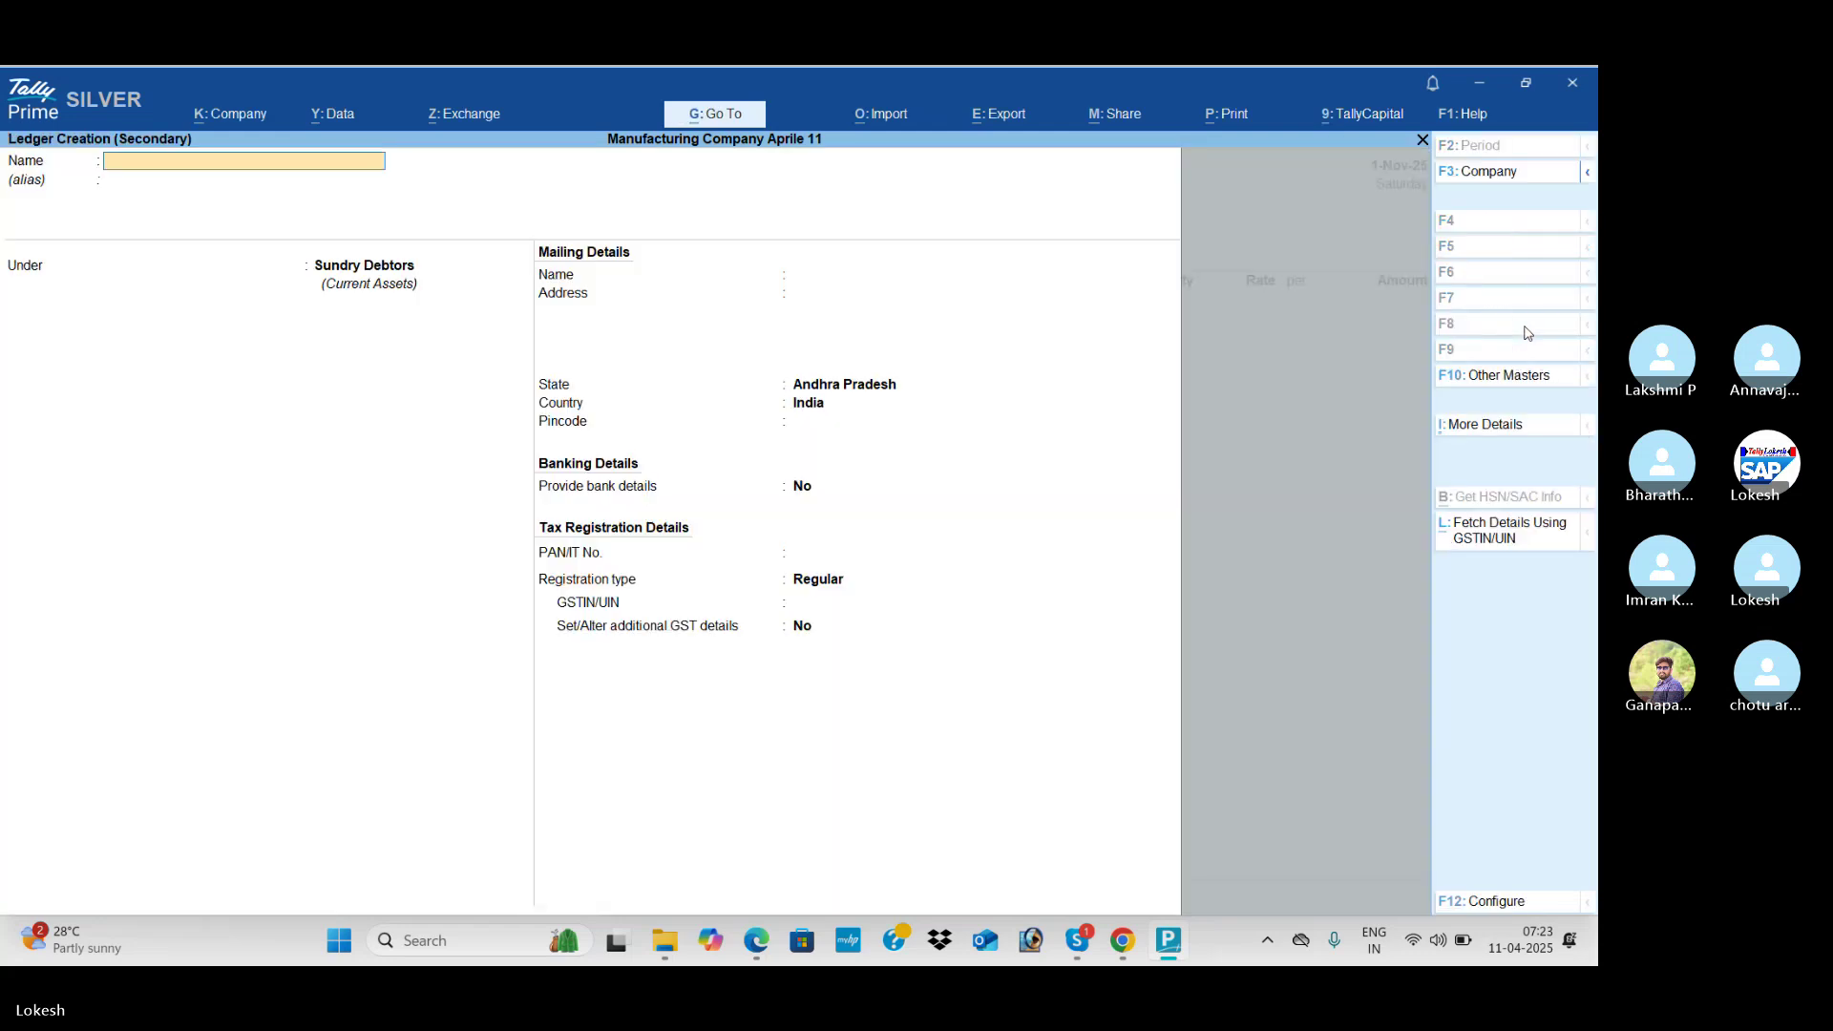
key("Return")
key("Return")
type("sales")
key("Return")
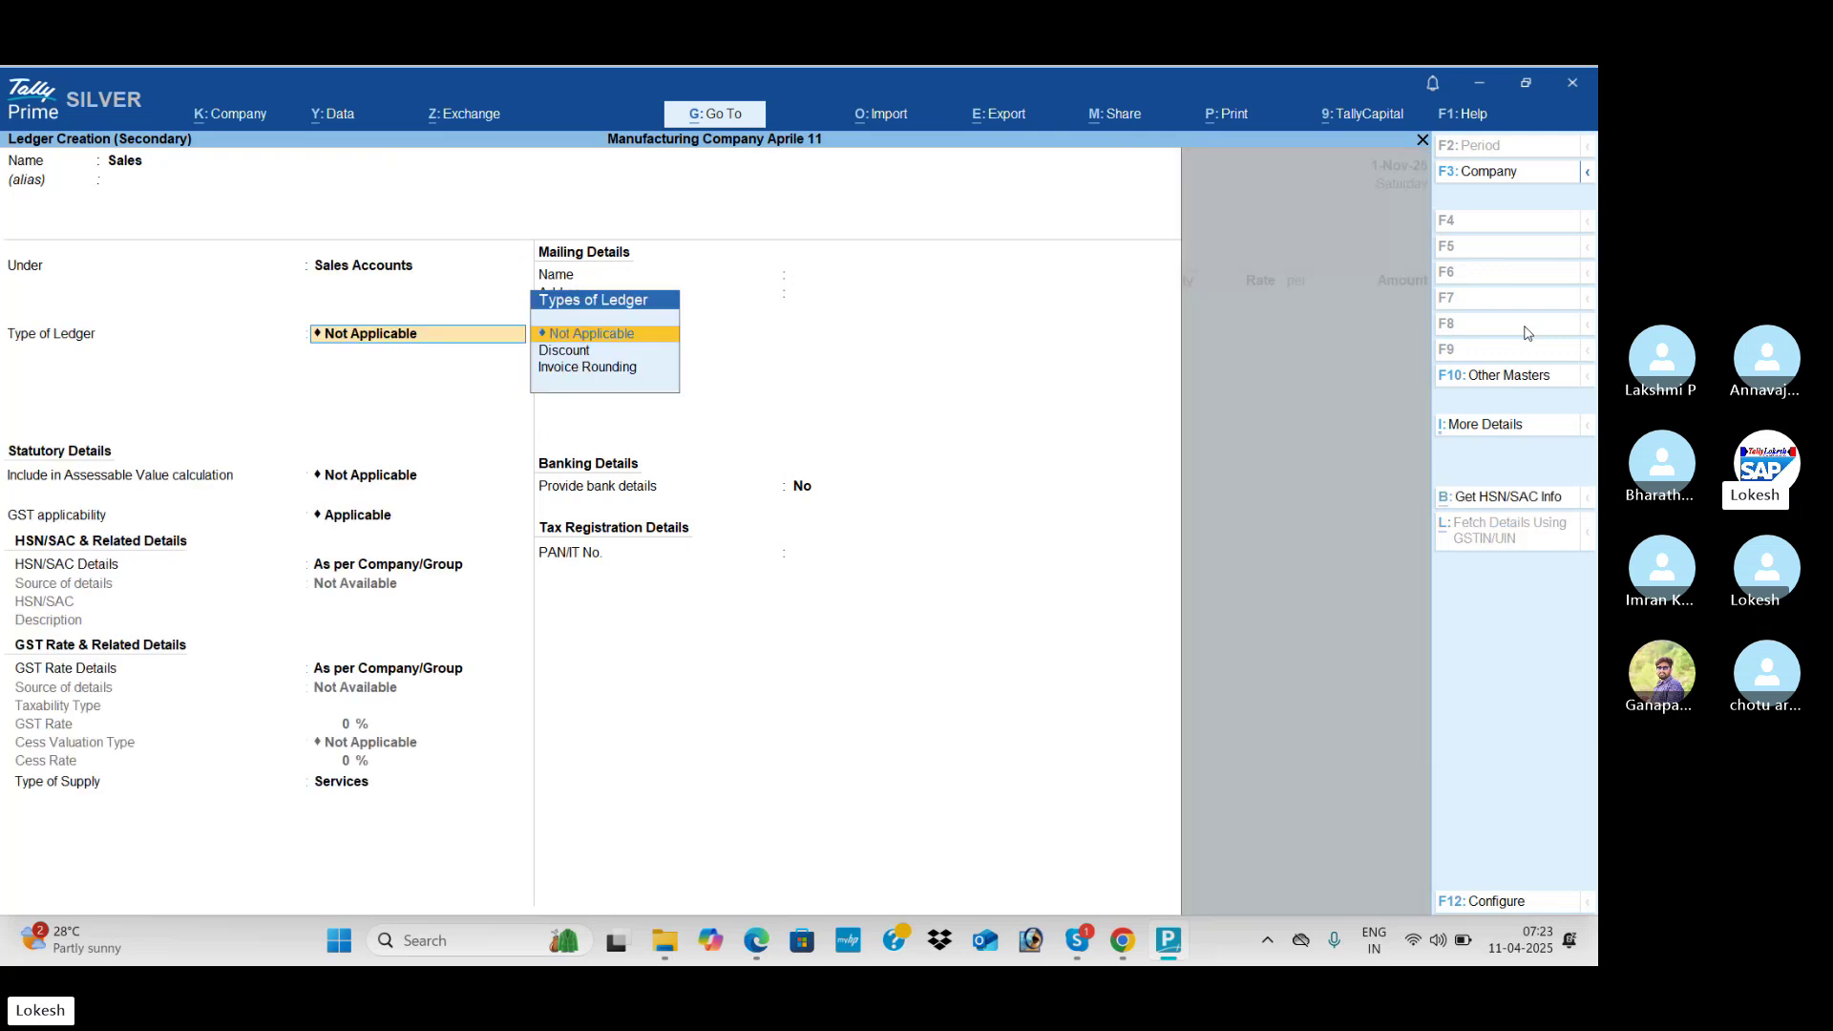
Step: Keep the Sales ledger's default GST details, set its type of supply to Goods and save it
key("Return")
key("Return")
key("Return")
key("Return")
key("Return")
key("Up")
key("Return")
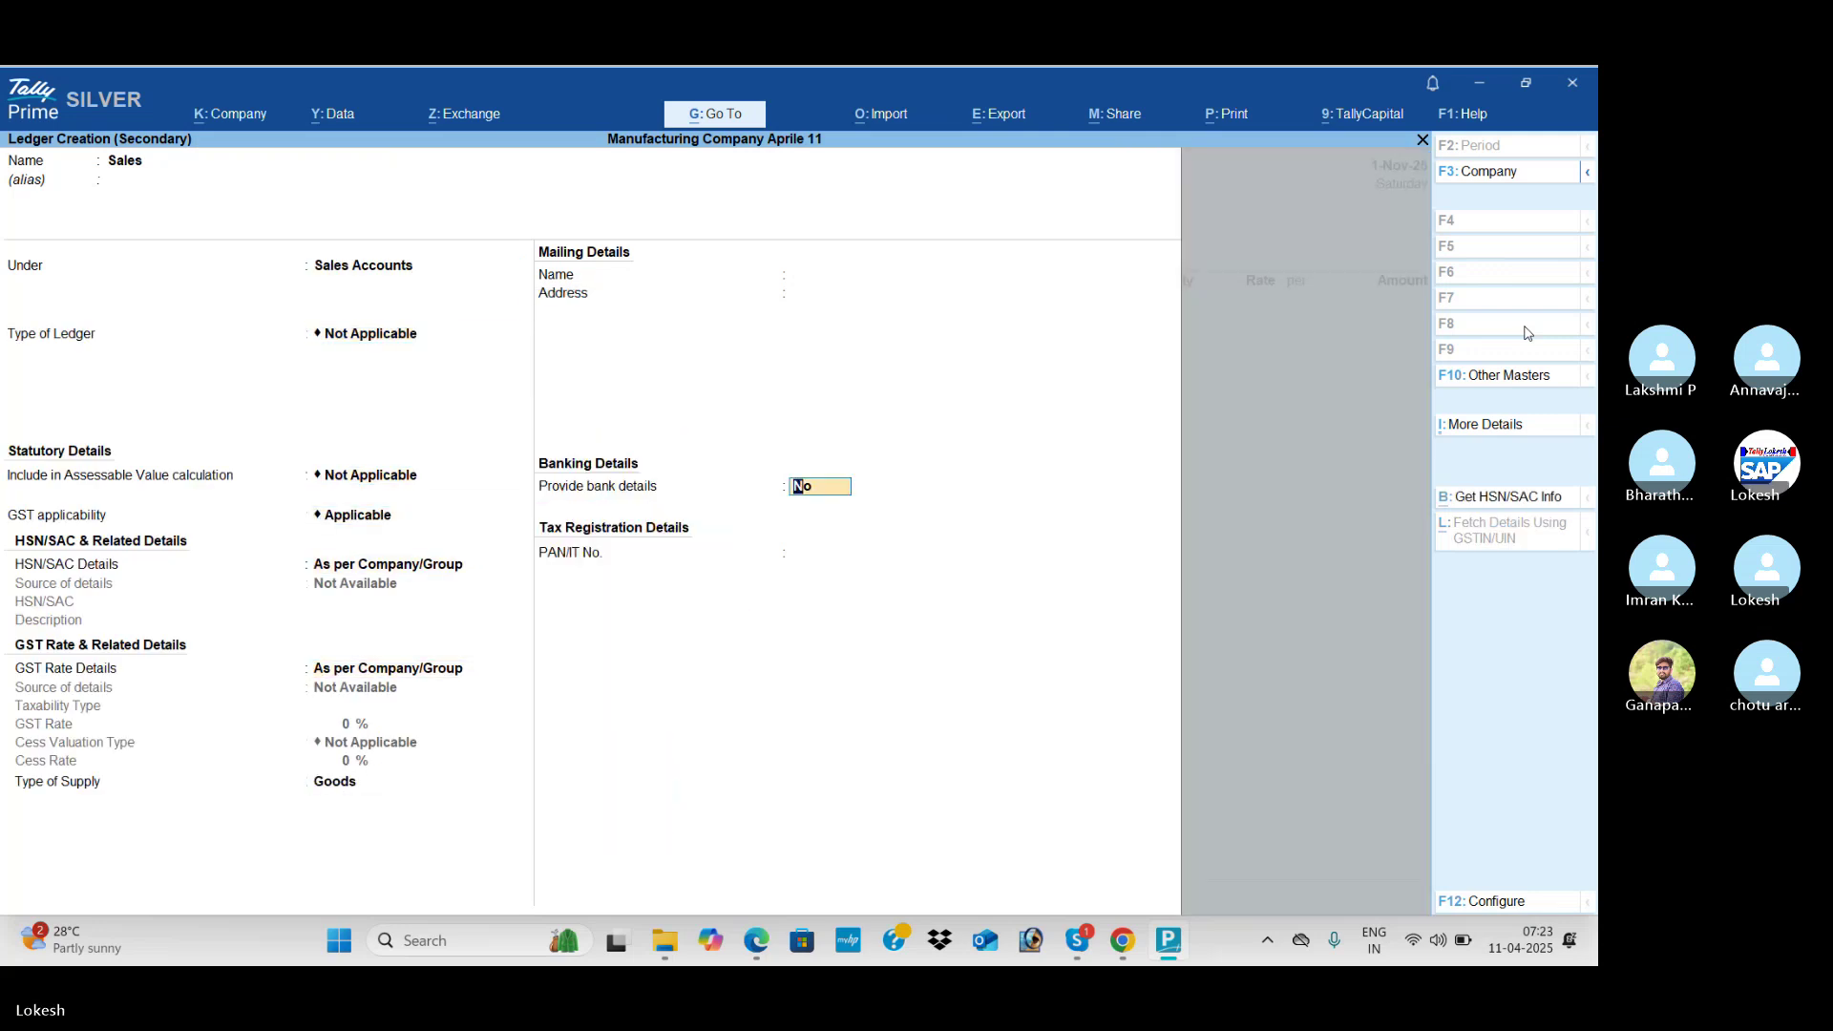
key("ctrl+a")
Step: Enter Computer P4 as the sold item with a quantity of 10 nos, following exercise 15 in the PDF
key("alt+Tab")
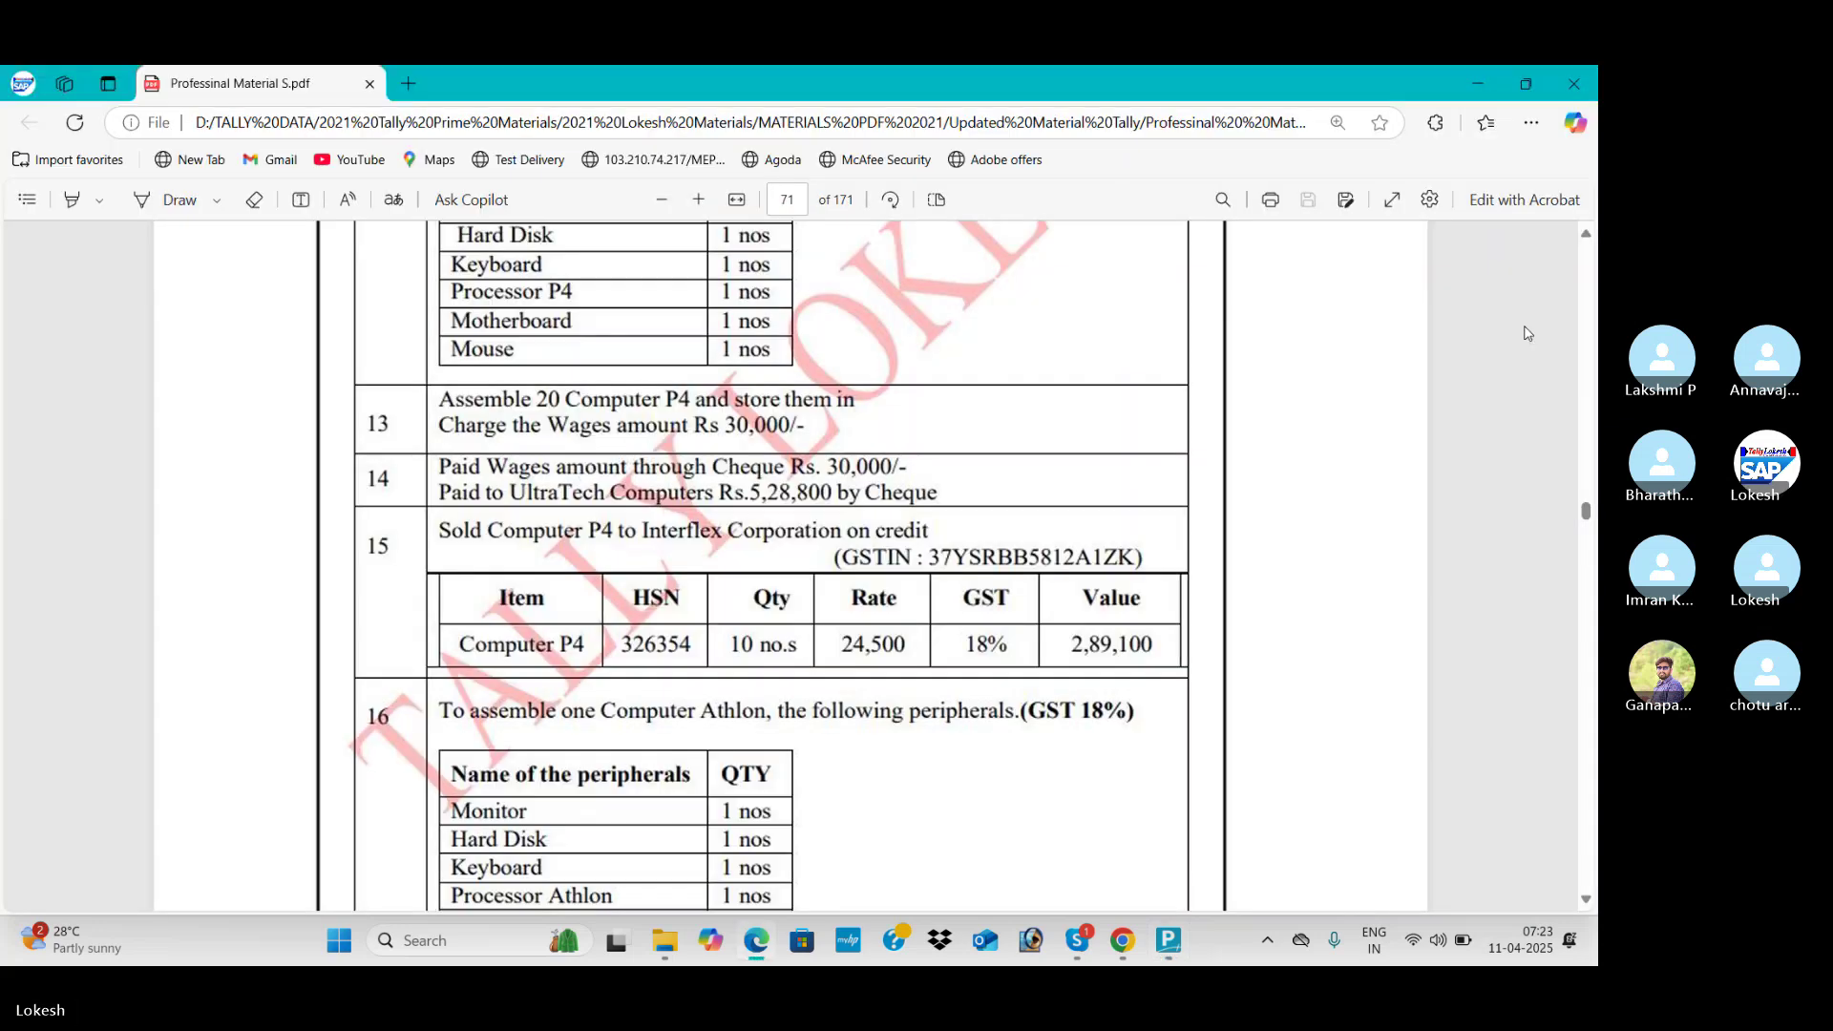
key("alt+Tab")
type("C")
key("Down")
key("Return")
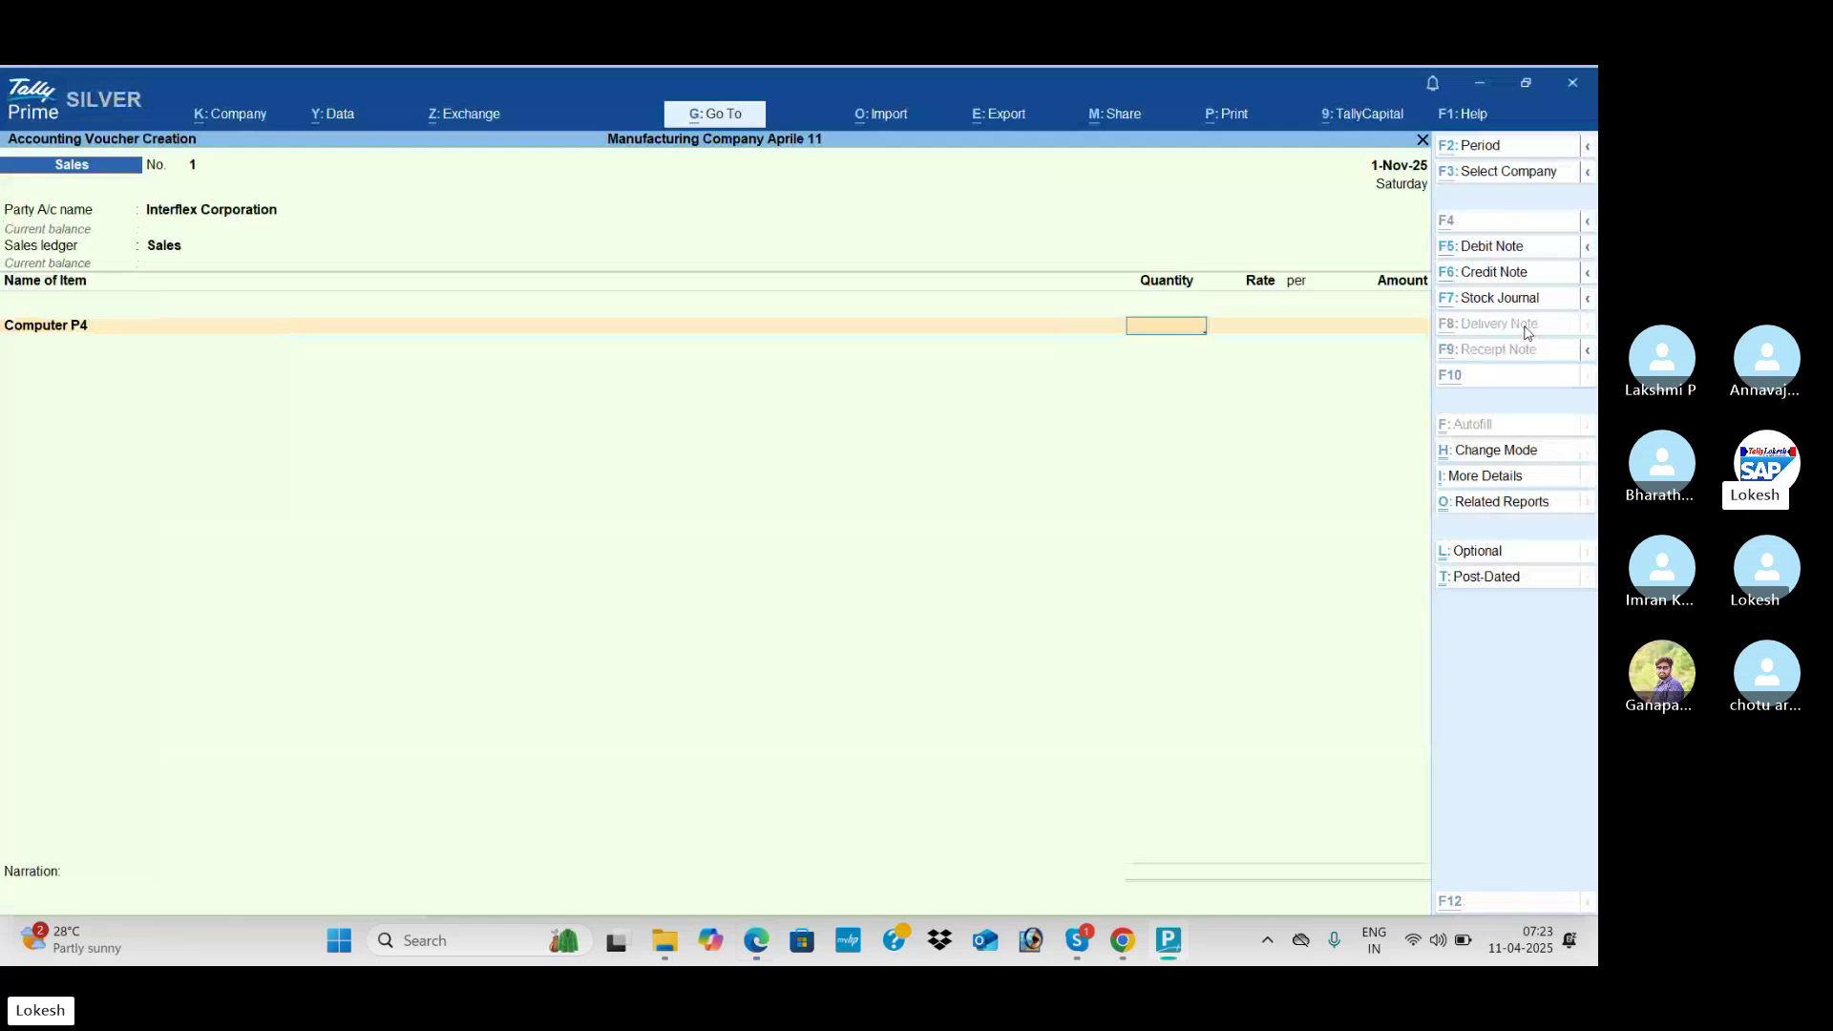
key("alt+Tab")
key("alt+Tab")
type("10")
key("Return")
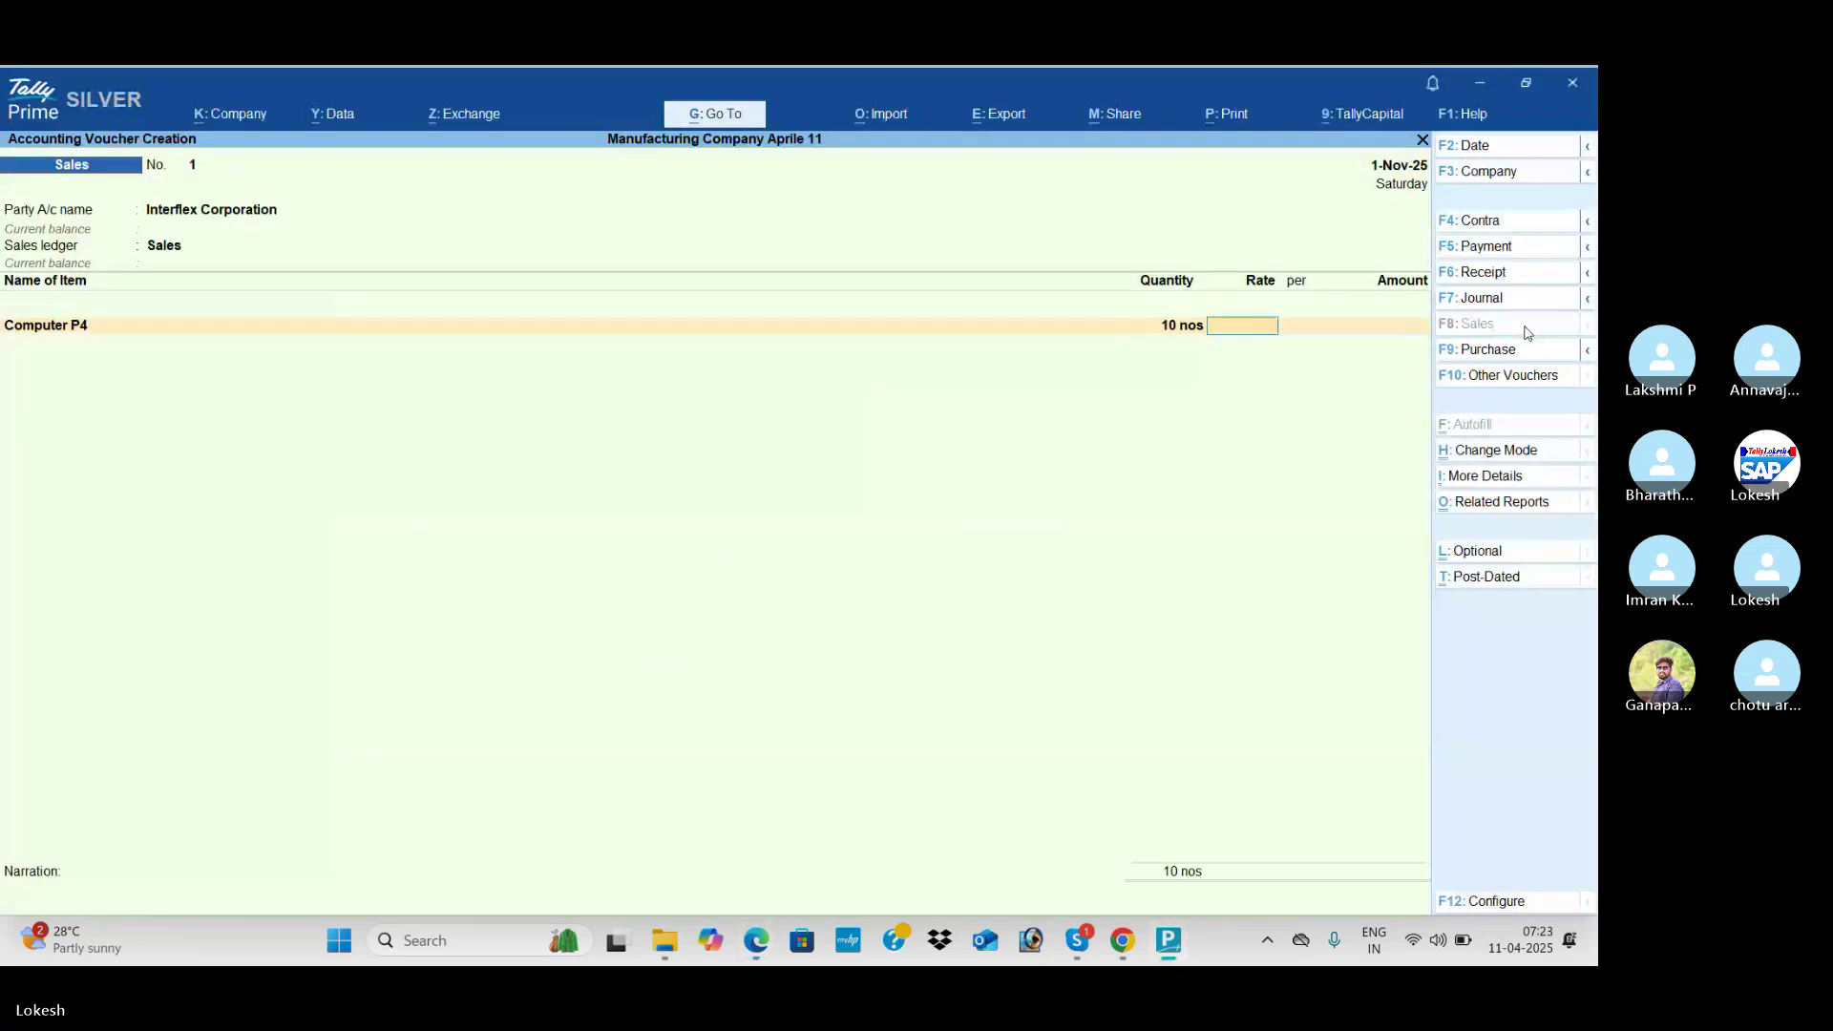
Step: Set the Computer P4 rate to 24,500 per nos, check the PDF exercise and finish the item list
key("alt+Tab")
key("alt+Tab")
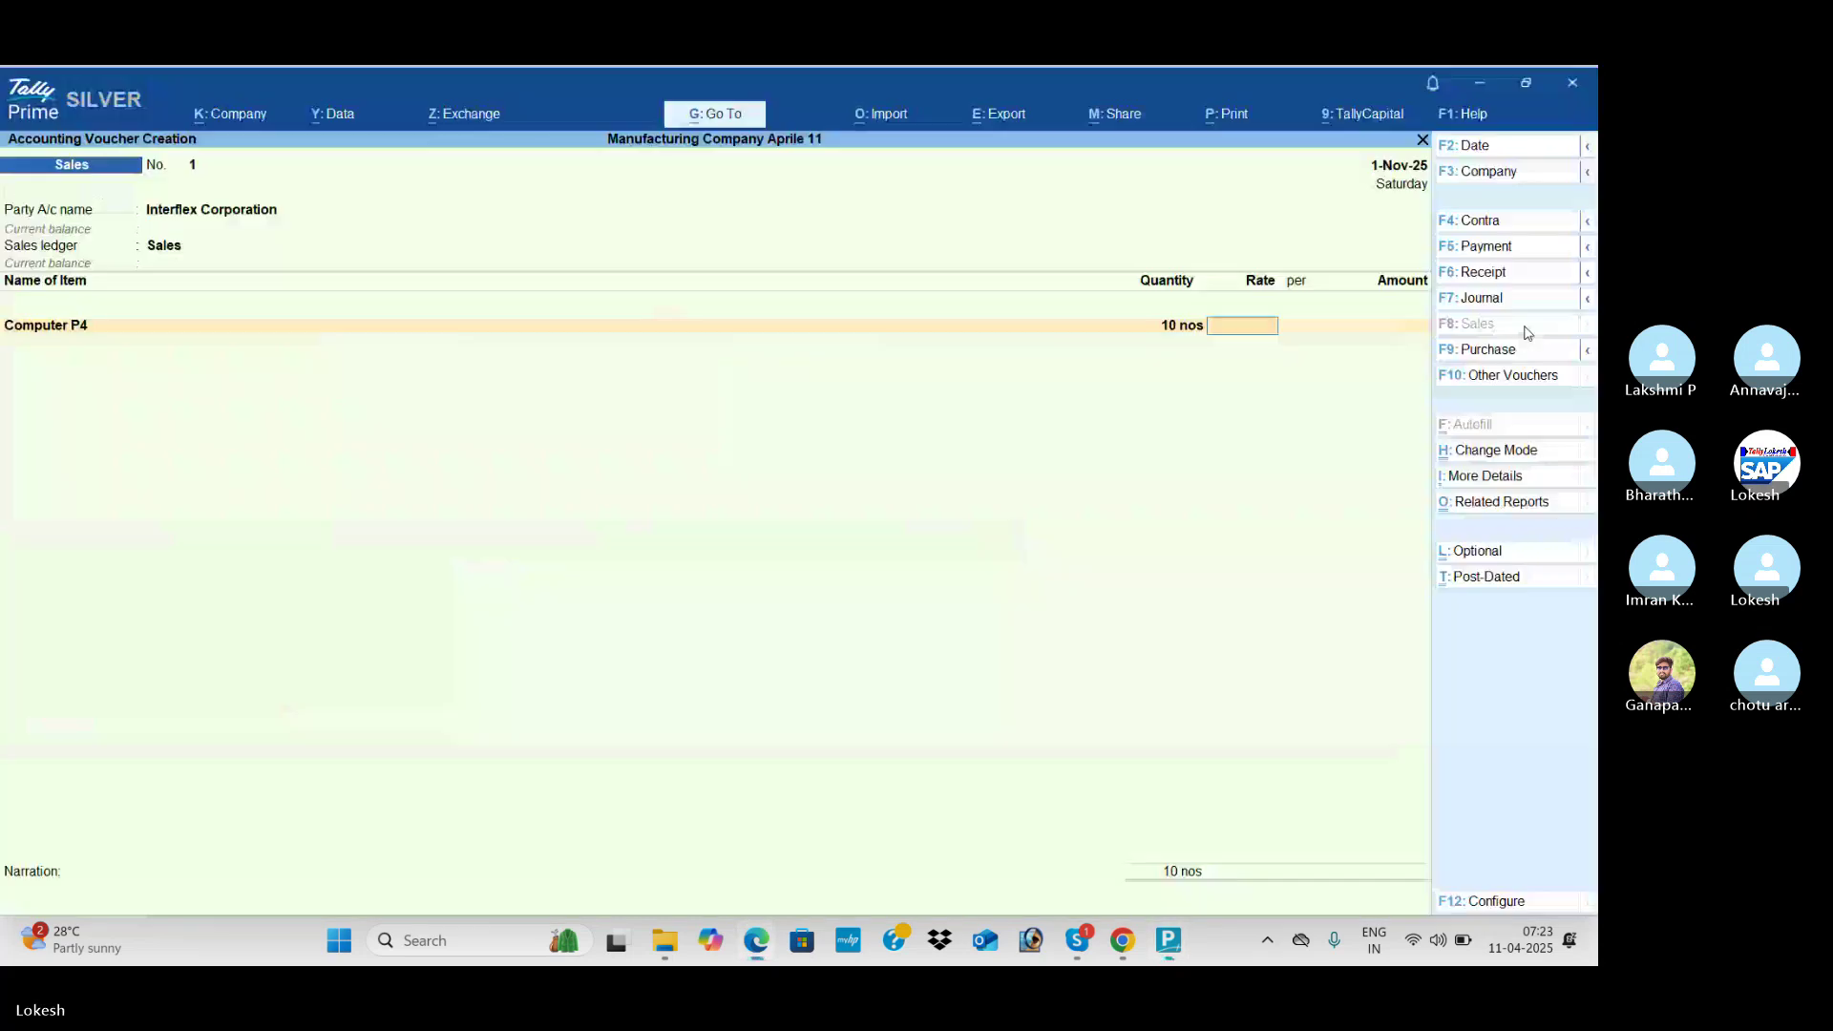
type("24500")
key("Return")
key("Return")
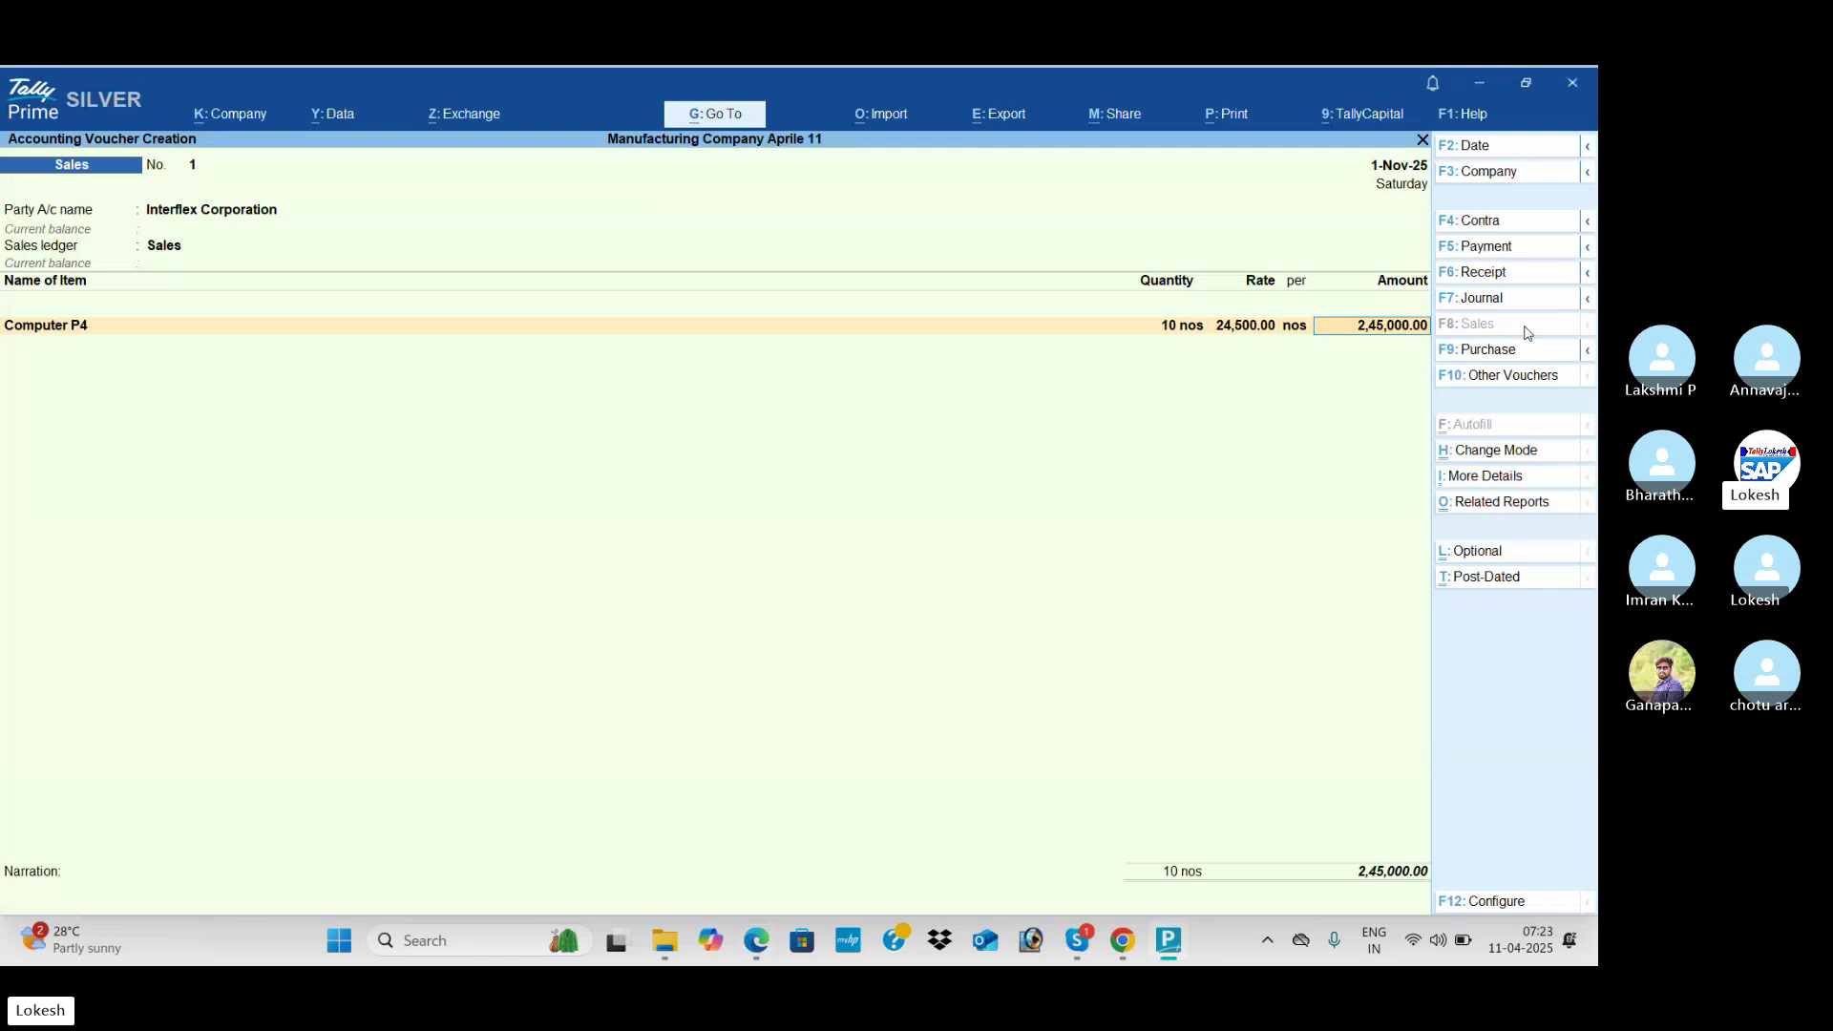
key("alt+Tab")
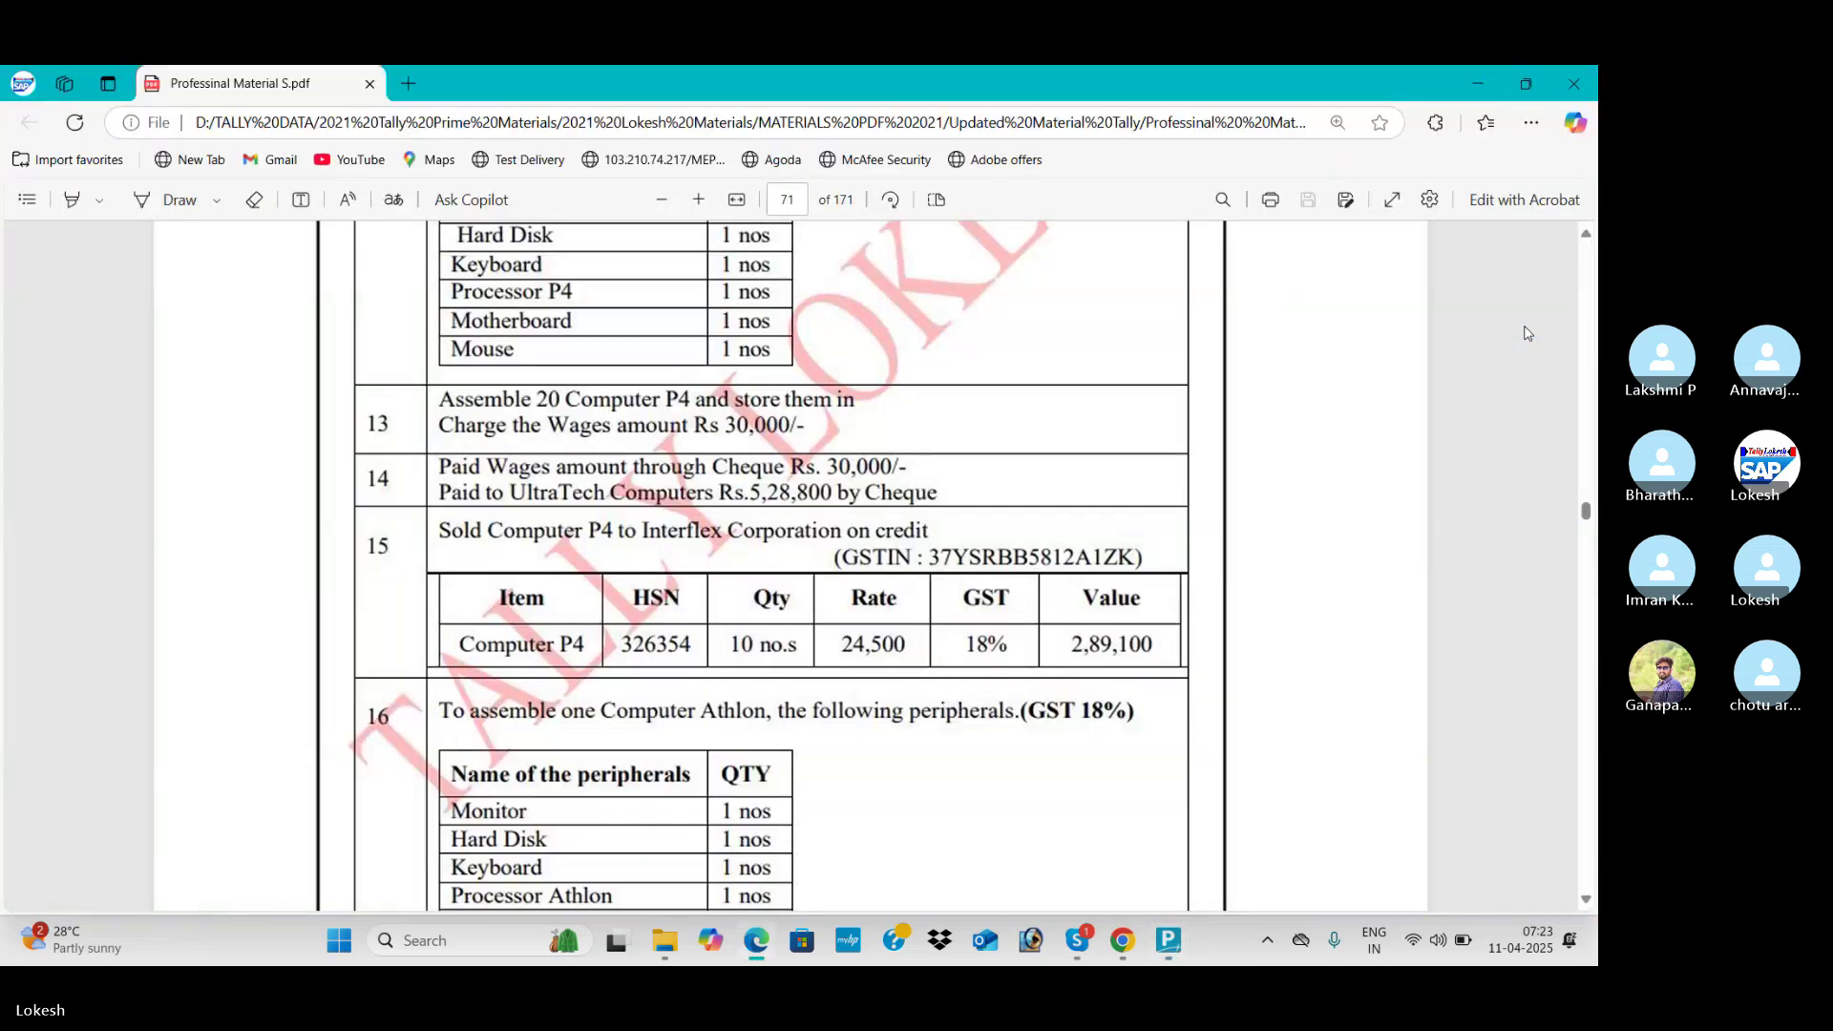
key("alt+Tab")
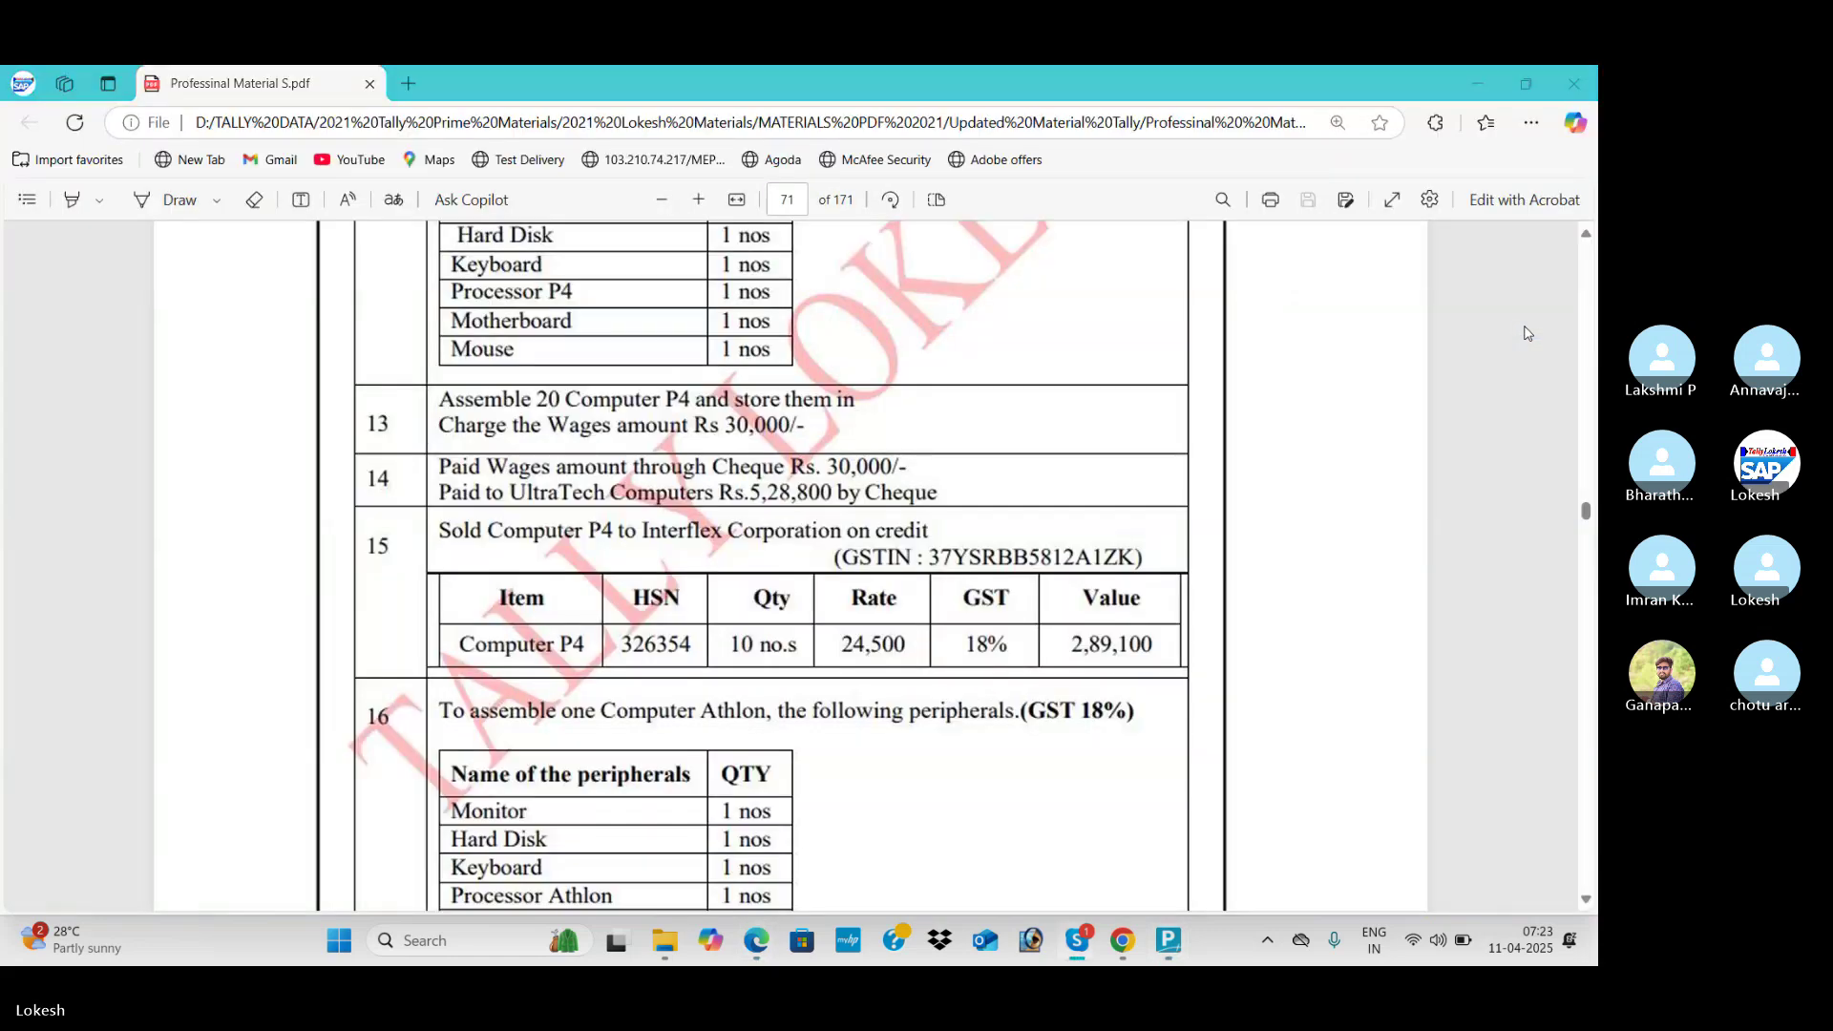
key("alt+Tab")
key("alt+Tab")
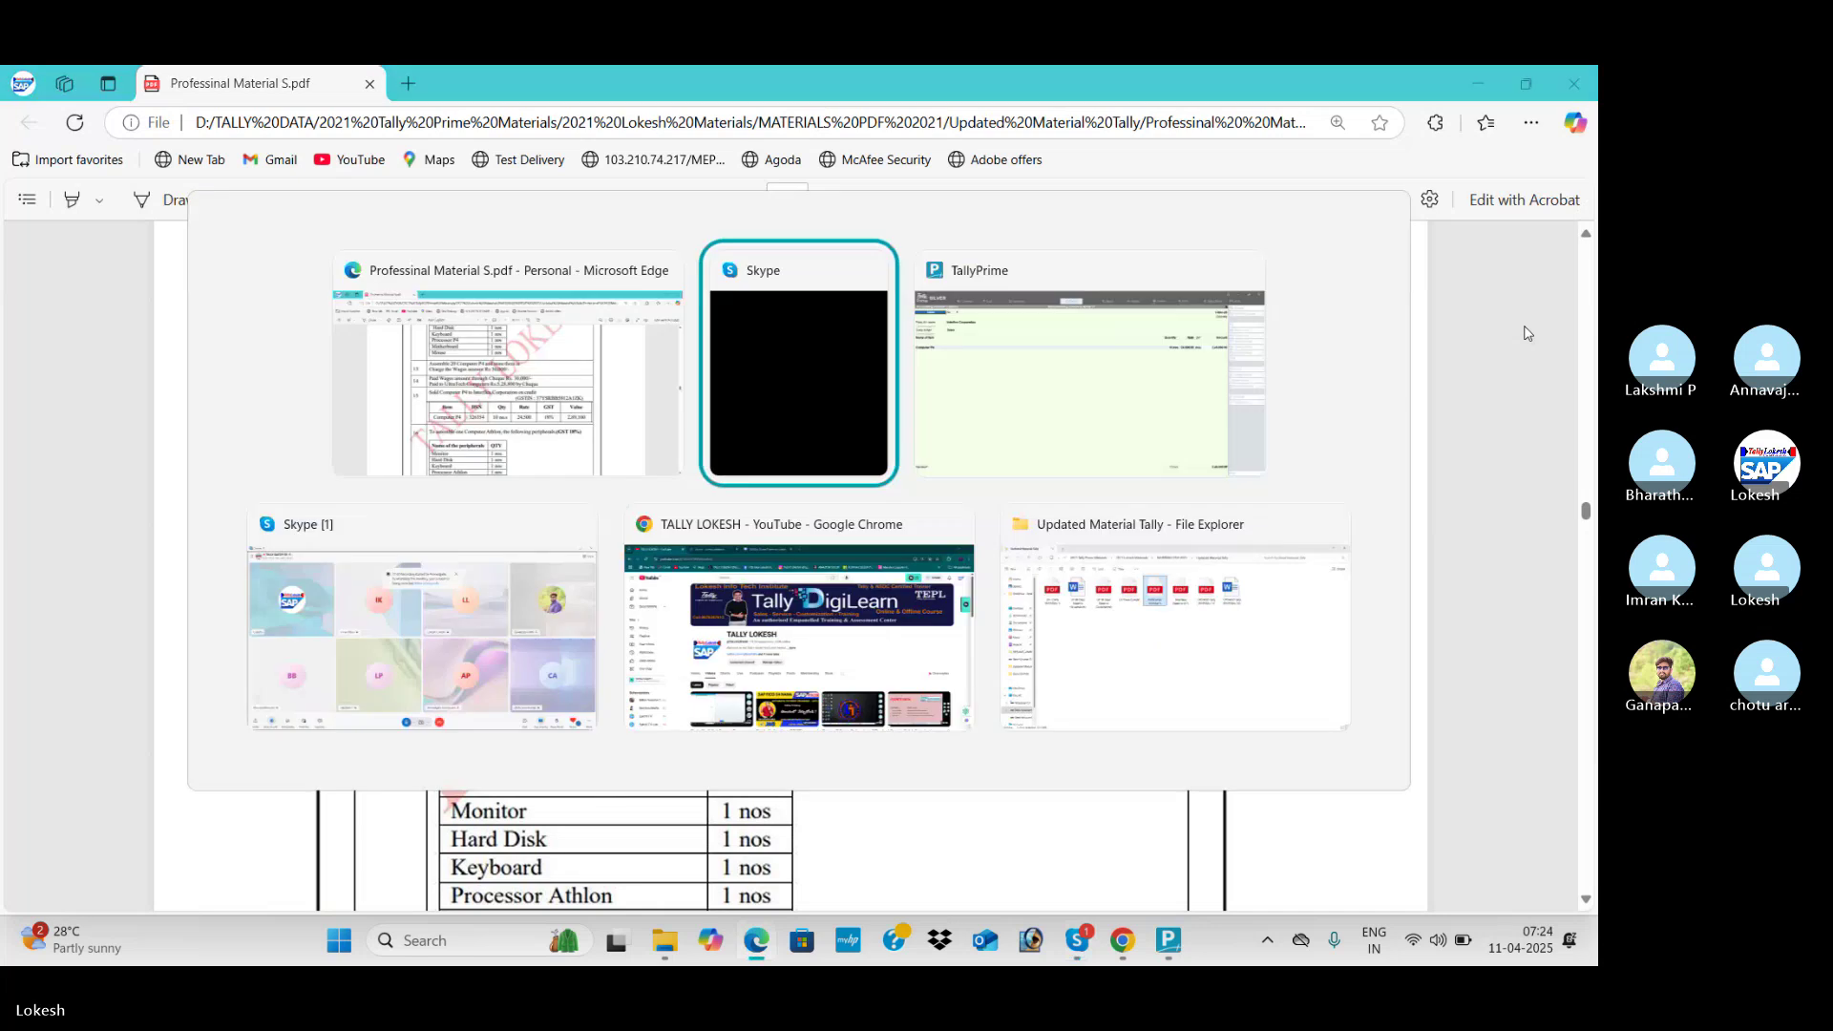
key("Return")
key("Return")
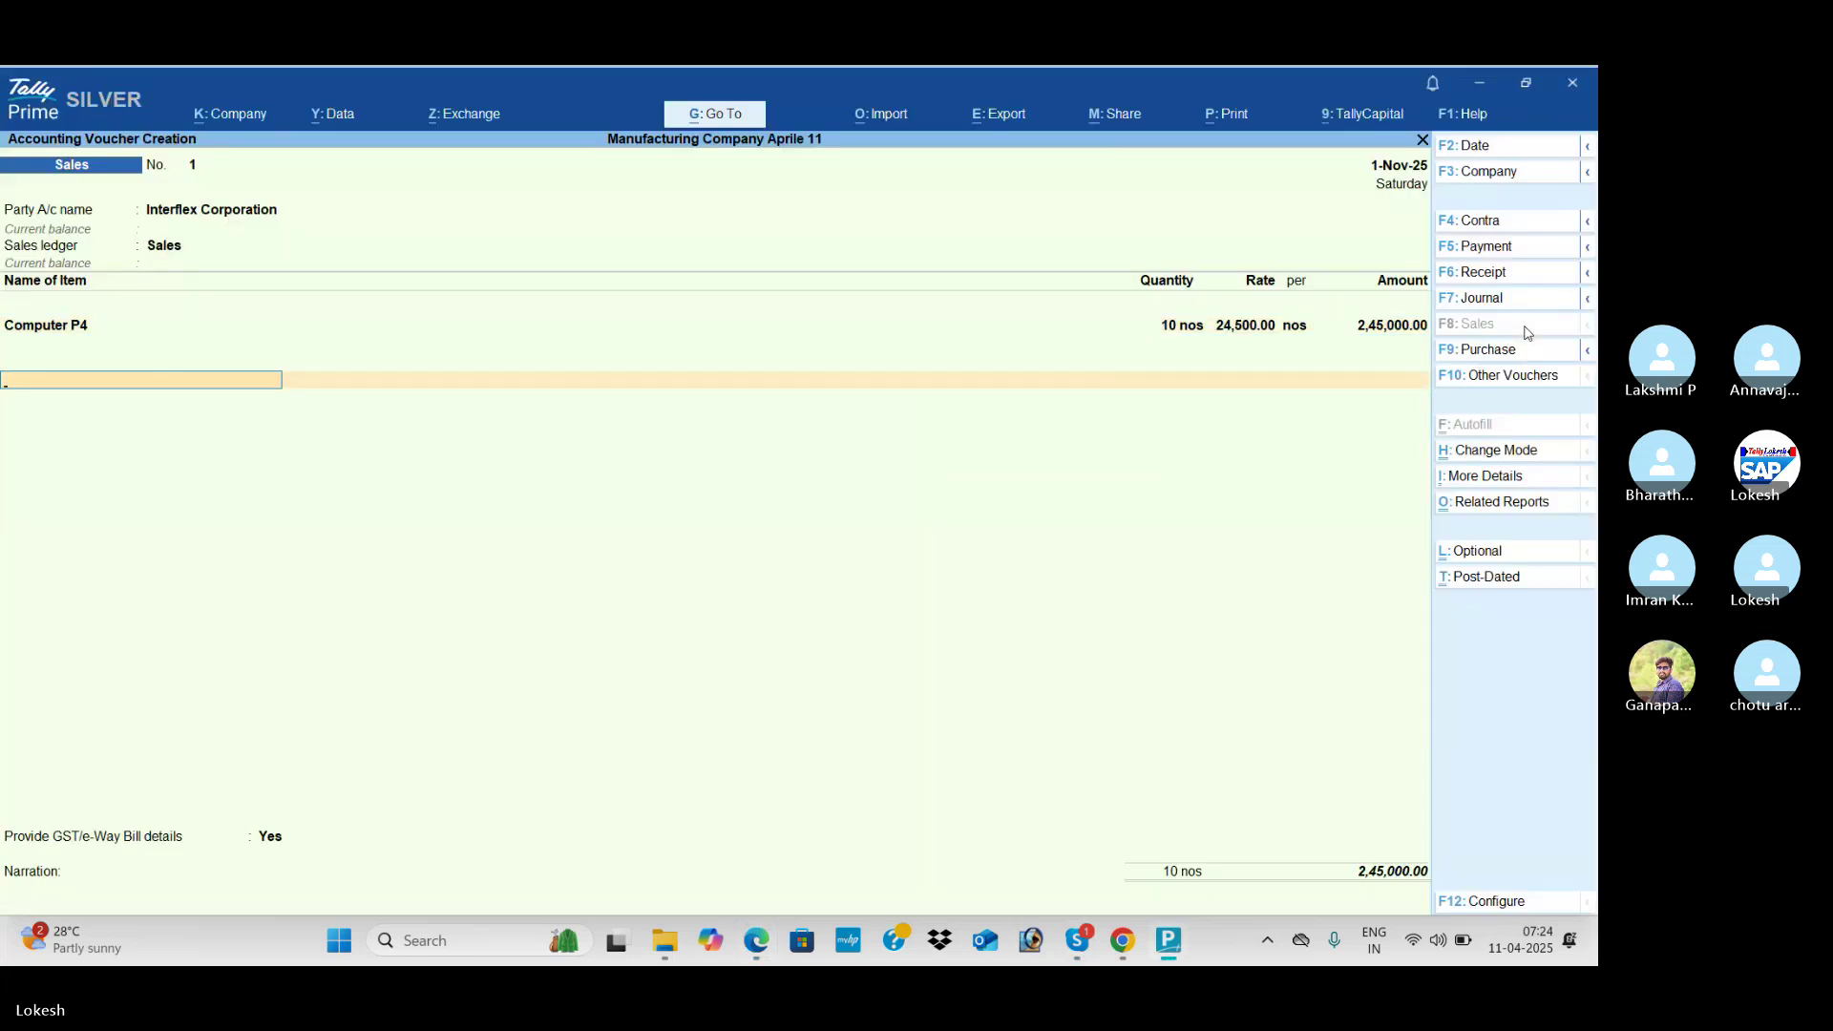
Step: Add the CGST and SGST ledgers to the sales voucher with their calculated amounts
type("c")
key("Return")
key("Return")
type("s")
key("Return")
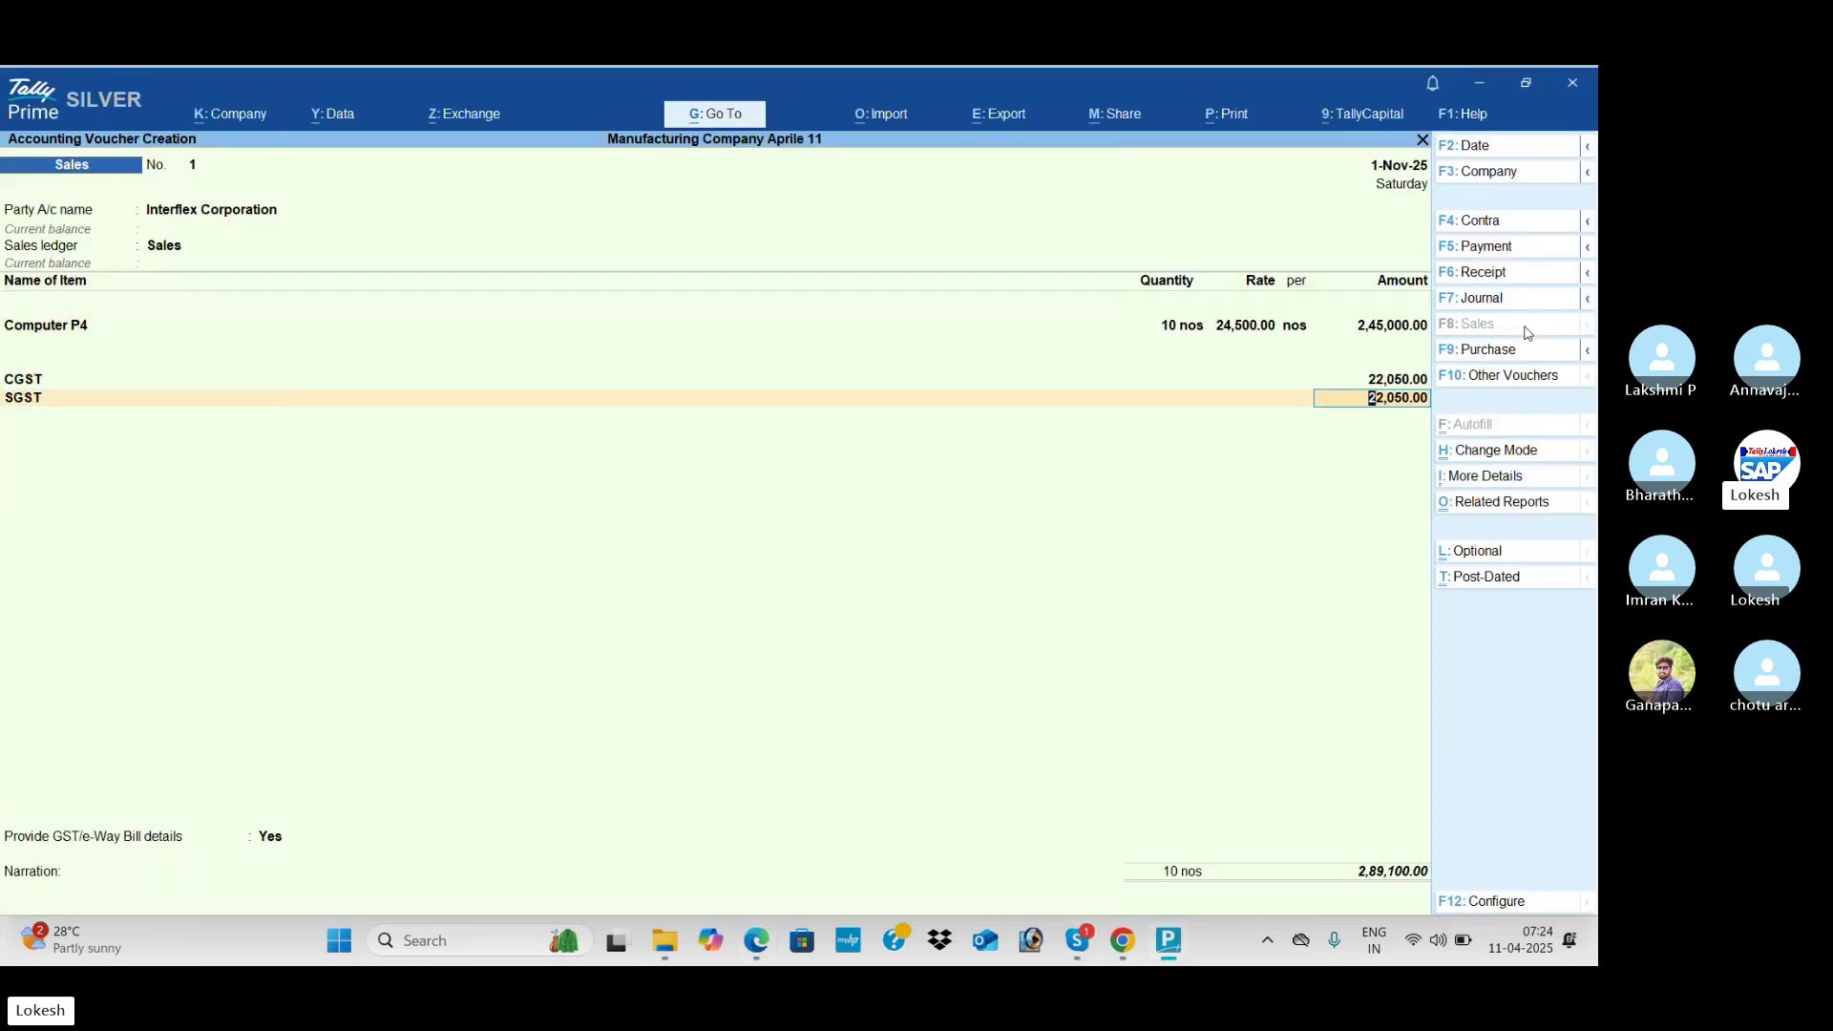
key("Return")
Step: Set Provide GST/e-Way Bill details to No and save the sales voucher without sending it for e-Way Bill generation
key("Return")
key("n")
key("Return")
key("alt+Tab")
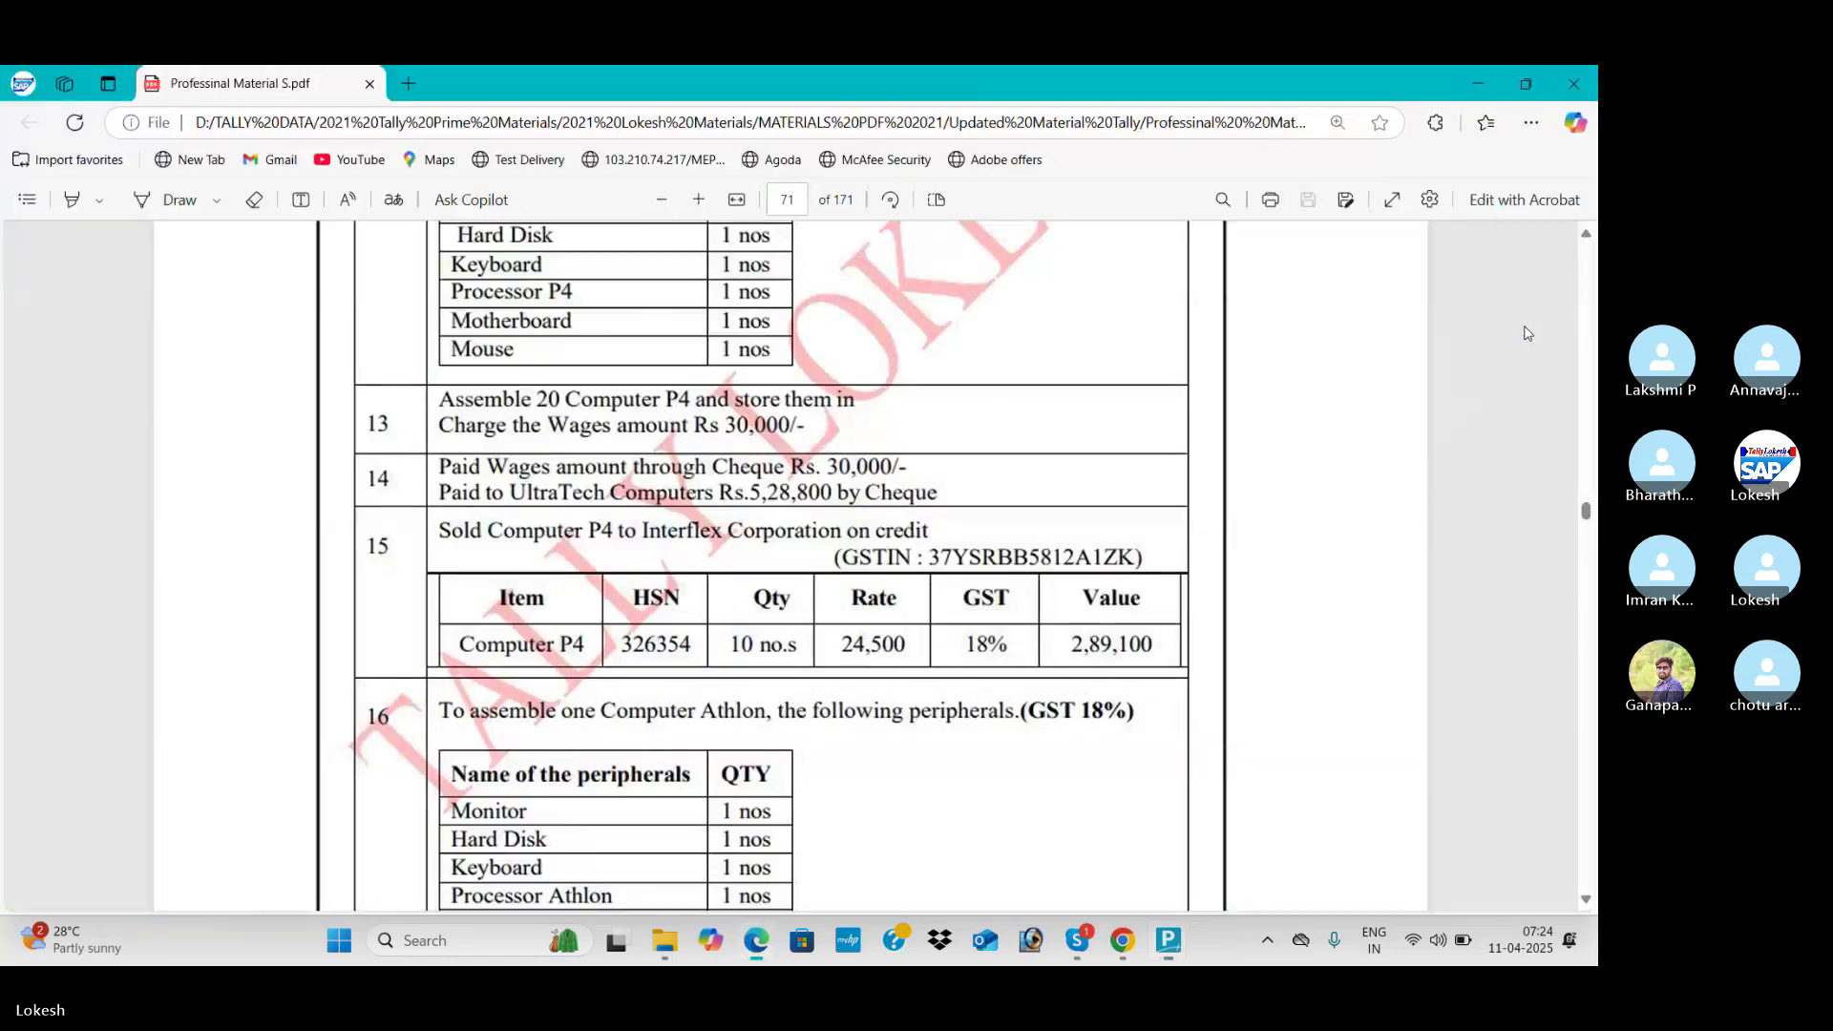
key("alt+Tab")
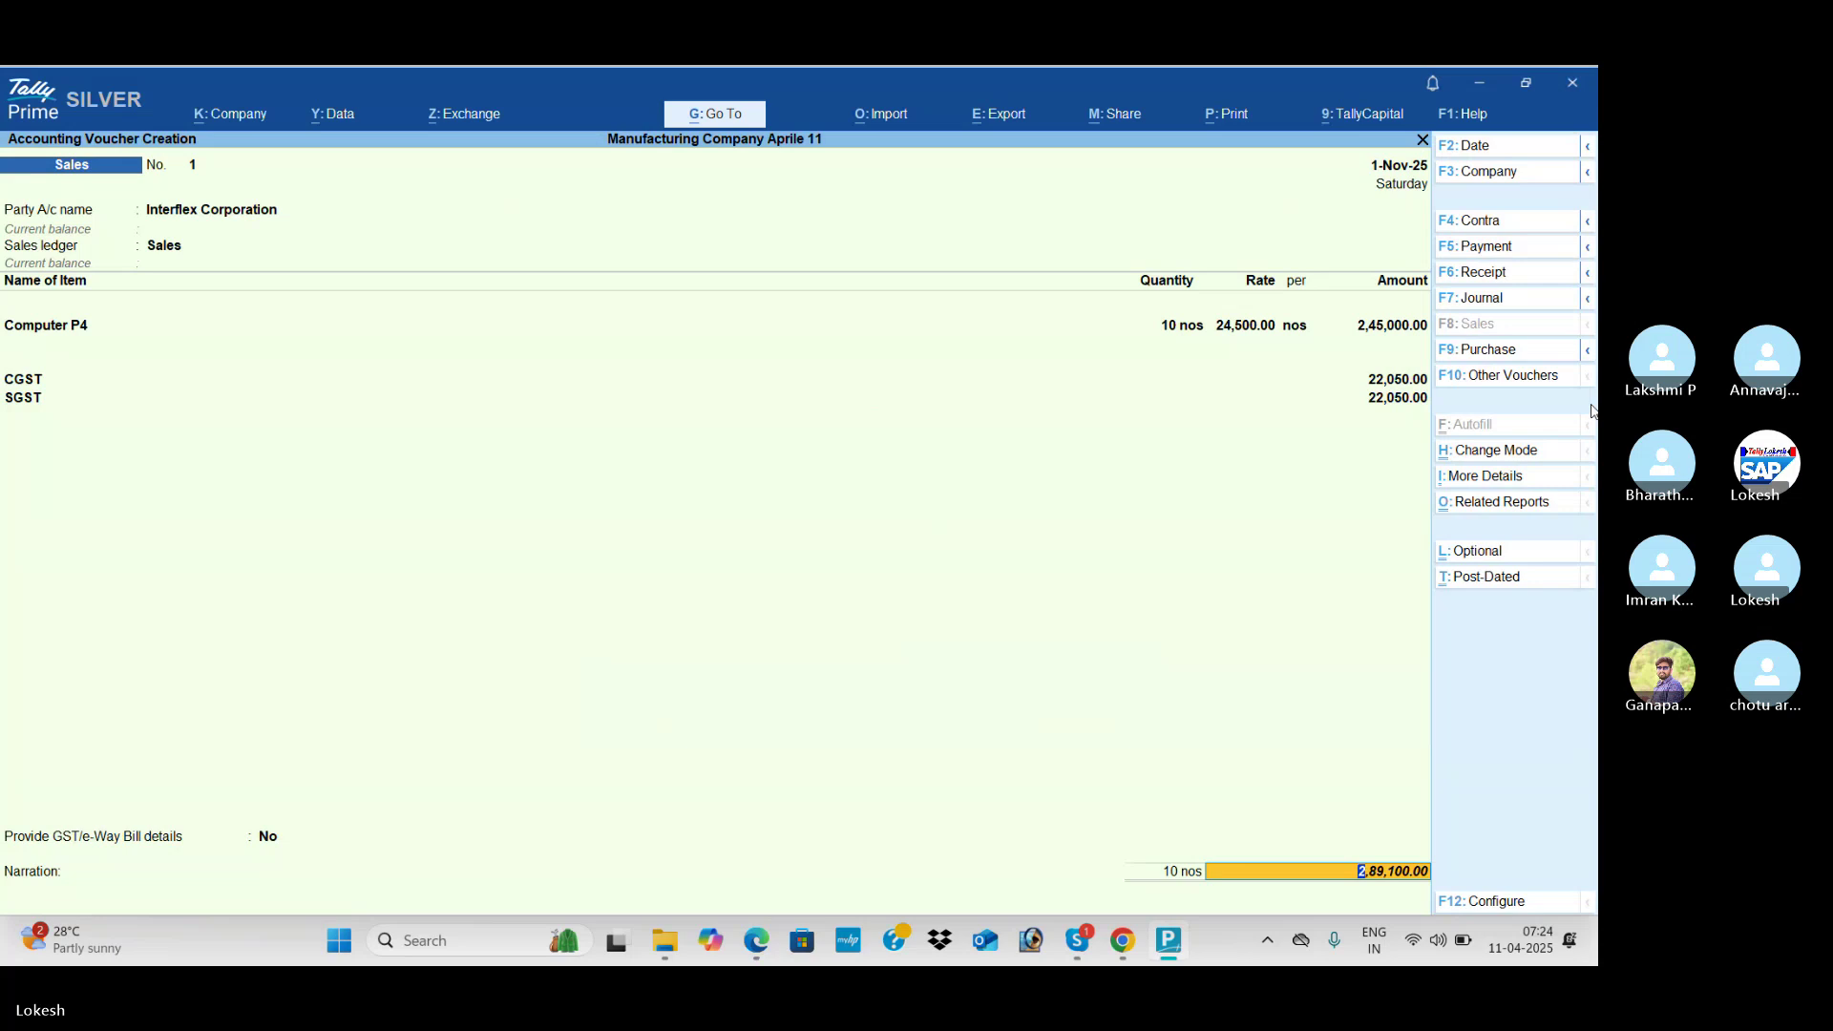
key("Return")
key("Return")
key("Return")
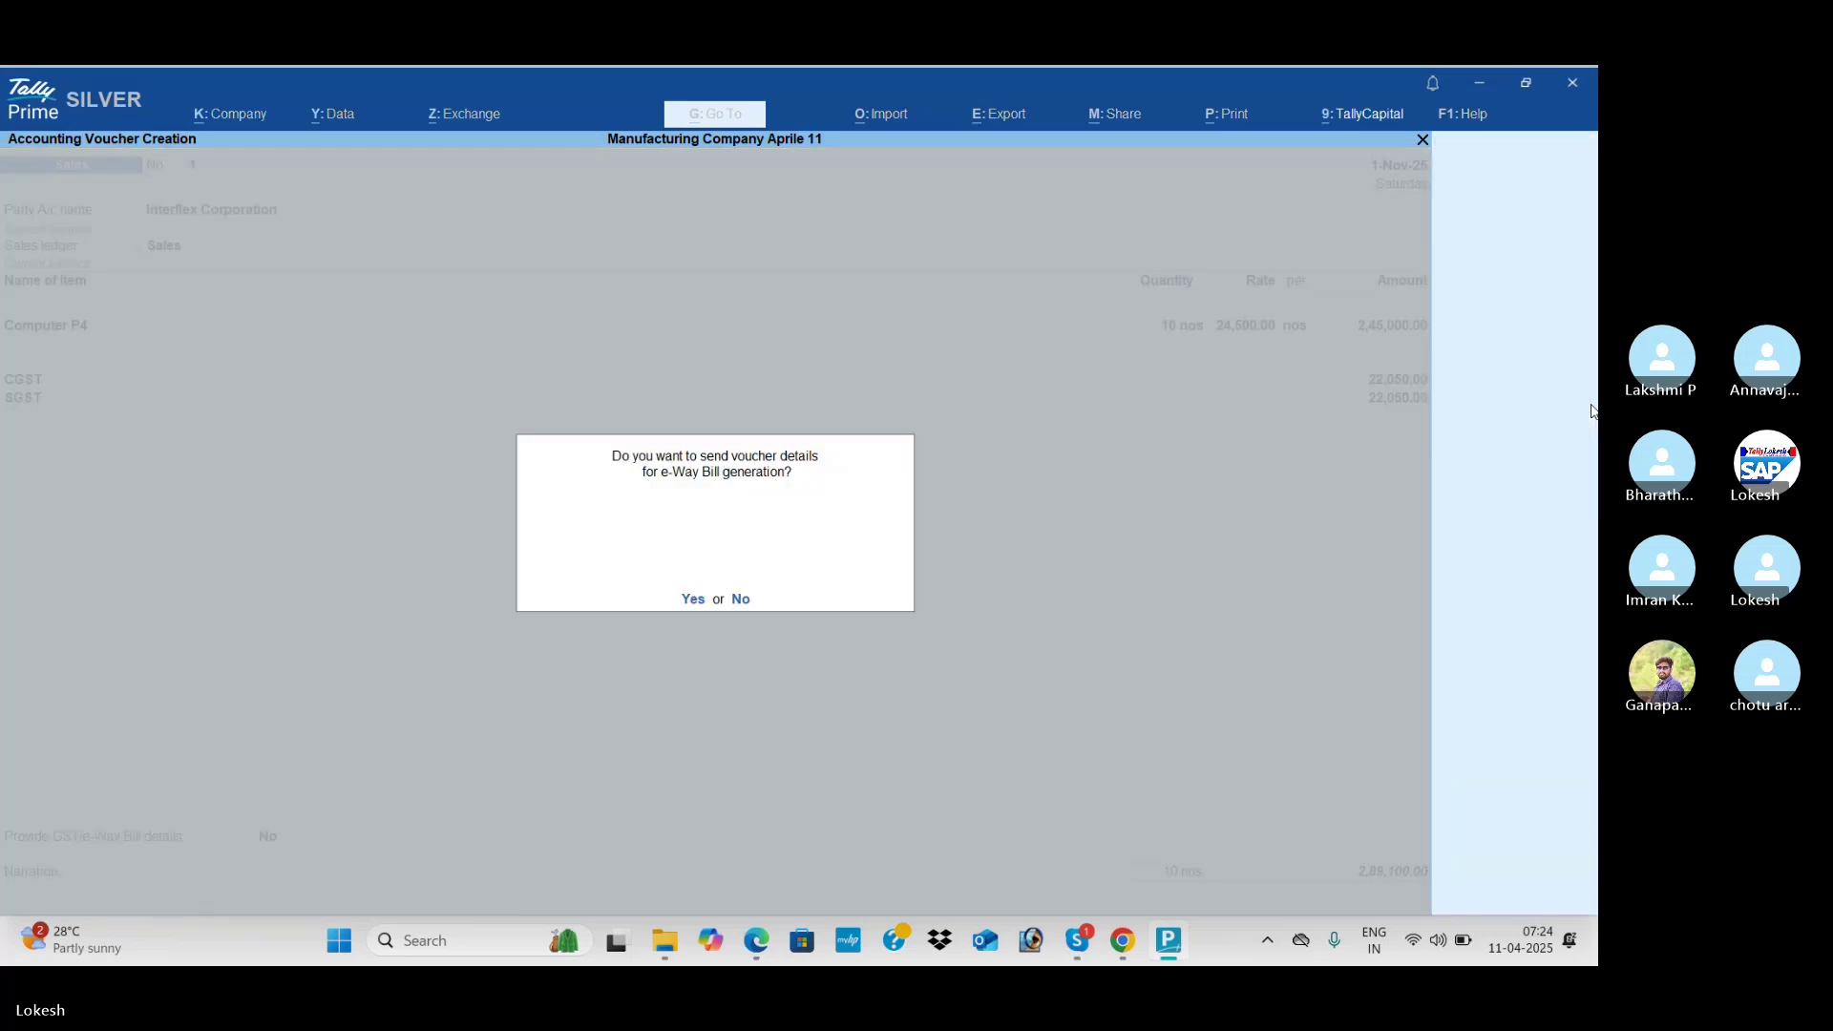
key("n")
Step: Leave voucher entry and open the Profit & Loss A/c report
key("Escape")
key("Return")
key("Down")
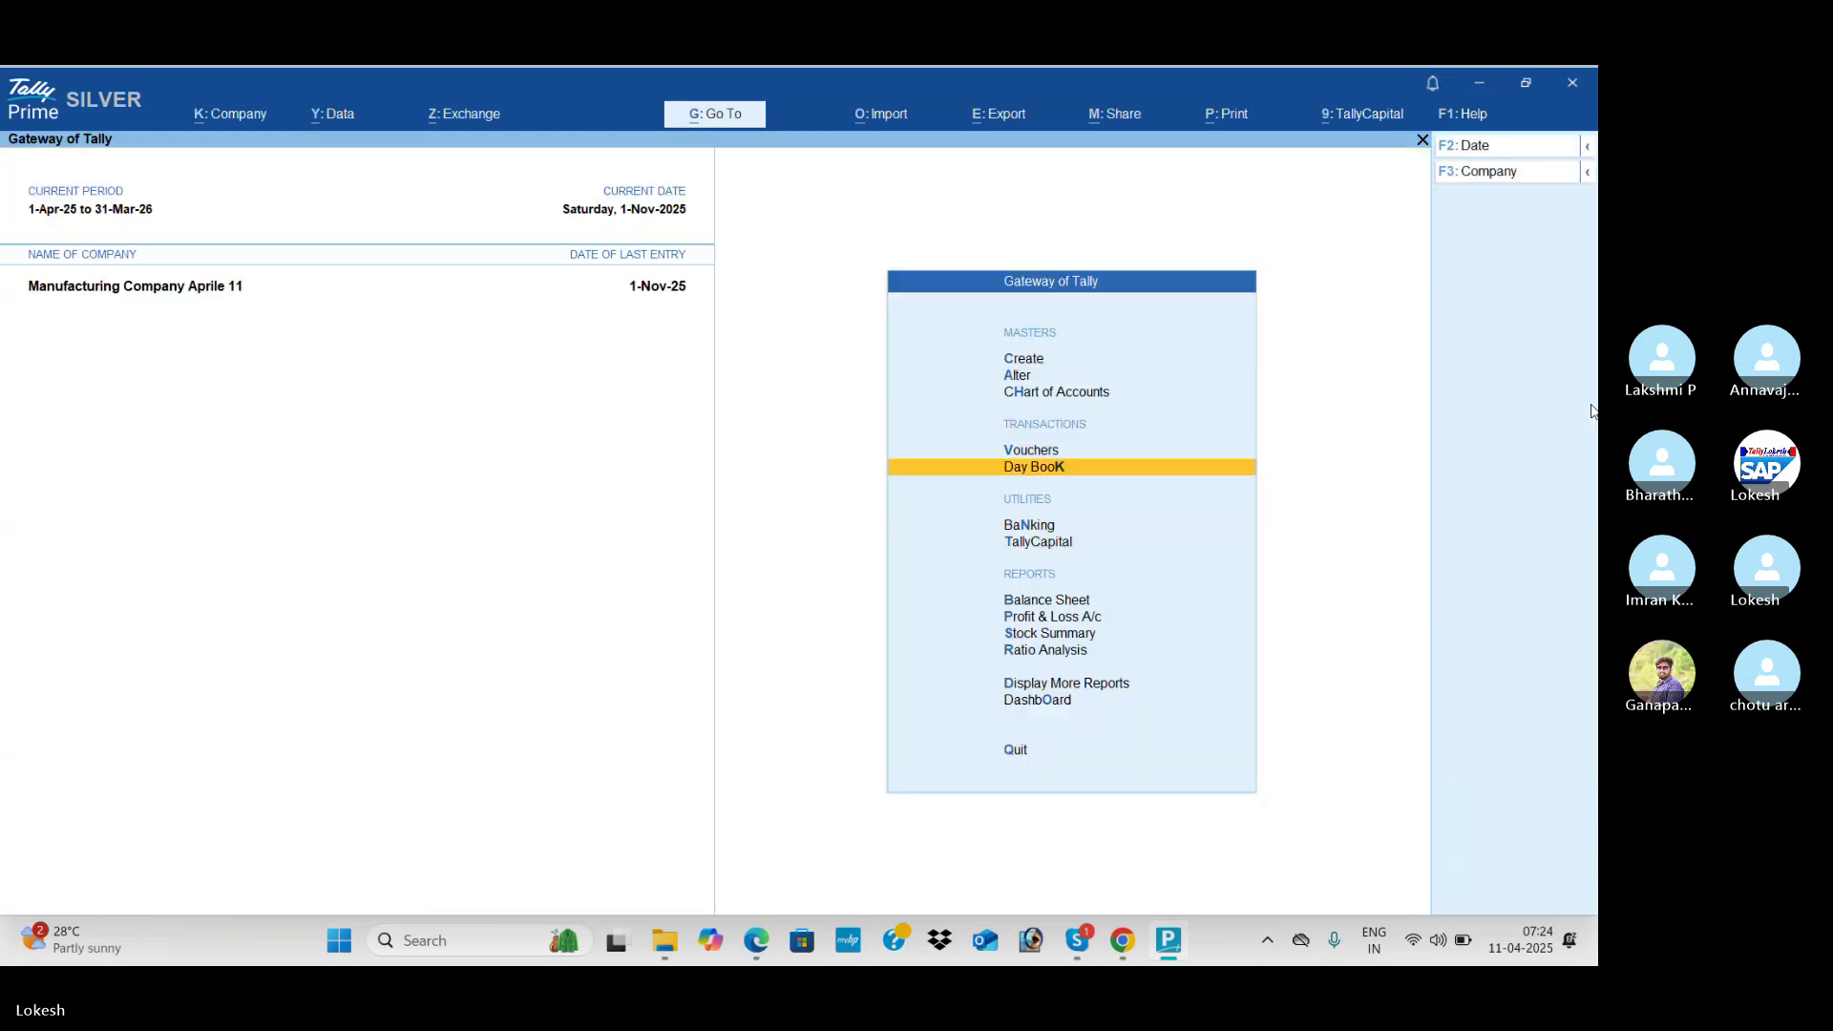
key("Return")
key("Escape")
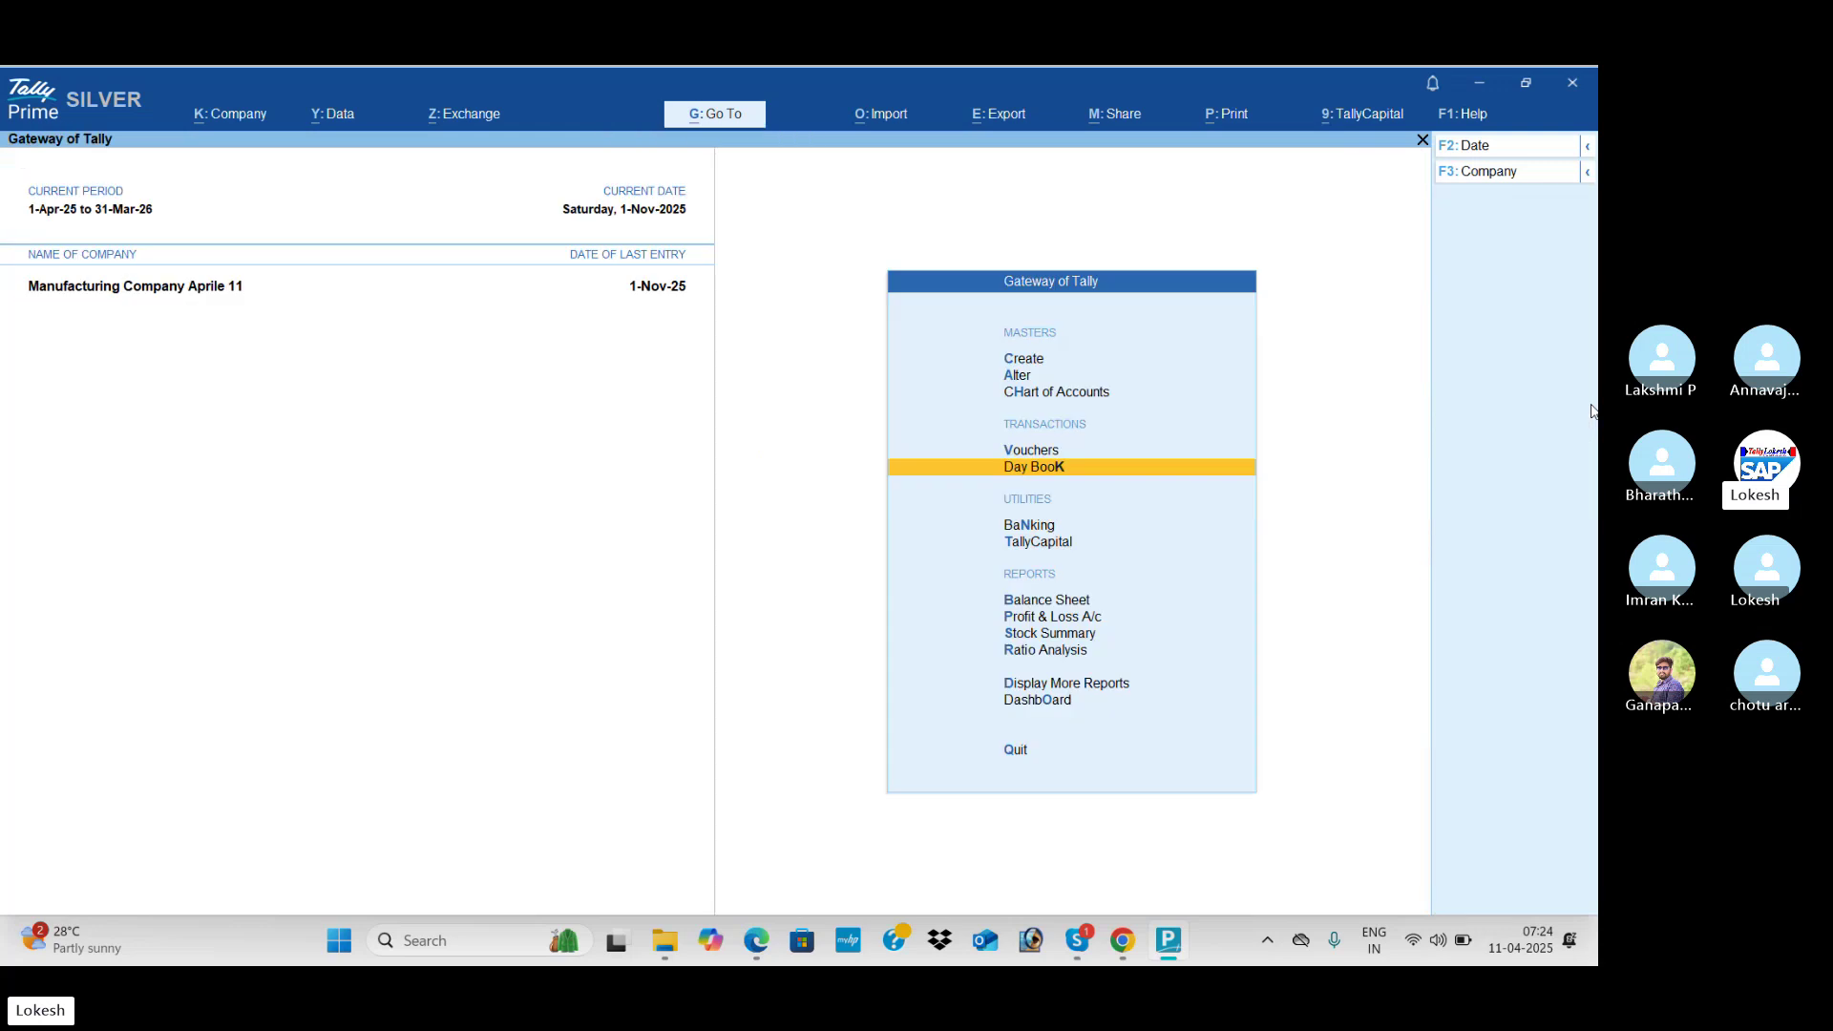
key("Down")
key("Down")
key("Down")
key("Down")
key("Return")
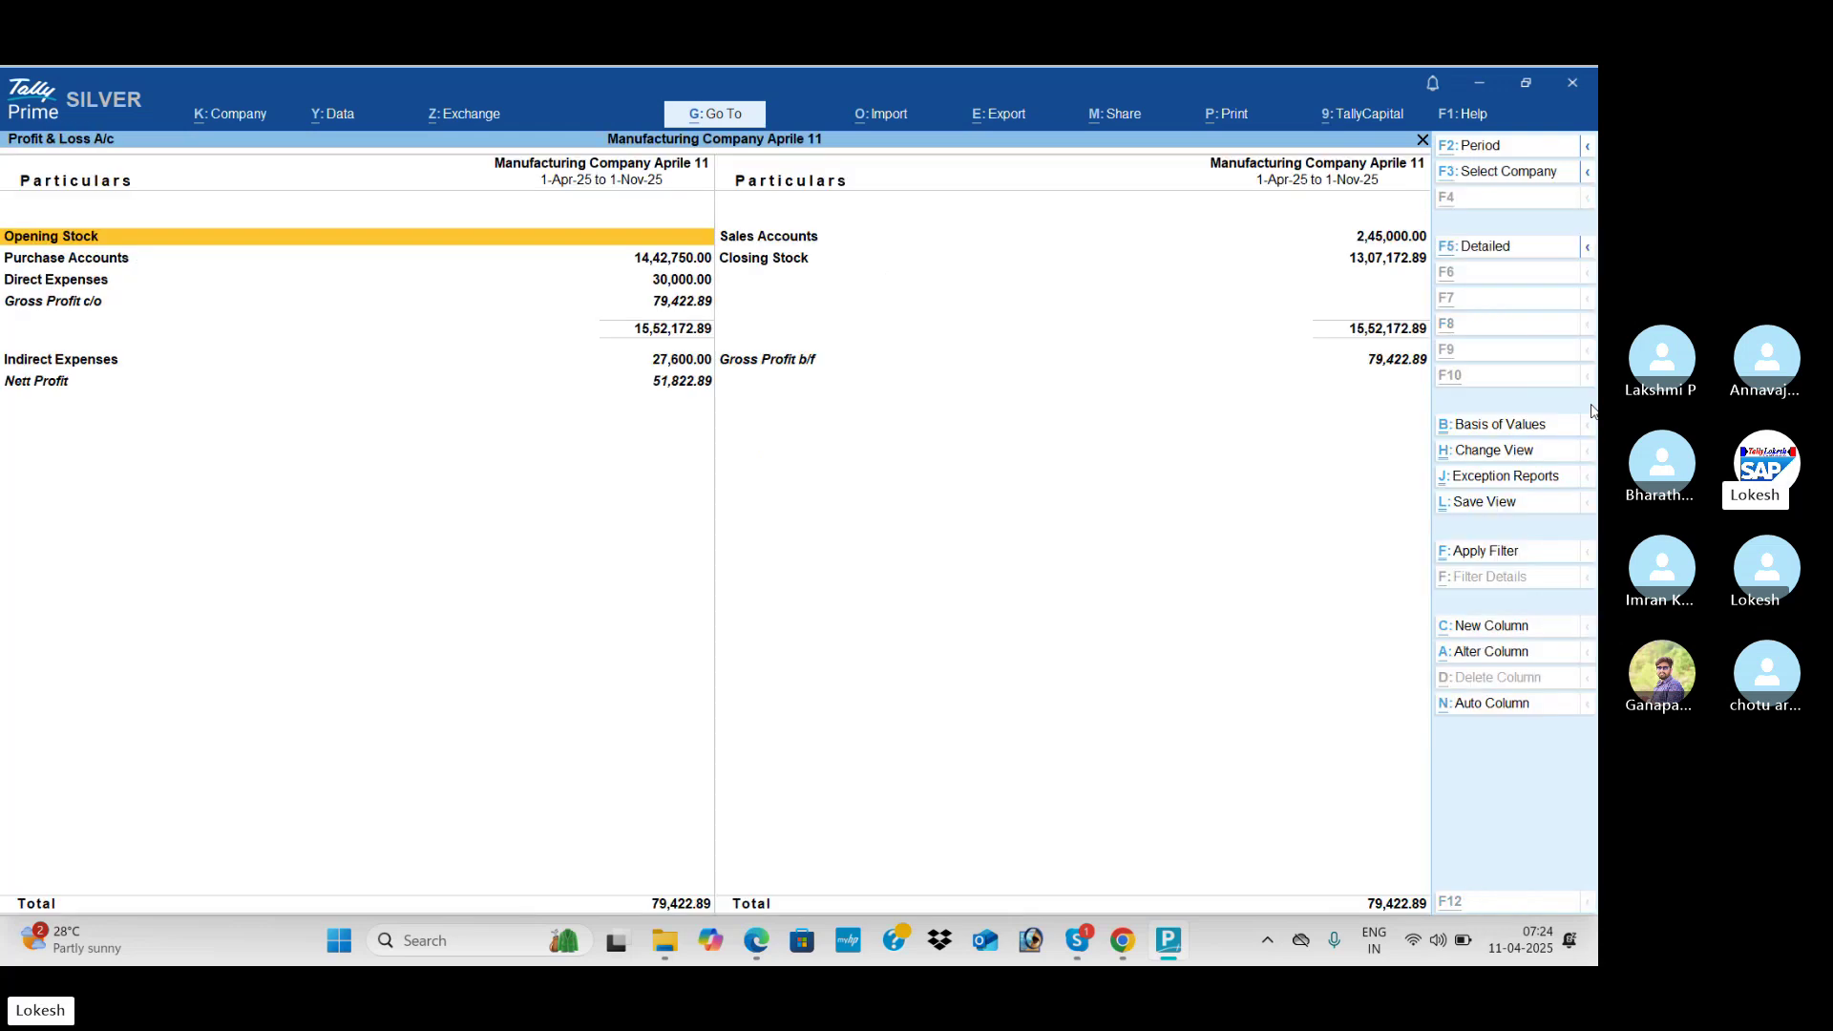
Step: Show the Profit & Loss A/c in detailed form and go through its lines down to Nett Profit
key("alt+F5")
key("Down")
key("Down")
key("Down")
key("Down")
key("Down")
key("Down")
key("Down")
key("Down")
key("Down")
key("Down")
key("Down")
key("Down")
key("Down")
key("Down")
key("Down")
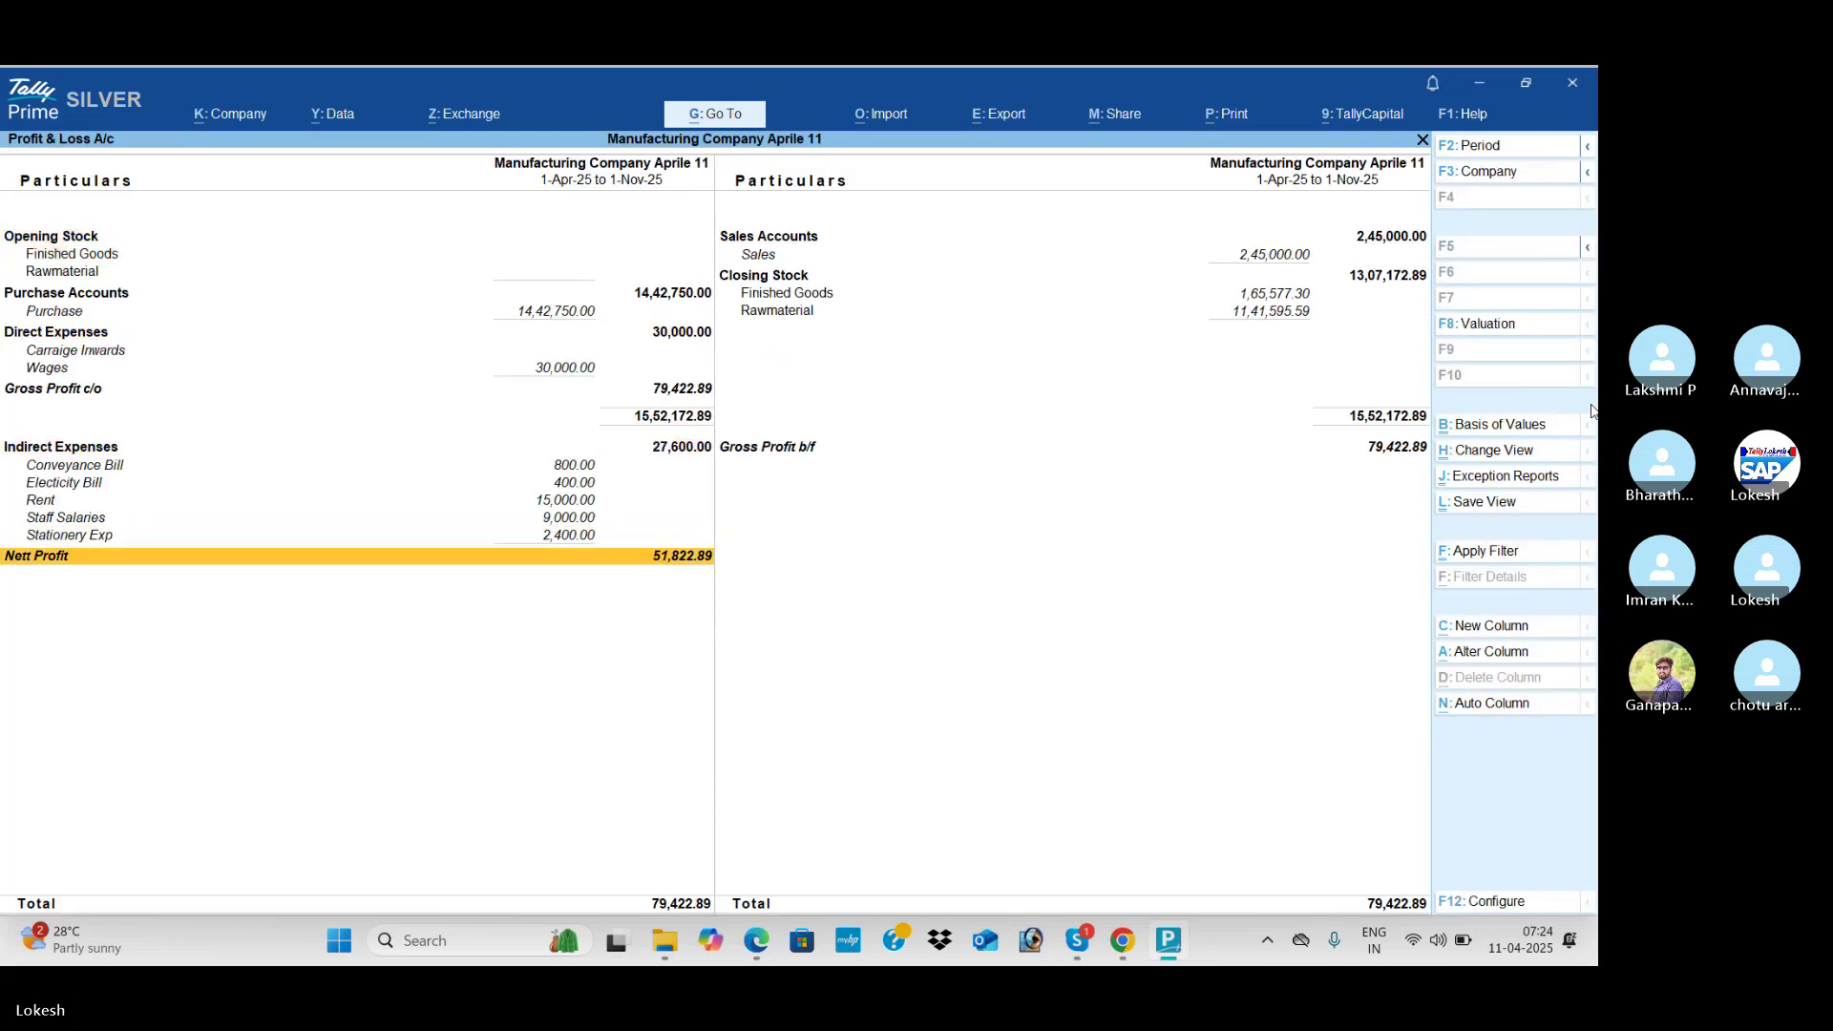
Step: Switch to the PDF in Edge and compare the report with the Profit & Loss answer on page 78
key("alt+Tab")
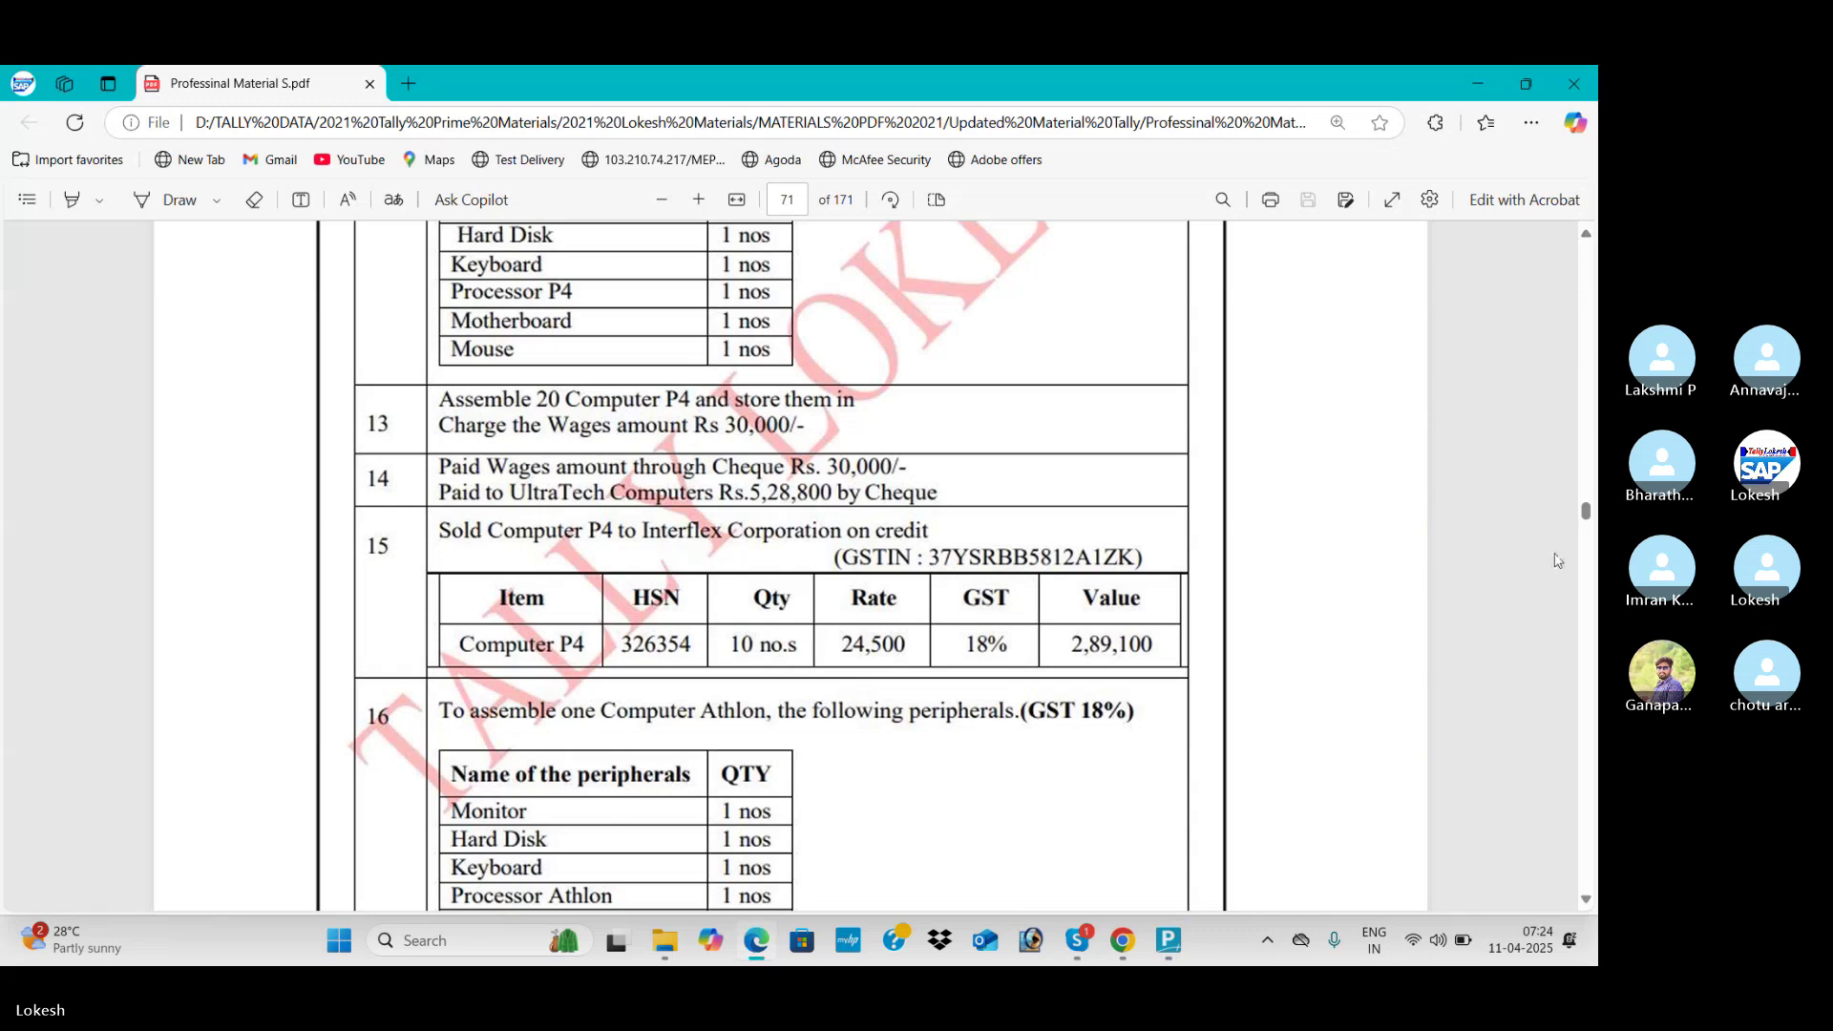
left_click(1586, 636)
scroll(1586, 635, "down", 15)
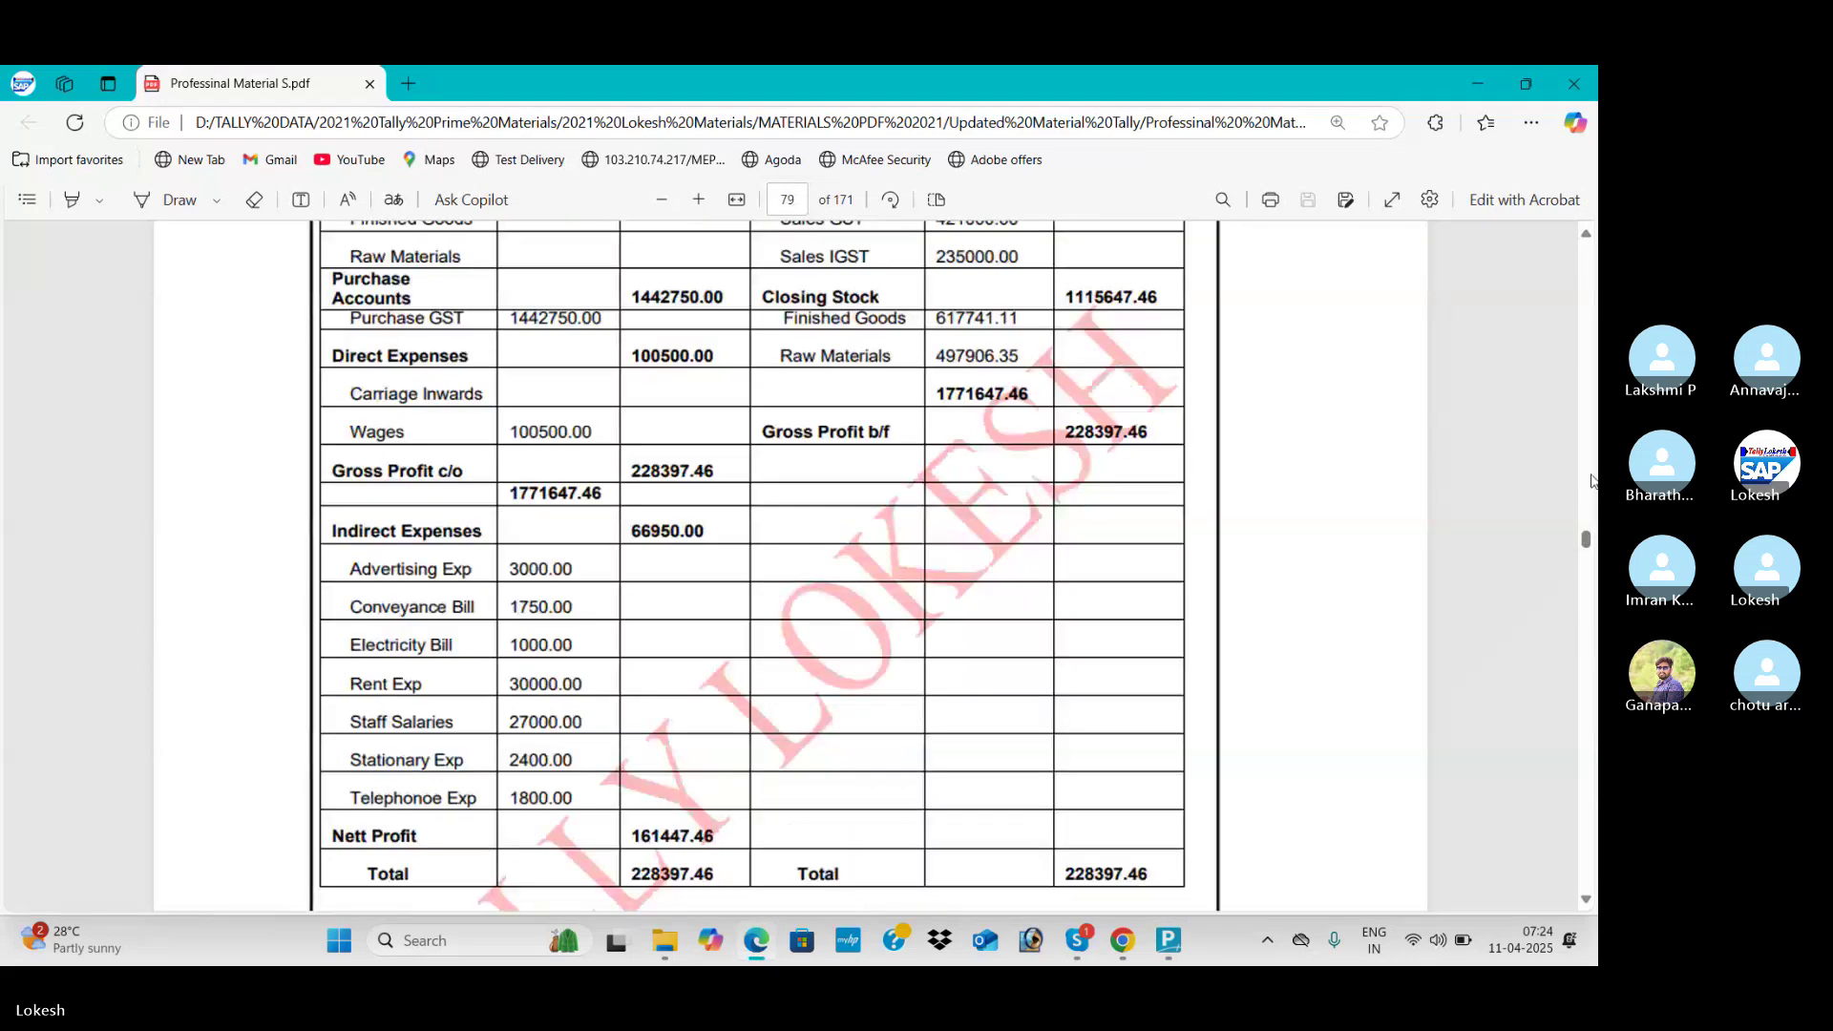
scroll(1591, 480, "up", 5)
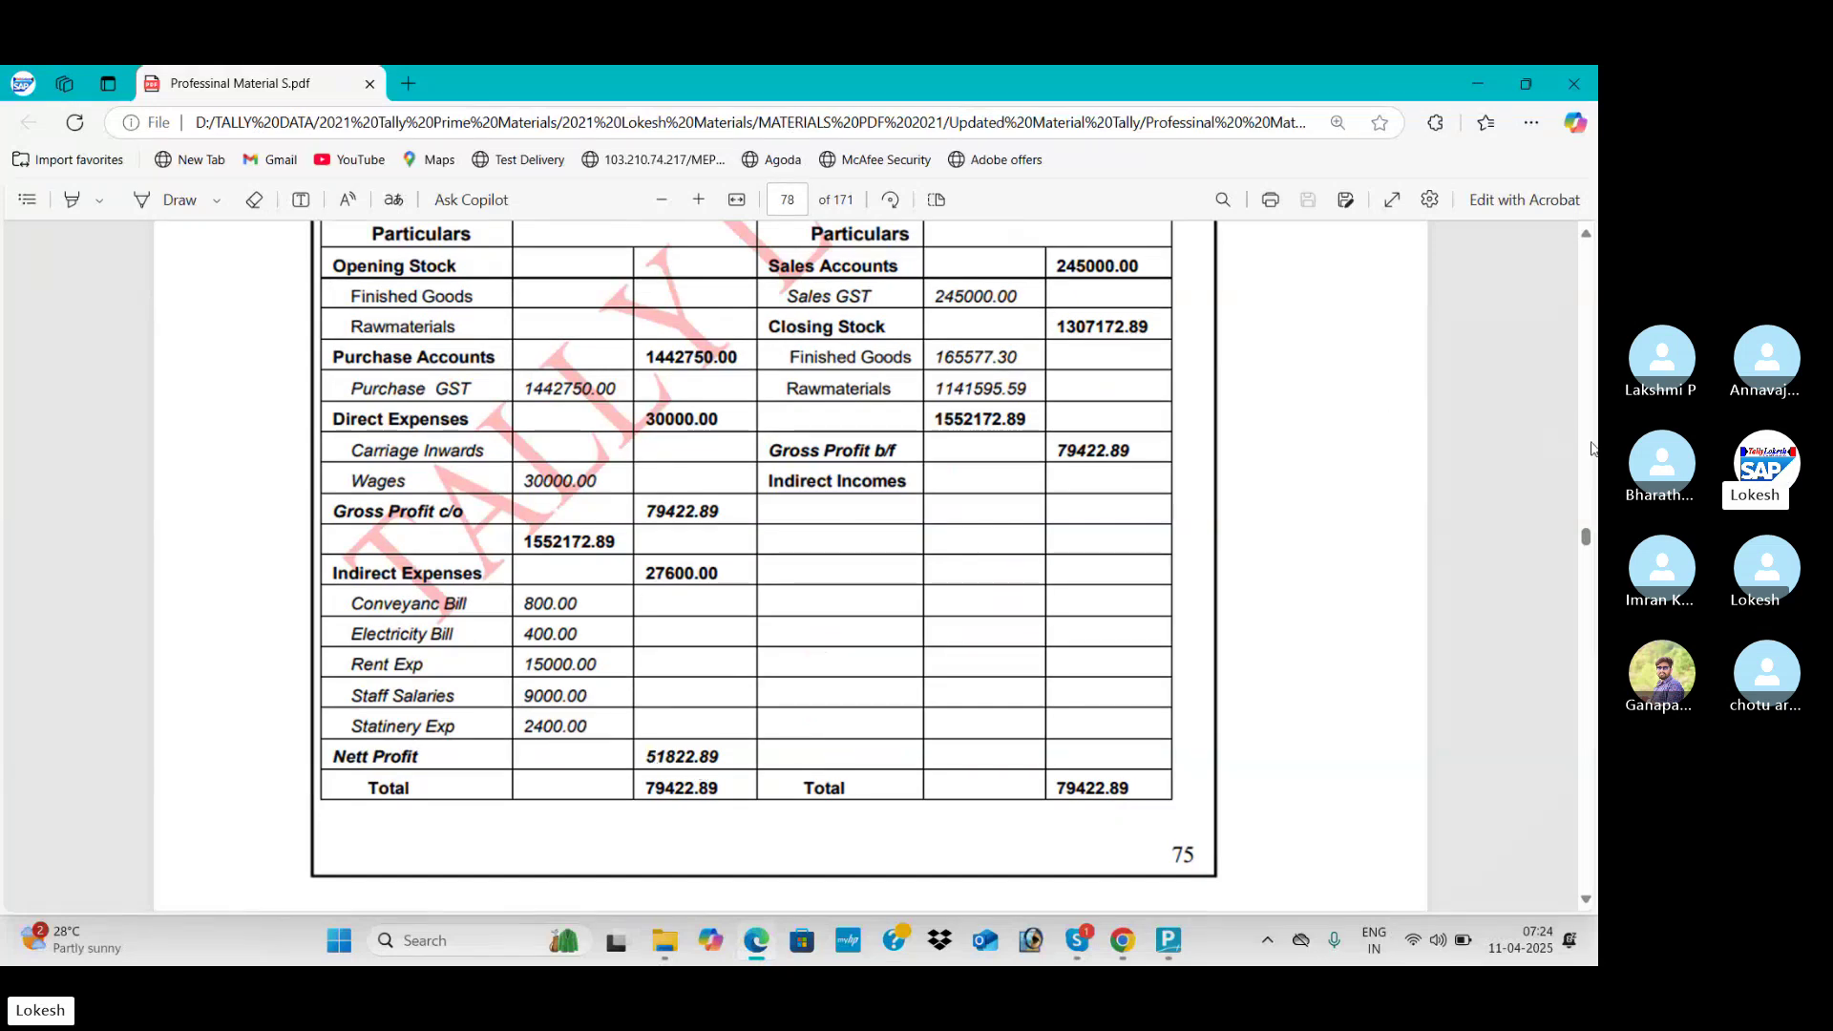
Step: Go back through the manufacturing module in the PDF and read the December 2023 transactions from exercise 17
scroll(1589, 448, "up", 15)
scroll(1589, 448, "up", 15)
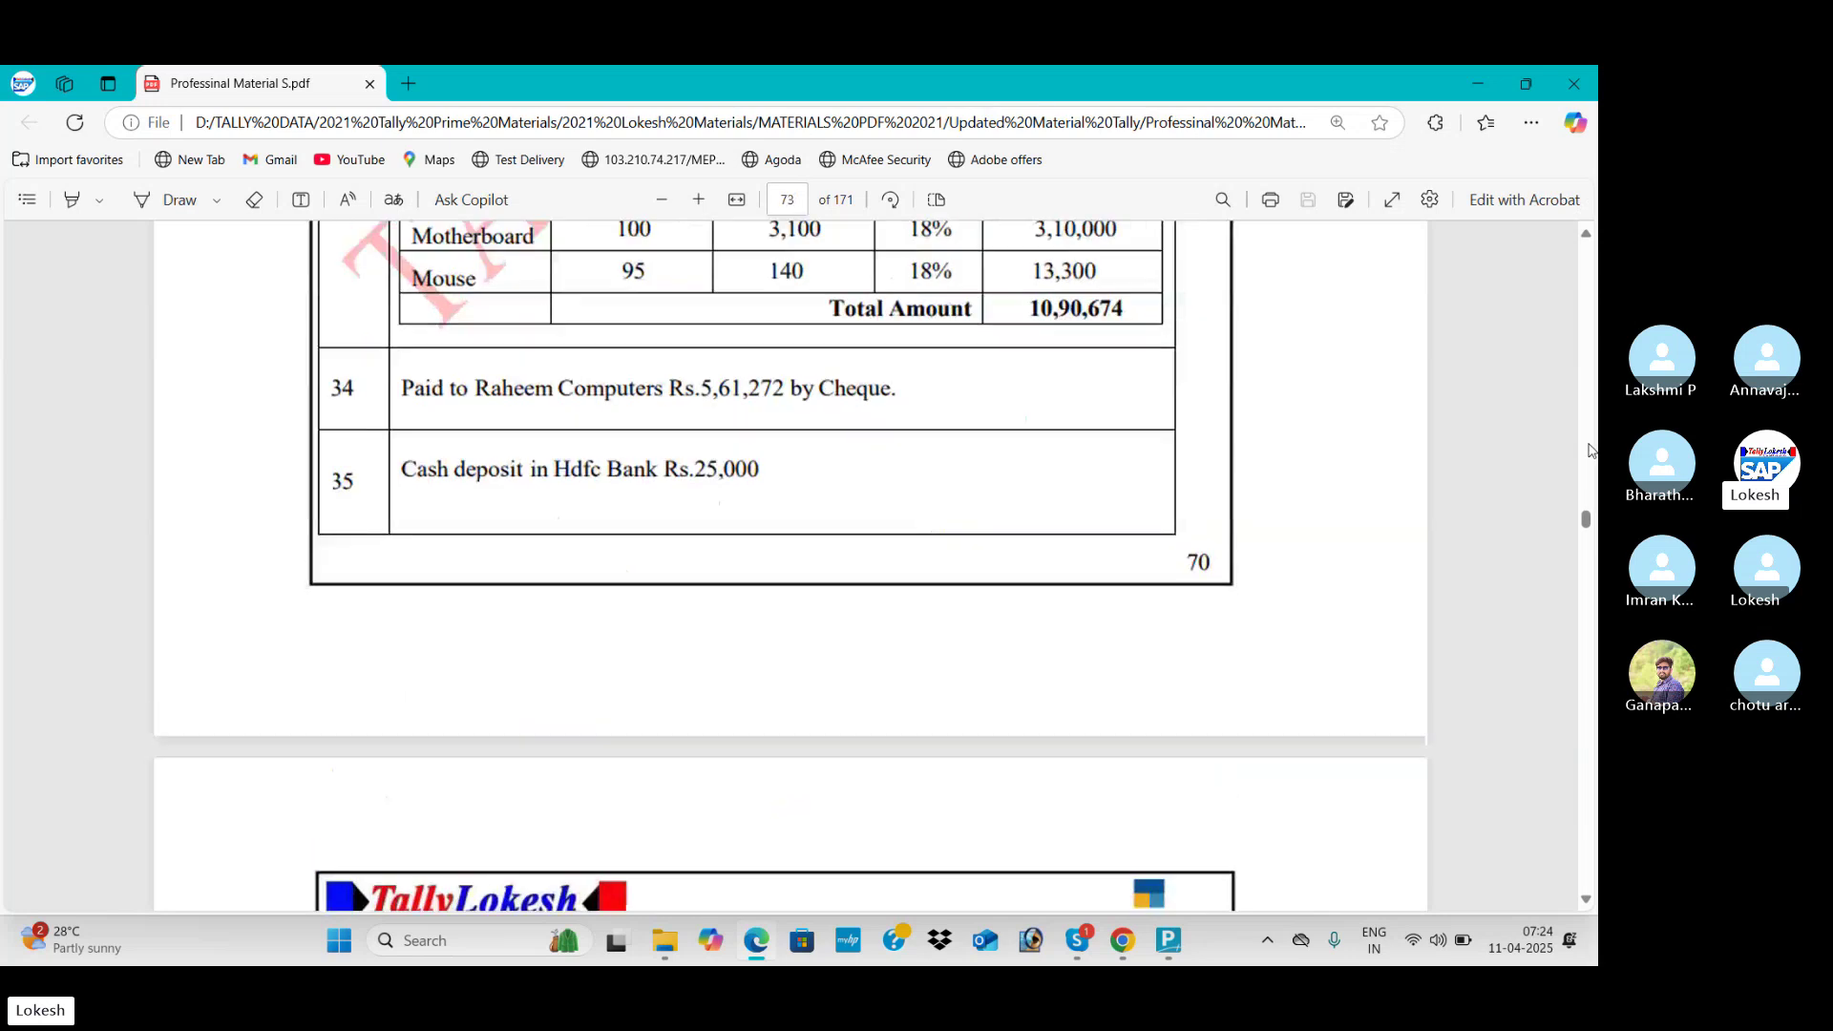
scroll(1589, 448, "up", 15)
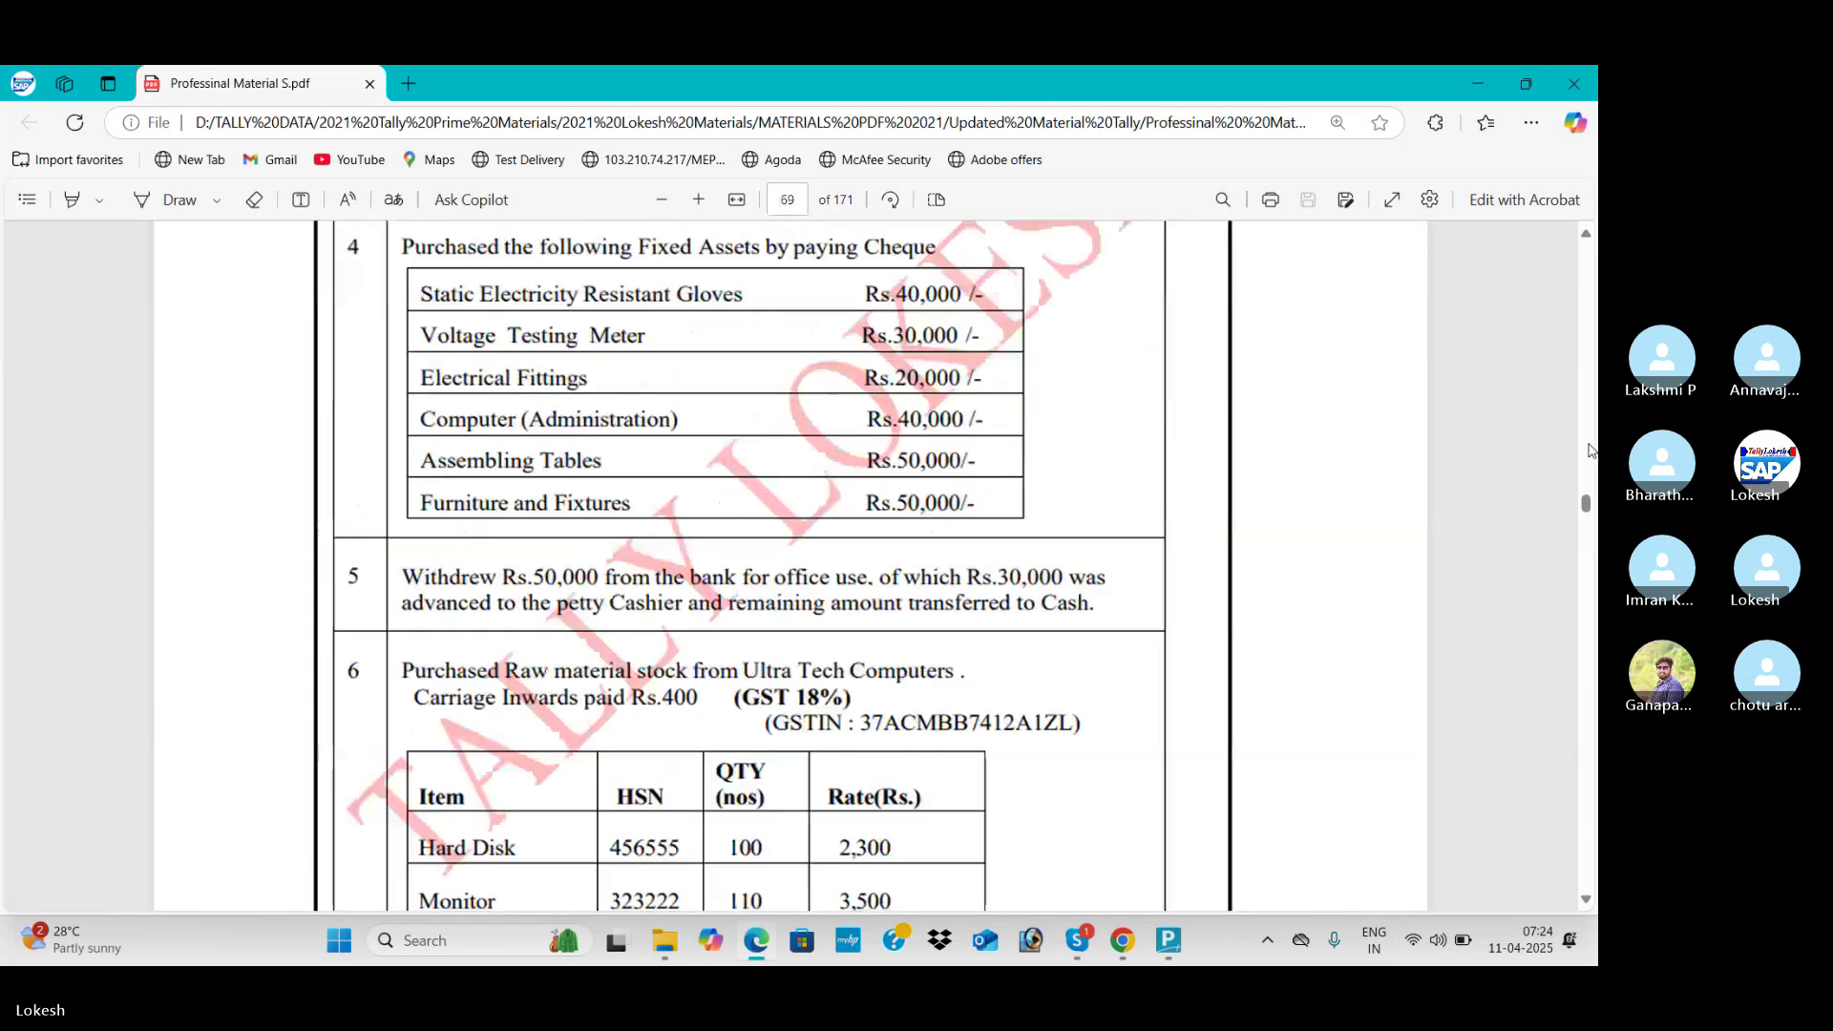
scroll(1589, 448, "up", 6)
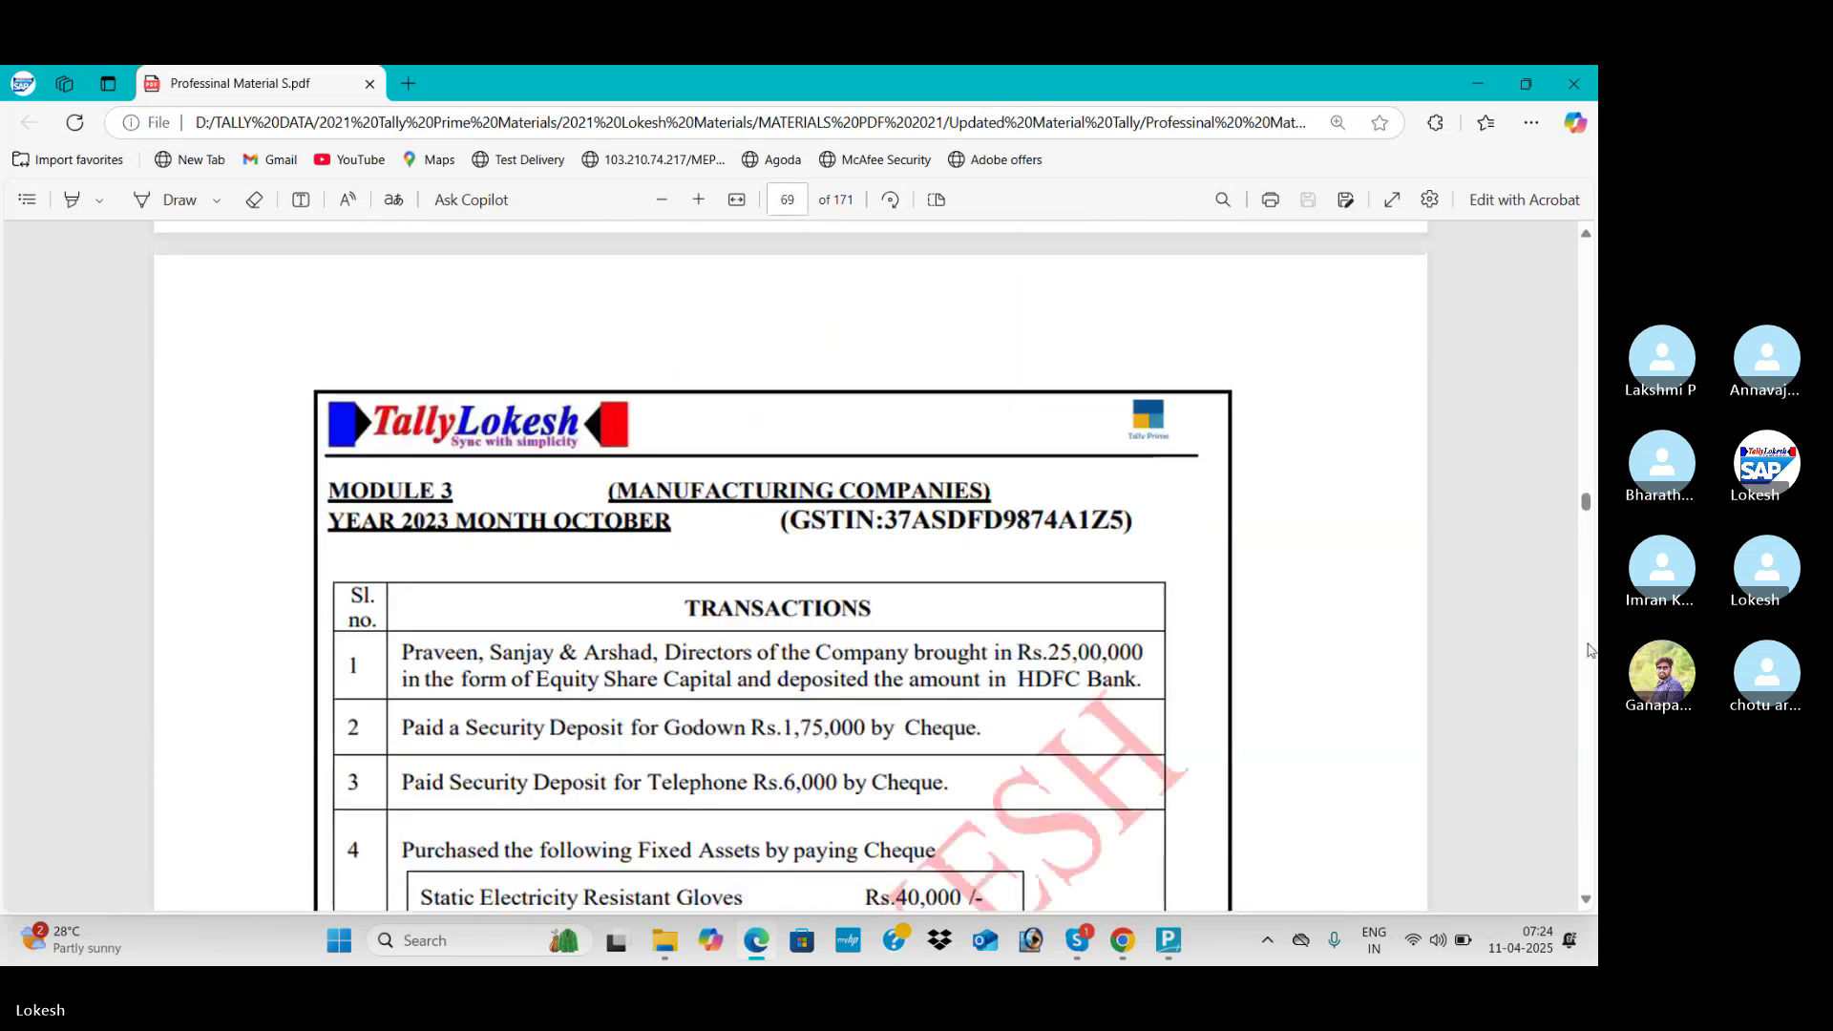
scroll(1589, 651, "down", 20)
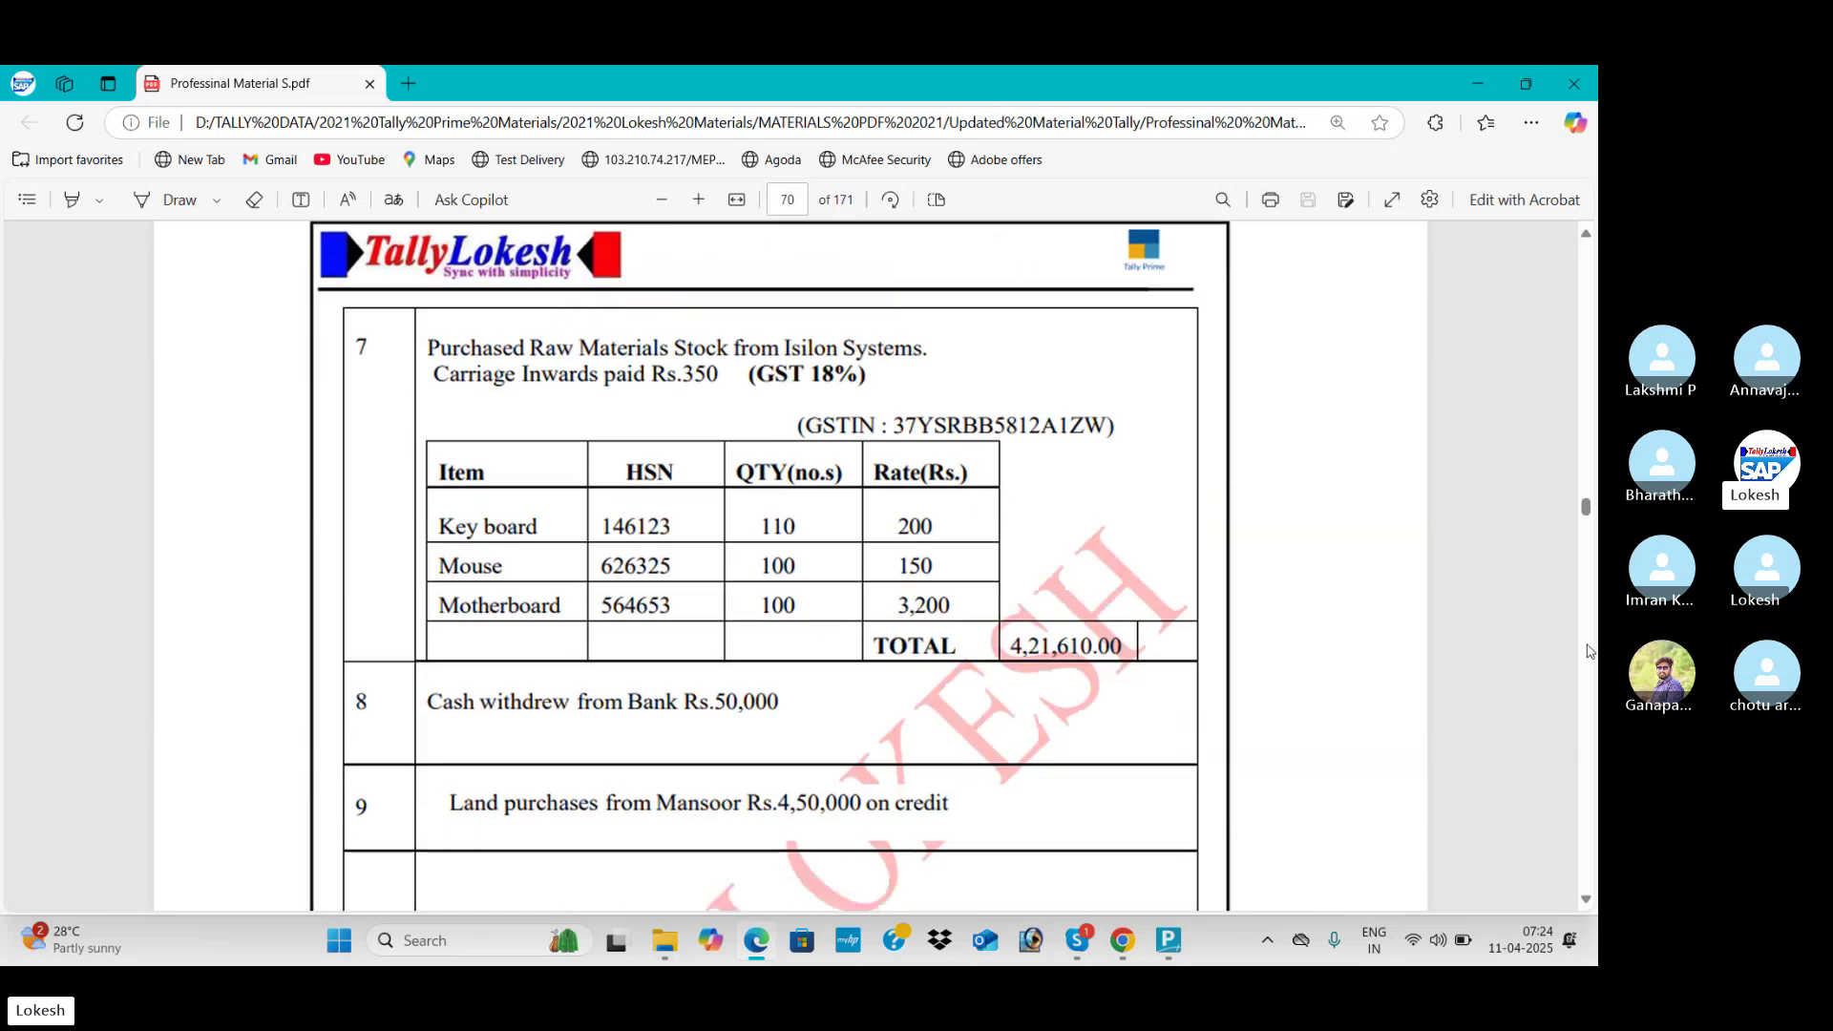
scroll(1589, 651, "down", 12)
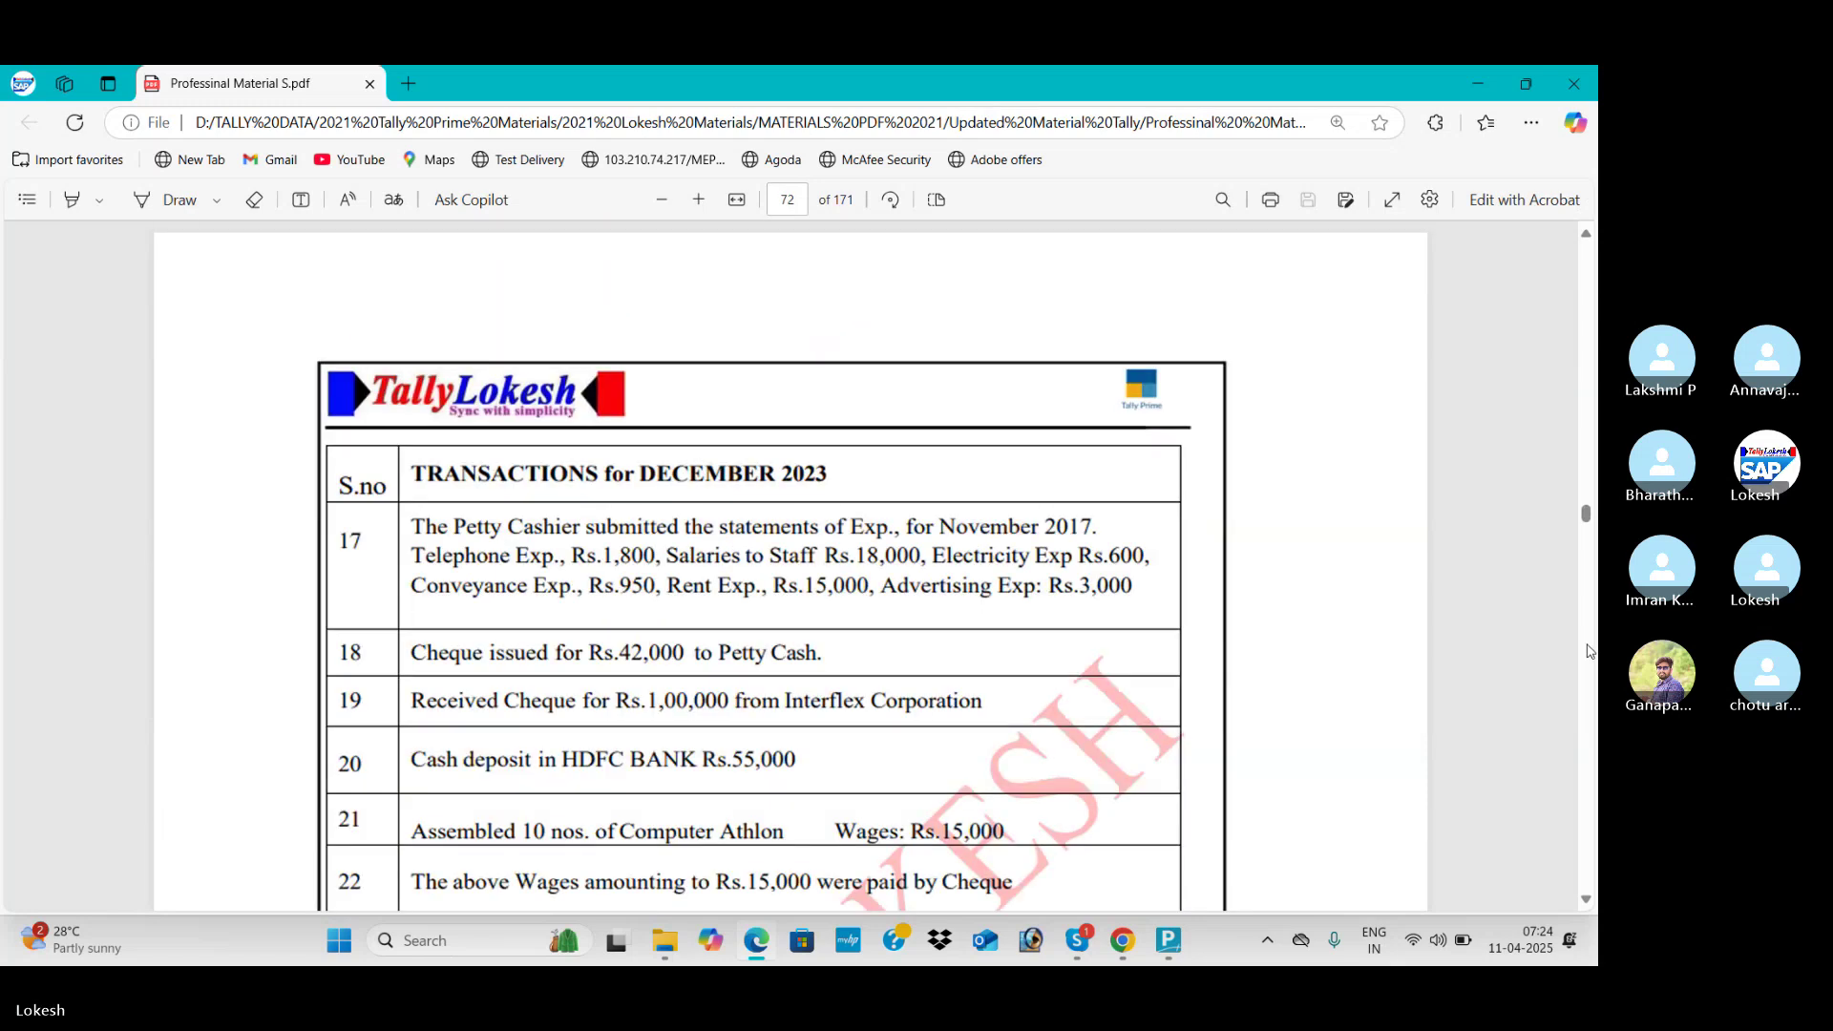
left_click(1587, 899)
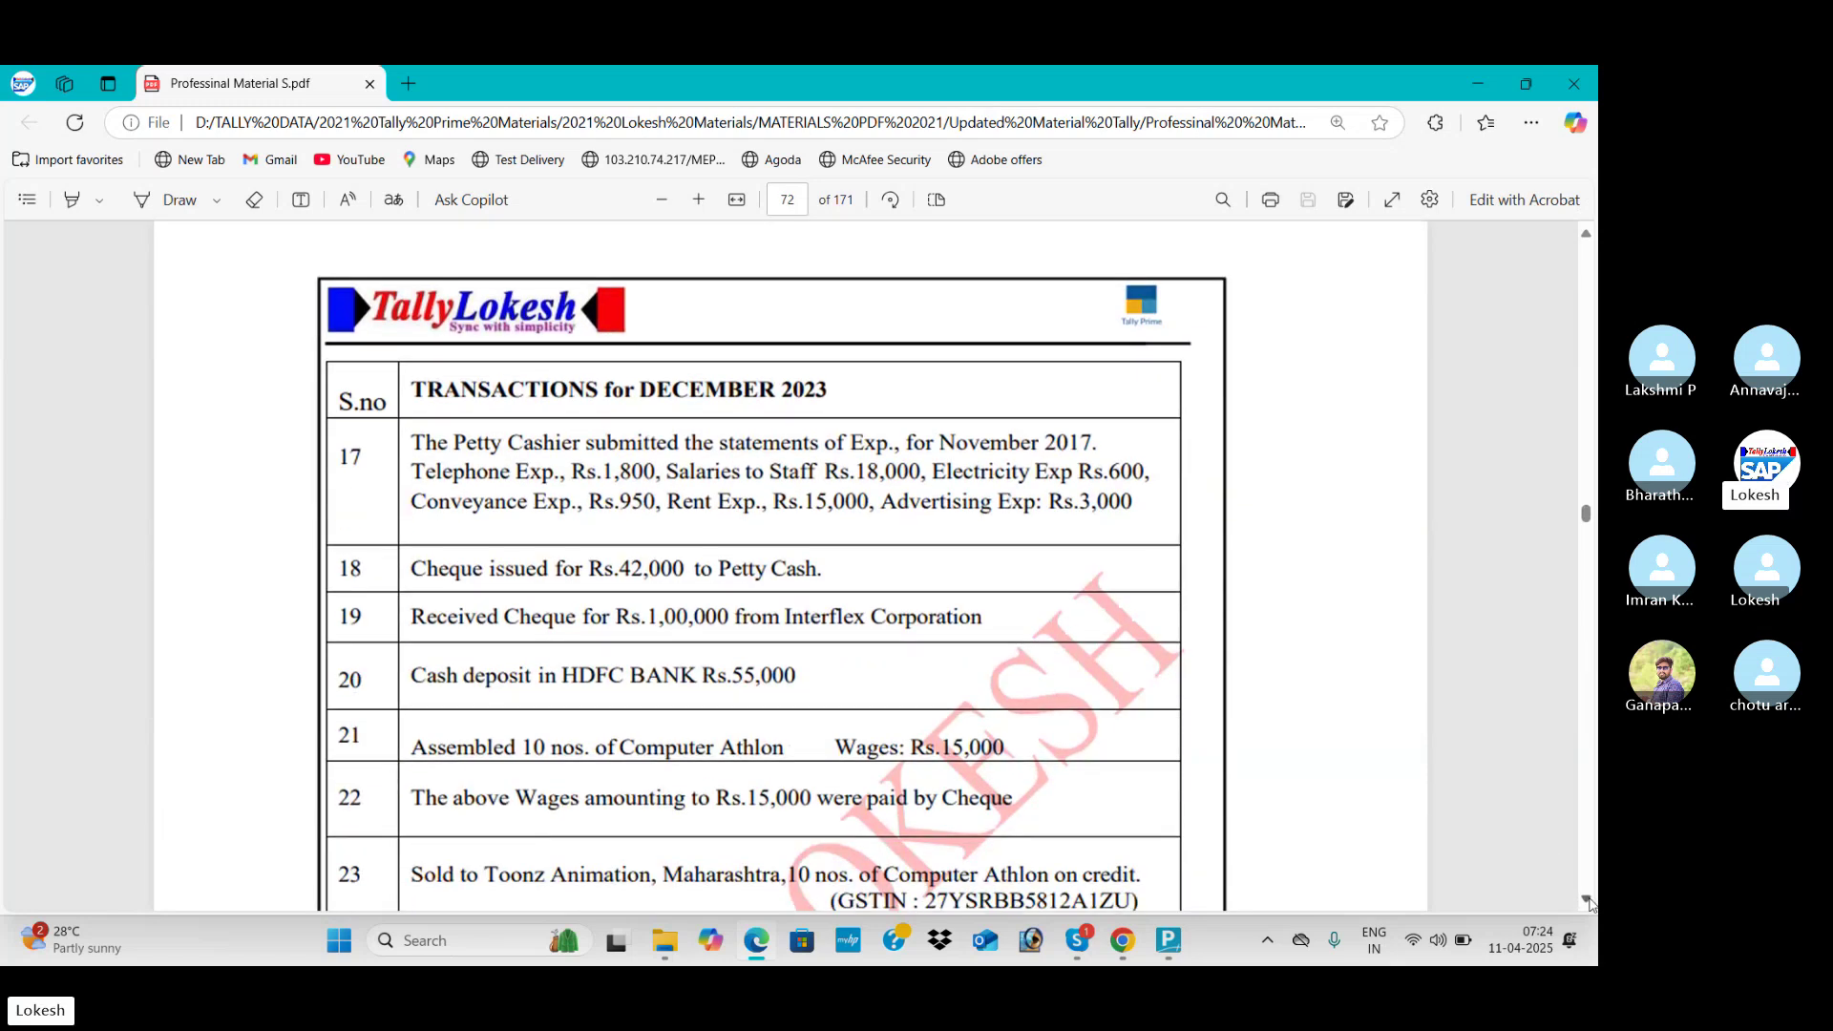
left_click(1587, 900)
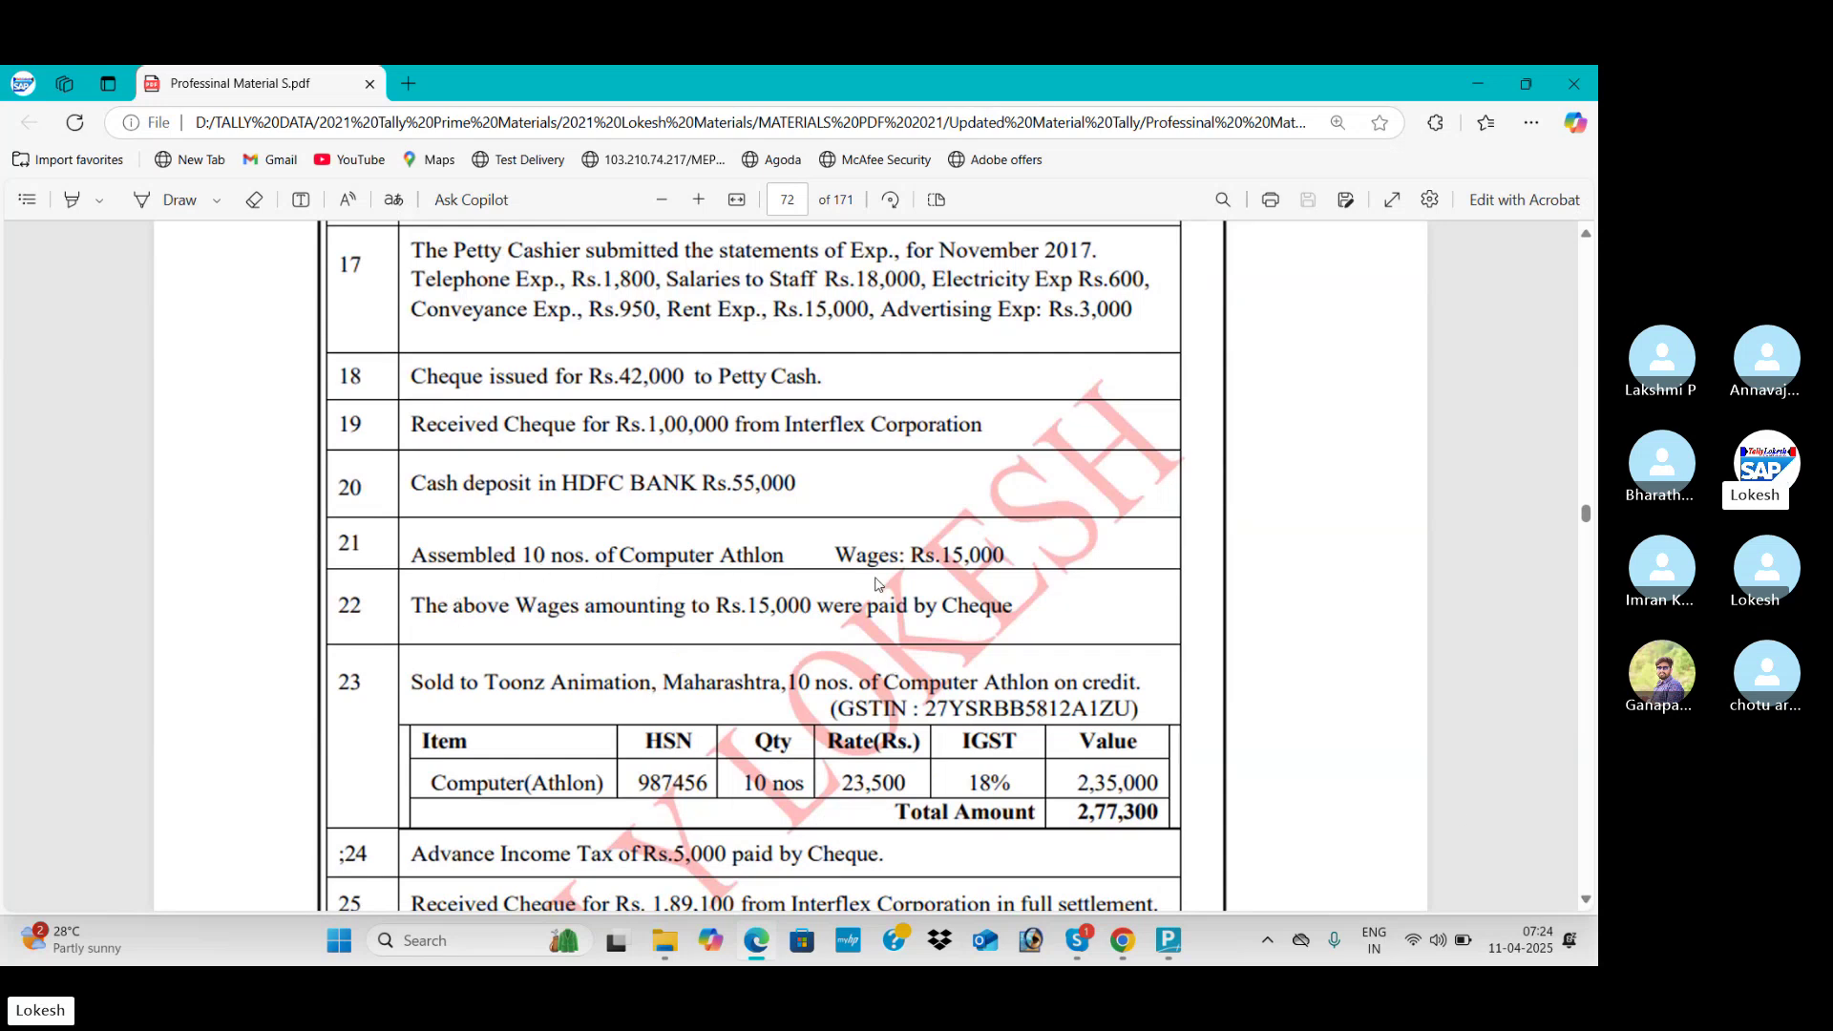
Step: Return to TallyPrime, close the Profit & Loss A/c and open voucher entry with the voucher date set to 1-12
key("alt+Tab")
key("Escape")
key("Up")
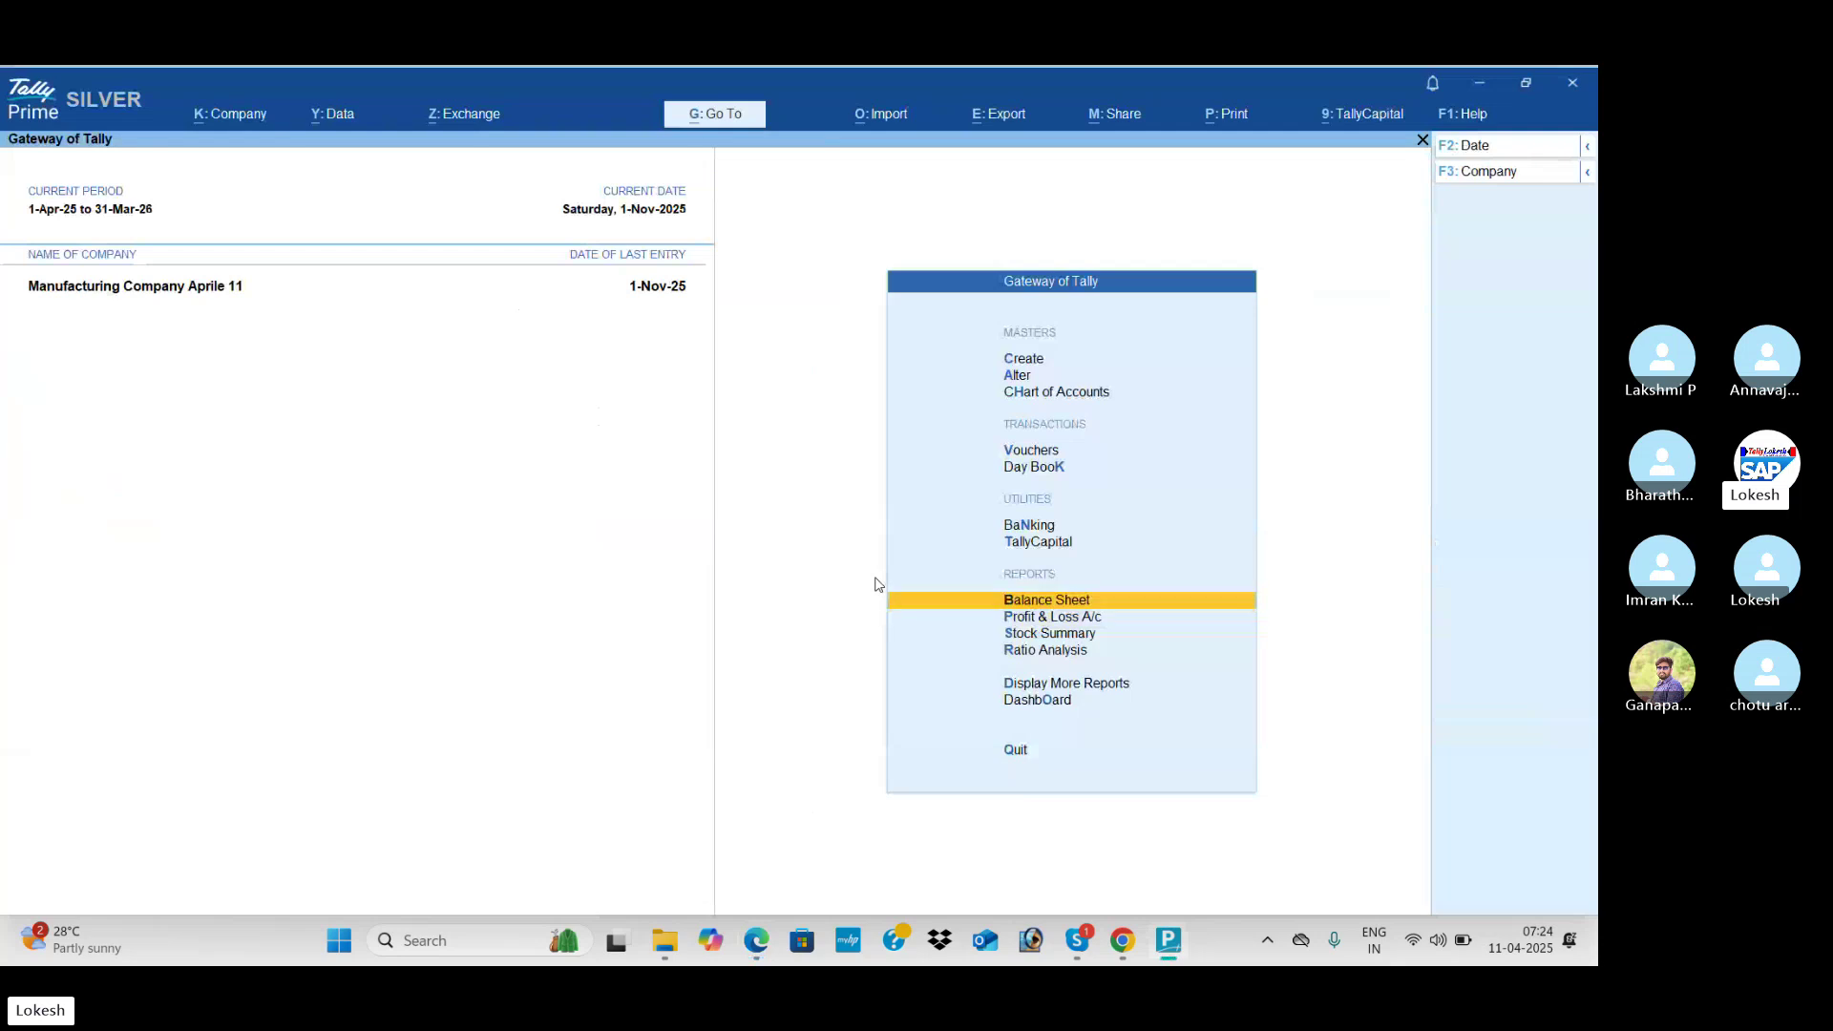
key("Up")
key("Up")
key("Up")
key("Up")
key("Return")
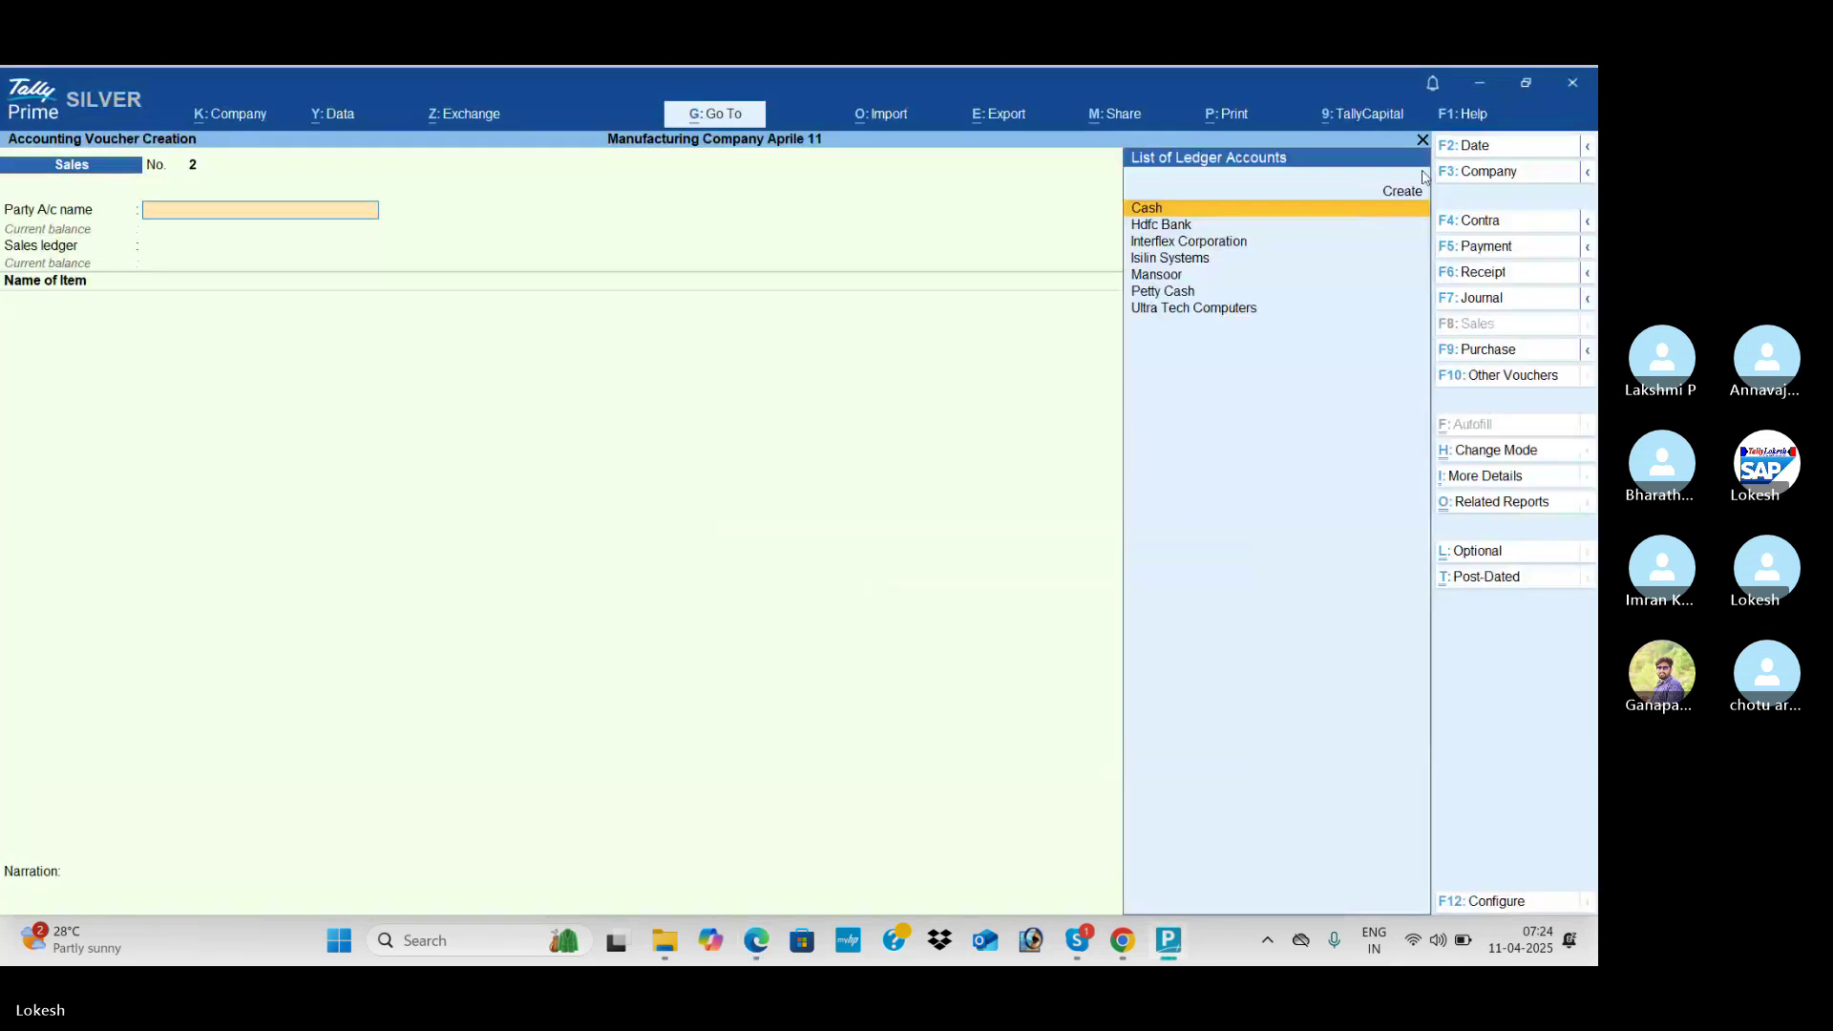
left_click(1484, 146)
type("1-")
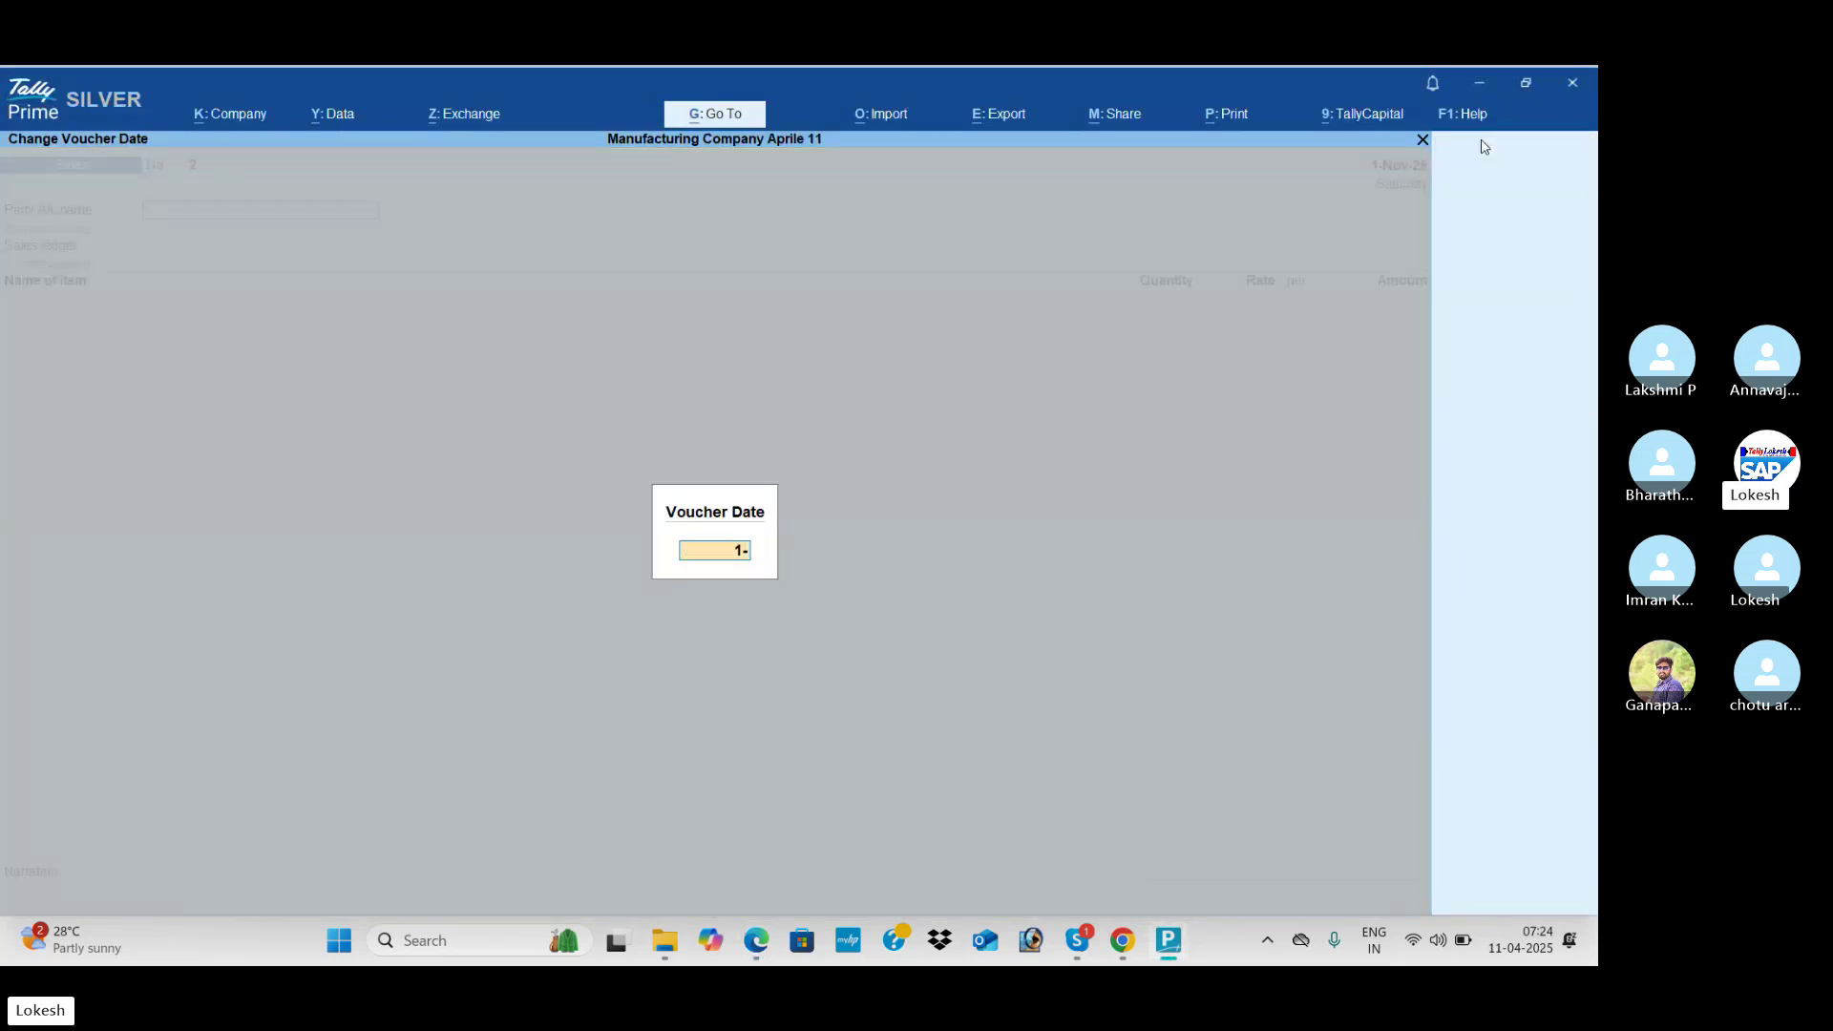
type("12")
key("Return")
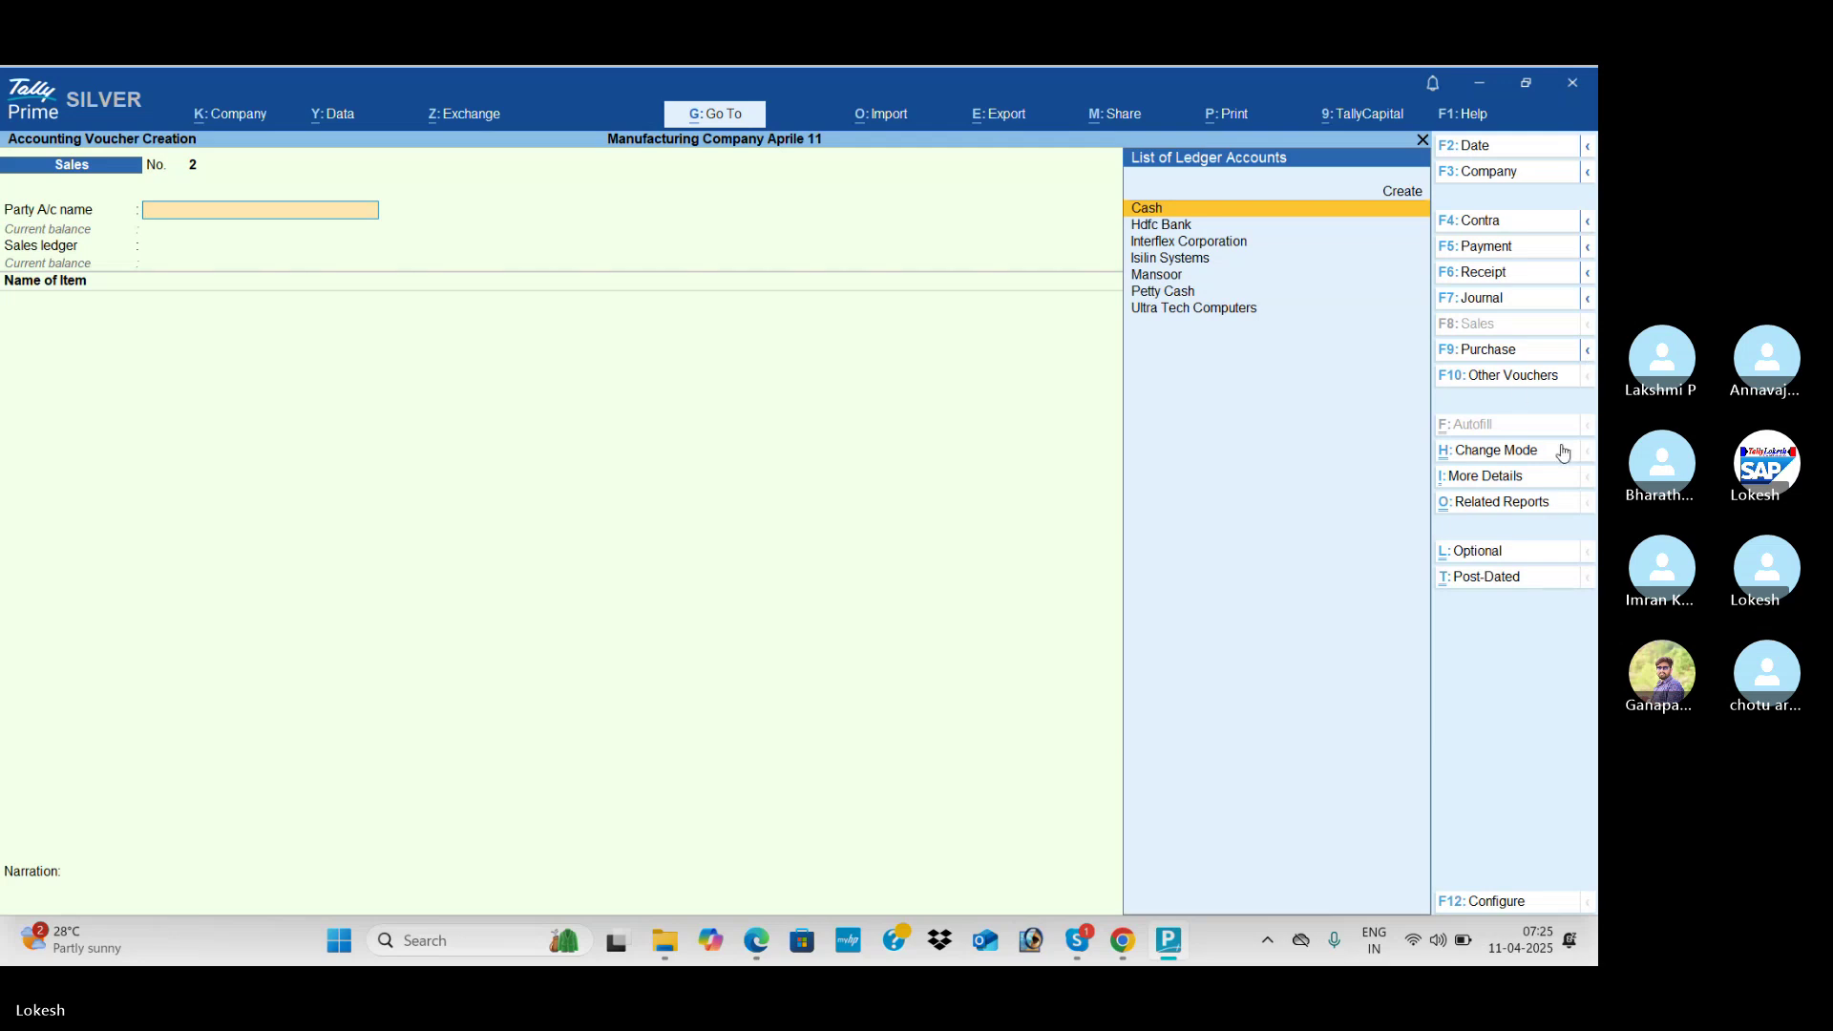
Step: Open a Manufacturing voucher and enter Computer Athlon as the product with its Computer Athlon BOM and a quantity of 10 nos
left_click(1517, 377)
key("Down")
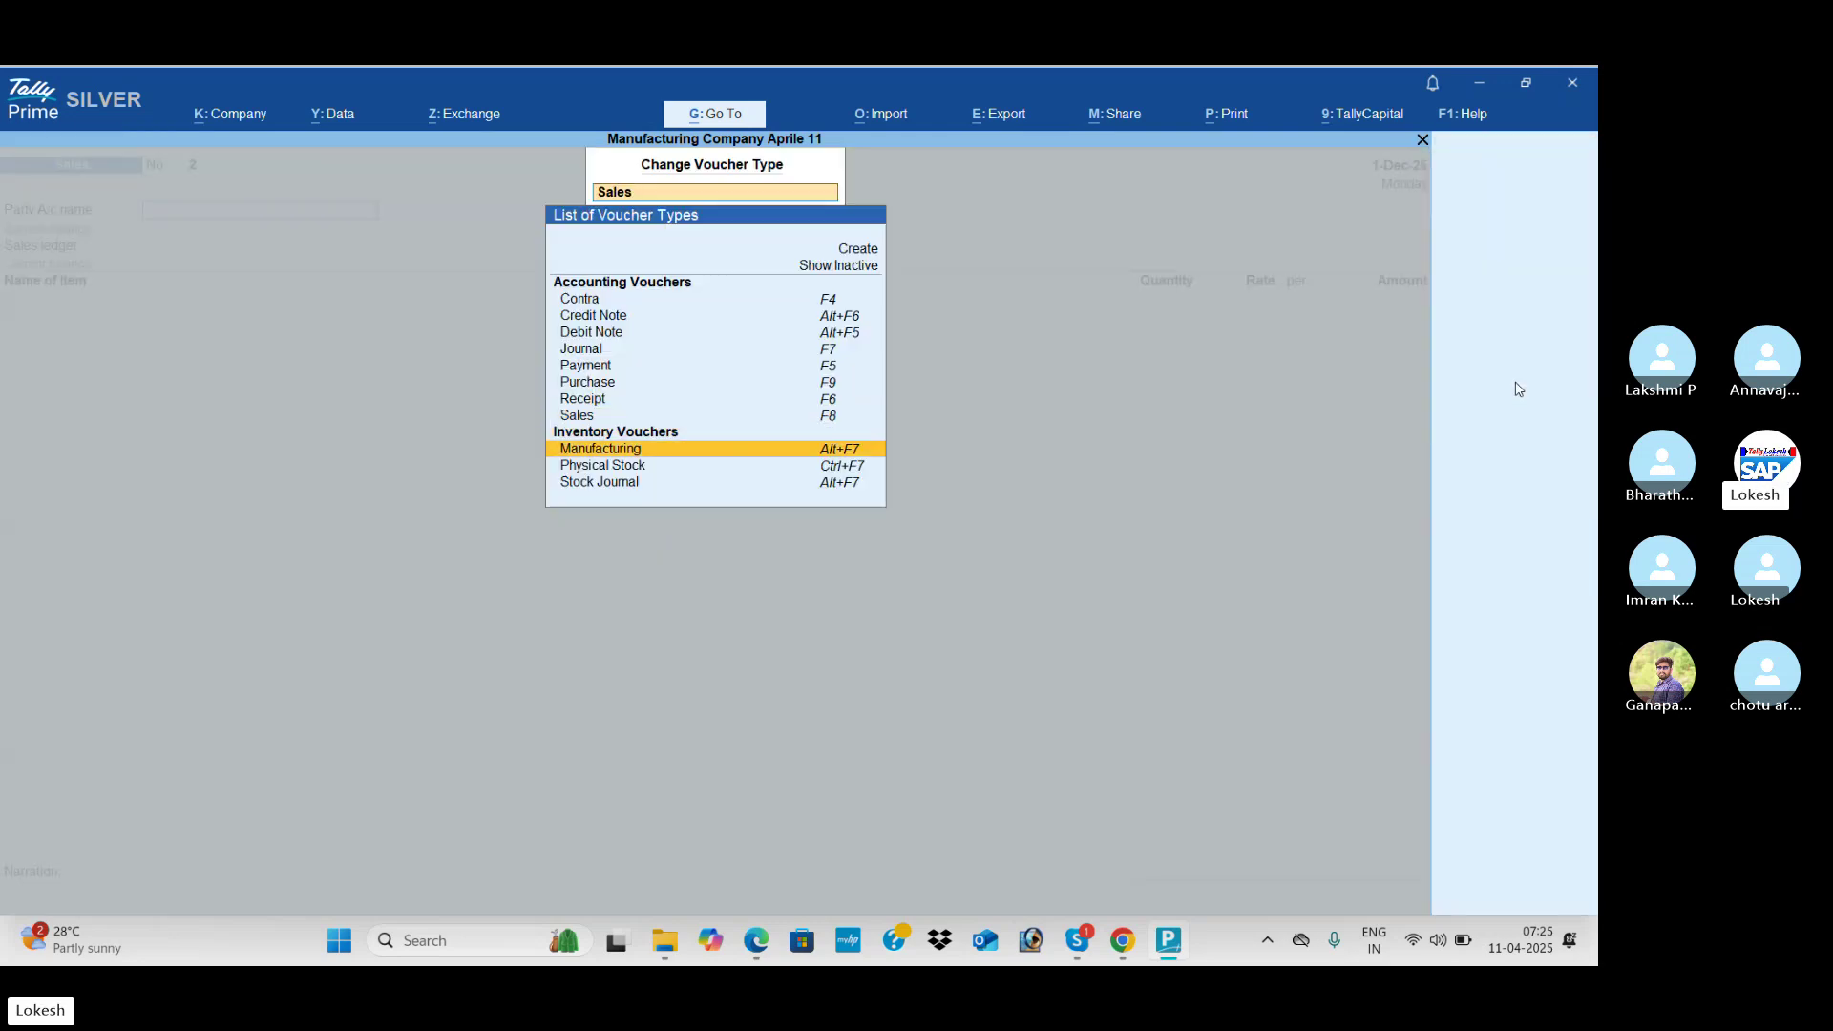
key("Return")
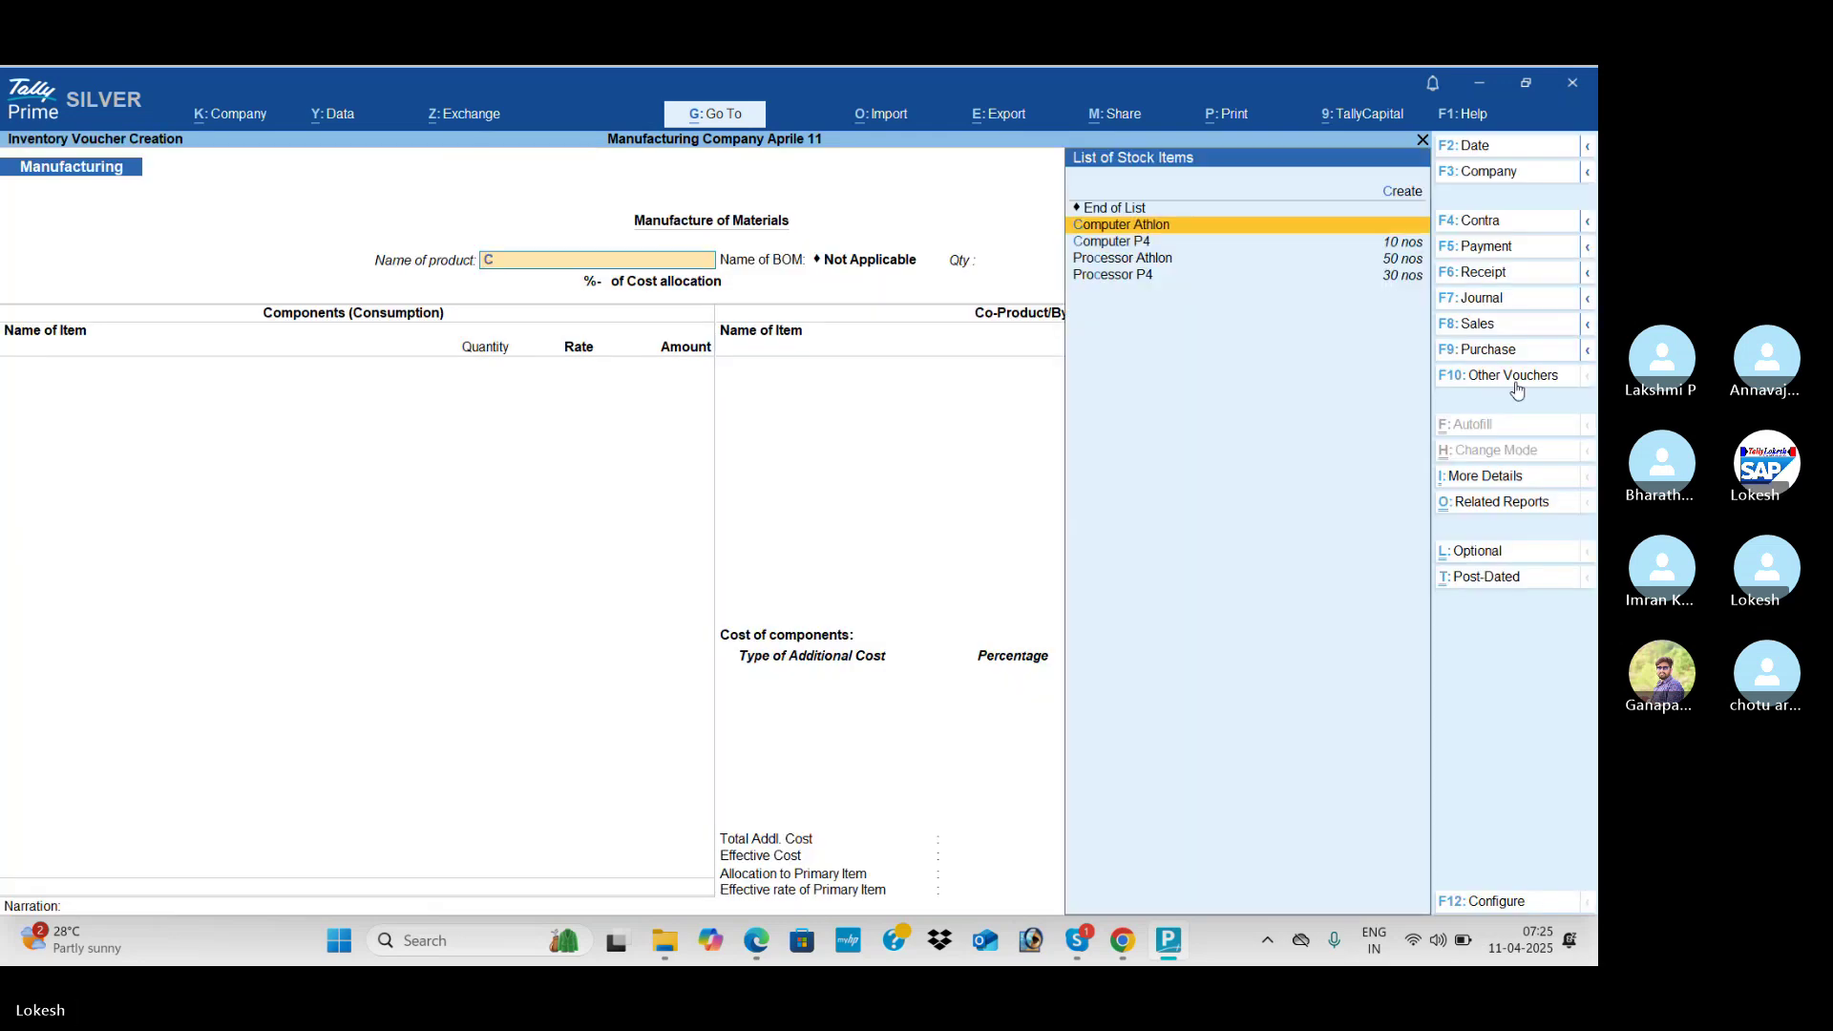
key("Return")
key("alt+Tab")
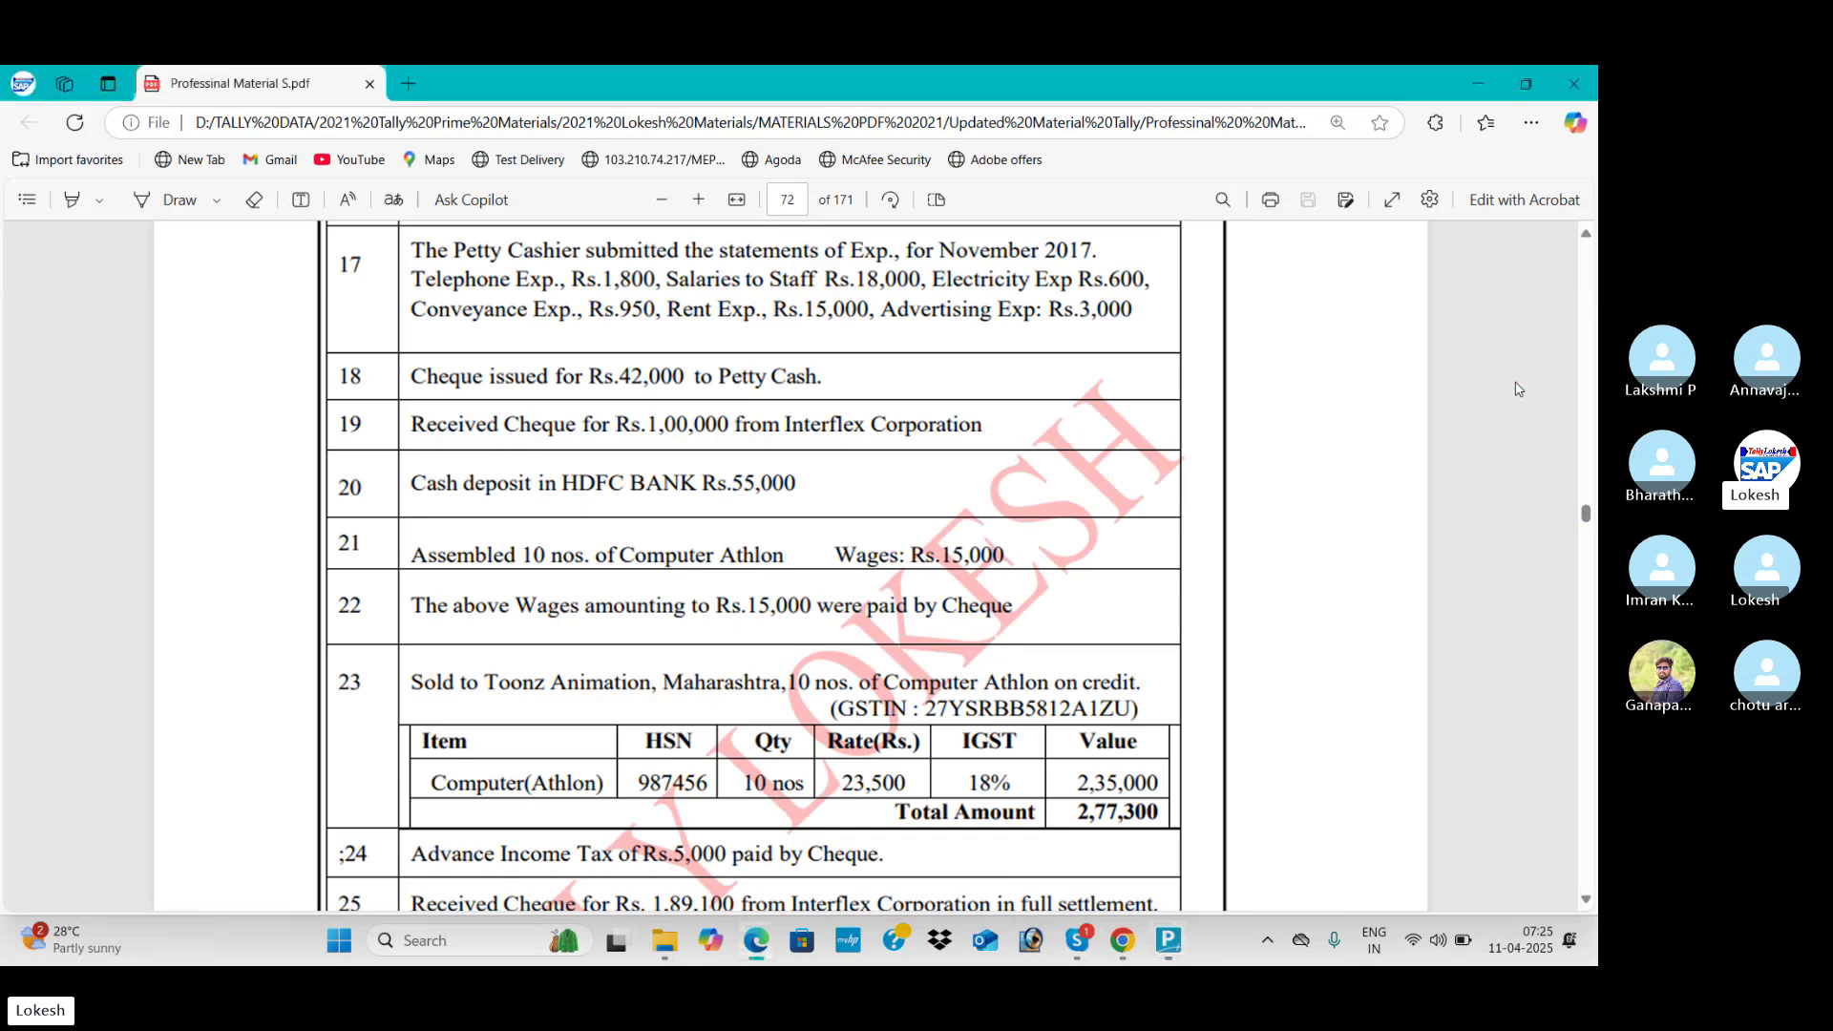
key("alt+Tab")
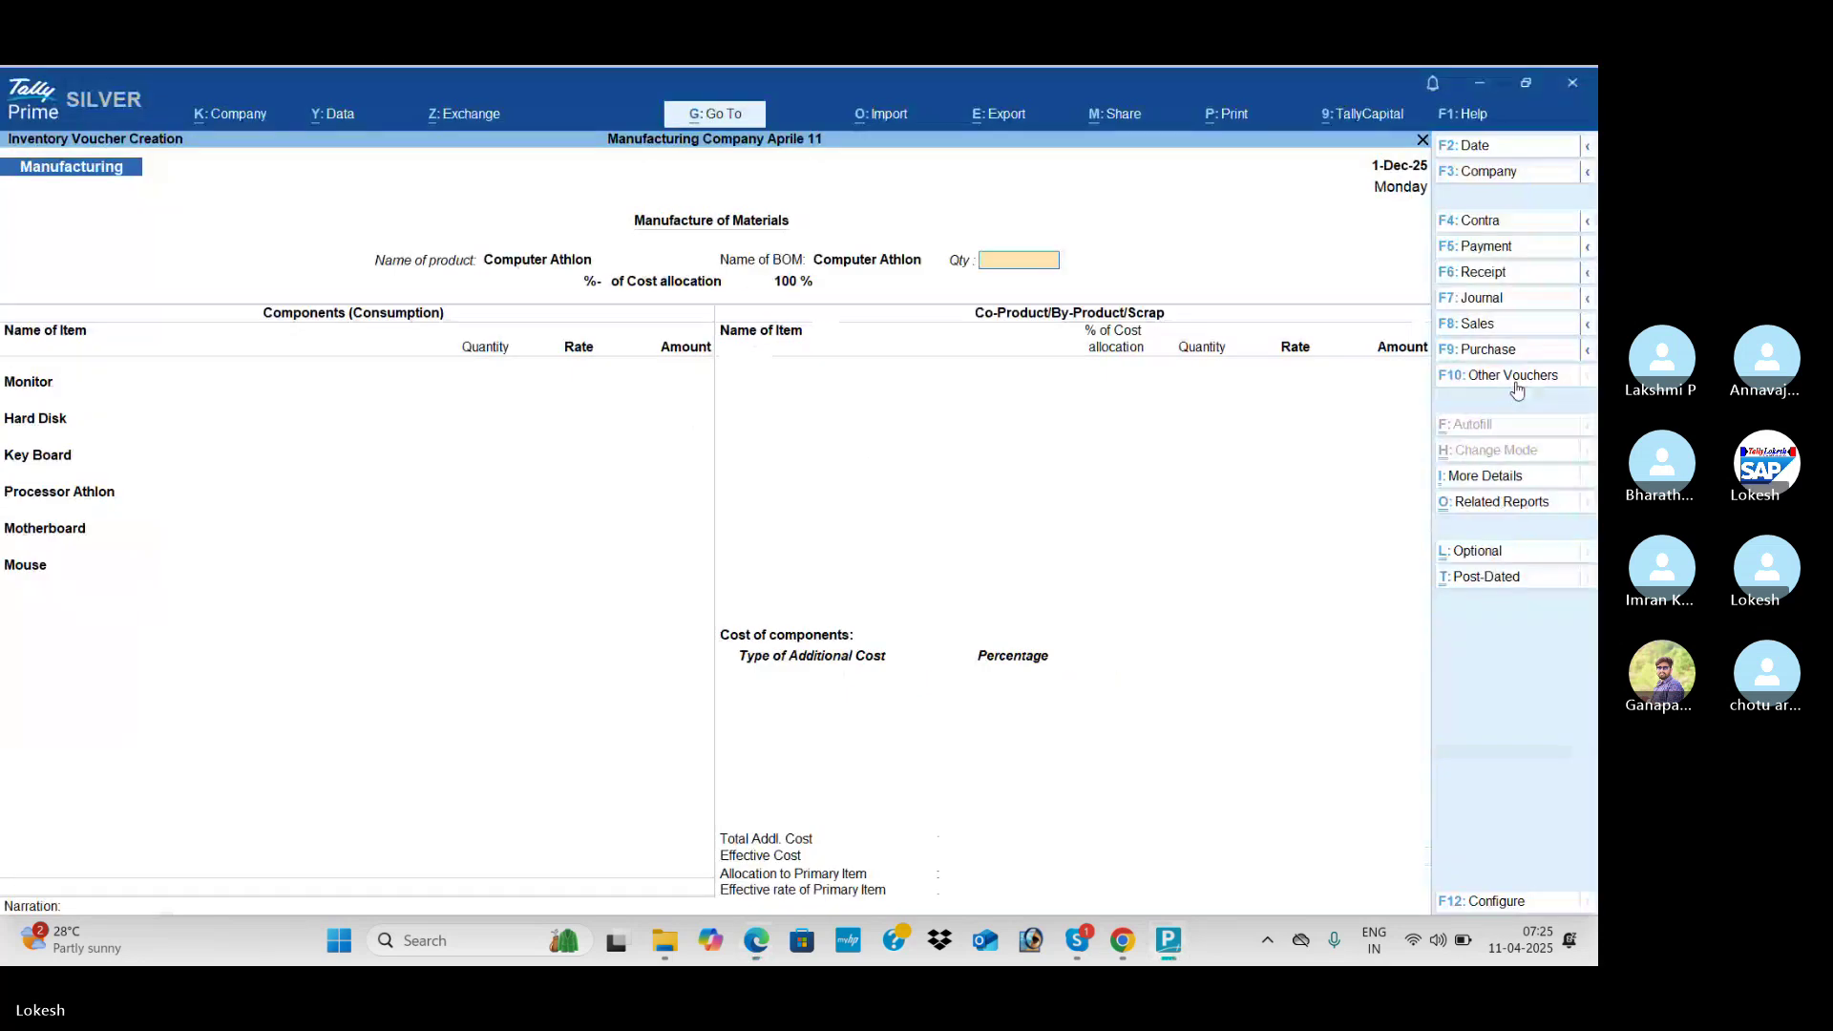
type("10")
key("Return")
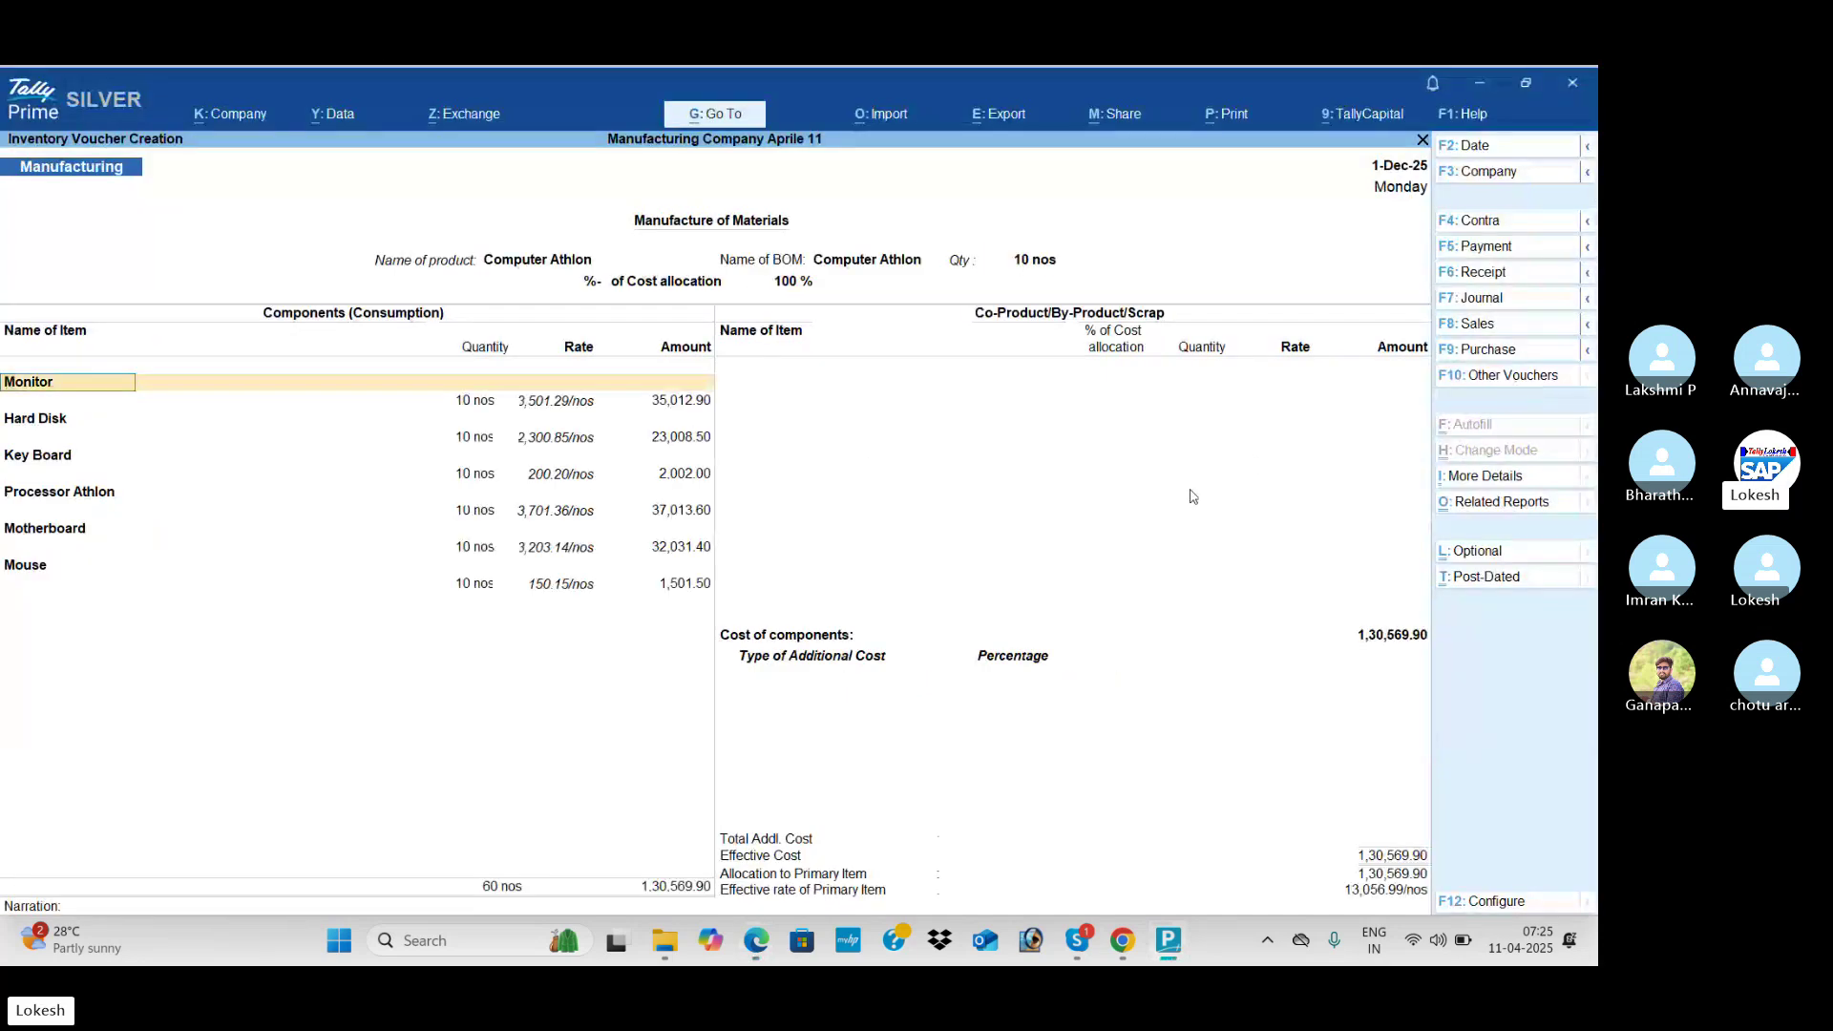
Step: Add Wages of 15,000 as an additional cost of the Computer Athlon assembly and save the manufacturing voucher
left_click(761, 692)
type("W")
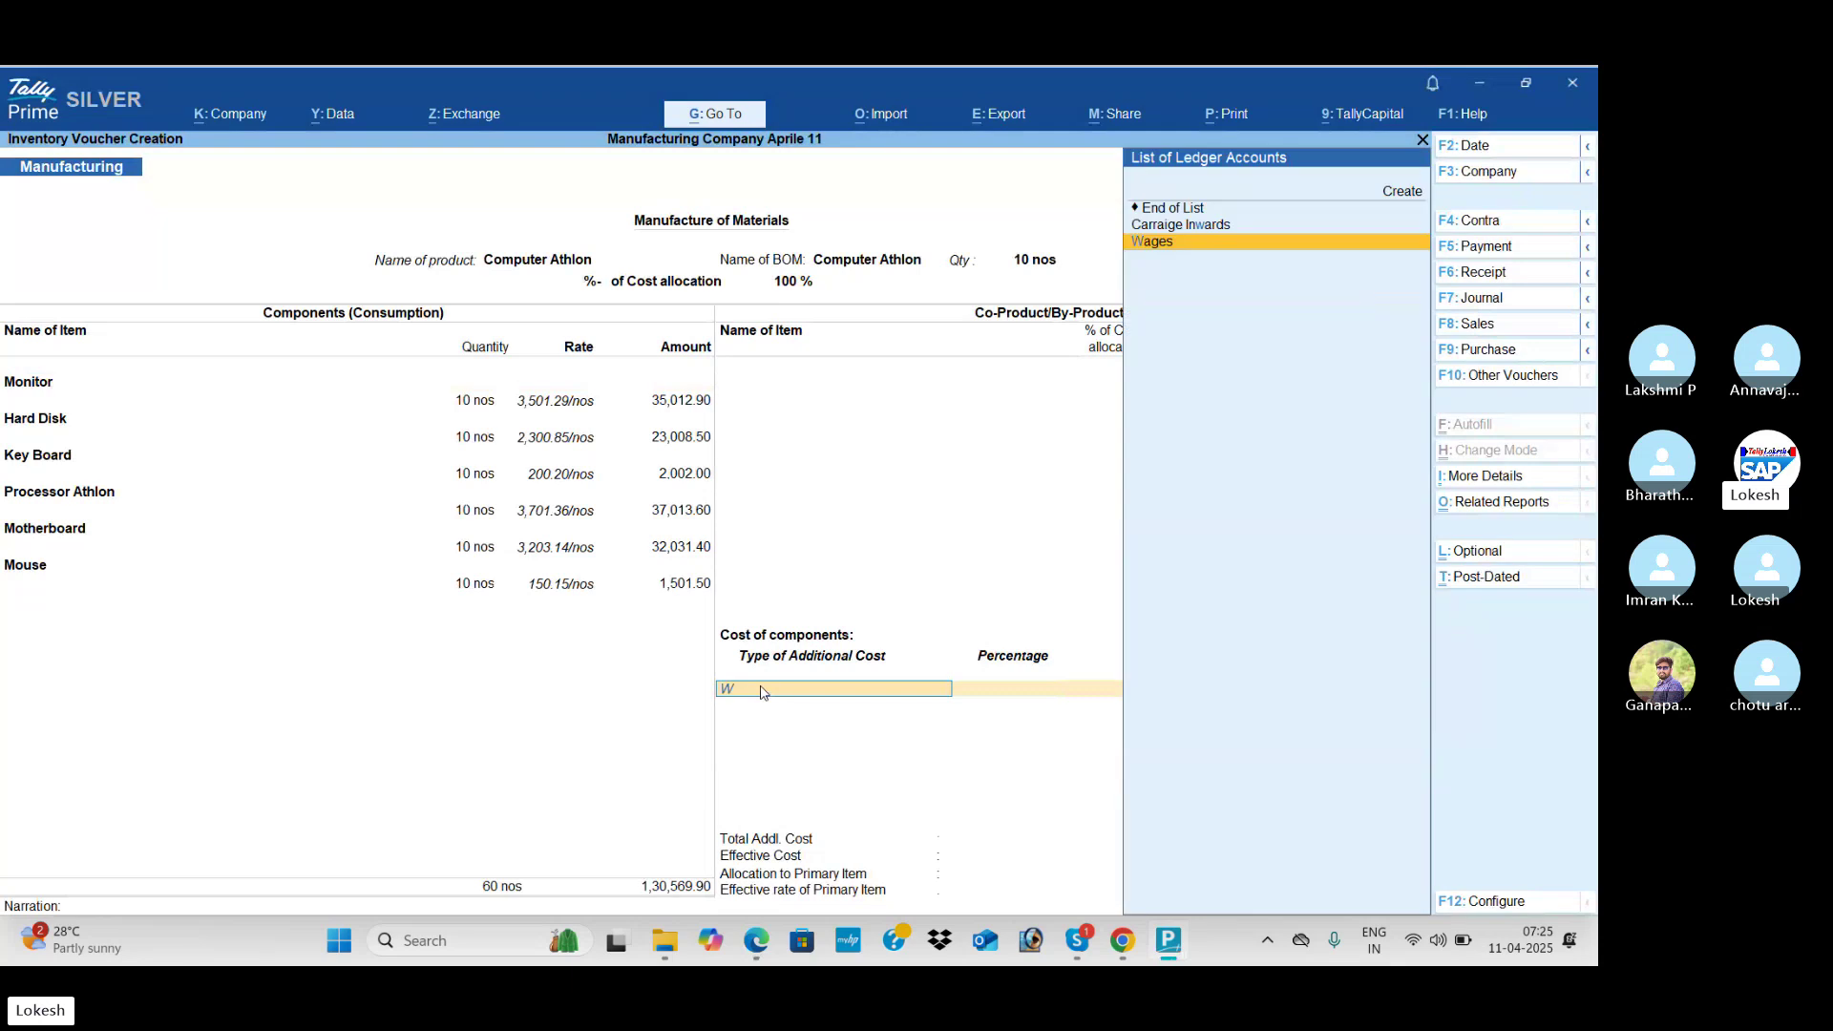
key("Return")
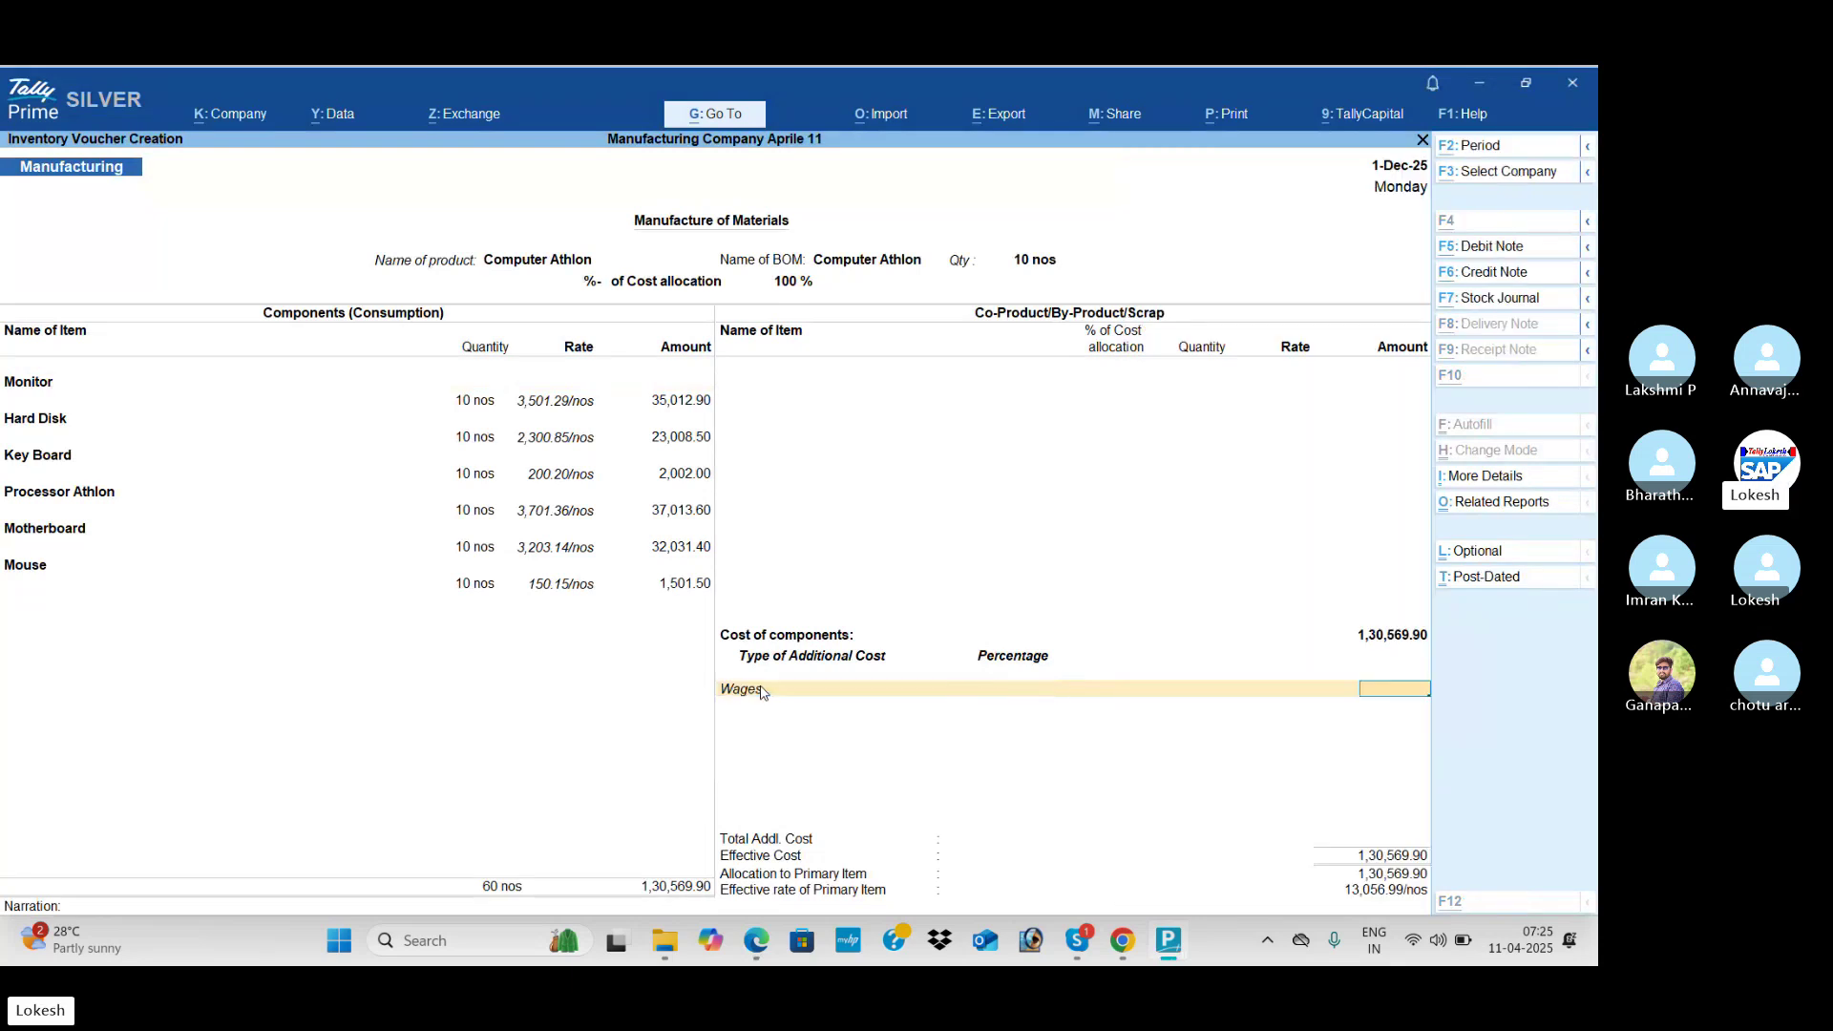
key("alt+Tab")
key("alt+Tab")
type("15")
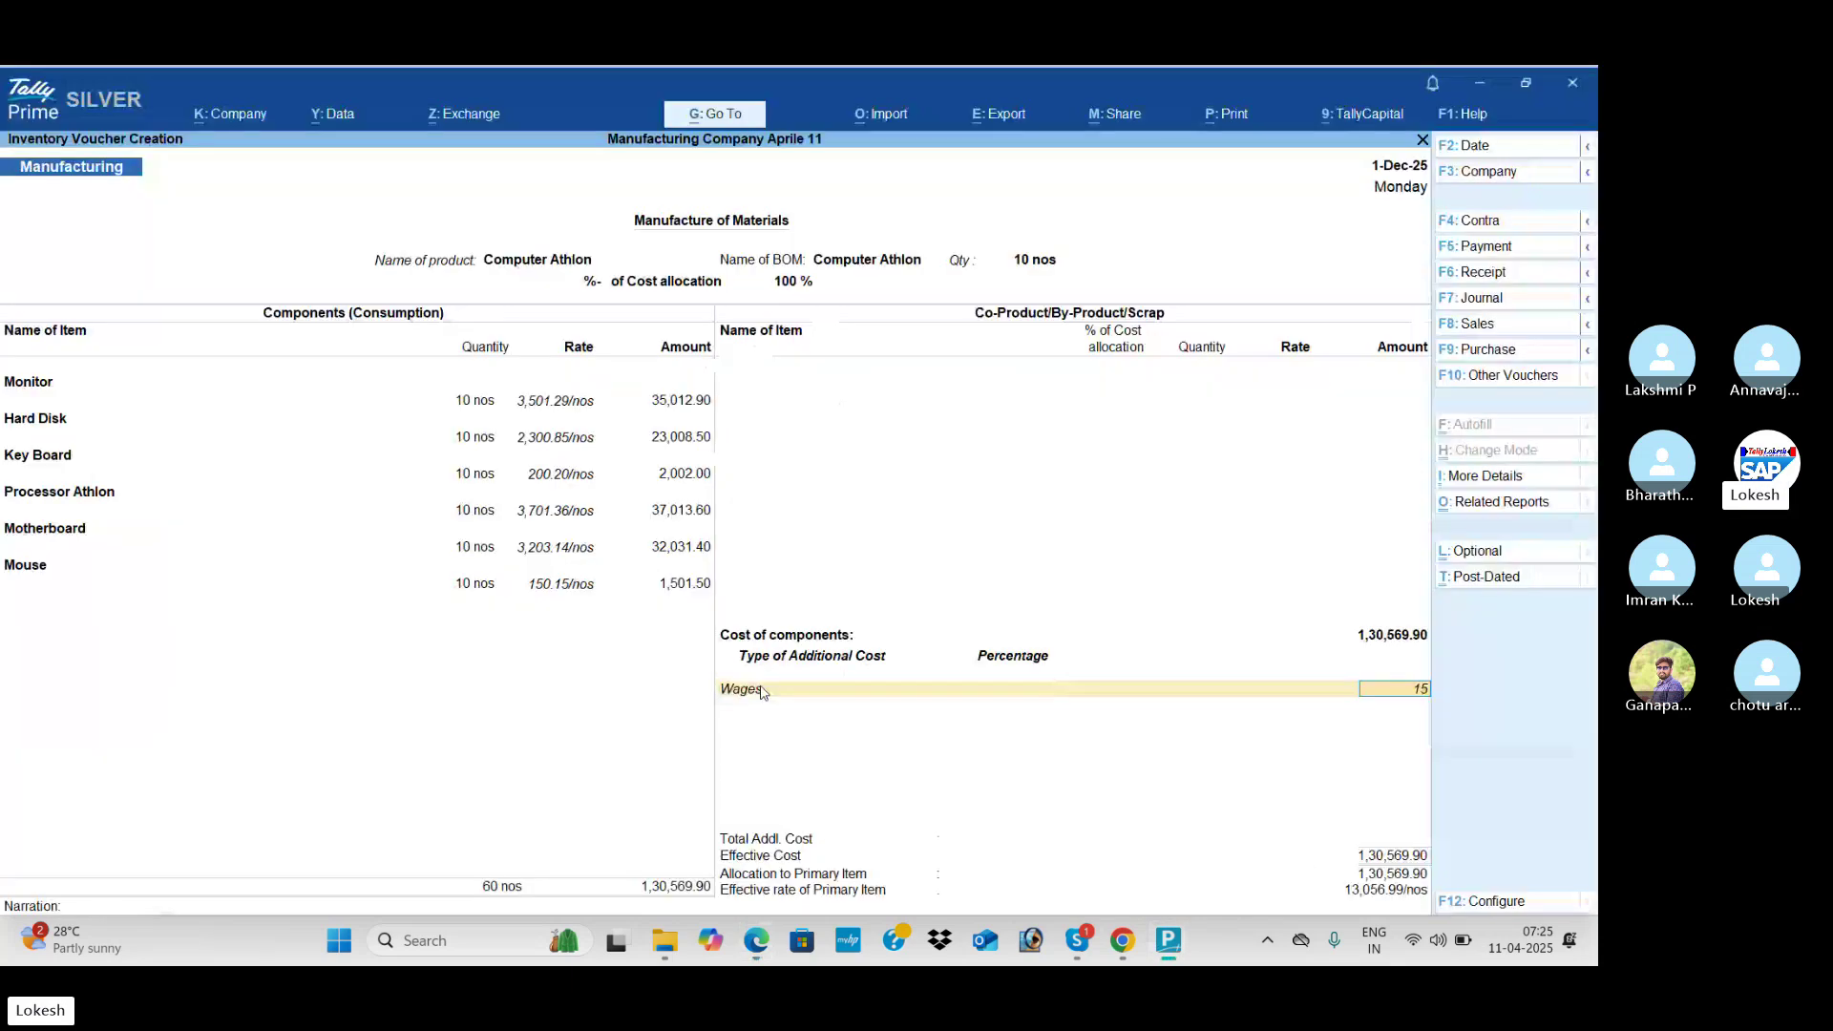
type(",000")
key("Return")
key("Return")
key("Return")
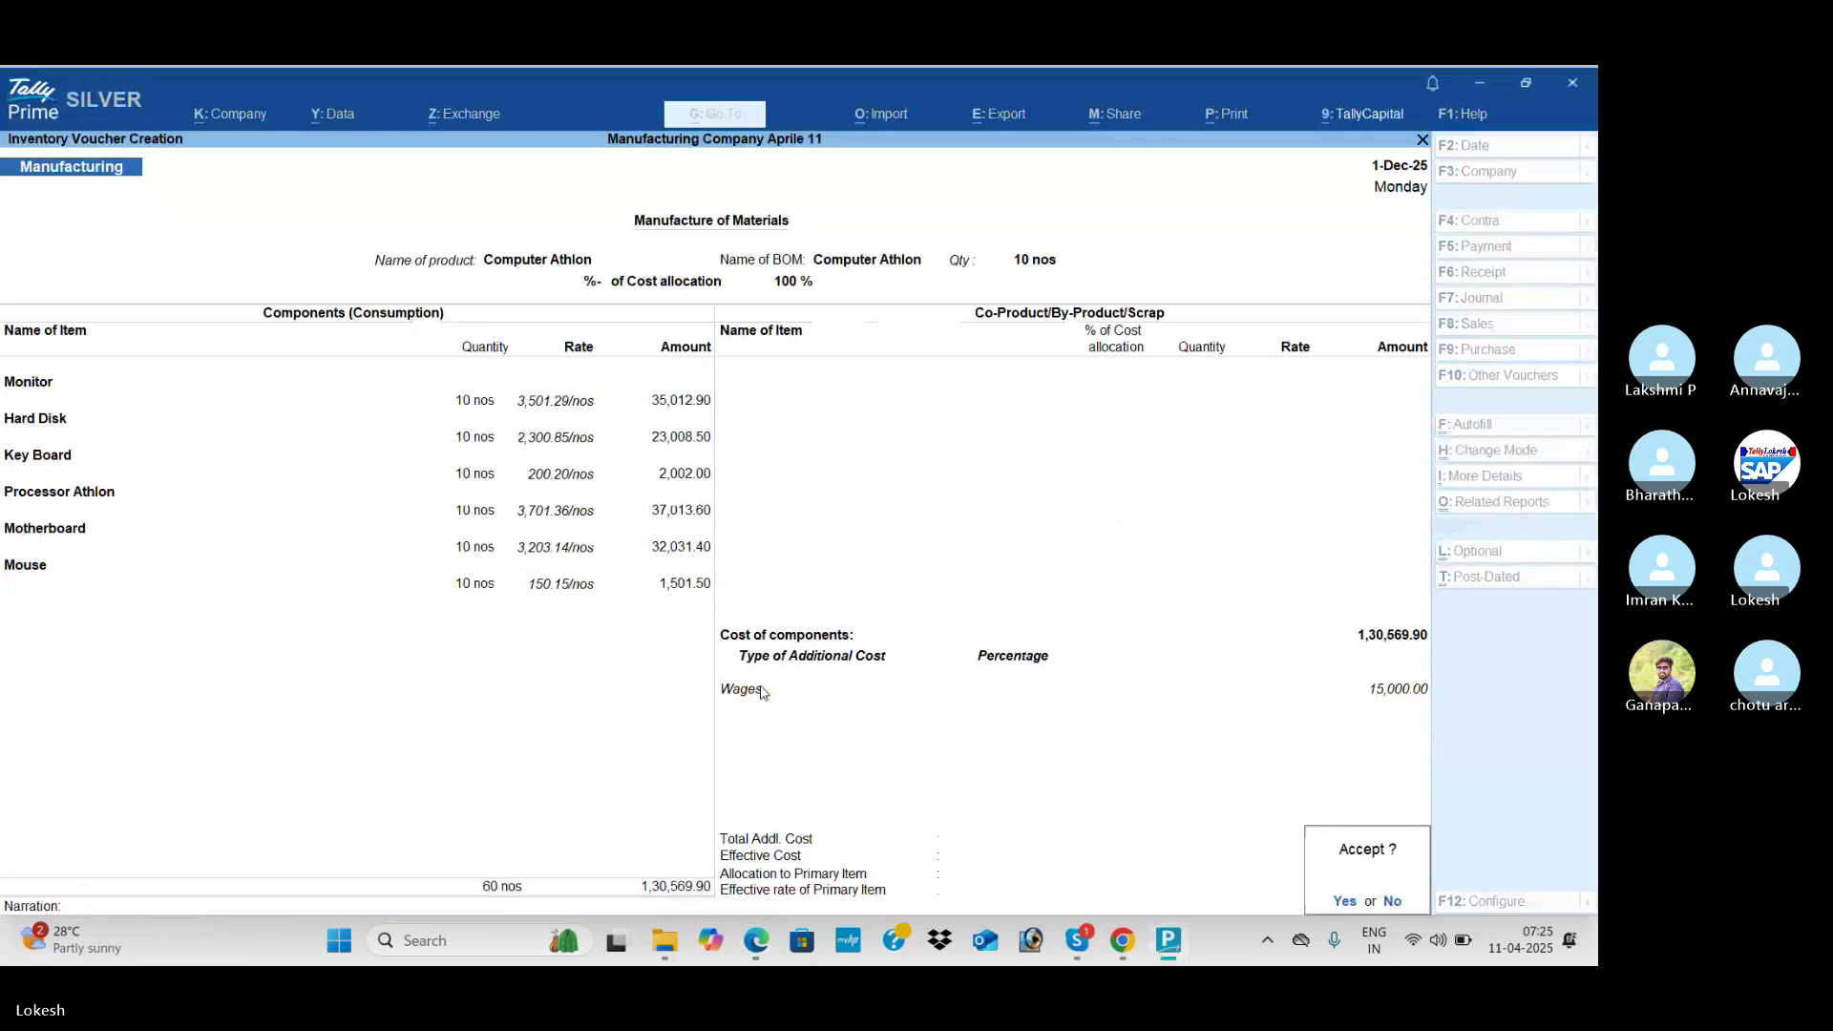
key("Return")
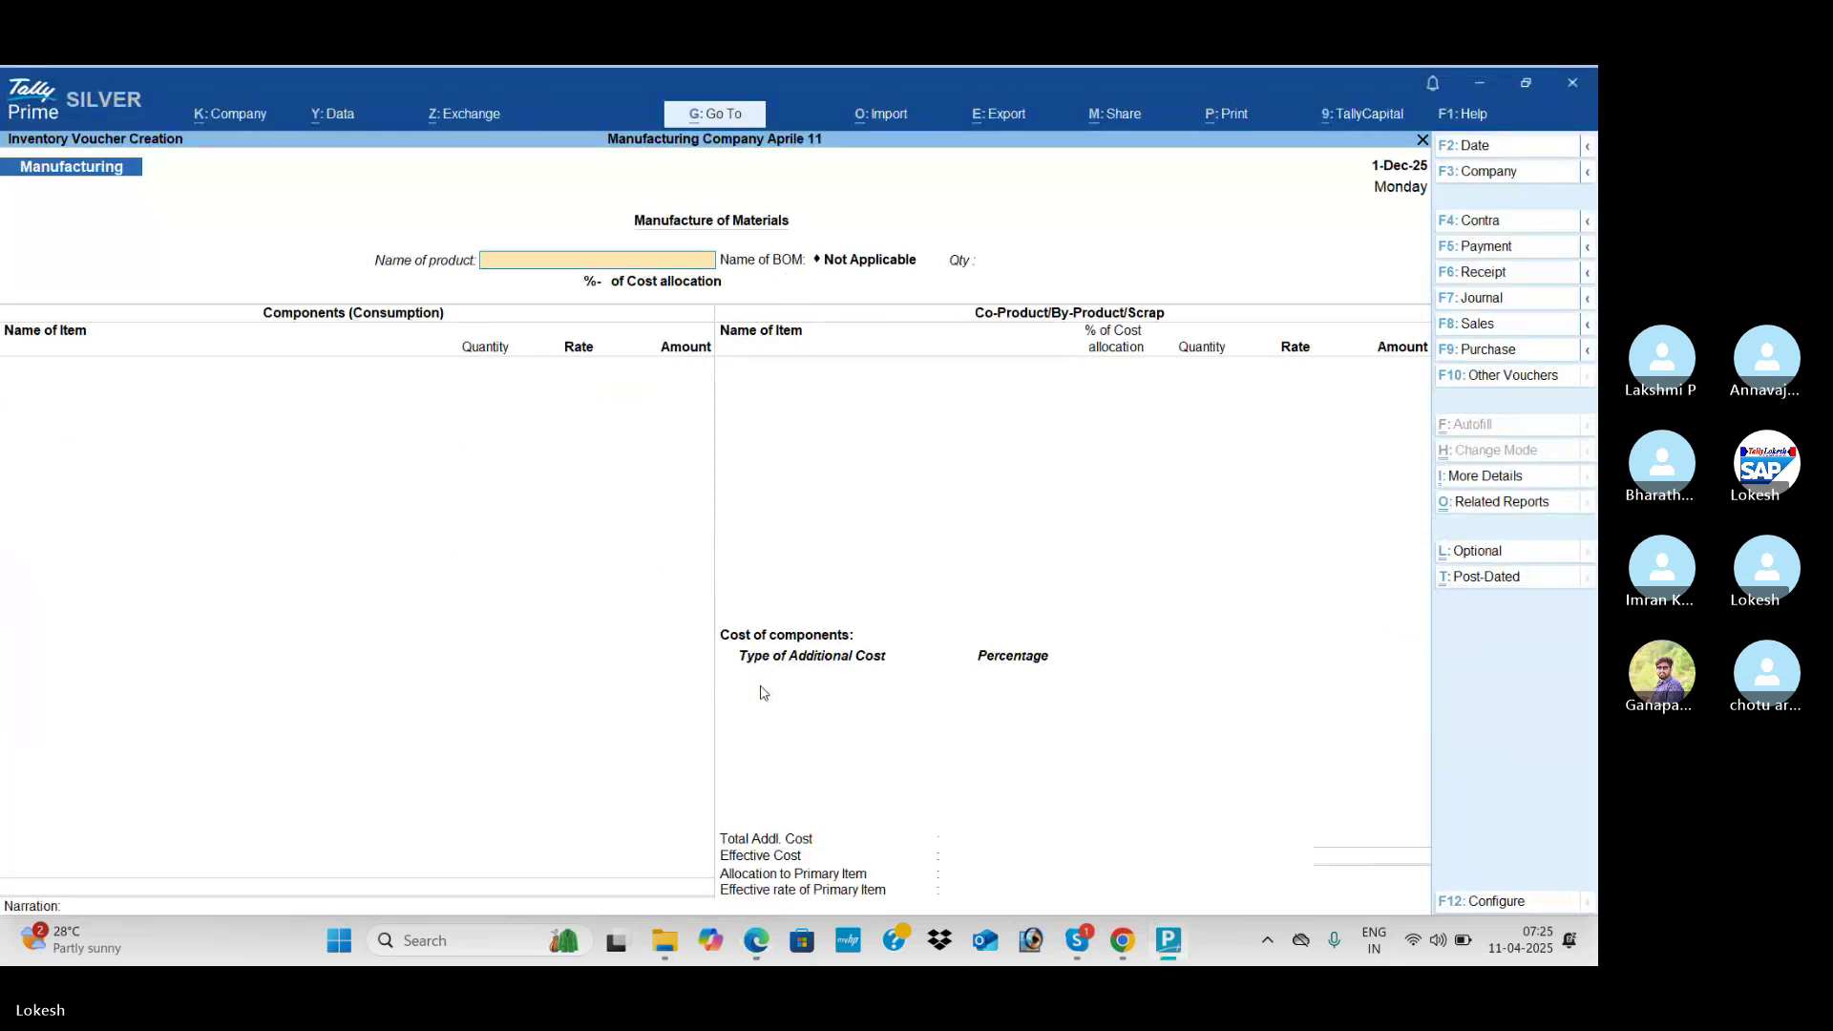
Step: Switch to the PDF in Edge and read the transactions from exercise 22 through the January 2024 loan in exercise 31
key("alt+Tab")
scroll(763, 692, "down", 3)
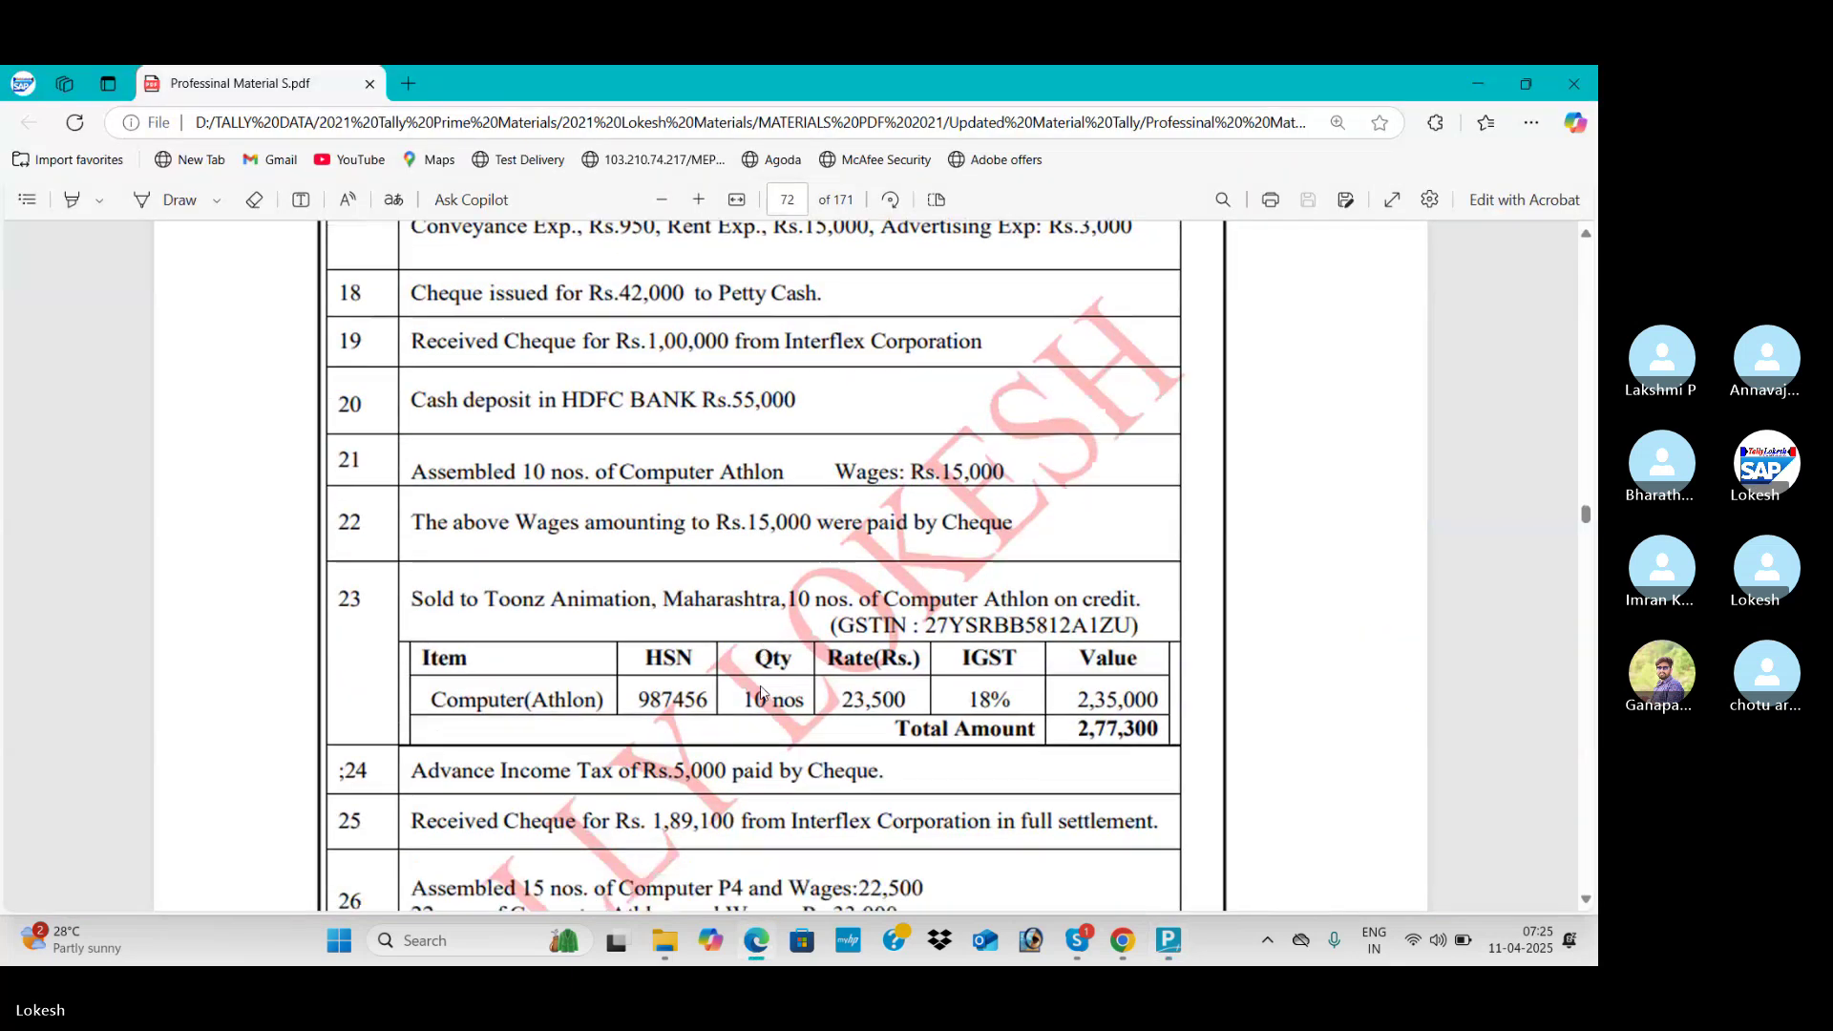
scroll(763, 692, "down", 3)
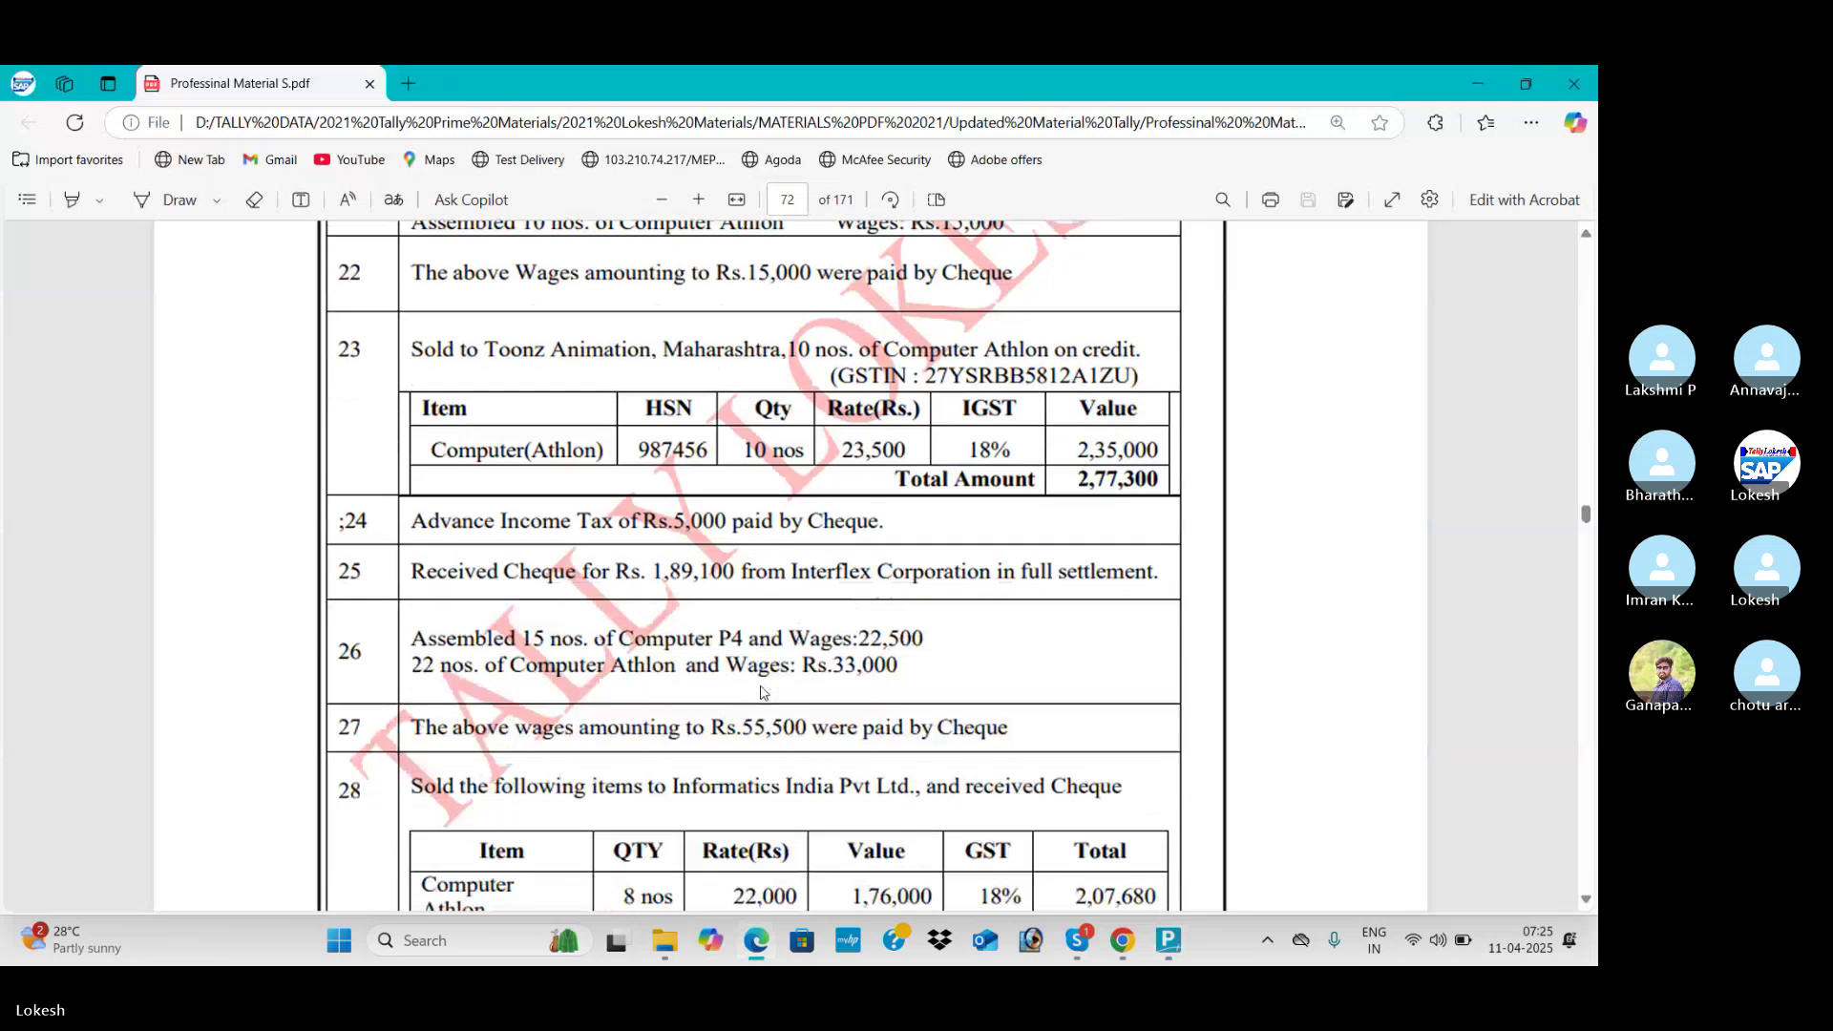
scroll(762, 694, "down", 1)
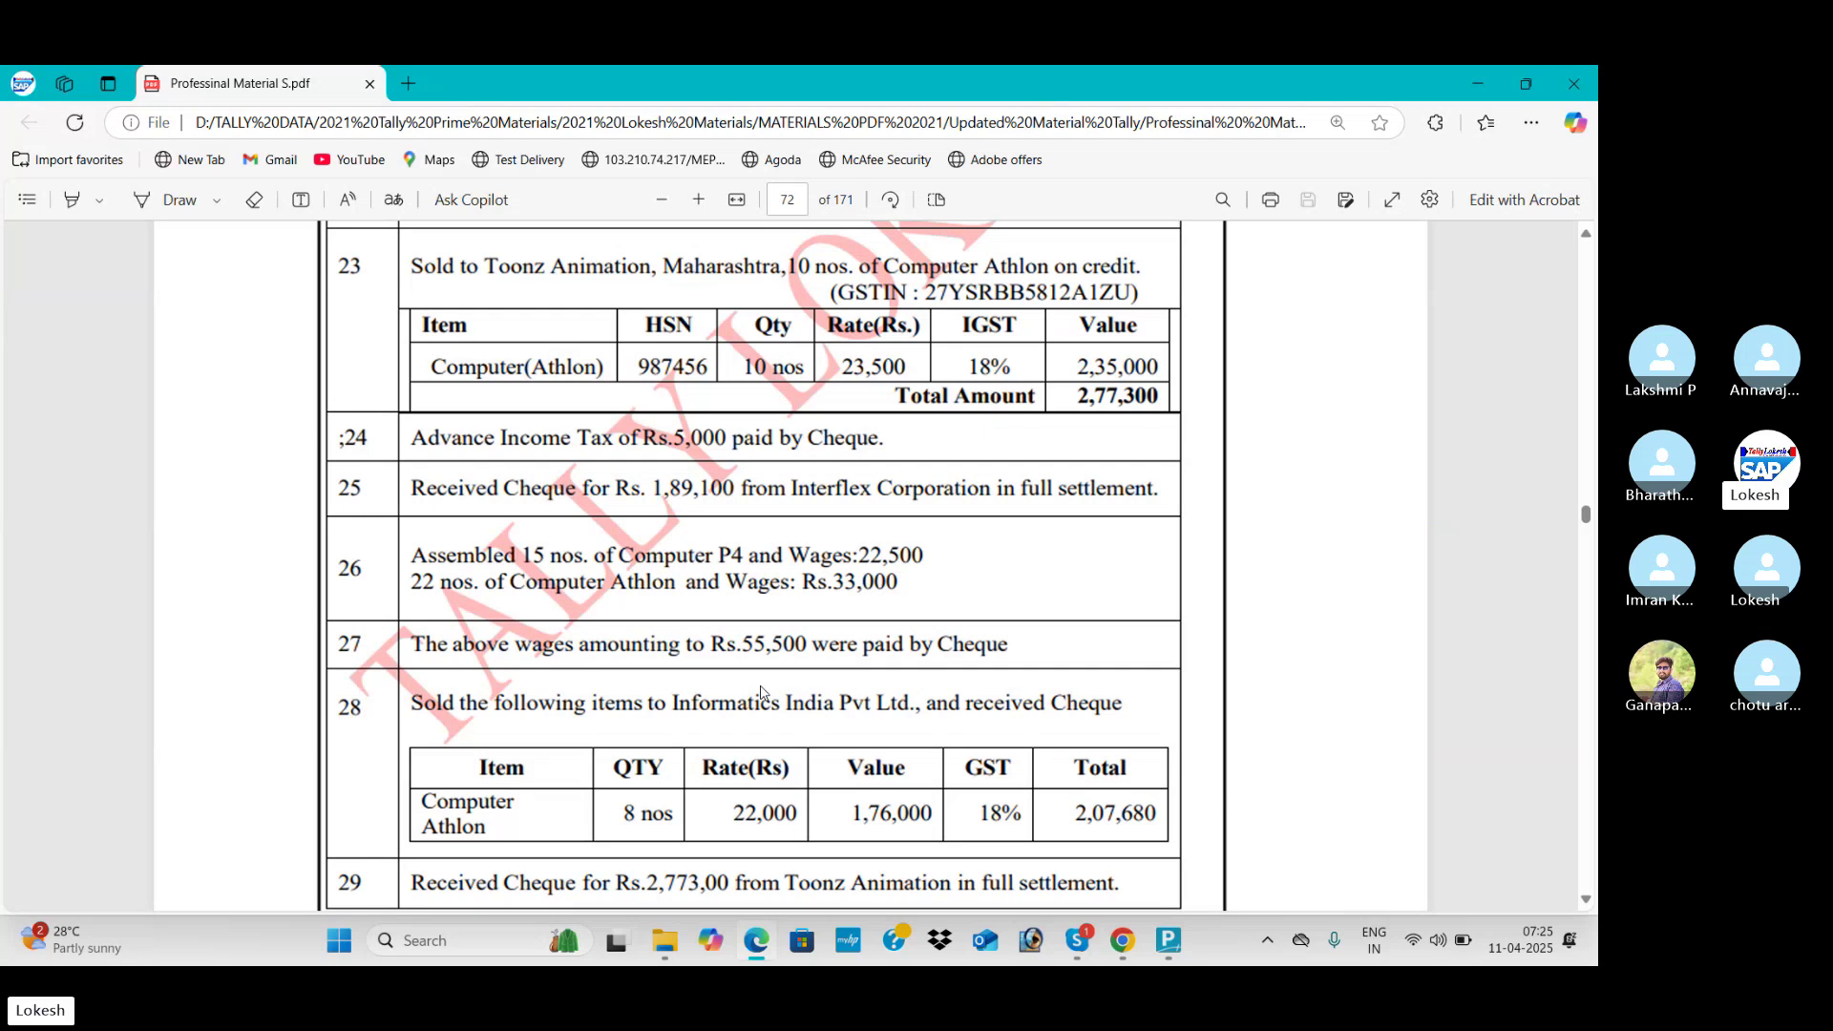
scroll(761, 692, "down", 10)
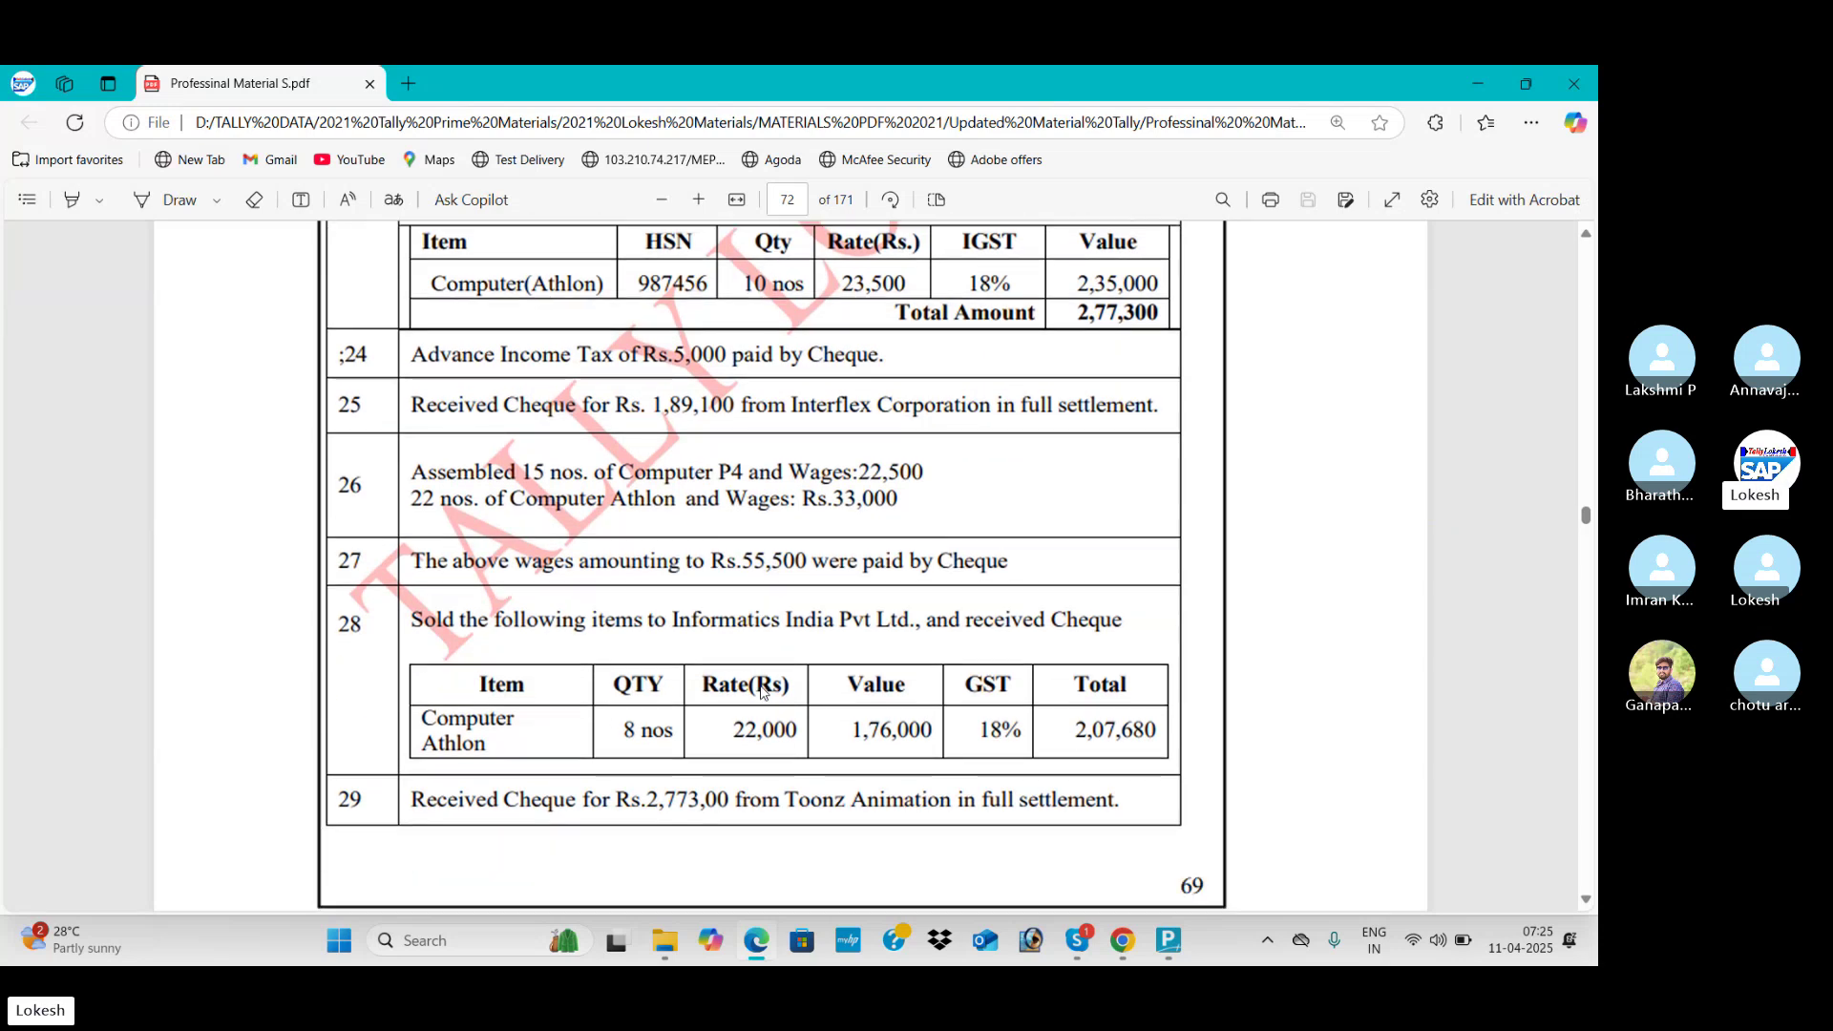
scroll(761, 691, "down", 12)
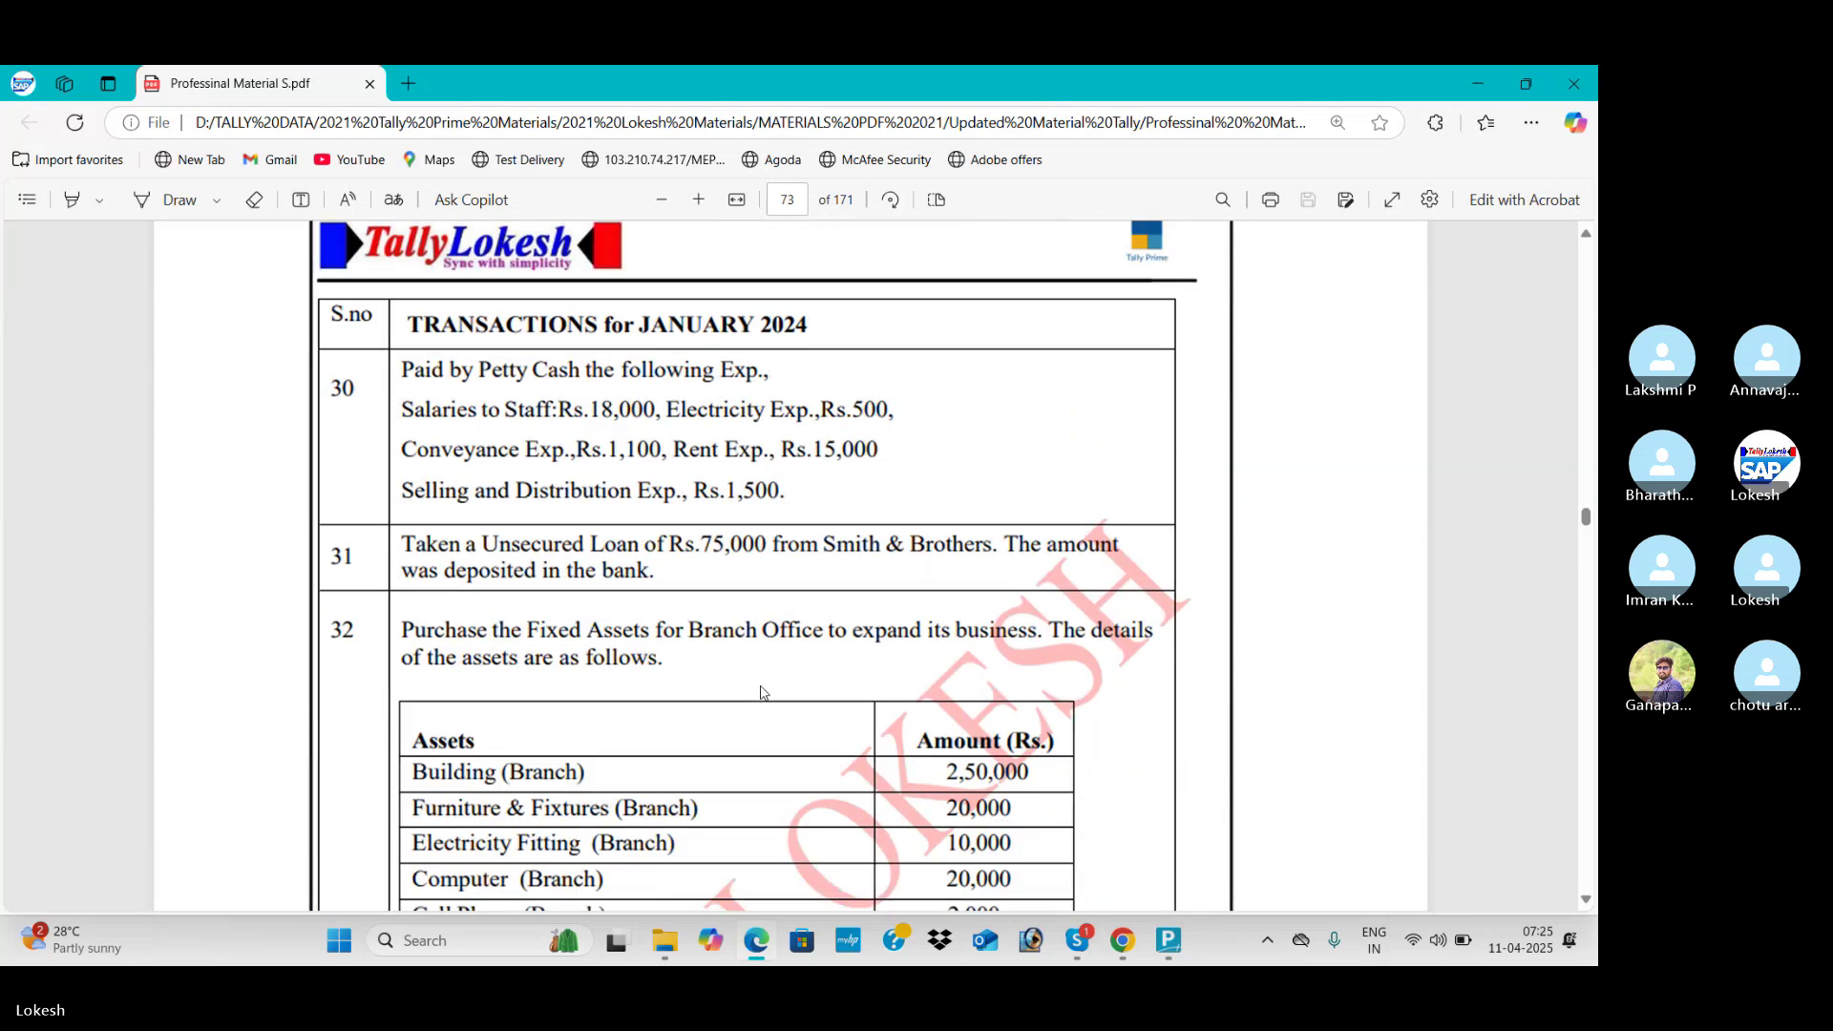
scroll(761, 691, "up", 1)
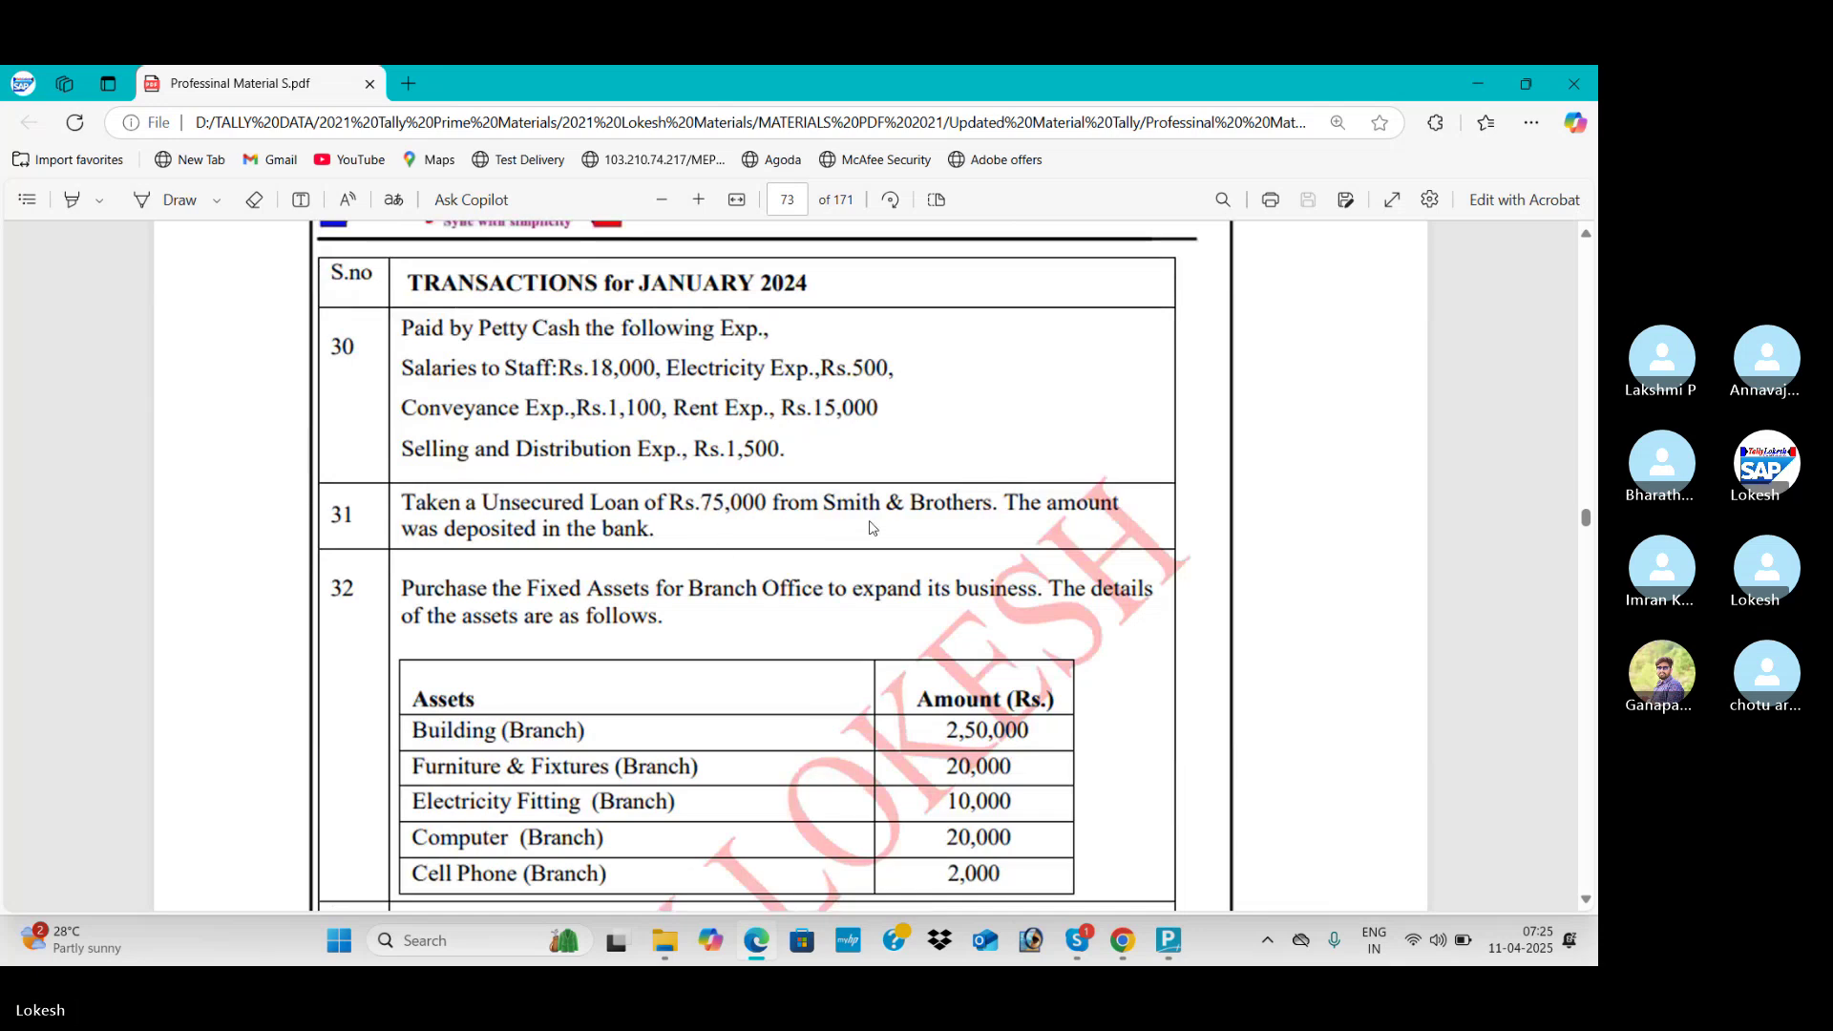
Step: Return to TallyPrime, start a Receipt voucher and create the ledger Smith and Brothers under Loans (Liability)
key("alt+Tab")
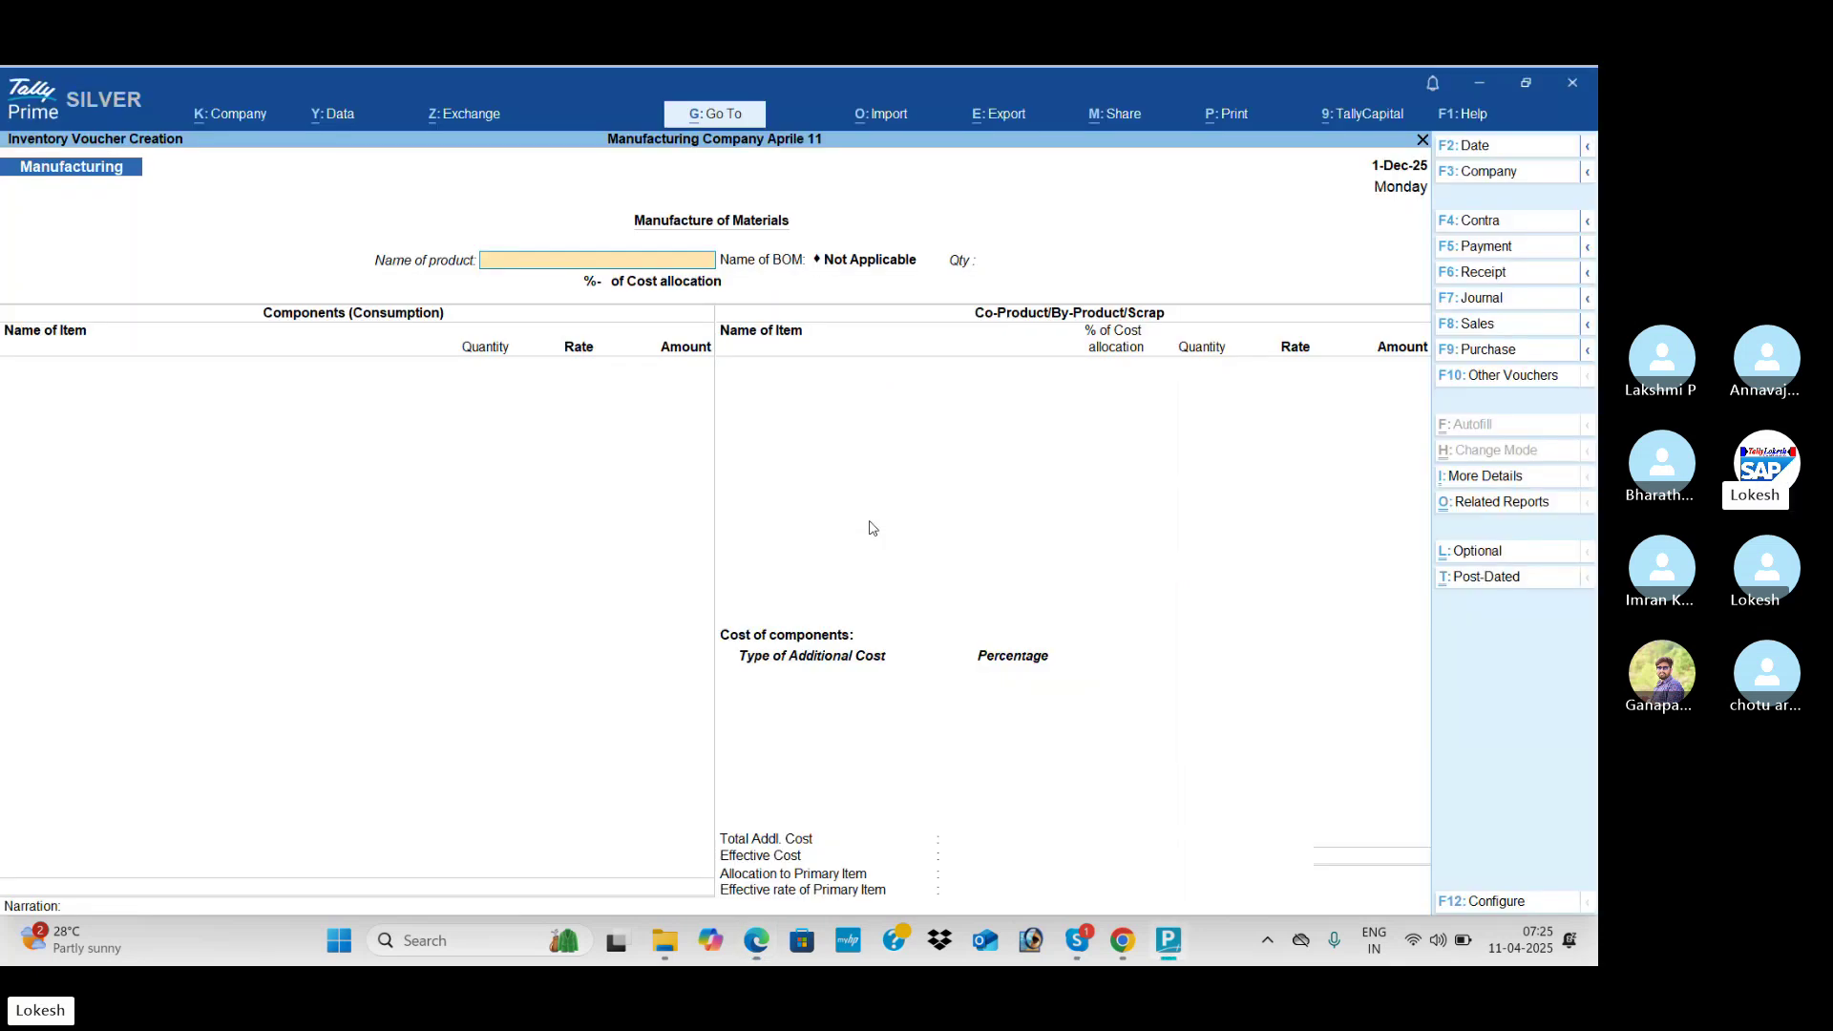
left_click(1506, 275)
key("alt+c")
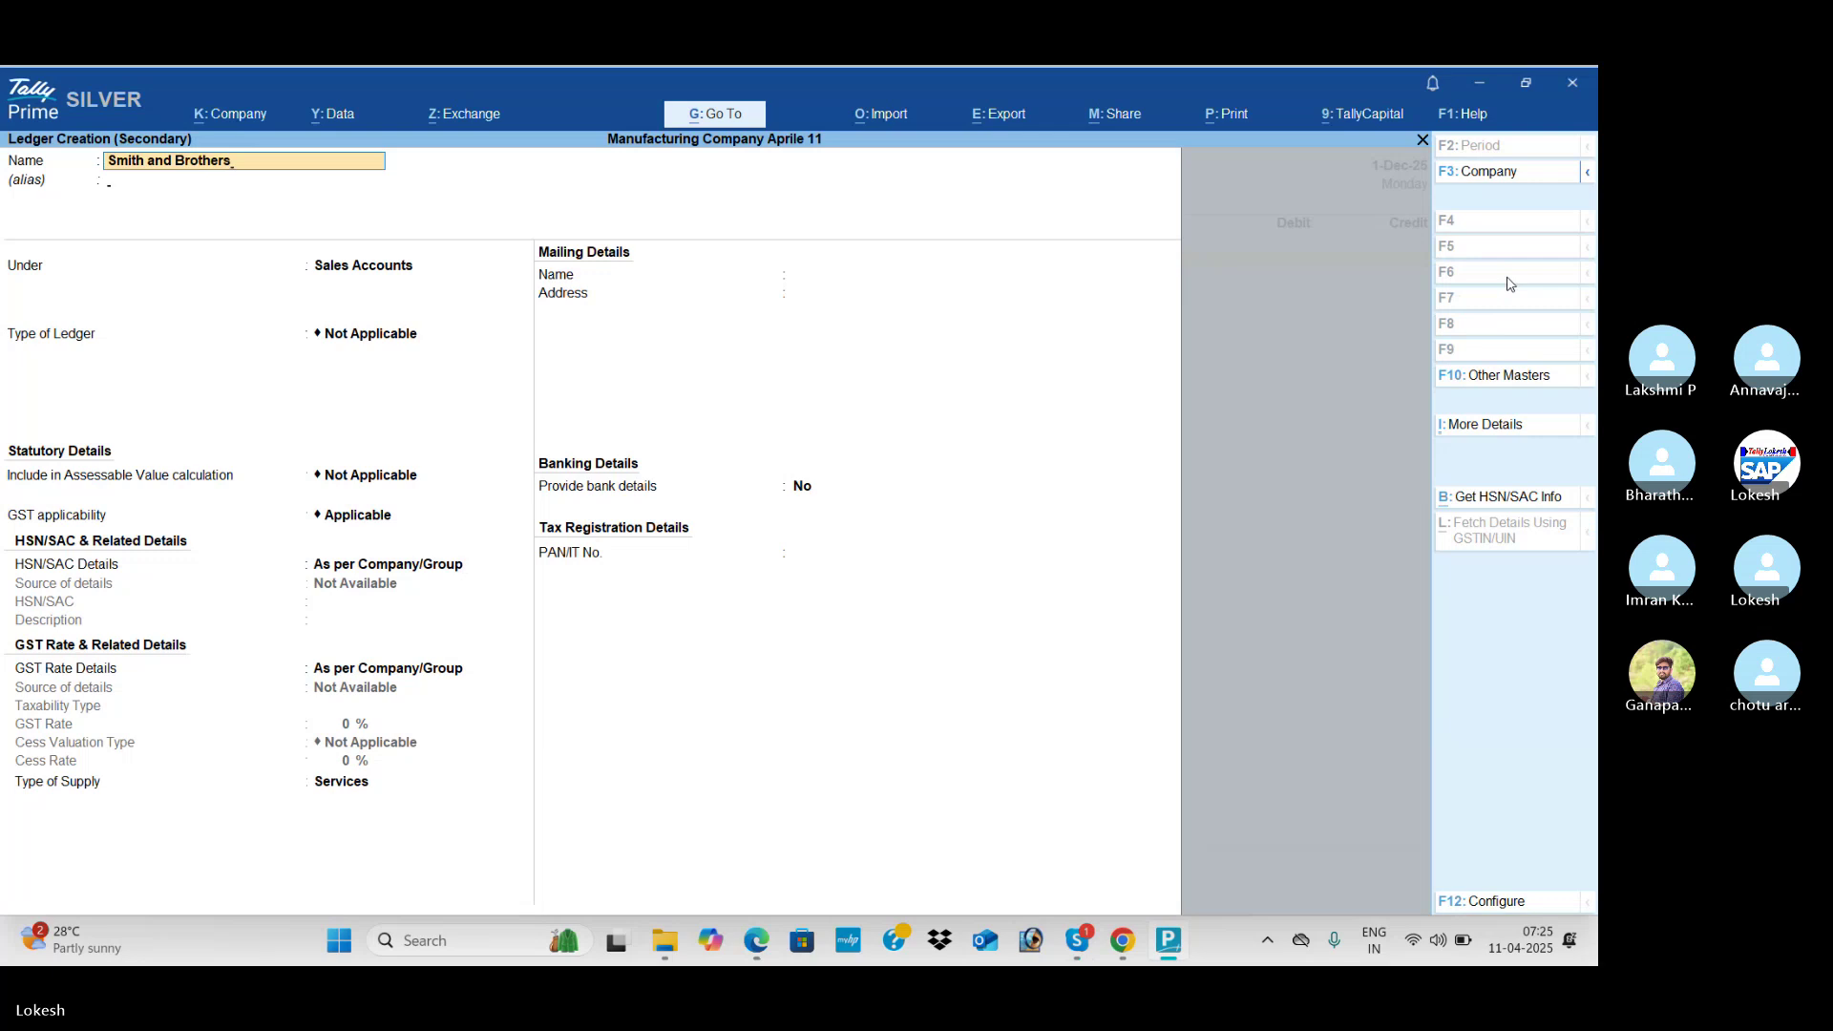
key("Return")
key("Return")
type("Lo")
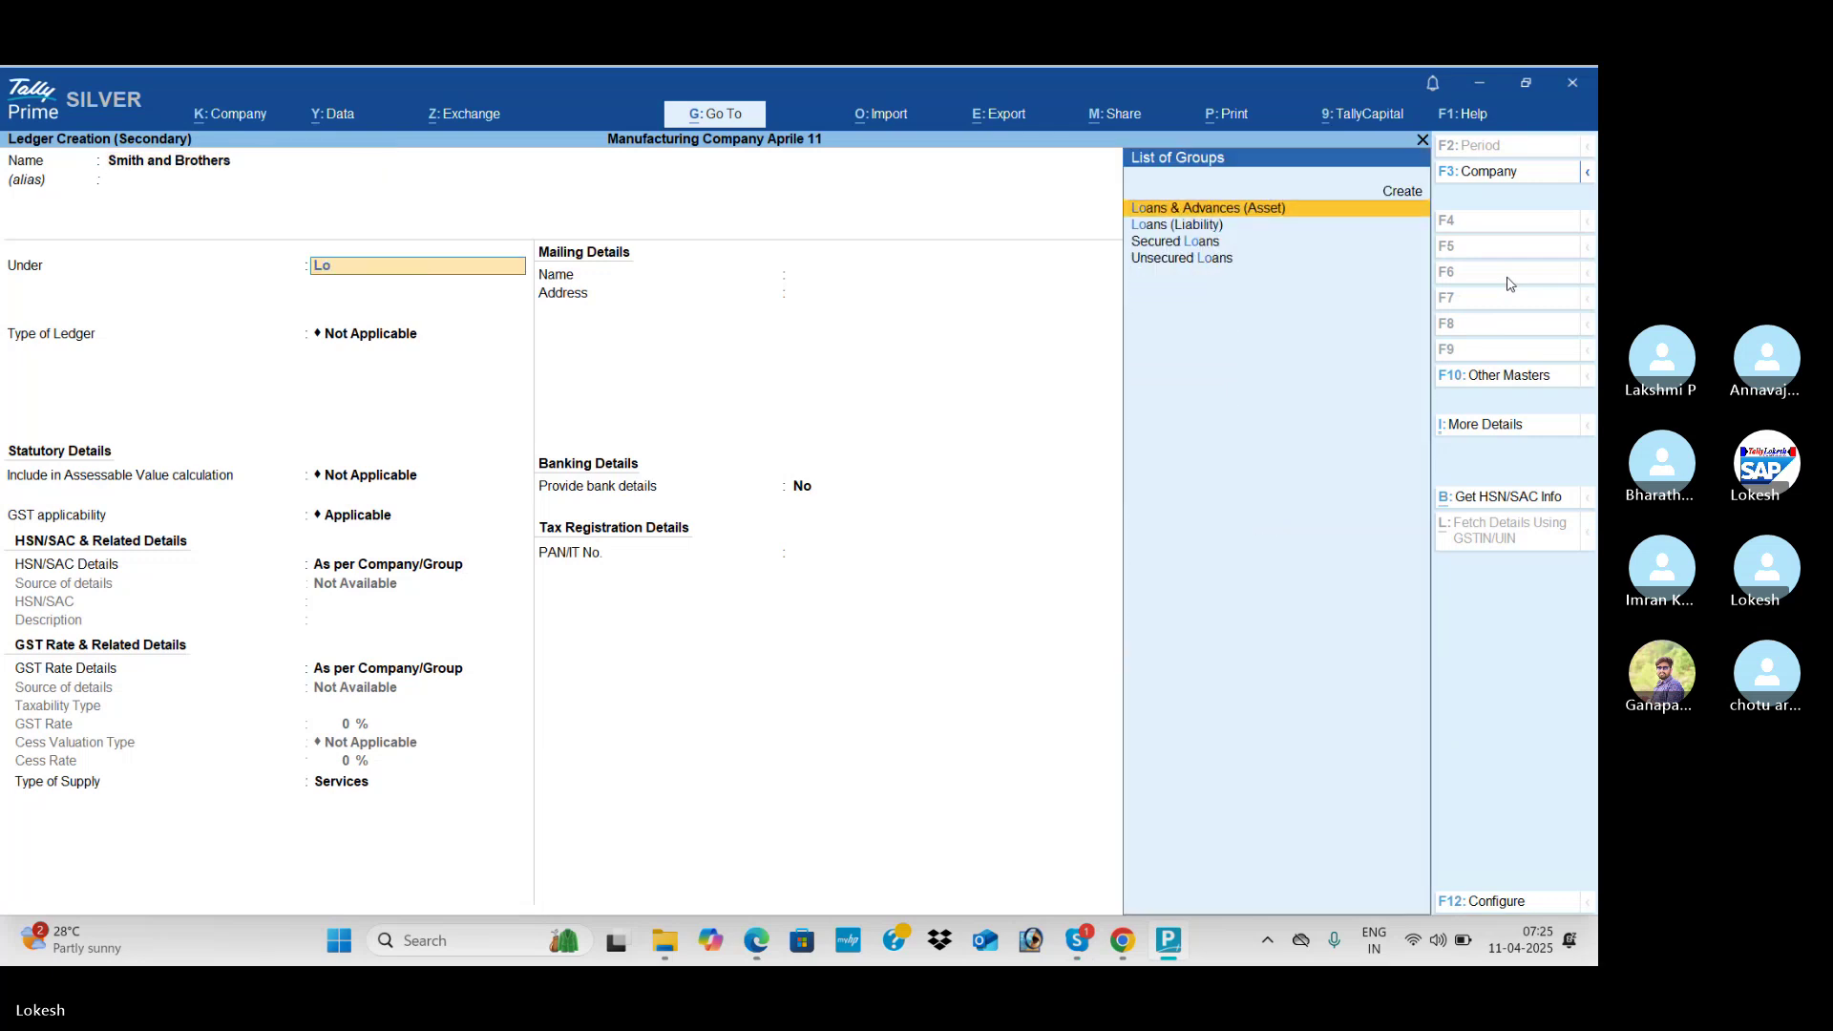
key("Down")
key("Return")
key("ctrl+a")
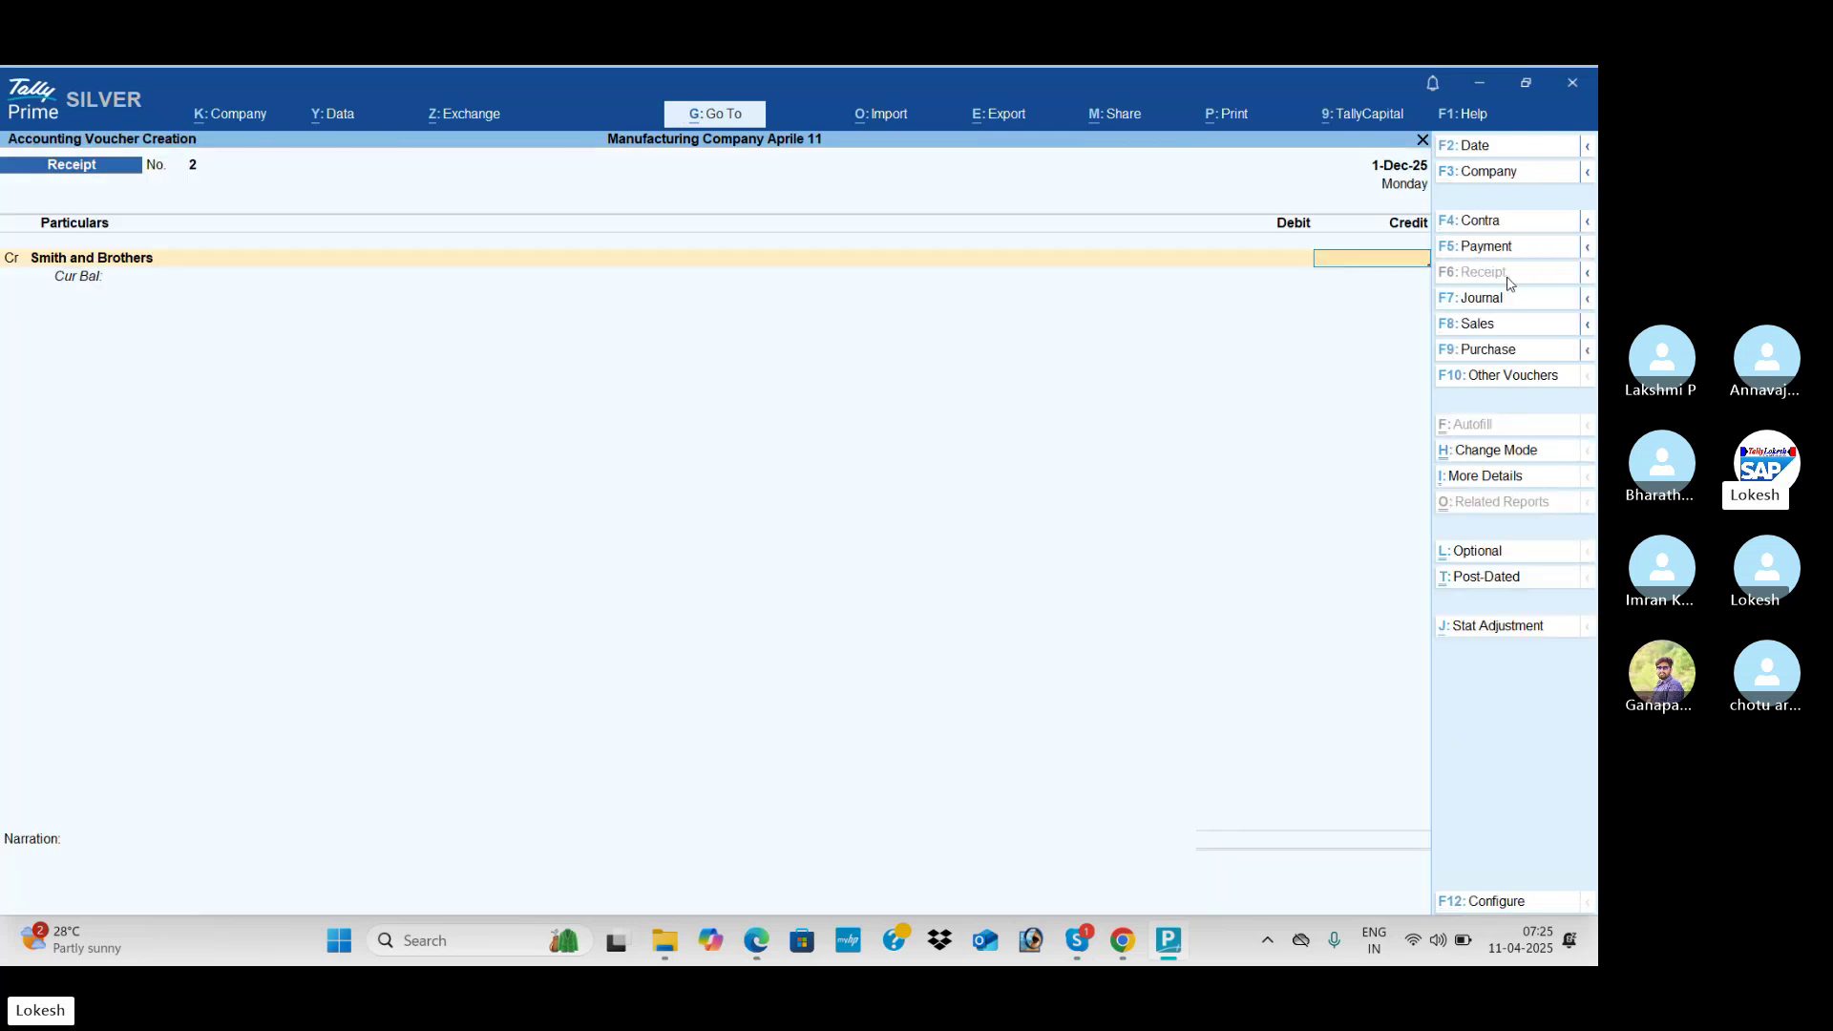
Step: Credit Smith and Brothers with 75,000, debit Hdfc Bank for the same amount and save the receipt voucher
key("alt")
key("alt+Tab")
key("alt+Tab")
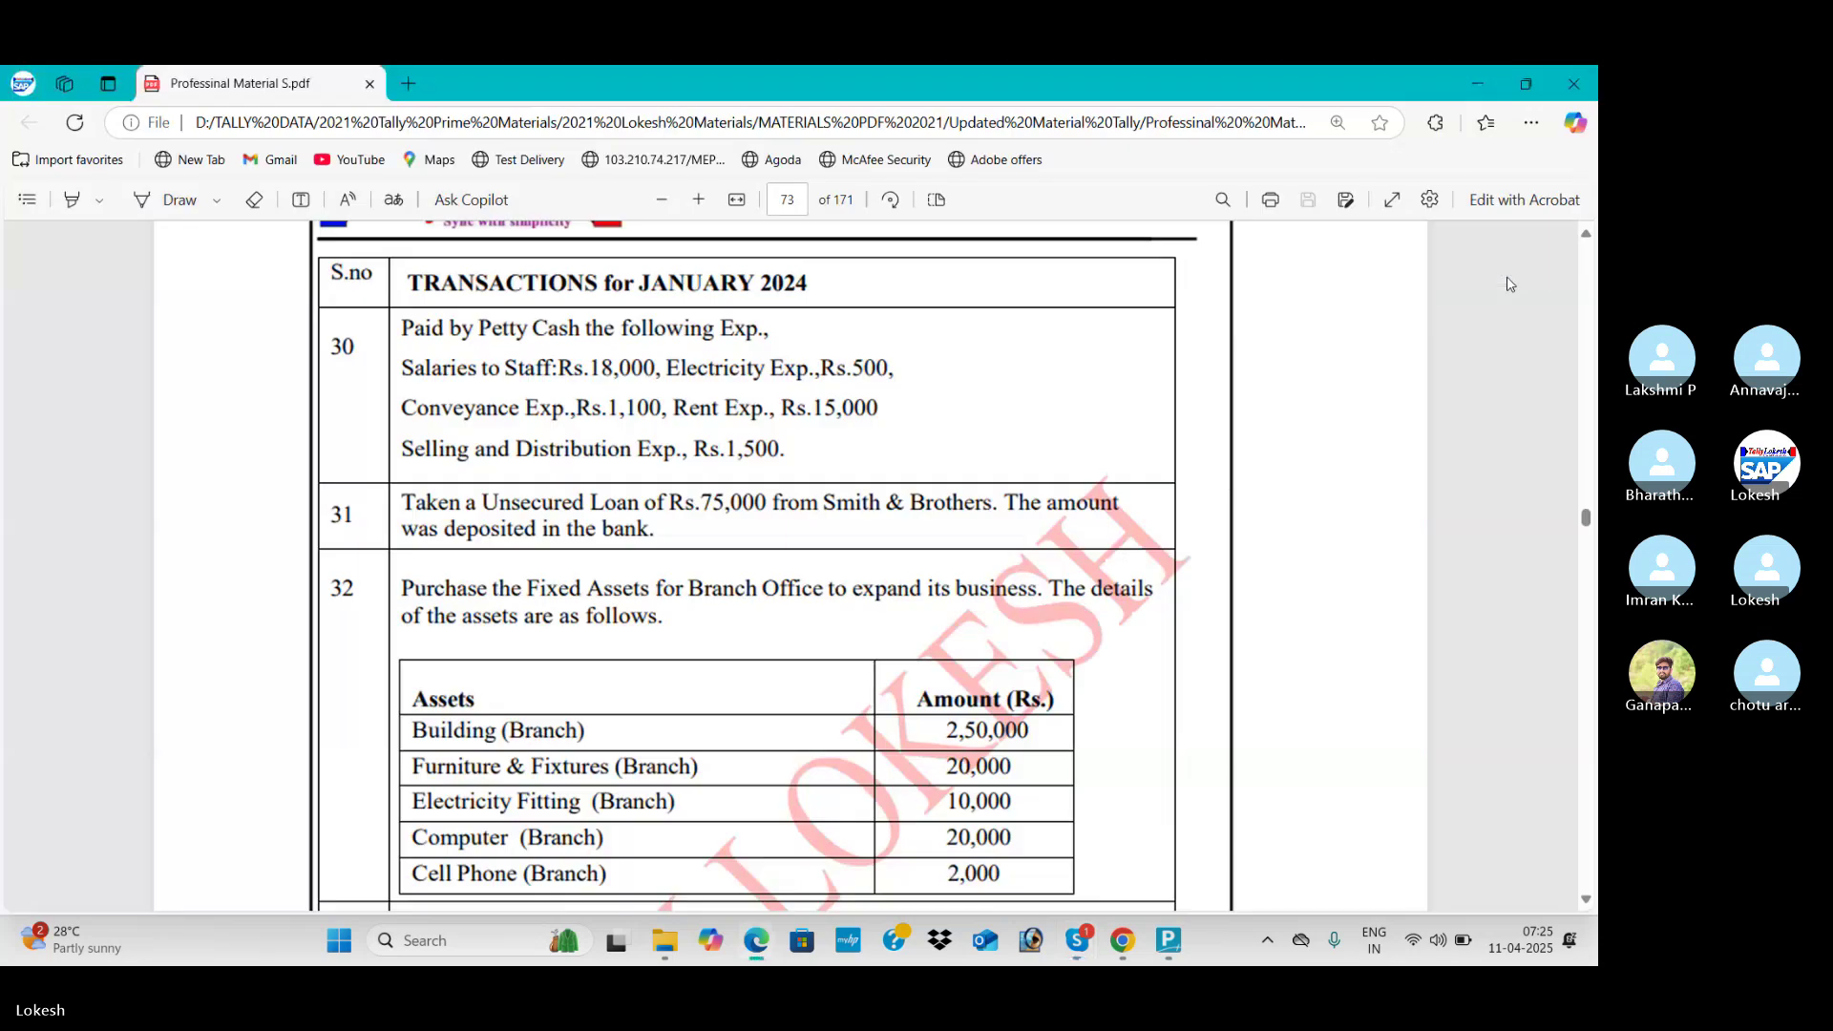
key("alt+Tab")
type("7")
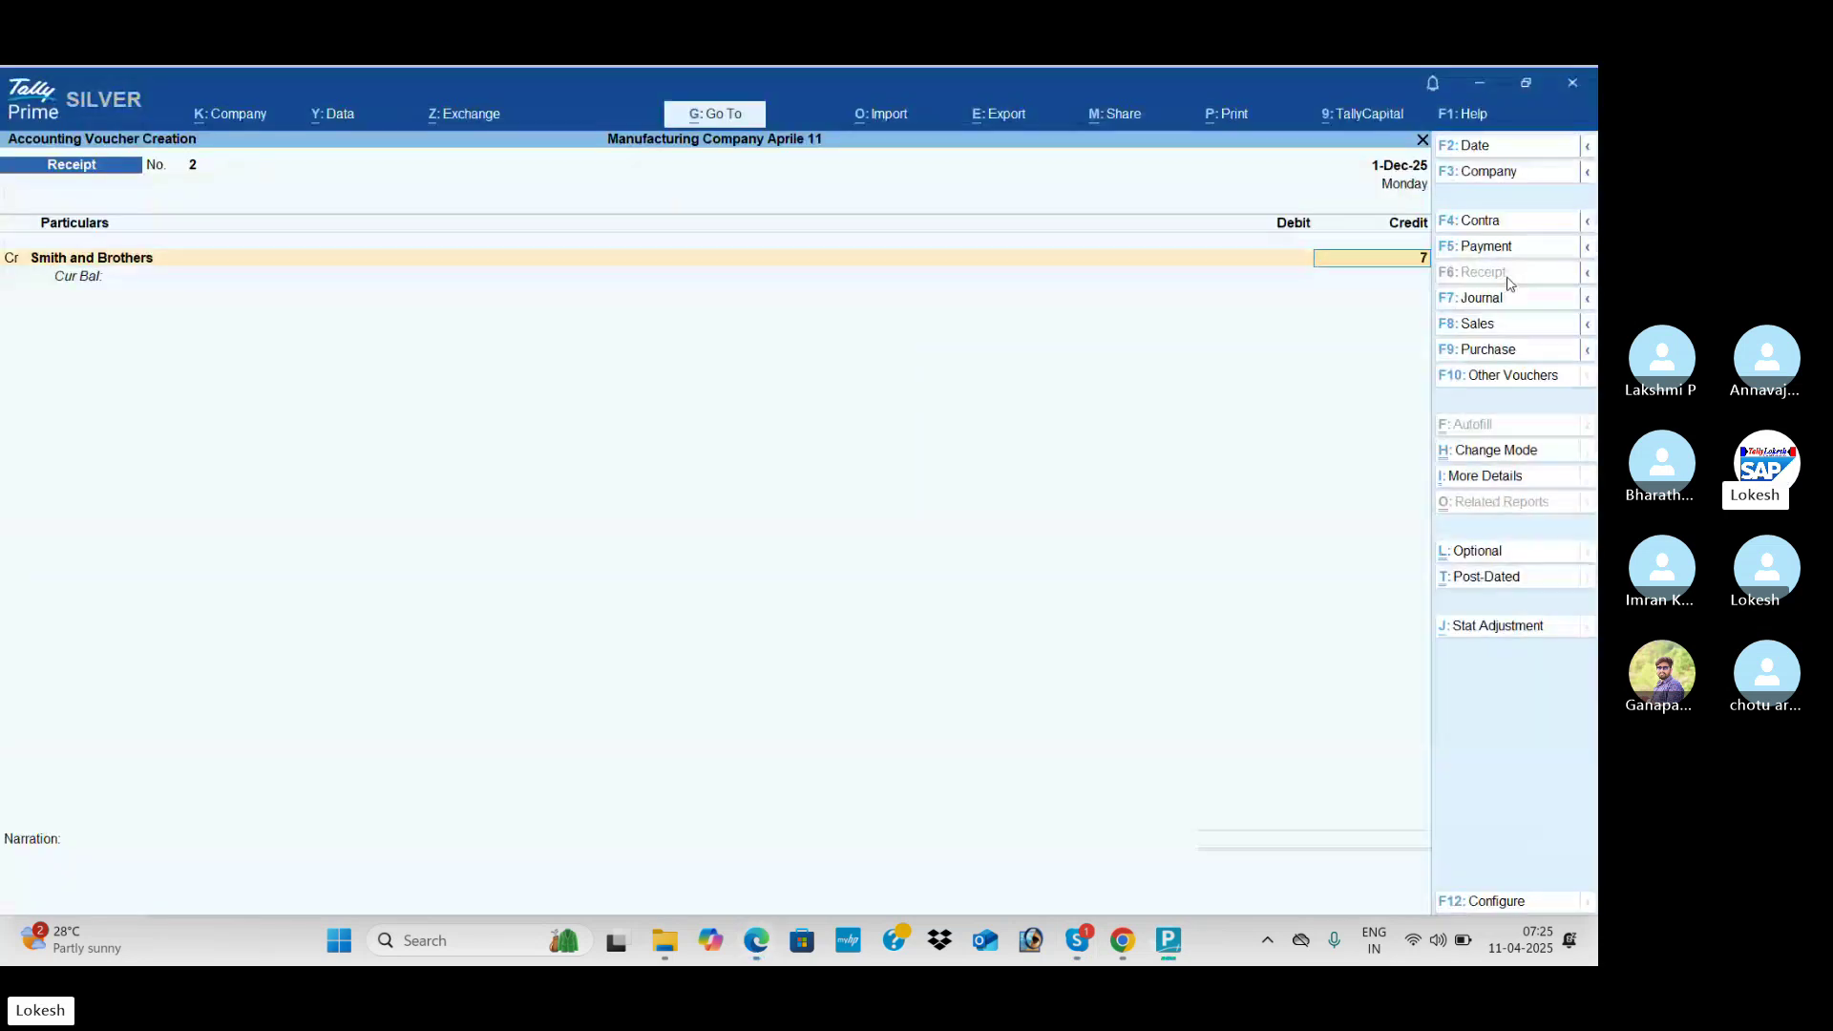
type("5000")
key("Return")
key("alt+Tab")
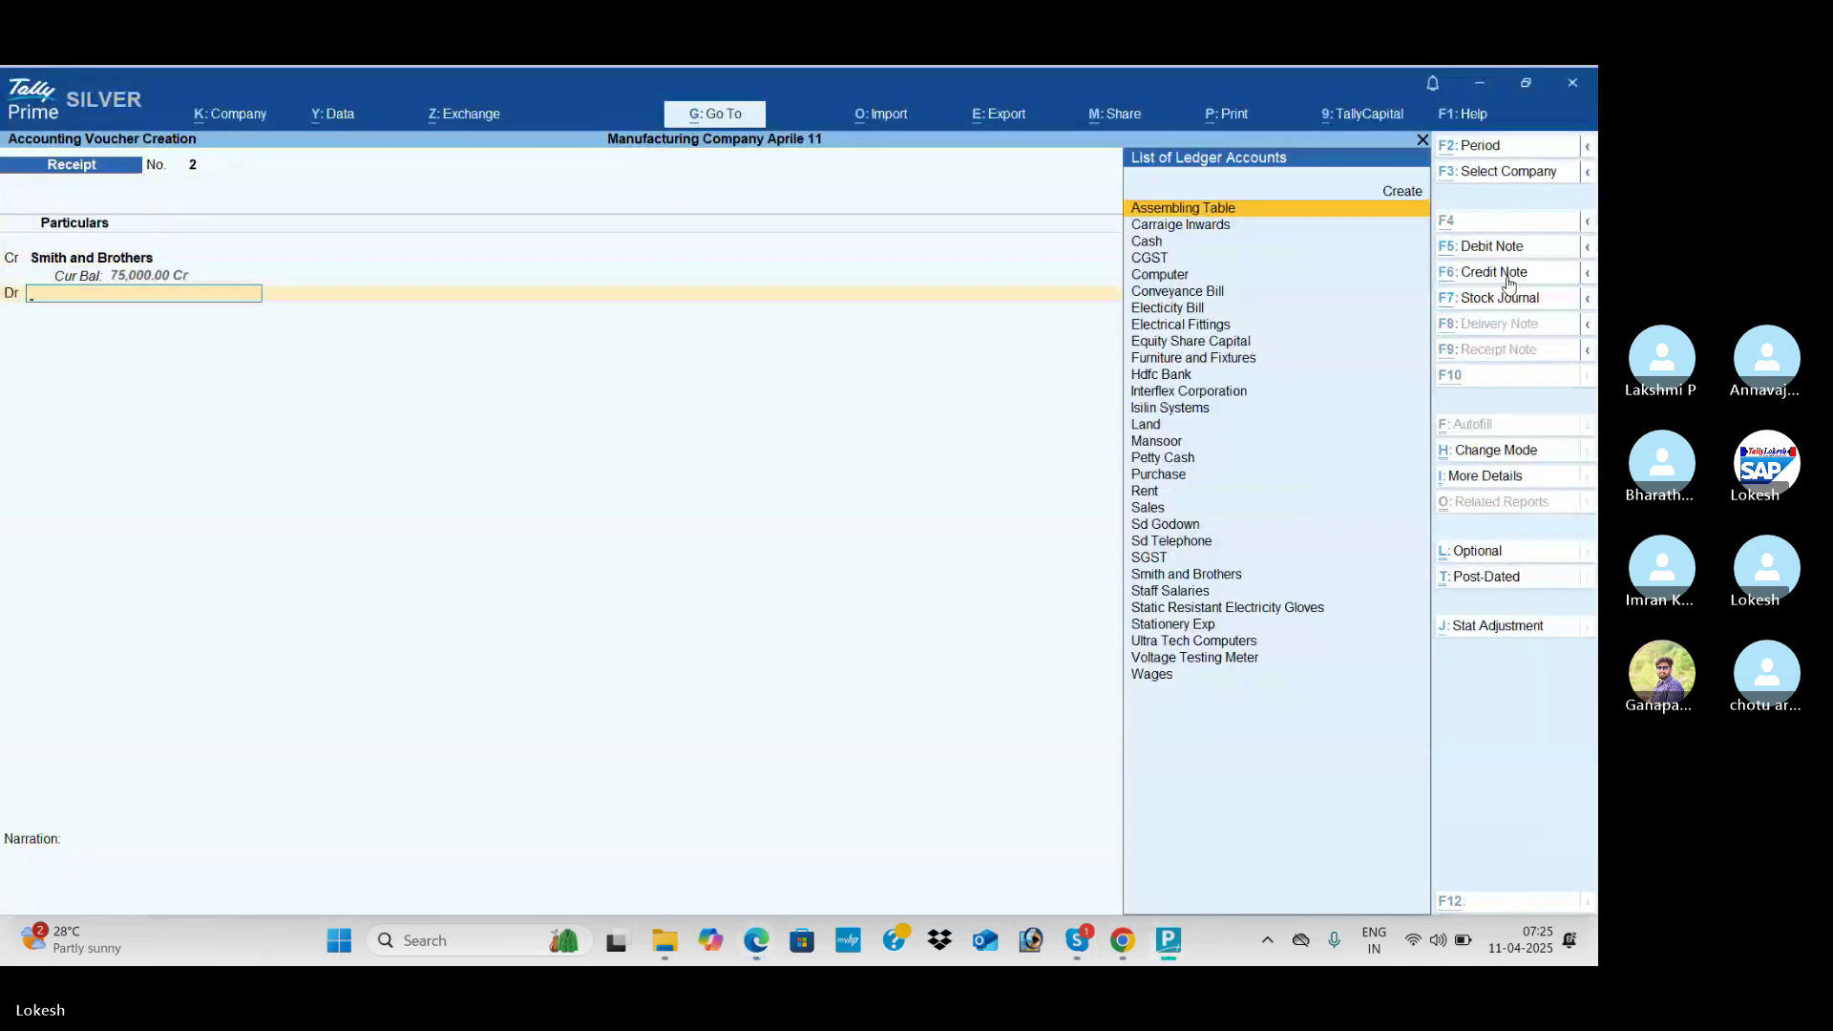
key("alt+Tab")
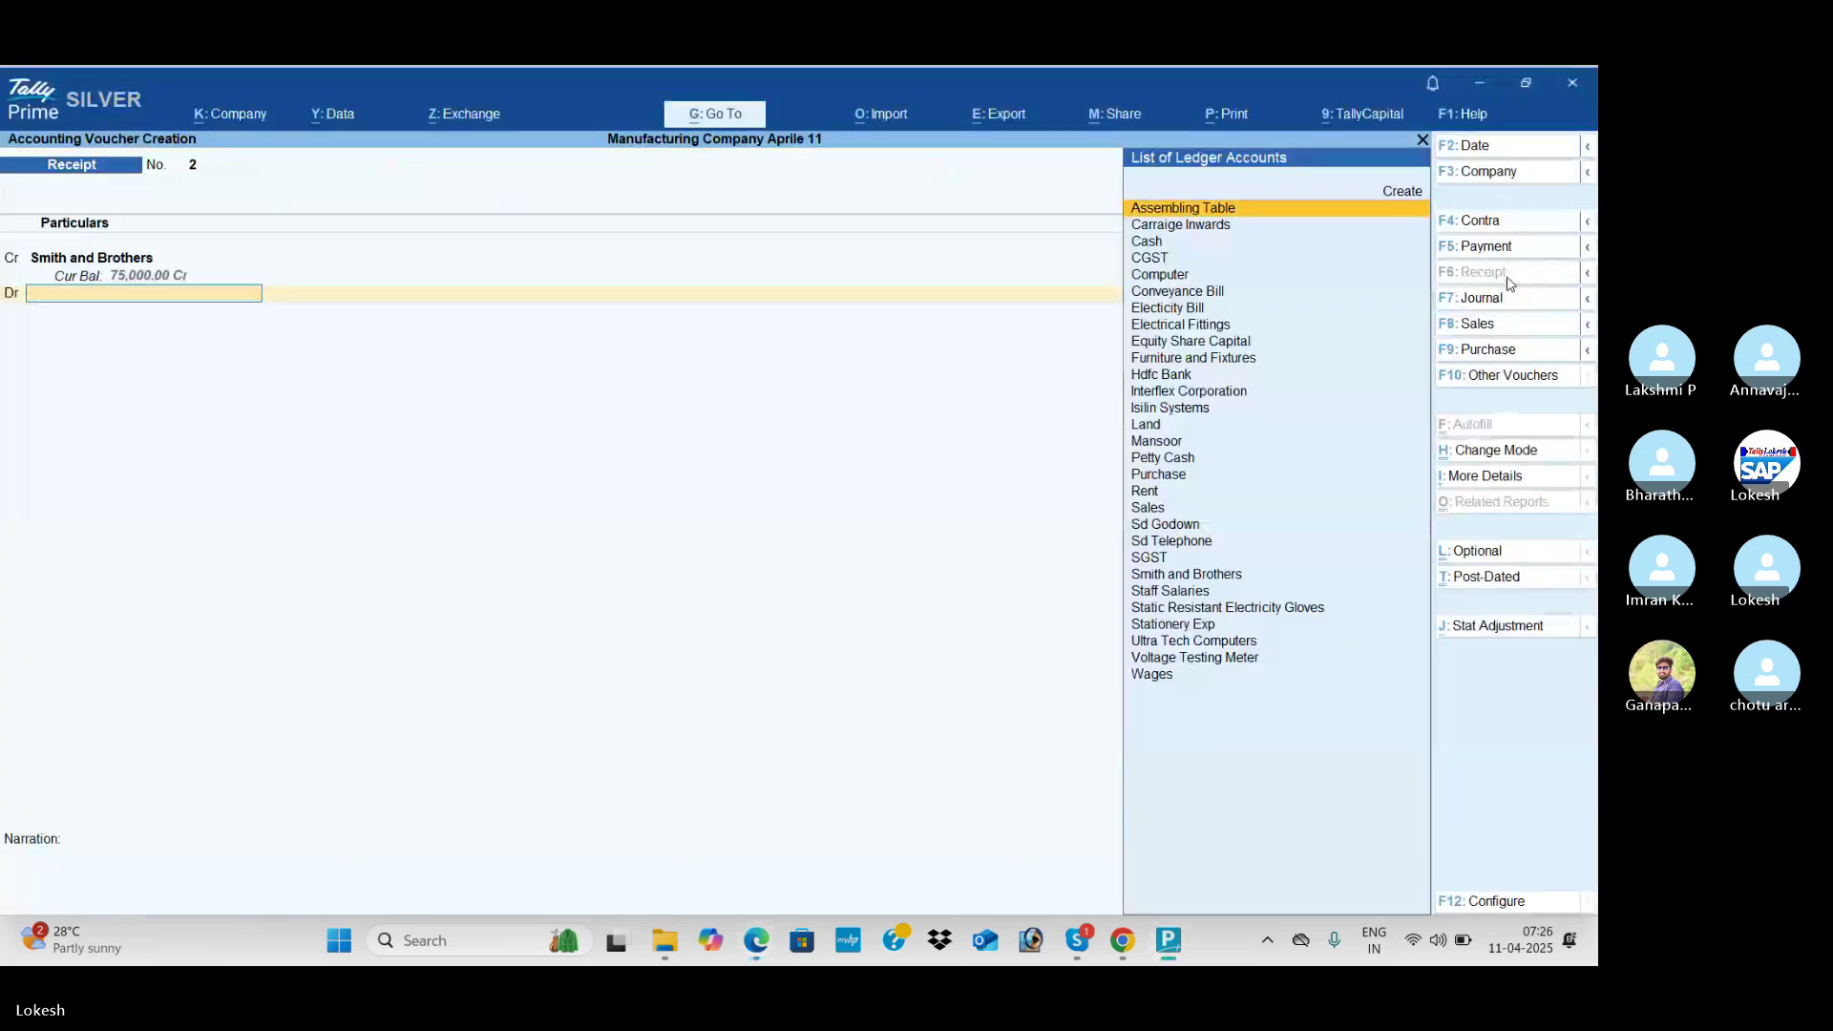
key("Return")
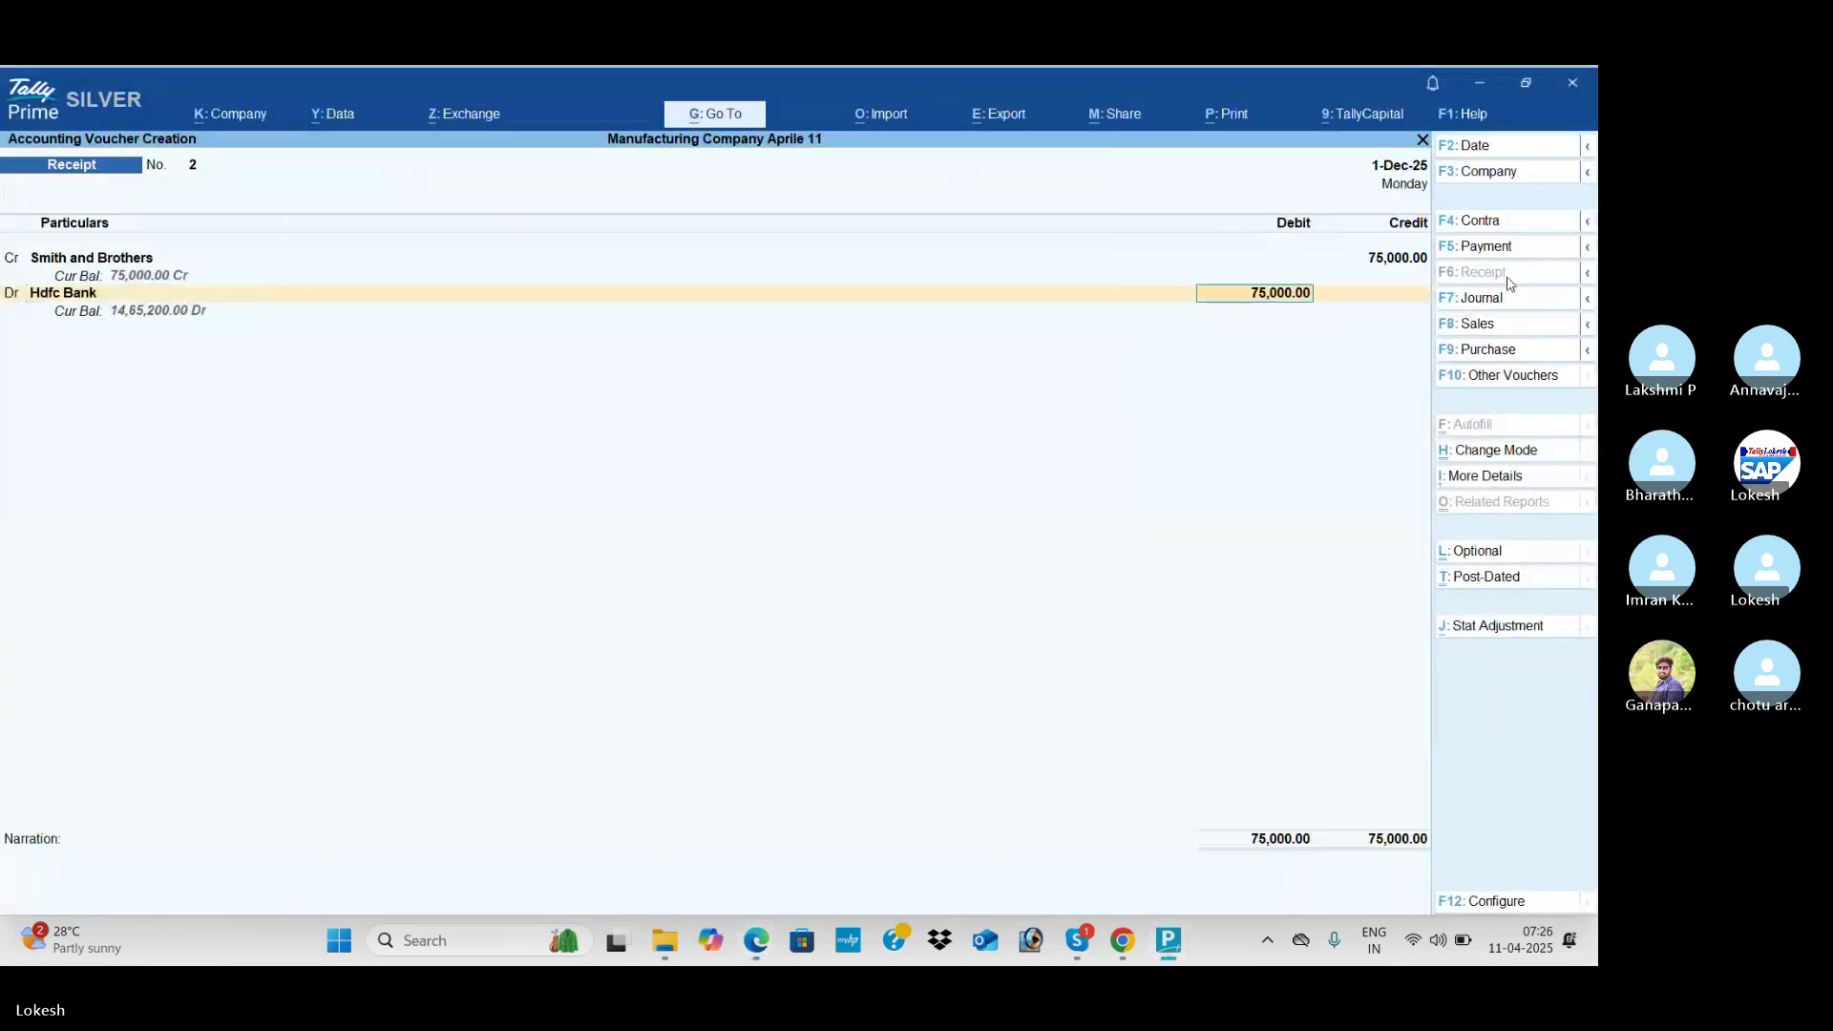
key("Return")
key("Return")
Step: Read the branch fixed asset purchases of exercise 32 in the PDF, then start a Journal voucher in TallyPrime
key("alt+Tab")
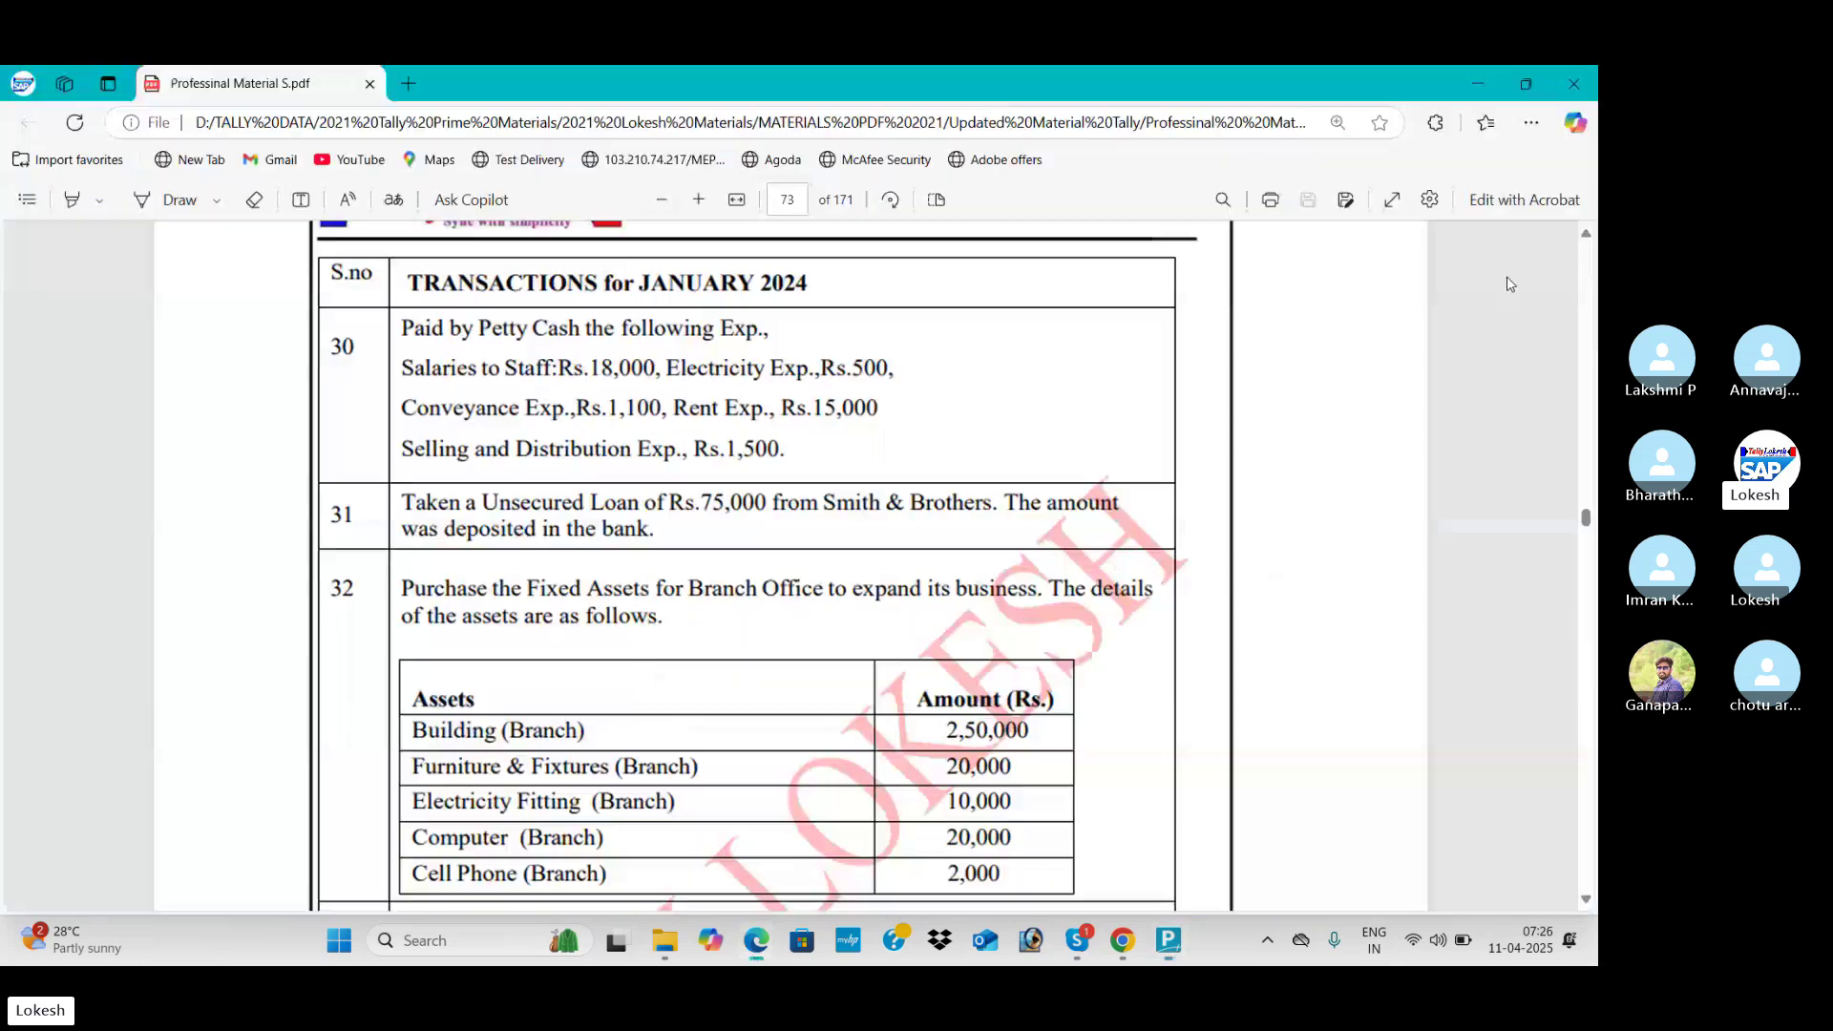
scroll(1508, 283, "down", 4)
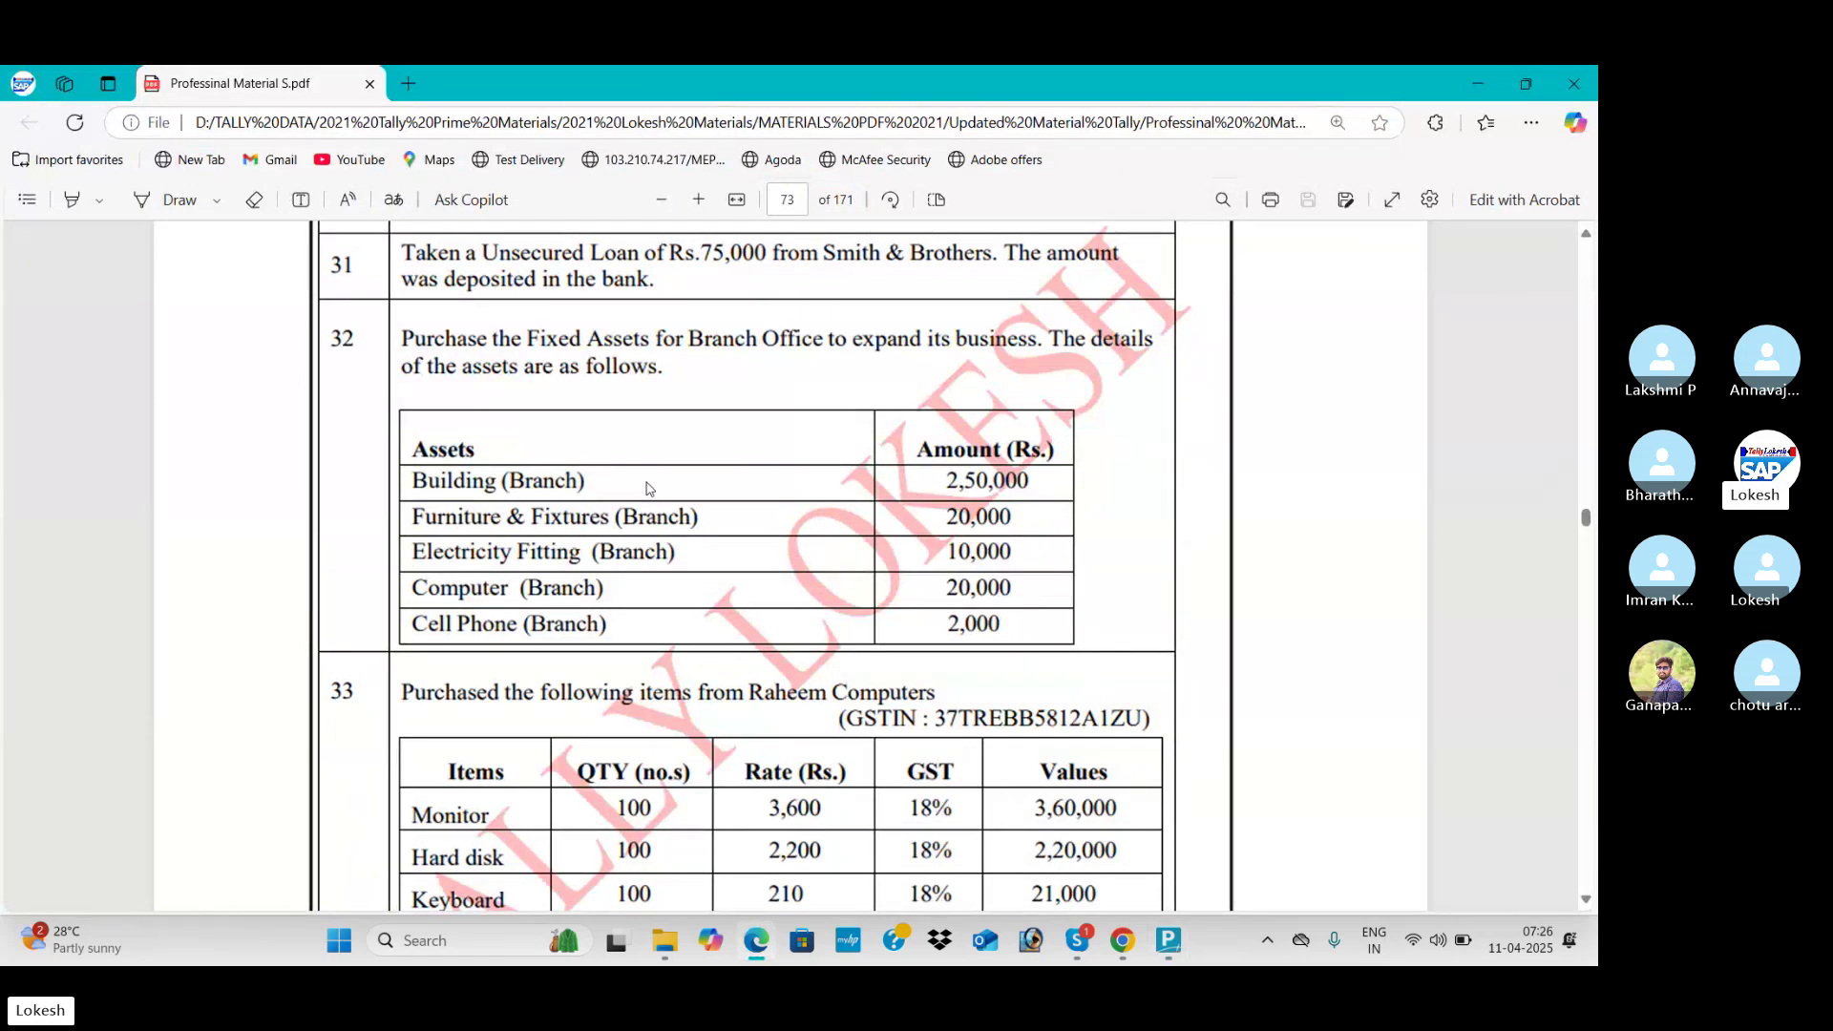
key("alt+Tab")
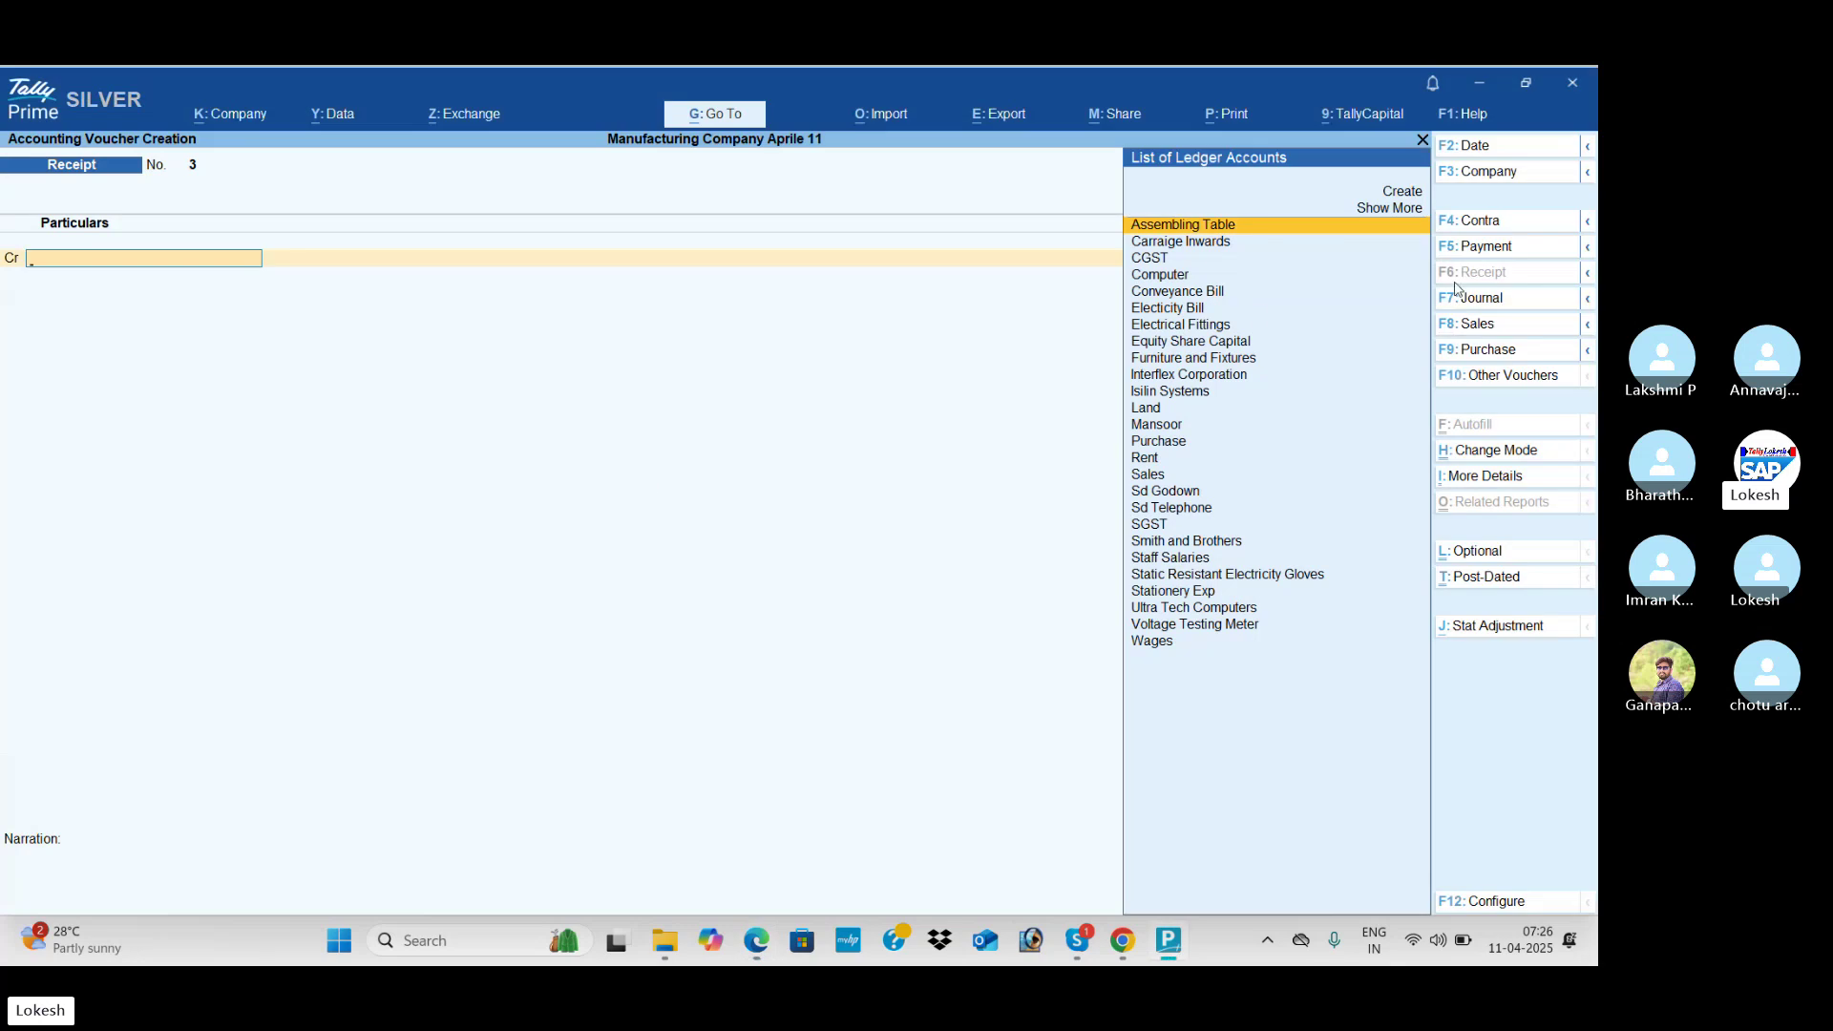
left_click(1485, 298)
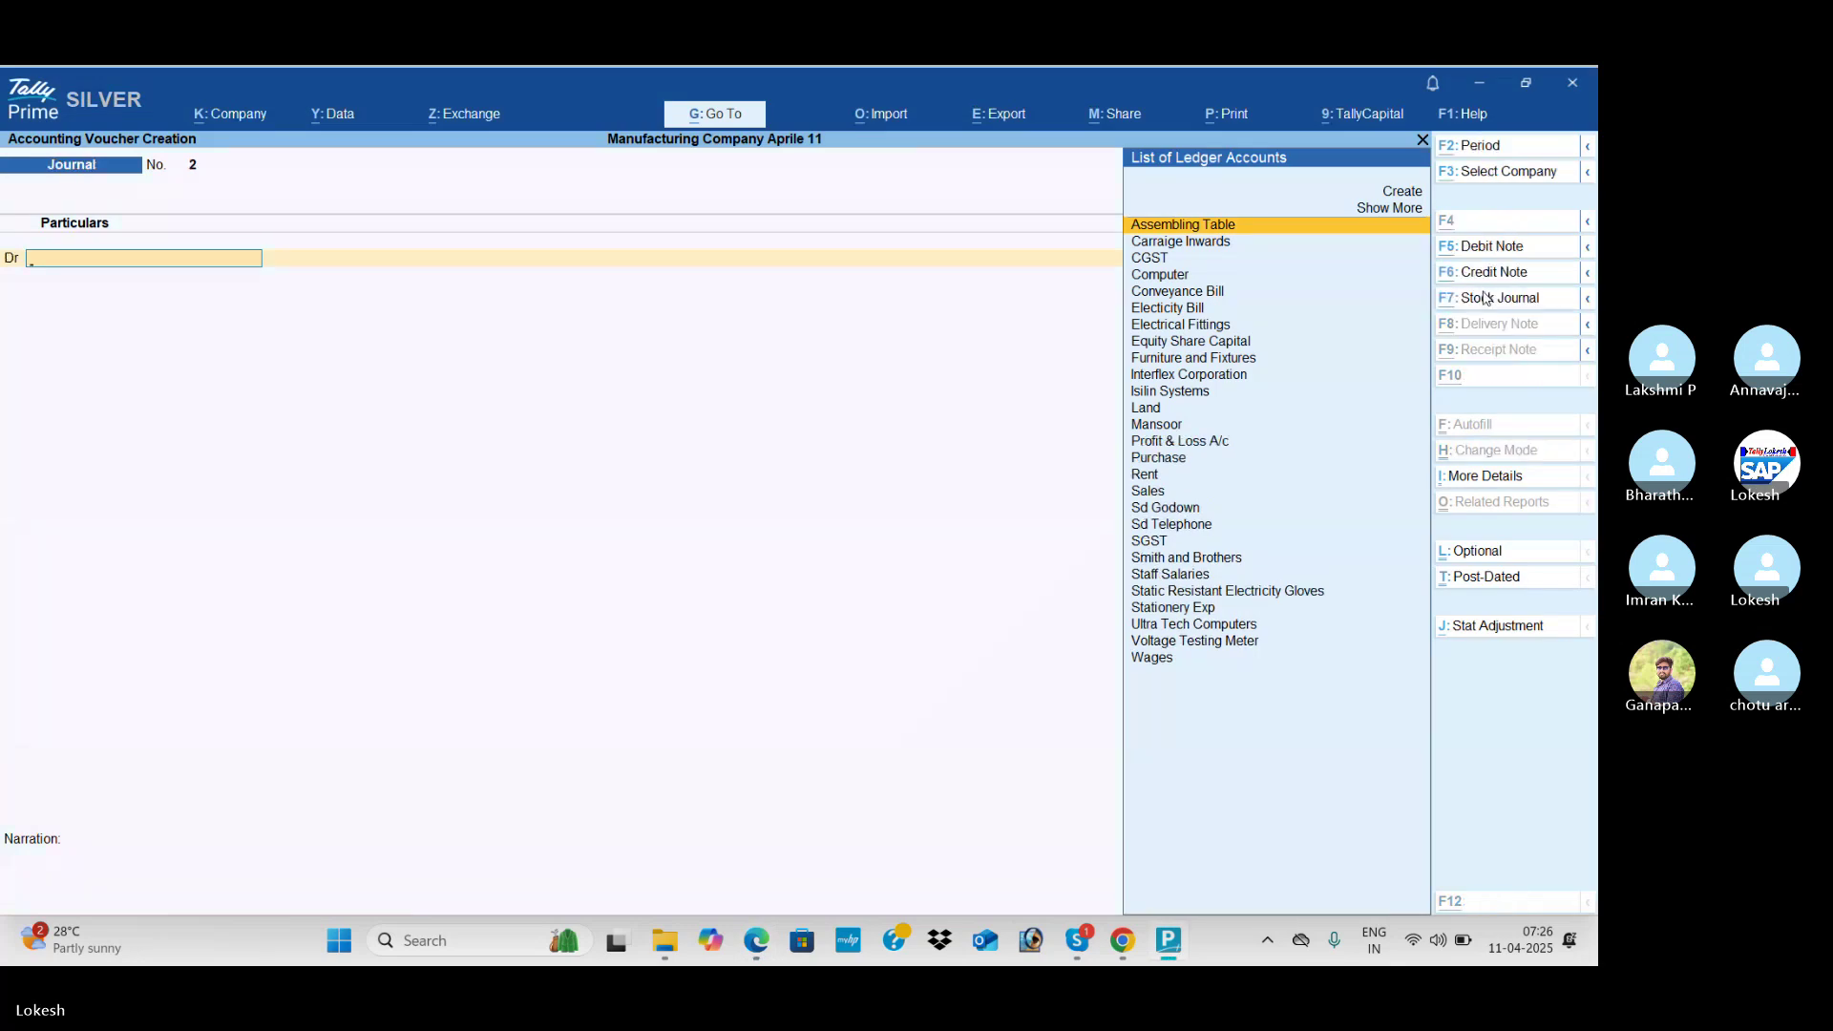
Step: Create the ledger Building Branch under Fixed Assets for the journal's first debit line
key("alt+c")
key("alt+Tab")
key("alt+Tab")
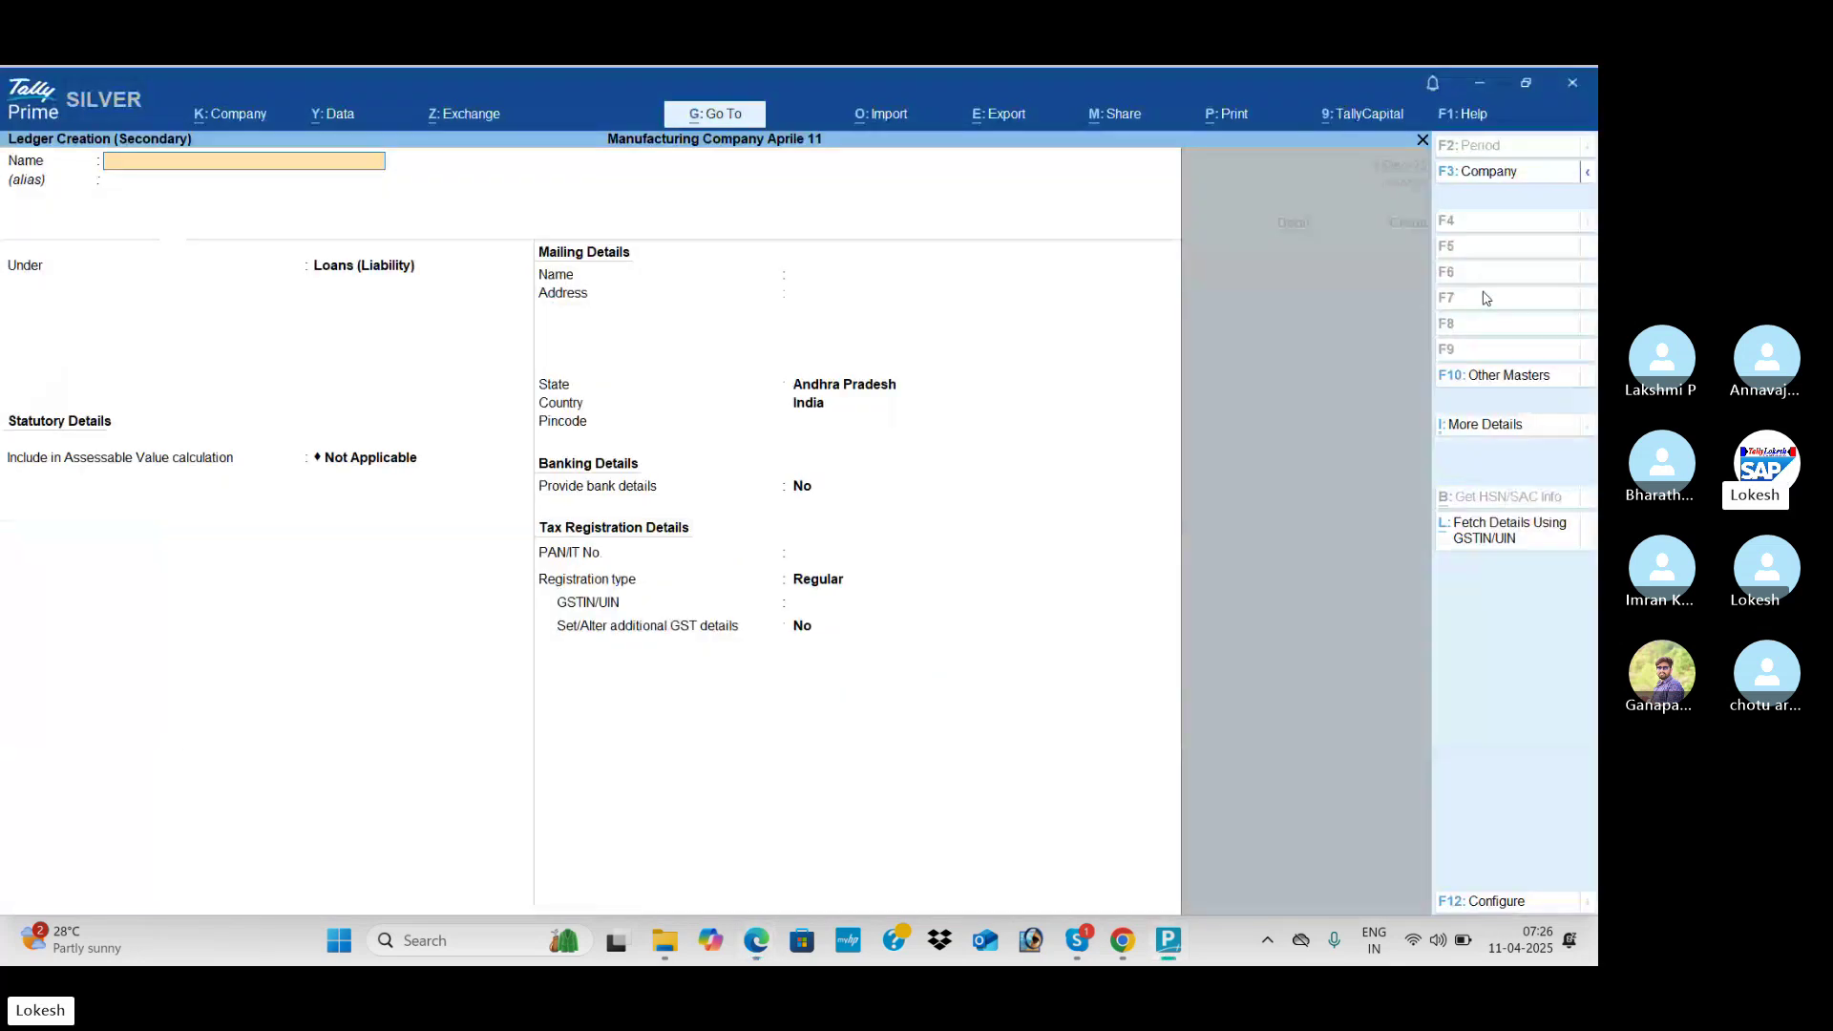
type("Building Brnah")
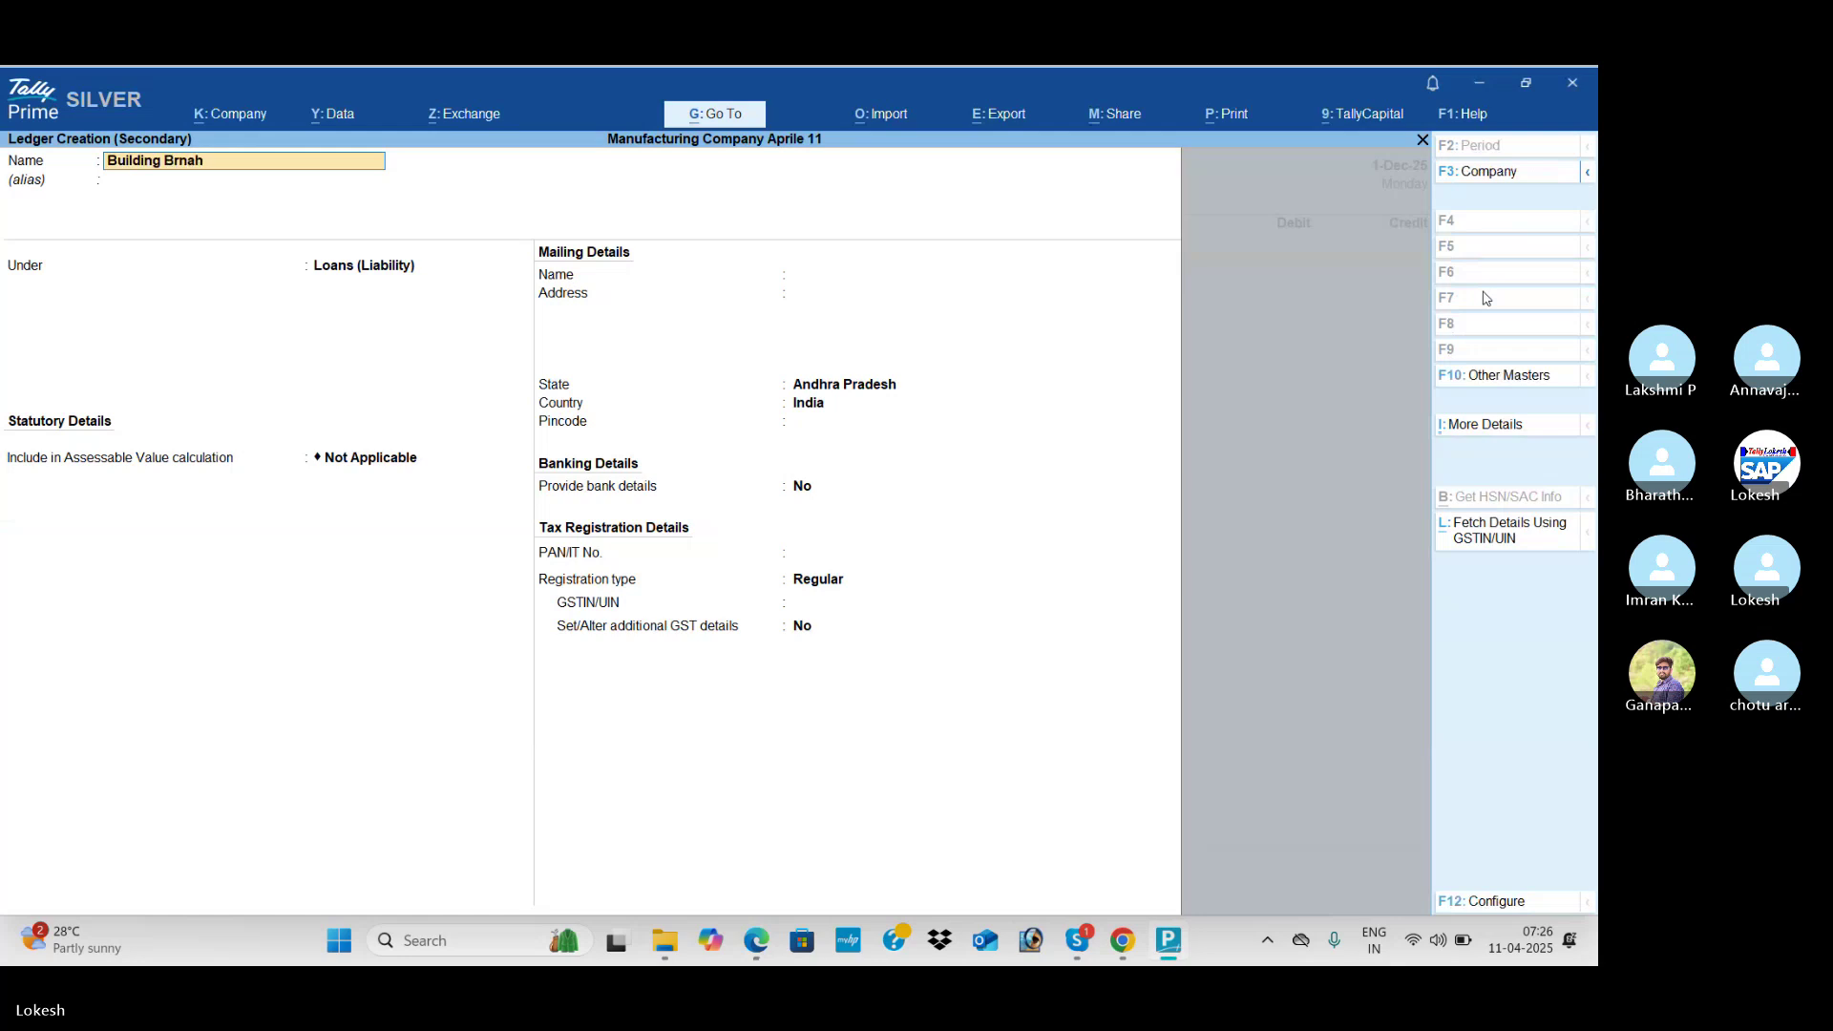
key("BackSpace")
key("BackSpace")
type("anc")
key("Return")
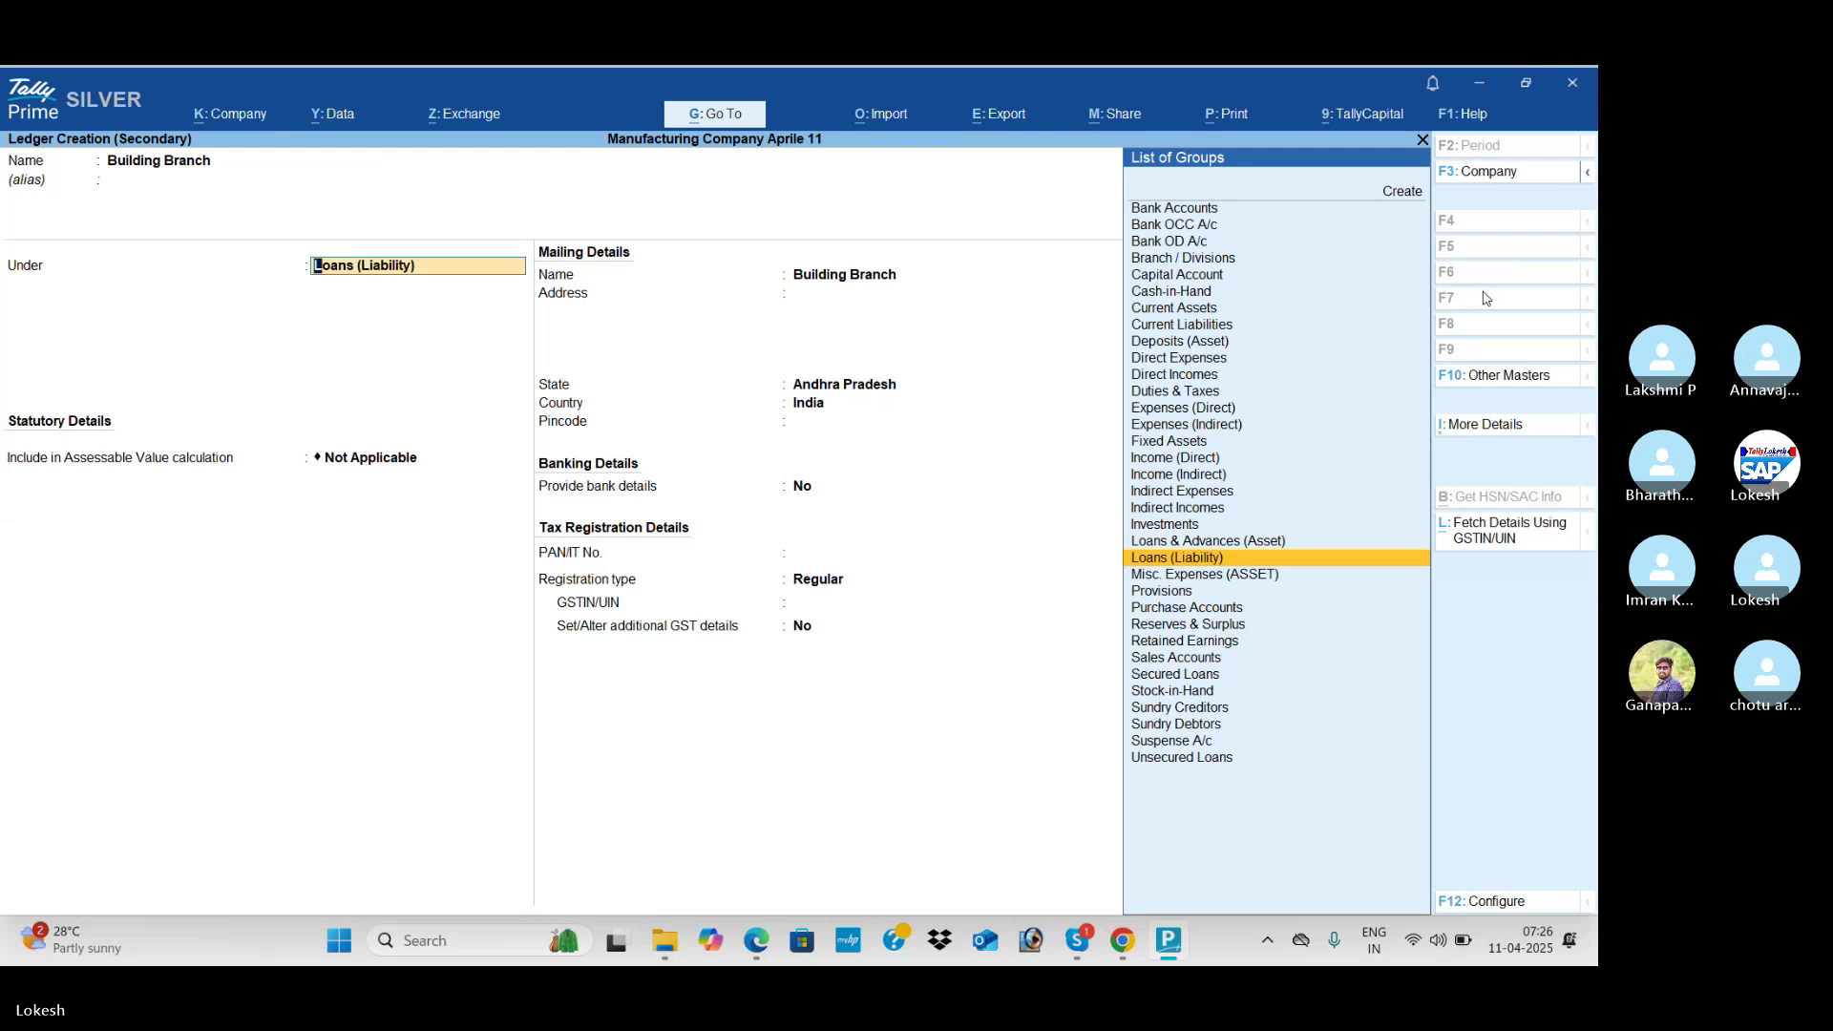
type("F")
key("Return")
key("ctrl+a")
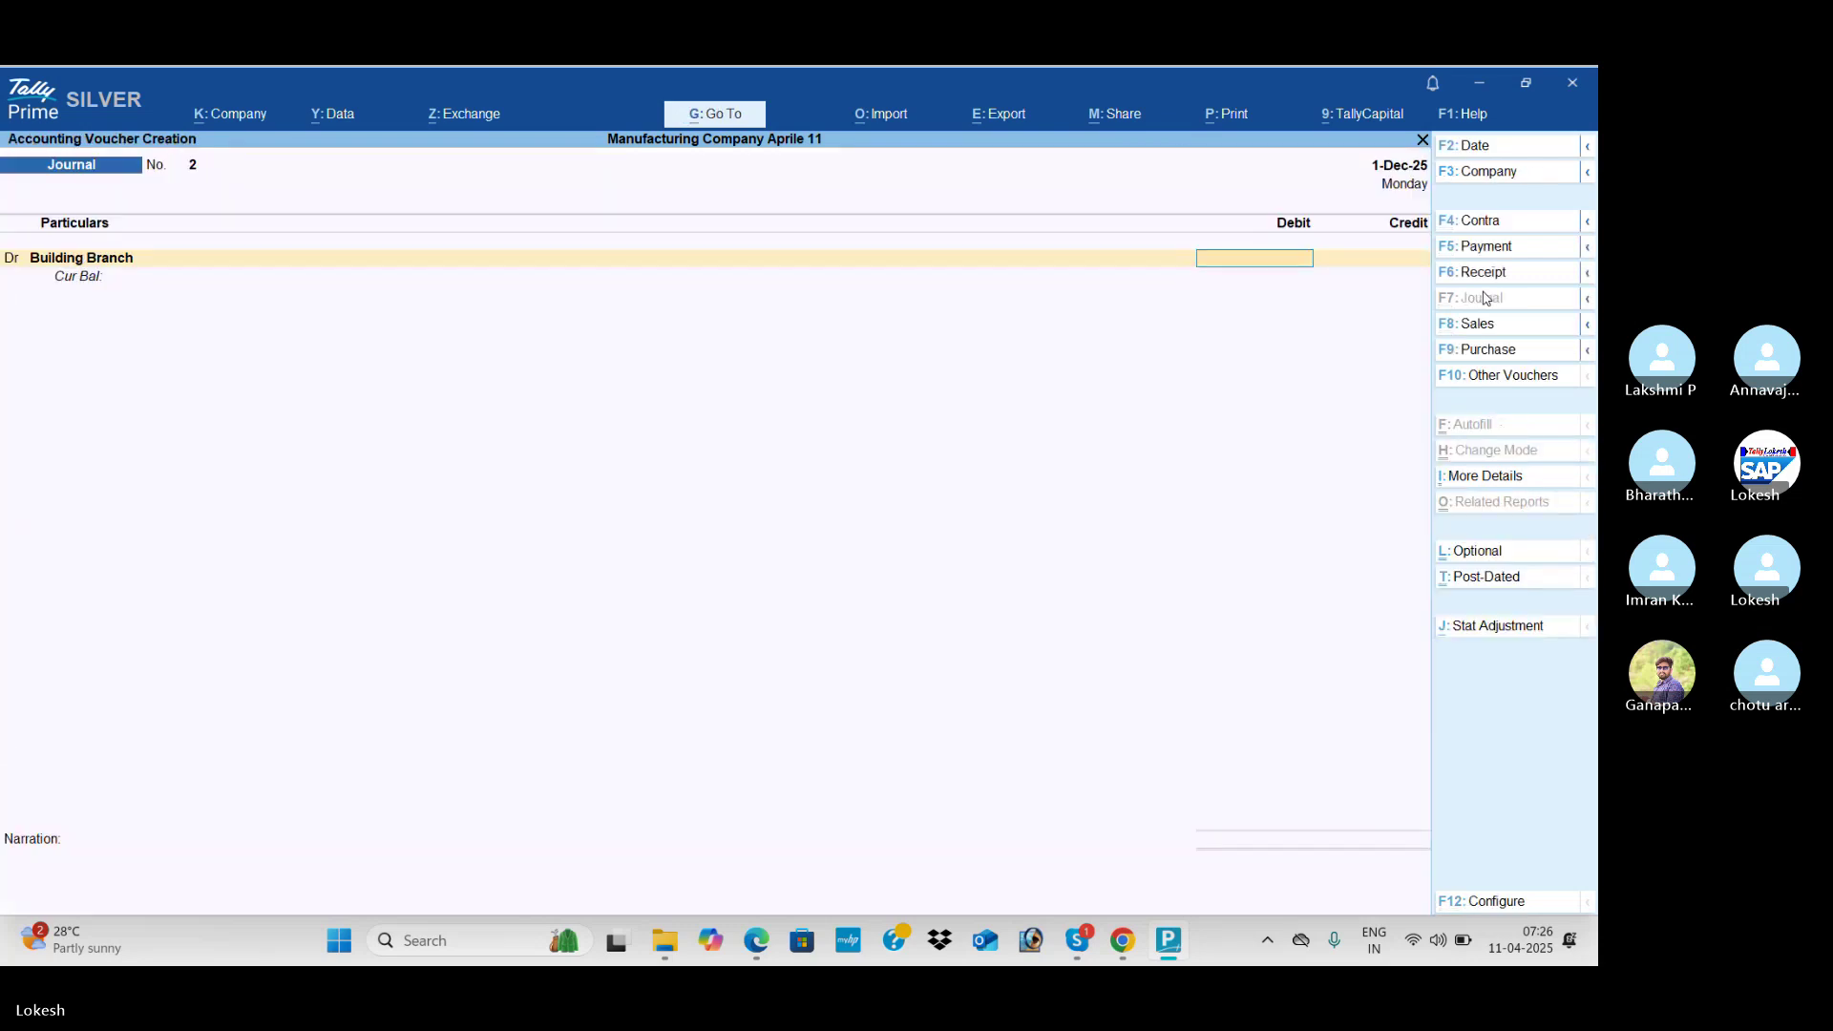
Step: Check the building amount in the PDF and debit Building Branch with 2,50,000 in the journal
key("alt+Tab")
key("alt+Tab")
type("250000")
key("Return")
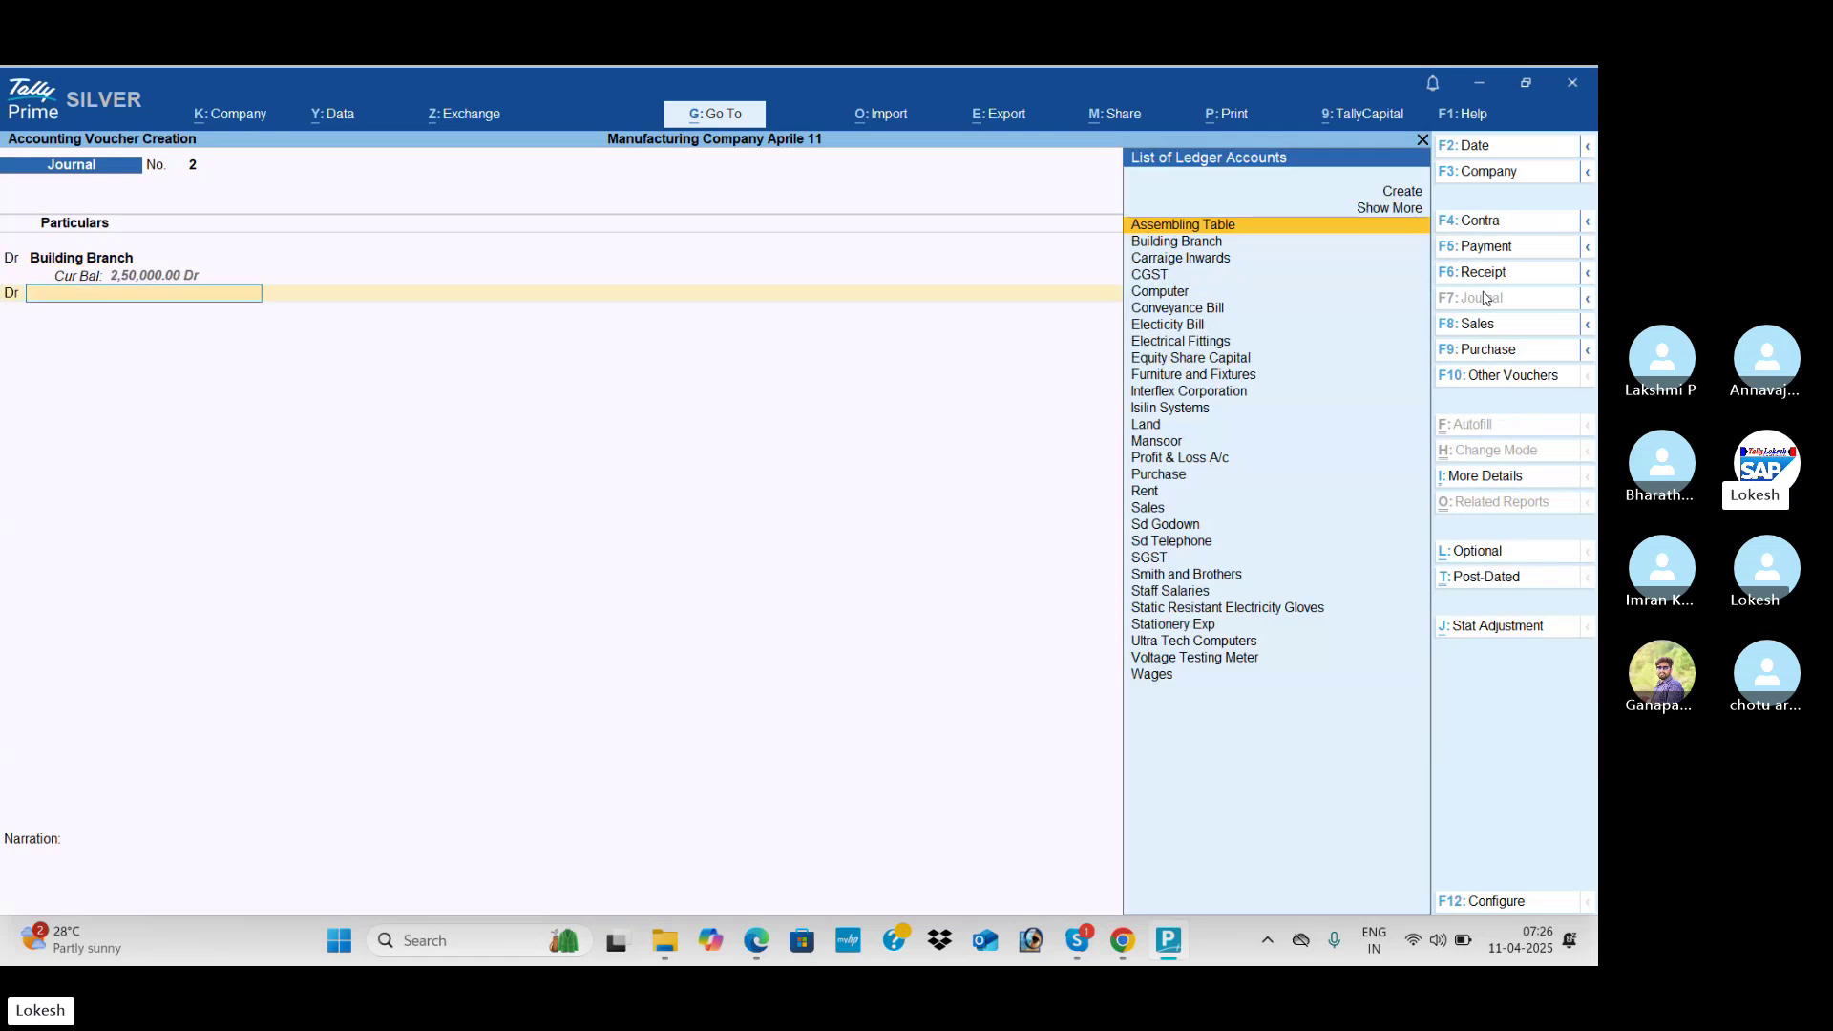
Step: Check the second asset in the PDF and create the ledger Furniture & Fixtures under Fixed Assets for the next debit line
key("alt+c")
key("alt+Tab")
key("alt+Tab")
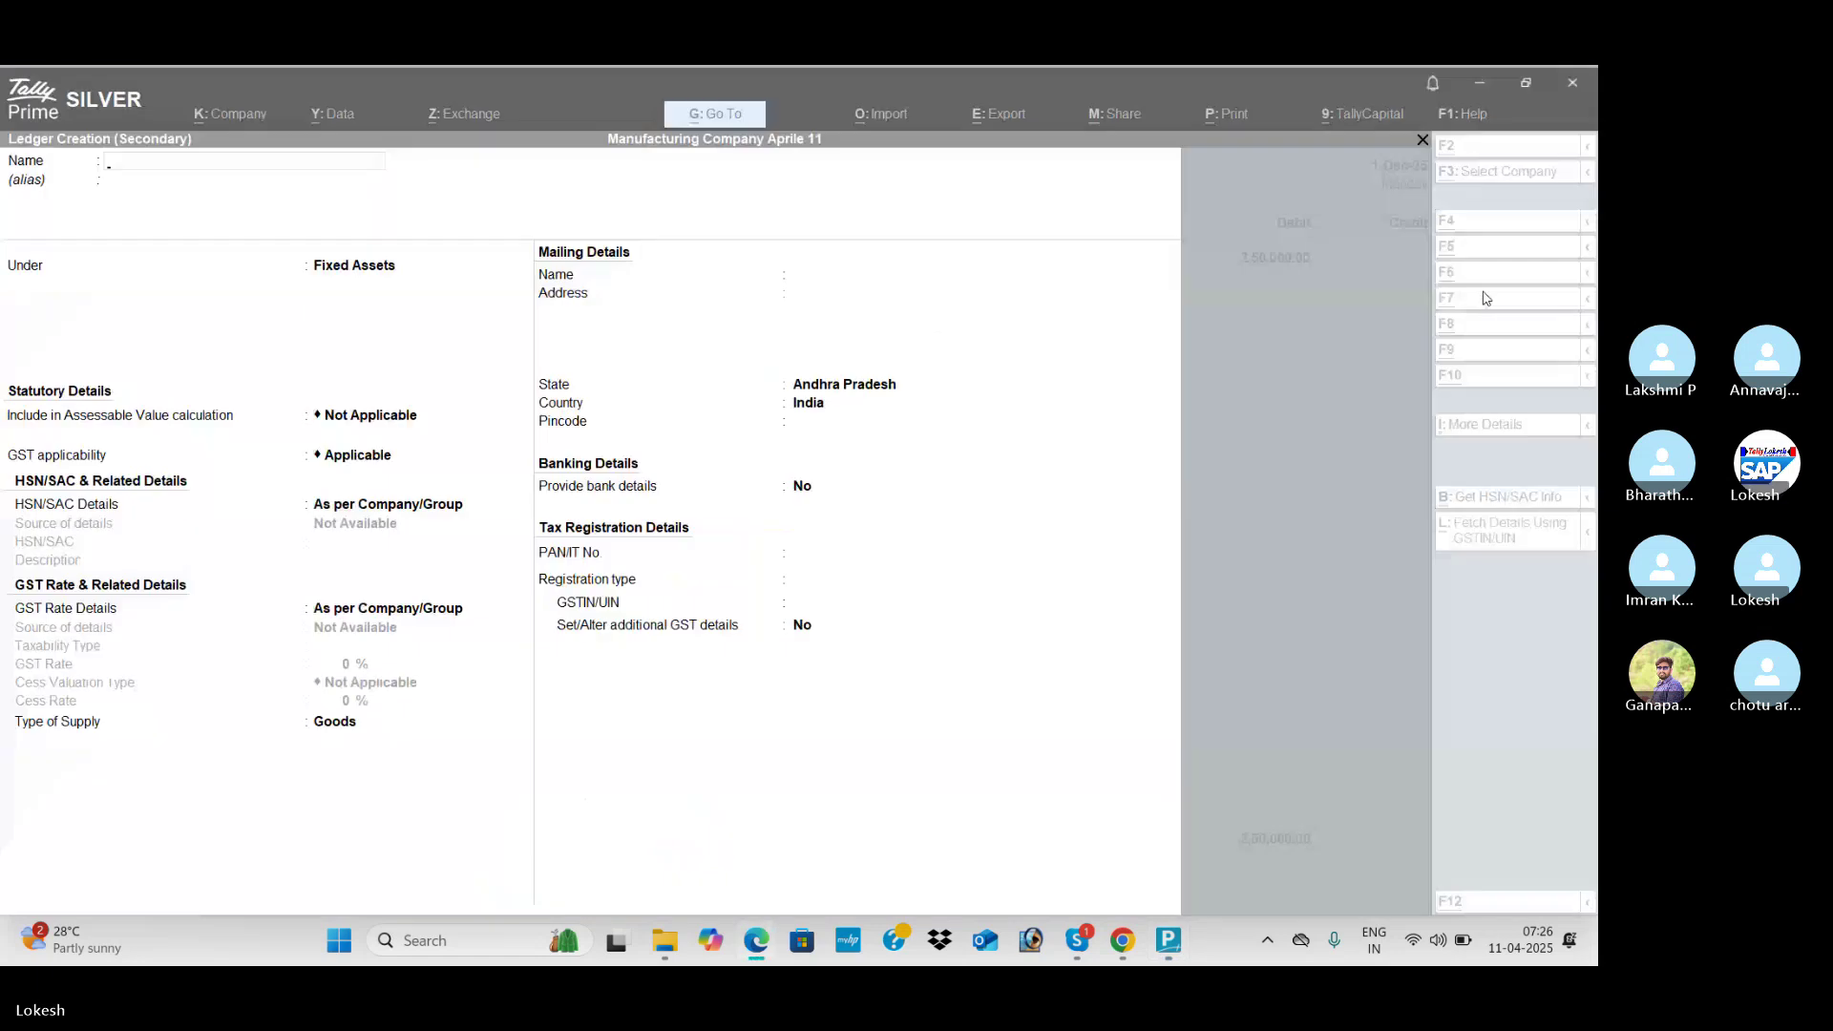
type("Furniture & Fixtur")
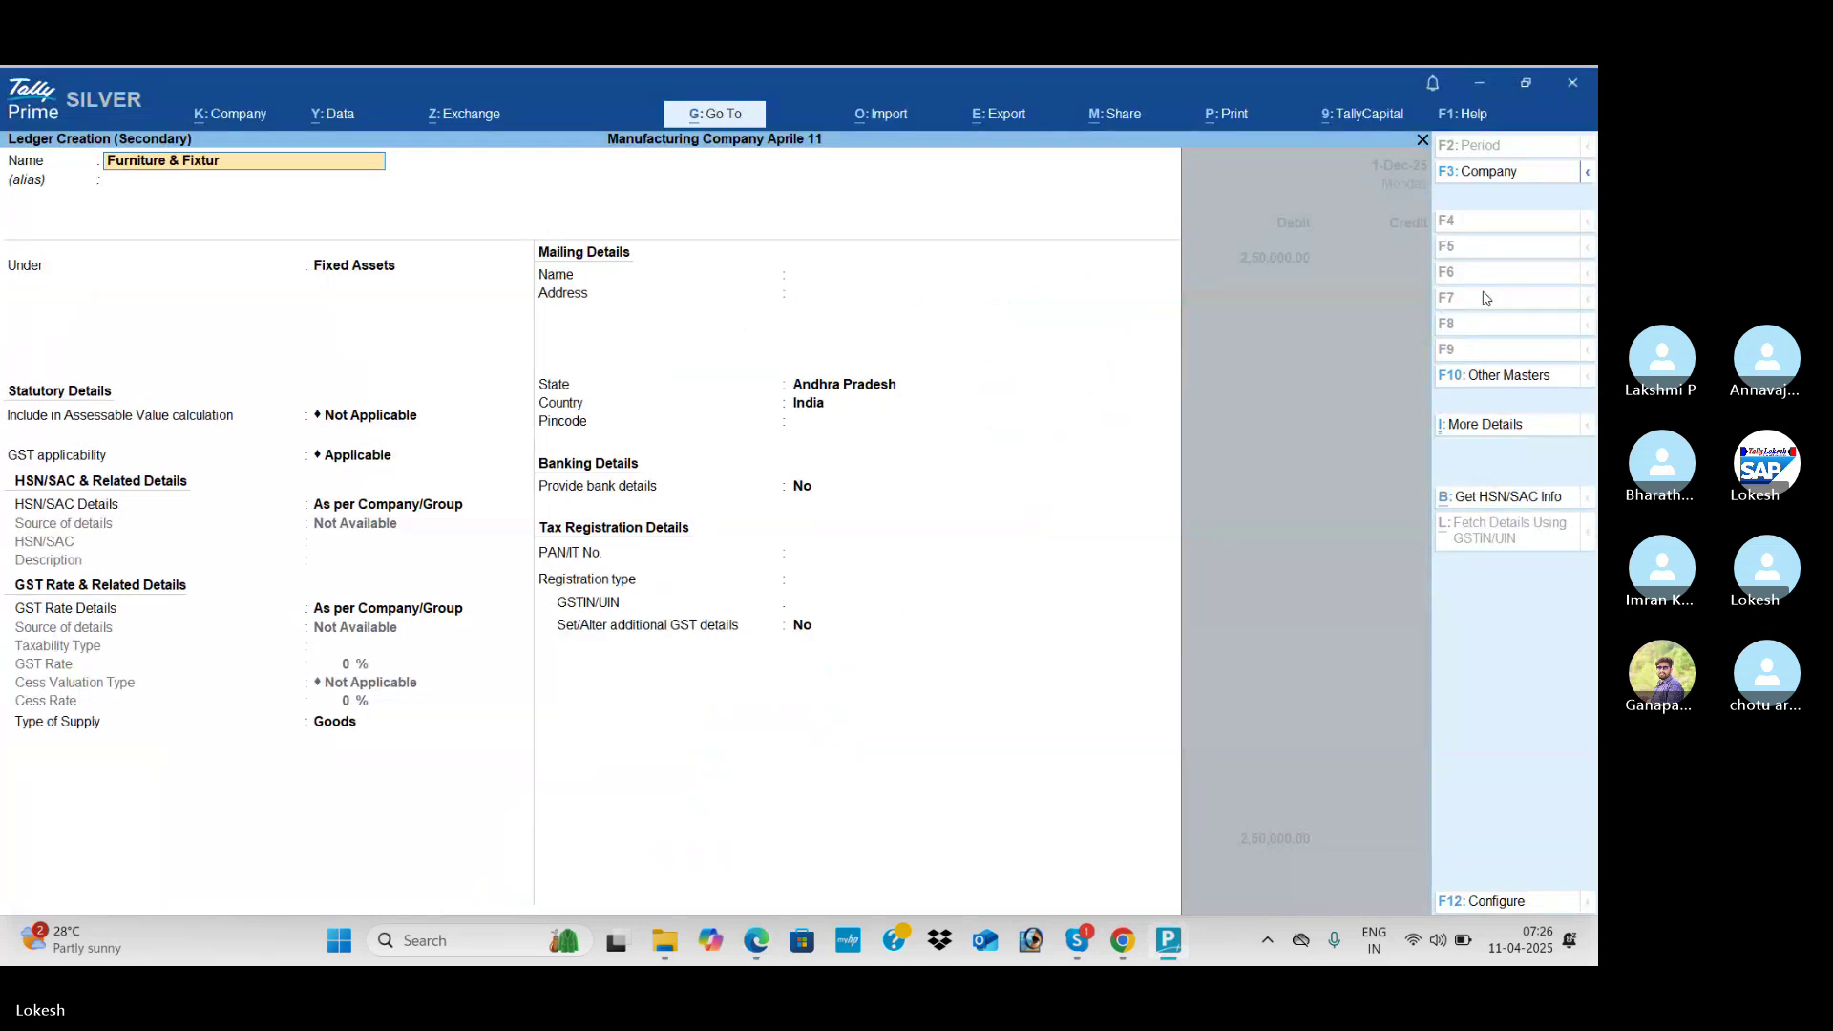
type("es")
key("Return")
key("Return")
key("Return")
key("ctrl+a")
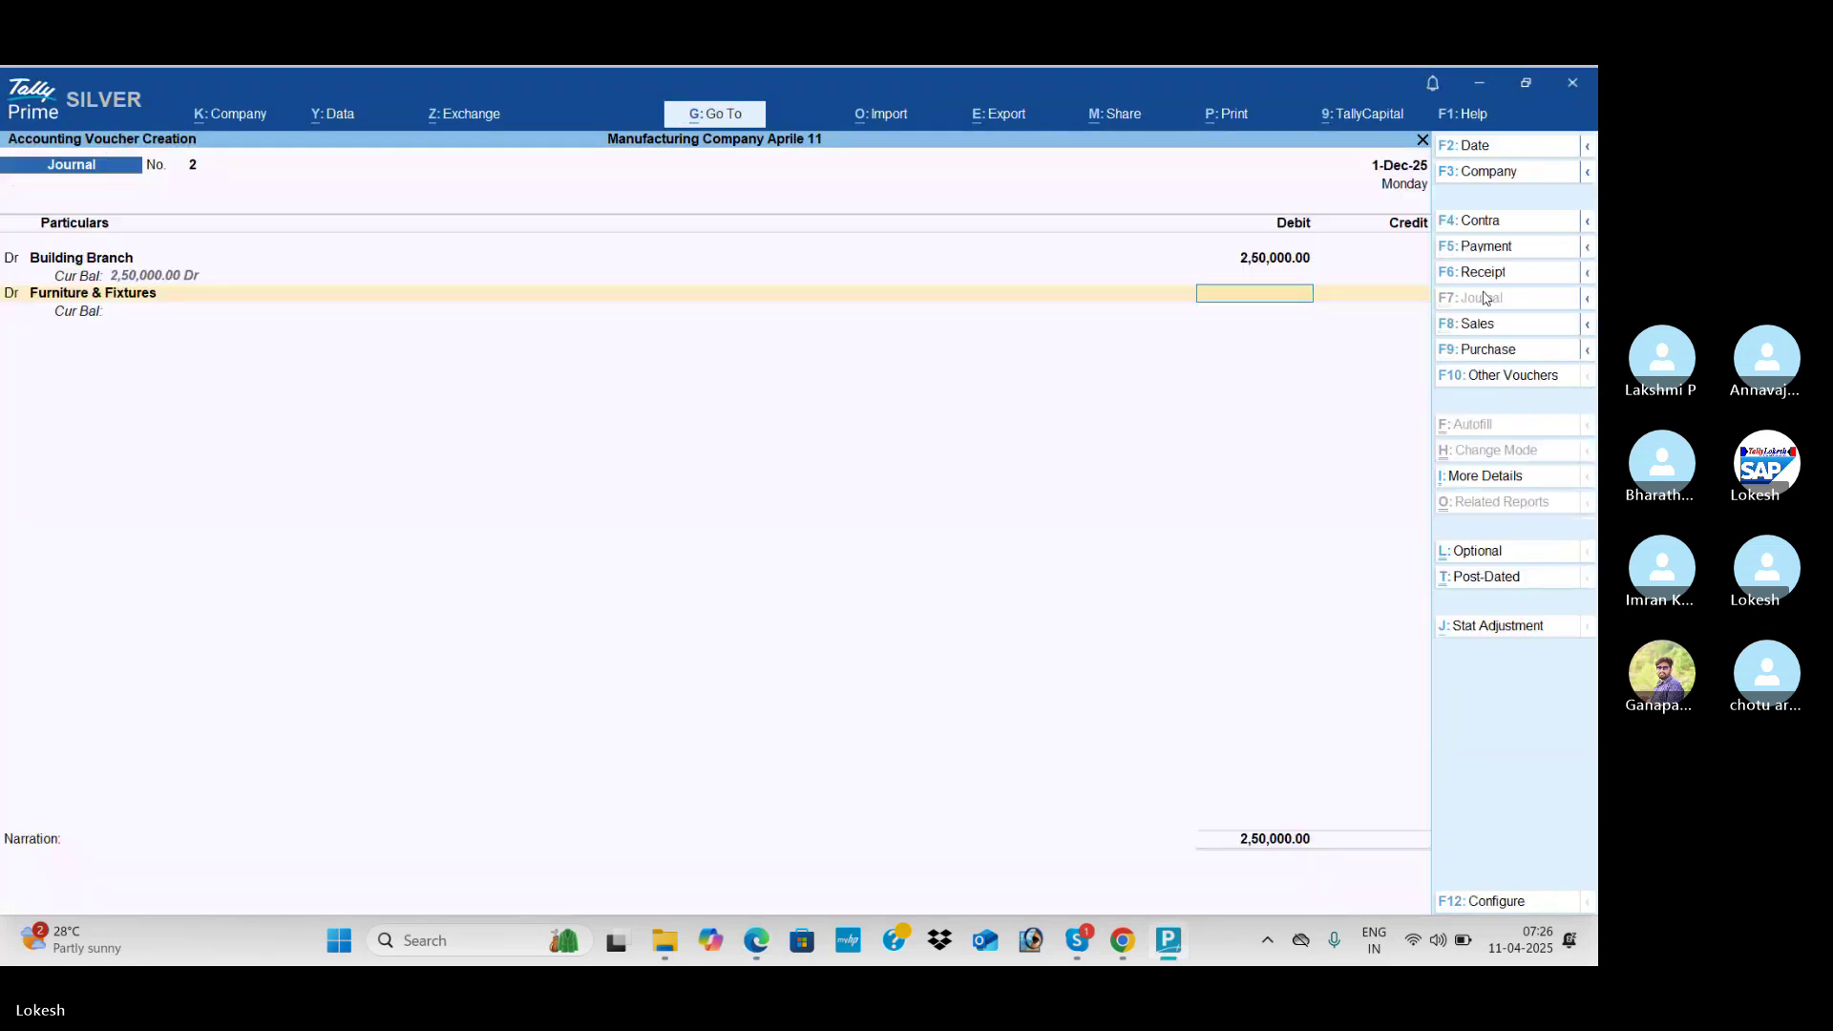
Step: Check the furniture amount in the PDF and debit Furniture & Fixtures with 20,000 in the journal
key("alt+Tab")
key("alt+Tab")
type("20000")
key("Return")
Step: Look up the third asset in the PDF and create the ledger Electricity Fittings Branch under Fixed Assets
key("alt+c")
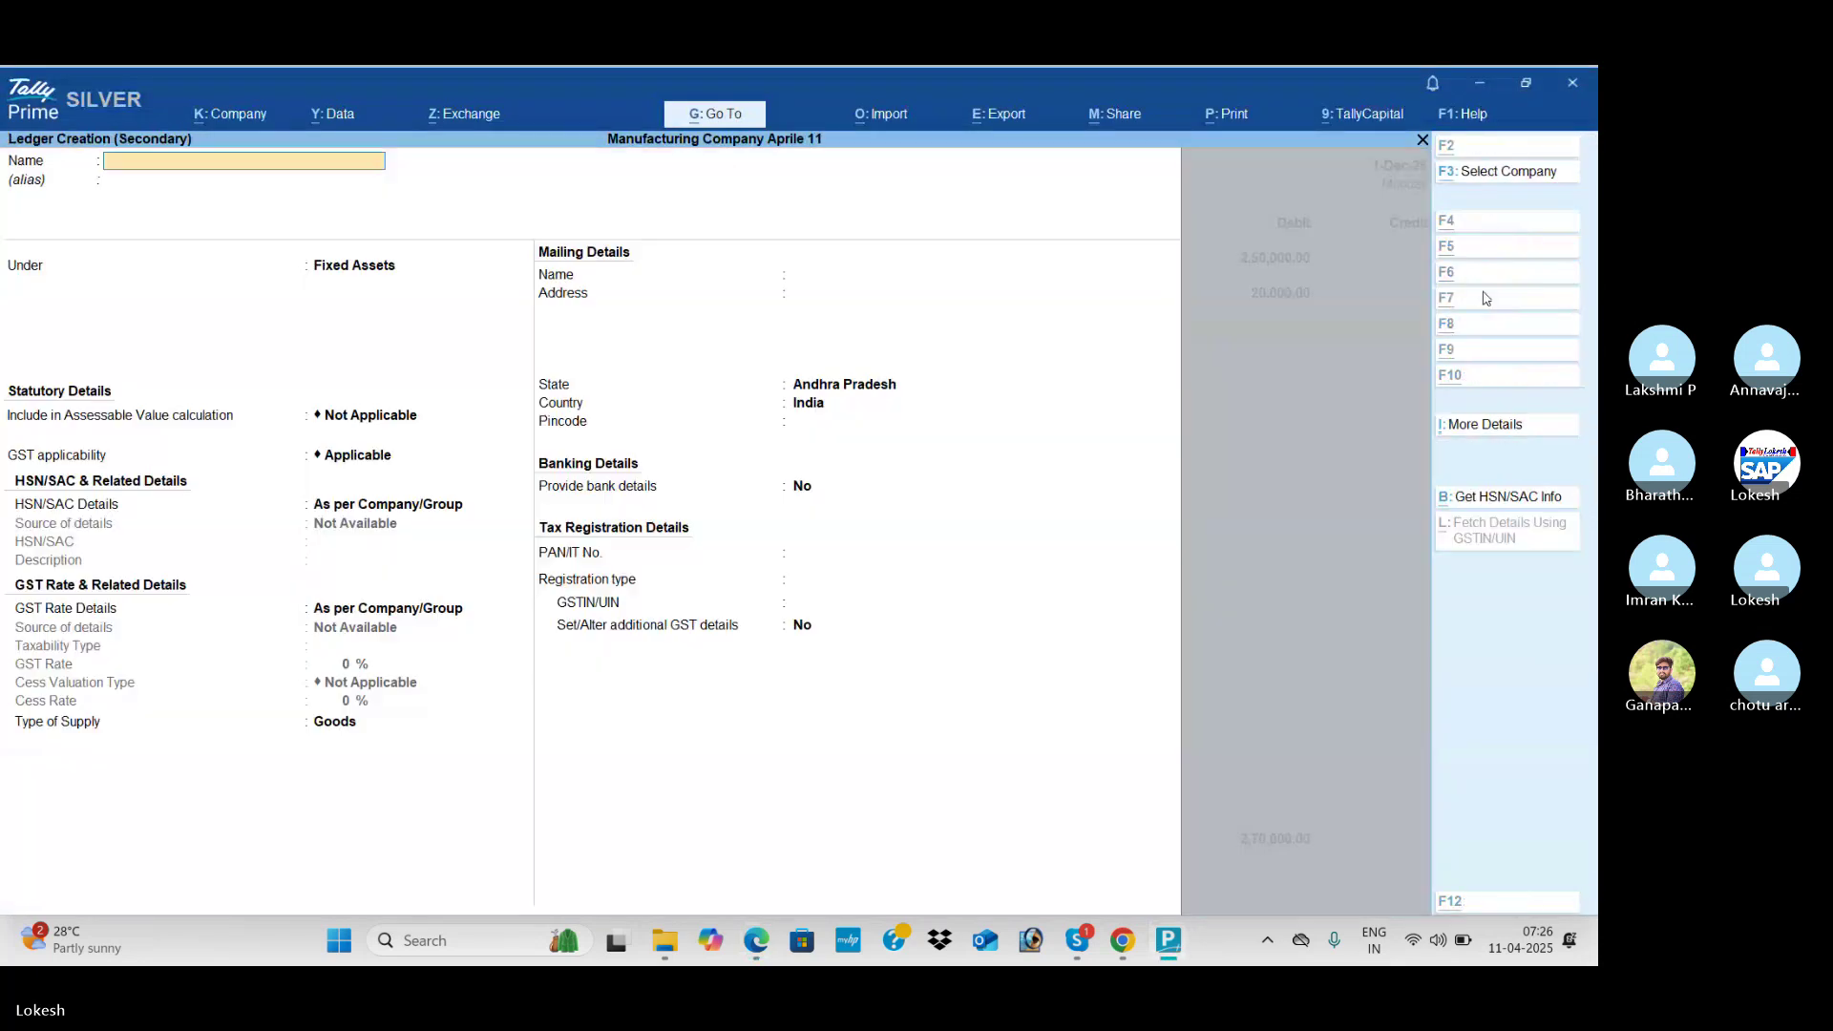
key("alt+Tab")
key("alt+Tab")
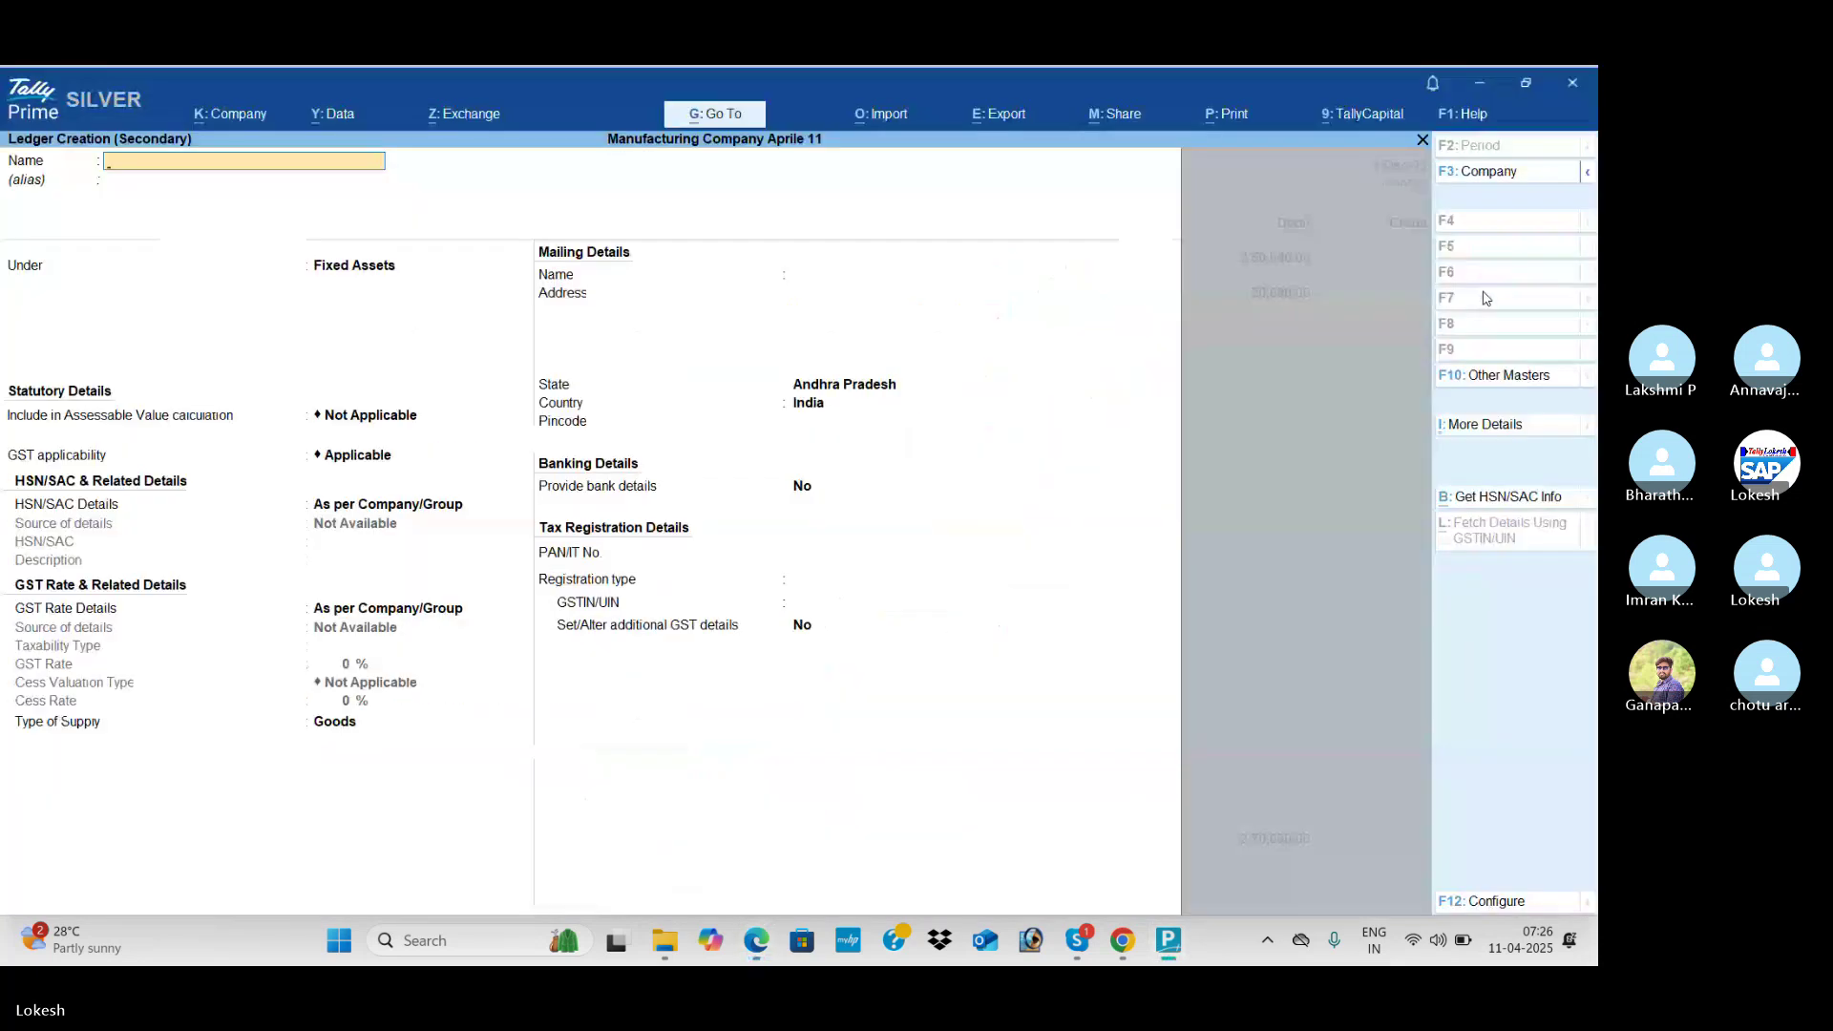
type("Electricity Fittings Branch")
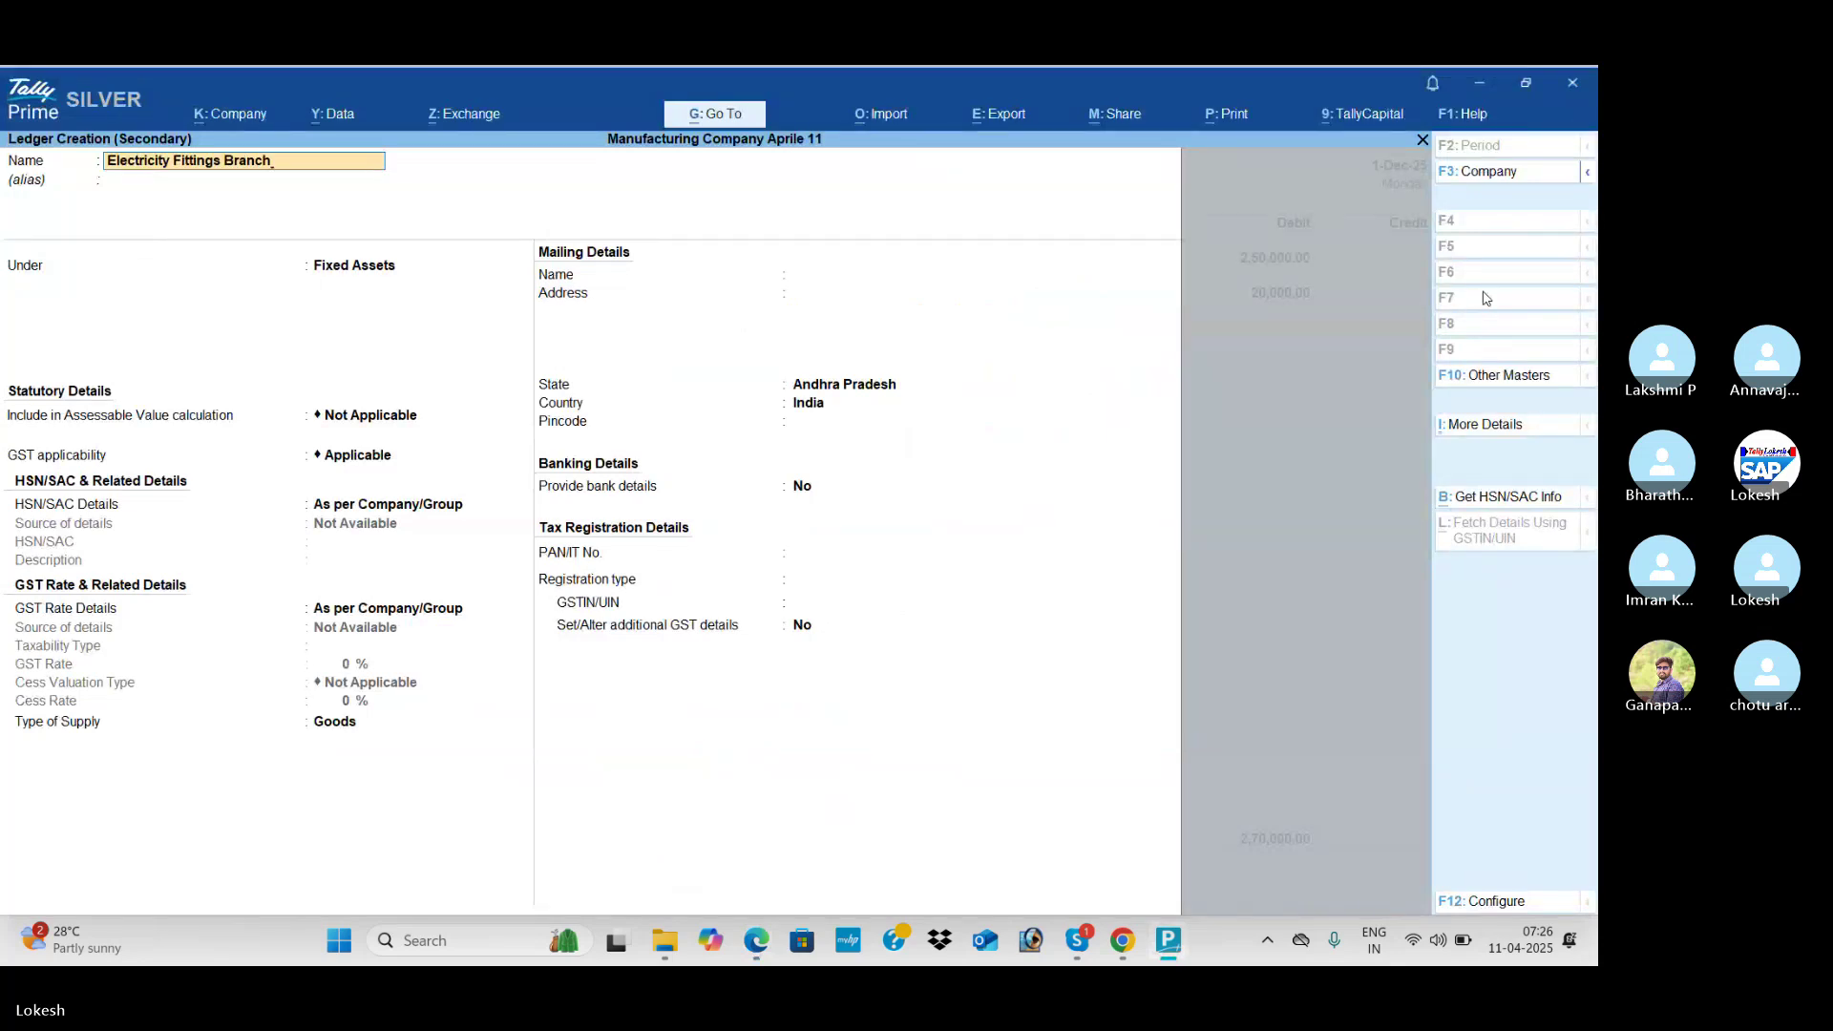
key("Return")
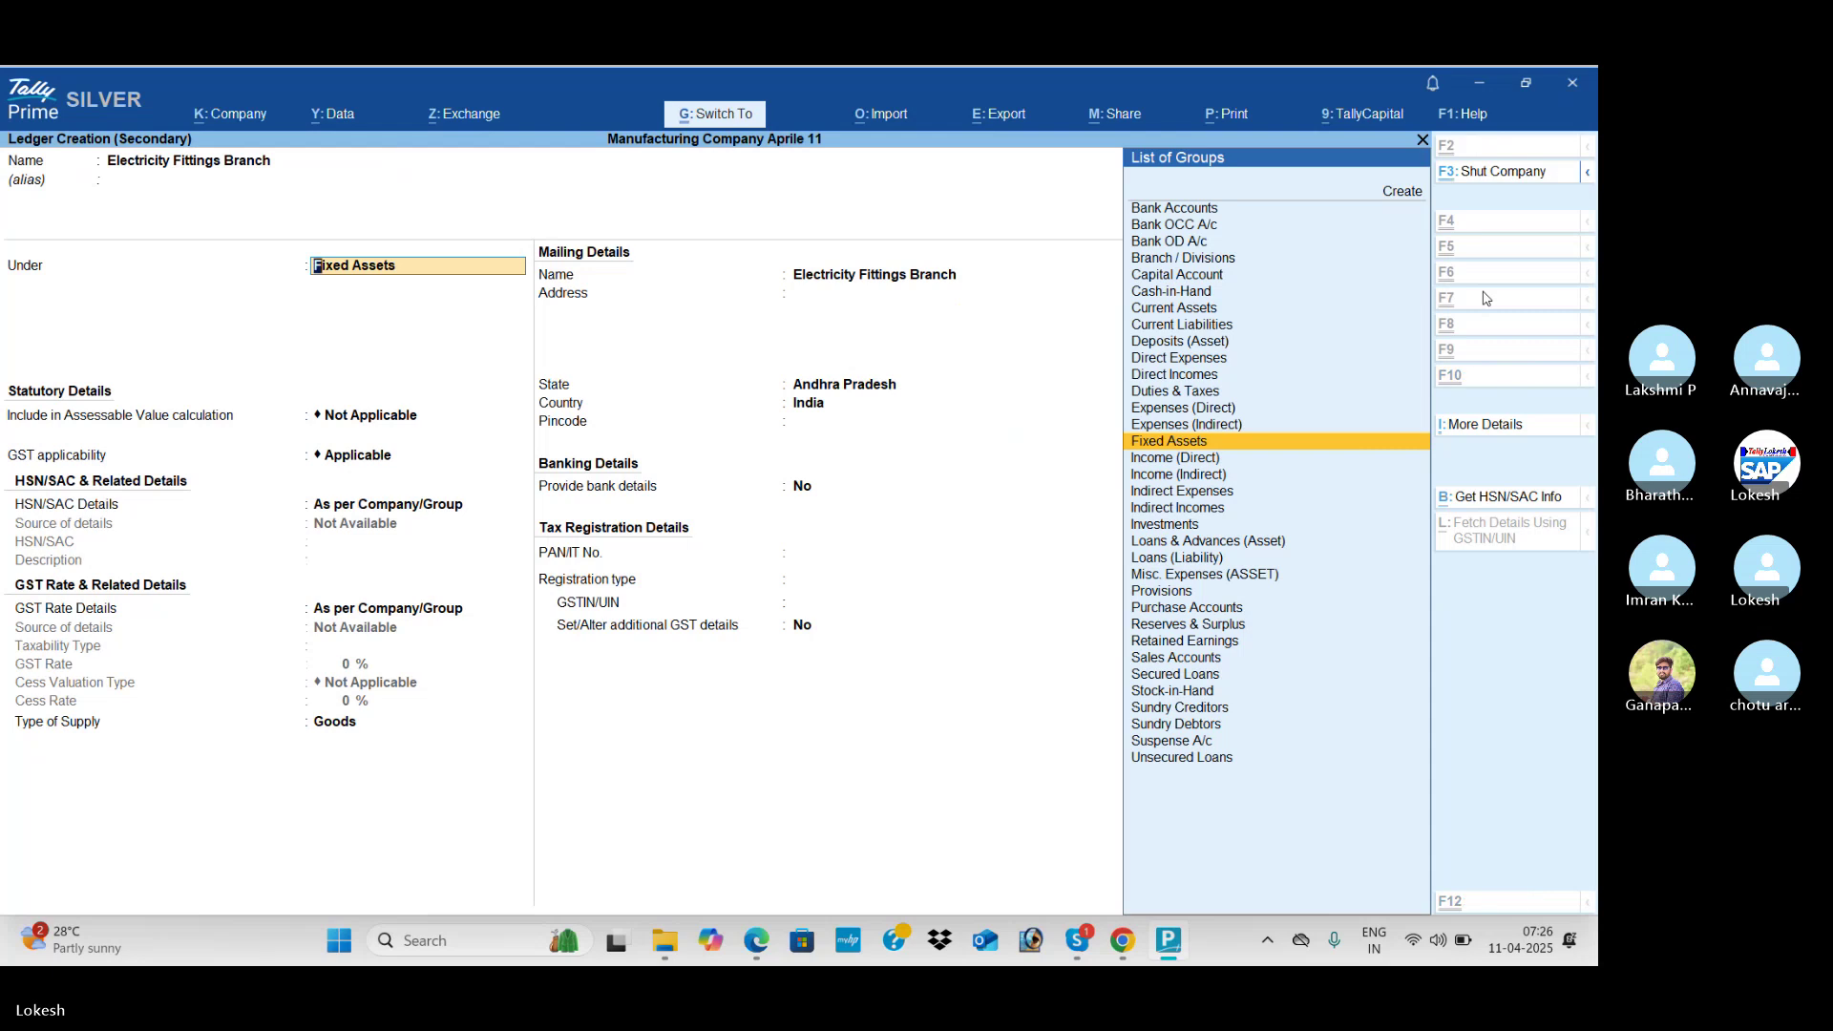
key("ctrl+a")
Step: Check the electricity fitting amount in the PDF and debit Electricity Fittings Branch with 10,000
key("alt+Tab")
key("alt+Tab")
type("10000")
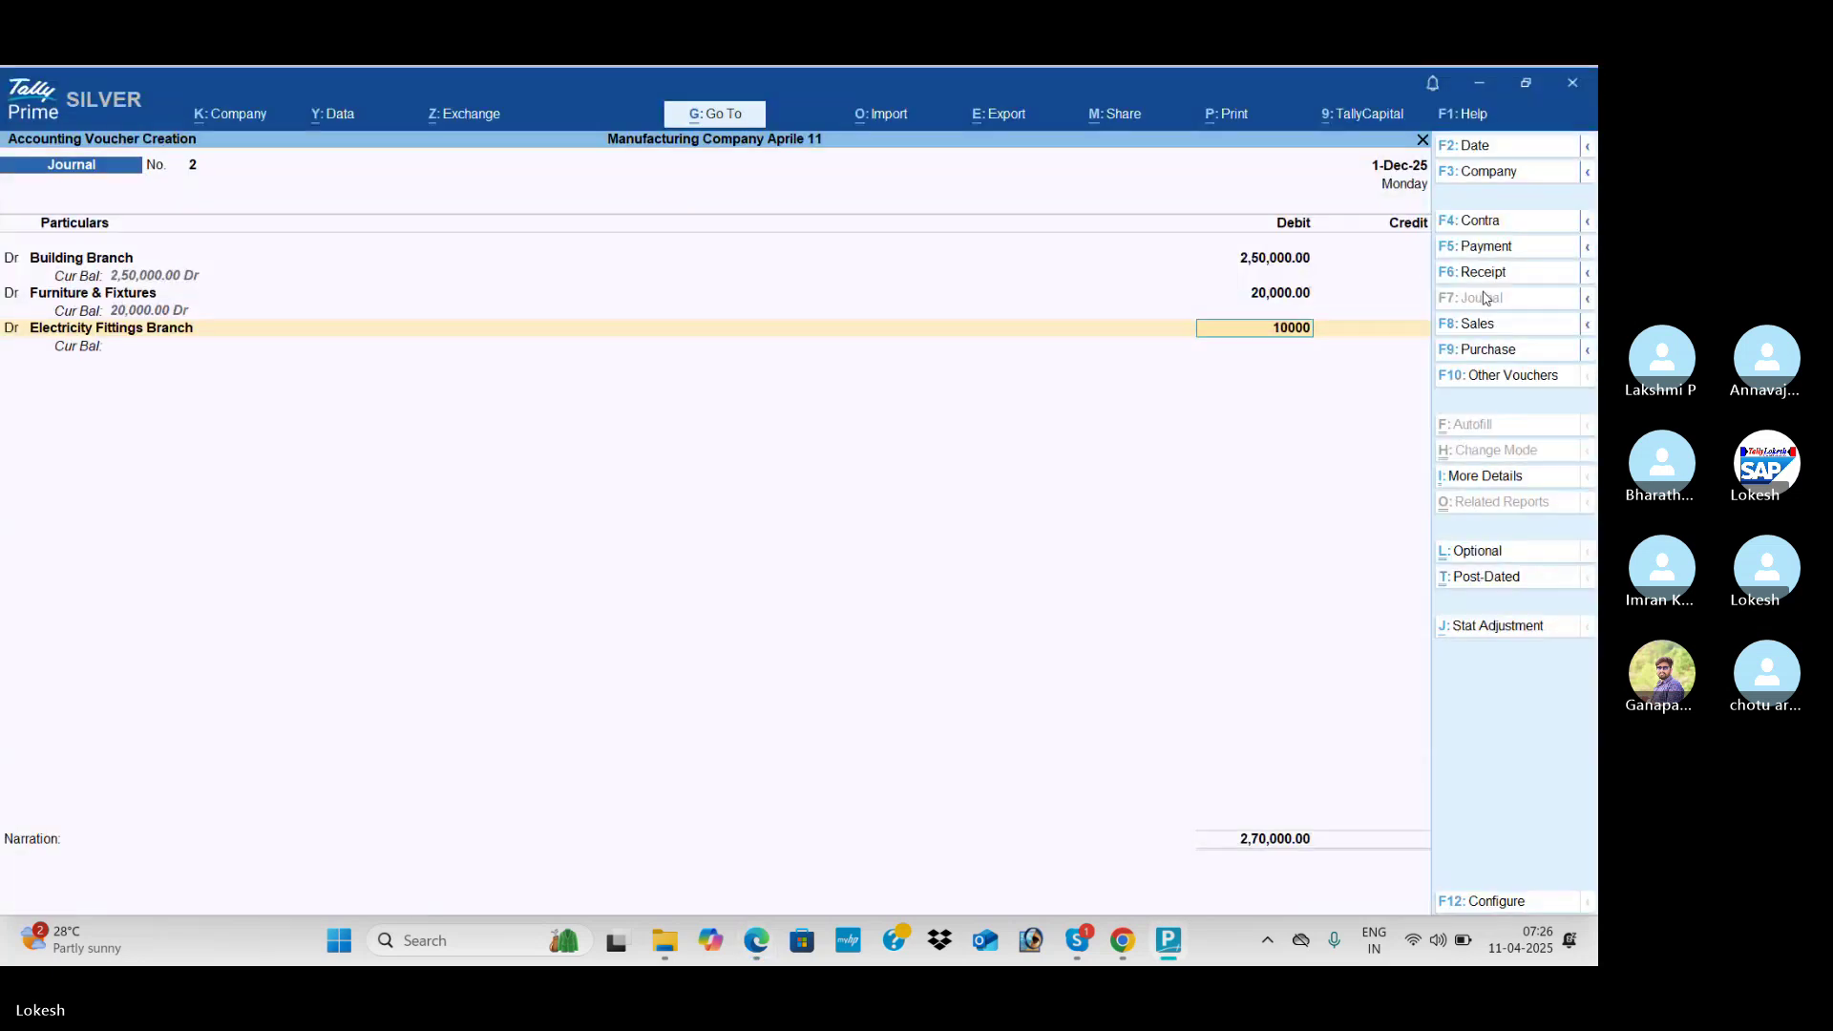
key("Return")
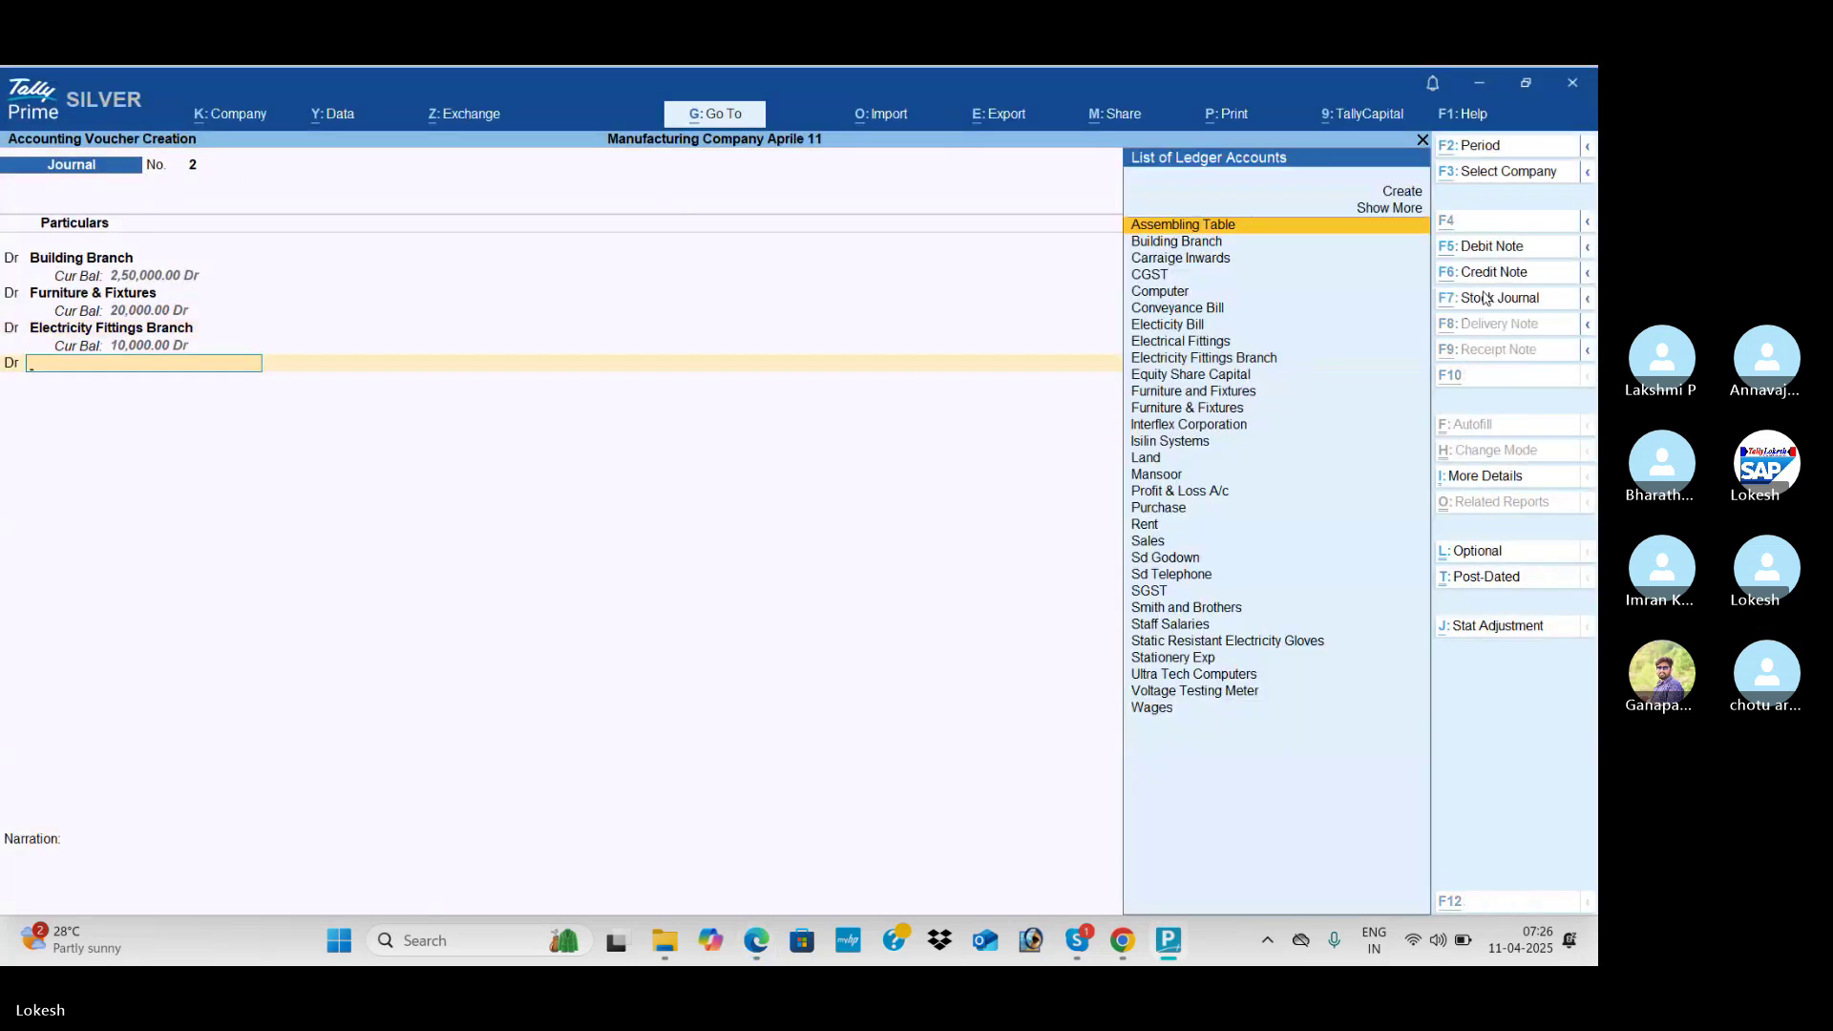
Step: Look up the fourth asset in the PDF and create the ledger Computer Branch under Fixed Assets
key("alt+c")
key("alt+Tab")
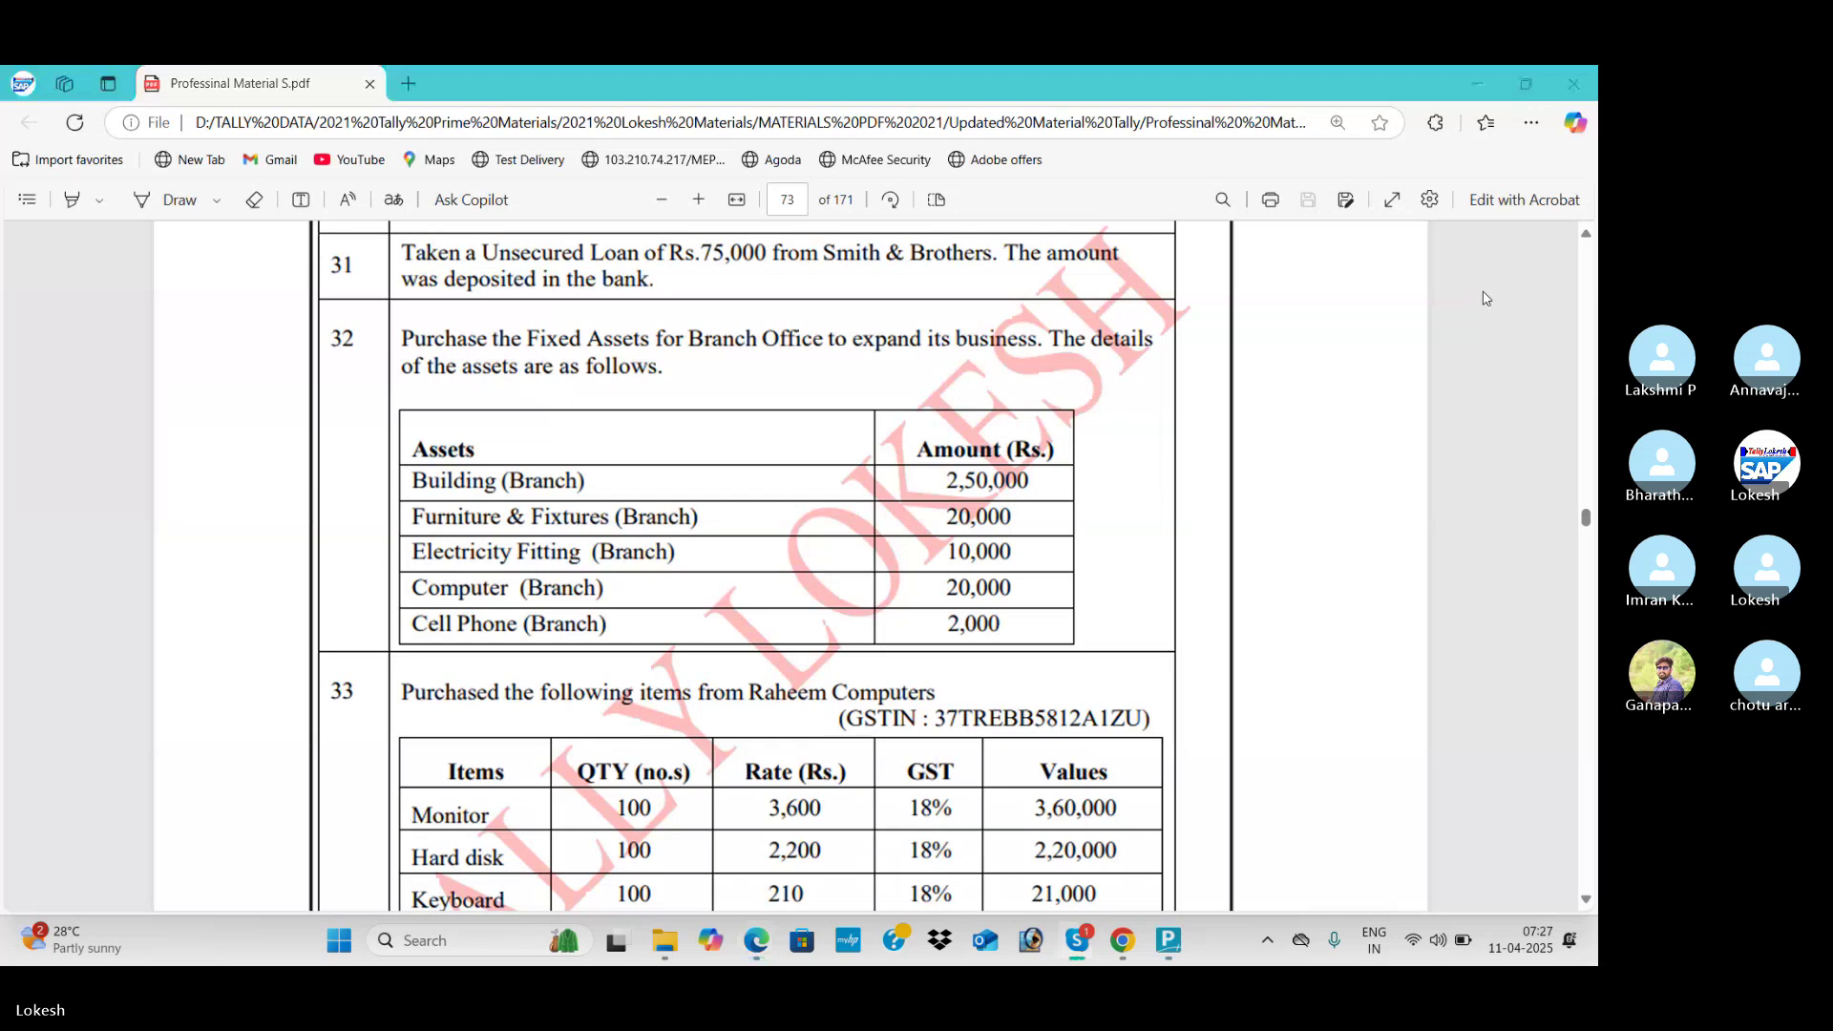
key("alt+Tab")
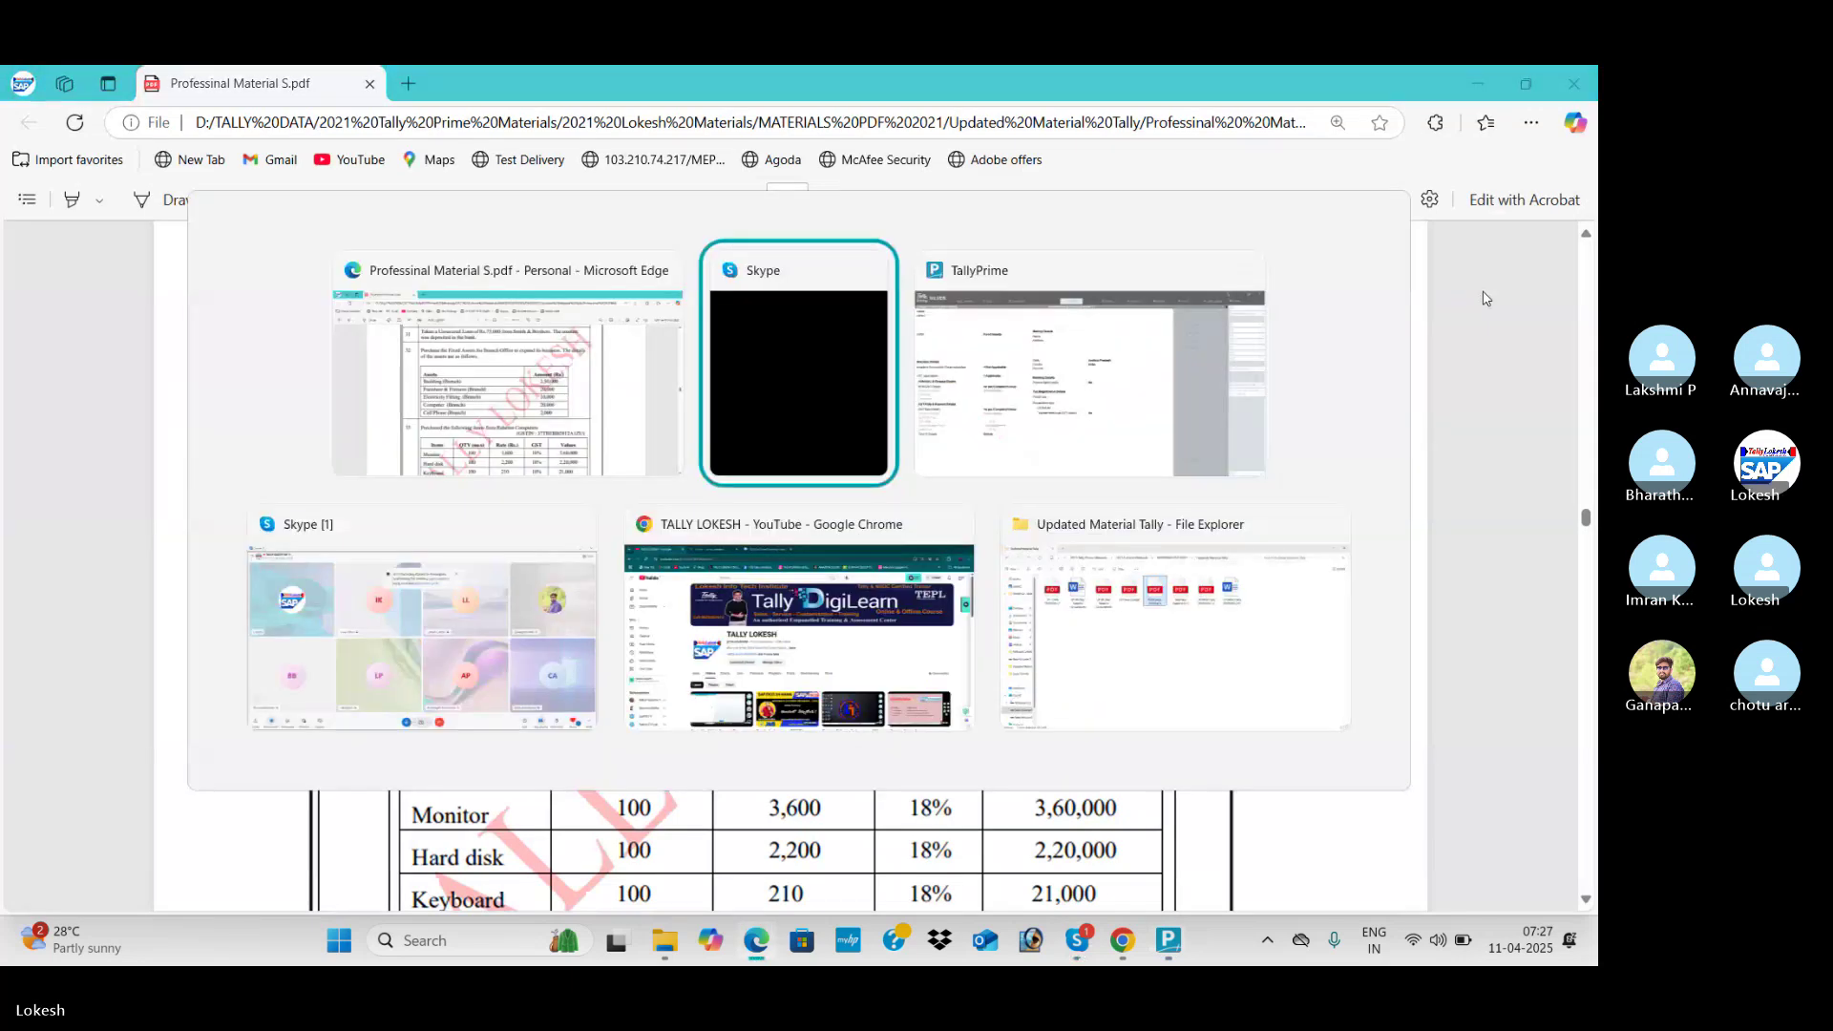
key("alt+Tab")
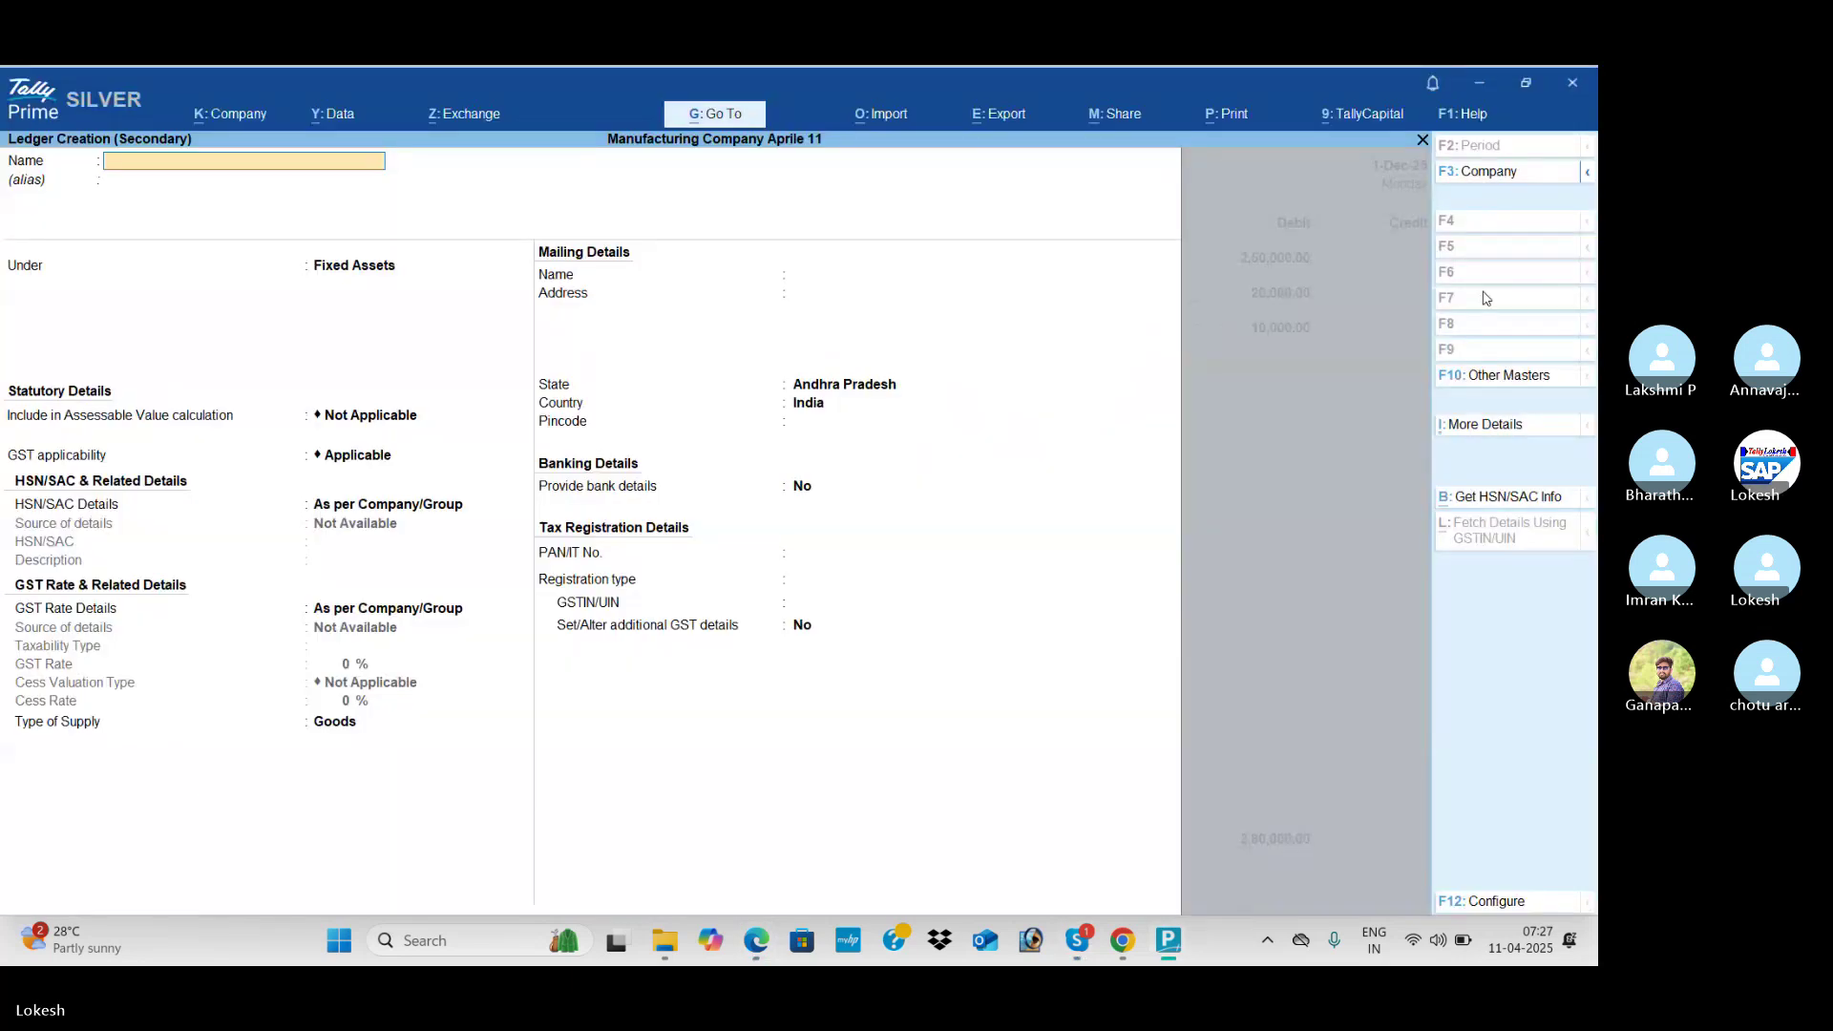
type("Computer branch")
key("Return")
key("Return")
key("ctrl+a")
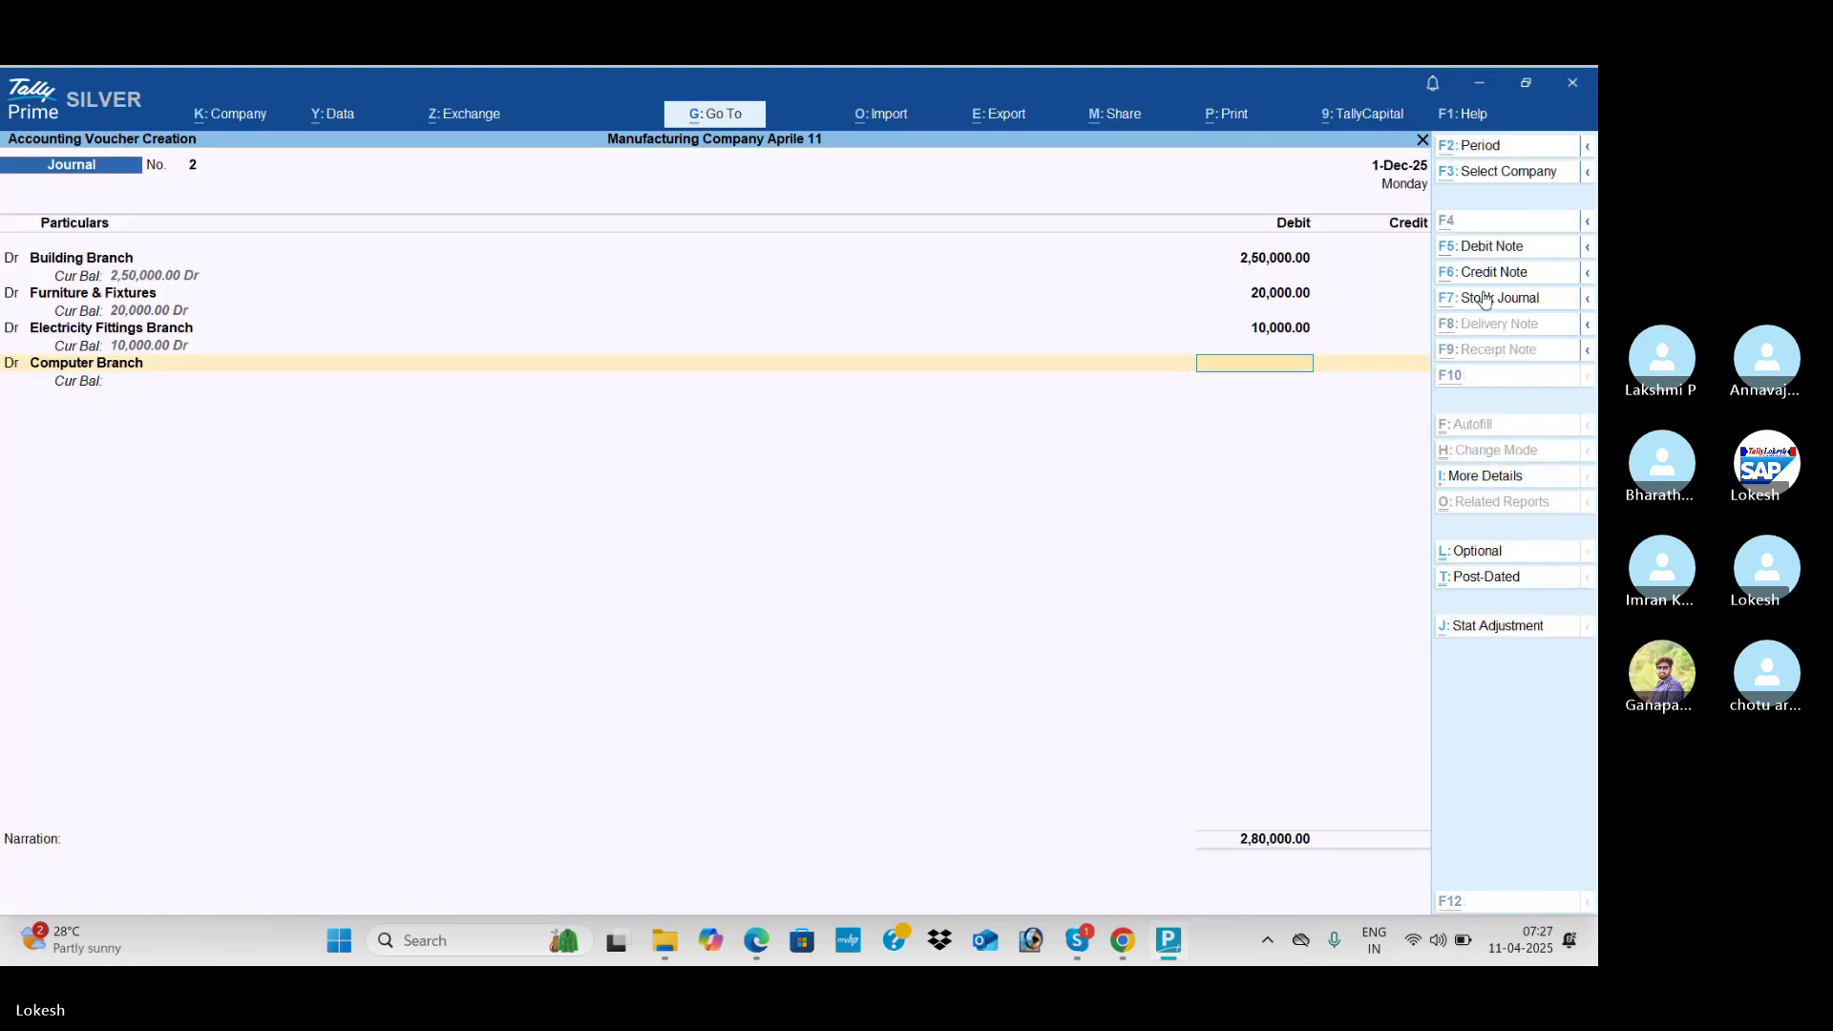
Step: Check the computer amount in the PDF and debit Computer Branch with 20,000 in the journal
key("alt+Tab")
key("Tab")
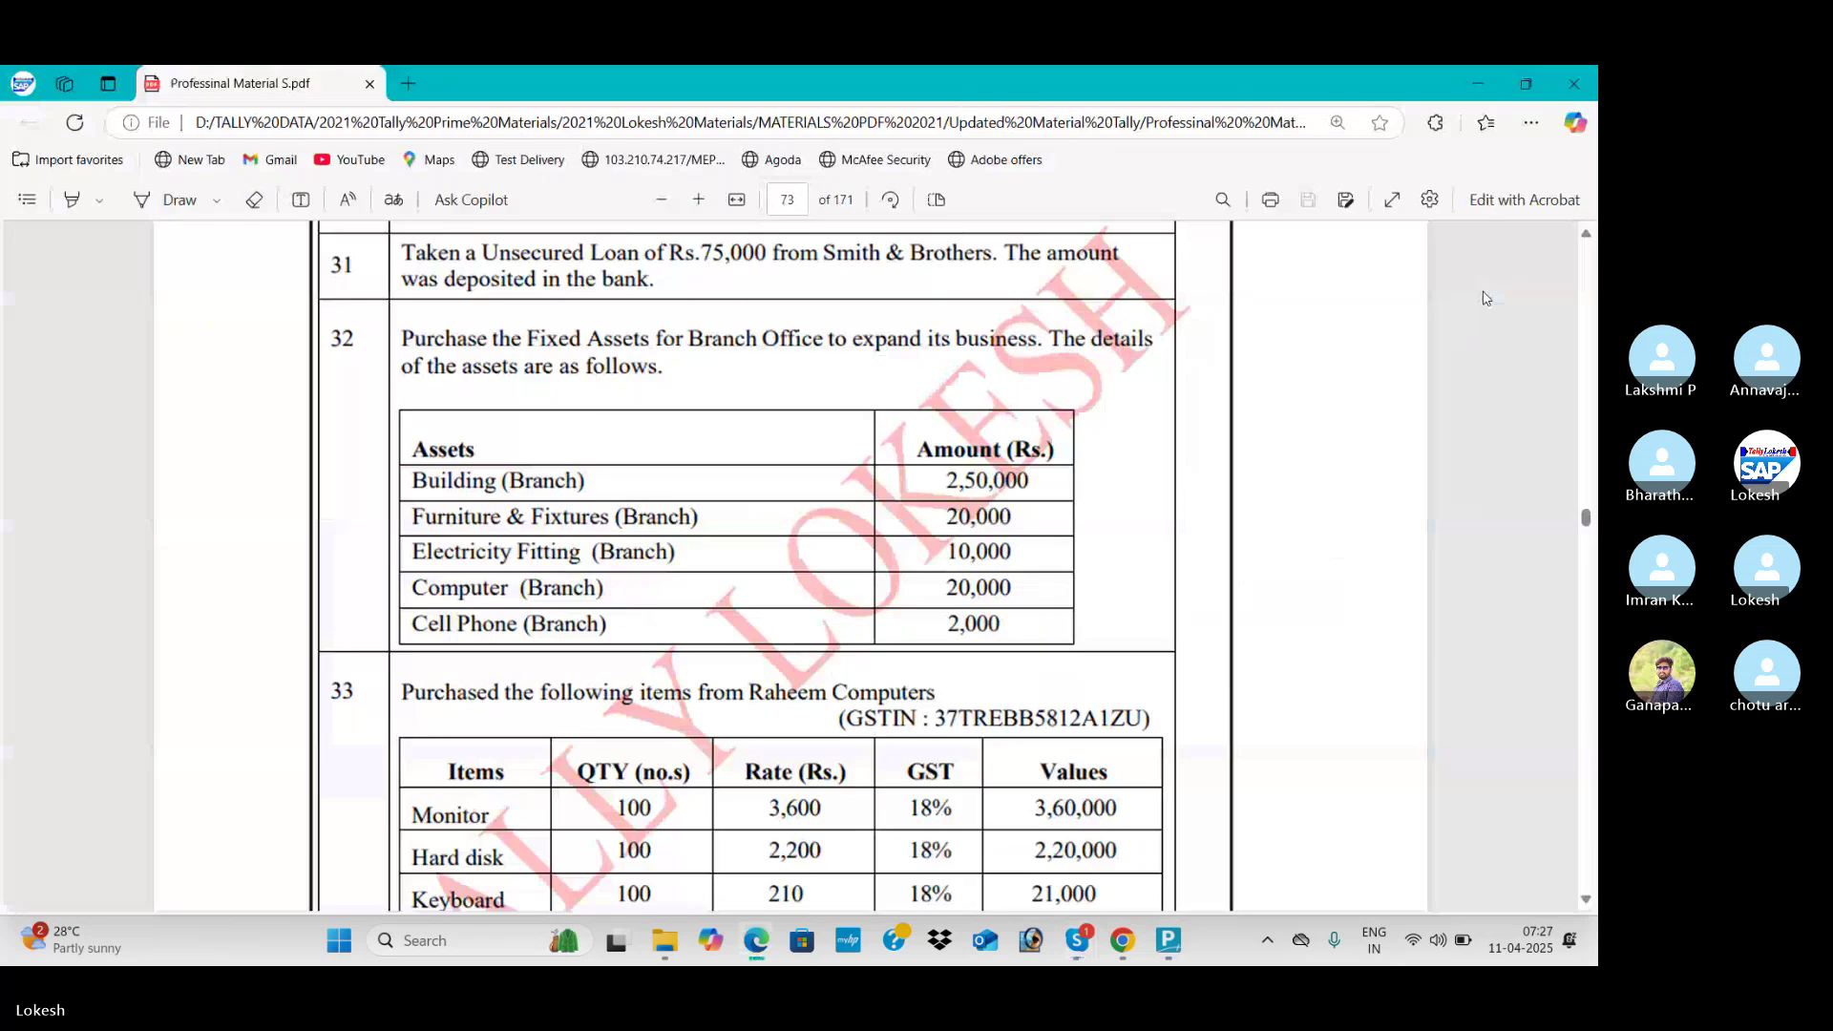
key("alt+Tab")
key("Tab")
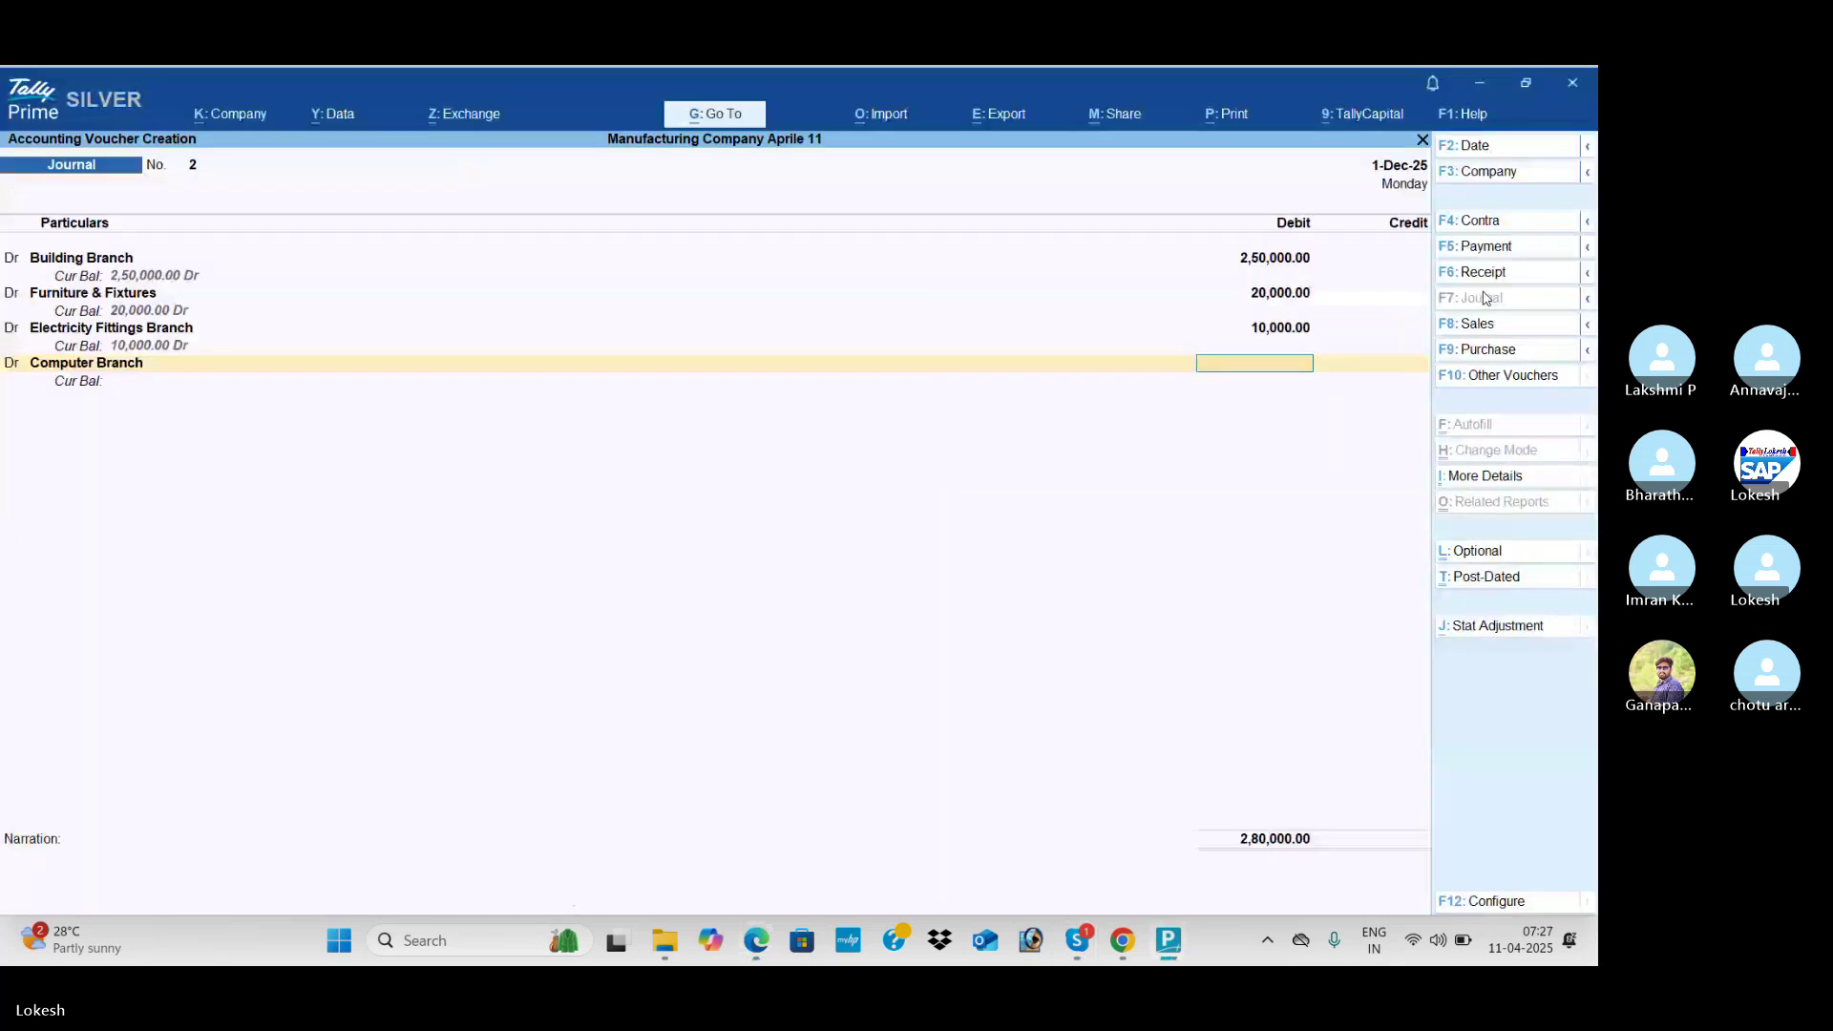
type("20000")
key("Return")
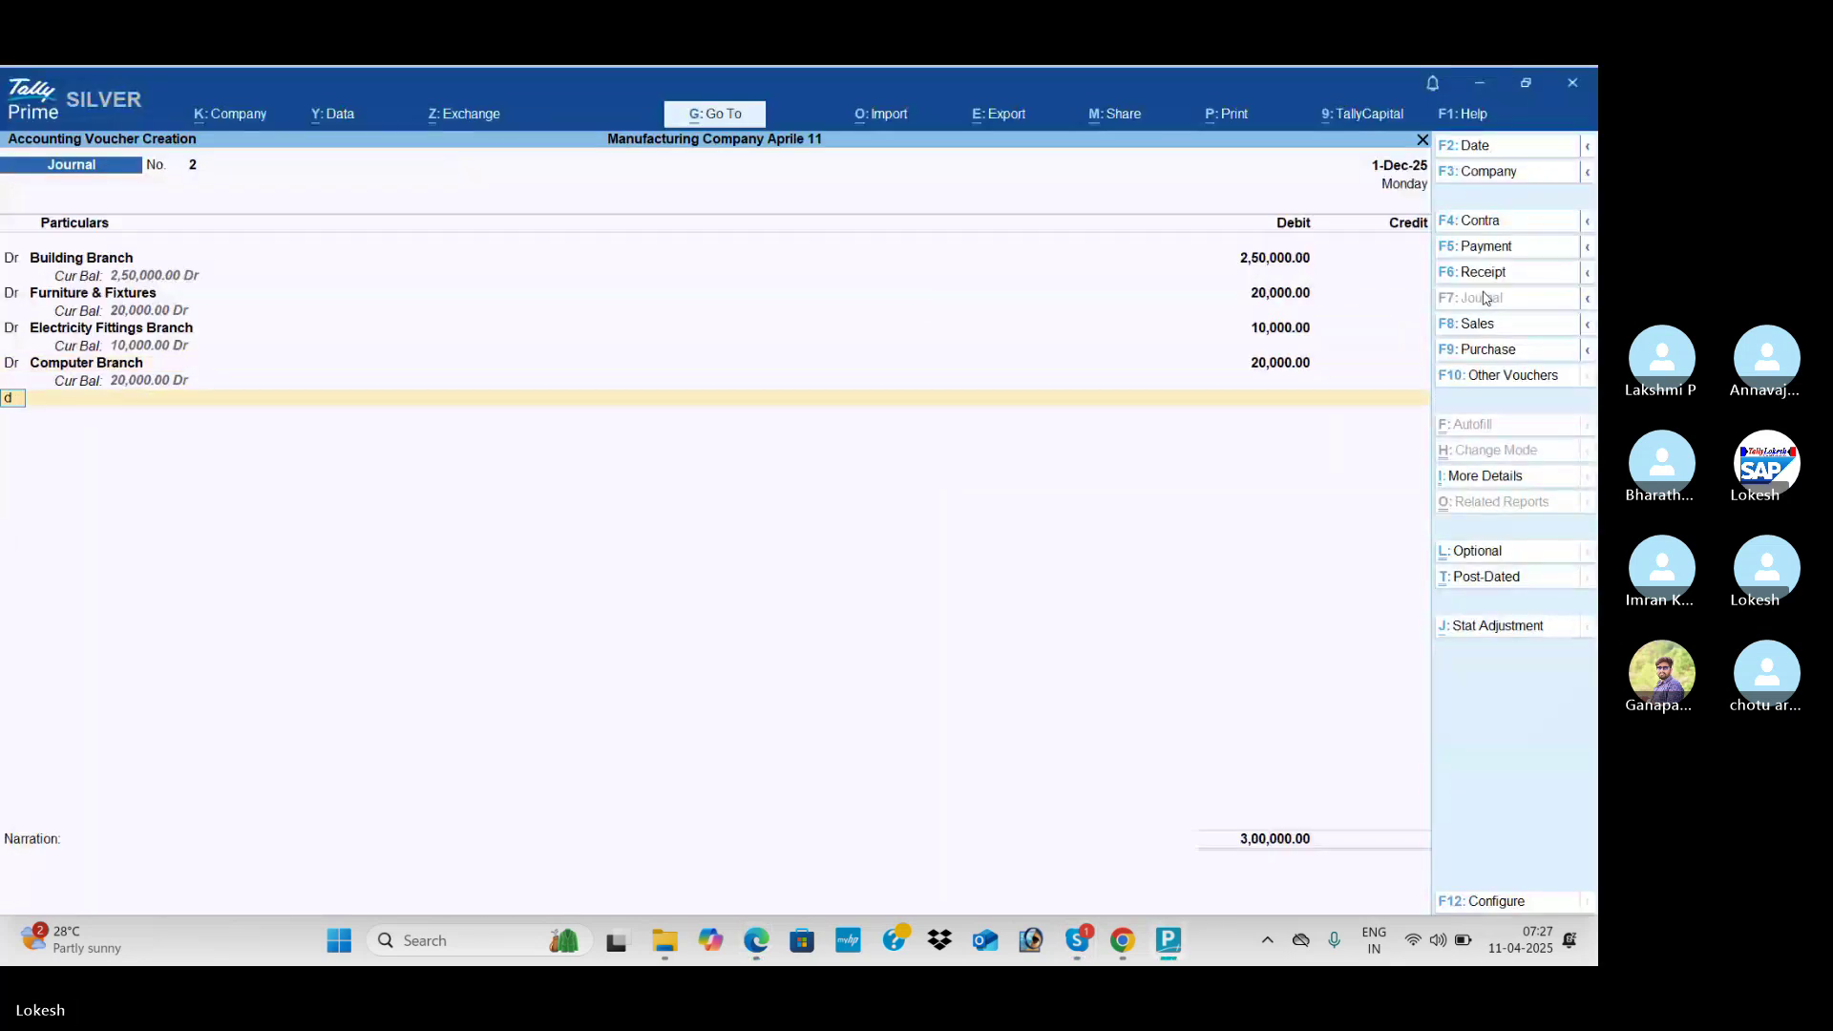
Step: Look up the last asset in the PDF and create the ledger Cell Phone Branch under Fixed Assets
key("alt+c")
key("alt+Tab")
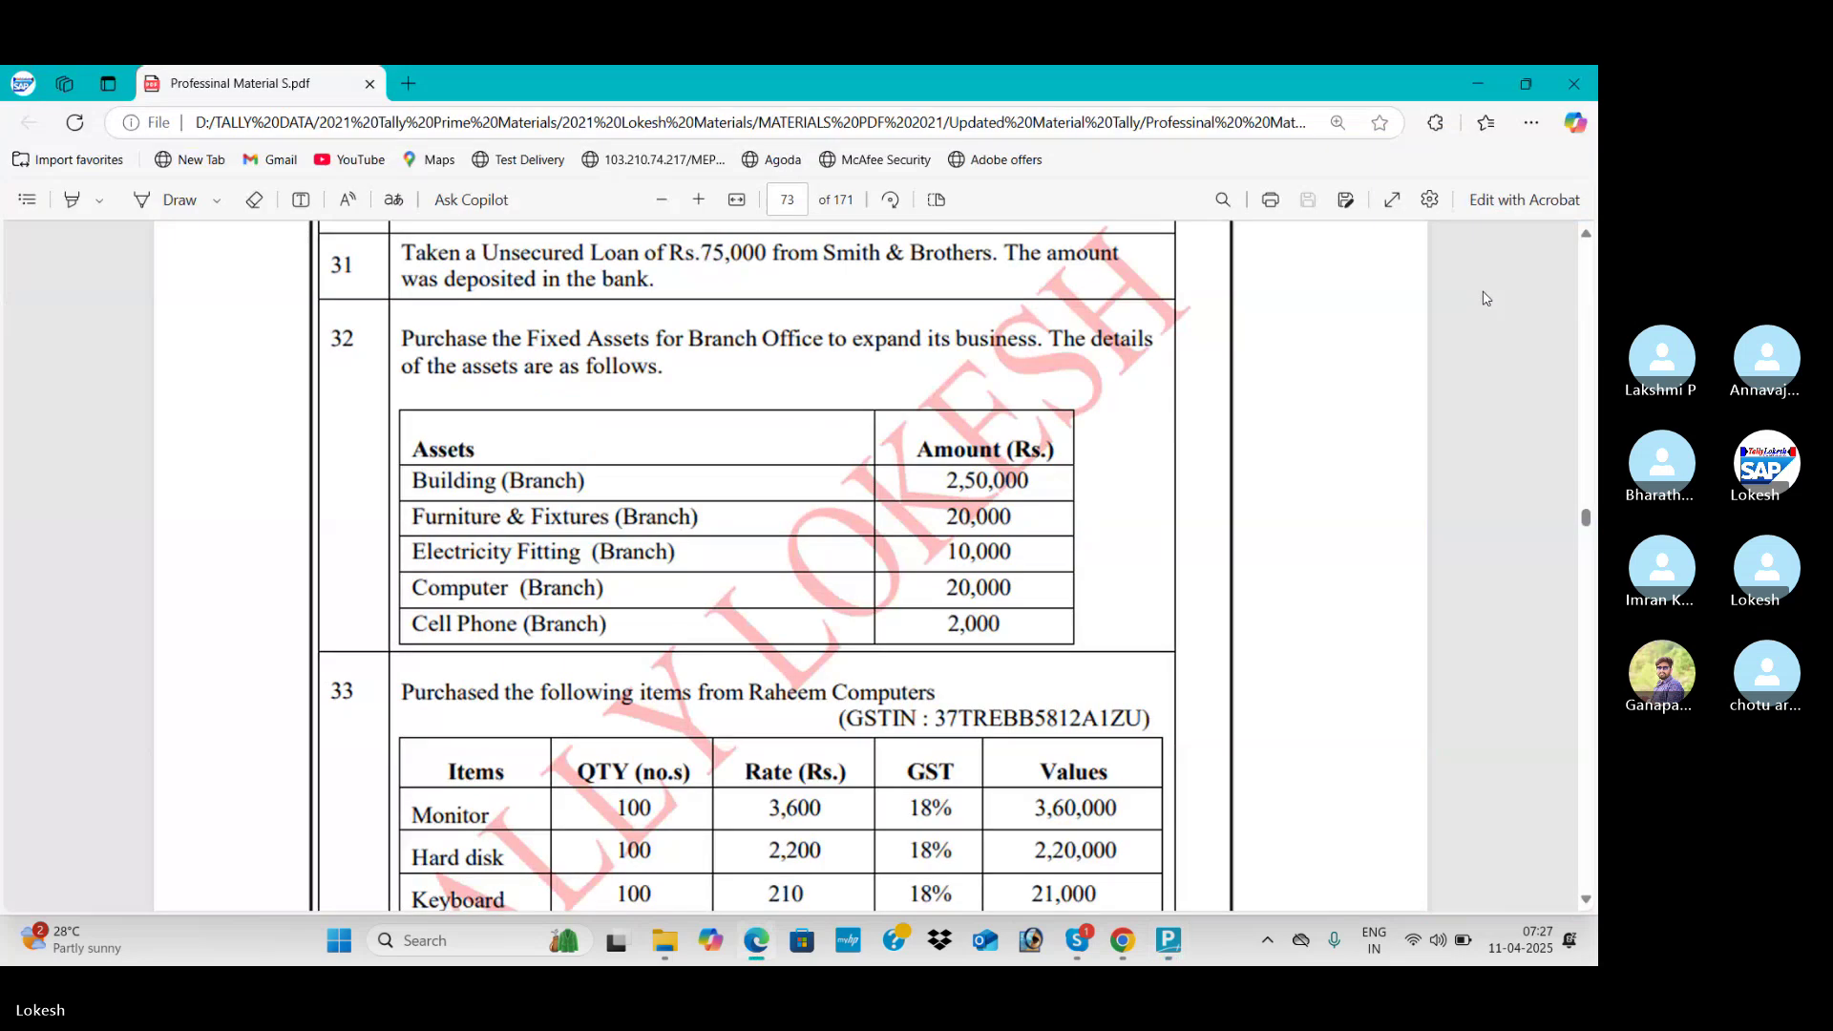
key("alt+Tab")
type("Cell P")
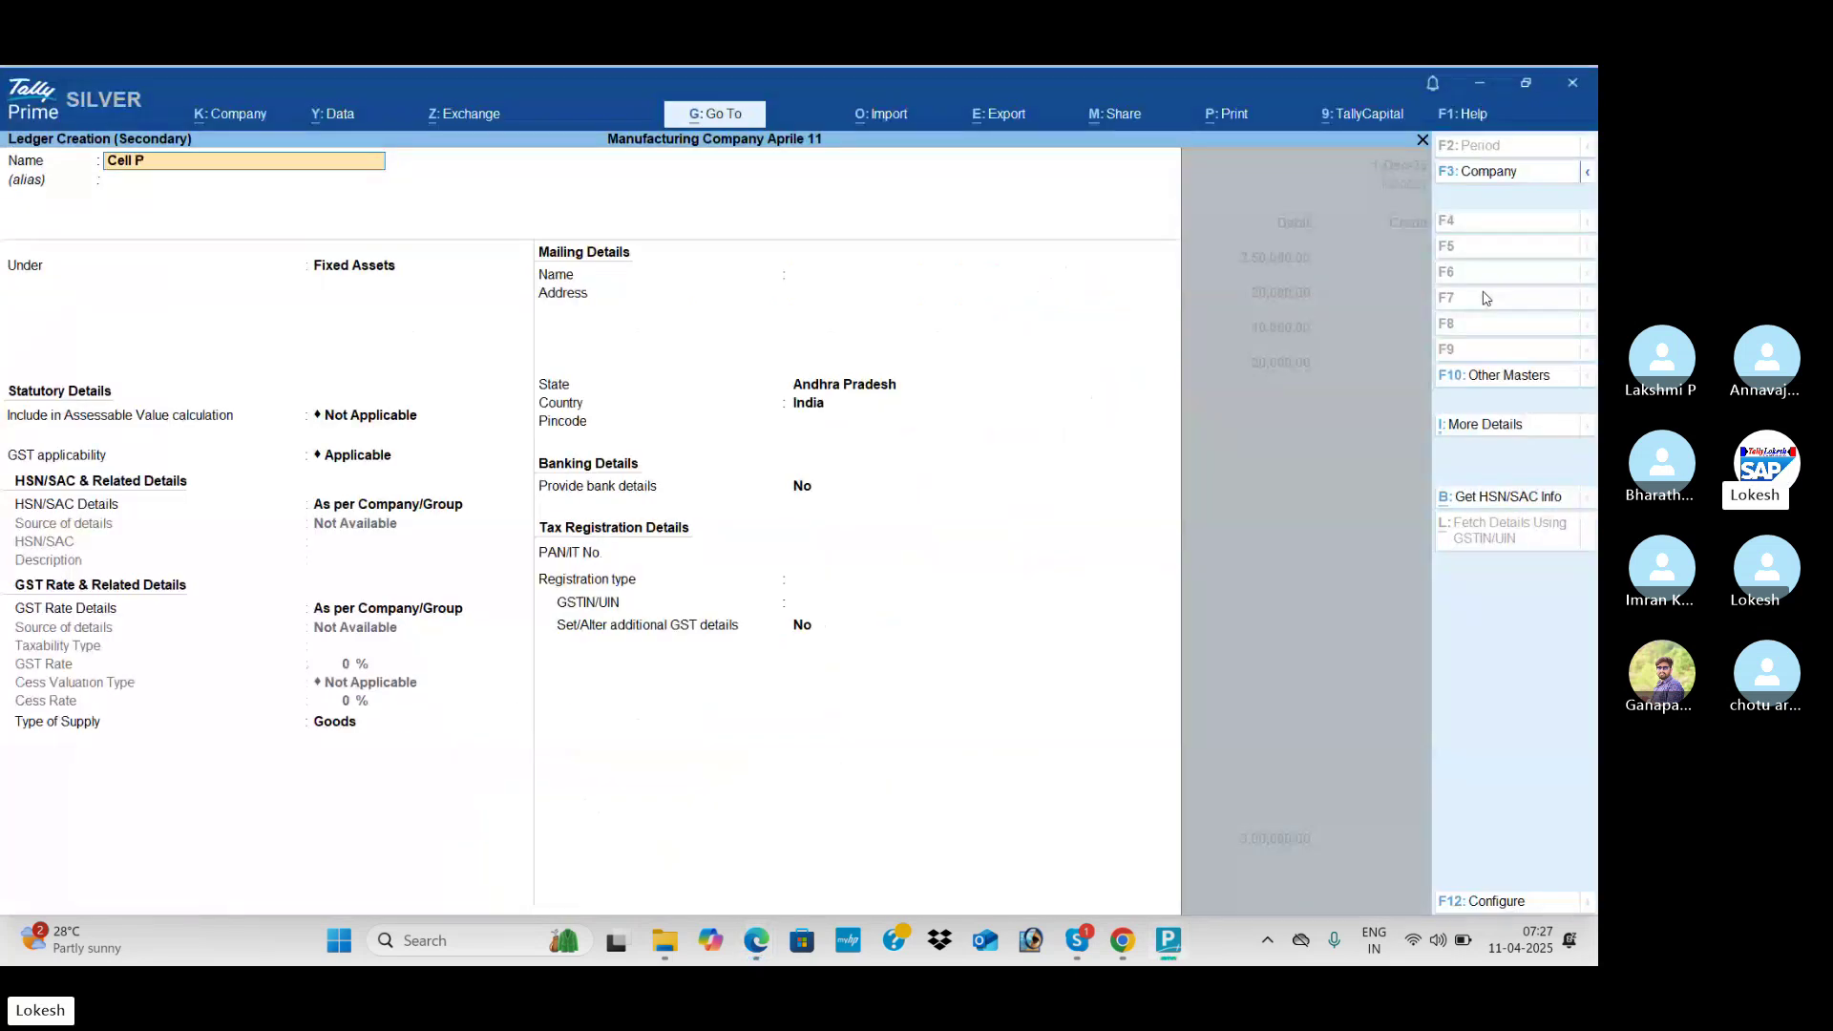
type("hone Br")
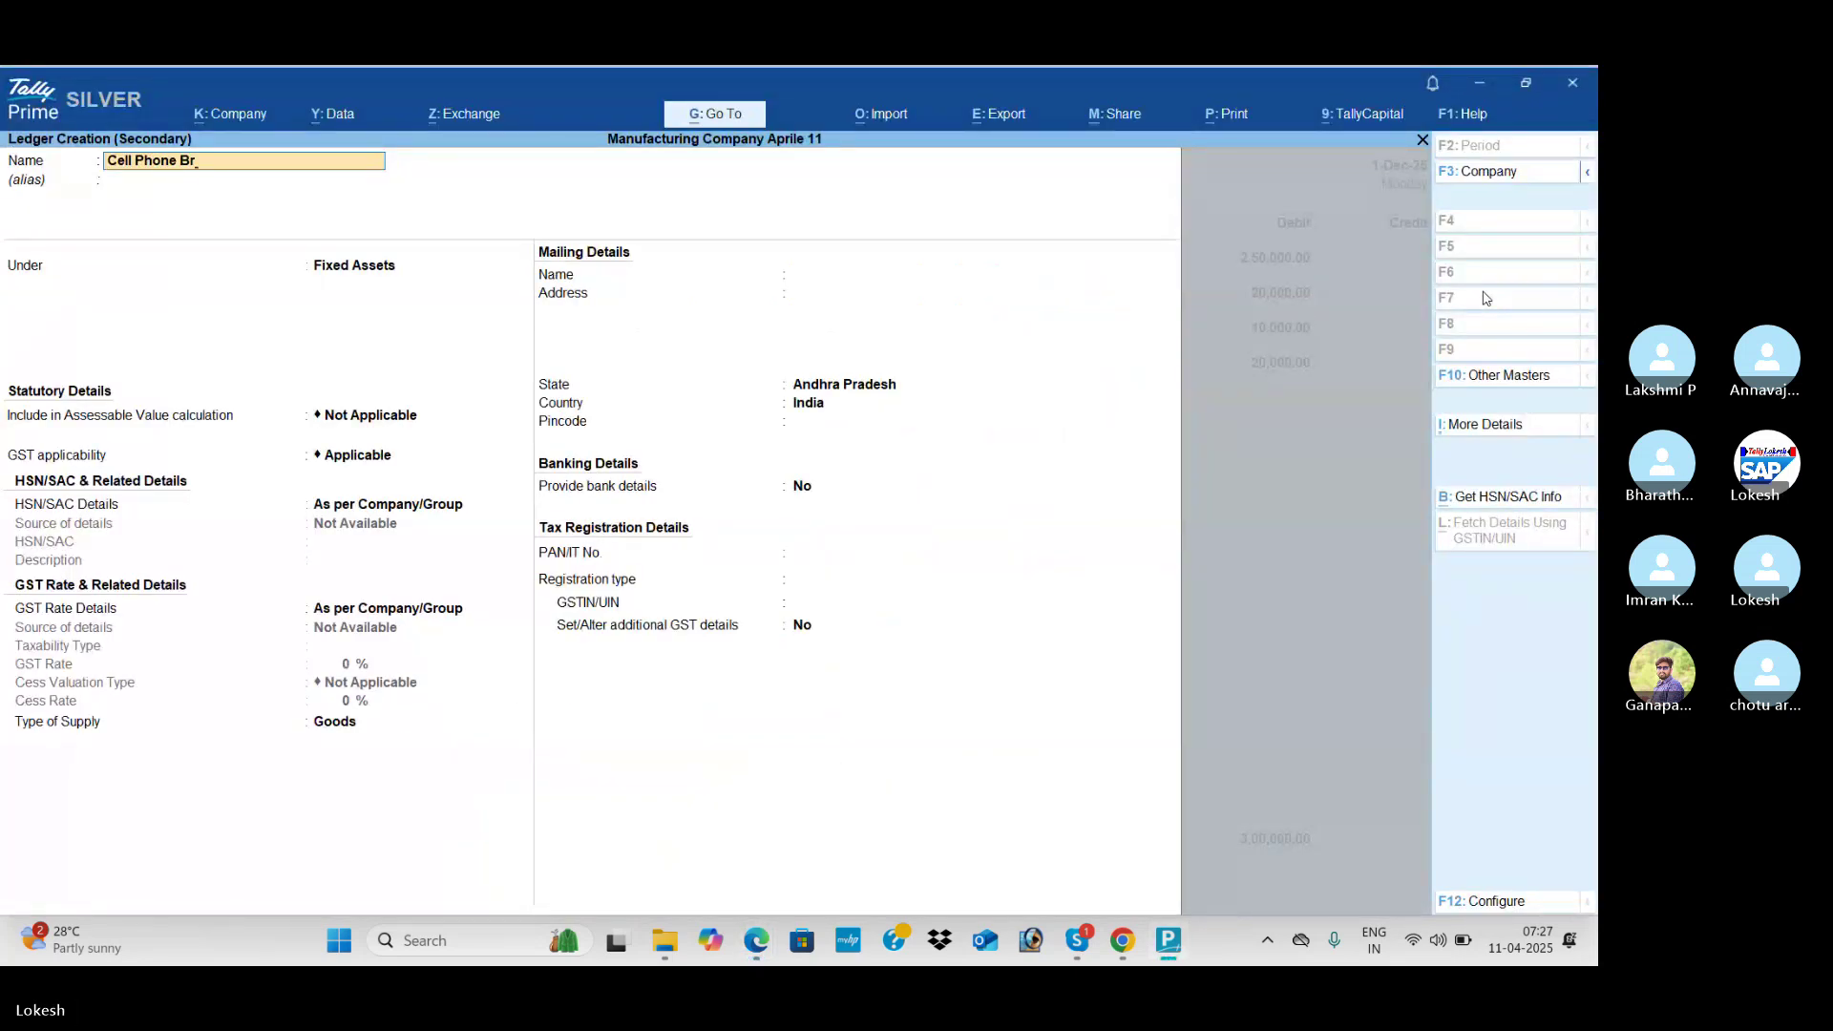
type("anch")
key("Return")
key("Return")
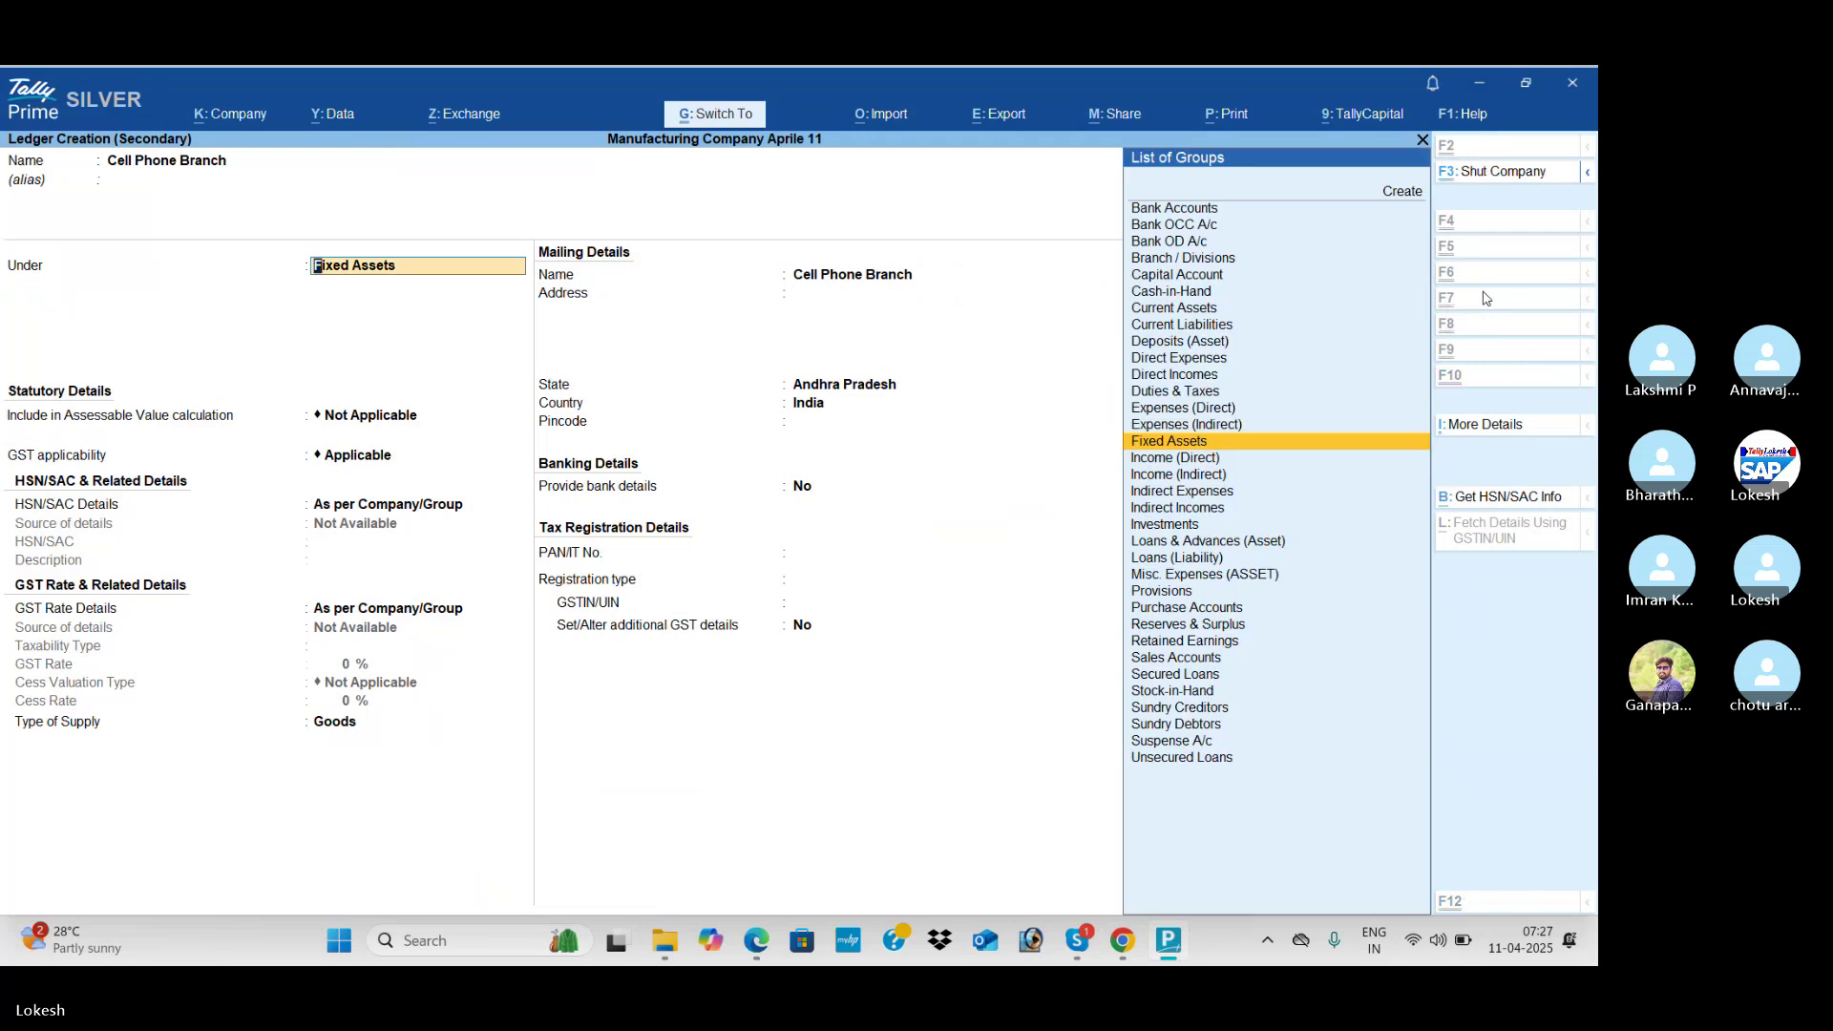
key("ctrl+a")
Step: Check the cell phone amount in the PDF and debit Cell Phone Branch with 2,000
key("alt+Tab")
key("alt+Tab")
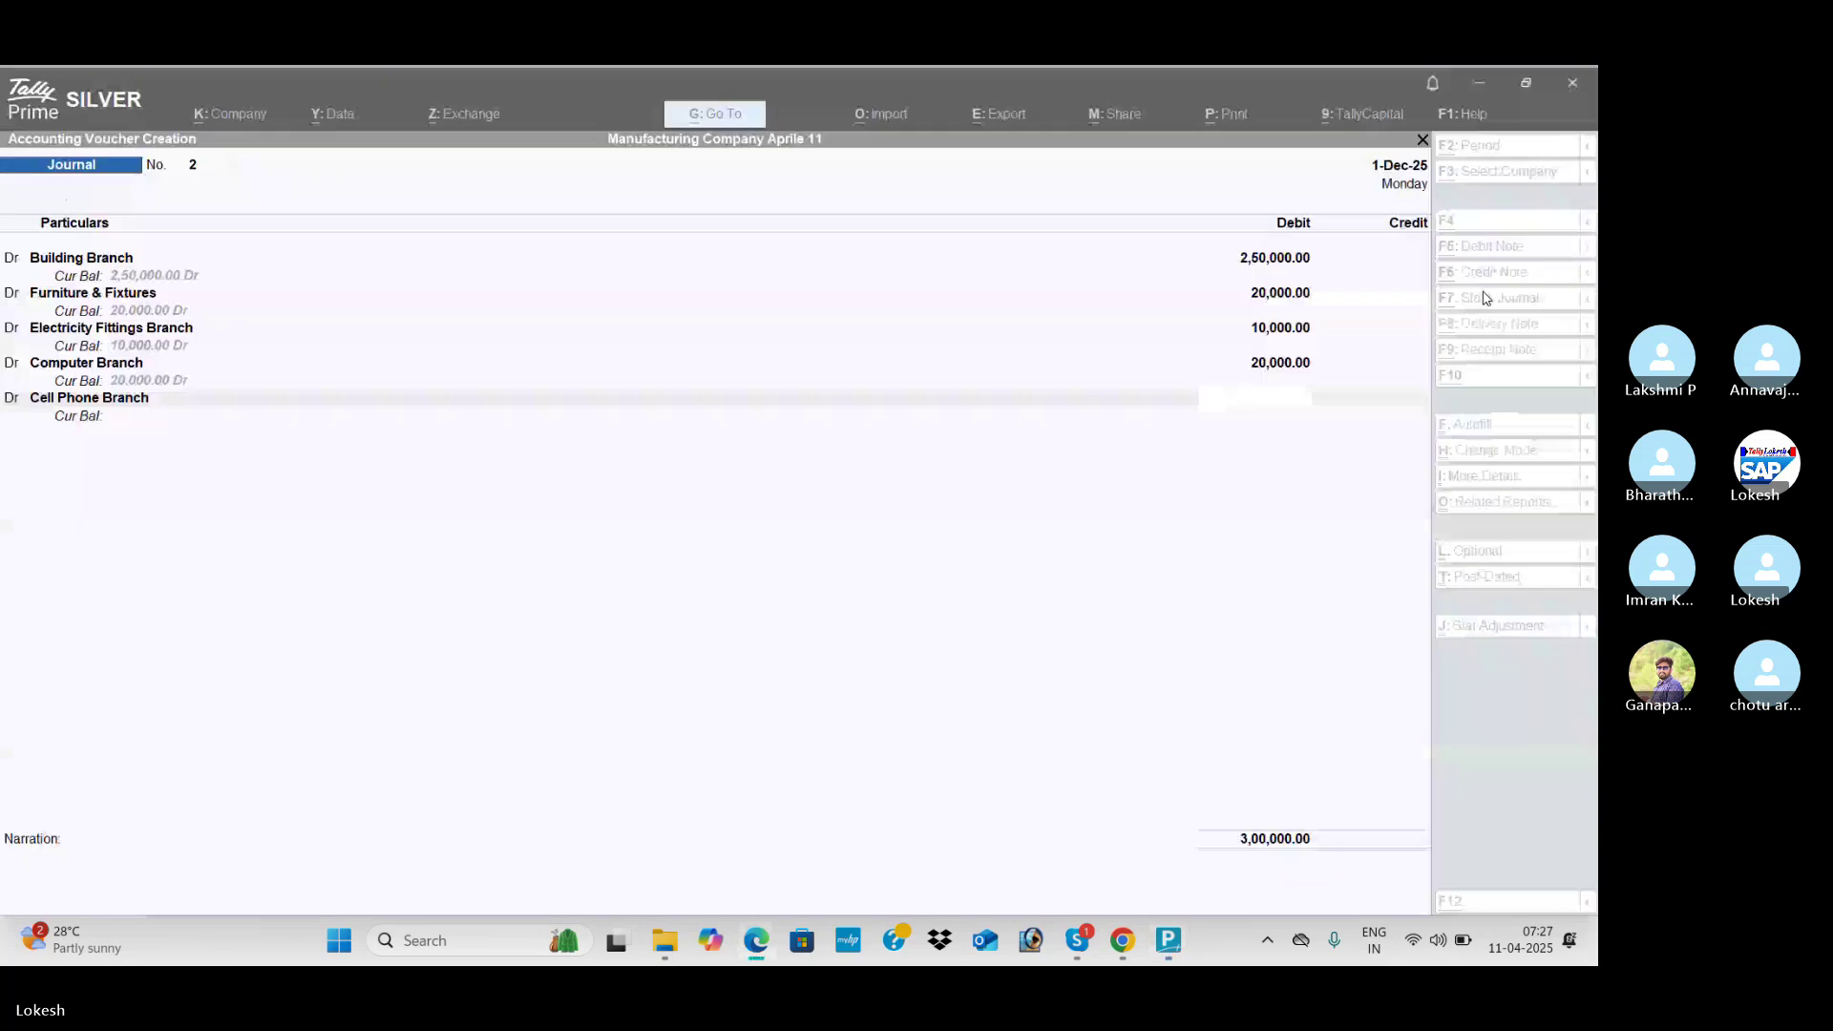
type("2000")
key("Return")
Step: Recheck exercise 32 in the PDF and create the ledger Branch Office under Branch / Divisions for the journal's credit line
key("alt+Tab")
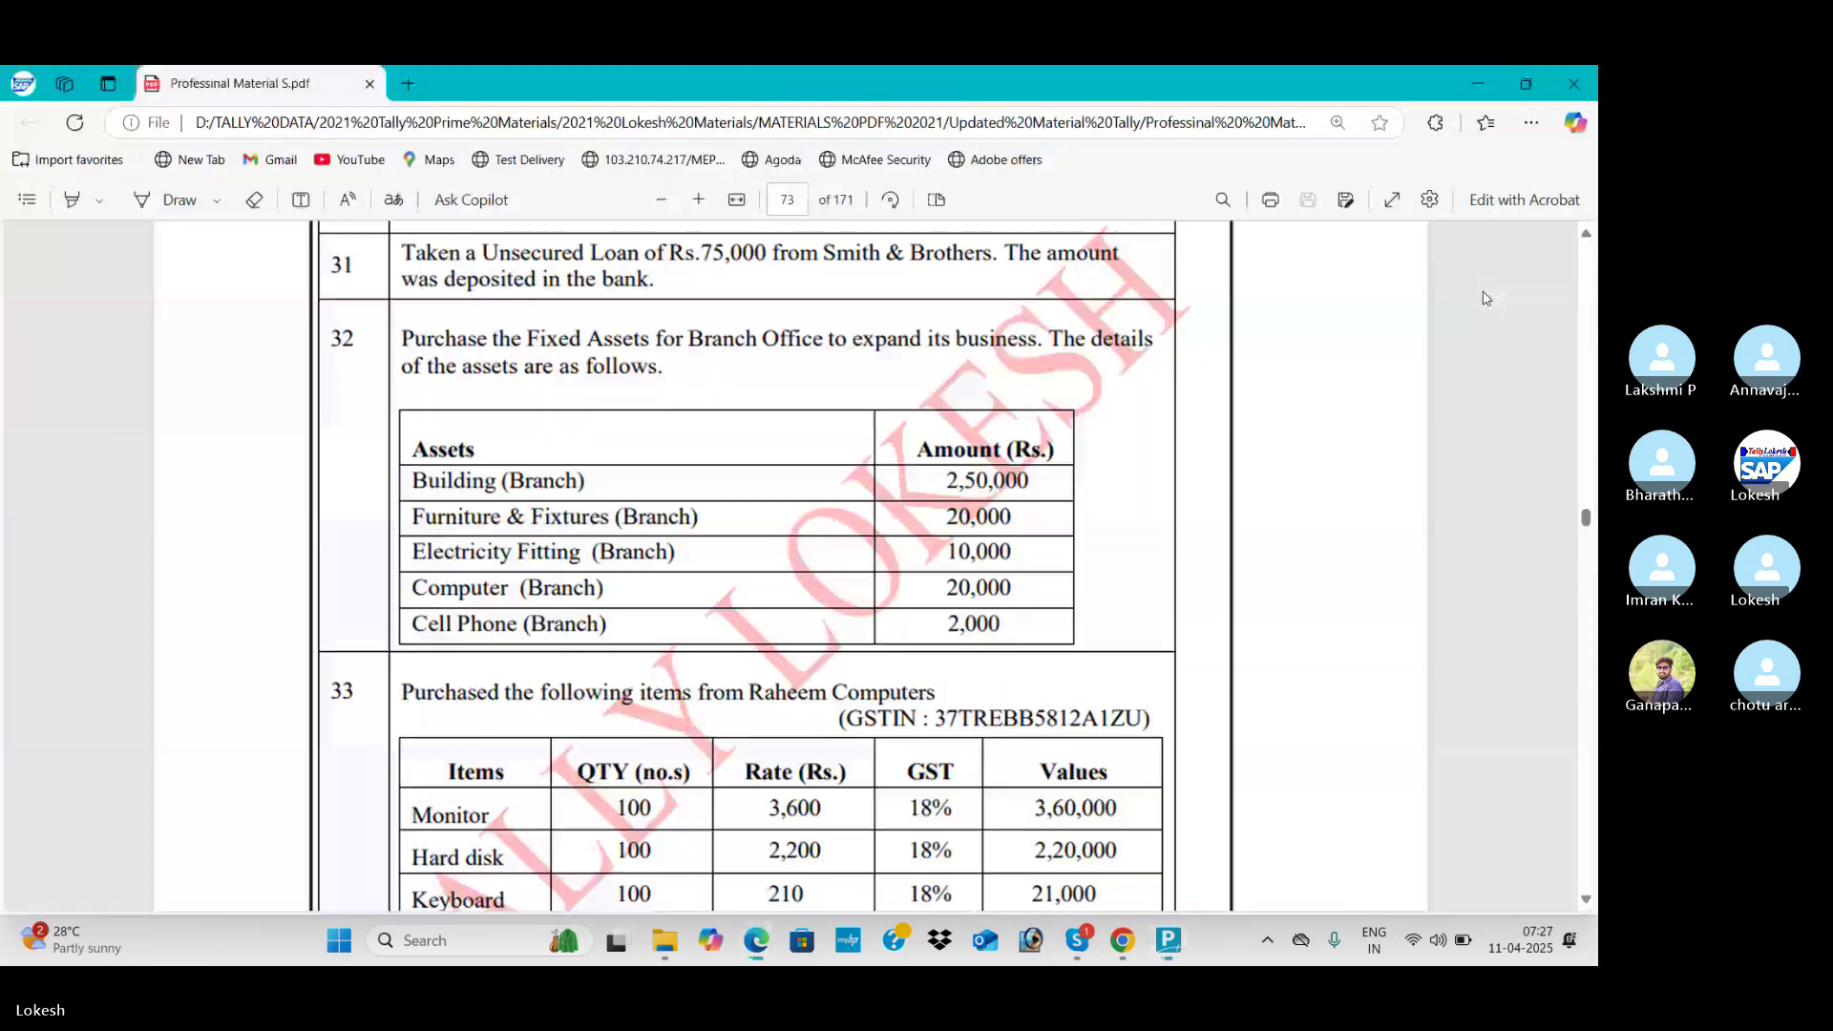
key("alt+Tab")
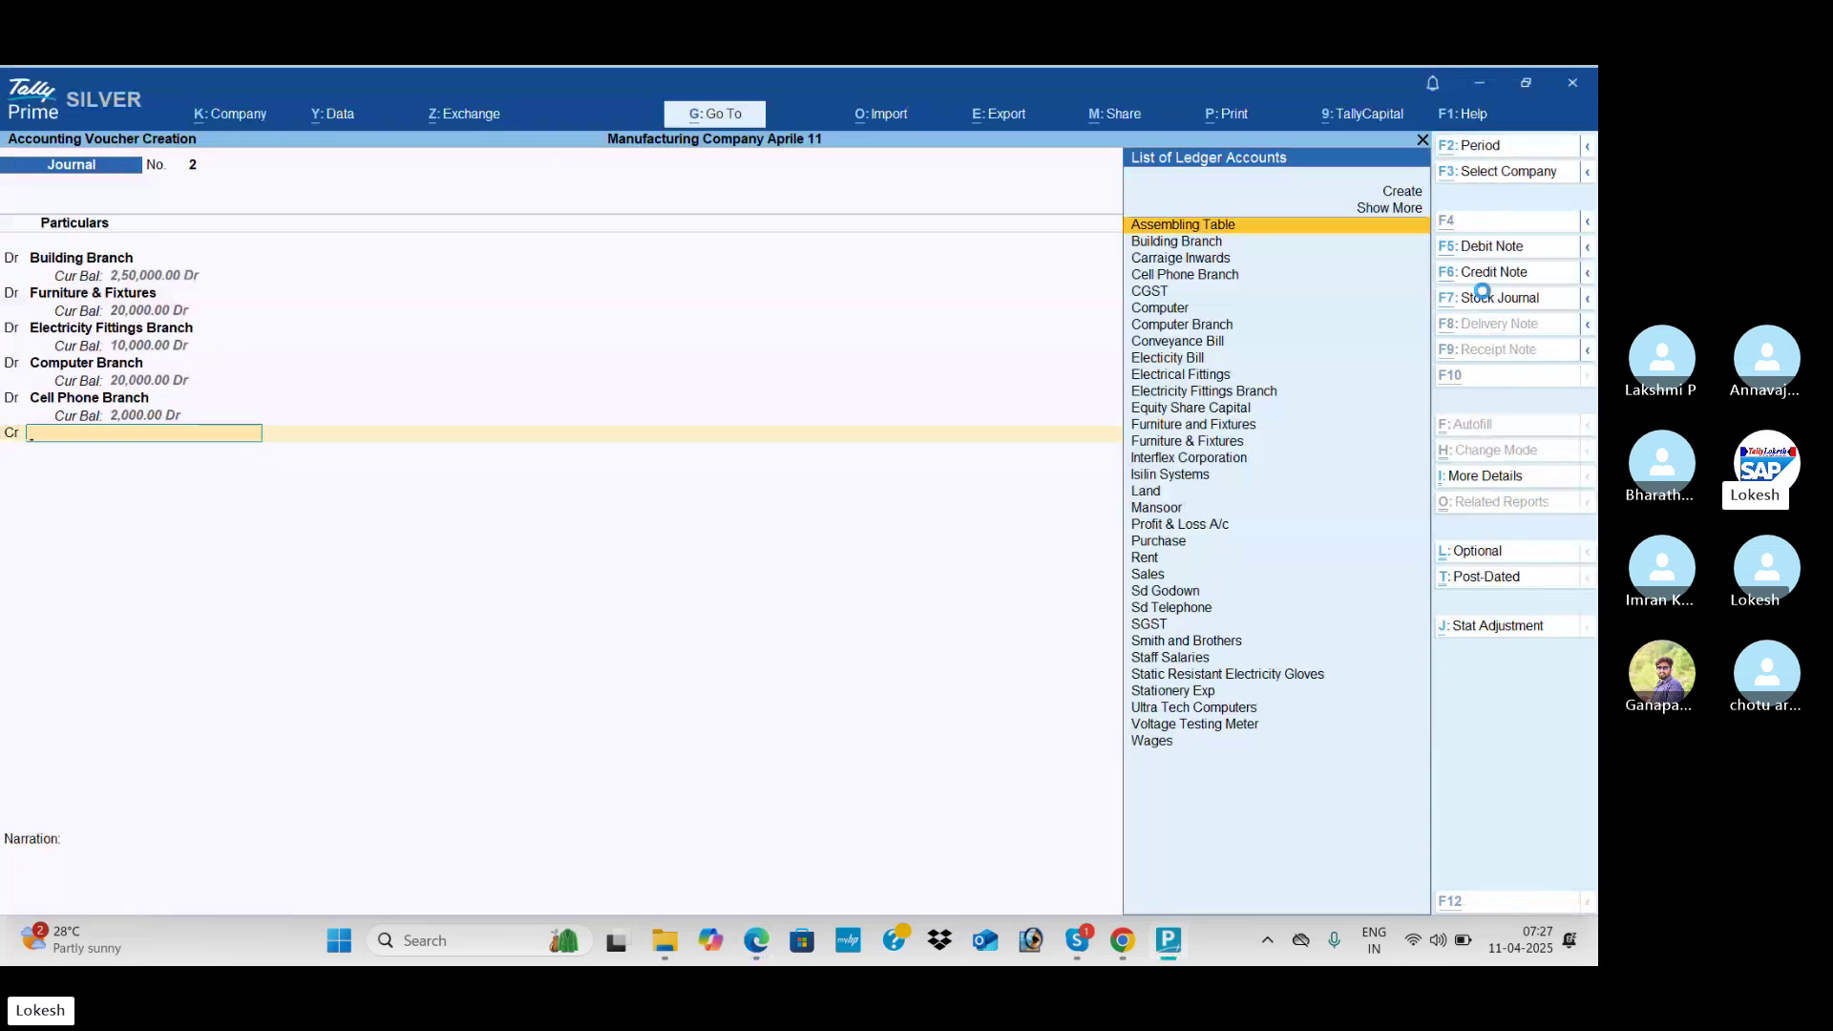
key("alt+c")
type("Bran")
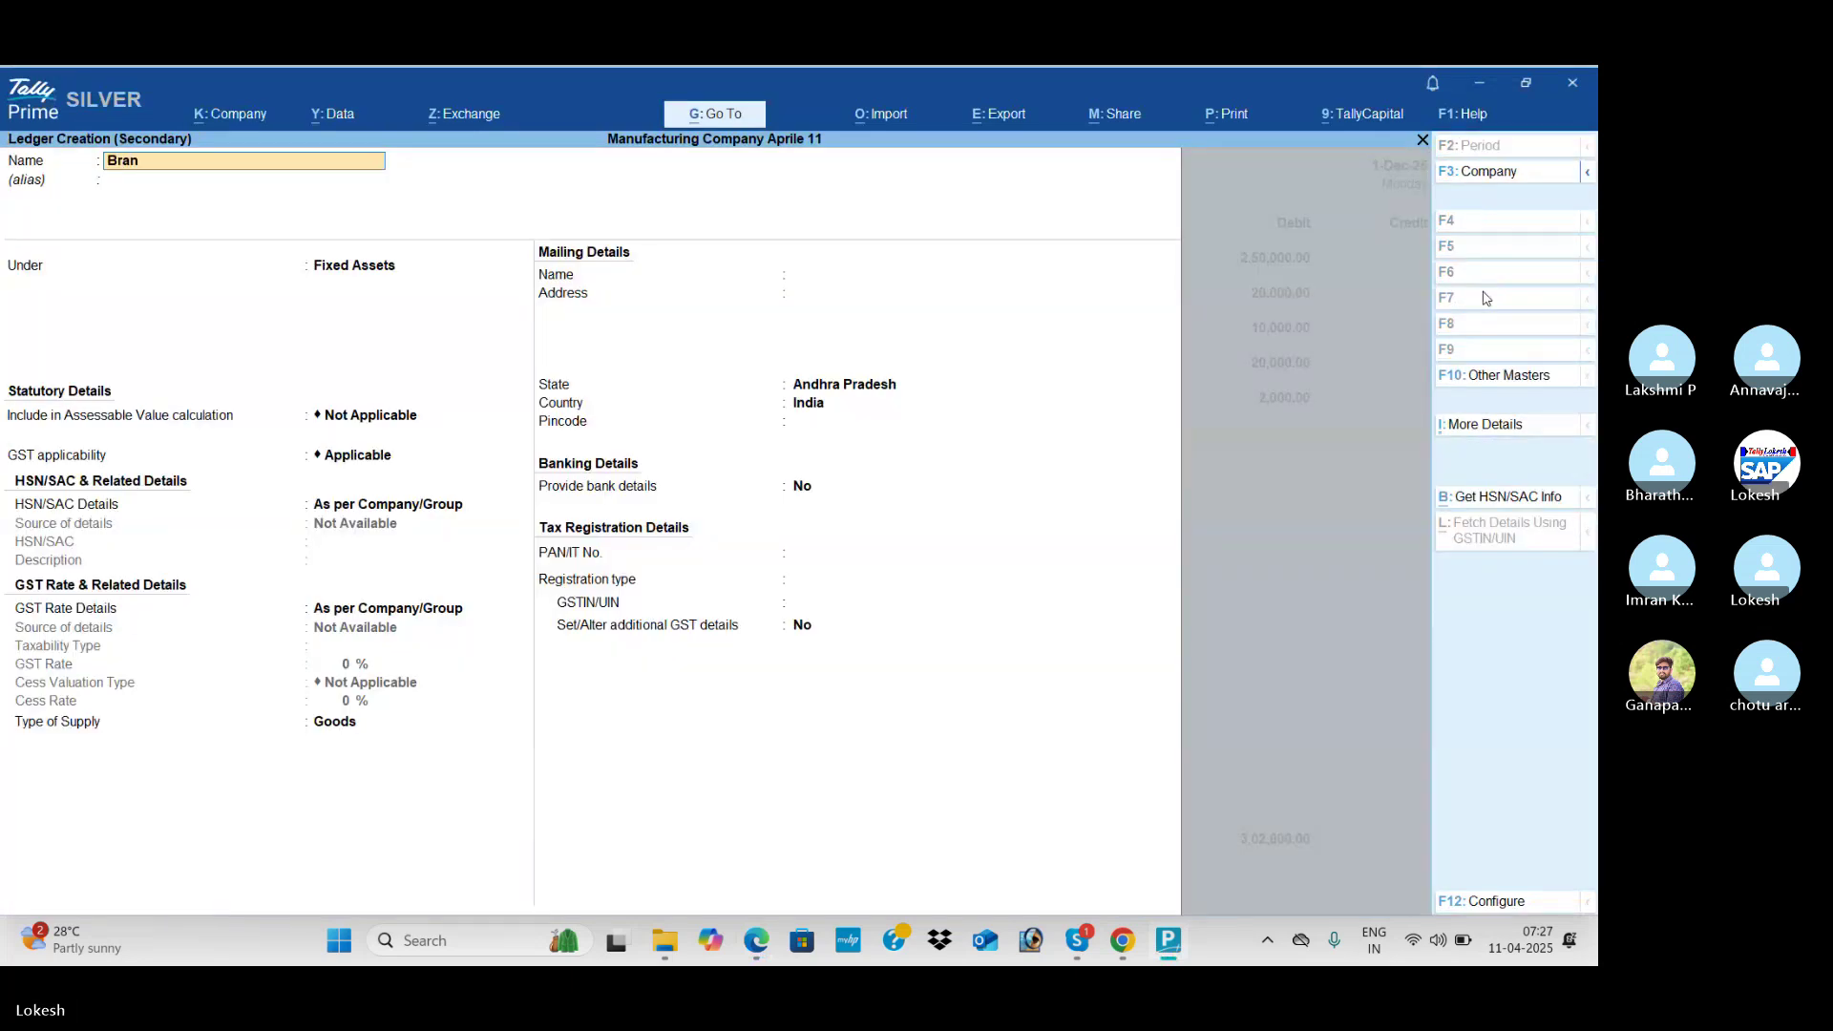
type("ch office")
key("Return")
type("Br")
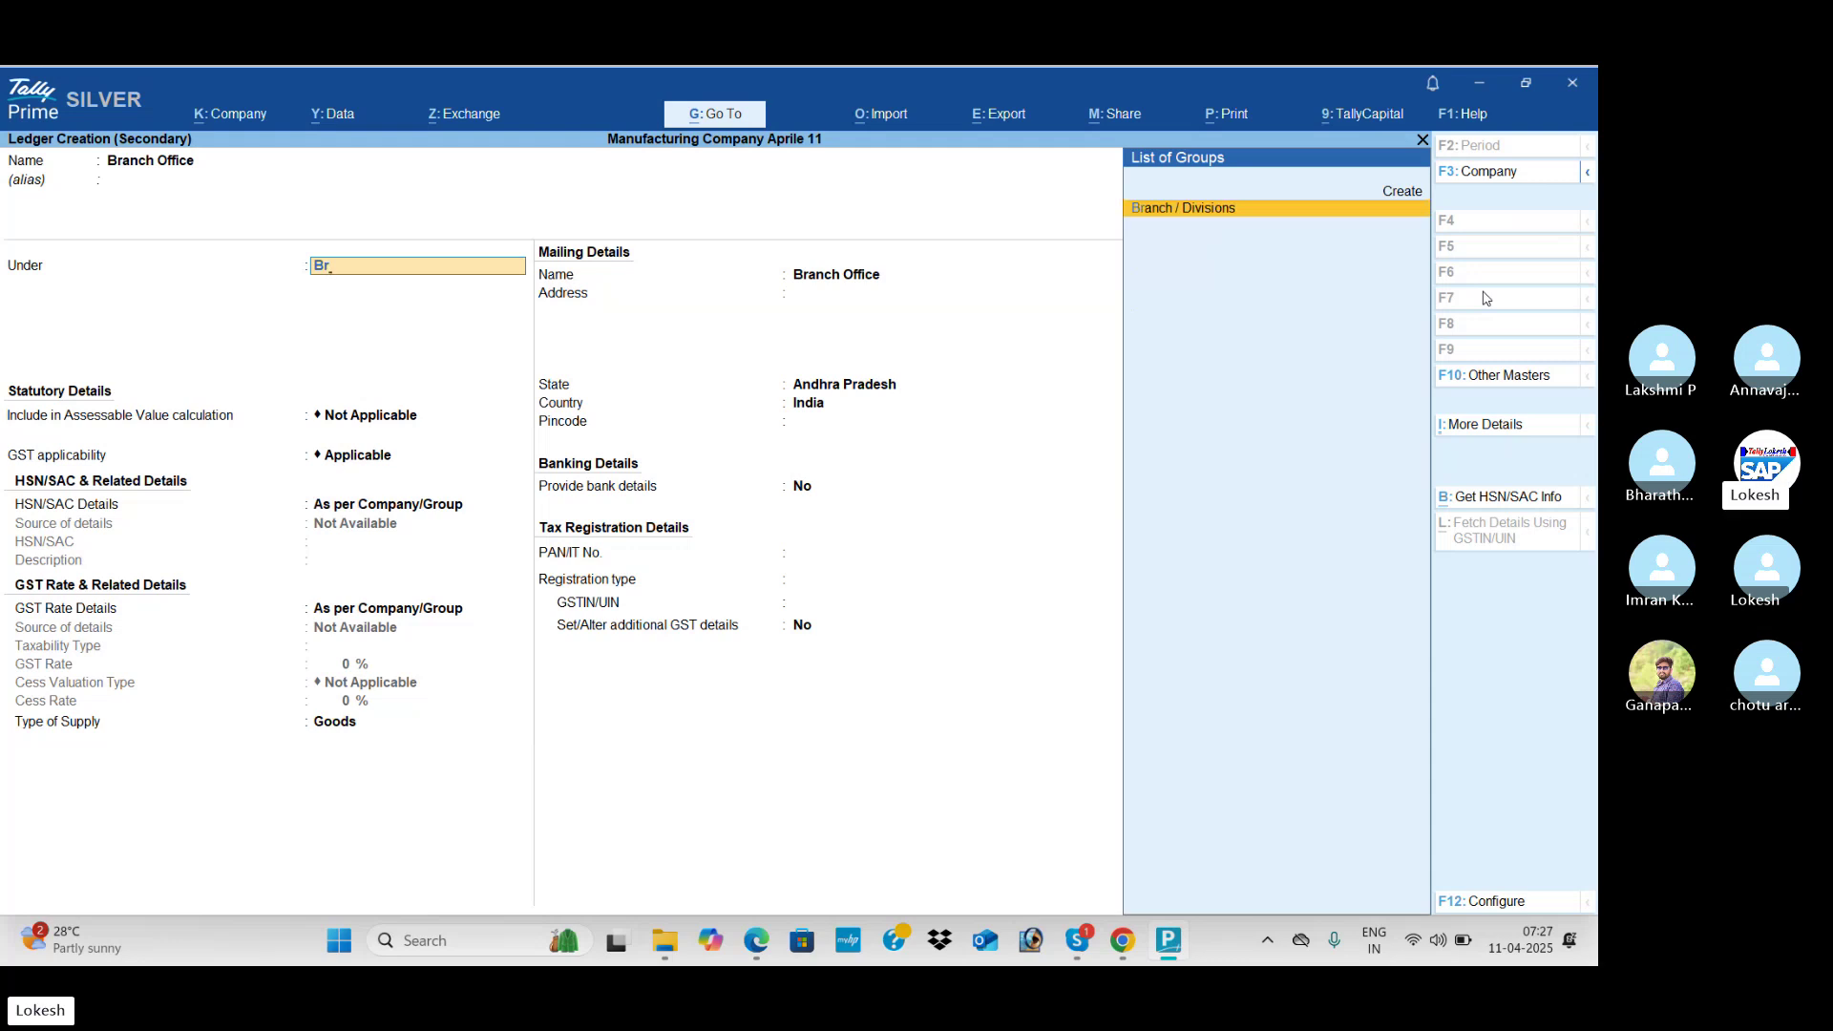
key("Return")
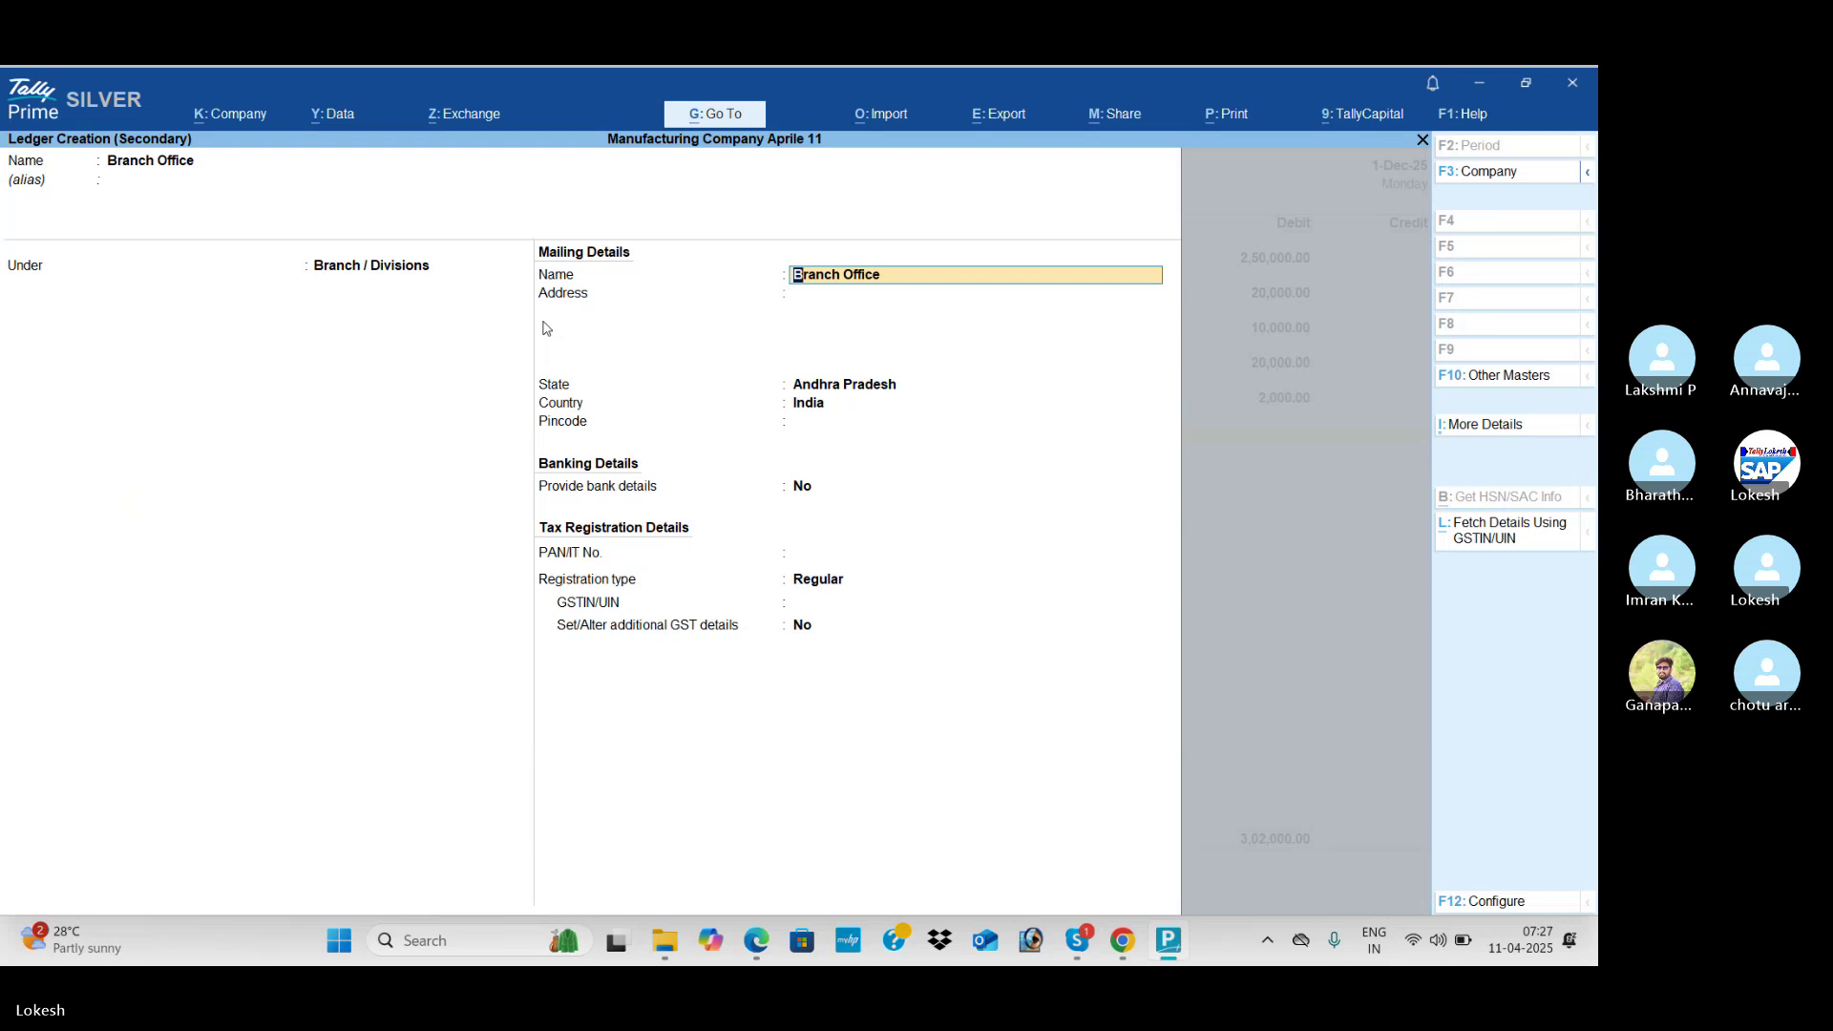
key("ctrl")
key("ctrl+a")
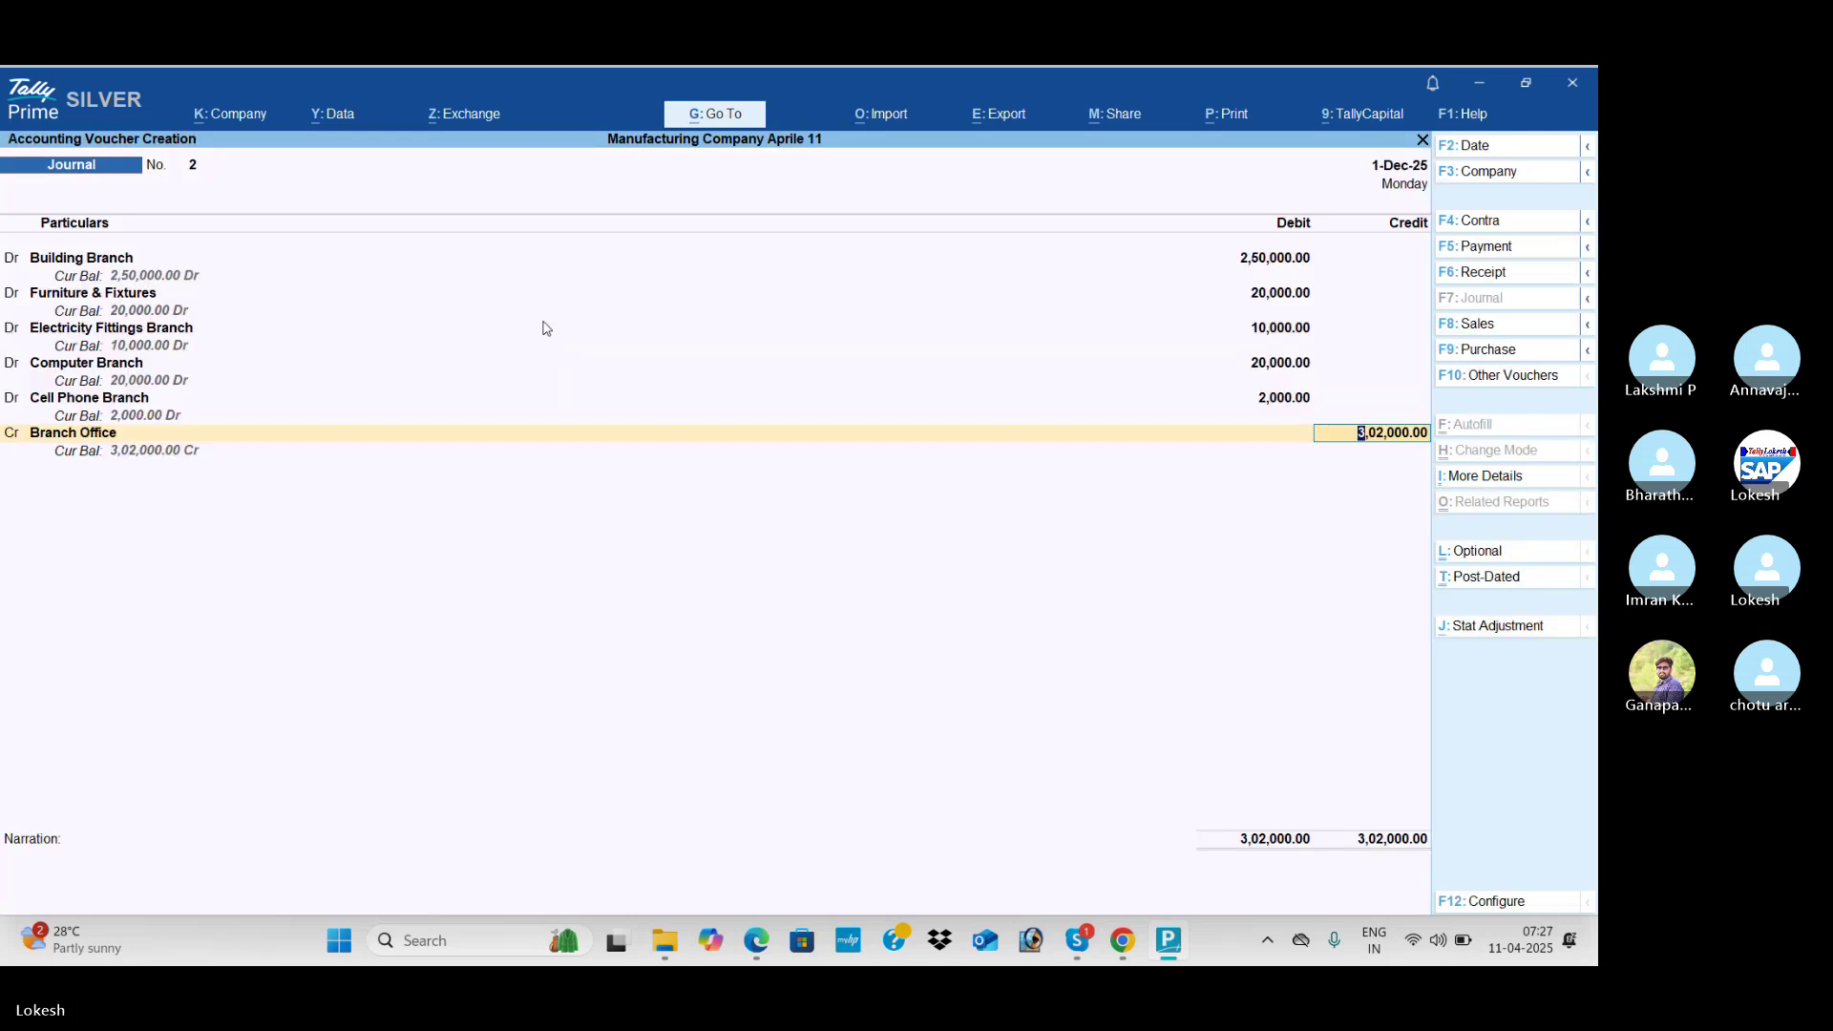
Step: Credit Branch Office with 3,02,000, leave the narration empty and save the journal voucher
key("Return")
key("Return")
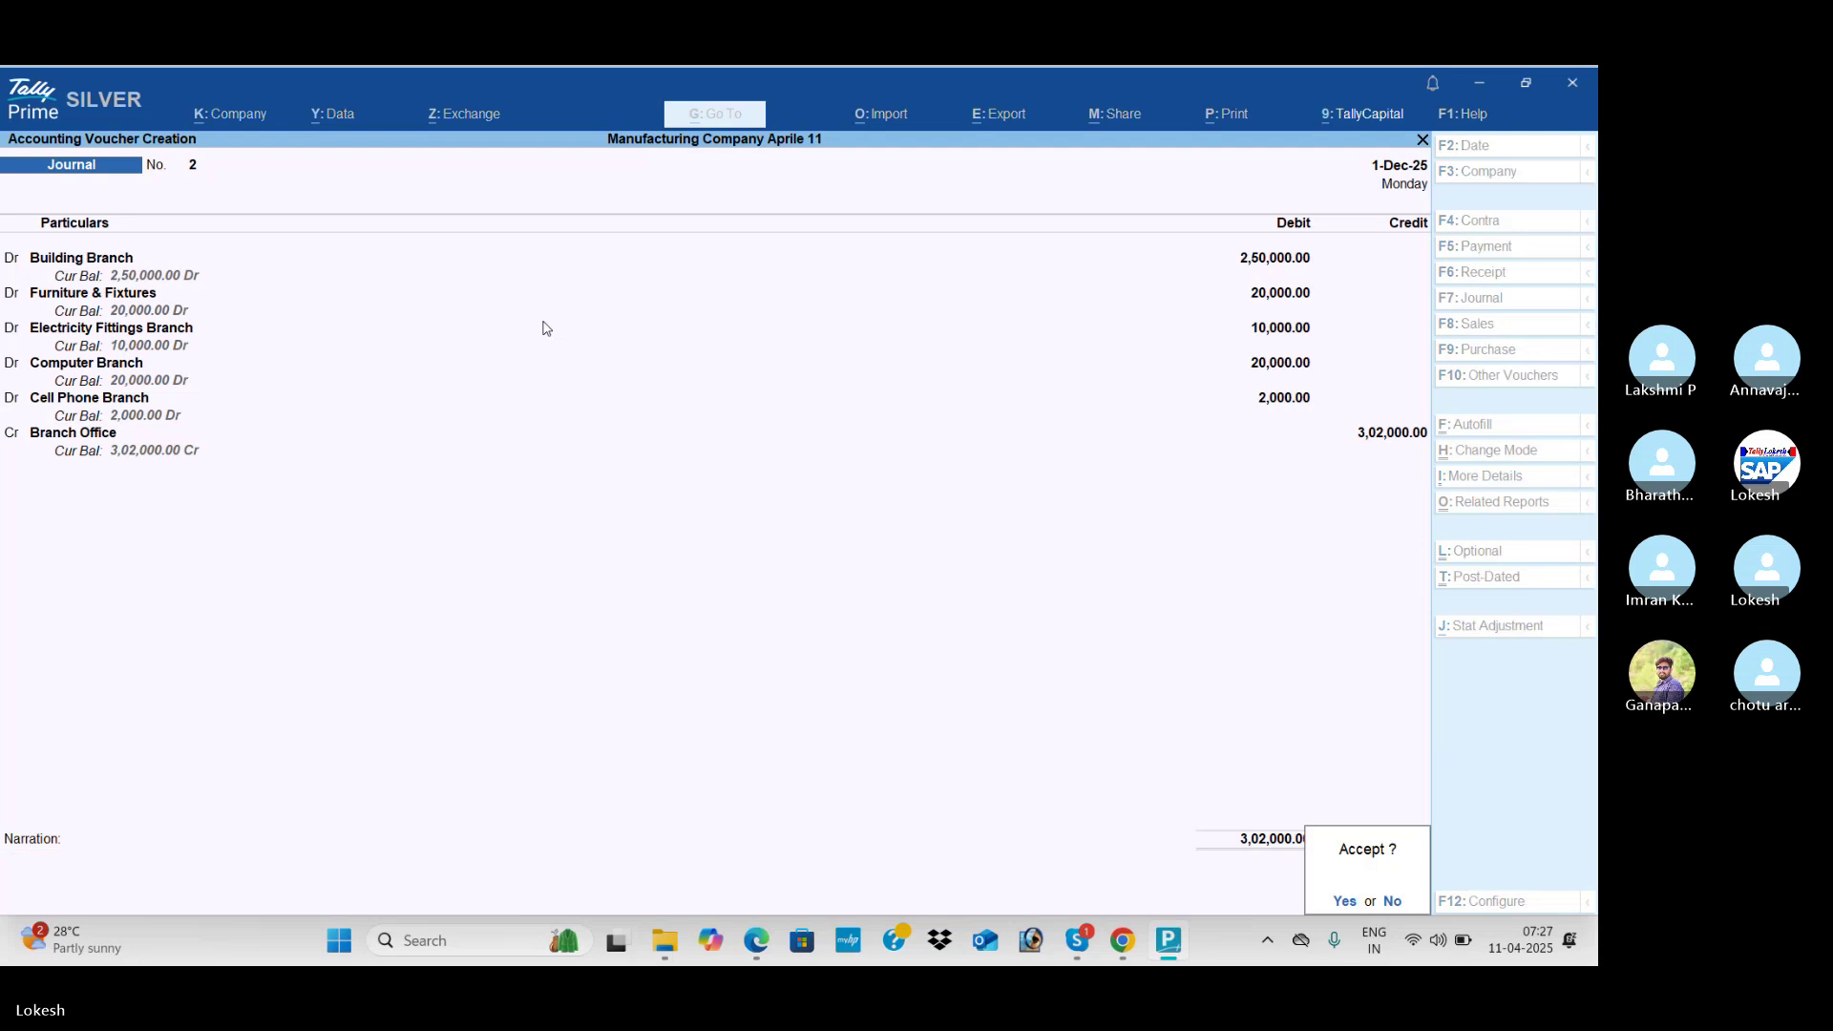
key("Return")
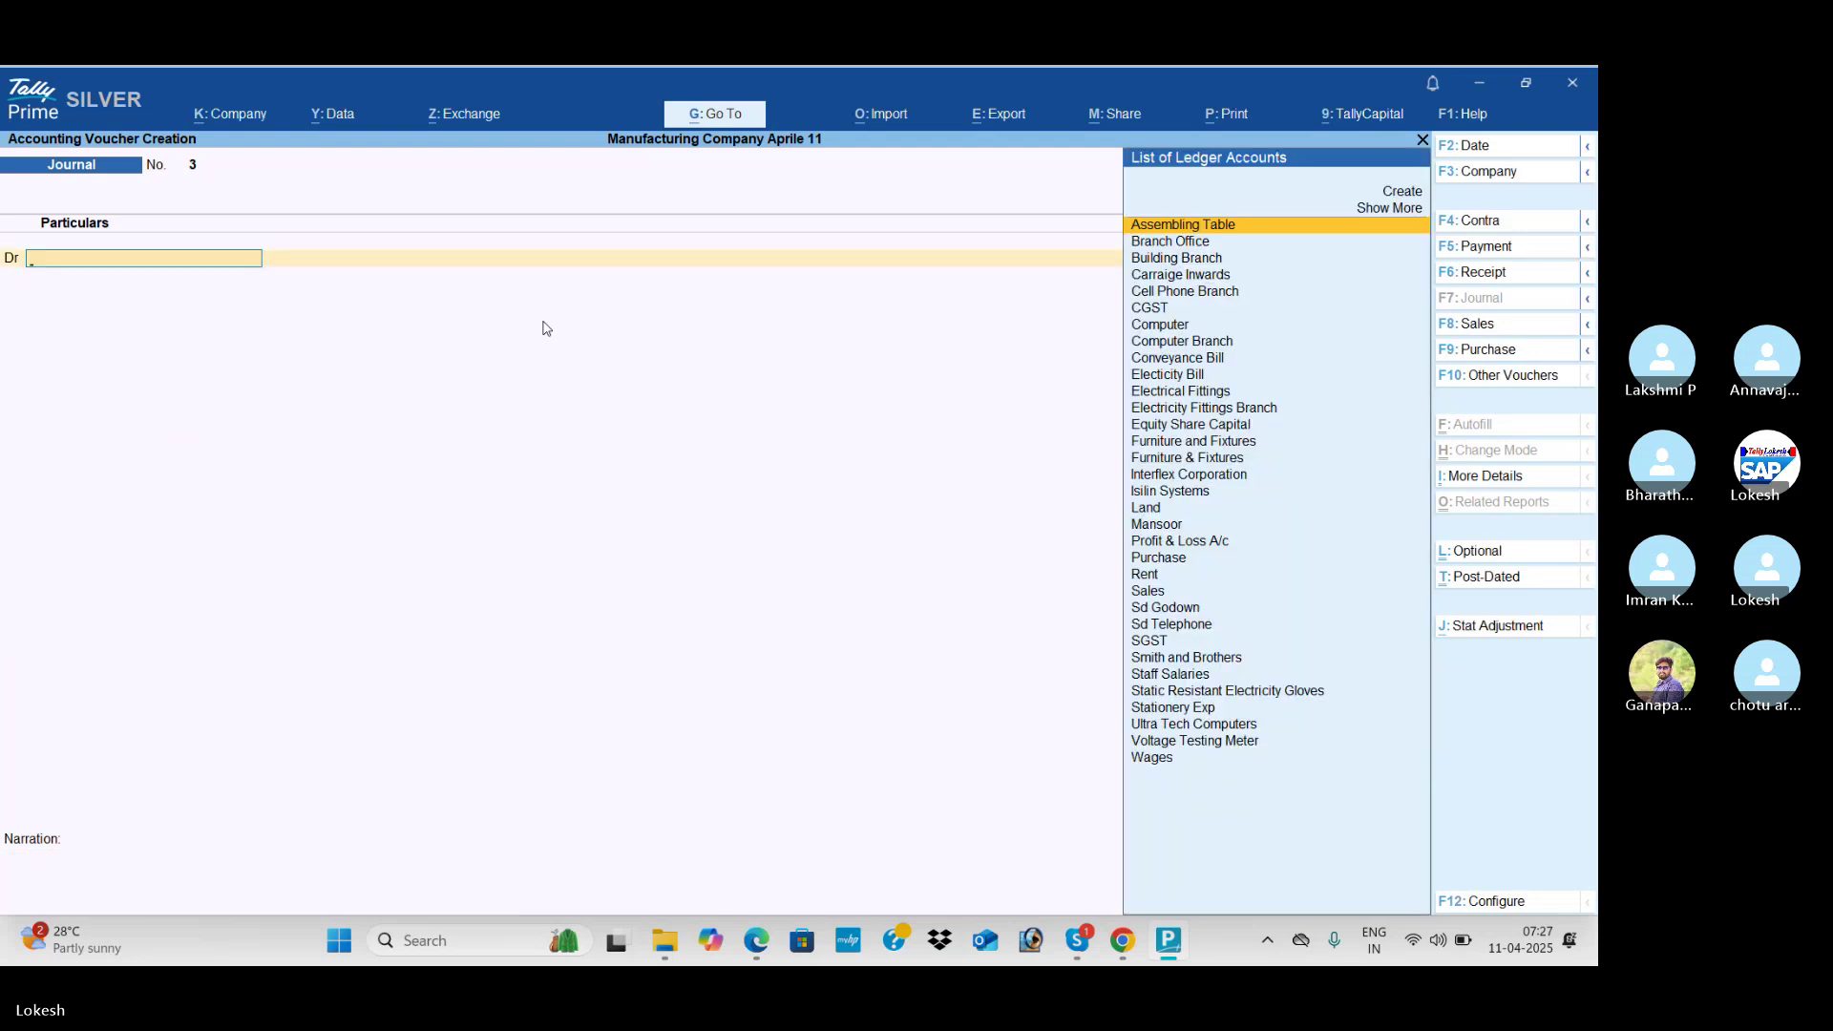
Step: Read the upcoming exercises 33 to 41 in the PDF, including the Raheem Computers and Spic-N-Span Traders purchases
key("alt+Tab")
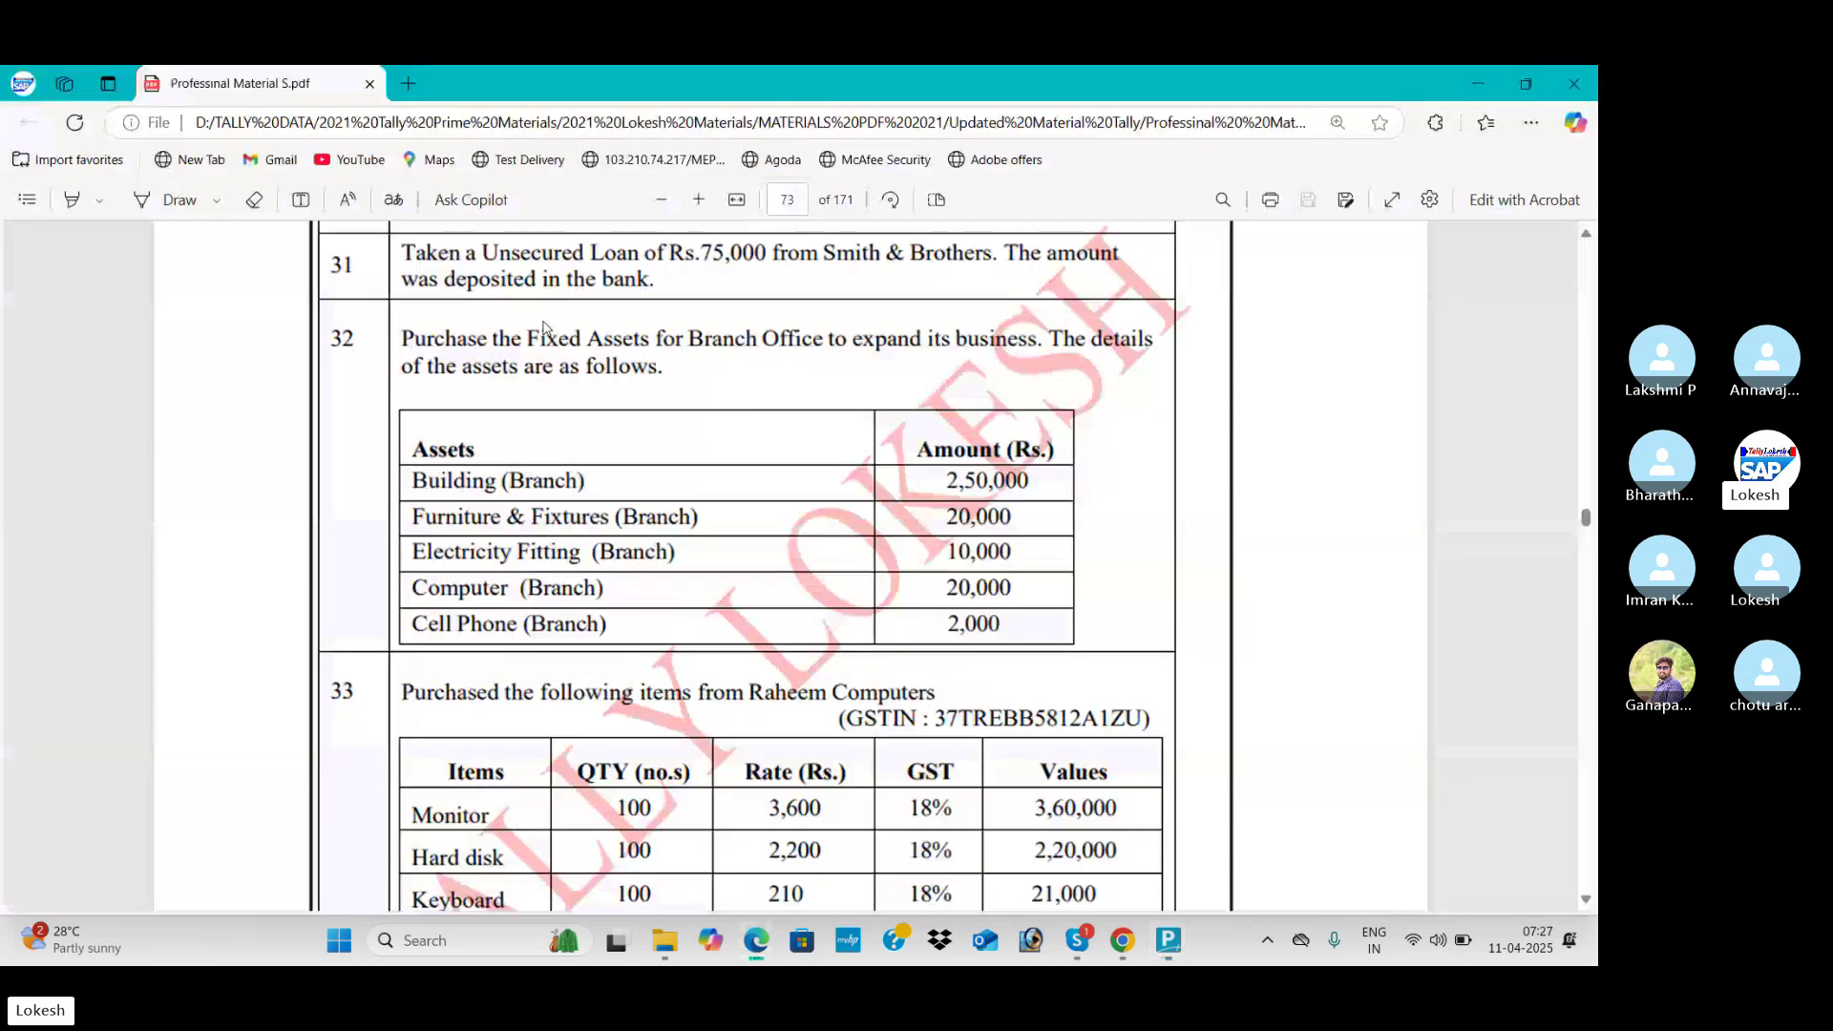
scroll(544, 327, "down", 5)
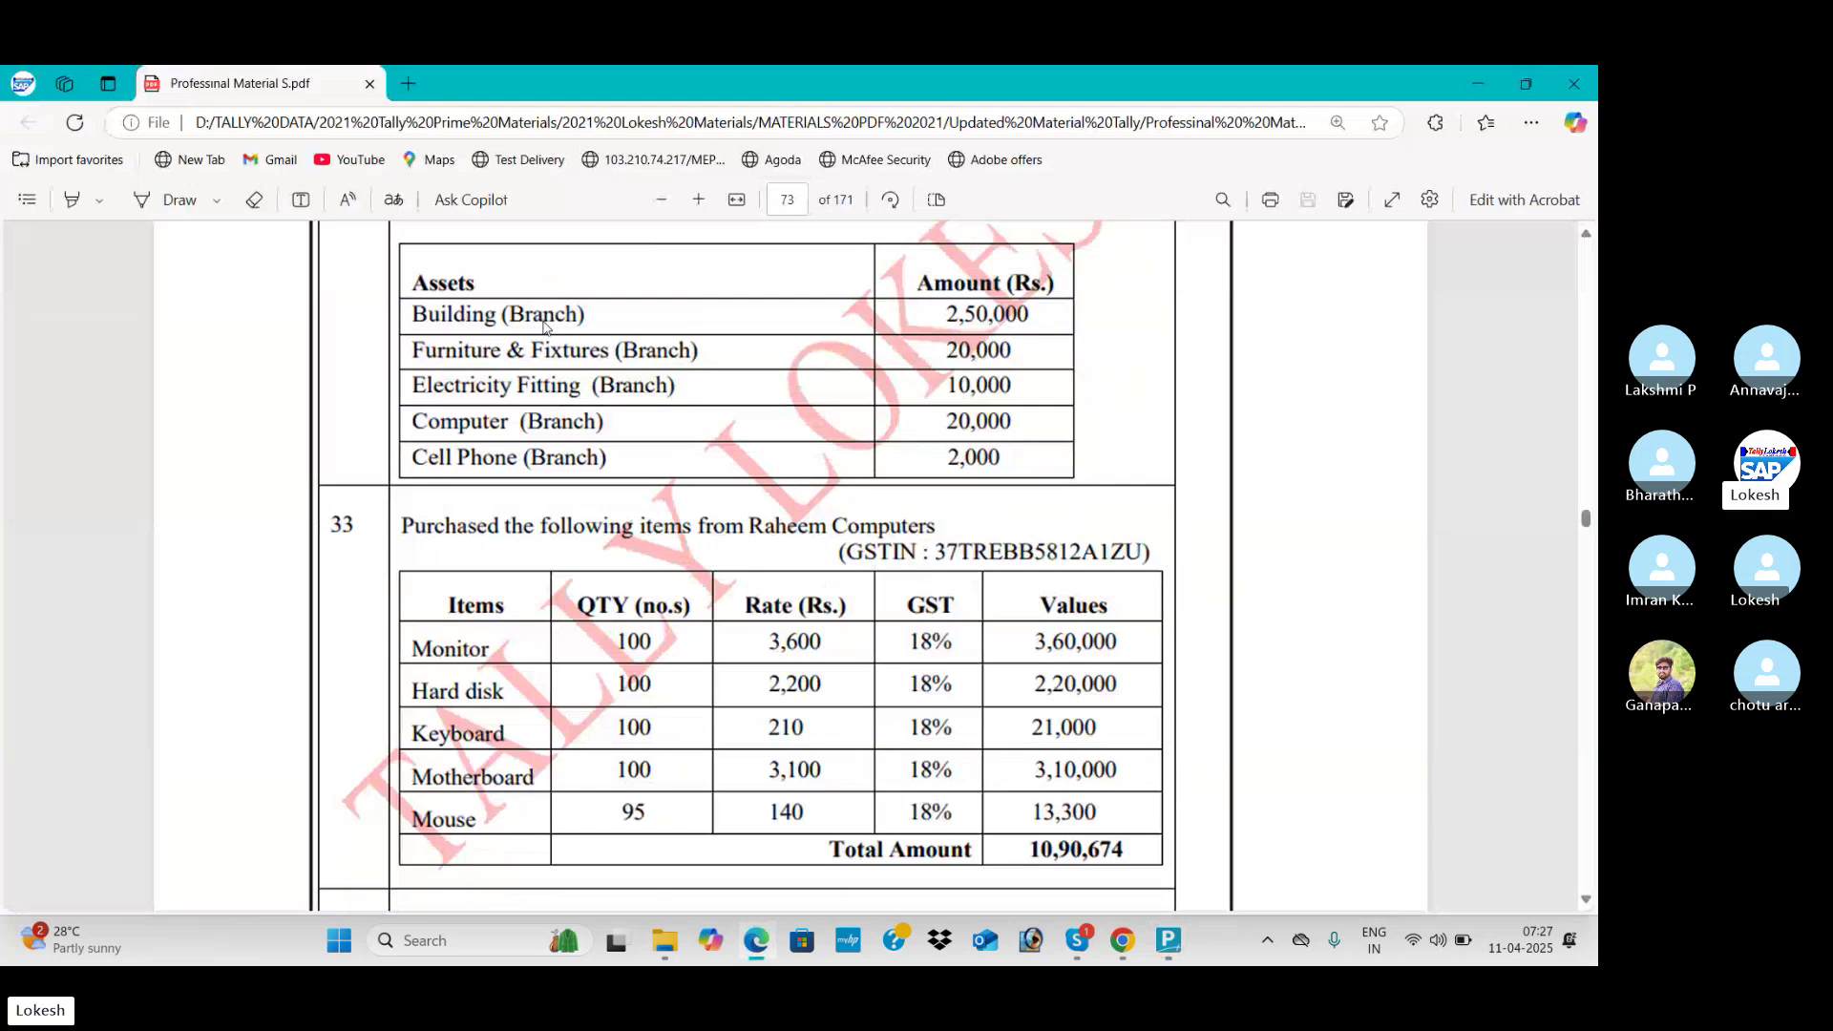
scroll(543, 327, "down", 2)
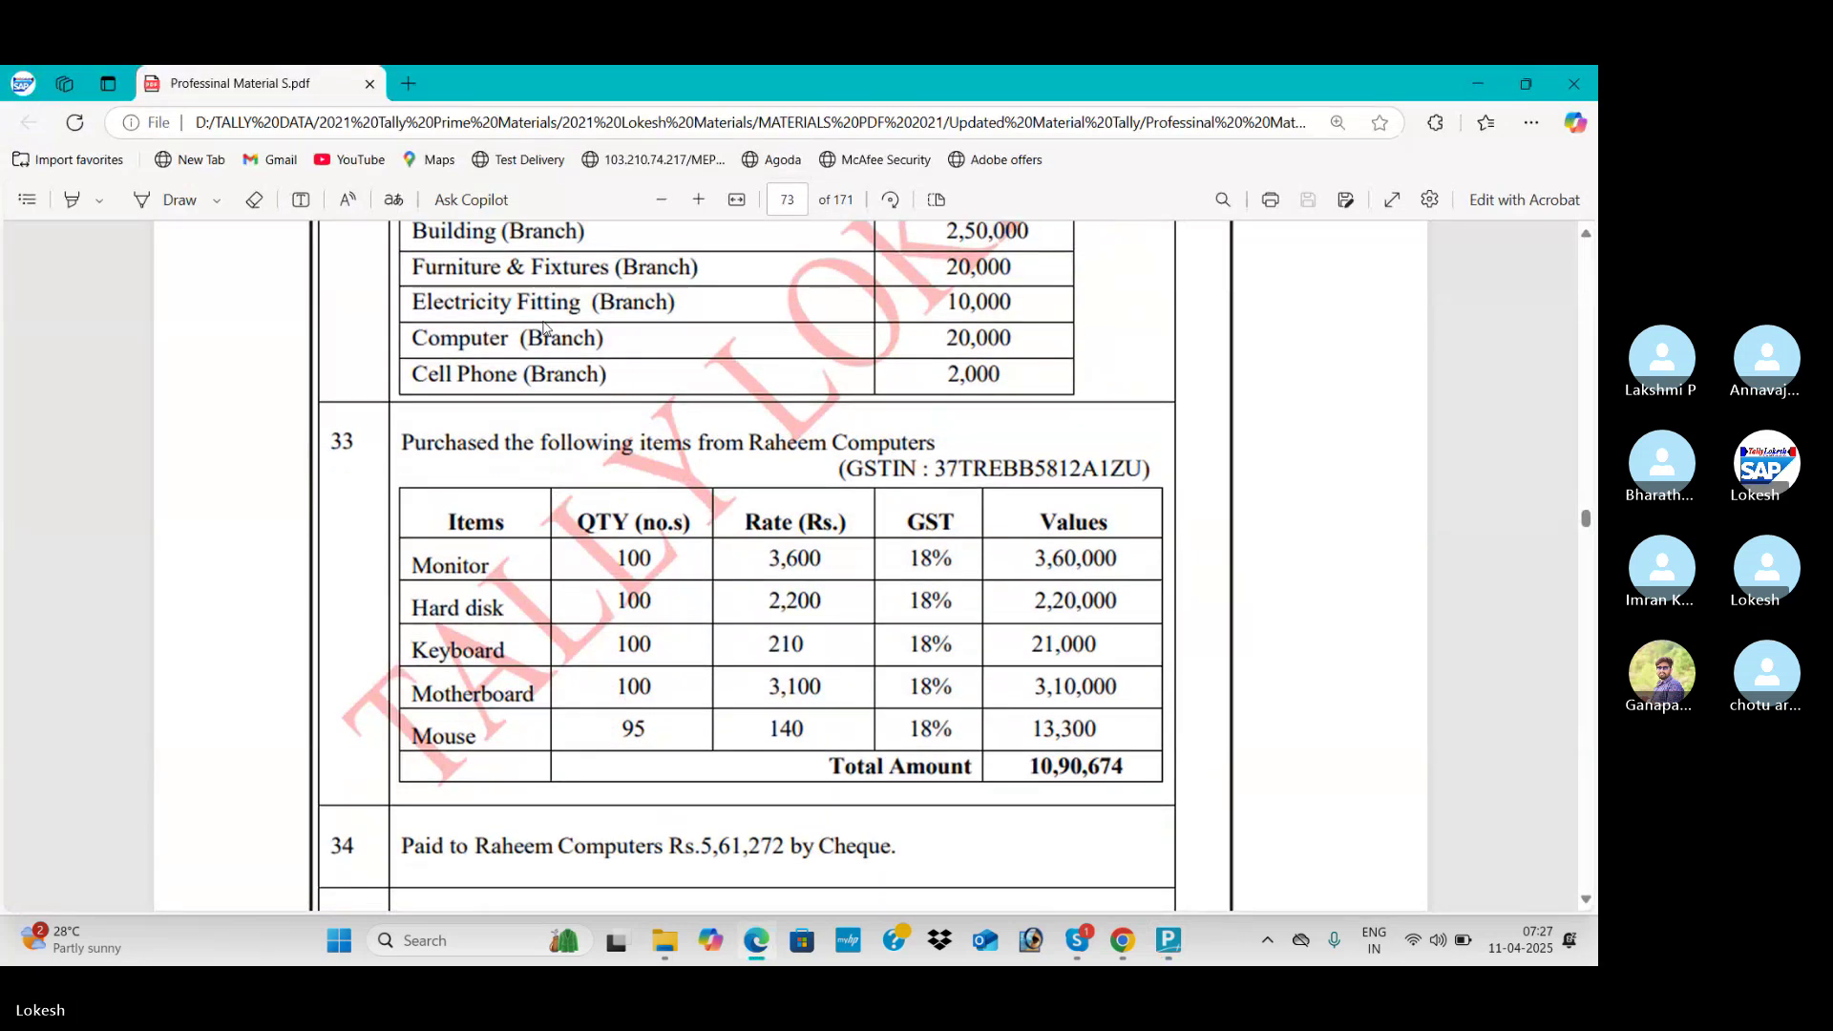
scroll(543, 328, "down", 7)
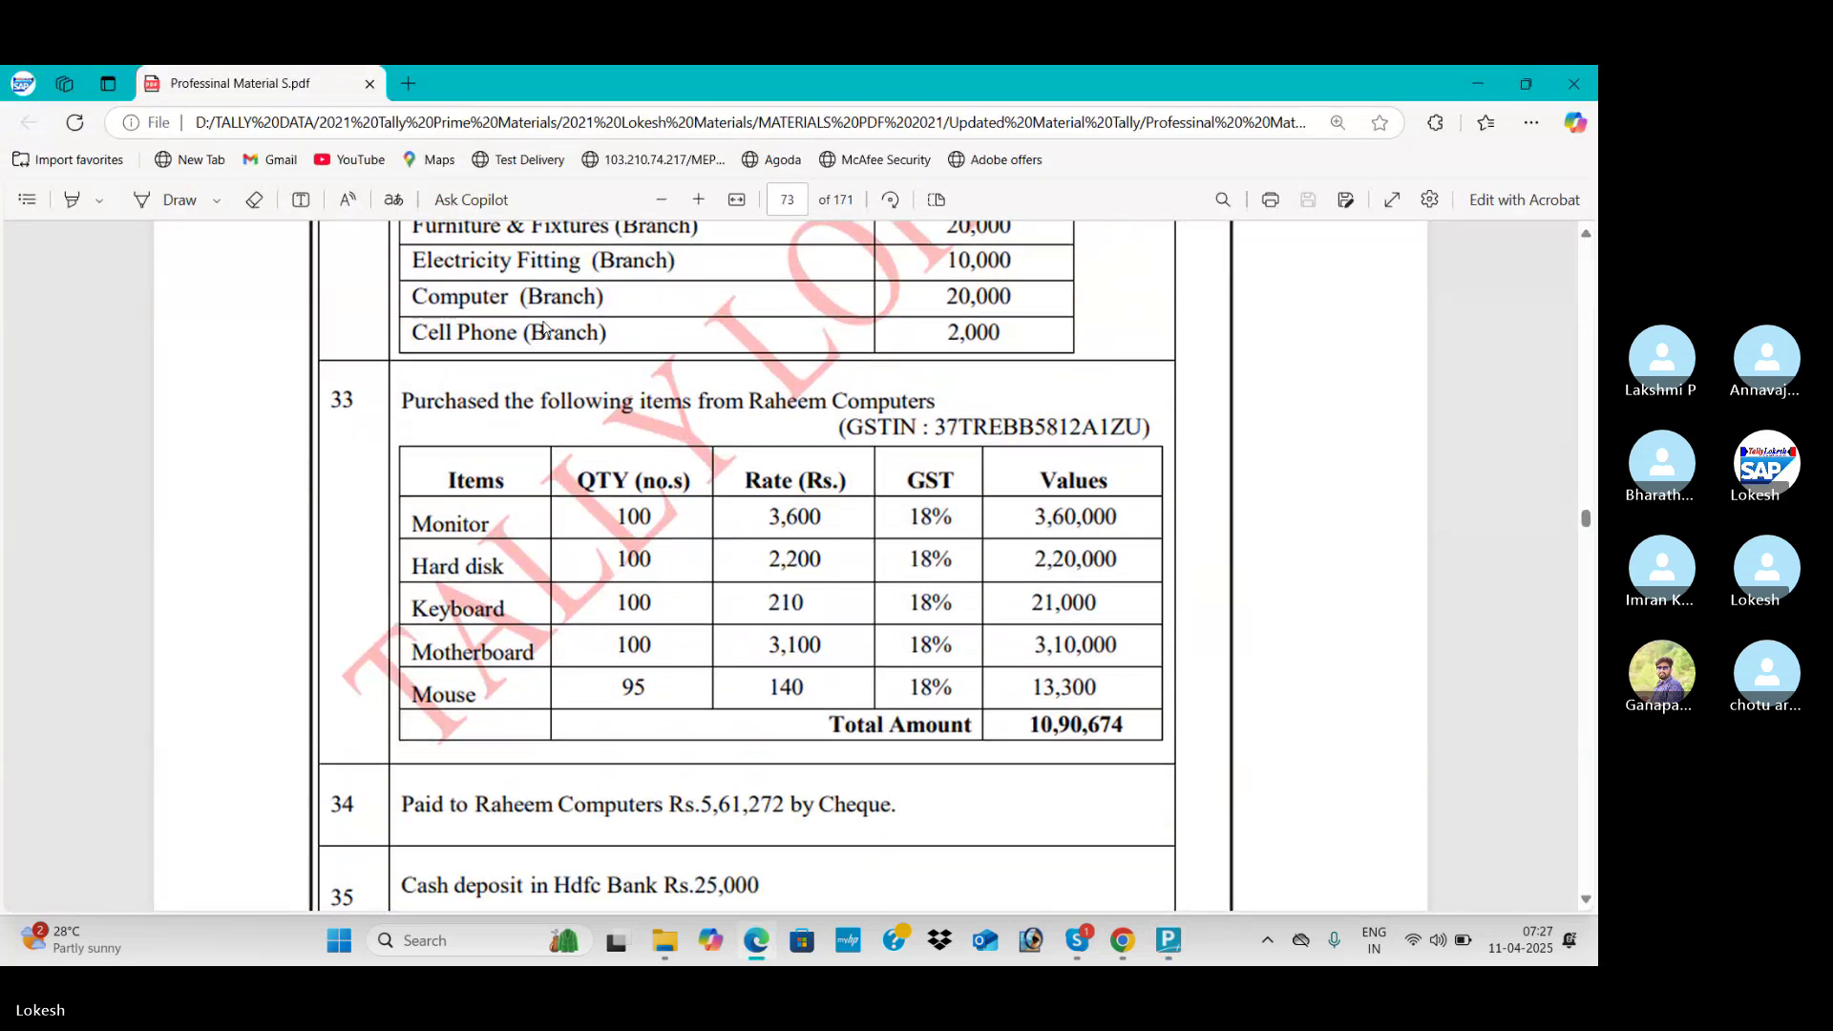
scroll(543, 327, "down", 6)
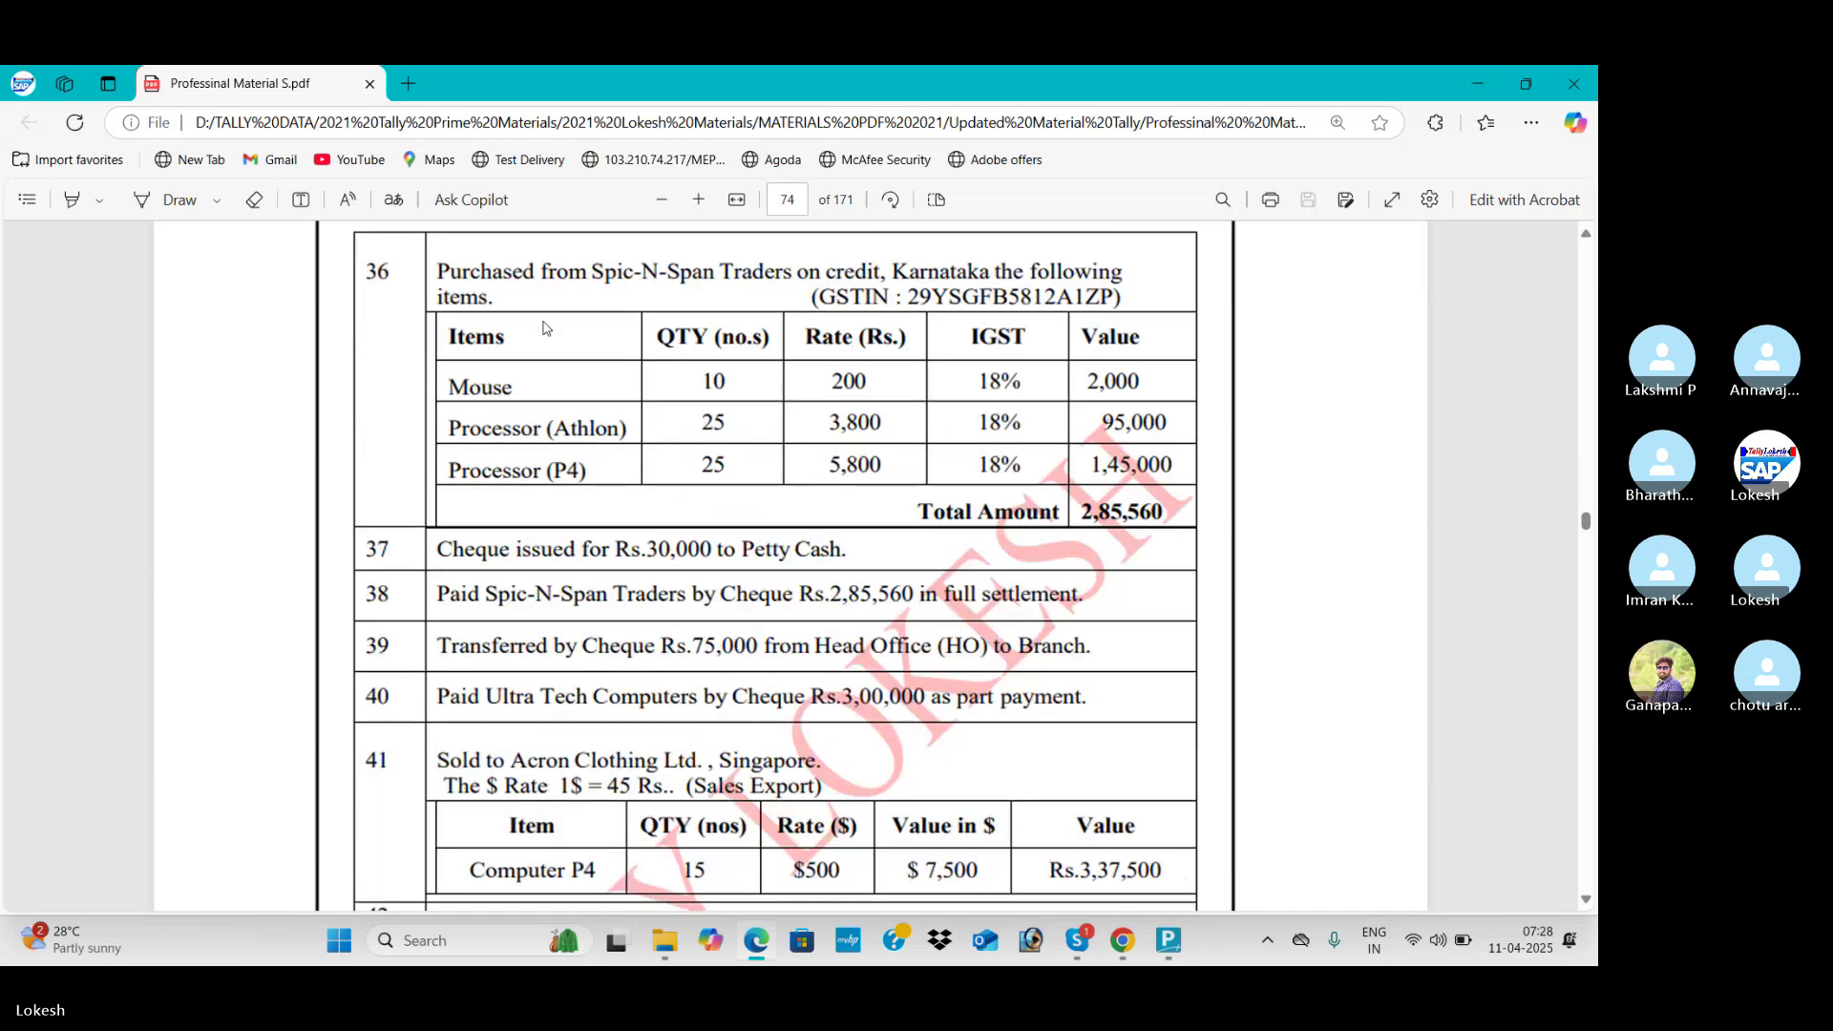
scroll(544, 327, "up", 1)
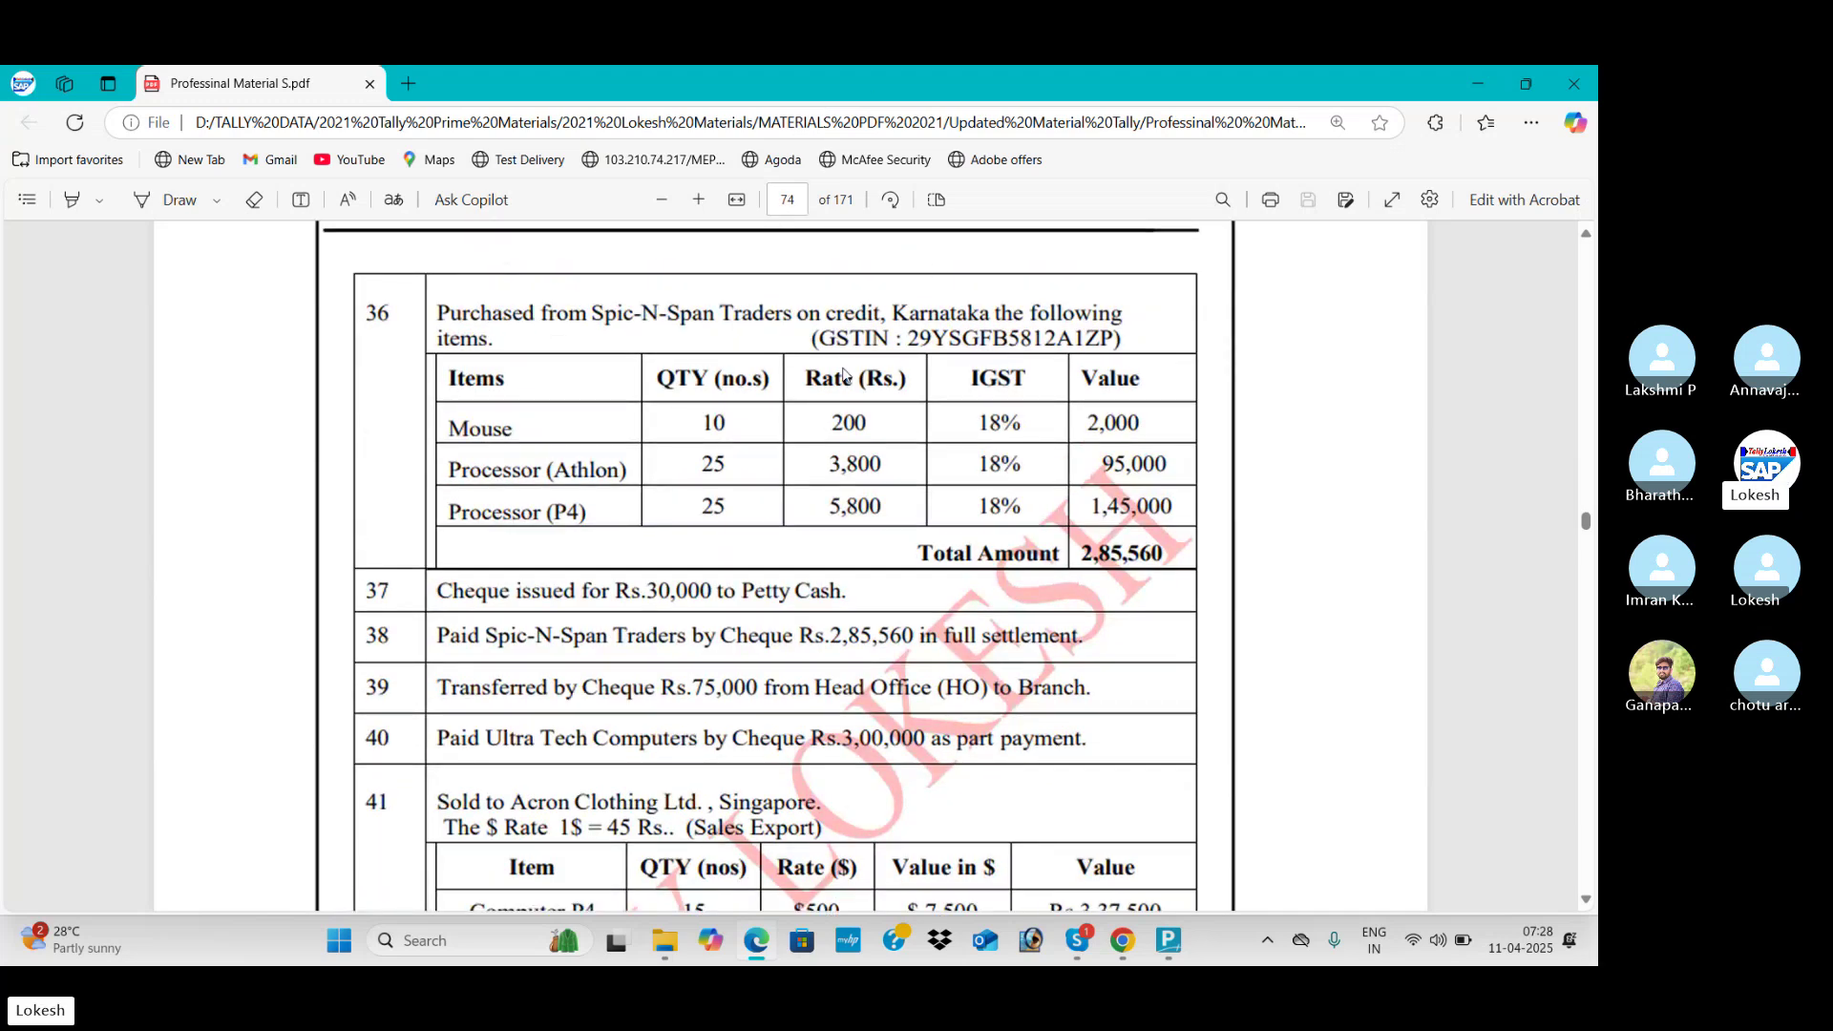
Step: Check exercise 39 in the PDF and debit Branch Office with 75,000 in the new journal voucher
scroll(798, 391, "down", 1)
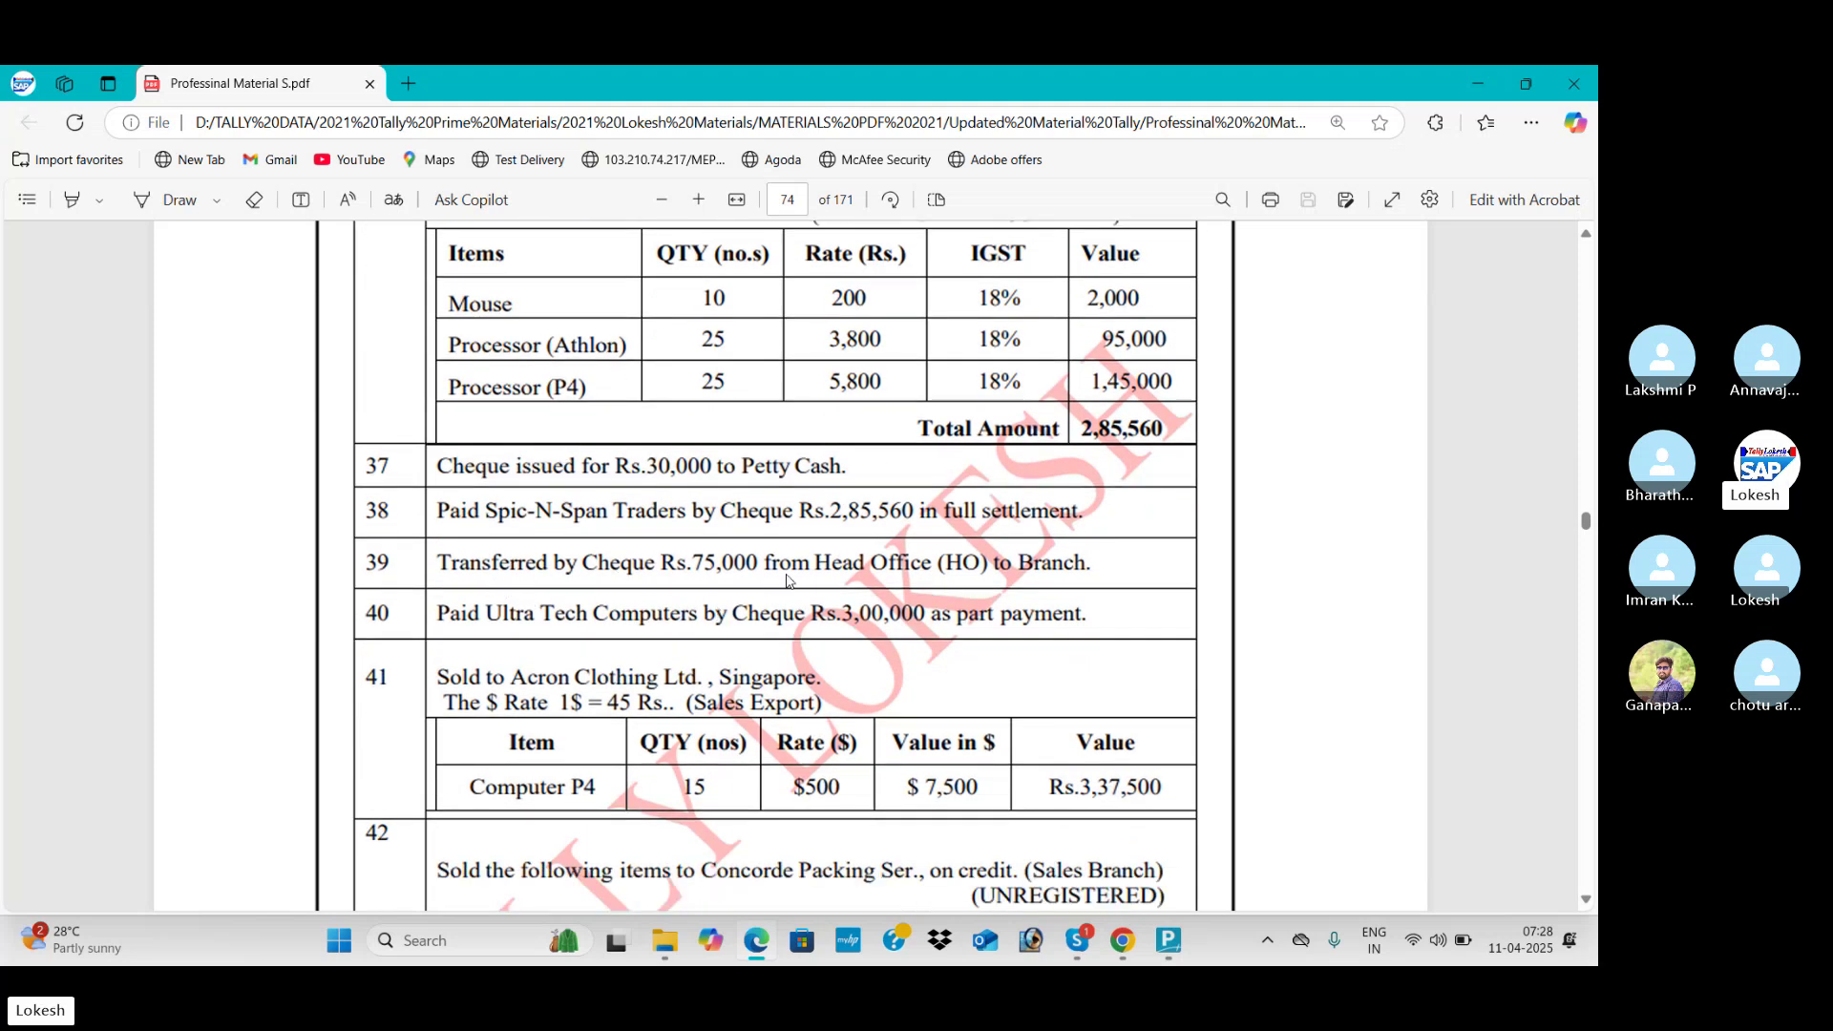
key("alt+Tab")
type("B")
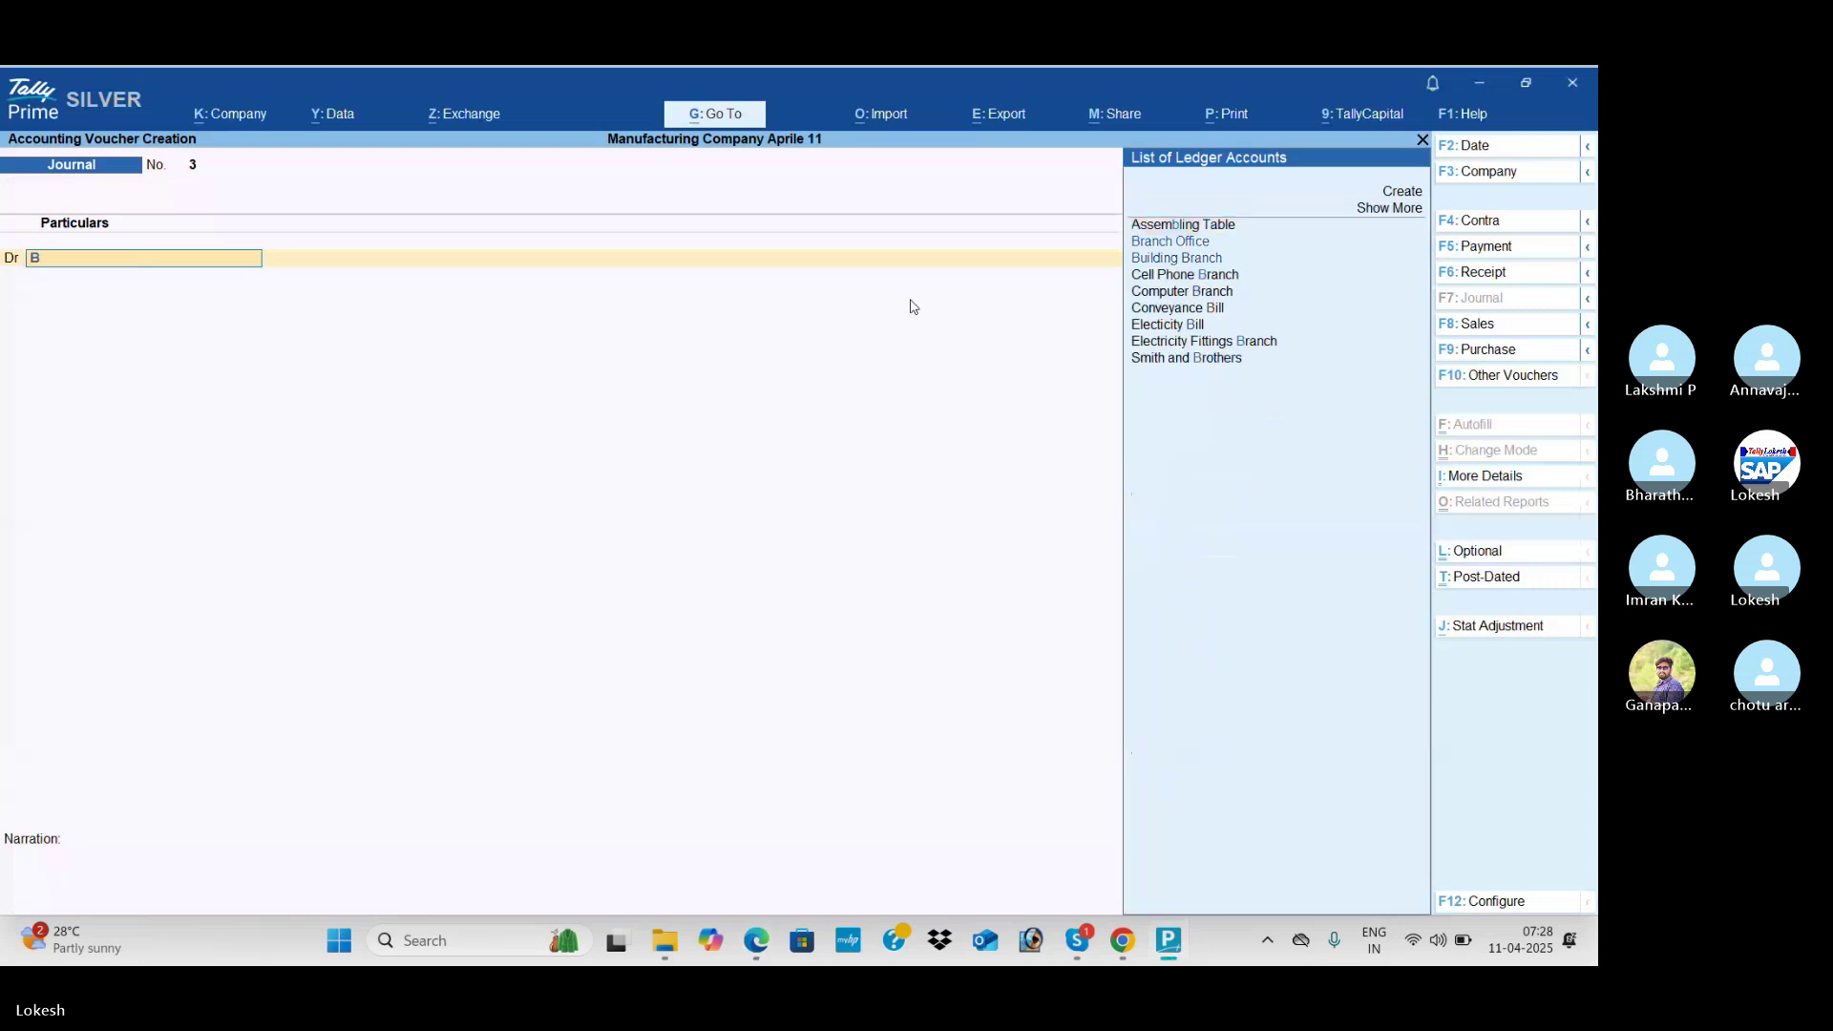
key("Down")
key("Return")
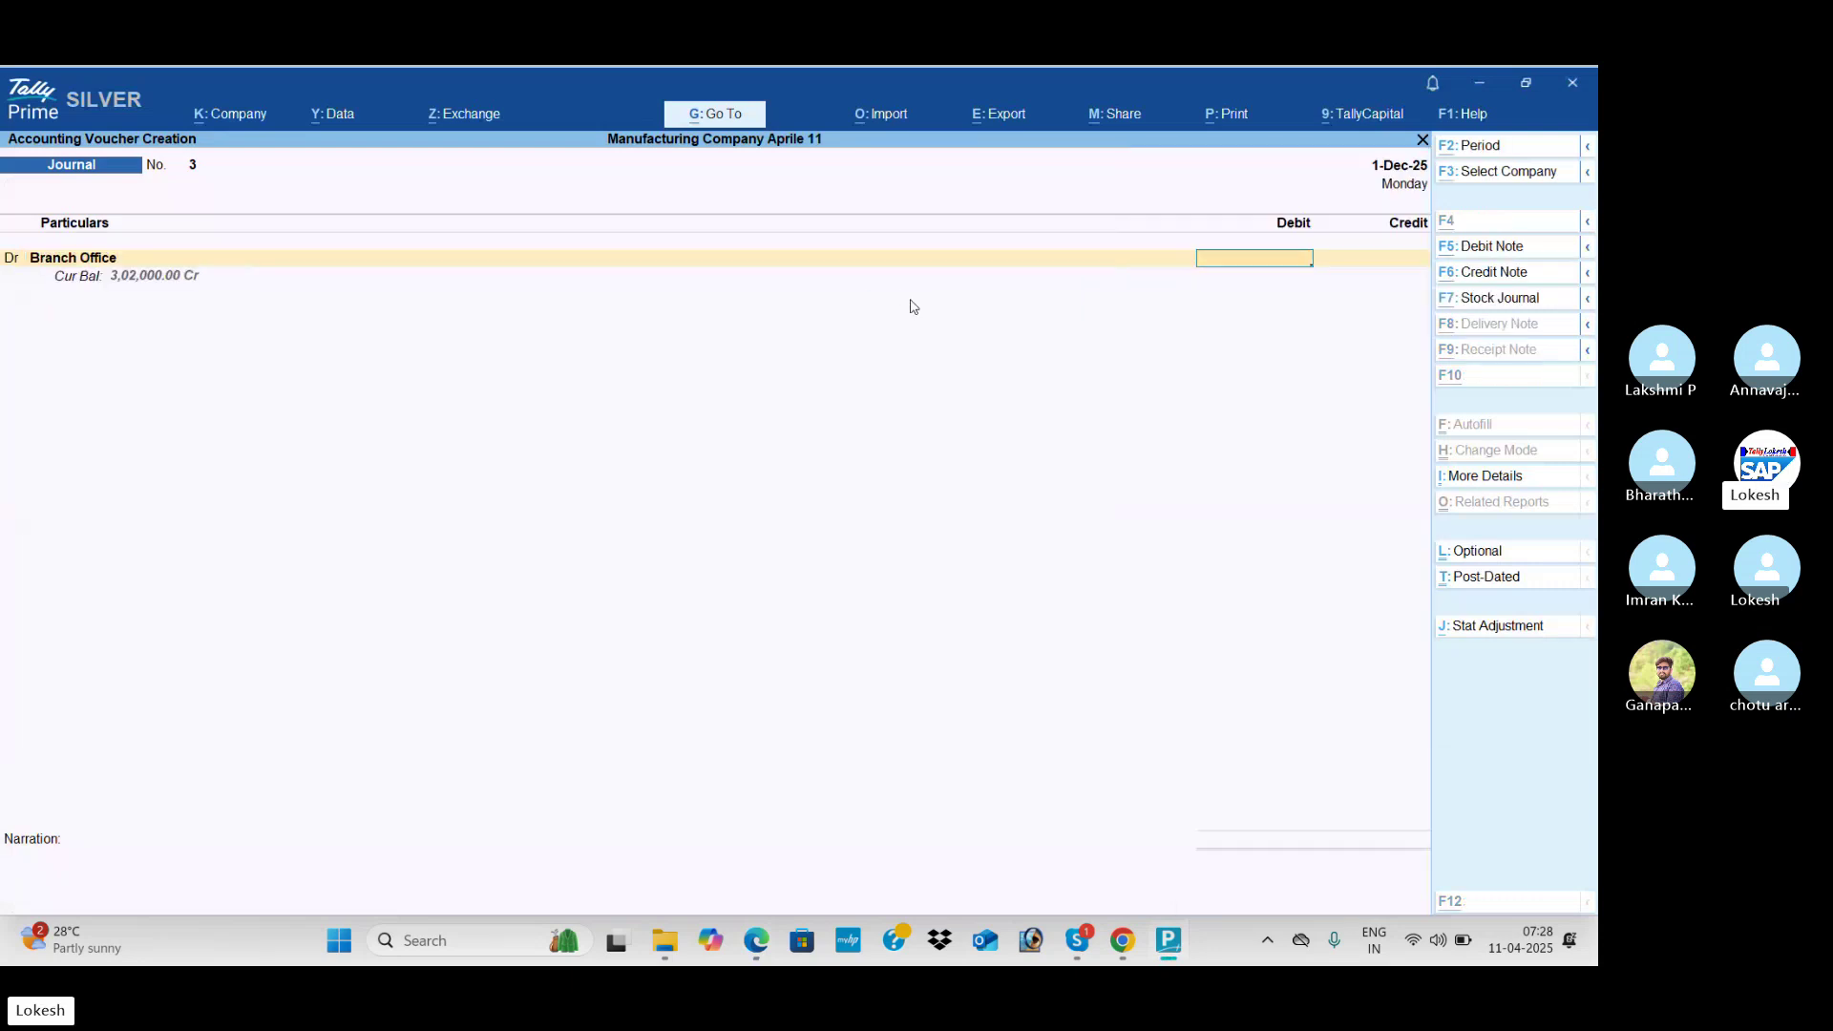
key("alt+Tab")
key("alt+Tab")
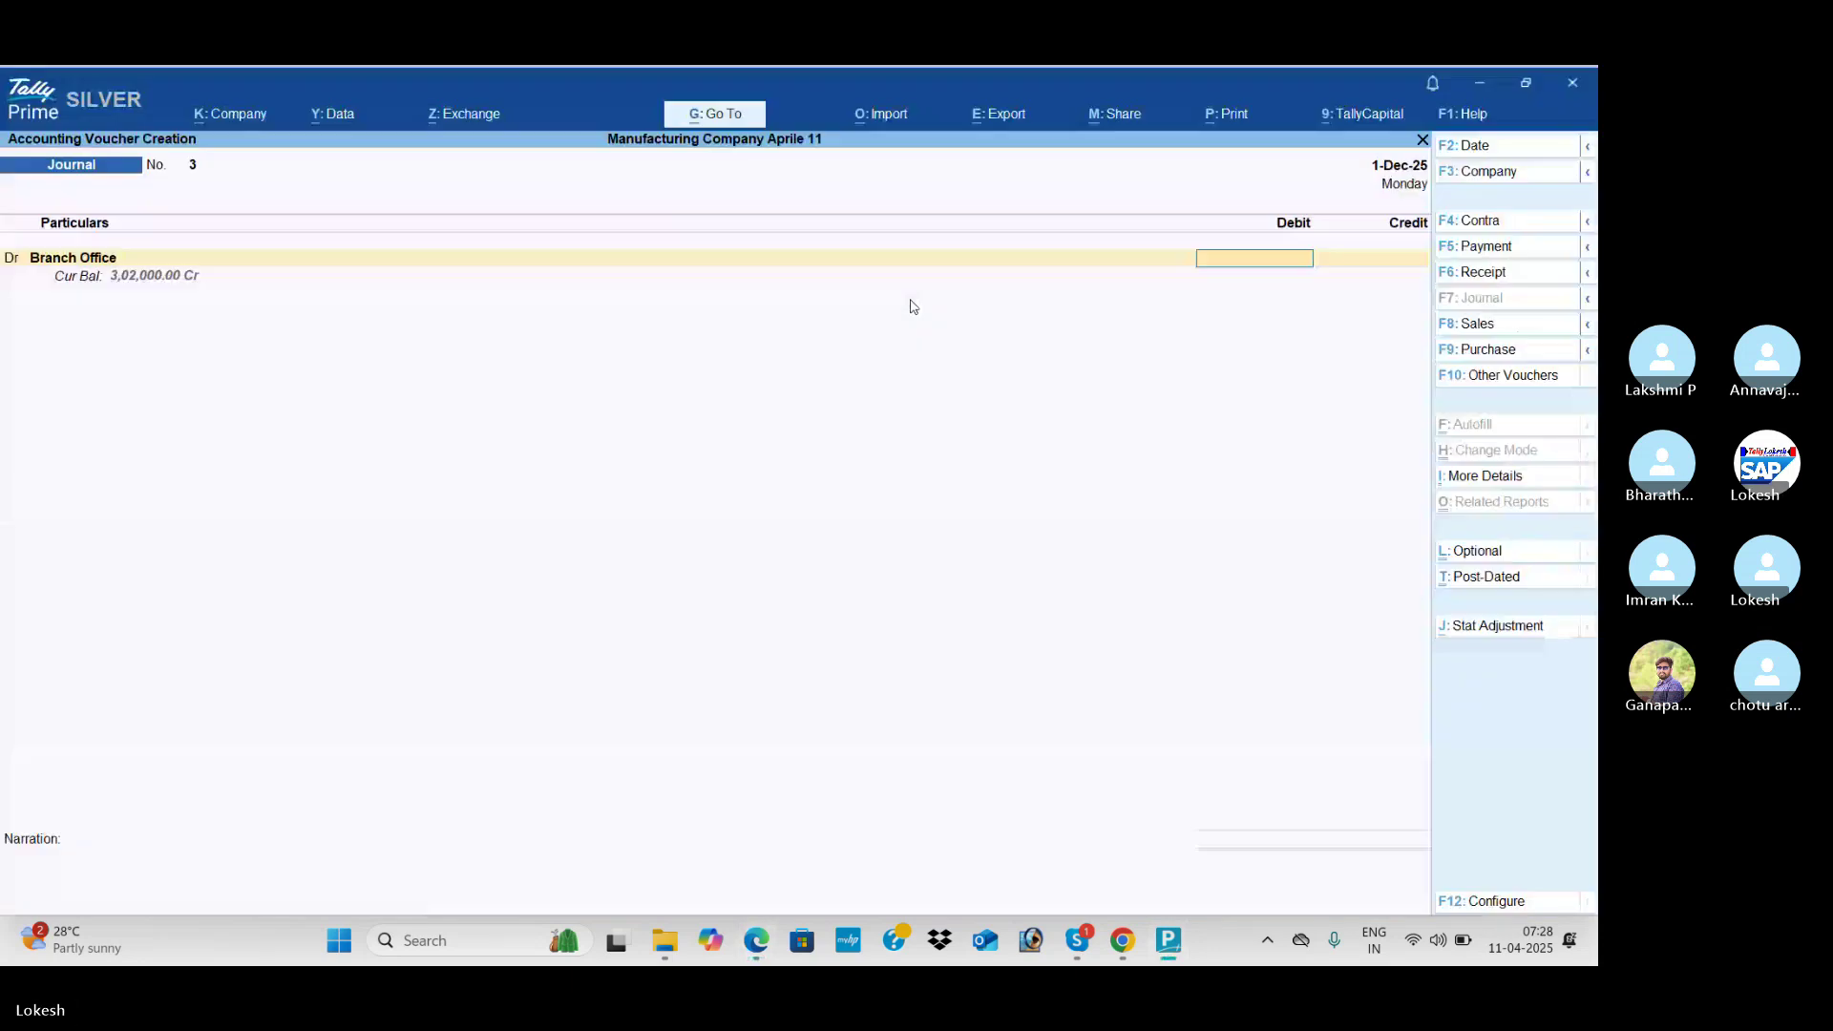
type("75000")
key("Return")
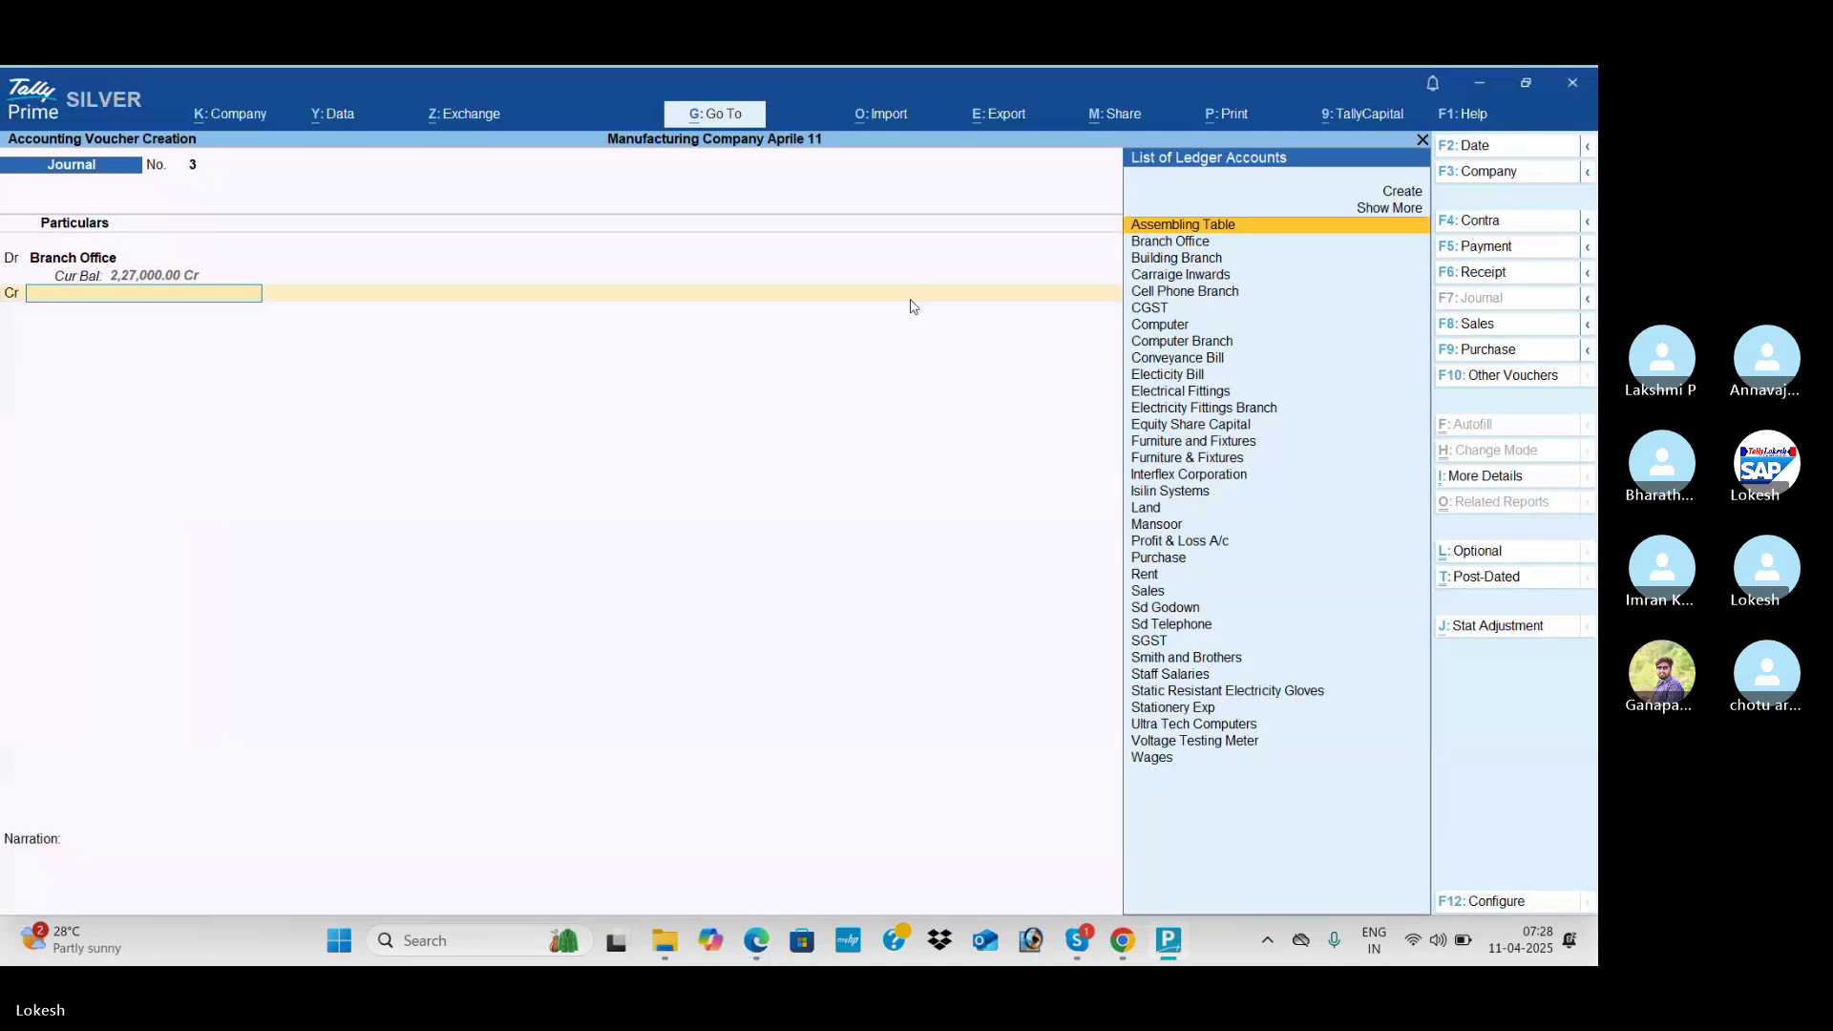
Step: Credit Hdfc Bank with 75,000 by cheque, leave the narration empty and save the journal voucher after rechecking the PDF
type("h")
key("Return")
key("Return")
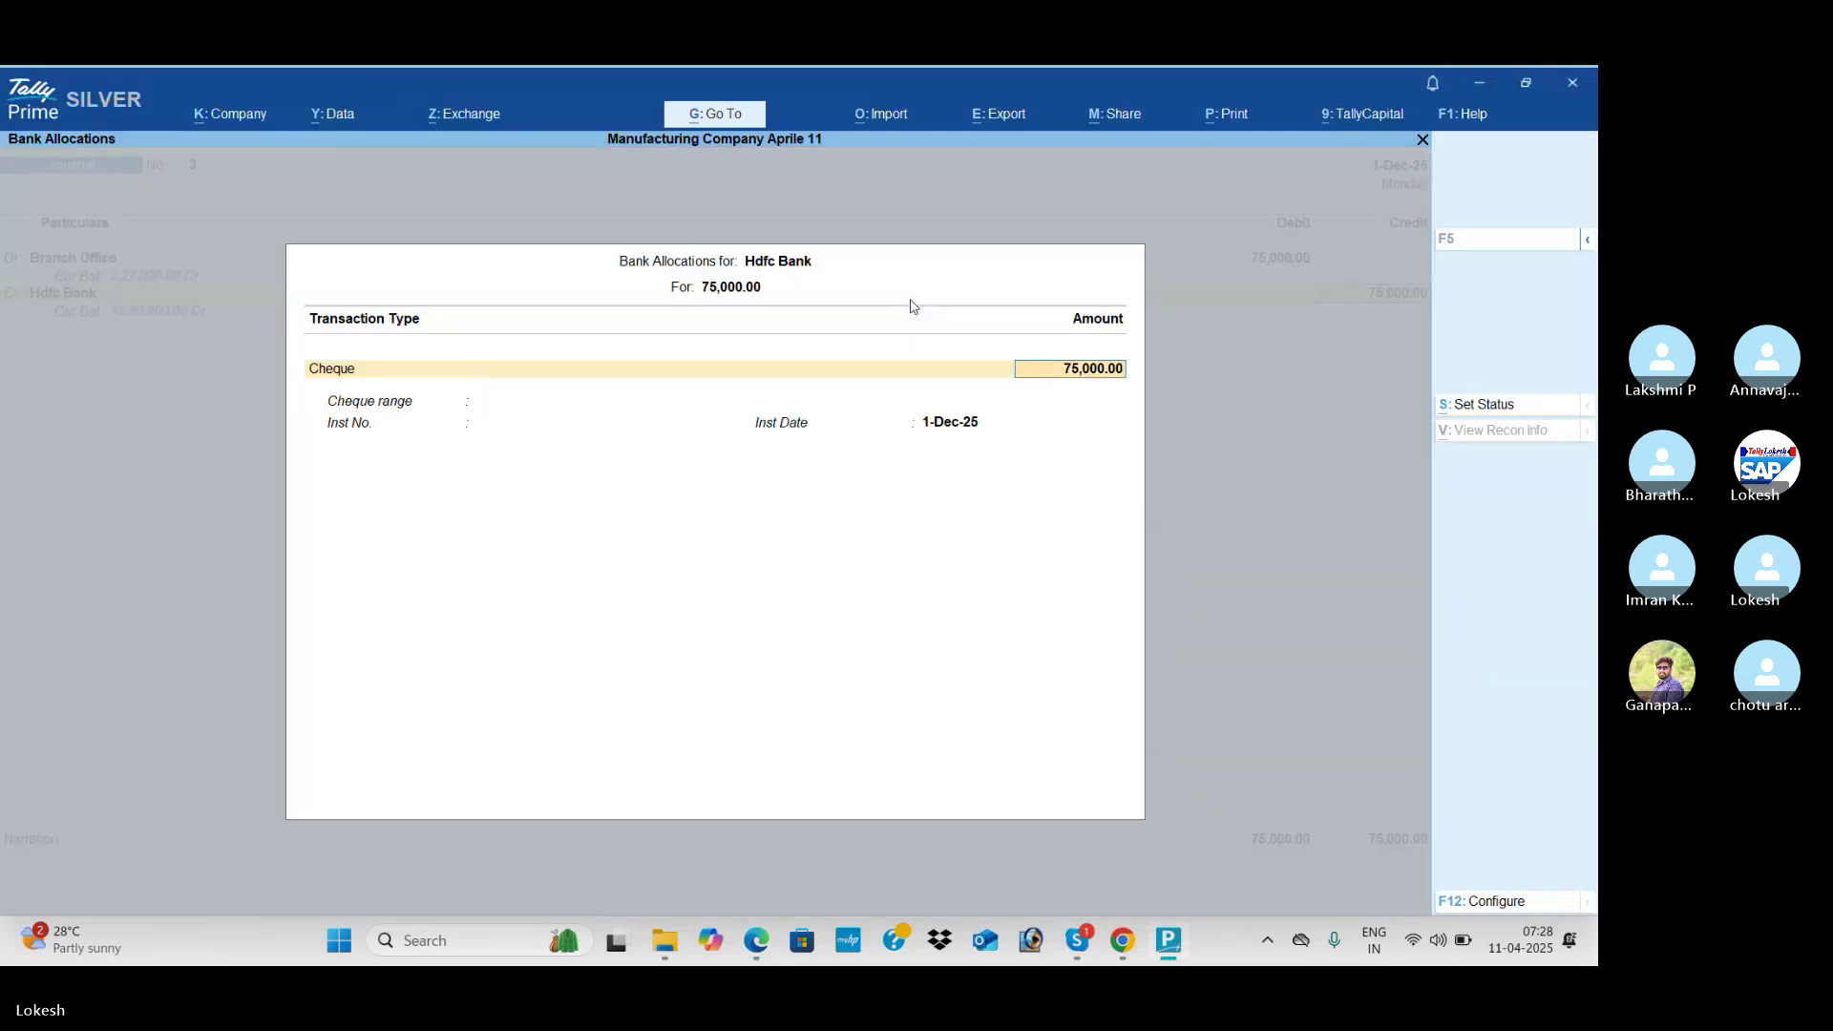
key("Return")
key("Return")
key("Return")
key("Return")
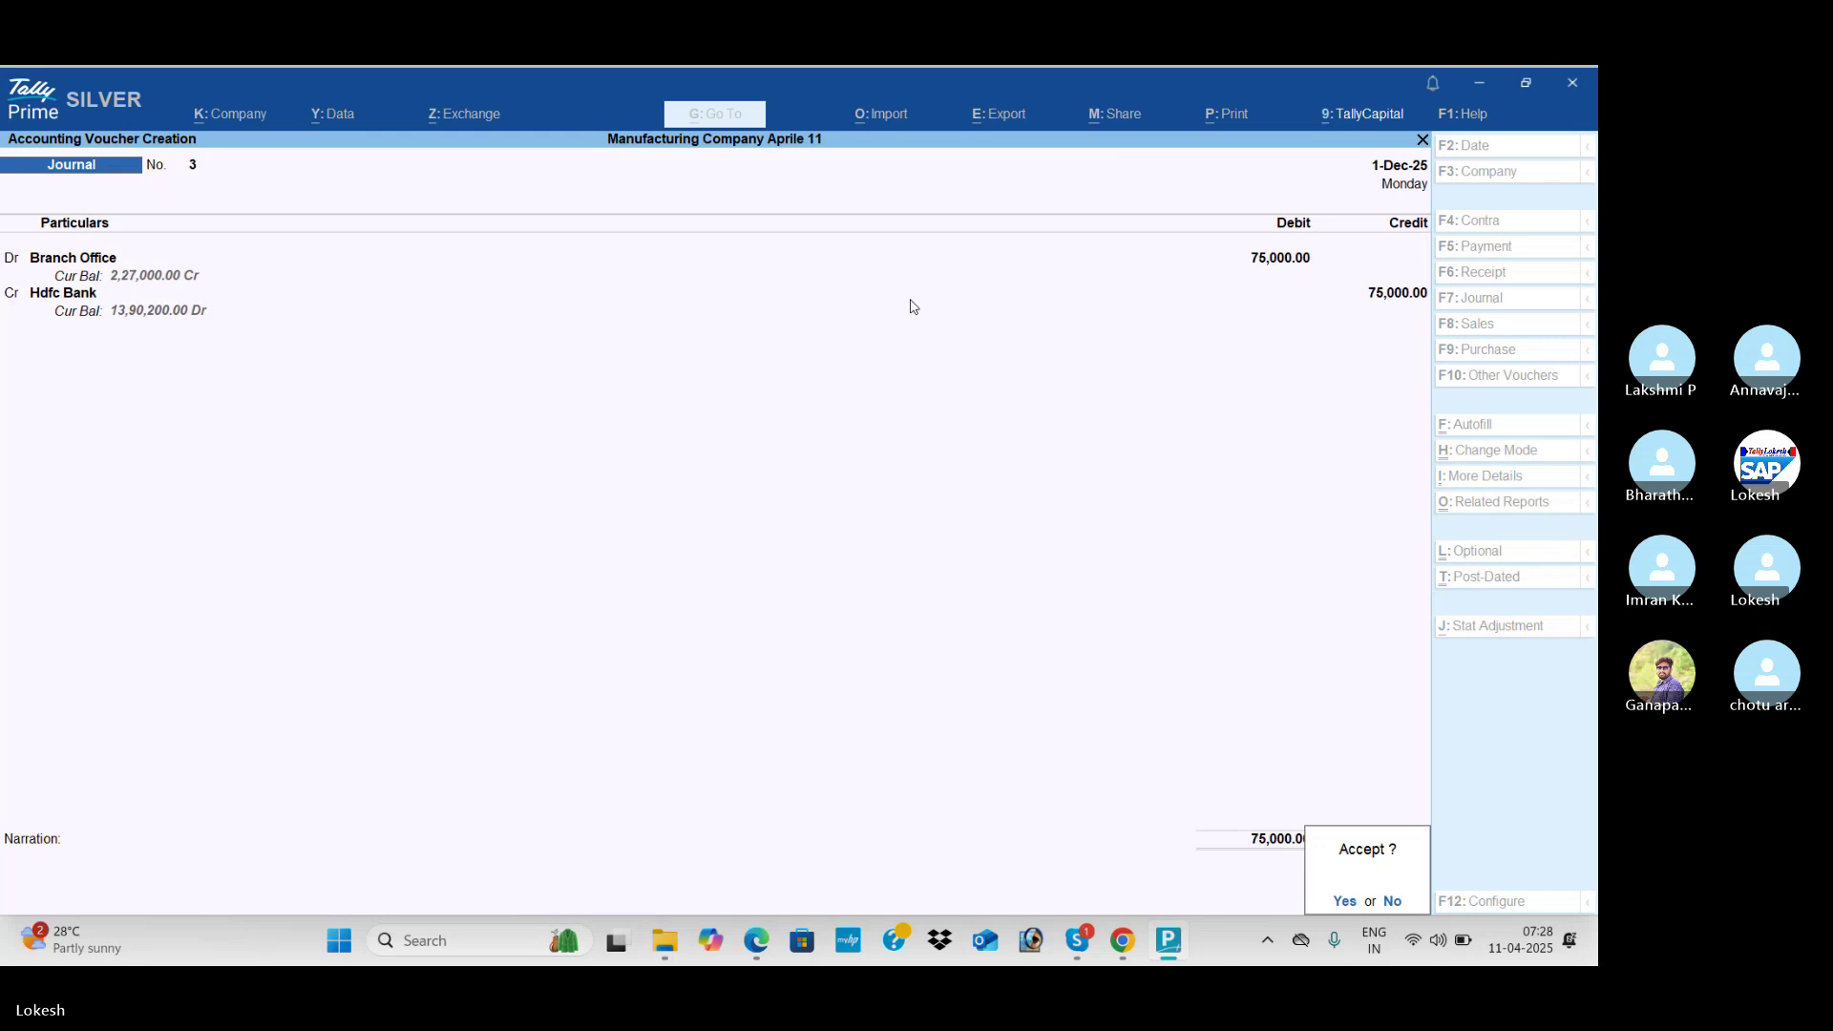
key("alt+Tab")
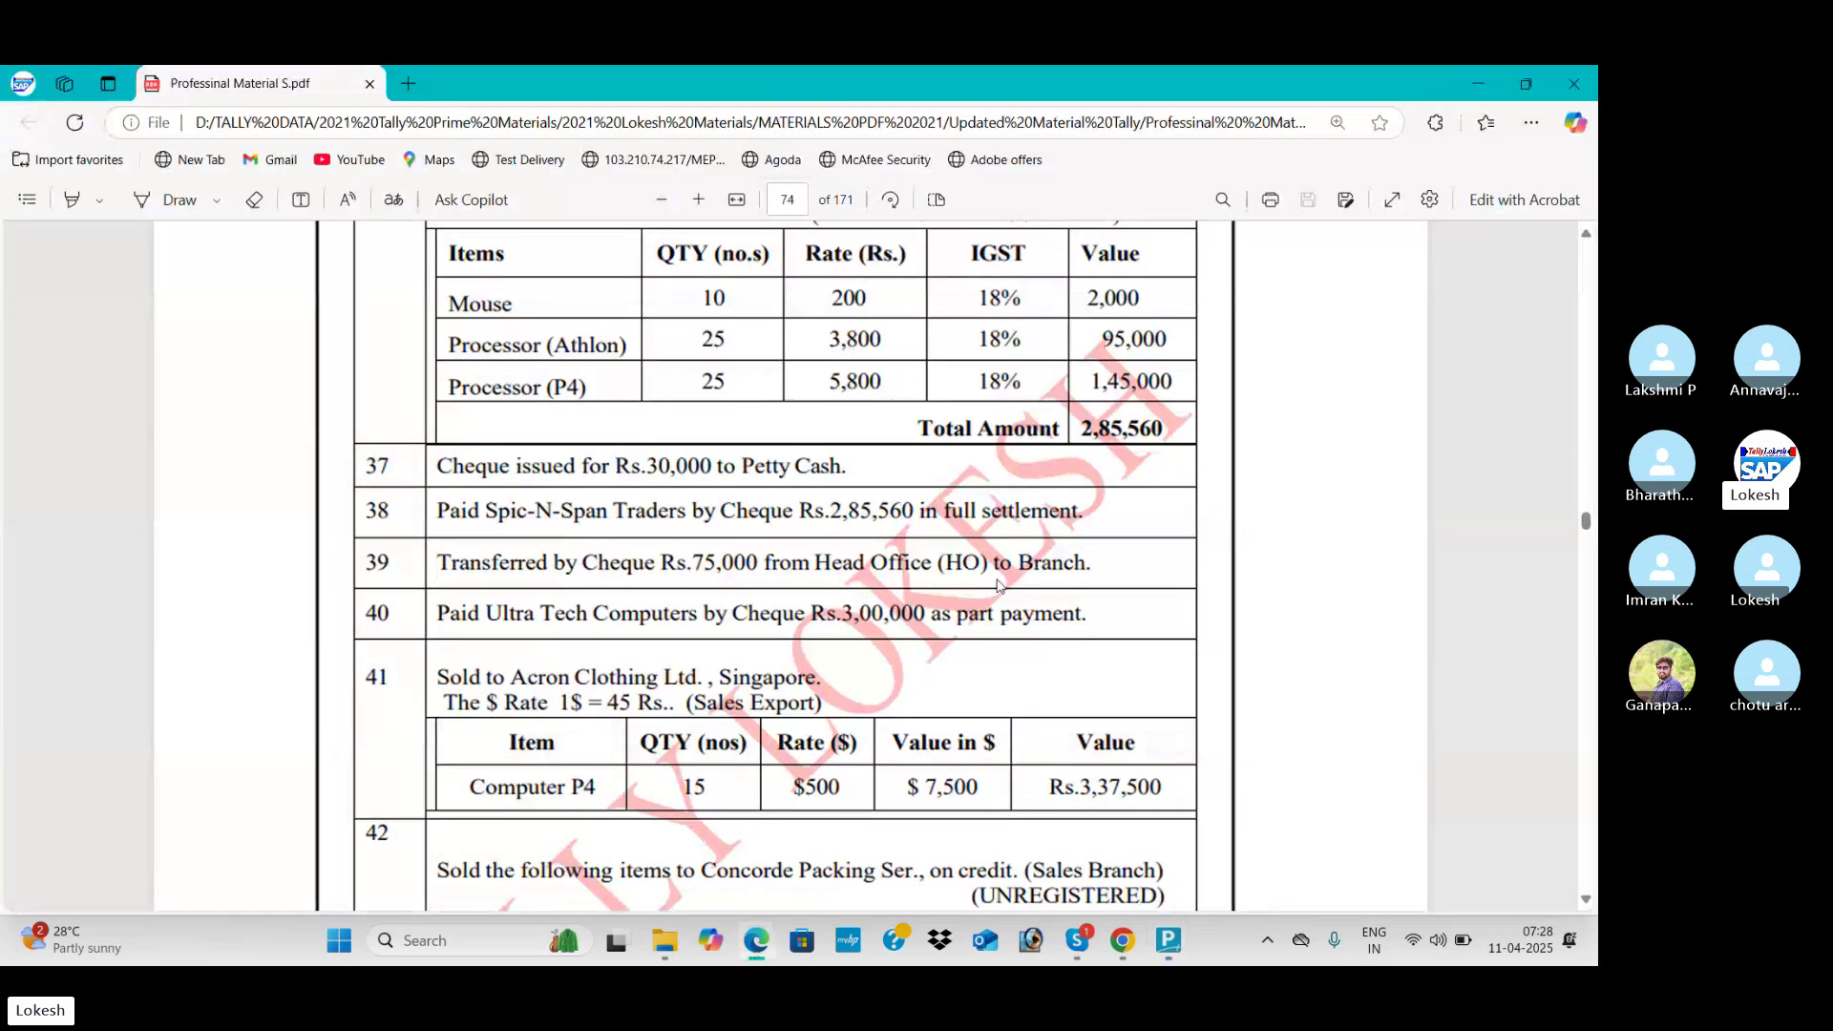
key("alt+Tab")
key("Return")
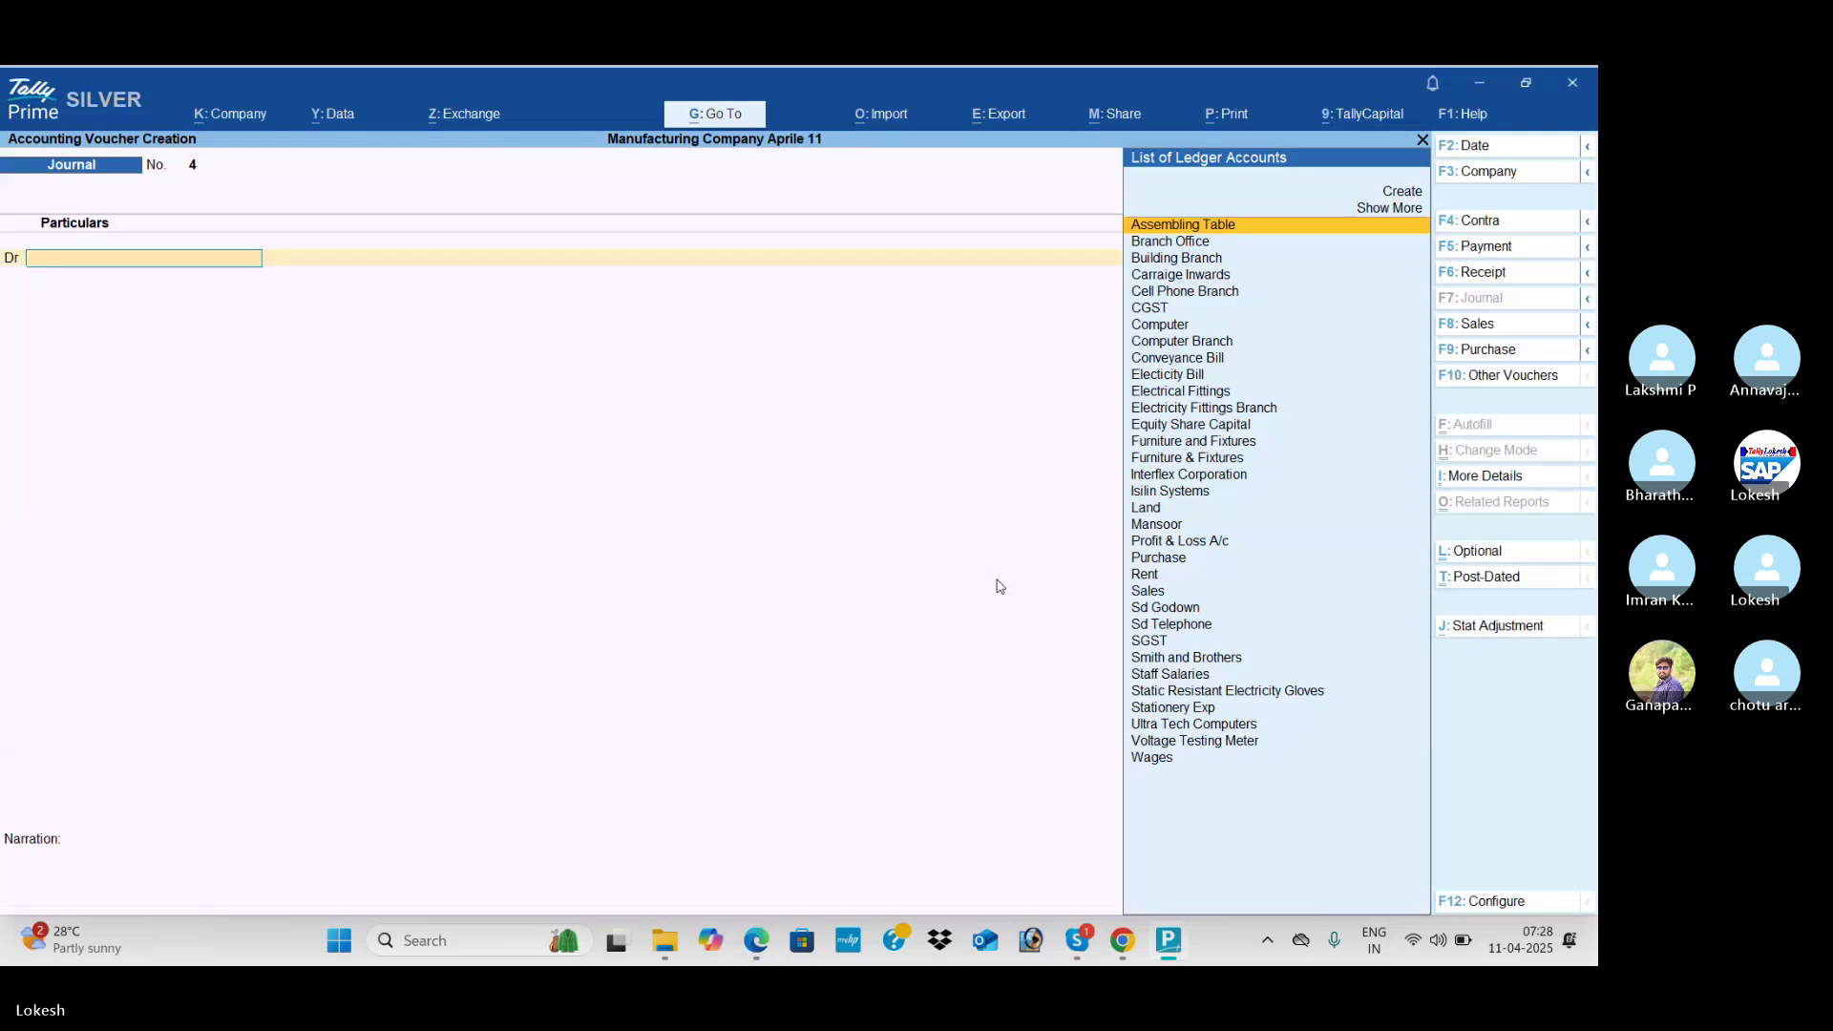
Step: Check exercise 41 in the PDF and create a currency with symbol $ and formal name Dollor
key("alt+Tab")
scroll(999, 586, "down", 5)
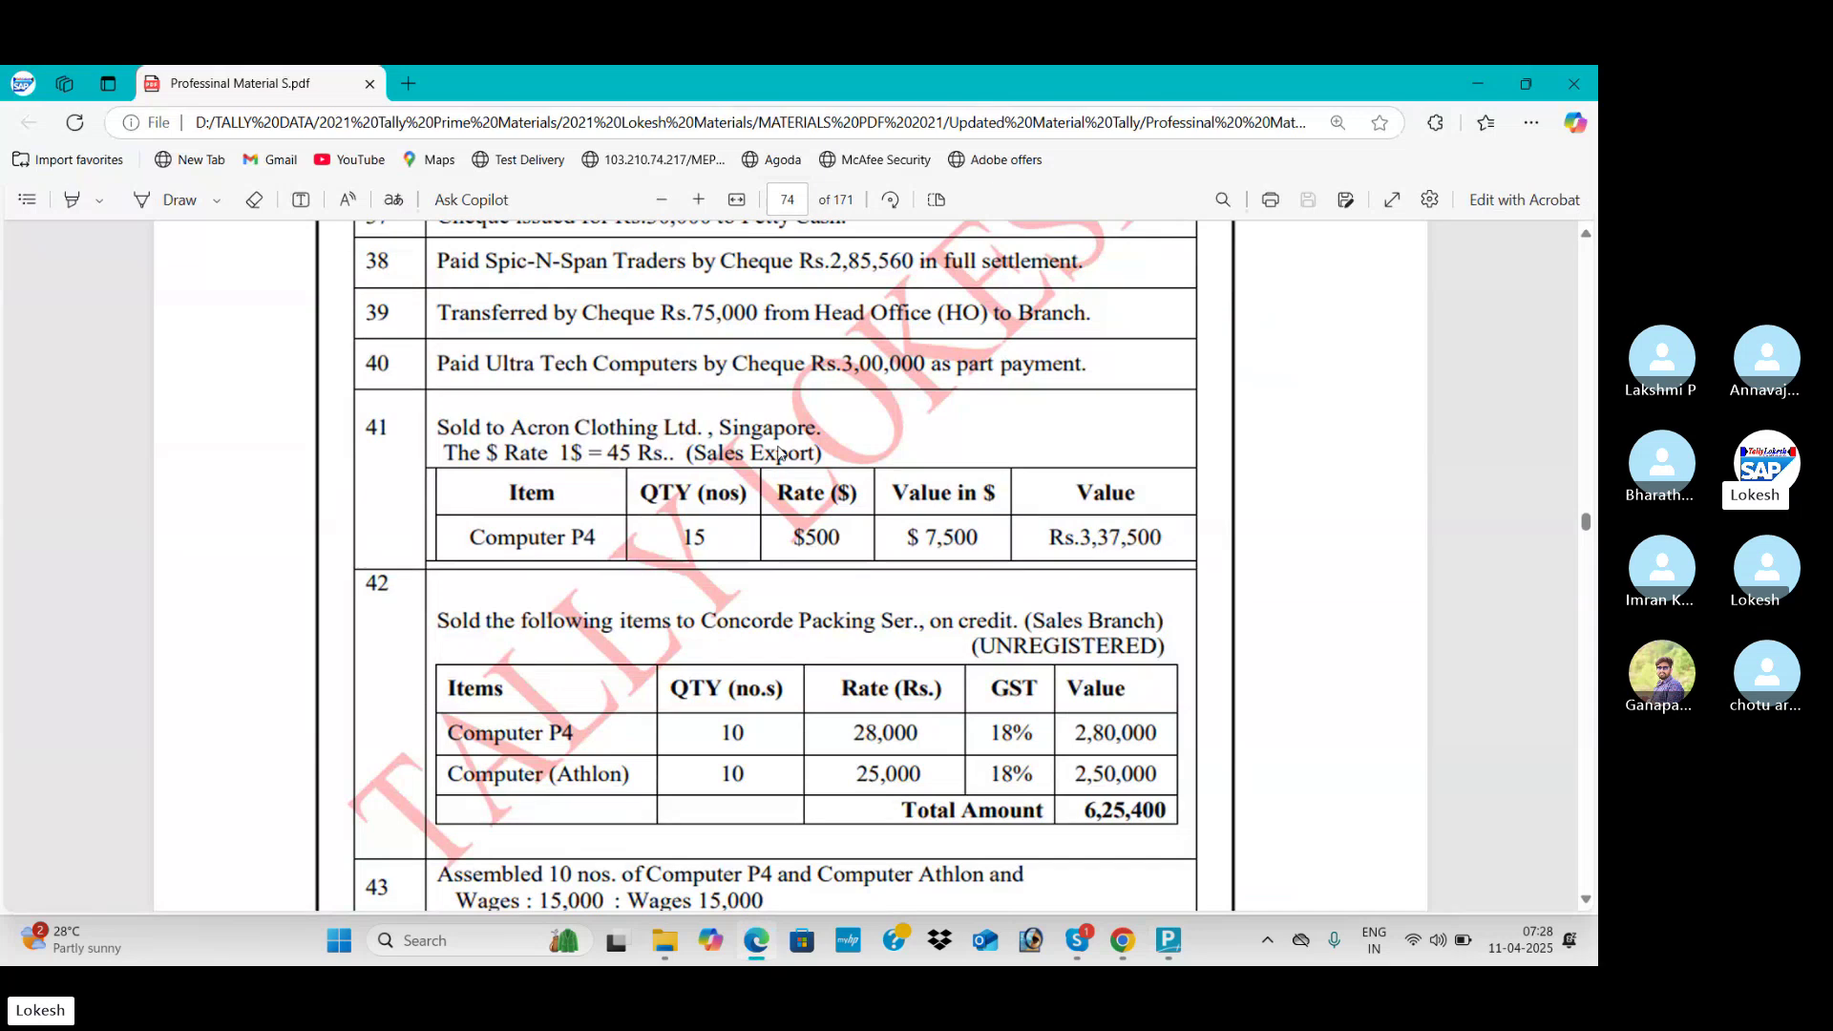
key("alt+Tab")
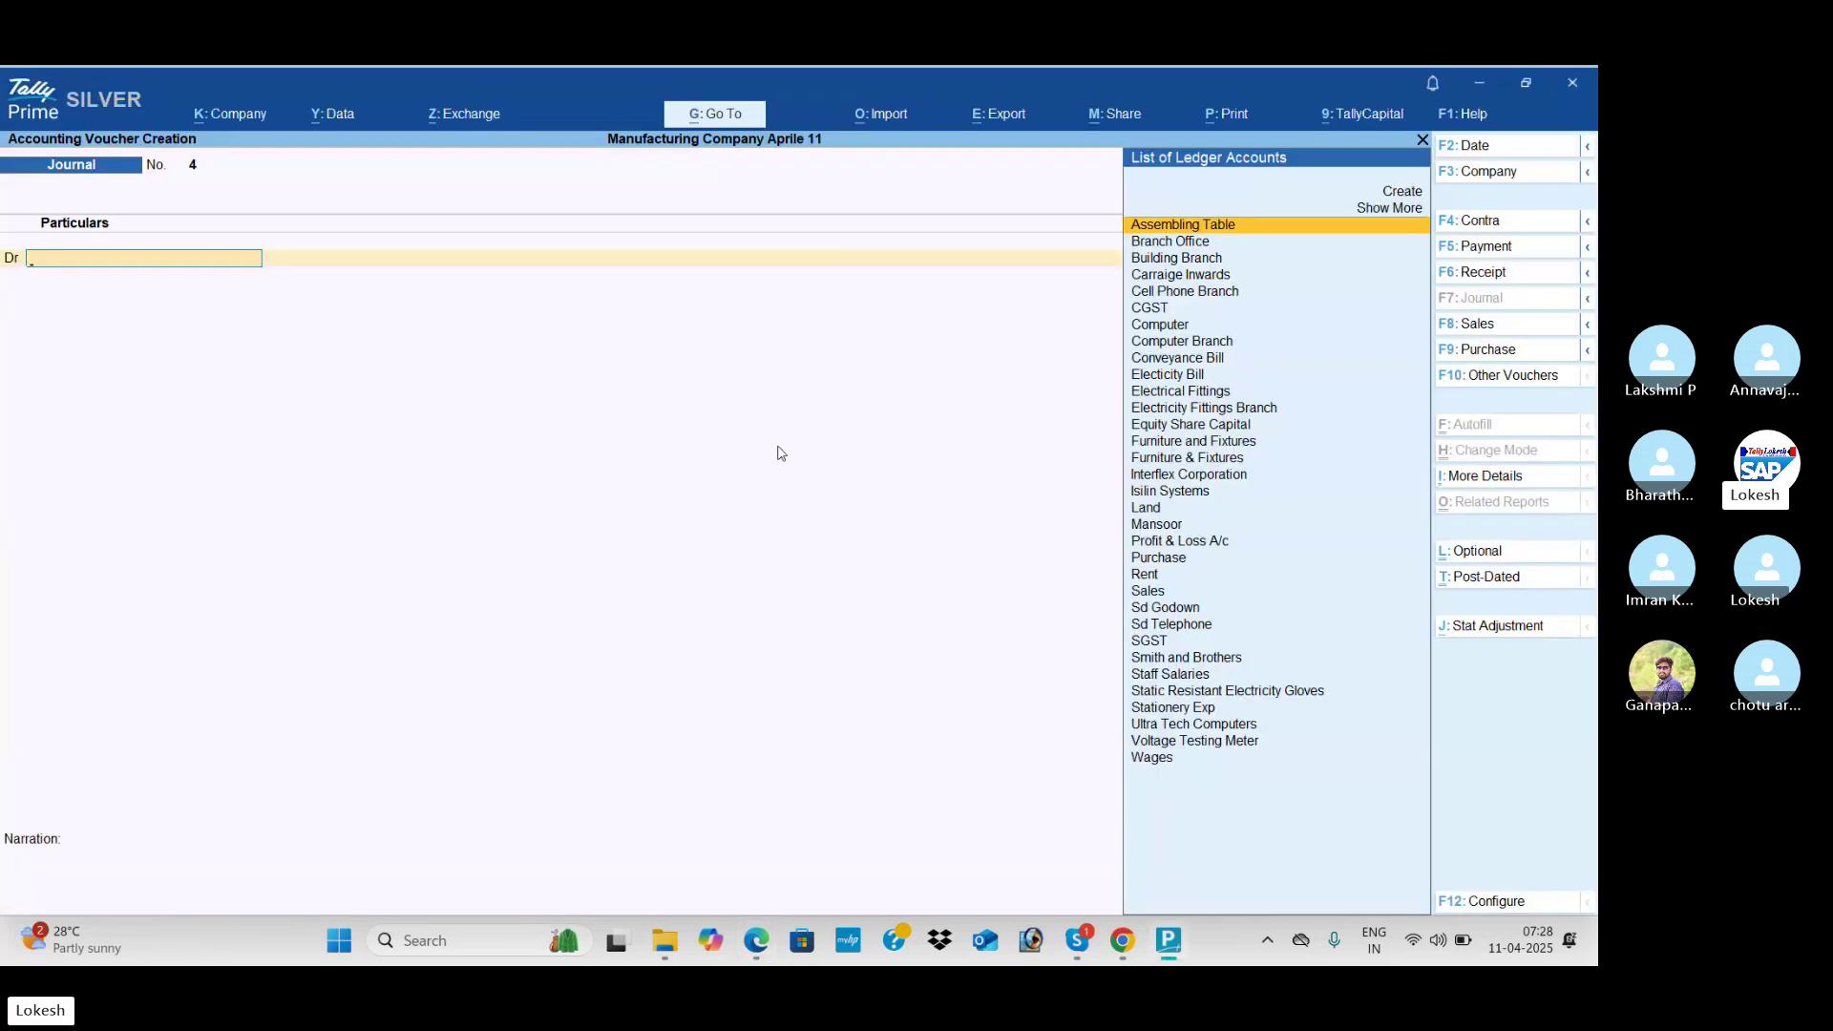
key("Escape")
key("Up")
key("Up")
key("Up")
key("Return")
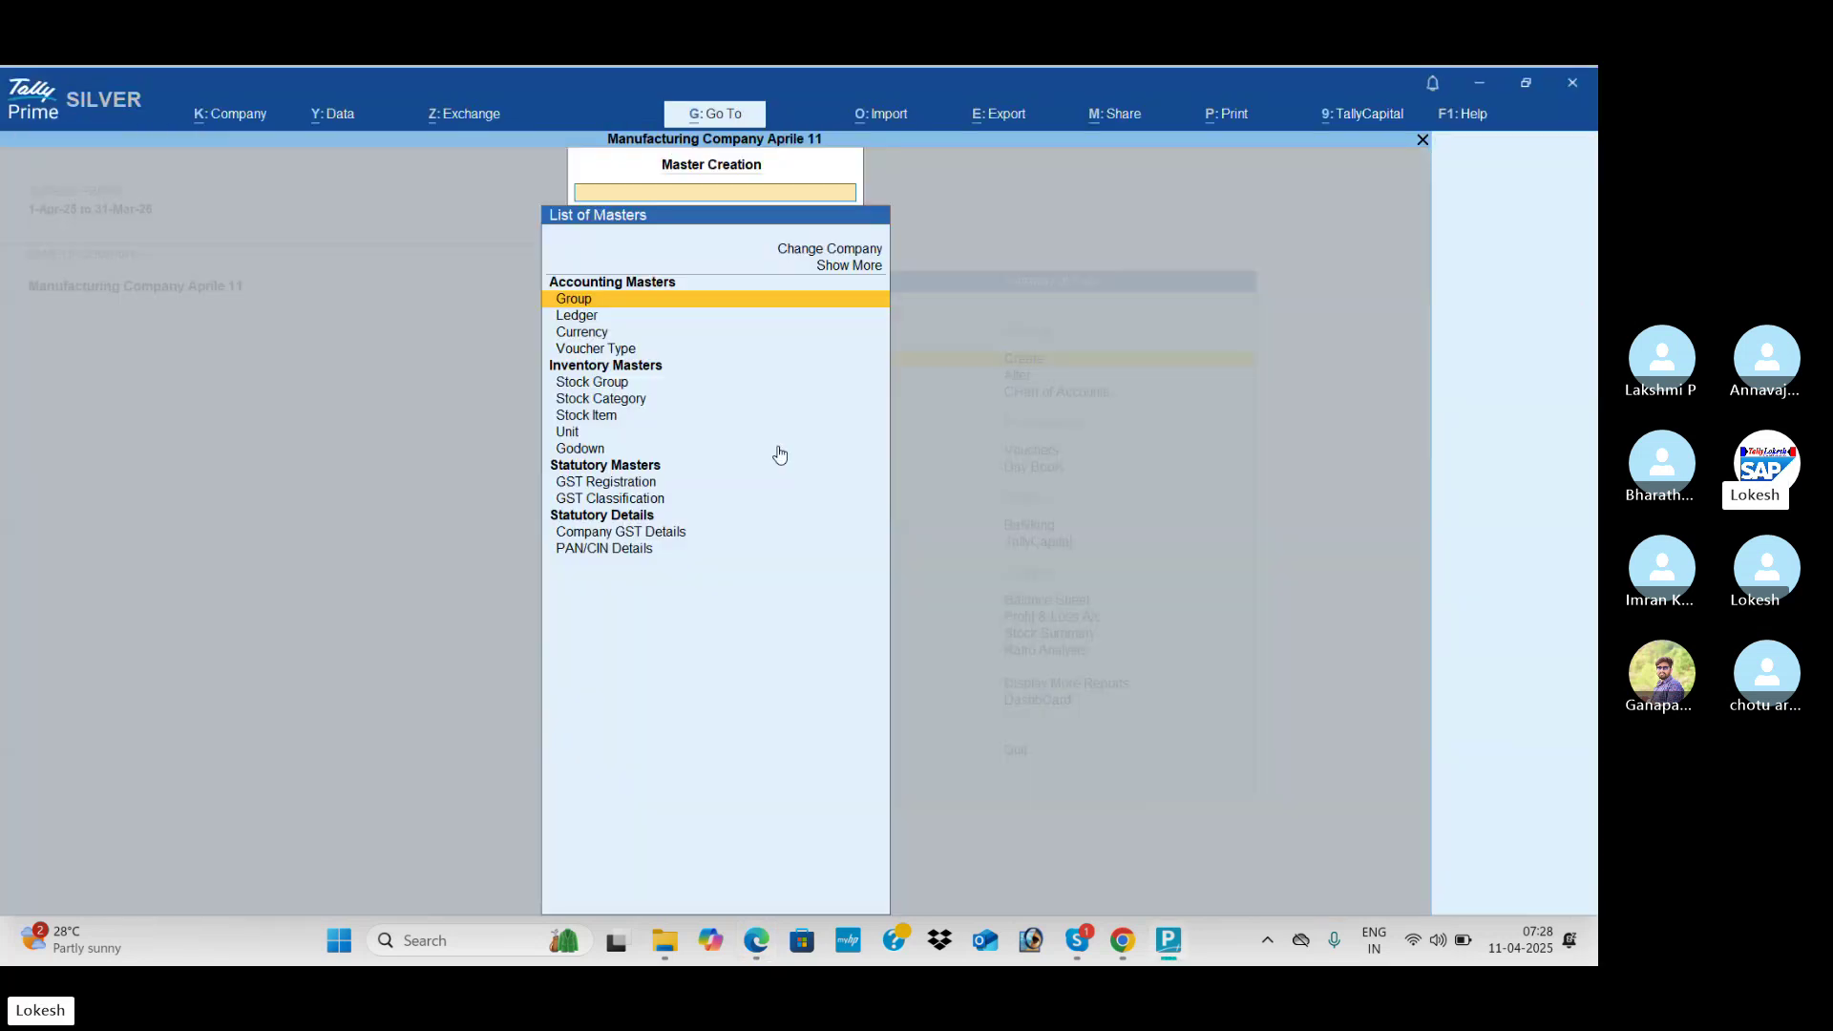
key("Down")
key("Down")
key("Return")
key("Return")
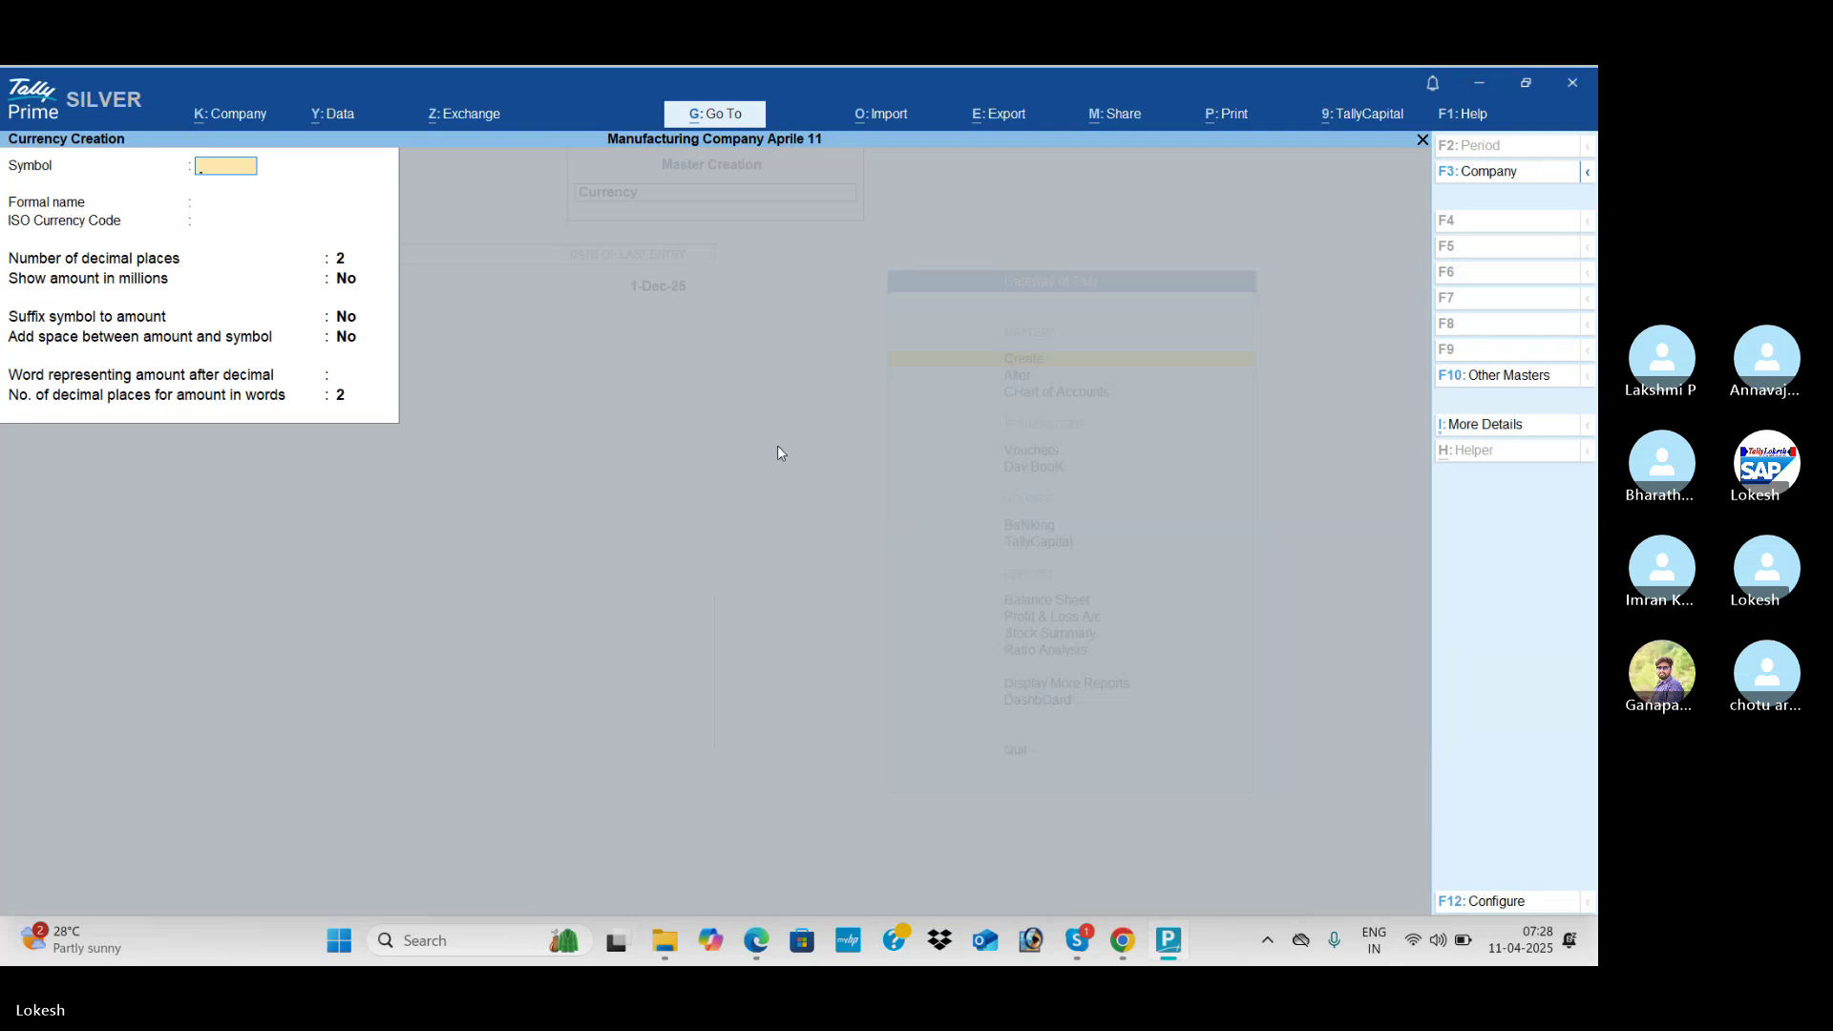
key("Return")
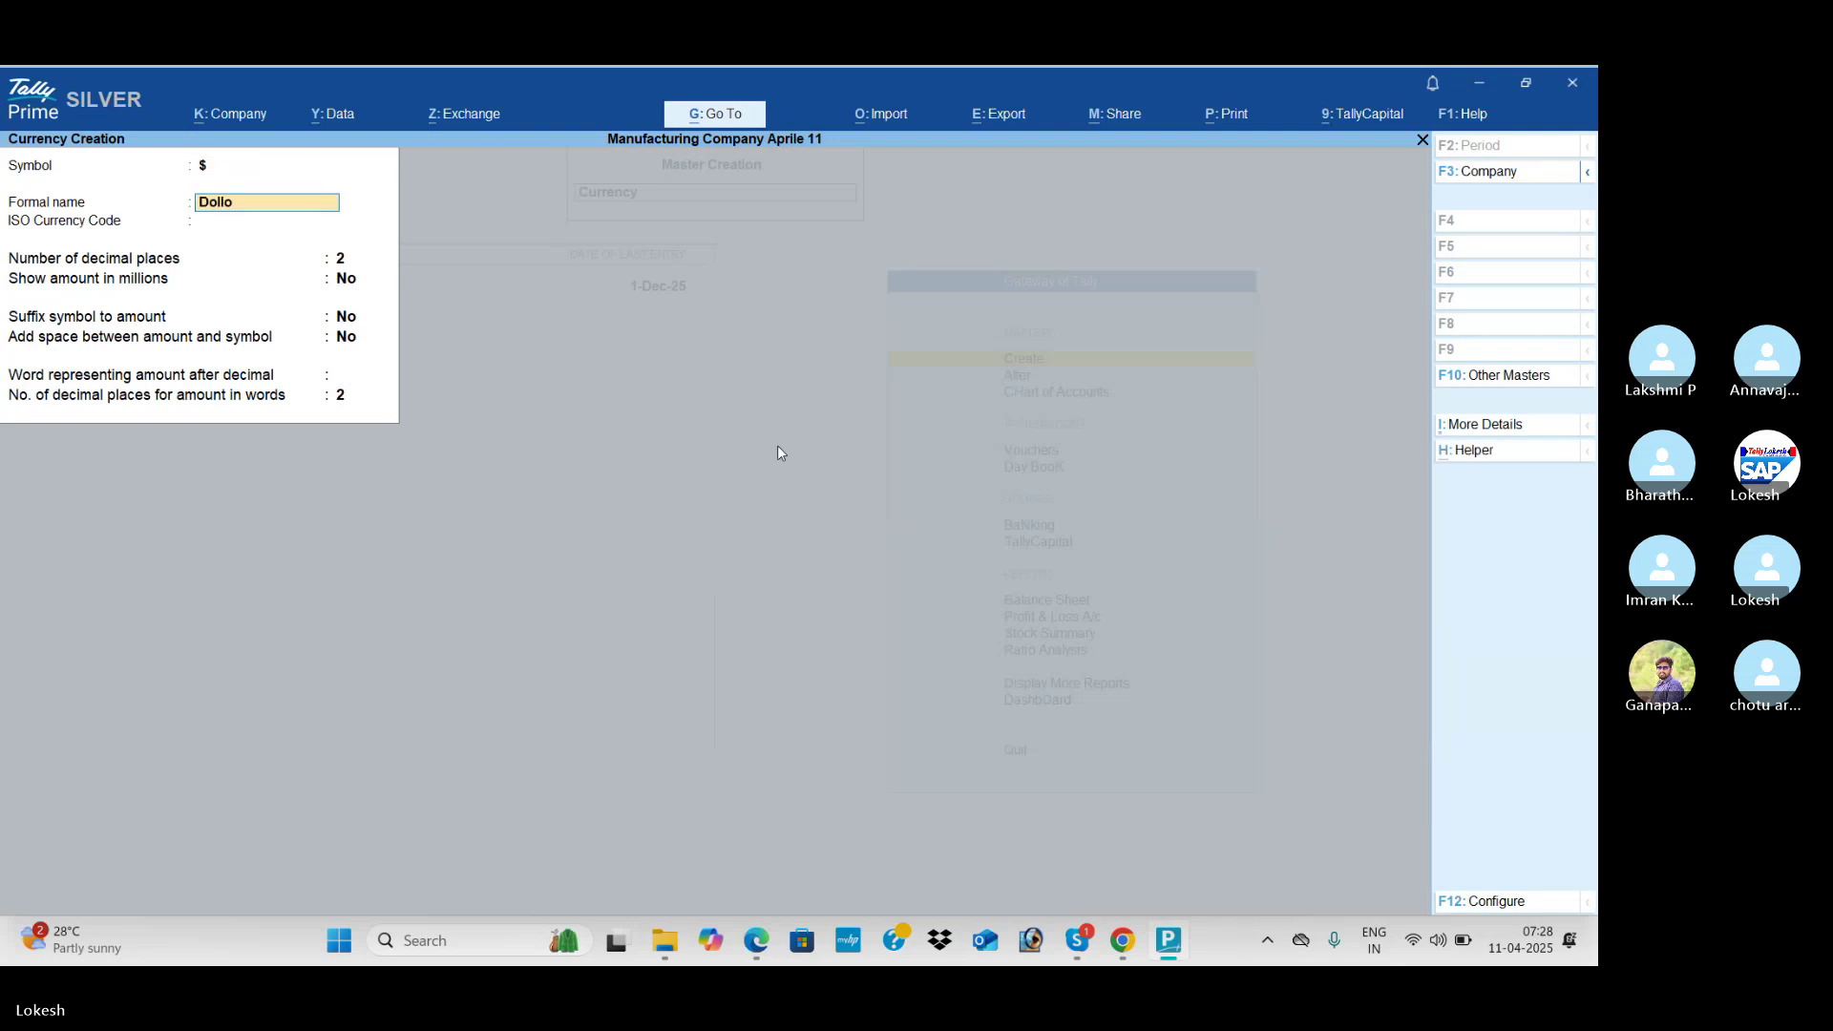
type("Dollor")
key("Up")
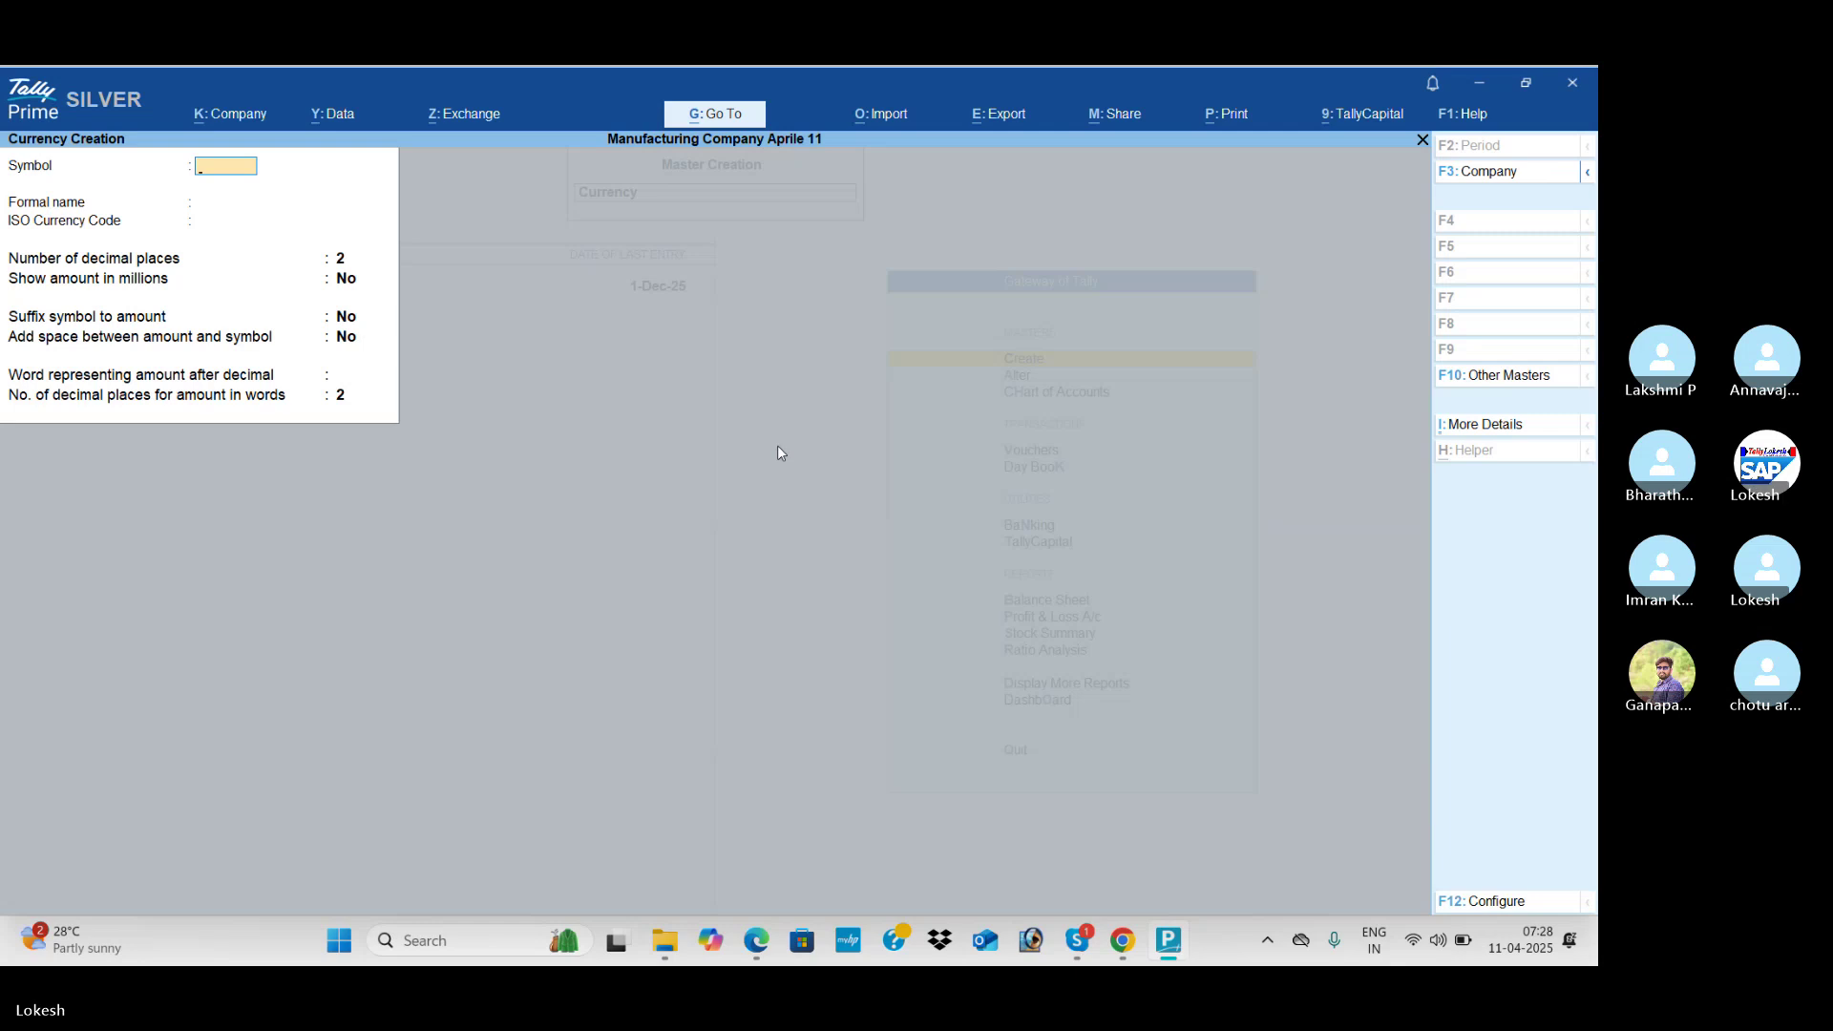
Step: Set the dollar's standard rate of exchange to 45 for 1-Dec-25, leaving the specified selling and buying rates empty
key("Escape")
key("Return")
key("Return")
key("Return")
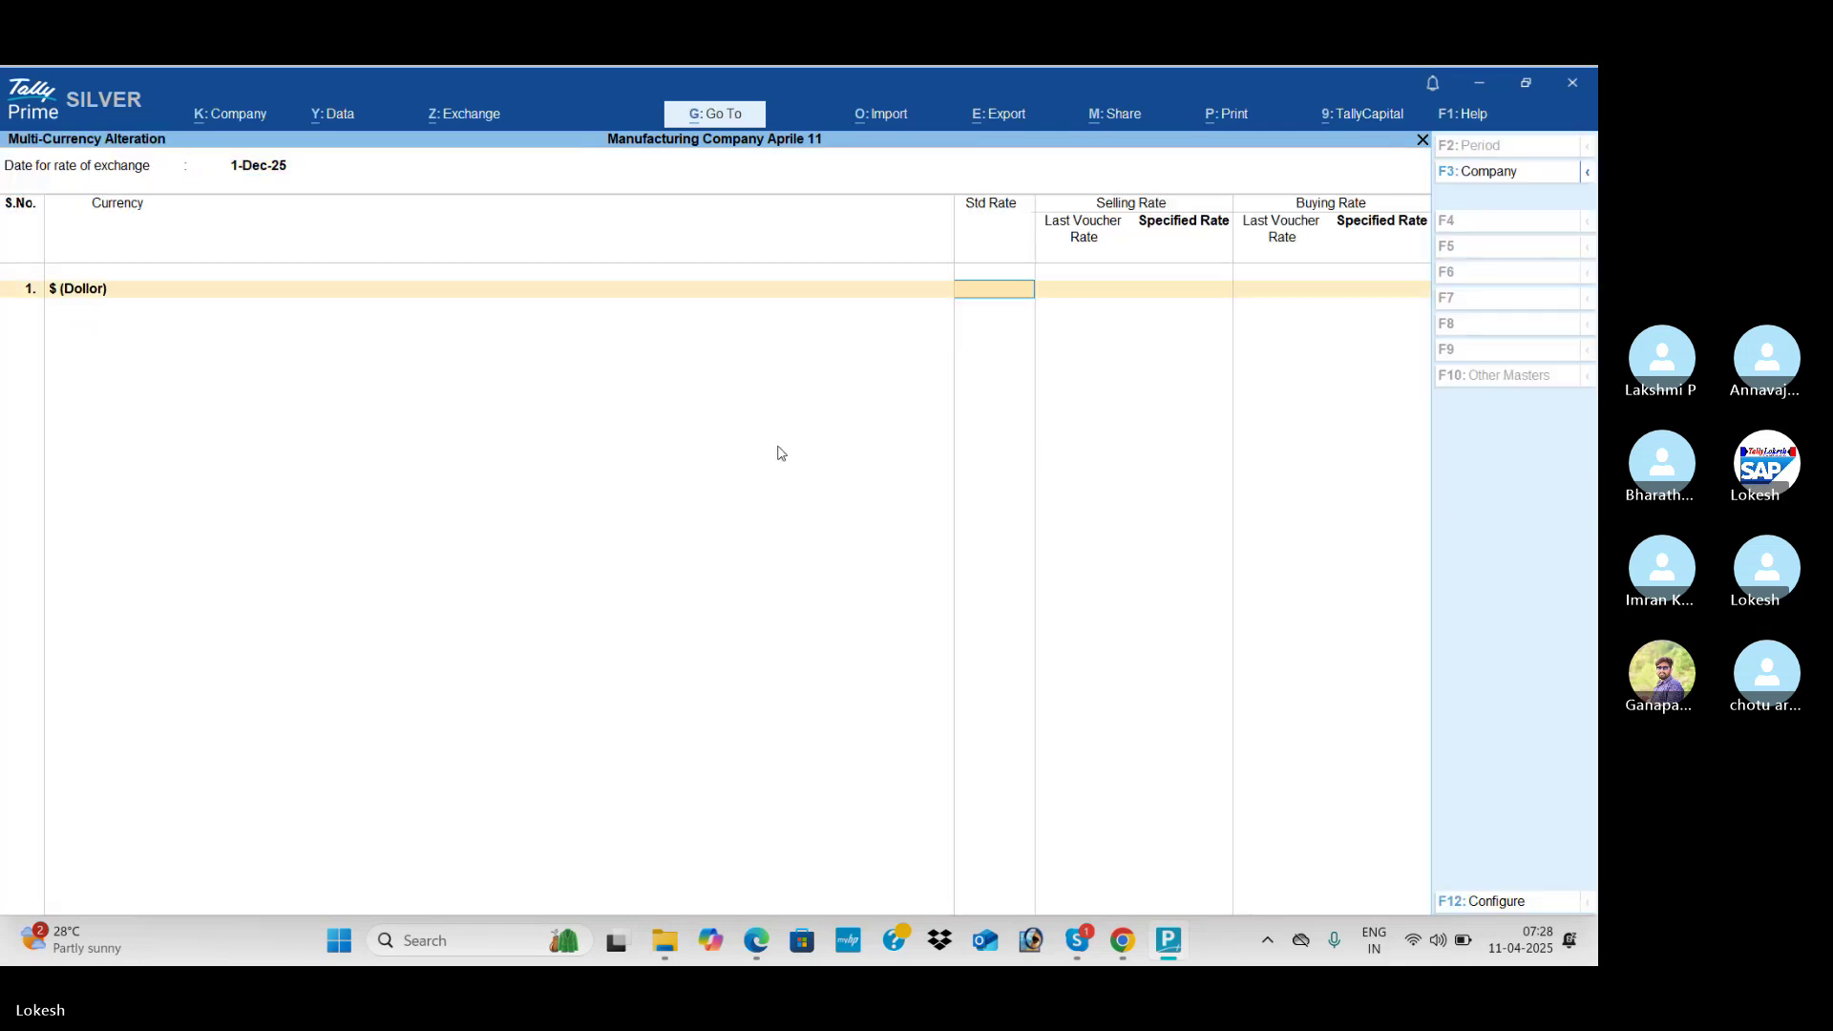
key("alt+Tab")
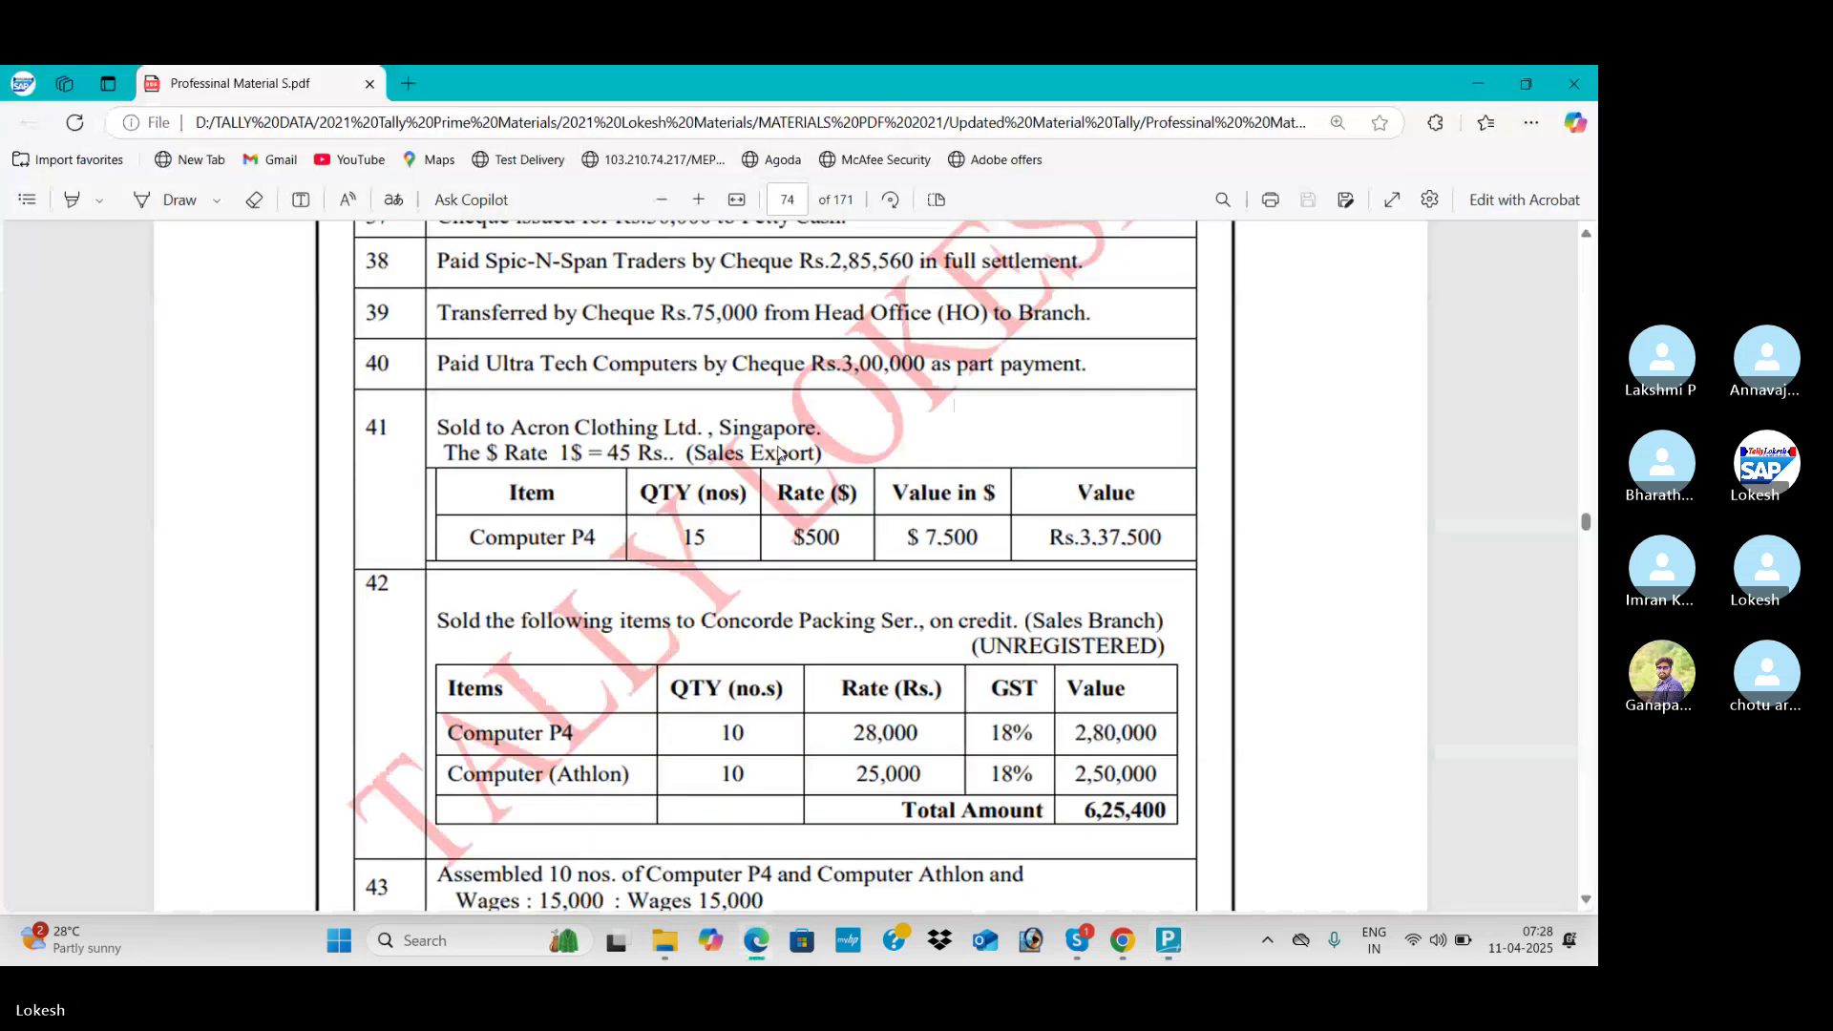
key("alt+Tab")
type("45")
key("Return")
key("Return")
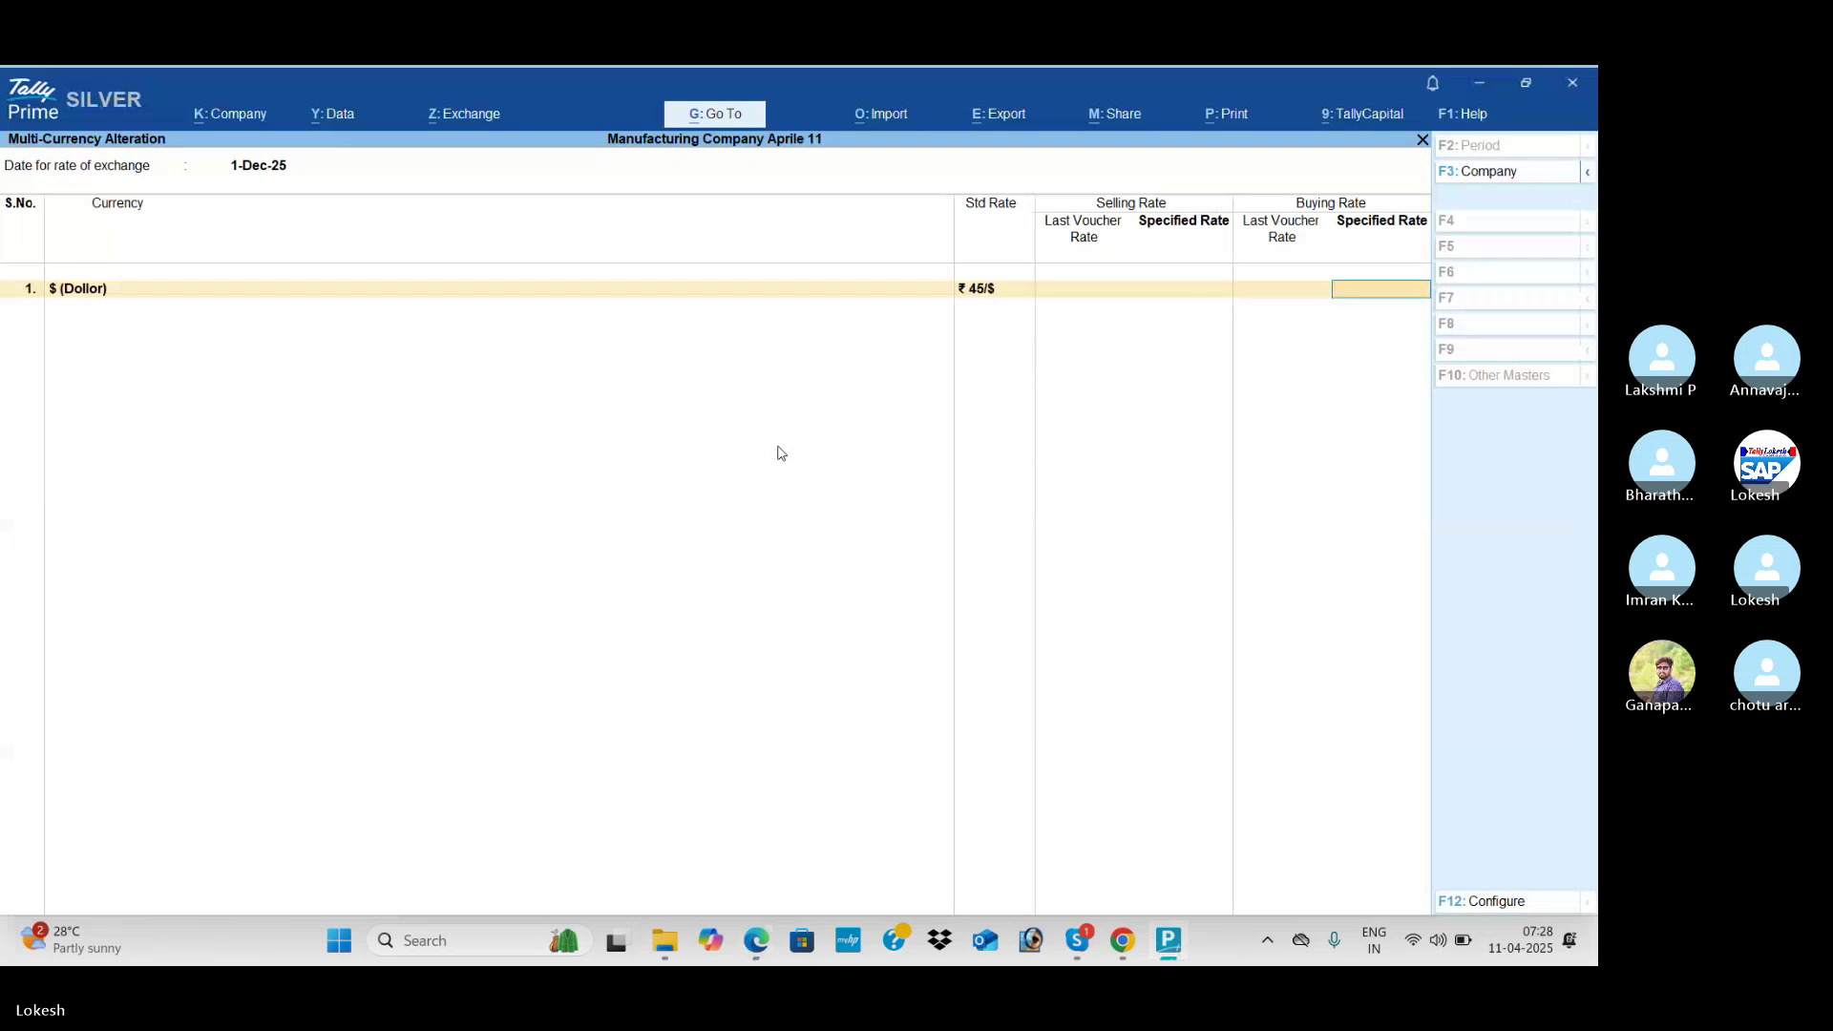
key("Return")
key("Return")
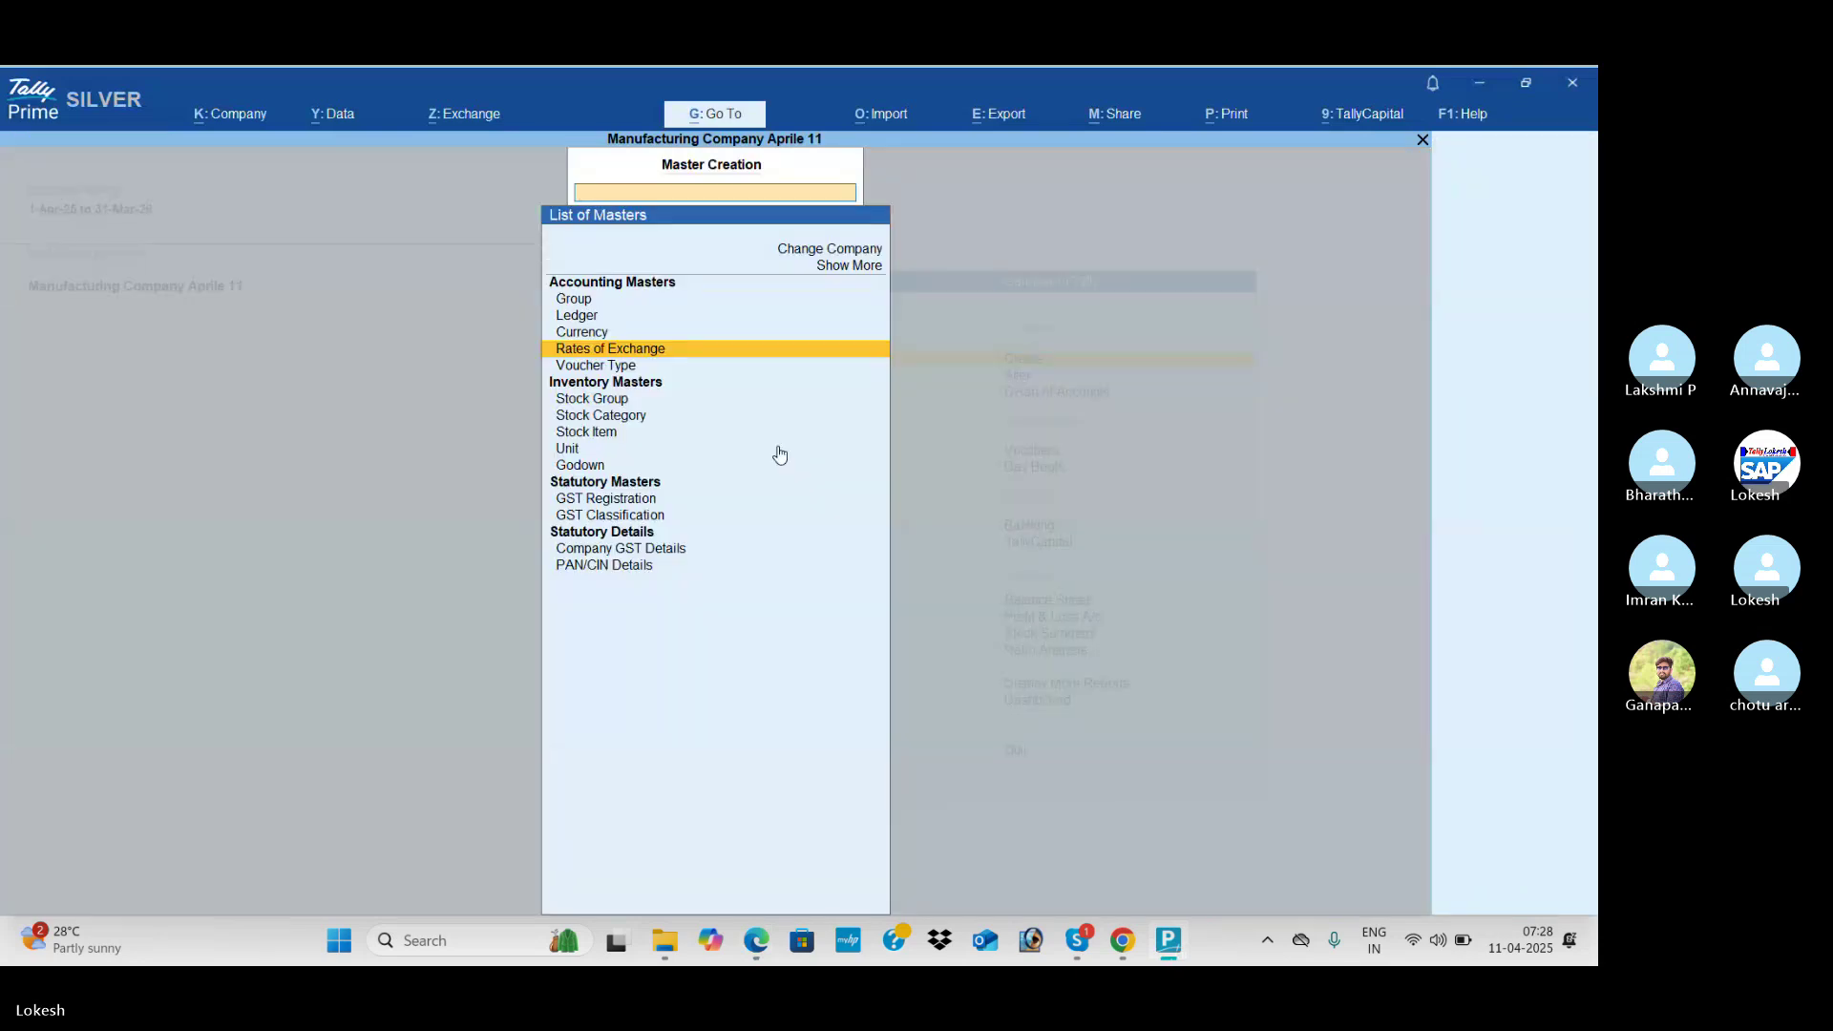
Step: Start a new ledger named Acron Clothing Pvt Ltd and place it under Sundry Debtors
key("Down")
key("Up")
key("Up")
key("Up")
key("Return")
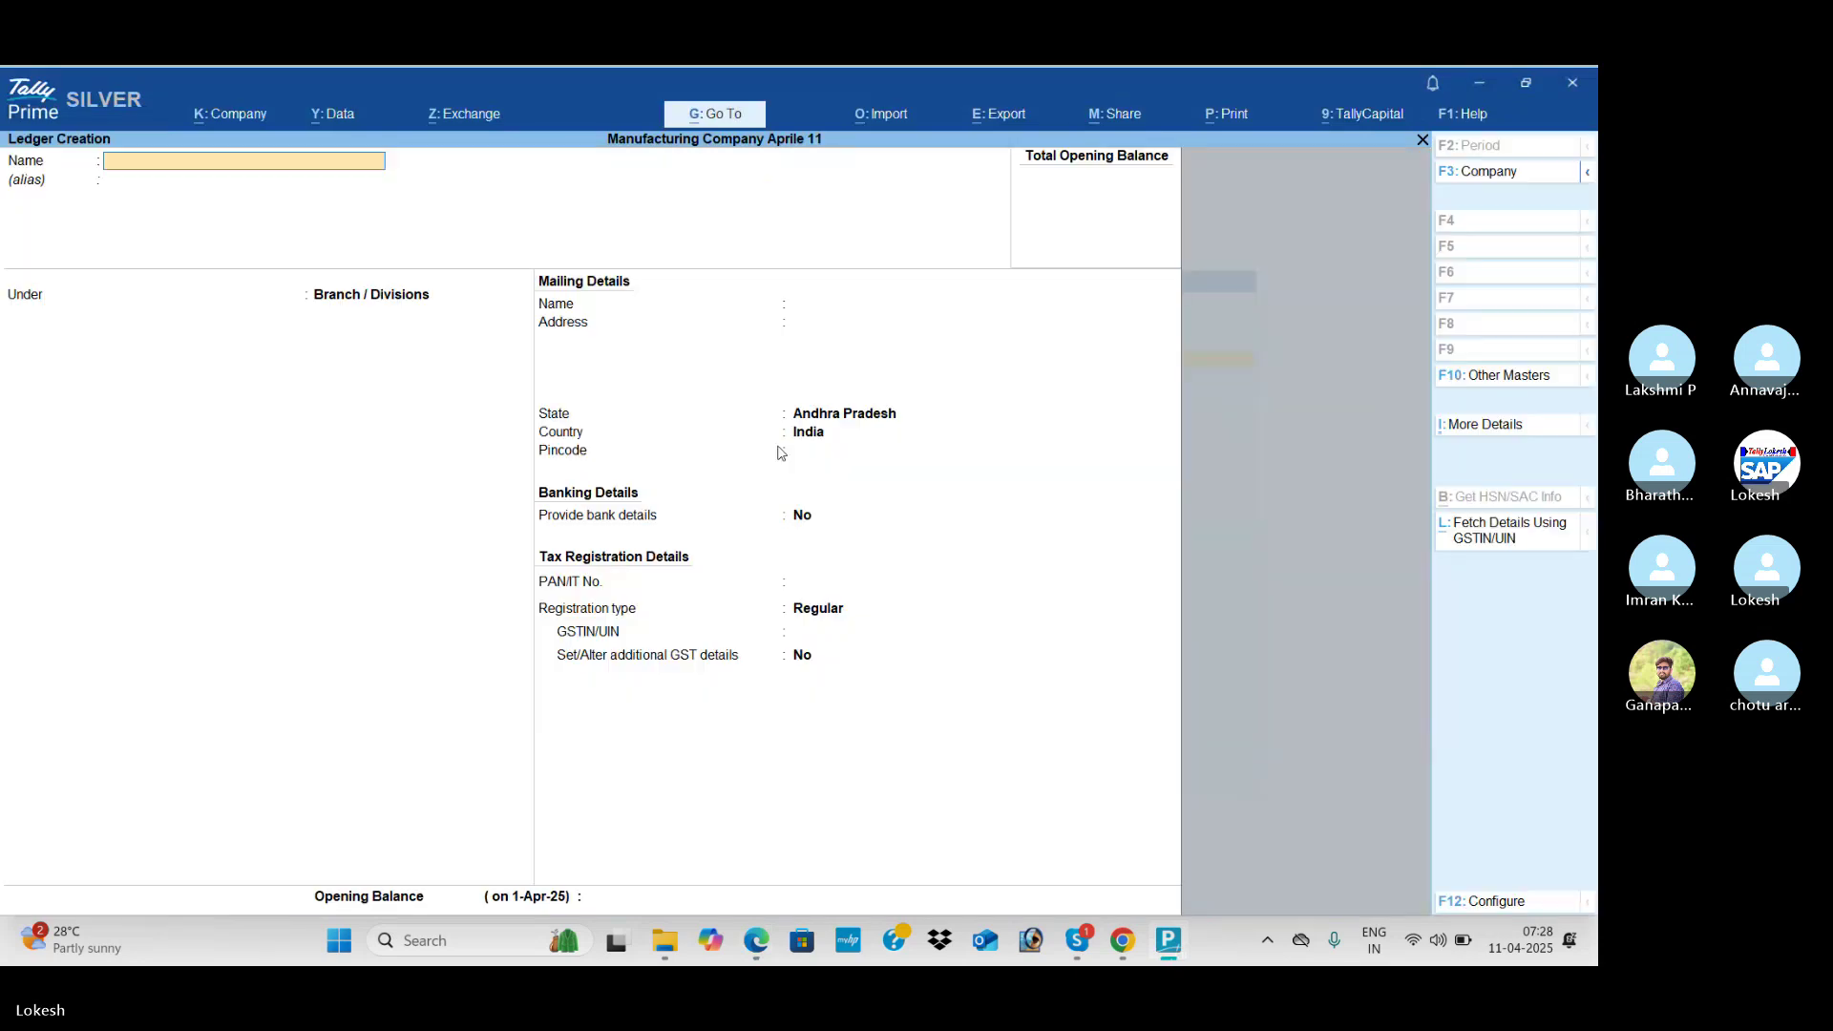
type("Acron Clothing Pvt Ltd")
key("Return")
key("Return")
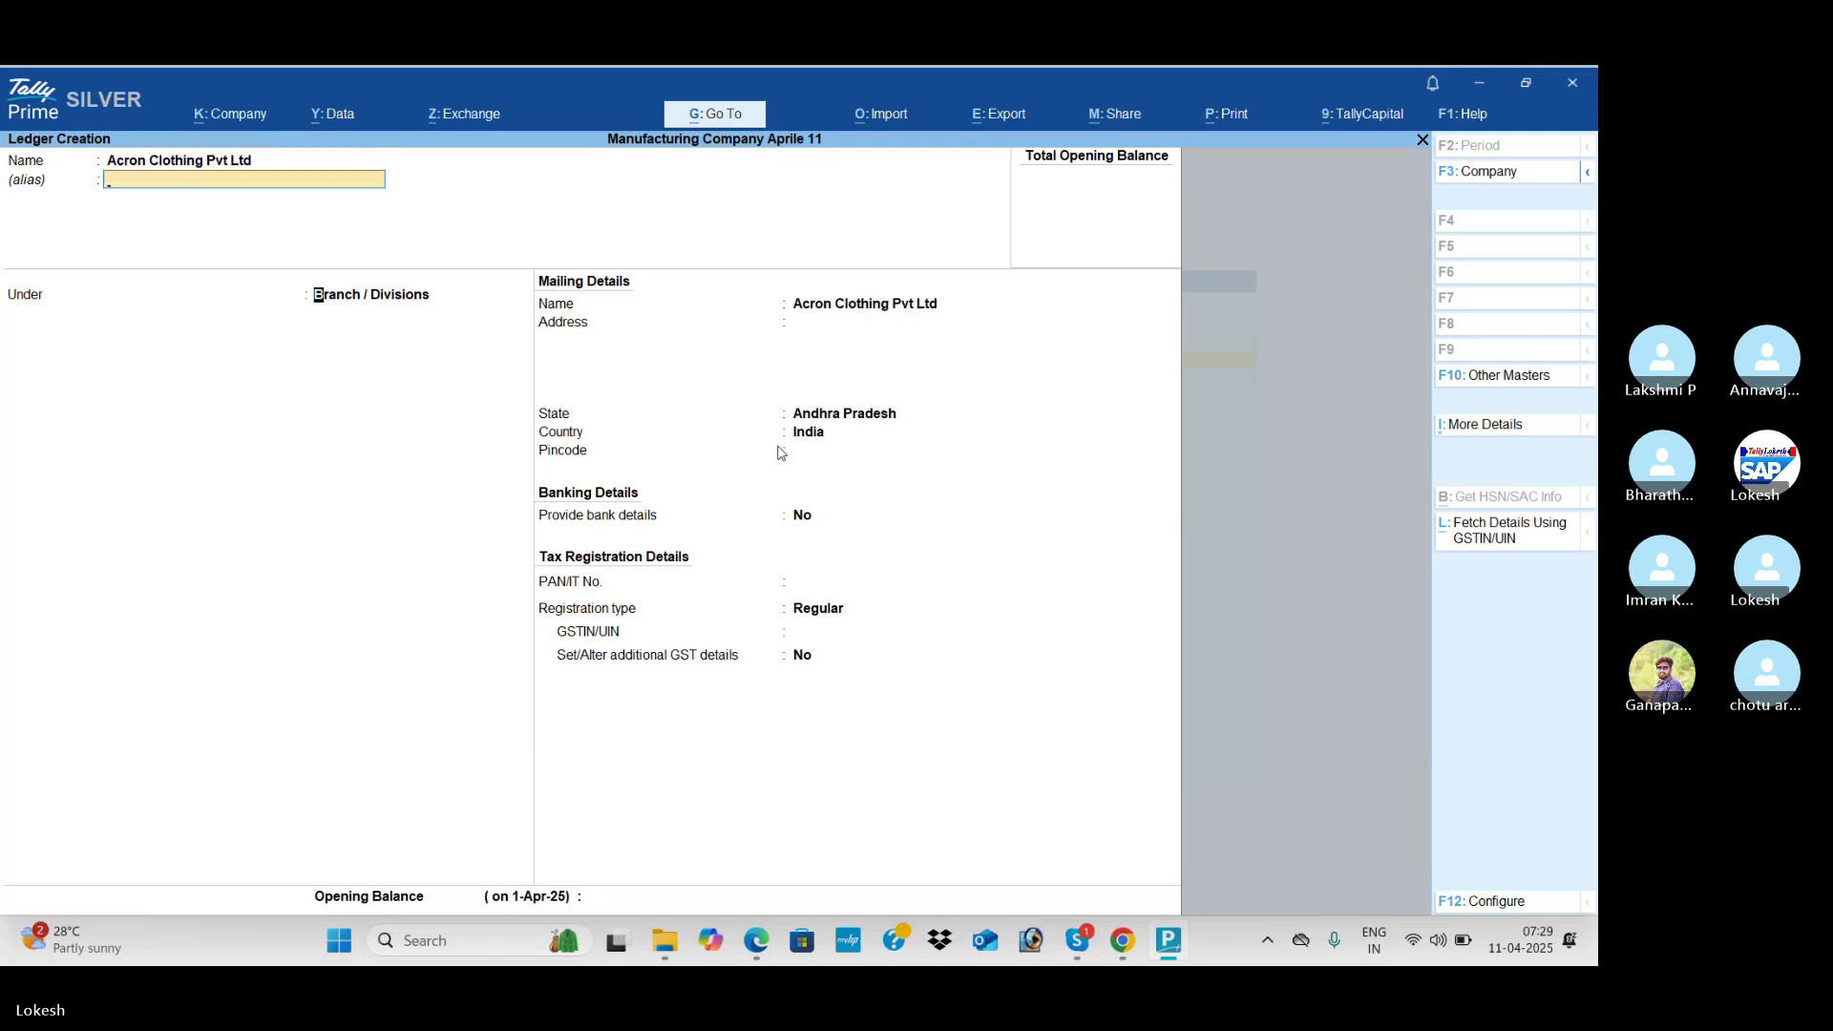
type("Sun")
key("Down")
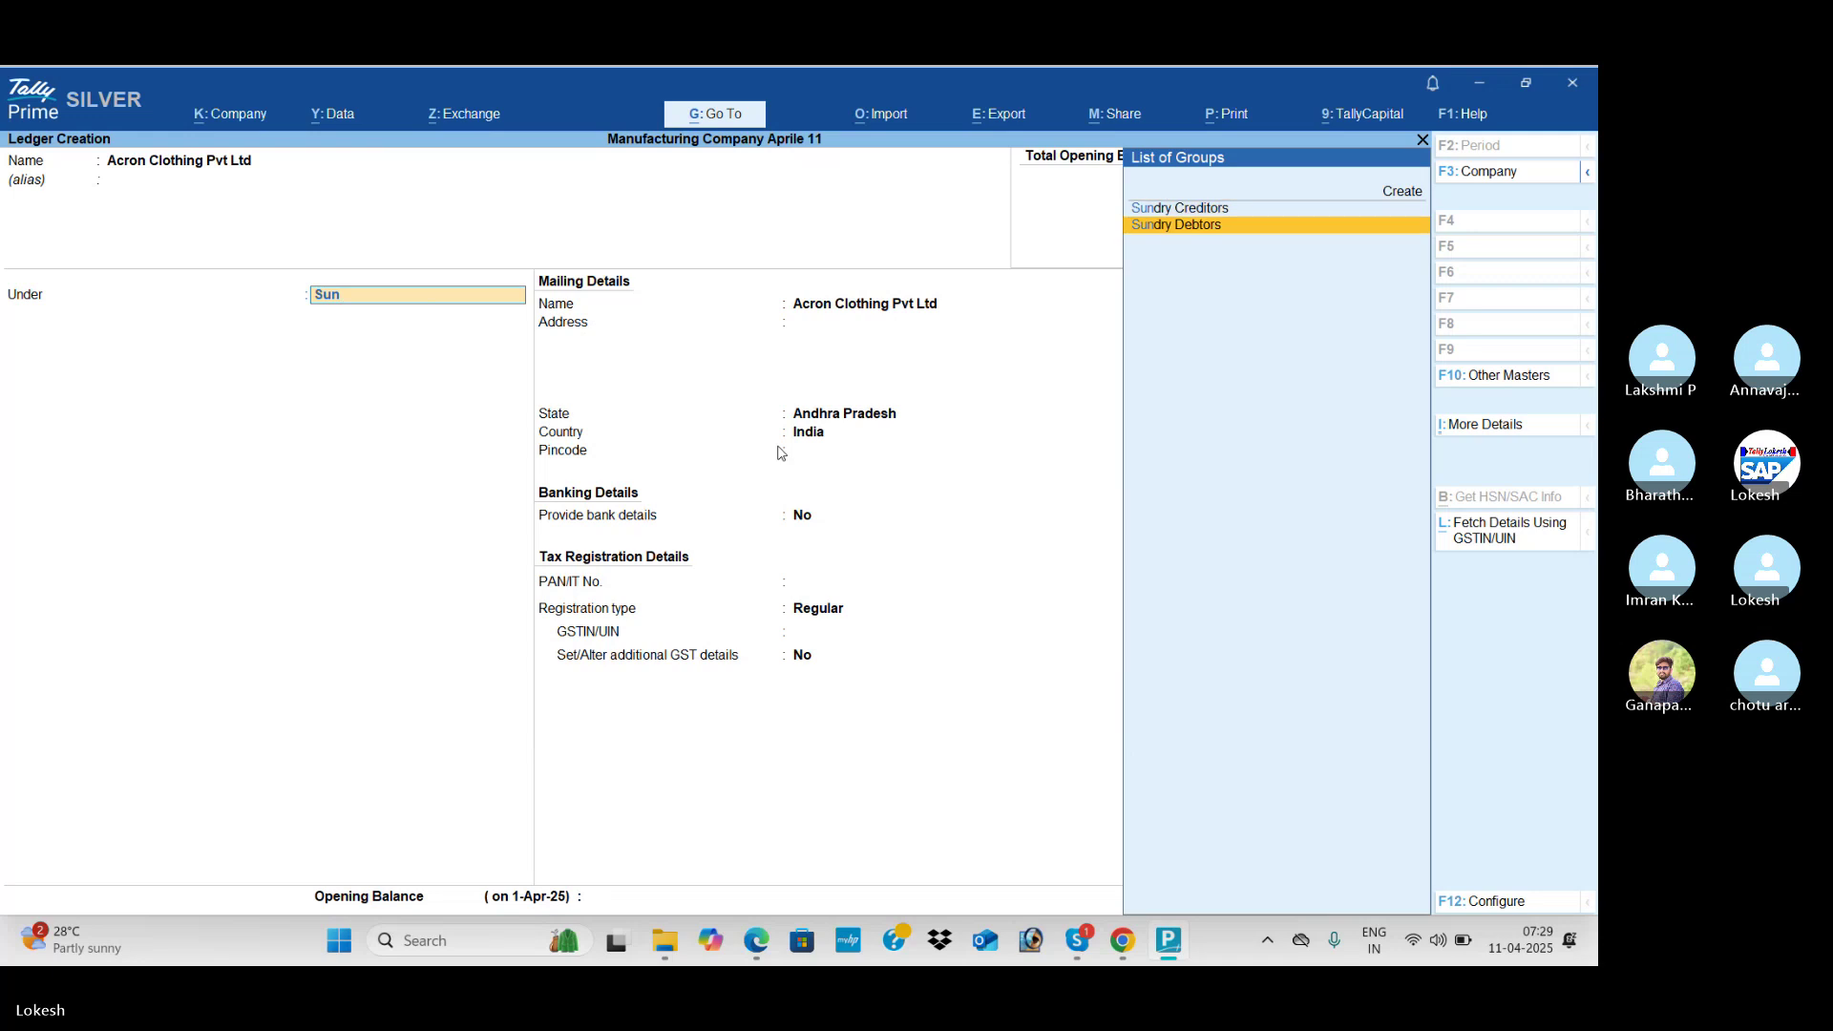
key("Return")
Step: Keep India as the customer ledger's country, set its registration type to Unregistered/Consumer and save it
key("Return")
key("Return")
key("BackSpace")
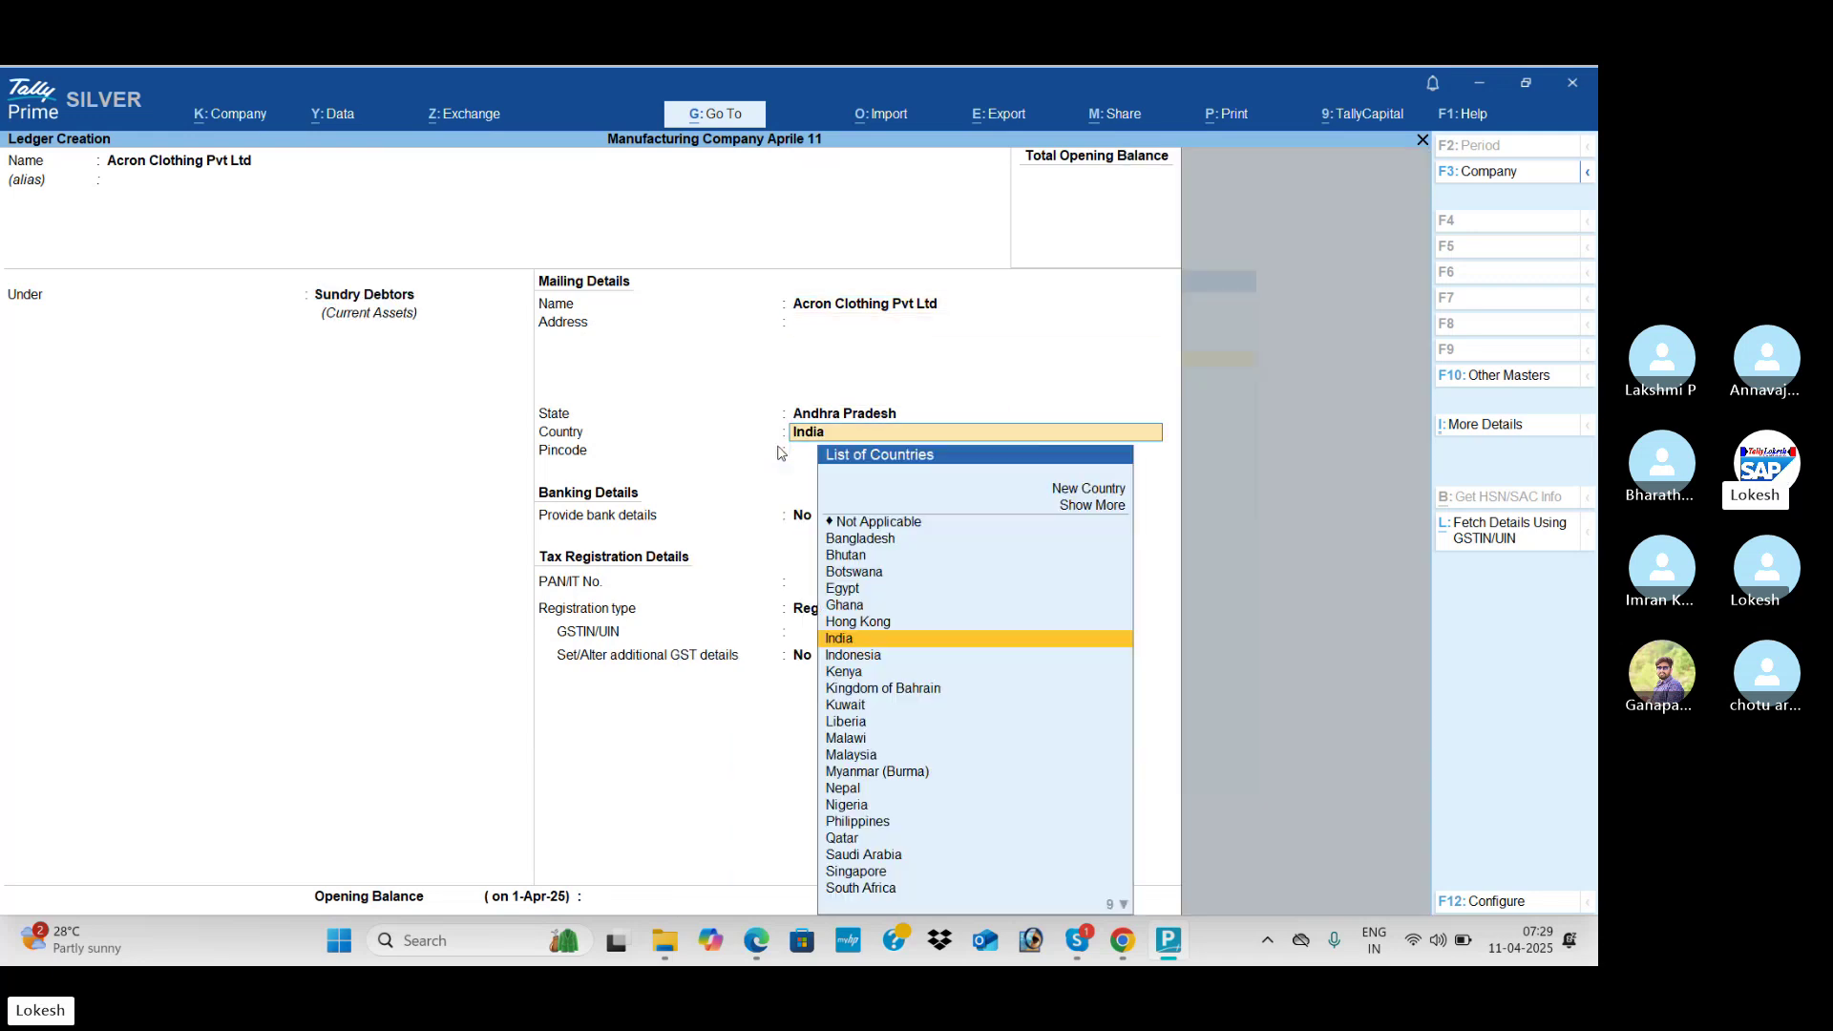
key("Return")
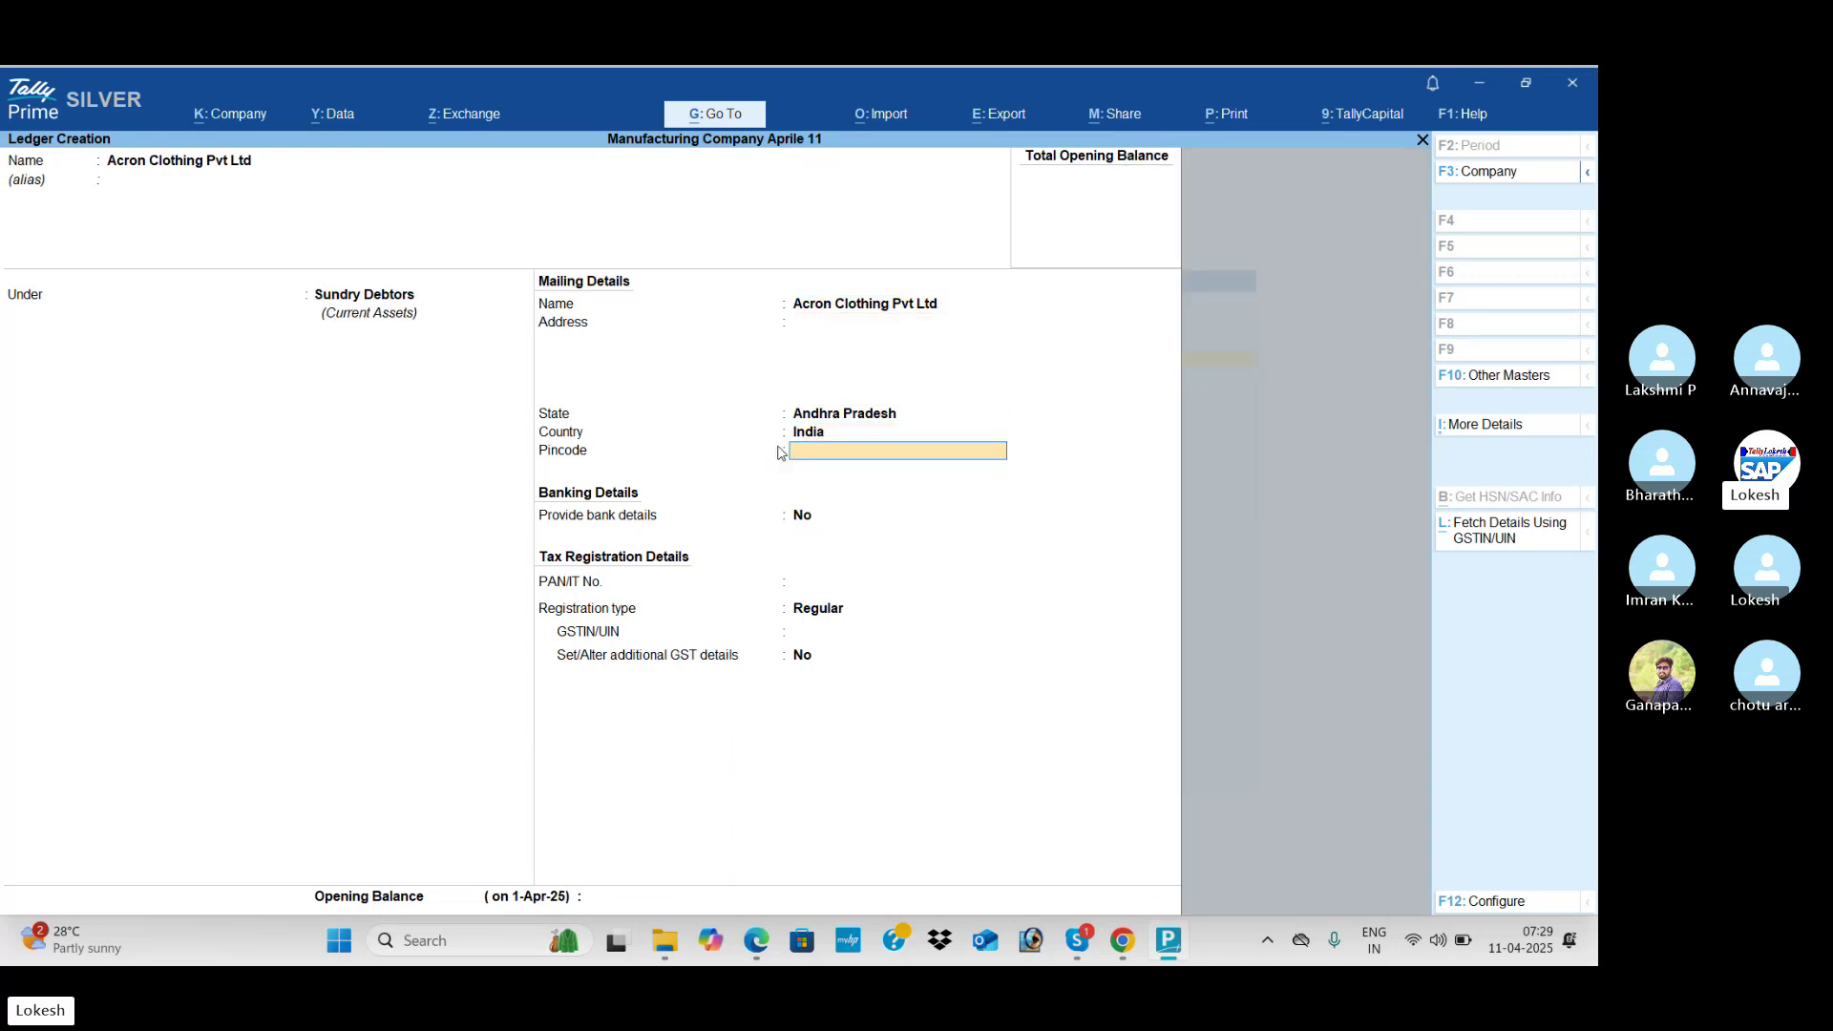
key("Return")
key("Return")
key("Return")
key("Down")
key("Return")
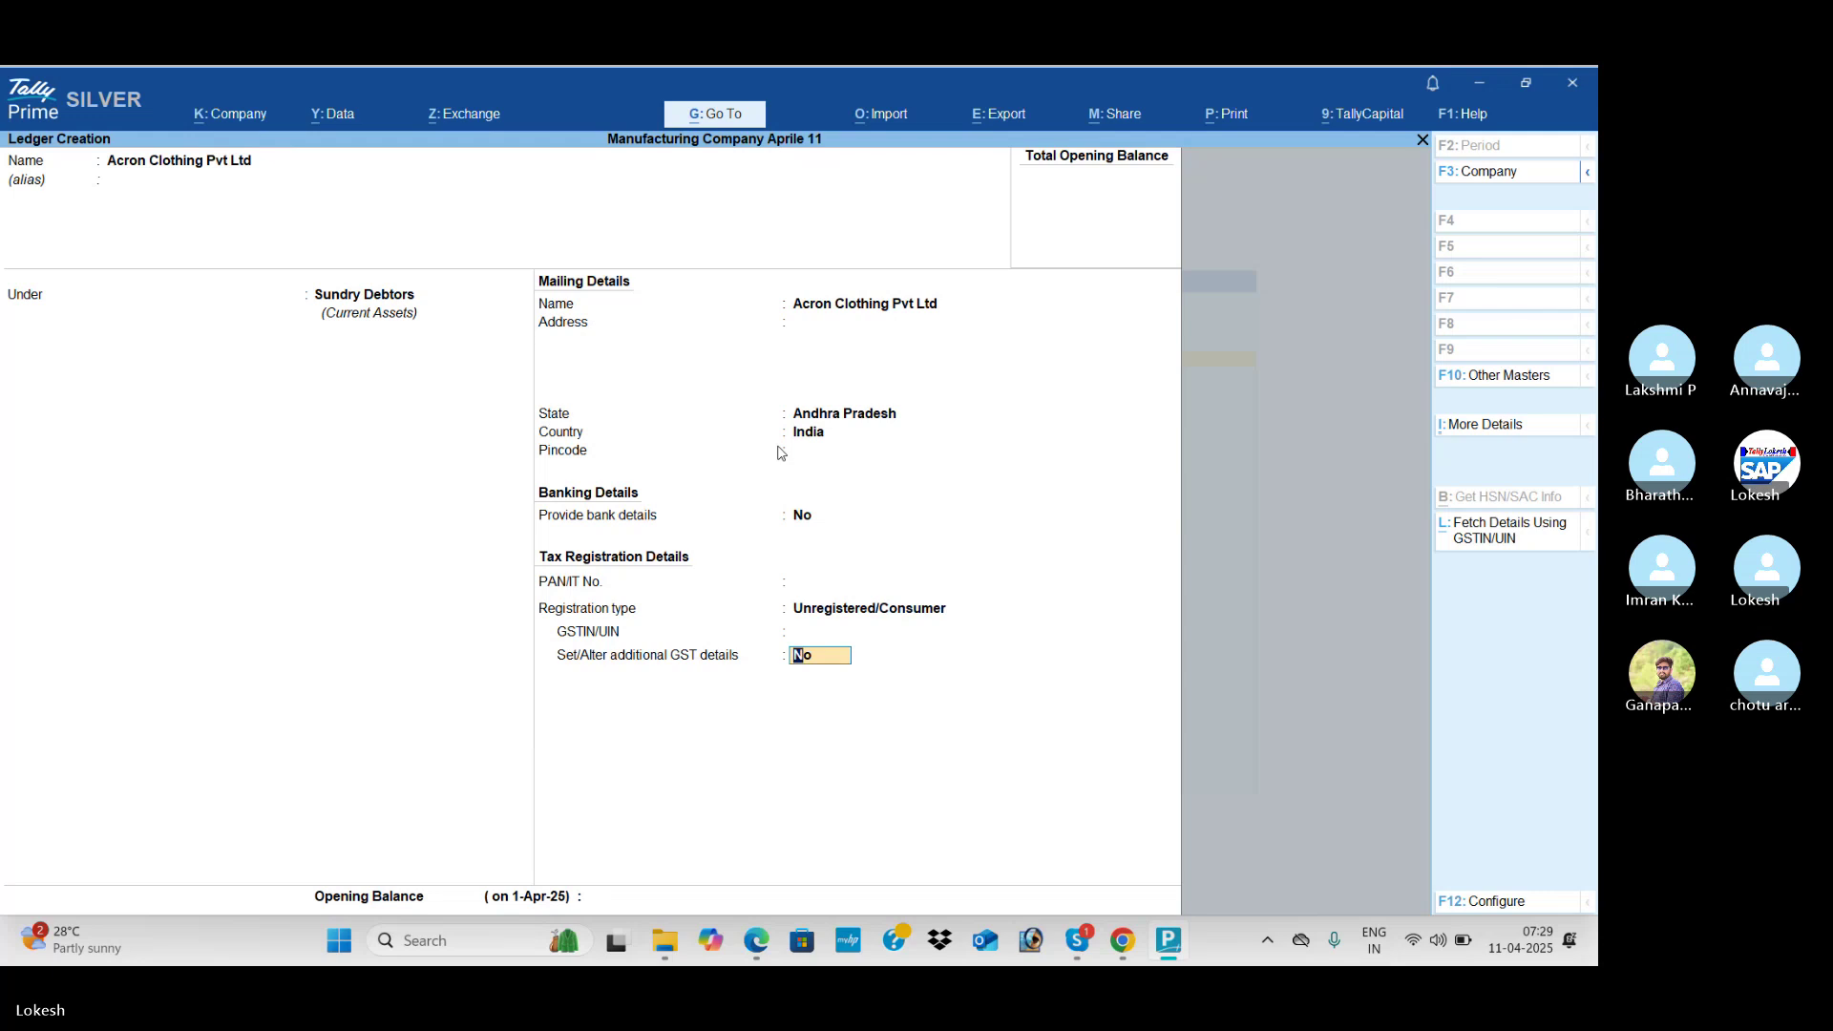
key("Return")
Step: Start a new ledger named Sales Export and place it under Sales Accounts
type("S")
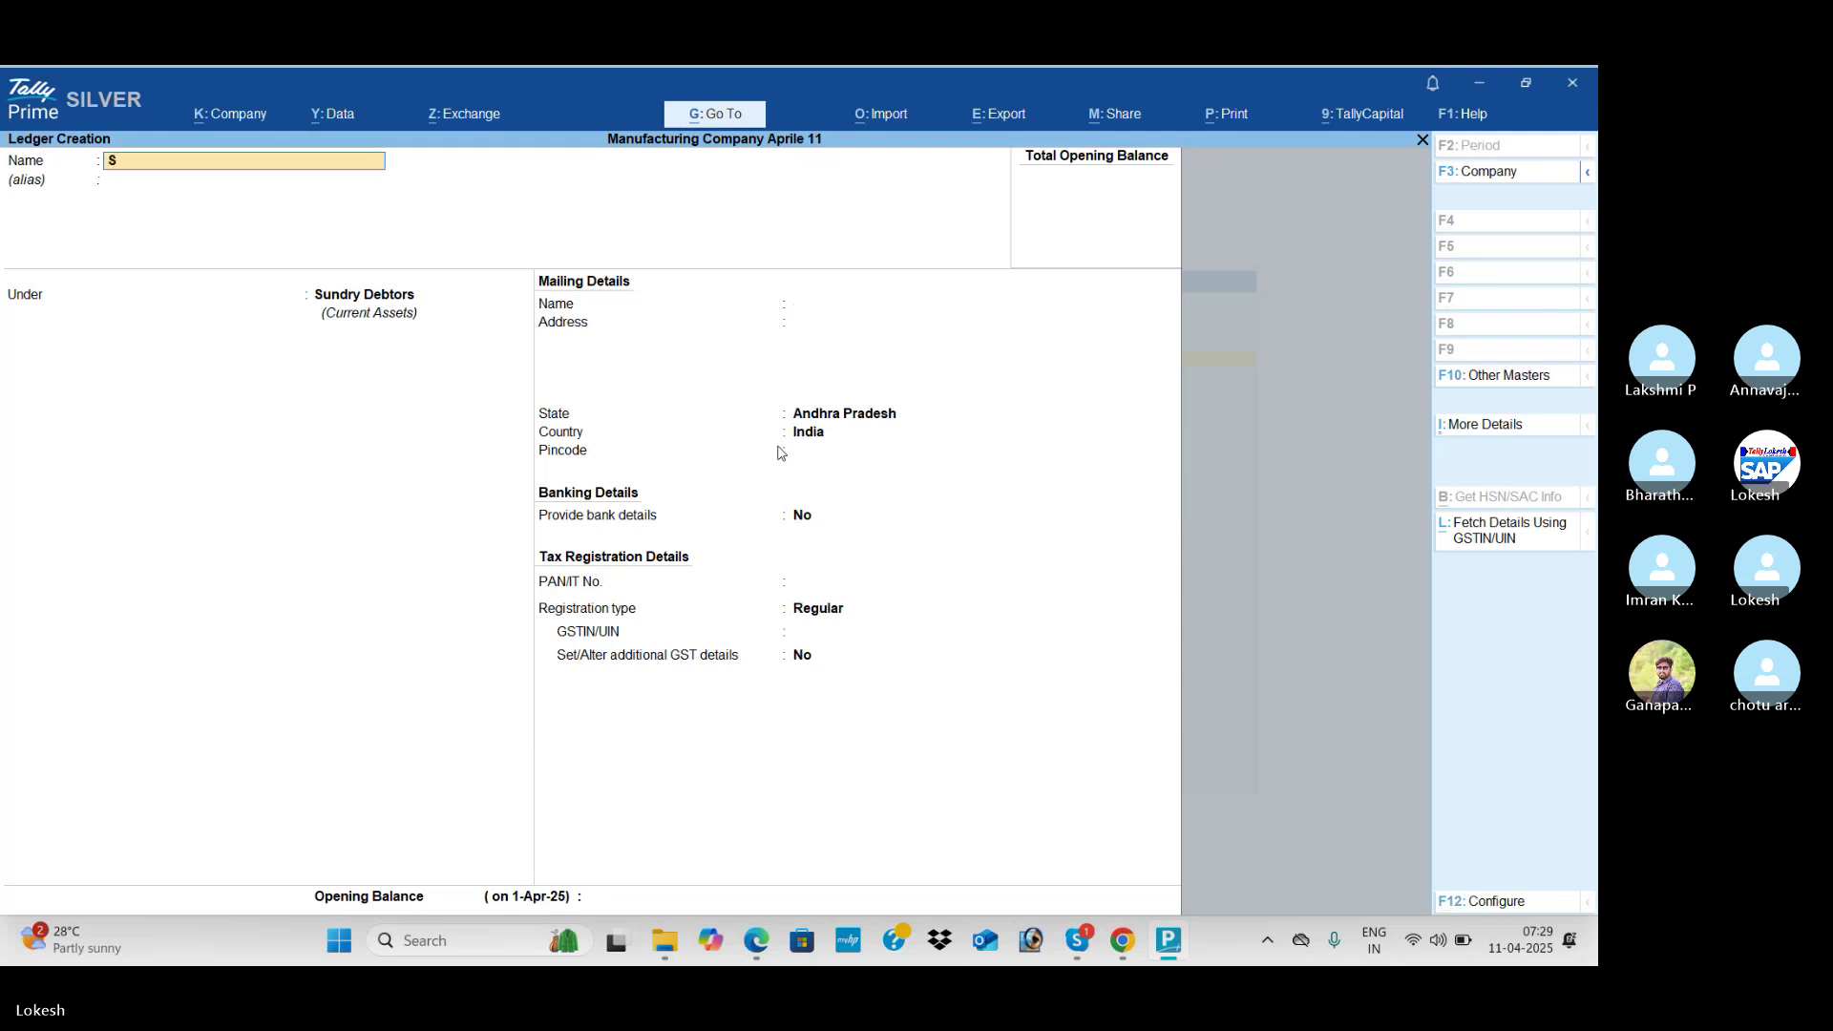
type("ales exppor")
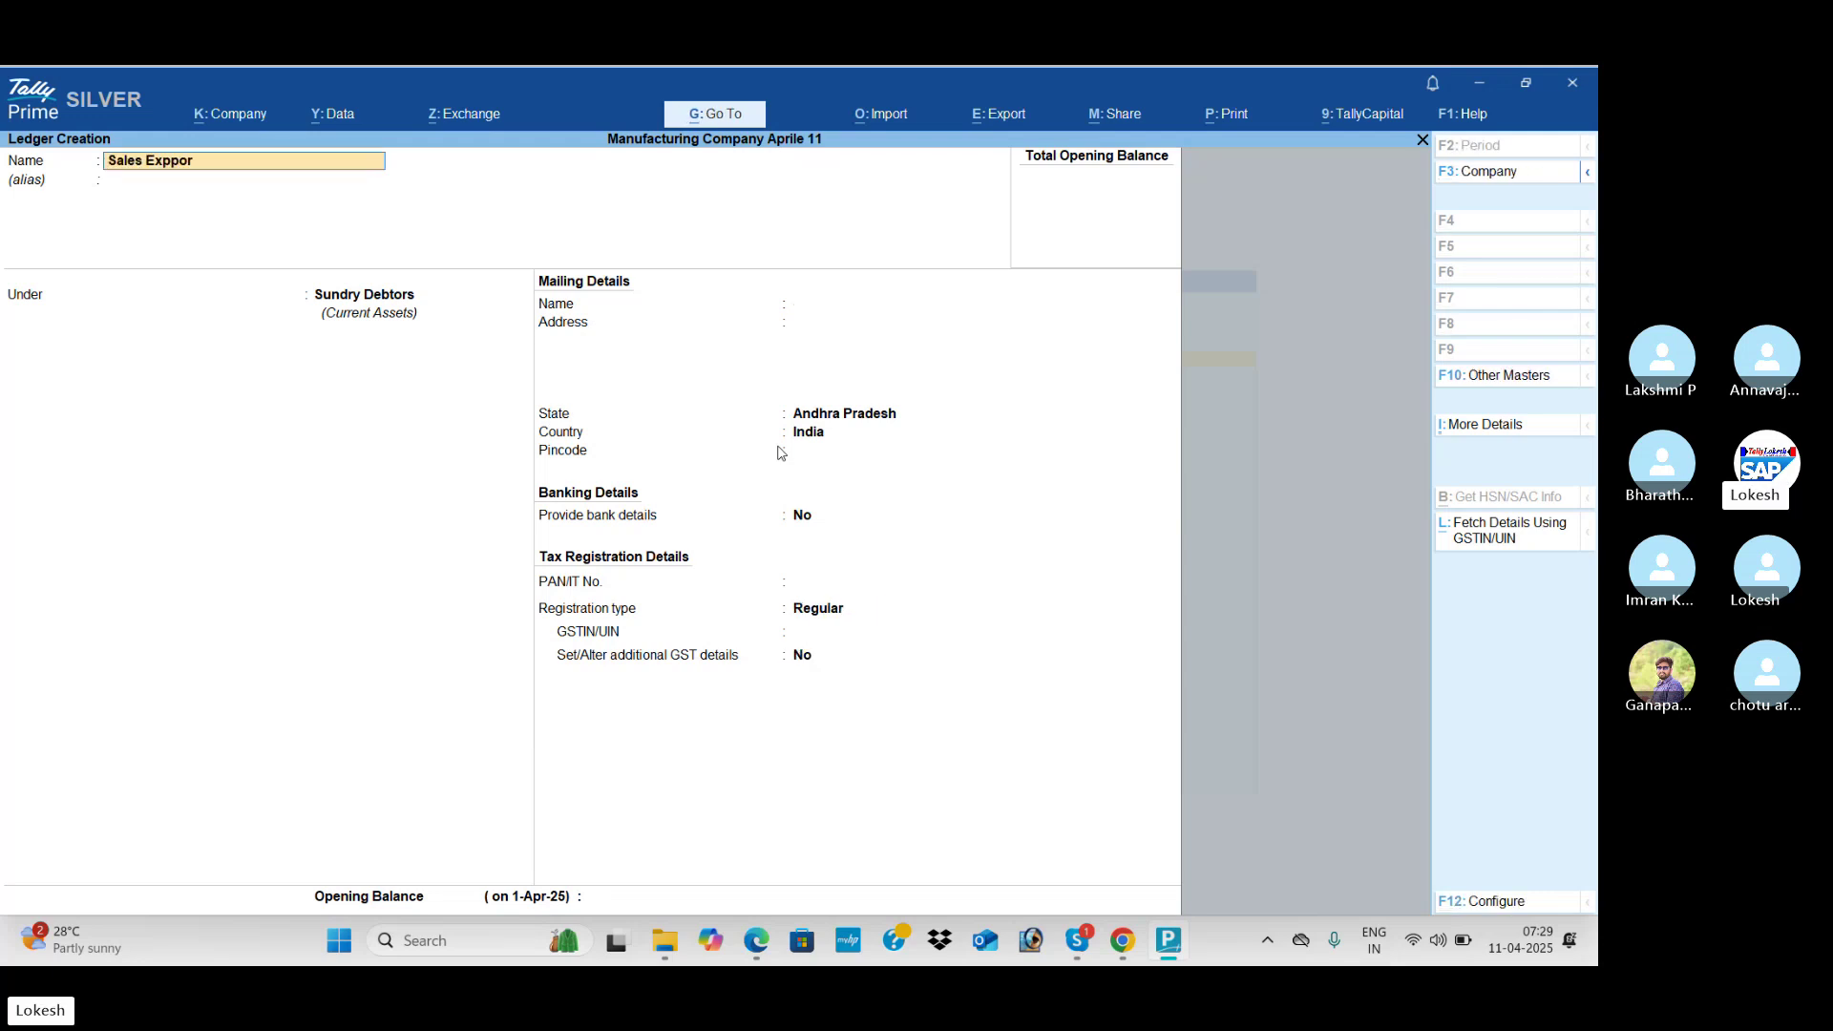
key("BackSpace")
key("BackSpace")
key("BackSpace")
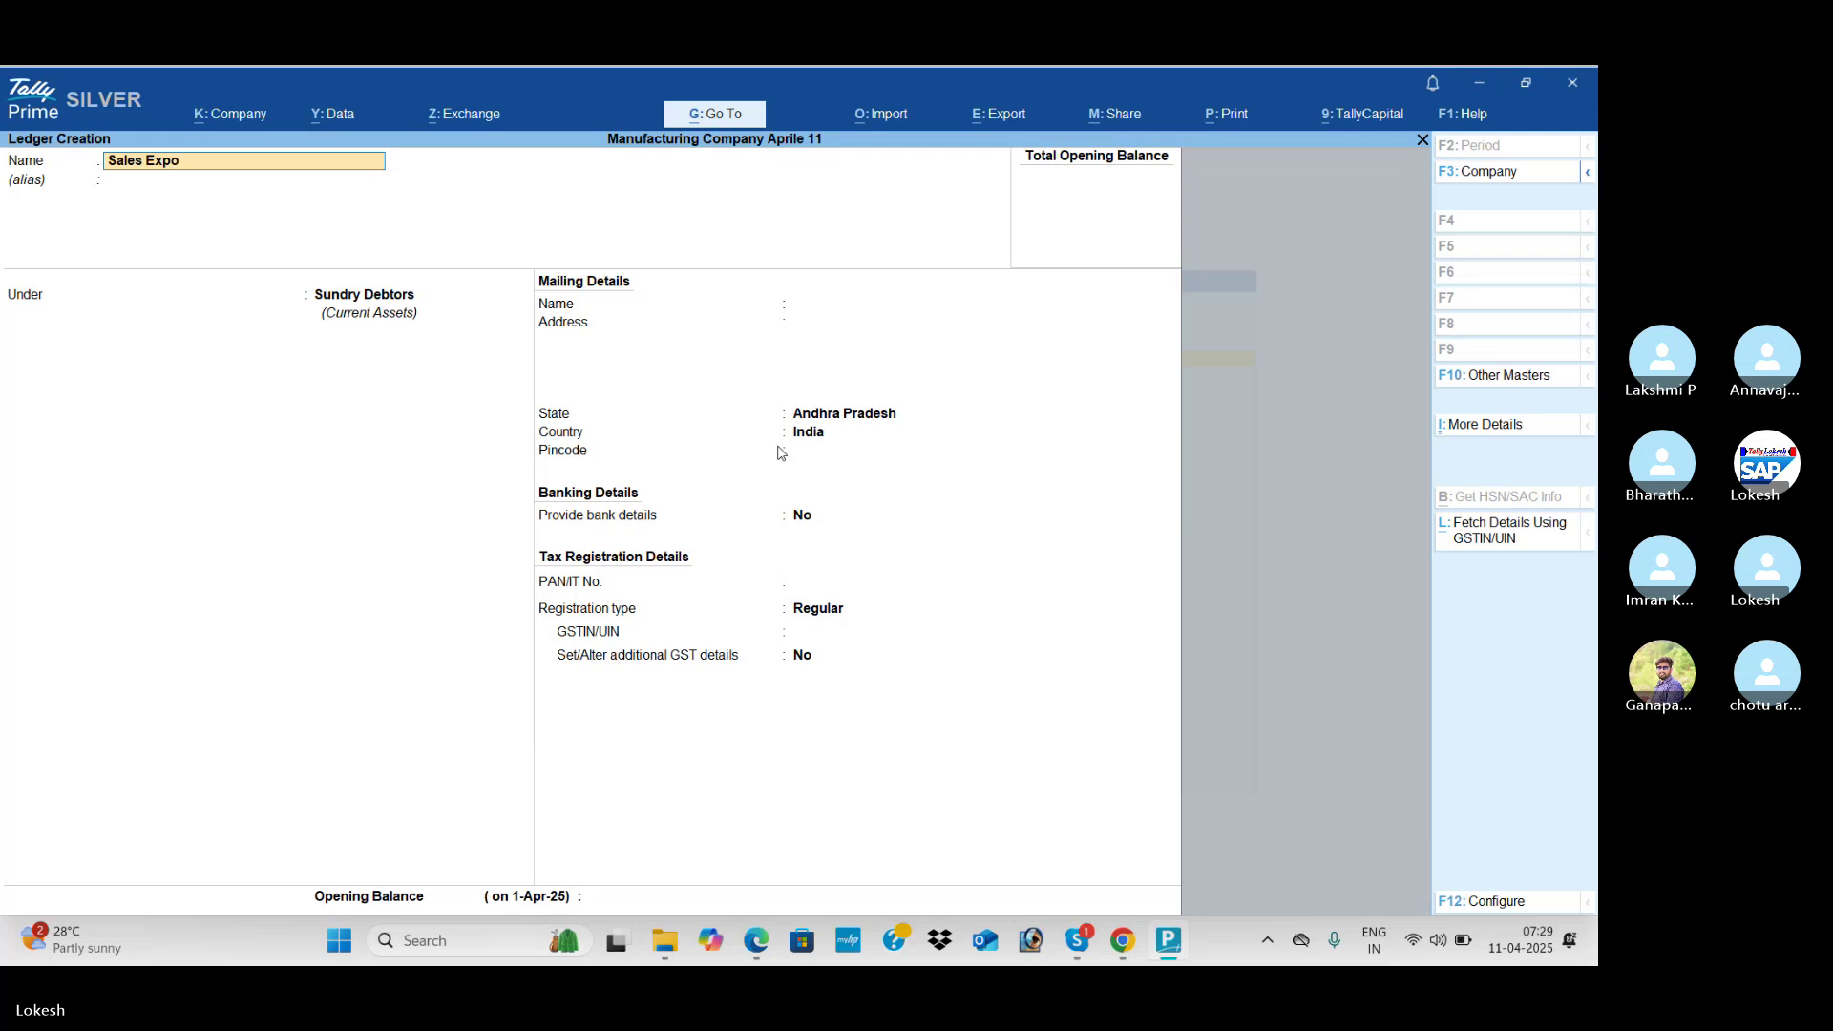
key("Return")
type("sales")
key("Return")
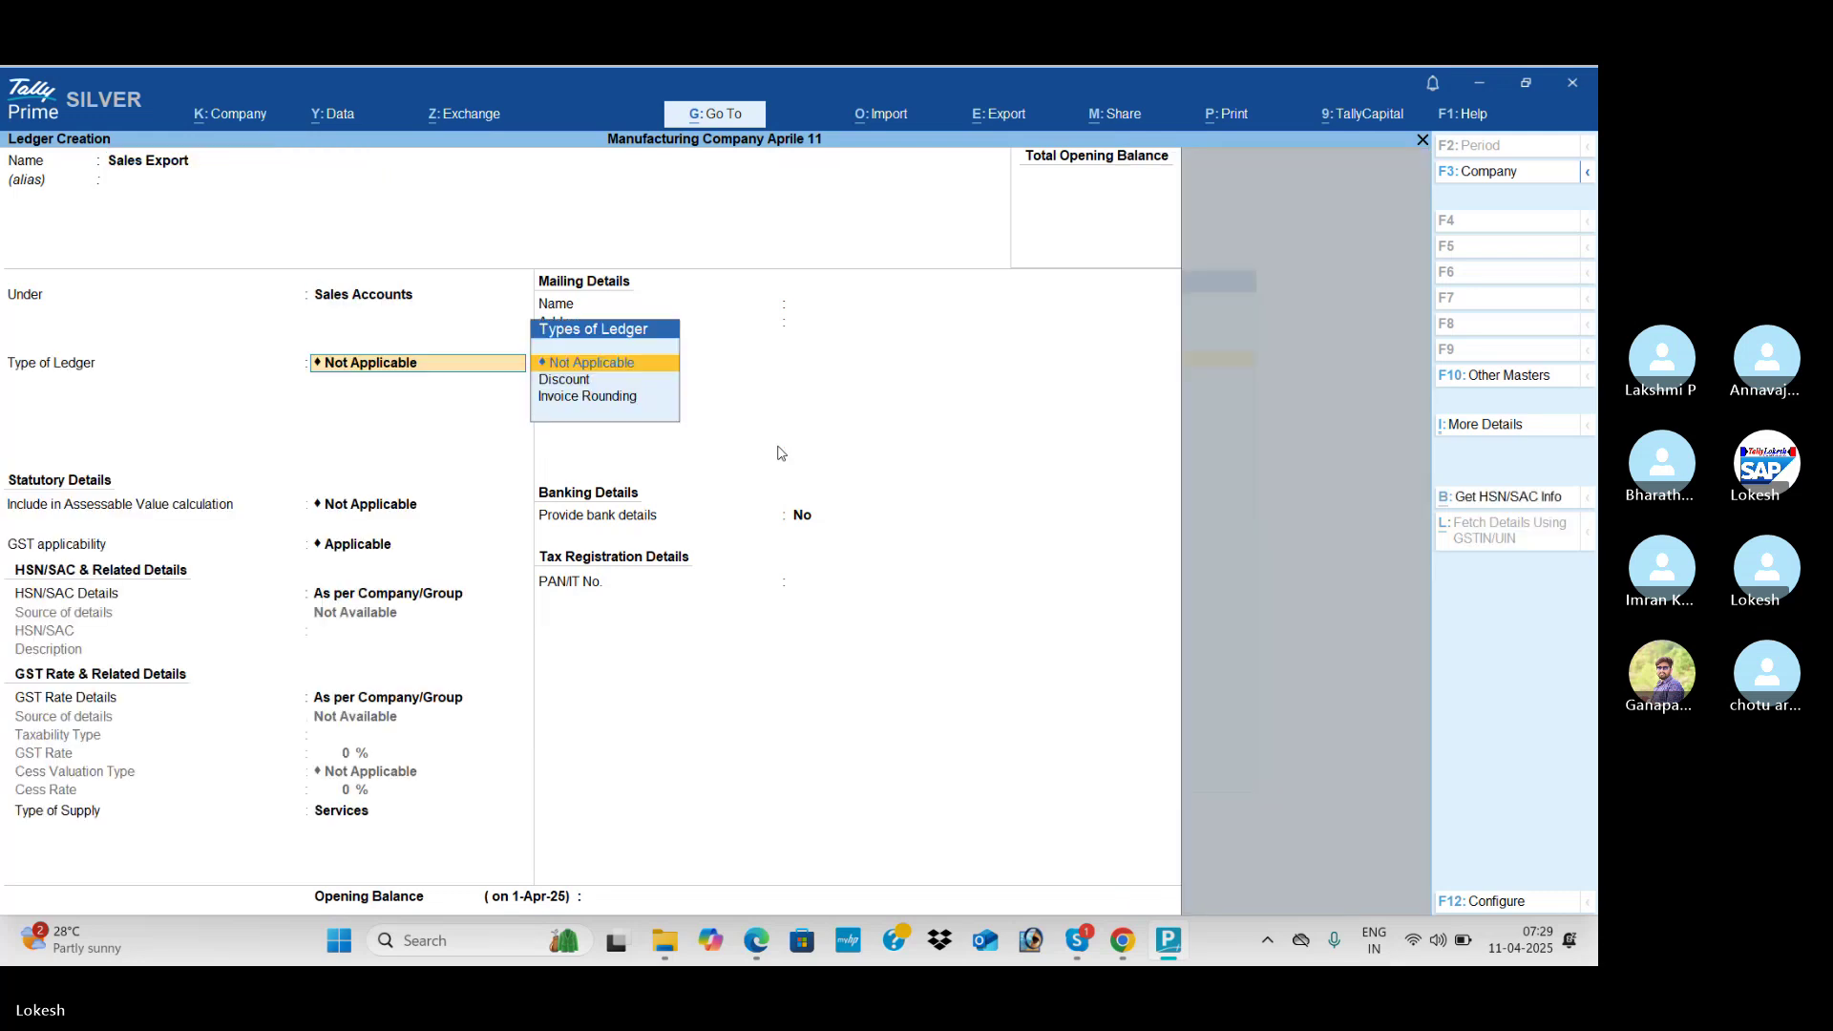
Step: Keep the export sales ledger's type as Not Applicable, set its type of supply to Goods and save it
key("Return")
key("Return")
key("Return")
key("Return")
key("Return")
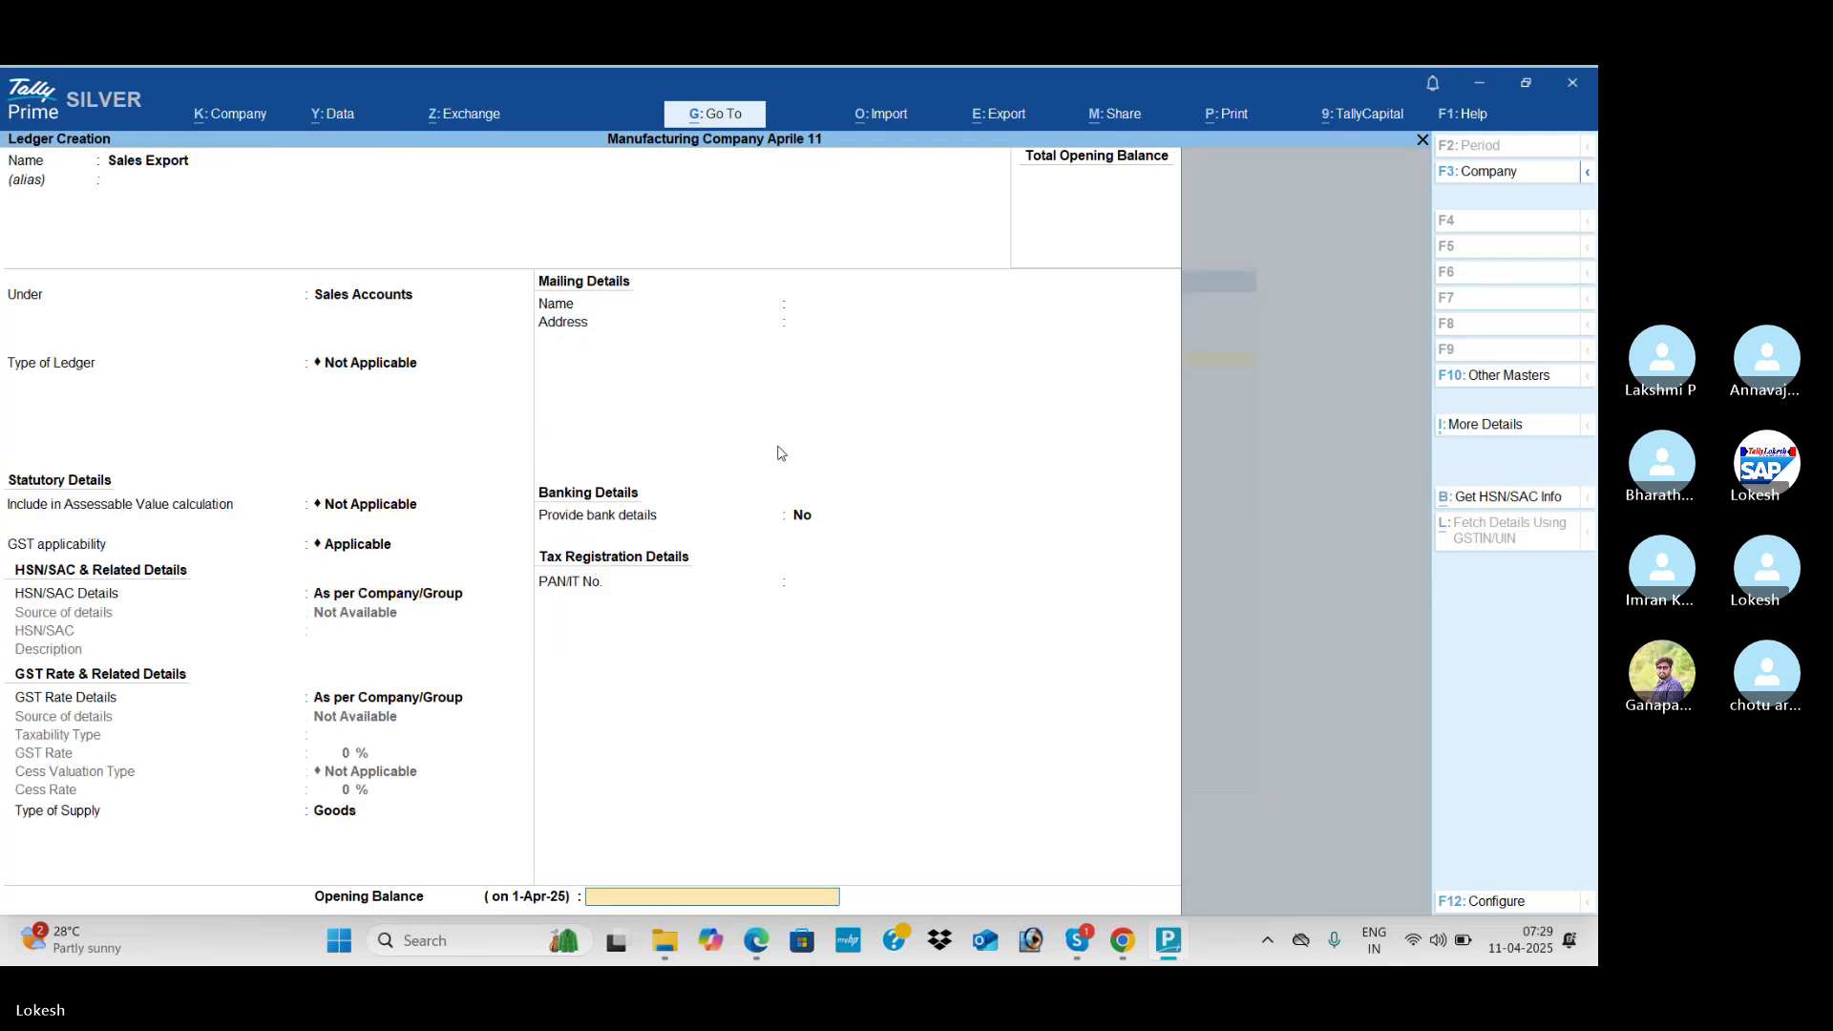
key("Return")
key("Return")
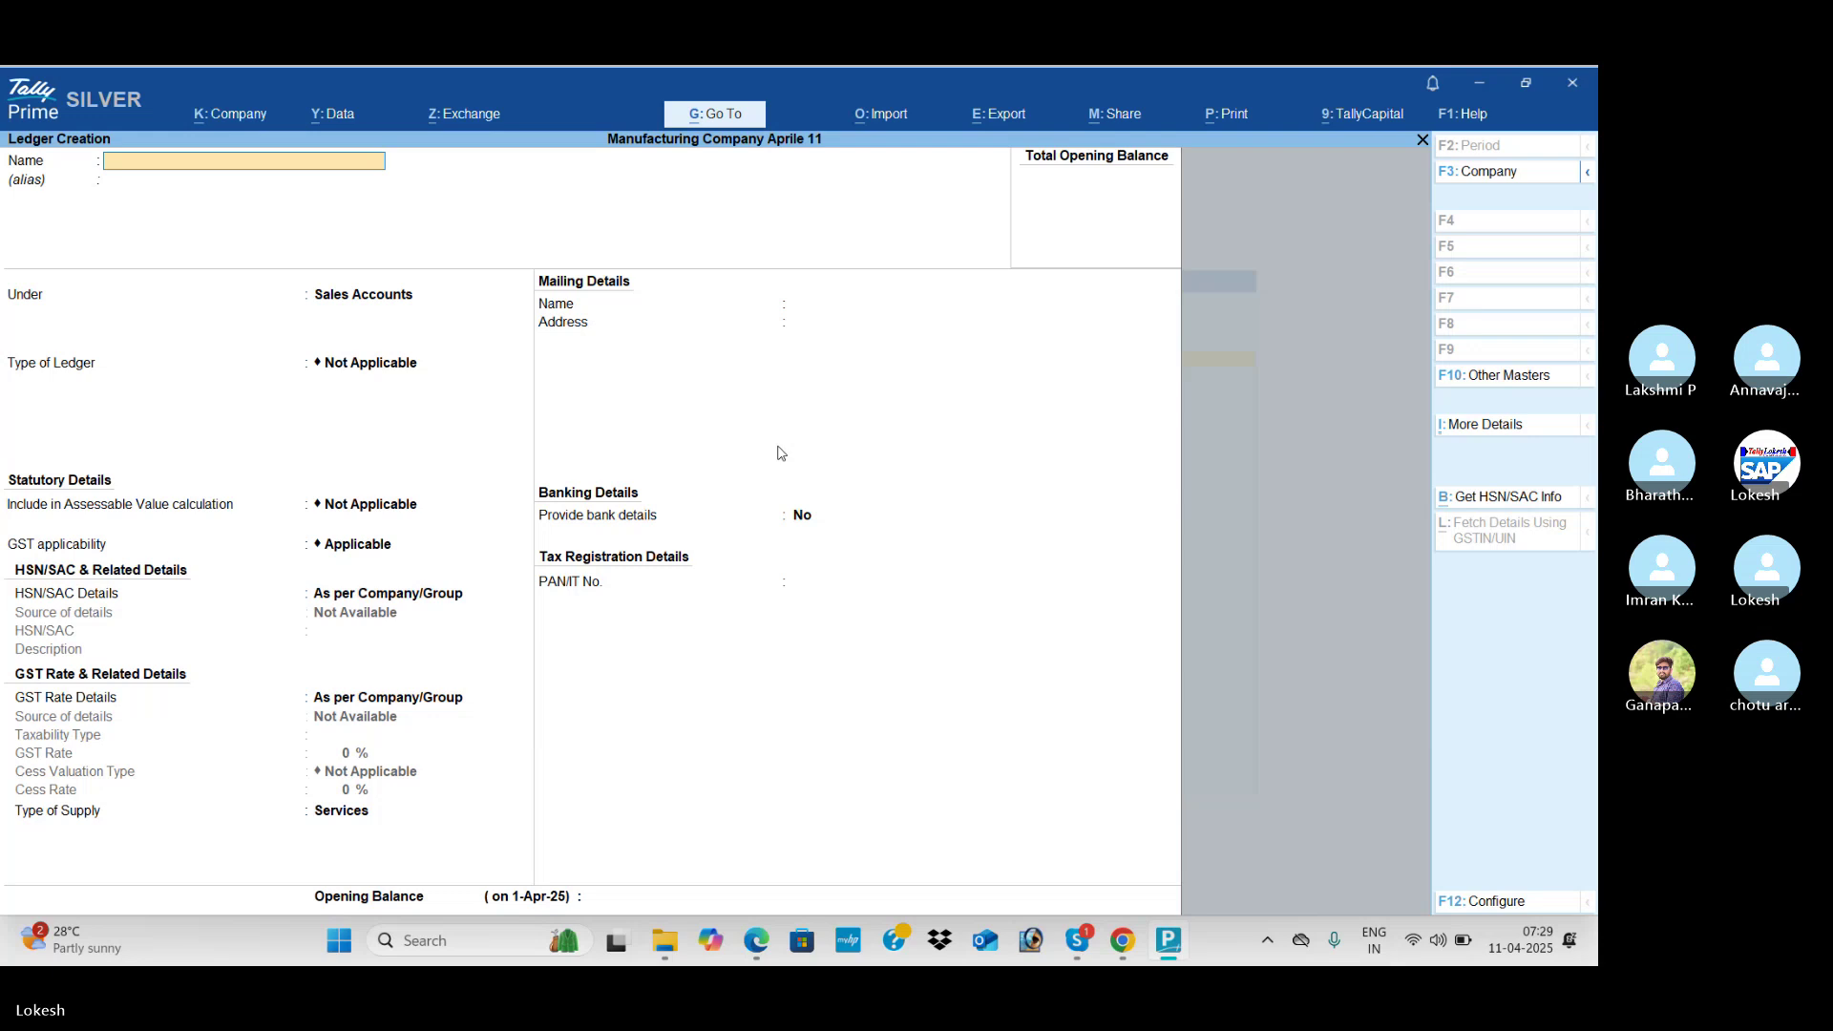
Step: Leave ledger creation and open a new sales voucher
key("Escape")
key("y")
key("Escape")
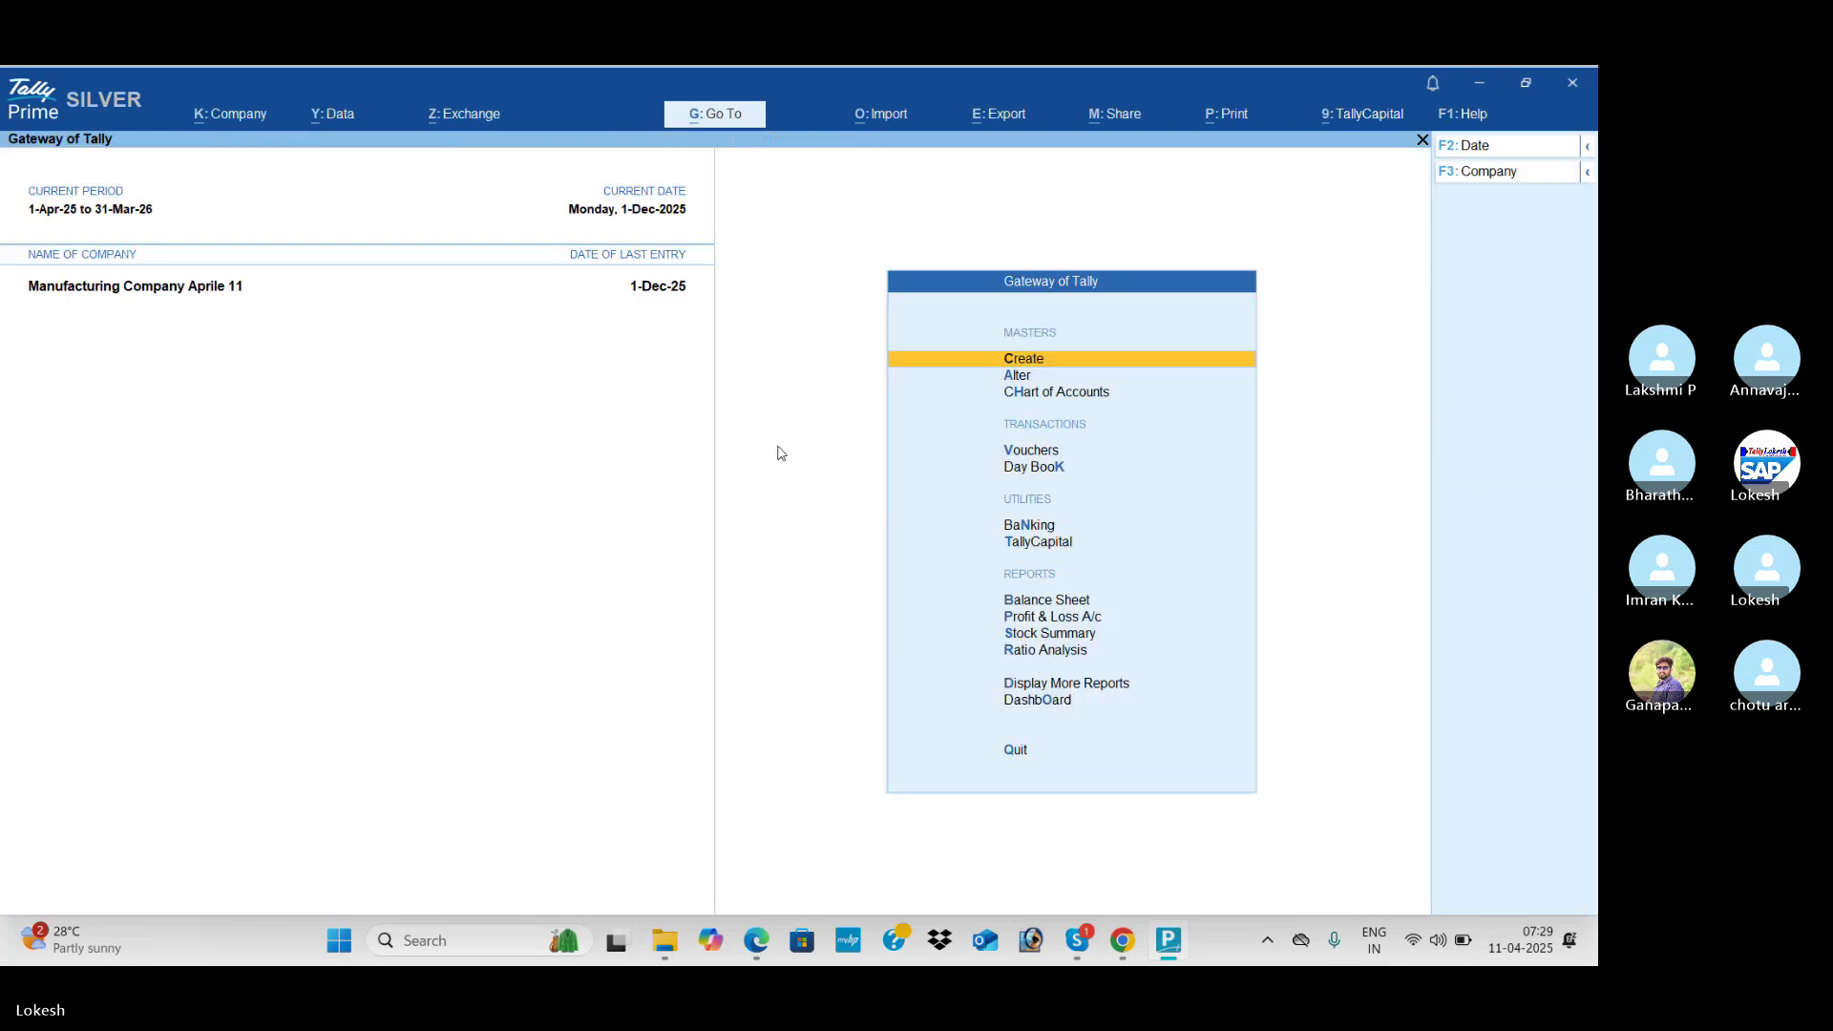
key("Down")
key("Down")
key("Down")
key("Return")
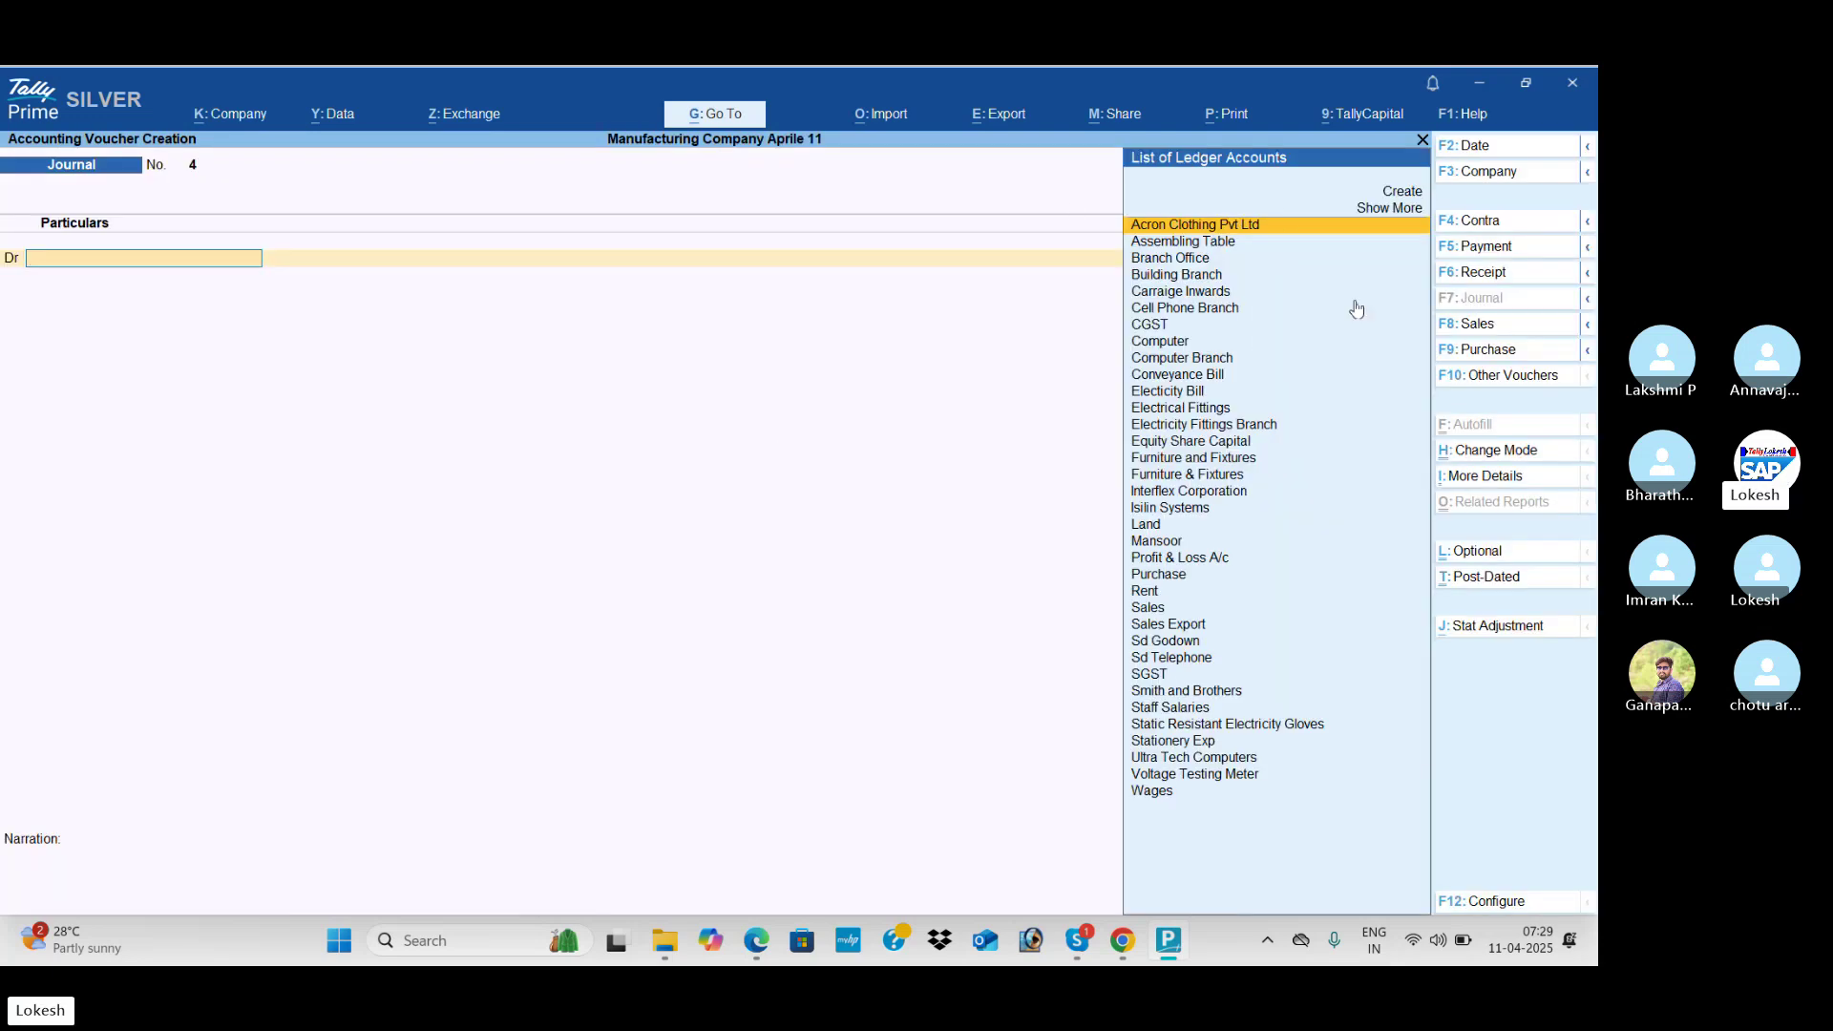
left_click(1476, 326)
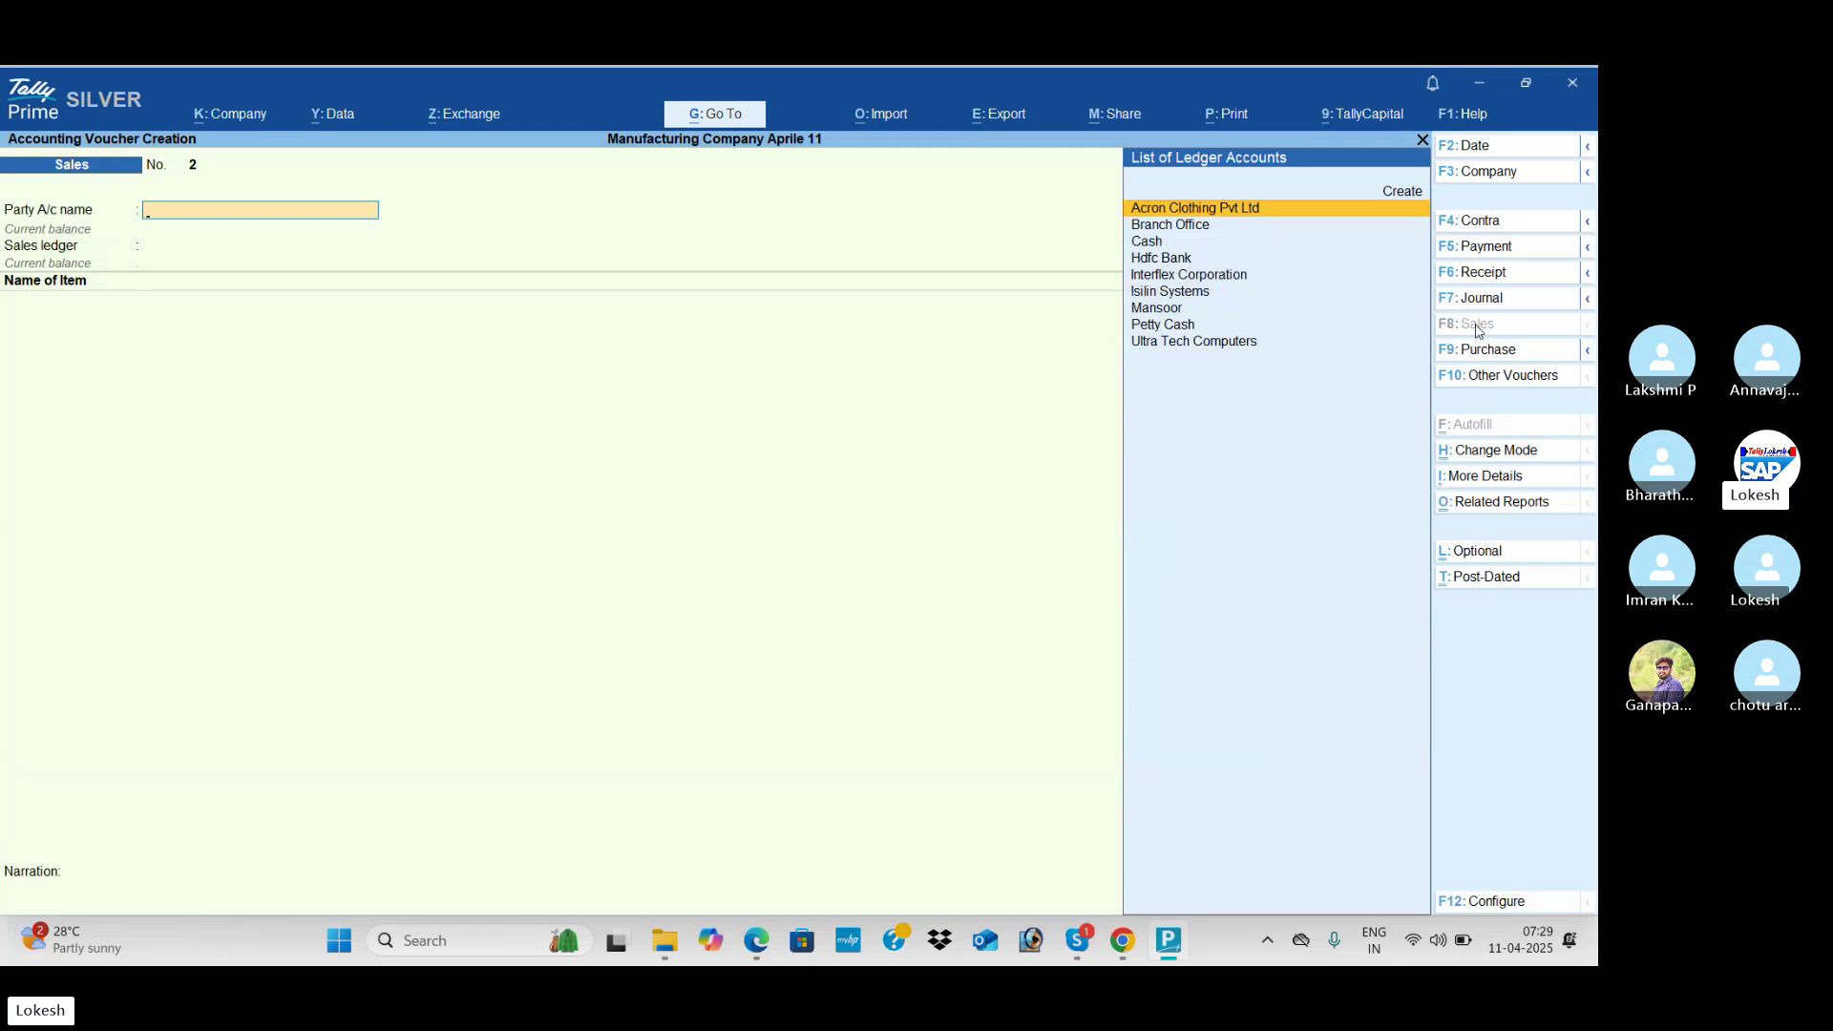
Step: Choose Acron Clothing Pvt Ltd as the sales voucher's party and accept its additional details without changes
key("Return")
key("ctrl+a")
key("Return")
key("Return")
key("Return")
key("Return")
key("Return")
key("Return")
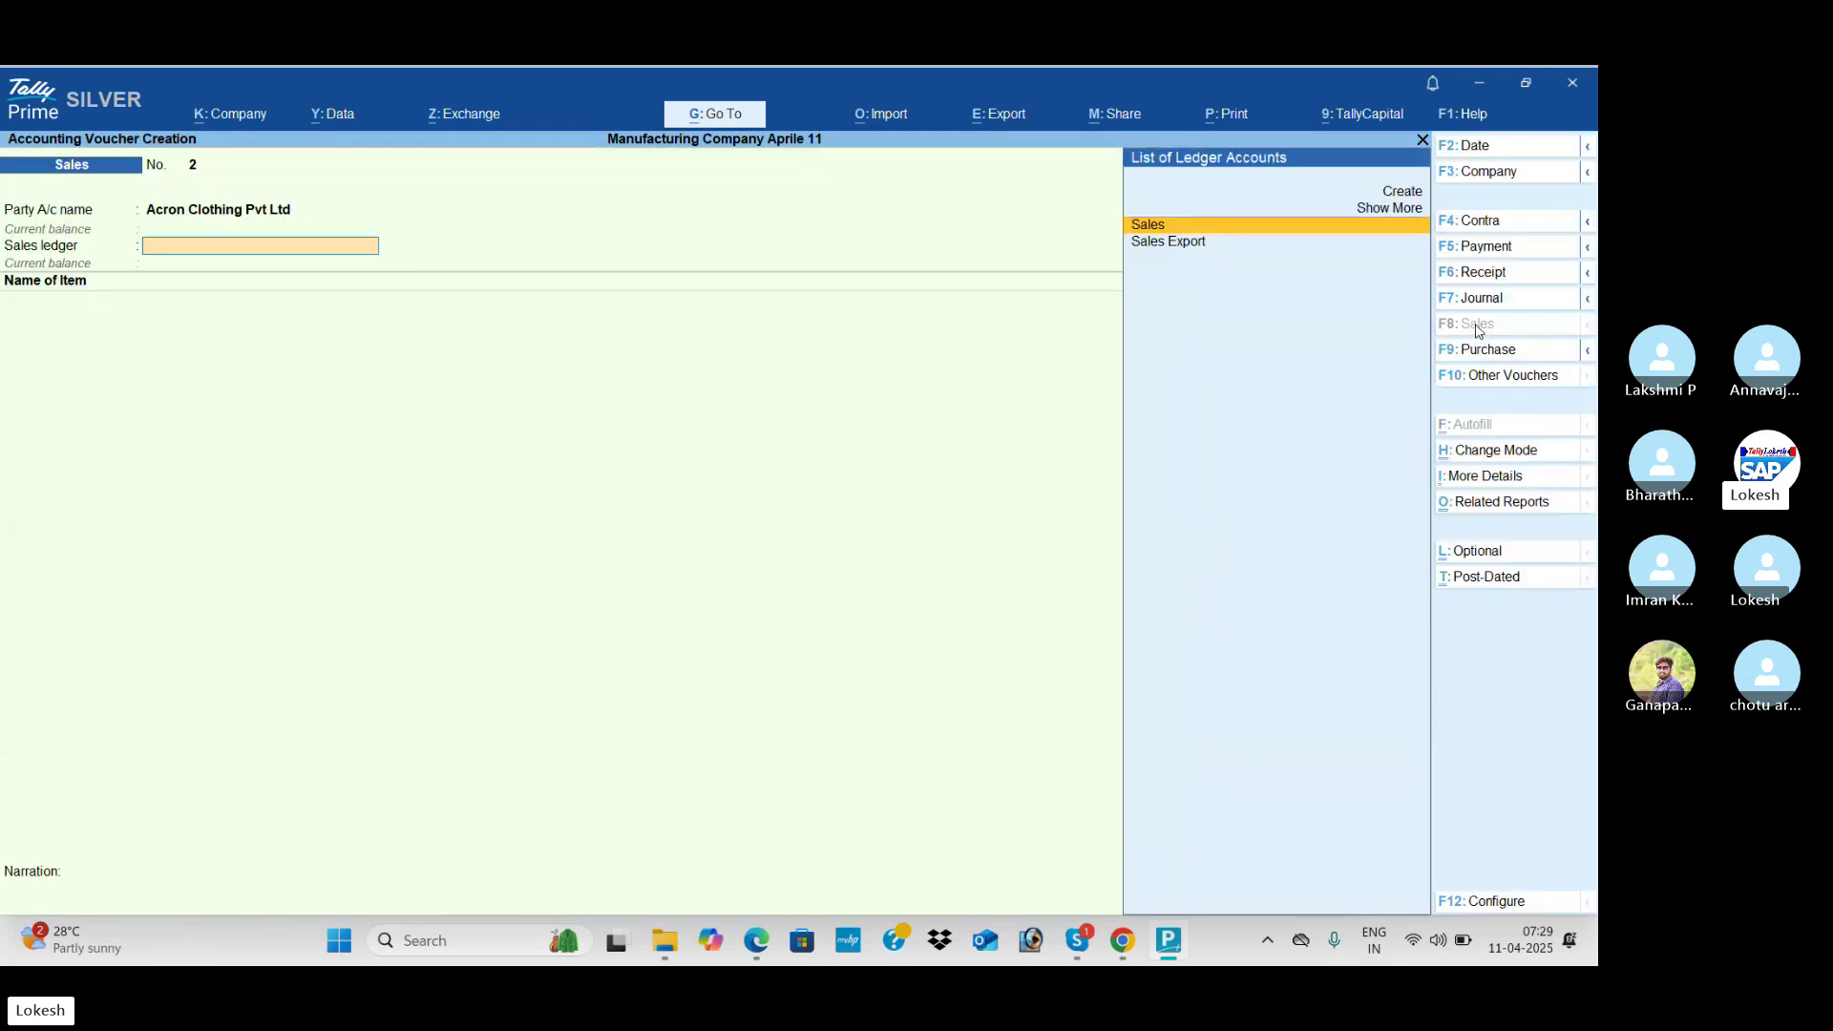
Step: Choose Sales Export as the sales ledger and add Computer P4 as the voucher's item
key("Down")
key("Return")
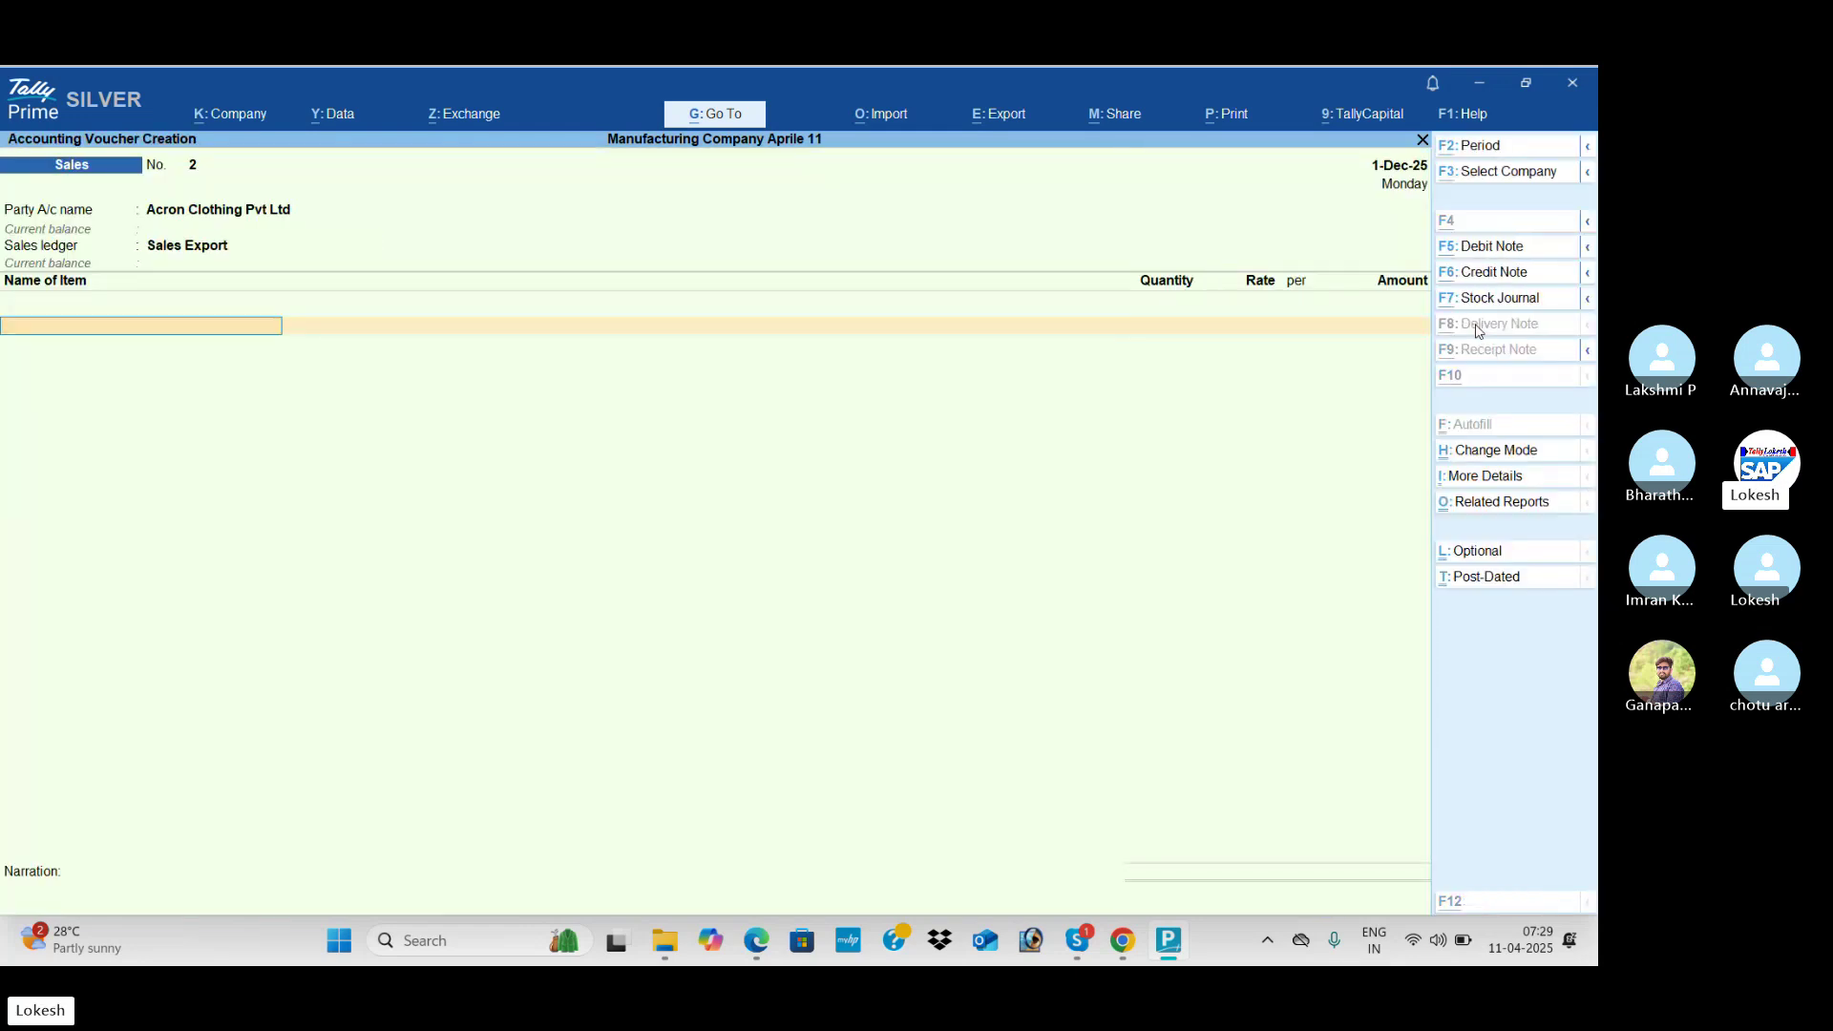
key("alt+Tab")
scroll(1475, 328, "down", 1)
key("alt+Tab")
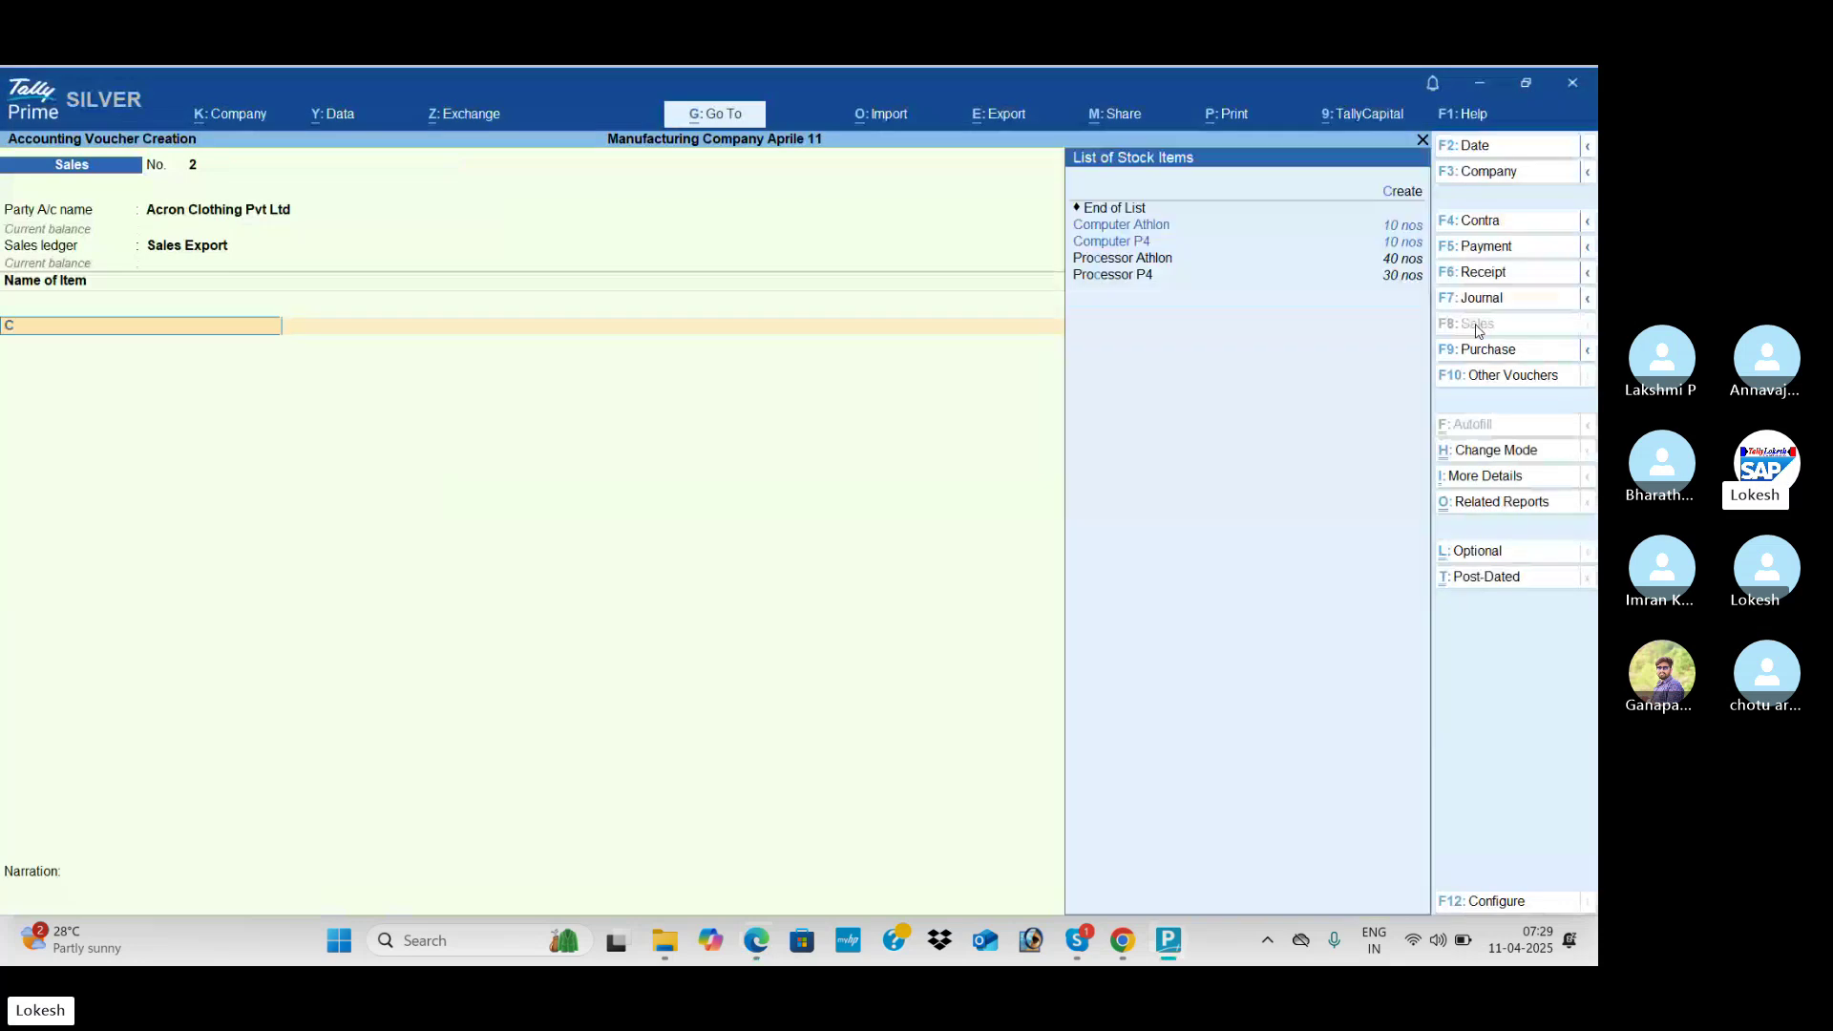
key("Down")
key("Down")
key("Return")
Step: Set the Computer P4 quantity to 15 nos after checking exercise 41
key("alt+Tab")
key("alt+Tab")
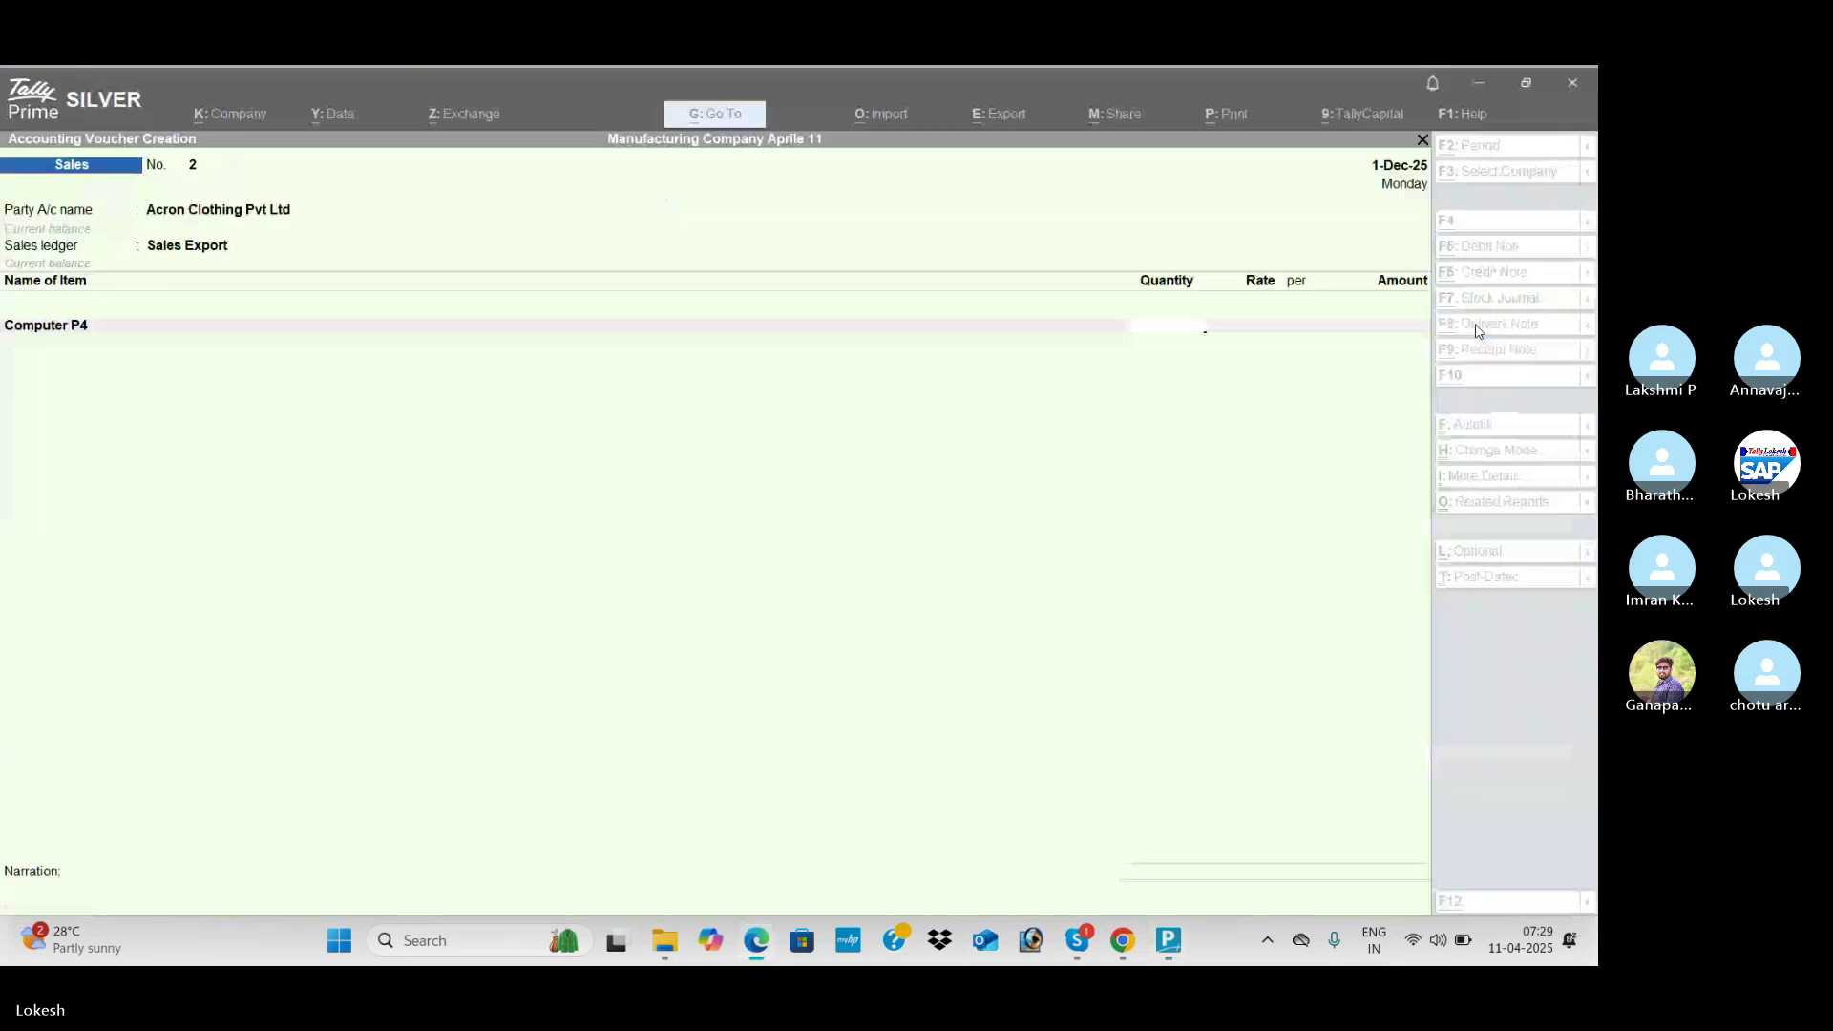
type("15")
key("Return")
key("Return")
Step: Set the Computer P4 rate to $500 per unit and accept the exchange rate of ₹45 per dollar
key("alt+Tab")
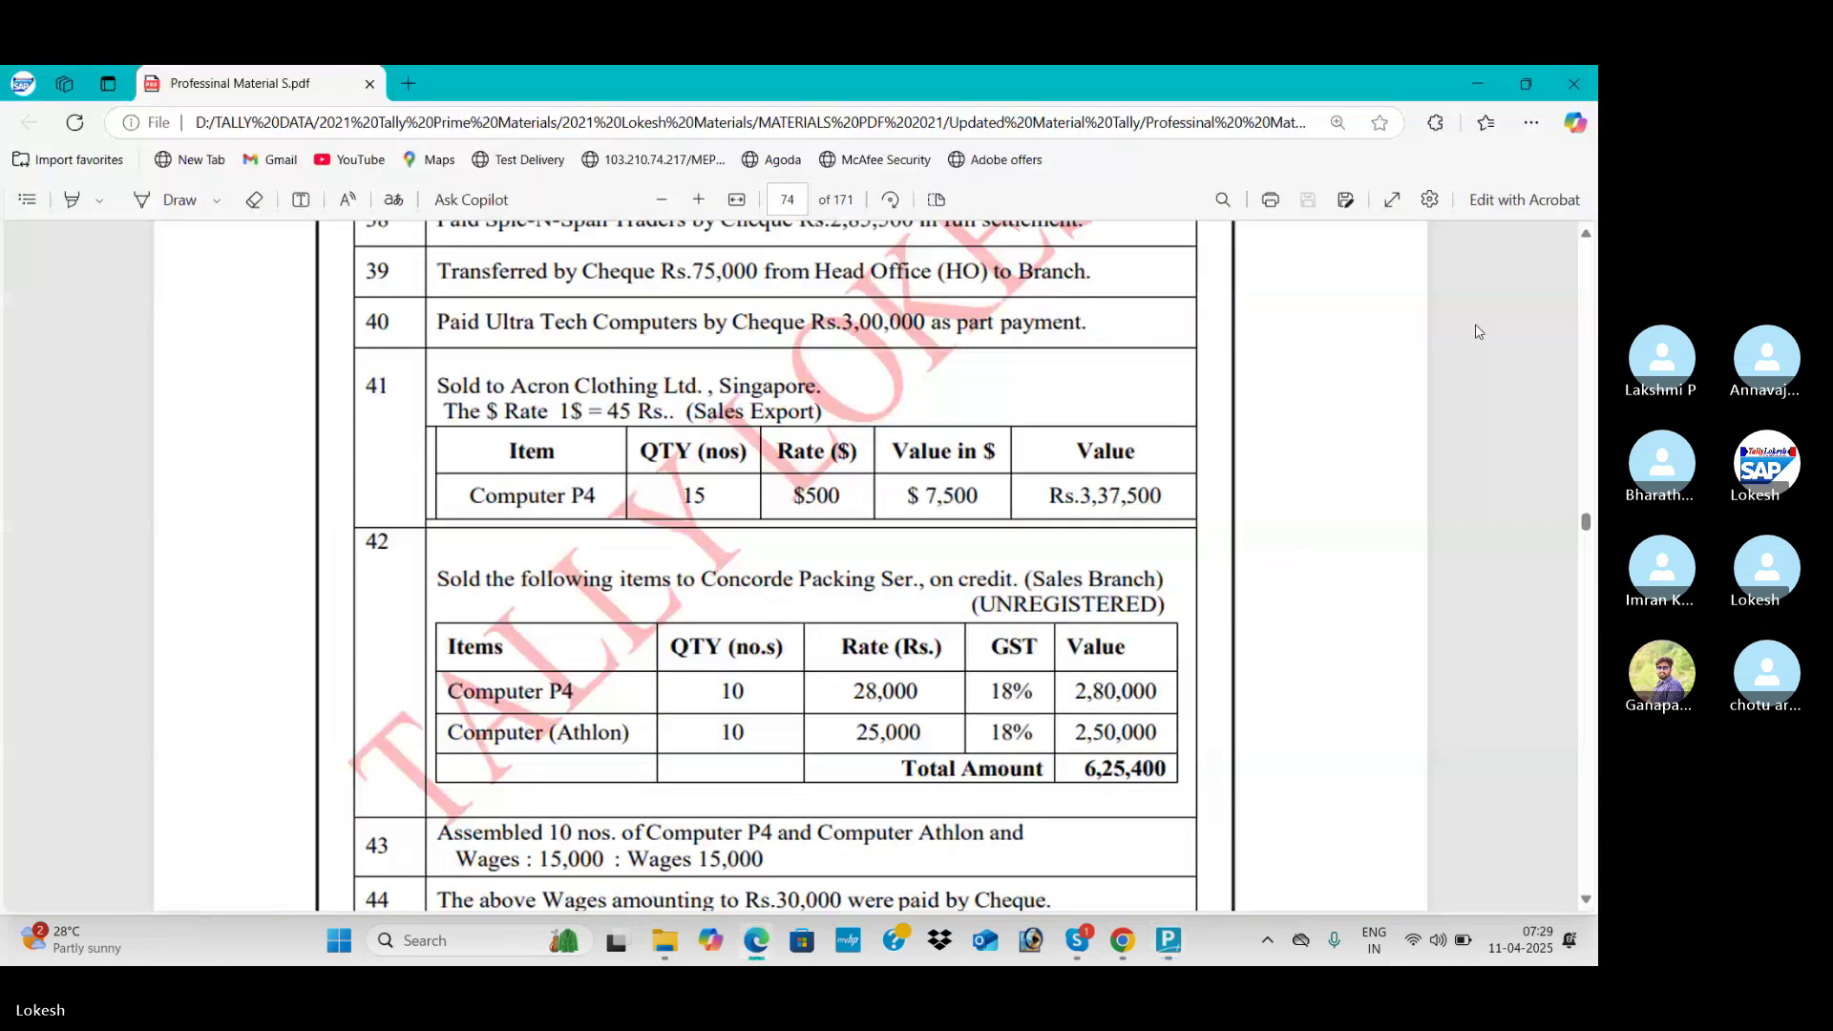
key("alt+Tab")
type("$")
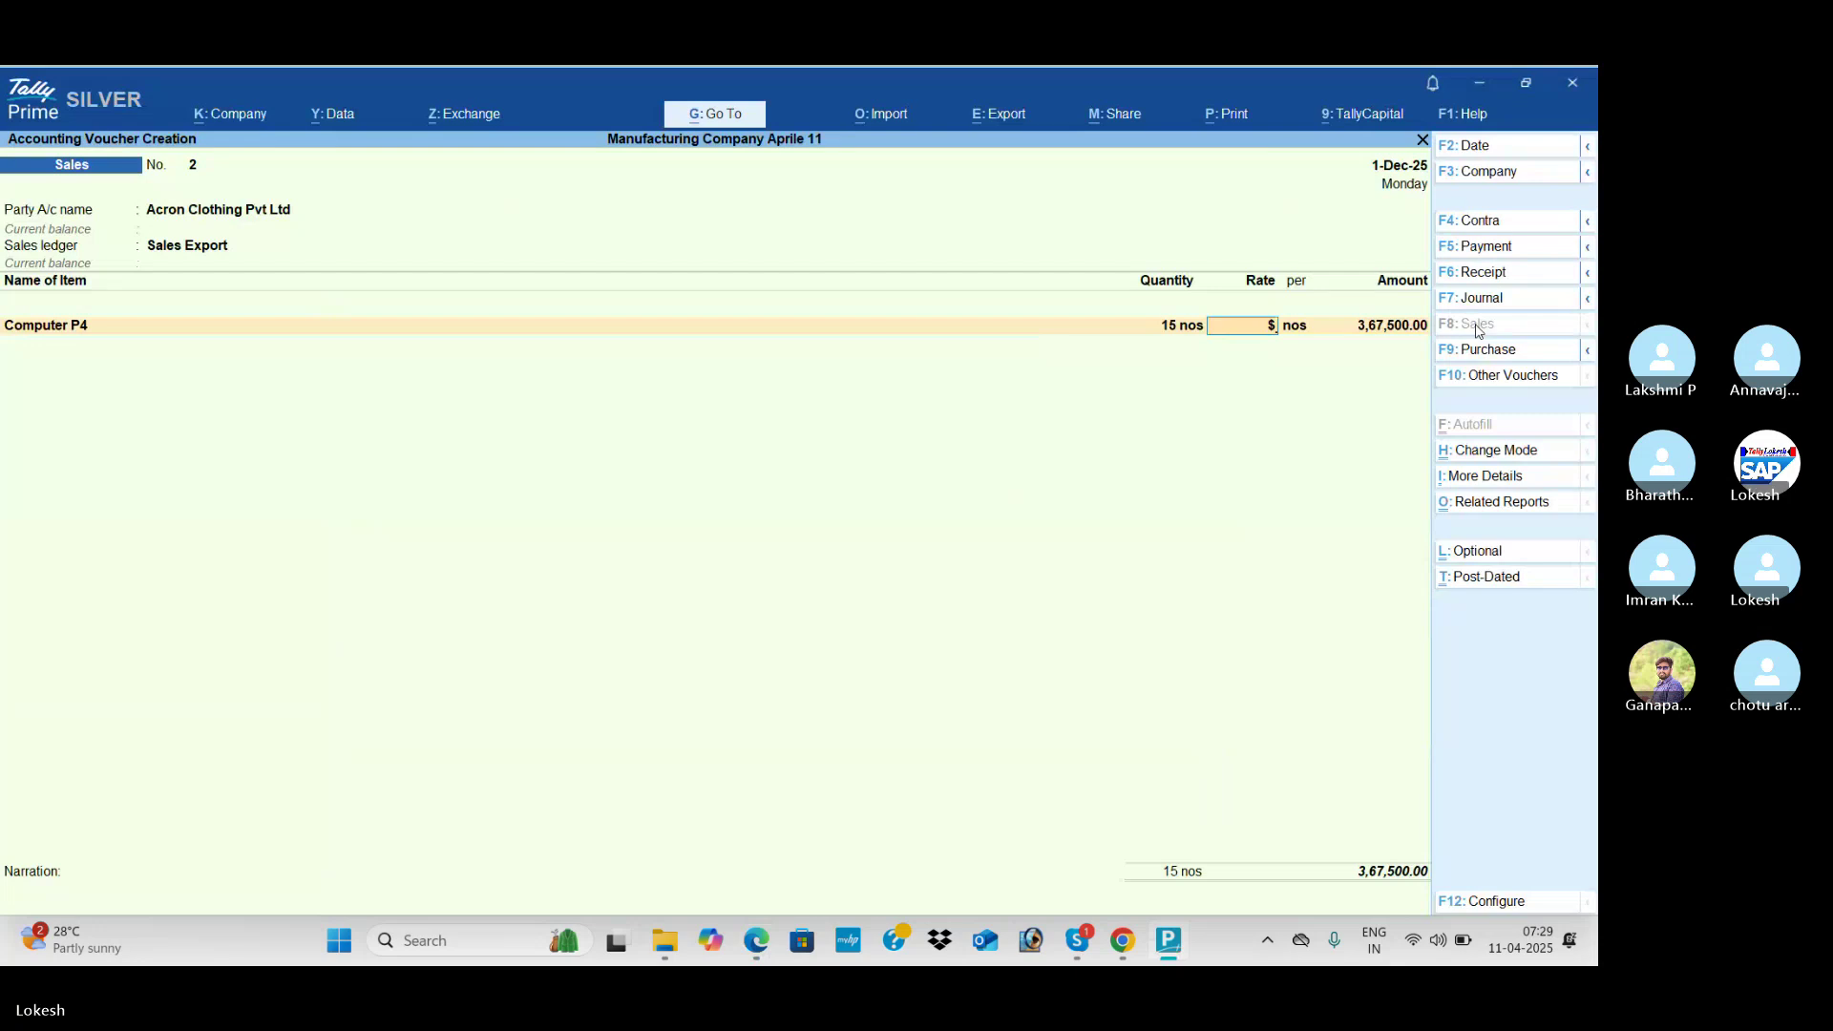
key("Return")
key("Return")
key("Return")
key("Return")
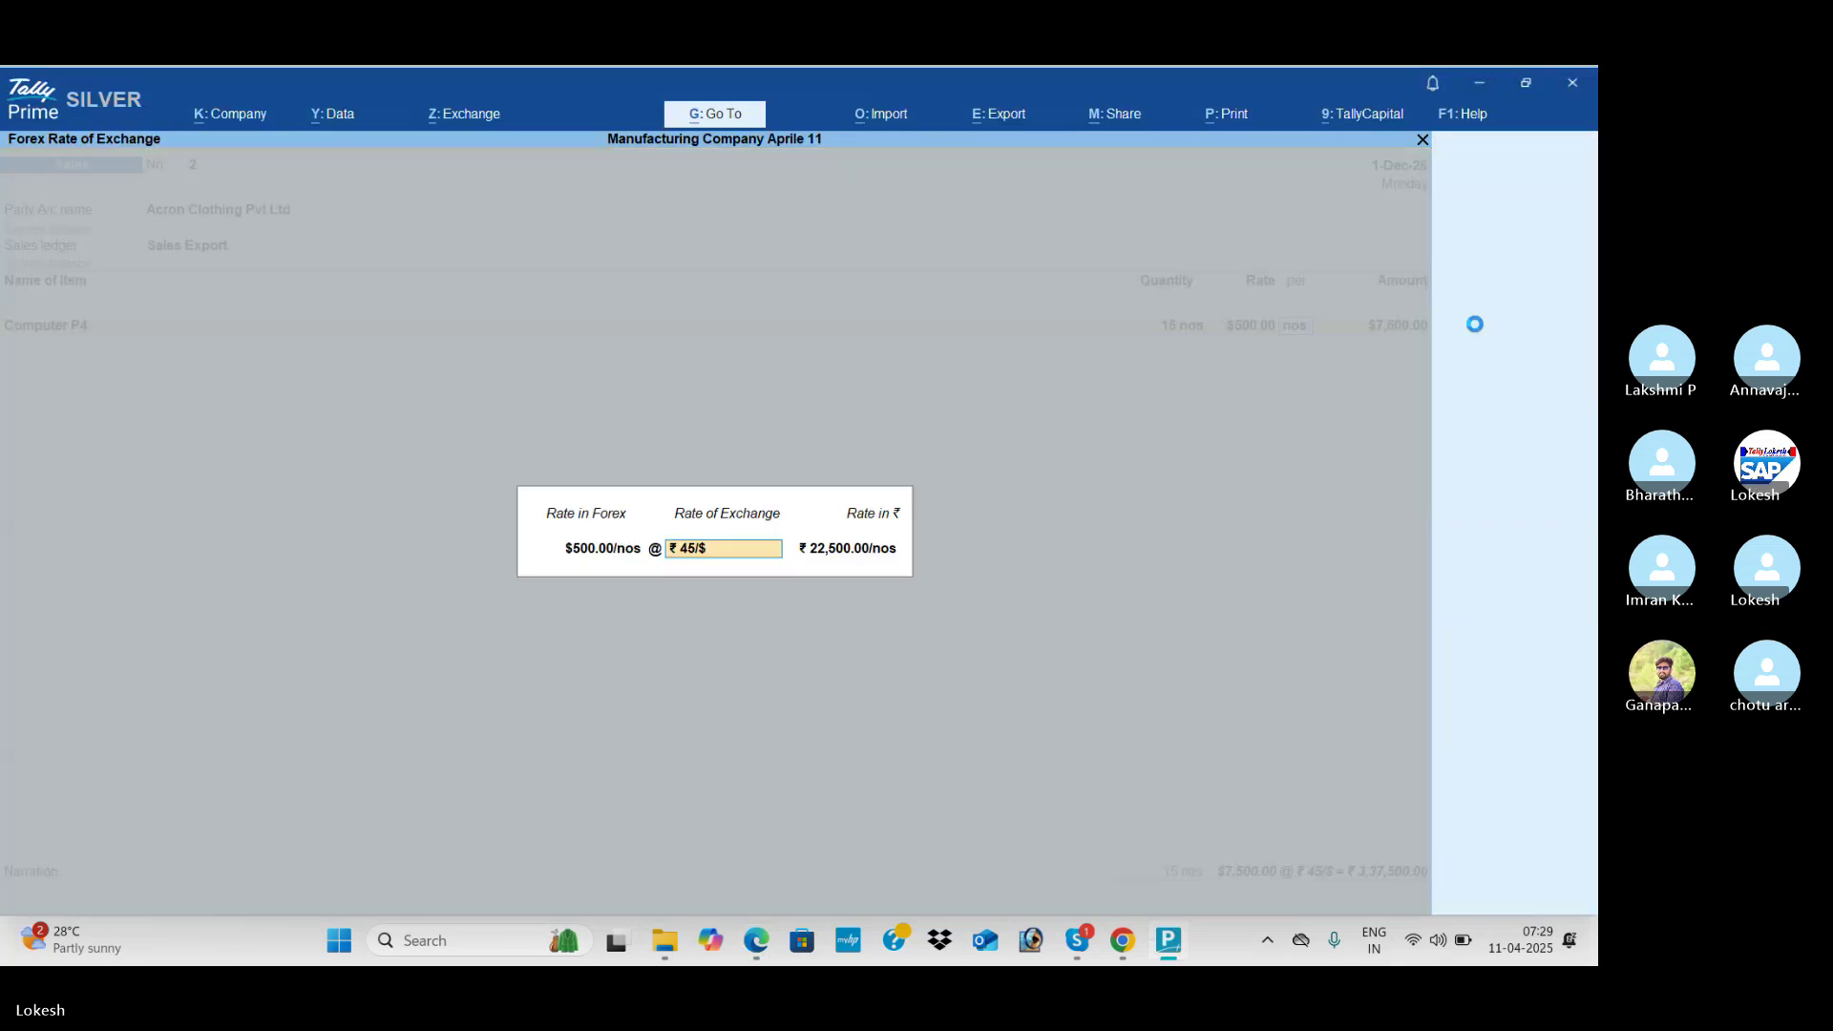
key("Return")
Step: End the item list, compare the voucher value with exercise 41, and save the export sale without sending details for e-Way Bill generation
key("Down")
key("Return")
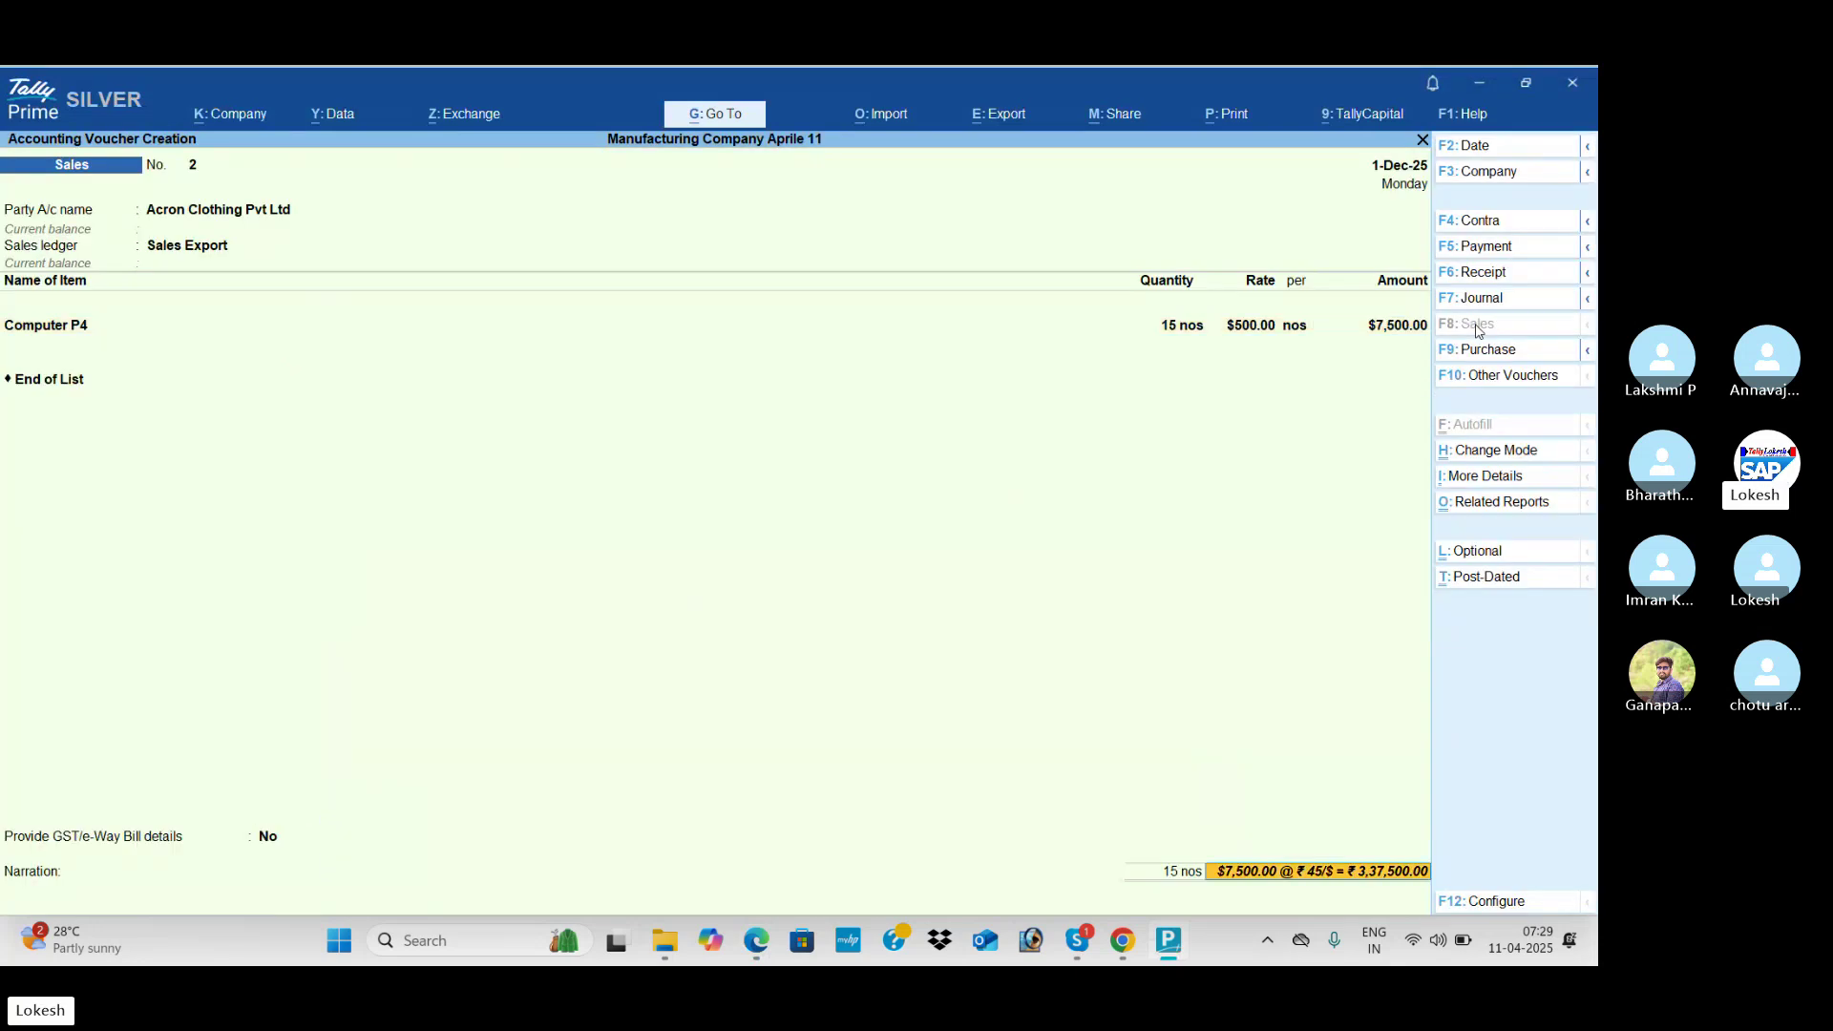
key("alt+Tab")
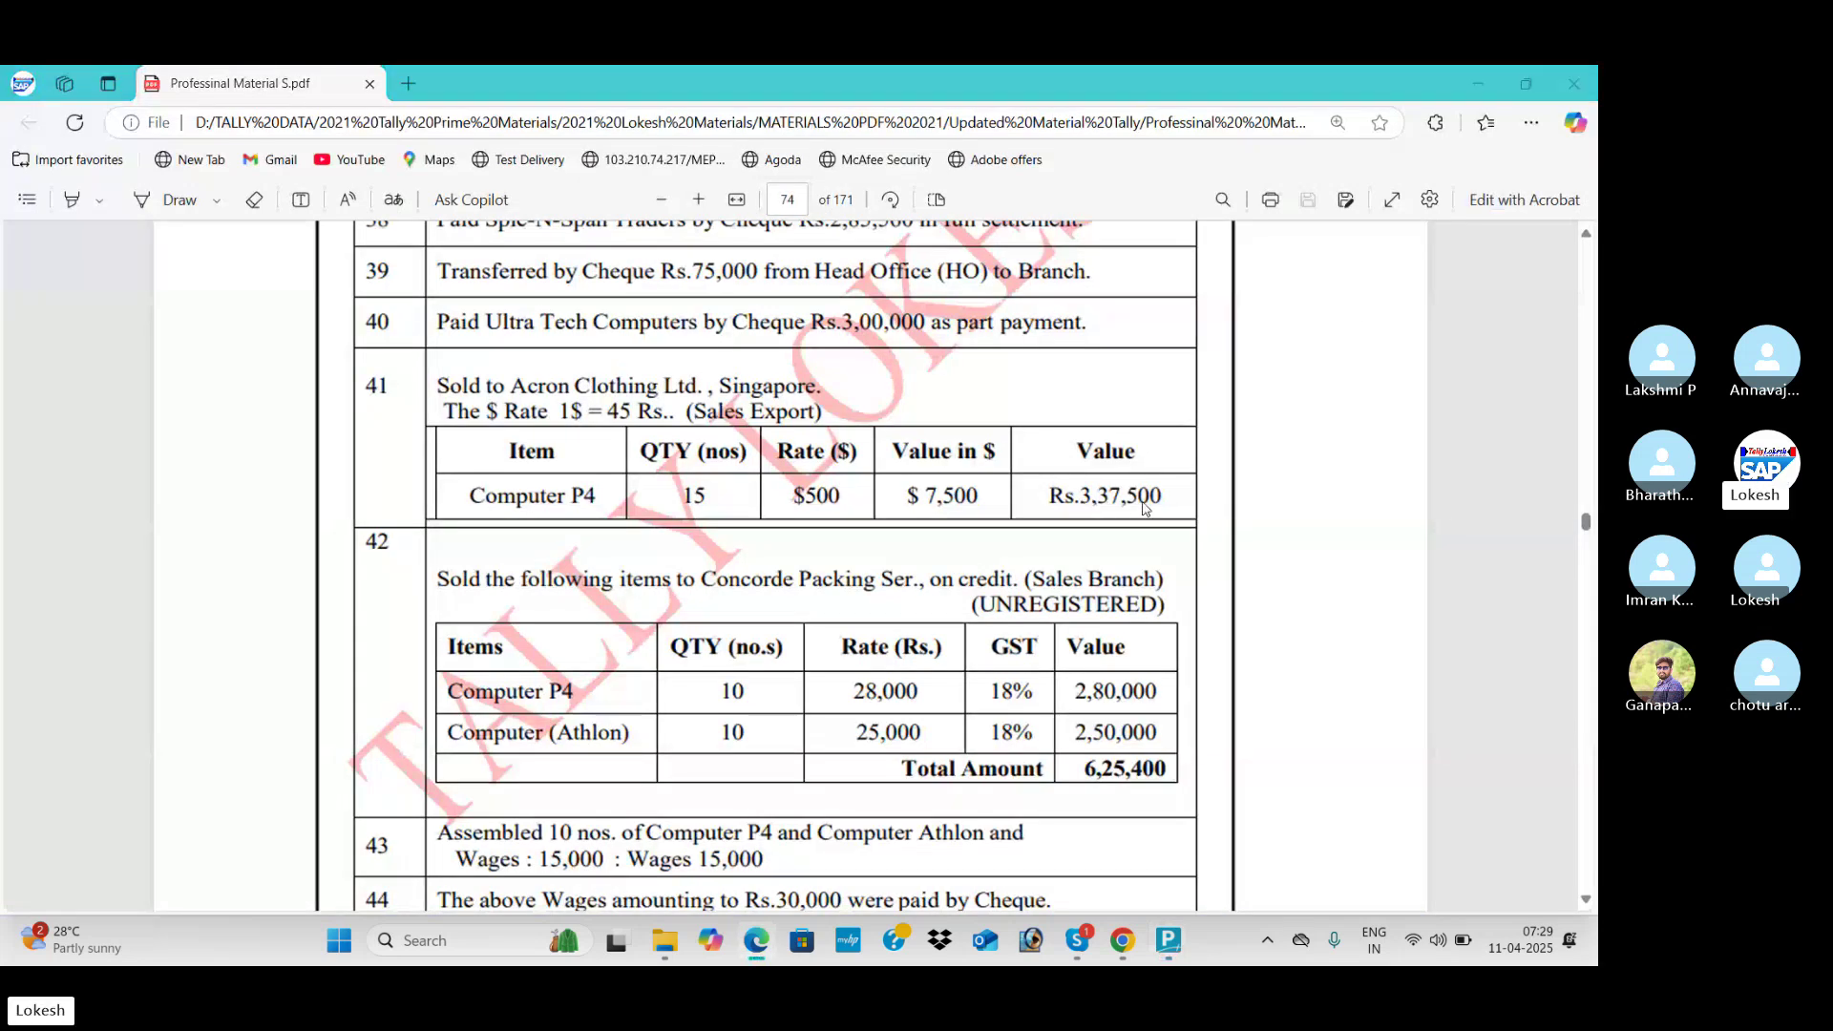
key("alt+Tab")
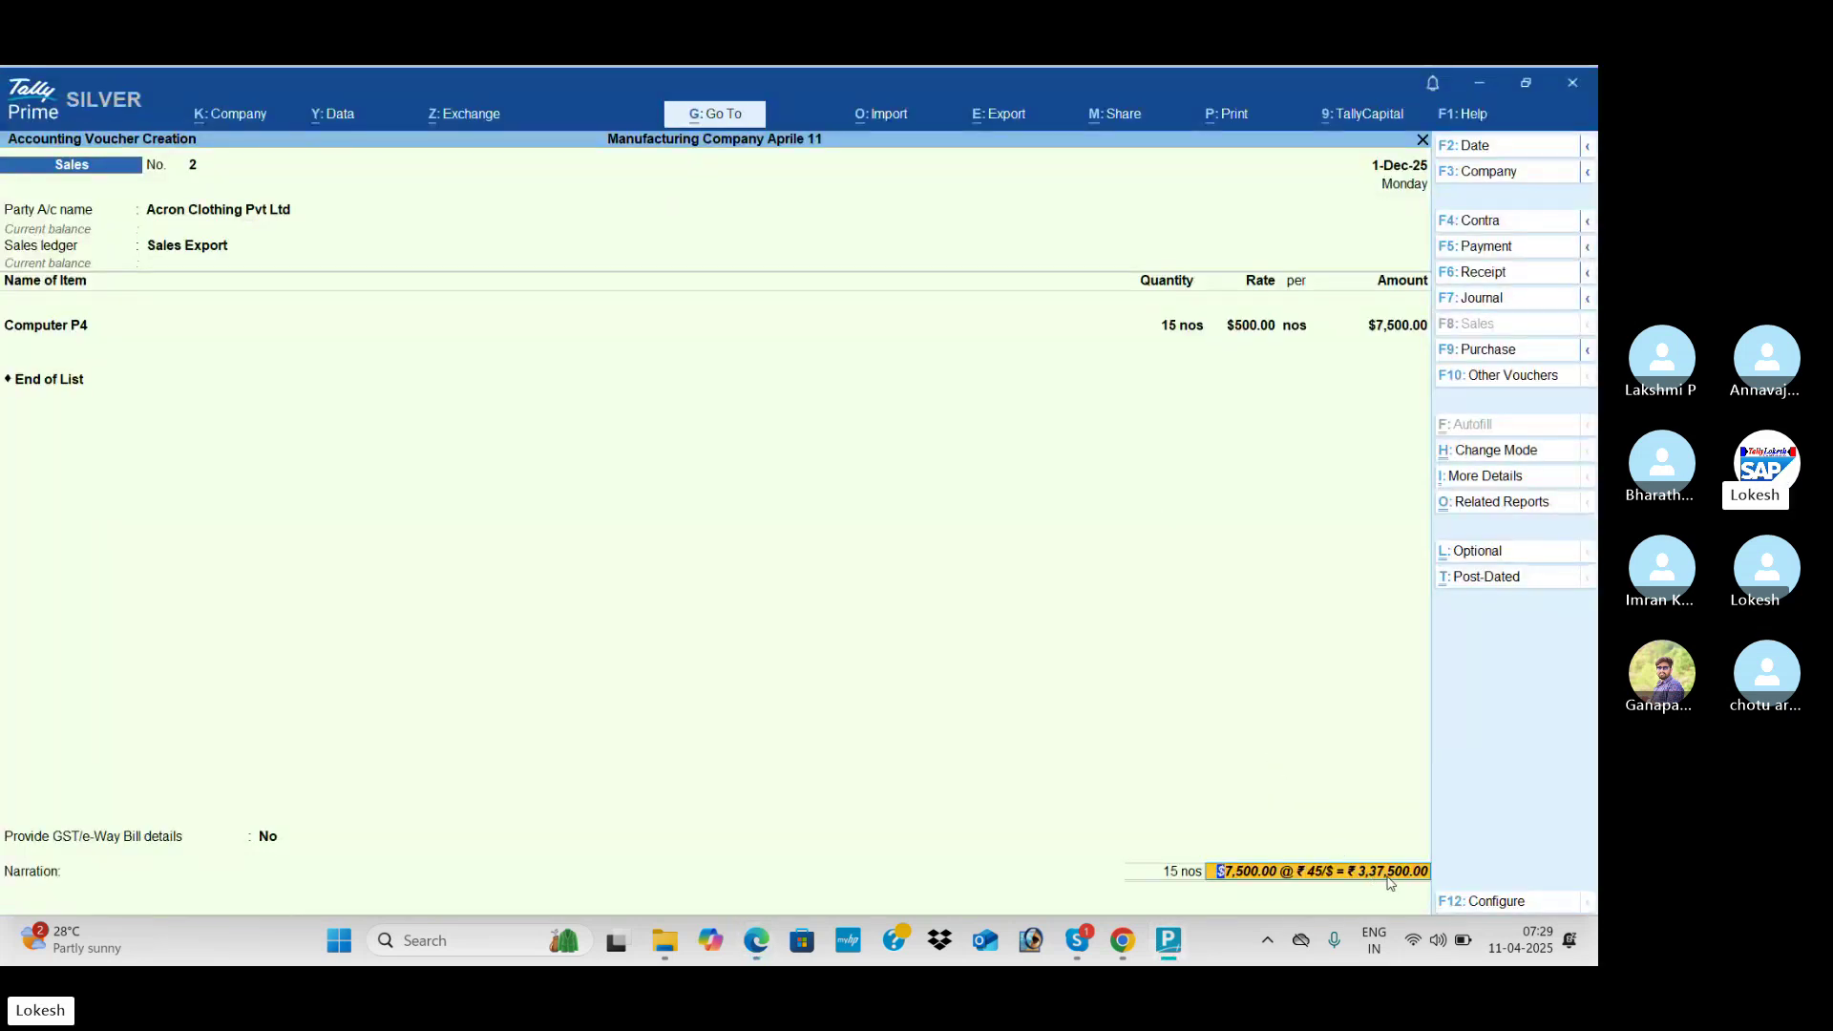
key("Return")
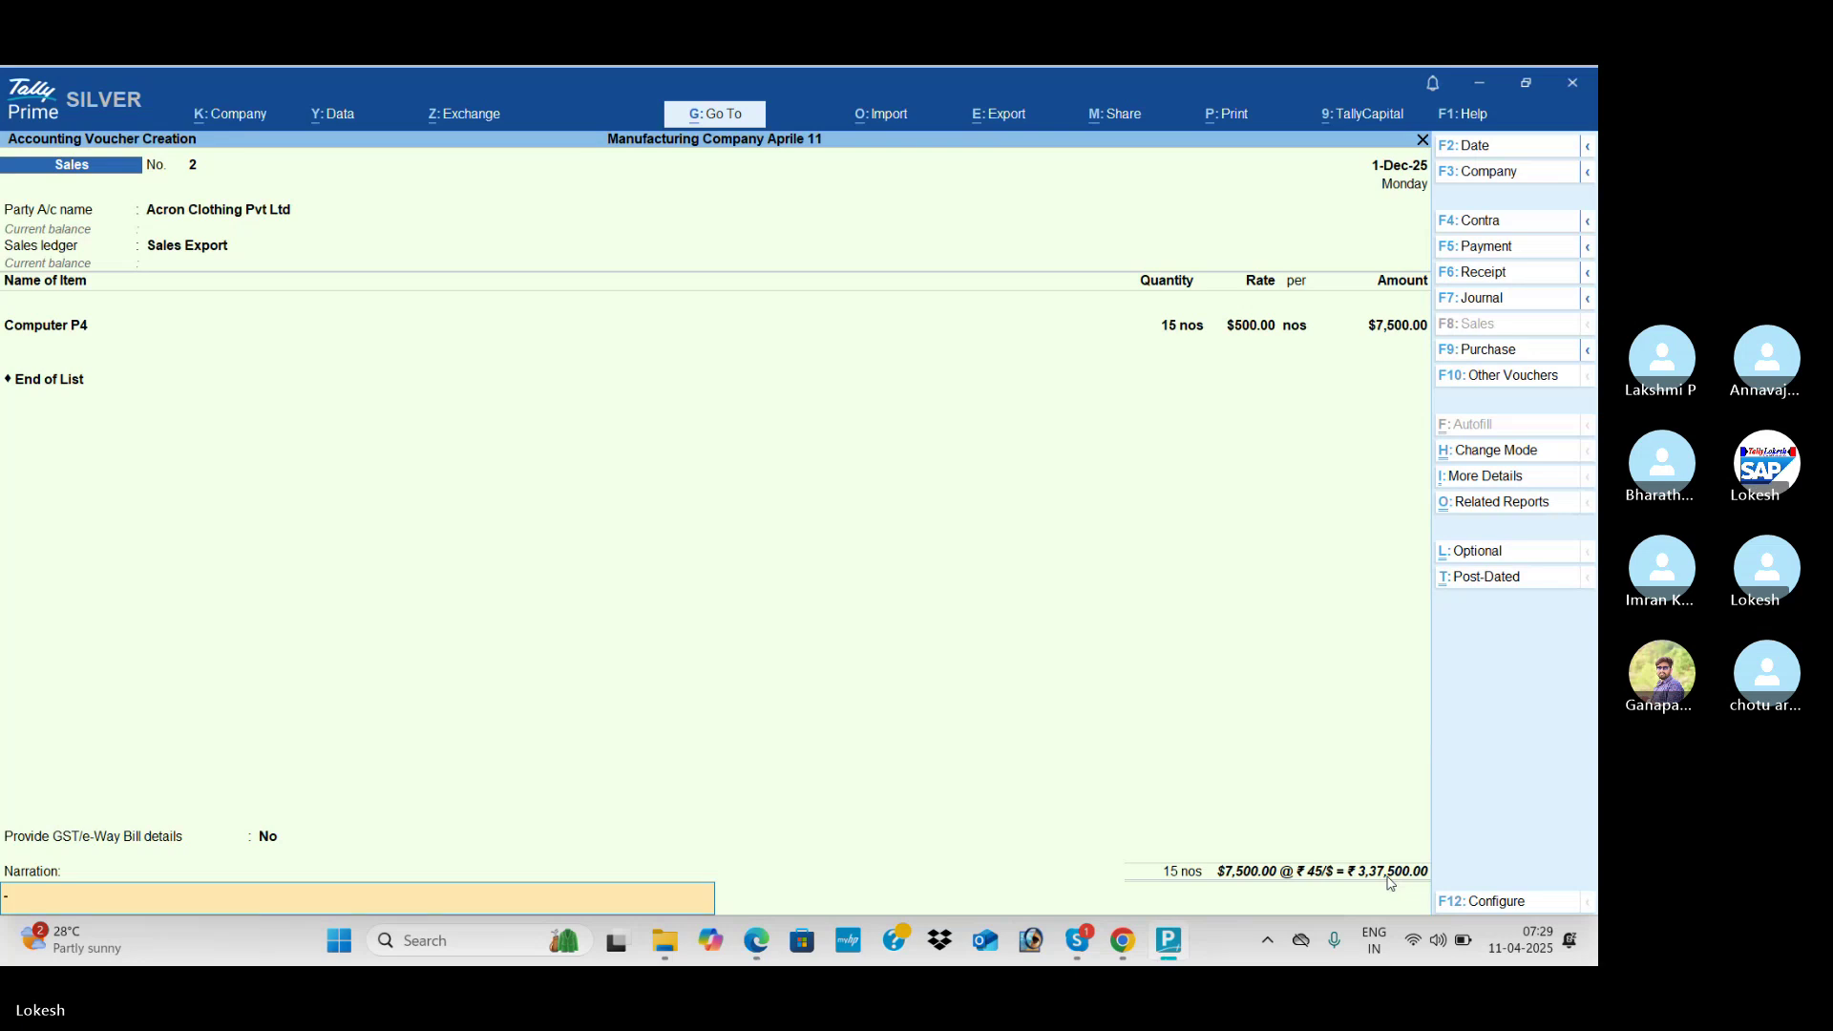
key("Return")
key("Return")
key("Return")
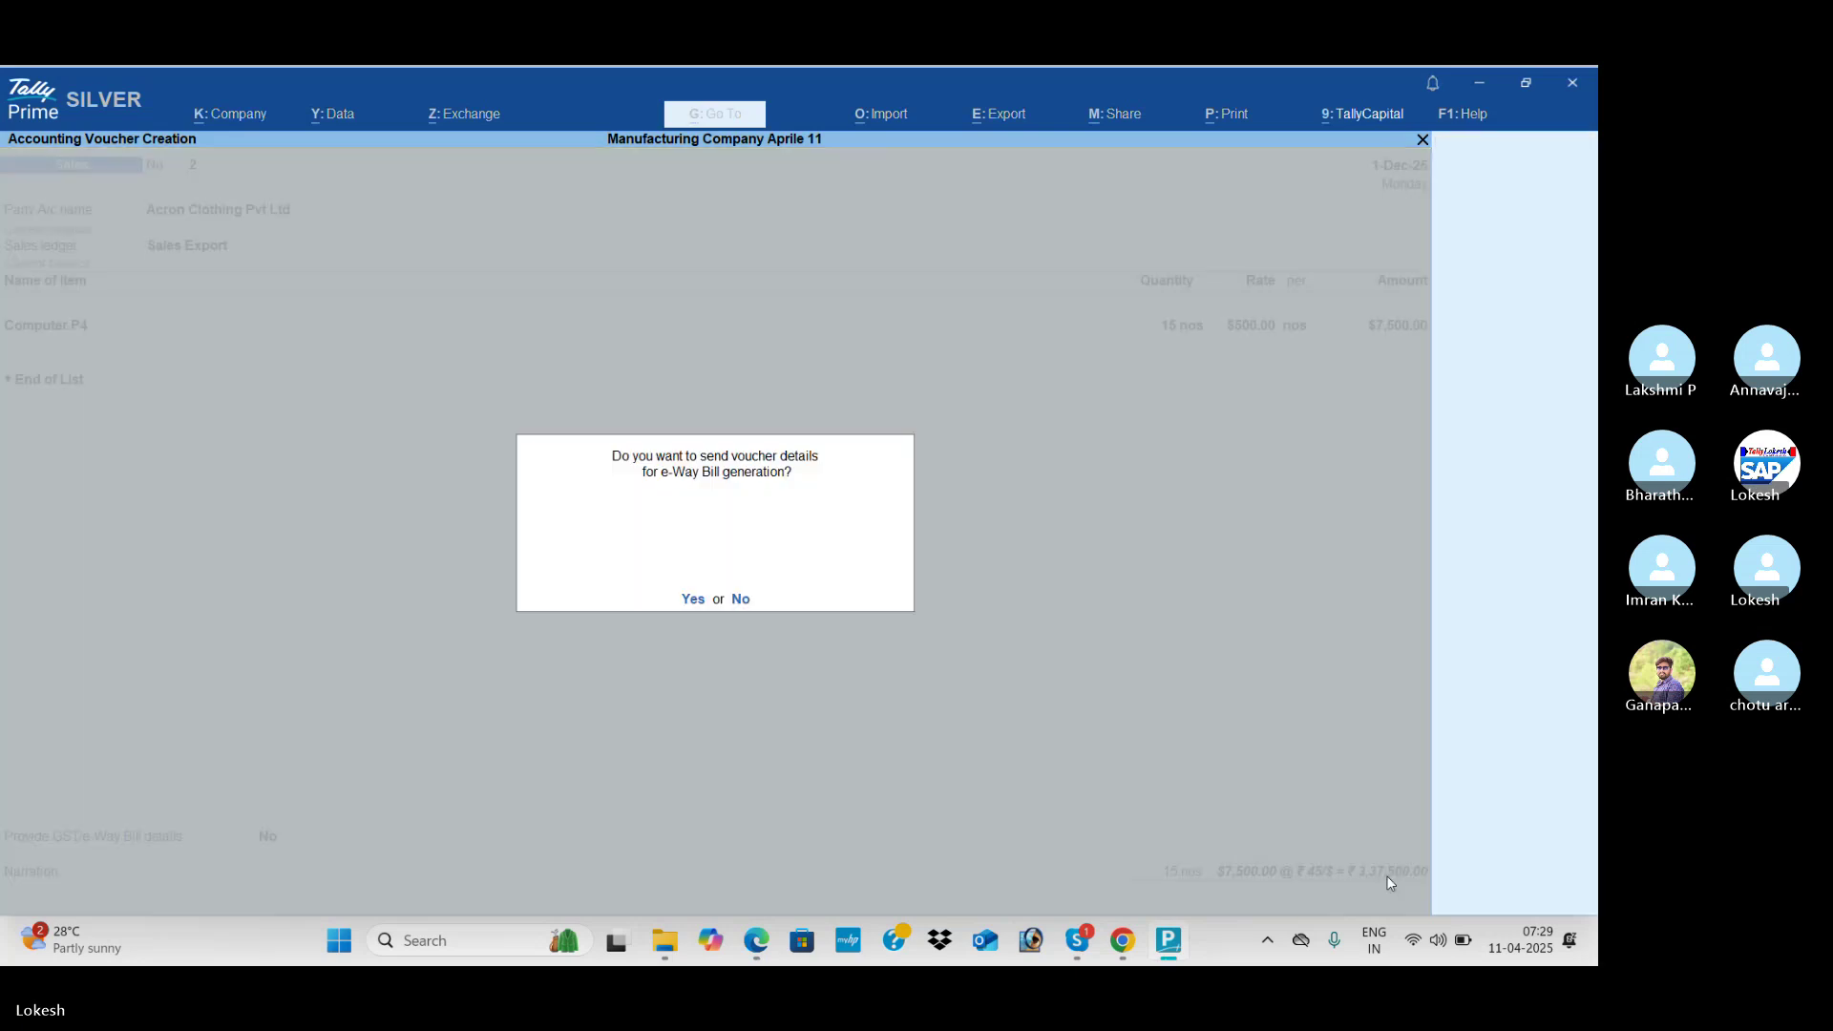
key("n")
key("ctrl")
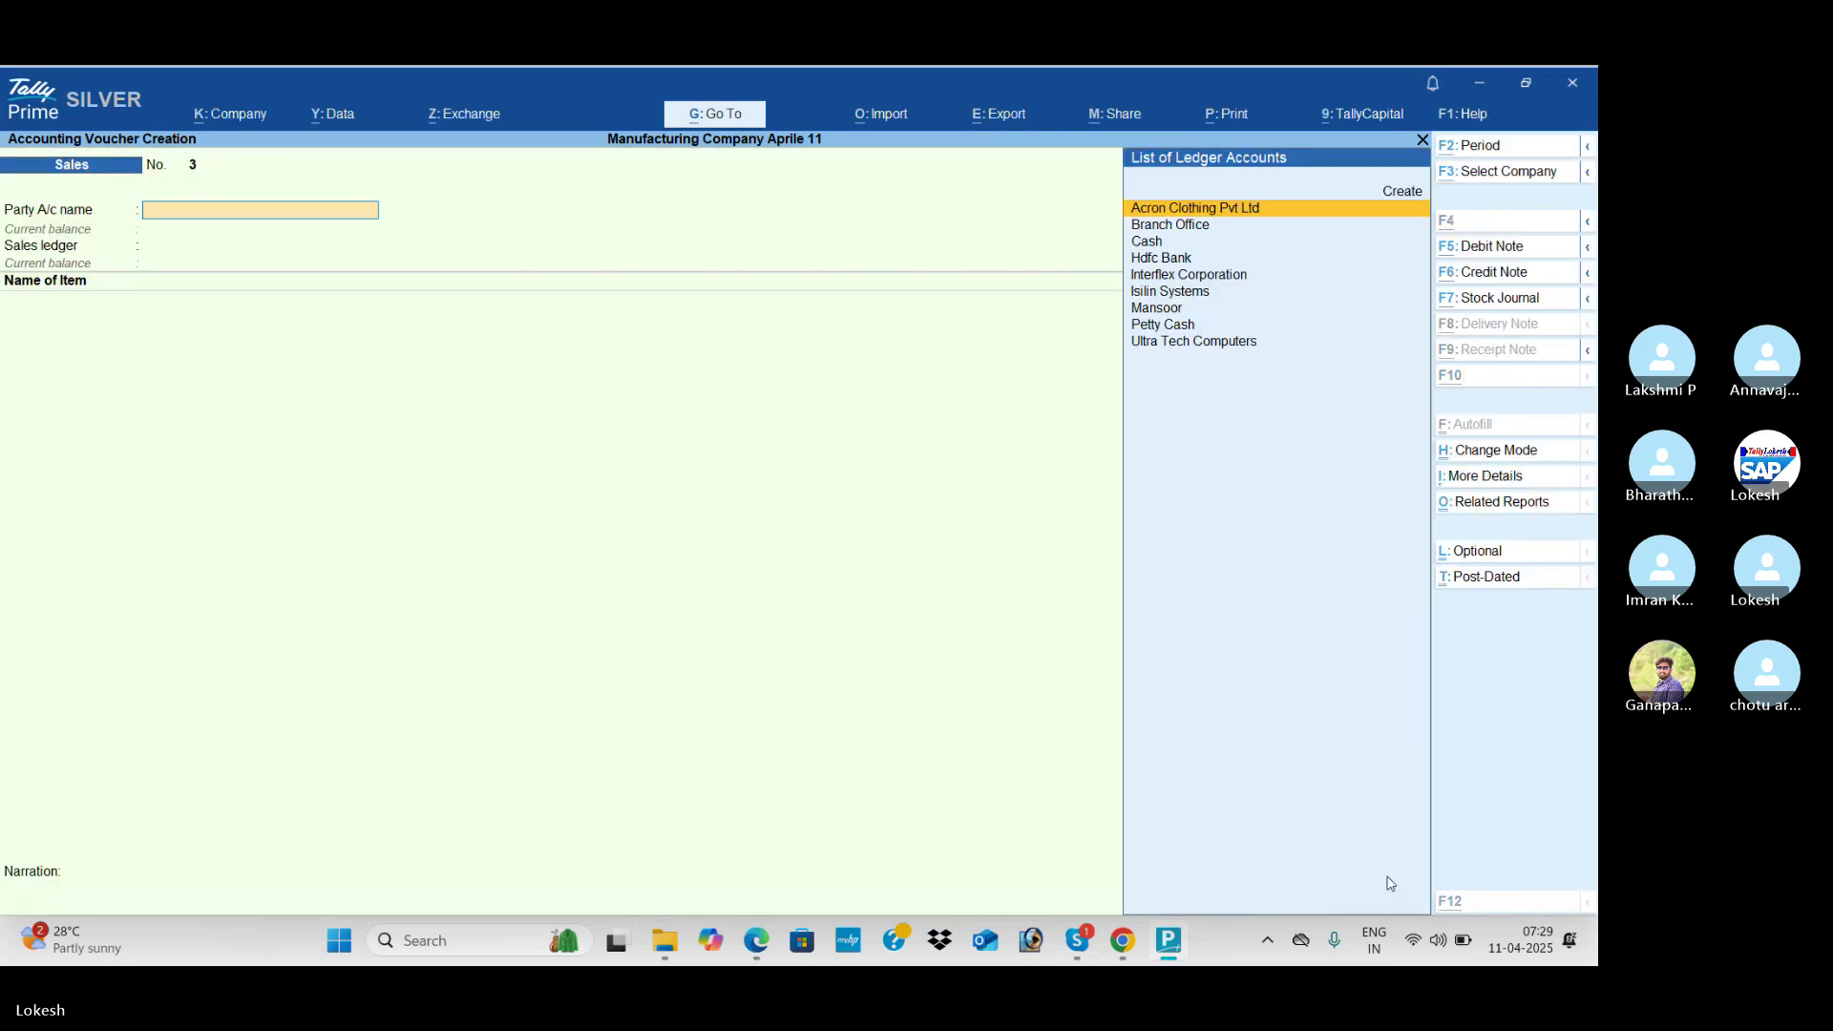
Step: Read exercise 42 and start a new party ledger named Concrode Packing Services from the new sales voucher
key("alt+Tab")
scroll(1334, 562, "down", 3)
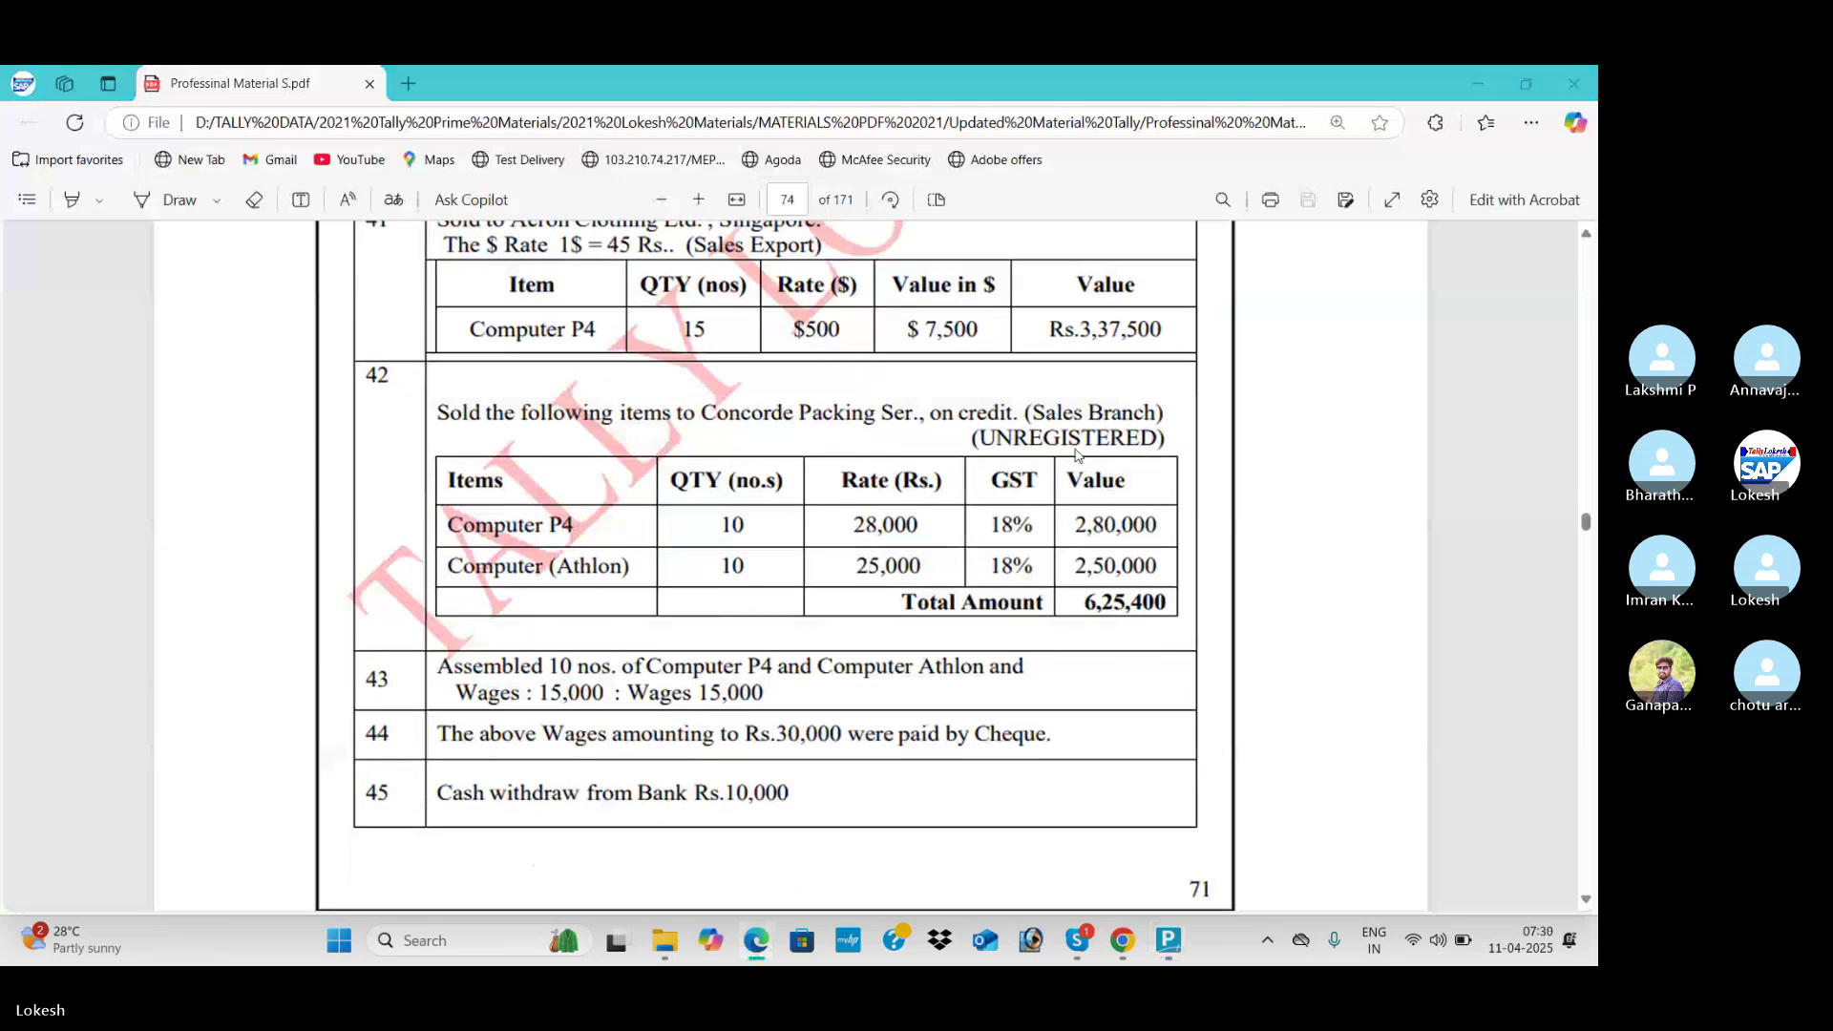
key("alt+Tab")
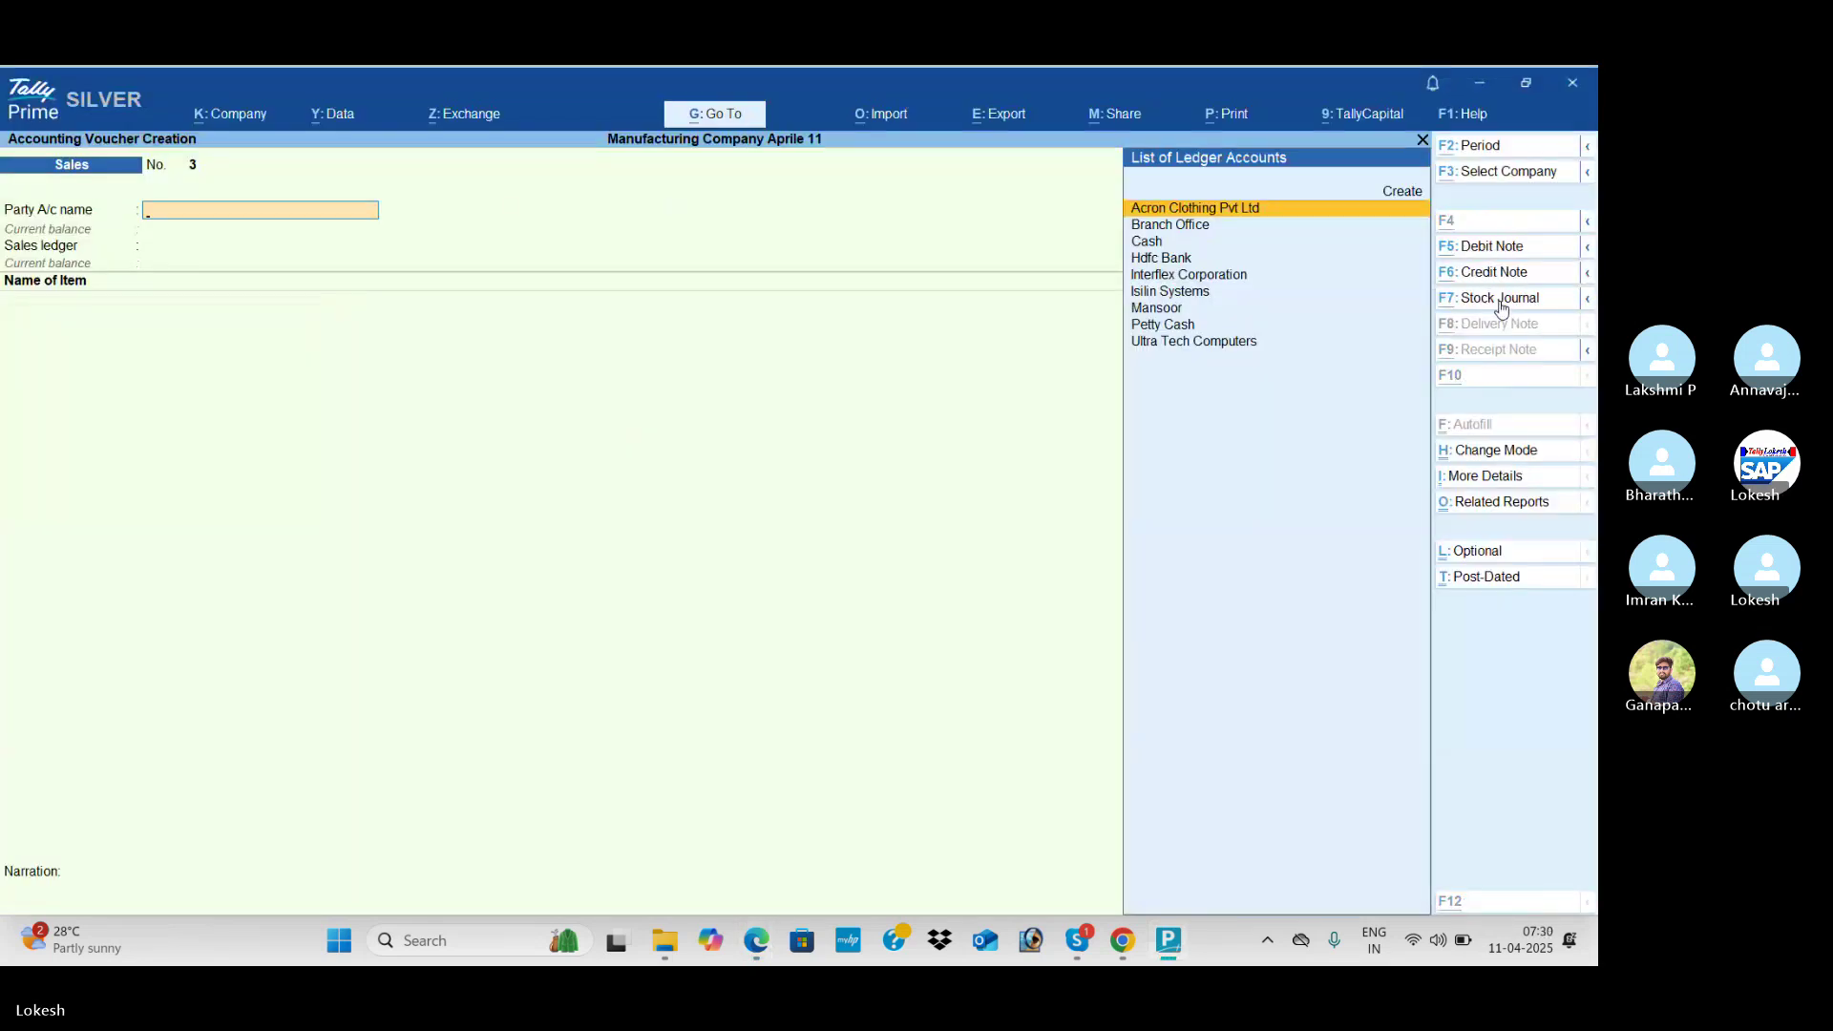
key("alt+c")
key("alt+Tab")
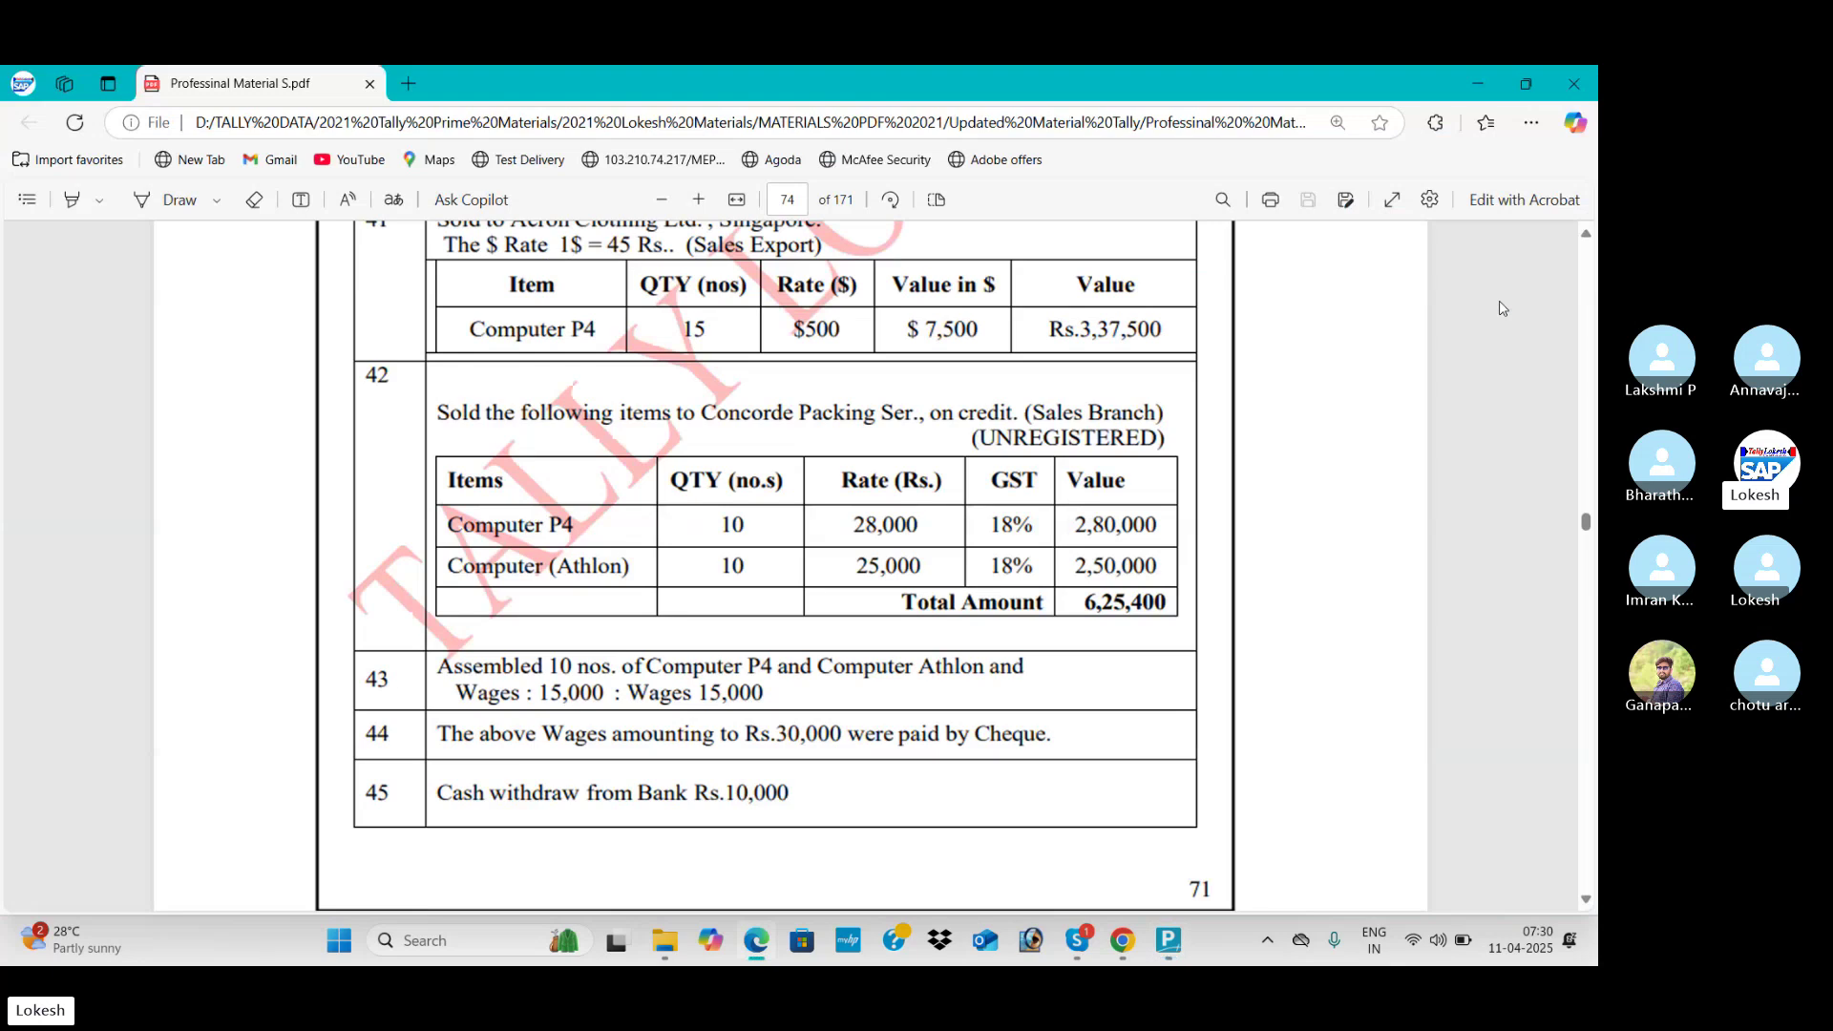
key("alt+Tab")
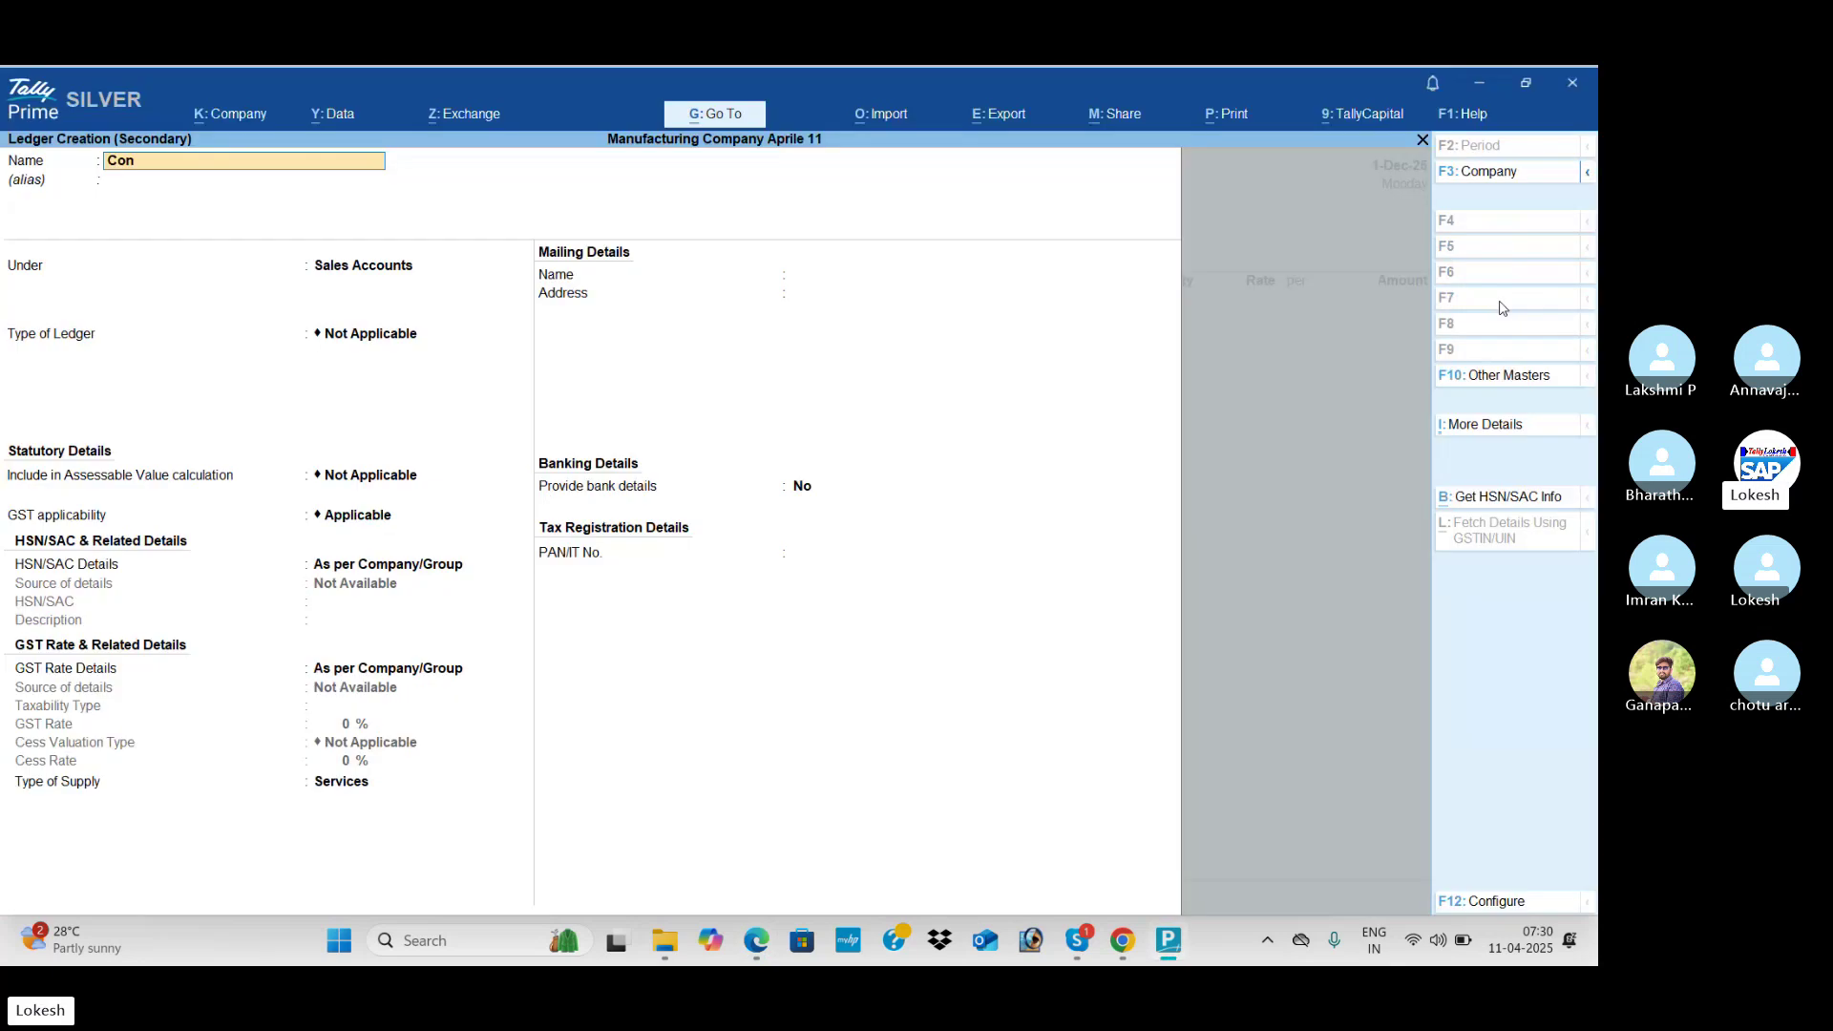
type("Concrode Packing Ser")
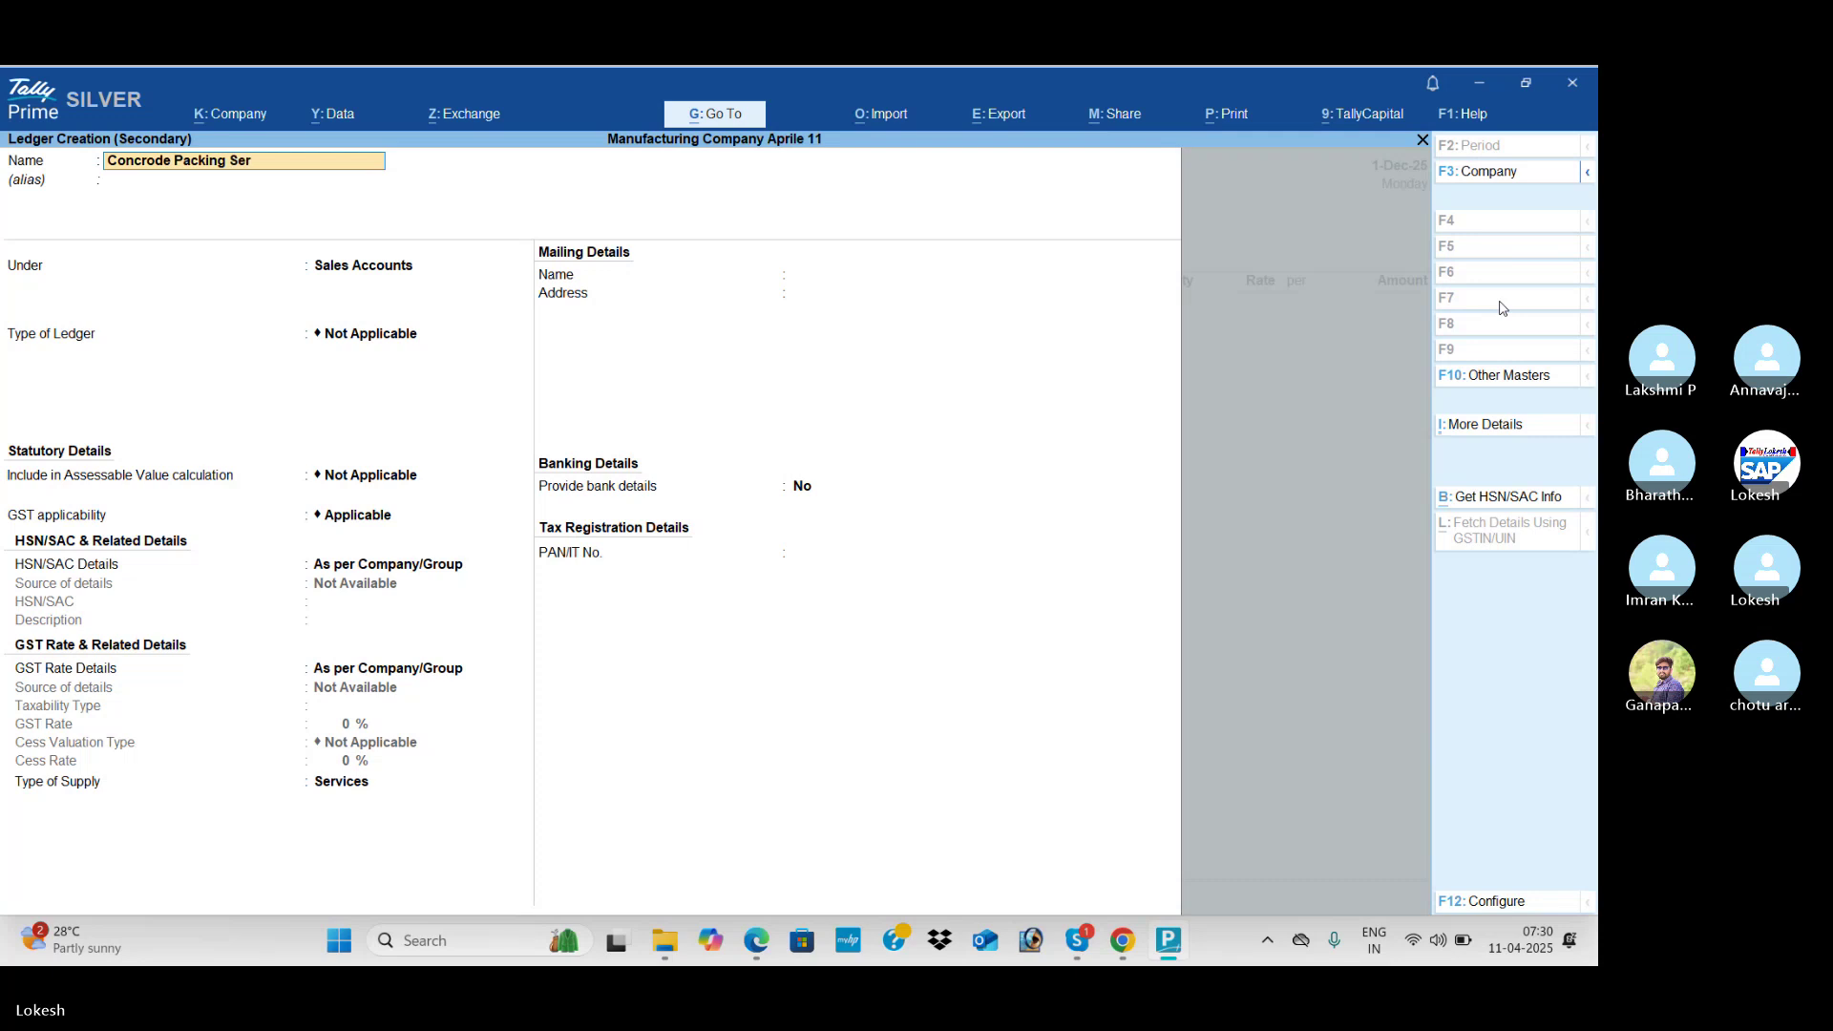
type("vices")
key("Return")
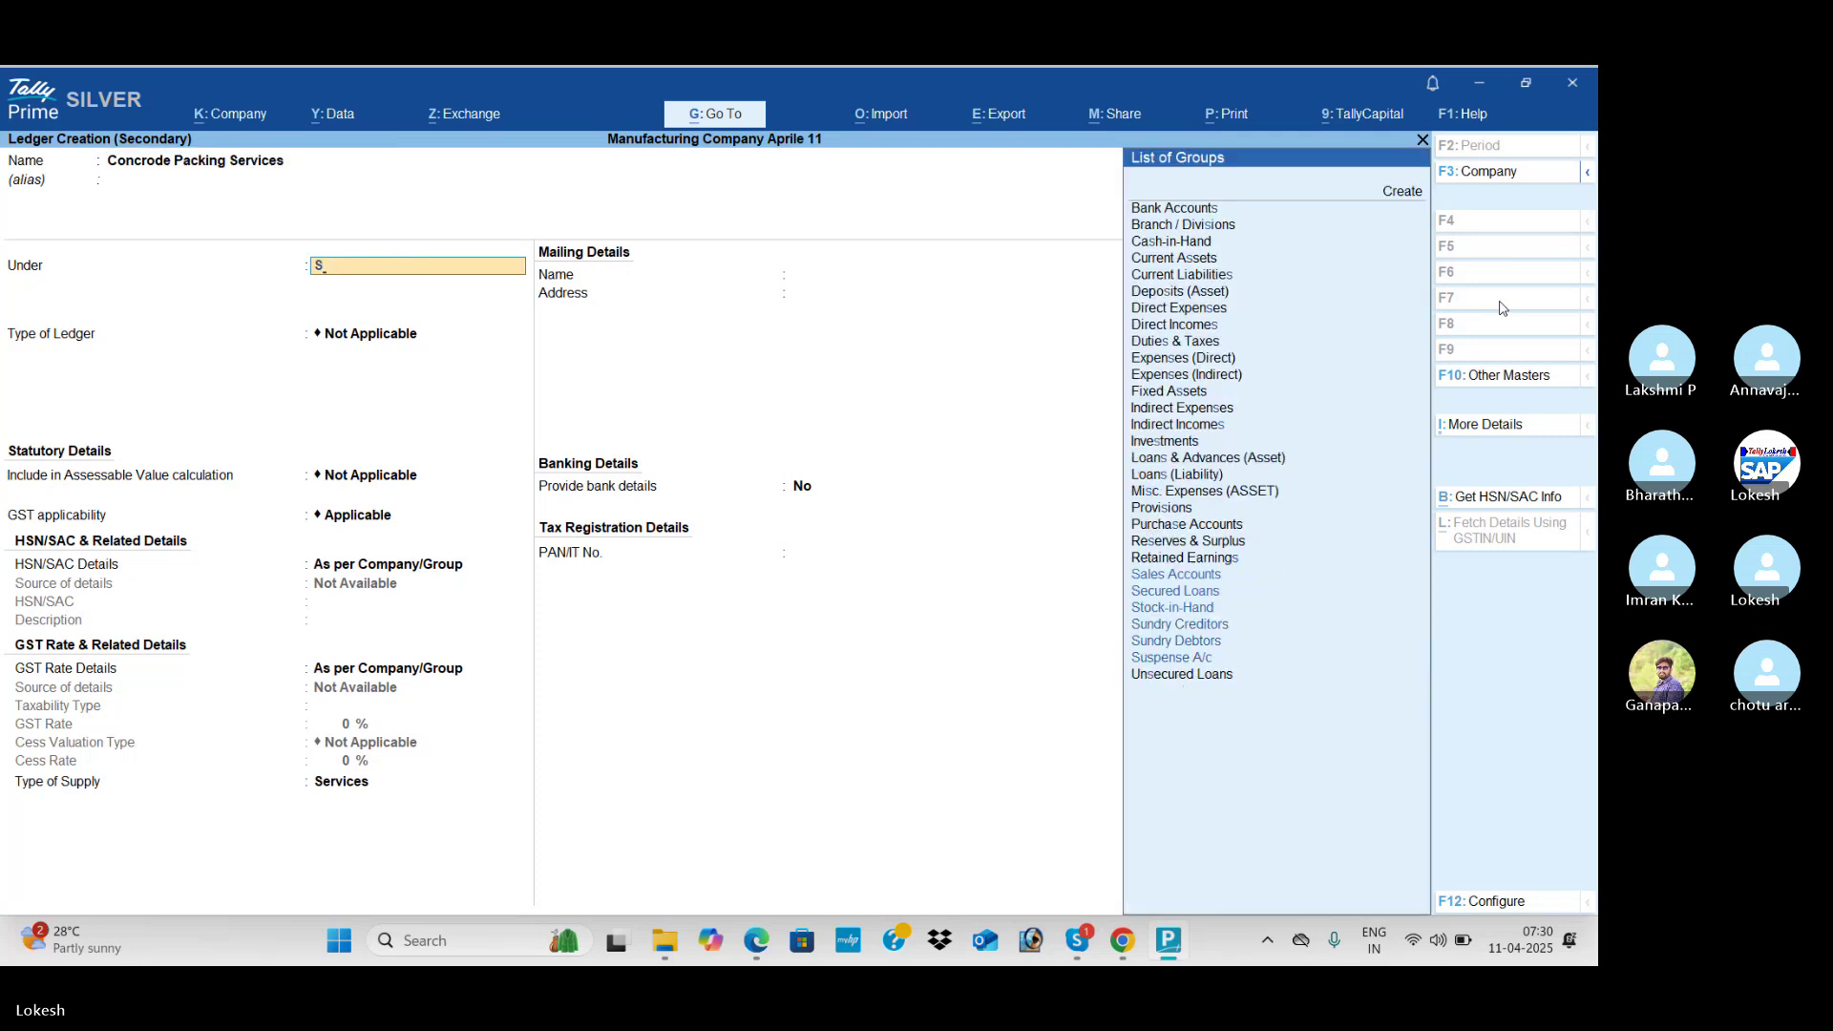
Step: Place the Concrode Packing Services ledger under Sundry Debtors and keep the matching mailing name
type("Sun")
key("Down")
key("Return")
key("Return")
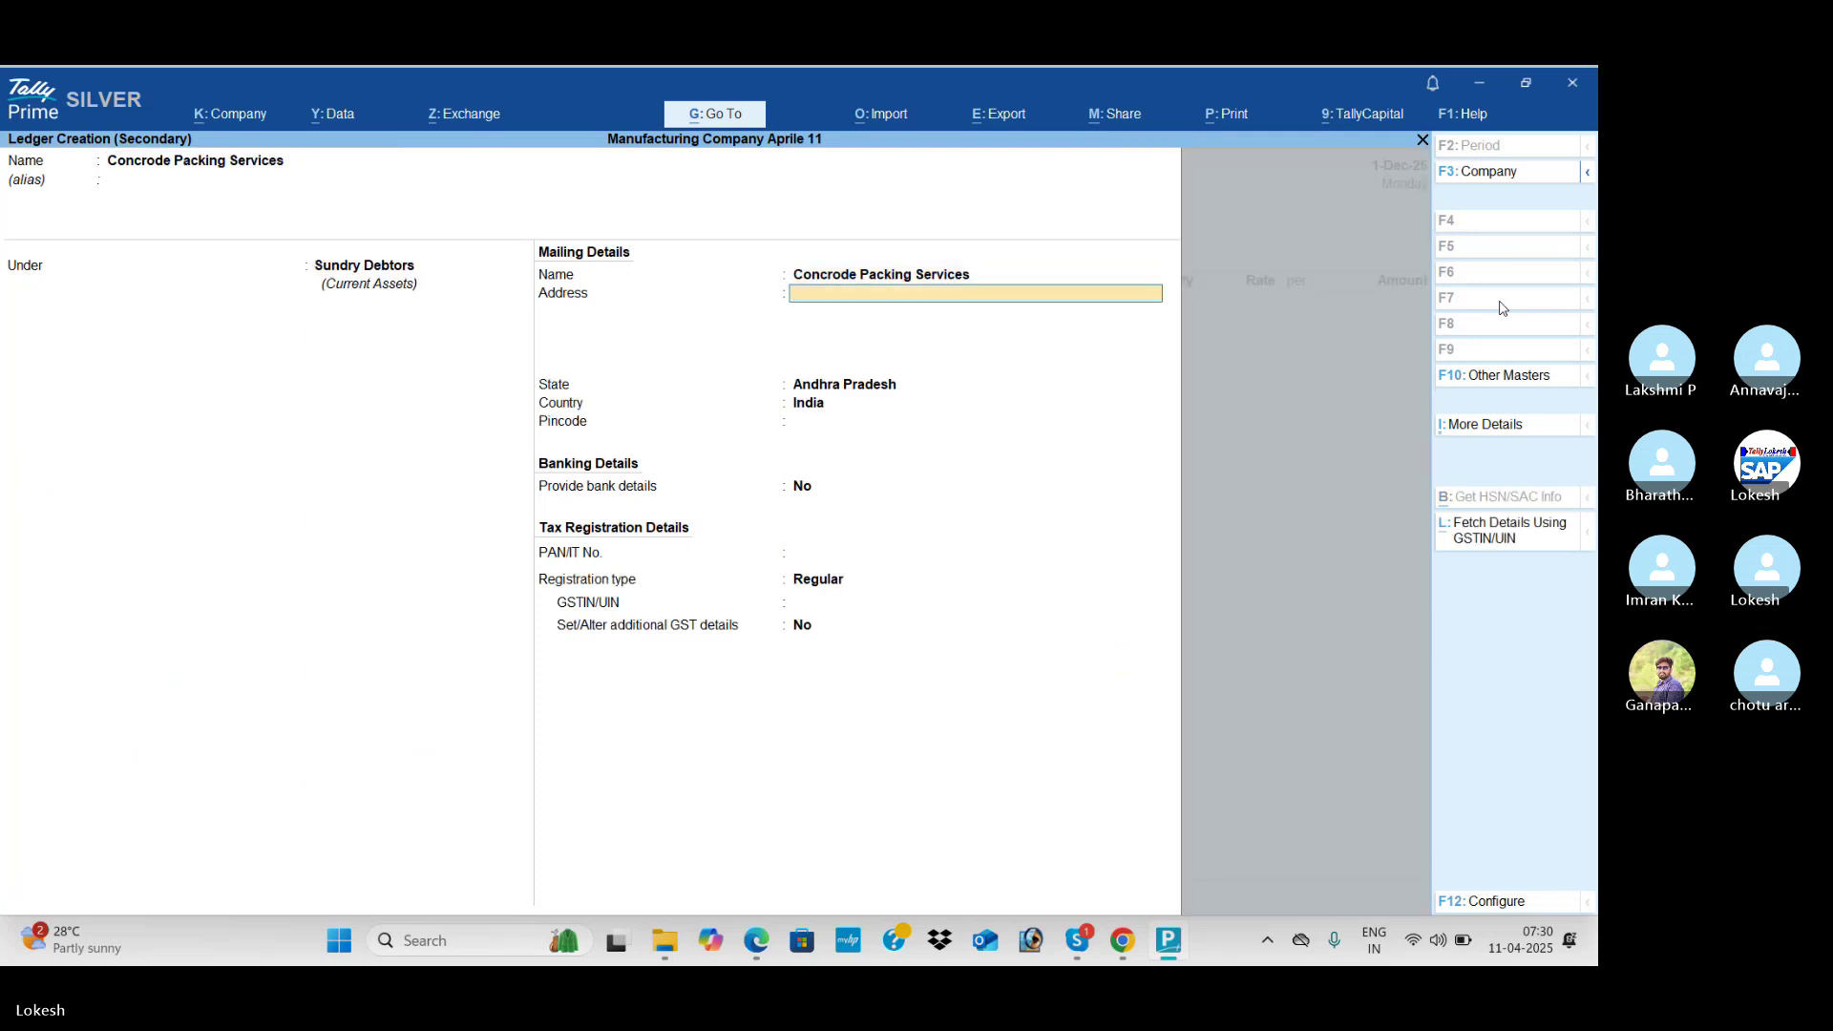
Step: Set the party ledger's registration type to Unregistered/Consumer, save it and accept the voucher's party details
key("Return")
key("Return")
key("Return")
key("Return")
key("Return")
key("Return")
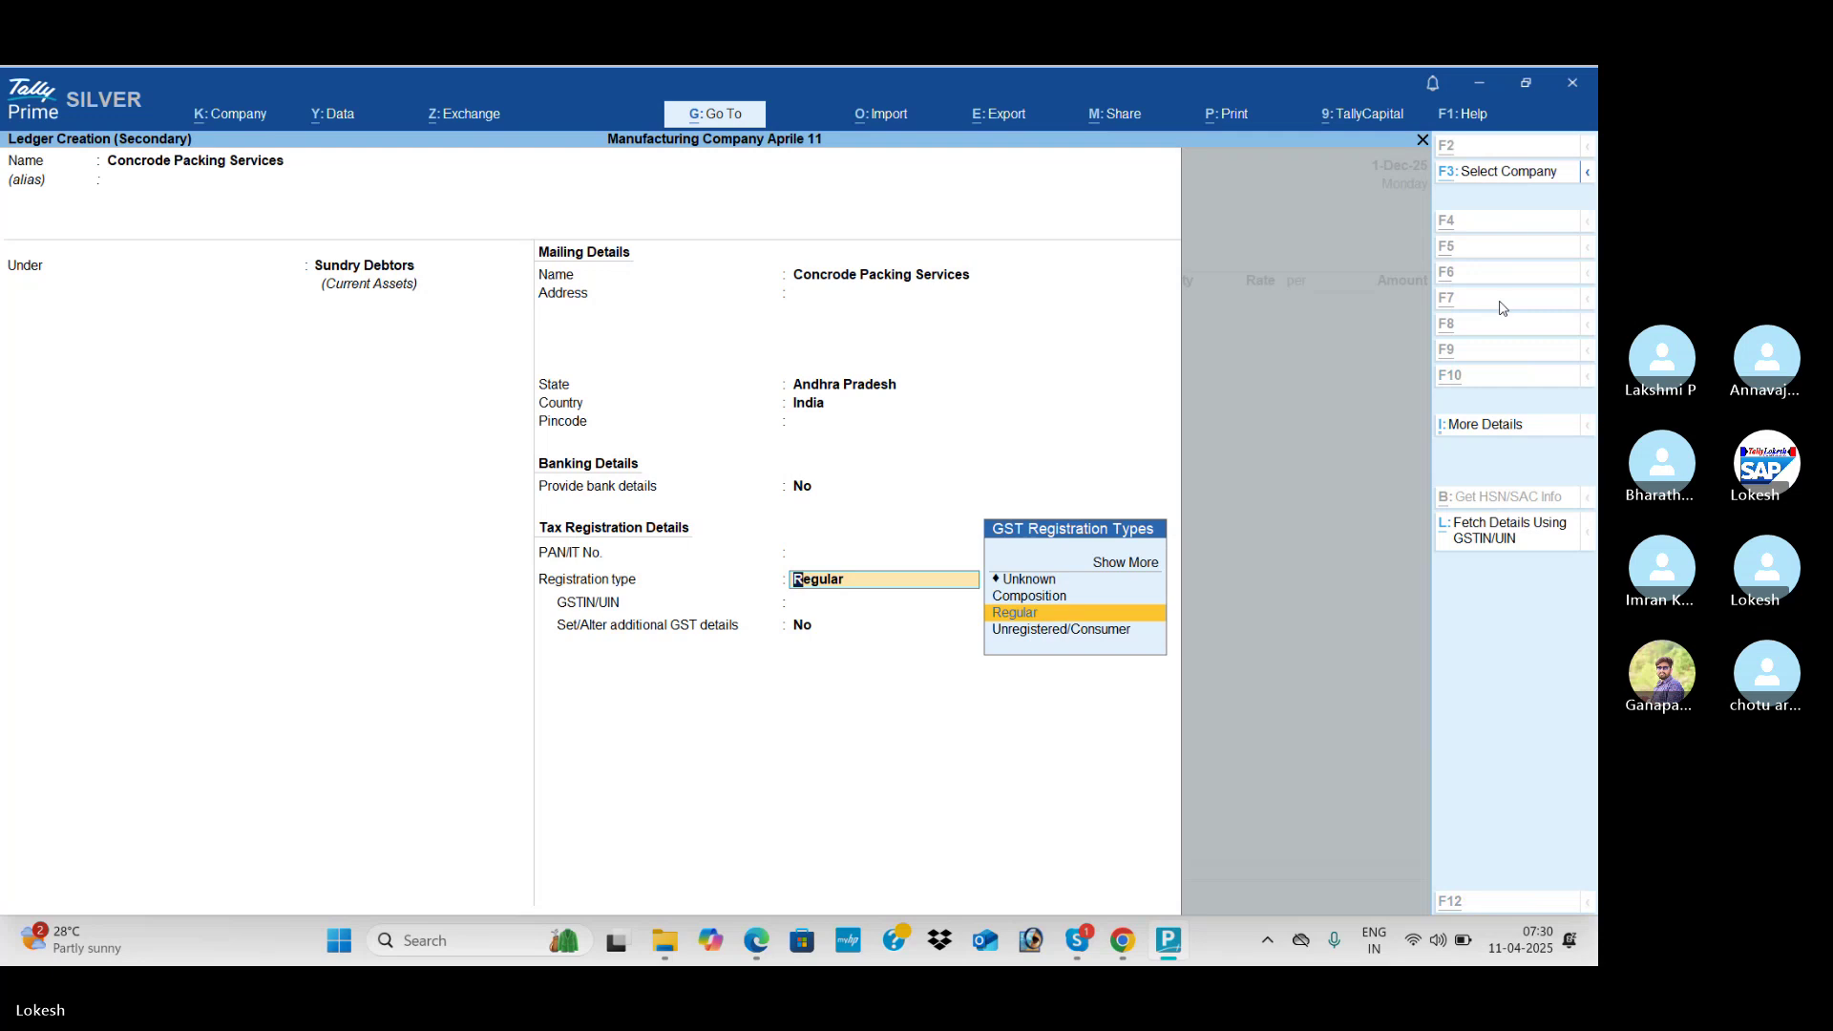
key("alt+Tab")
key("alt+Tab")
key("Down")
key("Return")
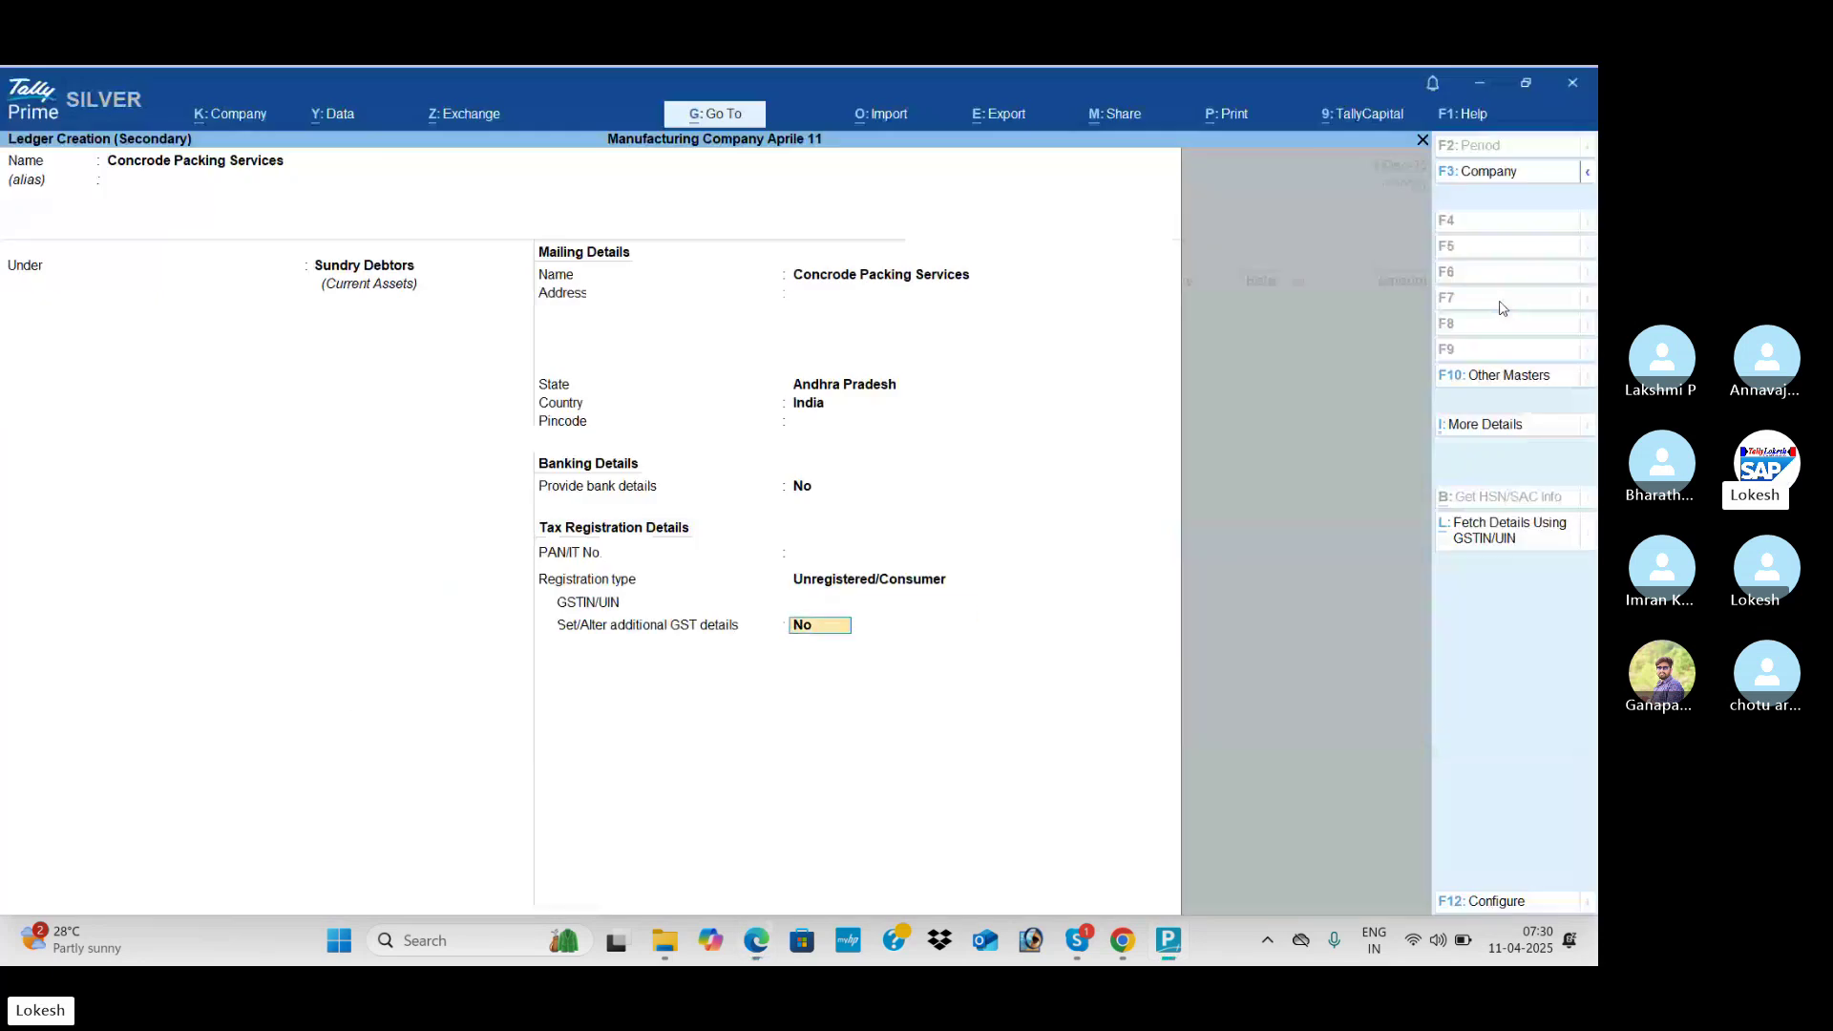
key("Return")
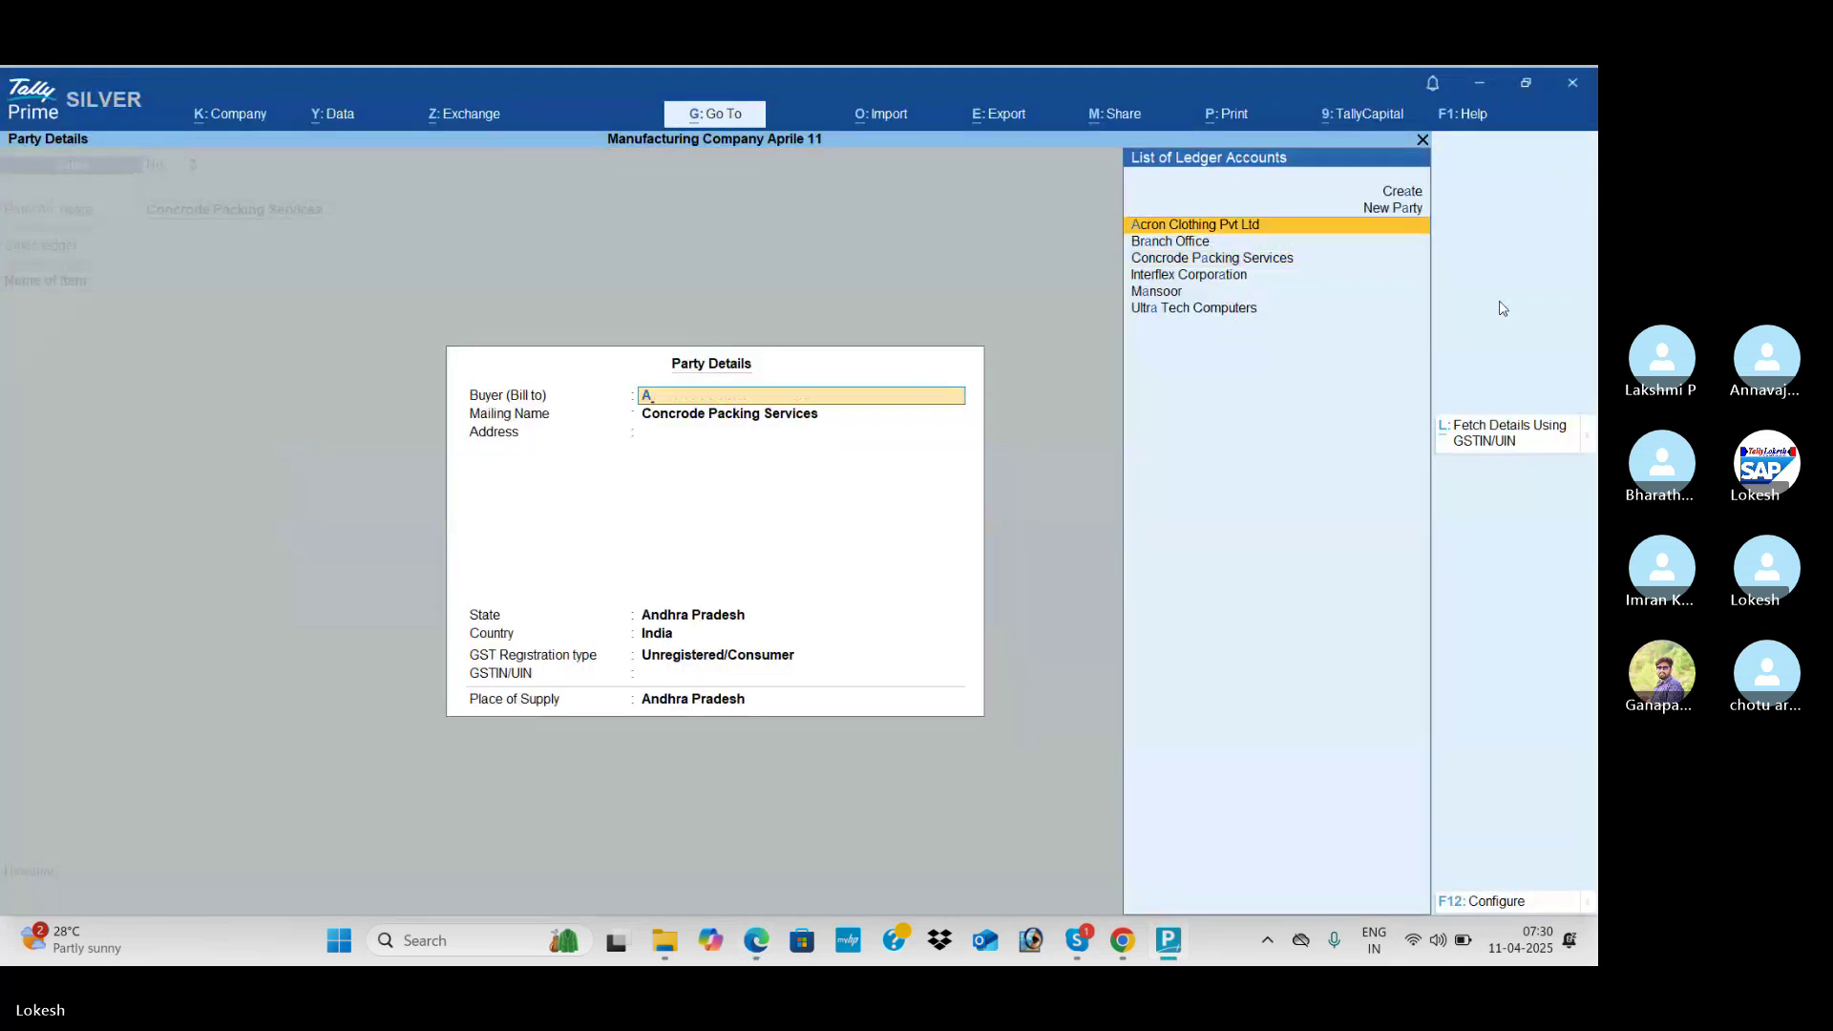
key("ctrl+a")
Step: Start a new ledger named Sales Branch and place it under Sales Accounts
key("alt+c")
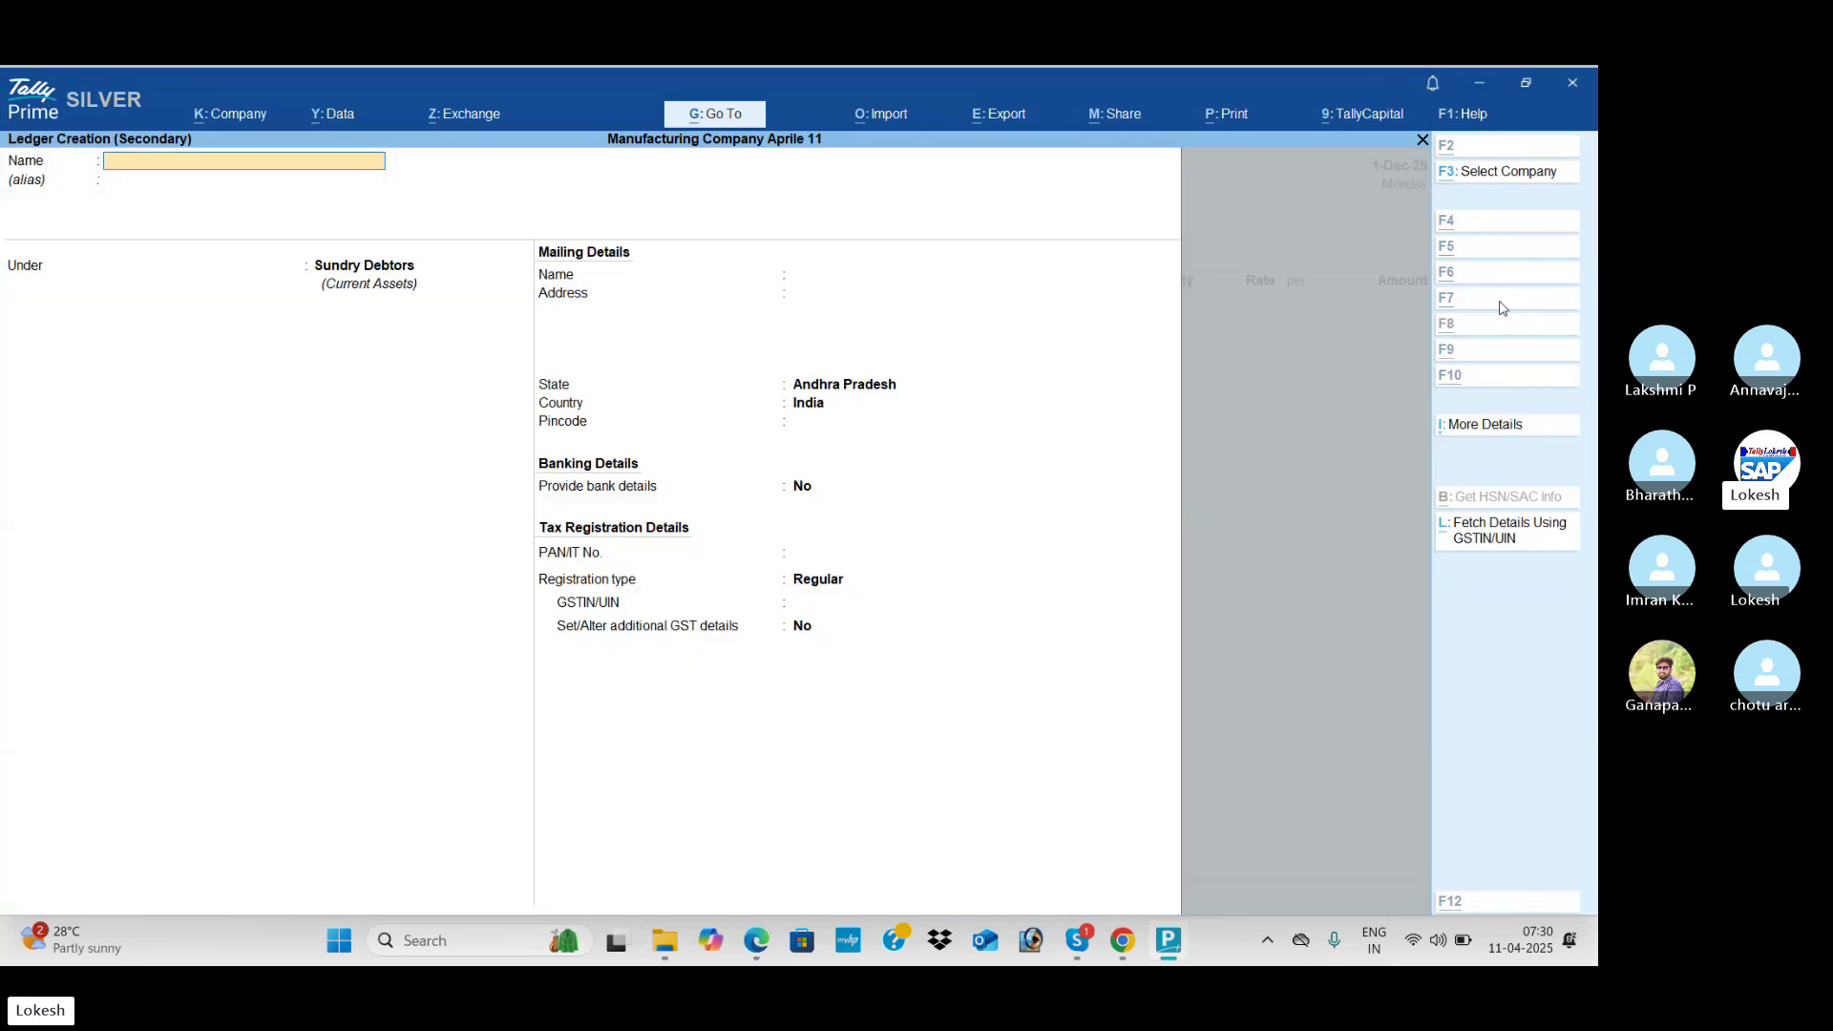
type("Sales")
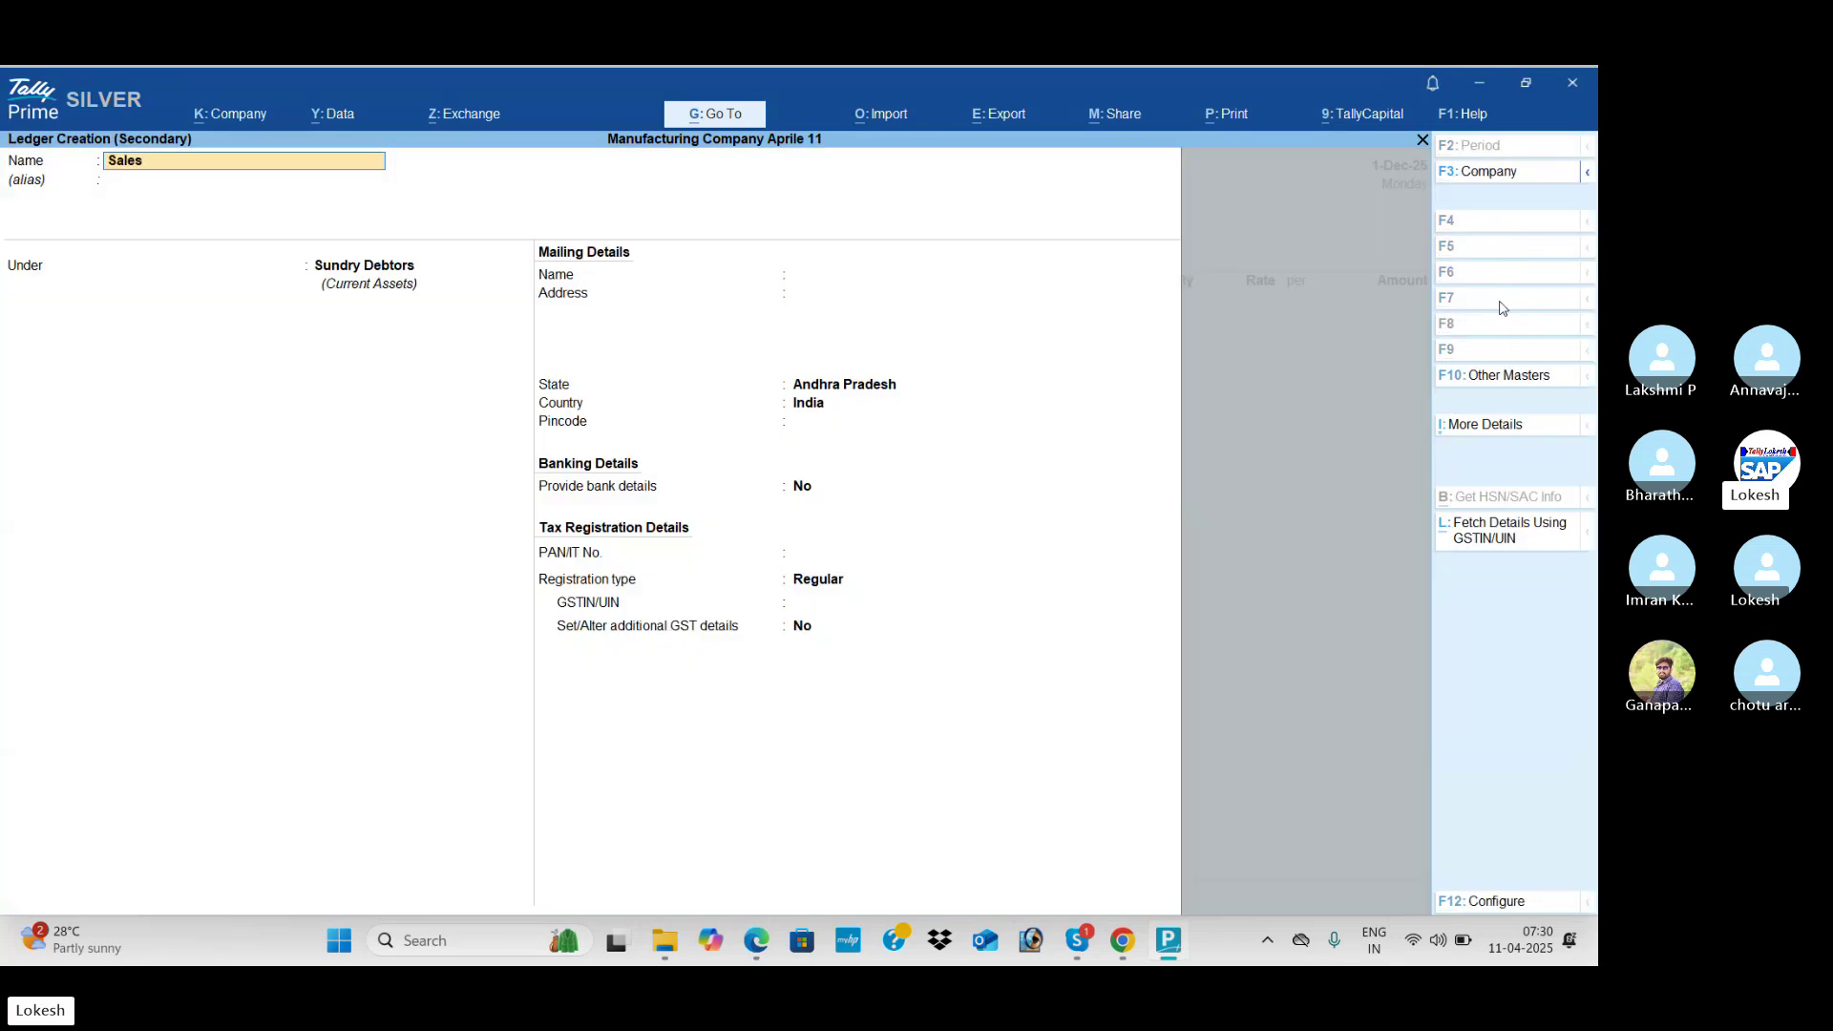
type(" Branch")
key("Return")
type("sa")
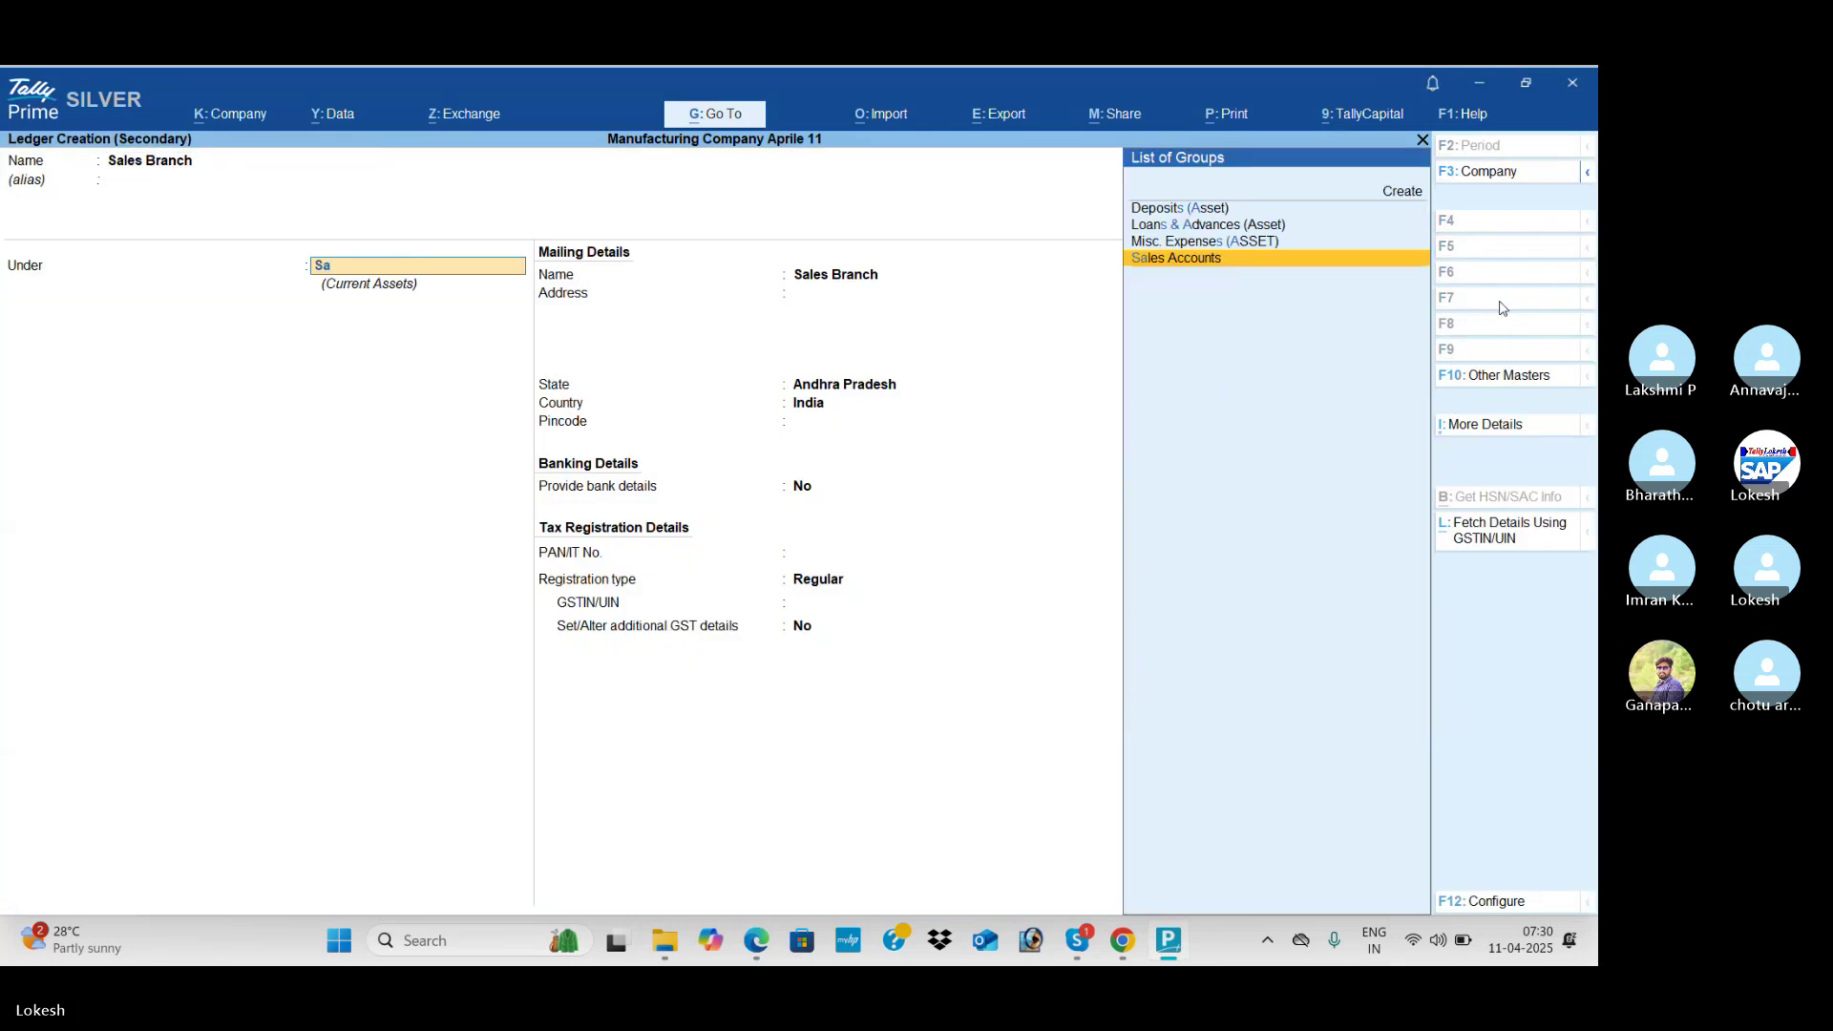
key("Return")
Step: Keep the Sales Branch ledger's type as Not Applicable and save it as the voucher's sales ledger
key("Return")
key("Return")
key("Return")
key("Return")
key("Return")
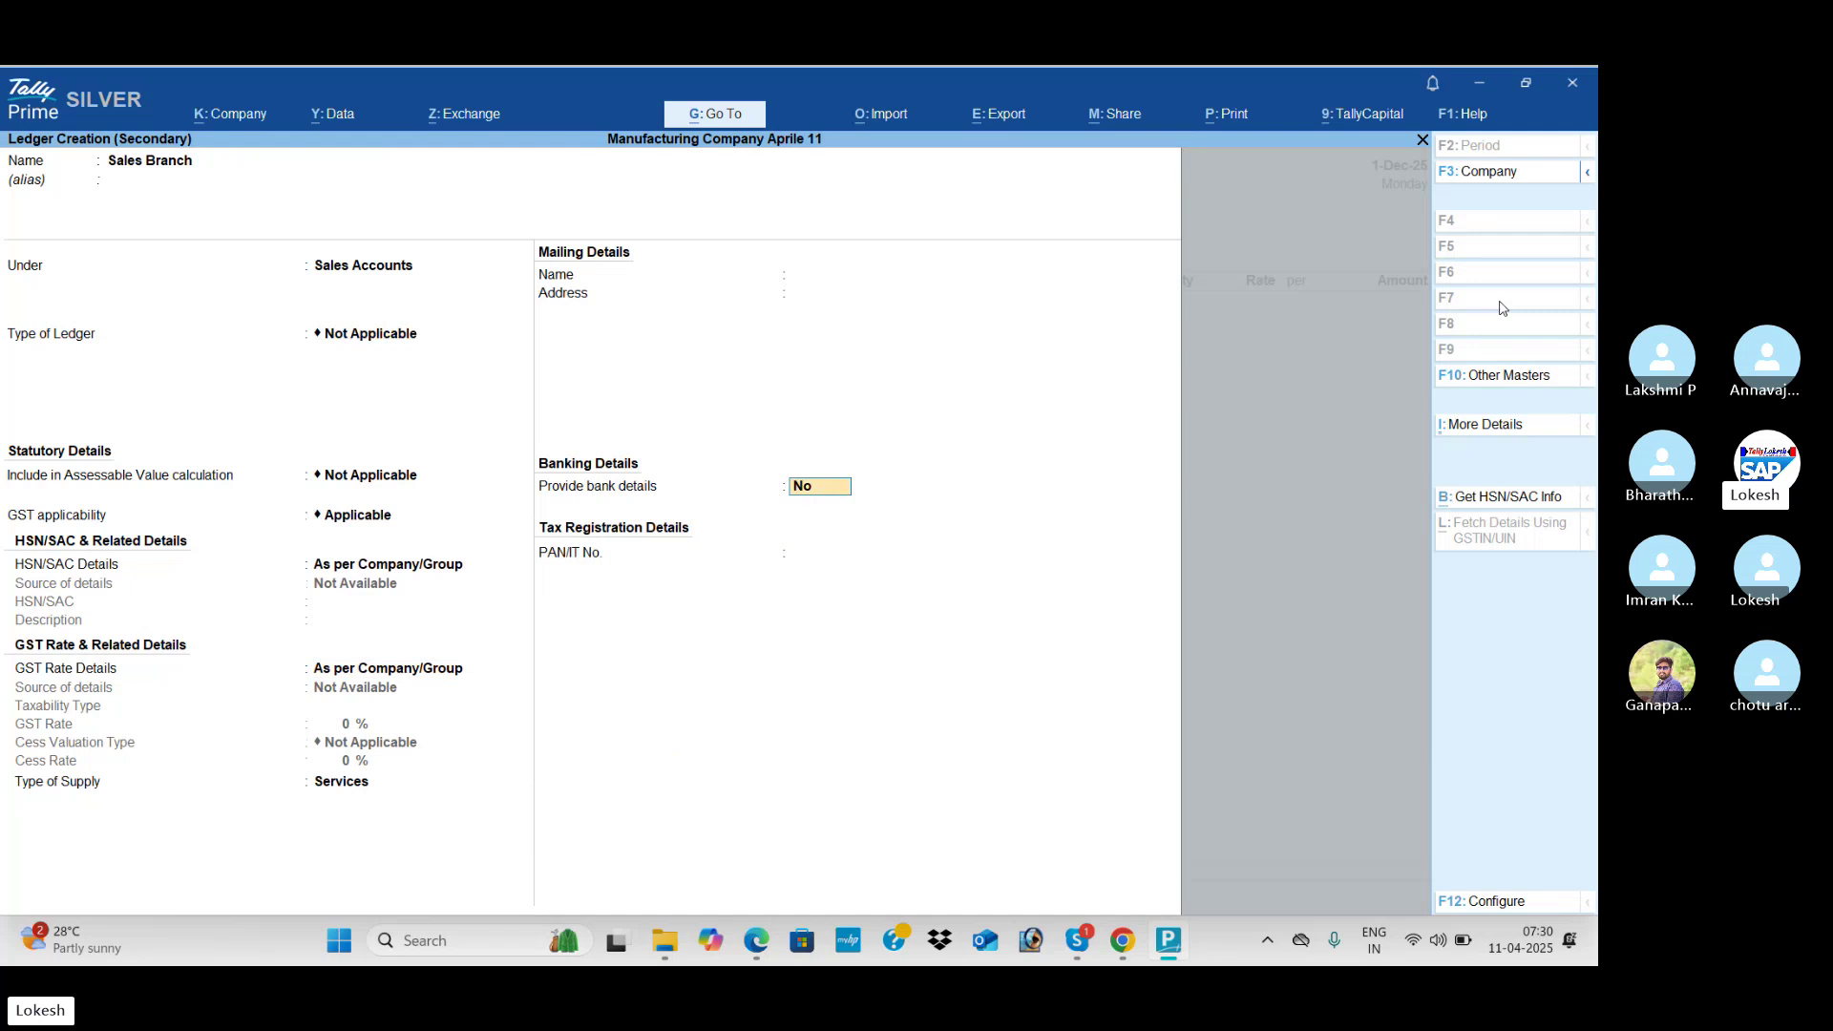
key("Up")
key("Return")
key("Return")
key("Return")
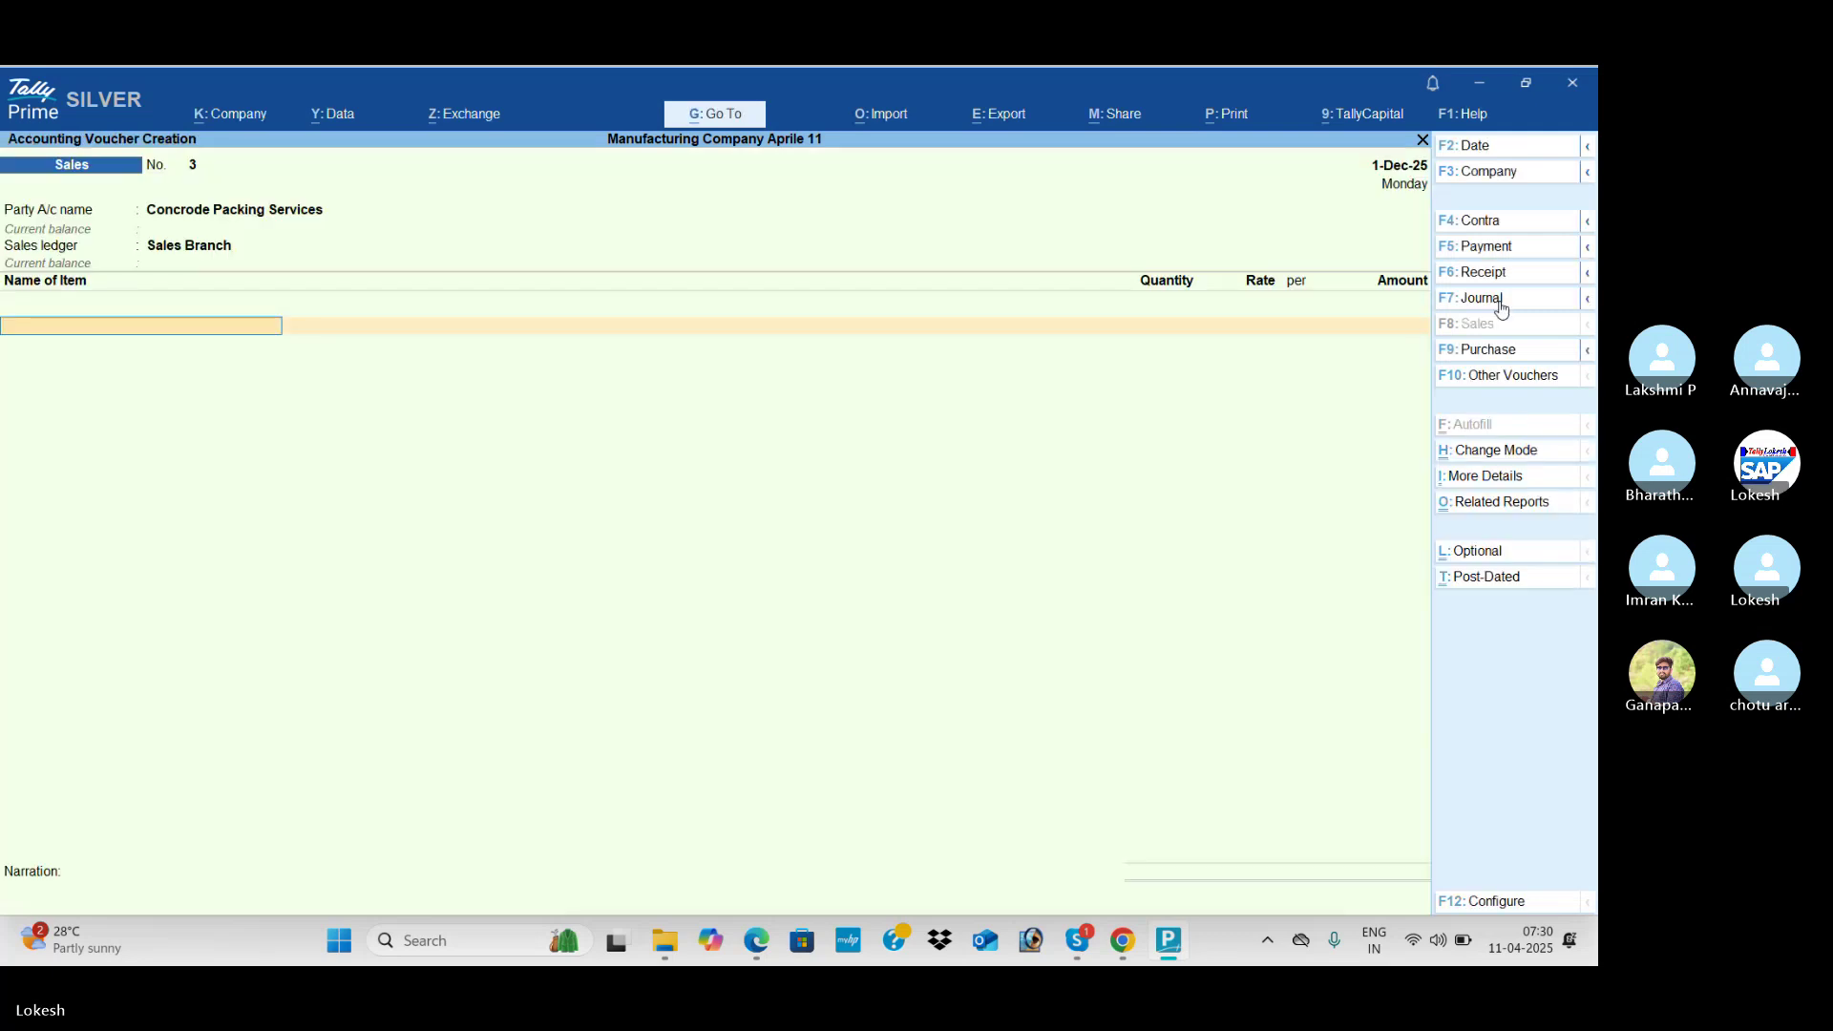
Step: Add Computer P4 to the branch sale with a quantity of 10 nos, as given in exercise 42
key("alt+Tab")
key("alt+Tab")
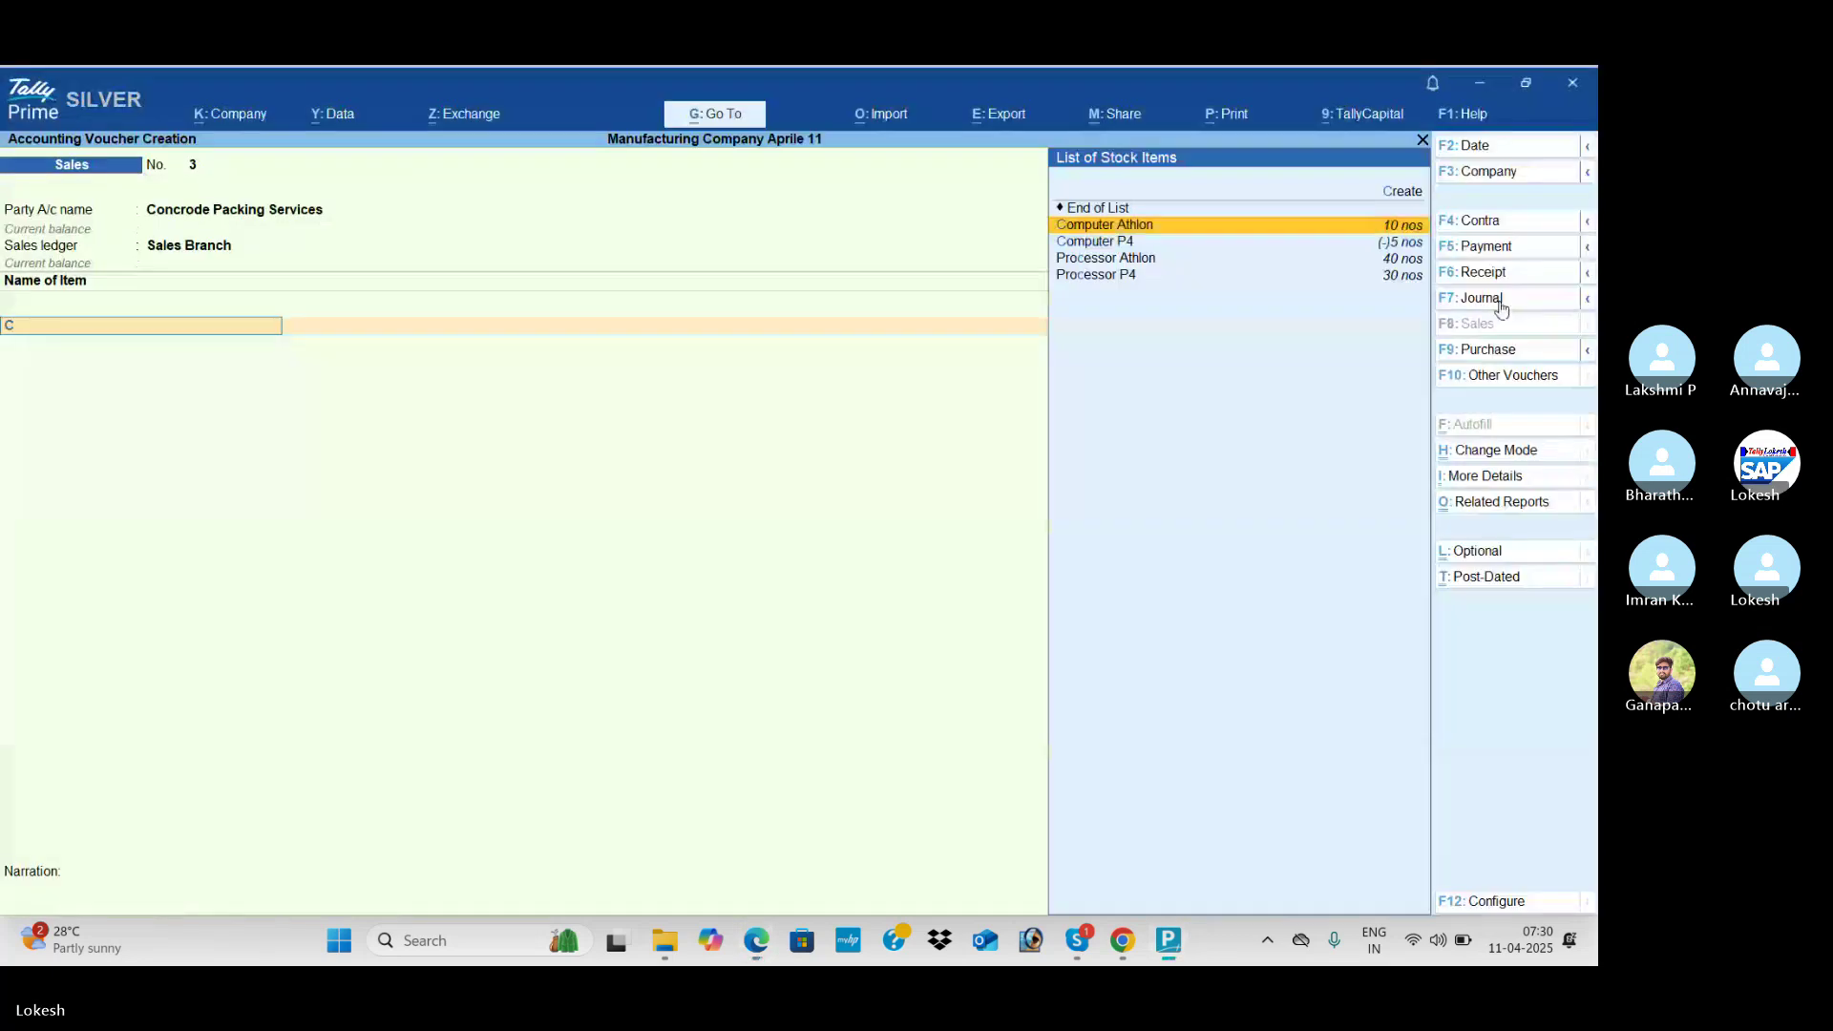
key("Return")
key("alt+Tab")
key("alt+Tab")
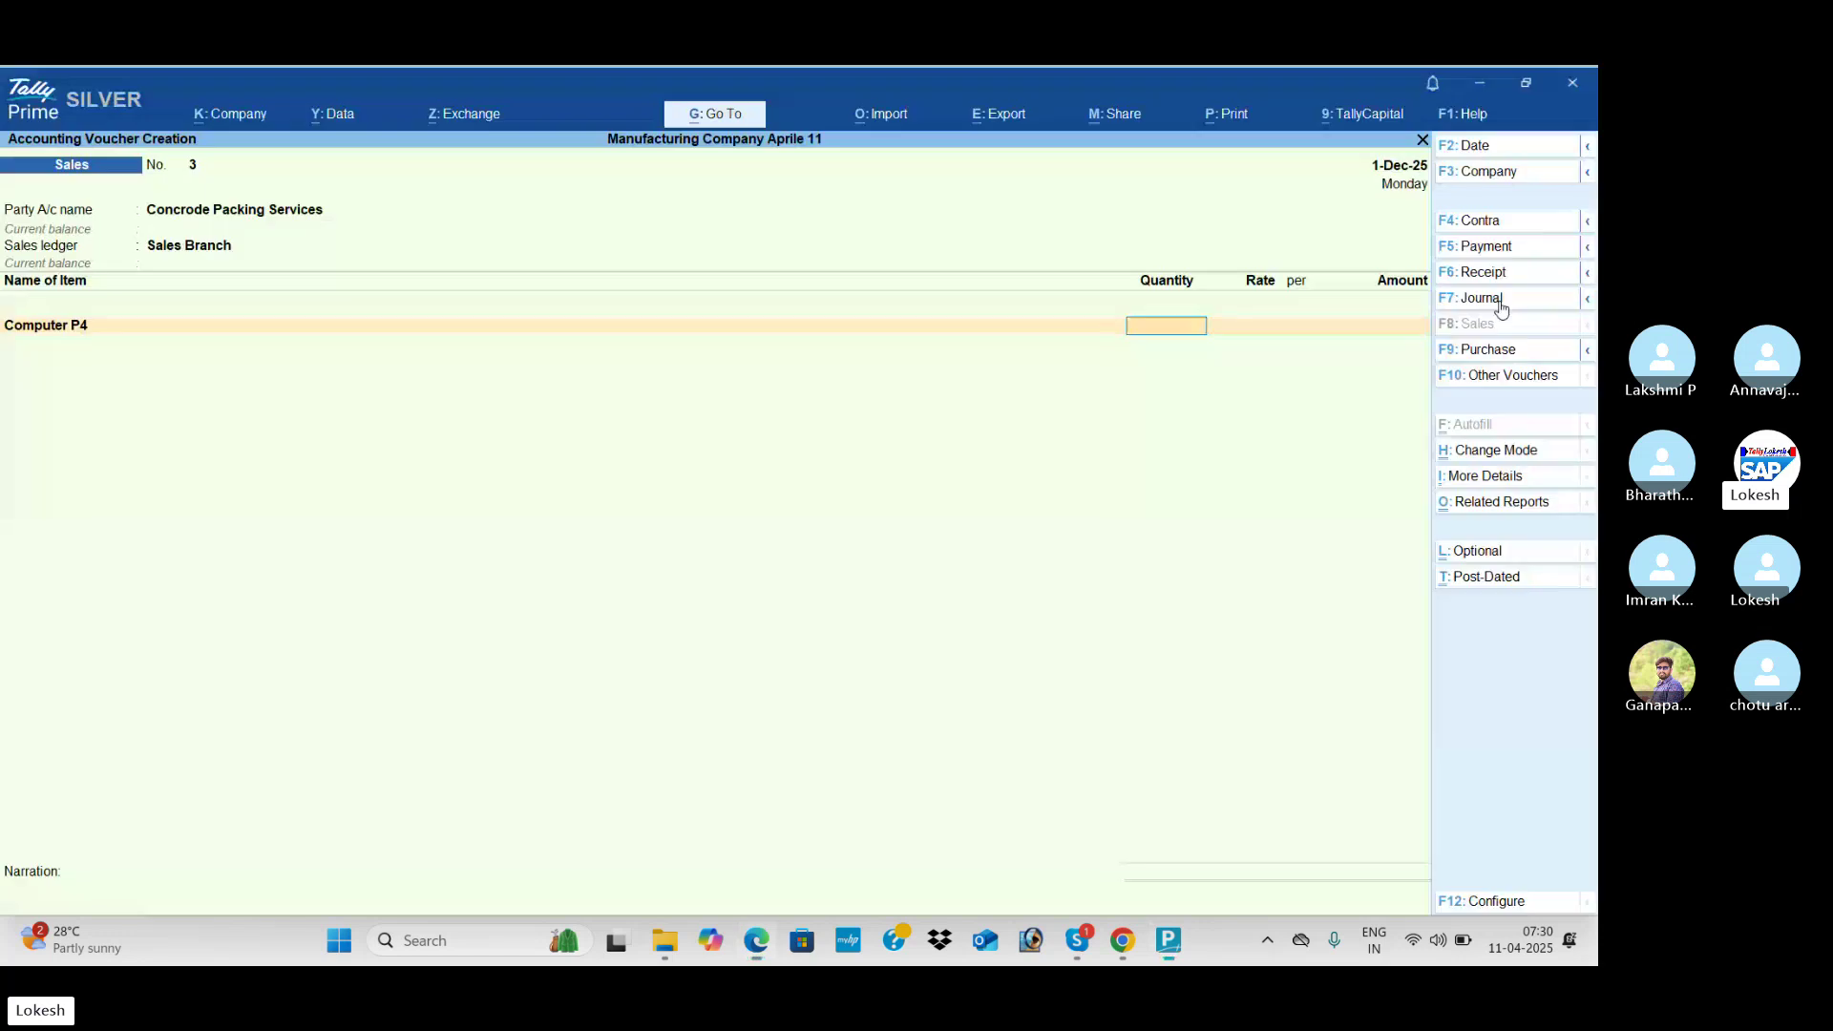
type("10")
key("Return")
key("Return")
Step: Set the Computer P4 rate to 28,000 per unit and complete its line
key("alt+Tab")
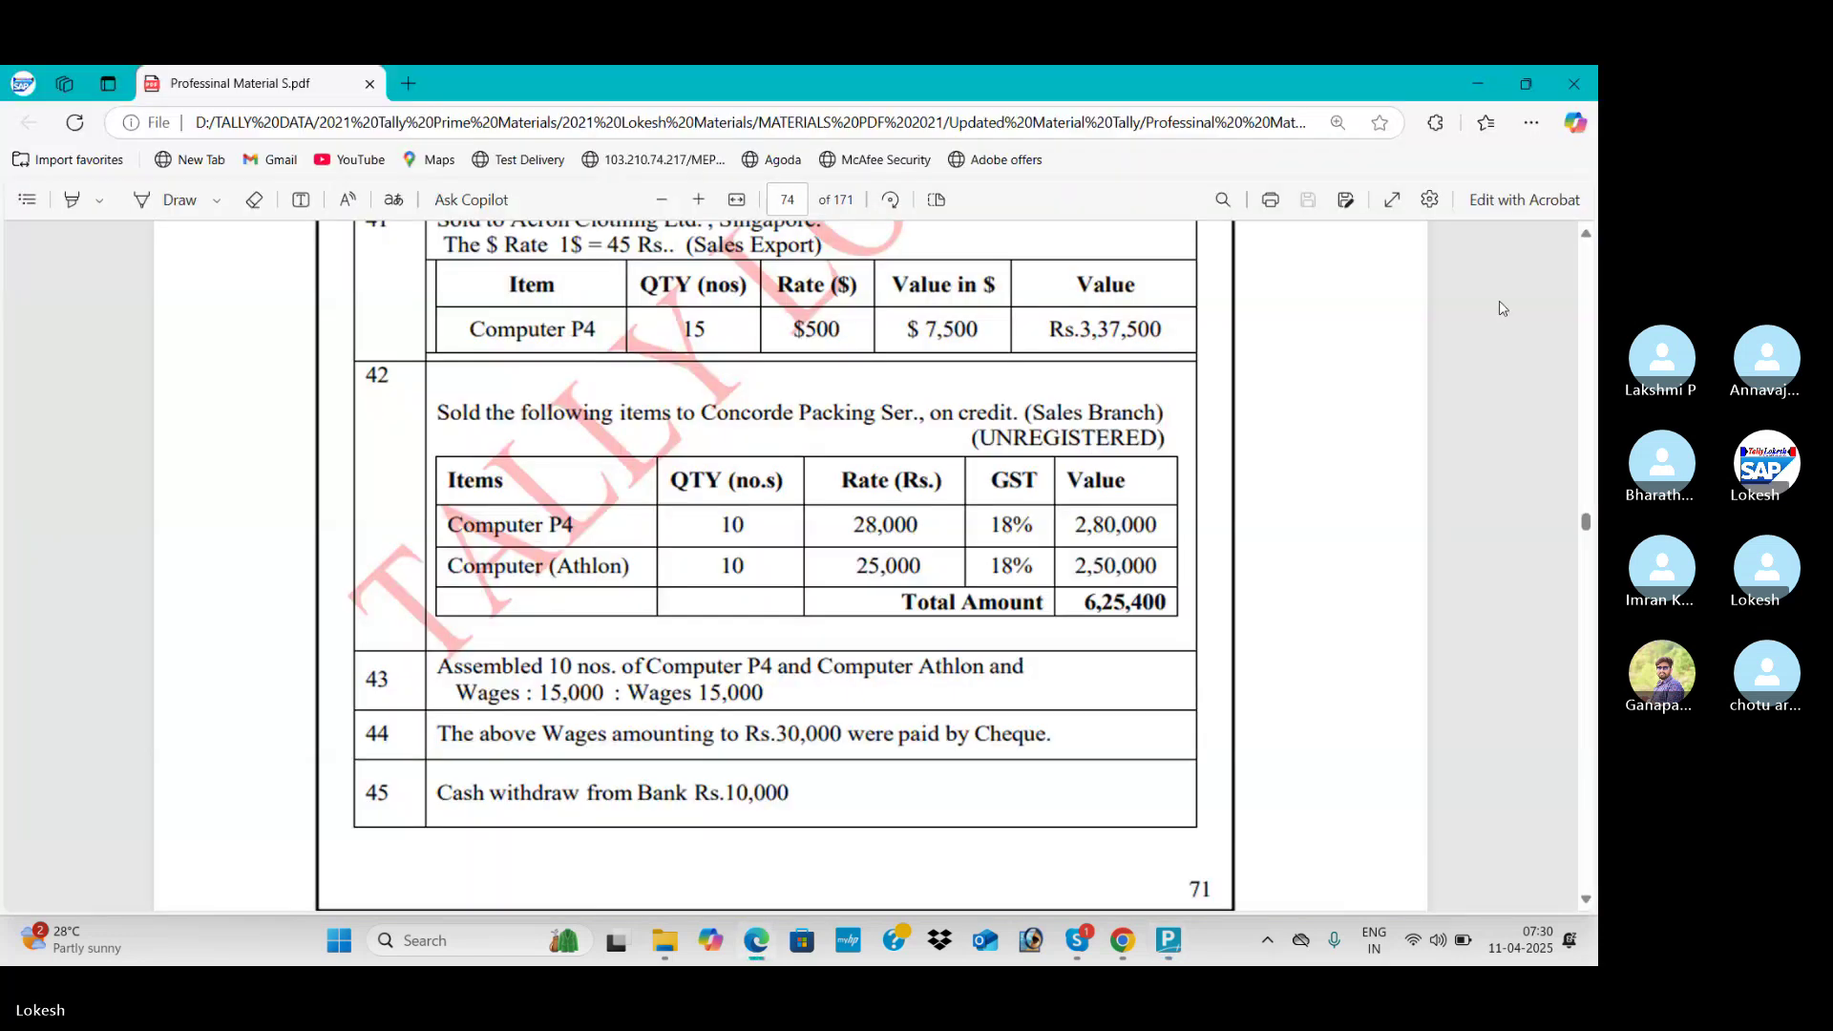
key("alt+Tab")
type("28000")
key("Return")
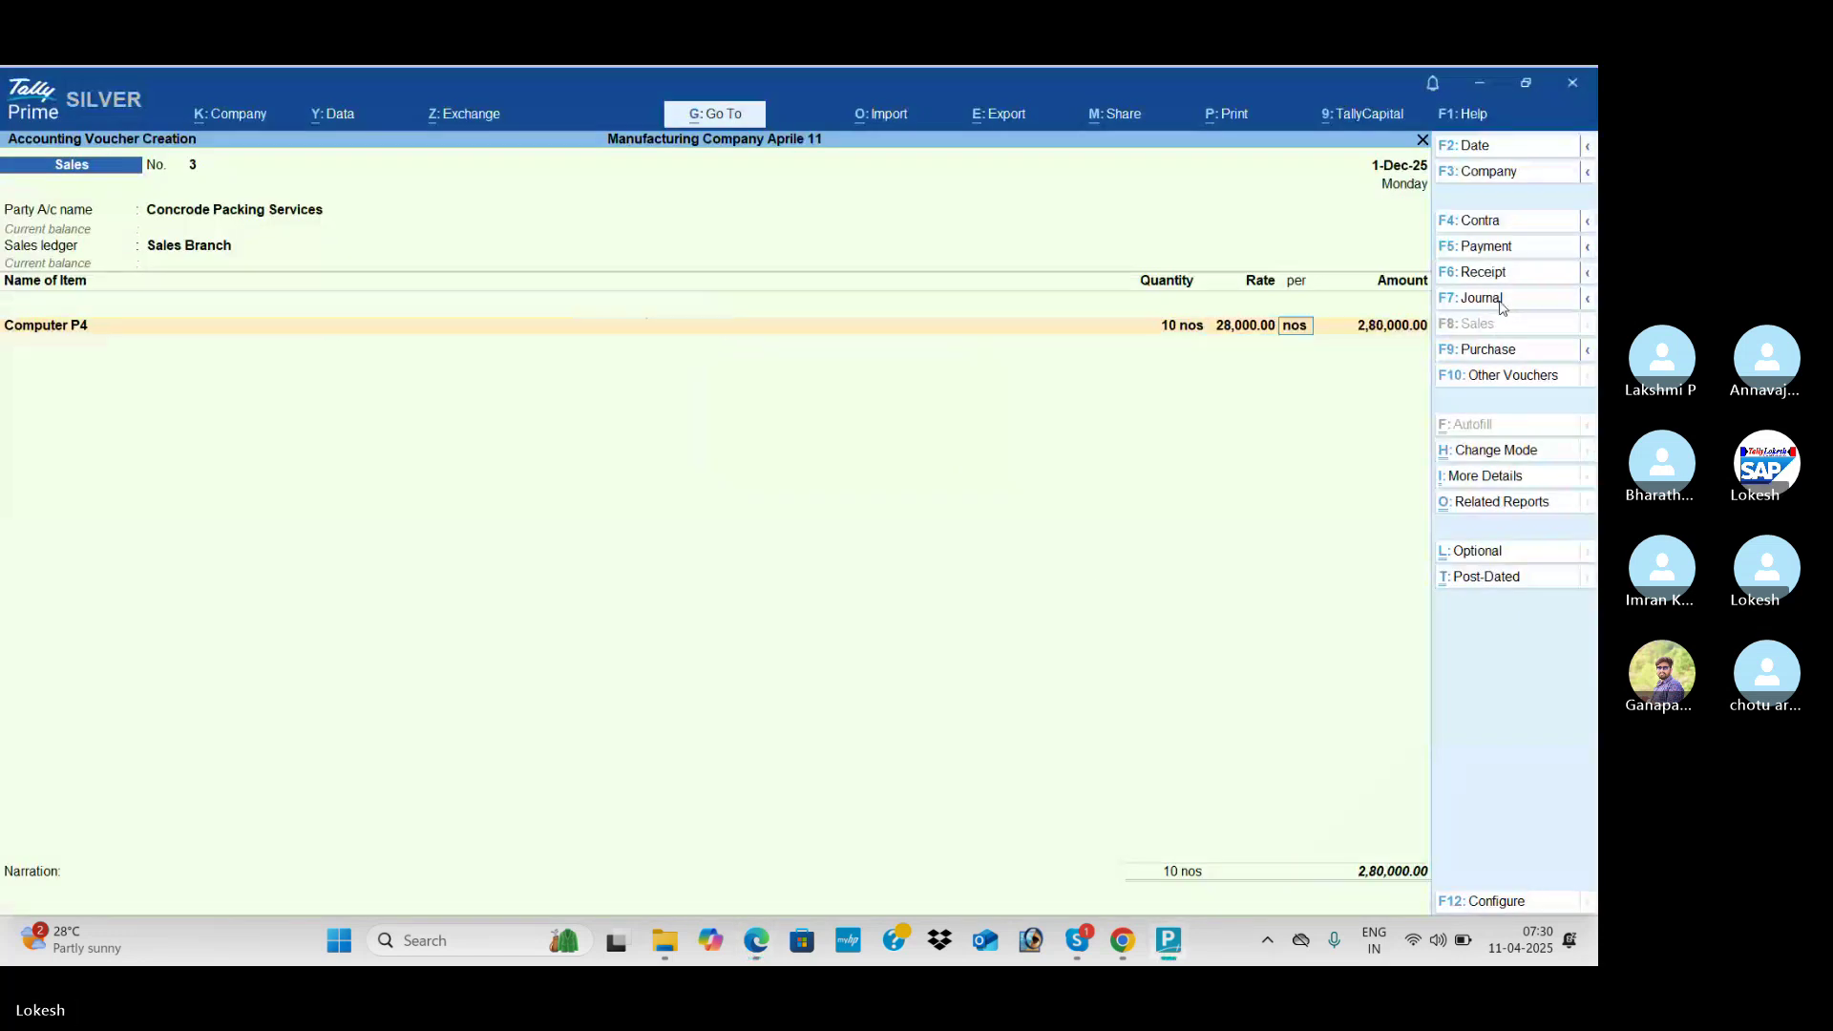
key("Return")
Step: Add Computer Athlon as the second item with a quantity of 10 nos
key("Down")
key("Down")
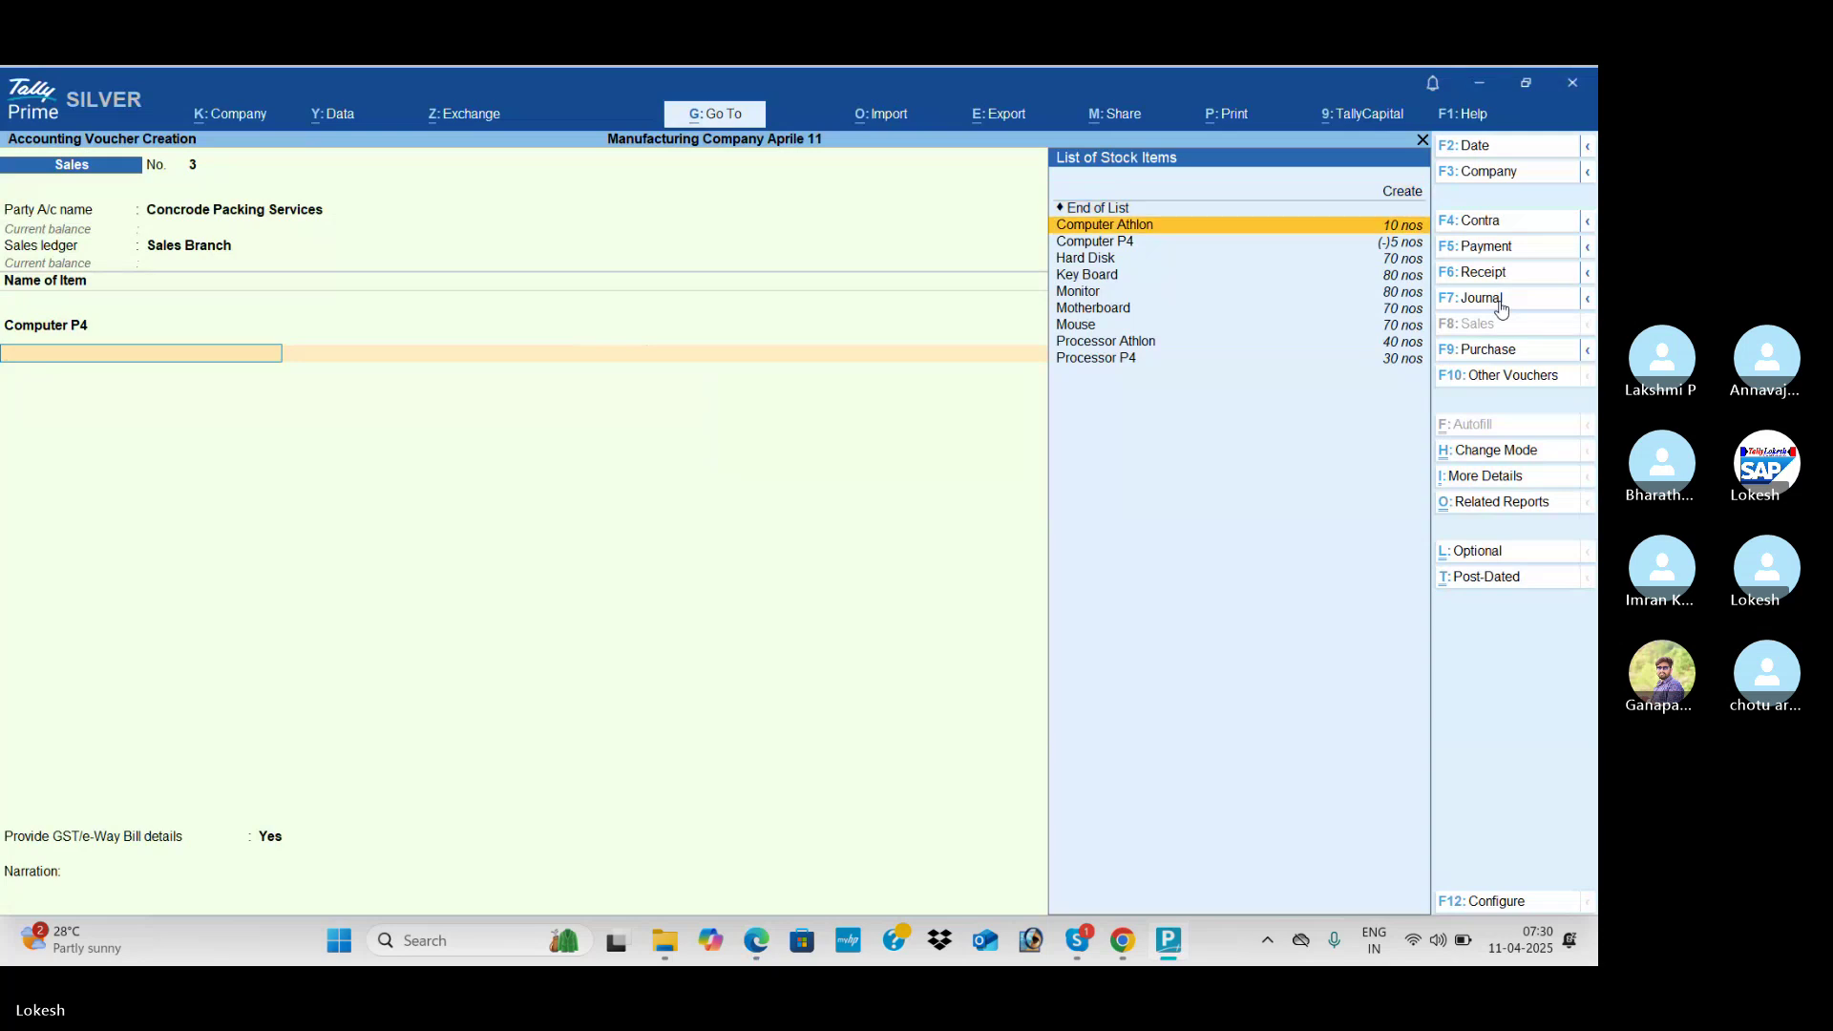
key("Return")
key("alt+Tab")
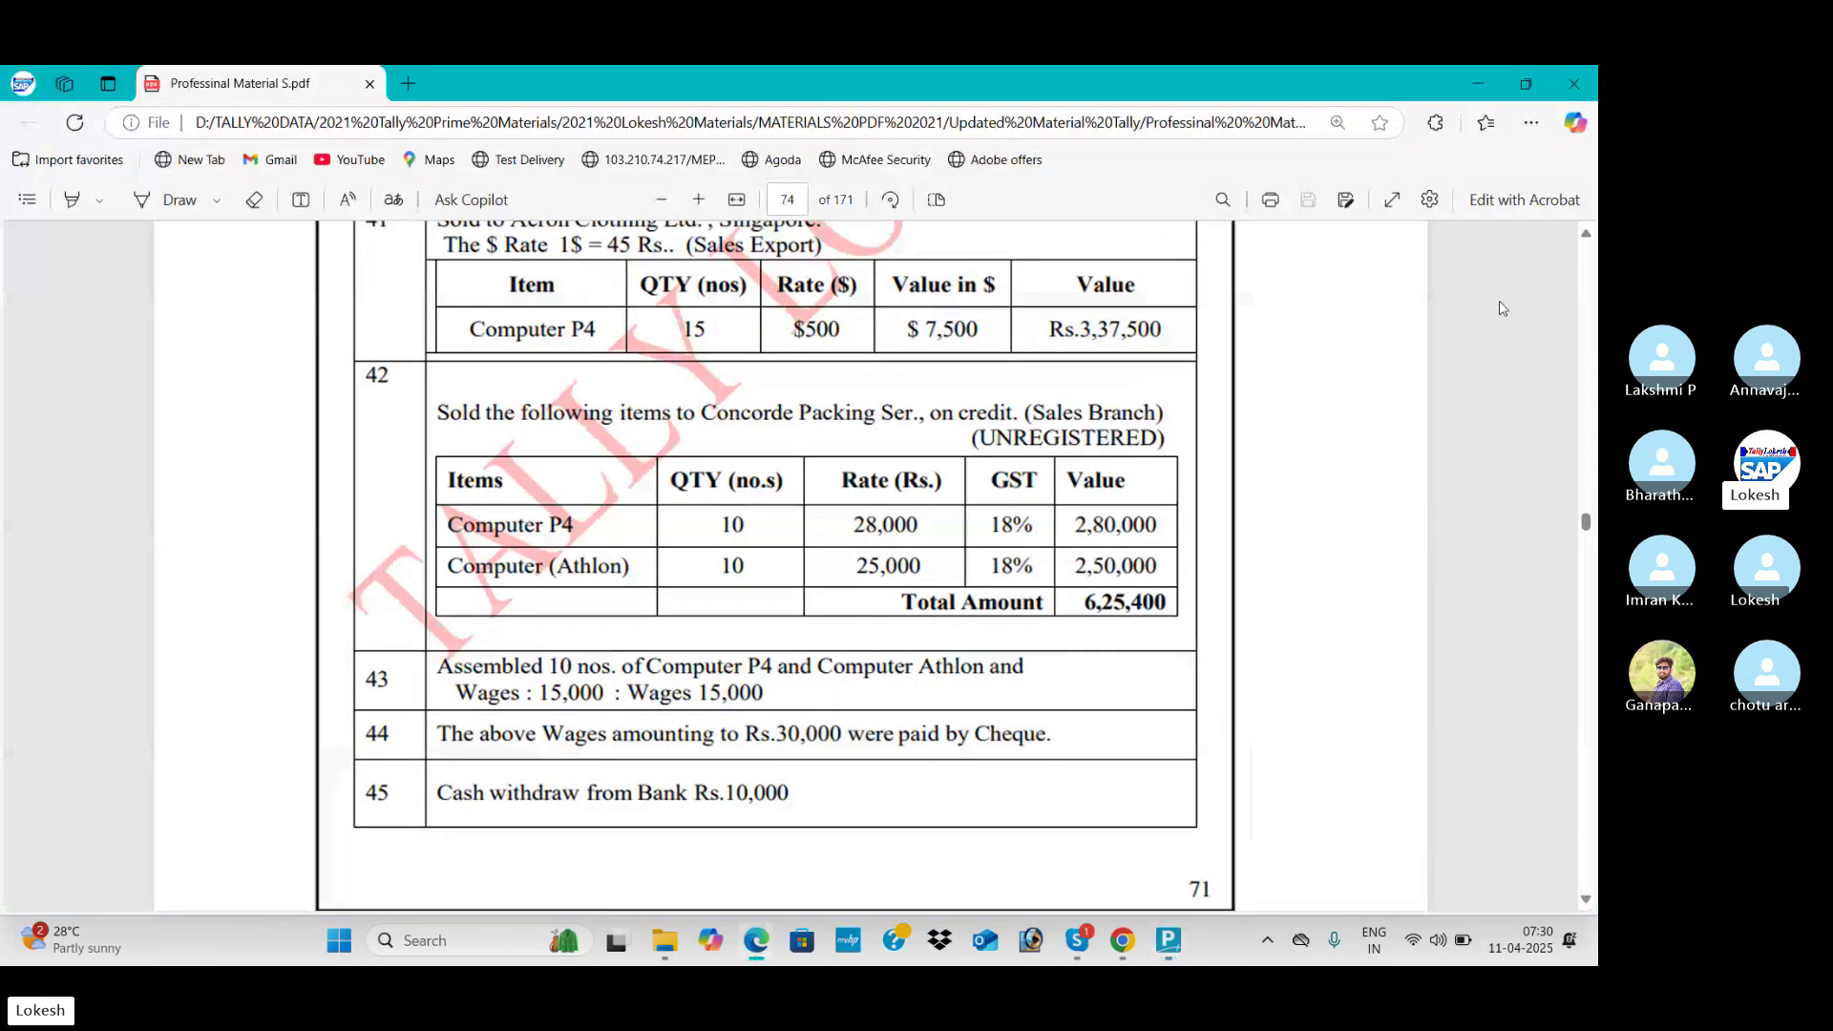
key("alt+Tab")
type("10")
key("Return")
Step: Set the Computer Athlon rate to 25,000 per unit and complete its line
key("alt+Tab")
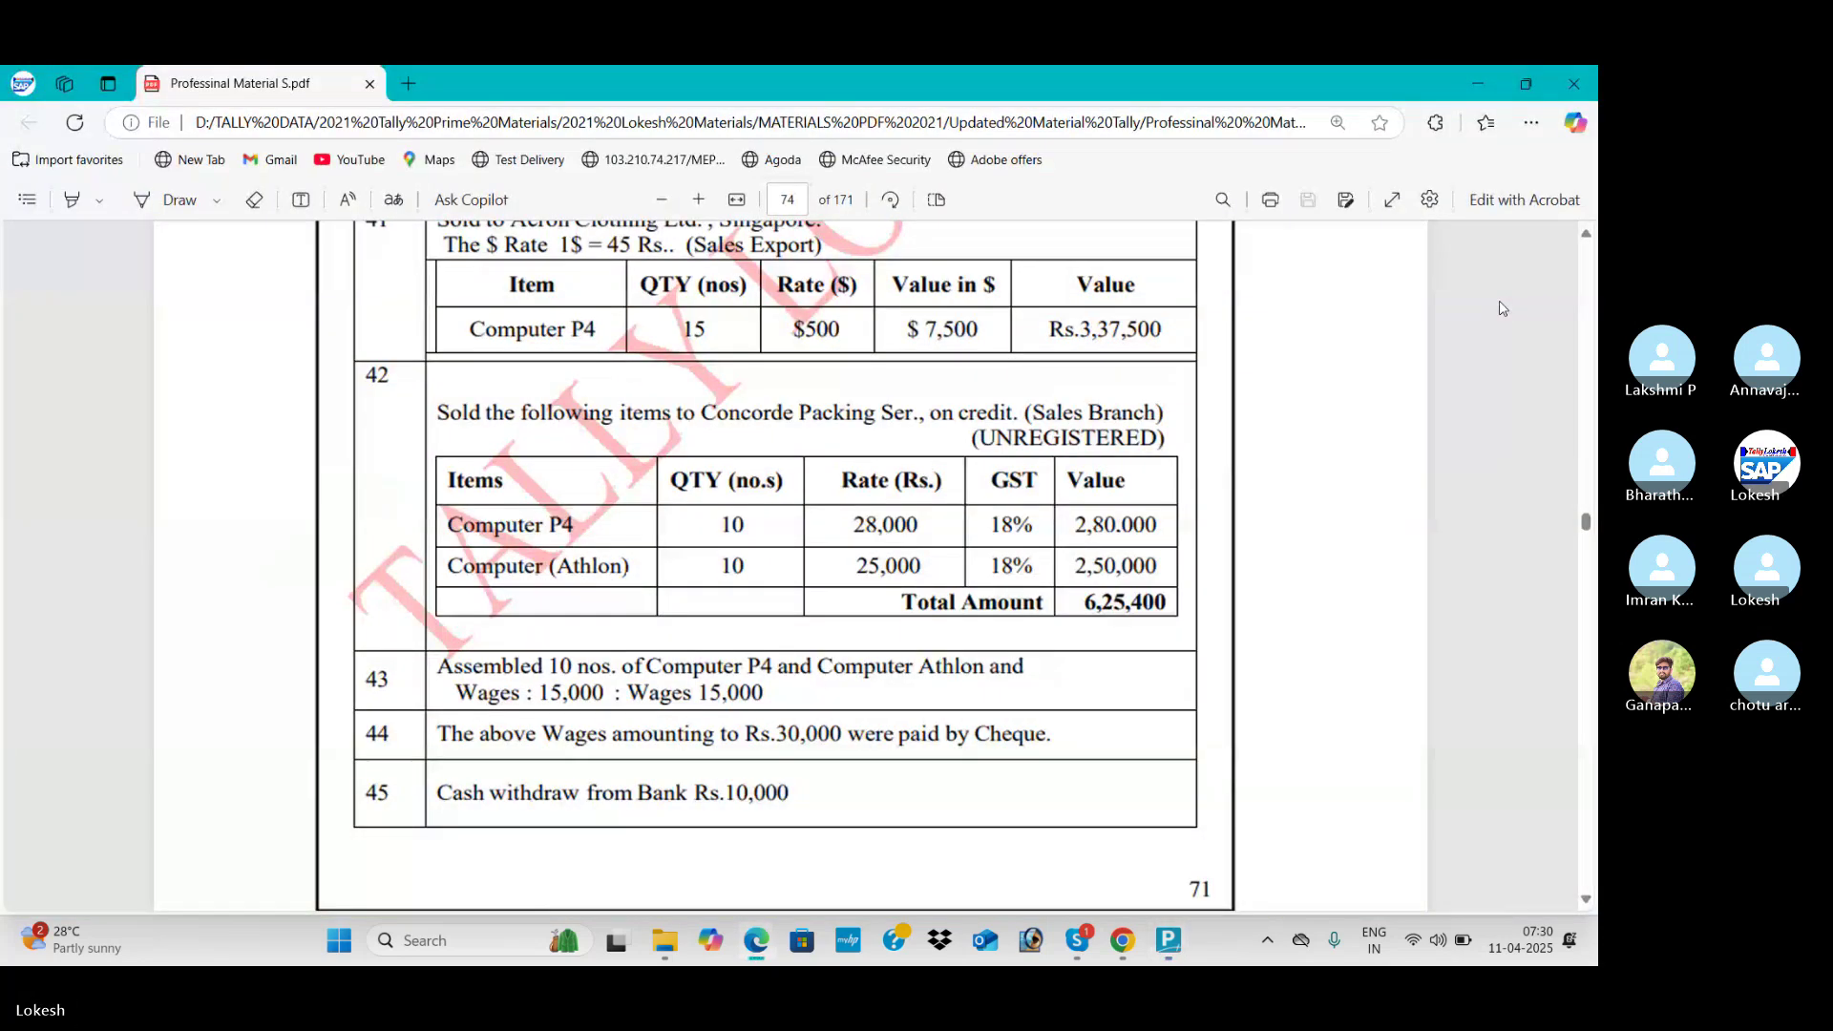
key("alt+Tab")
type("2500")
key("Return")
key("Return")
key("Return")
key("Return")
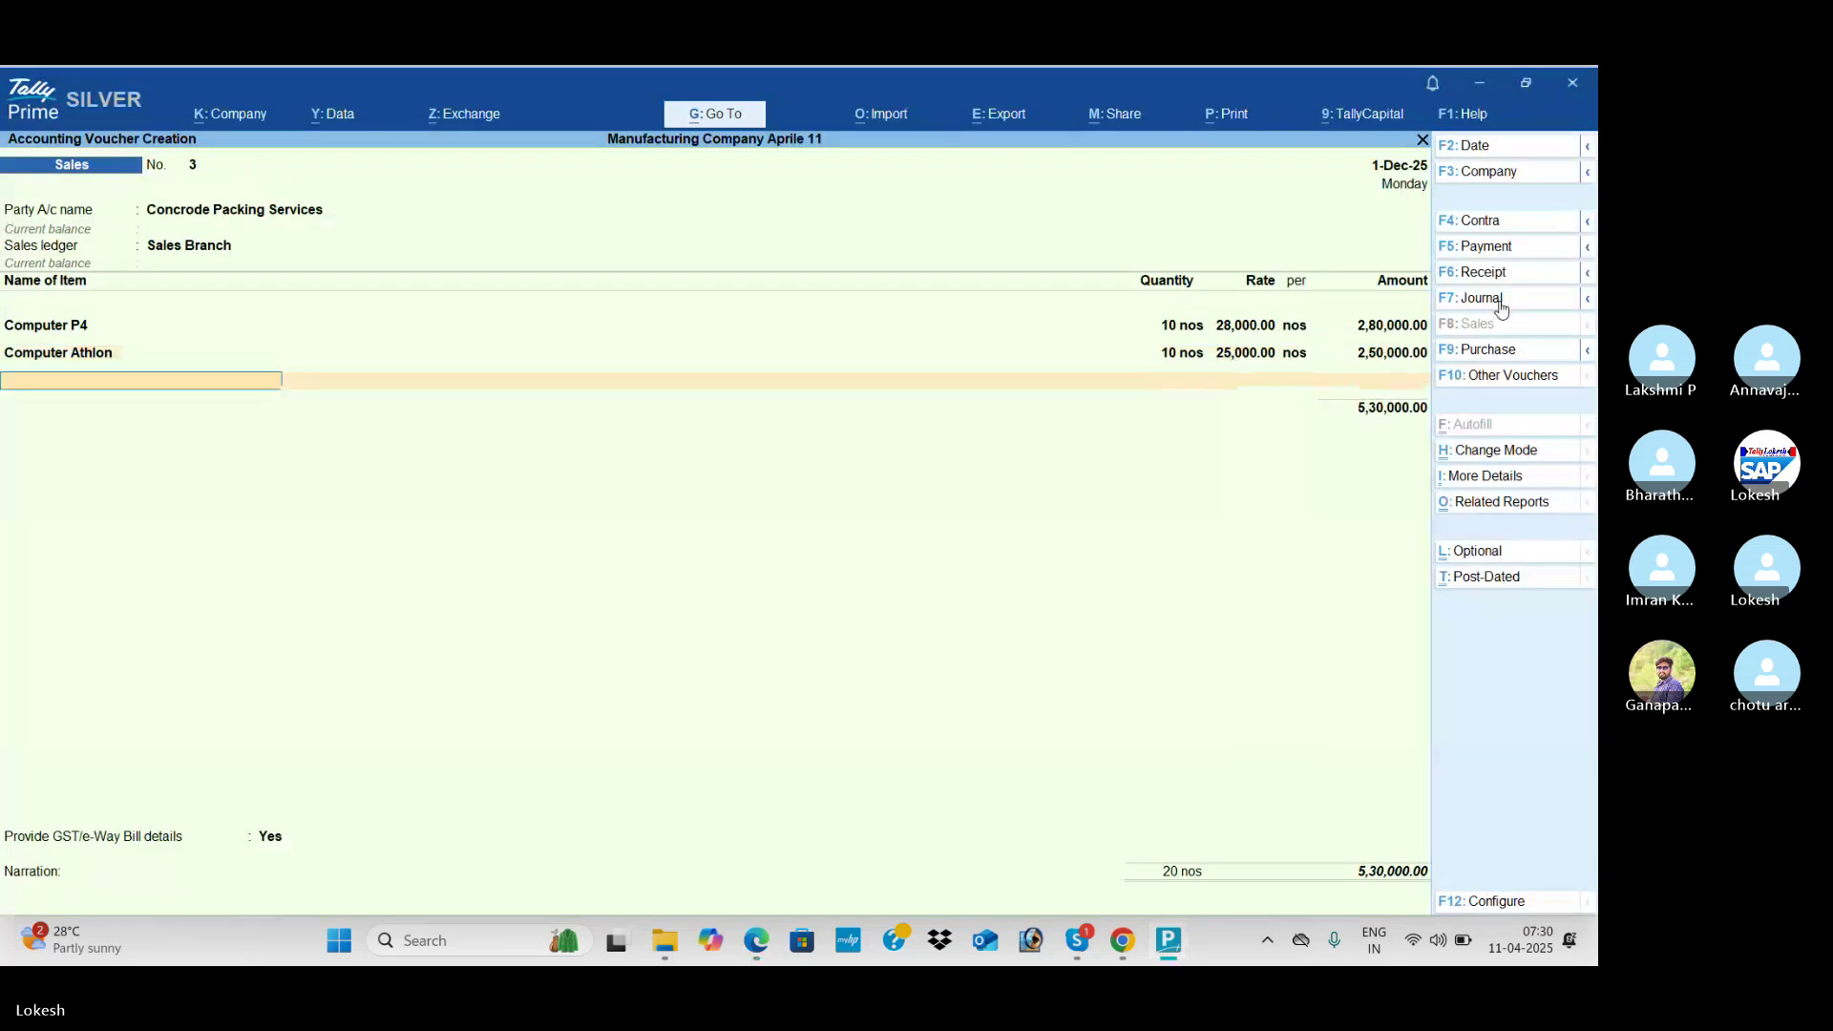
Step: Add the CGST and SGST ledgers to the Concorde Packing Services branch sale
type("CG")
key("Return")
key("Return")
type("SG")
key("Return")
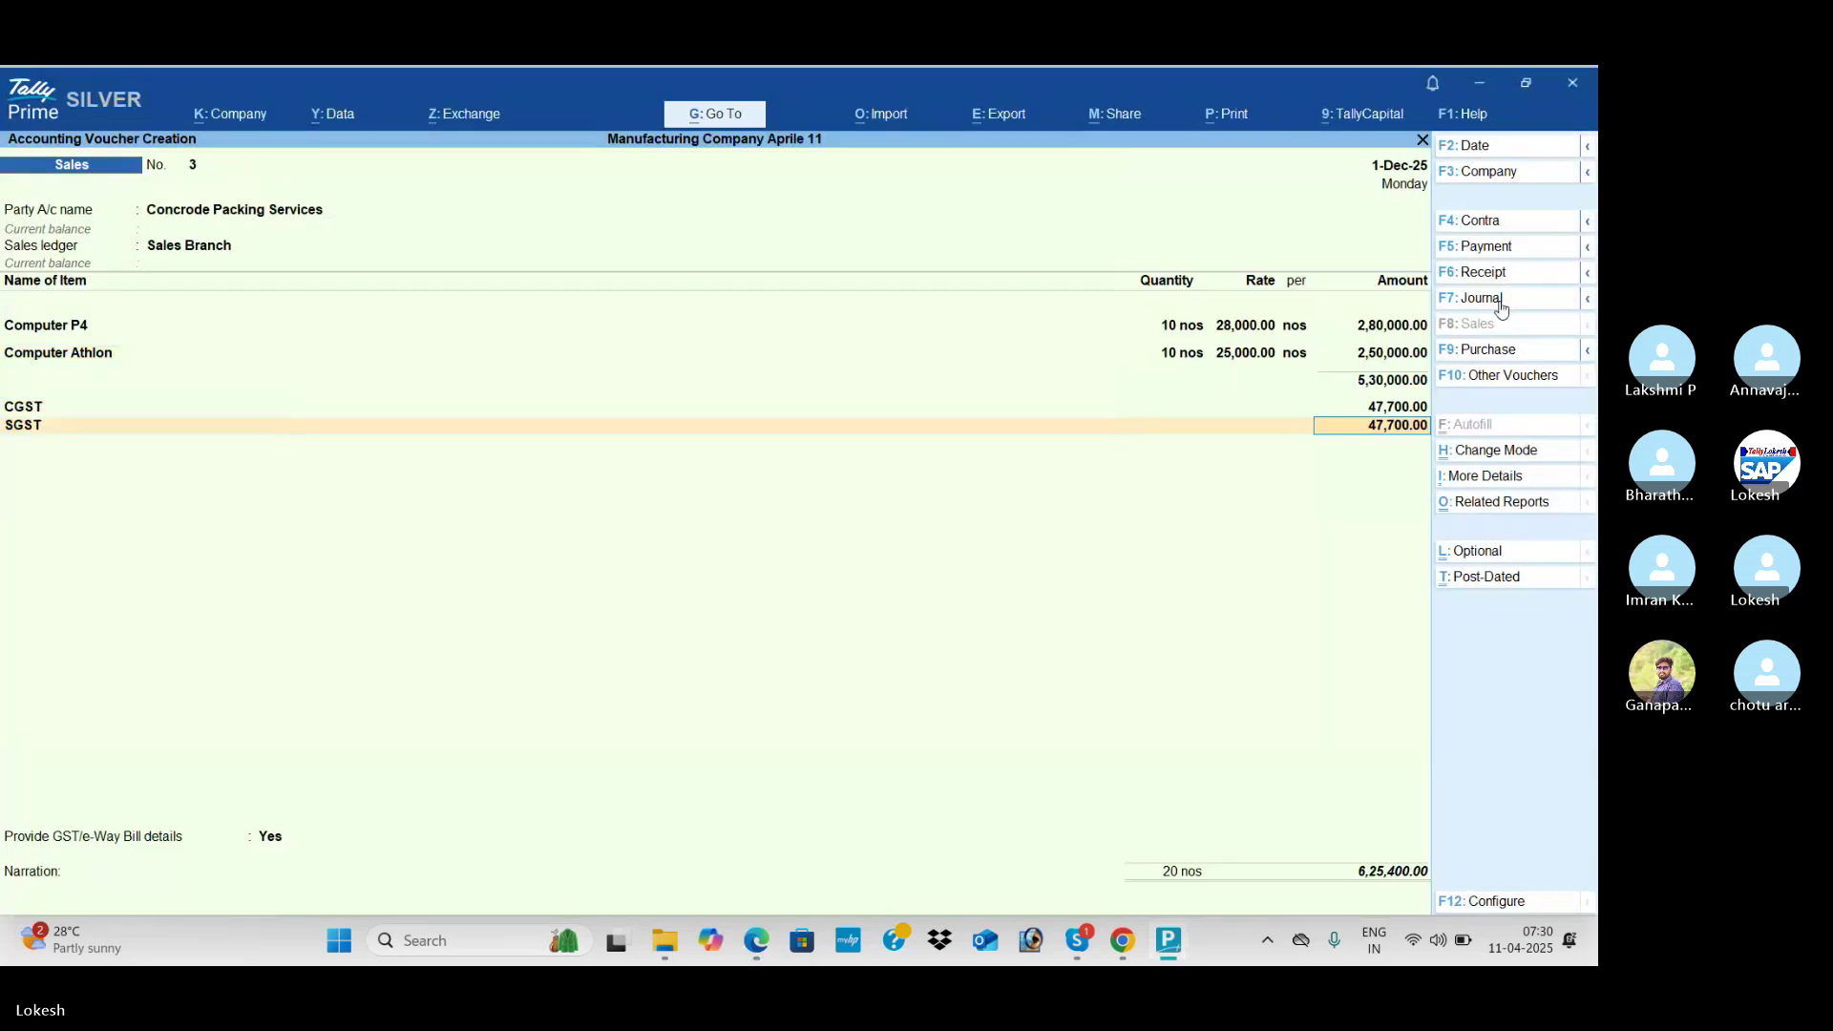
key("Return")
key("Return")
Step: Set the GST/e-Way Bill details to No, save the Concorde sales voucher and decline sending it for e-Way Bill generation
key("Down")
key("Return")
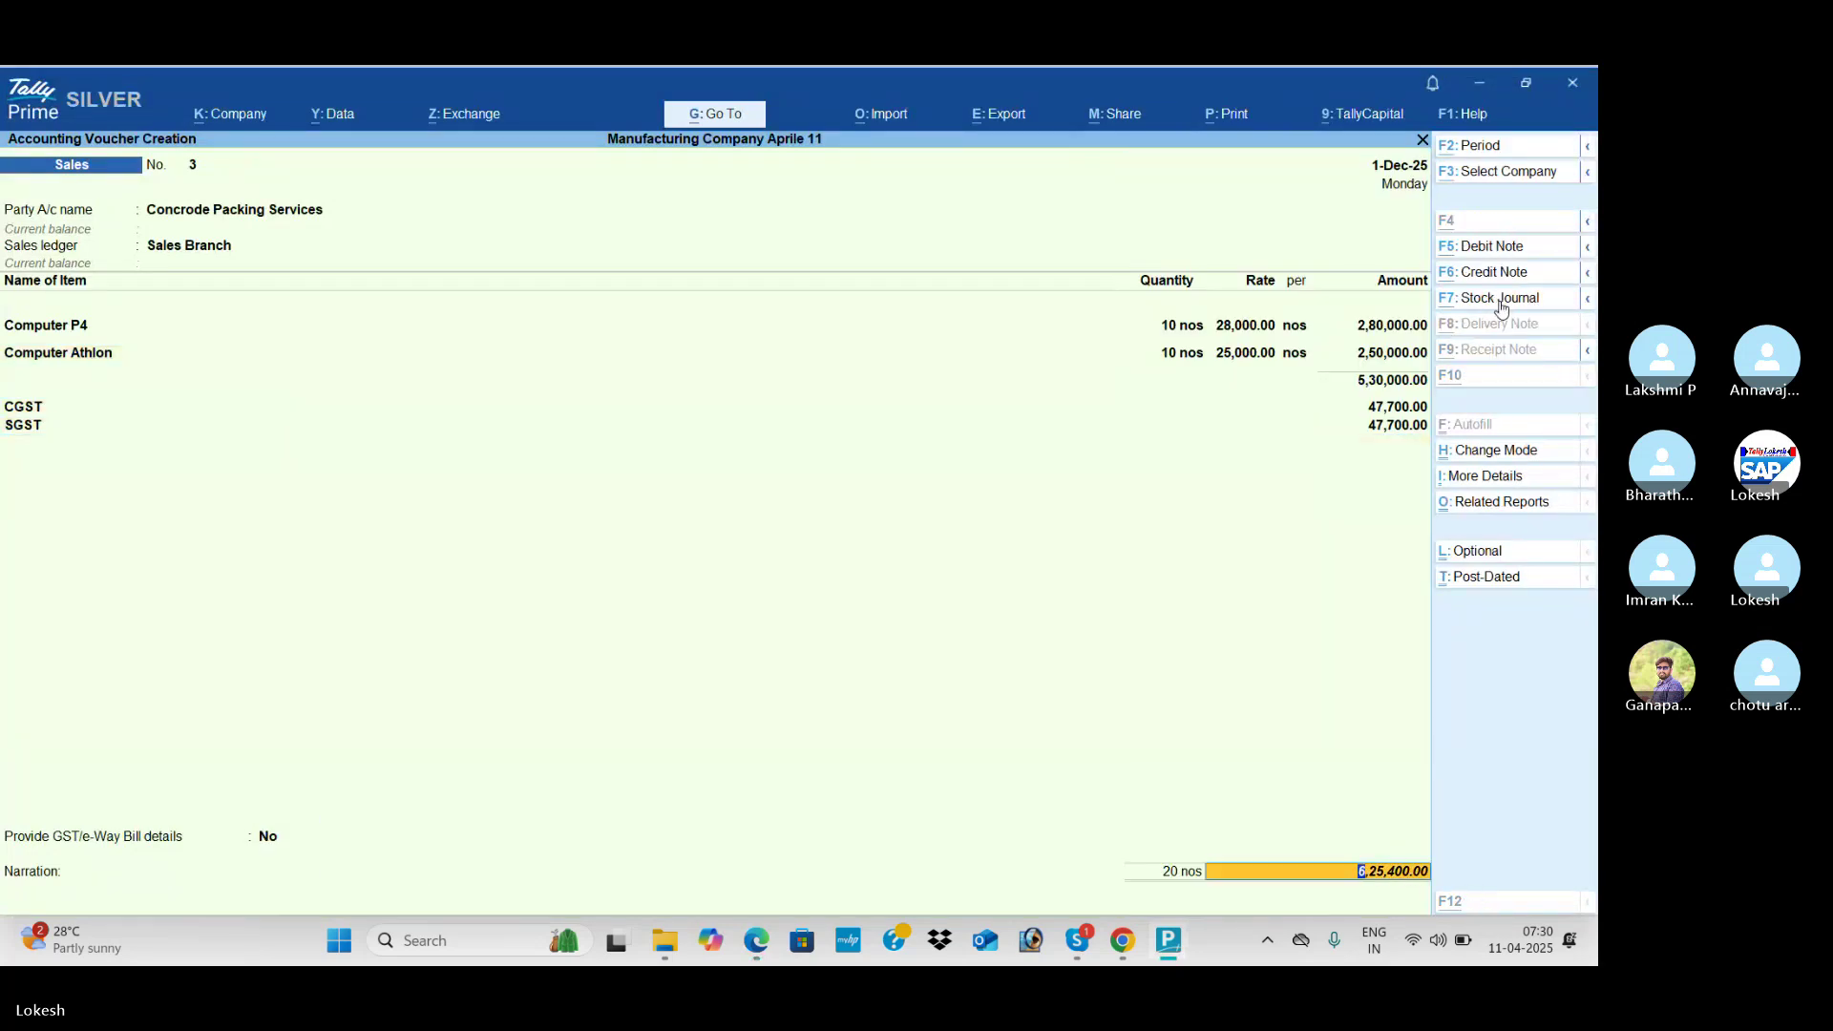
key("alt+Tab")
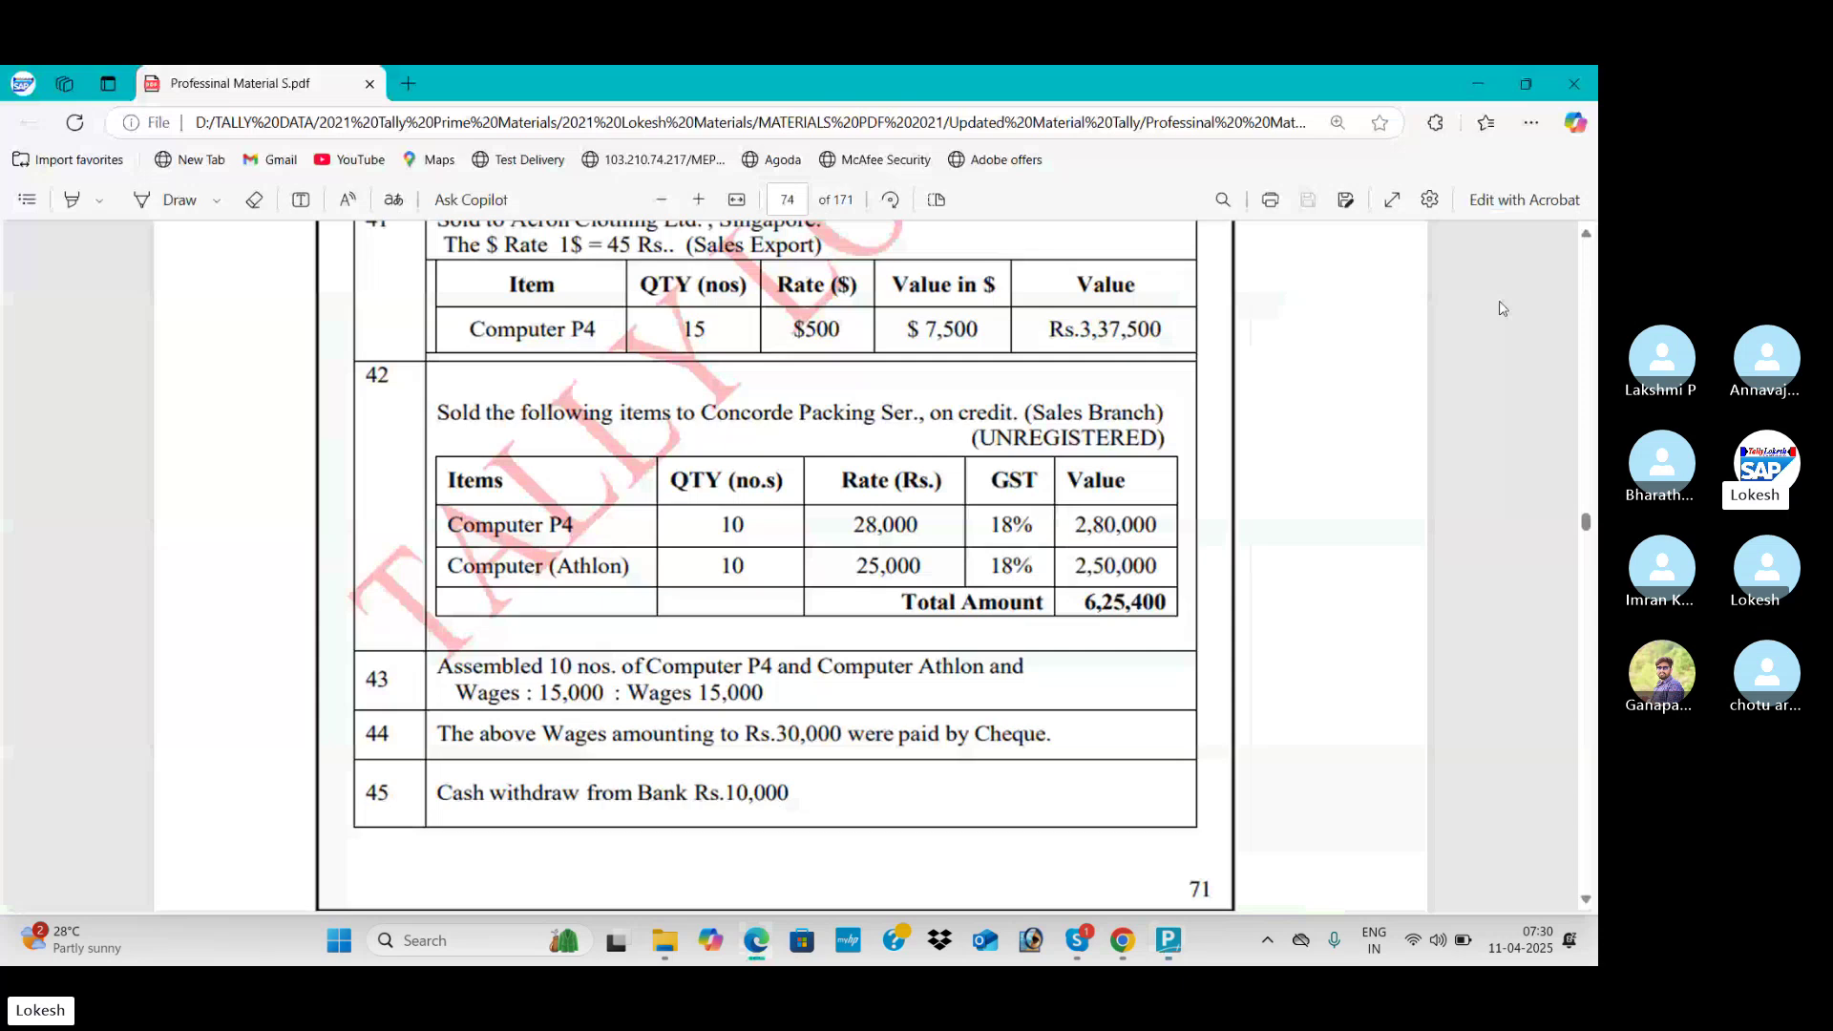
key("alt+Tab")
key("Return")
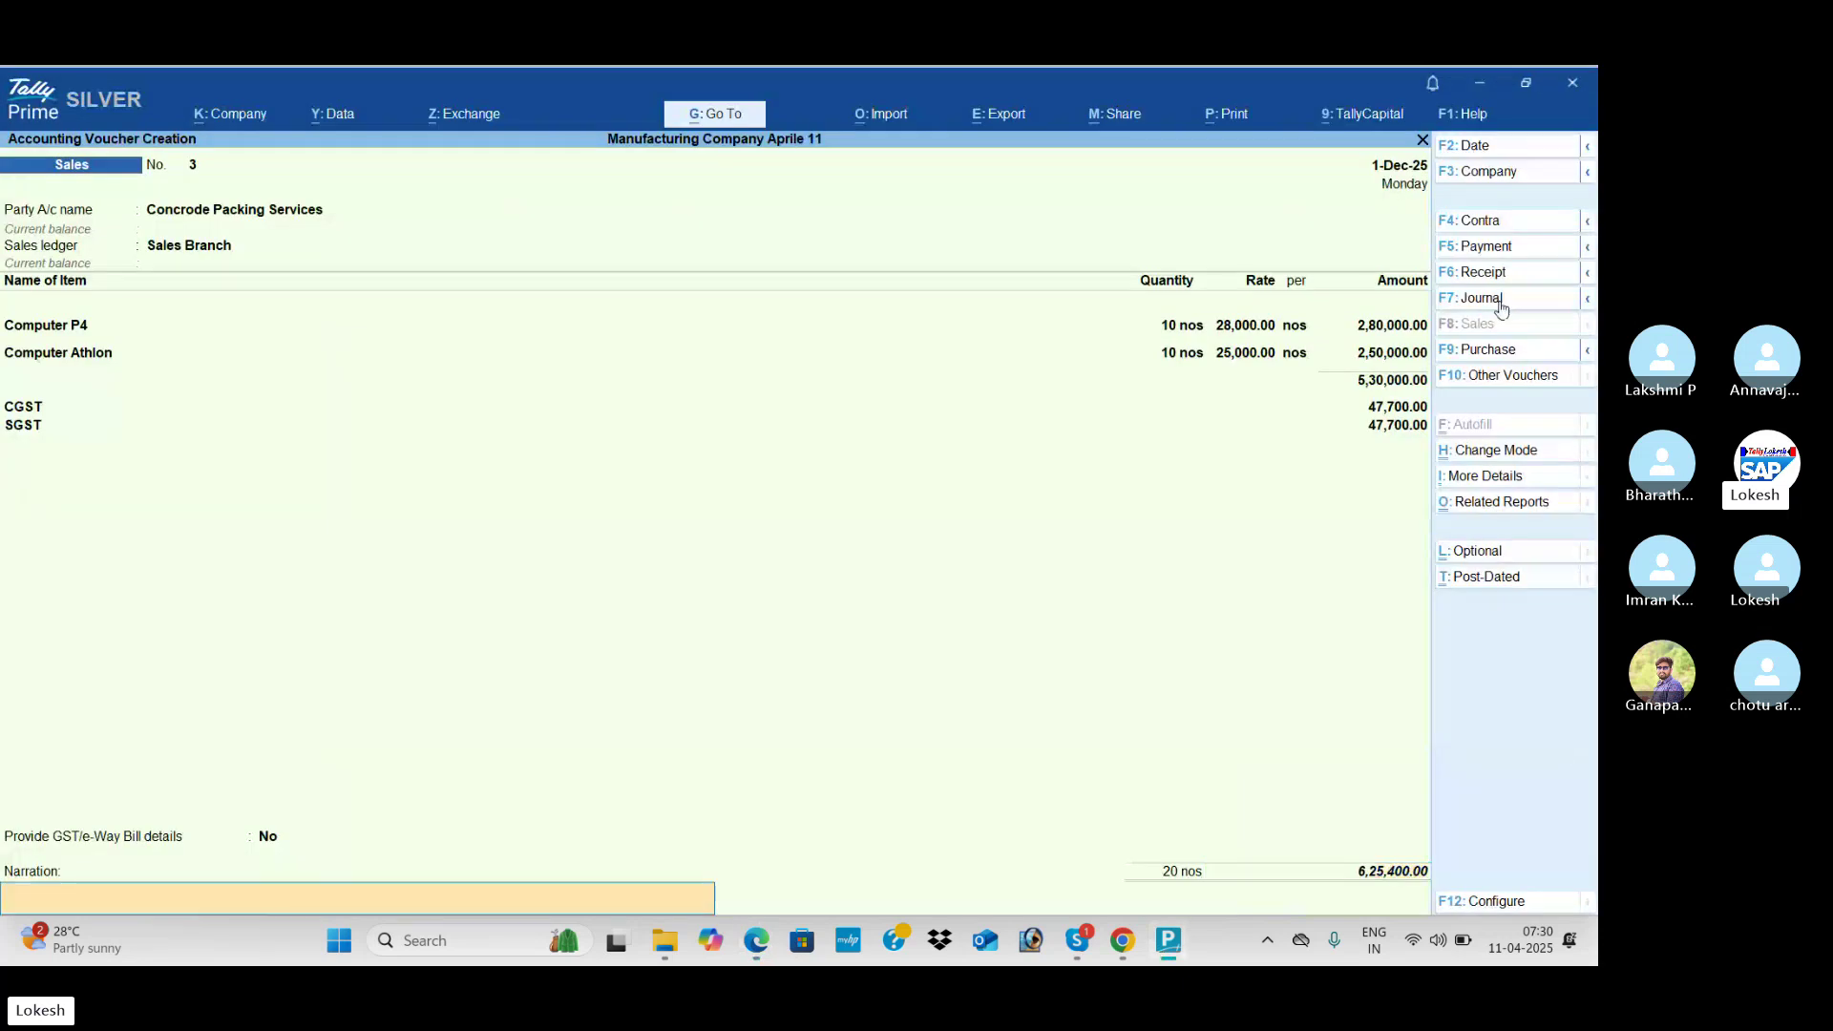
key("Return")
key("Return")
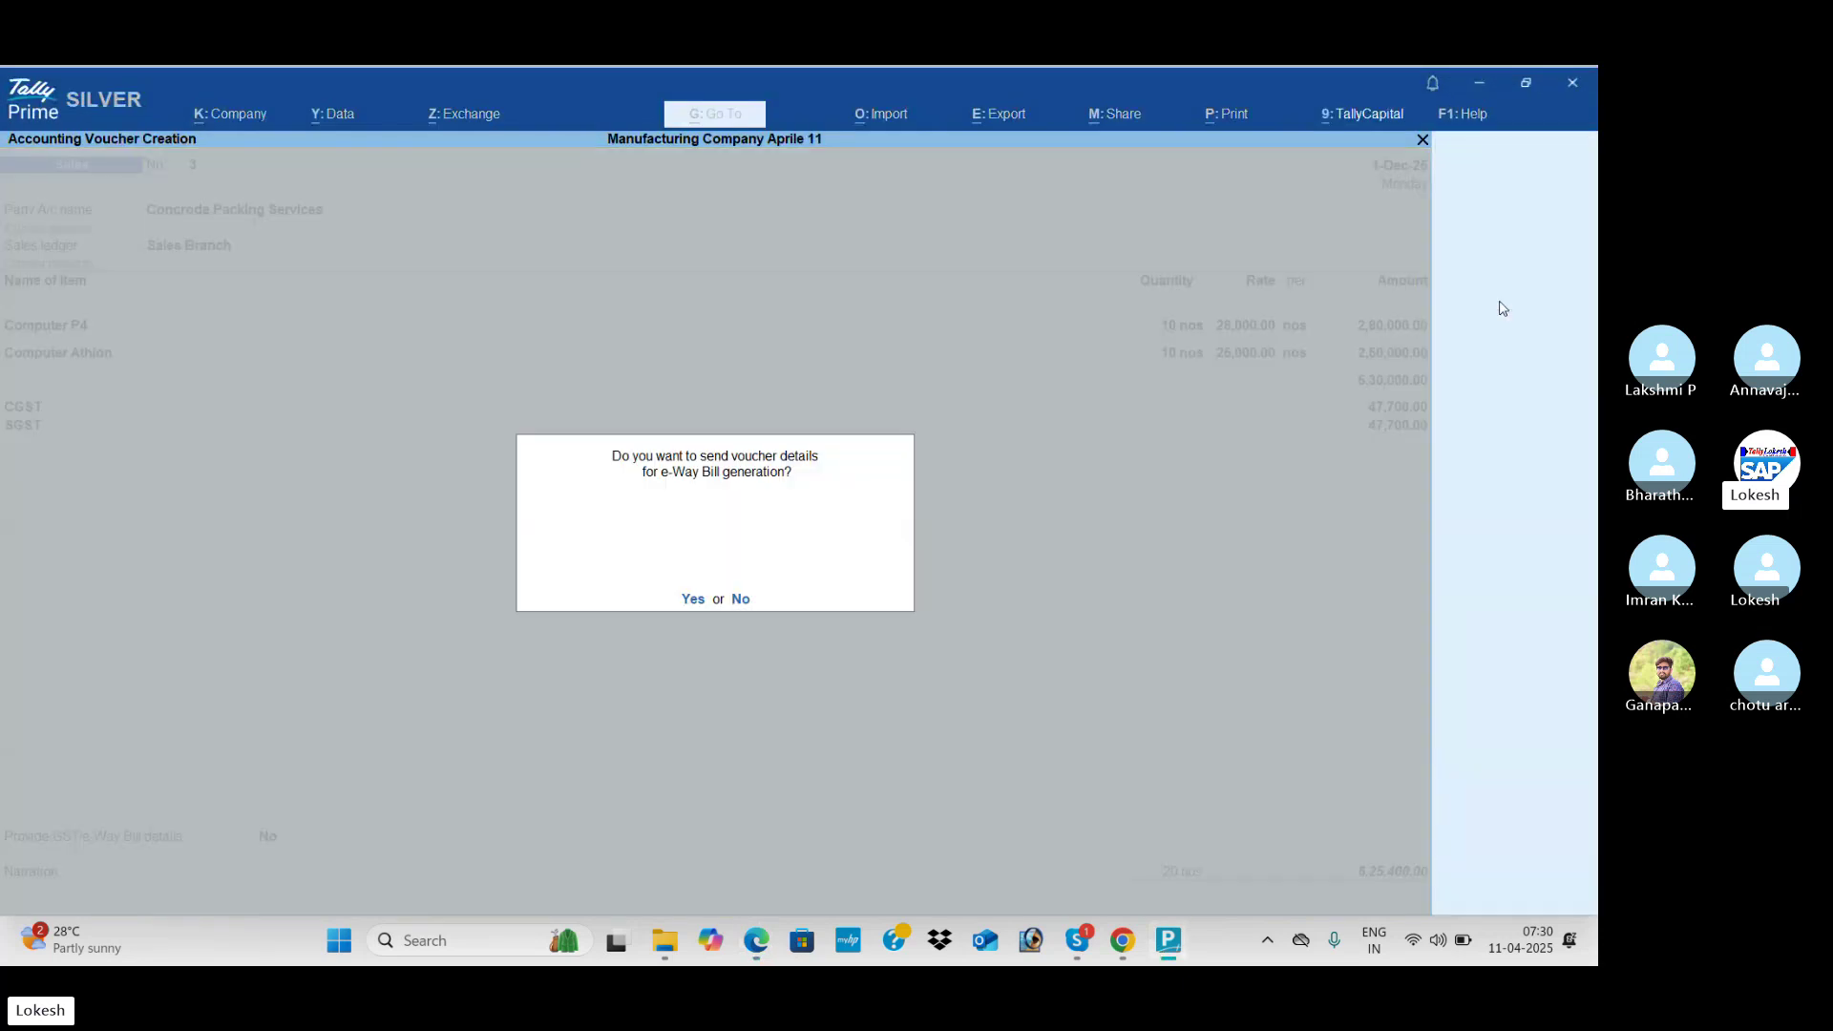
key("n")
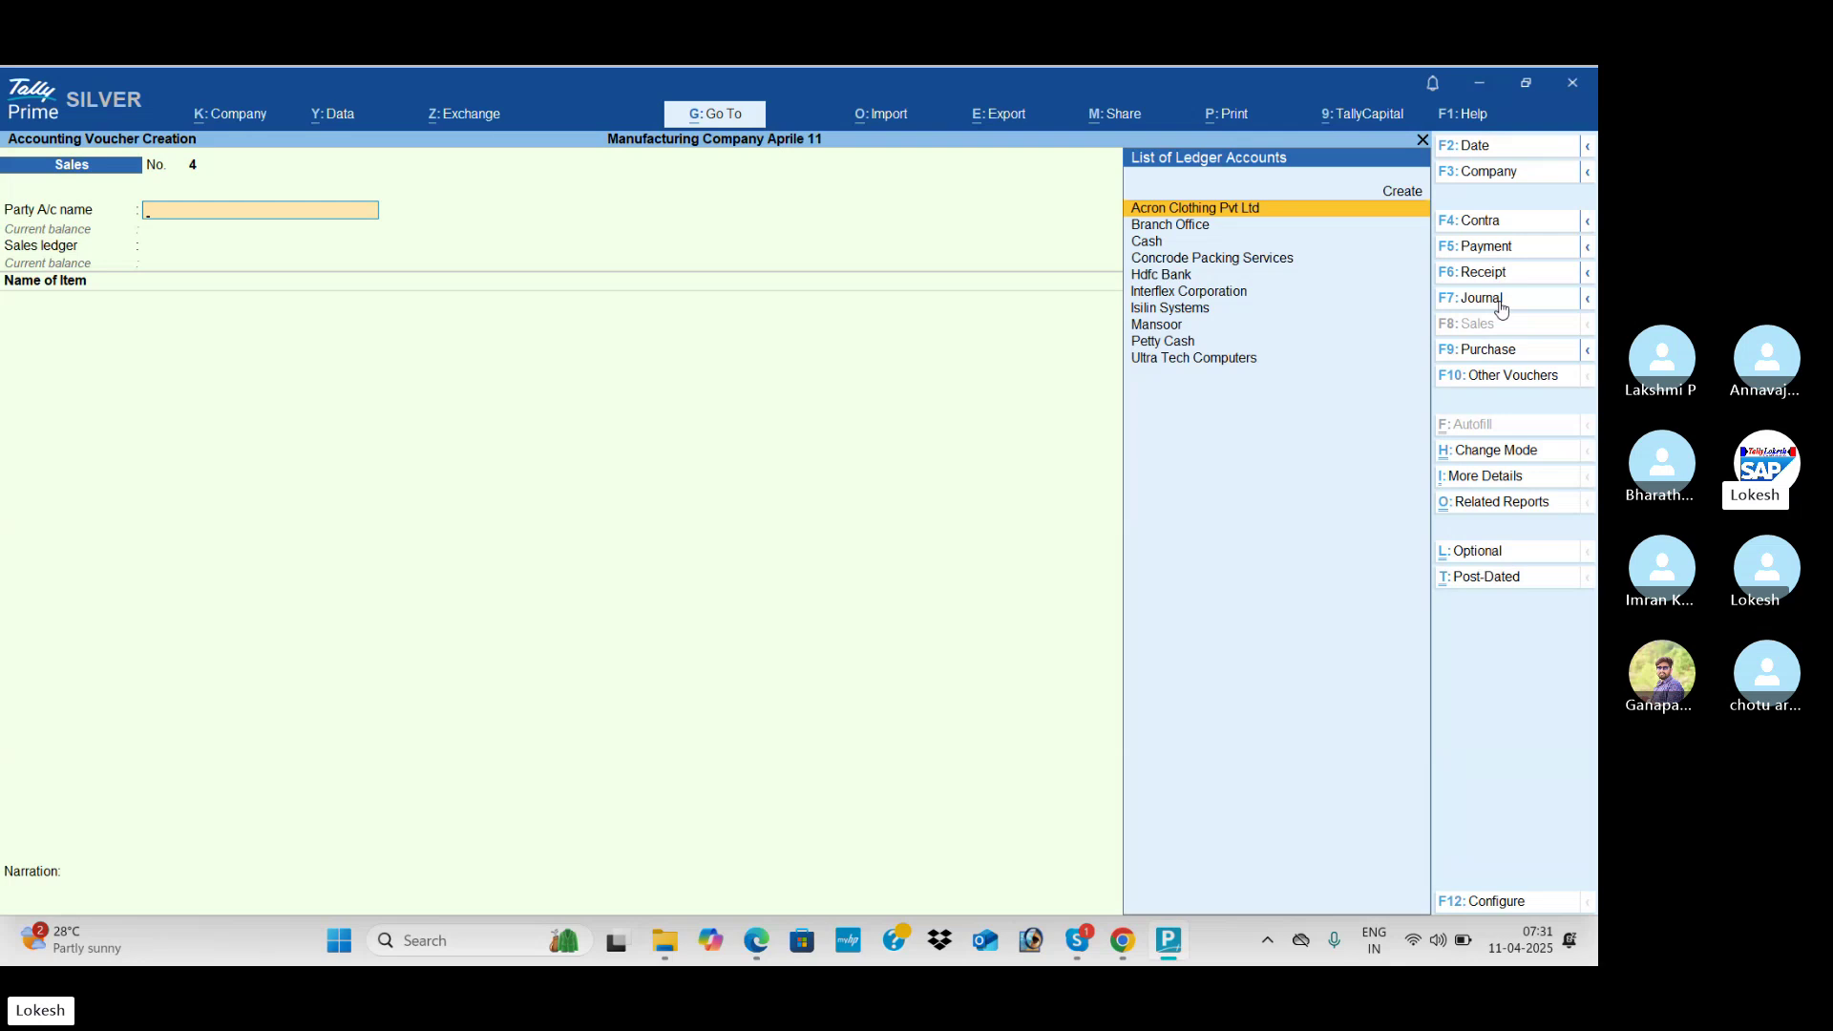
Step: Consult exercise 46 in the PDF and enable the Discount column in invoices in the company features
key("alt+Tab")
scroll(1503, 308, "down", 1)
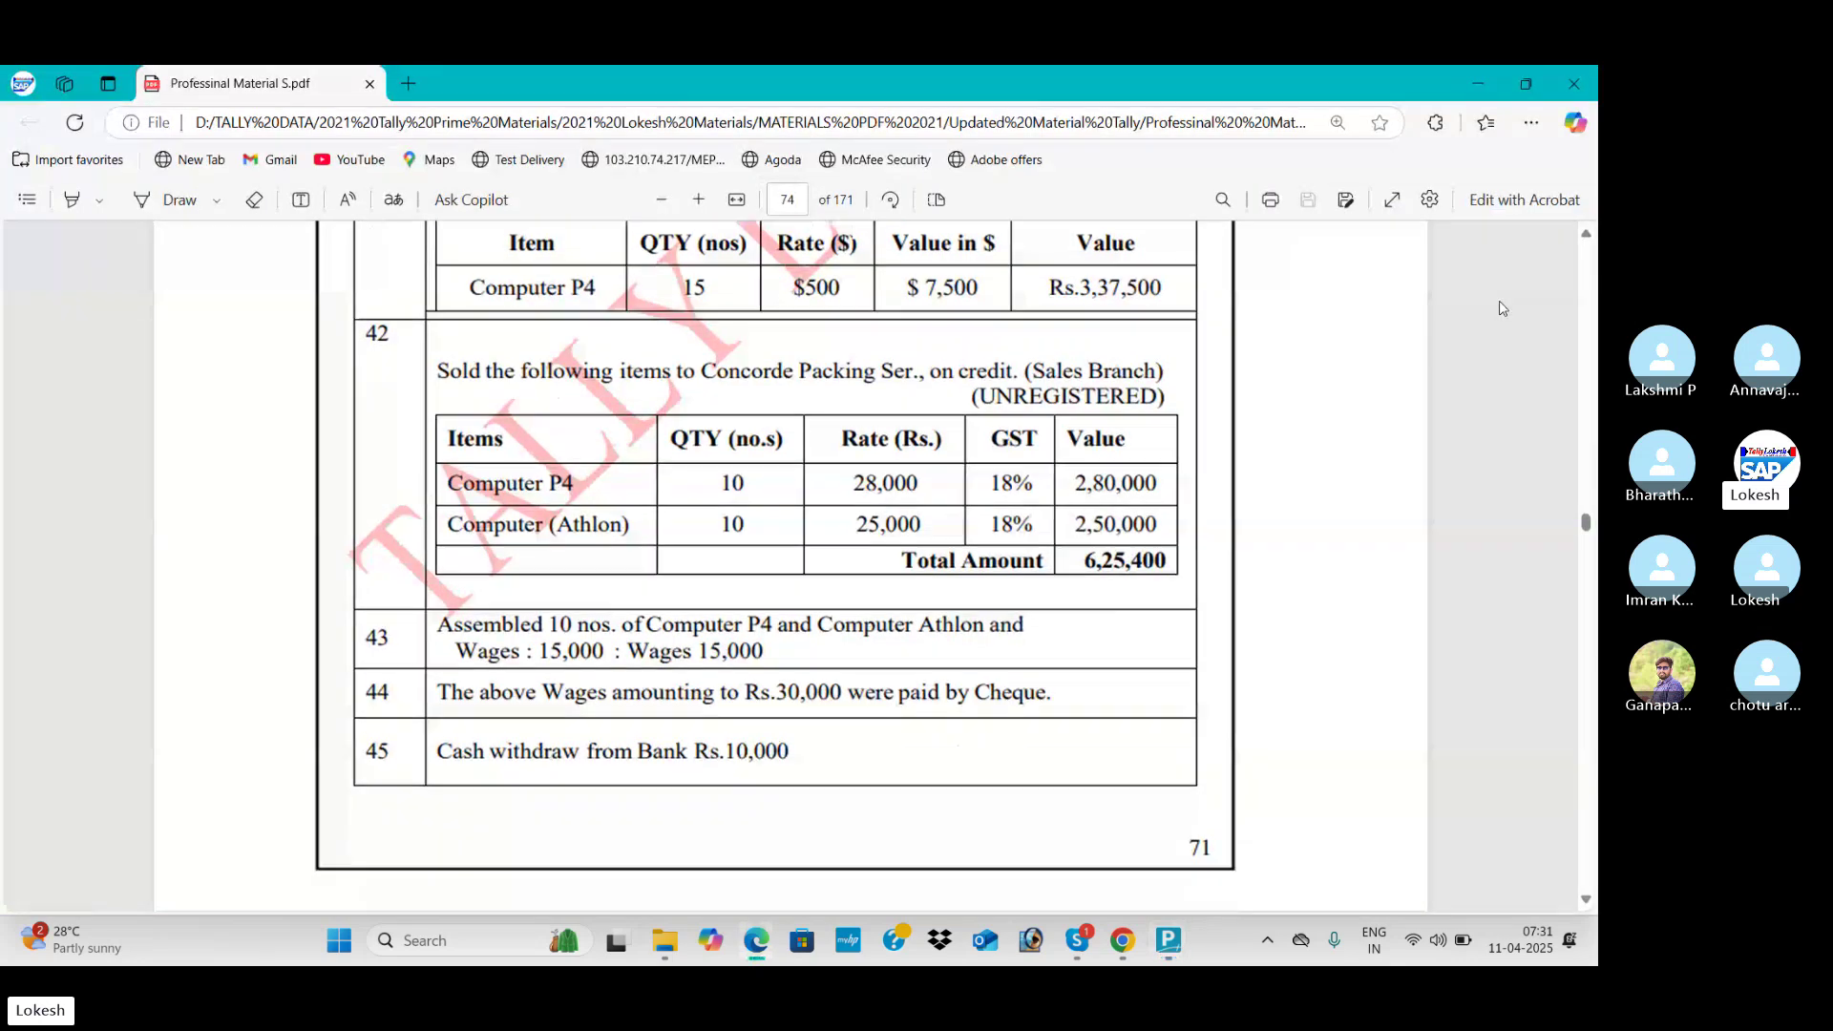
scroll(1503, 308, "down", 5)
scroll(1503, 308, "down", 5)
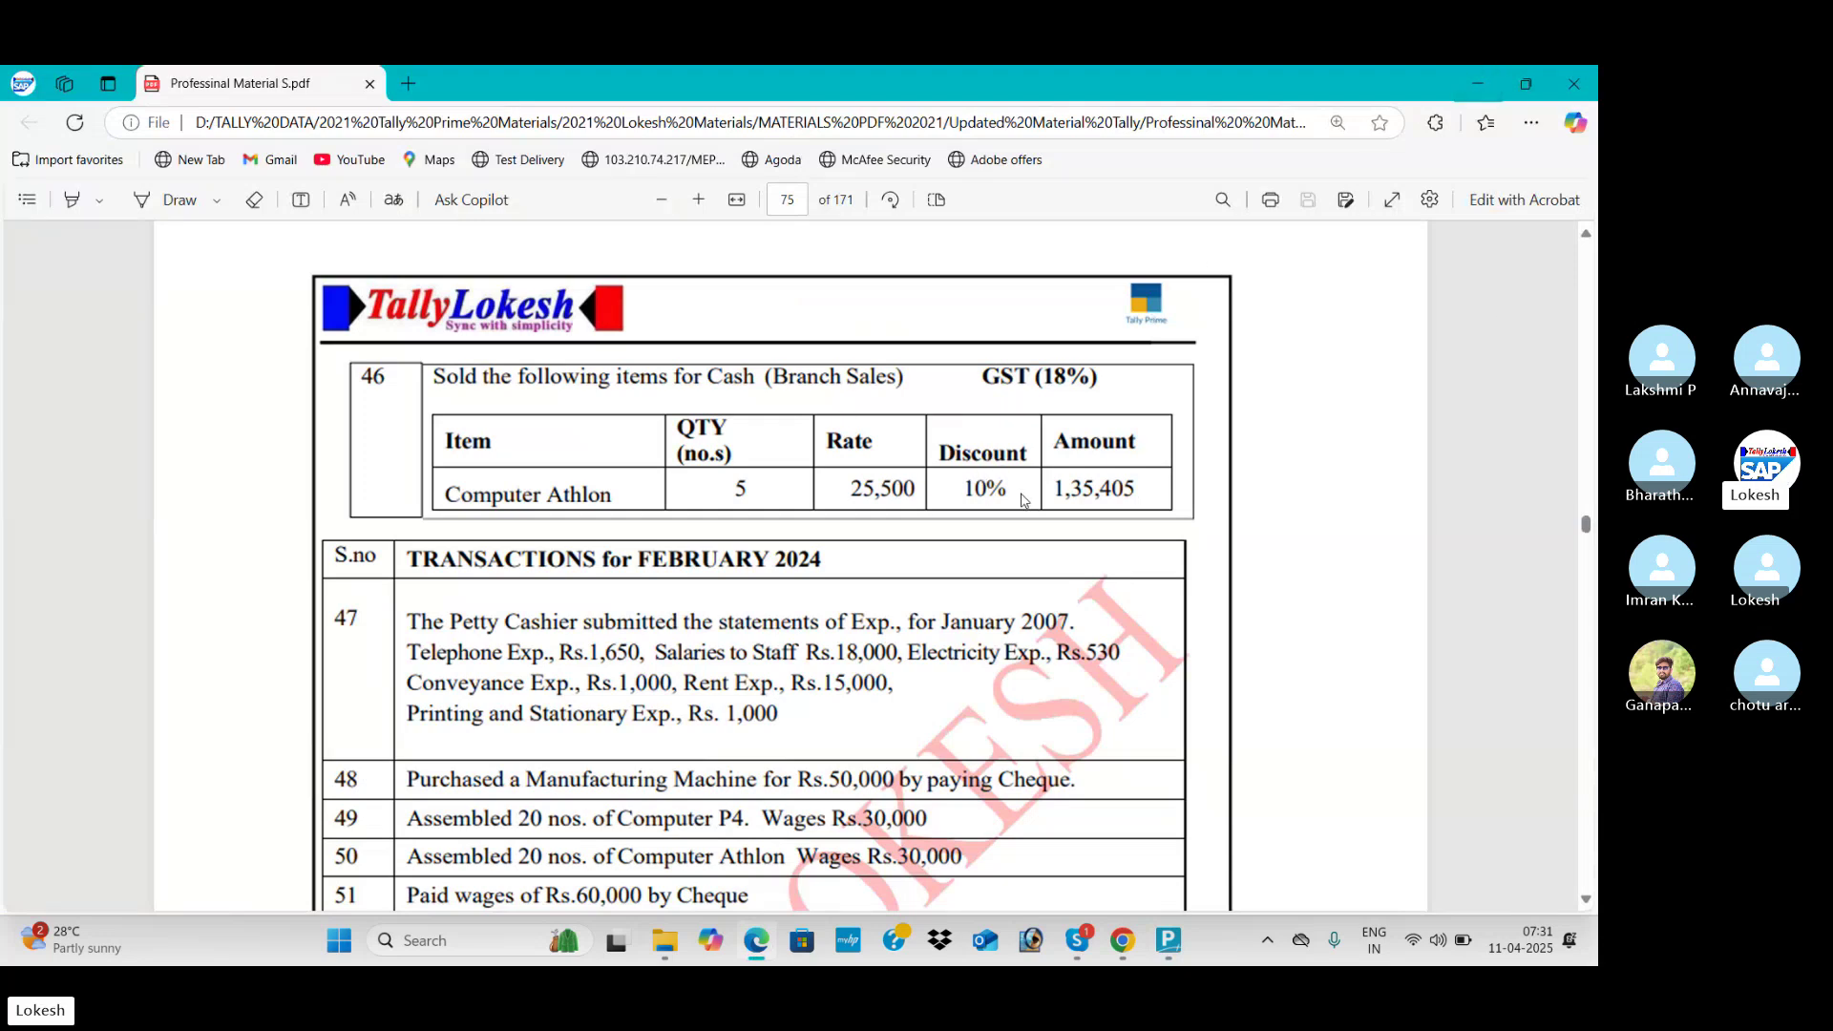
key("alt+Tab")
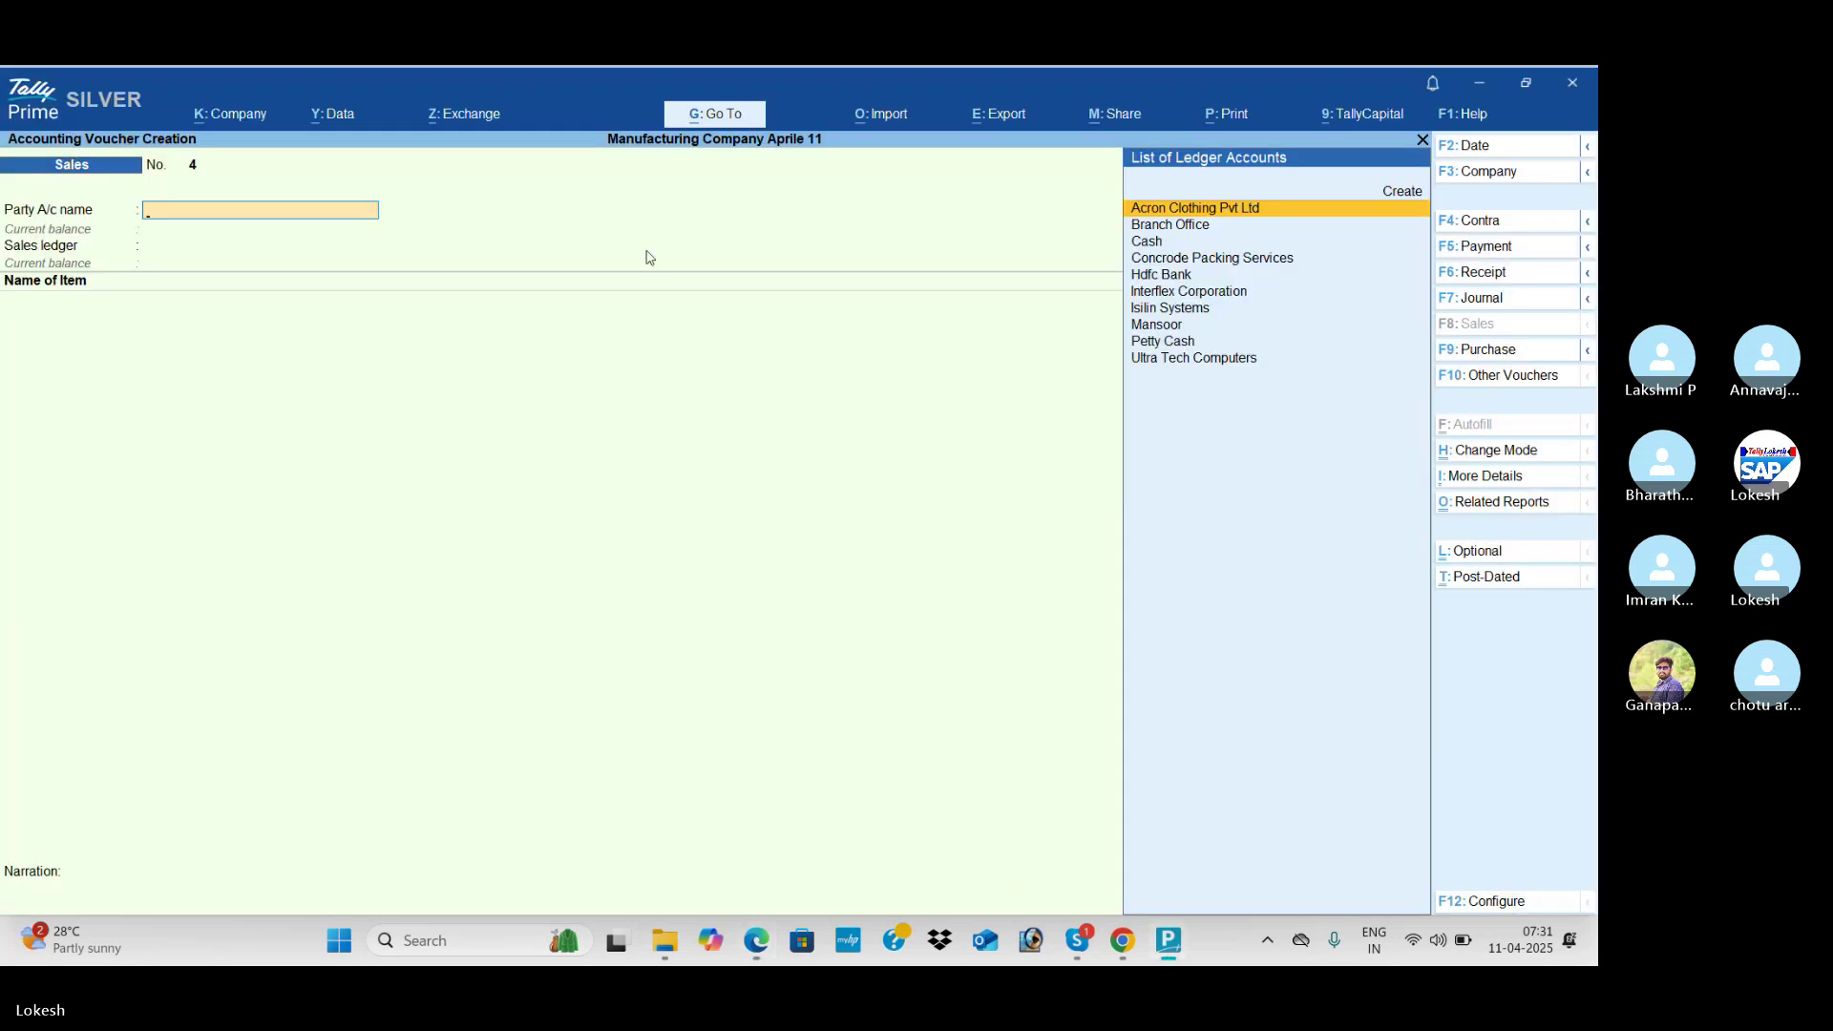
left_click(248, 117)
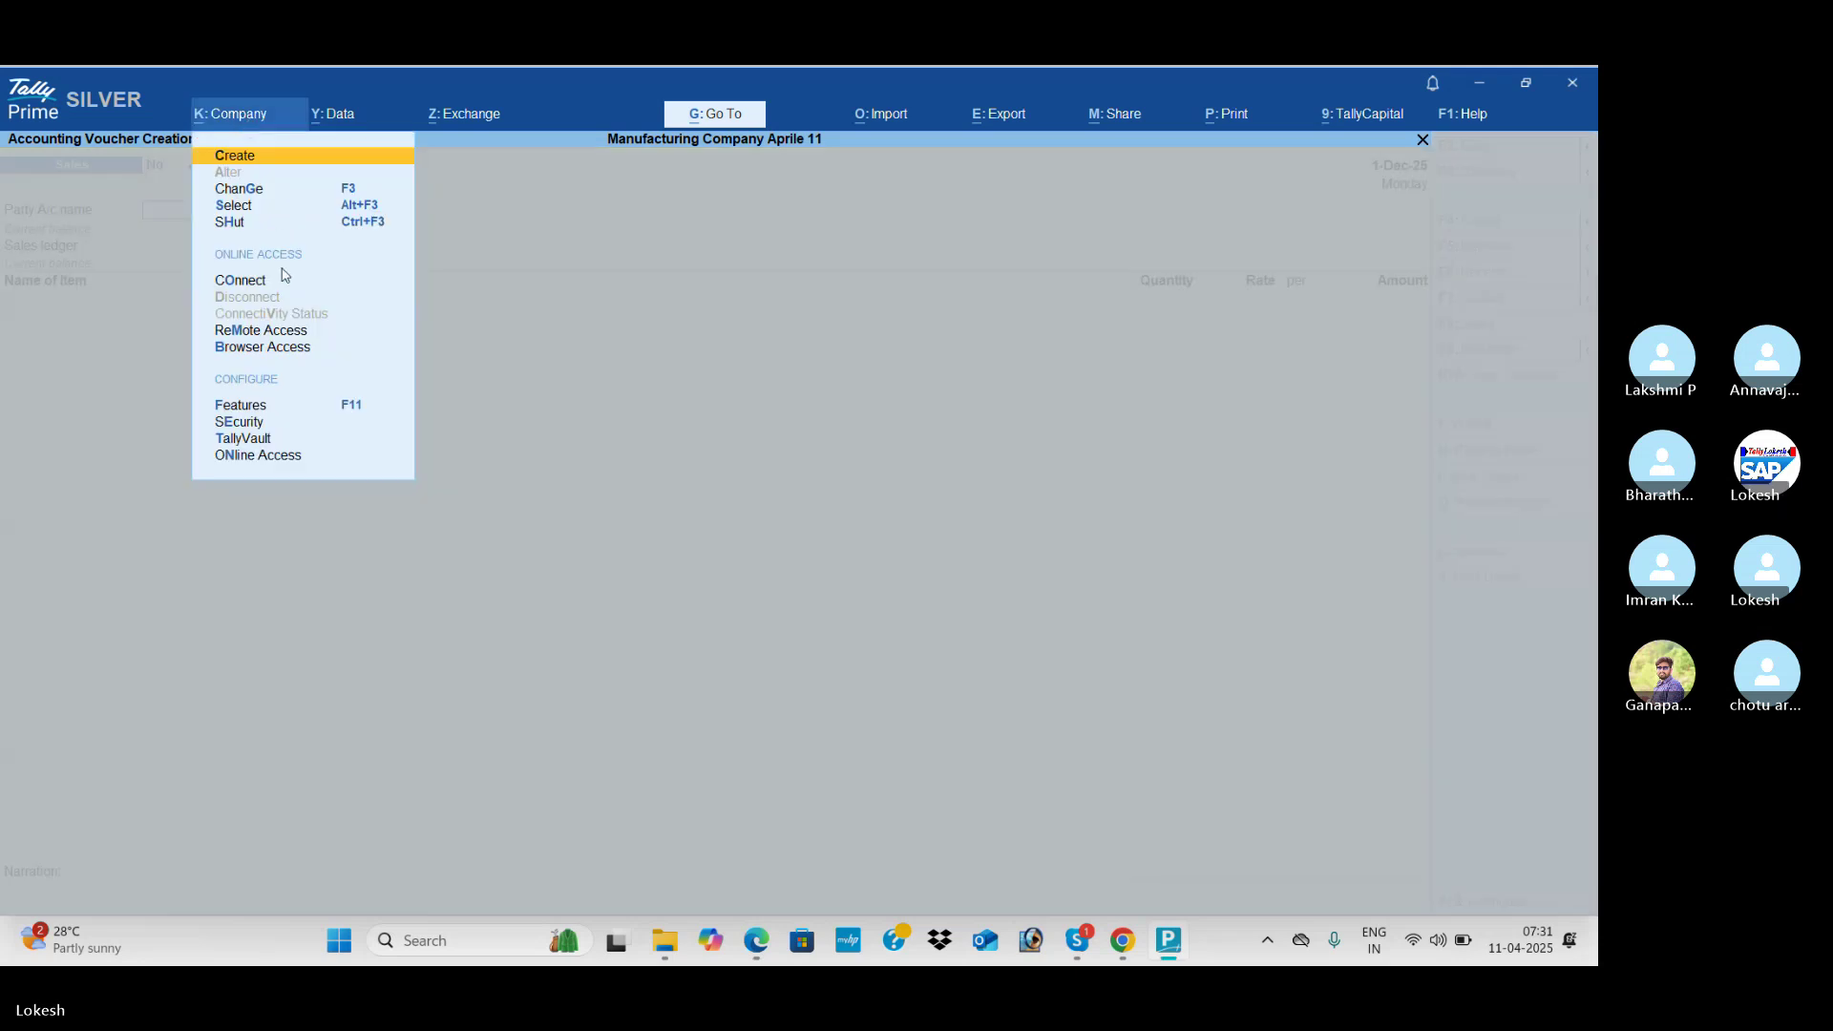
left_click(349, 406)
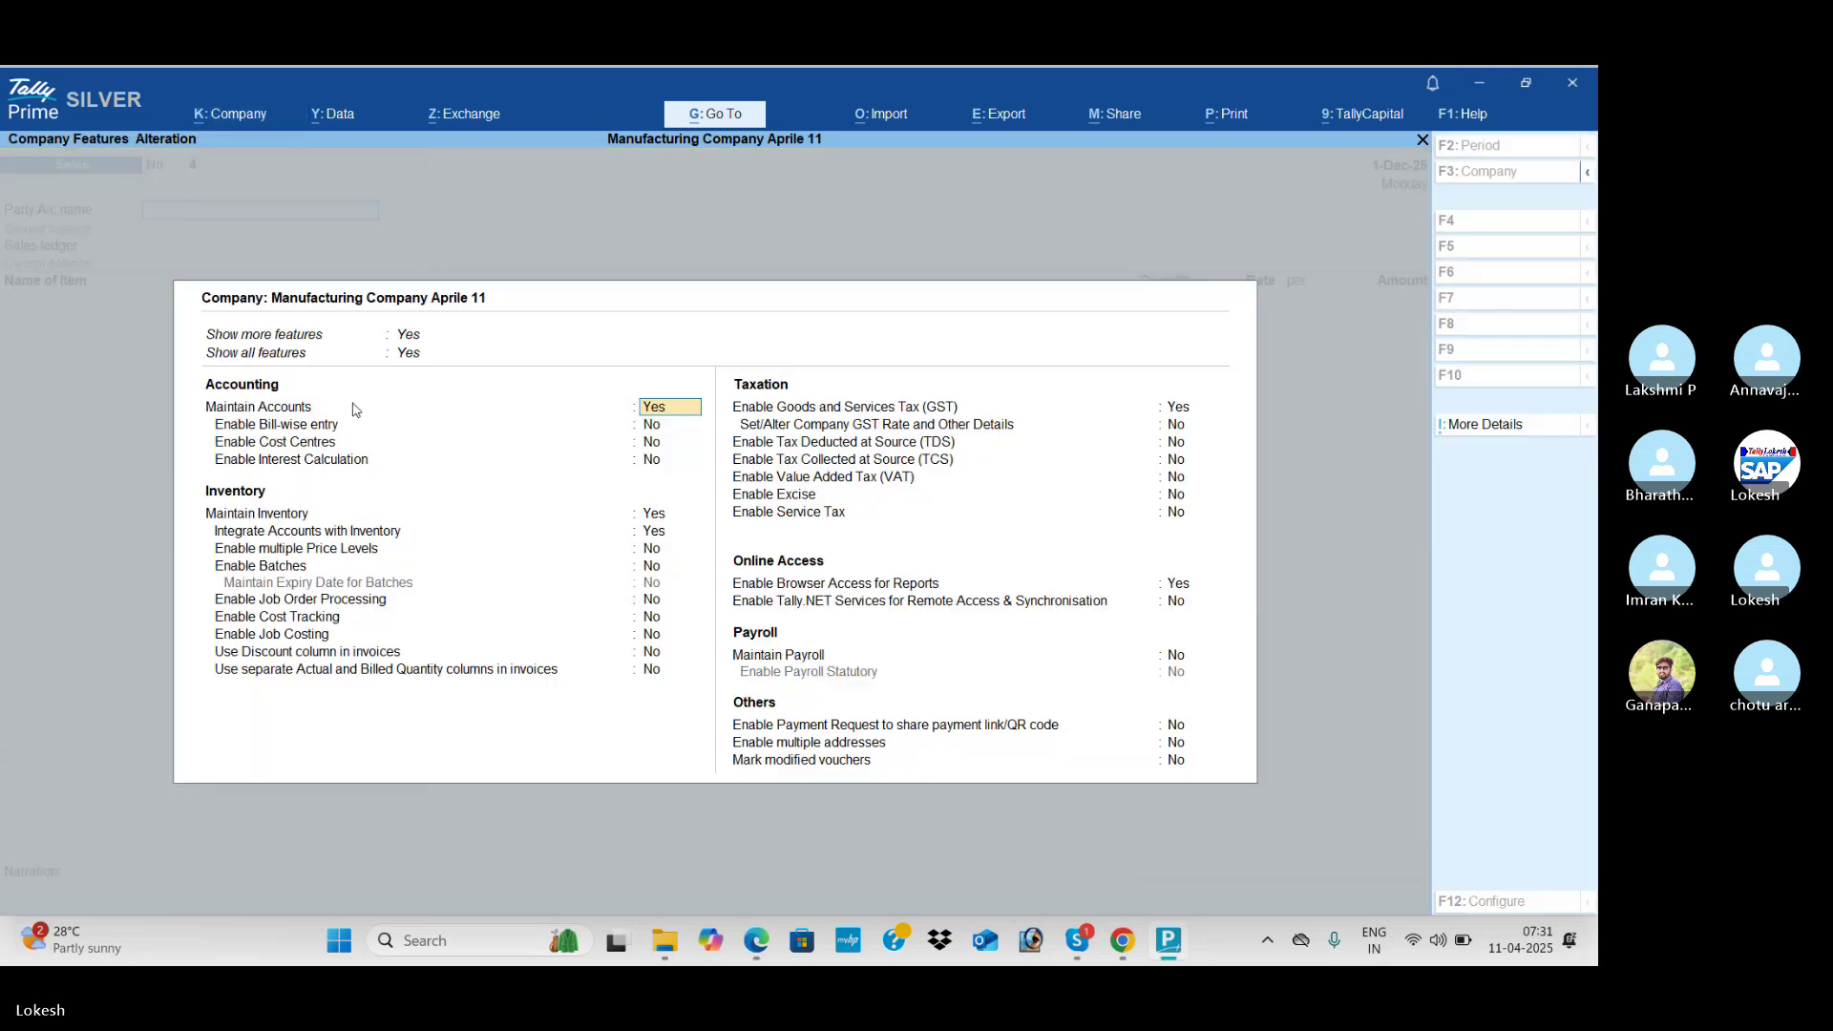
left_click(655, 653)
type("y")
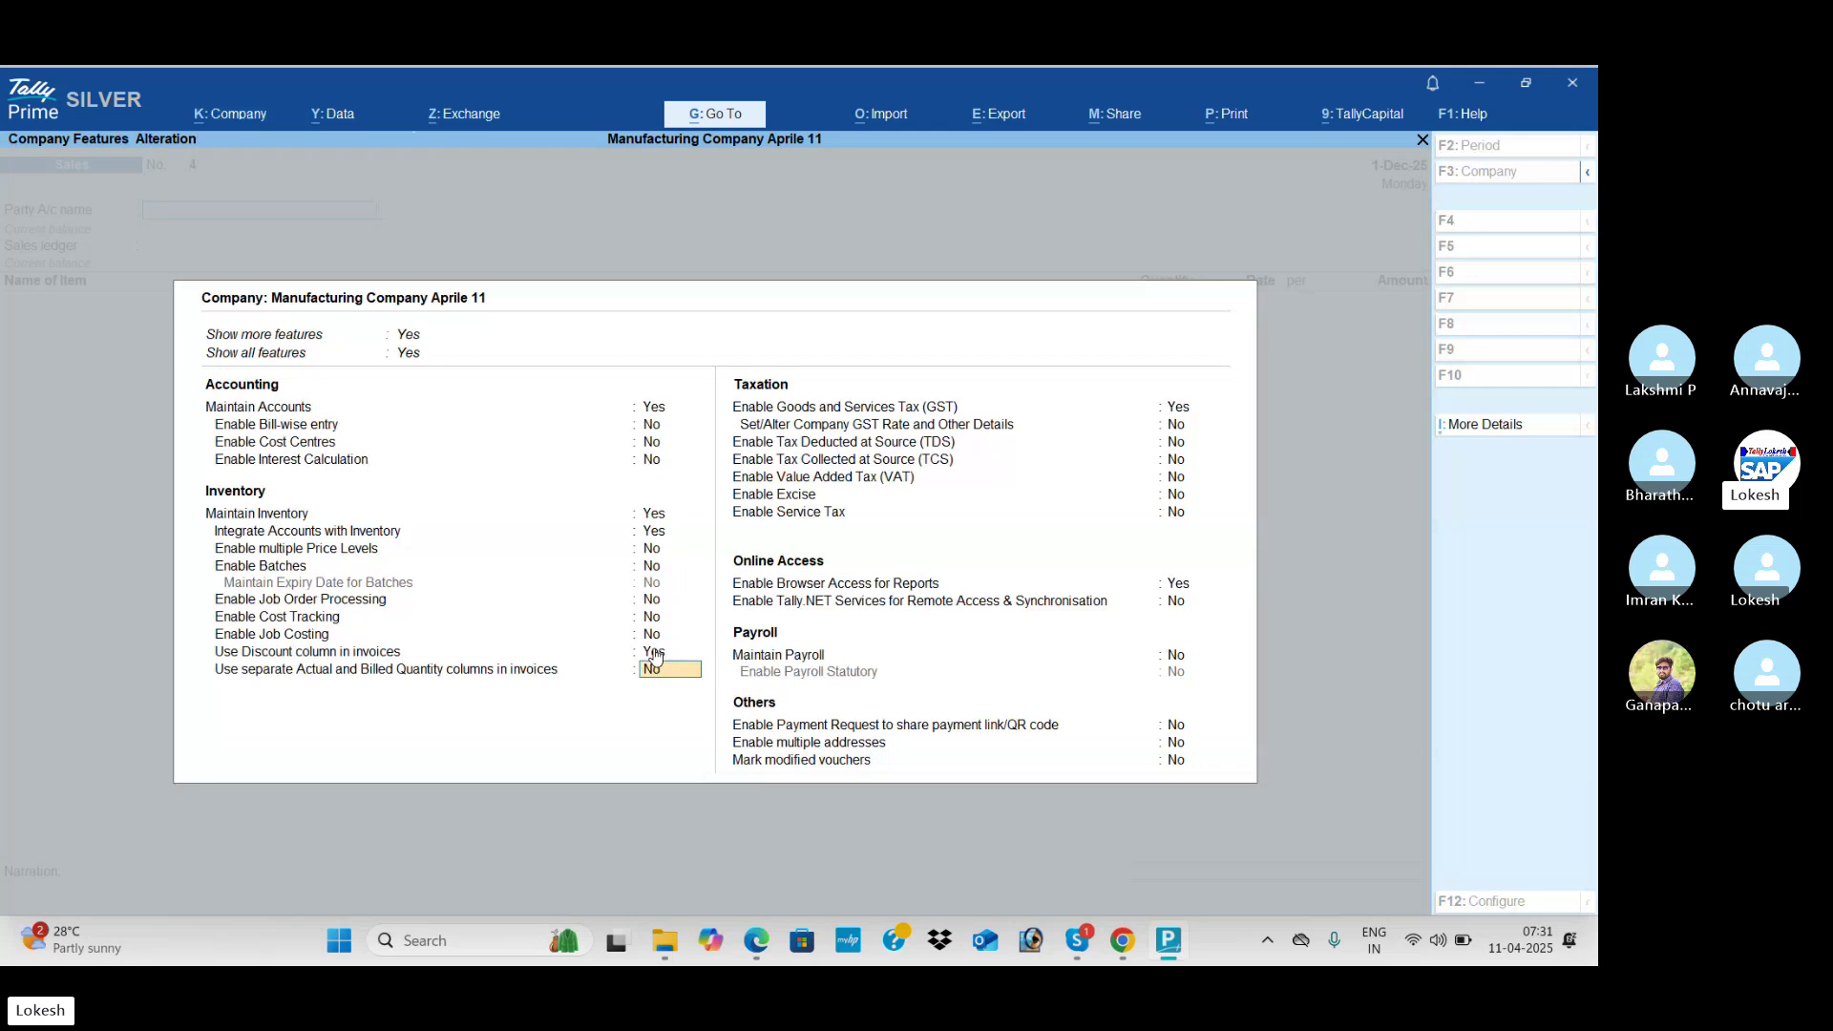
key("Return")
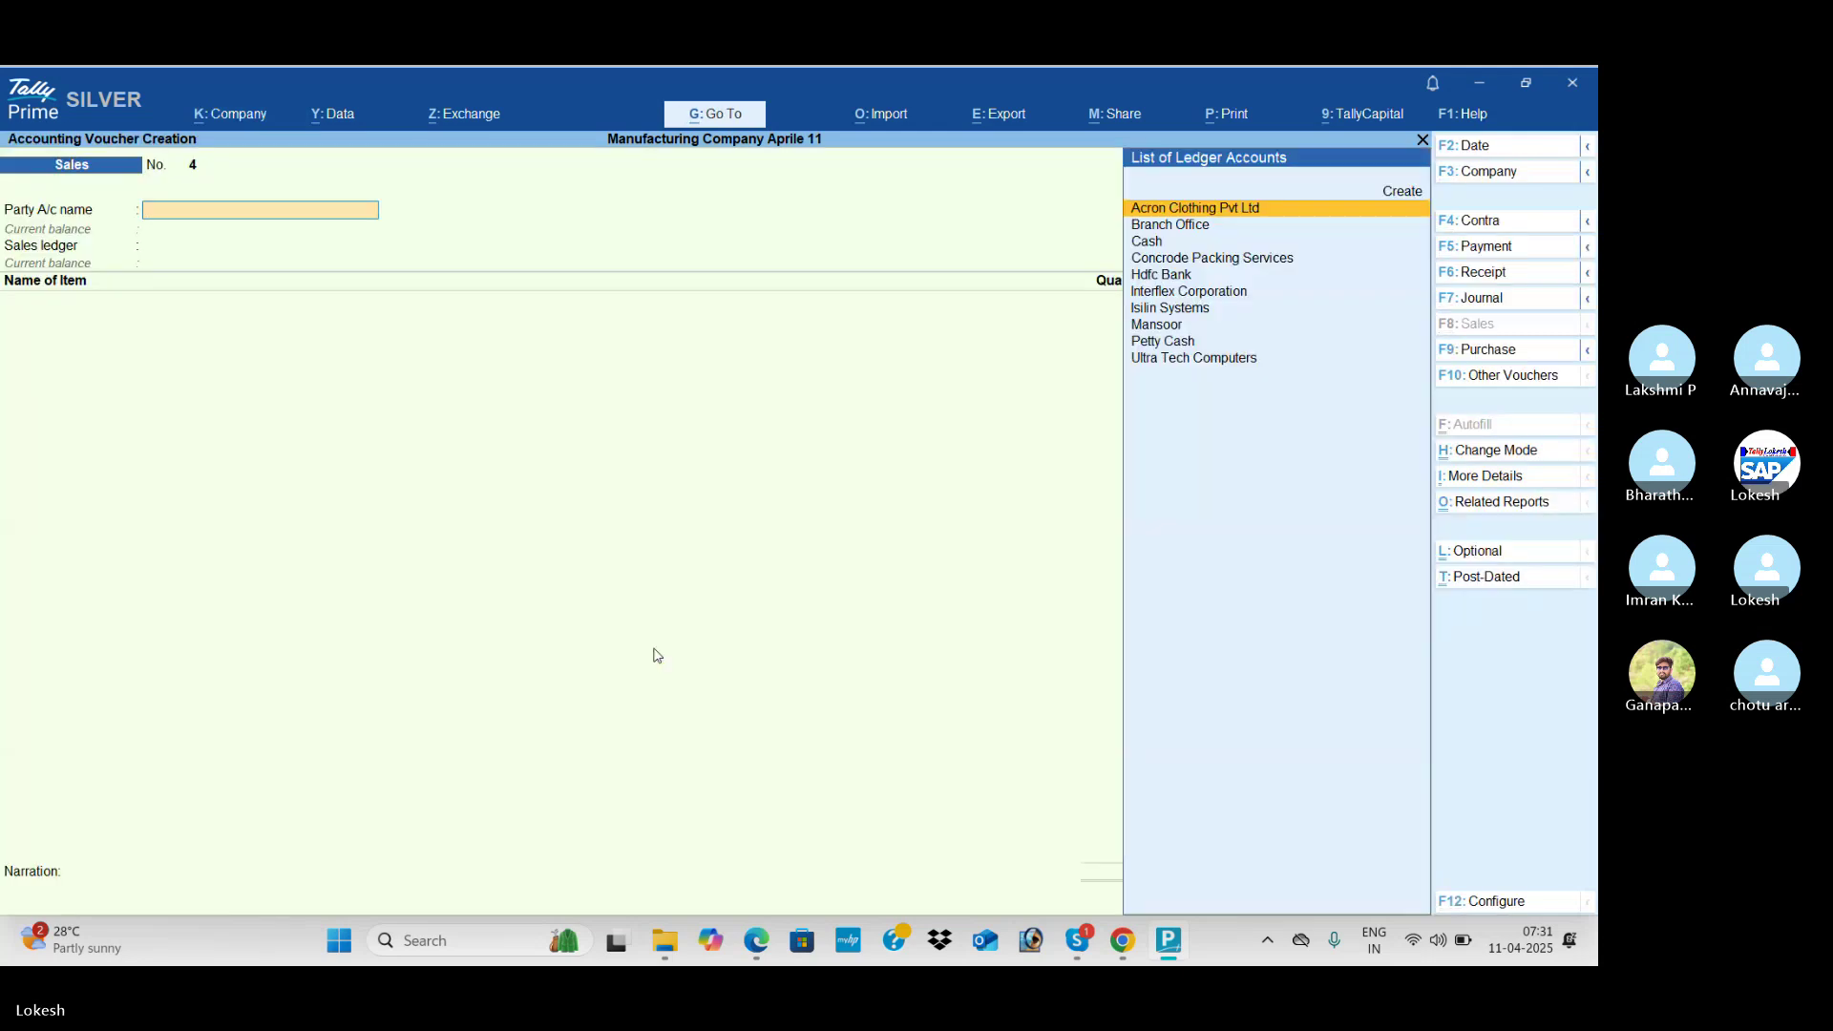
Step: Set the party account to Cash and the sales ledger to Sales Branch for the exercise 46 sale
key("alt+Tab")
key("alt+Tab")
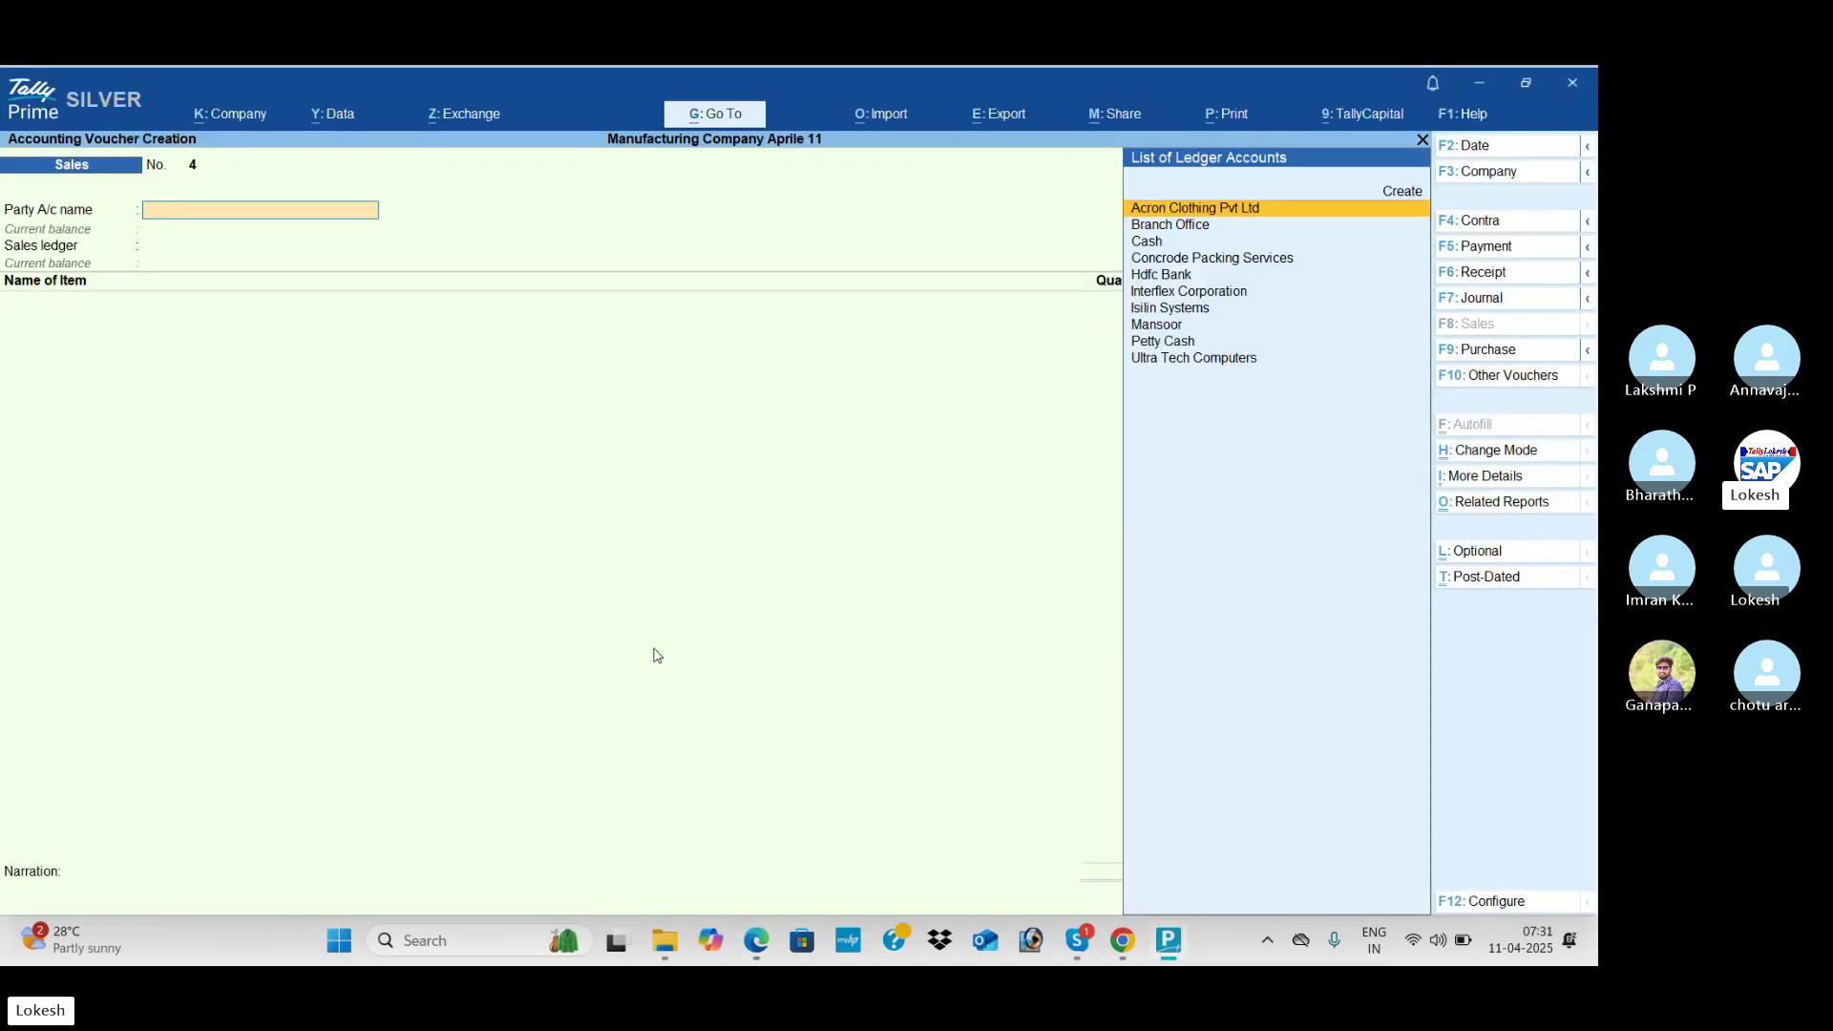
key("Down")
key("Down")
key("Return")
key("Return")
key("Return")
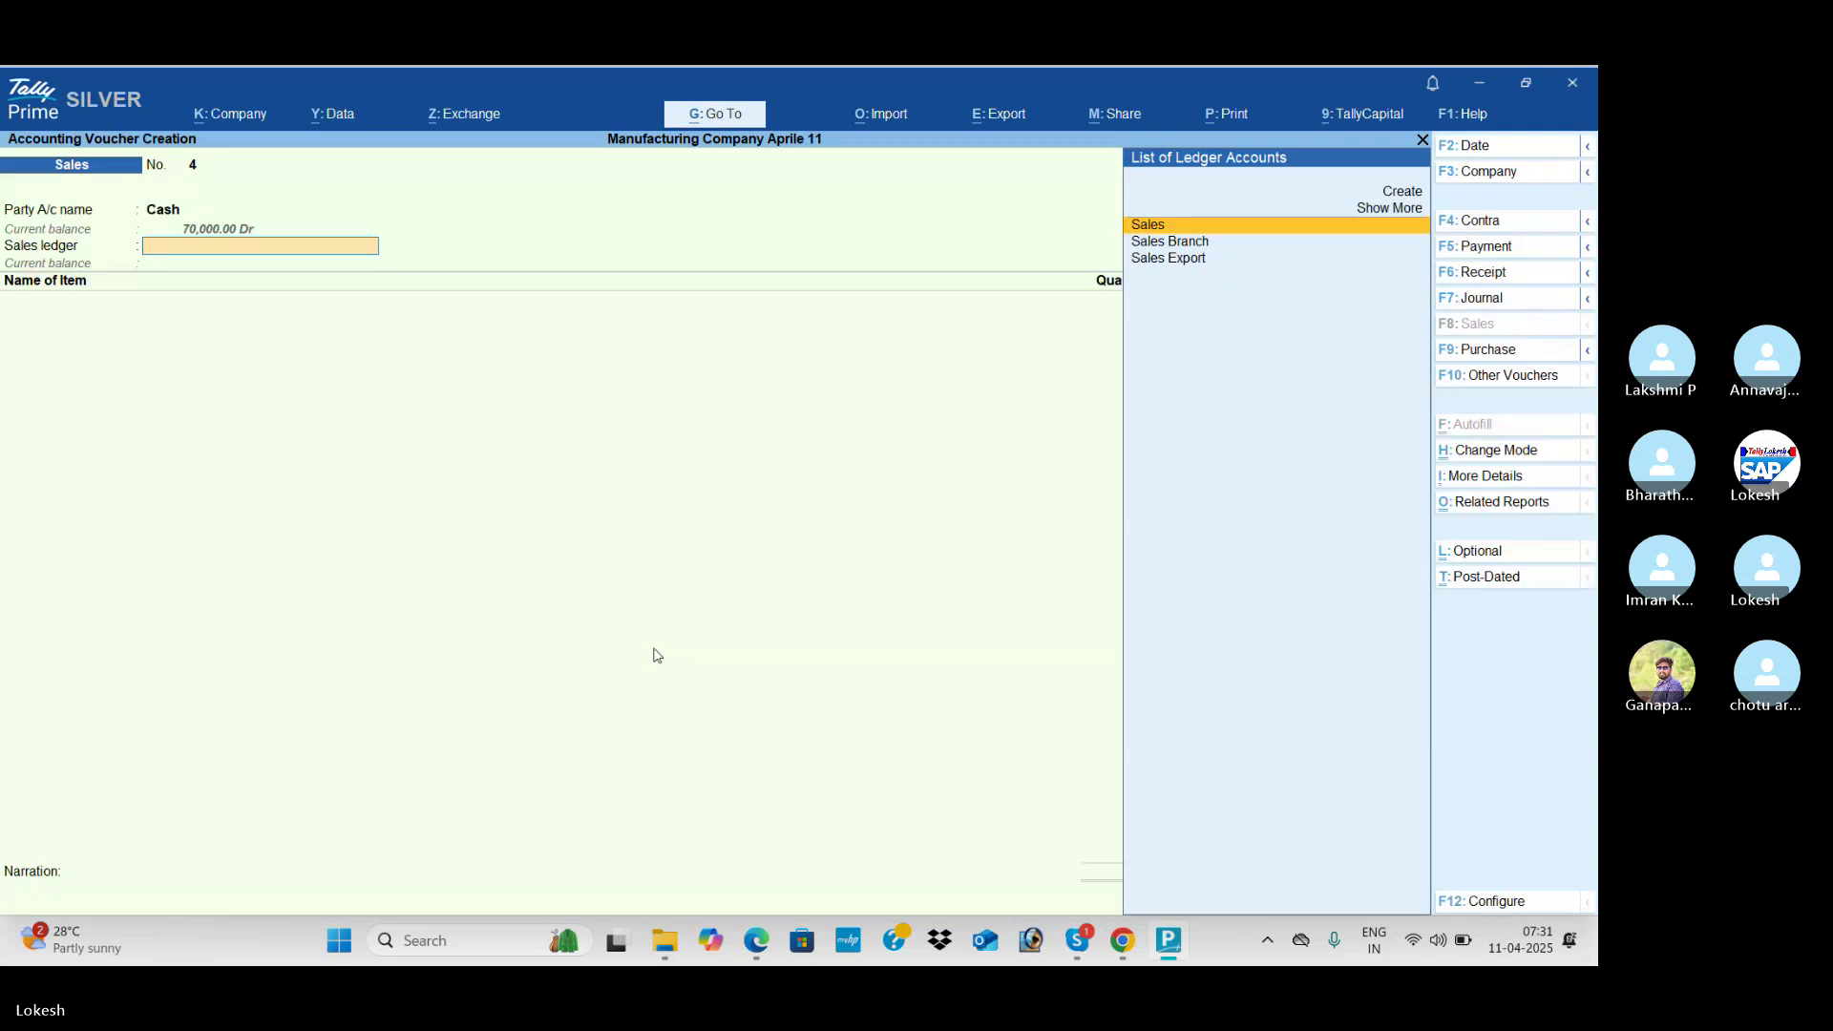
key("Down")
key("Return")
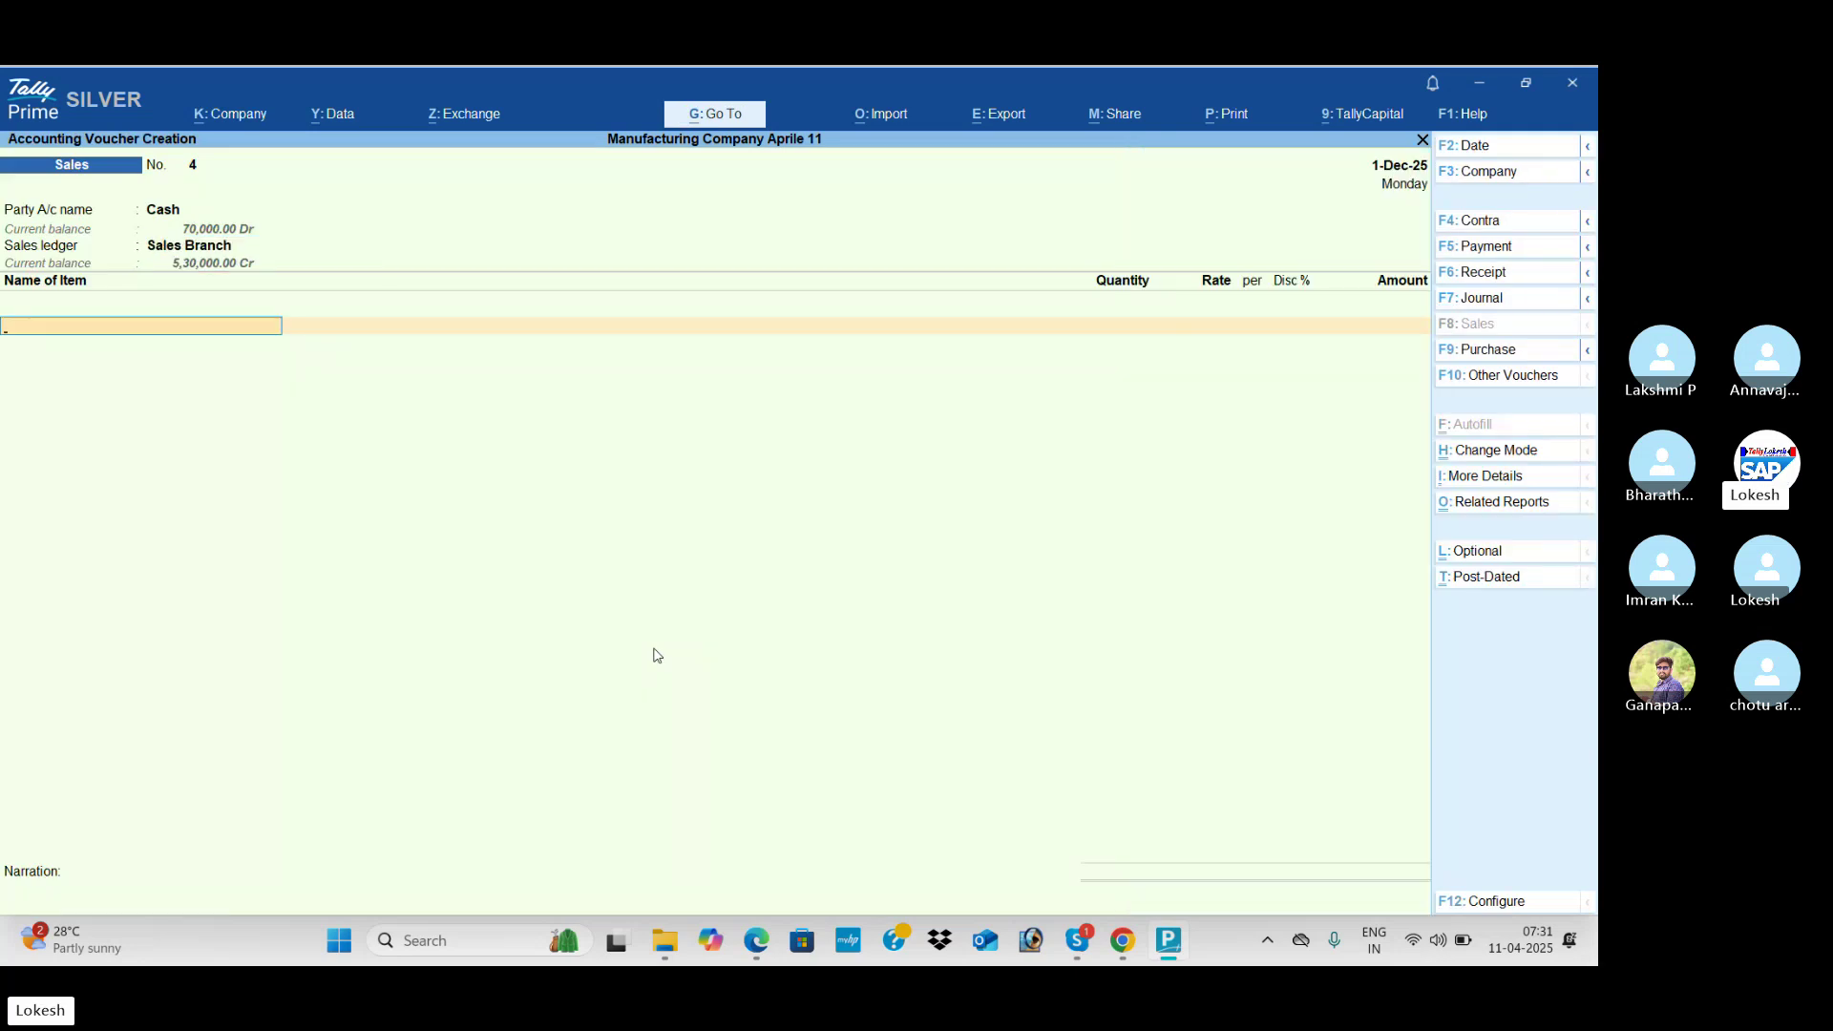
Step: Add Computer Athlon to the cash sale with a quantity of 5 nos
type("C")
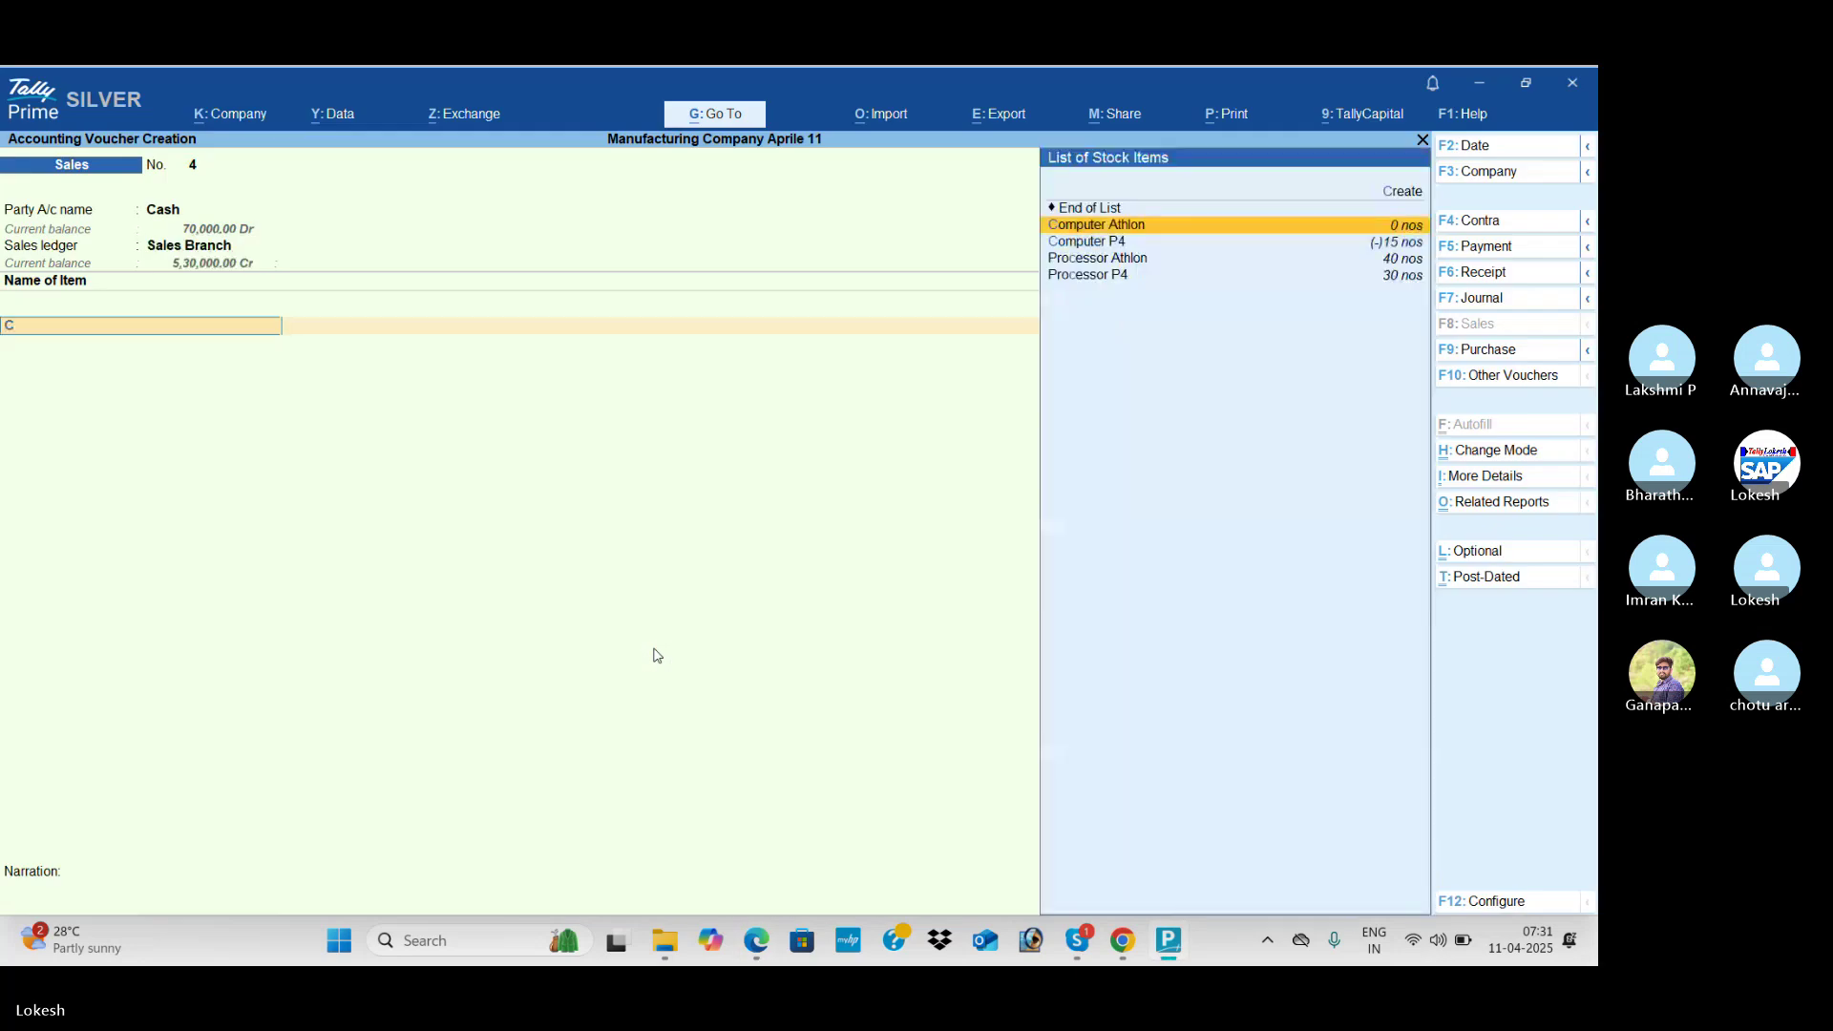
key("Return")
key("alt+Tab")
key("alt+Tab")
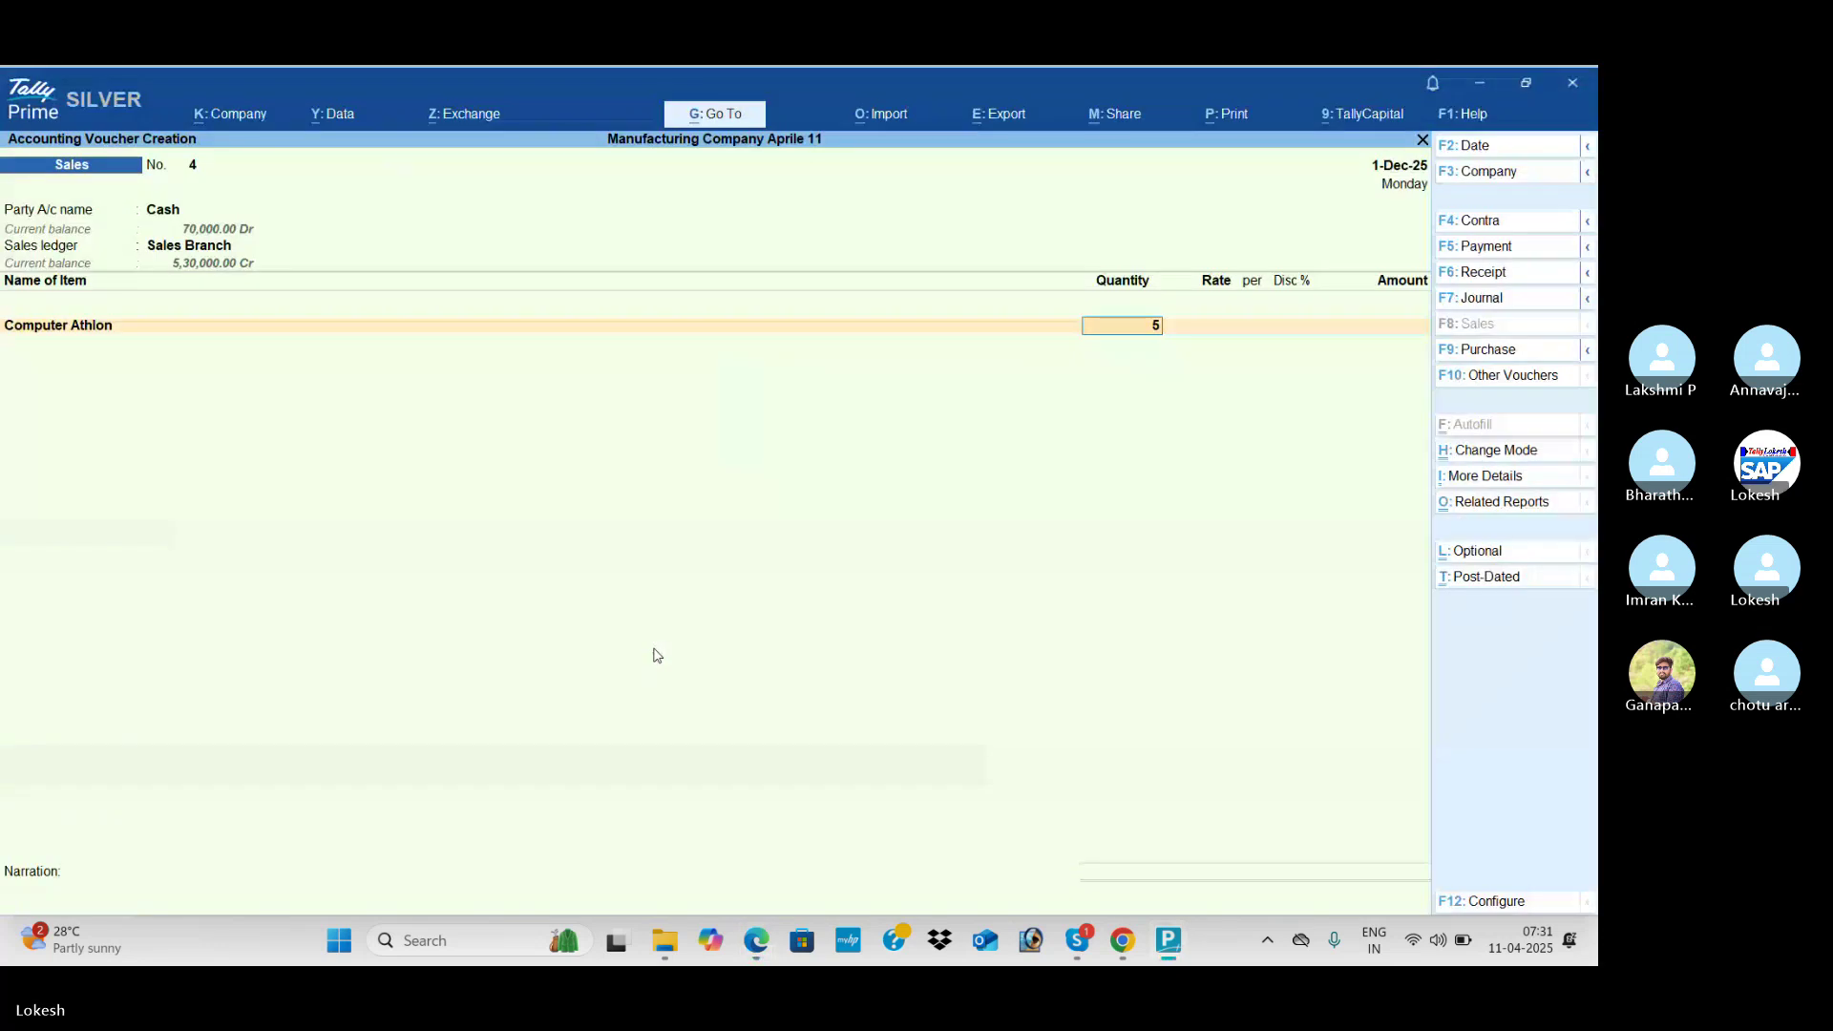
type("5")
key("Return")
key("Return")
Step: Set the Computer Athlon rate to 25,500 per unit with a 10% discount, as given in exercise 46
key("alt+Tab")
key("alt+Tab")
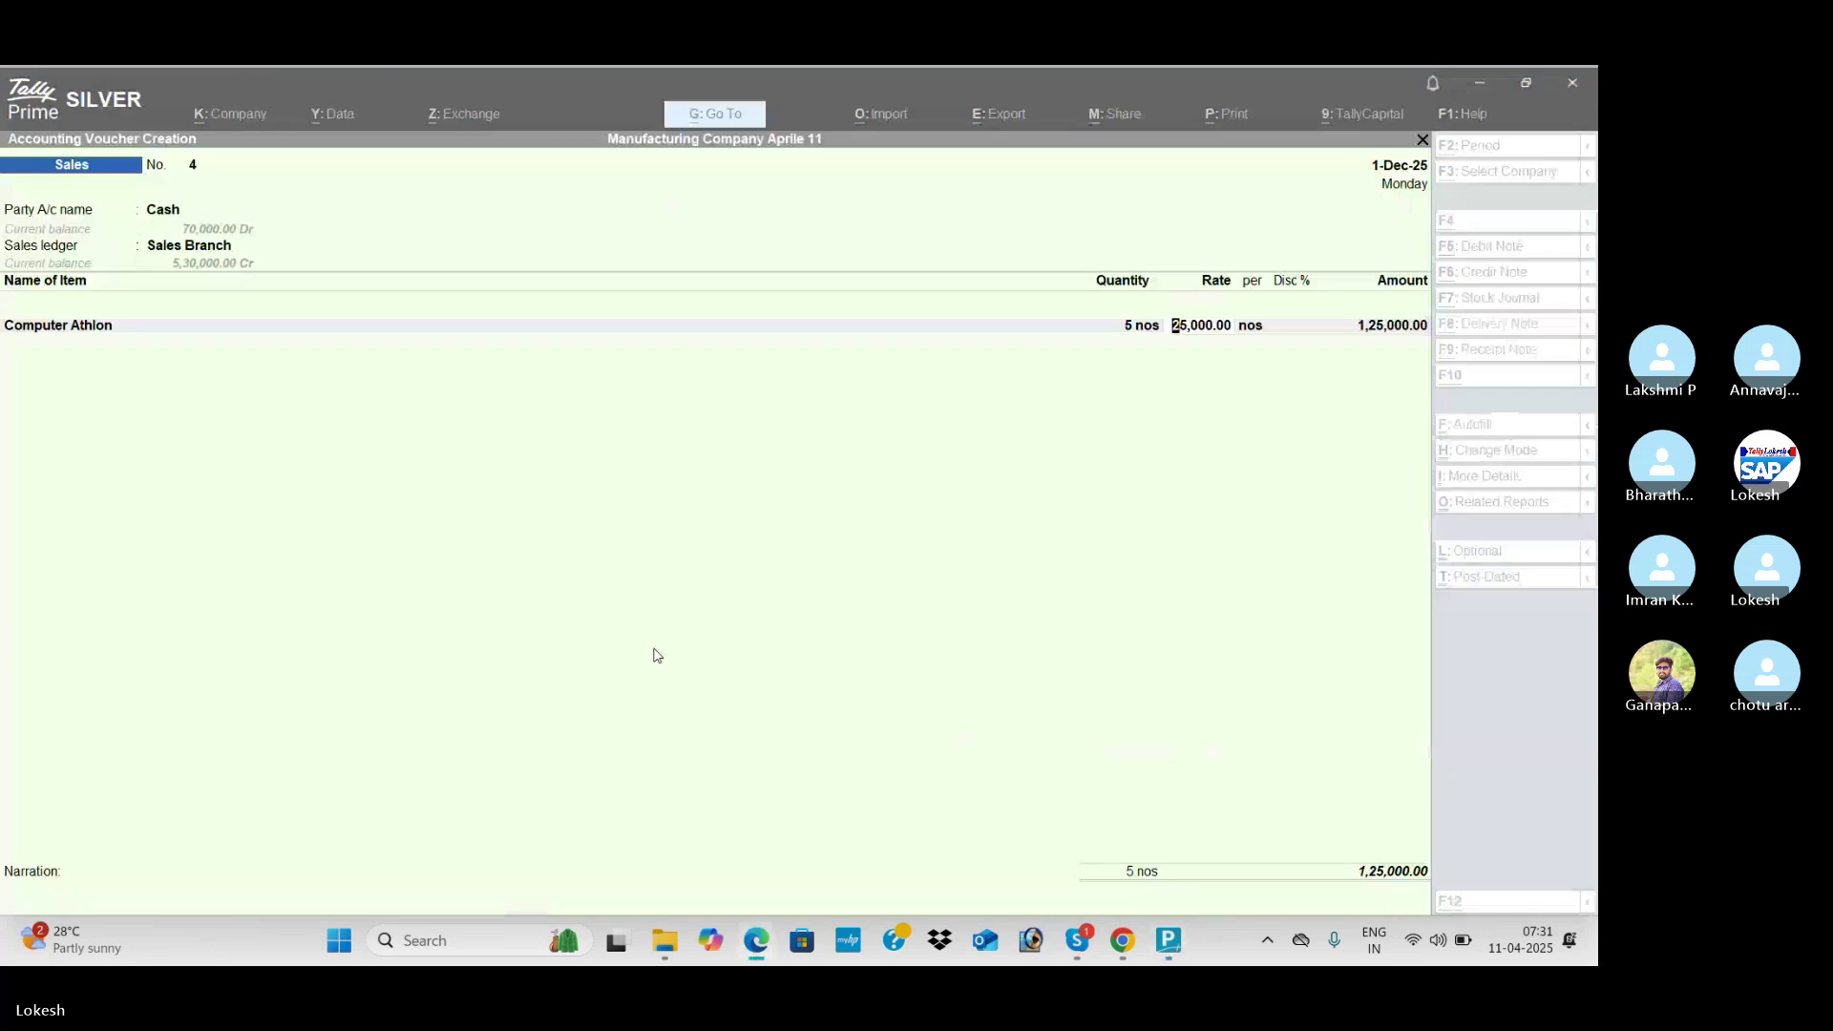
type("25500")
key("Return")
key("Return")
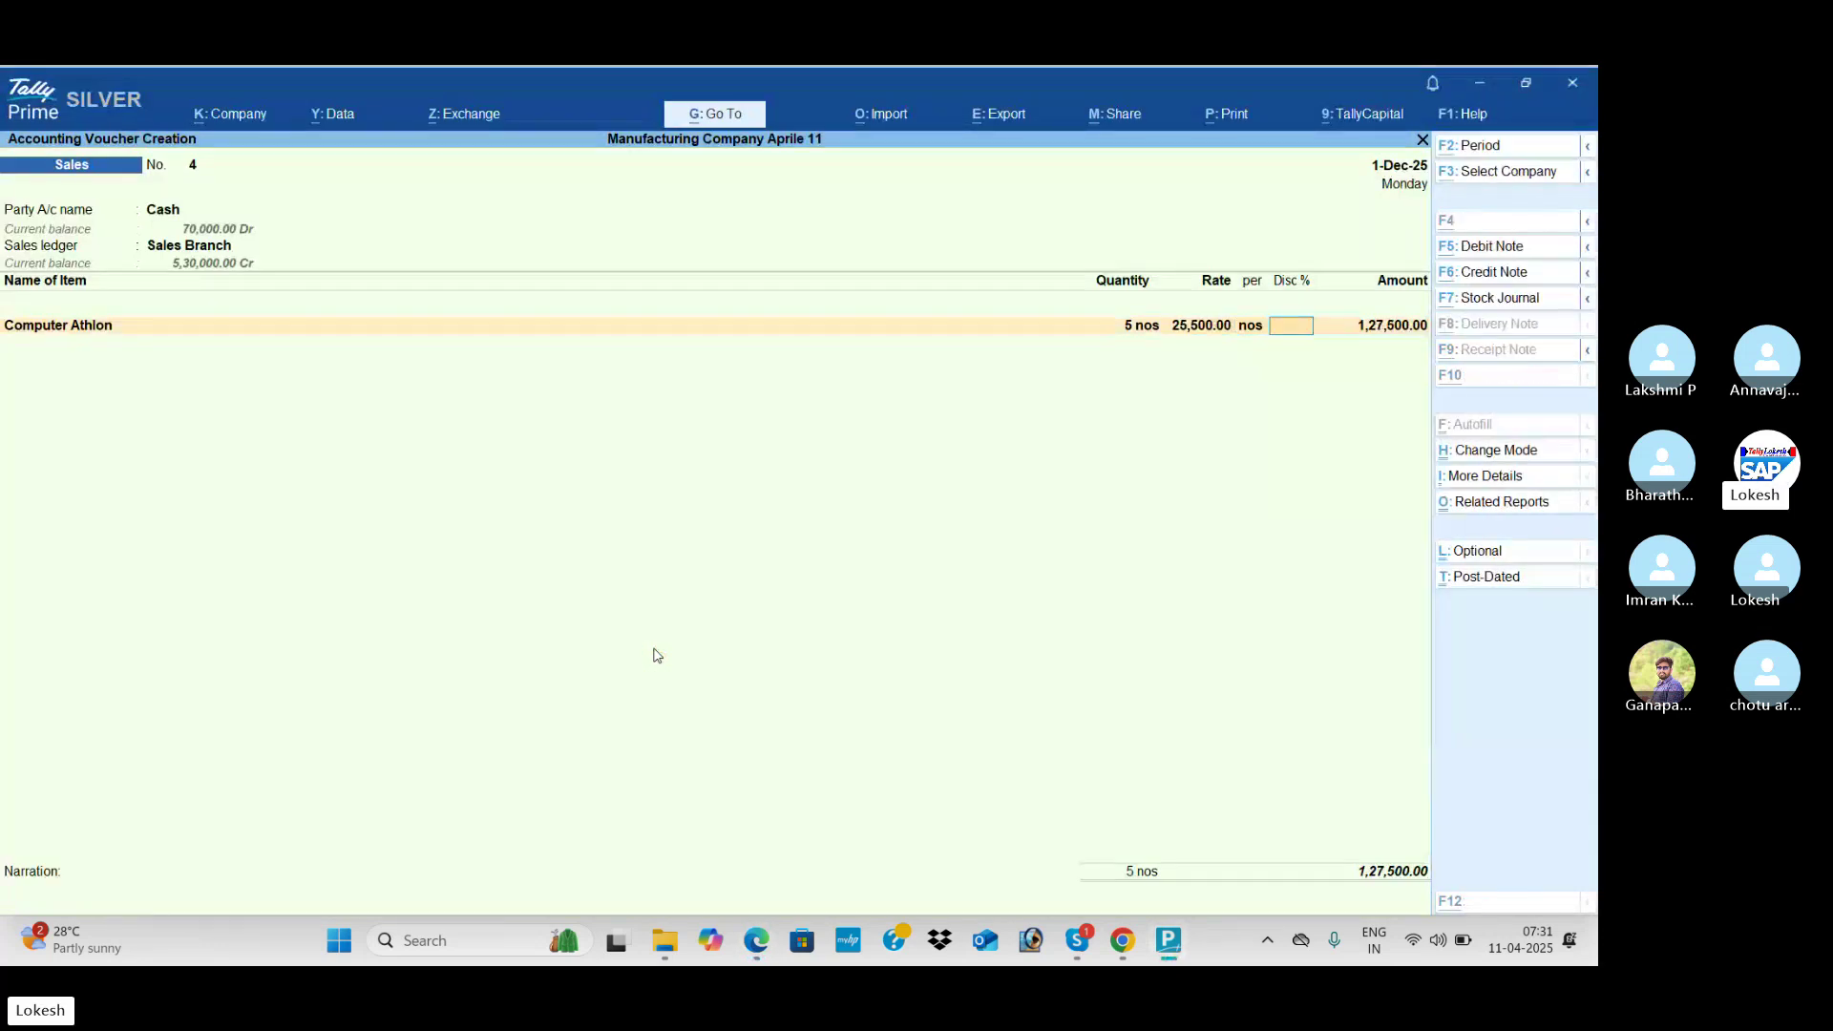
key("alt+Tab")
key("alt+Tab")
type("10")
key("Return")
key("Return")
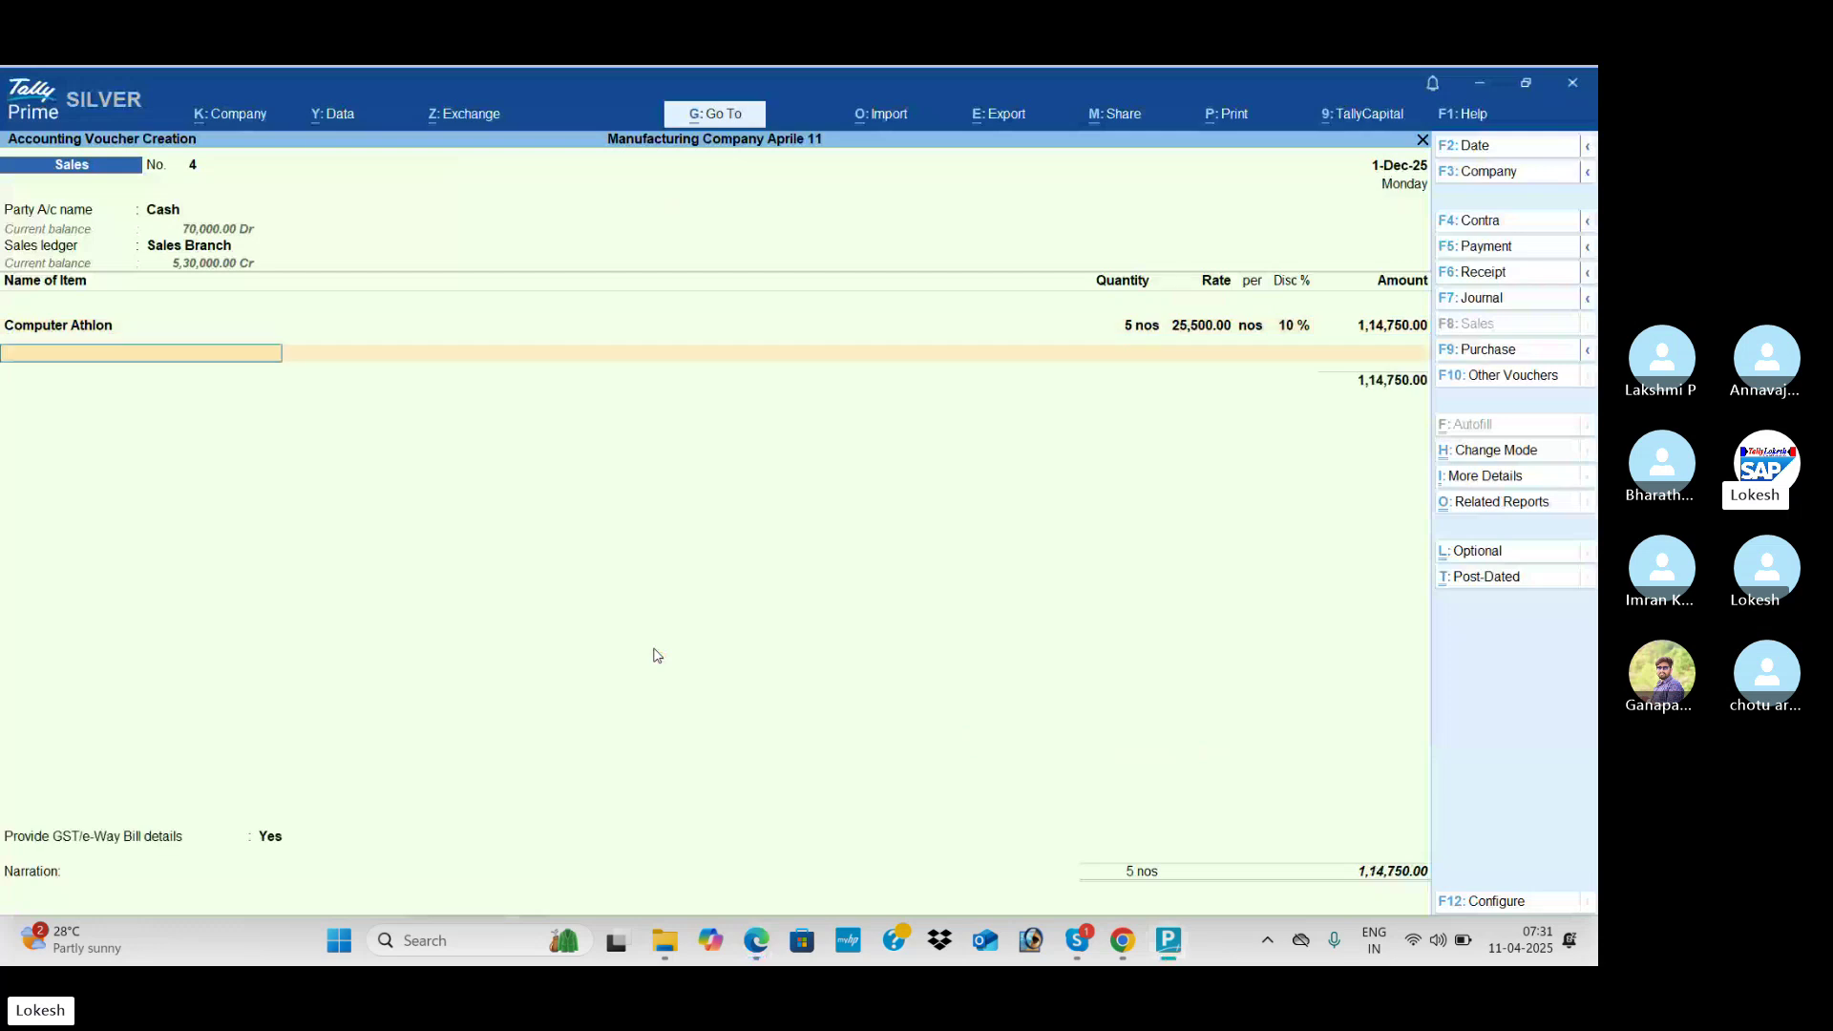
Step: Finish the item list and add the CGST and SGST ledgers to the cash sale
key("Return")
type("Cg")
key("Return")
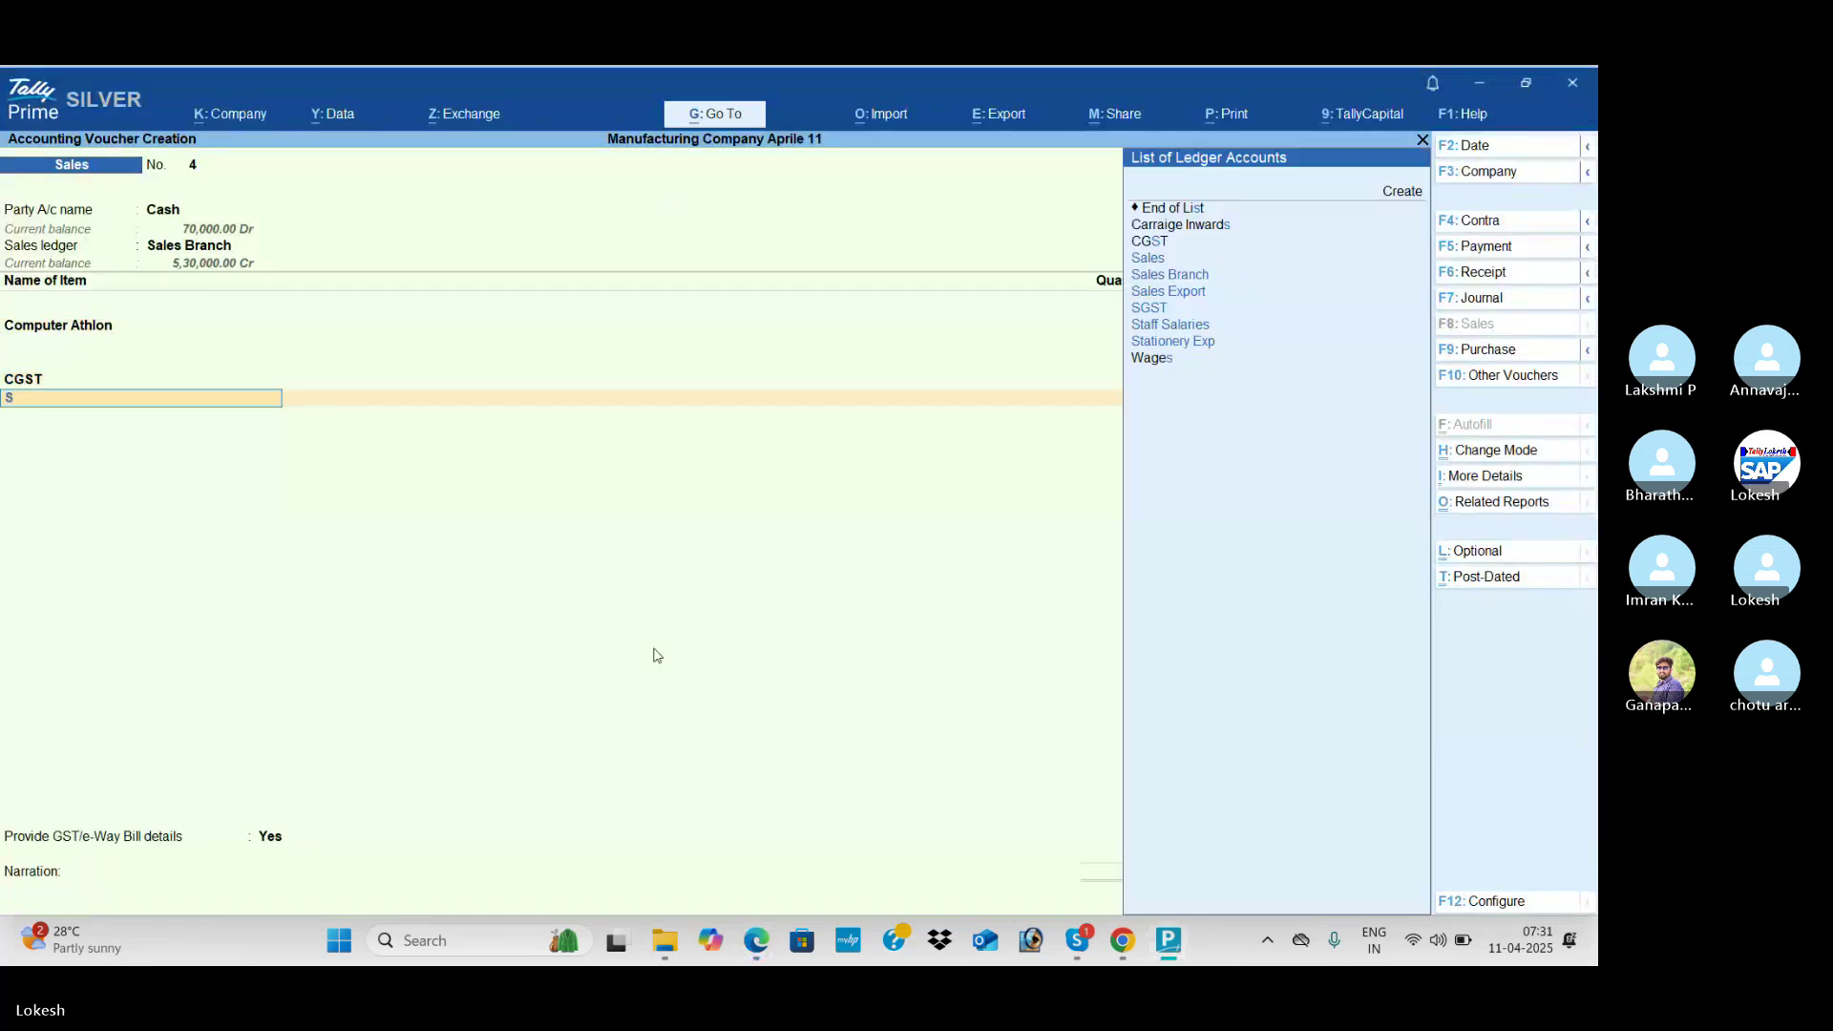
type("s")
key("Return")
key("Return")
Step: Set the GST/e-Way Bill details to No, save the cash sales voucher and decline sending it for e-Way Bill generation
key("n")
key("Return")
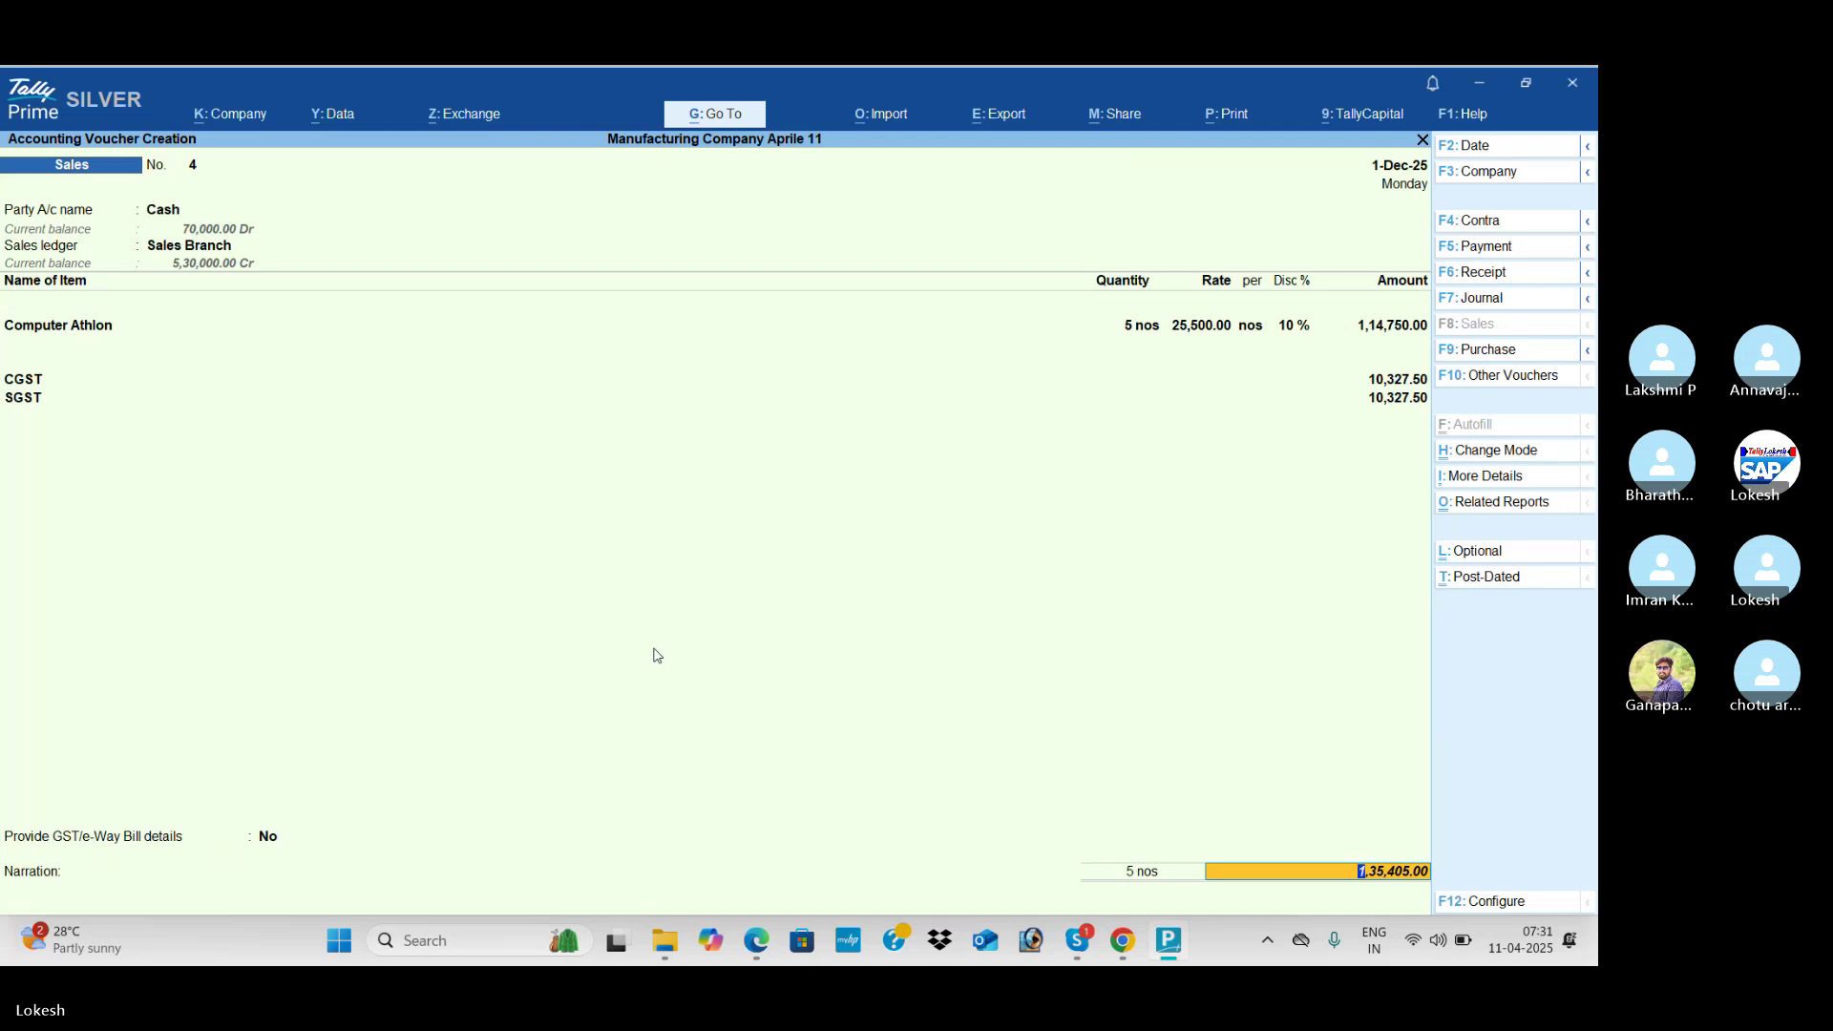
key("Return")
key("Return")
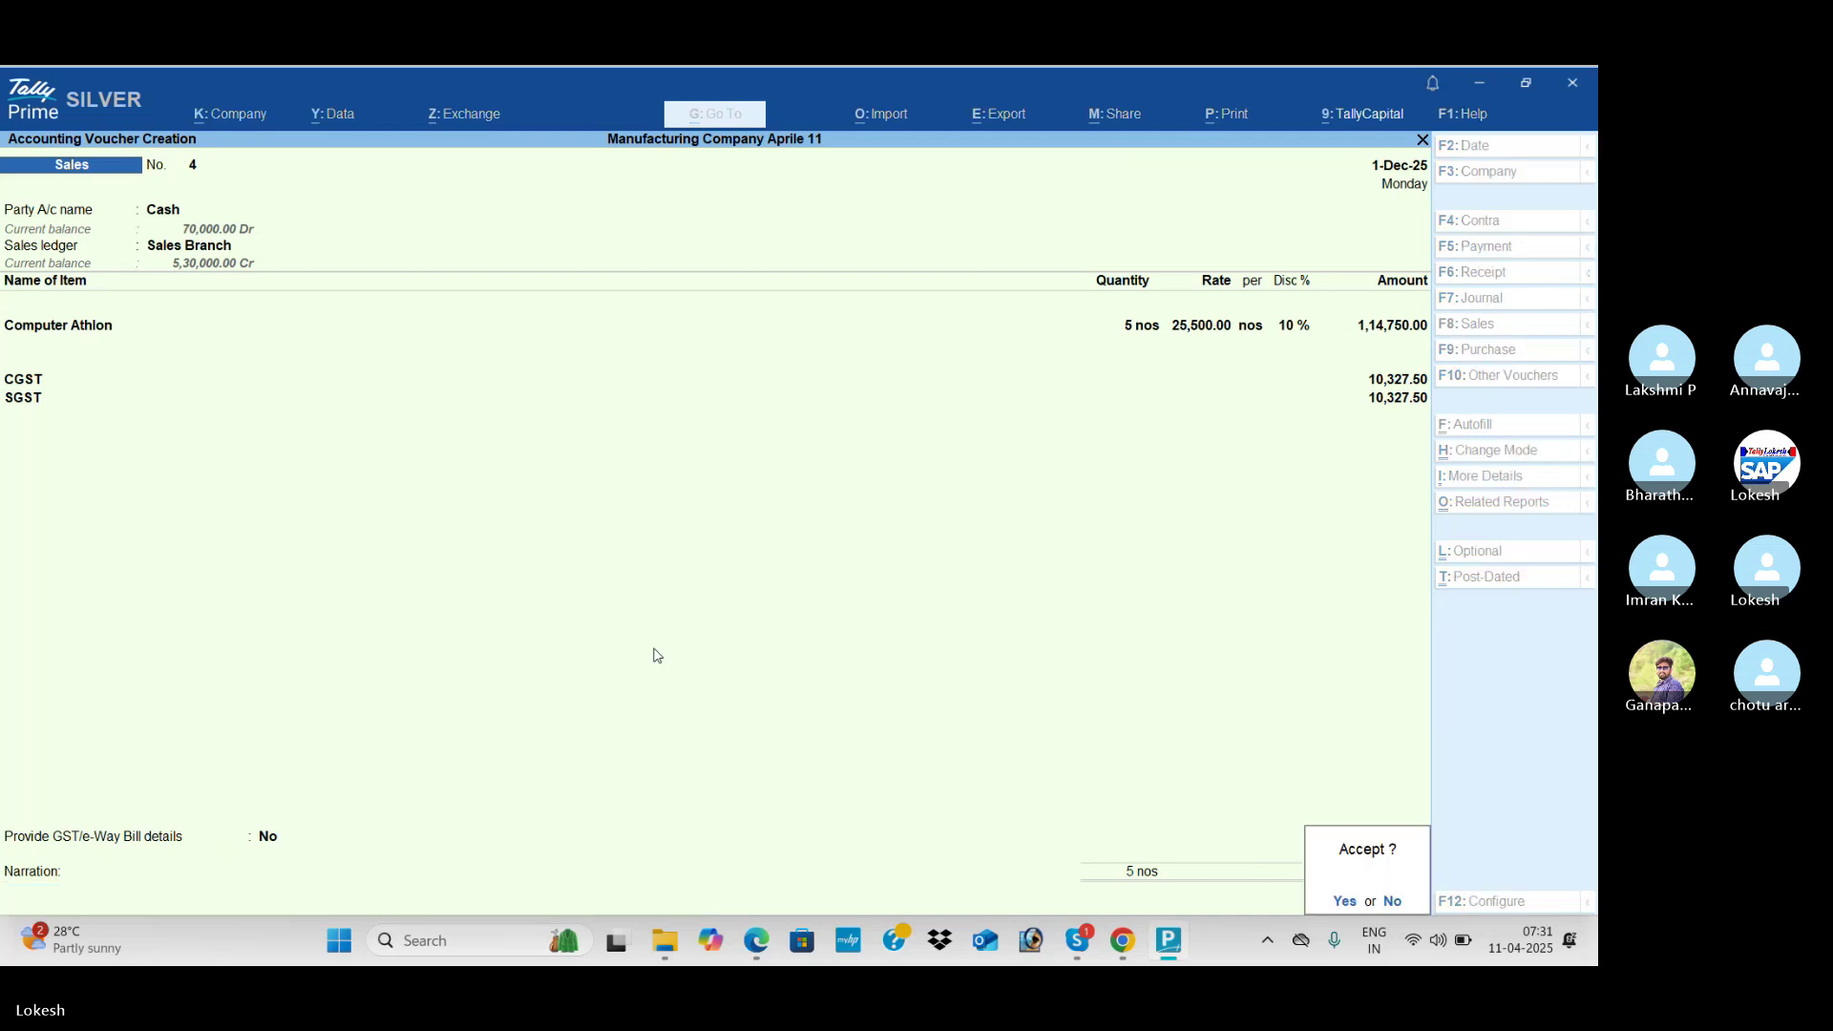
key("Return")
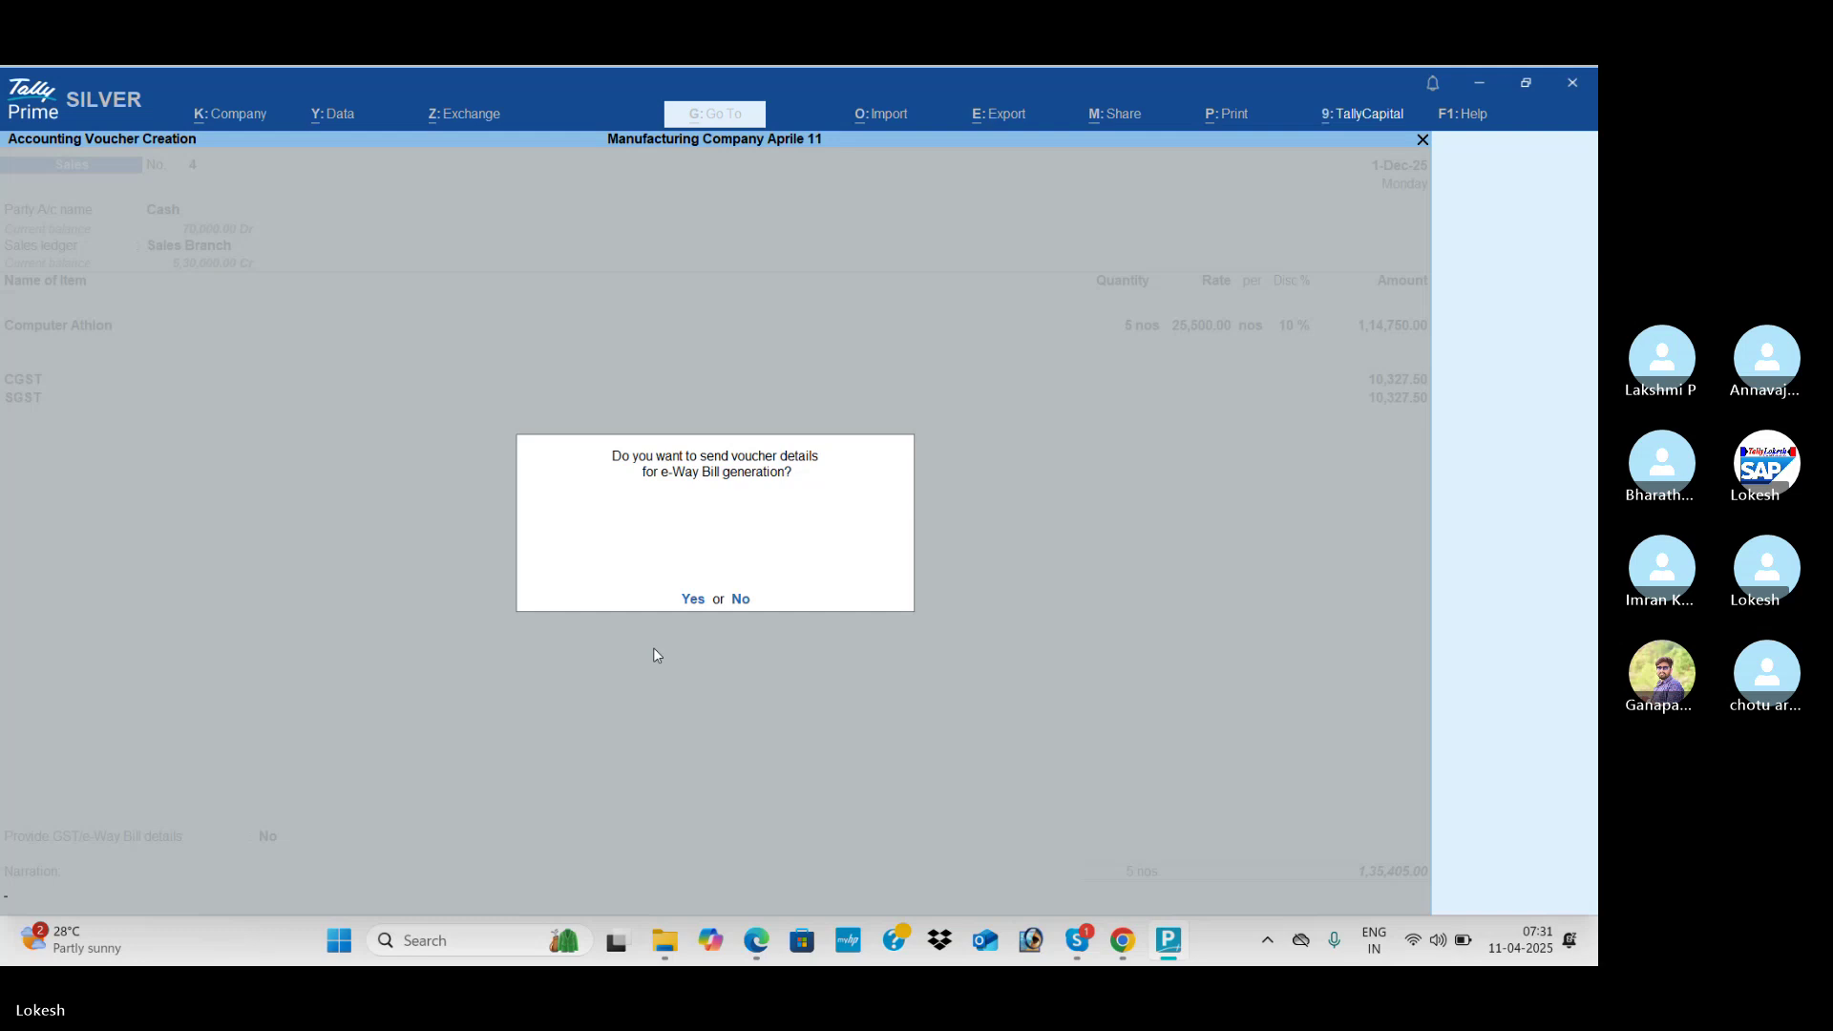
key("n")
Step: Consult exercise 52 in the PDF, then start a receipt voucher crediting Acron Clothing Pvt Ltd
key("alt+Tab")
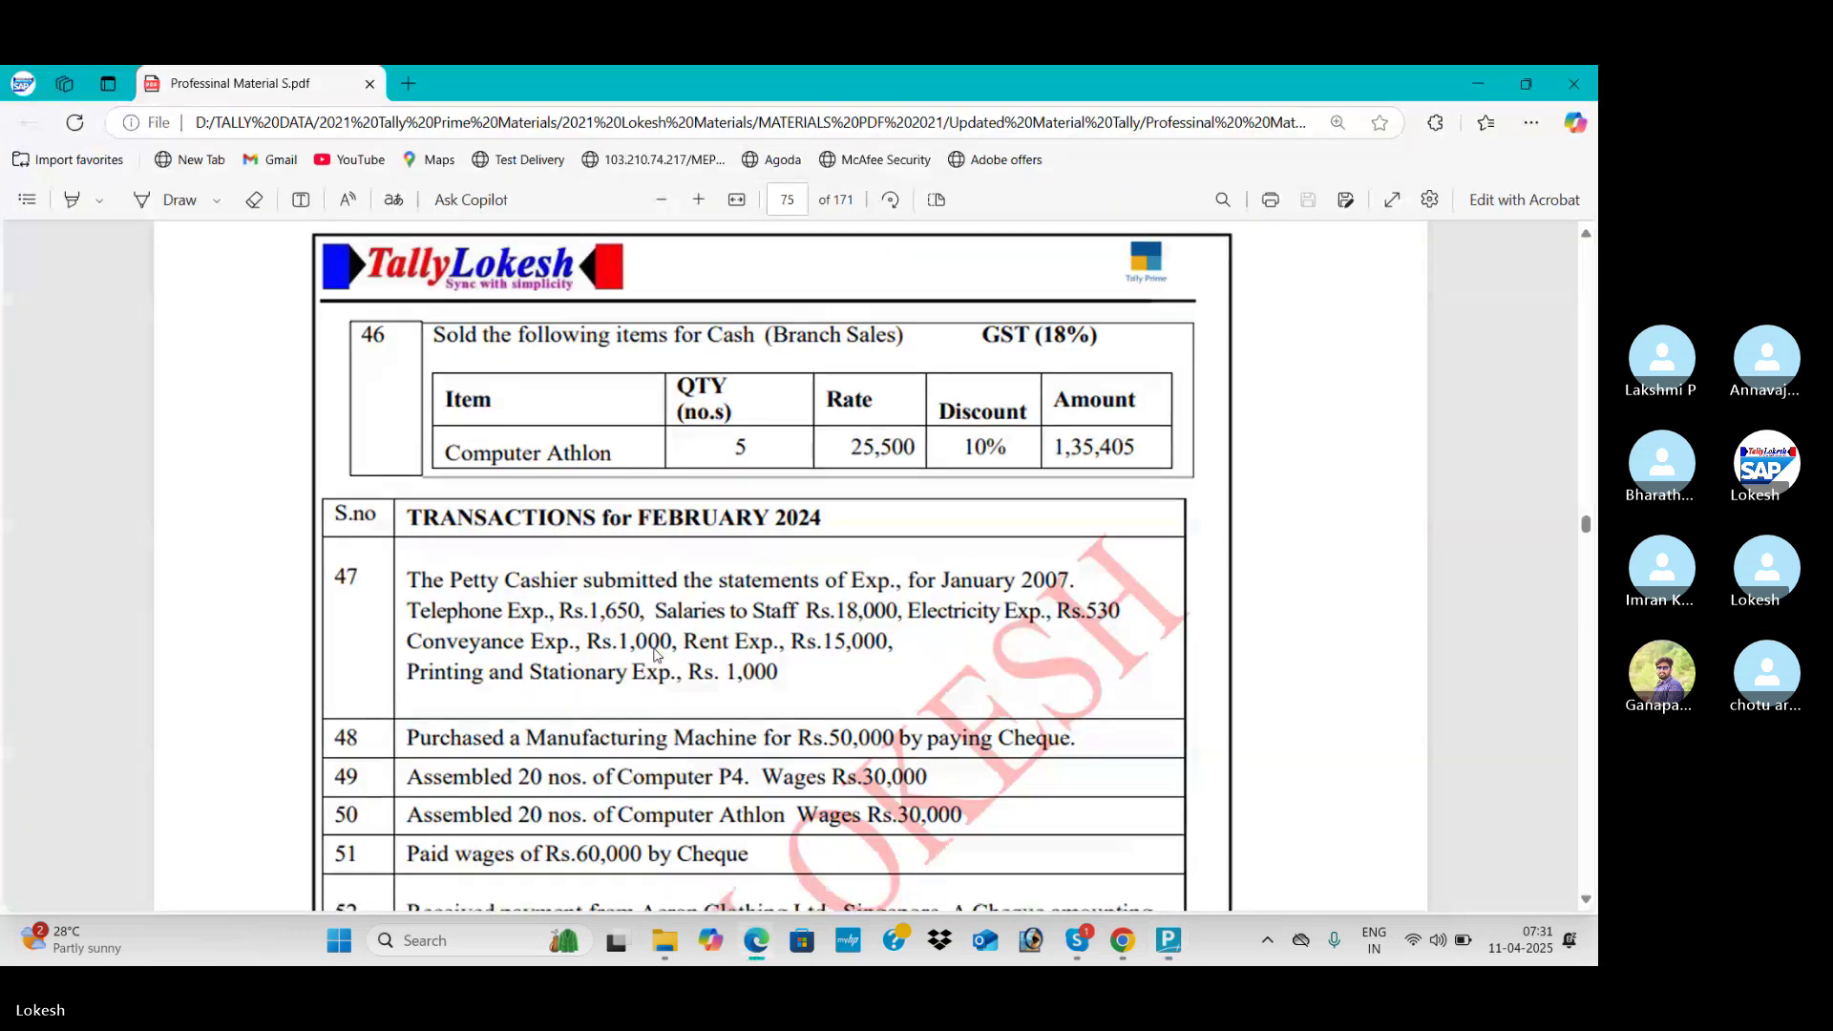
scroll(657, 653, "down", 5)
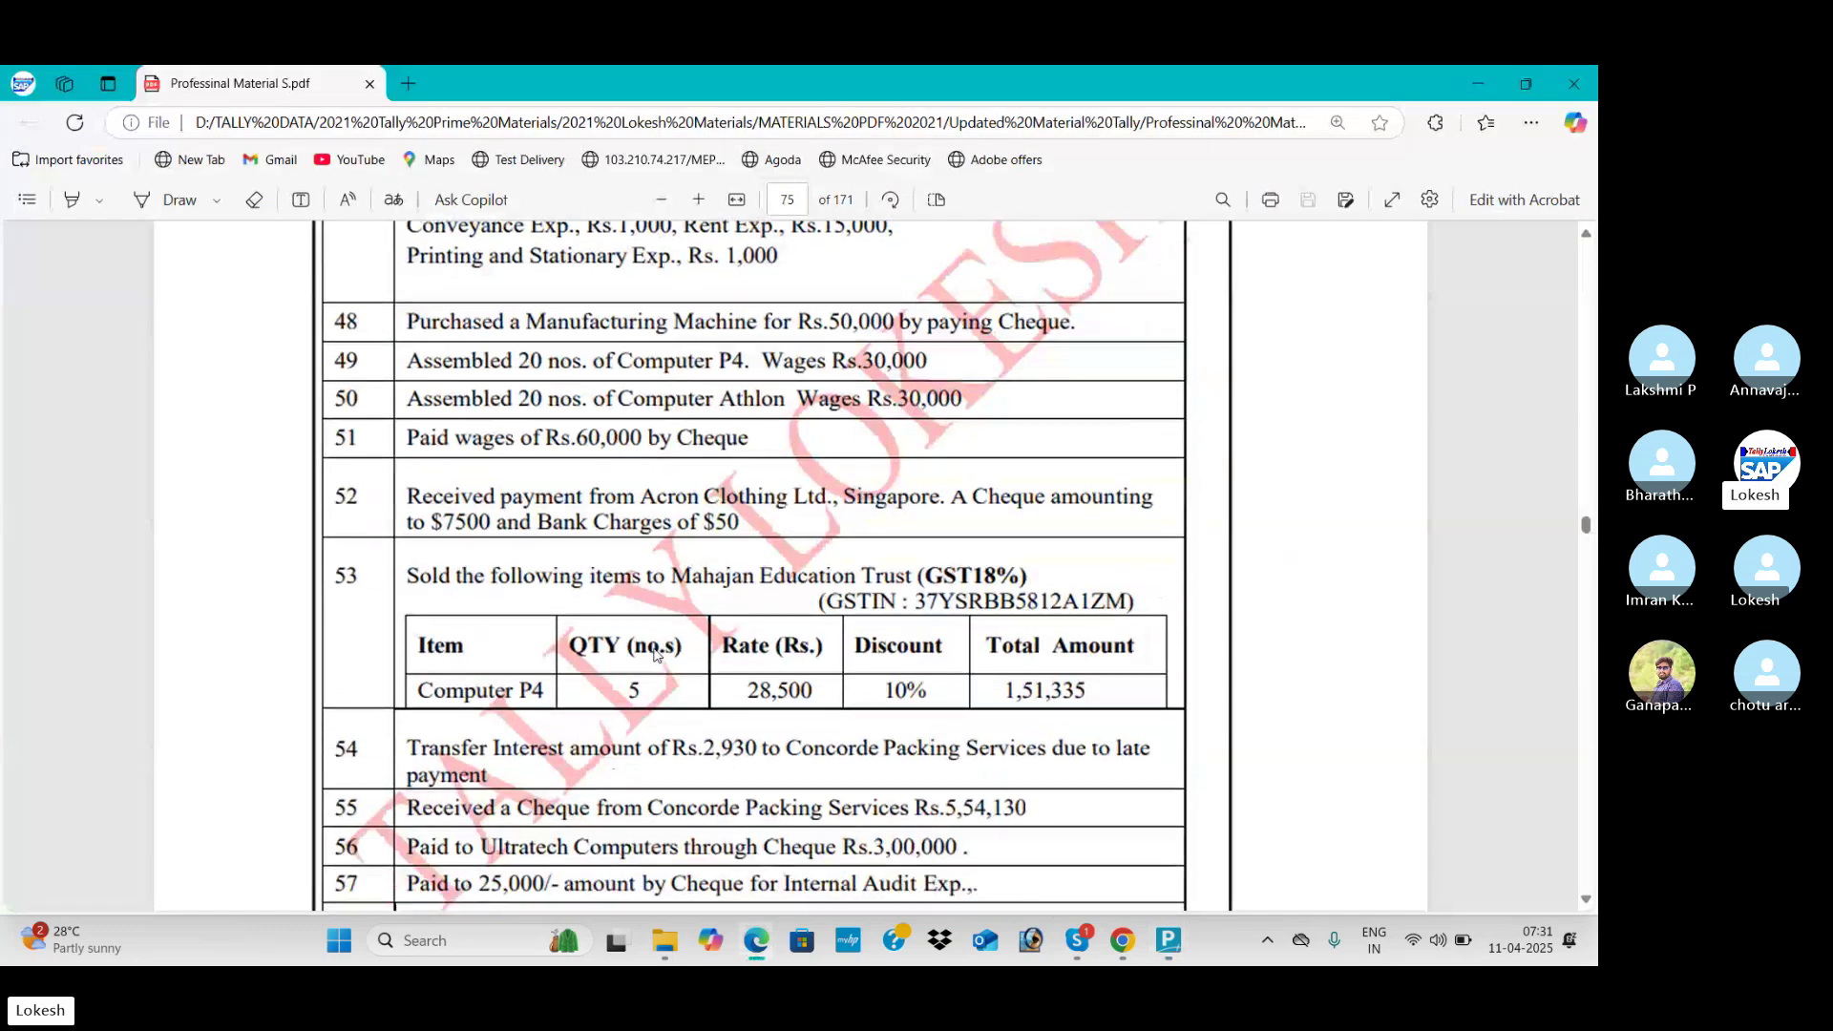
scroll(657, 653, "down", 1)
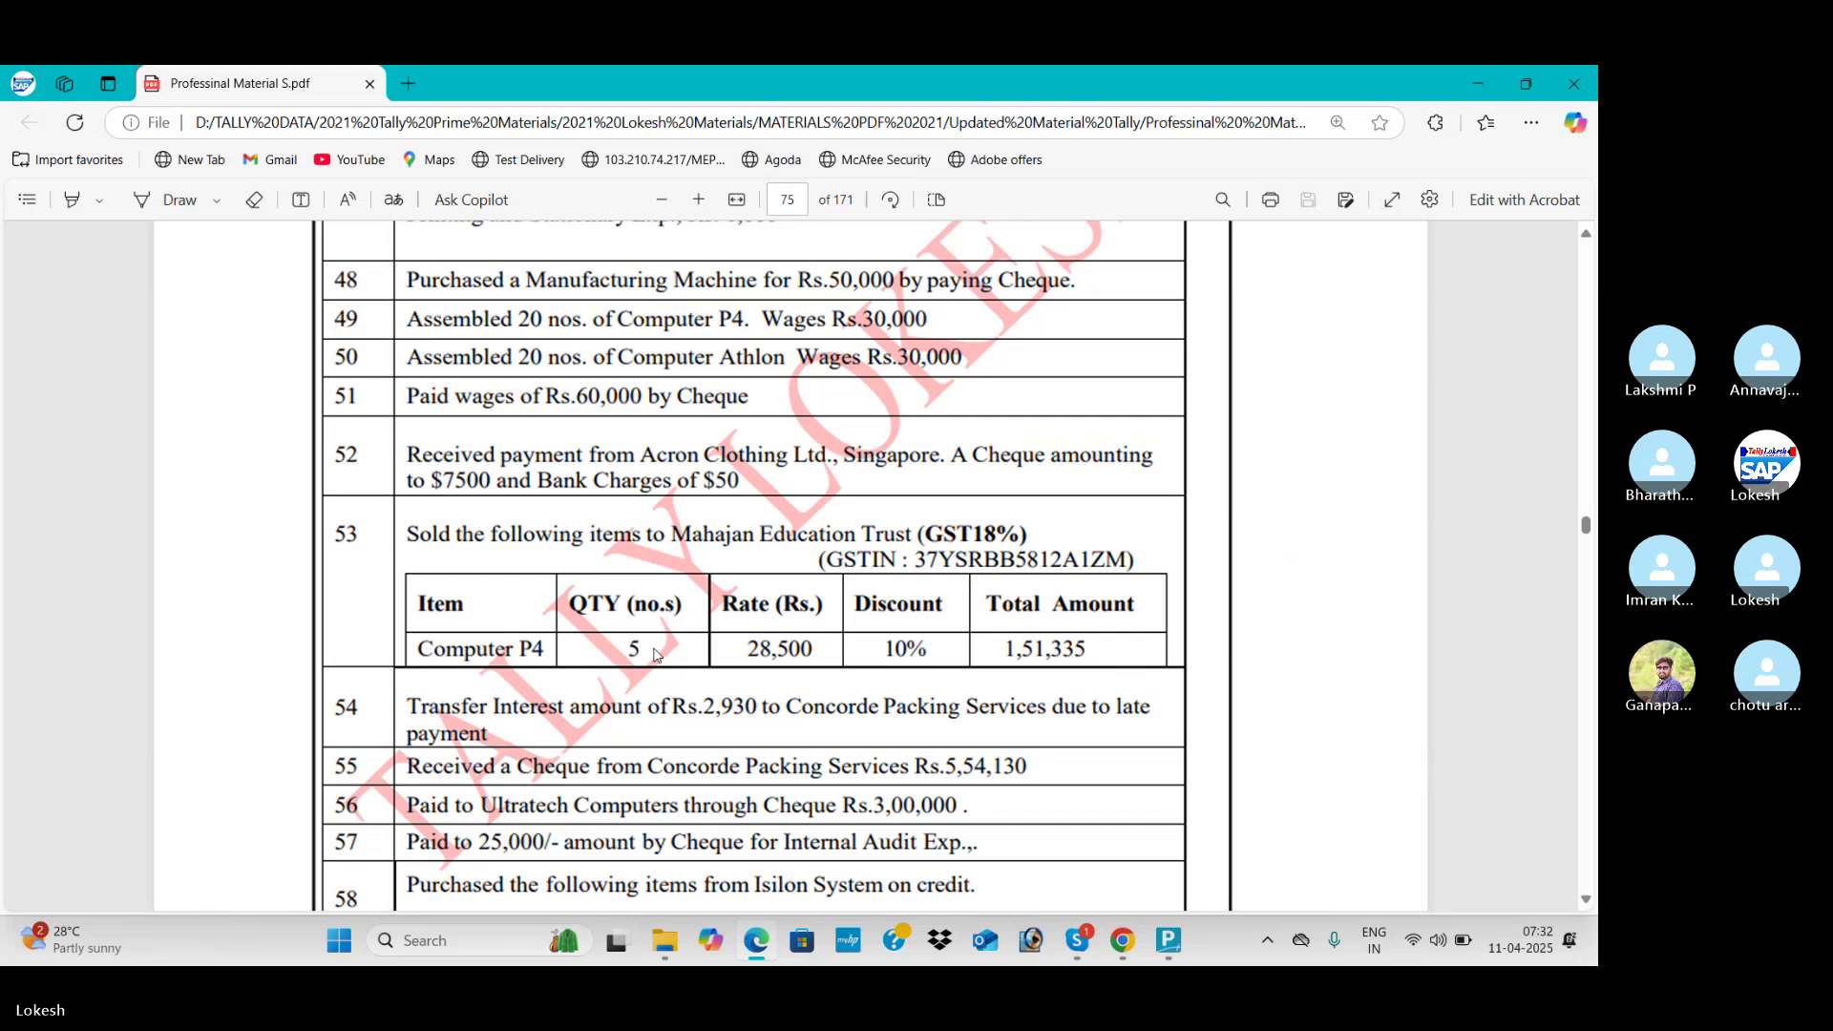
key("alt+Tab")
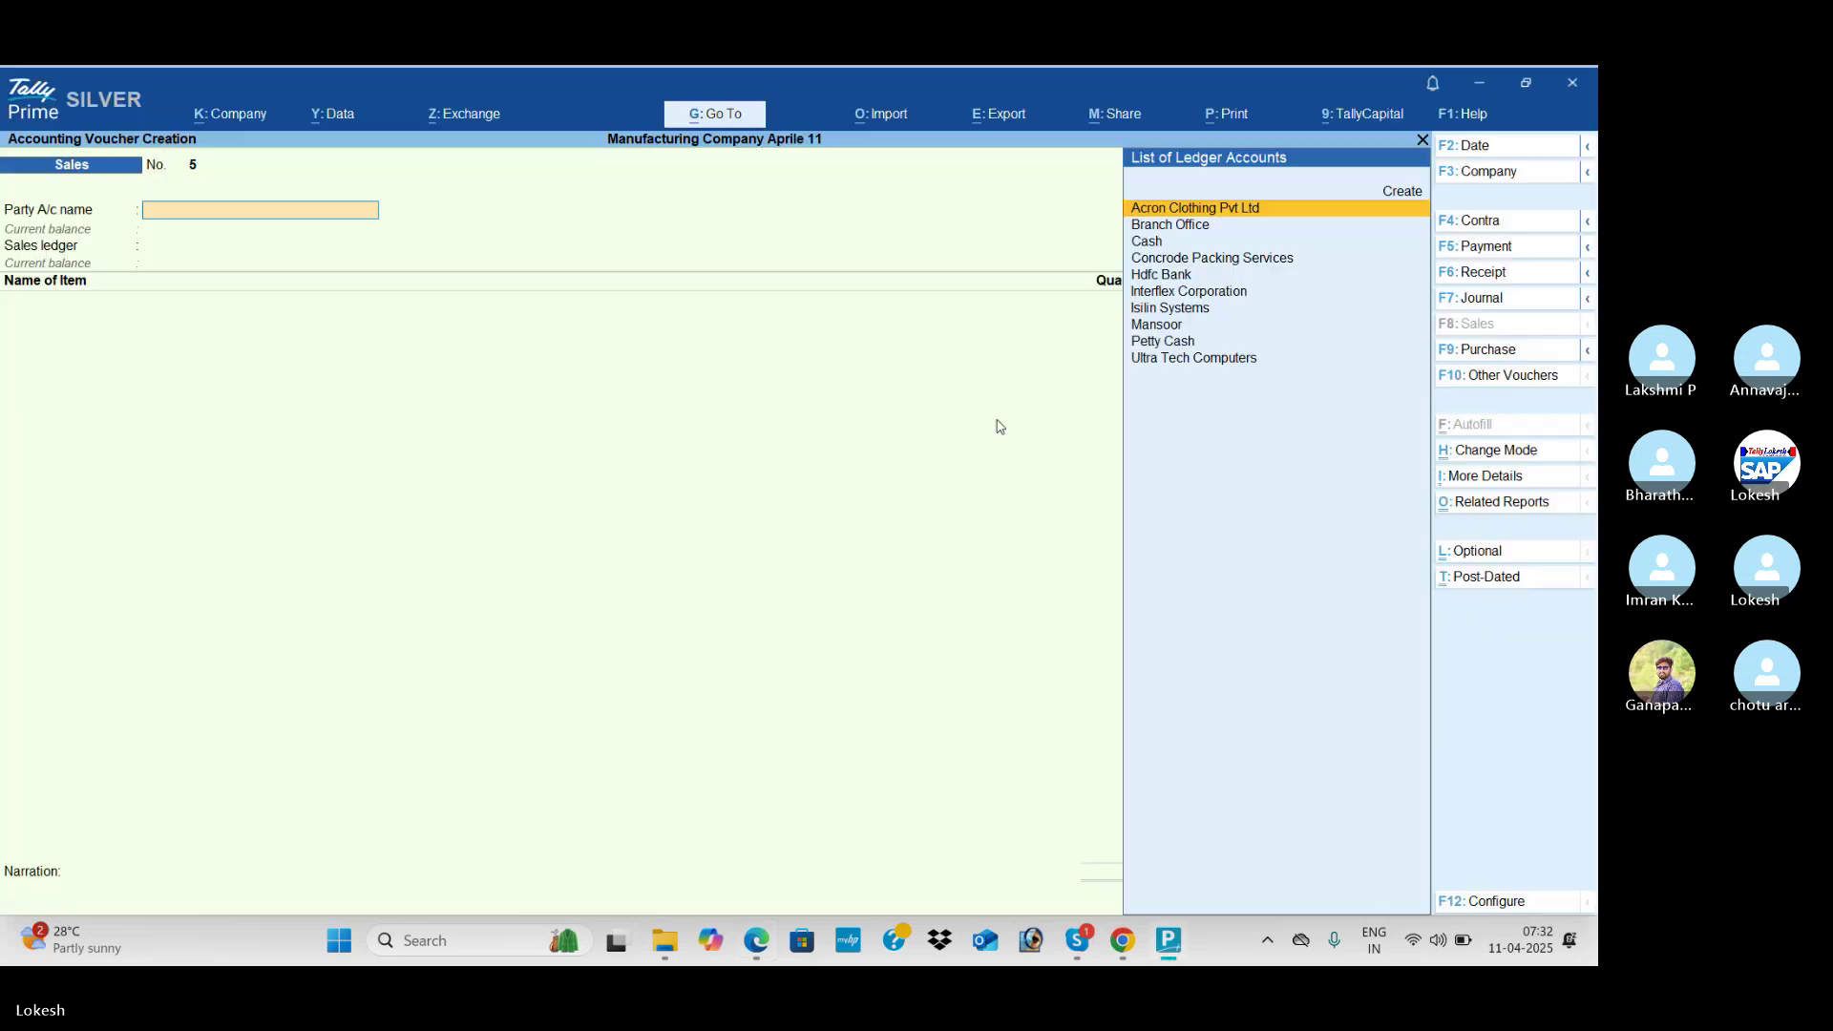
left_click(1517, 276)
key("alt+Tab")
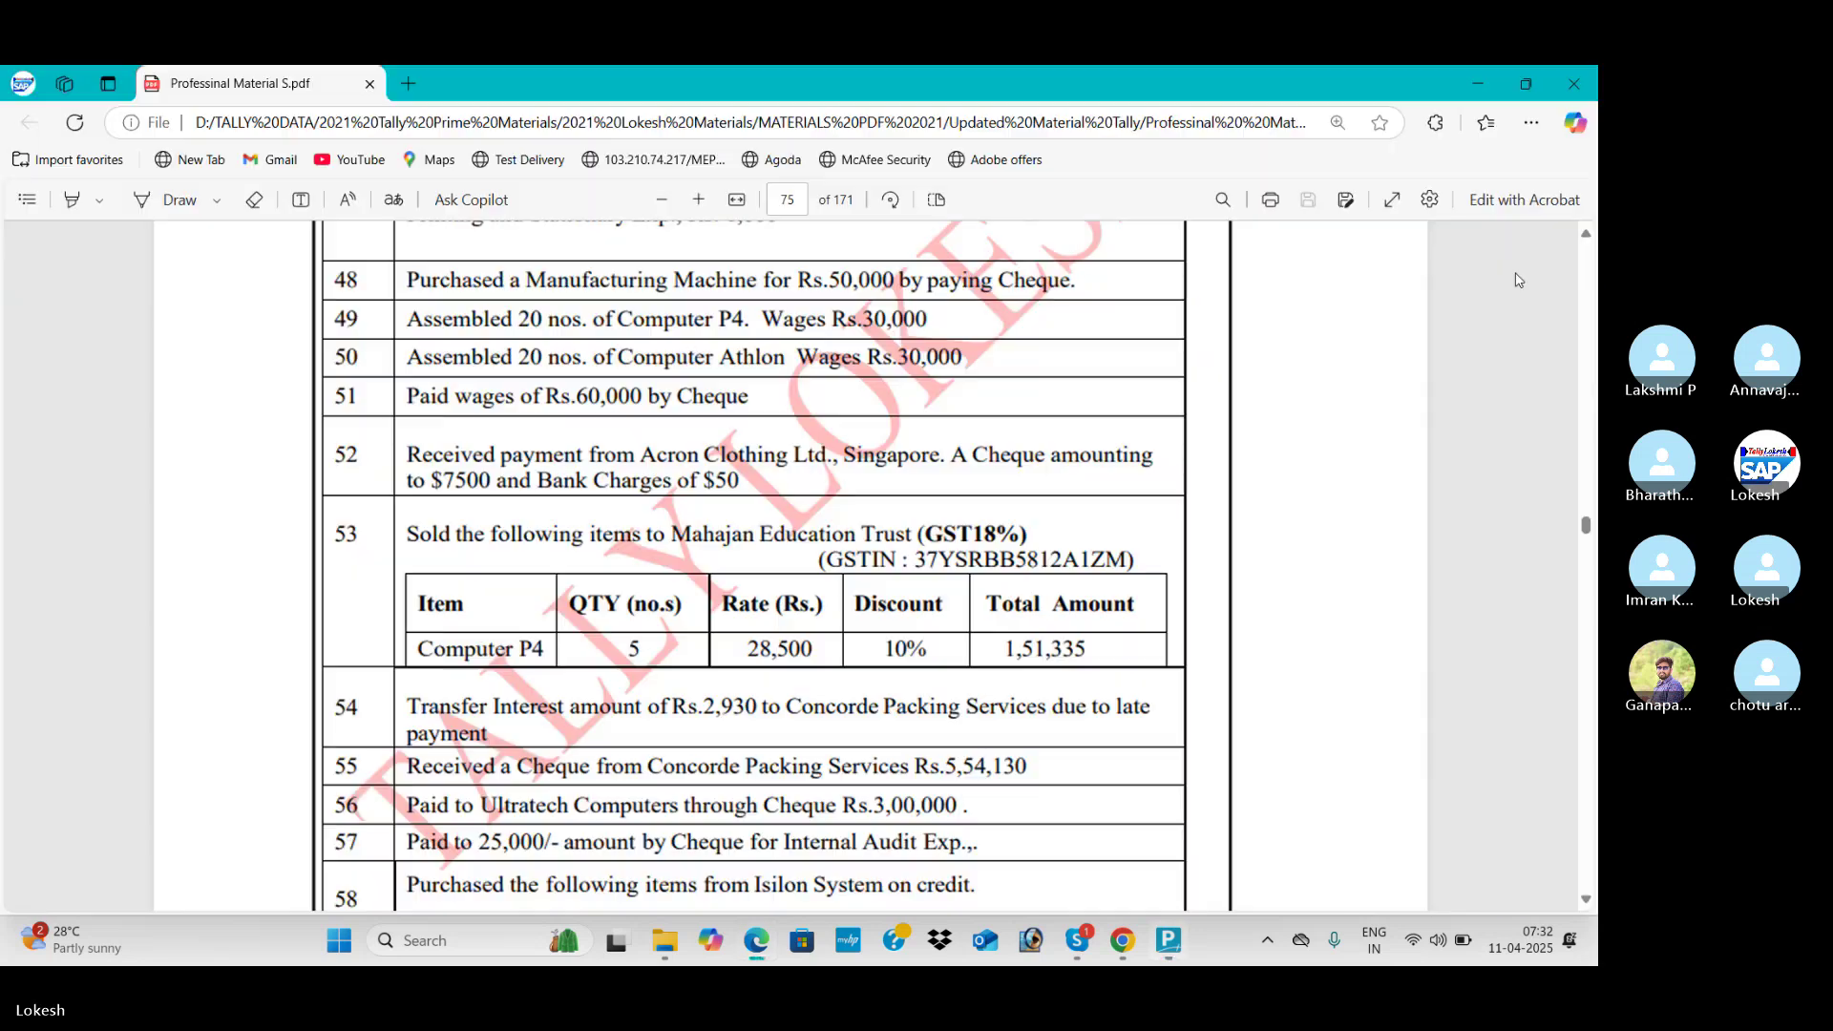
key("alt+Tab")
type("a")
key("Return")
key("Down")
key("Return")
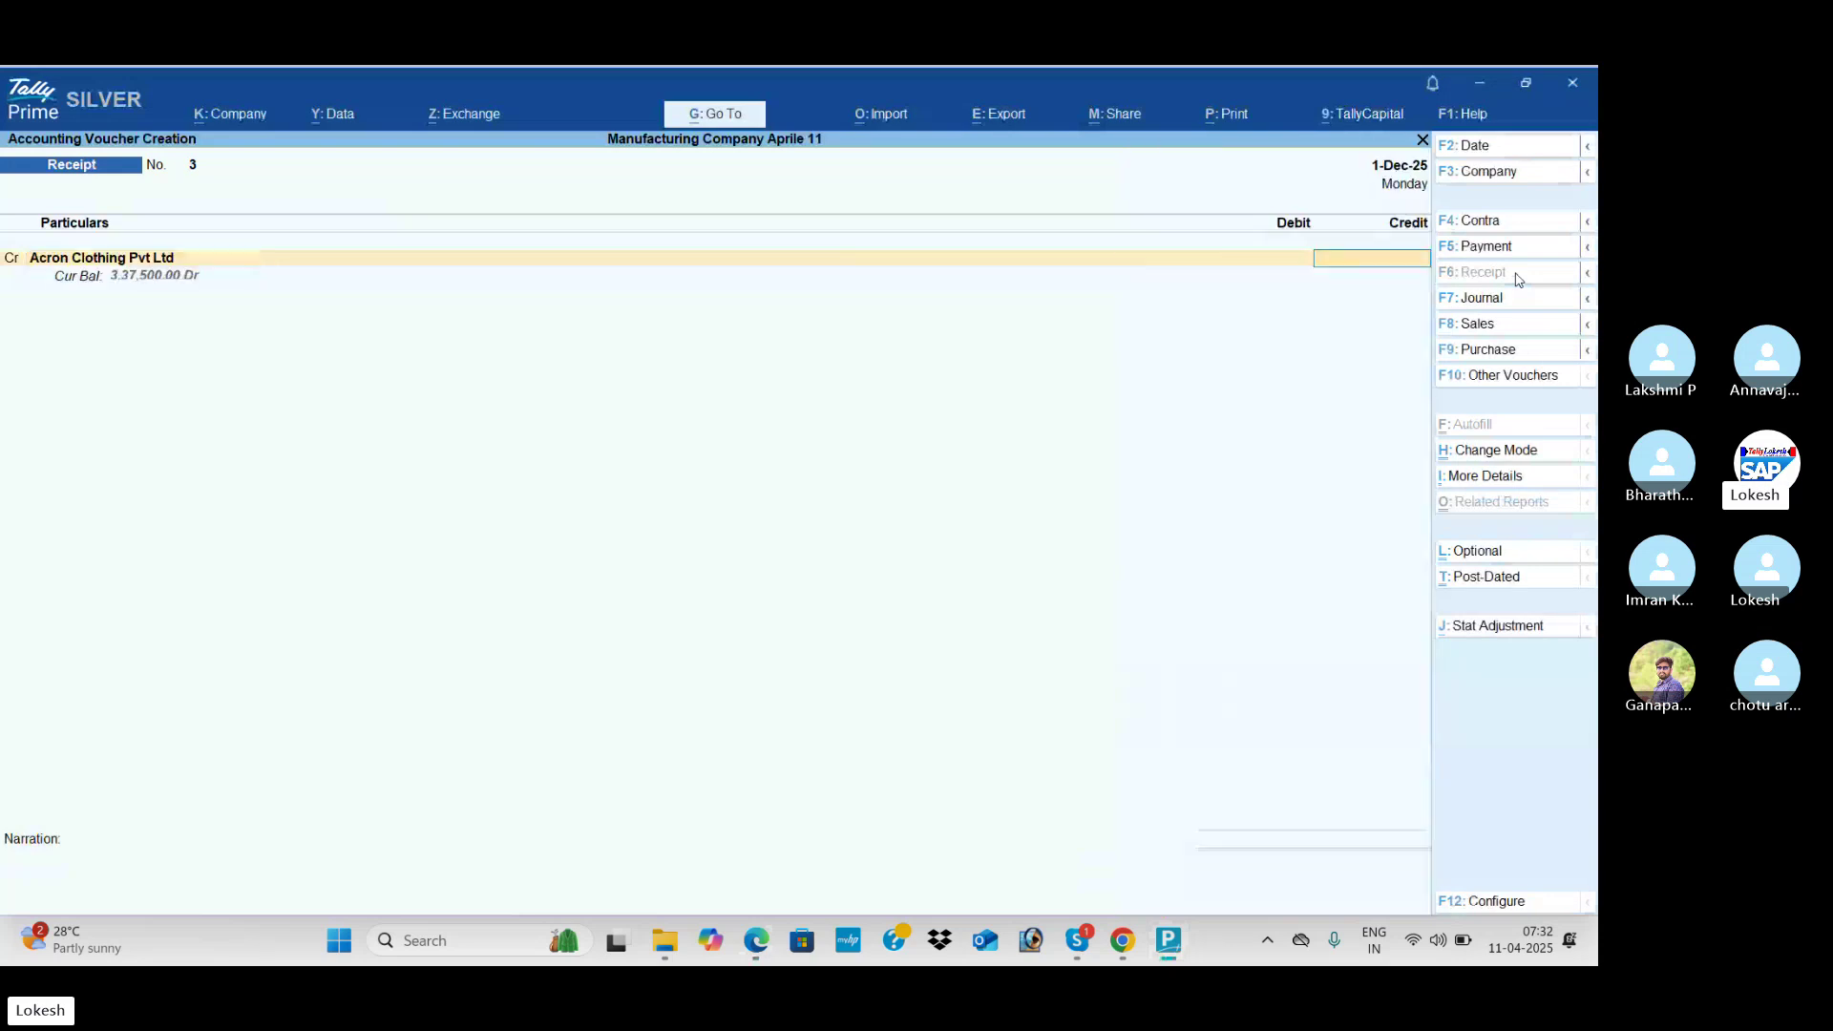
Step: Enter $75,000 as the credit amount for Acron Clothing at an exchange rate of ₹45 per dollar
key("alt+Tab")
key("alt+Tab")
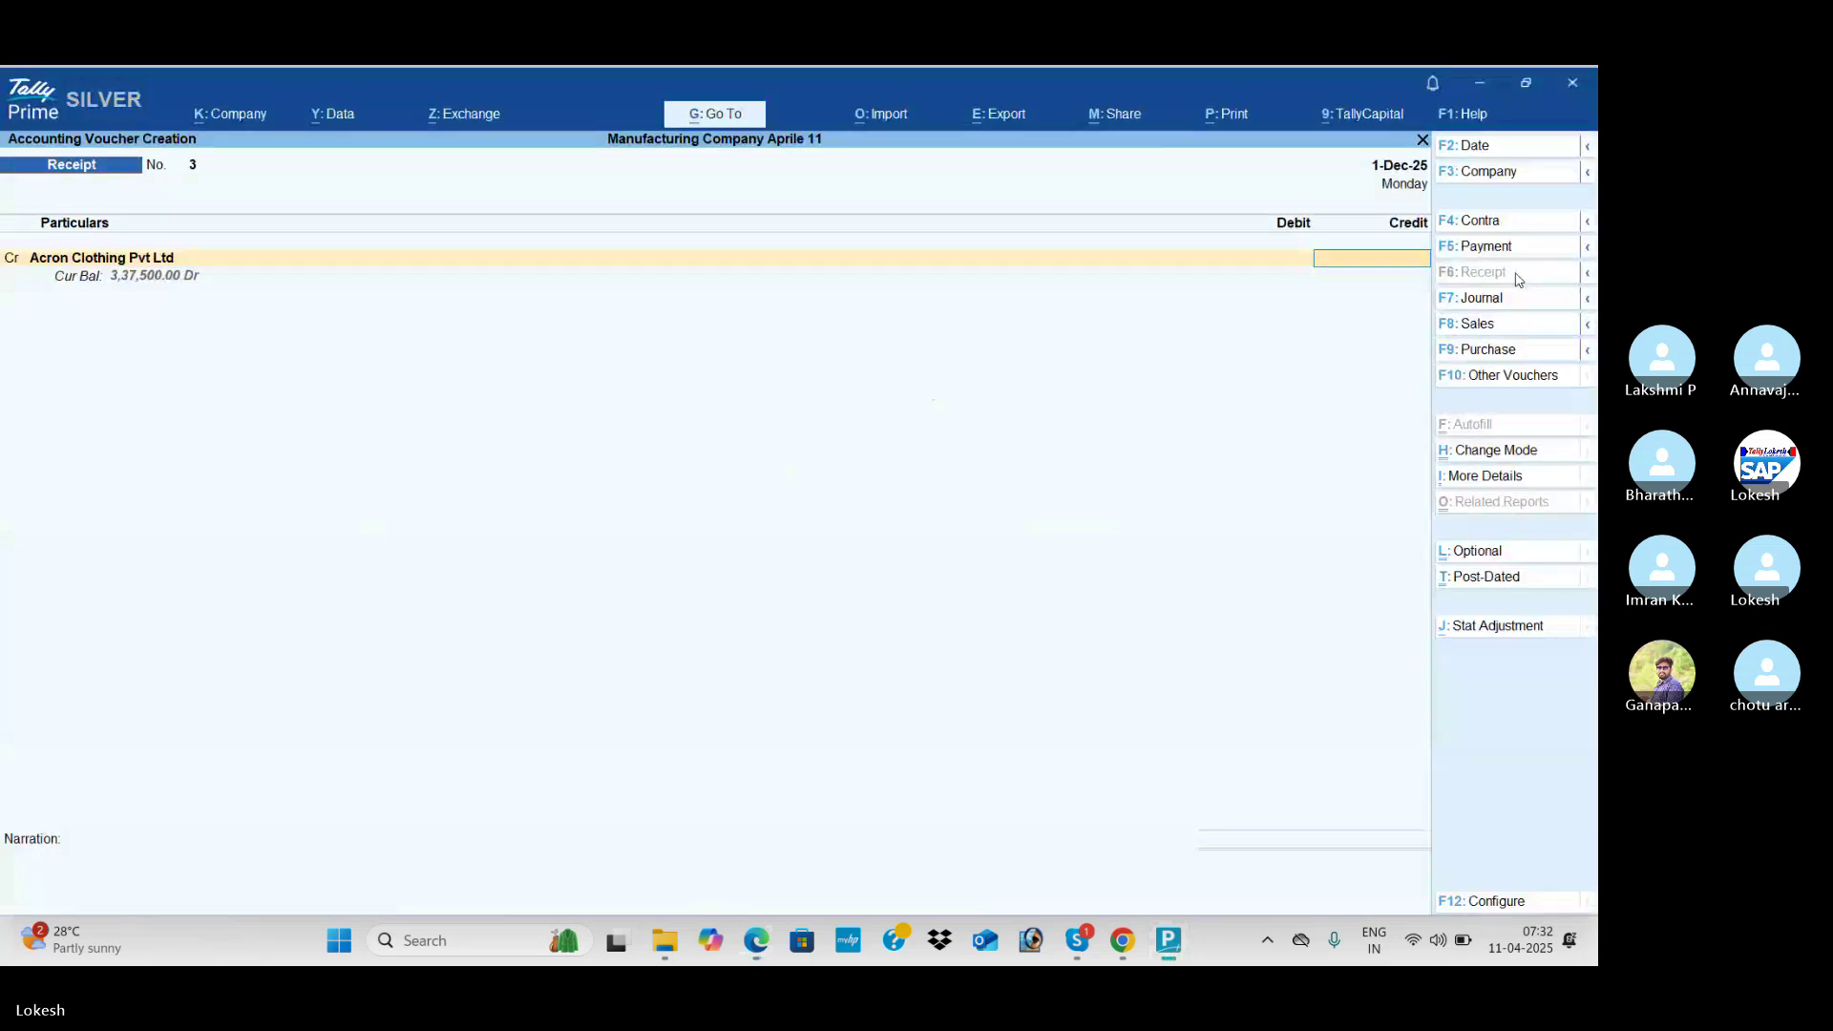
type("$75,000")
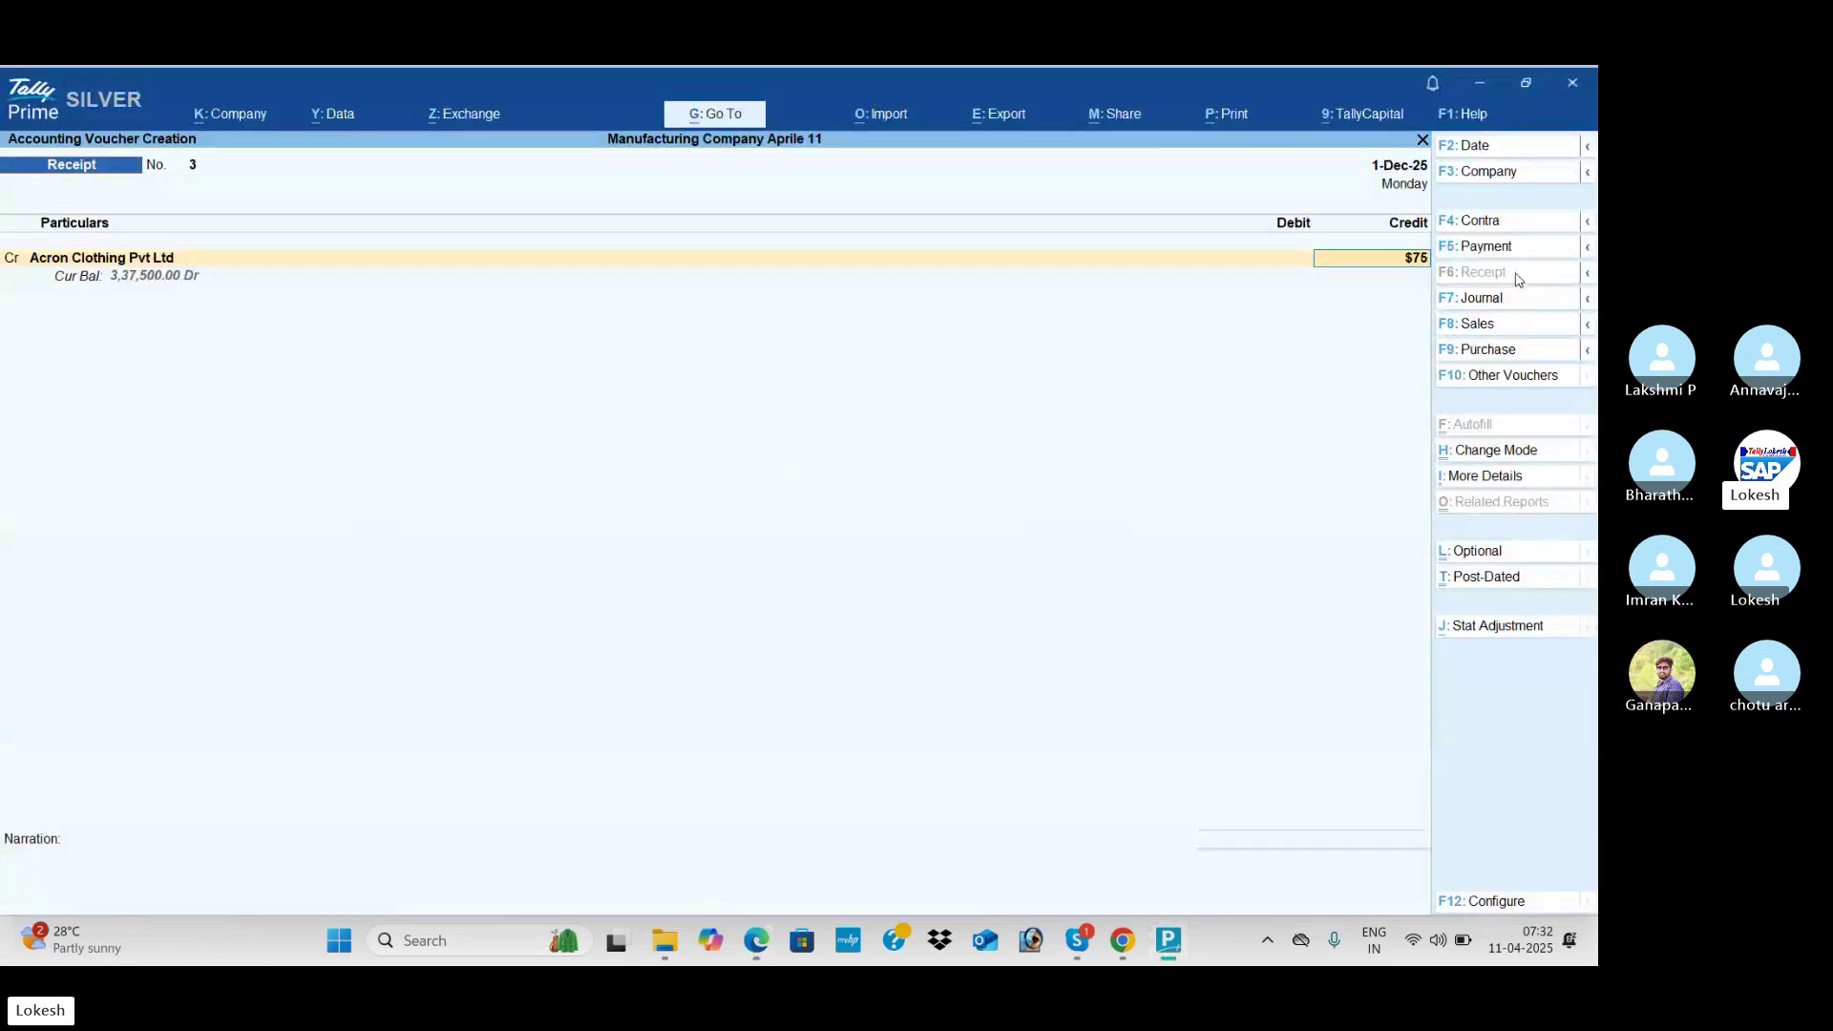
key("Return")
key("Return")
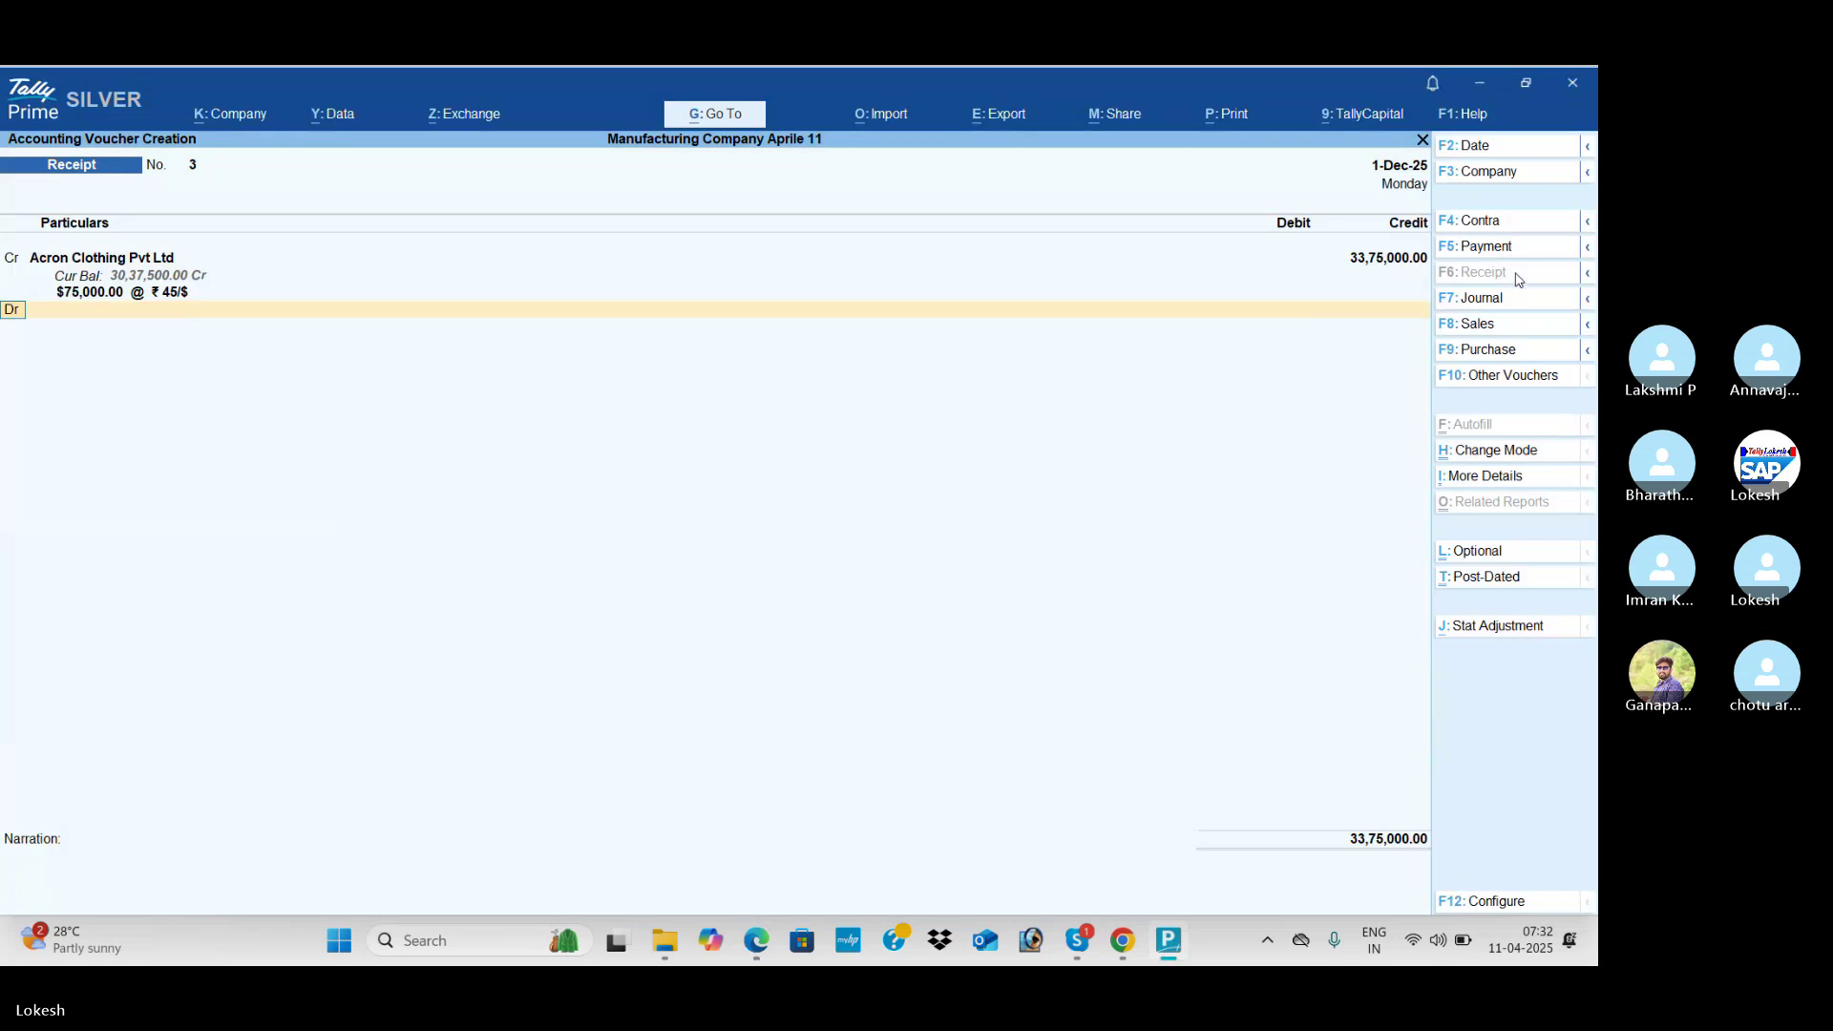
Step: Create a Bank Charges ledger under Indirect Expenses and use it as the receipt's debit account
key("Return")
key("alt+c")
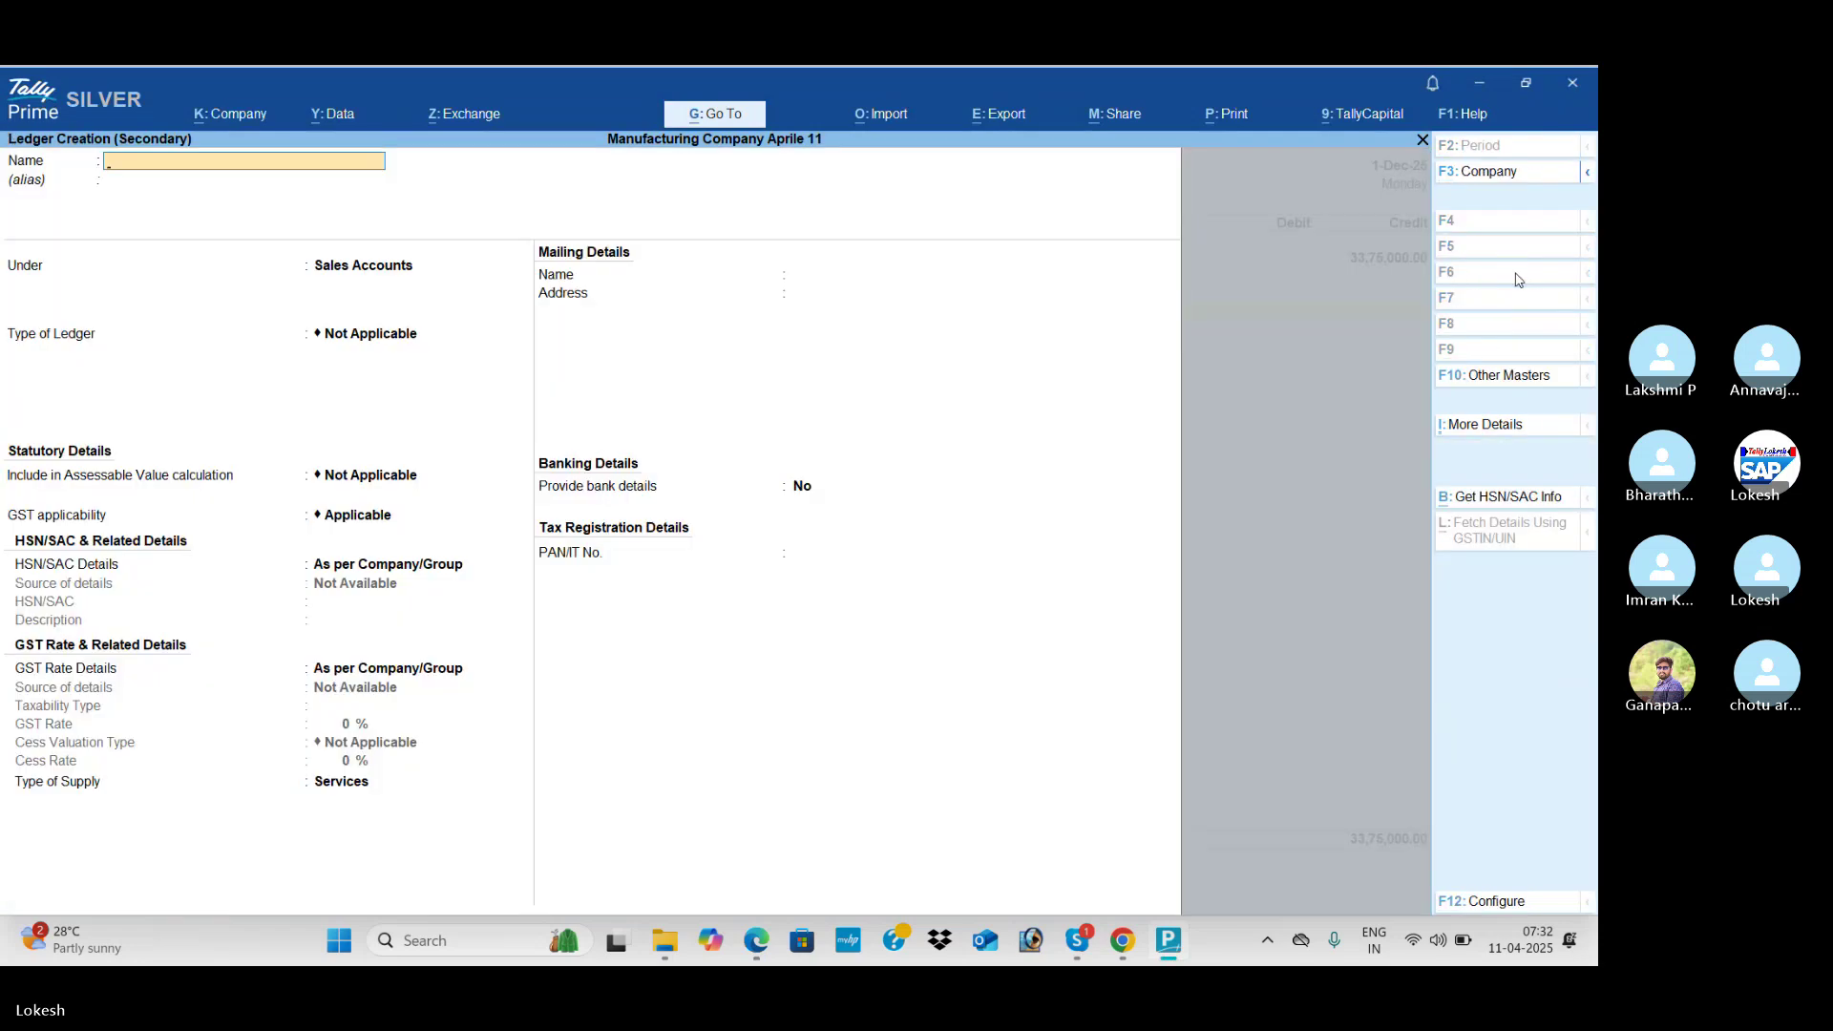
type("Bank Charg")
key("Return")
key("Return")
type("ind")
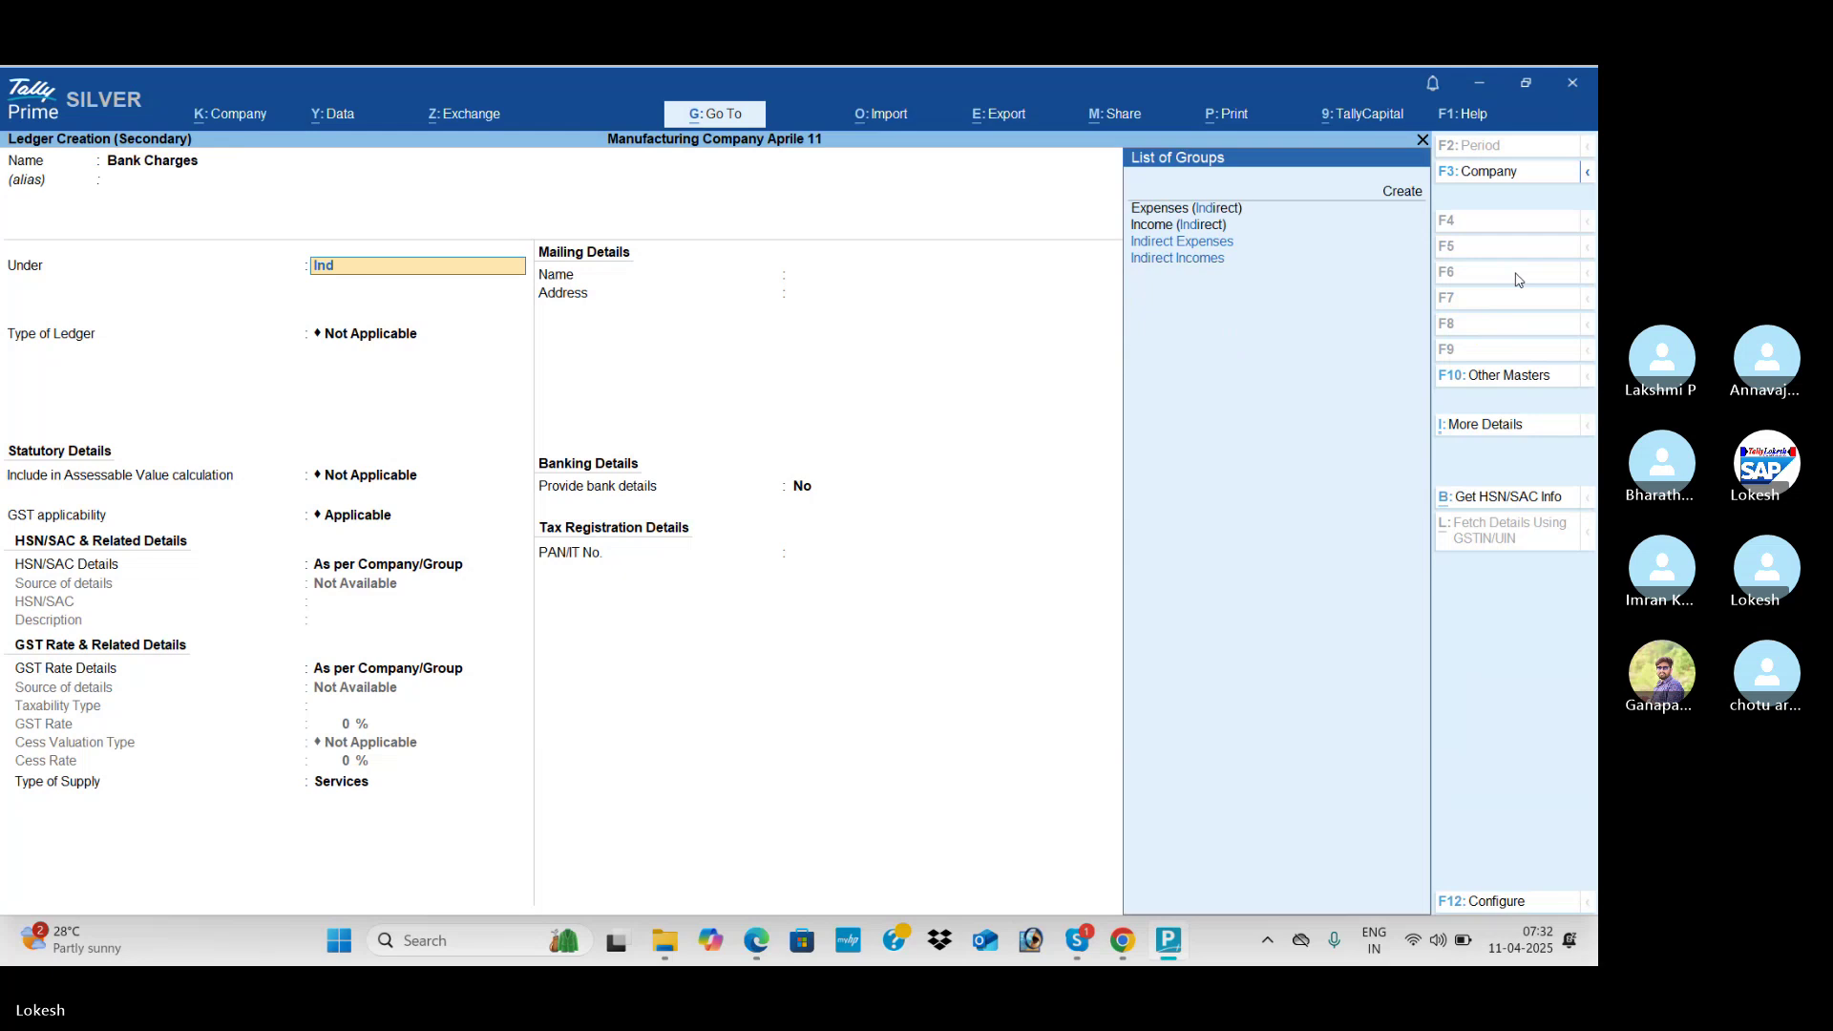
key("Return")
key("ctrl+a")
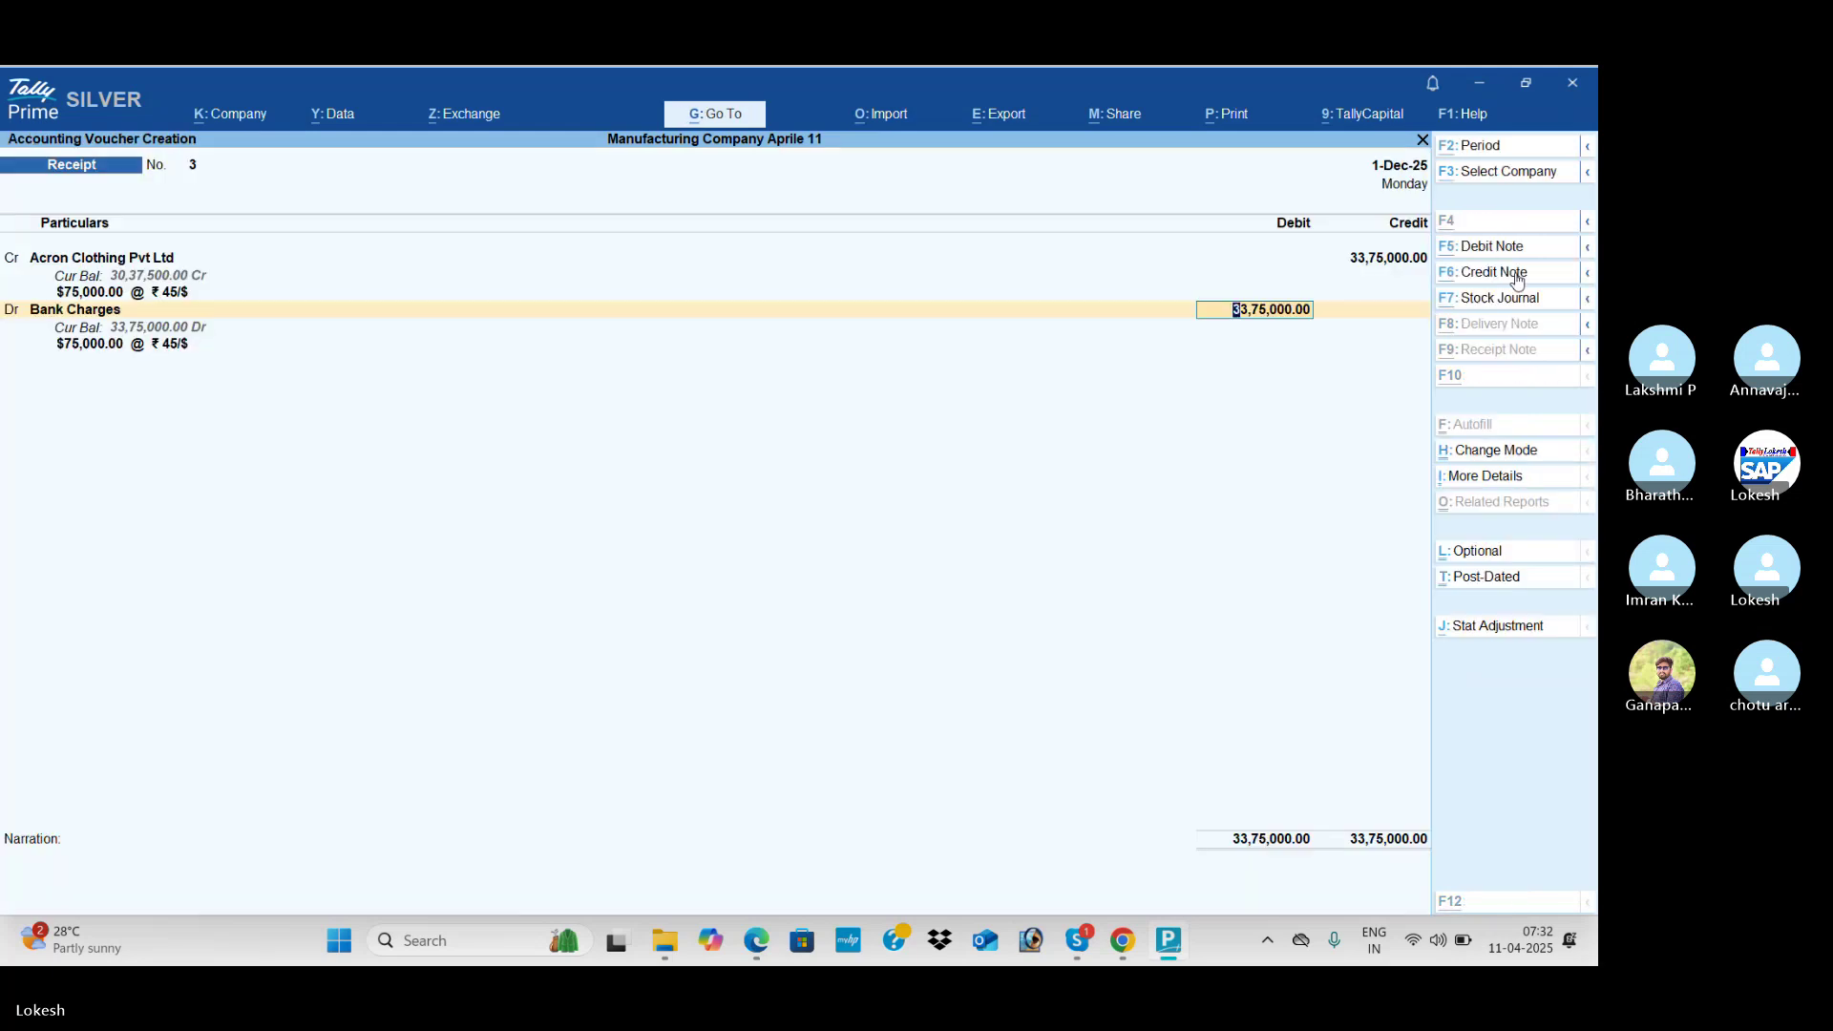
Step: Check the exercise's bank charges and debit Bank Charges with $50 at an exchange rate of ₹45 per dollar
key("alt+Tab")
key("alt+Tab")
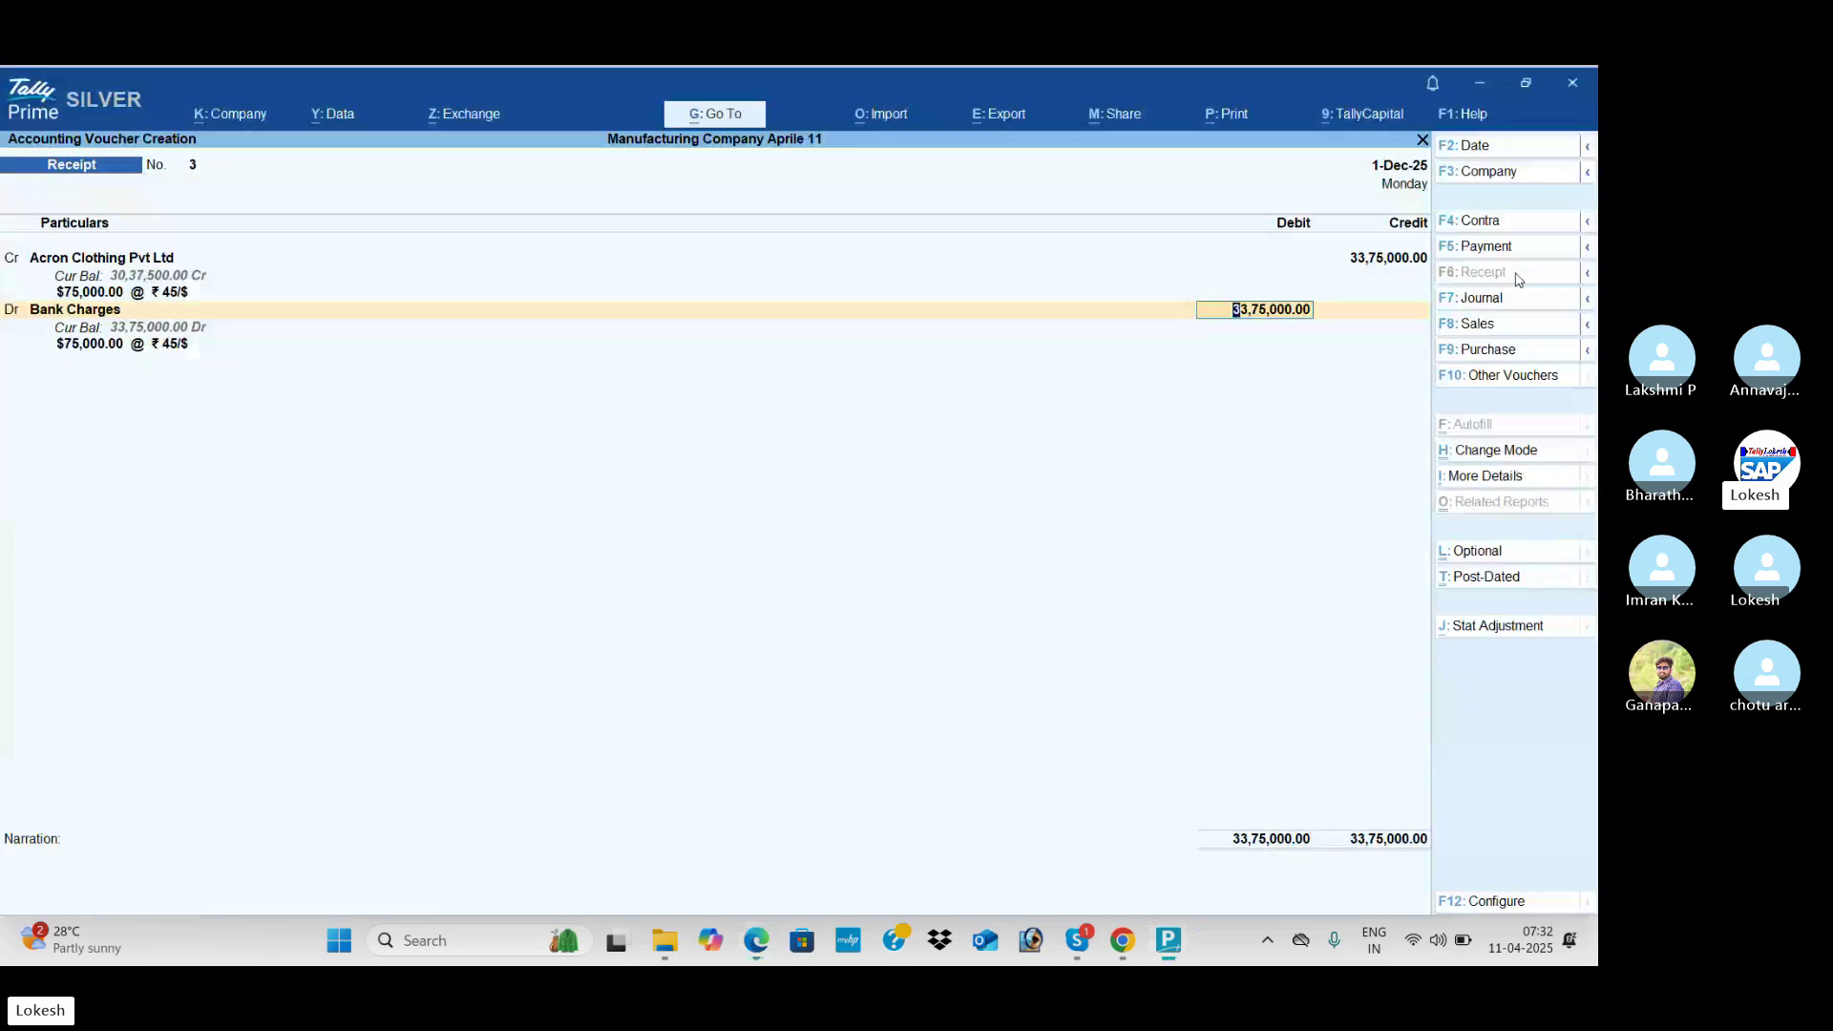
type("$50")
key("Return")
key("Return")
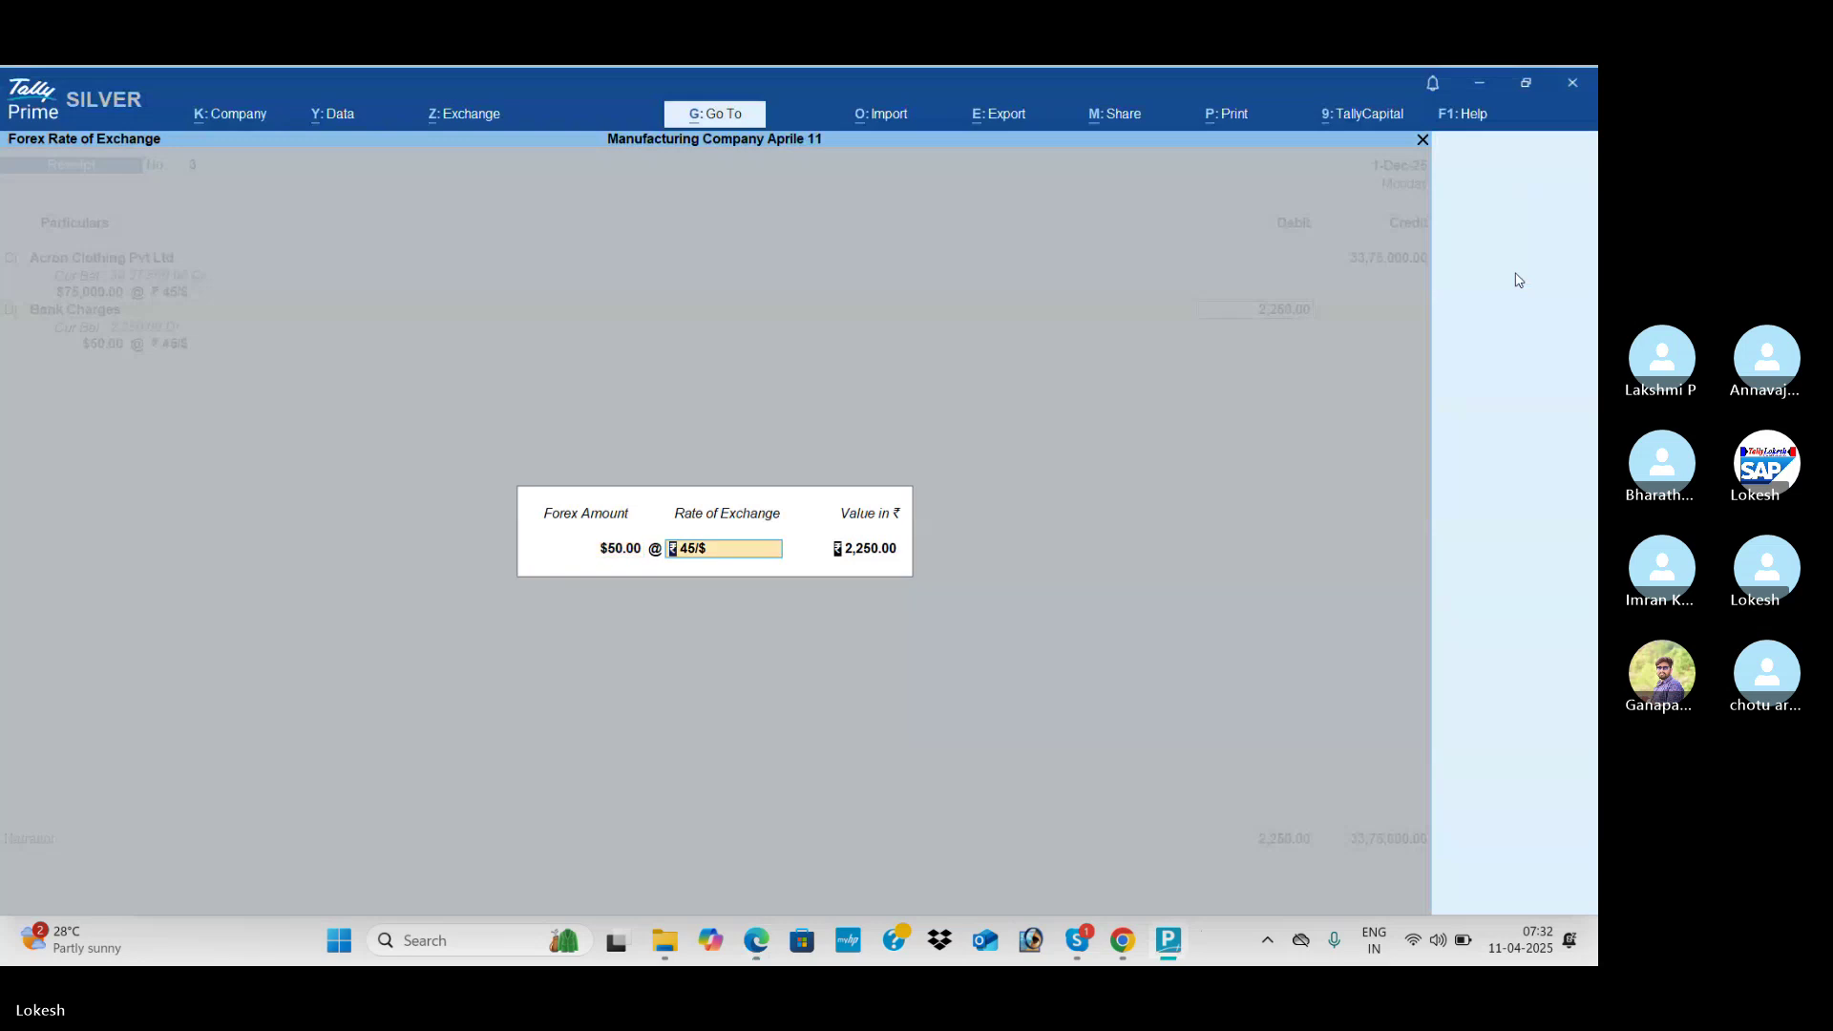
key("Return")
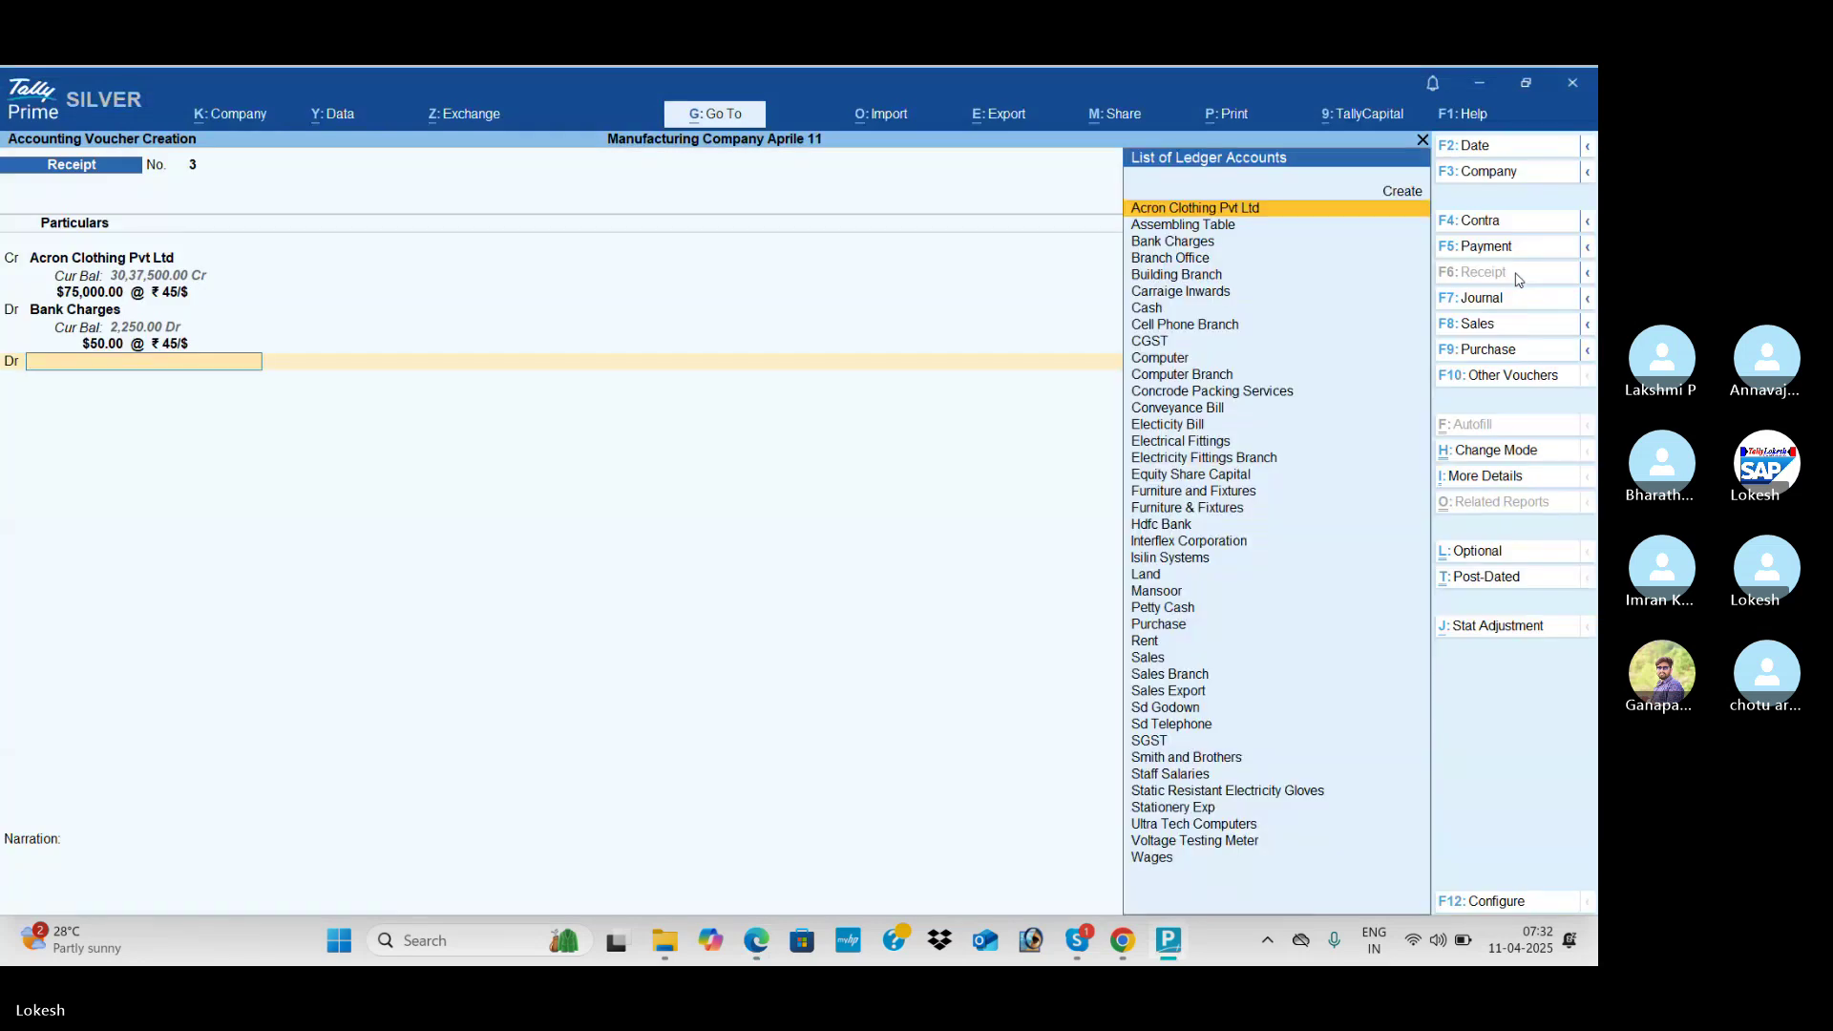
Step: Debit Hdfc Bank with the remaining $74,950 and accept the amount in the receipt voucher
type("h")
key("Return")
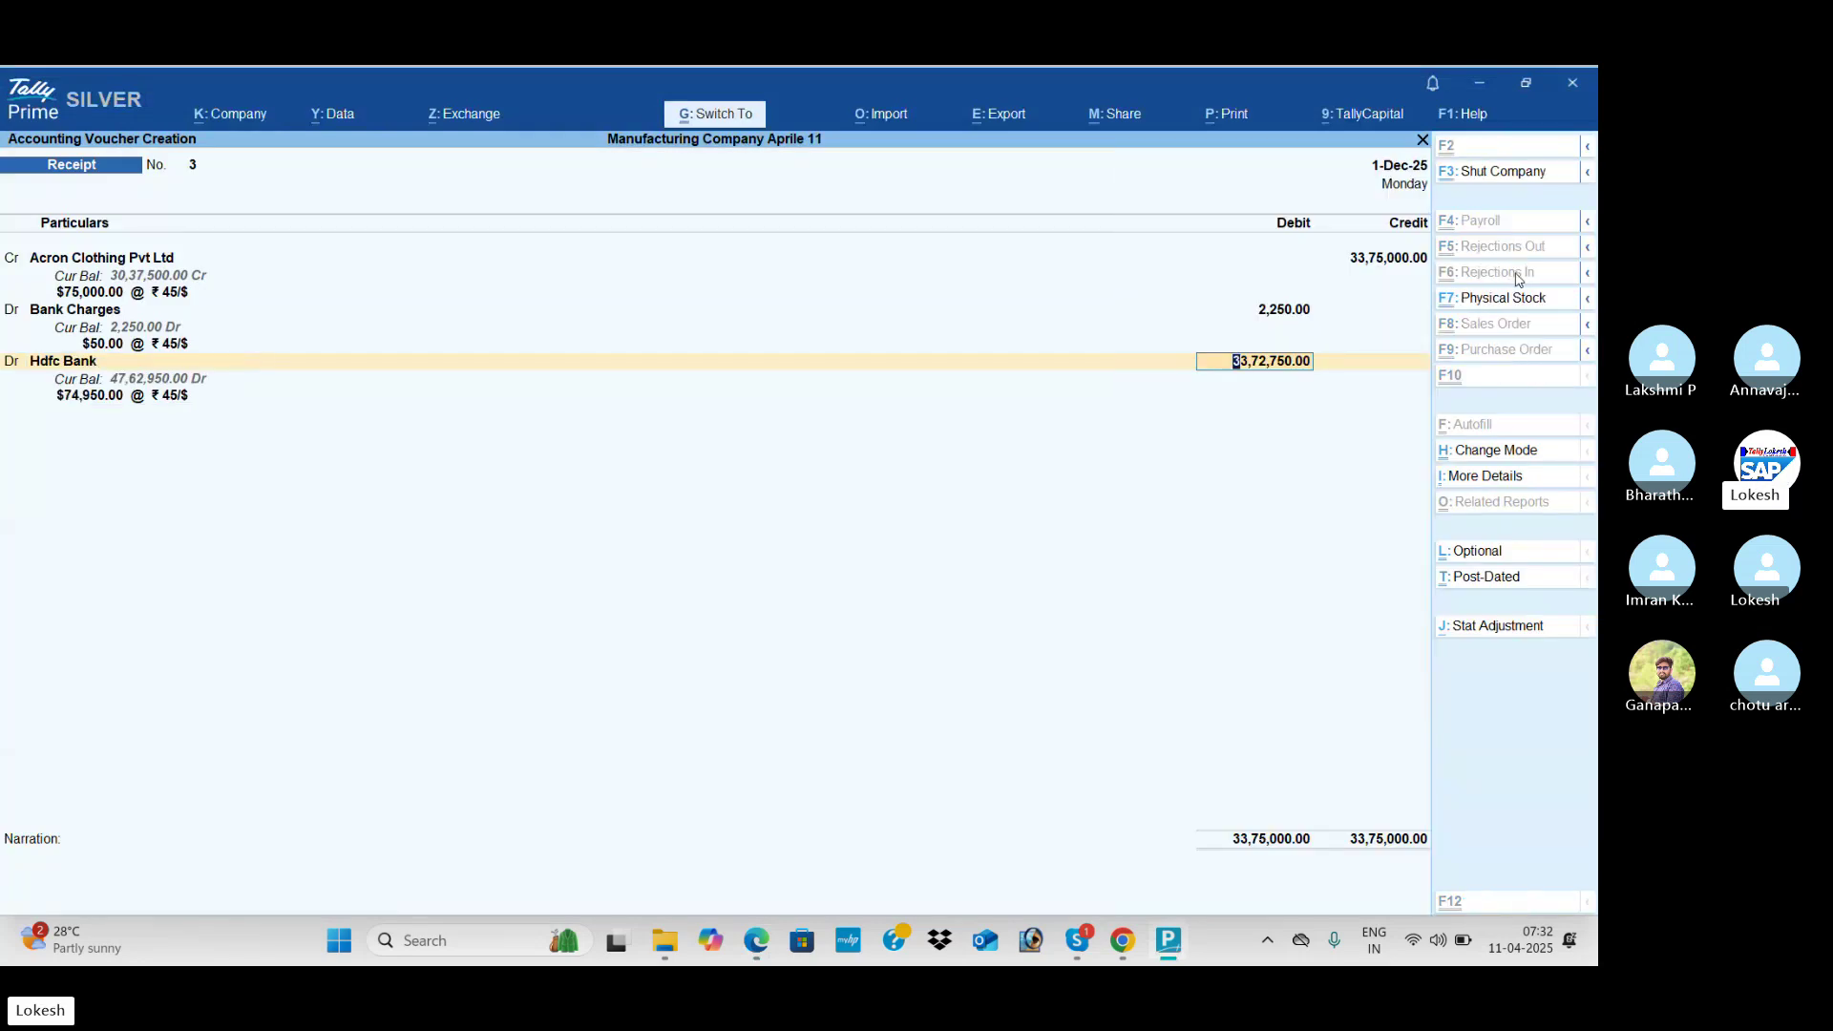
key("Return")
Step: Consult exercise 54 in the PDF, then start a journal voucher in TallyPrime
key("alt+Tab")
scroll(1518, 280, "down", 1)
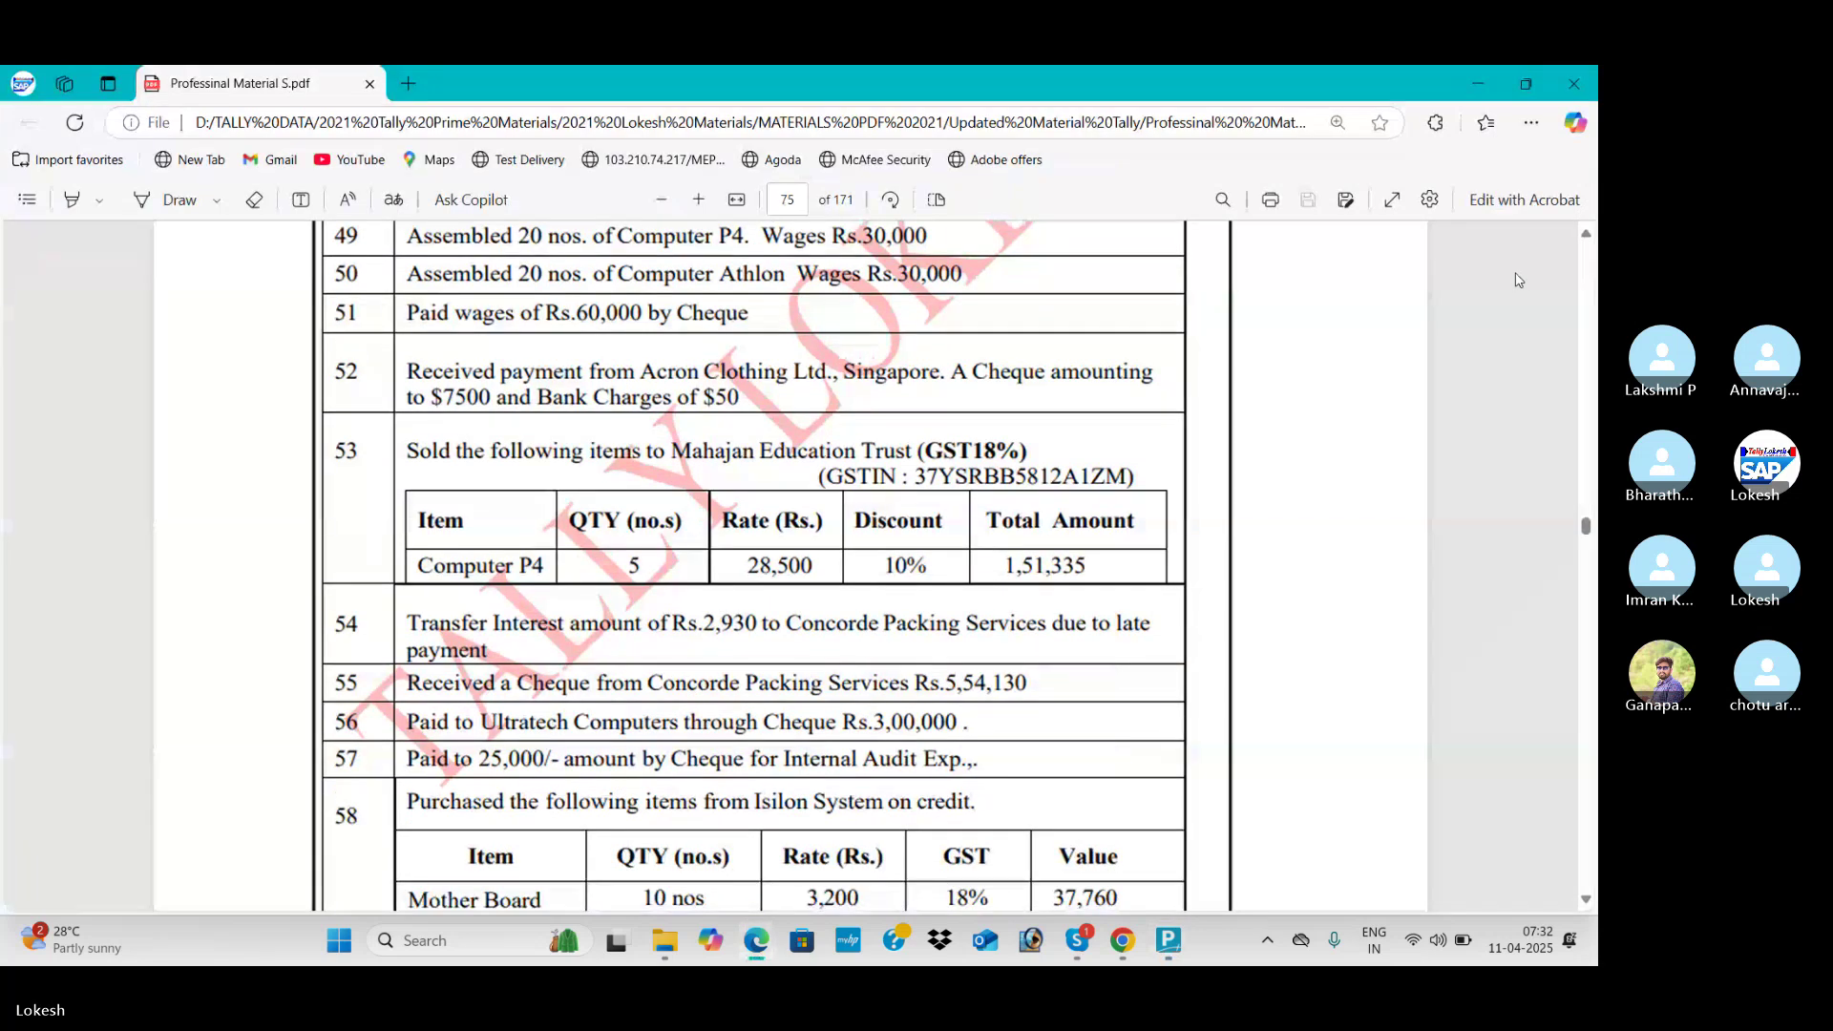
scroll(1518, 279, "down", 1)
scroll(1518, 280, "down", 2)
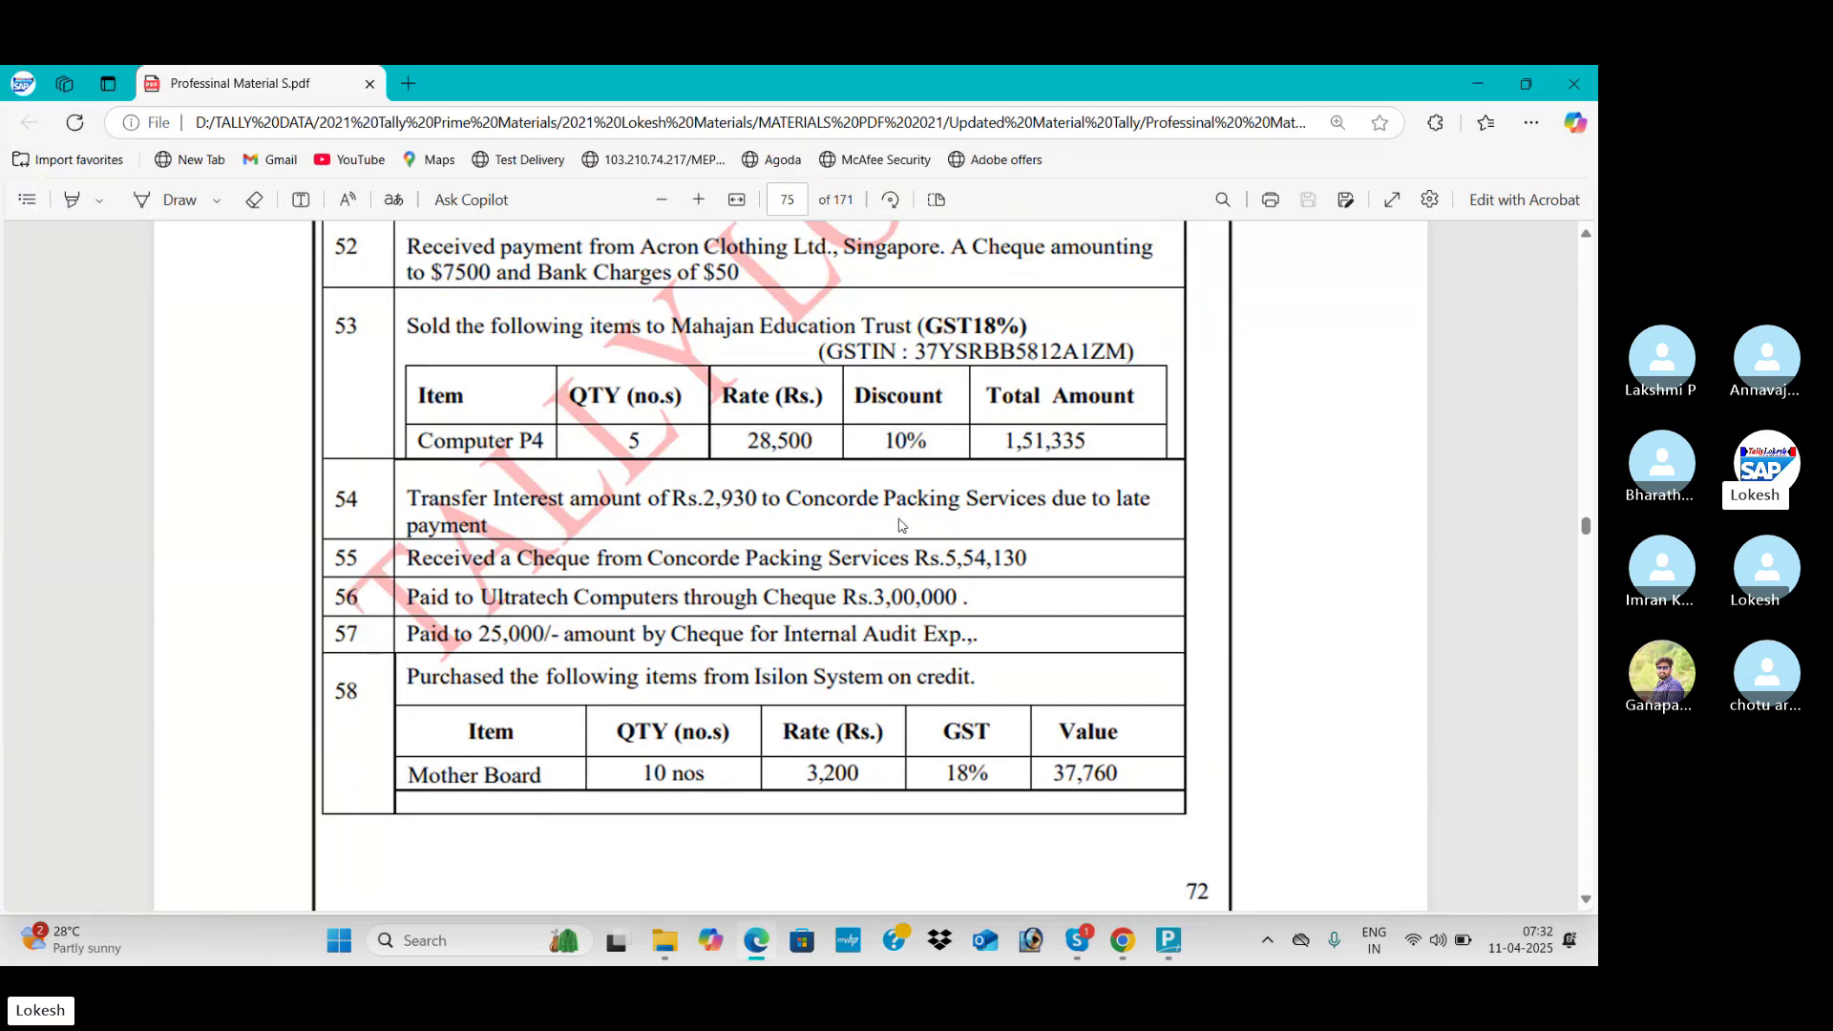
key("alt+Tab")
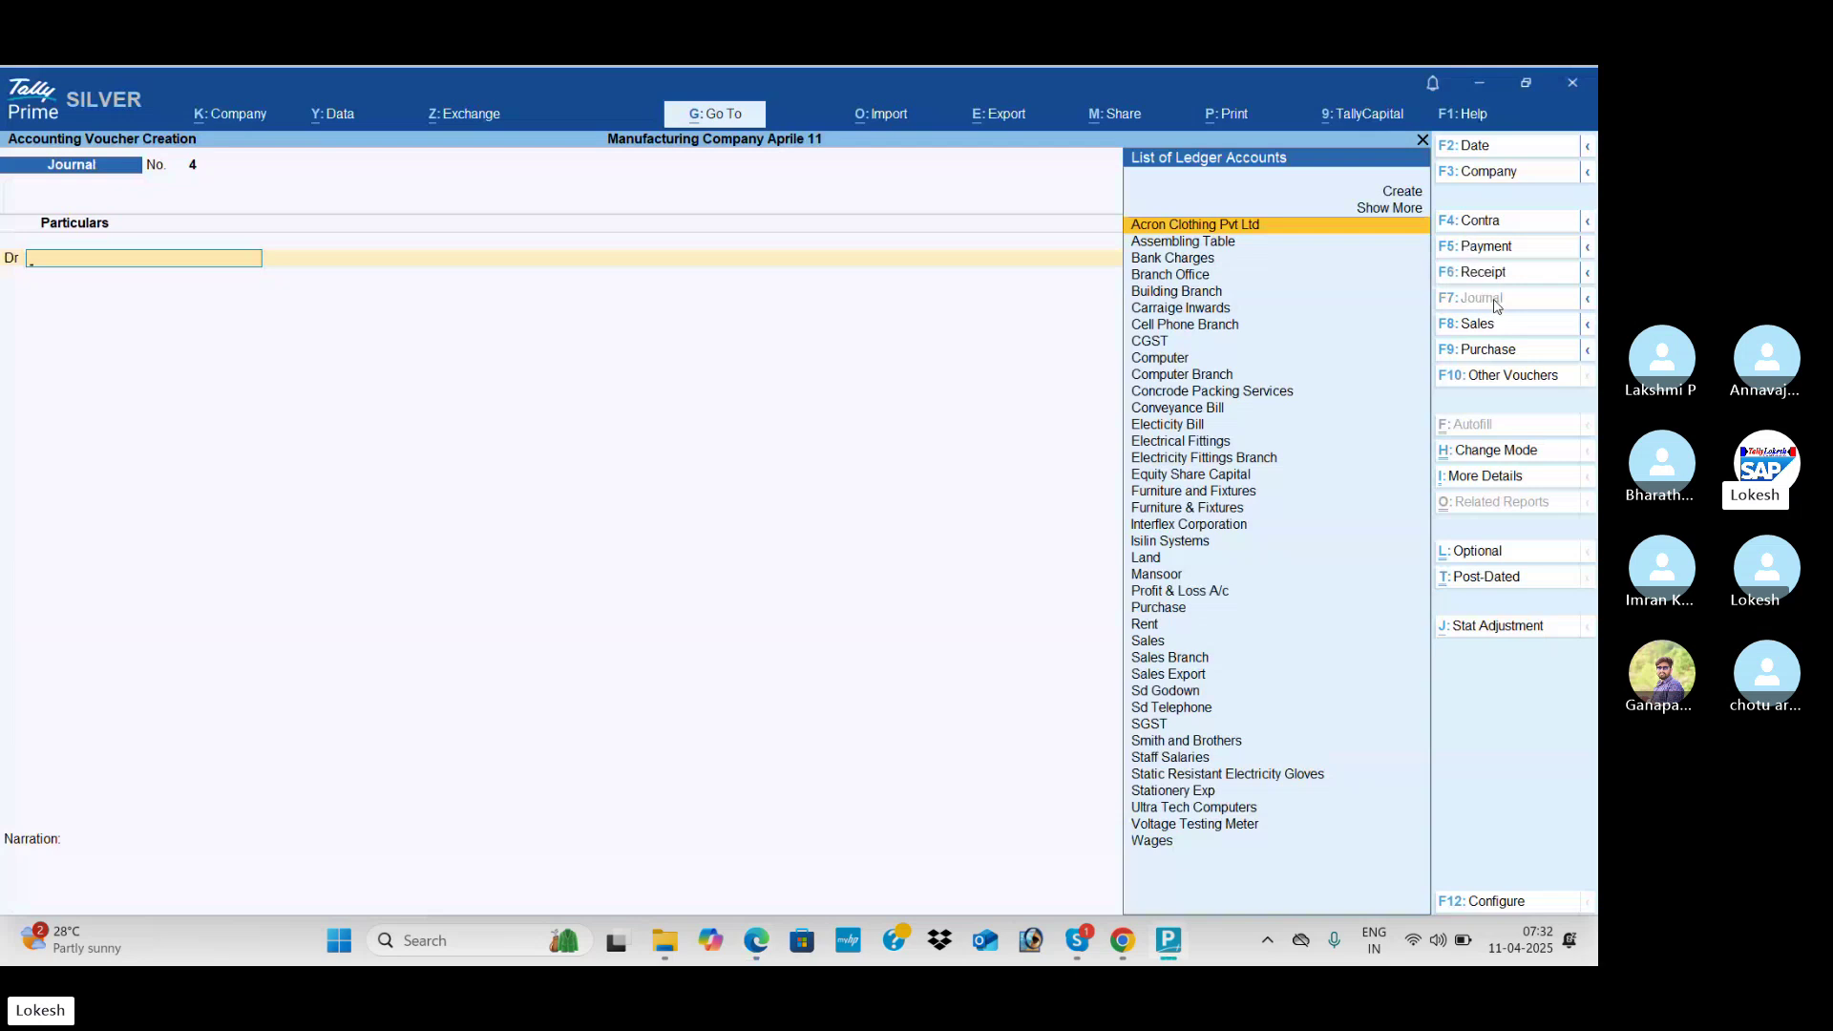
Step: Debit Concrode Packing Services with the interest amount of ₹2,930 in the journal voucher
type("C")
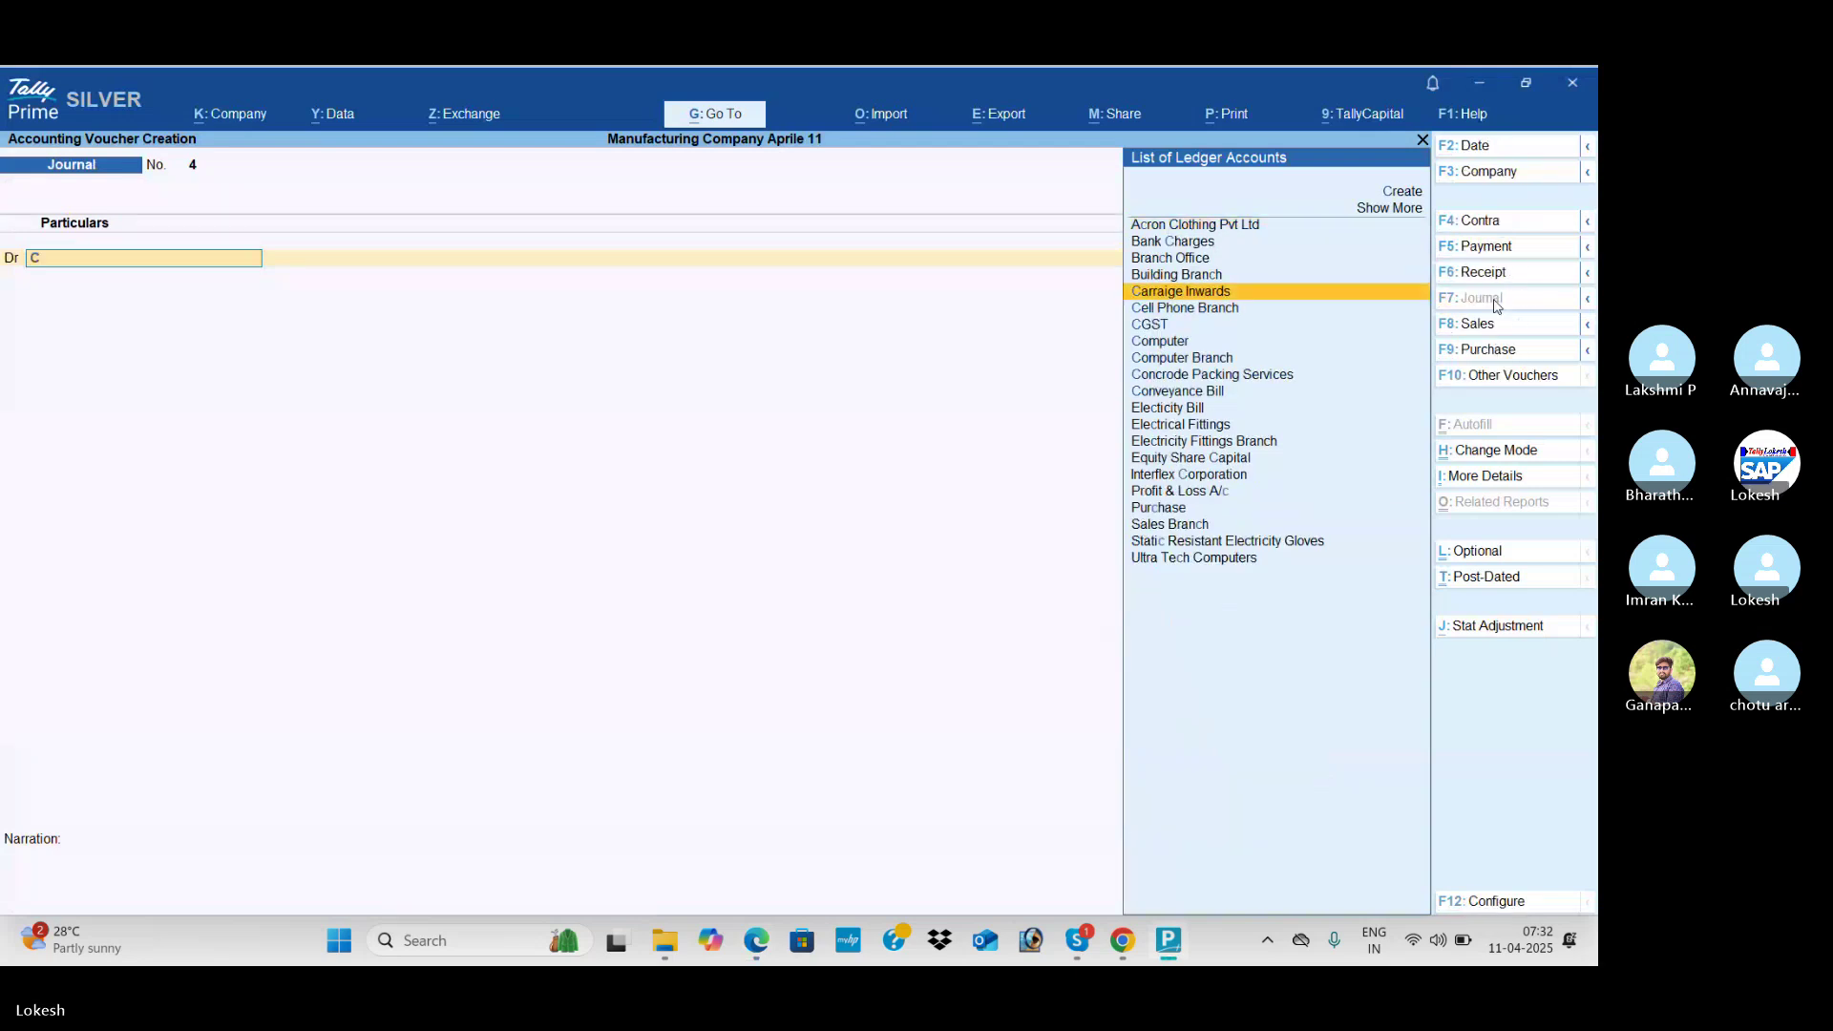
key("Down")
key("Down")
key("Down")
key("Down")
key("Down")
key("Return")
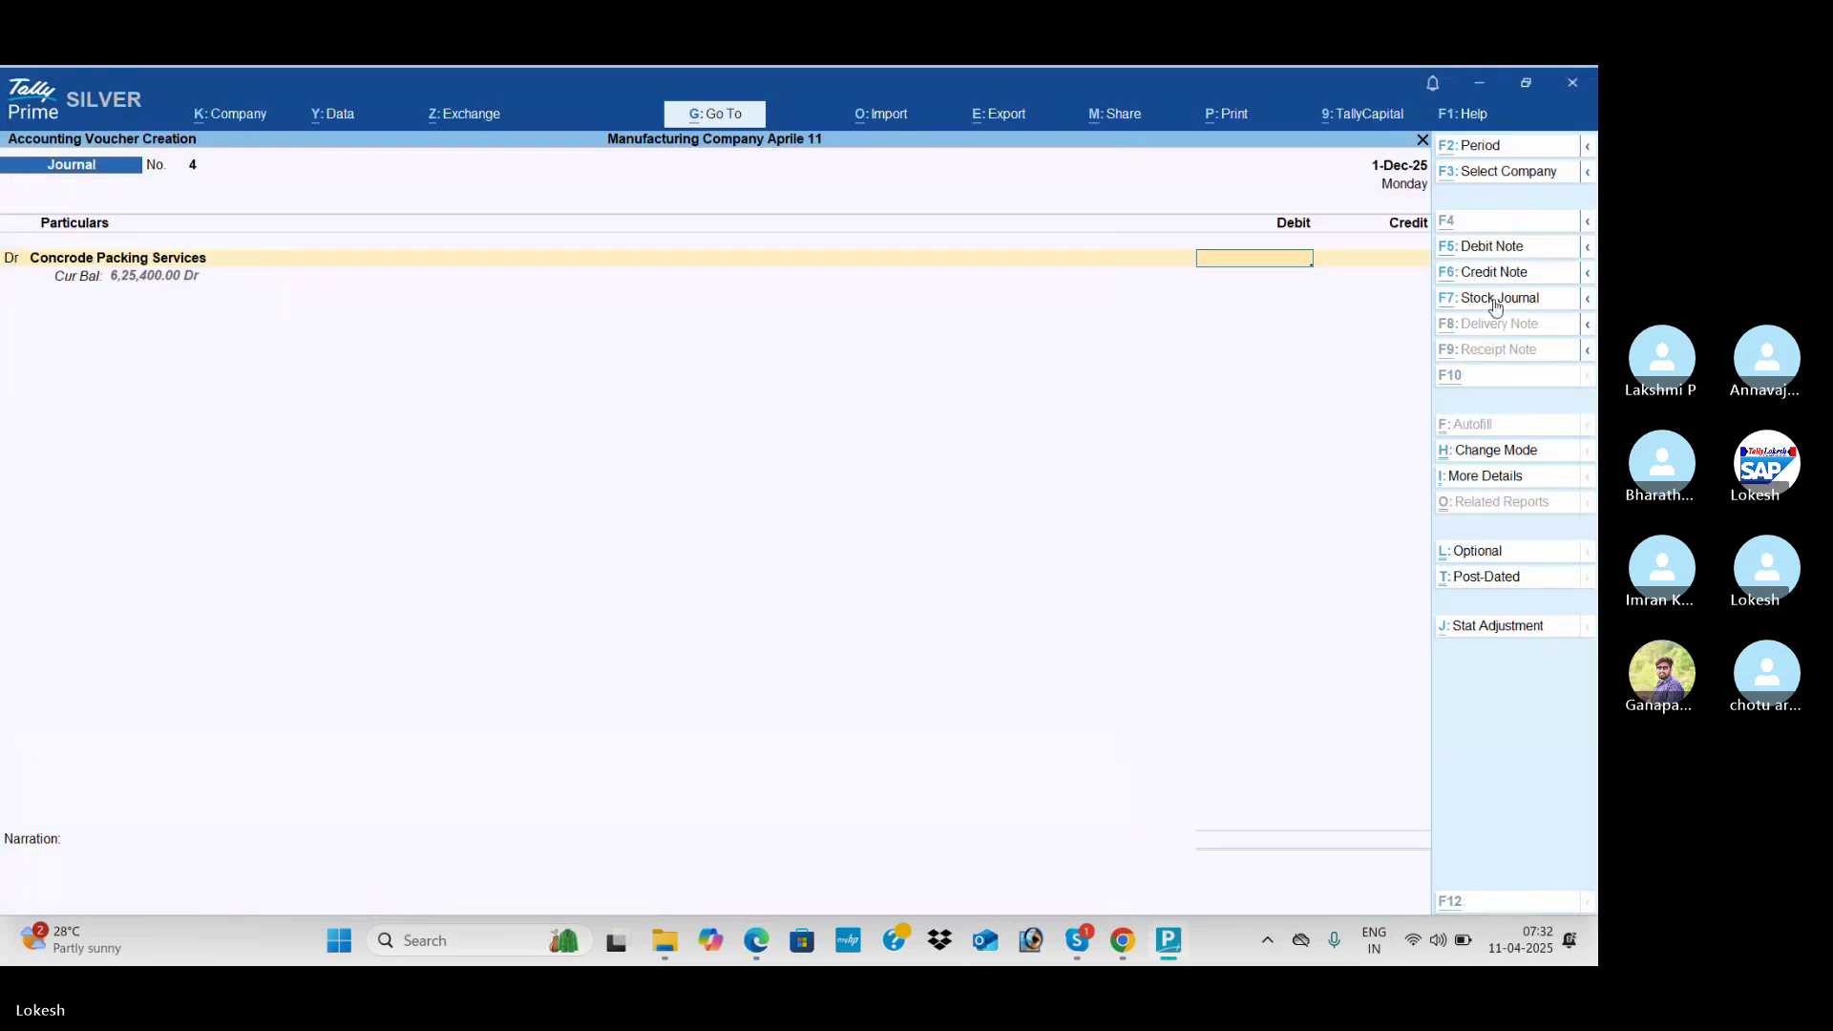
key("alt+Tab")
key("alt+Tab")
type("2930")
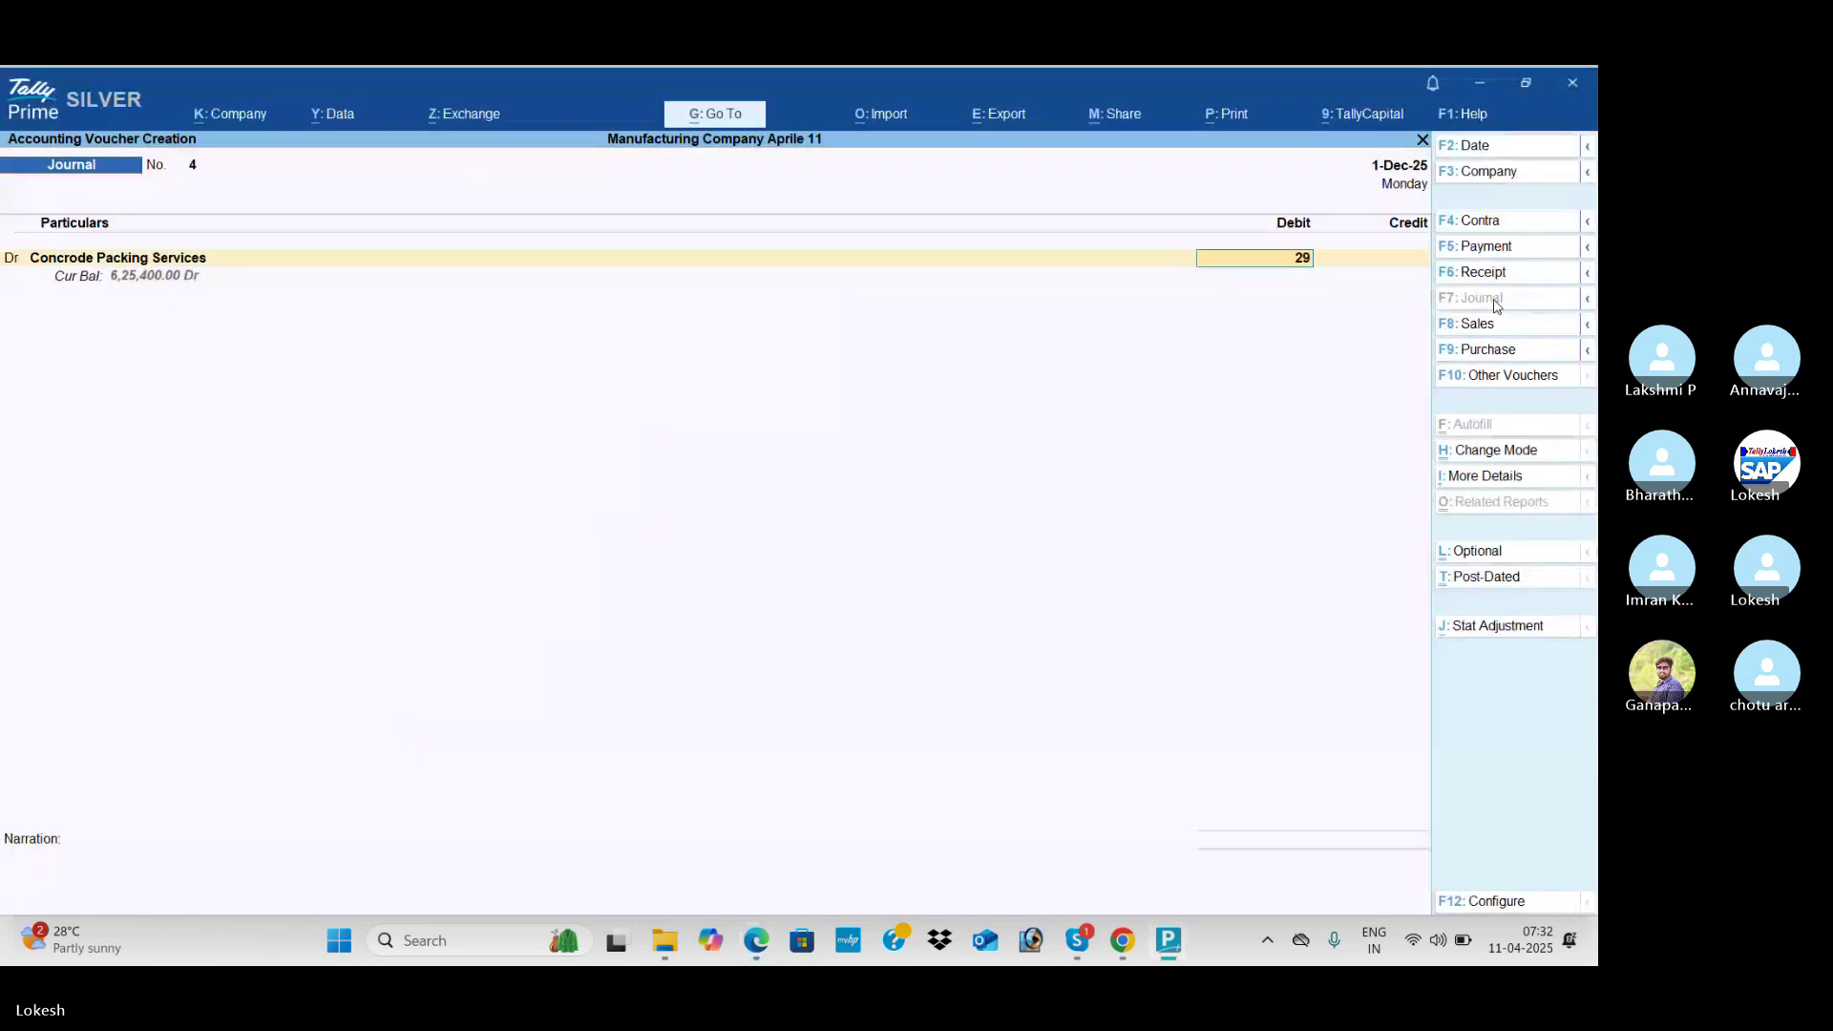
key("Return")
Step: Create an Interest Received ledger under Indirect Incomes as the credit account and save the journal voucher
key("alt+c")
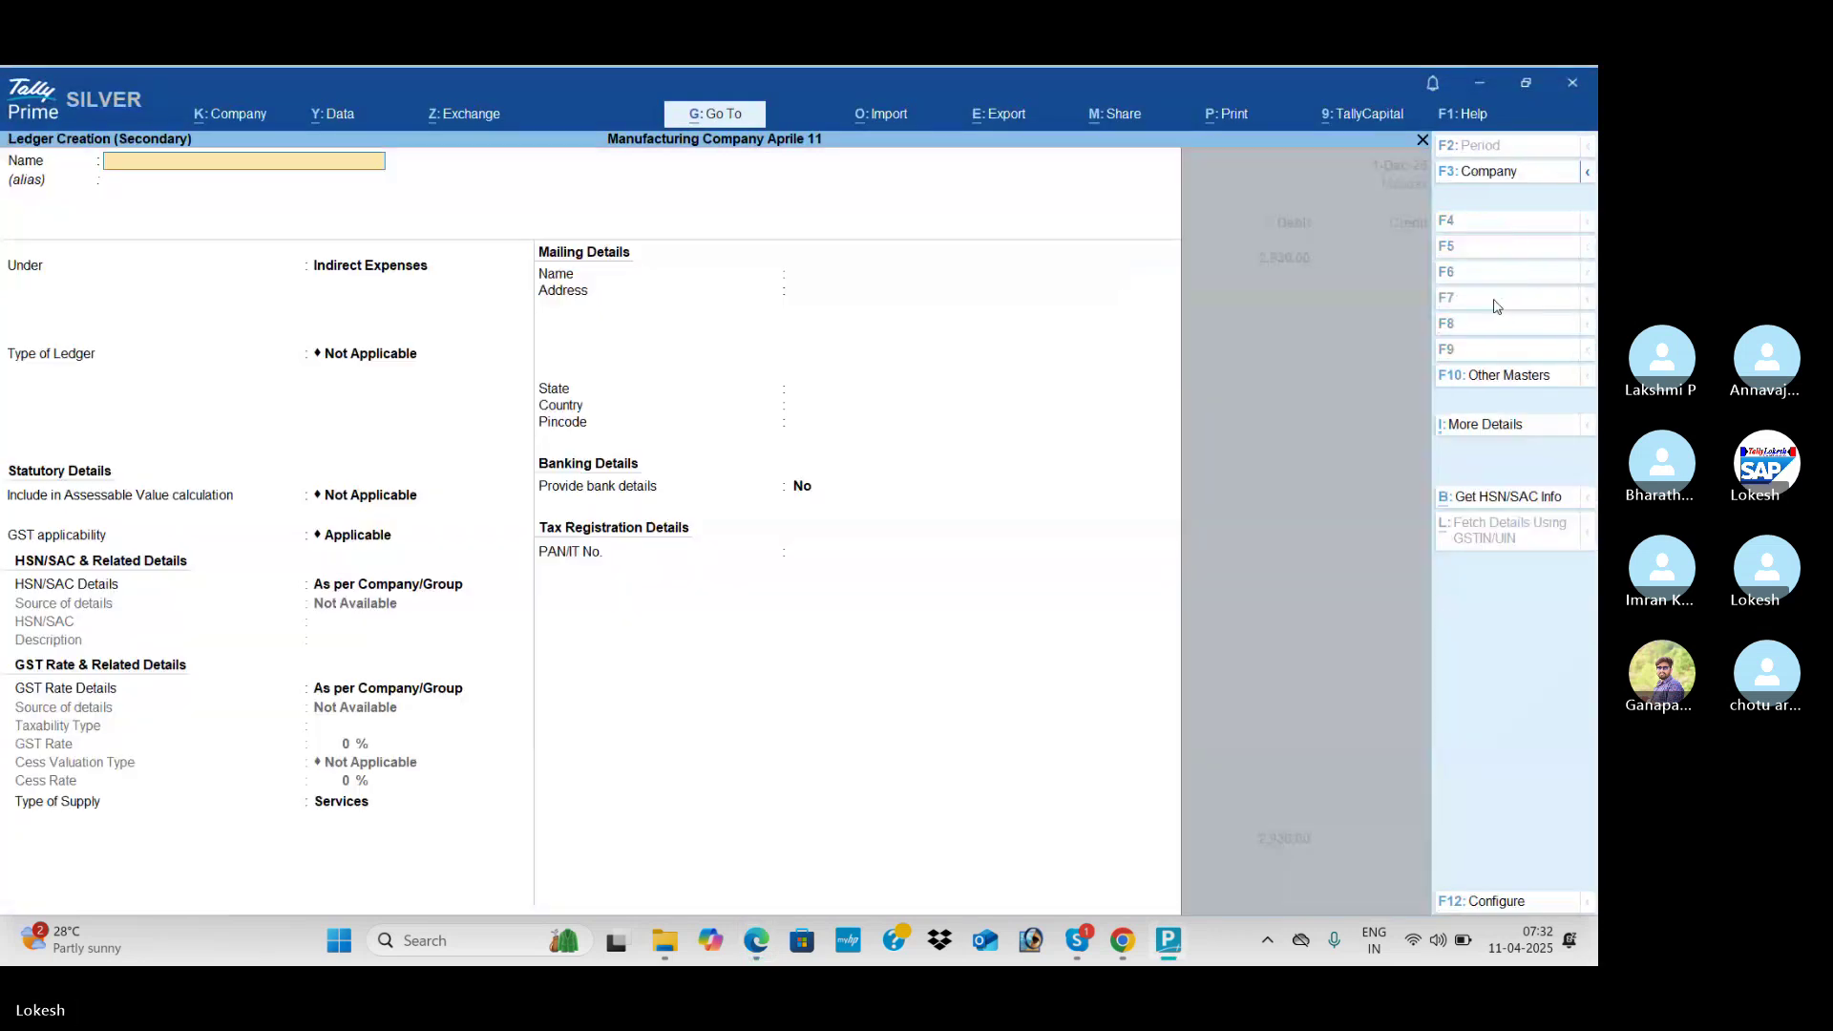
type("Interest")
key("Return")
key("Return")
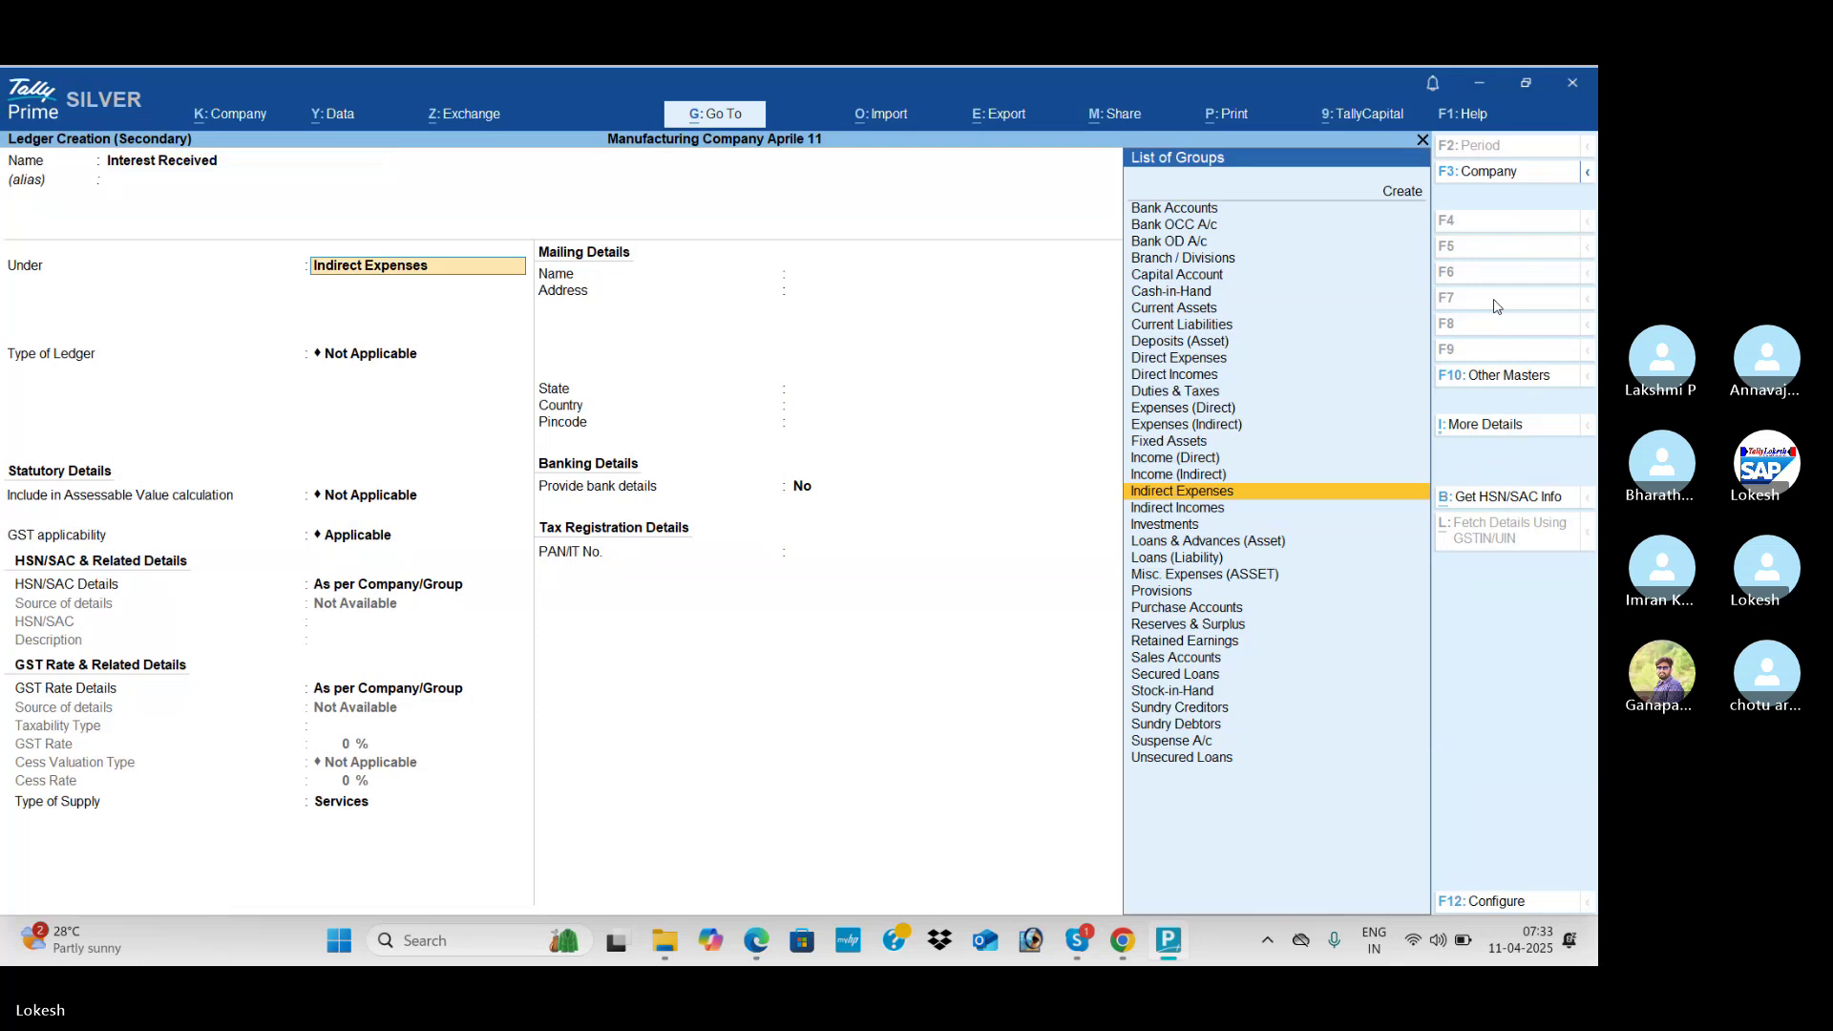
type("Ind")
key("Down")
key("Down")
key("Down")
key("Return")
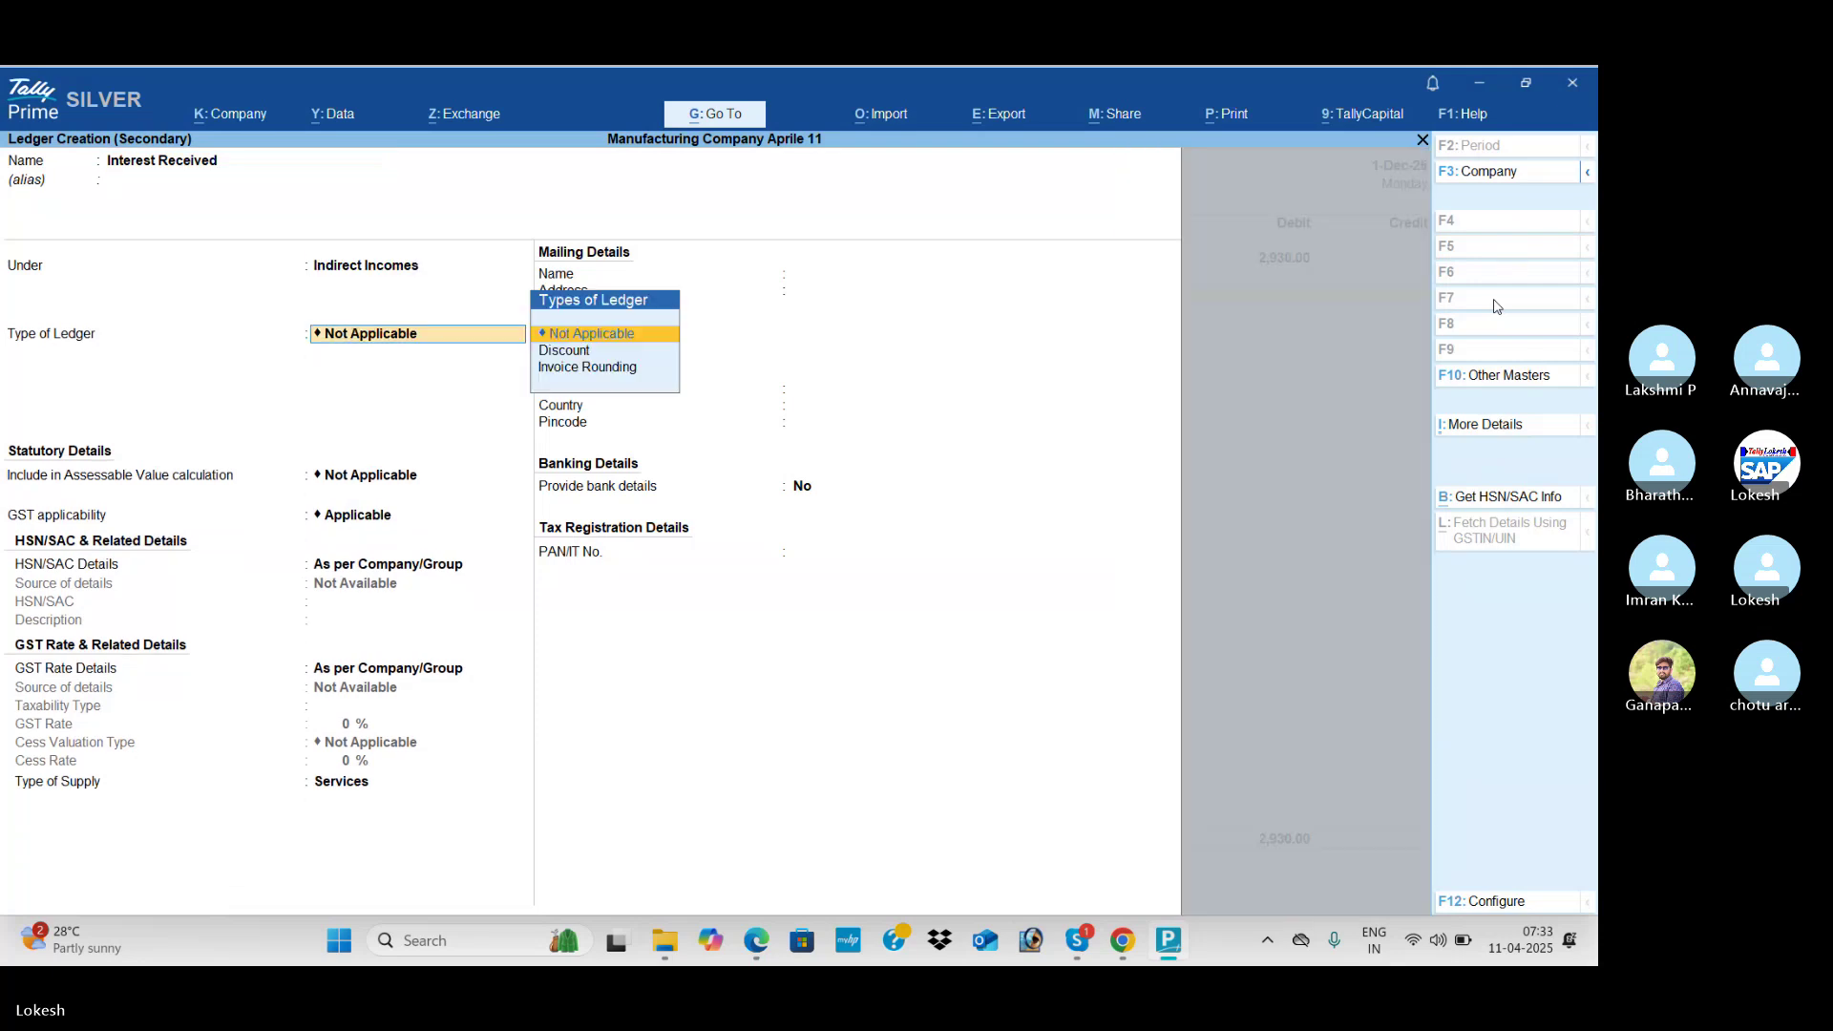
key("ctrl+a")
key("Return")
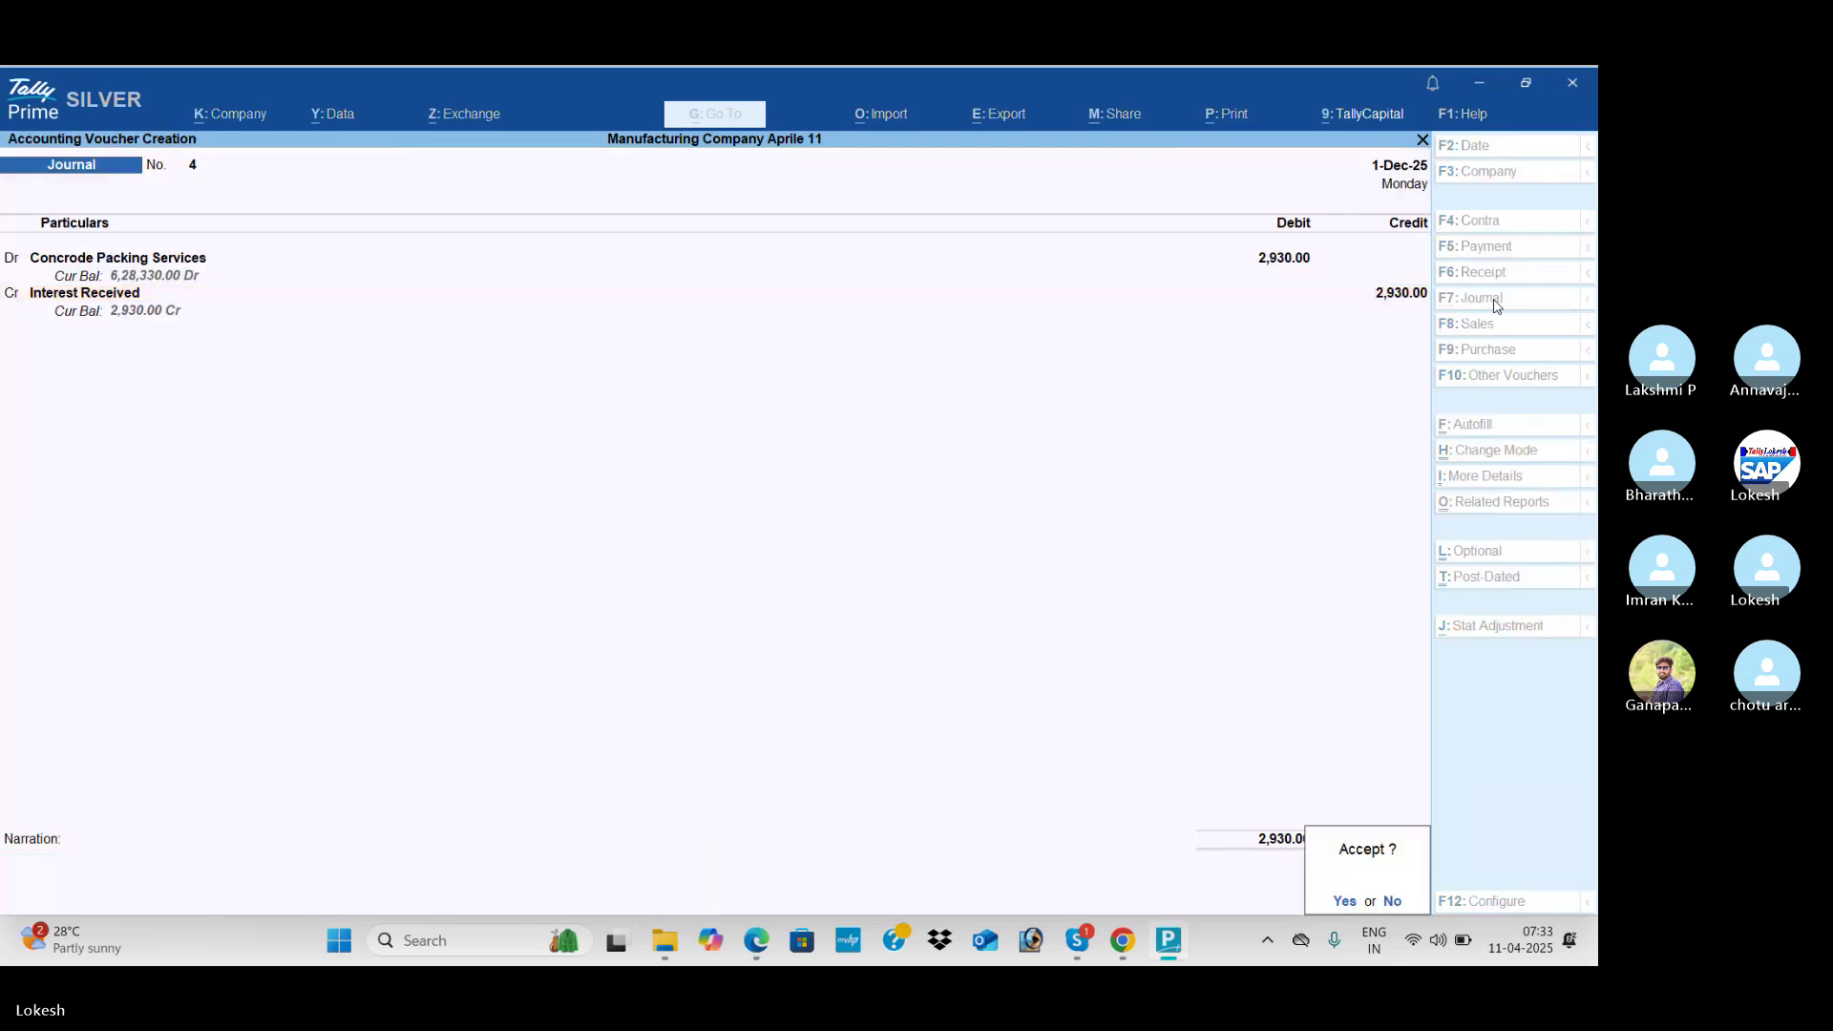
key("Return")
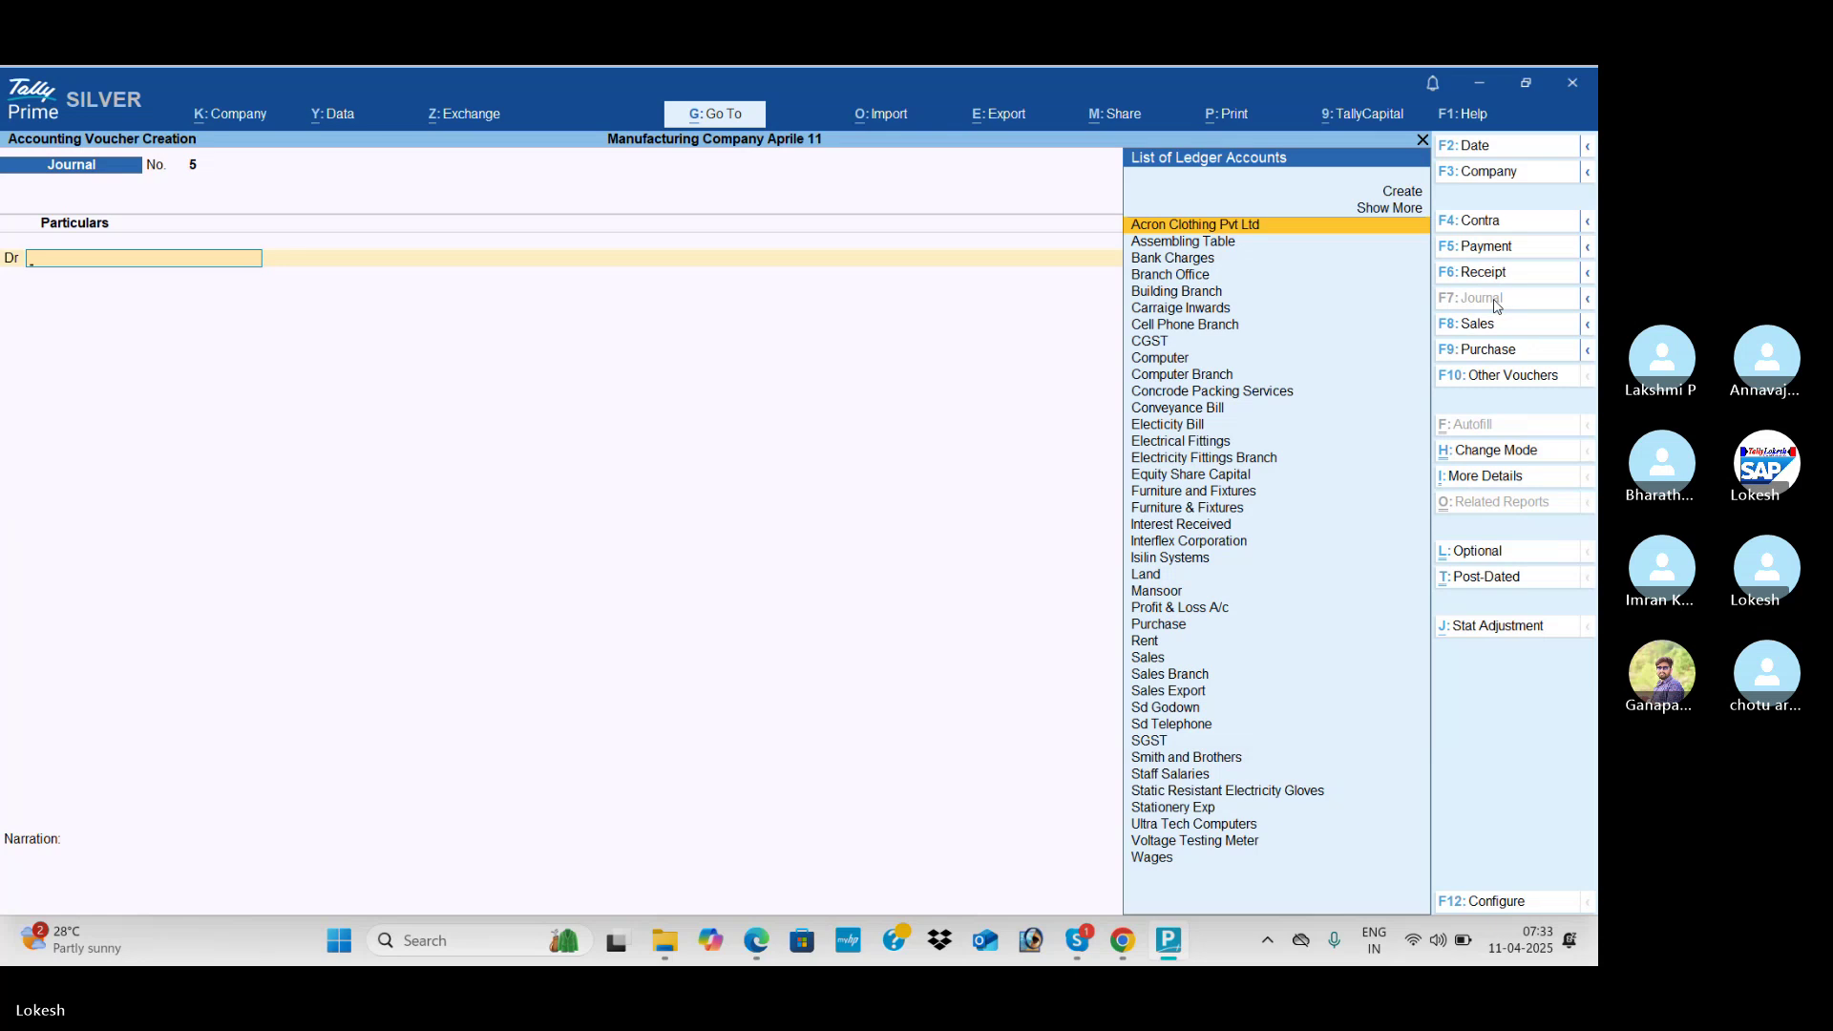
Step: Consult exercise 60 in the PDF, then start a payment voucher in TallyPrime
key("alt+Tab")
scroll(1495, 306, "down", 1)
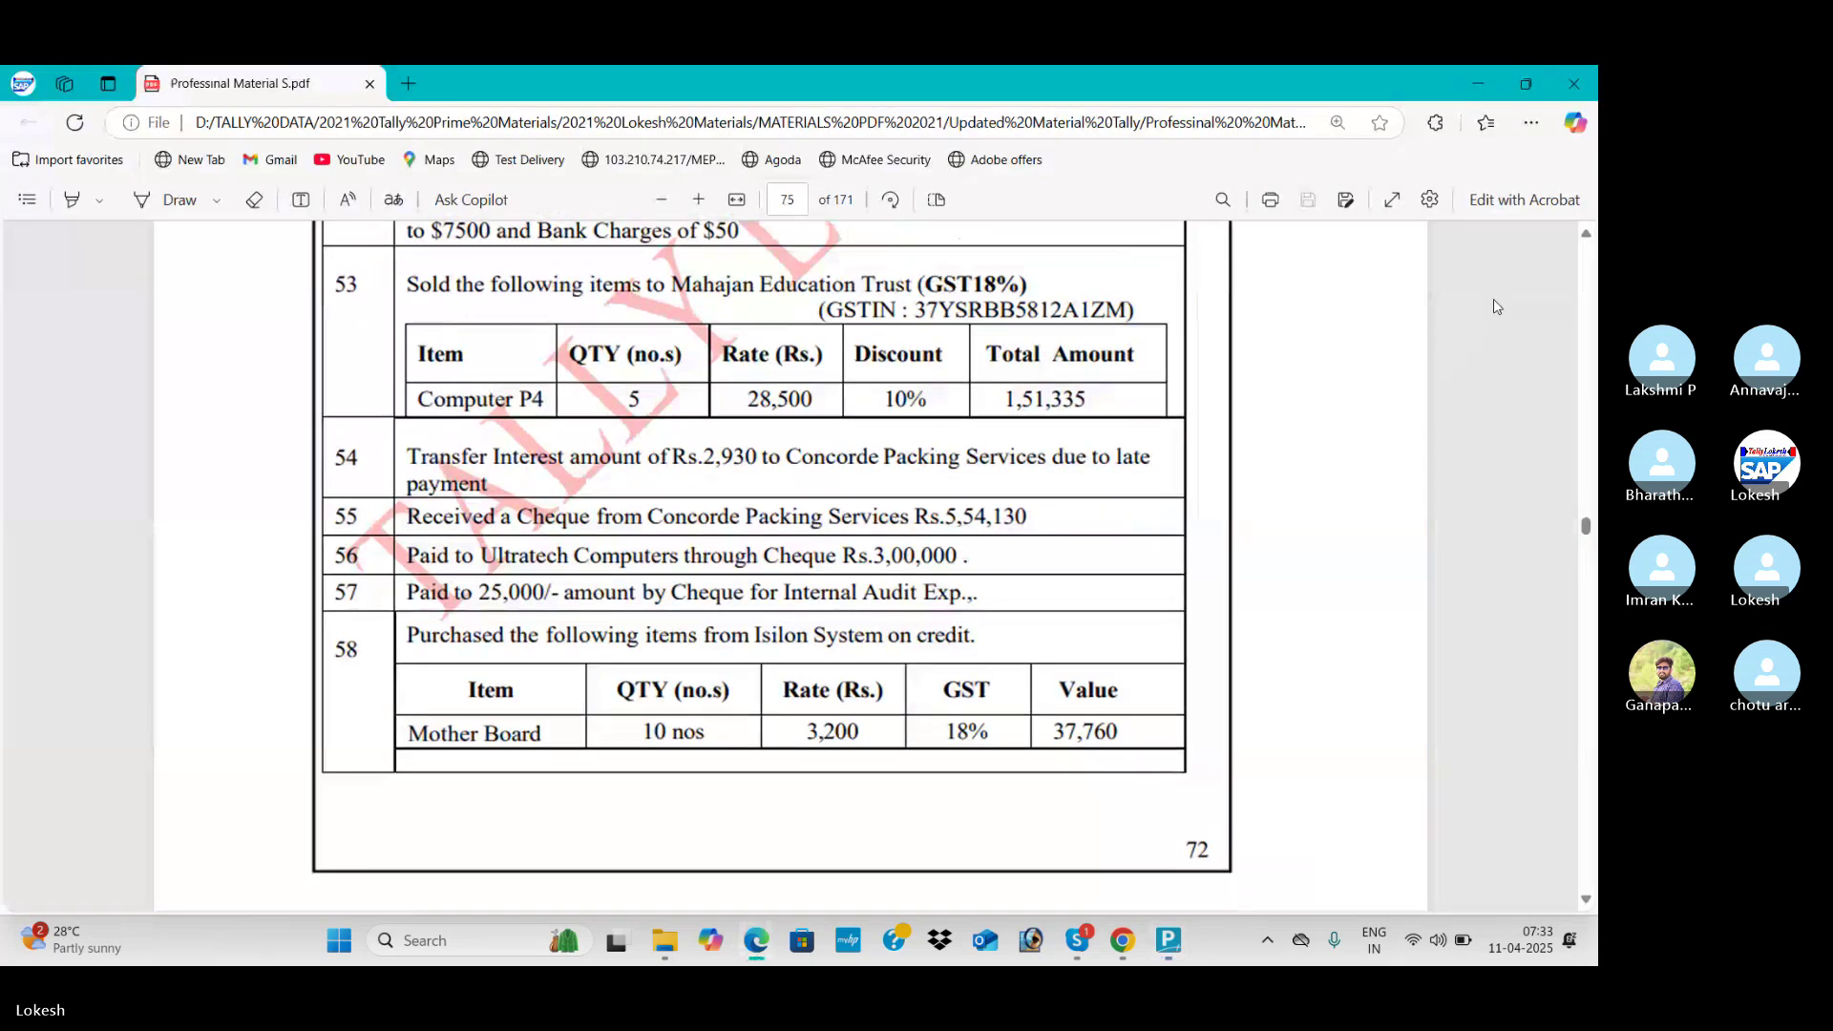
scroll(1495, 306, "down", 4)
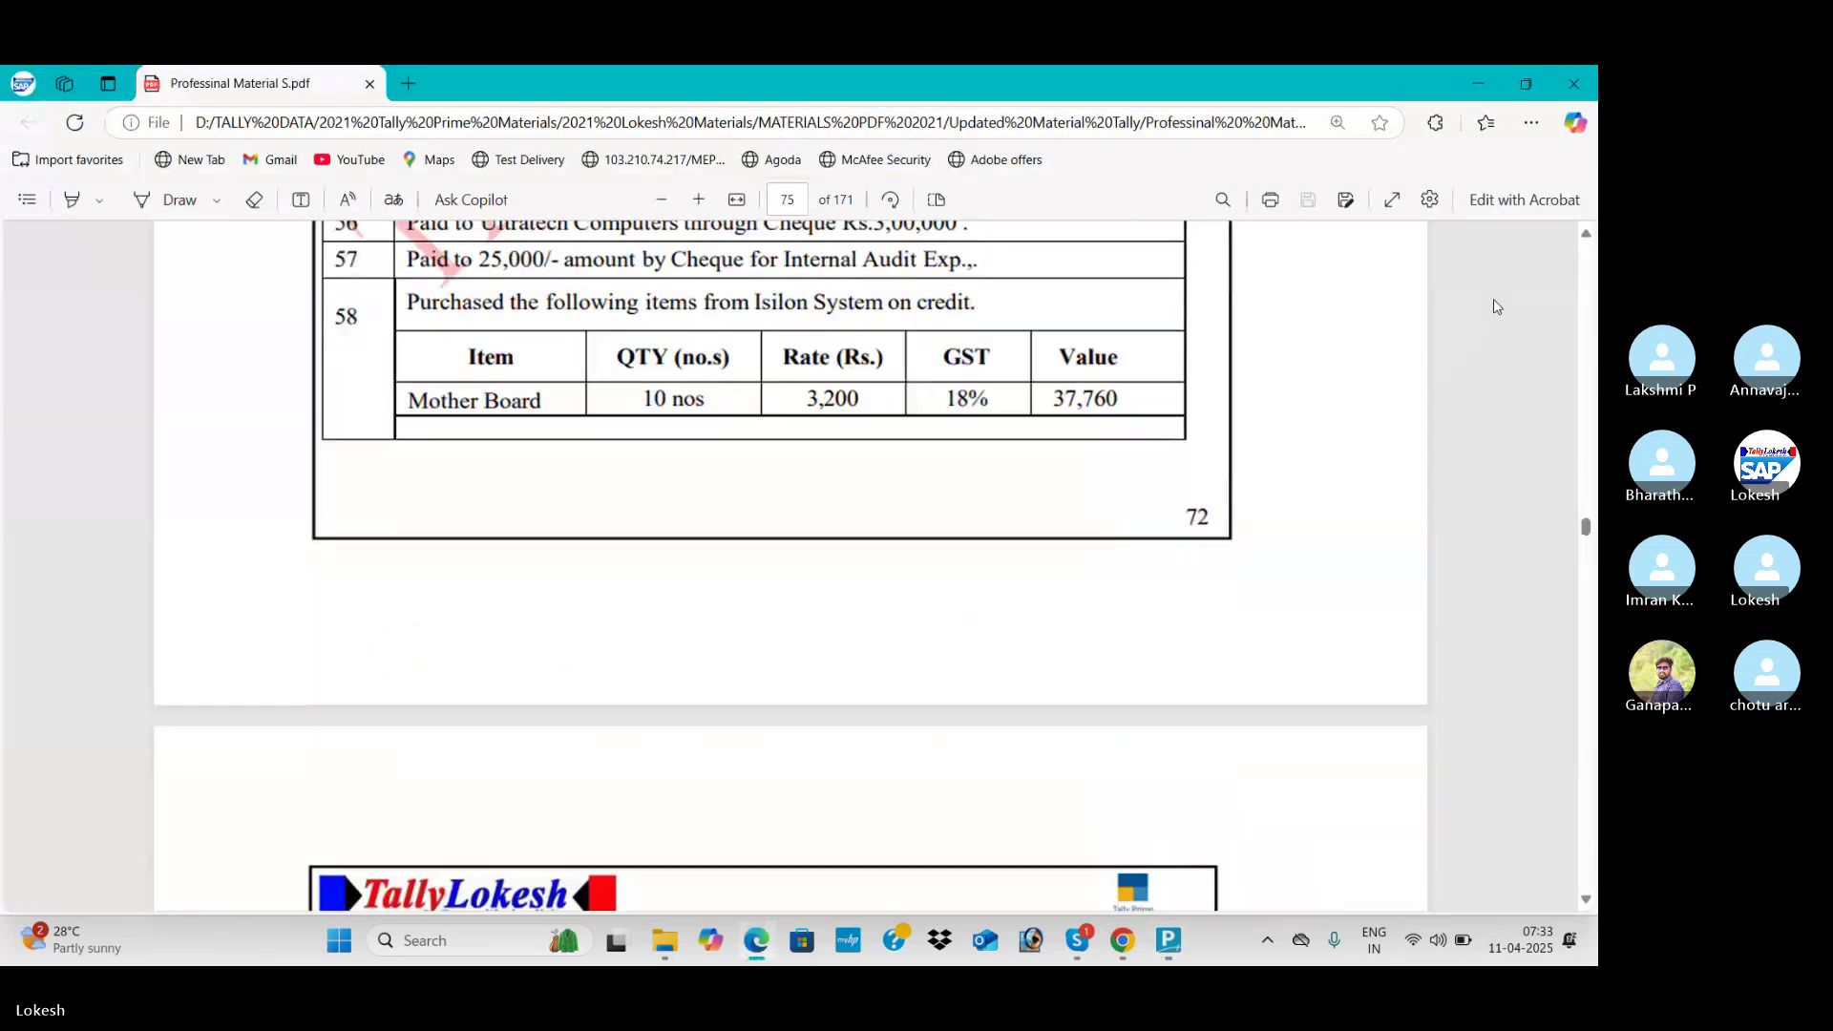
scroll(1496, 307, "down", 8)
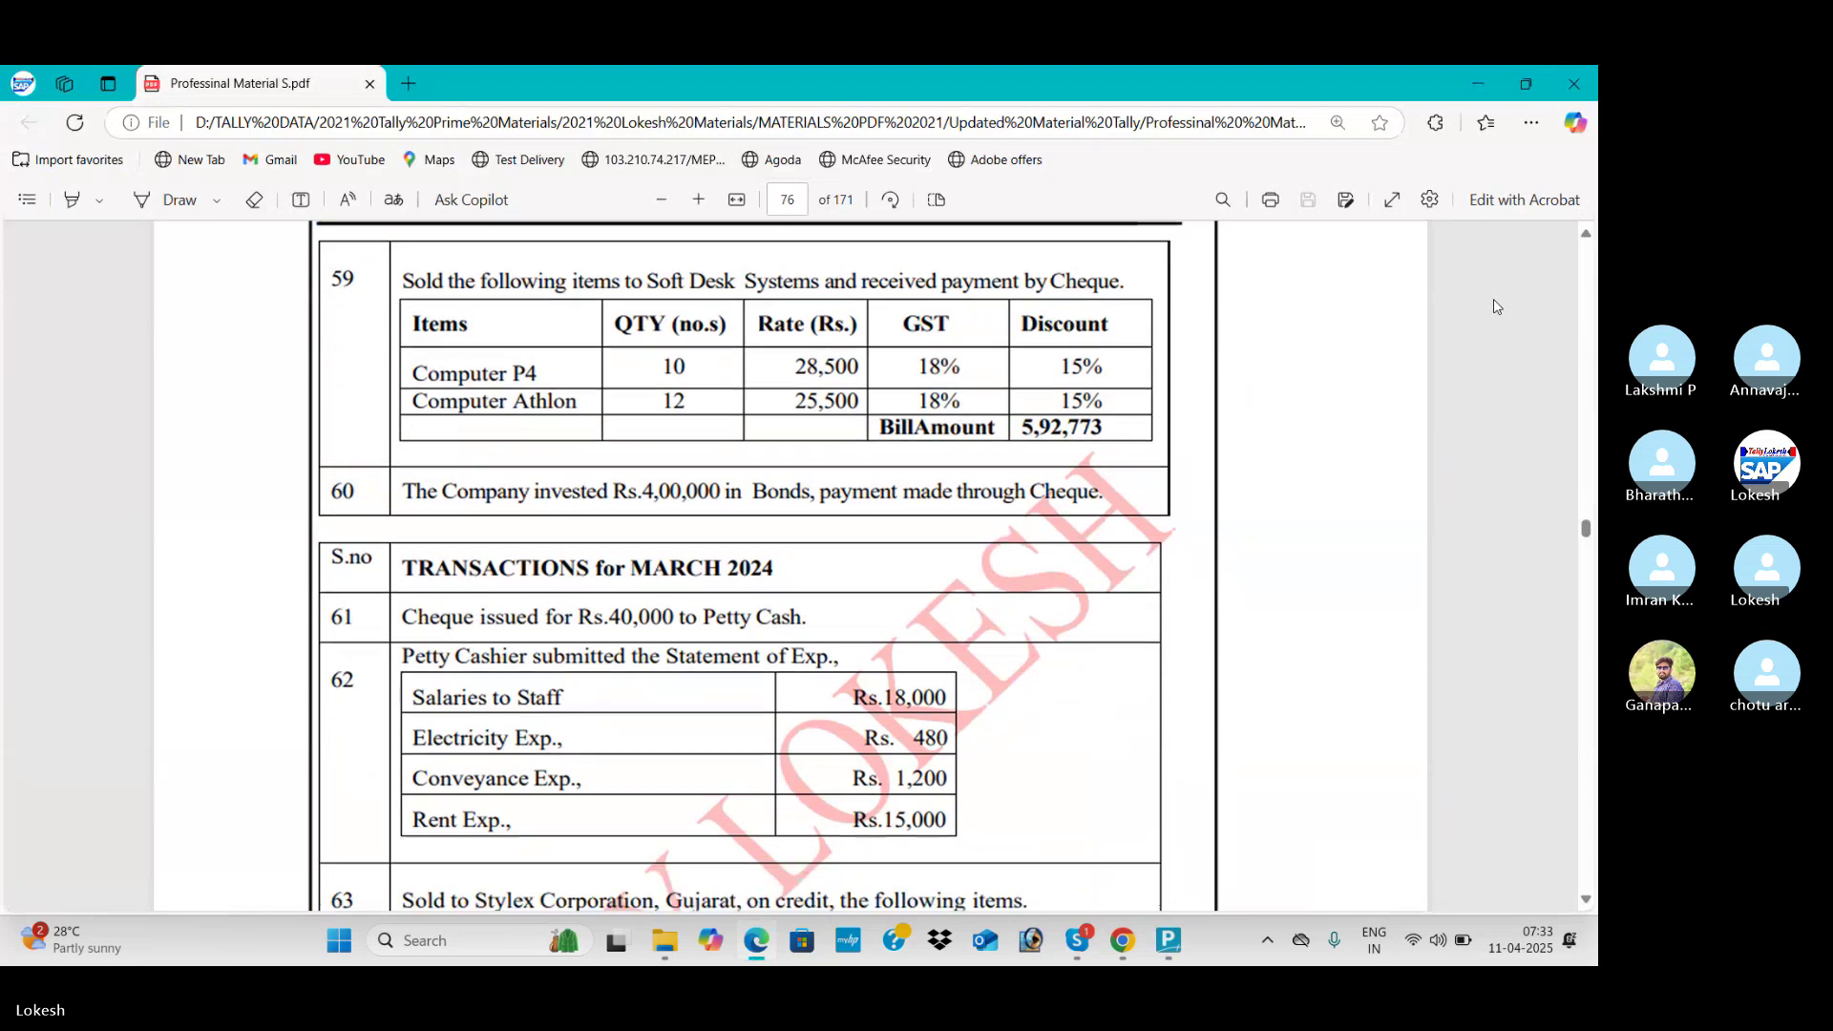
scroll(1495, 307, "down", 1)
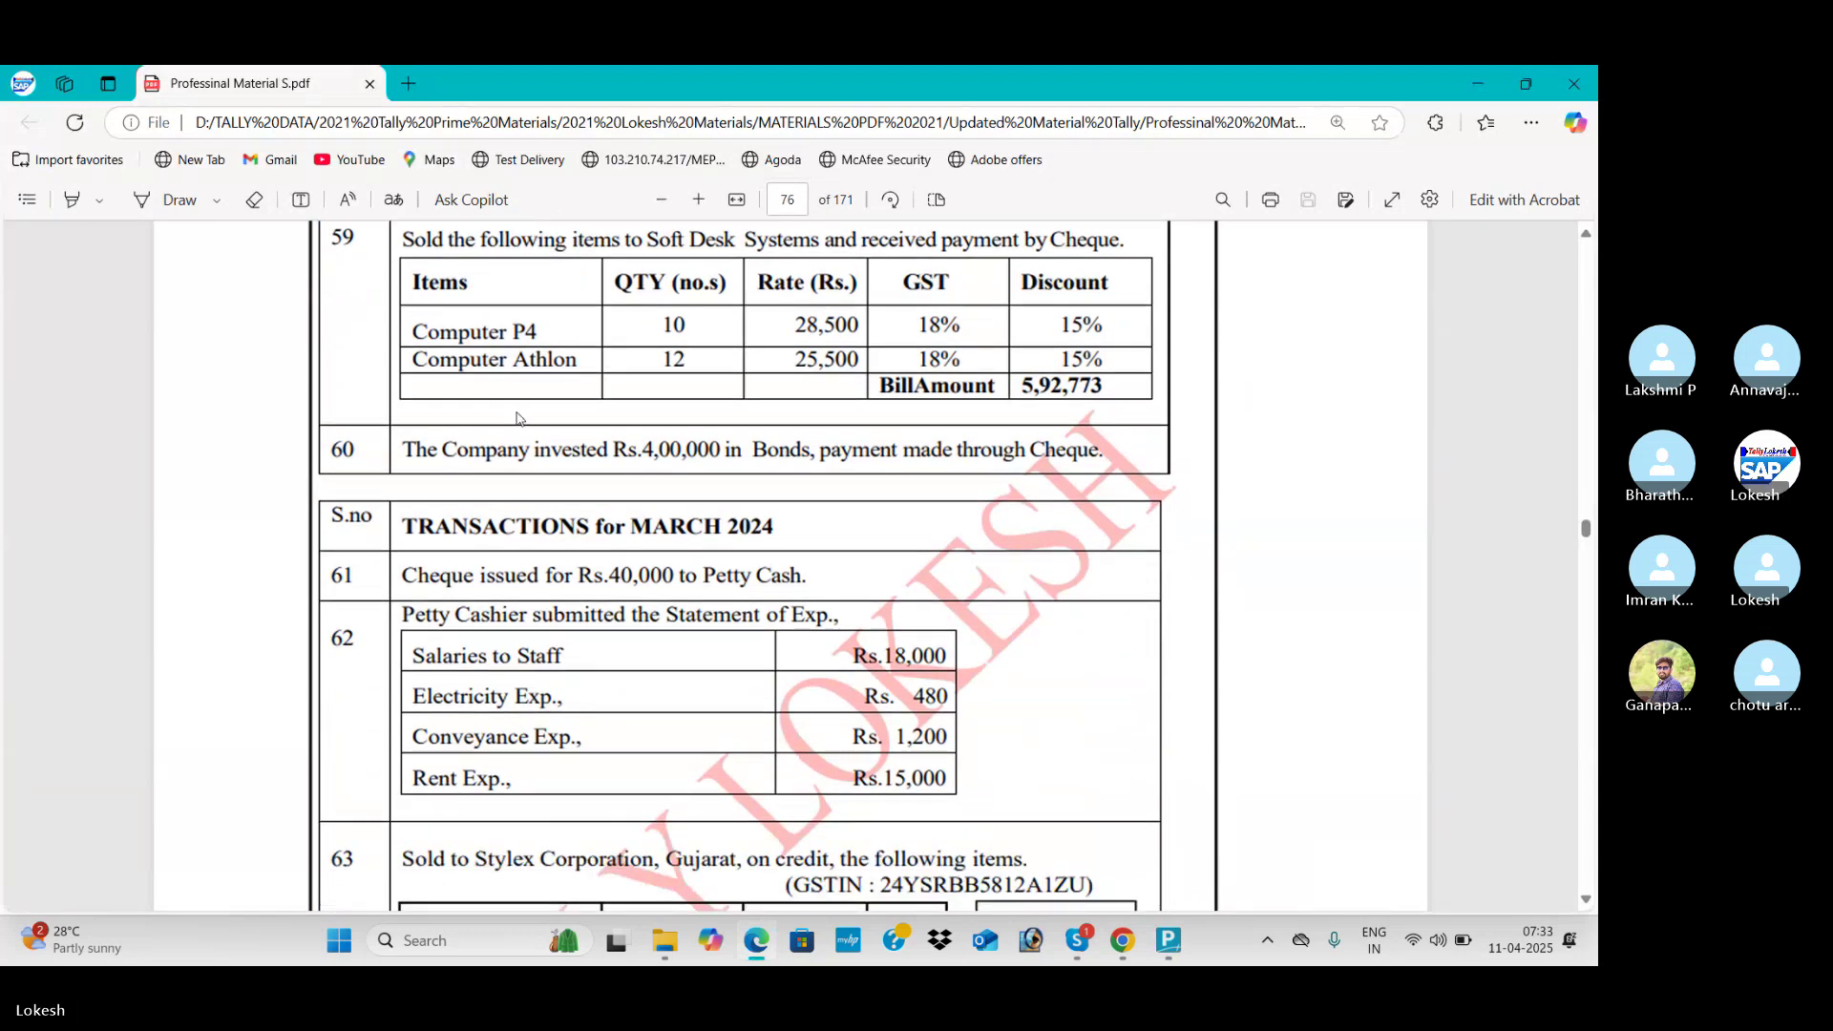
key("alt+Tab")
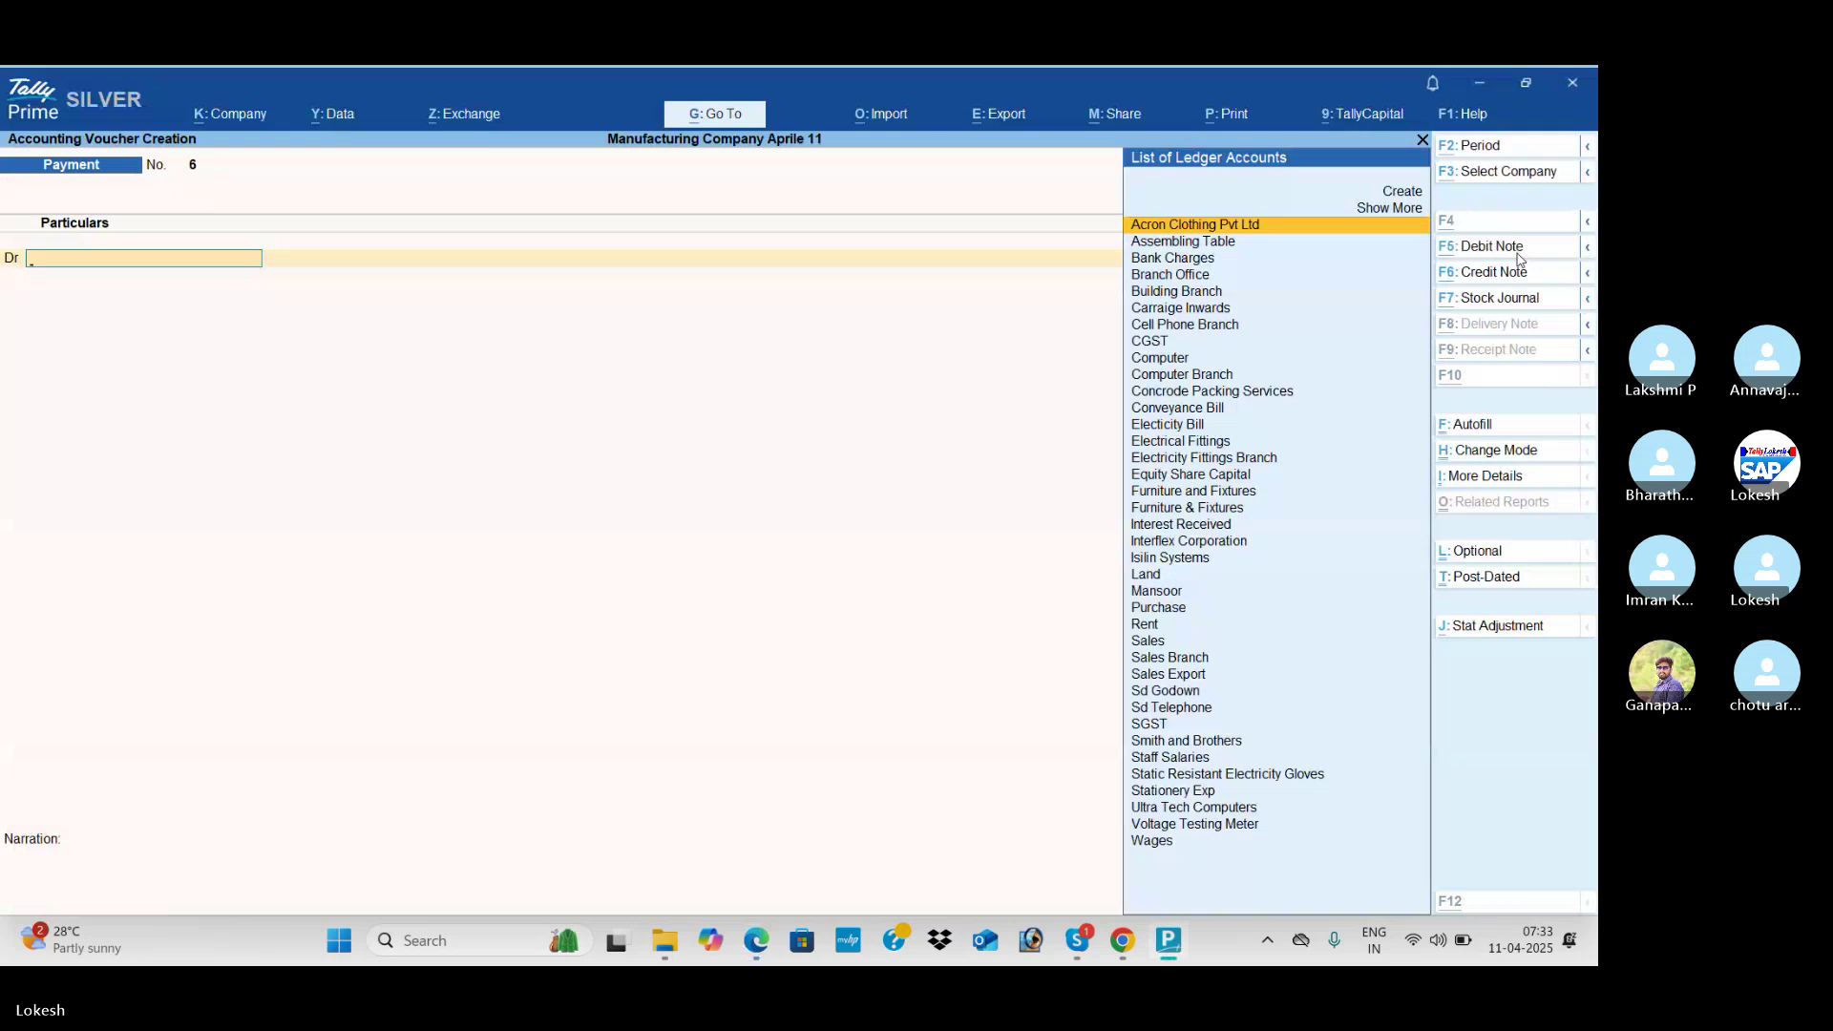
Step: Create an Investment ledger under the Investments group and use it as the payment's debit account
key("alt+c")
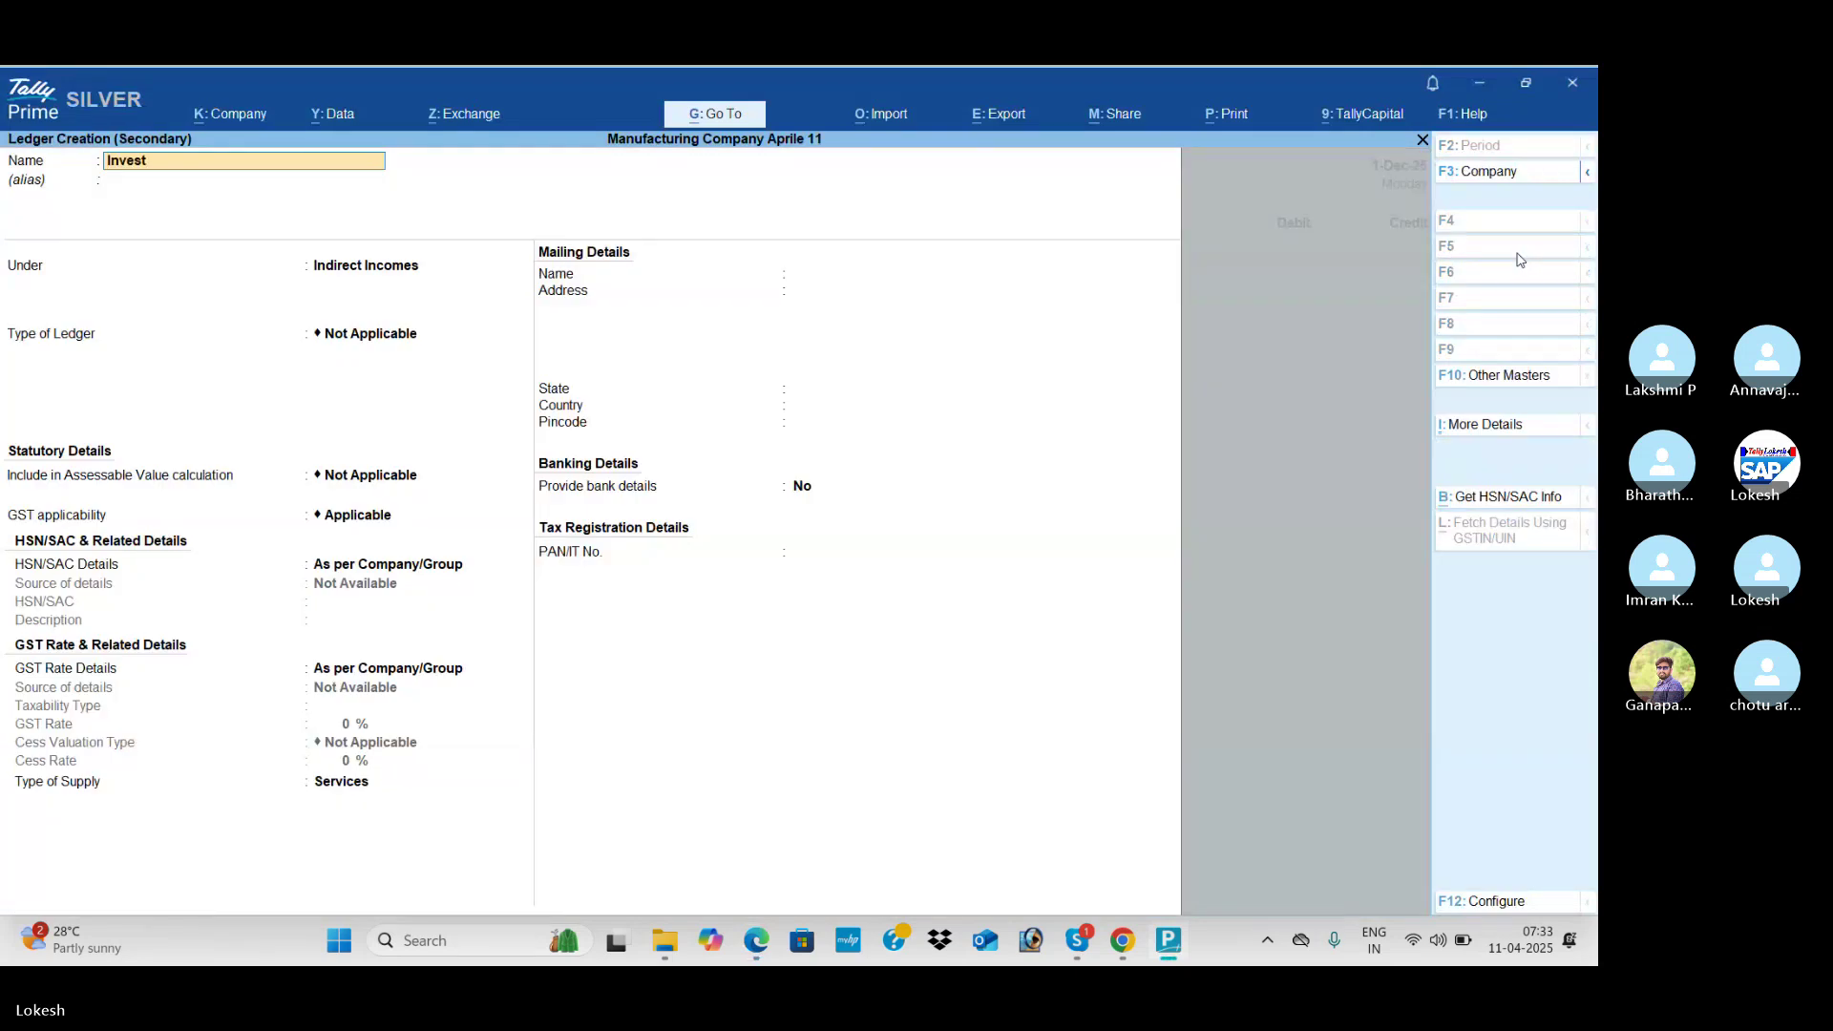
key("Return")
type("Inv")
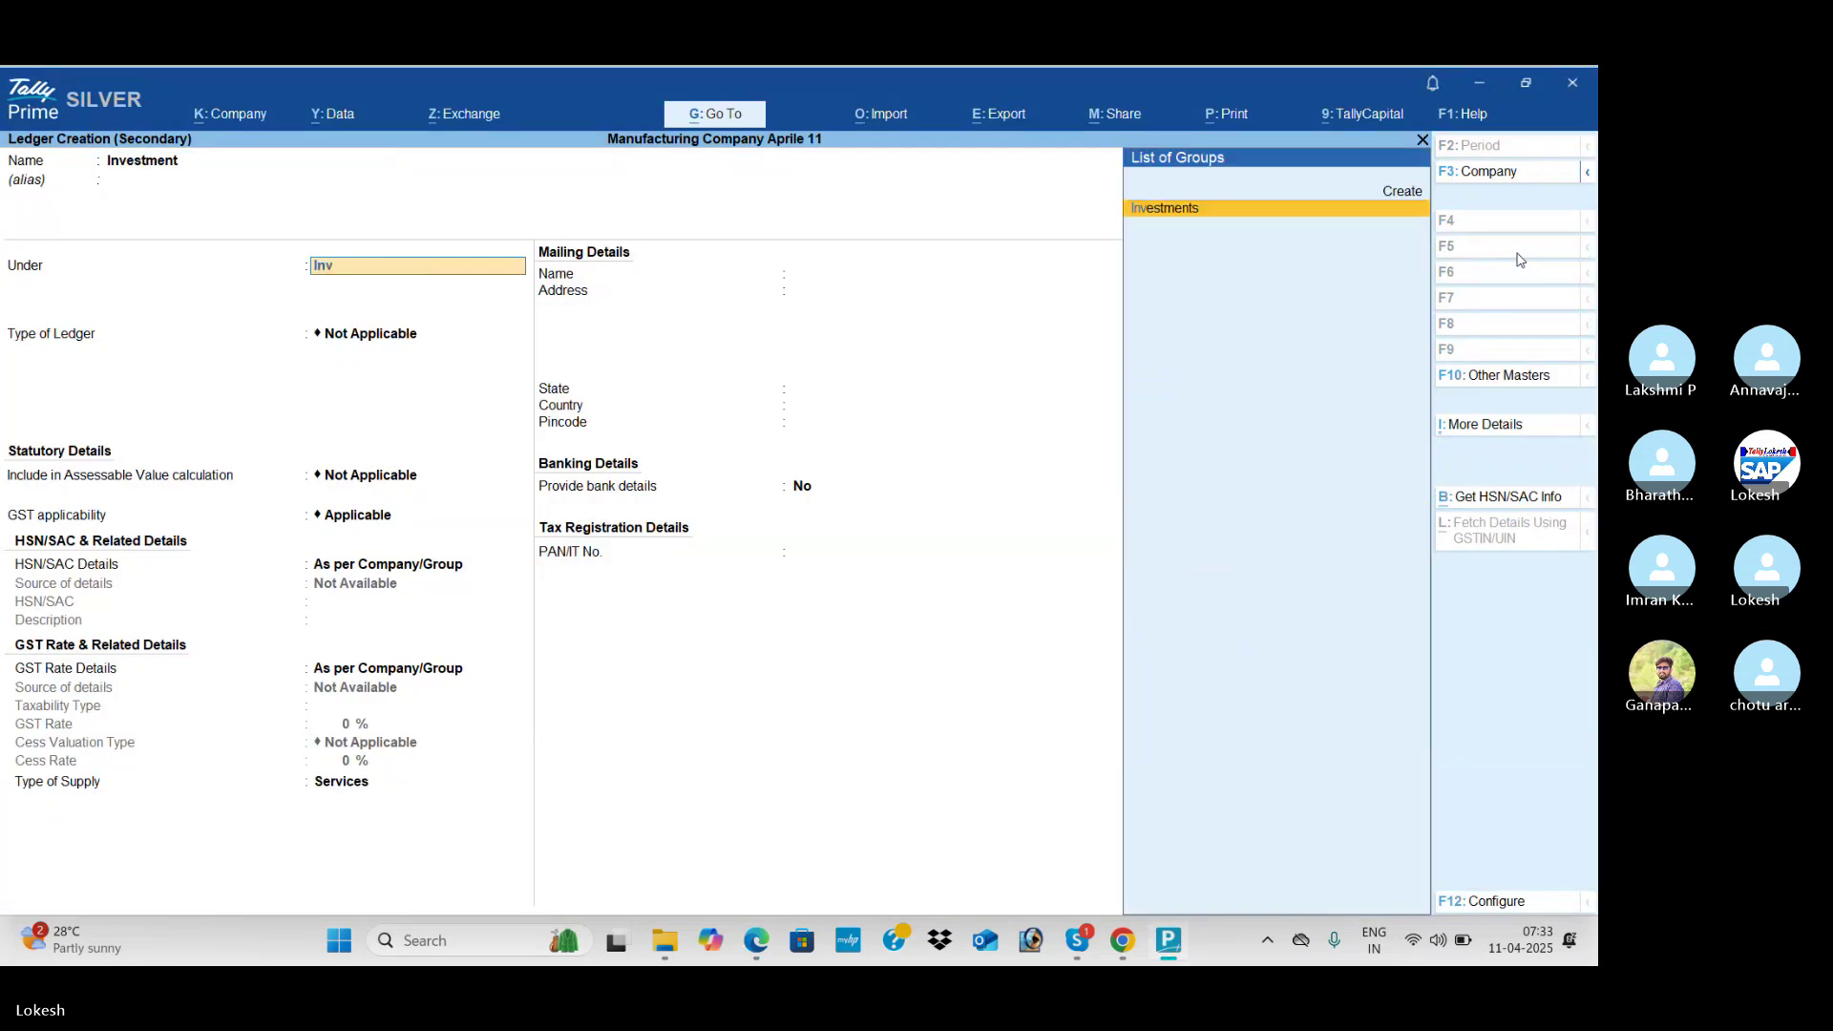
key("Return")
key("ctrl+a")
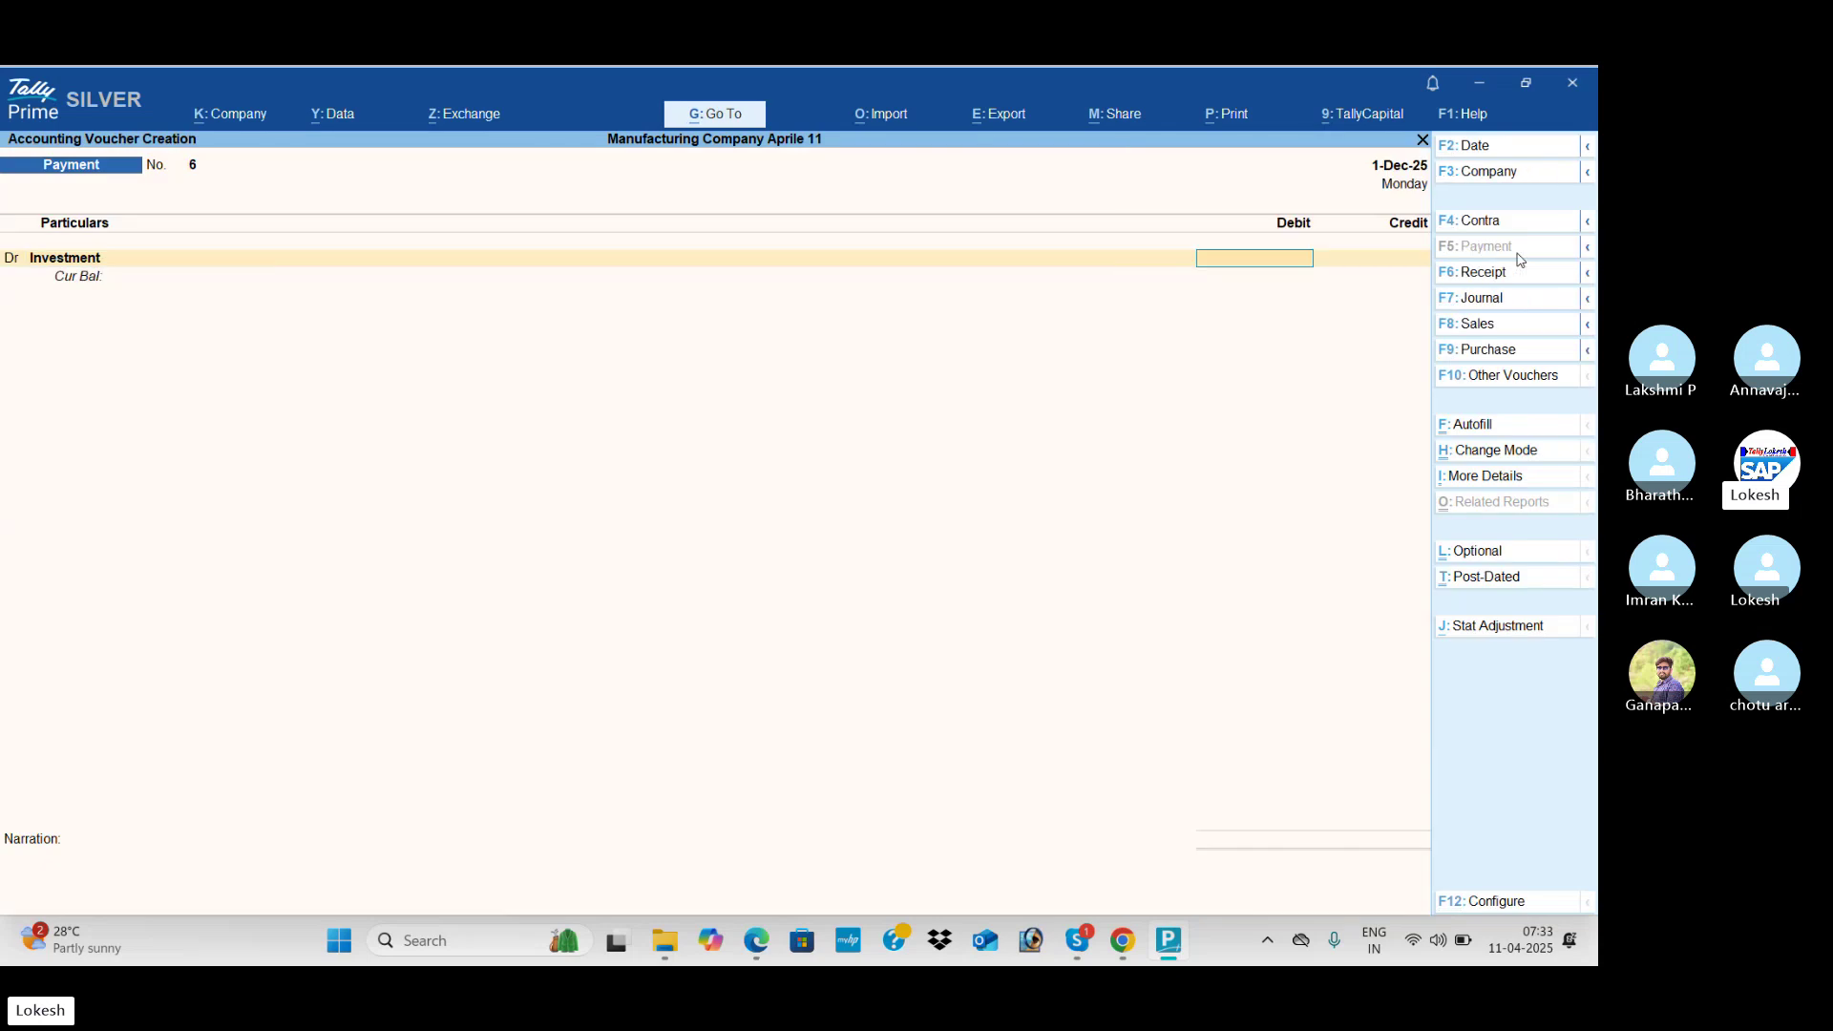
Step: Debit Investment with ₹4,00,000 as given in the exercise, credit Hdfc Bank and save the payment voucher
key("alt+Tab")
key("alt+Tab")
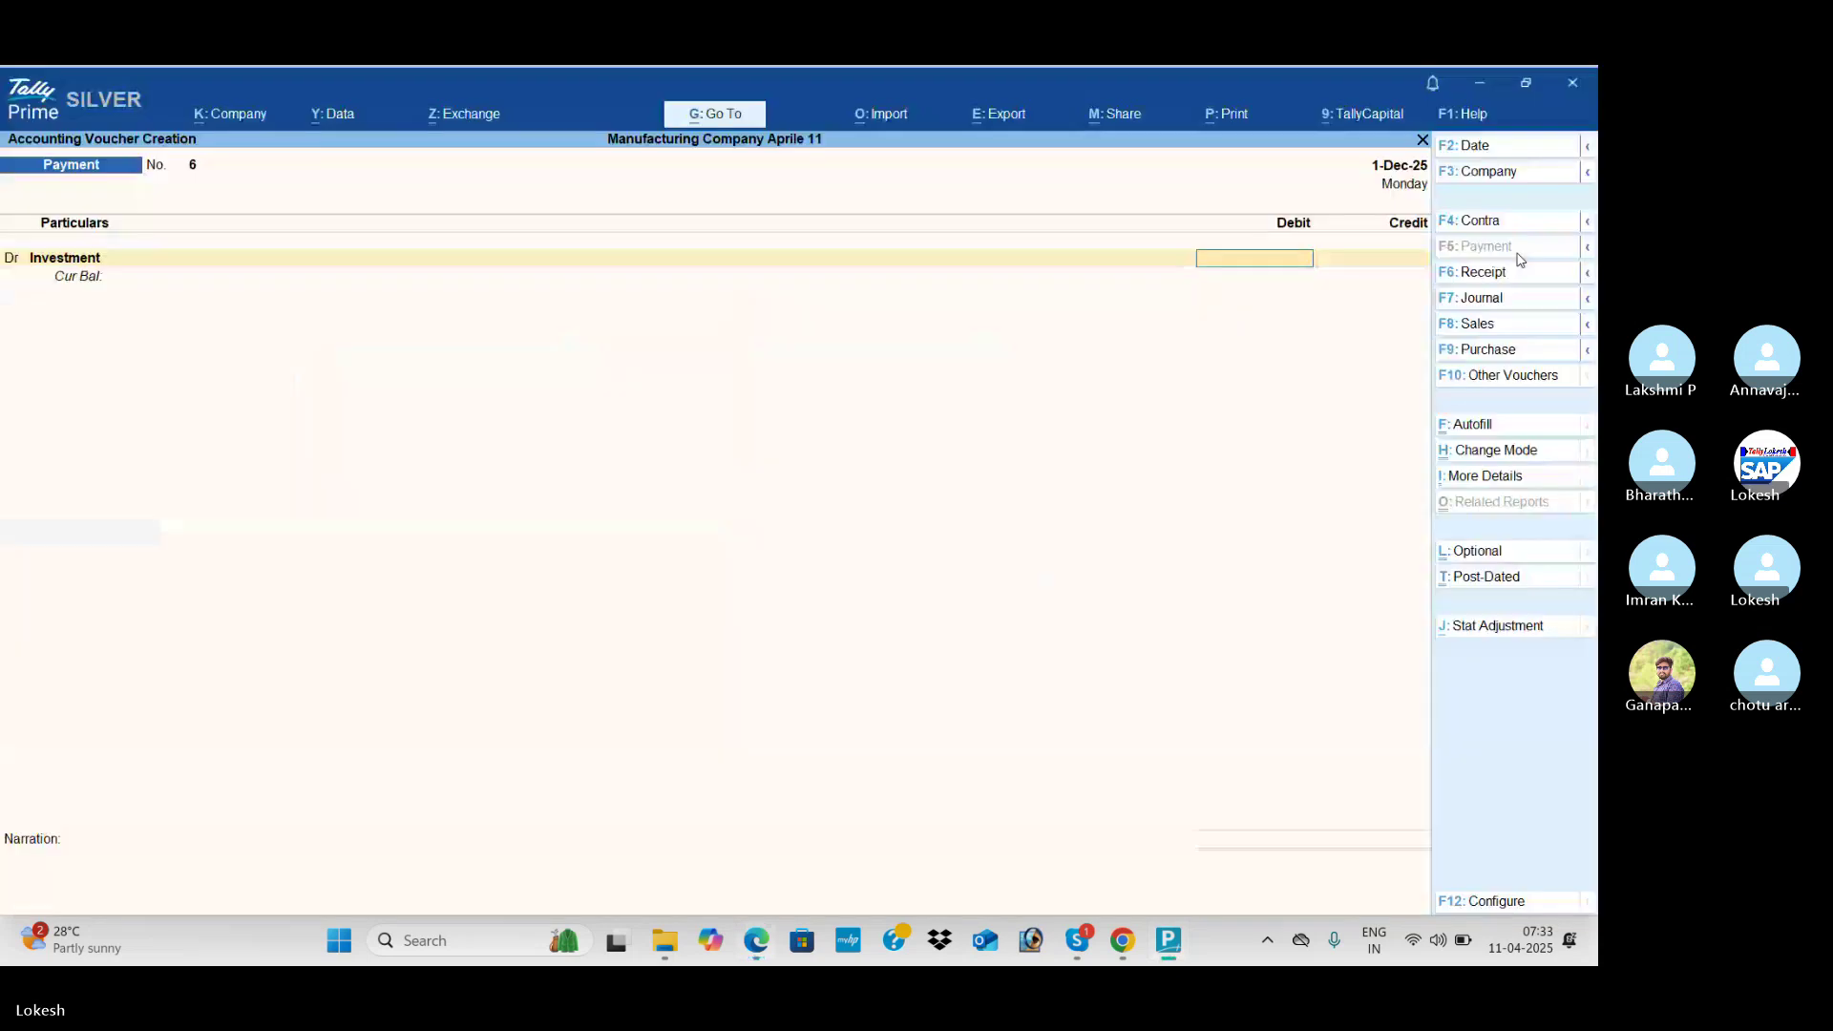
type("400000")
key("Return")
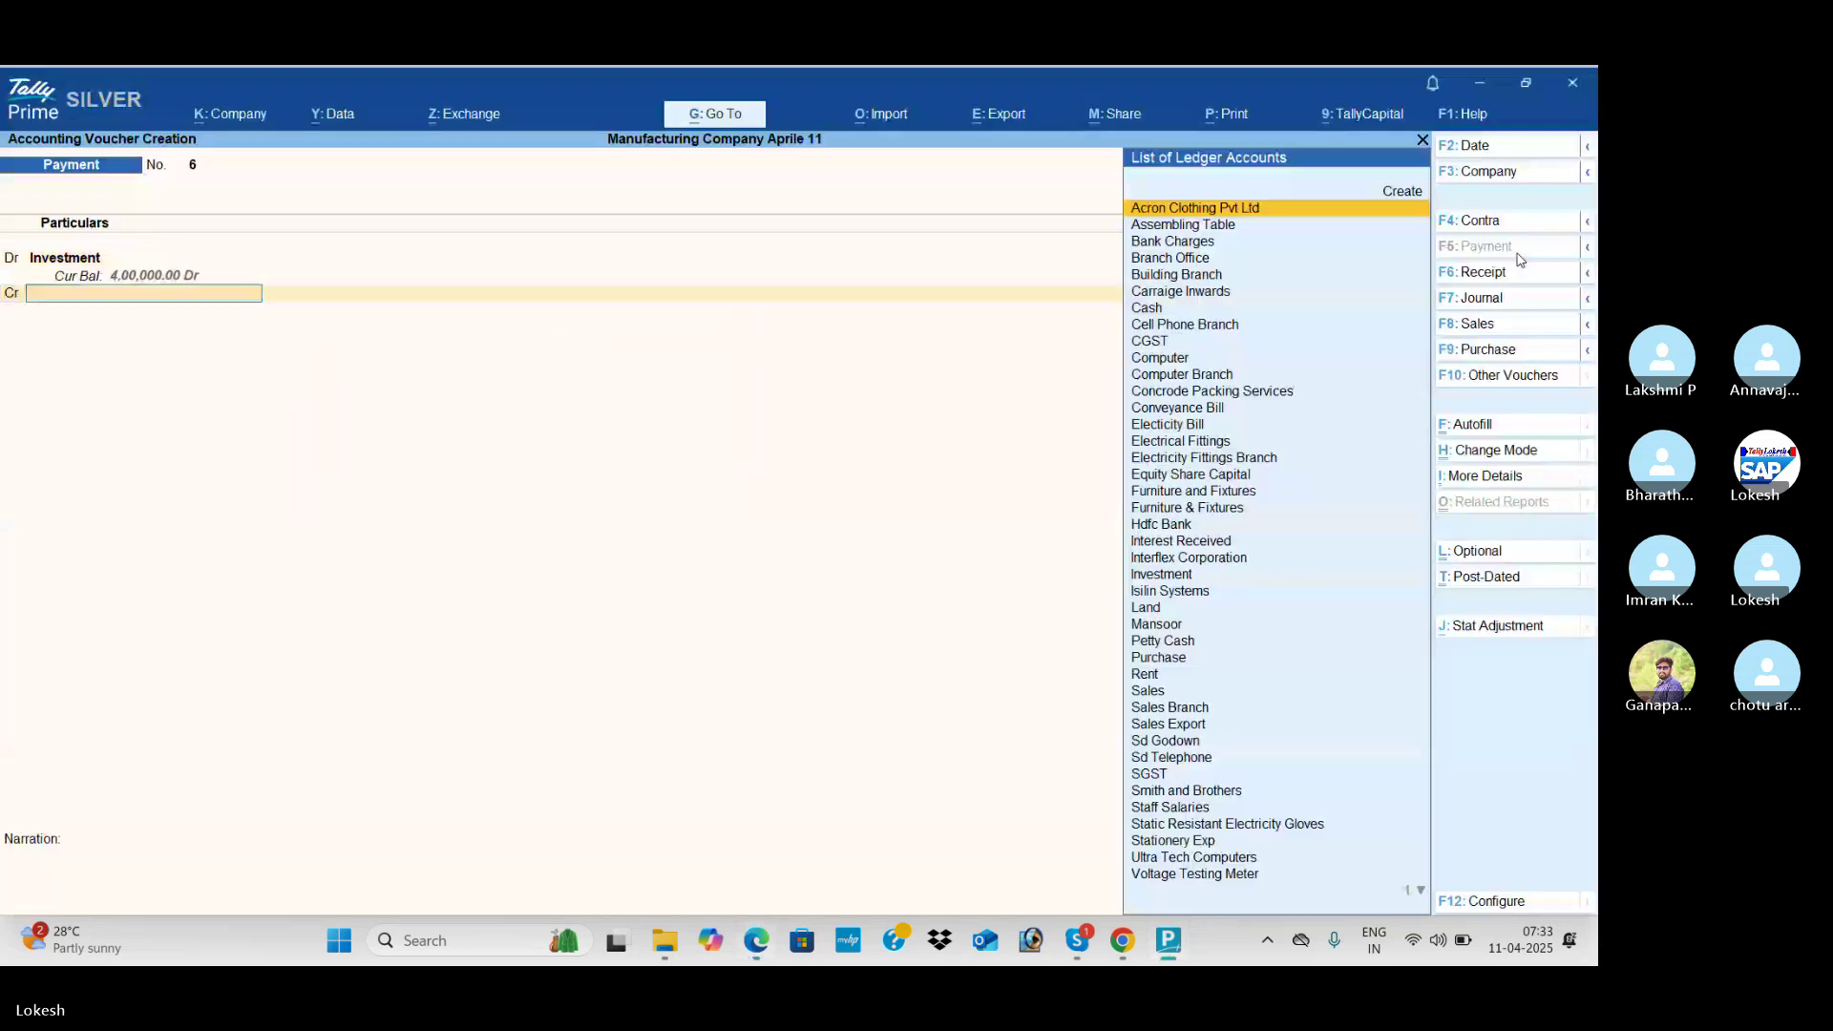
key("alt+Tab")
key("alt+Tab")
type("h")
key("Return")
key("ctrl+a")
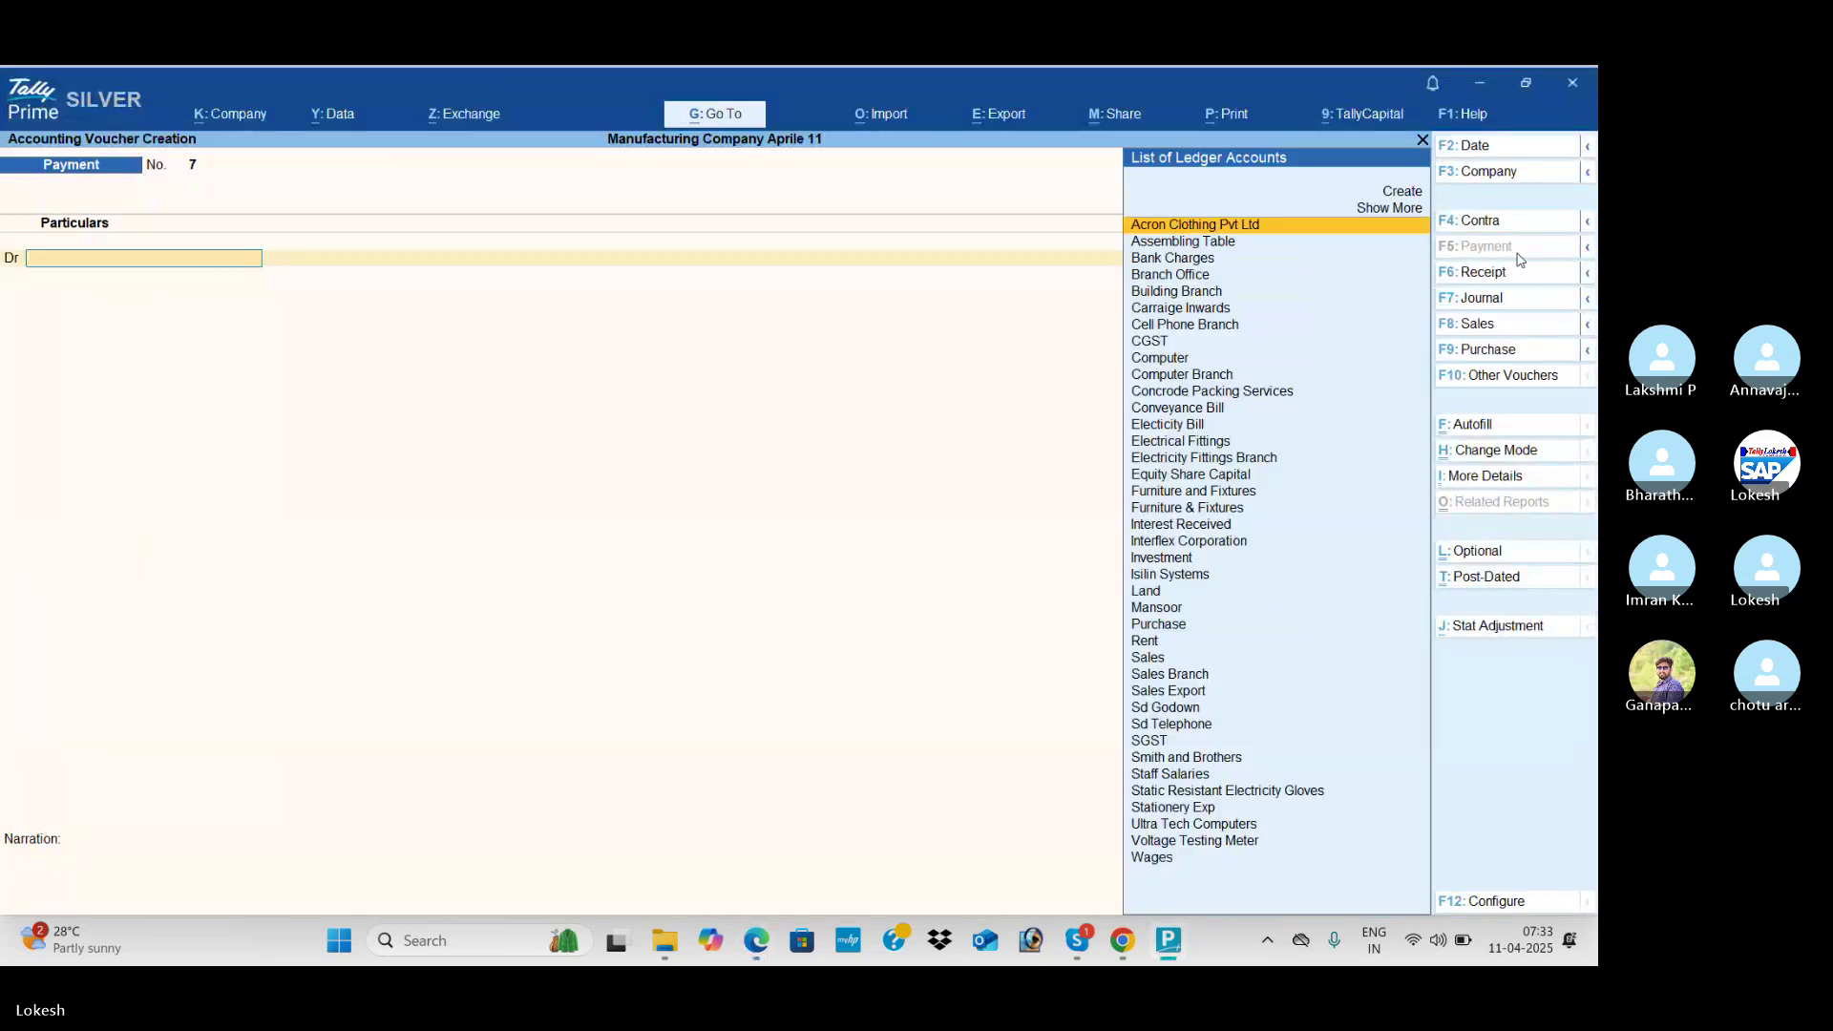
Step: Consult exercise 63 in the PDF, then start a sales voucher in TallyPrime
key("alt+Tab")
scroll(1519, 259, "down", 1)
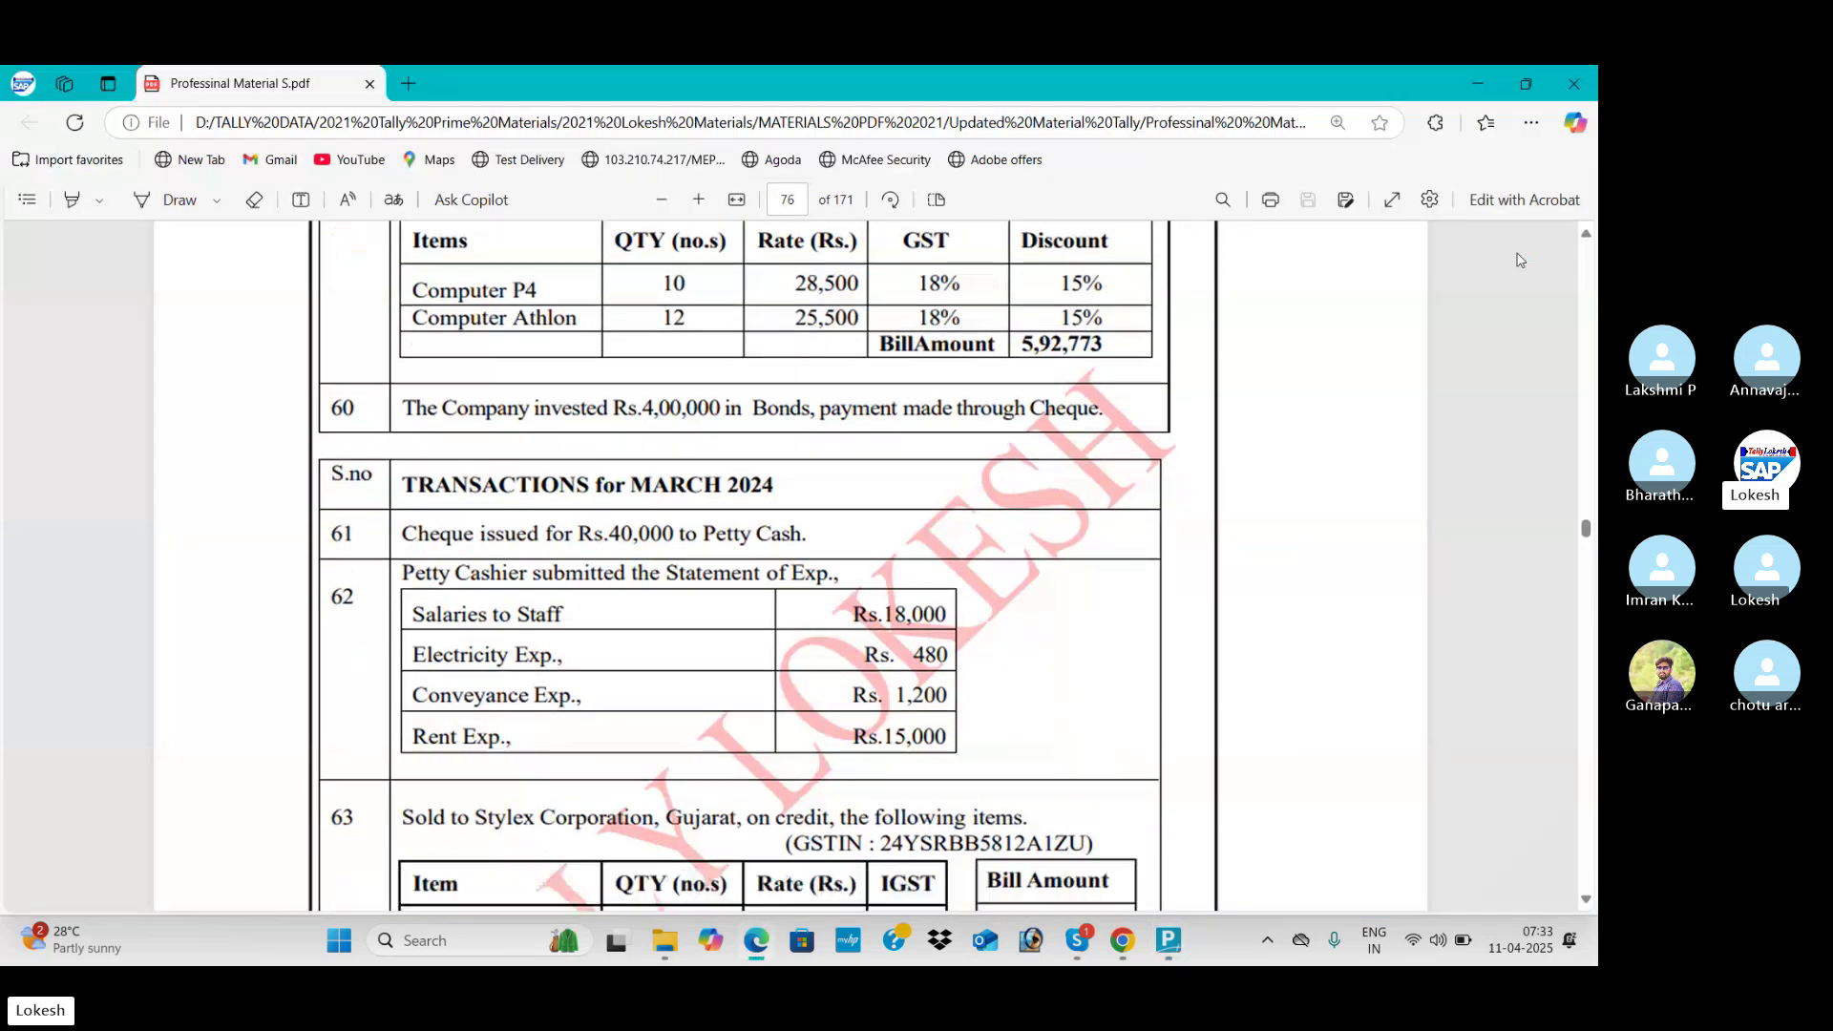
scroll(1520, 260, "down", 4)
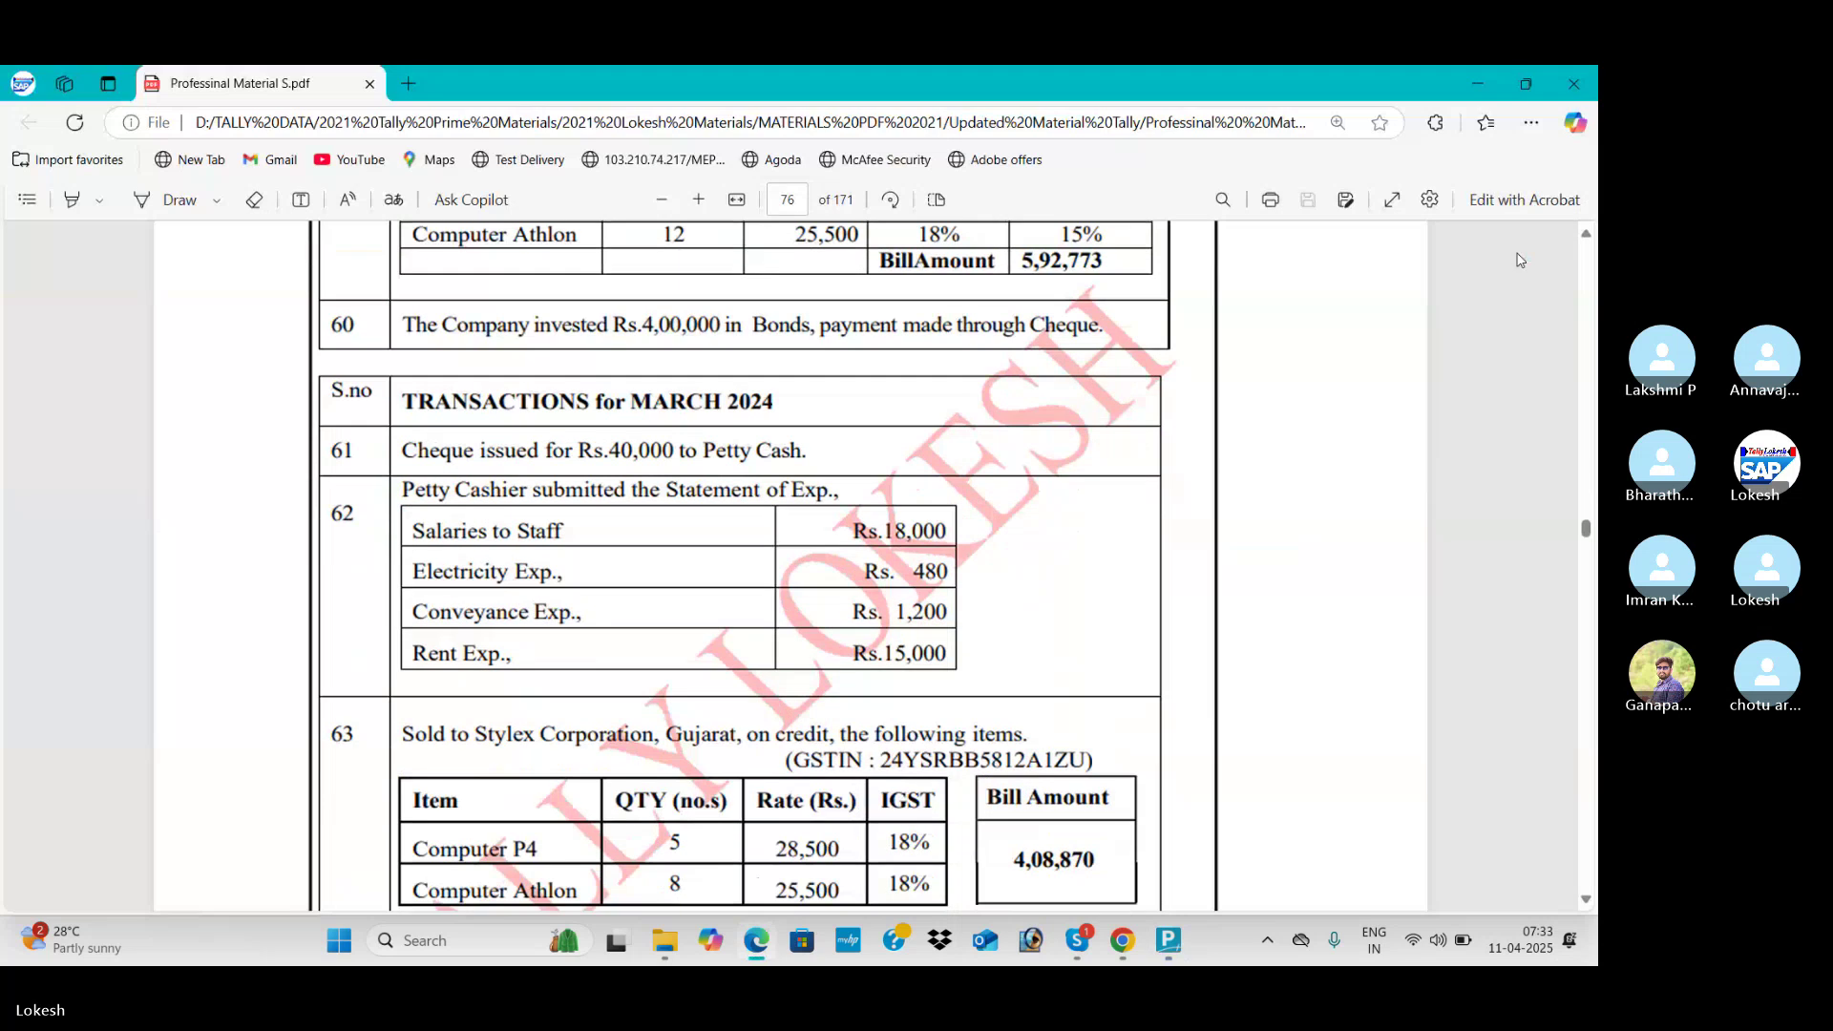
scroll(1520, 260, "down", 7)
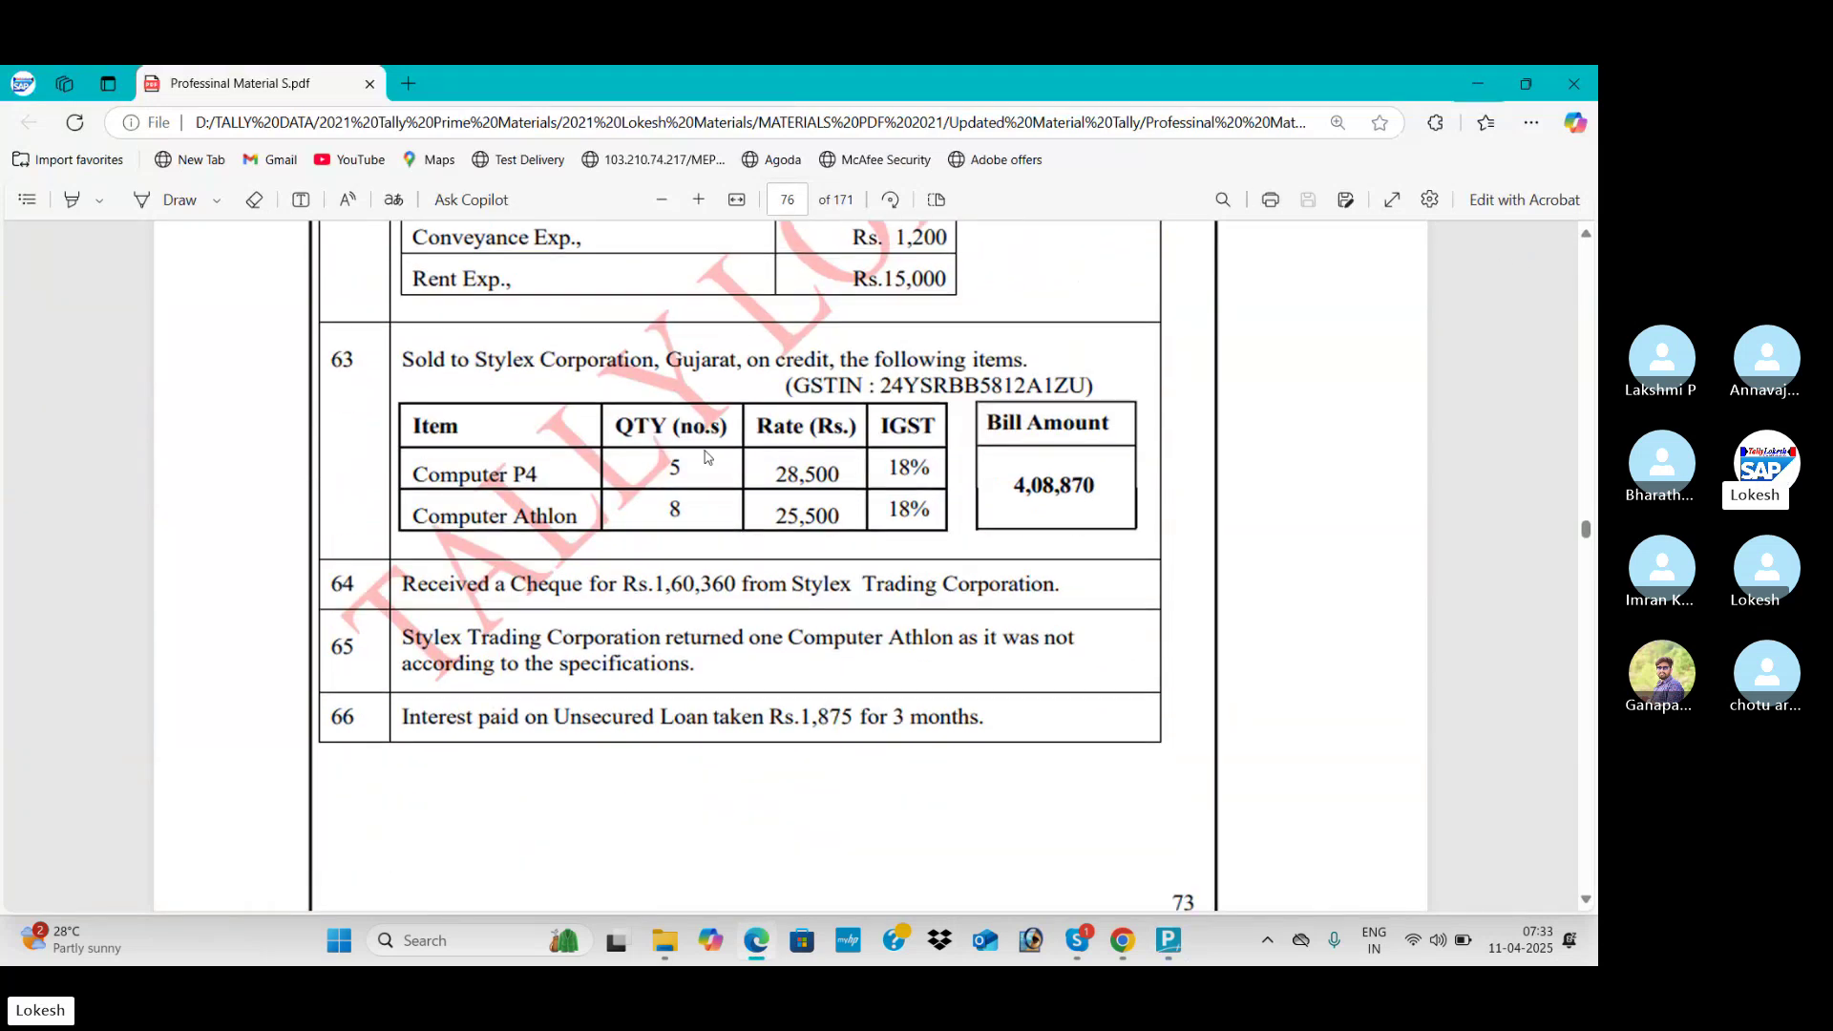
key("alt+Tab")
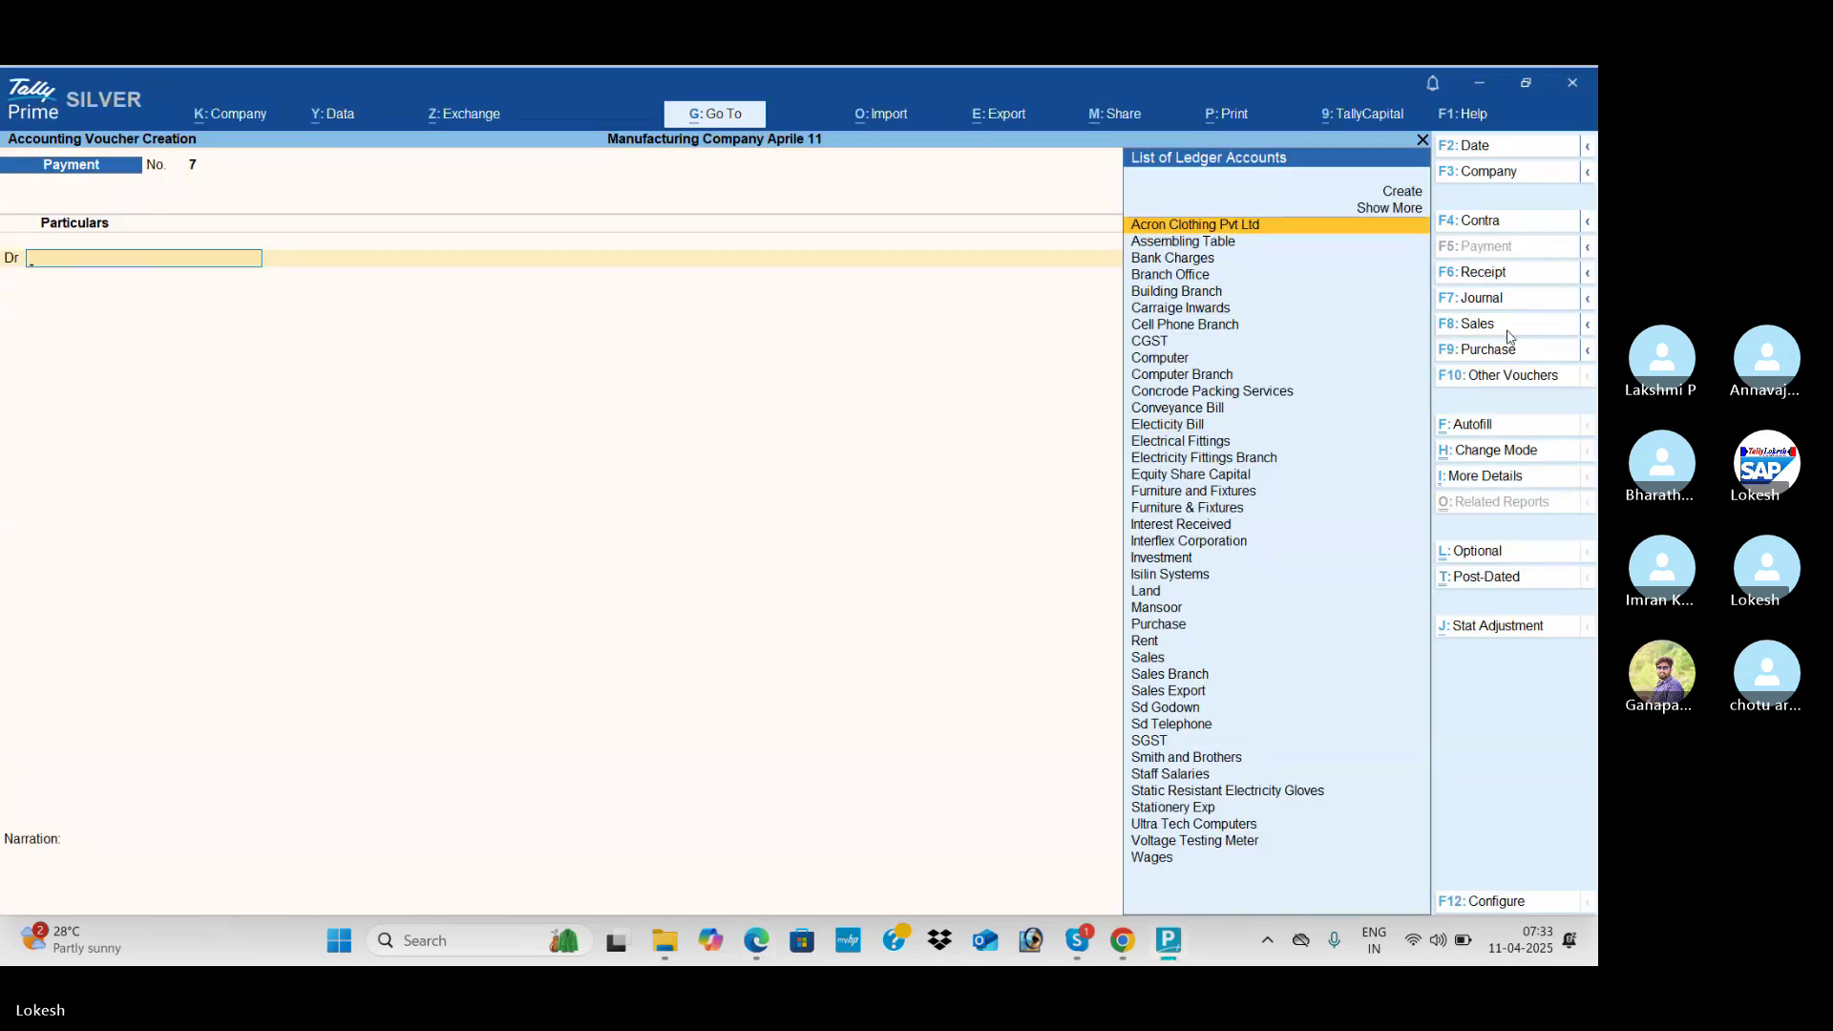
left_click(1508, 330)
Step: Create a party ledger named Stylex Corporation under the Sundry Debtors group
key("alt+c")
type("Stylex Corporation")
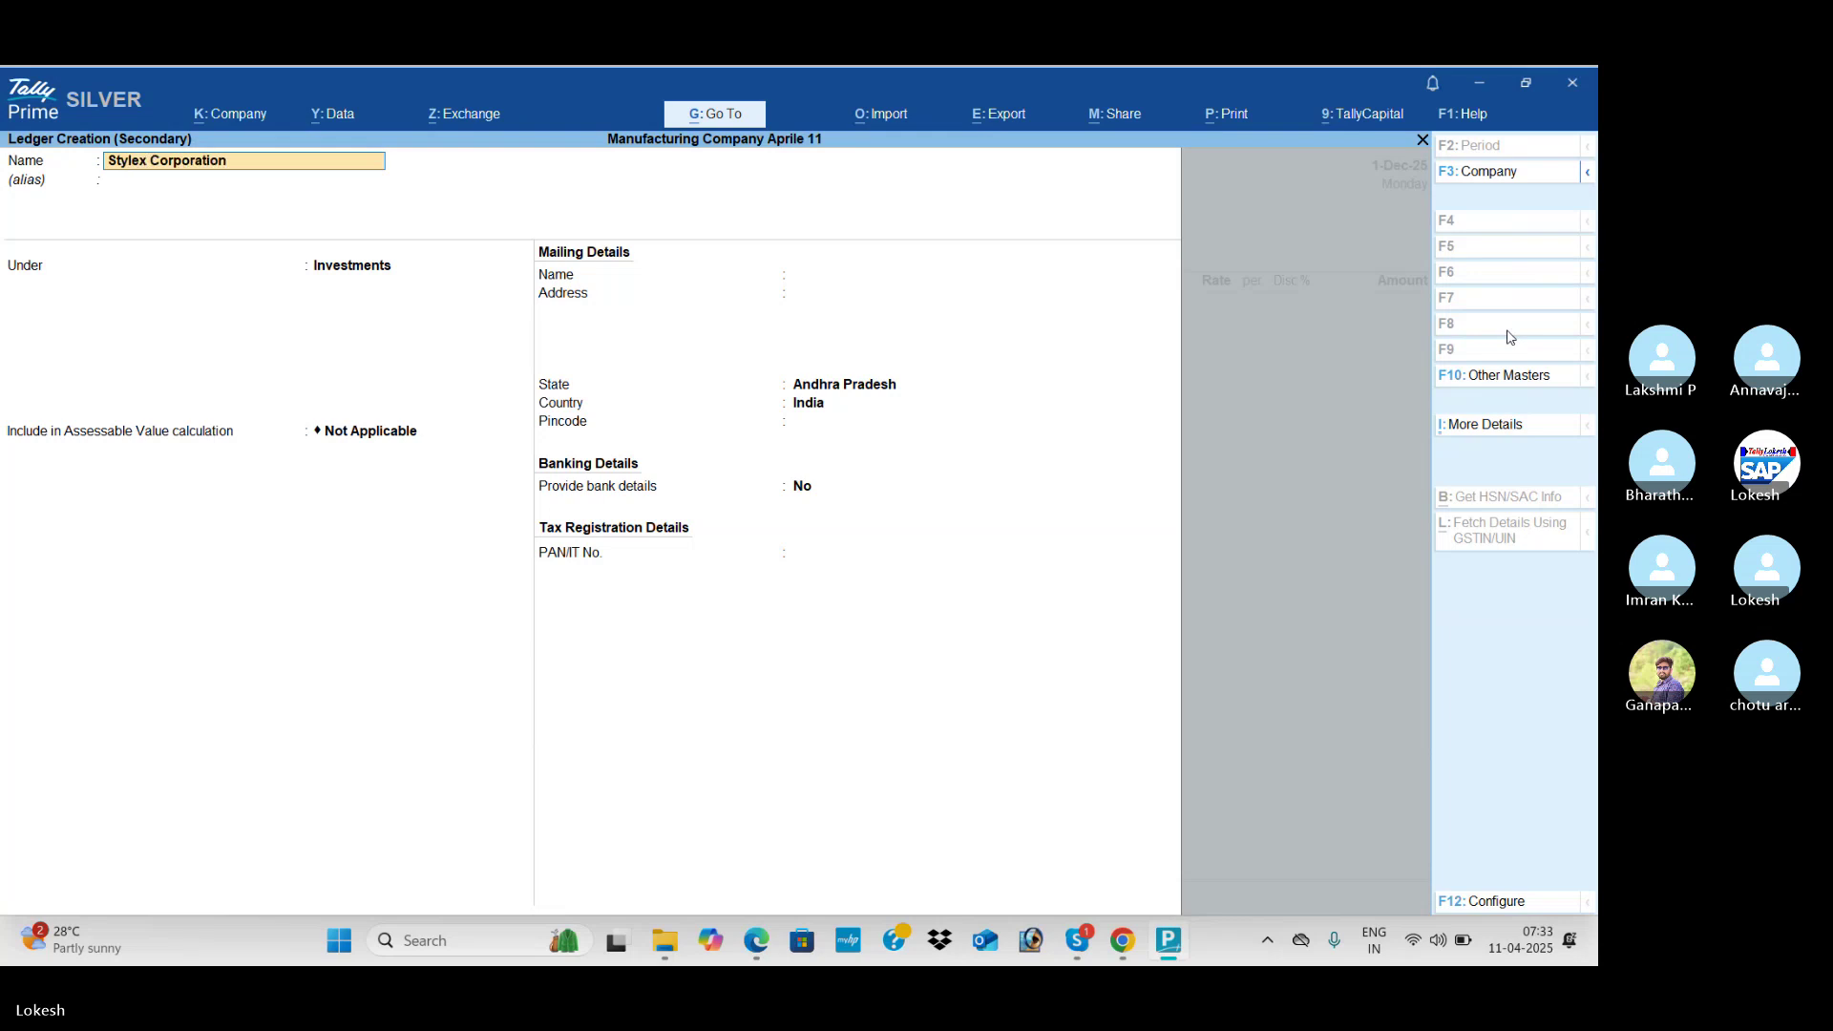
key("Return")
type("Sun")
key("Down")
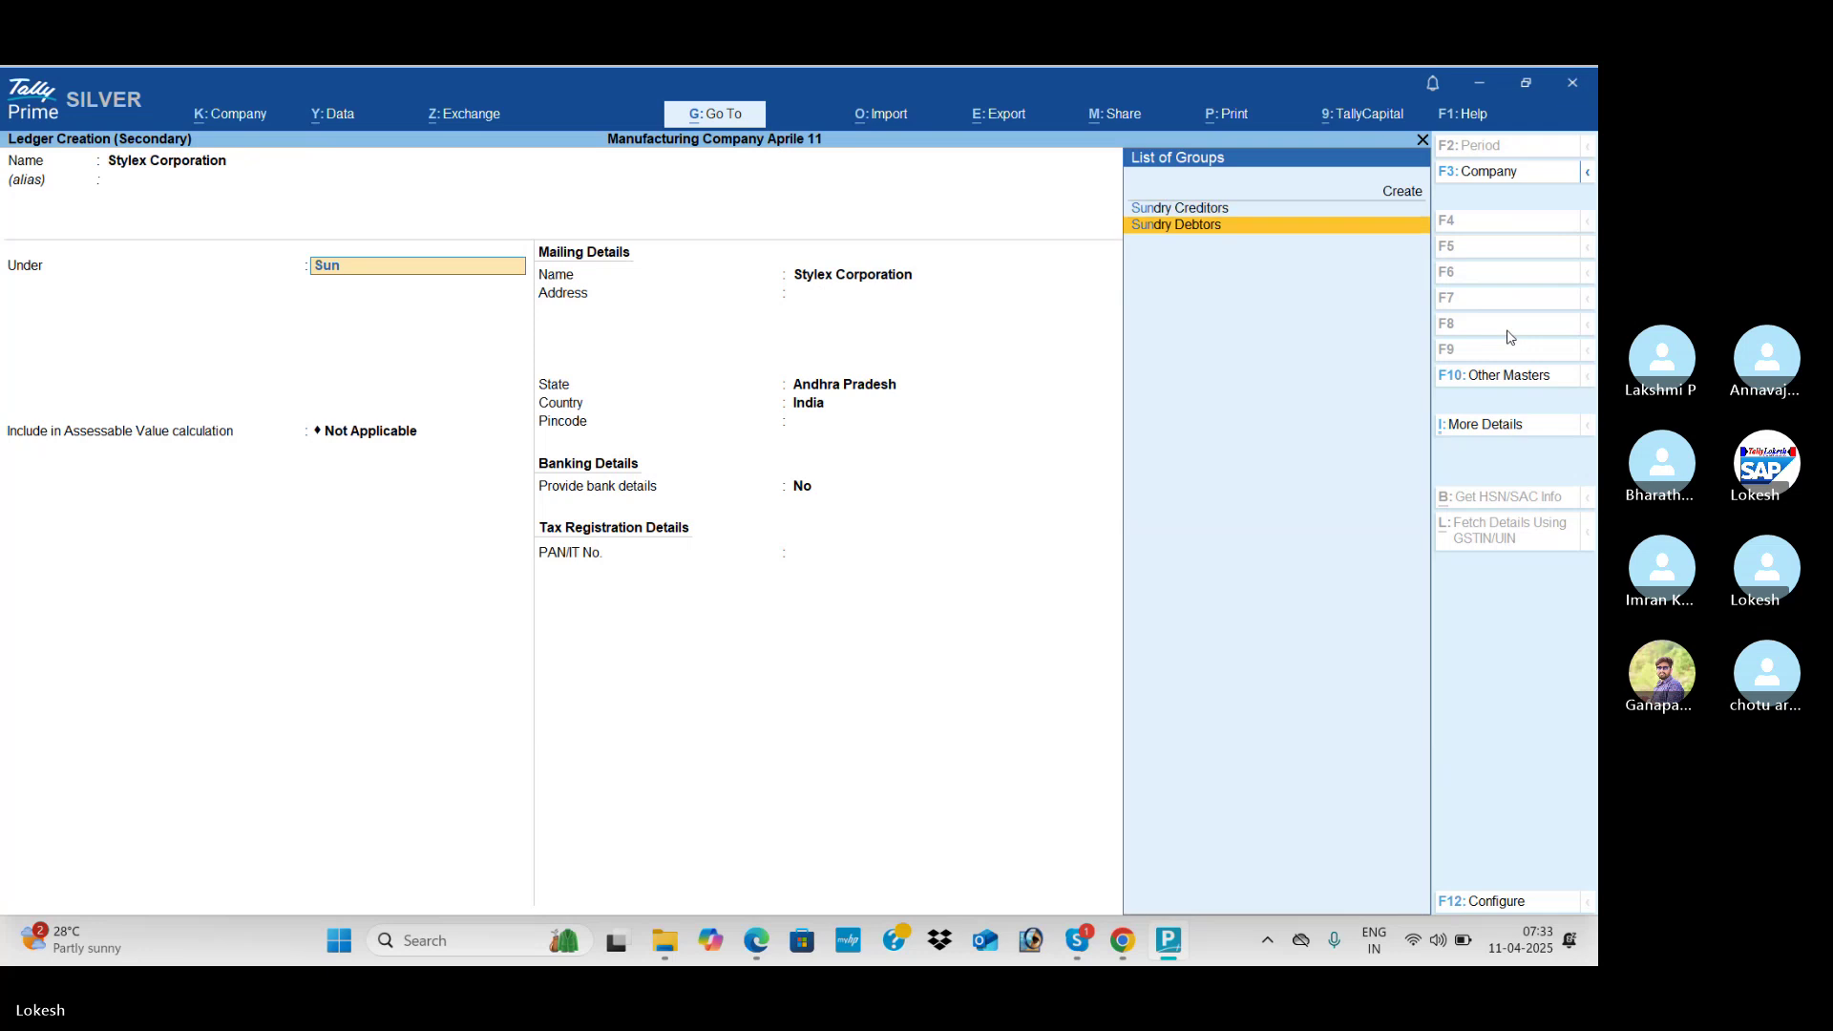
key("Return")
key("Return")
key("Return")
key("Return")
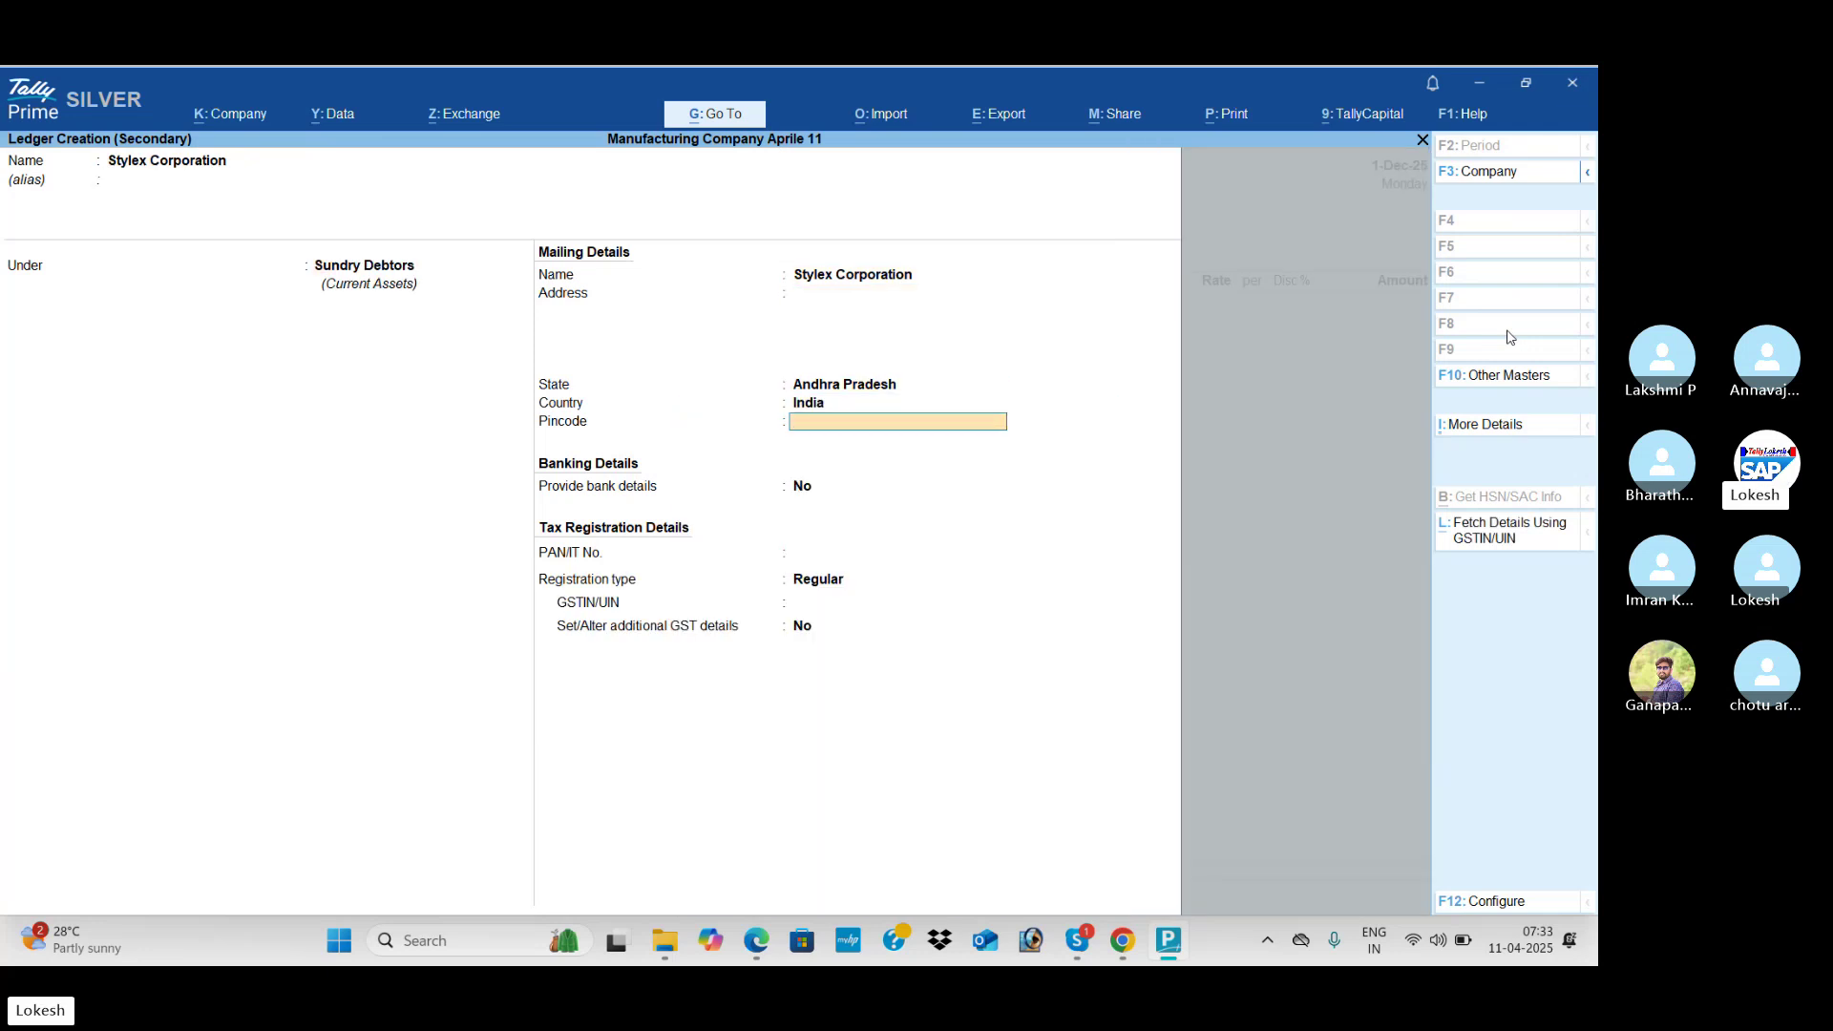
Step: Check the party's location in exercise 63 of the PDF and set the Stylex Corporation ledger's state to Gujarat
key("Up")
key("alt+Tab")
key("alt+Tab")
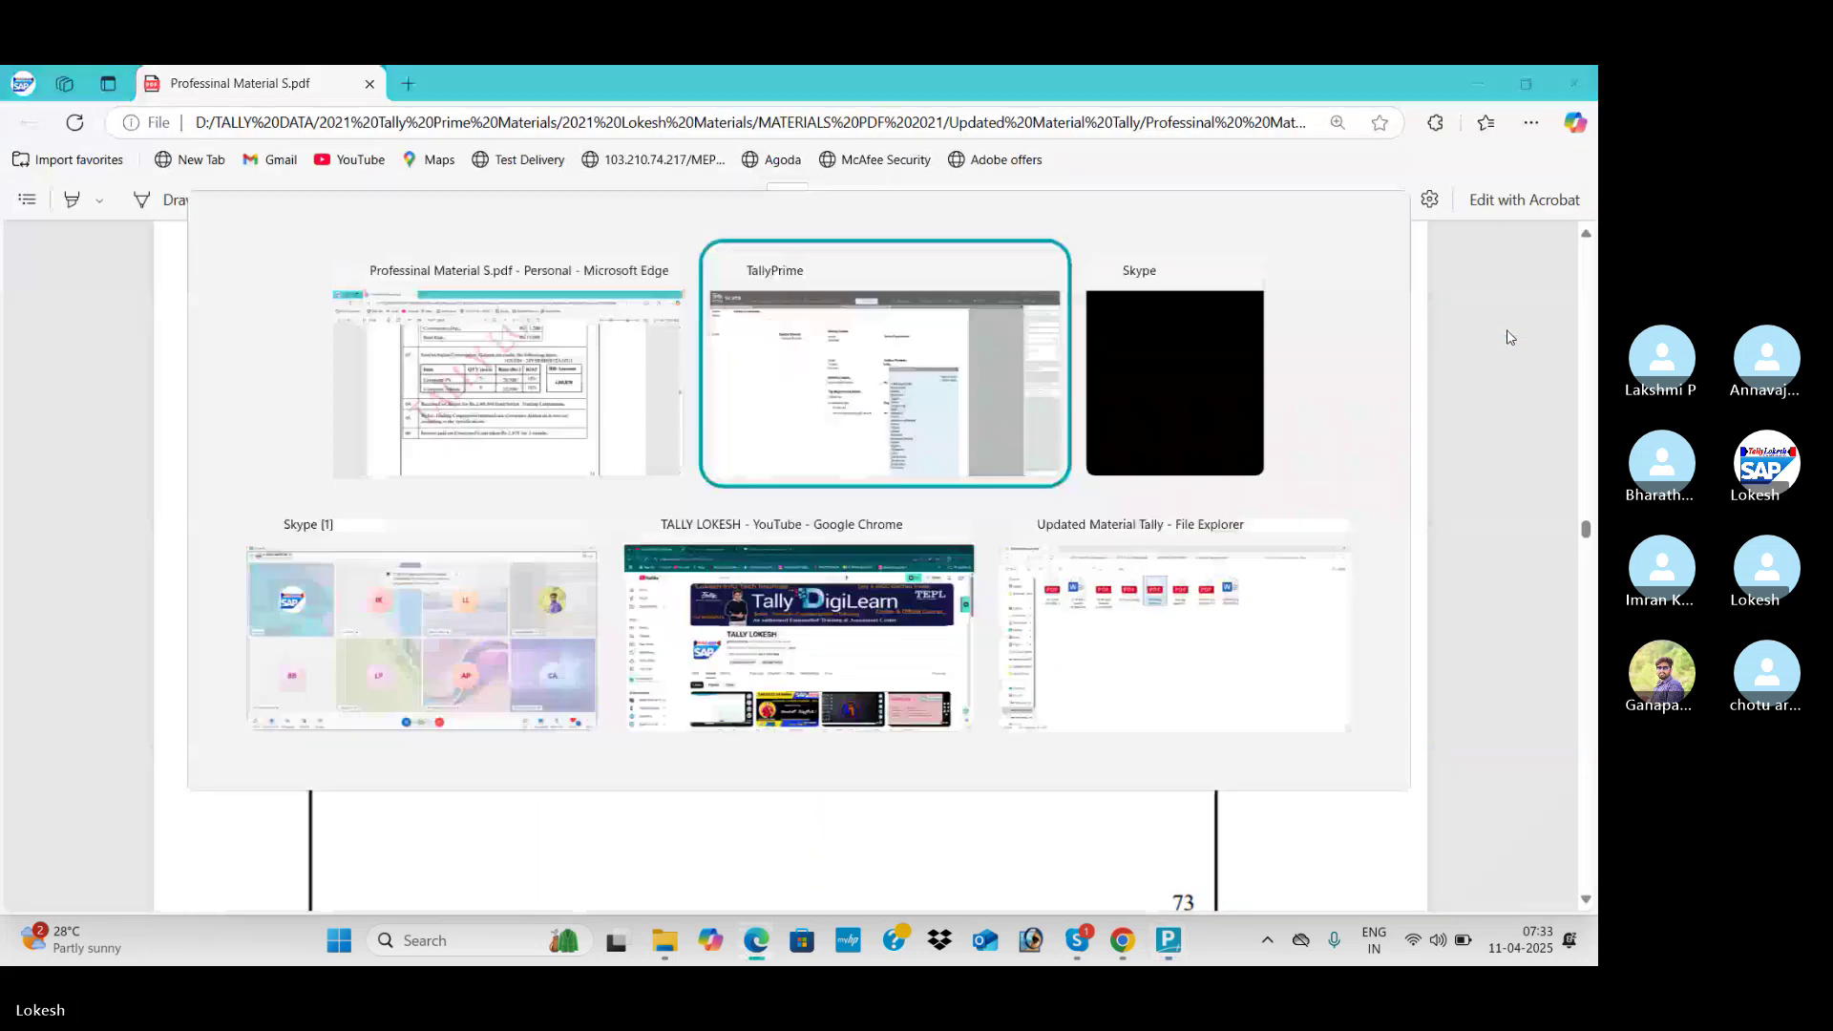
key("alt+Tab")
key("alt+Tab")
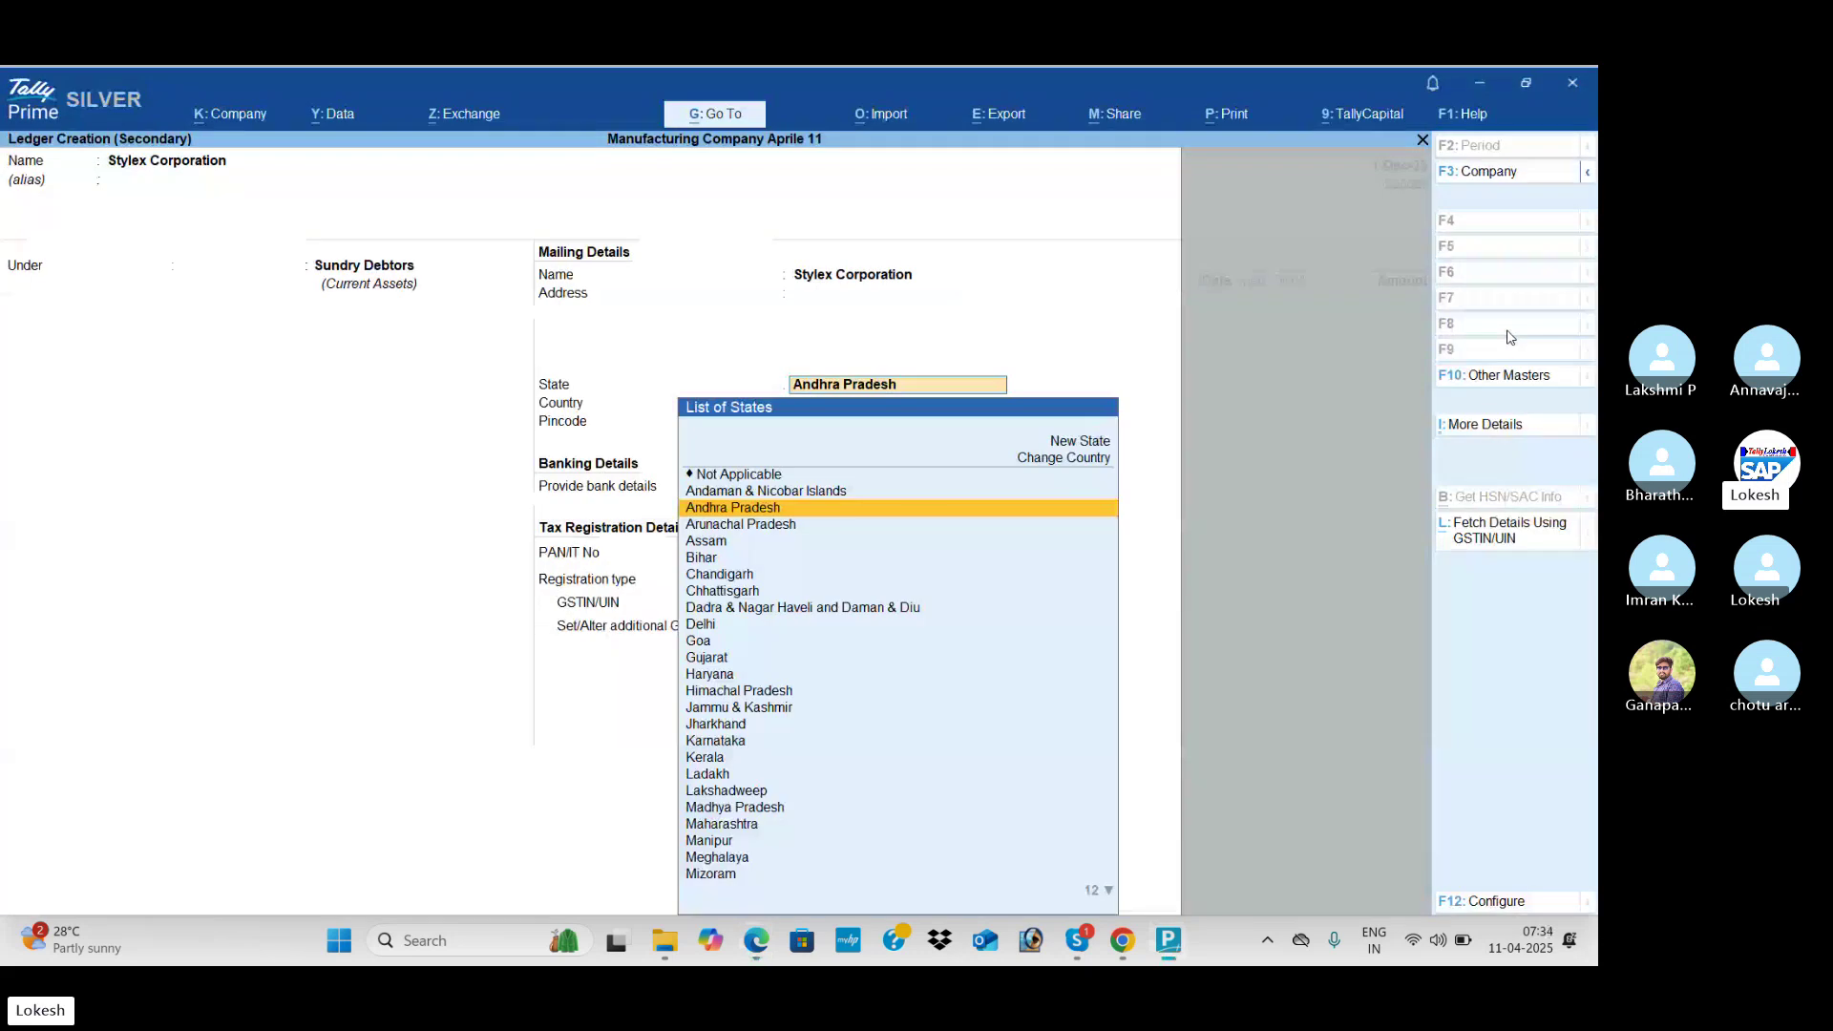
type("G")
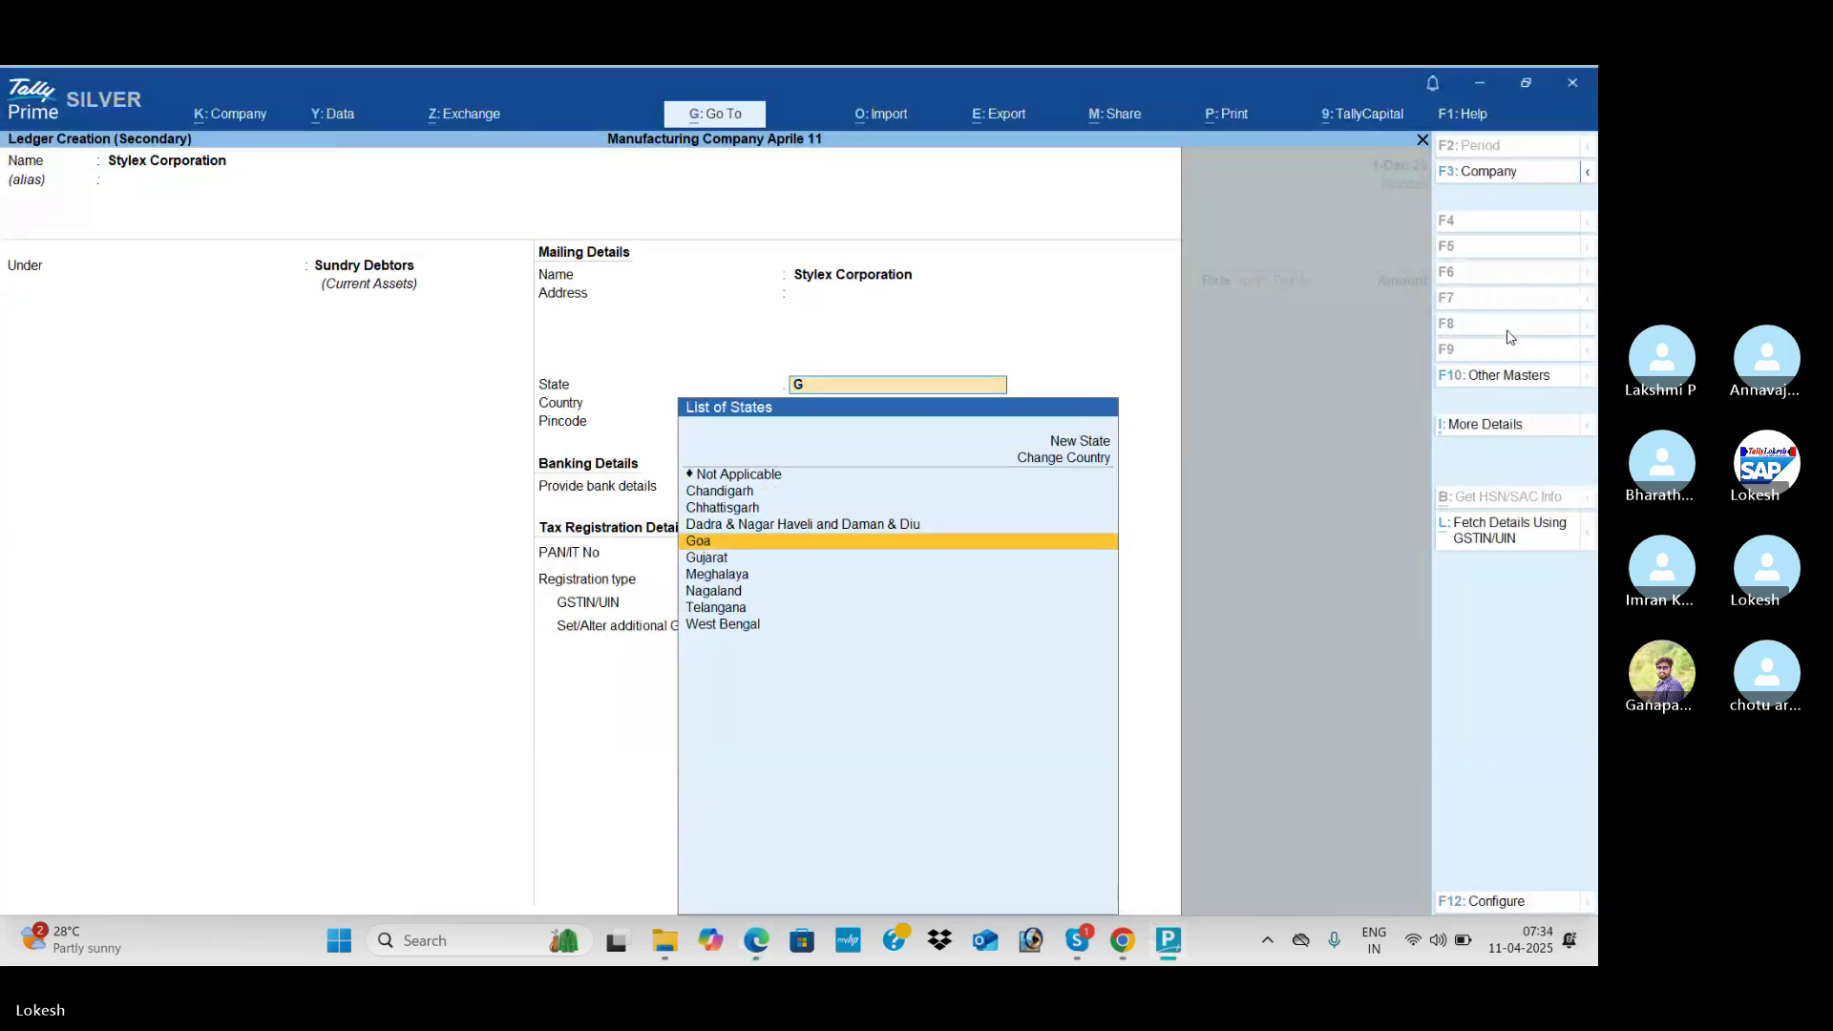
key("Down")
key("Return")
key("Return")
key("Return")
key("Return")
key("Return")
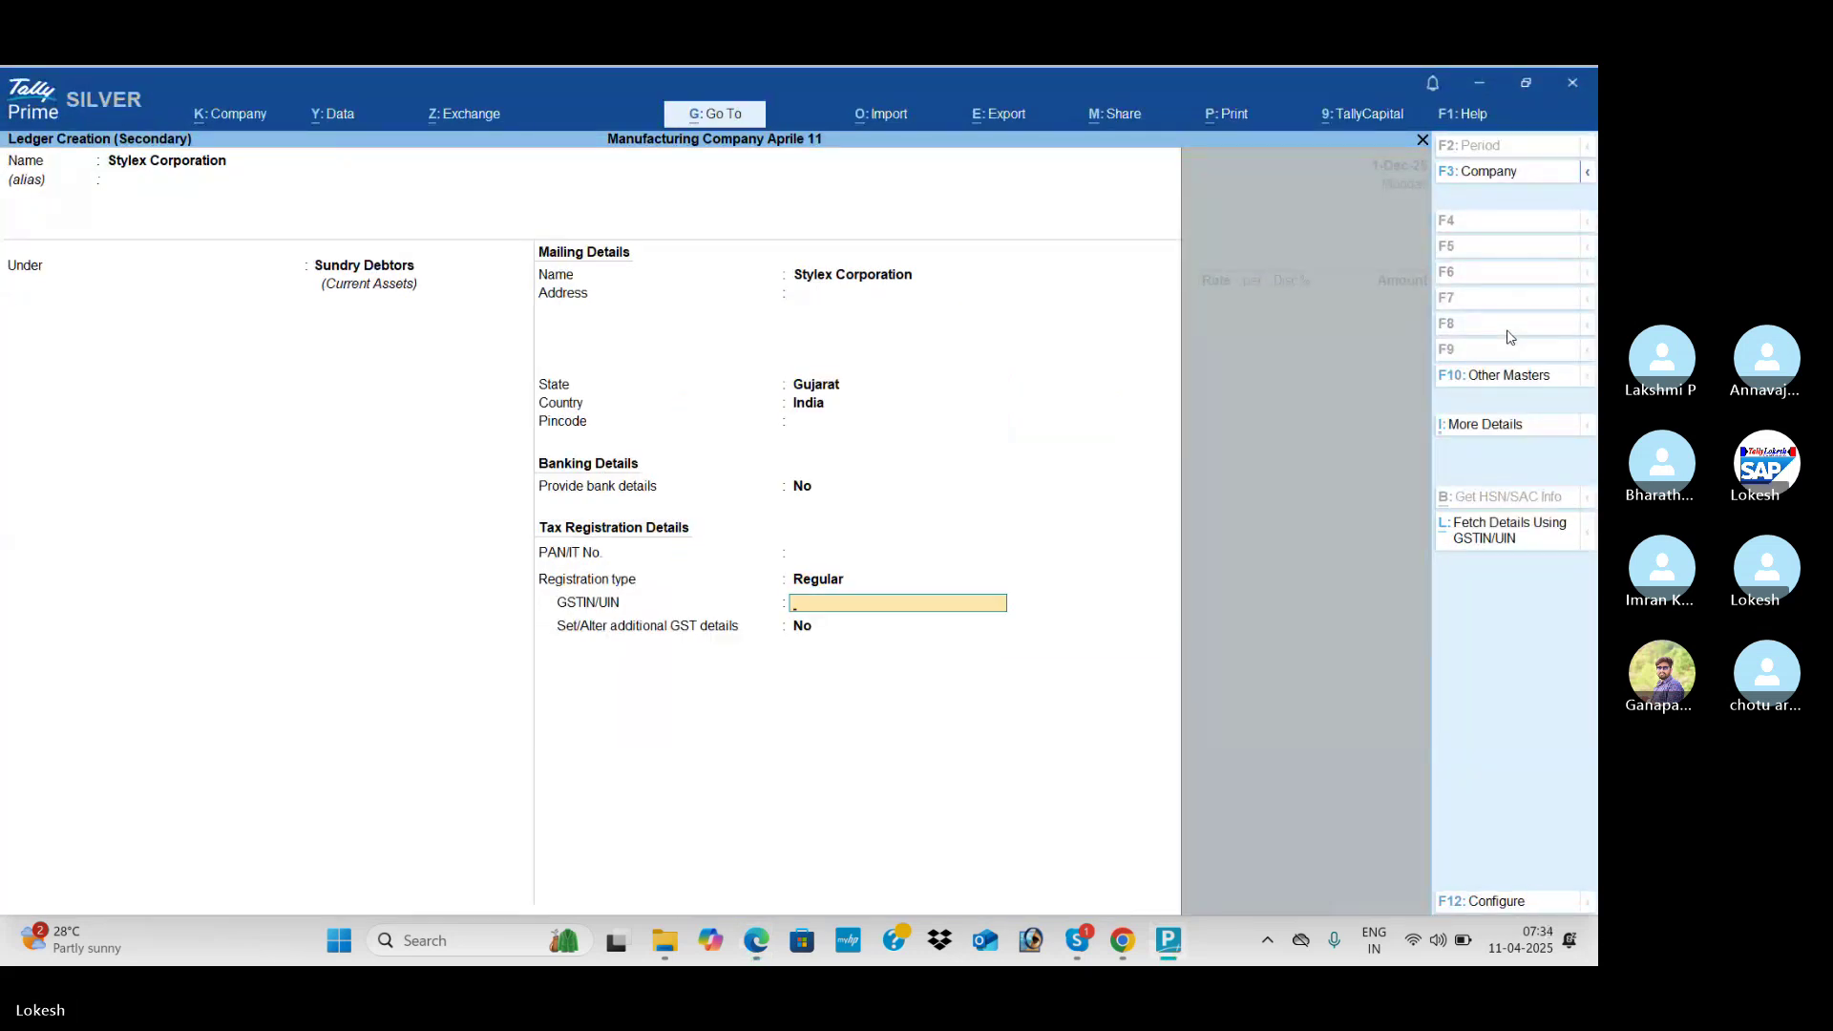
Step: Enter the party's GSTIN from exercise 63 in the Stylex Corporation ledger and save it as the voucher's party account
key("alt+Tab")
key("alt+Tab")
key("Return")
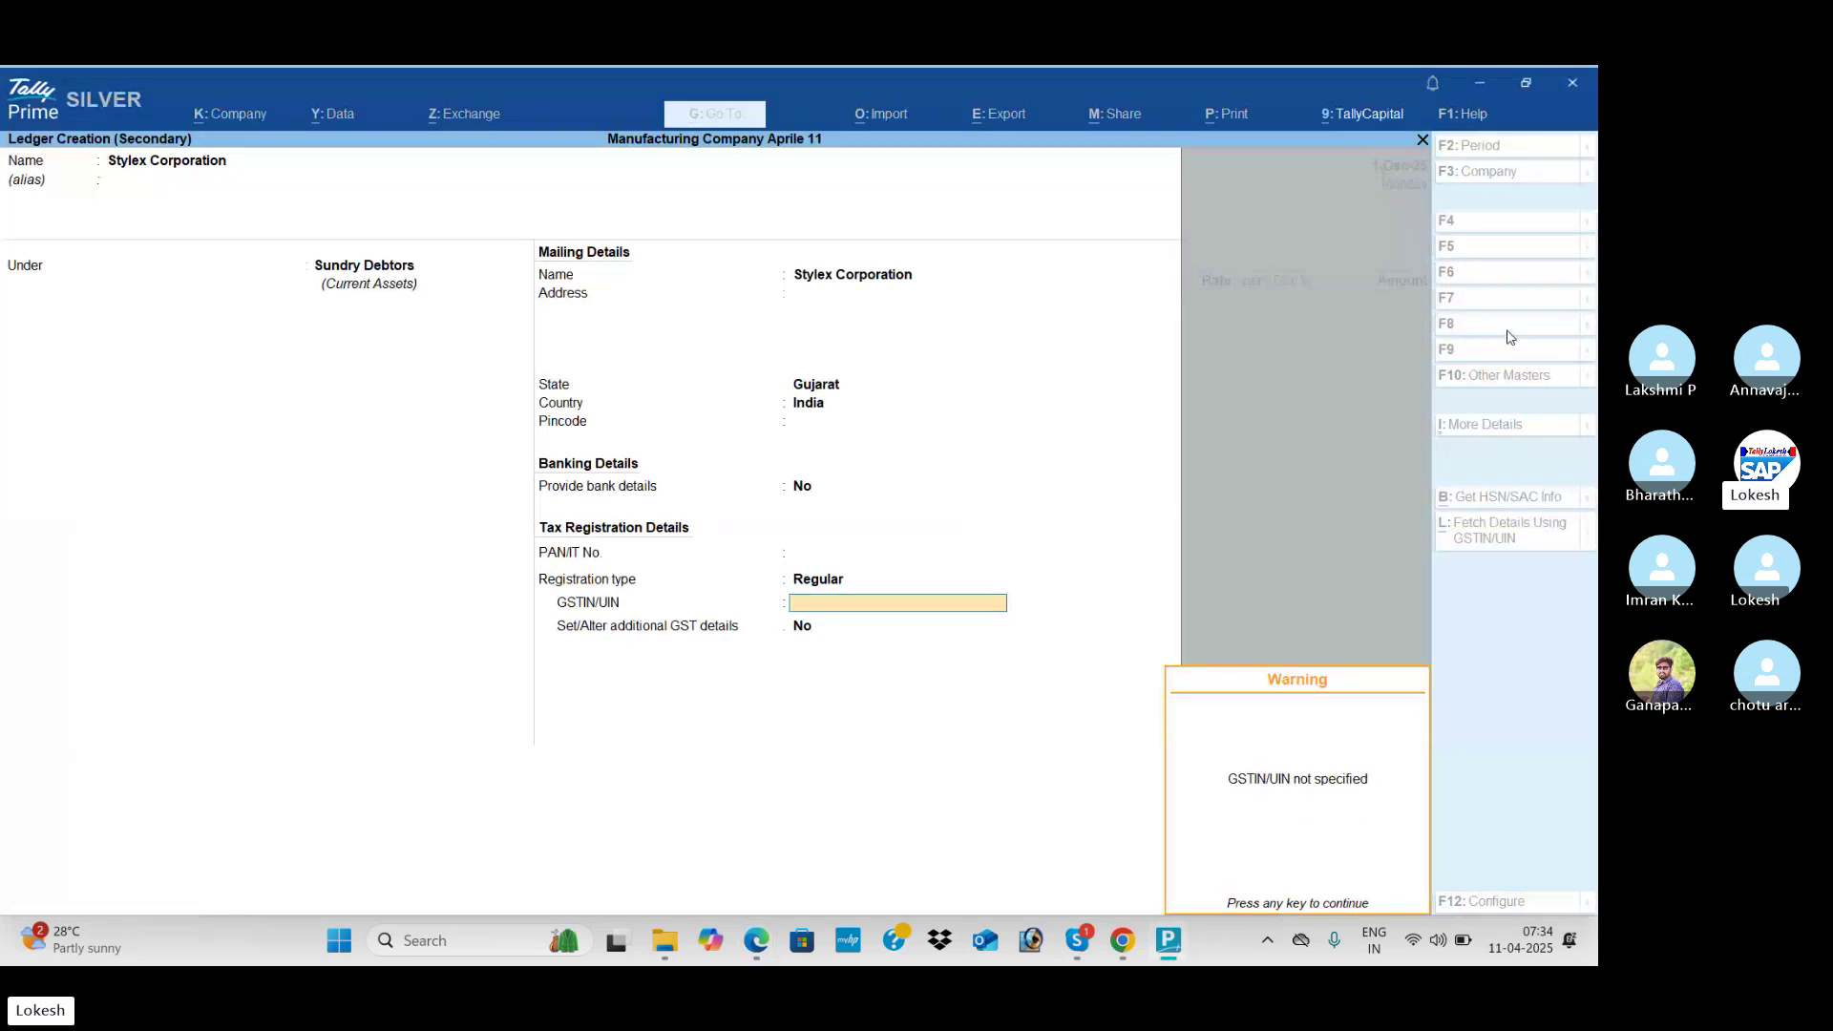
key("Return")
key("Up")
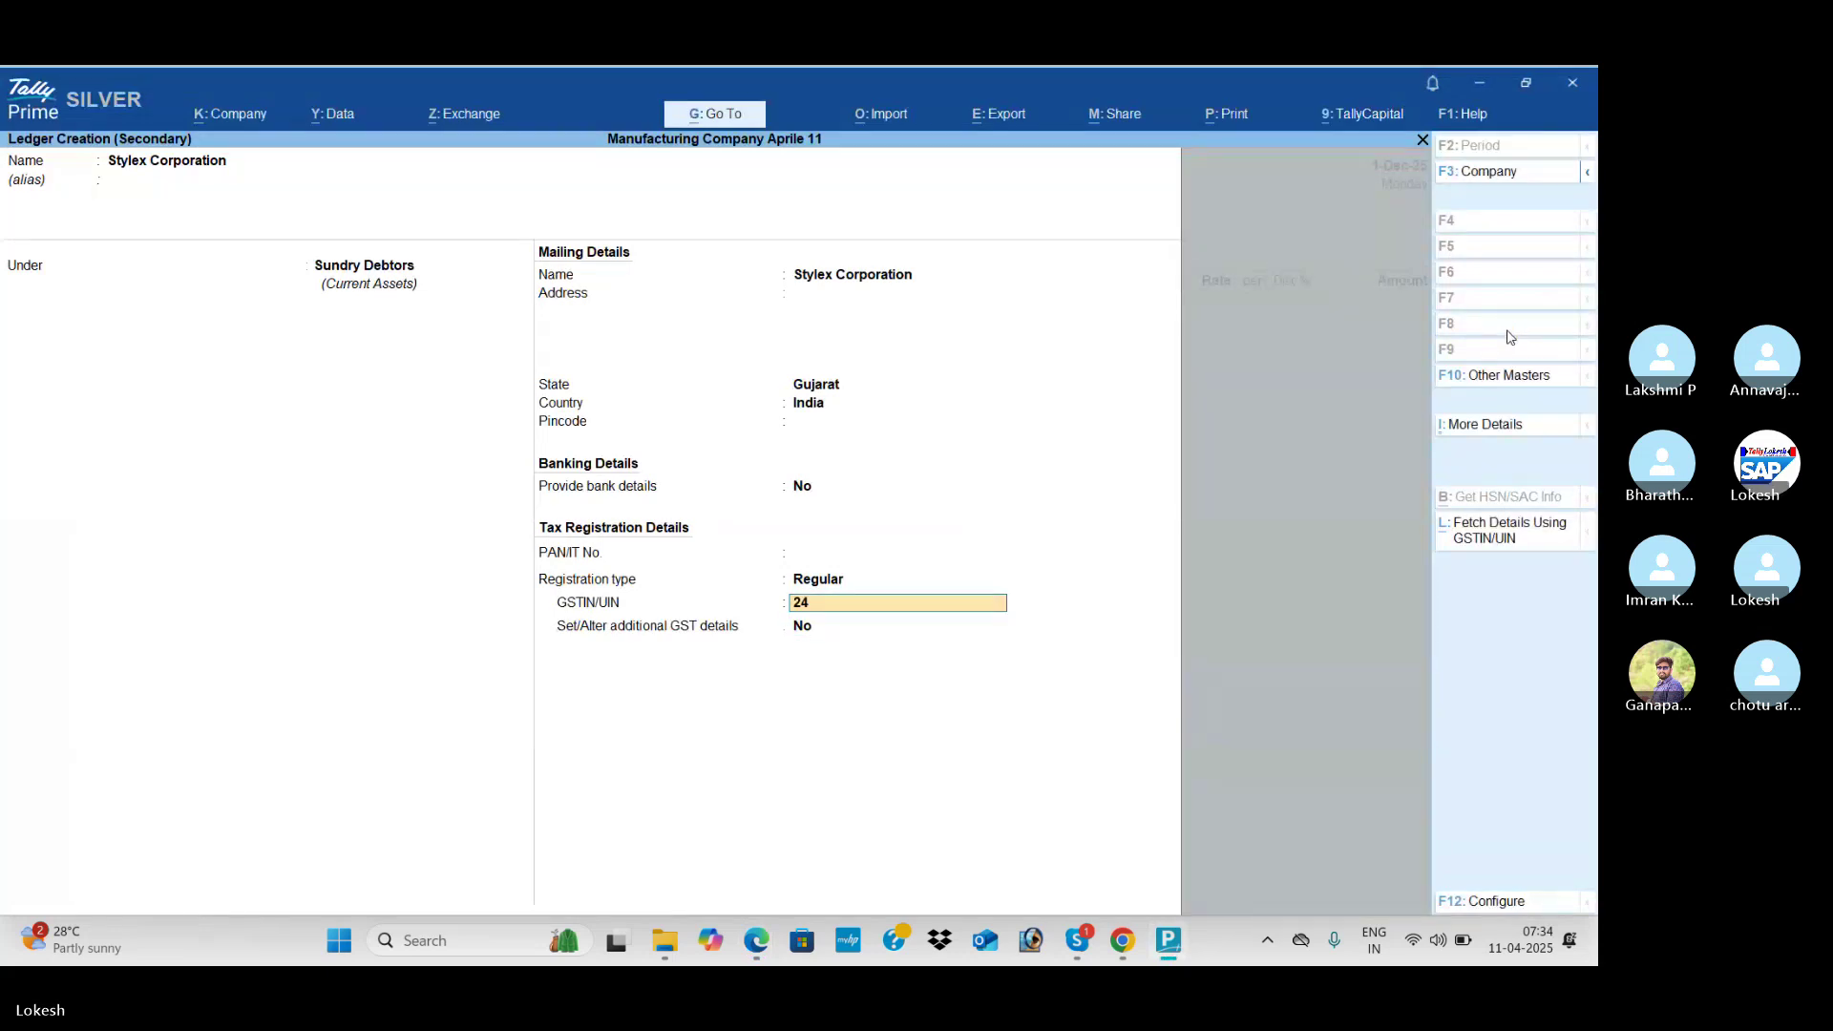
key("Return")
key("Return")
key("ctrl+a")
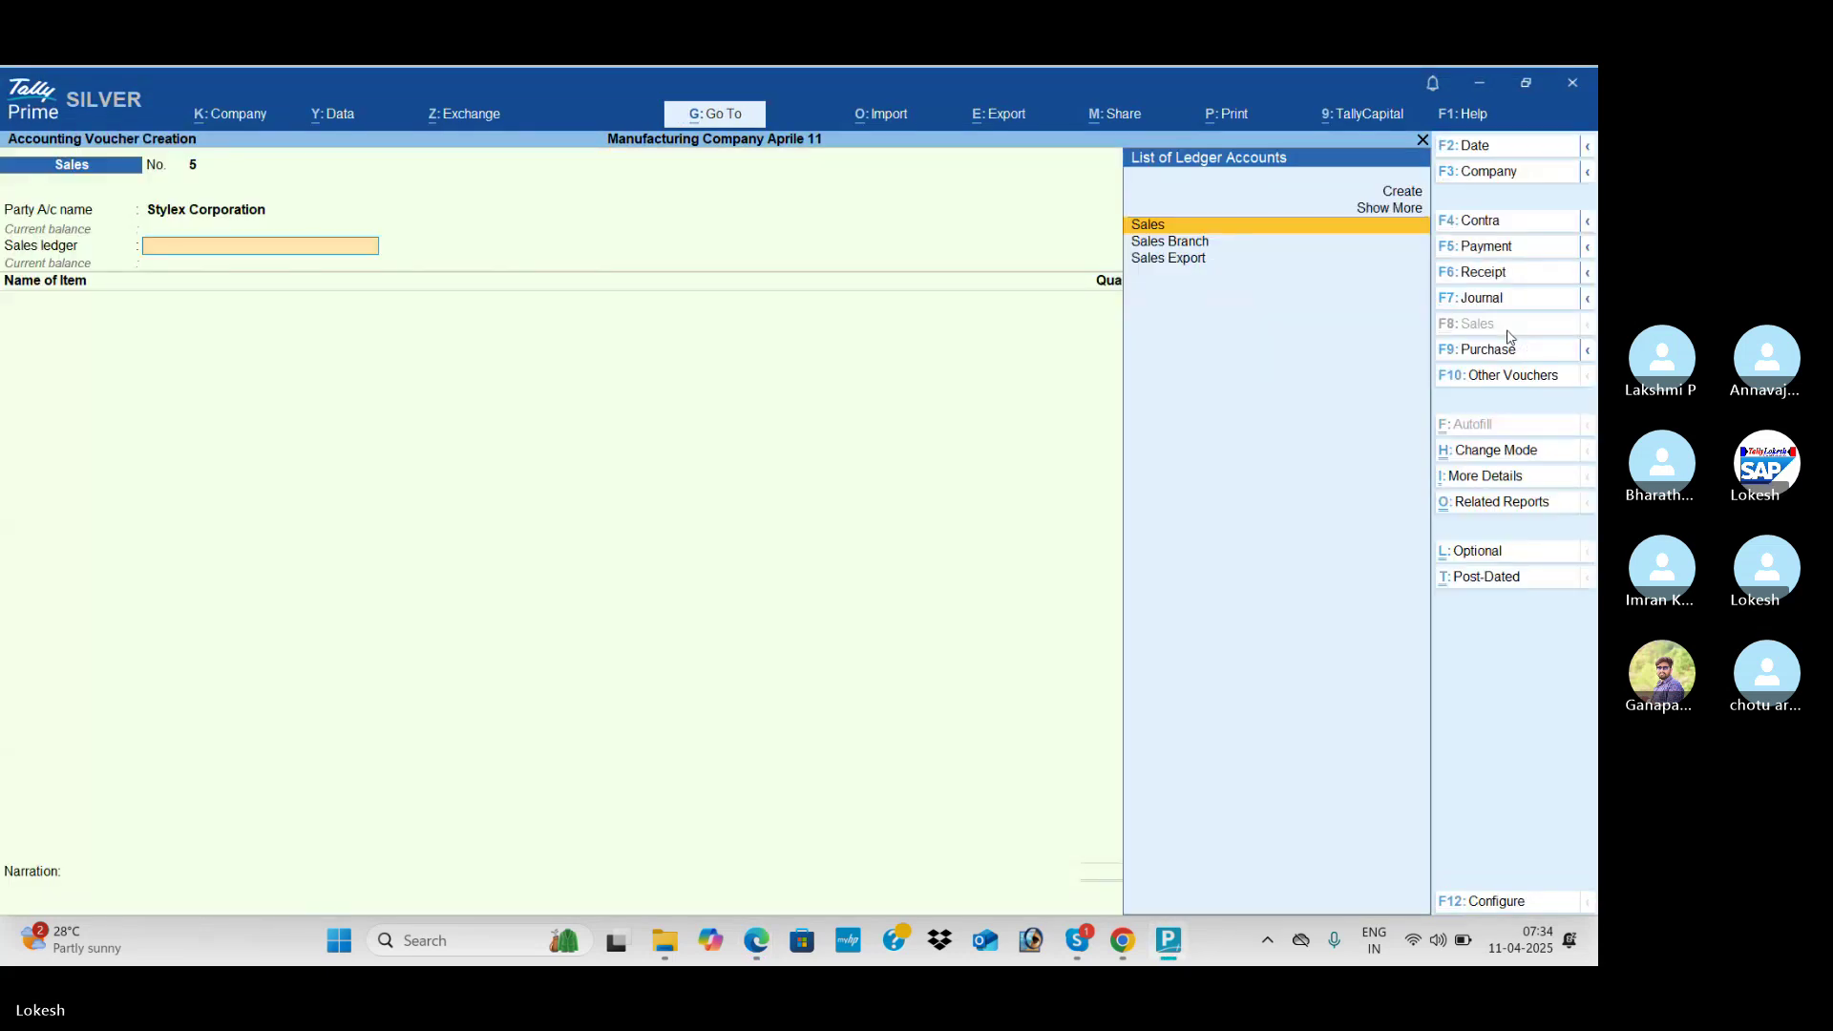
Step: Create a ledger named Sales IGST under Sales Accounts from the voucher's sales ledger field
key("alt+c")
type("Sa")
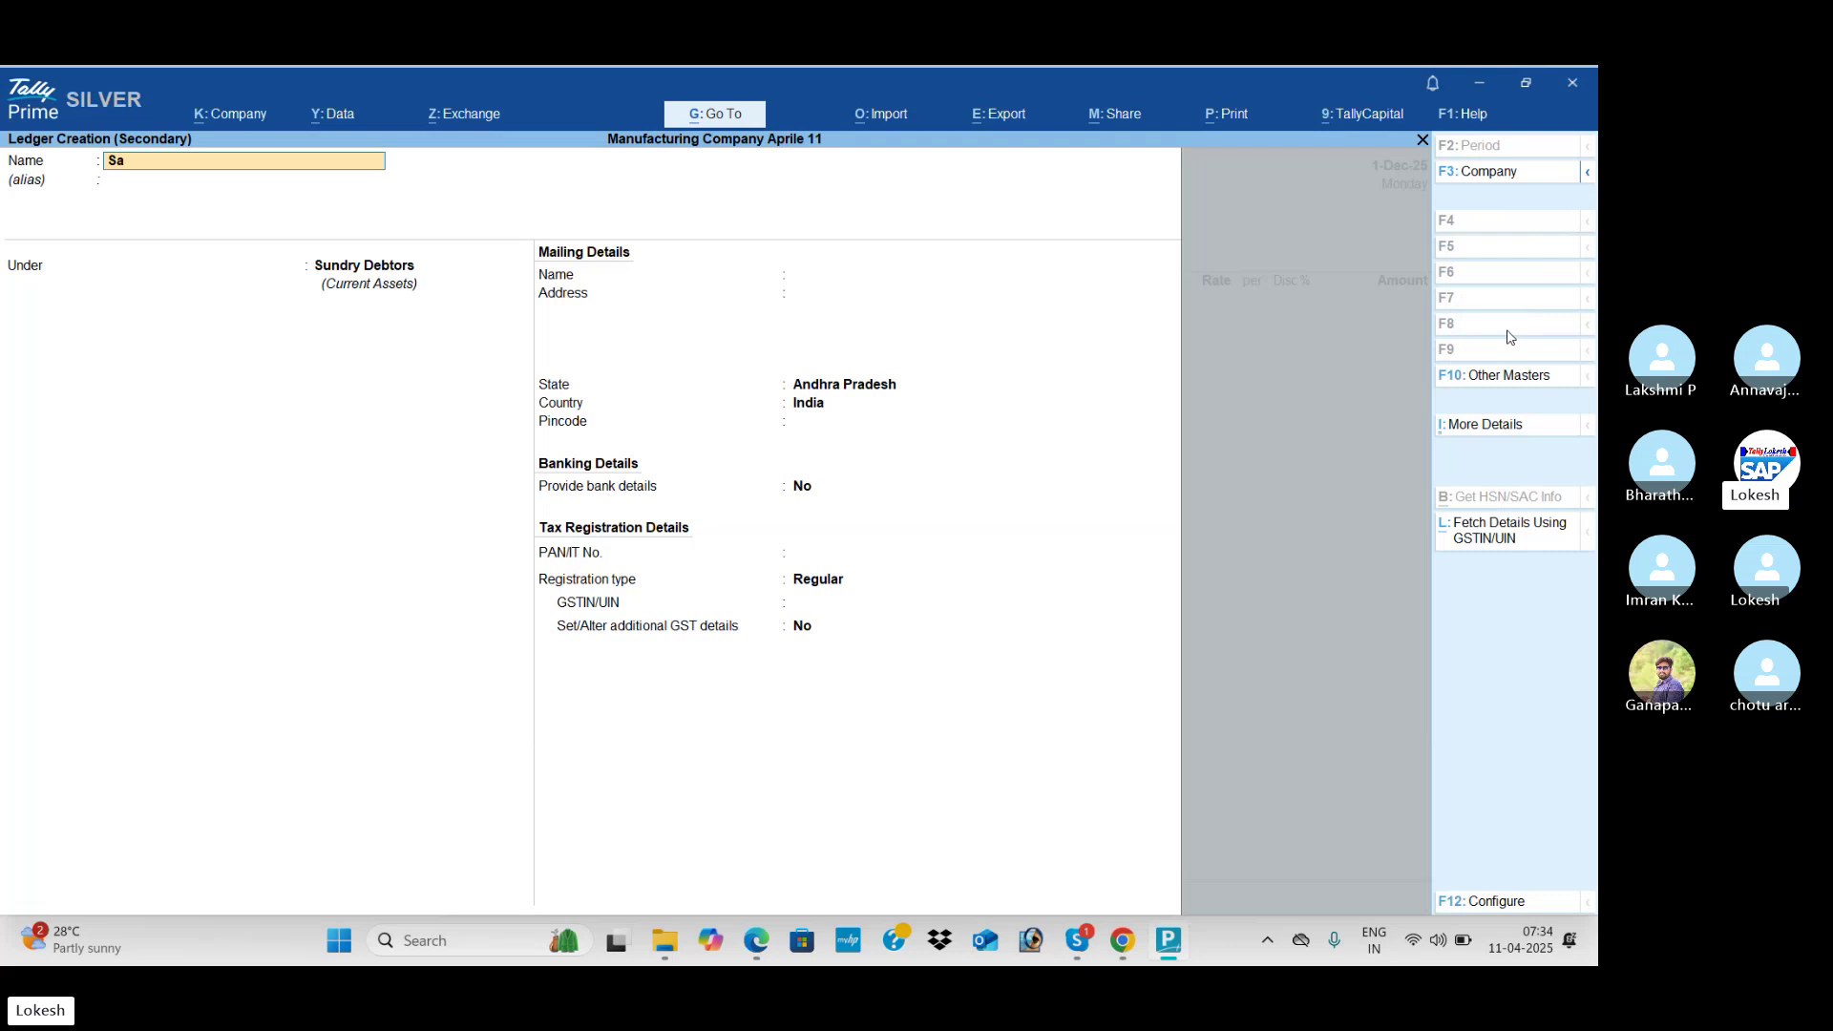
type("les IGST")
key("Return")
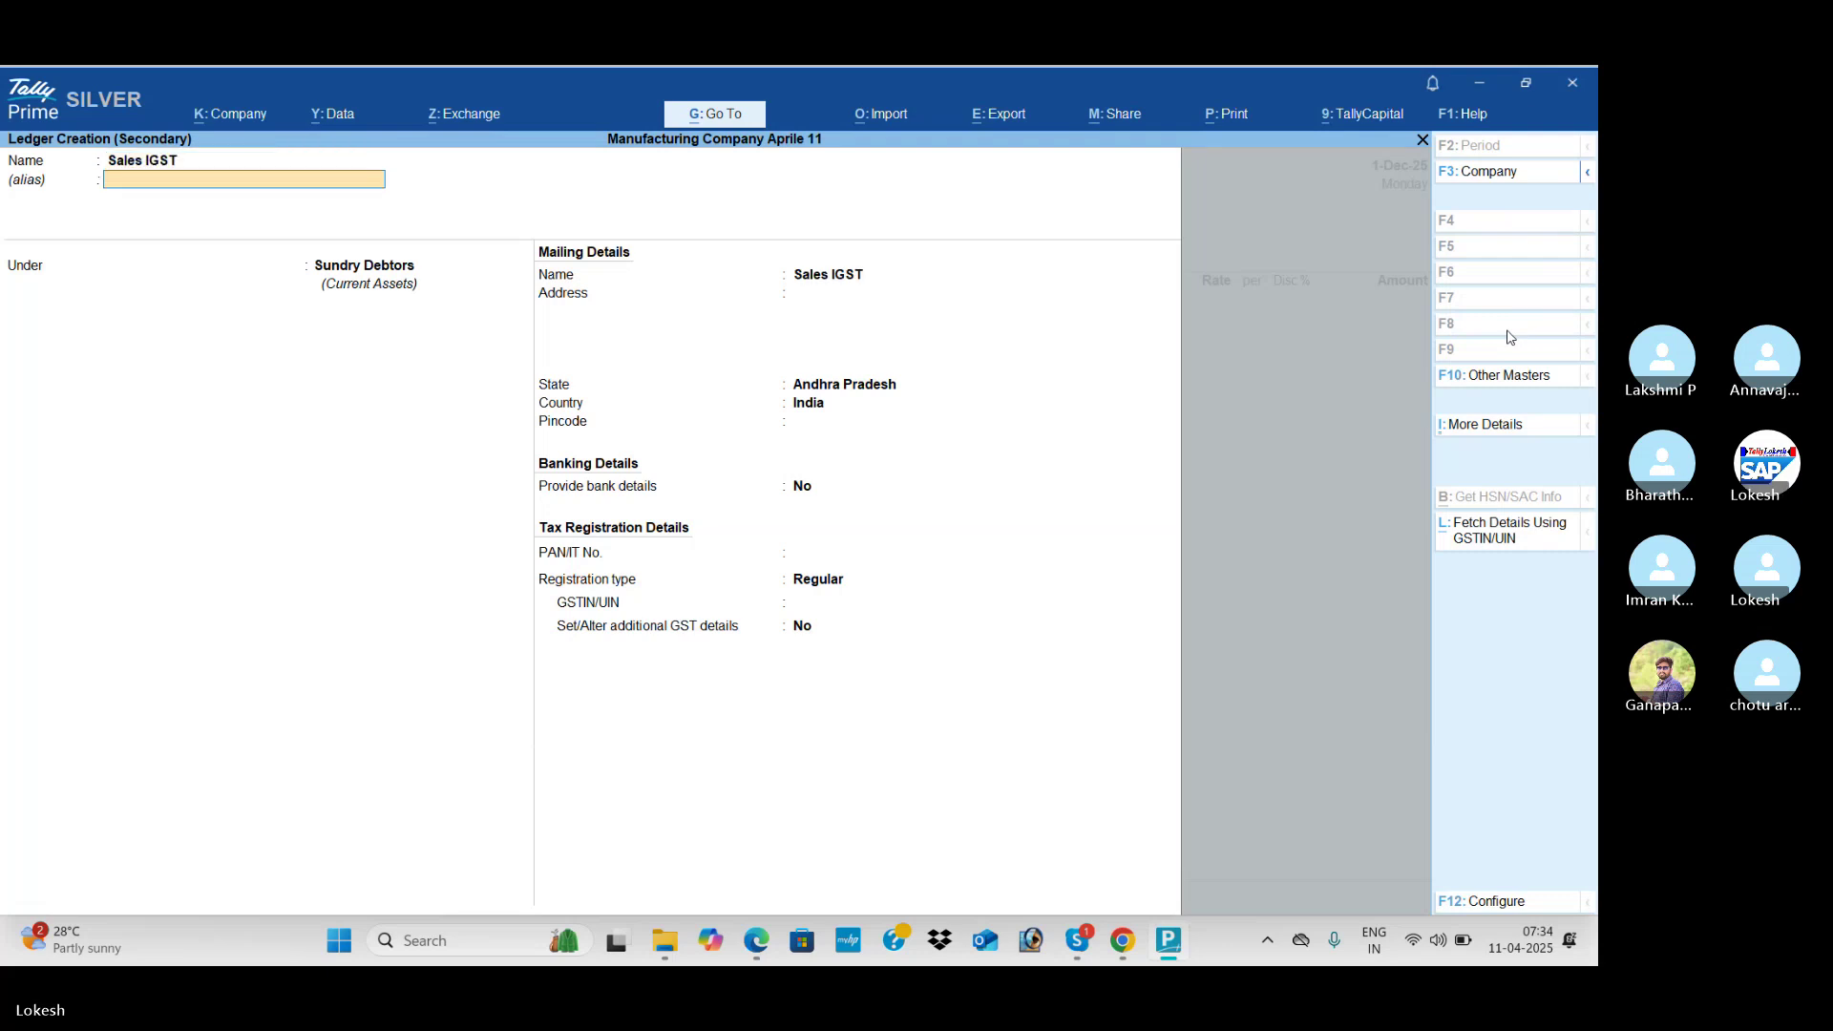
key("Return")
type("sal")
key("Return")
Step: Set the Sales IGST ledger's type of supply to Goods and save it as the voucher's sales ledger
key("Return")
key("Return")
key("Return")
key("Return")
key("Return")
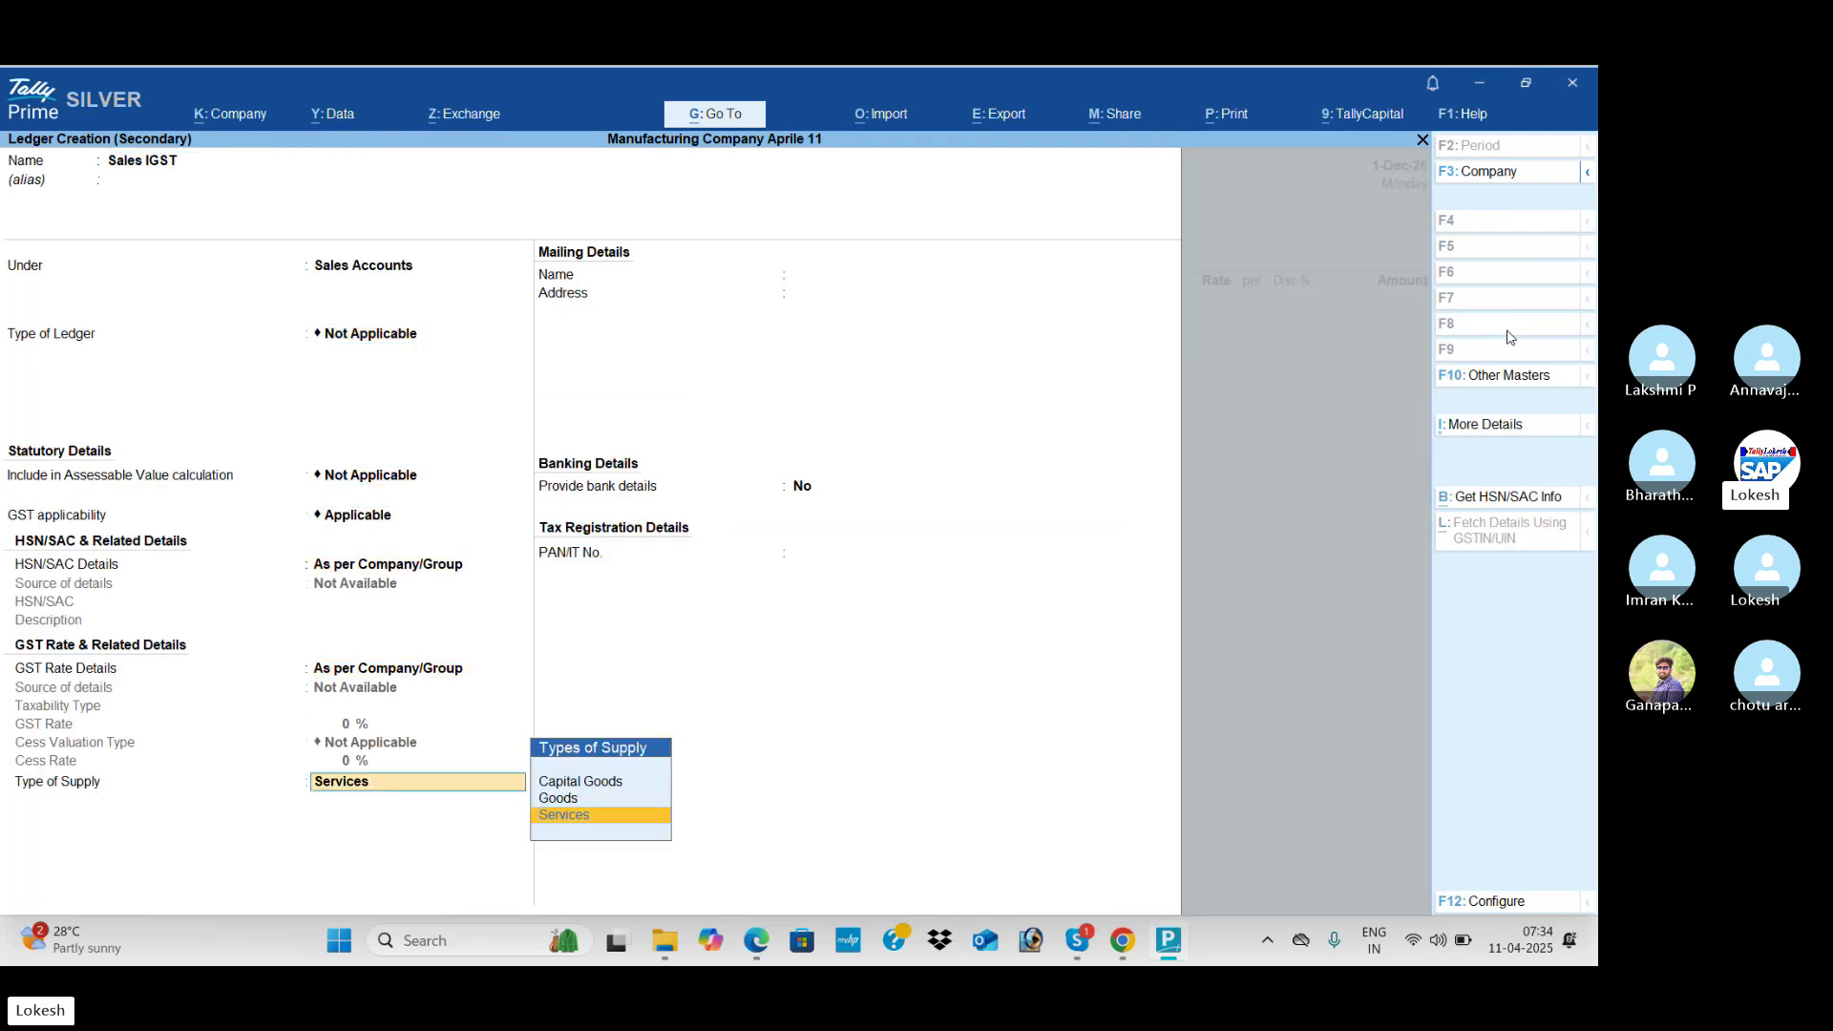
key("Up")
key("Return")
key("Return")
key("Return")
key("Return")
Step: Add Computer P4 as the first stock item with a quantity of 5 nos, following exercise 63 in the PDF
key("alt+Tab")
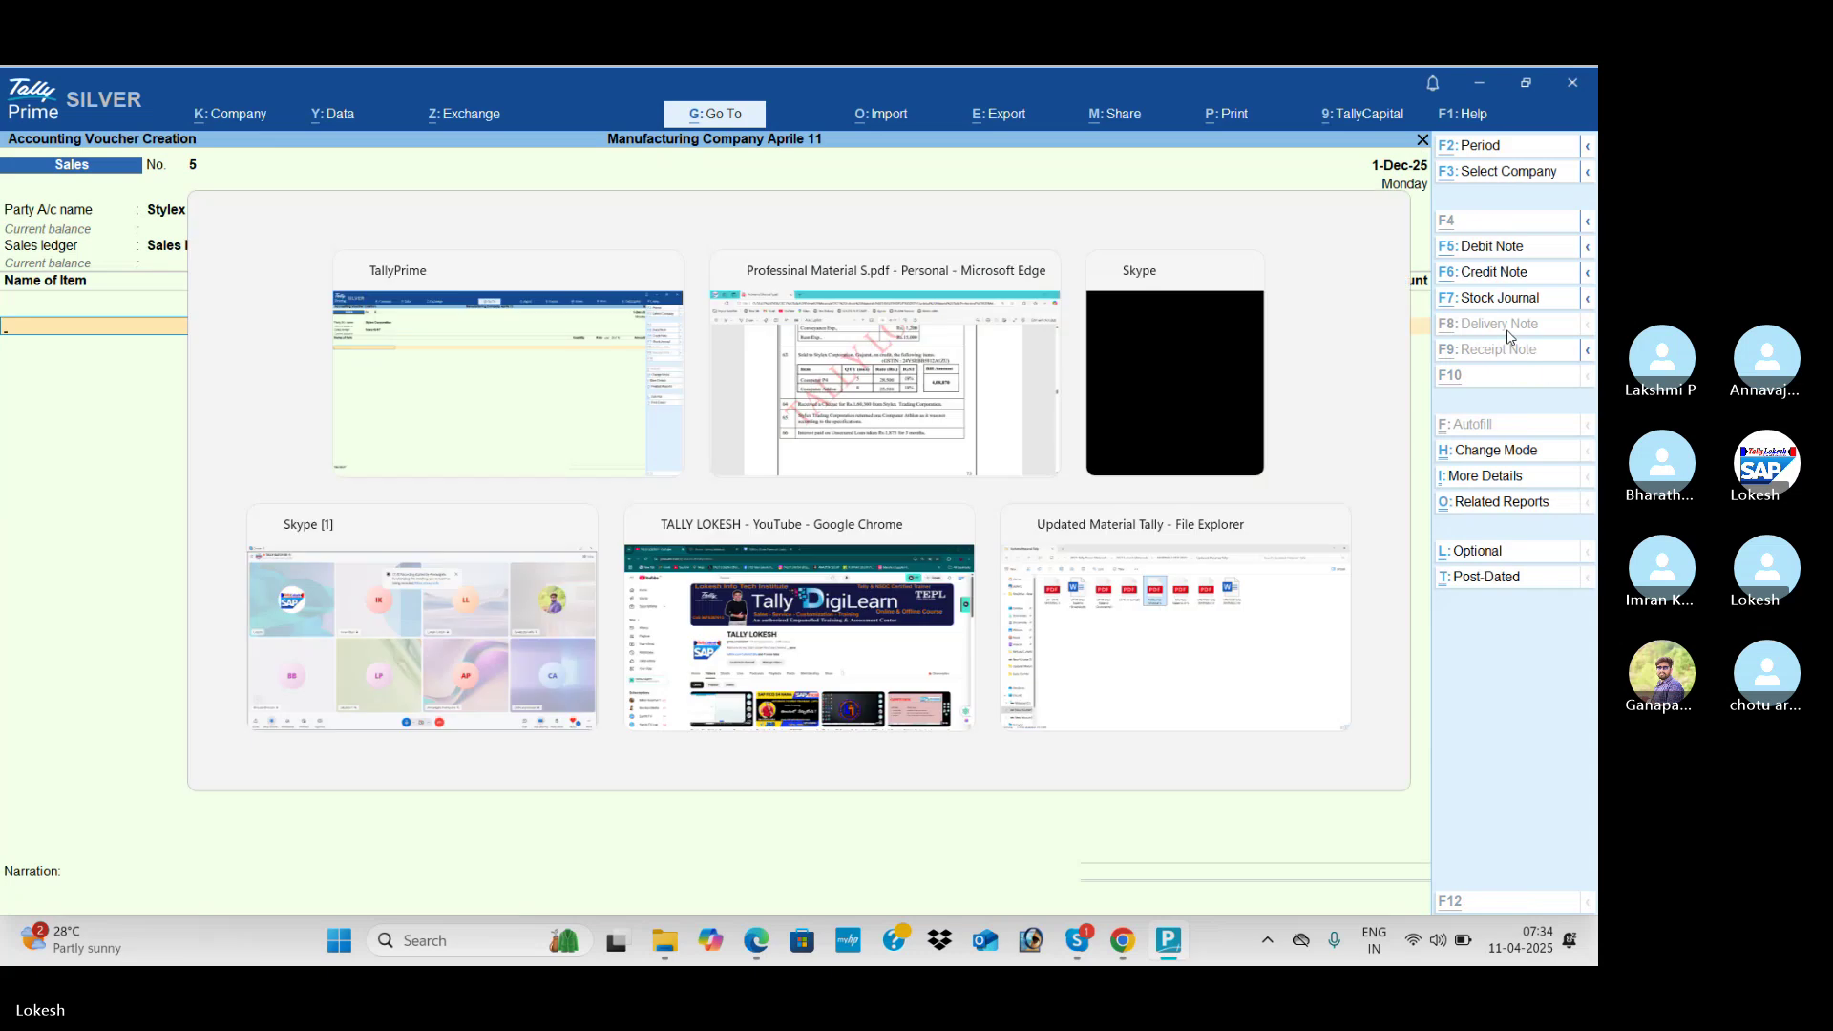
key("alt+Tab")
key("Down")
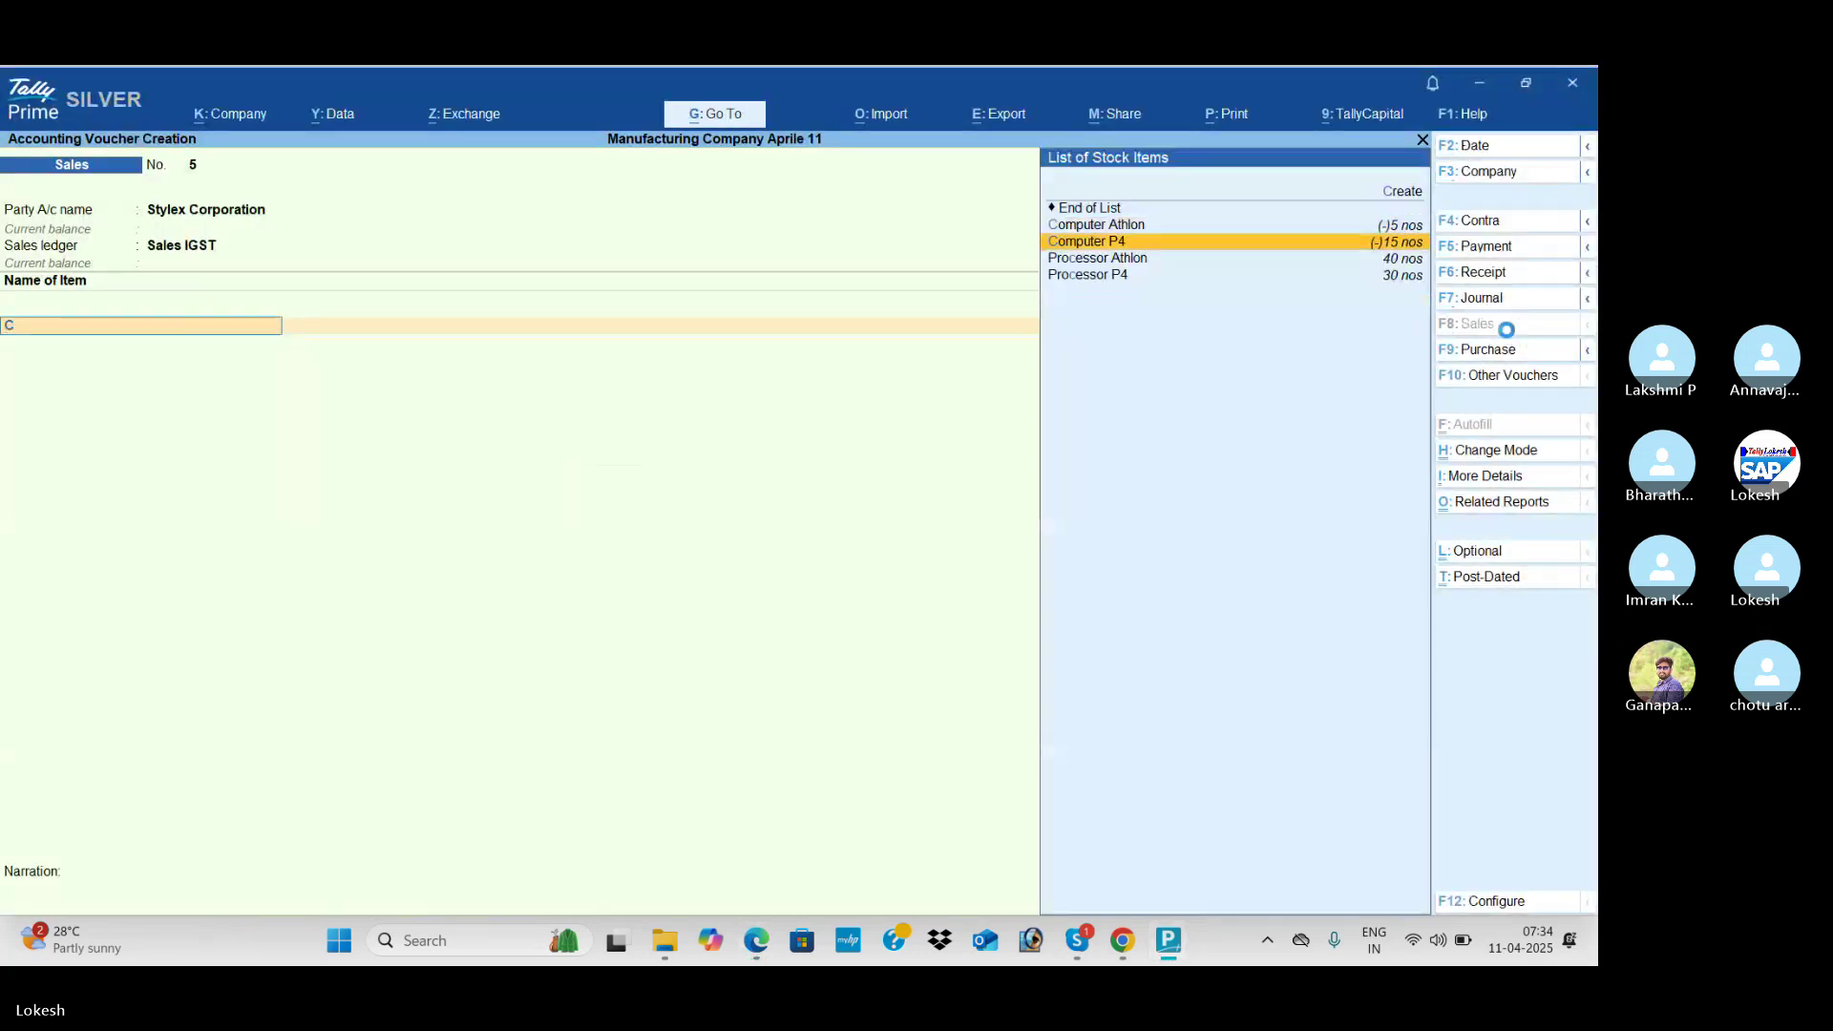
key("Return")
key("alt+Tab")
key("alt+Tab")
type("5")
key("Return")
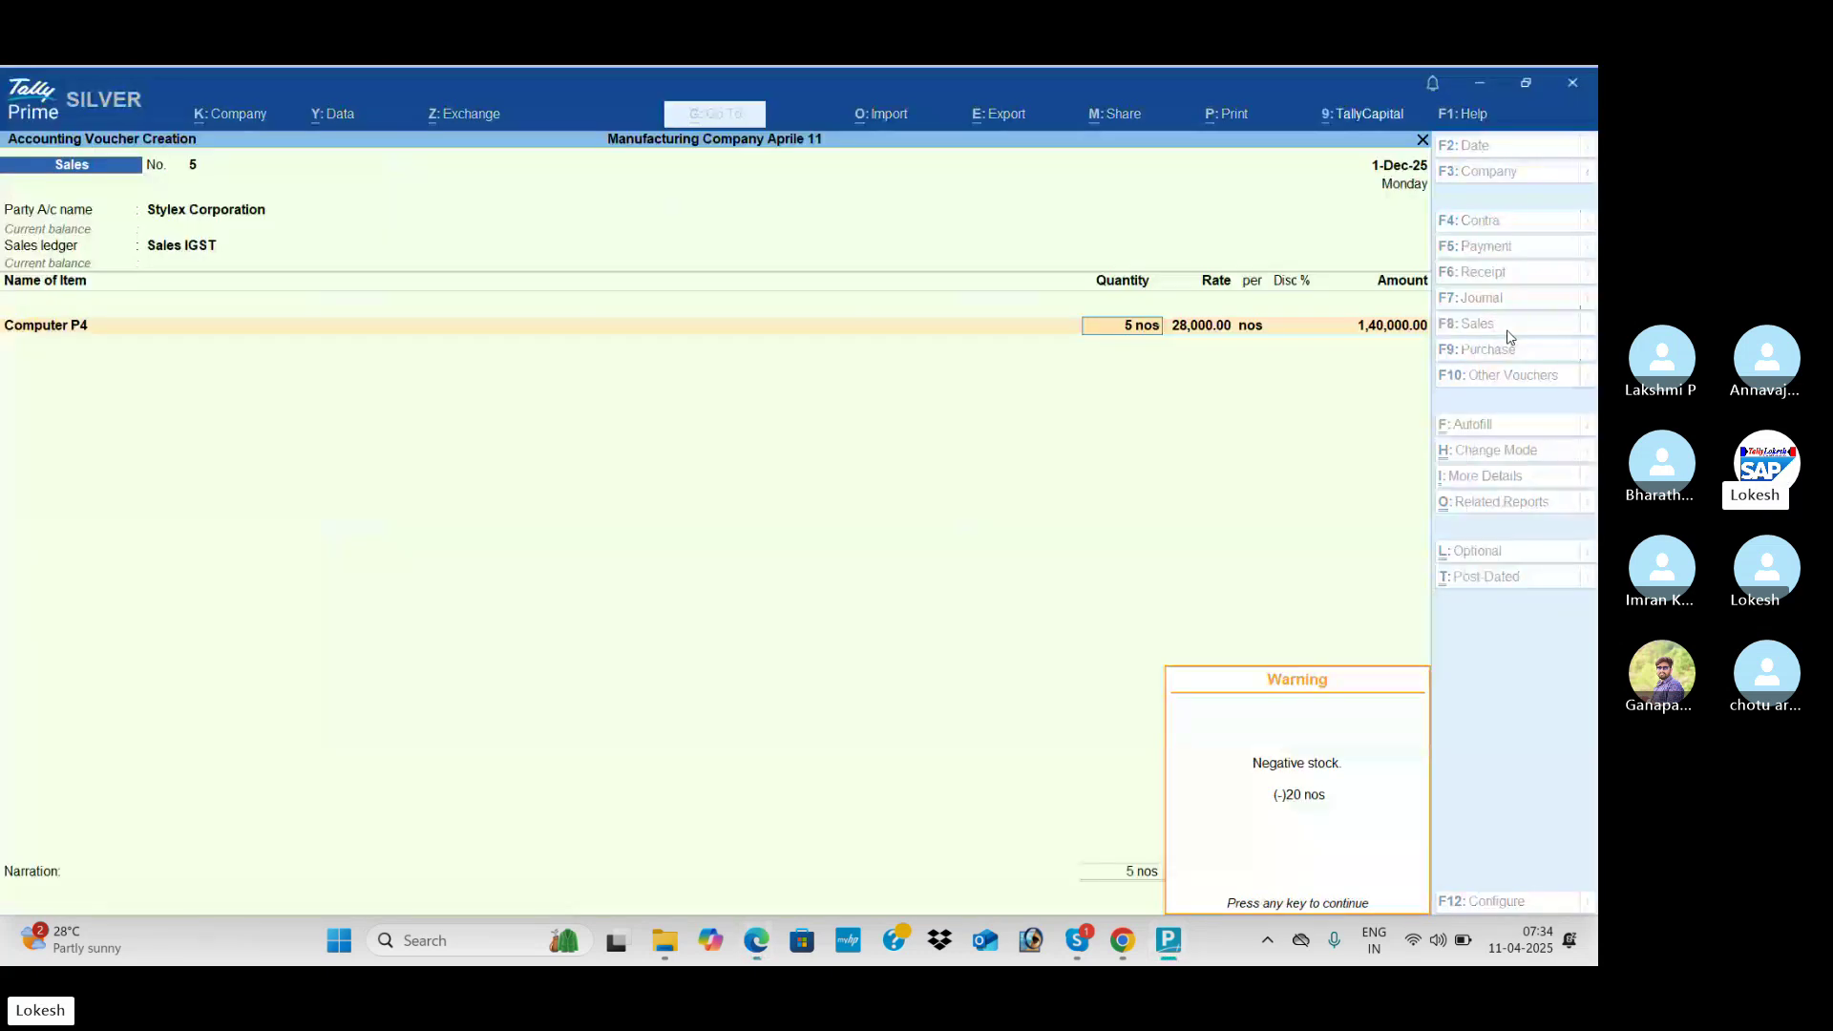
key("Return")
Step: Check the Computer P4 rate in the PDF and set it to 28,500 per nos
key("alt+Tab")
key("alt+Tab")
type("28")
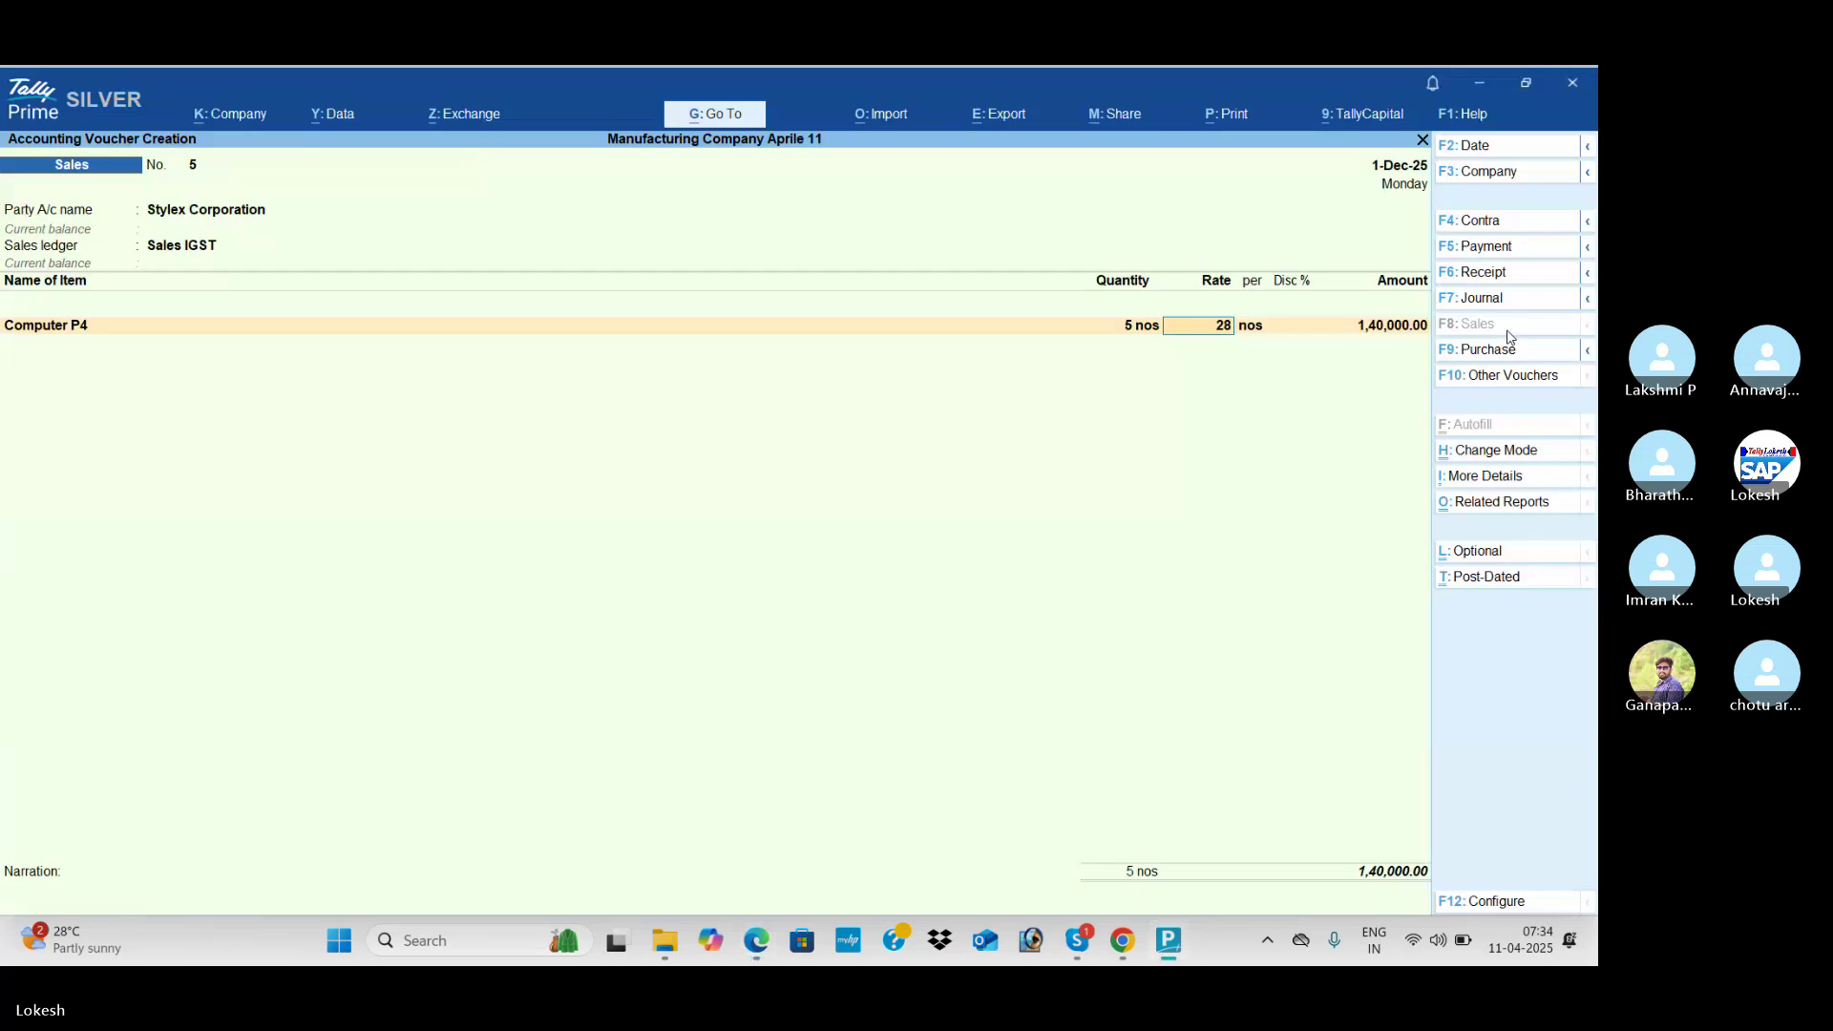
type("500")
key("Return")
key("Return")
key("Return")
key("Return")
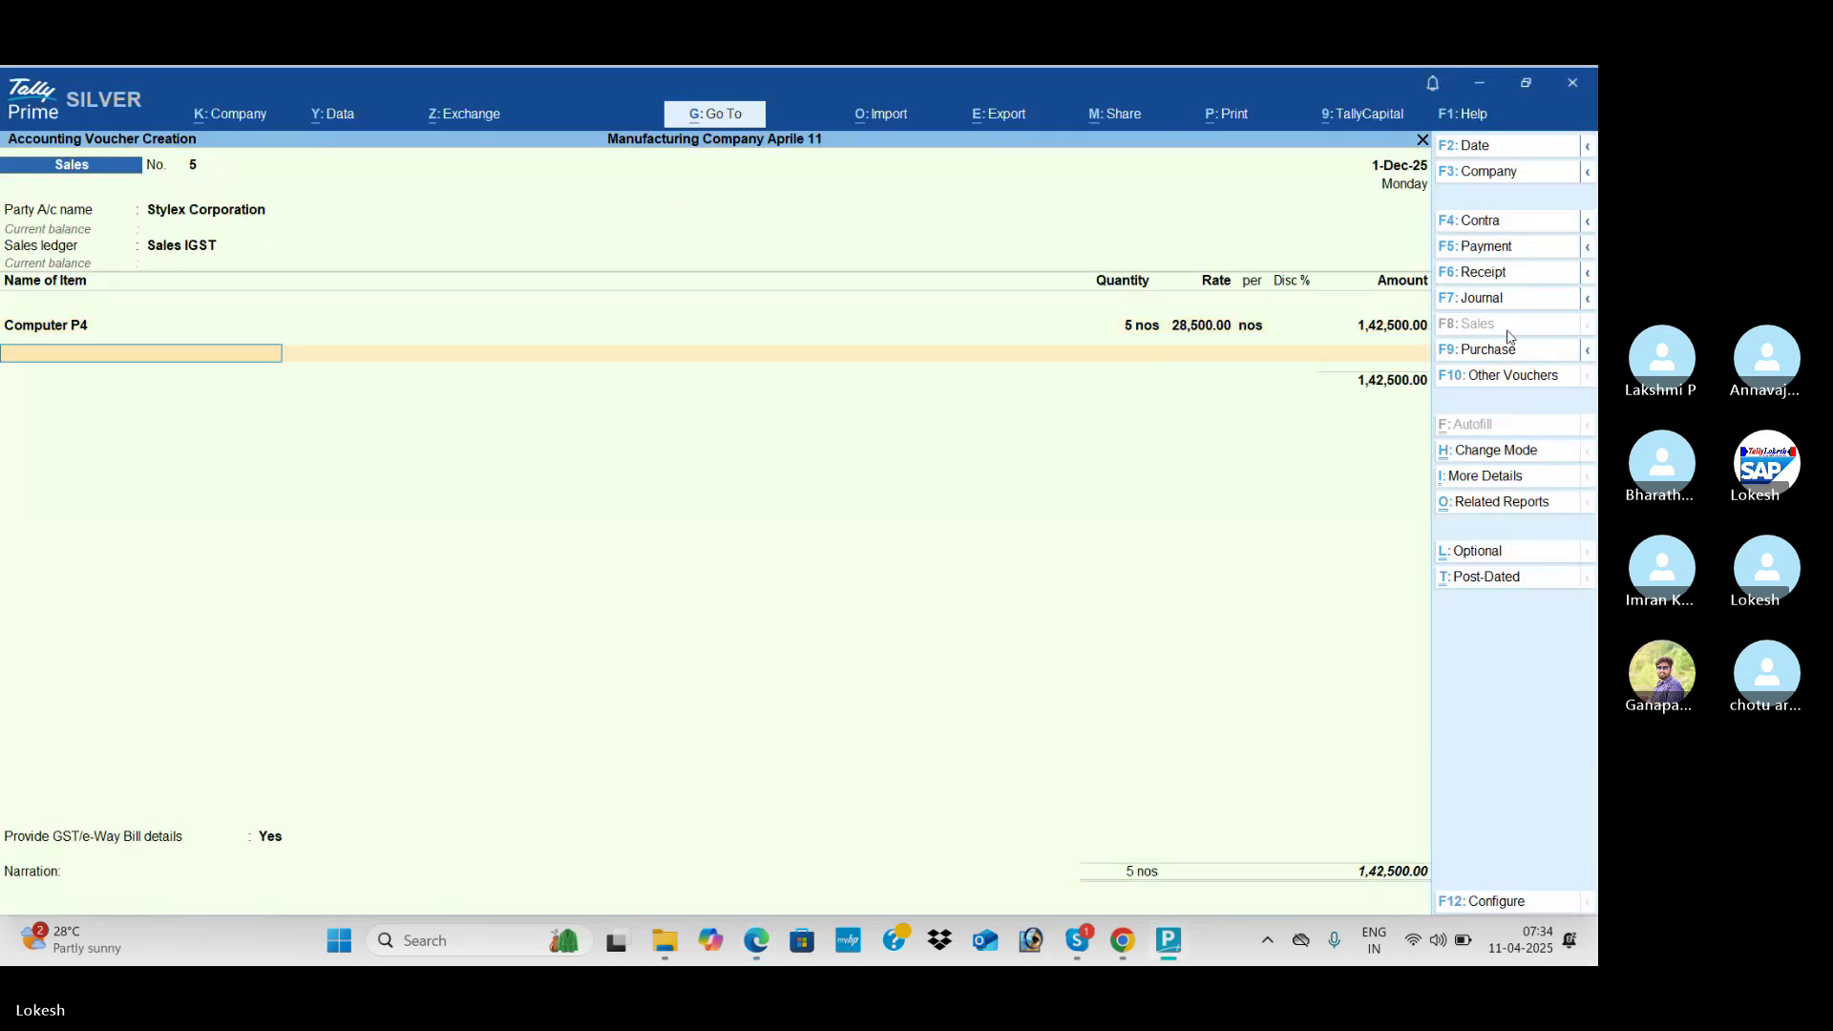
Step: Check the PDF and add Processor Athlon as the second item with a quantity of 8 nos
key("alt+Tab")
key("alt+Tab")
key("Down")
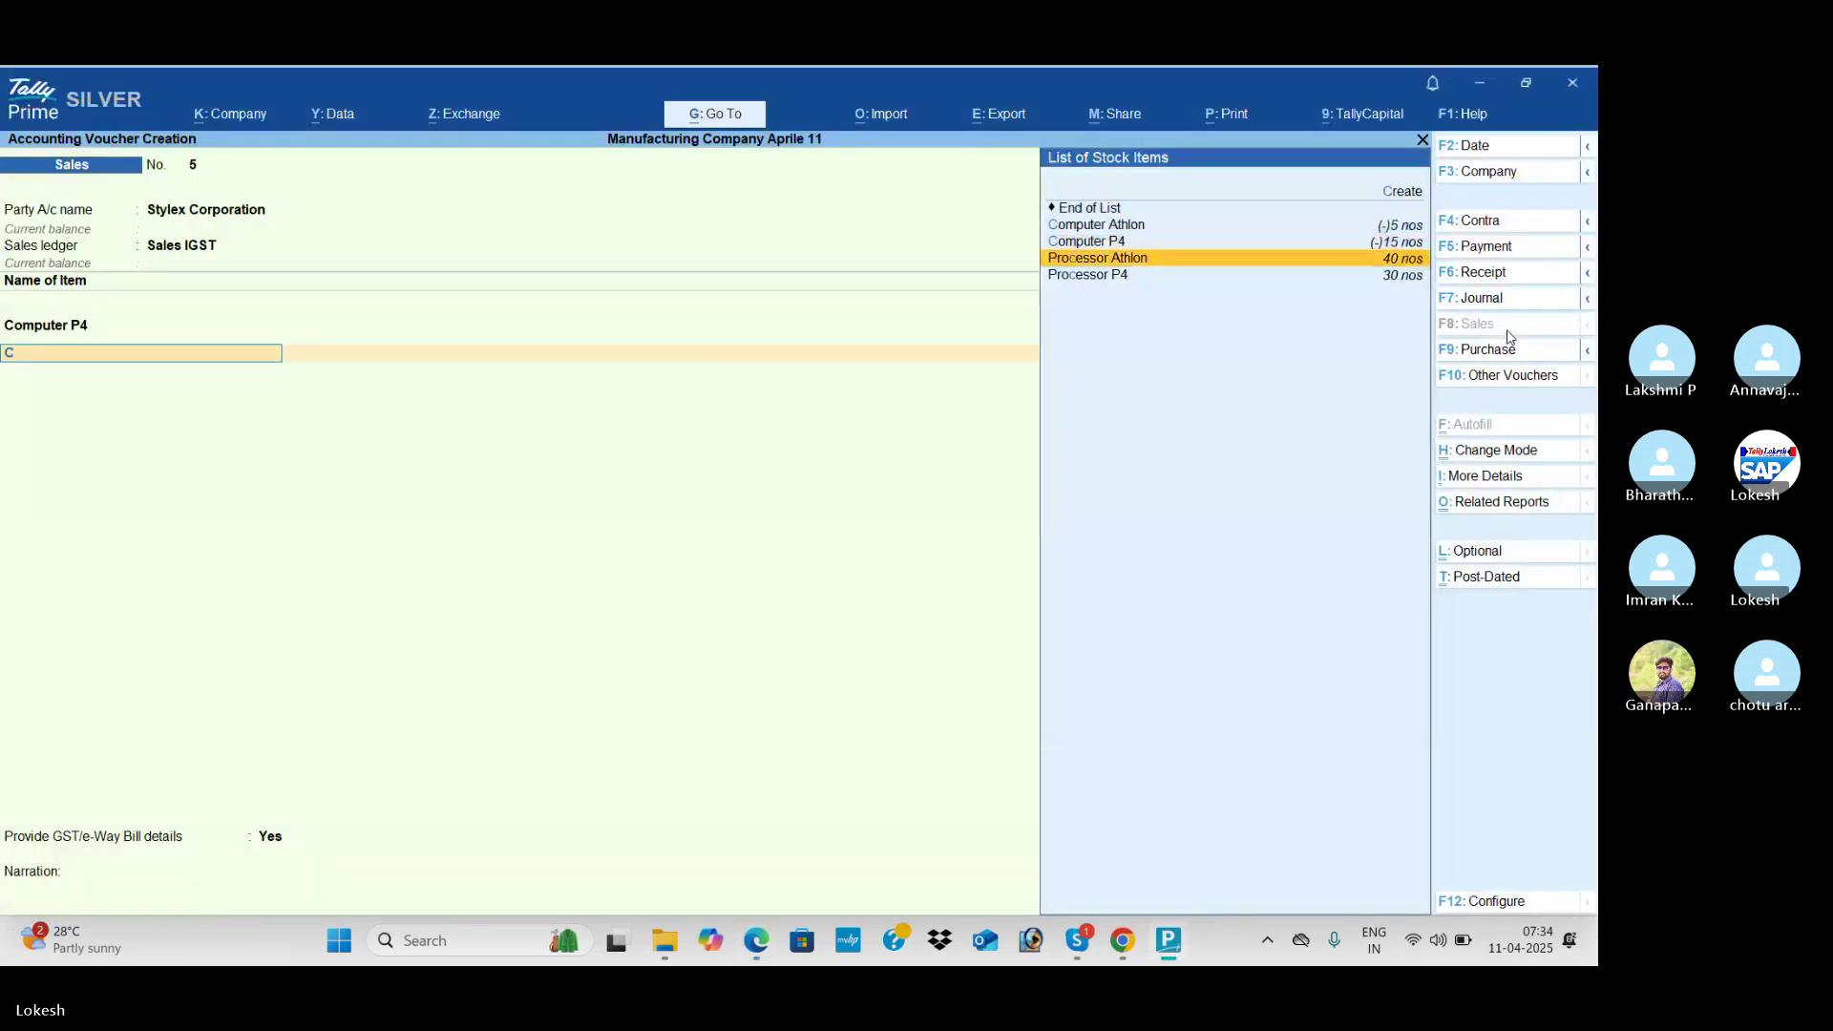
key("Return")
key("alt+Tab")
key("alt+Tab")
type("8")
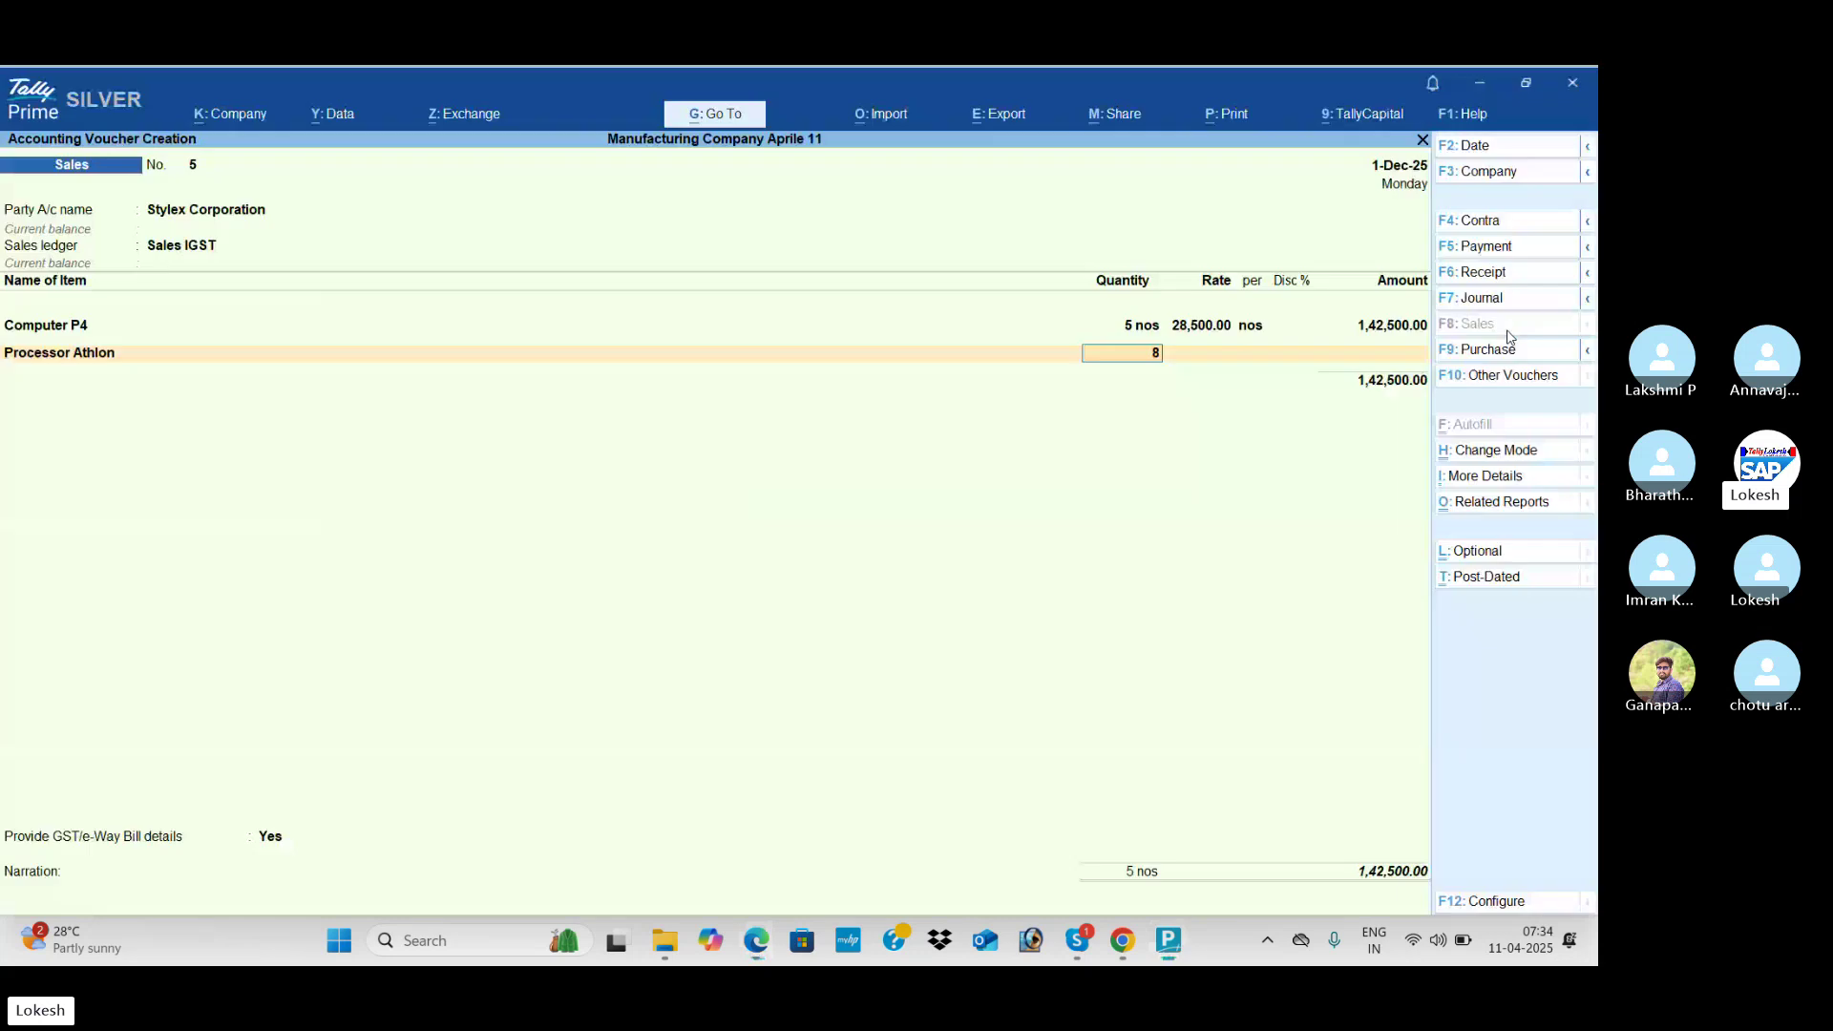
key("Return")
Step: Set the Processor Athlon rate to 25,500 per nos from the PDF and finish the item list
key("alt+Tab")
key("alt+Tab")
type("2")
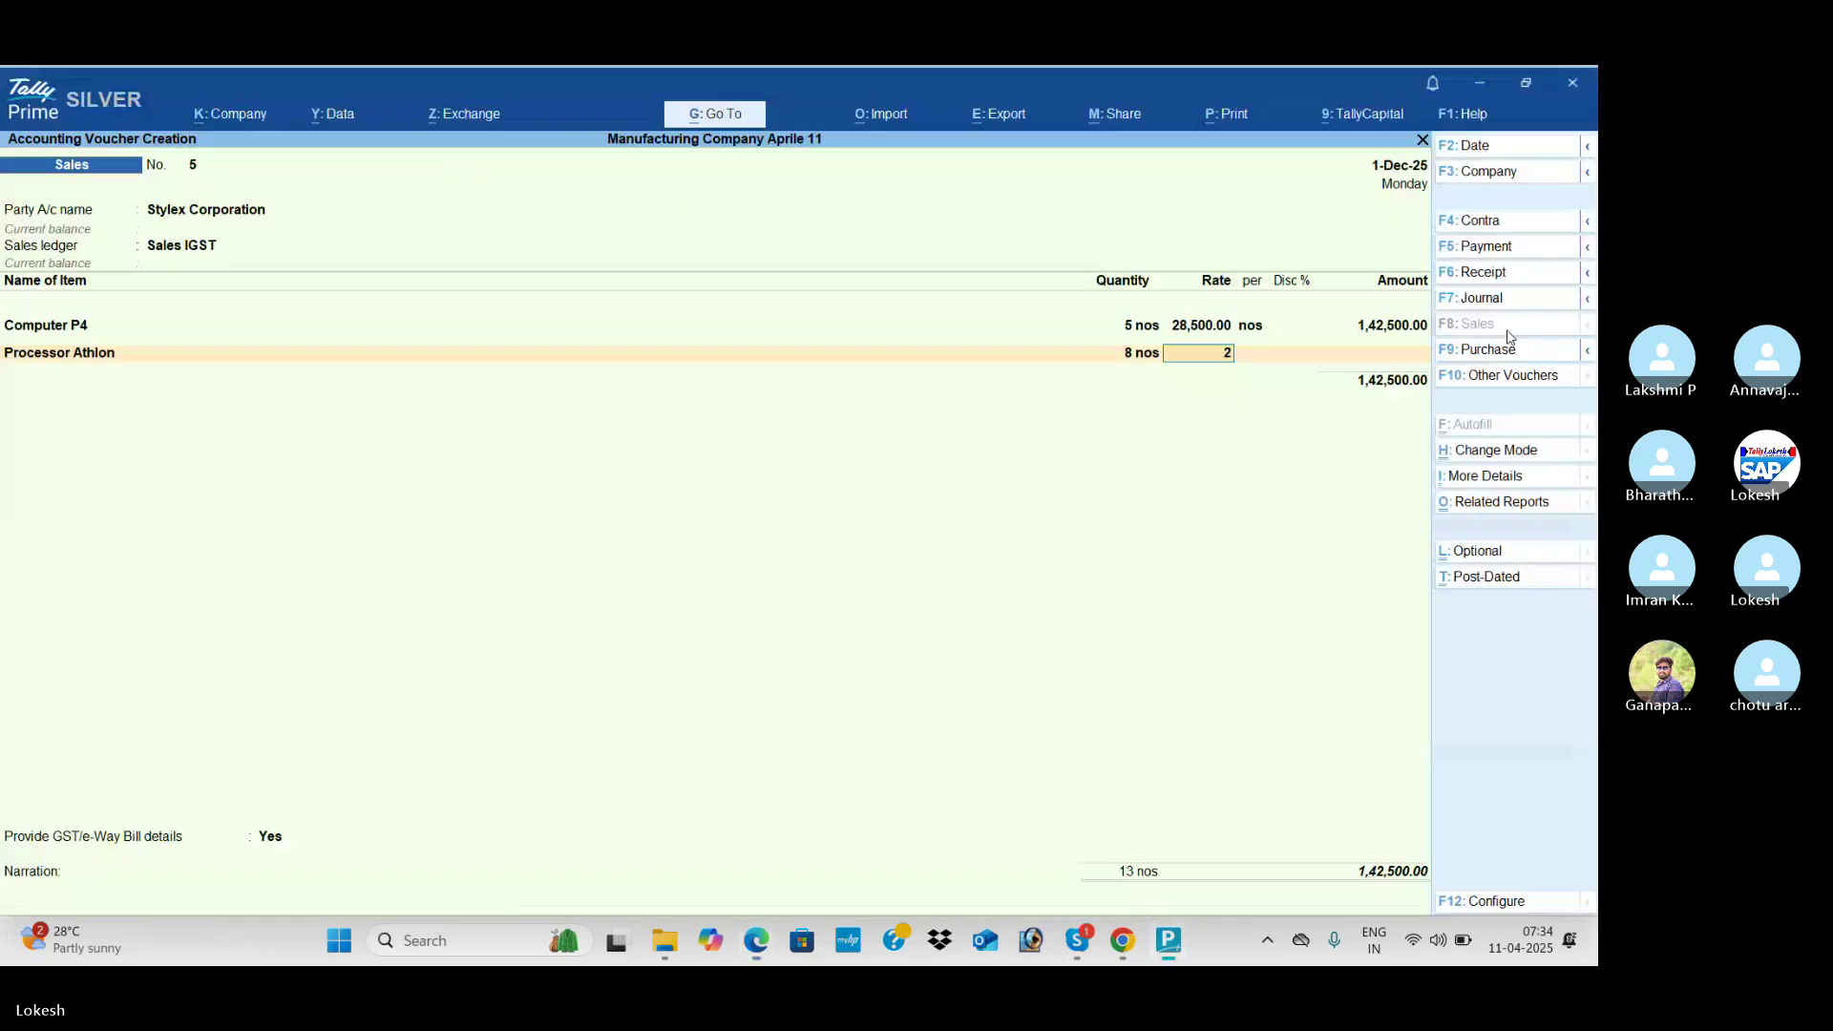
key("alt+Tab")
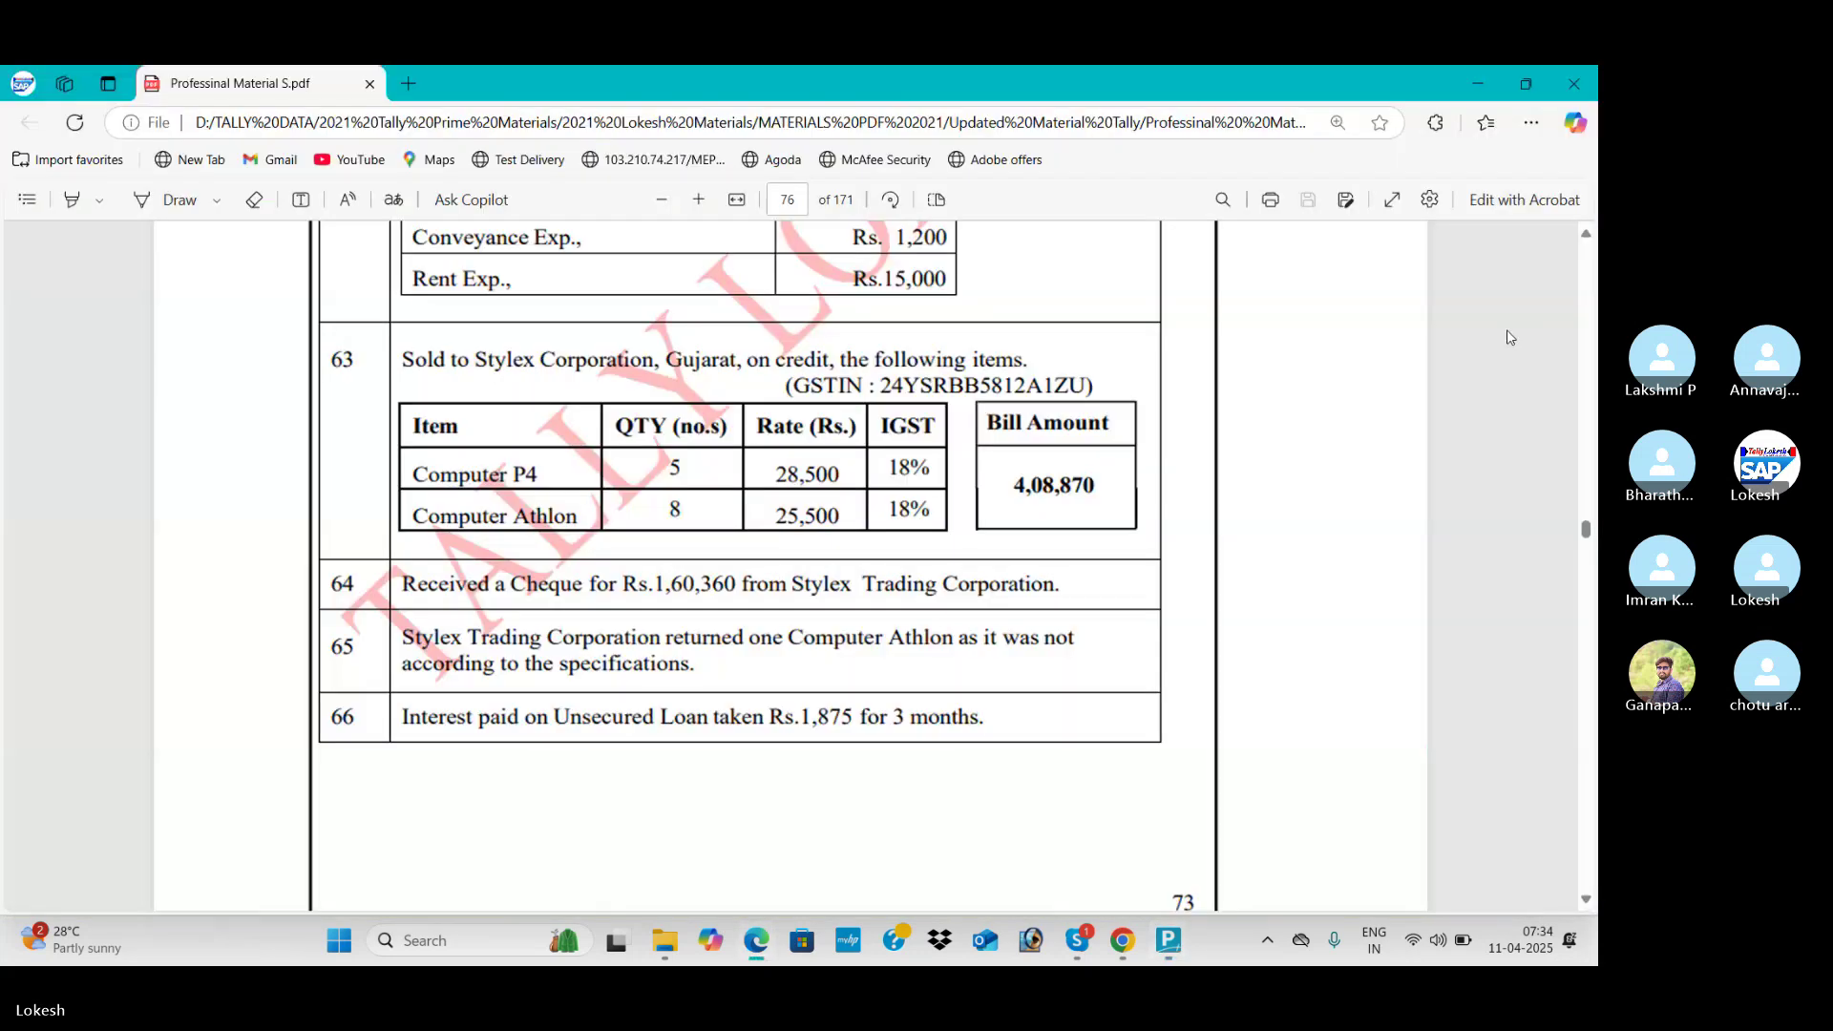
key("alt+Tab")
type("55")
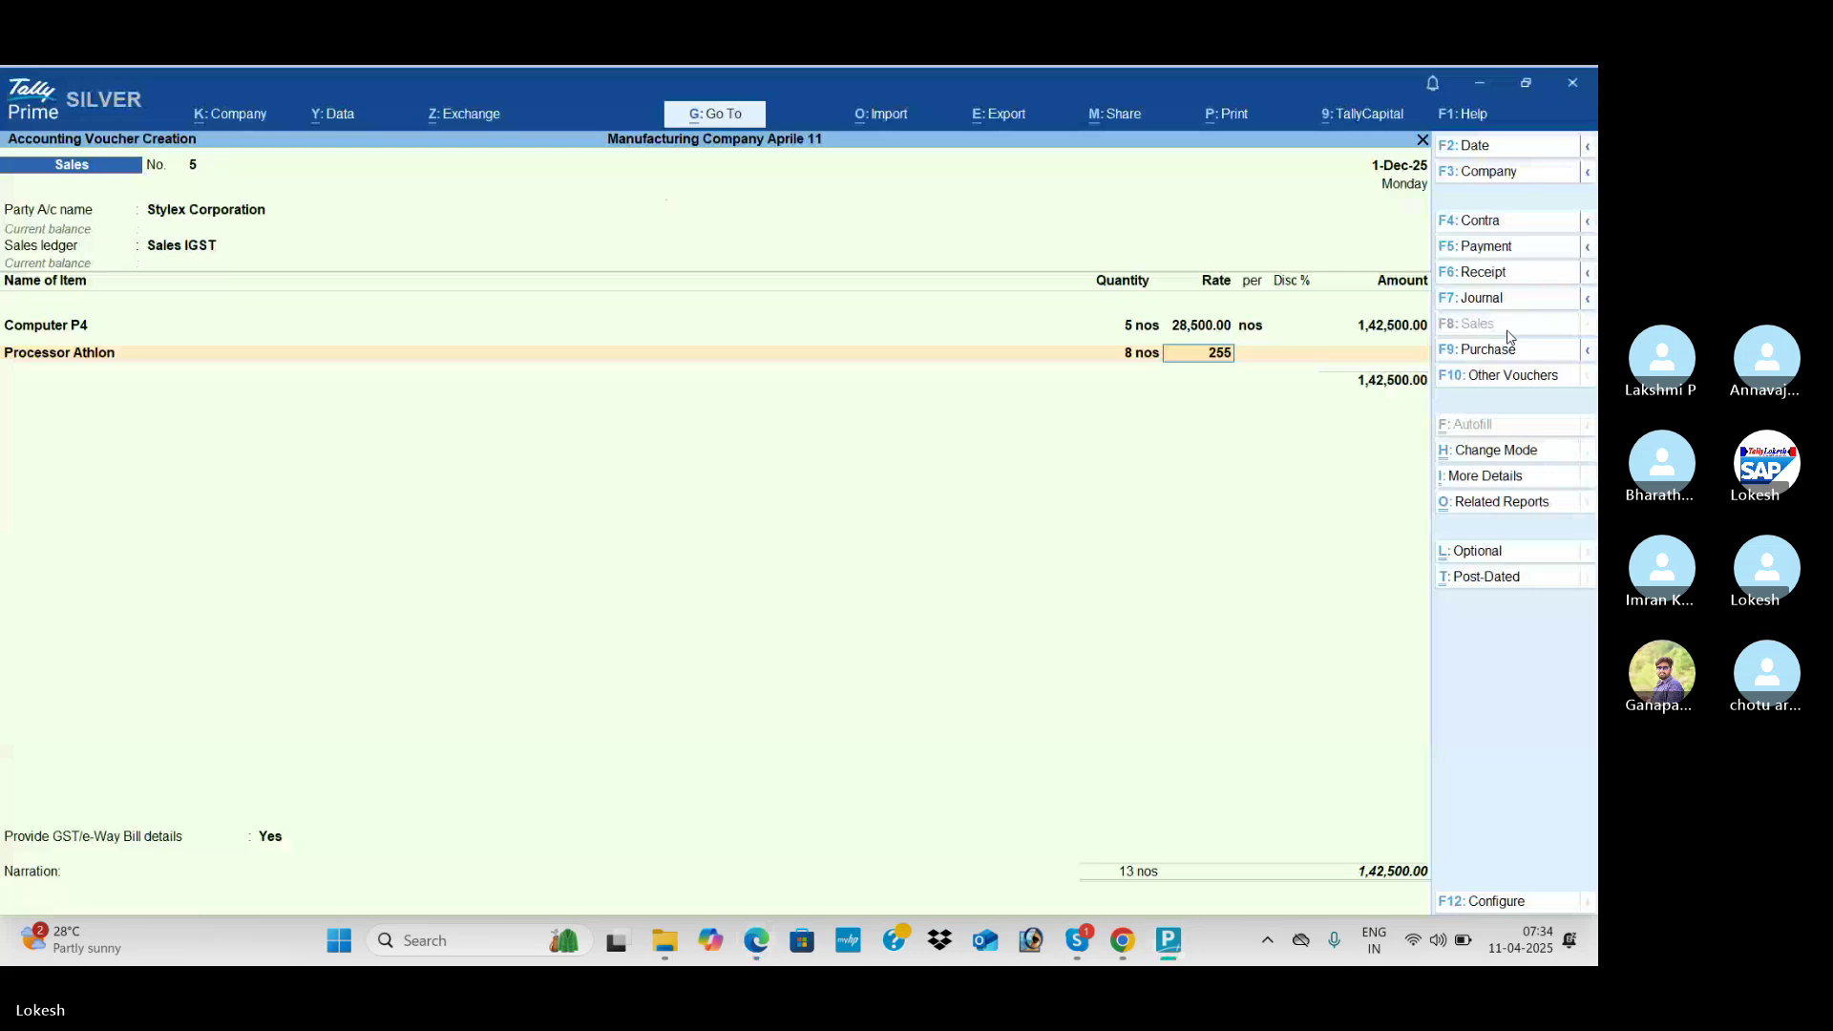
key("alt+Tab")
key("alt+Tab")
type("00")
key("Return")
key("Return")
key("Return")
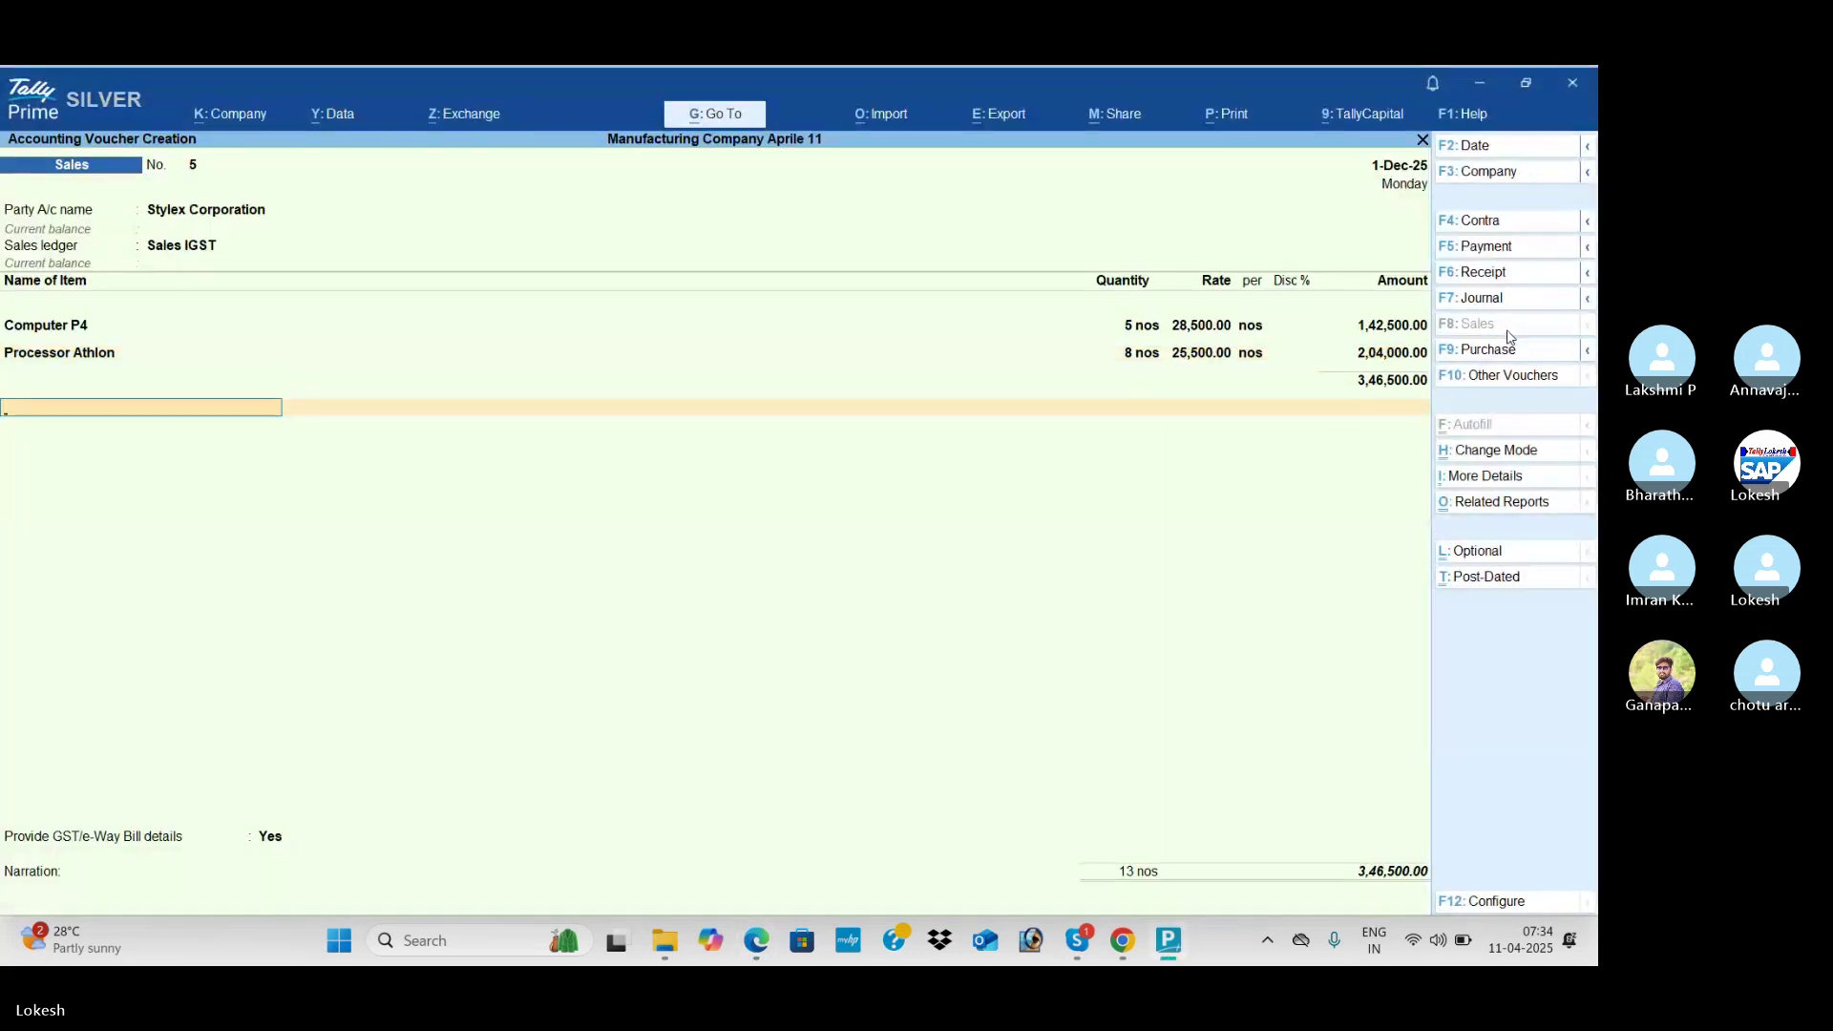
Step: Create a tax ledger named IGST under the Duties & Taxes group from within the sales voucher
key("Return")
key("alt+c")
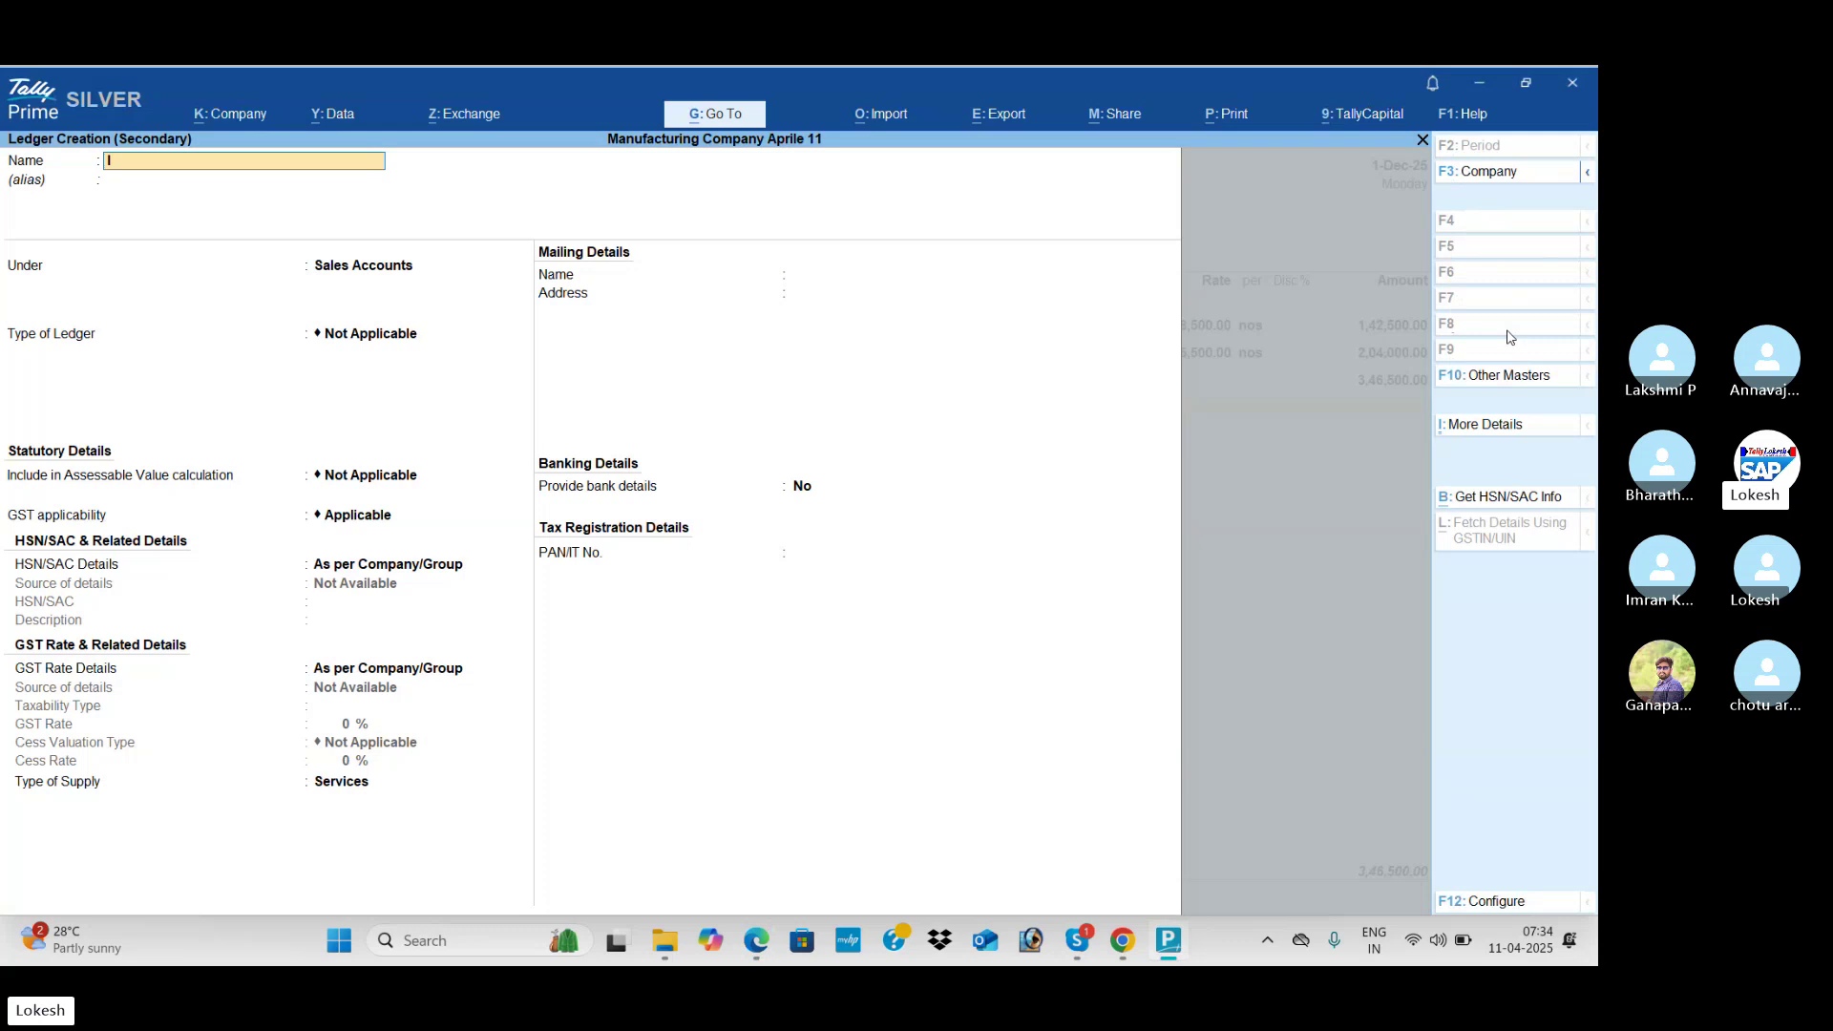
key("BackSpace")
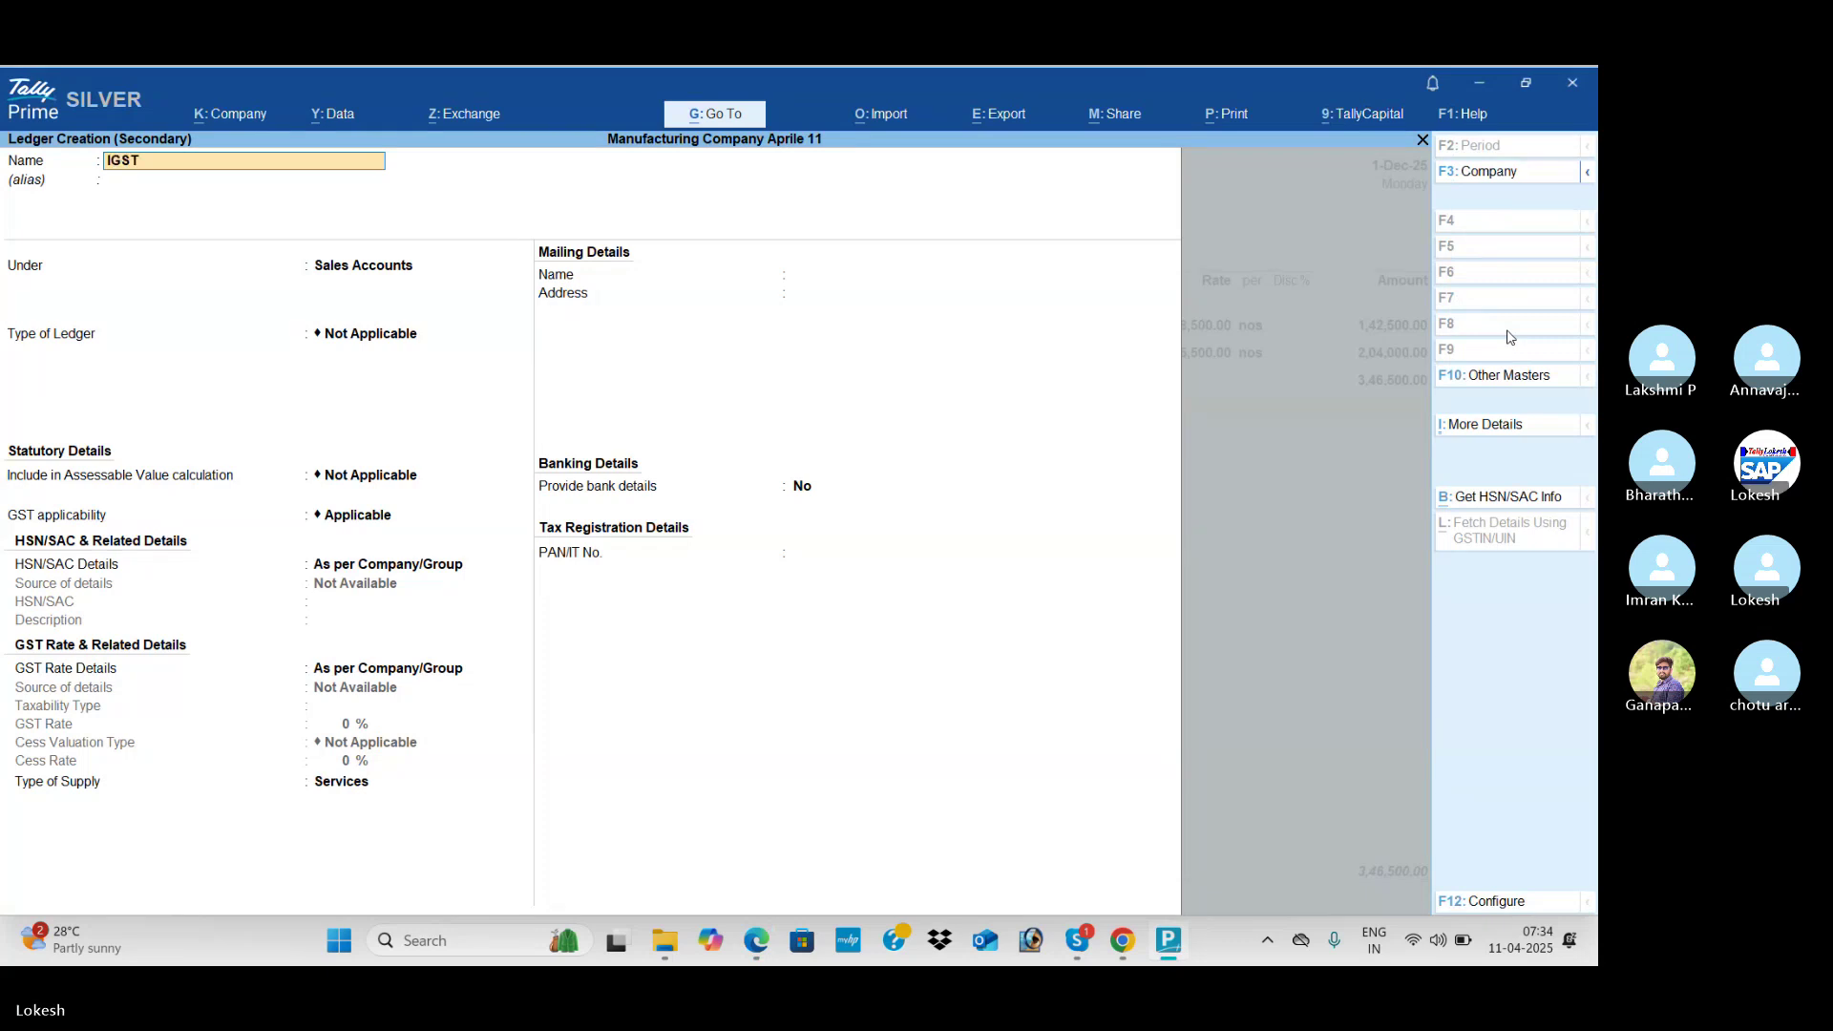
key("Return")
key("Return")
type("DU")
key("Return")
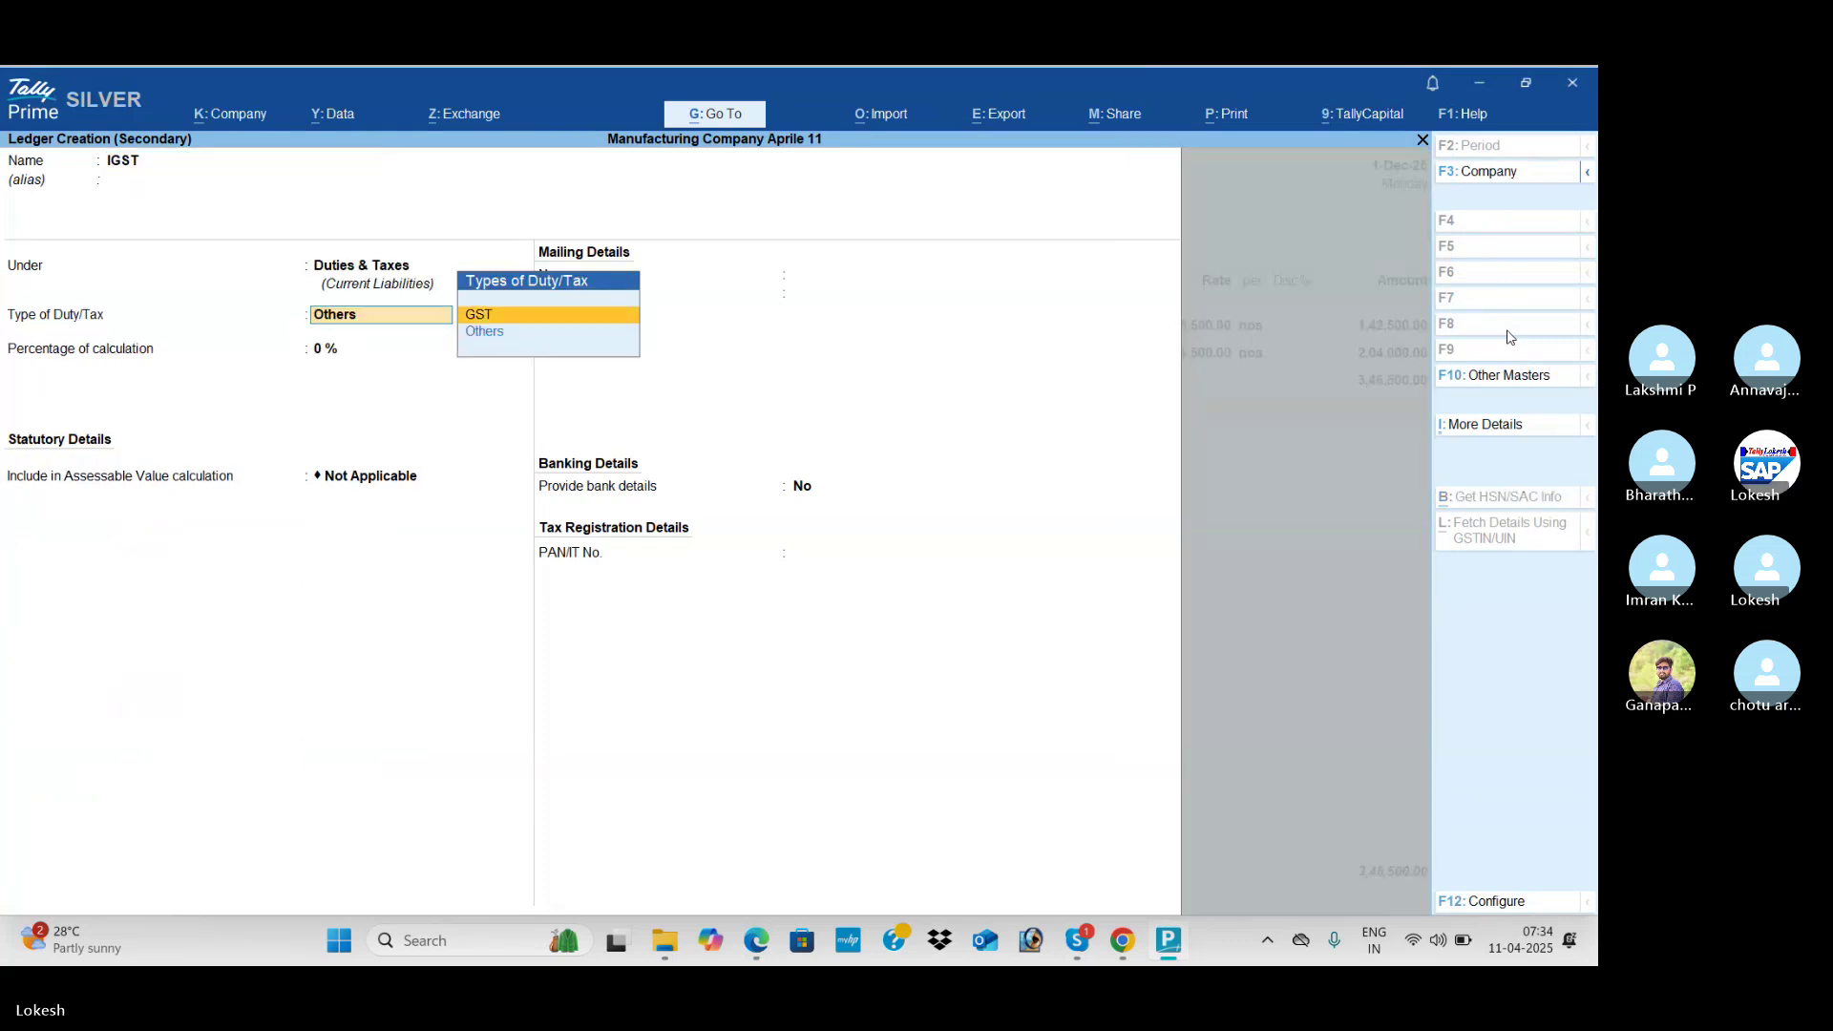
Step: Set the IGST ledger's duty type to GST and tax type to IGST, then save it into the voucher
key("Up")
key("Return")
key("Down")
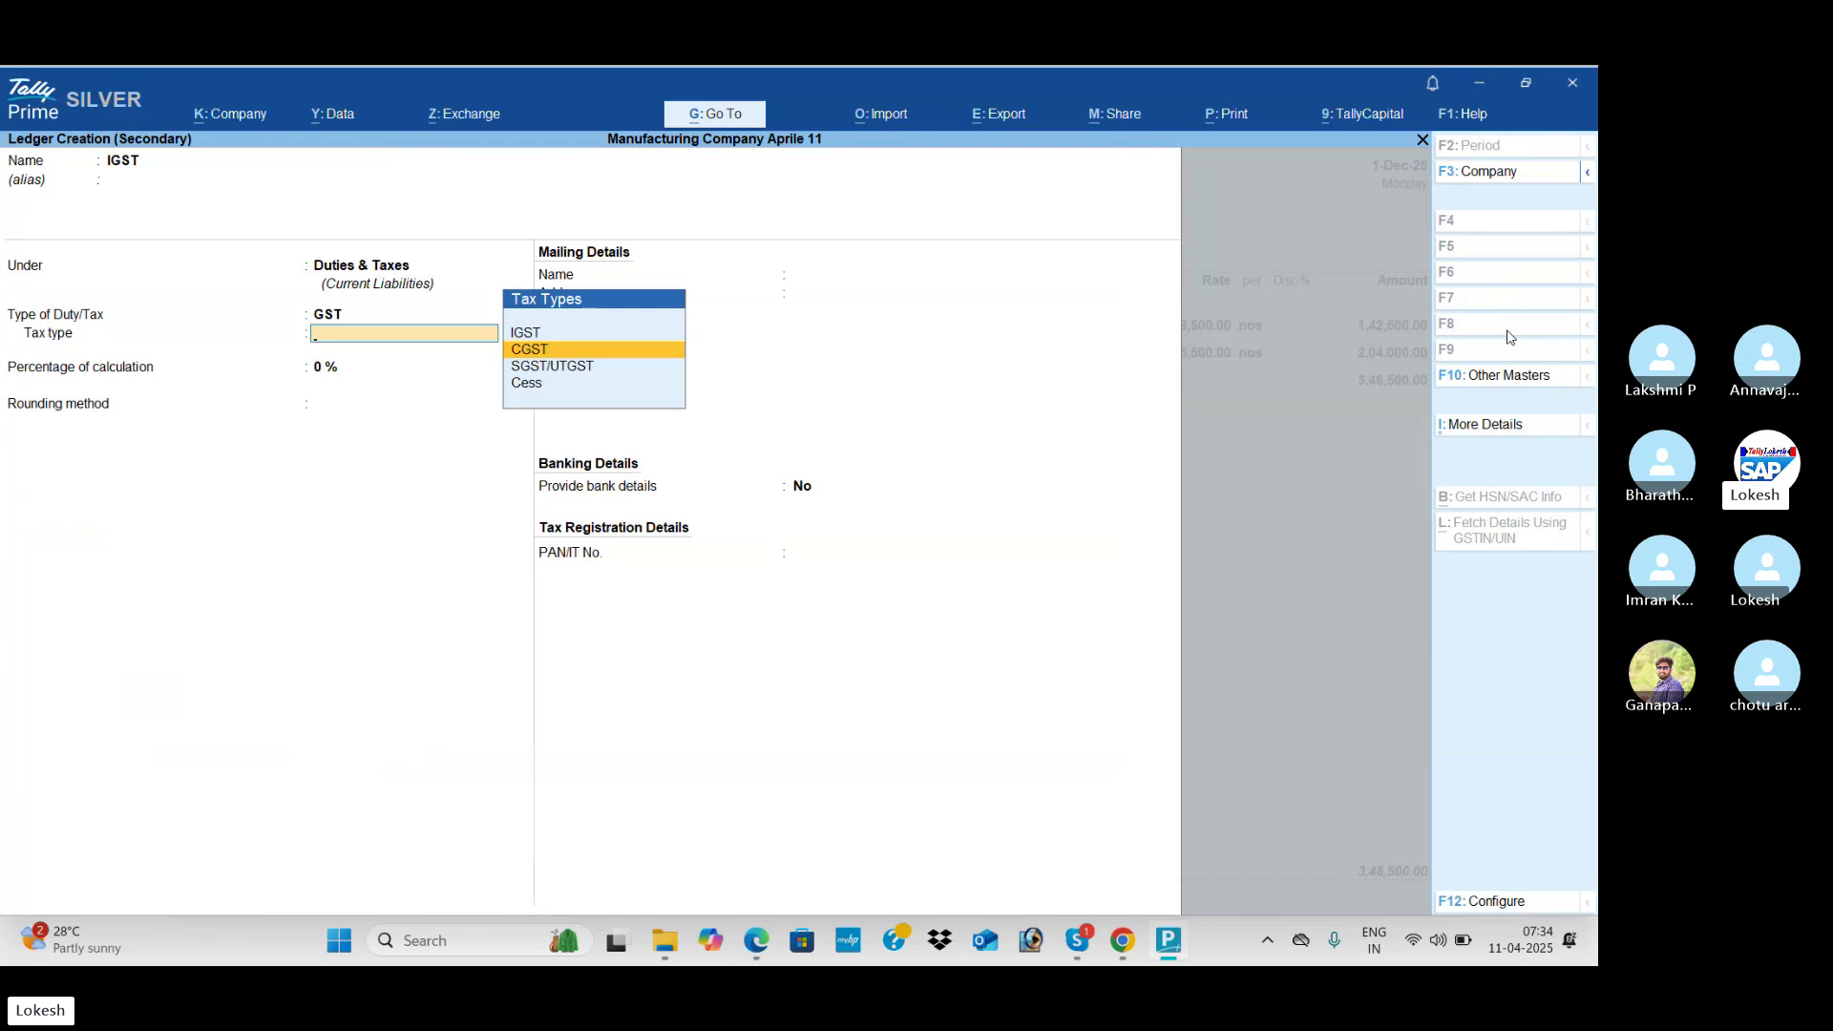
key("Up")
key("Return")
key("Return")
key("Return")
key("Return")
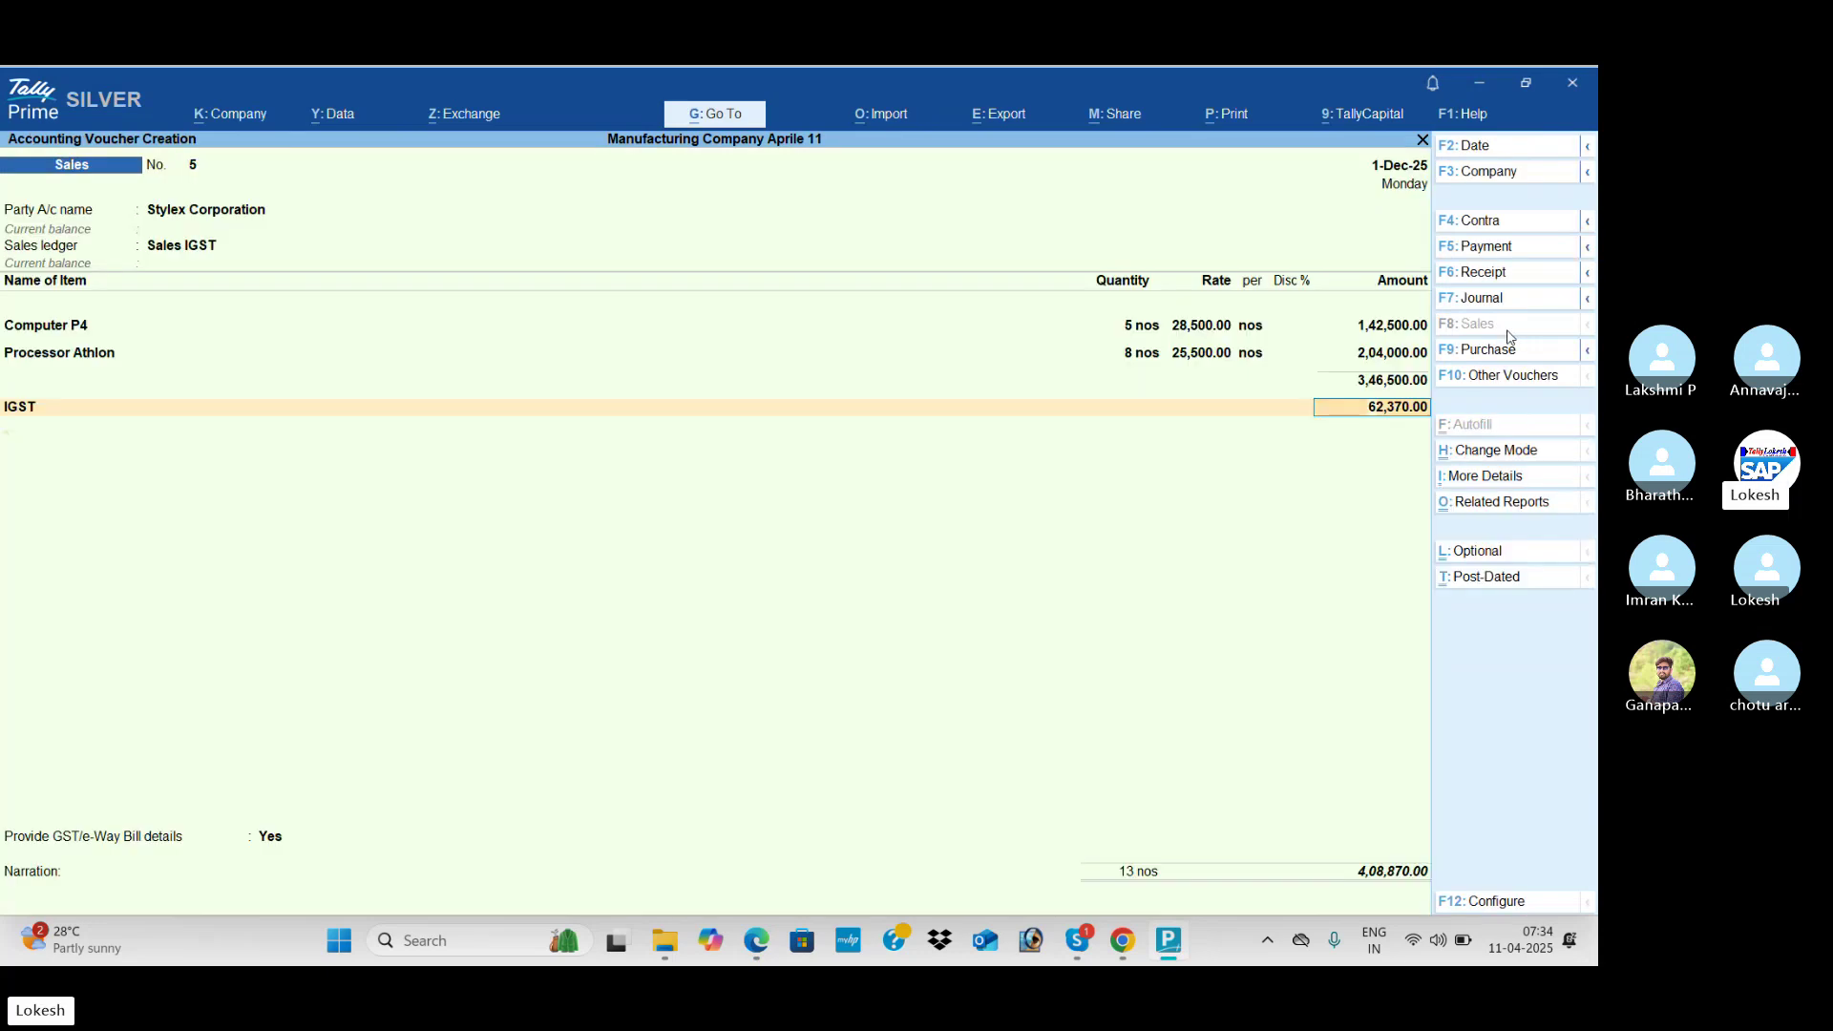
Step: Decline the GST/e-Way Bill details and save the Stylex Corporation sales voucher
key("Return")
key("Return")
key("Down")
key("Return")
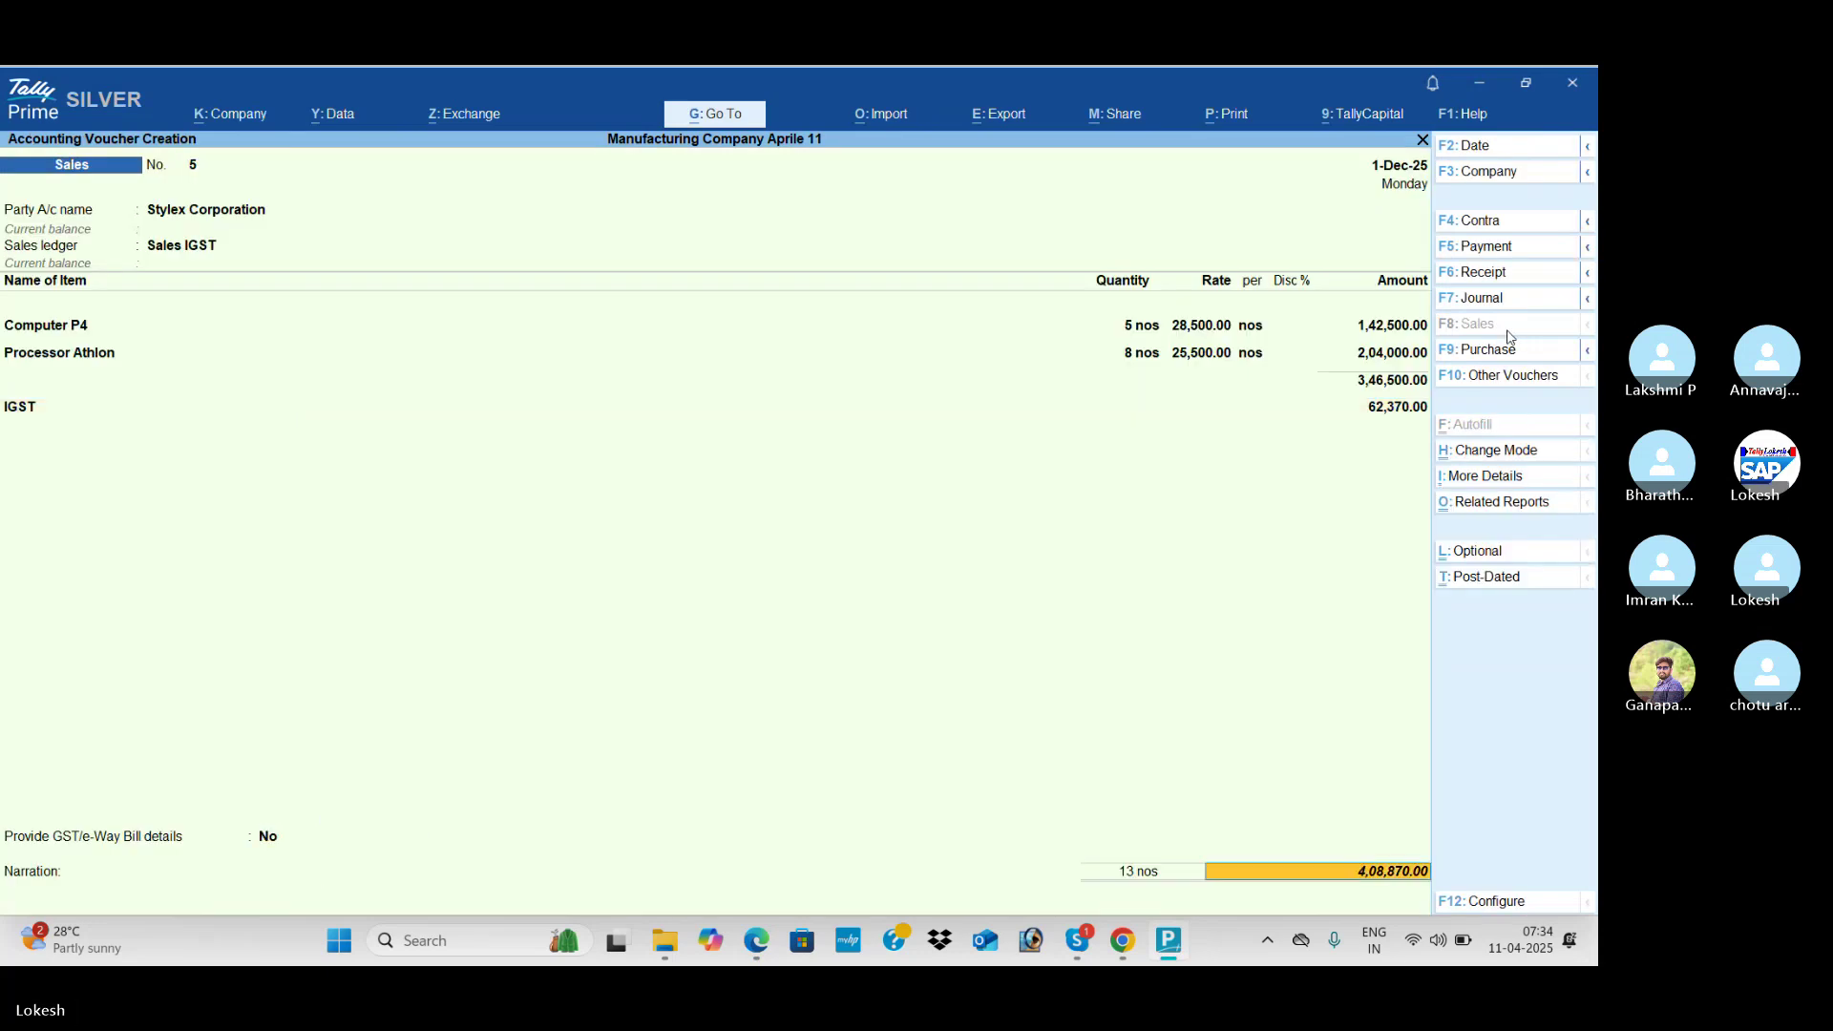
key("Return")
key("Return")
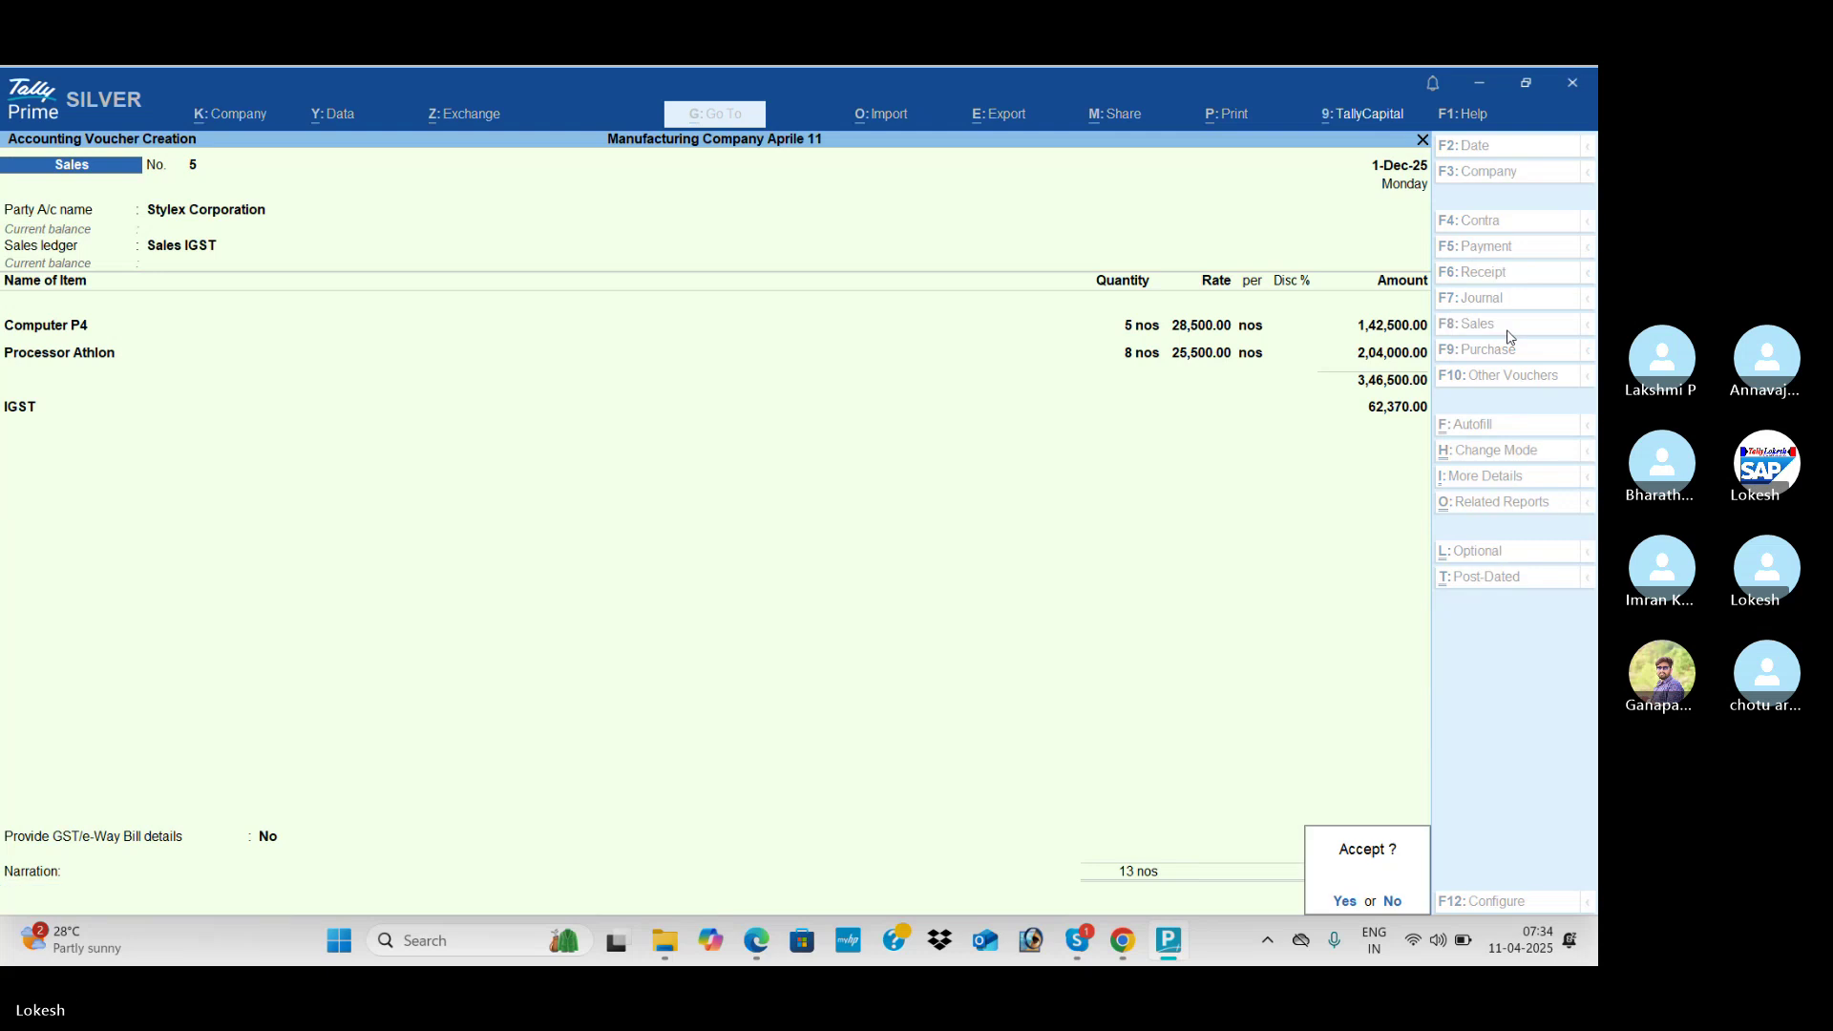
key("Return")
key("n")
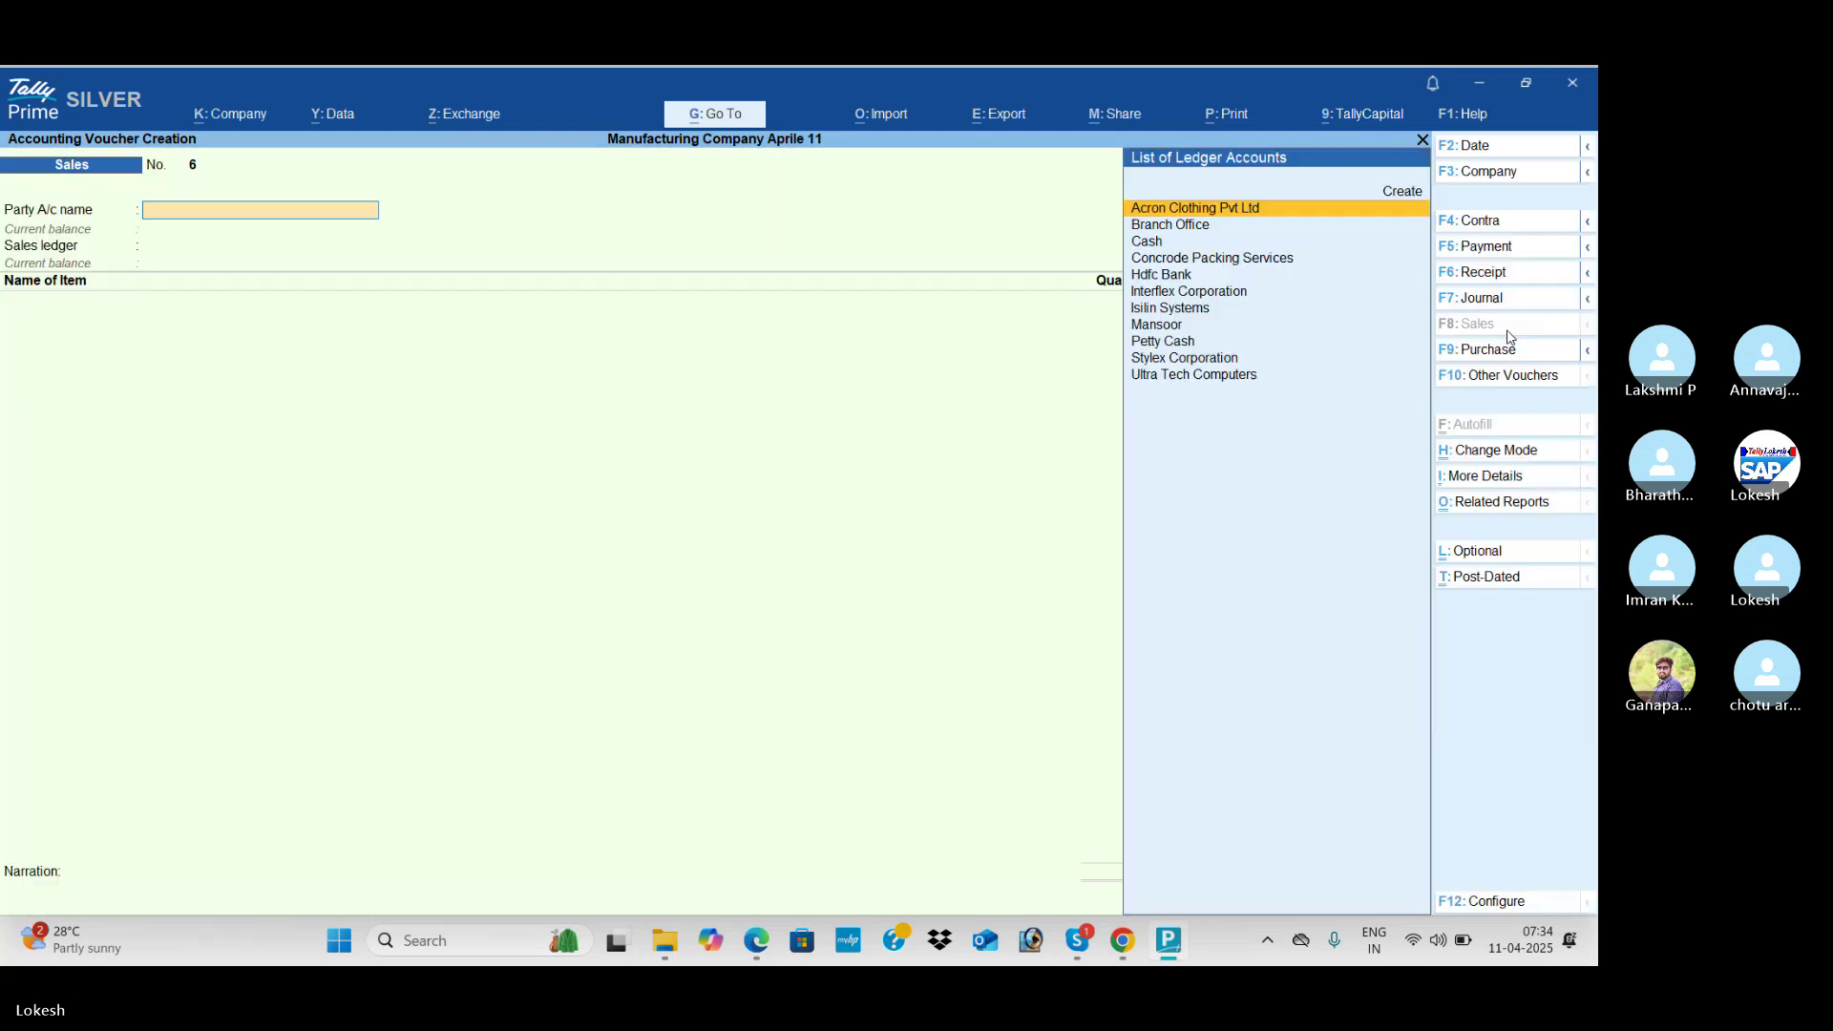
Step: Review the Stylex return exercise in the PDF and change the voucher type from Sales to Credit Note
key("alt+Tab")
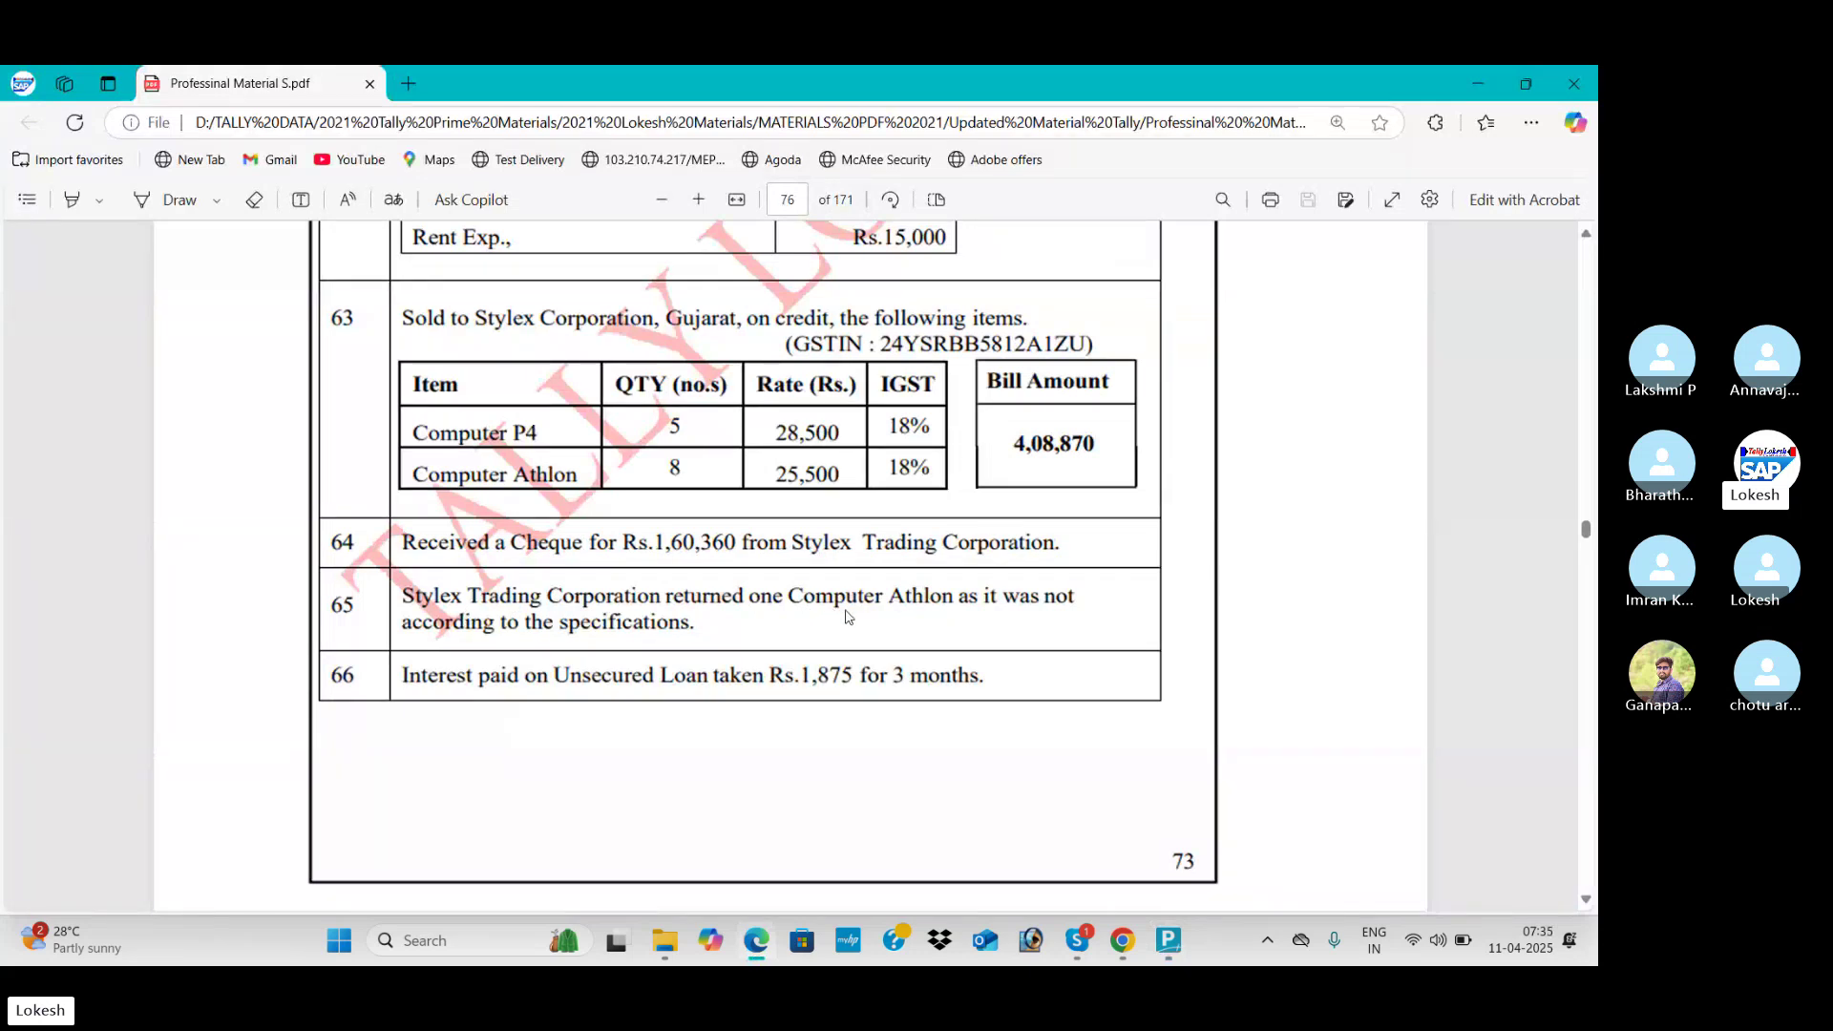
key("alt+Tab")
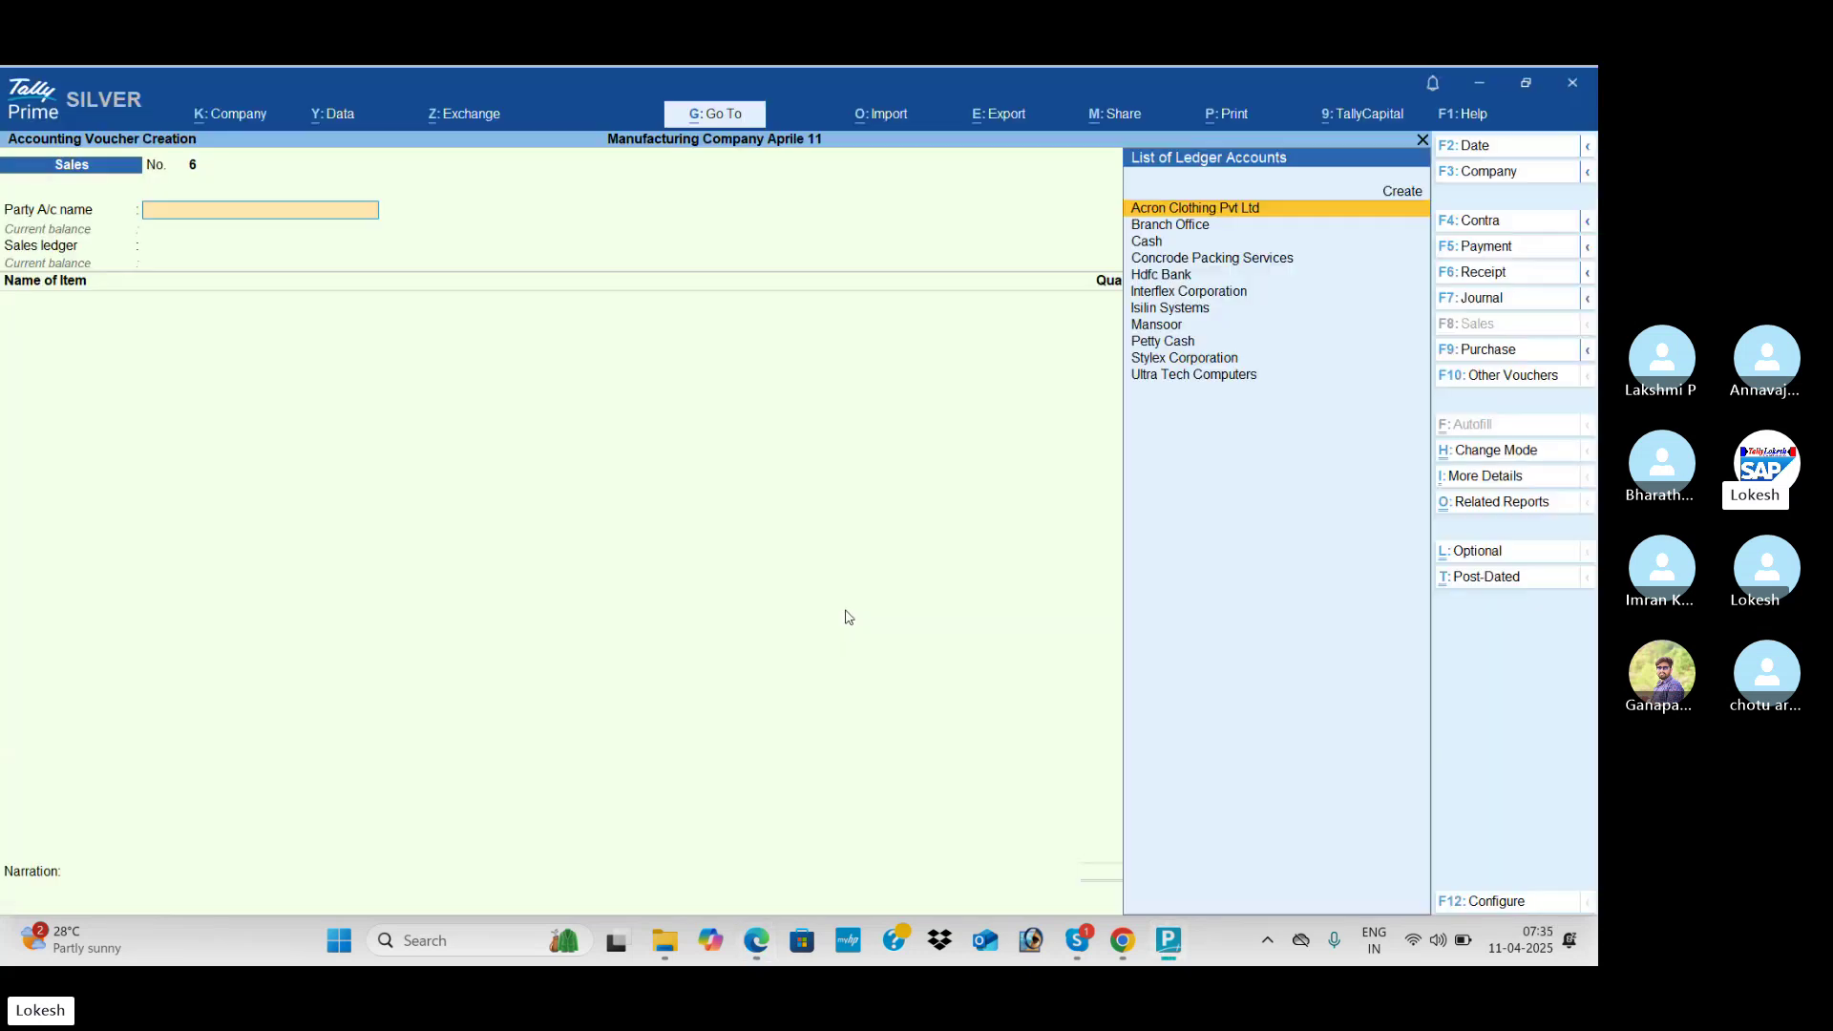
left_click(1518, 378)
key("Up")
key("Up")
key("Up")
key("Up")
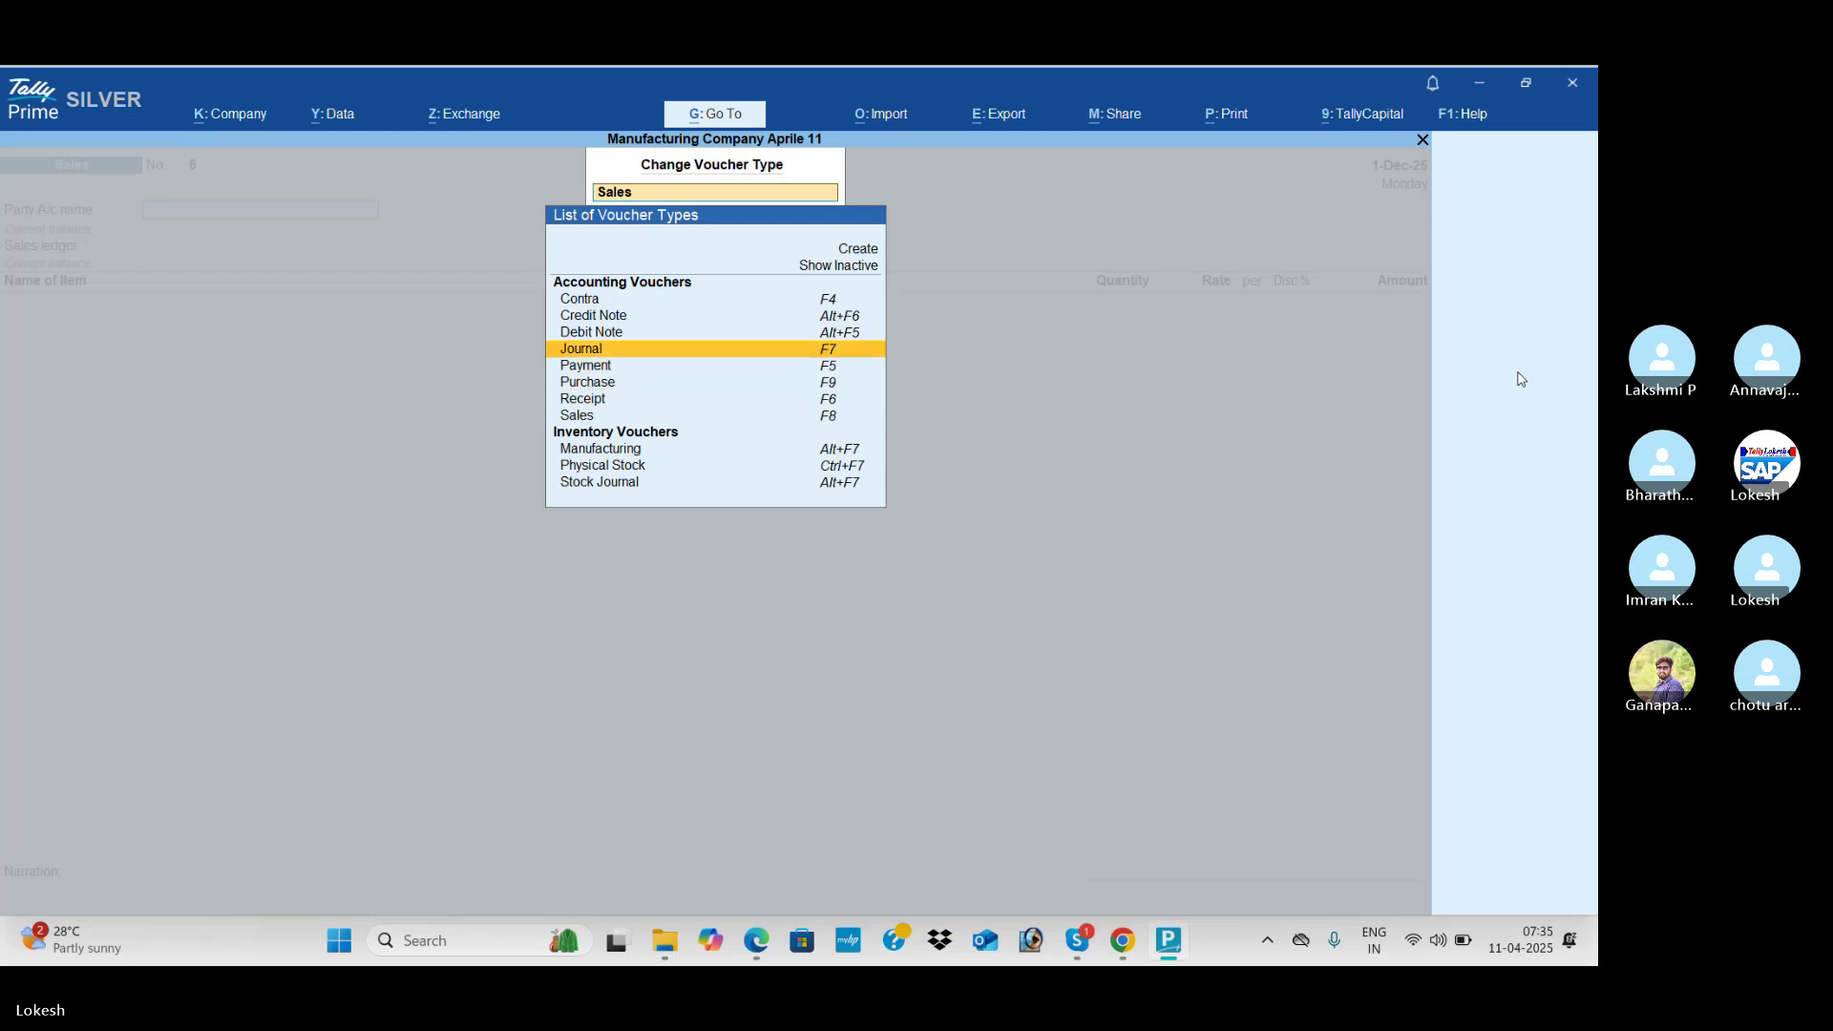
key("Up")
key("Up")
key("Return")
Step: Set Stylex Corporation as the credit note party with its default details and choose Sales IGST as the ledger account
type("st")
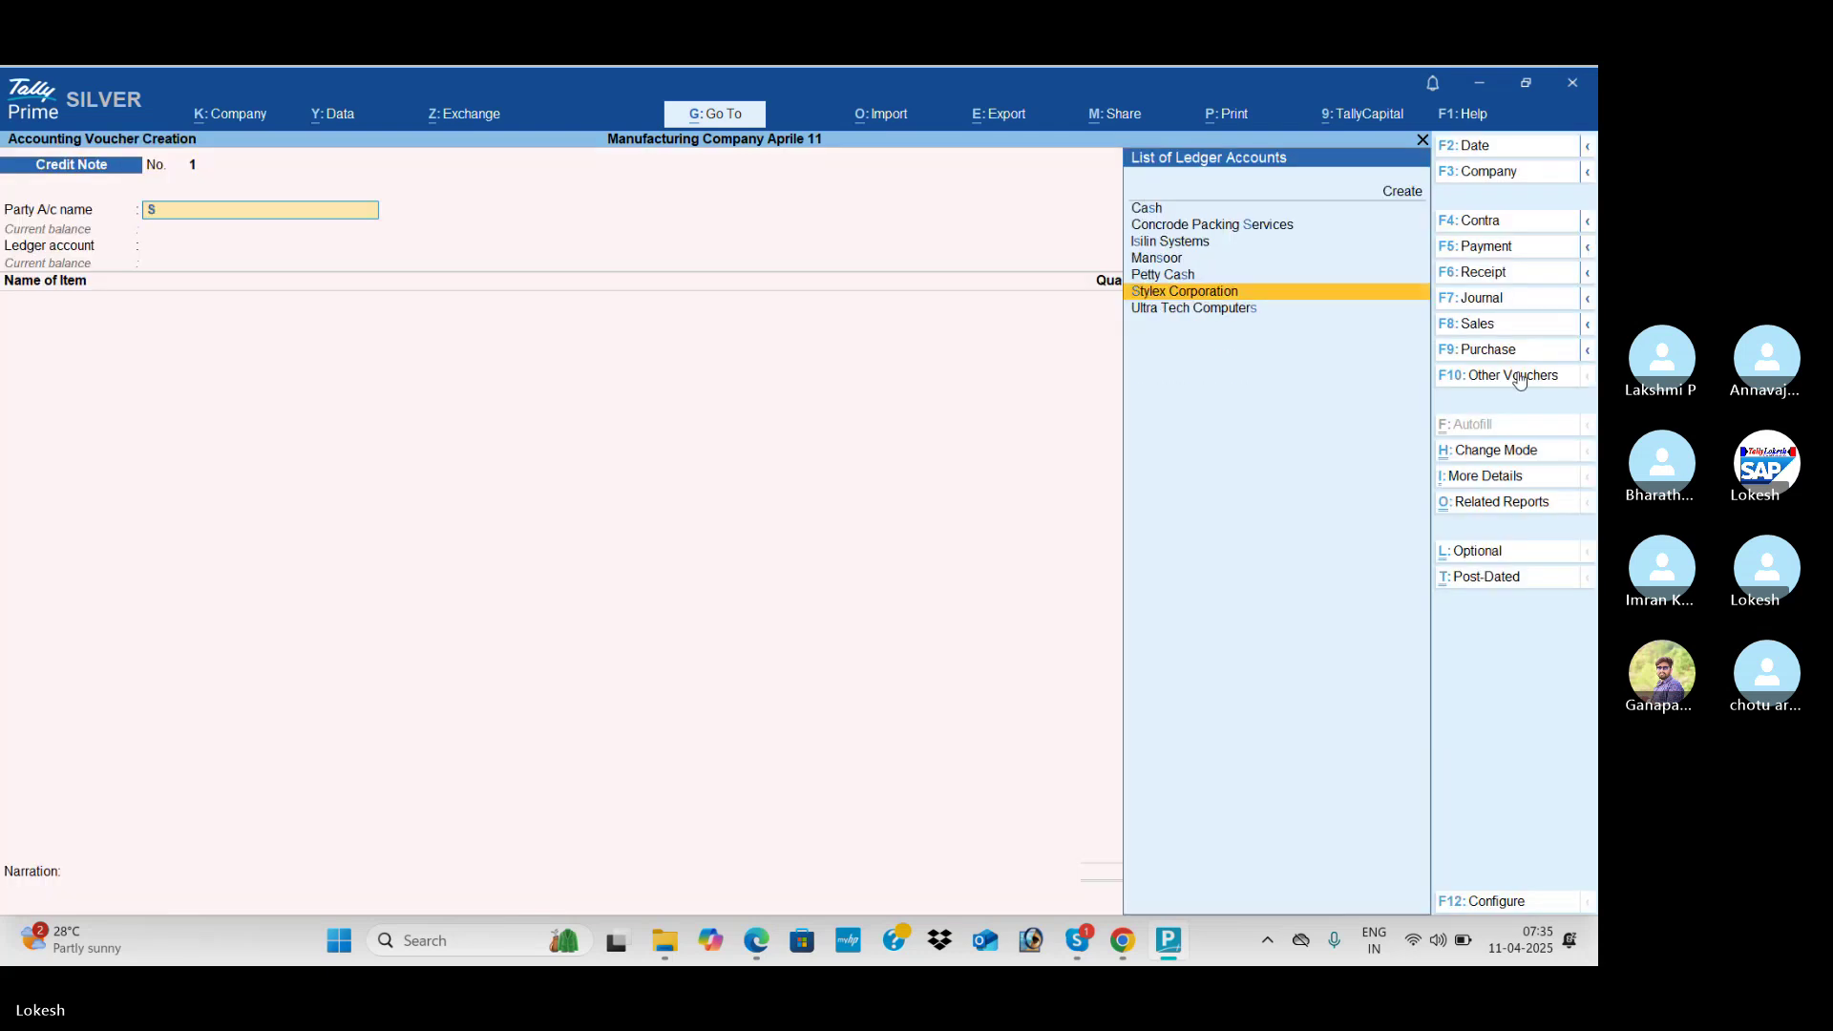
key("Return")
key("Return")
key("Return")
key("Return")
key("Return")
key("Return")
key("Return")
key("Return")
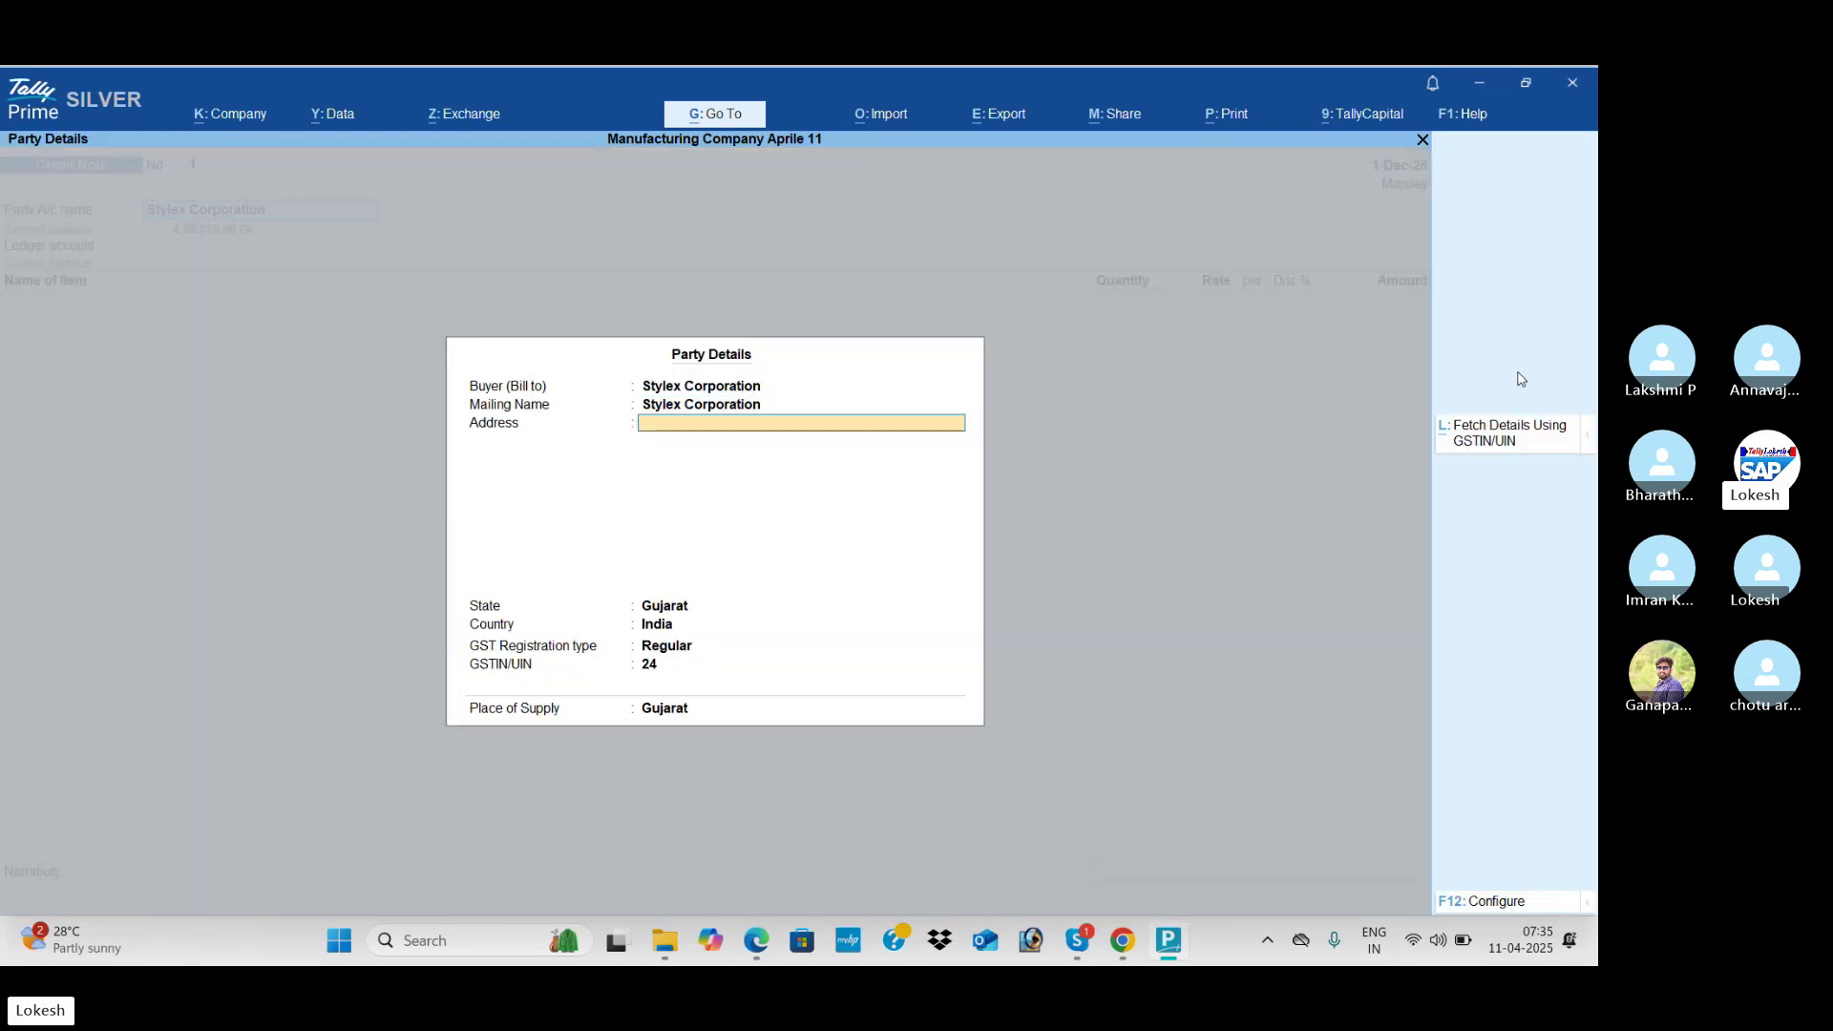
key("BackSpace")
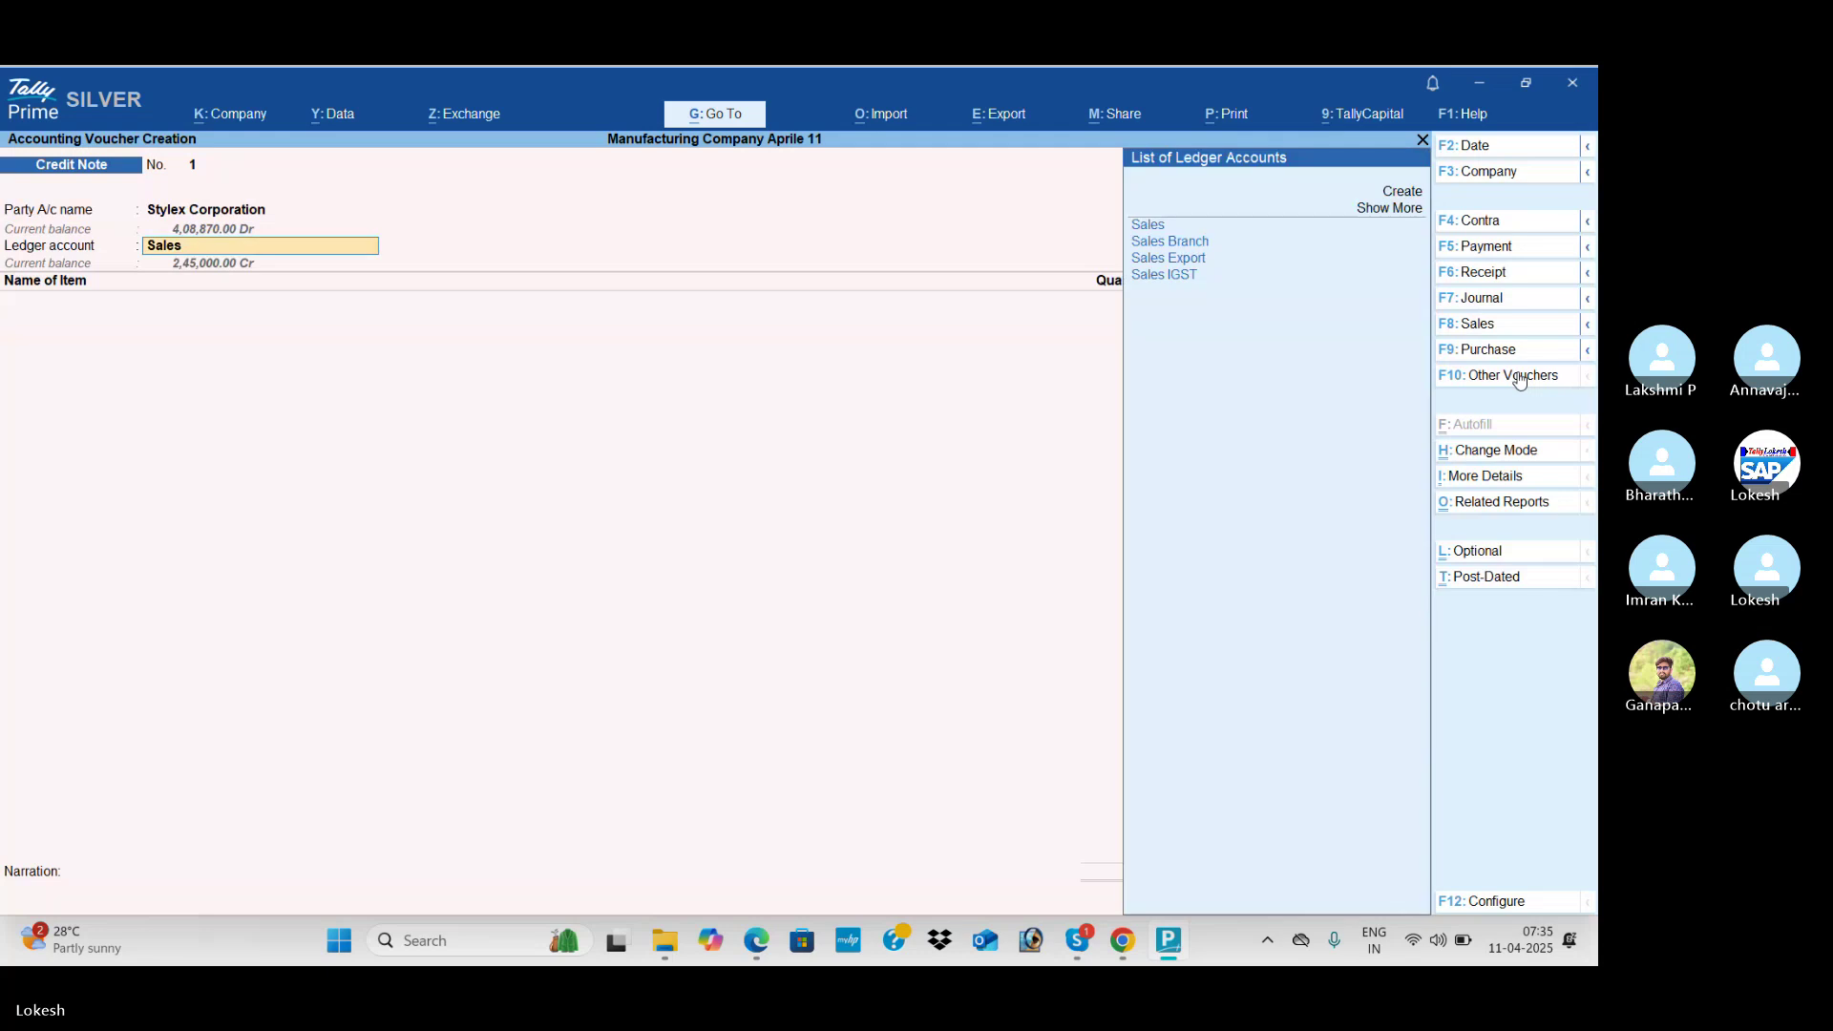
key("Down")
key("Down")
key("Down")
key("Return")
Step: Check the returned item in the PDF, enter 1 nos of Computer Athlon at 25,500, and finish the item list
key("alt+Tab")
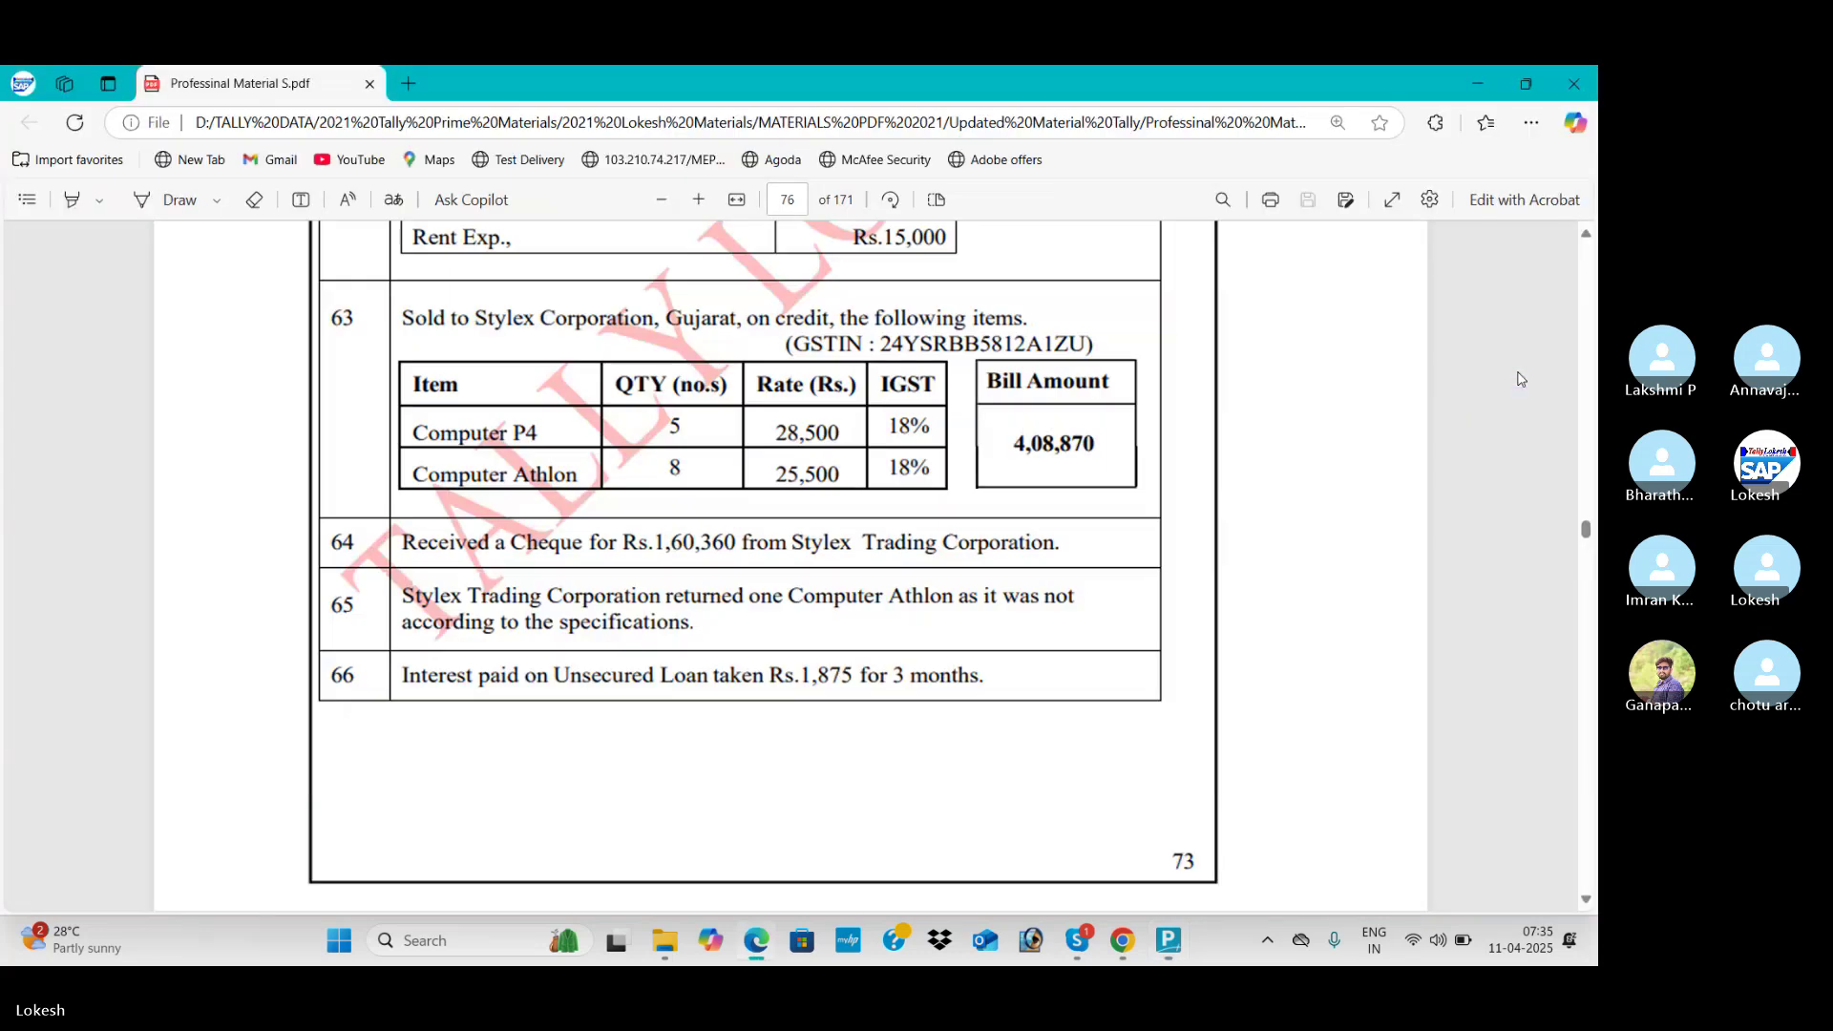
key("alt+Tab")
type("c")
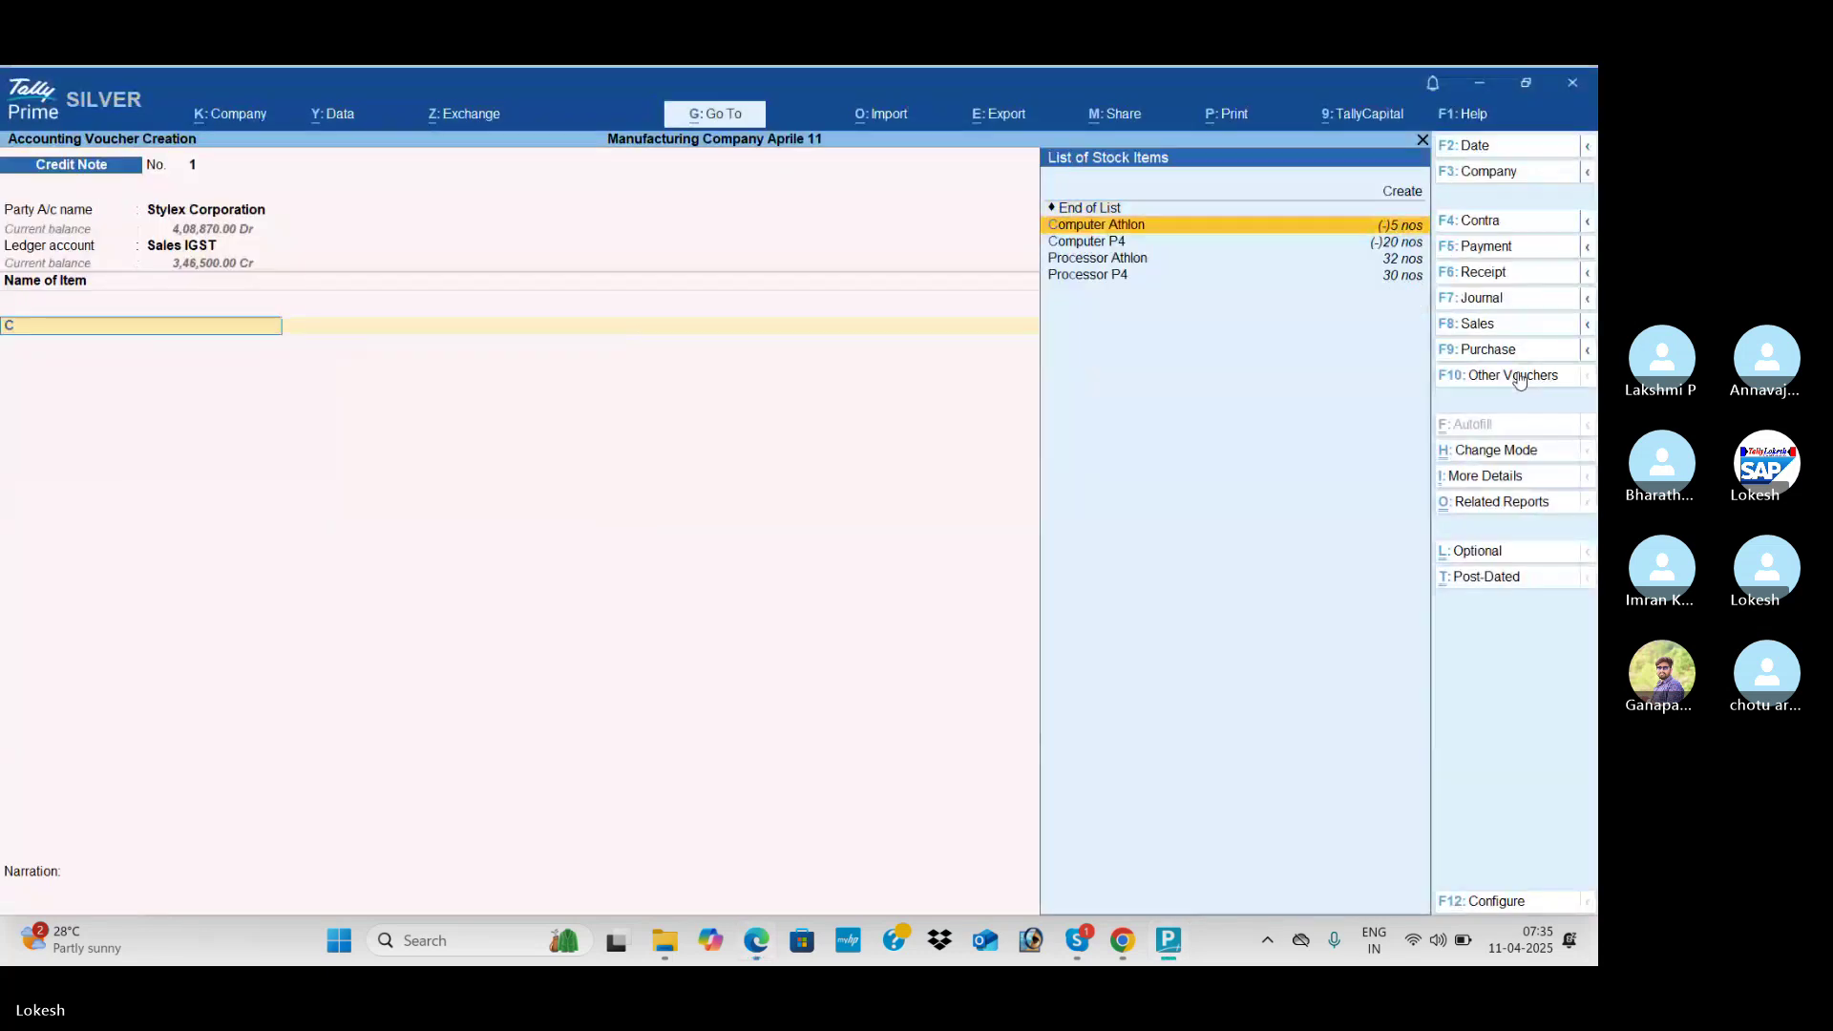
key("Return")
type("1")
key("Return")
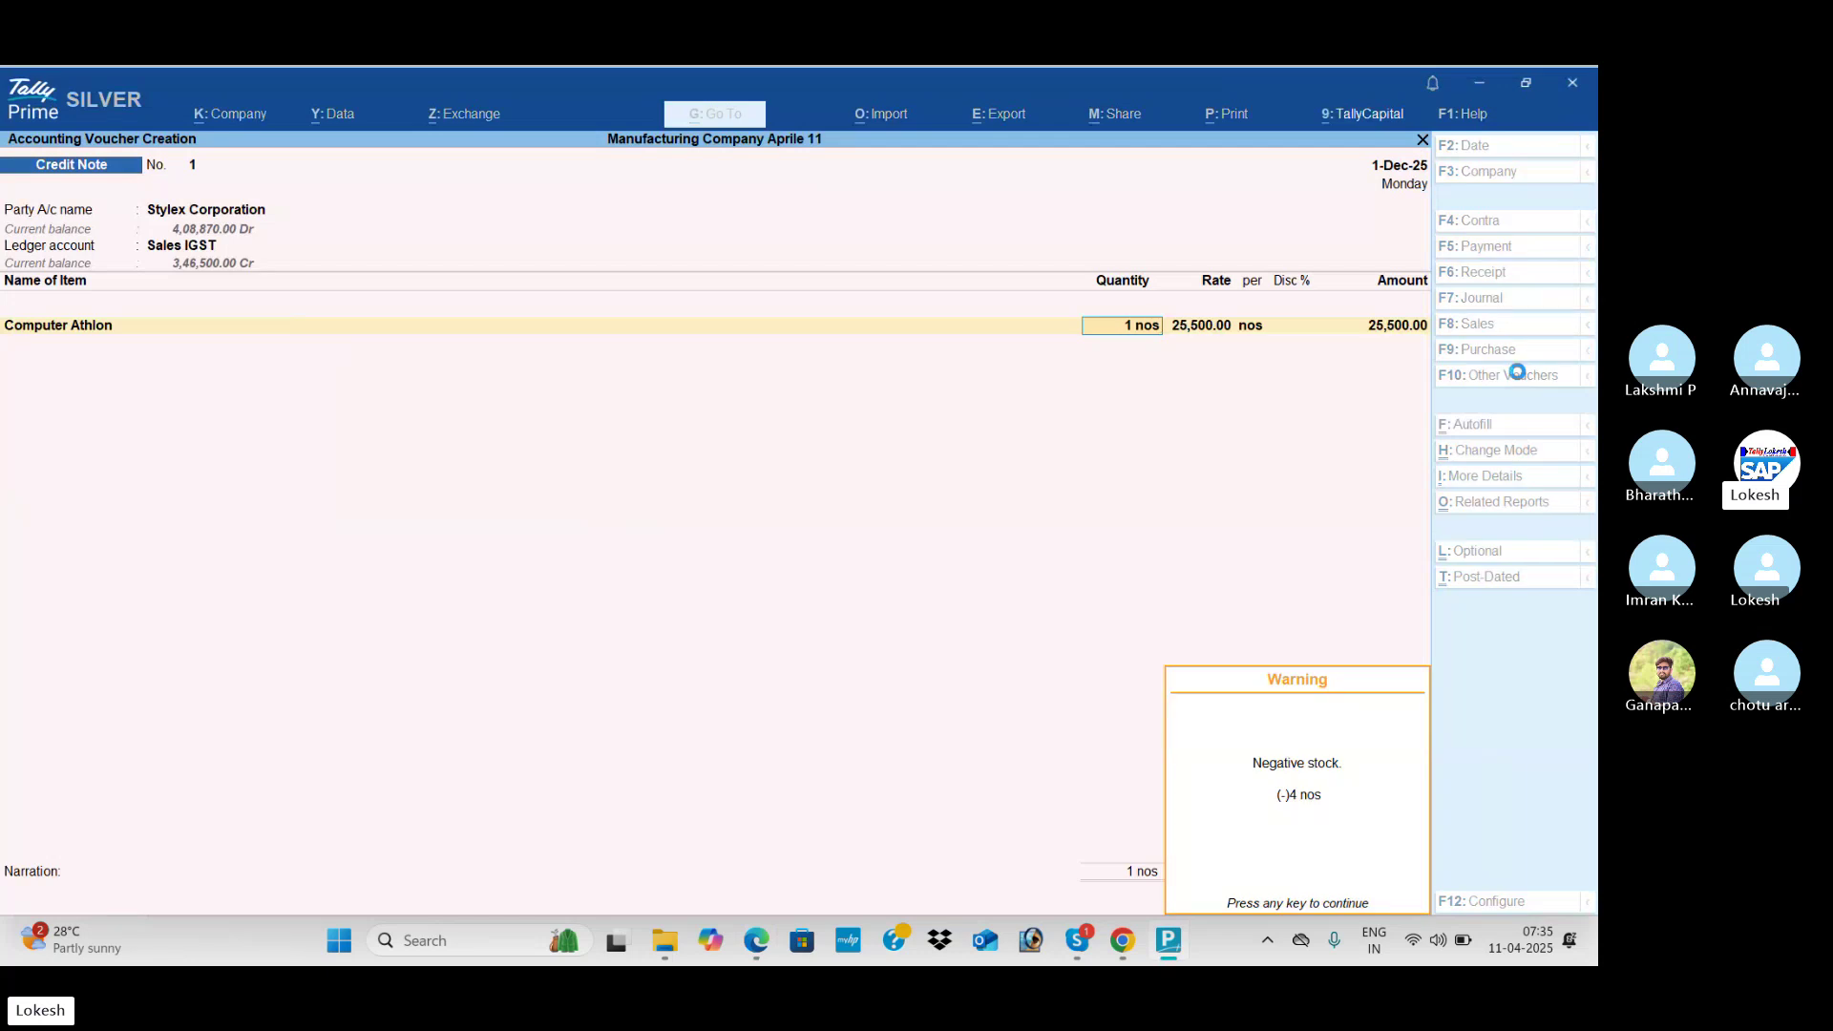
key("Return")
key("Return")
key("Return")
key("Return")
key("Return")
key("Return")
key("Return")
key("Return")
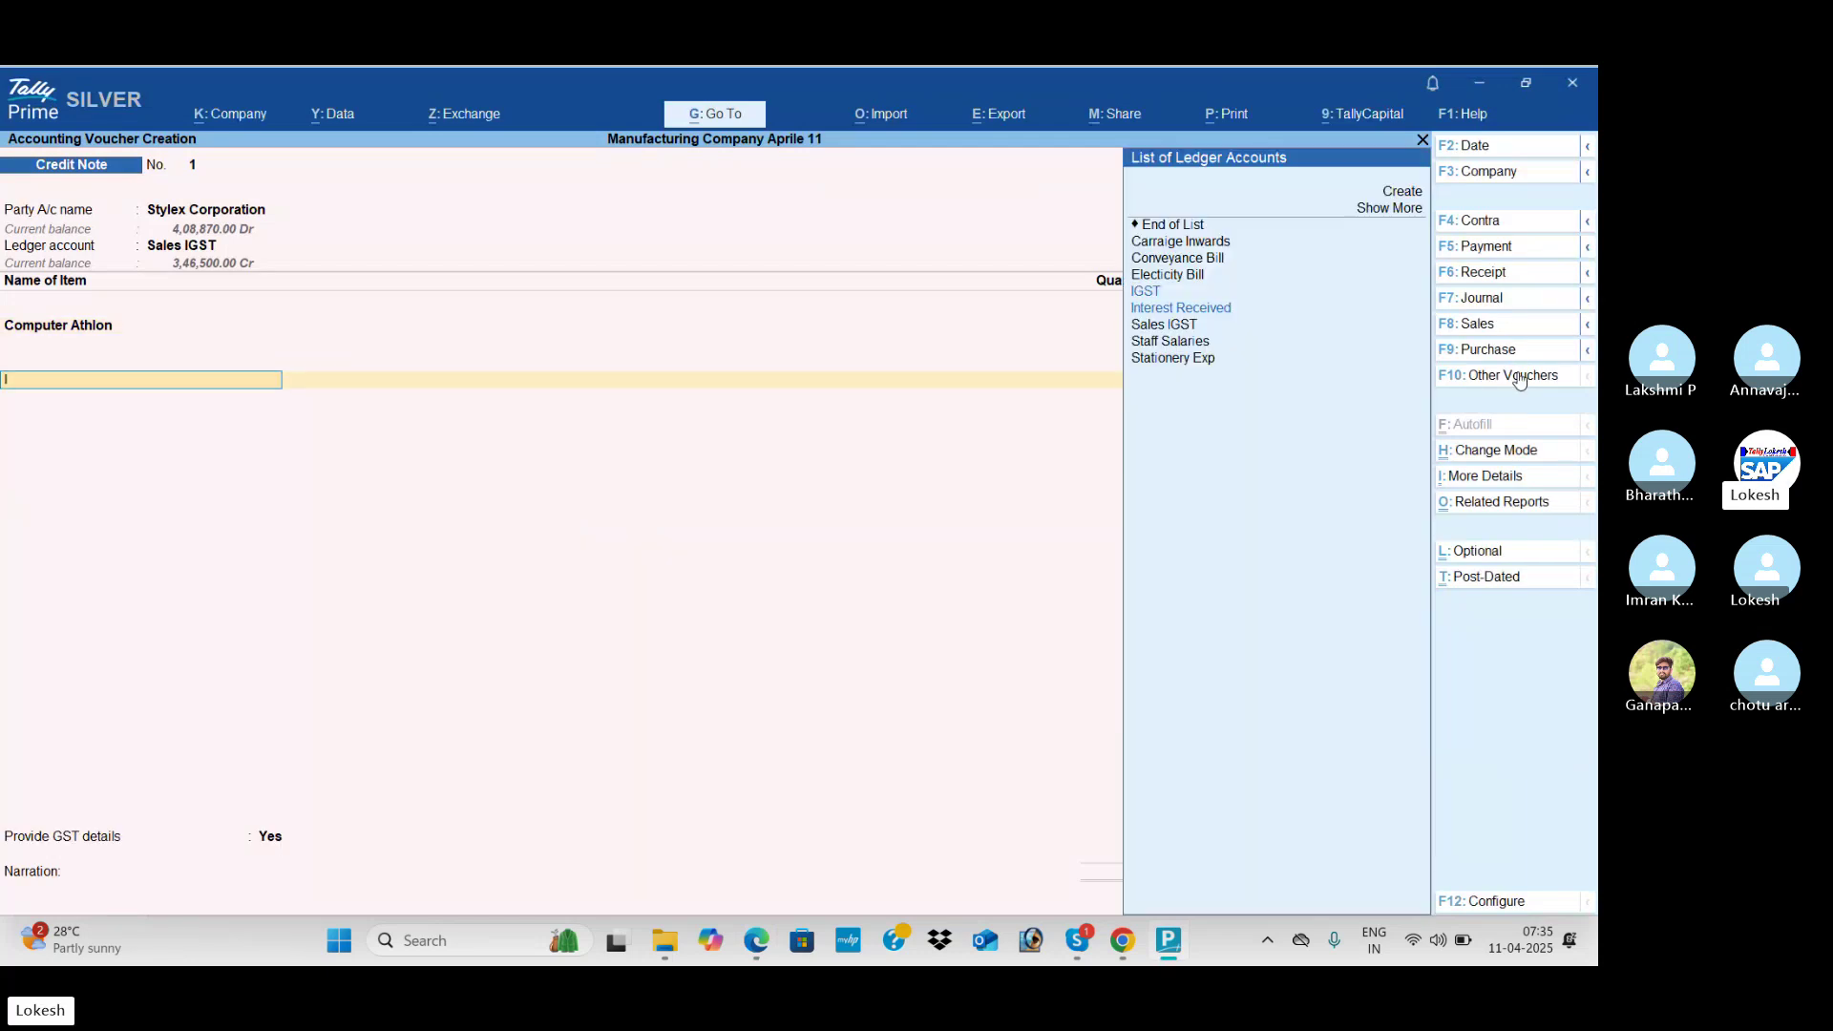
Step: Add the IGST ledger to the credit note and save the voucher without GST details
key("Up")
key("Return")
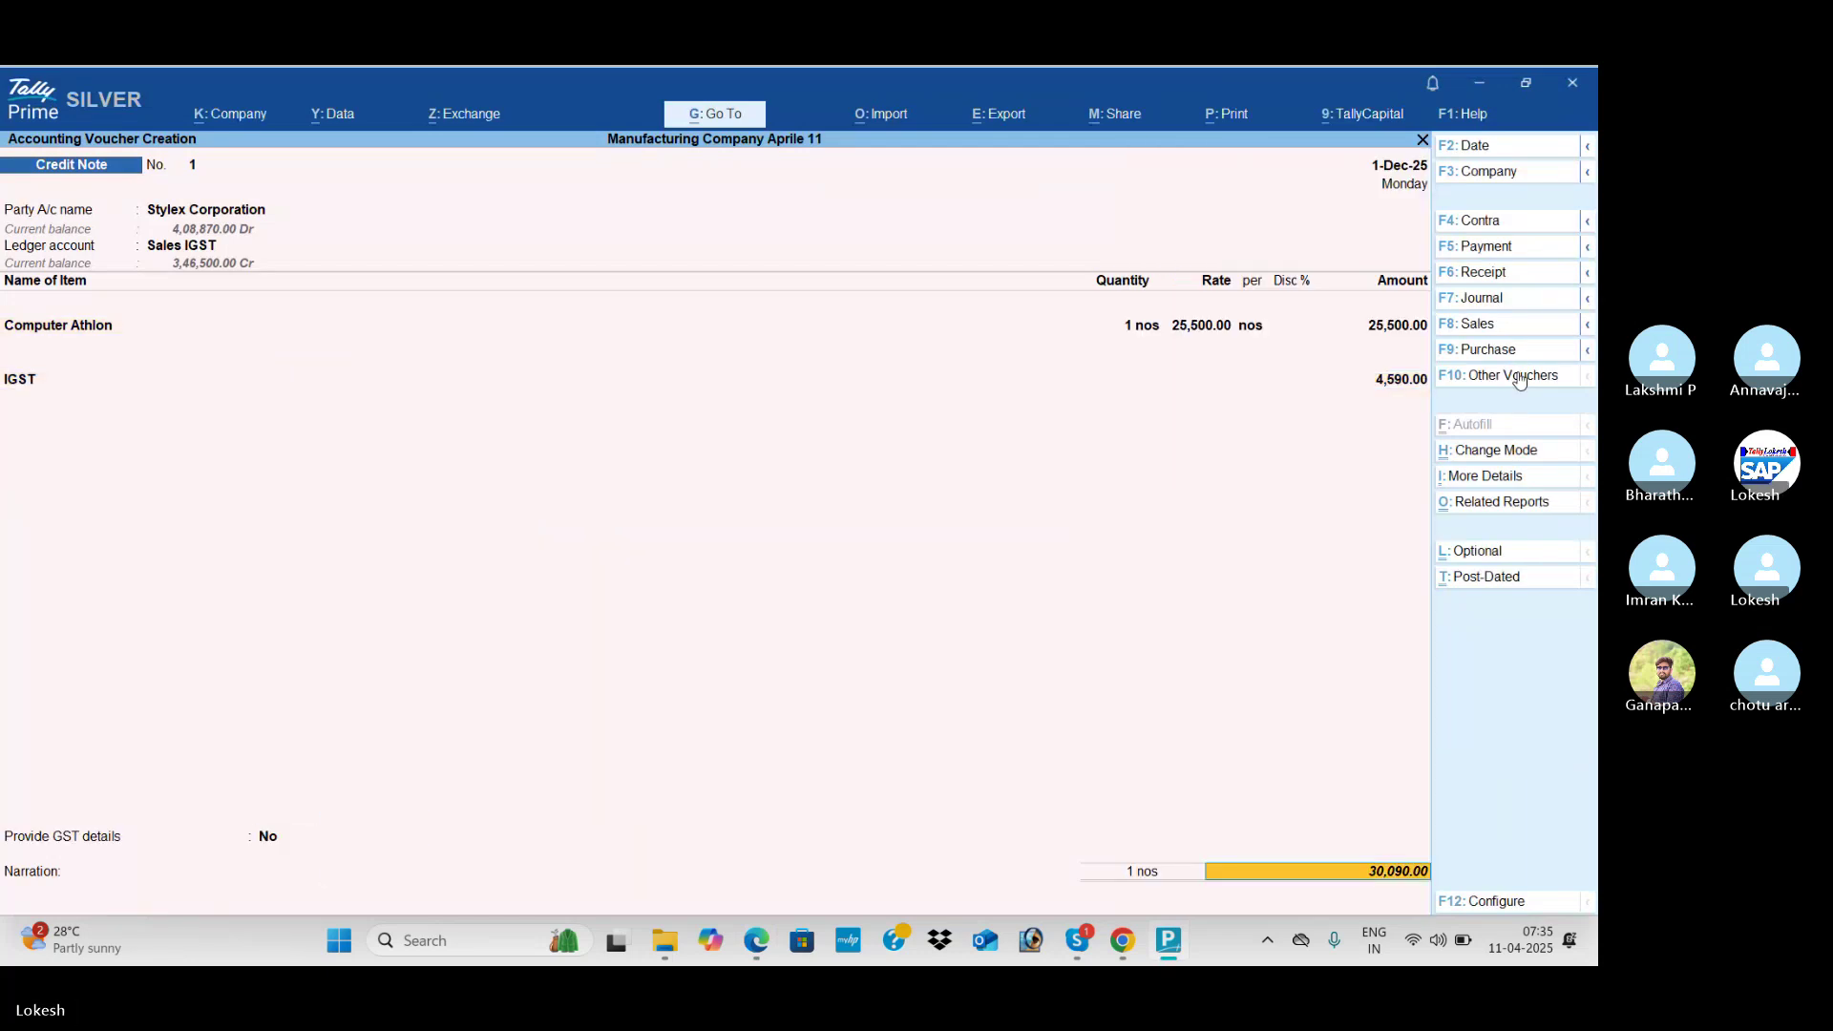
key("Return")
key("Return")
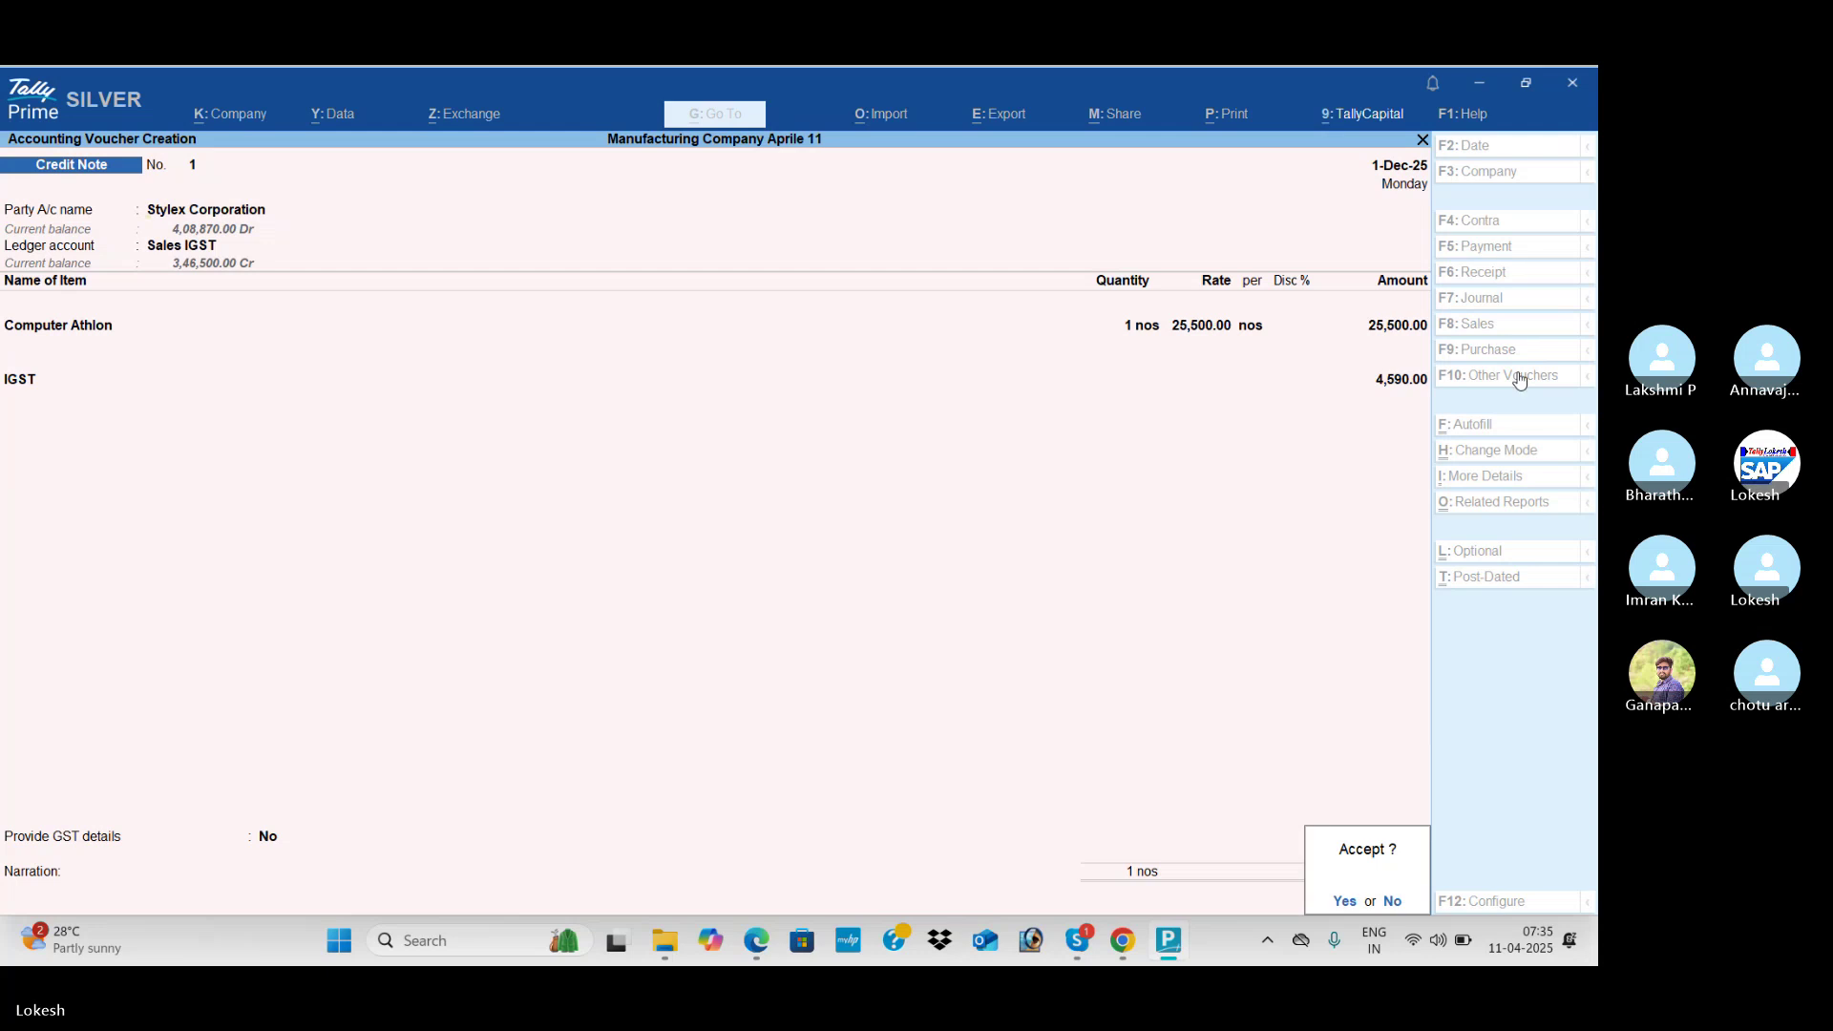
key("Return")
Step: Read the profit transfer exercise 68 in the PDF and start a Journal voucher debiting Profit & Loss A/c
key("alt+Tab")
scroll(1521, 378, "down", 10)
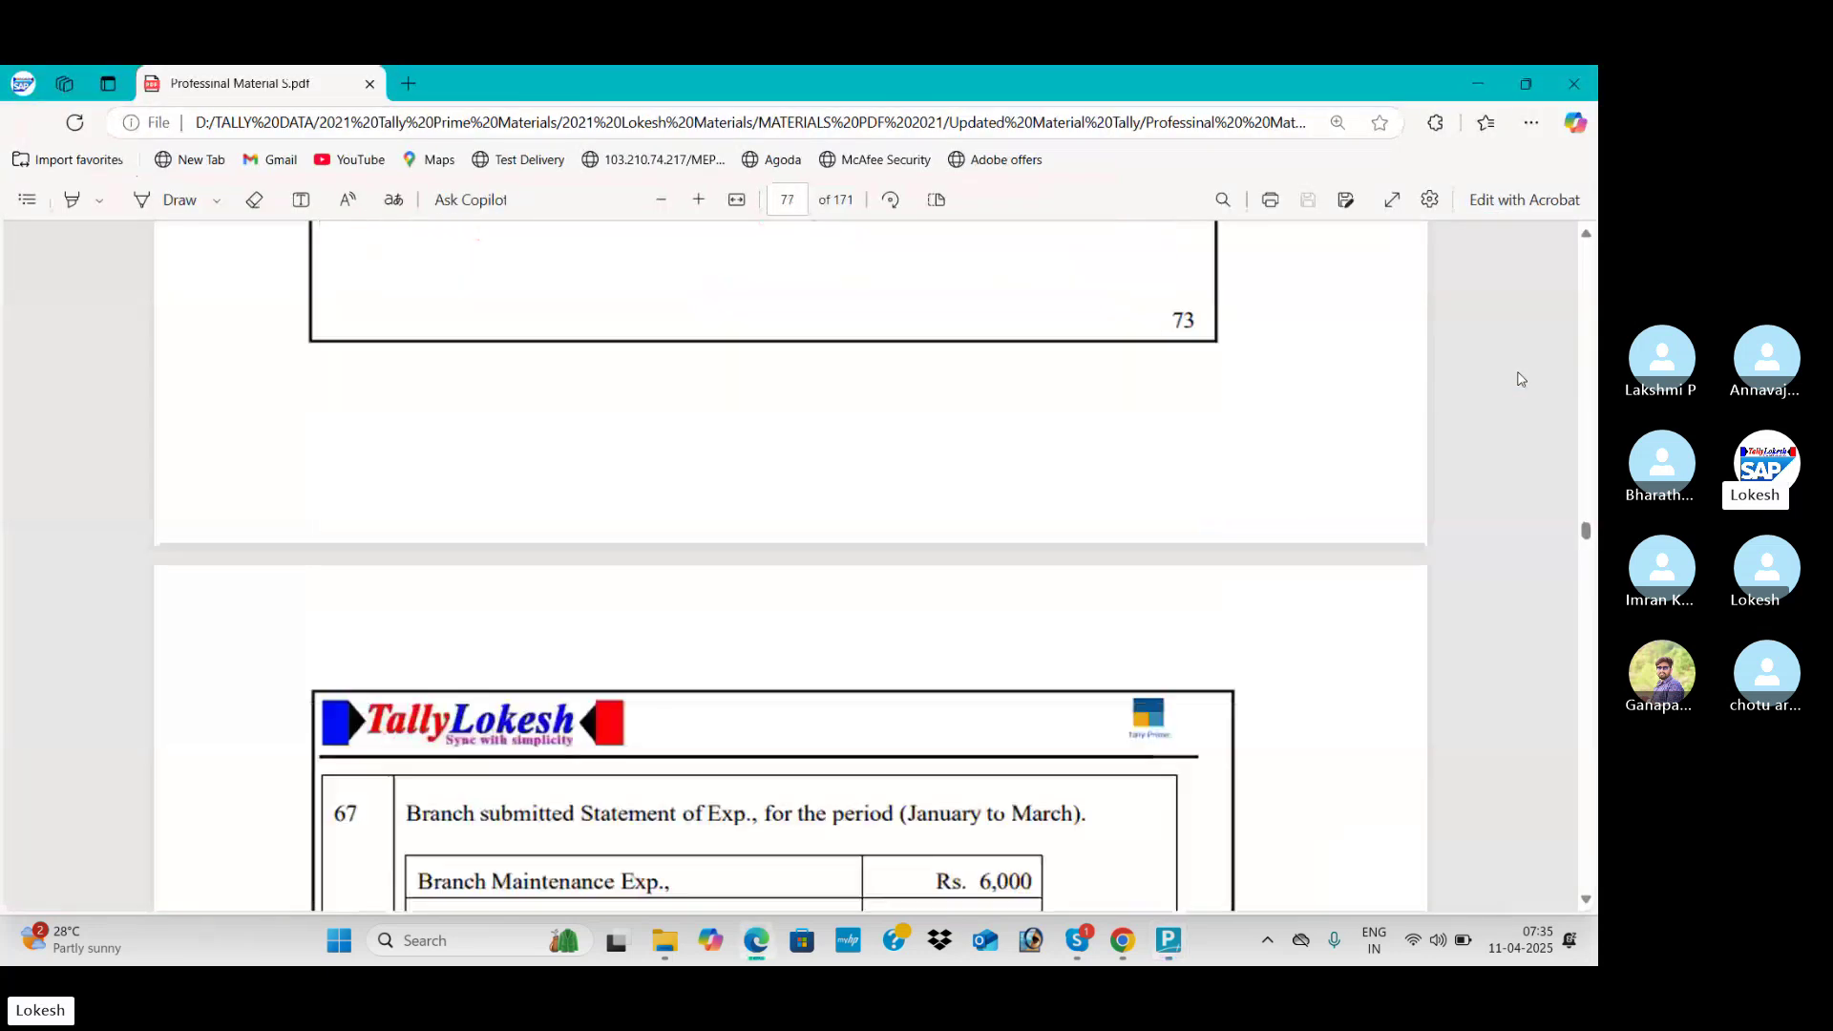
scroll(1520, 379, "down", 1)
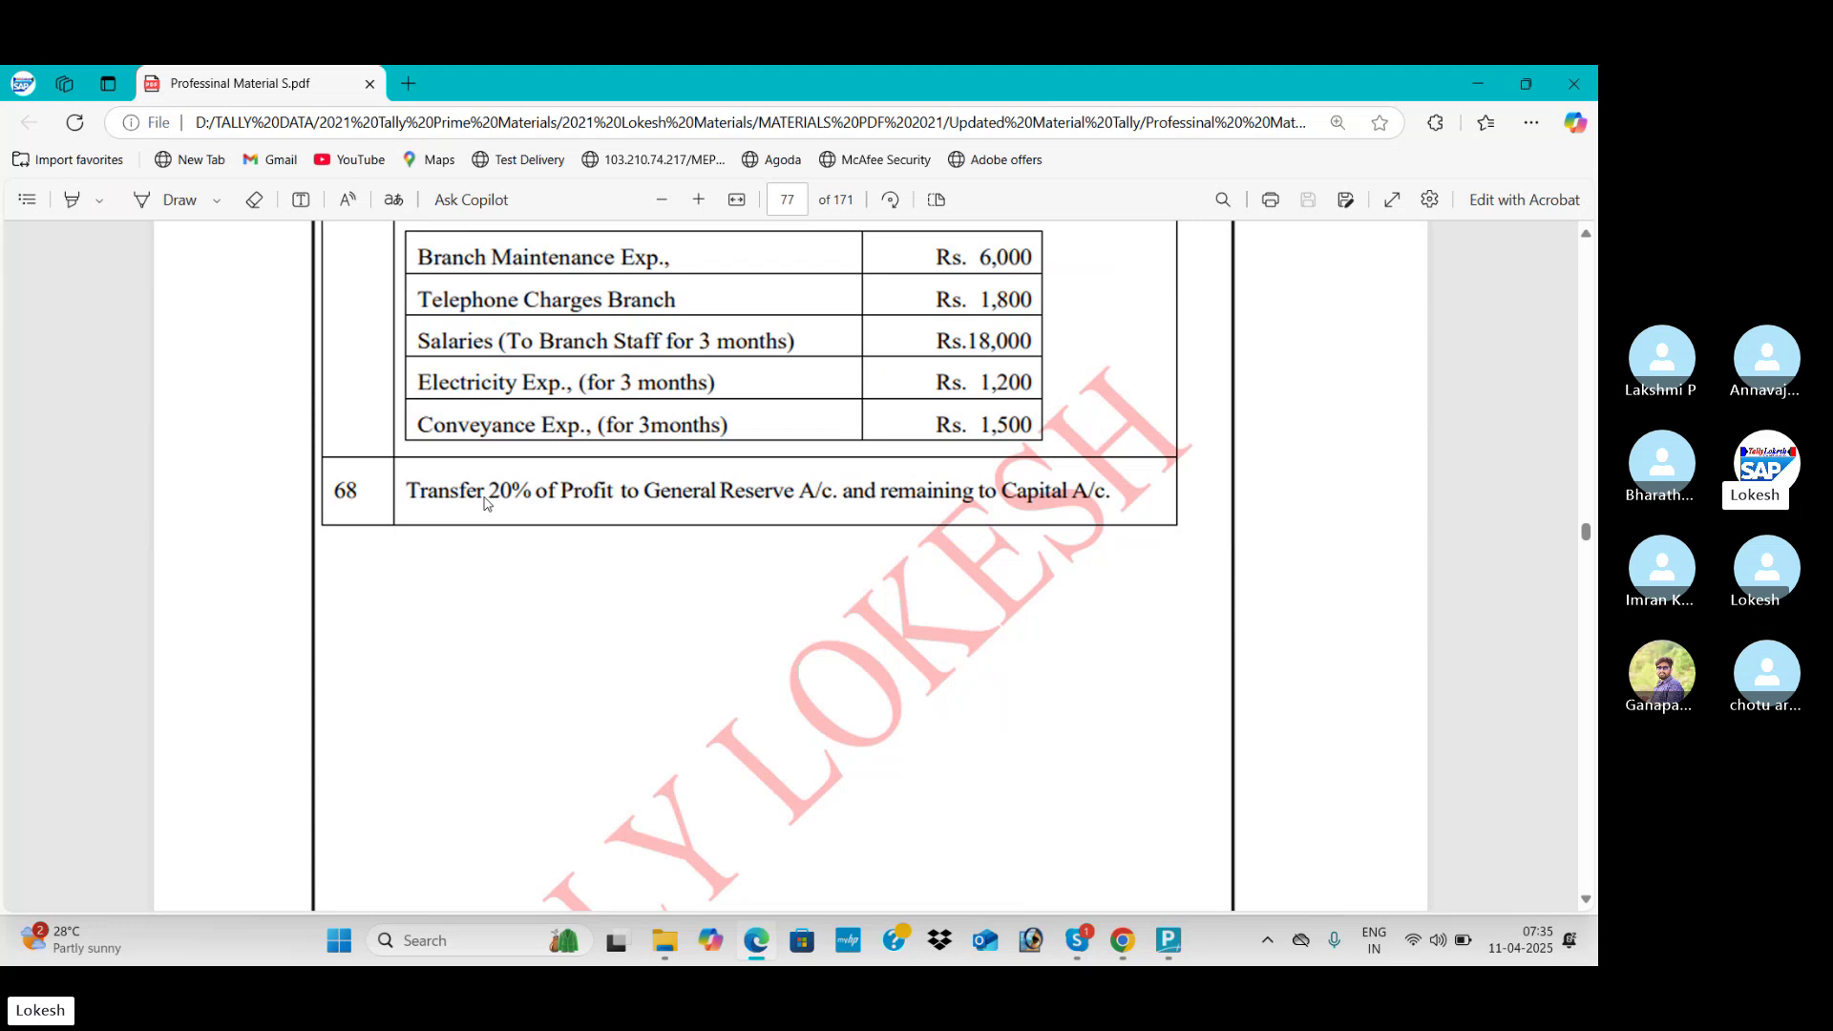
key("alt+Tab")
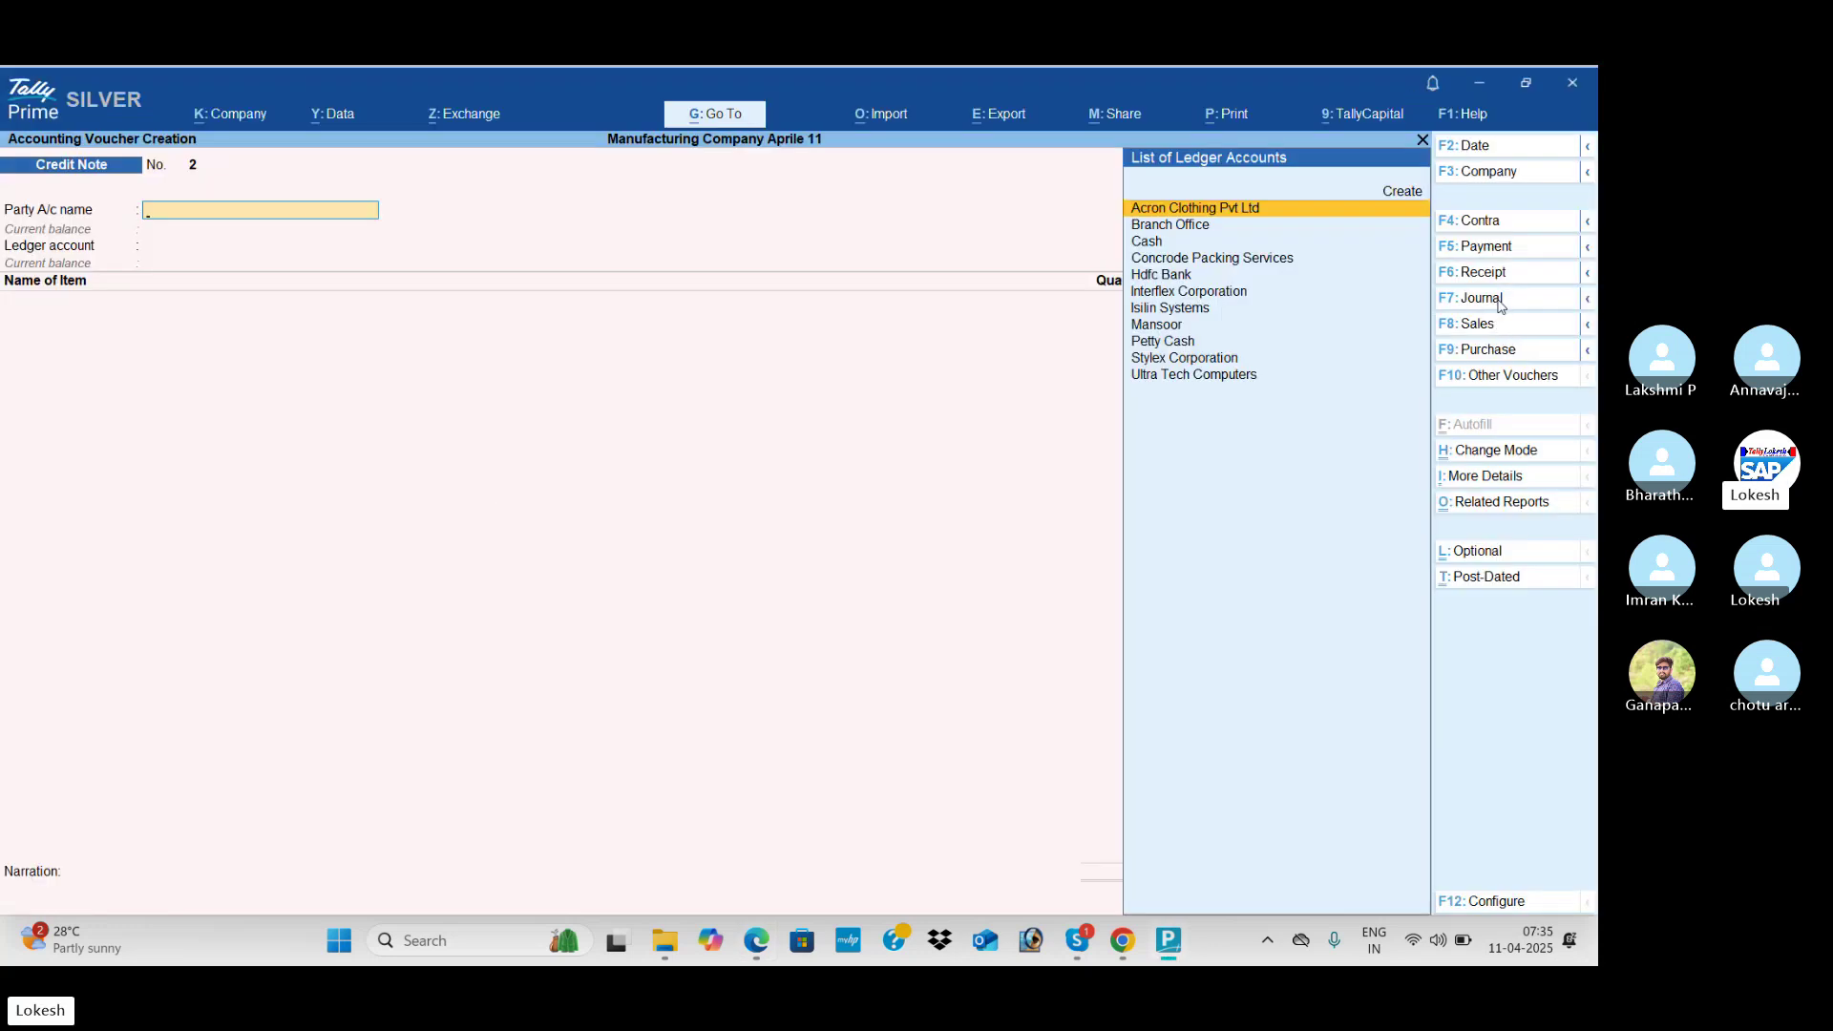
left_click(1500, 303)
key("Return")
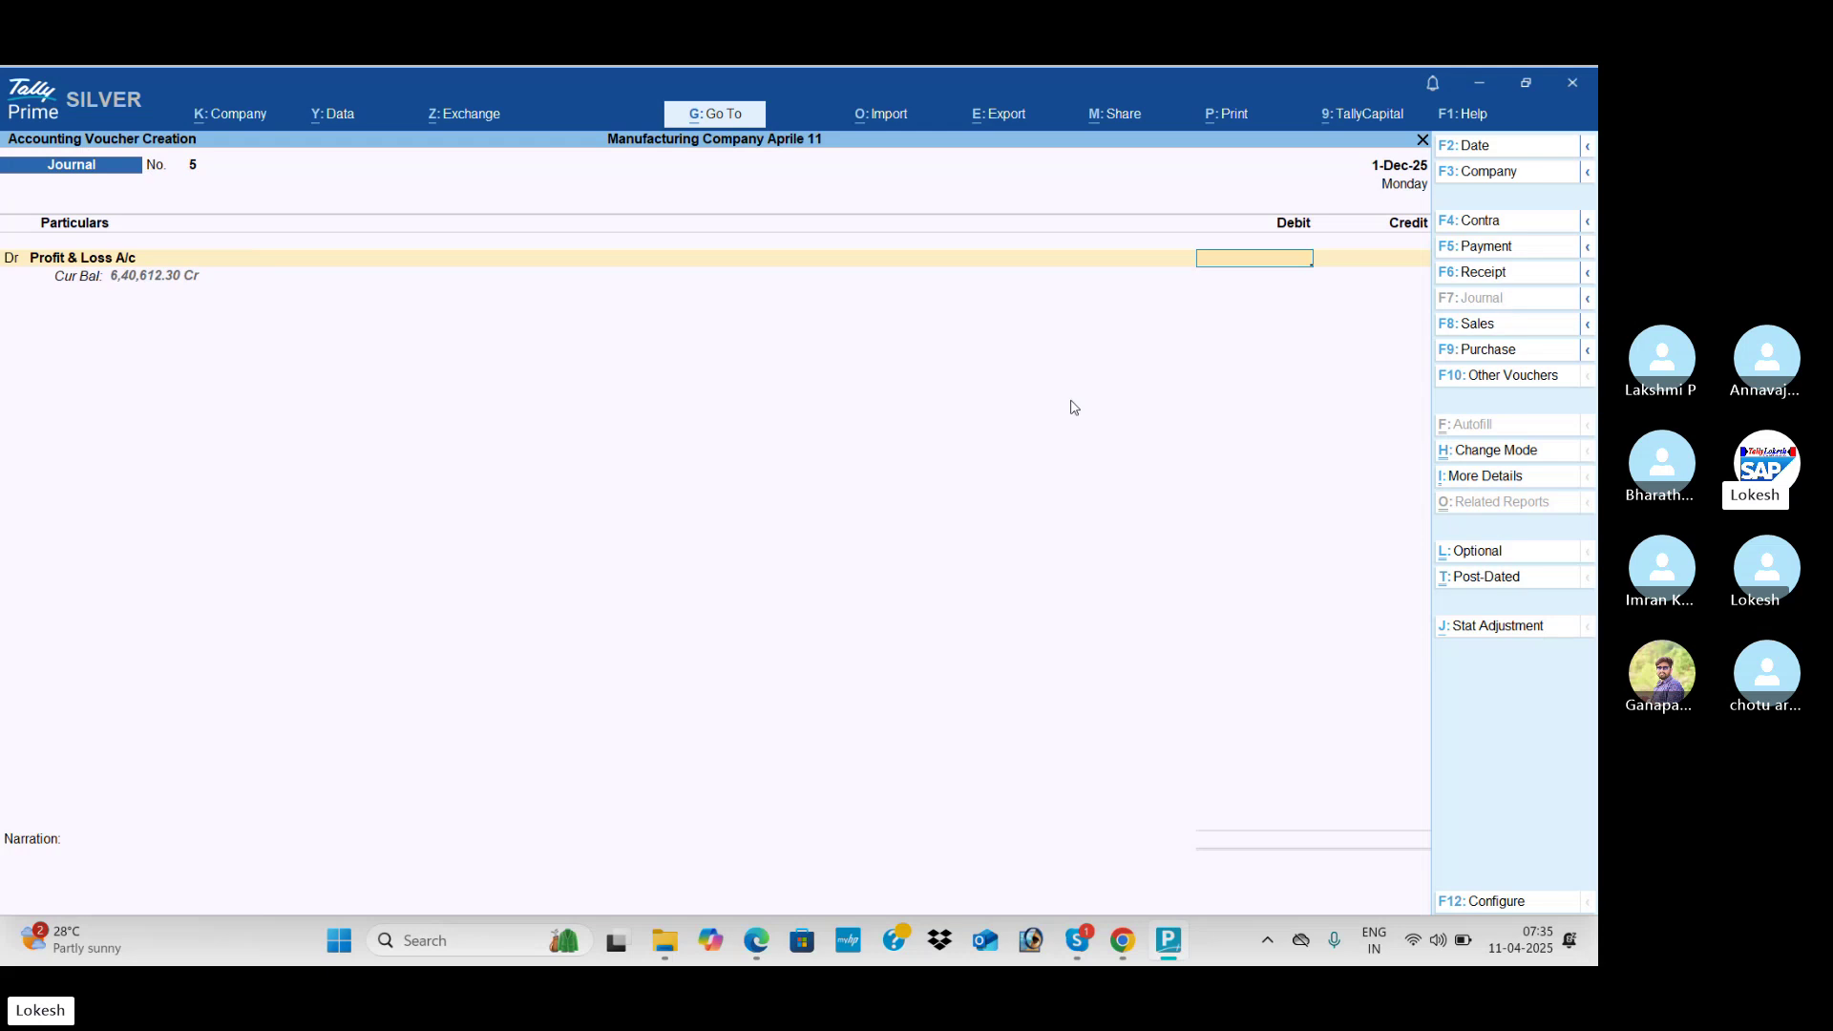
Step: Calculate 640612.30*20/100 in the built-in calculator and debit Profit & Loss A/c with 6,40,612.30
key("ctrl+n")
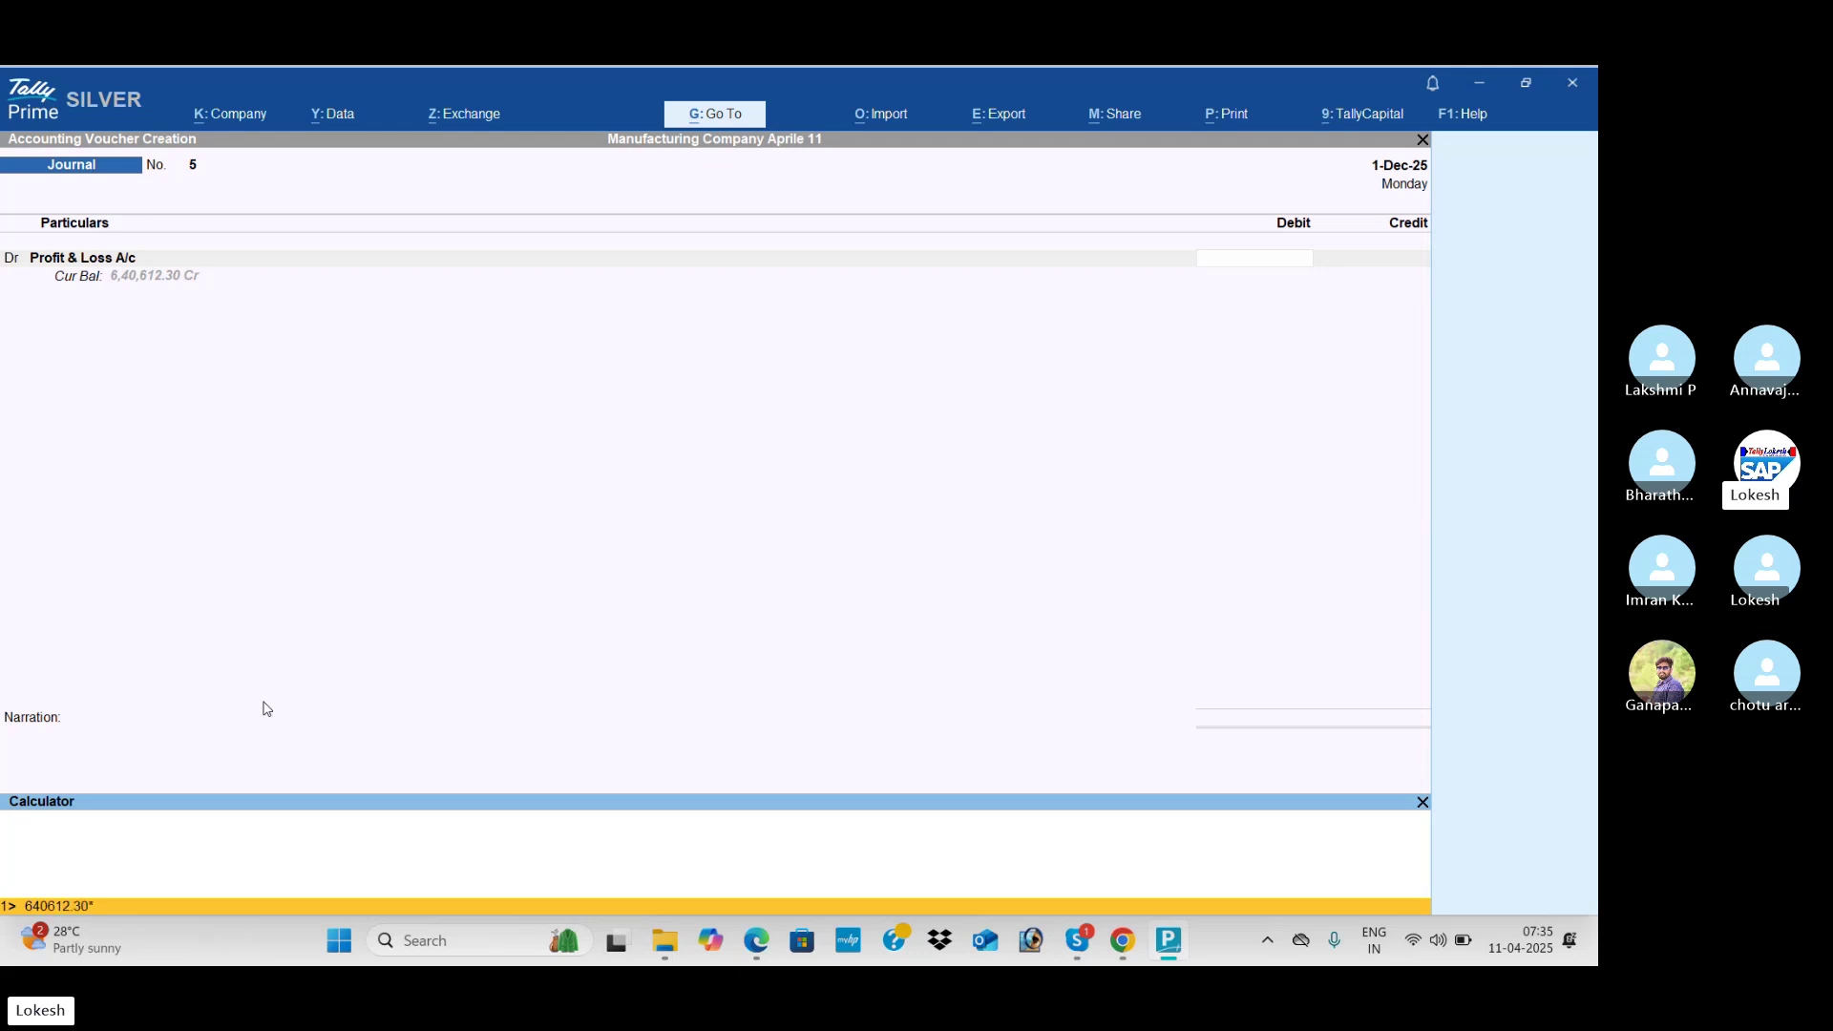
key("Return")
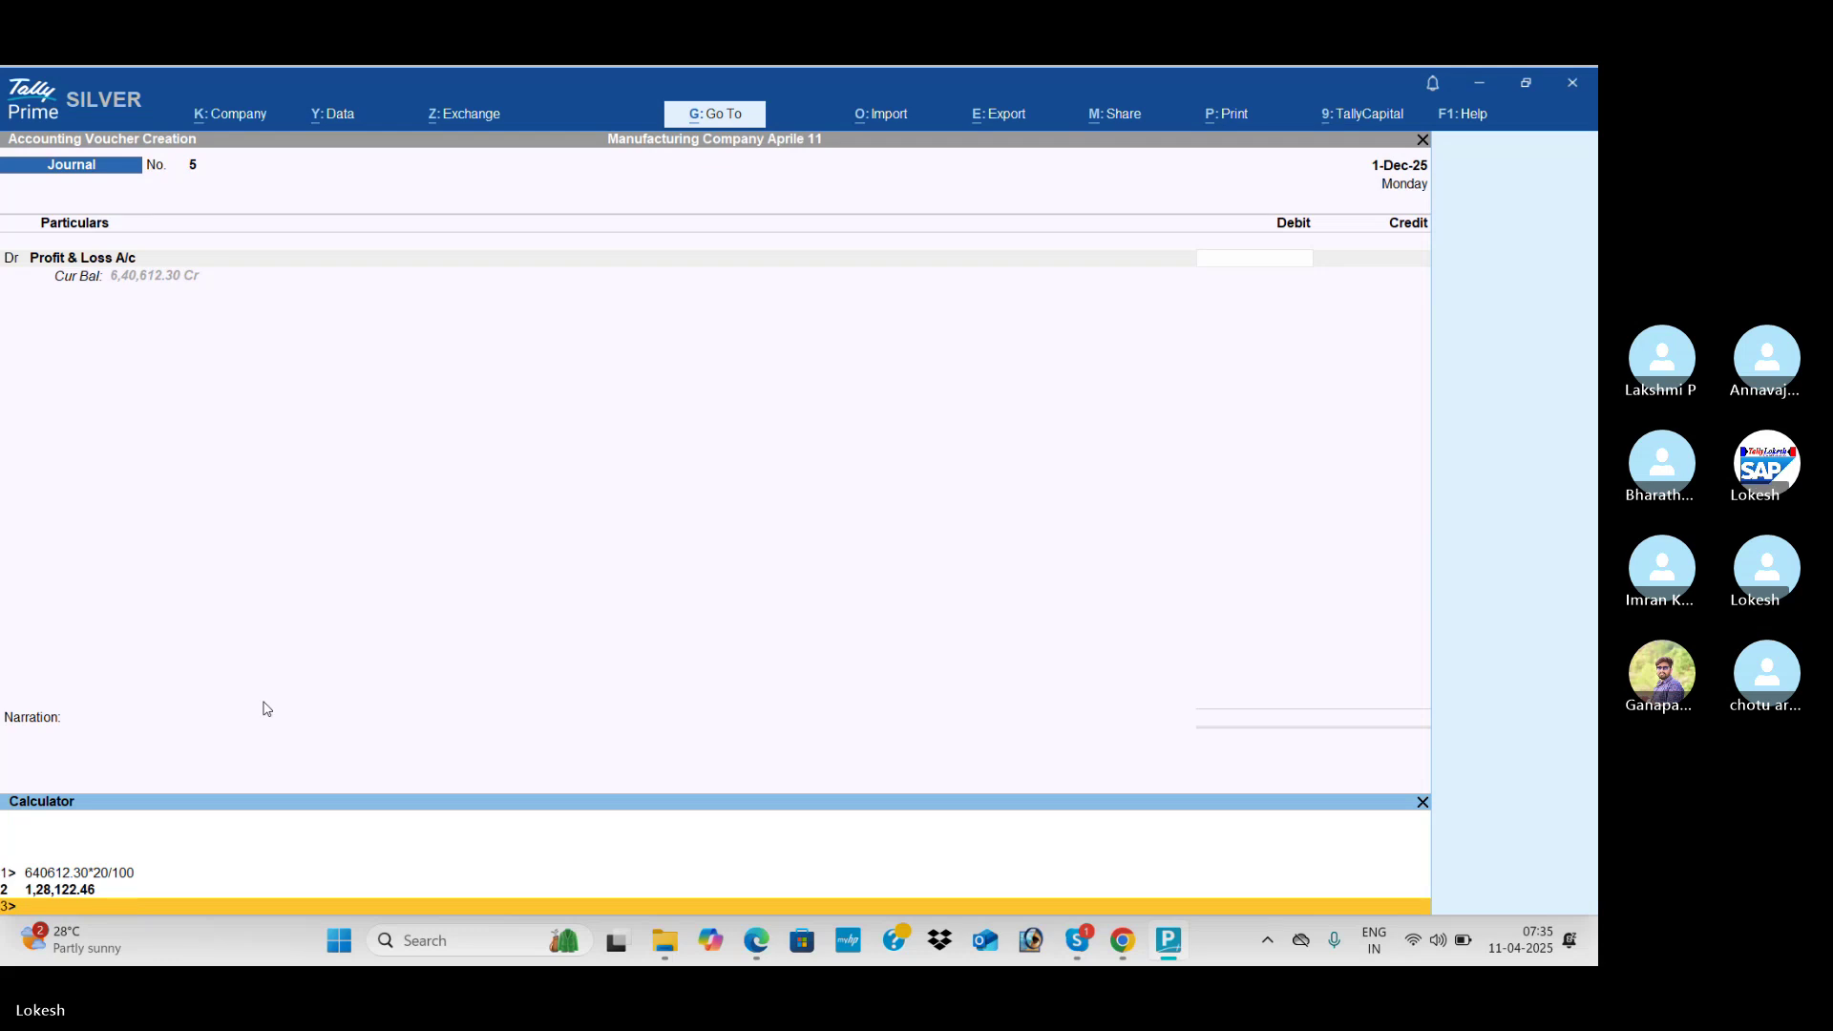
left_click(1285, 265)
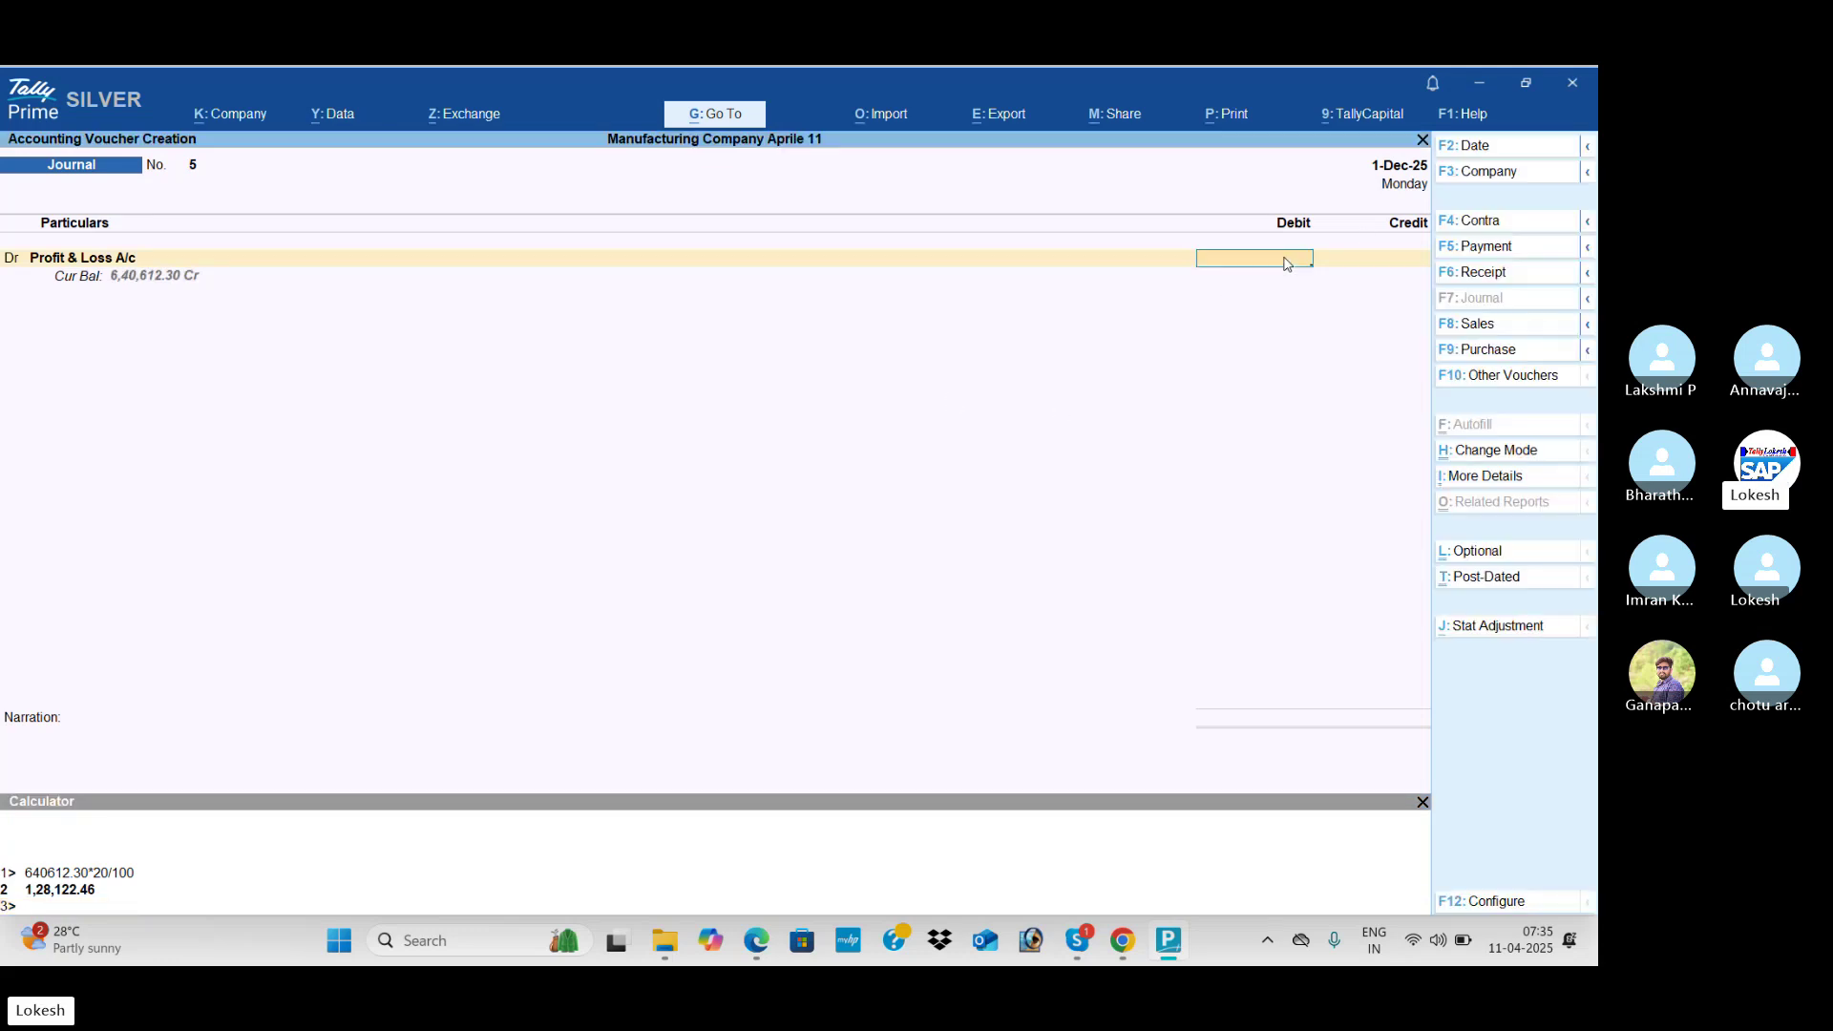
type("640")
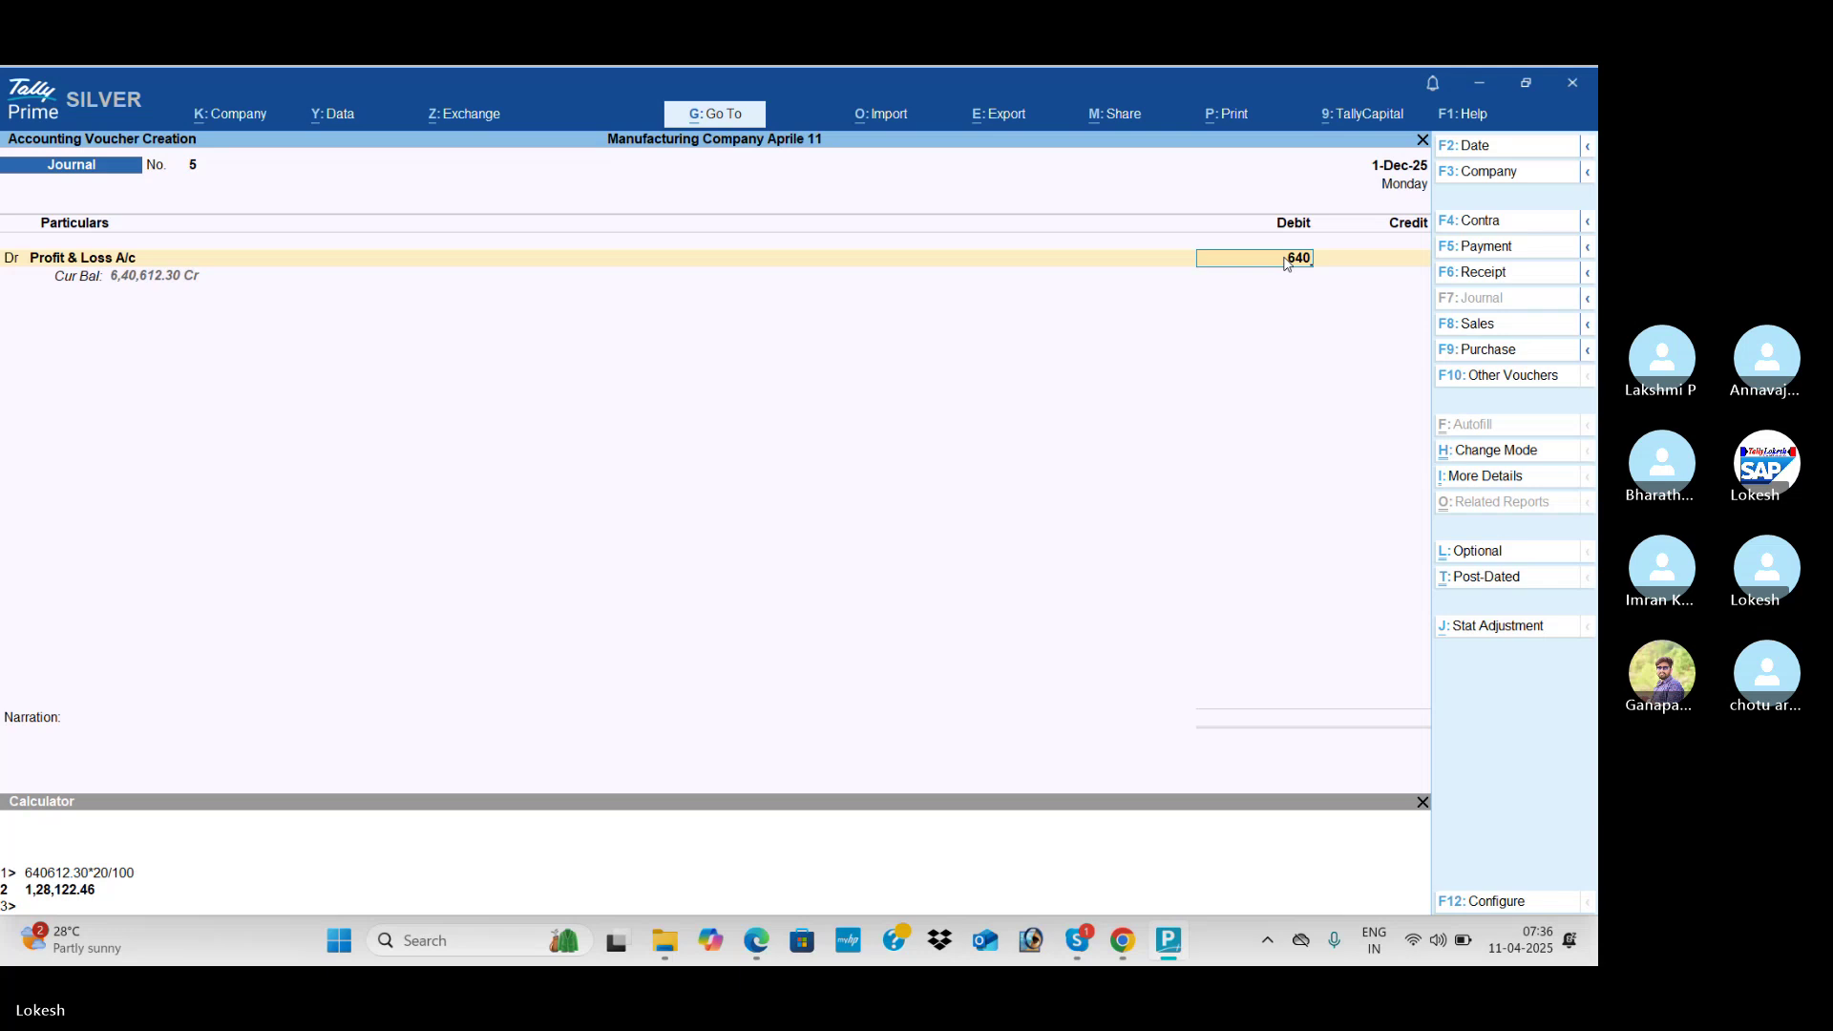
type("612.")
type("30")
key("Return")
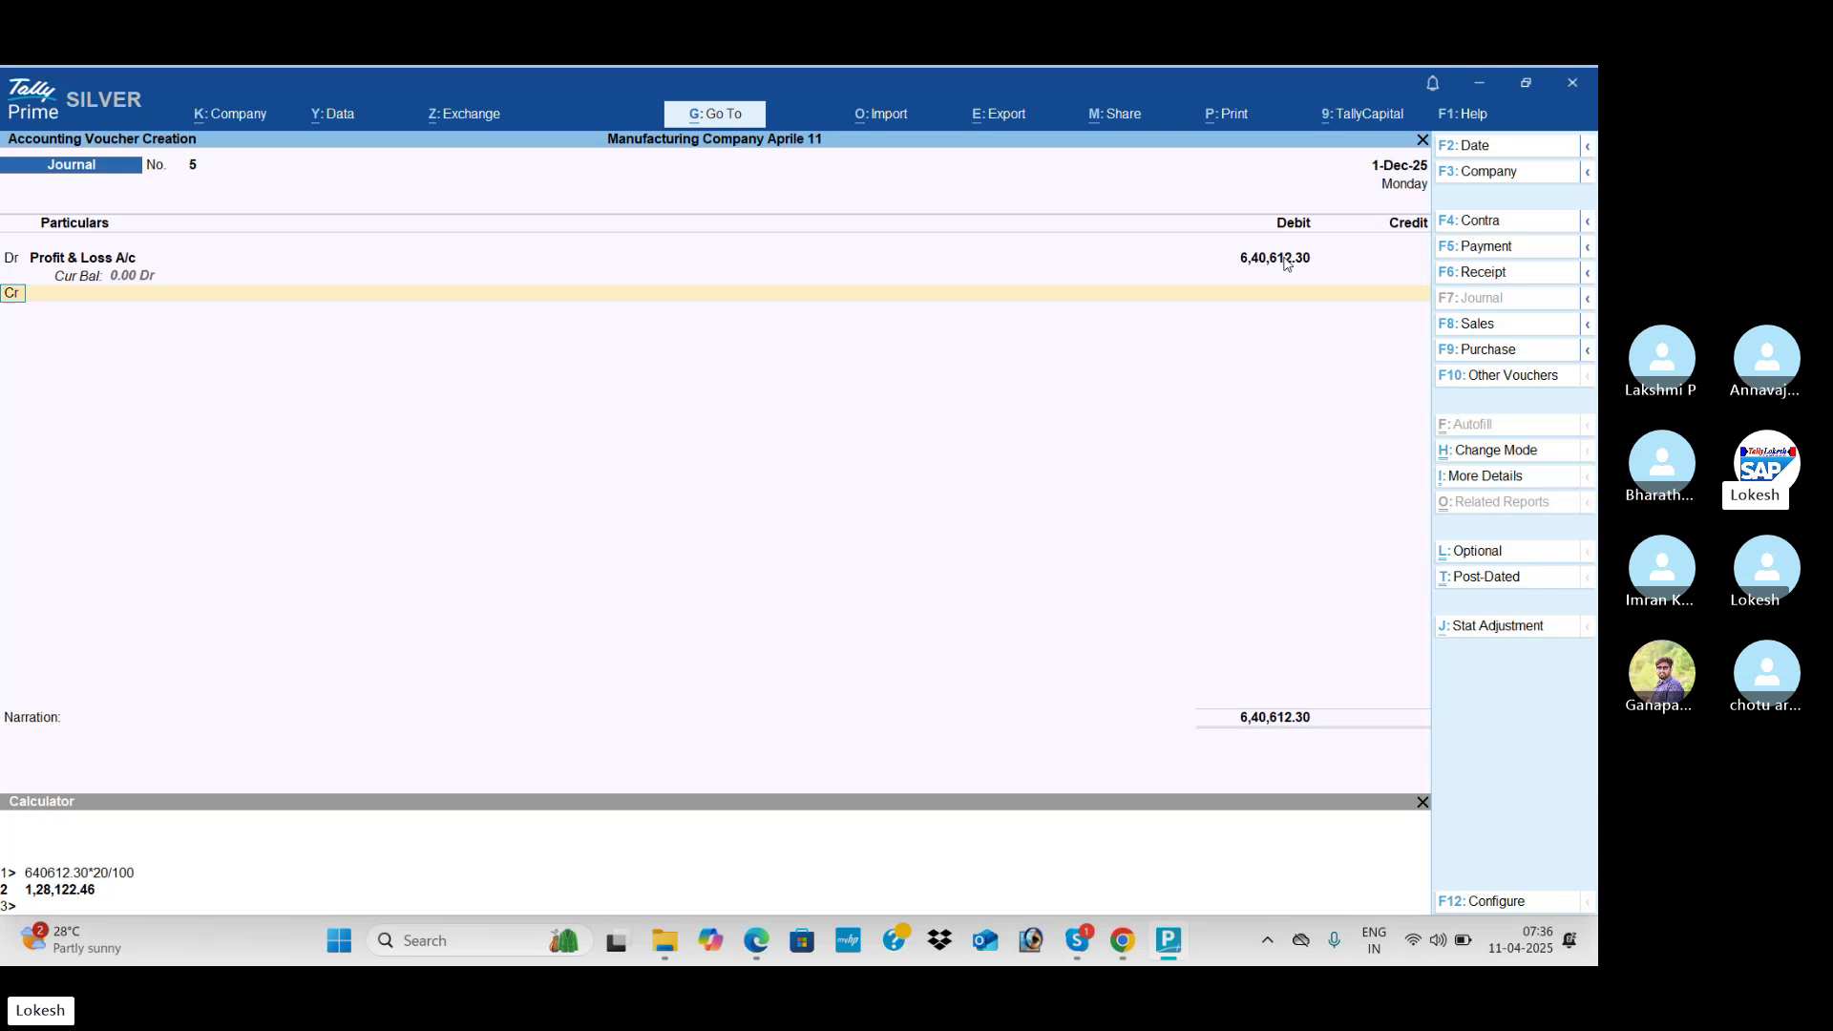
Step: Create a ledger named General Reserve under Reserves & Surplus from the journal's credit line and save it into the voucher
key("Return")
key("alt+c")
type("F")
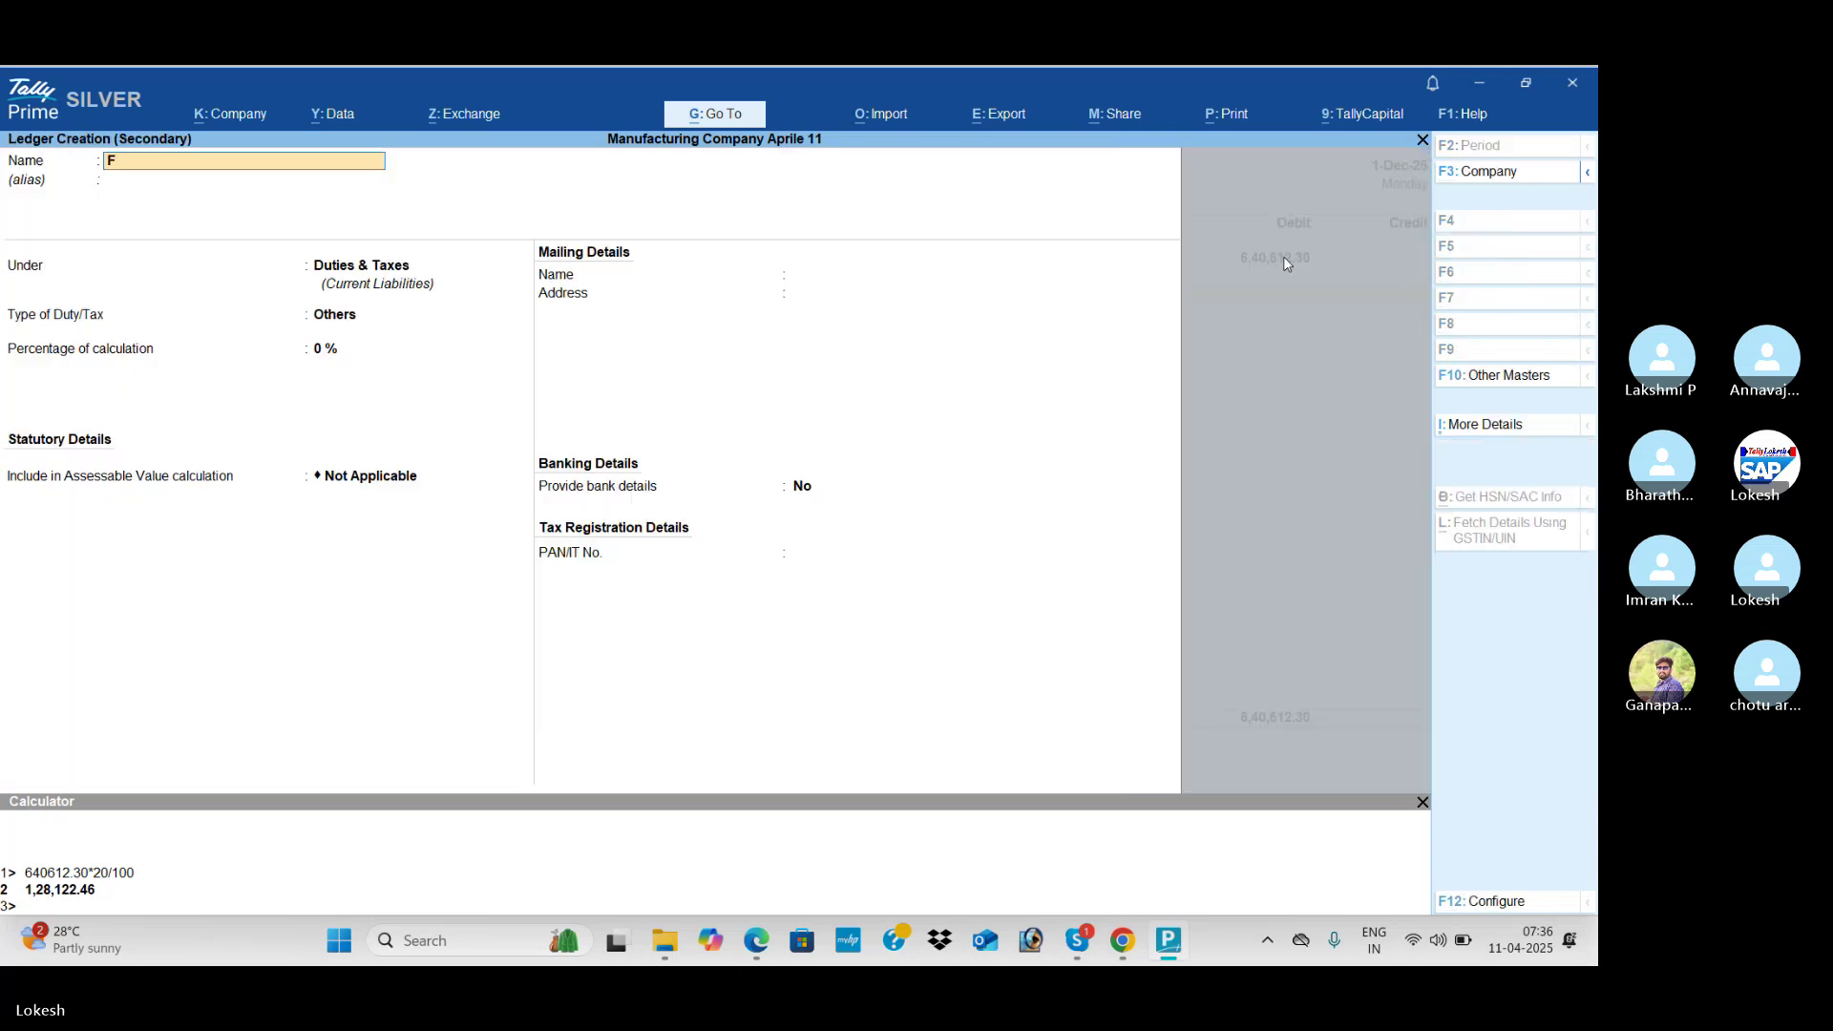
type("GE")
key("BackSpace")
type("eneral Resr")
key("BackSpace")
type("erve")
key("Return")
key("Return")
type("Res")
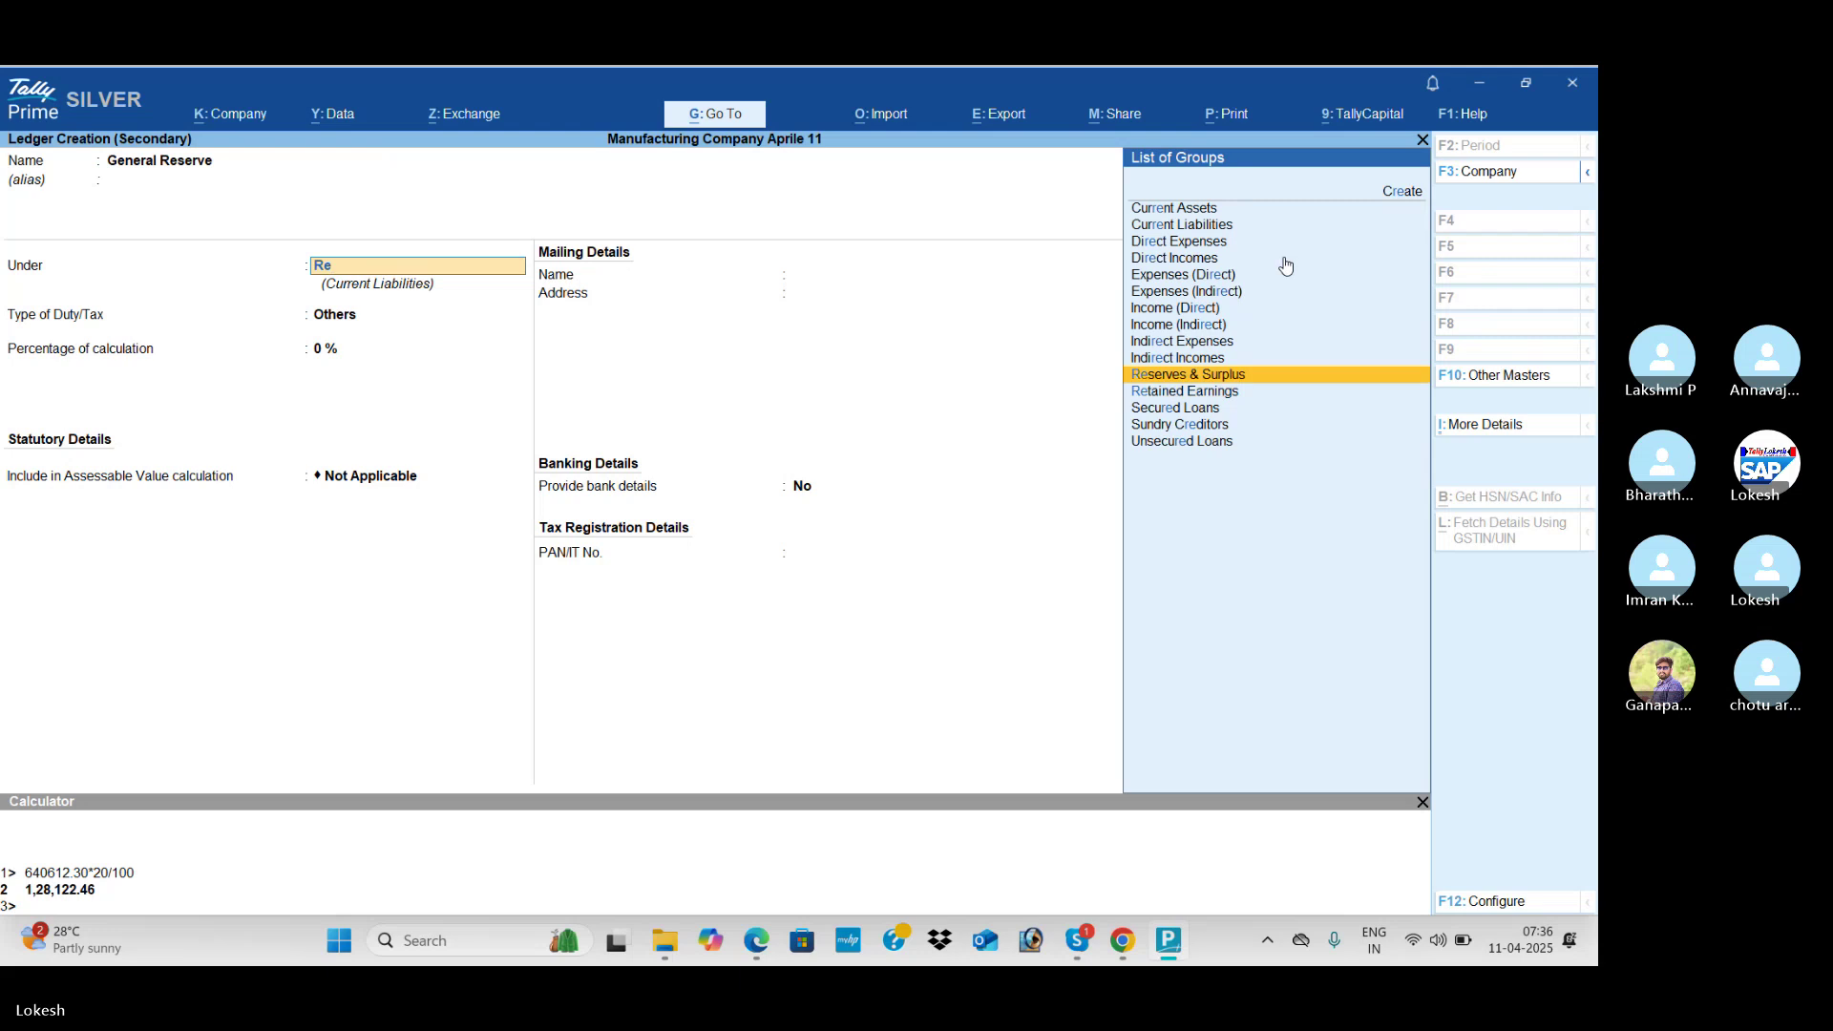
key("Return")
key("ctrl+a")
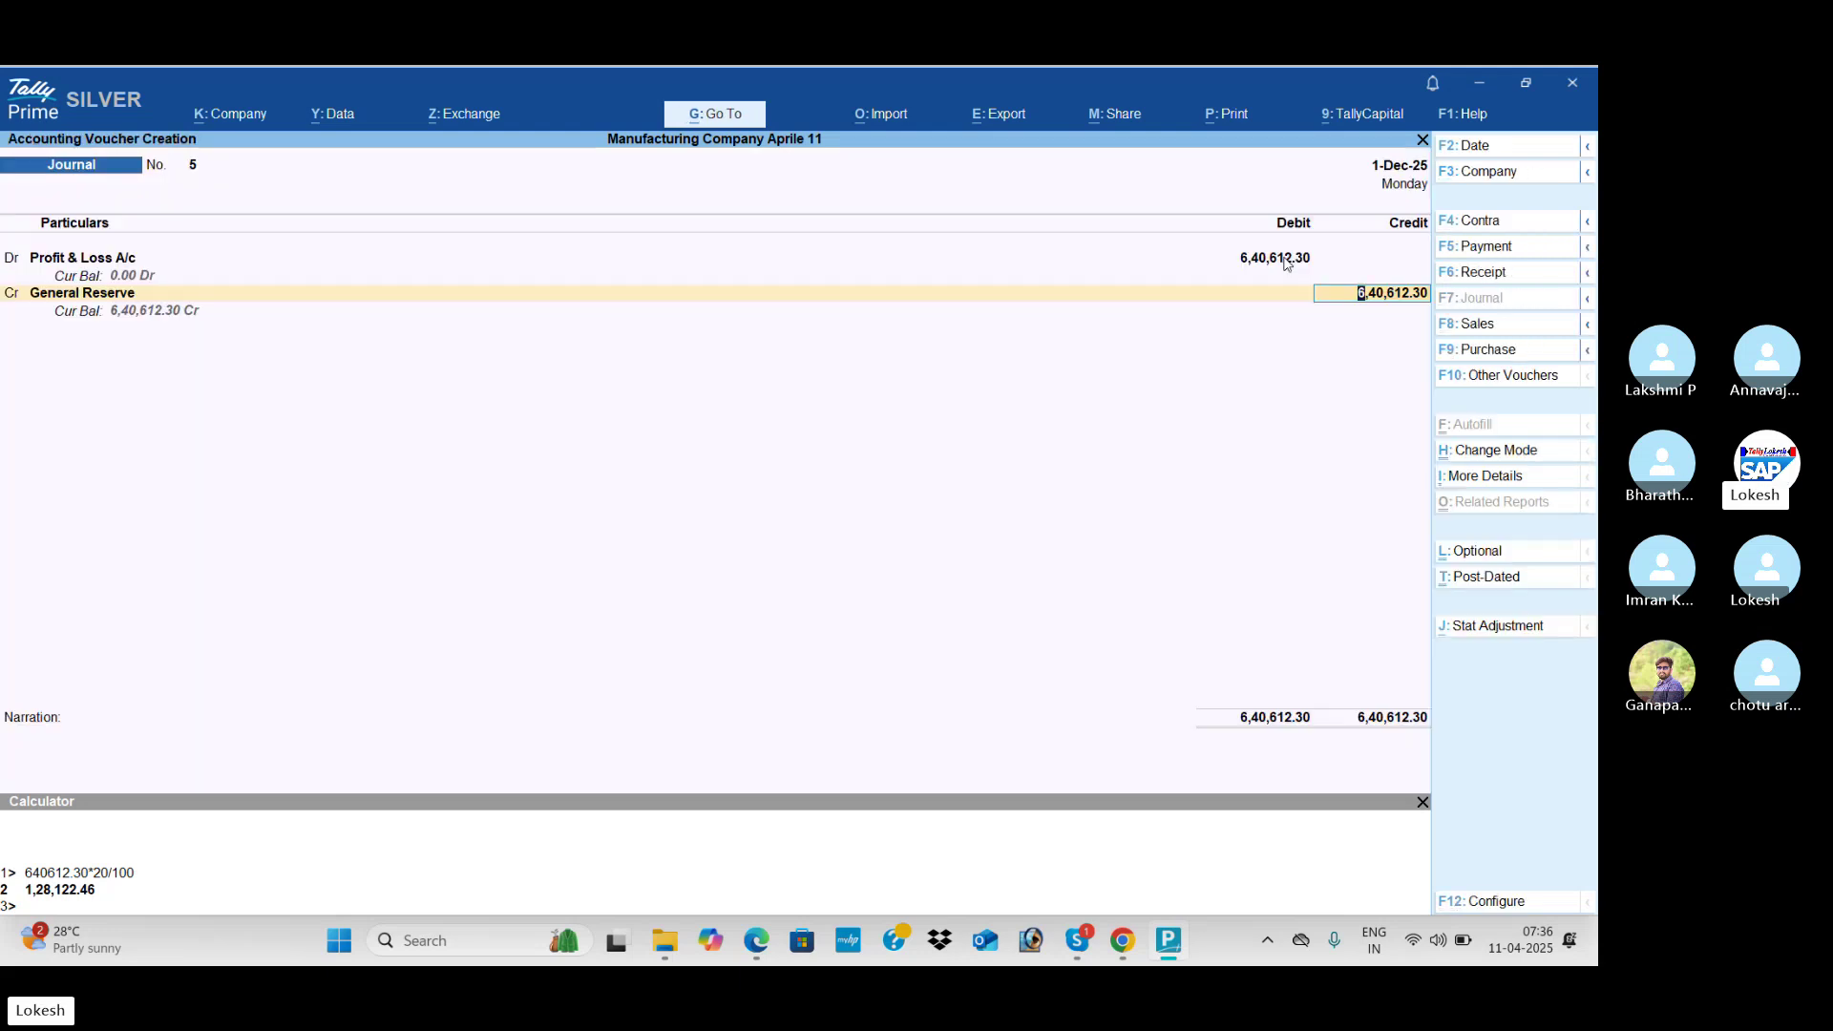
Step: Credit 1,28,122.46 to General Reserve and the remaining 5,12,489.84 to Equity Share Capital, and save the journal
type("128122.46")
key("Return")
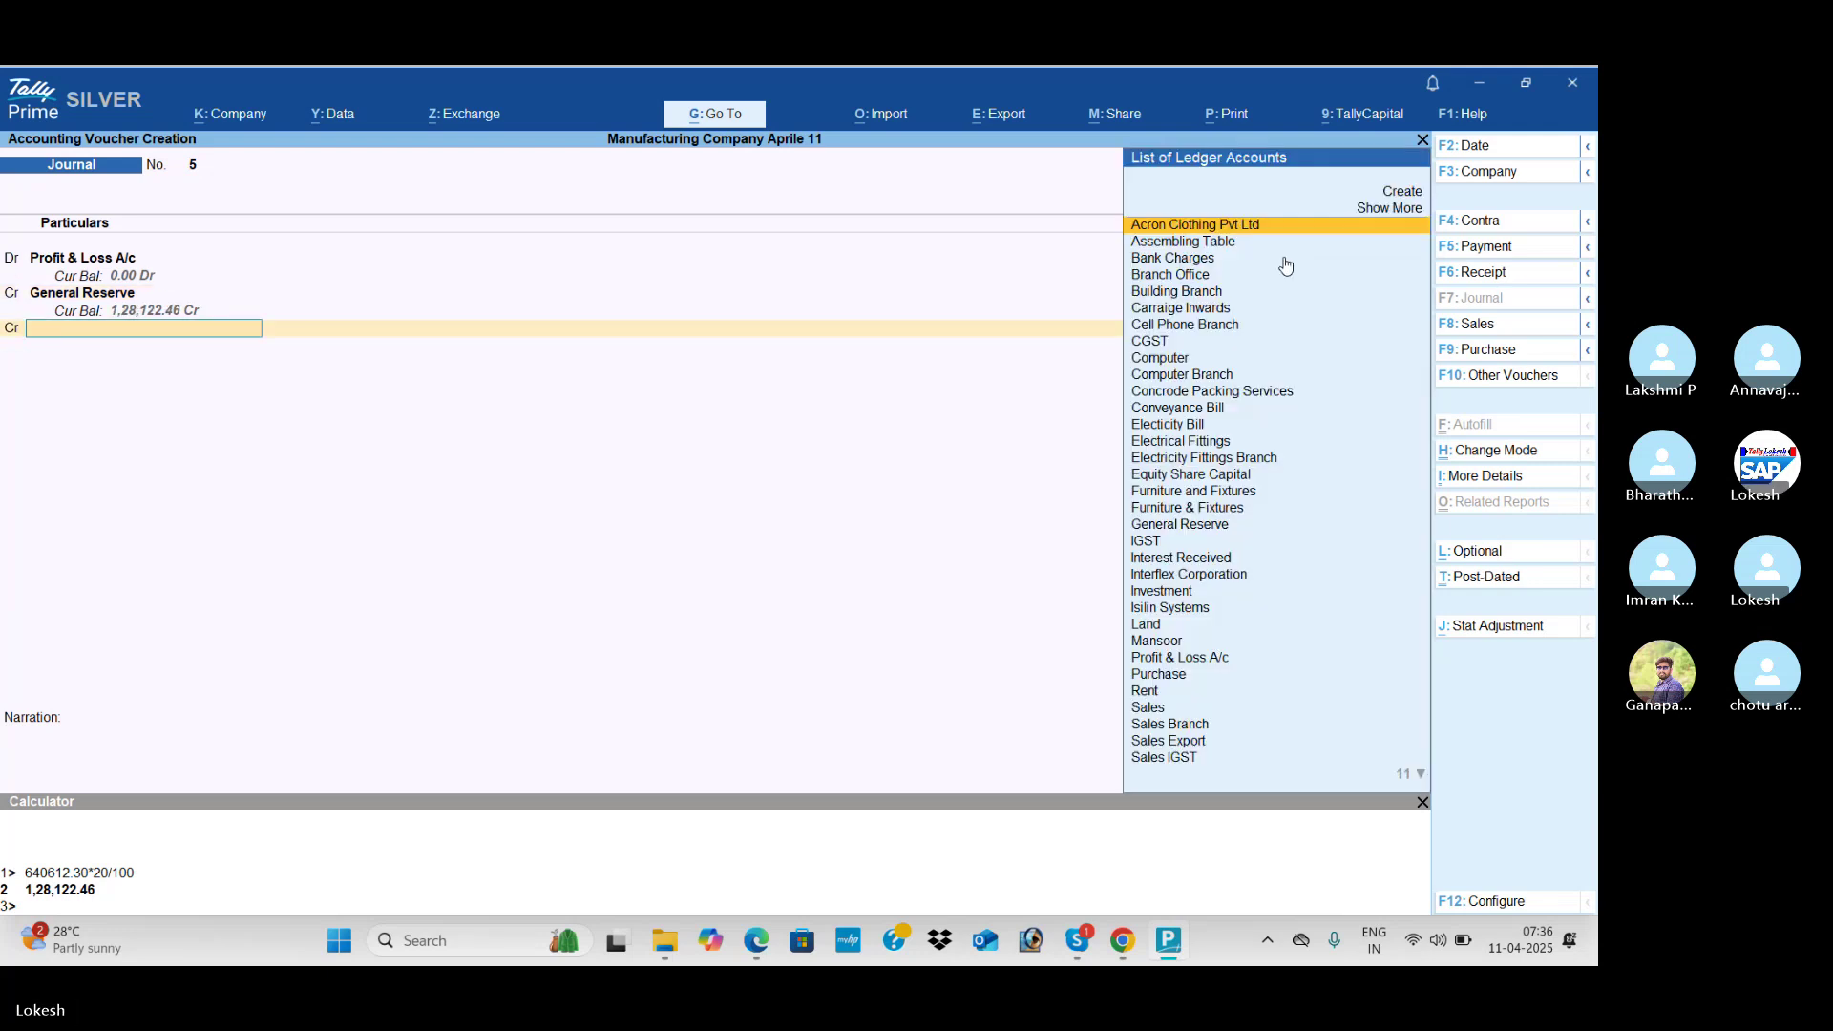
type("Ca")
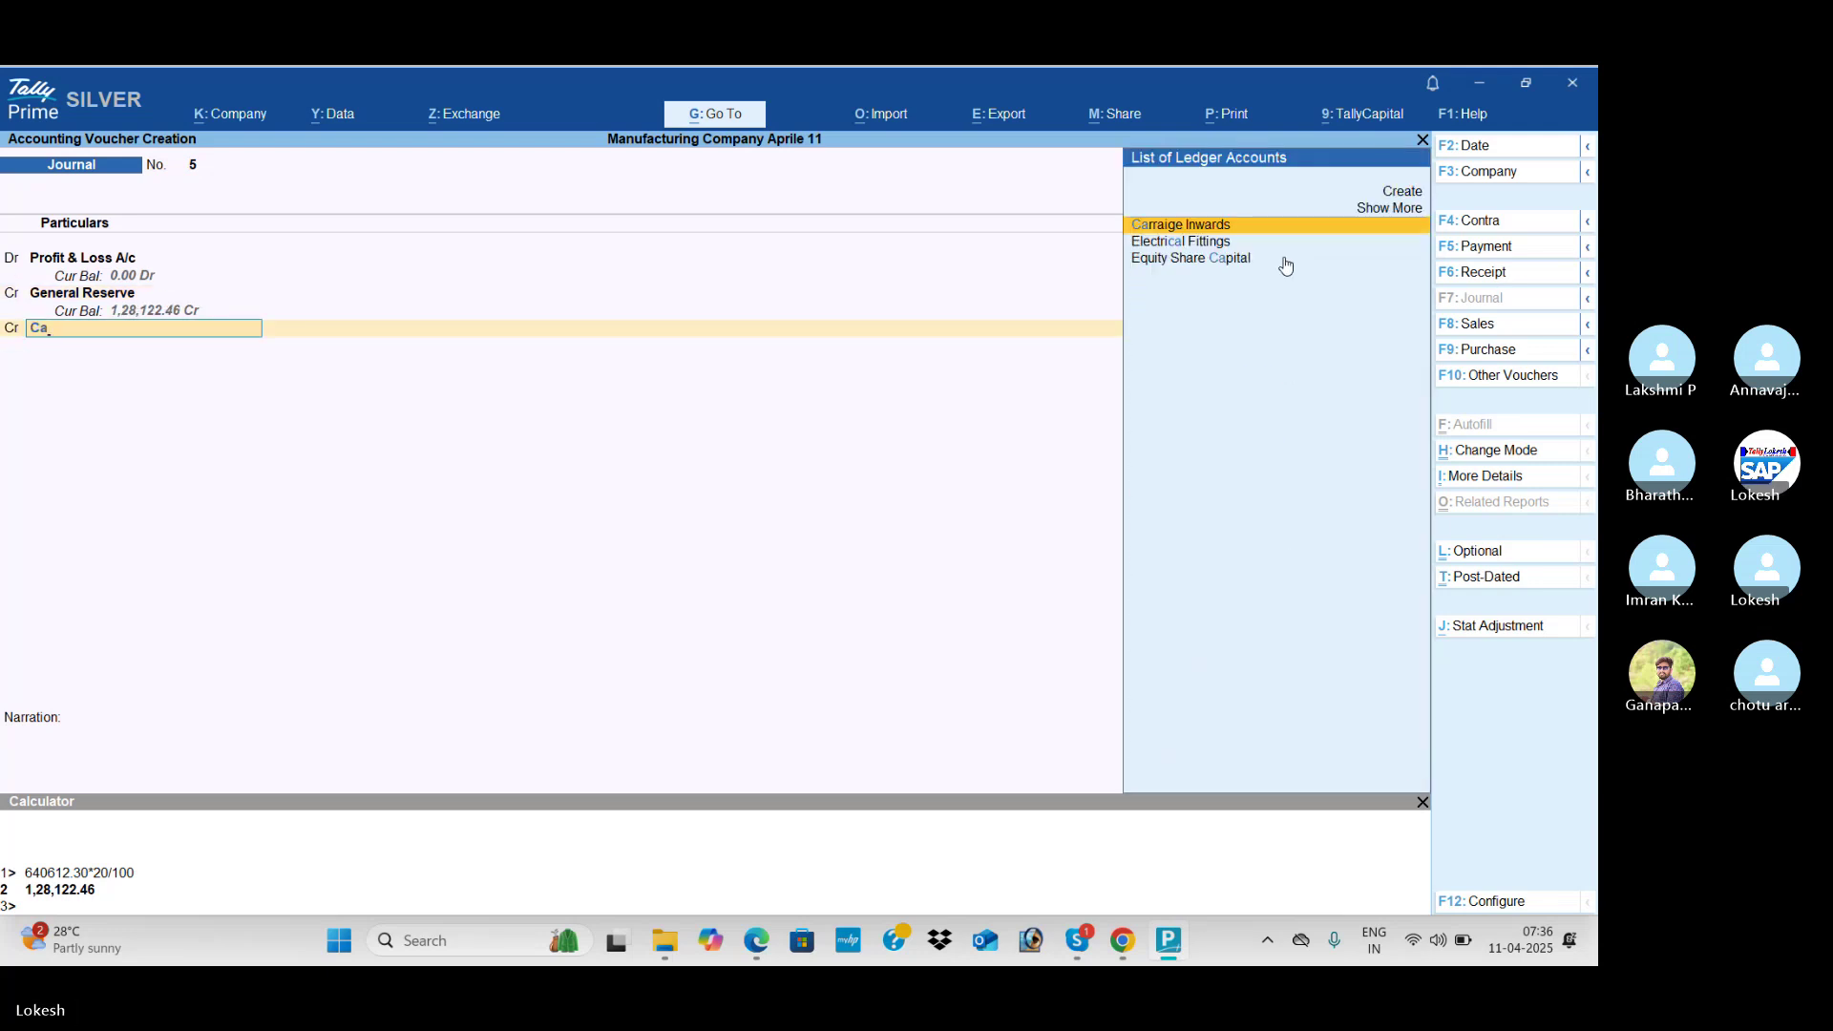
key("Down")
key("Down")
key("Return")
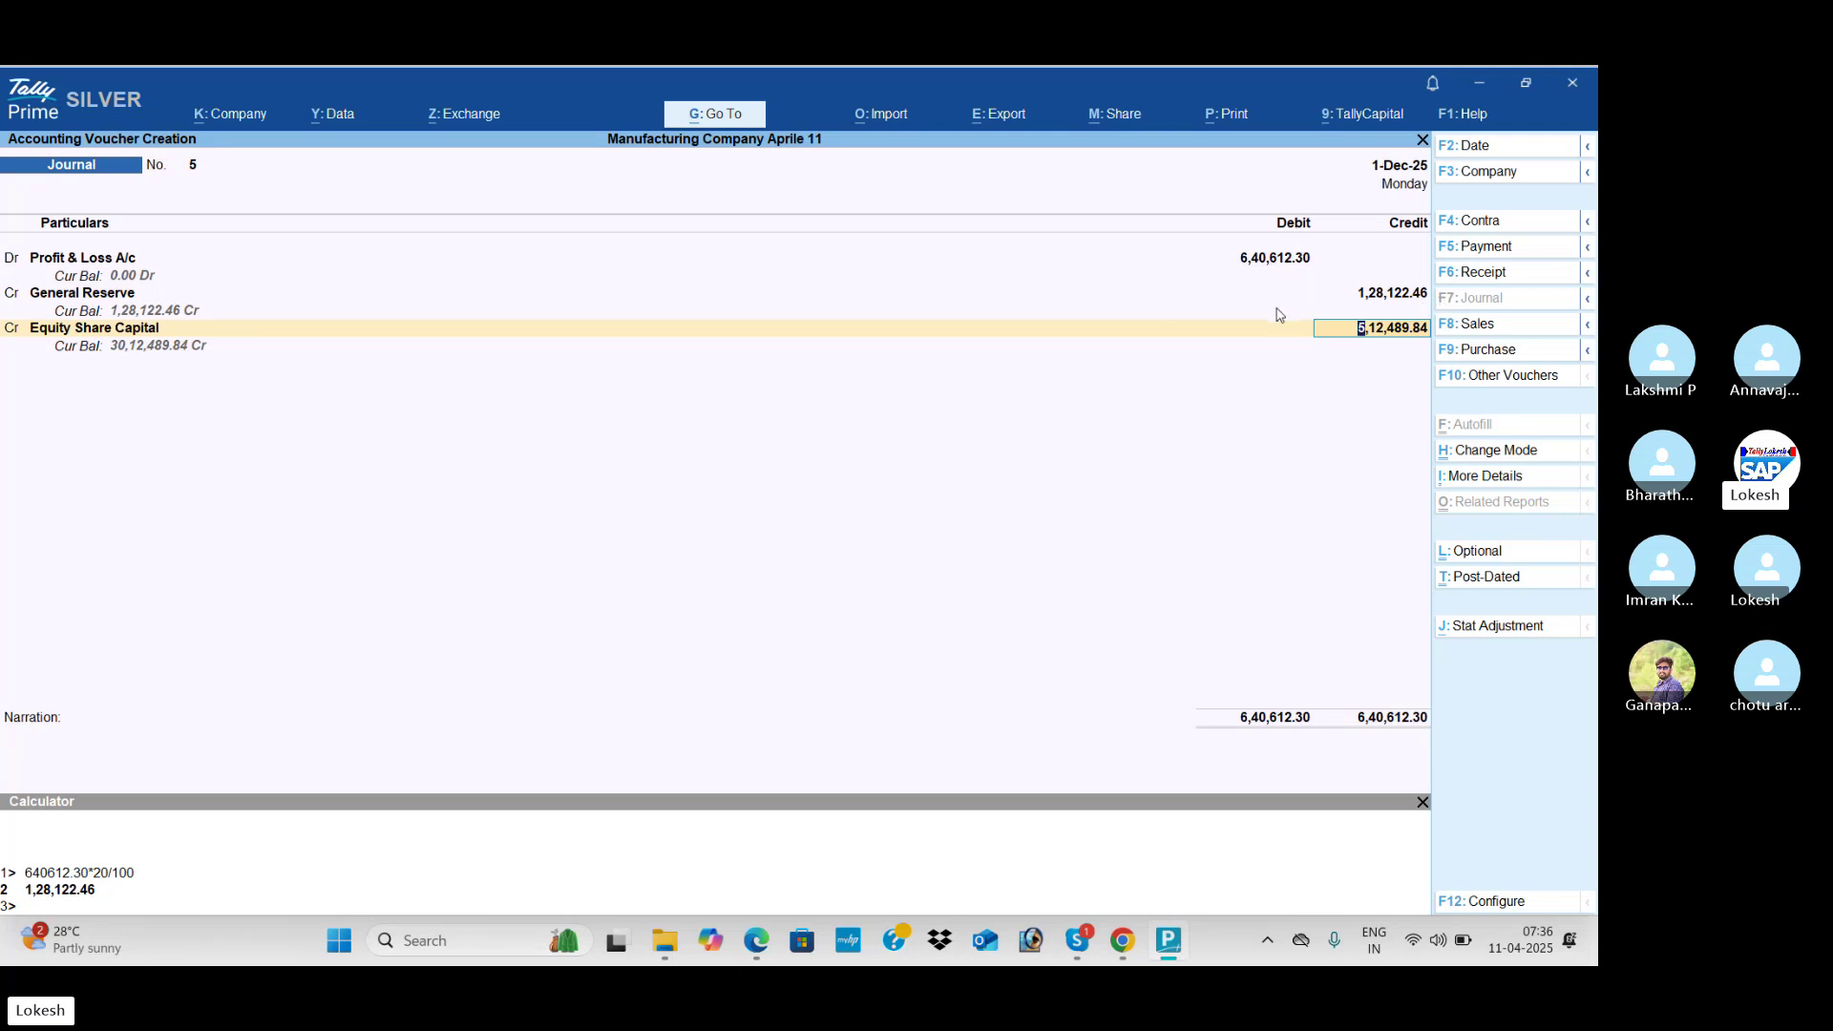
key("Return")
key("Return")
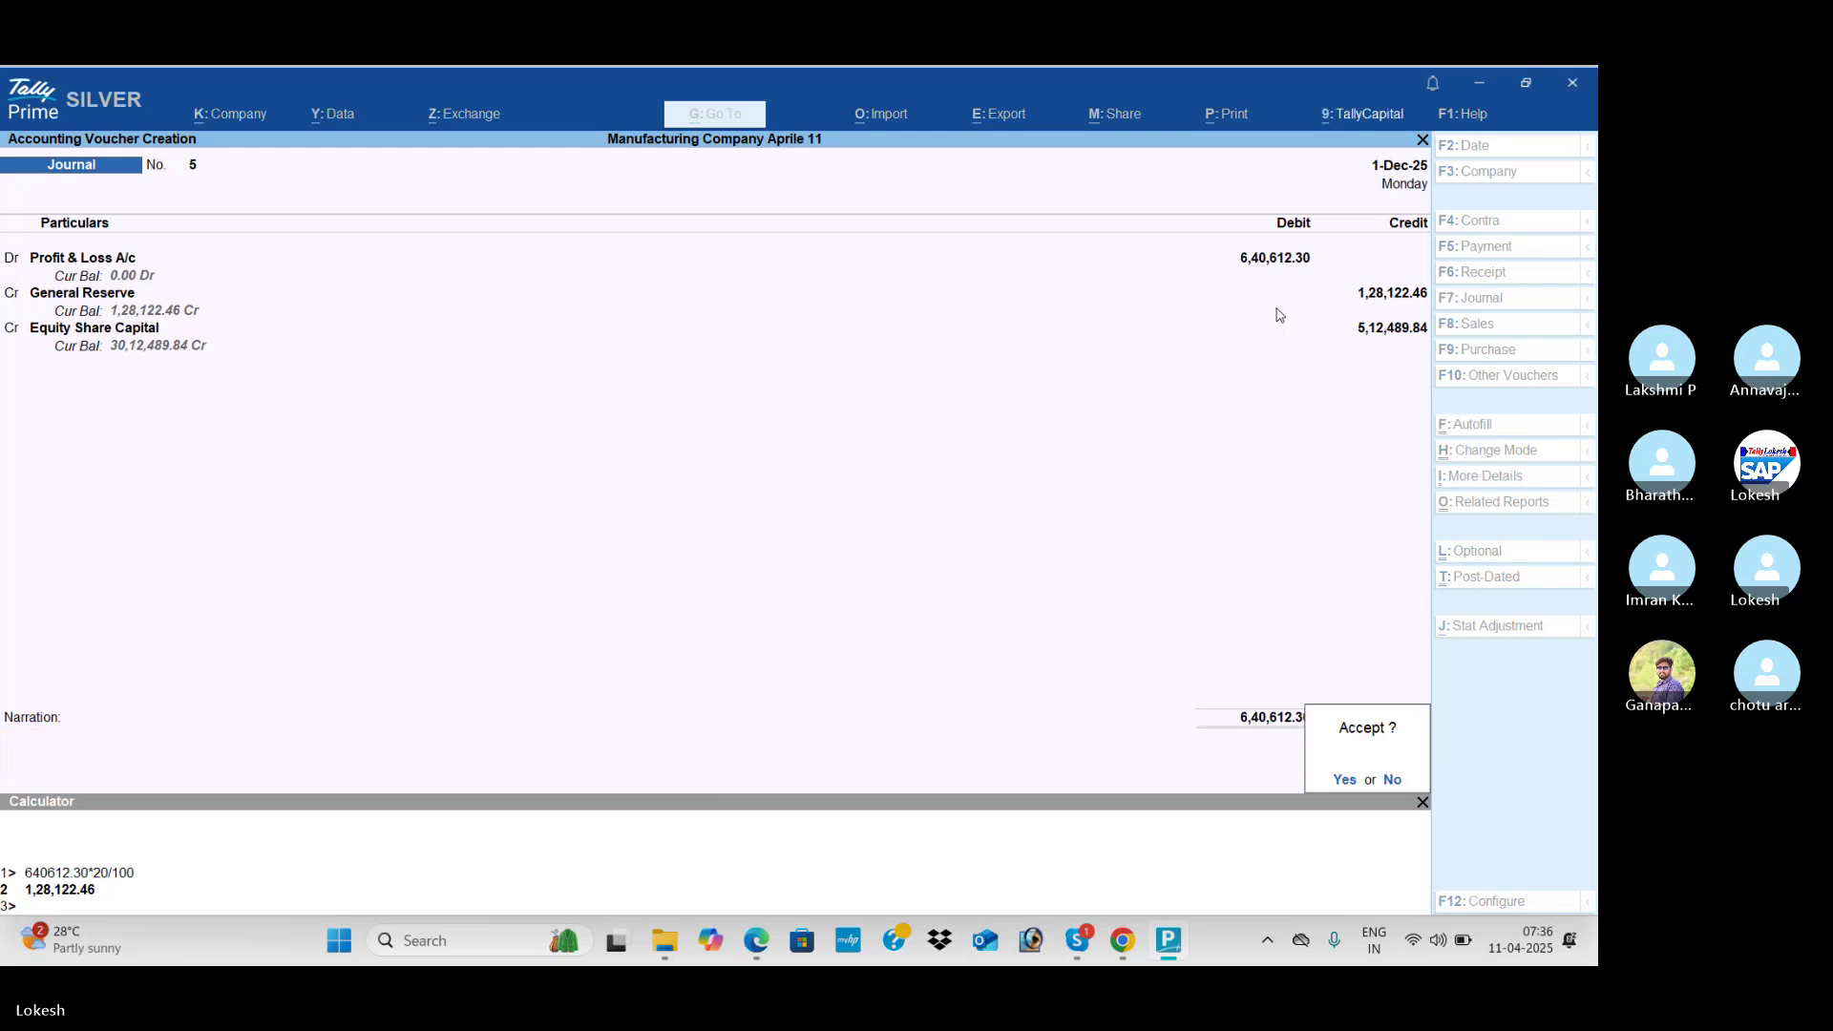
key("Return")
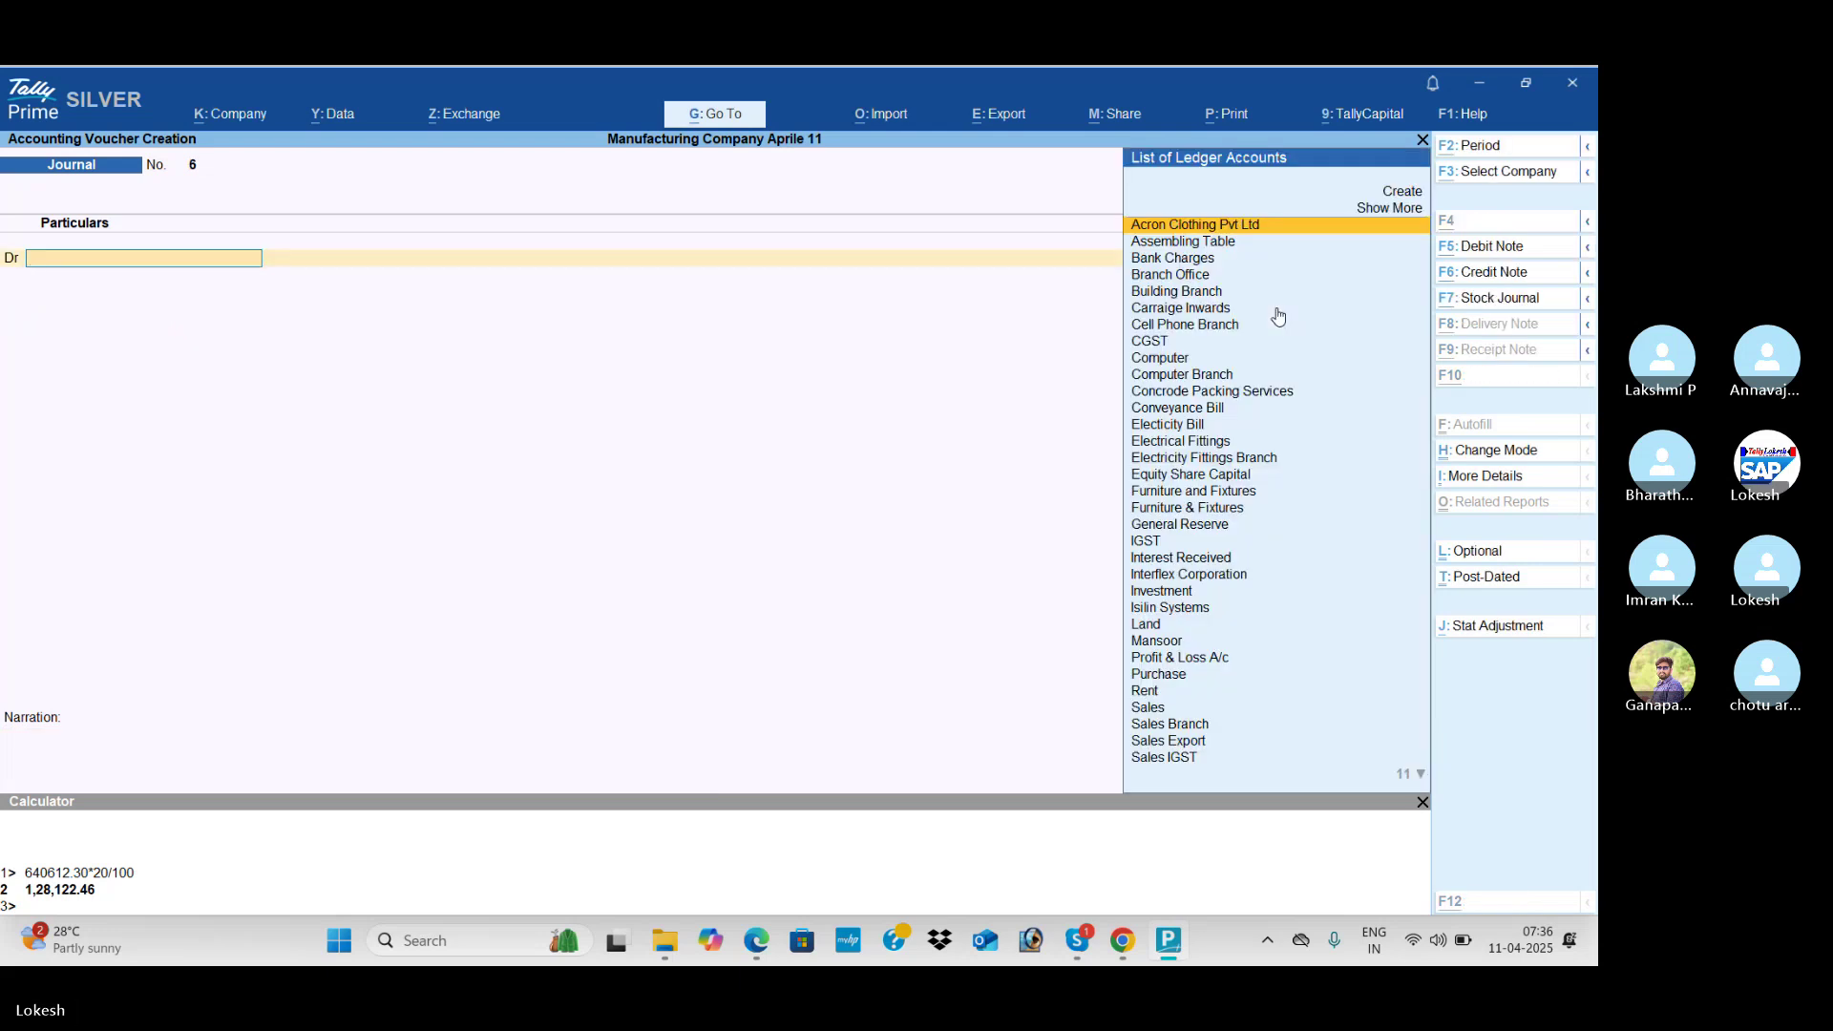
key("alt+Tab")
key("alt+Tab")
key("alt+Tab")
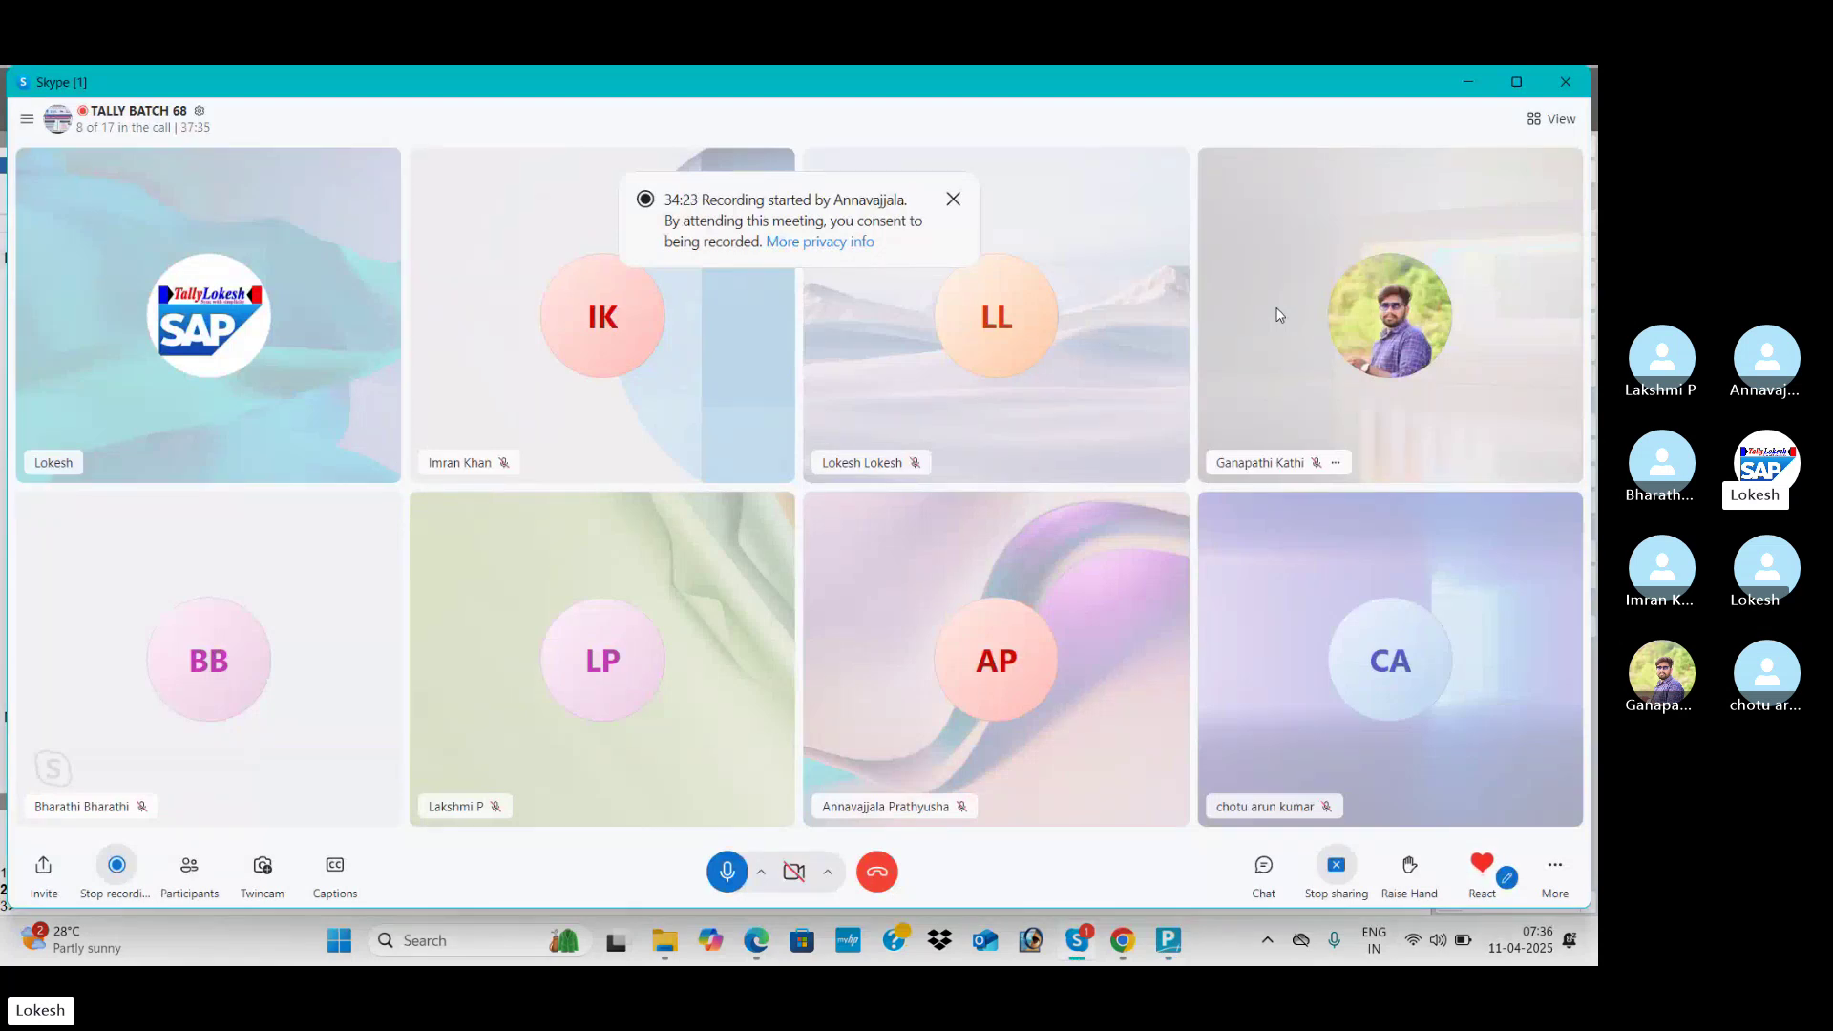
key("alt+Tab")
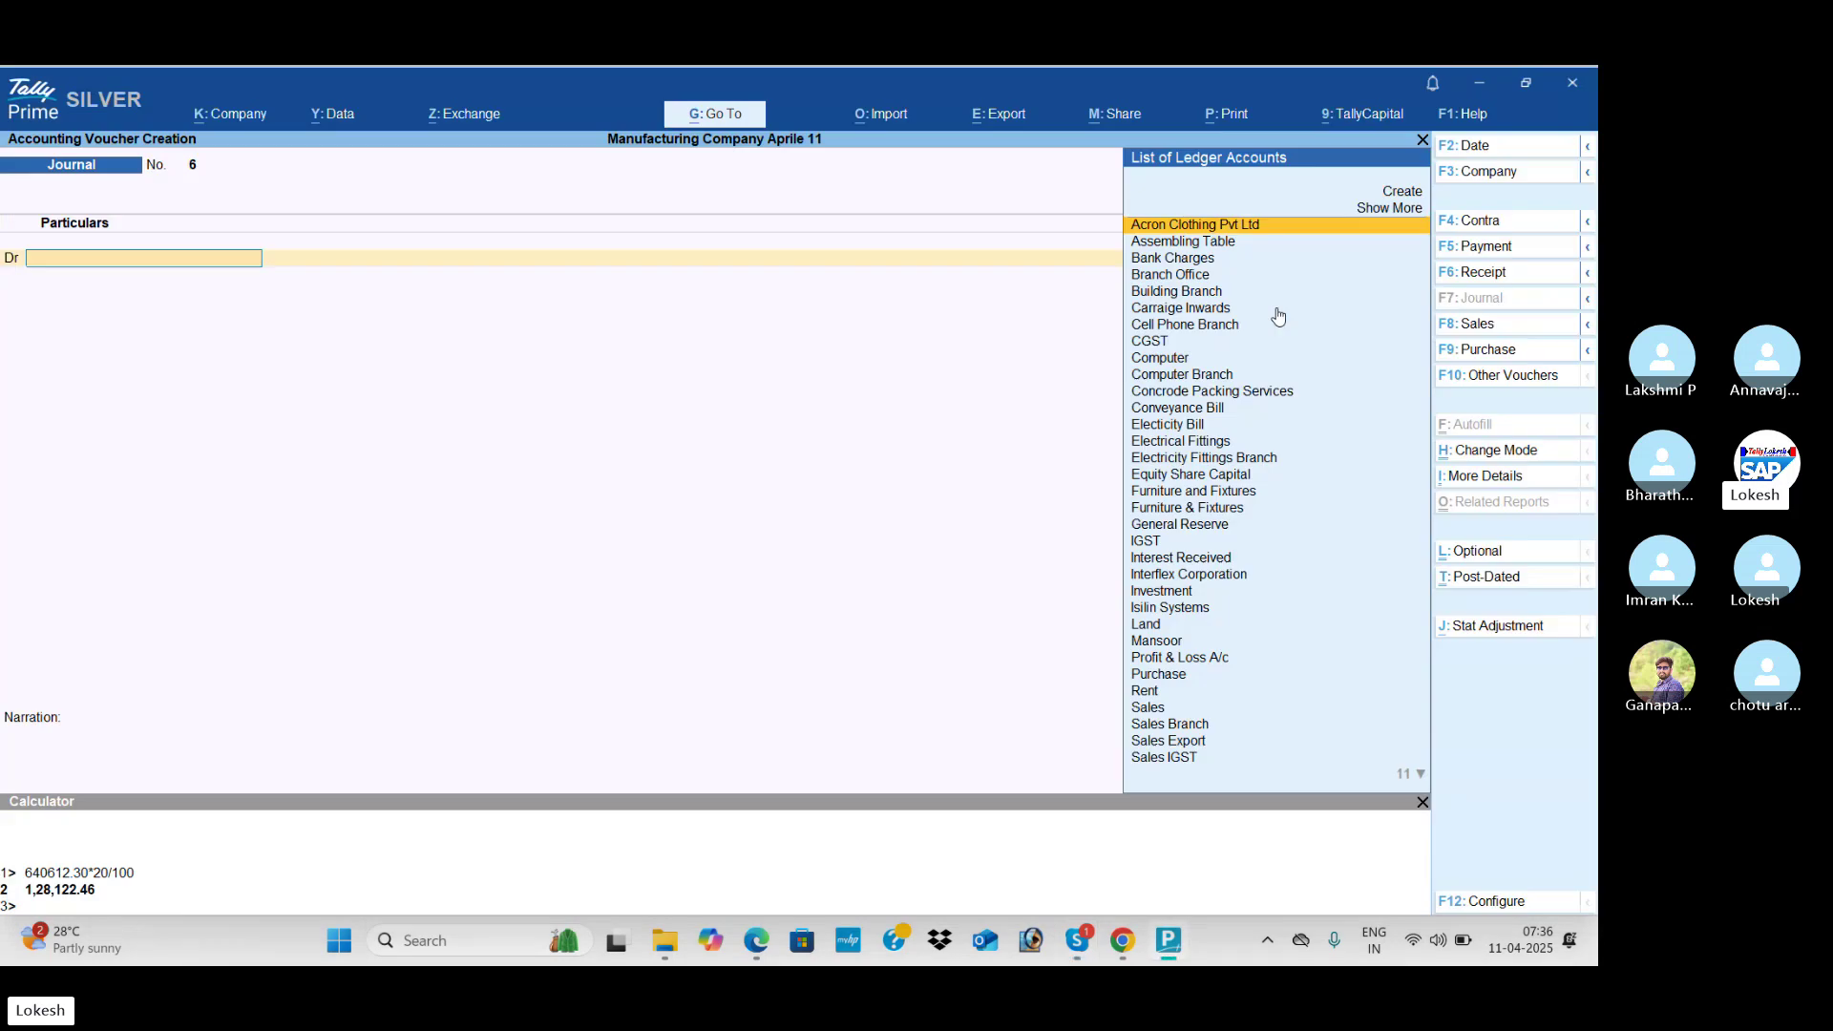
Step: Leave voucher creation for the Gateway of Tally and close the calculator
key("Escape")
key("Return")
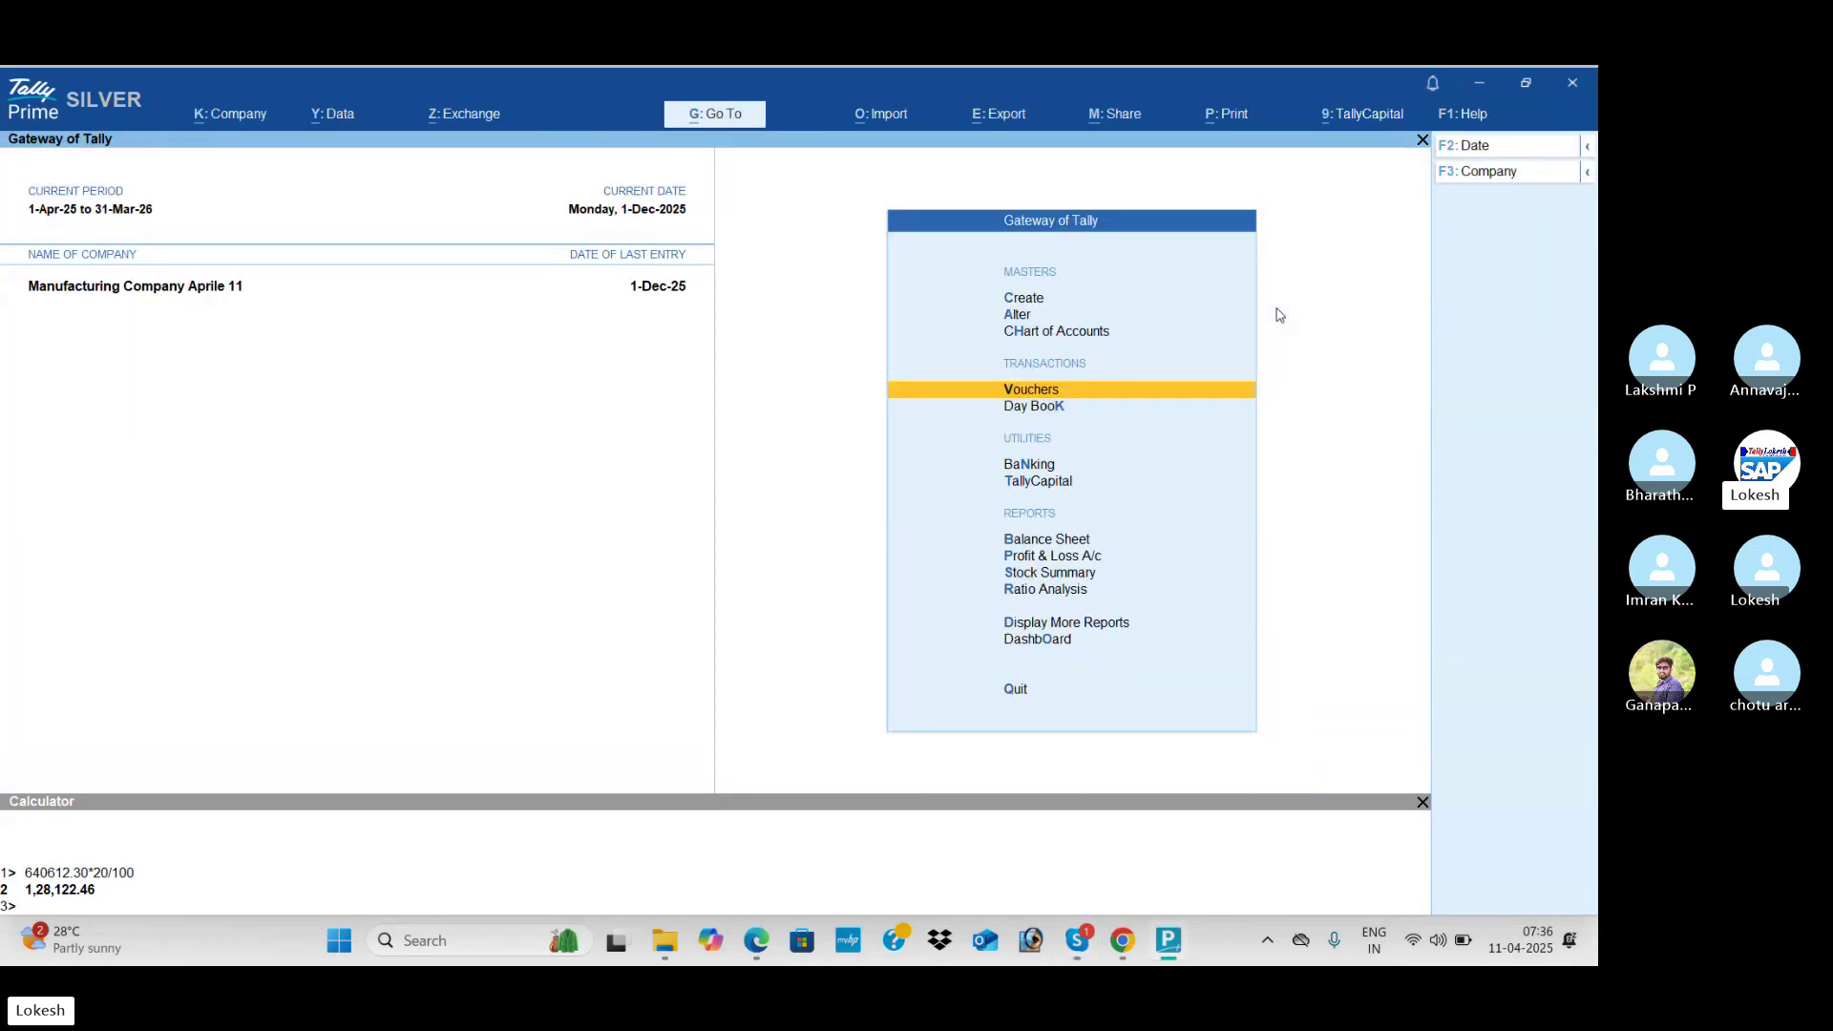
left_click(1424, 803)
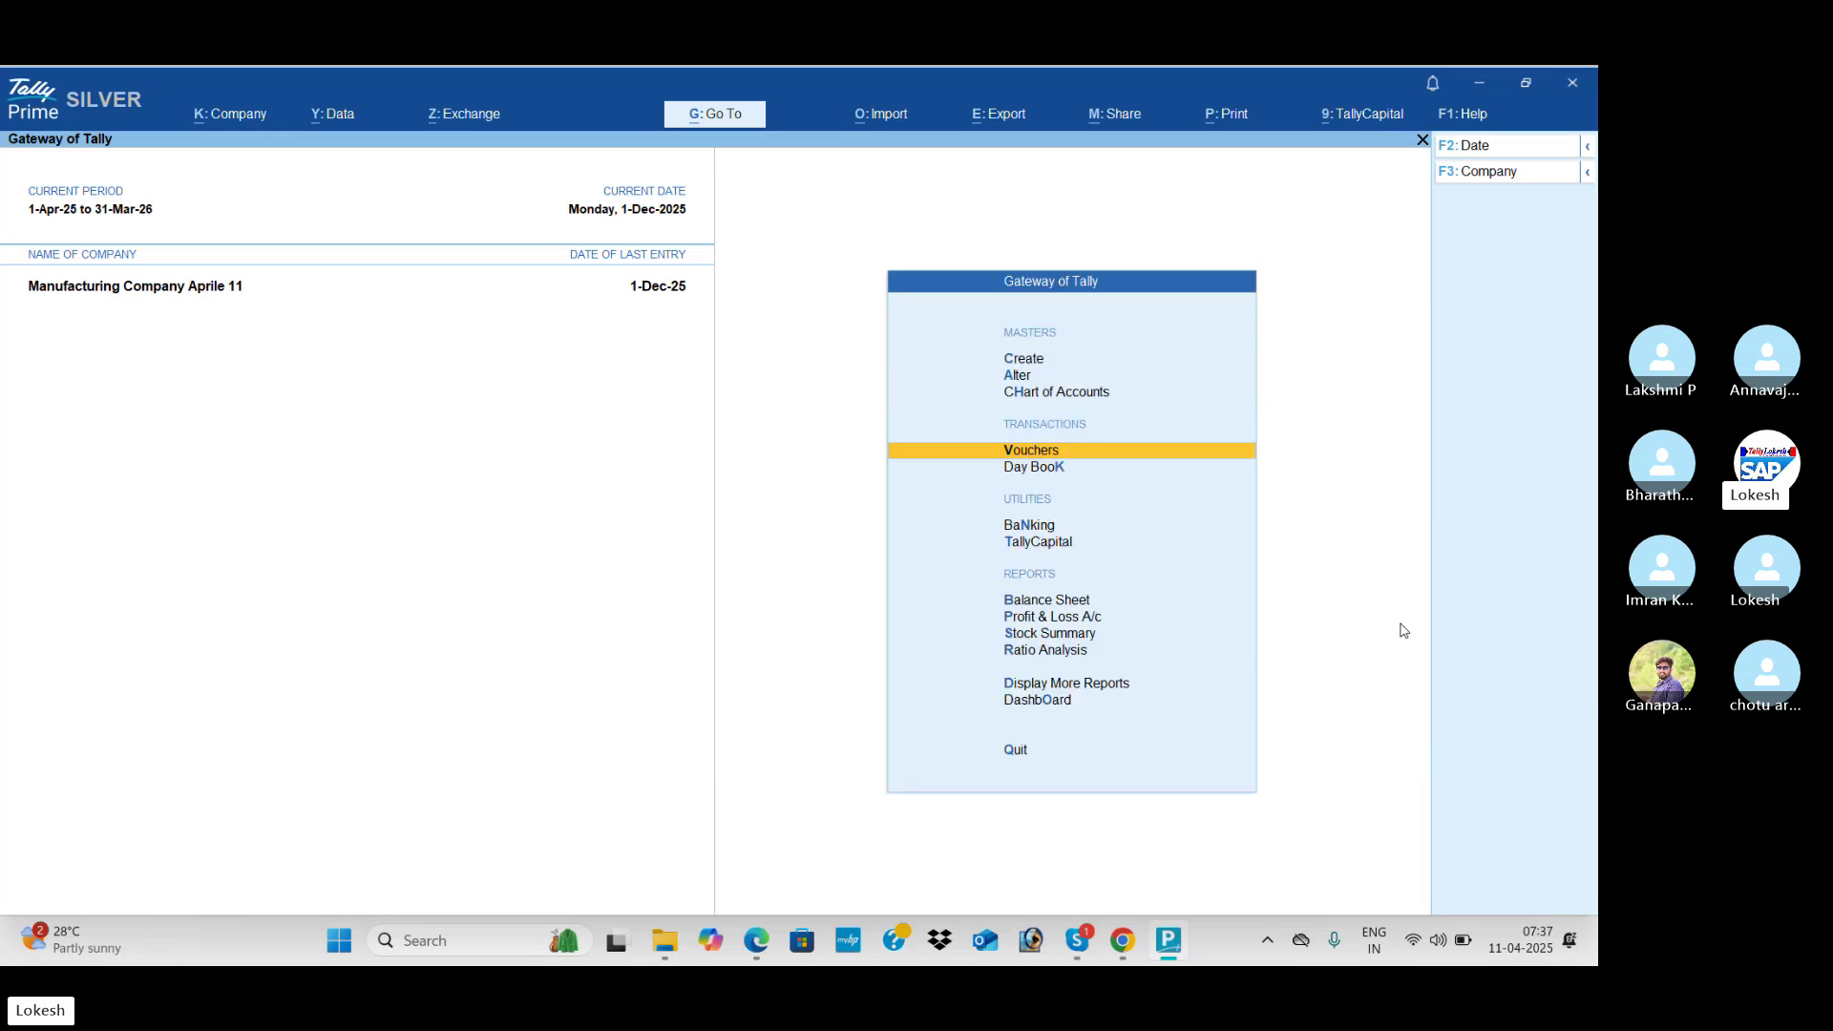
Step: Switch to Skype and end the group call
key("alt+Tab")
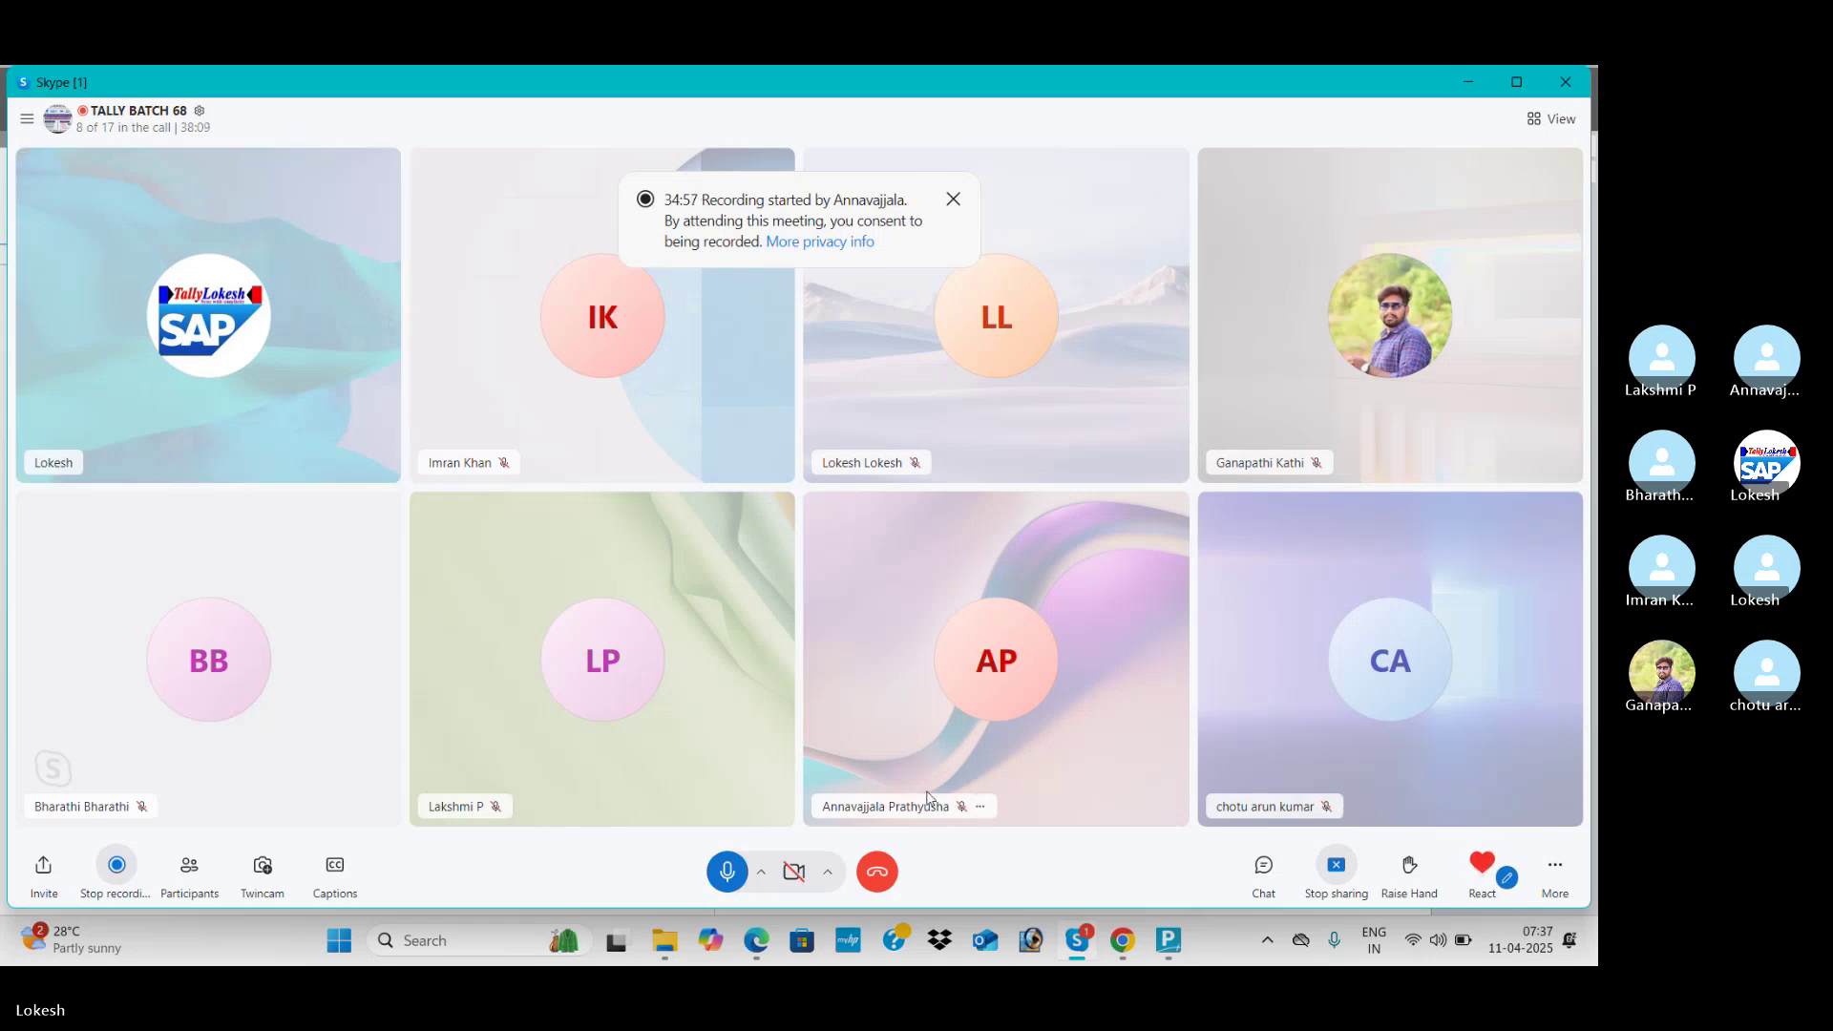
left_click(878, 871)
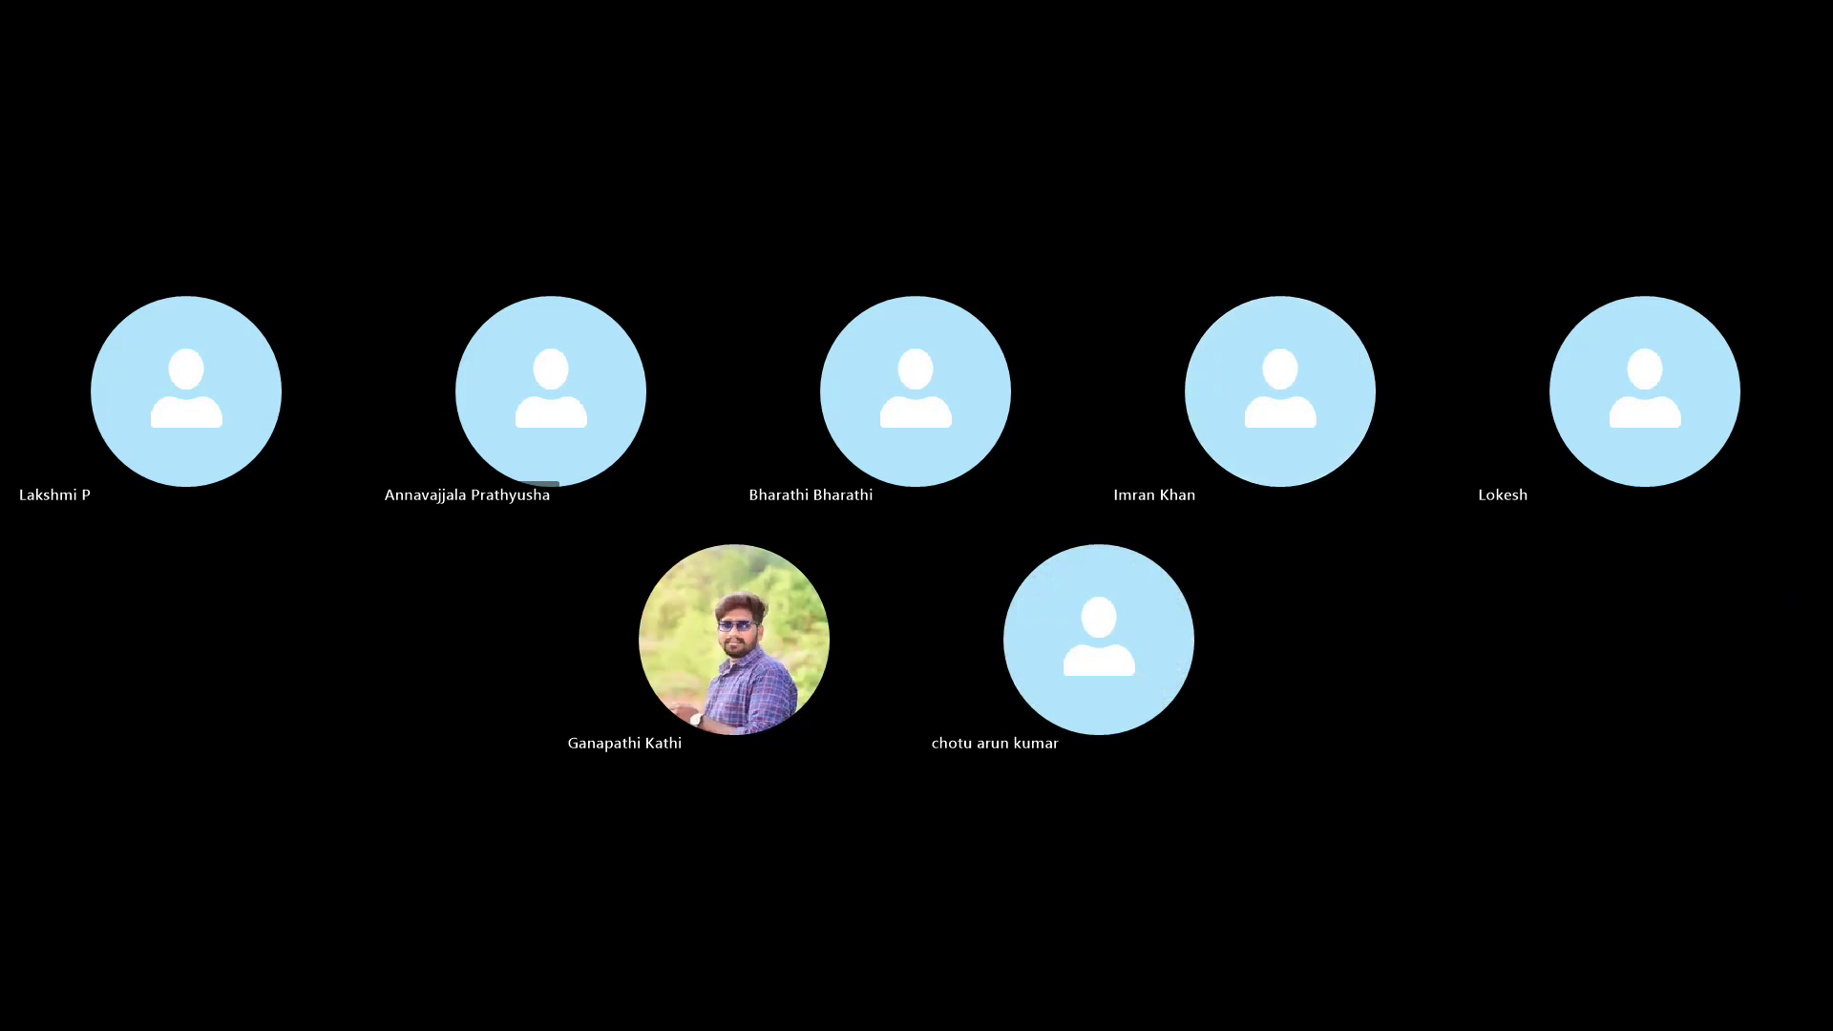